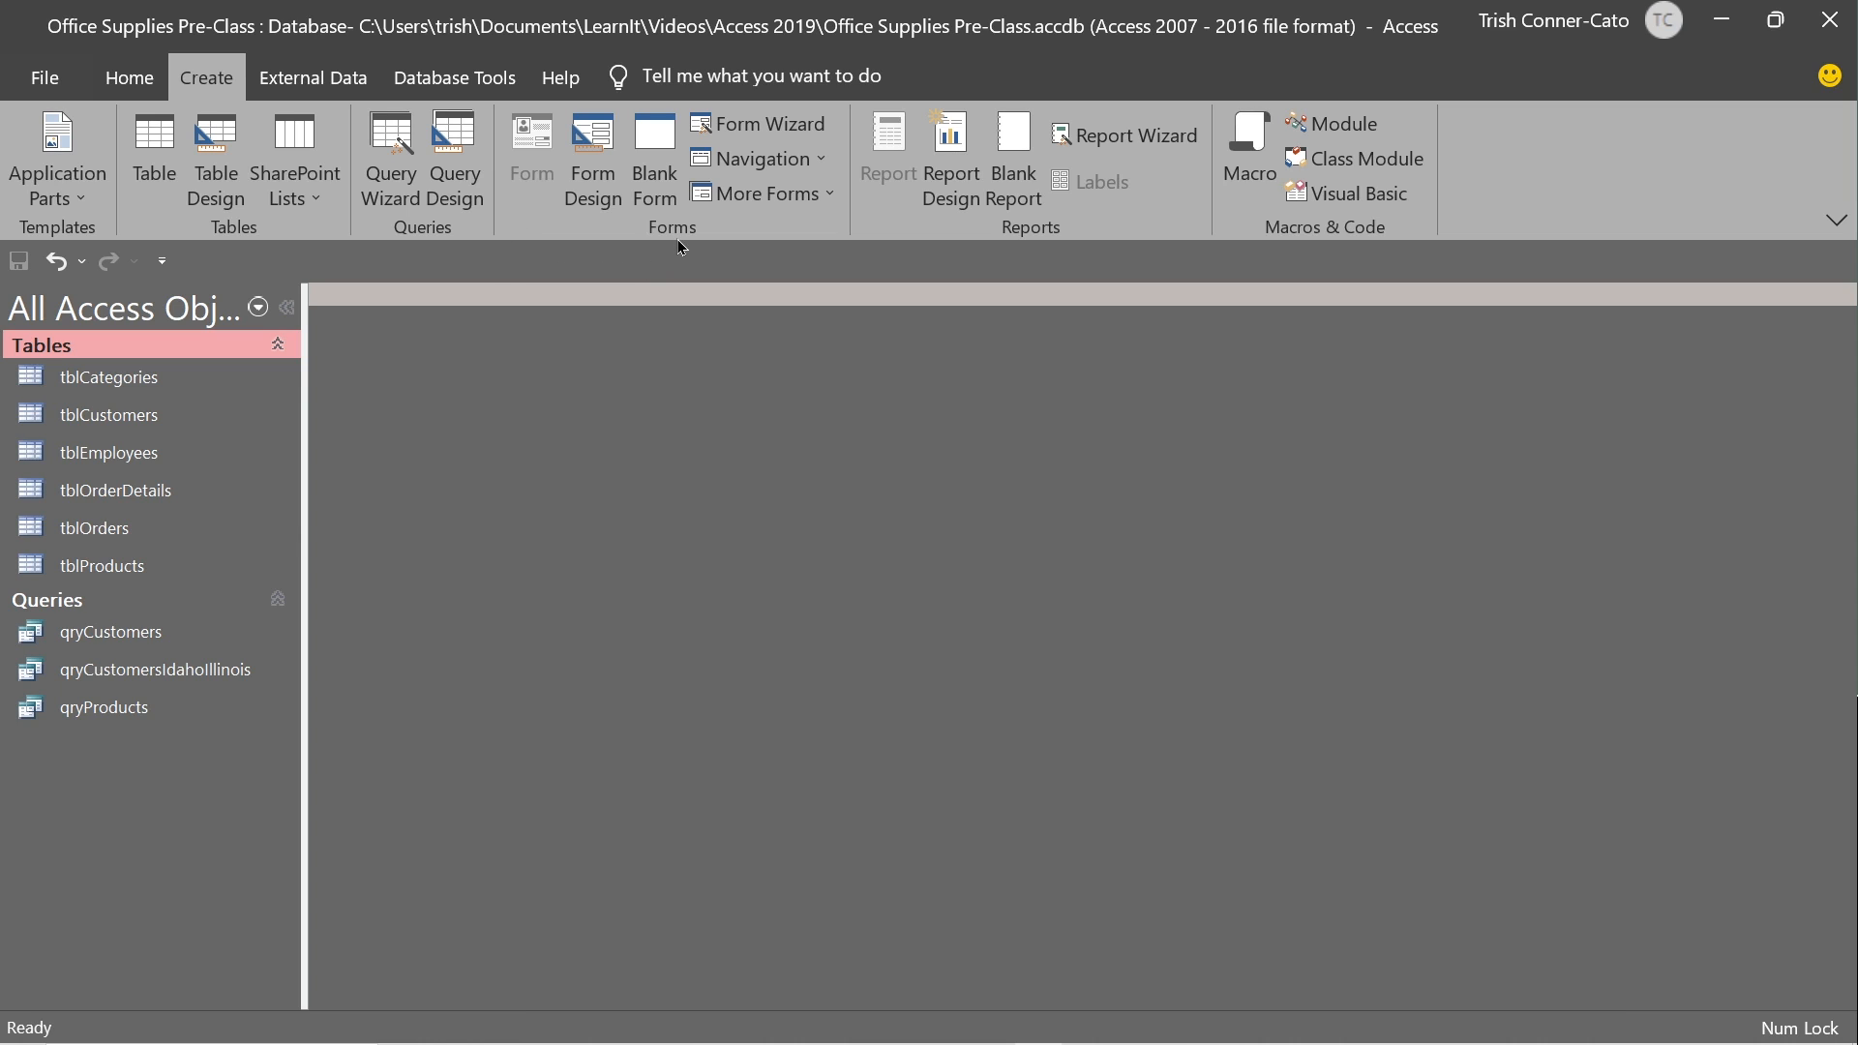
# Start a Form Wizard form based on tblCustomers, including every field except CustomerID.
pyautogui.click(781, 129)
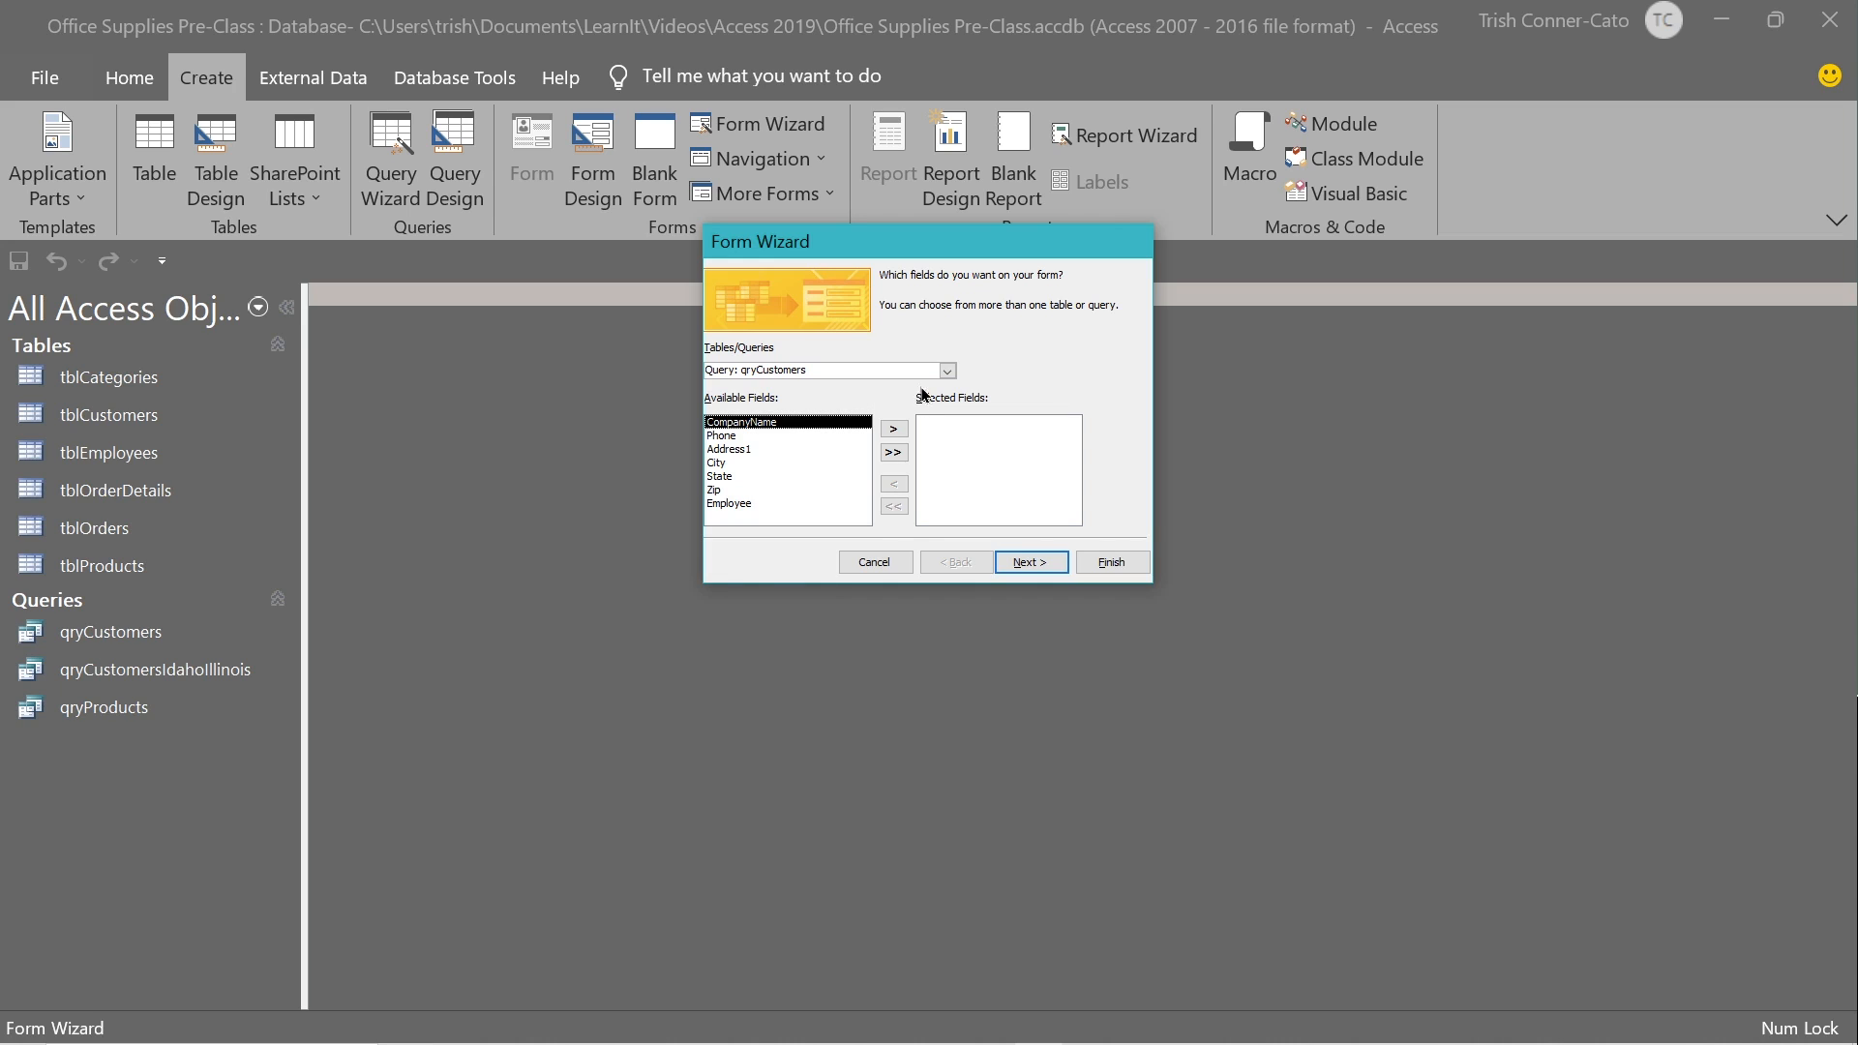
pyautogui.click(948, 372)
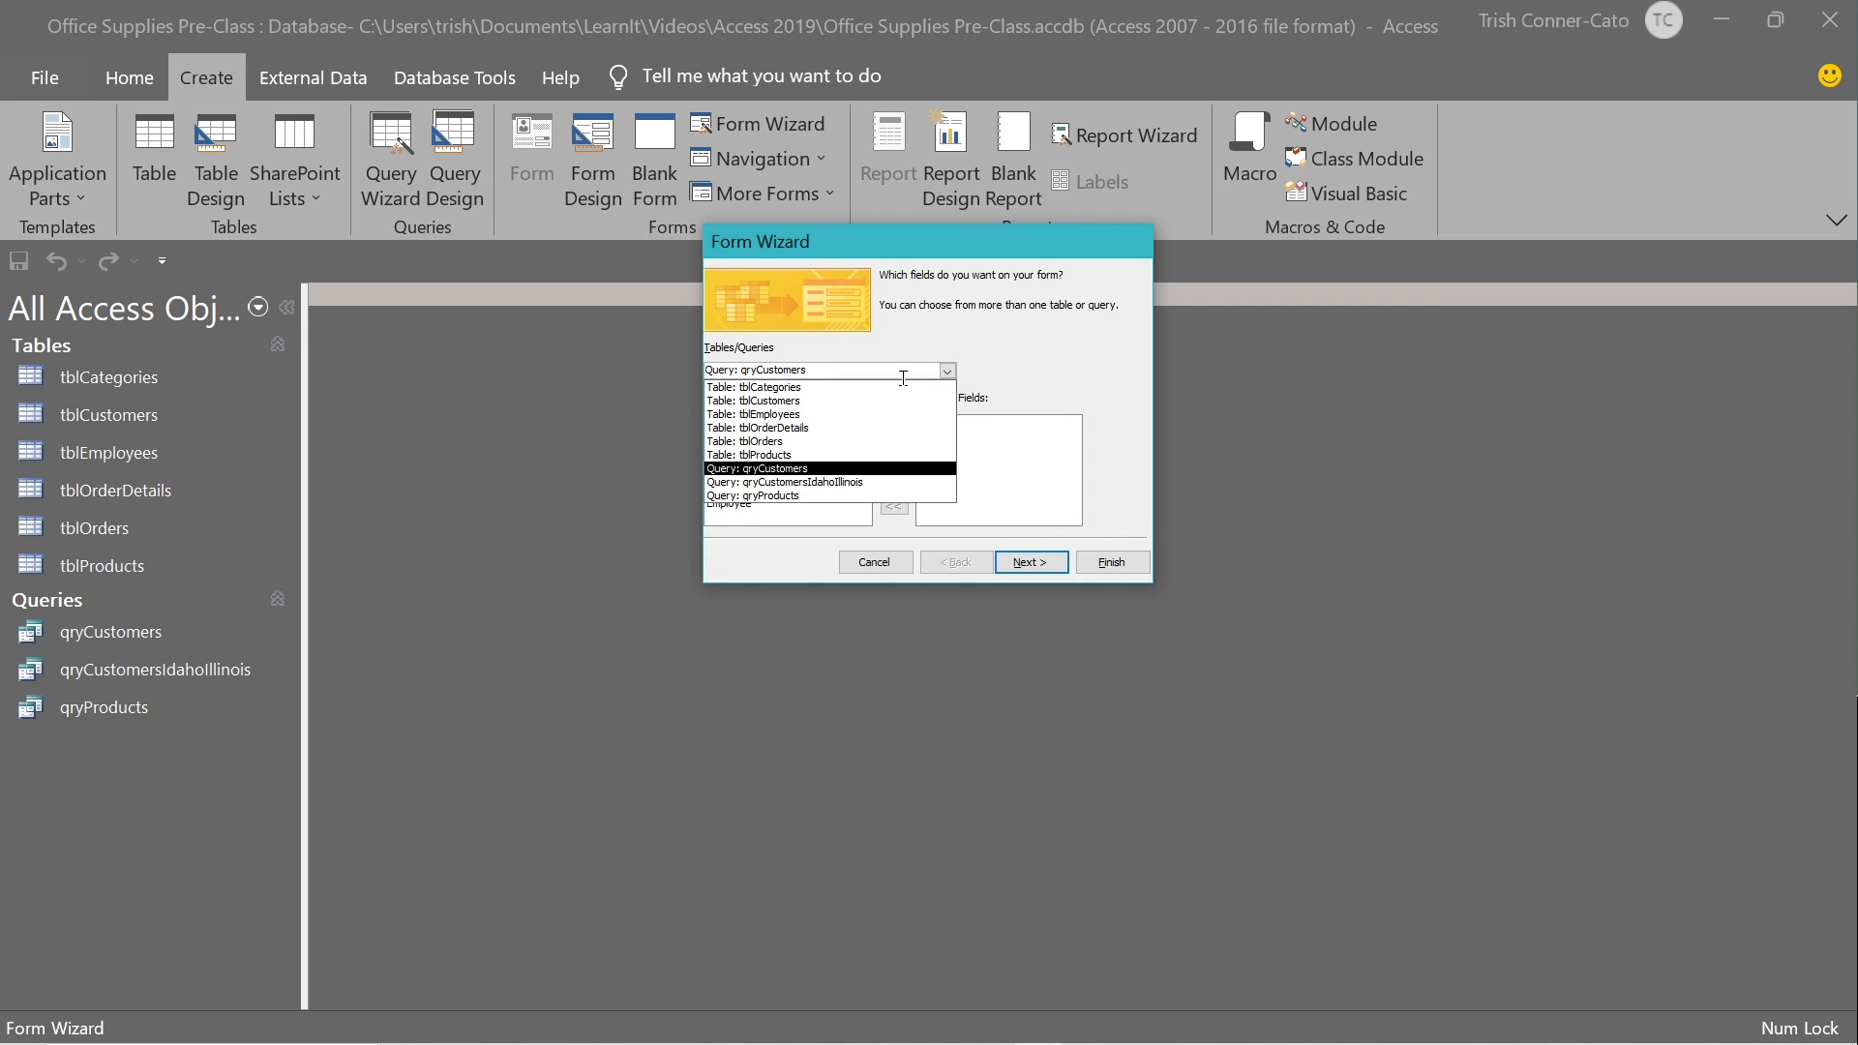
pyautogui.click(822, 400)
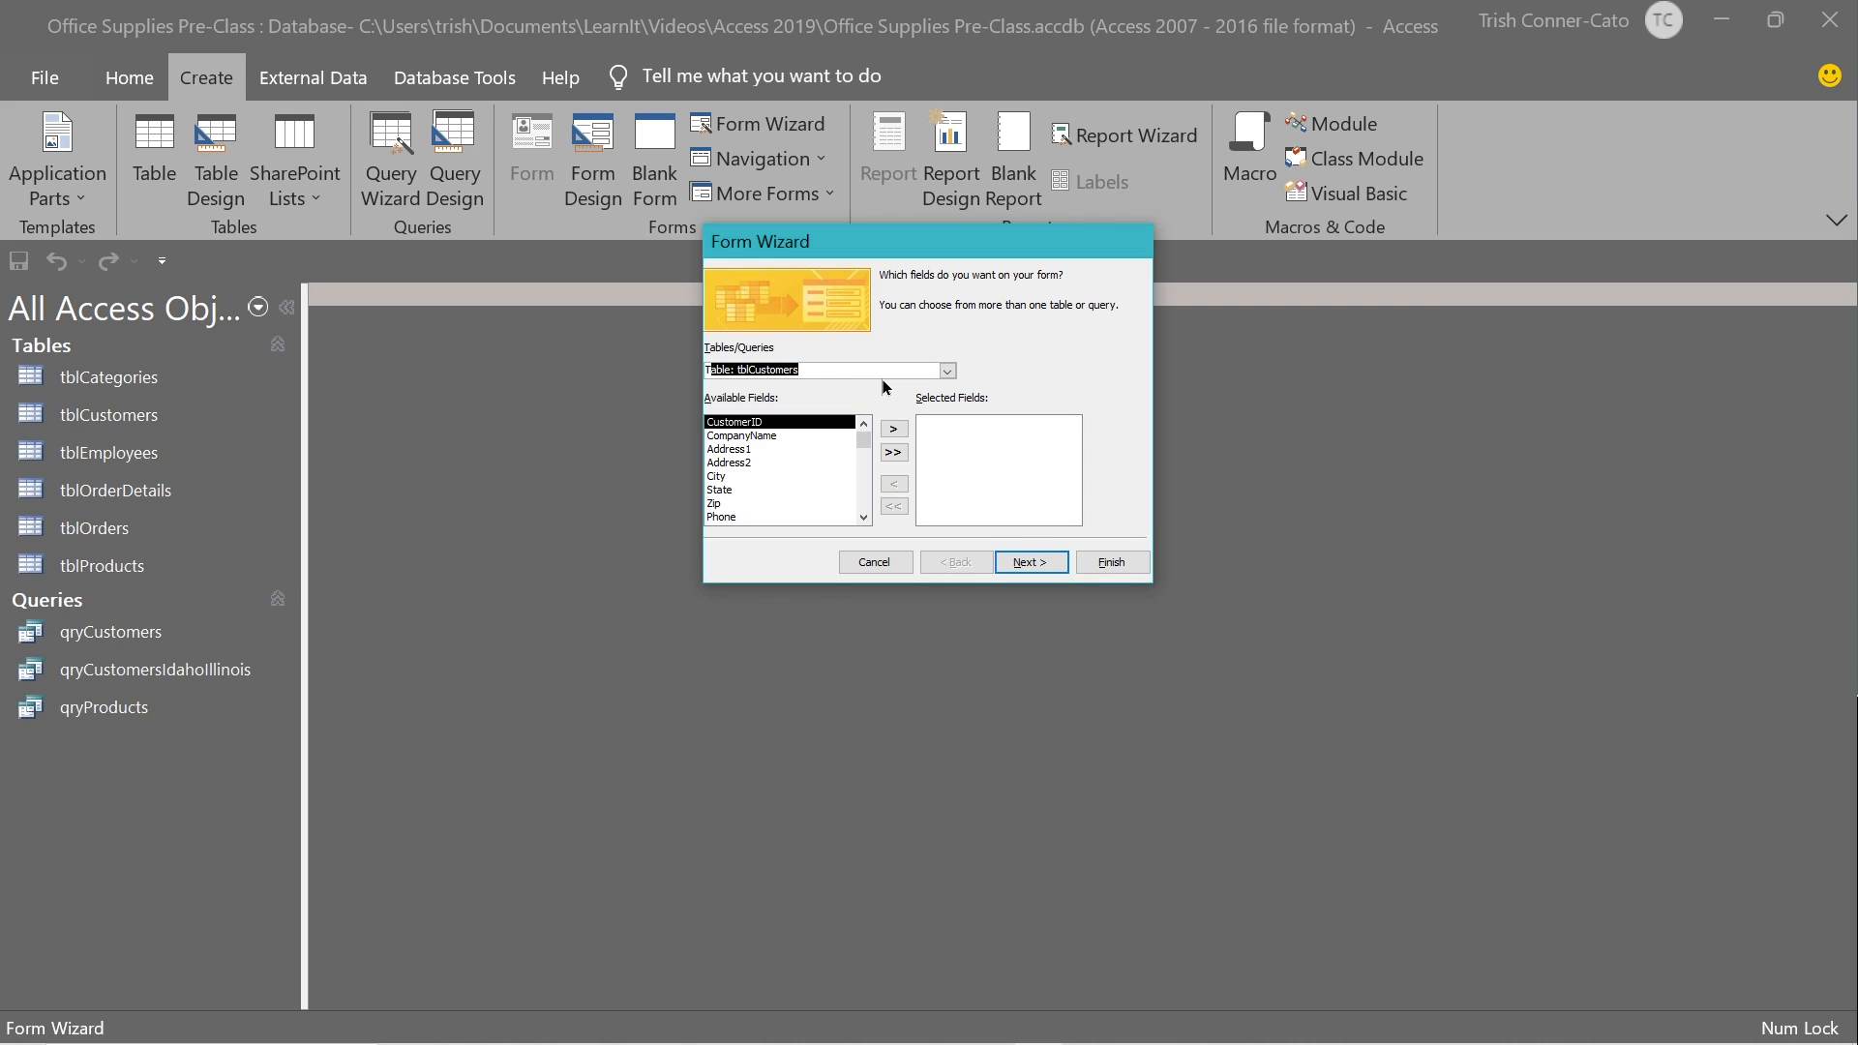
pyautogui.click(892, 453)
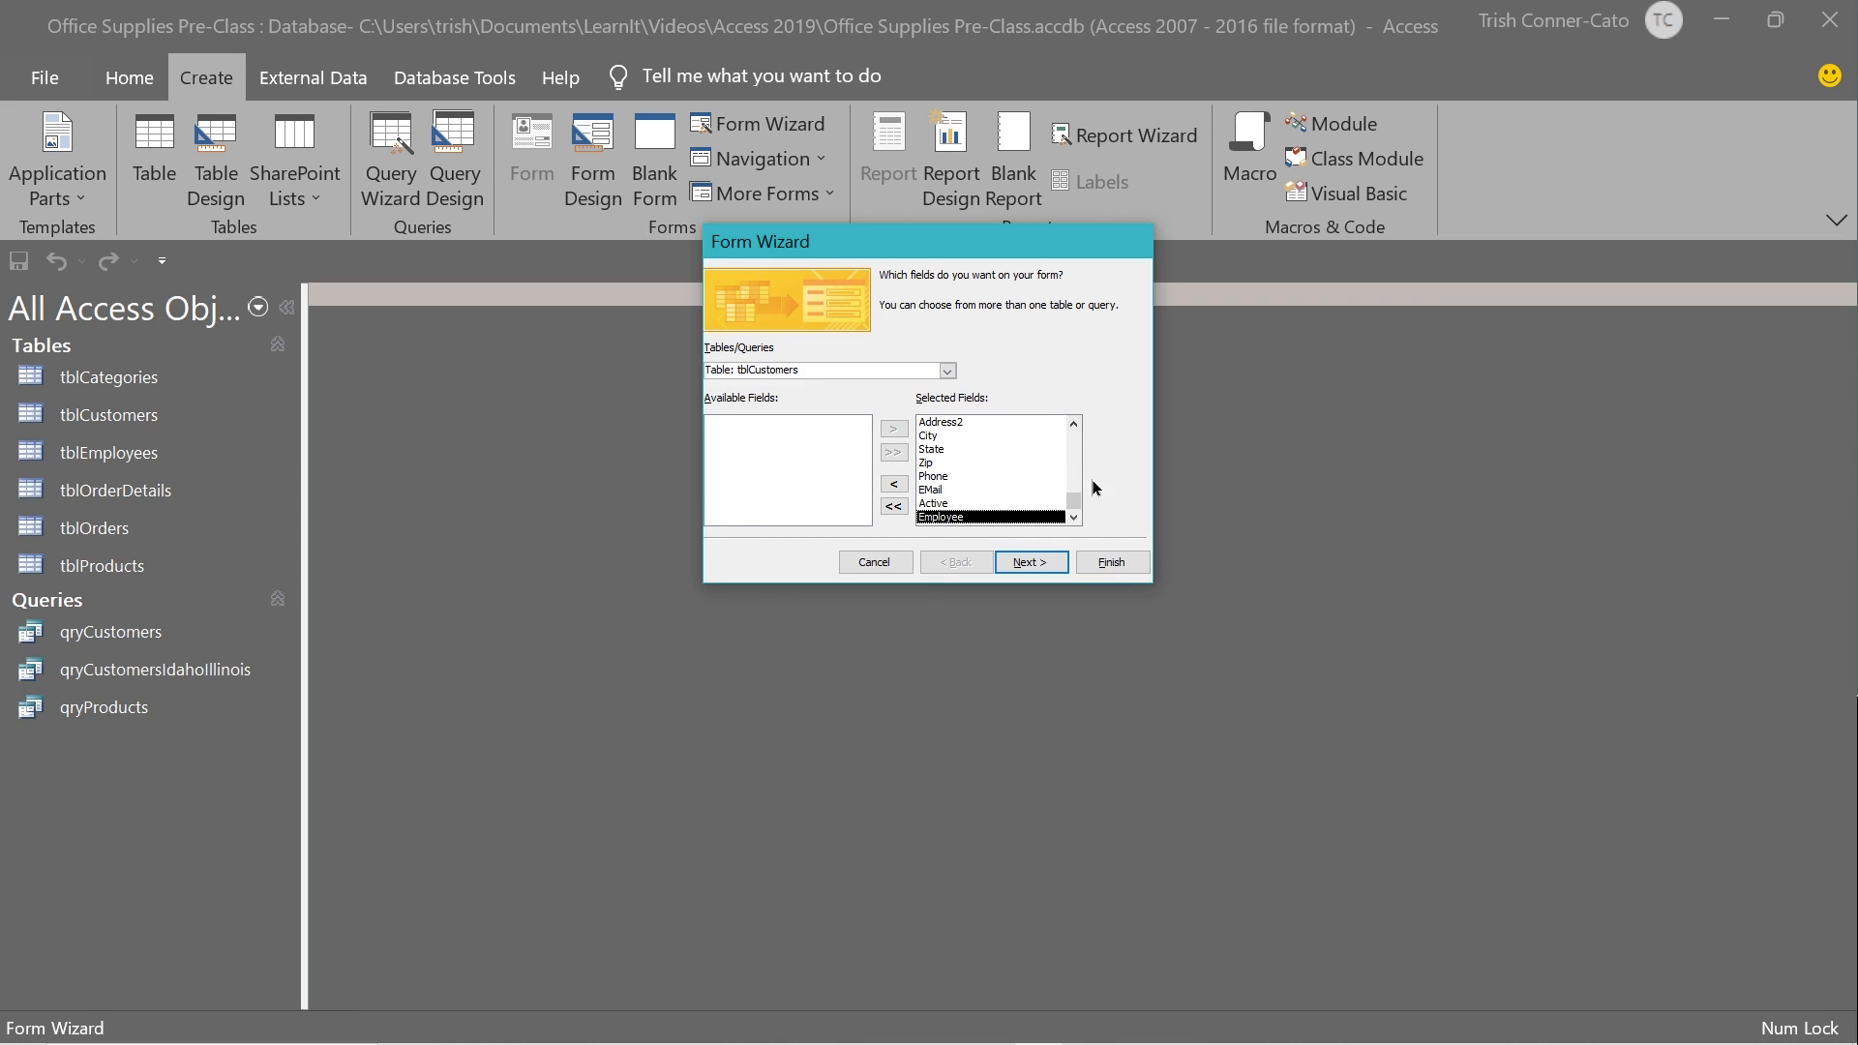
pyautogui.moveTo(1073, 499); pyautogui.dragTo(1078, 417)
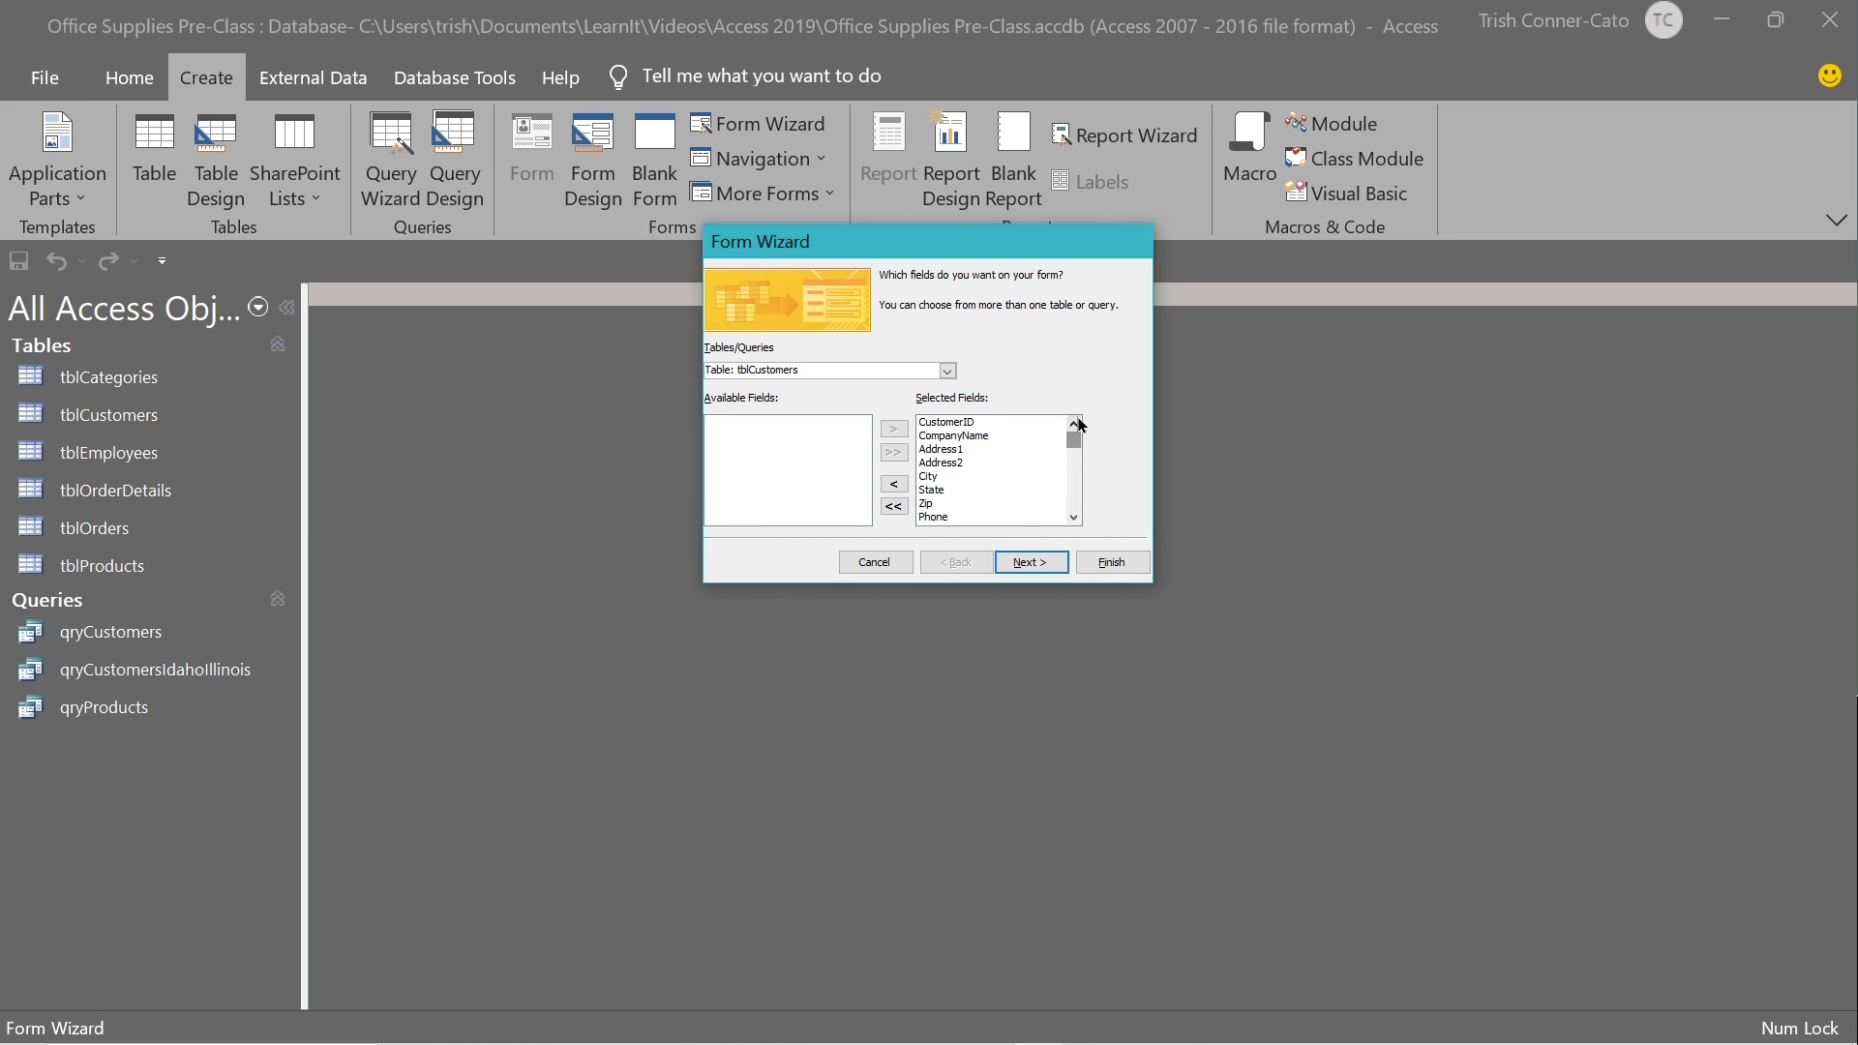
pyautogui.click(962, 423)
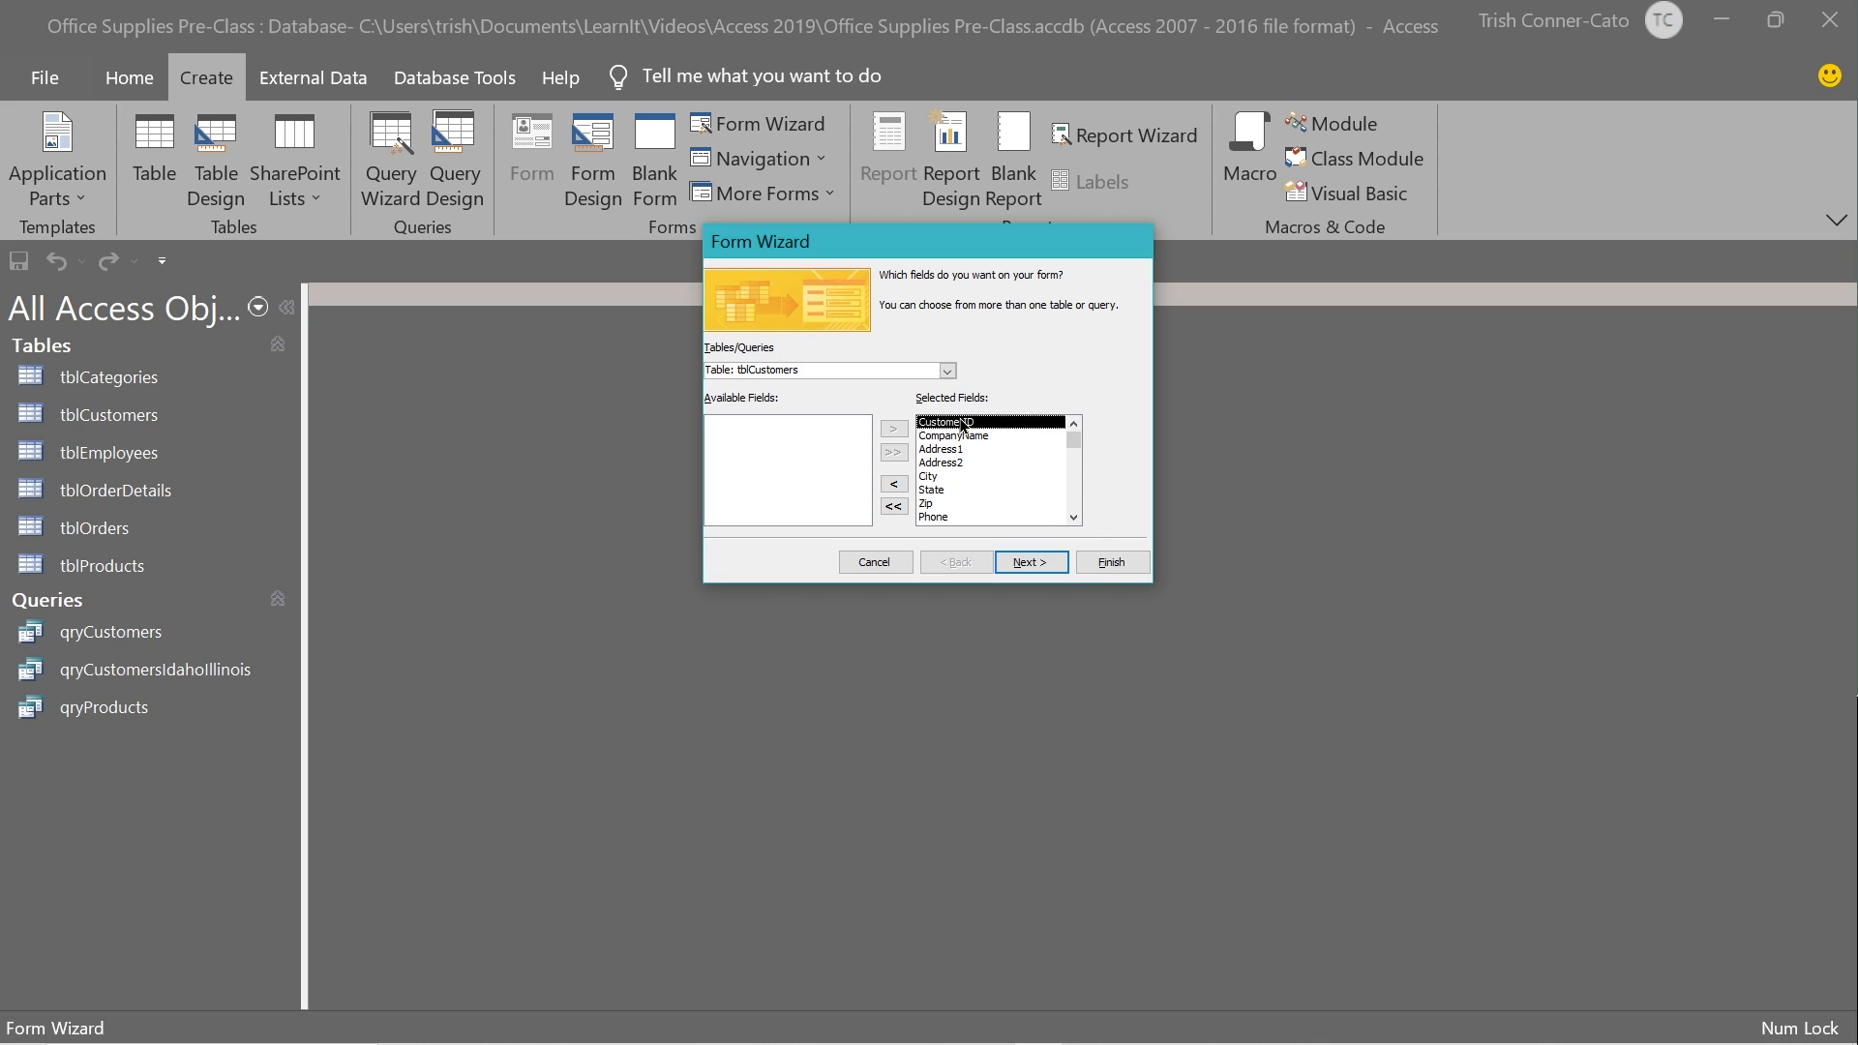
pyautogui.click(894, 488)
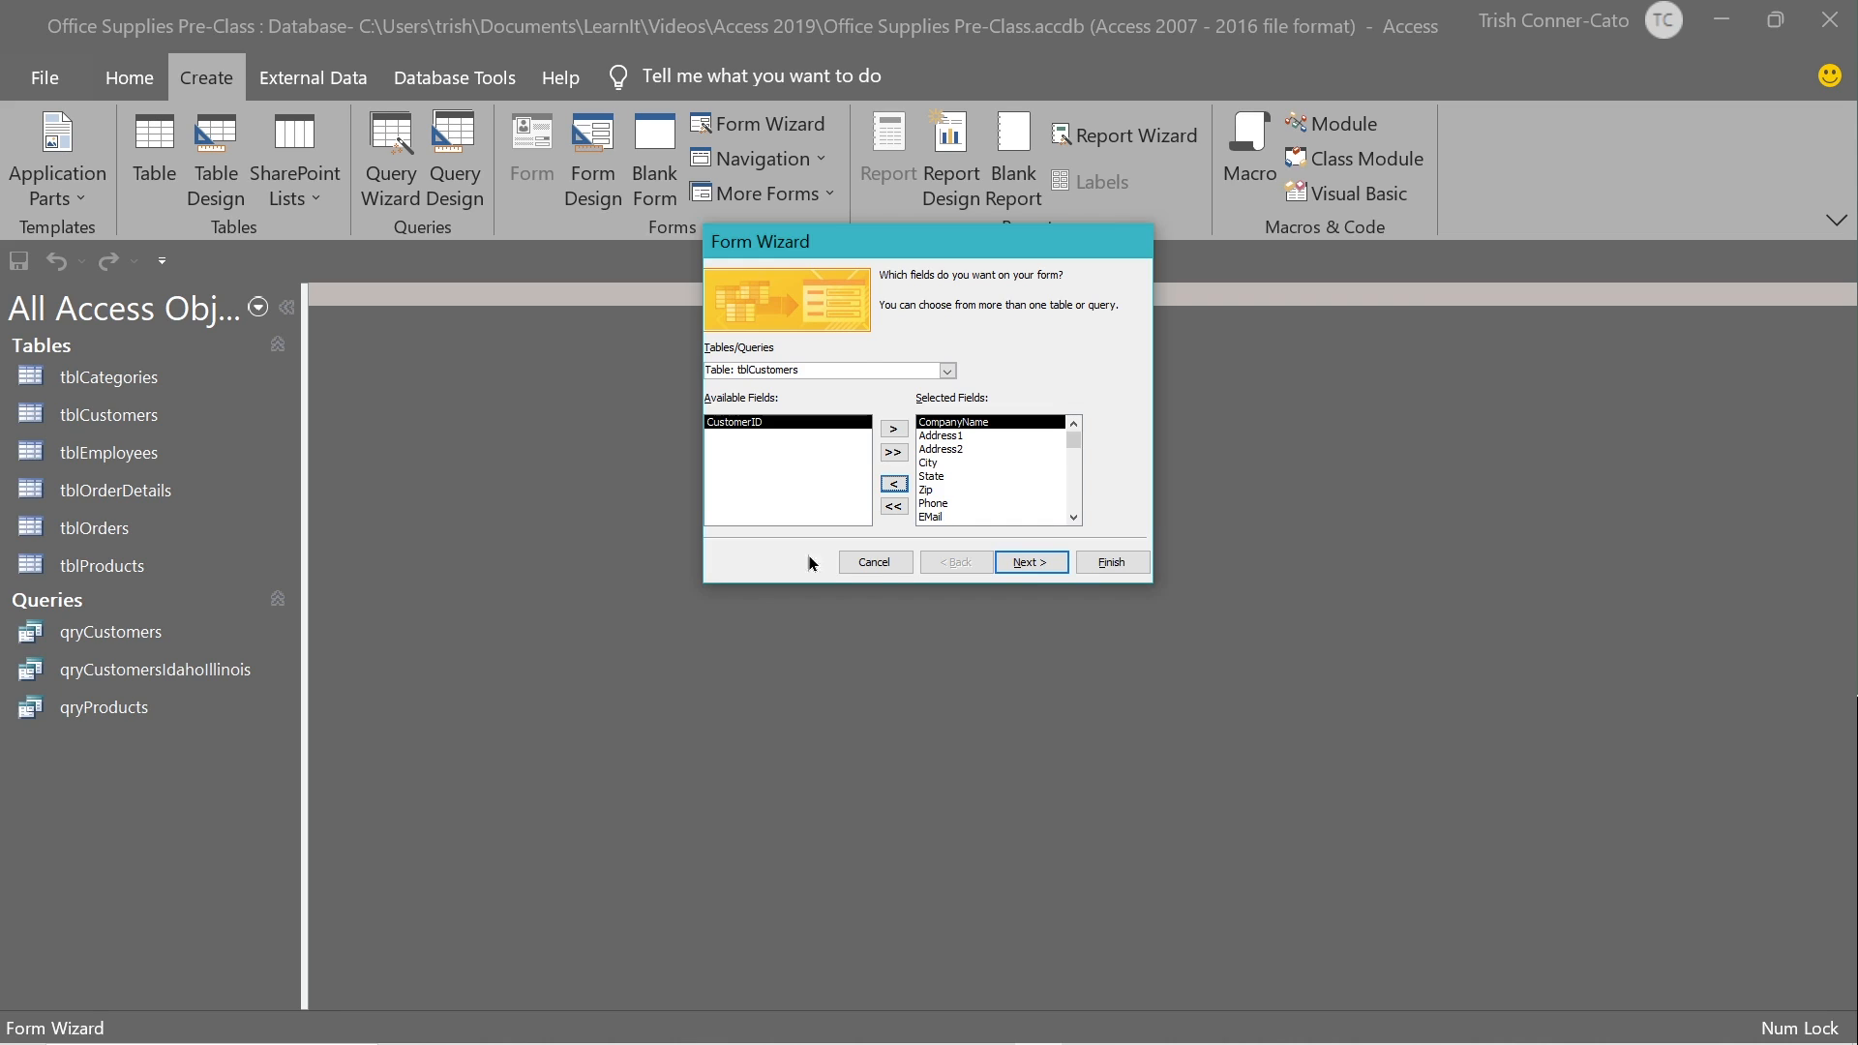
# Preview the Tabular, Datasheet and Justified layouts, and choose the Columnar layout for the form.
pyautogui.click(1030, 565)
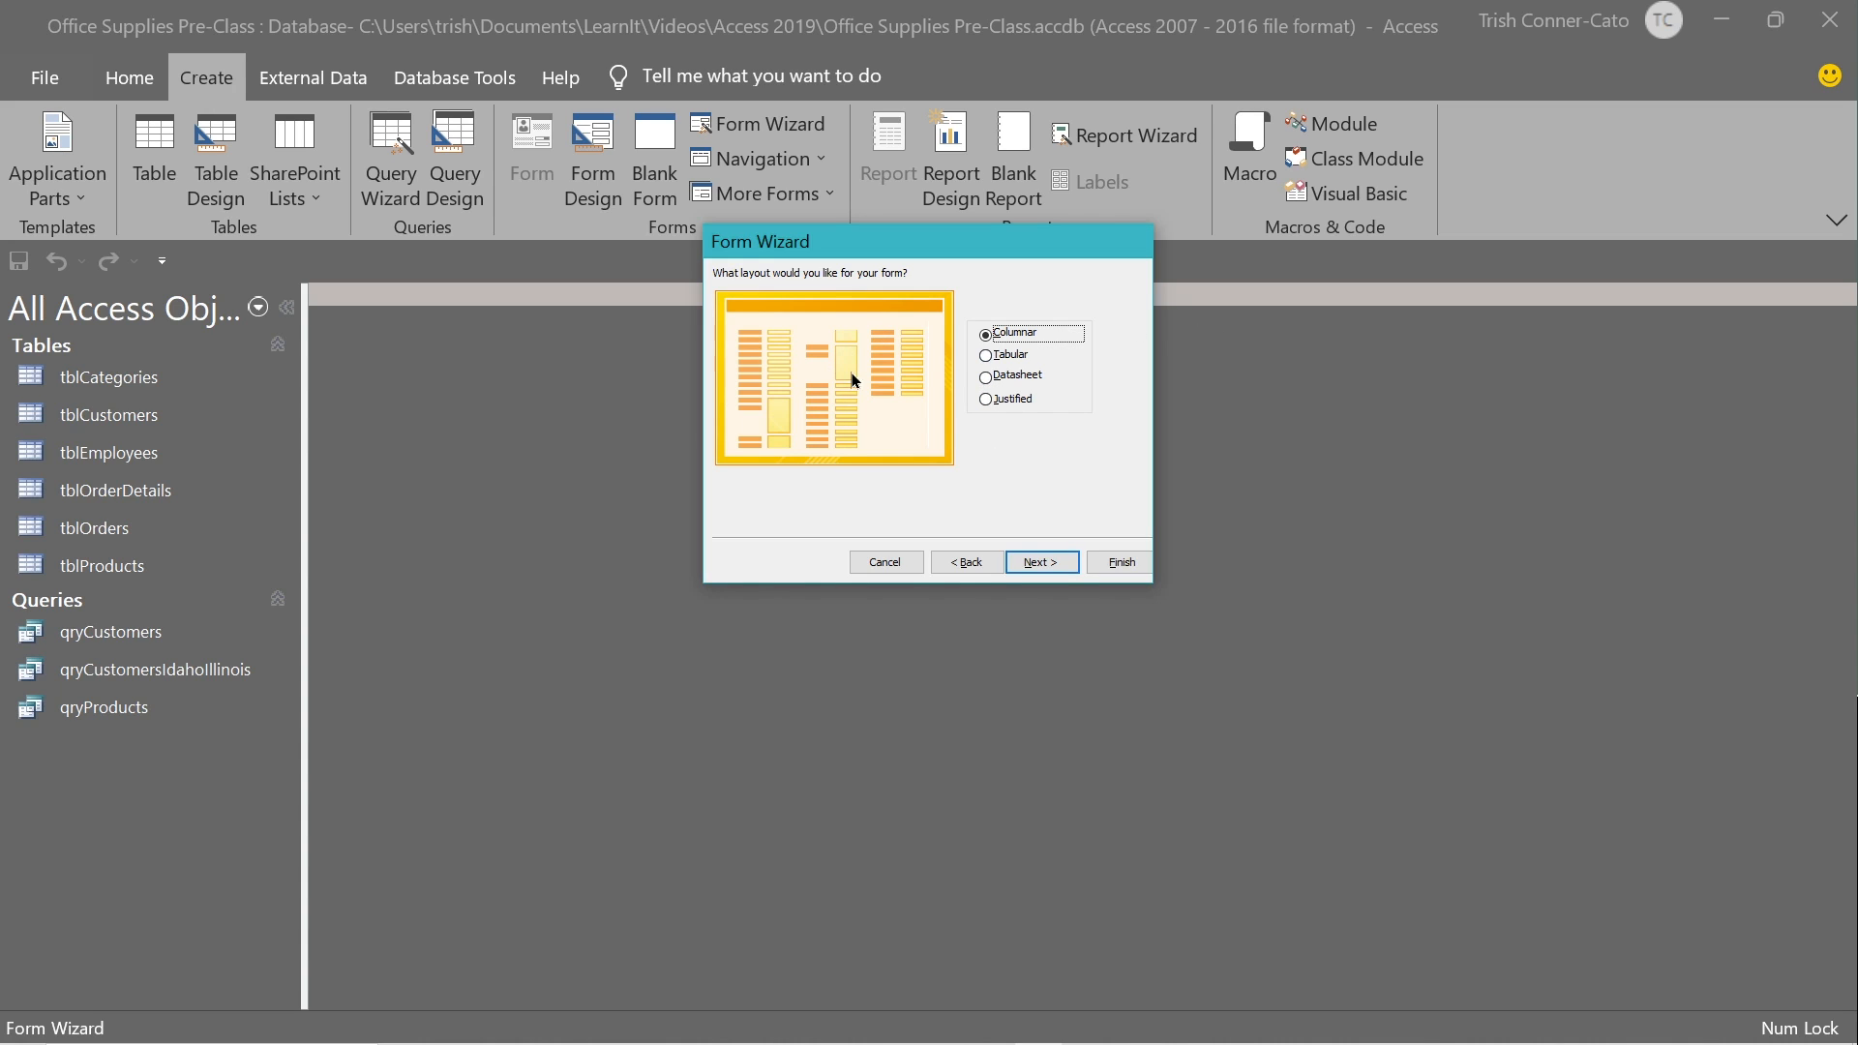
pyautogui.click(1009, 358)
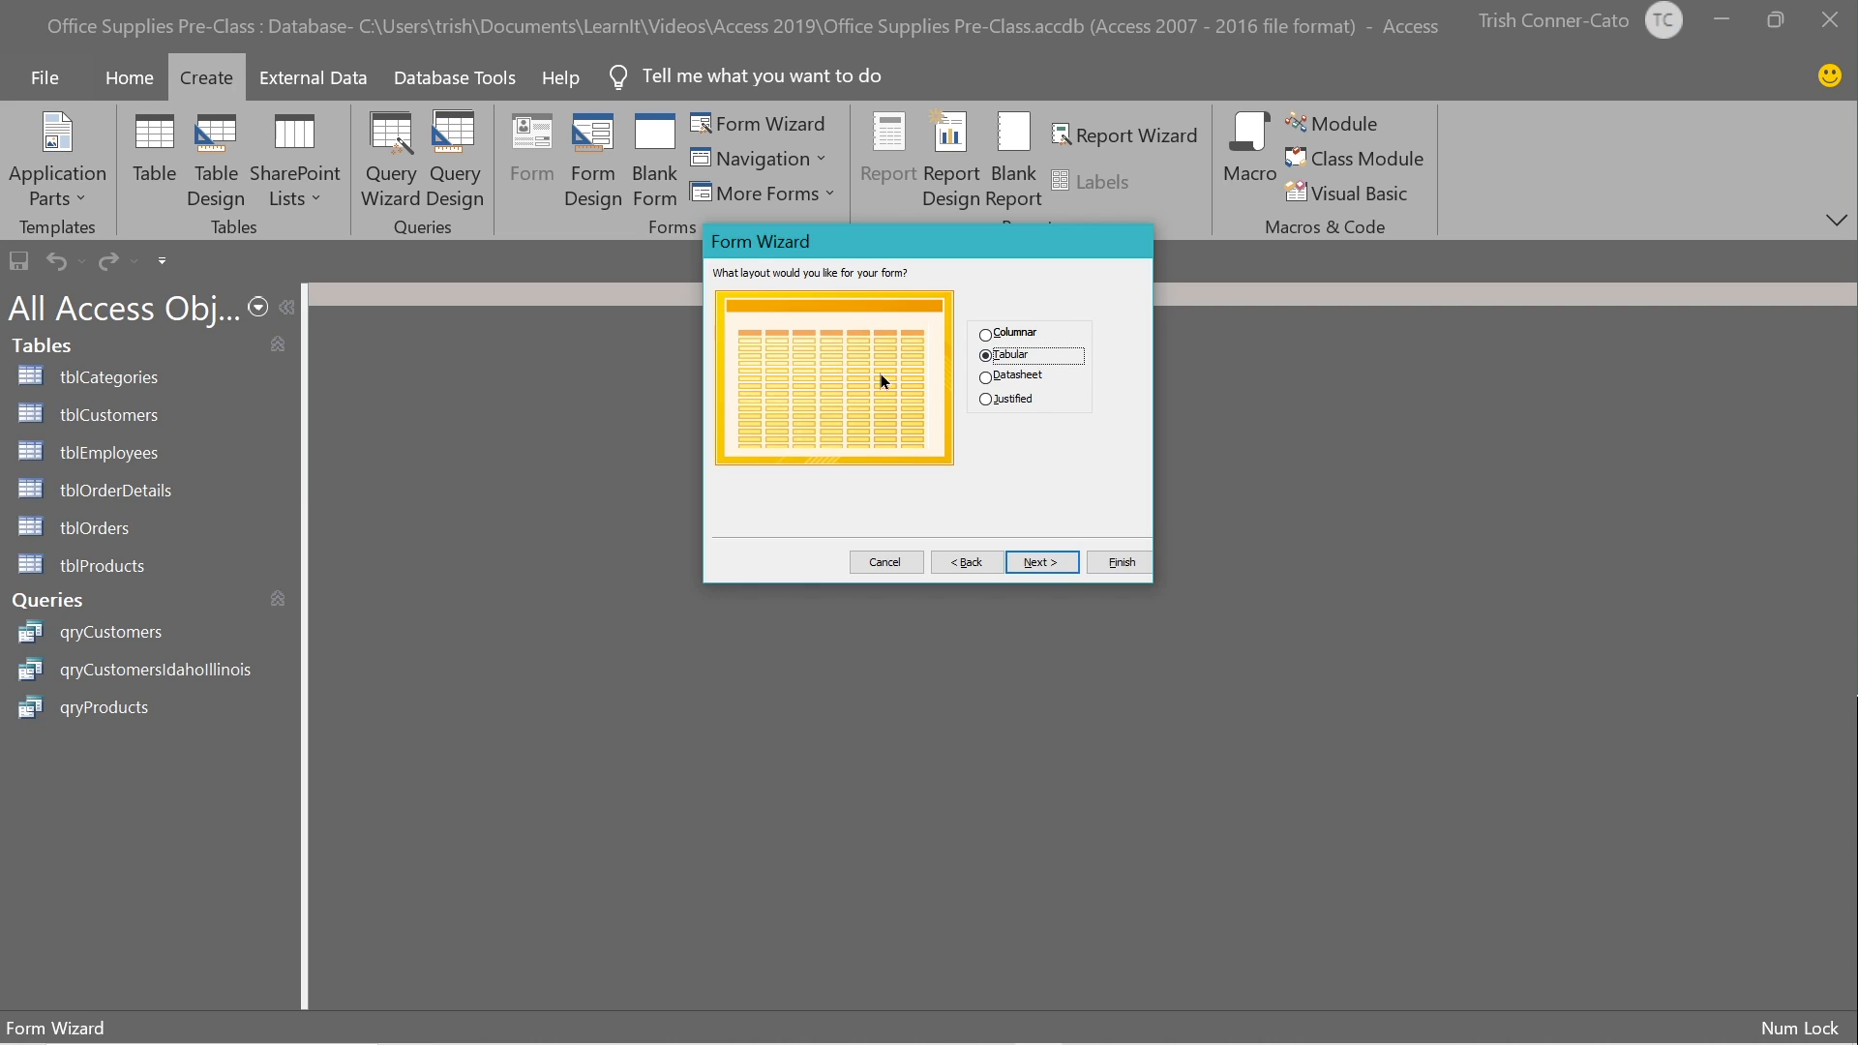
pyautogui.click(1009, 375)
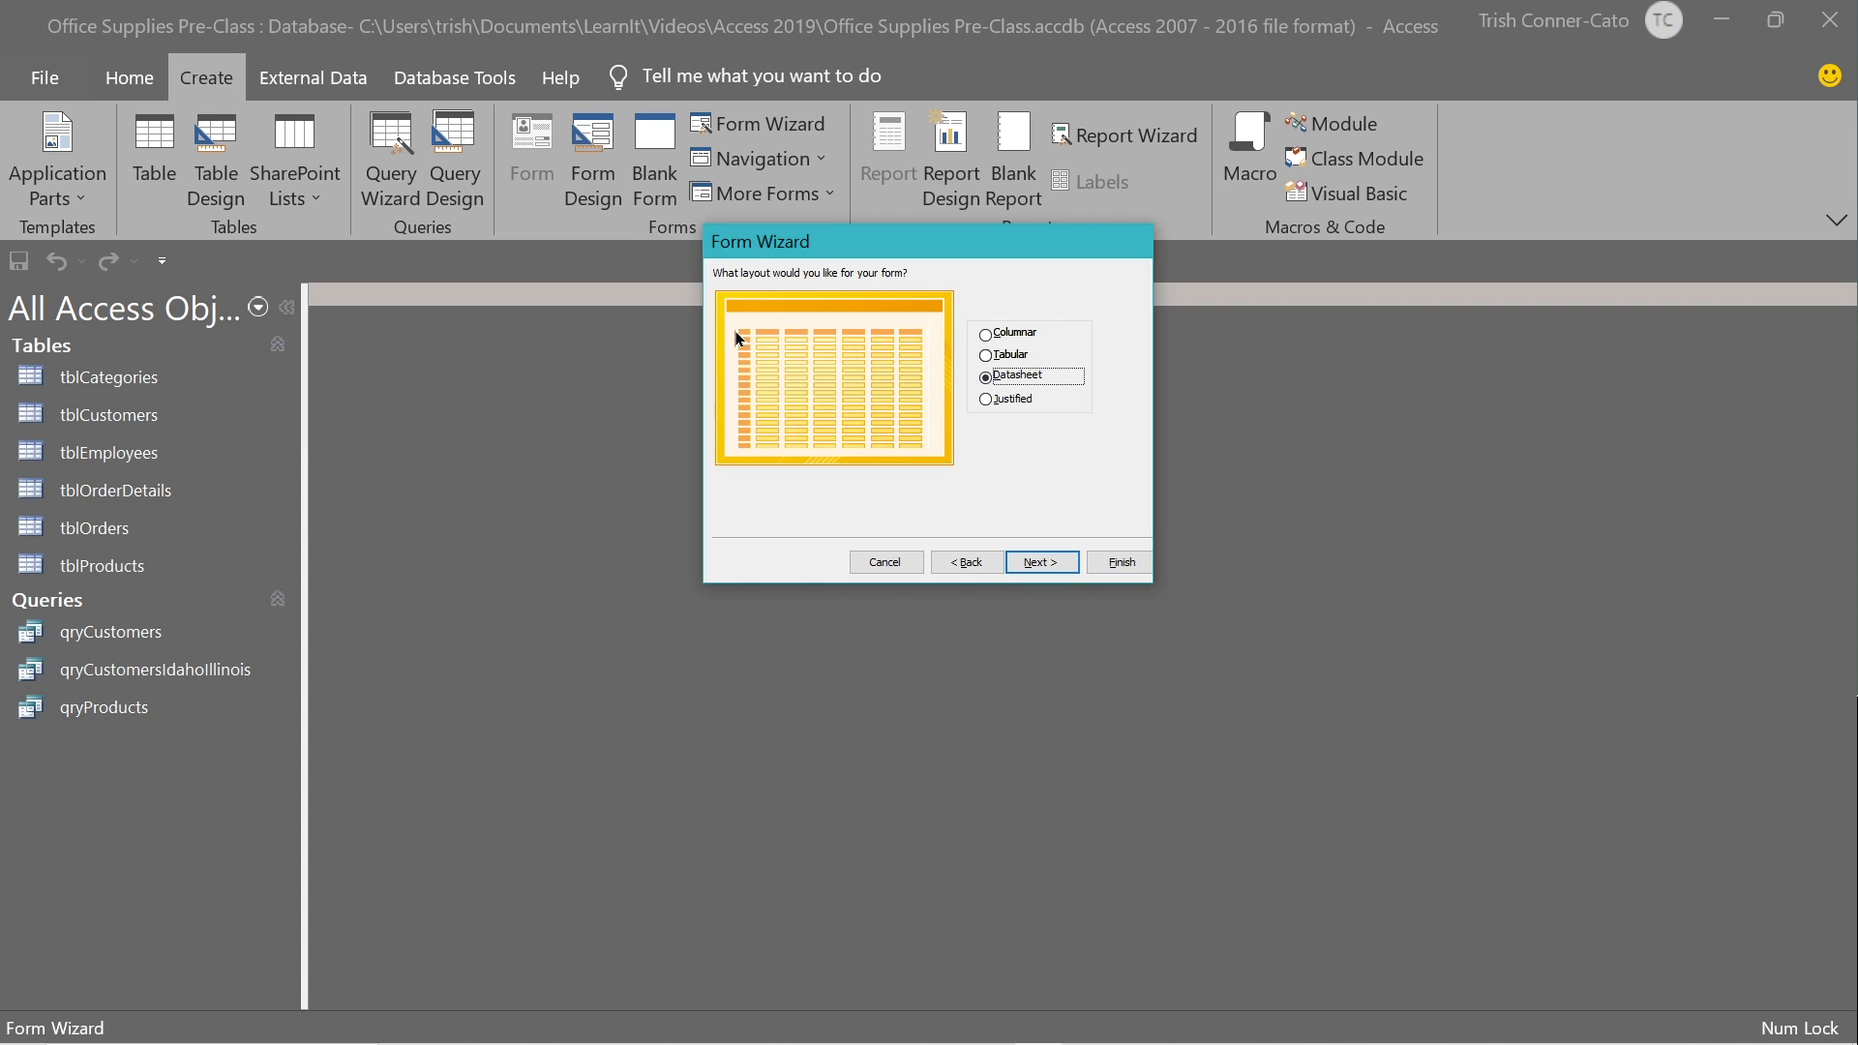
pyautogui.click(1012, 406)
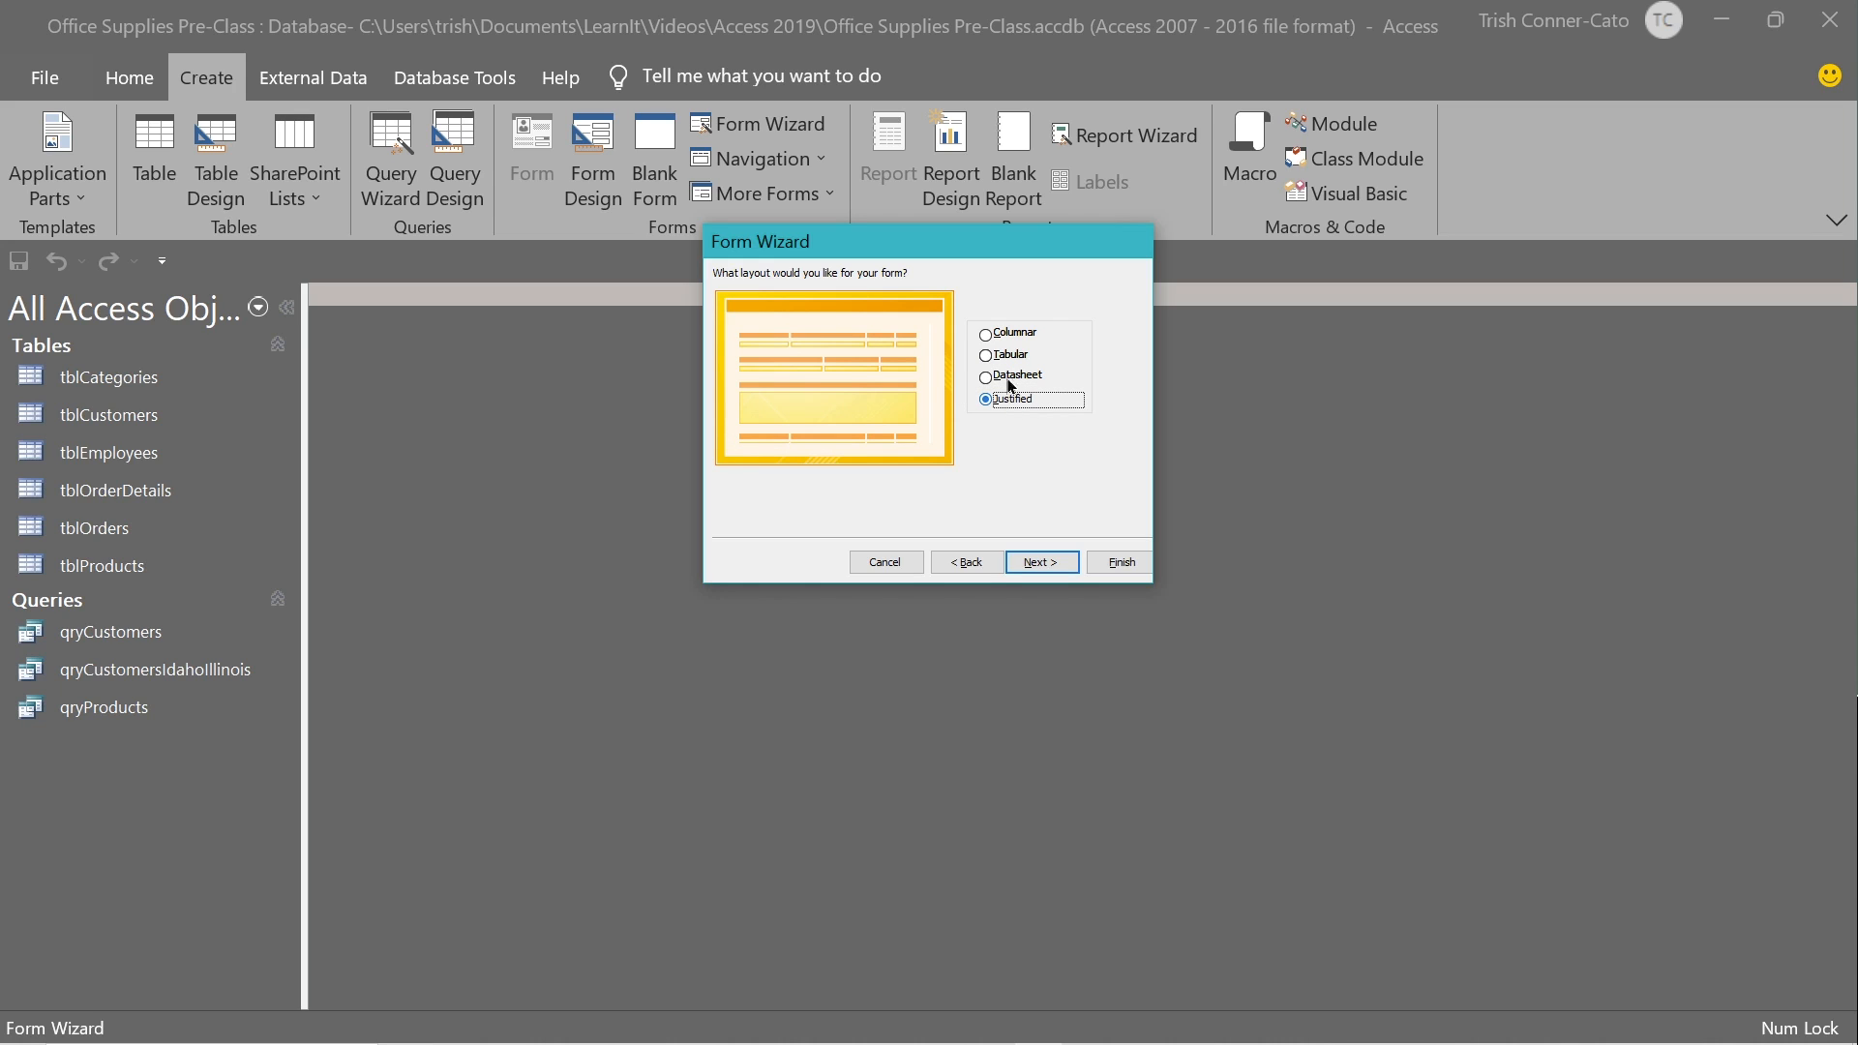
pyautogui.click(1011, 336)
pyautogui.click(1037, 563)
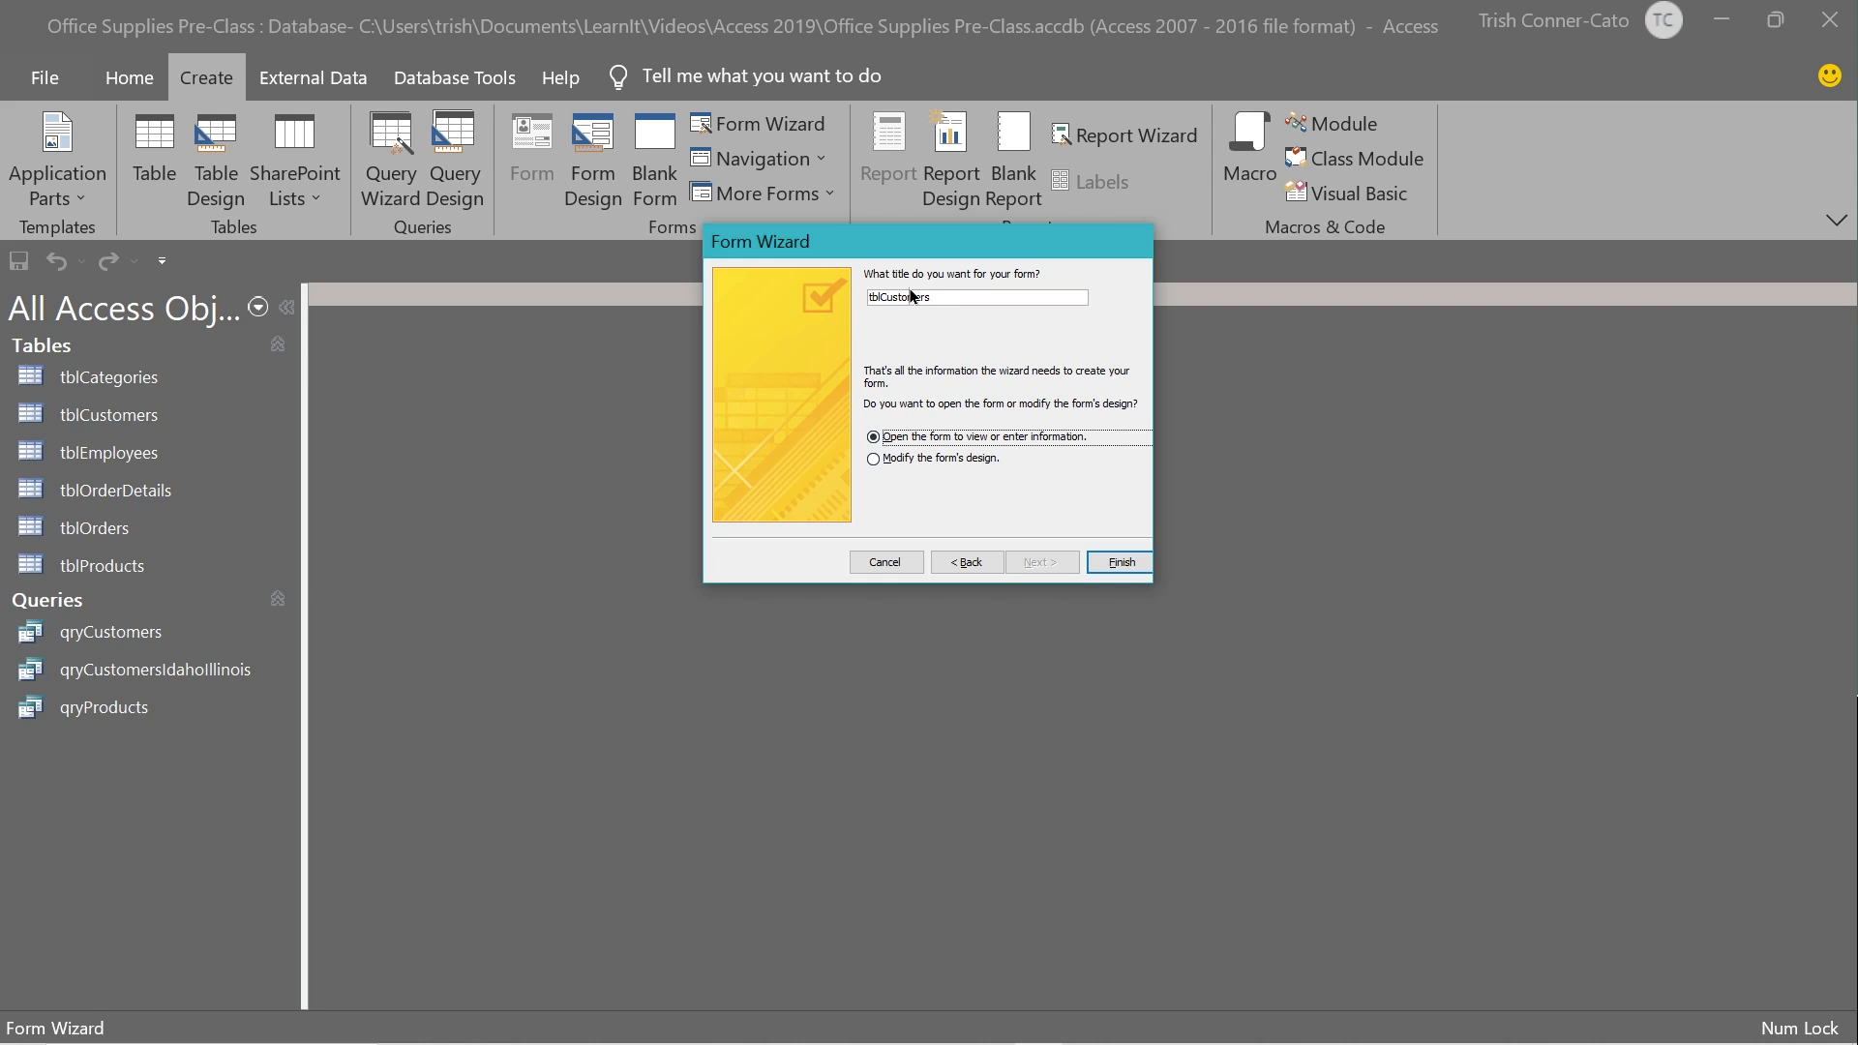
# Title the form frmCustomers and finish the wizard with the form opening to view or enter information.
pyautogui.moveTo(881, 297); pyautogui.dragTo(888, 297)
pyautogui.press('BackSpace')
pyautogui.press('BackSpace')
pyautogui.press('BackSpace')
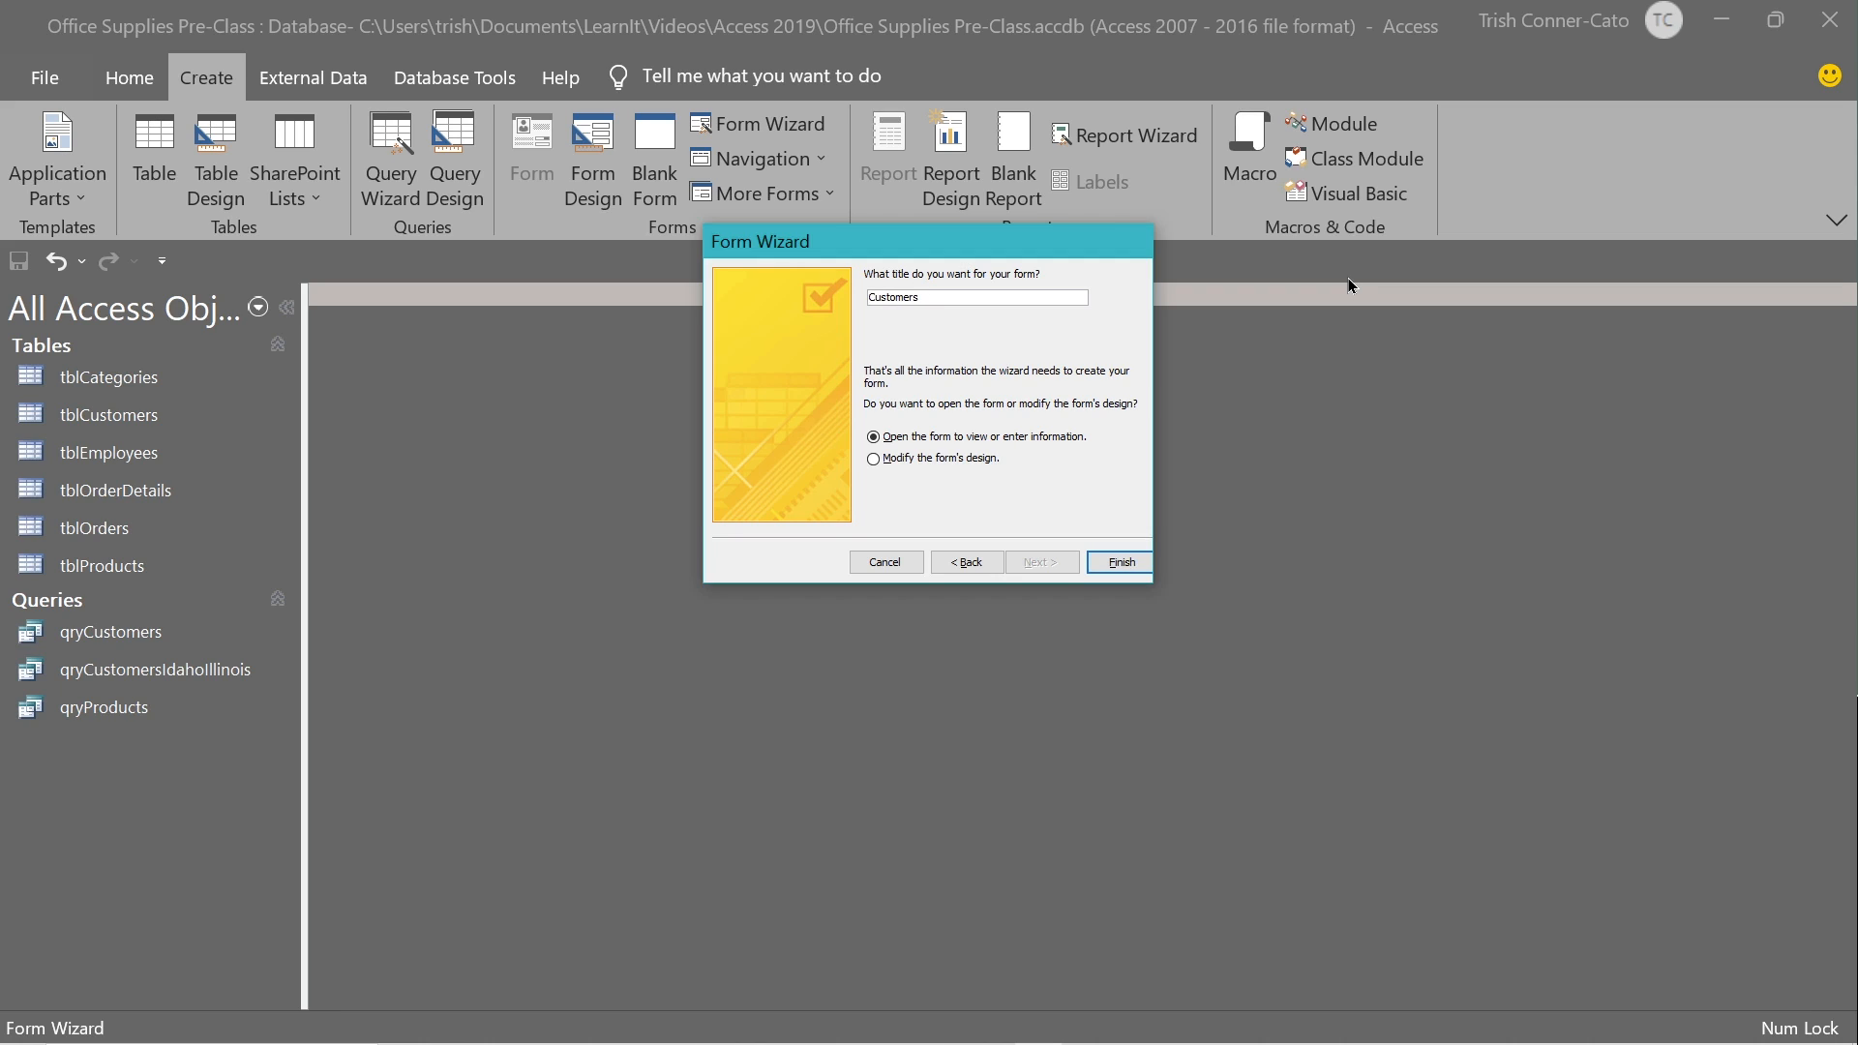
pyautogui.write('frm')
pyautogui.click(1138, 561)
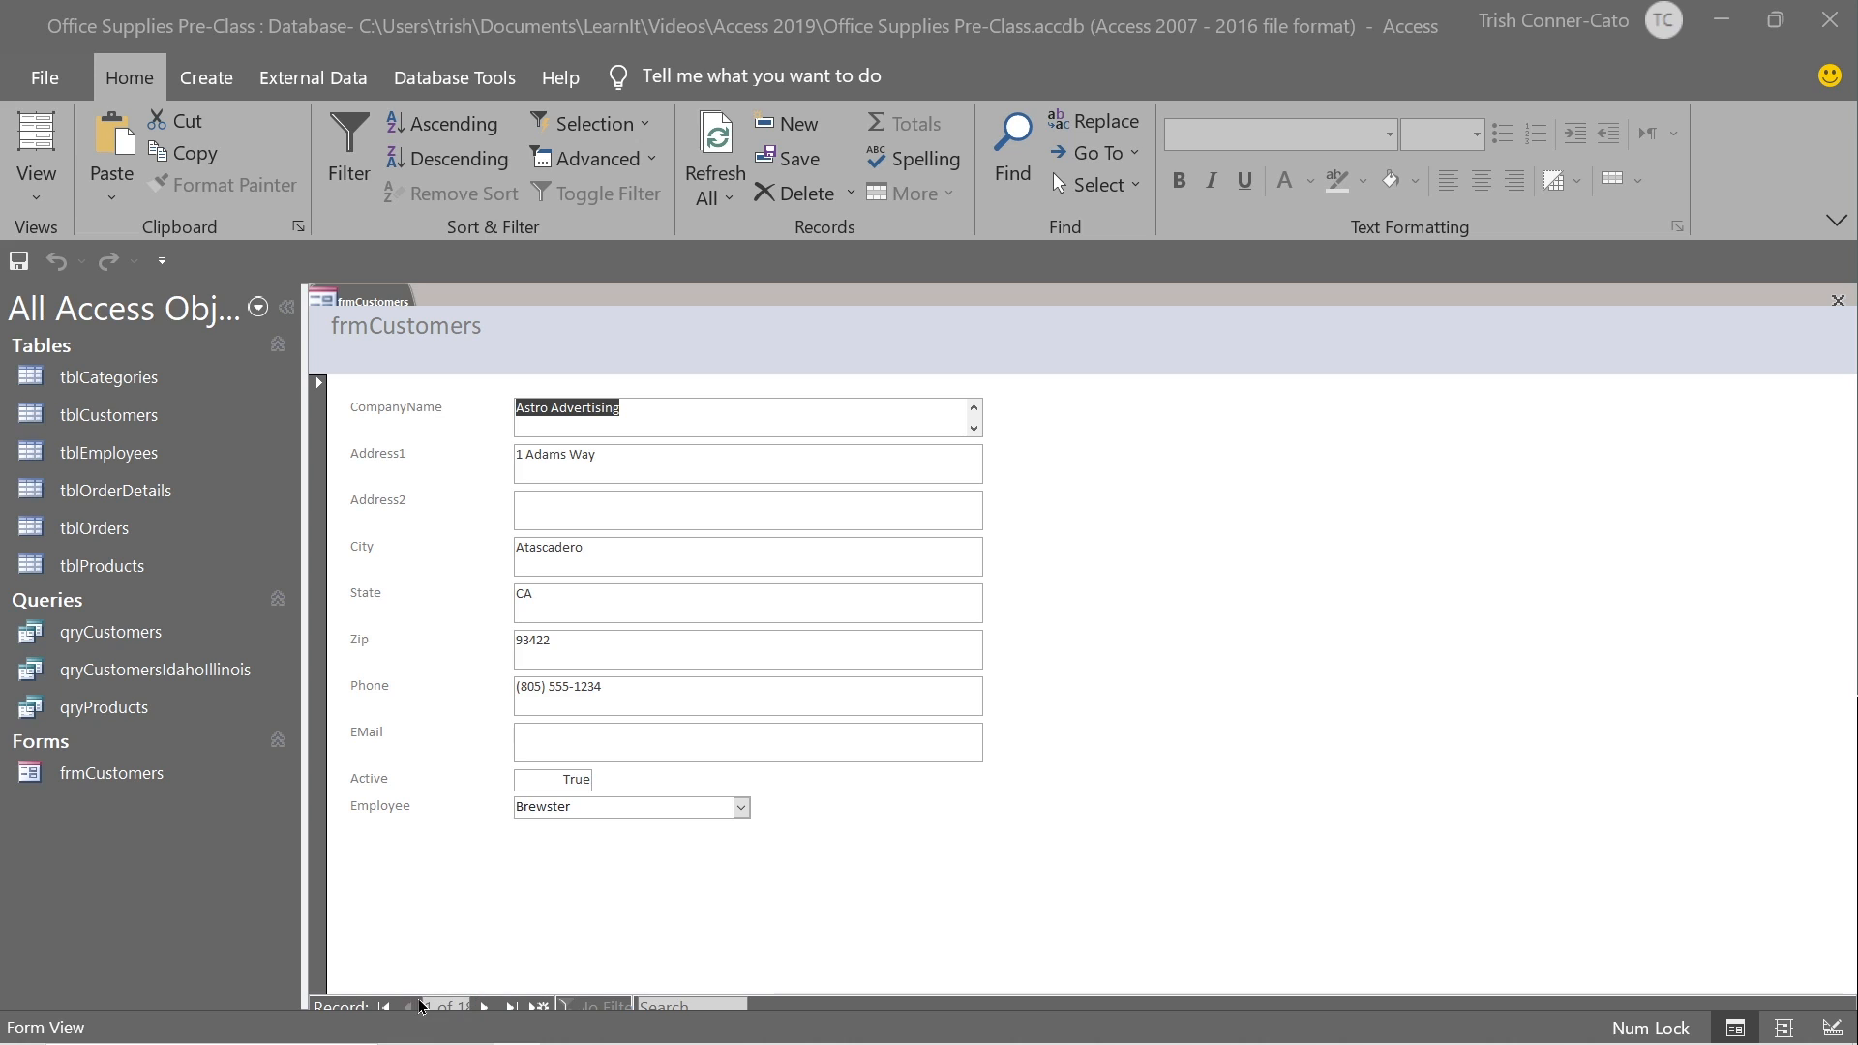
# Browse to the second and last customer records, and switch frmCustomers to Layout View.
pyautogui.click(485, 1011)
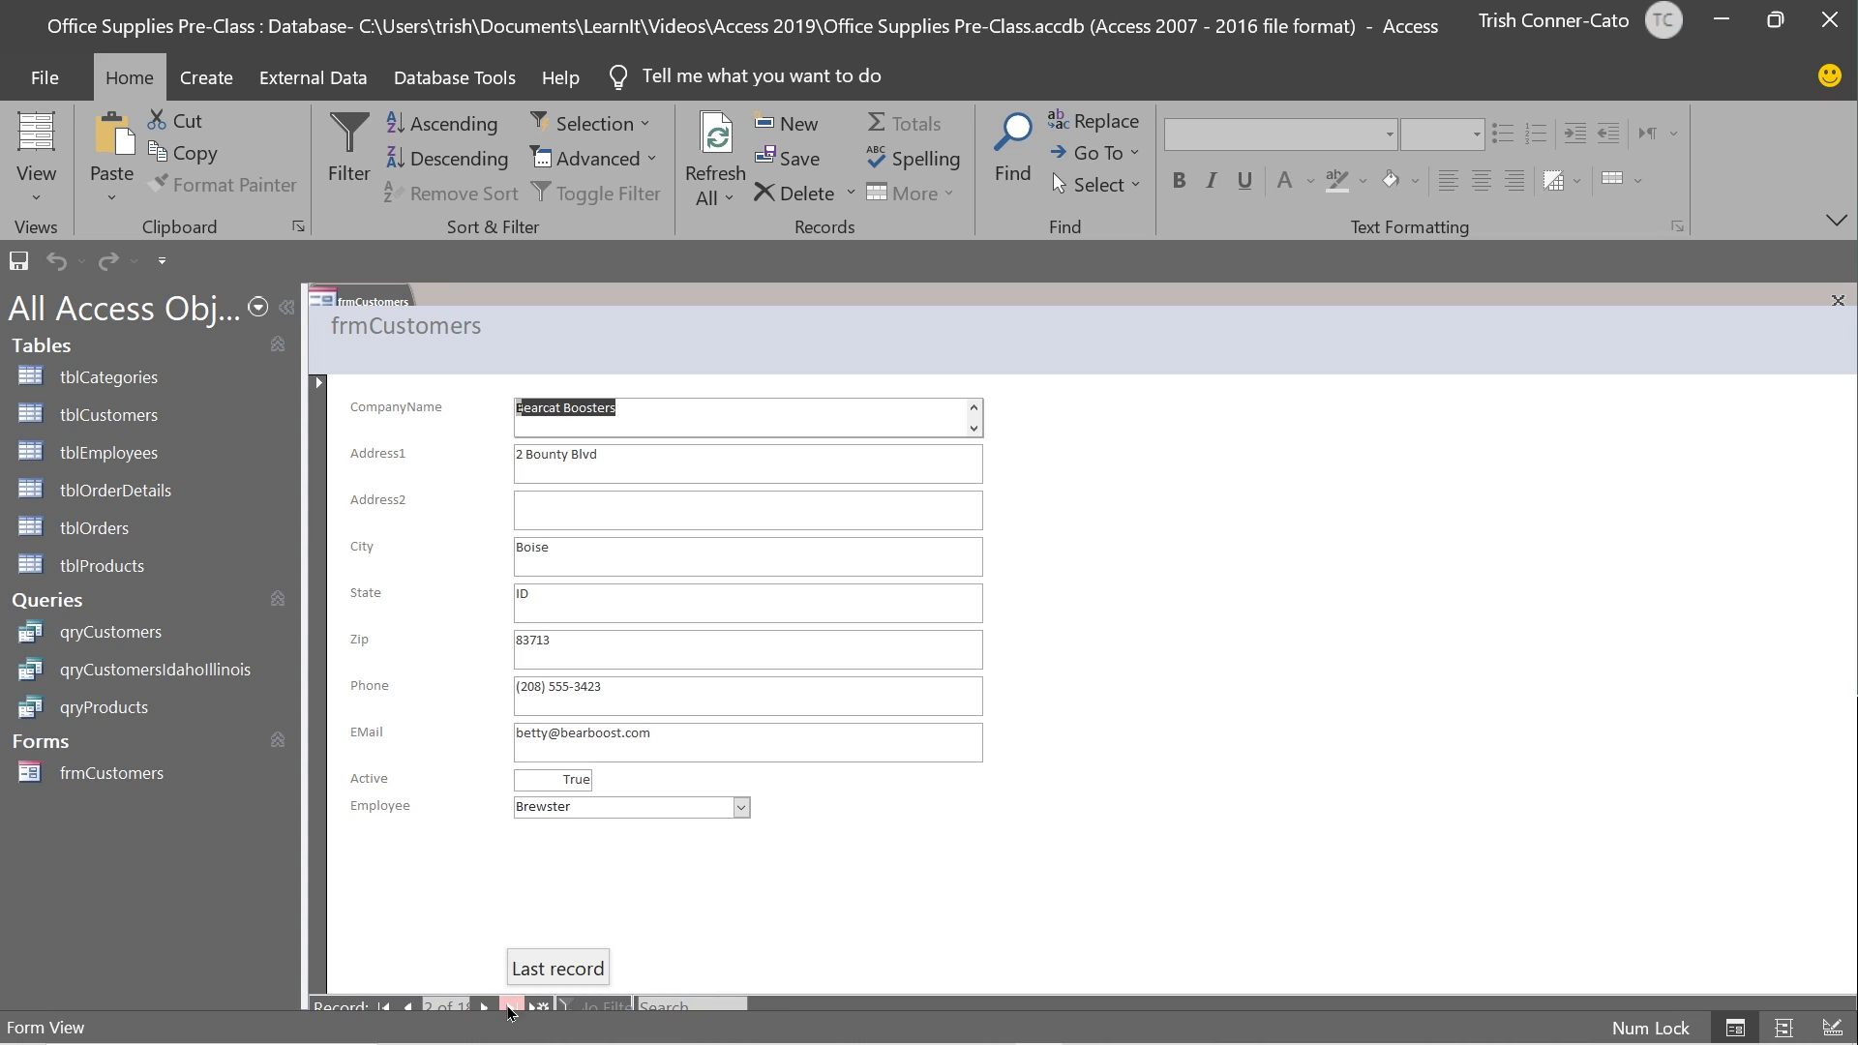
pyautogui.click(509, 1010)
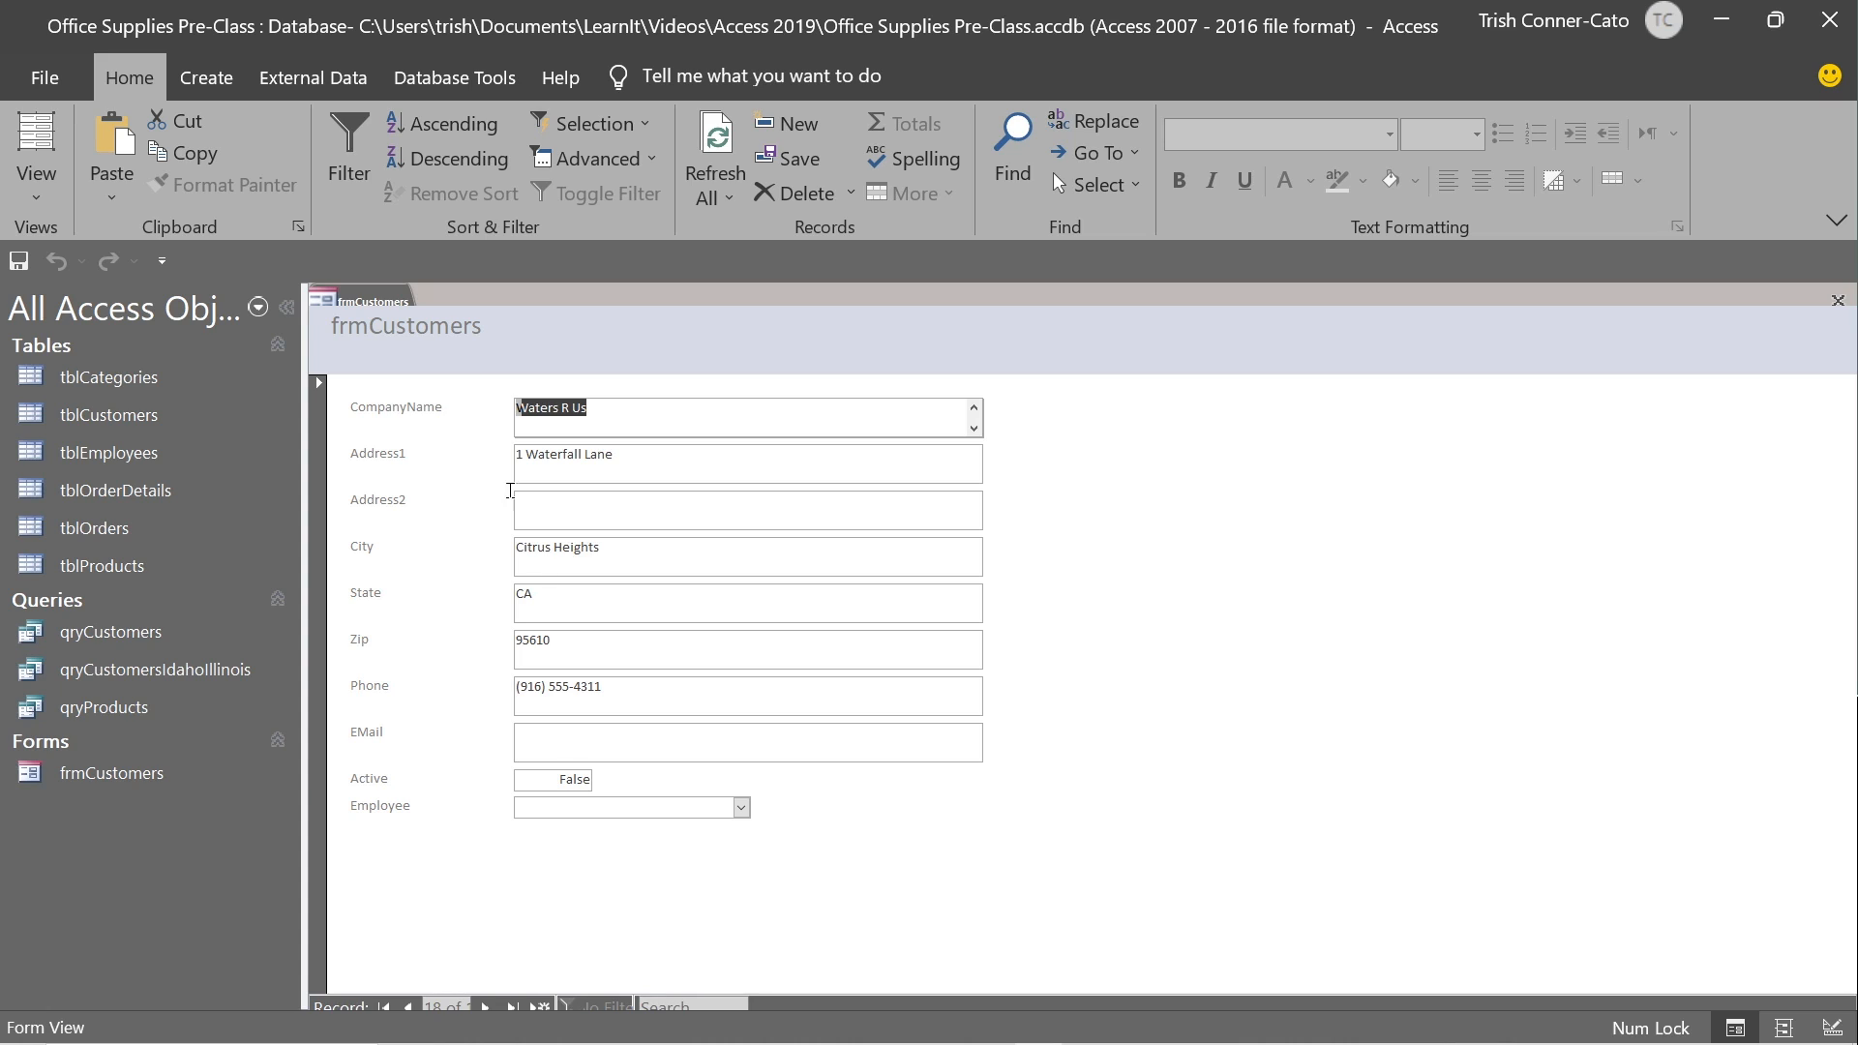
pyautogui.rightClick(364, 301)
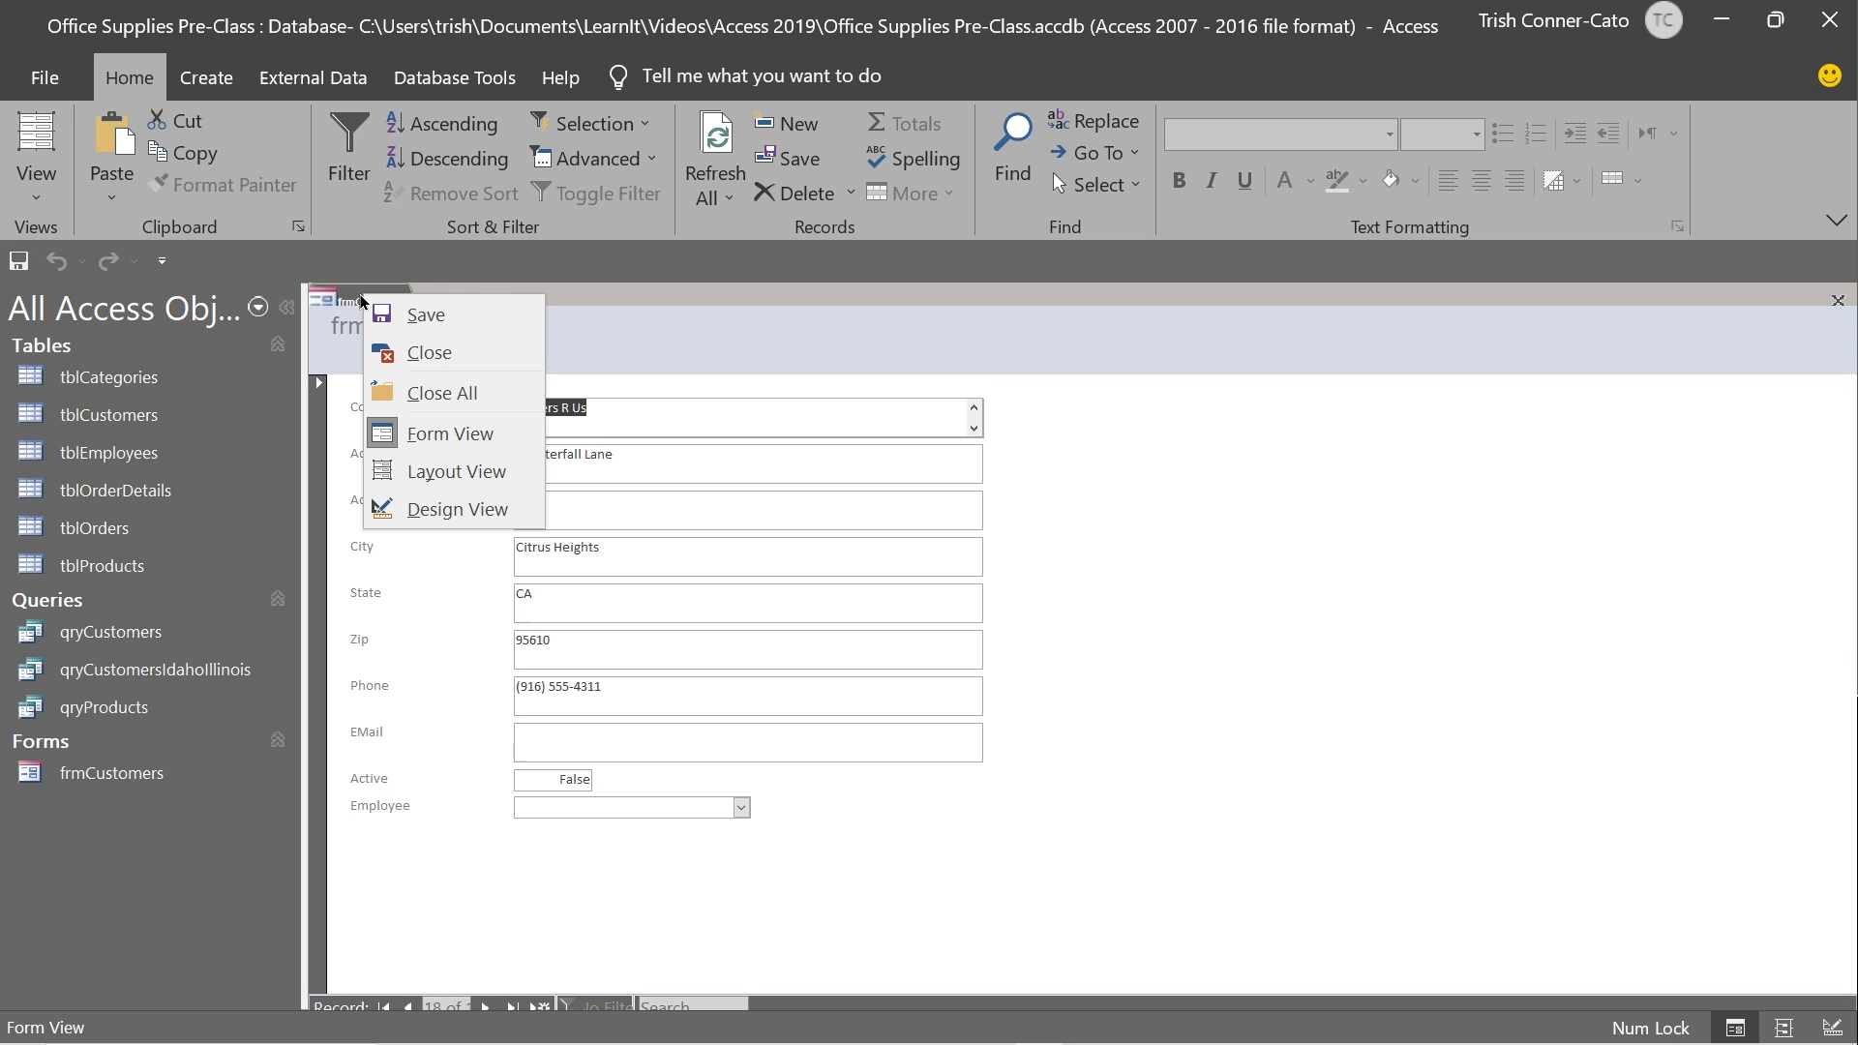
pyautogui.click(404, 483)
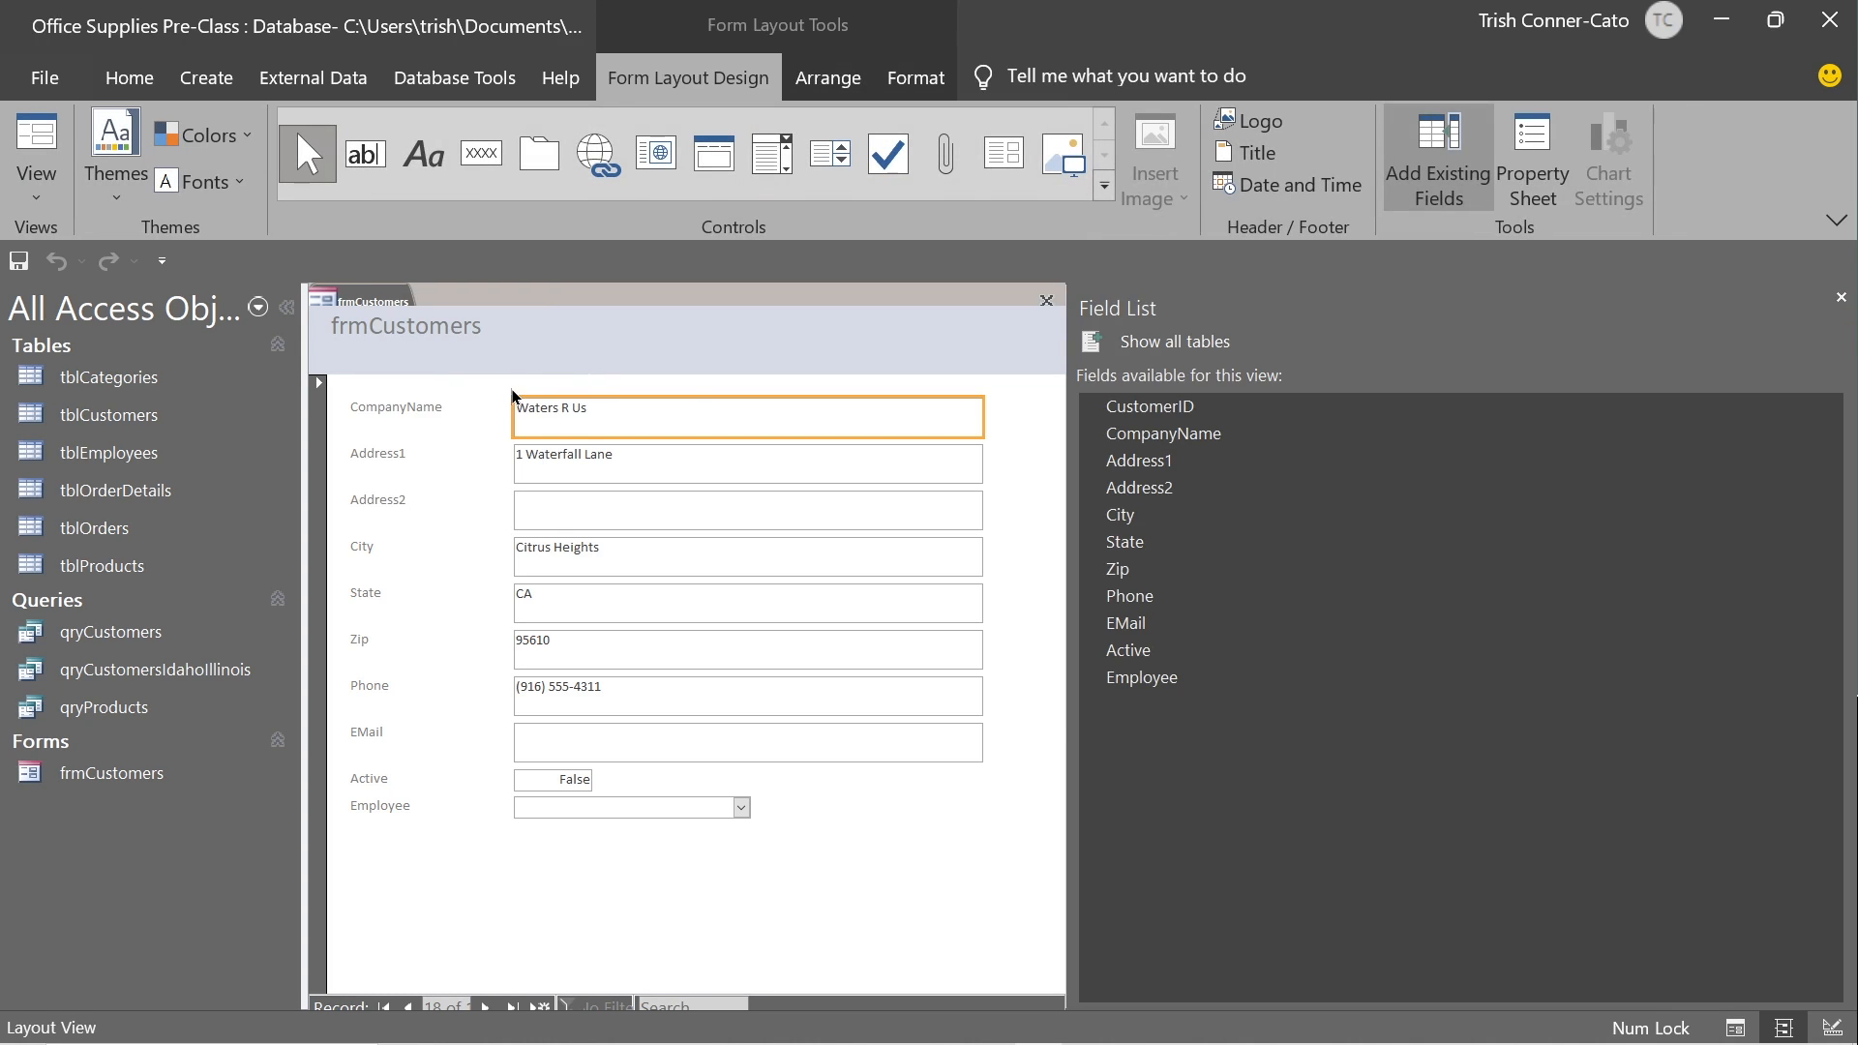
# Change the form's header title to "Customer Entry Form" and widen its label to fit on one line.
pyautogui.click(479, 326)
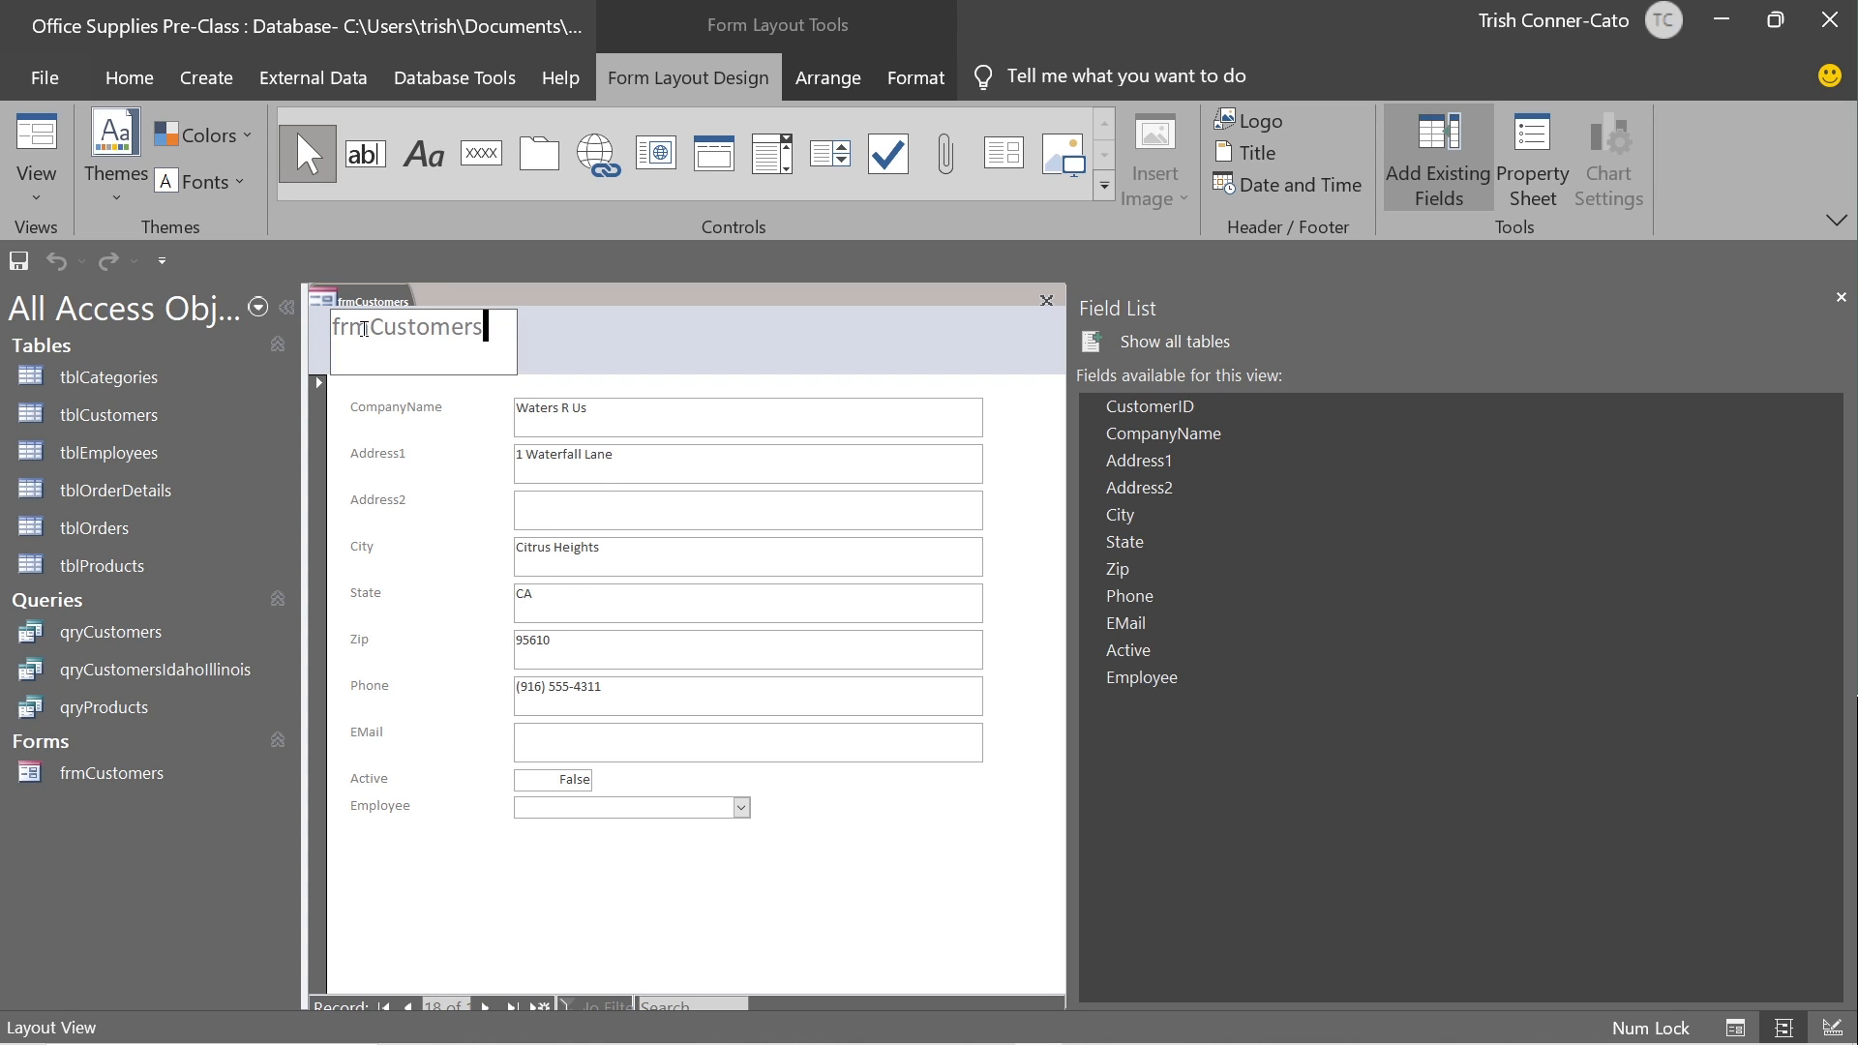
pyautogui.moveTo(368, 329); pyautogui.dragTo(327, 332)
pyautogui.press('BackSpace')
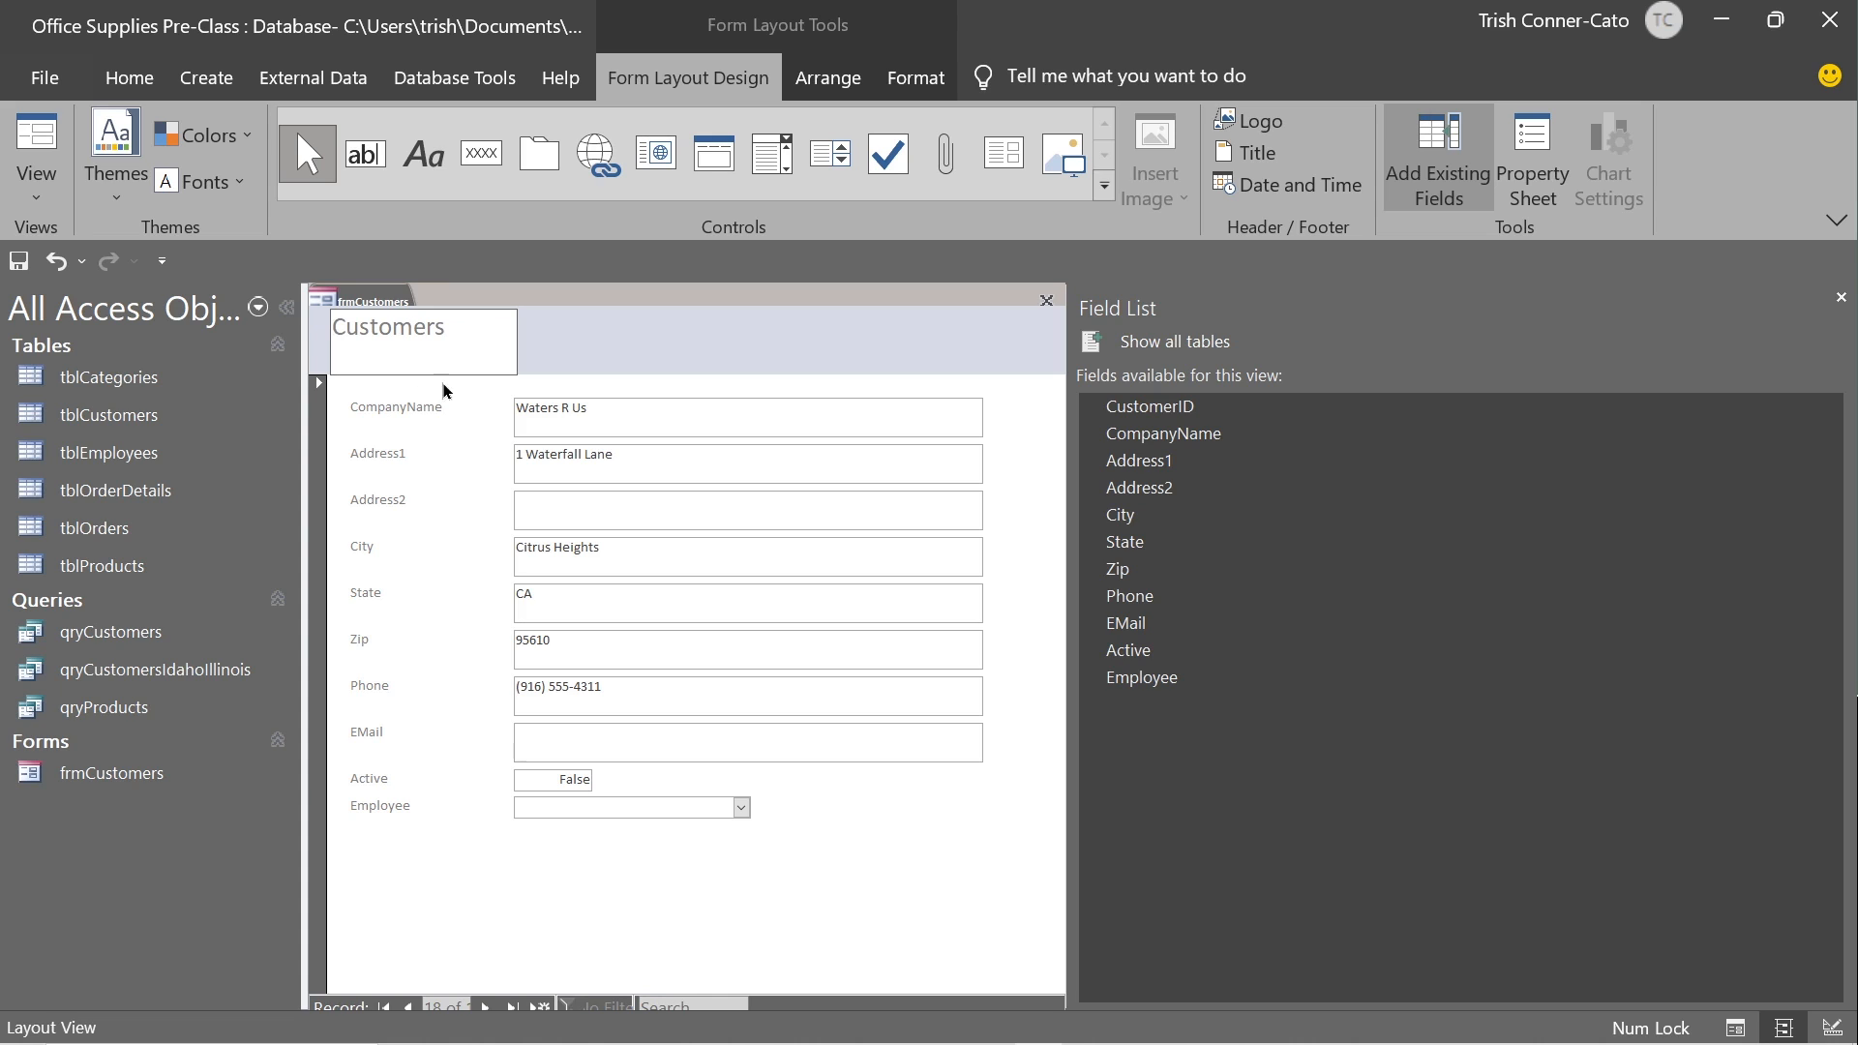
pyautogui.click(459, 319)
pyautogui.press('BackSpace')
pyautogui.write('Entry Form')
pyautogui.click(518, 343)
pyautogui.moveTo(517, 343); pyautogui.dragTo(569, 326)
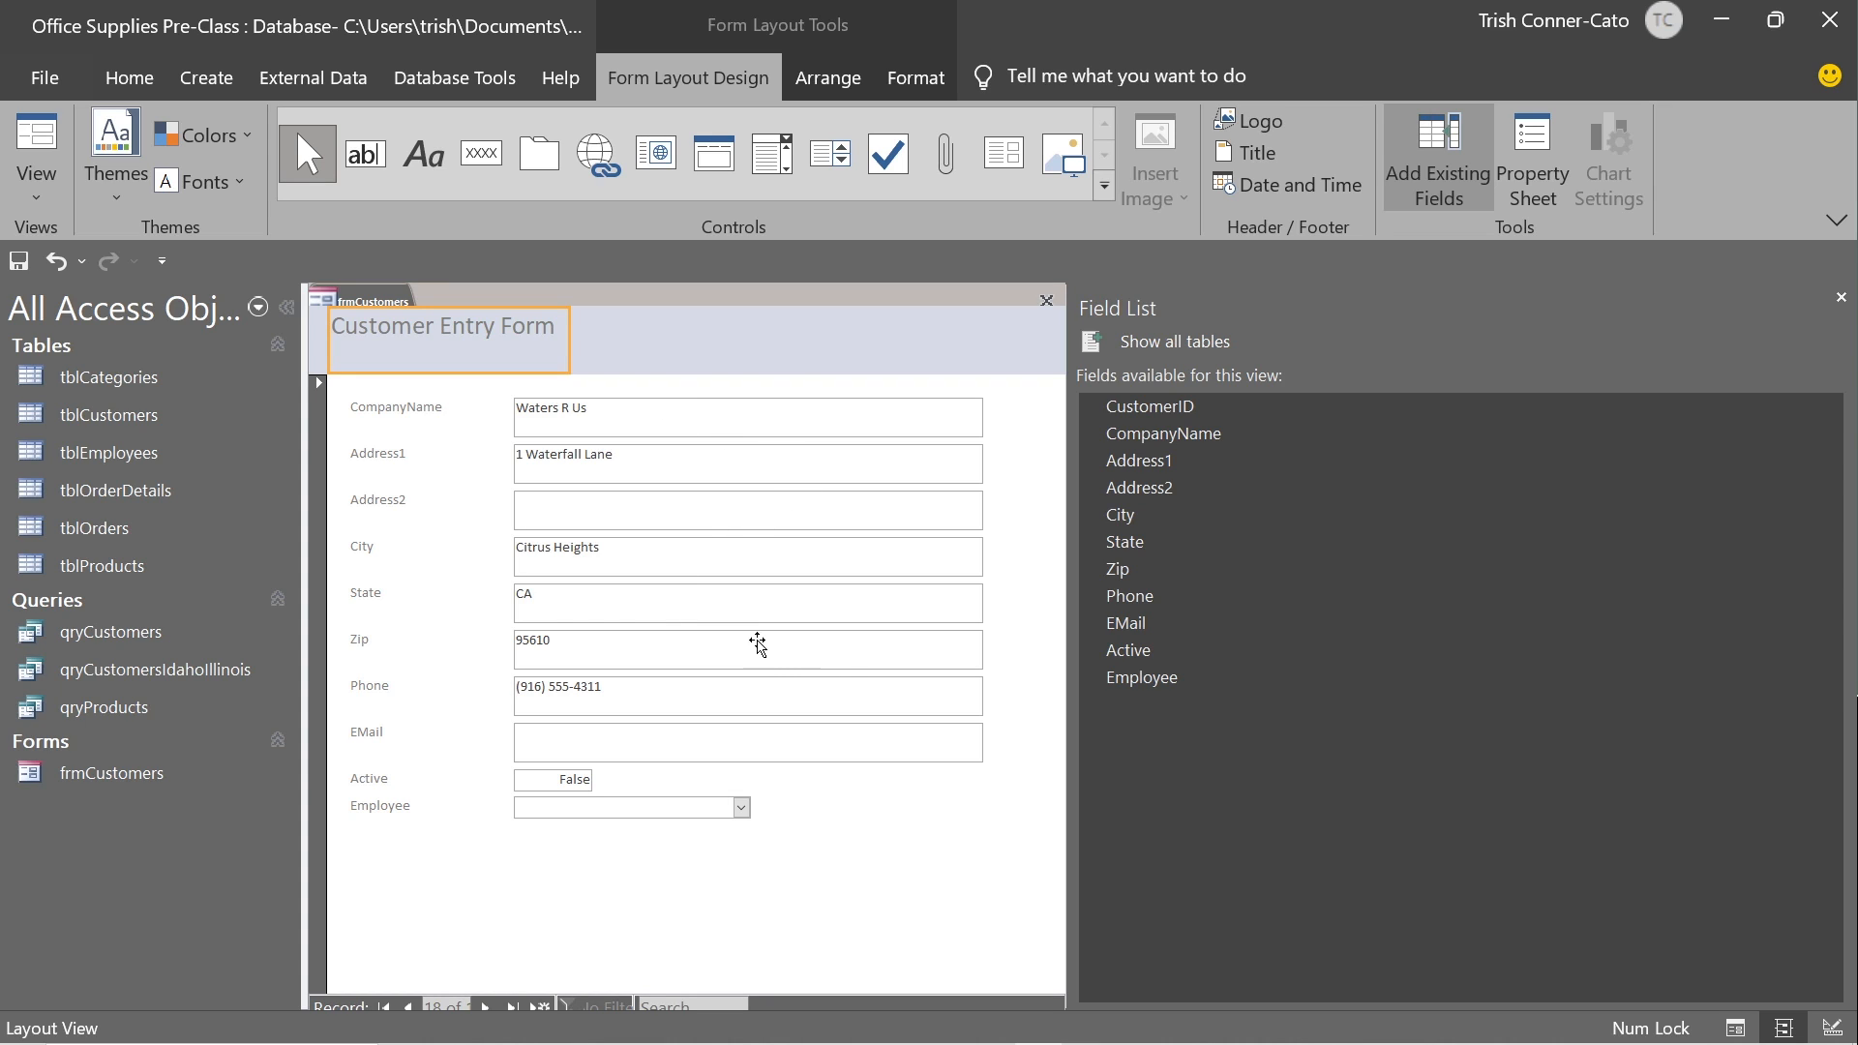
pyautogui.click(698, 610)
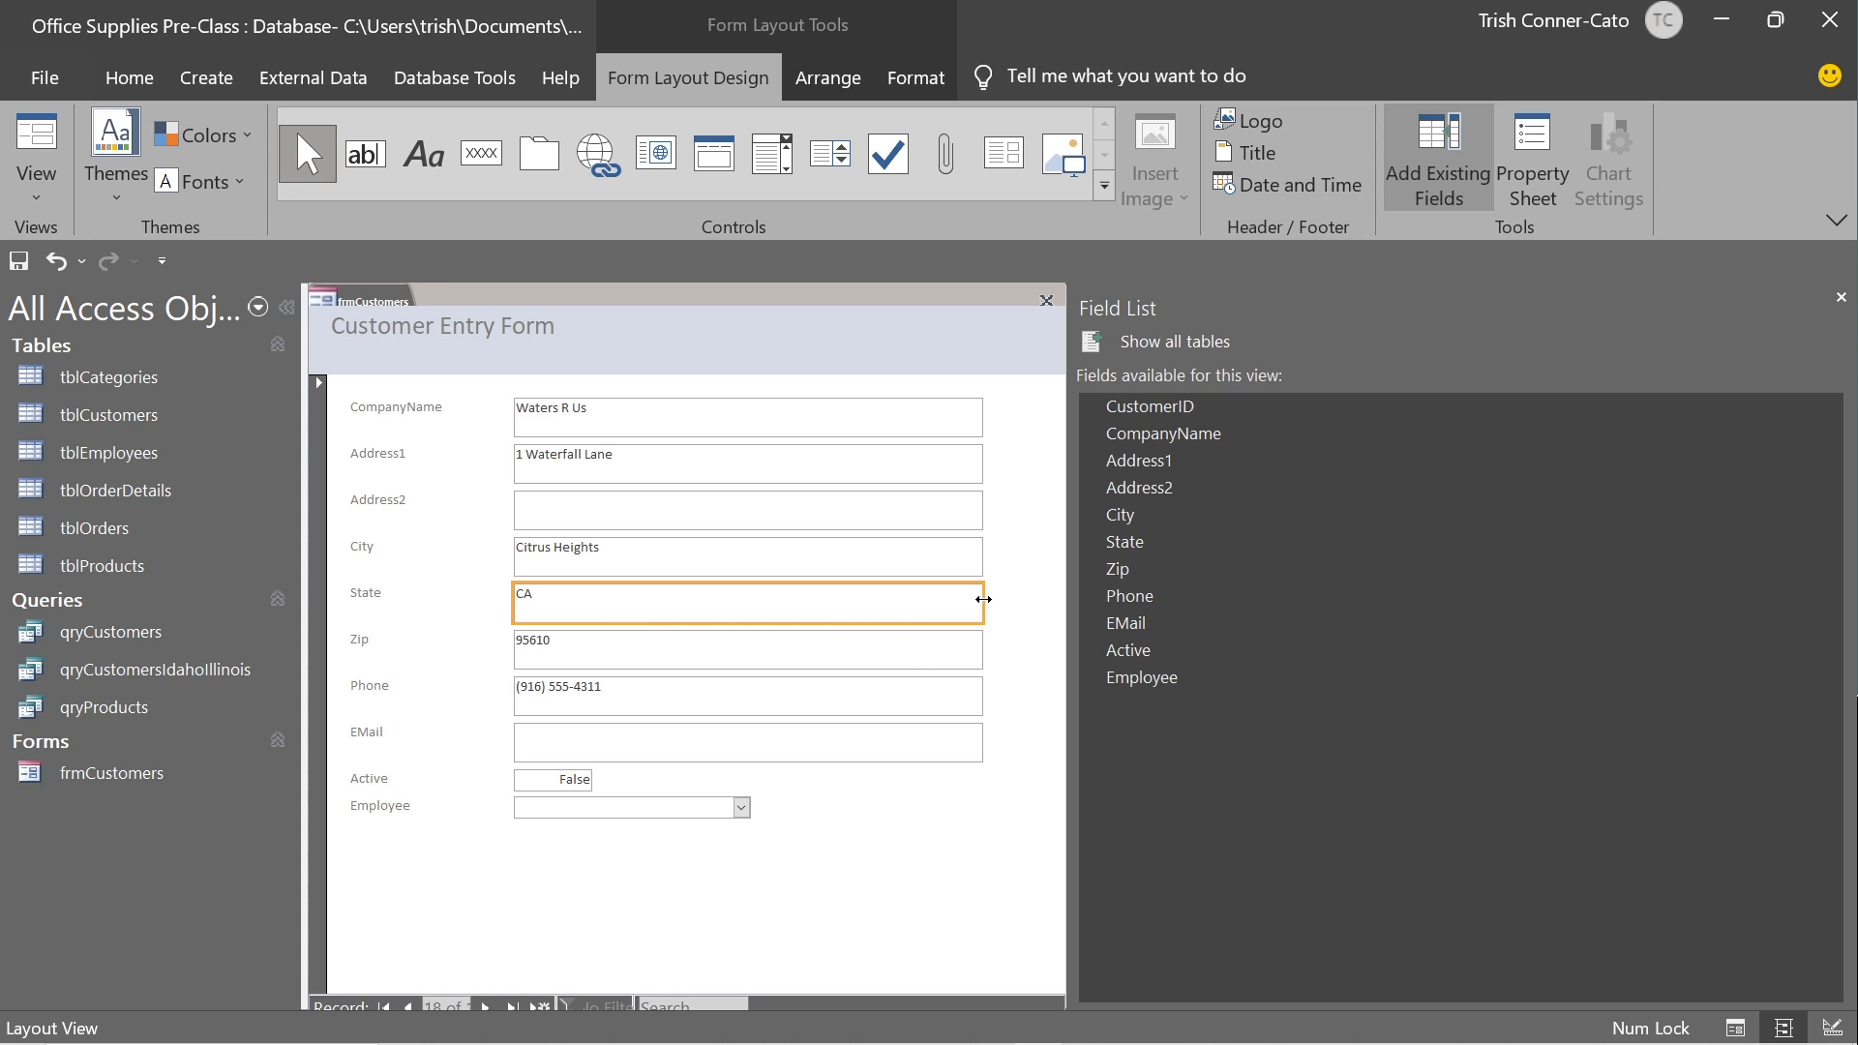
pyautogui.moveTo(984, 607)
pyautogui.mouseDown()
pyautogui.moveTo(743, 593)
pyautogui.moveTo(983, 624)
pyautogui.mouseUp()
# Switch frmCustomers to Design View and close the Field List to give the form more room.
pyautogui.rightClick(369, 308)
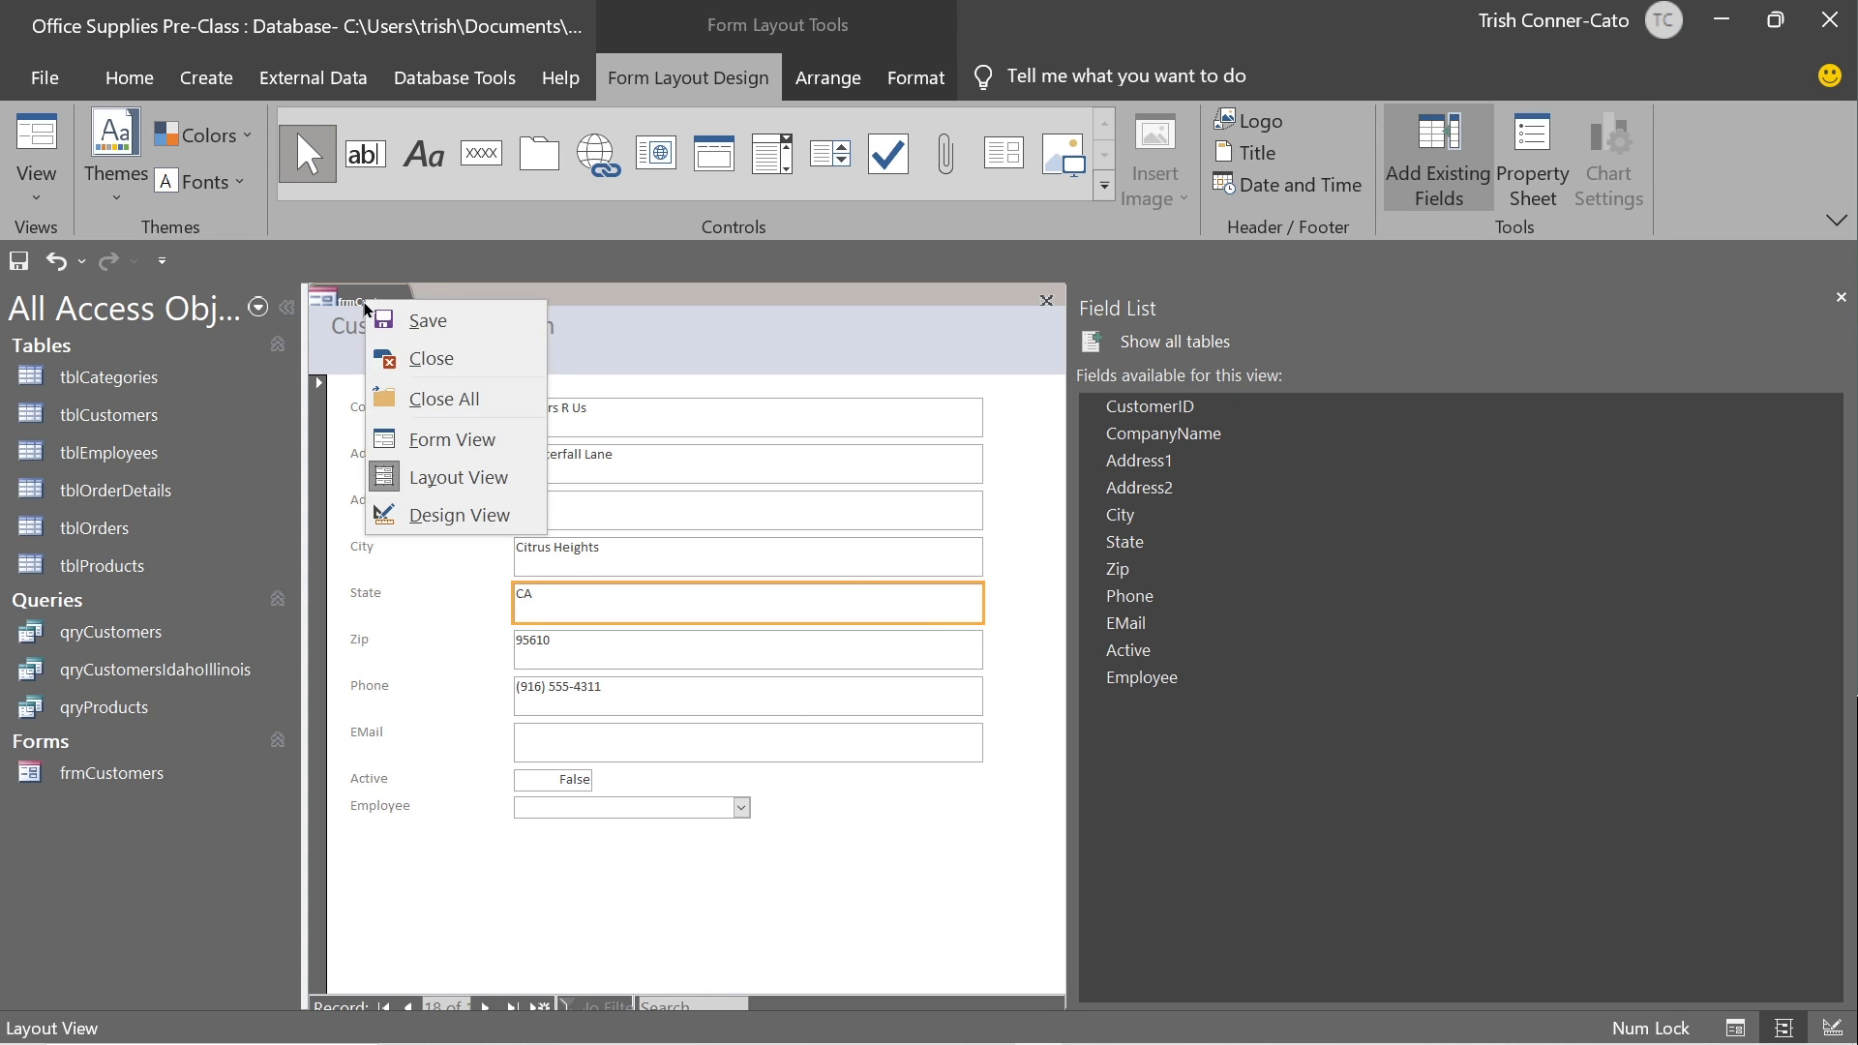
pyautogui.click(419, 522)
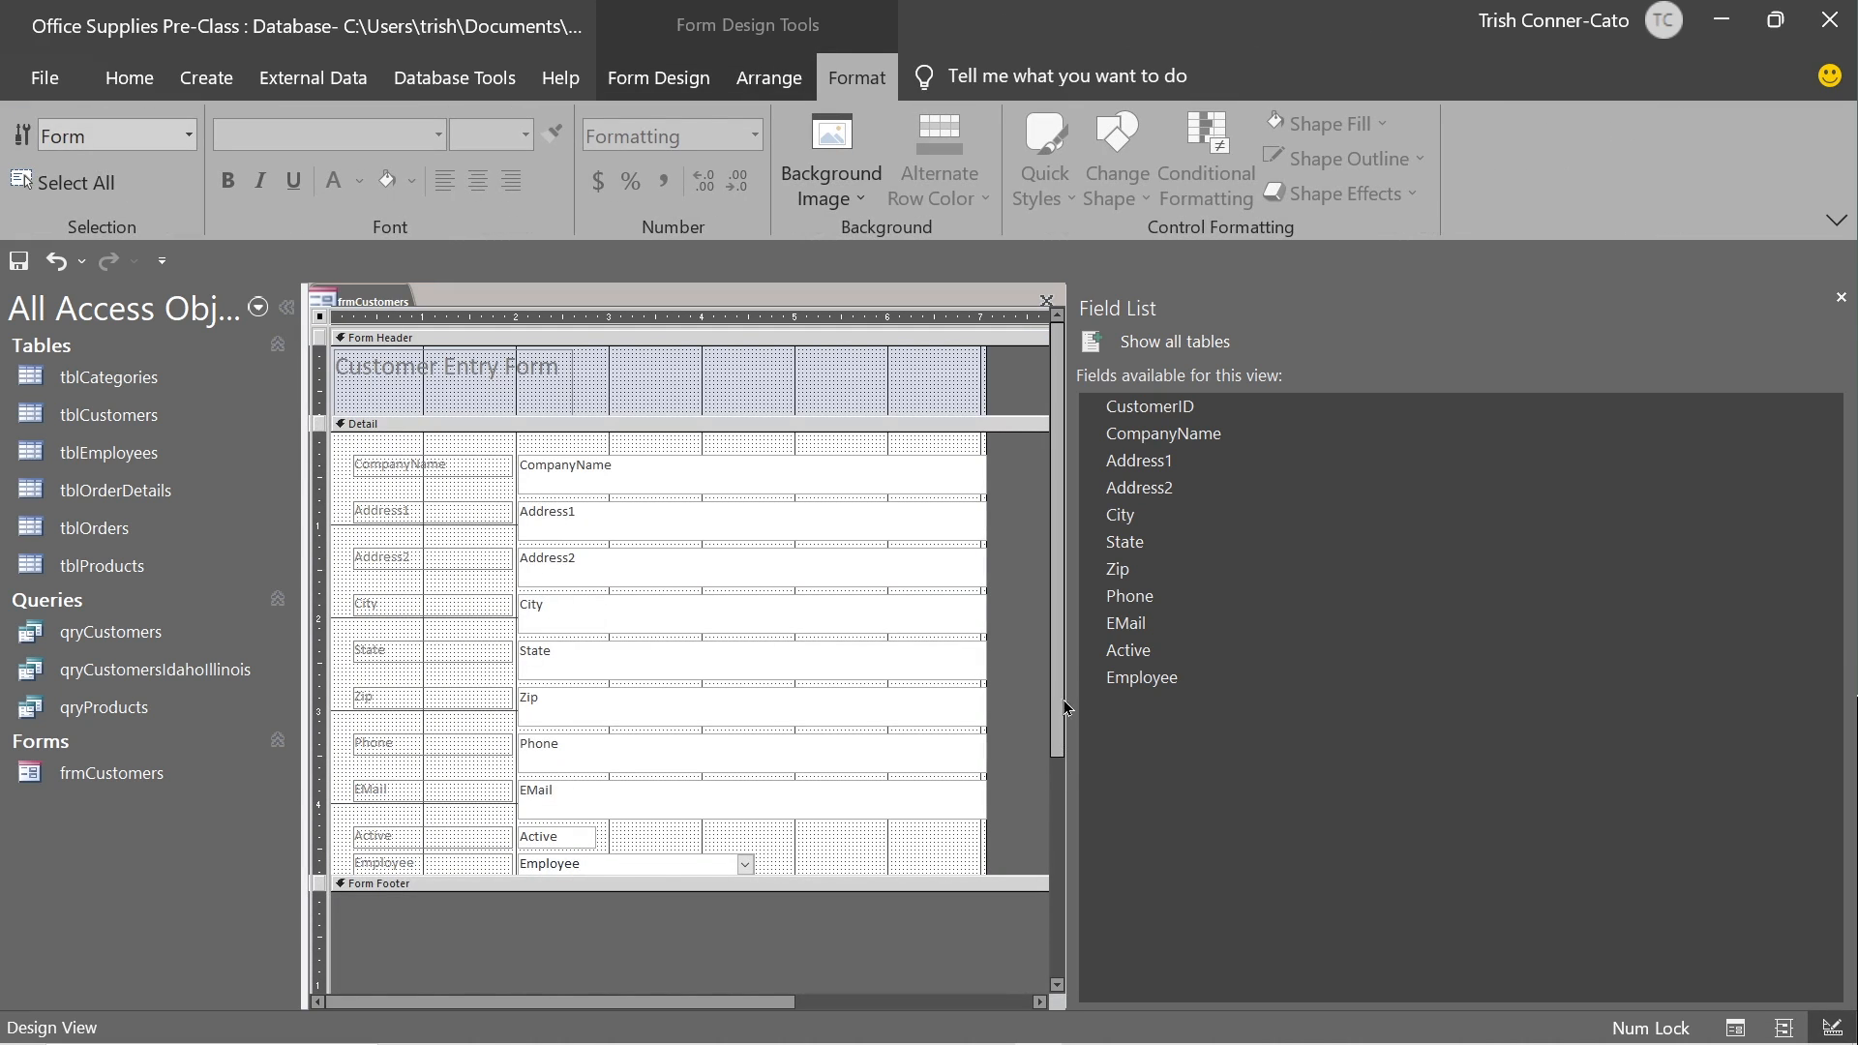
pyautogui.moveTo(1071, 576); pyautogui.dragTo(1277, 600)
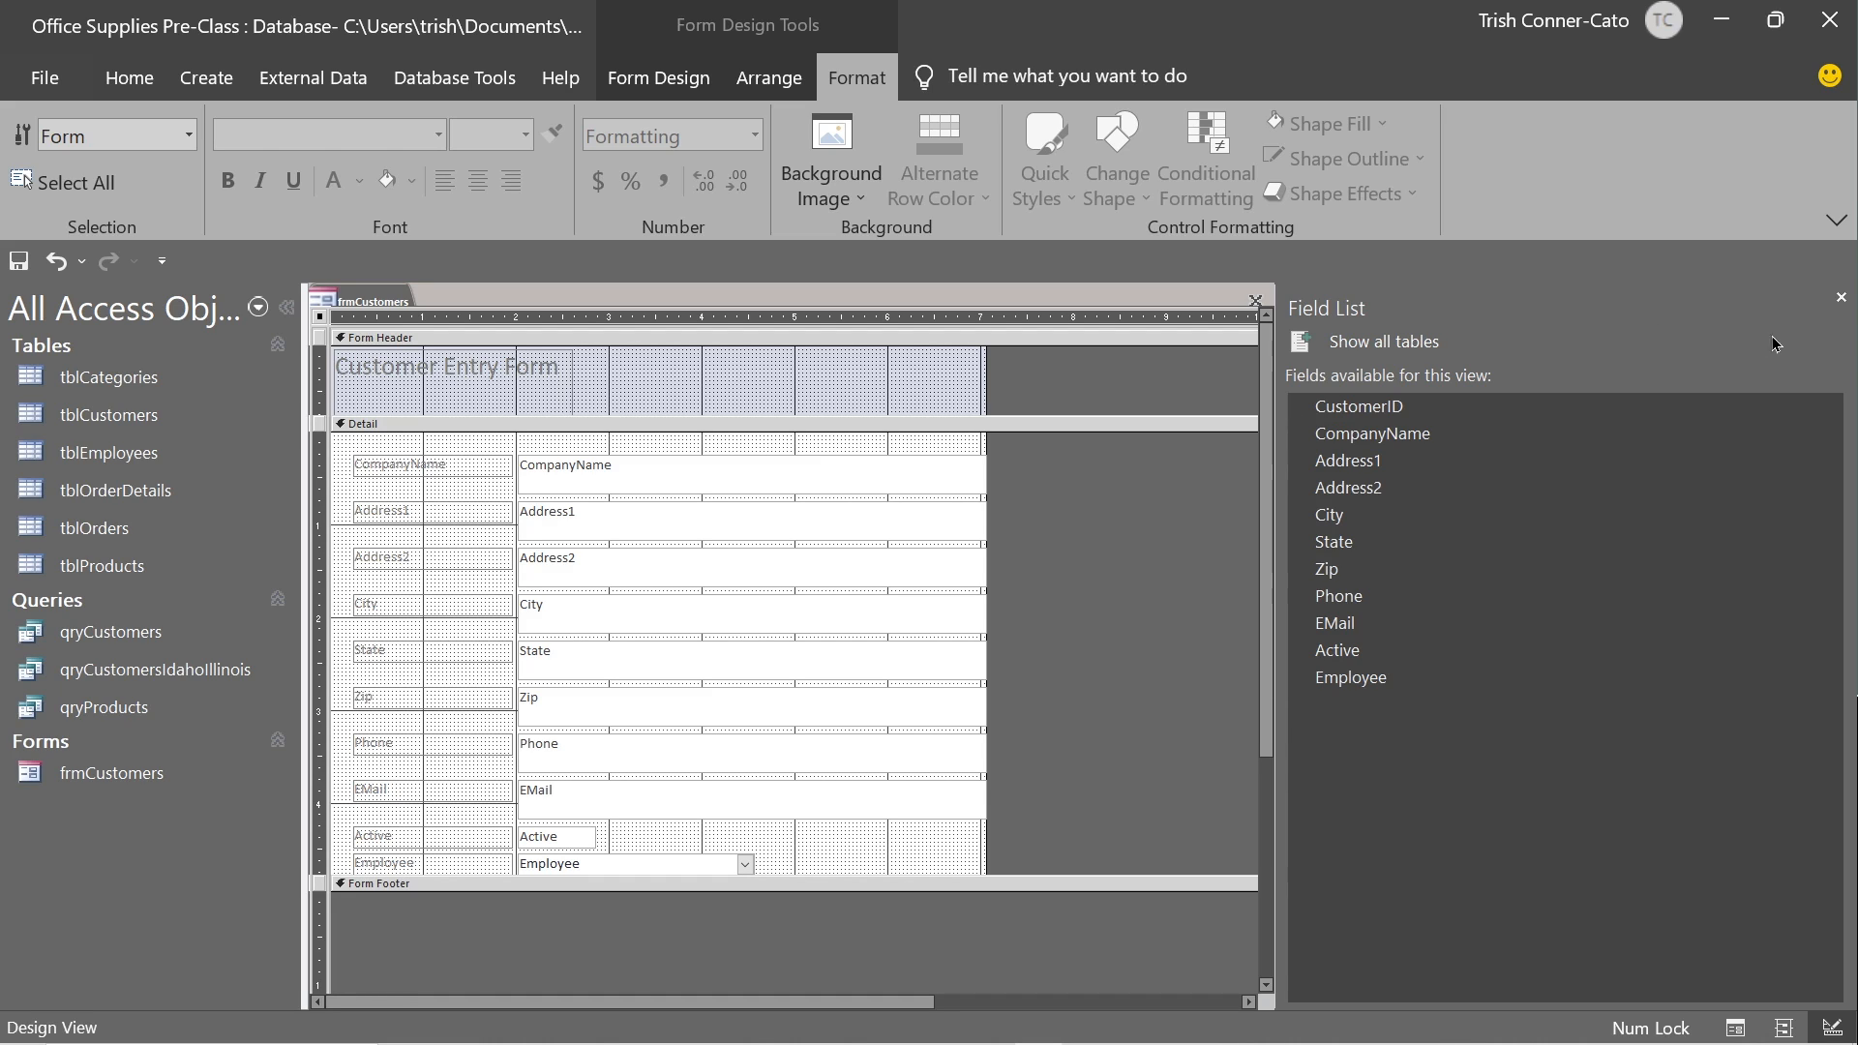
pyautogui.click(1842, 299)
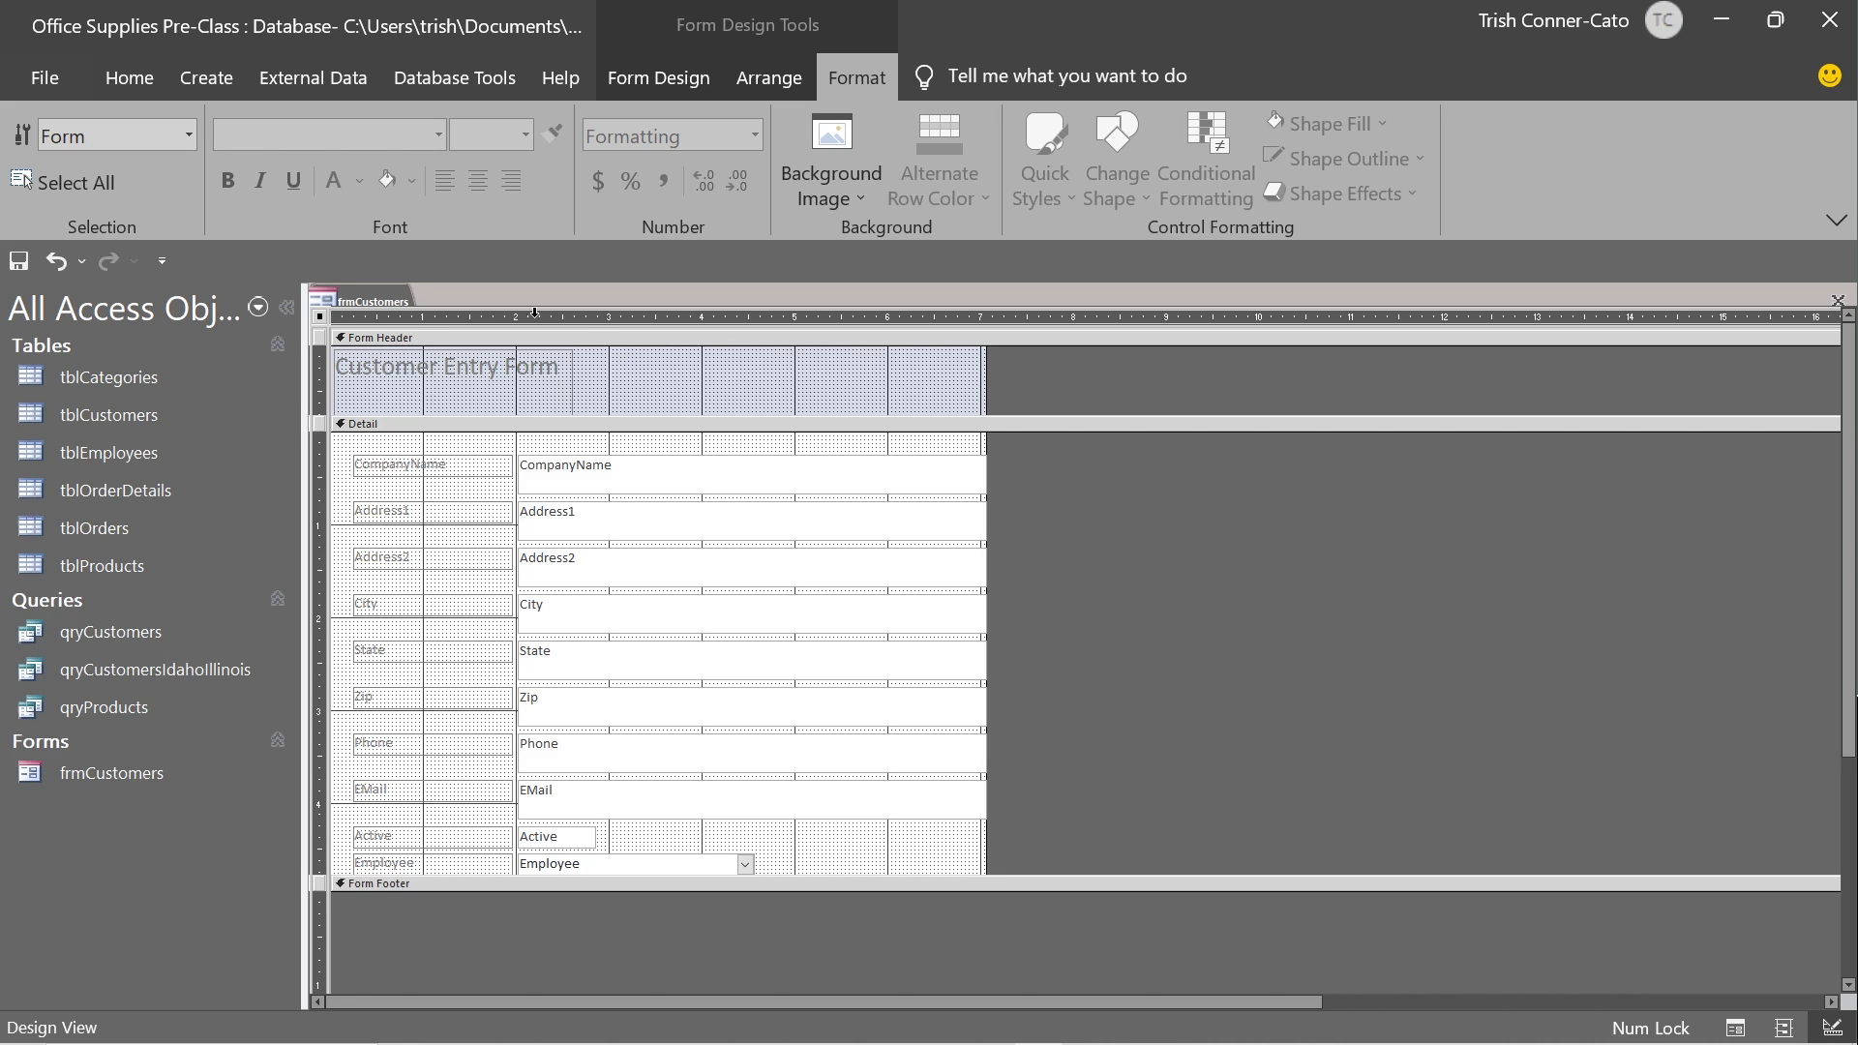
# Close frmCustomers and save its design changes.
pyautogui.rightClick(357, 303)
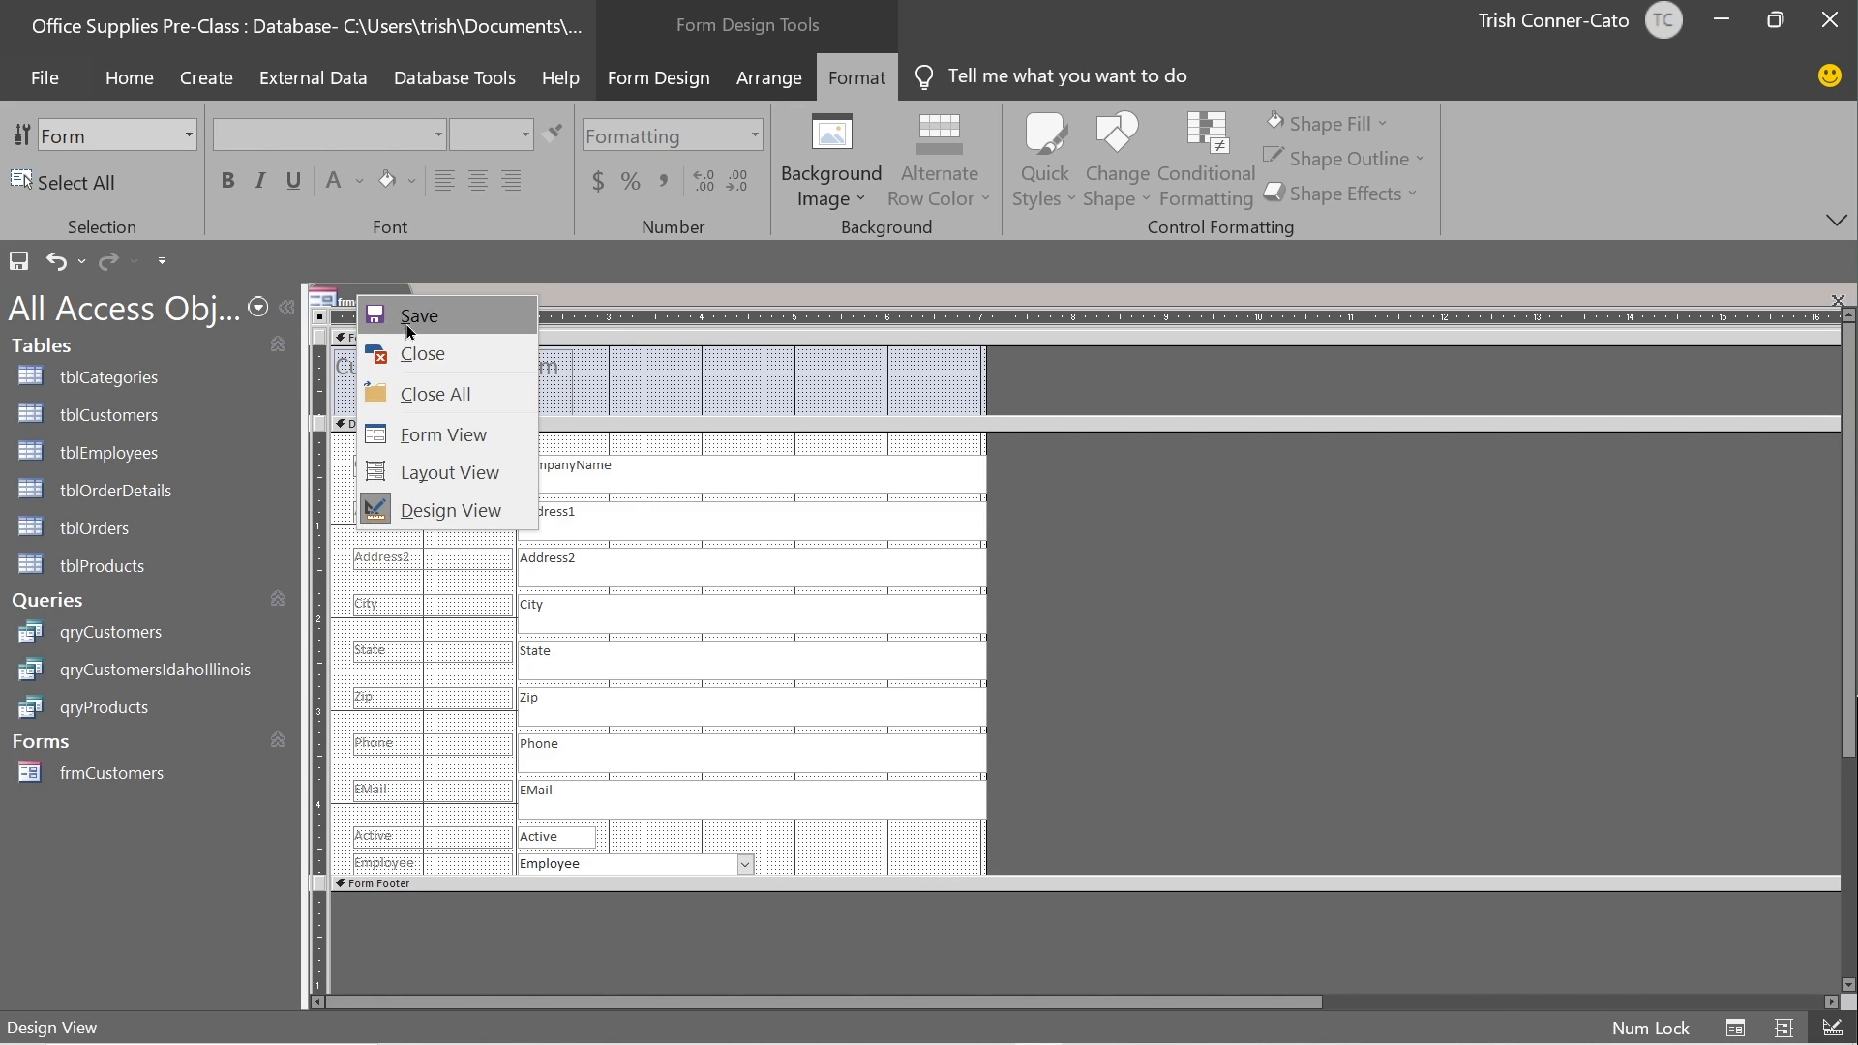
pyautogui.click(422, 355)
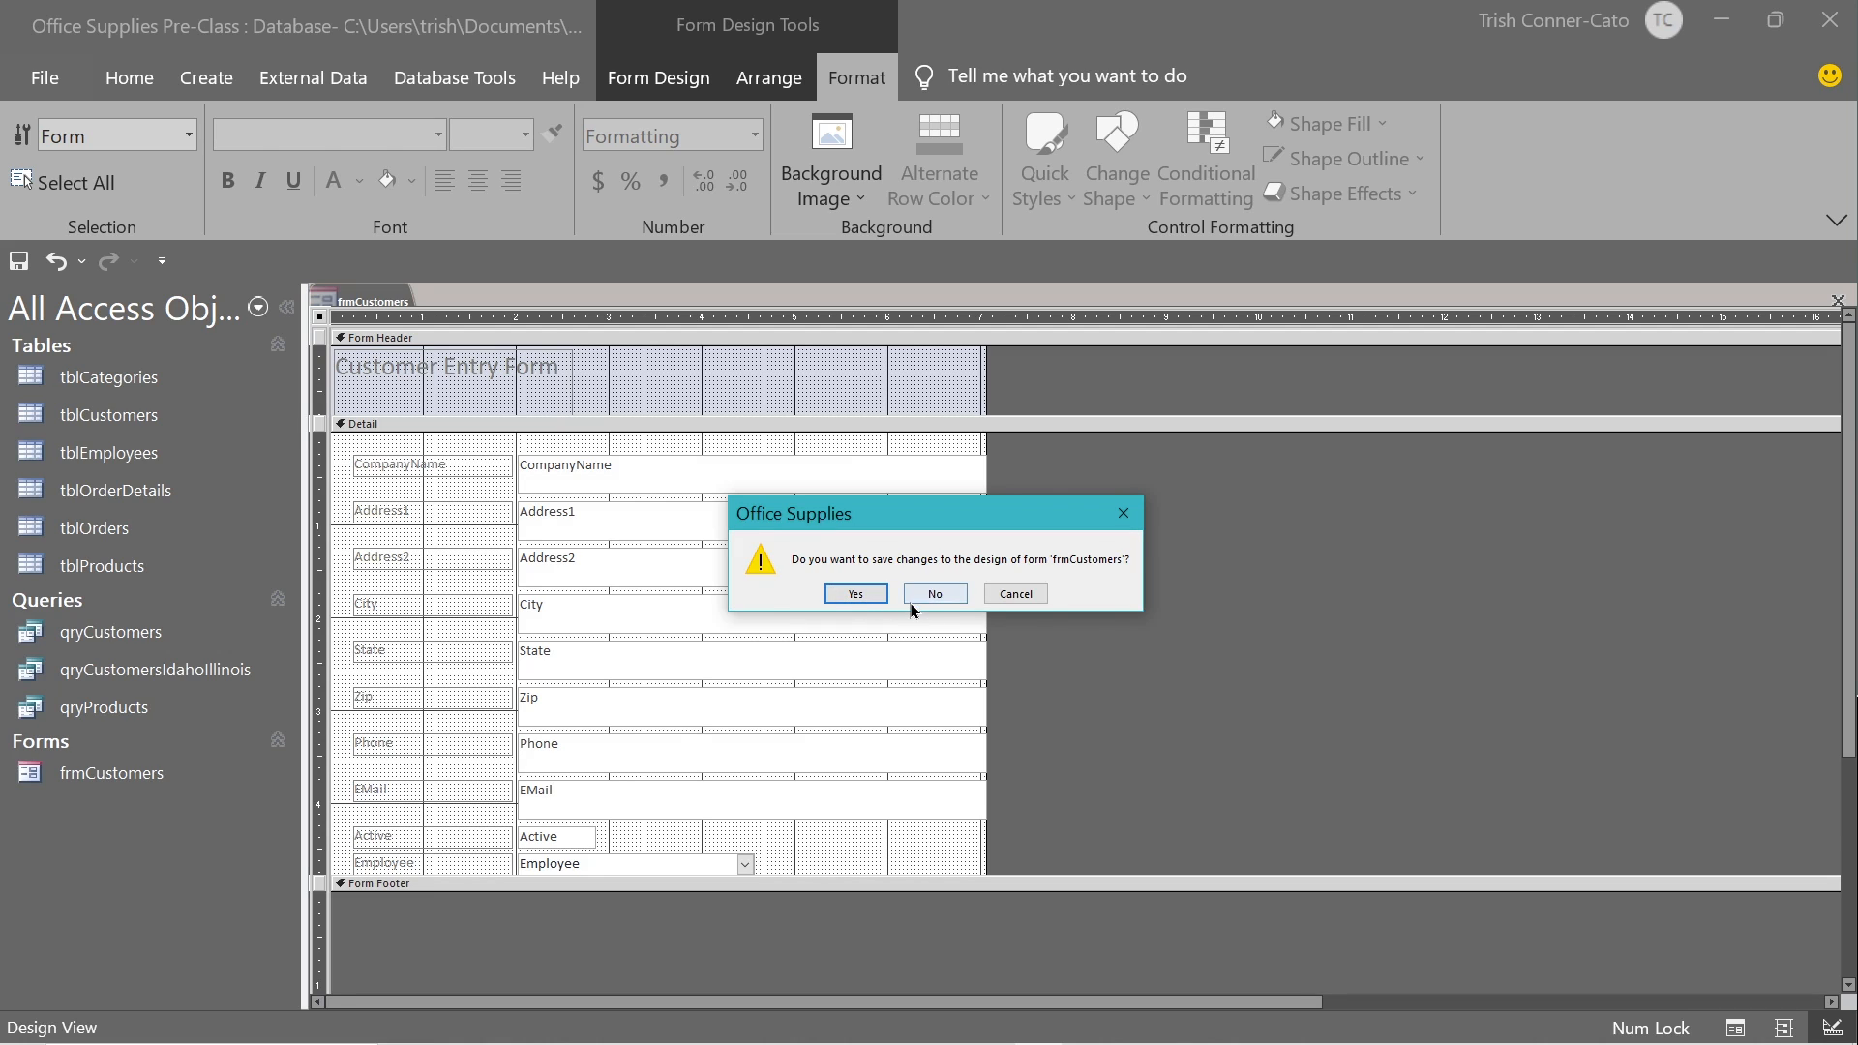
pyautogui.click(855, 594)
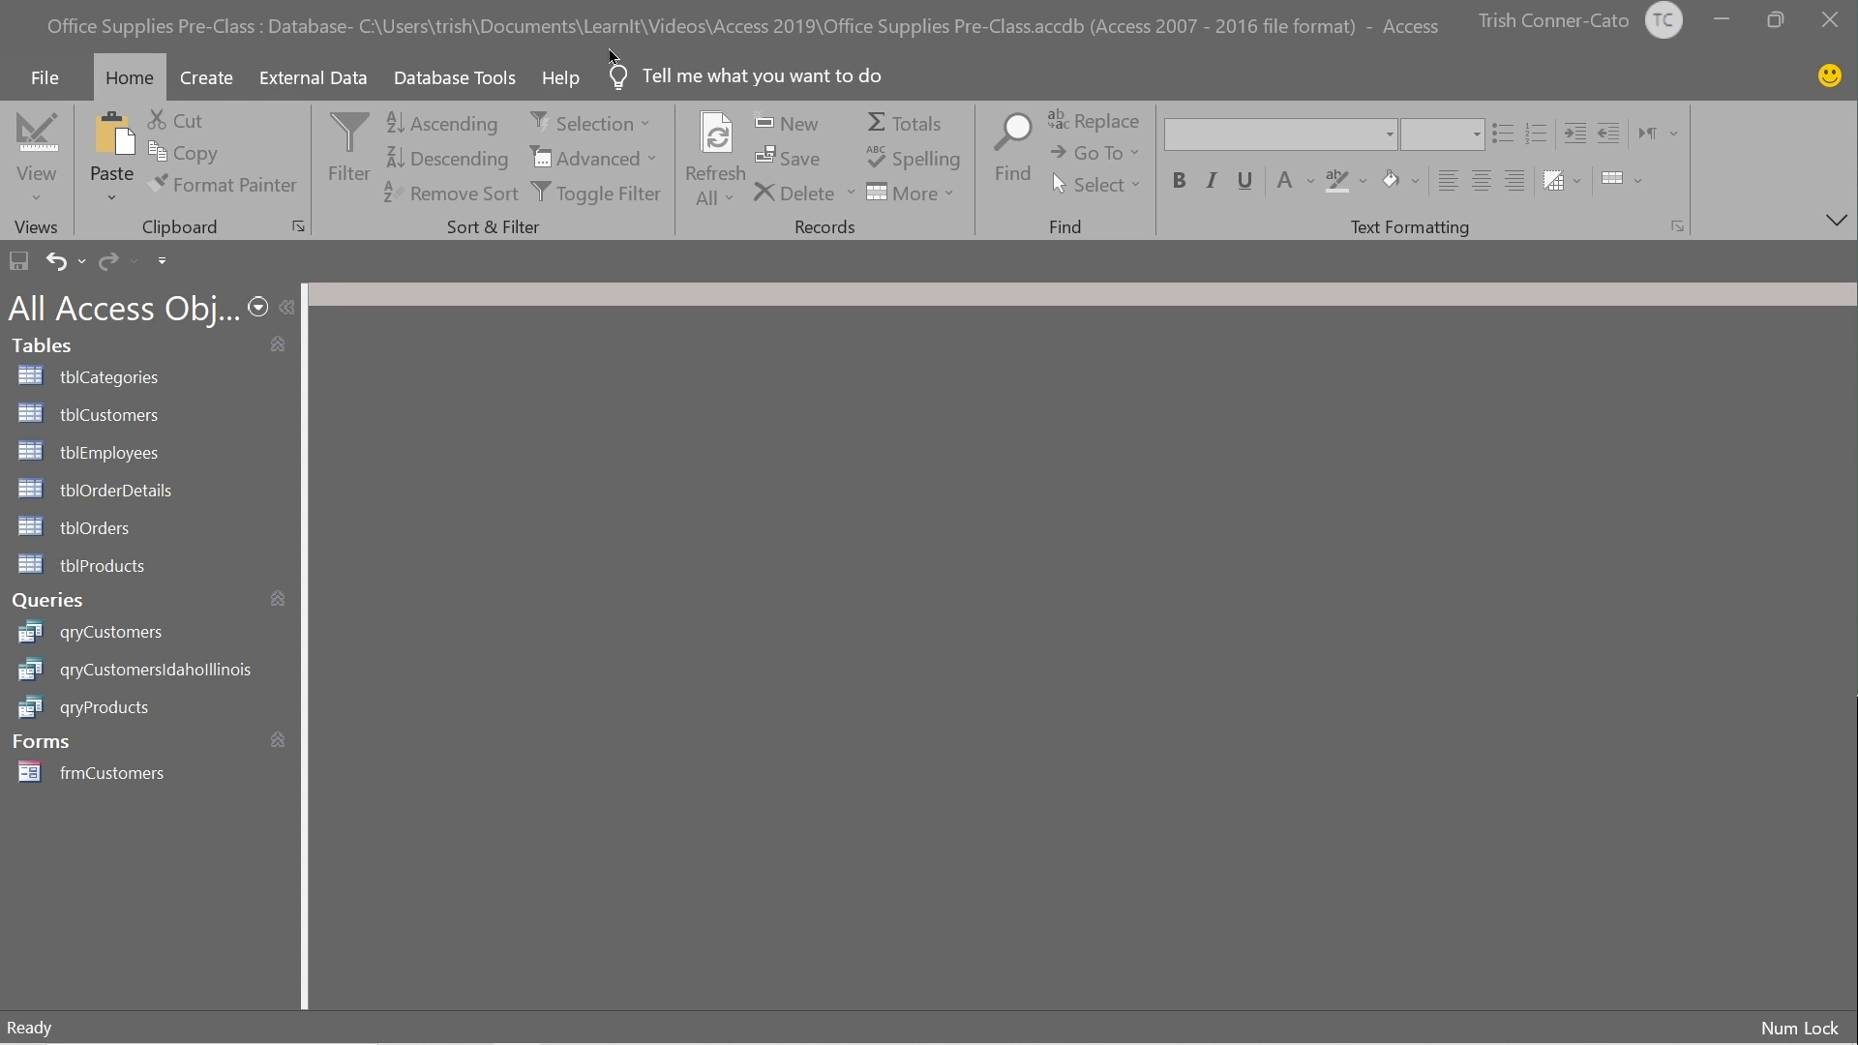
# Create the form frmEmployees with the EmployeeLast, EmployeeFirst and Extension fields, and switch it to Layout View.
pyautogui.click(227, 89)
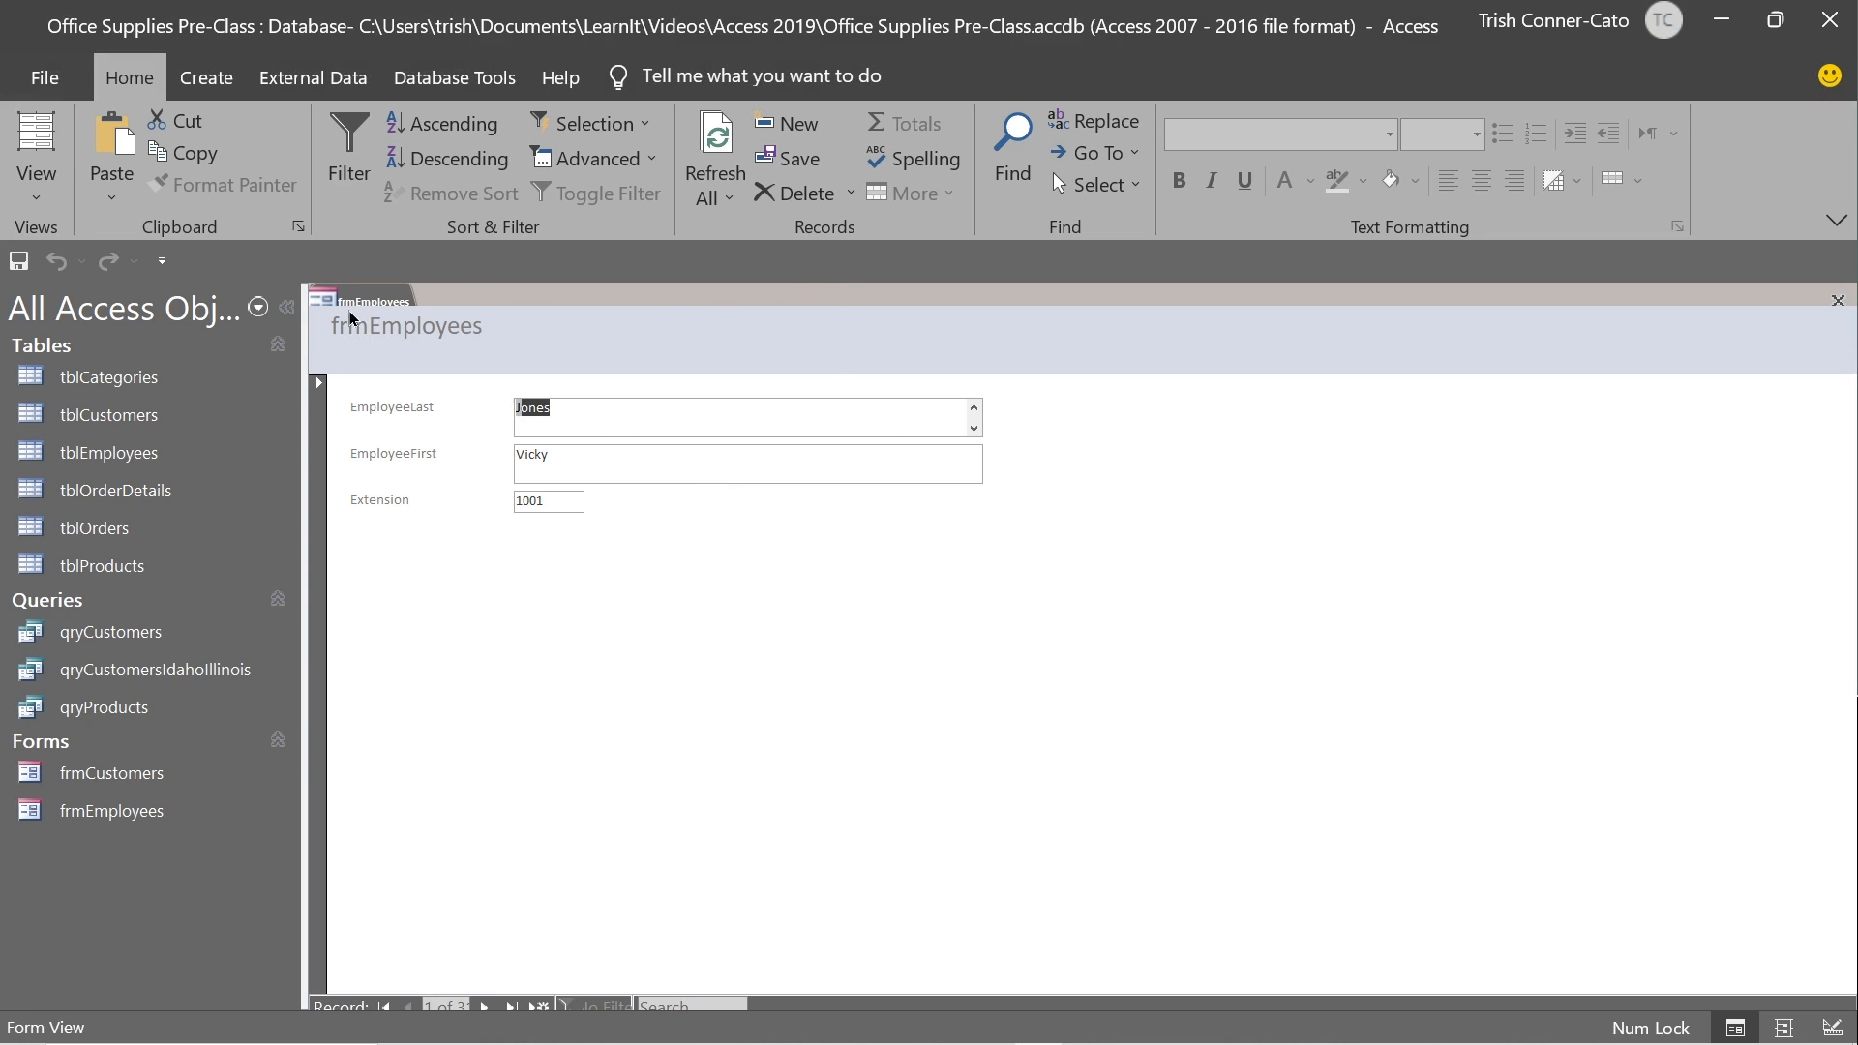
pyautogui.rightClick(352, 301)
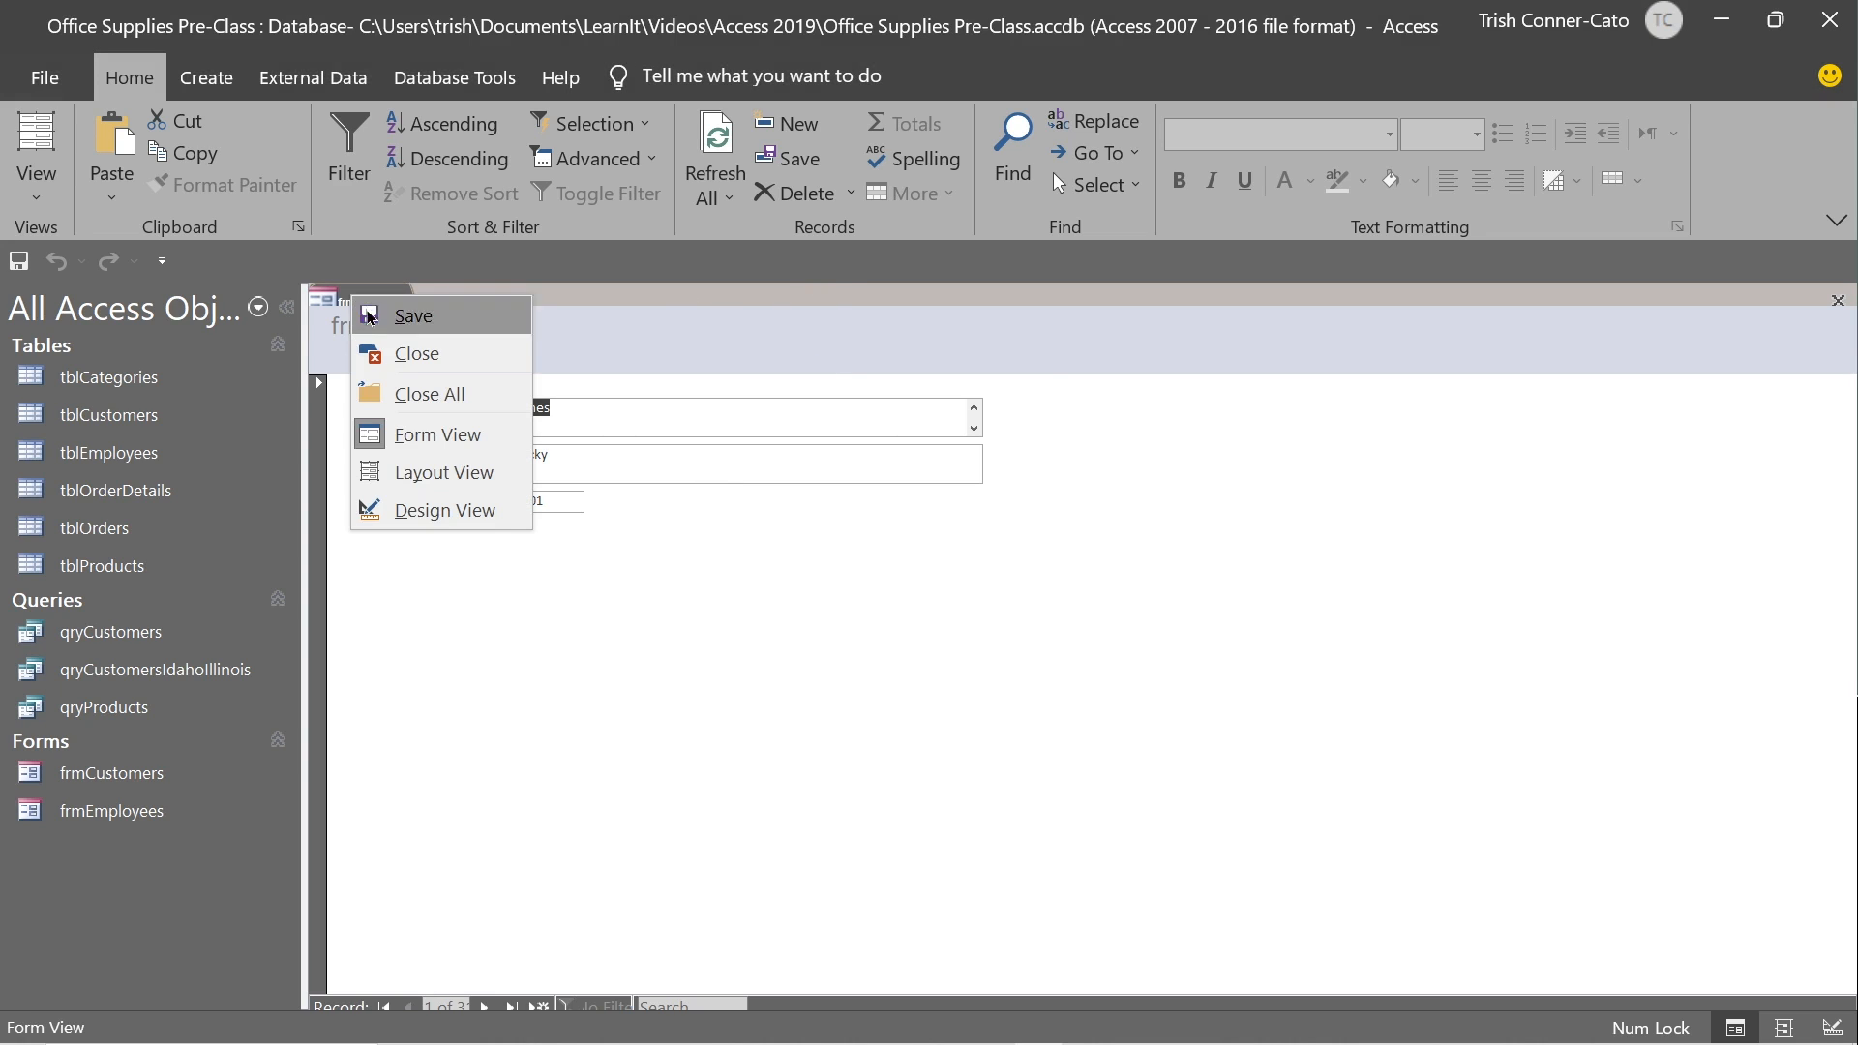
pyautogui.click(447, 481)
# Change the header title of frmEmployees to "Employee Entry Form".
pyautogui.click(365, 320)
pyautogui.click(362, 323)
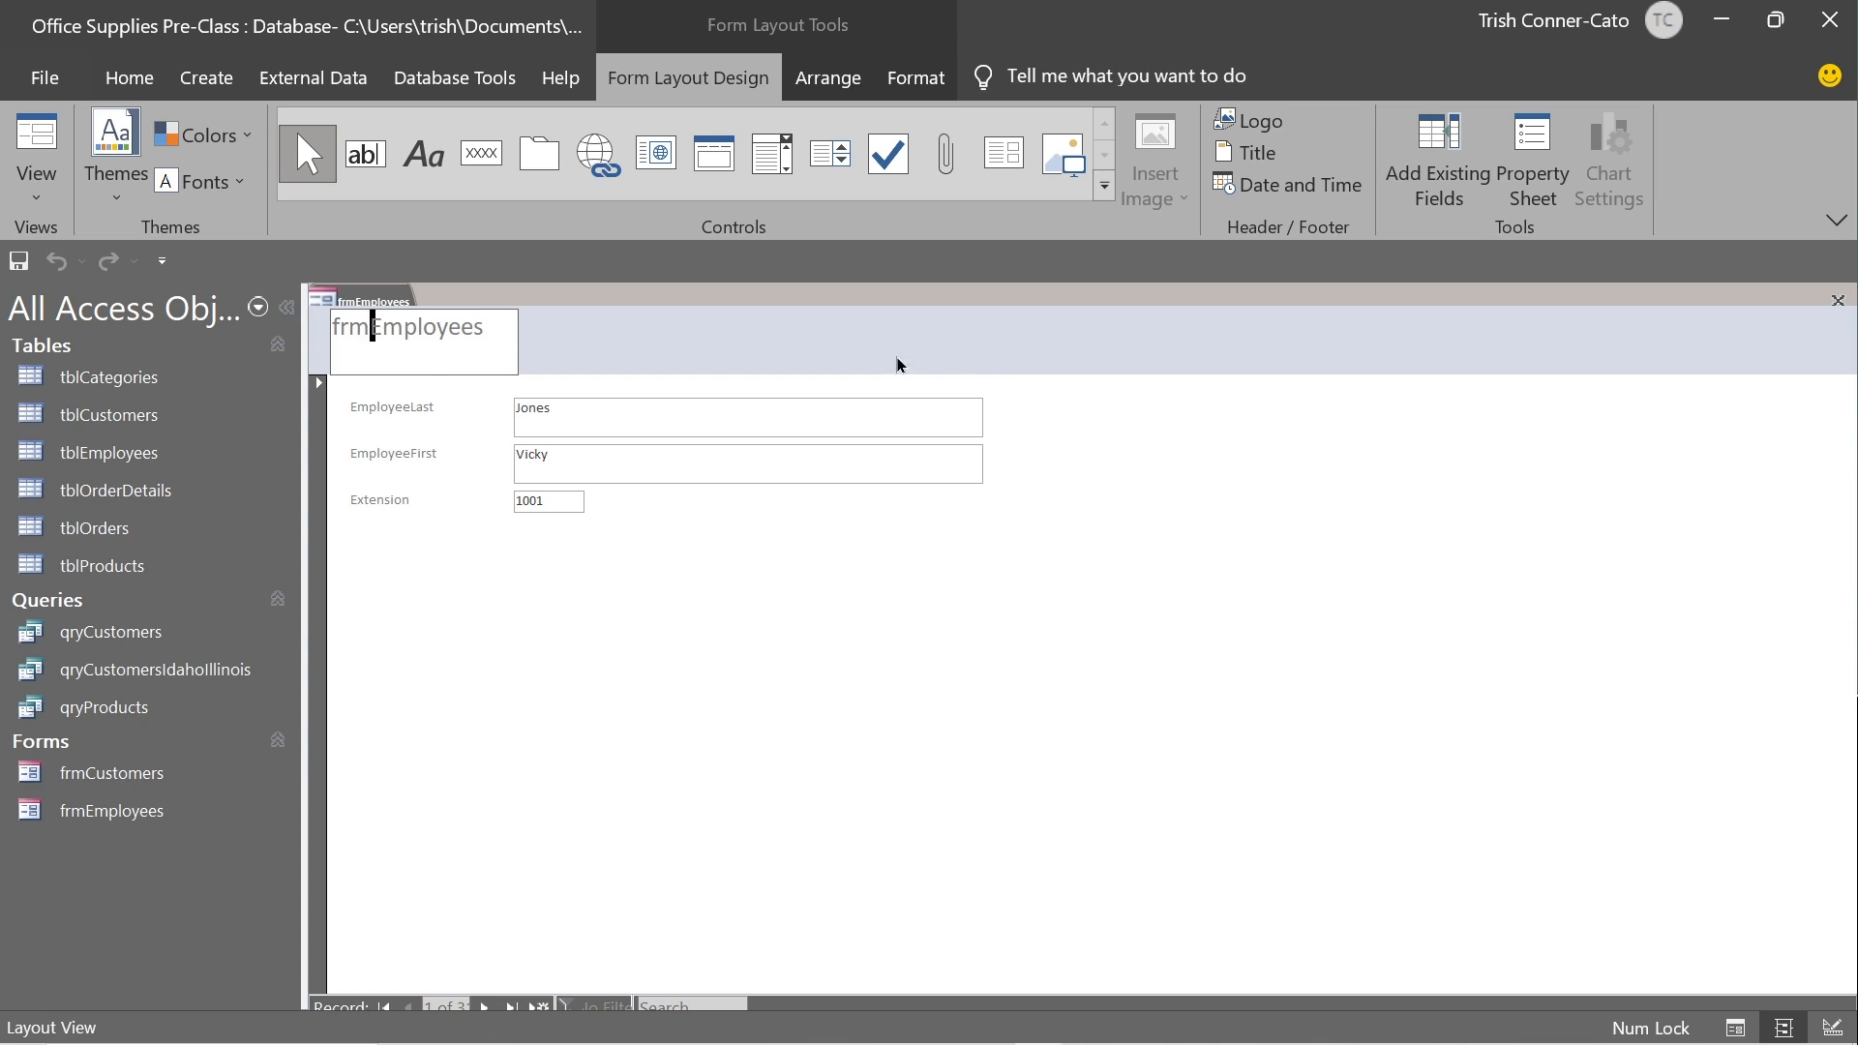
pyautogui.press('BackSpace')
pyautogui.press('BackSpace')
pyautogui.press('BackSpace')
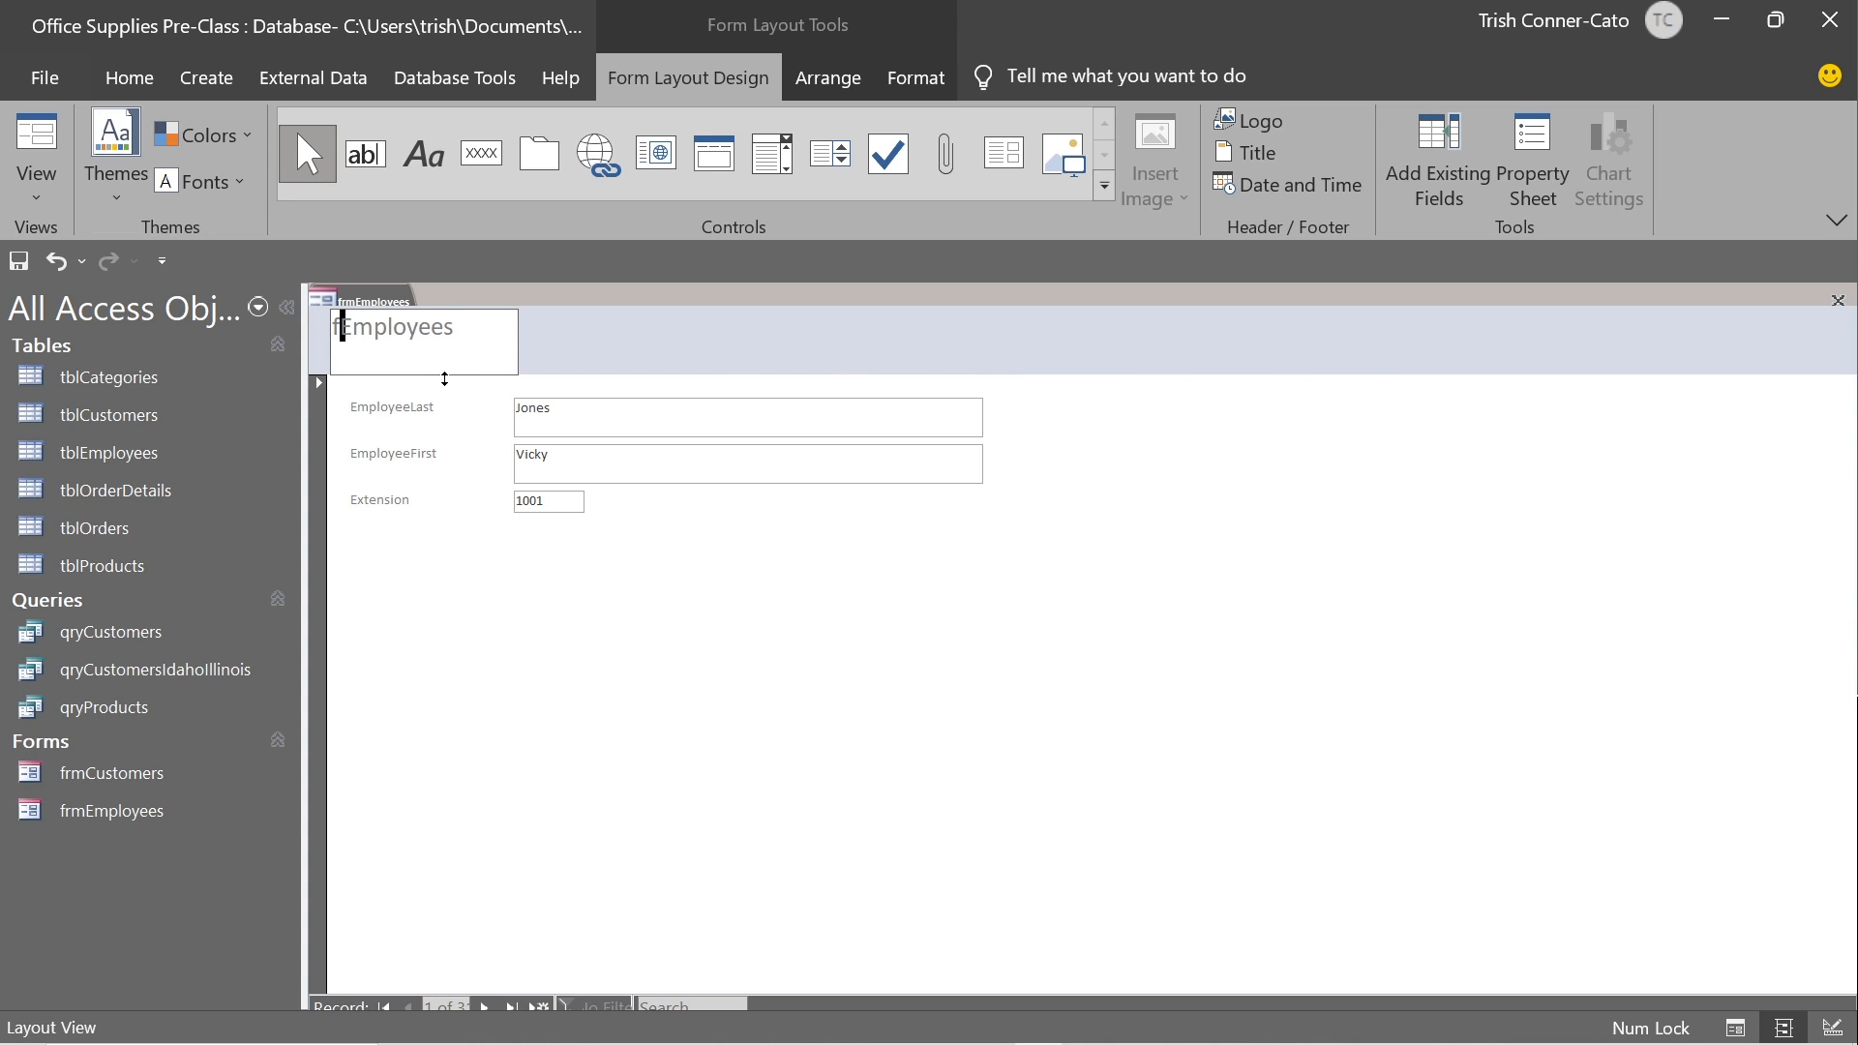
pyautogui.click(462, 325)
pyautogui.press('BackSpace')
pyautogui.write('Entry Form')
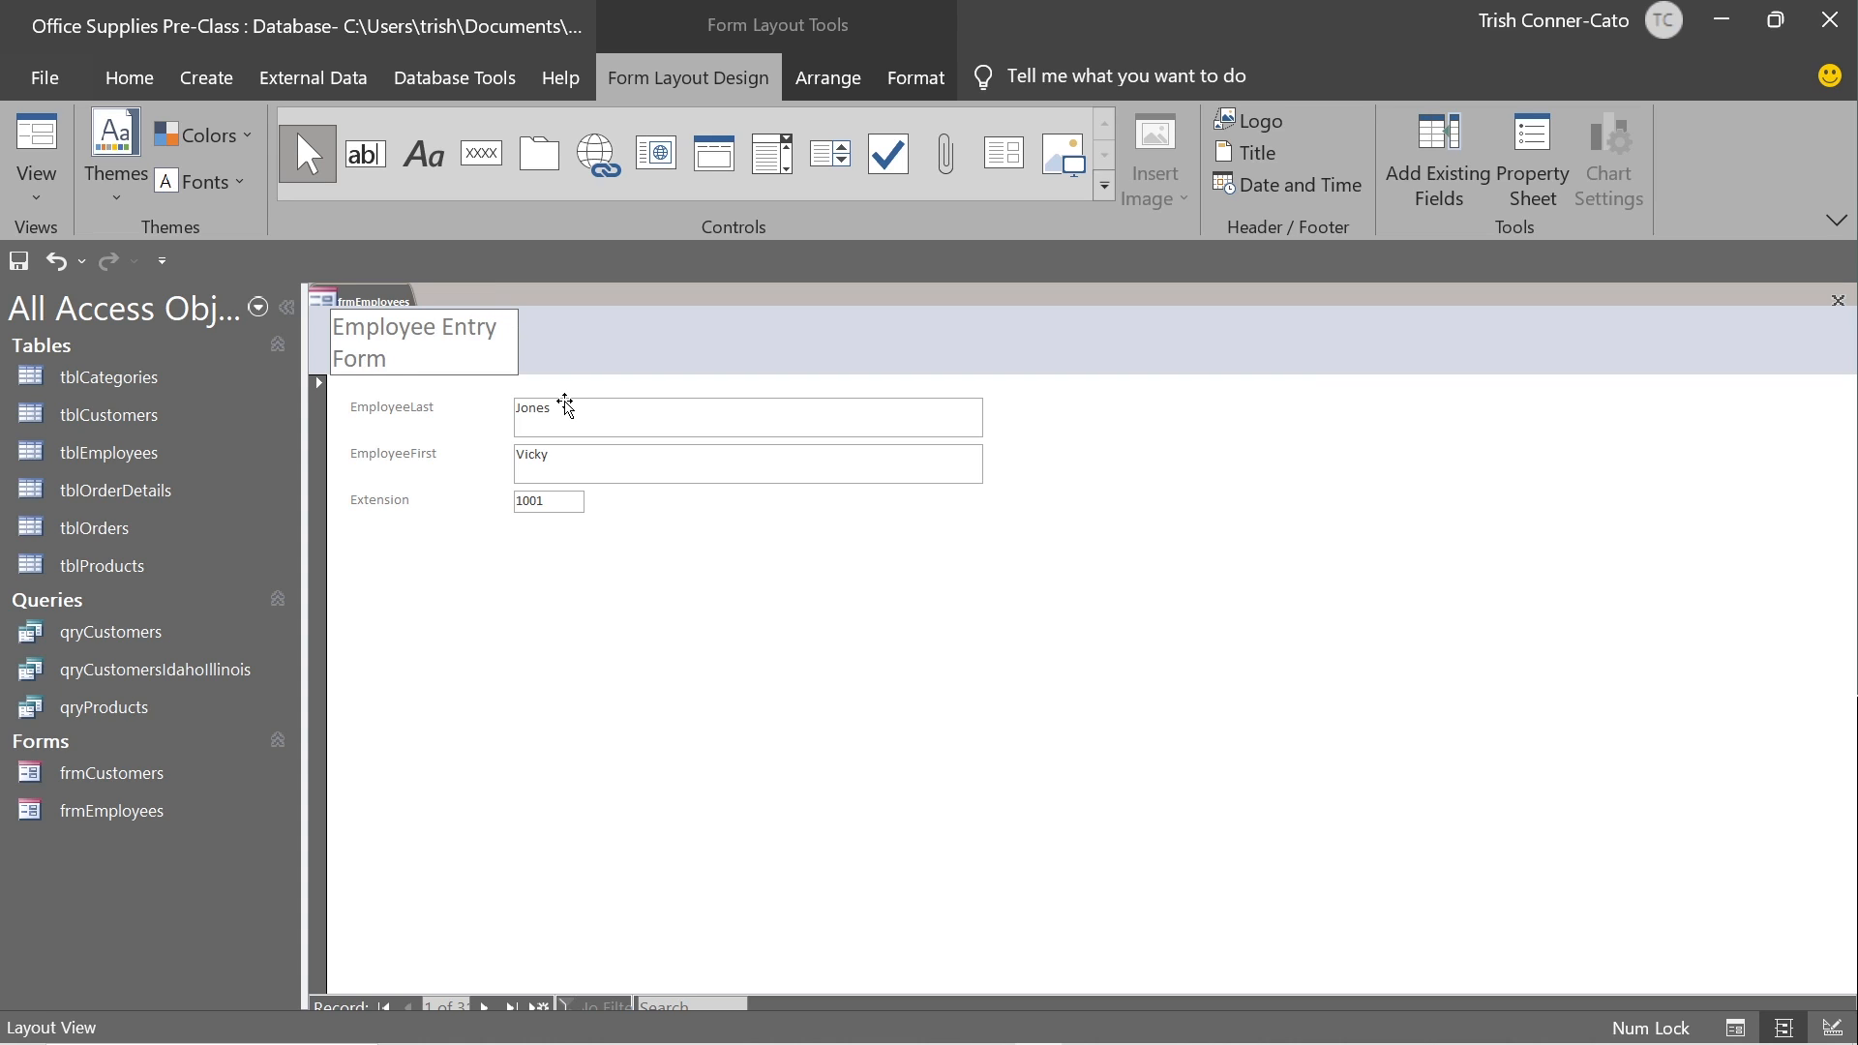
# Widen the employee form's title label so that its text fits on one line.
pyautogui.click(501, 333)
pyautogui.moveTo(503, 334); pyautogui.dragTo(527, 364)
pyautogui.click(506, 344)
pyautogui.click(517, 341)
pyautogui.click(497, 354)
pyautogui.click(532, 298)
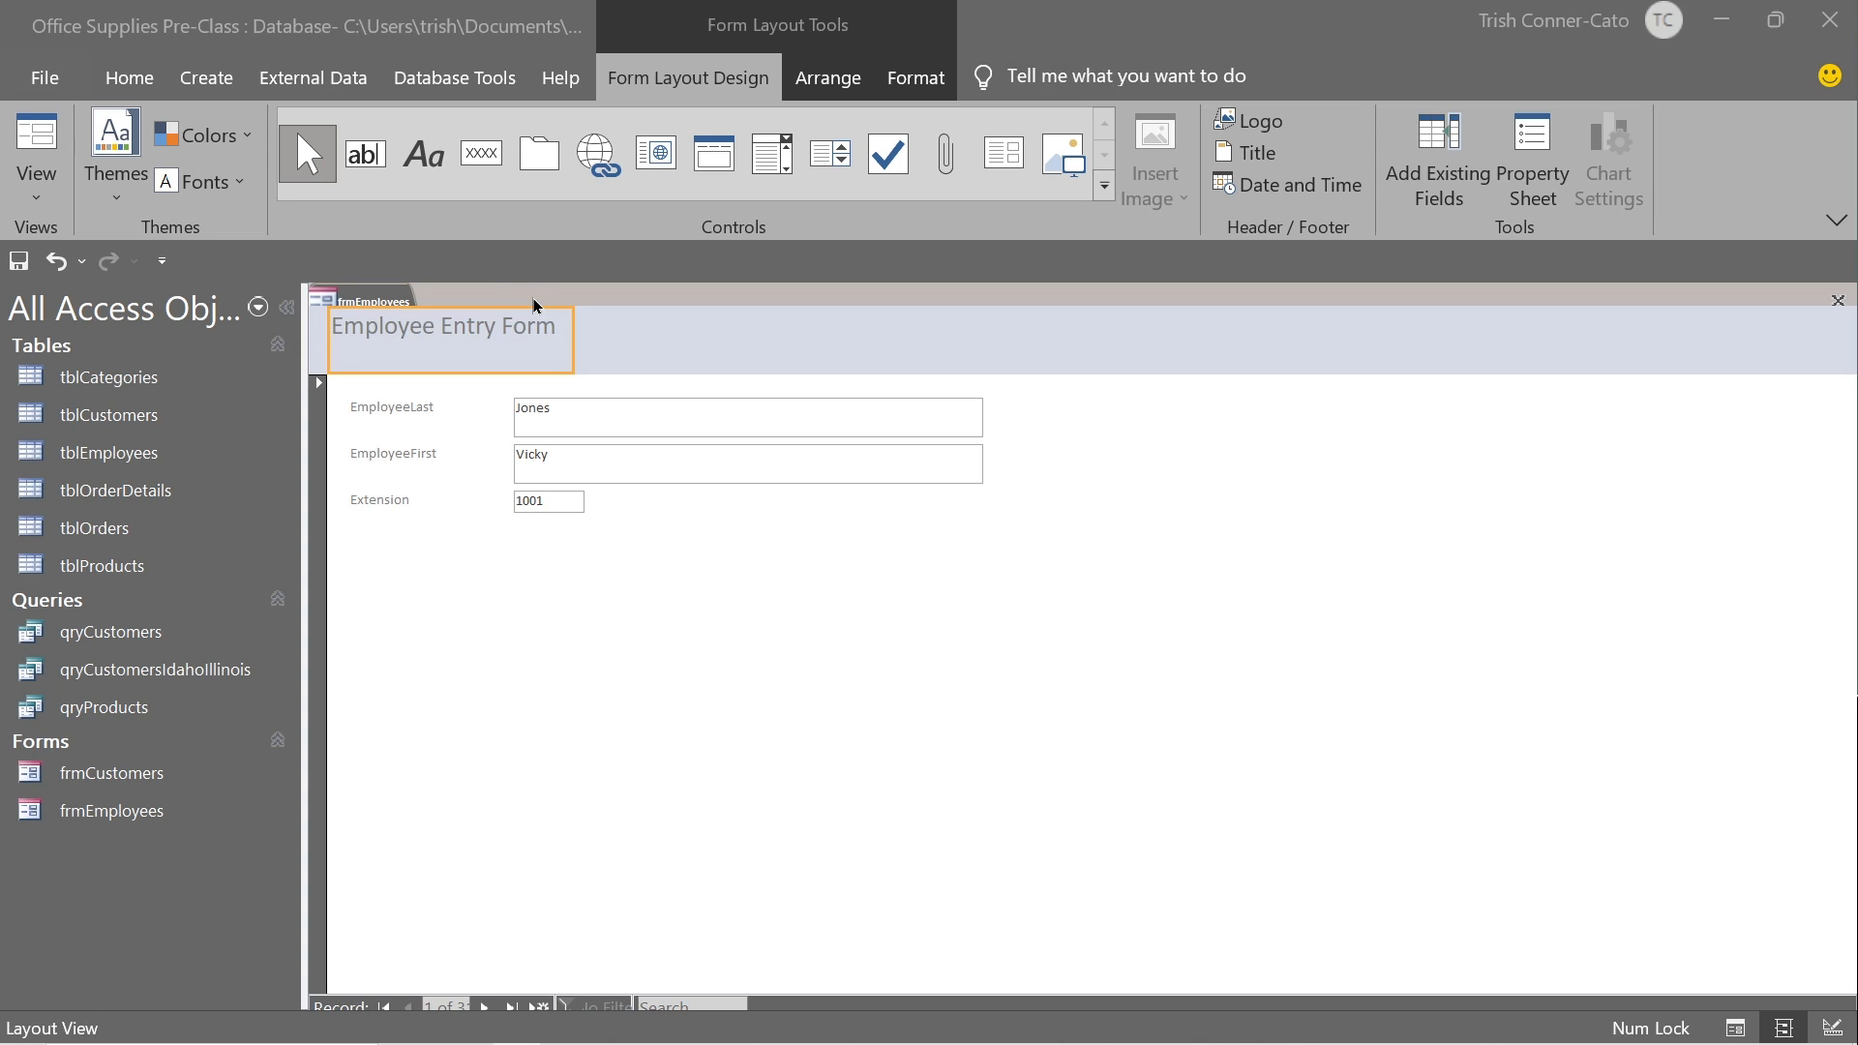
# Close frmEmployees and save its design changes.
pyautogui.rightClick(398, 303)
pyautogui.click(454, 352)
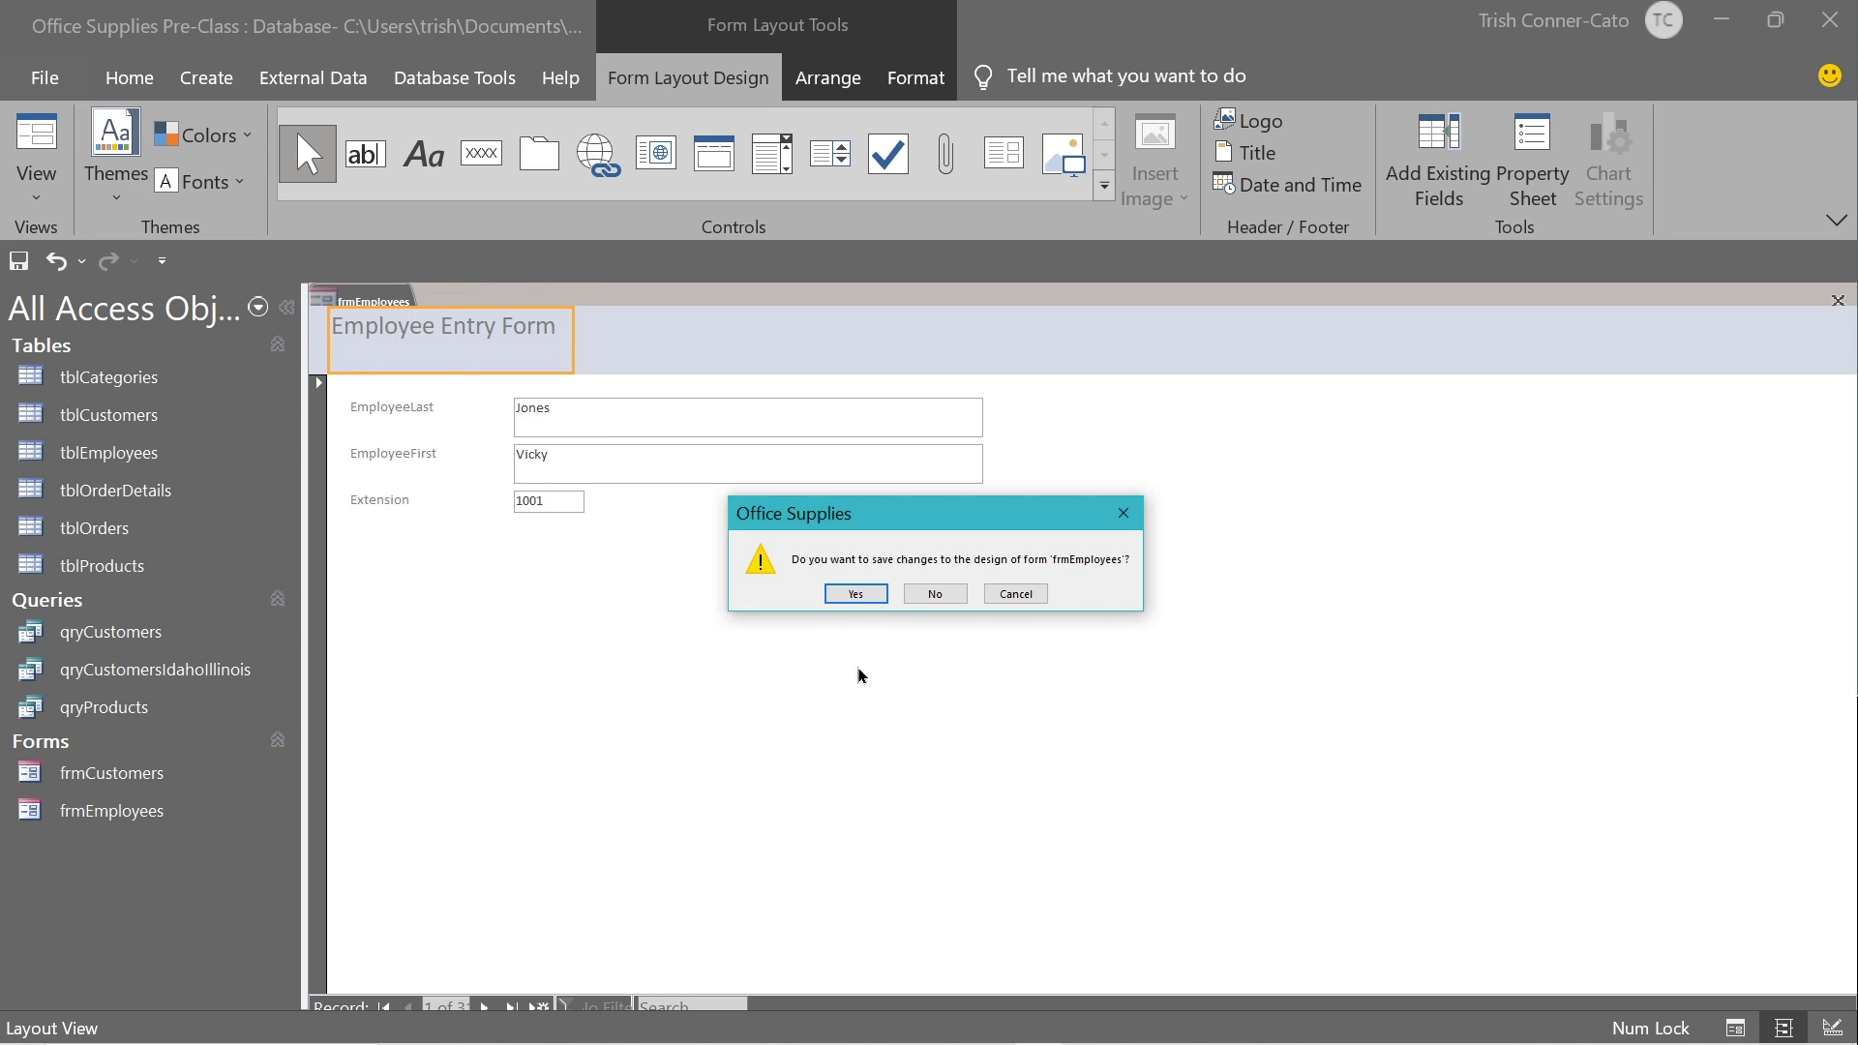
pyautogui.click(855, 594)
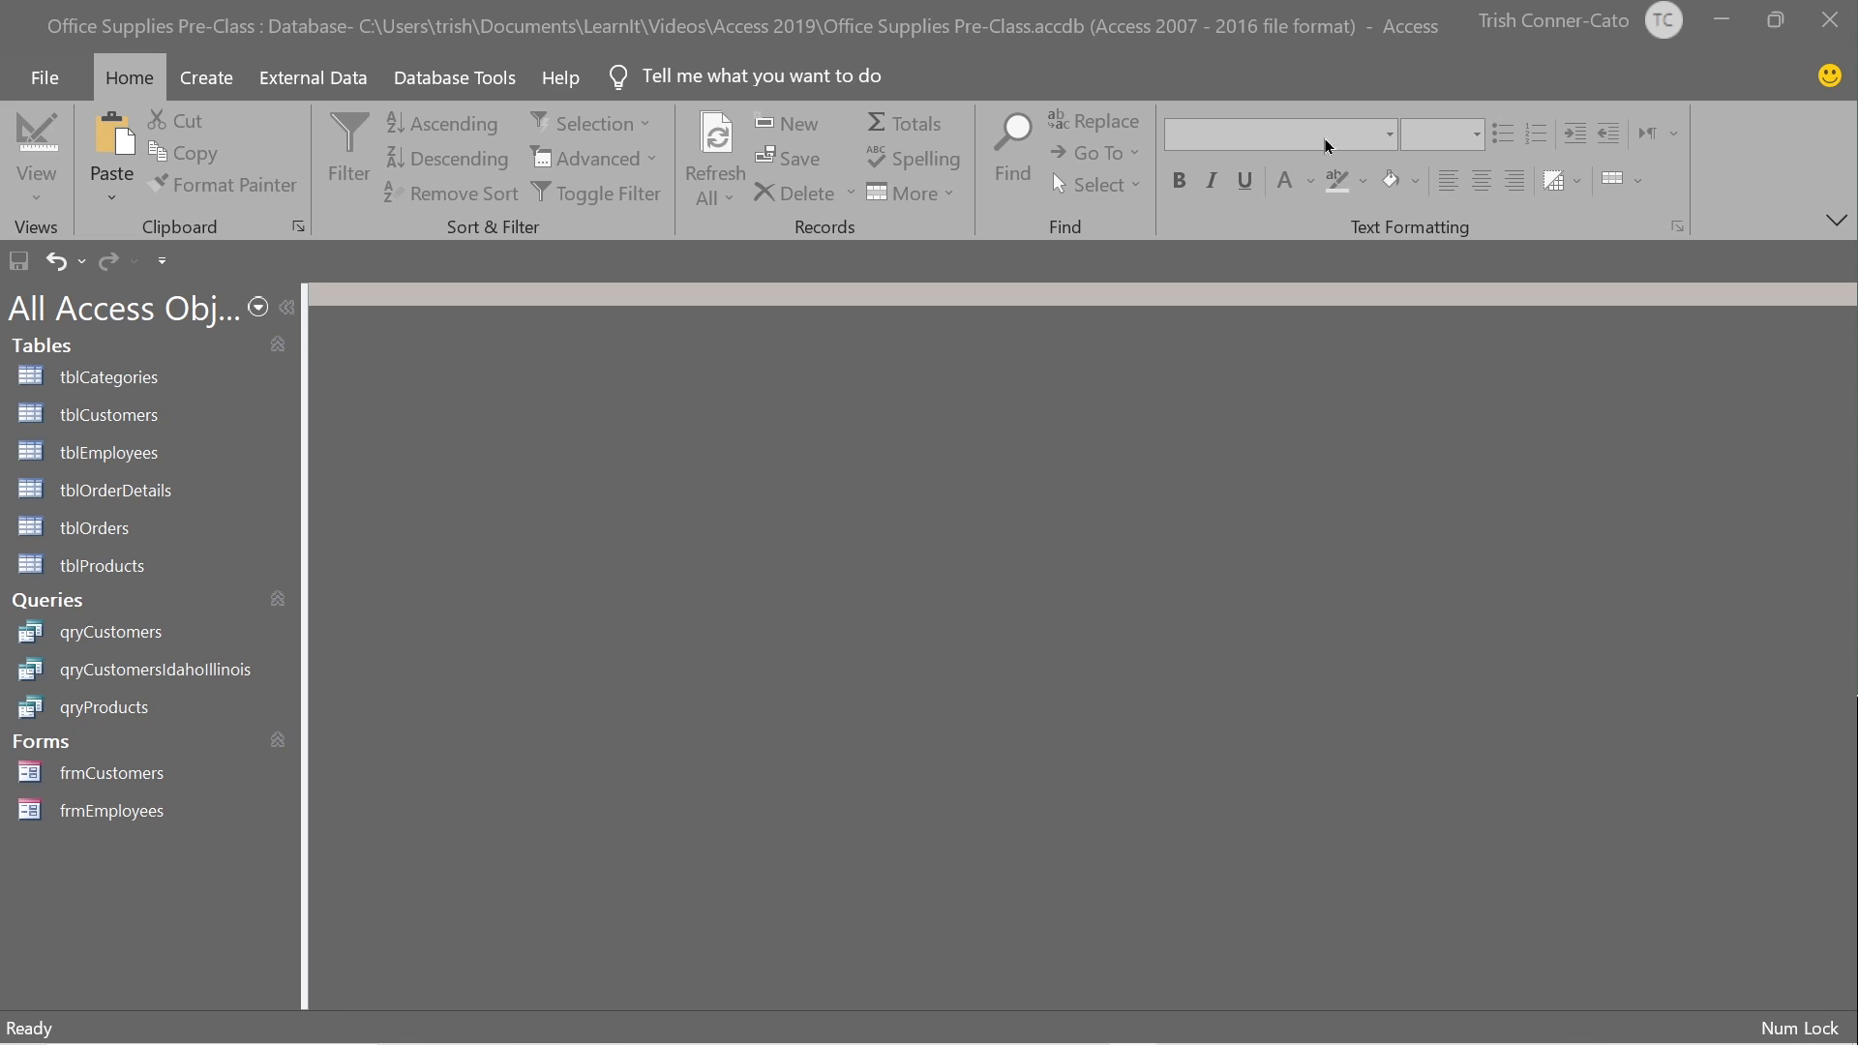
# Create a new form in Design View and show the fields of tblOrders among the existing fields of all tables.
pyautogui.click(207, 84)
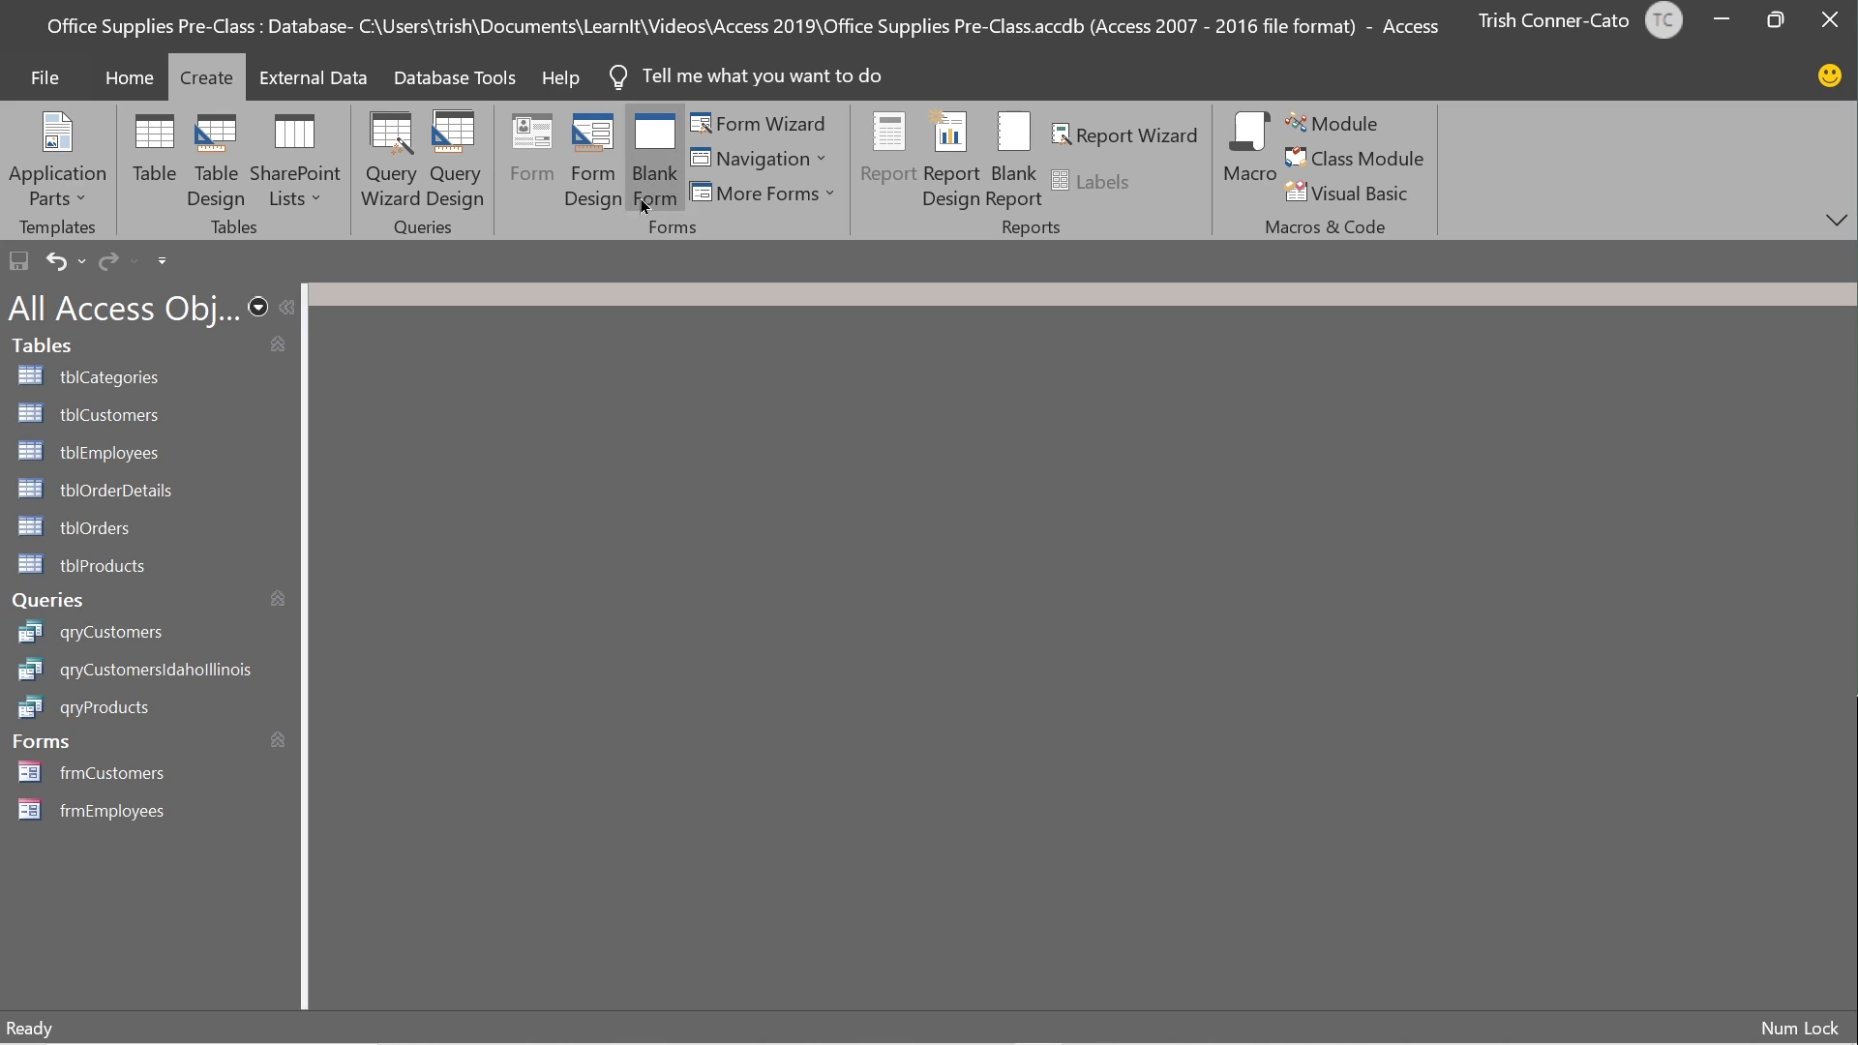
pyautogui.click(612, 182)
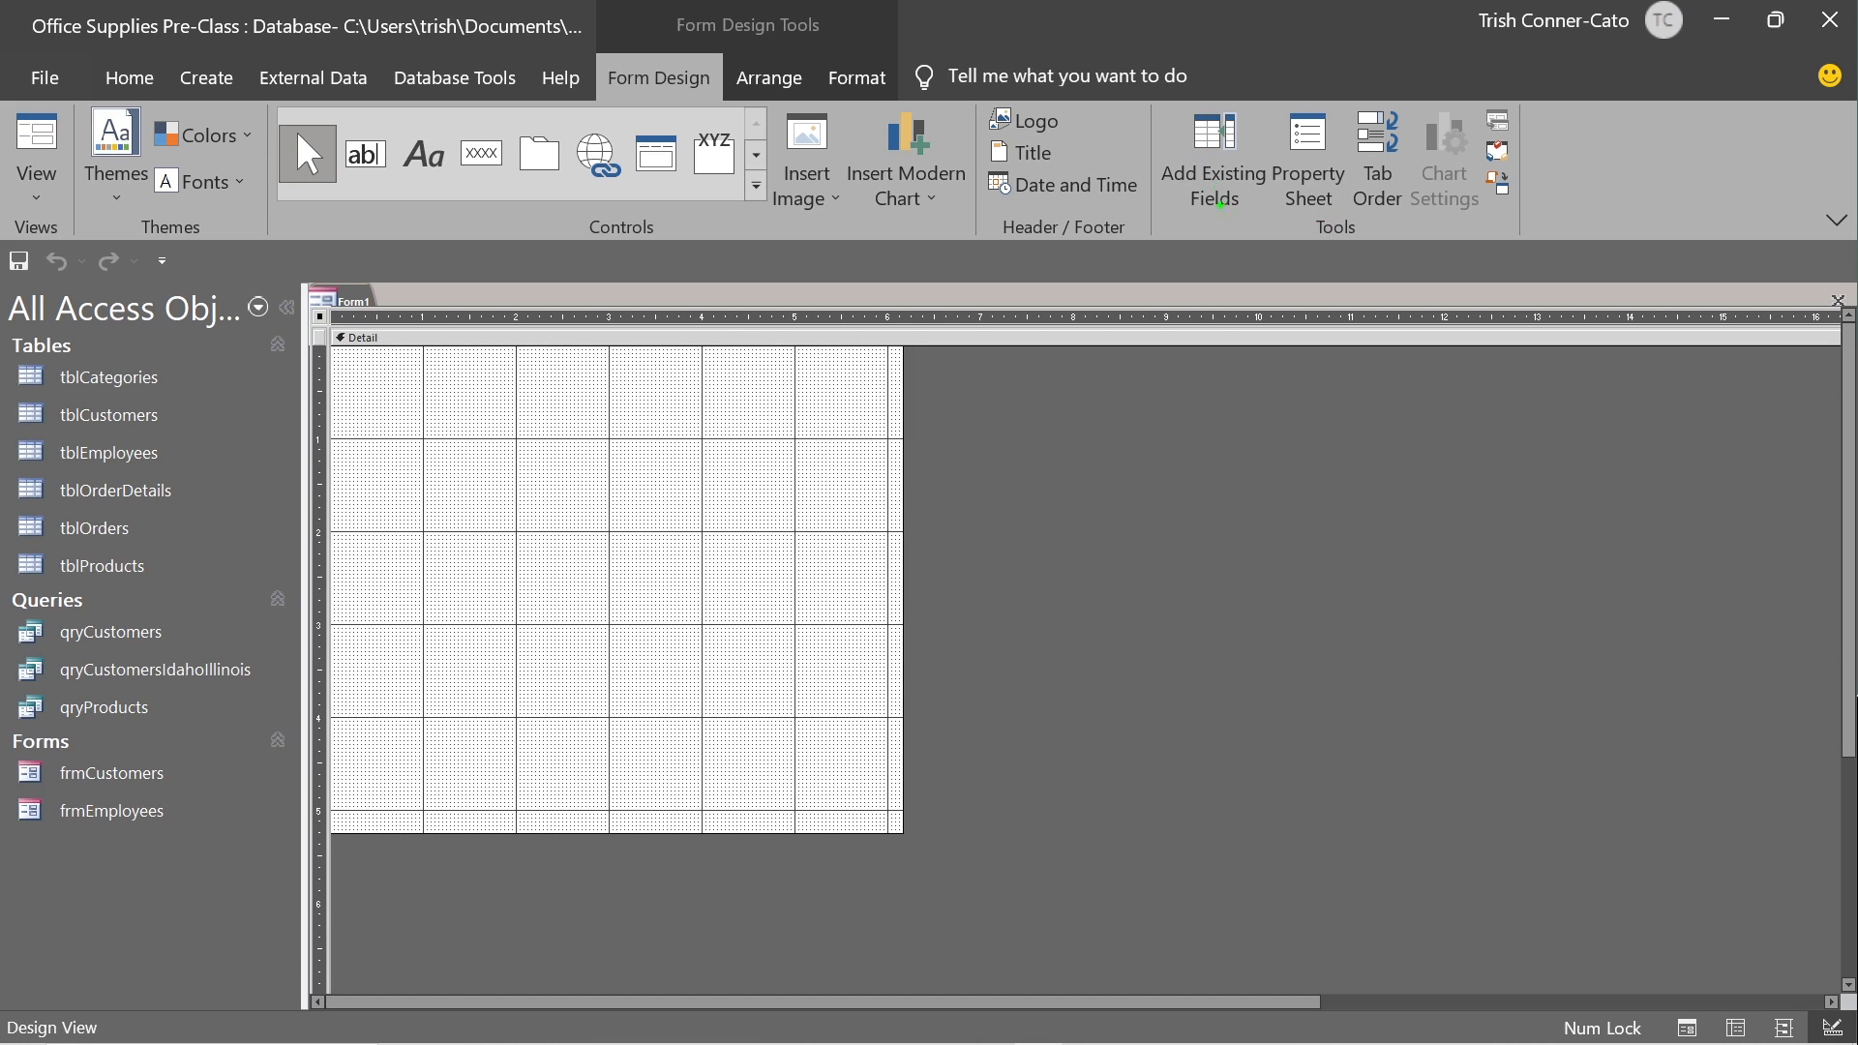
pyautogui.moveTo(1219, 203); pyautogui.dragTo(1225, 355)
pyautogui.click(1215, 160)
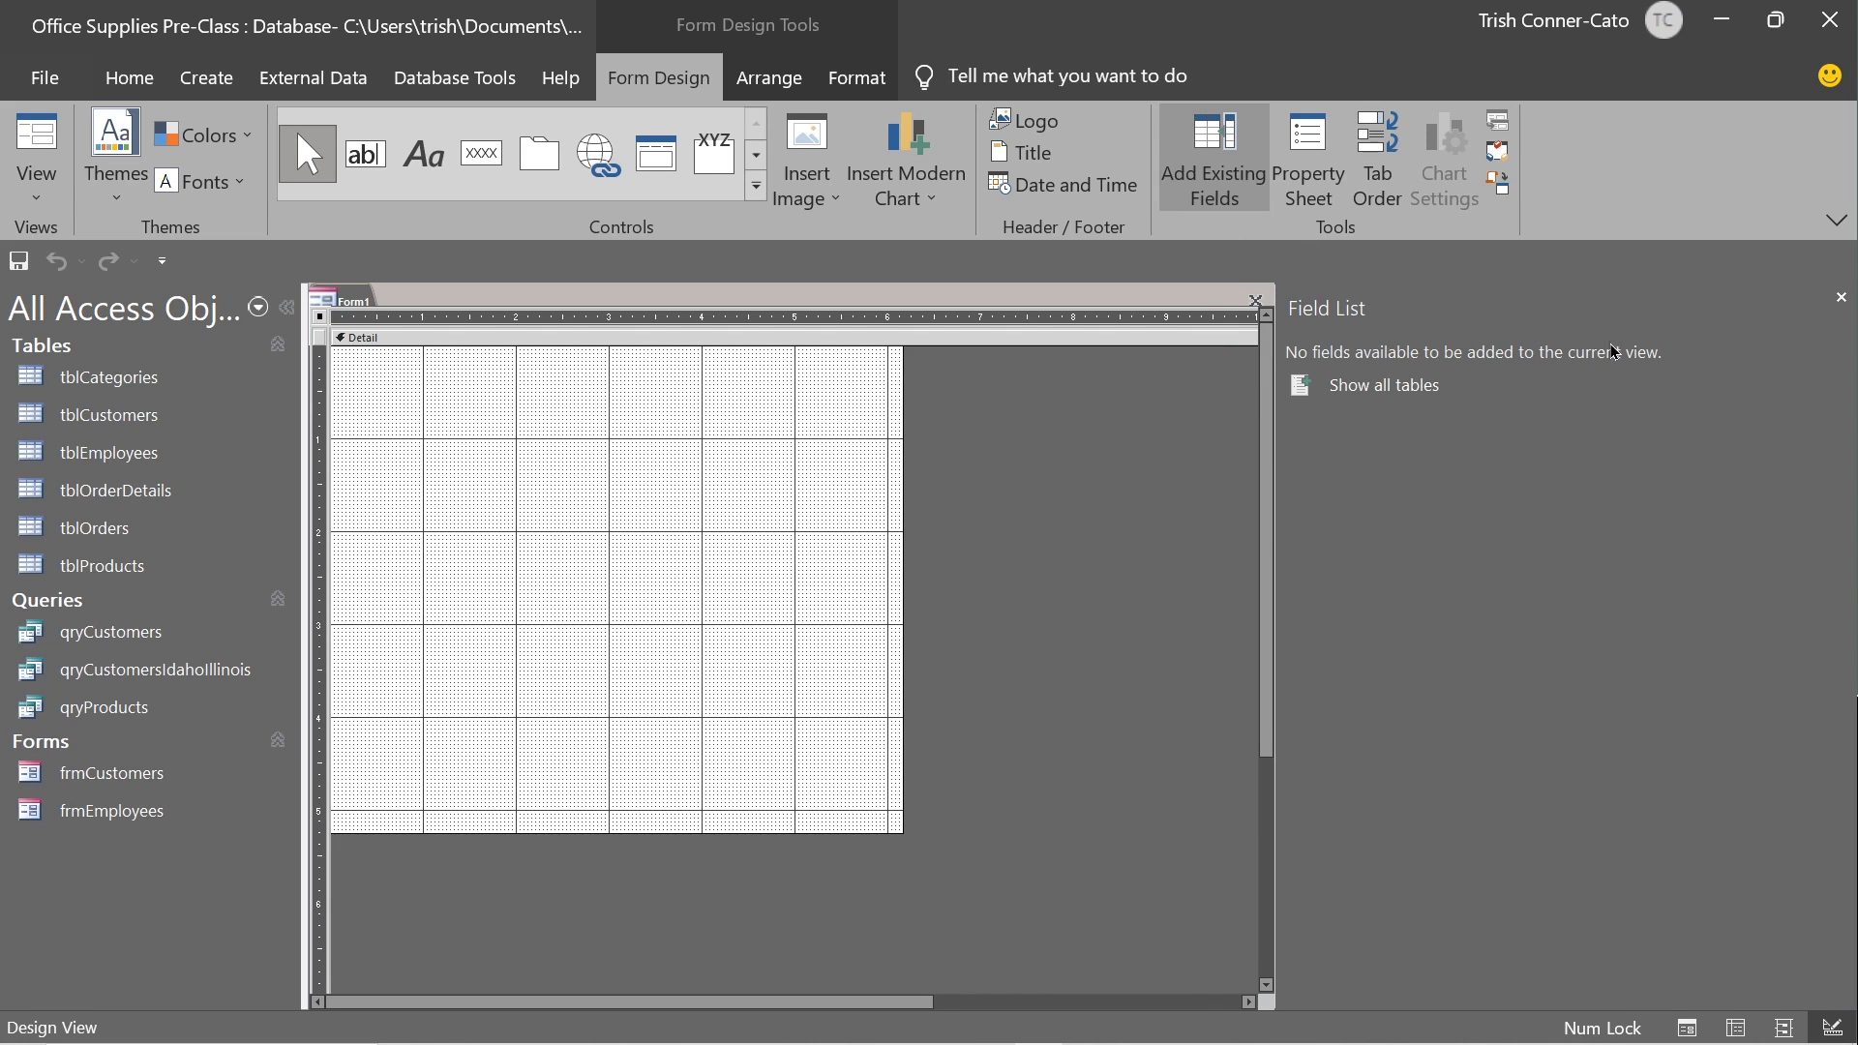
pyautogui.click(1378, 388)
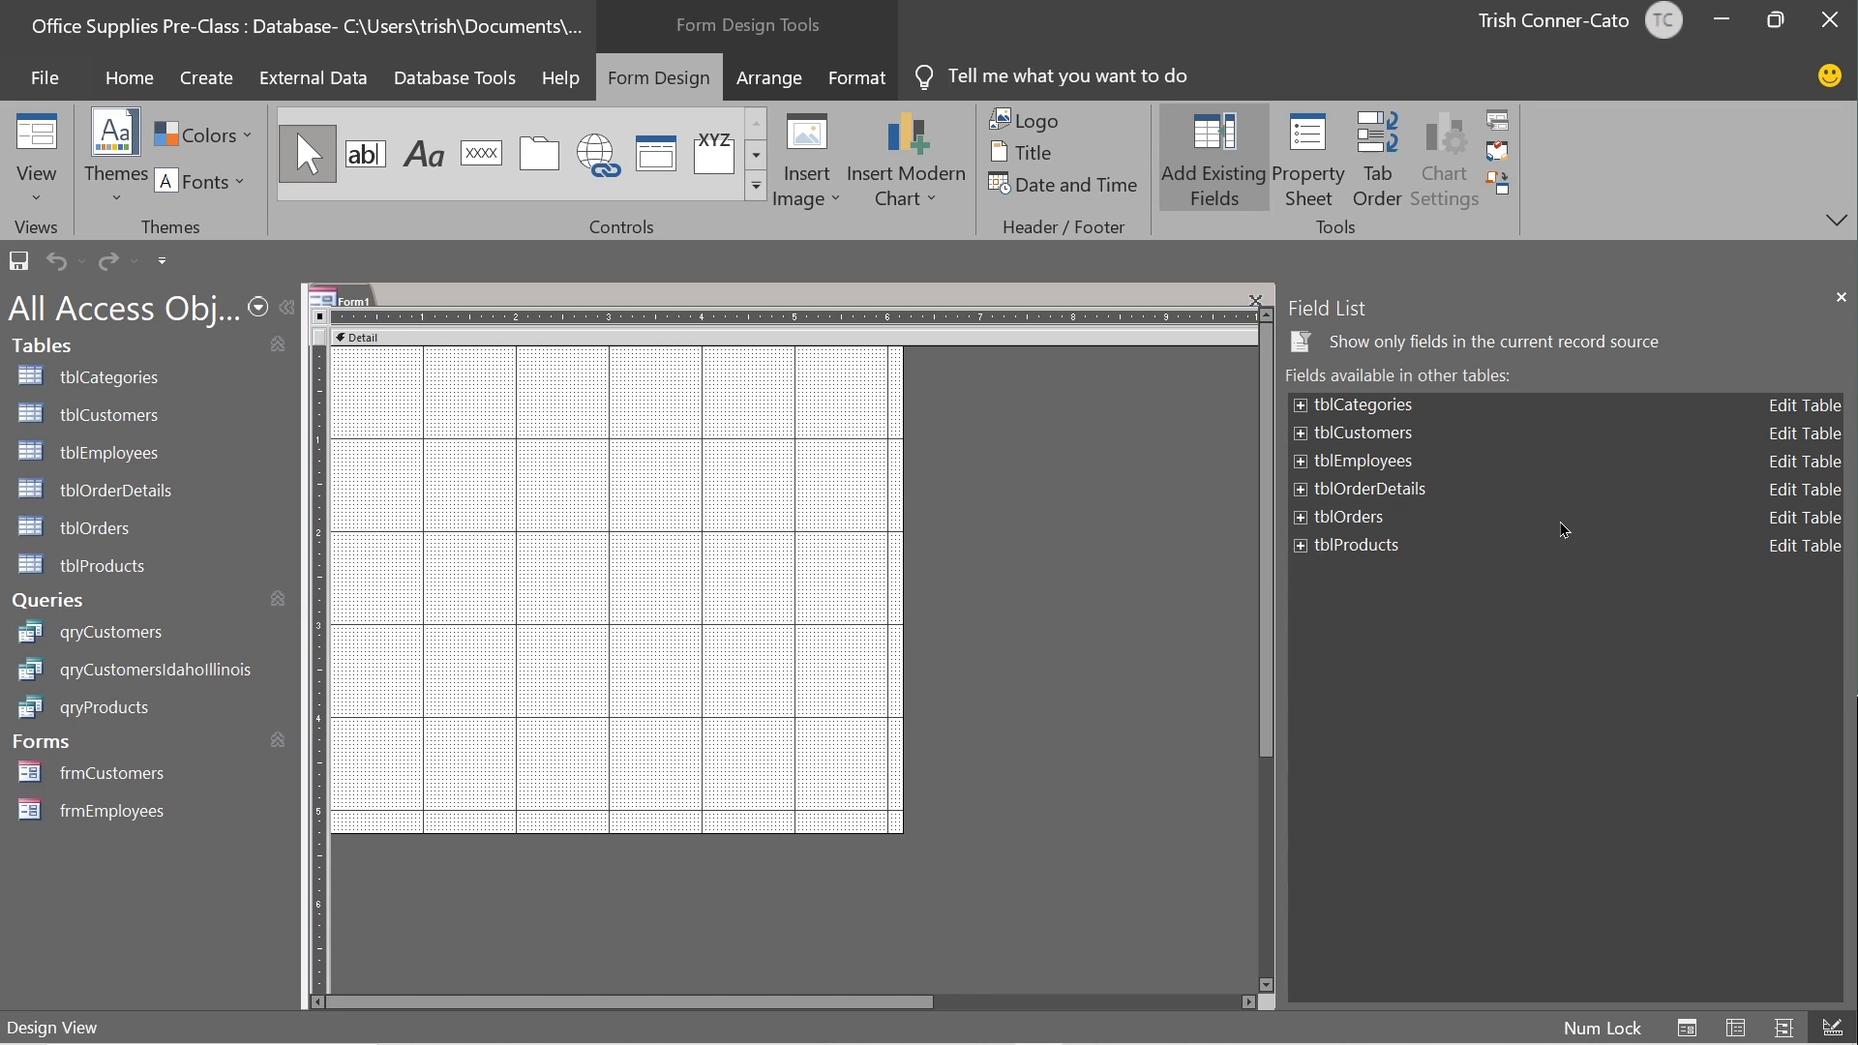
pyautogui.click(1301, 519)
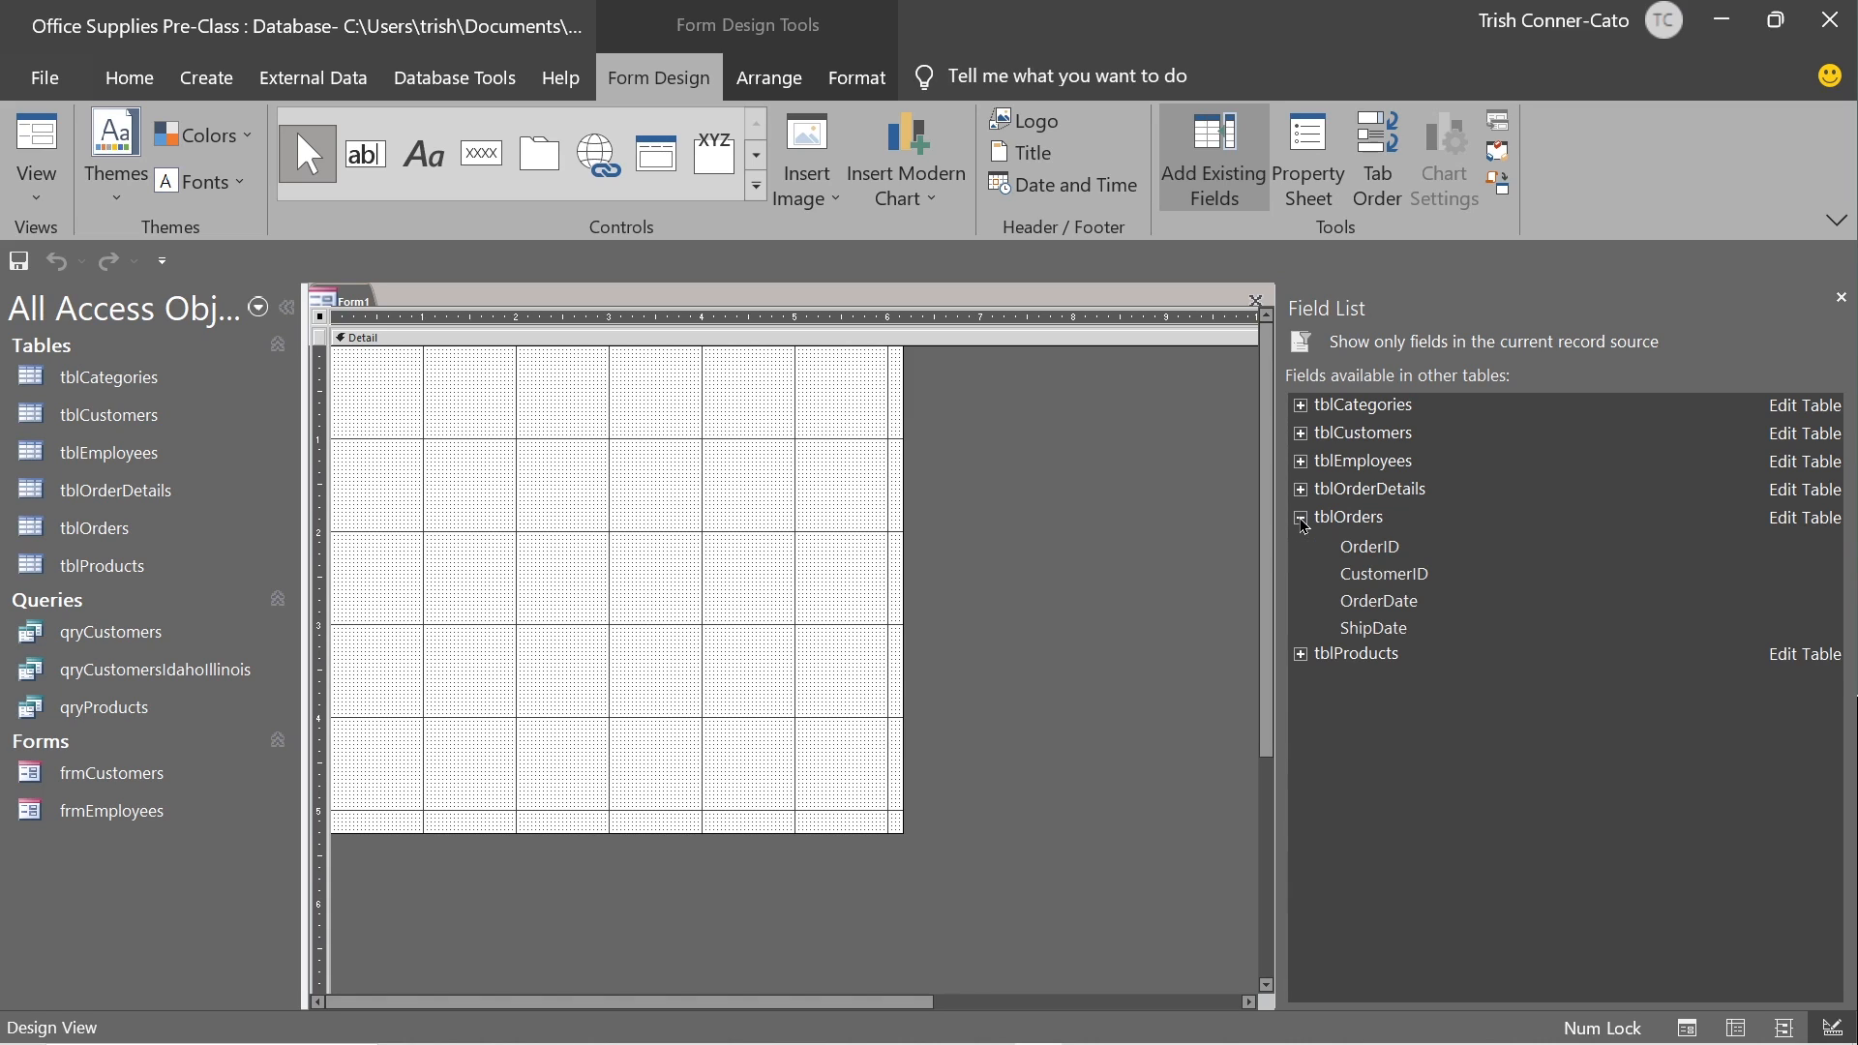
# Add the CustomerID field and the OrderDate field from tblOrders to the form's Detail section.
pyautogui.rightClick(1407, 580)
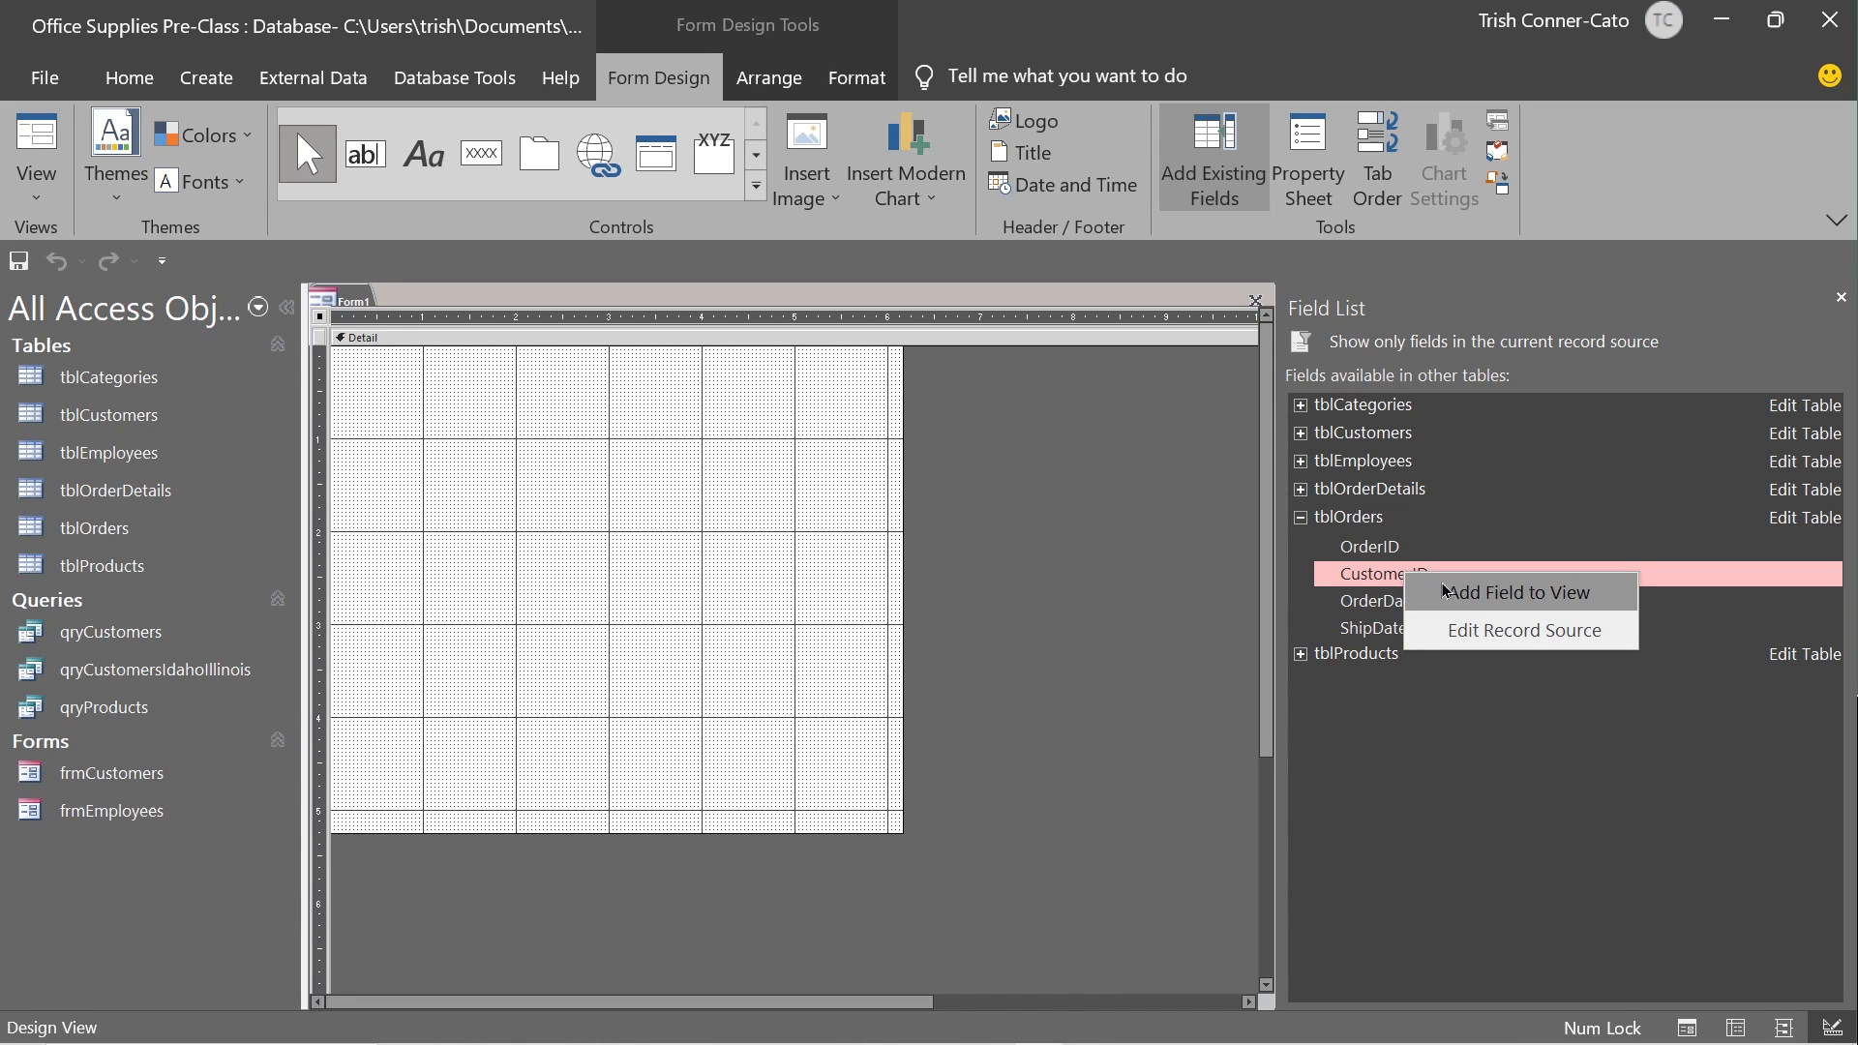
pyautogui.click(1491, 592)
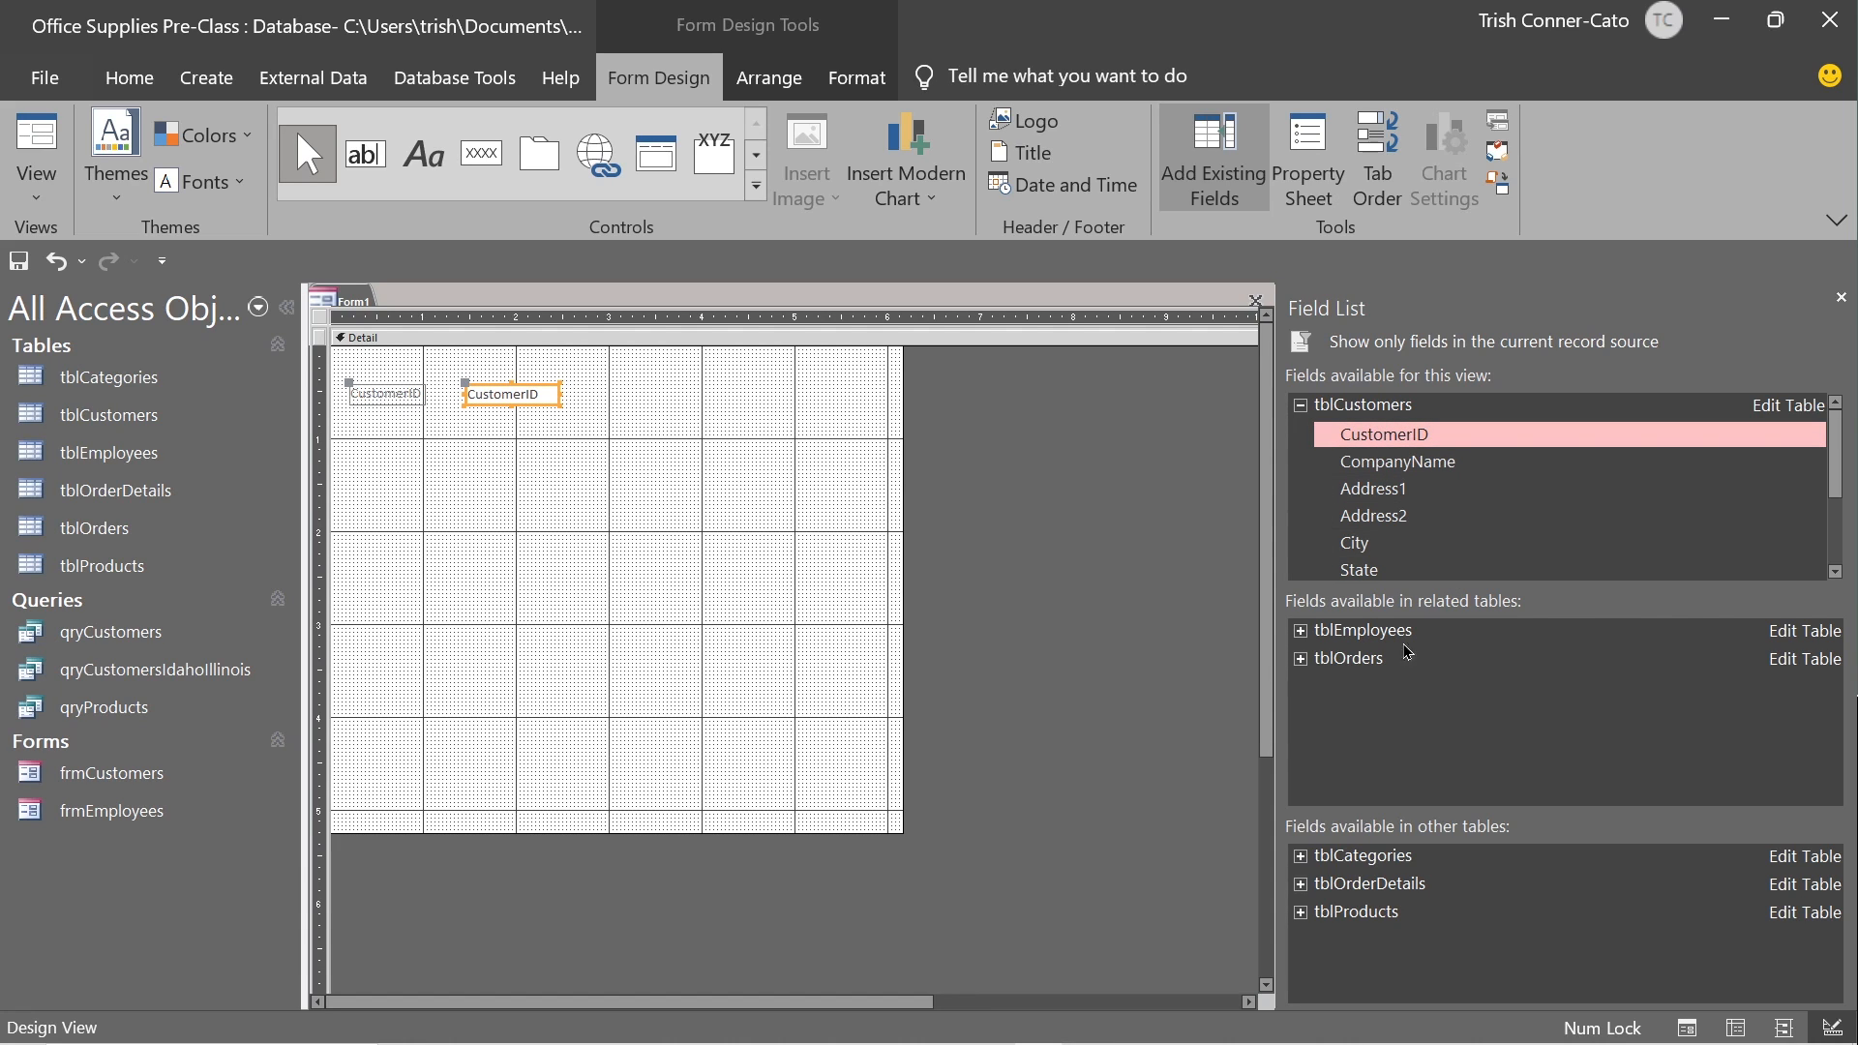
pyautogui.click(1303, 660)
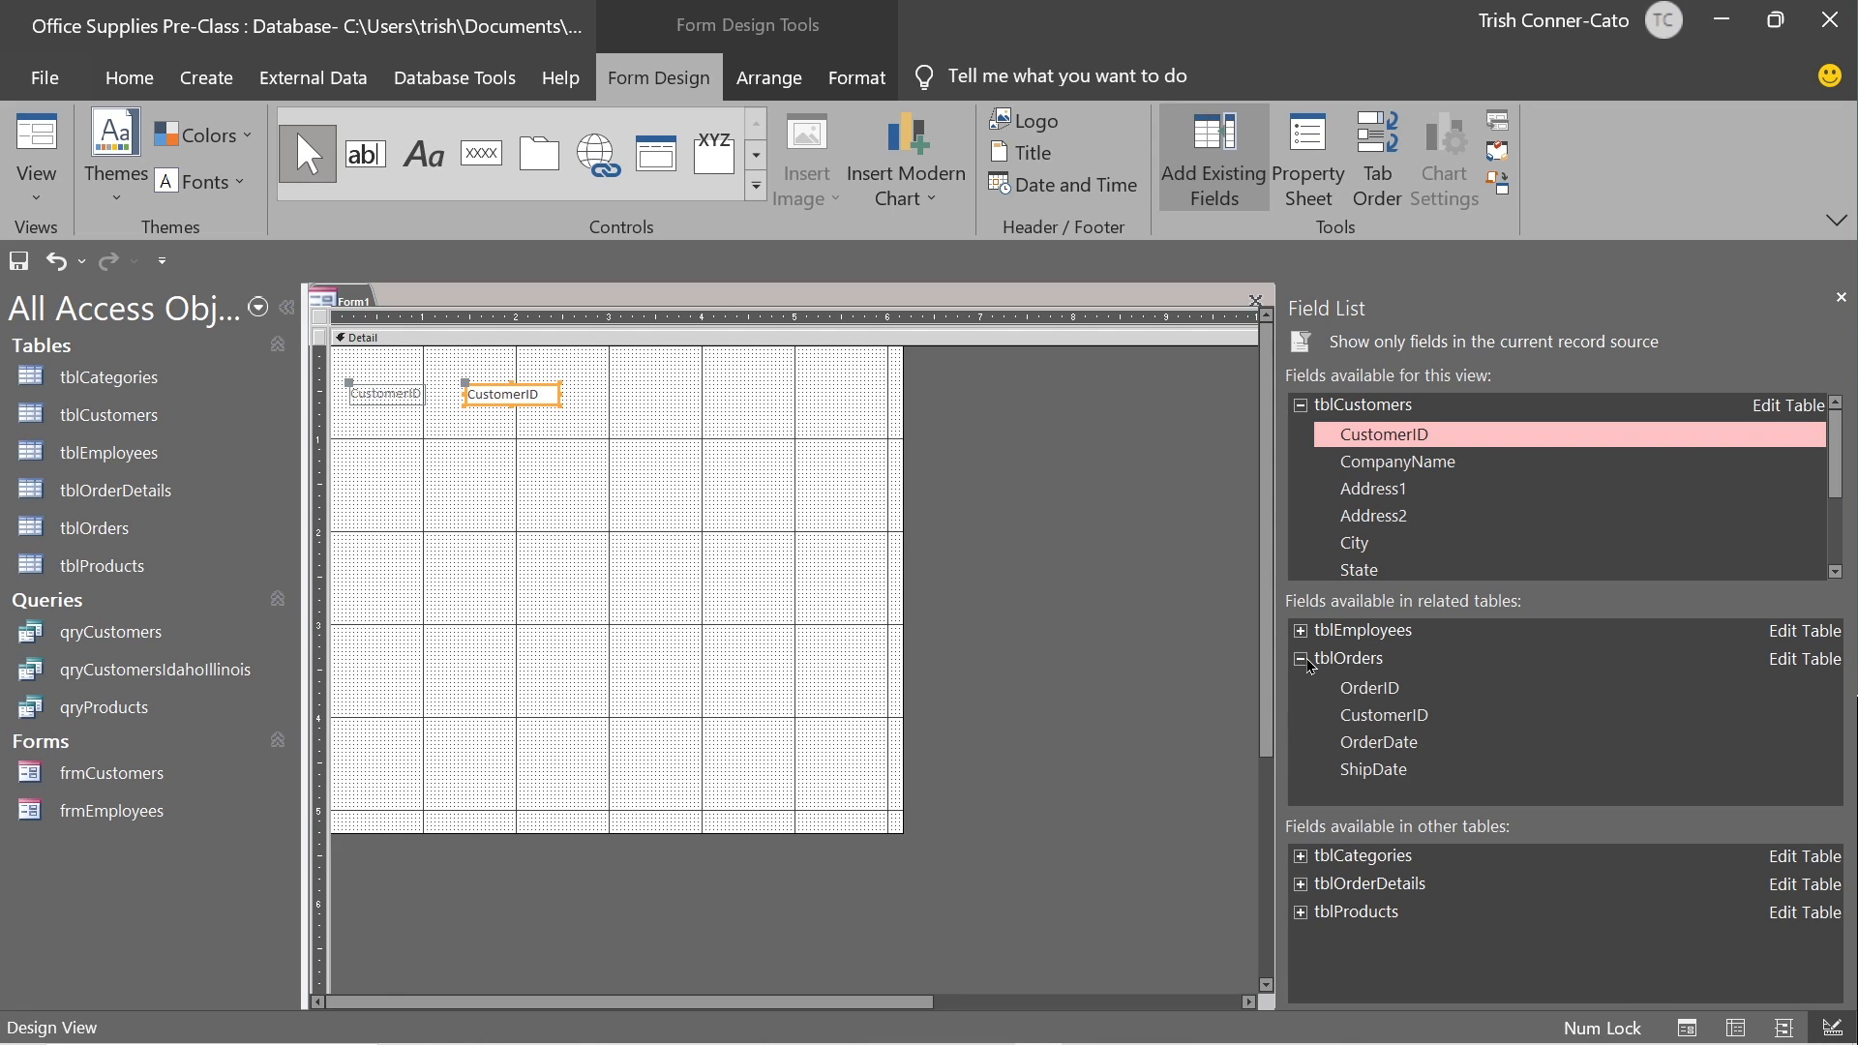
pyautogui.rightClick(1385, 746)
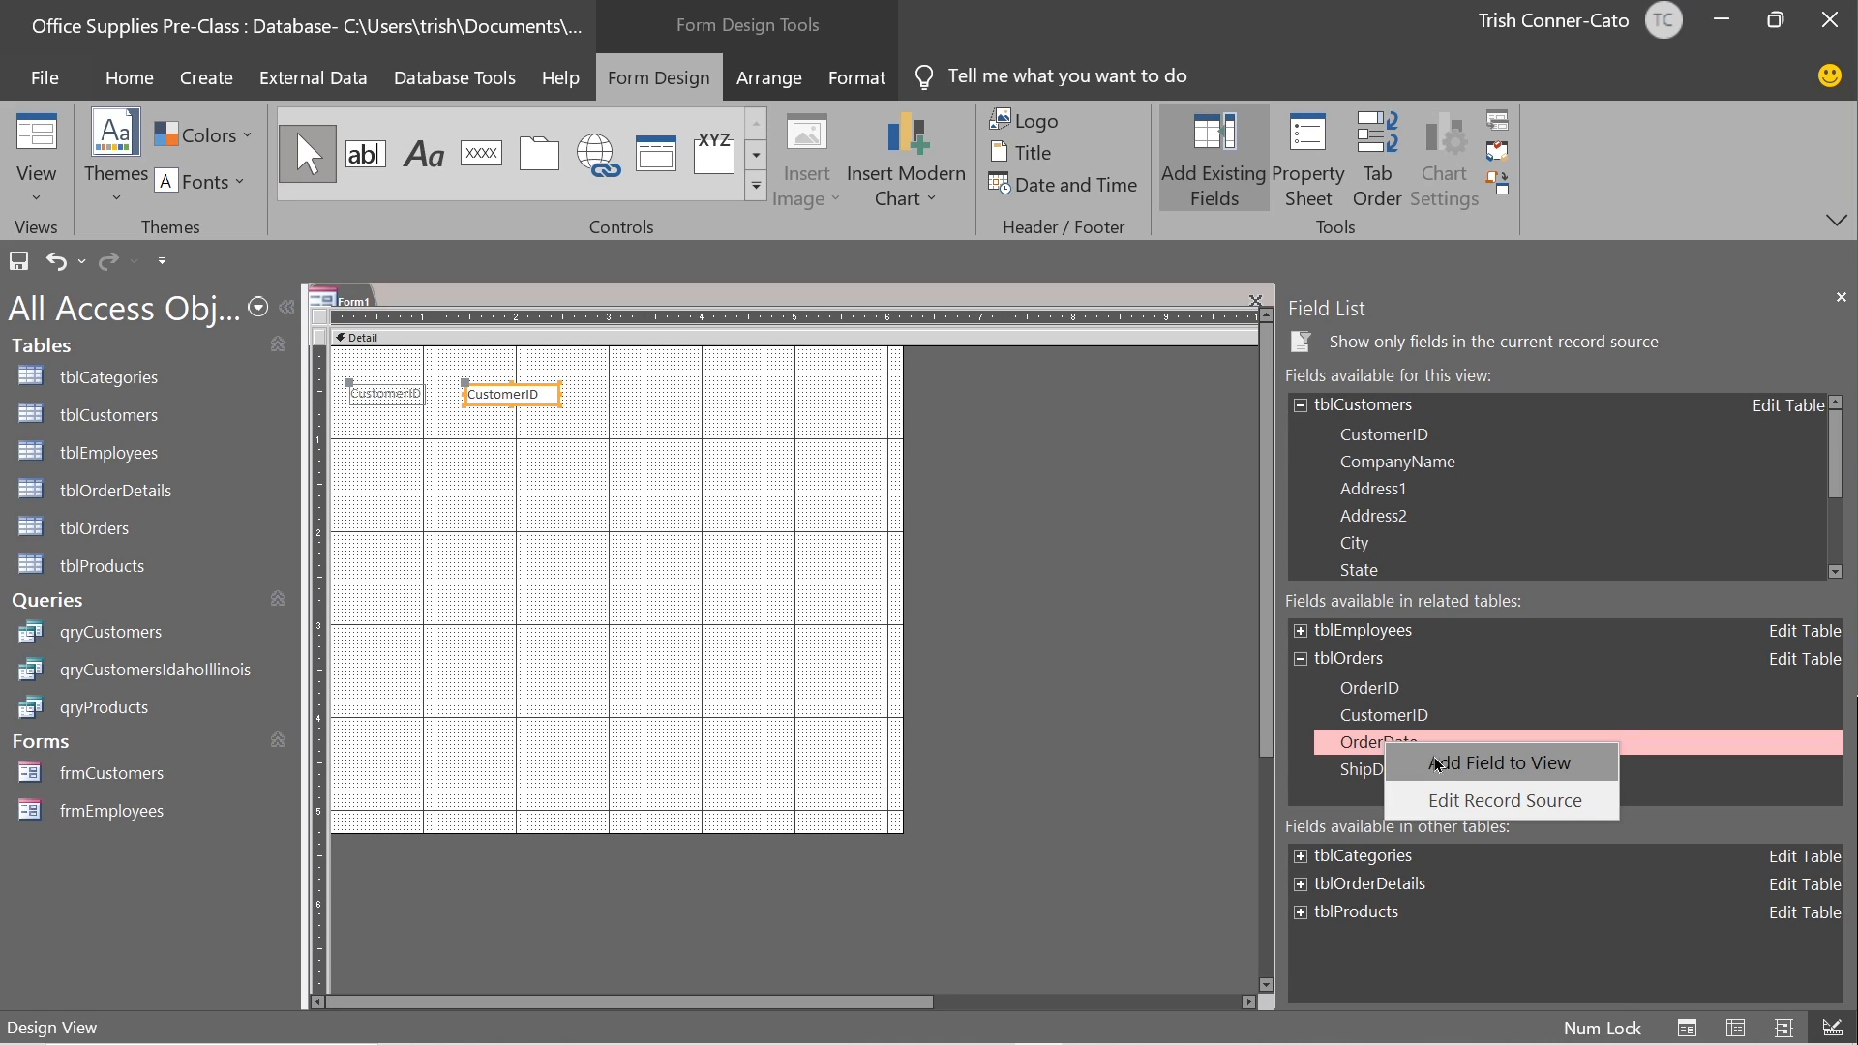
pyautogui.click(1454, 763)
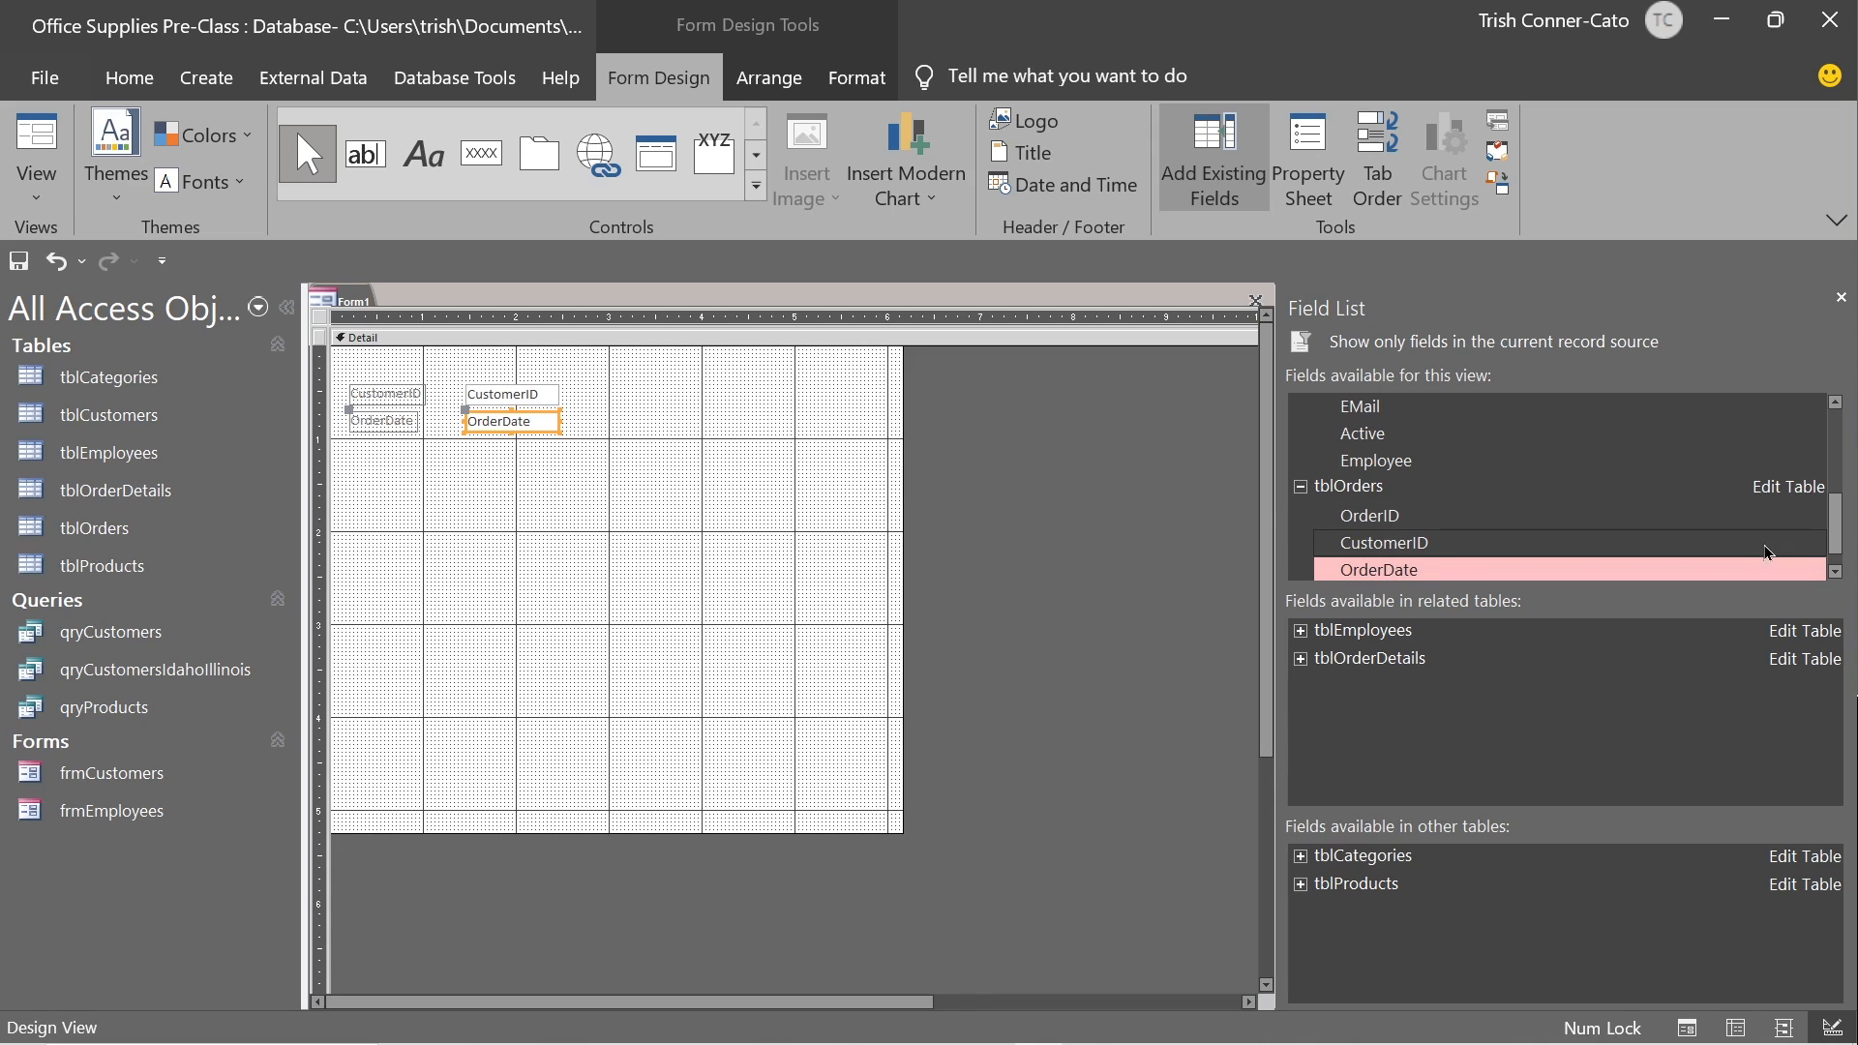
# Place the ShipDate field from tblOrders below OrderDate on the form and delete it again.
pyautogui.moveTo(1838, 534); pyautogui.dragTo(1843, 561)
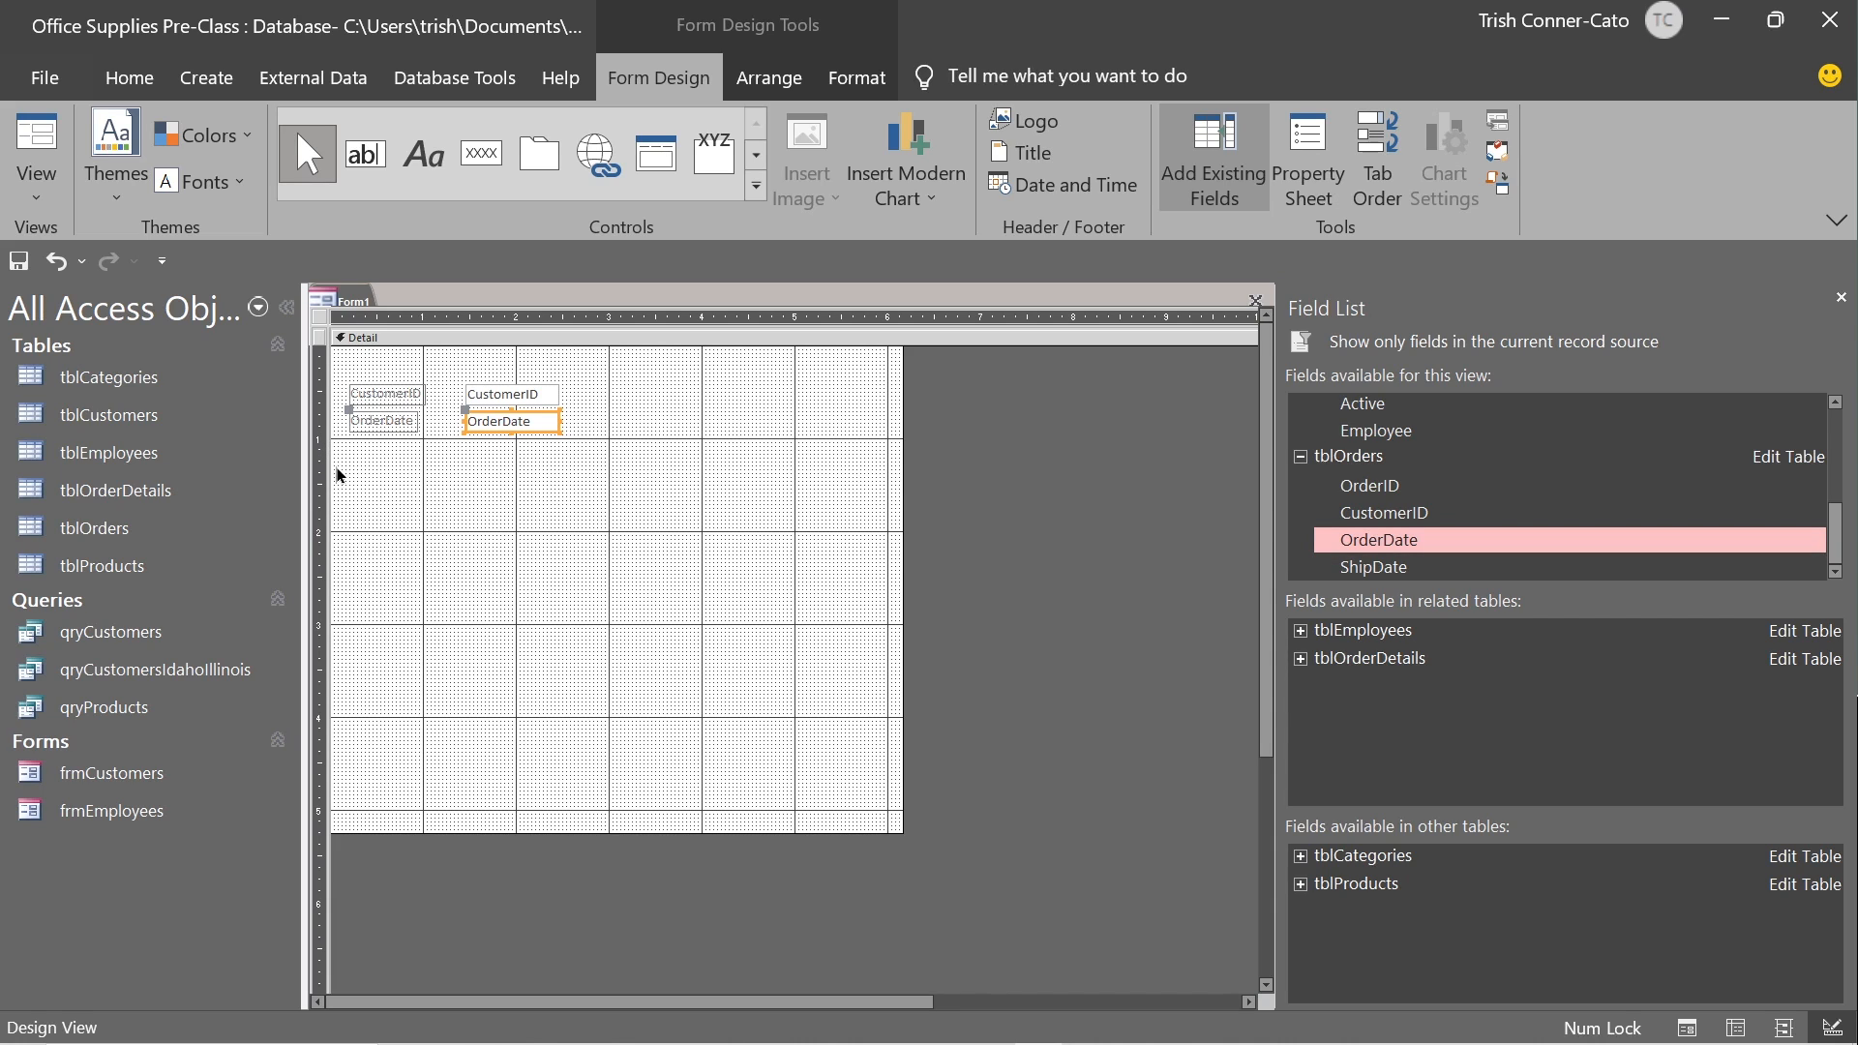
pyautogui.click(1377, 571)
pyautogui.moveTo(1384, 572); pyautogui.dragTo(462, 451)
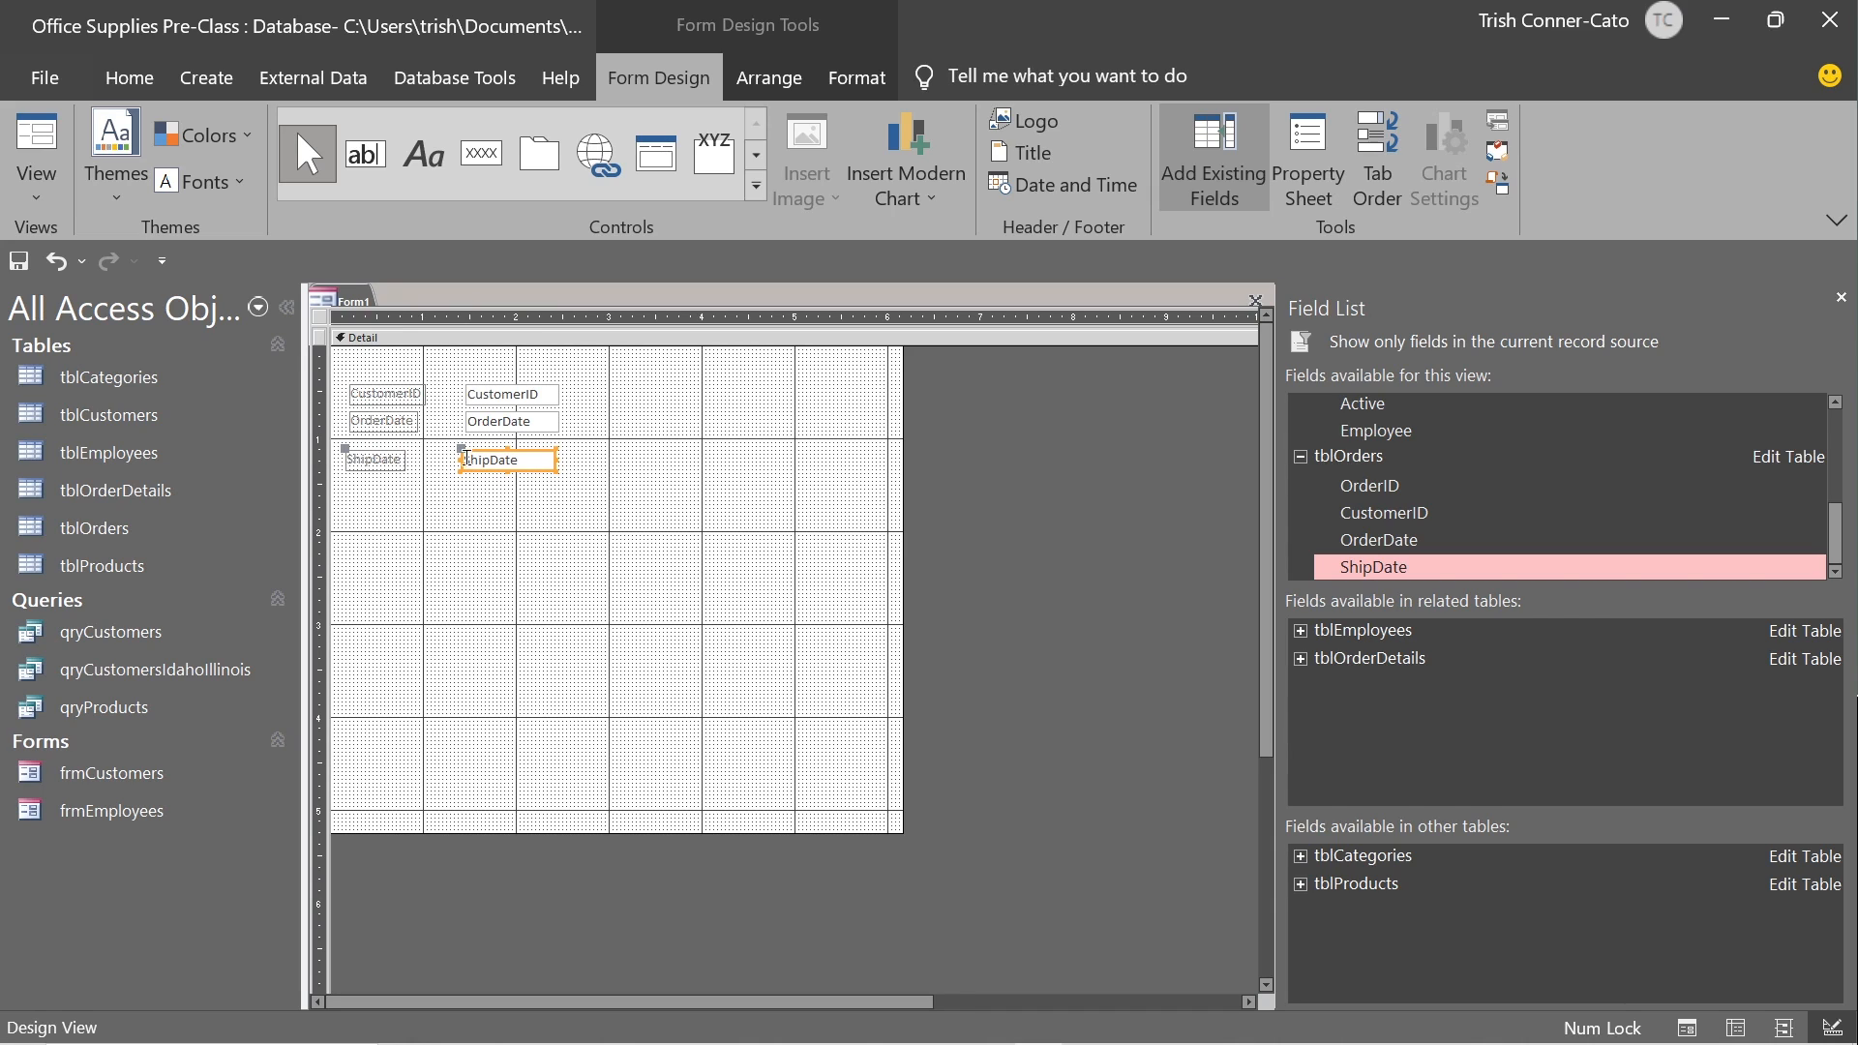
pyautogui.press('Delete')
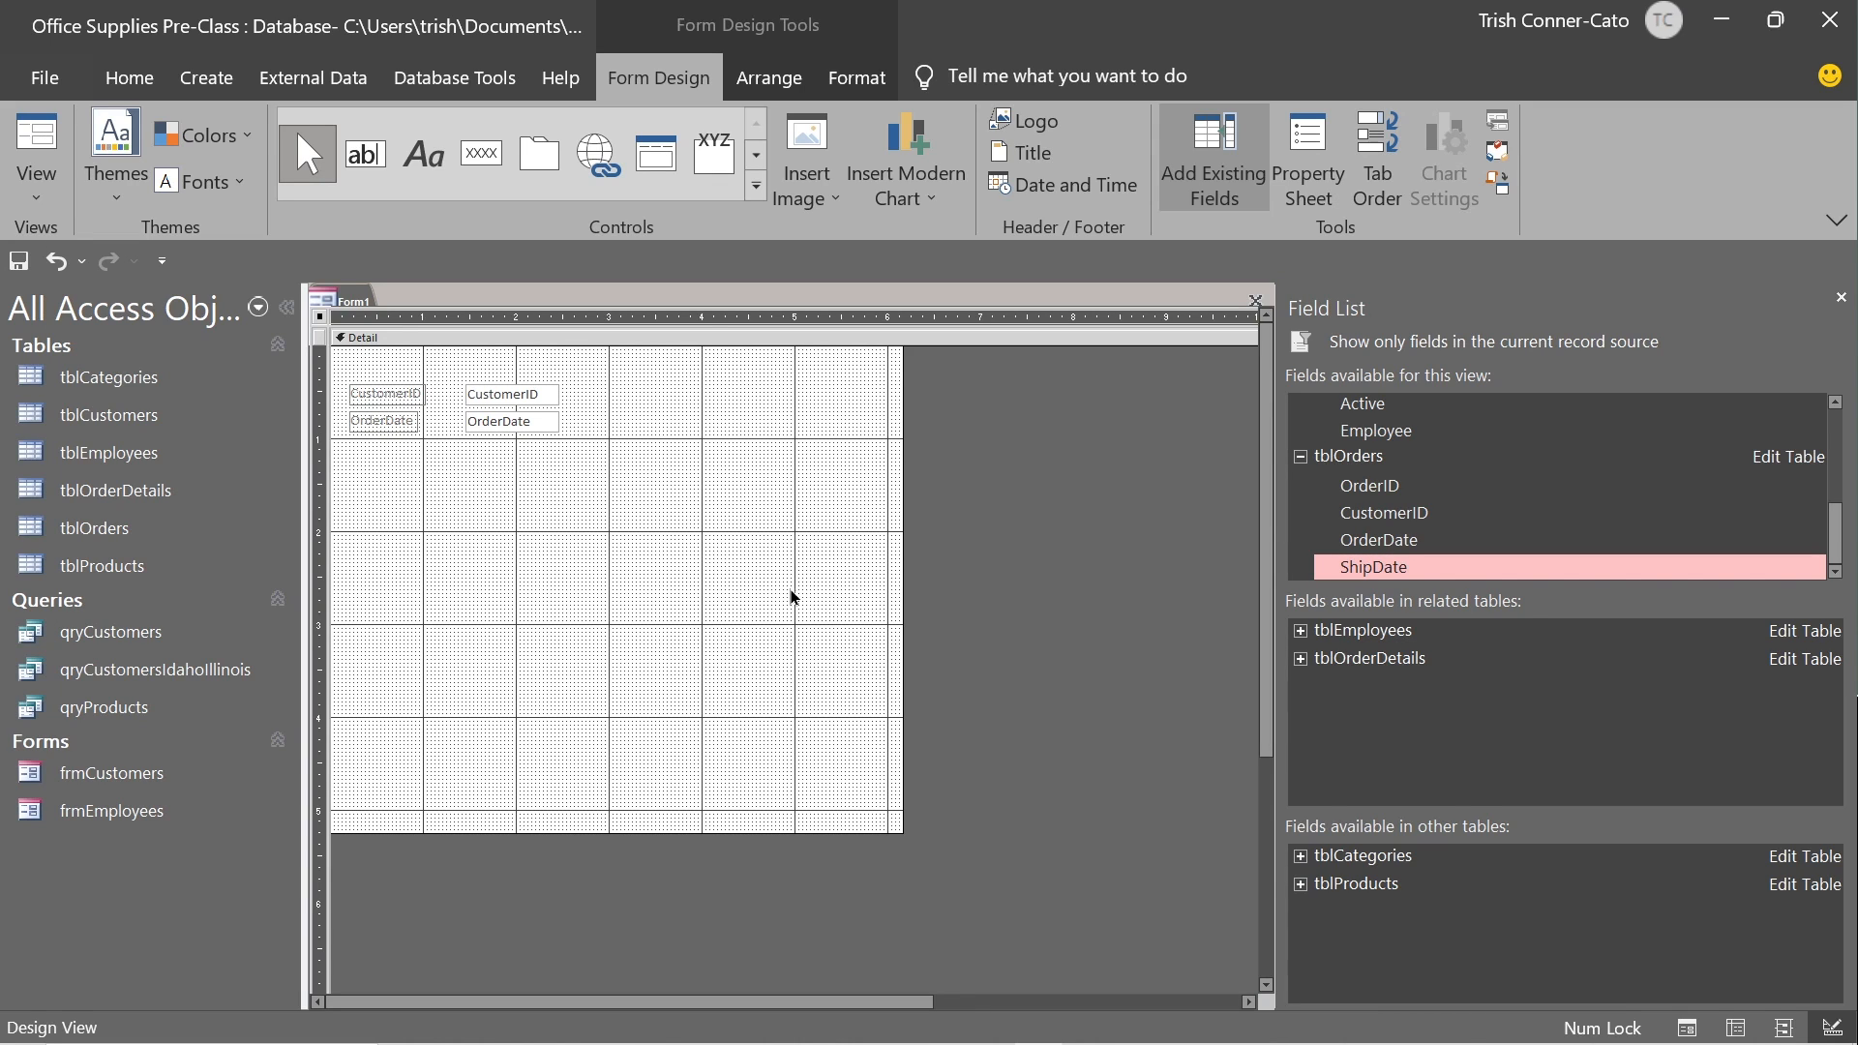
# Add the ShipDate field from tblOrders to the form and move it down until it sits directly below OrderDate.
pyautogui.rightClick(1387, 569)
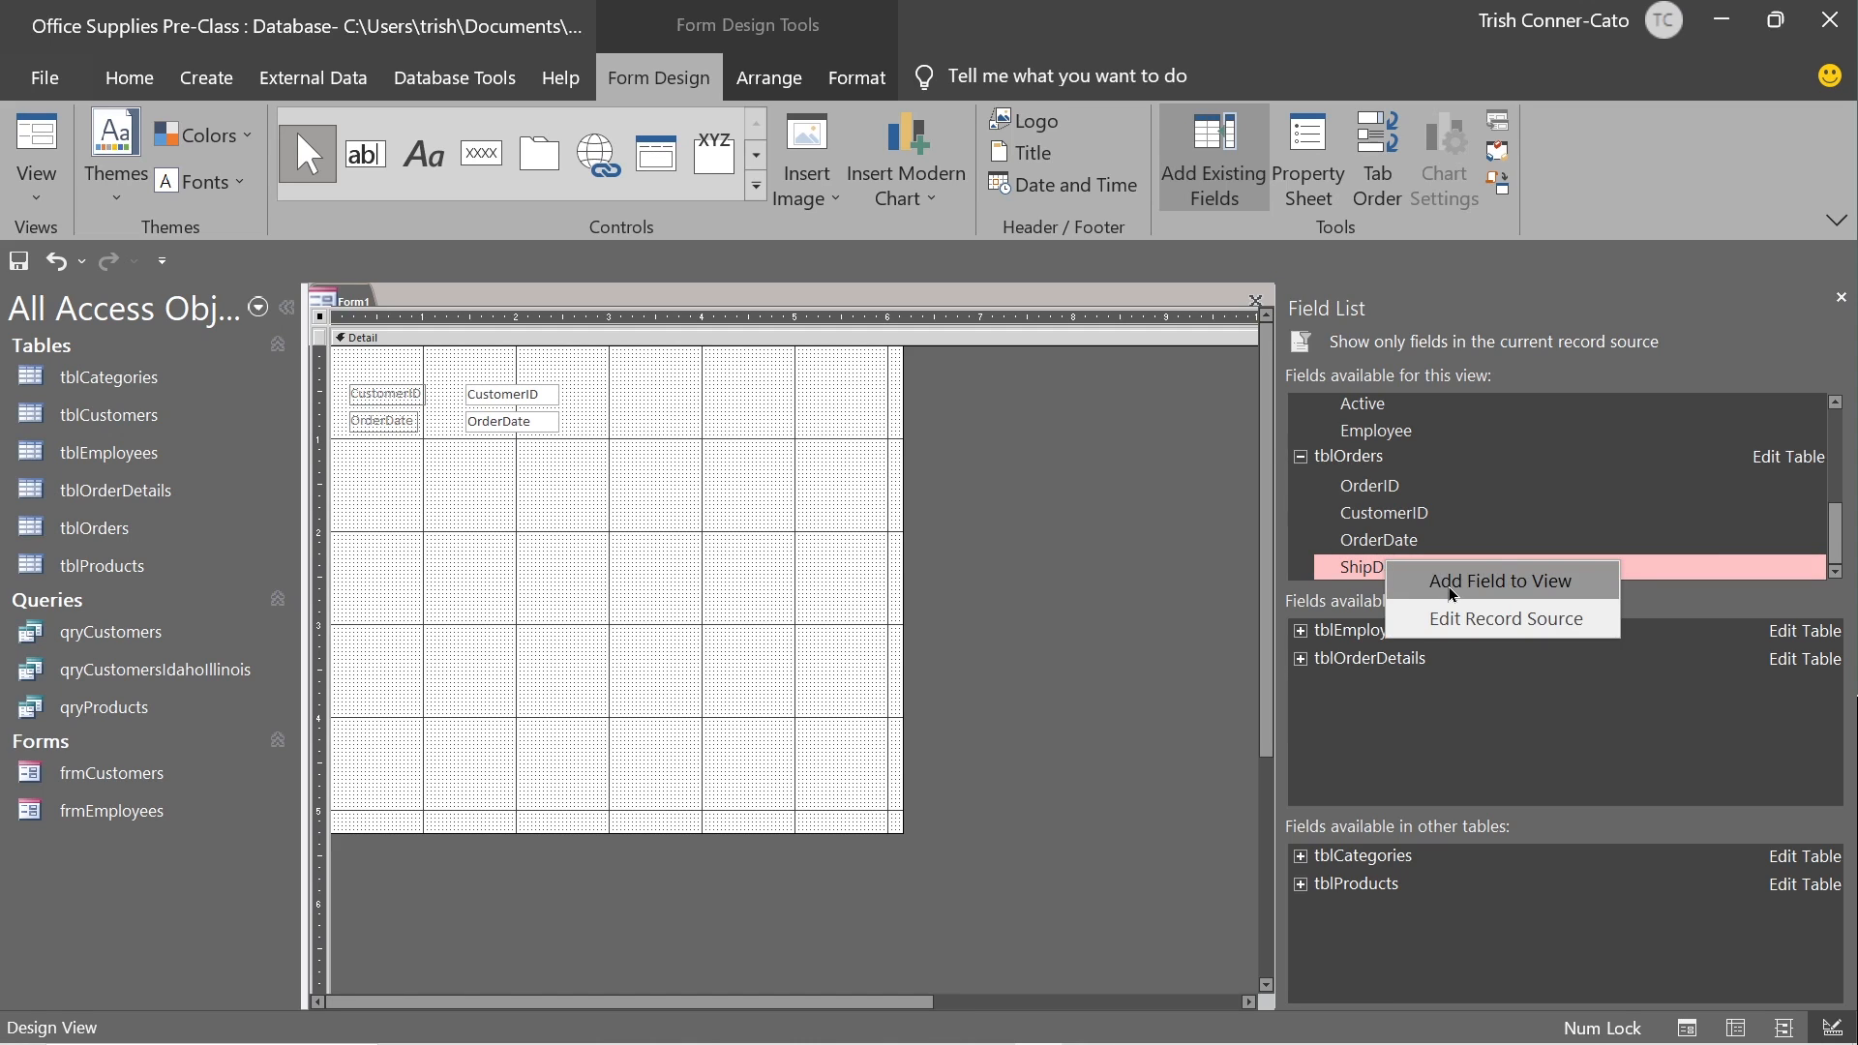
pyautogui.click(1452, 580)
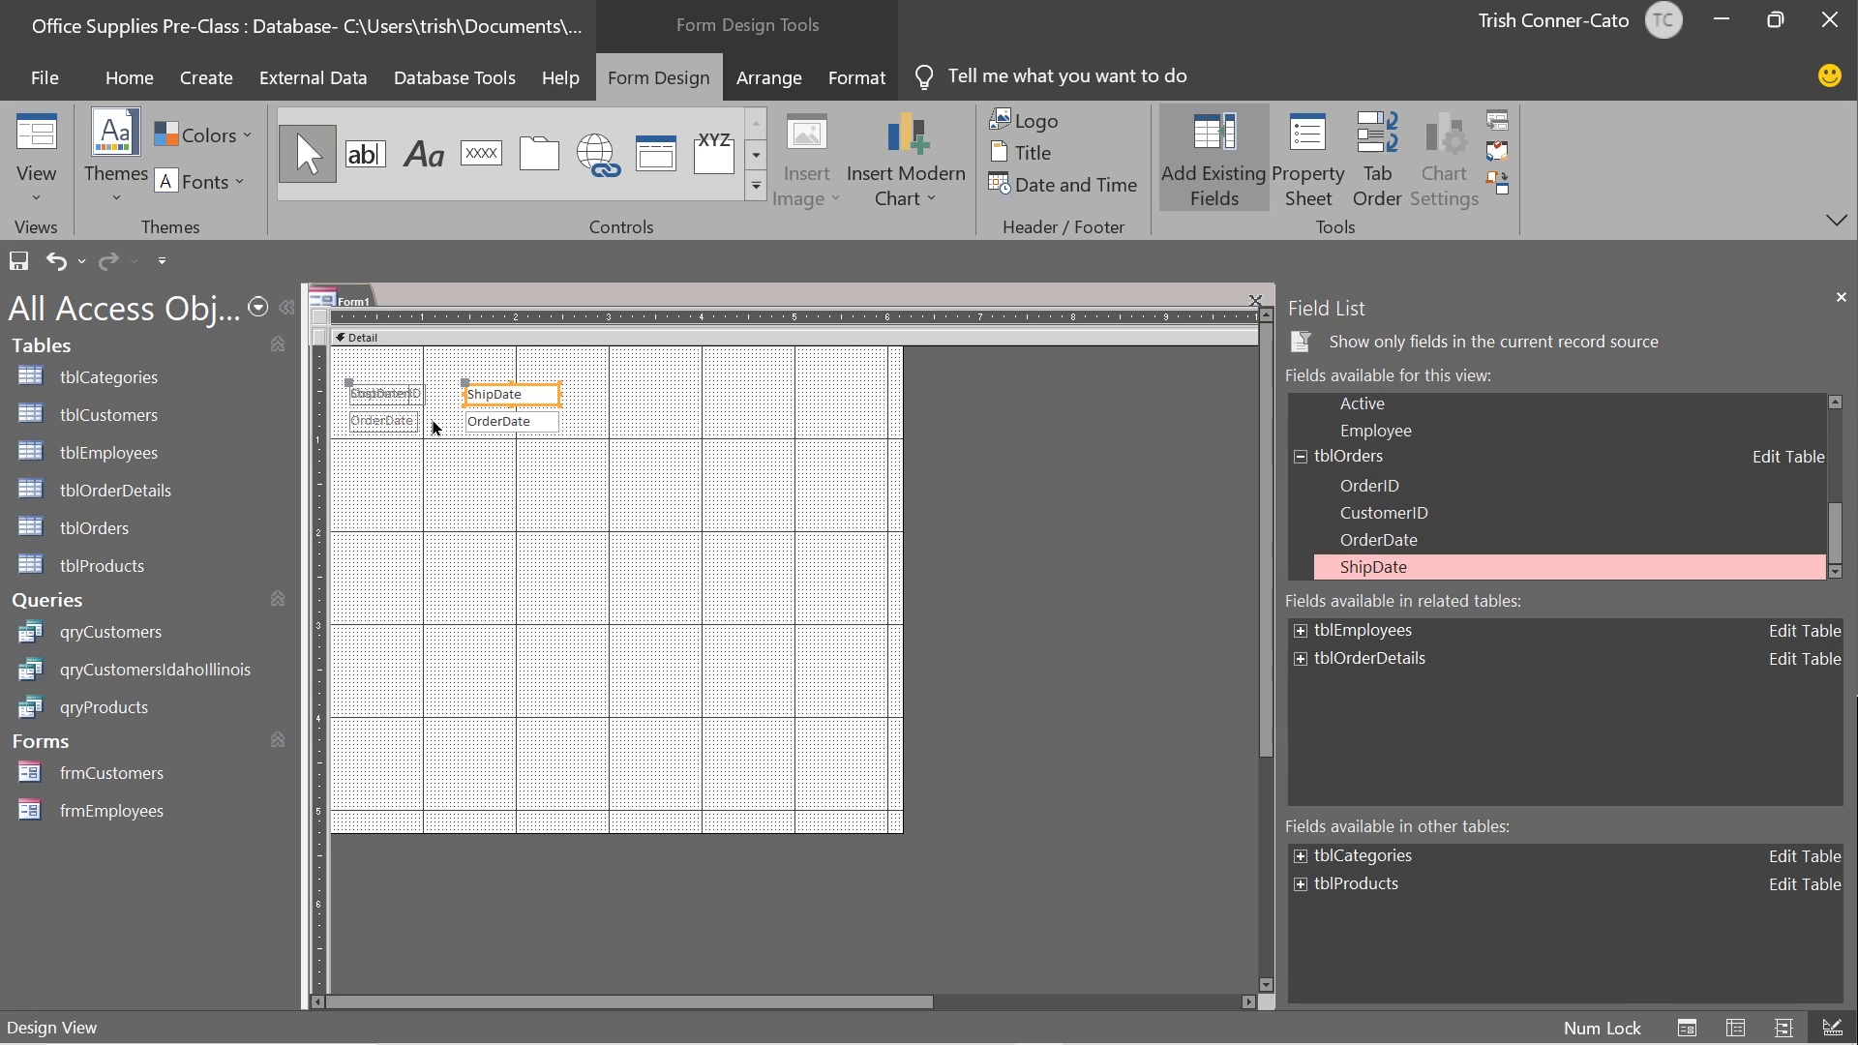
pyautogui.press('Down')
pyautogui.press('Down')
pyautogui.press('Down')
pyautogui.press('Down')
pyautogui.press('Down')
pyautogui.press('Down')
pyautogui.press('Down')
pyautogui.press('Down')
pyautogui.press('Down')
pyautogui.press('Down')
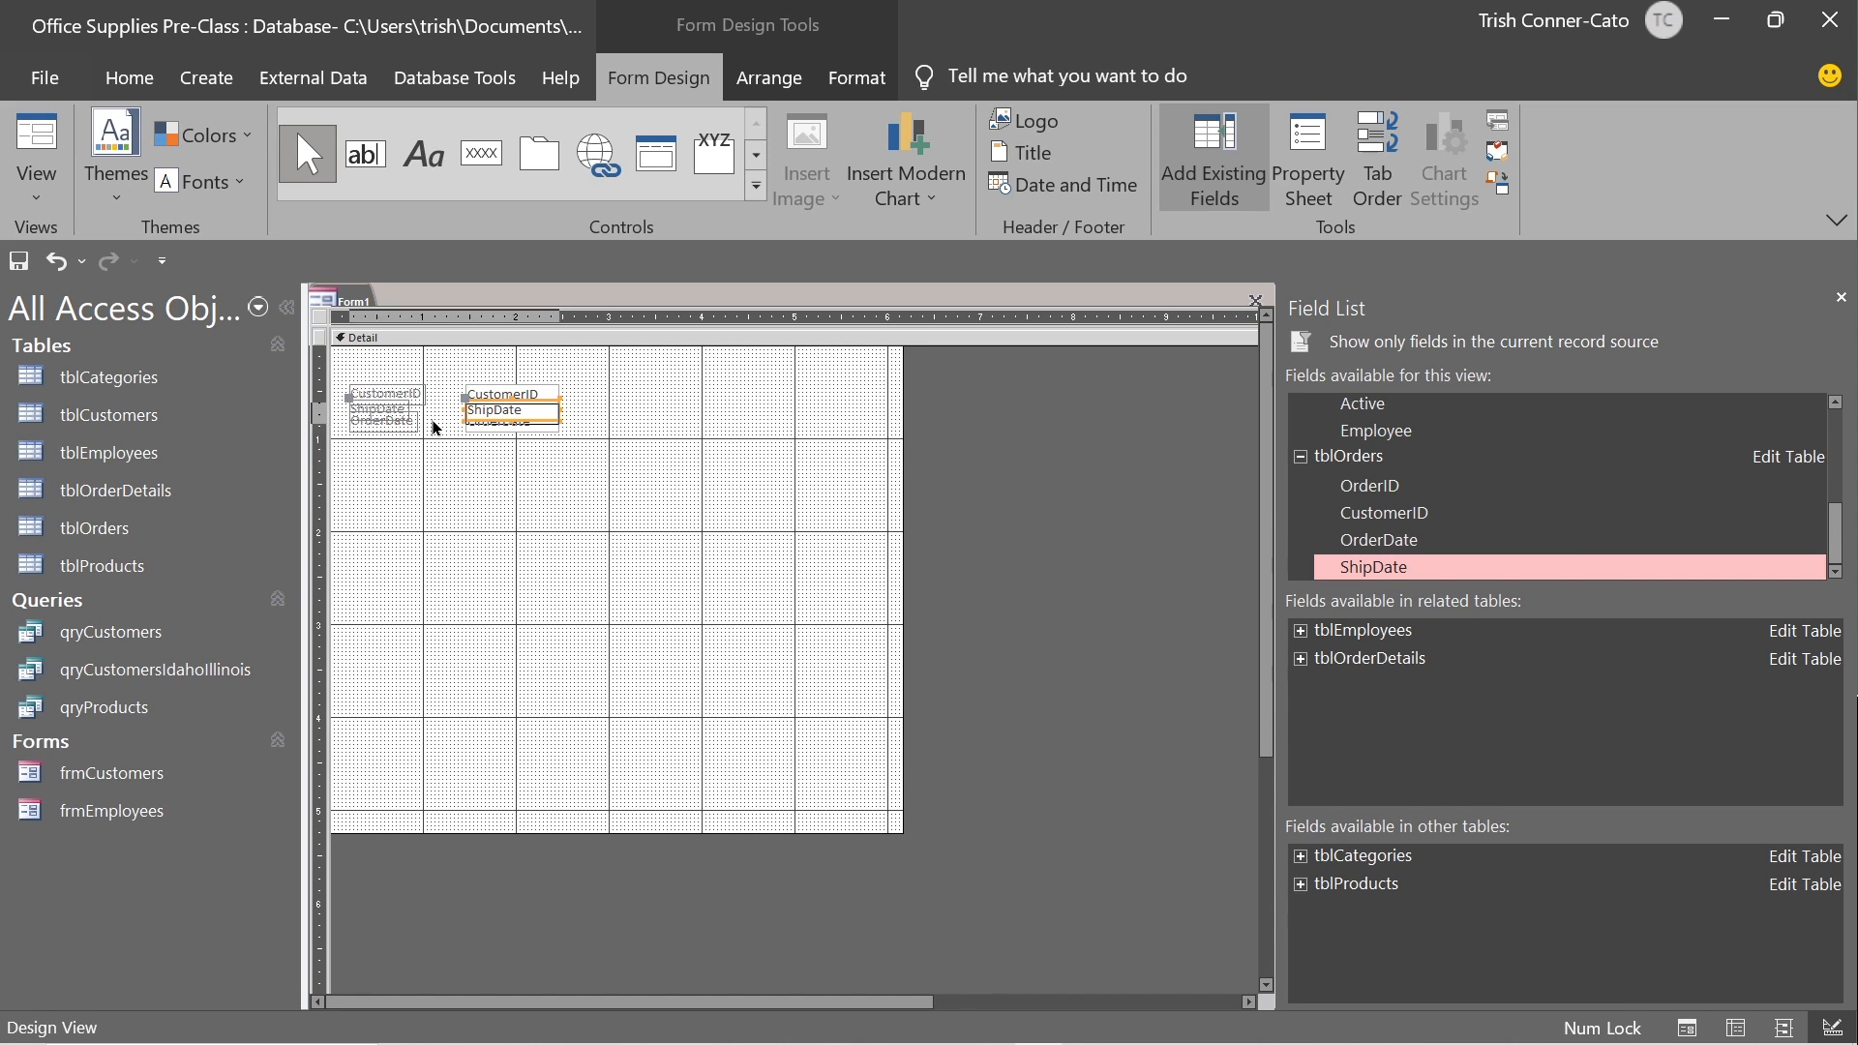
pyautogui.press('Down')
pyautogui.press('Down')
pyautogui.press('Down')
pyautogui.press('Down')
pyautogui.press('Down')
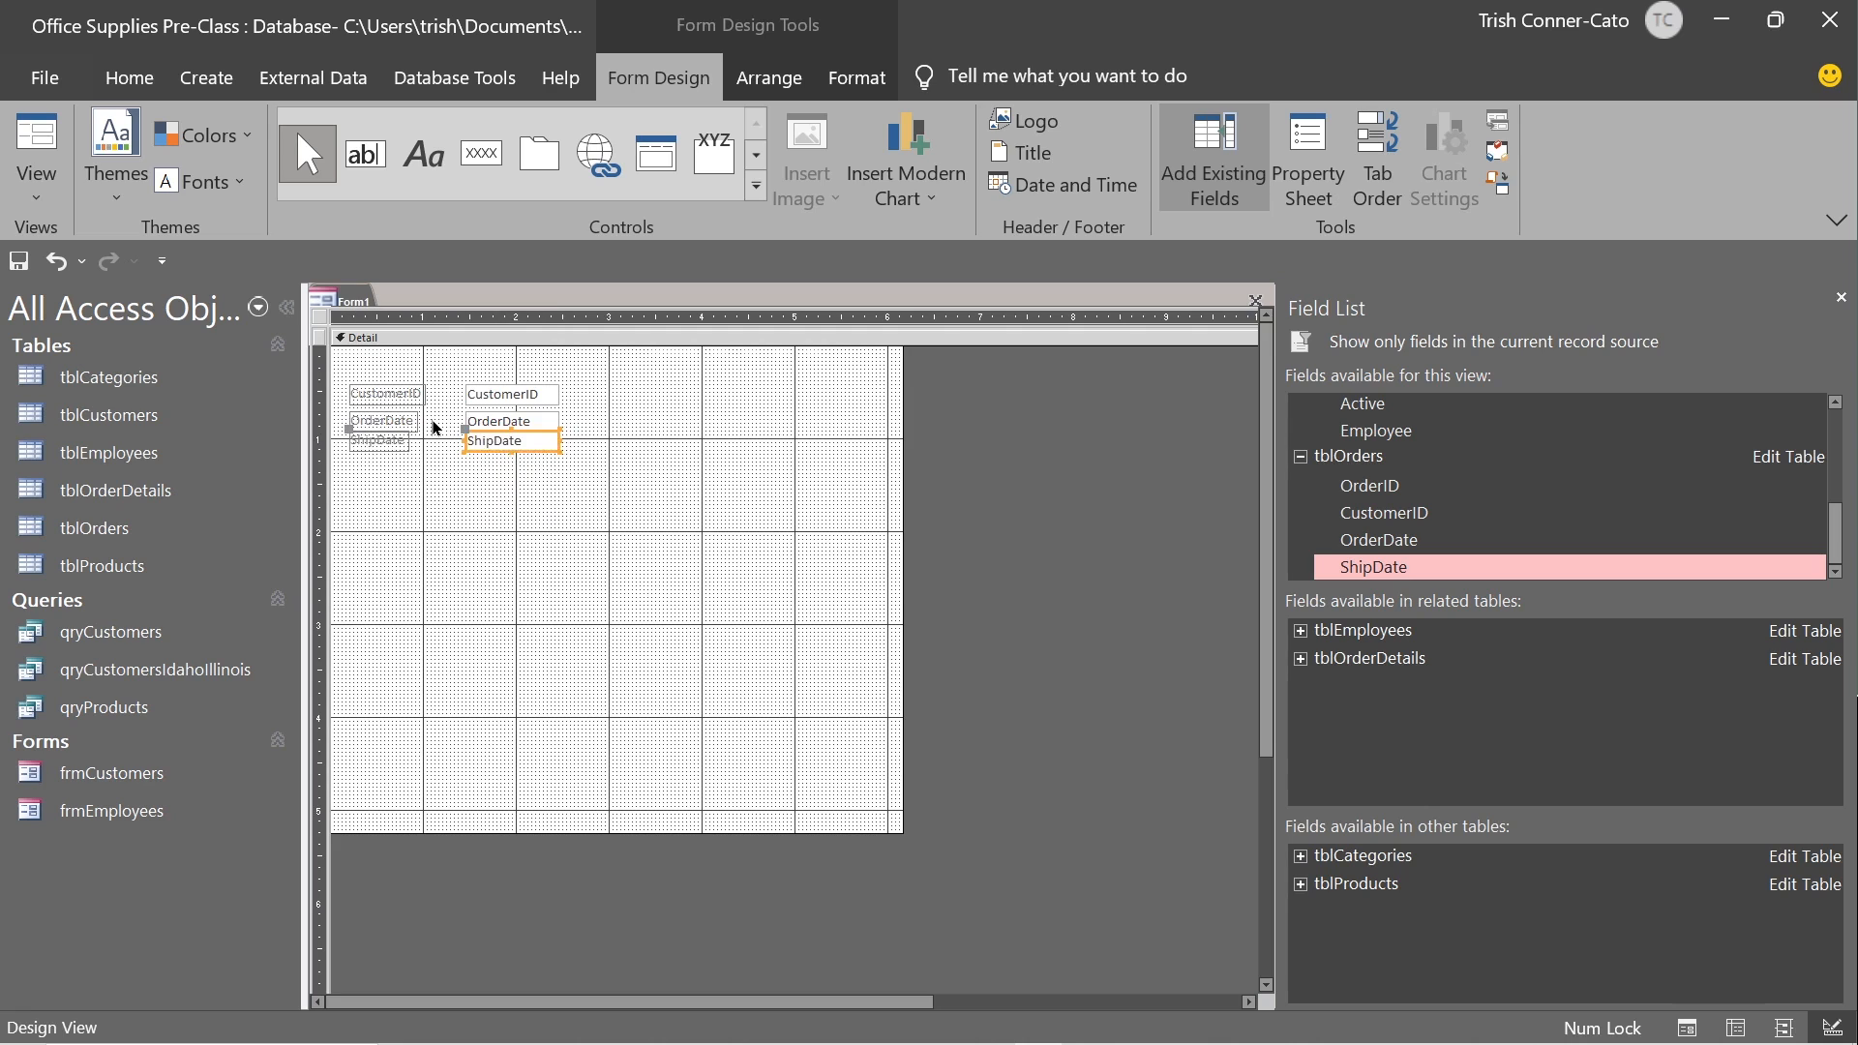
pyautogui.press('Up')
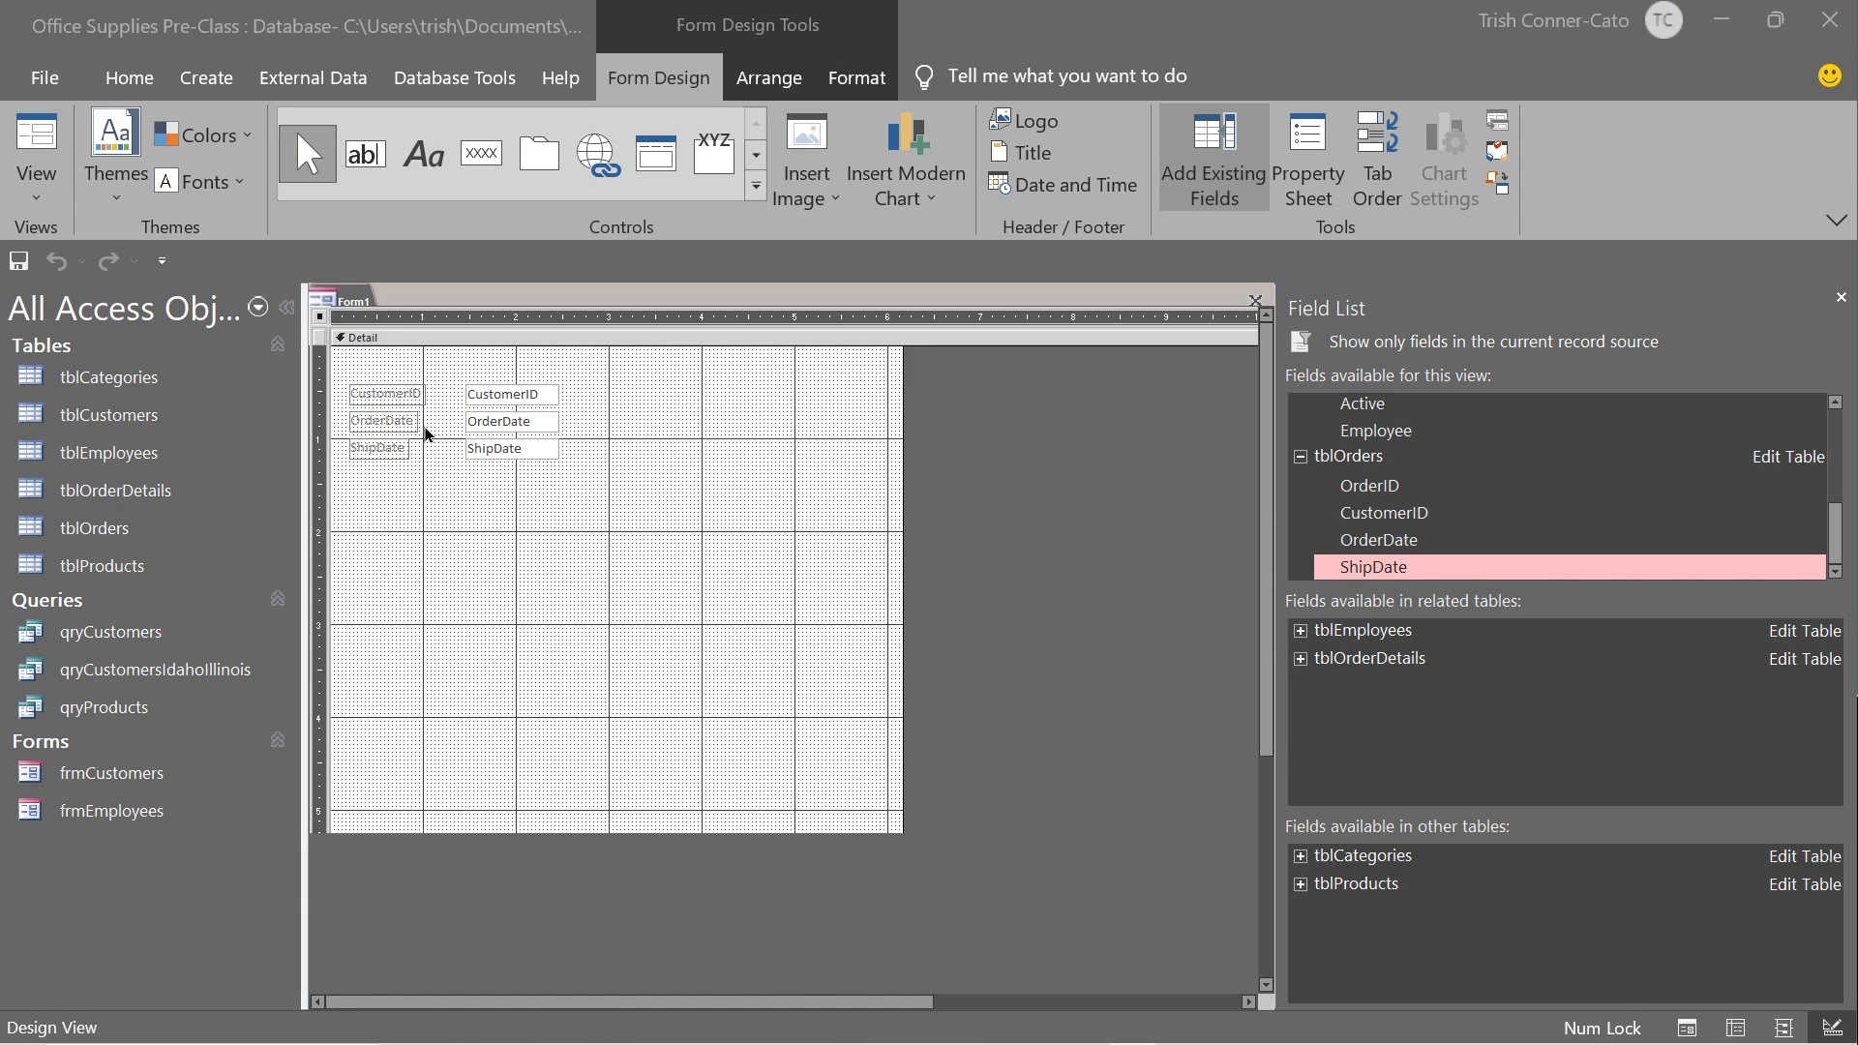
# Add the Form Header and Form Footer sections, and increase the header's height to about 0.6 inch.
pyautogui.rightClick(386, 340)
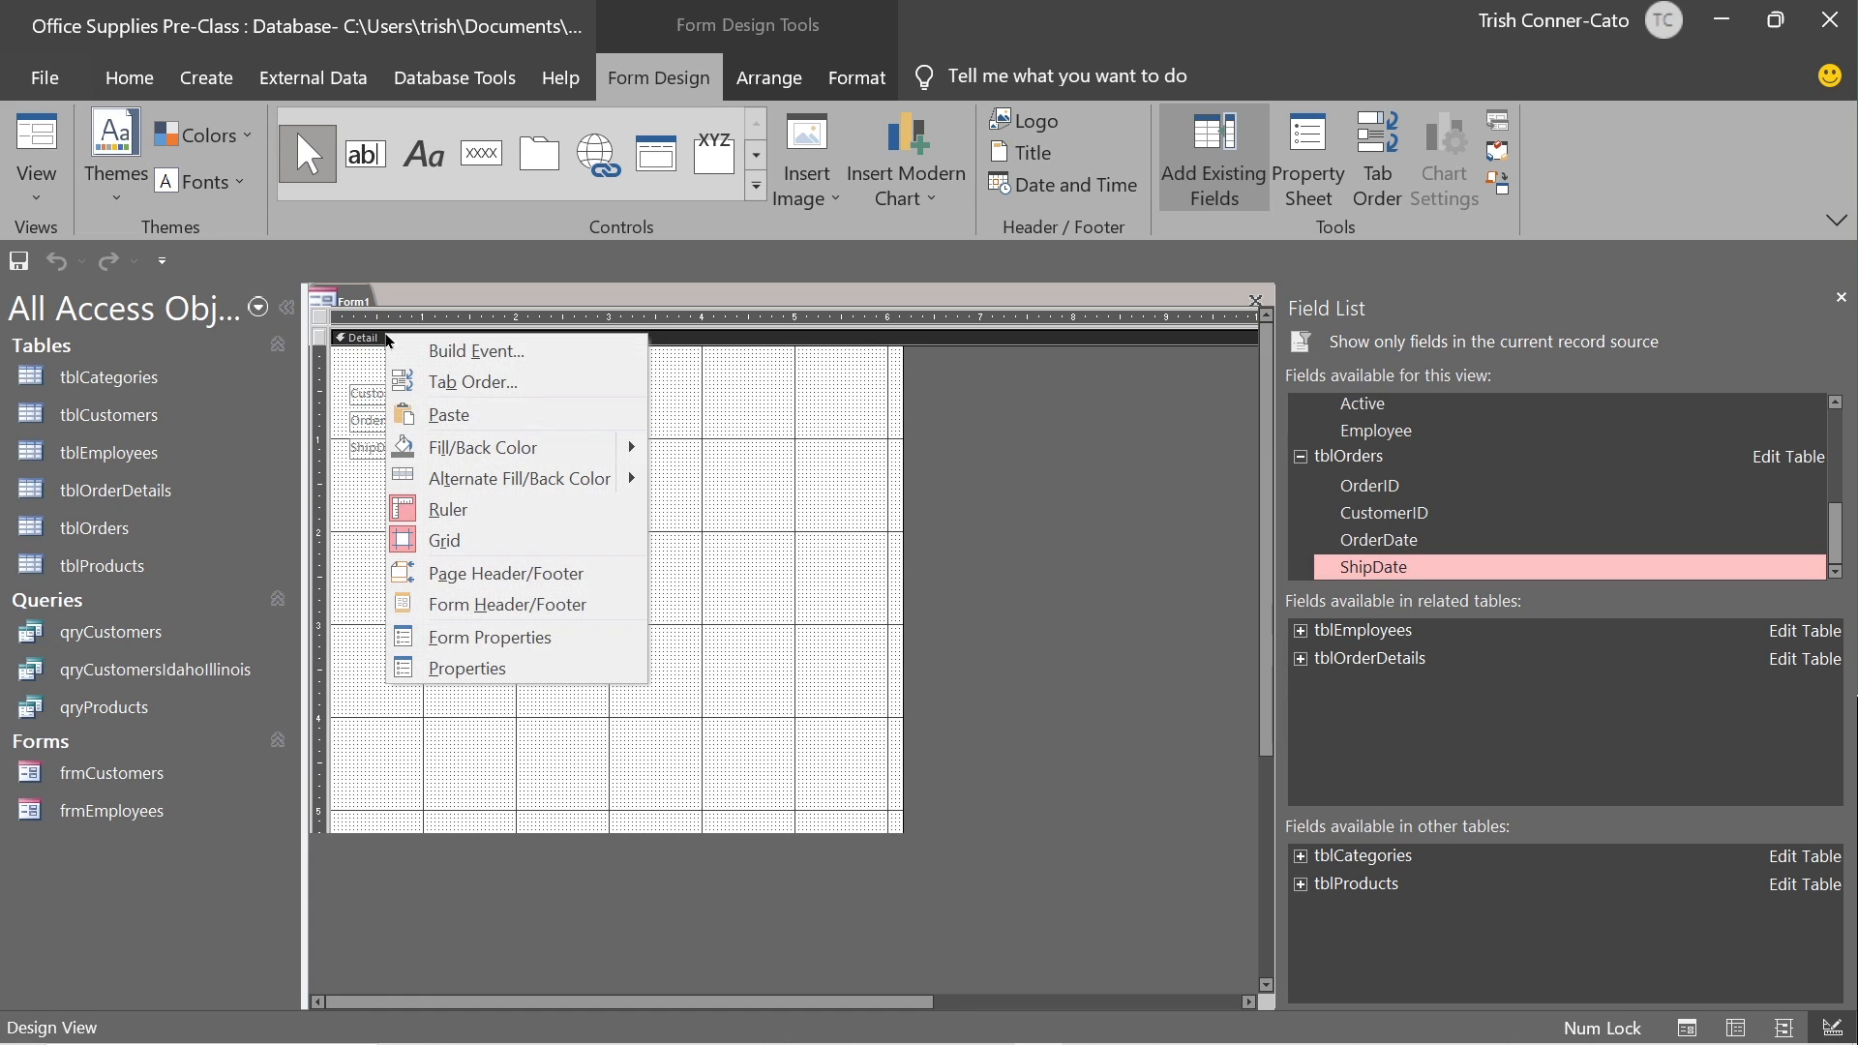
pyautogui.click(475, 606)
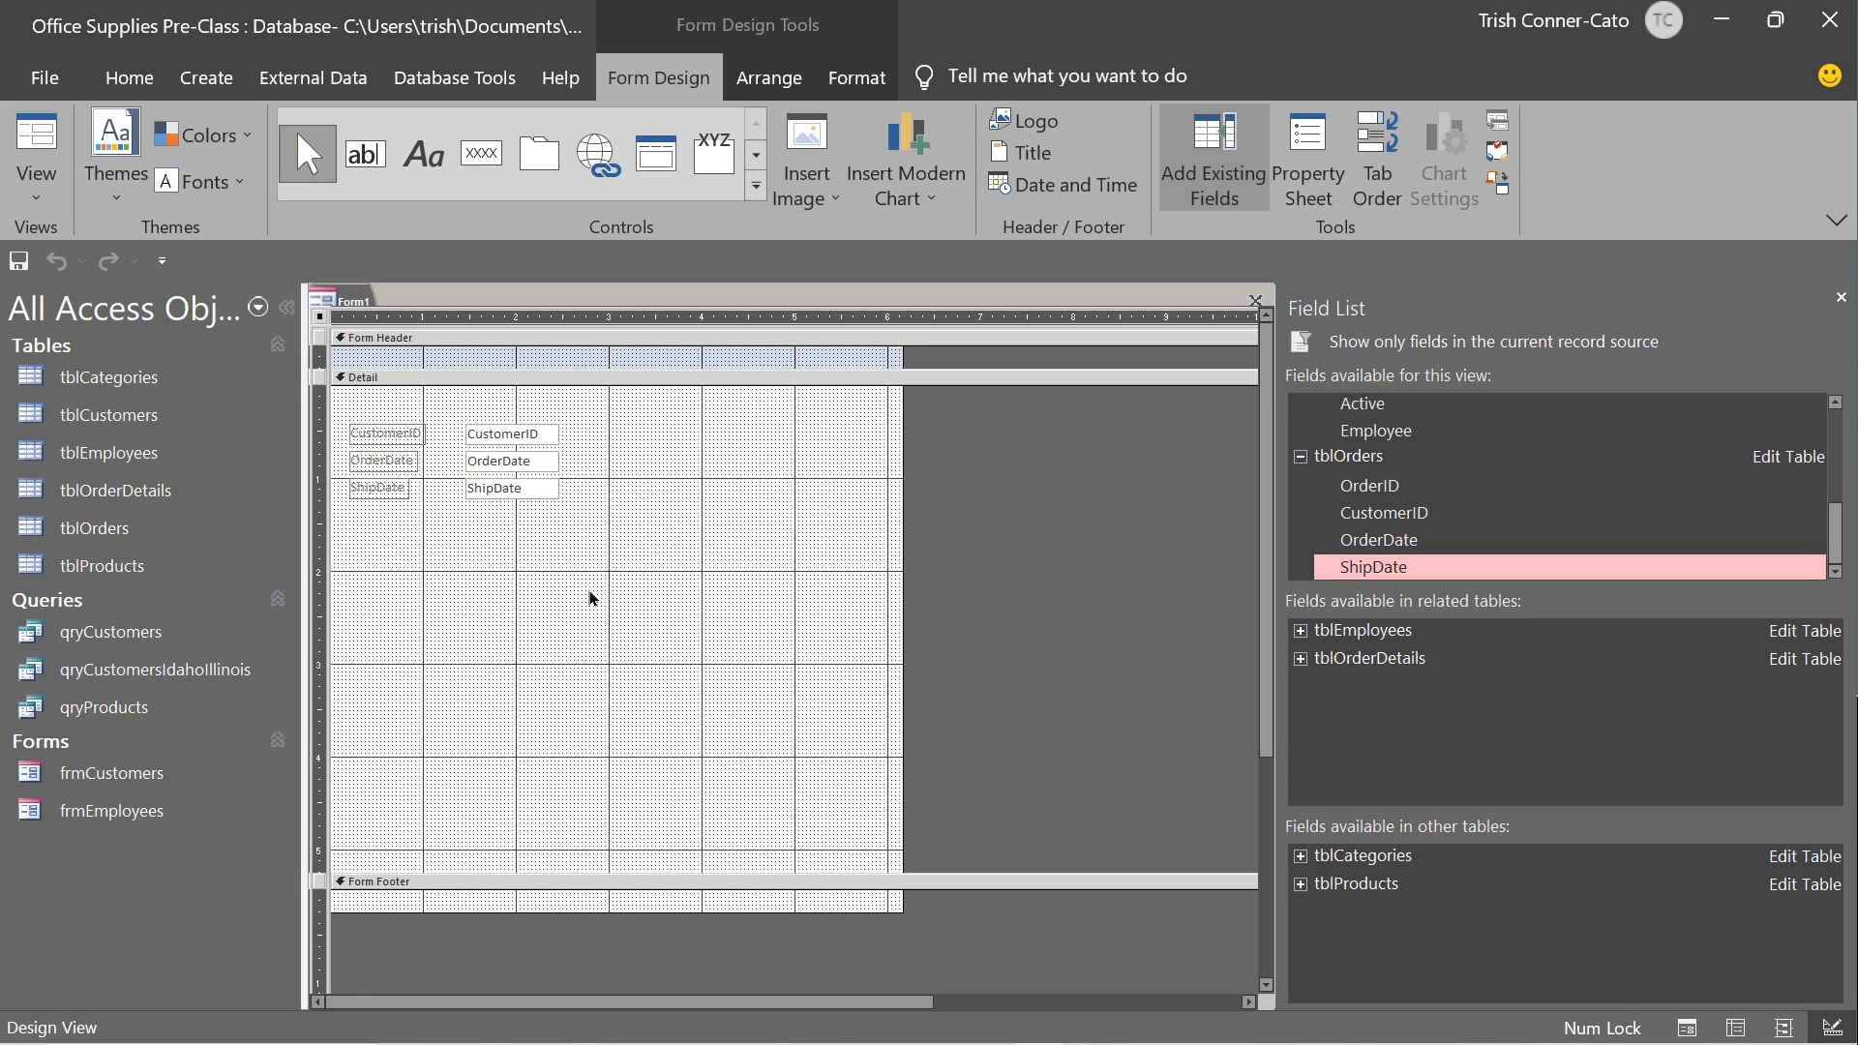
pyautogui.rightClick(473, 382)
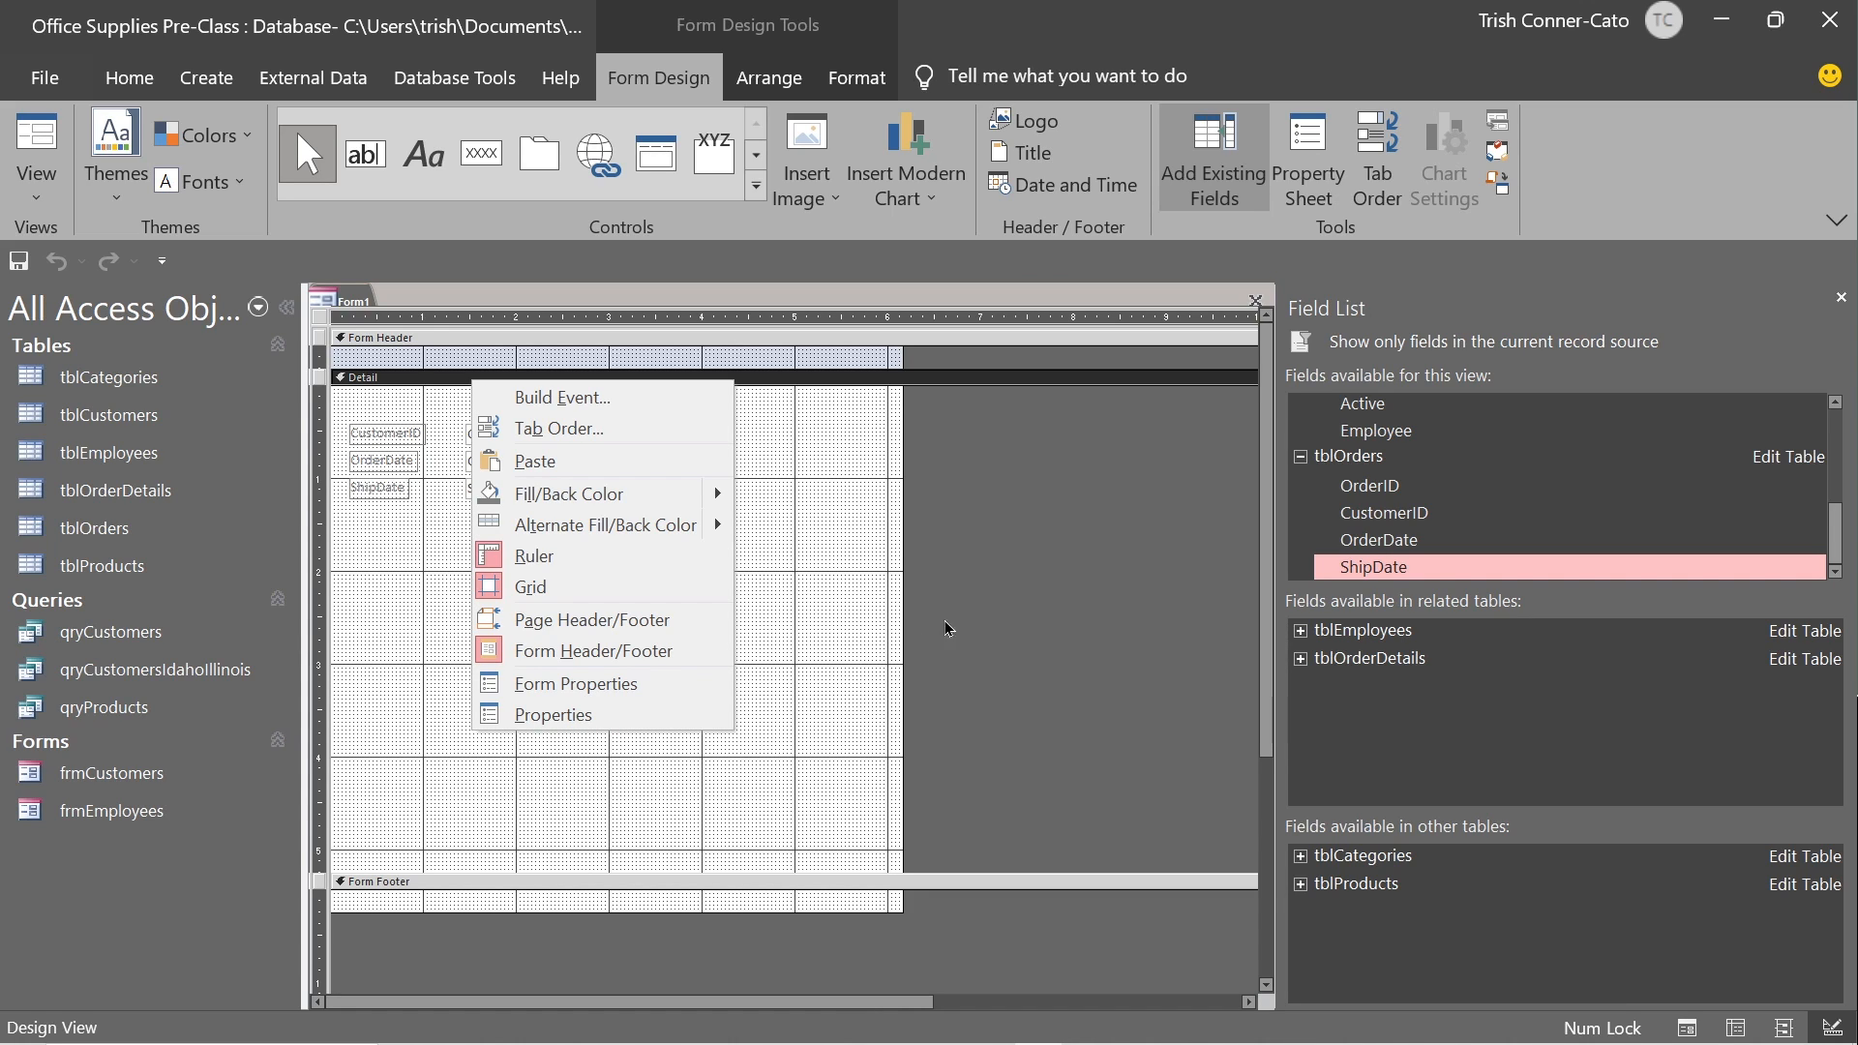
pyautogui.click(1000, 600)
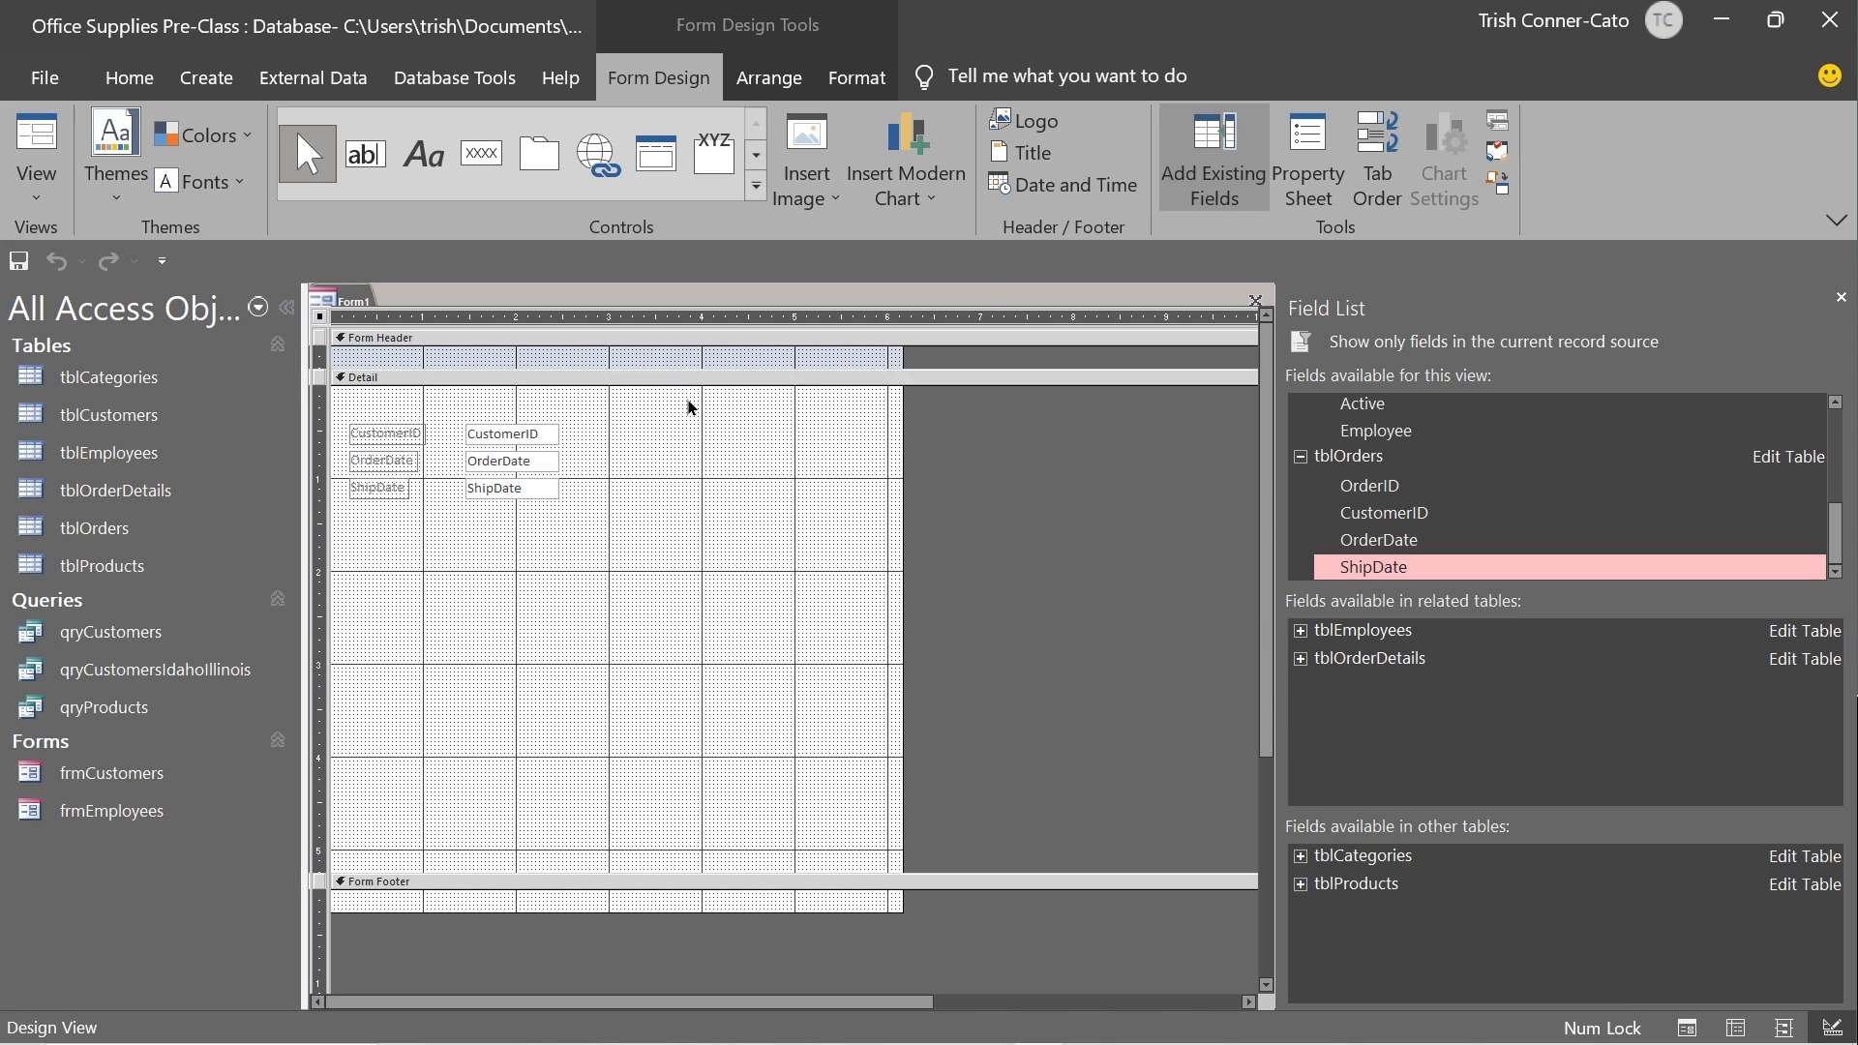
pyautogui.click(614, 366)
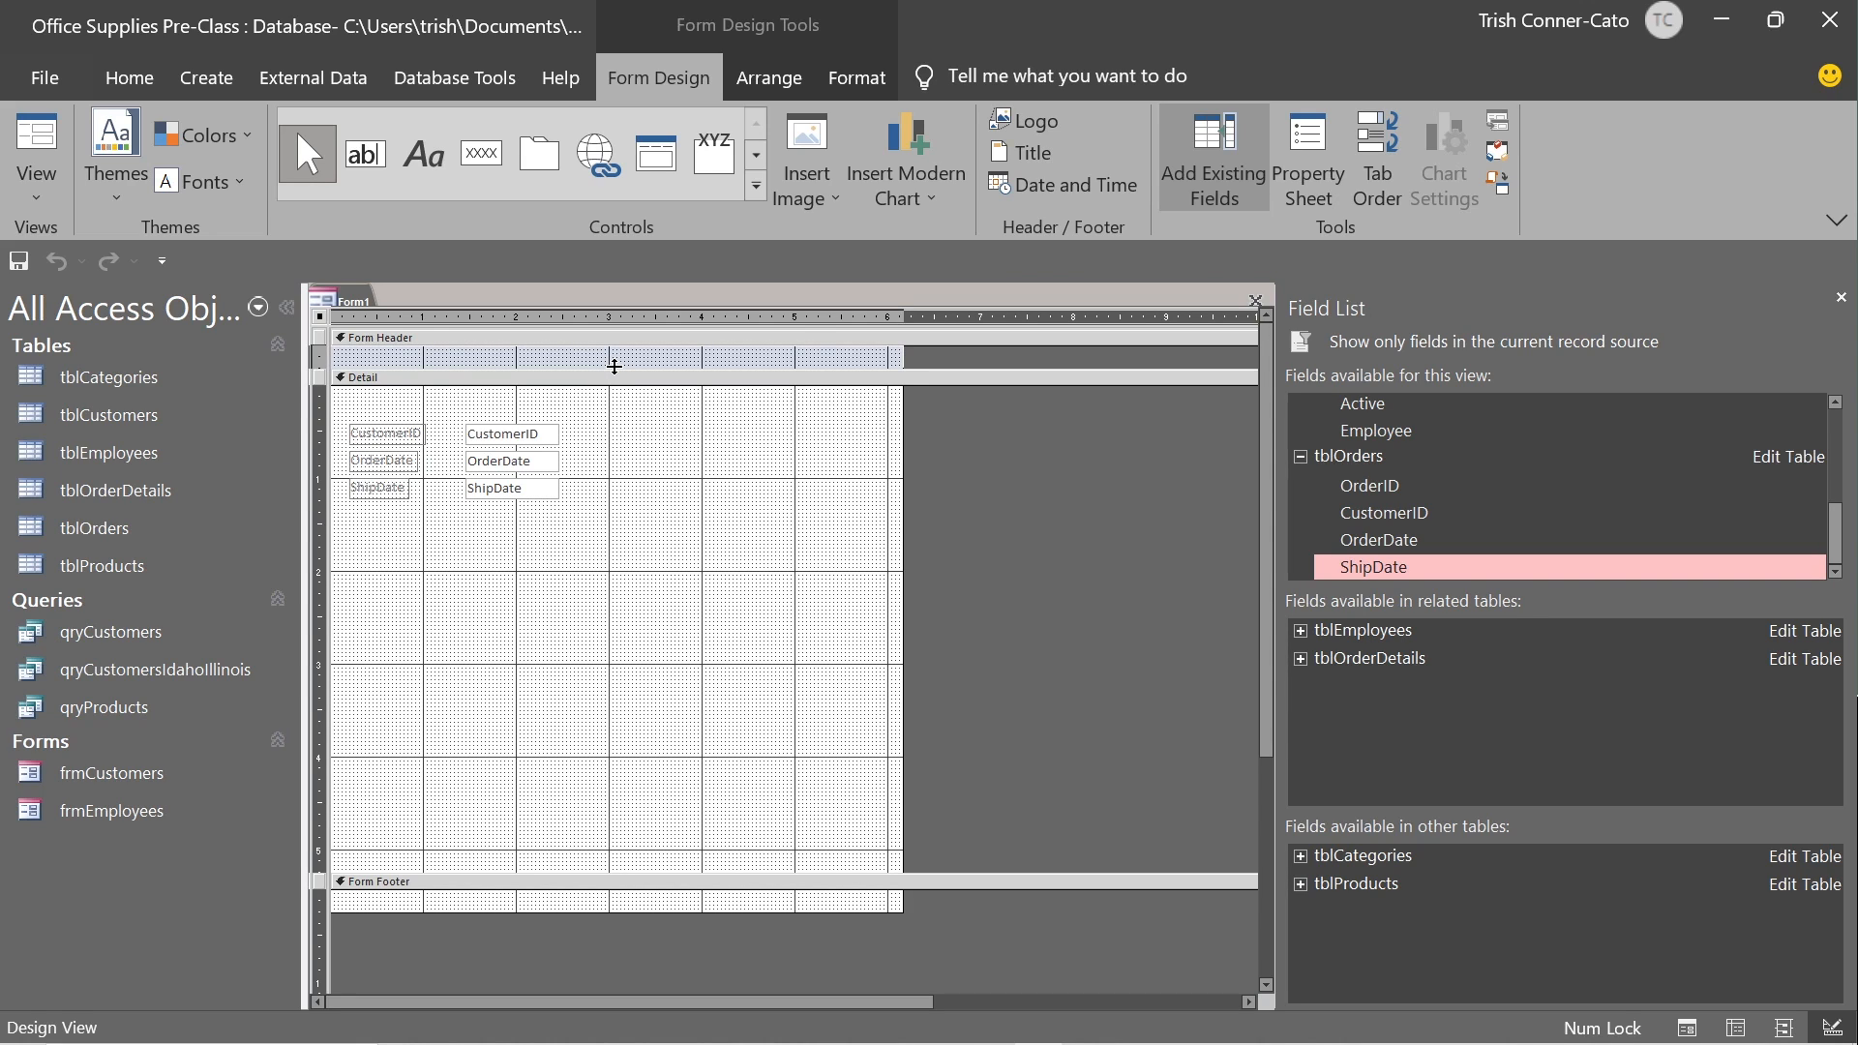
pyautogui.moveTo(615, 365); pyautogui.dragTo(617, 398)
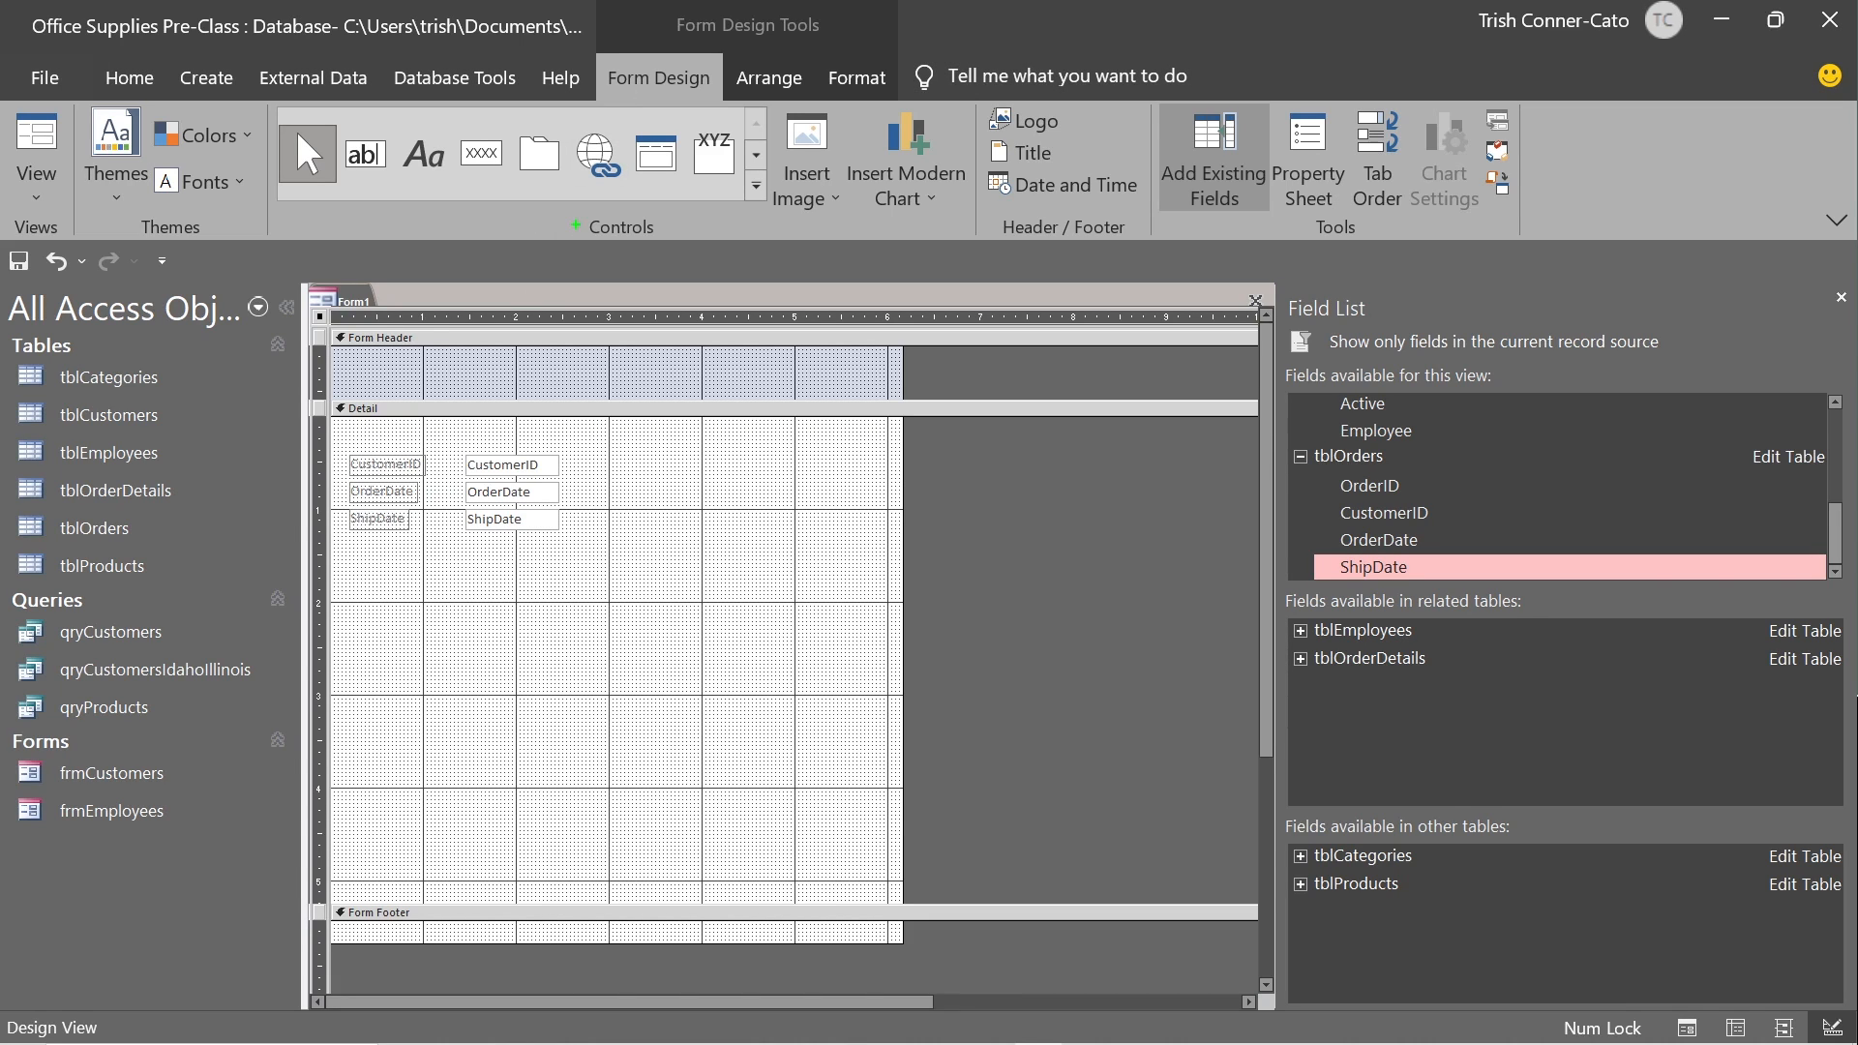
pyautogui.moveTo(572, 208); pyautogui.dragTo(573, 305)
pyautogui.press('Escape')
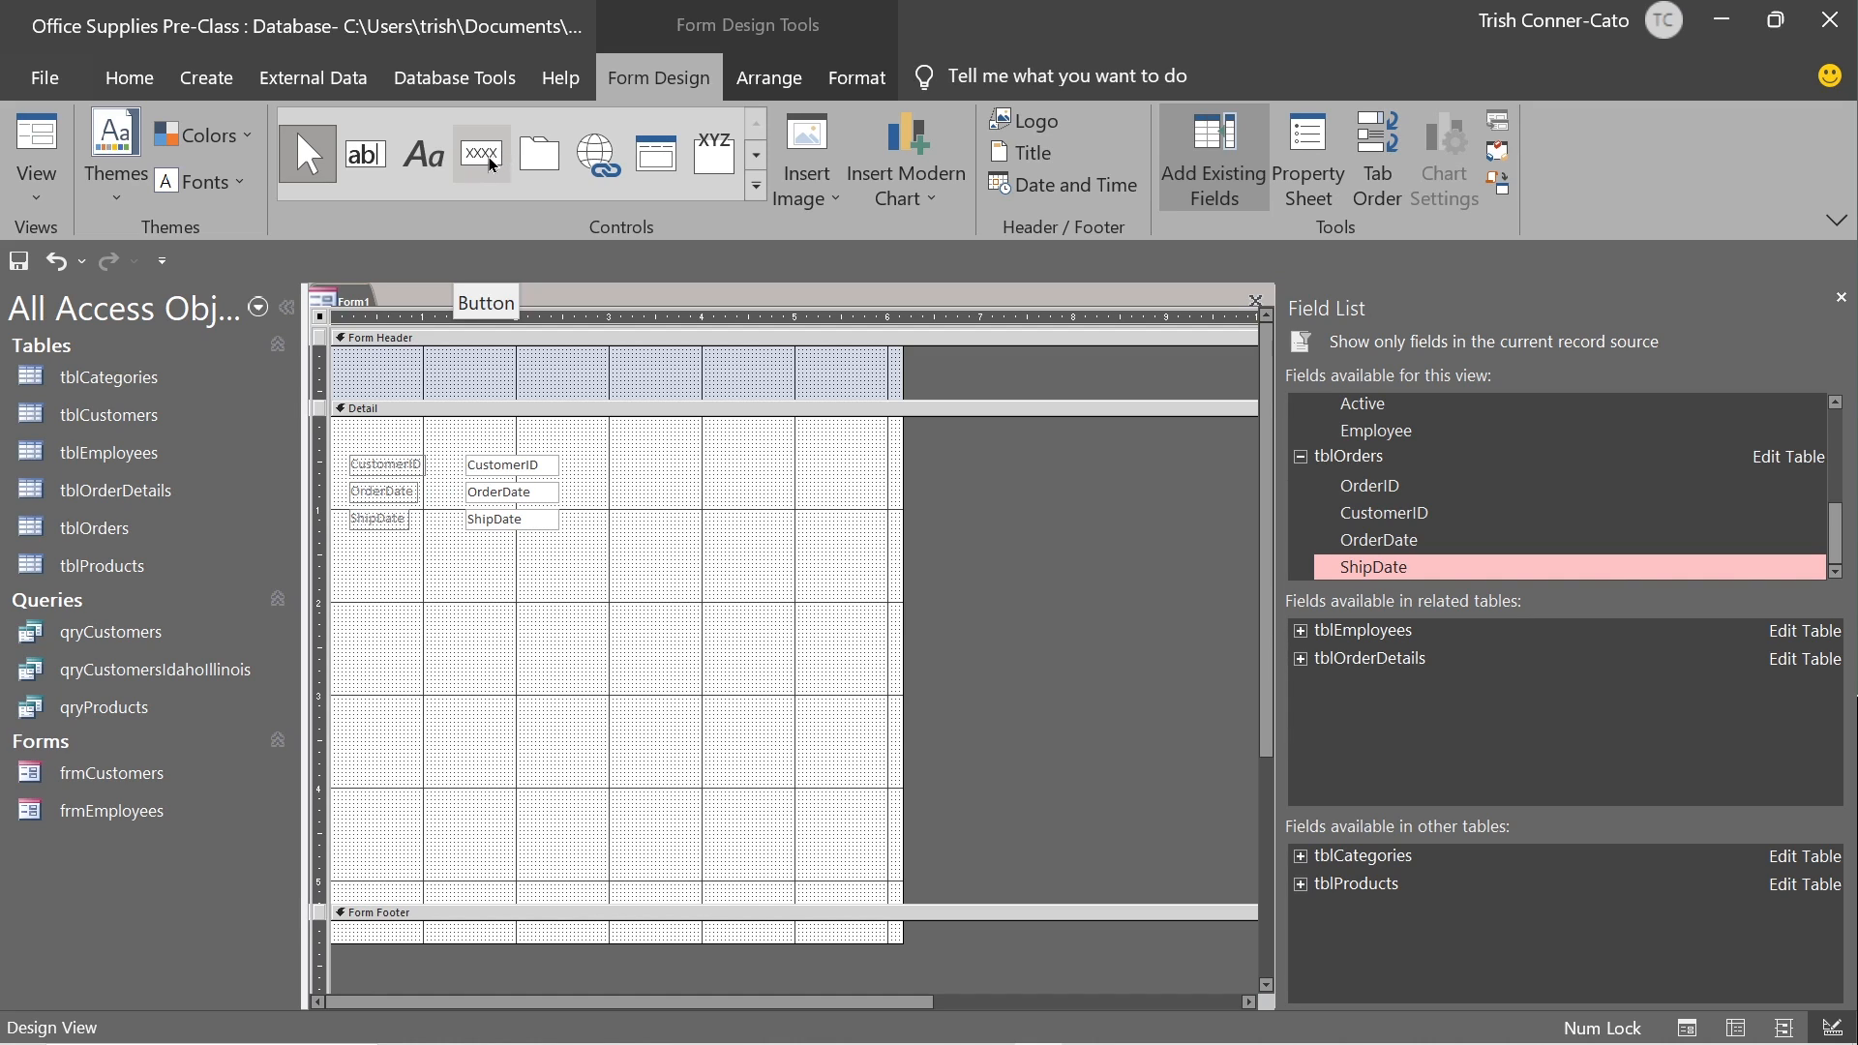
pyautogui.click(755, 187)
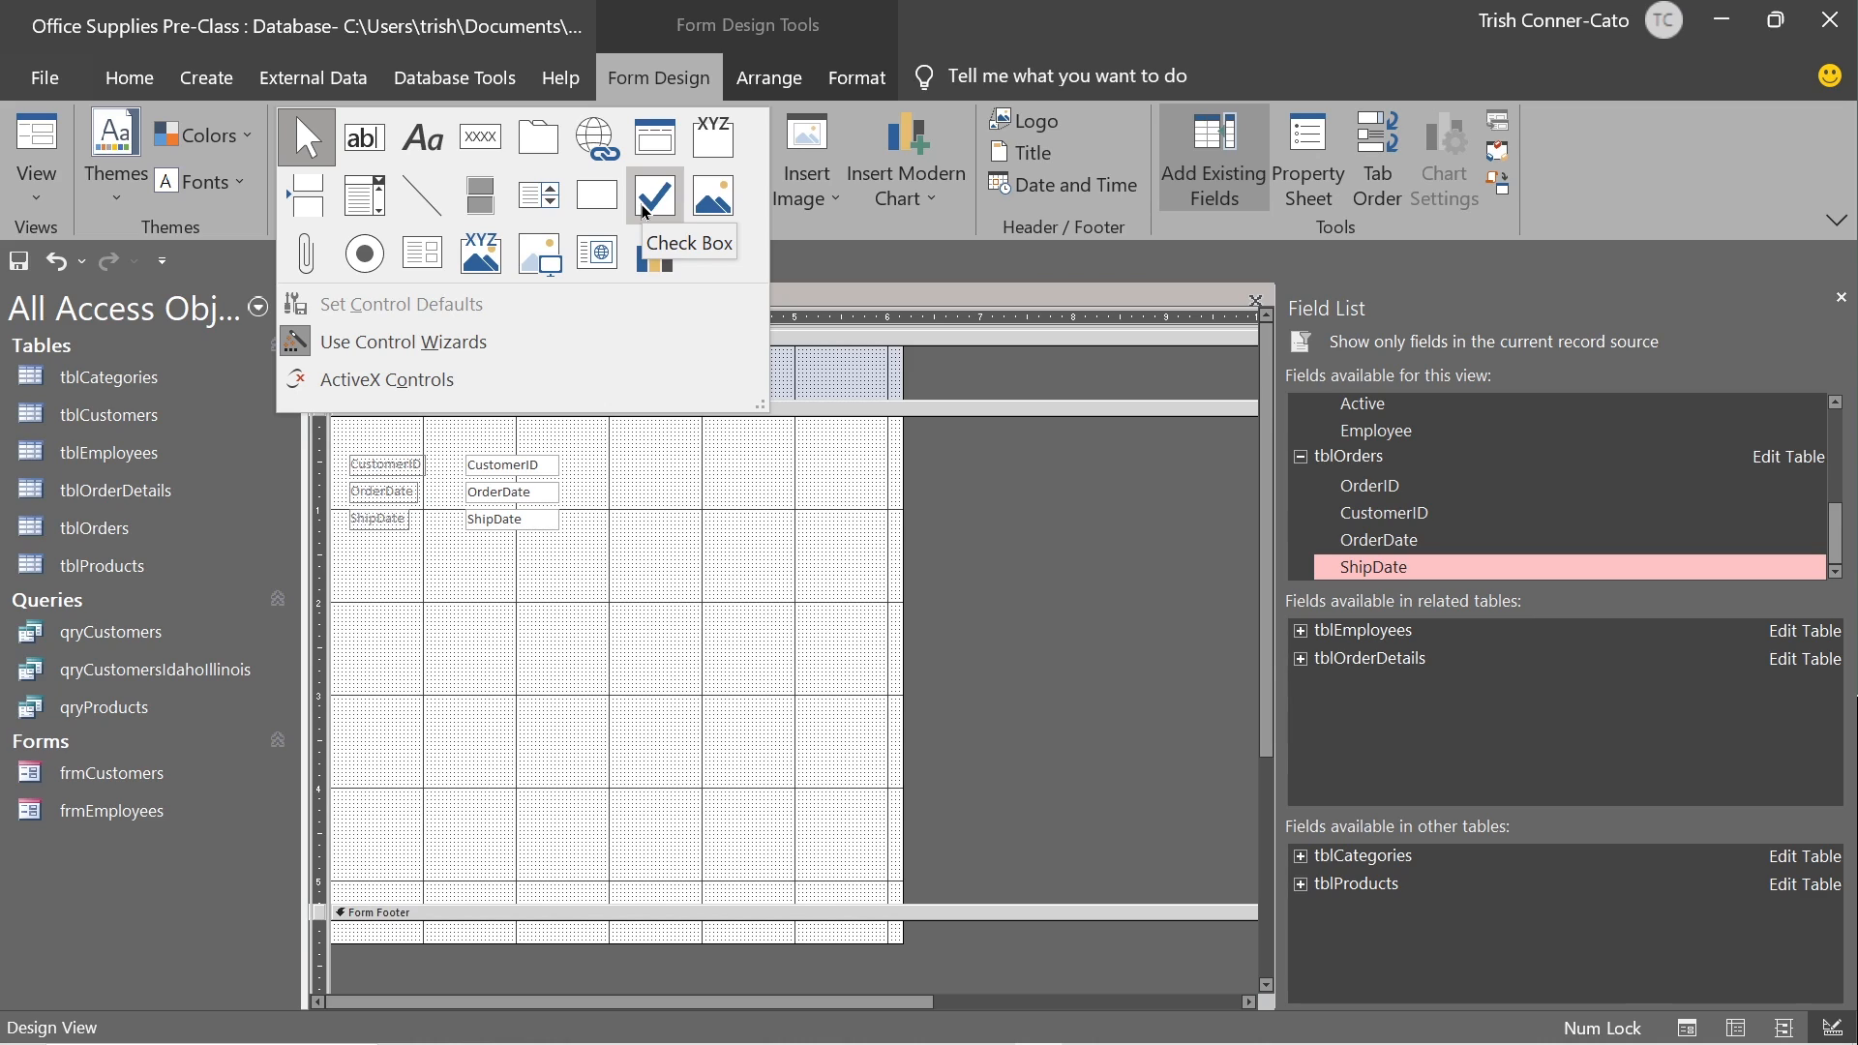
pyautogui.click(910, 256)
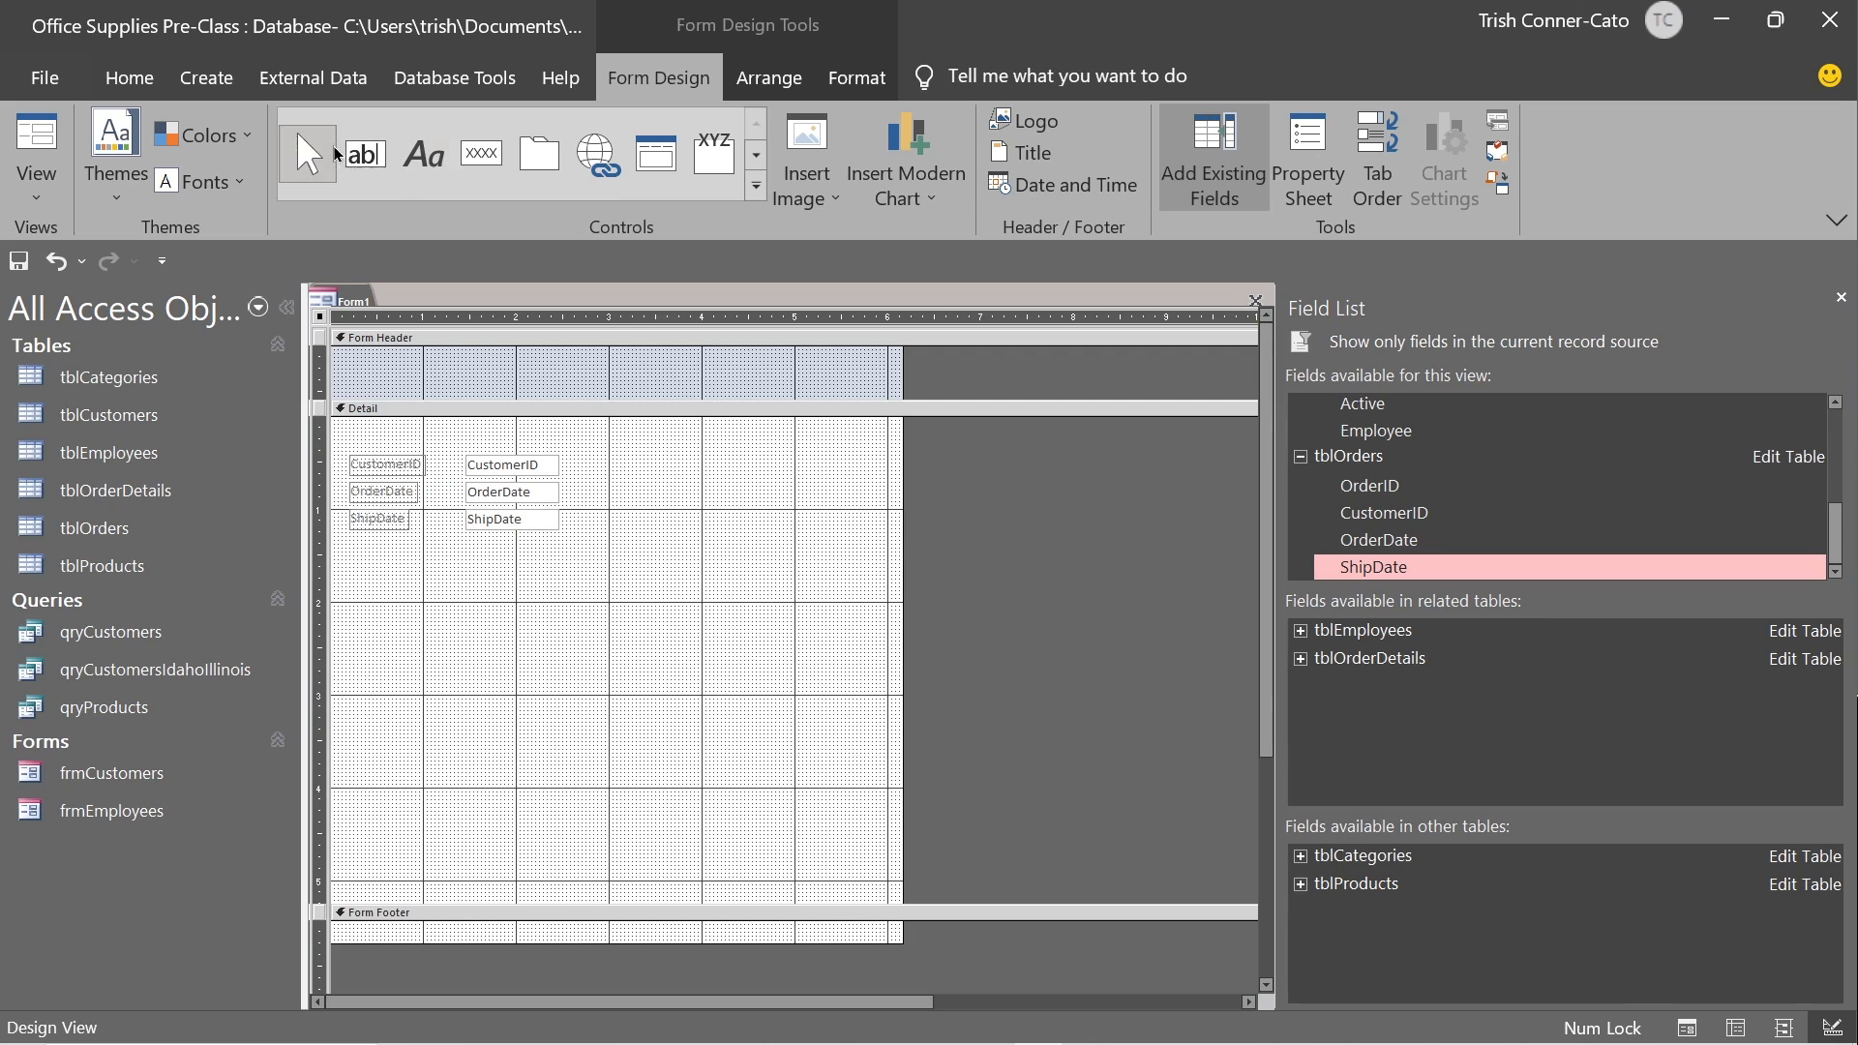
pyautogui.click(435, 167)
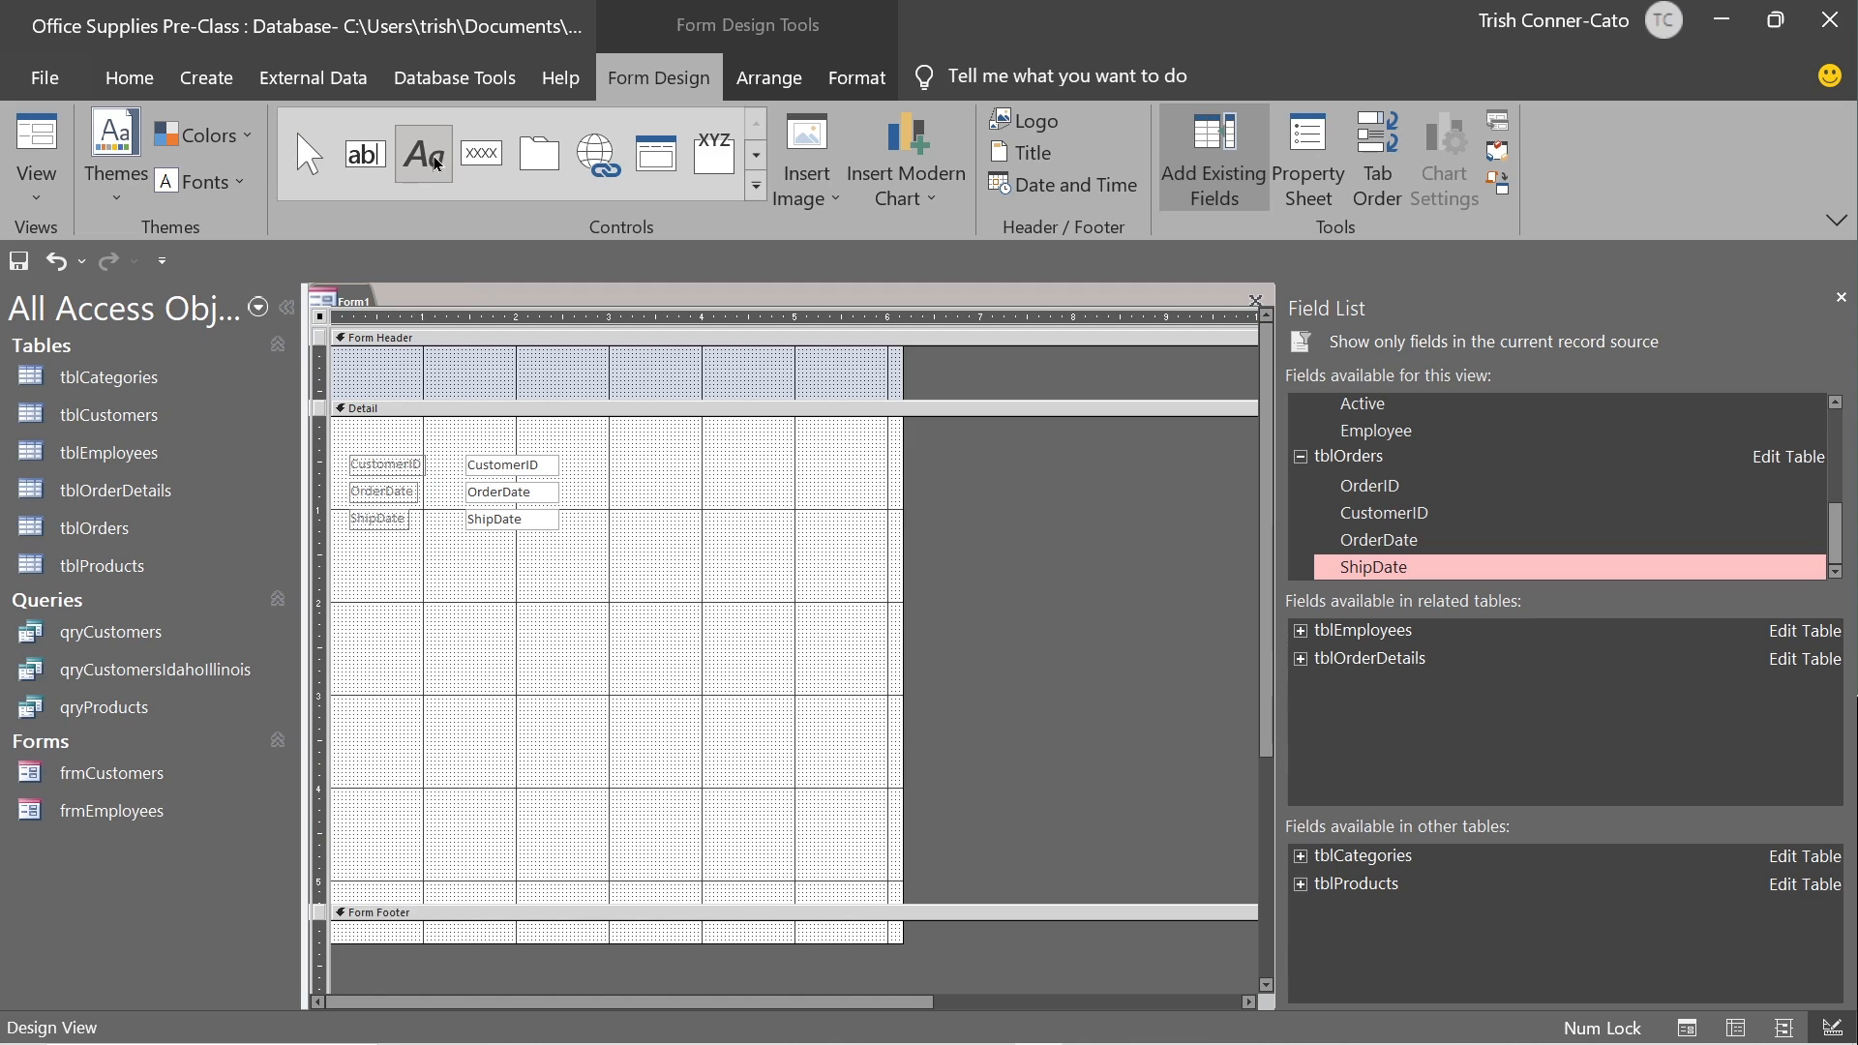
pyautogui.click(381, 360)
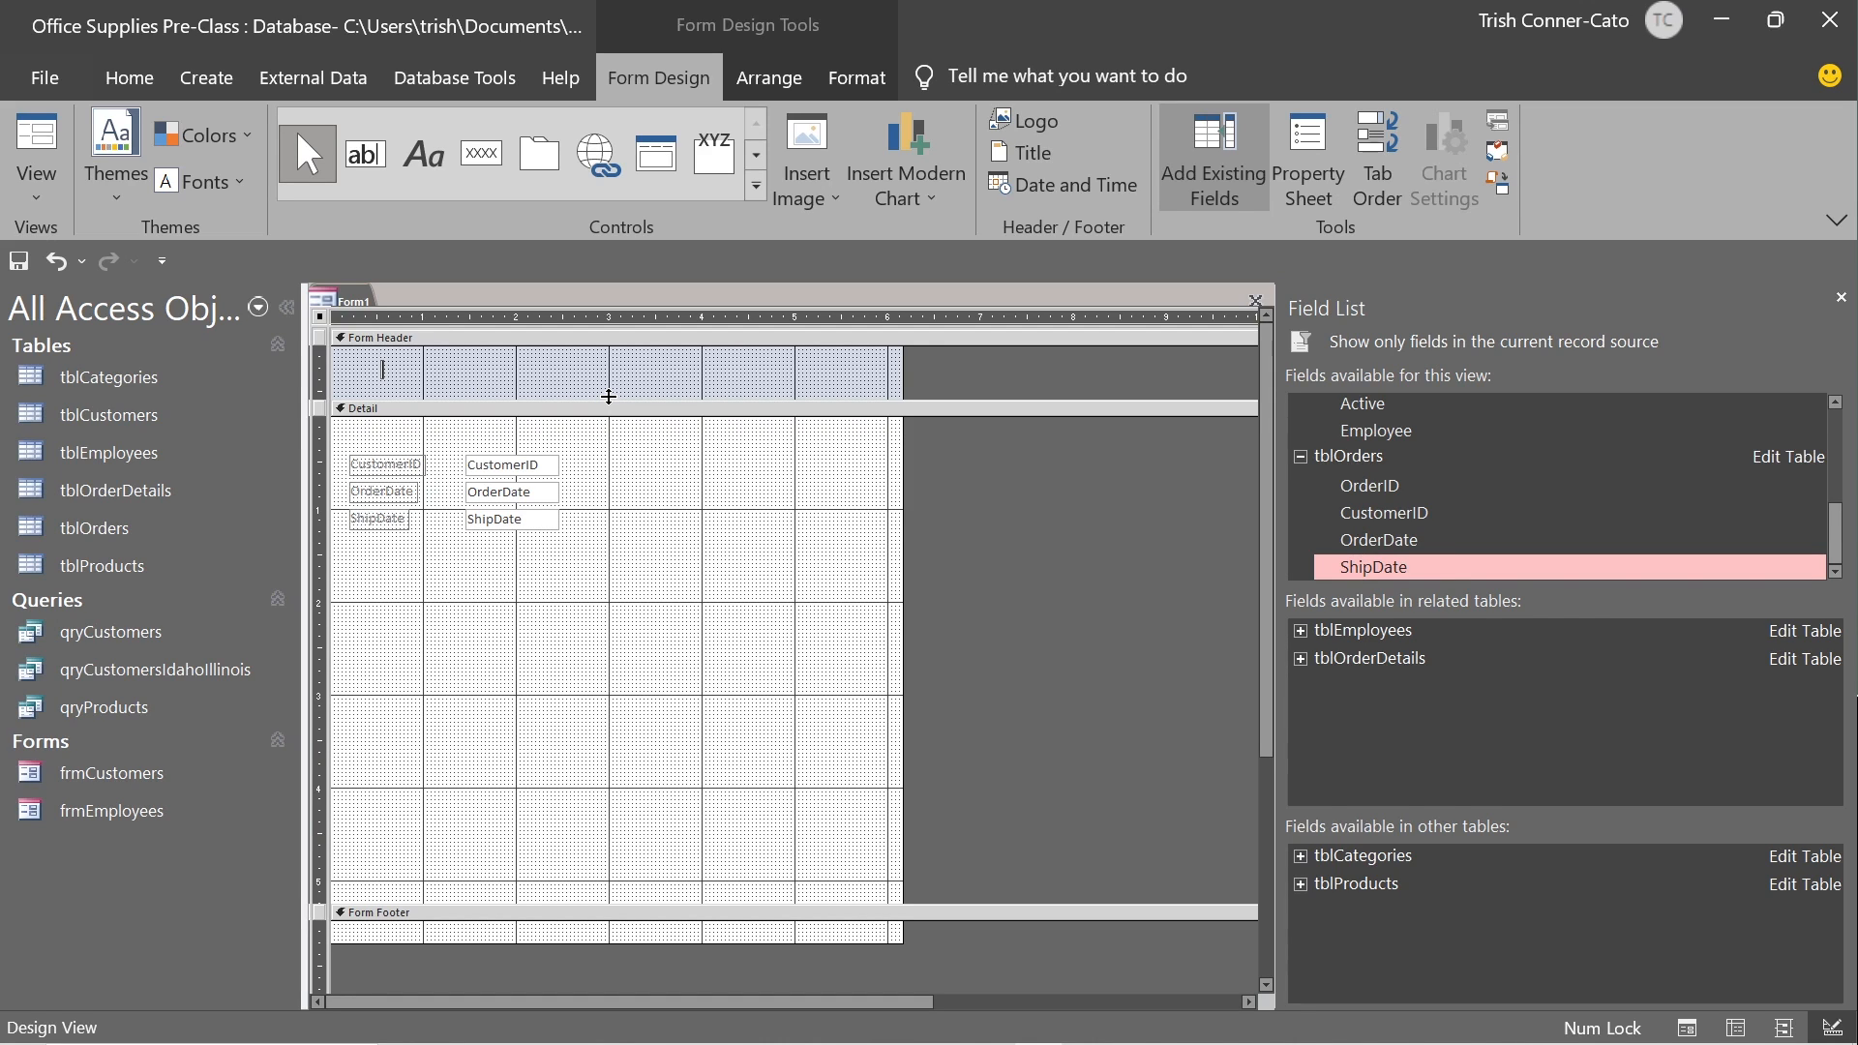
pyautogui.hotkey('ctrl', 'z')
# Draw a label about 2 inches wide and 0.4 inch high in the Form Header with the text "Order Entry Form".
pyautogui.click(432, 167)
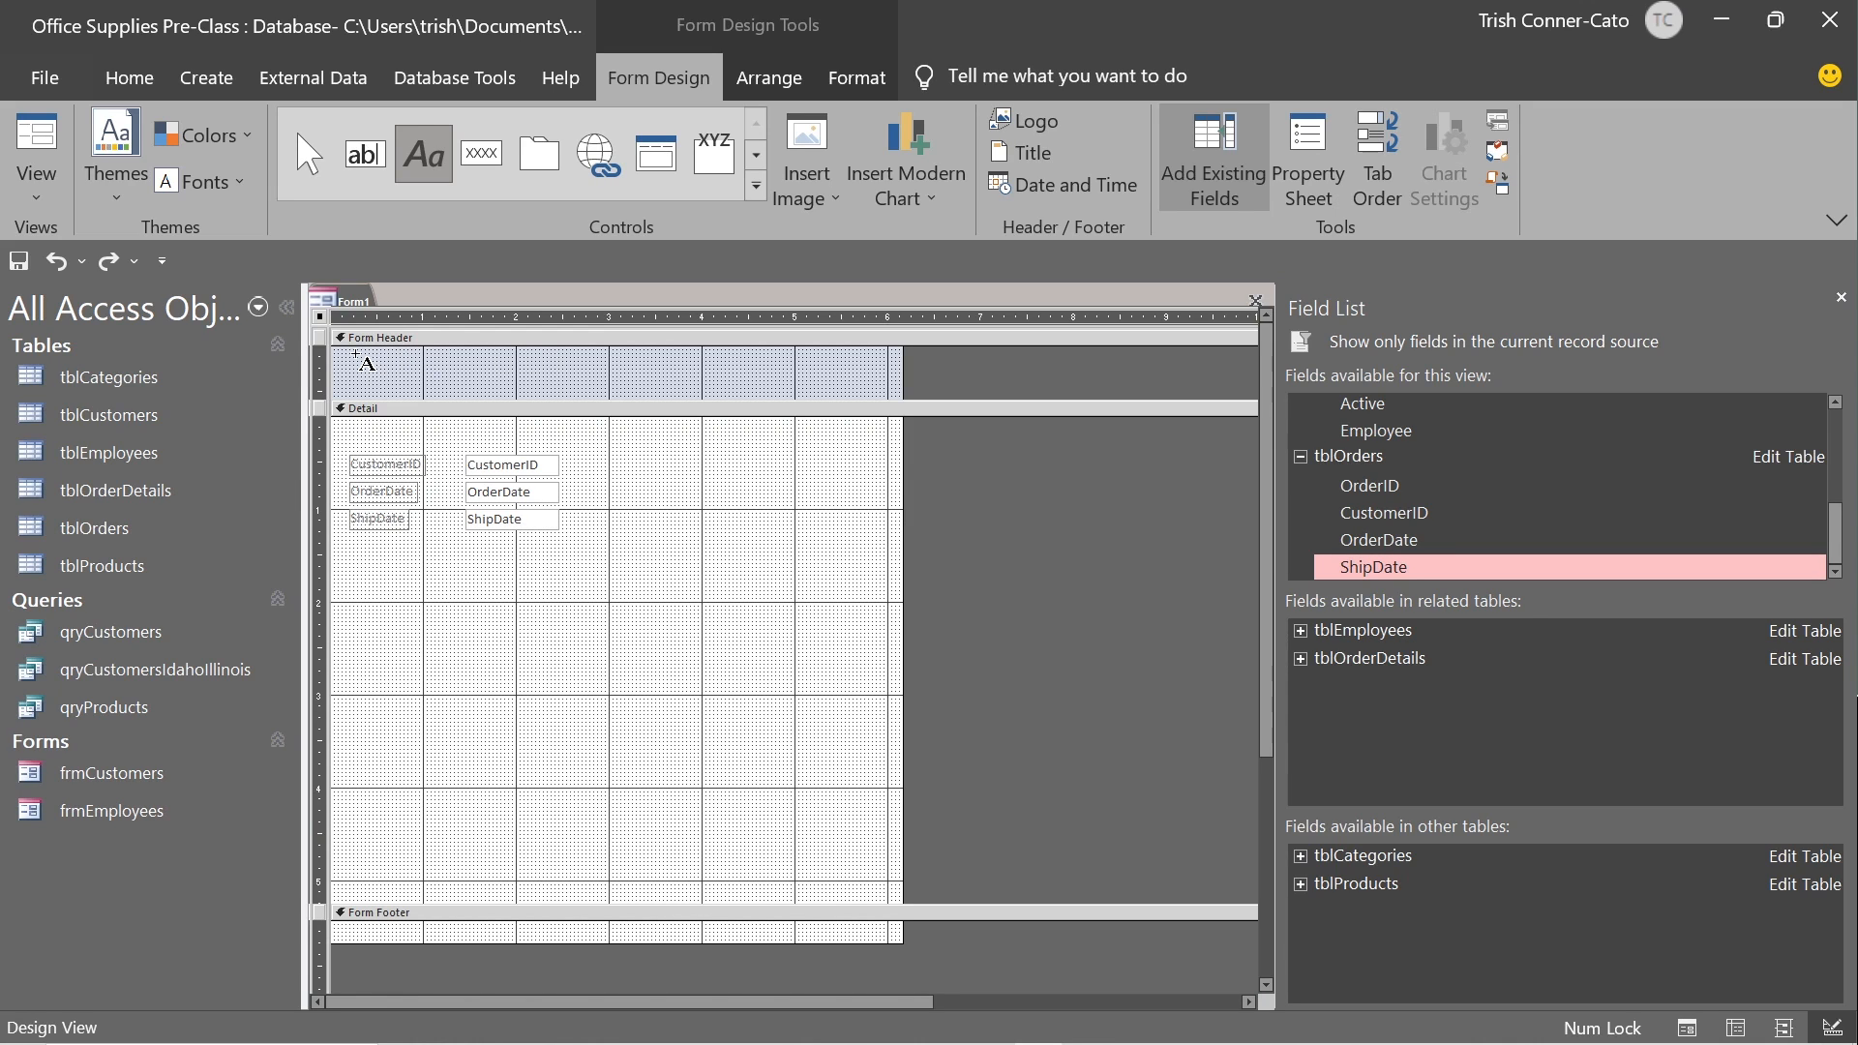
pyautogui.moveTo(357, 355); pyautogui.dragTo(544, 391)
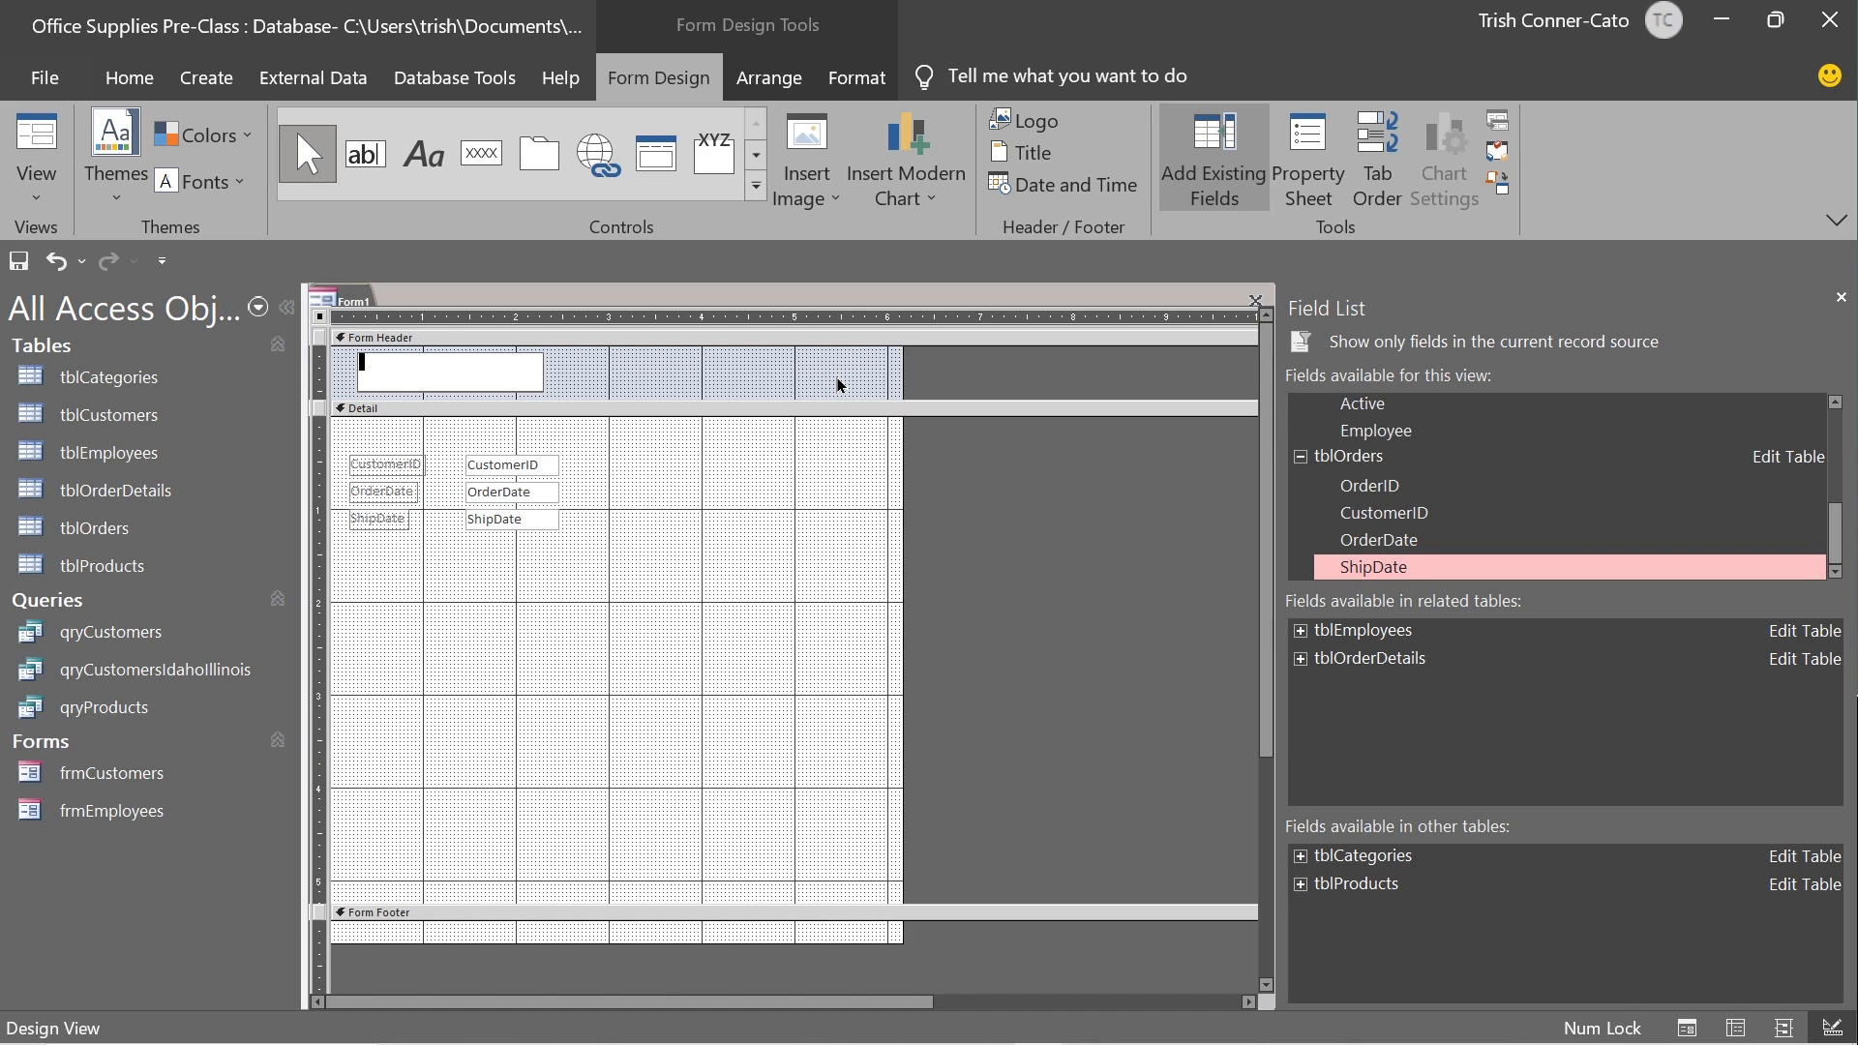
pyautogui.write('Order Entry Form')
pyautogui.click(601, 376)
# Narrow the "Order Entry Form" header label slightly to about 1.9 inches wide and set its font size to 14.
pyautogui.click(528, 373)
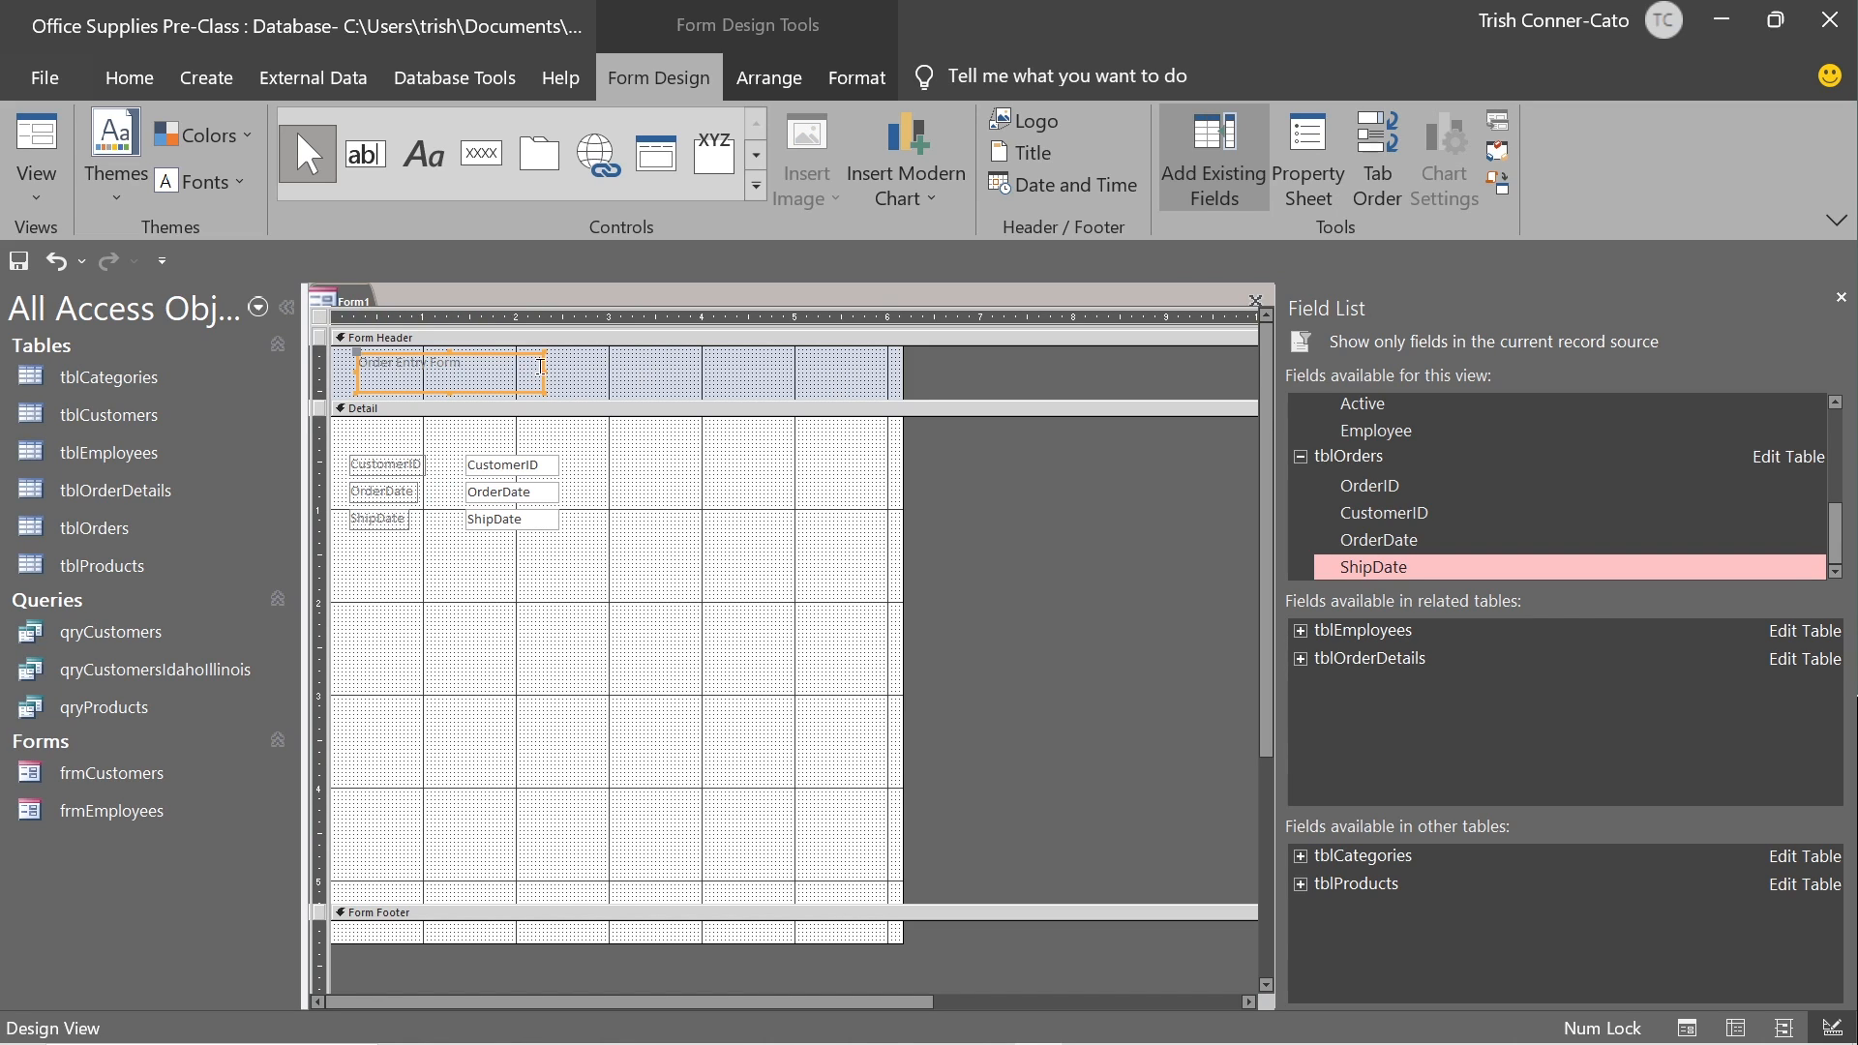
pyautogui.click(544, 372)
pyautogui.moveTo(518, 374)
pyautogui.mouseDown()
pyautogui.moveTo(479, 371)
pyautogui.moveTo(535, 371)
pyautogui.mouseUp()
pyautogui.click(857, 77)
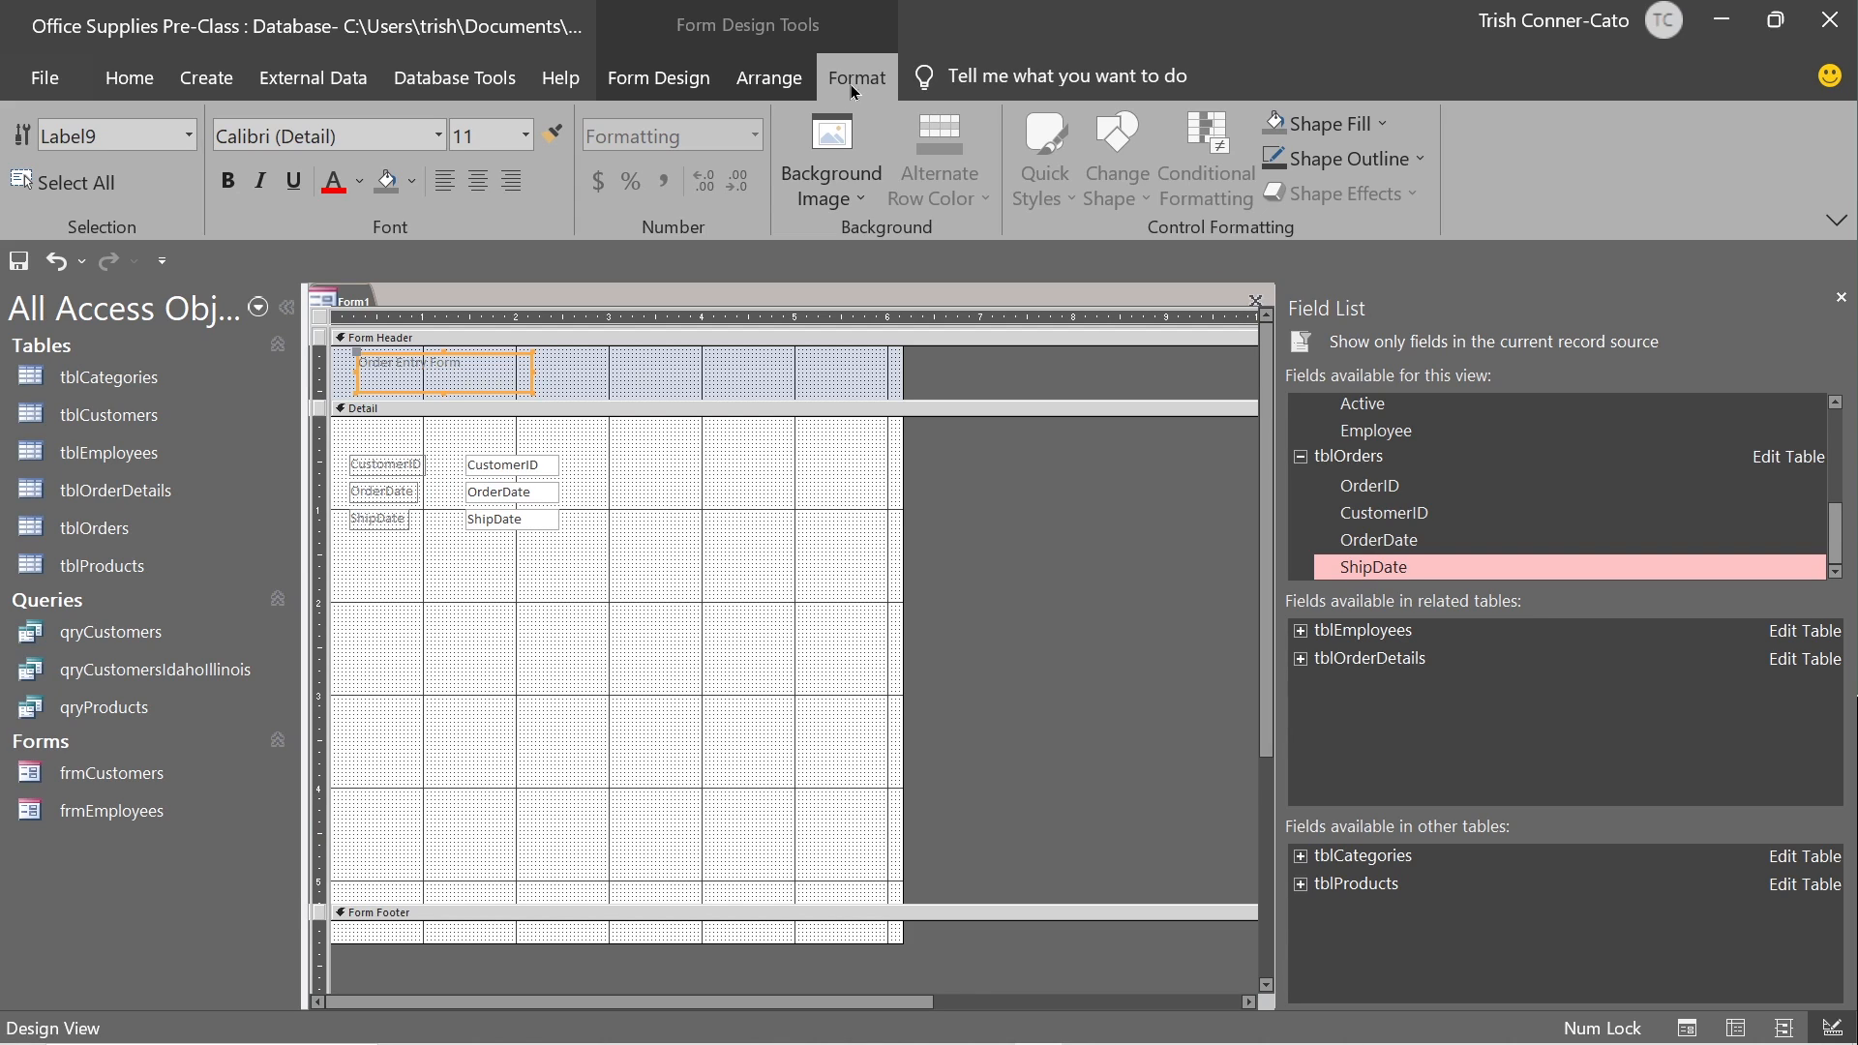
pyautogui.click(525, 135)
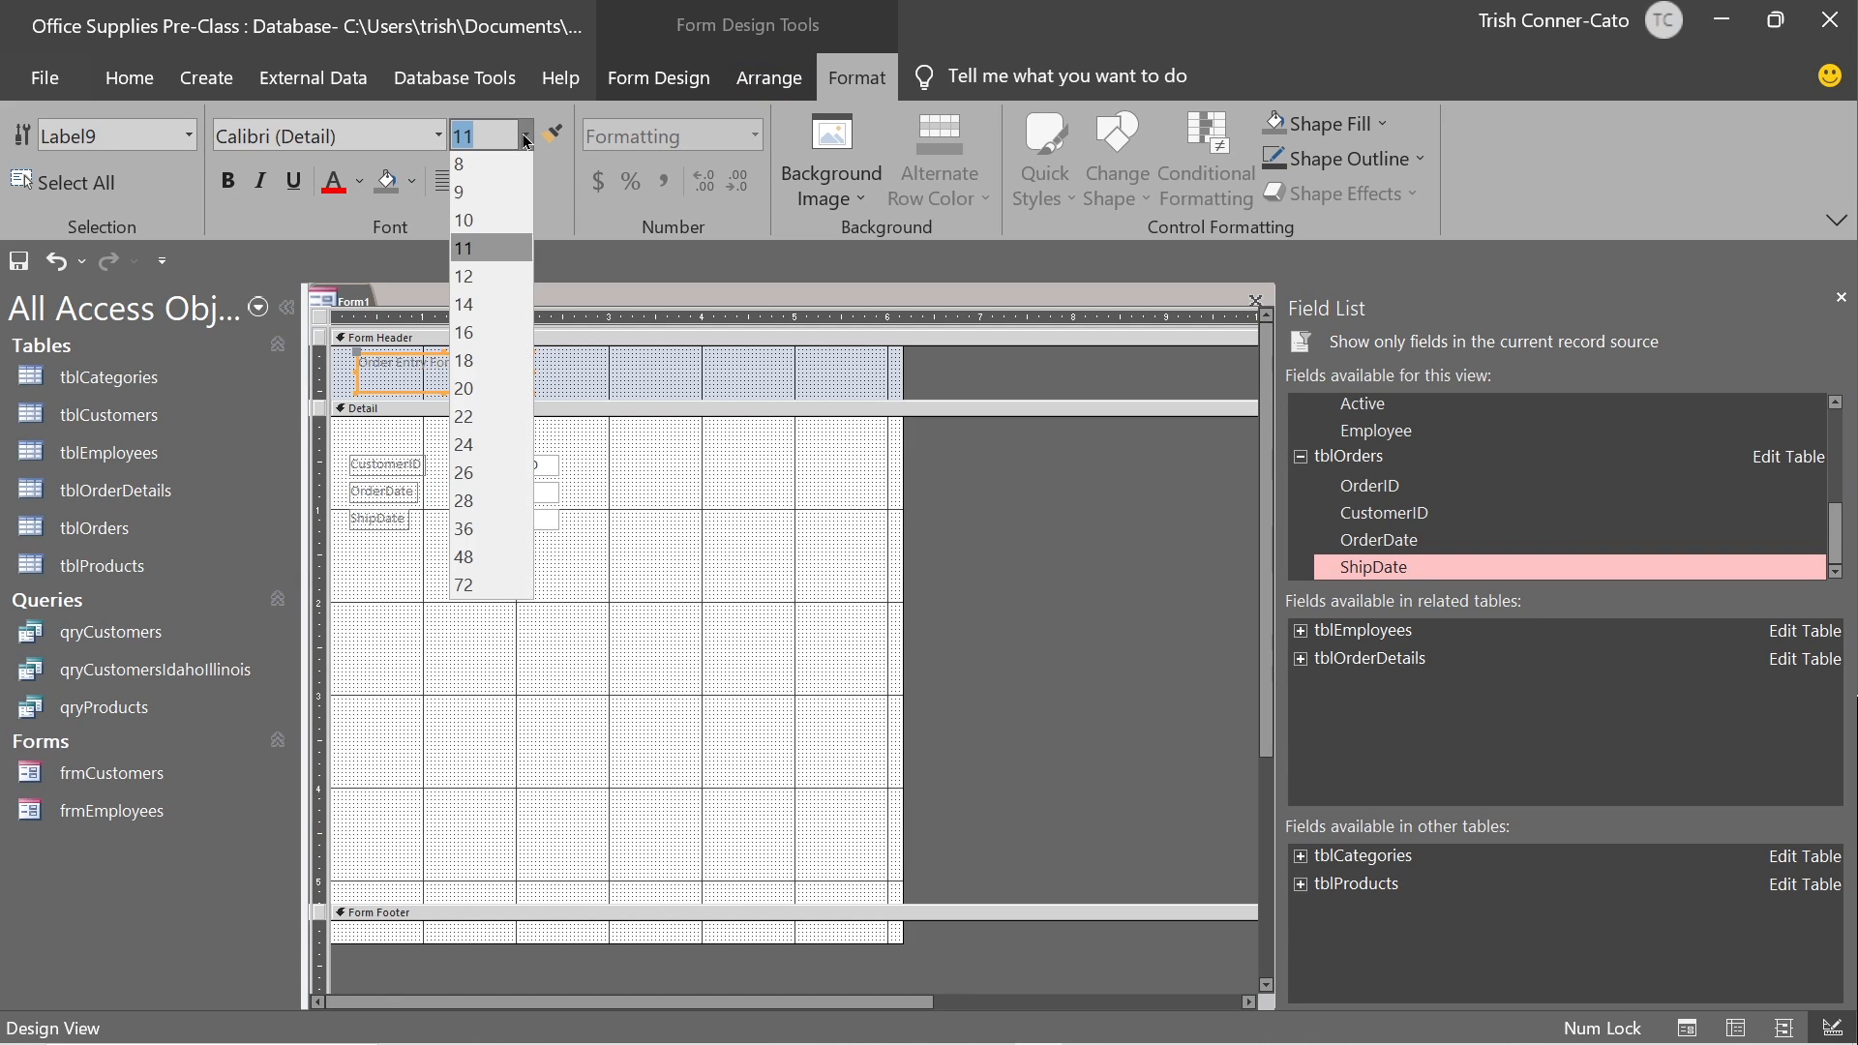
pyautogui.click(470, 308)
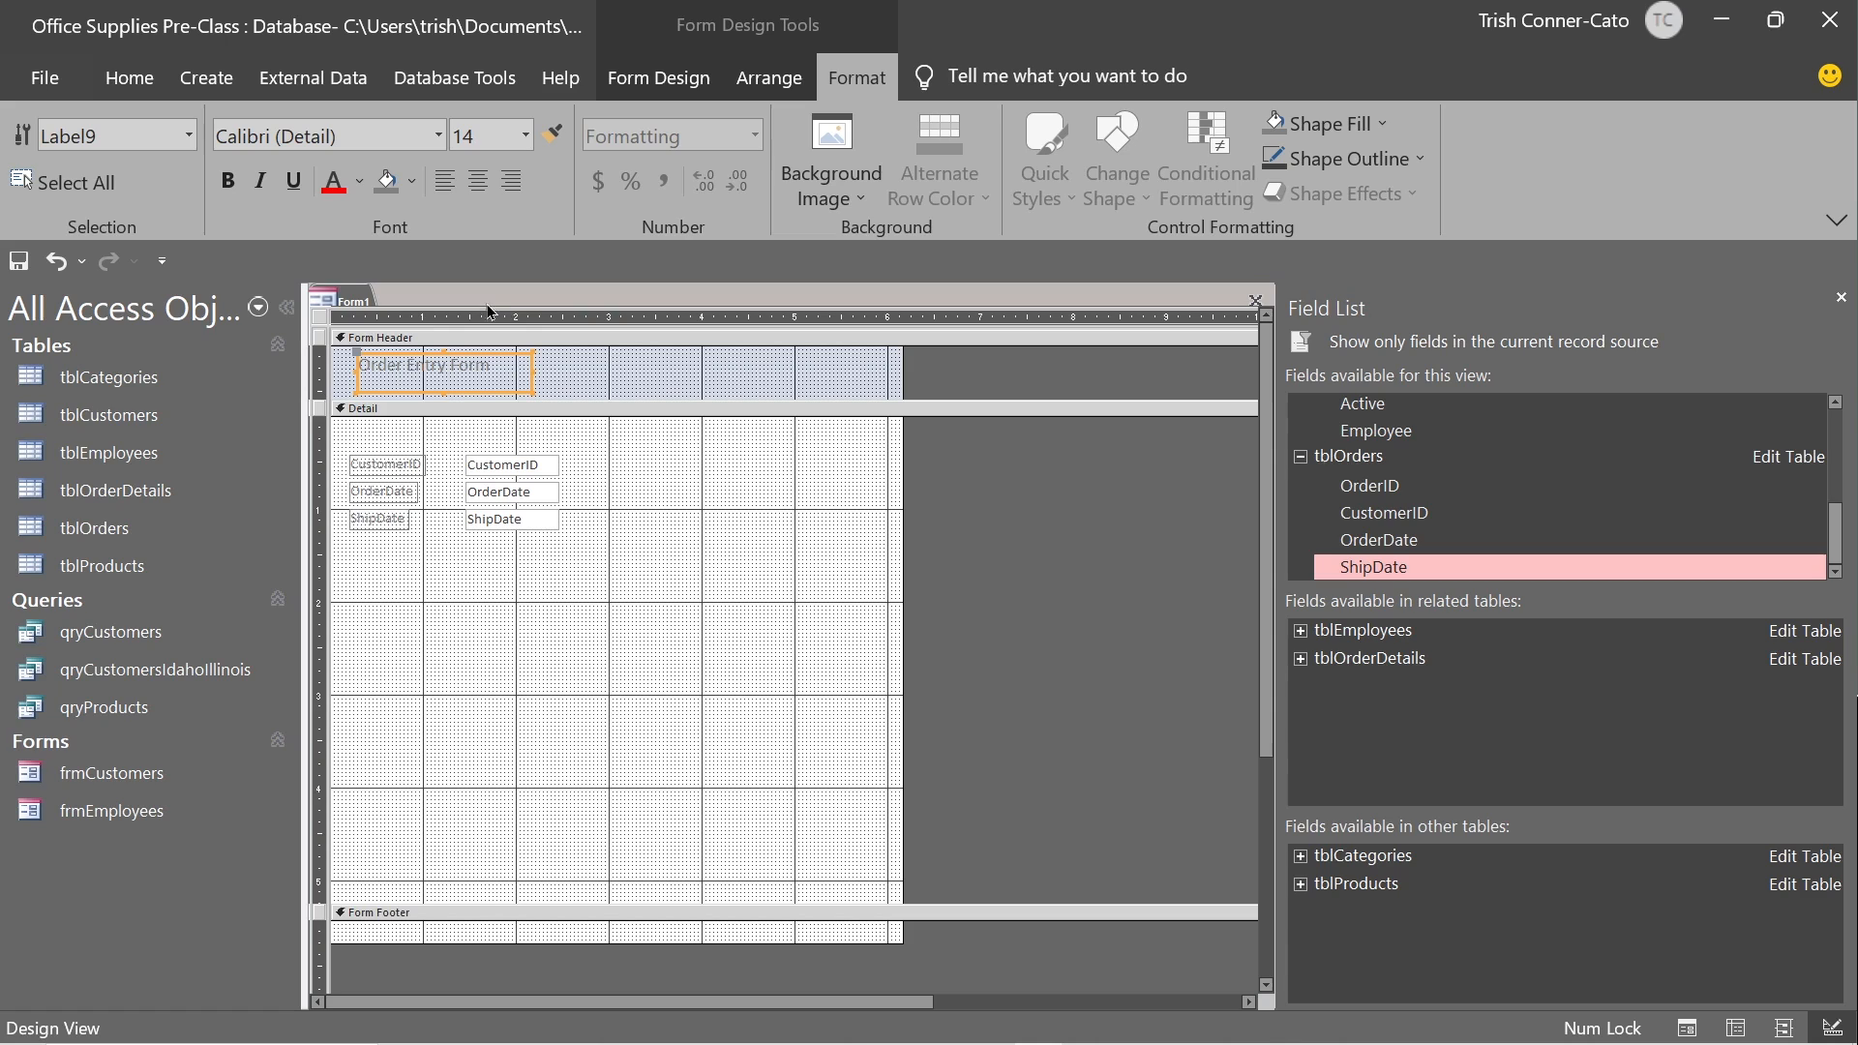
pyautogui.click(698, 373)
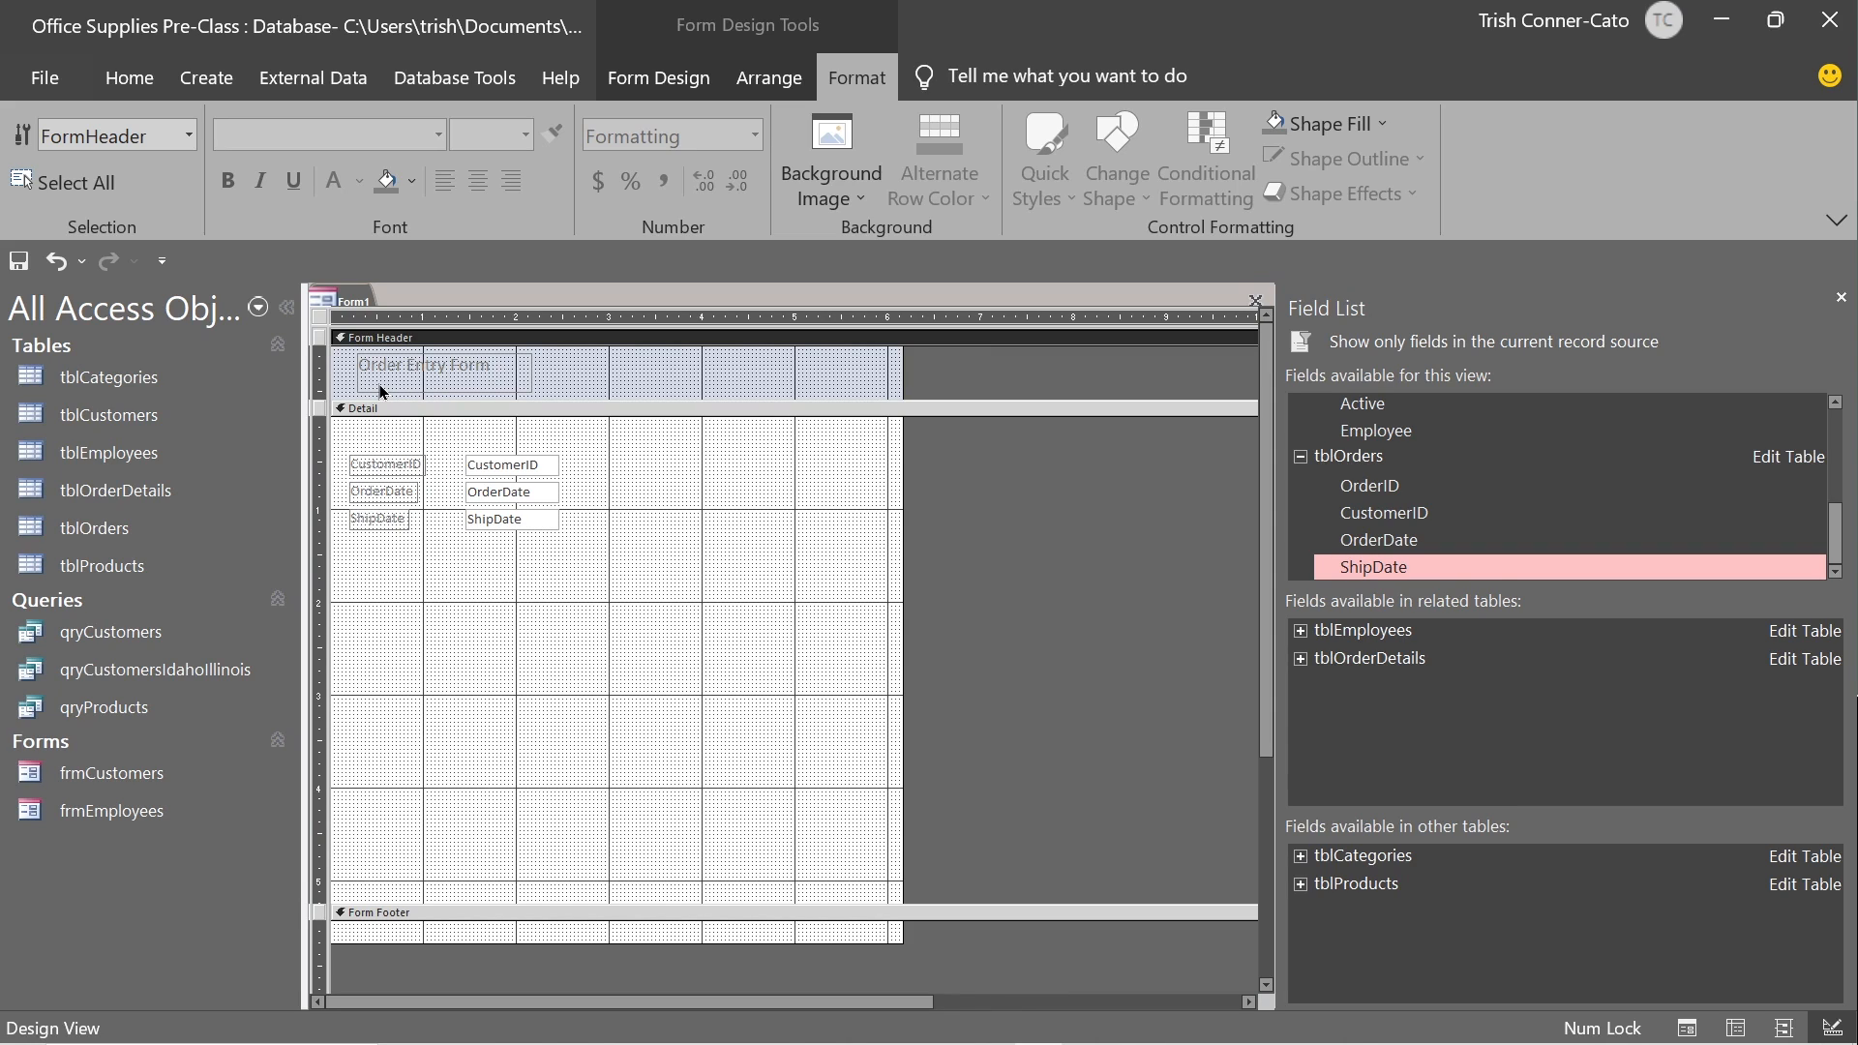
pyautogui.click(486, 379)
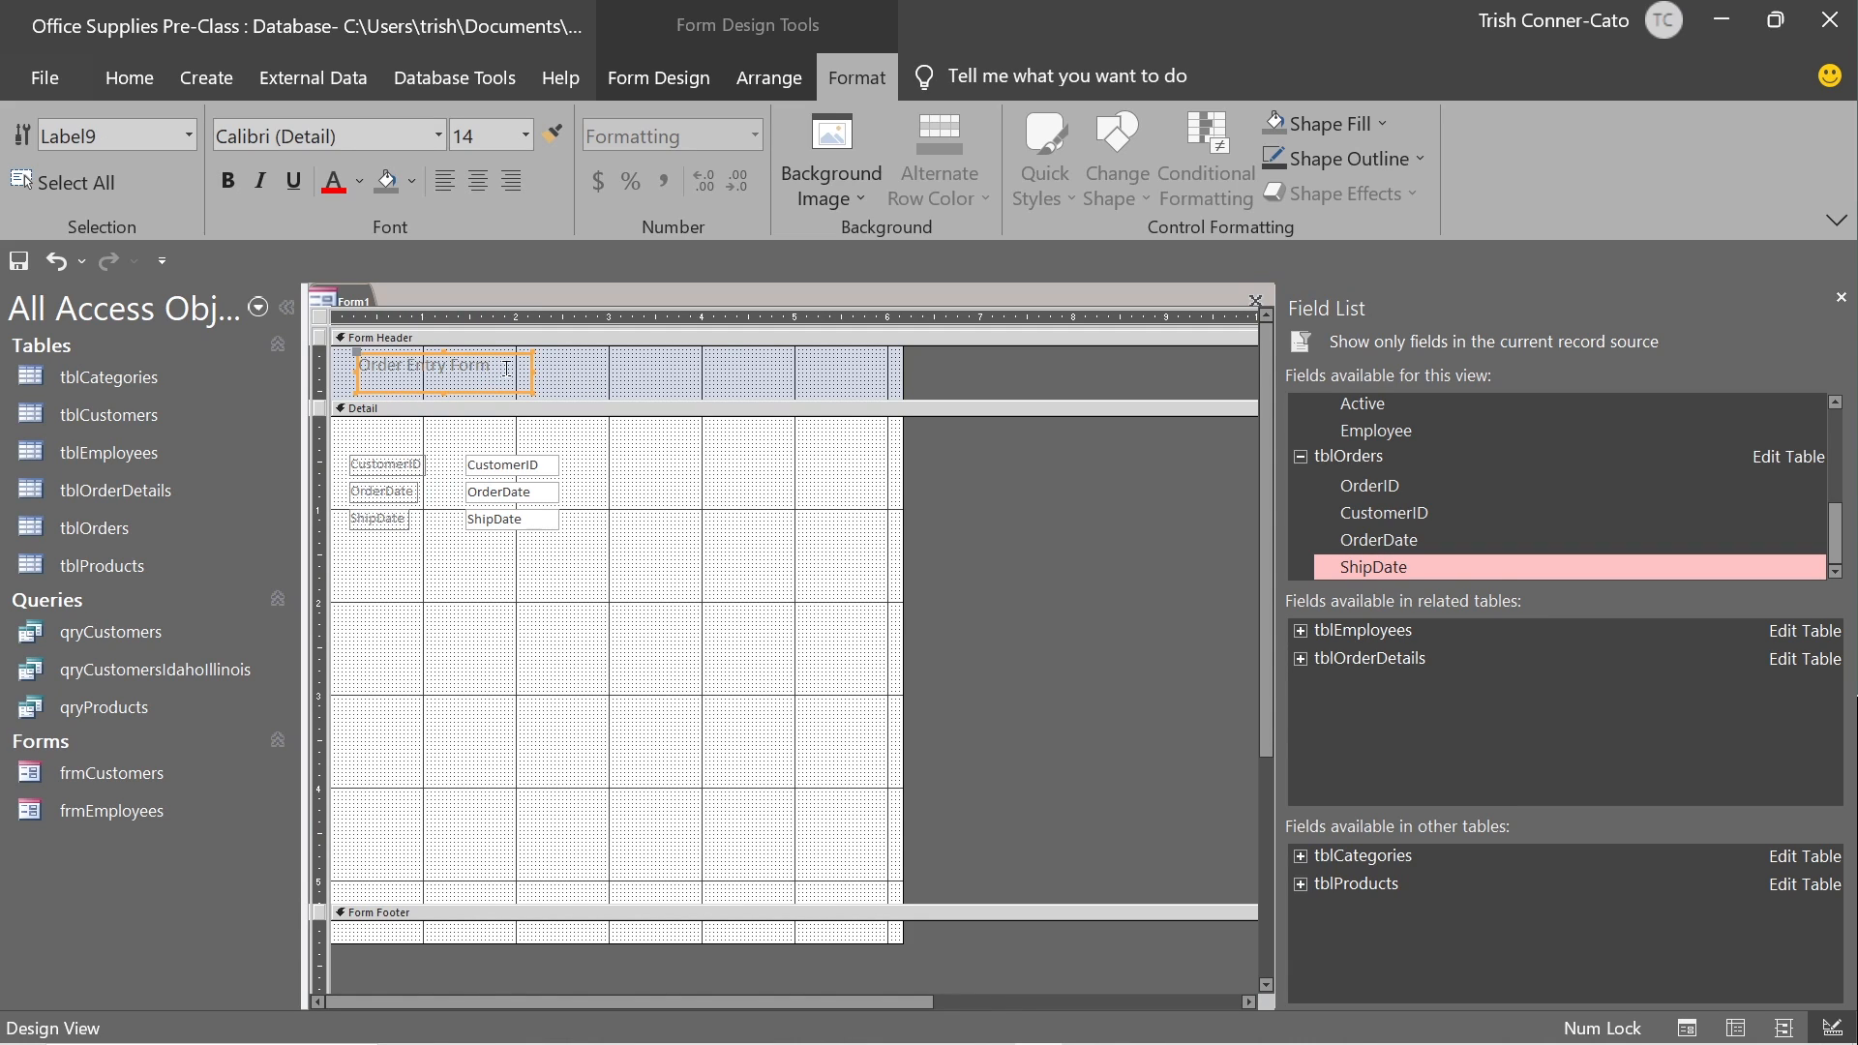
pyautogui.click(598, 363)
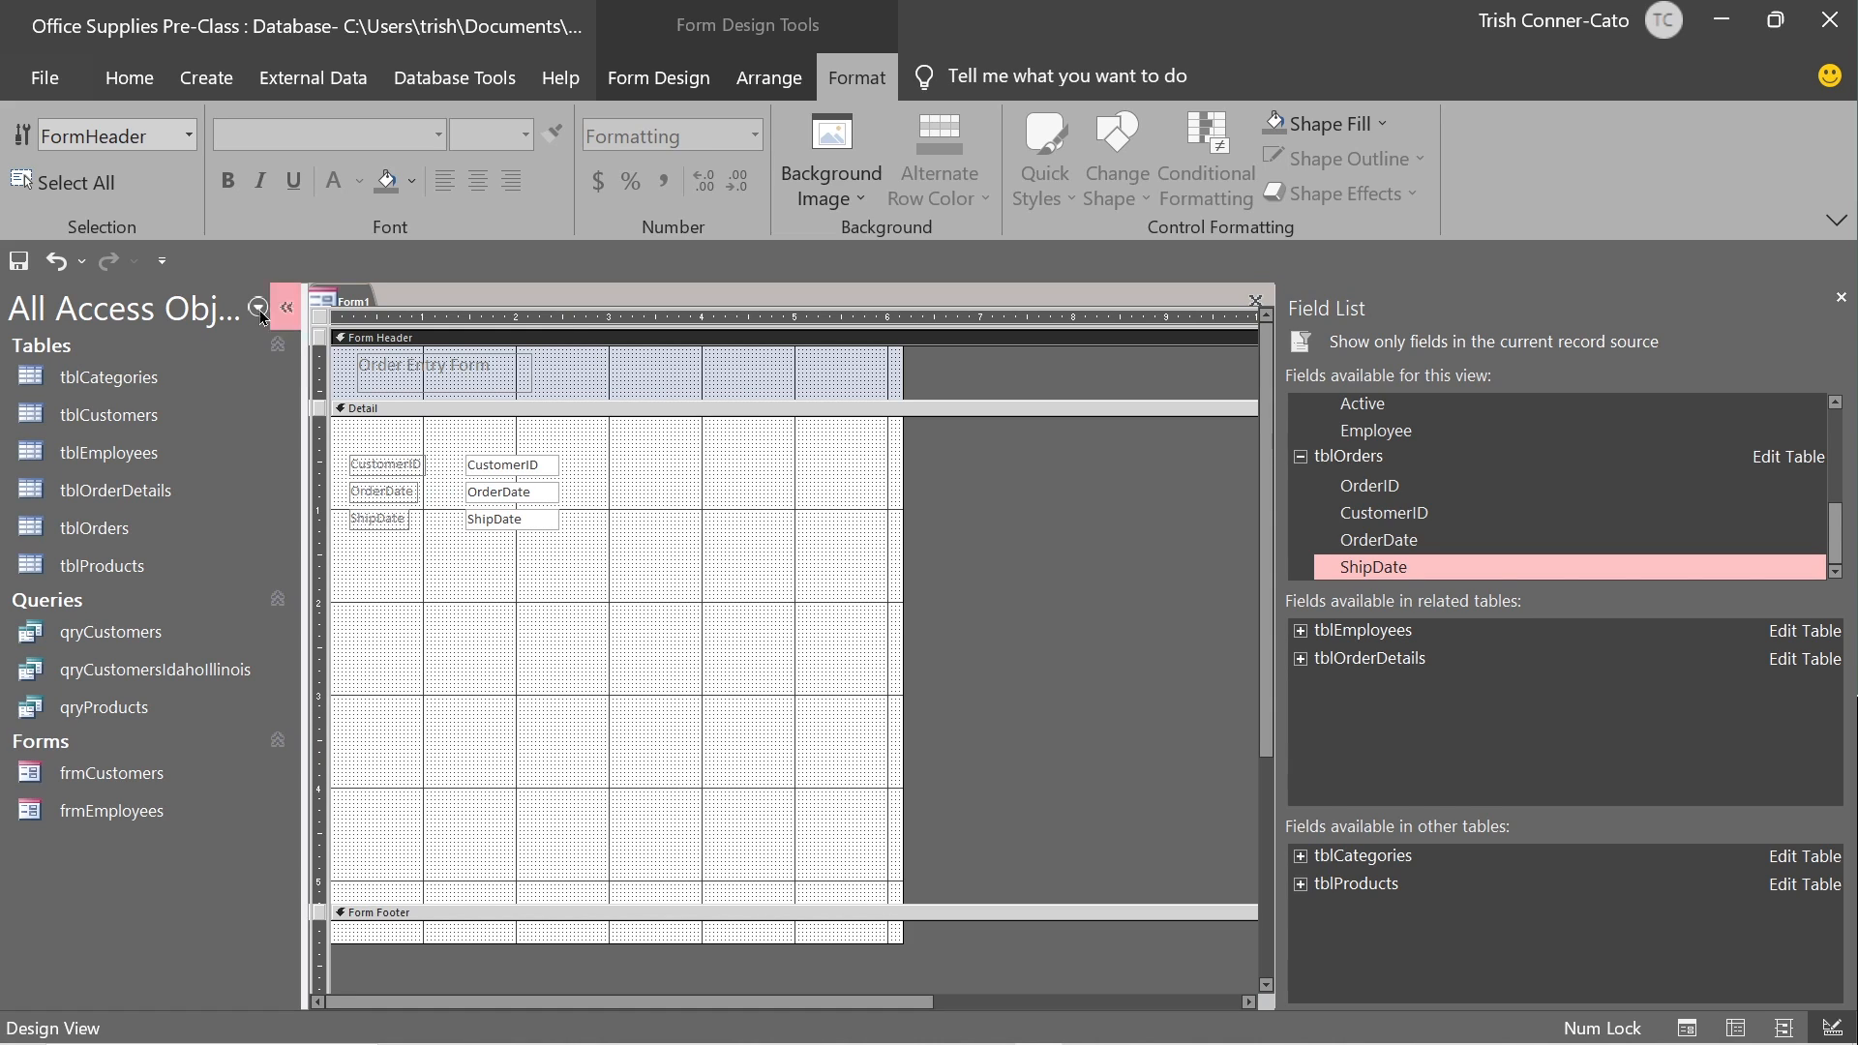
# Save the order entry form as frmOrders.
pyautogui.rightClick(334, 302)
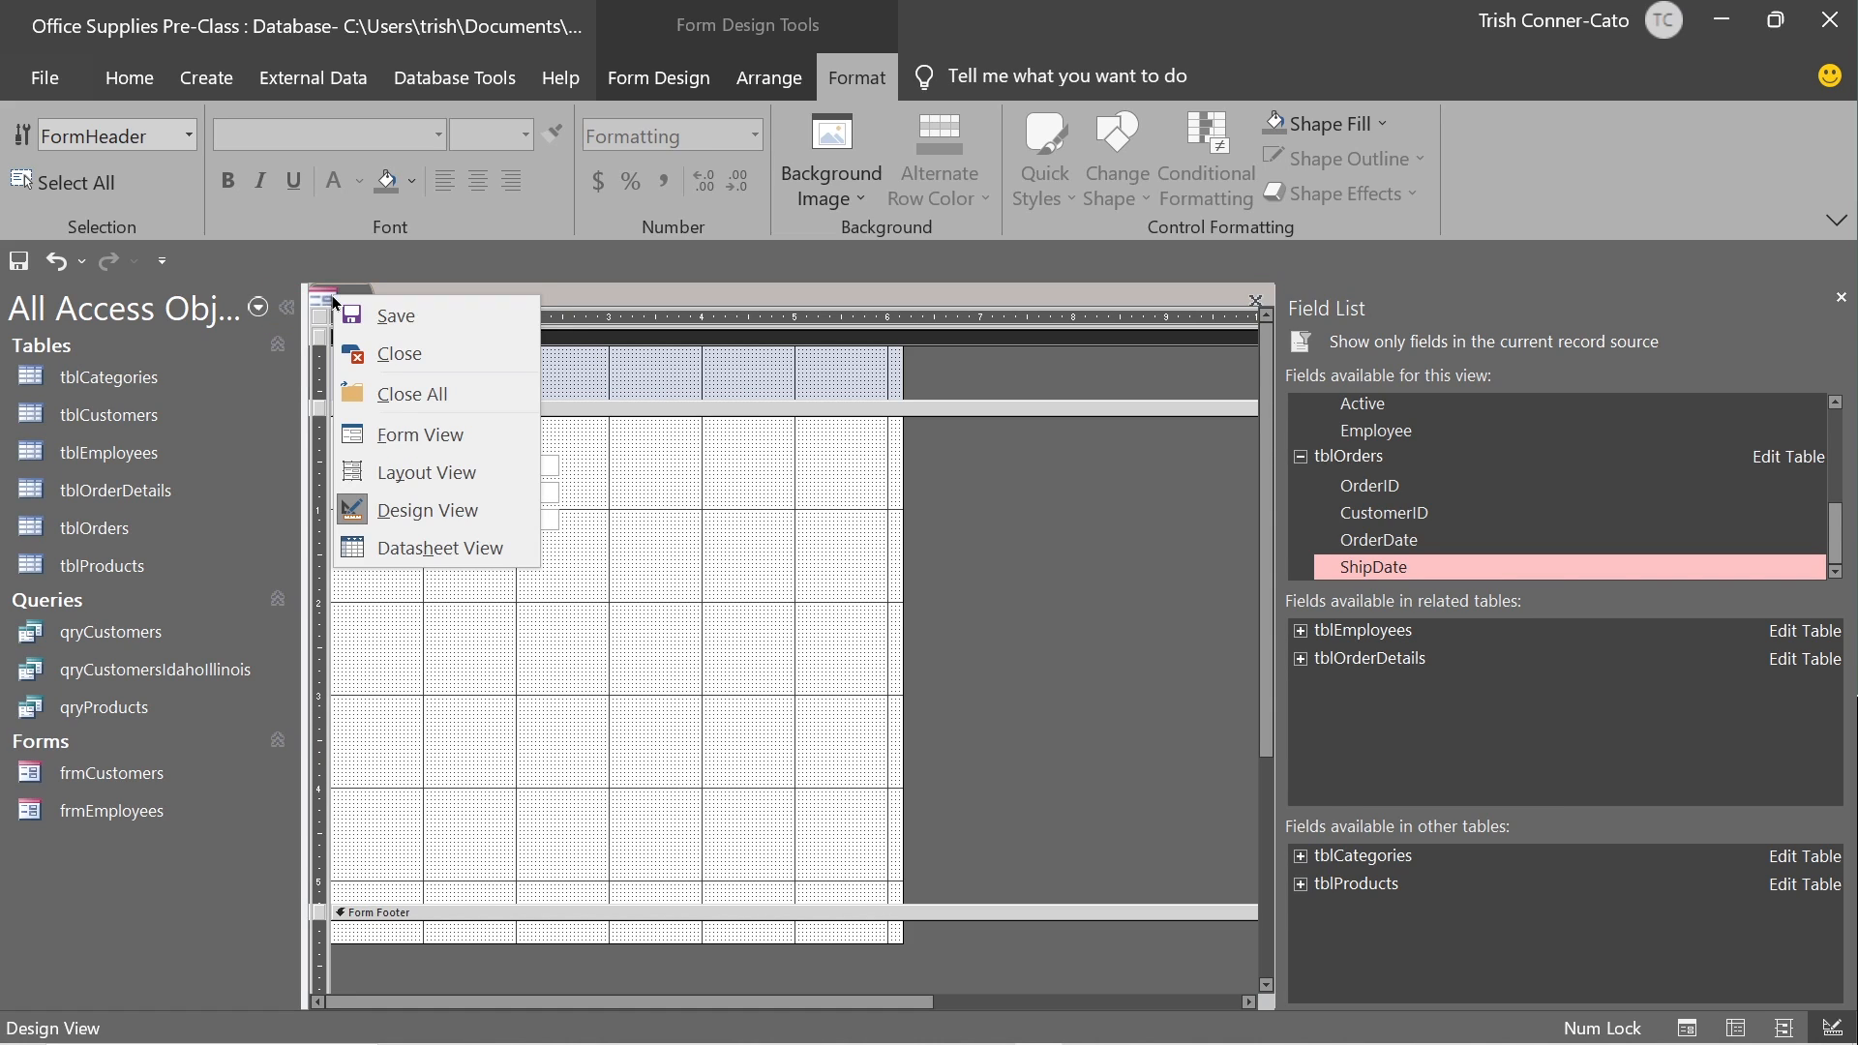
pyautogui.click(383, 323)
pyautogui.write('frmOrders')
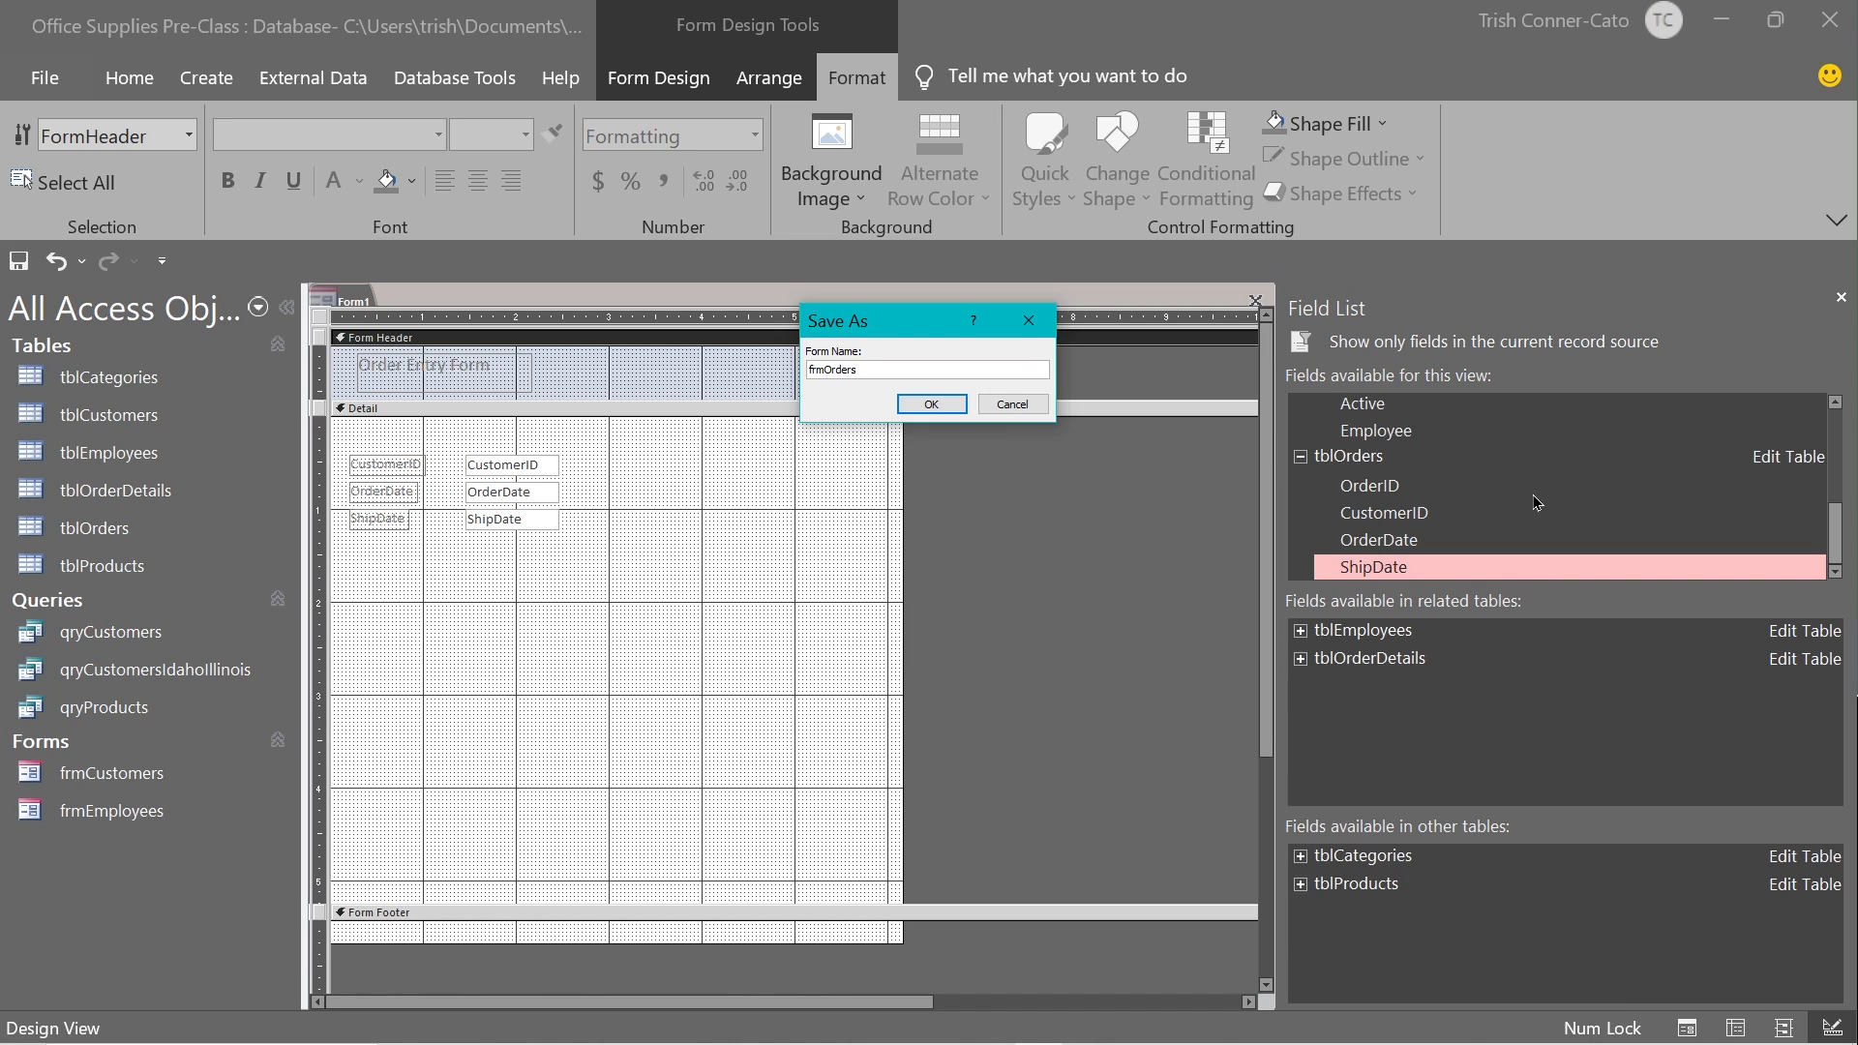
pyautogui.press('Return')
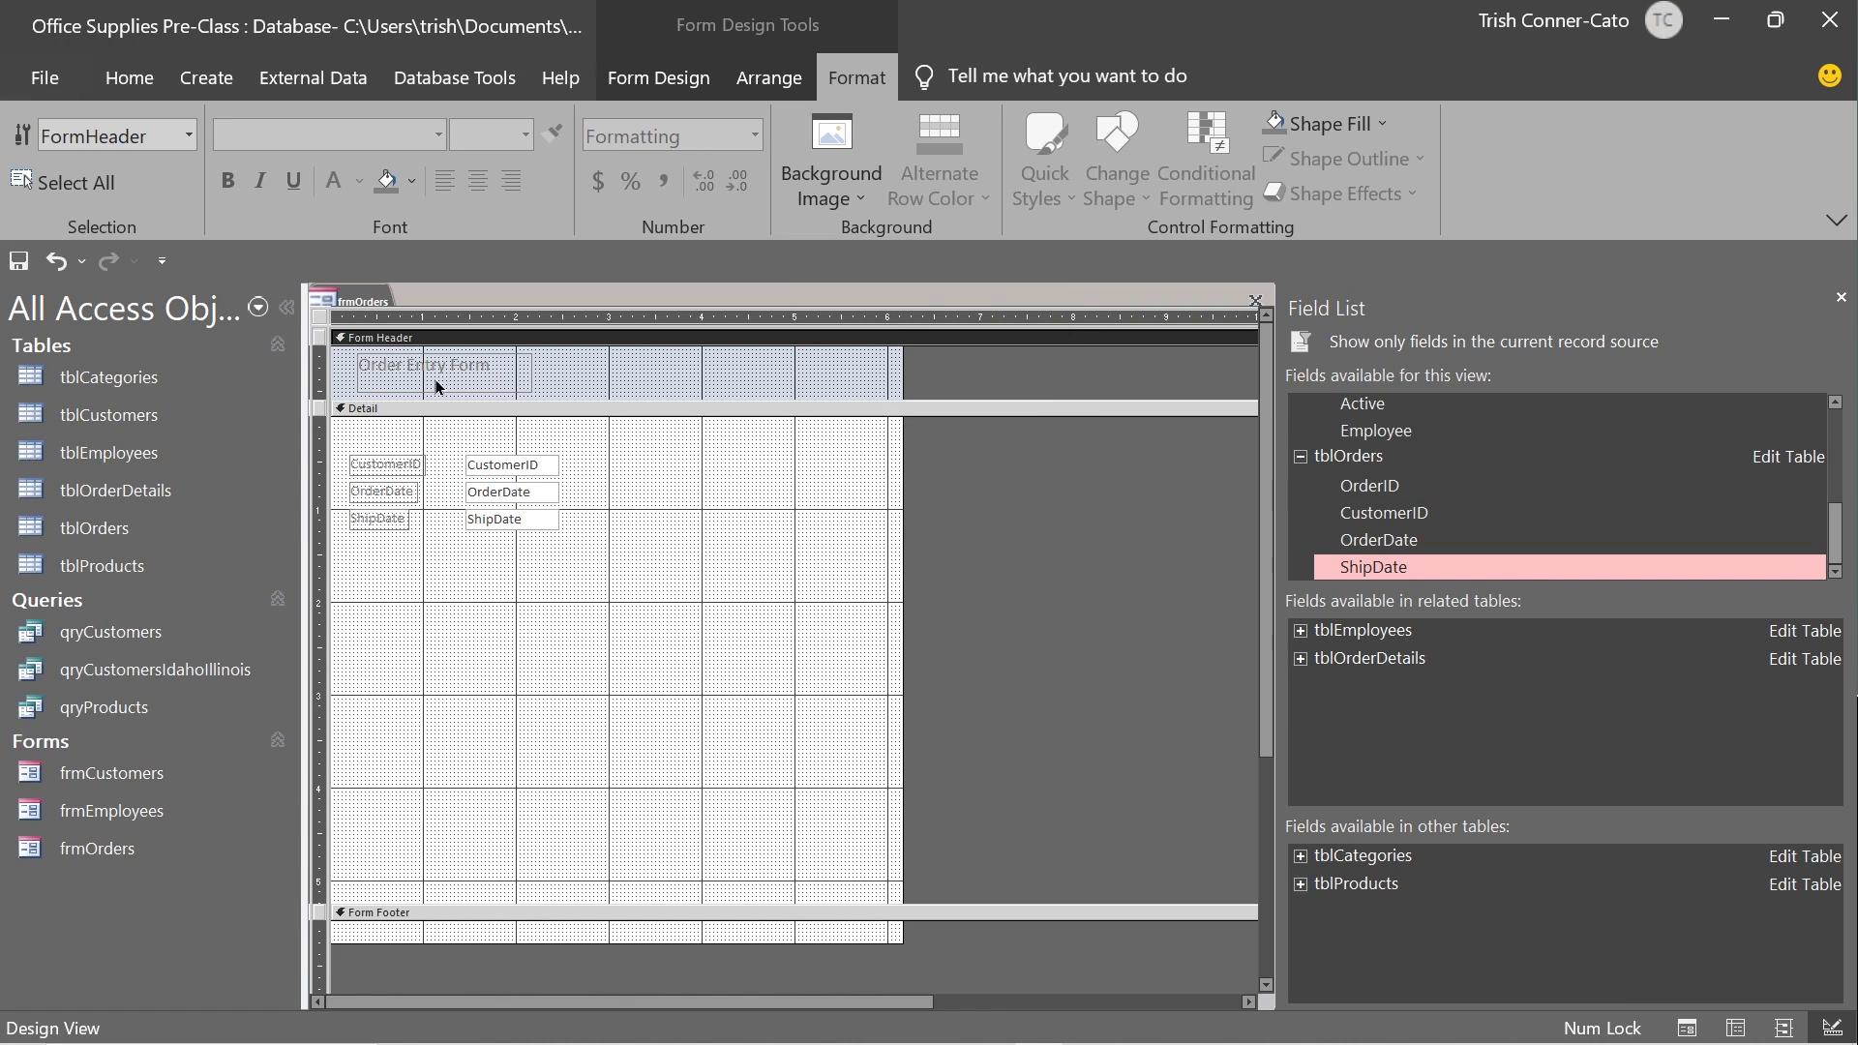
# Check the header title and order fields of frmOrders in Form View, and close the form.
pyautogui.rightClick(364, 302)
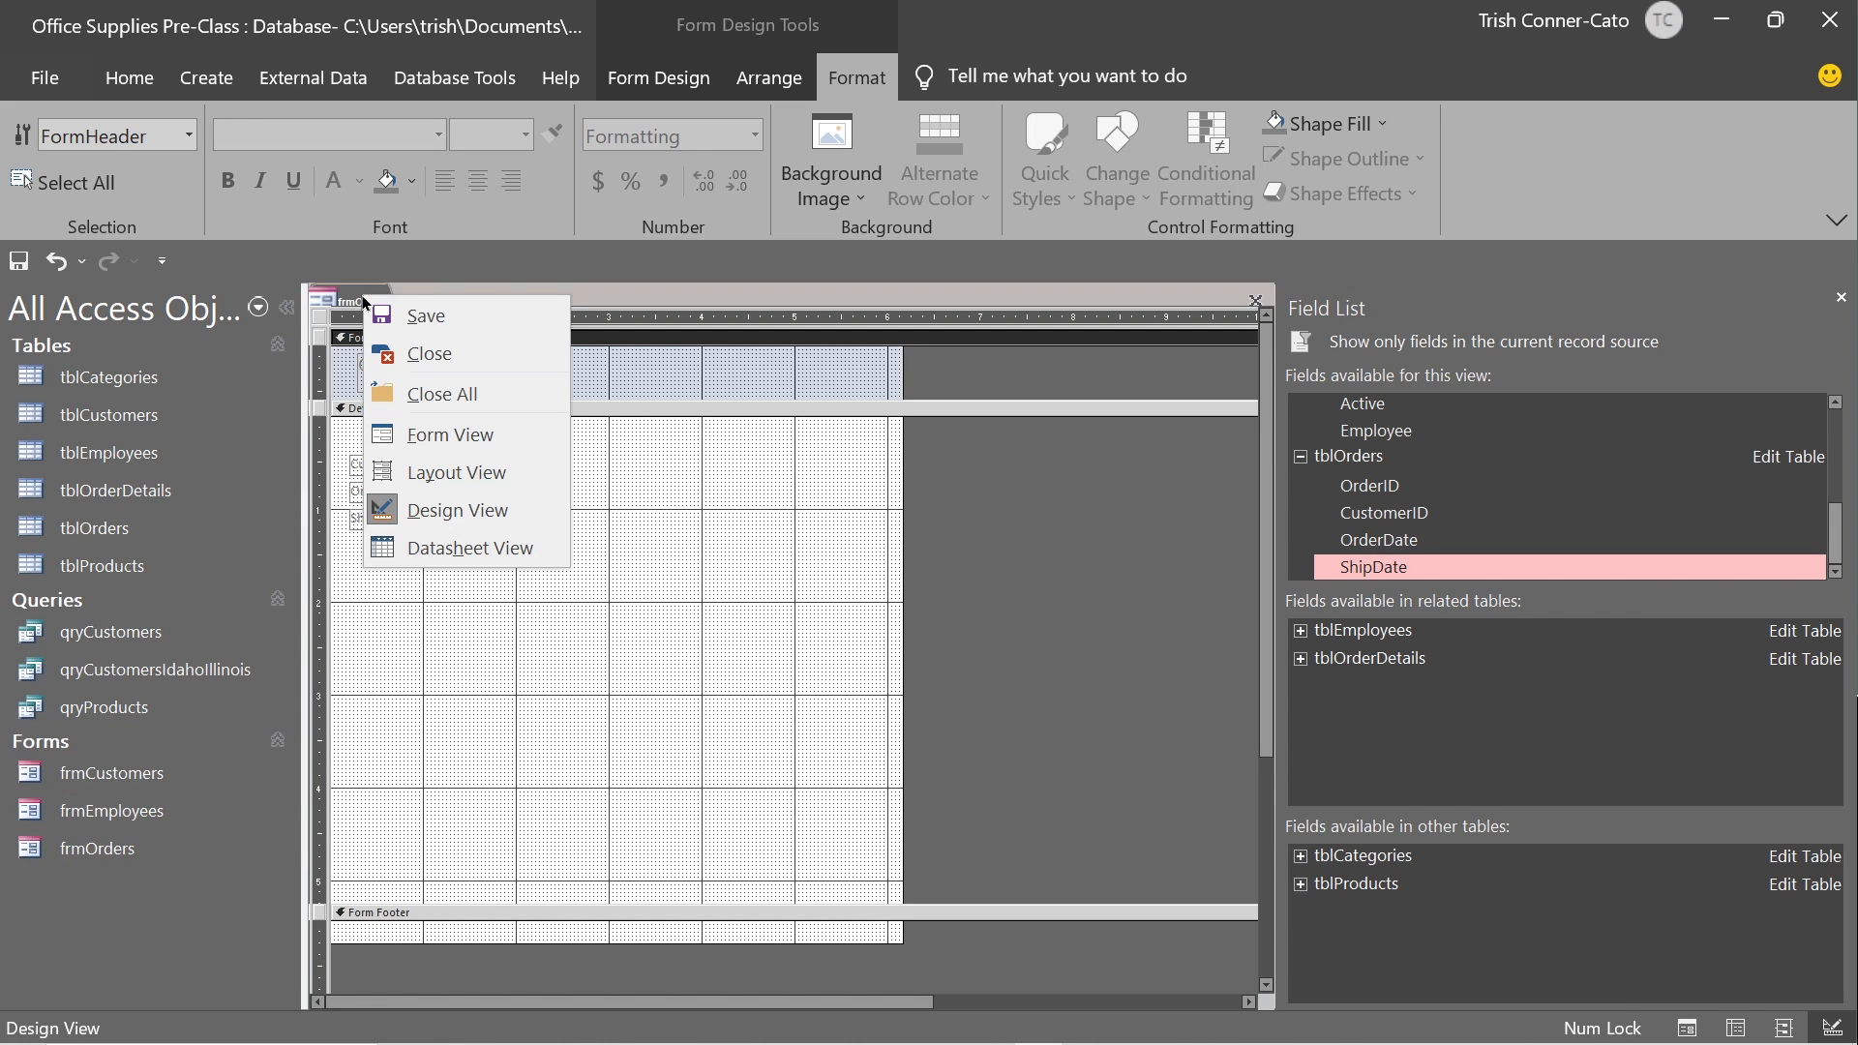
pyautogui.click(425, 436)
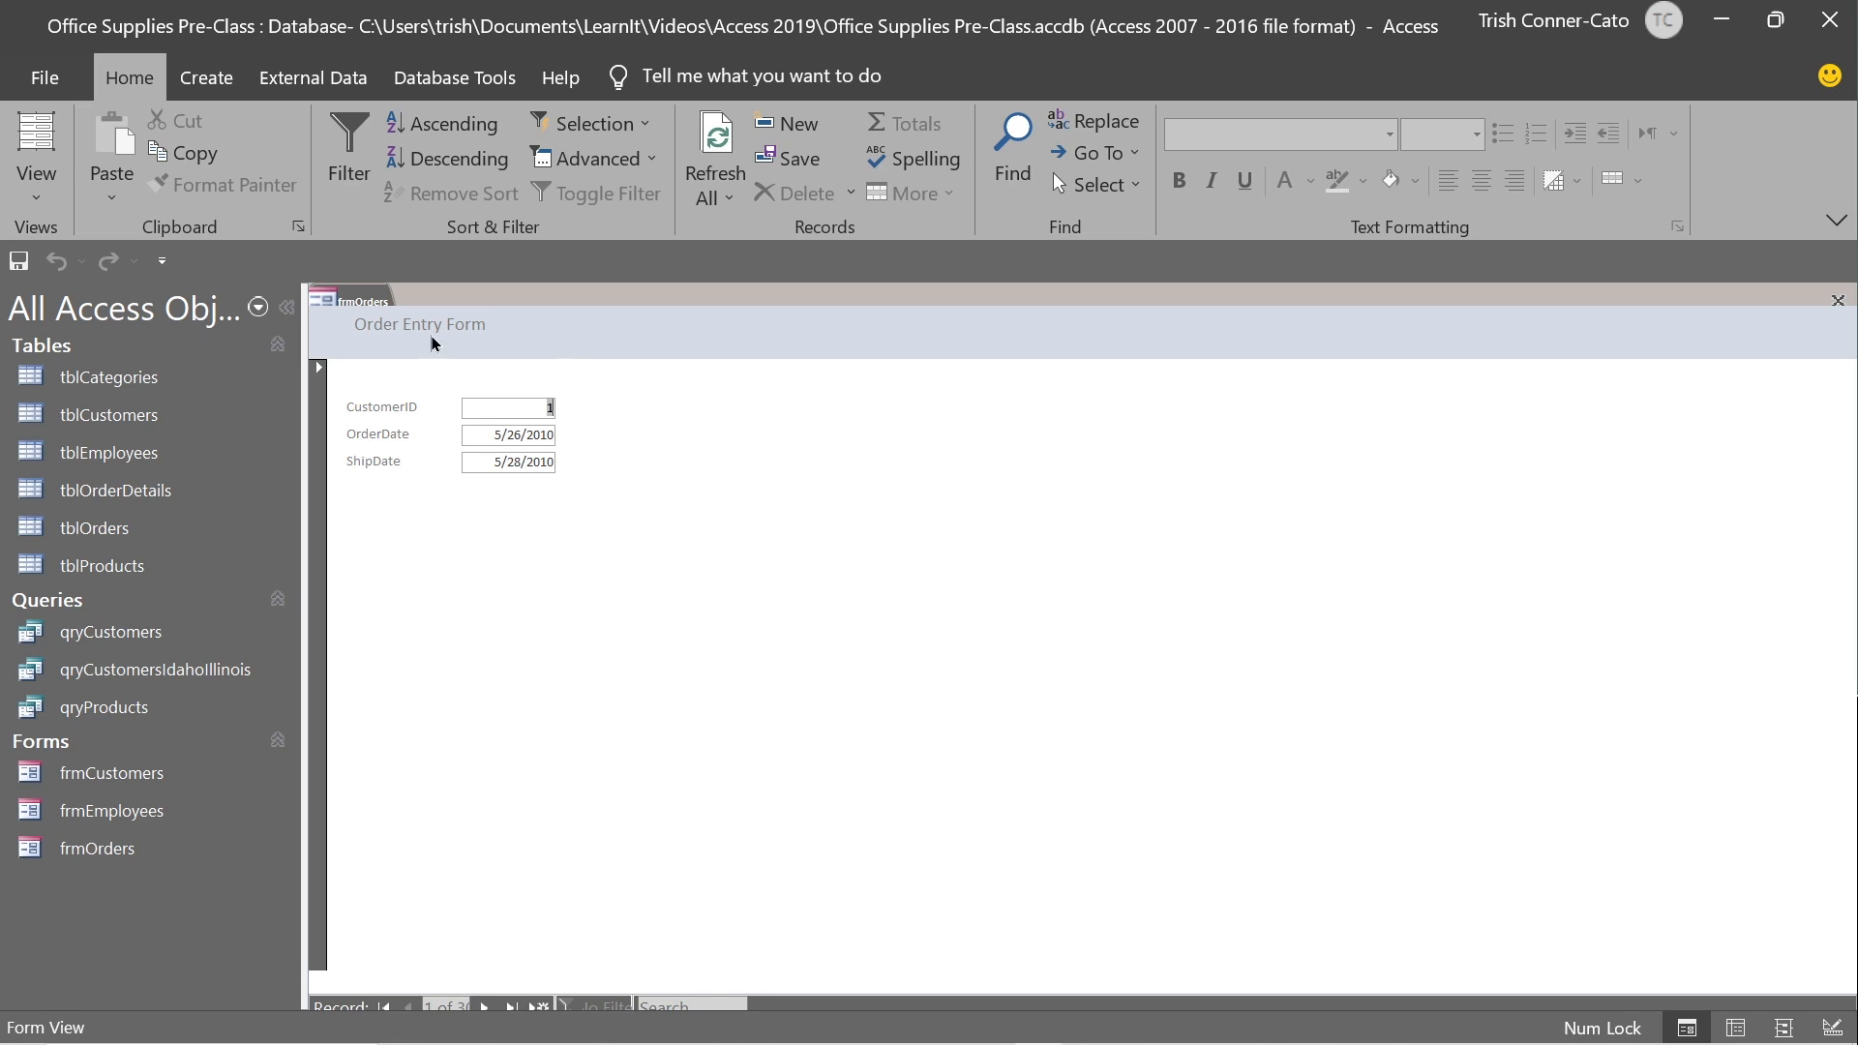
pyautogui.rightClick(360, 305)
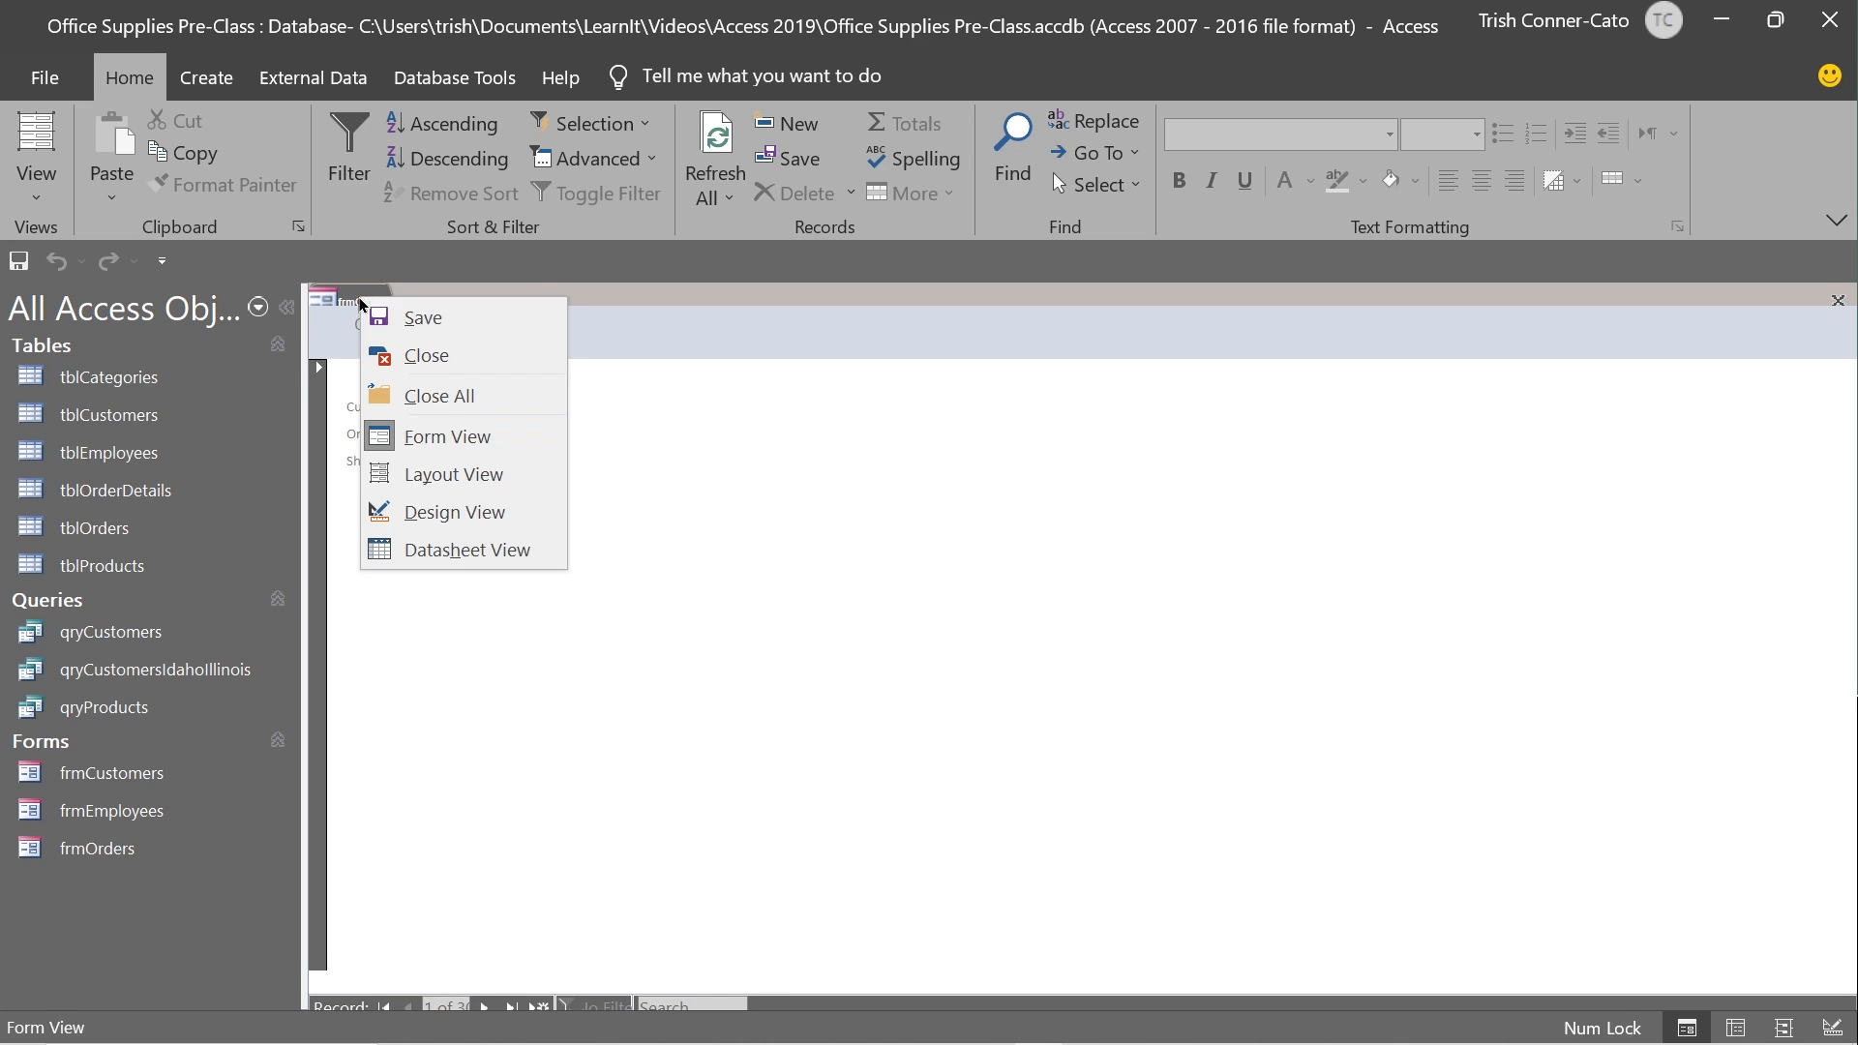
pyautogui.click(452, 356)
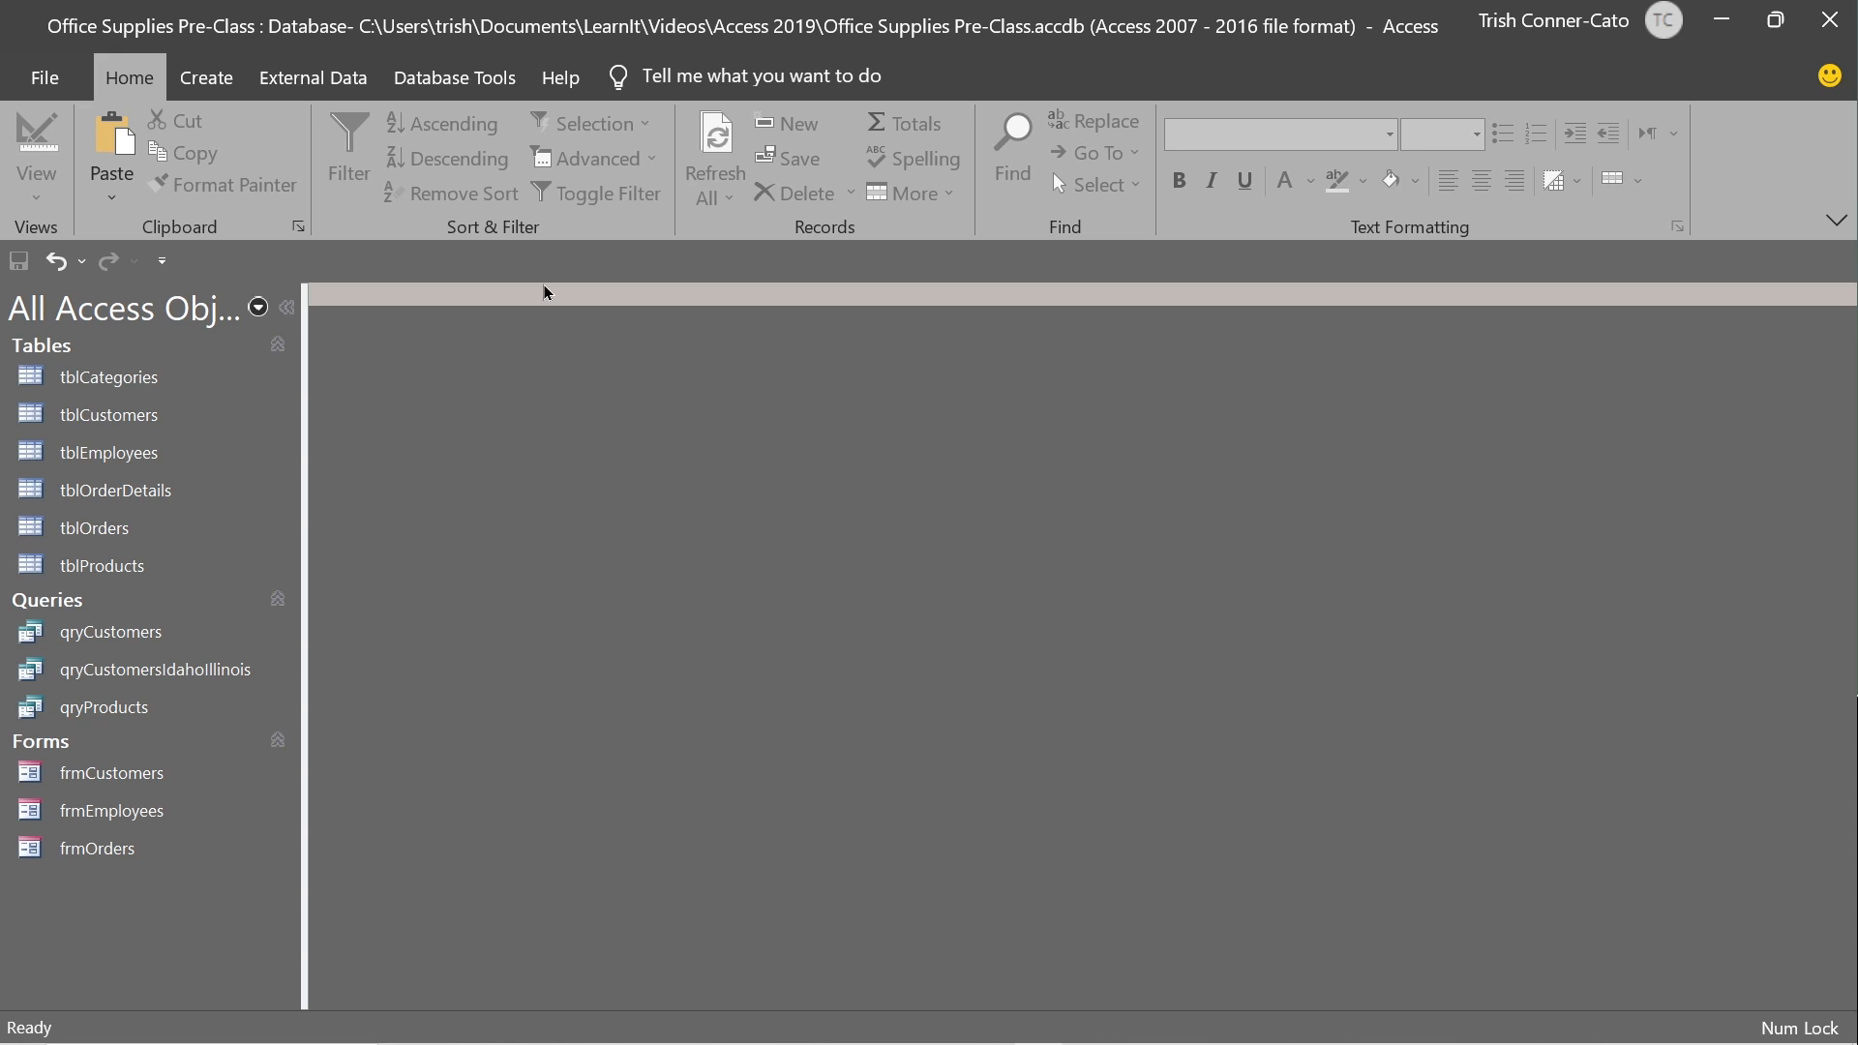
# Create a new form in Design View for entering products.
pyautogui.click(214, 81)
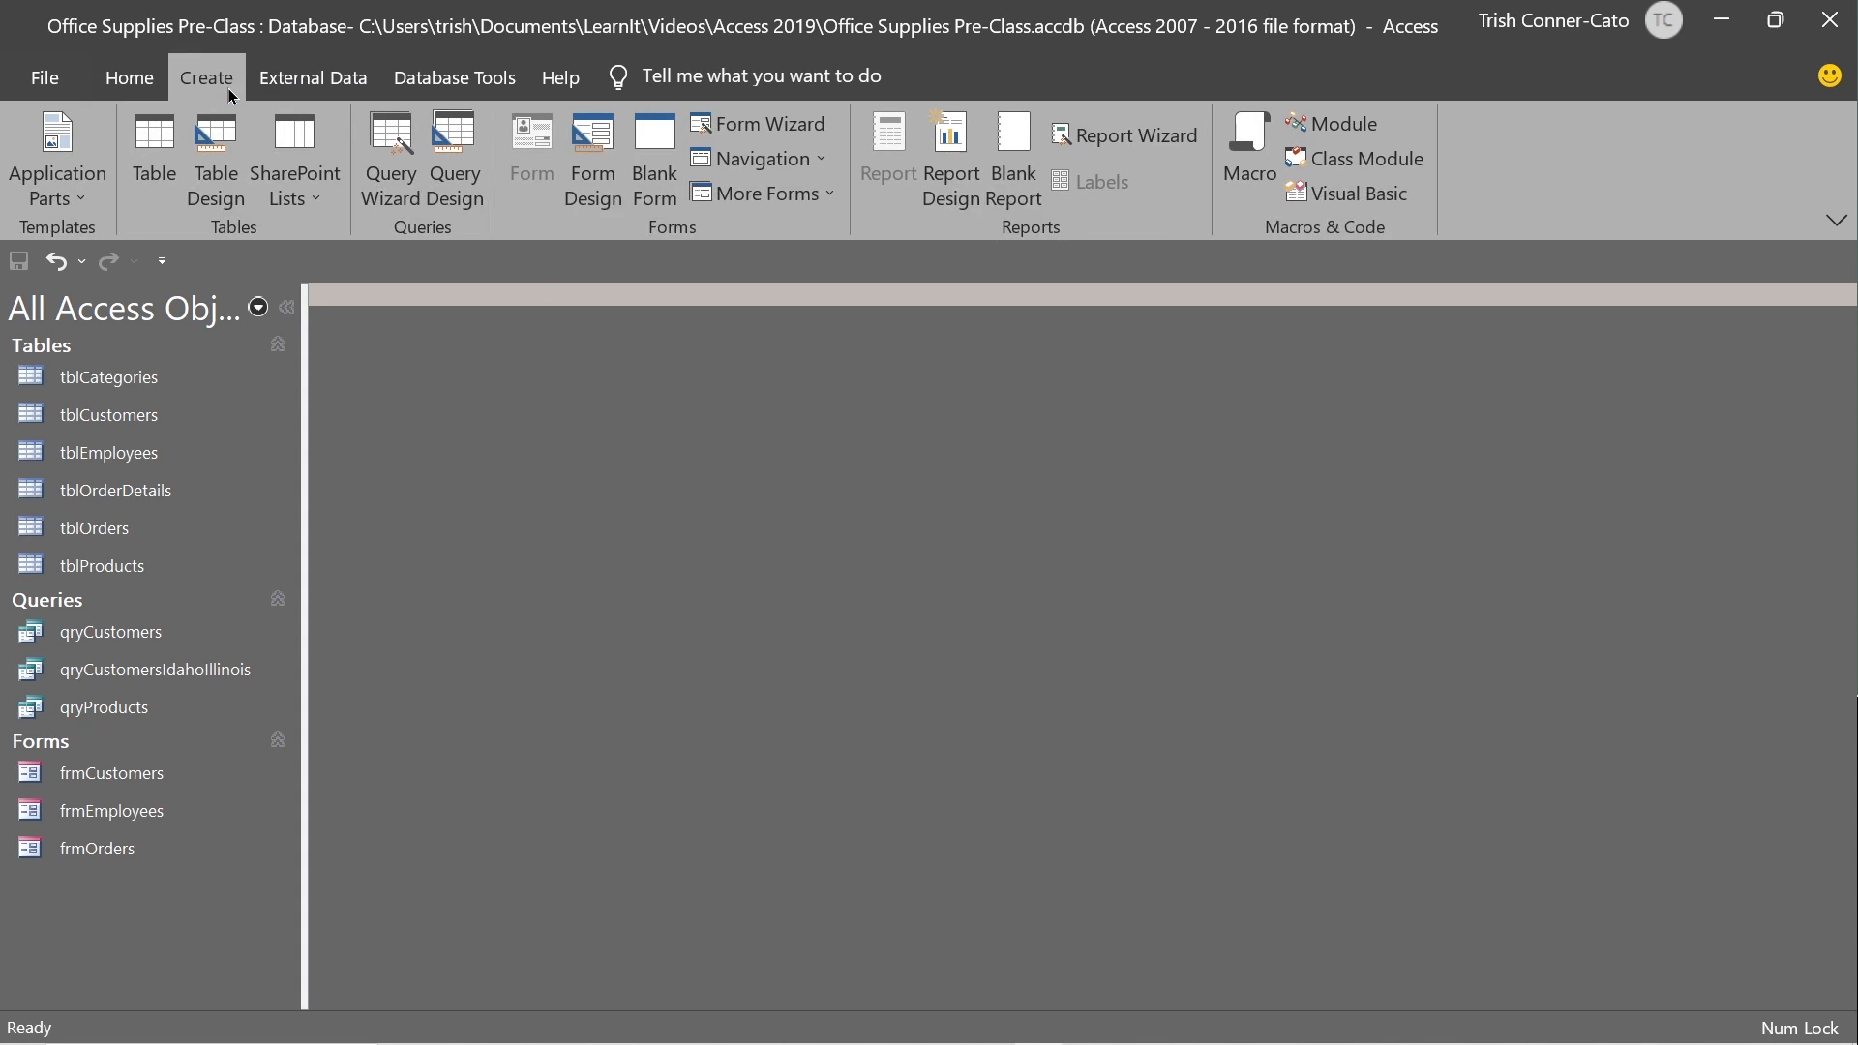
pyautogui.click(604, 194)
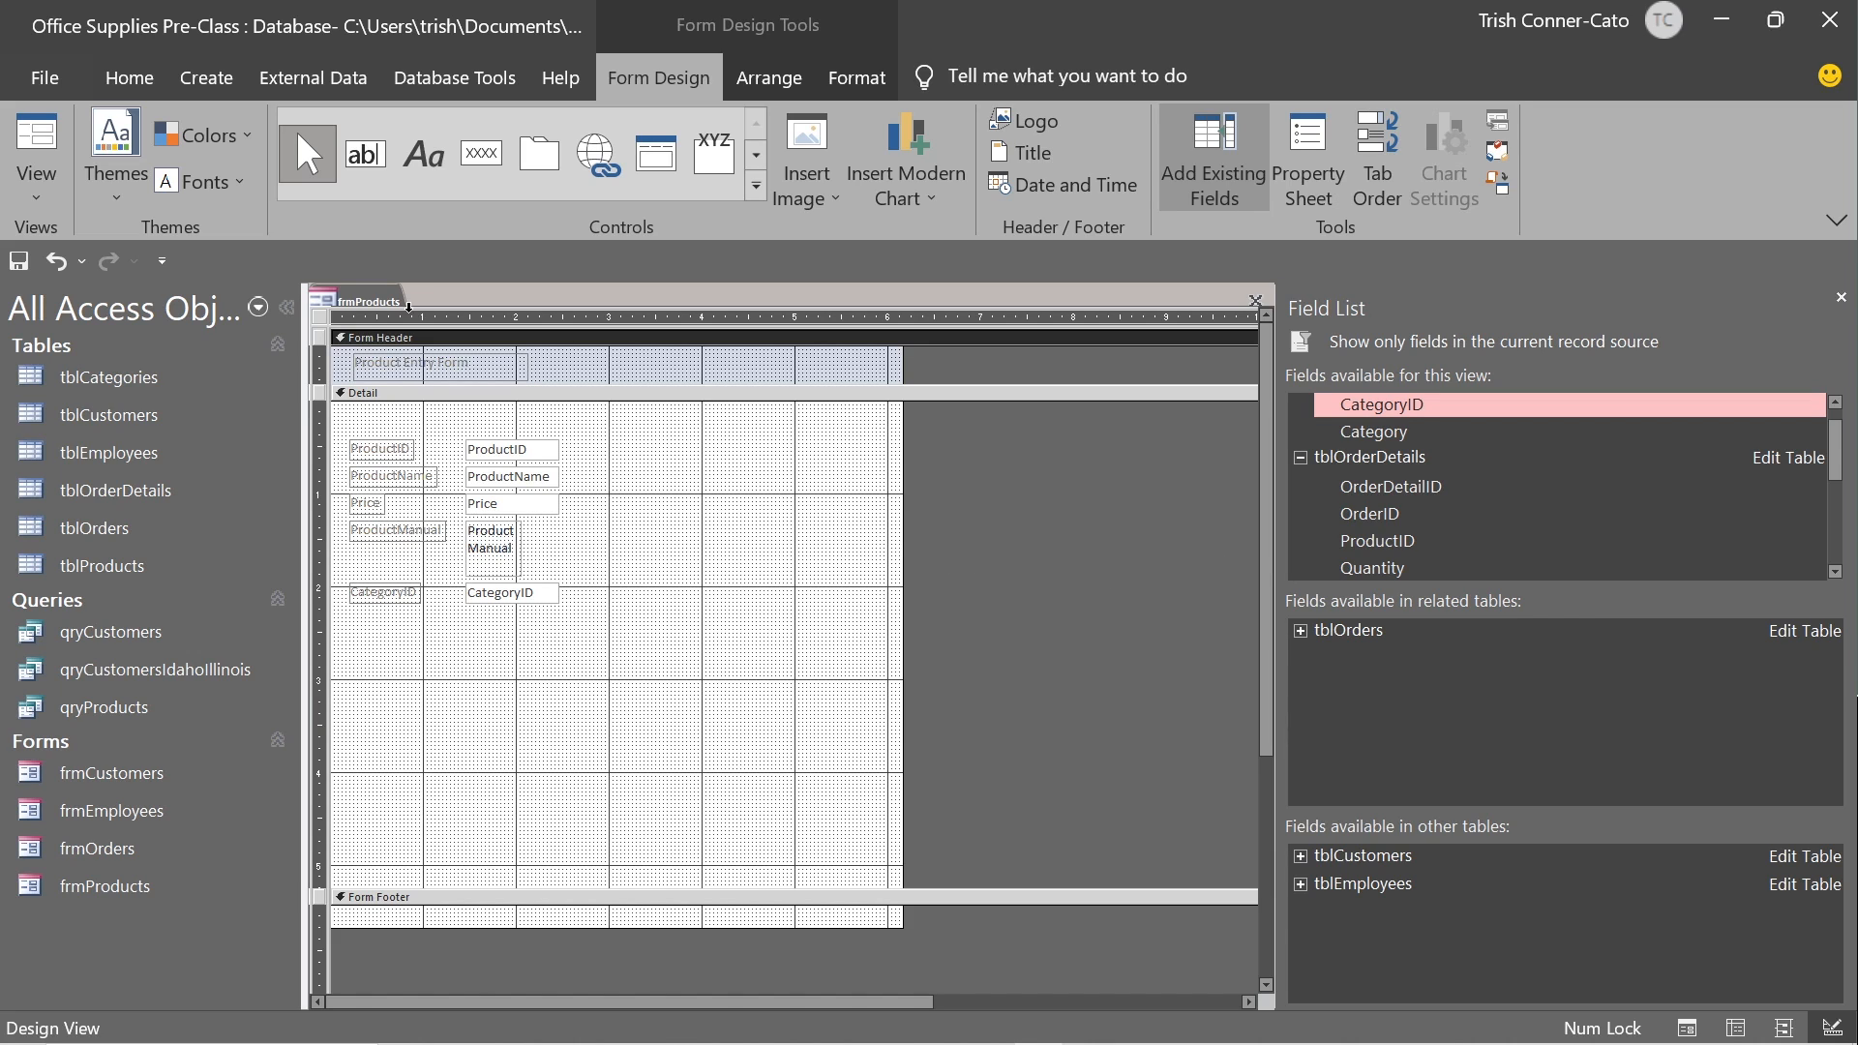
# Check the header title and product fields of frmProducts in Form View, and close the form.
pyautogui.rightClick(356, 304)
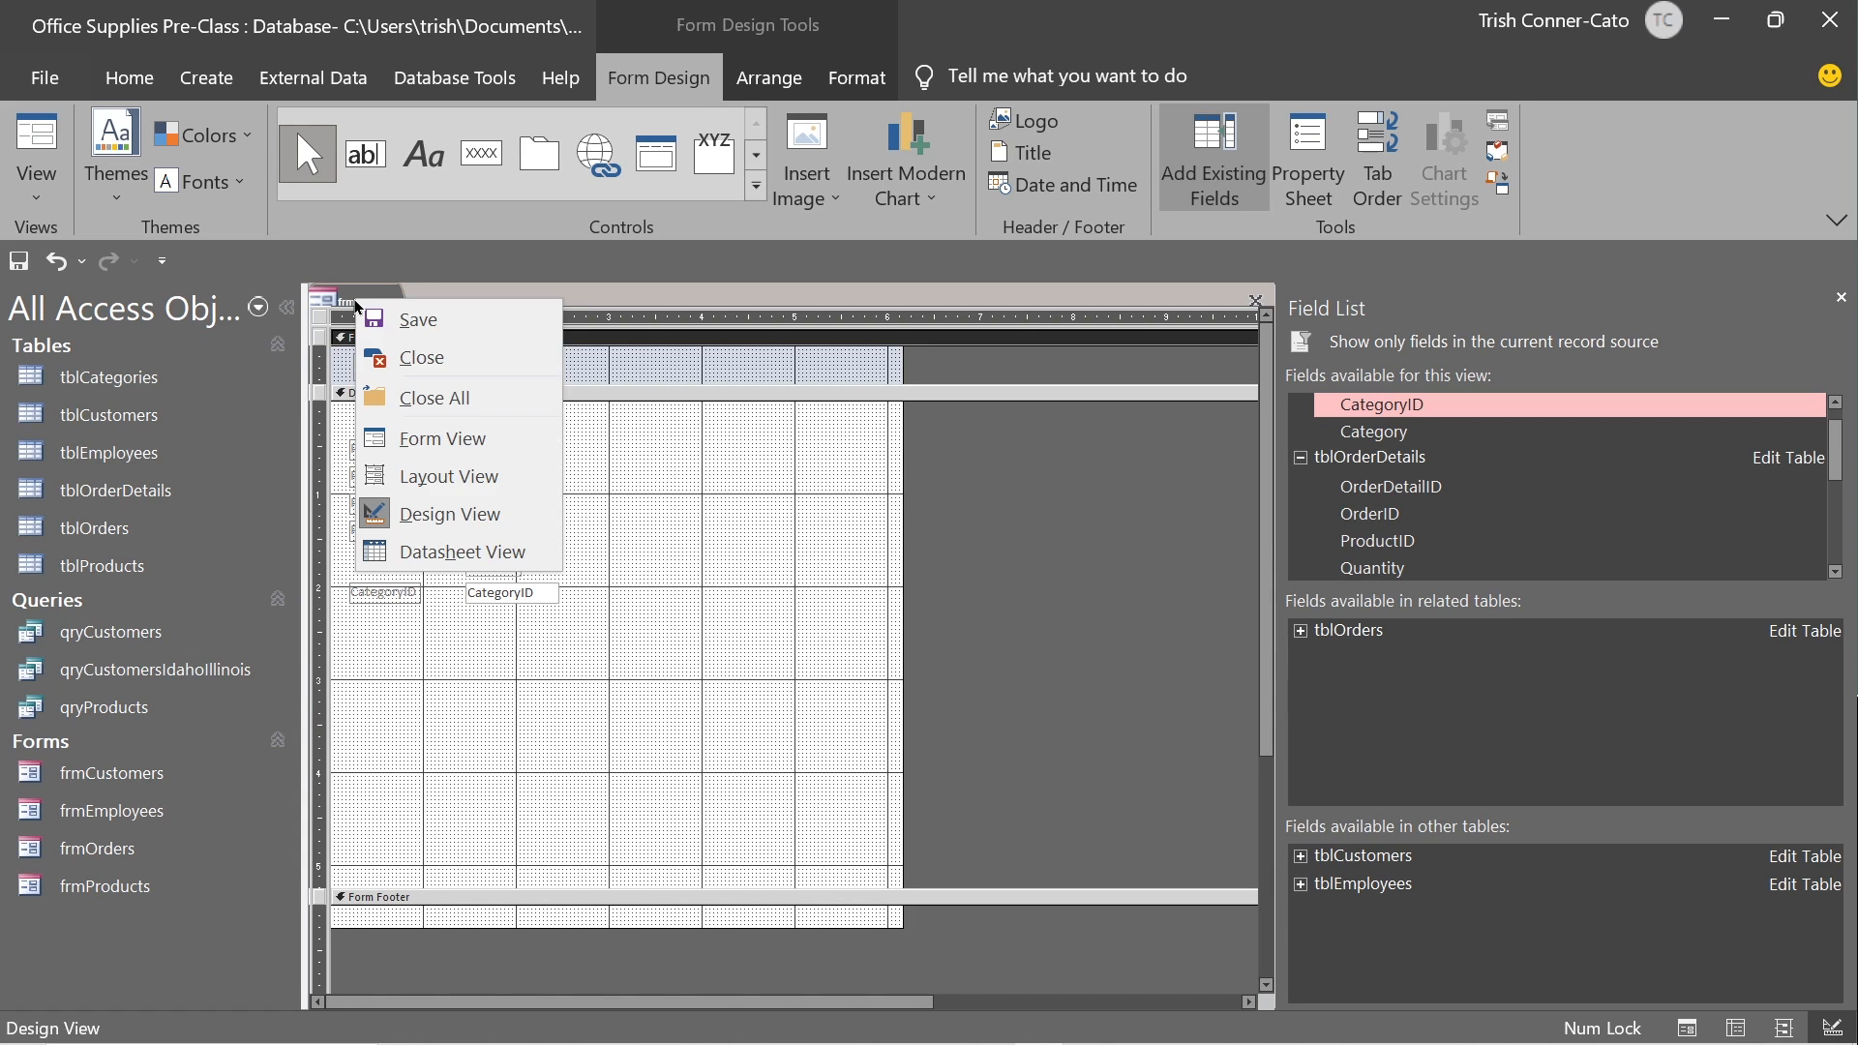
pyautogui.click(440, 440)
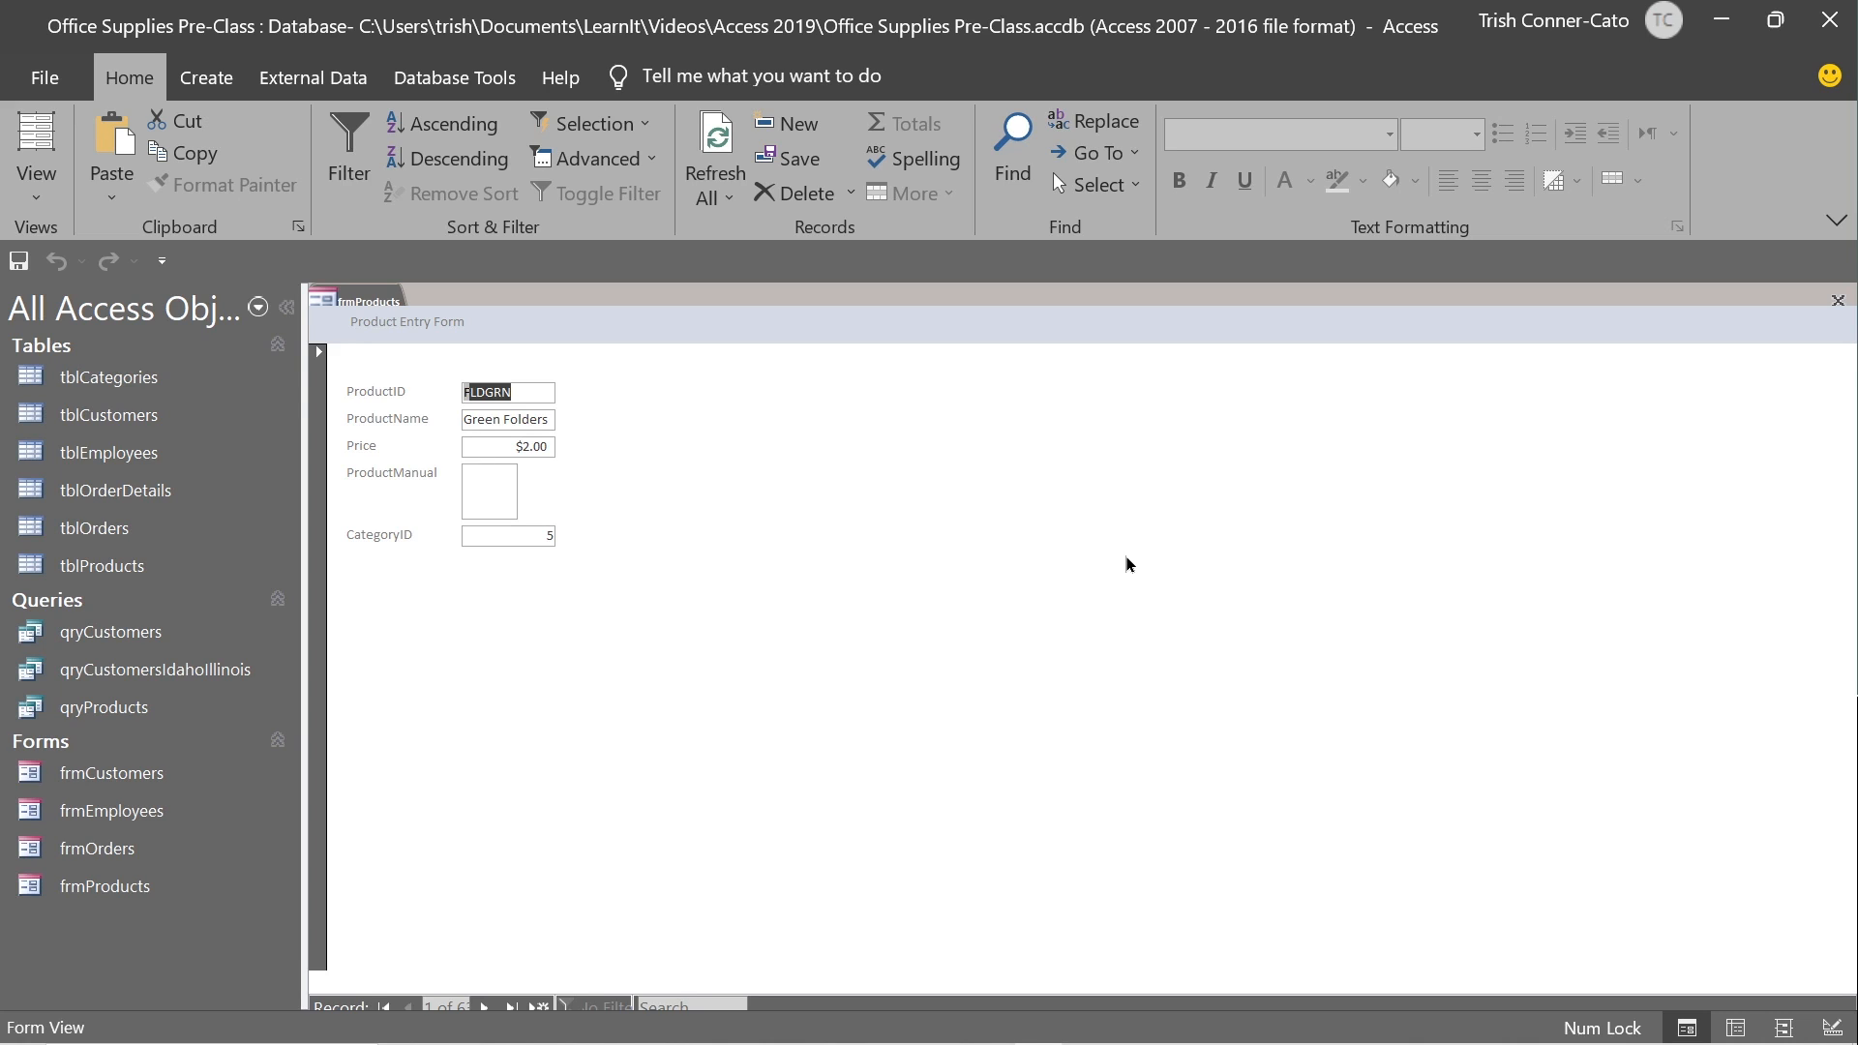
pyautogui.rightClick(373, 303)
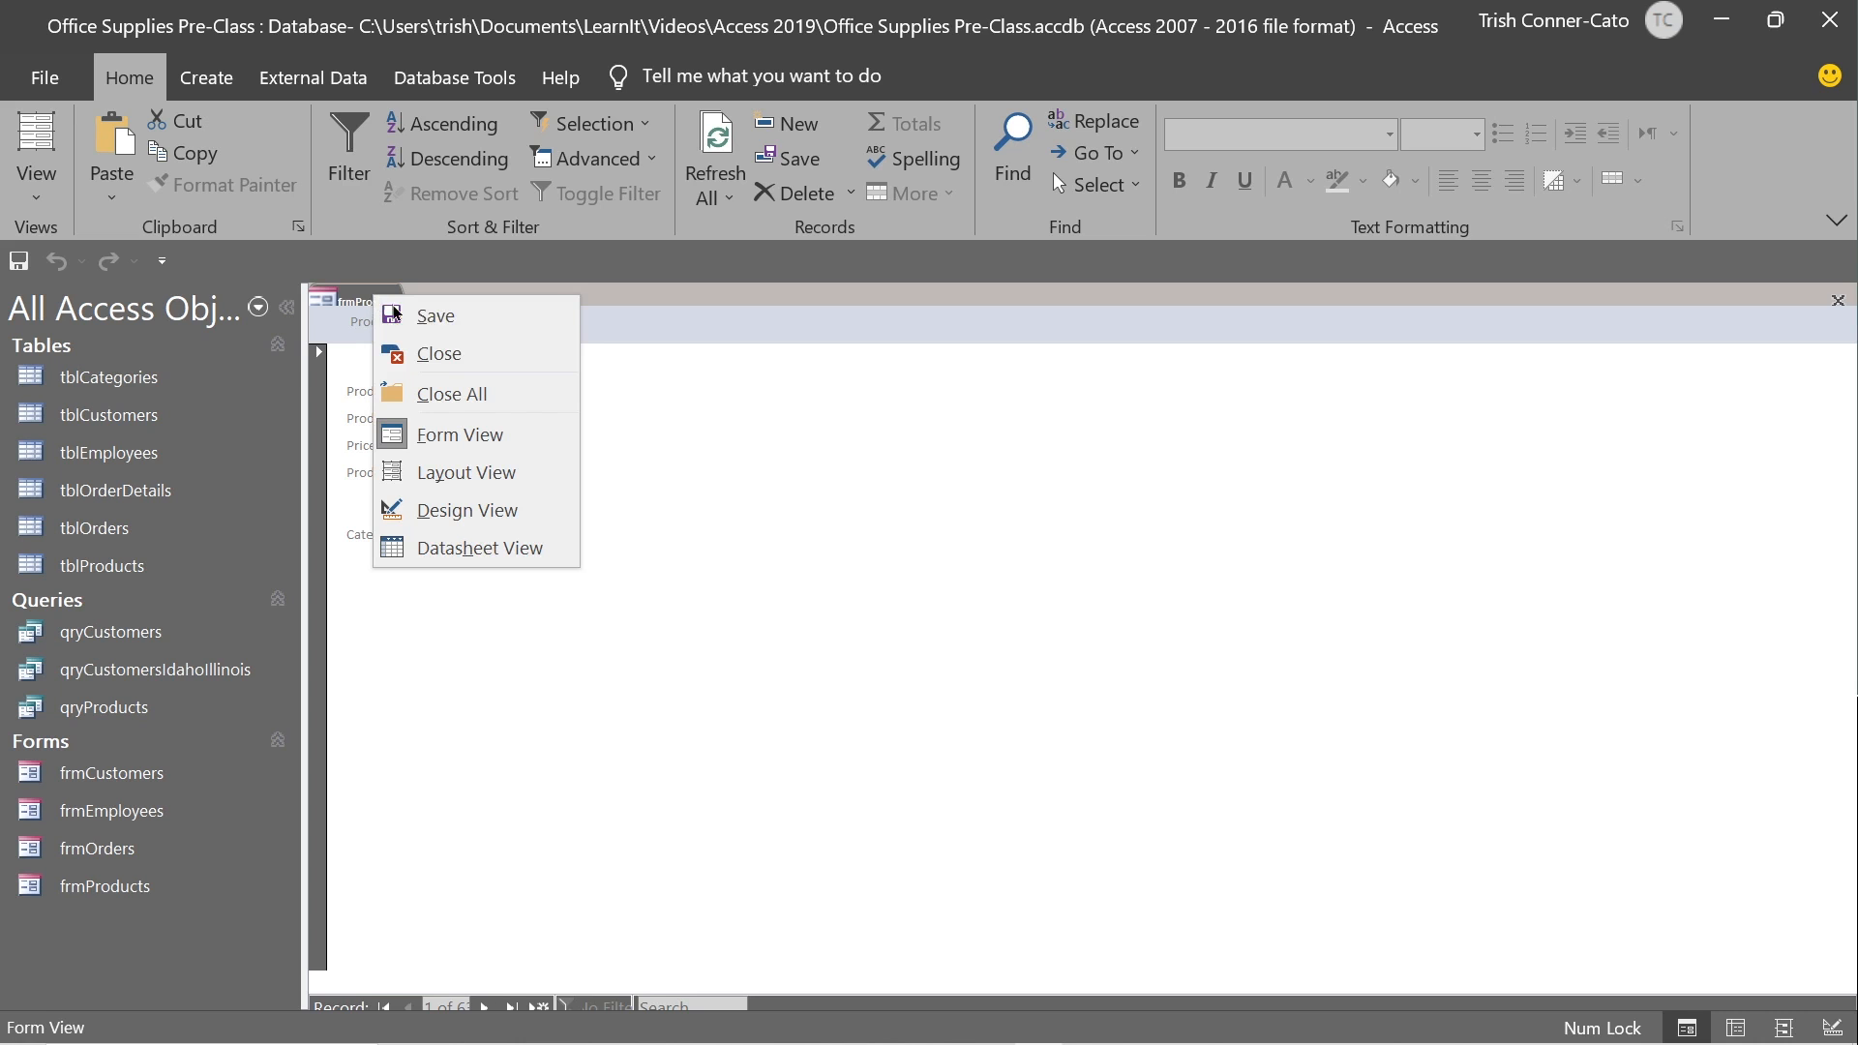
pyautogui.click(447, 352)
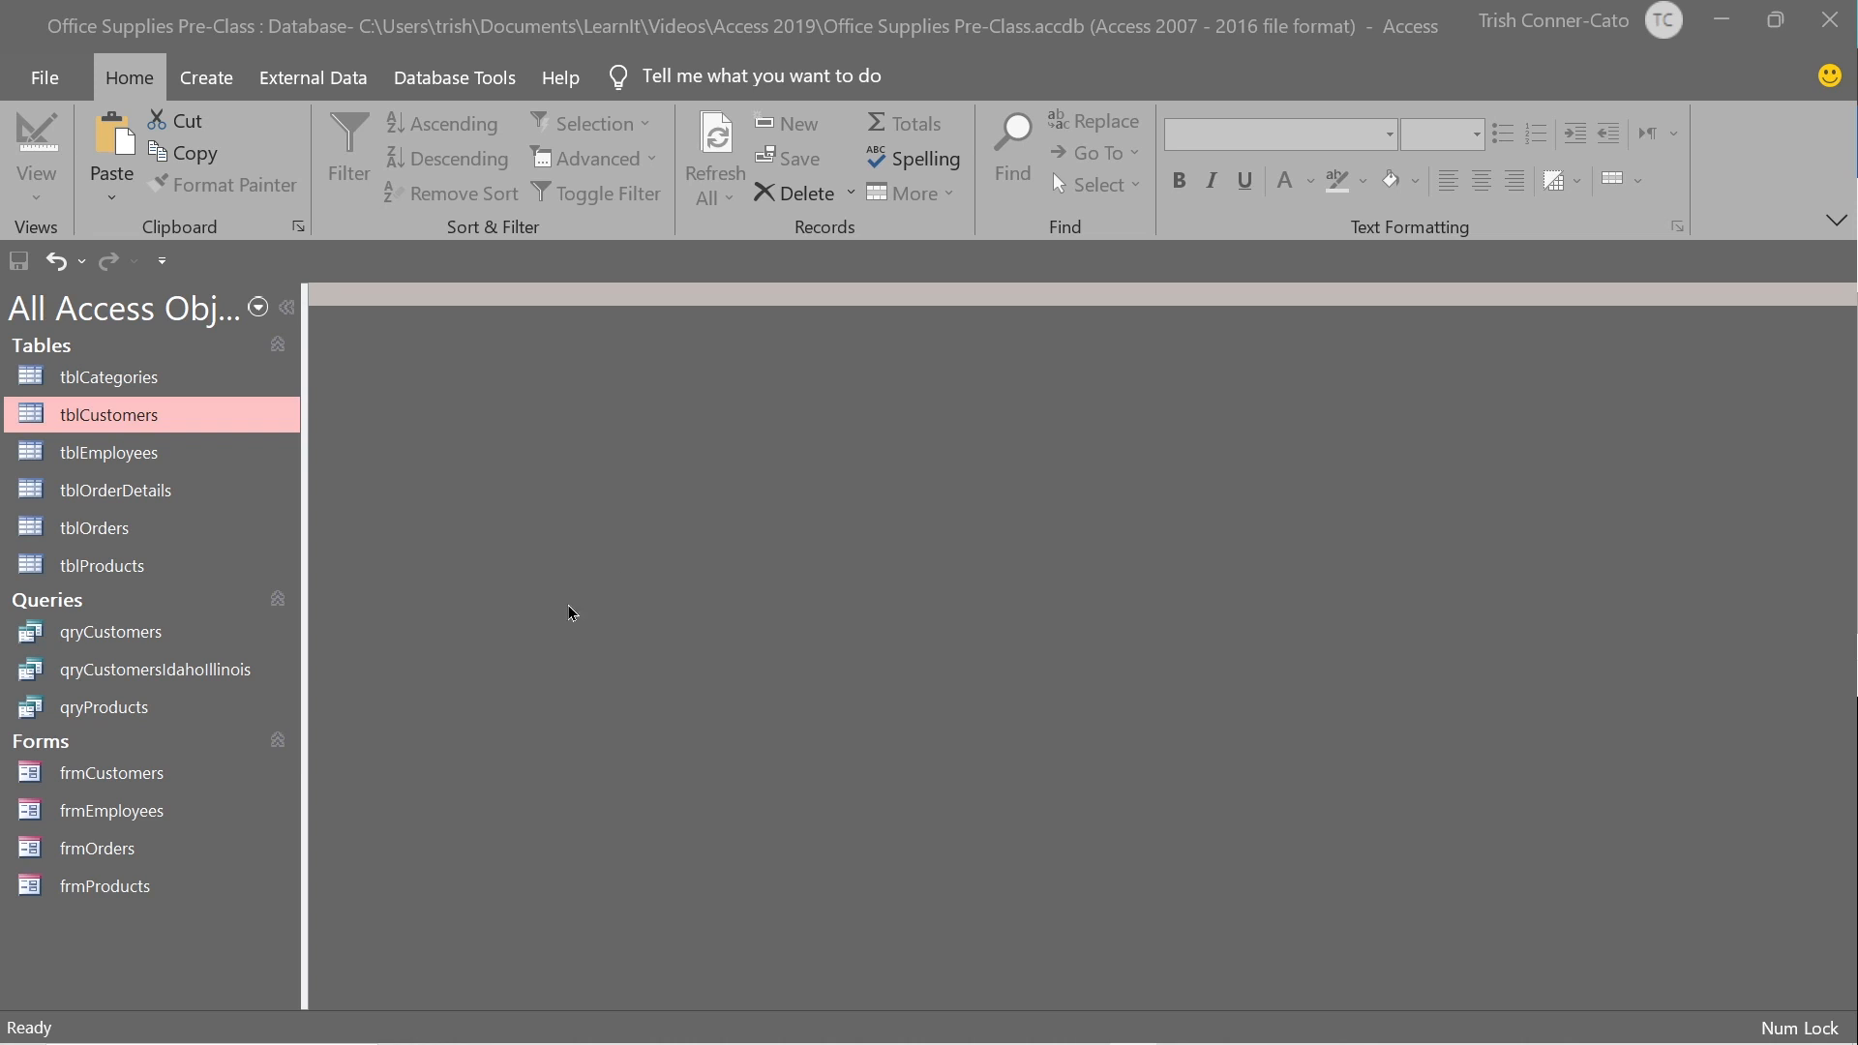
# Open frmCustomers in Form View and go to a new blank customer record.
pyautogui.doubleClick(136, 784)
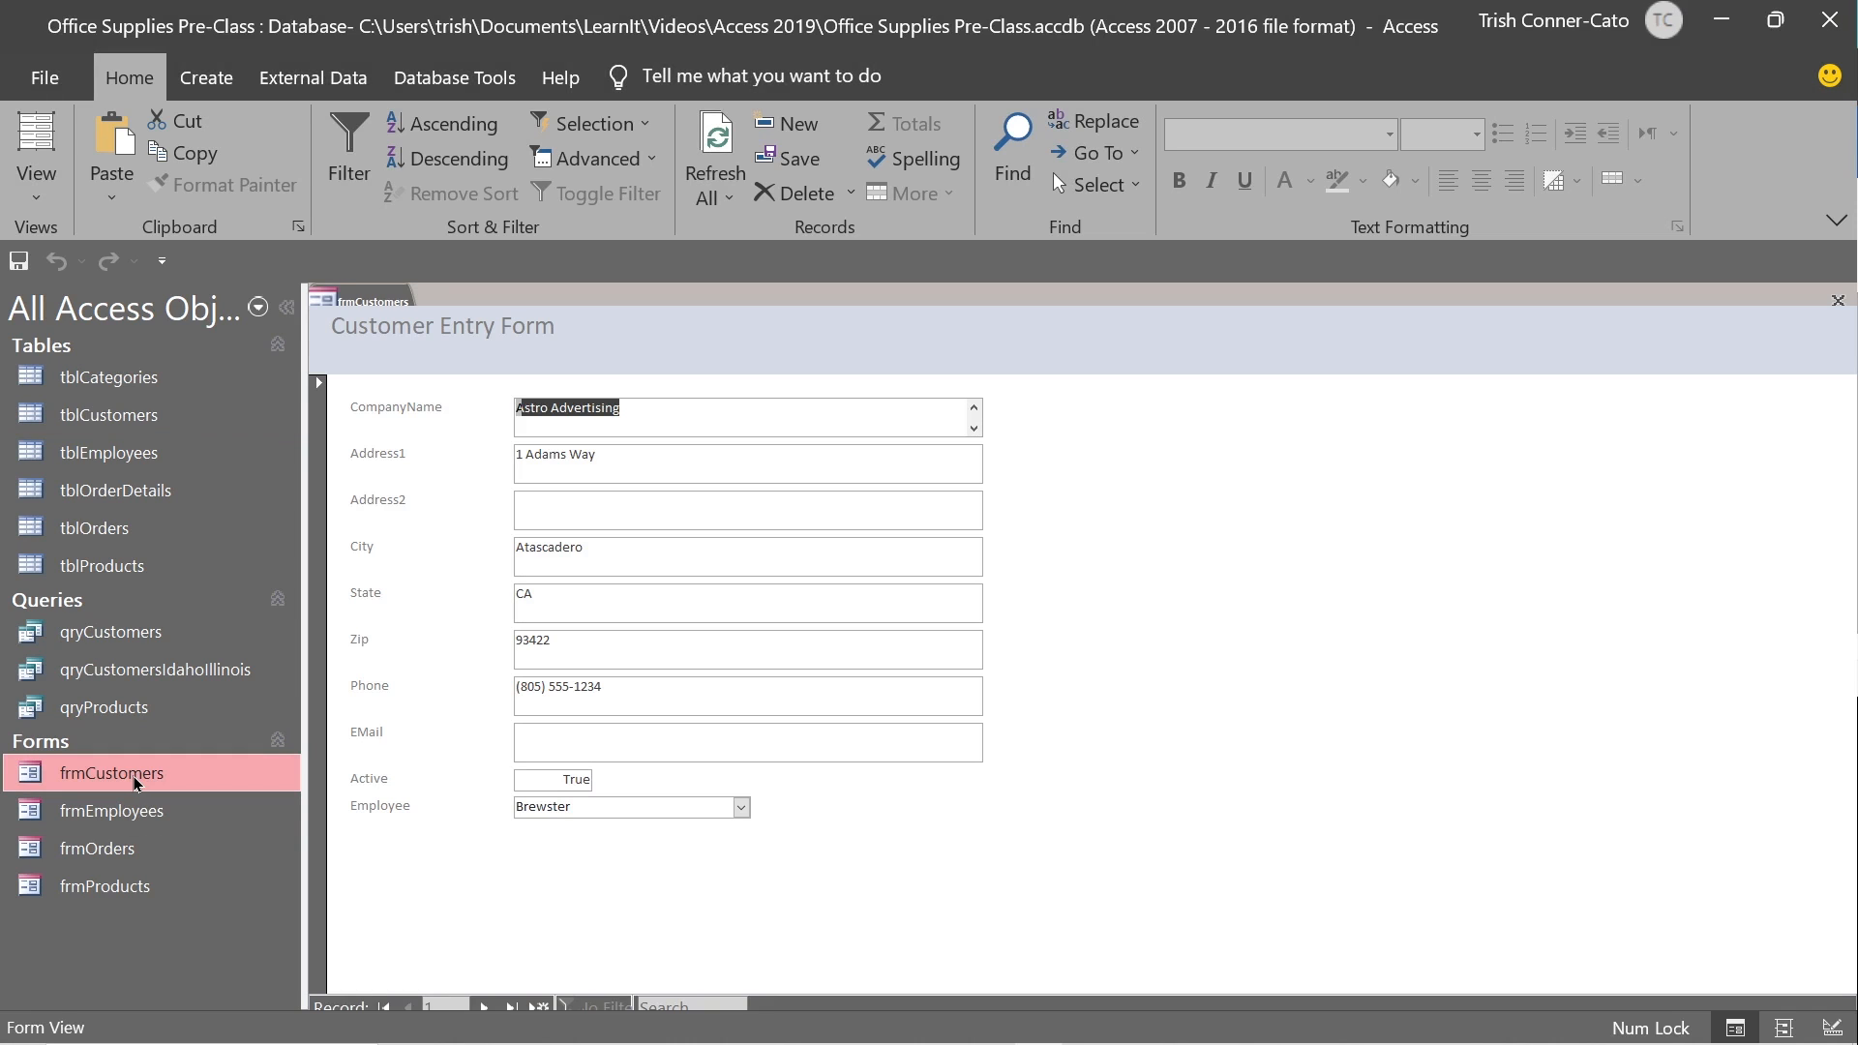
pyautogui.rightClick(371, 301)
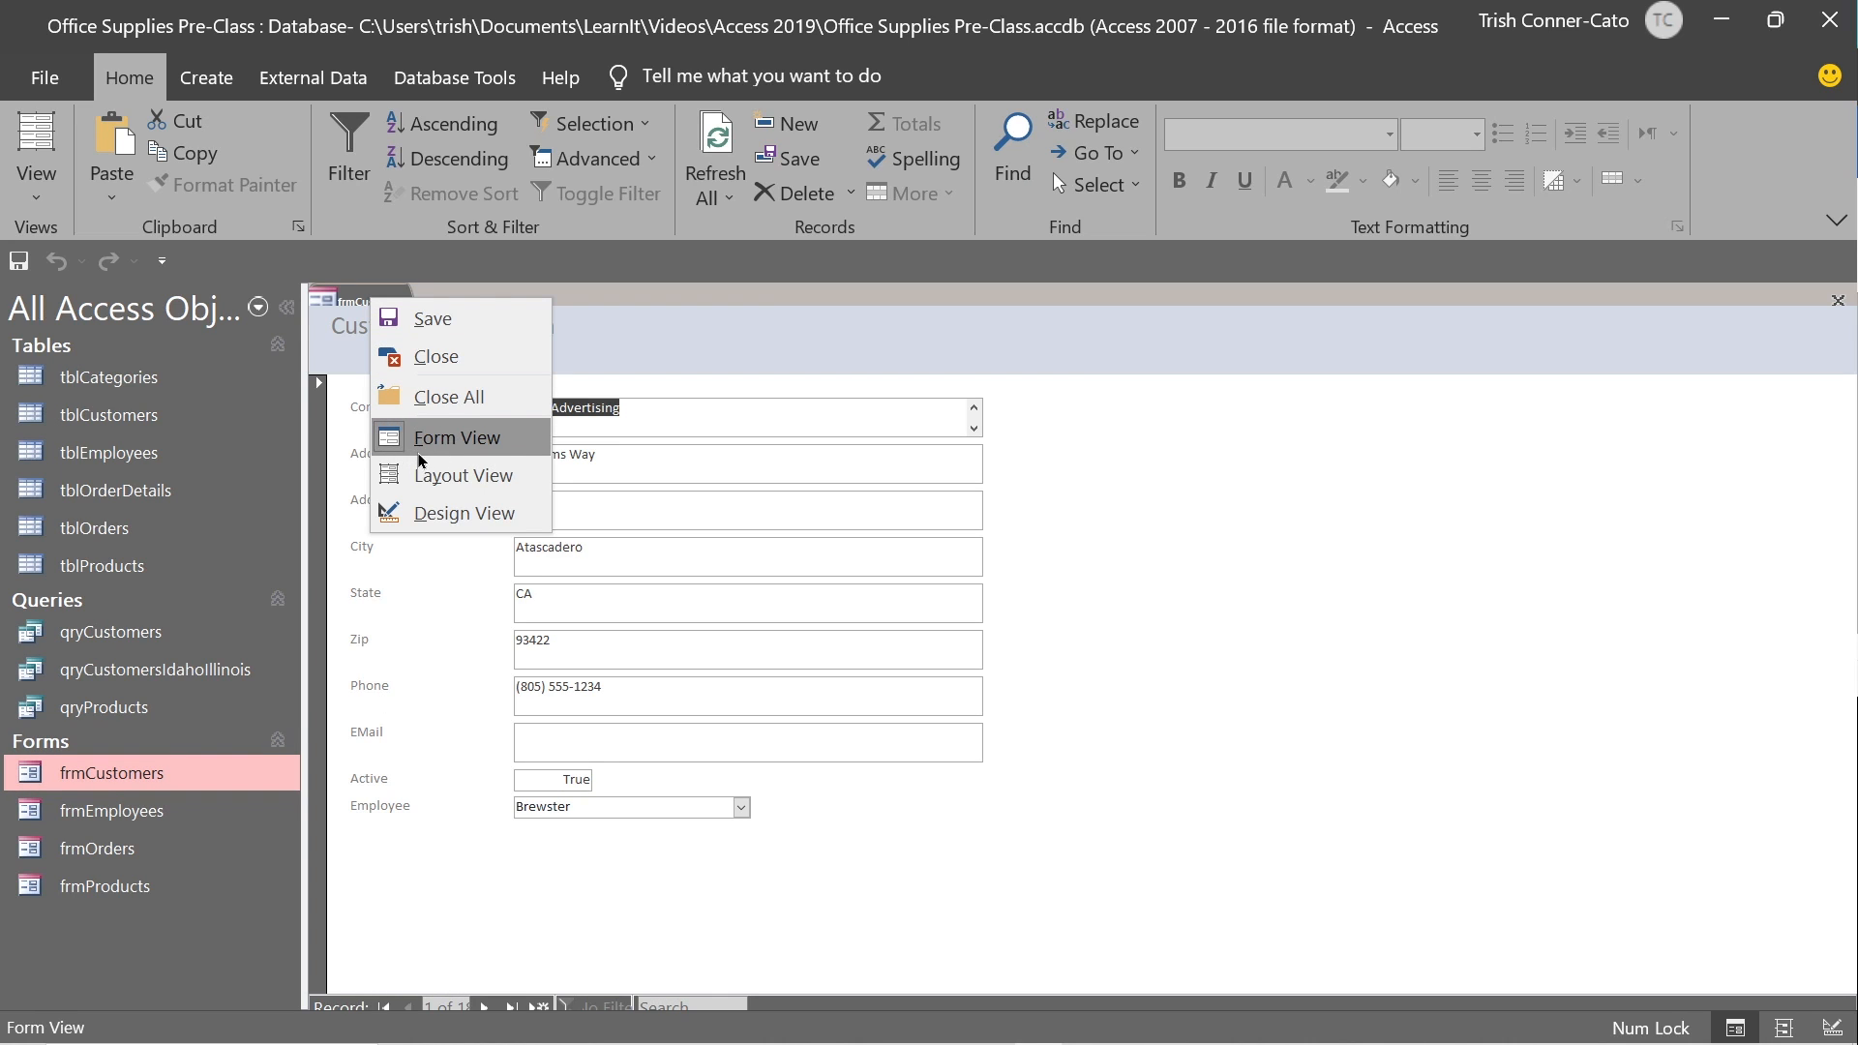
pyautogui.click(1137, 510)
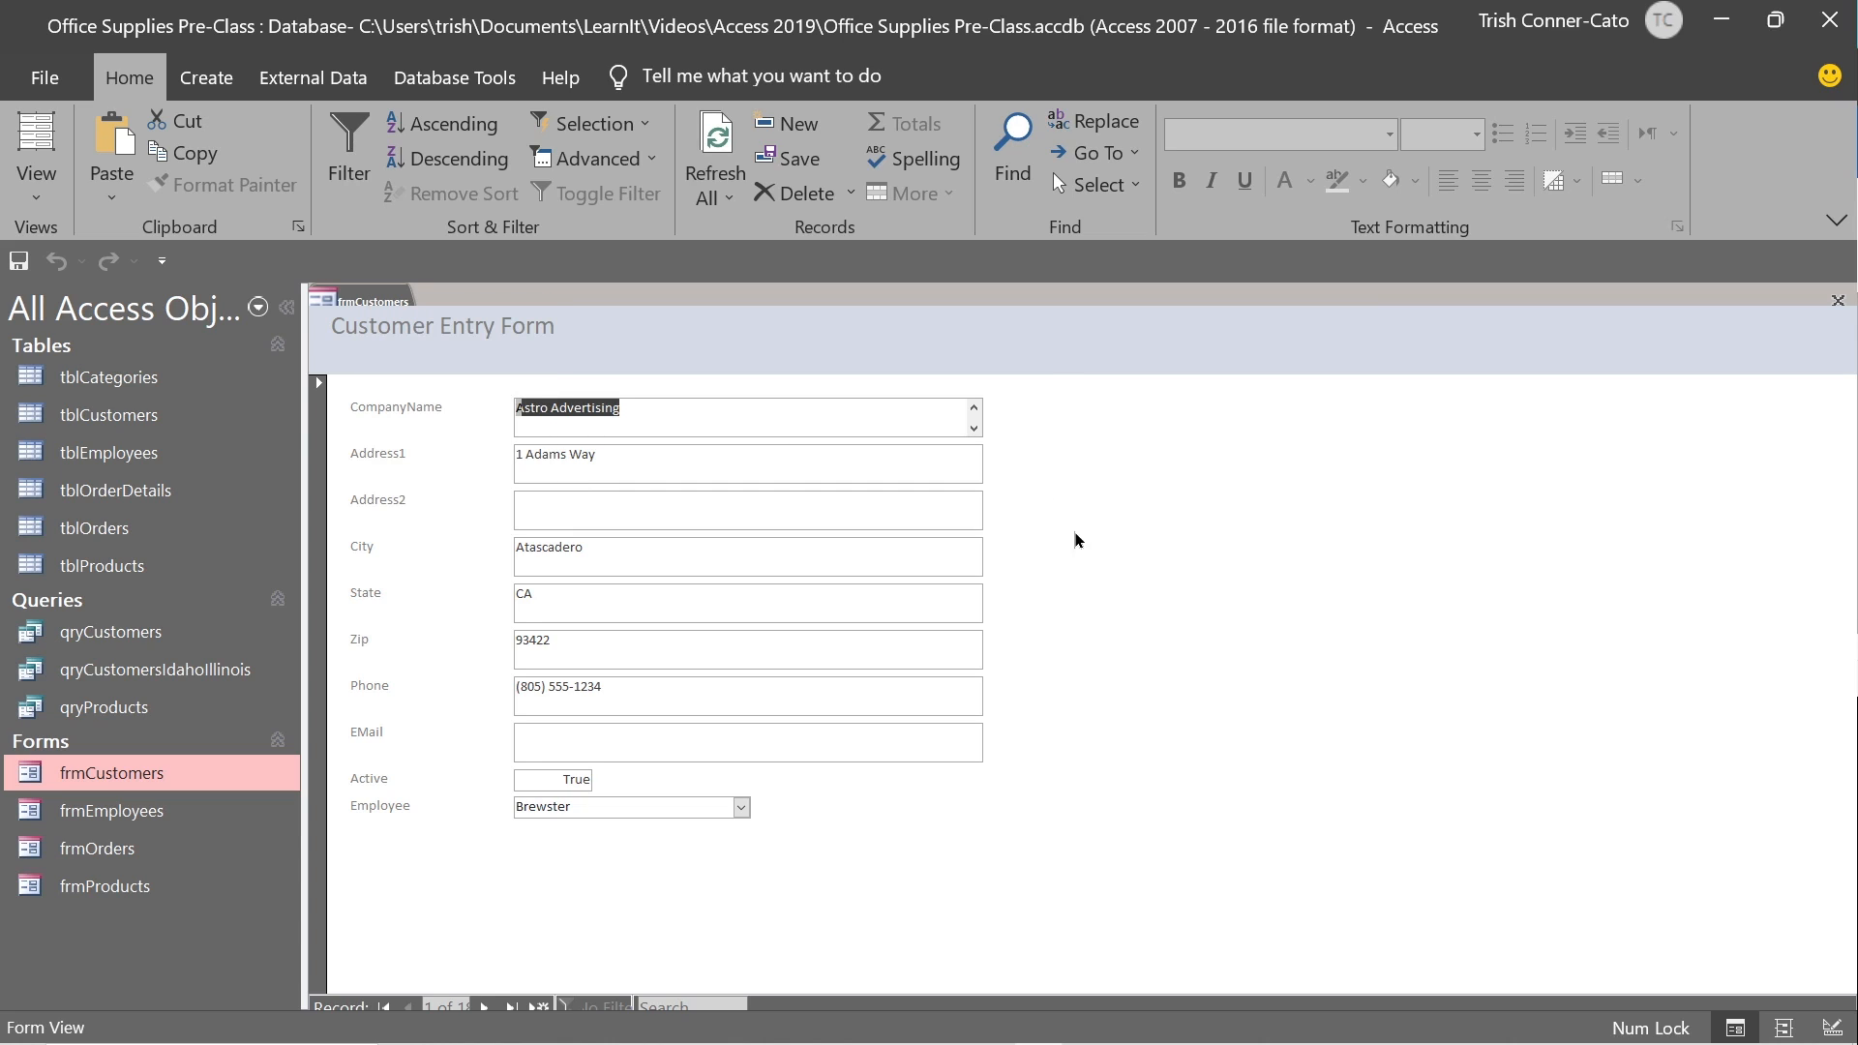
pyautogui.click(535, 1010)
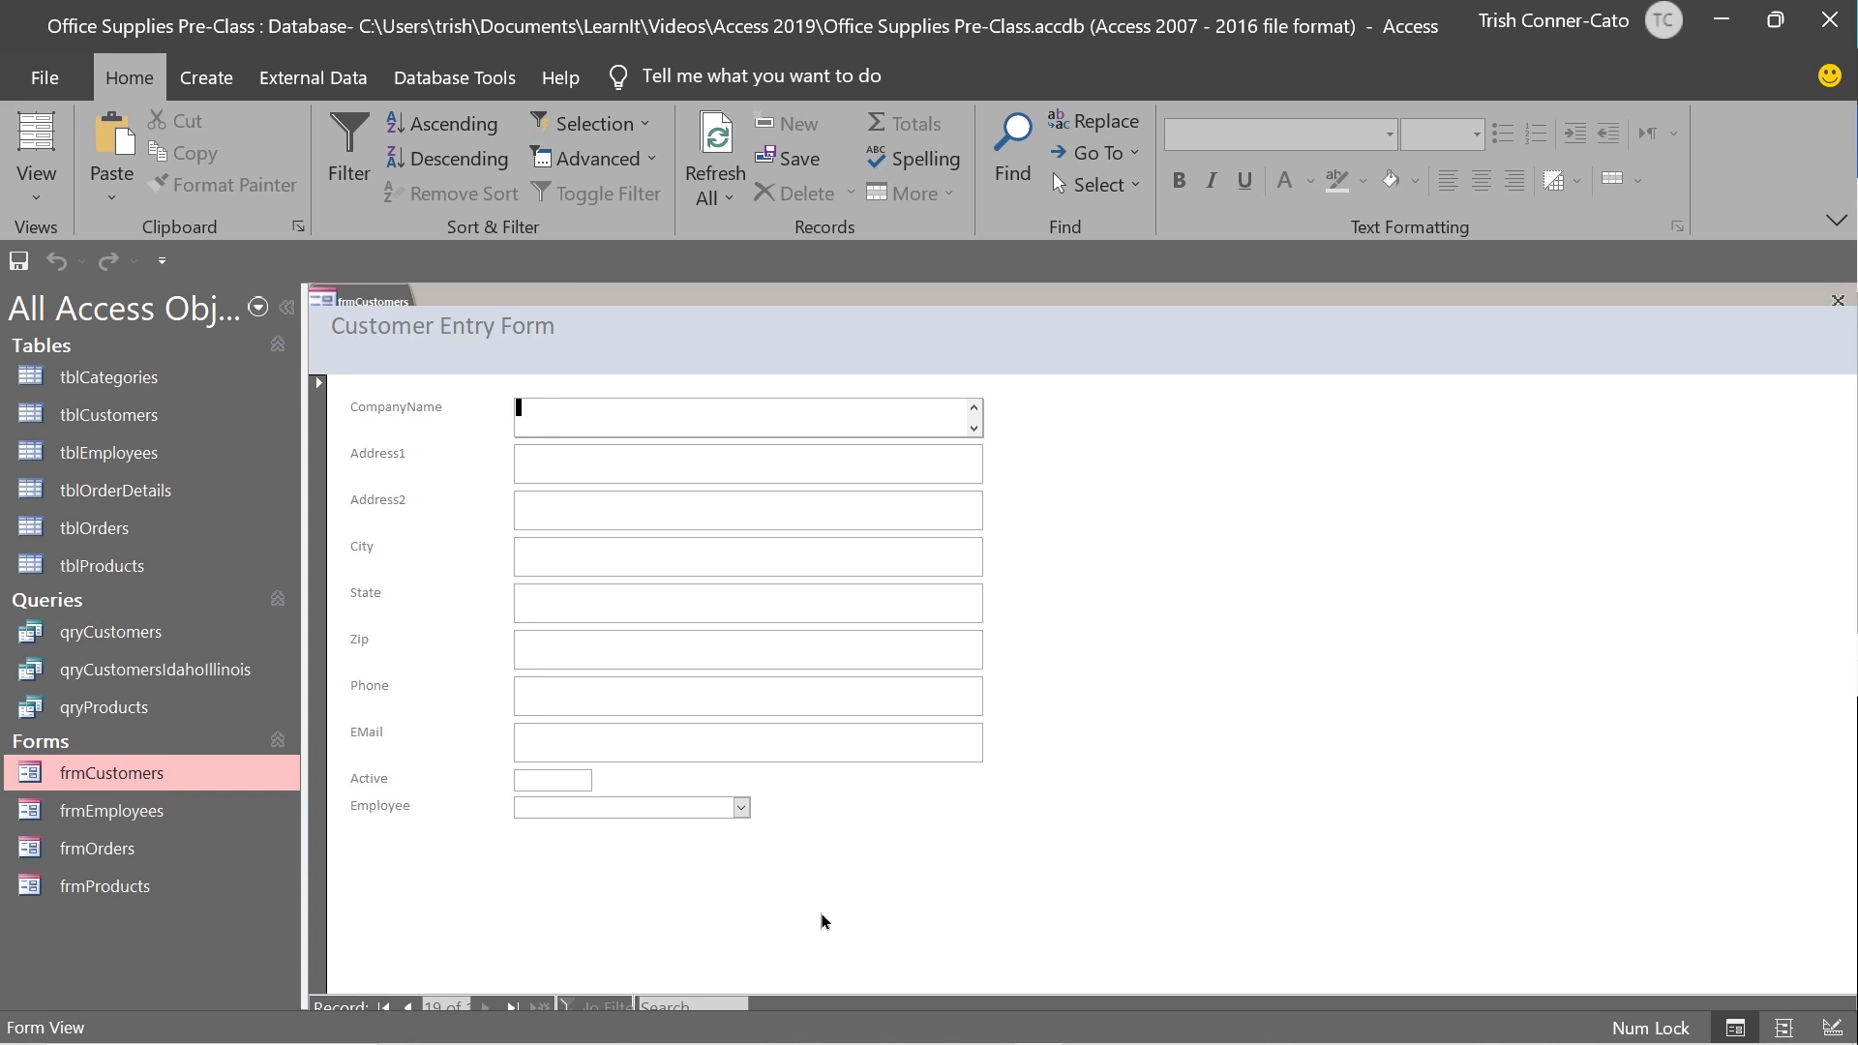
# Fill in the new customer record for Piper's Music with its address, phone, e-mail, Active set to True and assigned employee, and close the form.
pyautogui.write("Piper's Music")
pyautogui.press('Tab')
pyautogui.write('100 Peak ')
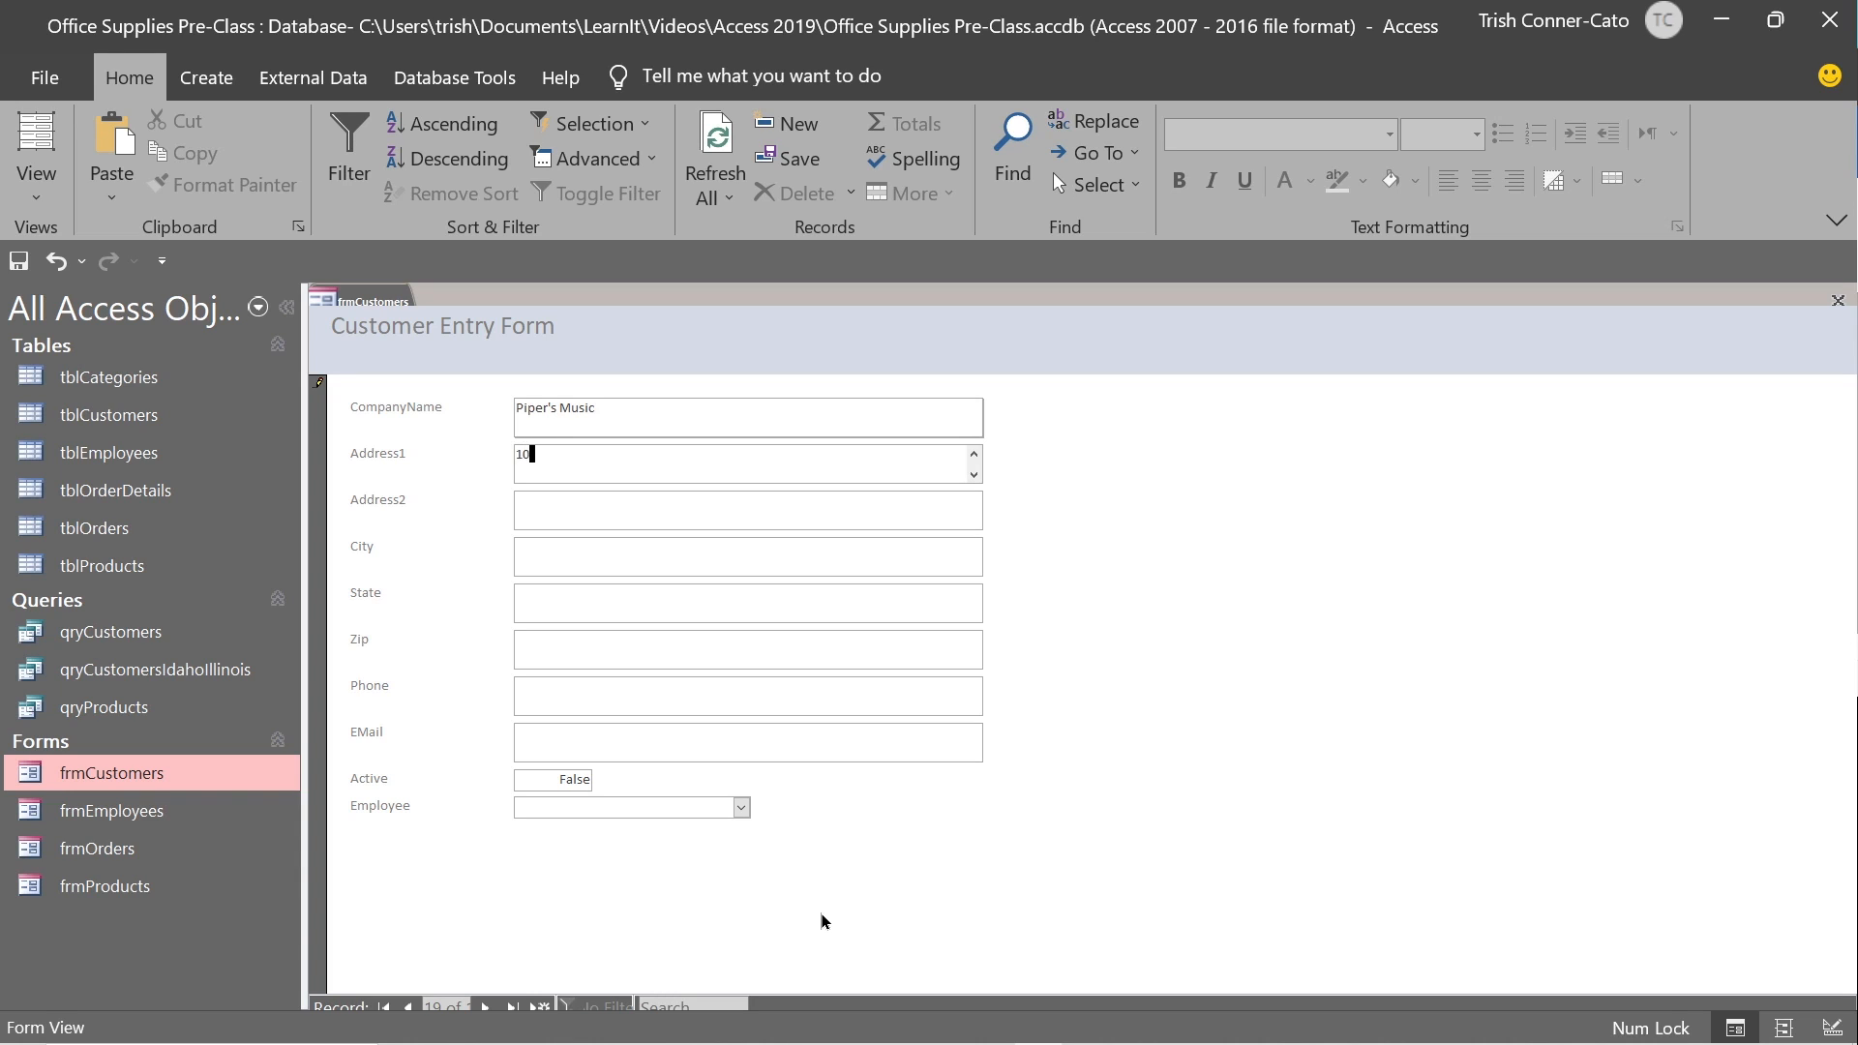
pyautogui.write('Place')
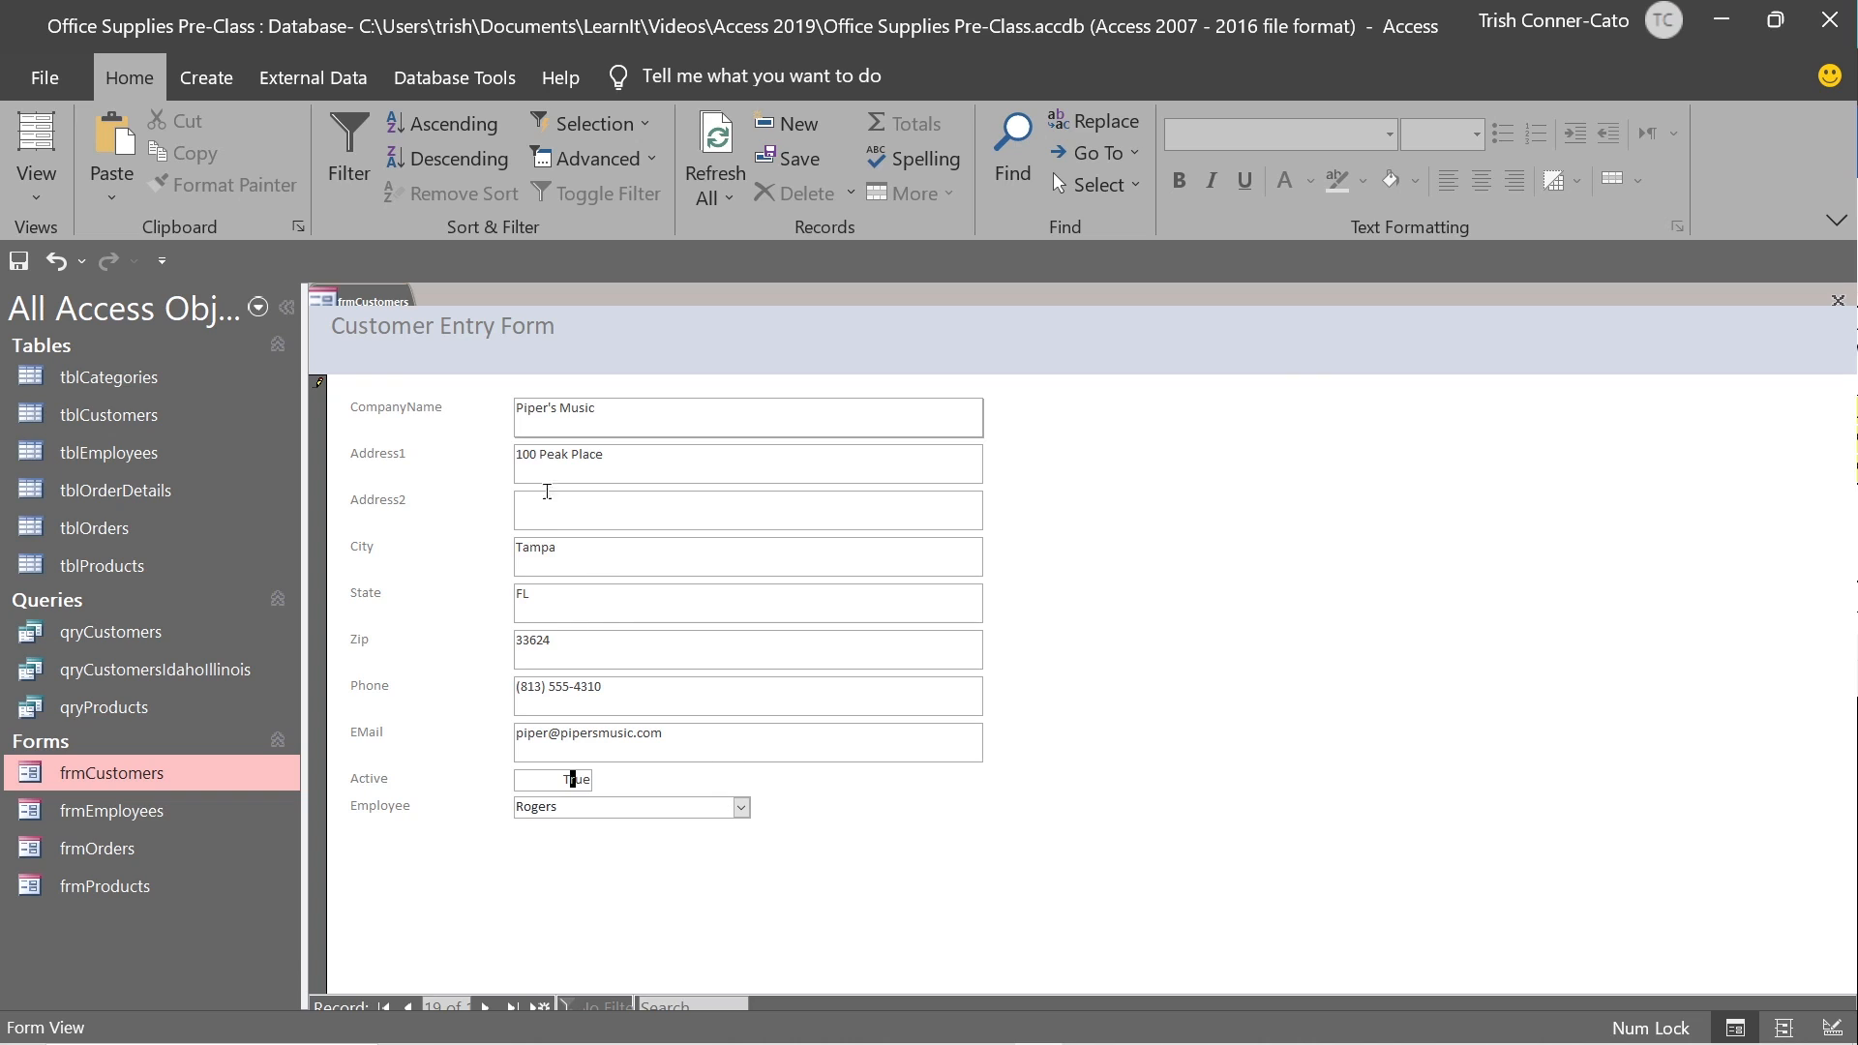
pyautogui.rightClick(363, 304)
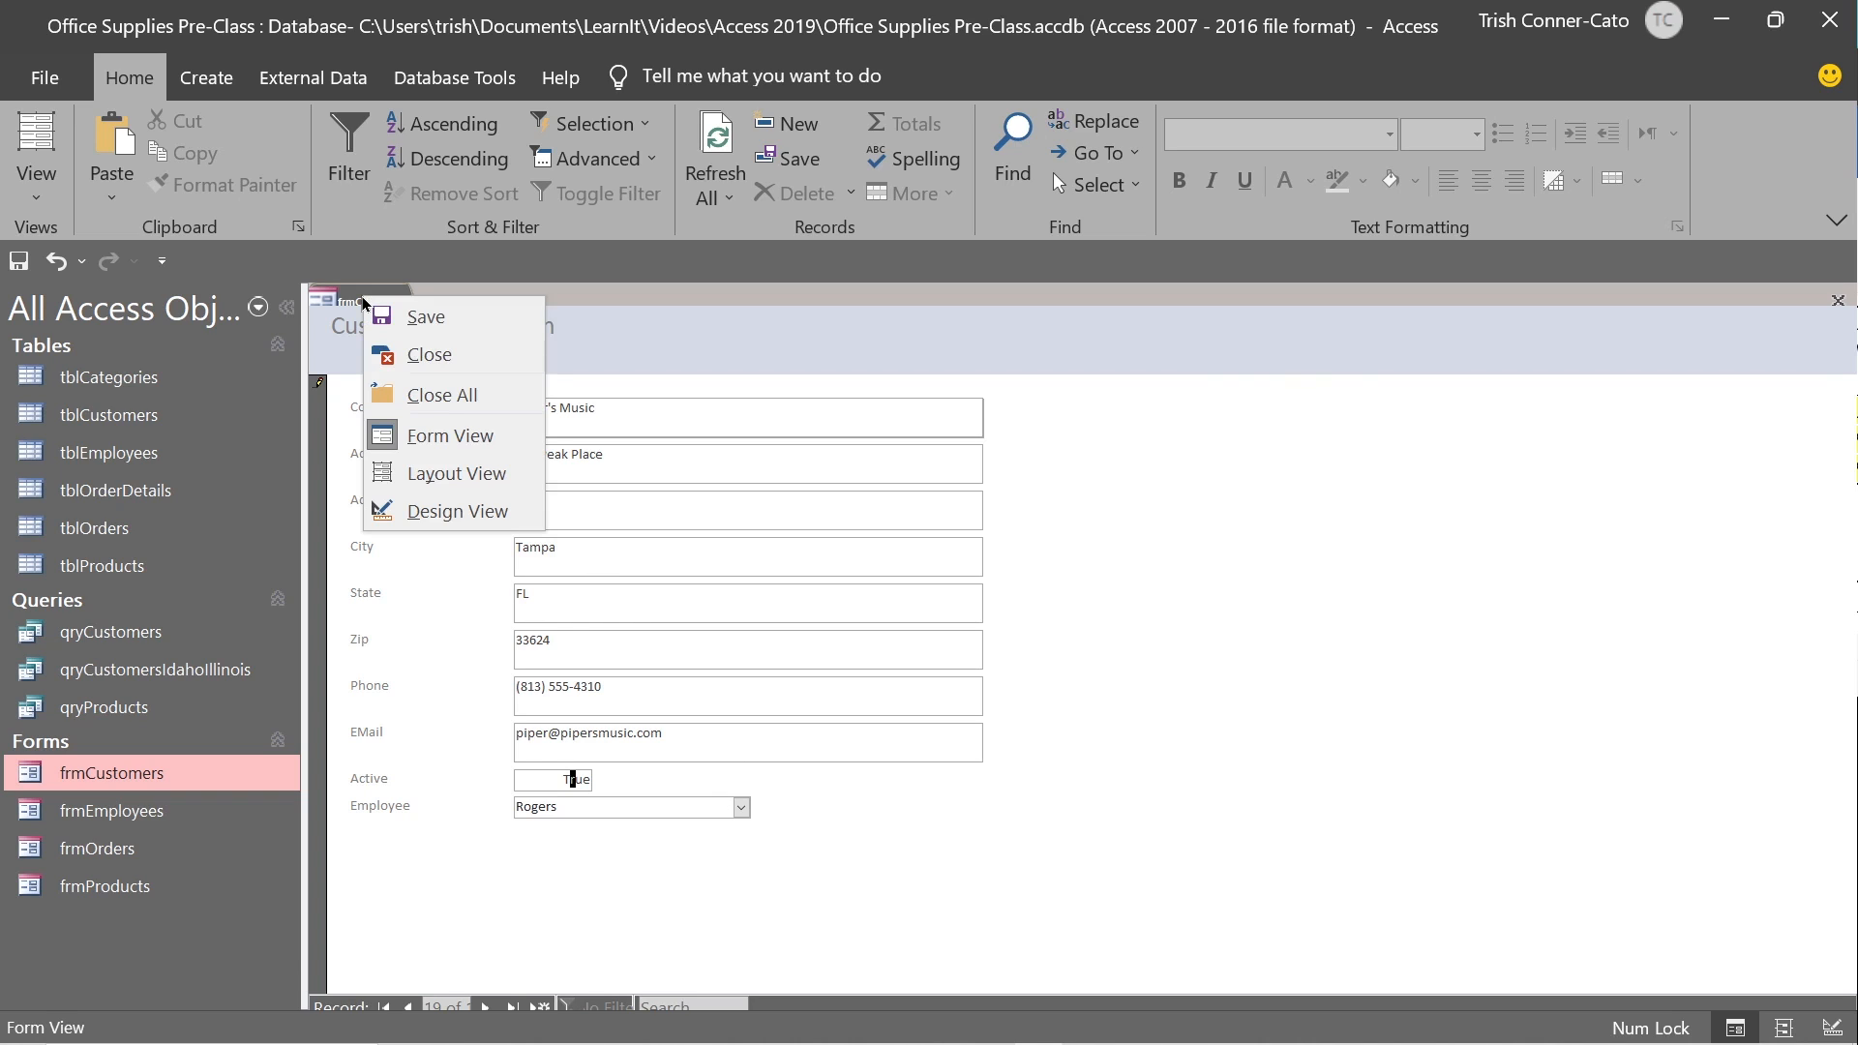
pyautogui.click(438, 356)
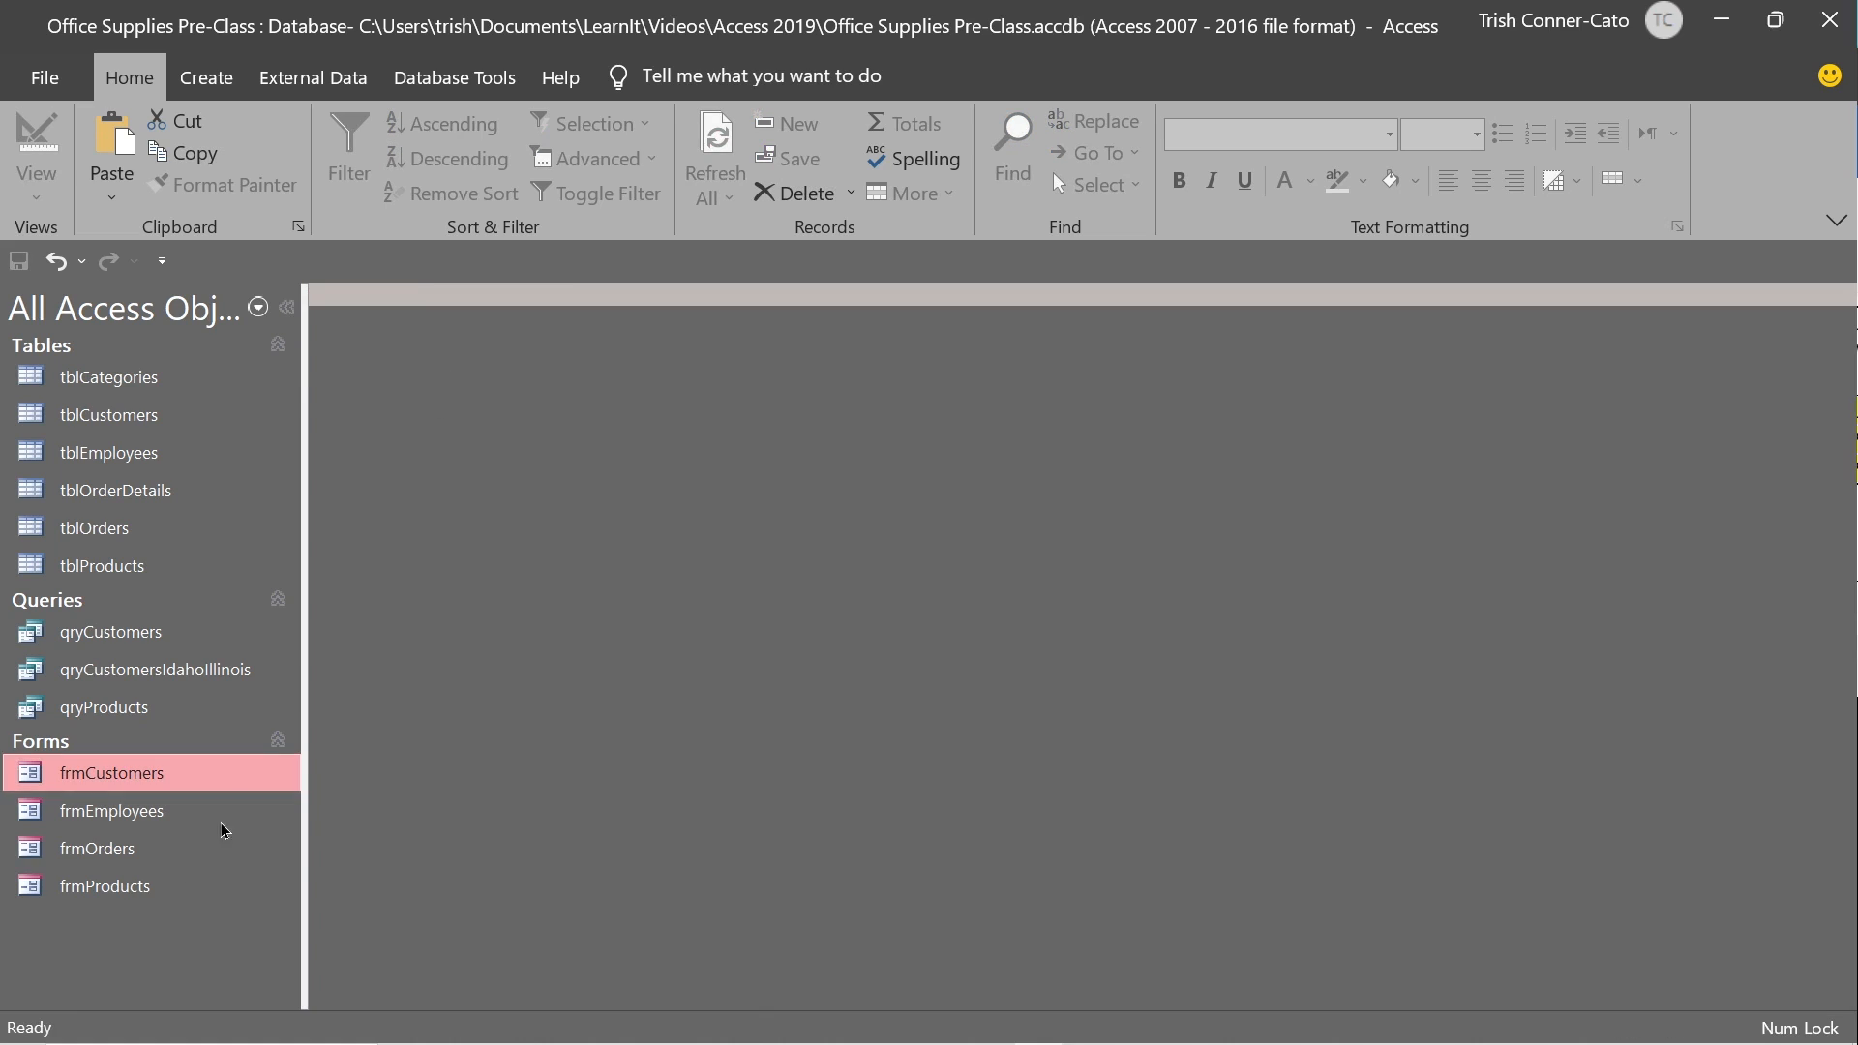
# Open frmEmployees, add a new employee record with last name, first name and extension, and close the open forms.
pyautogui.click(114, 811)
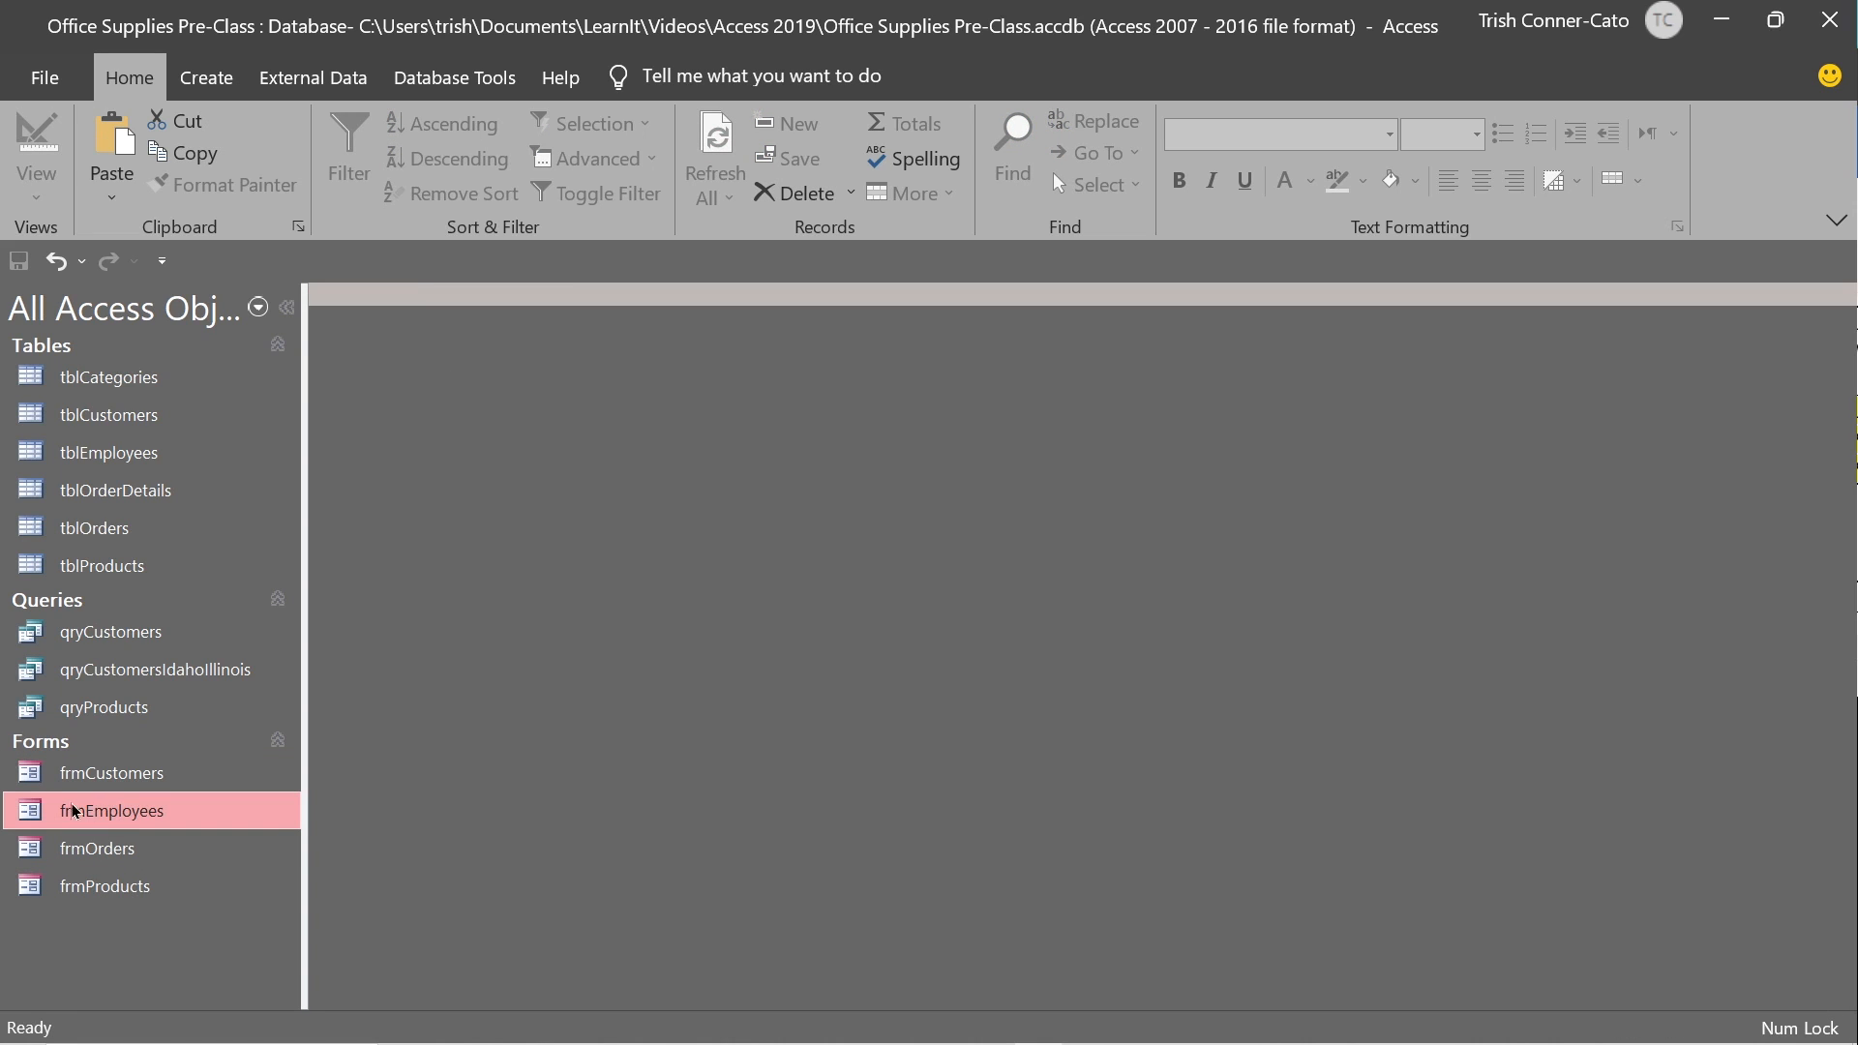
pyautogui.doubleClick(145, 818)
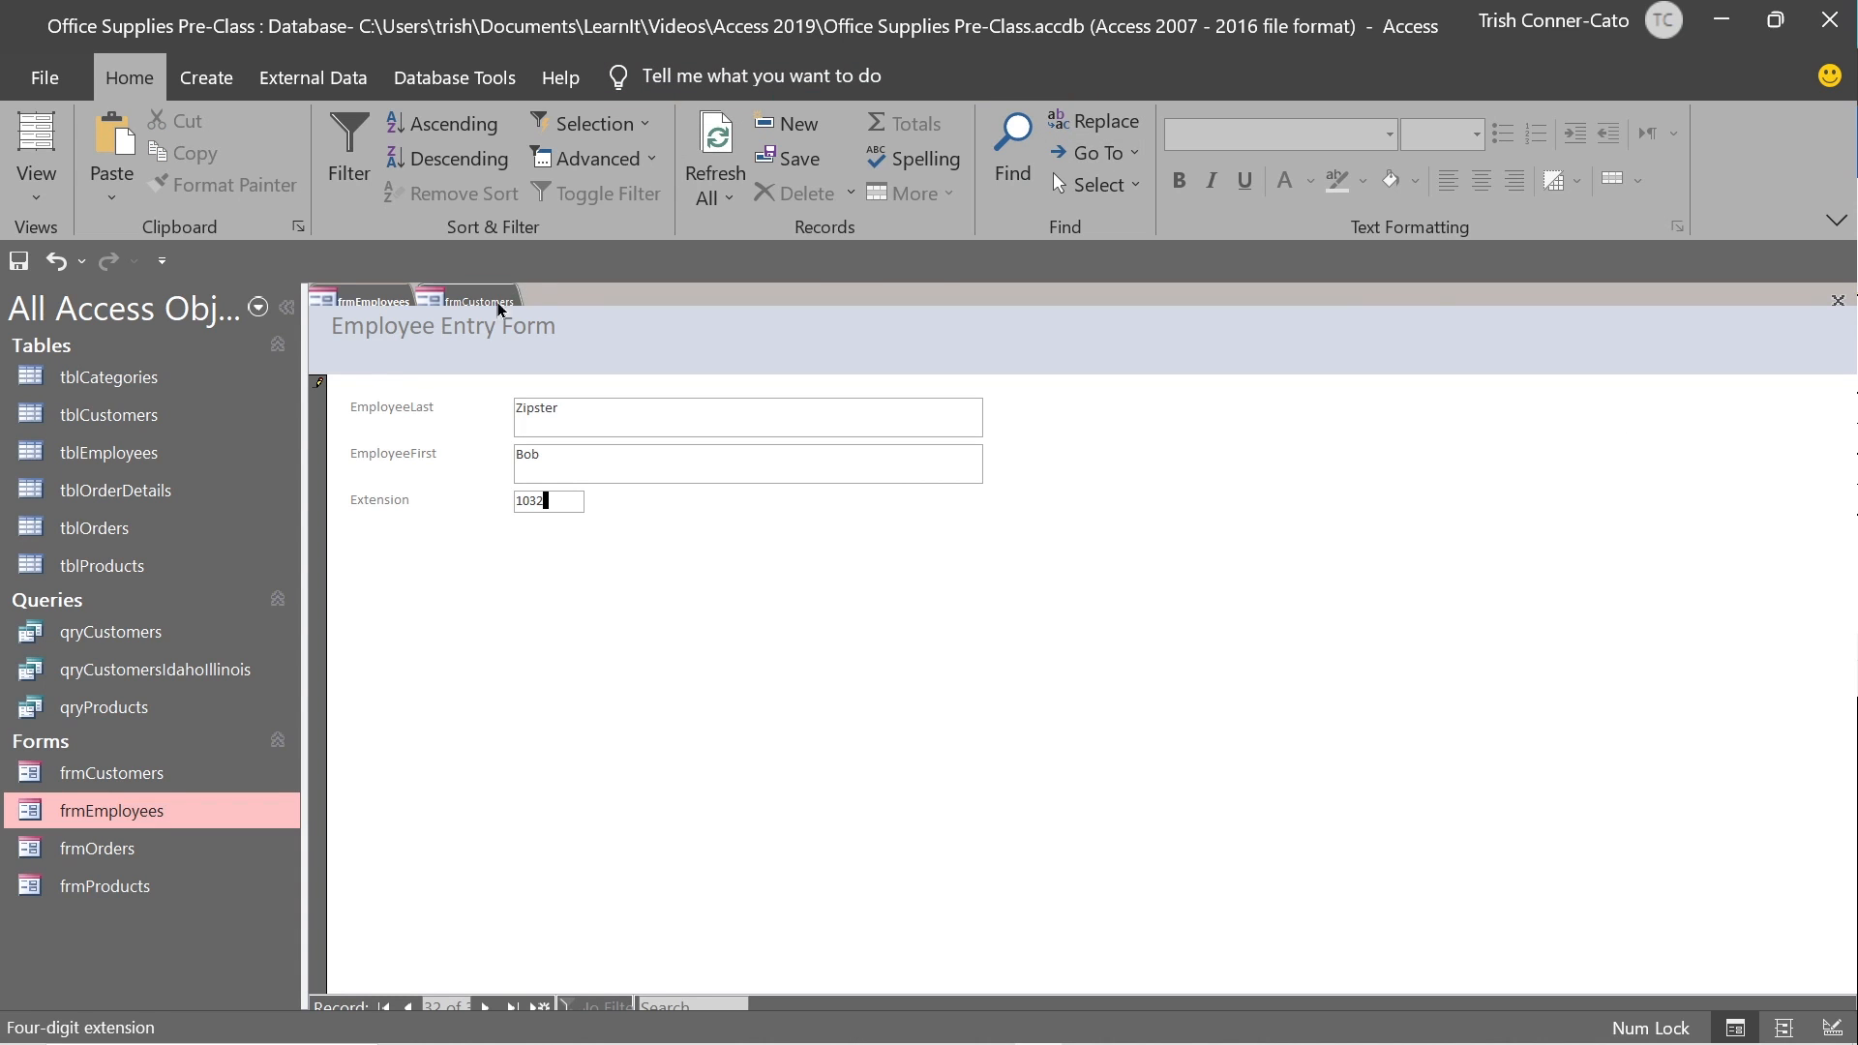
pyautogui.rightClick(373, 302)
pyautogui.click(467, 381)
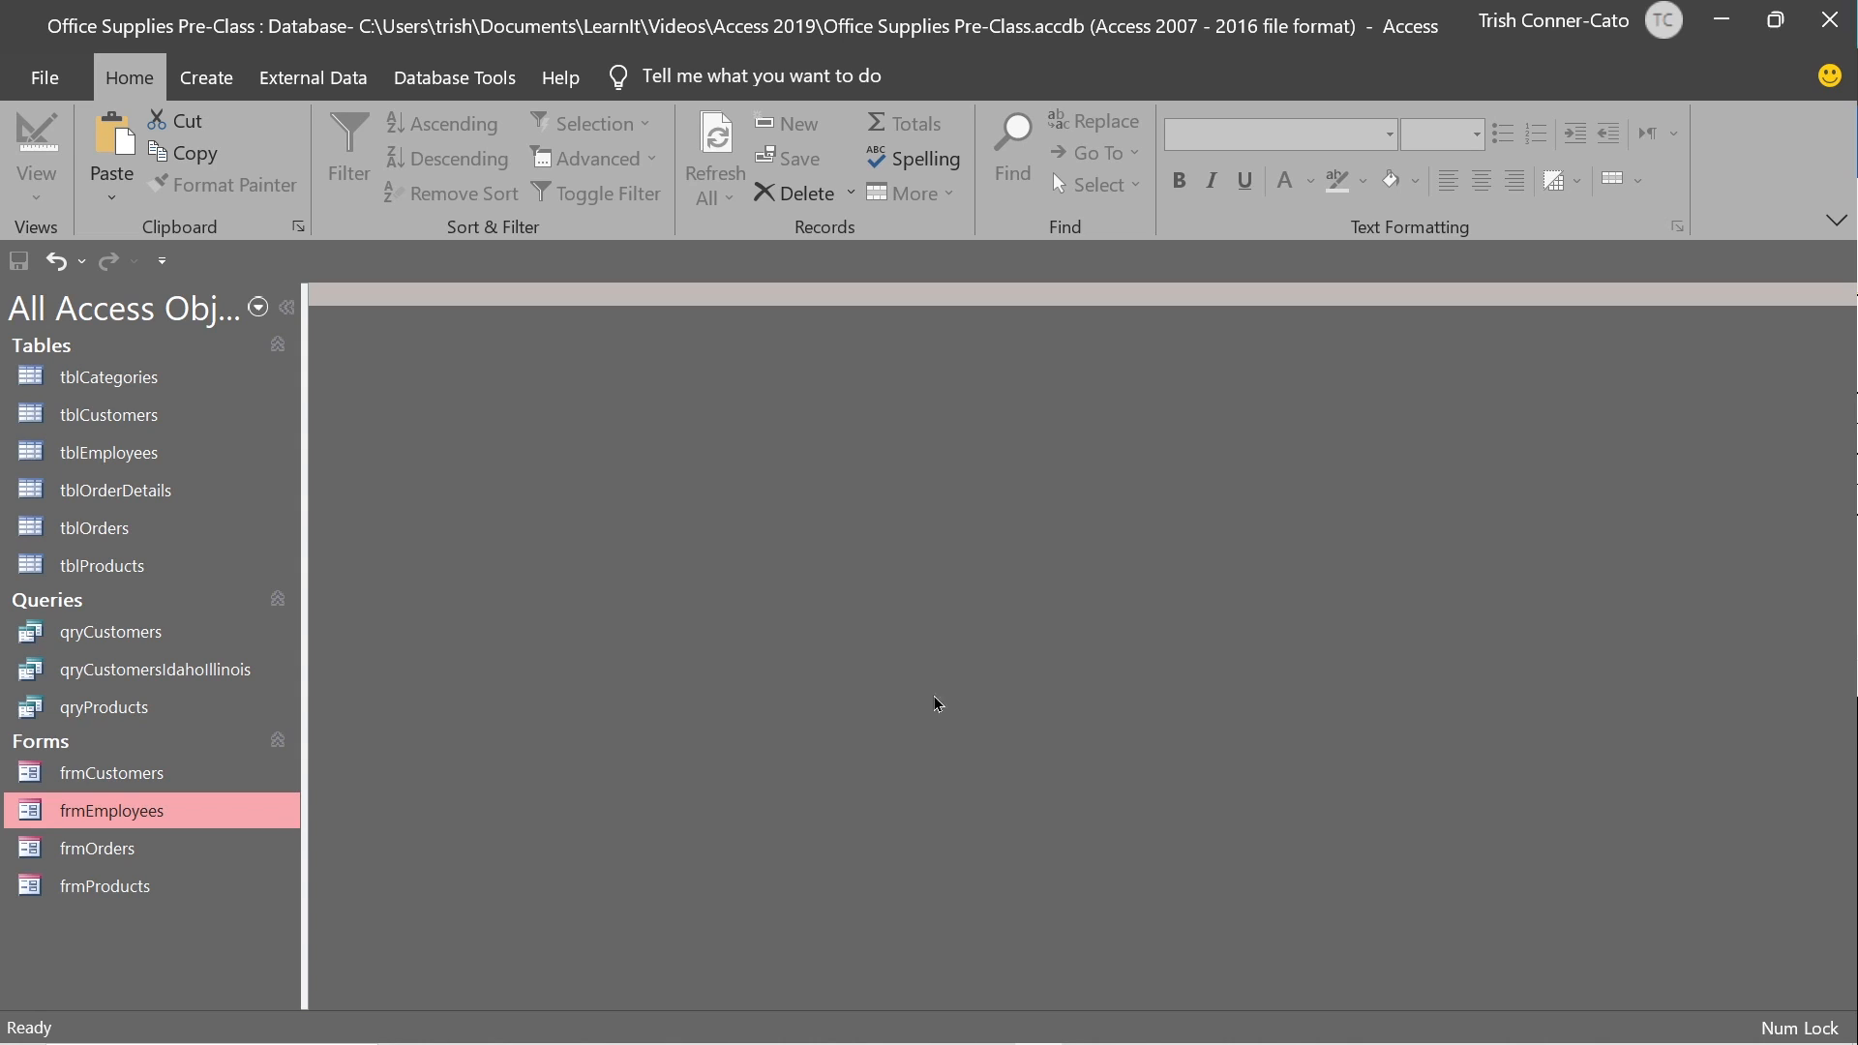
# Check the newly added records in the tblCustomers and tblEmployees datasheets, and close tblEmployees.
pyautogui.doubleClick(80, 410)
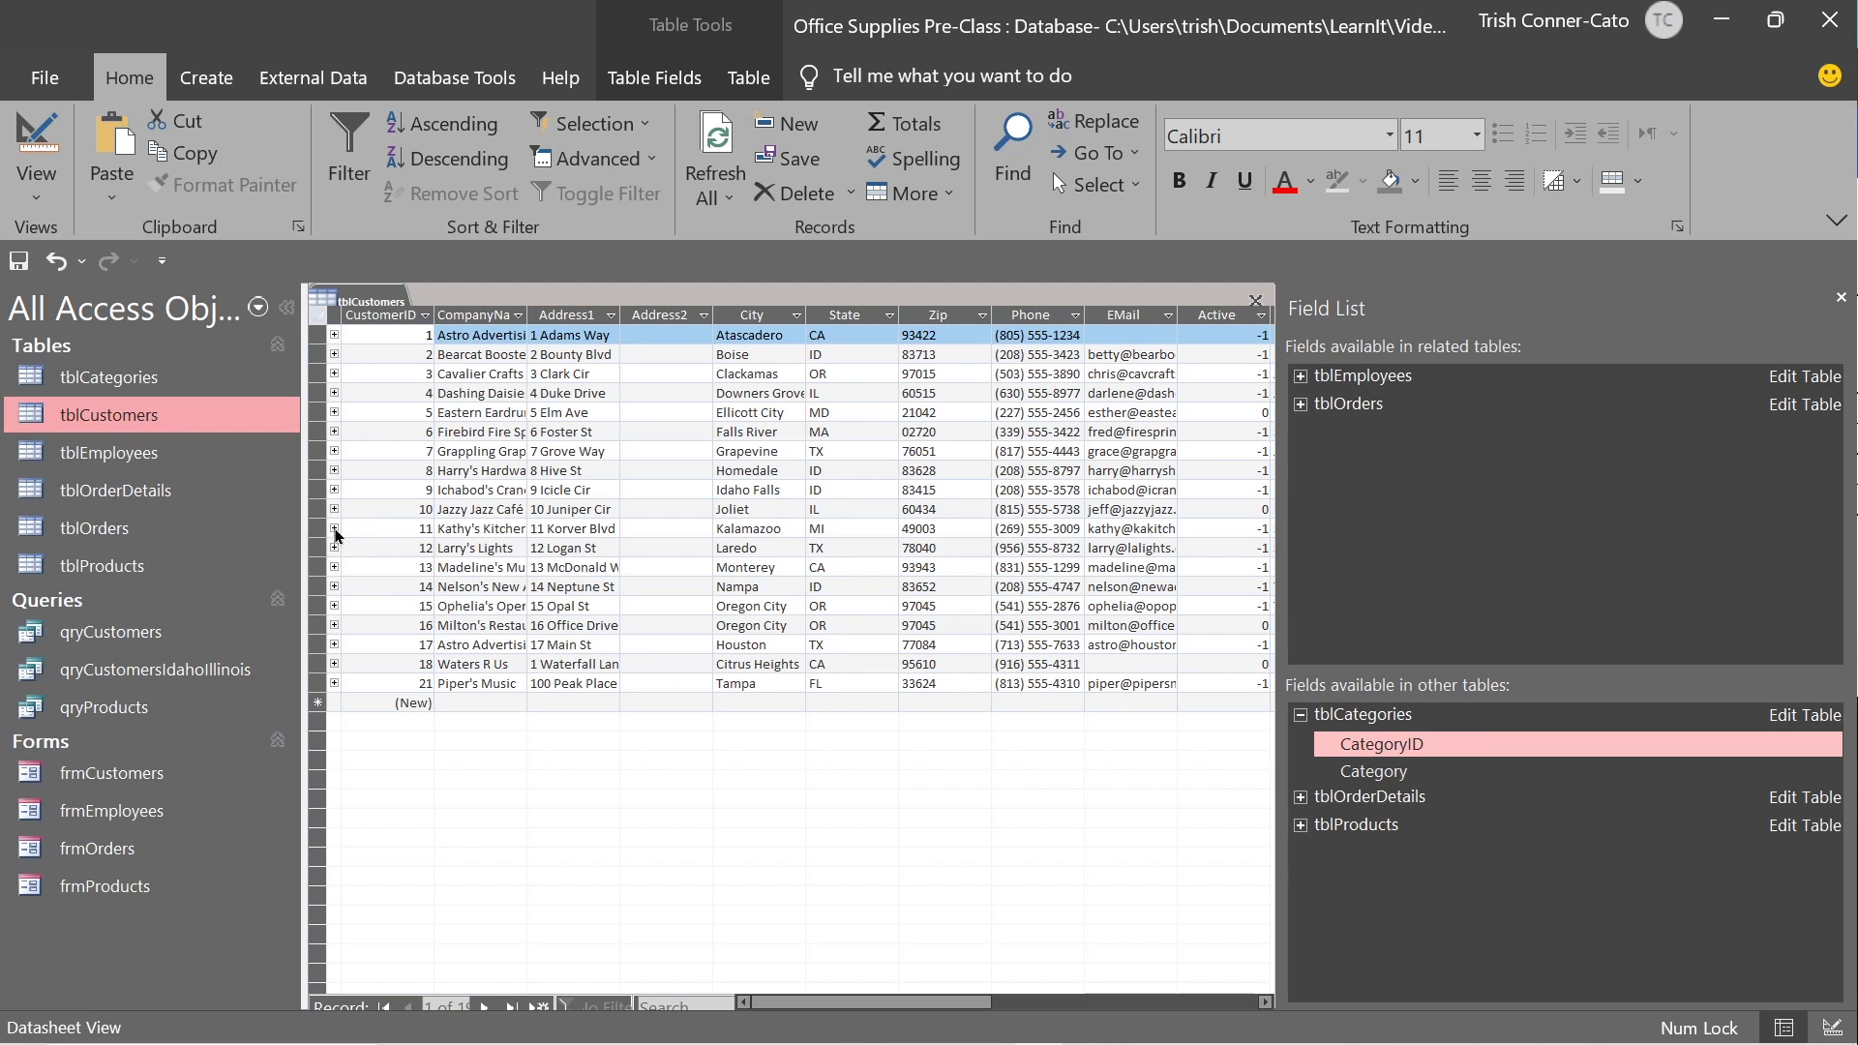
pyautogui.click(159, 463)
pyautogui.doubleClick(159, 463)
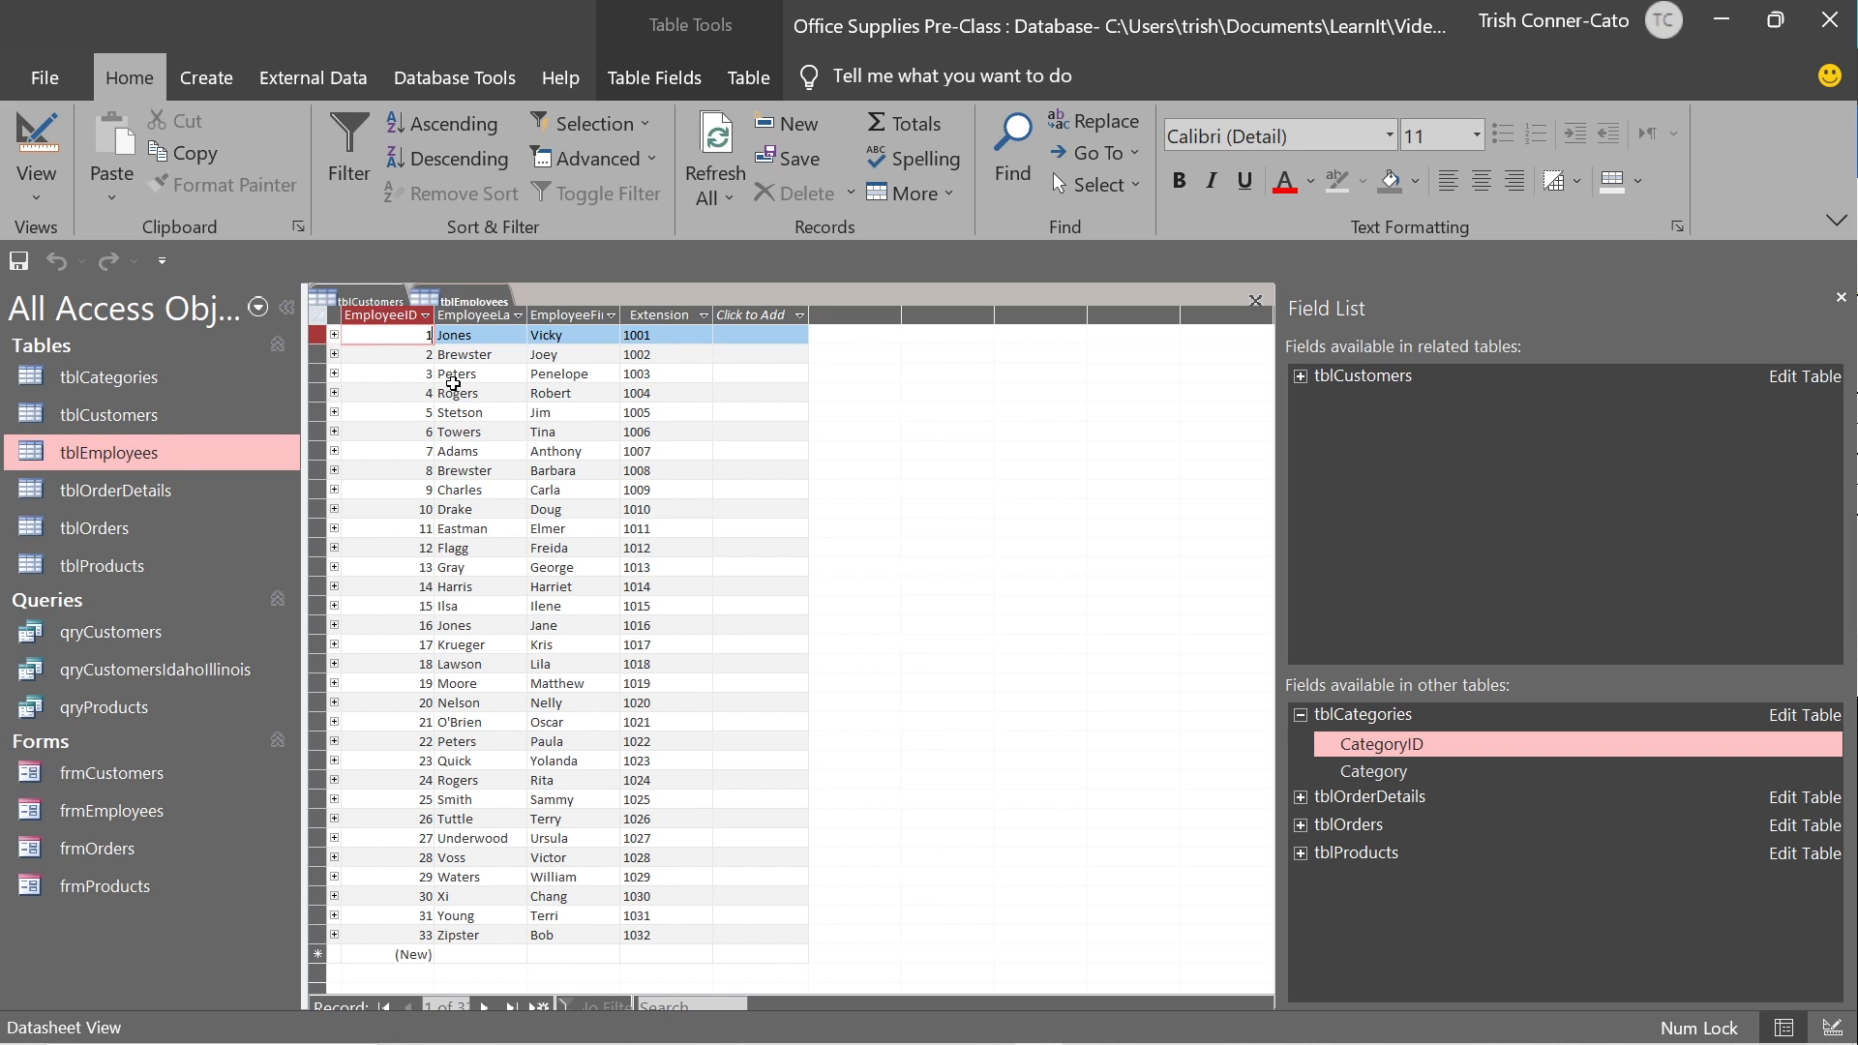
pyautogui.rightClick(453, 303)
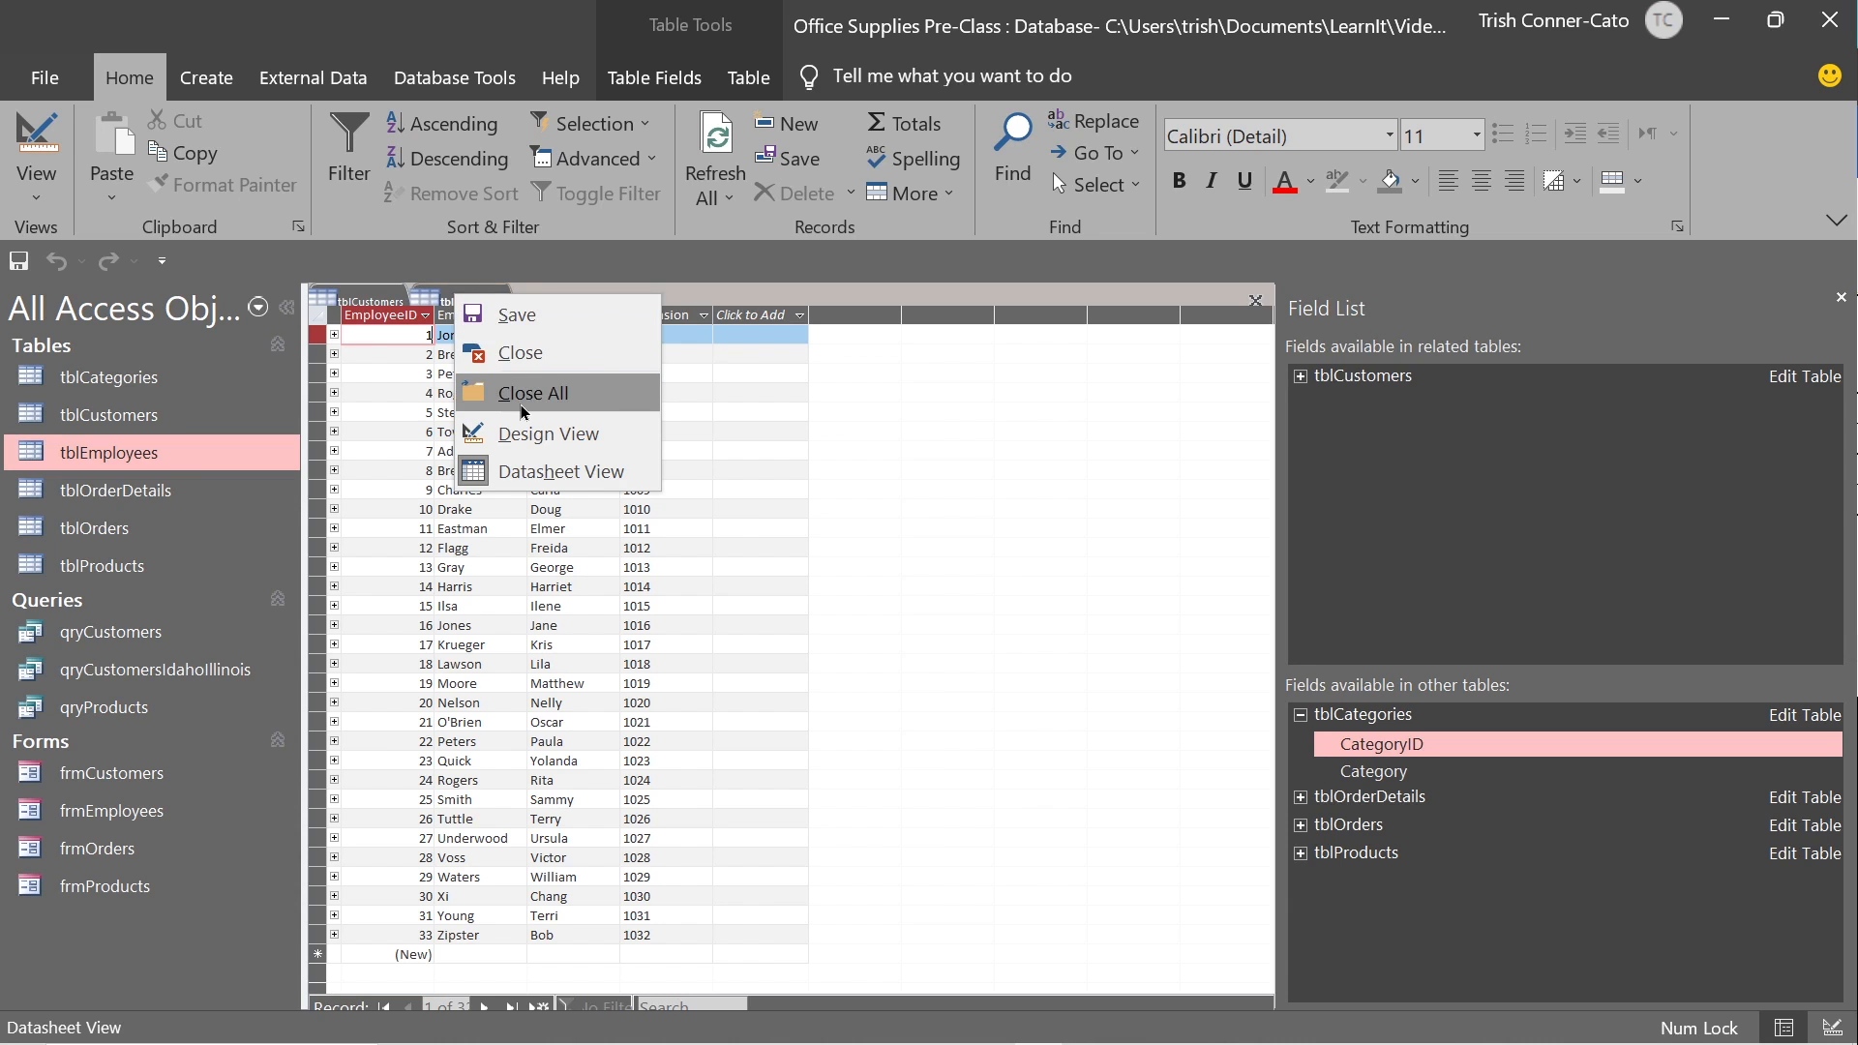
pyautogui.click(524, 355)
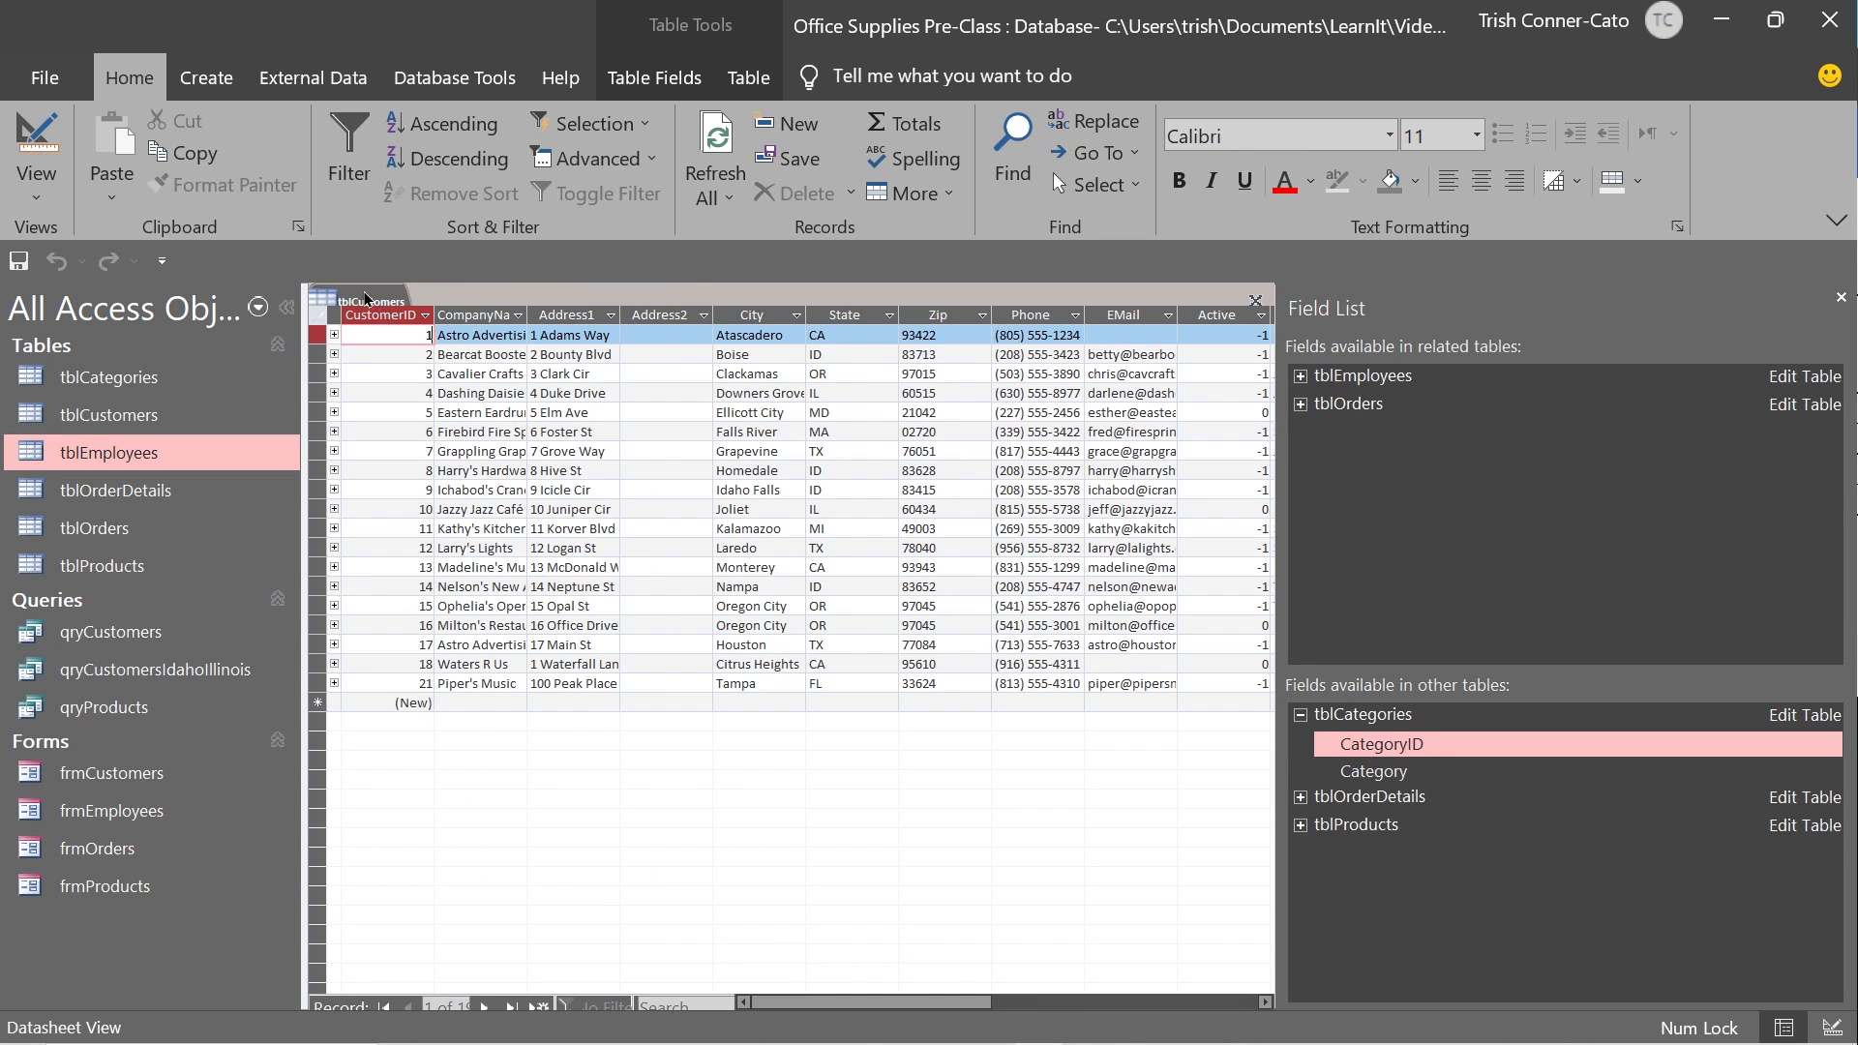
# Close the tblCustomers datasheet and open the frmCustomers form in Layout View.
pyautogui.rightClick(370, 300)
pyautogui.click(433, 352)
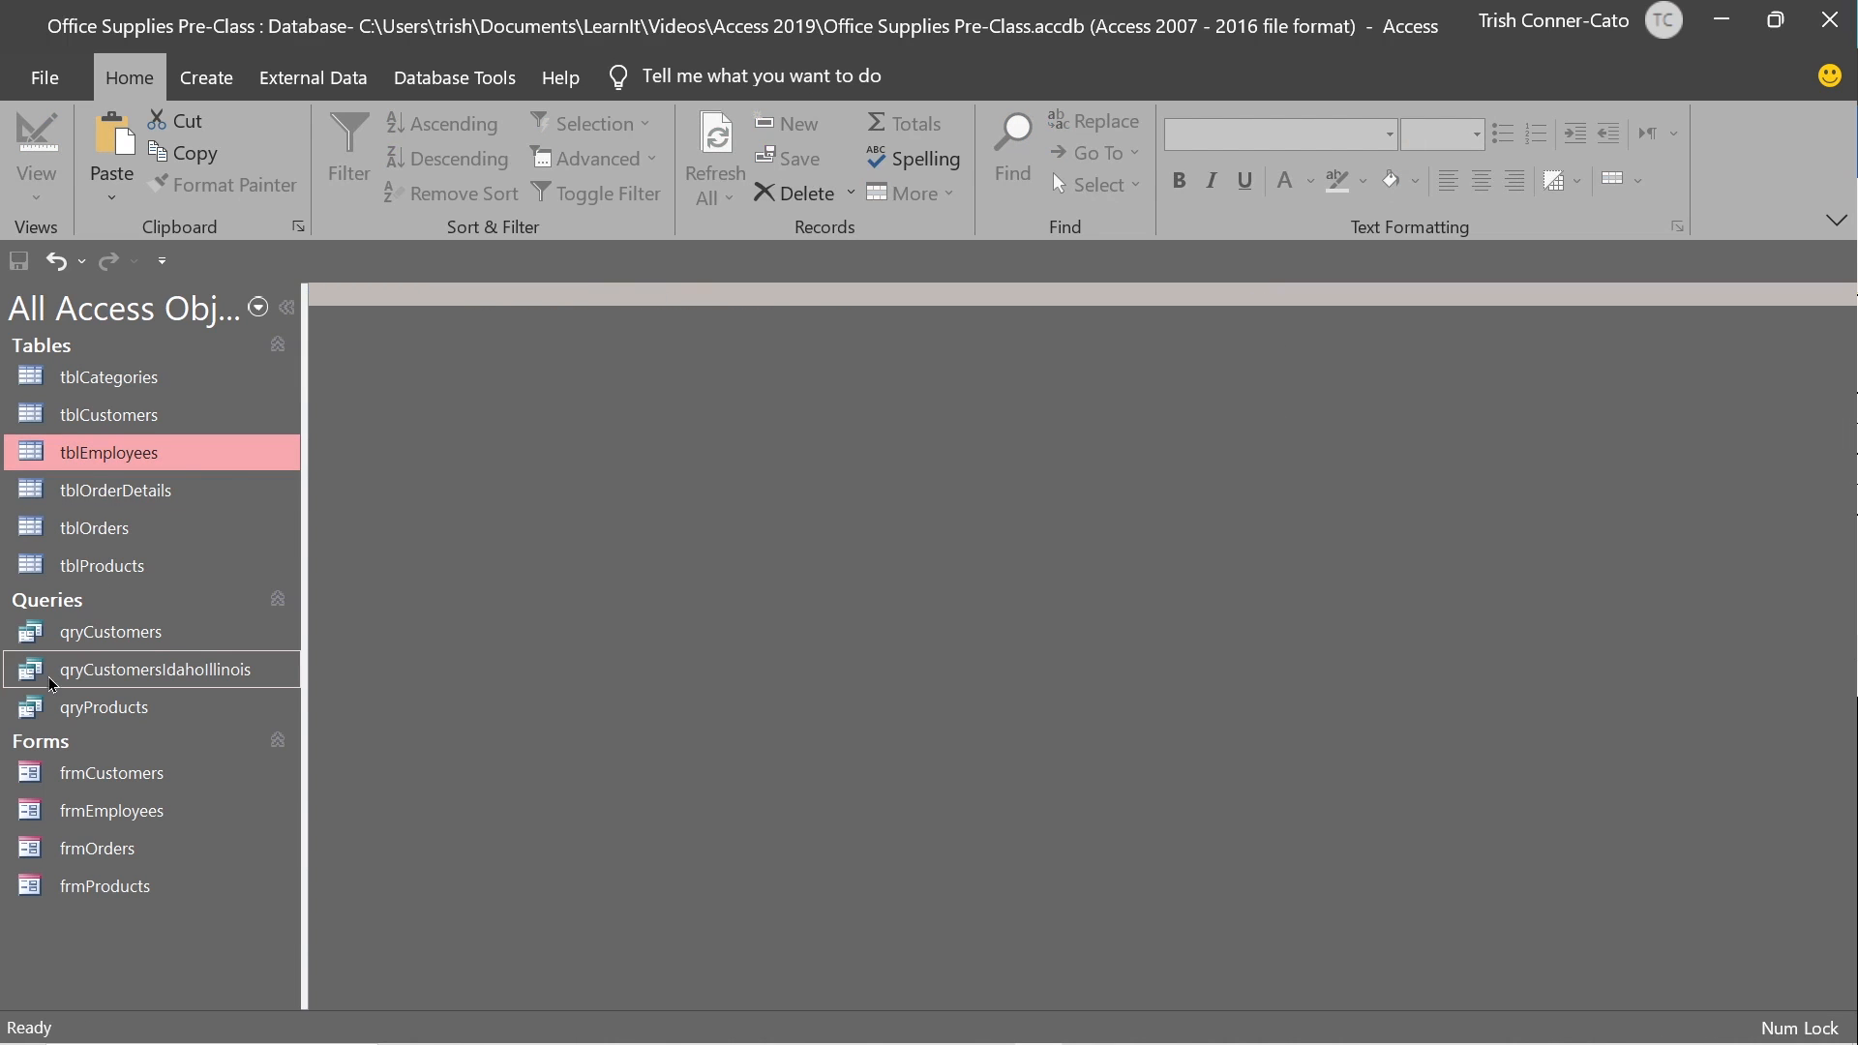
pyautogui.rightClick(104, 780)
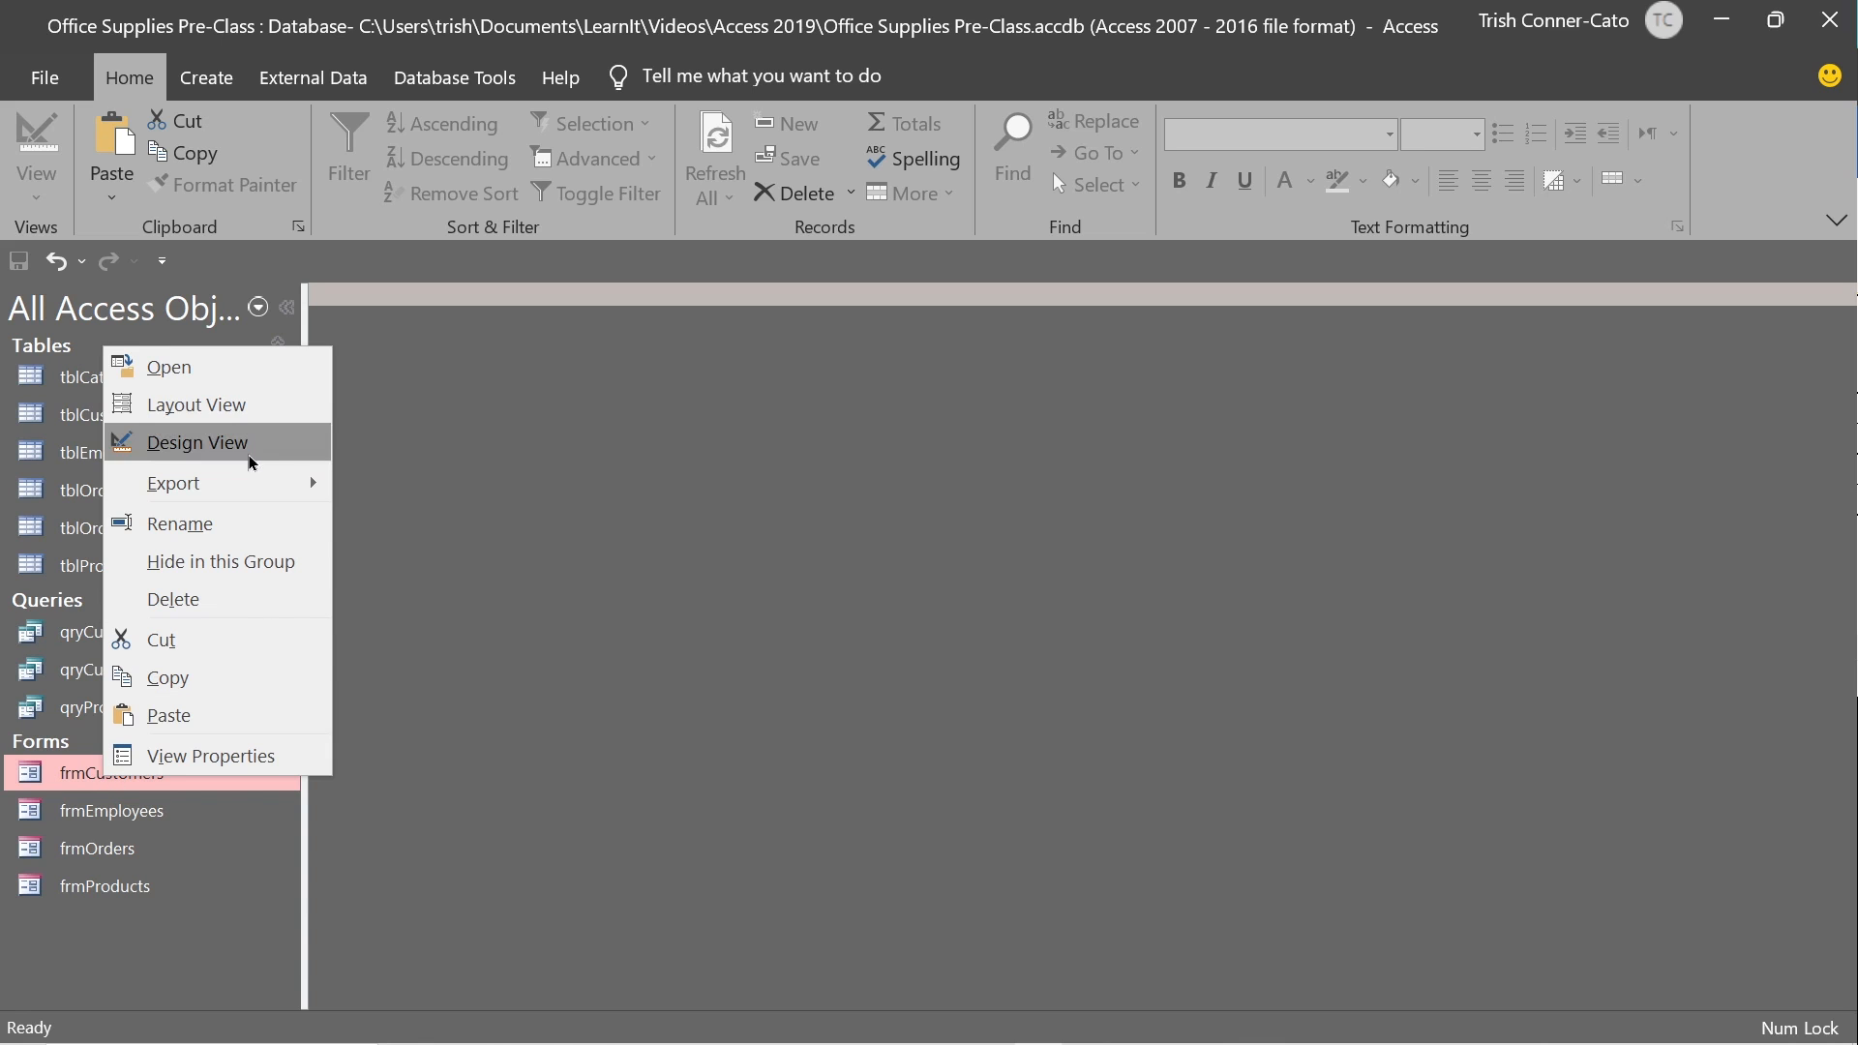
pyautogui.click(229, 409)
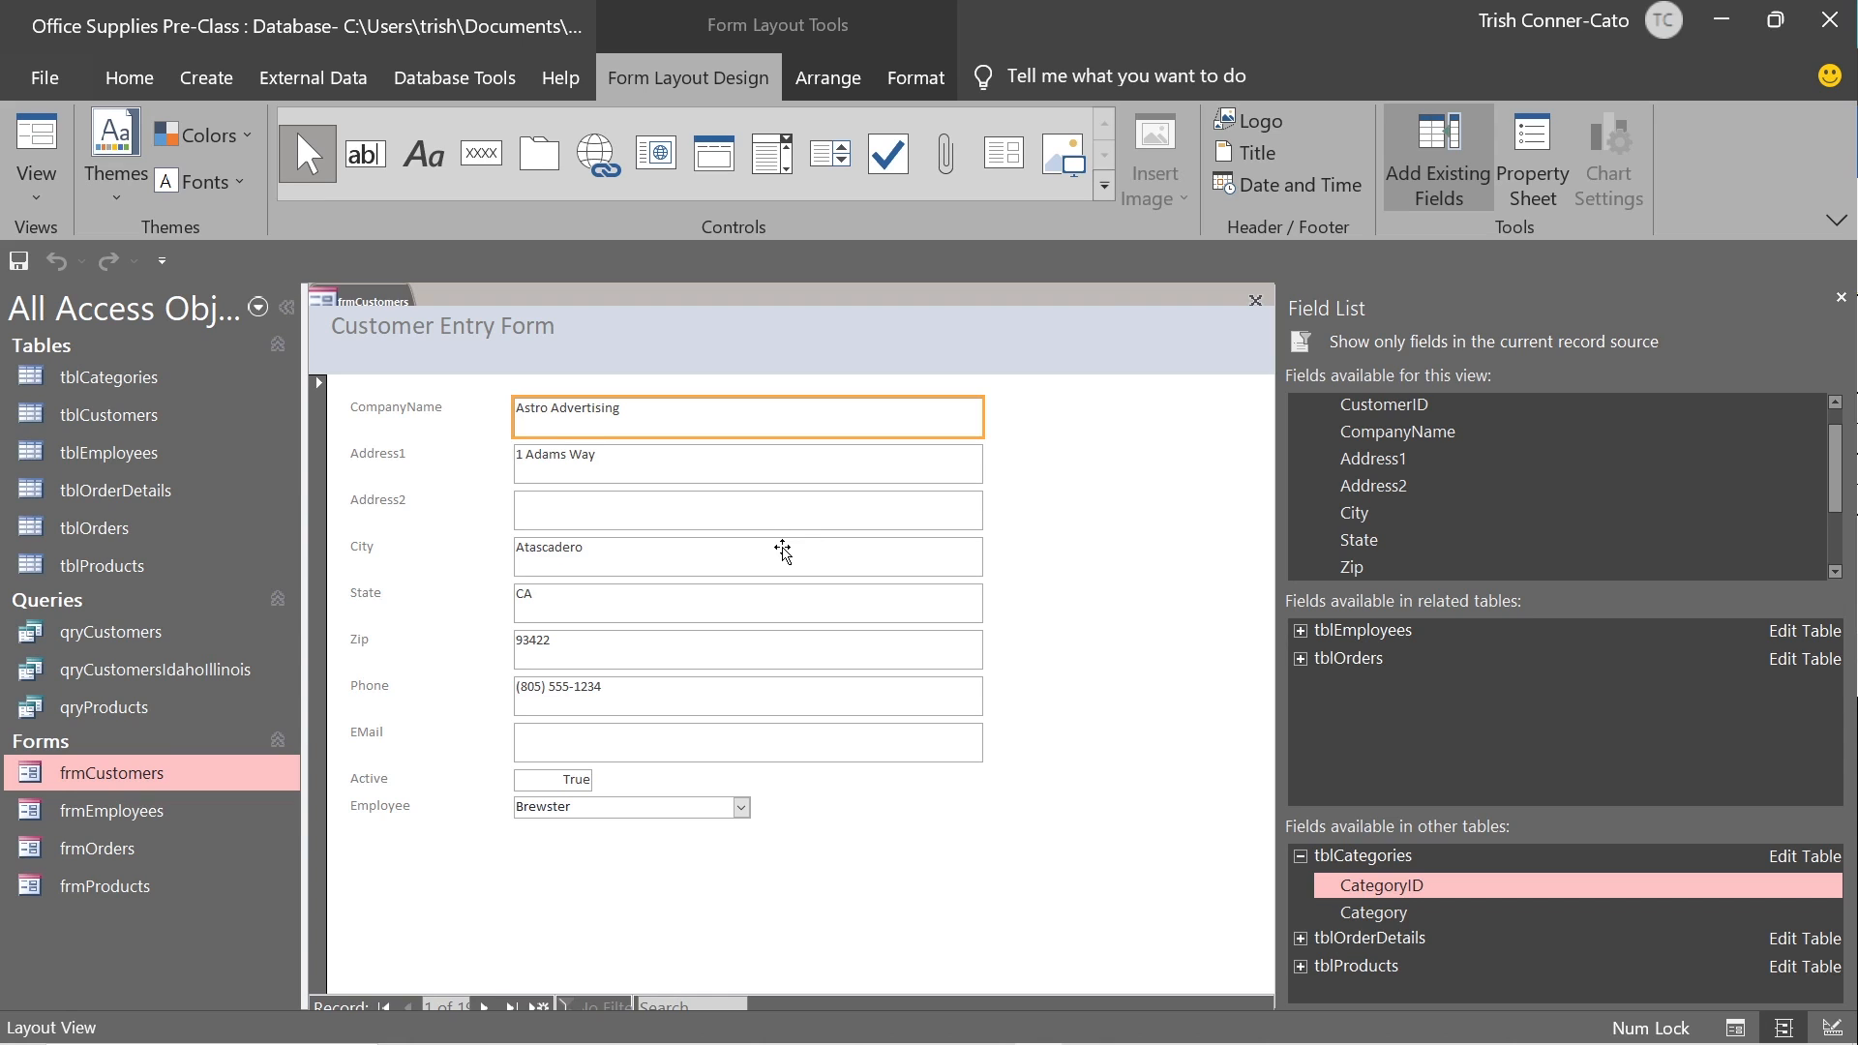
# Narrow the CompanyName text box on the customer form to about 3.25 inches wide.
pyautogui.click(457, 325)
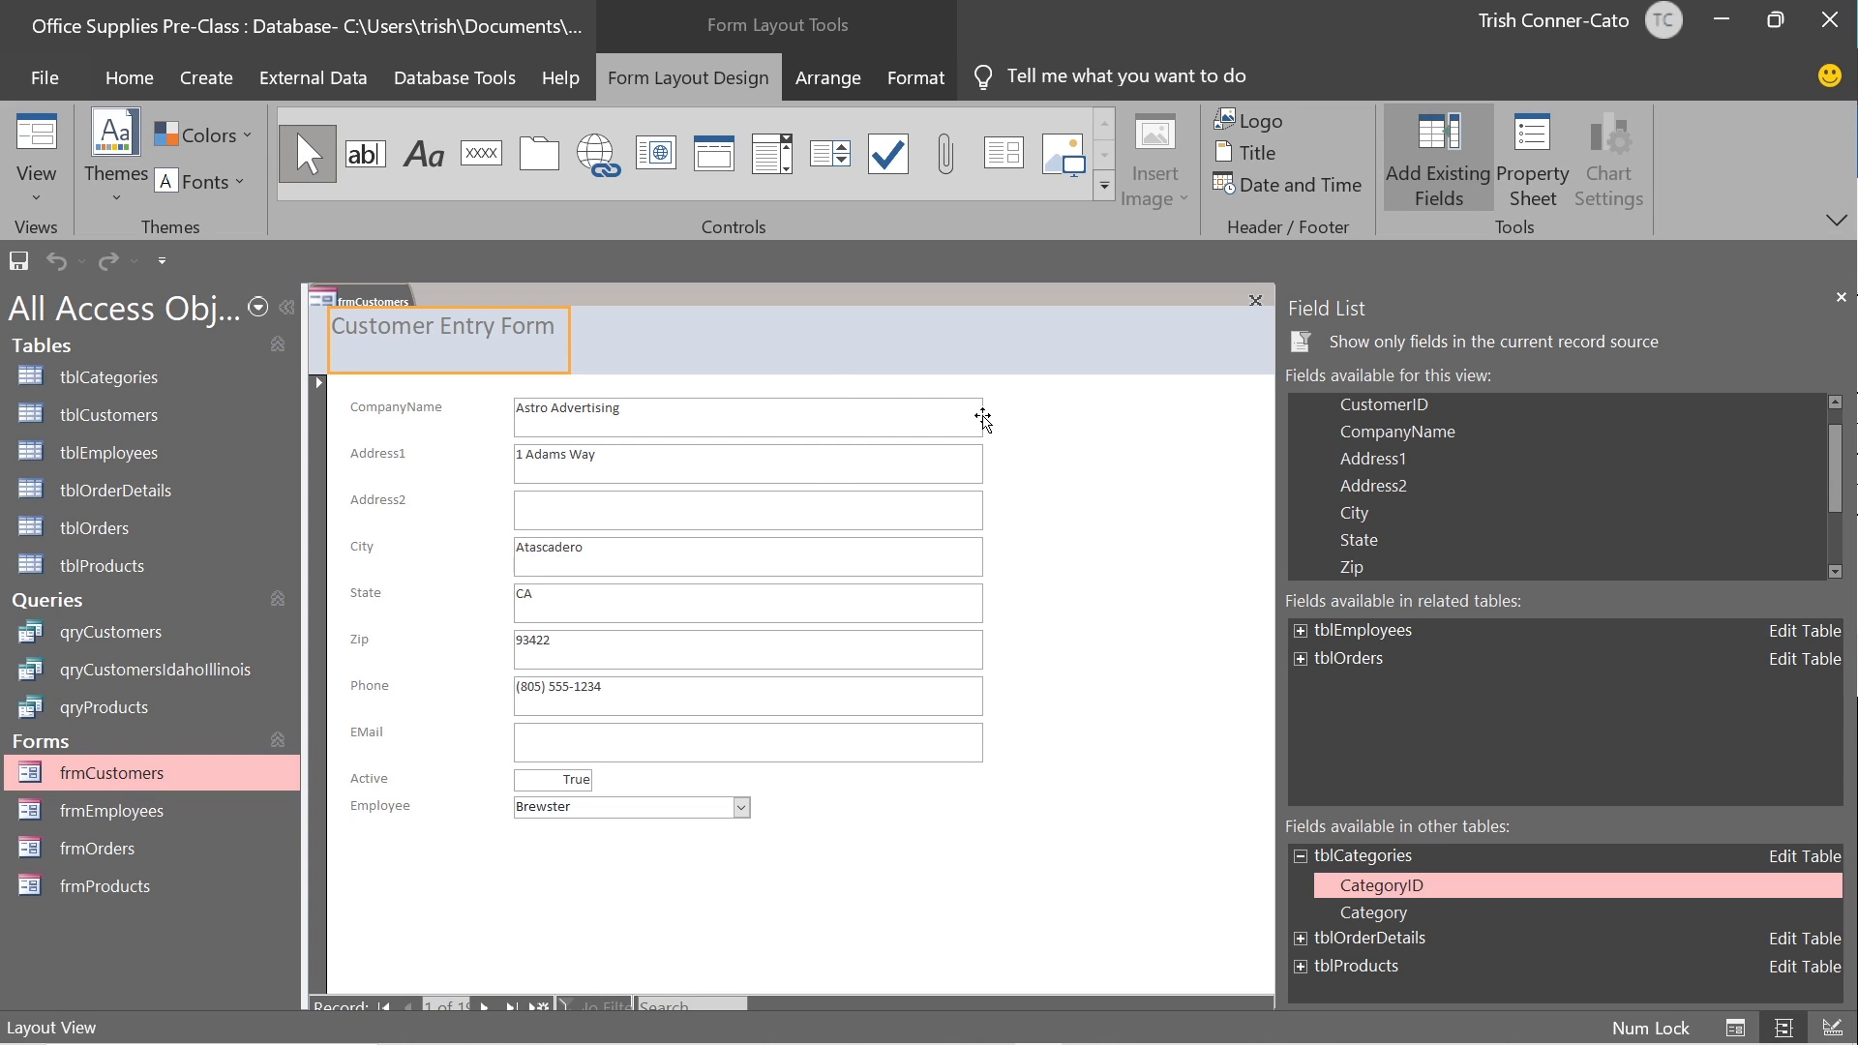
pyautogui.click(935, 415)
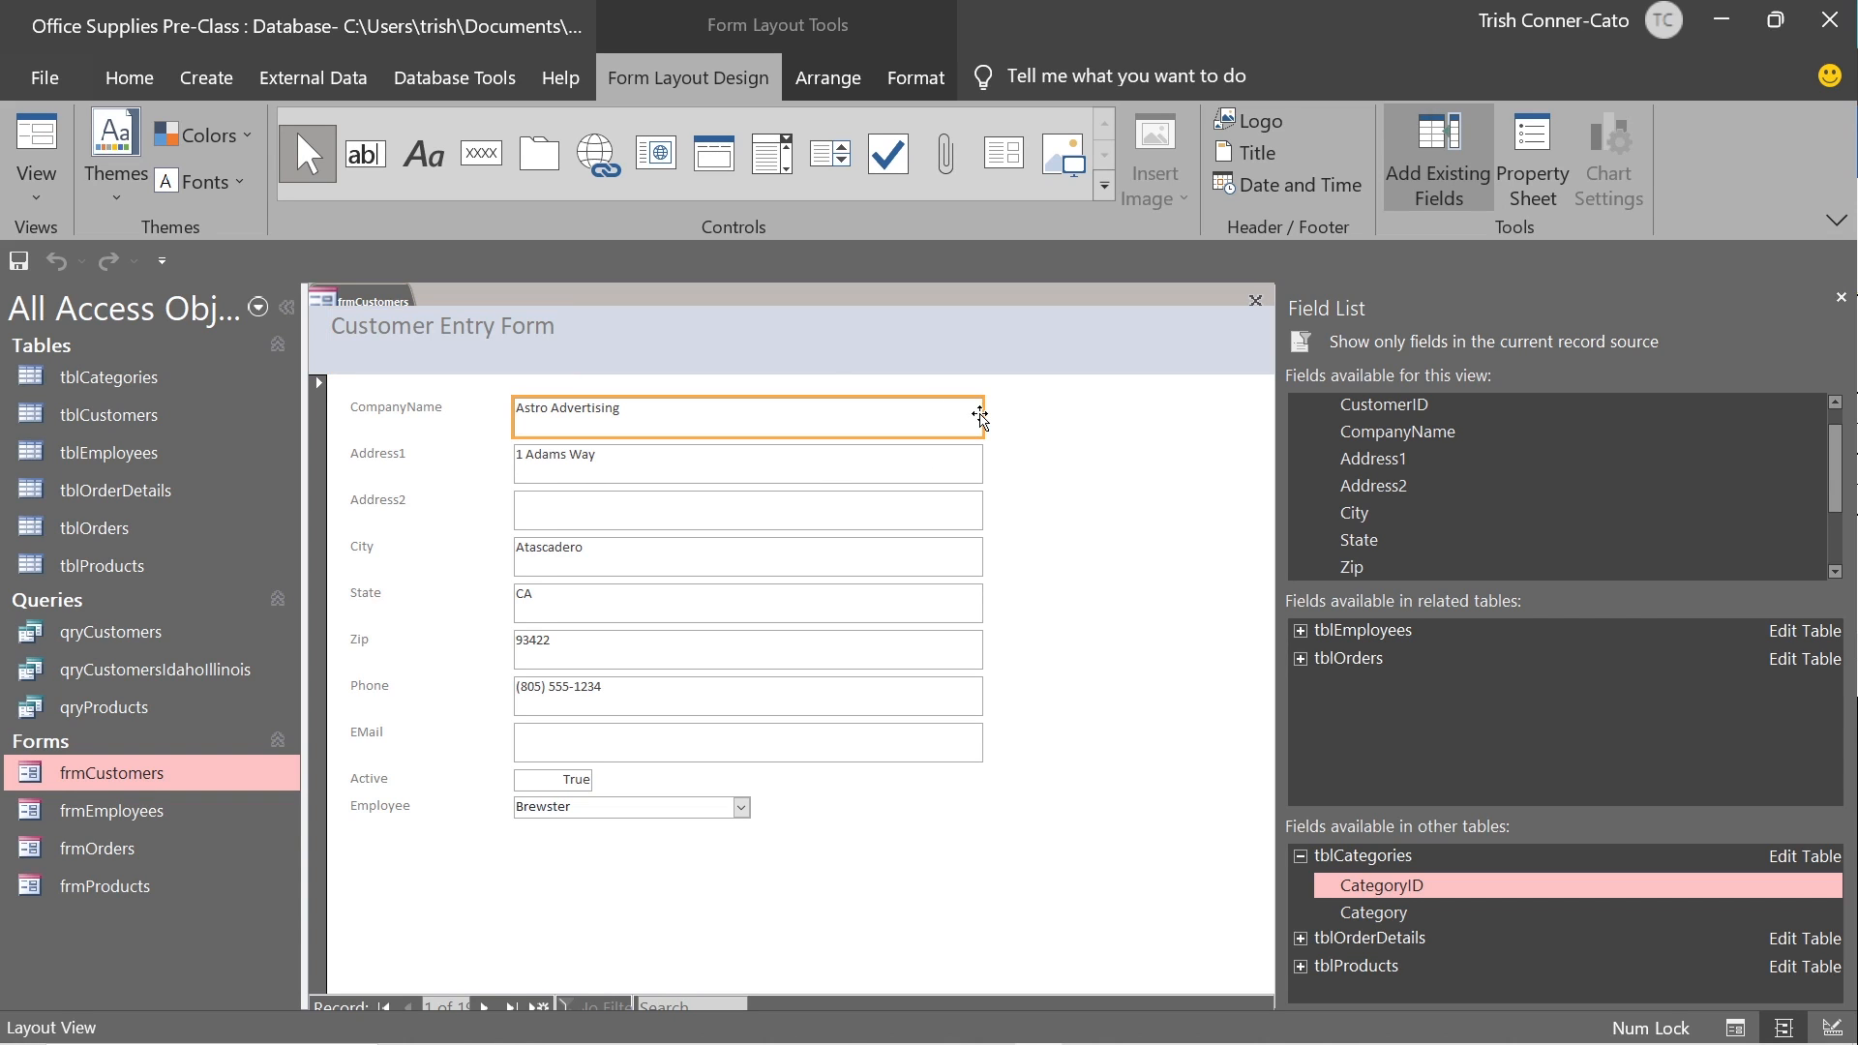
pyautogui.moveTo(983, 416); pyautogui.dragTo(817, 418)
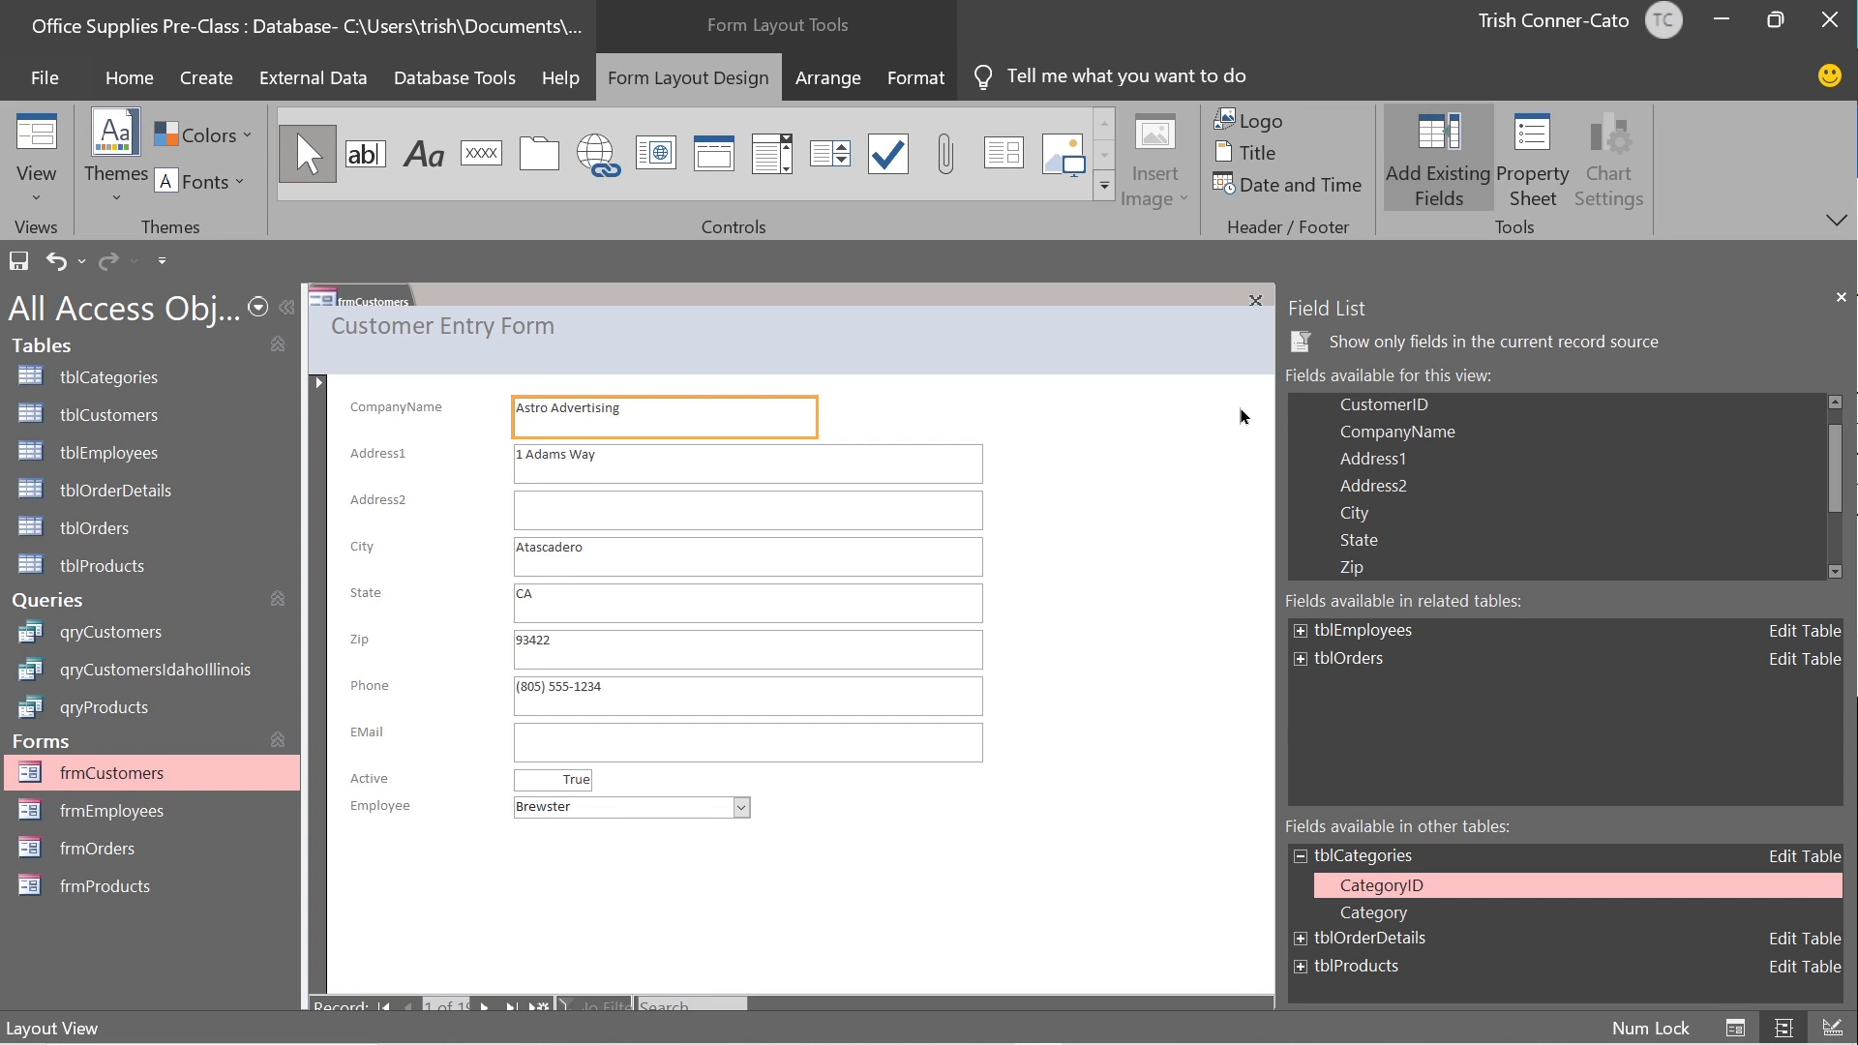
# Switch the frmCustomers form to Design View to examine its header, detail and footer sections.
pyautogui.rightClick(370, 300)
pyautogui.click(478, 504)
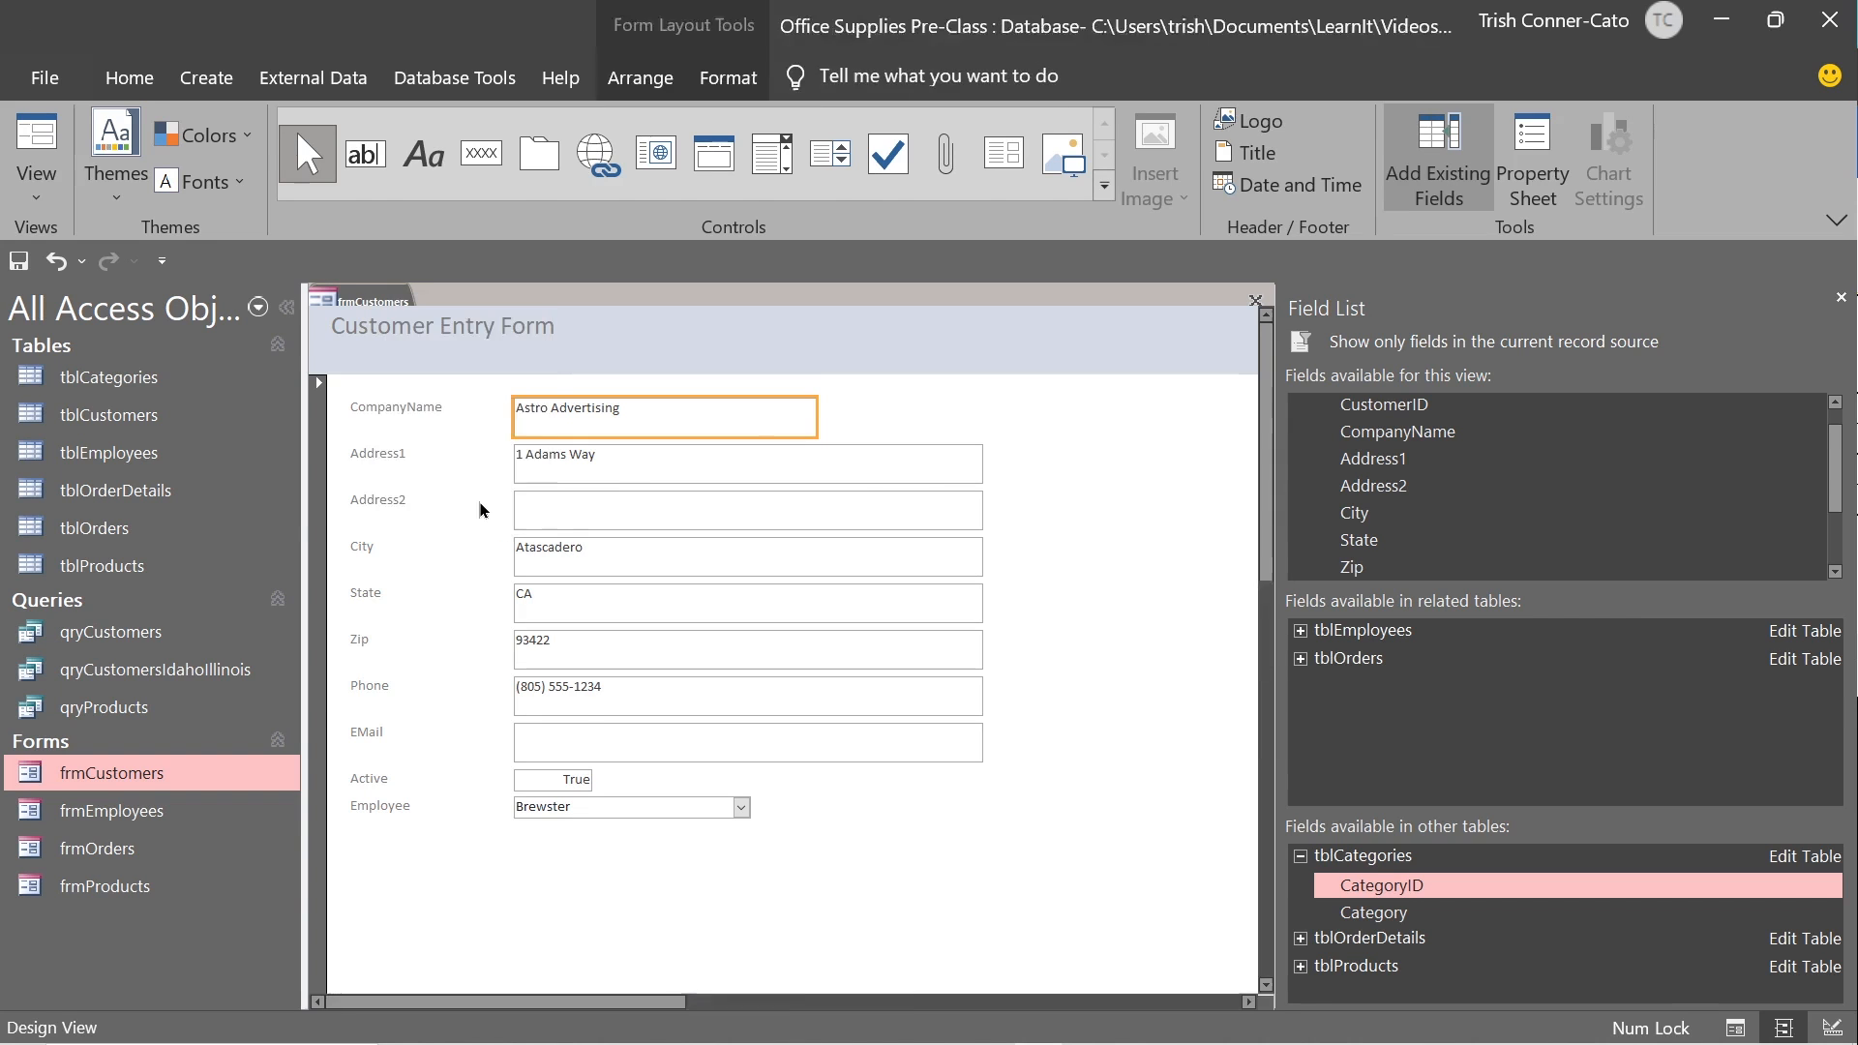
pyautogui.click(809, 486)
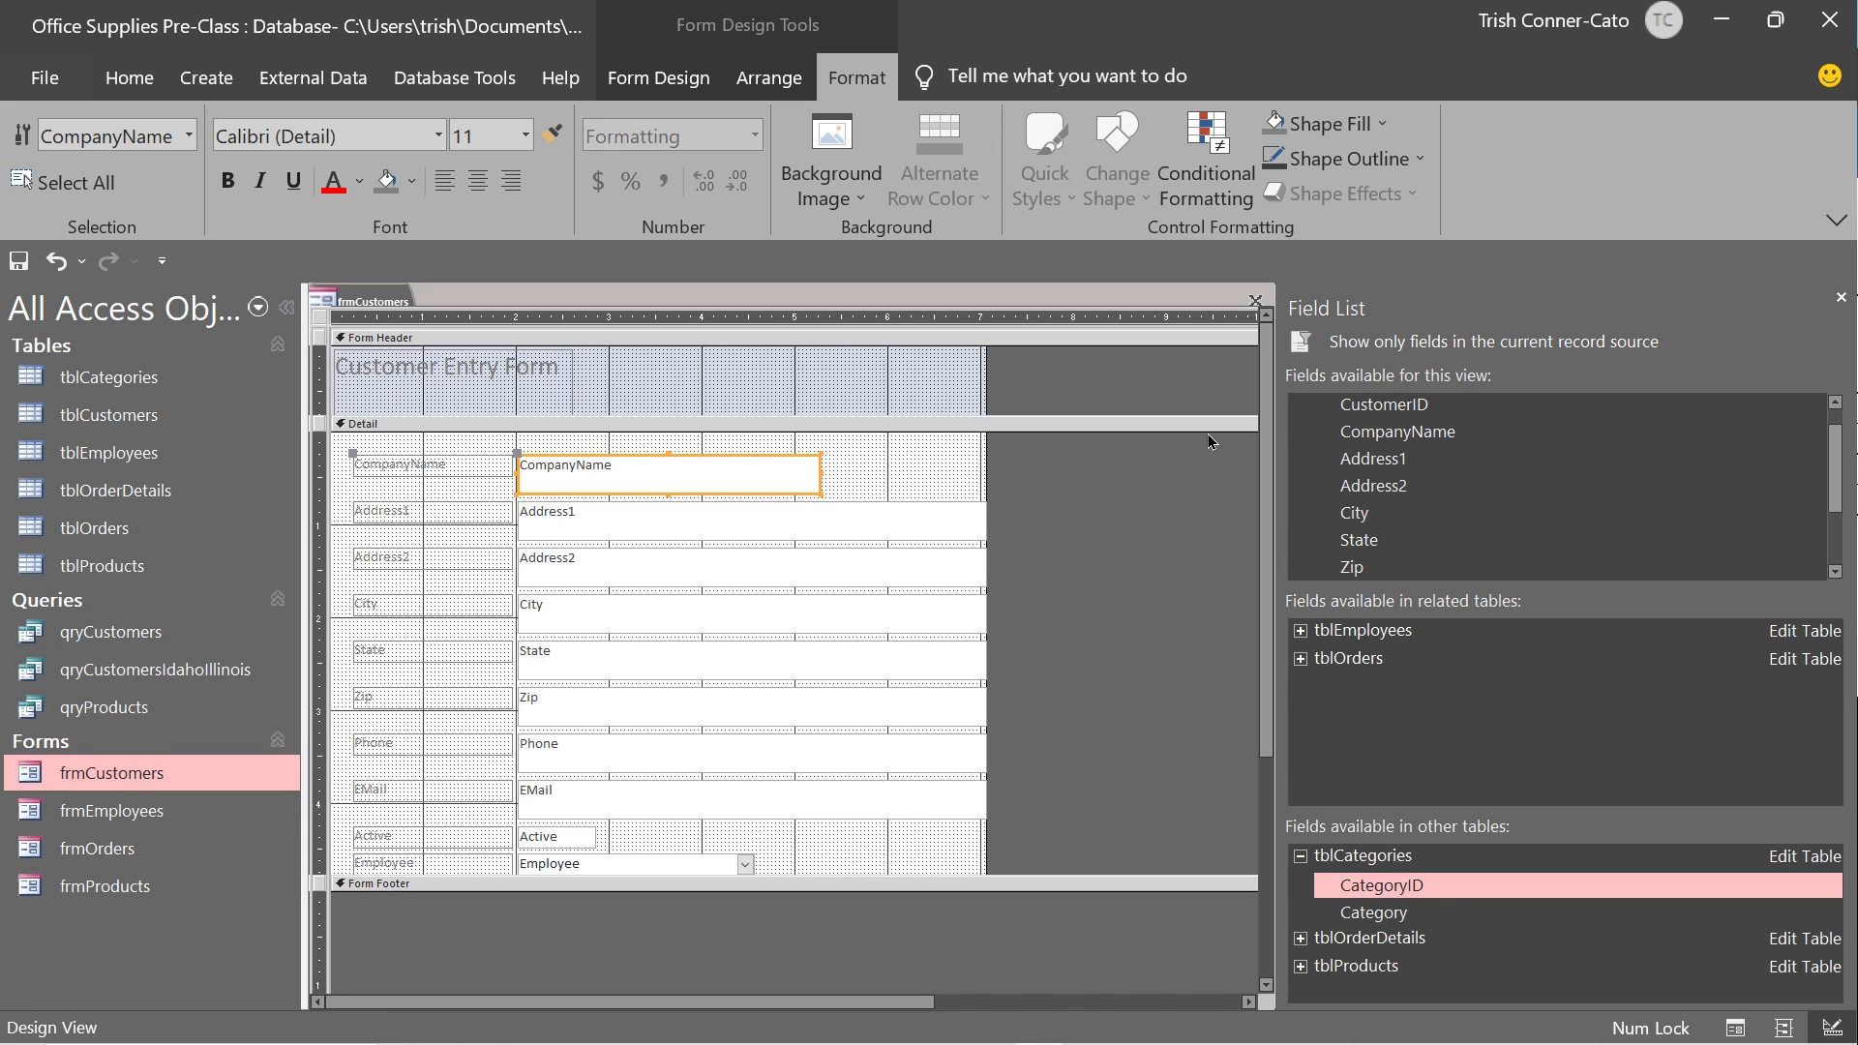
pyautogui.moveTo(302, 521); pyautogui.dragTo(37, 535)
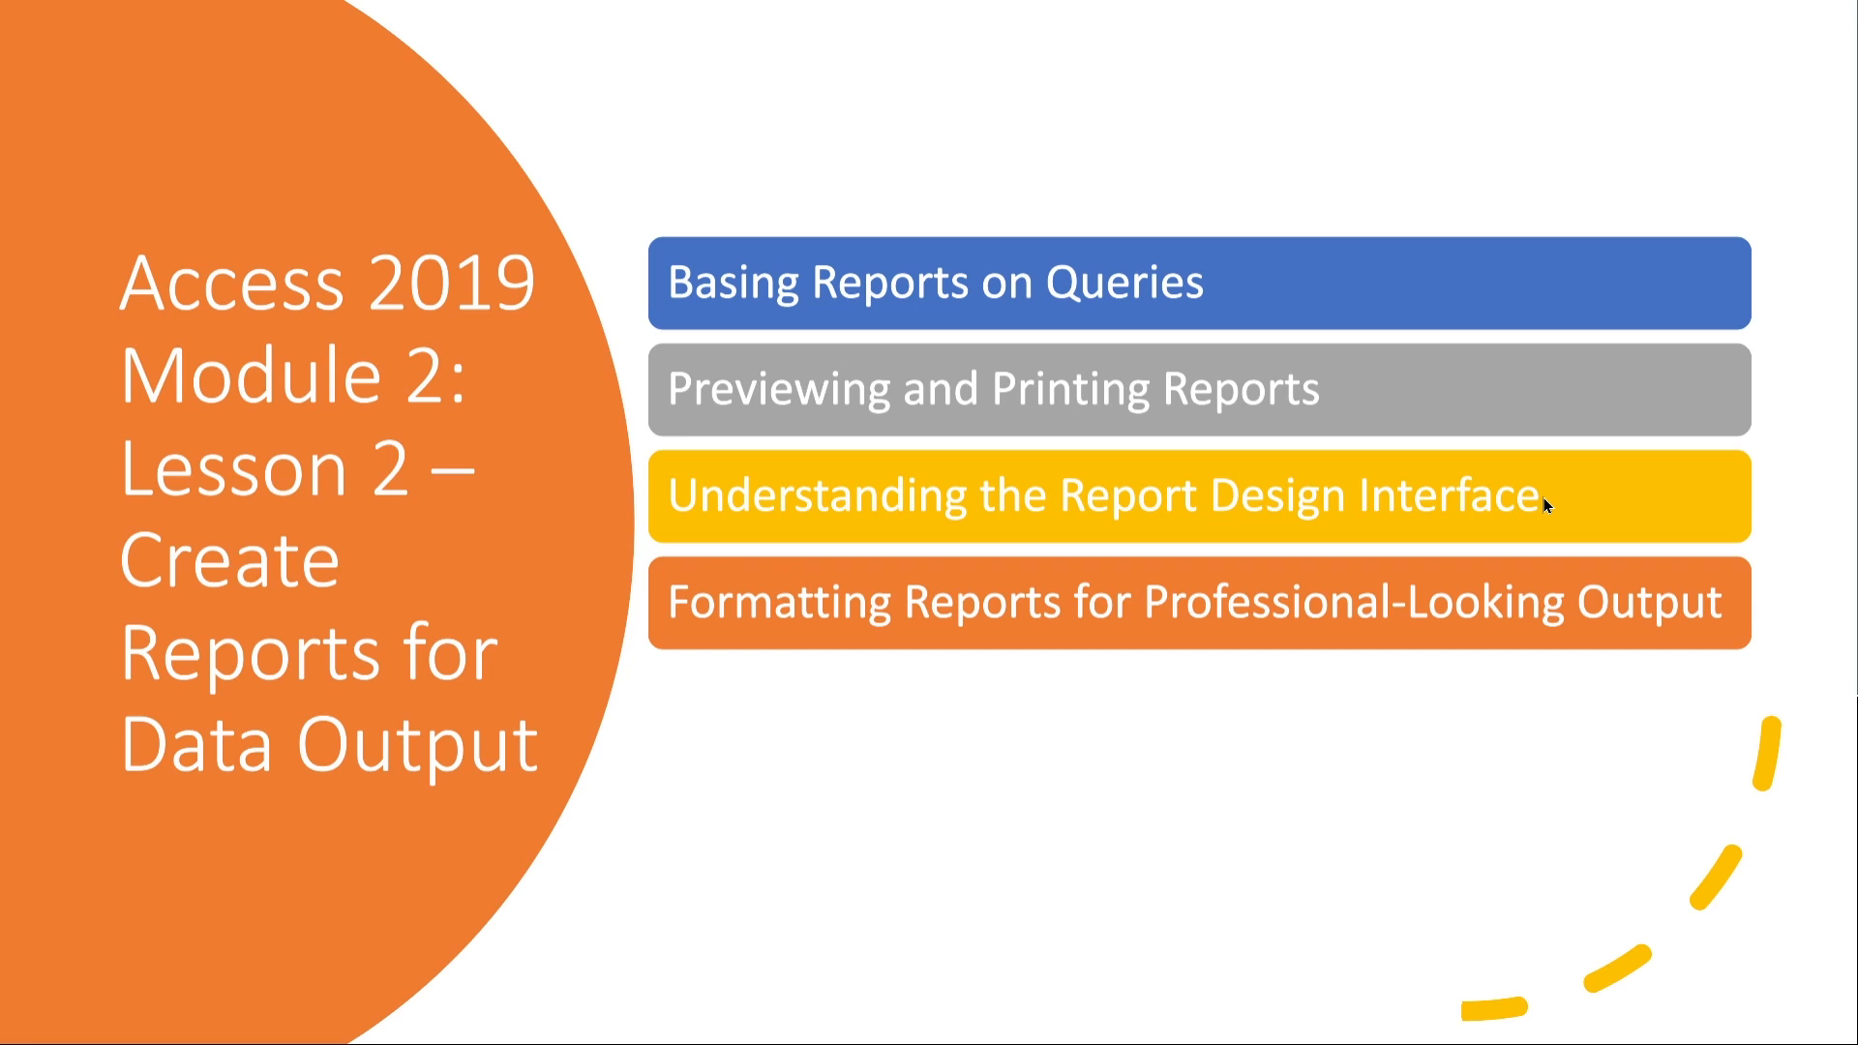
# Return to Access and start a Report Wizard report based on the qryProducts query, including all of its fields.
pyautogui.hotkey('alt', 'Tab')
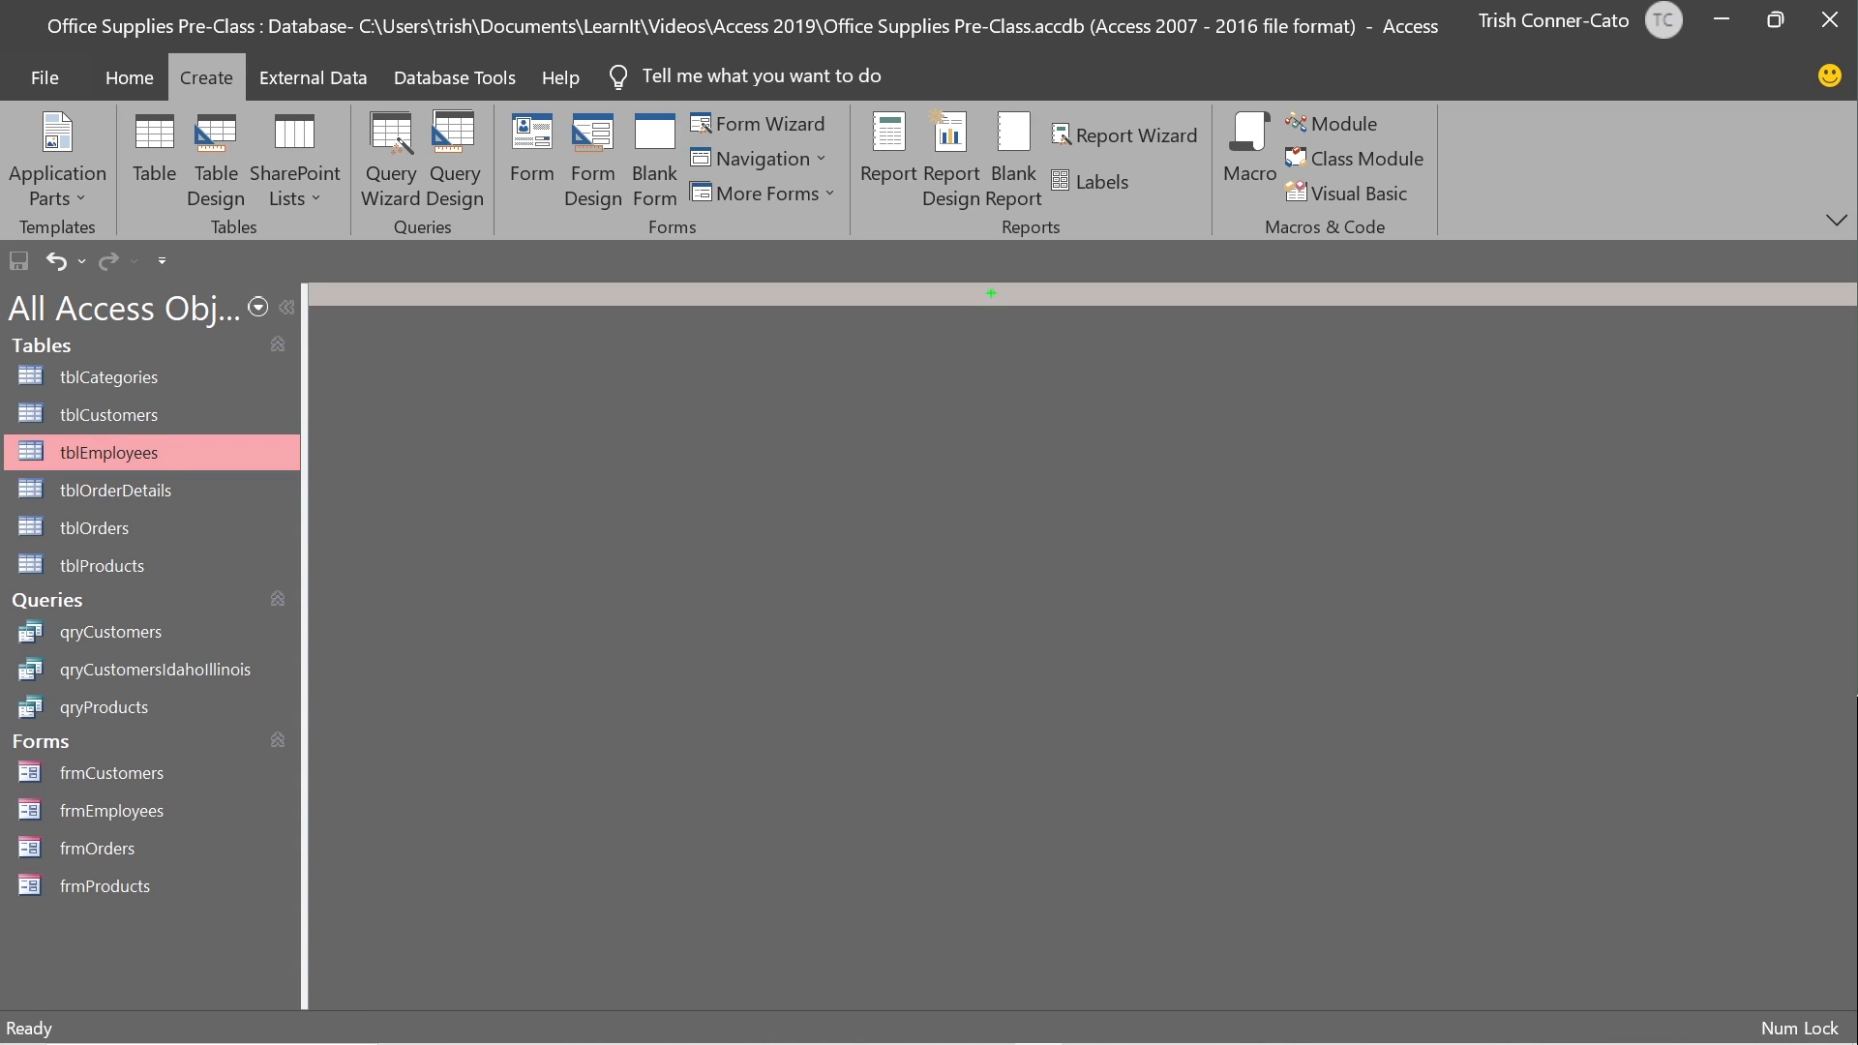
pyautogui.moveTo(1027, 251); pyautogui.dragTo(1036, 391)
pyautogui.click(1117, 136)
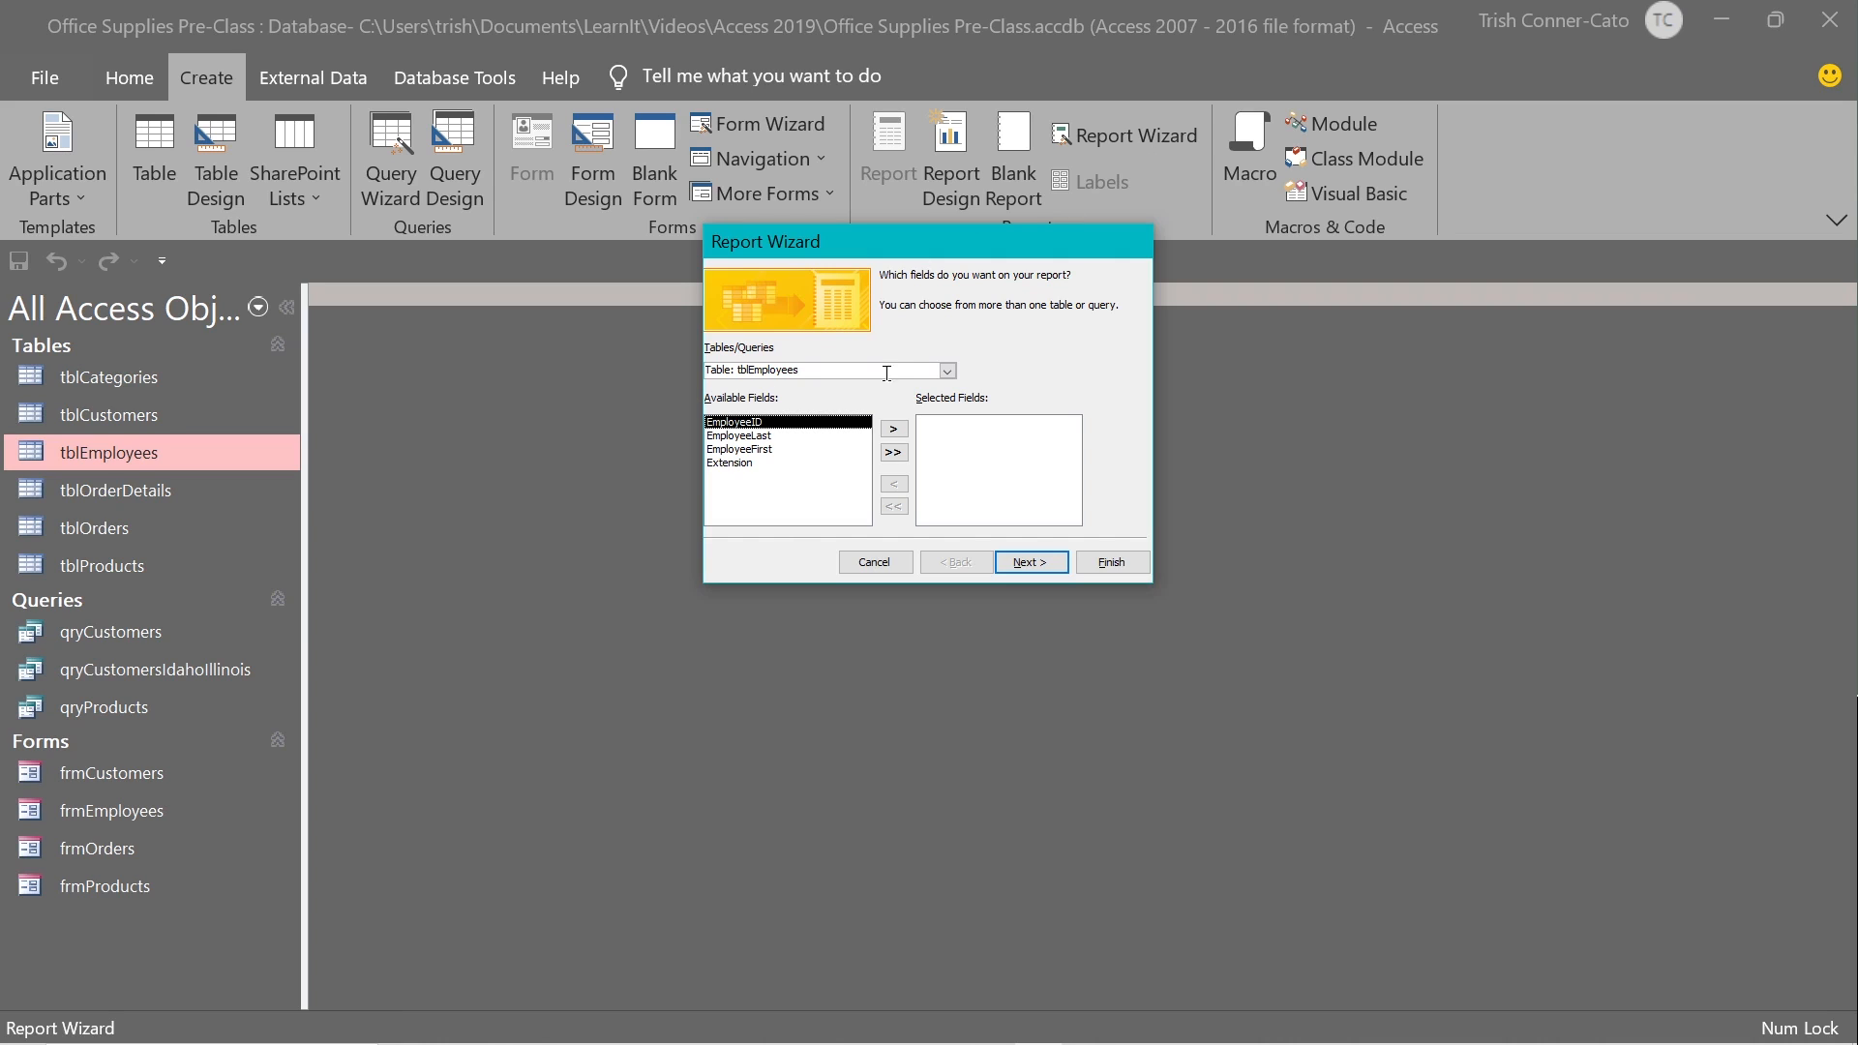
pyautogui.click(947, 372)
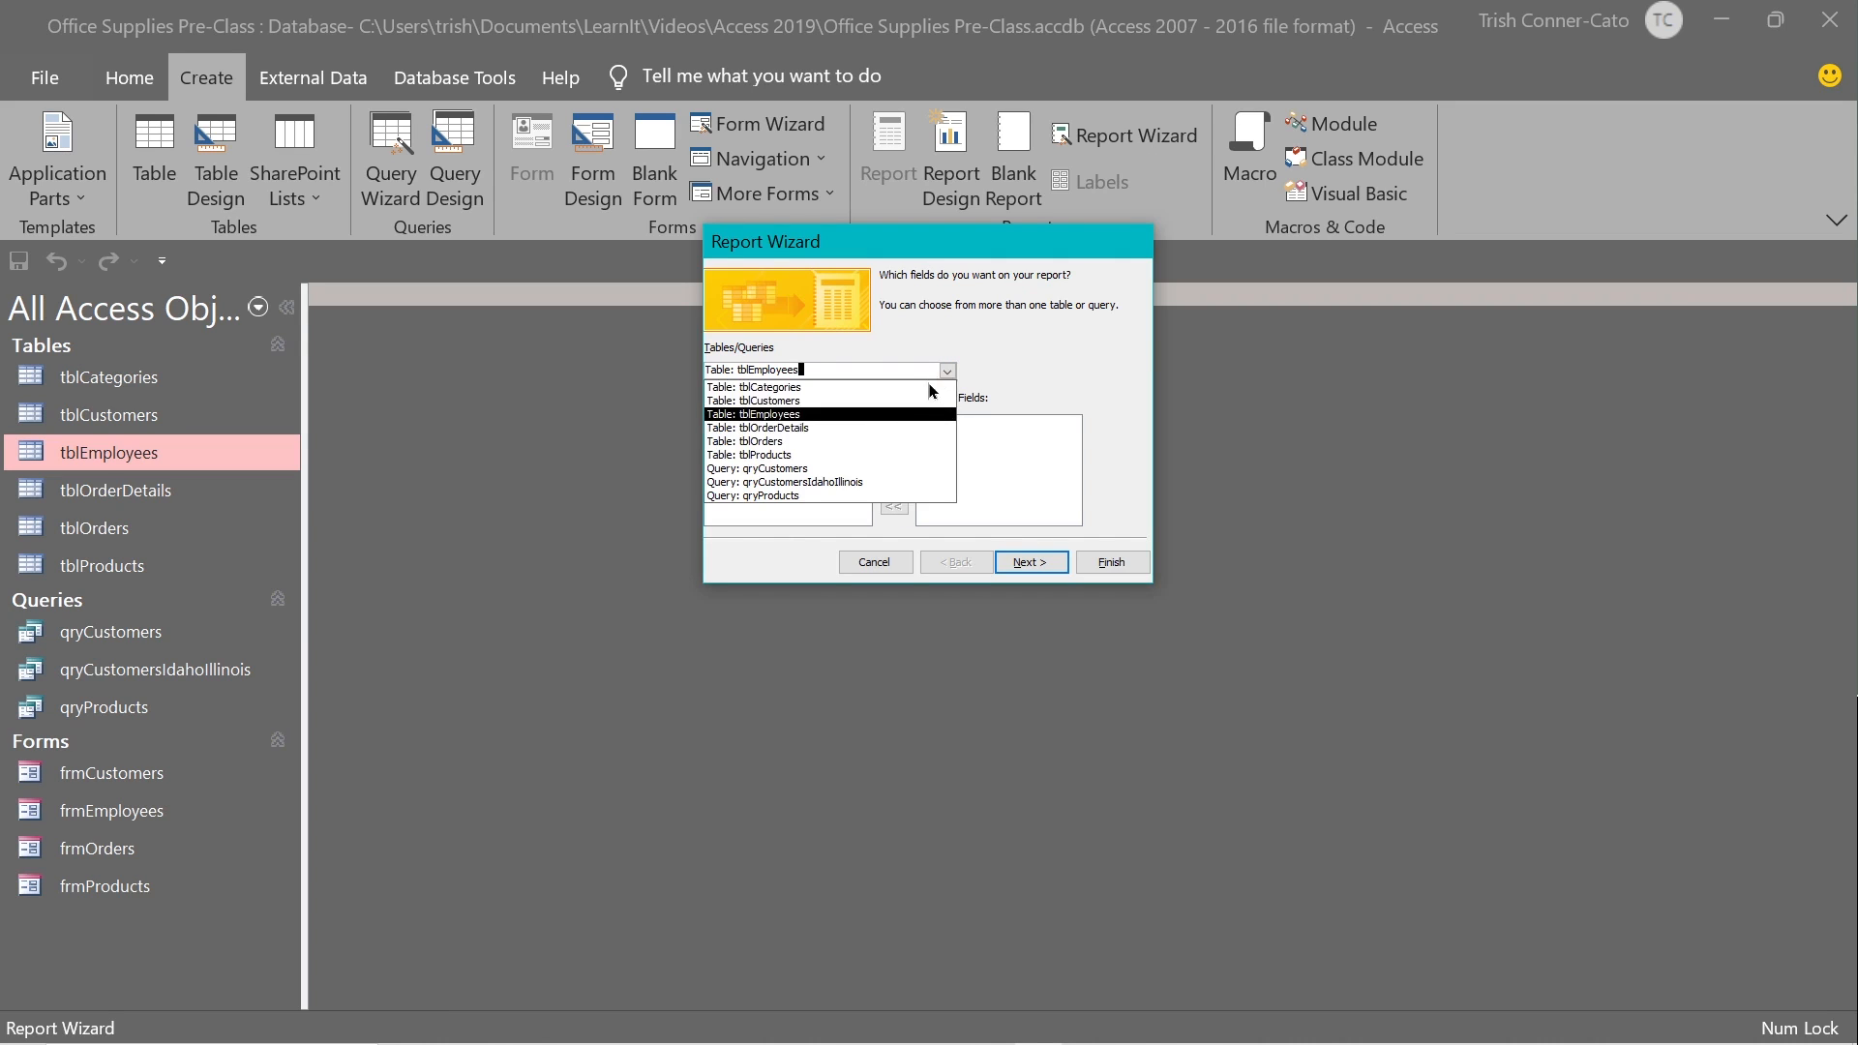
pyautogui.click(793, 496)
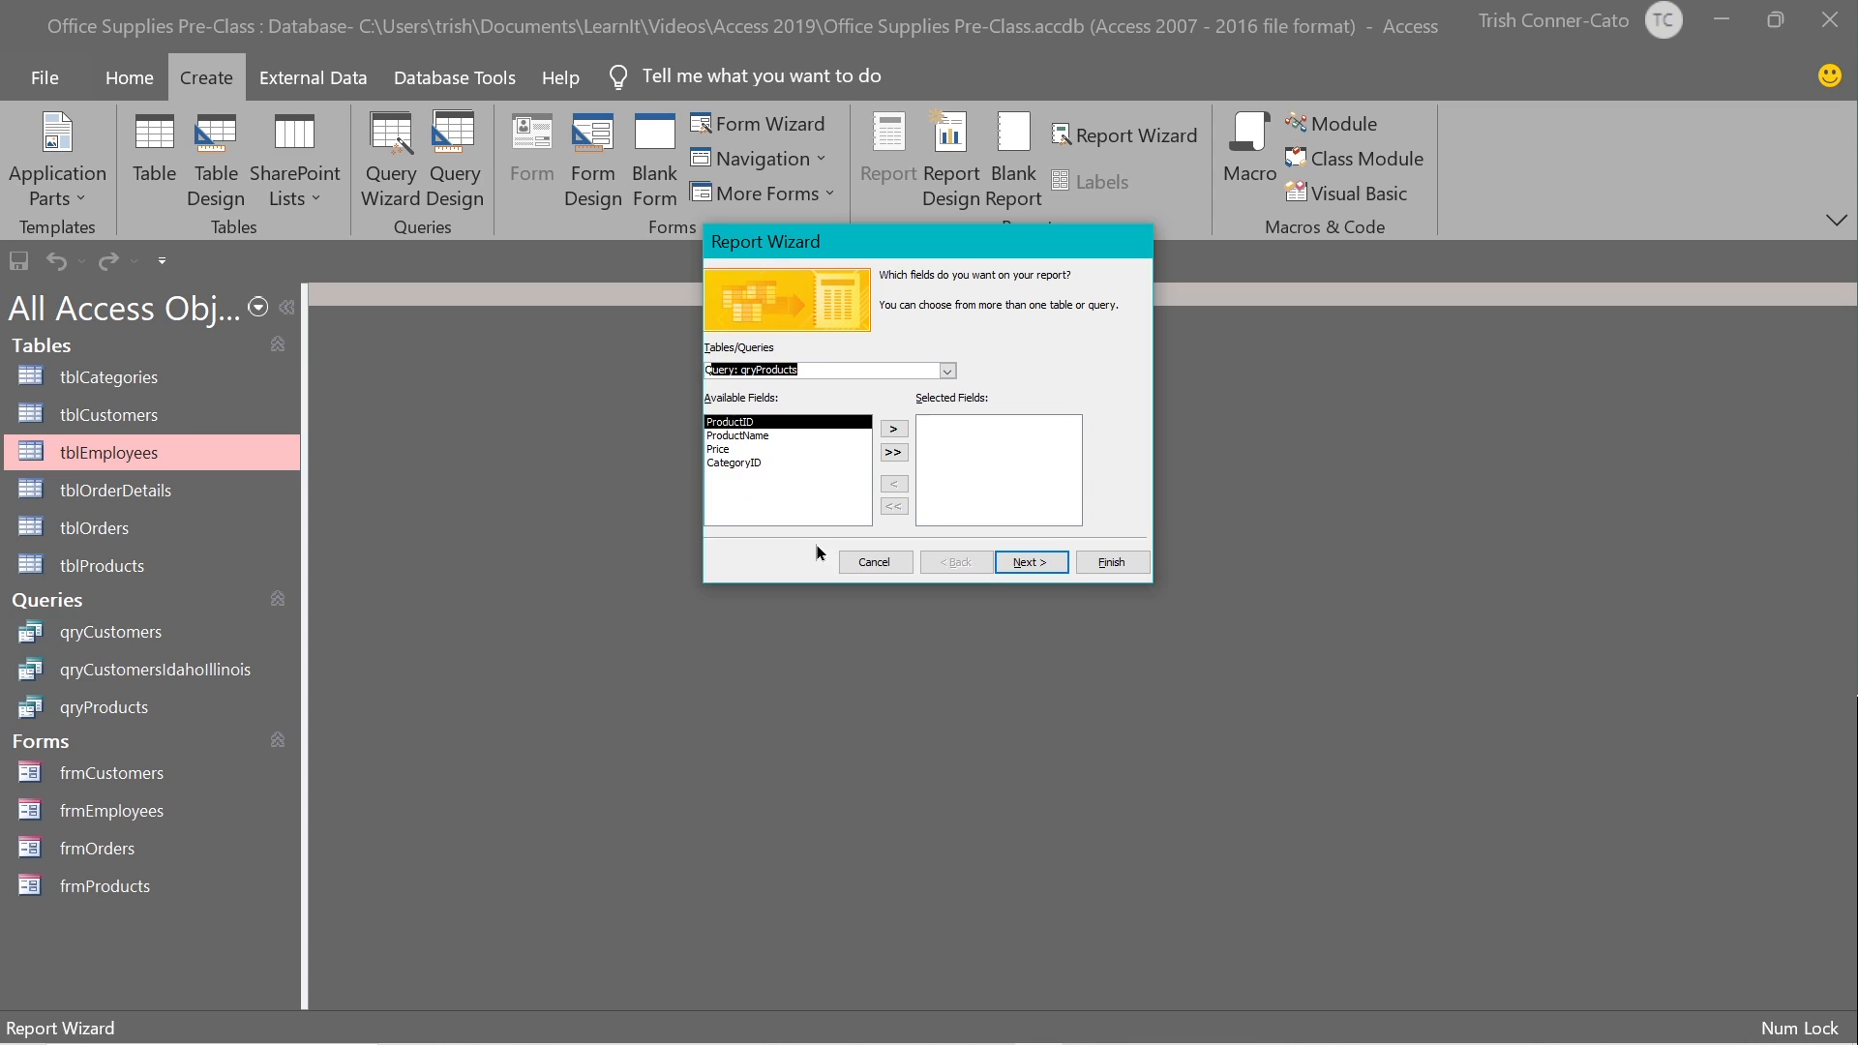
pyautogui.click(893, 453)
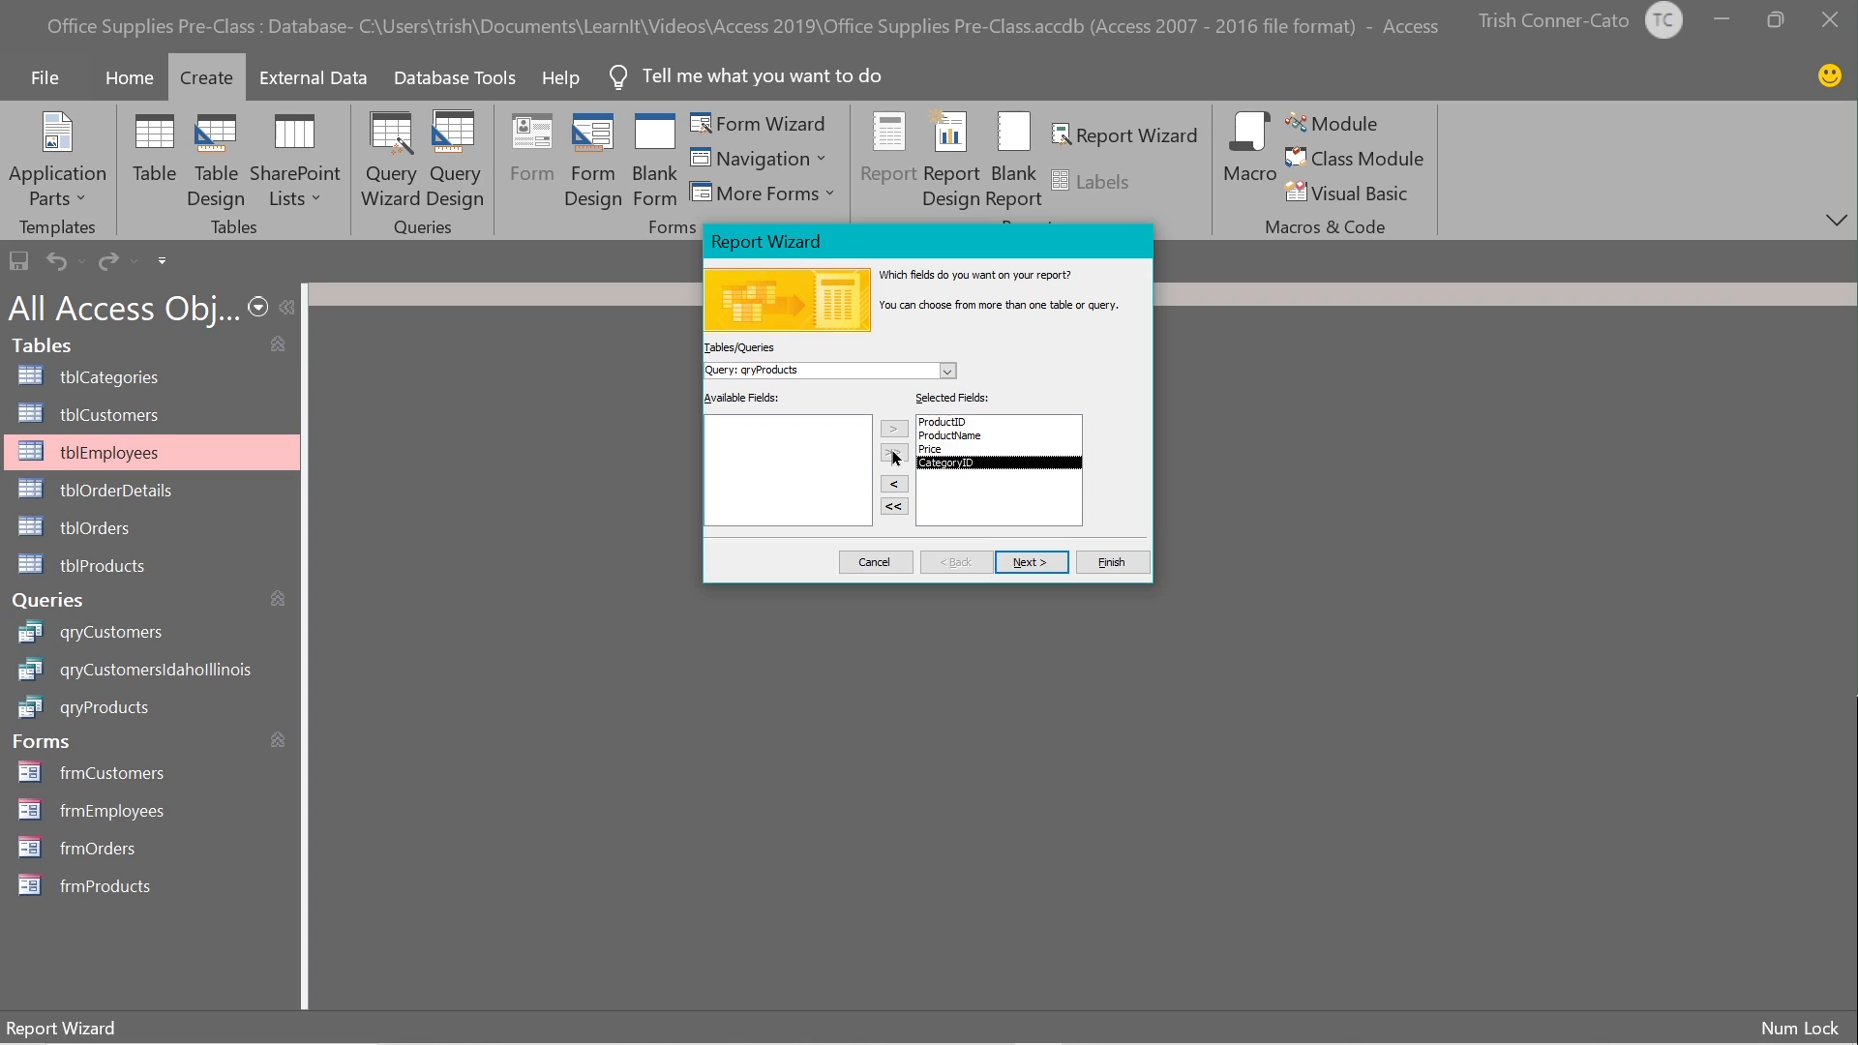
pyautogui.click(1032, 563)
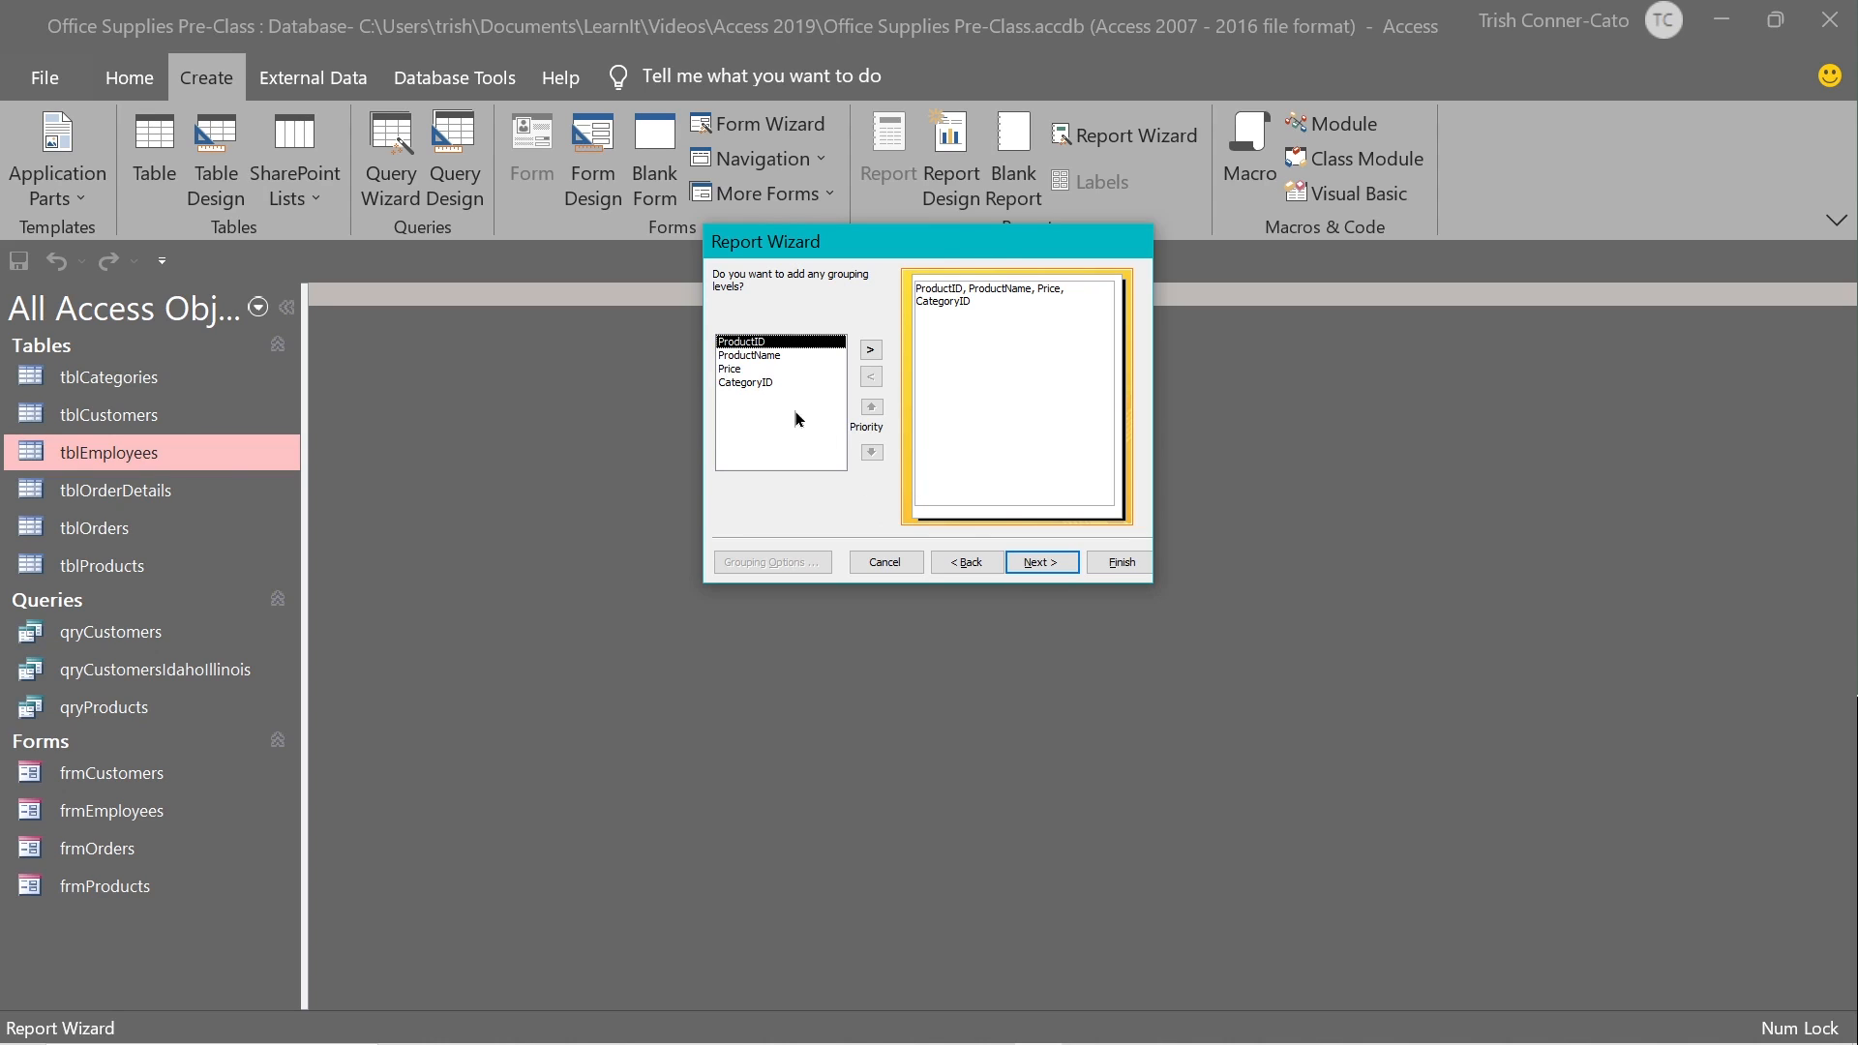
# Group the report by ProductName and leave the detail records without a sort field.
pyautogui.doubleClick(737, 360)
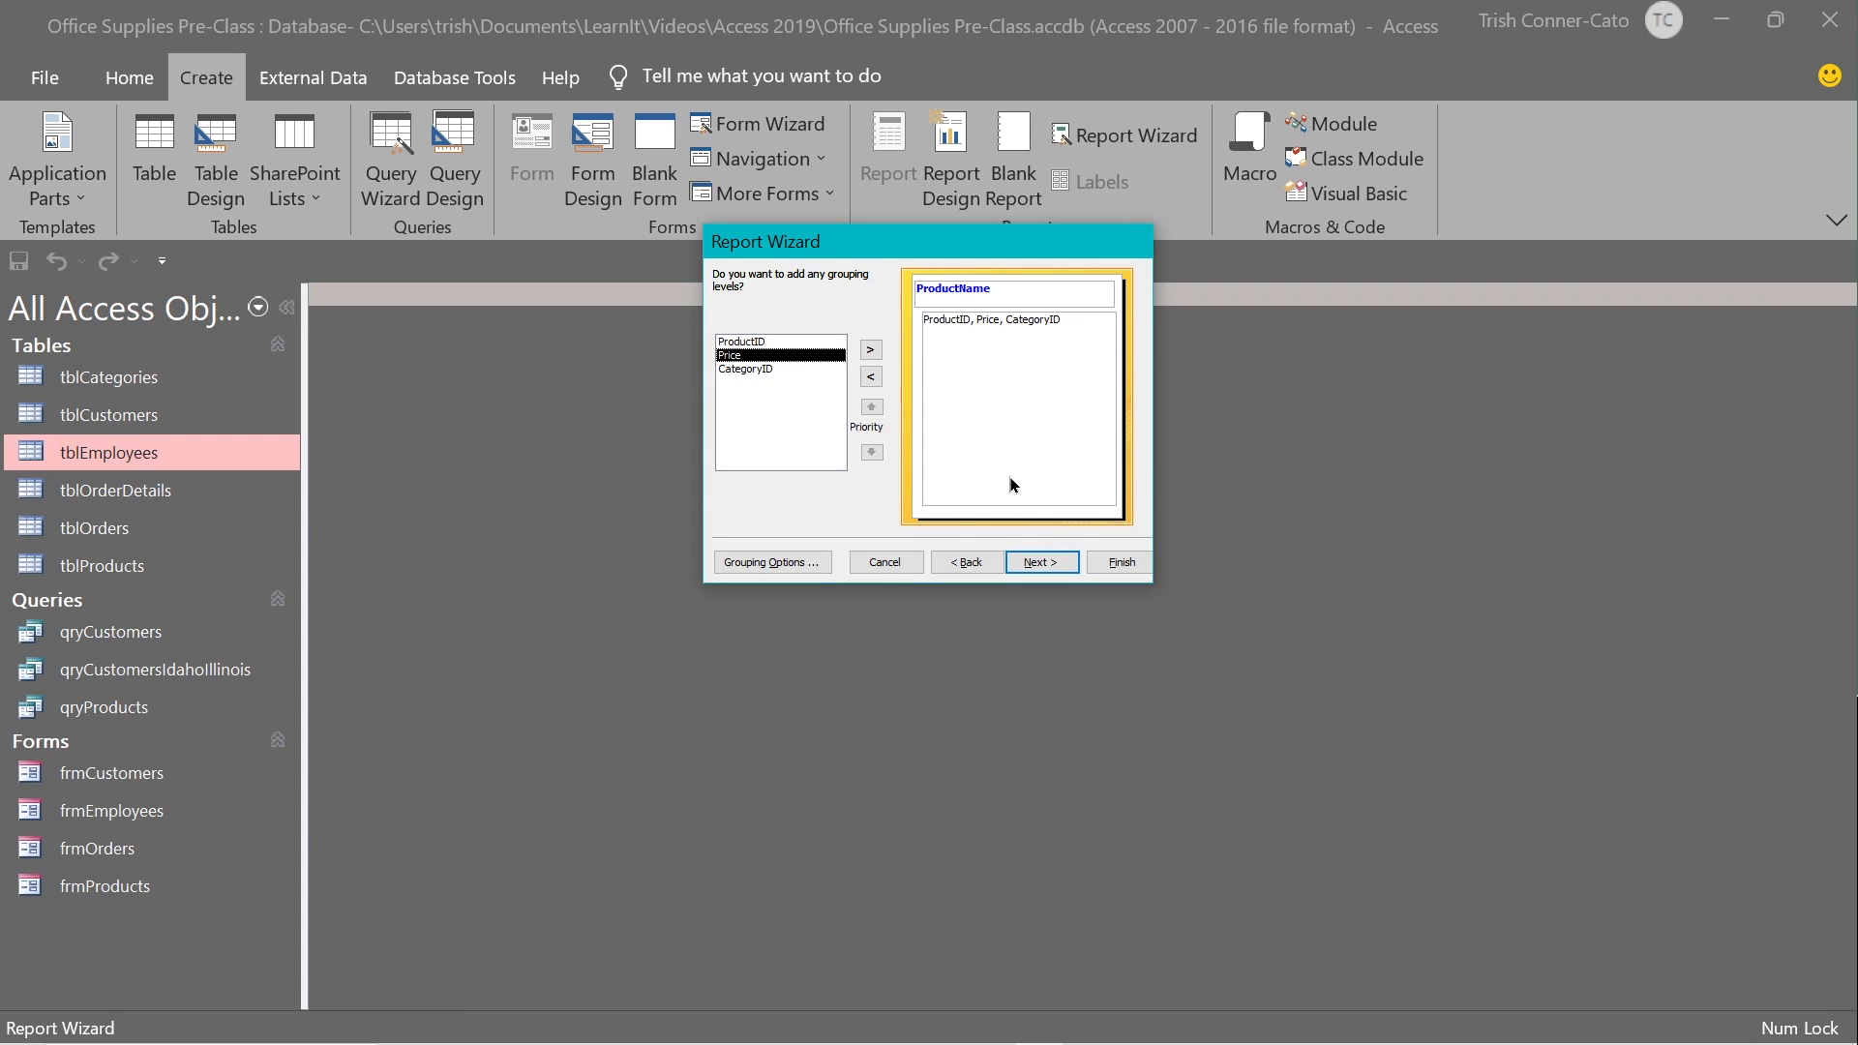
pyautogui.click(1031, 566)
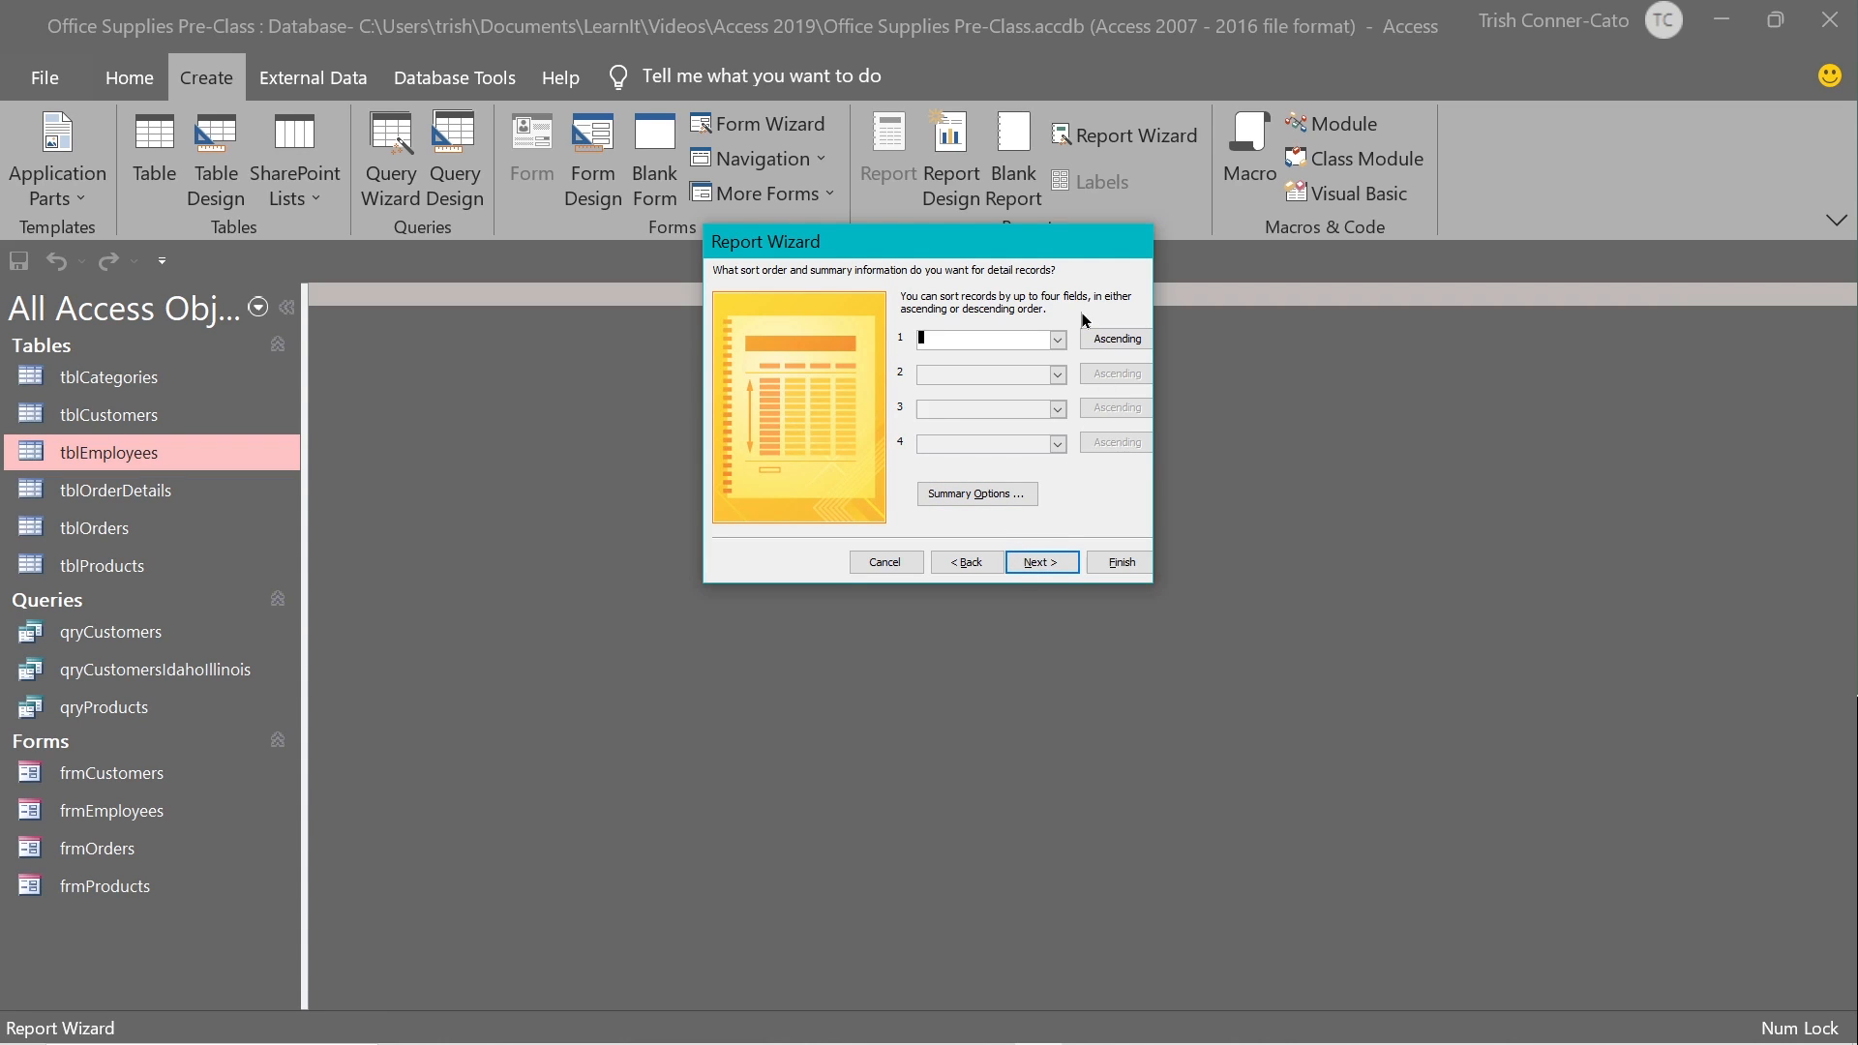
pyautogui.click(1059, 341)
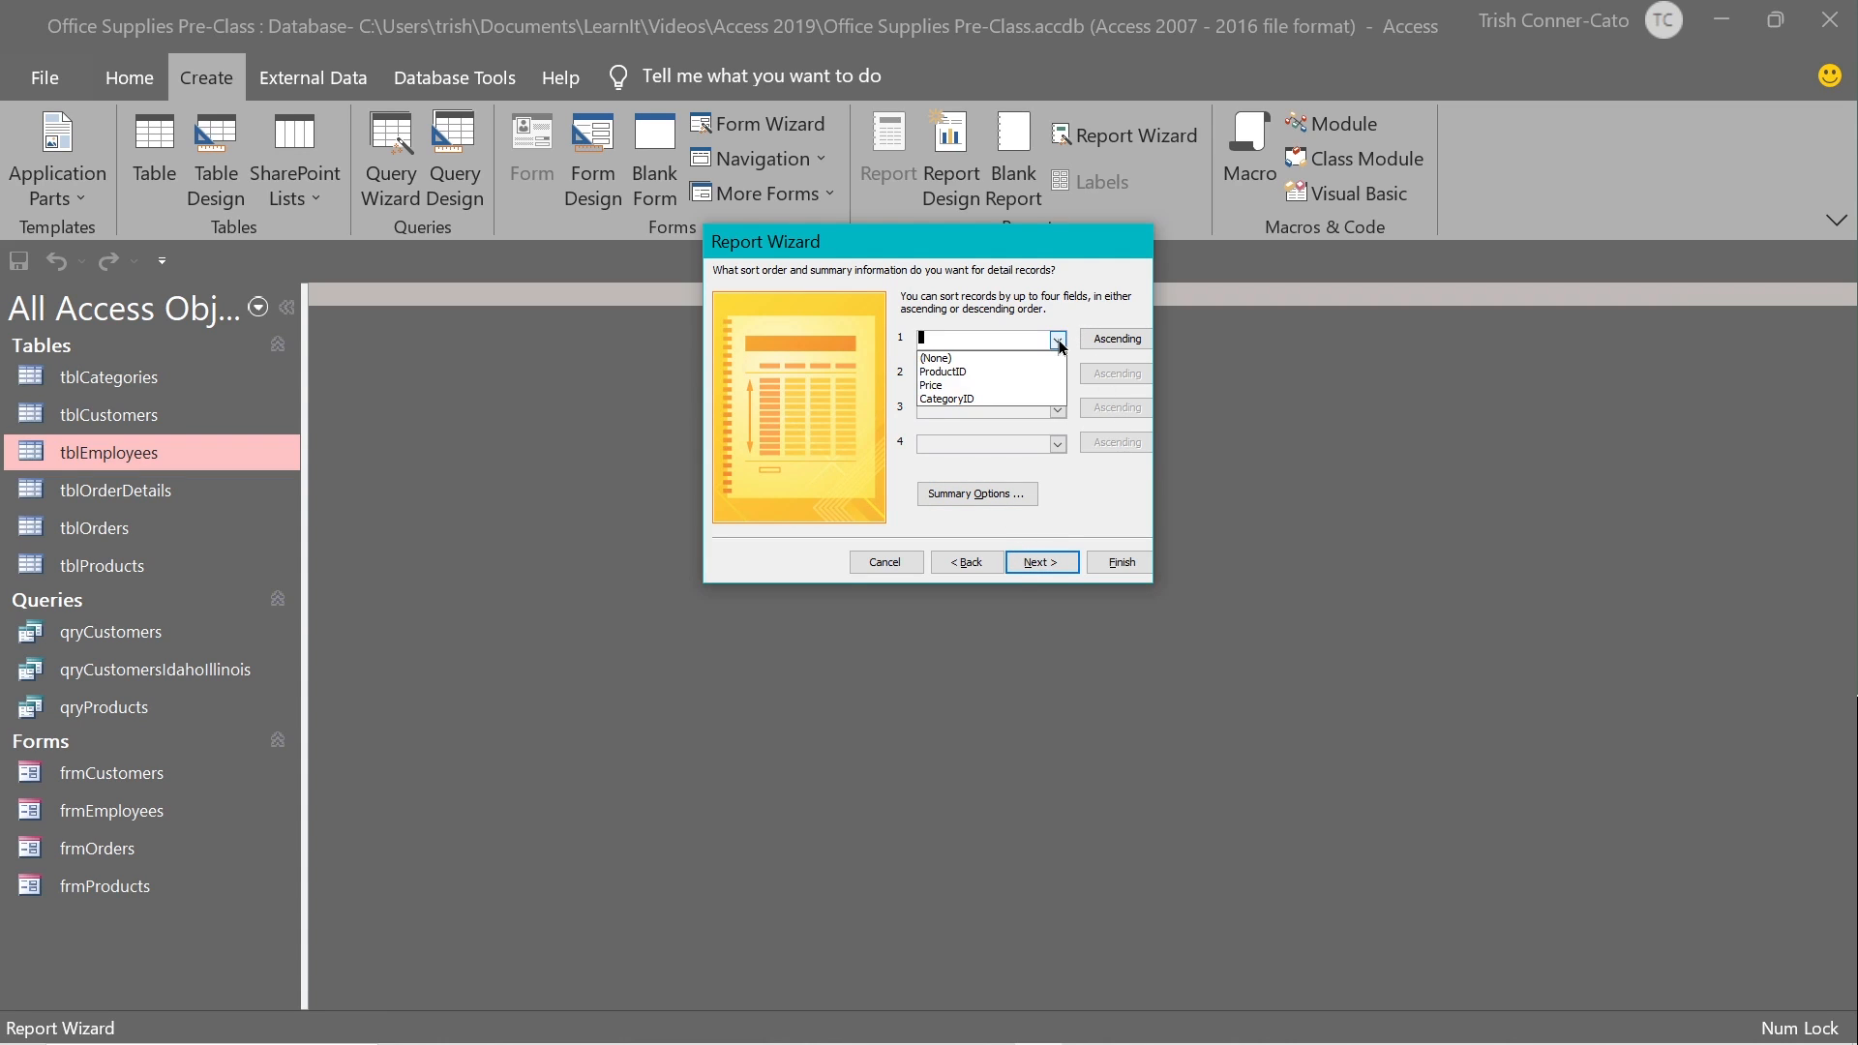
pyautogui.click(1058, 341)
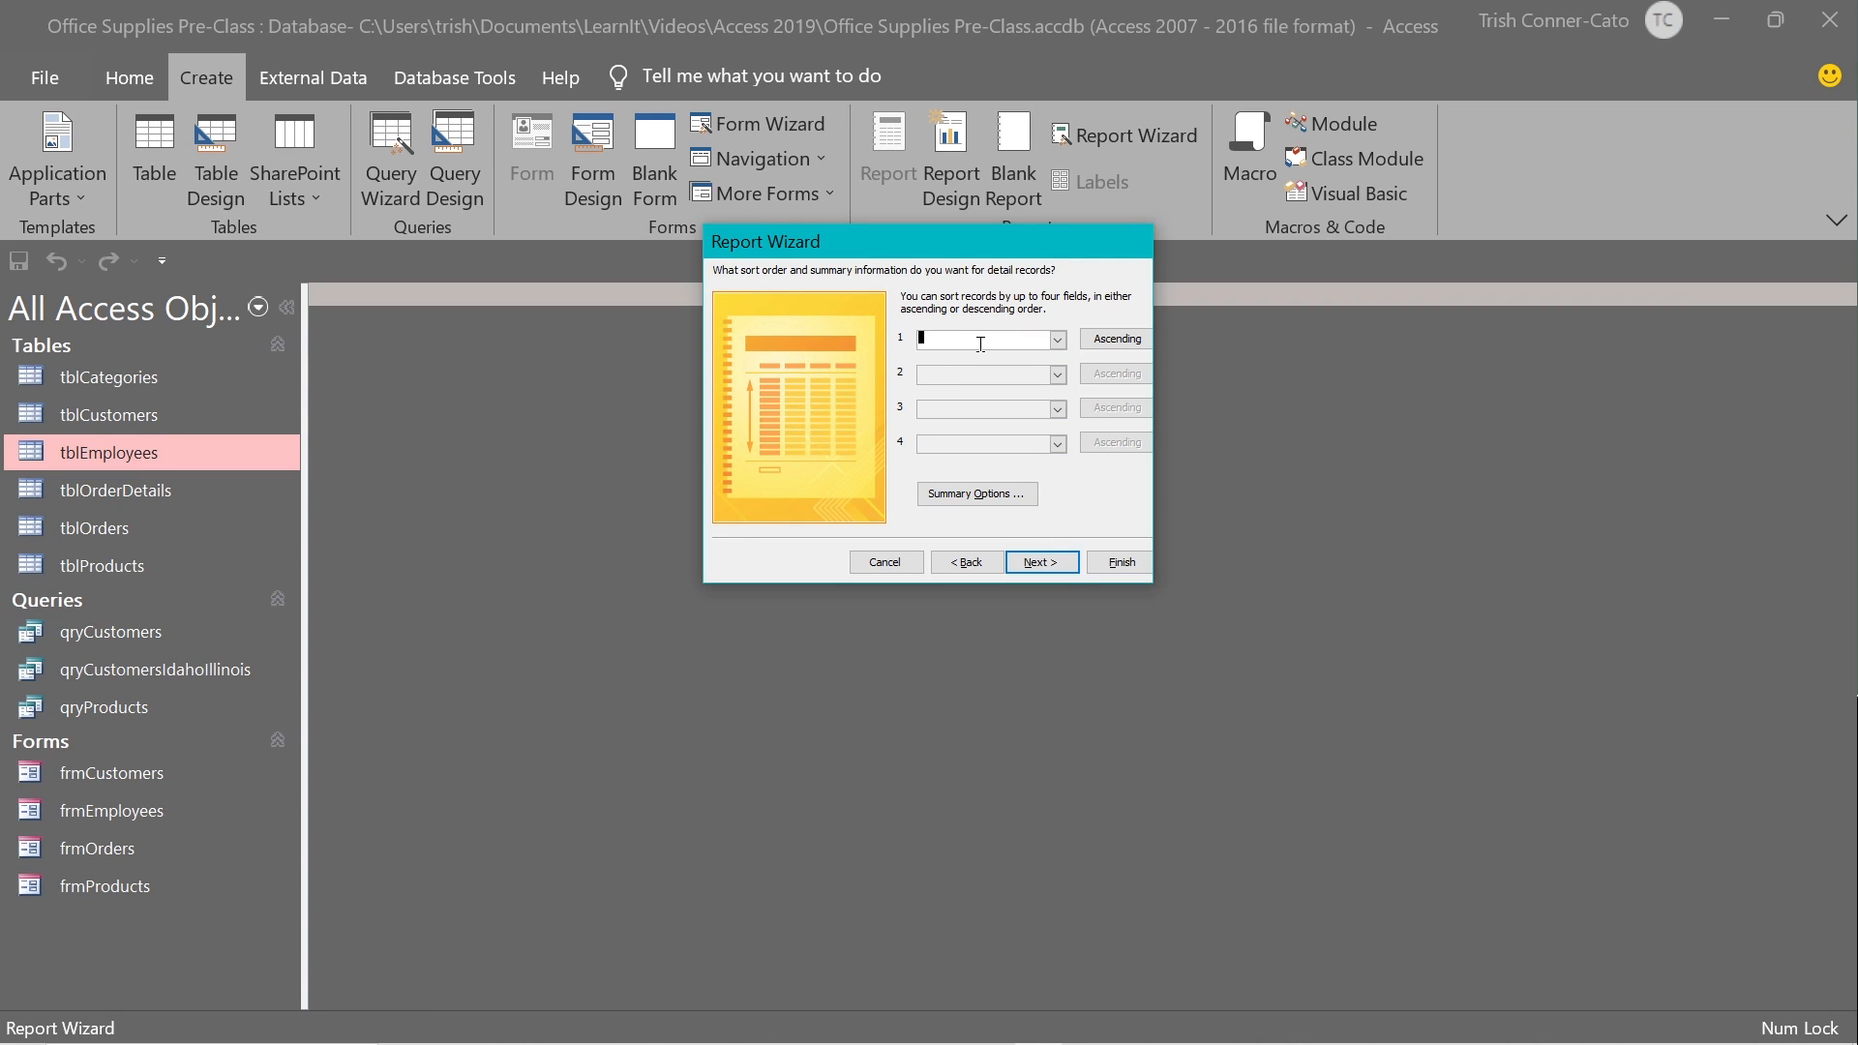
pyautogui.click(1054, 562)
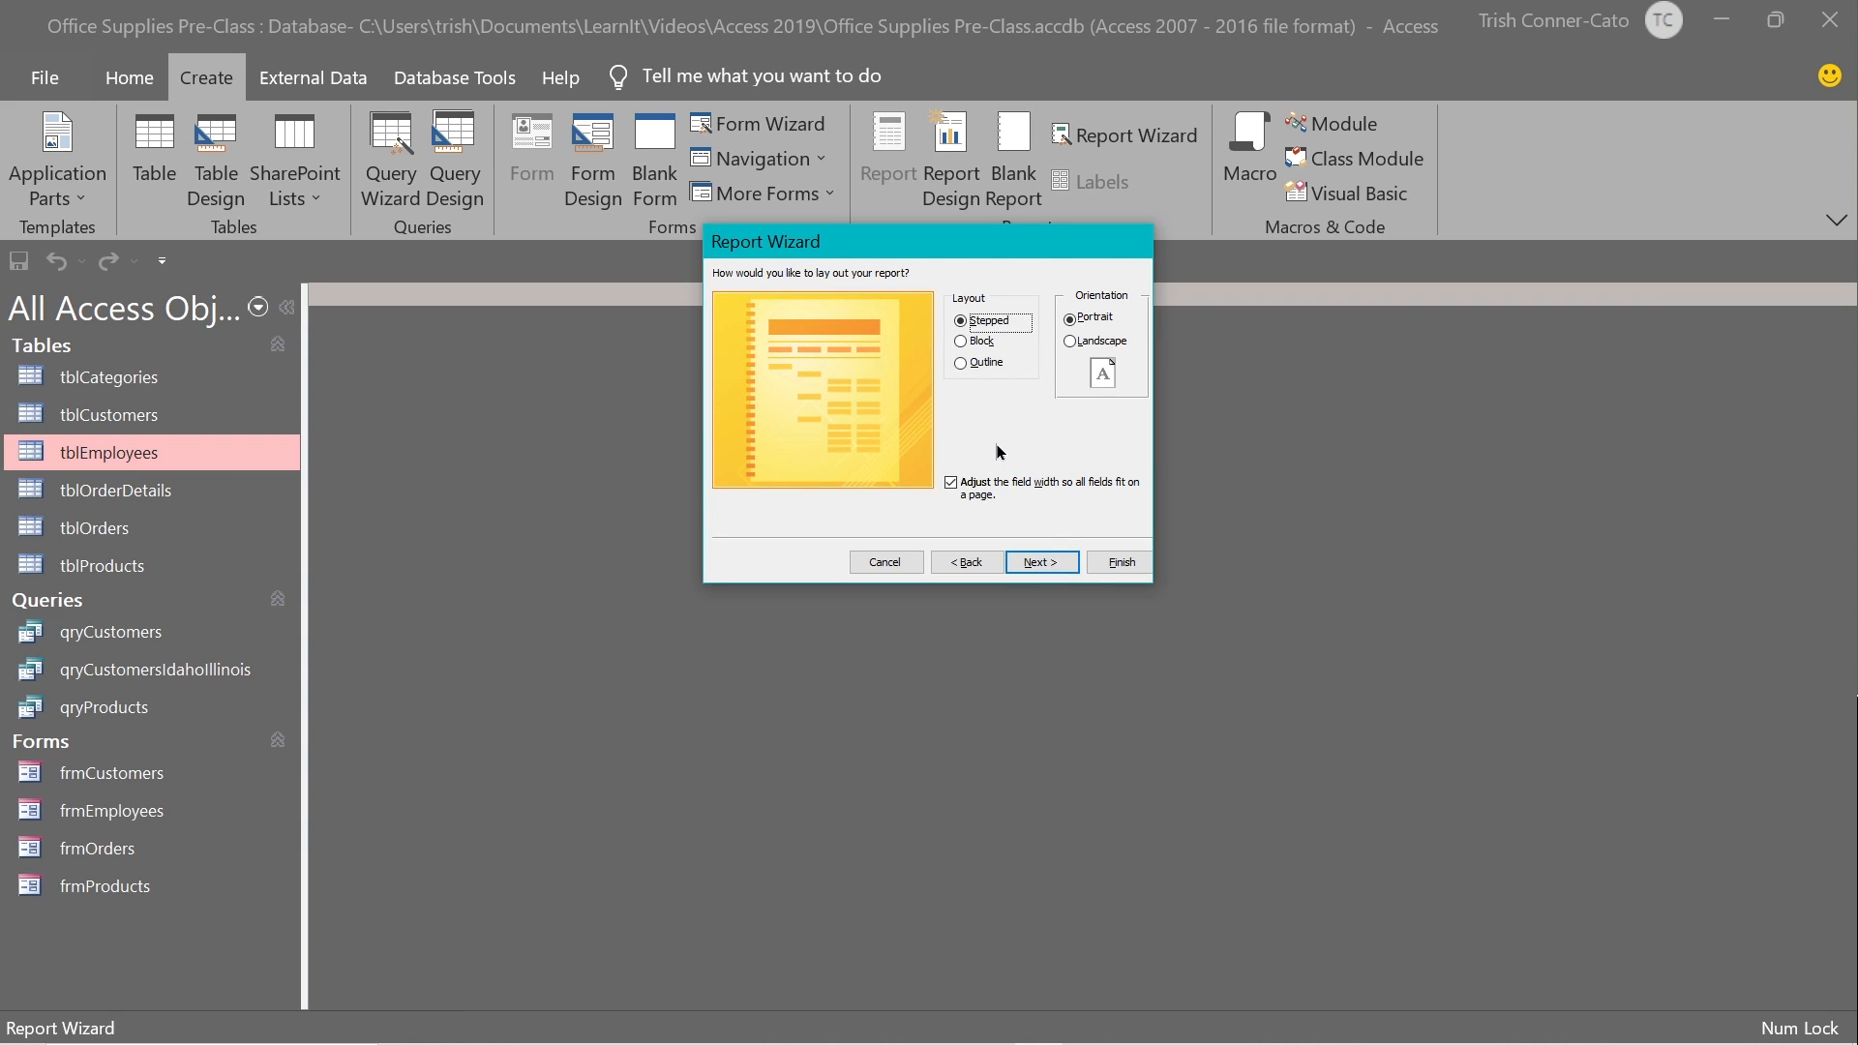
# Compare the Block and Outline report layouts, but keep the Stepped layout in Portrait orientation.
pyautogui.click(961, 341)
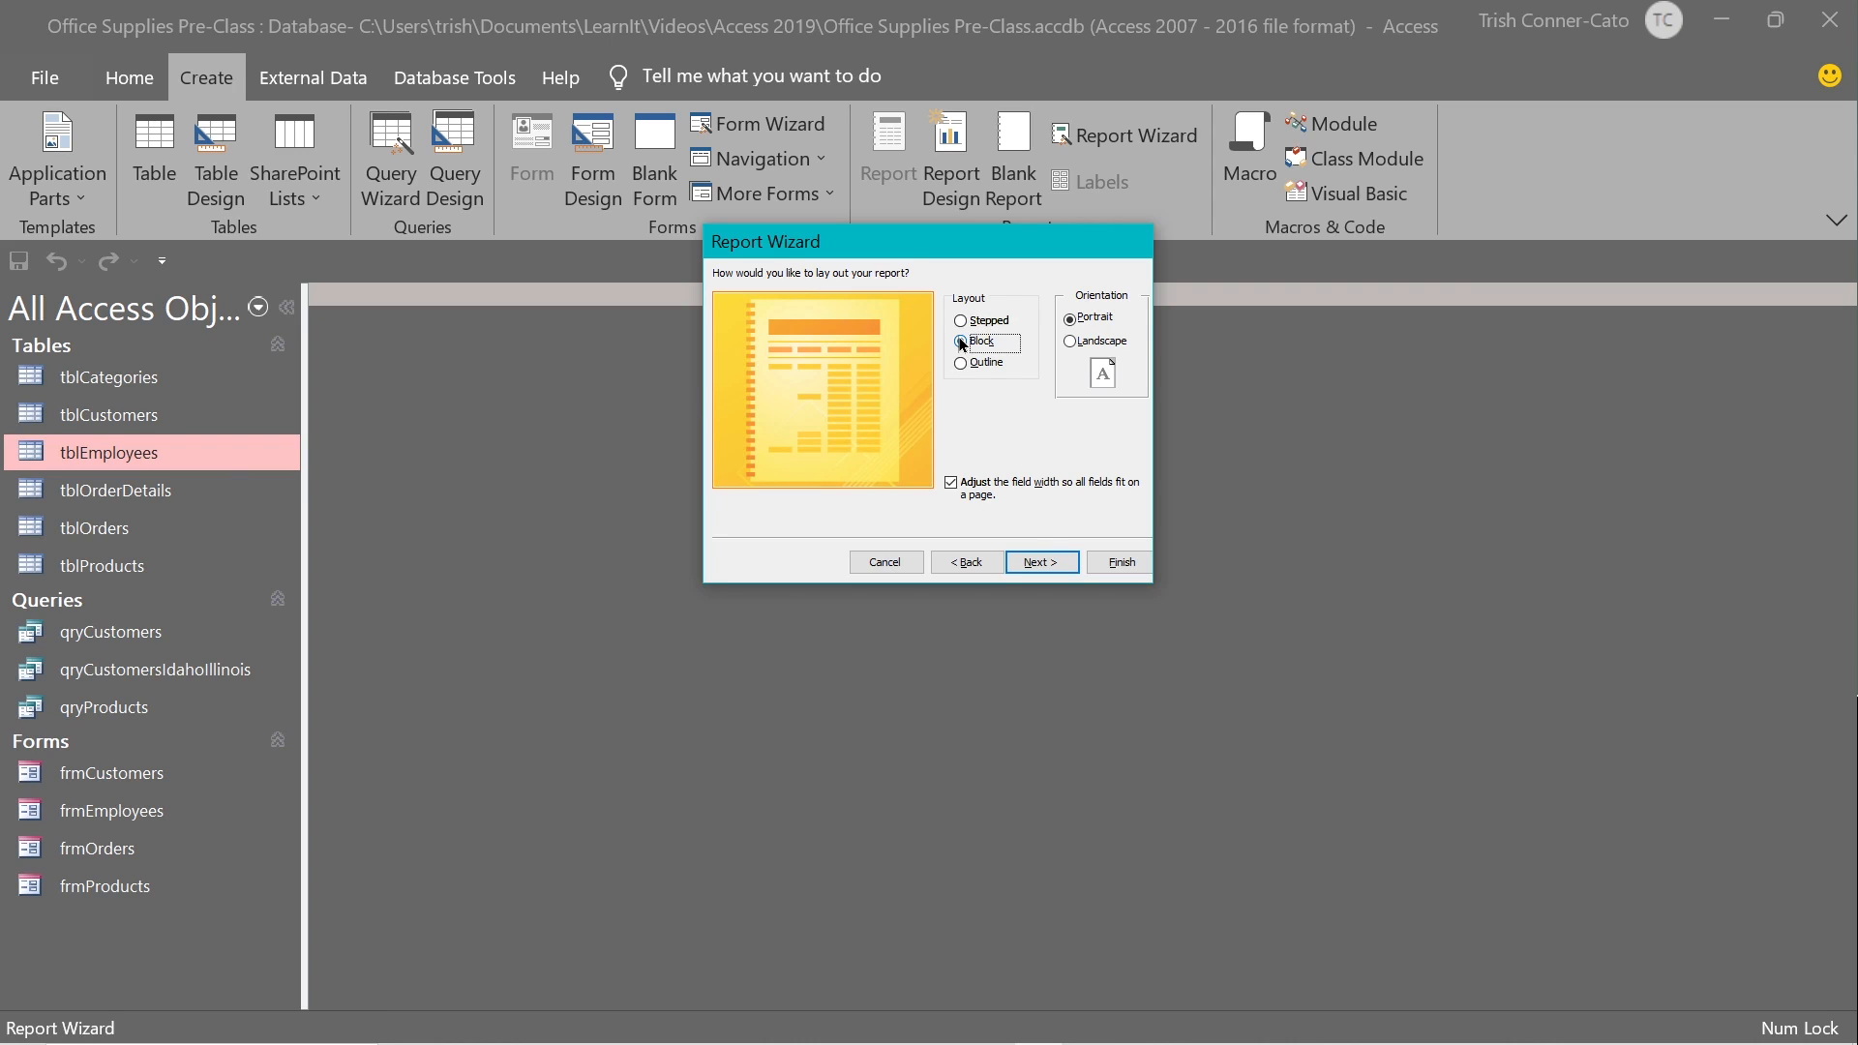
pyautogui.click(961, 363)
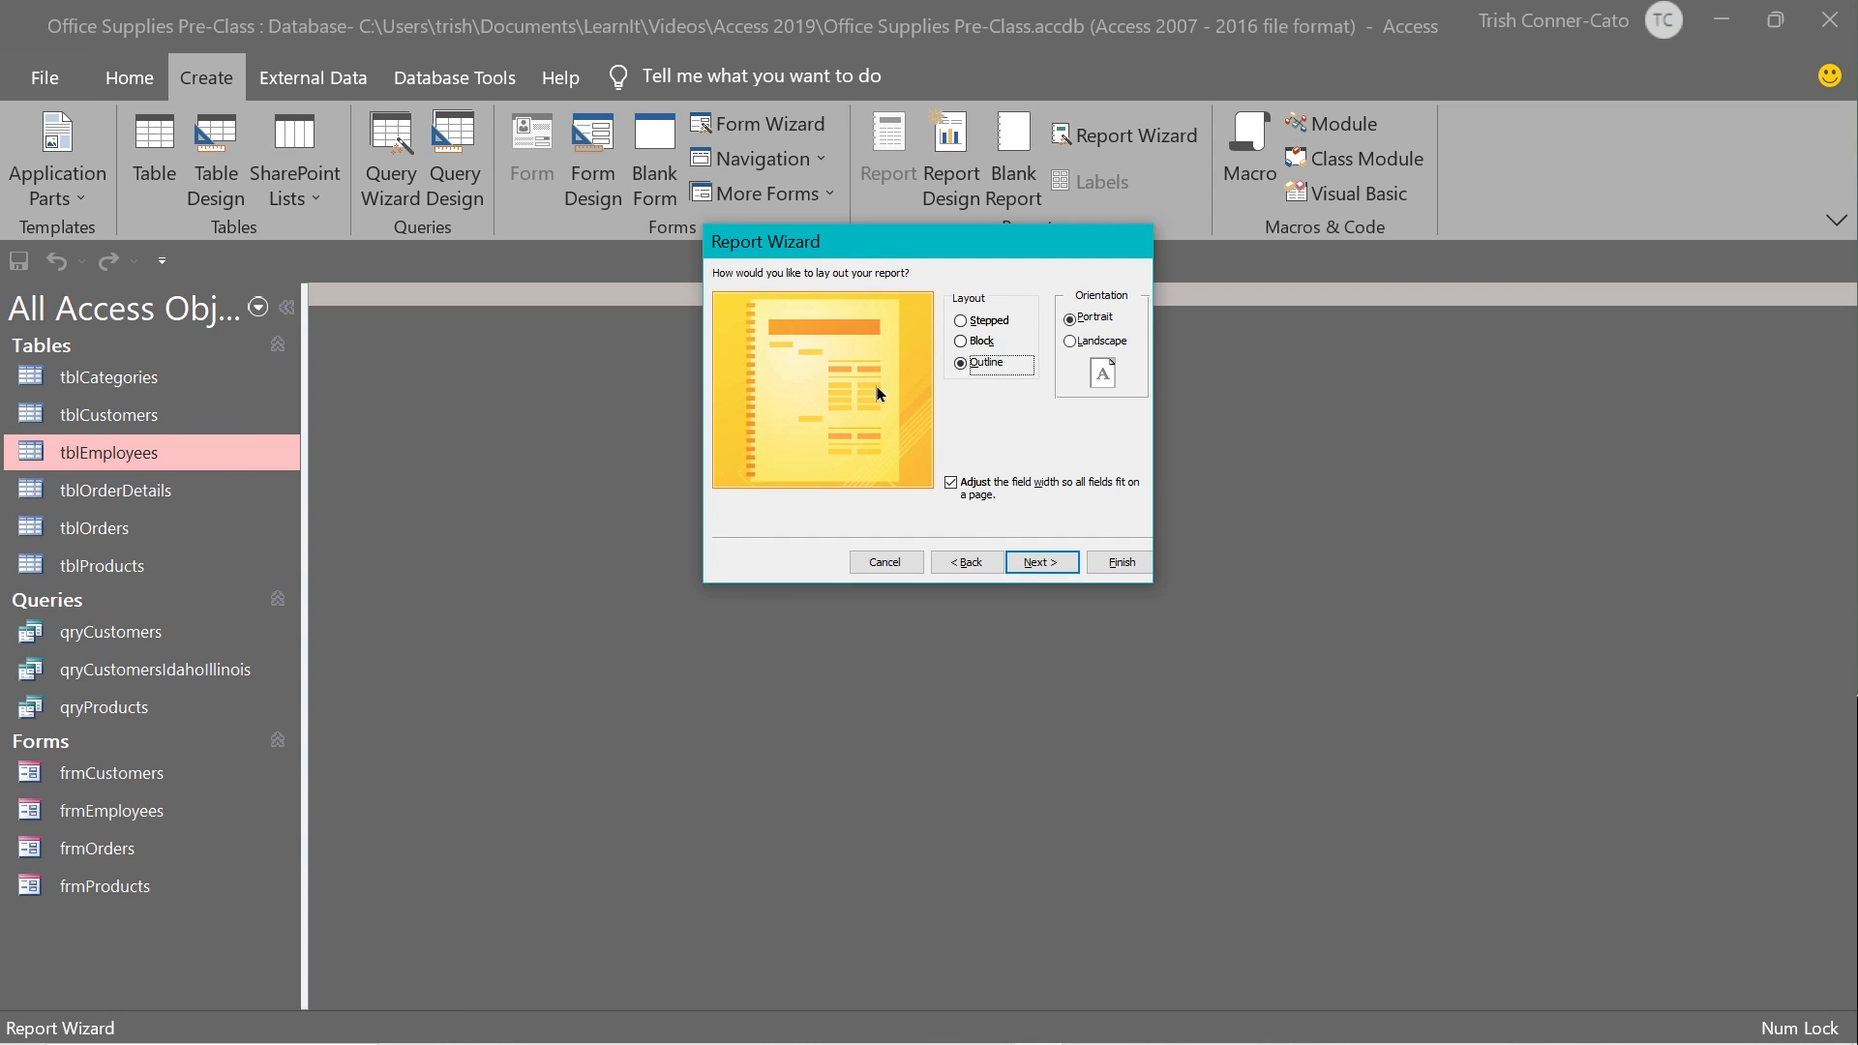
pyautogui.click(962, 321)
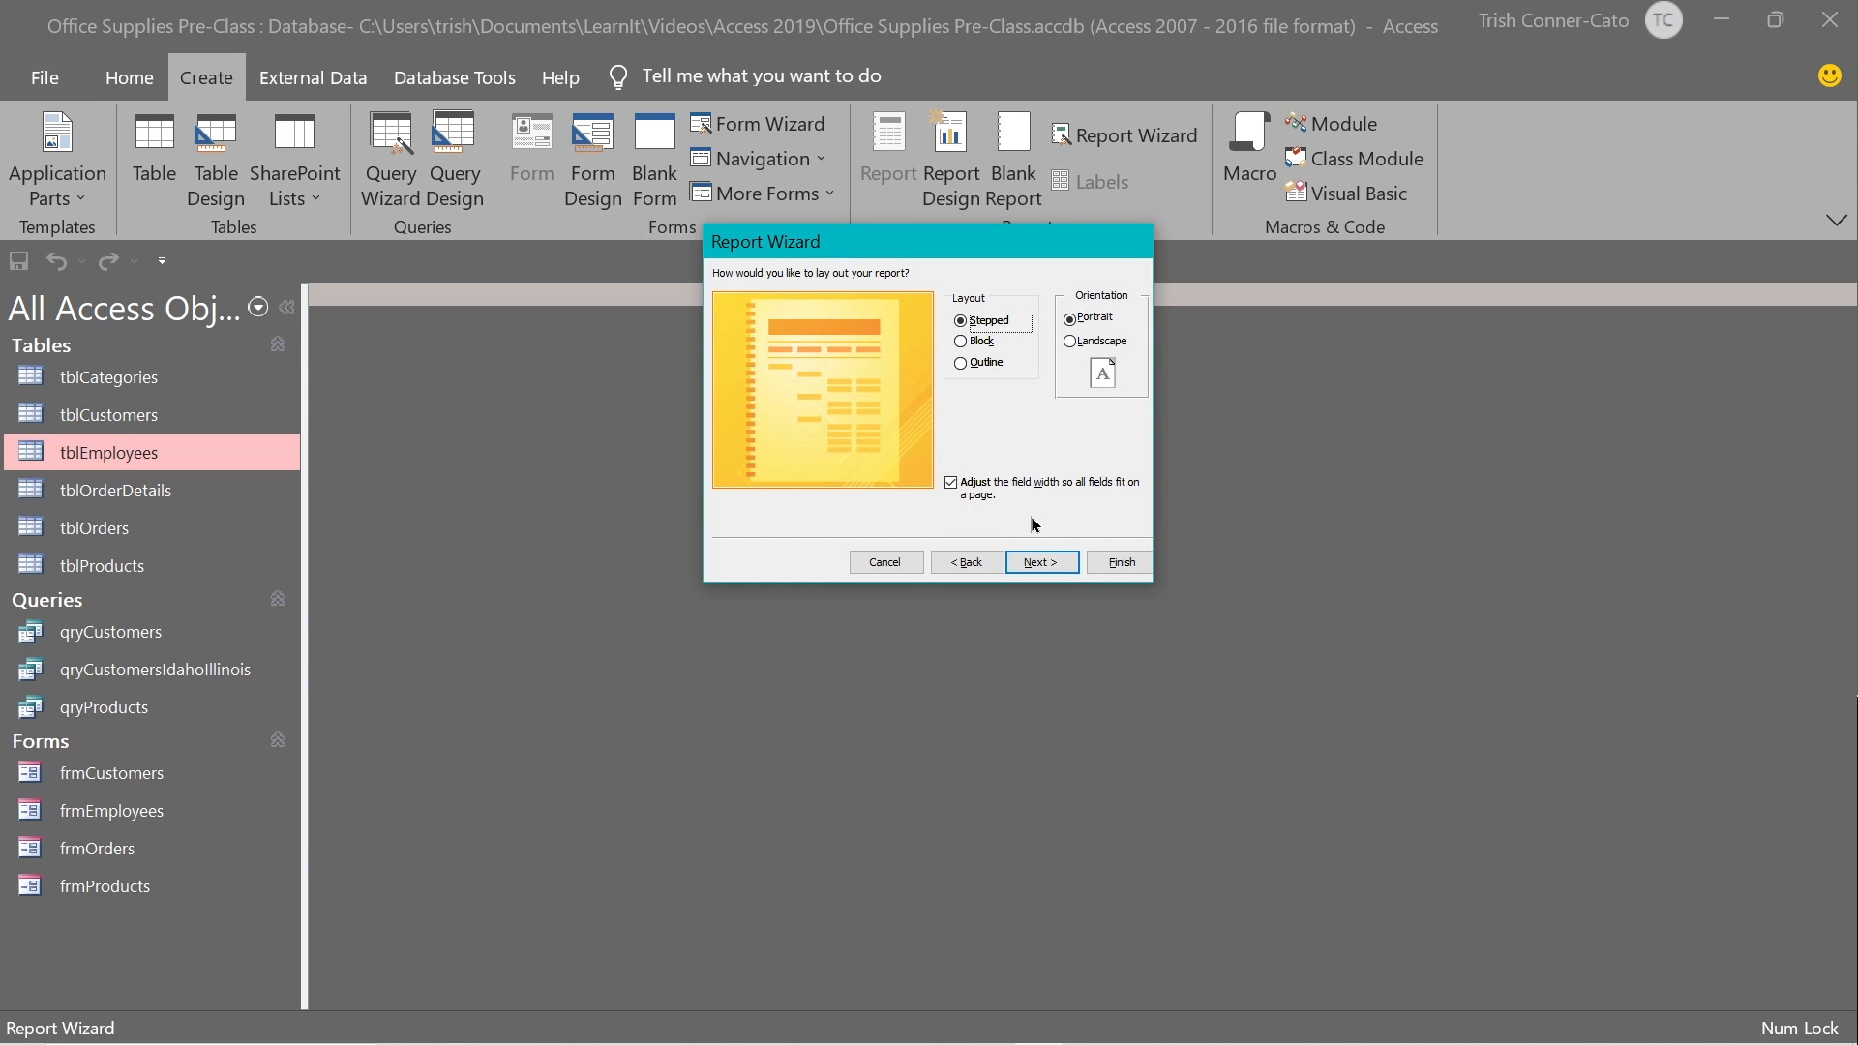
pyautogui.click(1052, 563)
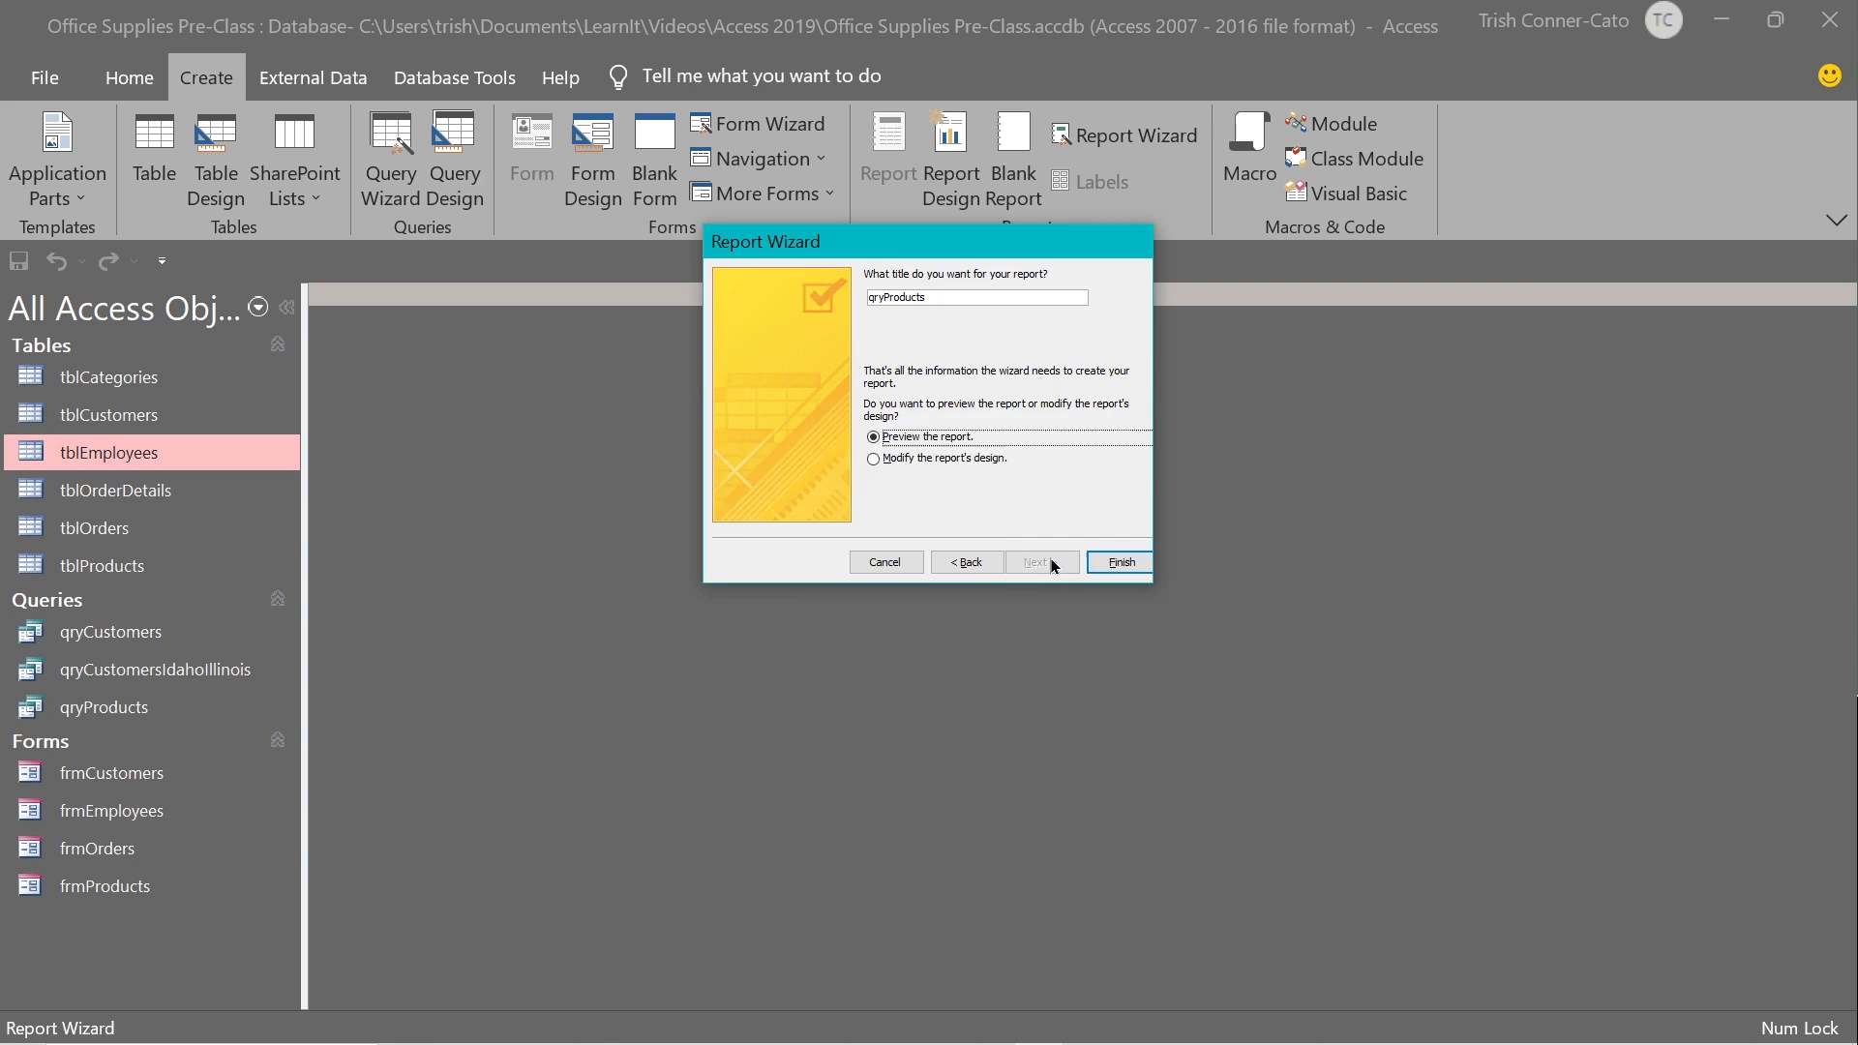
# Title the report rptProducts and finish the wizard with the report opened for preview.
pyautogui.click(880, 298)
pyautogui.moveTo(879, 296); pyautogui.dragTo(868, 300)
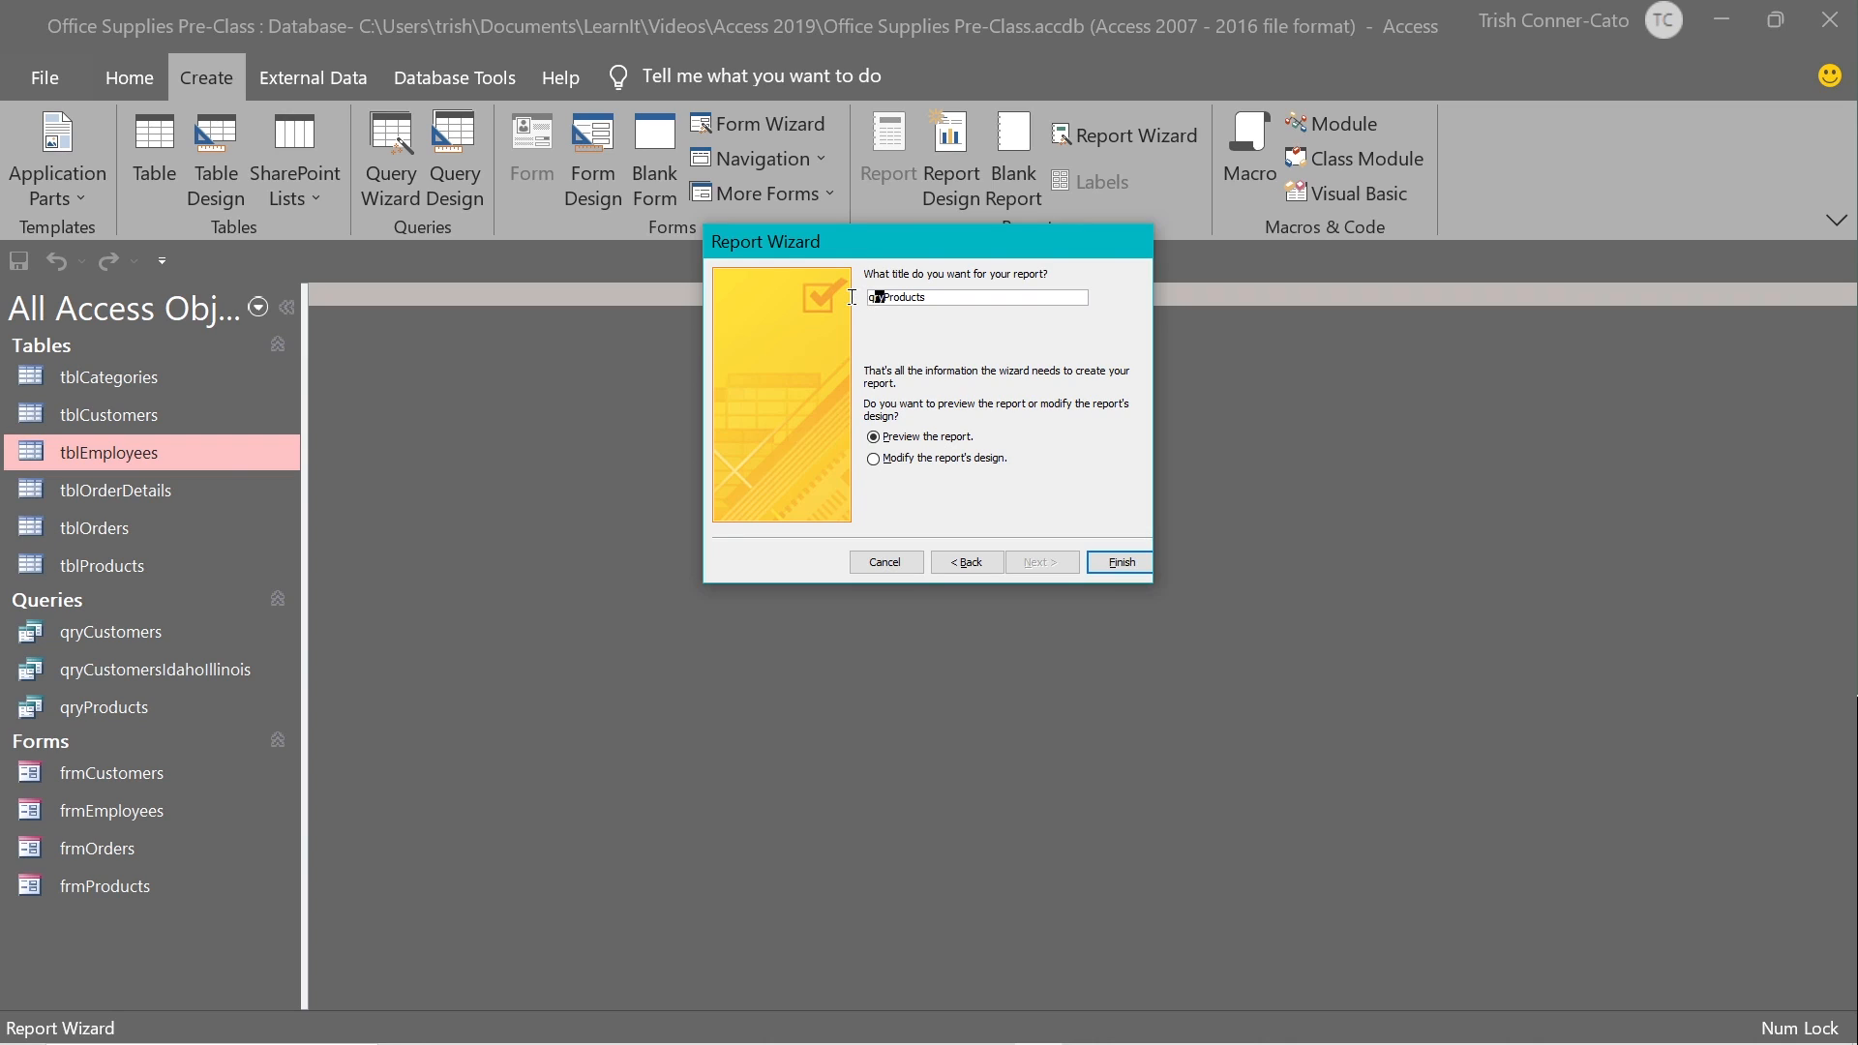
pyautogui.press('BackSpace')
pyautogui.write('rpt')
pyautogui.click(1120, 564)
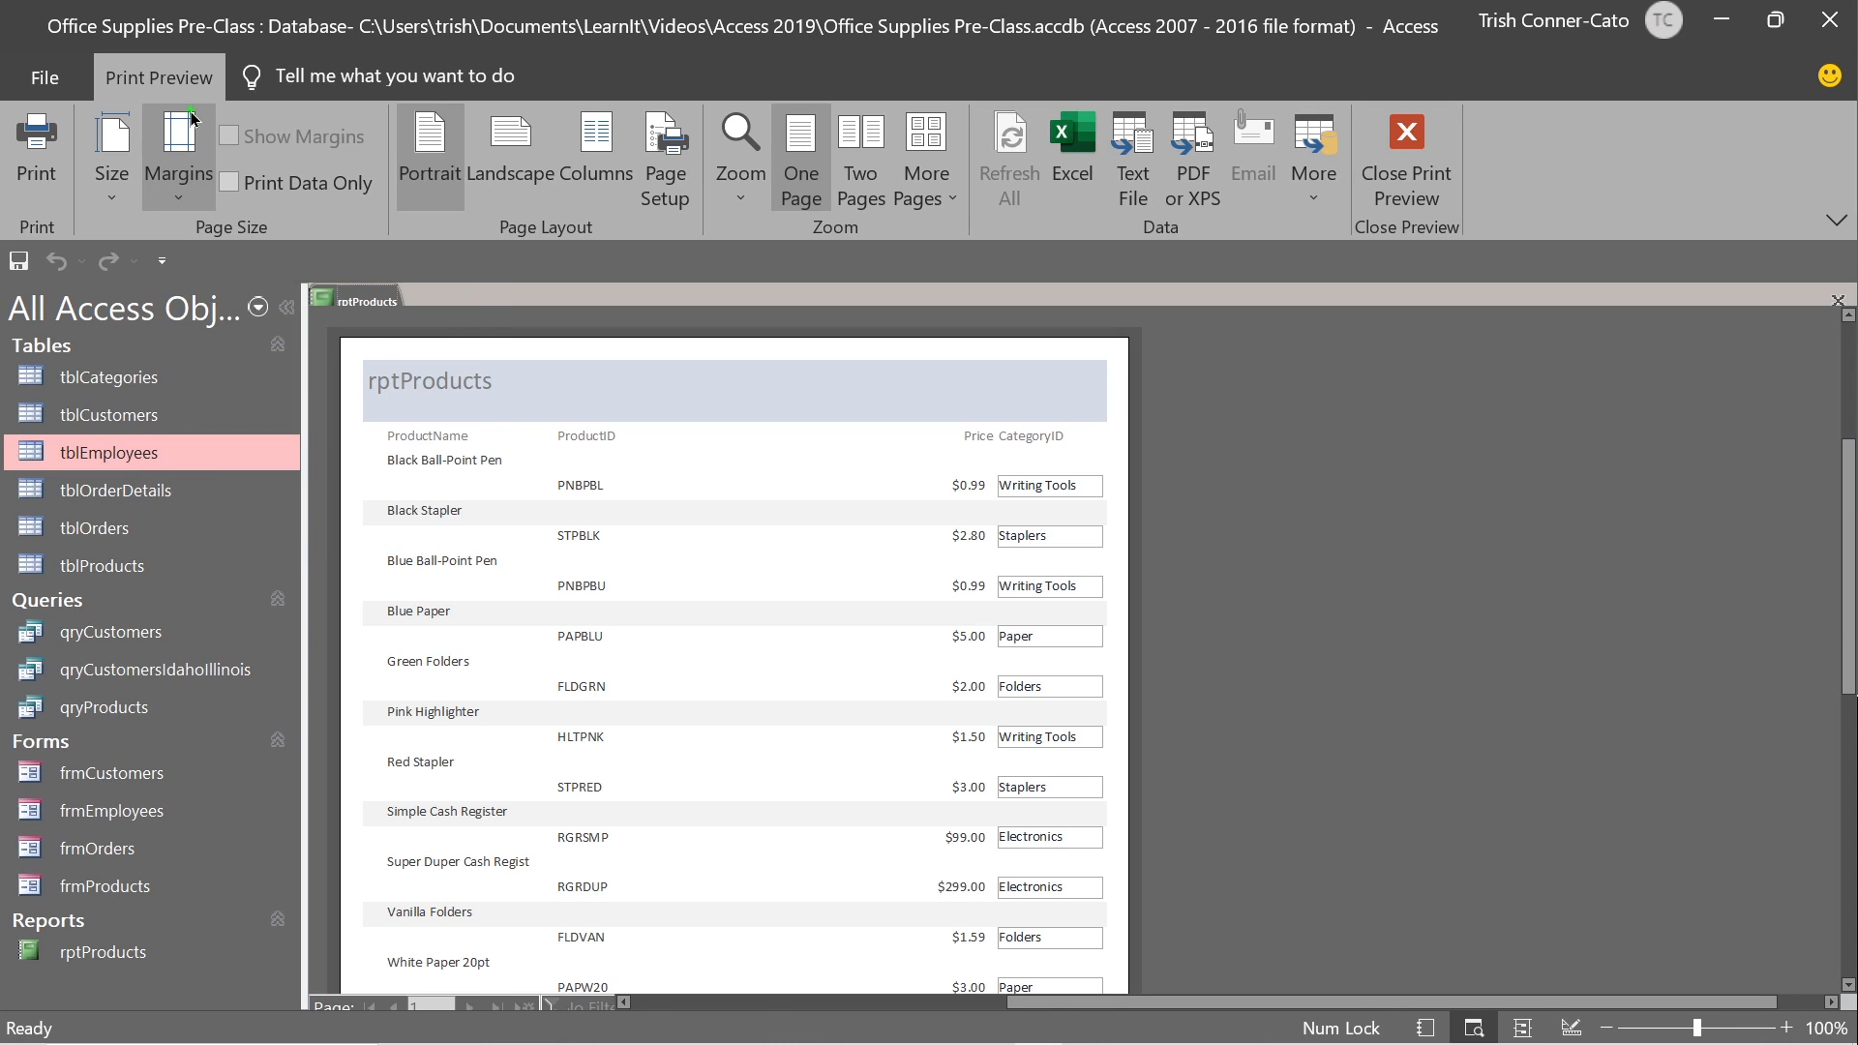
# Close the rptProducts print preview and permanently delete the report.
pyautogui.moveTo(174, 92); pyautogui.dragTo(174, 290)
pyautogui.press('Escape')
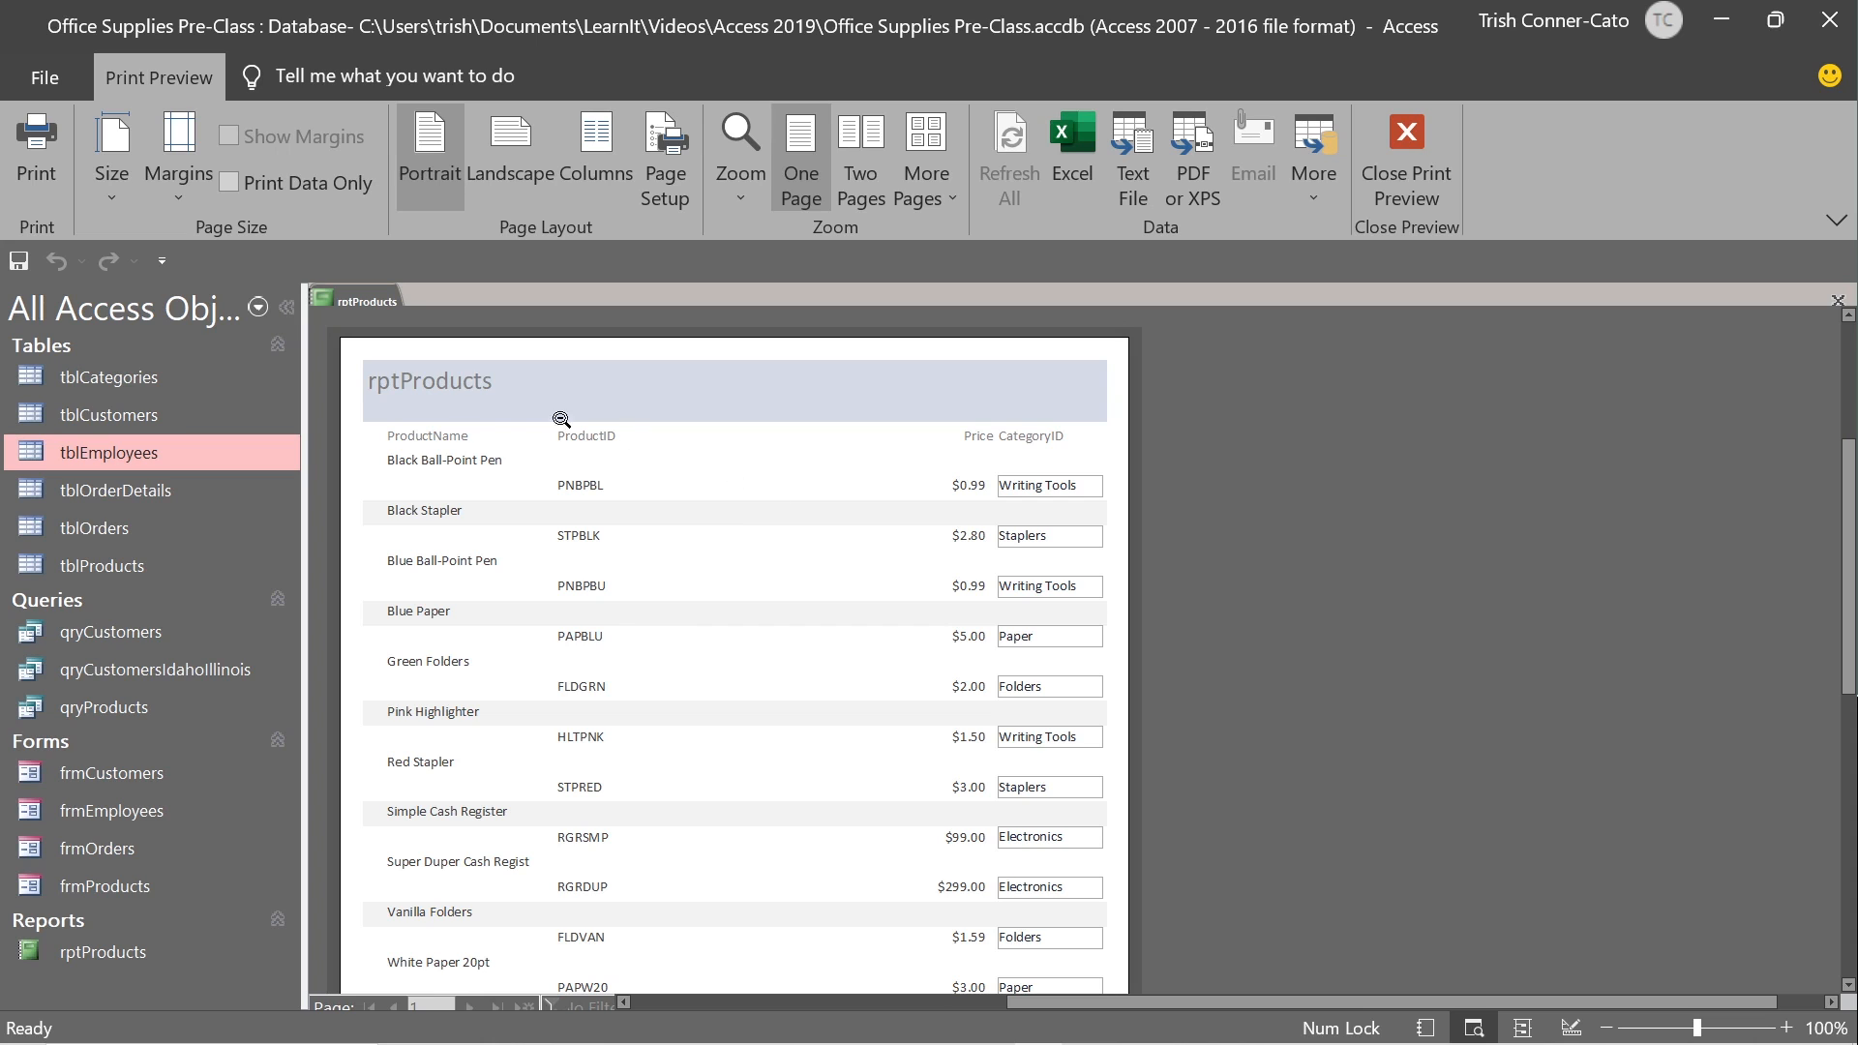
pyautogui.rightClick(351, 306)
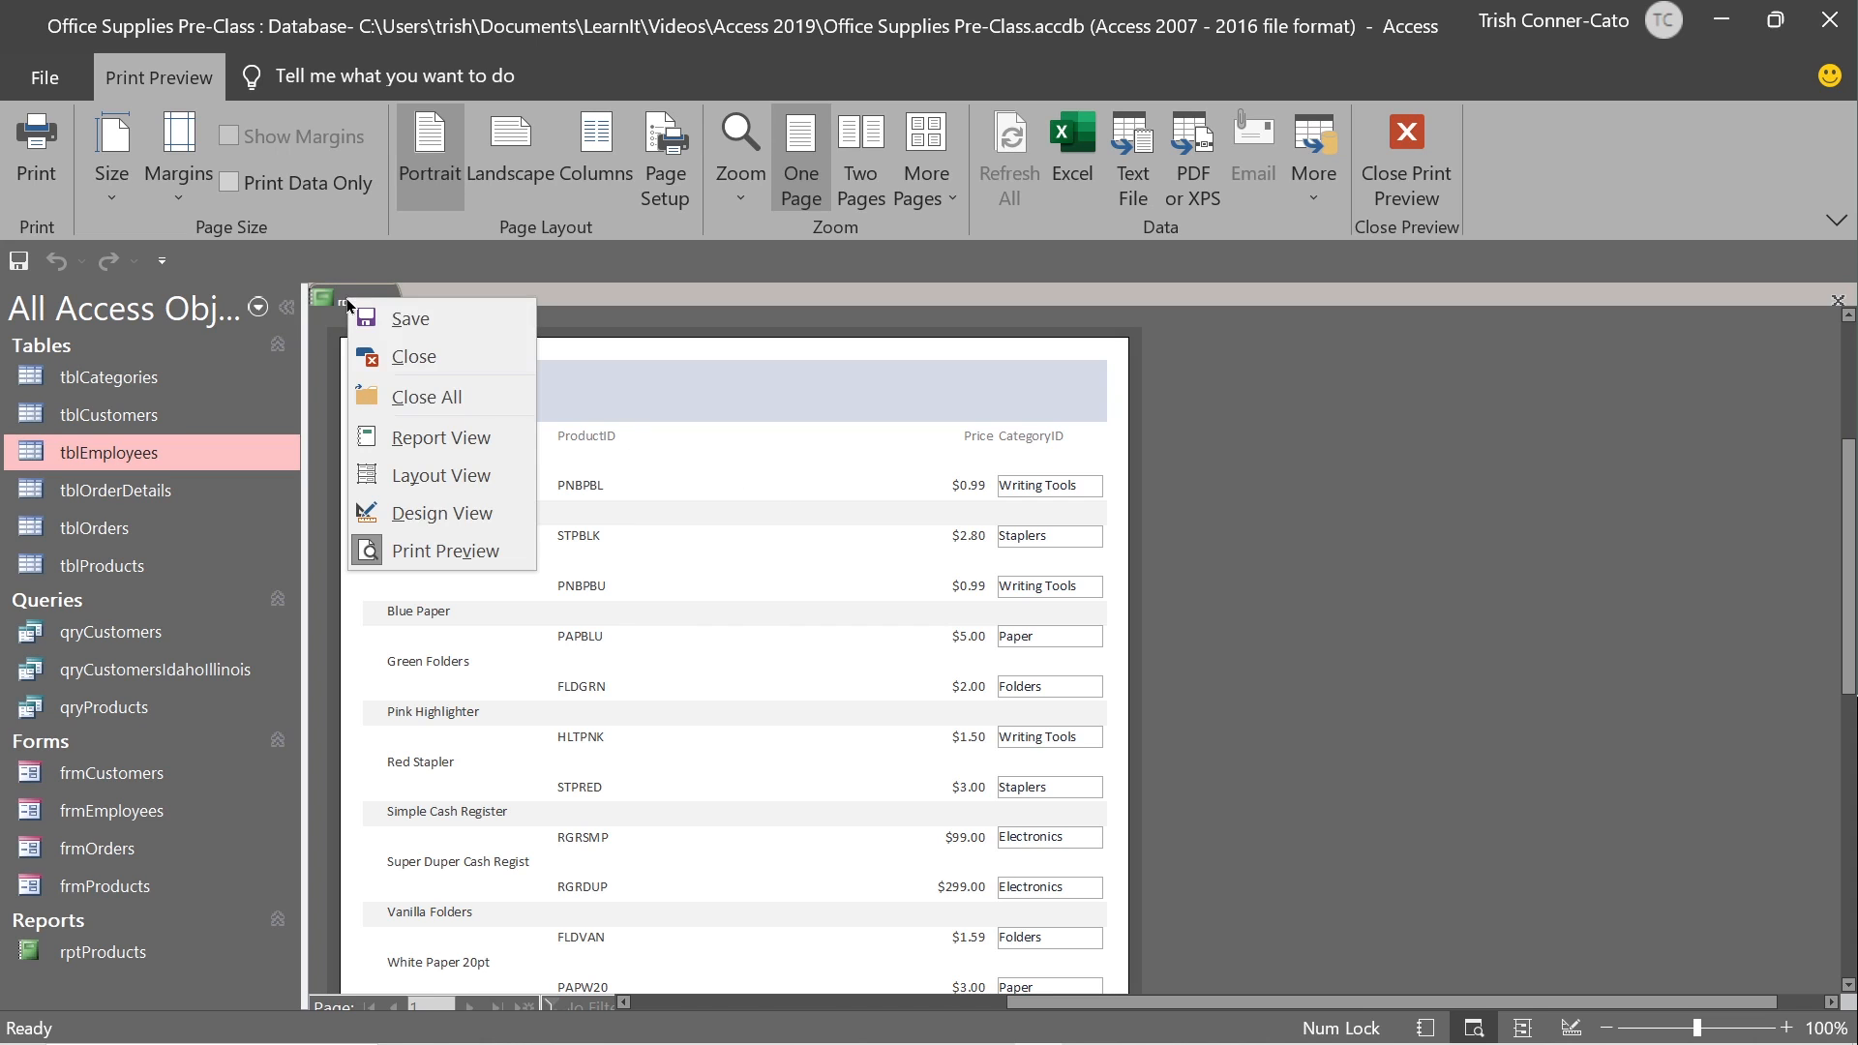
pyautogui.click(414, 355)
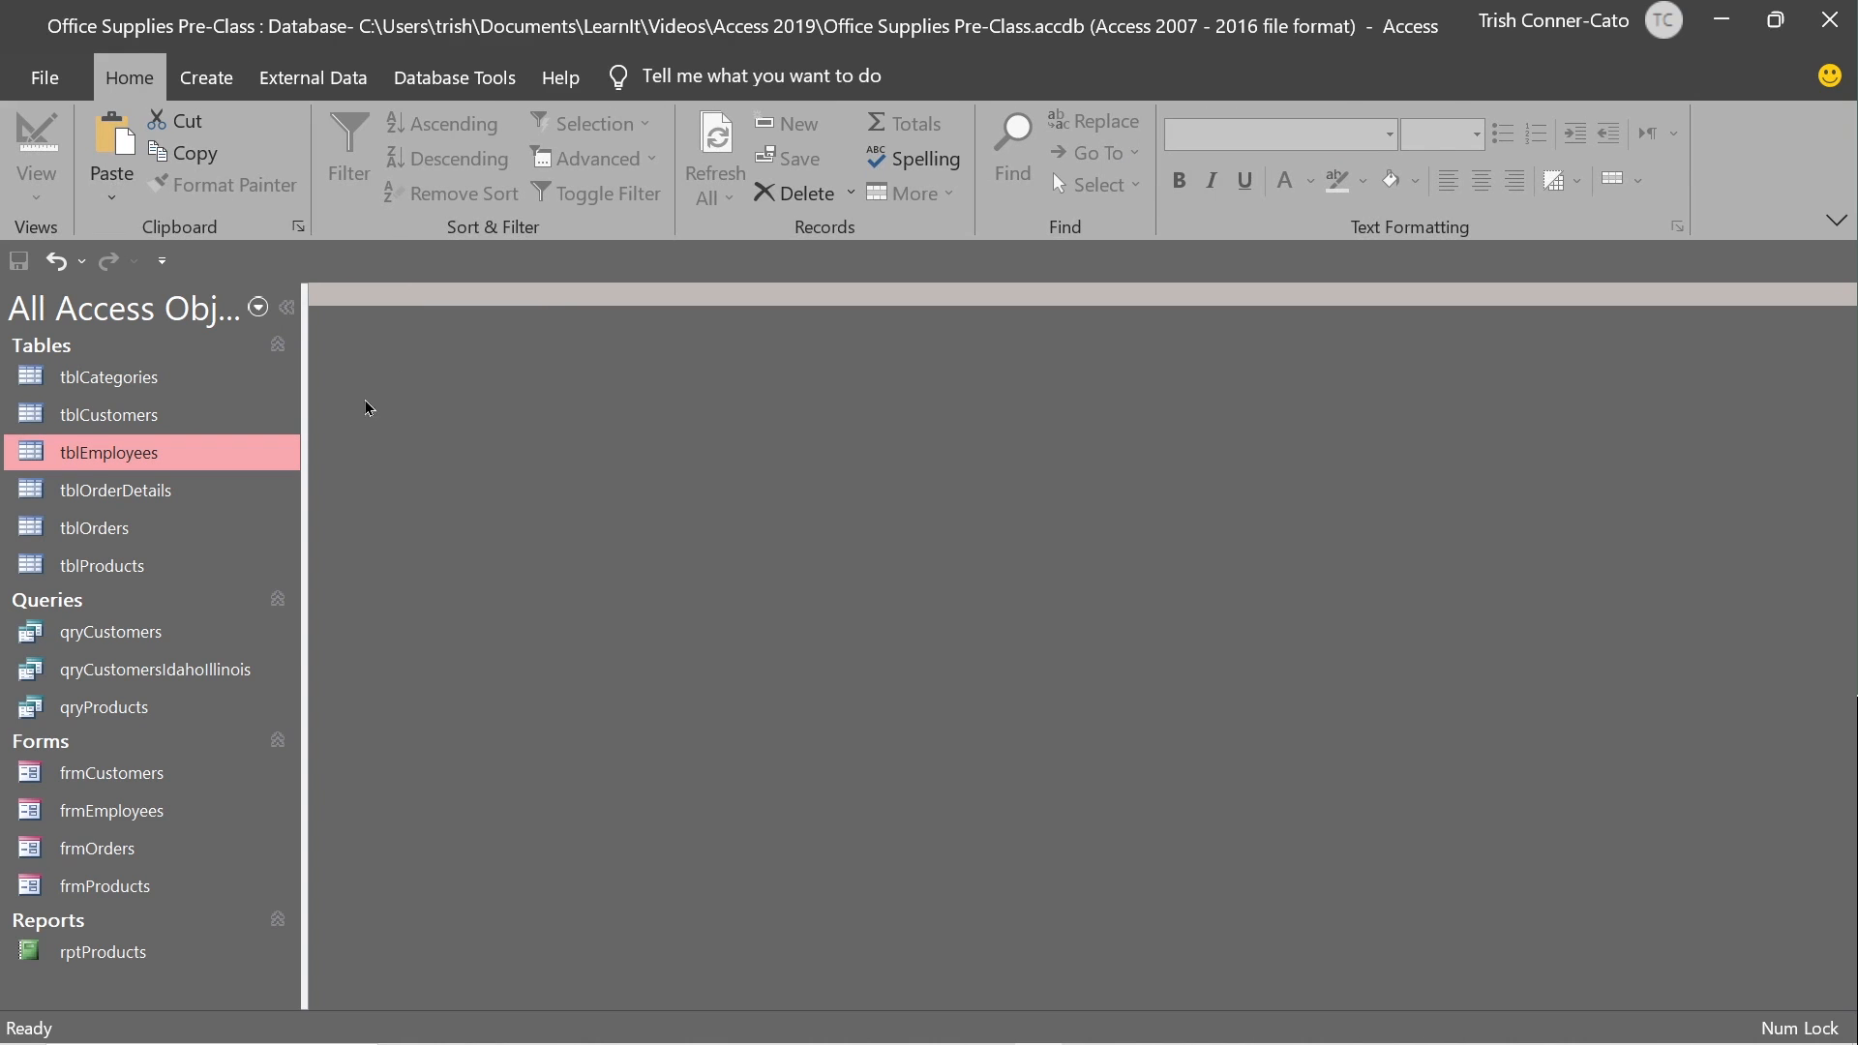
pyautogui.rightClick(86, 953)
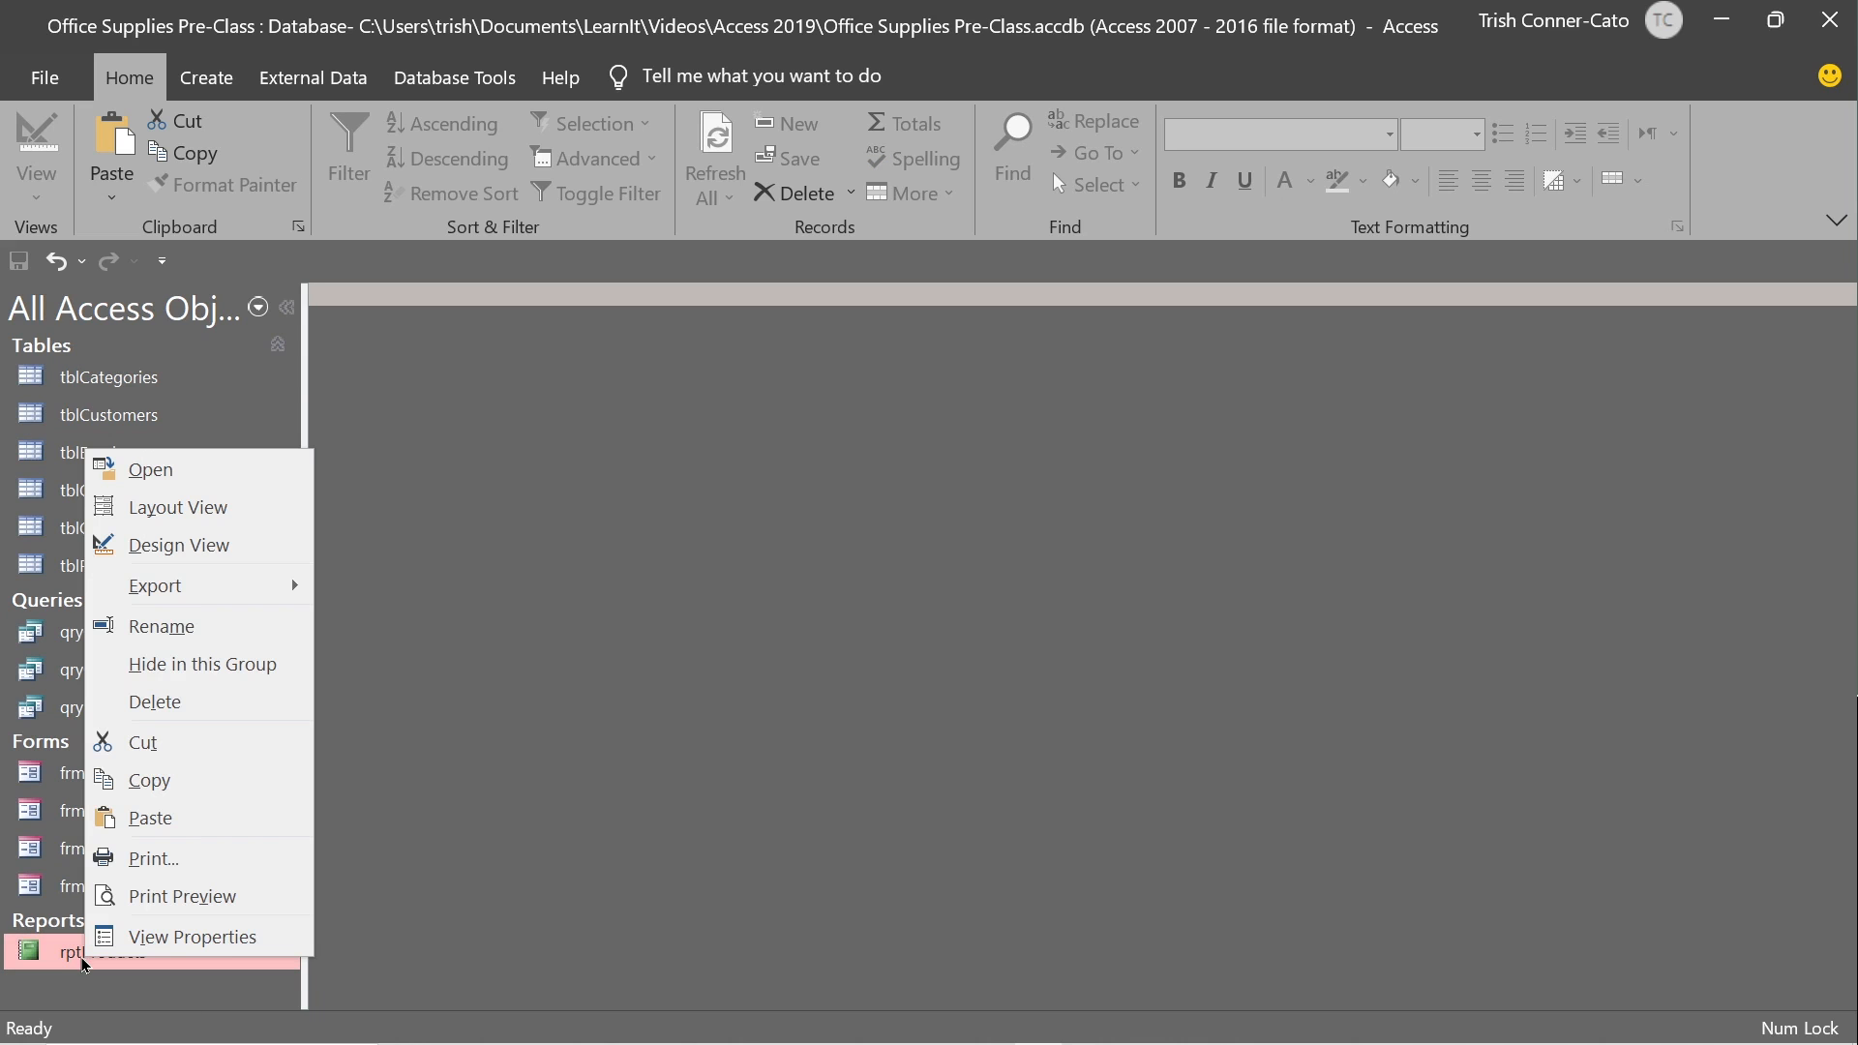
pyautogui.click(169, 701)
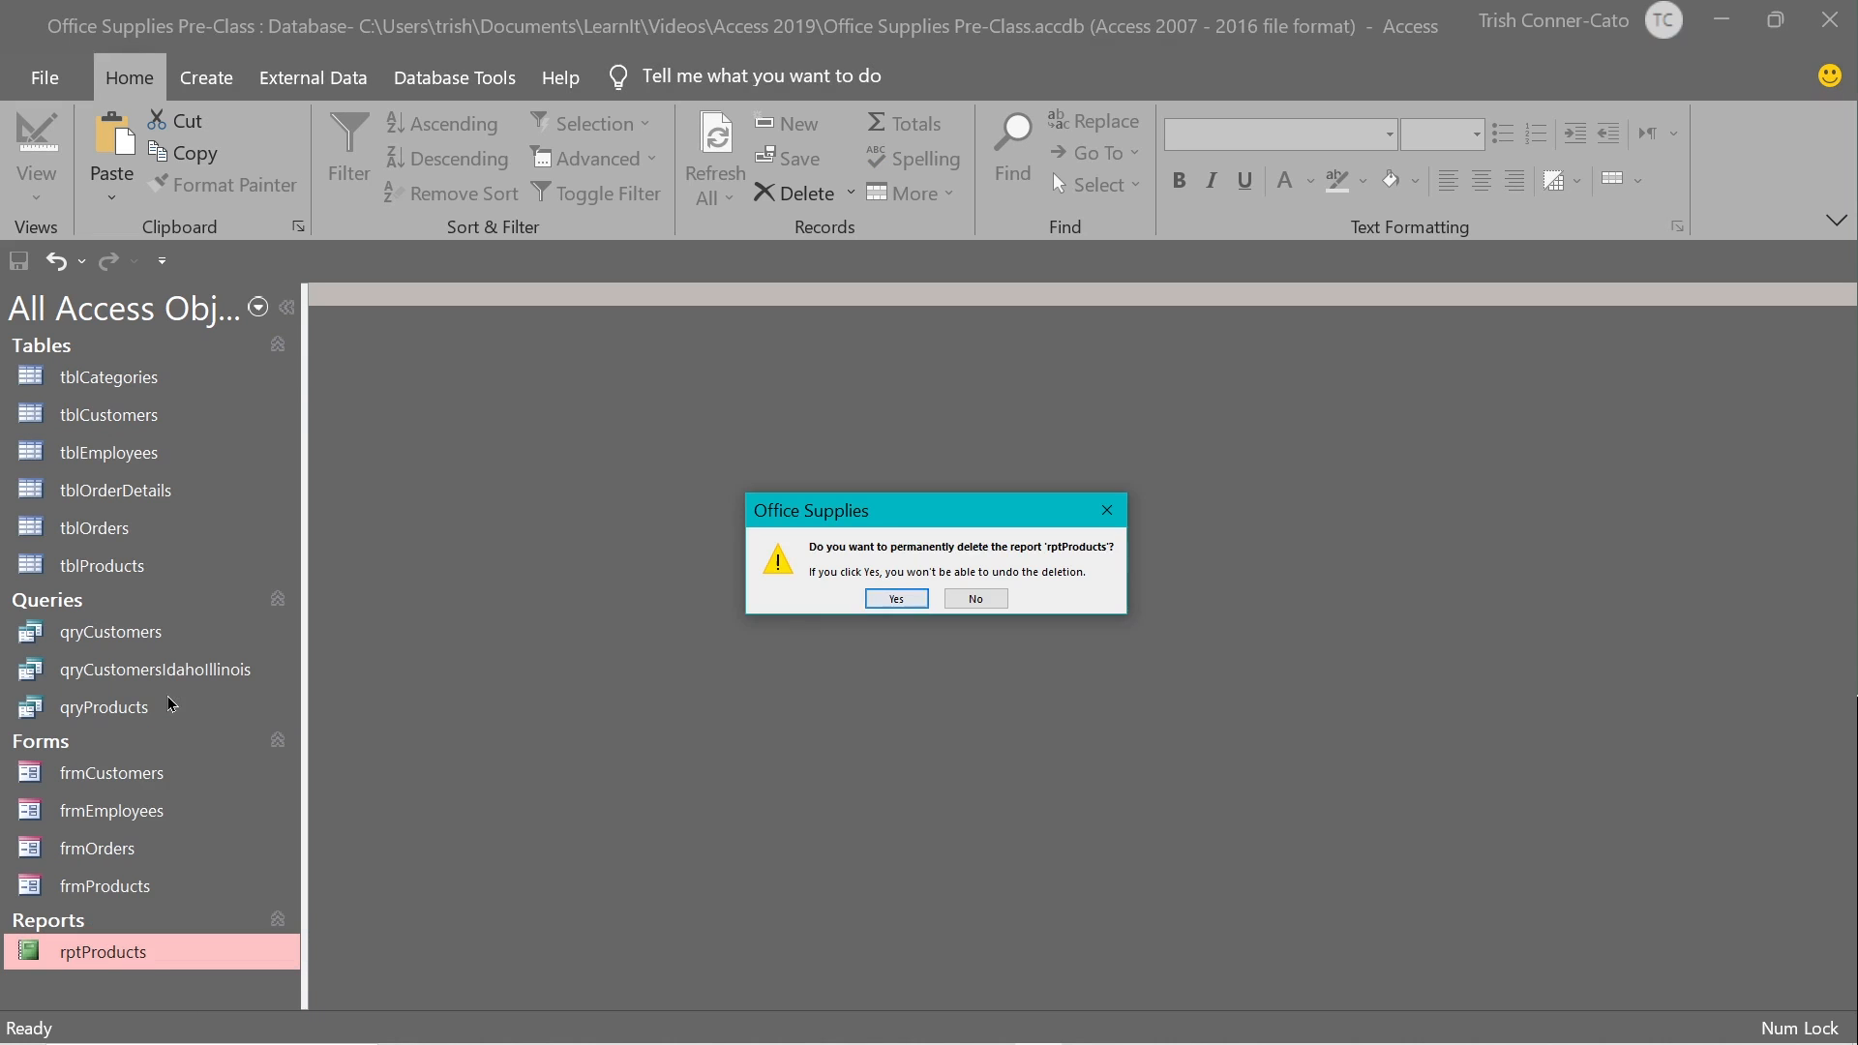
pyautogui.click(905, 599)
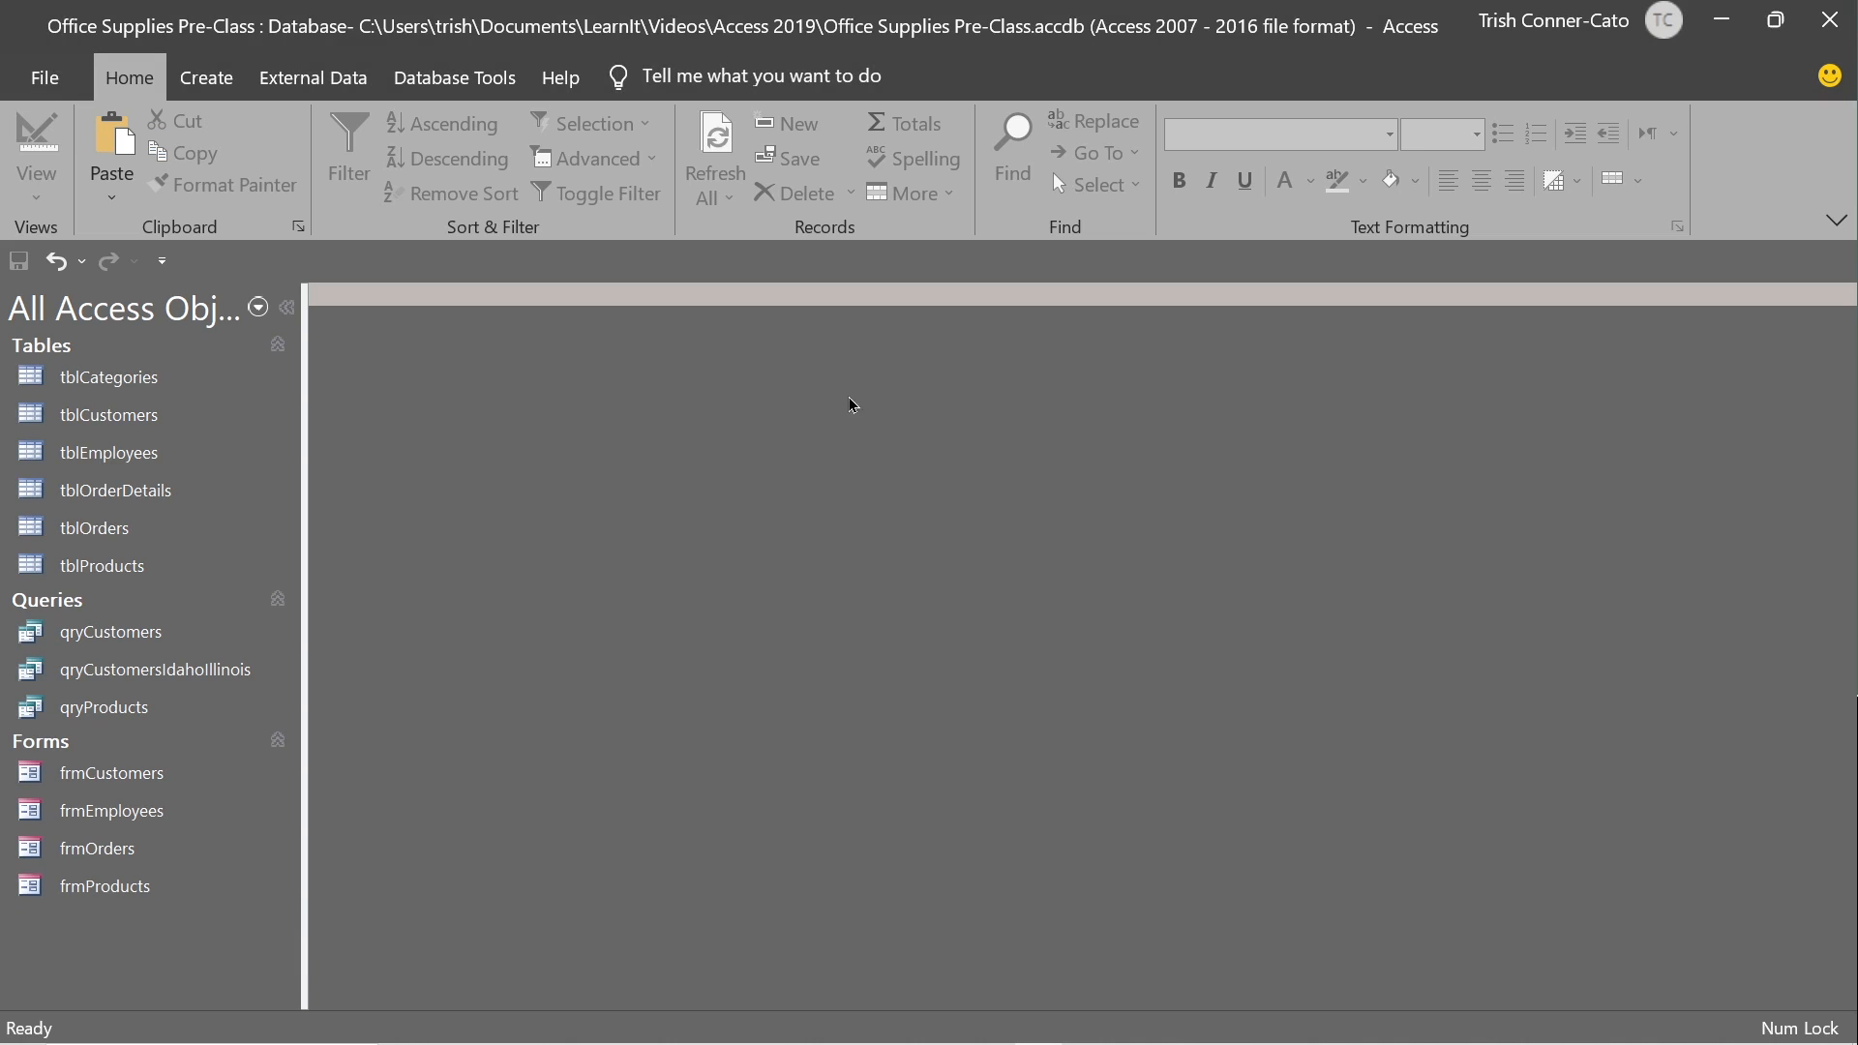
# Start a new report with the Report Wizard, using all fields of the qryProducts query.
pyautogui.click(197, 91)
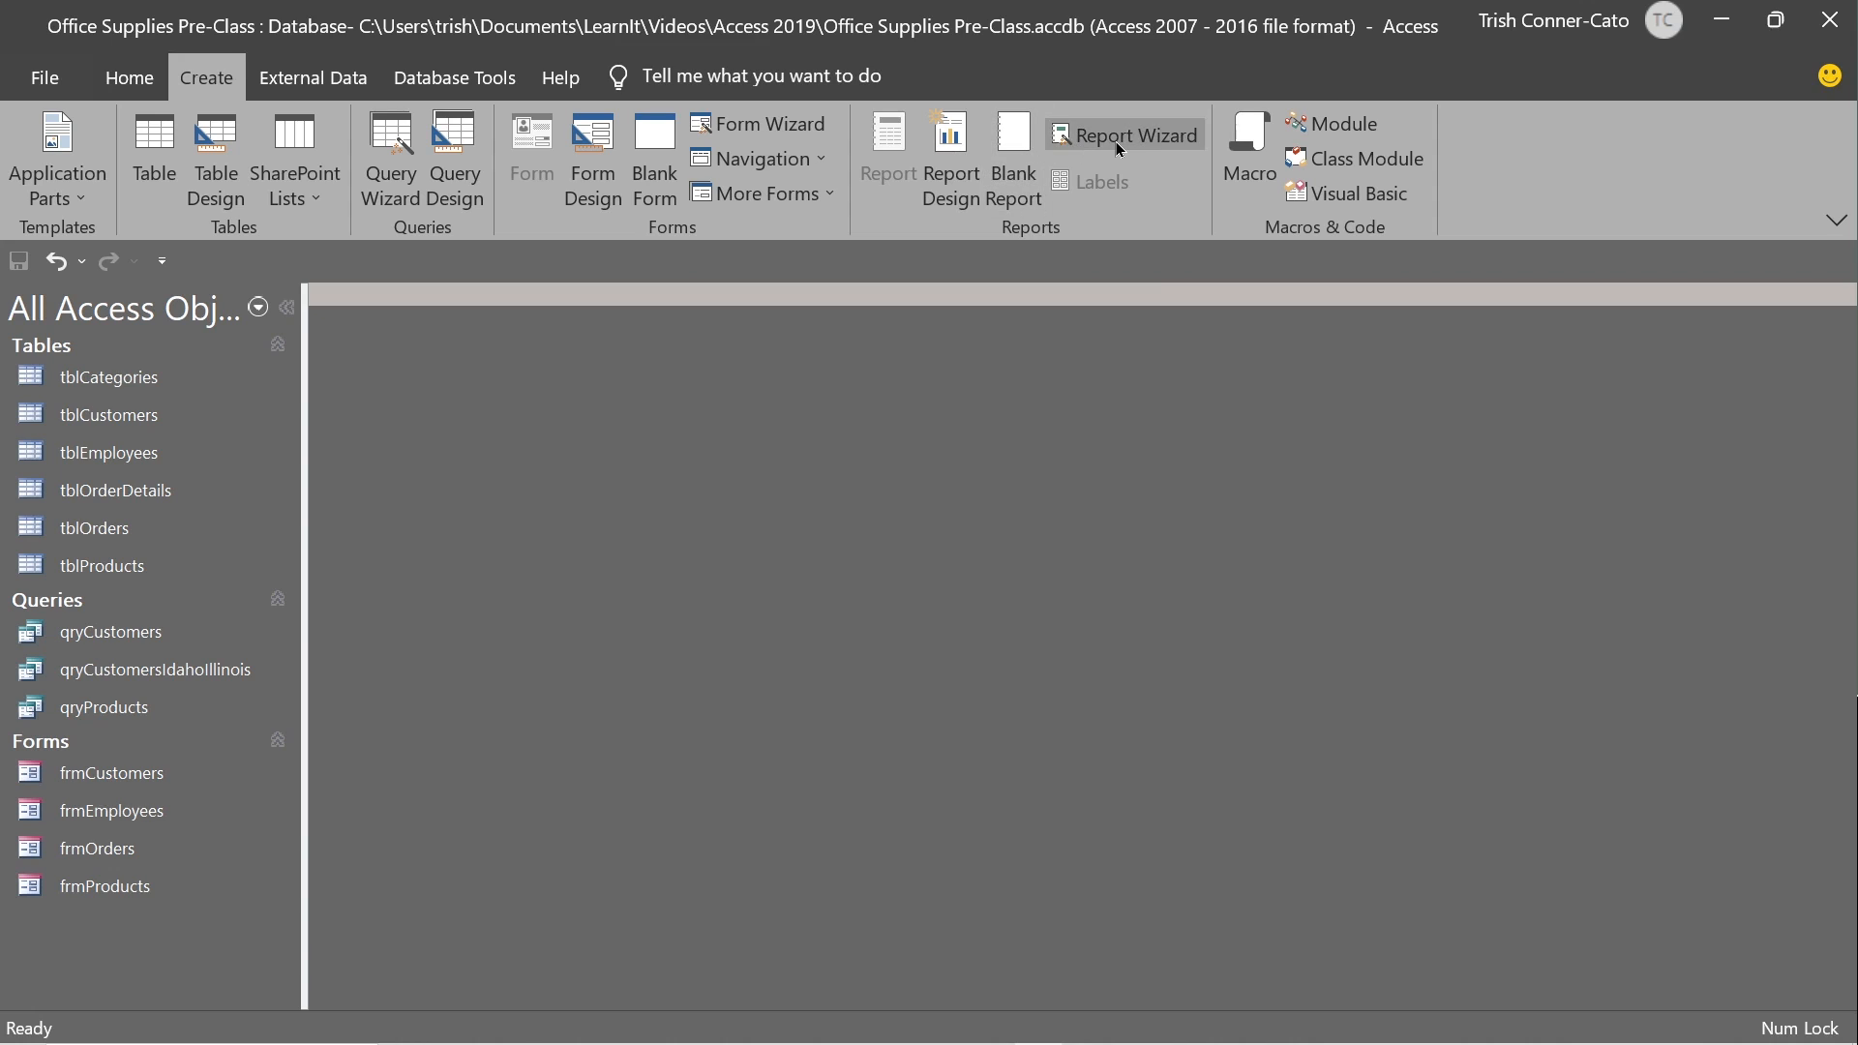
pyautogui.click(1116, 141)
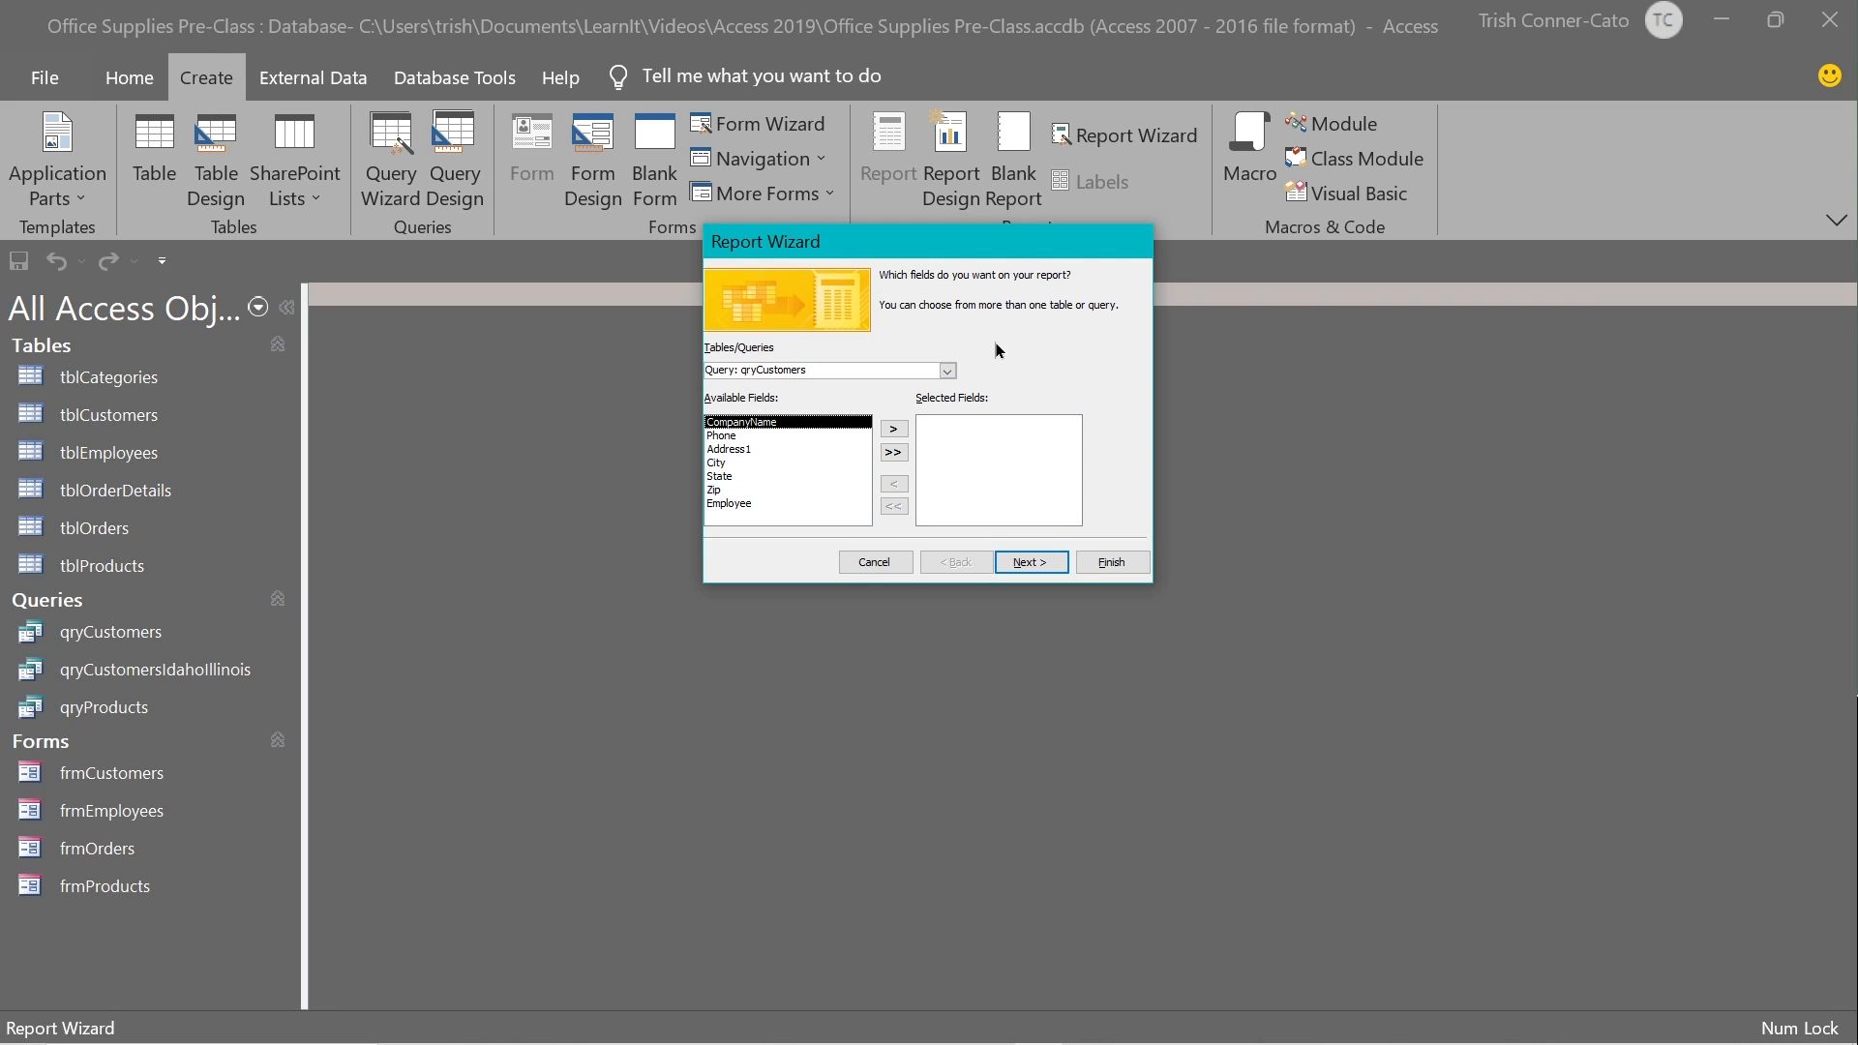
pyautogui.click(948, 371)
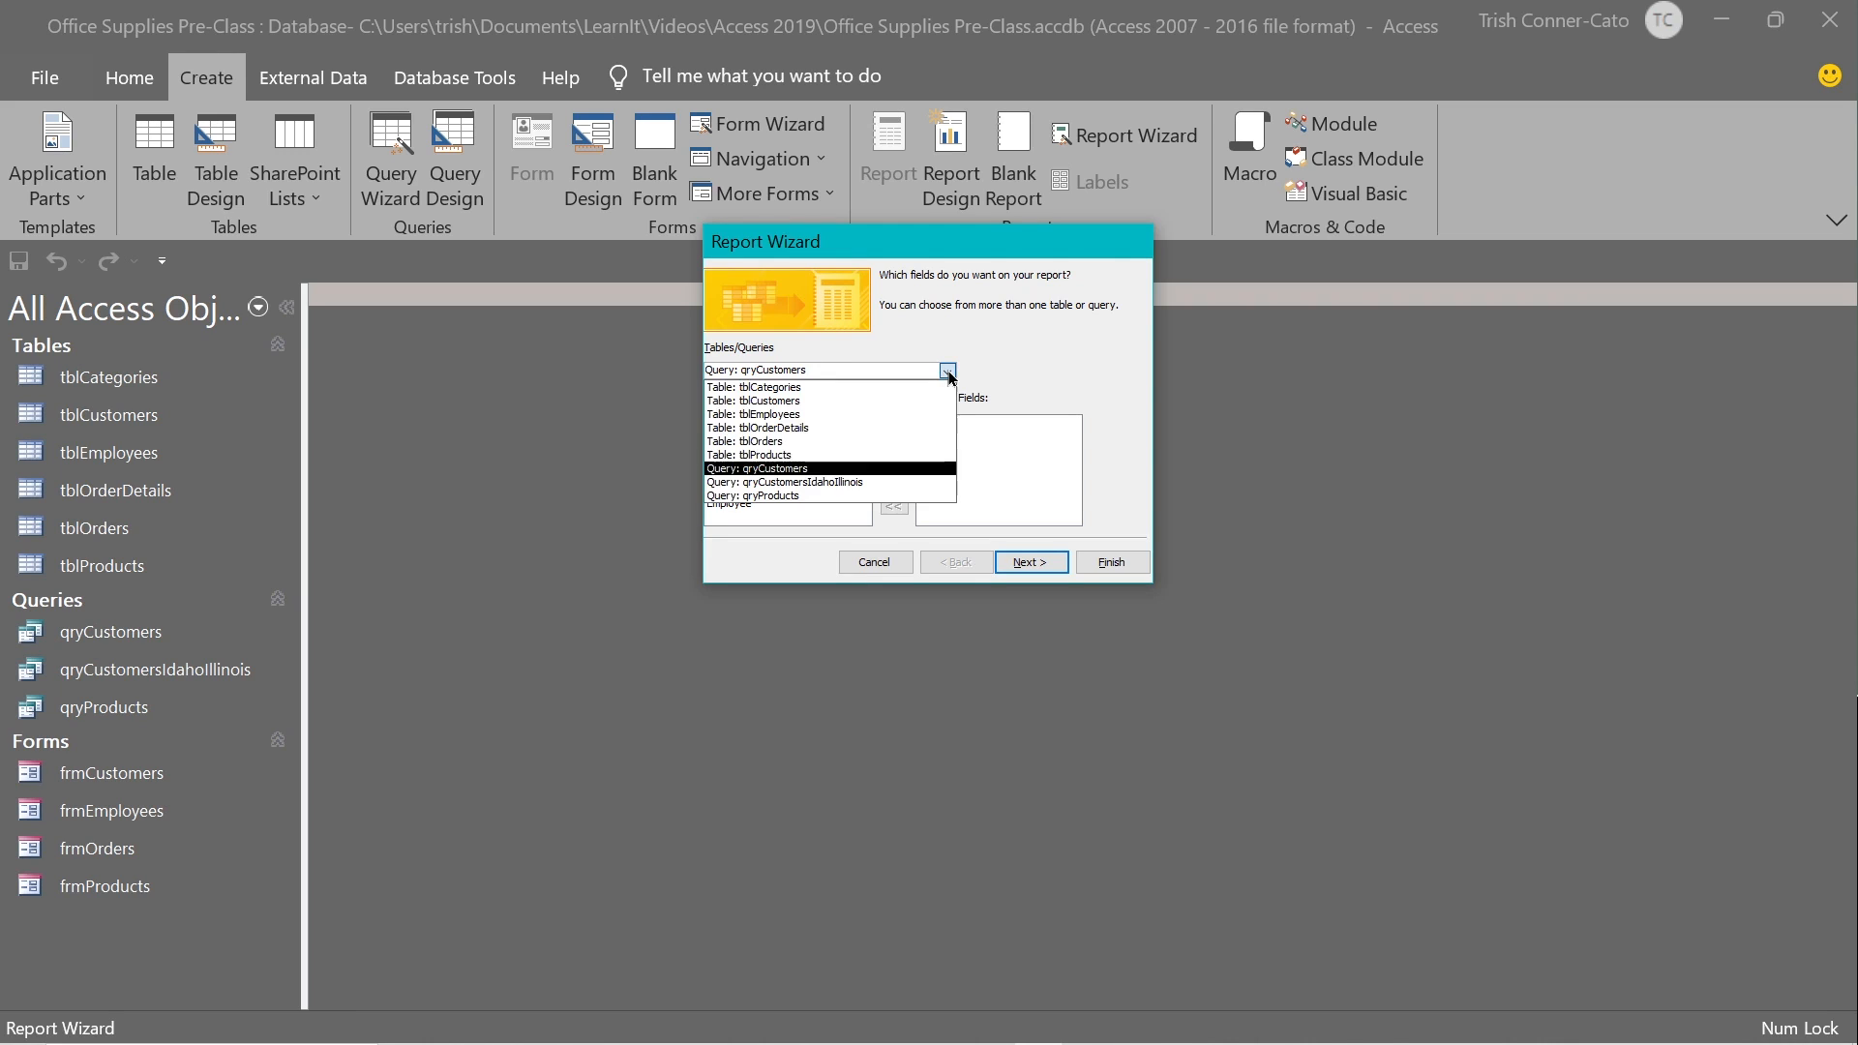
pyautogui.click(774, 495)
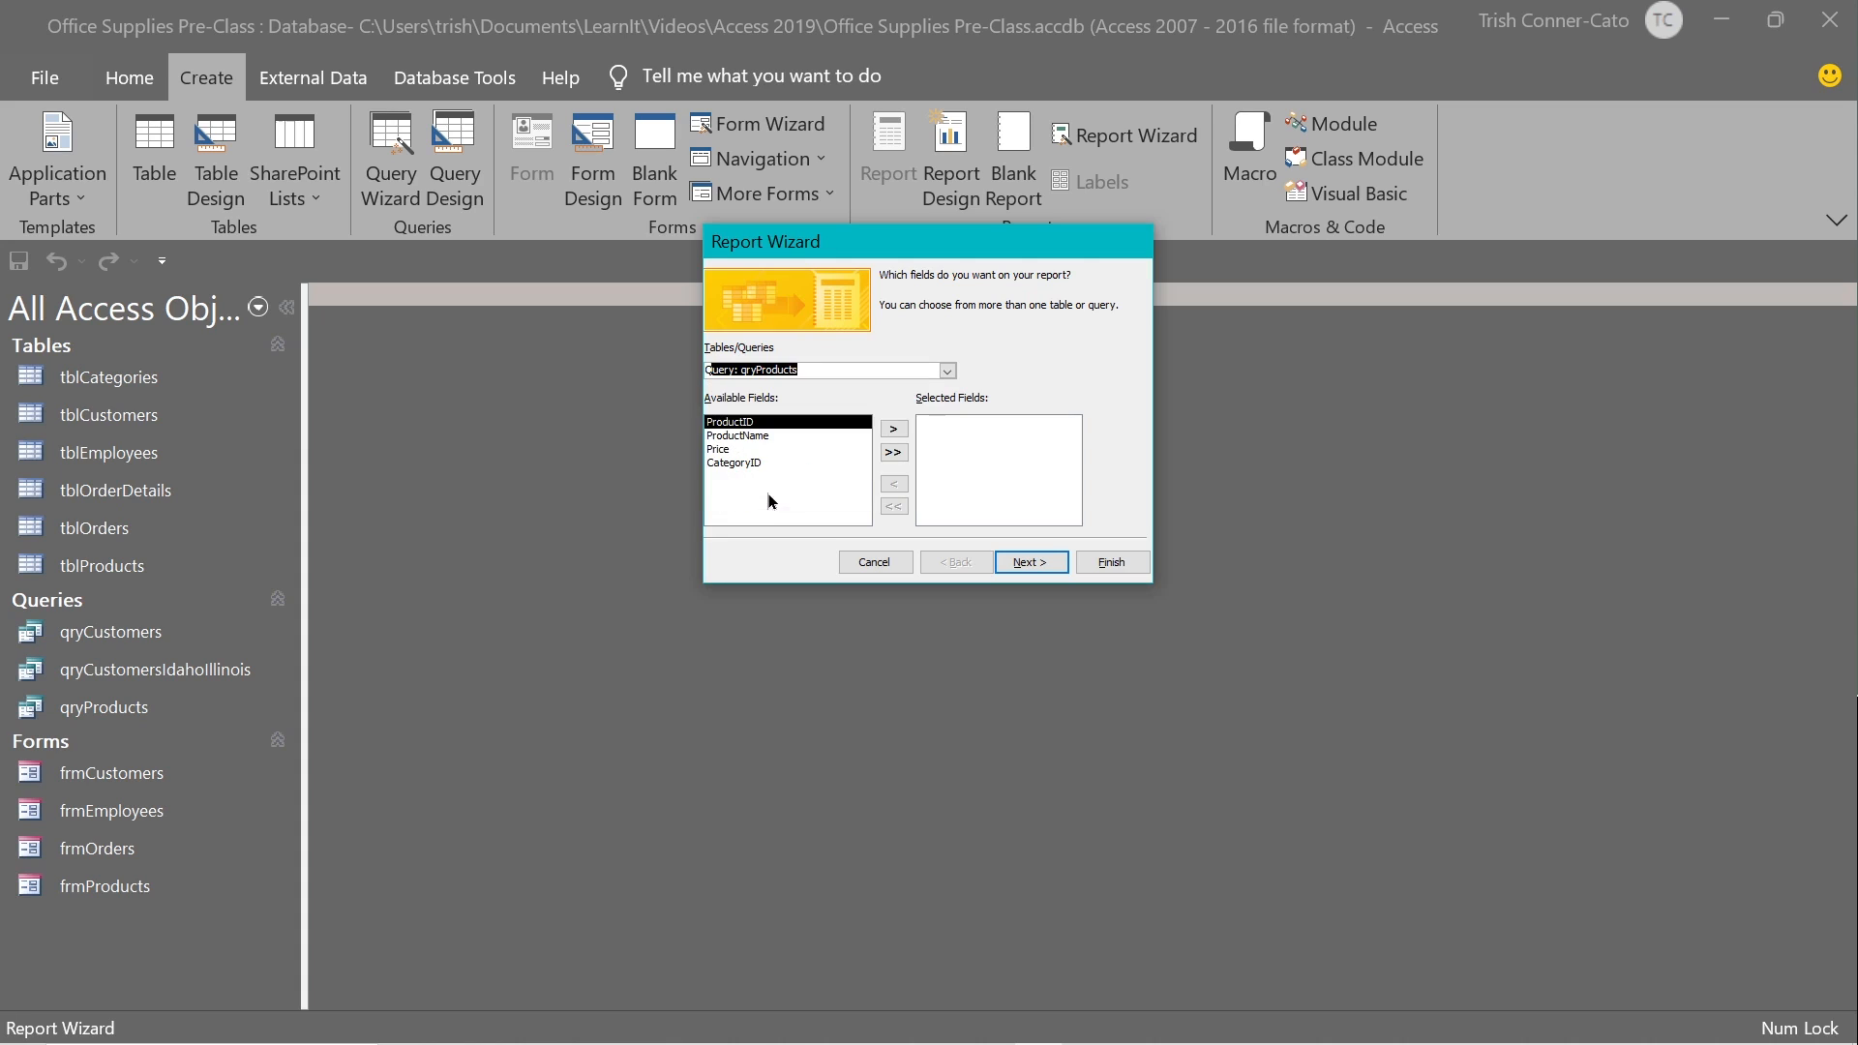
pyautogui.click(898, 451)
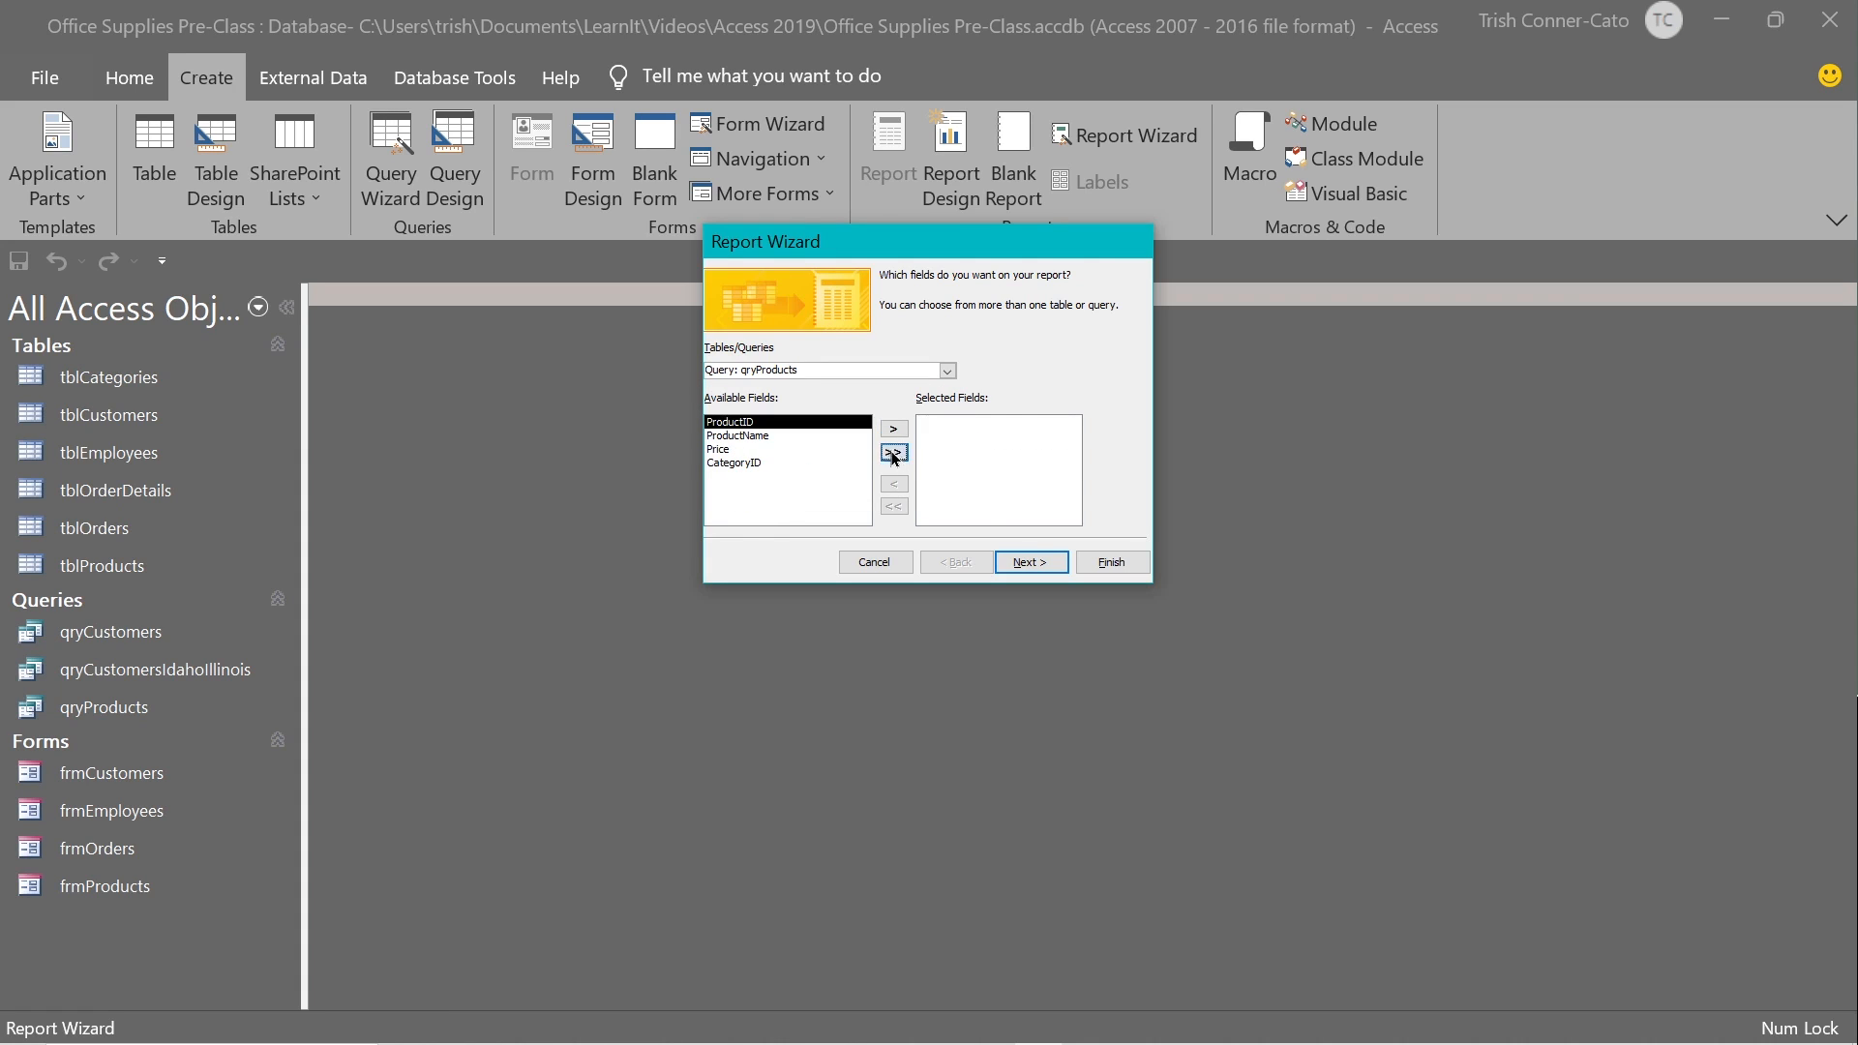
pyautogui.click(1029, 564)
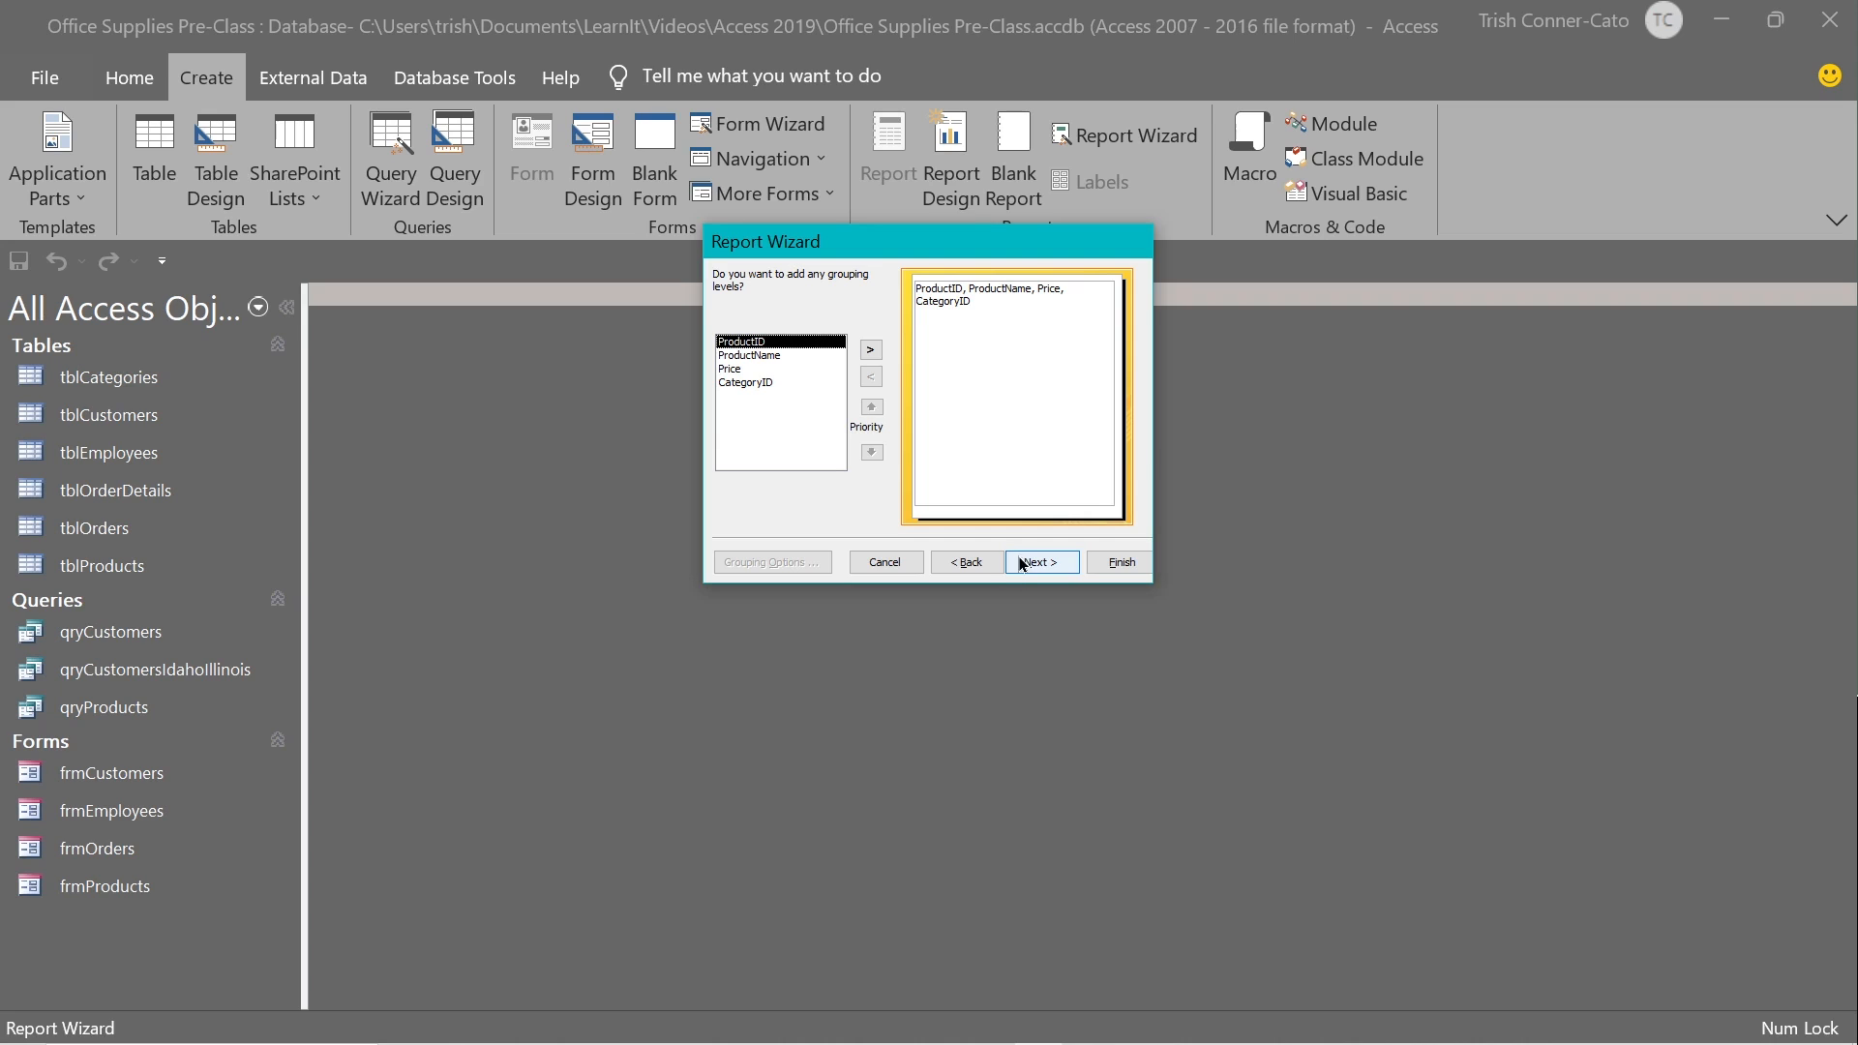
# Skip report grouping and sorting, compare the Columnar layout, and keep the Tabular layout in Portrait orientation.
pyautogui.click(1032, 567)
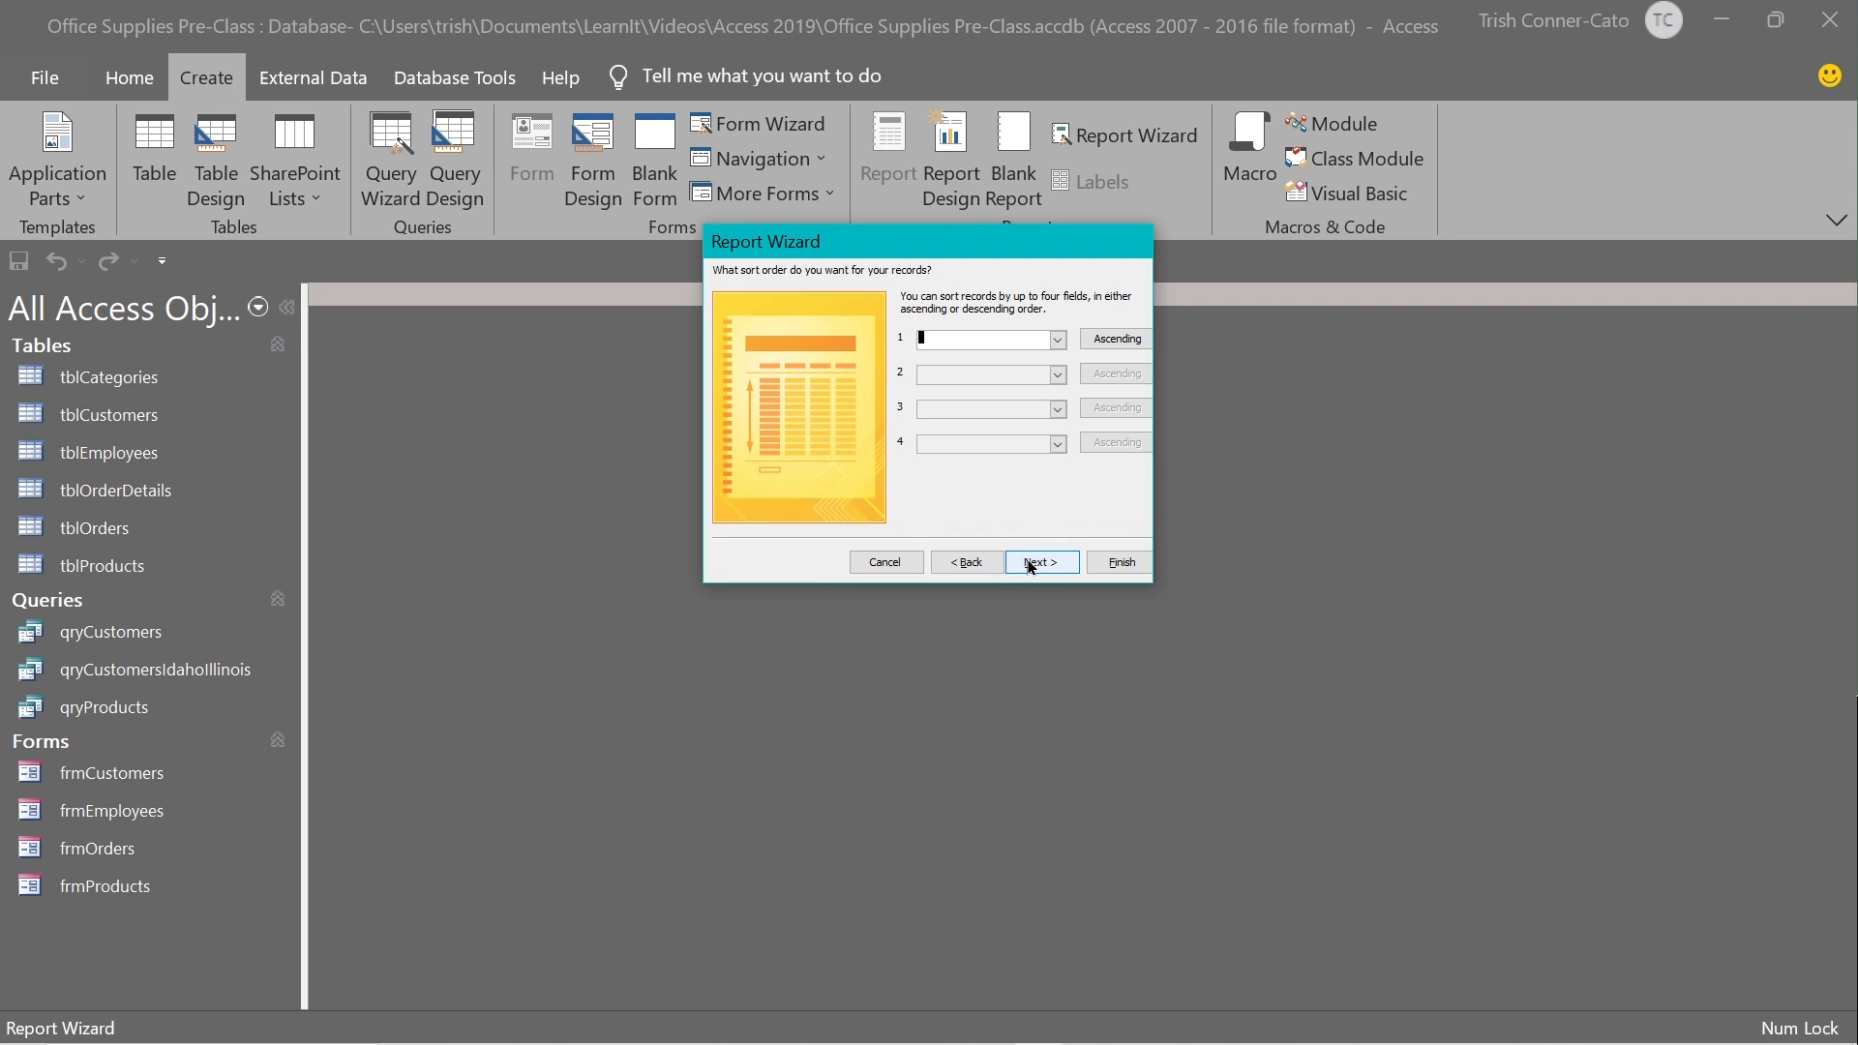
pyautogui.click(1031, 567)
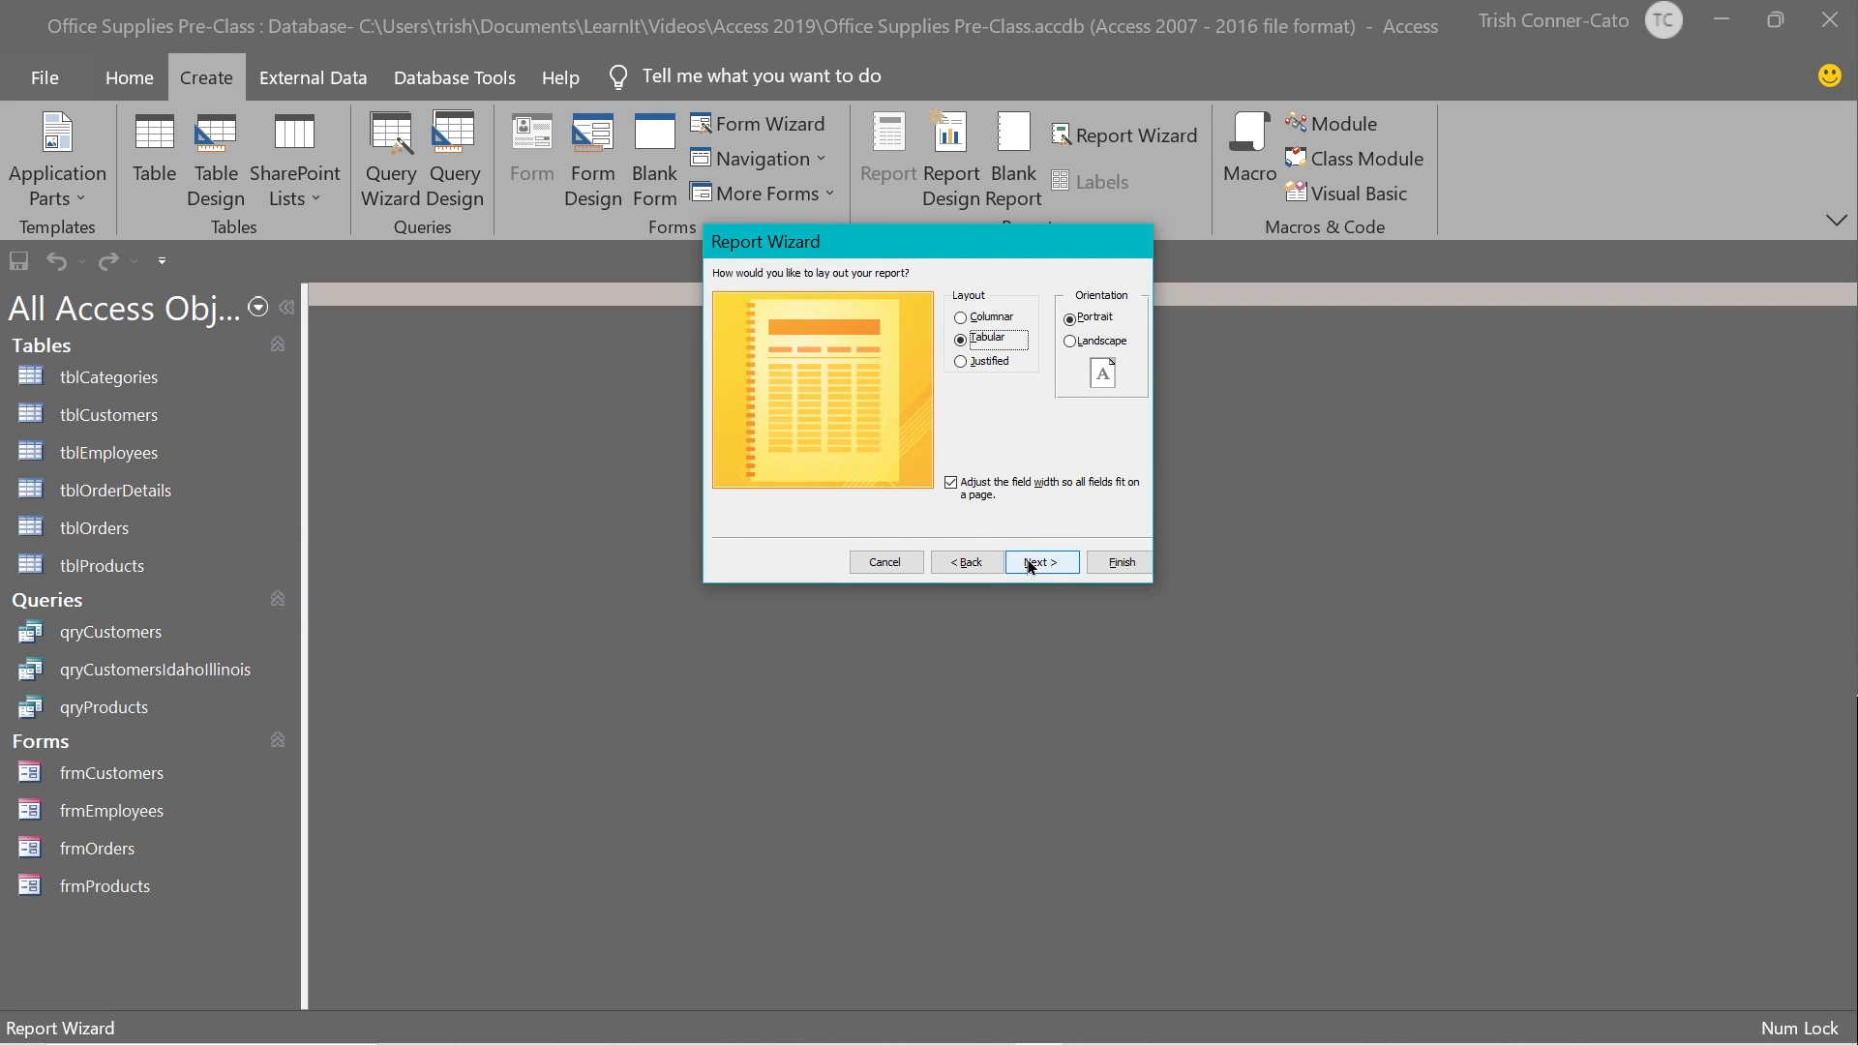
pyautogui.click(960, 318)
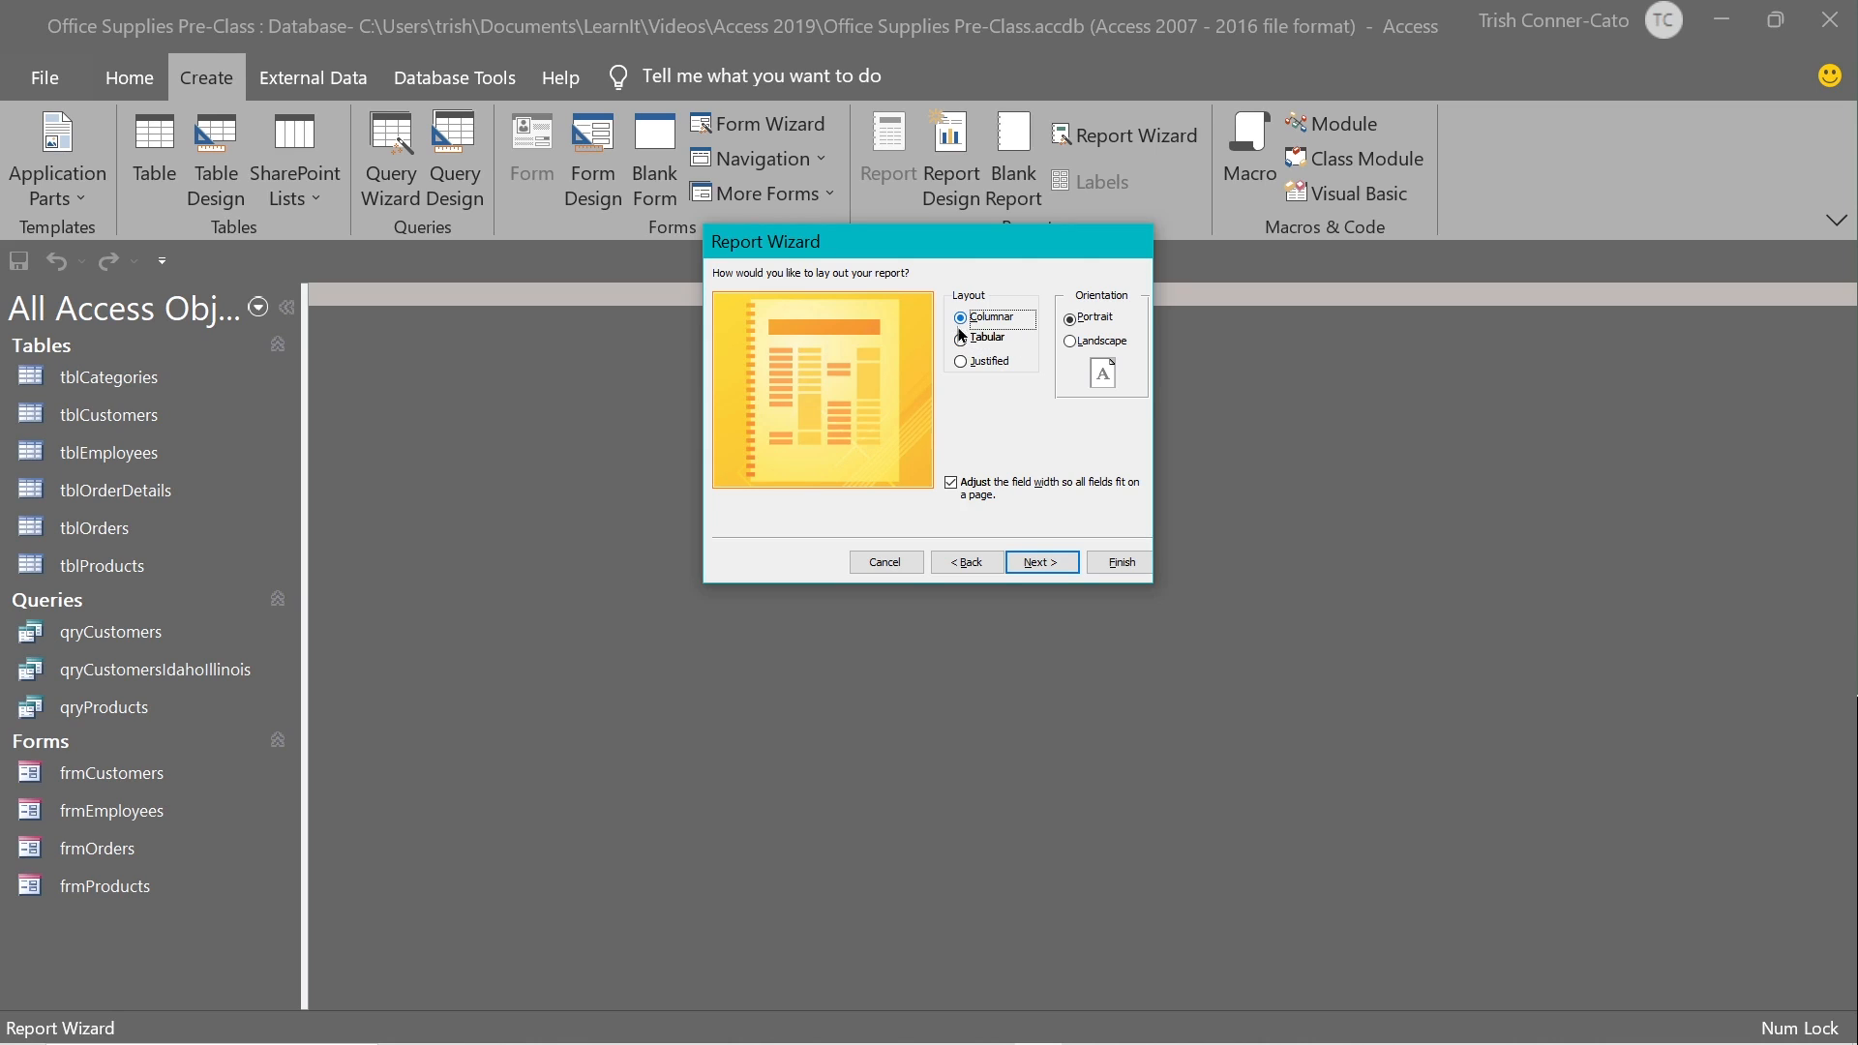
pyautogui.click(962, 341)
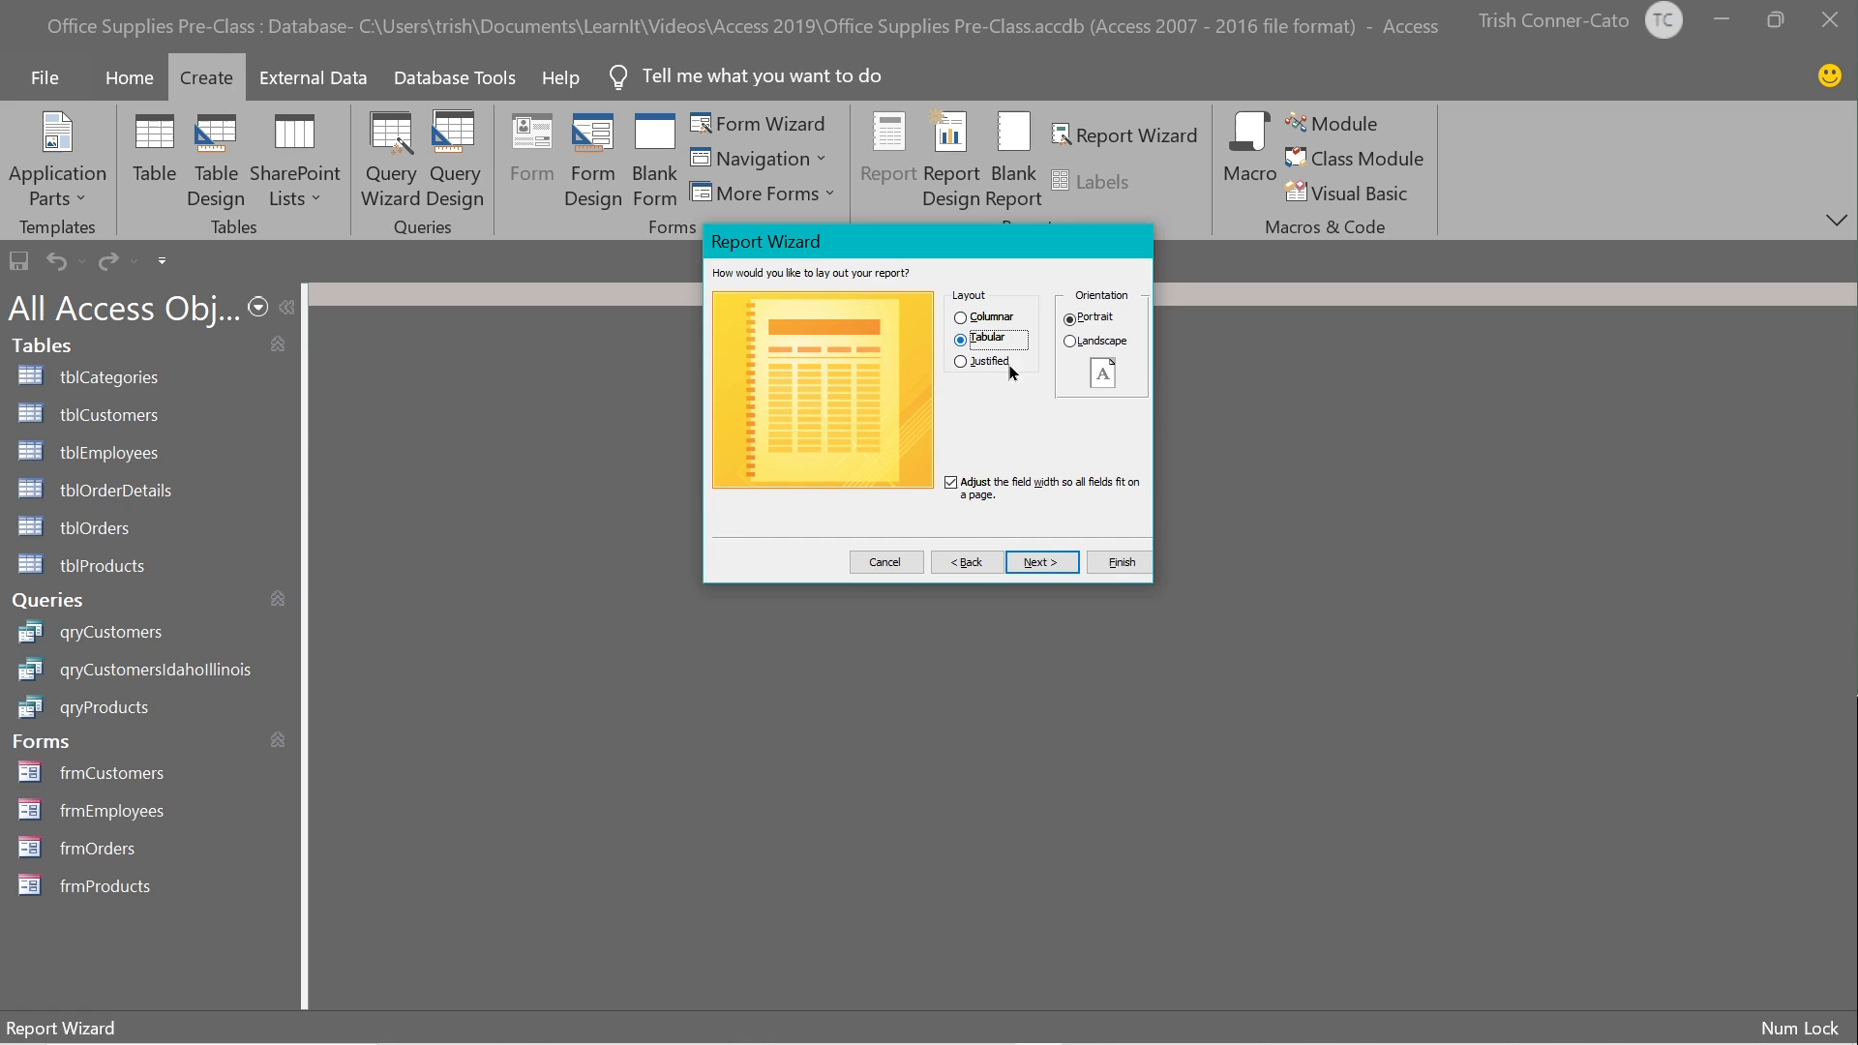
pyautogui.click(1034, 564)
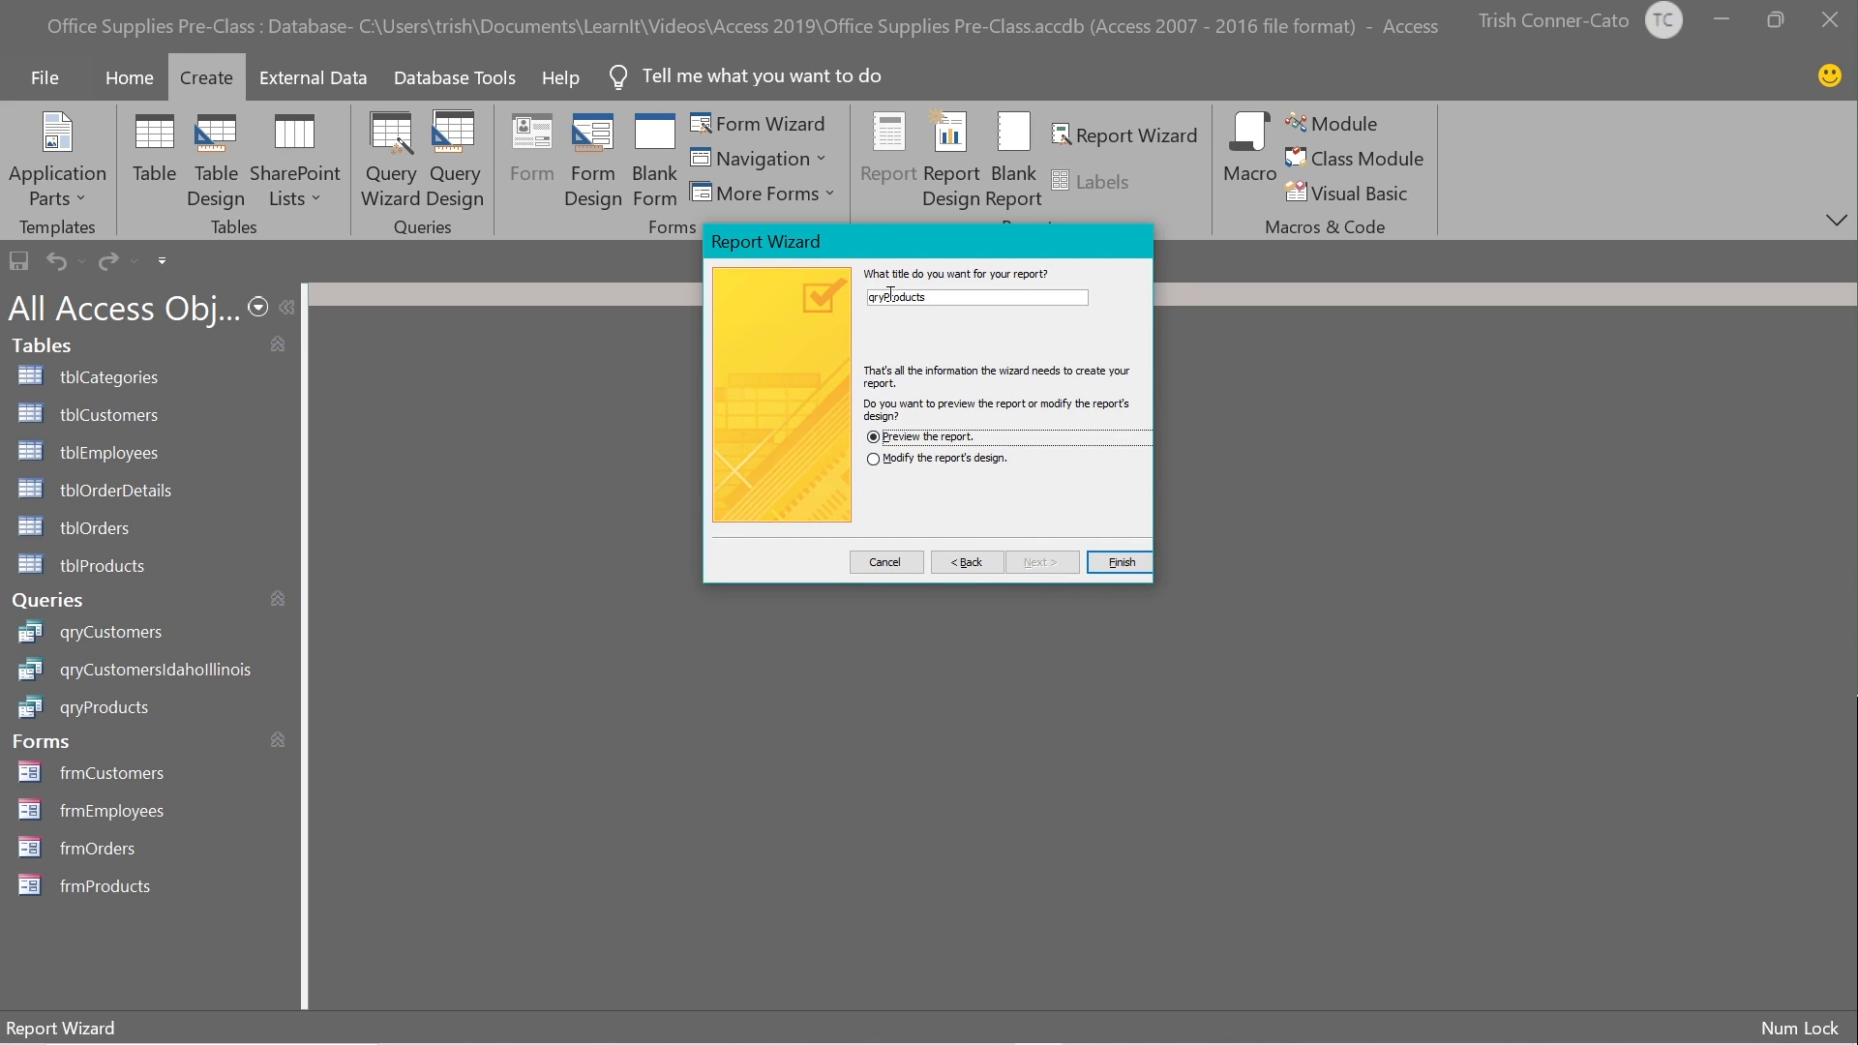
# Title the ungrouped report rptProducts and finish the wizard with a preview of the report.
pyautogui.moveTo(883, 296); pyautogui.dragTo(827, 295)
pyautogui.press('Delete')
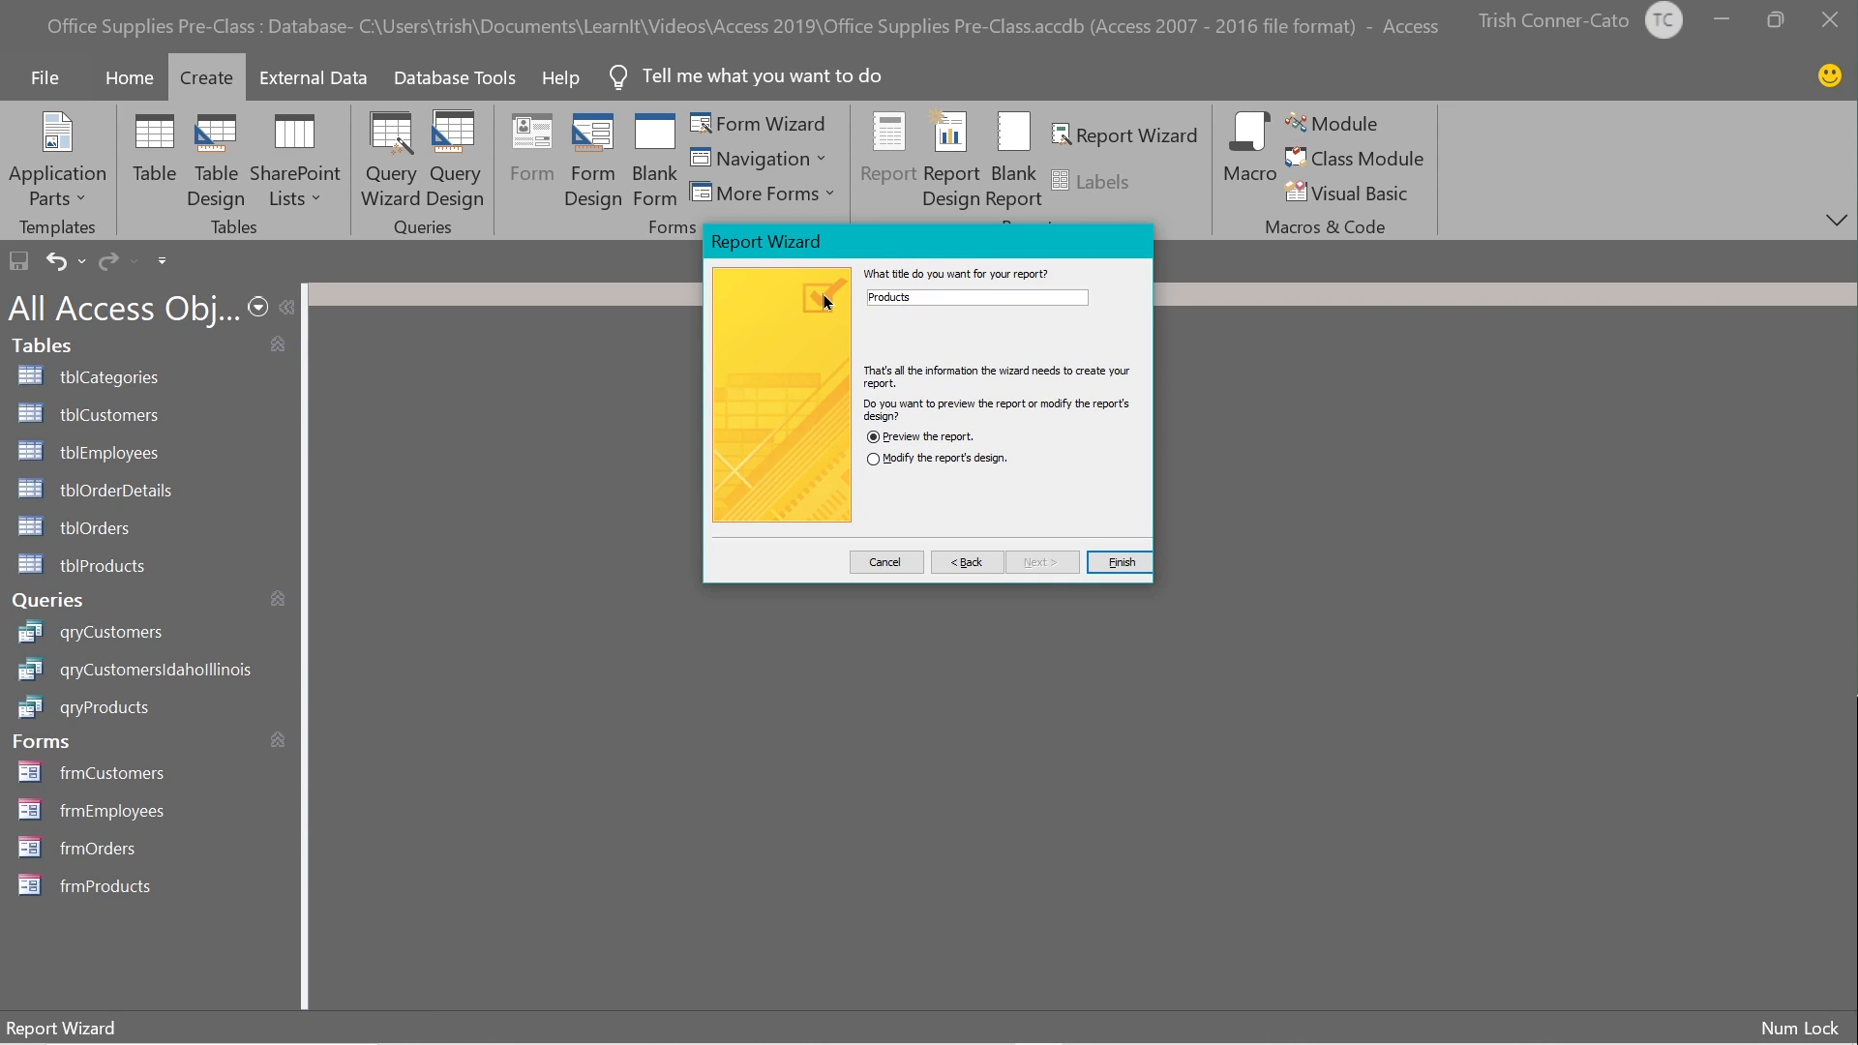
pyautogui.write('rpt')
pyautogui.click(1120, 564)
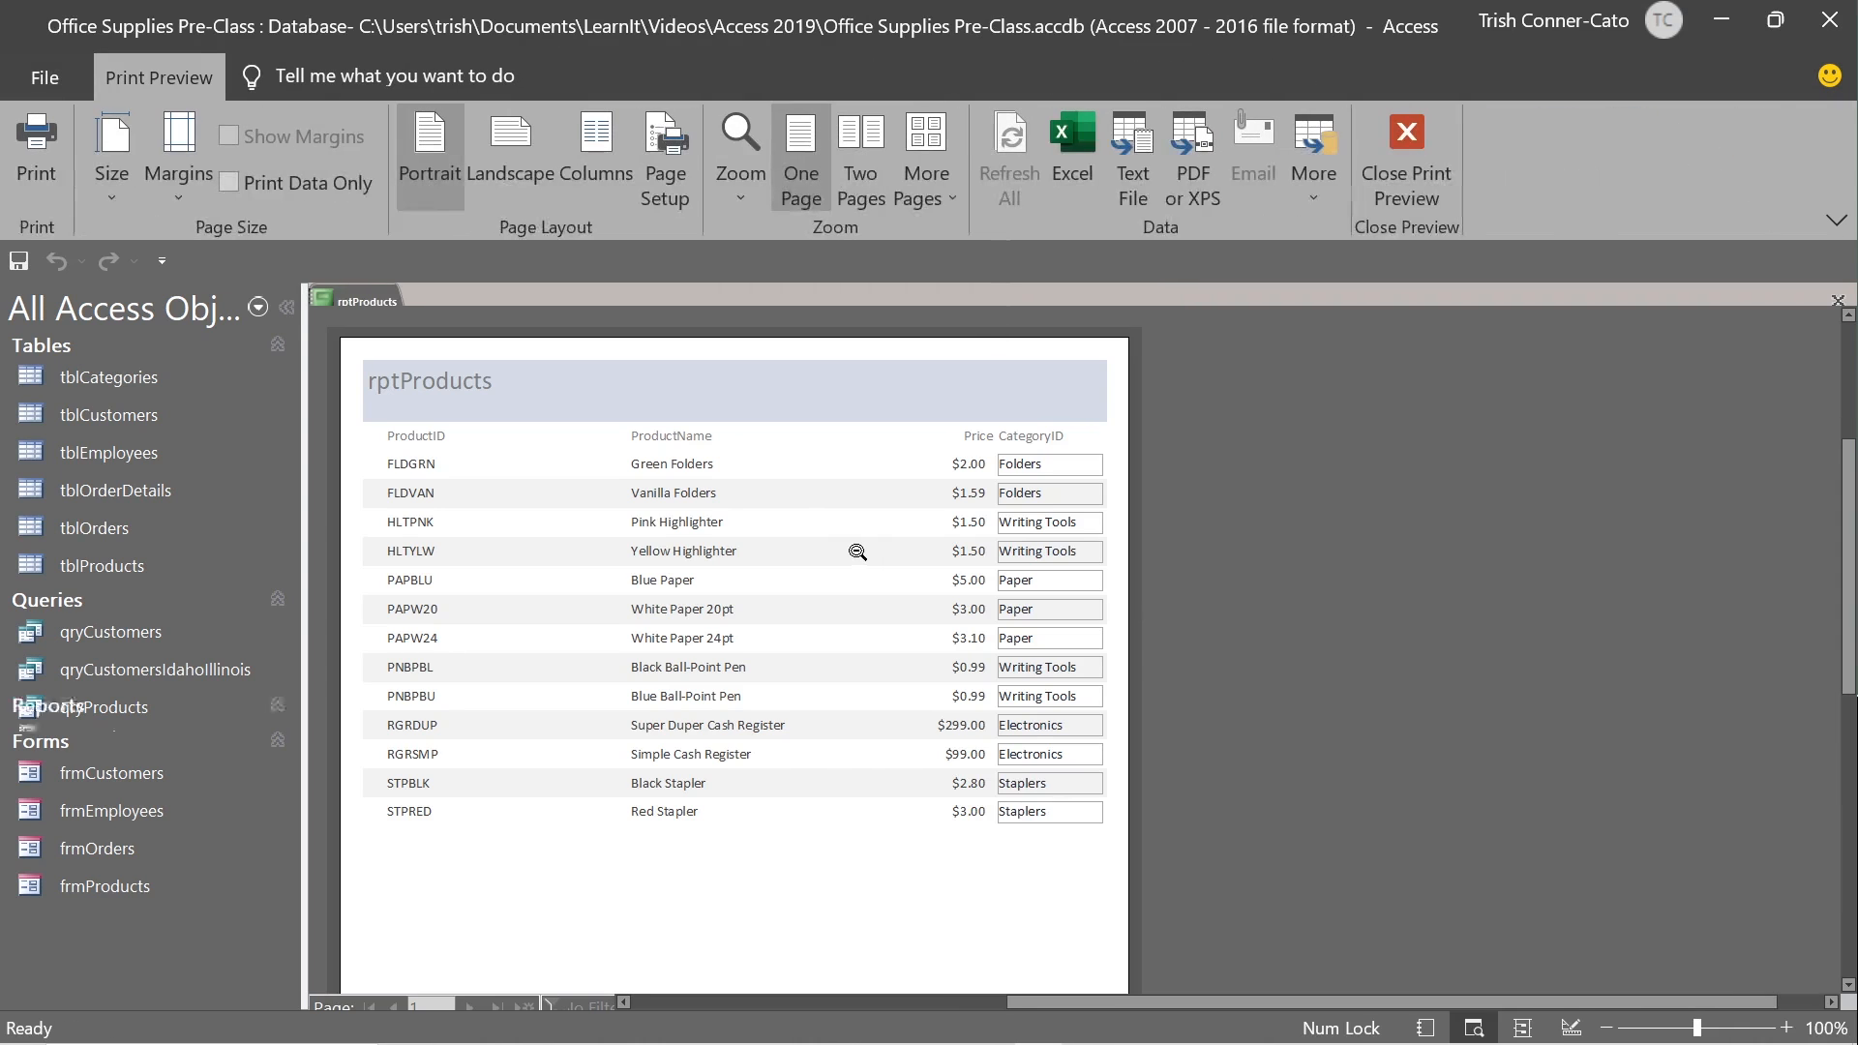
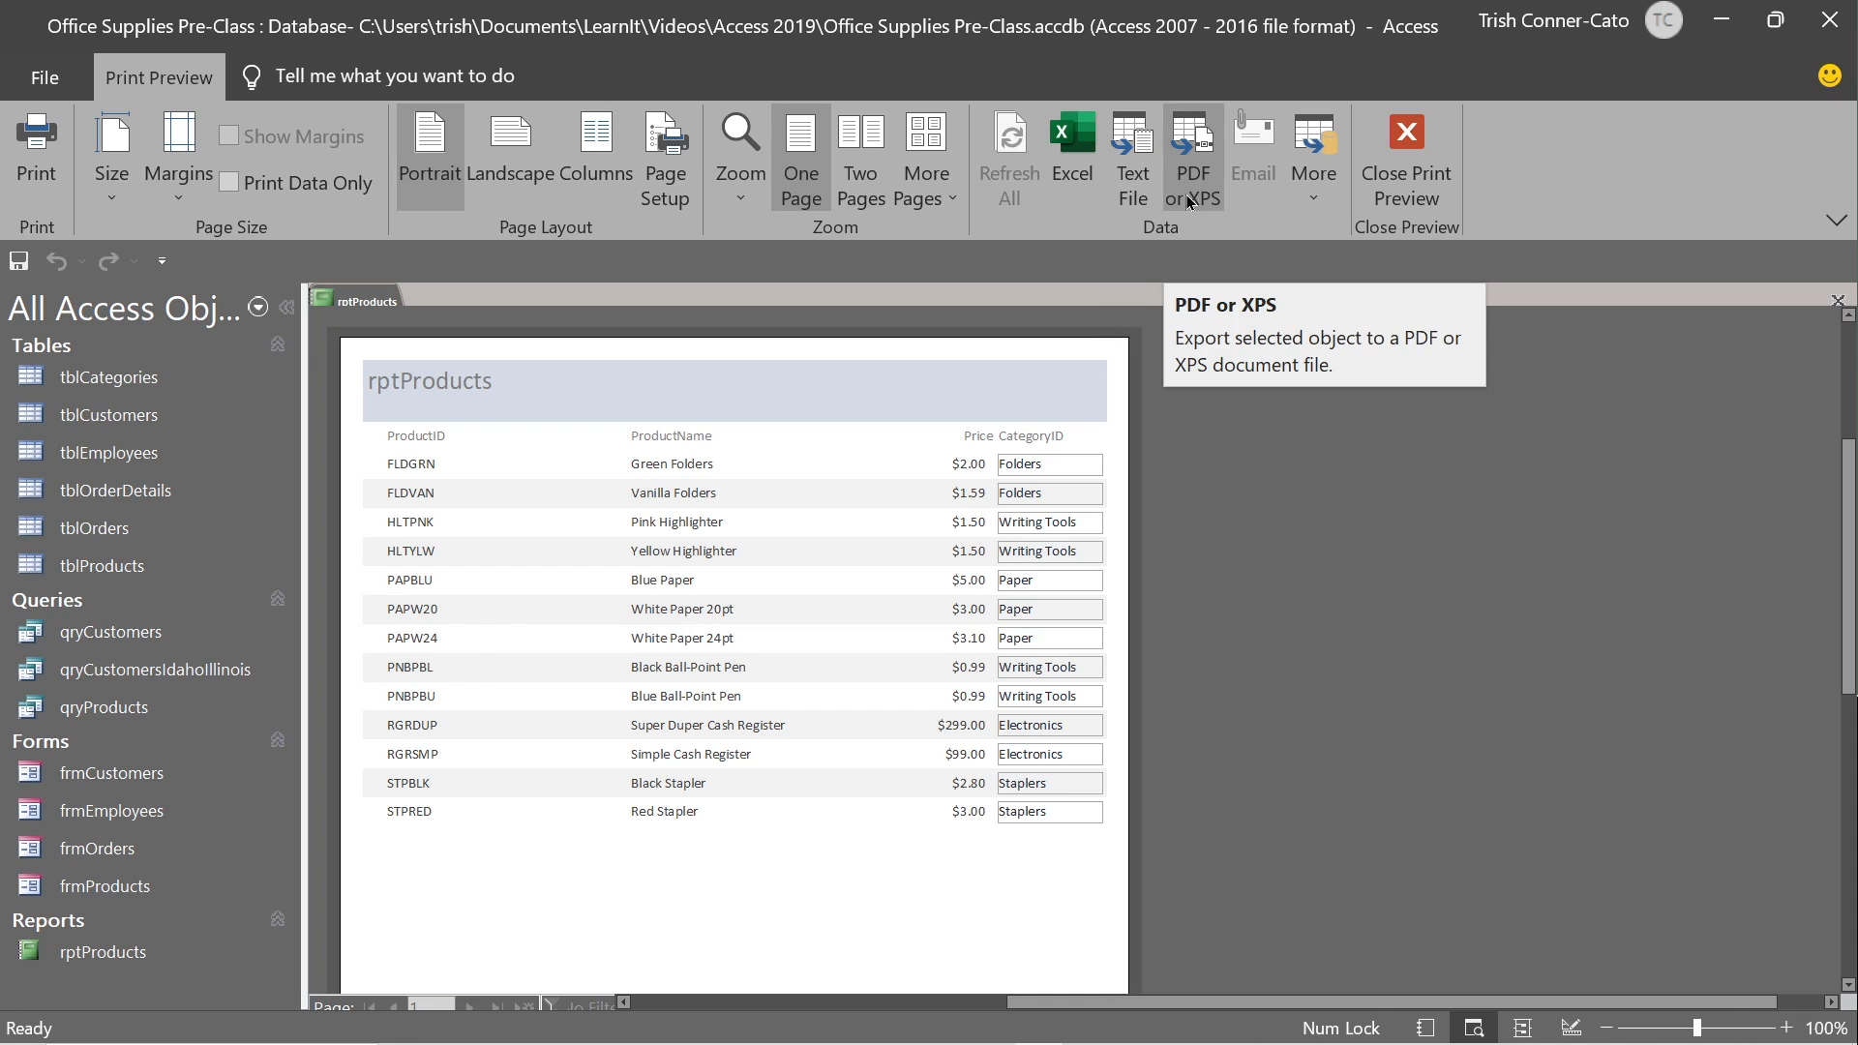
# Review the additional export formats for the report and examine rptProducts in Report View.
pyautogui.click(1310, 196)
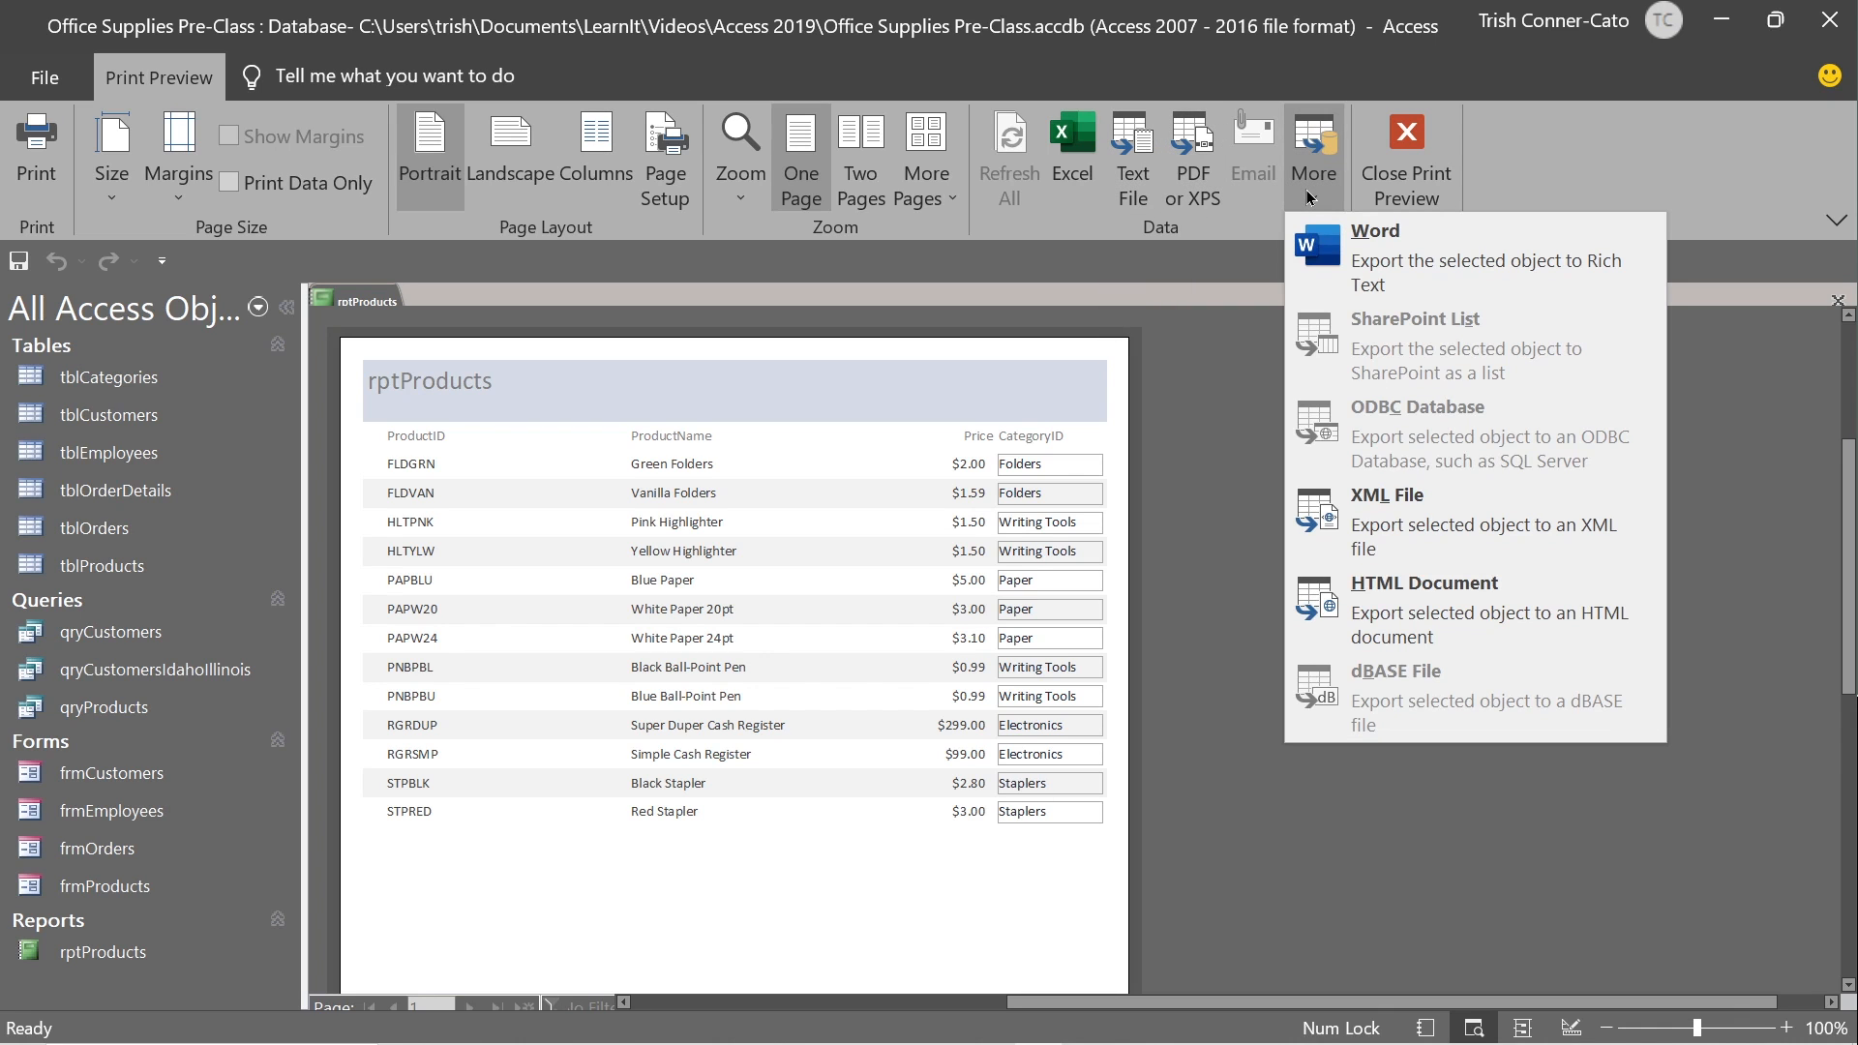
pyautogui.click(1308, 198)
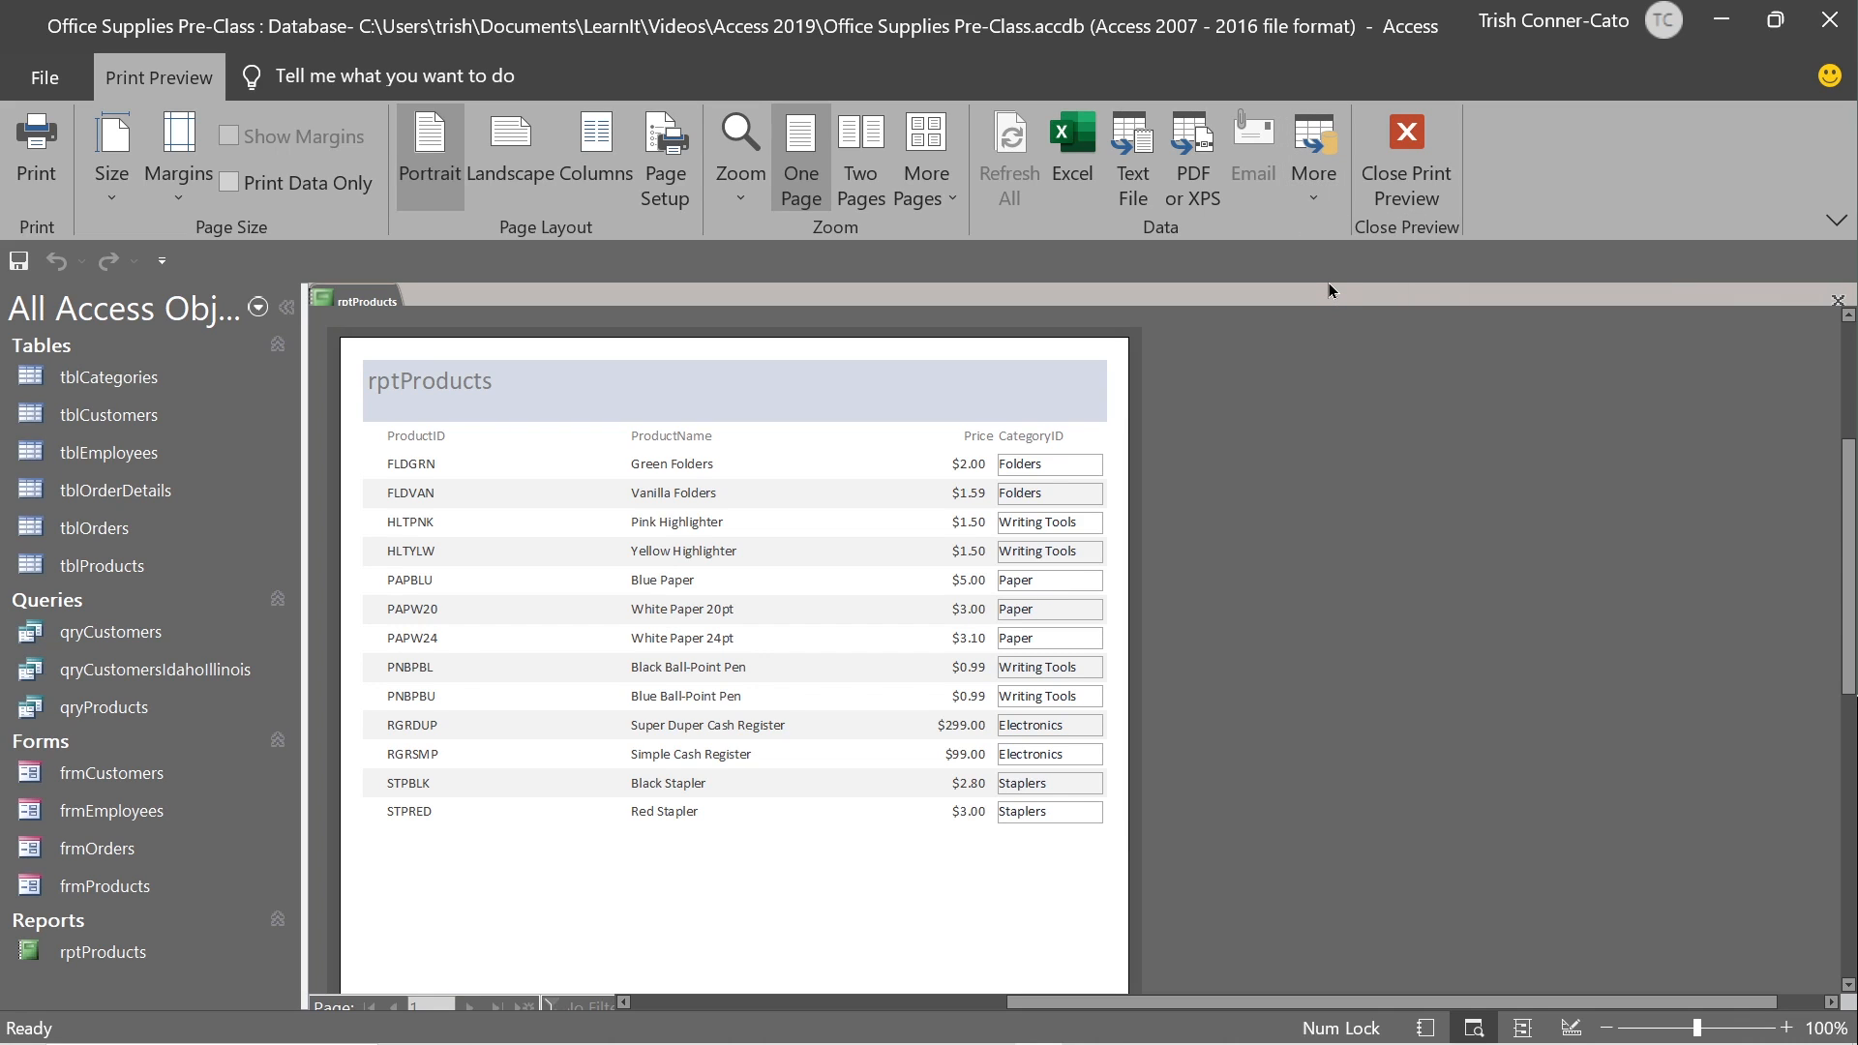
pyautogui.rightClick(359, 304)
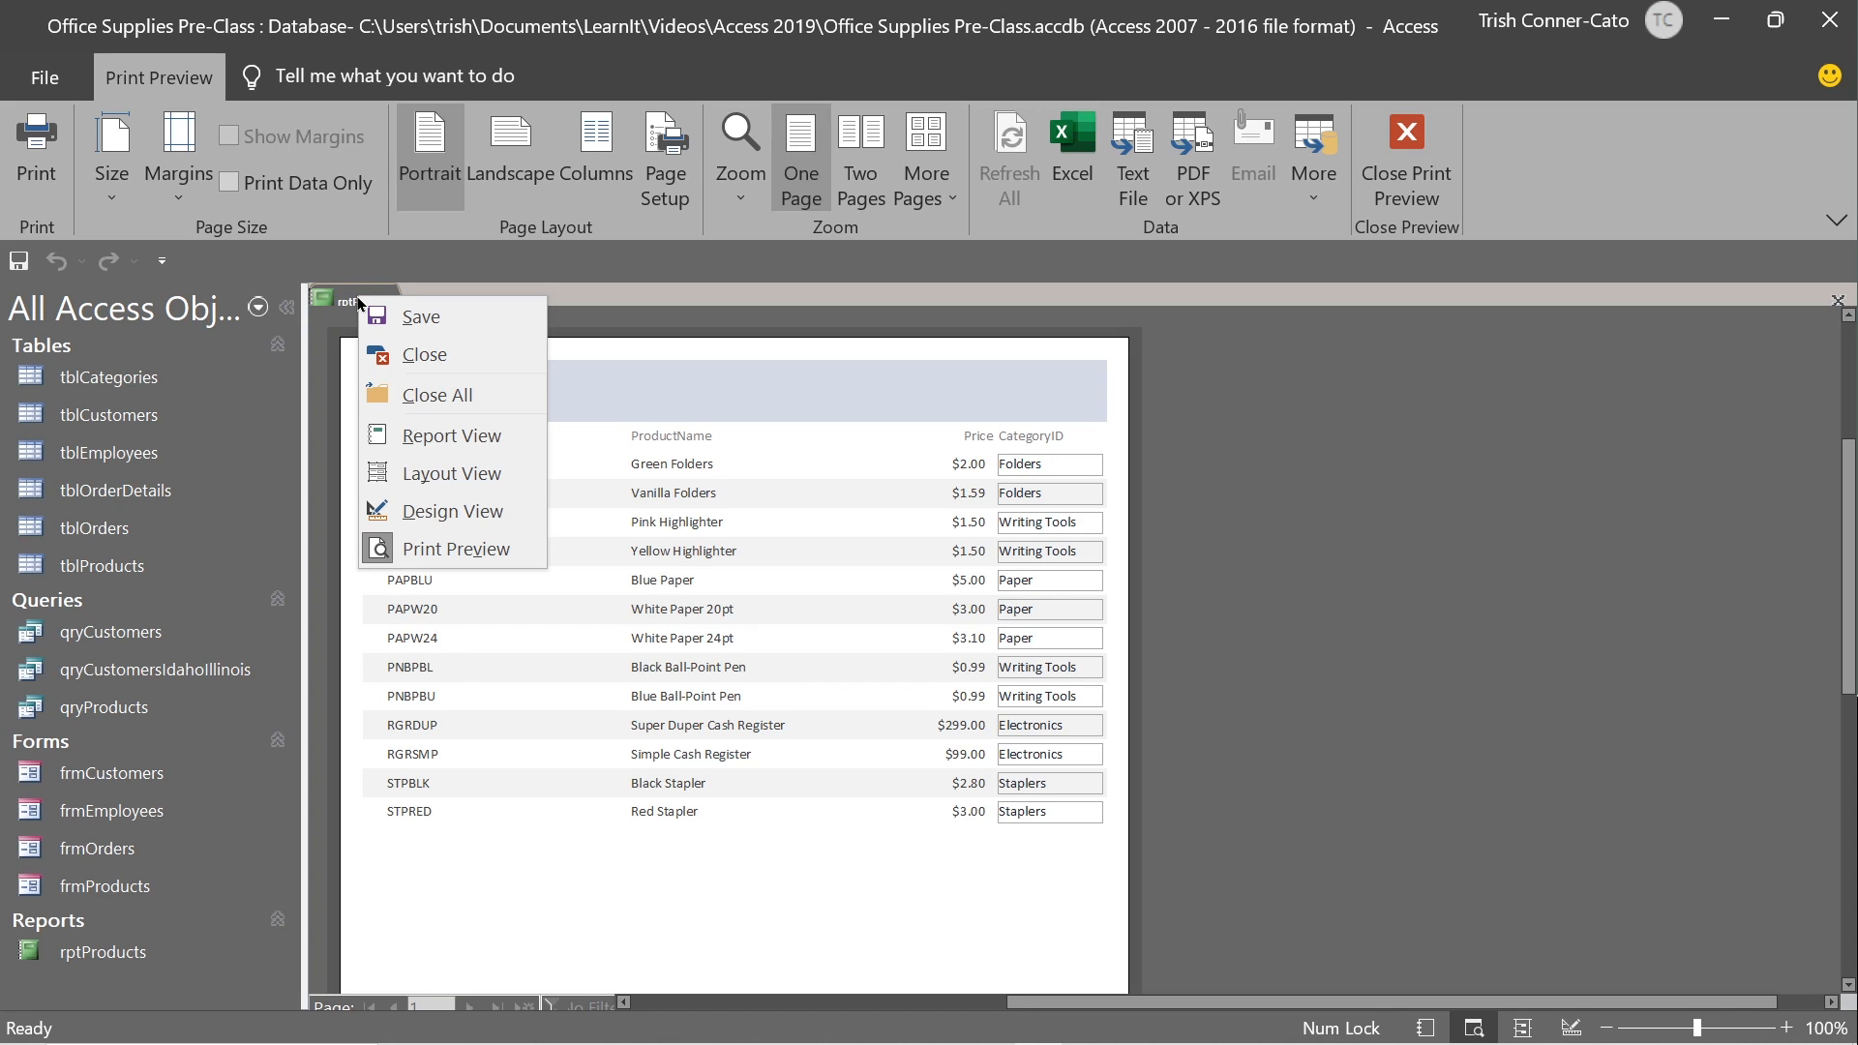
pyautogui.click(456, 433)
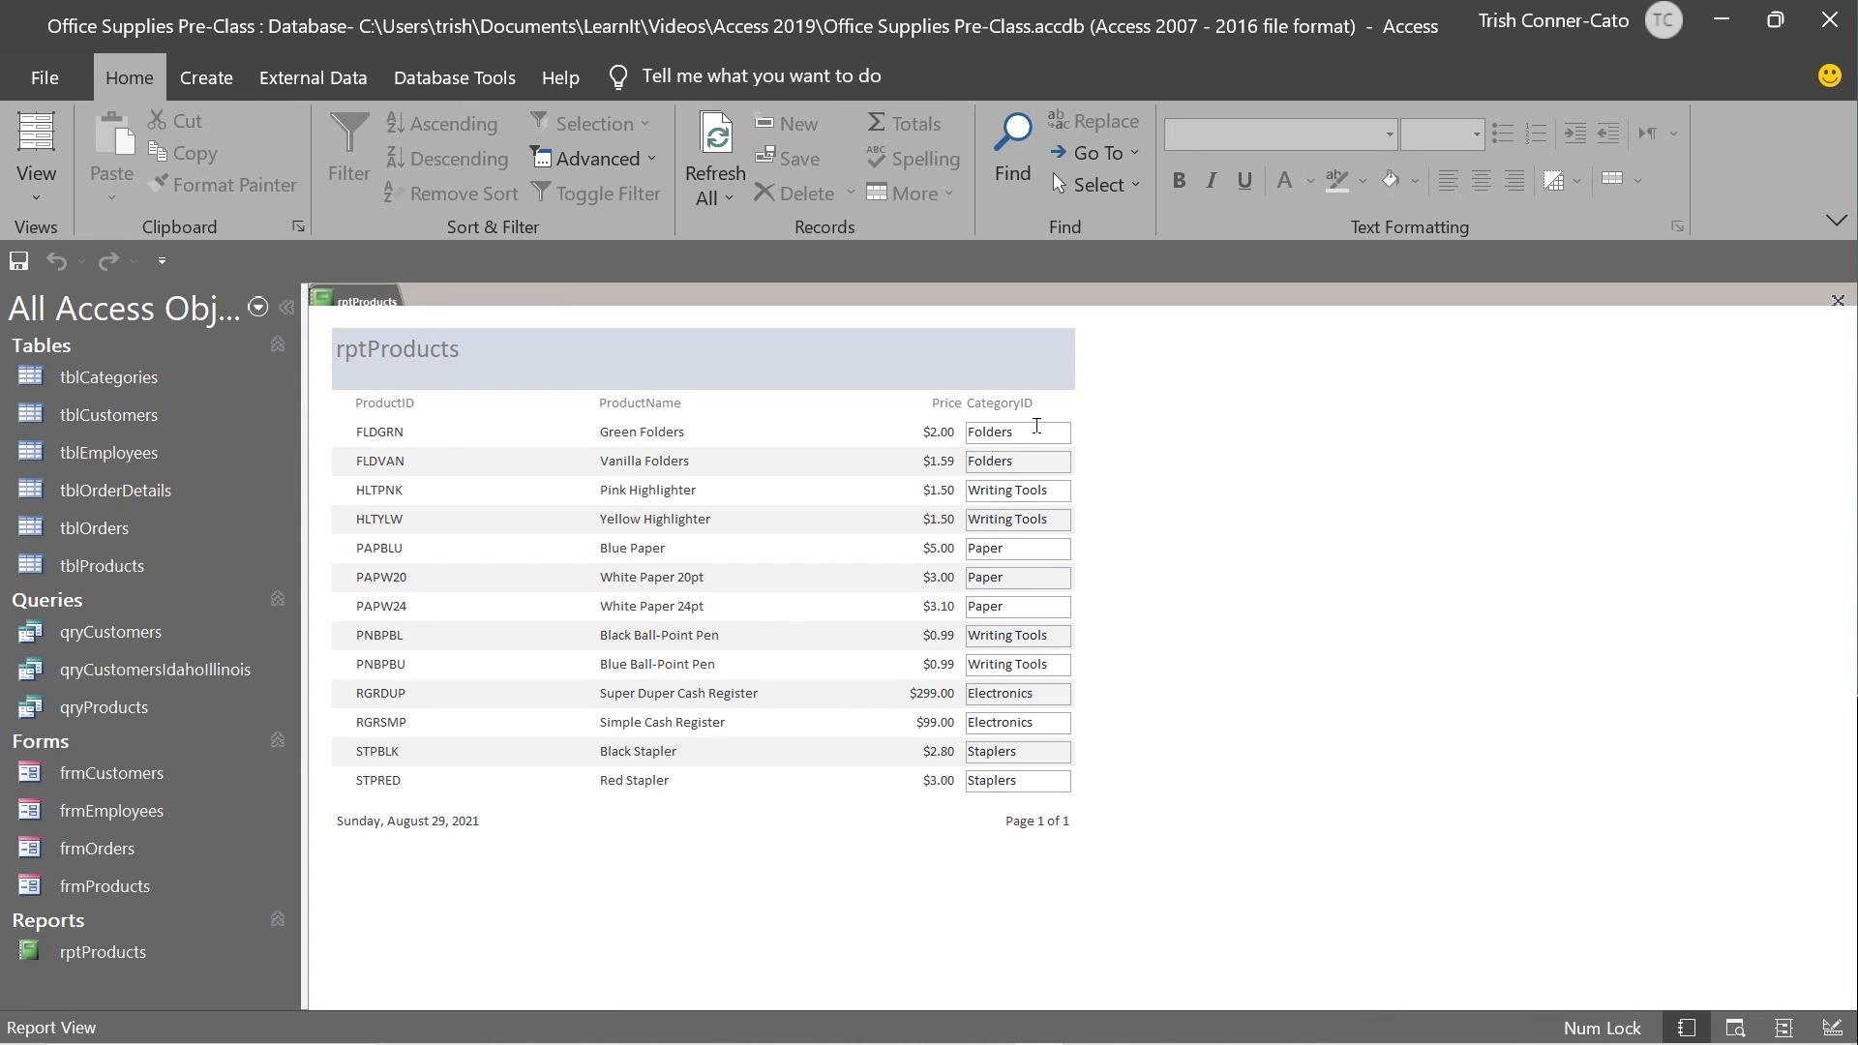
pyautogui.click(1014, 431)
pyautogui.click(972, 414)
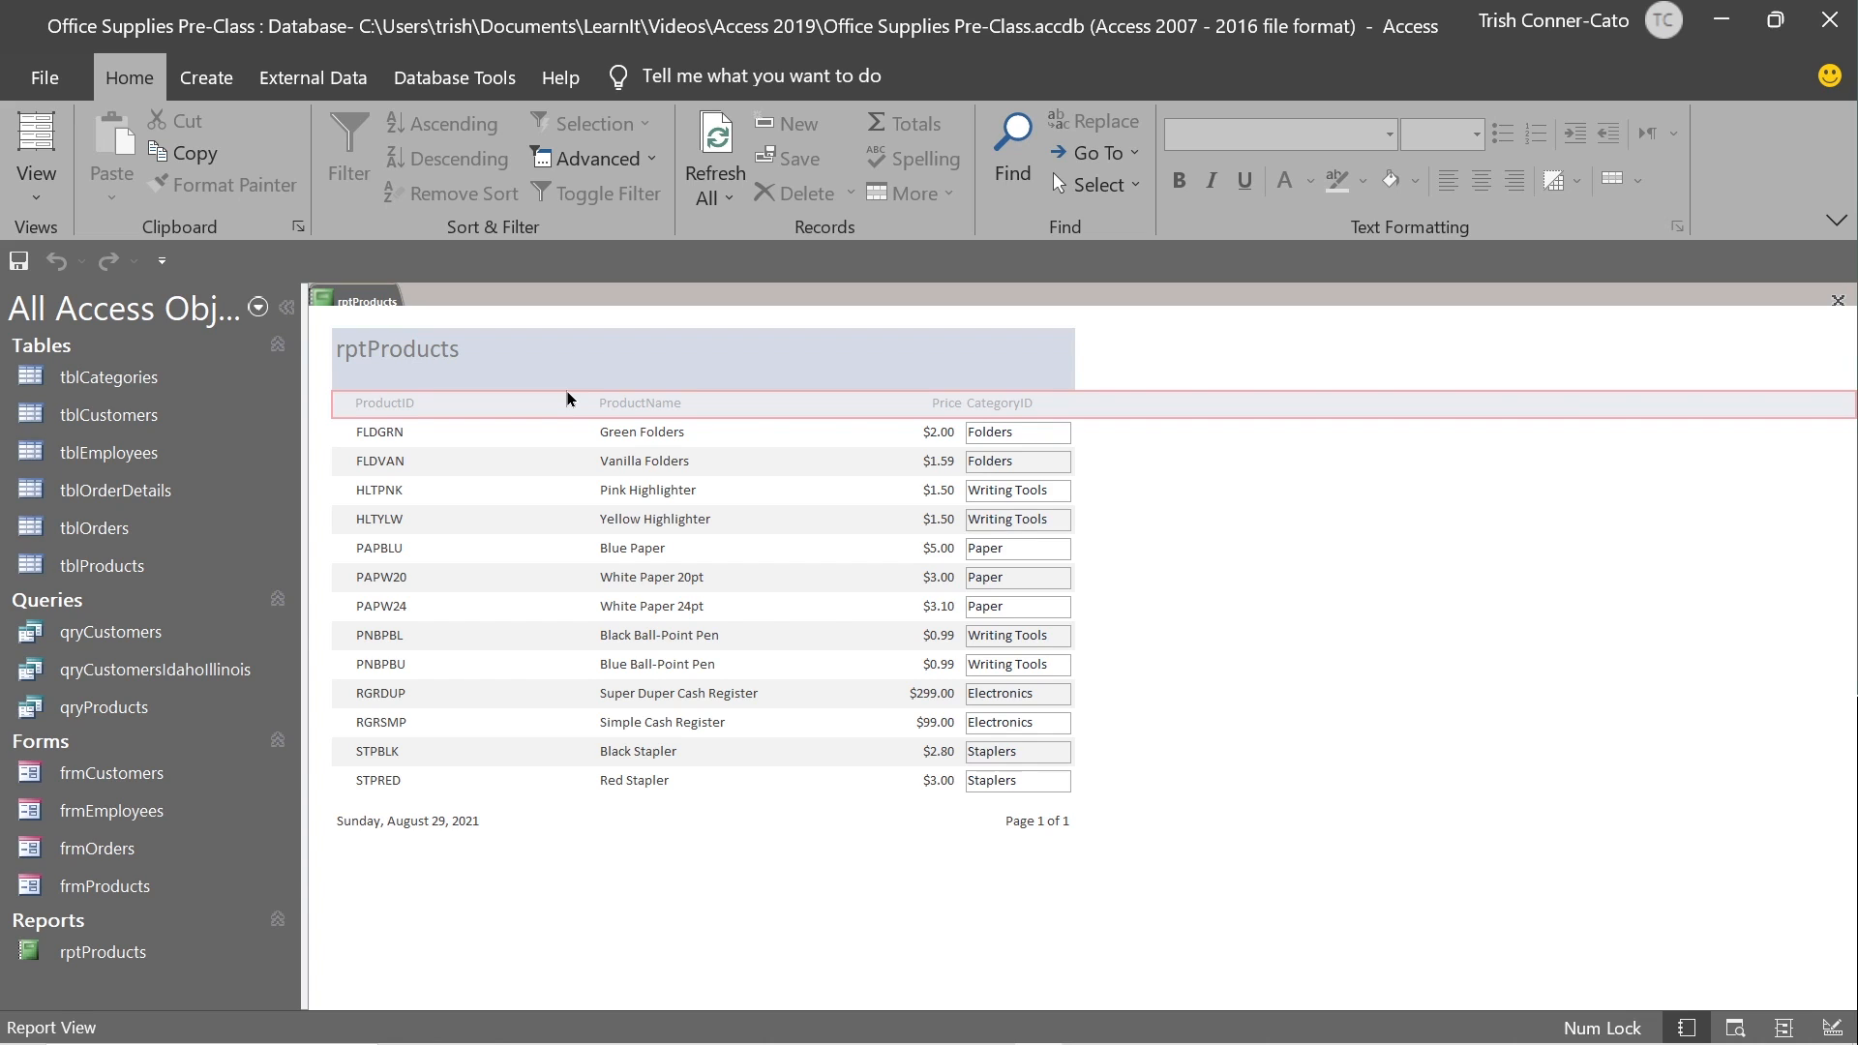
# Switch rptProducts to Layout View and narrow the ProductID column to about 1.5 inches.
pyautogui.rightClick(357, 307)
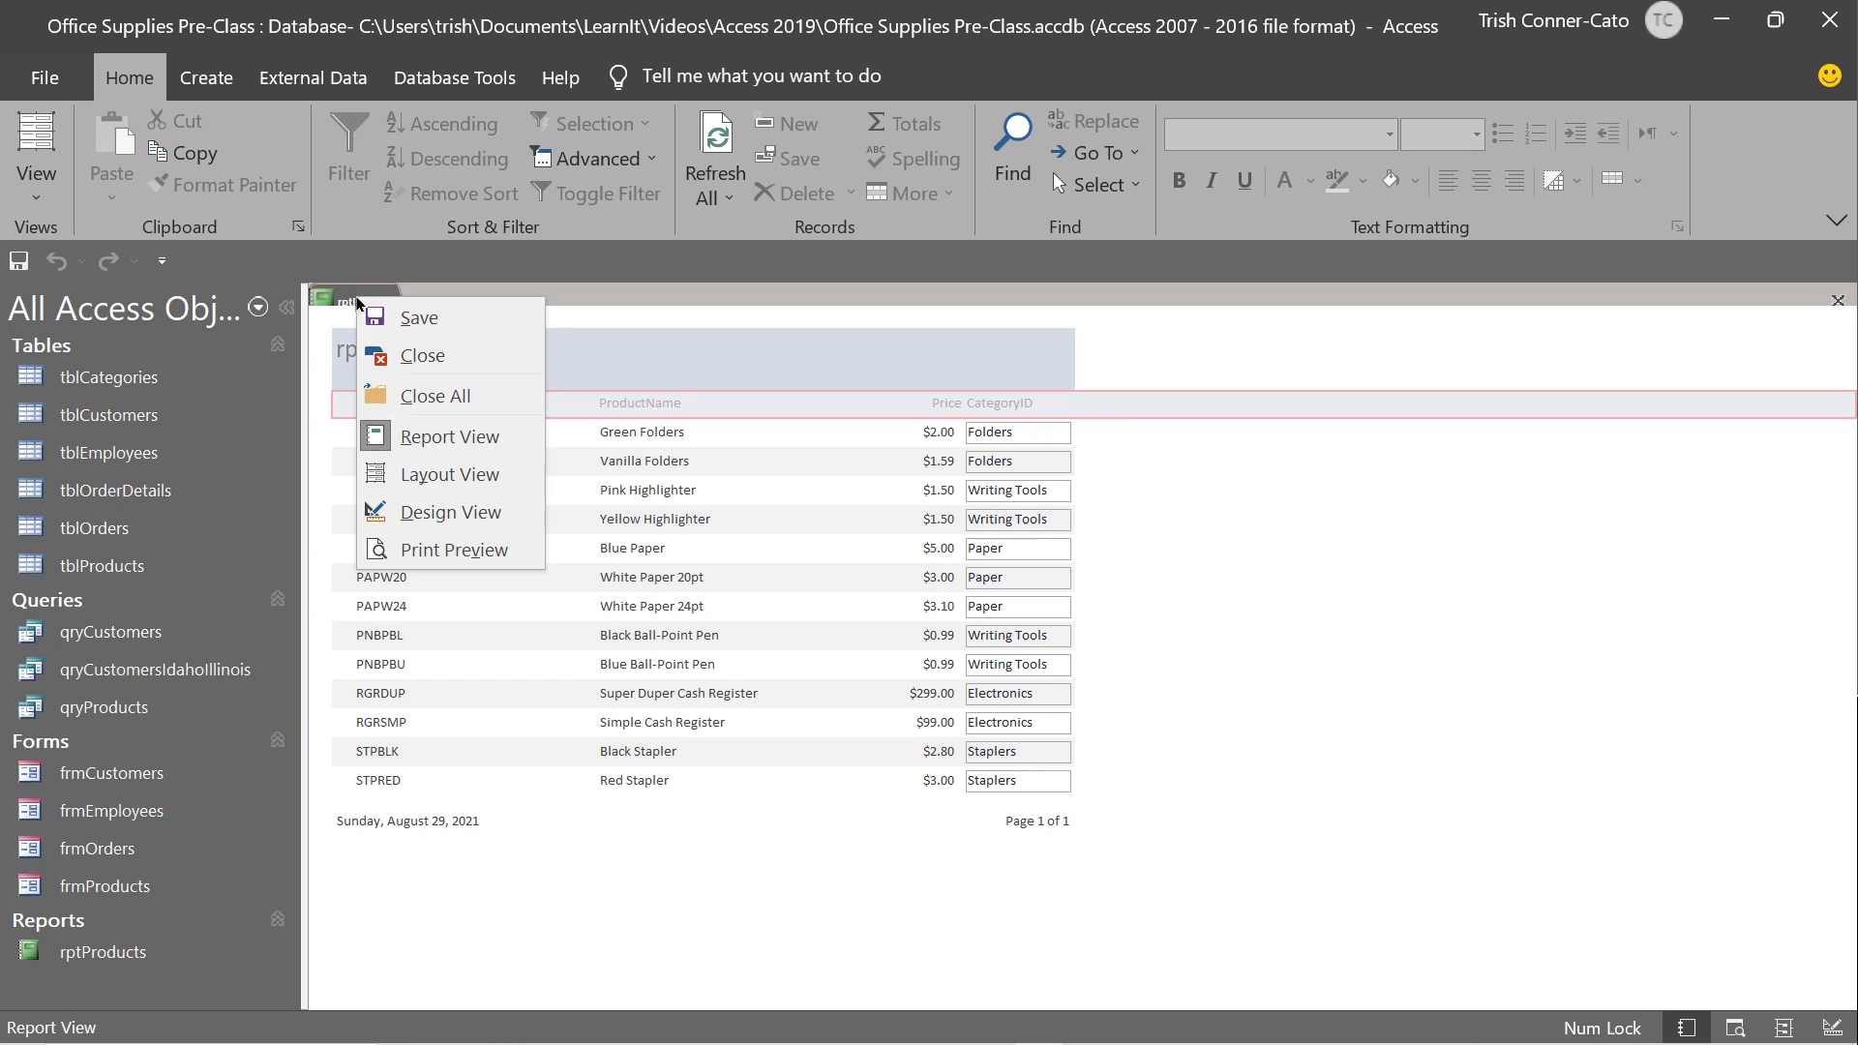
pyautogui.click(466, 487)
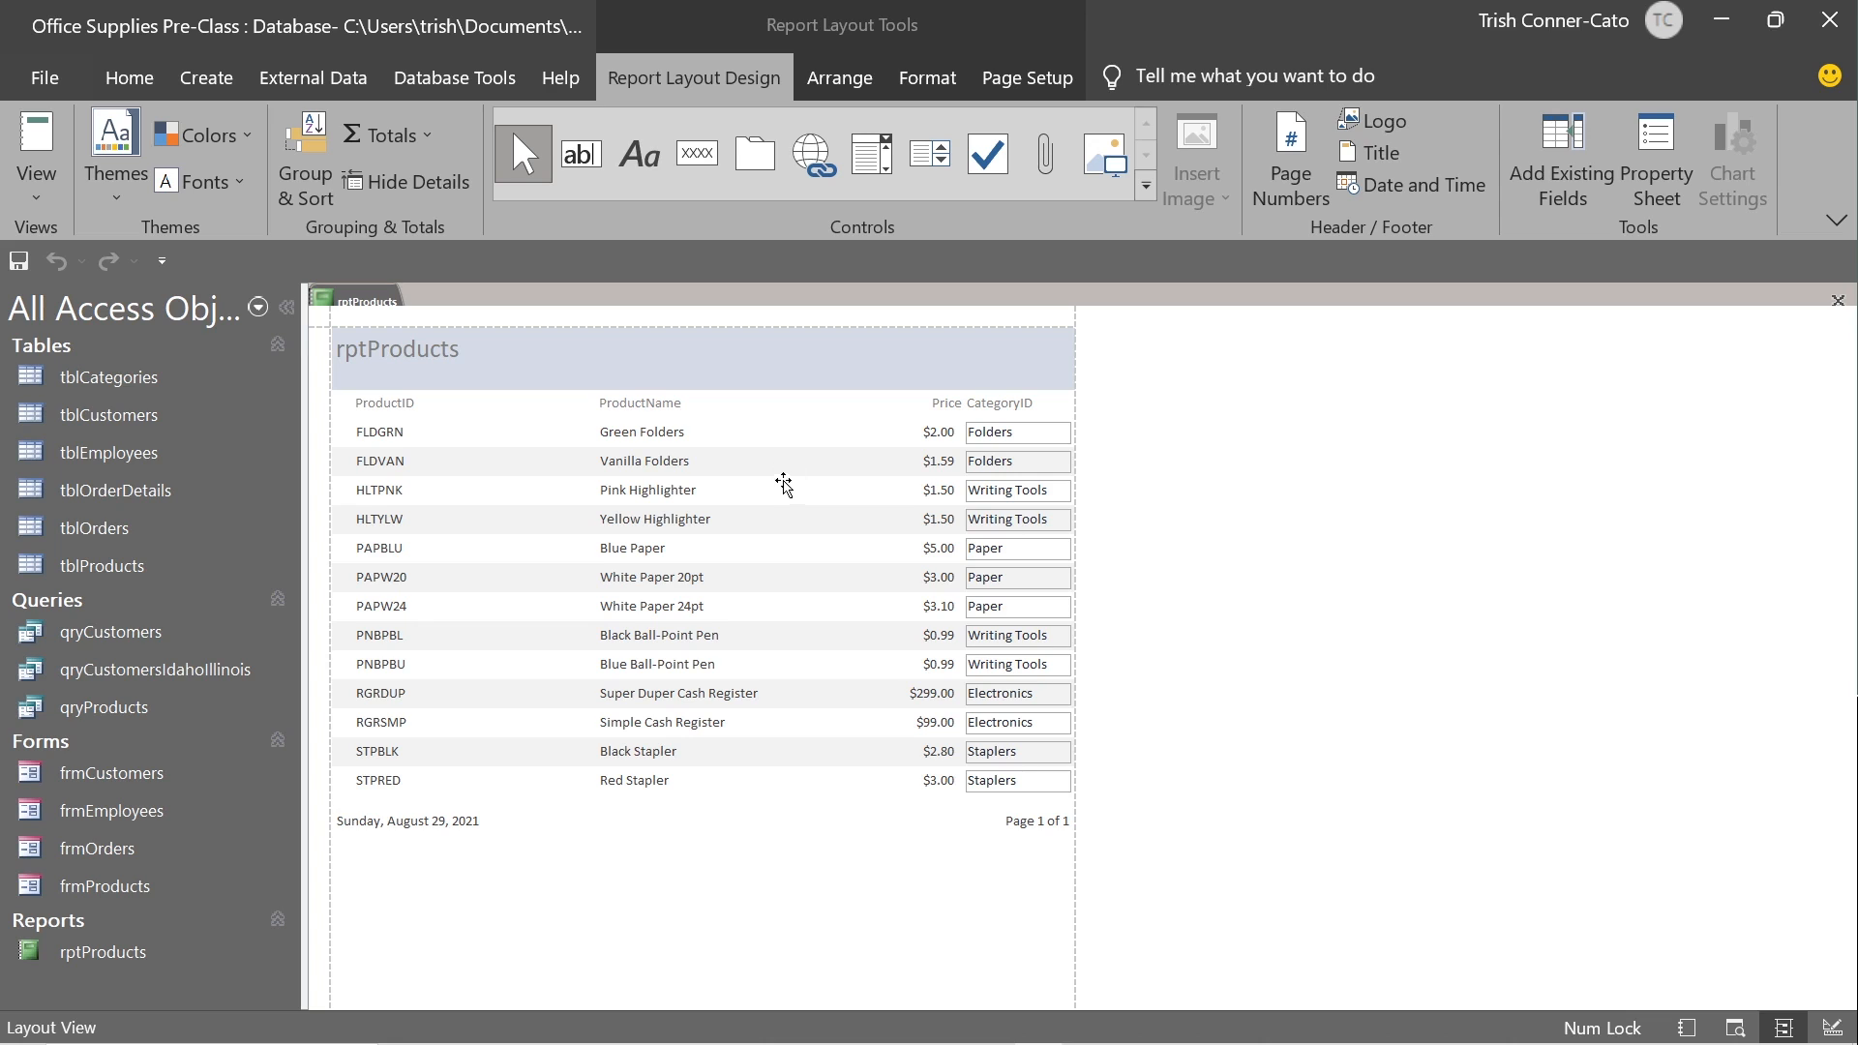
pyautogui.click(784, 434)
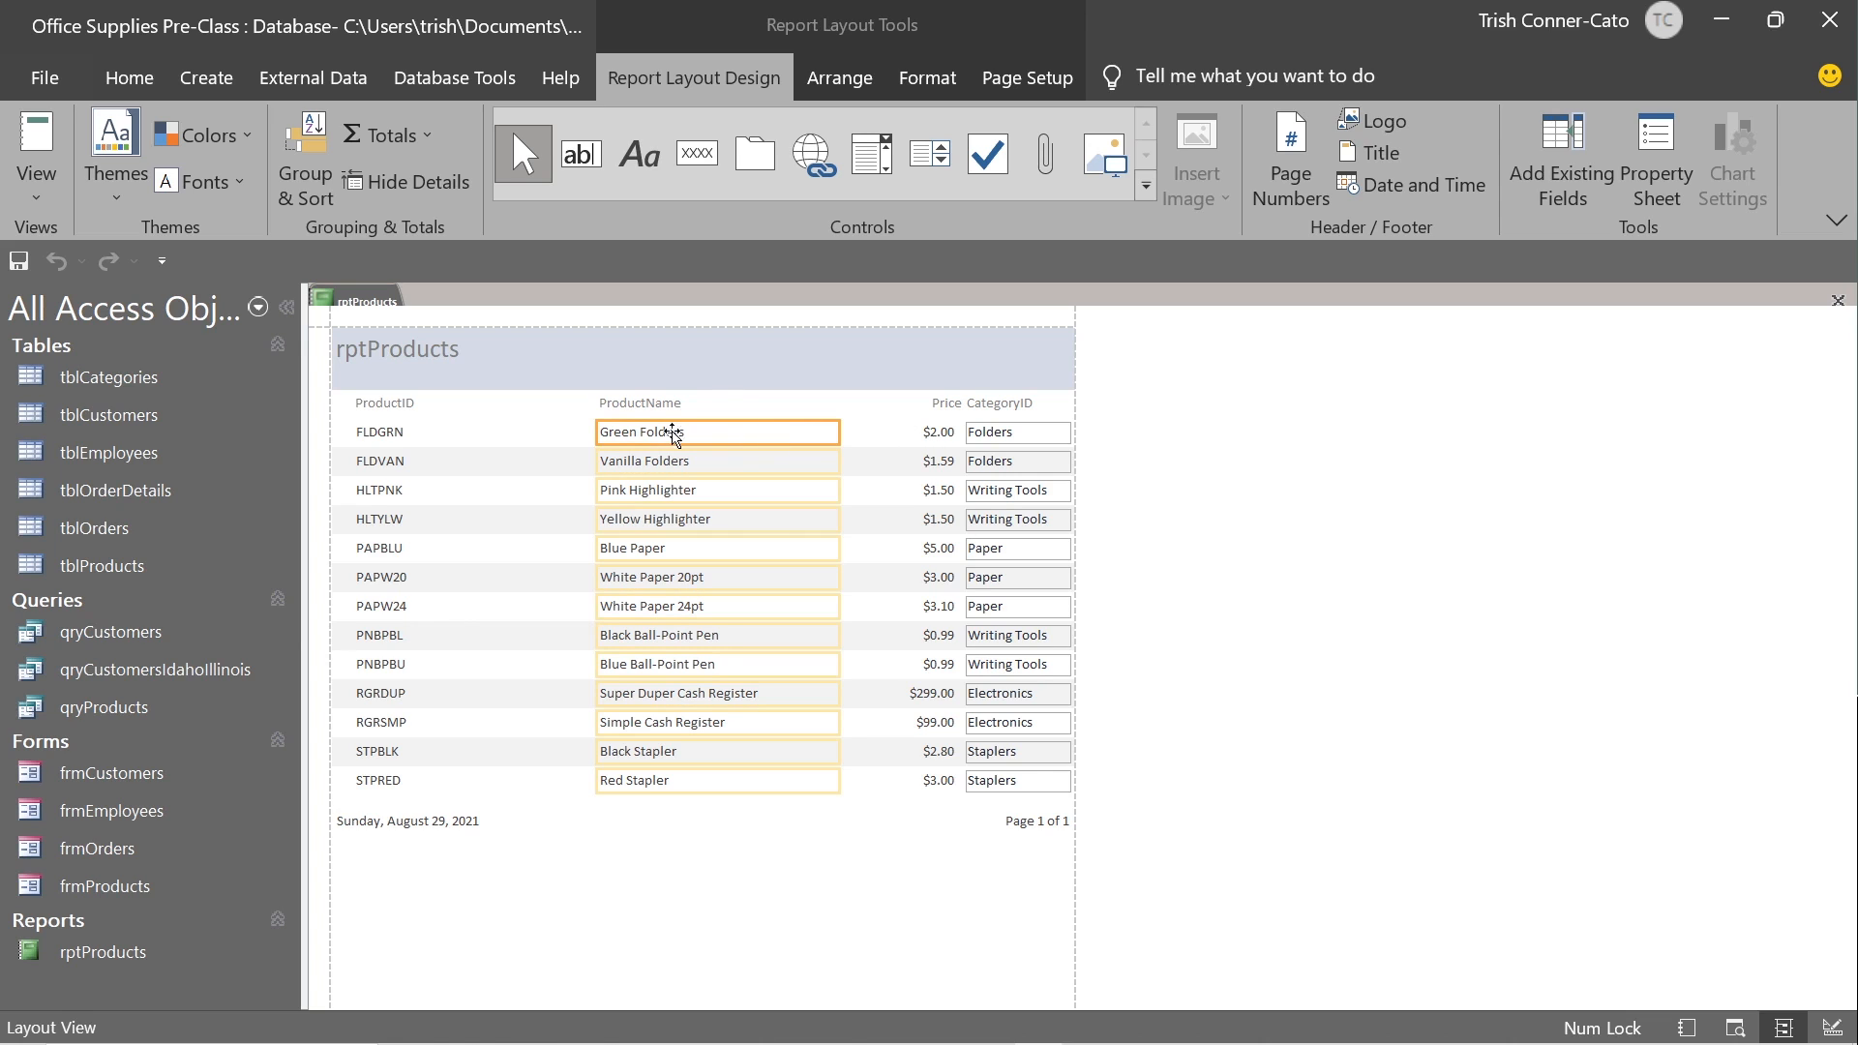
pyautogui.click(435, 434)
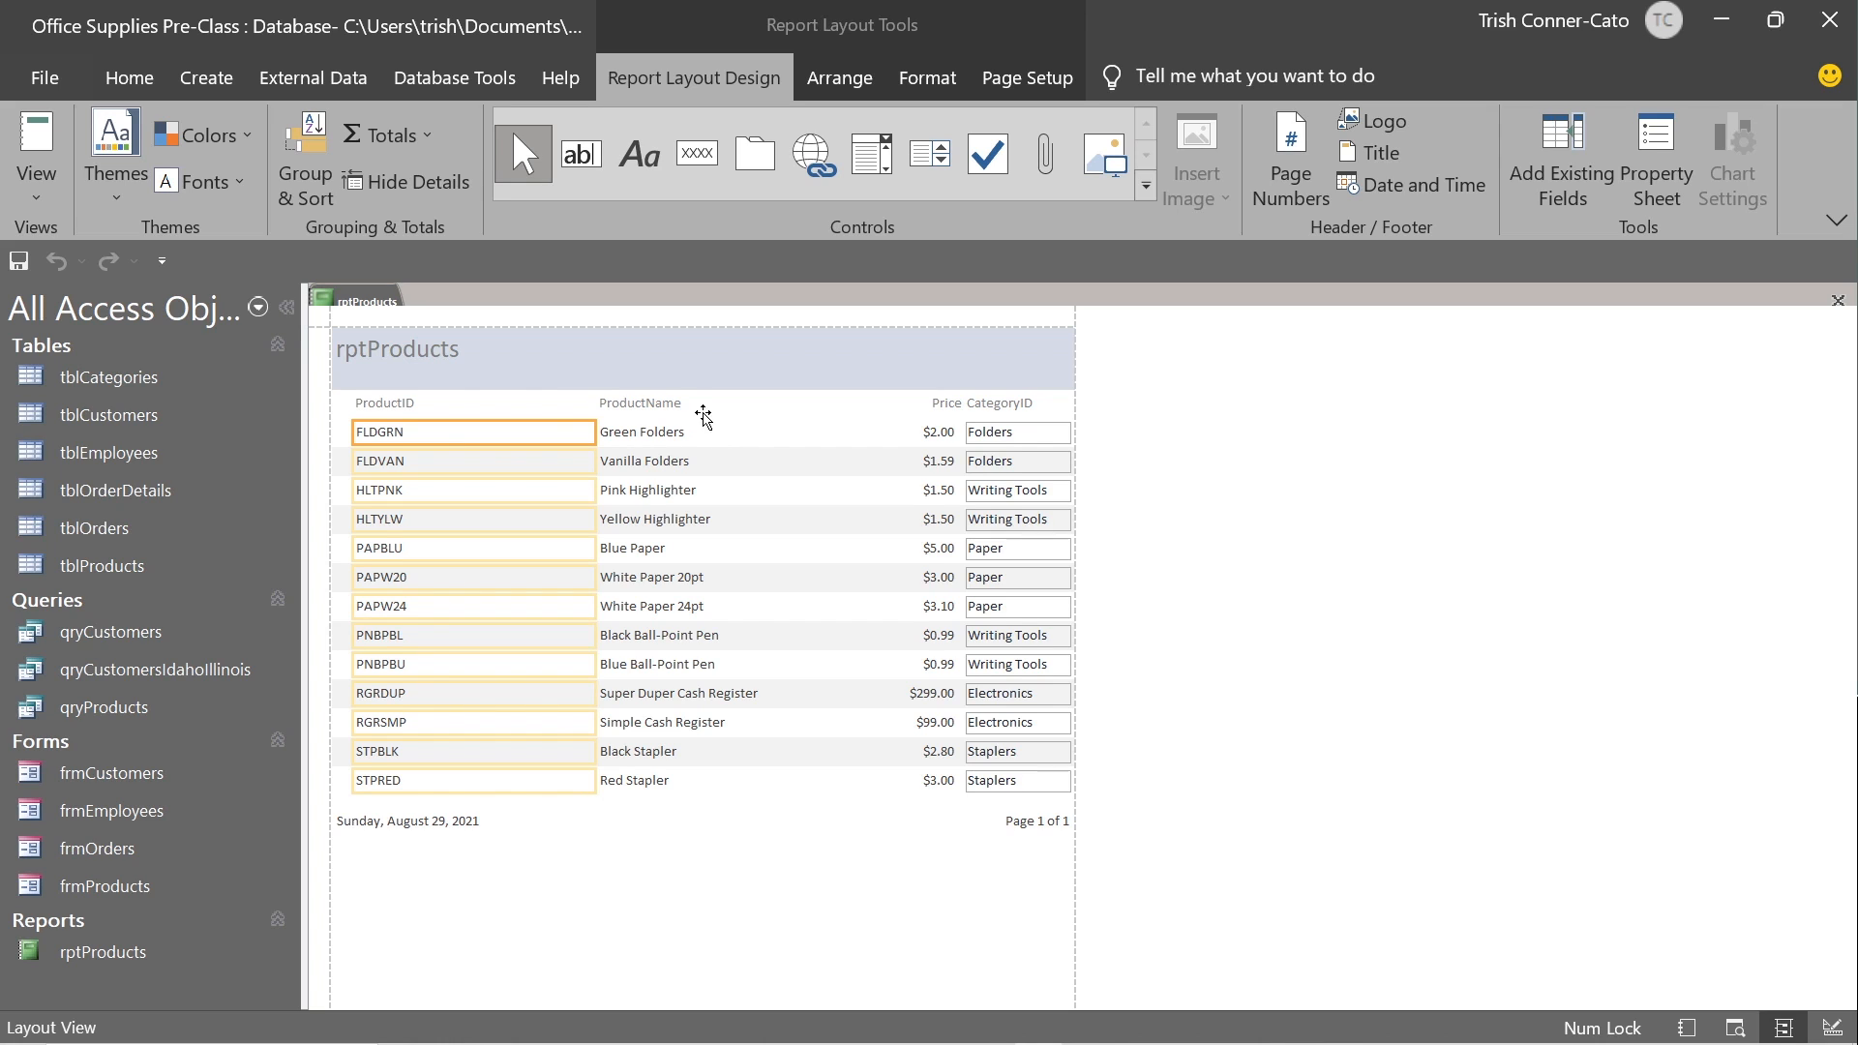
pyautogui.click(633, 432)
pyautogui.click(554, 432)
pyautogui.click(600, 436)
pyautogui.click(573, 437)
pyautogui.moveTo(593, 430); pyautogui.dragTo(489, 432)
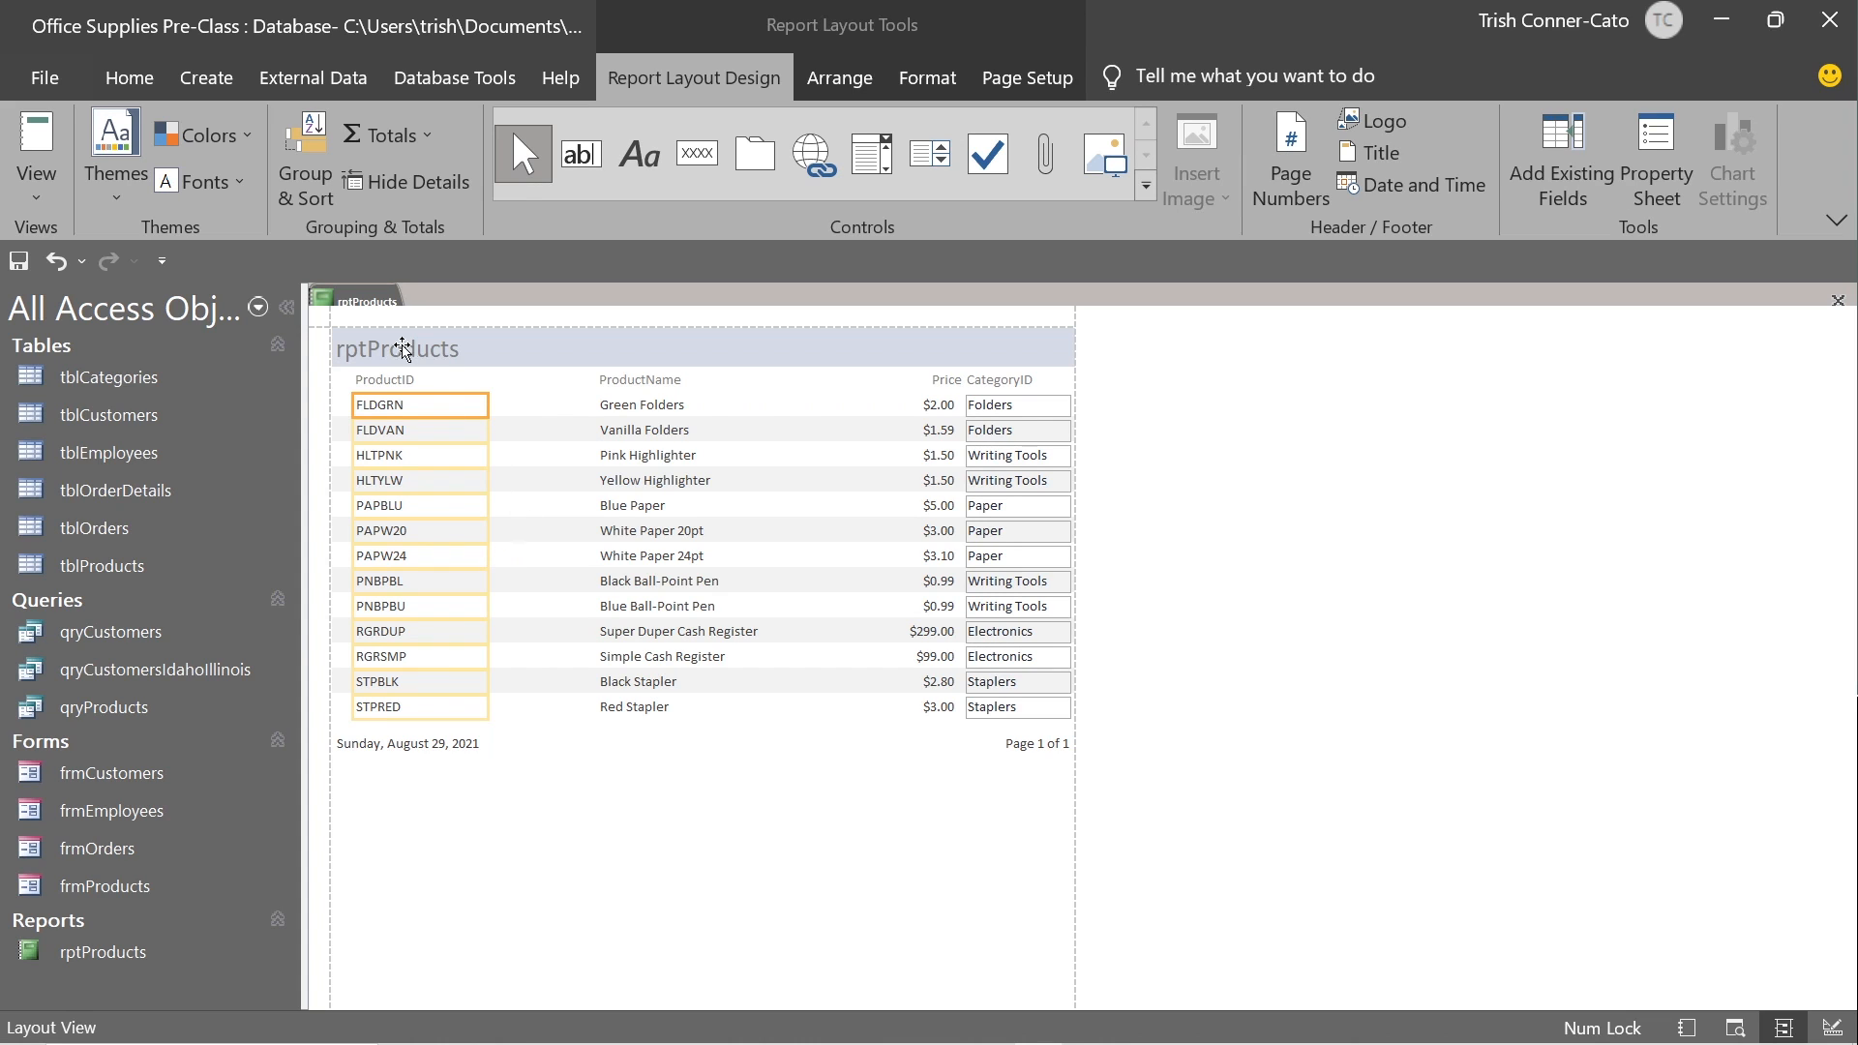
# Switch the report to Design View and change its header title to "Products List Report".
pyautogui.rightClick(358, 309)
pyautogui.click(441, 514)
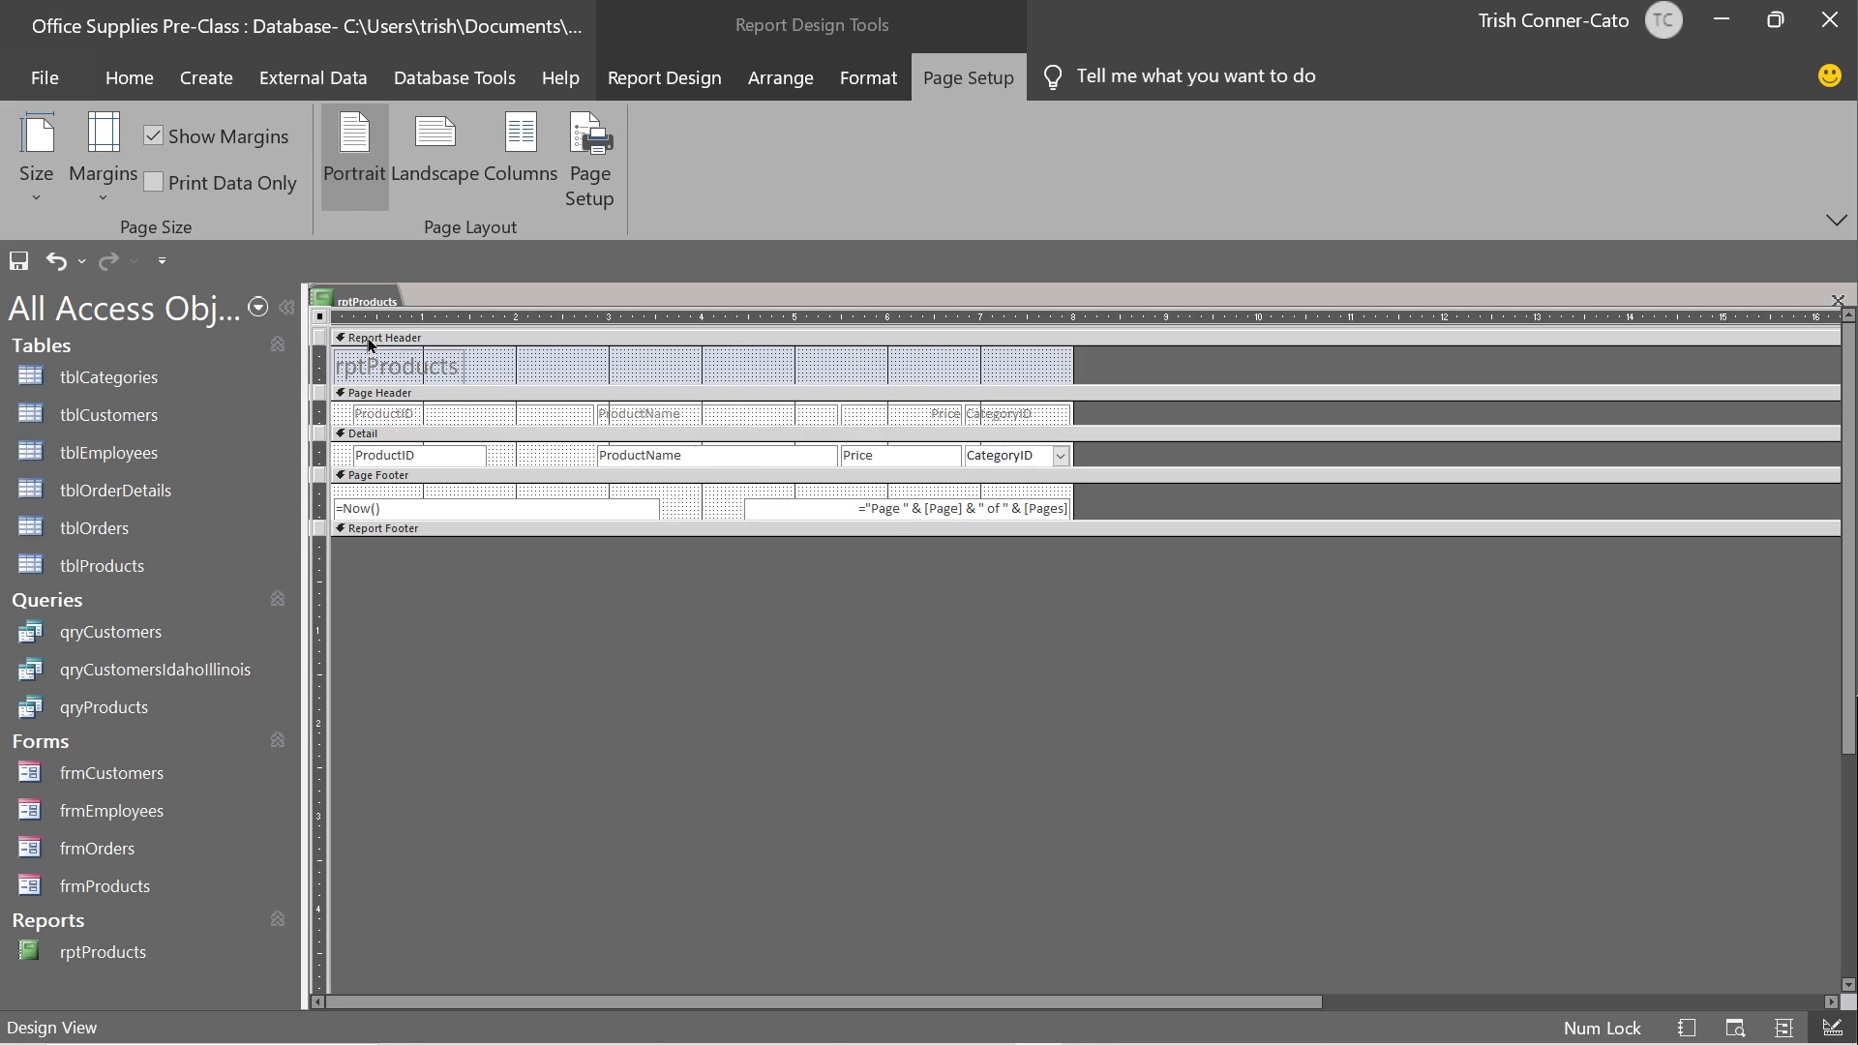
pyautogui.click(366, 367)
pyautogui.click(364, 364)
pyautogui.moveTo(364, 364); pyautogui.dragTo(329, 349)
pyautogui.press('Delete')
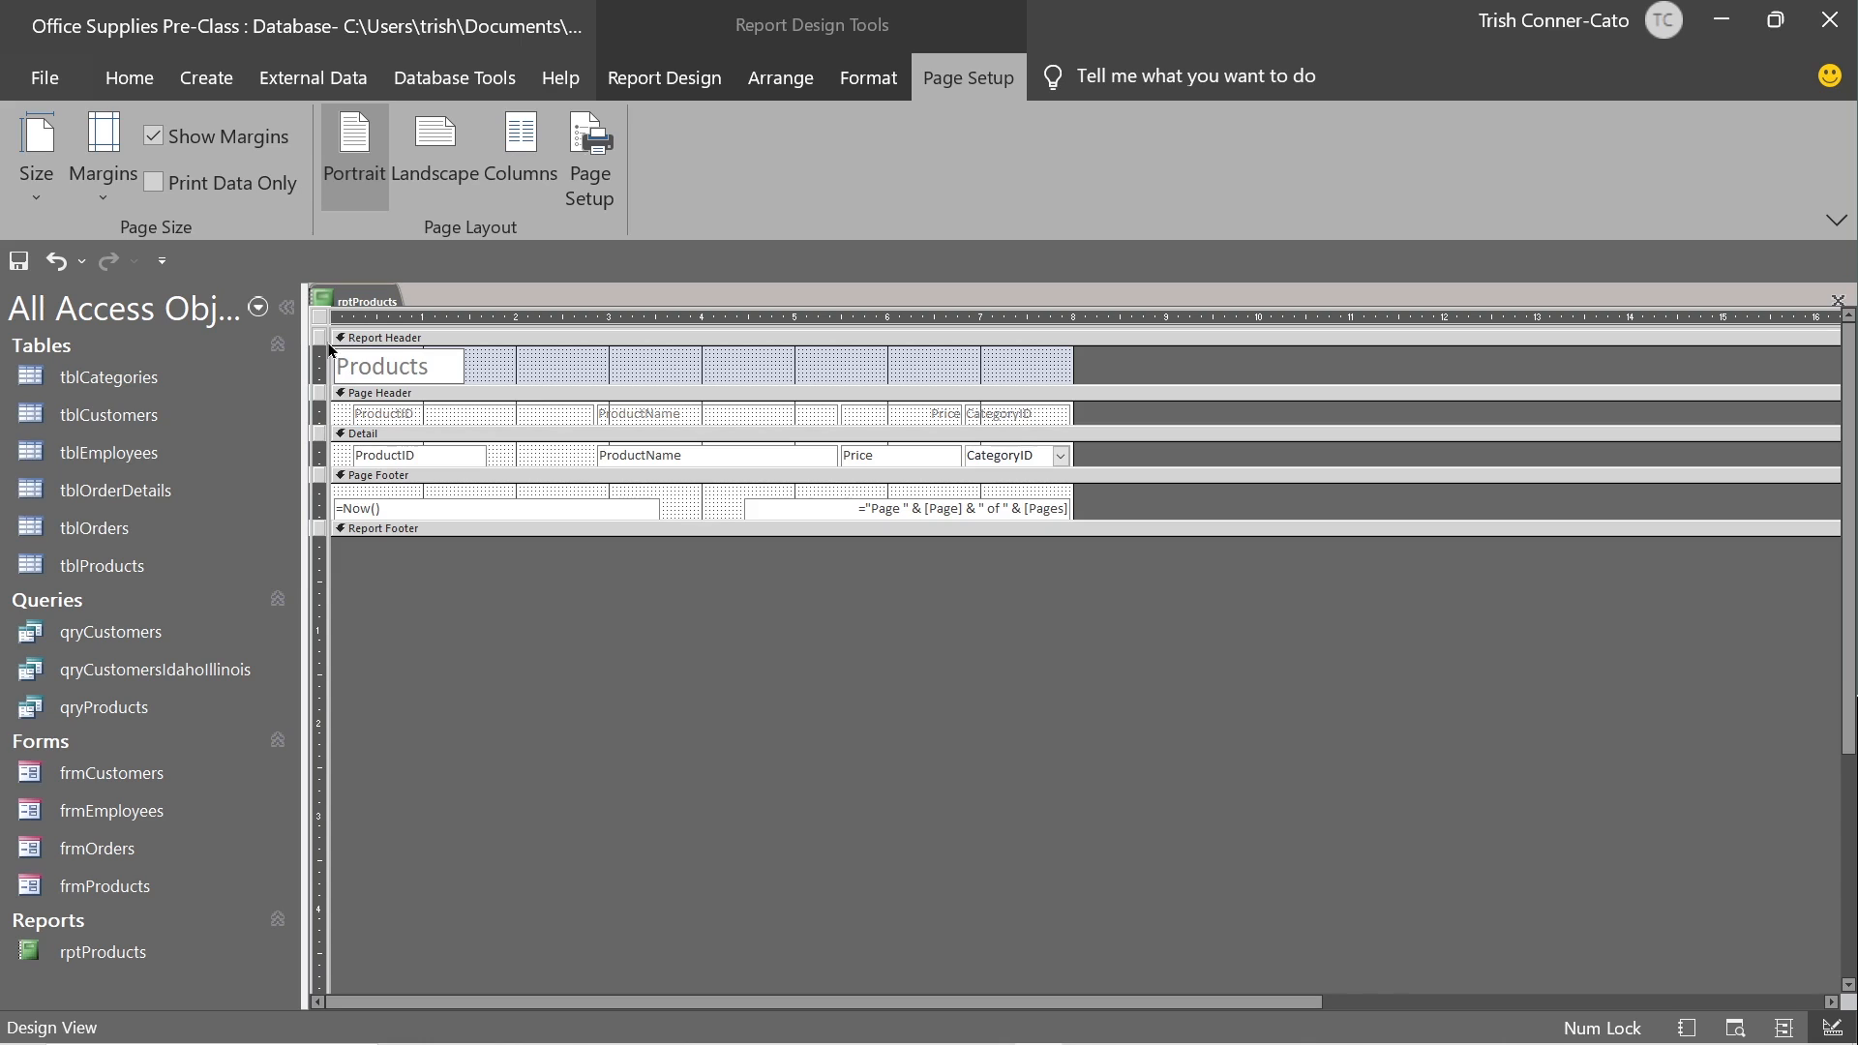
pyautogui.click(437, 365)
pyautogui.write('List Report')
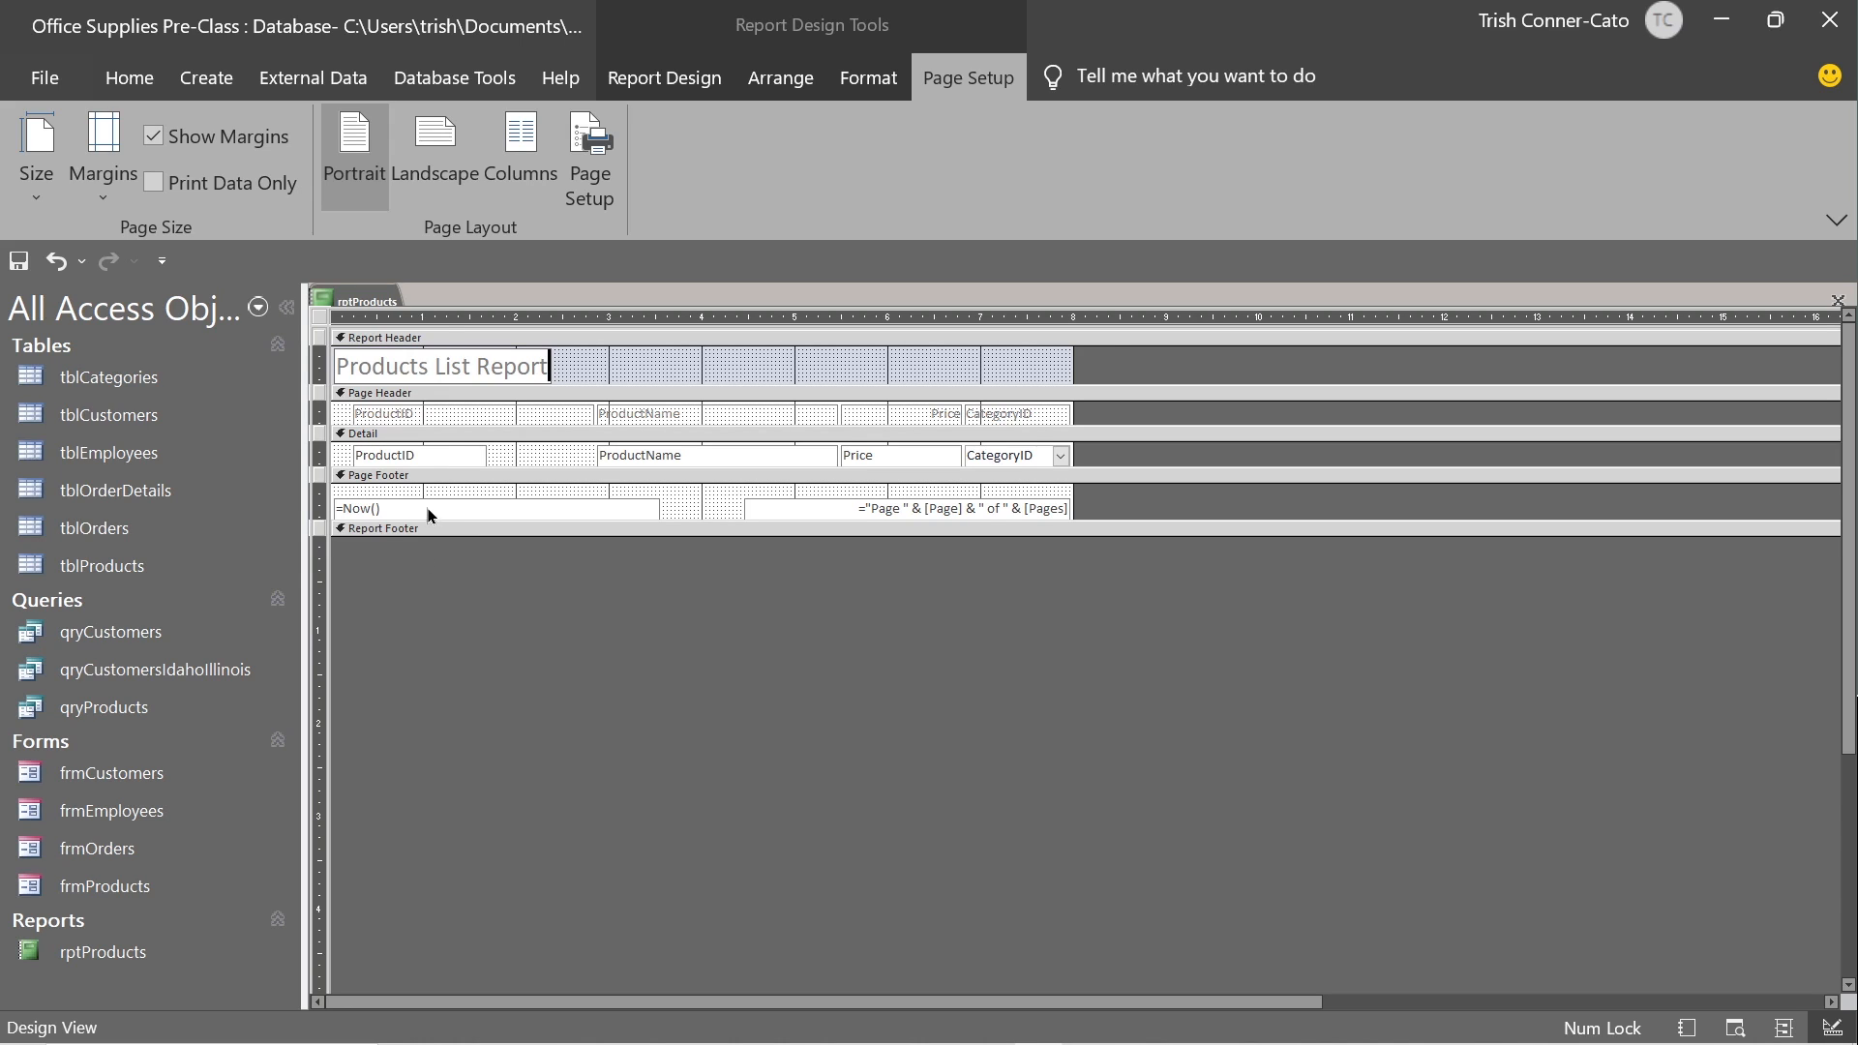
# Save the report design and show the report in Print Preview.
pyautogui.rightClick(368, 306)
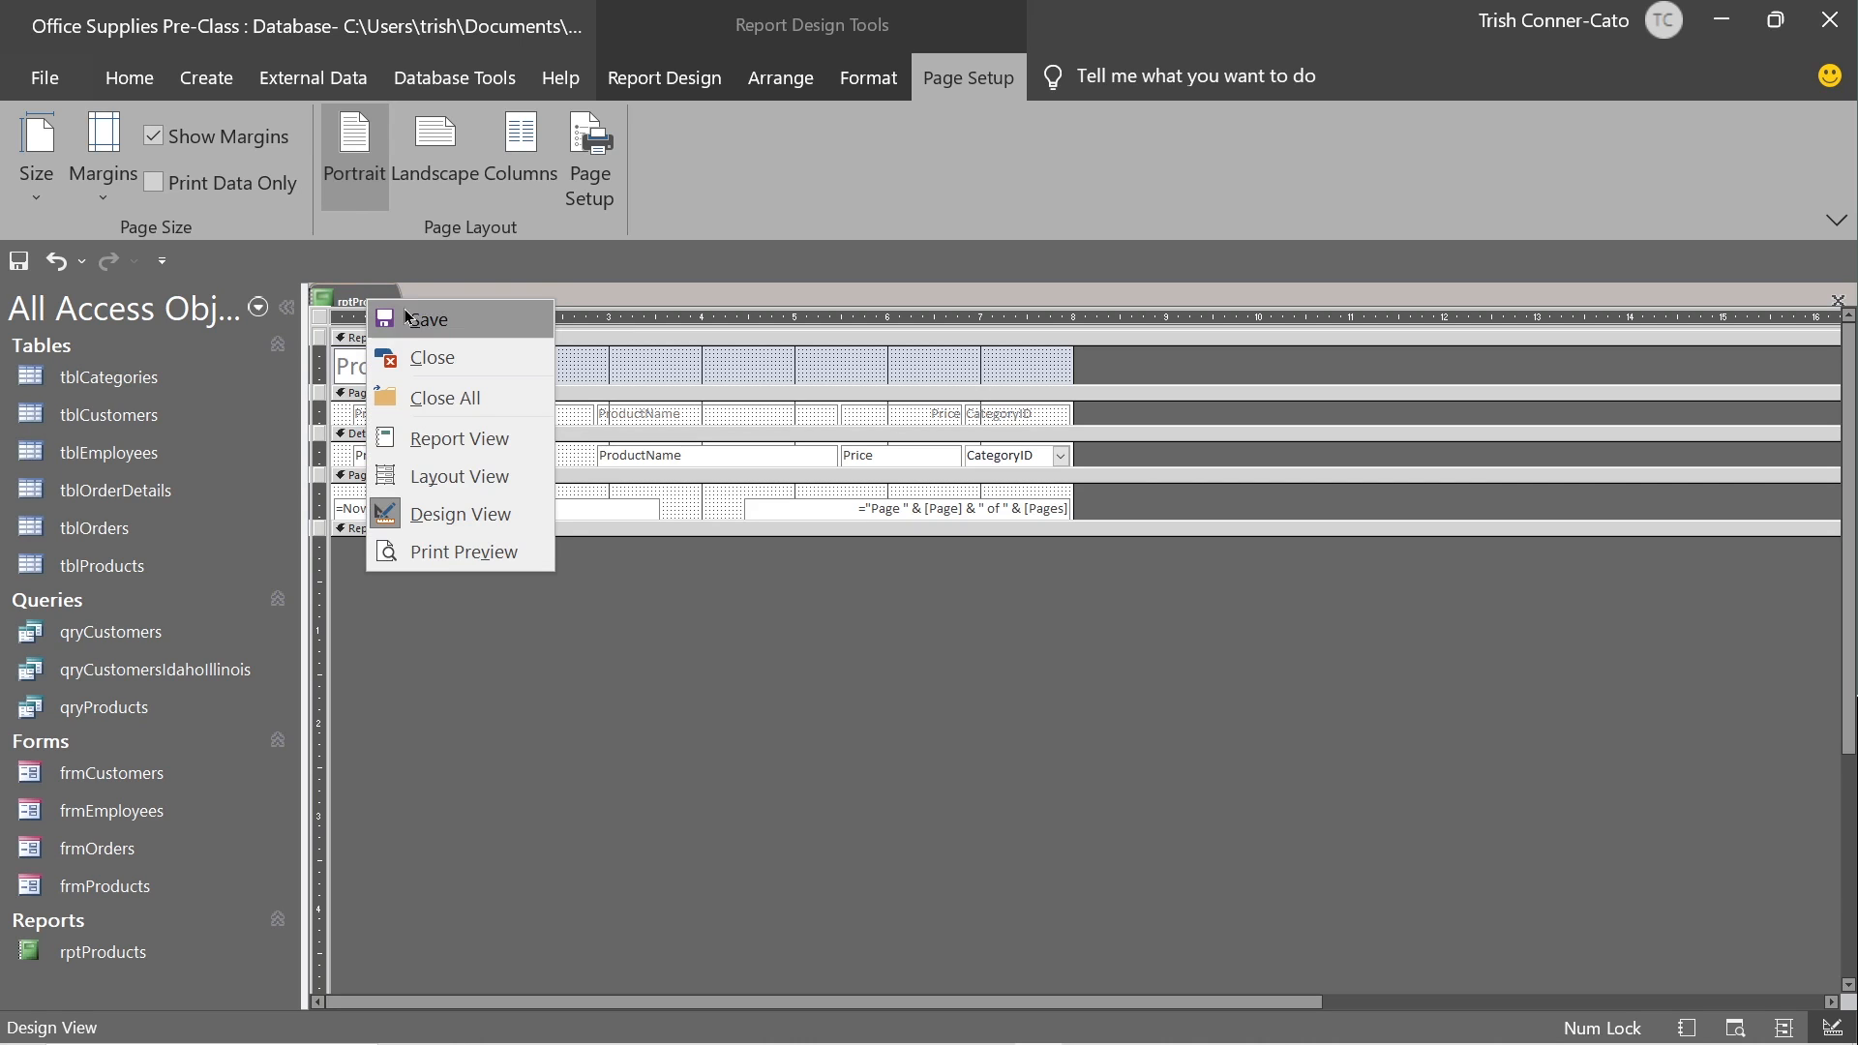
pyautogui.click(431, 328)
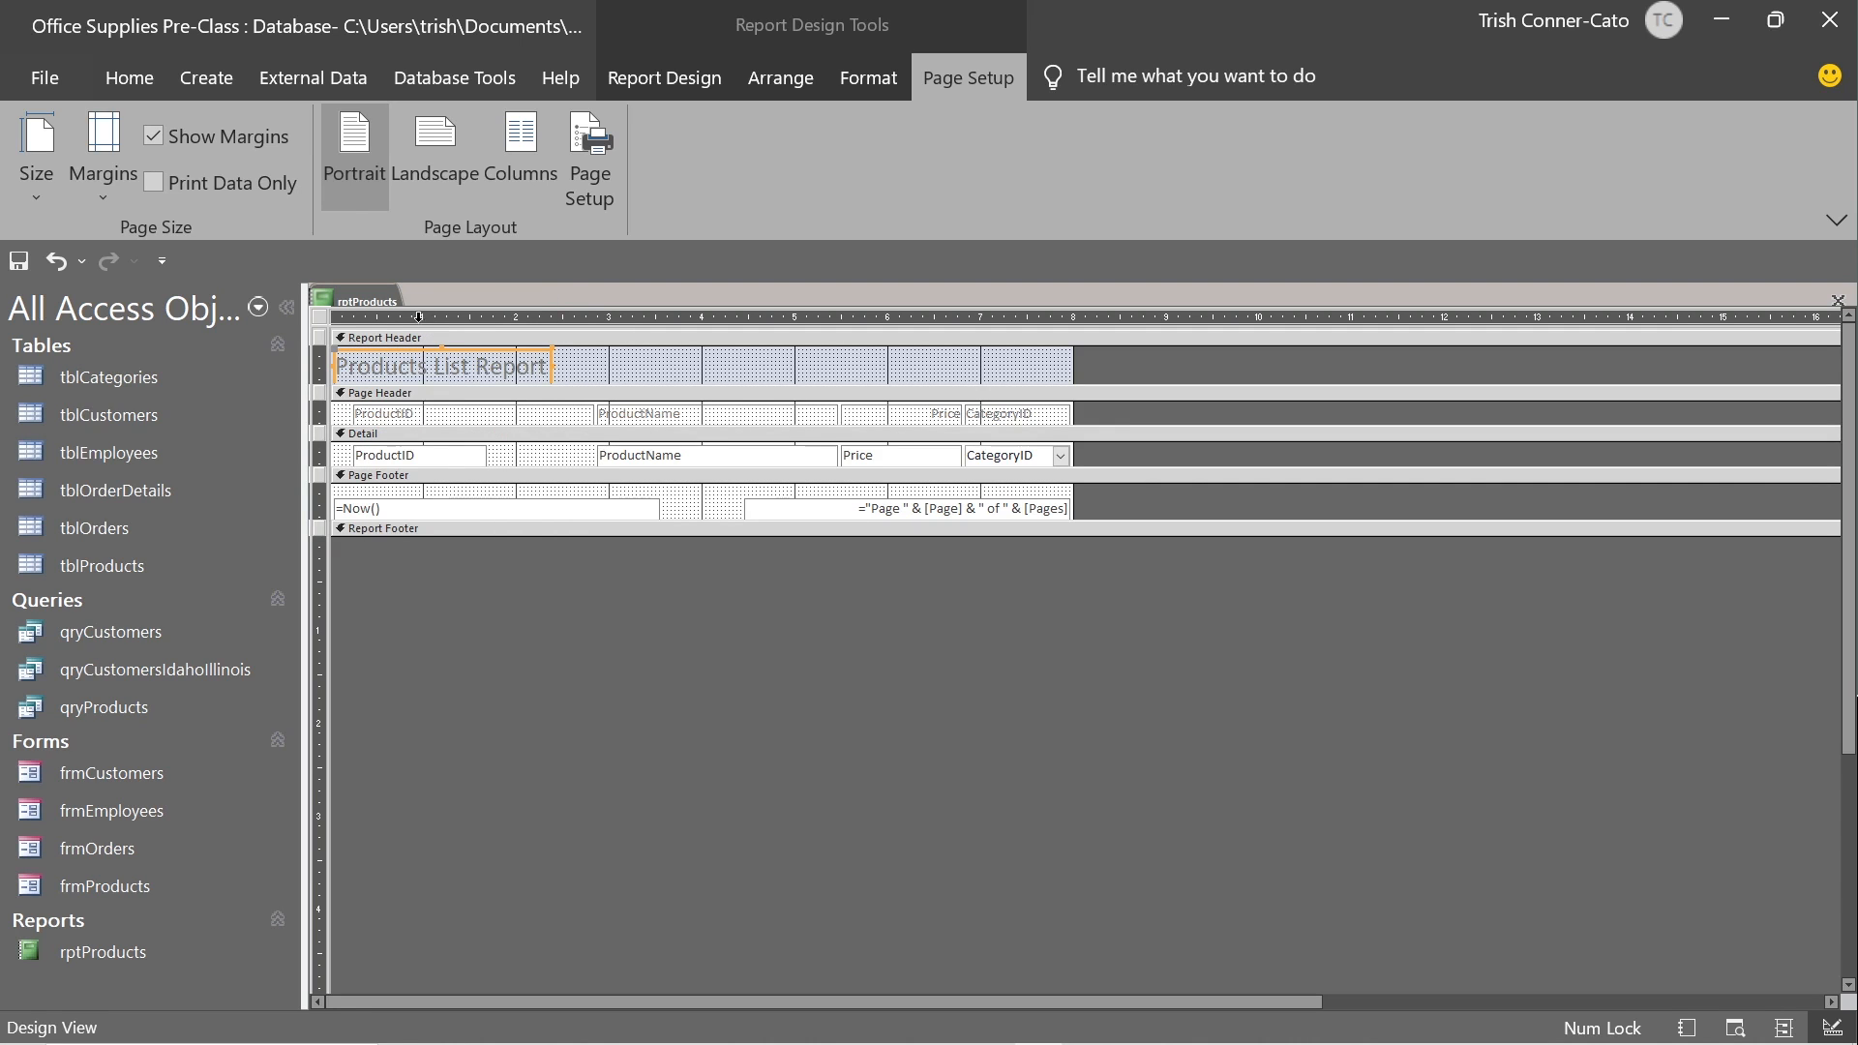
pyautogui.rightClick(364, 301)
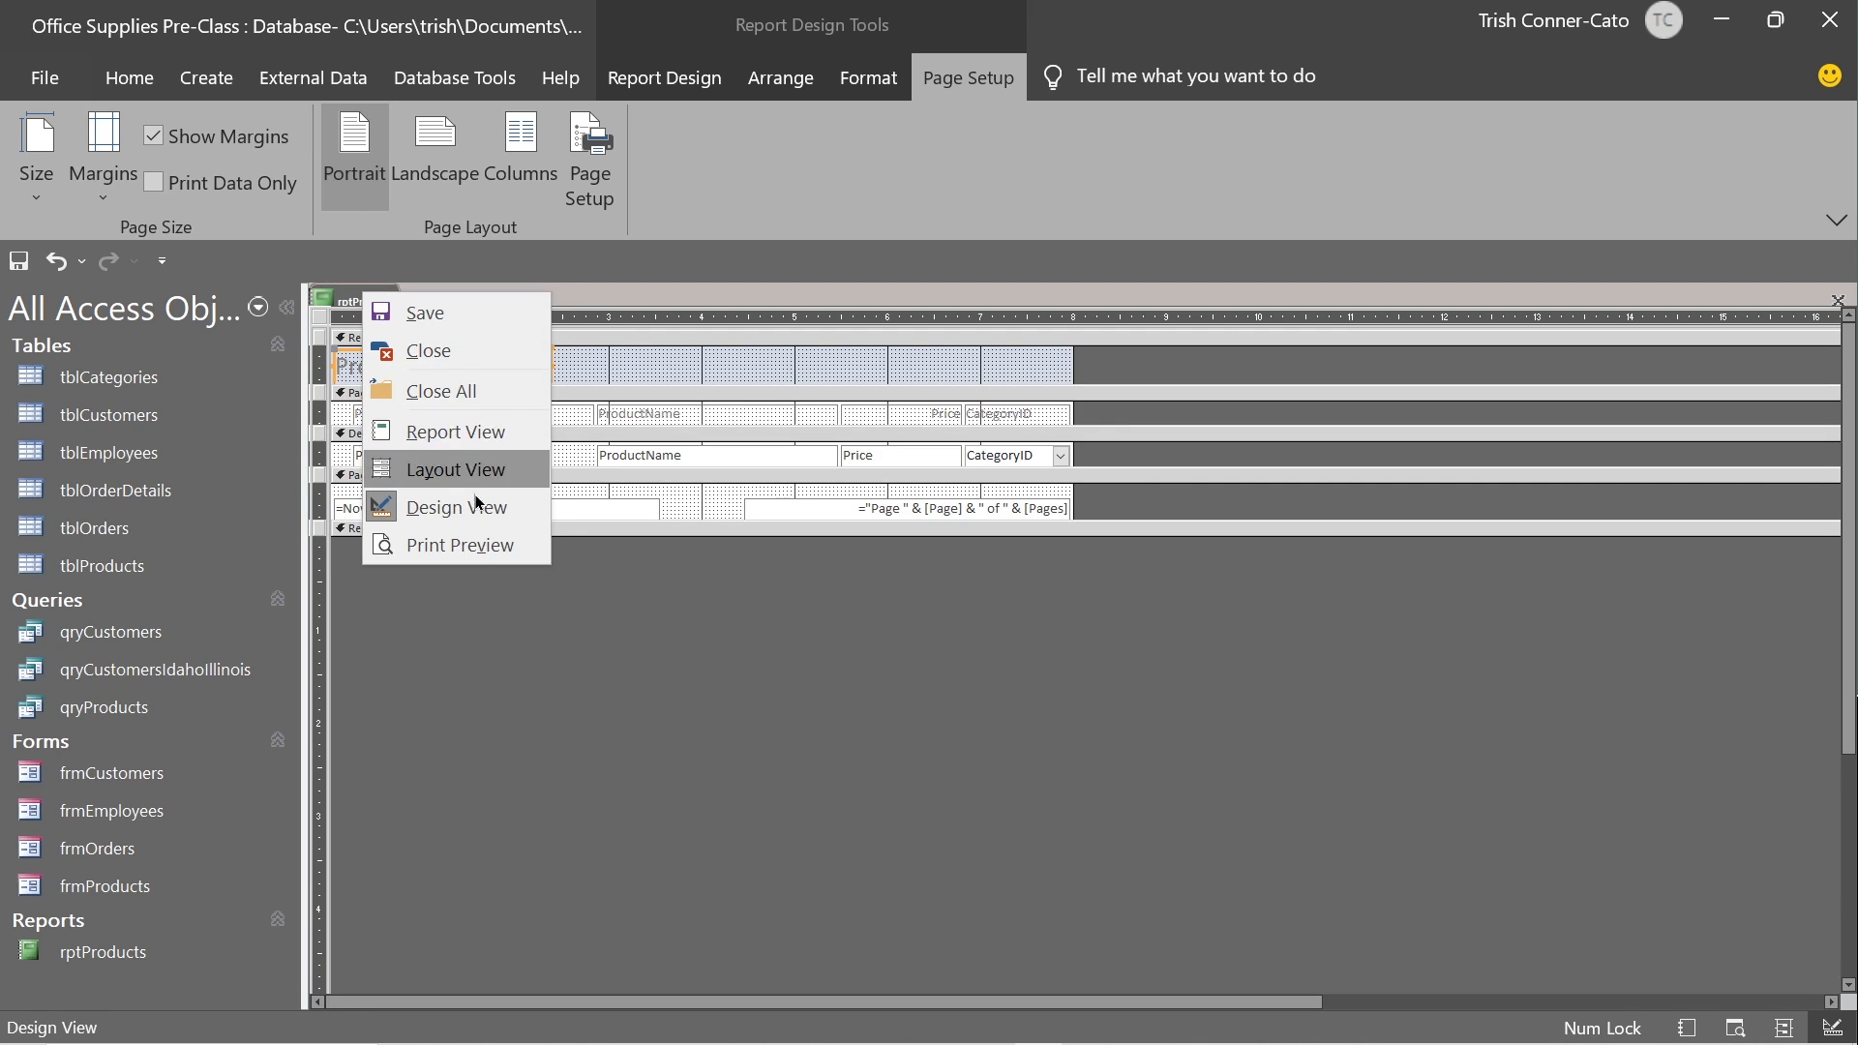
pyautogui.click(490, 547)
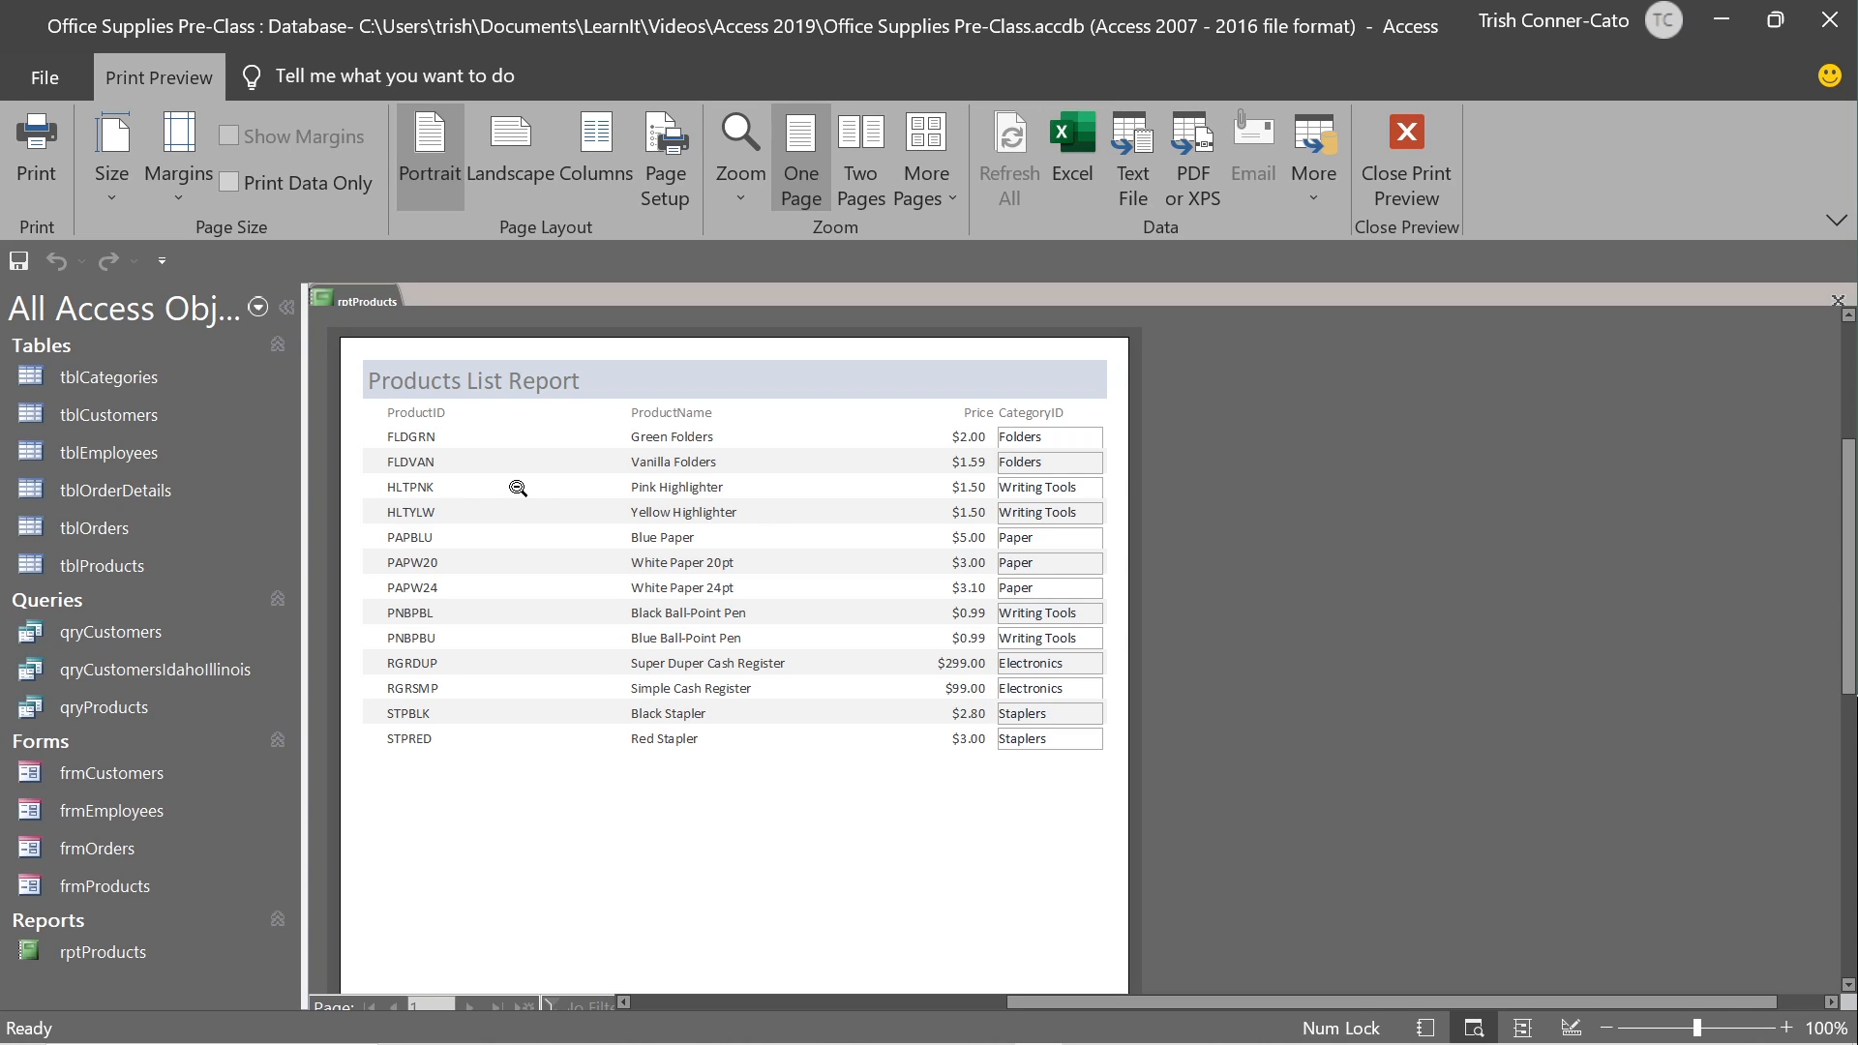
# Return rptProducts to Design View and add a logo image to the Report Header section.
pyautogui.rightClick(375, 304)
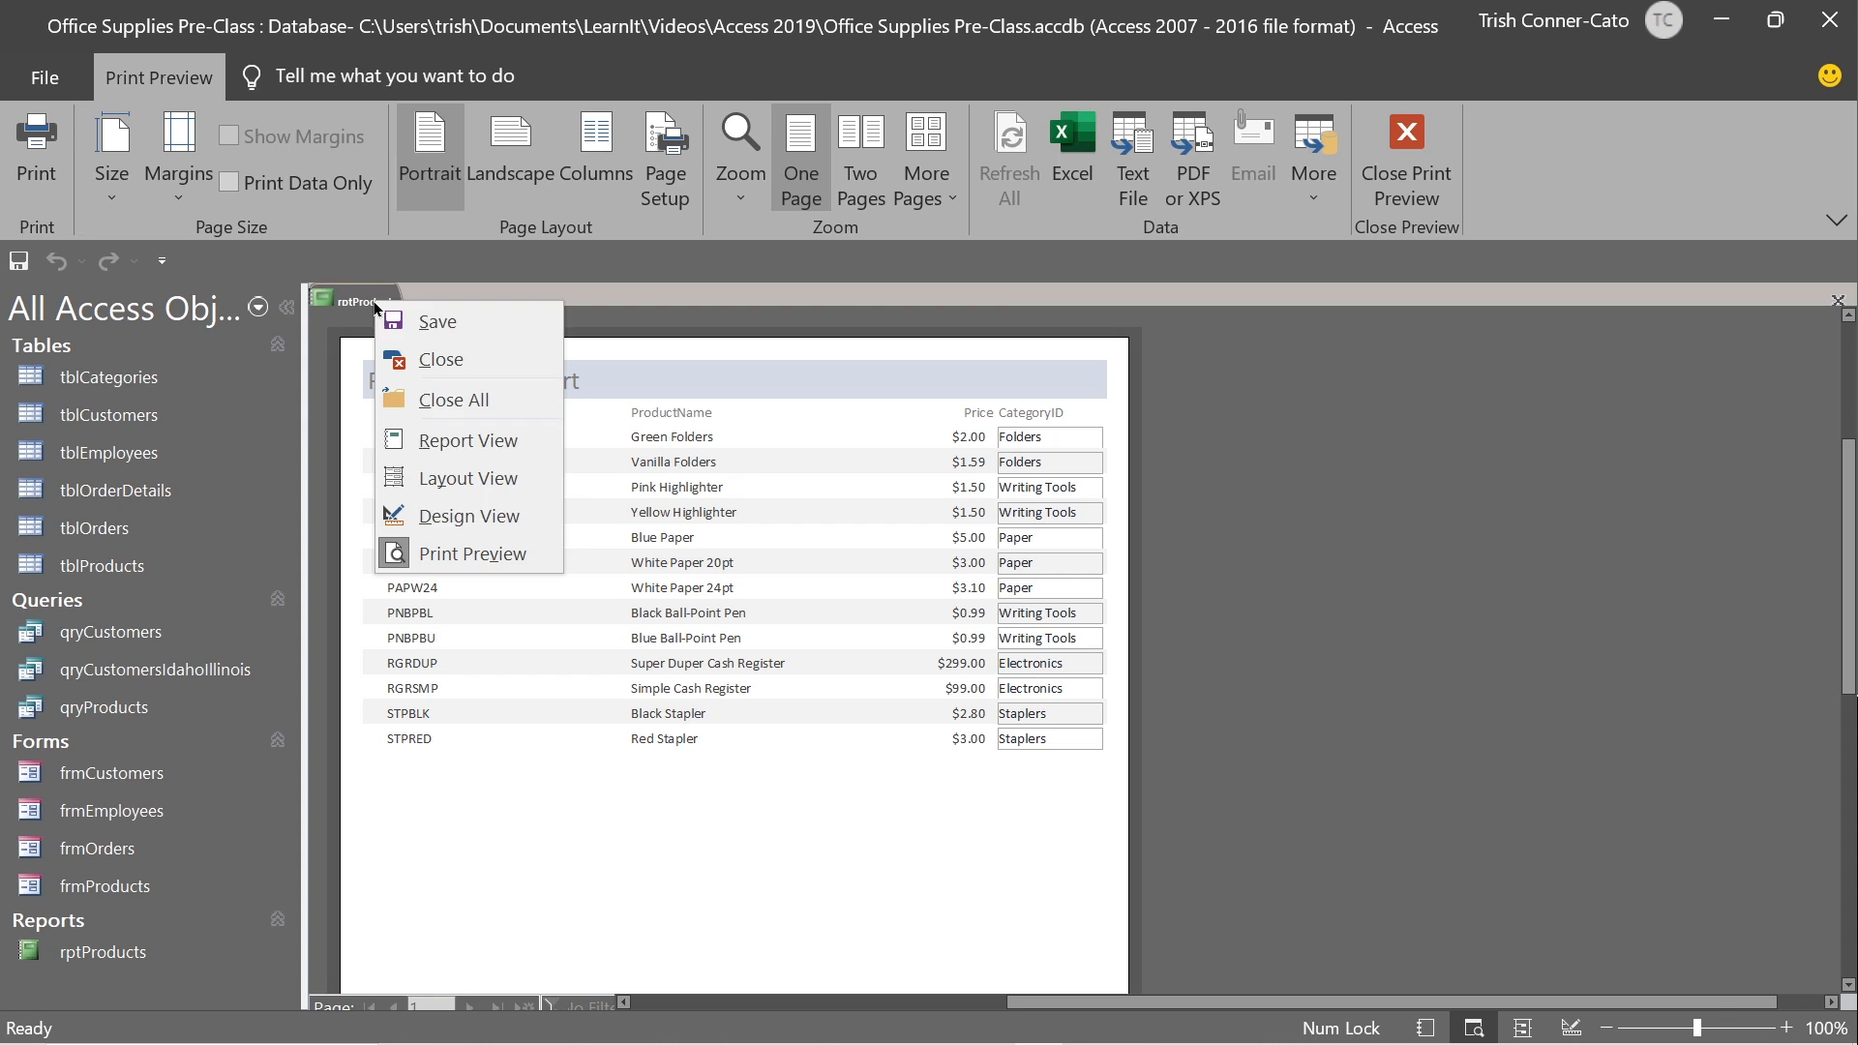
pyautogui.click(518, 516)
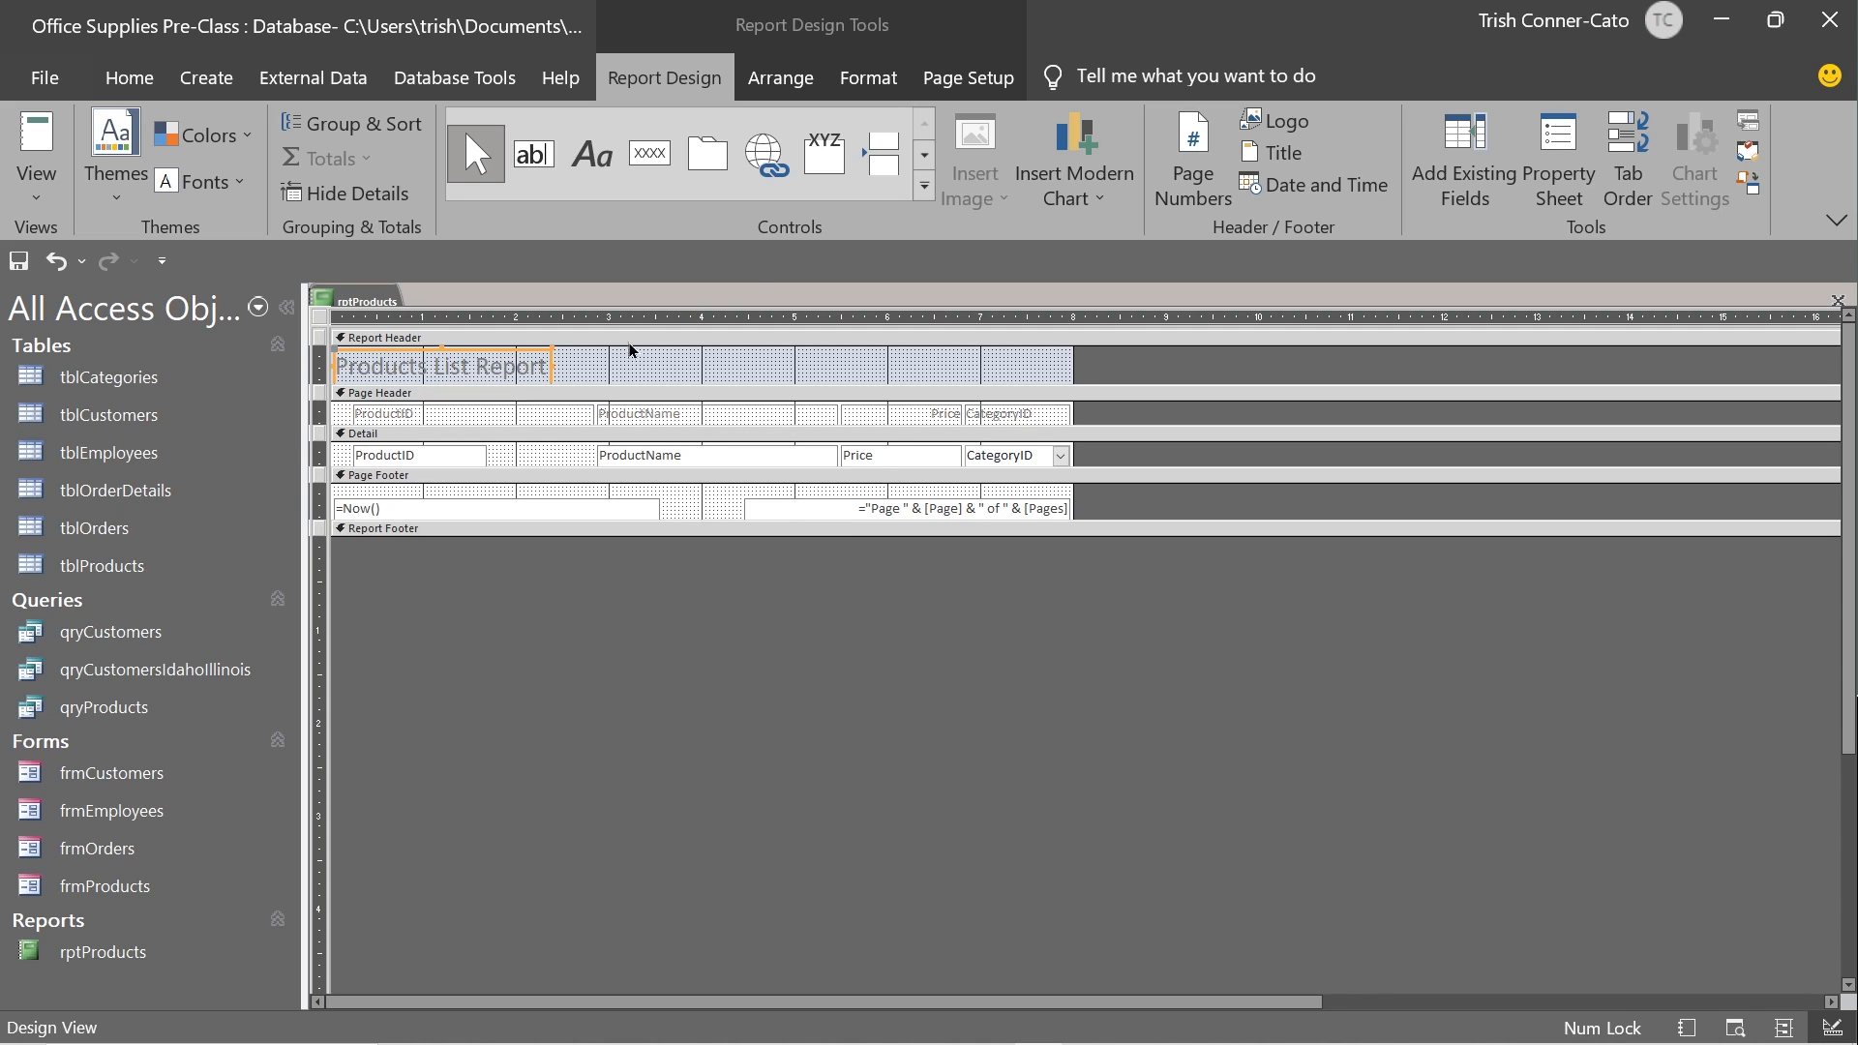
pyautogui.click(582, 379)
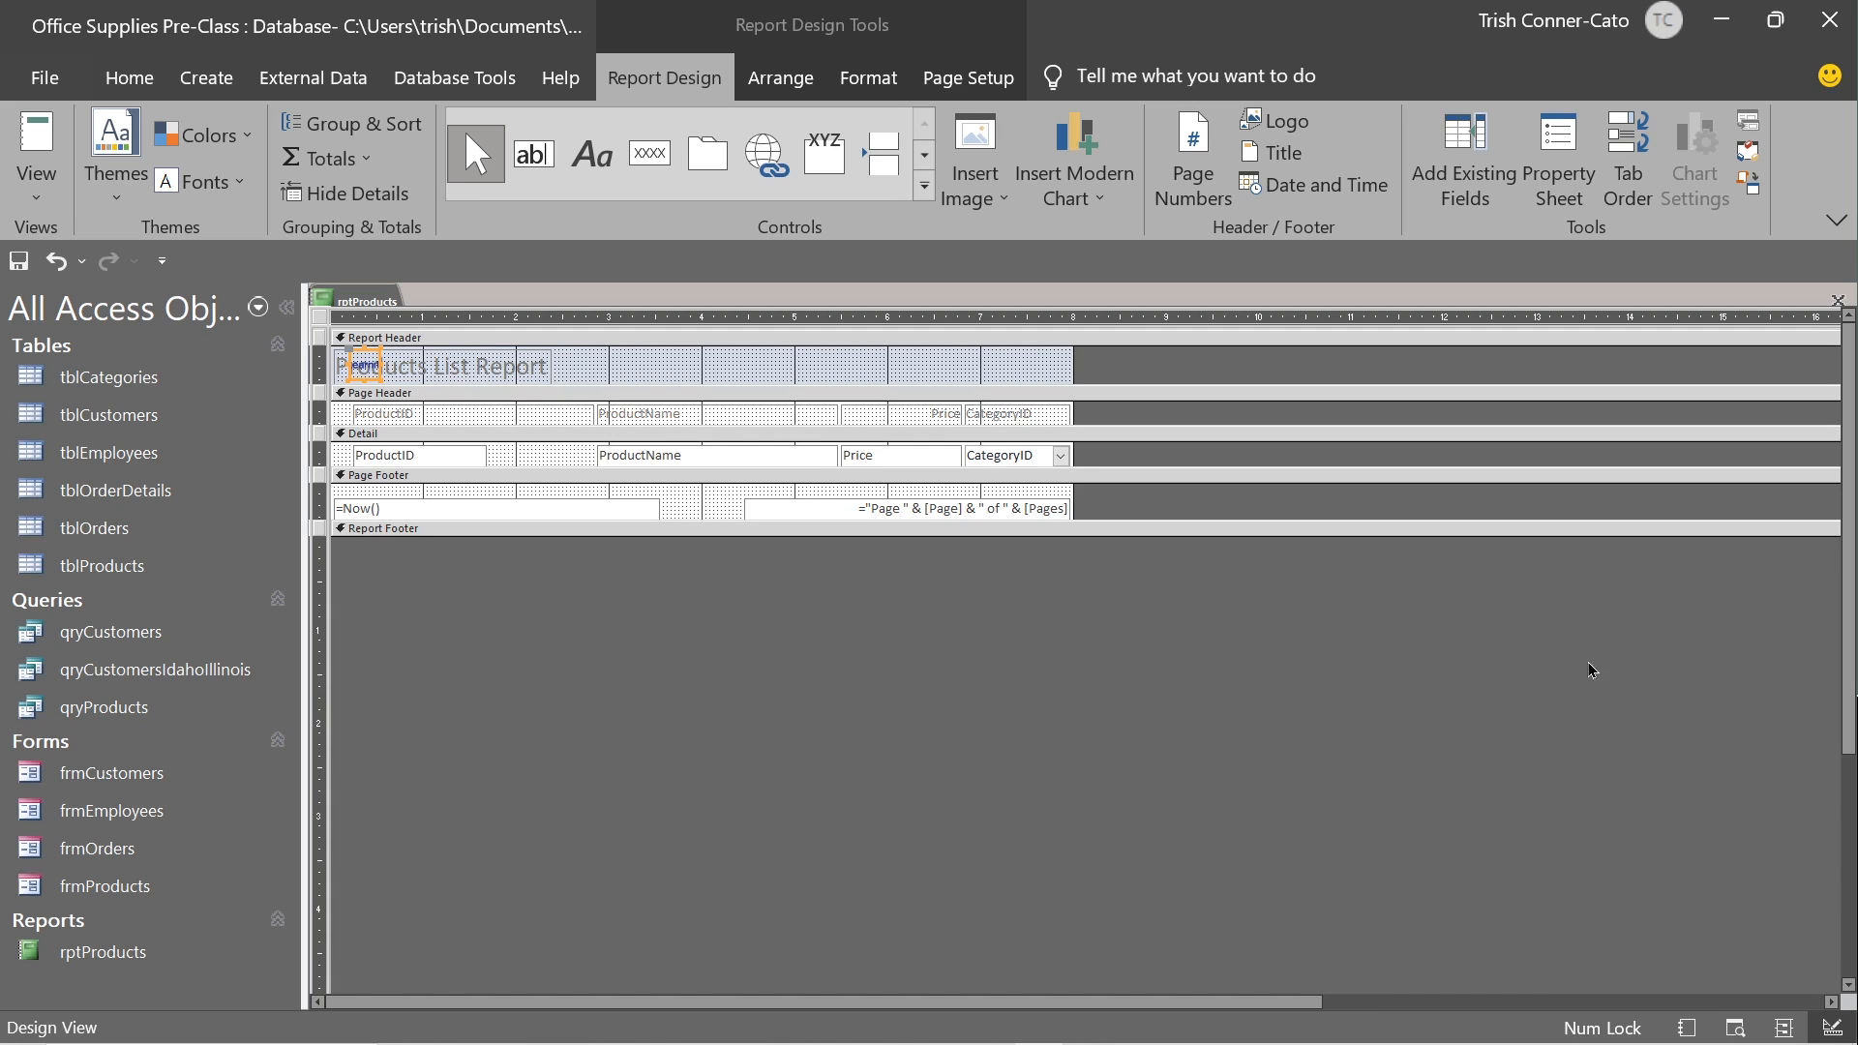
# Move the logo across the Report Header to about the 7.5-inch mark on the ruler.
pyautogui.press('Right')
pyautogui.press('Right')
pyautogui.press('Right')
pyautogui.press('Right')
pyautogui.press('Right')
pyautogui.press('Right')
pyautogui.press('Right')
pyautogui.press('Right')
pyautogui.press('Right')
pyautogui.press('Right')
pyautogui.press('Right')
pyautogui.press('Right')
pyautogui.press('Right')
pyautogui.press('Right')
pyautogui.press('Right')
pyautogui.press('Right')
pyautogui.press('Right')
pyautogui.press('Right')
pyautogui.press('Right')
pyautogui.press('Right')
pyautogui.press('Right')
pyautogui.press('Right')
pyautogui.press('Right')
pyautogui.press('Right')
pyautogui.press('Right')
pyautogui.press('Right')
pyautogui.press('Right')
pyautogui.press('Right')
pyautogui.press('Right')
pyautogui.press('Right')
pyautogui.press('Right')
pyautogui.press('Right')
pyautogui.press('Right')
pyautogui.press('Right')
pyautogui.press('Right')
pyautogui.press('Right')
pyautogui.press('Right')
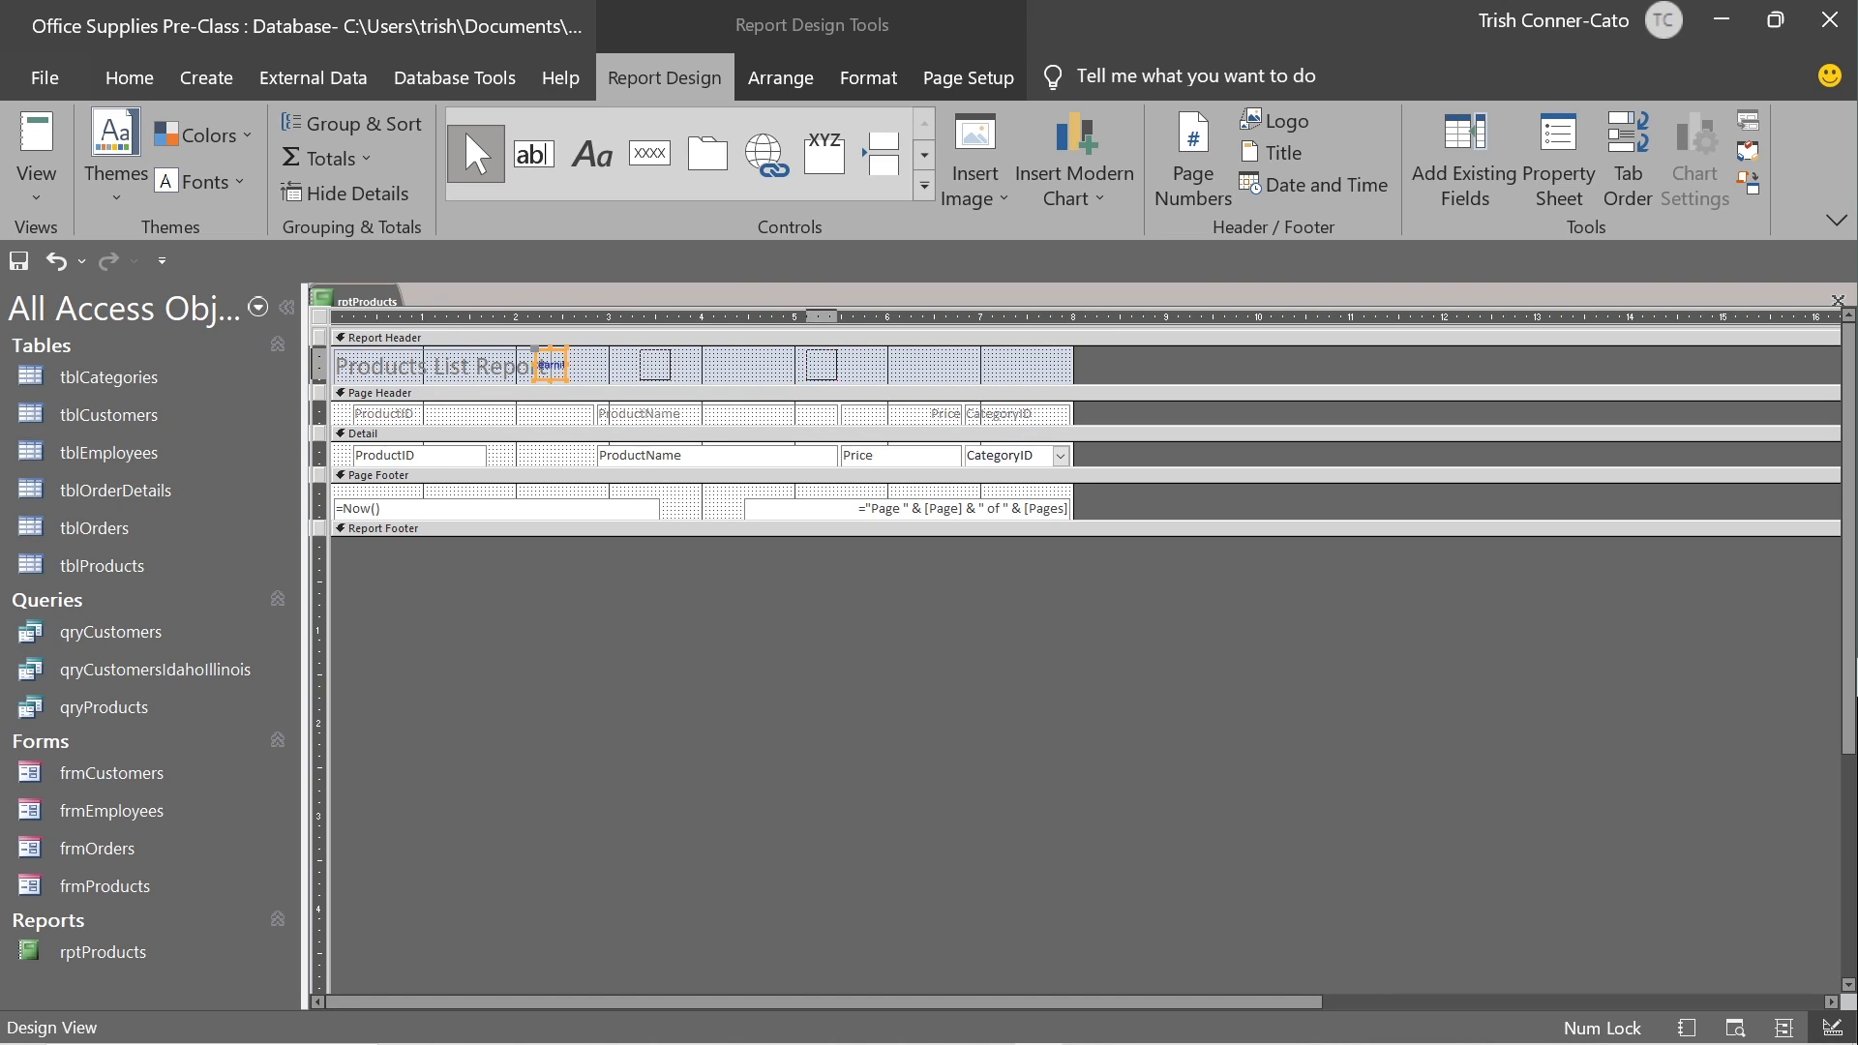
pyautogui.press('Right')
pyautogui.press('Right')
pyautogui.press('Right')
pyautogui.press('Right')
pyautogui.press('Right')
pyautogui.press('Right')
pyautogui.press('Right')
pyautogui.press('Right')
pyautogui.press('Right')
pyautogui.press('Right')
pyautogui.press('Right')
pyautogui.press('Right')
pyautogui.press('Right')
pyautogui.press('Right')
pyautogui.press('Right')
pyautogui.press('Right')
pyautogui.press('Right')
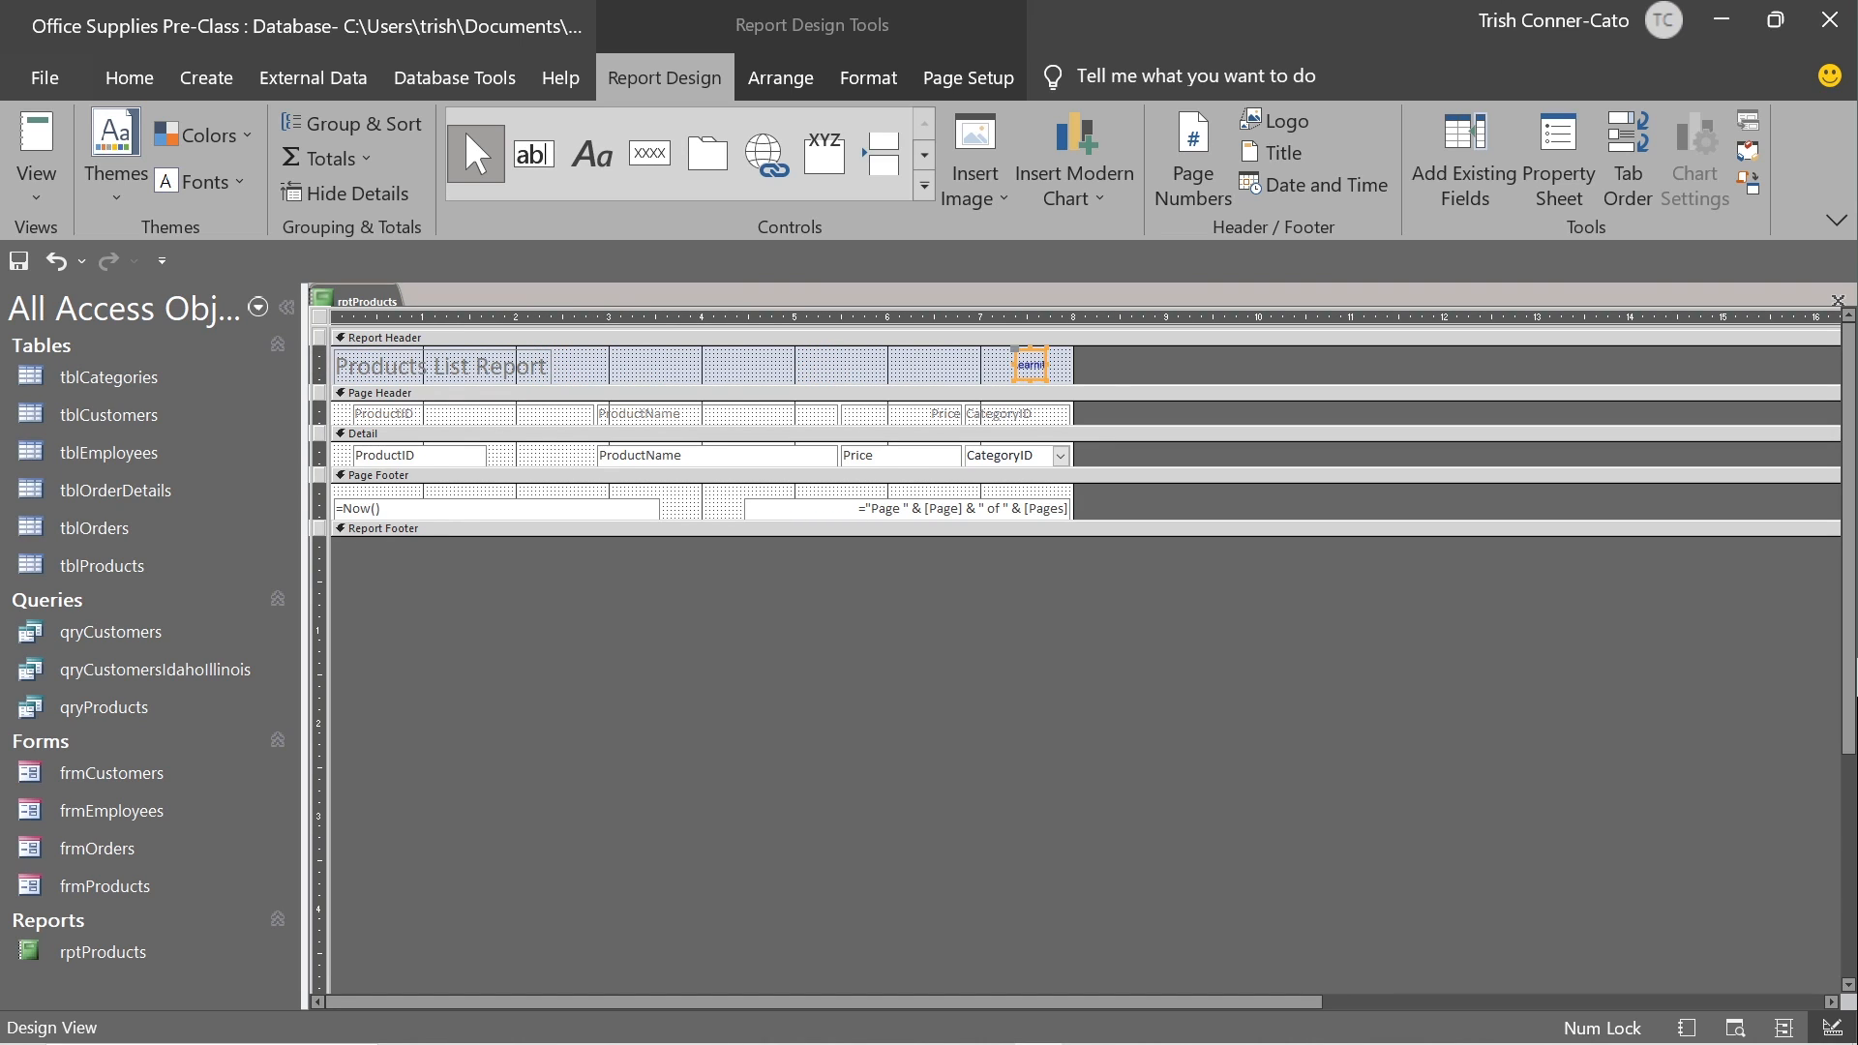
pyautogui.press('Right')
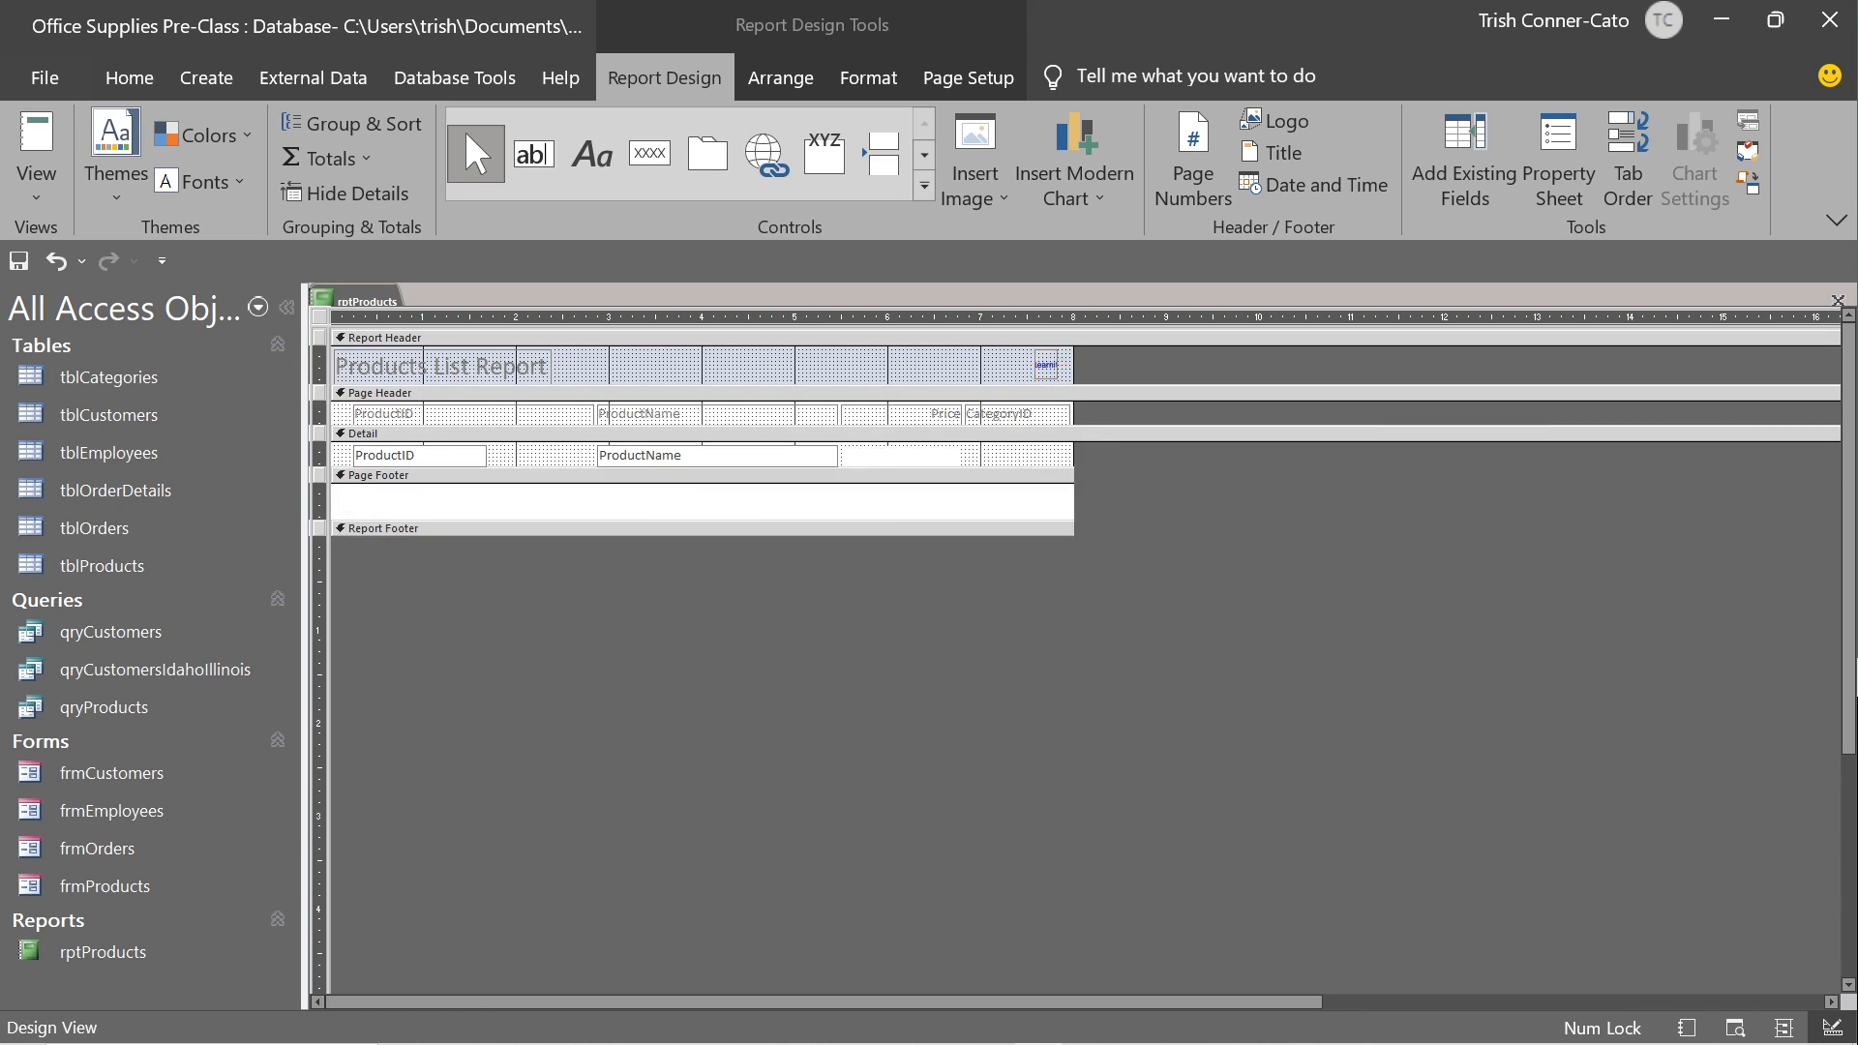
pyautogui.hotkey('shift', 'Right')
pyautogui.hotkey('shift', 'Right')
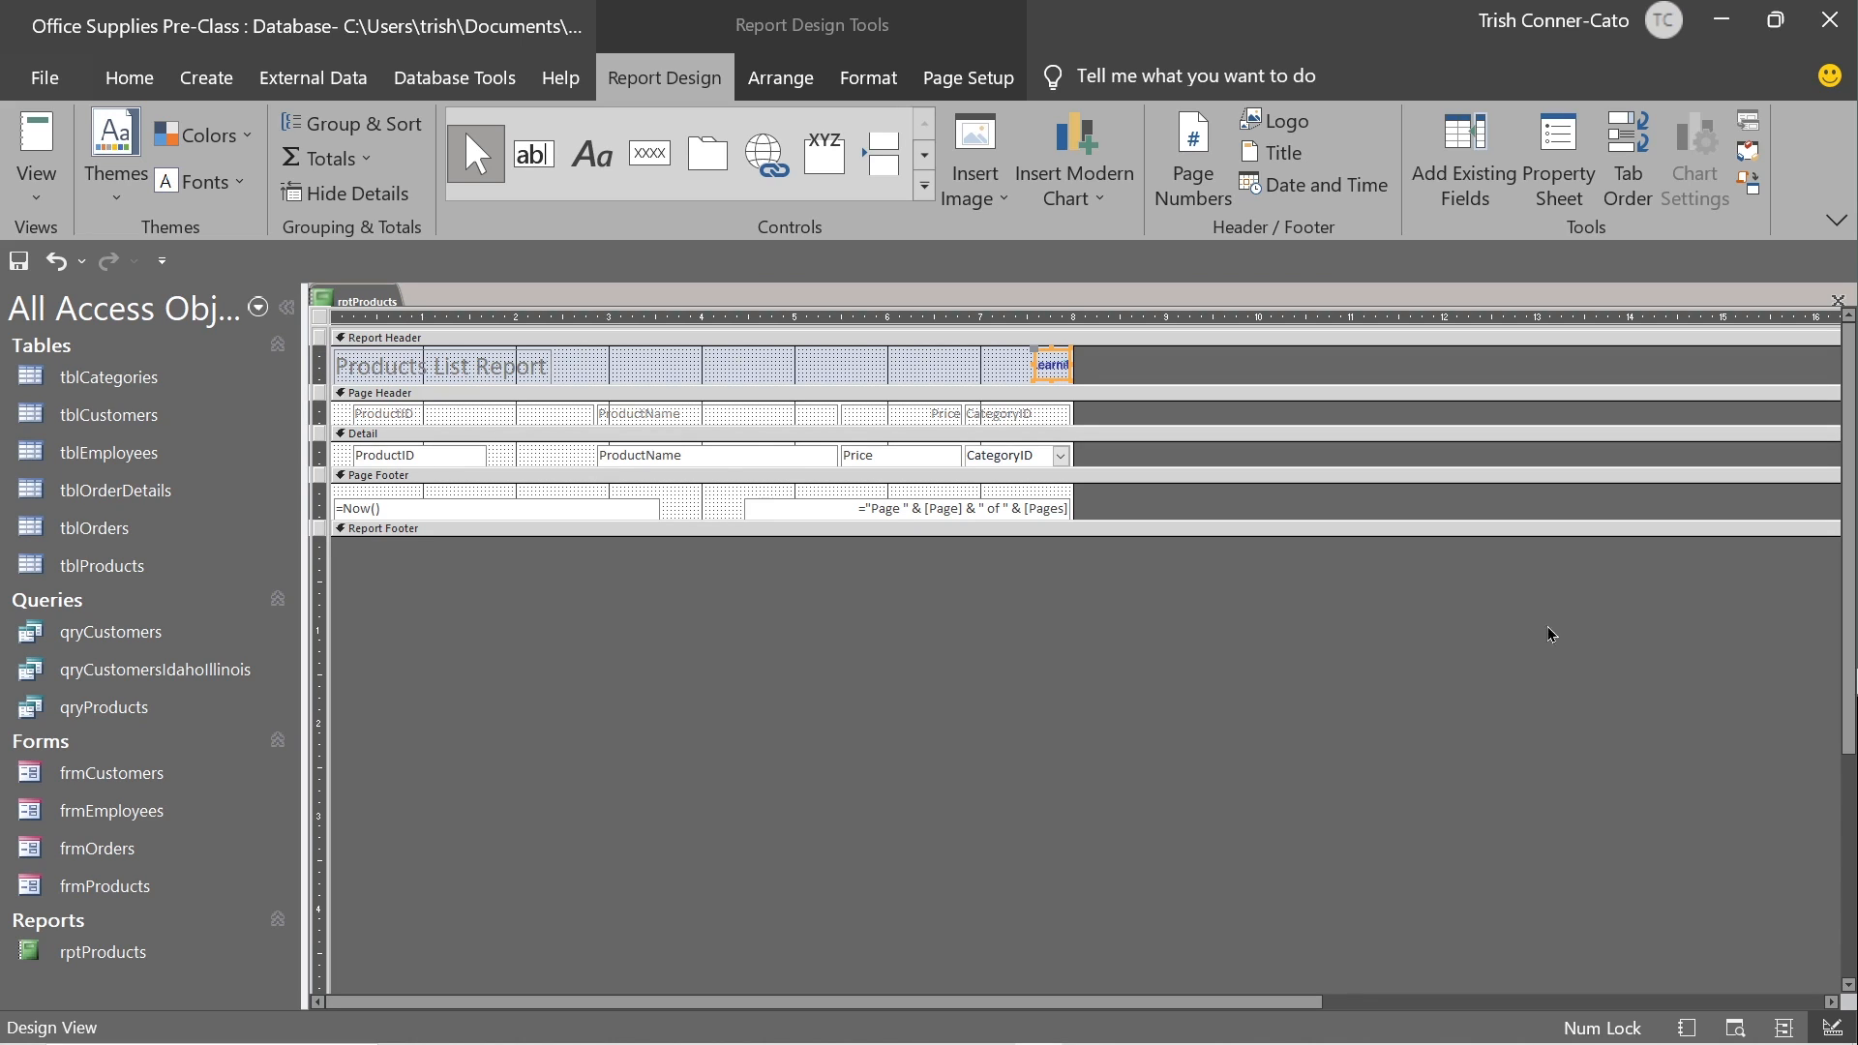
pyautogui.hotkey('shift', 'Left')
pyautogui.hotkey('shift', 'Left')
pyautogui.hotkey('shift', 'Left')
# Move the Report Header logo back until its left edge sits at about 6.4 inches.
pyautogui.press('Left')
pyautogui.press('Left')
pyautogui.press('Left')
pyautogui.press('Left')
pyautogui.press('Left')
pyautogui.press('Left')
pyautogui.press('Left')
pyautogui.press('Left')
pyautogui.press('Left')
pyautogui.press('Left')
pyautogui.press('Left')
pyautogui.press('Left')
pyautogui.press('Left')
pyautogui.press('Left')
pyautogui.press('Left')
pyautogui.press('Left')
pyautogui.press('Left')
pyautogui.press('Left')
pyautogui.press('Left')
pyautogui.press('Left')
# Widen the Report Header logo to about 1.3 inches so the full "learnit" image is legible.
pyautogui.hotkey('shift', 'Right')
pyautogui.hotkey('shift', 'Right')
pyautogui.hotkey('shift', 'Right')
pyautogui.hotkey('shift', 'Right')
pyautogui.hotkey('shift', 'Right')
pyautogui.hotkey('shift', 'Right')
pyautogui.hotkey('shift', 'Right')
pyautogui.hotkey('shift', 'Right')
pyautogui.hotkey('shift', 'Right')
pyautogui.hotkey('shift', 'Right')
pyautogui.hotkey('shift', 'Right')
pyautogui.hotkey('shift', 'Right')
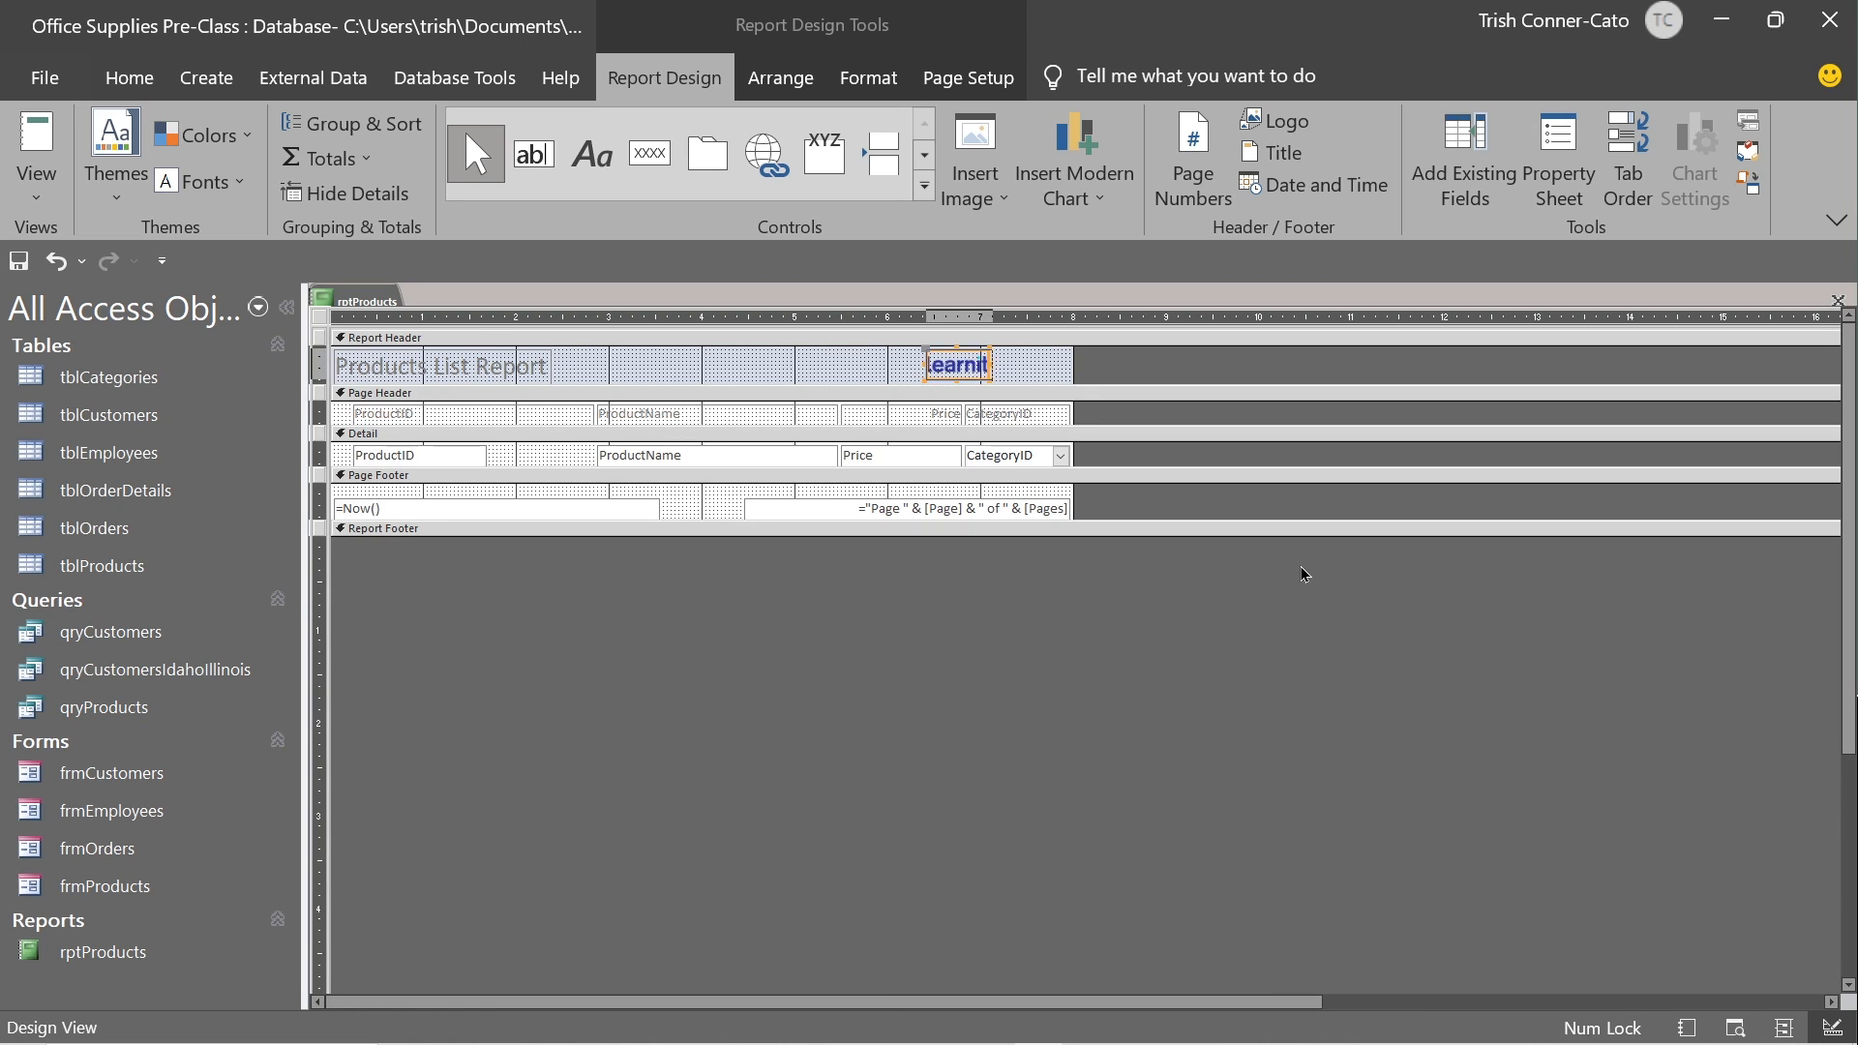
pyautogui.hotkey('shift', 'Right')
pyautogui.hotkey('shift', 'Right')
pyautogui.hotkey('shift', 'Right')
pyautogui.hotkey('shift', 'Right')
pyautogui.hotkey('shift', 'Right')
pyautogui.hotkey('shift', 'Right')
pyautogui.hotkey('shift', 'Right')
pyautogui.hotkey('shift', 'Right')
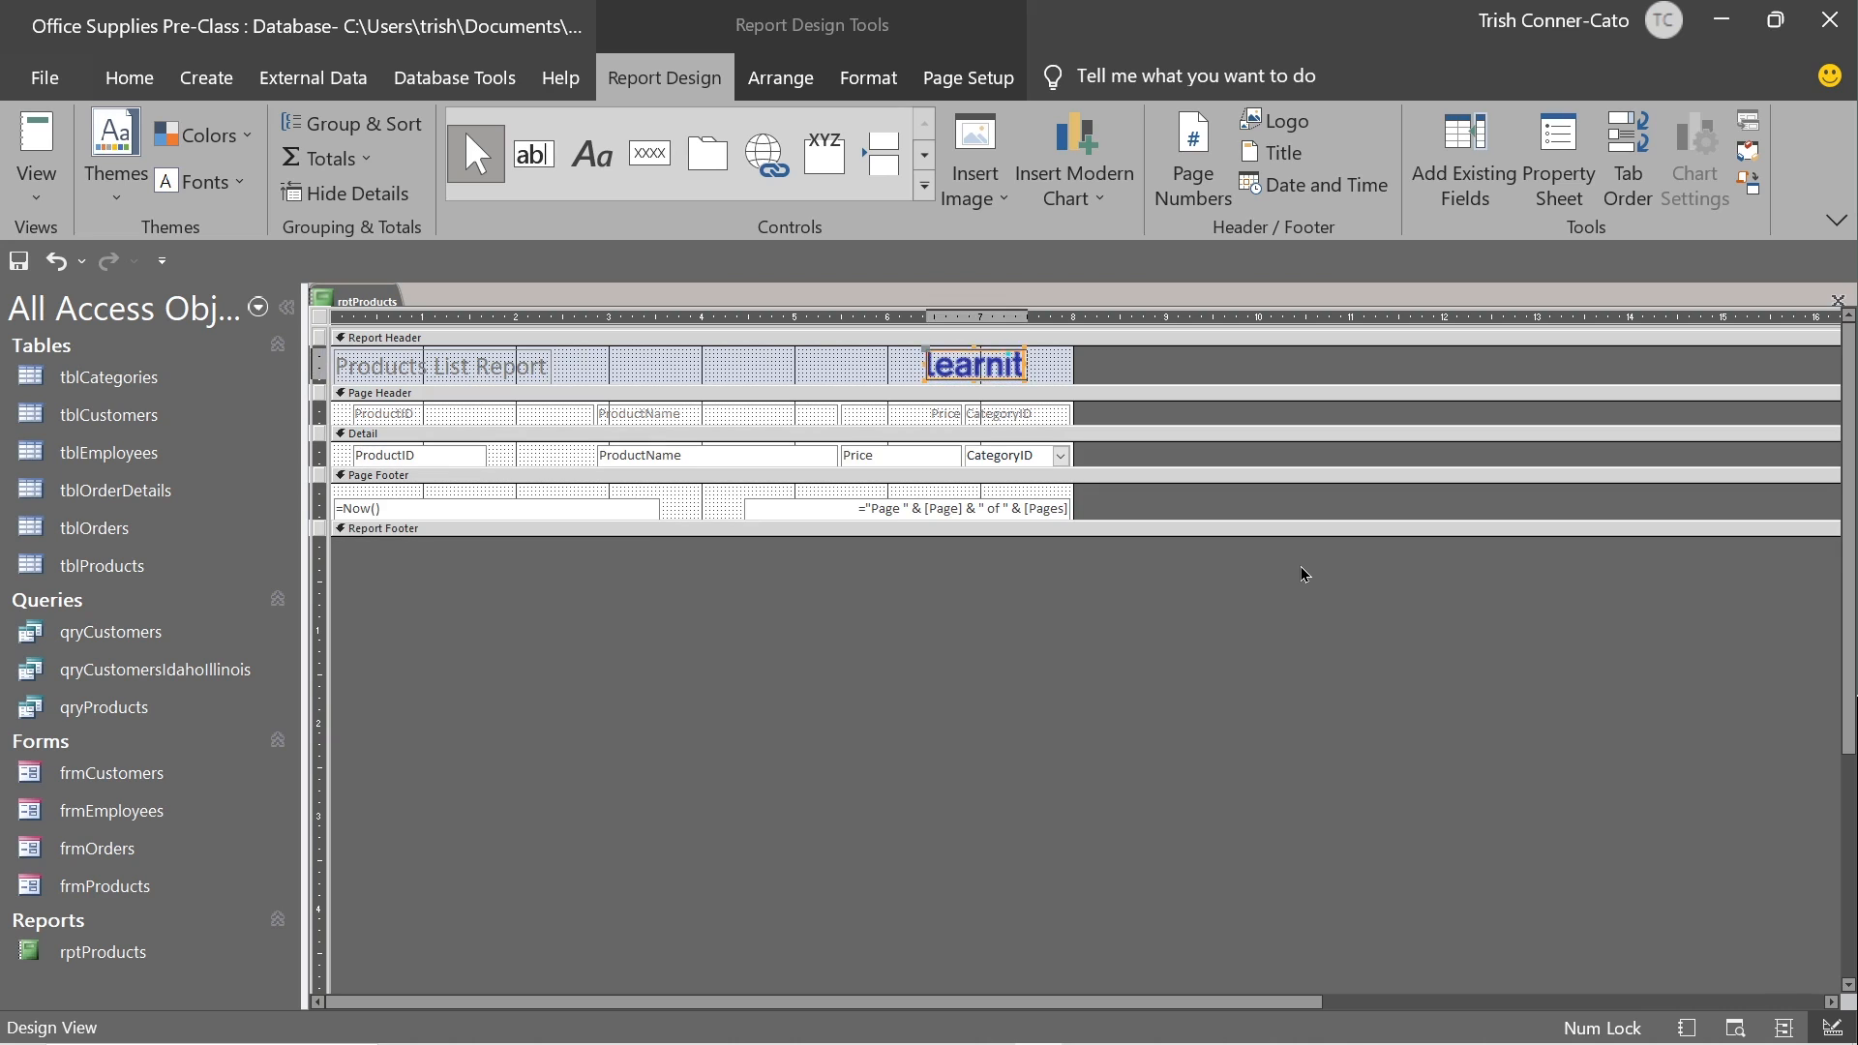
pyautogui.hotkey('shift', 'Right')
pyautogui.hotkey('shift', 'Right')
pyautogui.hotkey('shift', 'Right')
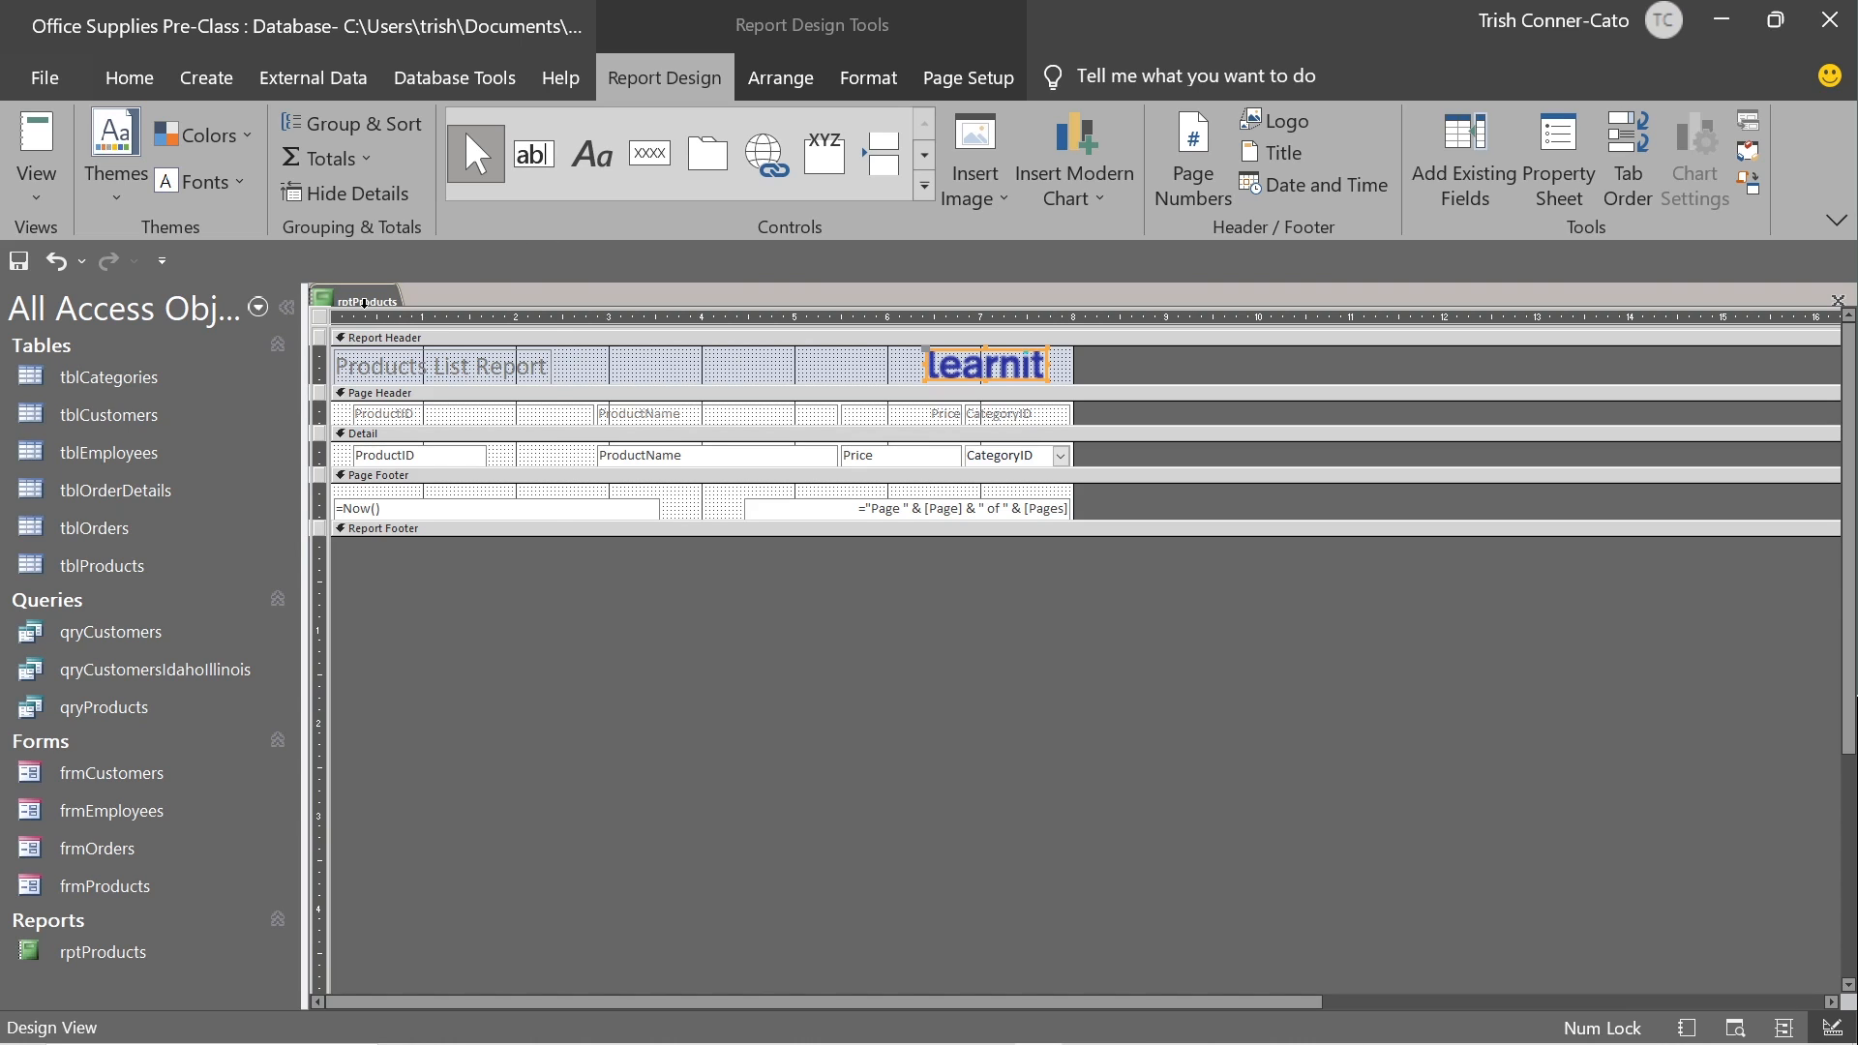
# Save rptProducts with its resized logo and show it in Print Preview.
pyautogui.rightClick(364, 303)
pyautogui.click(418, 329)
pyautogui.rightClick(378, 303)
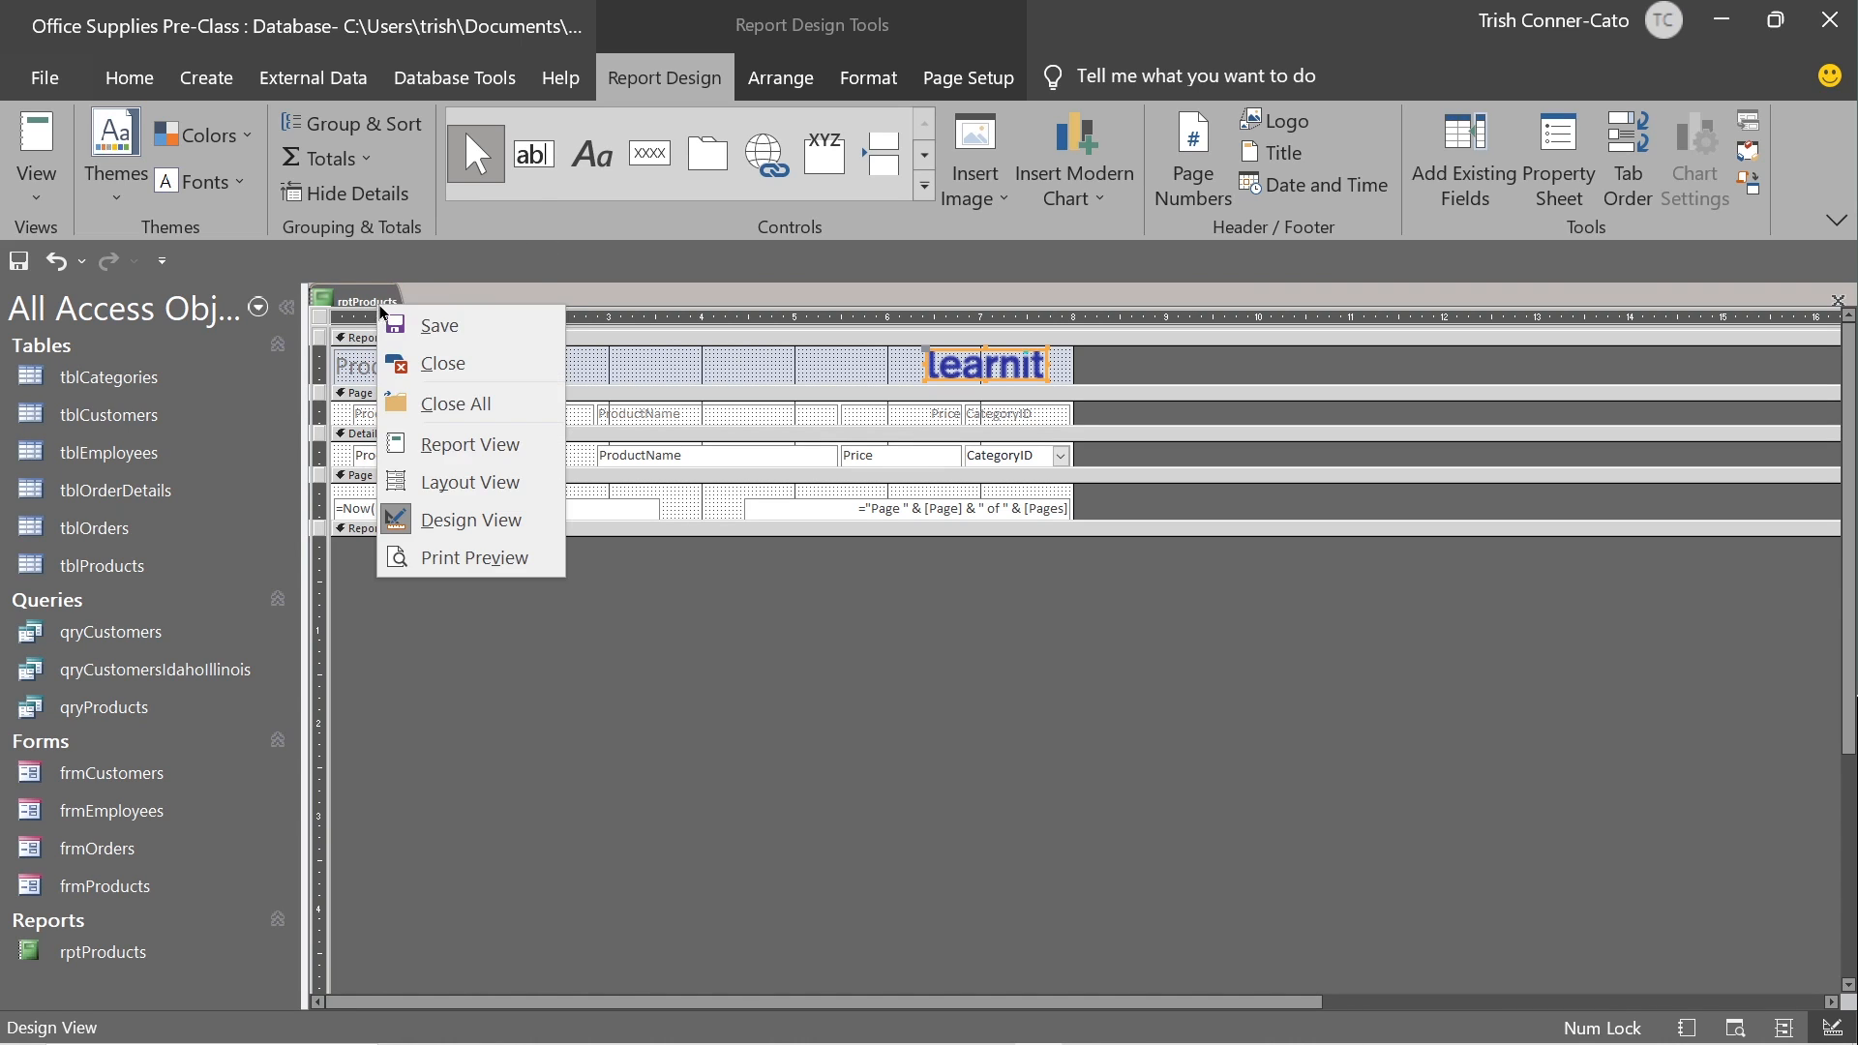
pyautogui.click(443, 569)
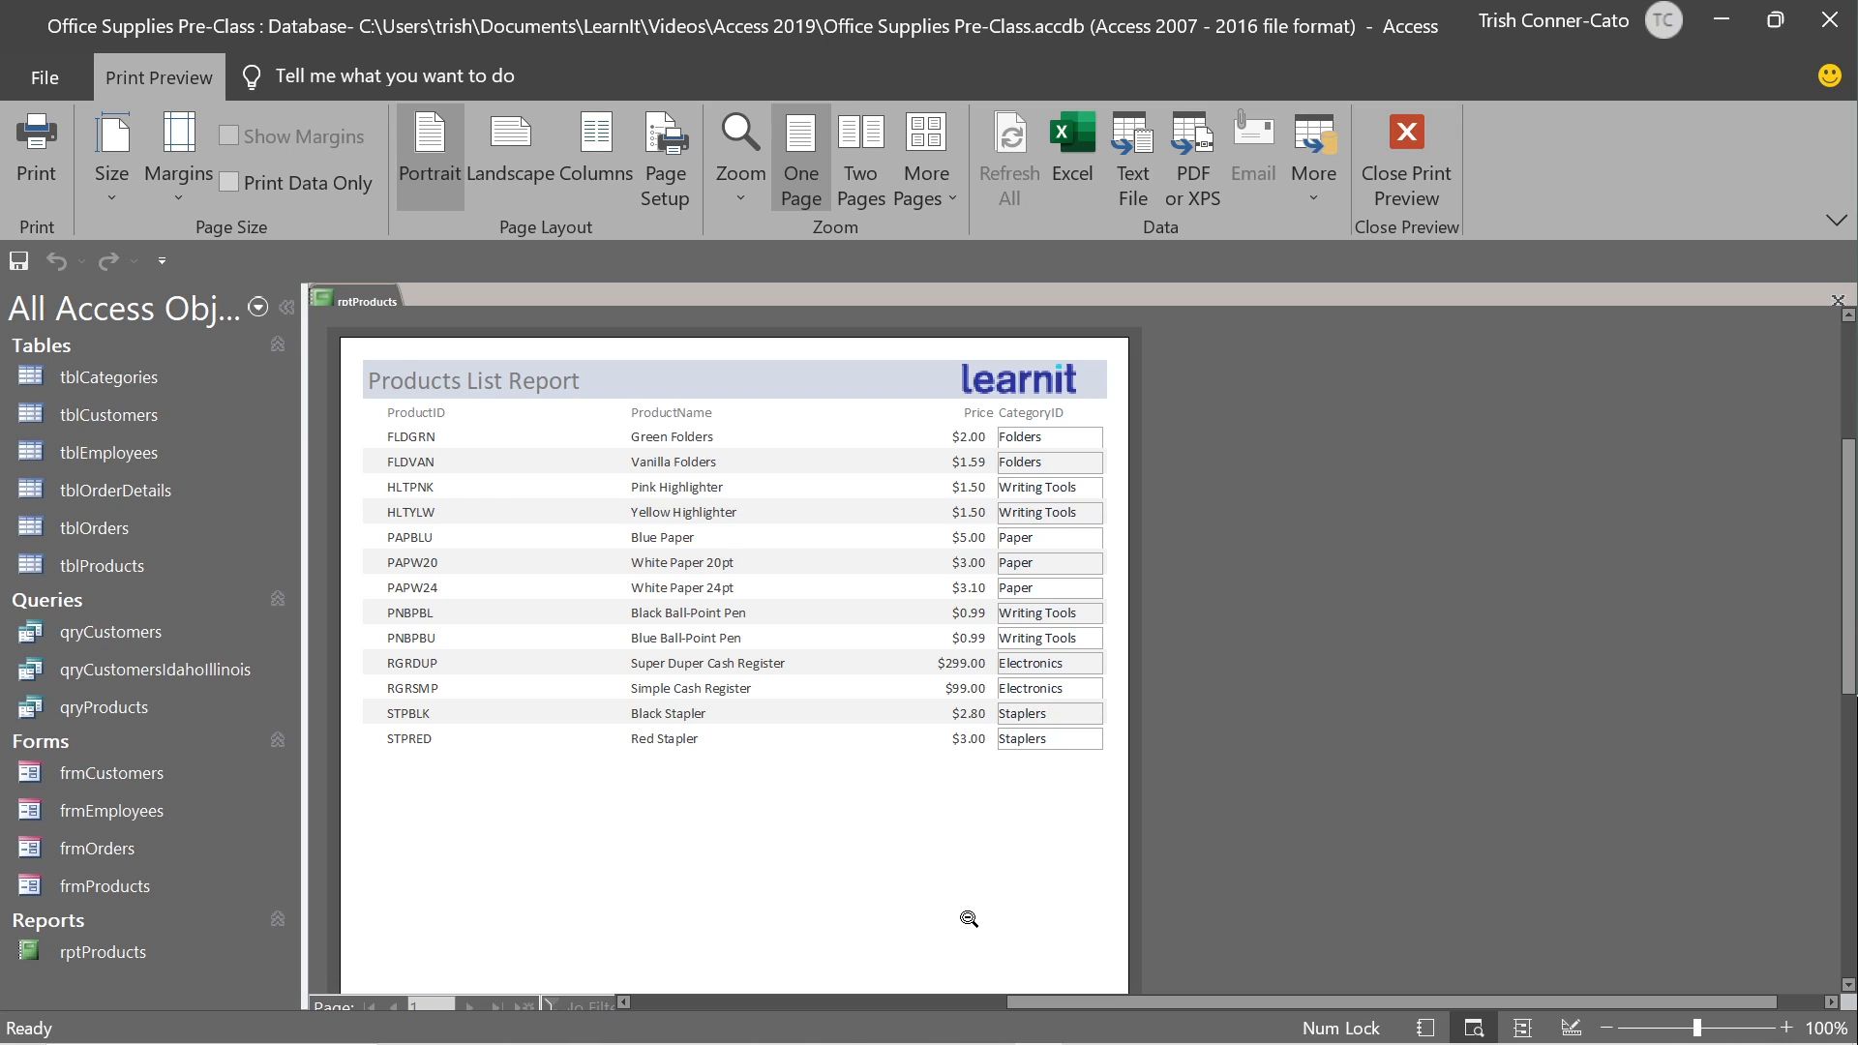
# Close the rptProducts report and open the database's Relationships window.
pyautogui.rightClick(371, 298)
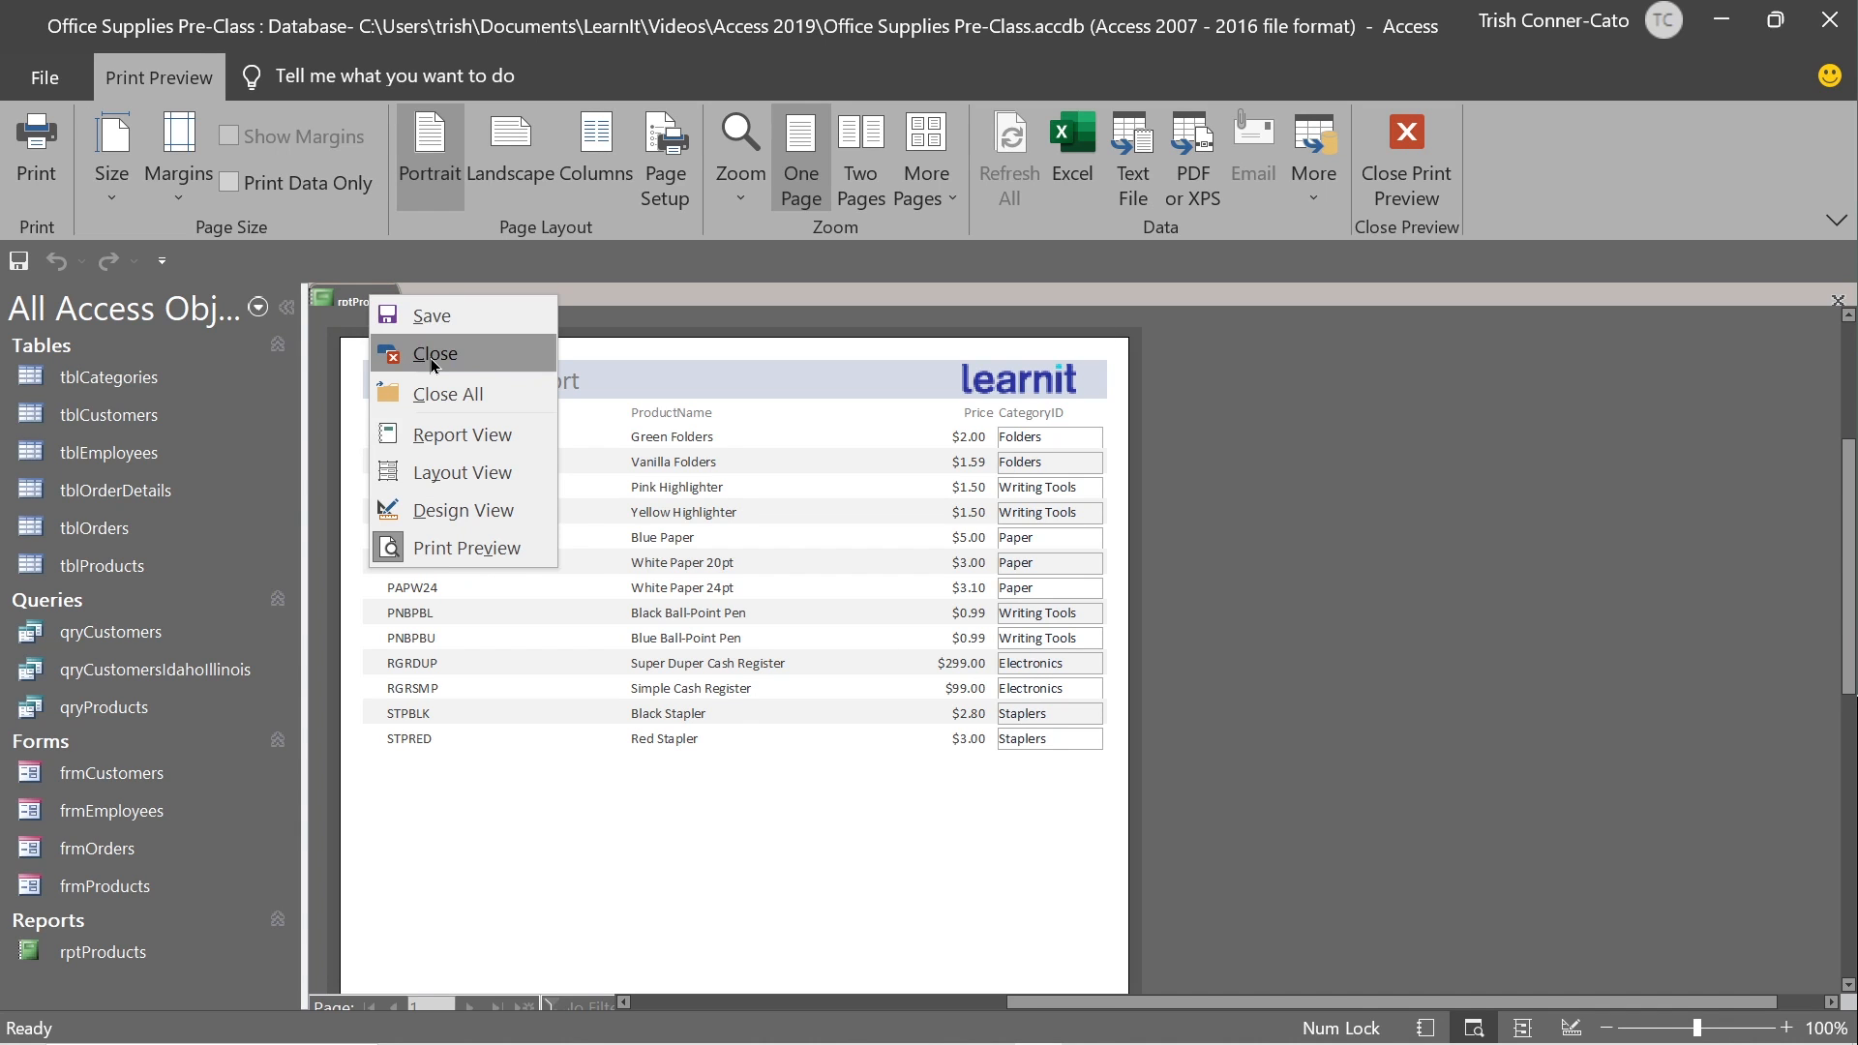
pyautogui.click(433, 358)
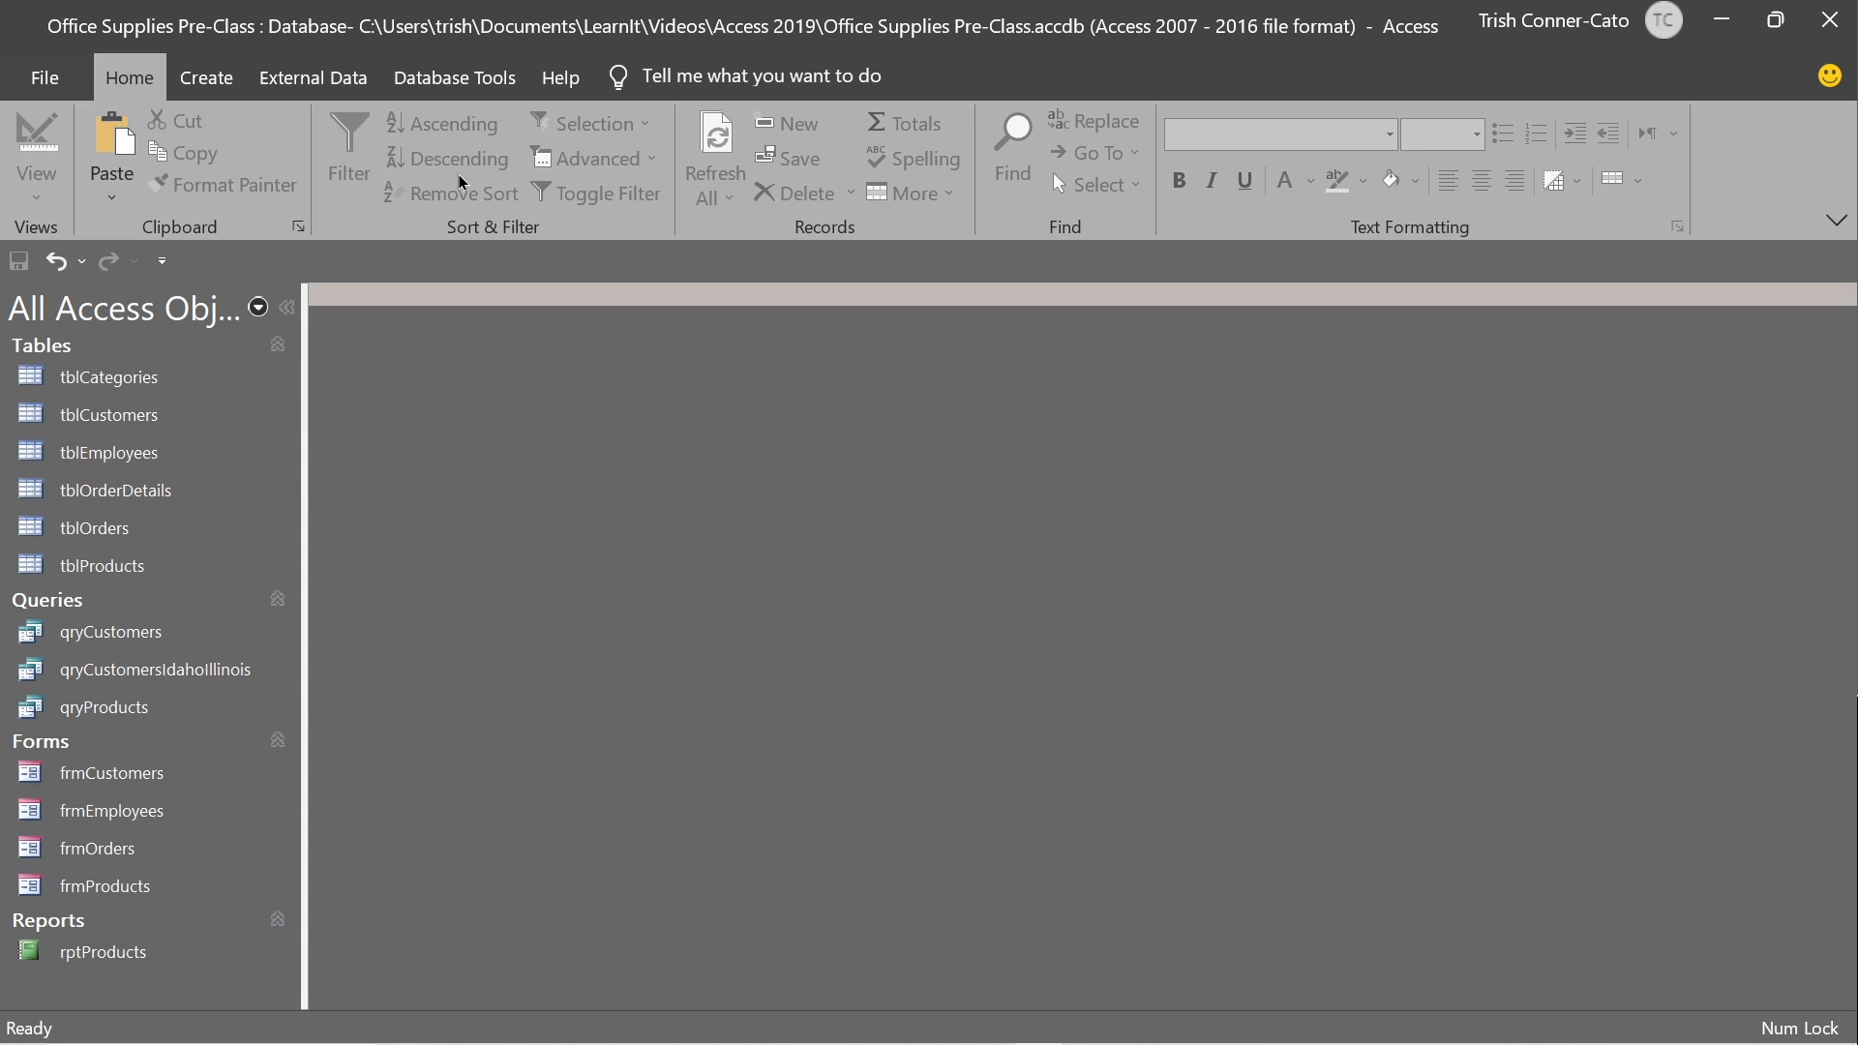
pyautogui.click(450, 90)
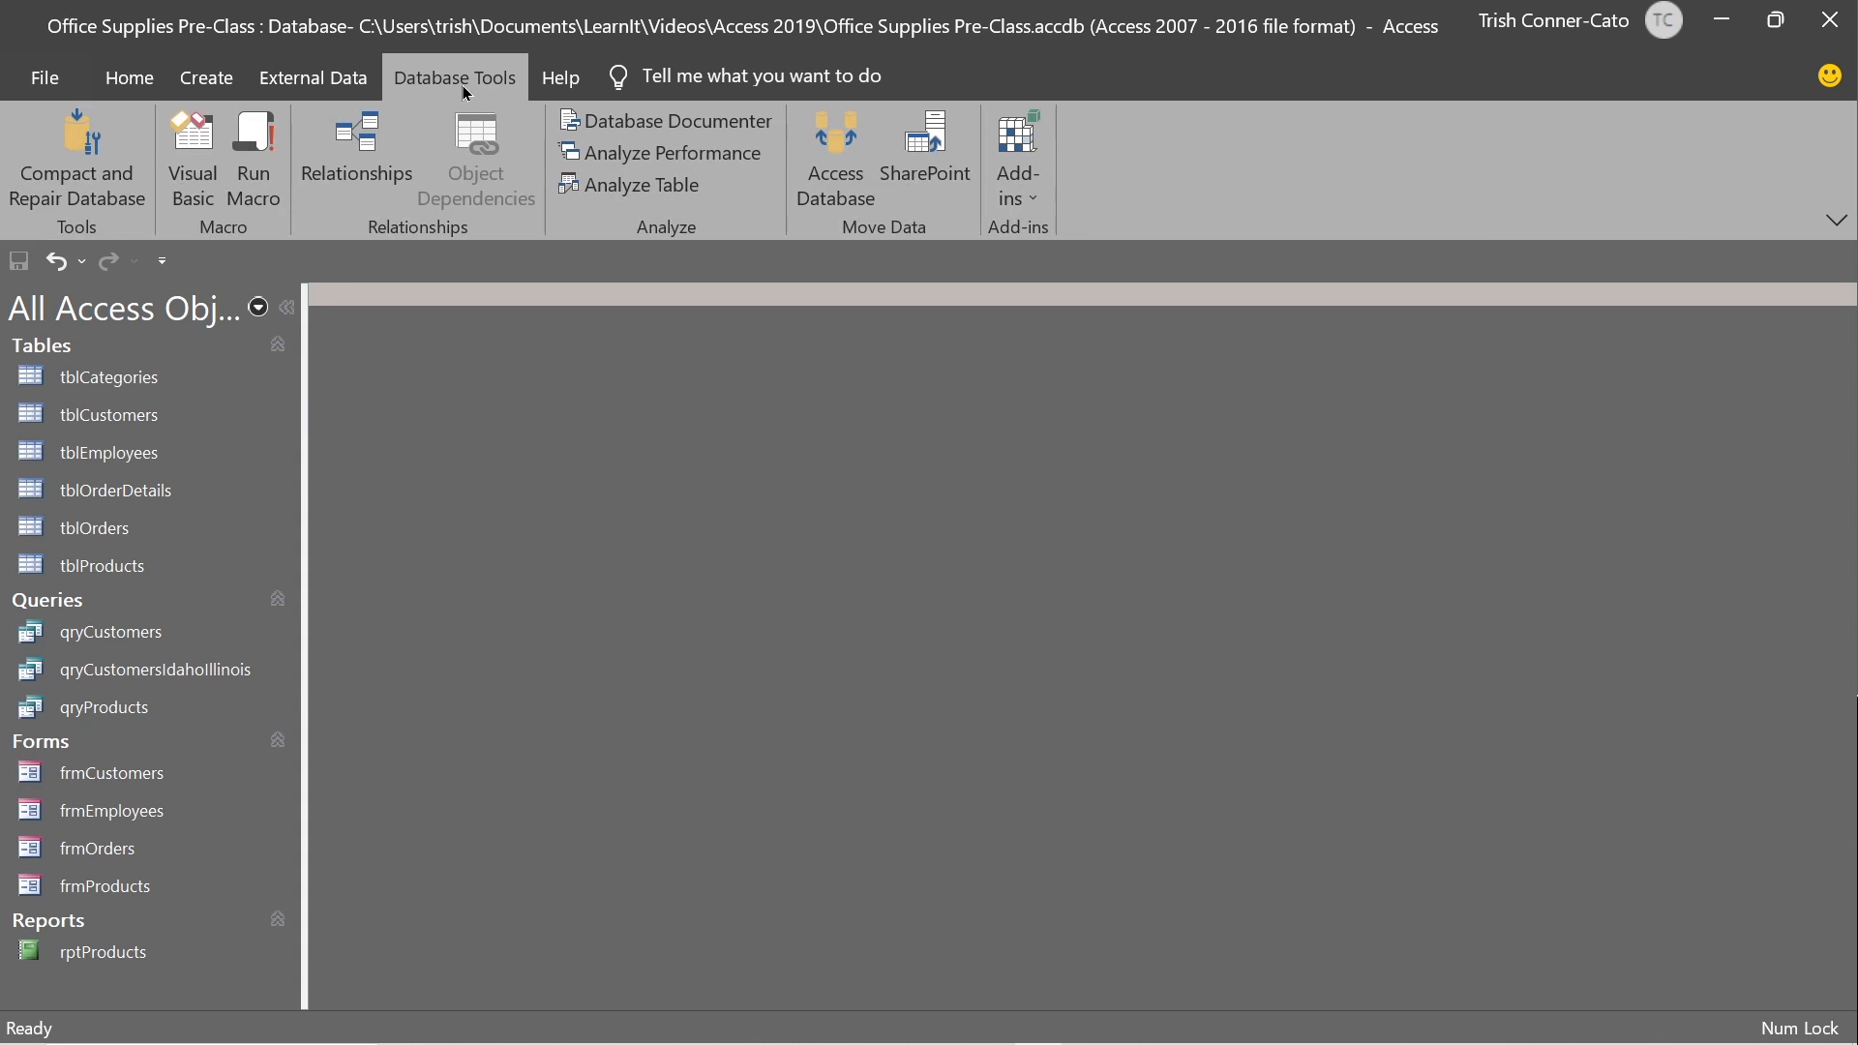
pyautogui.click(356, 150)
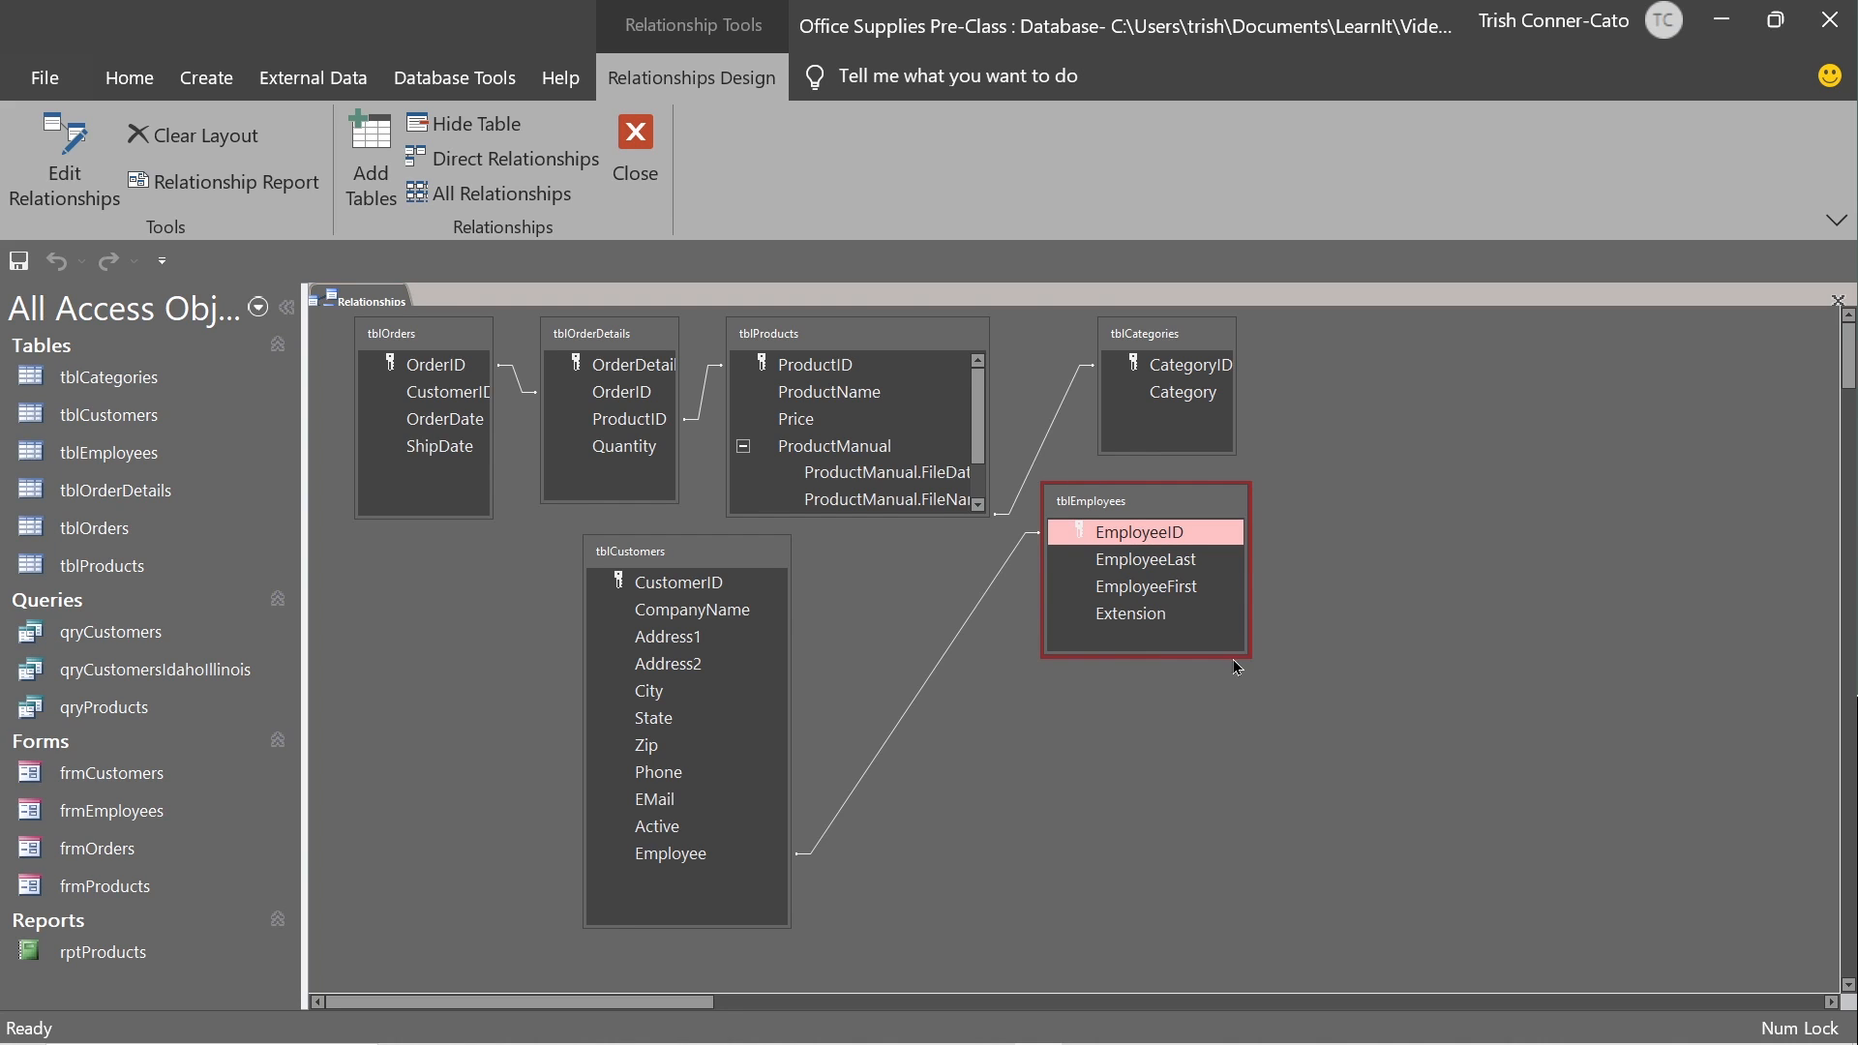
# Enforce referential integrity with Cascade Update Related Fields on the OrderID relationship between tblOrders and tblOrderDetails.
pyautogui.click(520, 386)
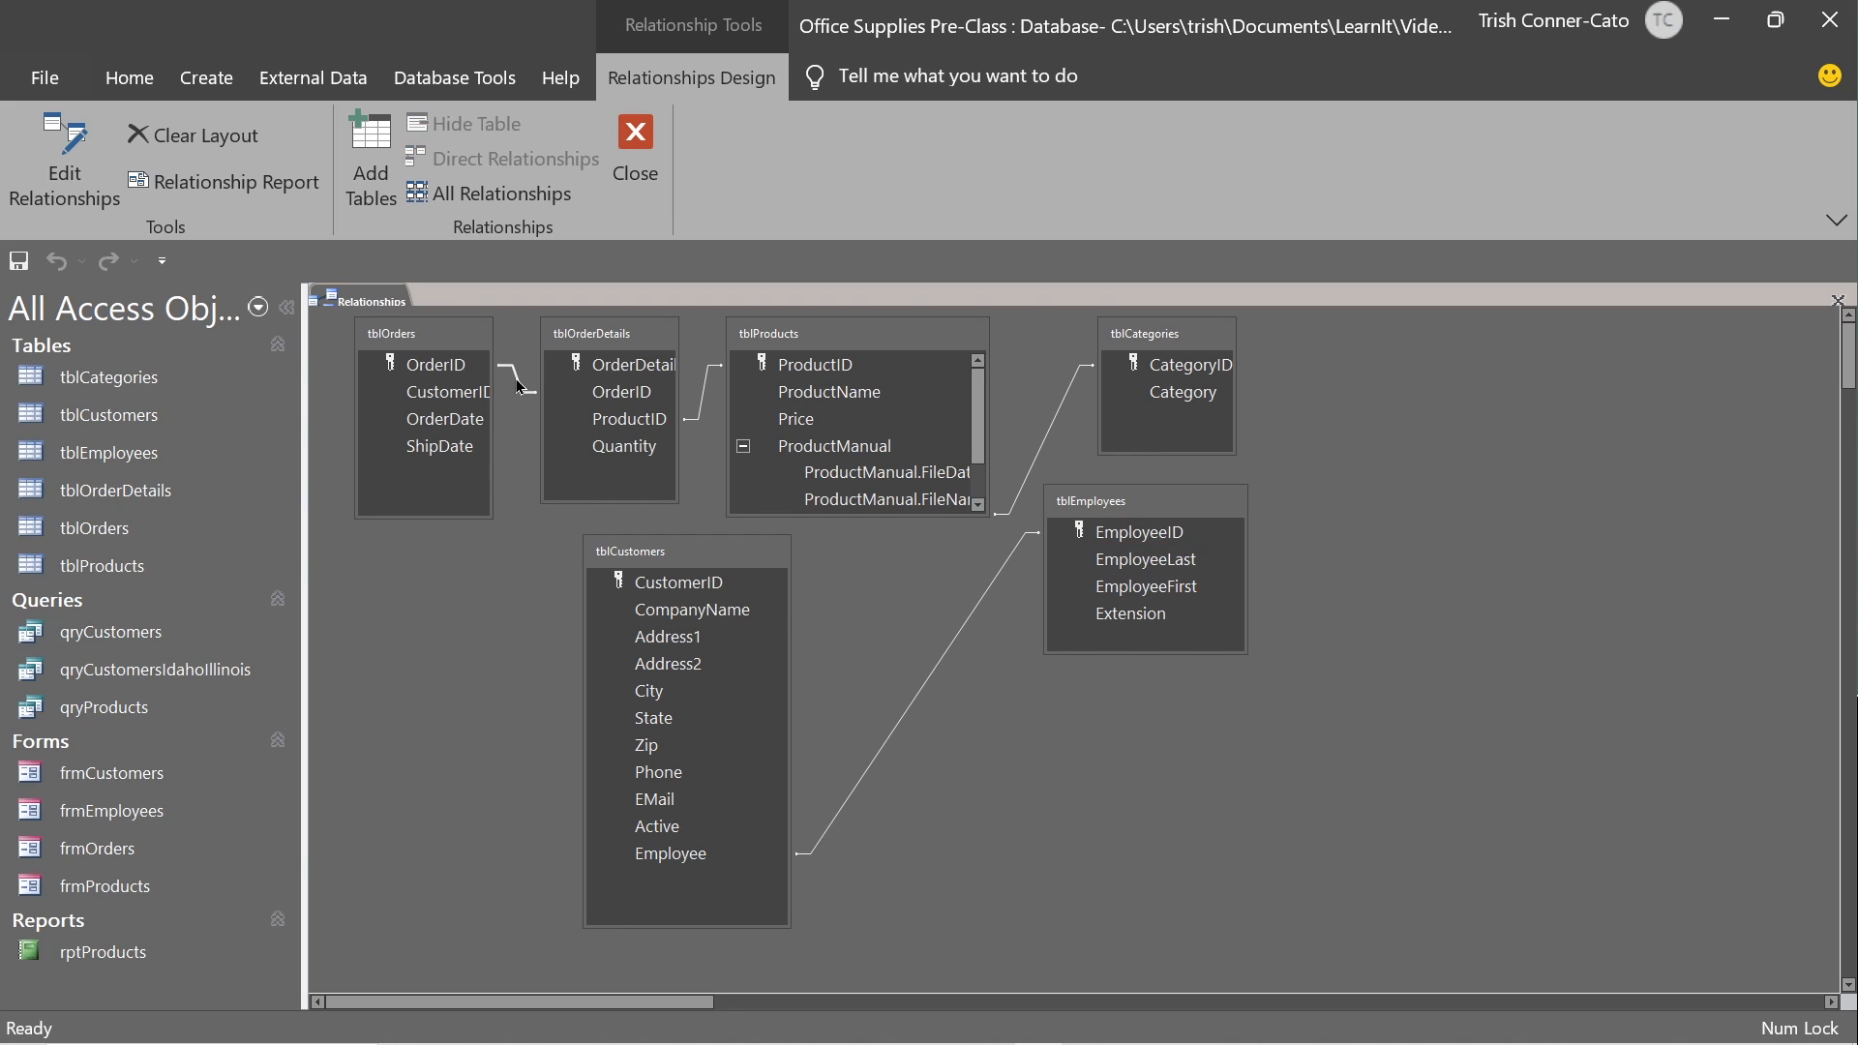
pyautogui.doubleClick(520, 386)
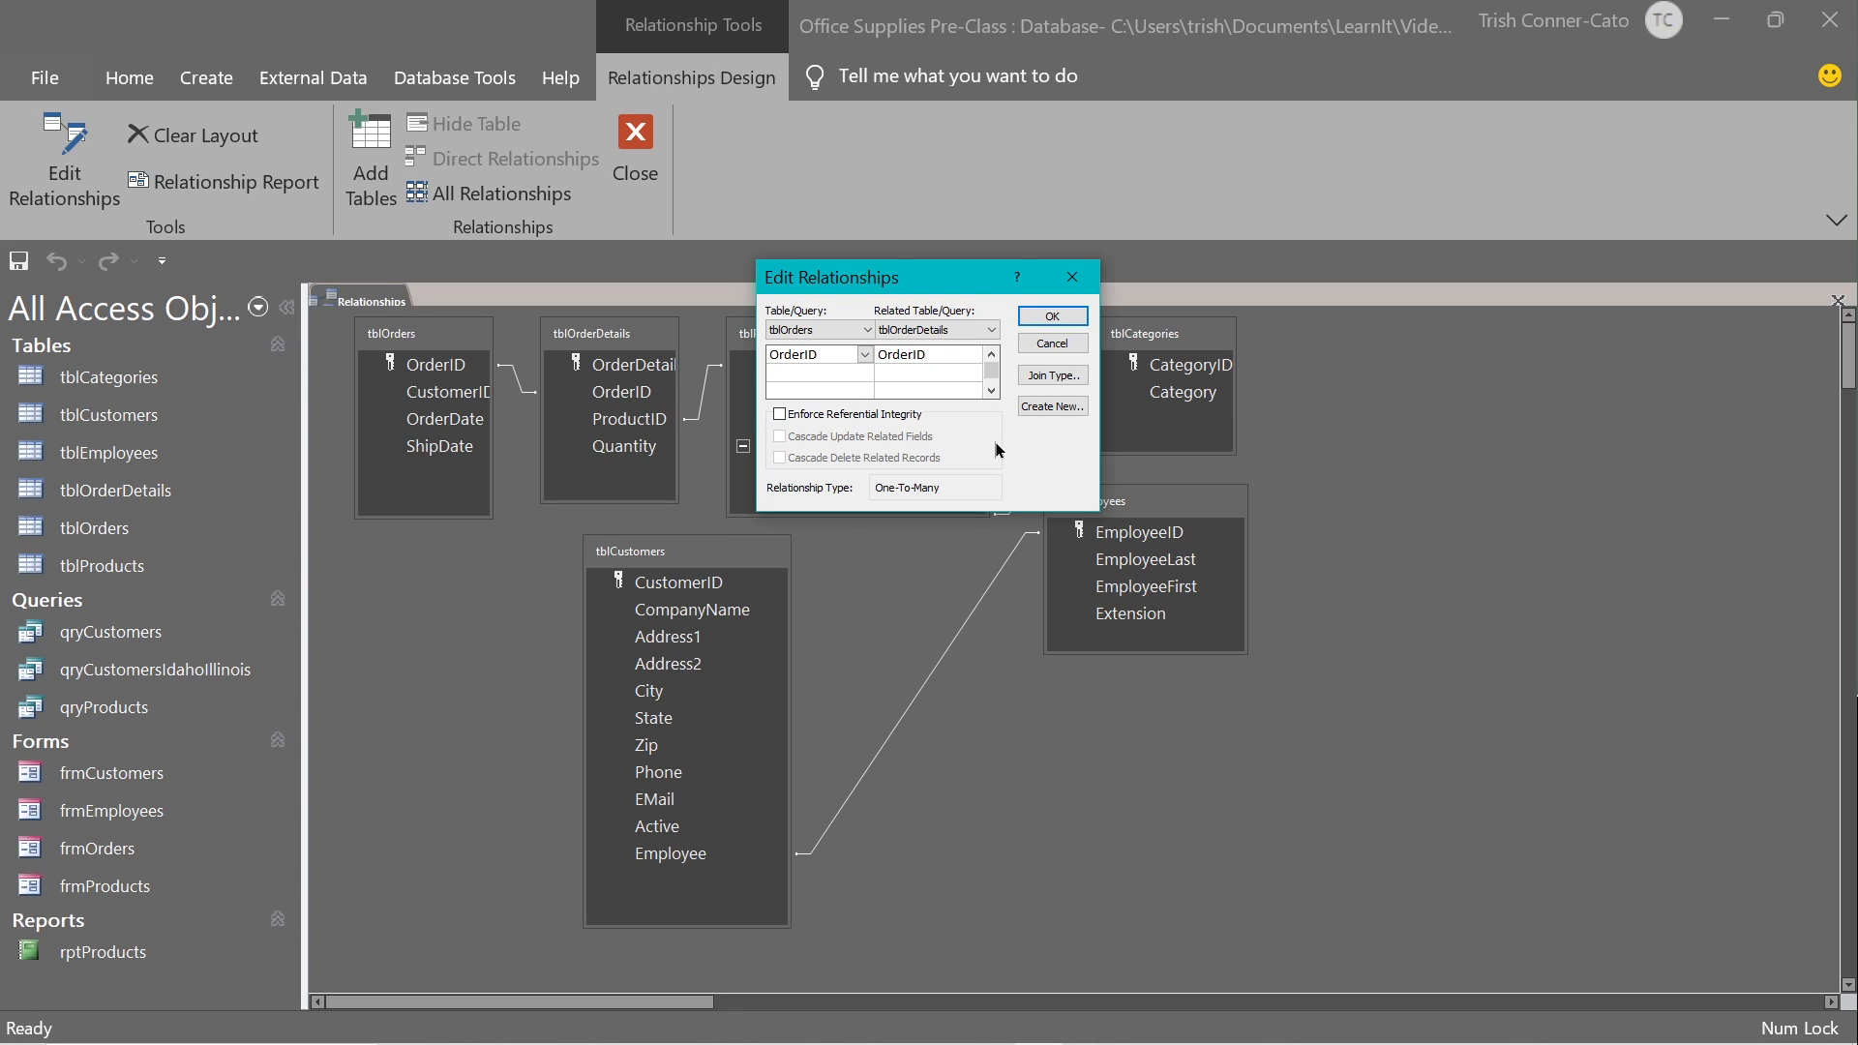
pyautogui.click(780, 416)
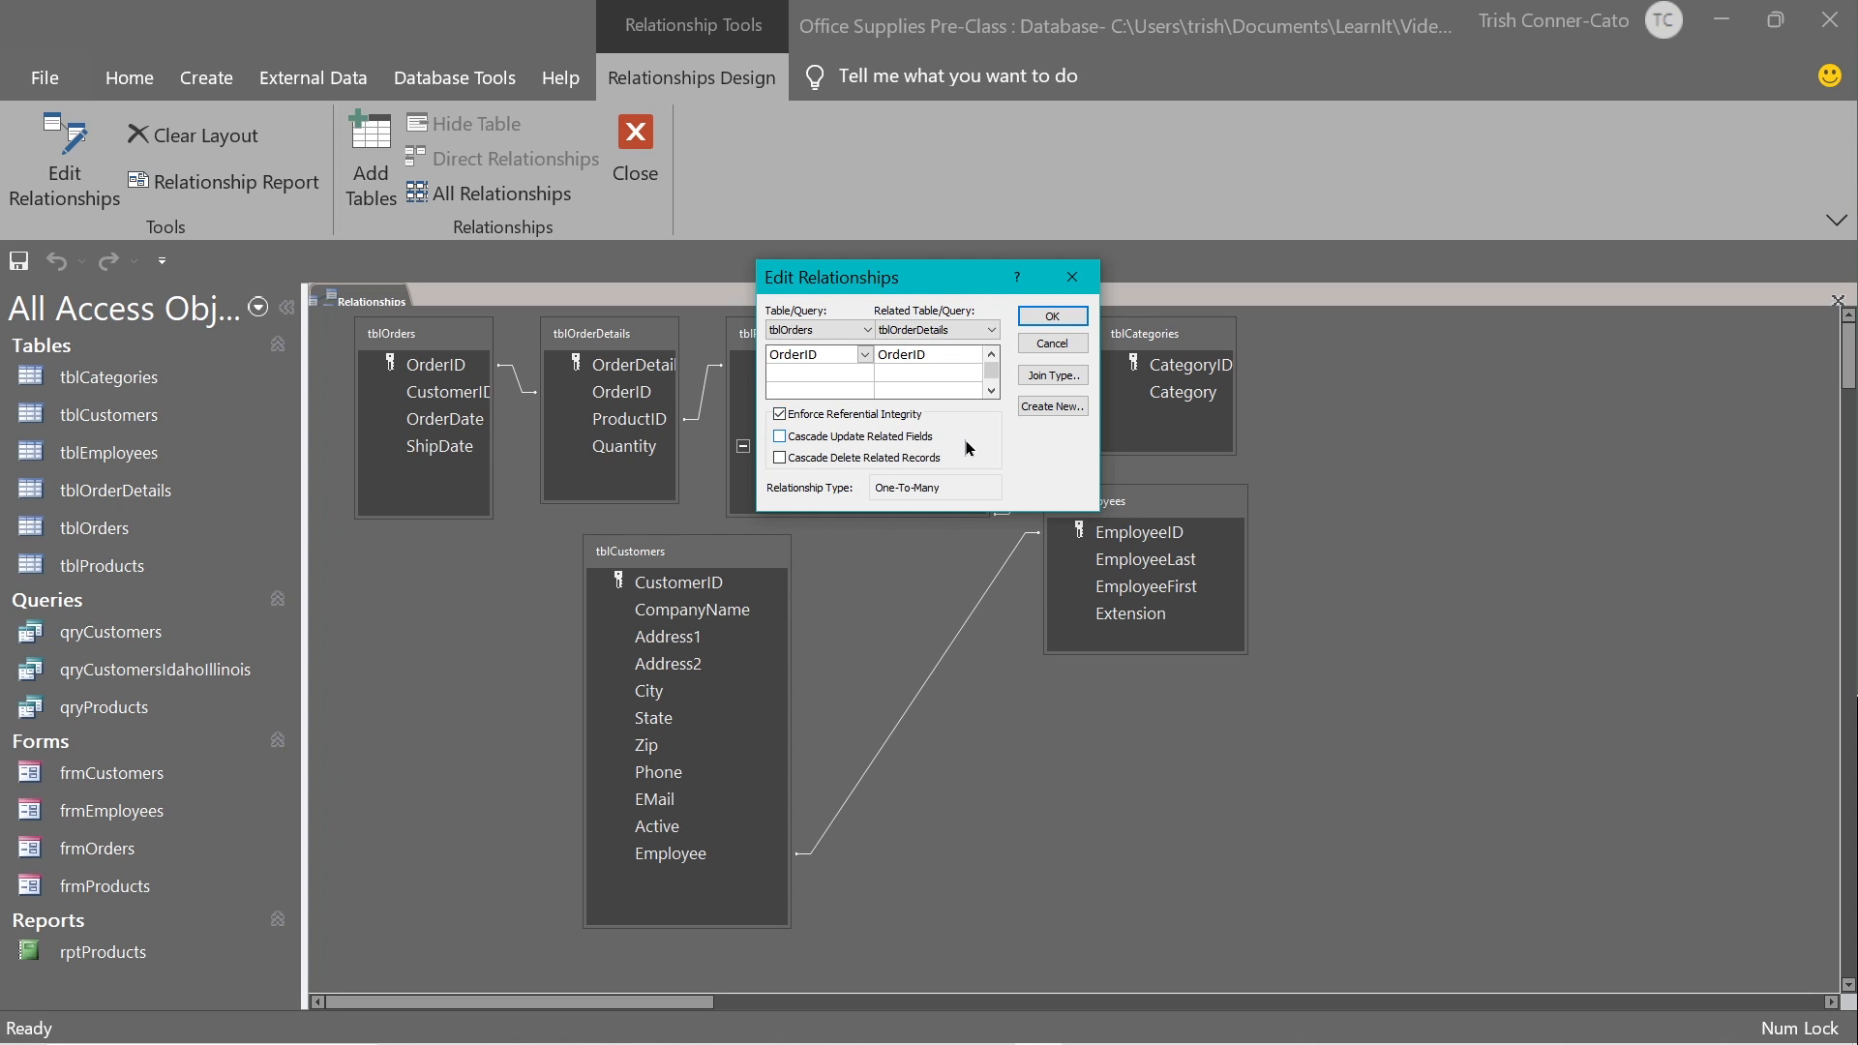
pyautogui.click(781, 415)
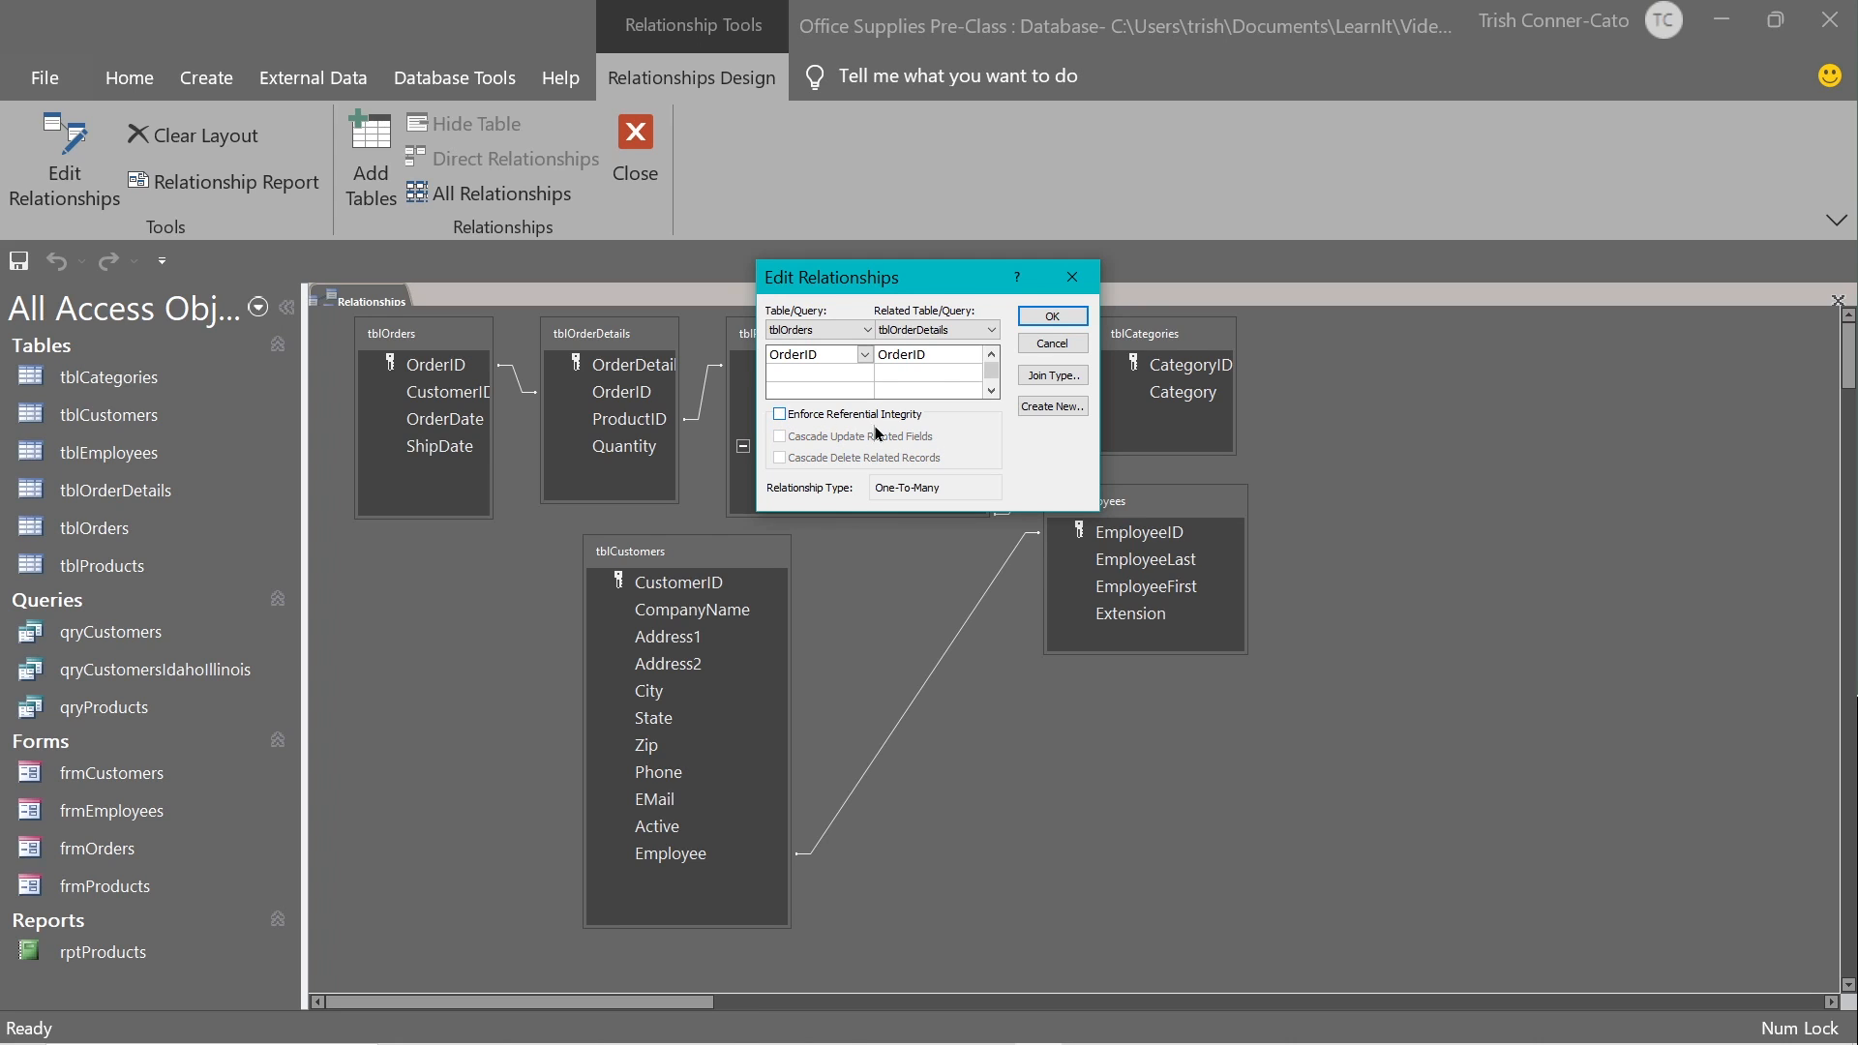
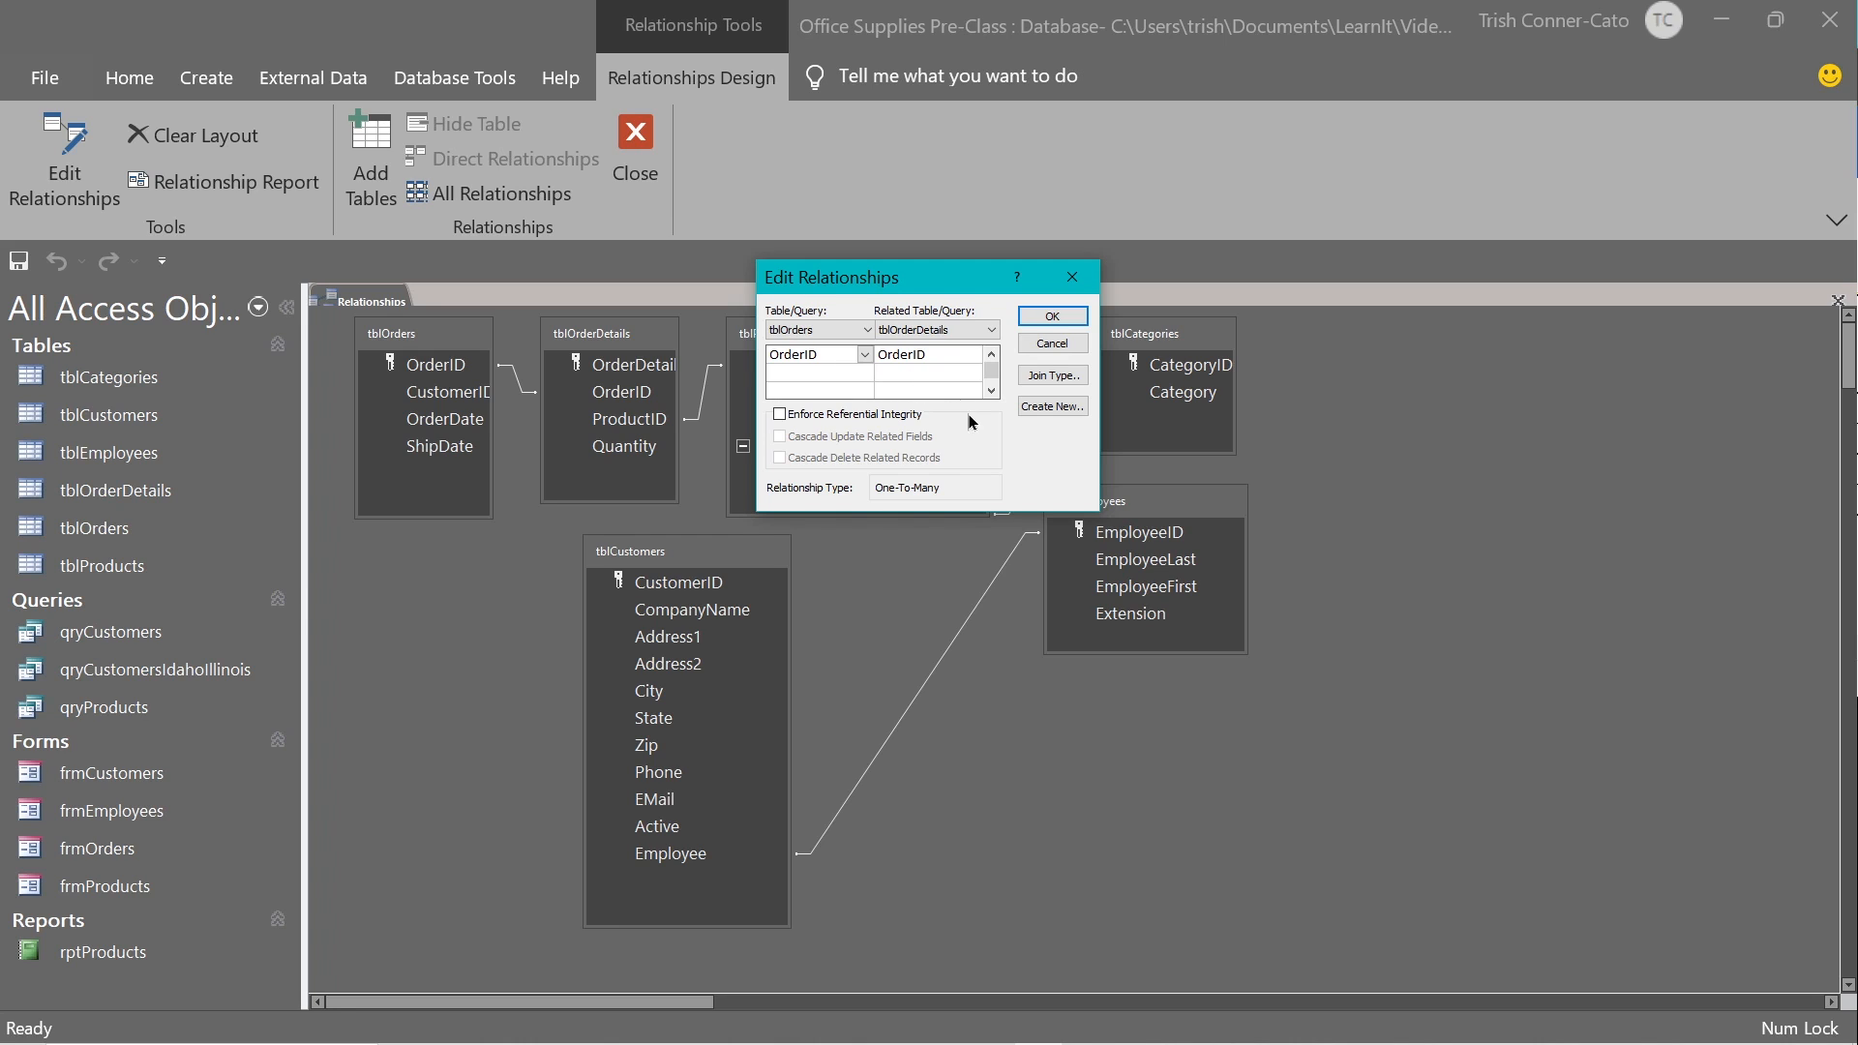
pyautogui.click(780, 415)
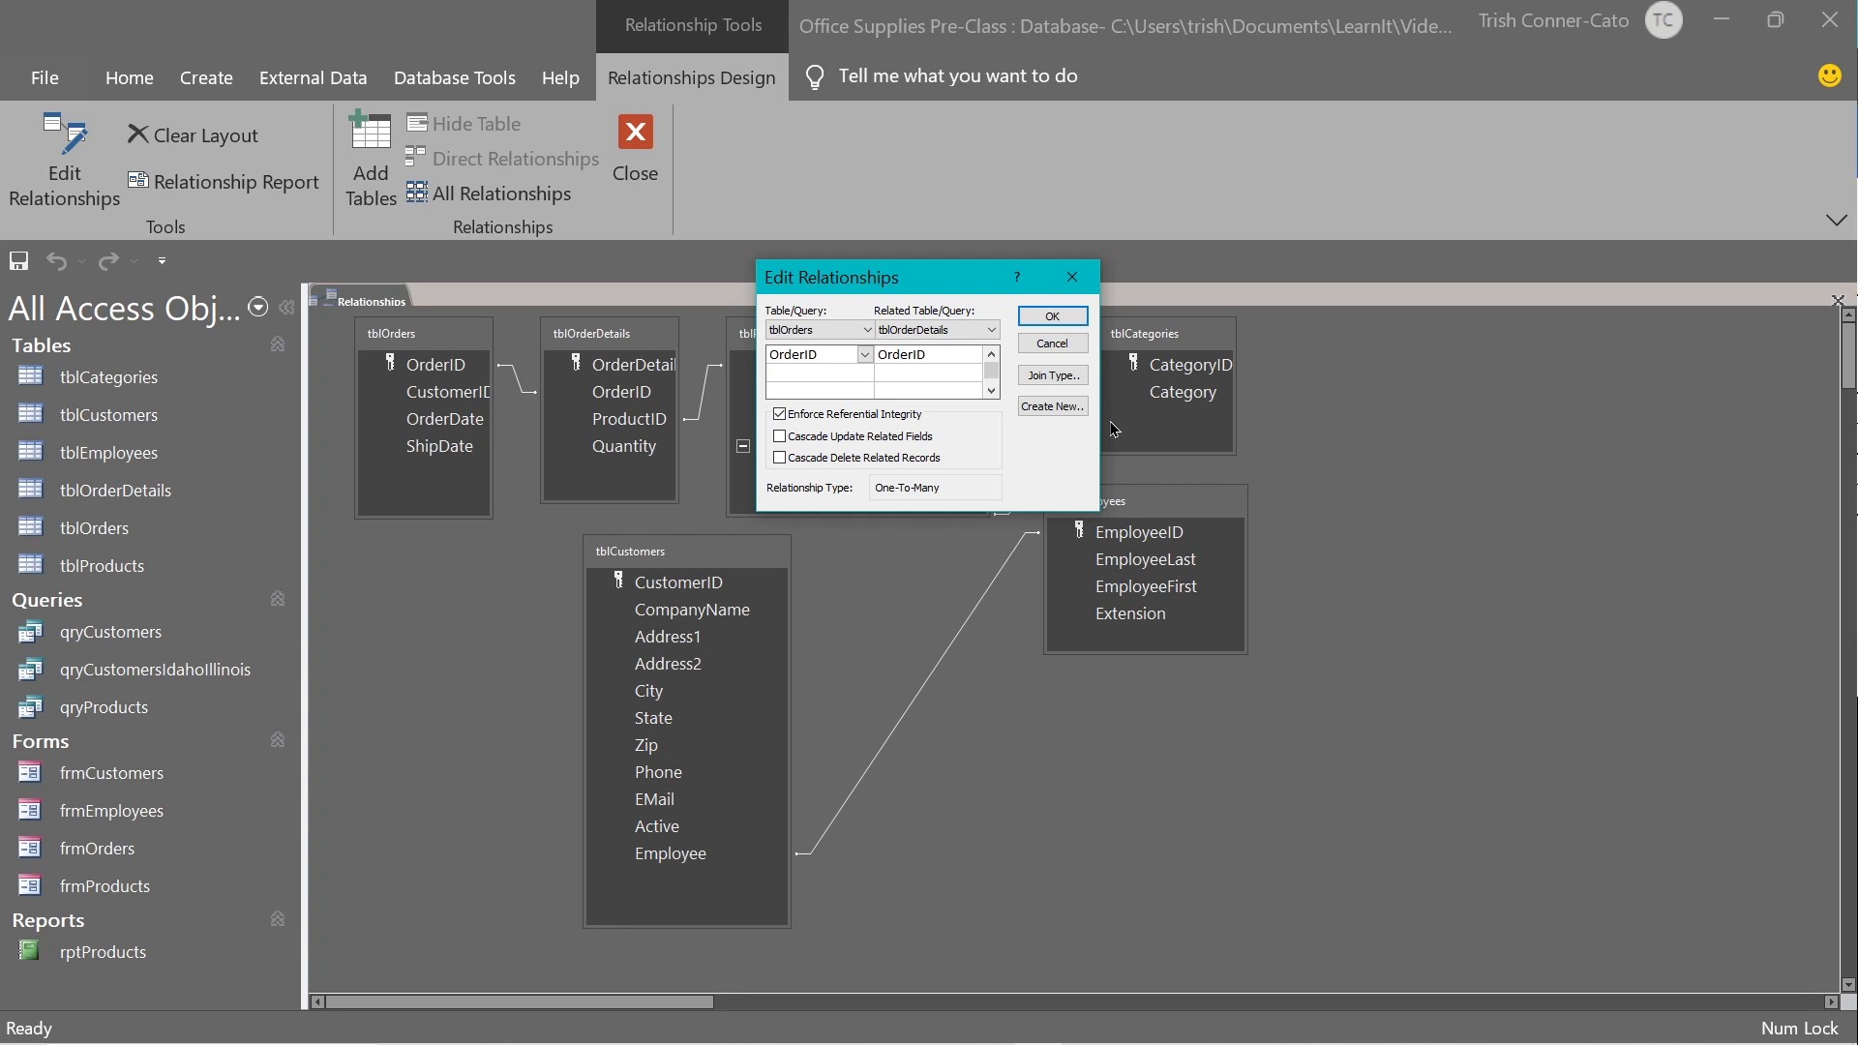
pyautogui.click(781, 437)
pyautogui.click(1054, 316)
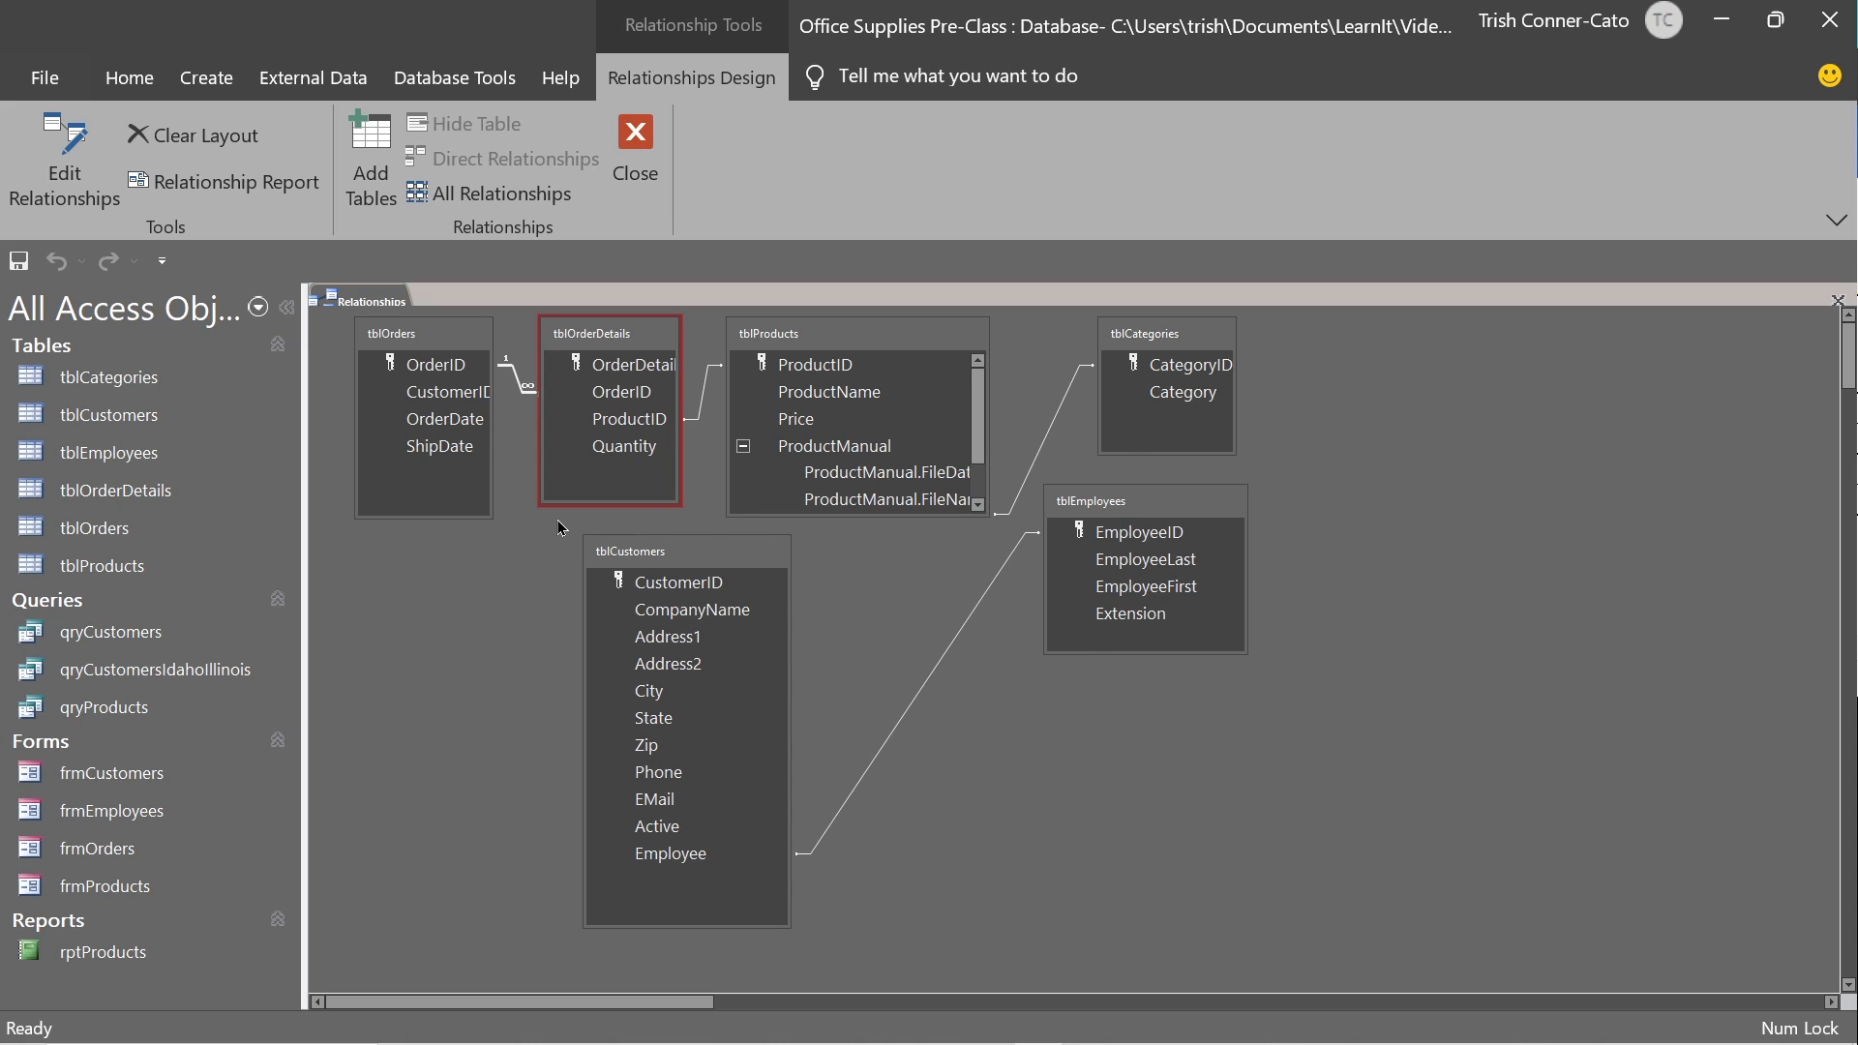
# Enforce referential integrity with Cascade Update Related Fields on the ProductID relationship between tblProducts and tblOrderDetails.
pyautogui.doubleClick(703, 404)
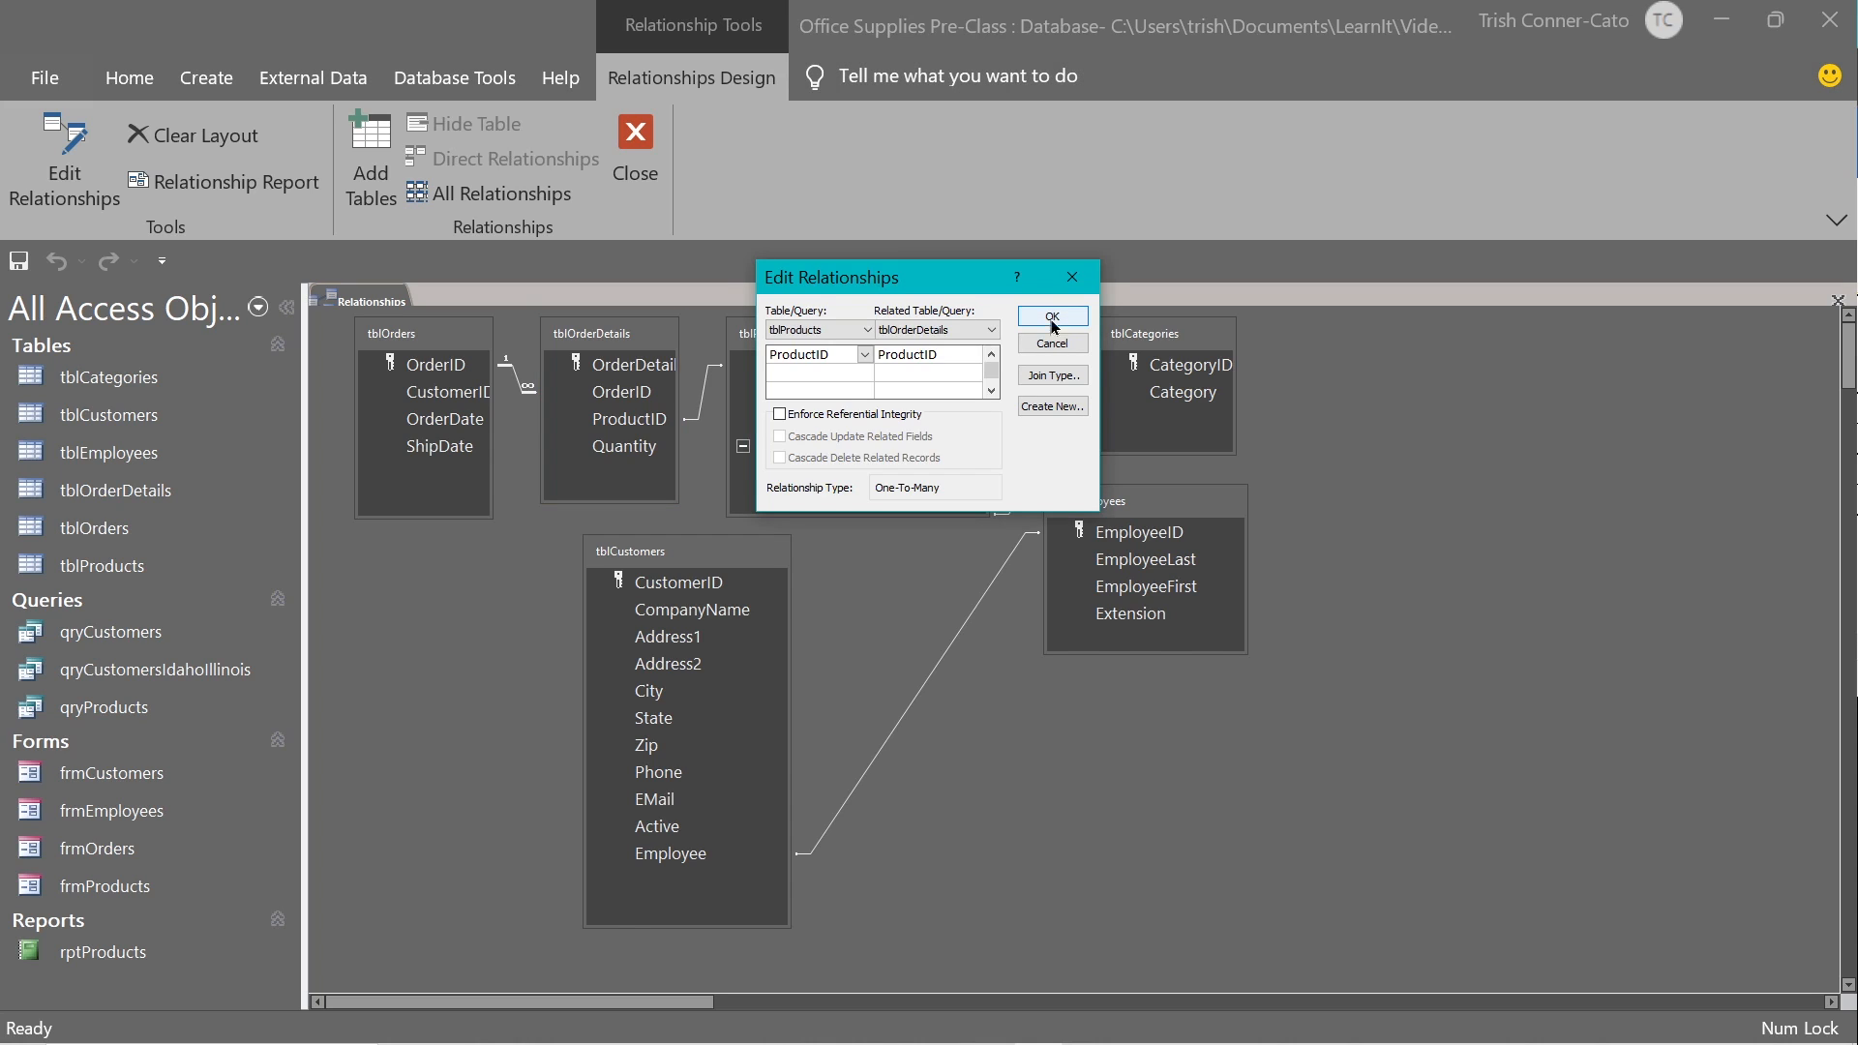
pyautogui.click(779, 414)
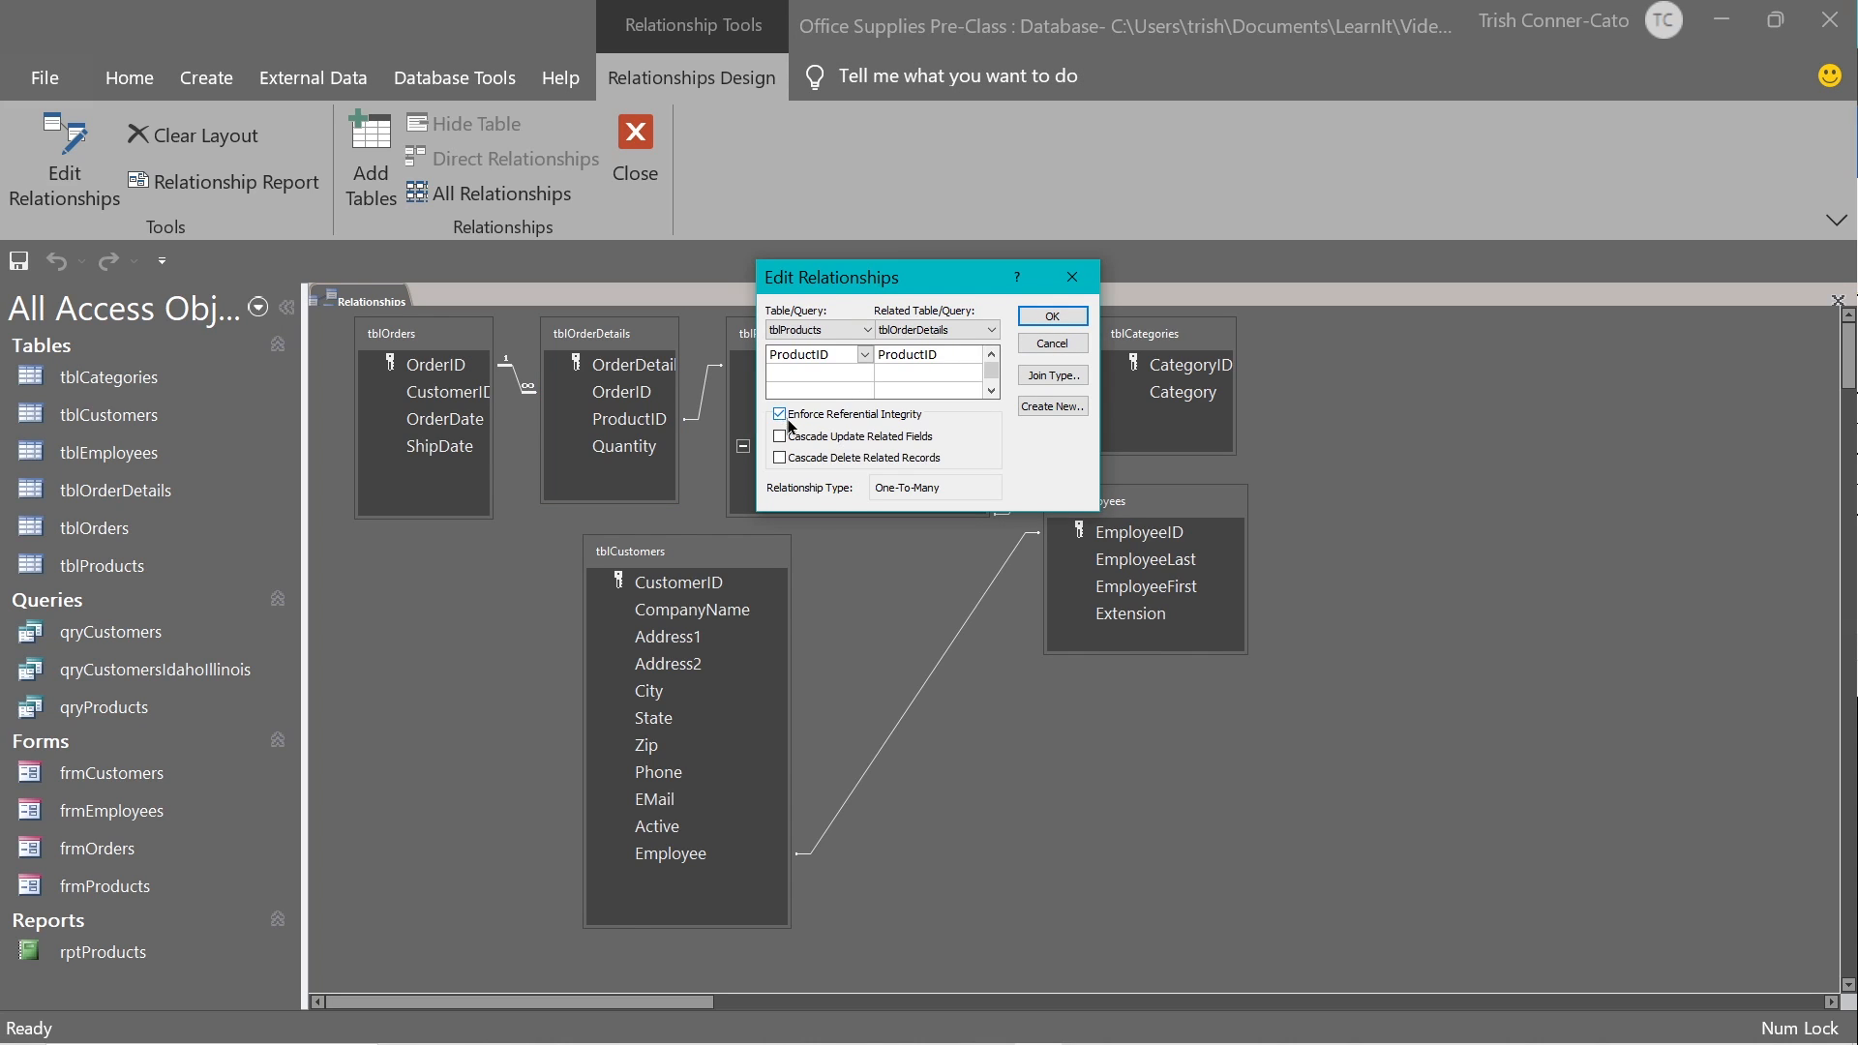
pyautogui.click(780, 437)
pyautogui.click(1052, 319)
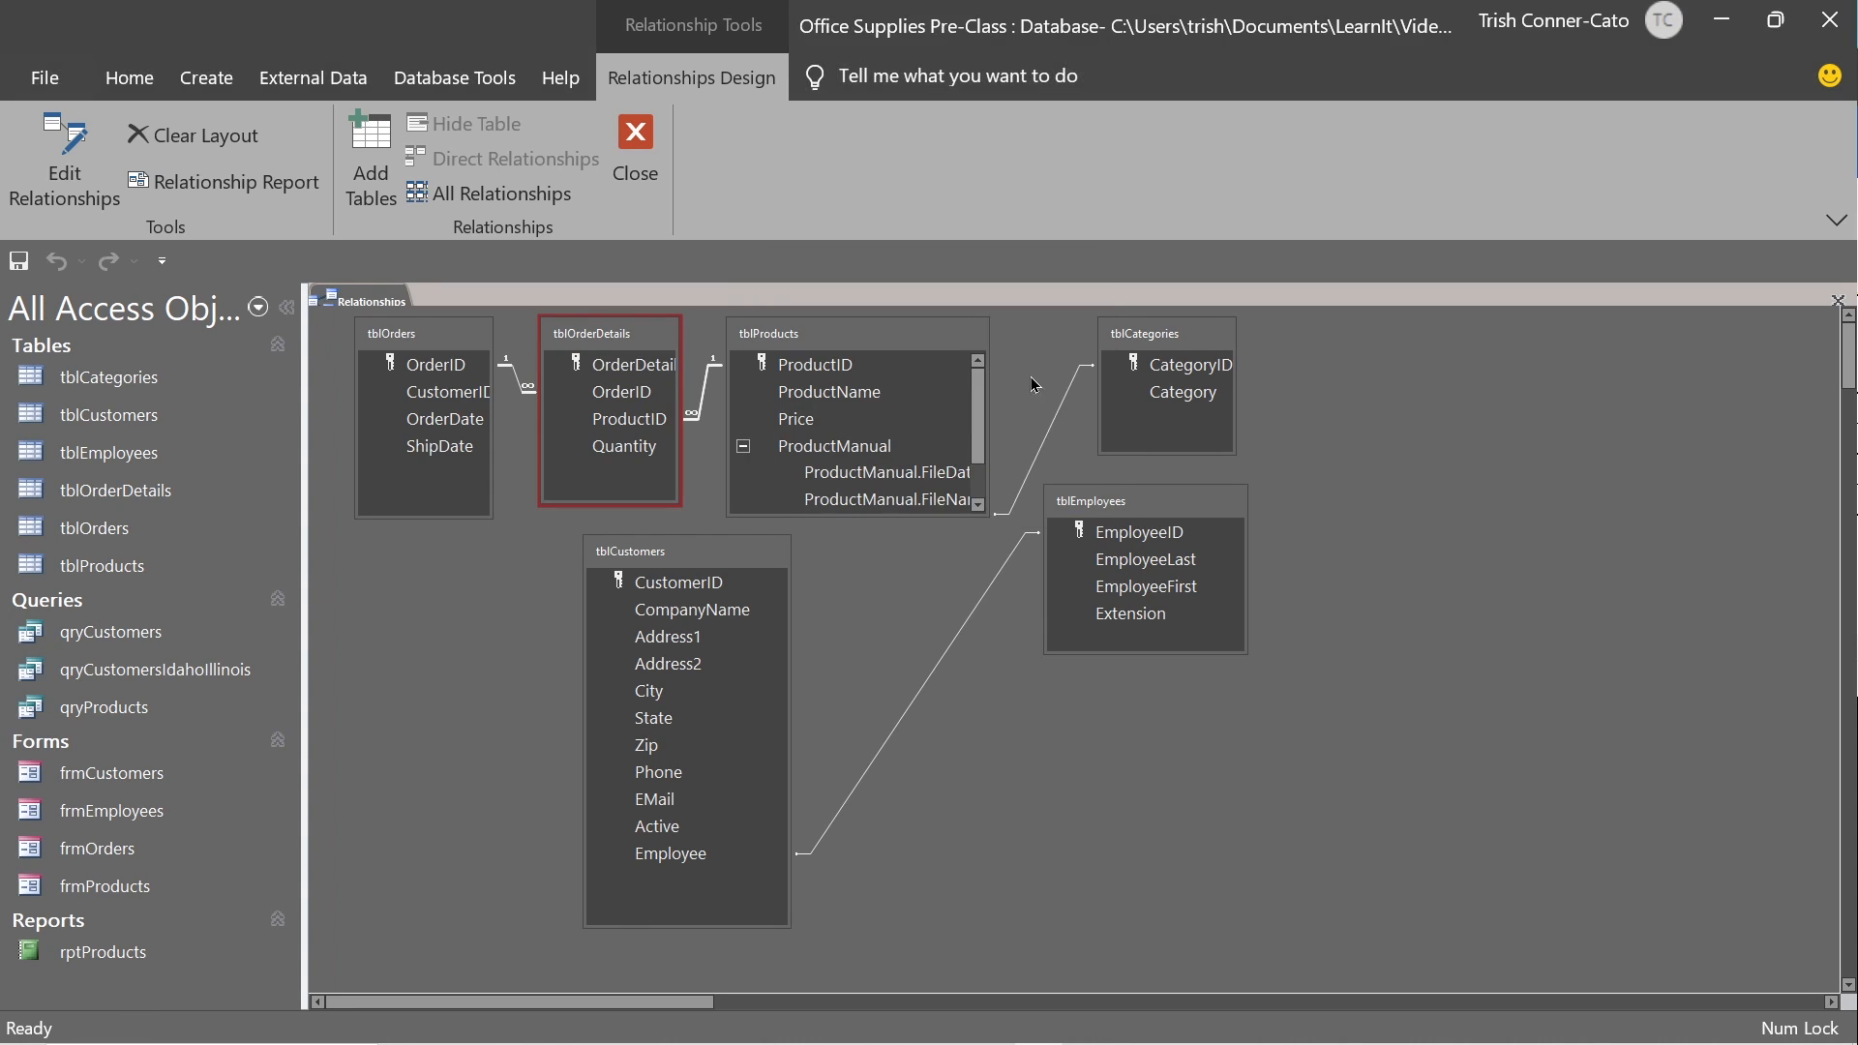
# Try to enforce referential integrity with Cascade Update Related Fields on the relationship between tblEmployees and tblCustomers.
pyautogui.doubleClick(960, 611)
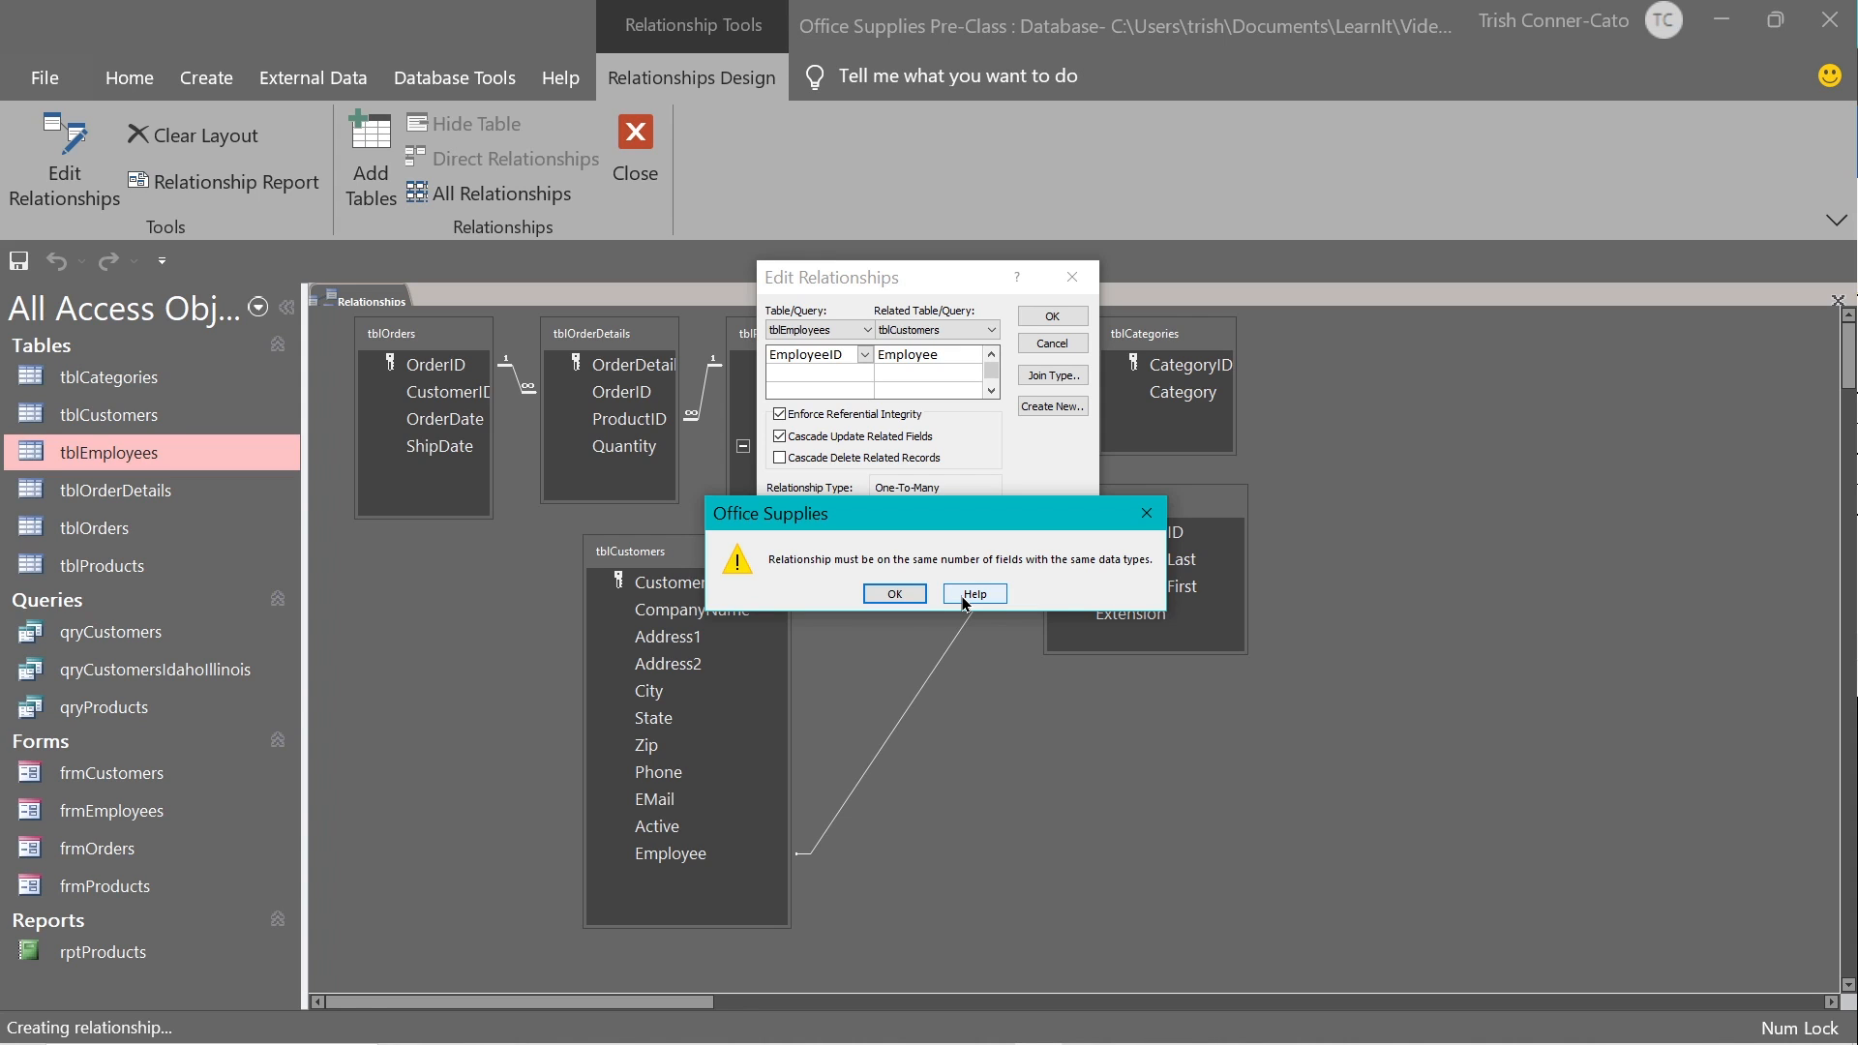
pyautogui.click(894, 594)
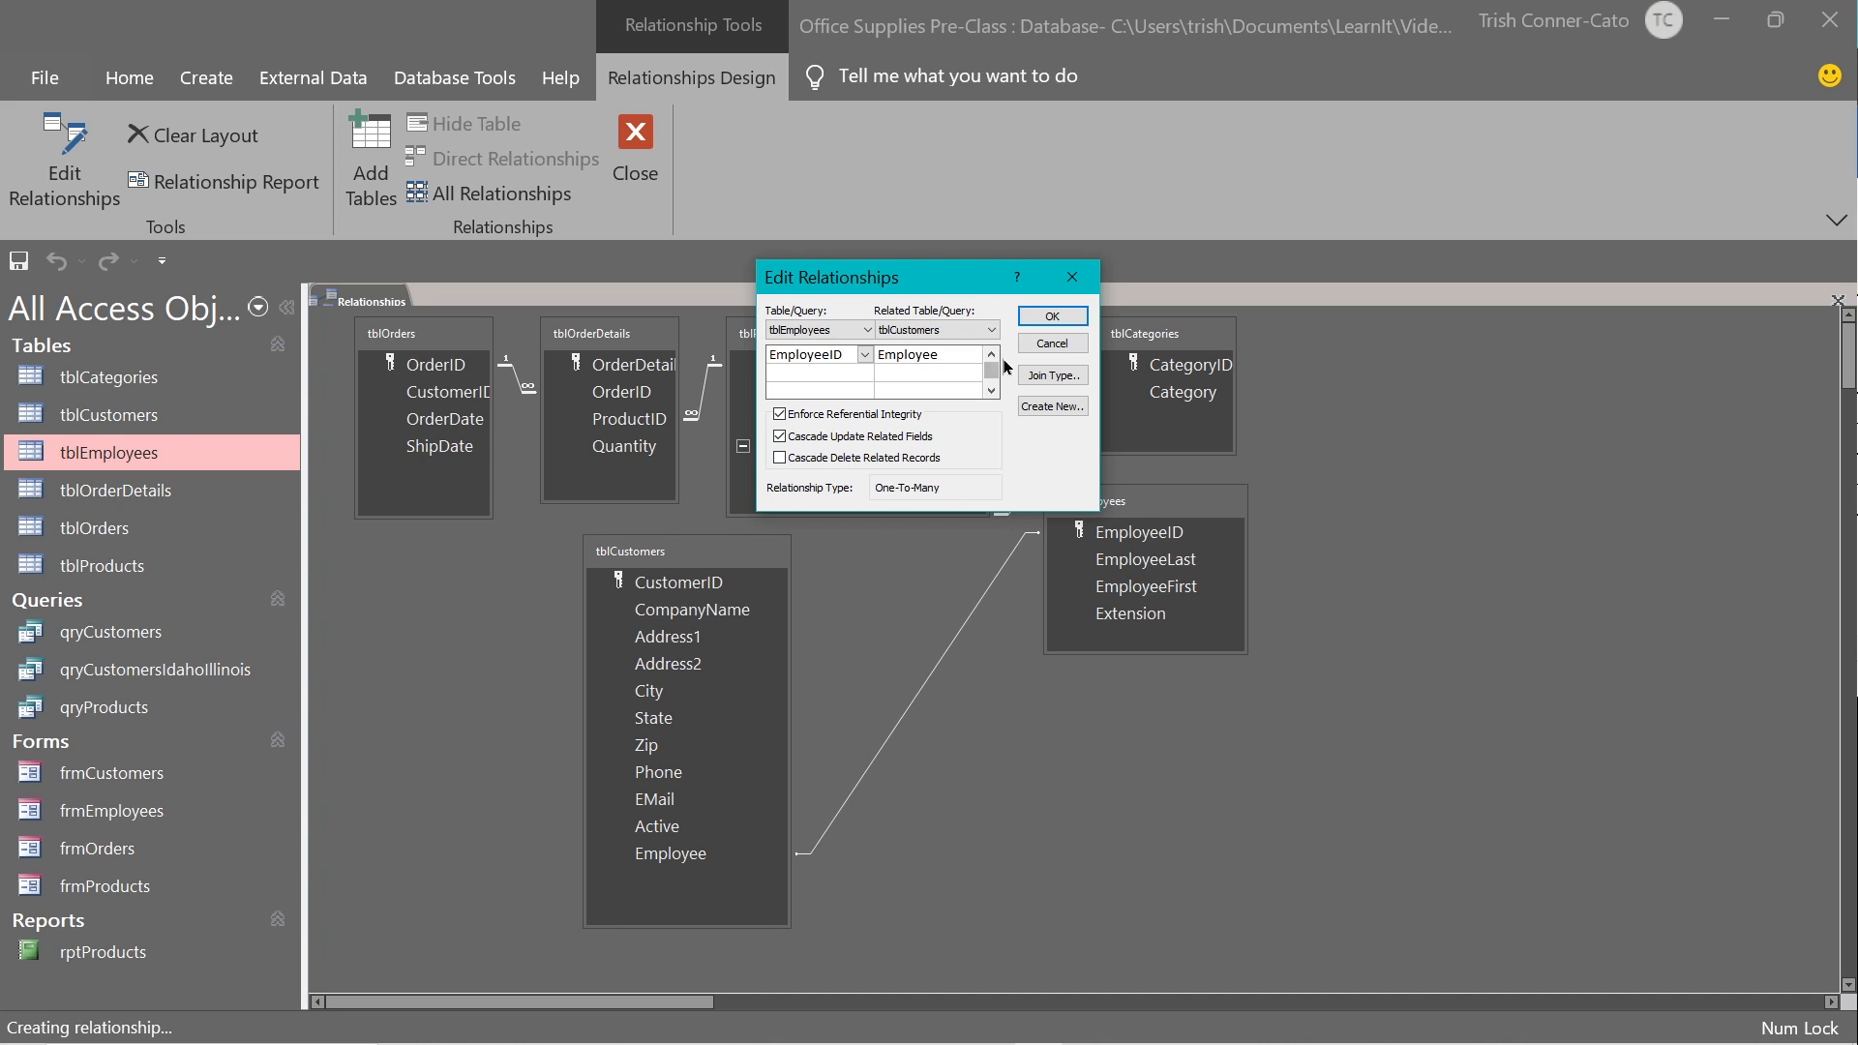
pyautogui.click(1049, 345)
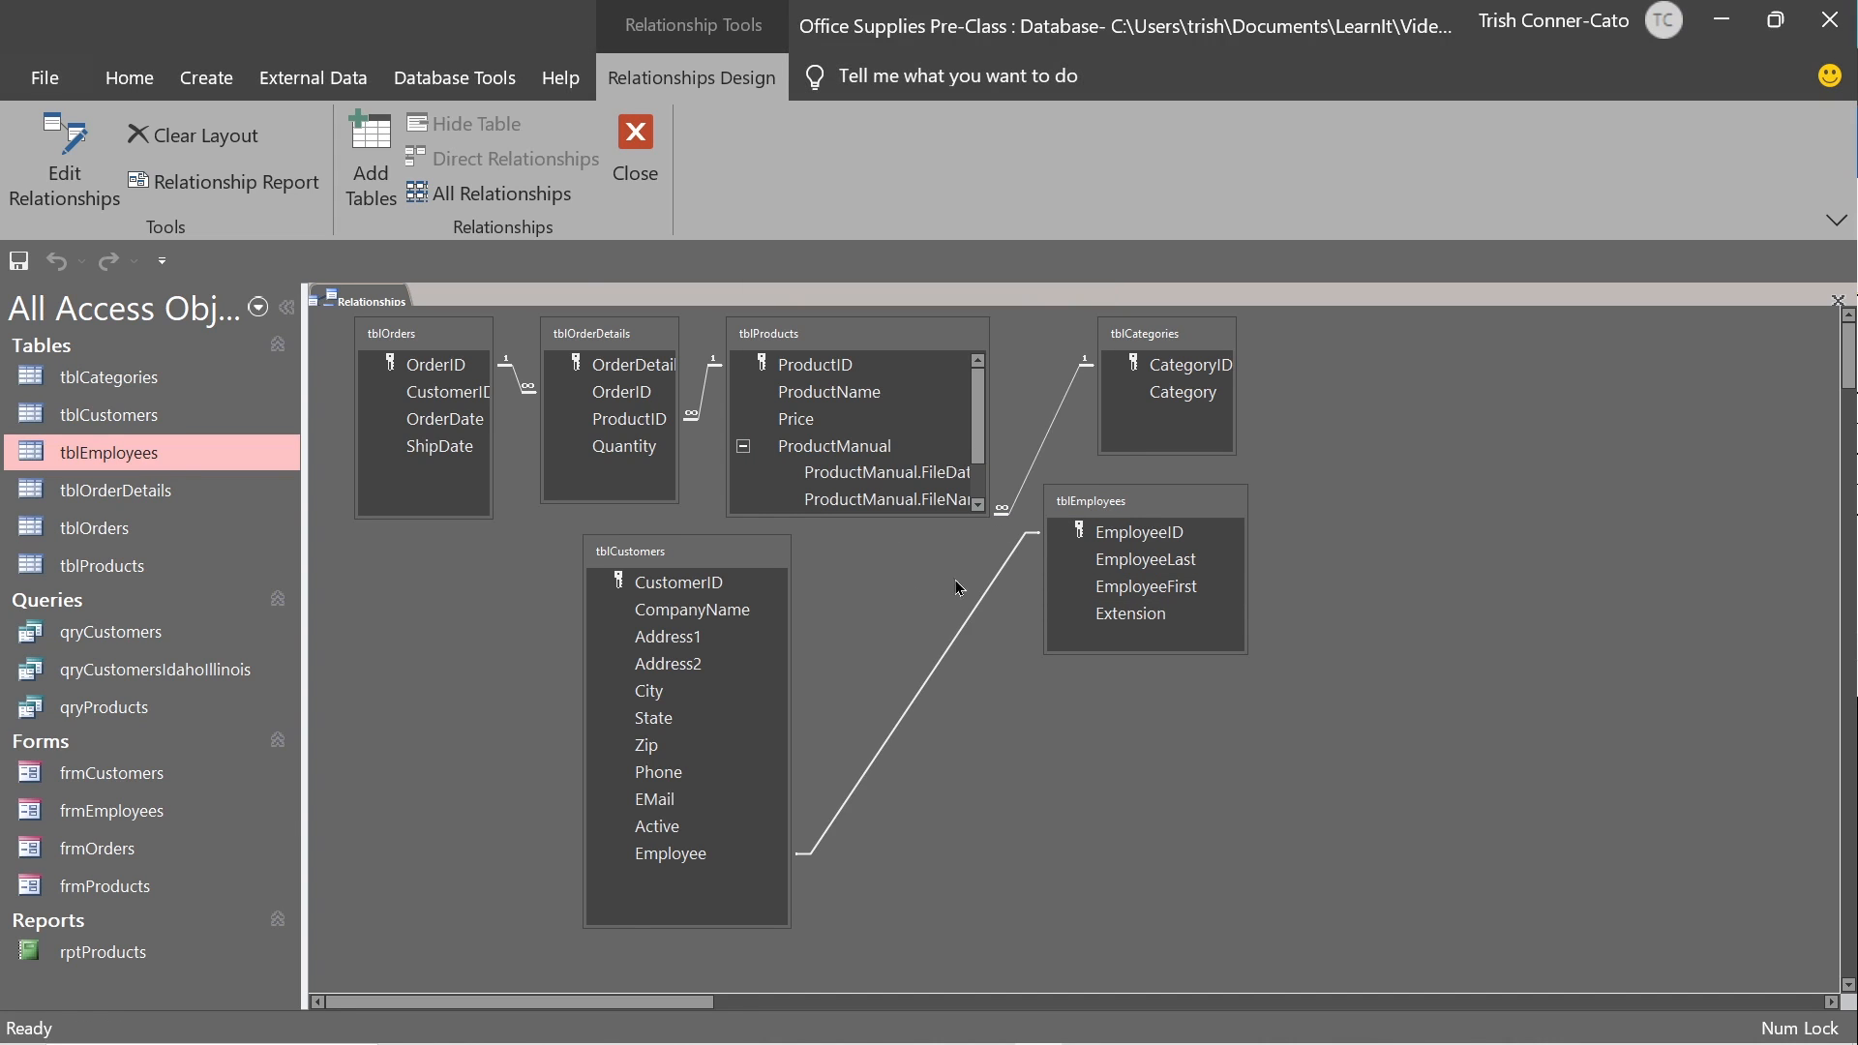
# Close the Relationships window and open the tblCustomers table in Design View.
pyautogui.click(646, 156)
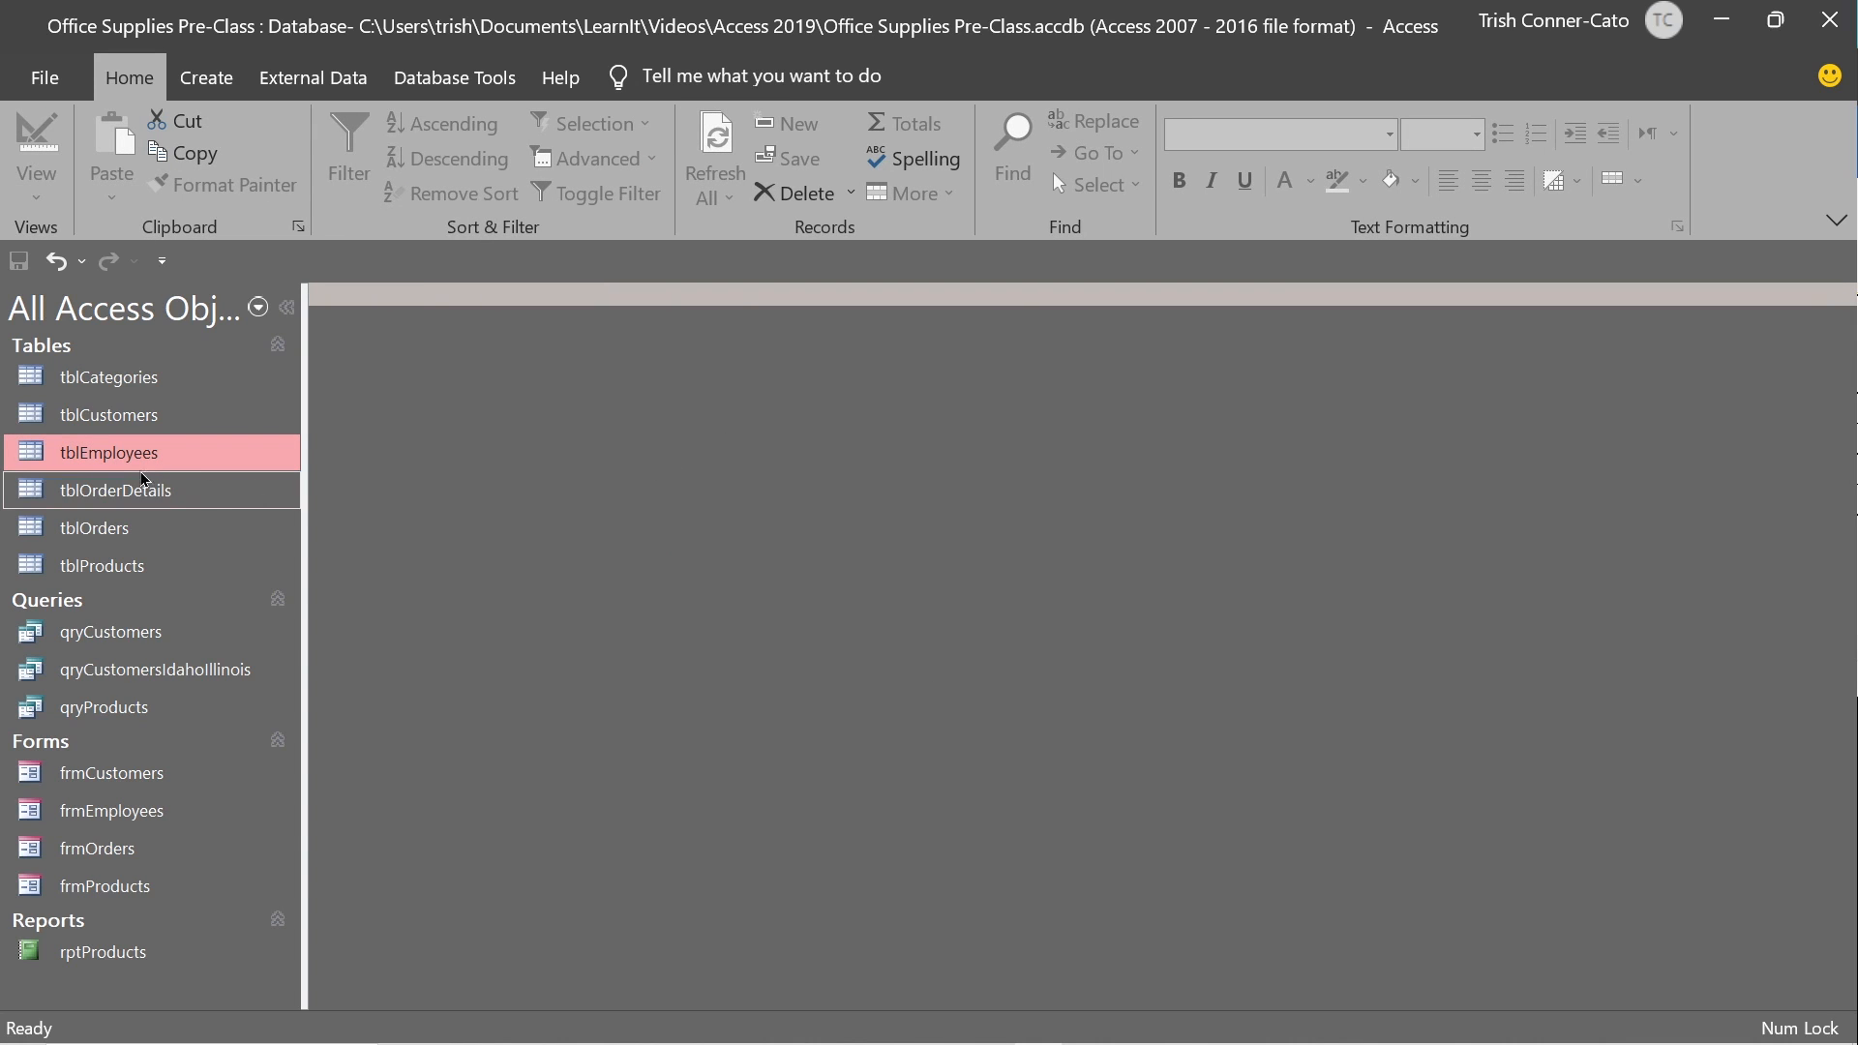
pyautogui.rightClick(104, 421)
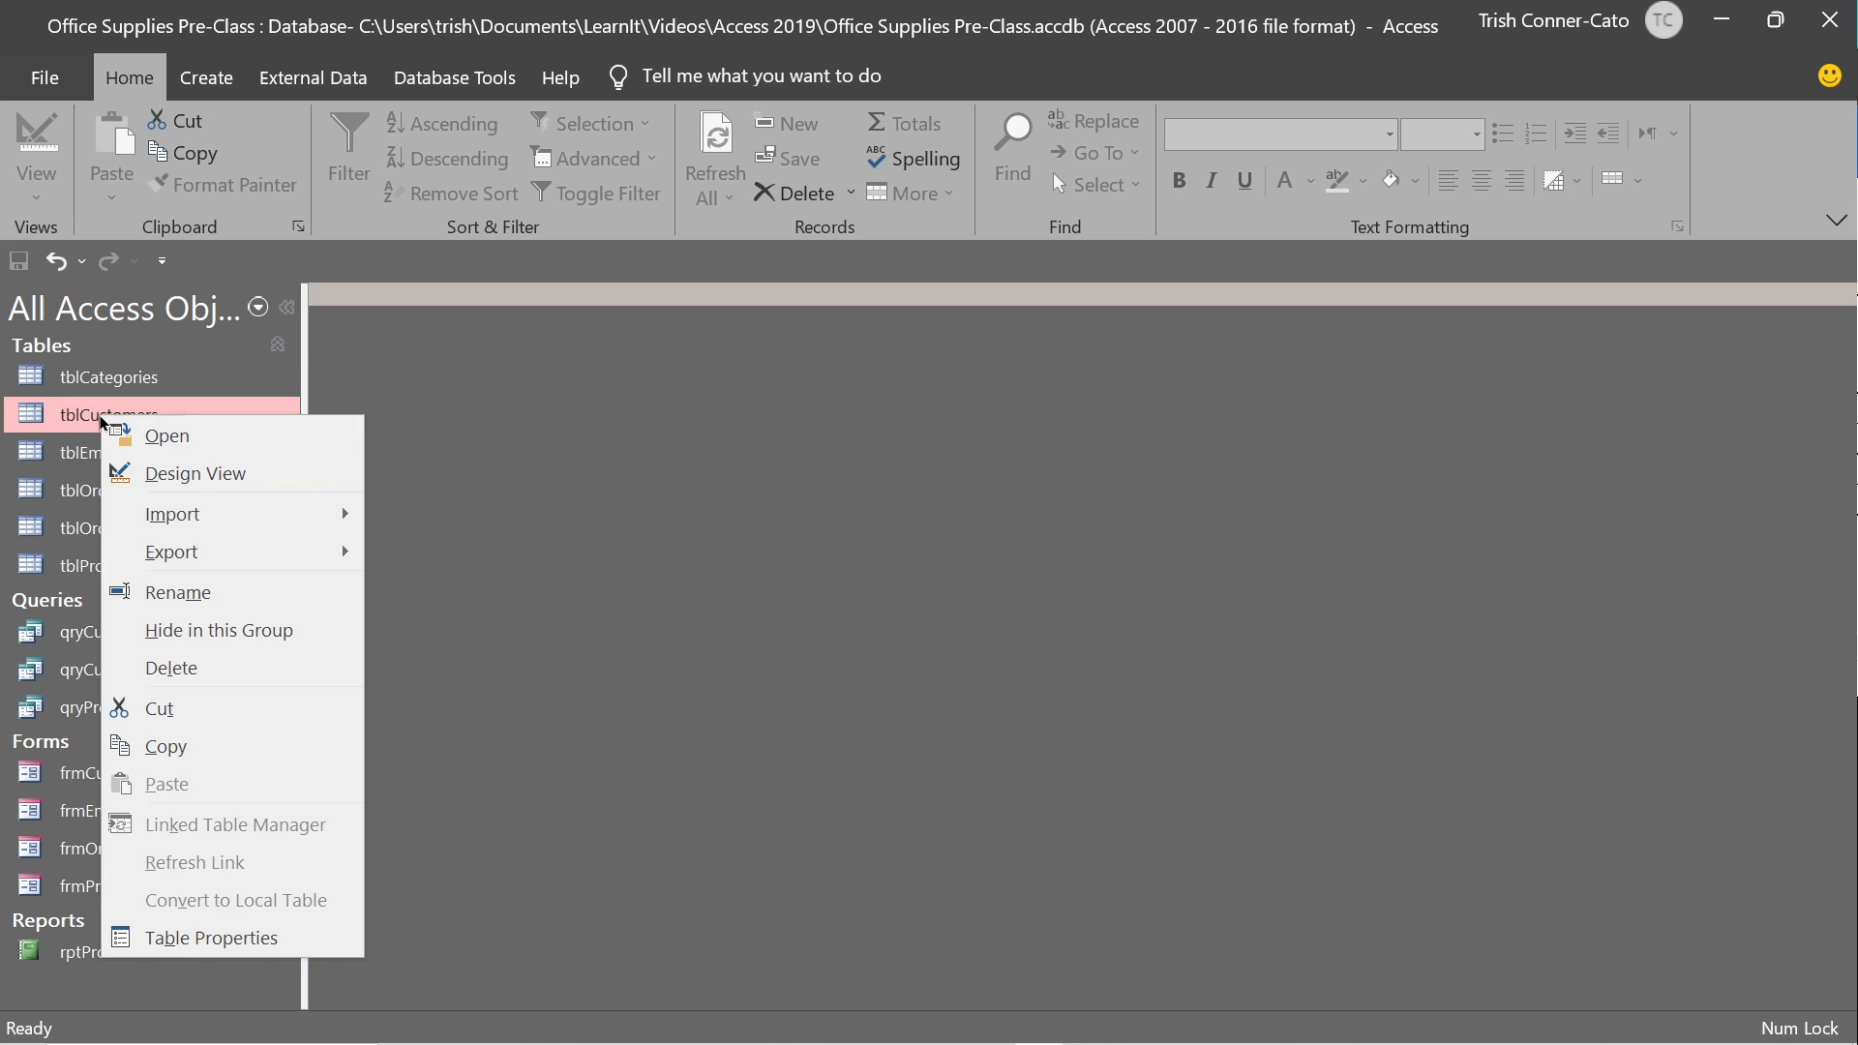
pyautogui.click(184, 474)
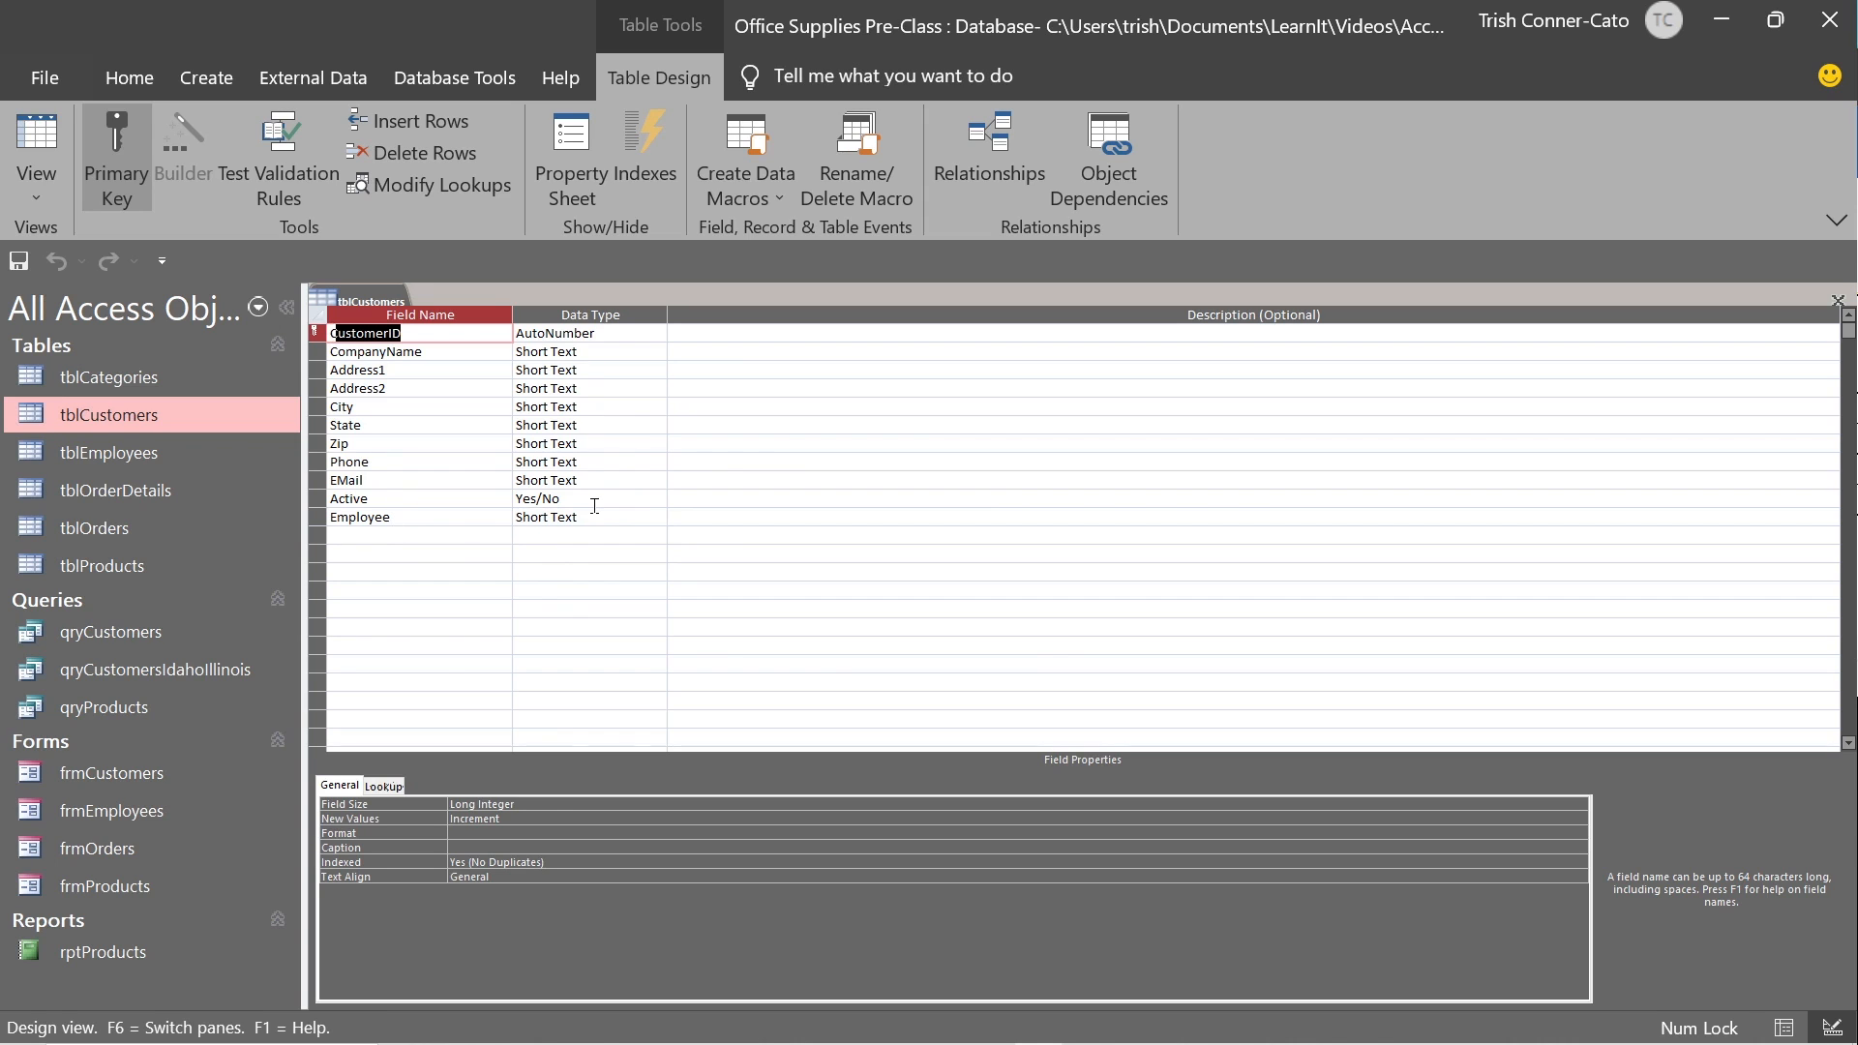
# Open tblEmployees in Design View to check the data type of EmployeeID, and close the table.
pyautogui.rightClick(130, 455)
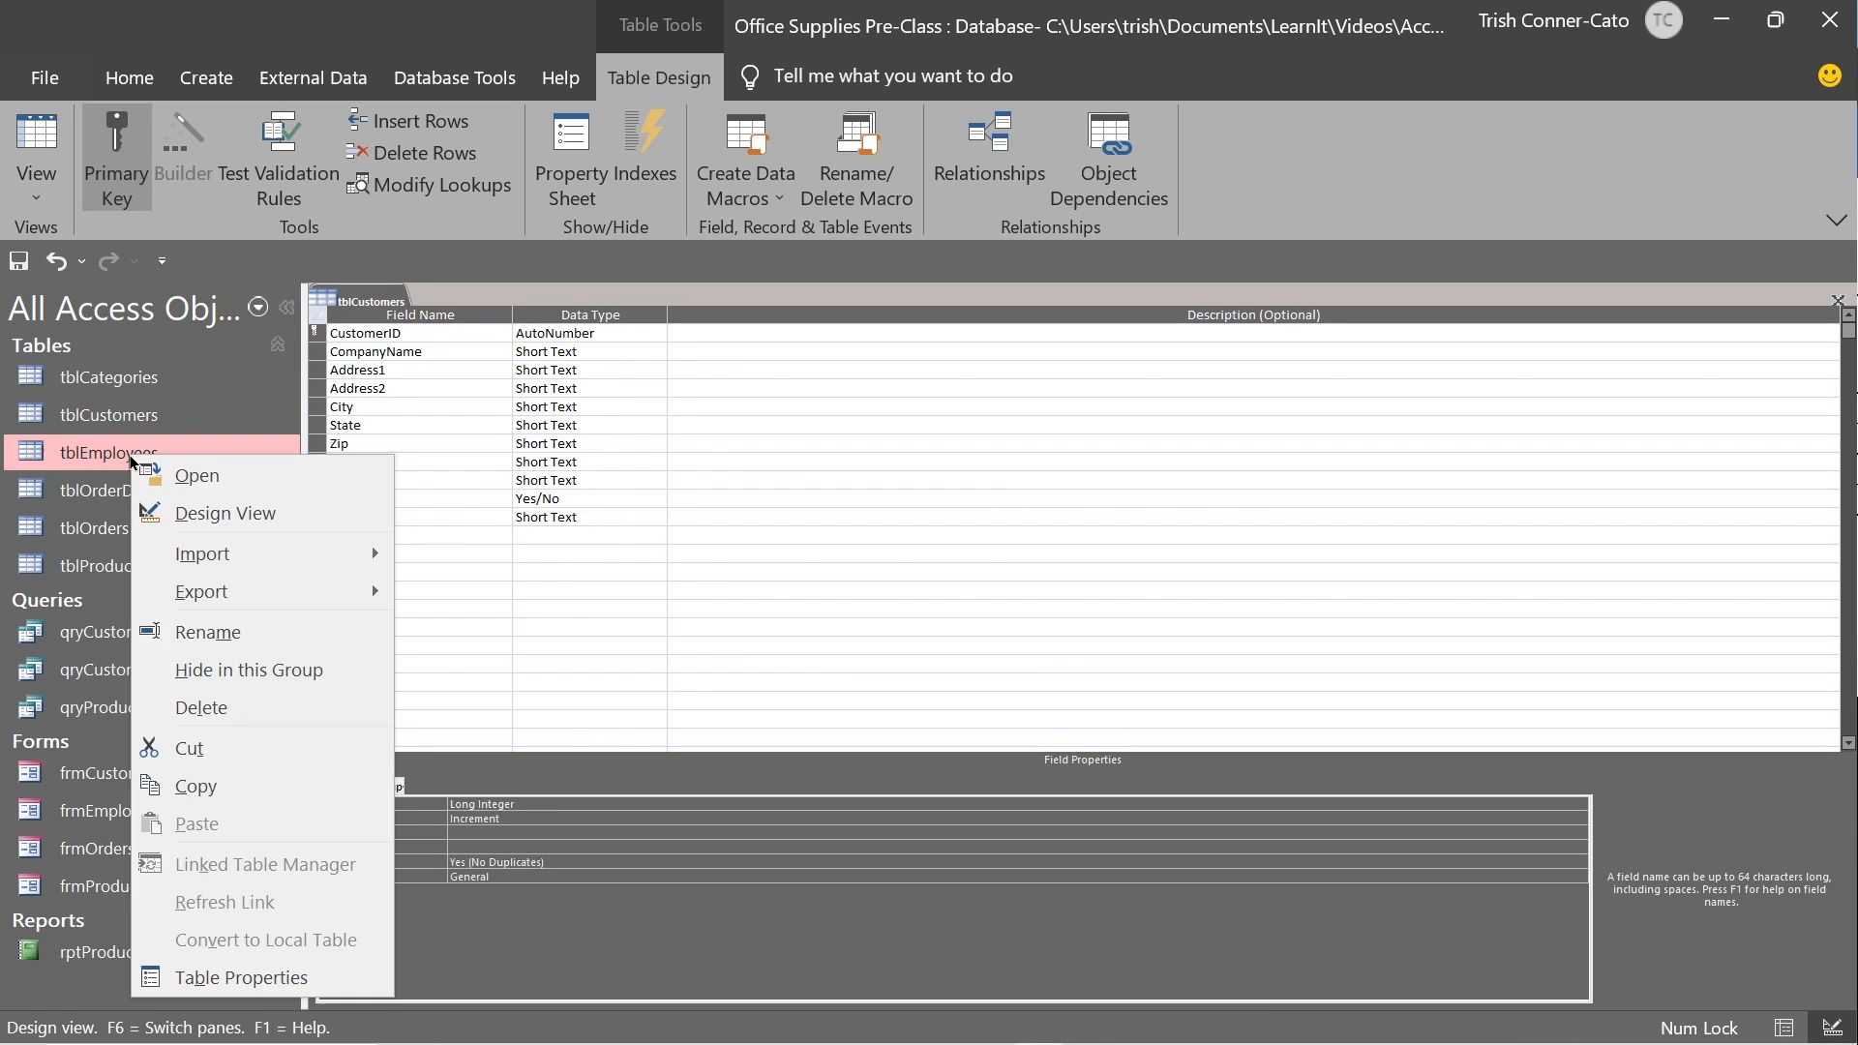
pyautogui.click(189, 511)
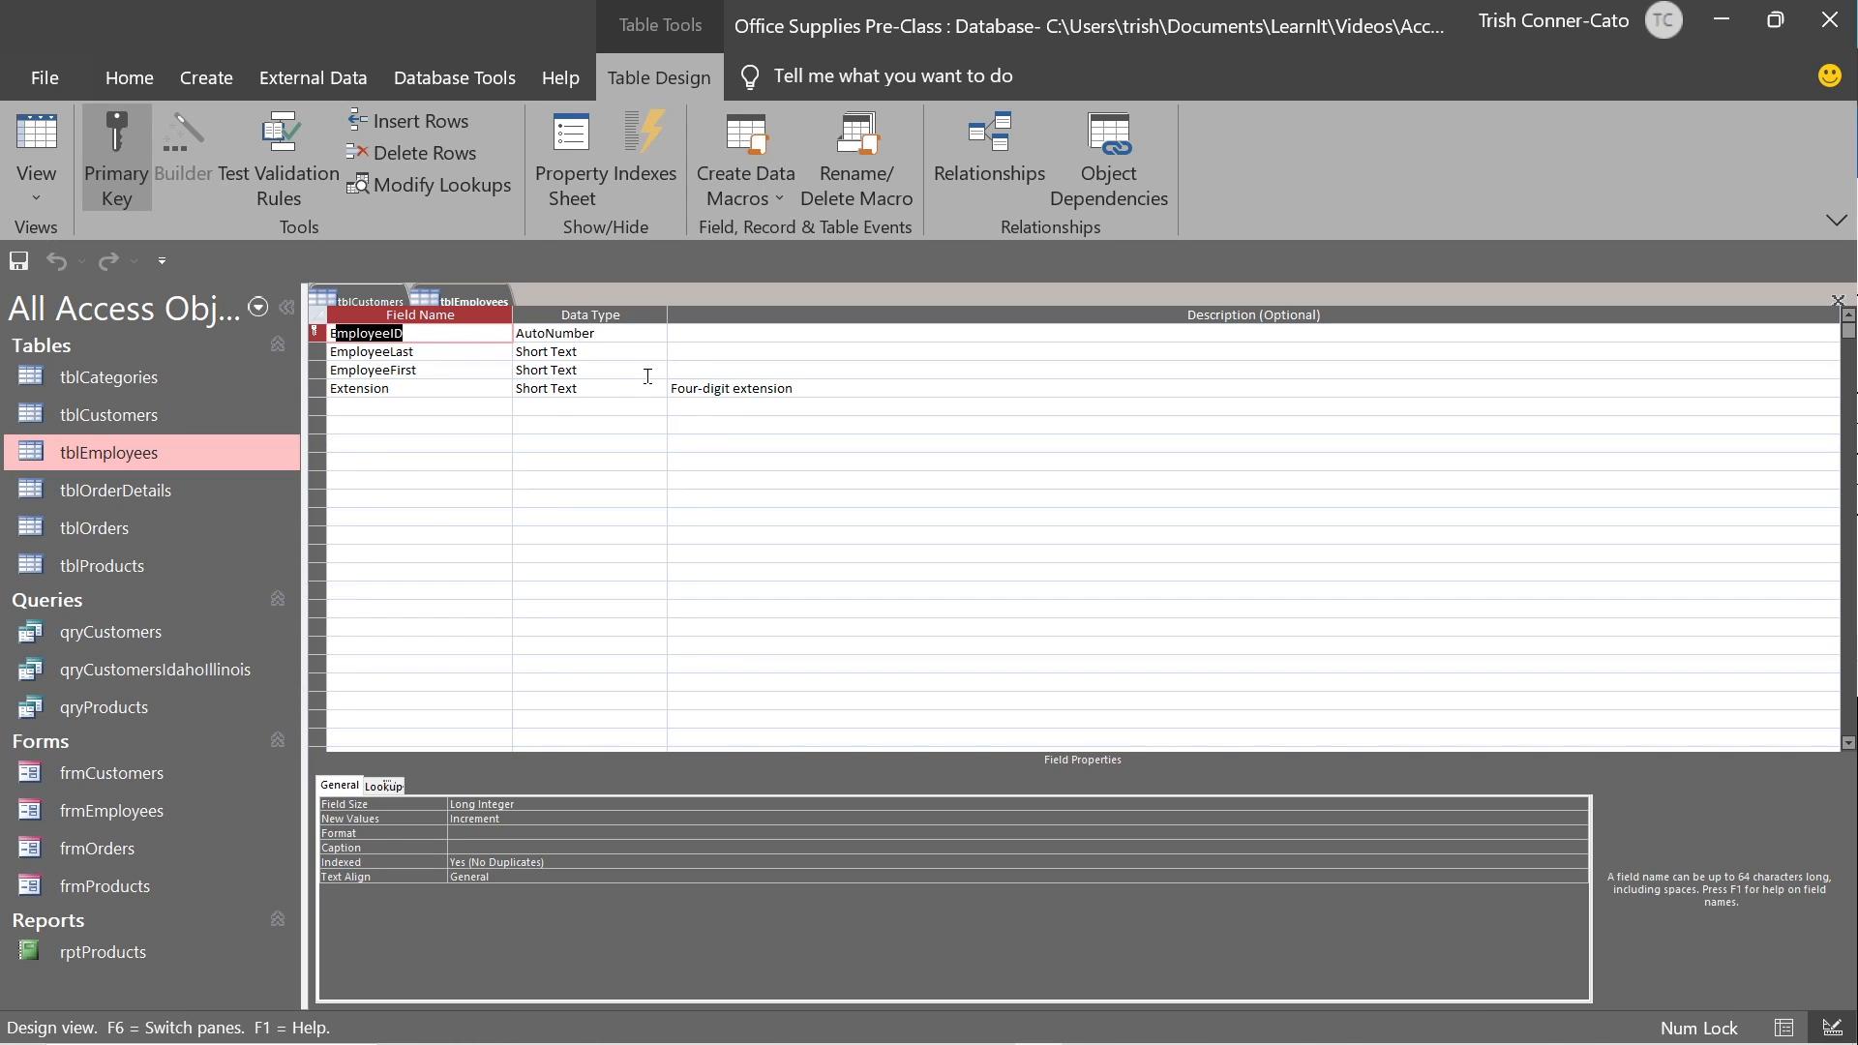
pyautogui.rightClick(462, 299)
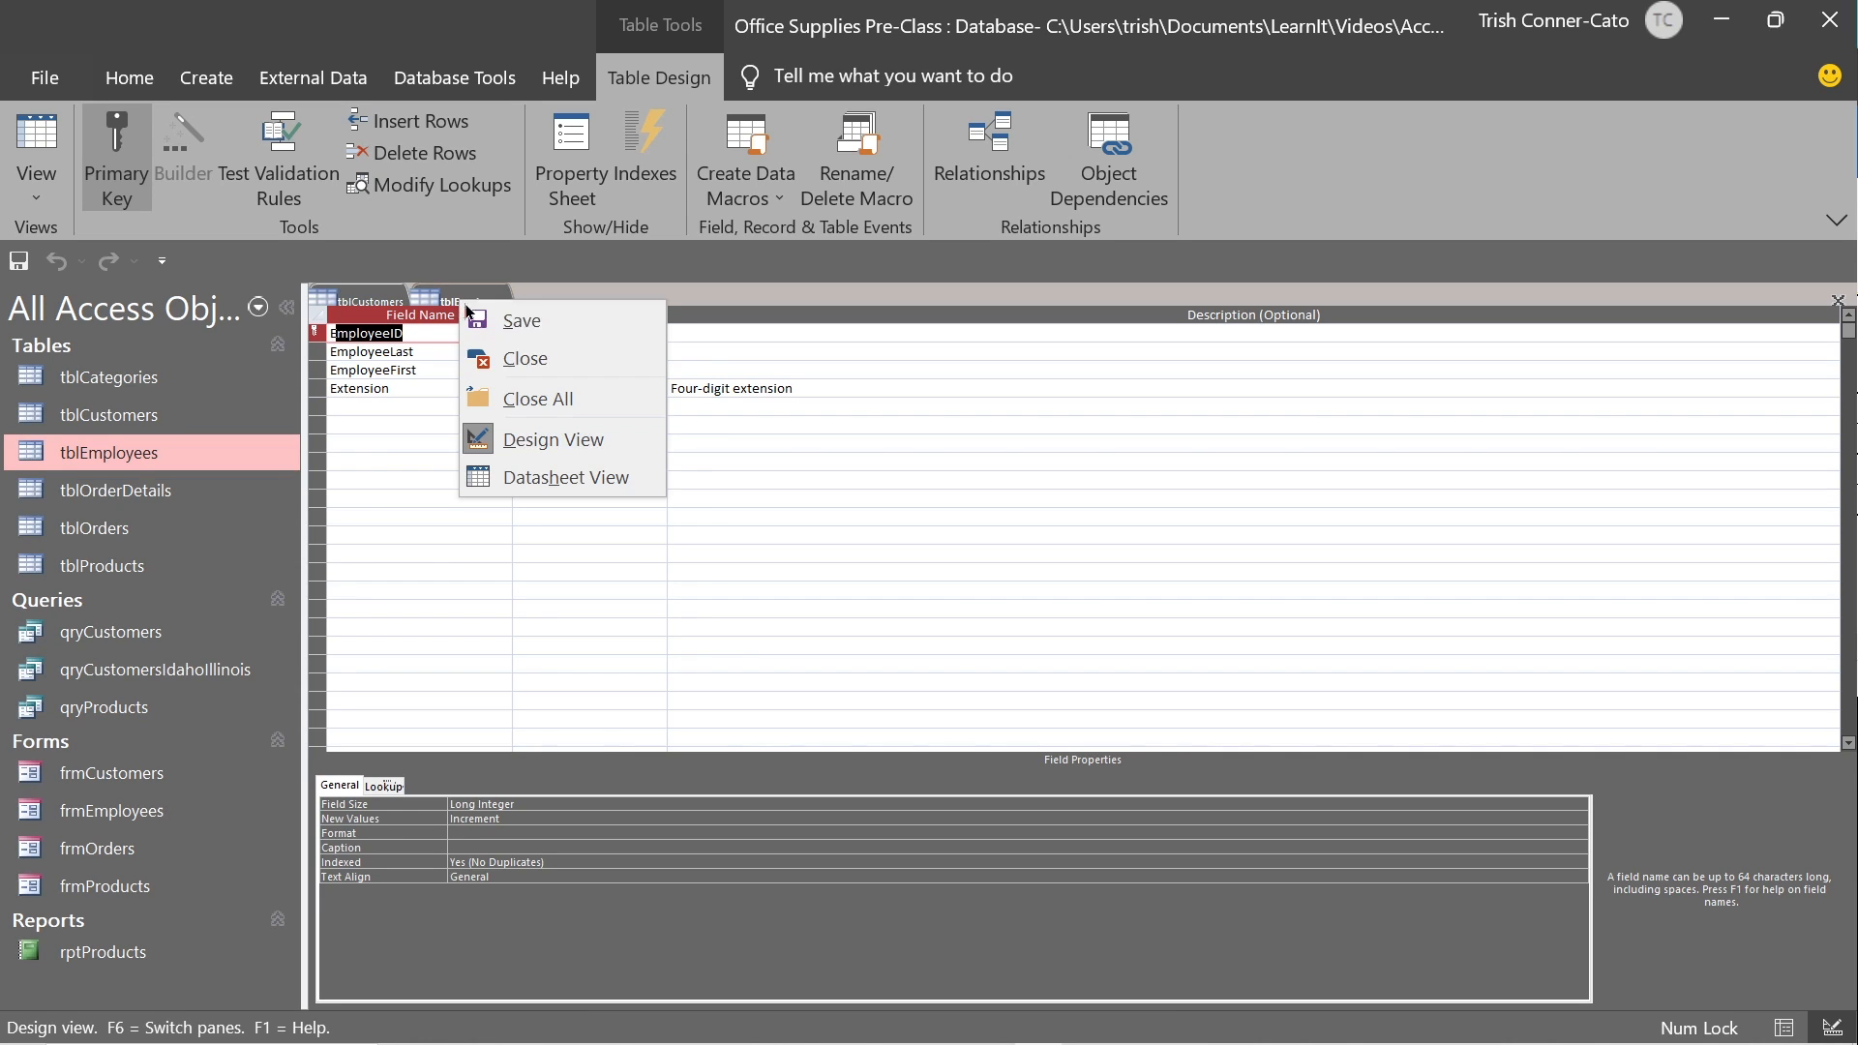
pyautogui.click(562, 375)
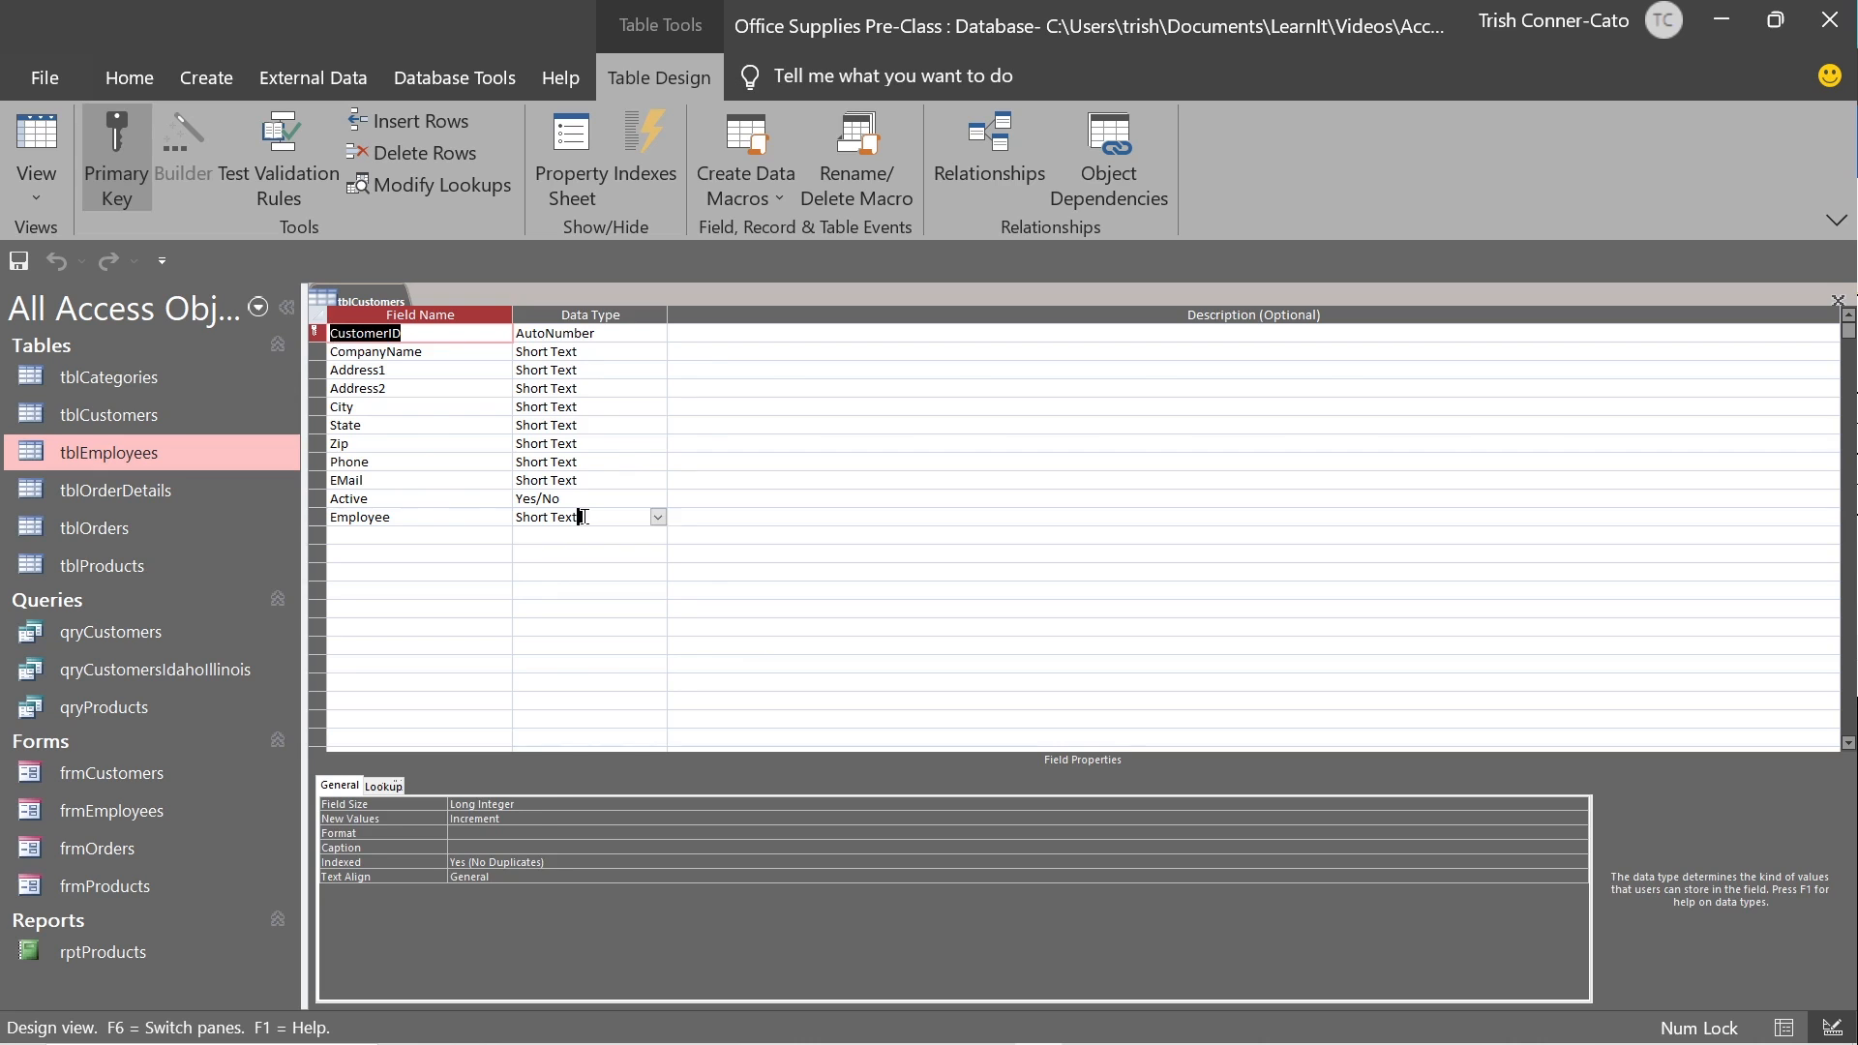
# Try to change the Employee field's data type to Number in tblCustomers, and close the table without saving.
pyautogui.click(585, 517)
pyautogui.click(657, 518)
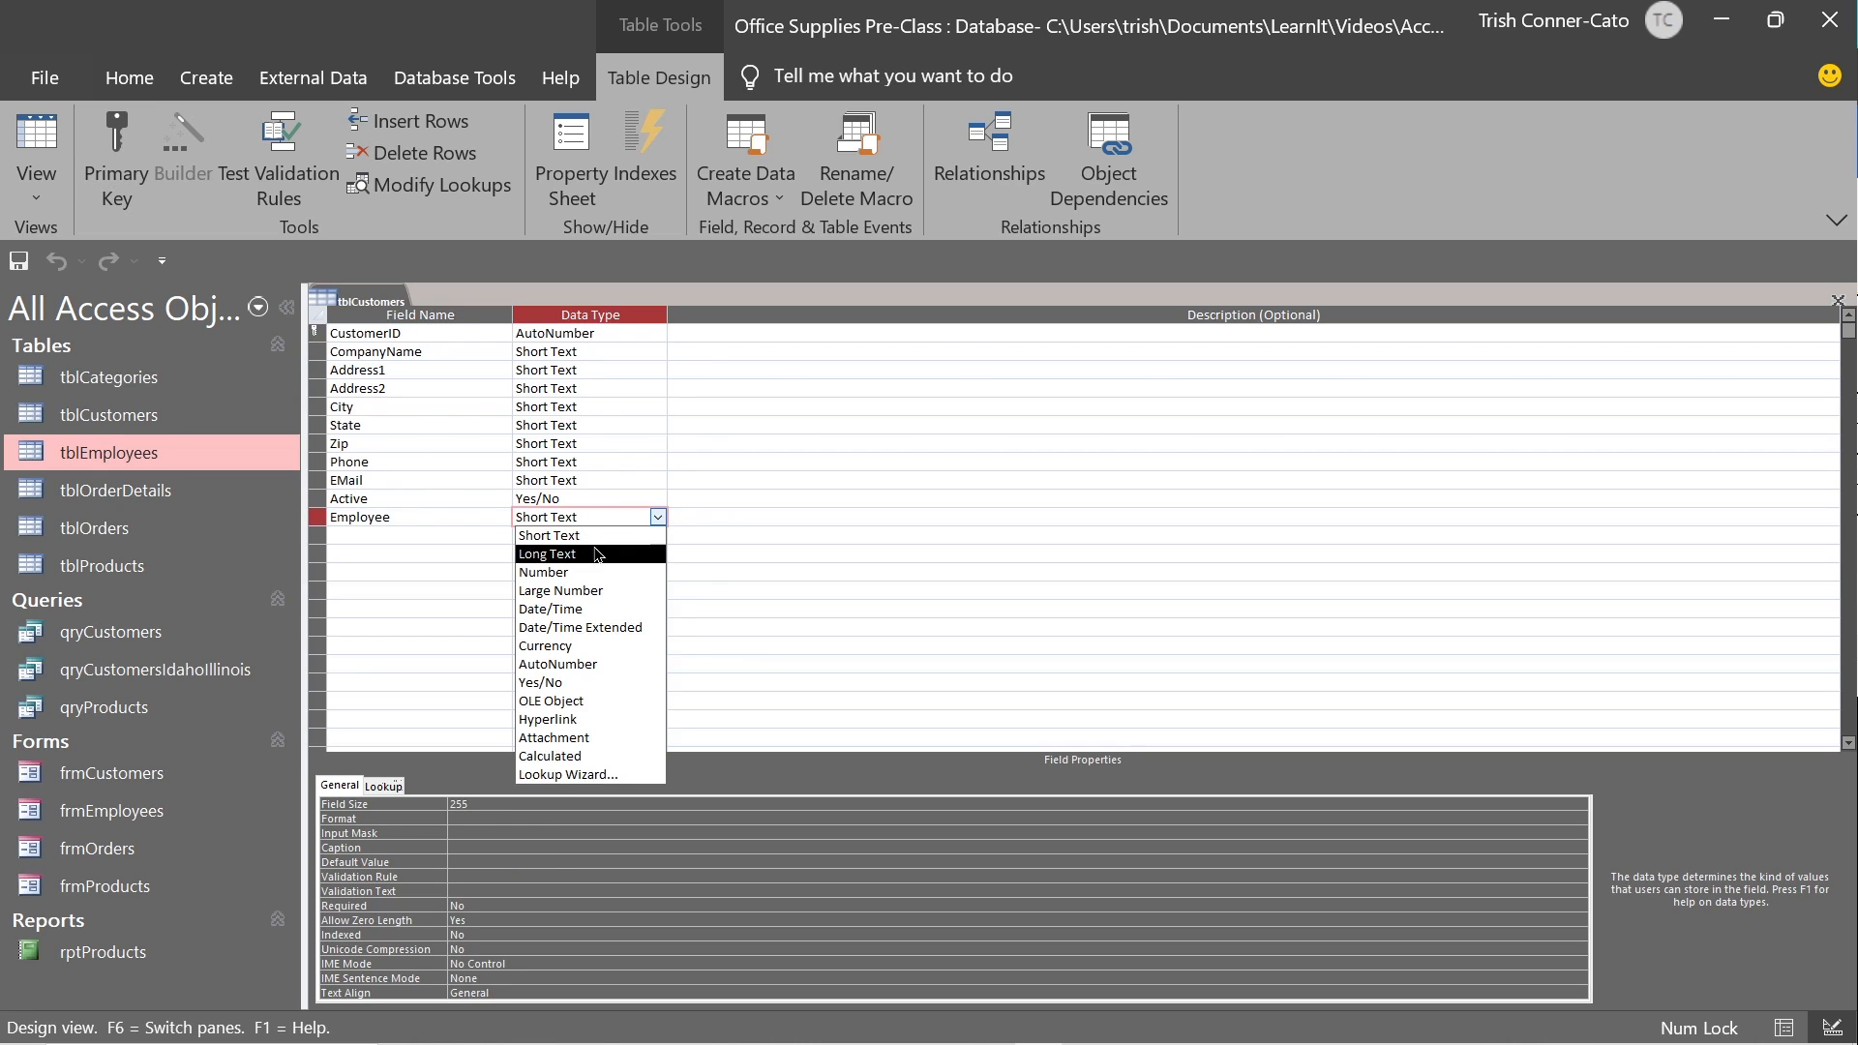
pyautogui.click(584, 572)
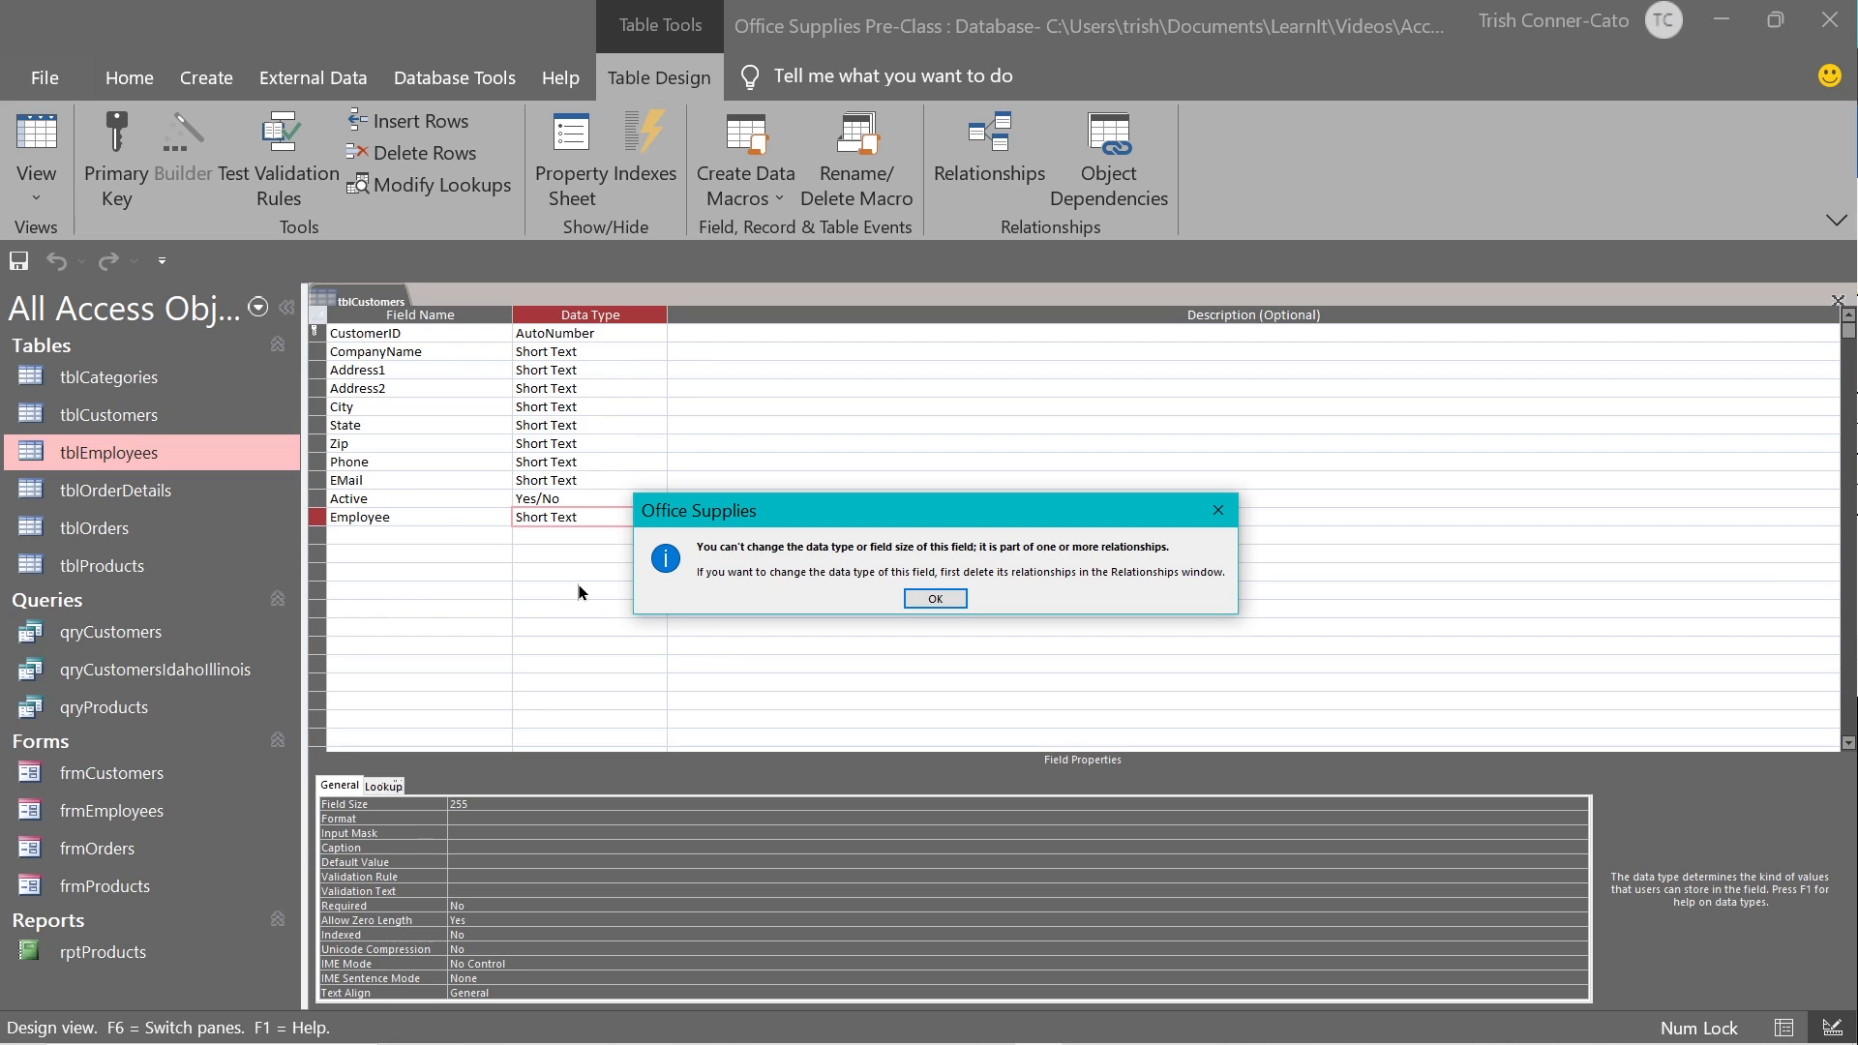
pyautogui.click(931, 597)
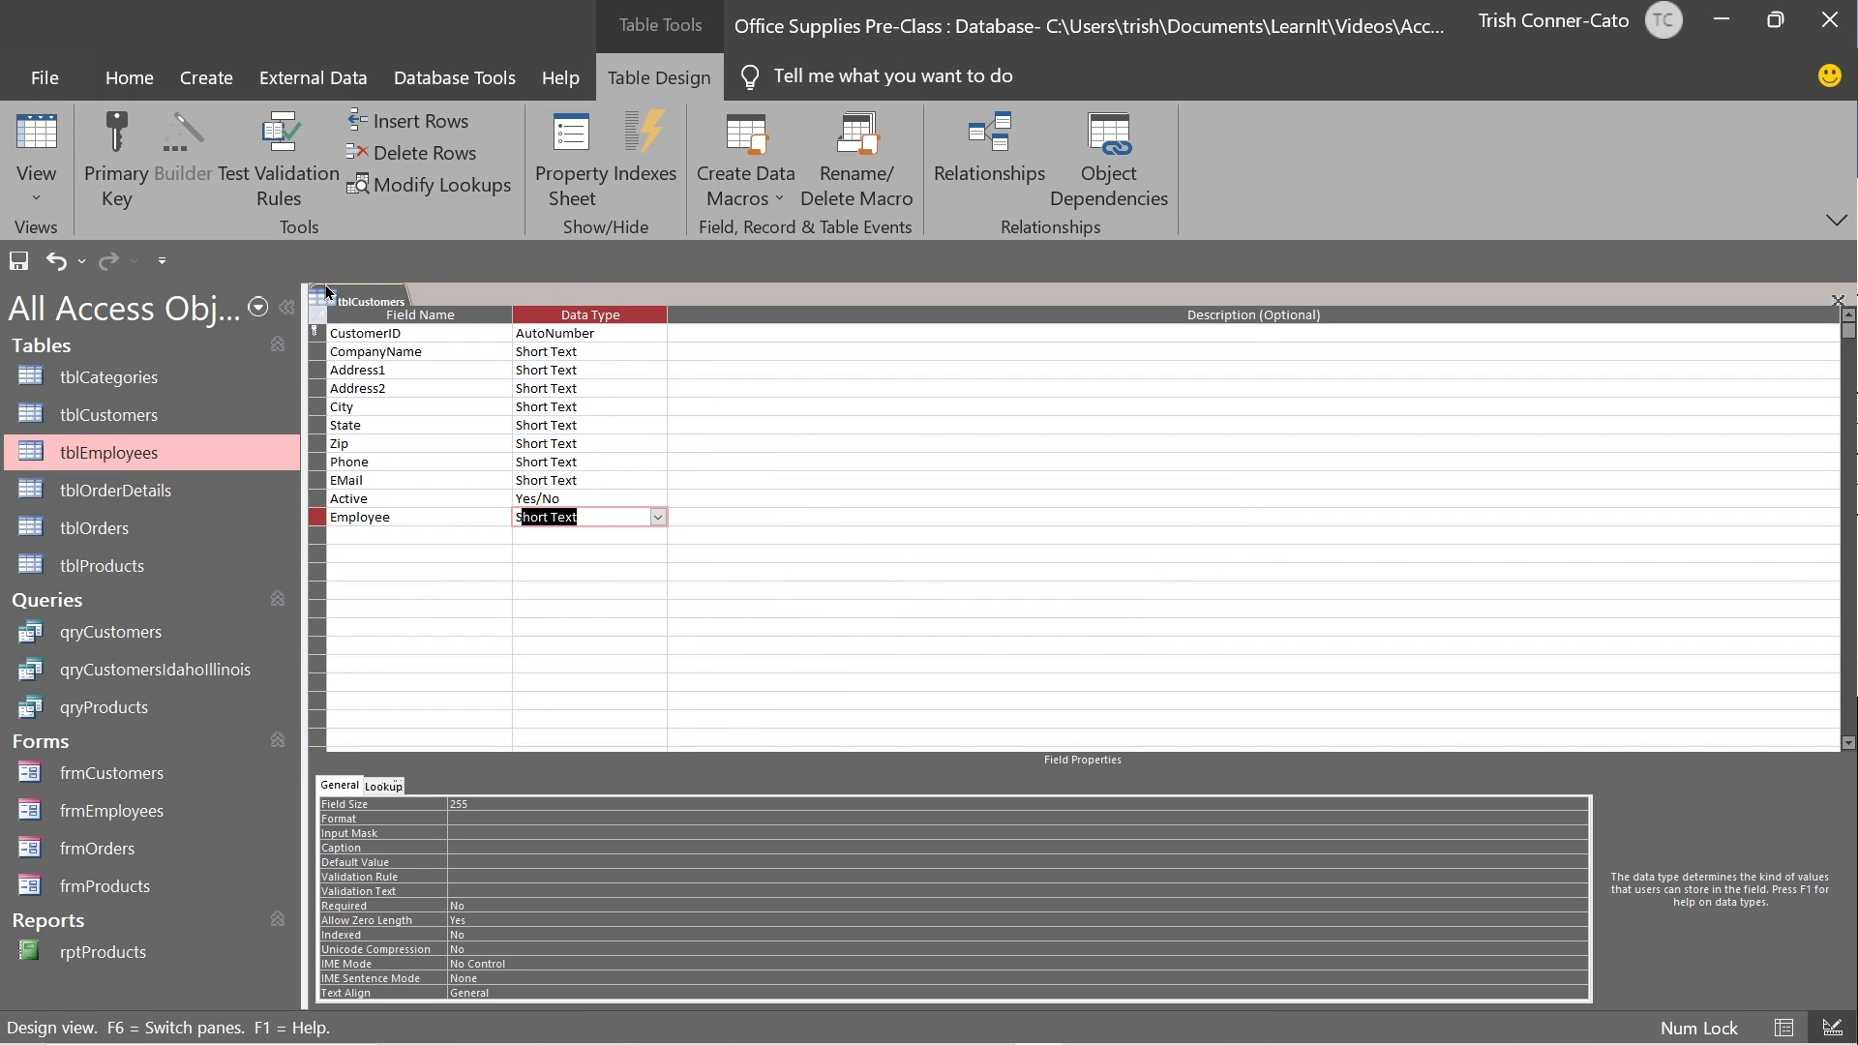
pyautogui.rightClick(354, 300)
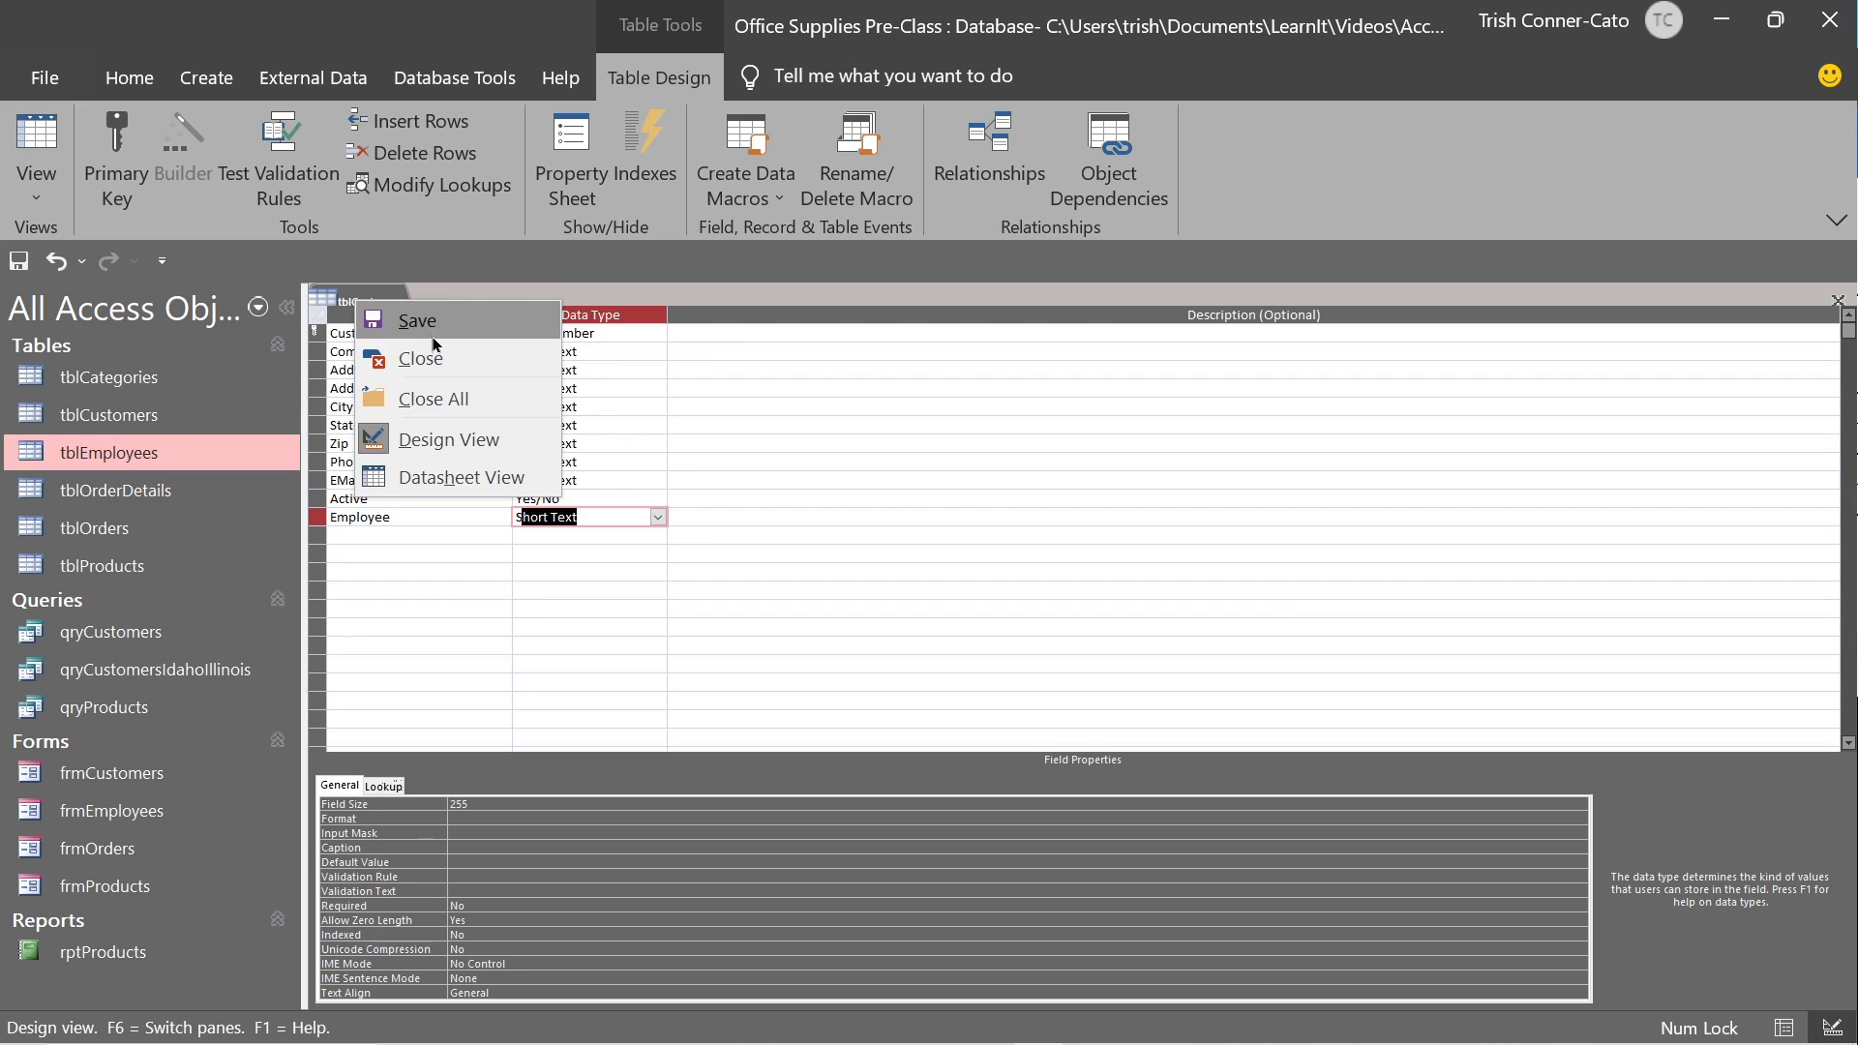
pyautogui.click(424, 359)
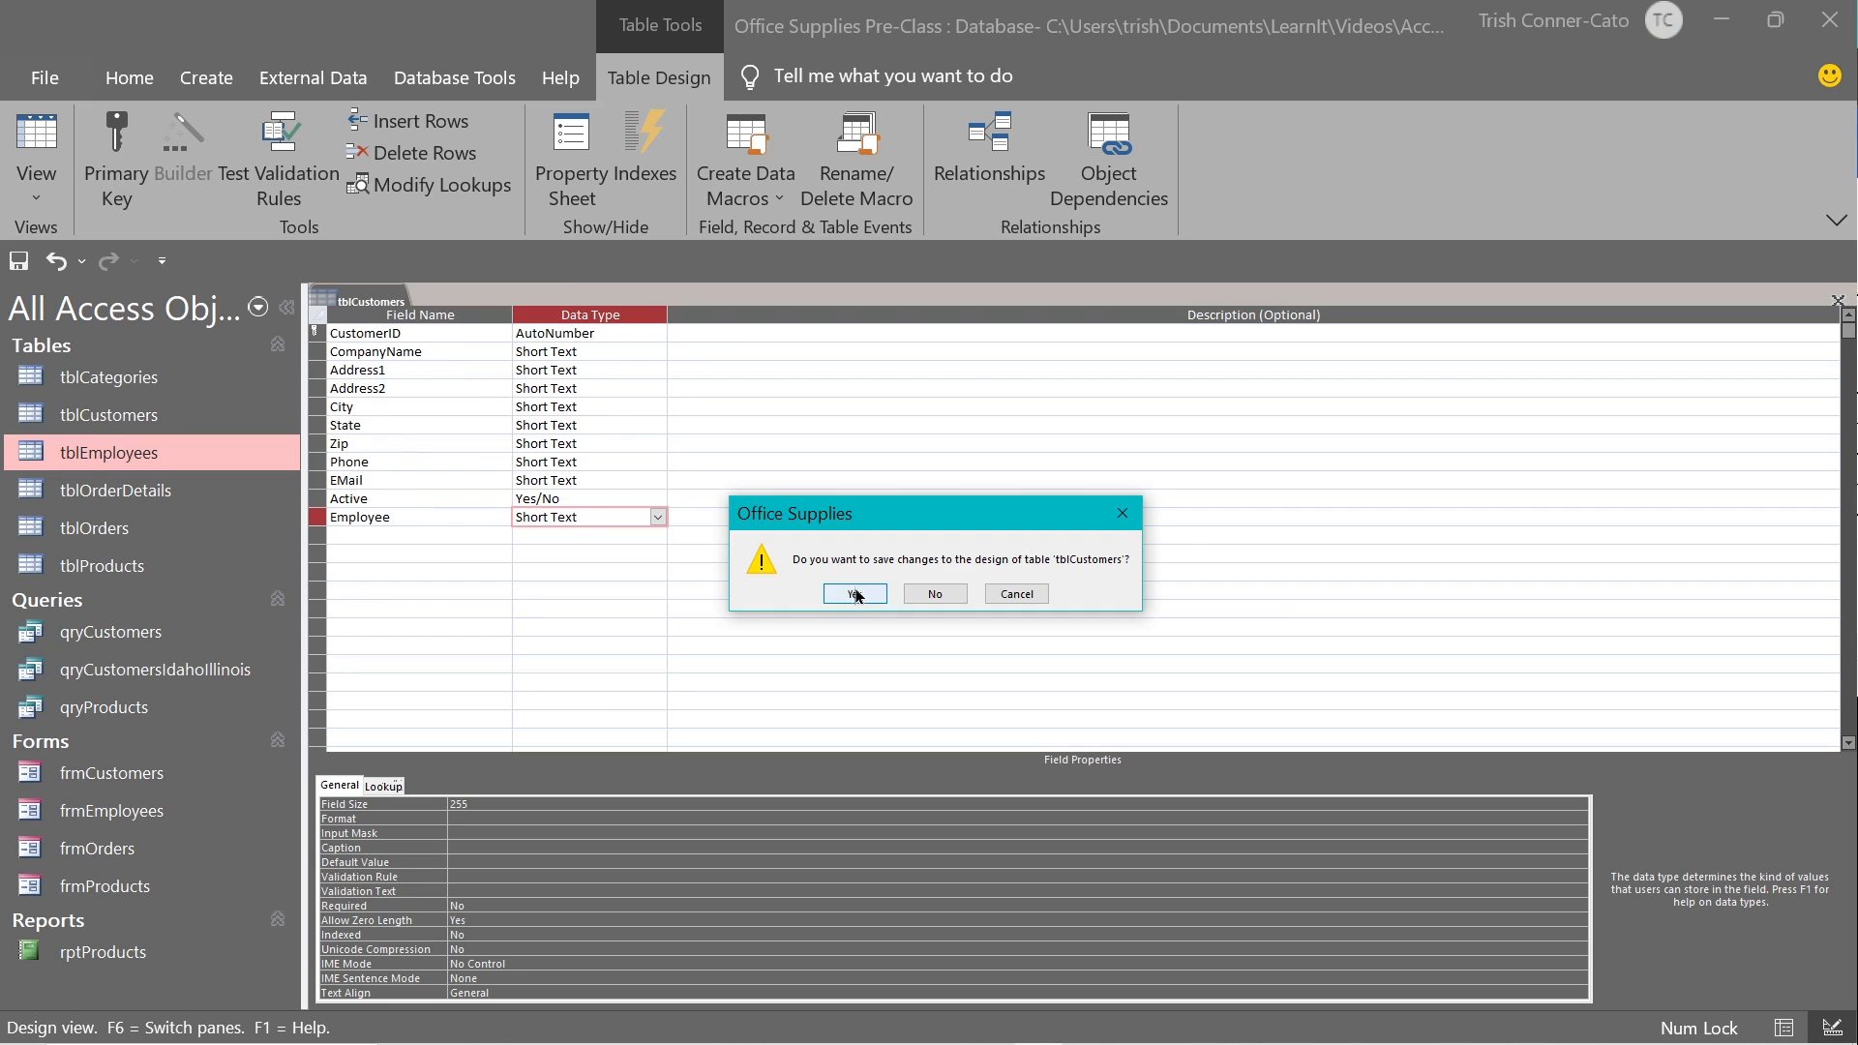
pyautogui.click(932, 594)
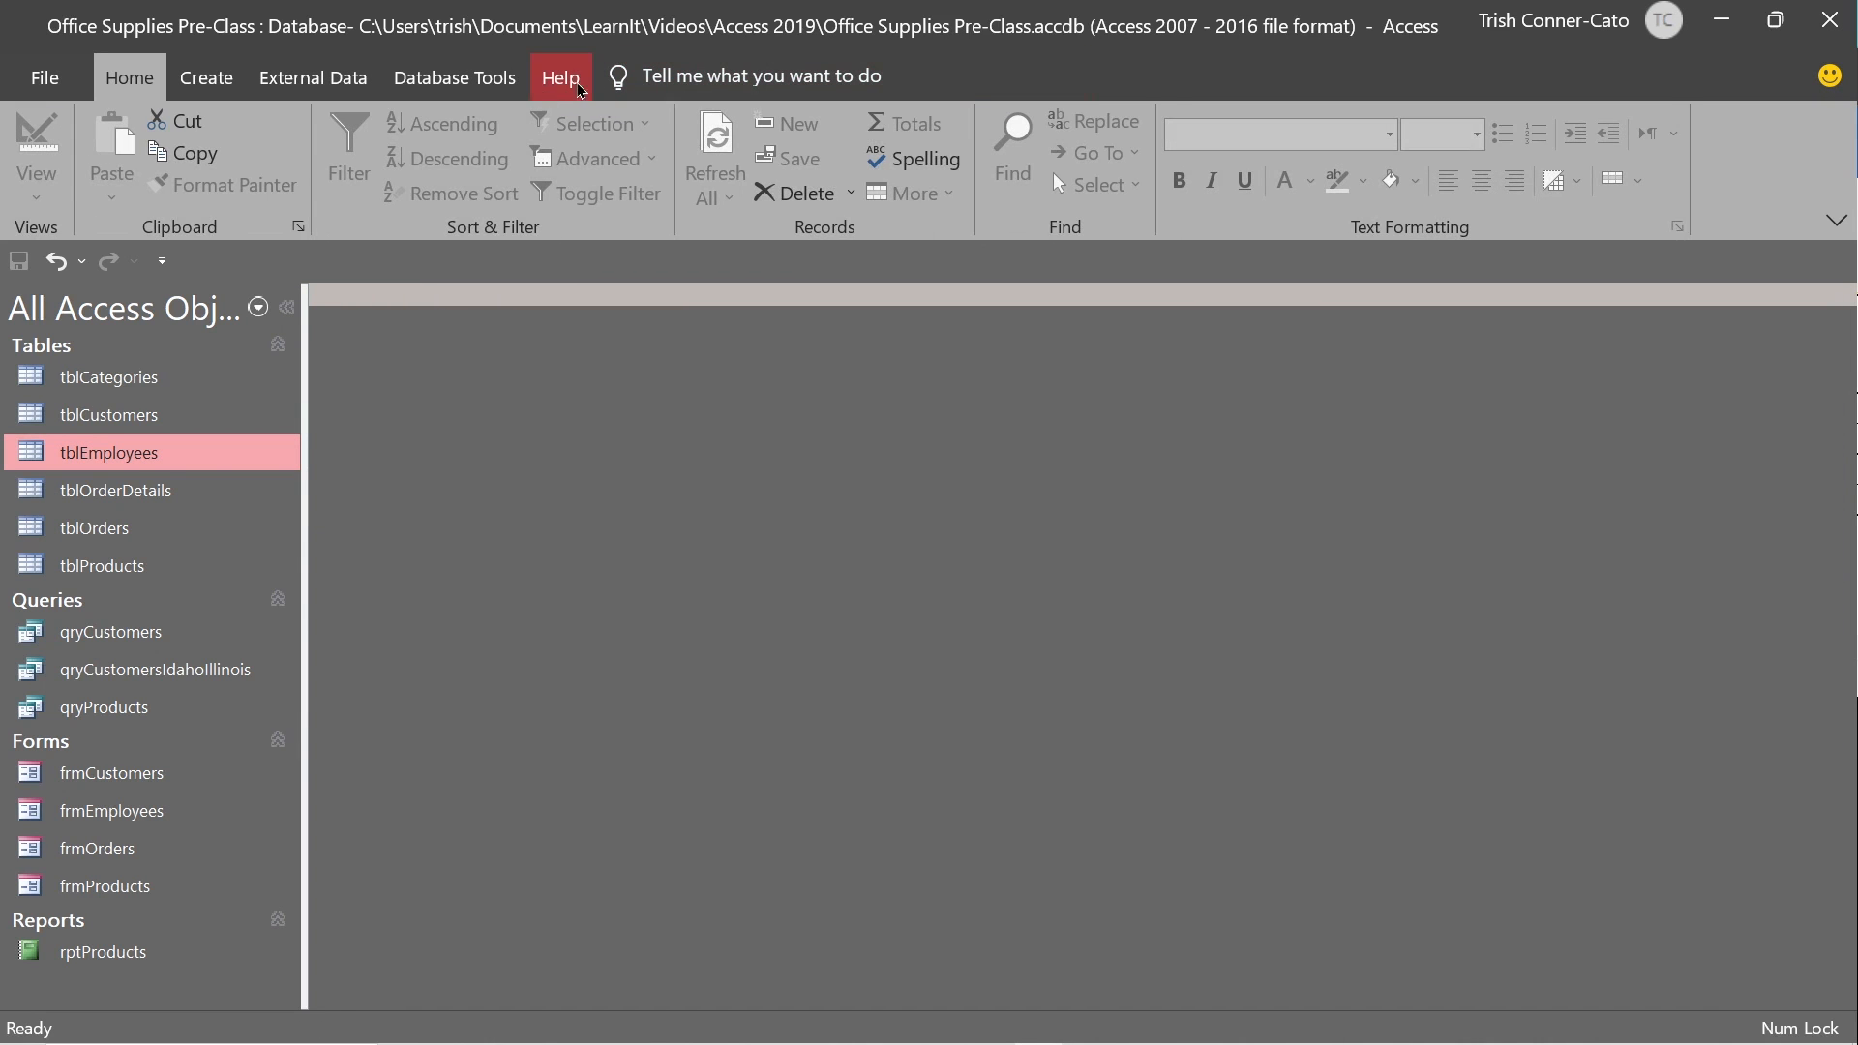
# Delete the relationship between tblEmployees and tblCustomers from the database, and close the Relationships window.
pyautogui.click(488, 81)
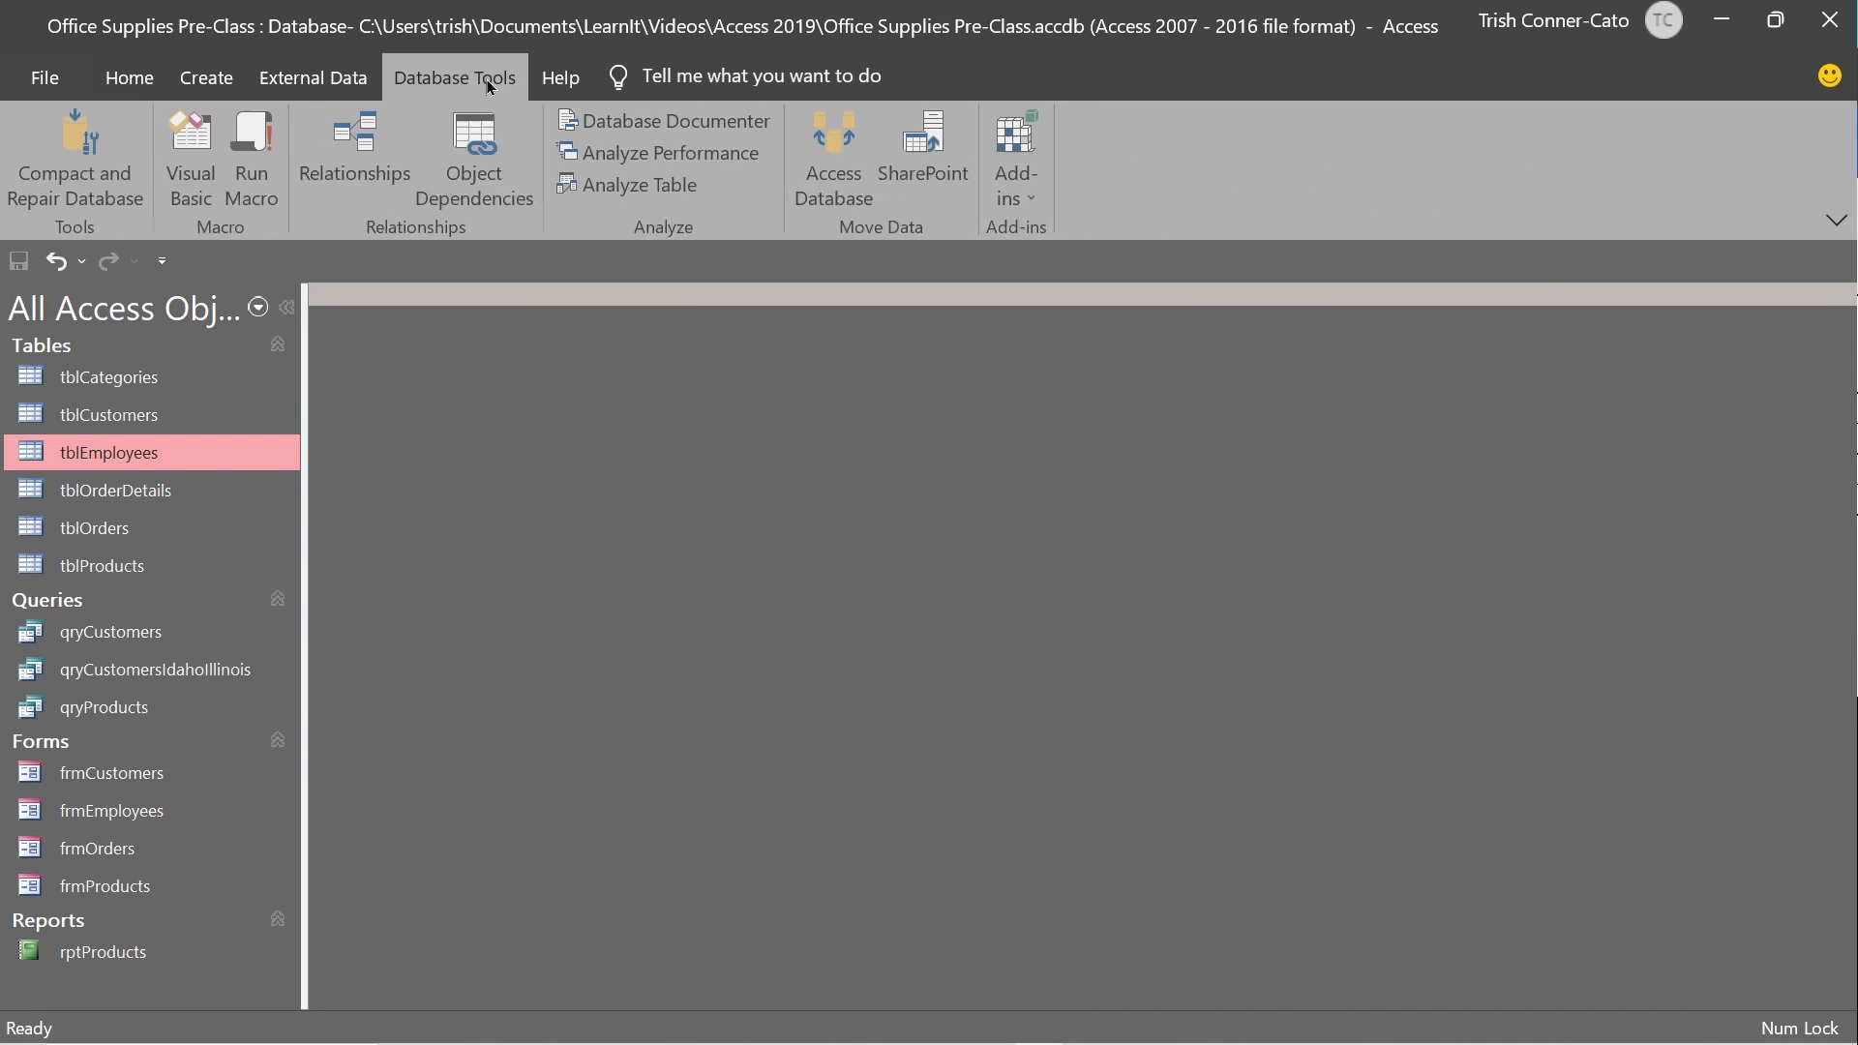
pyautogui.click(390, 175)
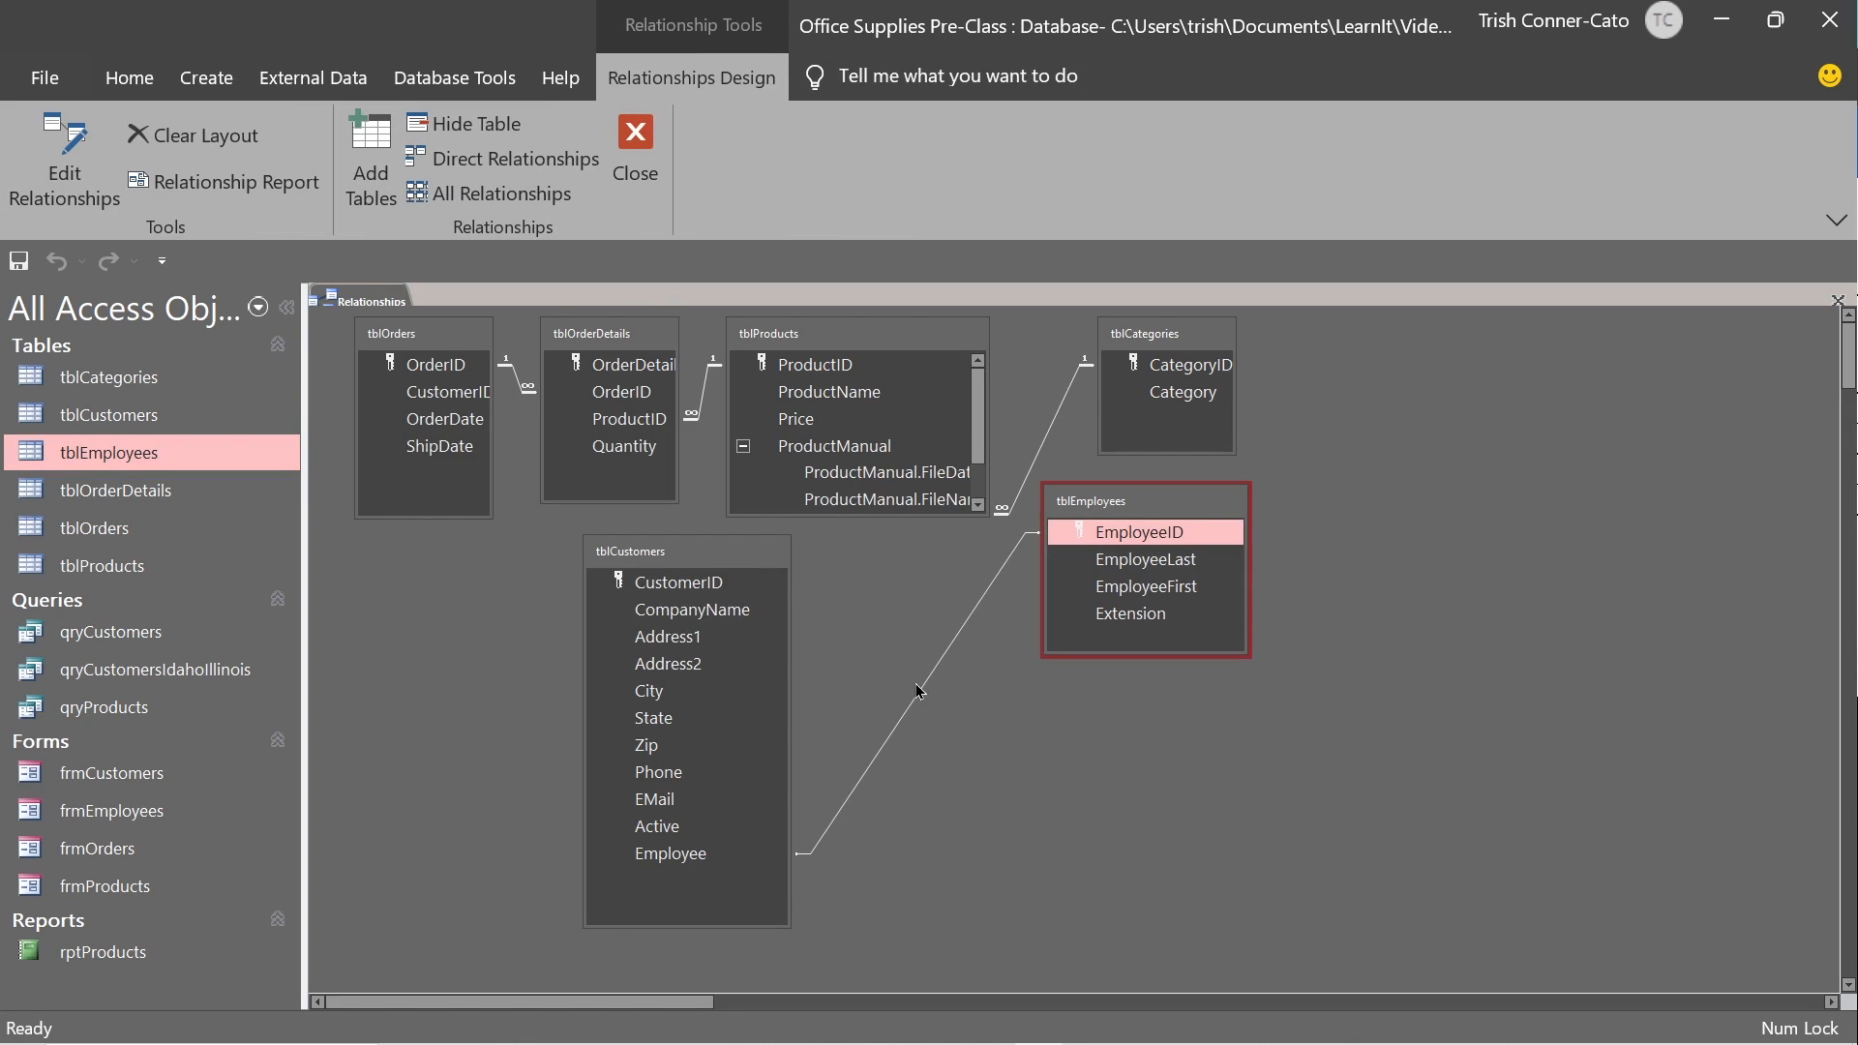
pyautogui.click(916, 697)
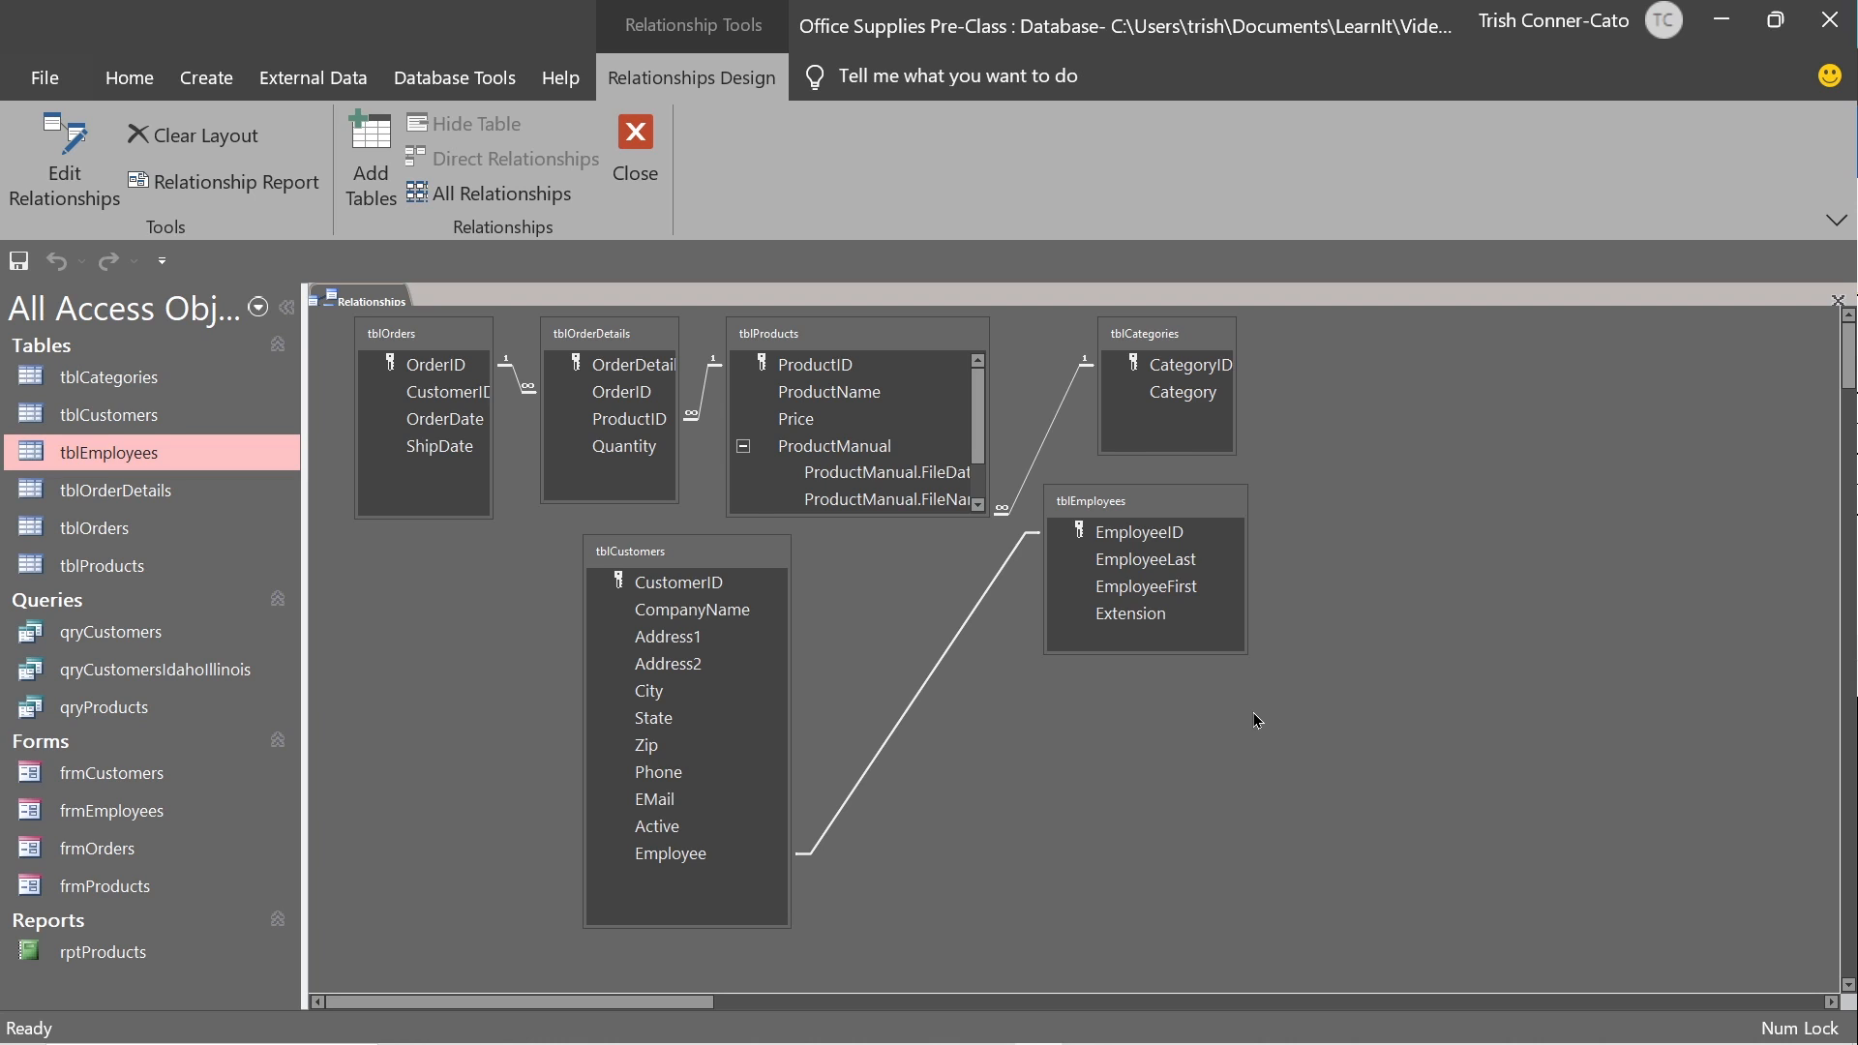
pyautogui.press('Delete')
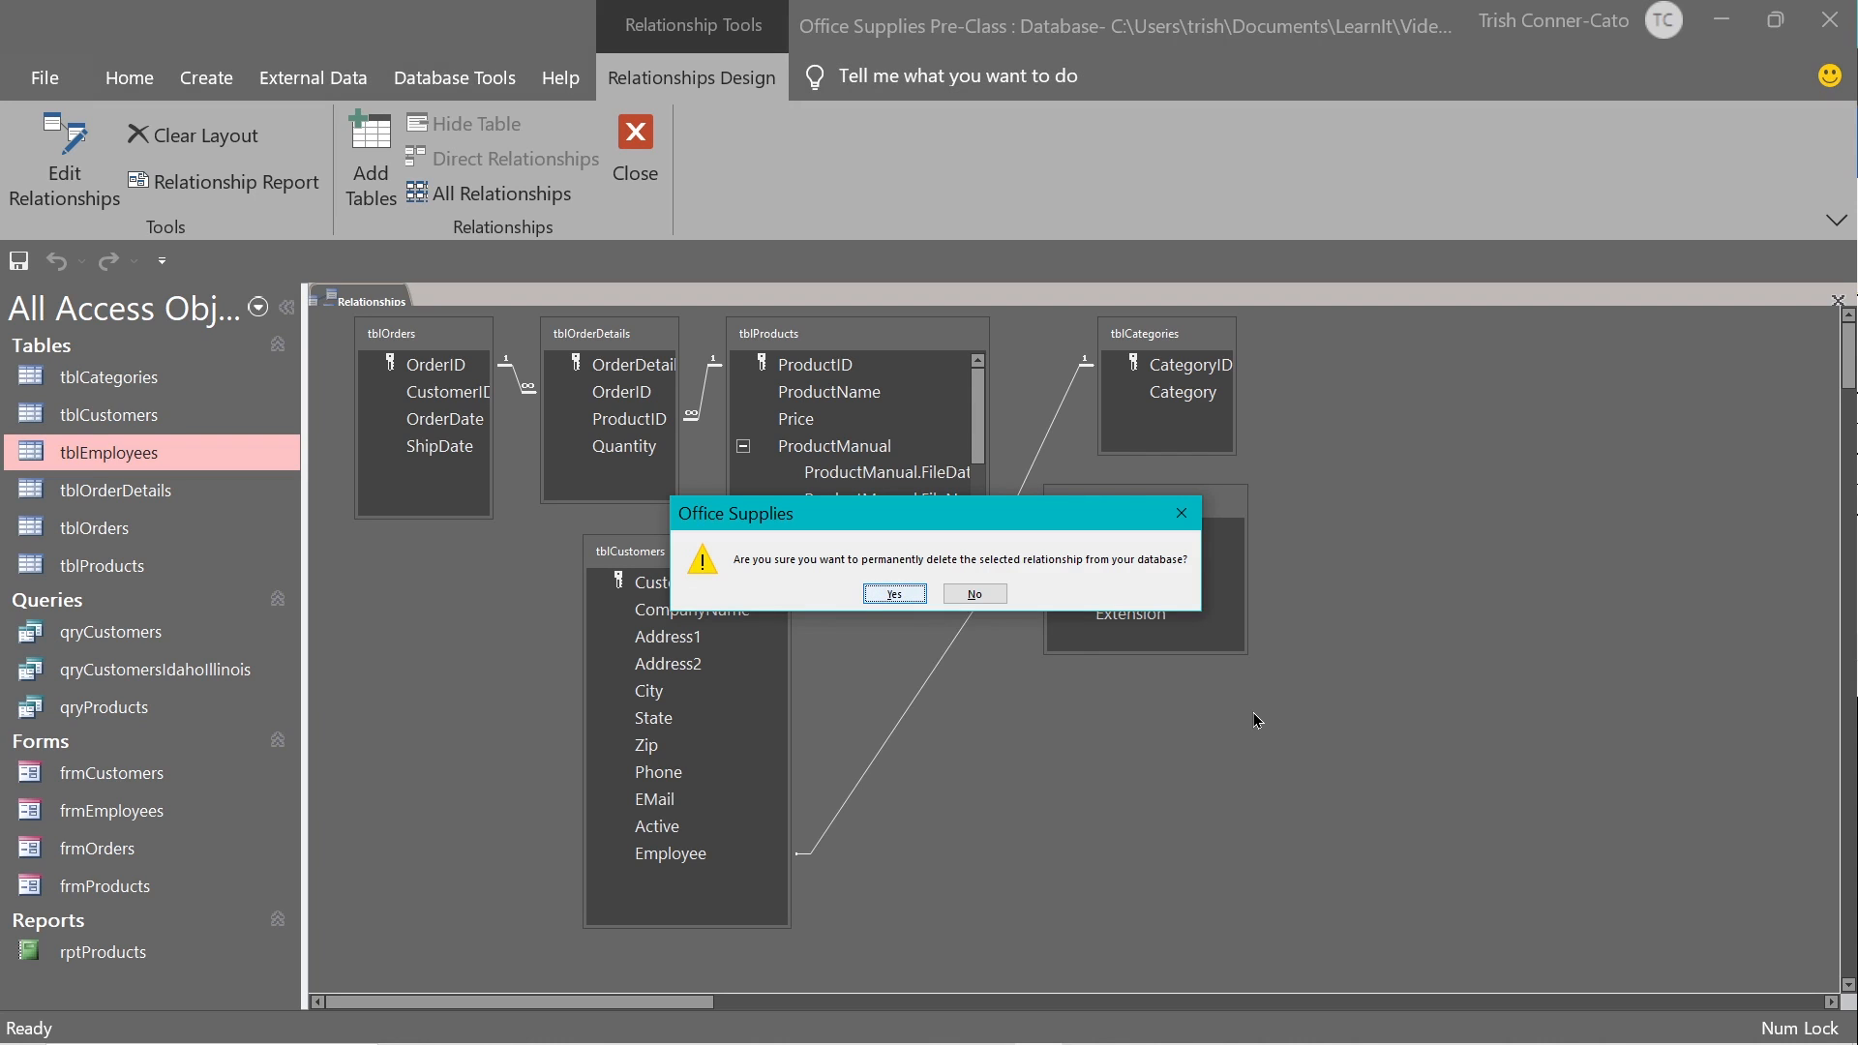
pyautogui.click(895, 594)
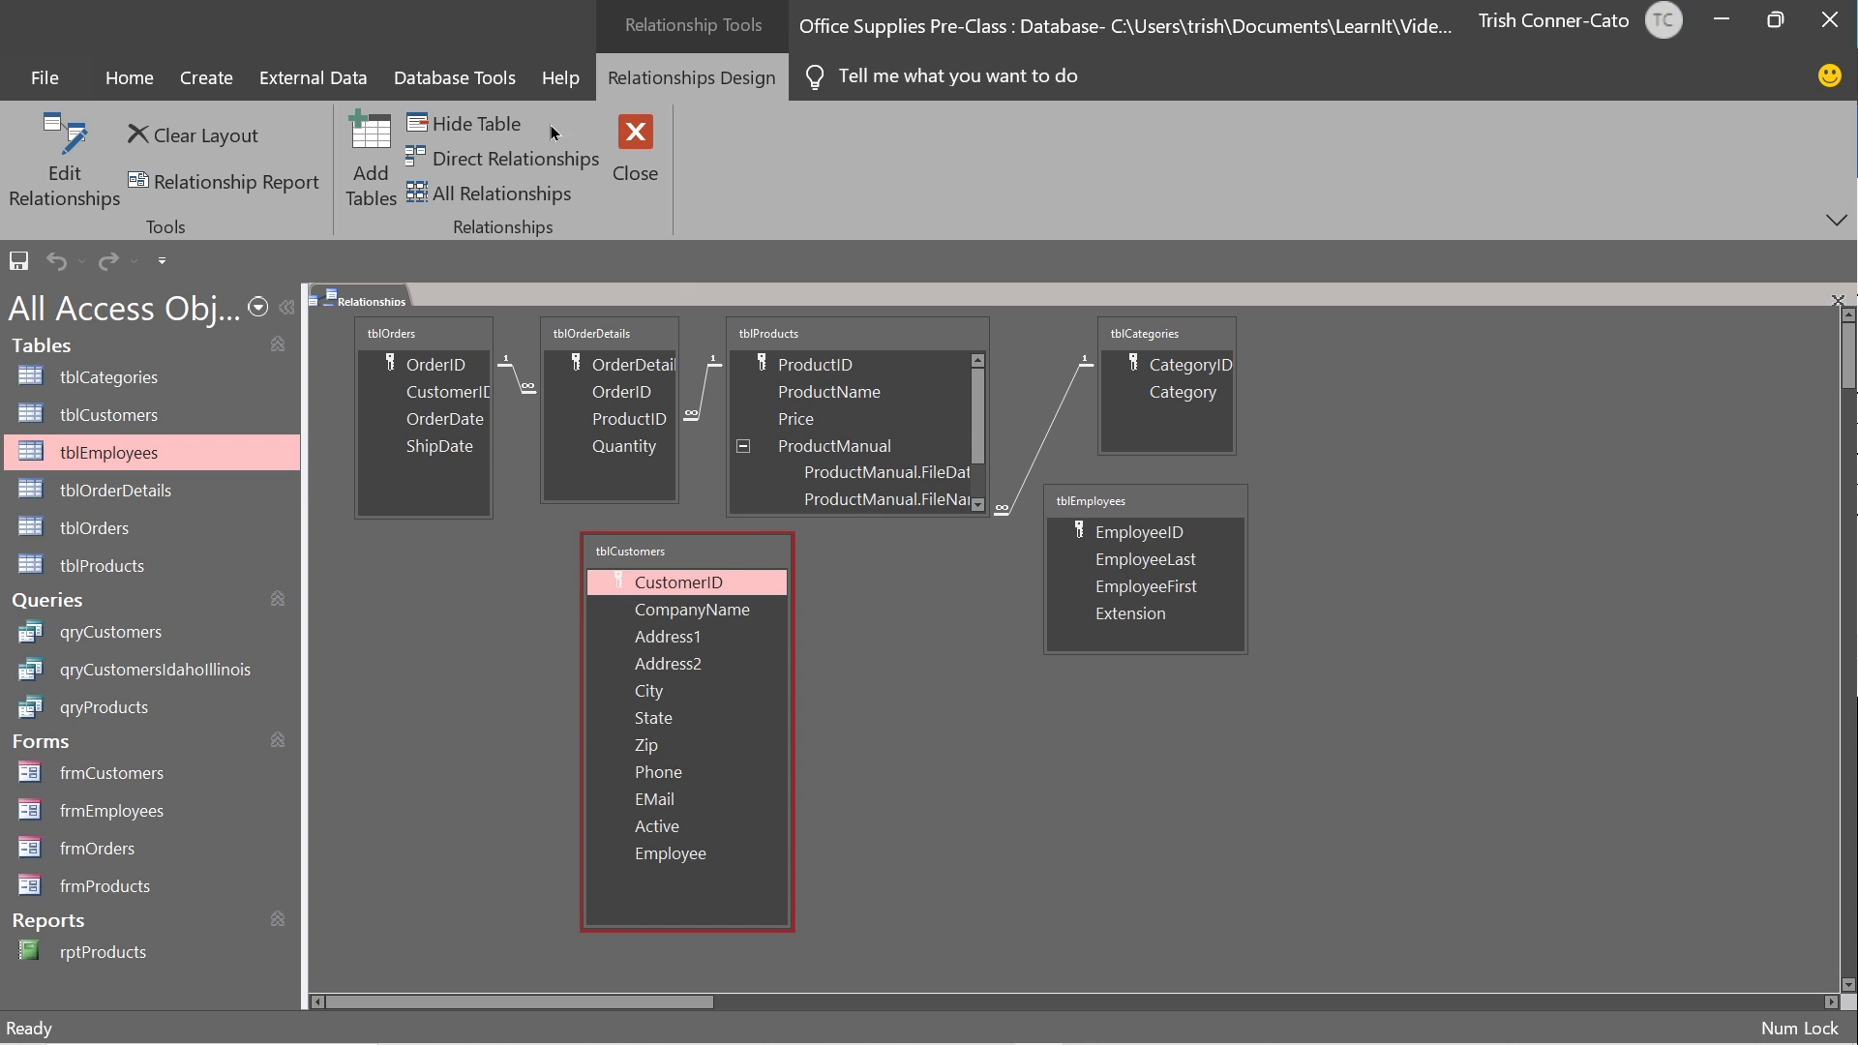
pyautogui.click(630, 155)
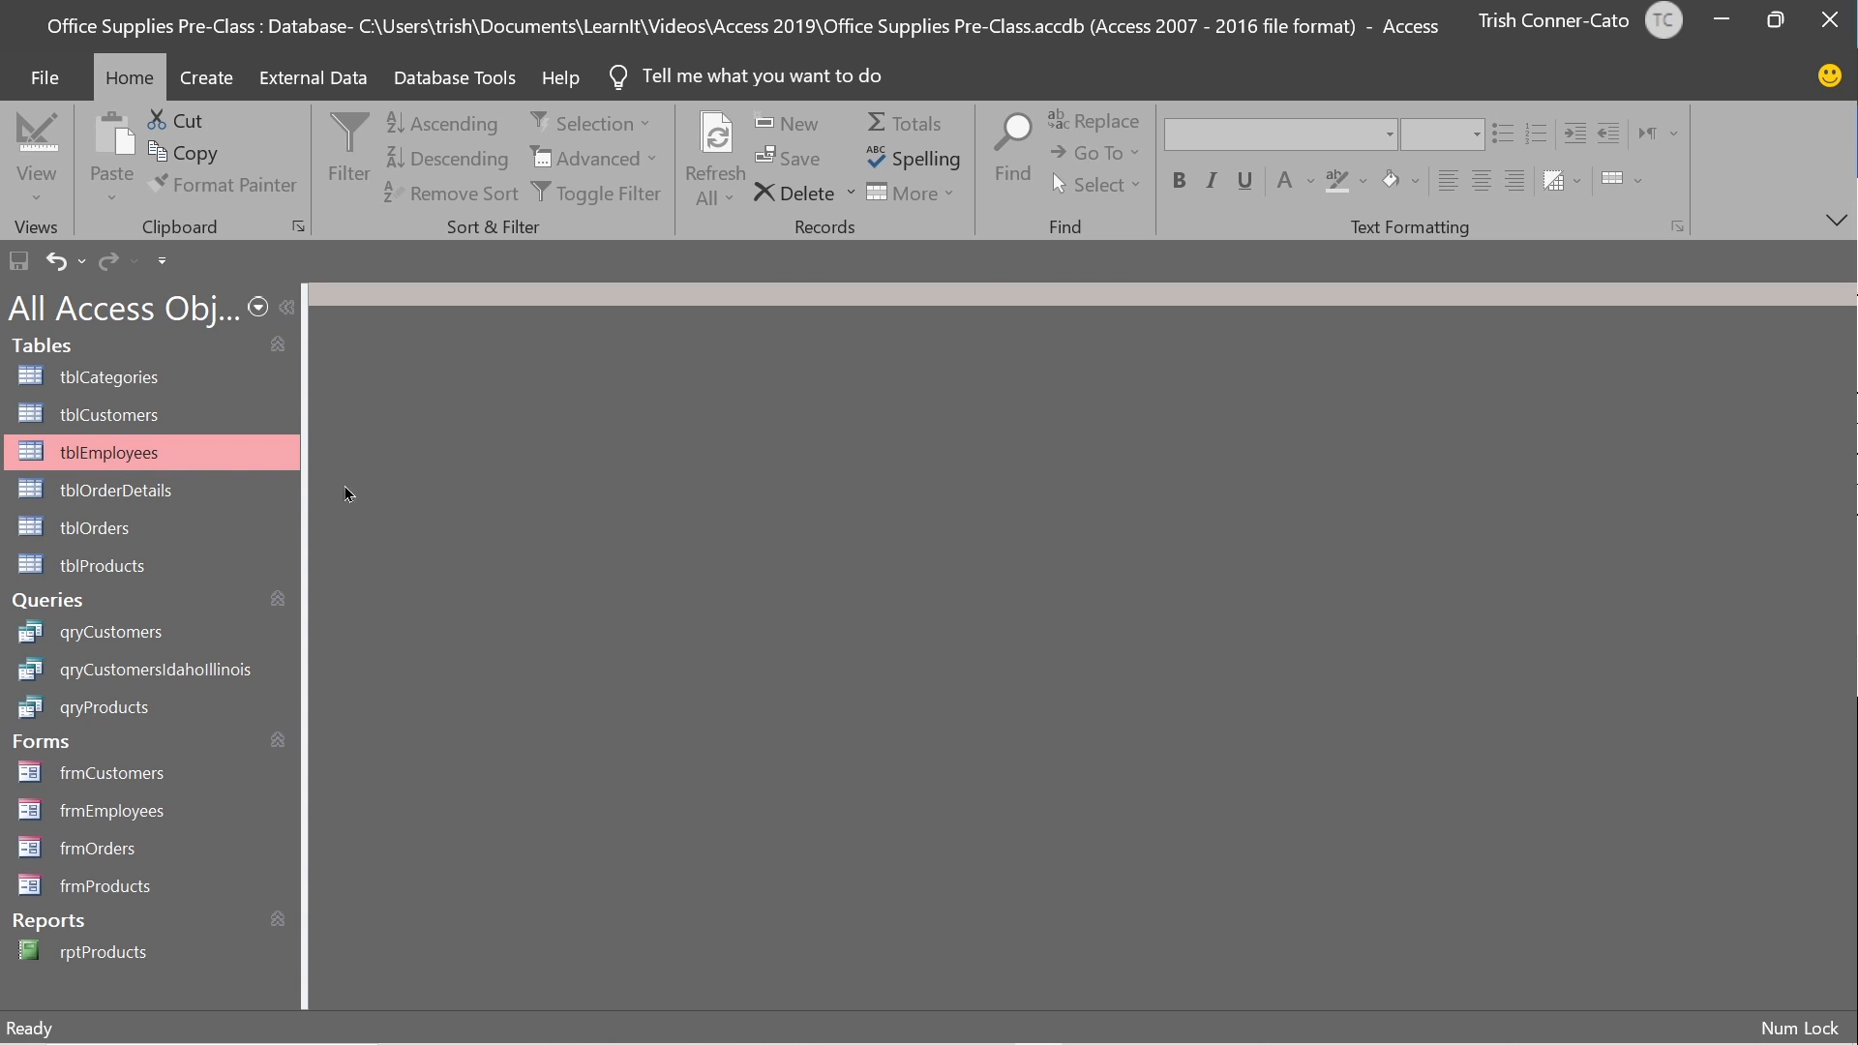
# Set the data type of the Employee field in tblCustomers to Number in Design View, then save and close the table.
pyautogui.rightClick(130, 424)
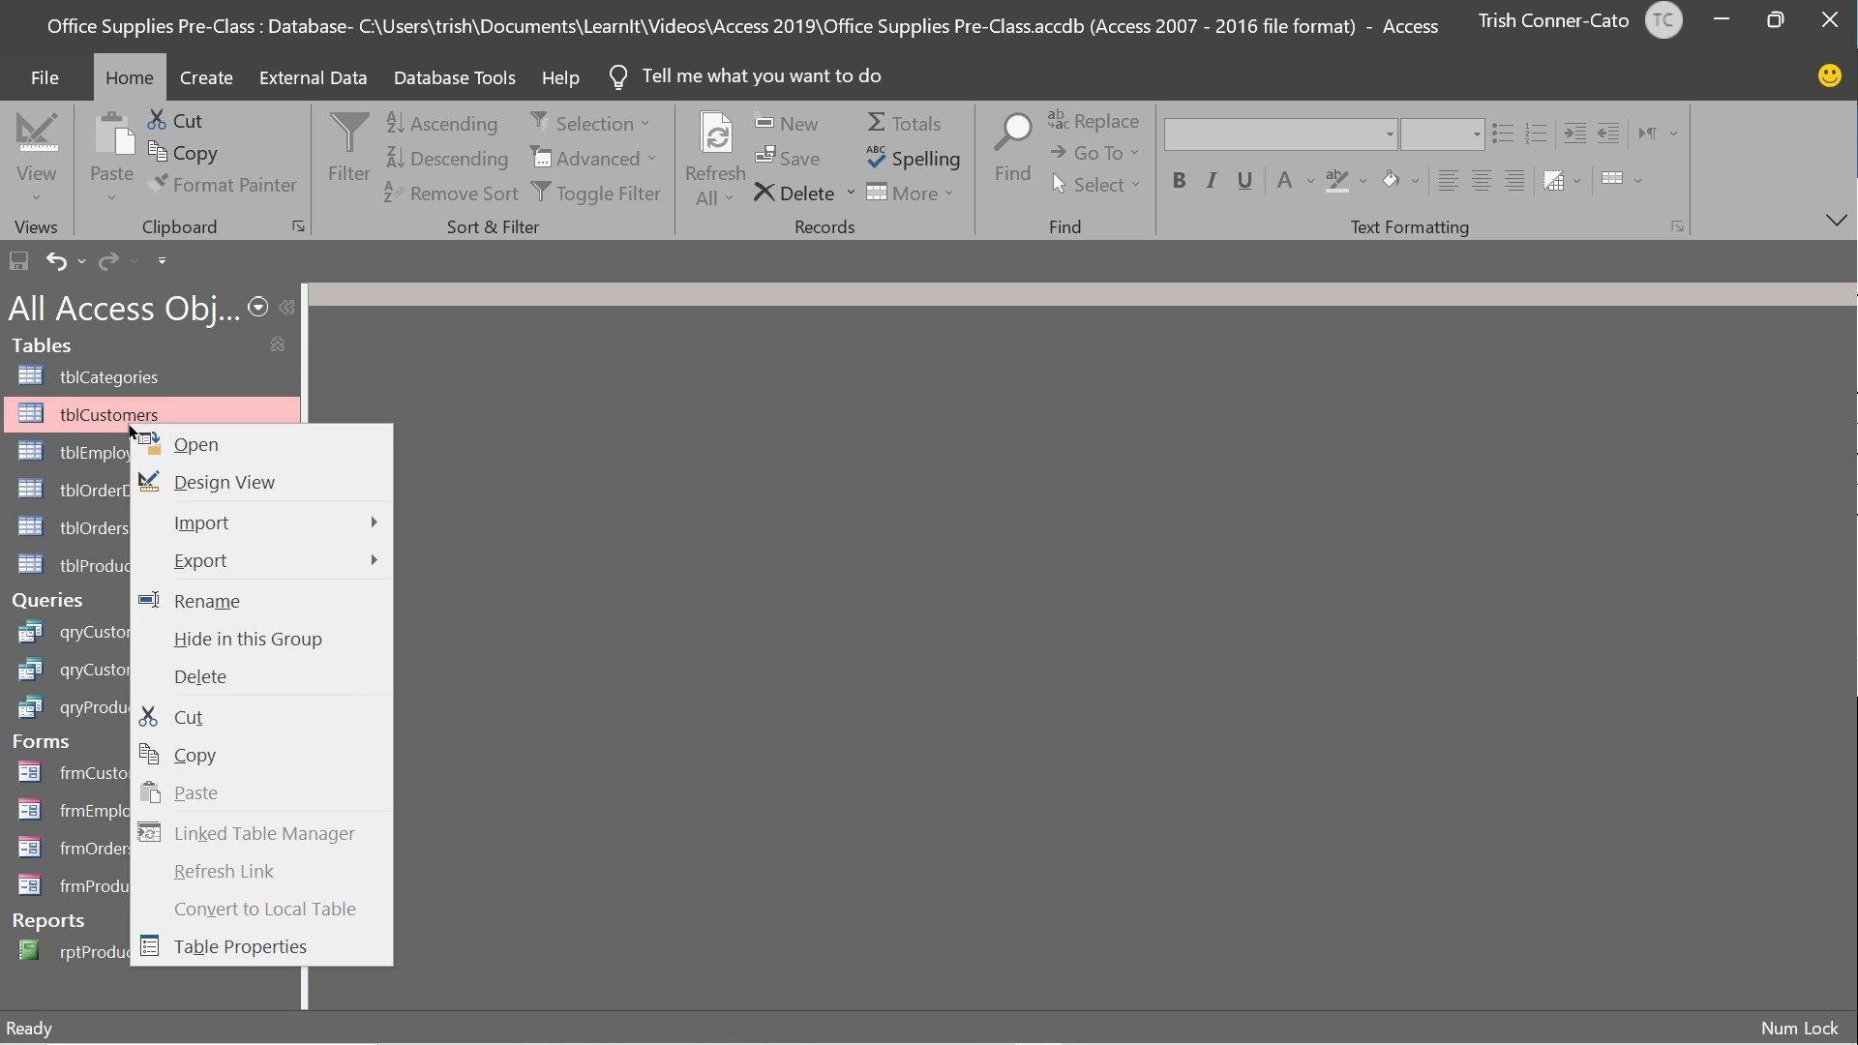
pyautogui.click(246, 488)
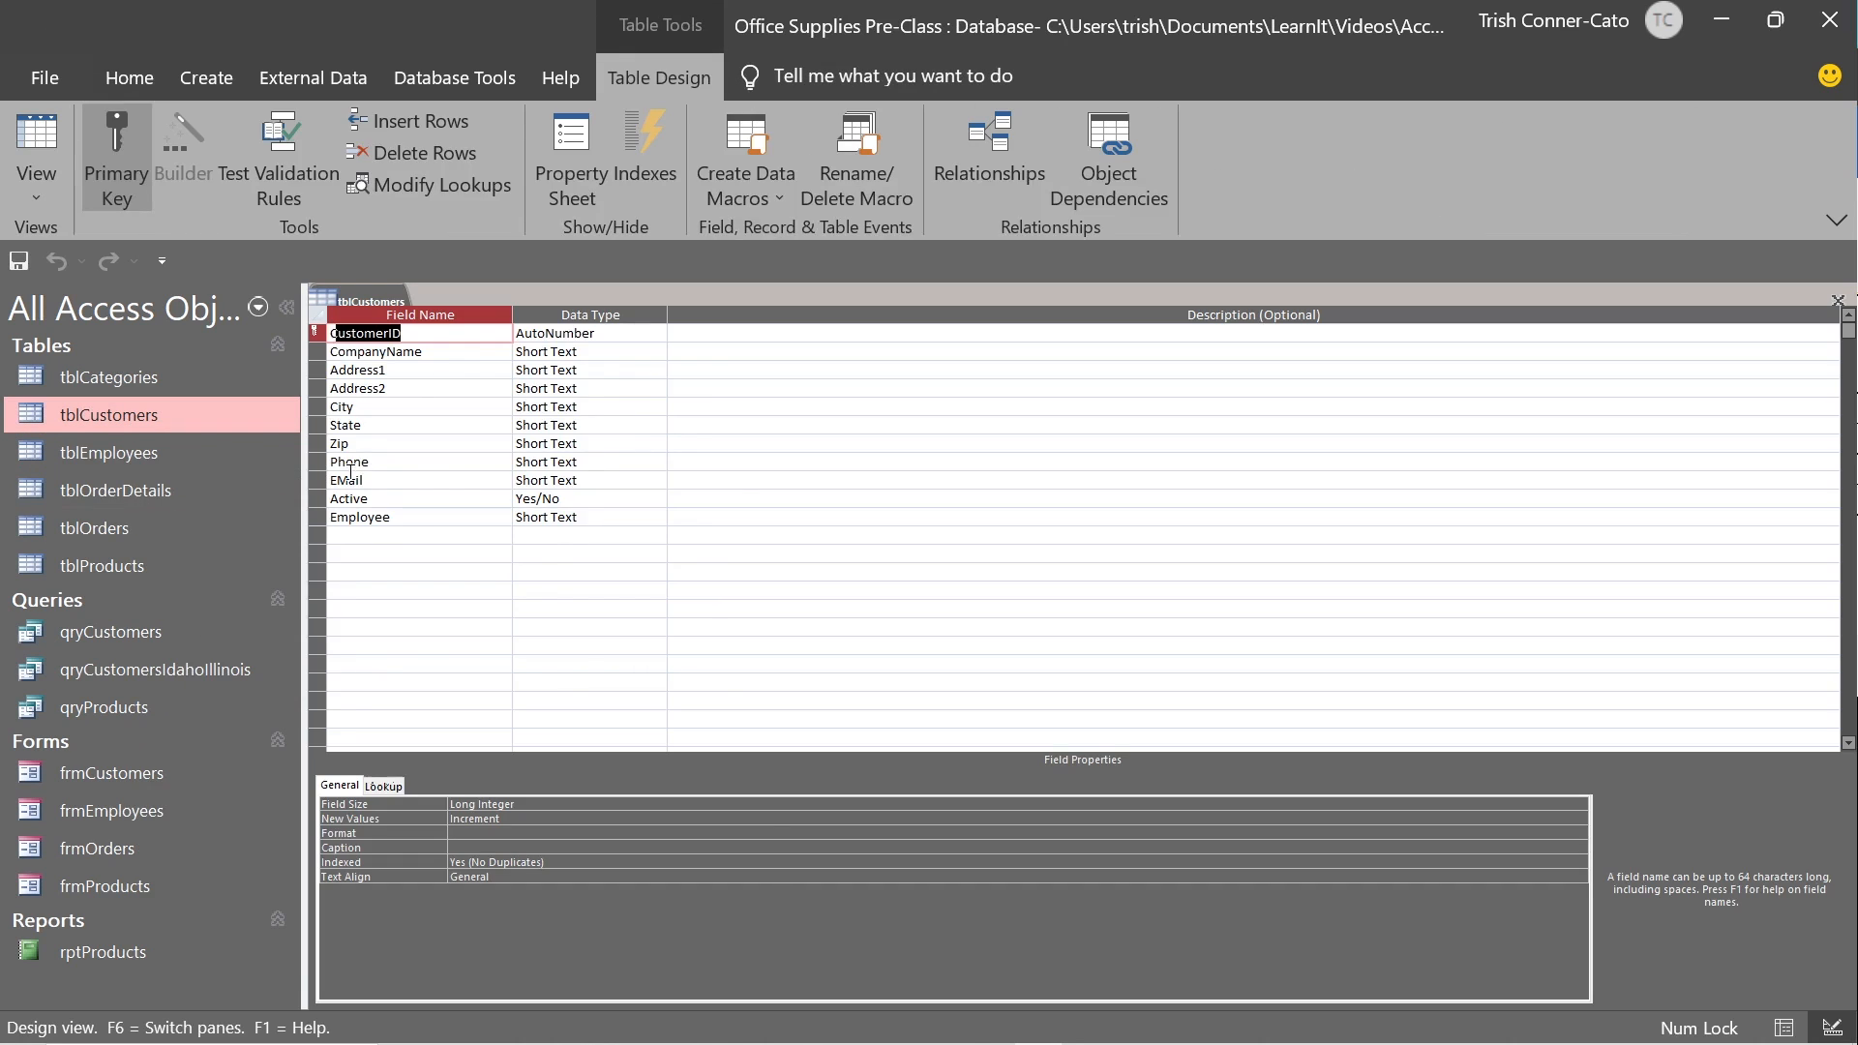
pyautogui.click(592, 517)
pyautogui.click(658, 520)
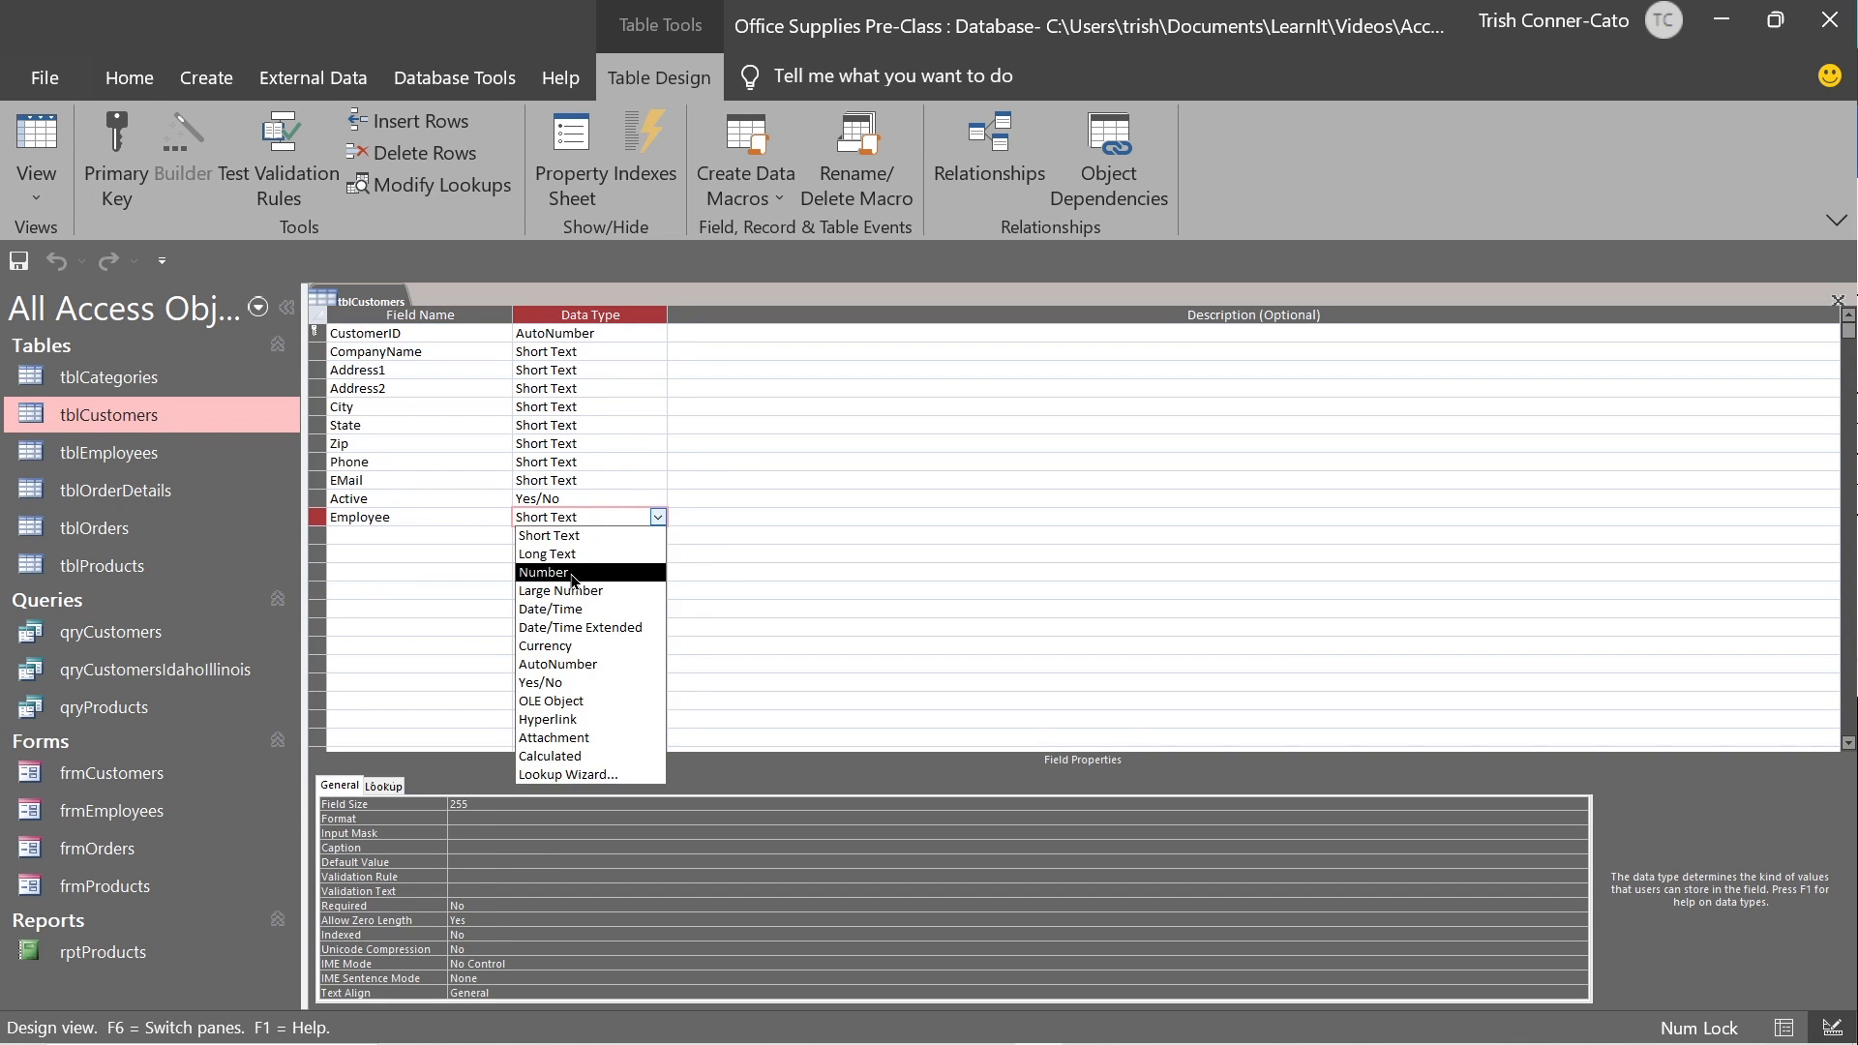
pyautogui.click(584, 571)
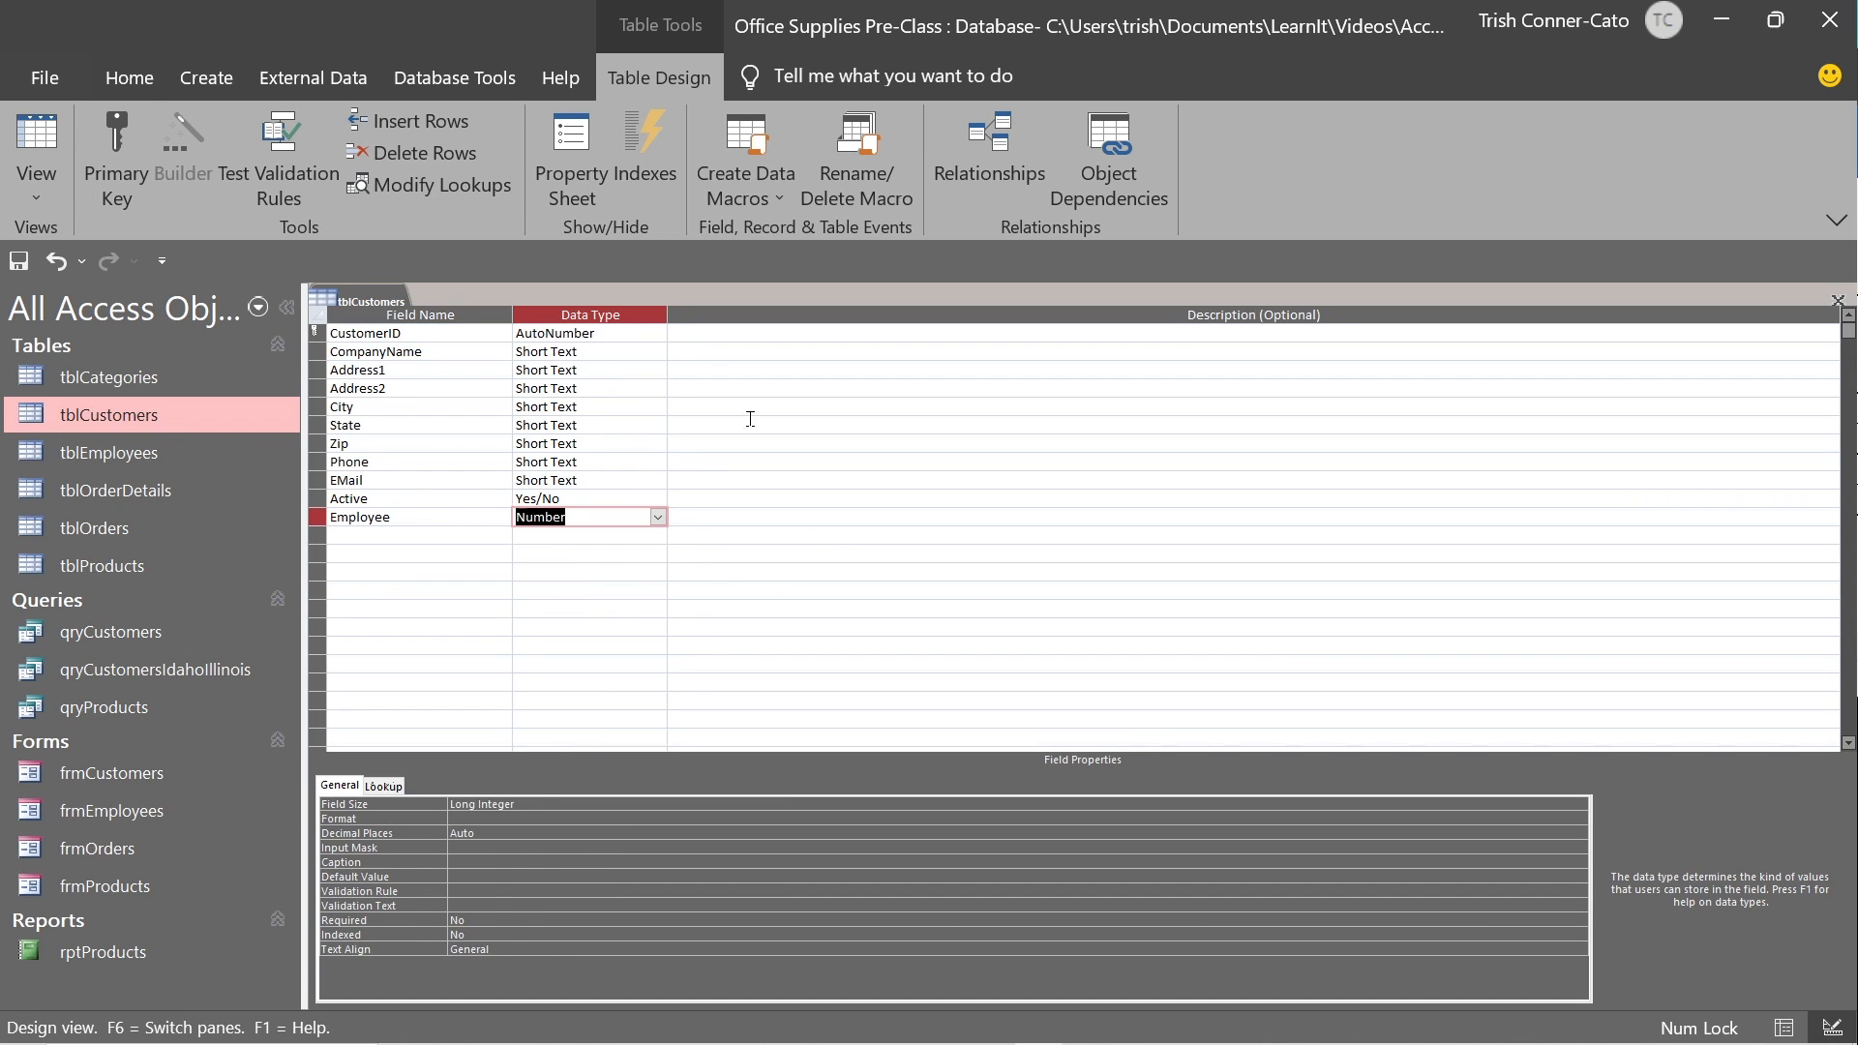
pyautogui.rightClick(375, 304)
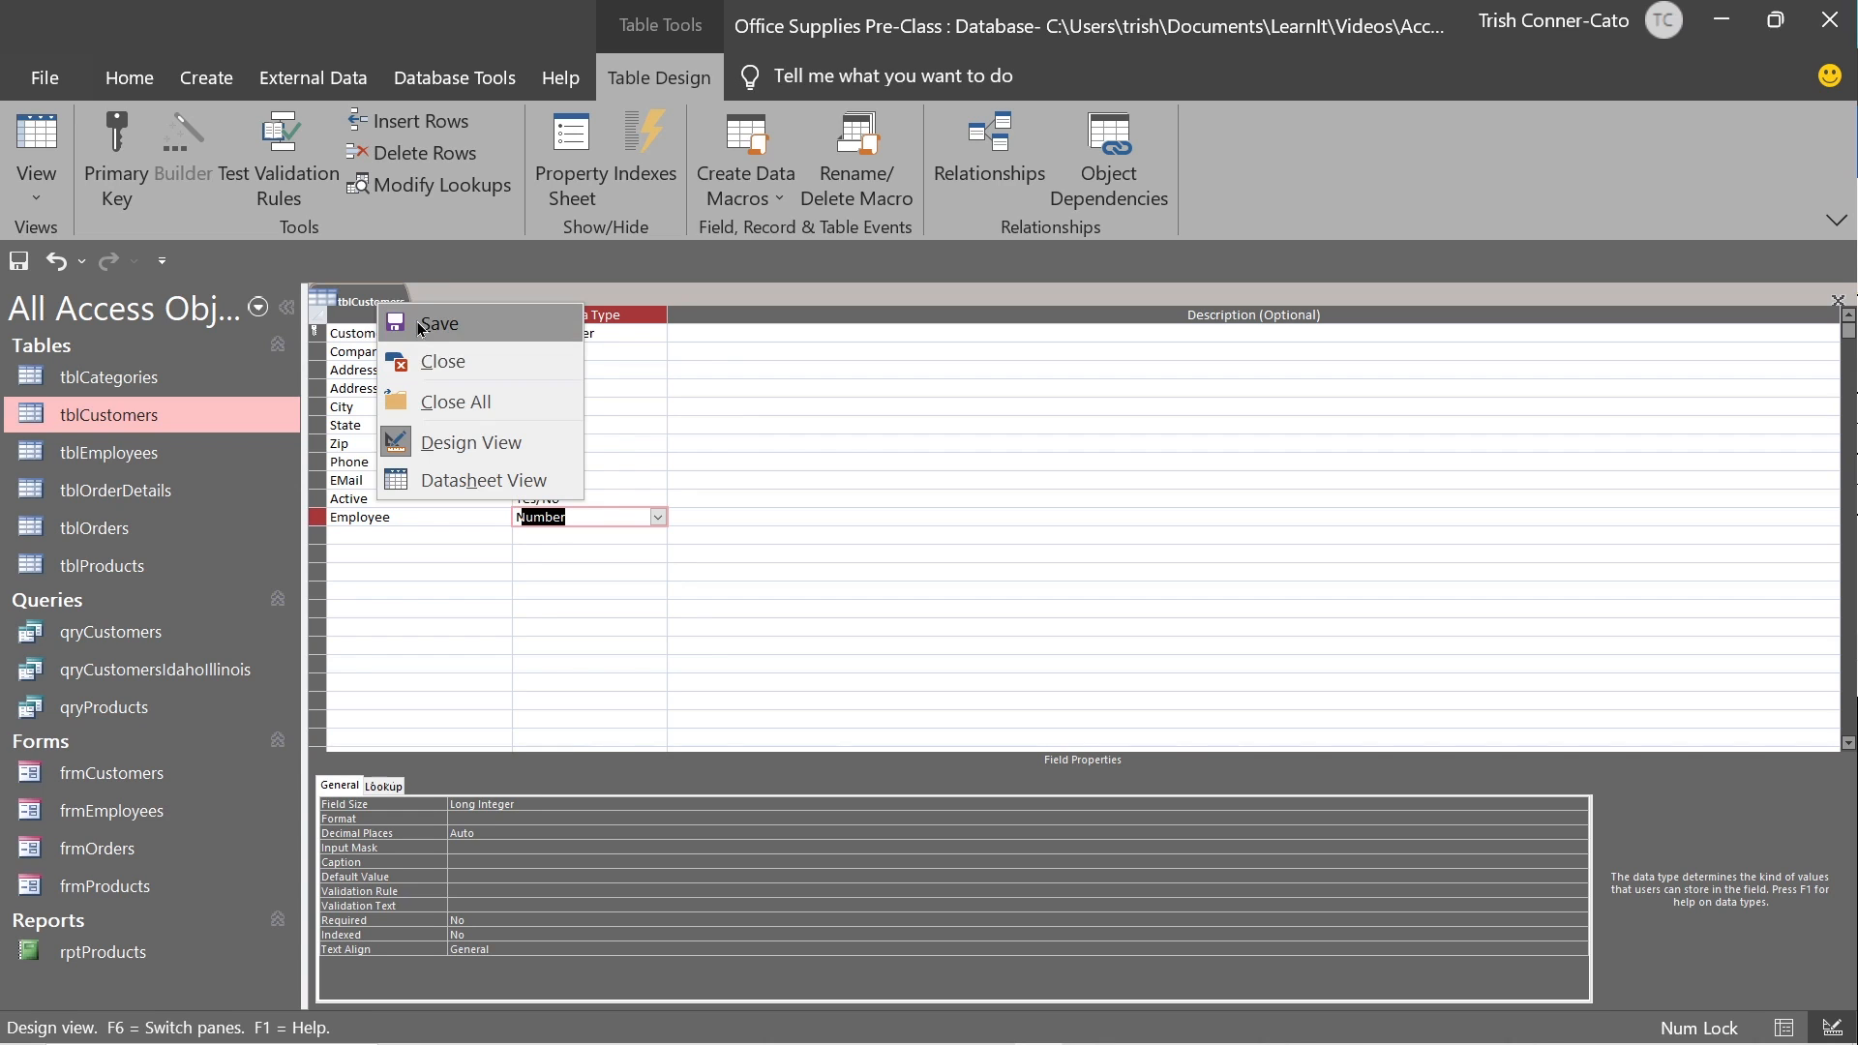
pyautogui.click(421, 331)
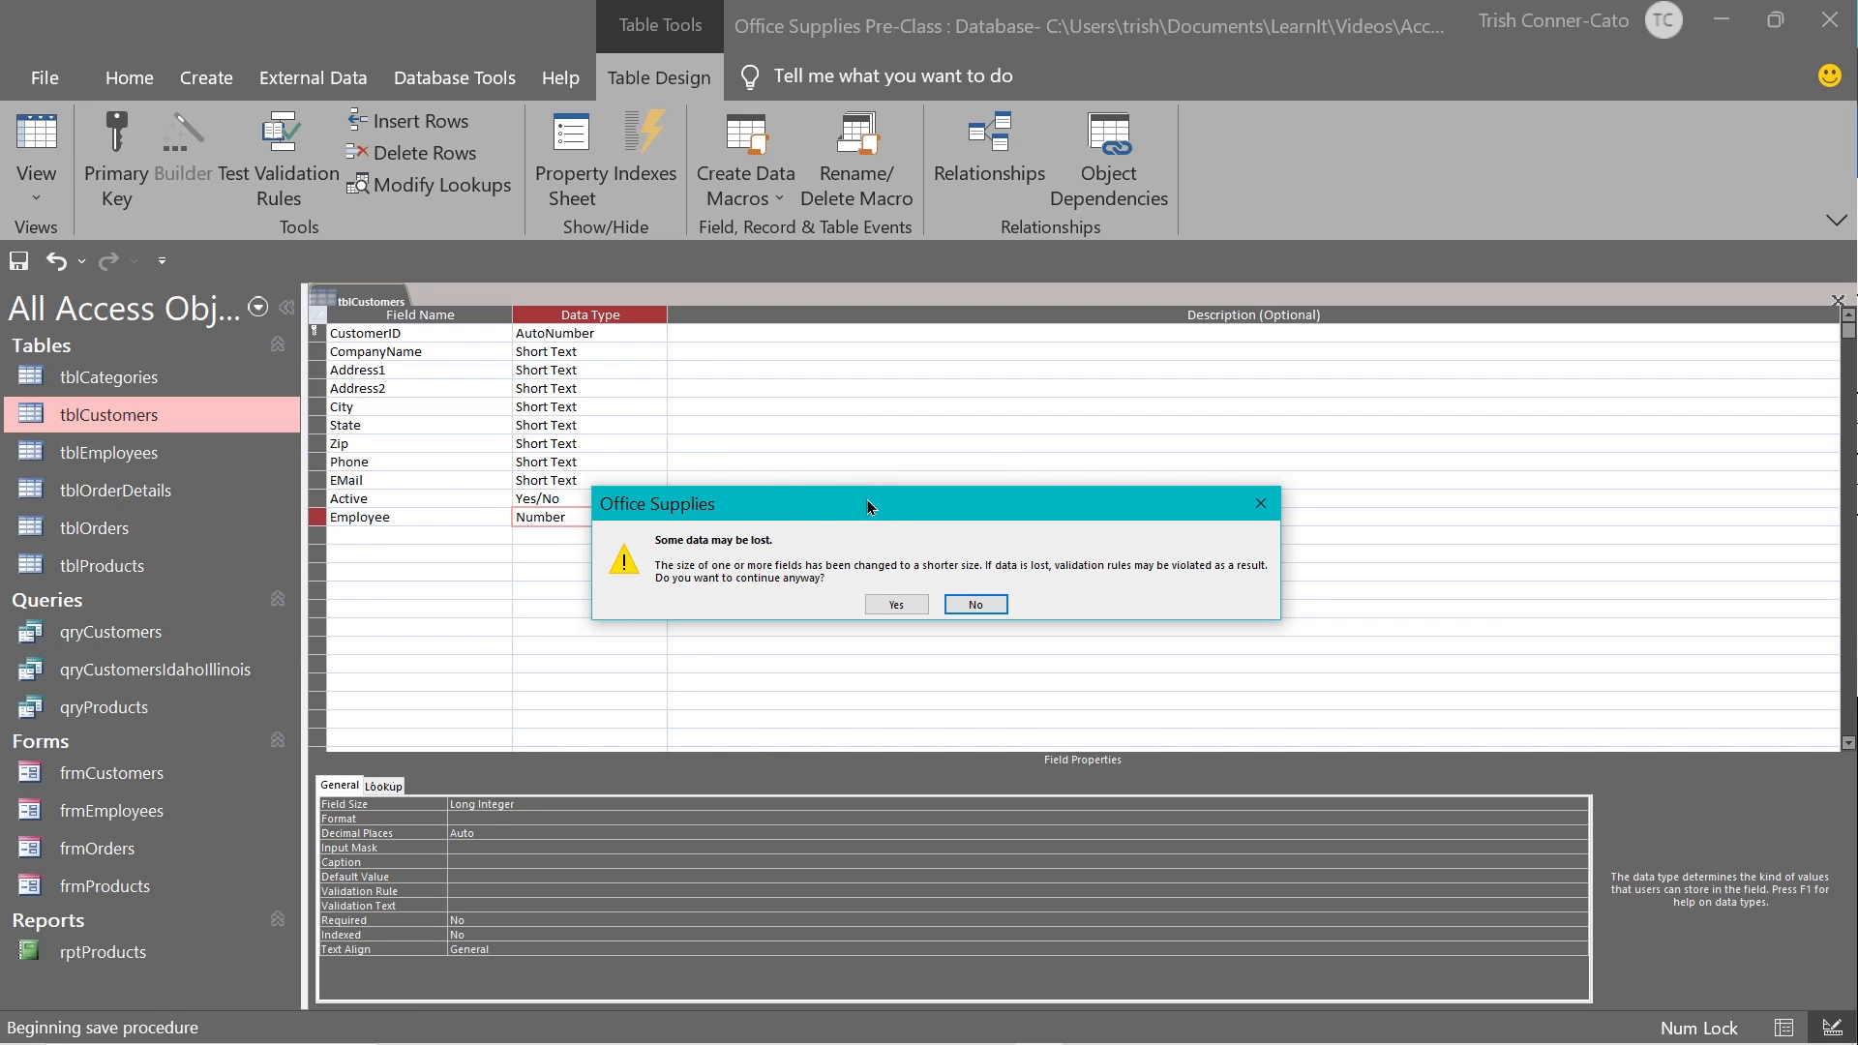
pyautogui.click(881, 608)
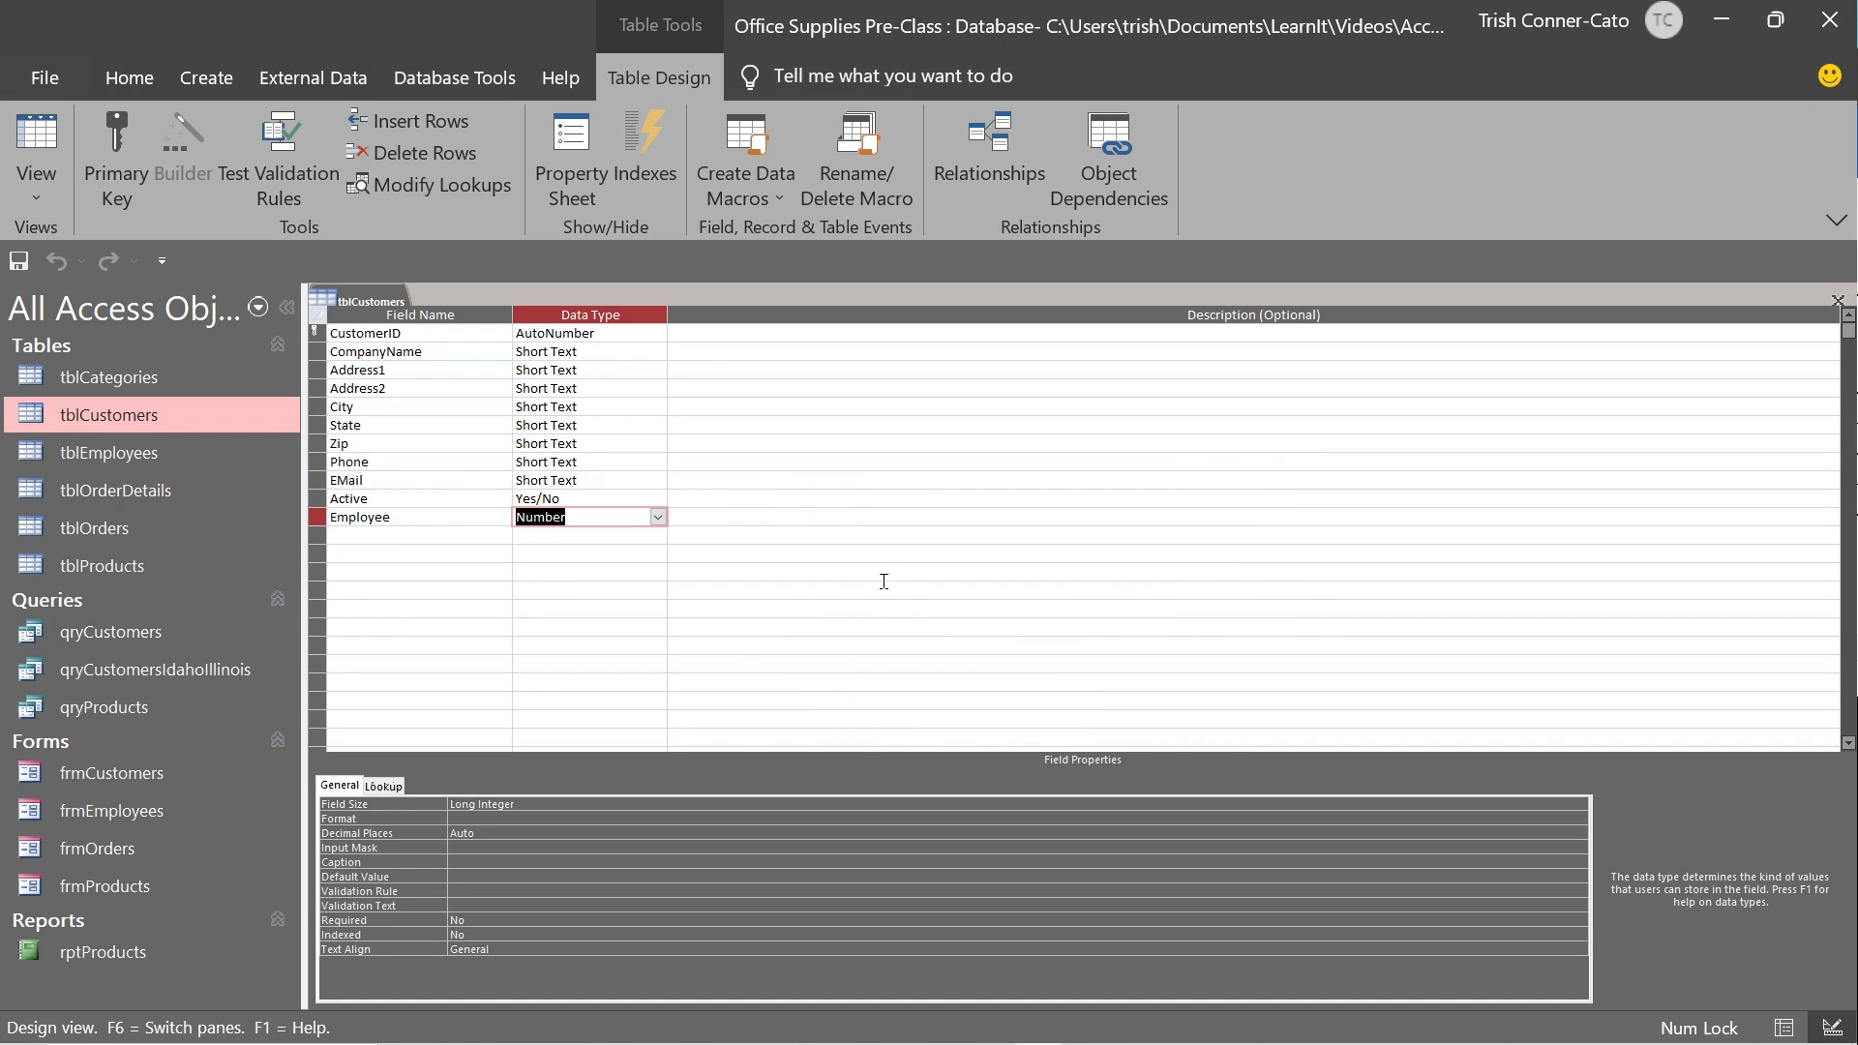
pyautogui.rightClick(364, 295)
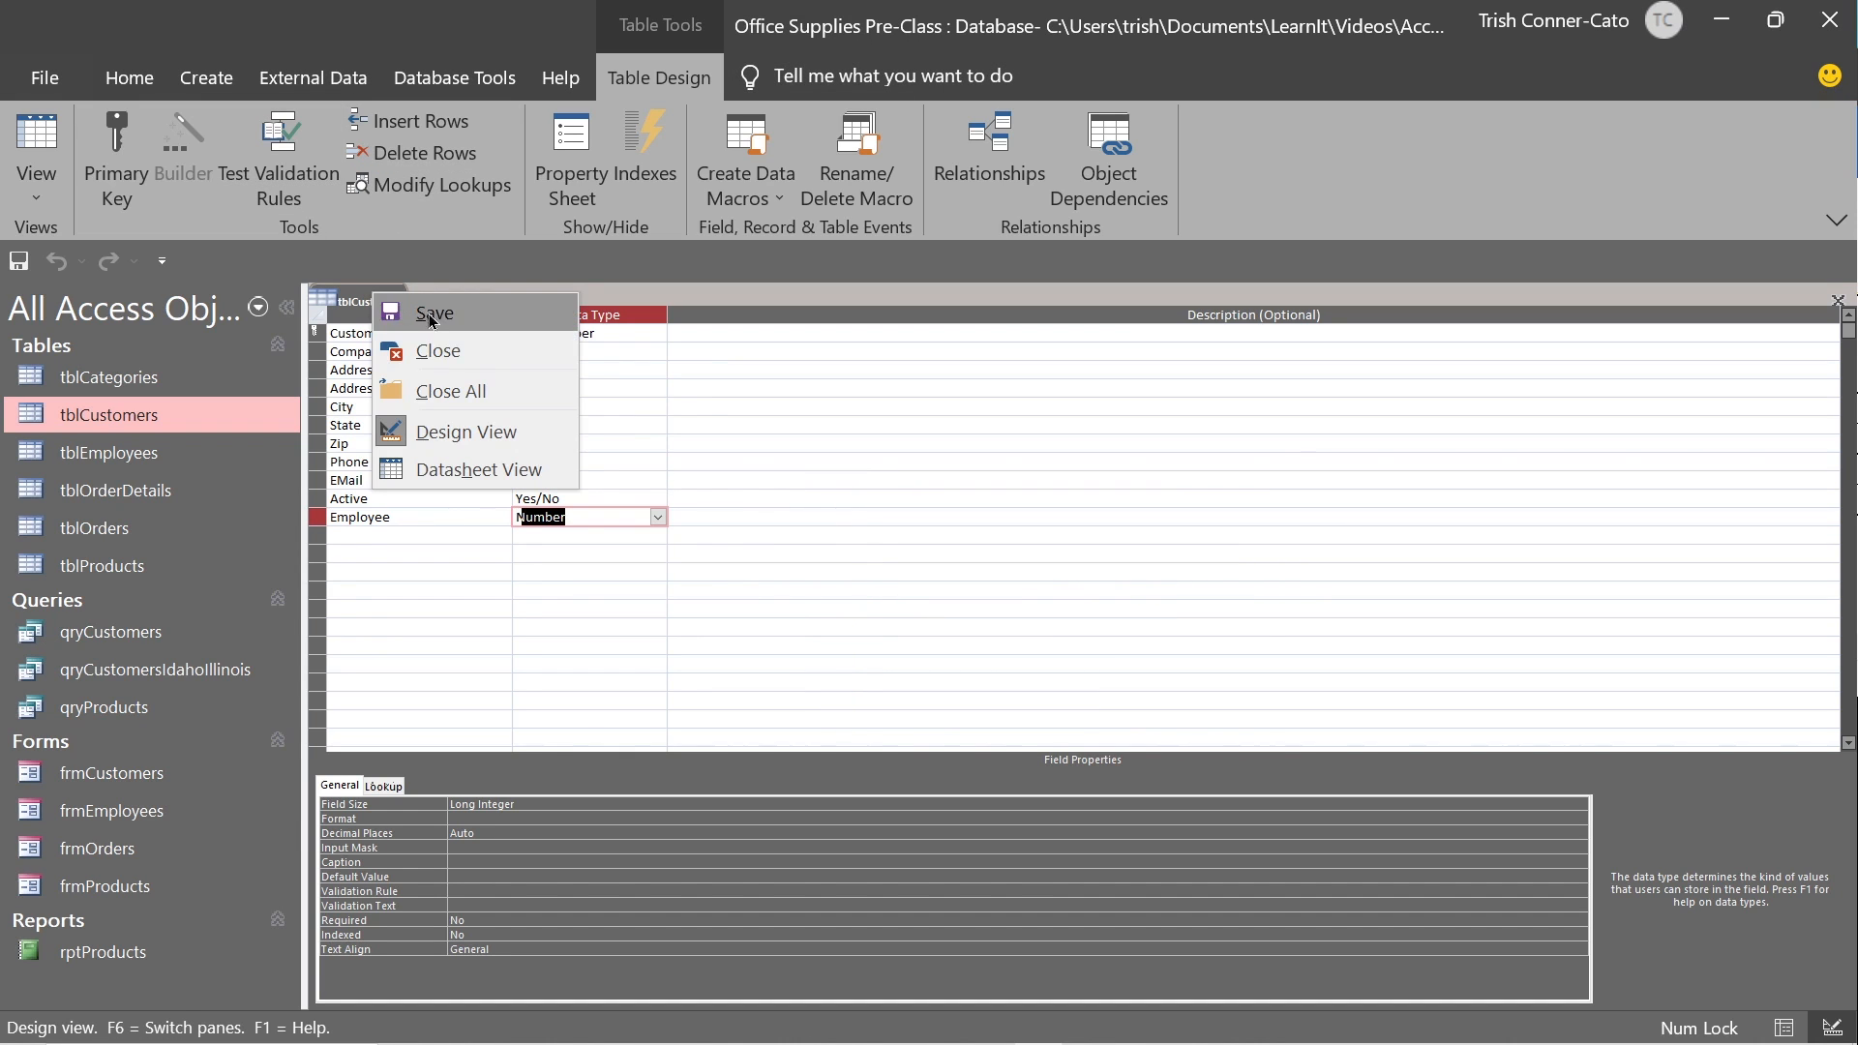
pyautogui.click(448, 350)
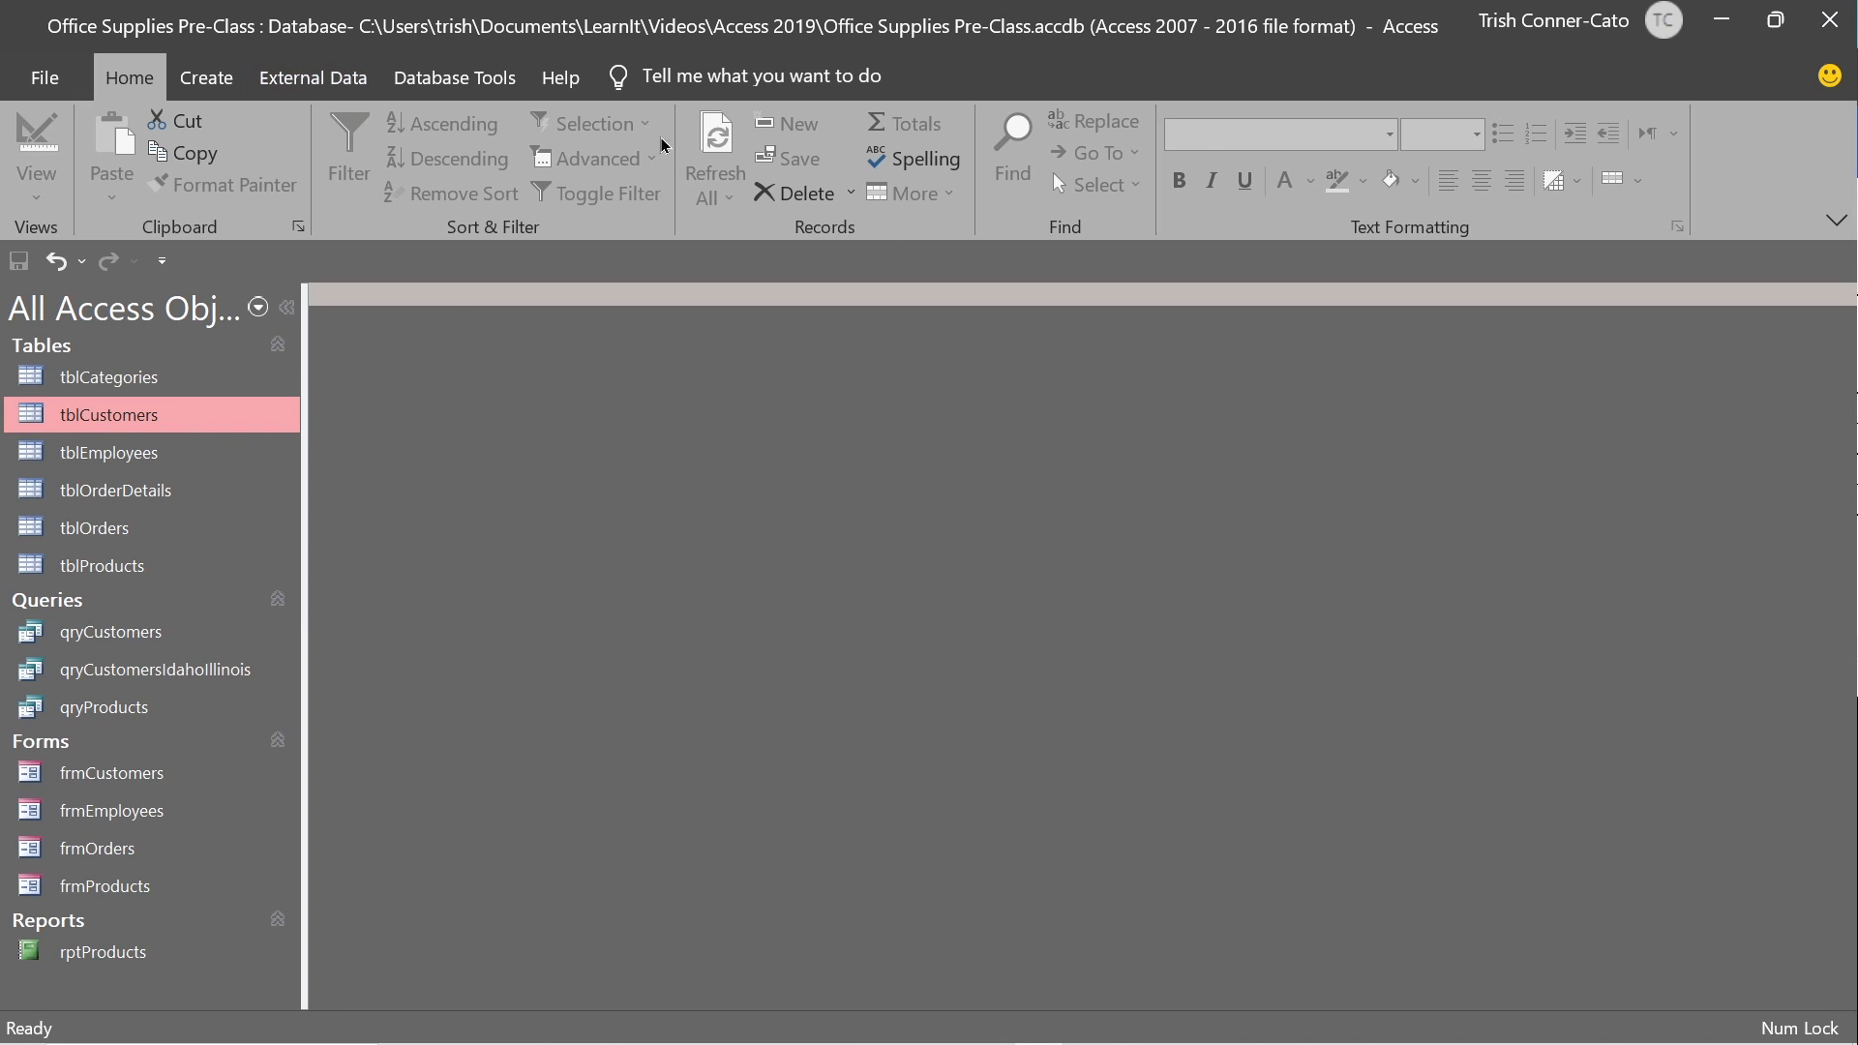
# Relate EmployeeID in tblEmployees to Employee in tblCustomers, enforcing referential integrity with Cascade Update Related Fields, and close the Relationships window.
pyautogui.click(503, 89)
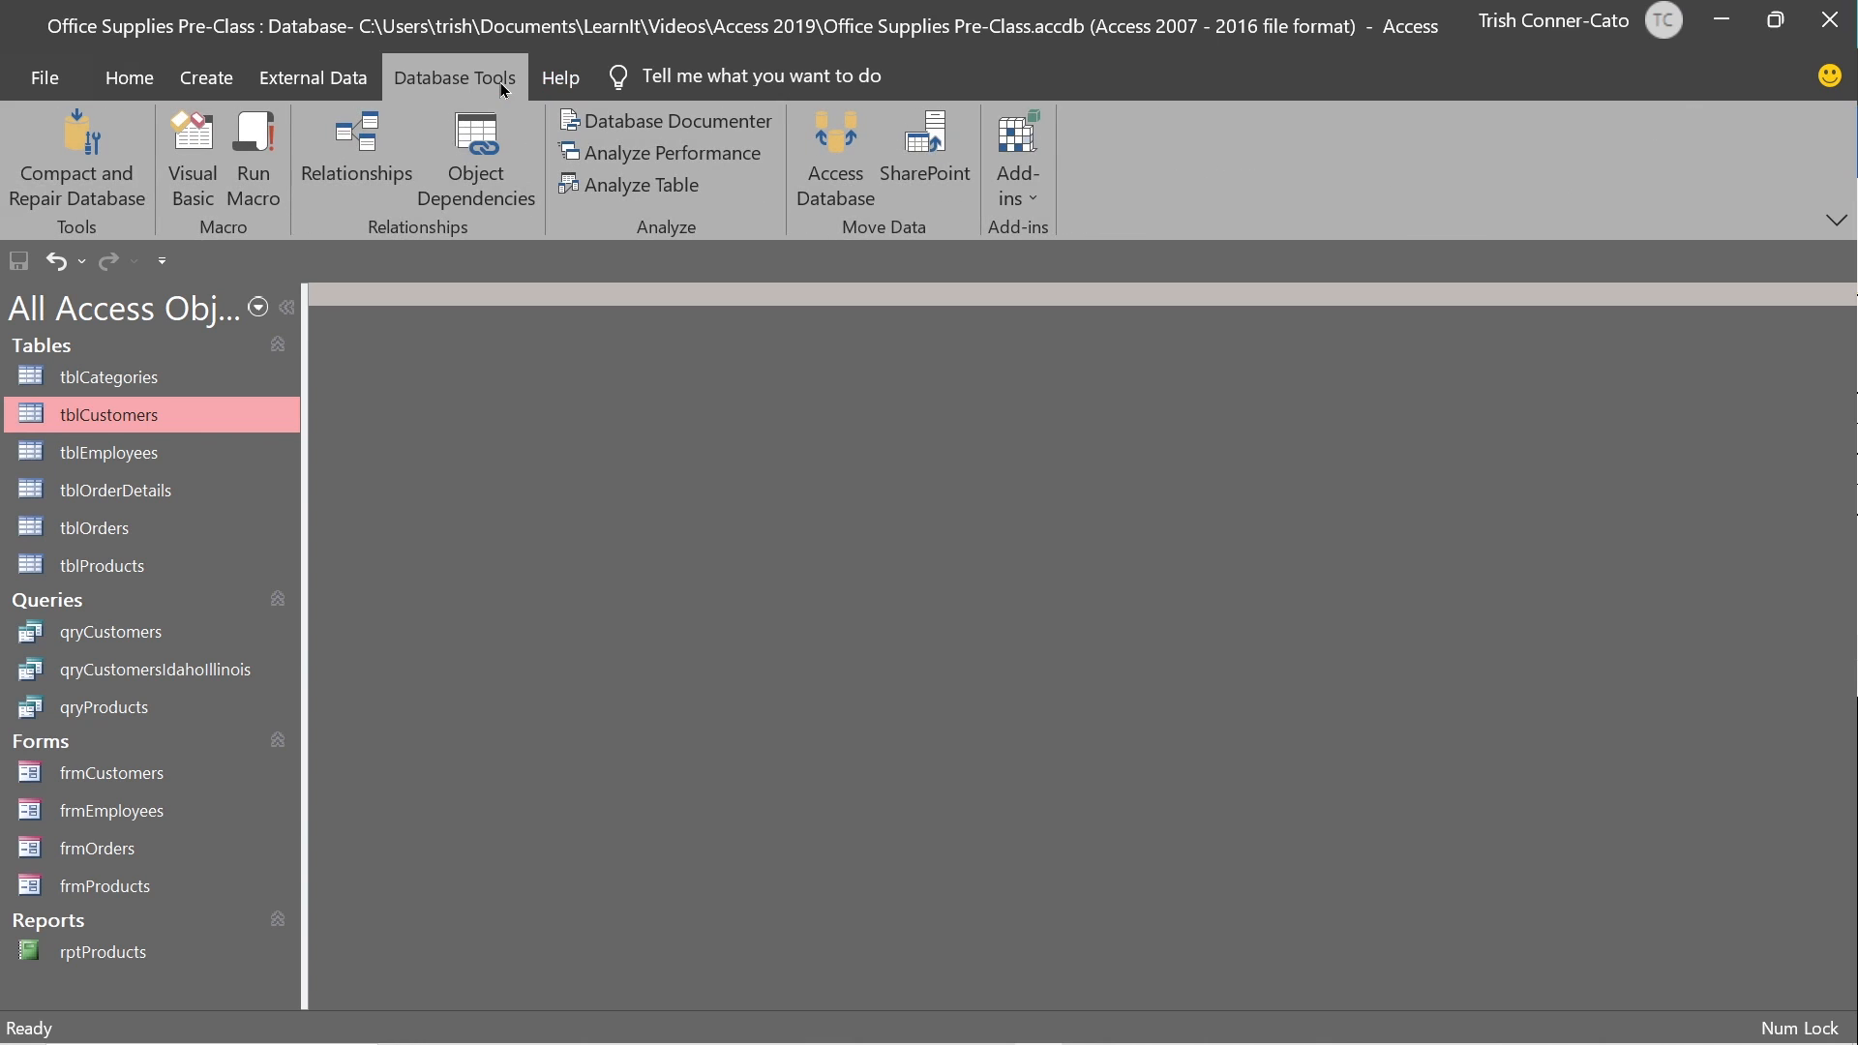
pyautogui.click(378, 170)
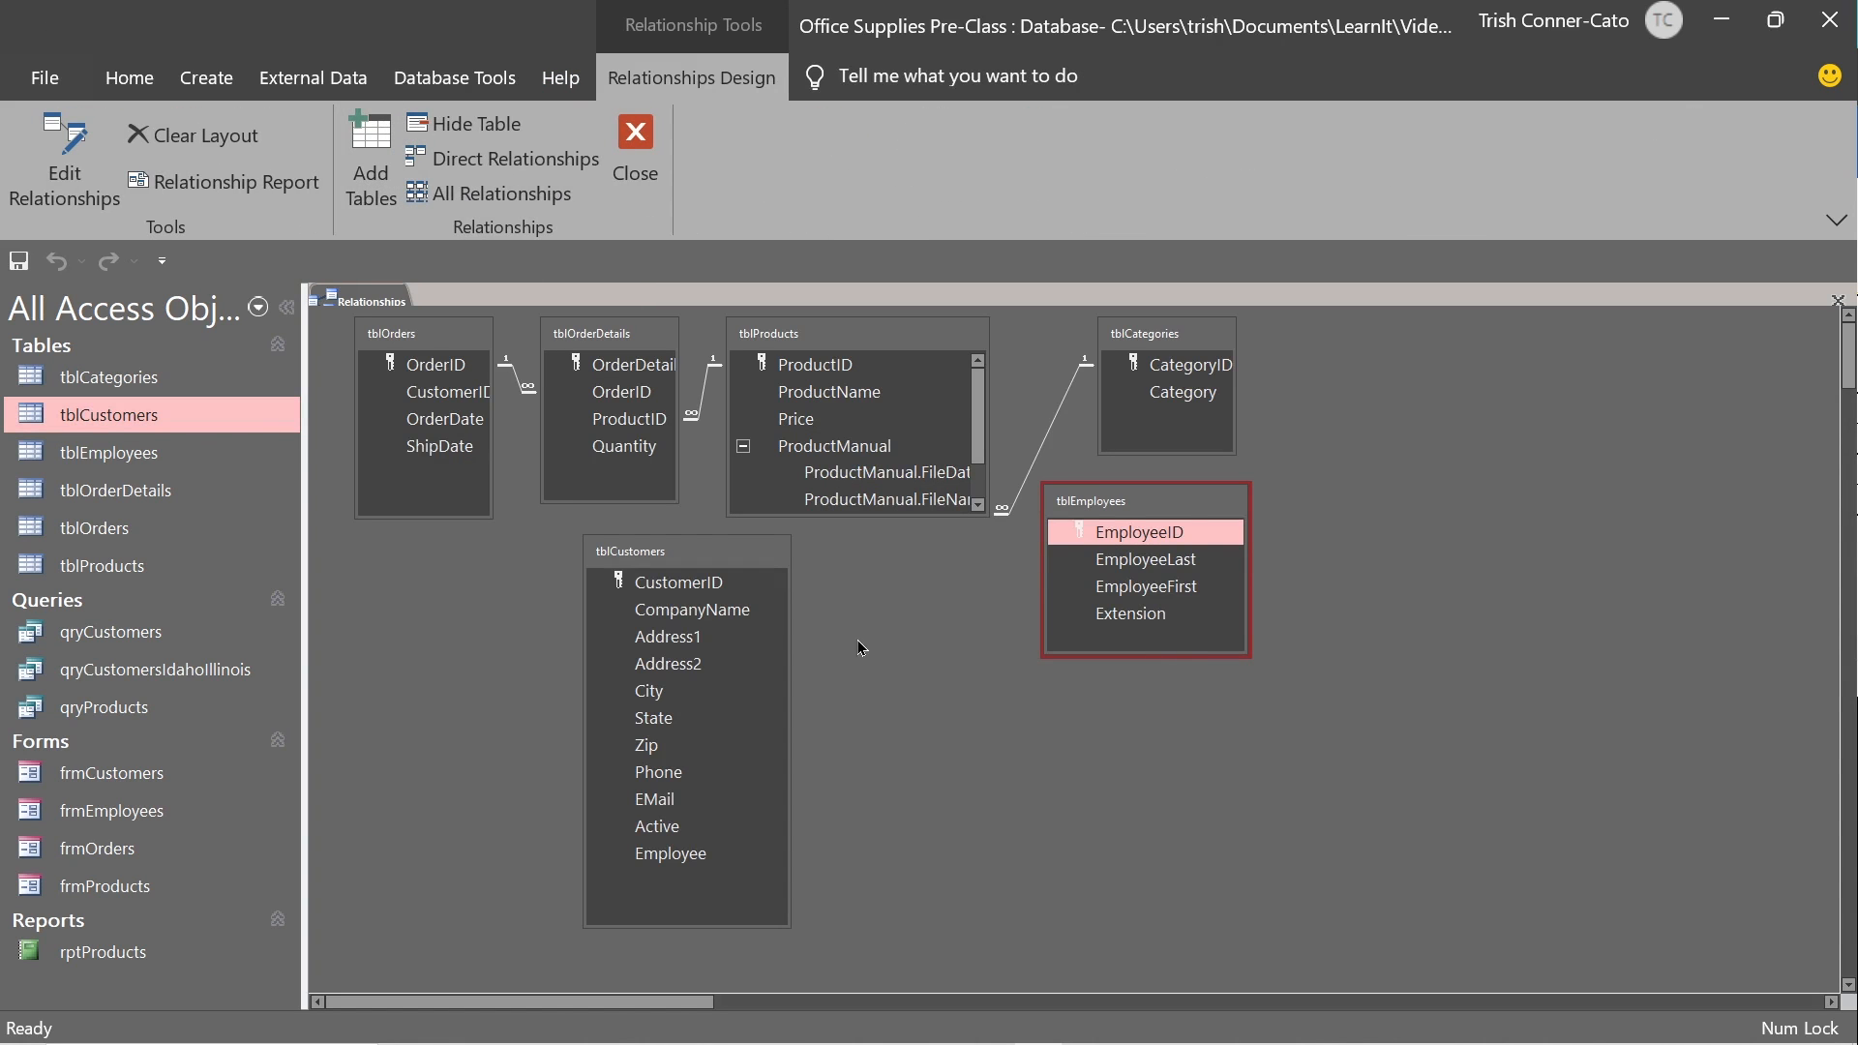
pyautogui.click(1109, 540)
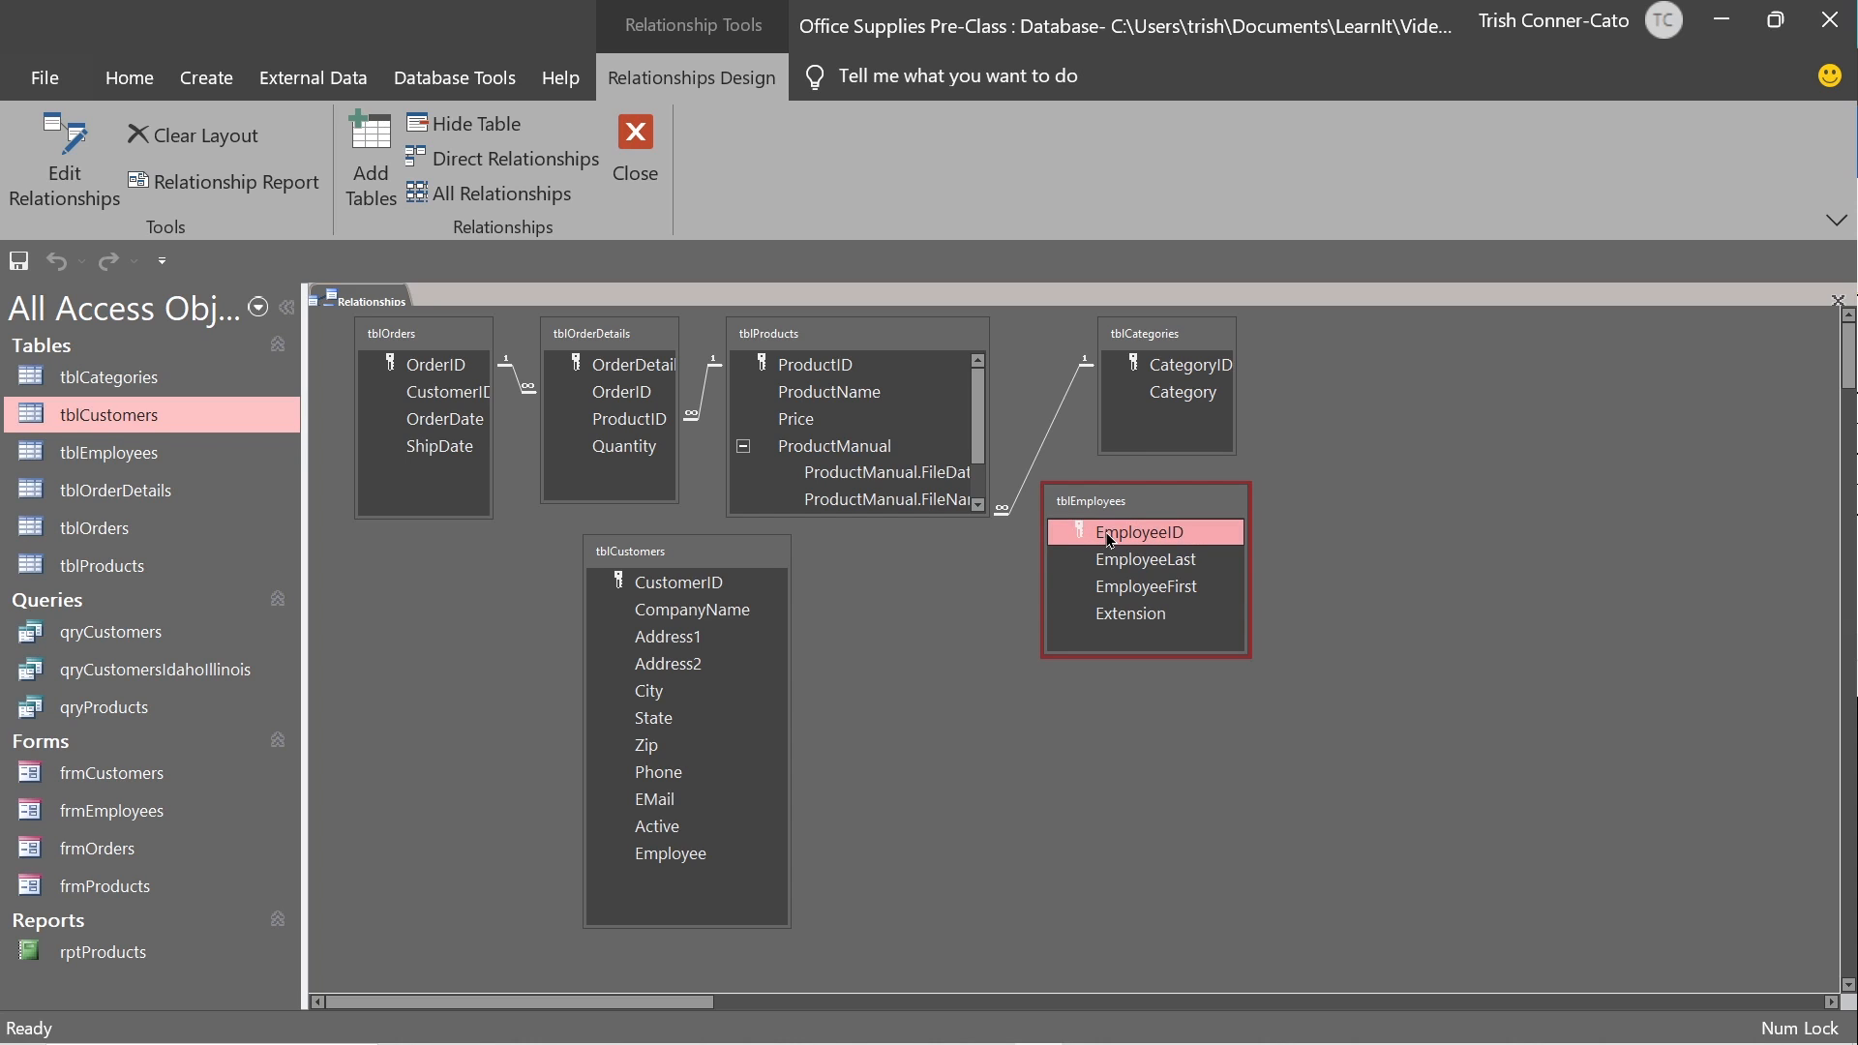
pyautogui.moveTo(1109, 540); pyautogui.dragTo(670, 858)
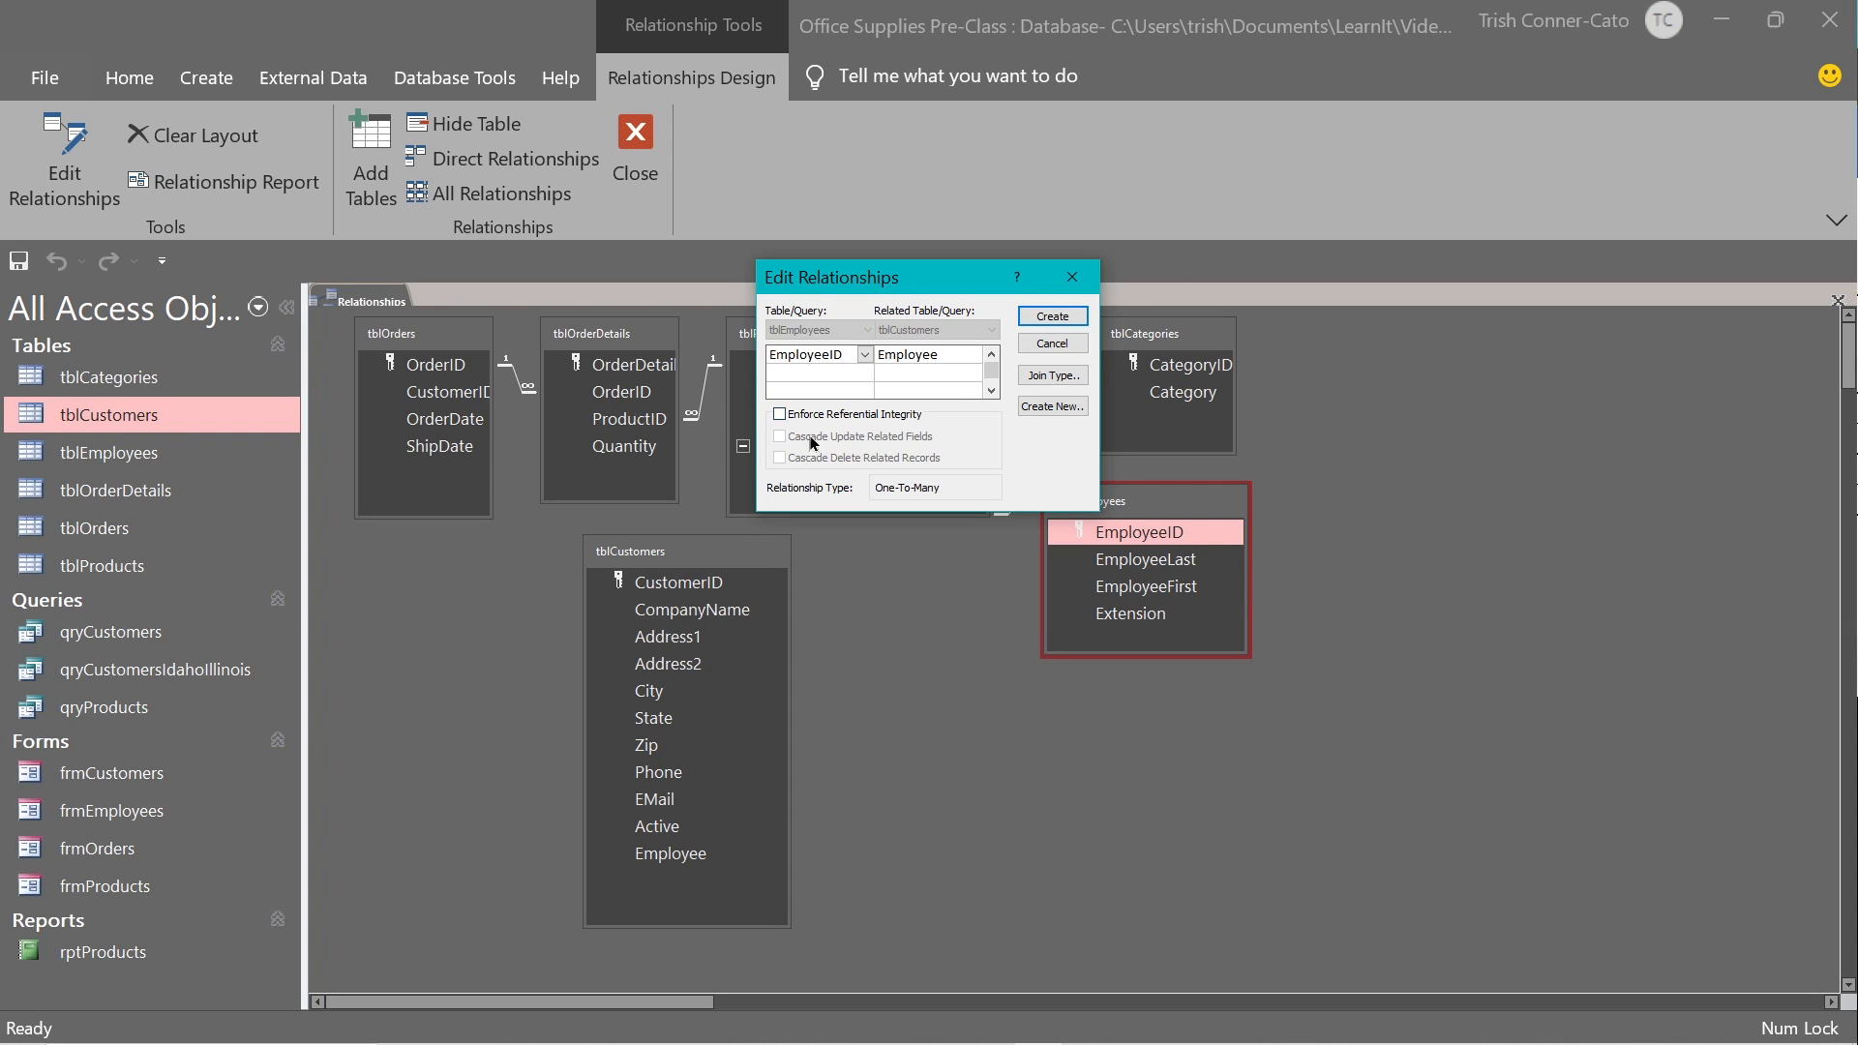
pyautogui.click(781, 415)
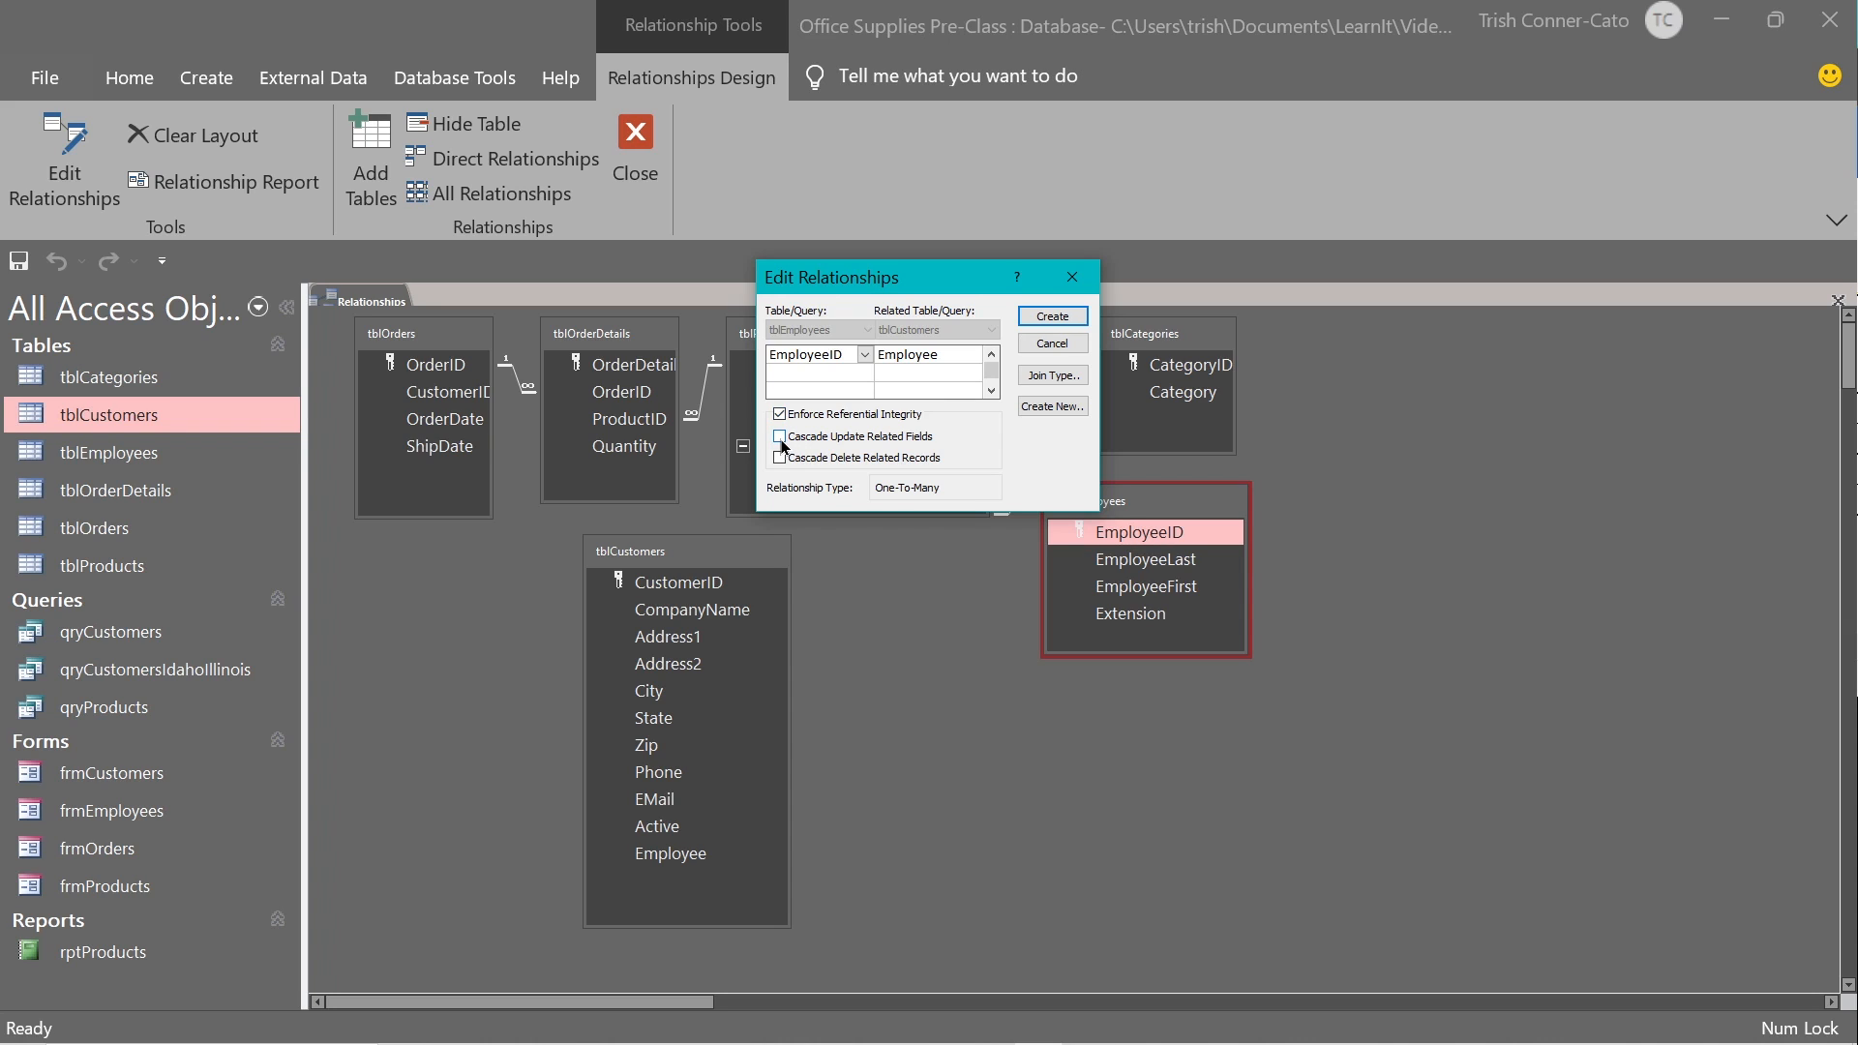
pyautogui.click(780, 437)
pyautogui.click(1067, 317)
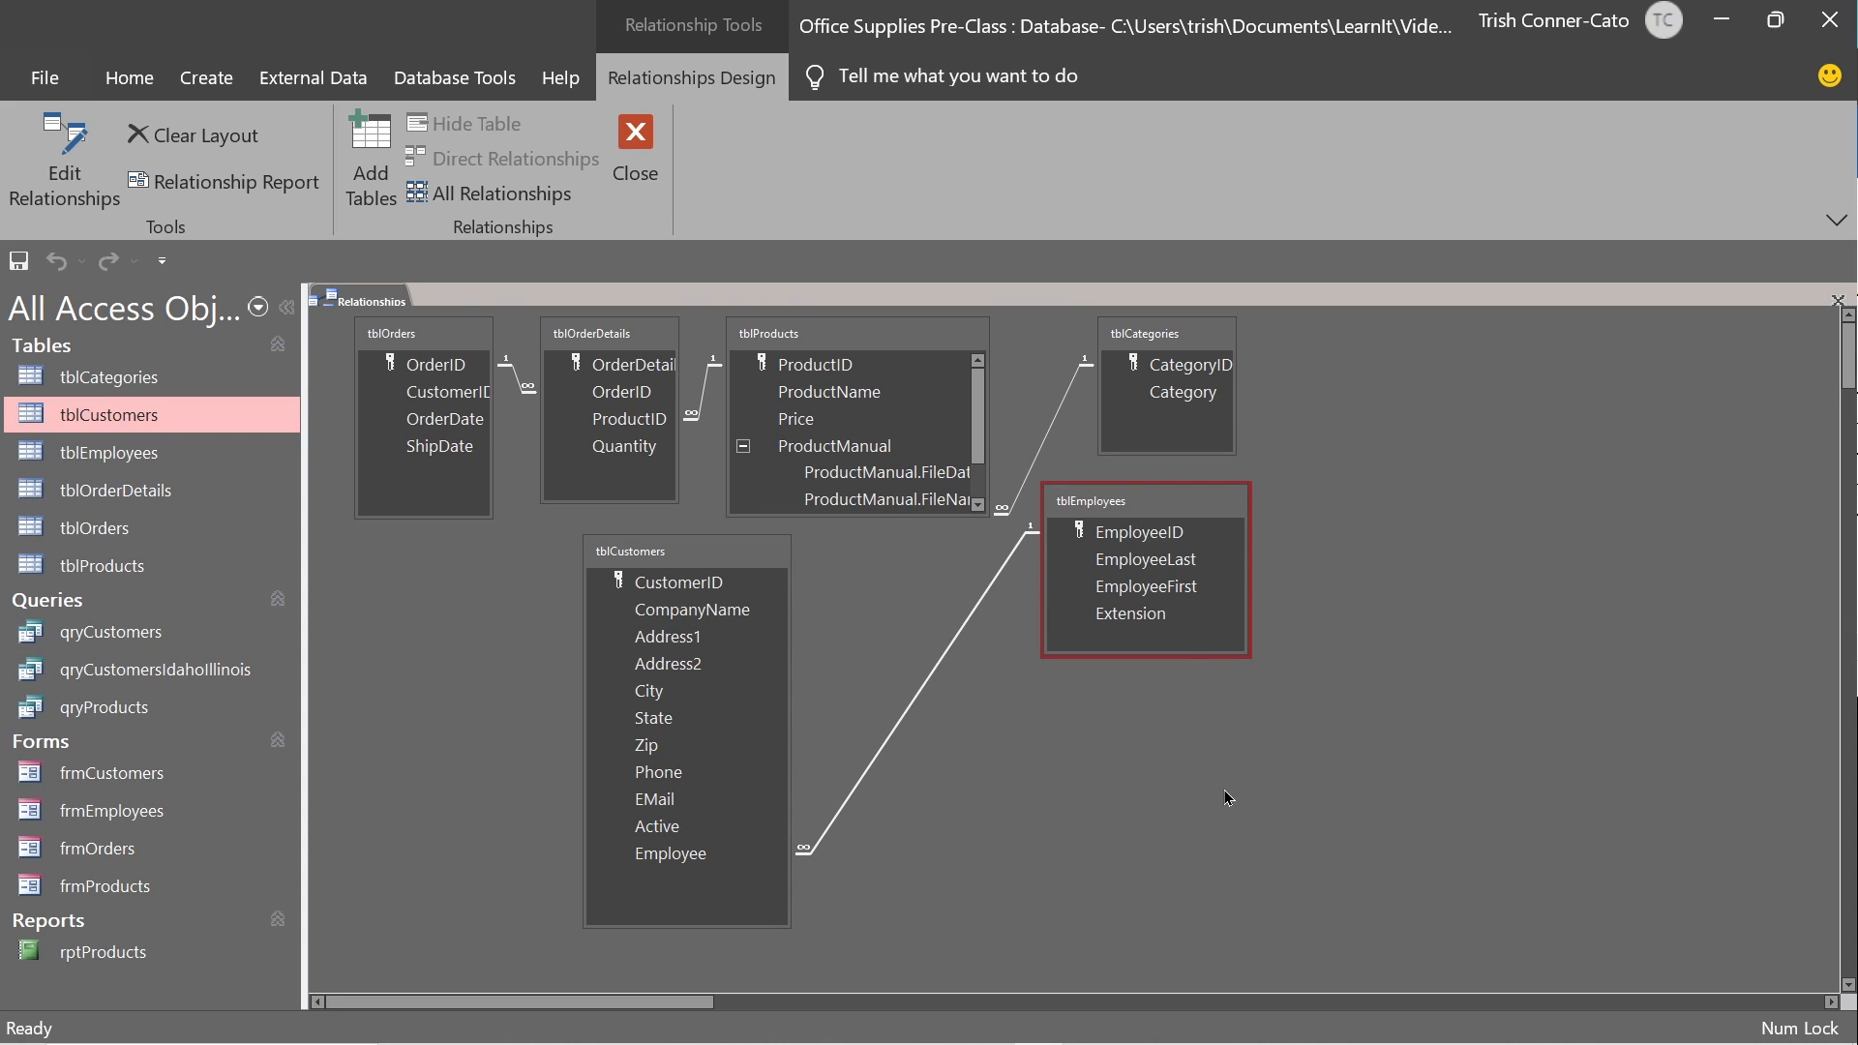
pyautogui.click(634, 145)
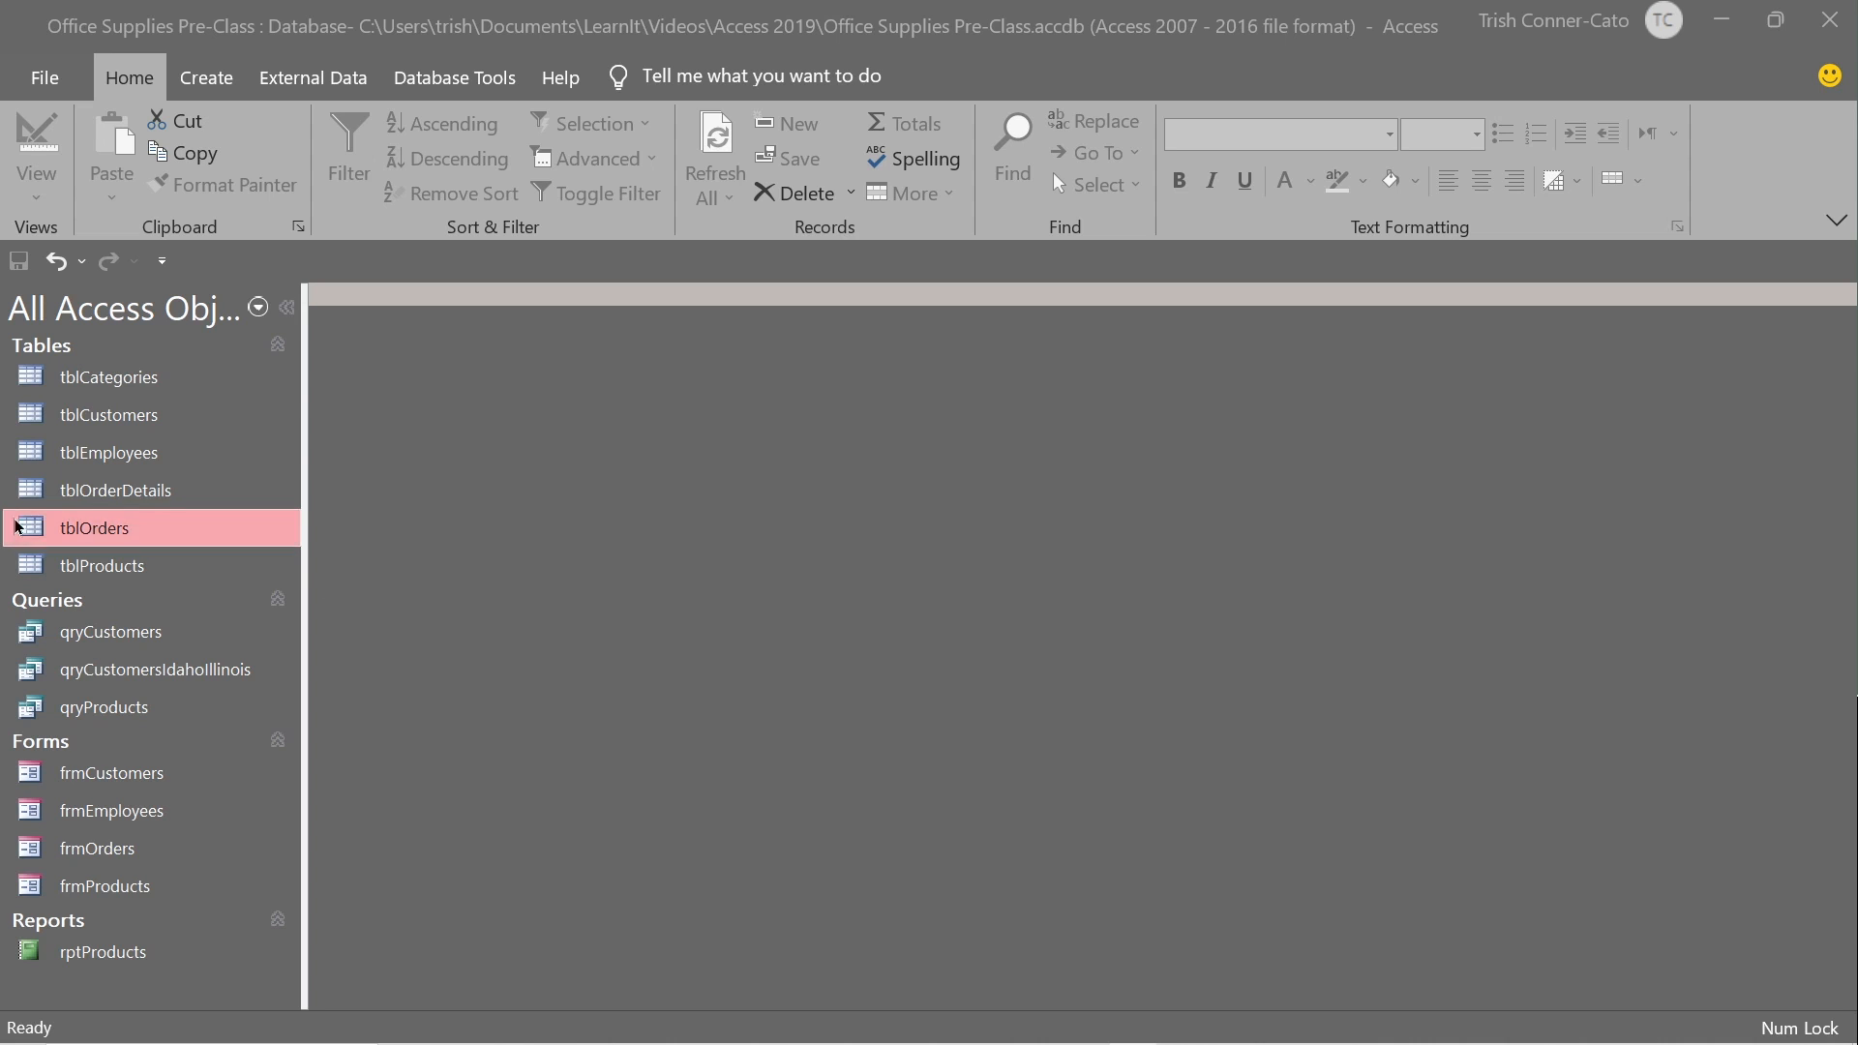
# Open tblProducts and change the ProductID of the Pink Highlighter record to HLTBLU.
pyautogui.doubleClick(102, 567)
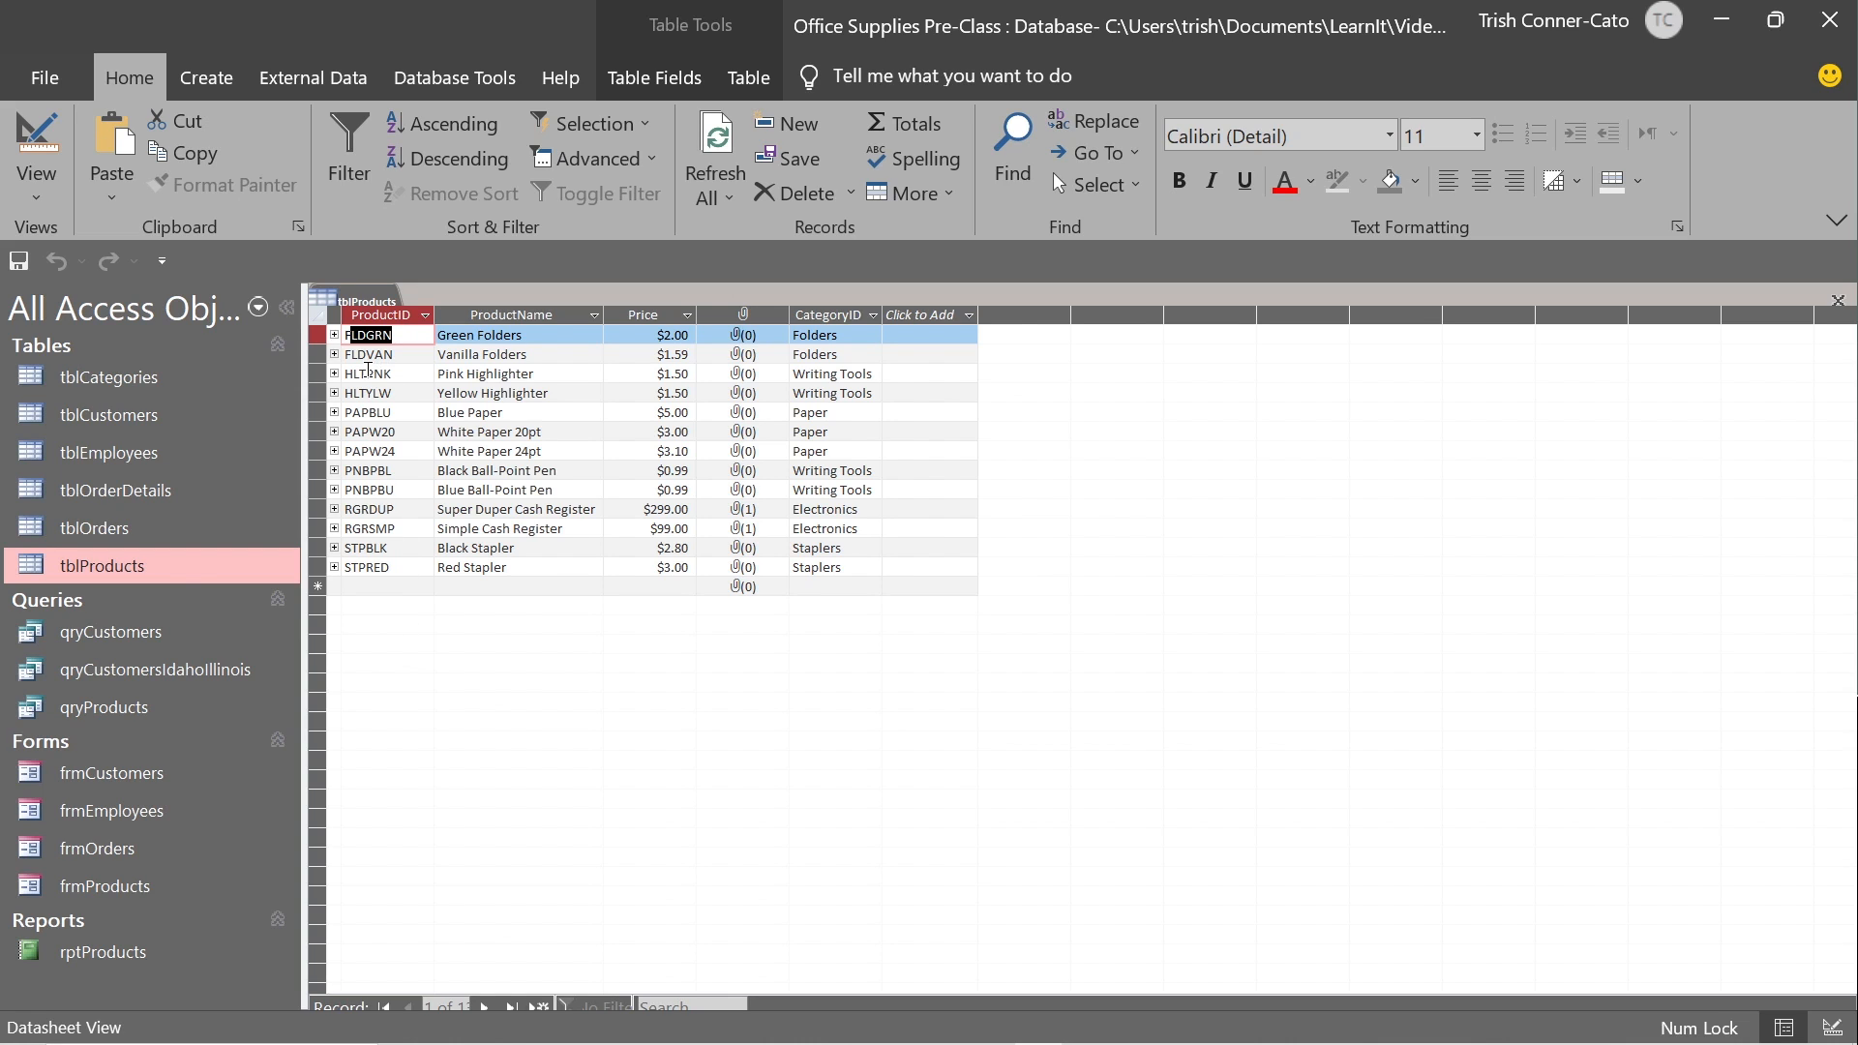
pyautogui.moveTo(366, 374); pyautogui.dragTo(399, 374)
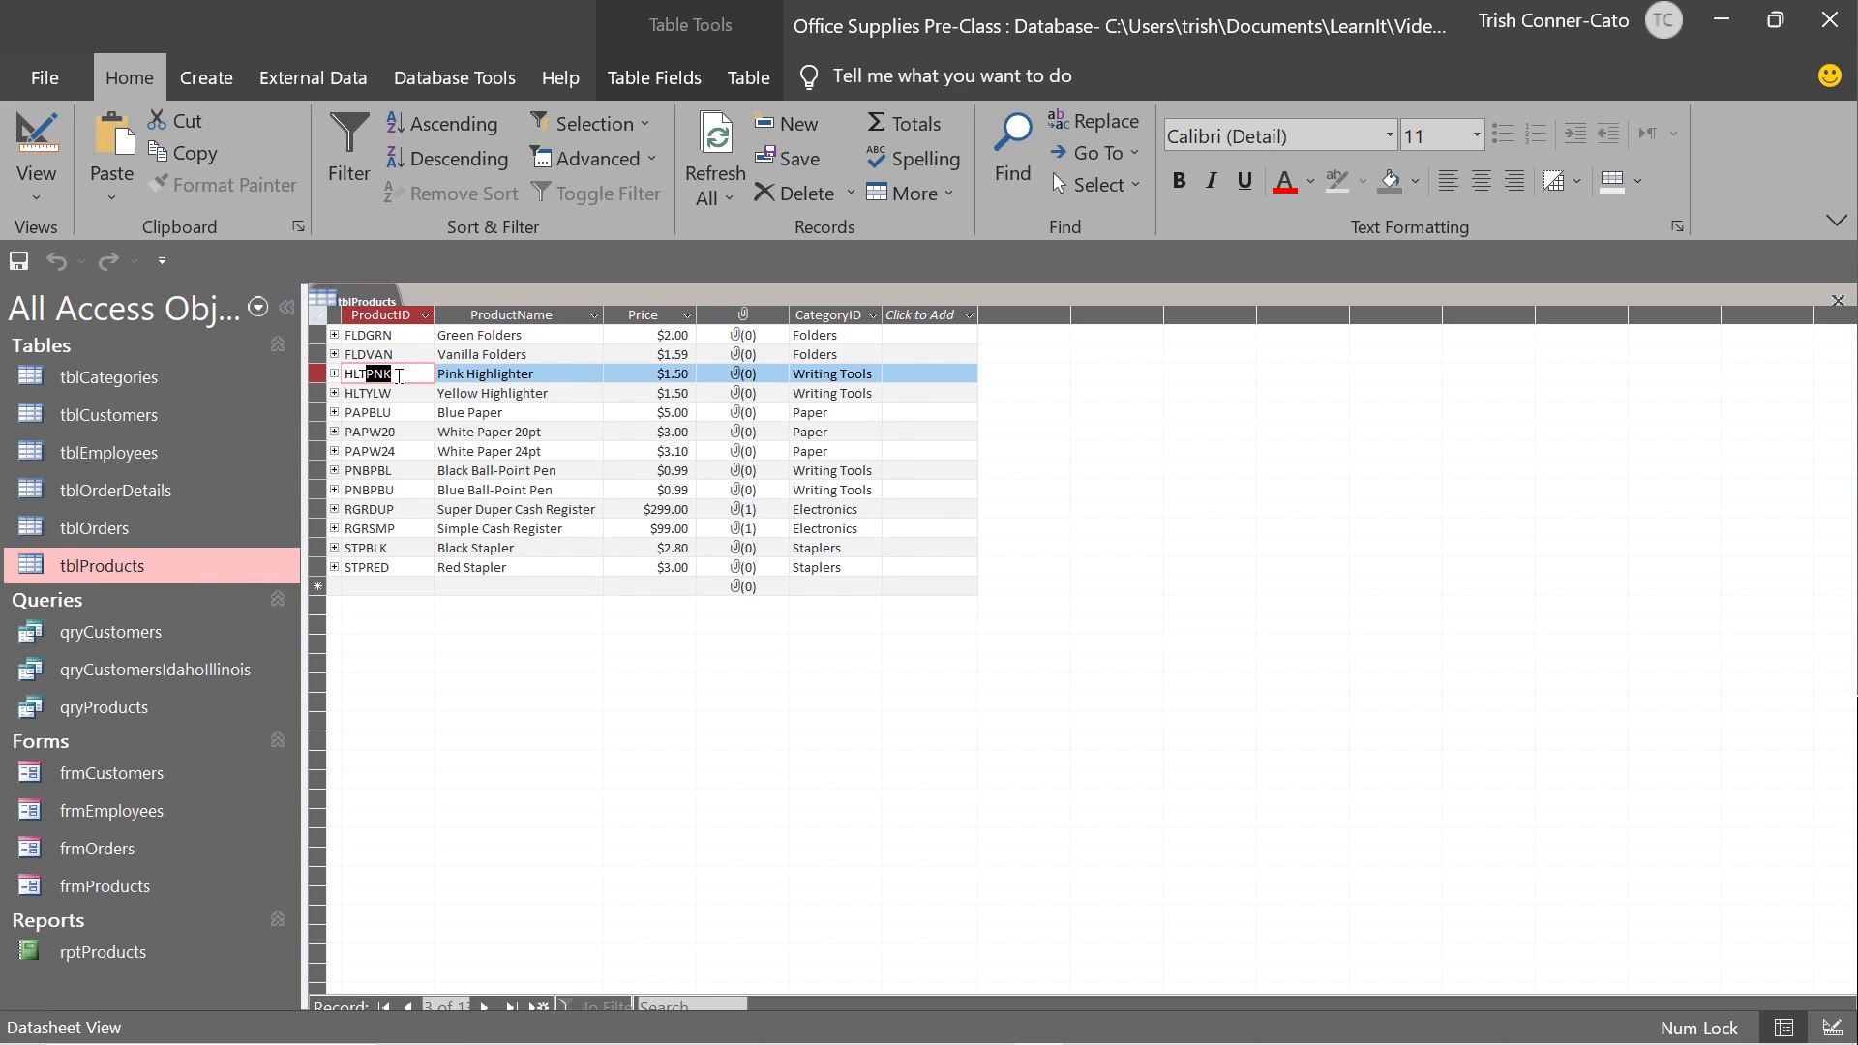
pyautogui.press('capslock')
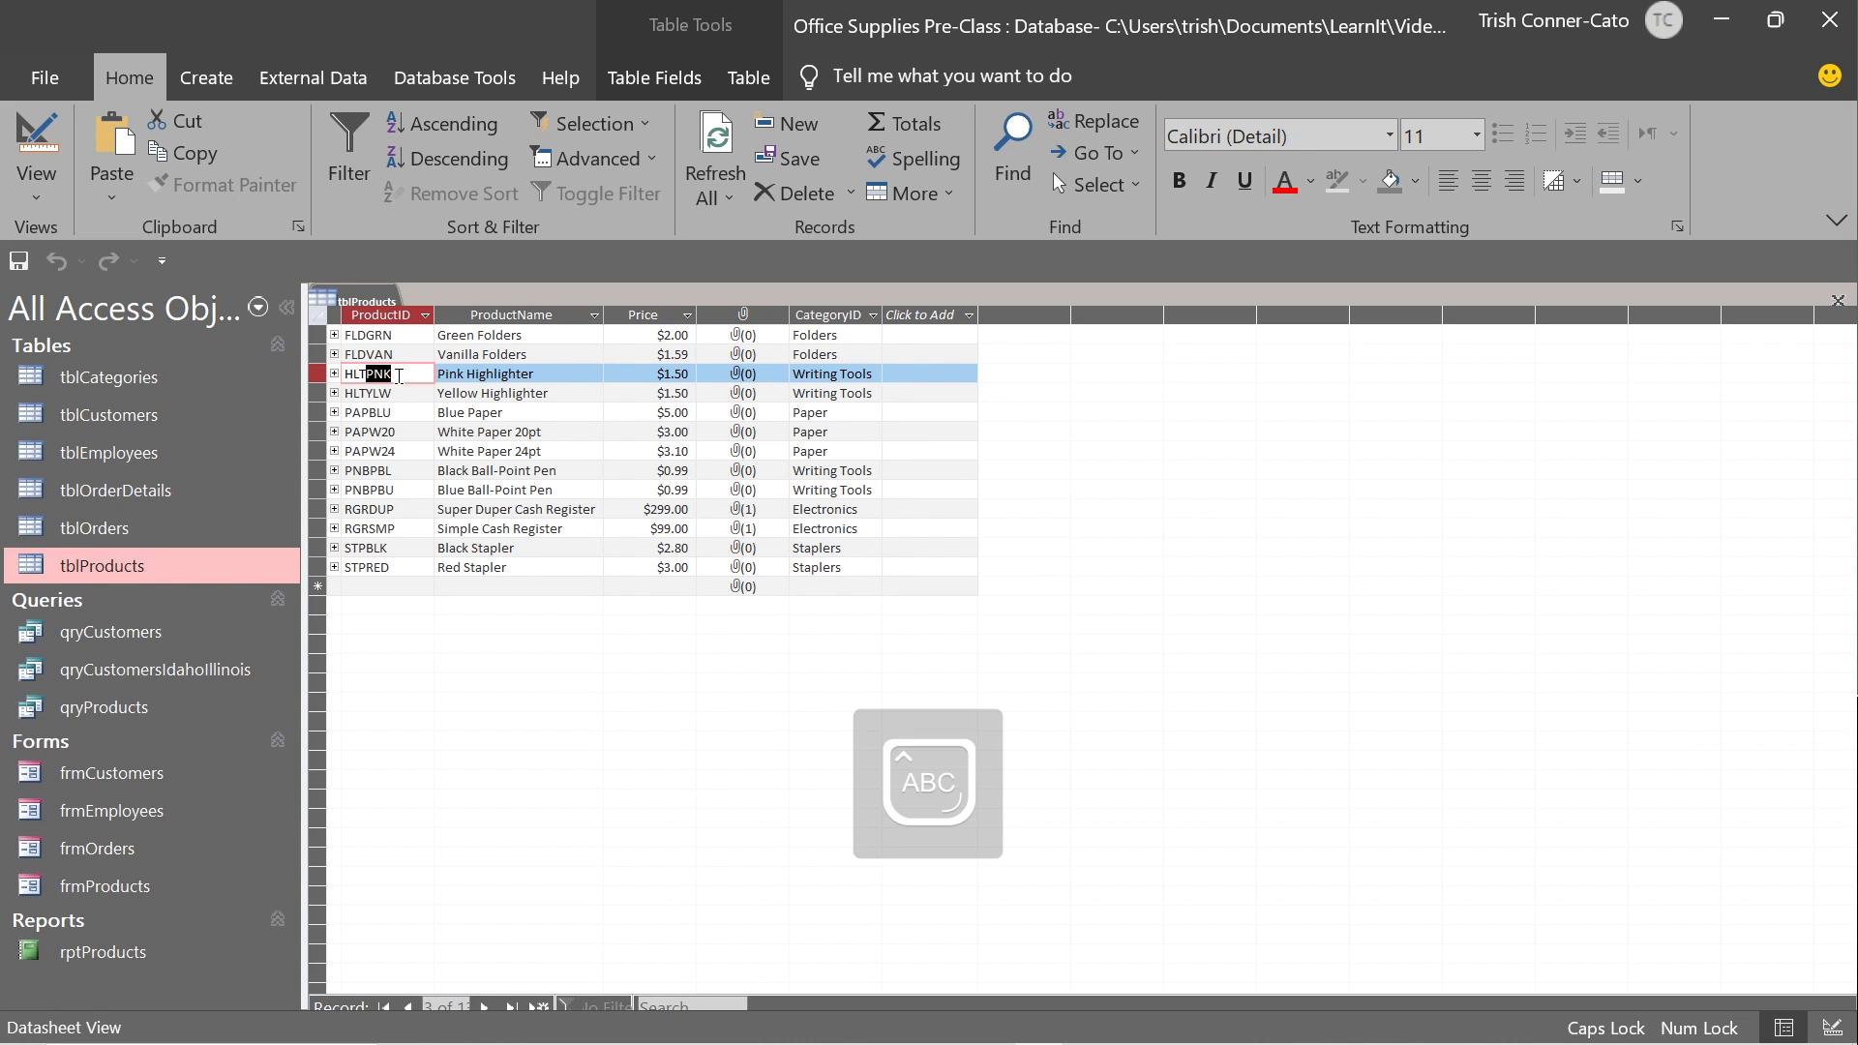
pyautogui.write('BLU')
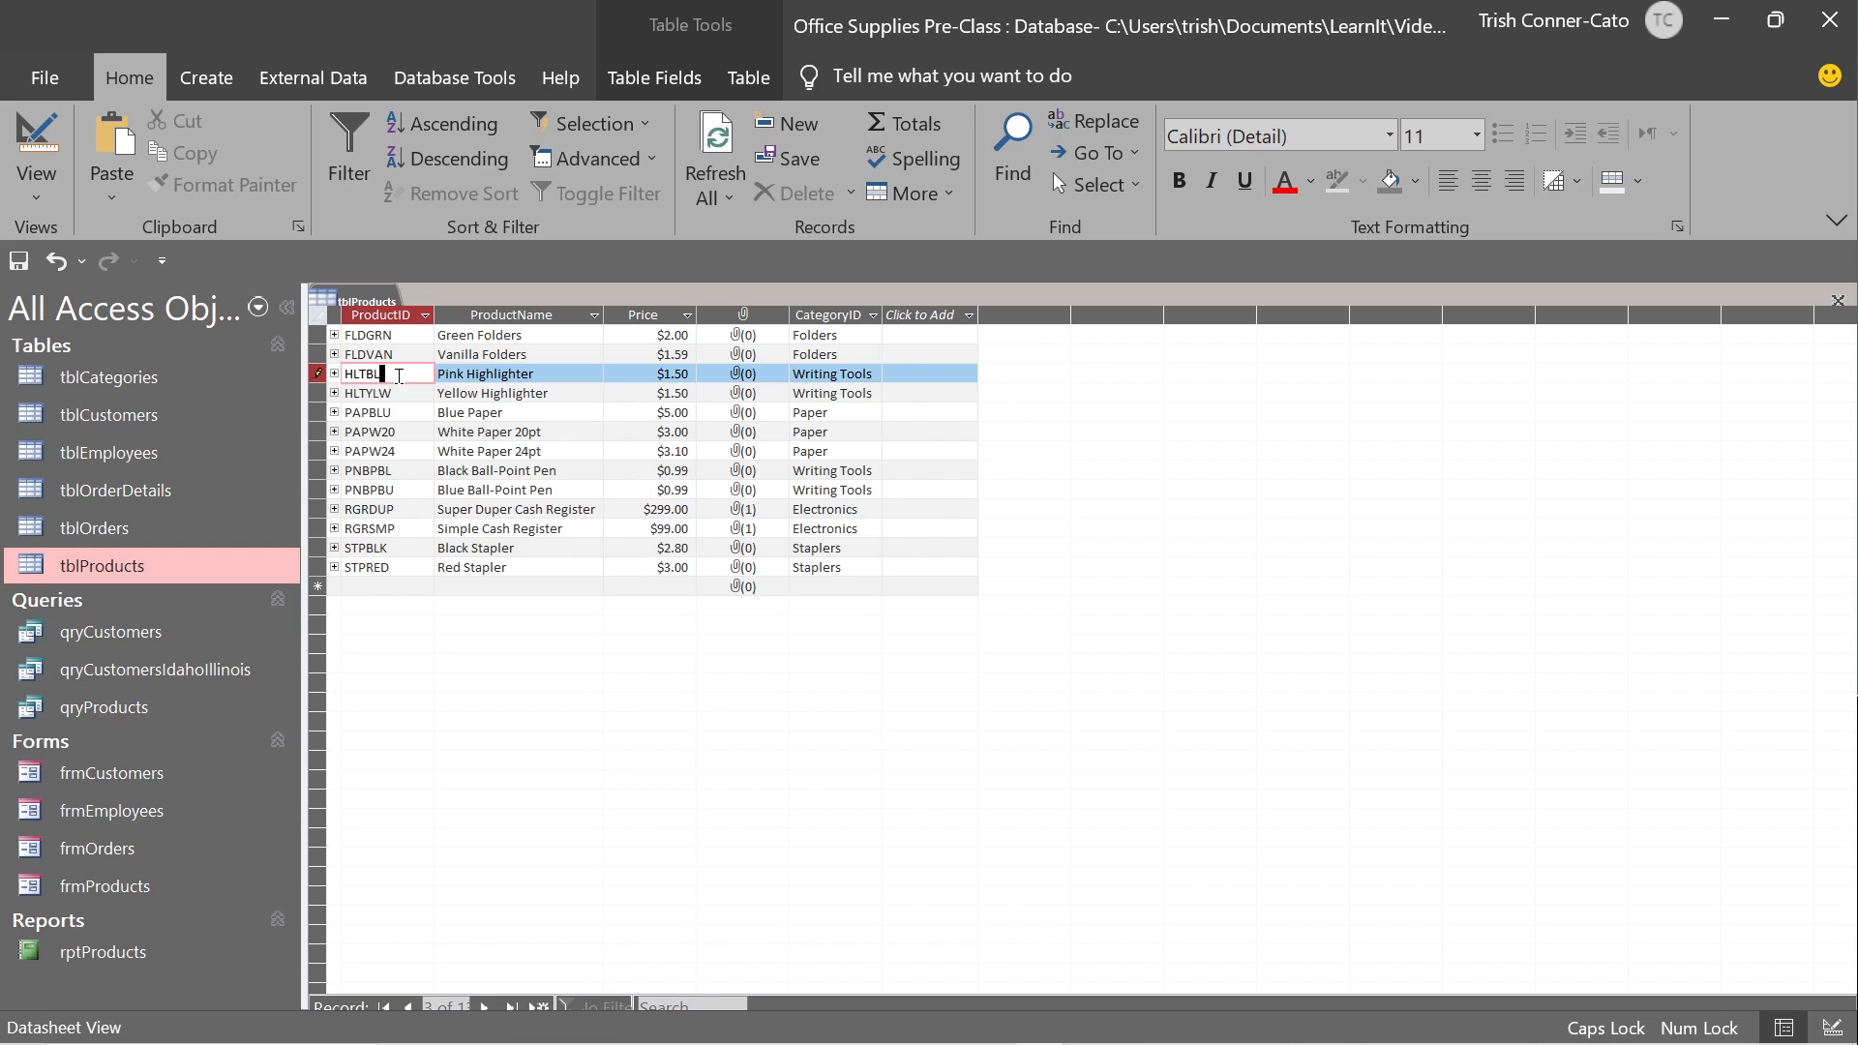
# Change the product name of the HLTBLU record to Blue Highlighter and save the record.
pyautogui.click(449, 372)
pyautogui.doubleClick(449, 371)
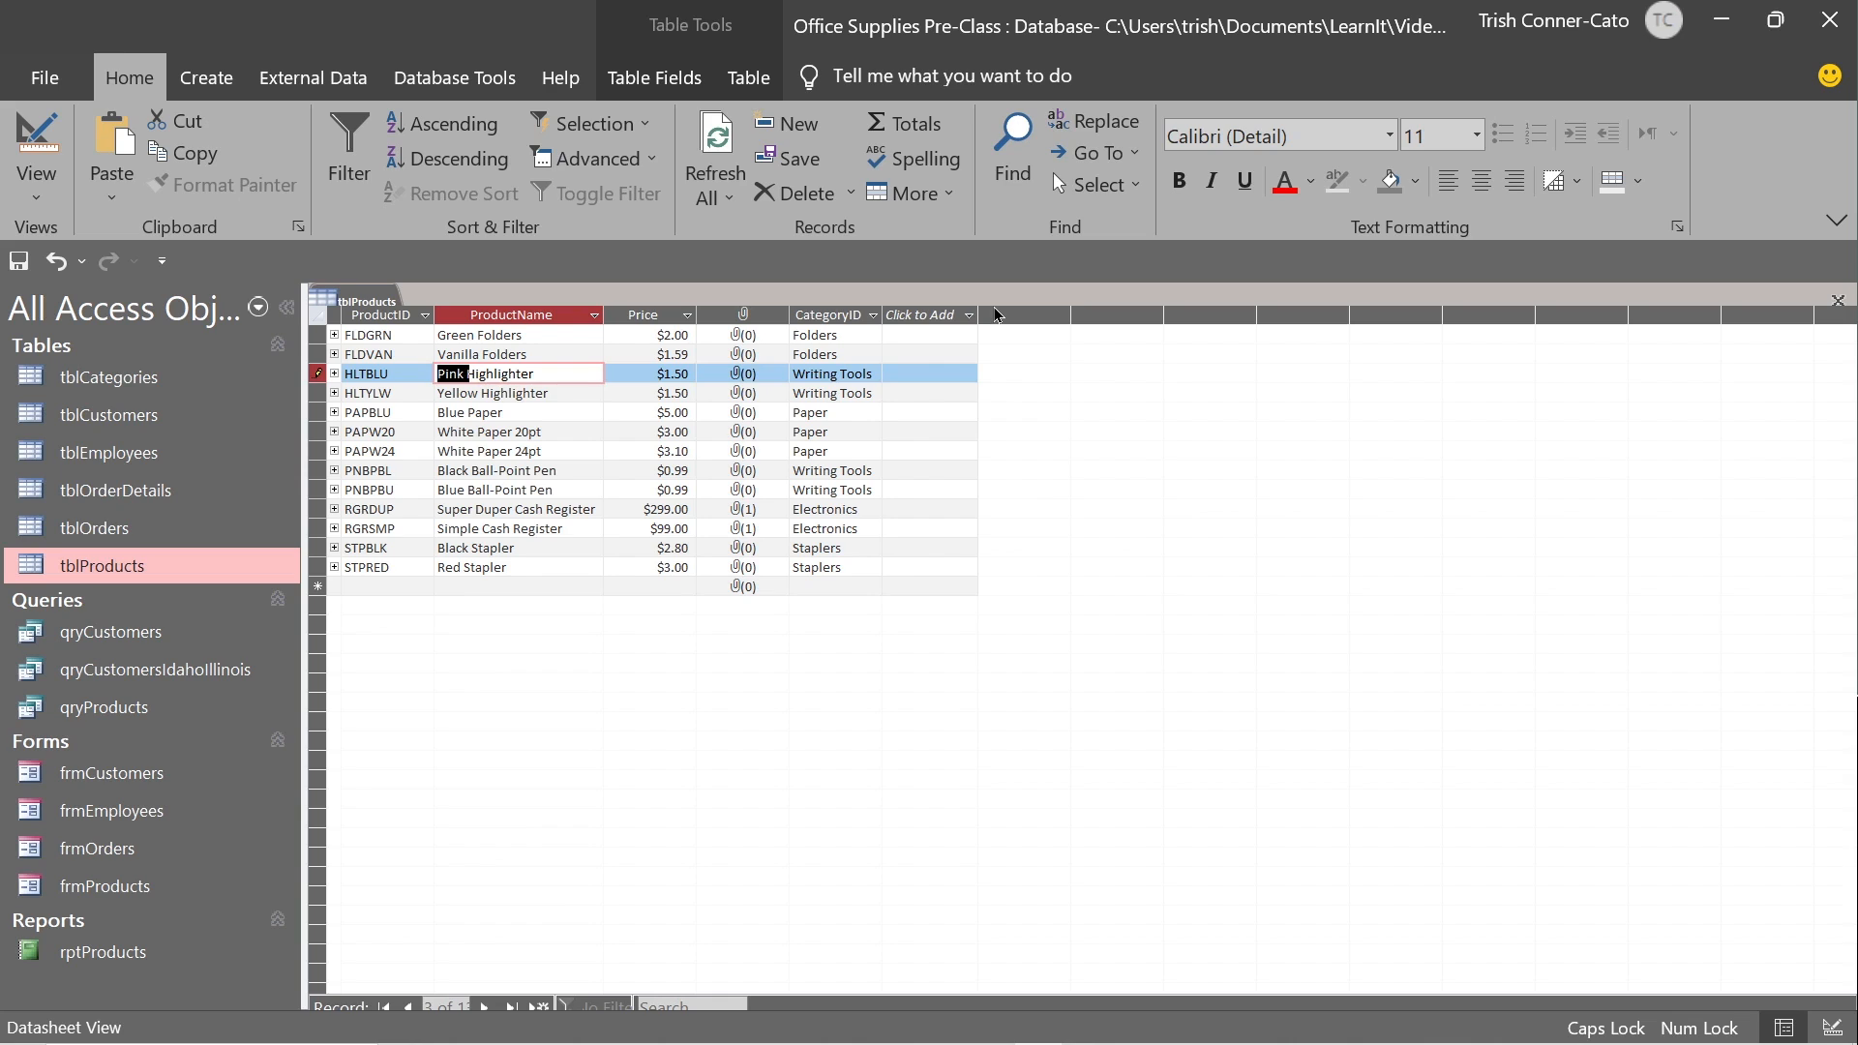
pyautogui.press('capslock')
pyautogui.write('Blue')
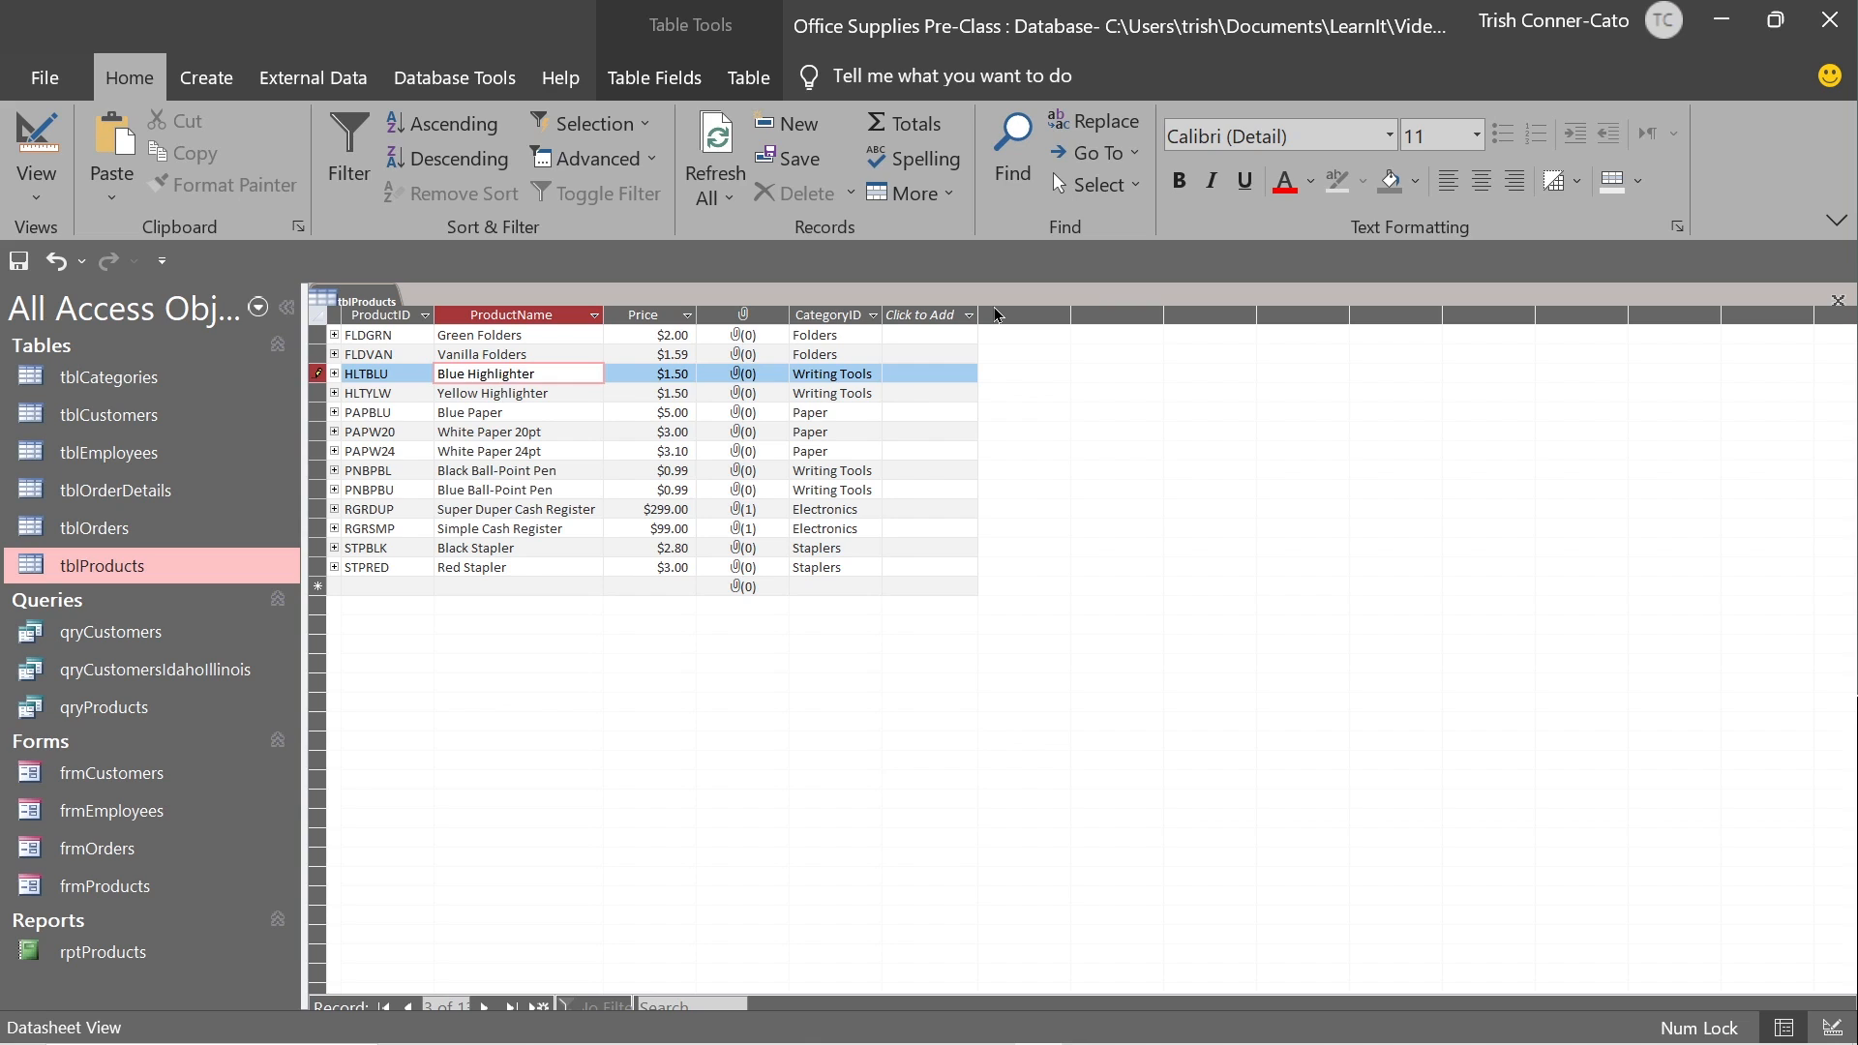
pyautogui.click(534, 480)
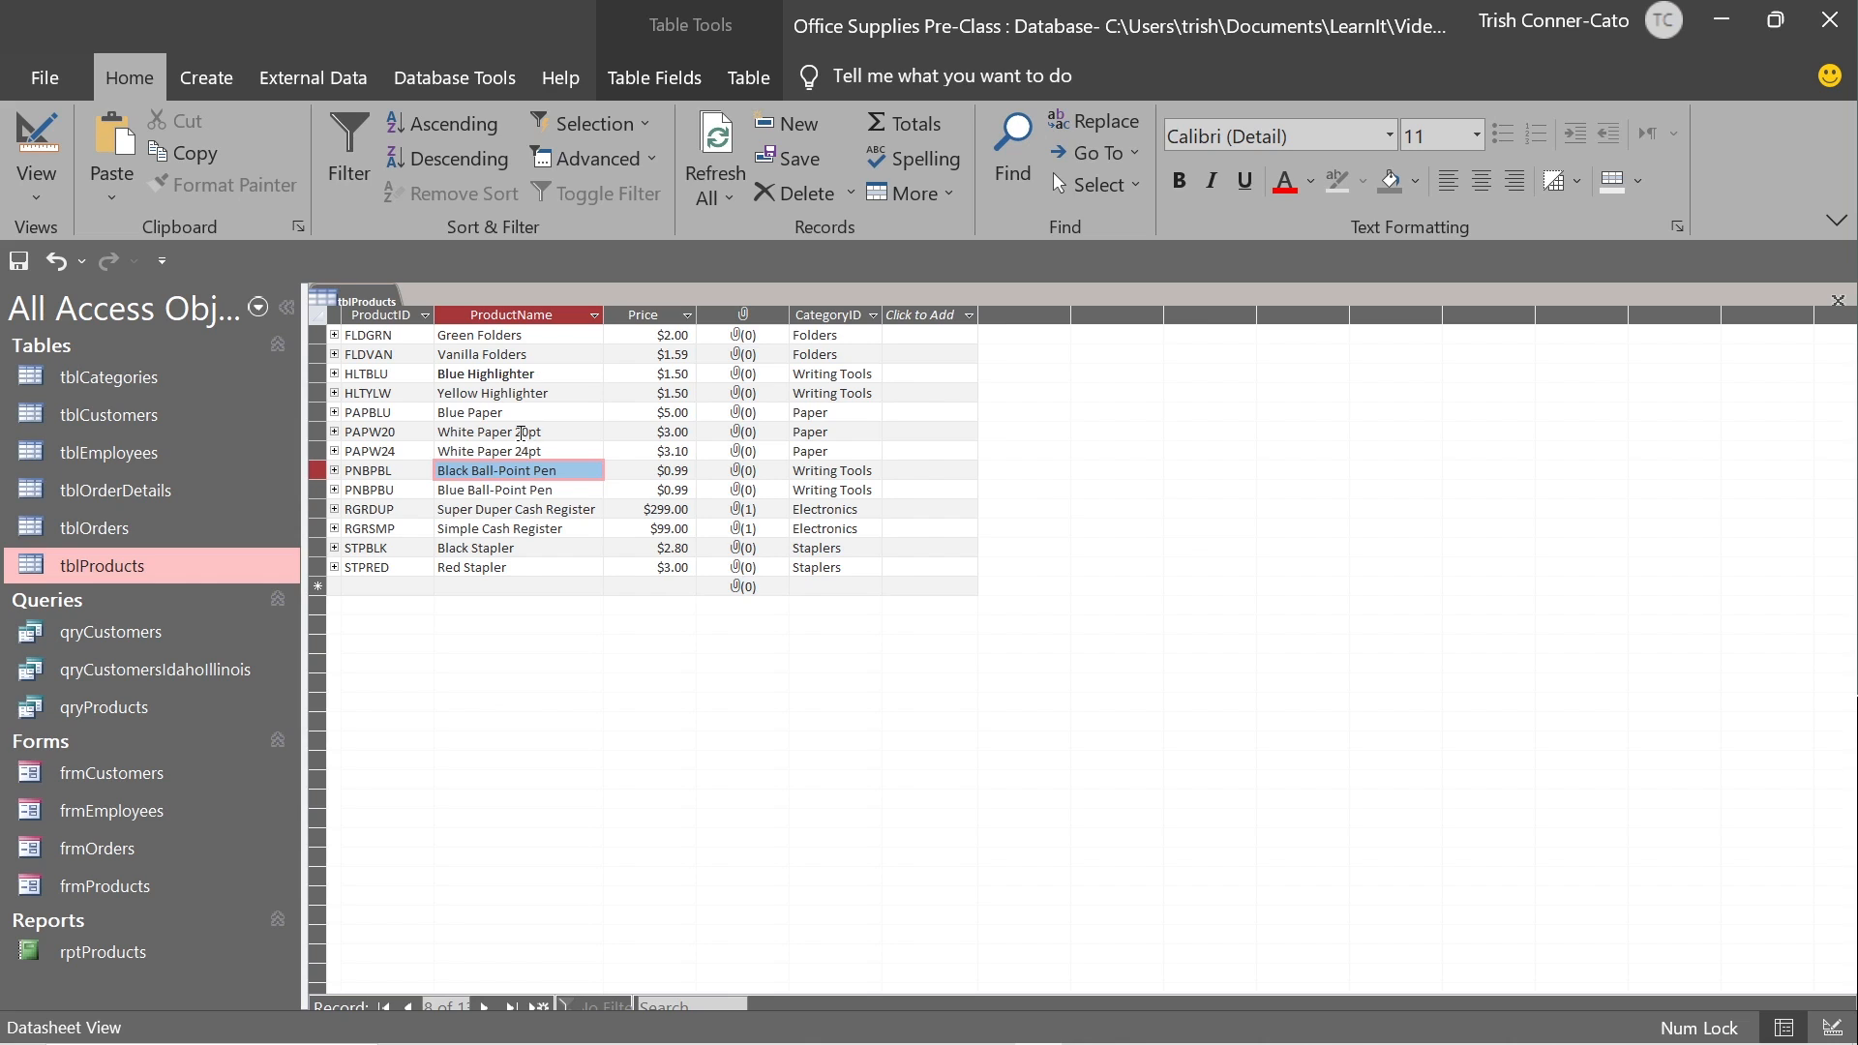
# Close and reopen tblProducts, expand the HLTBLU record to view its related order details, and close the table.
pyautogui.rightClick(360, 303)
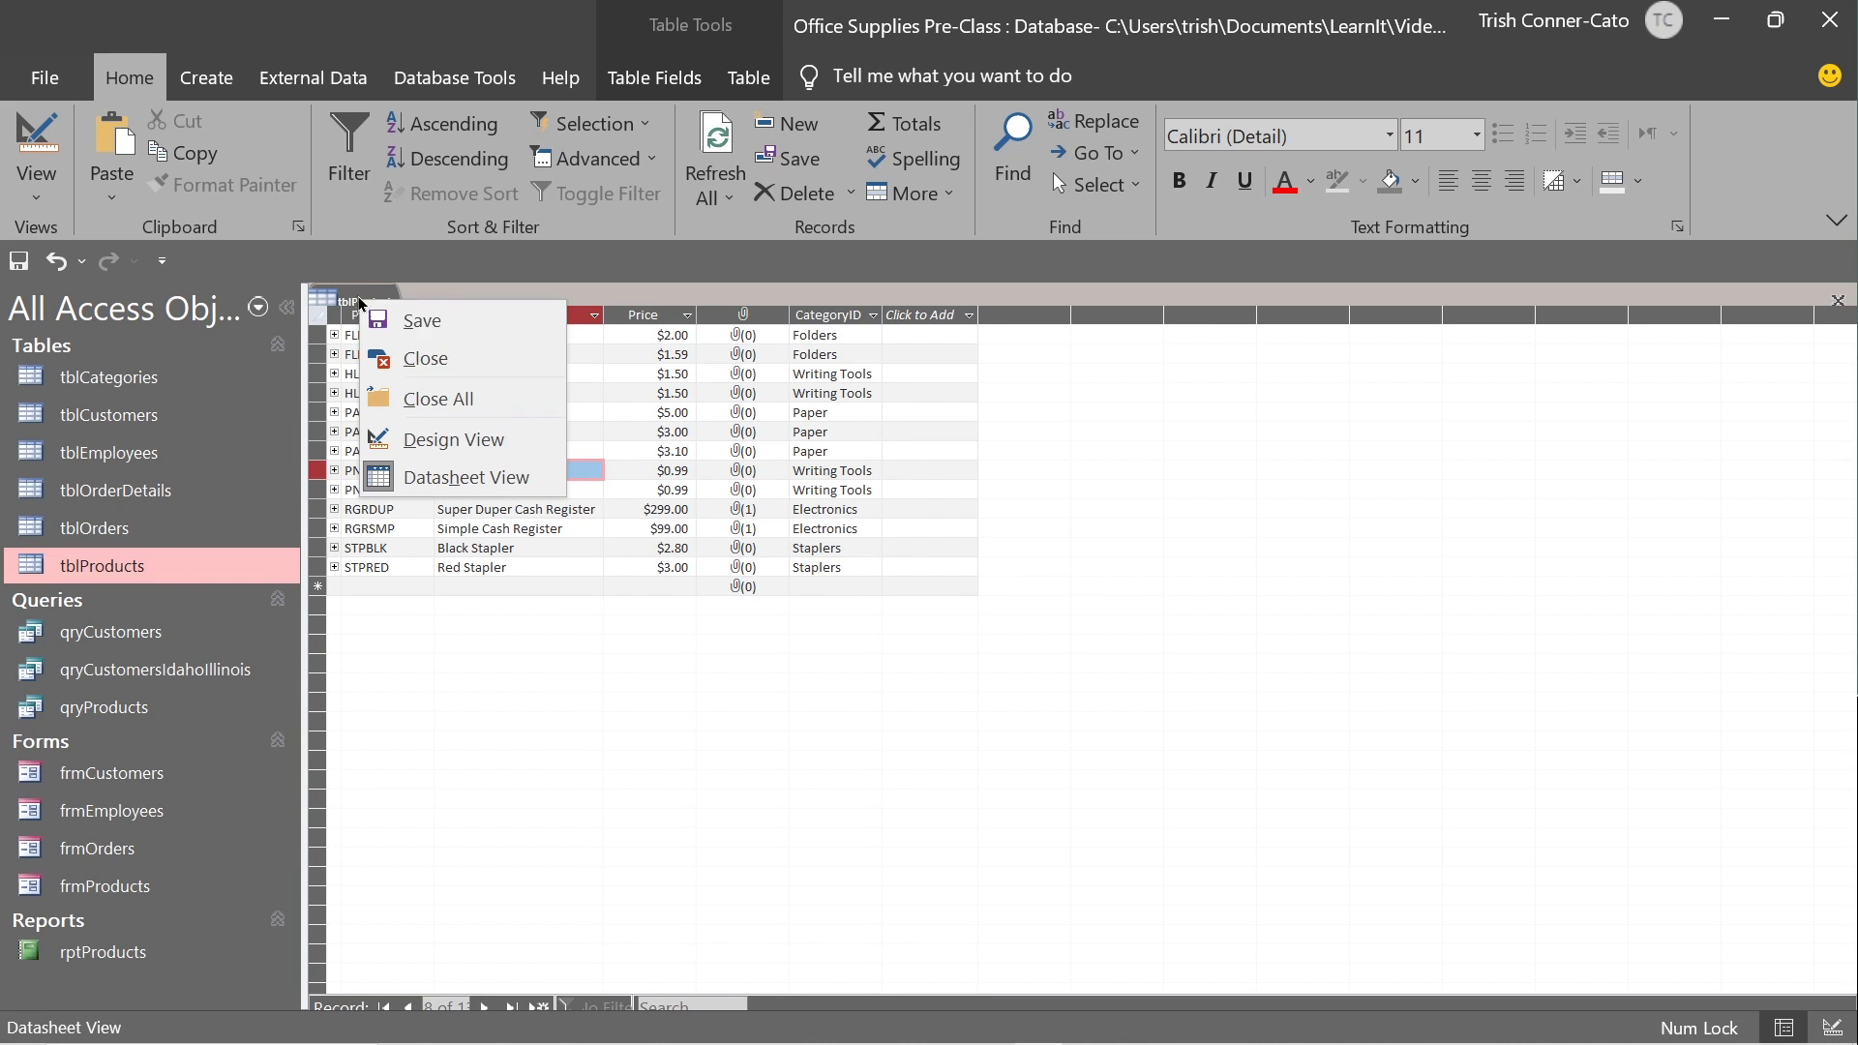
pyautogui.click(455, 362)
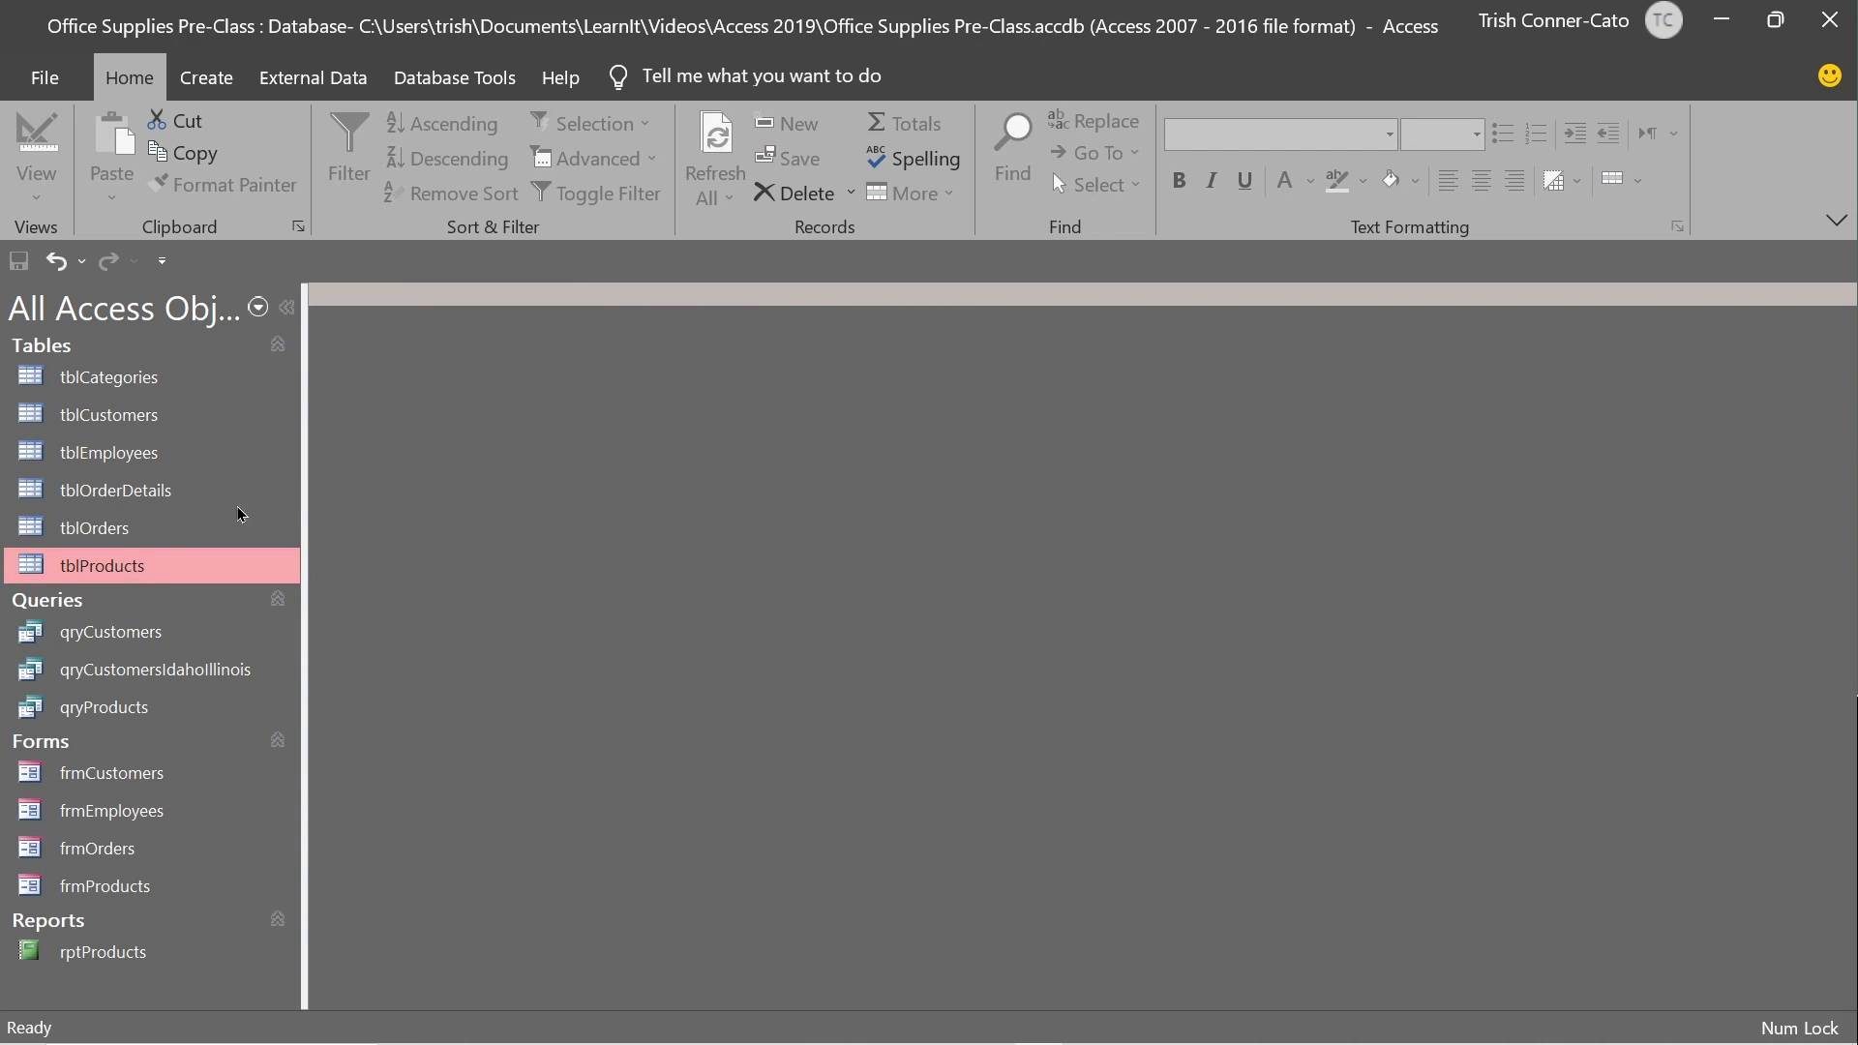
pyautogui.doubleClick(116, 565)
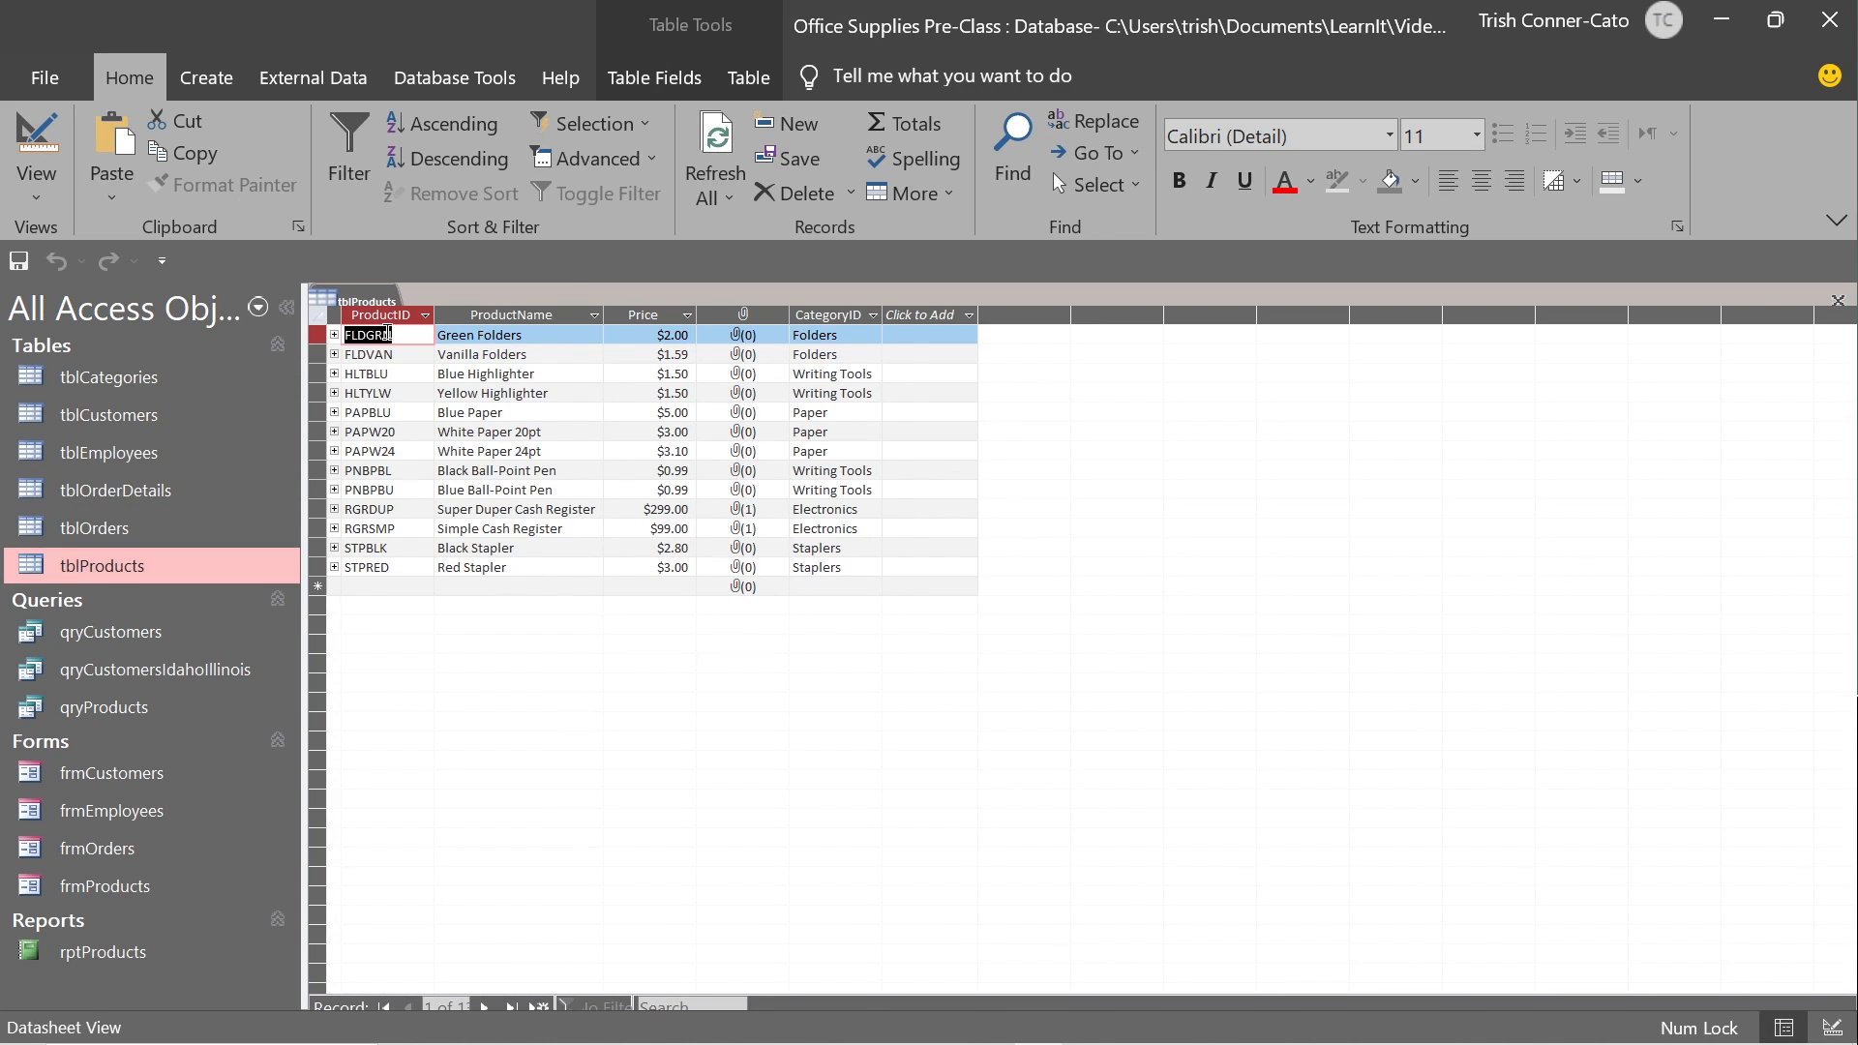
pyautogui.click(333, 374)
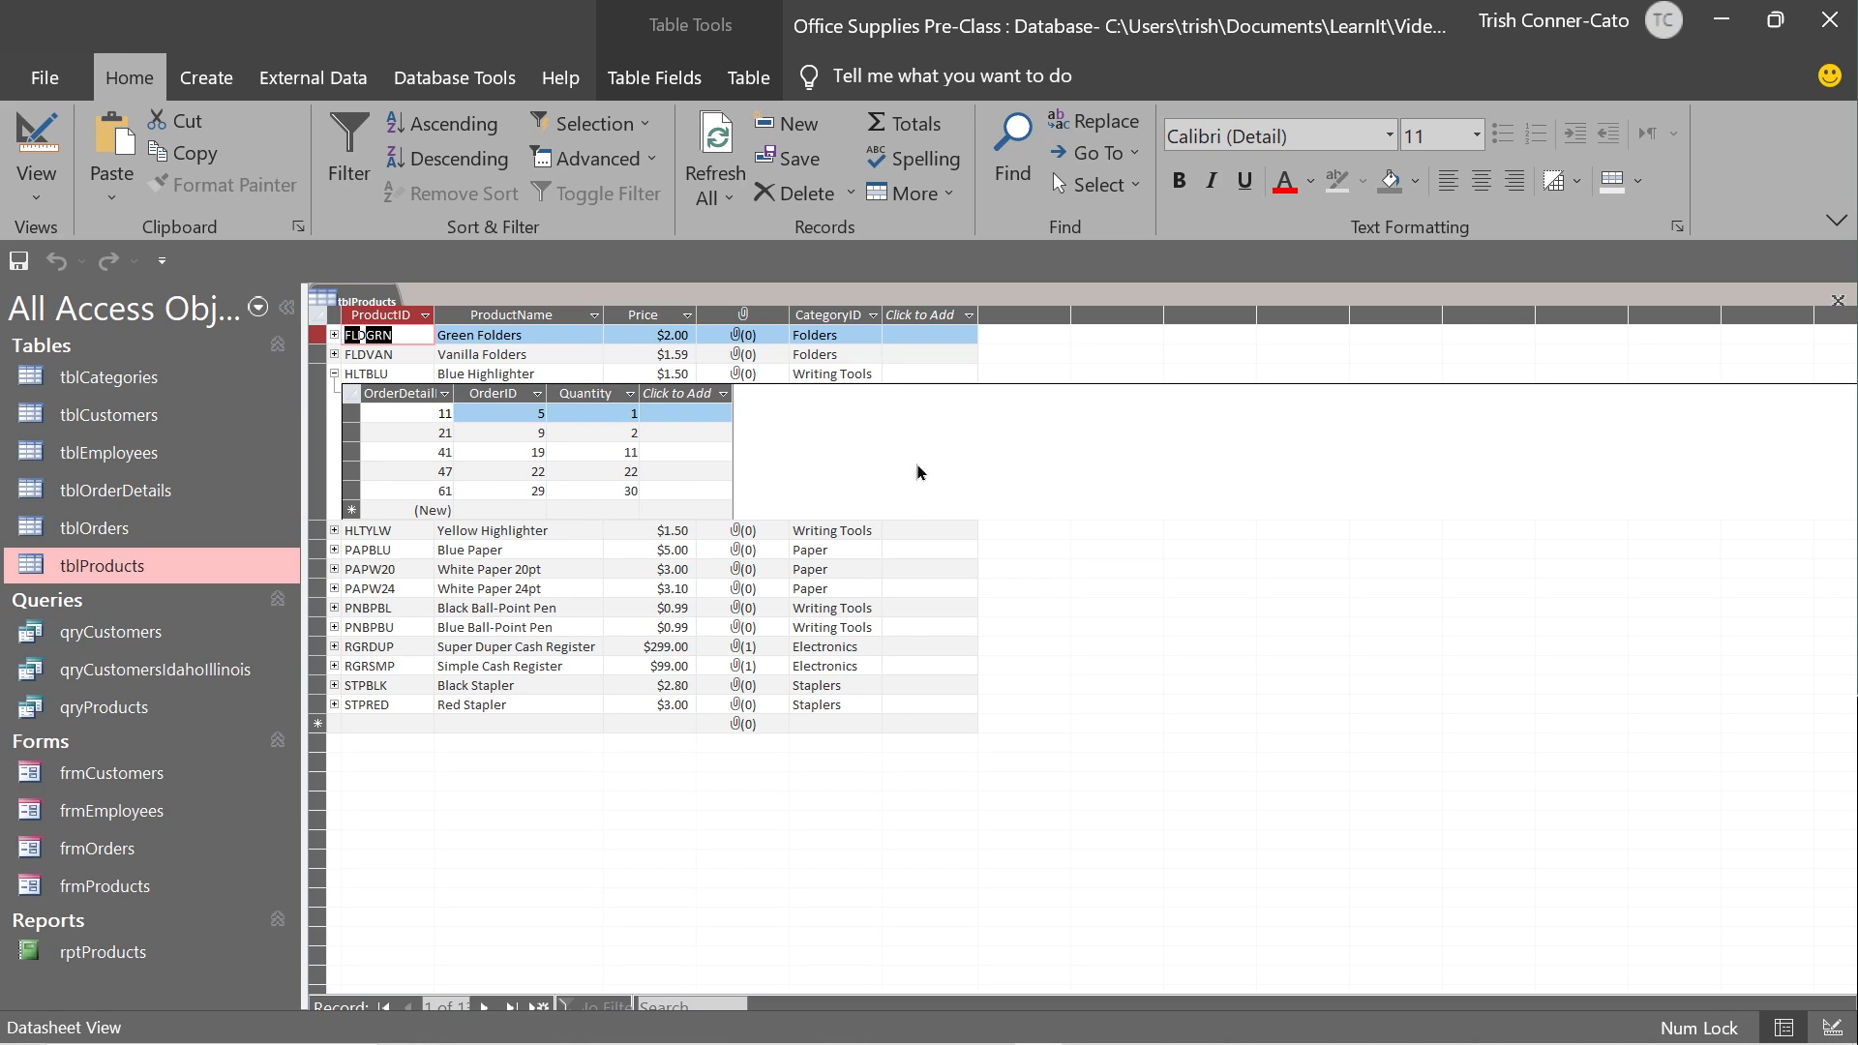
pyautogui.rightClick(371, 301)
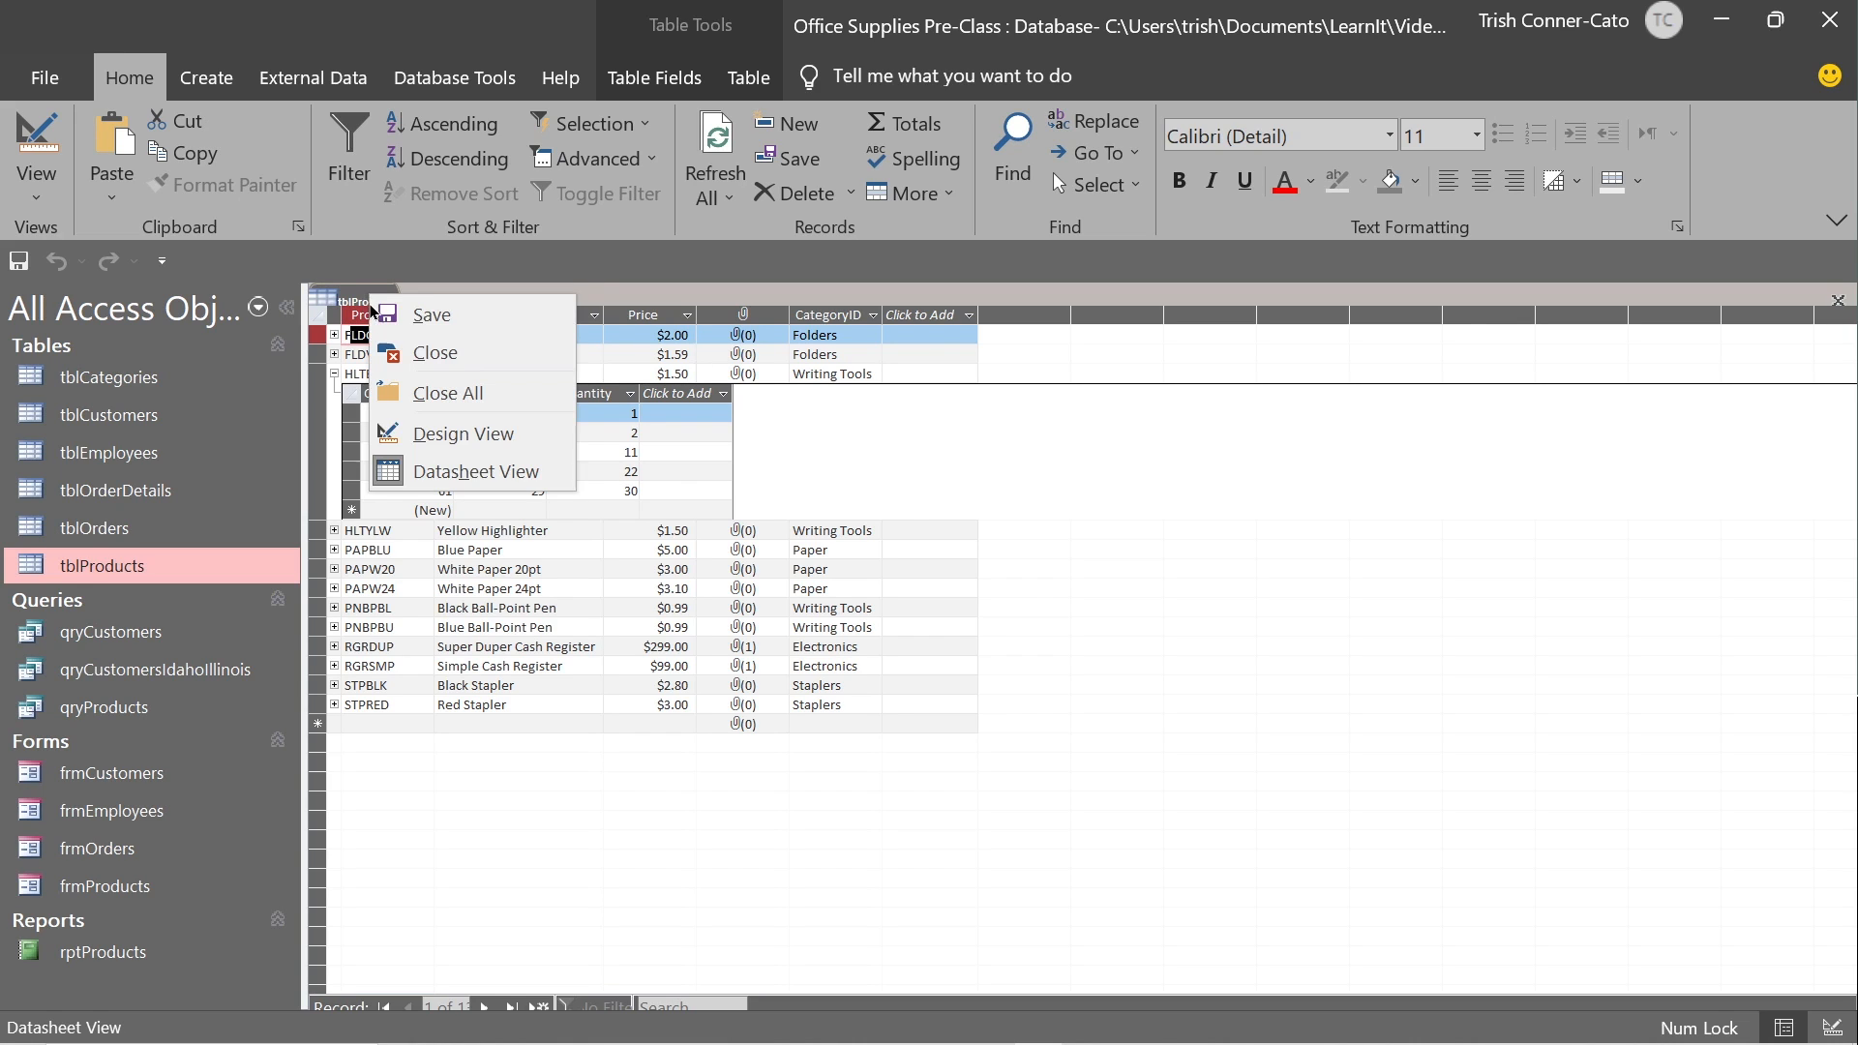
pyautogui.click(416, 350)
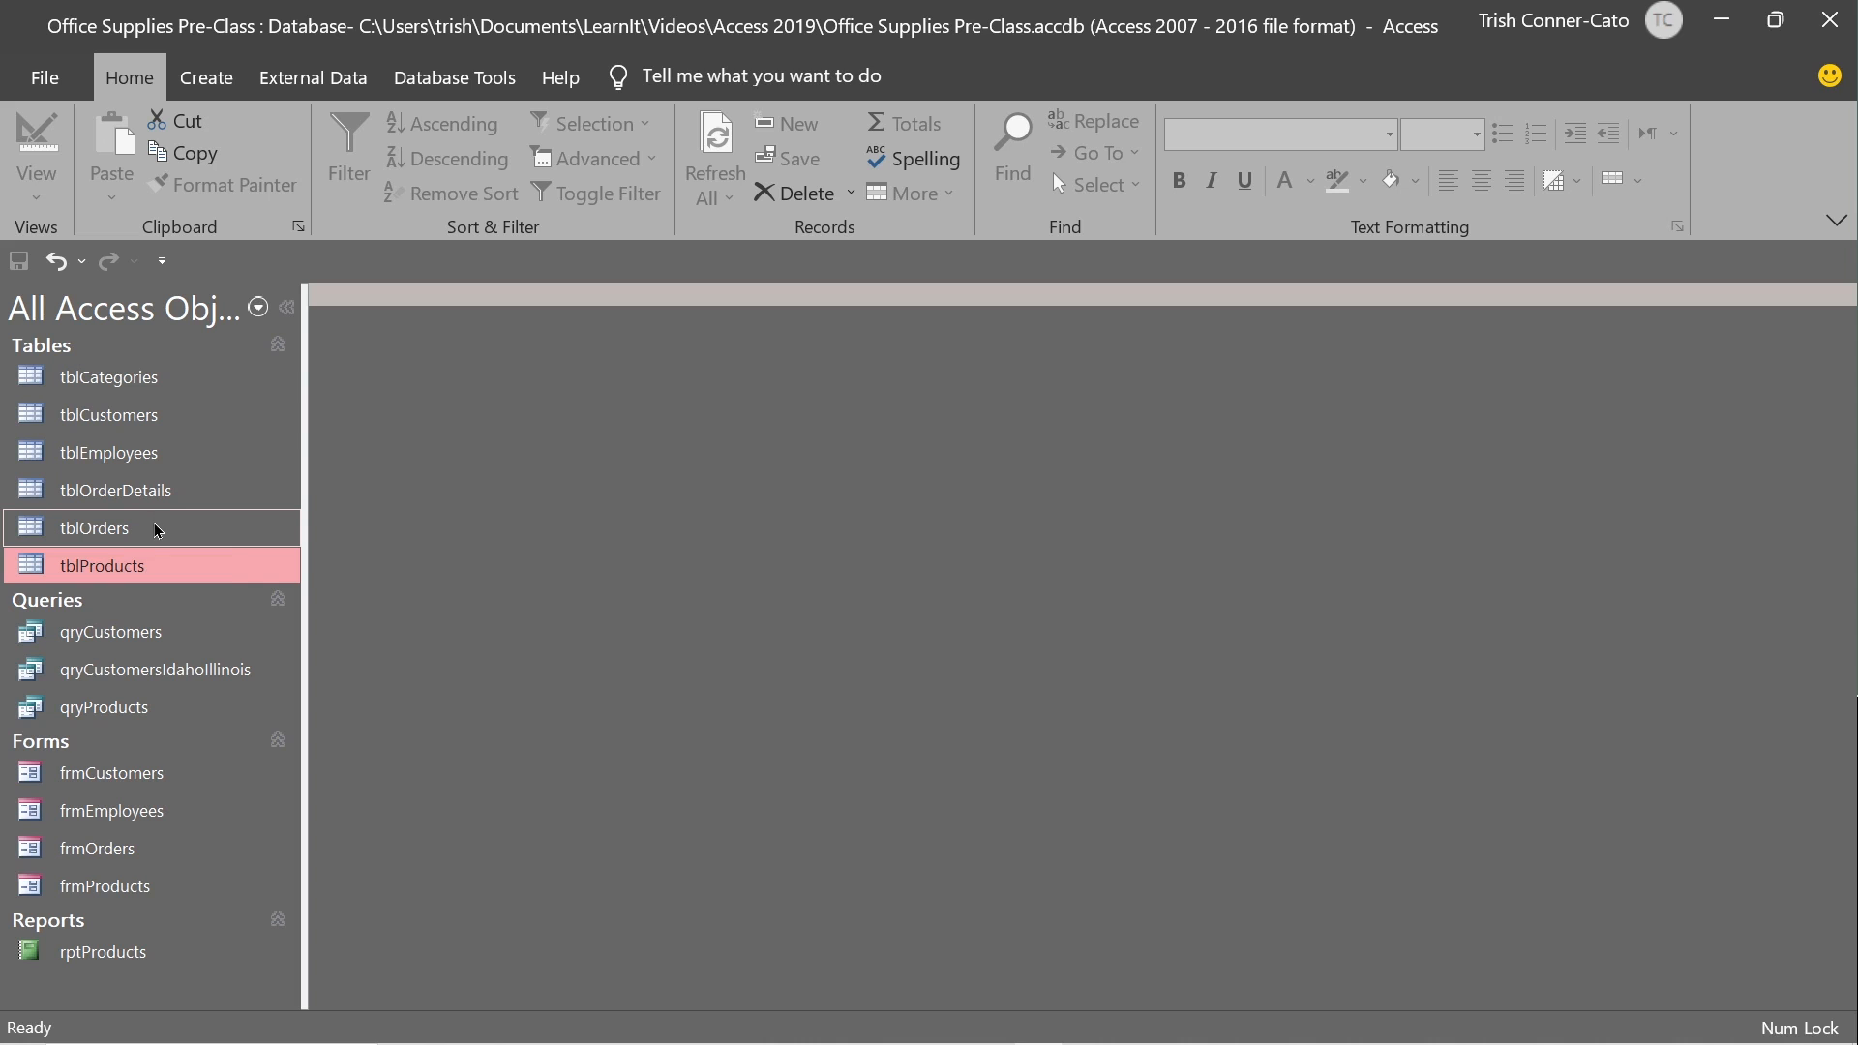
# Open tblOrders, expand order 5 to check the product IDs in its order details, and close the table.
pyautogui.doubleClick(128, 540)
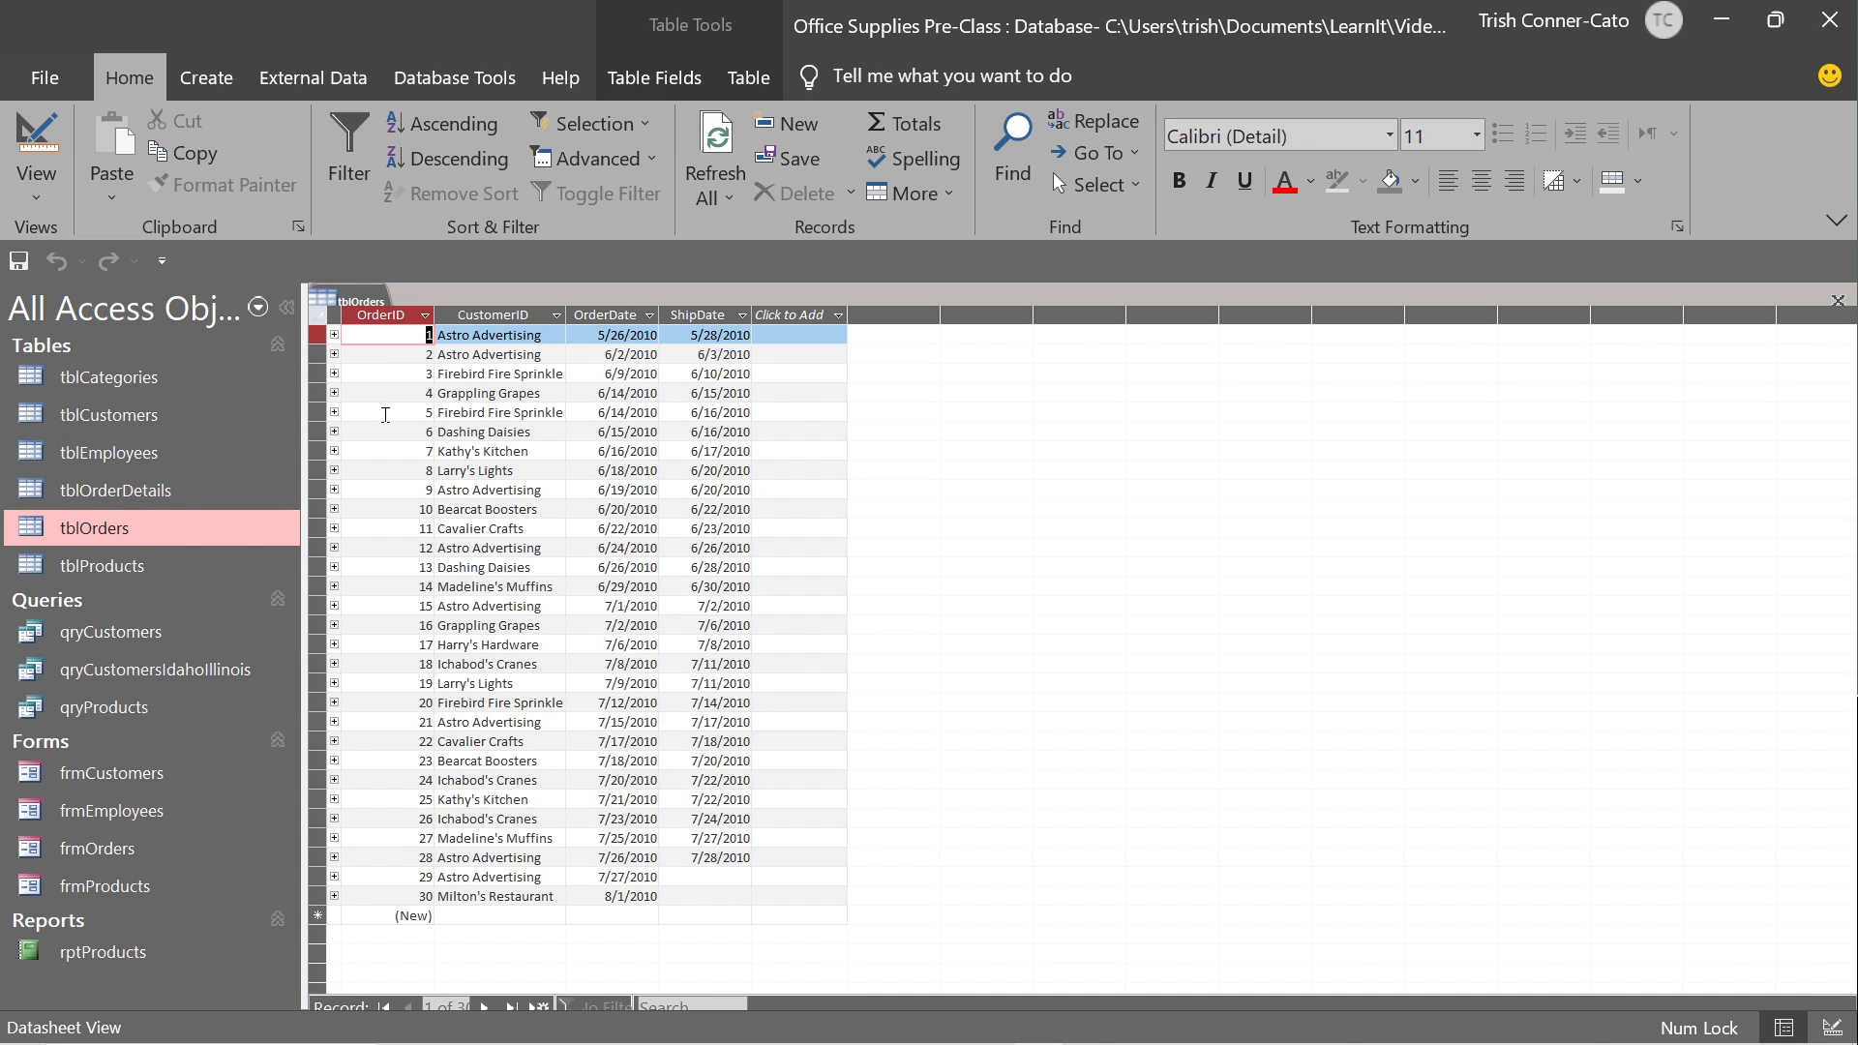
pyautogui.click(334, 412)
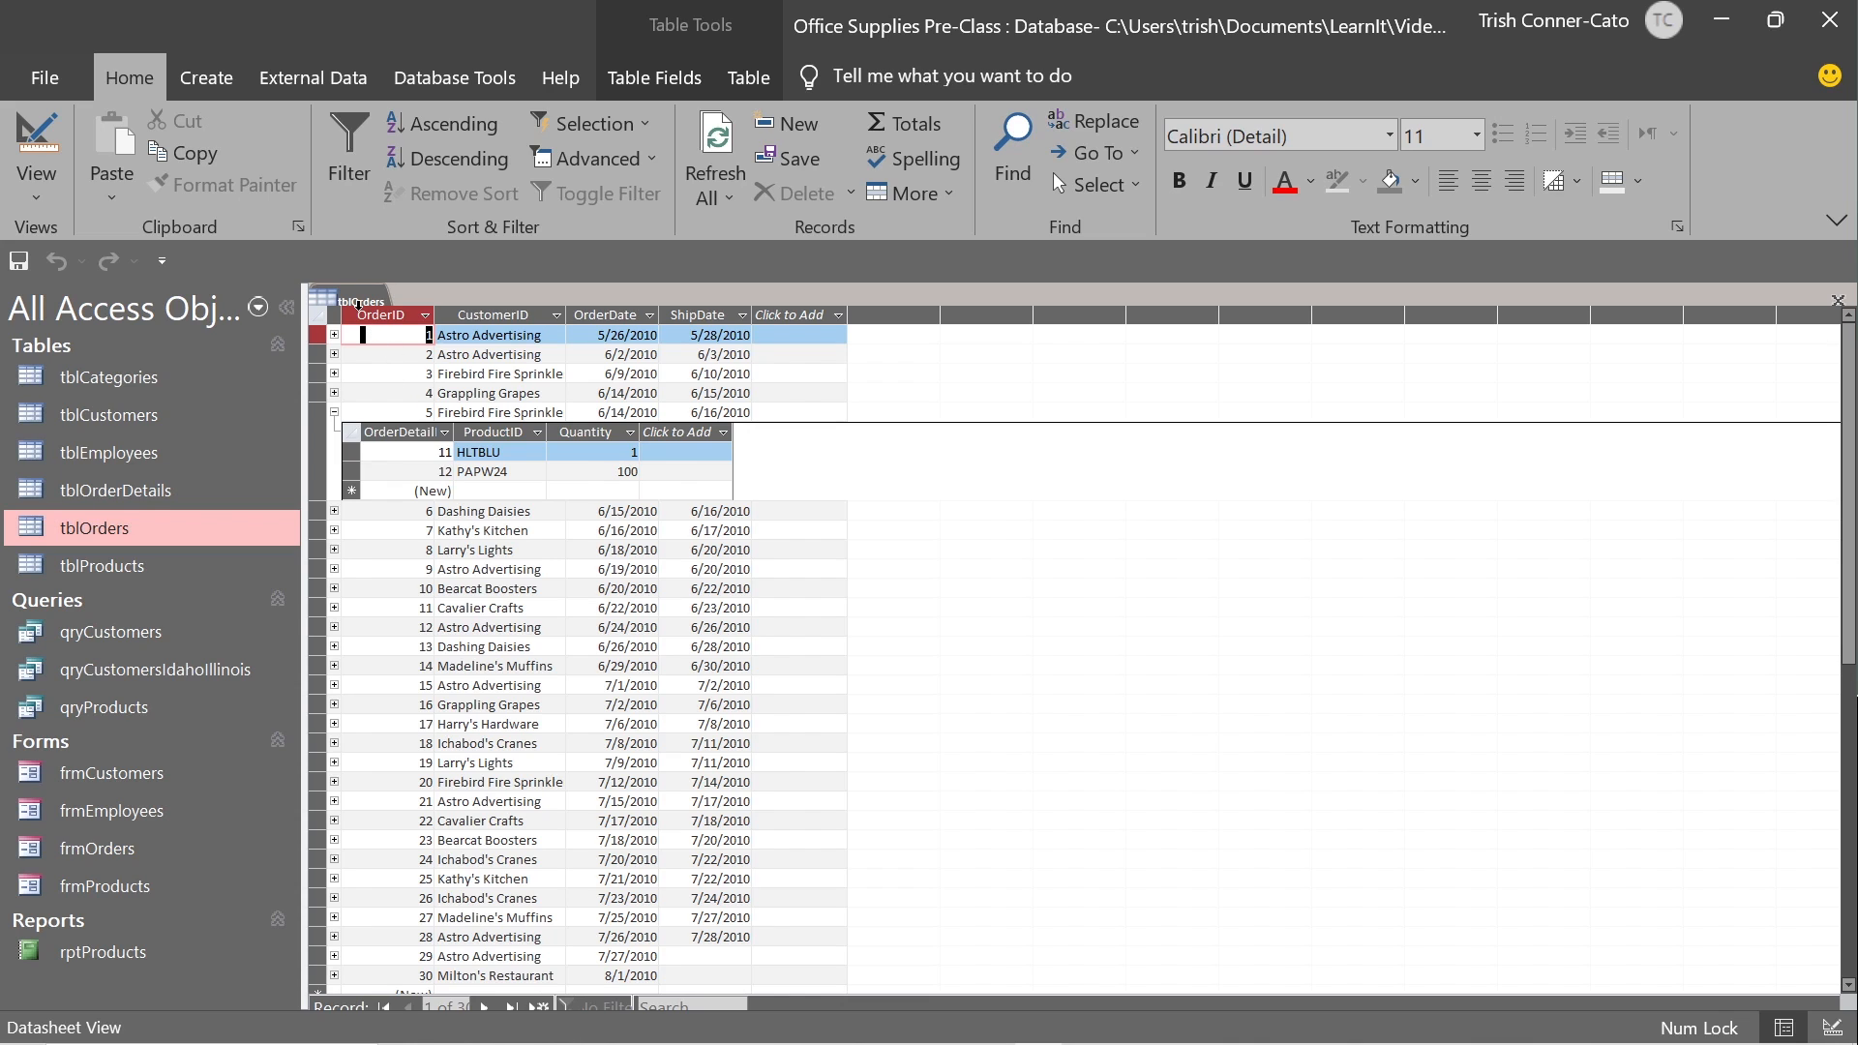
pyautogui.rightClick(357, 306)
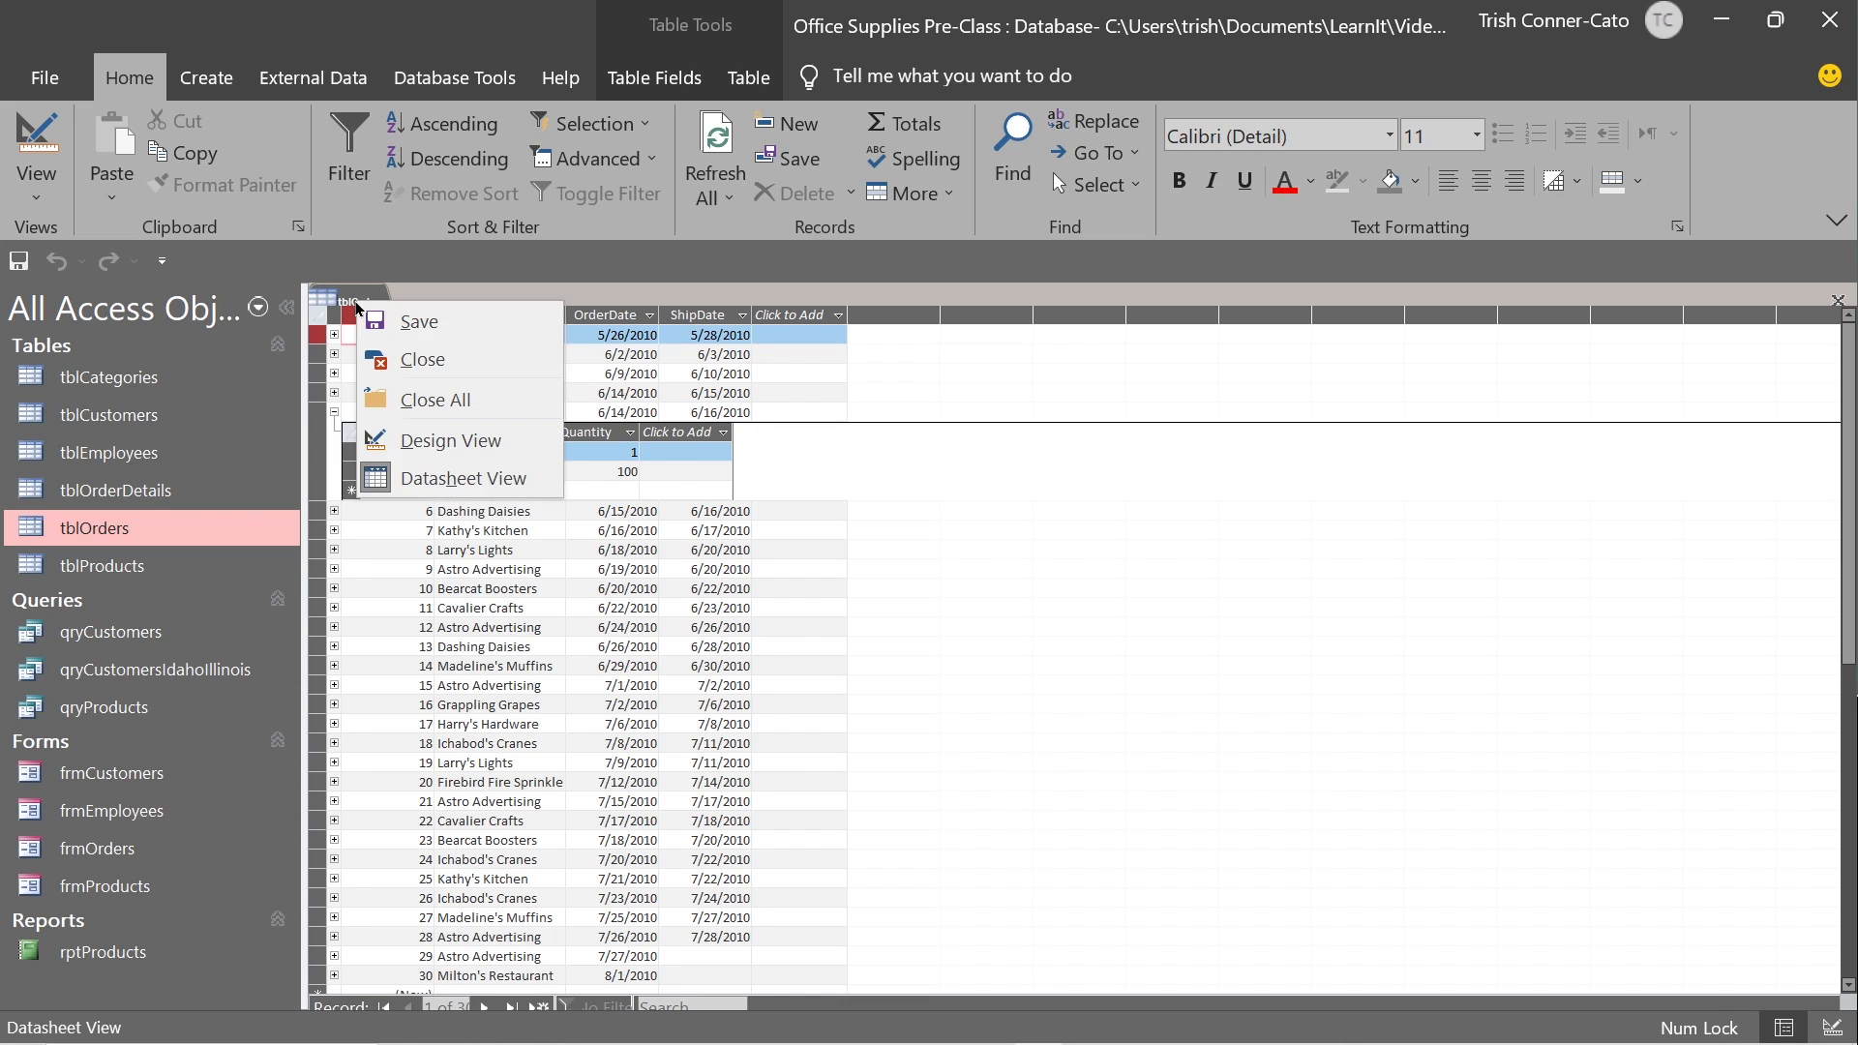
pyautogui.click(438, 359)
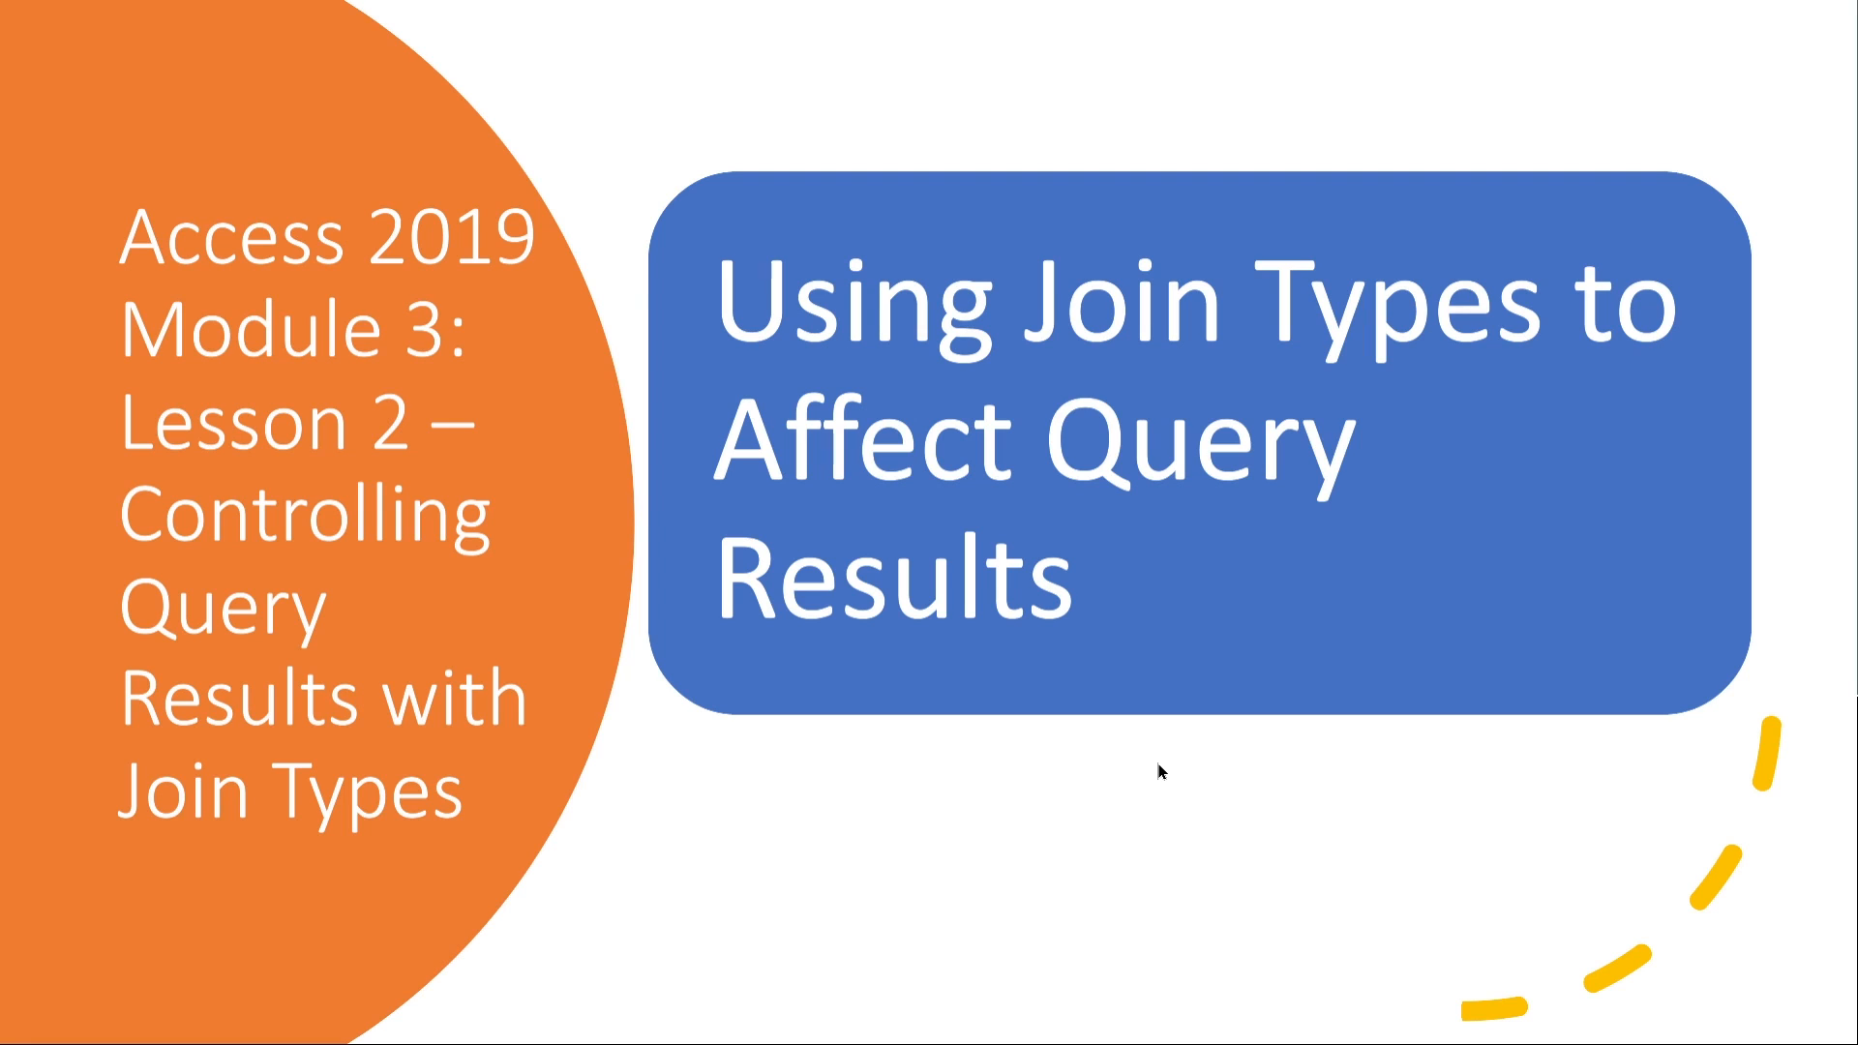
# Switch to the browser and read the Types of joins section of the Microsoft Support article "Join tables and queries".
pyautogui.click(1157, 760)
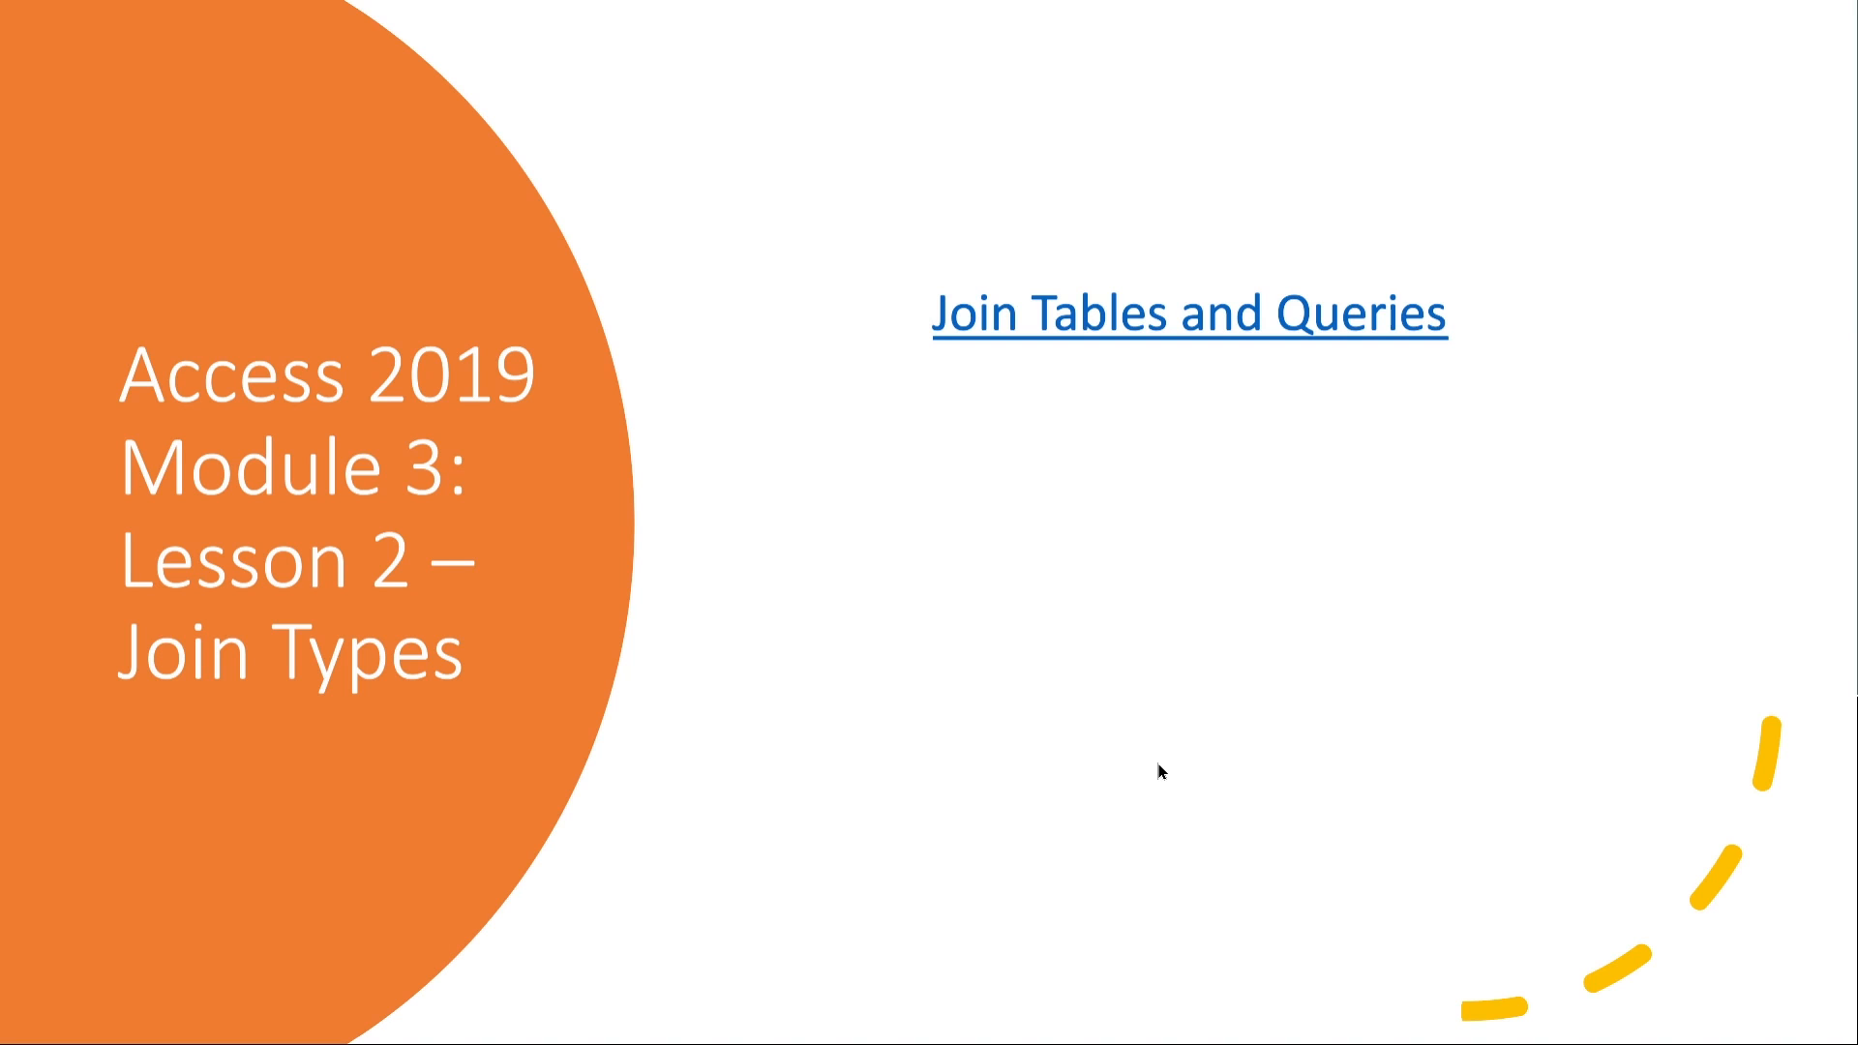
pyautogui.hotkey('alt', 'Tab')
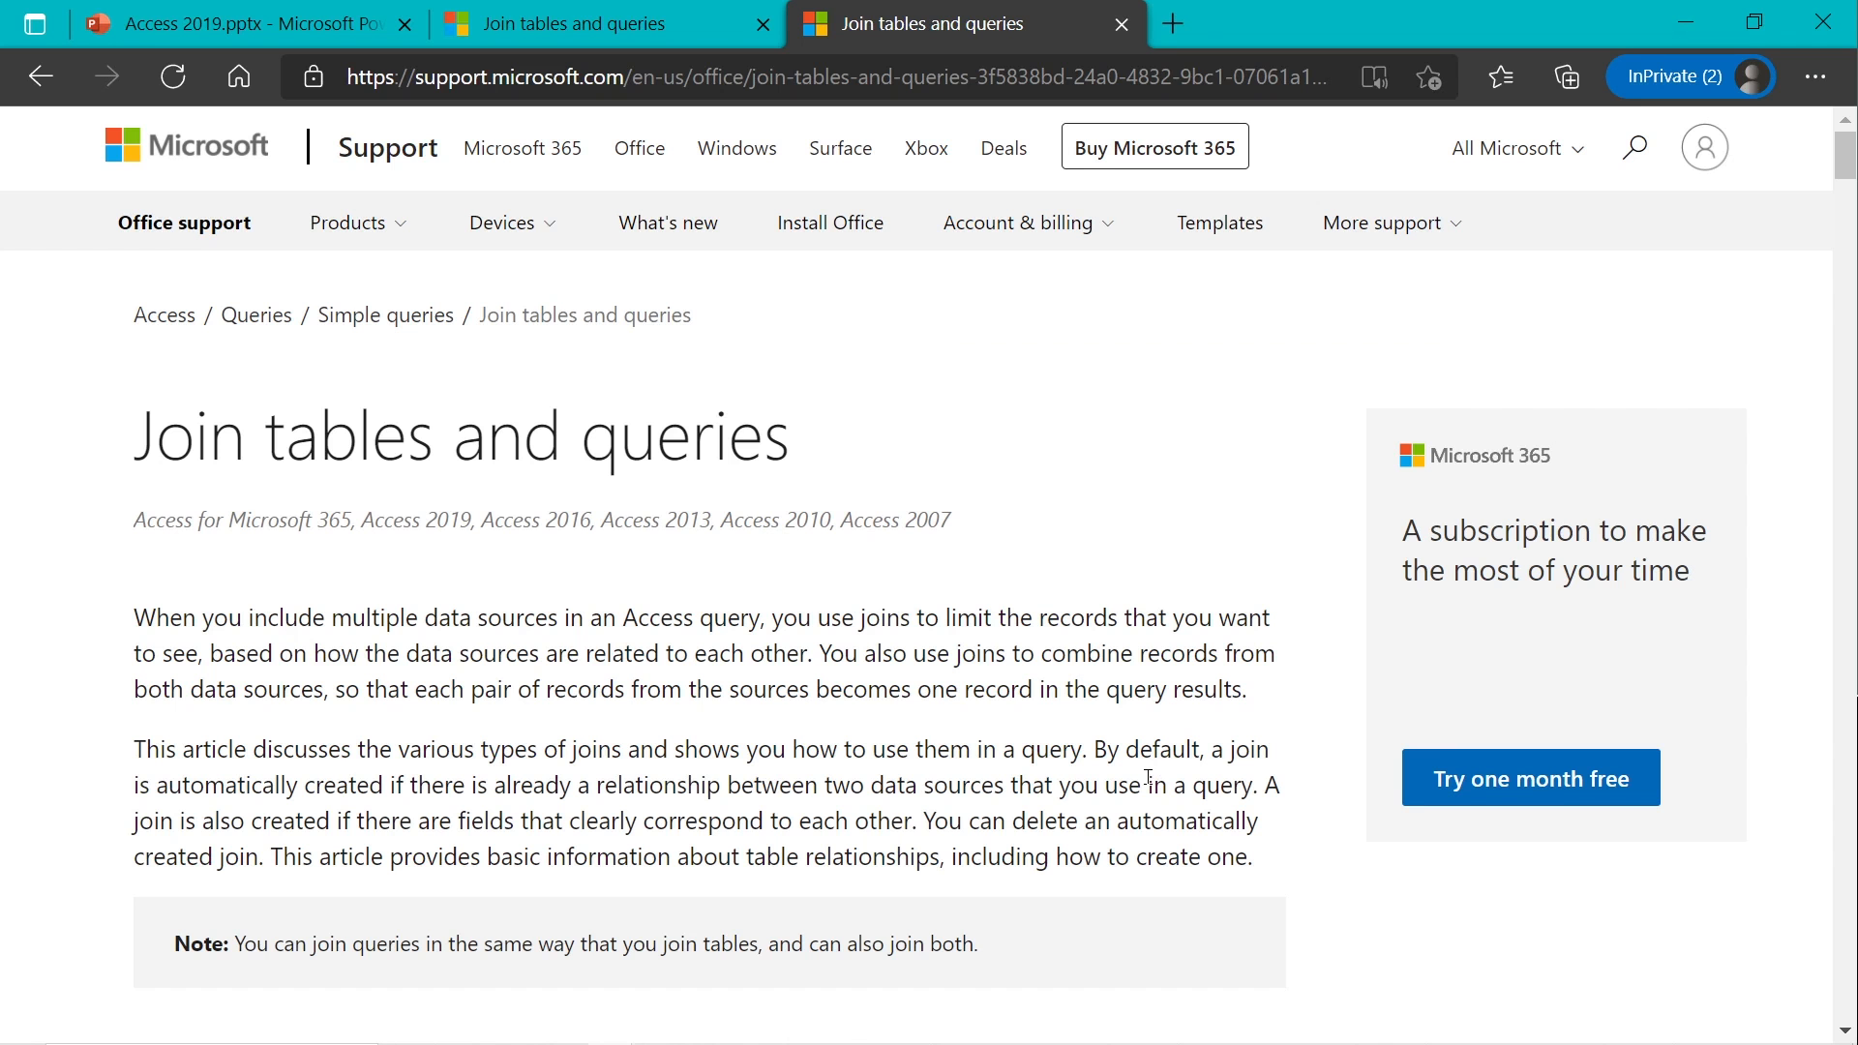
pyautogui.scroll(-6, 448, 571)
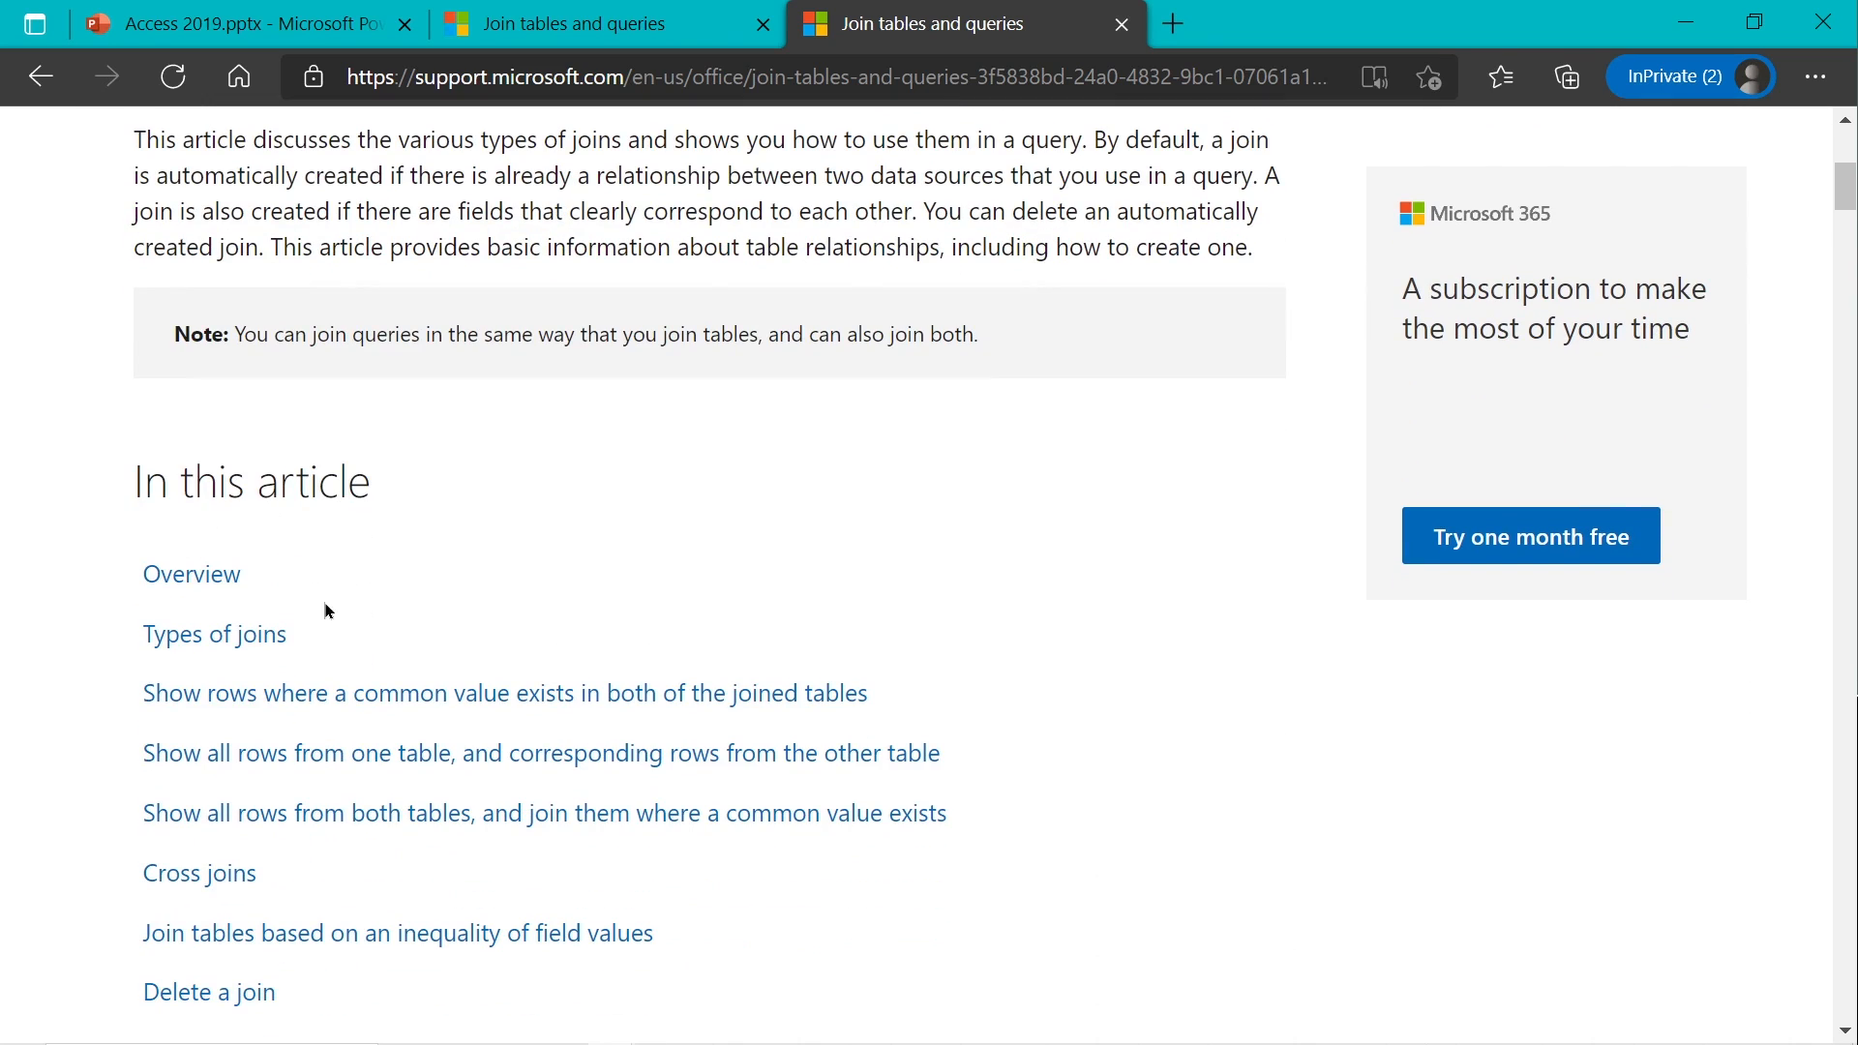
pyautogui.click(210, 647)
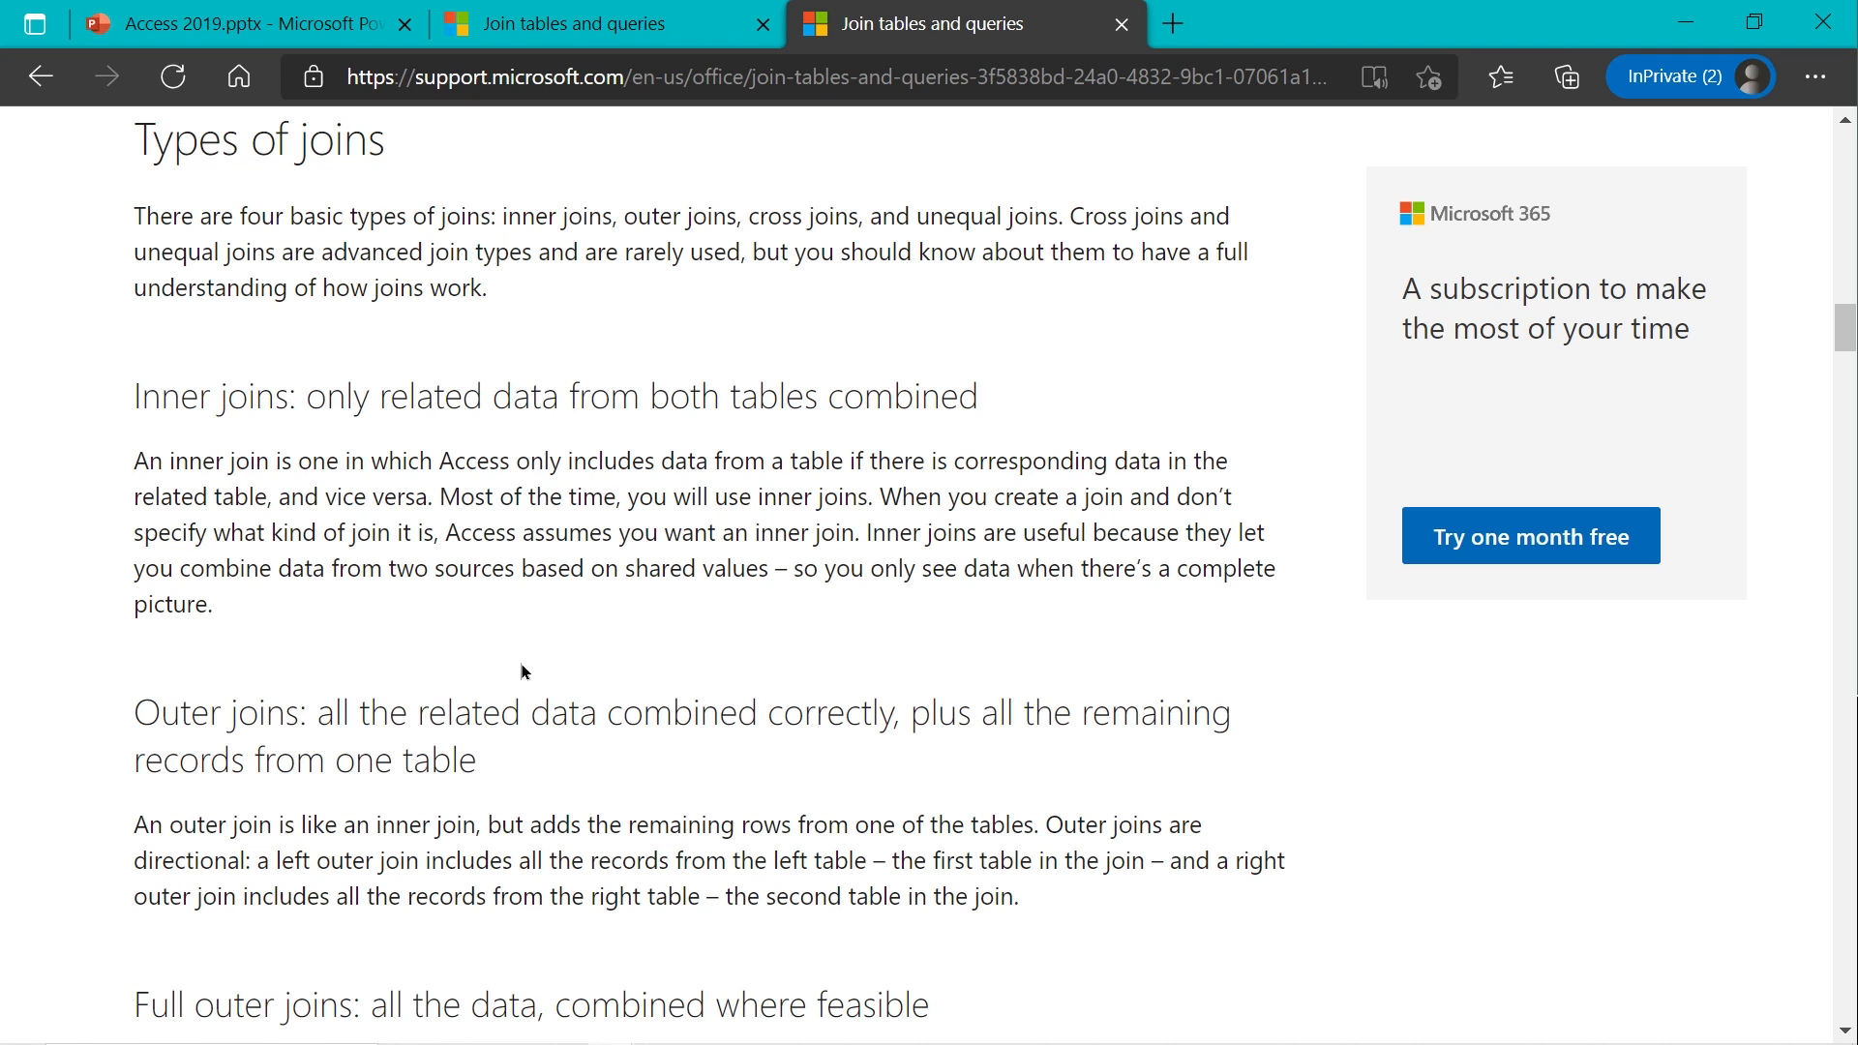
pyautogui.scroll(-3, 518, 633)
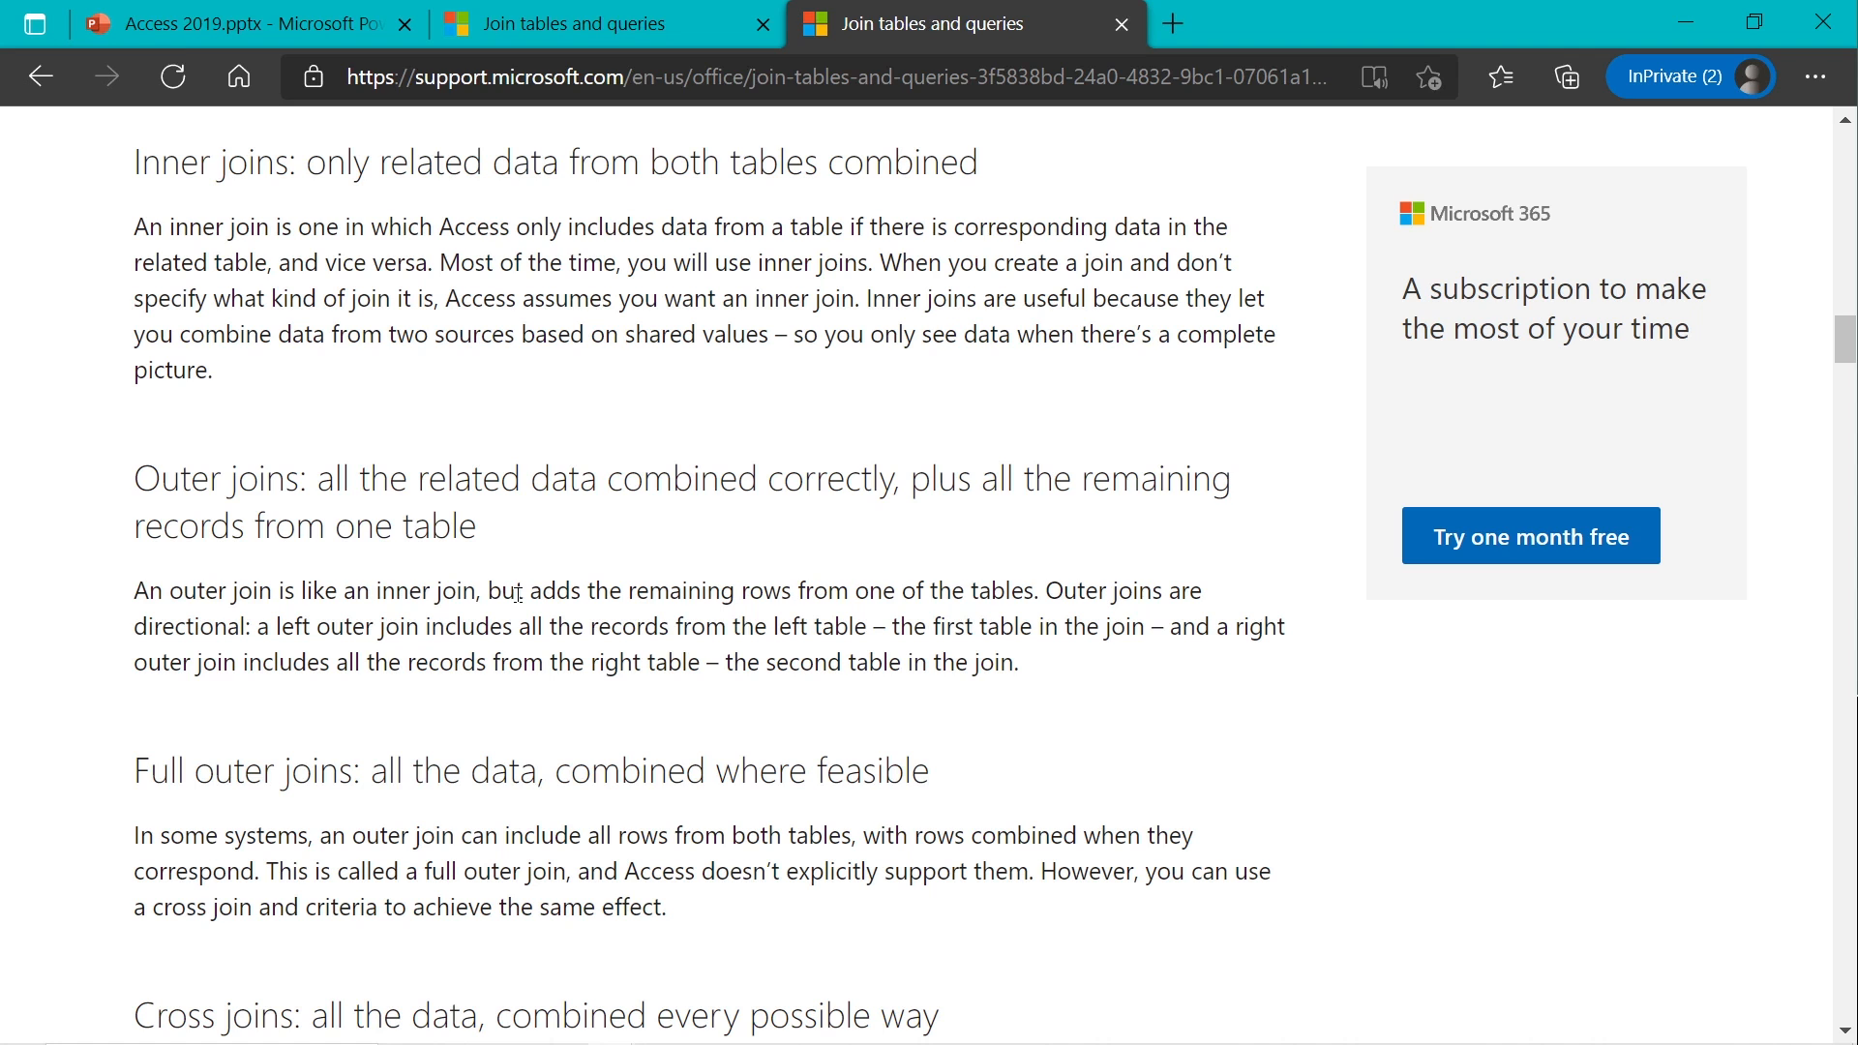
pyautogui.scroll(-2, 518, 594)
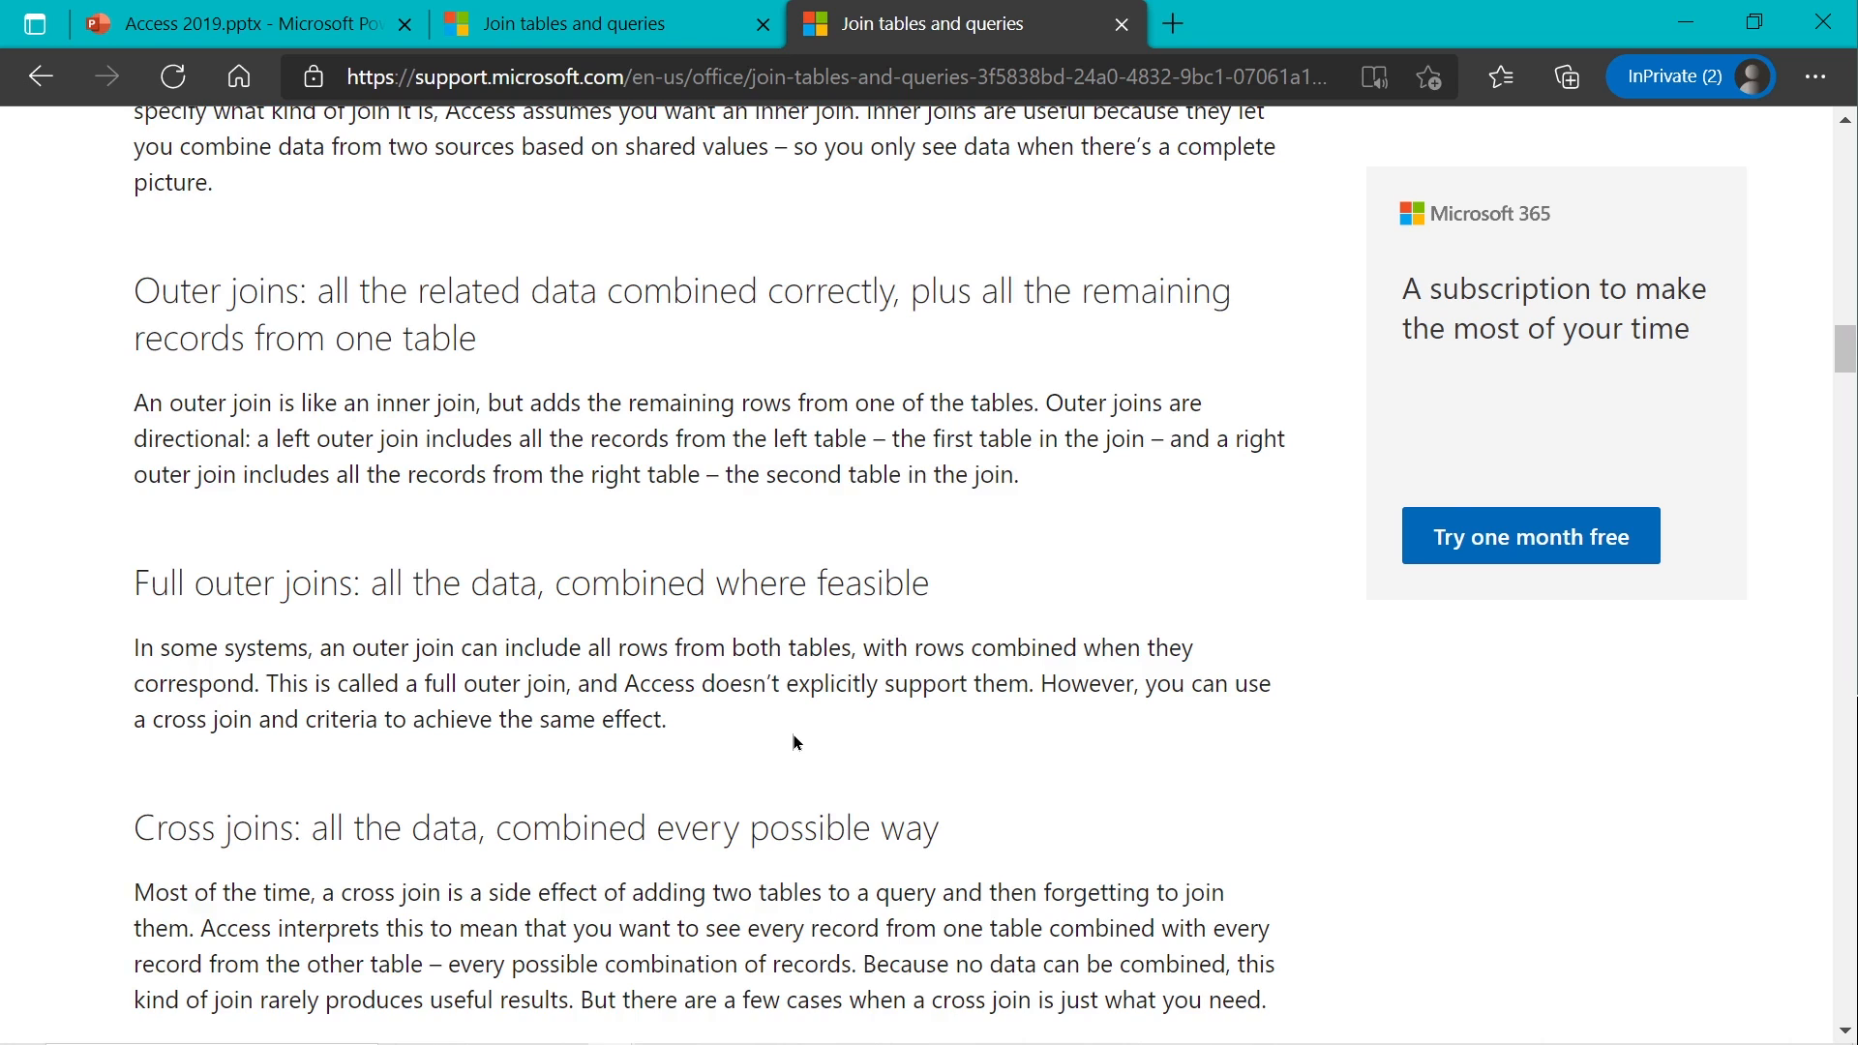
pyautogui.scroll(-2, 796, 742)
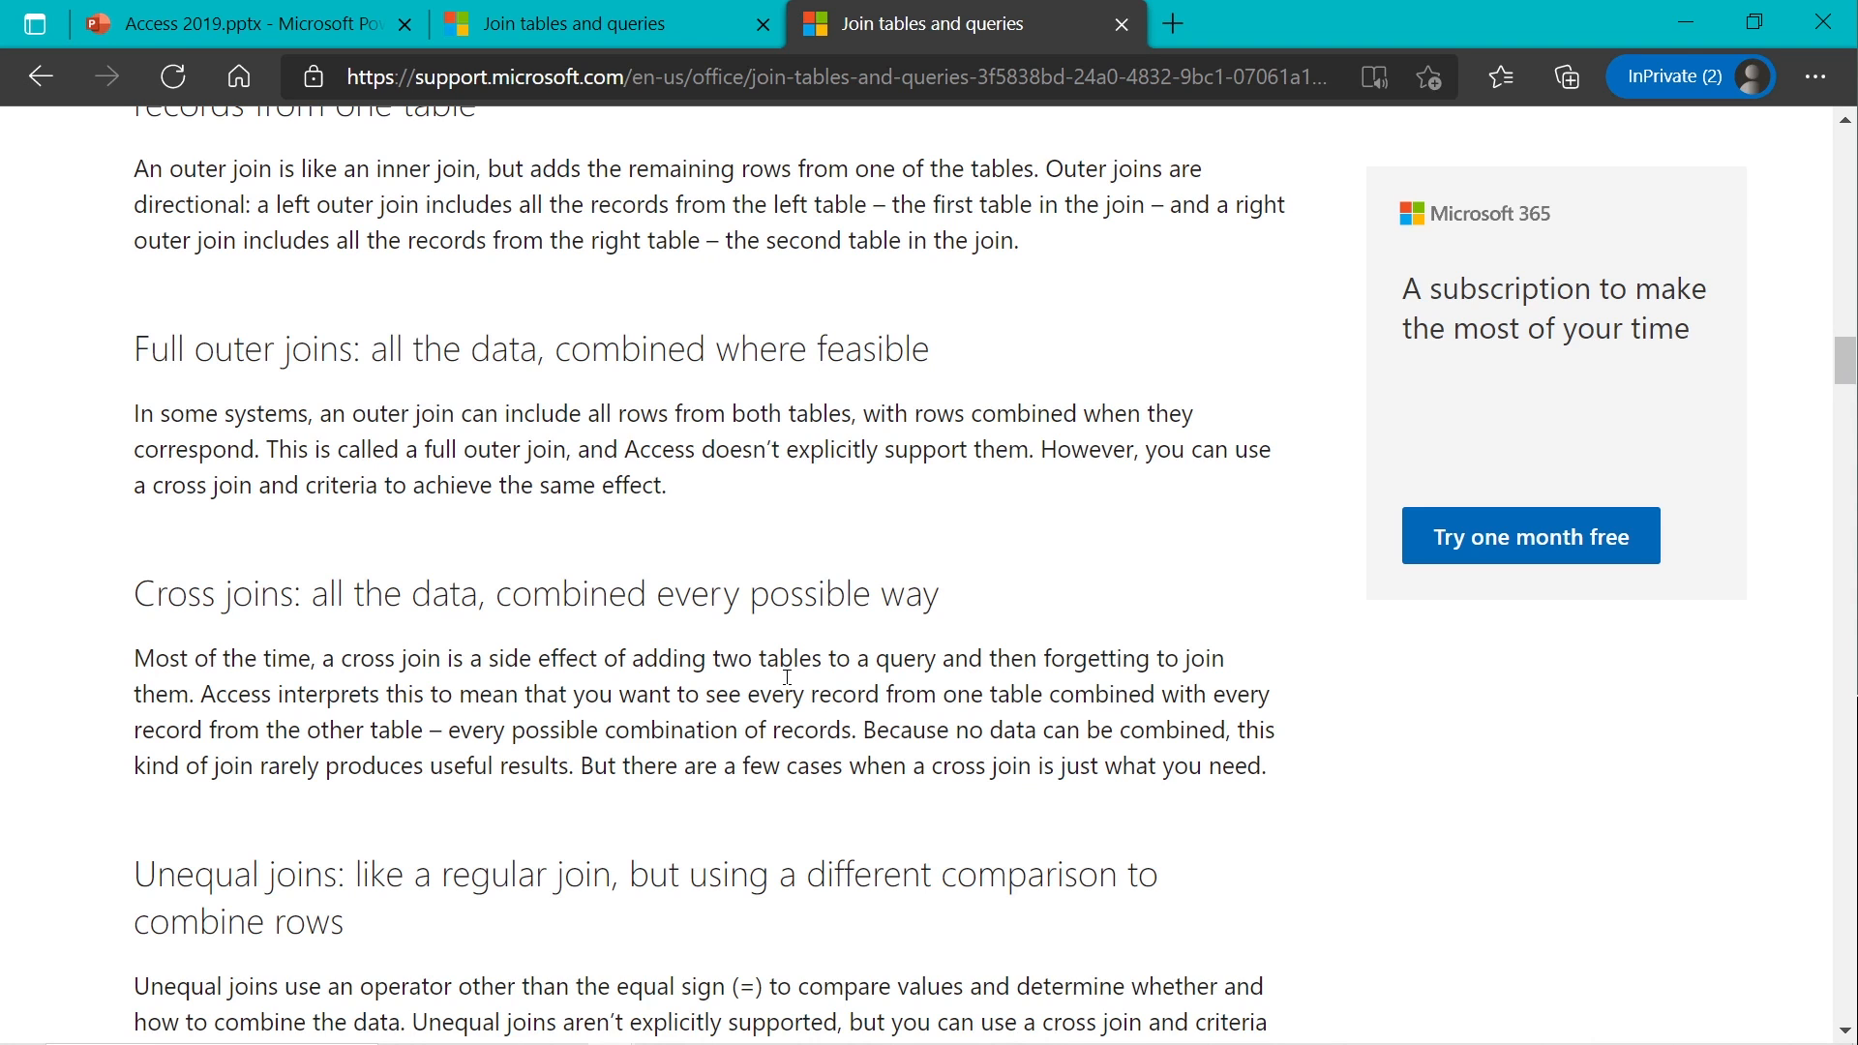
pyautogui.scroll(-3, 788, 676)
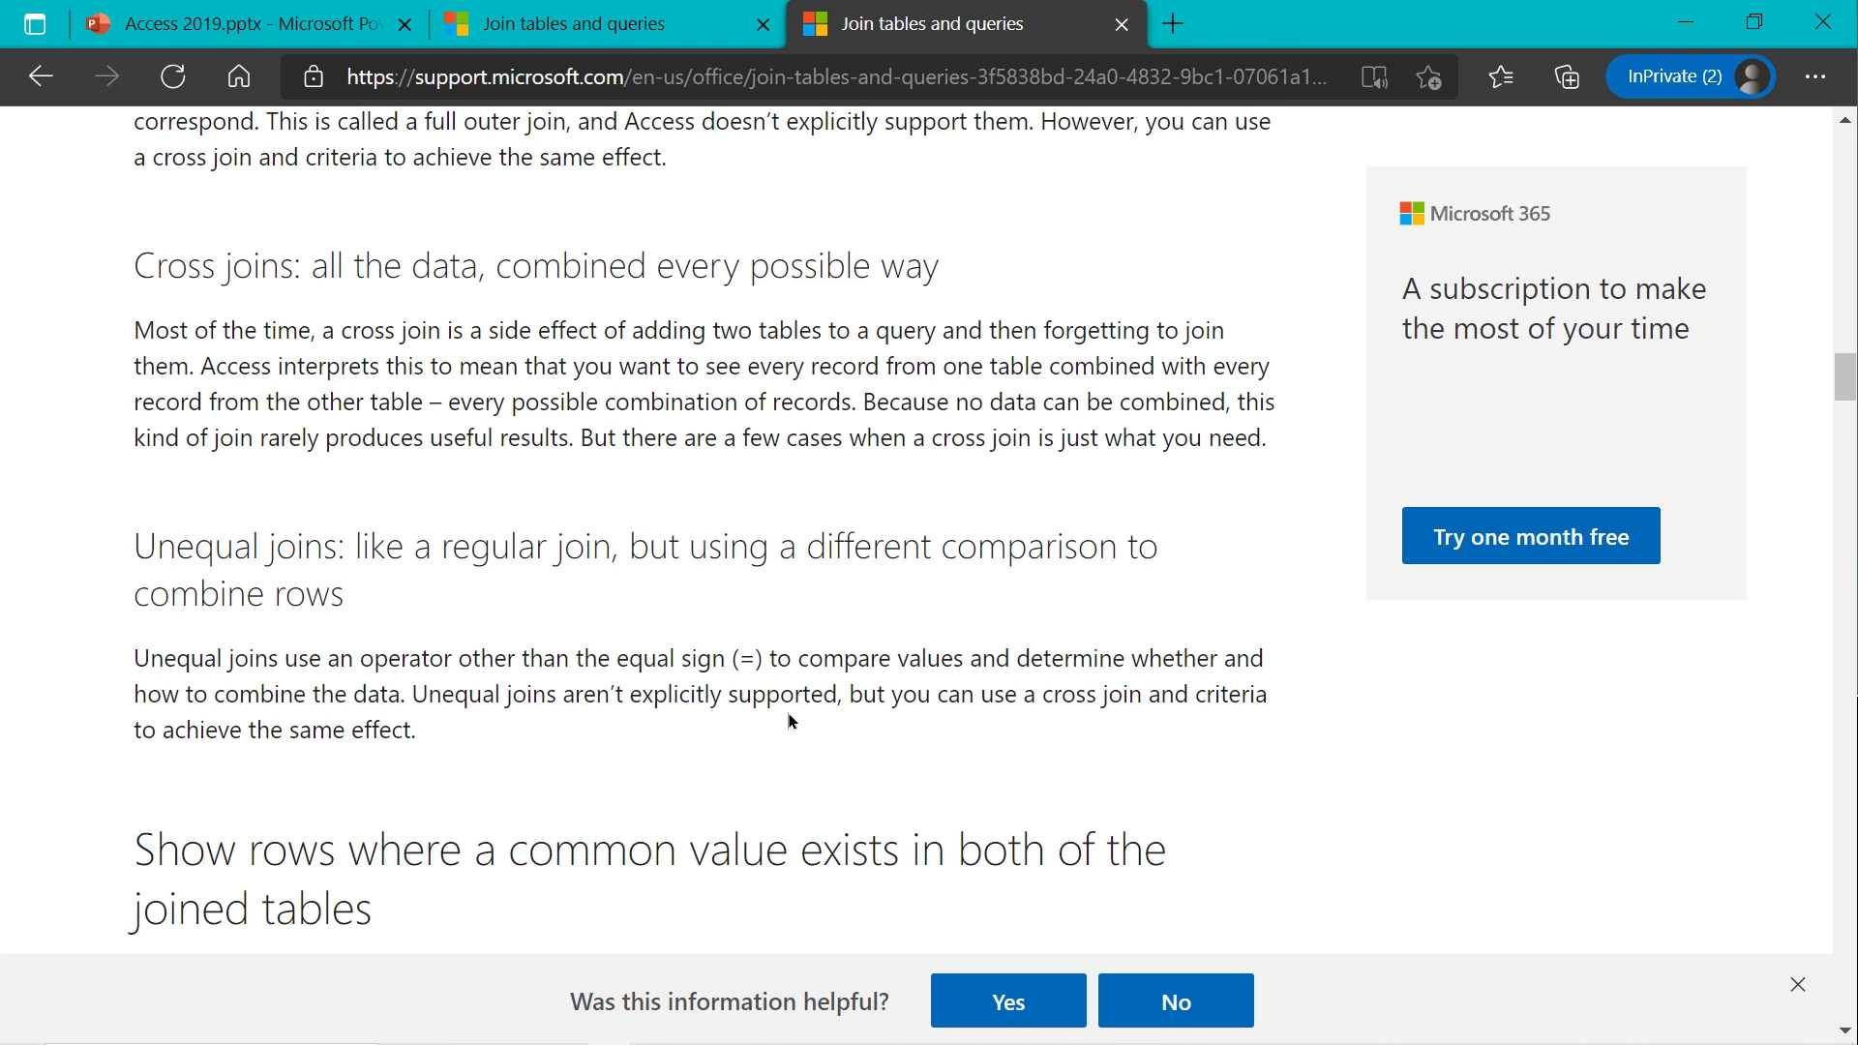
# Switch to Access, create a query in Design View with tblCustomers and tblOrders, and spread out and enlarge their field lists.
pyautogui.hotkey('alt', 'Tab')
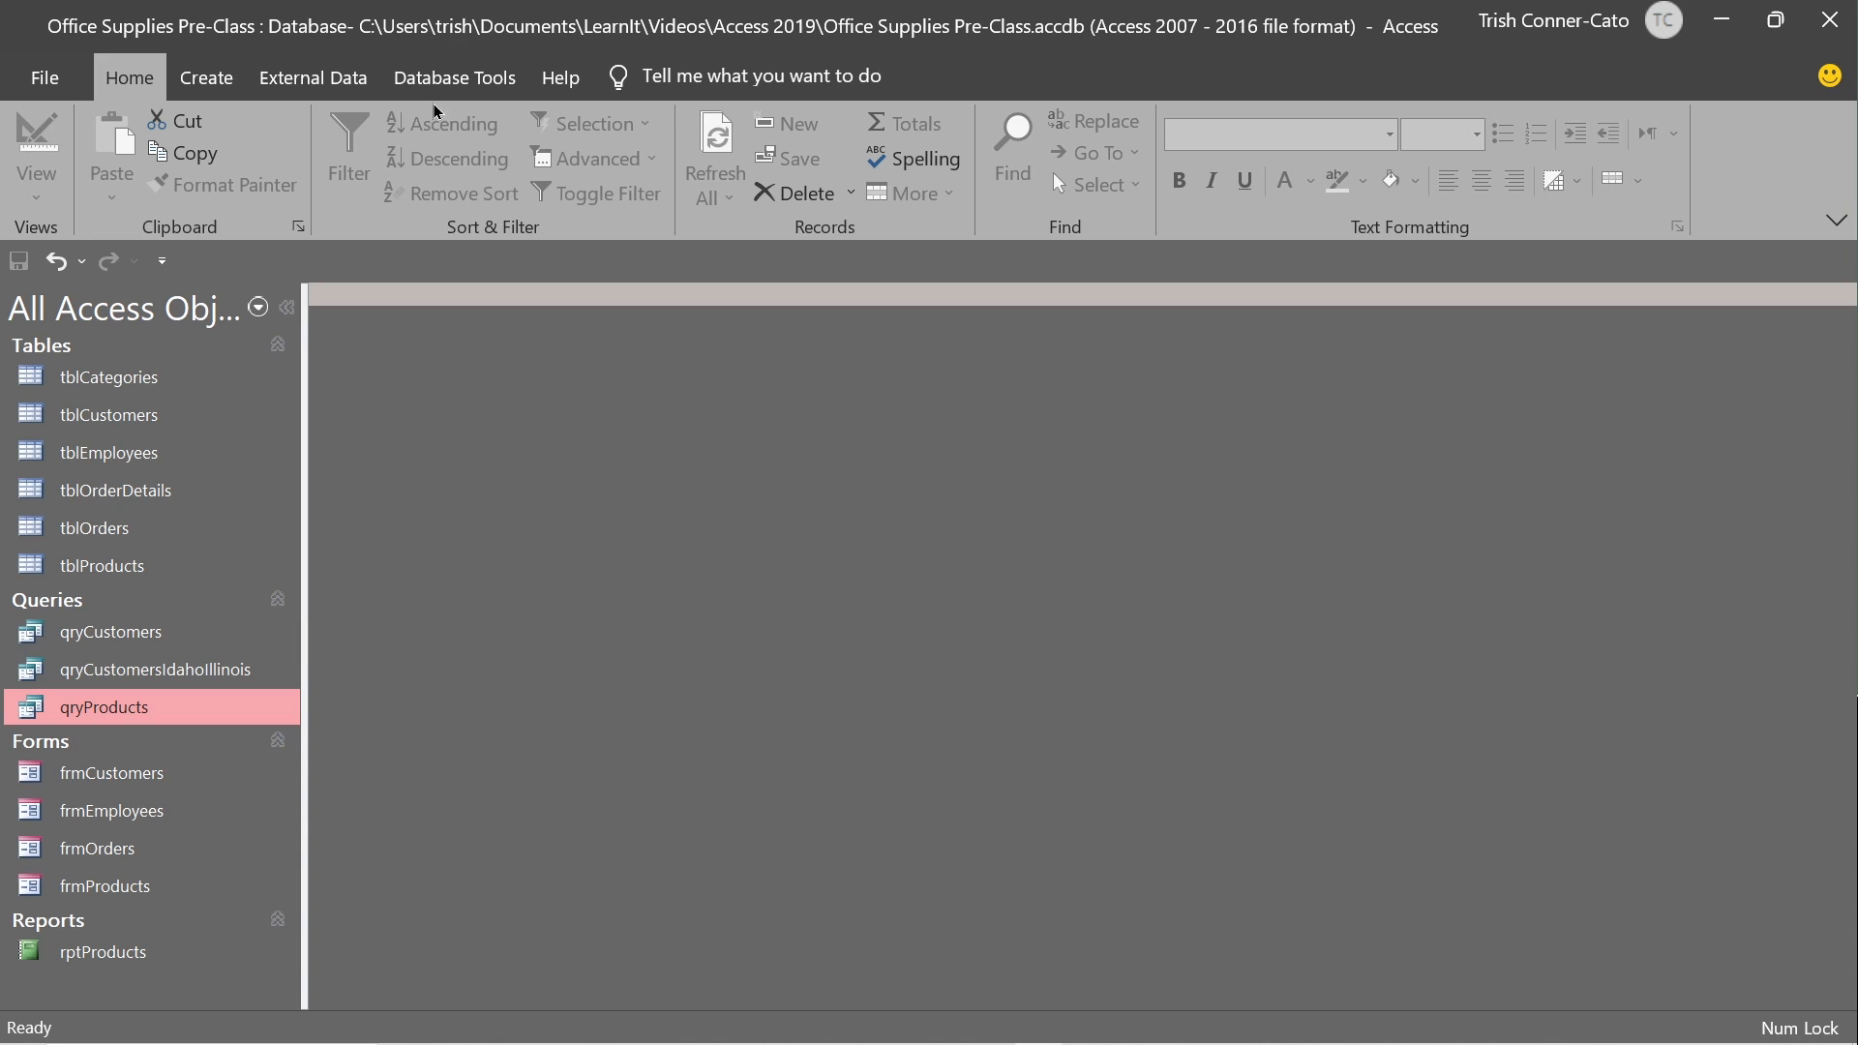
pyautogui.click(209, 85)
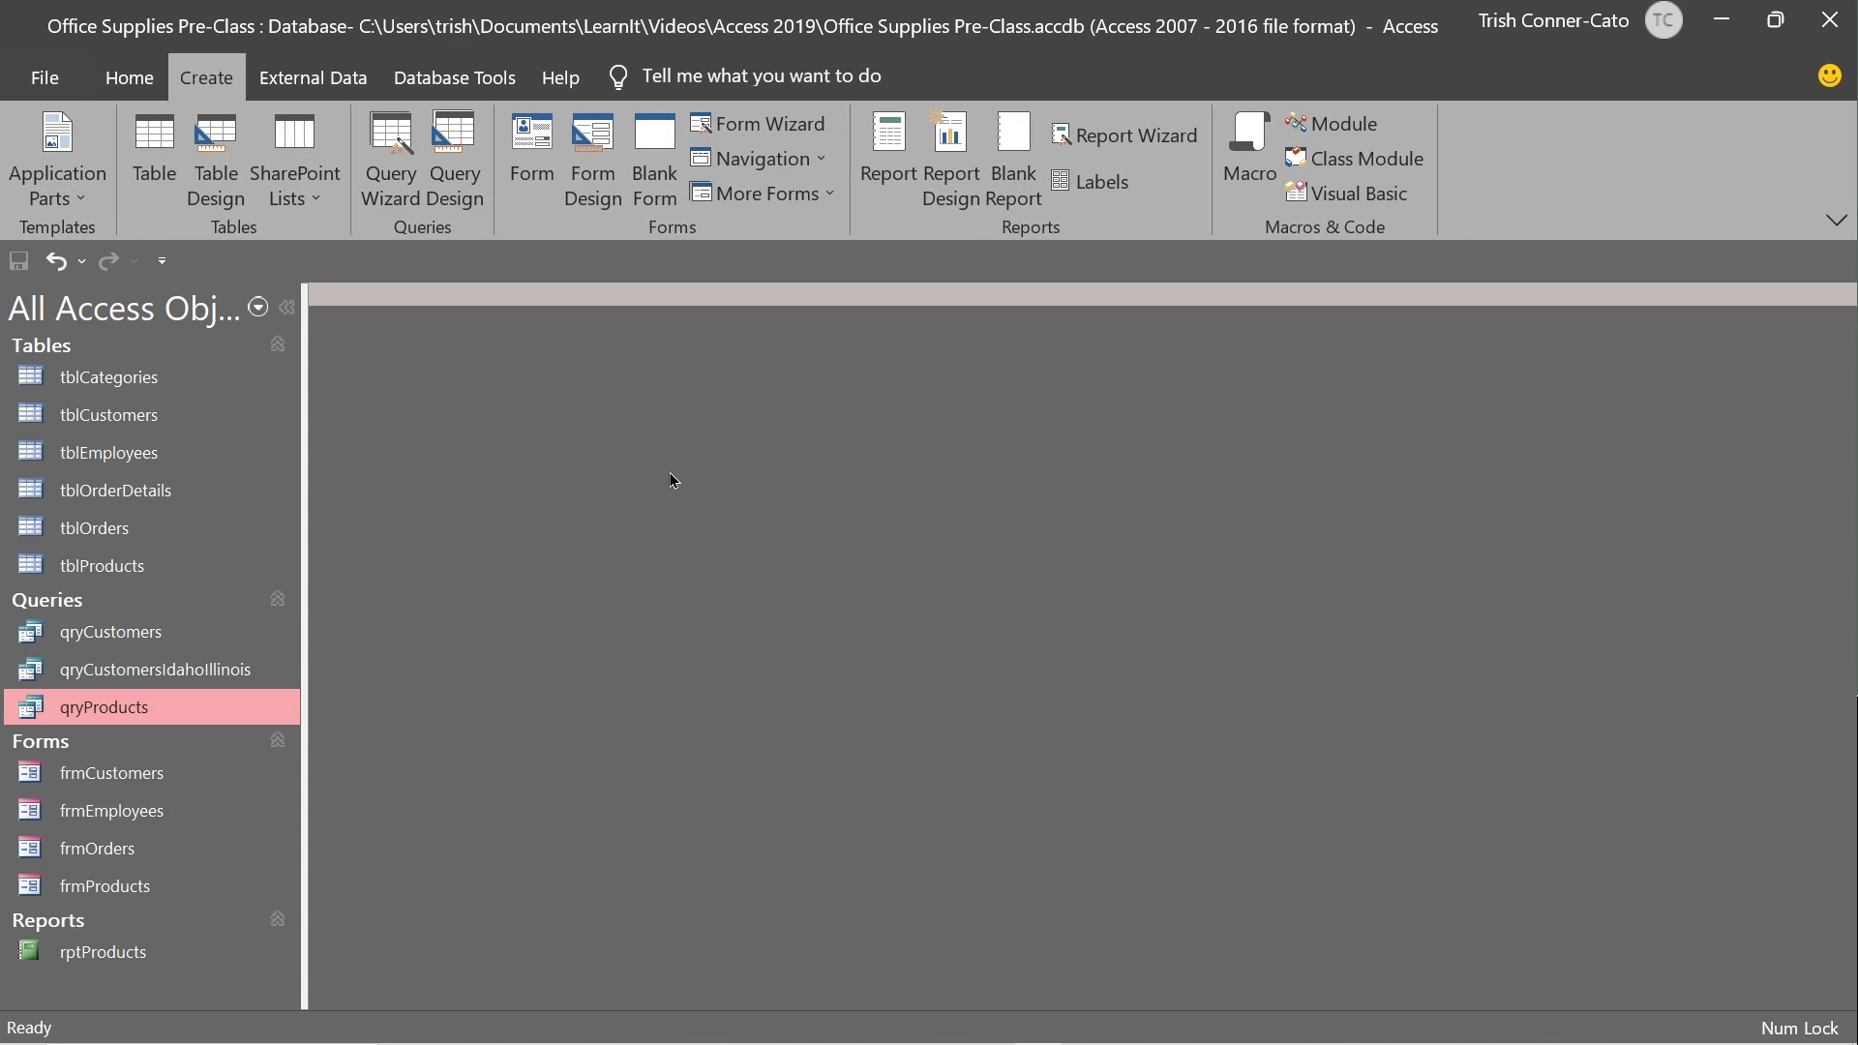
pyautogui.click(454, 183)
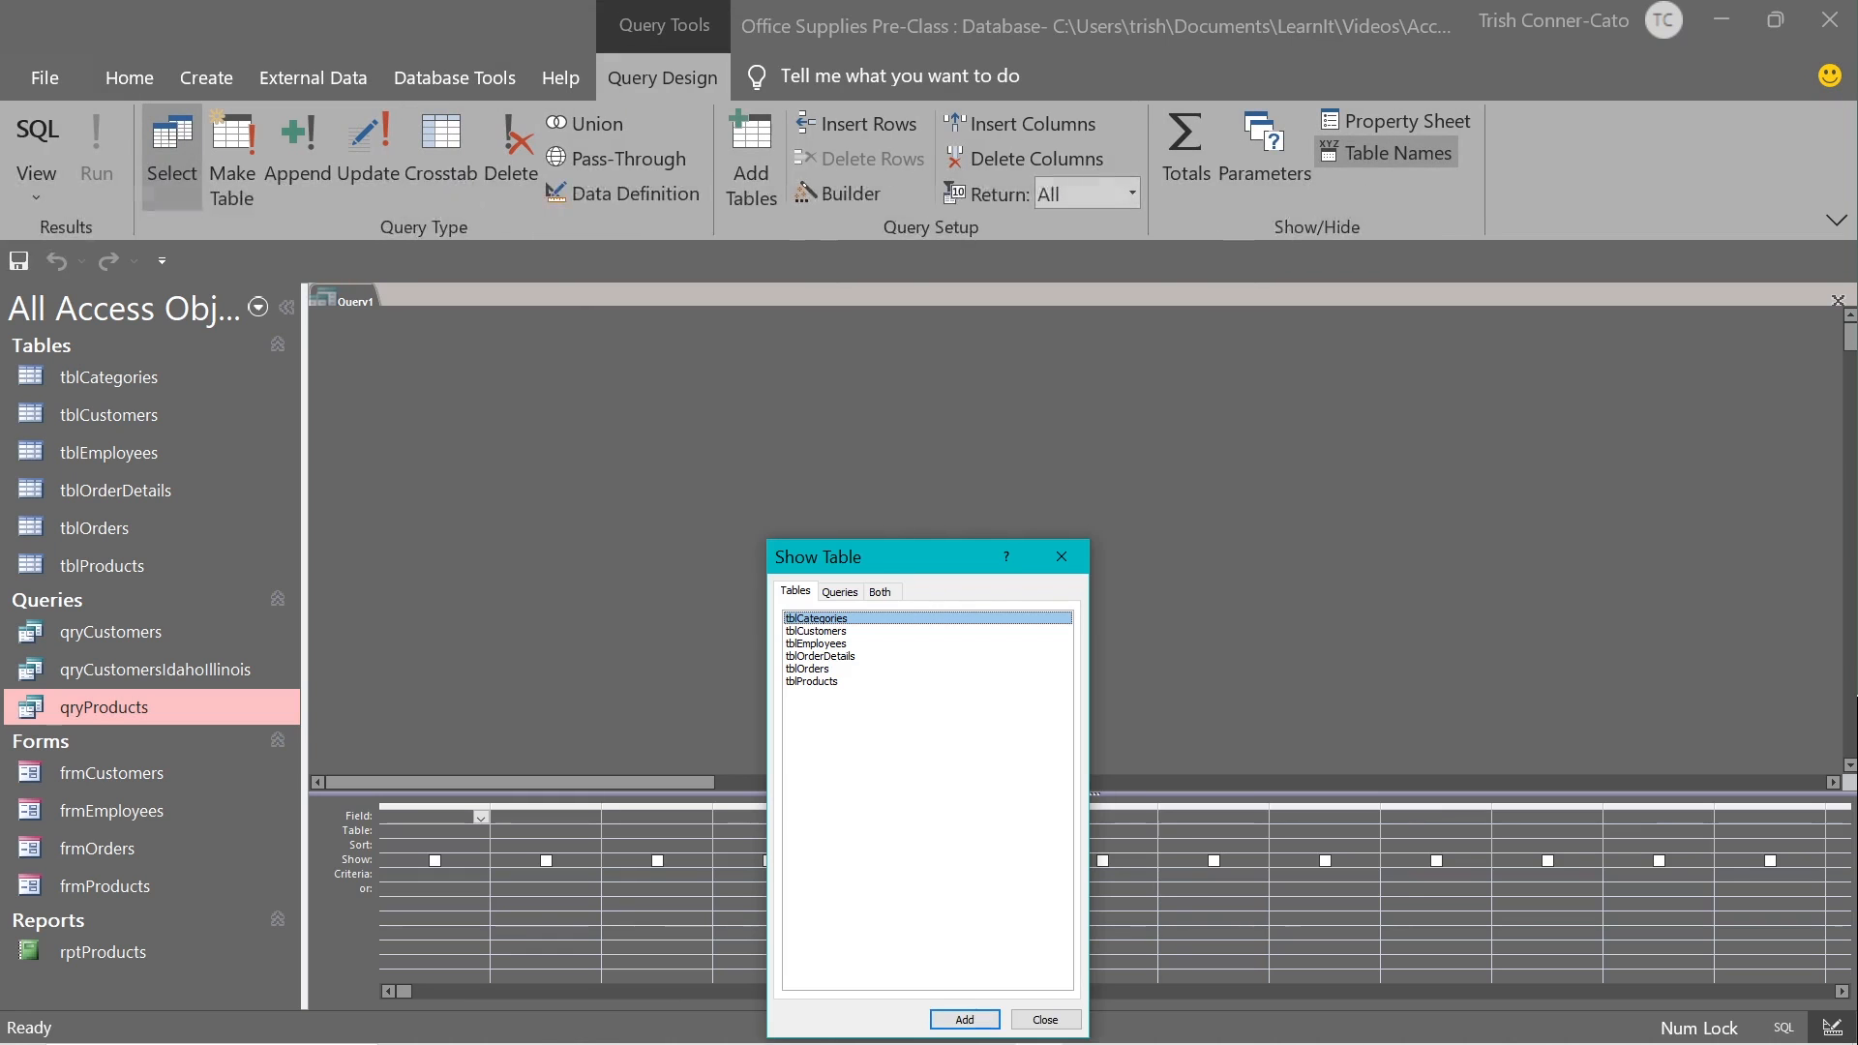
pyautogui.doubleClick(817, 631)
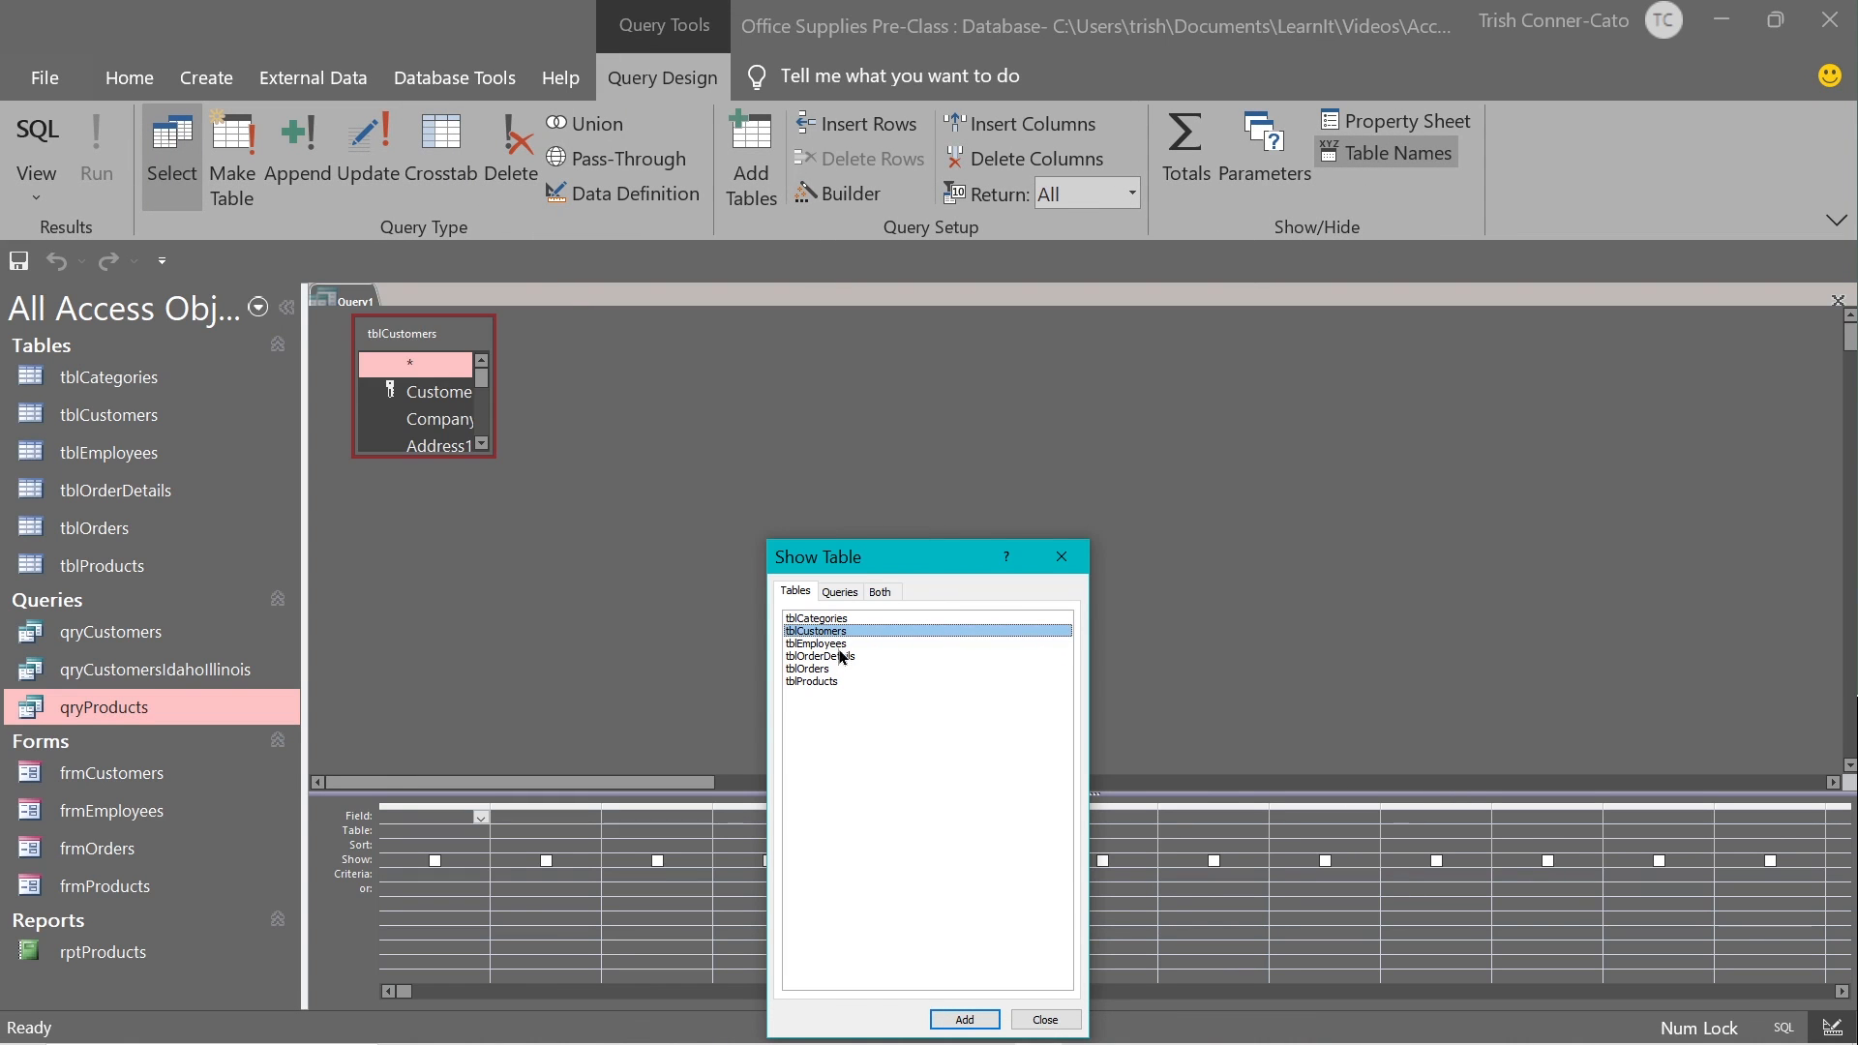
pyautogui.doubleClick(820, 669)
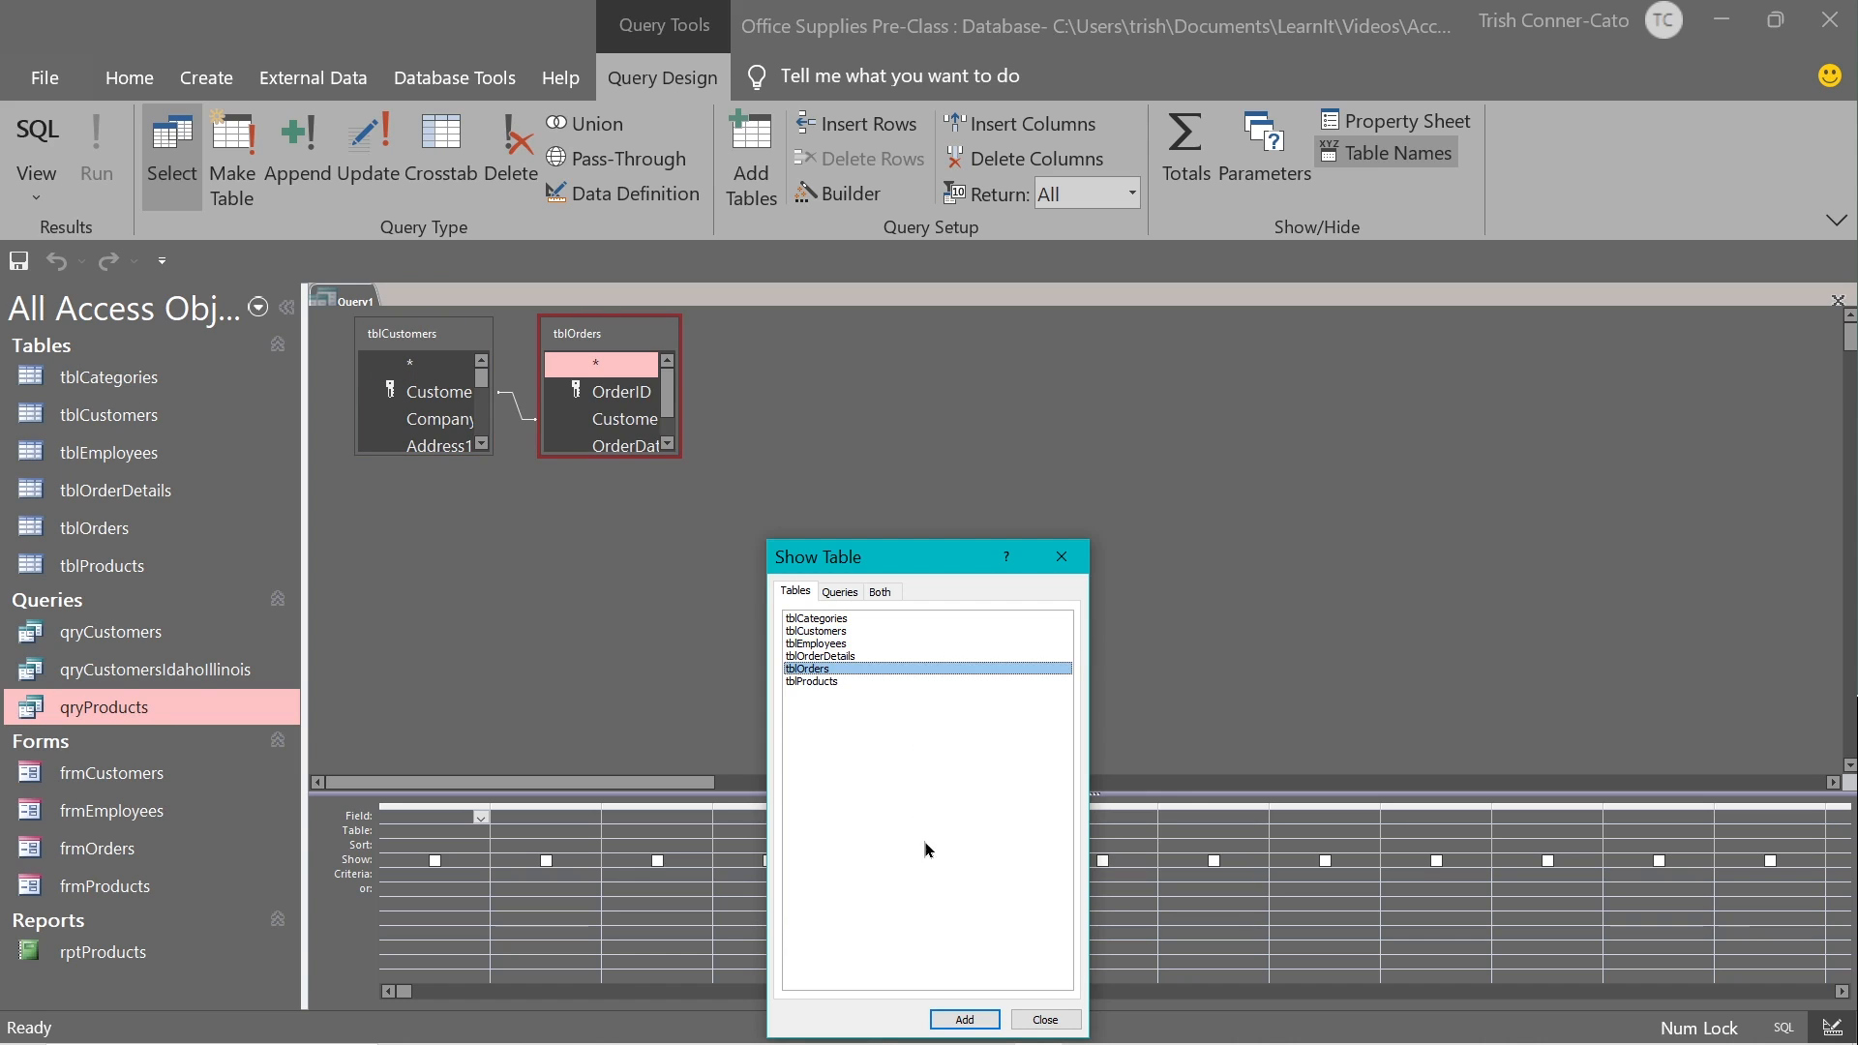
pyautogui.click(1057, 1024)
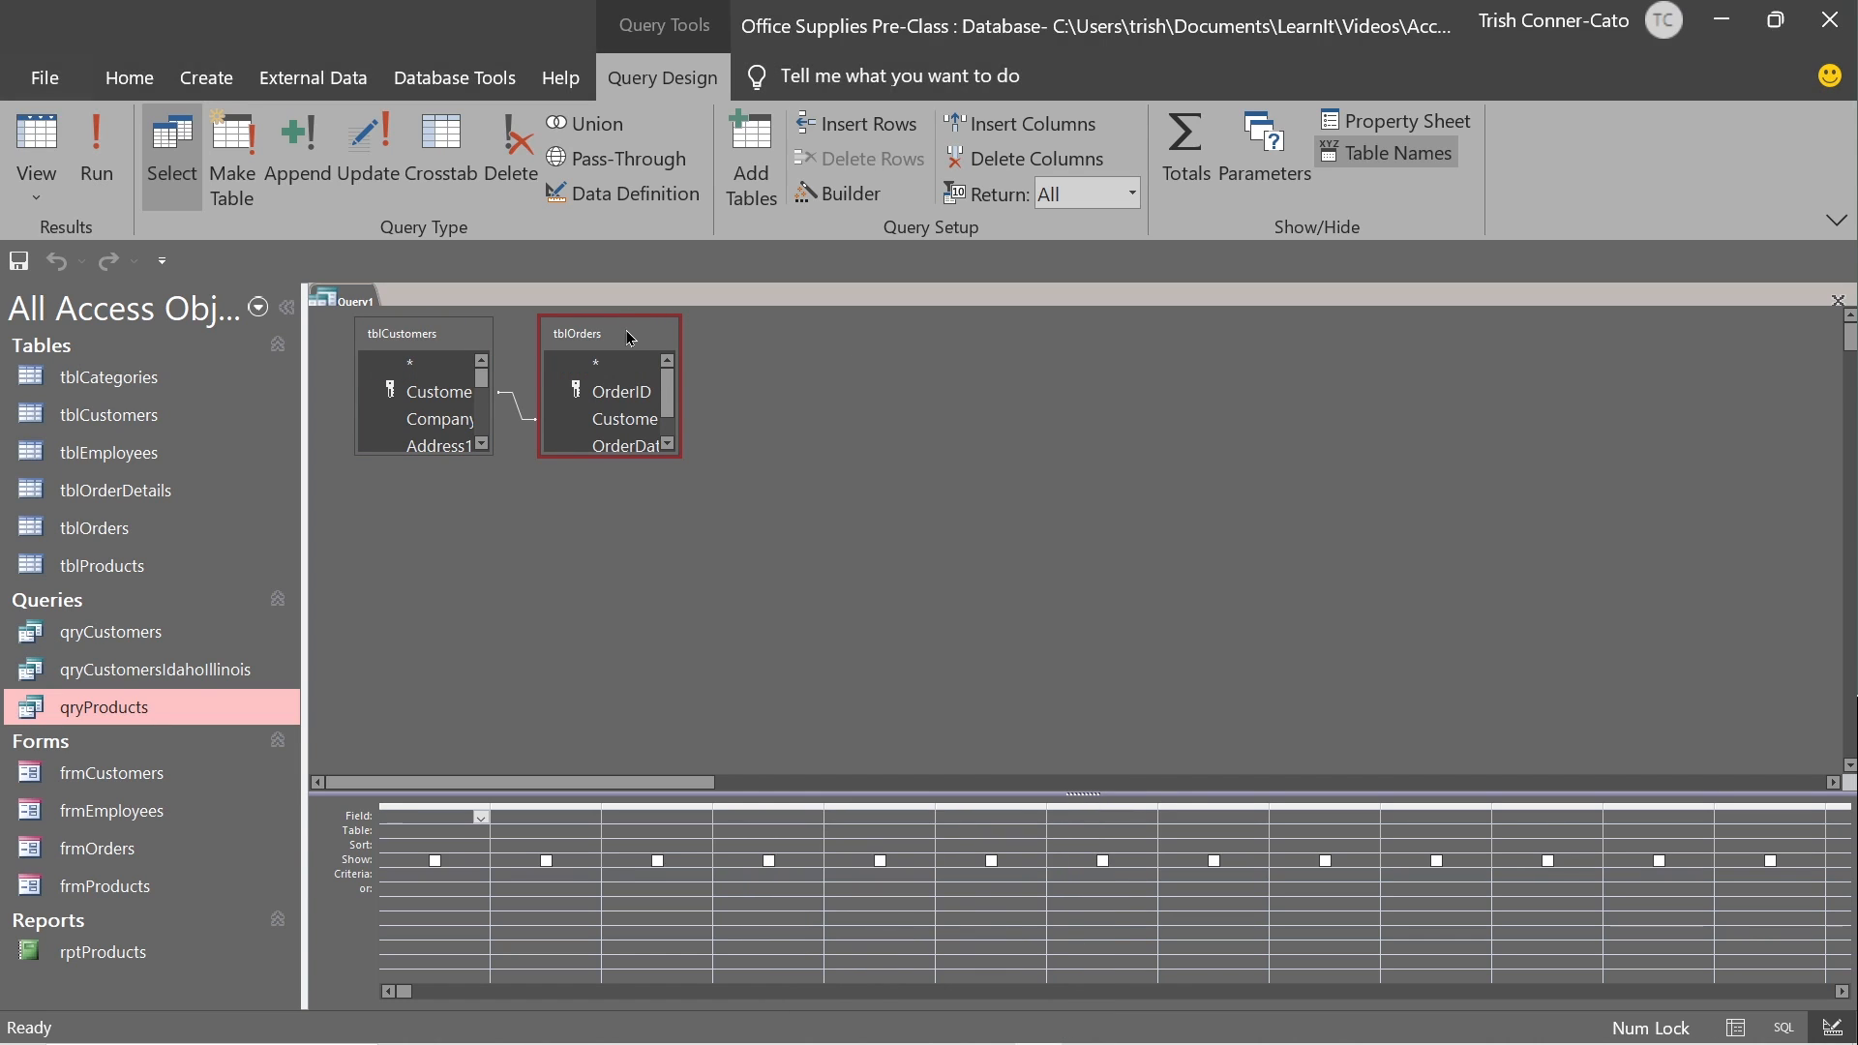
pyautogui.moveTo(627, 337); pyautogui.dragTo(776, 339)
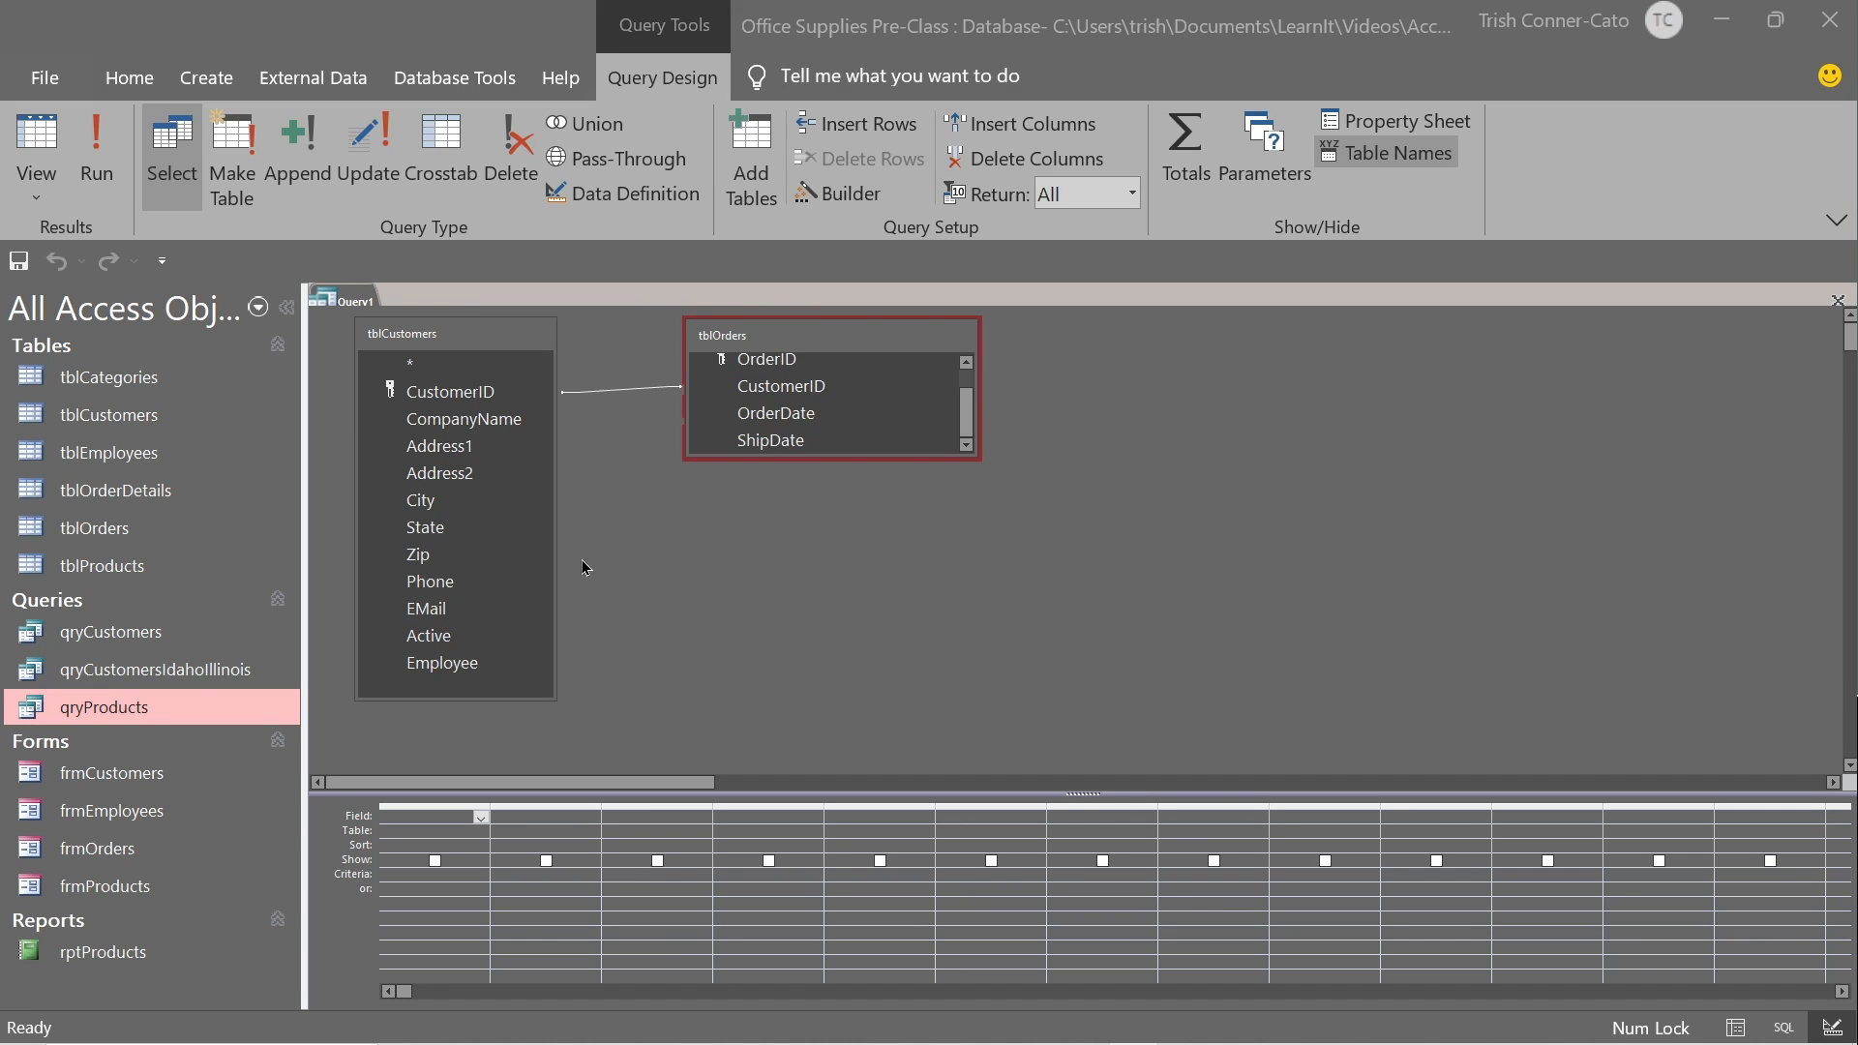
# Add the CompanyName, Address1 and City fields from tblCustomers to the query grid.
pyautogui.doubleClick(446, 419)
pyautogui.doubleClick(446, 448)
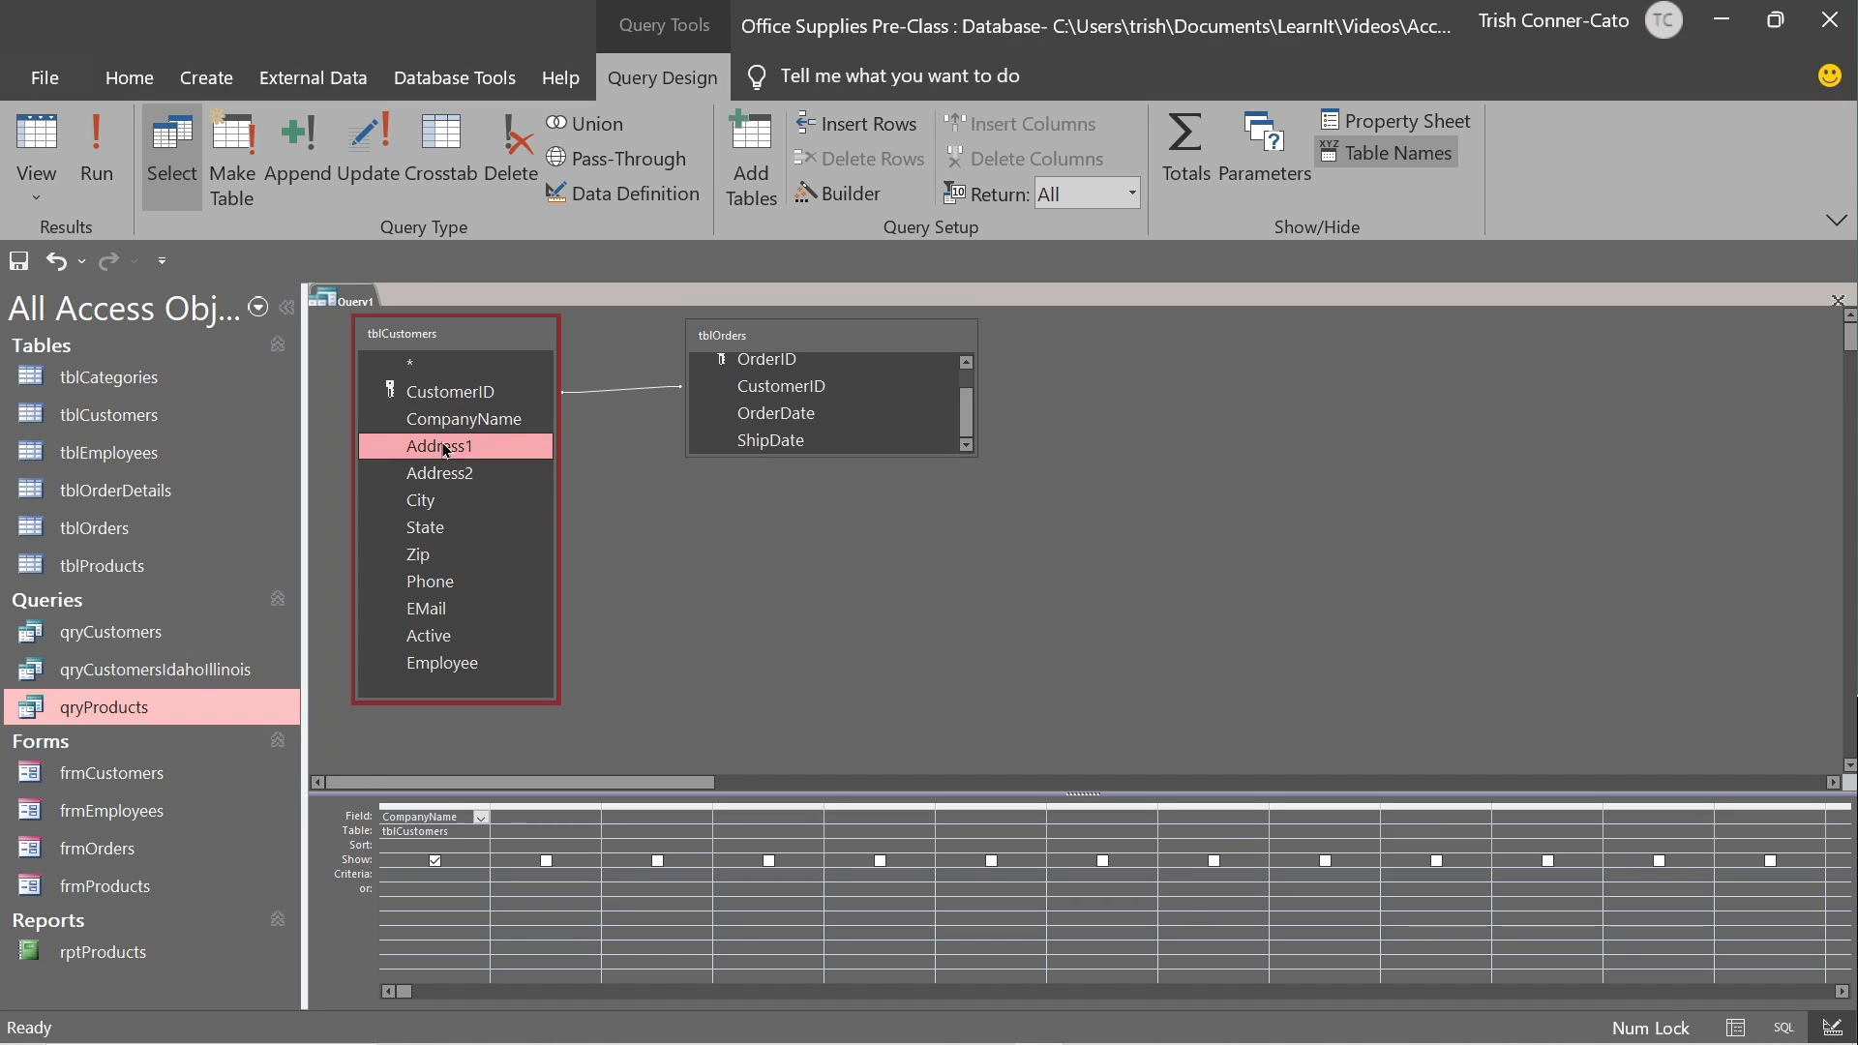
pyautogui.doubleClick(427, 501)
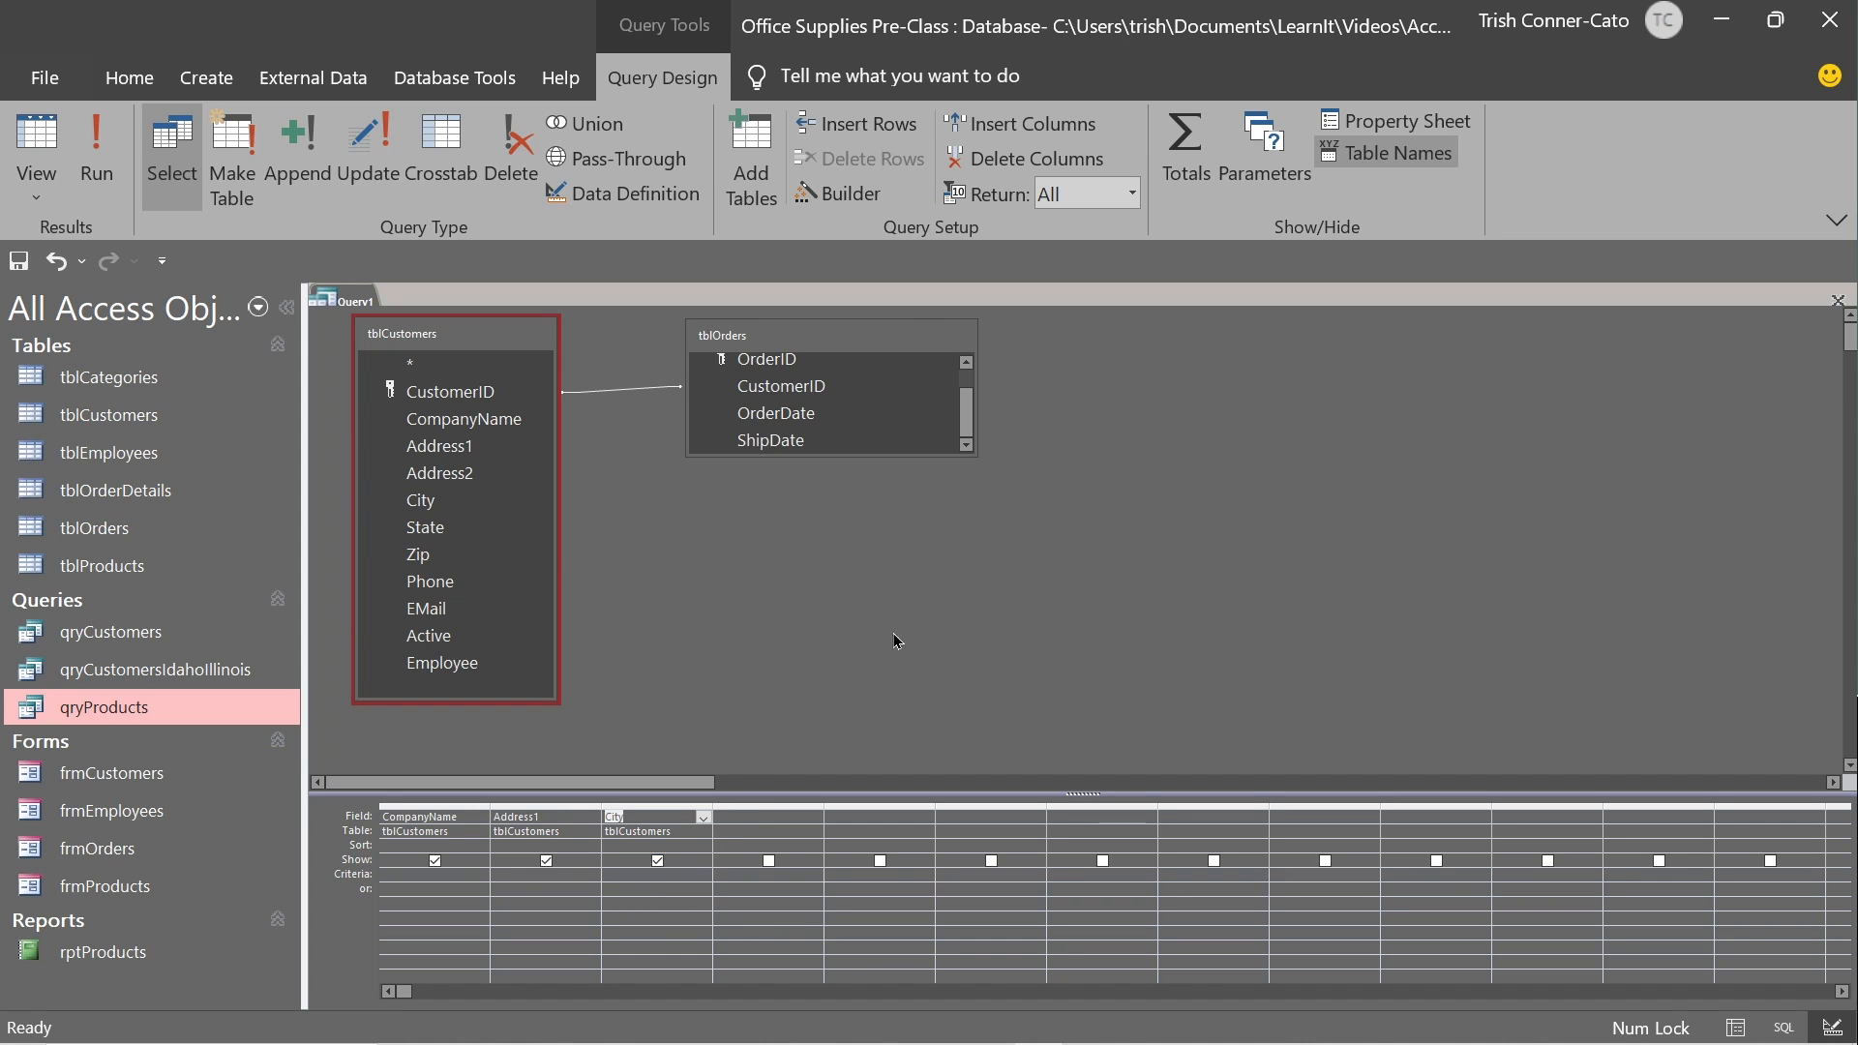
# Add all tblOrders fields to the query grid, and preview the results in Datasheet View before returning to Design View.
pyautogui.scroll(1, 967, 372)
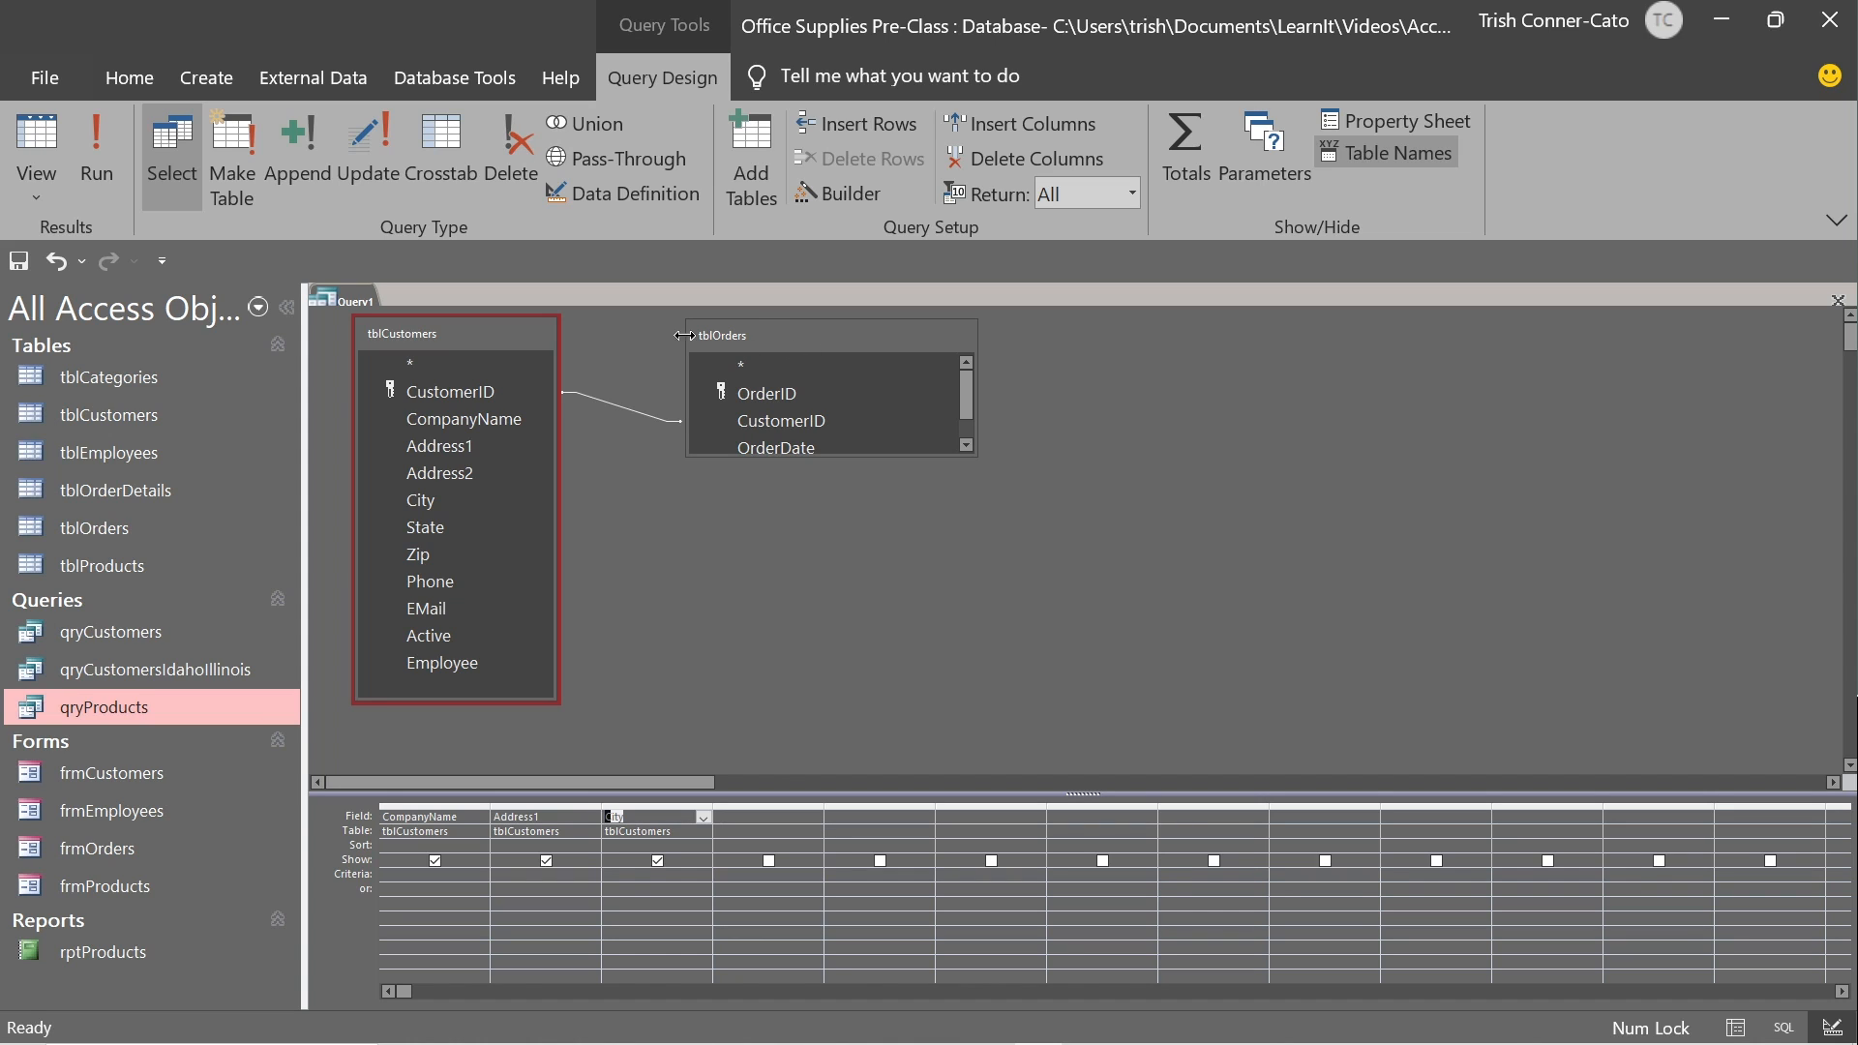
pyautogui.doubleClick(725, 336)
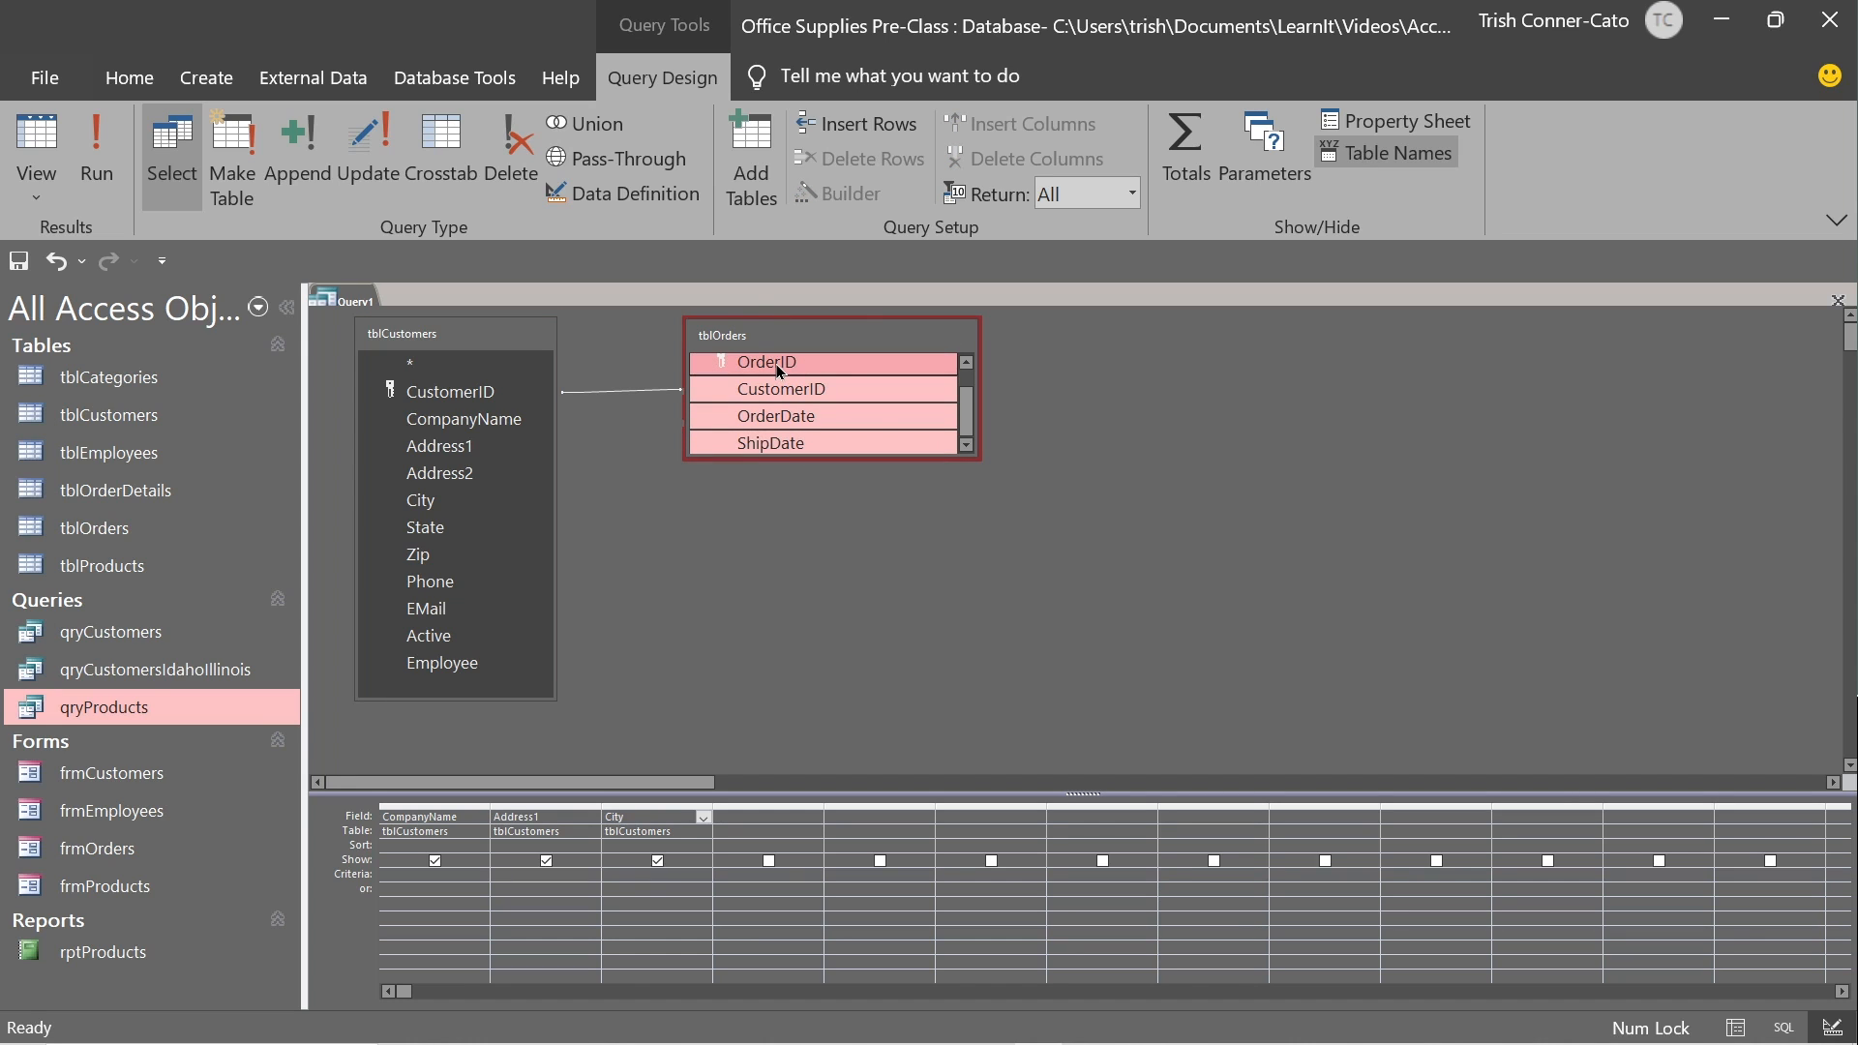
pyautogui.moveTo(776, 364); pyautogui.dragTo(754, 823)
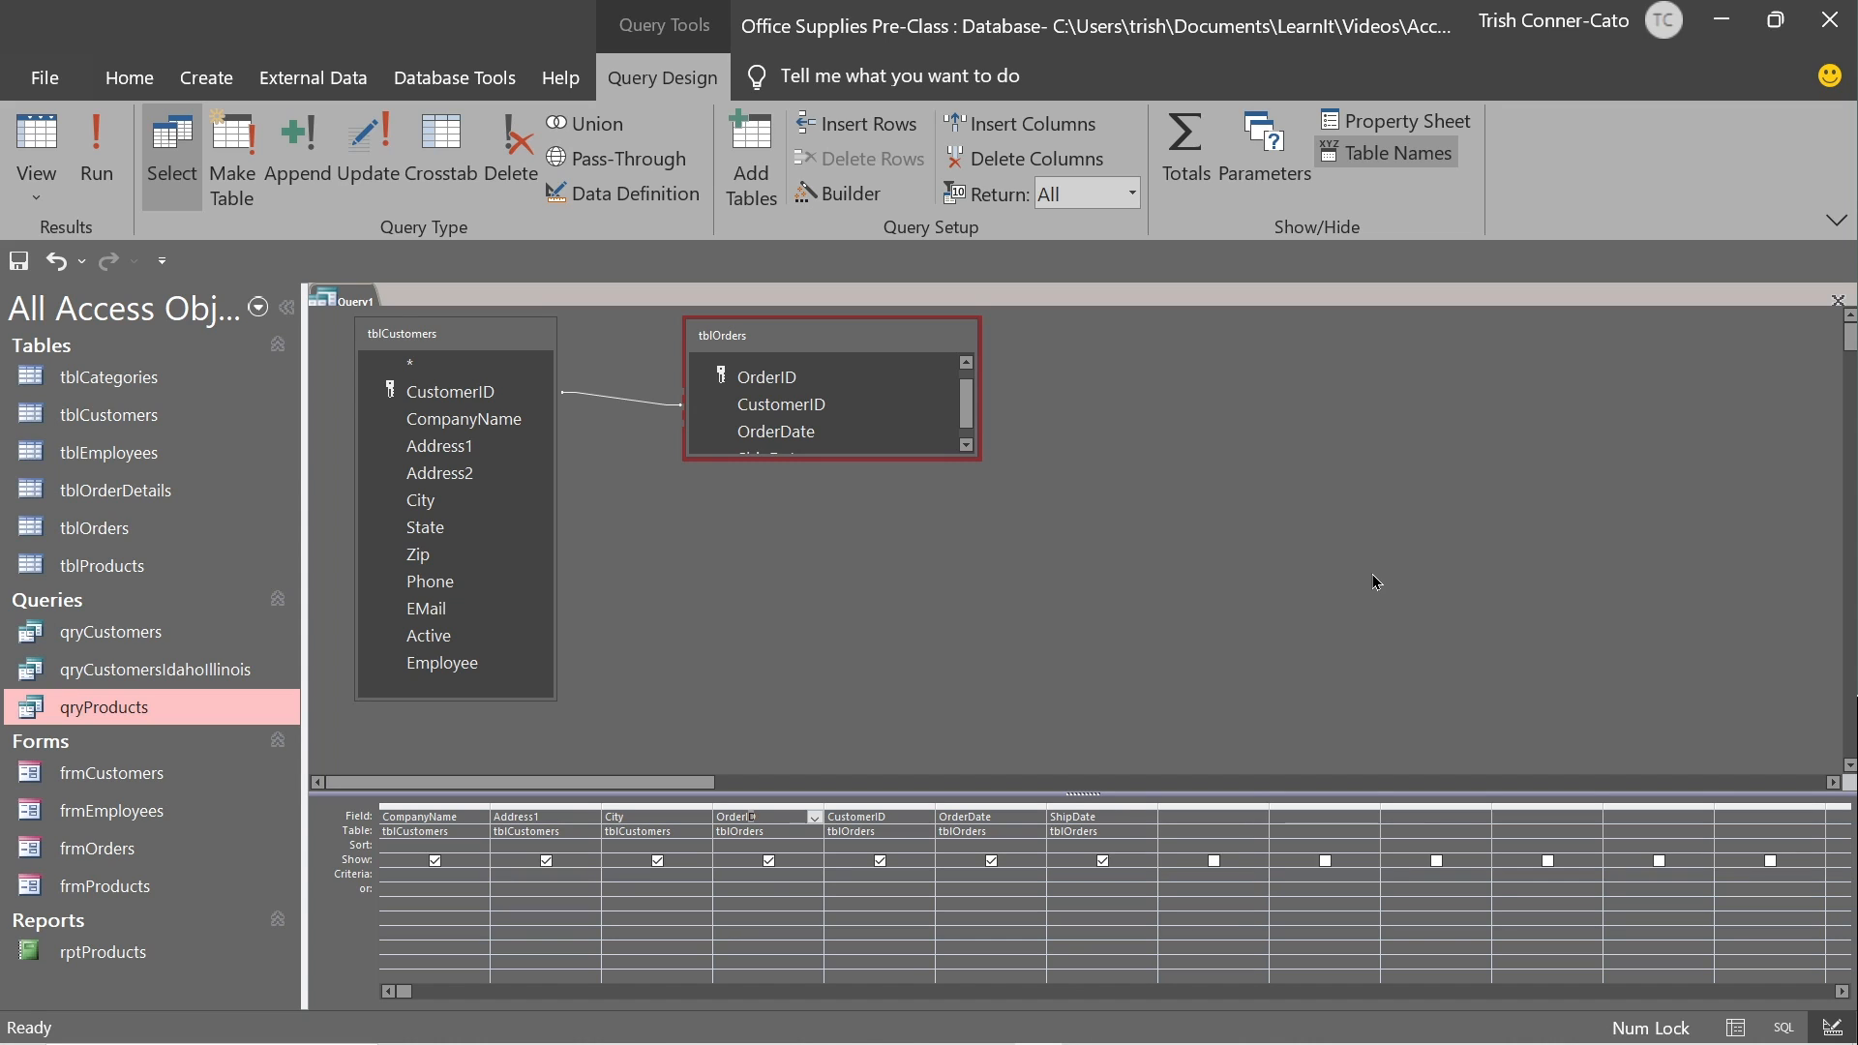
pyautogui.click(43, 136)
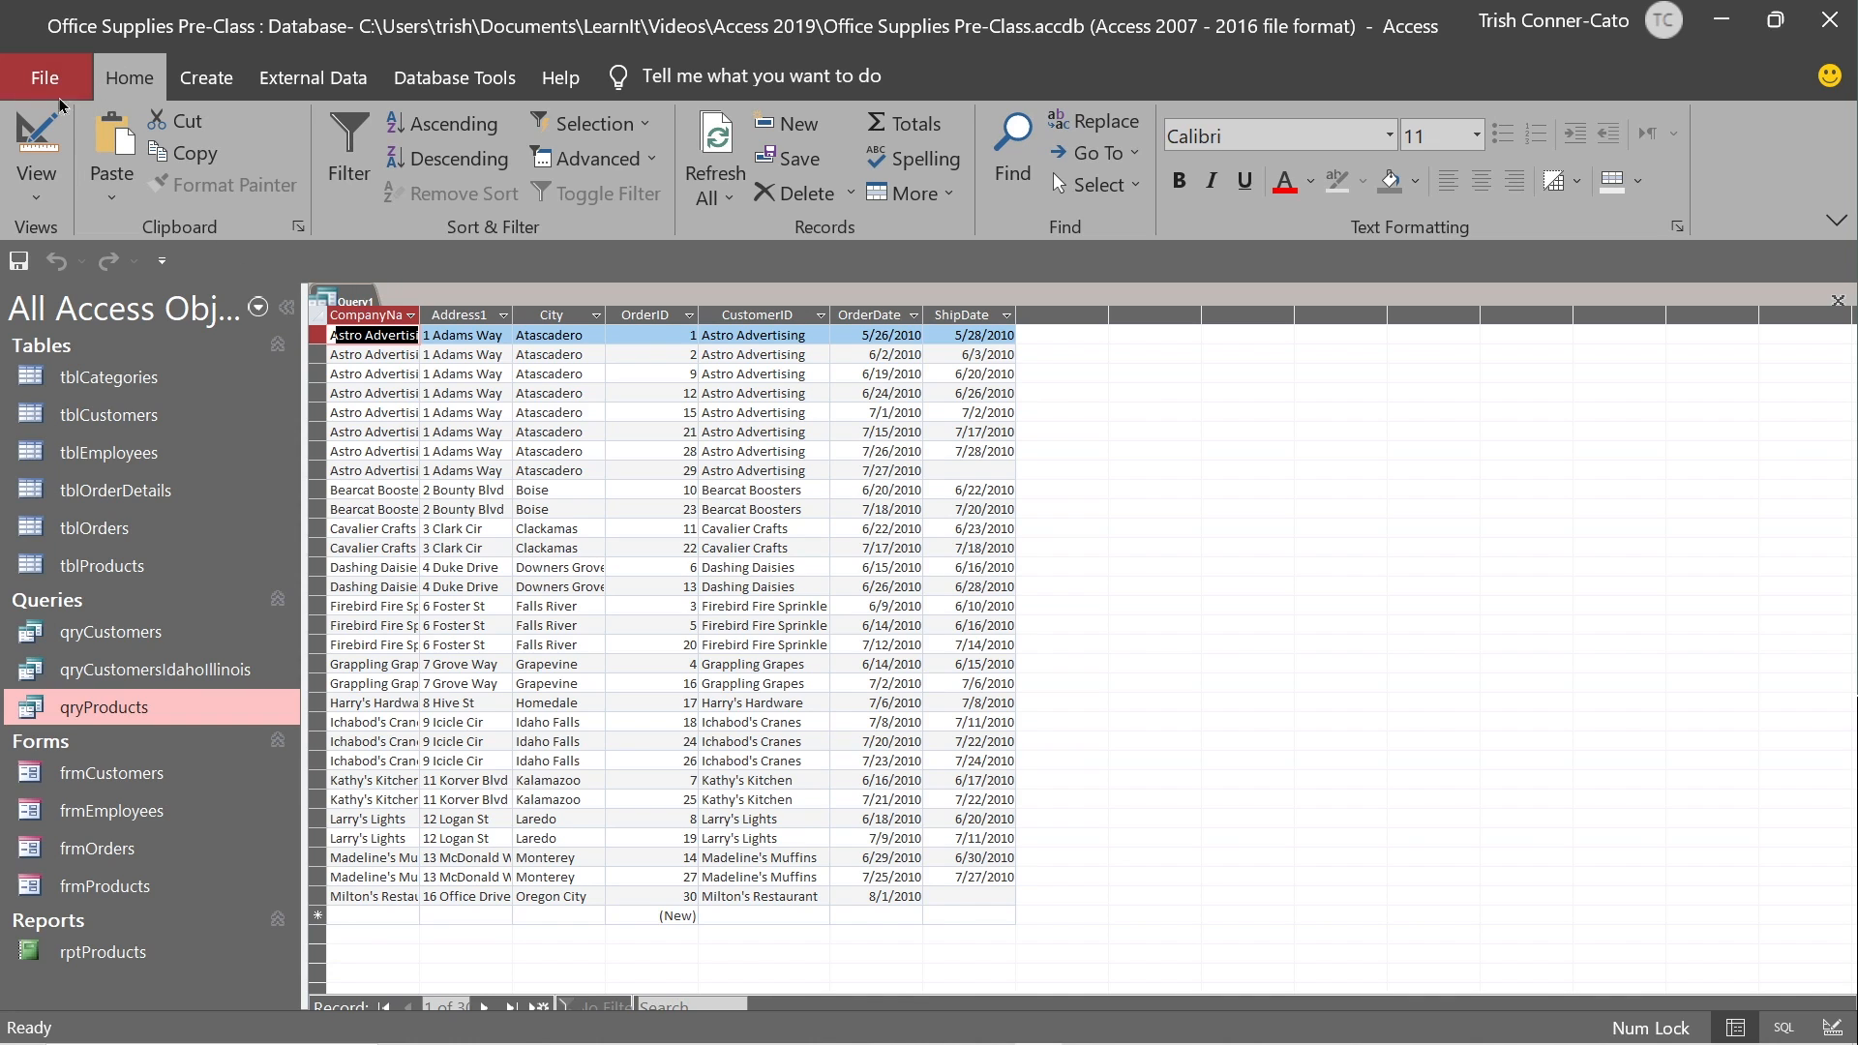
pyautogui.click(37, 136)
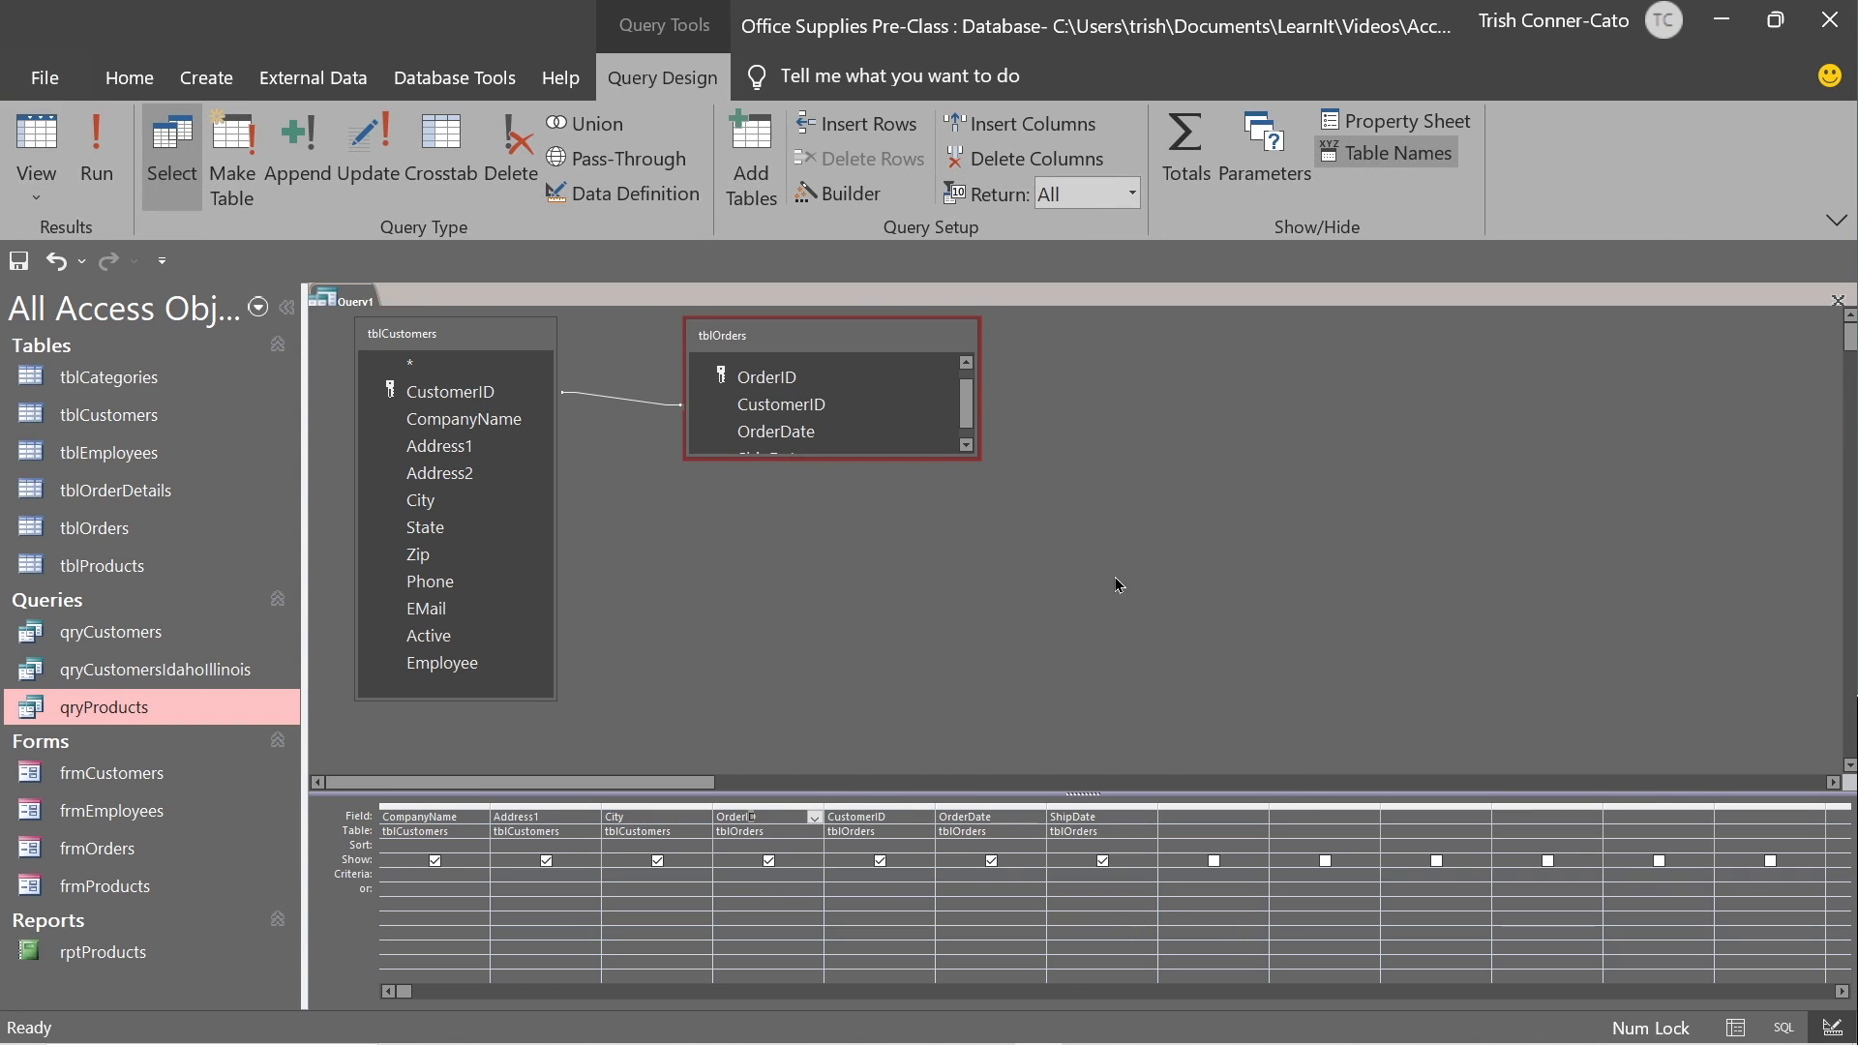
# Remove the CustomerID column from the query's design grid.
pyautogui.click(856, 803)
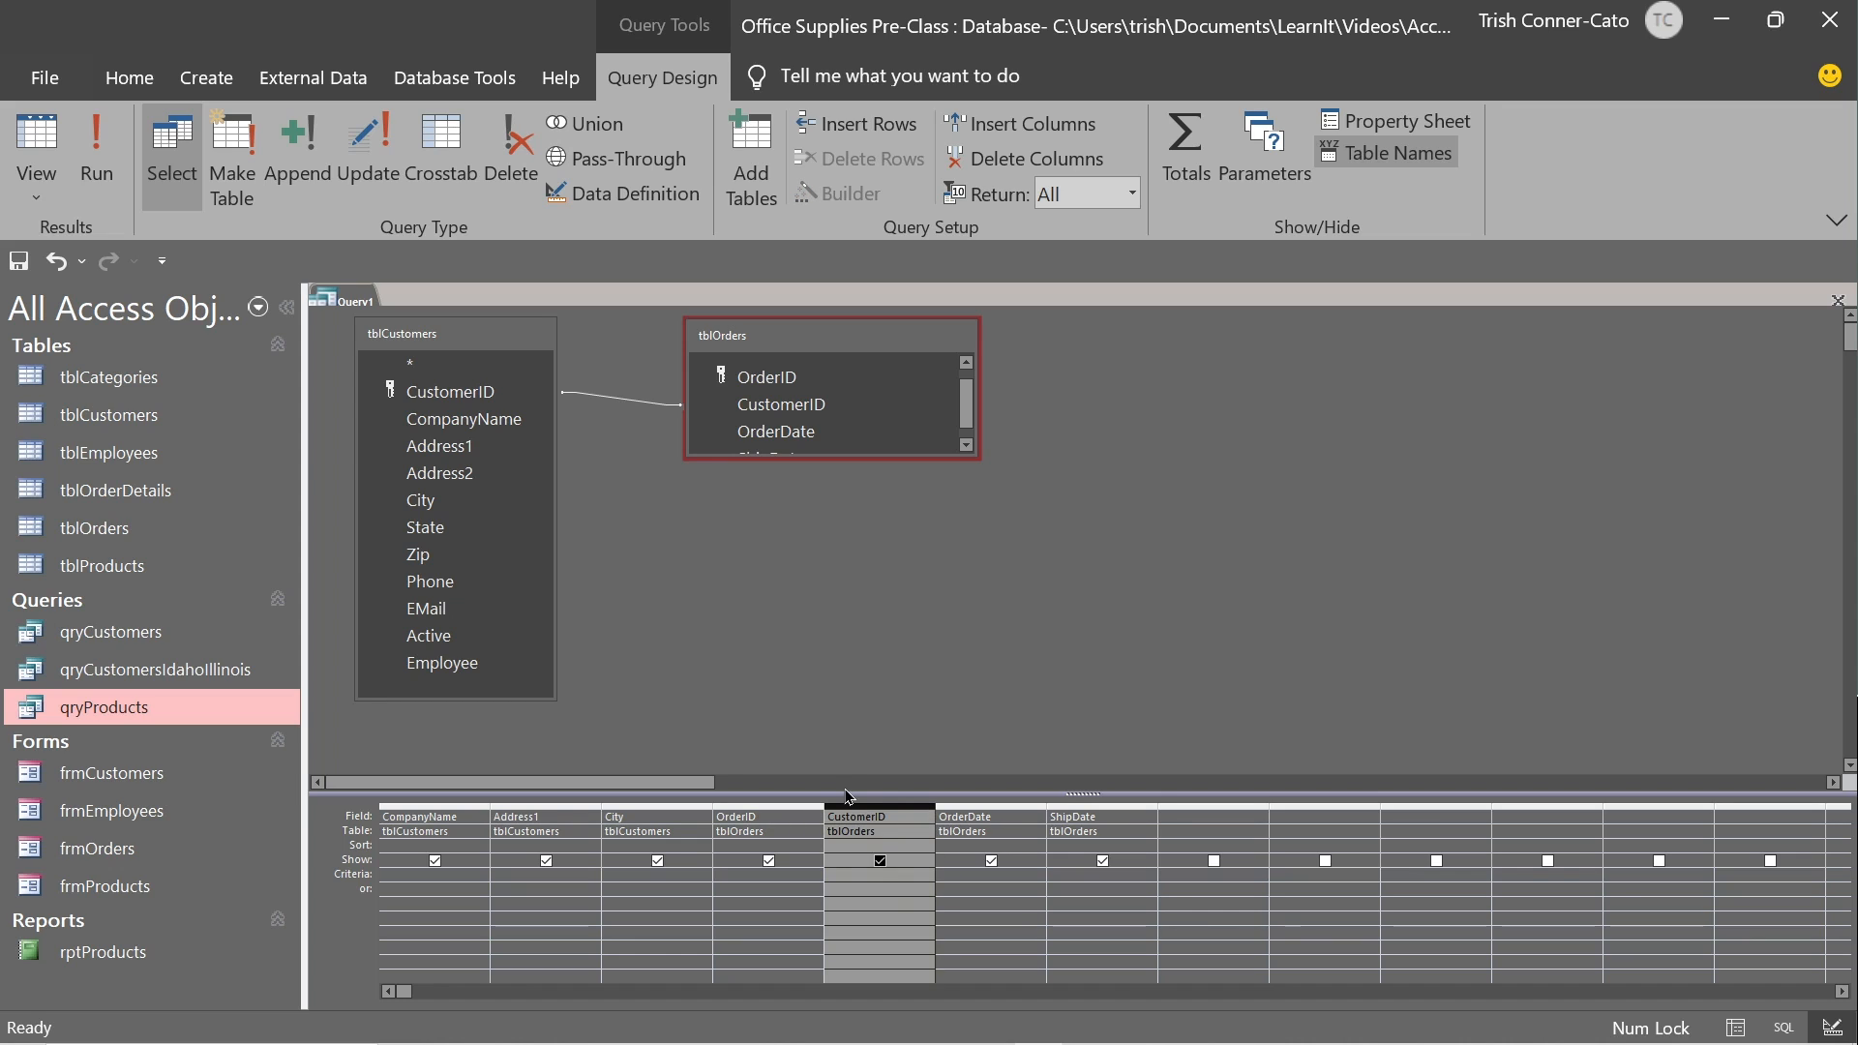
pyautogui.press('Delete')
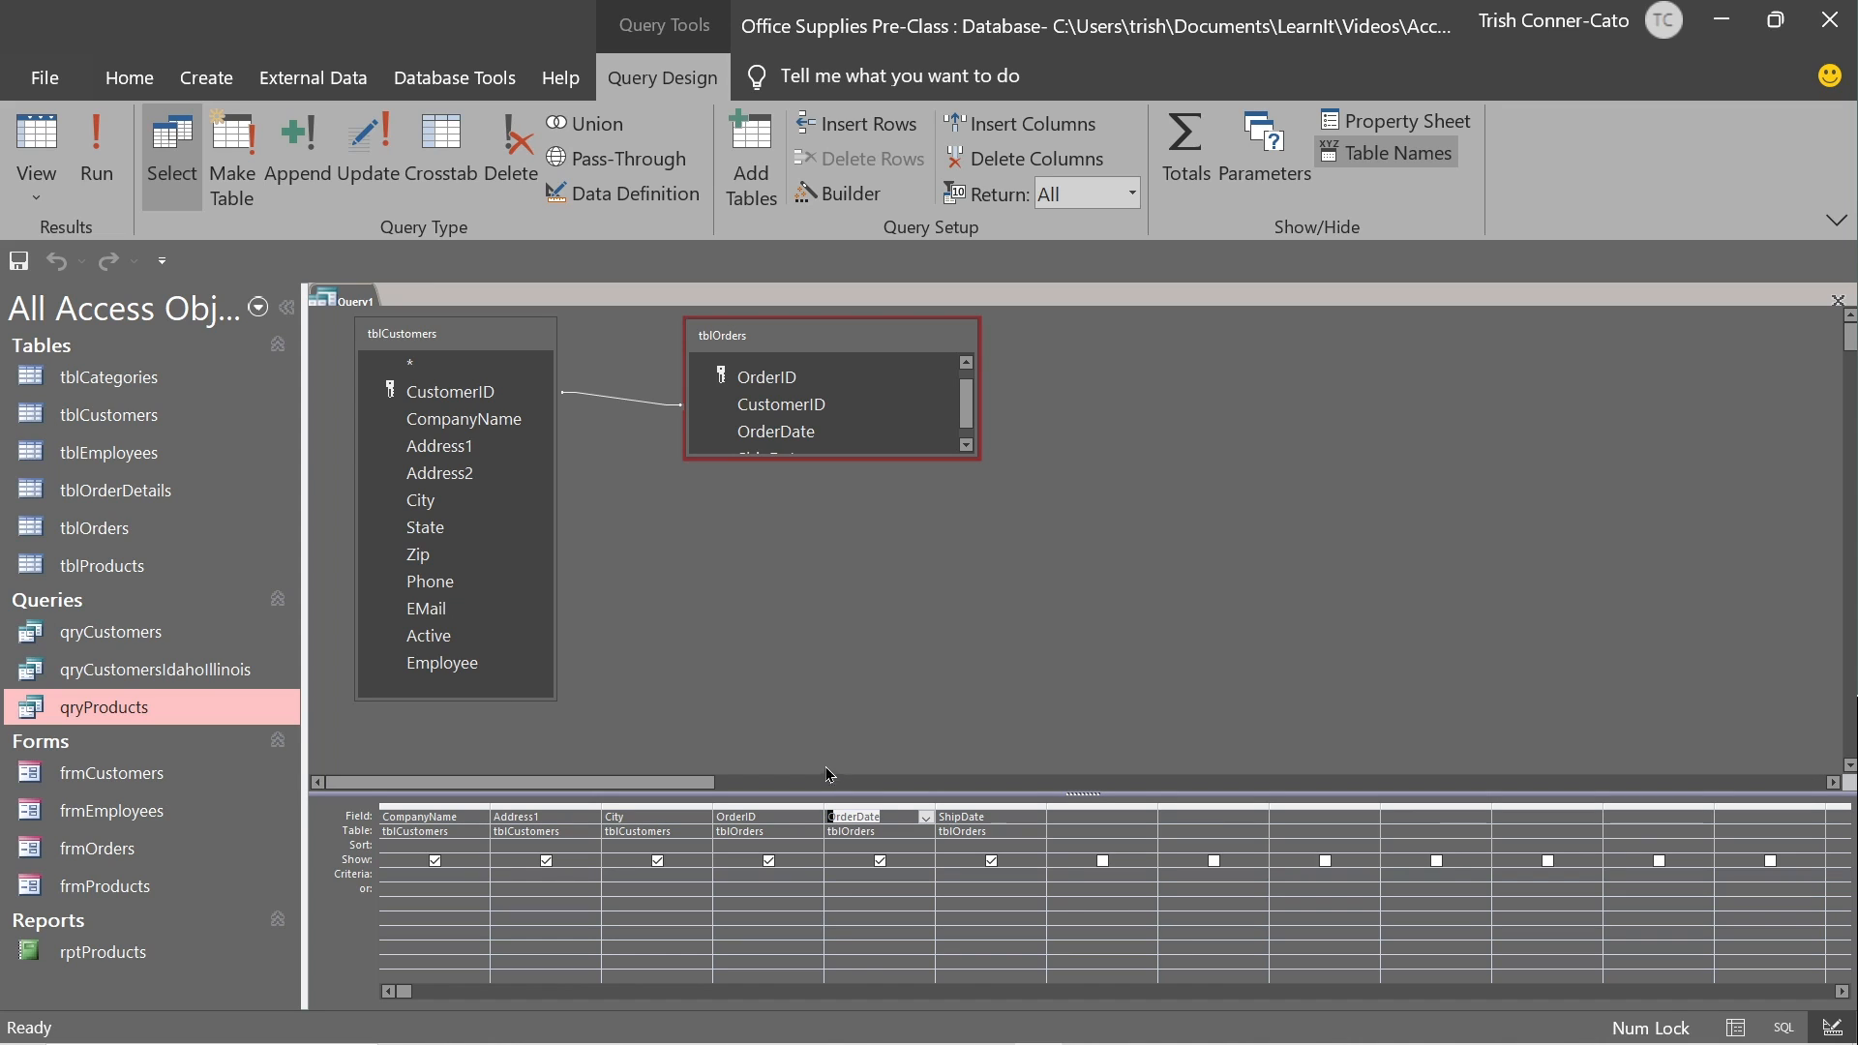
# Set the join to include all records from tblCustomers with only matching tblOrders records, and review the query's records.
pyautogui.doubleClick(615, 406)
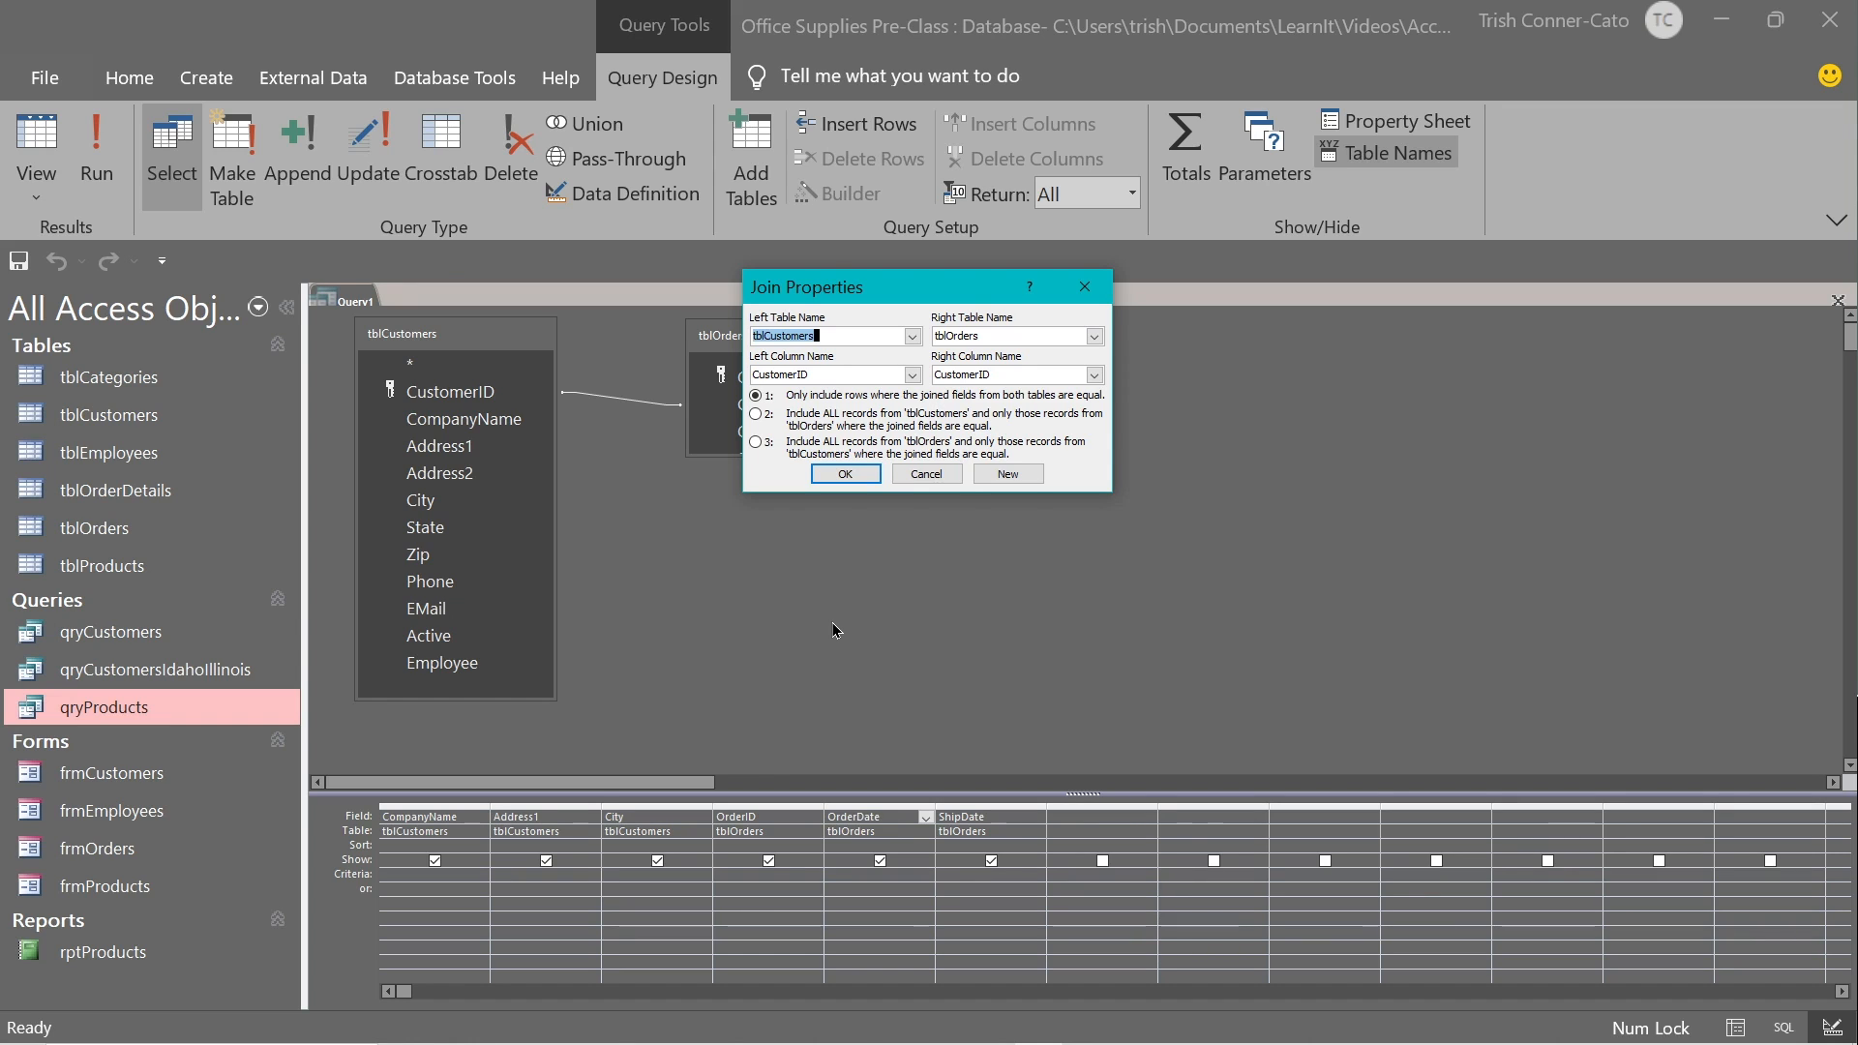
pyautogui.click(756, 414)
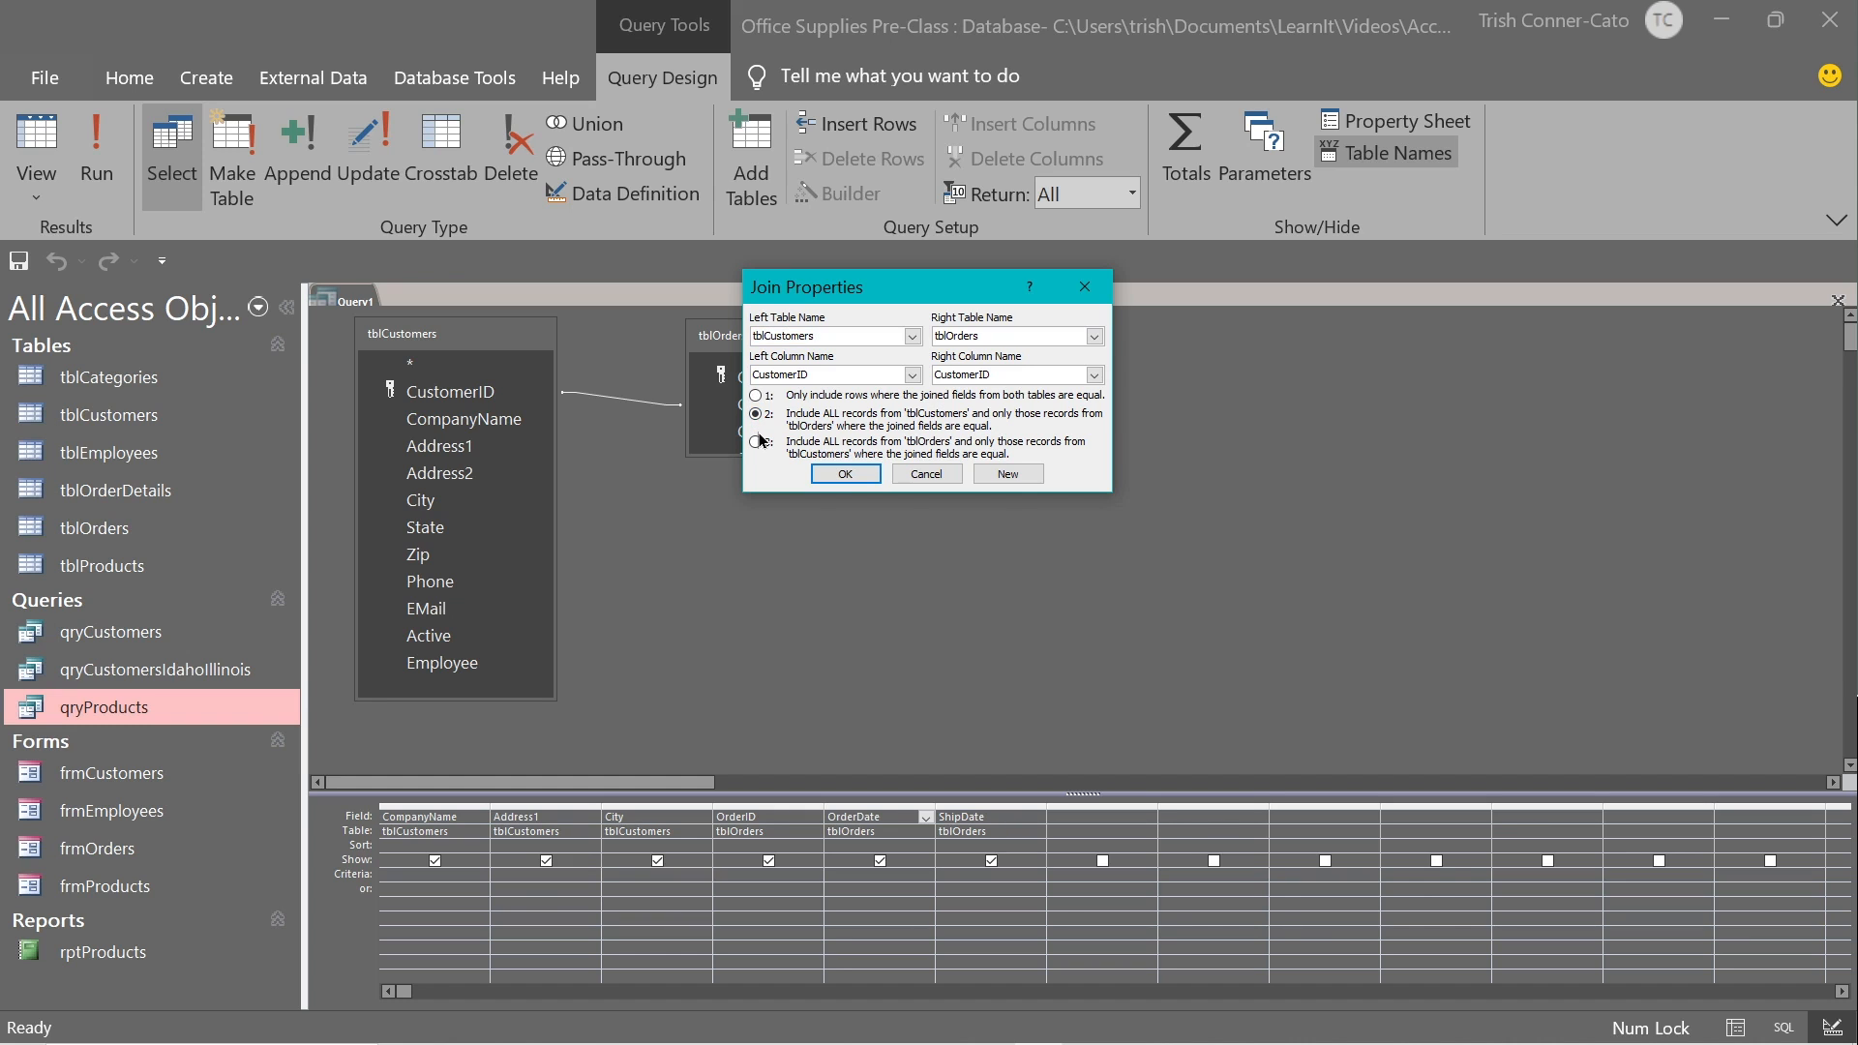
pyautogui.click(836, 472)
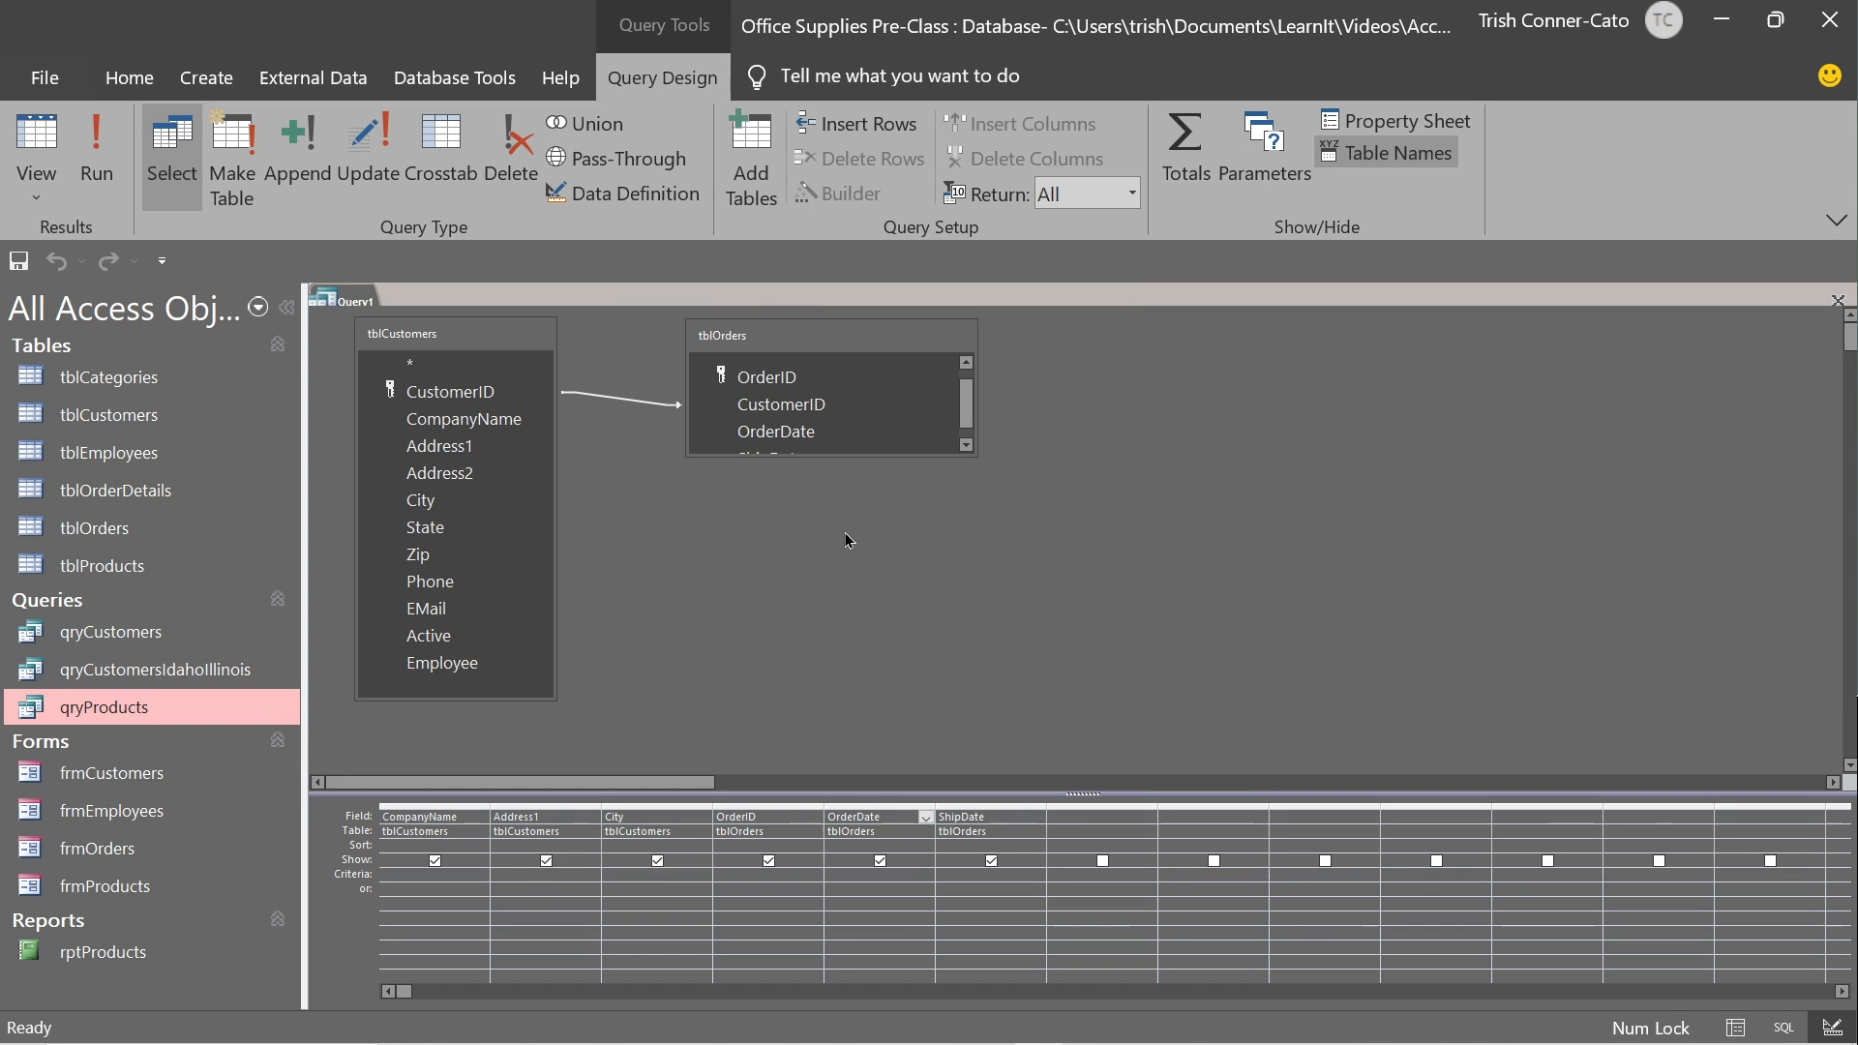
pyautogui.click(37, 140)
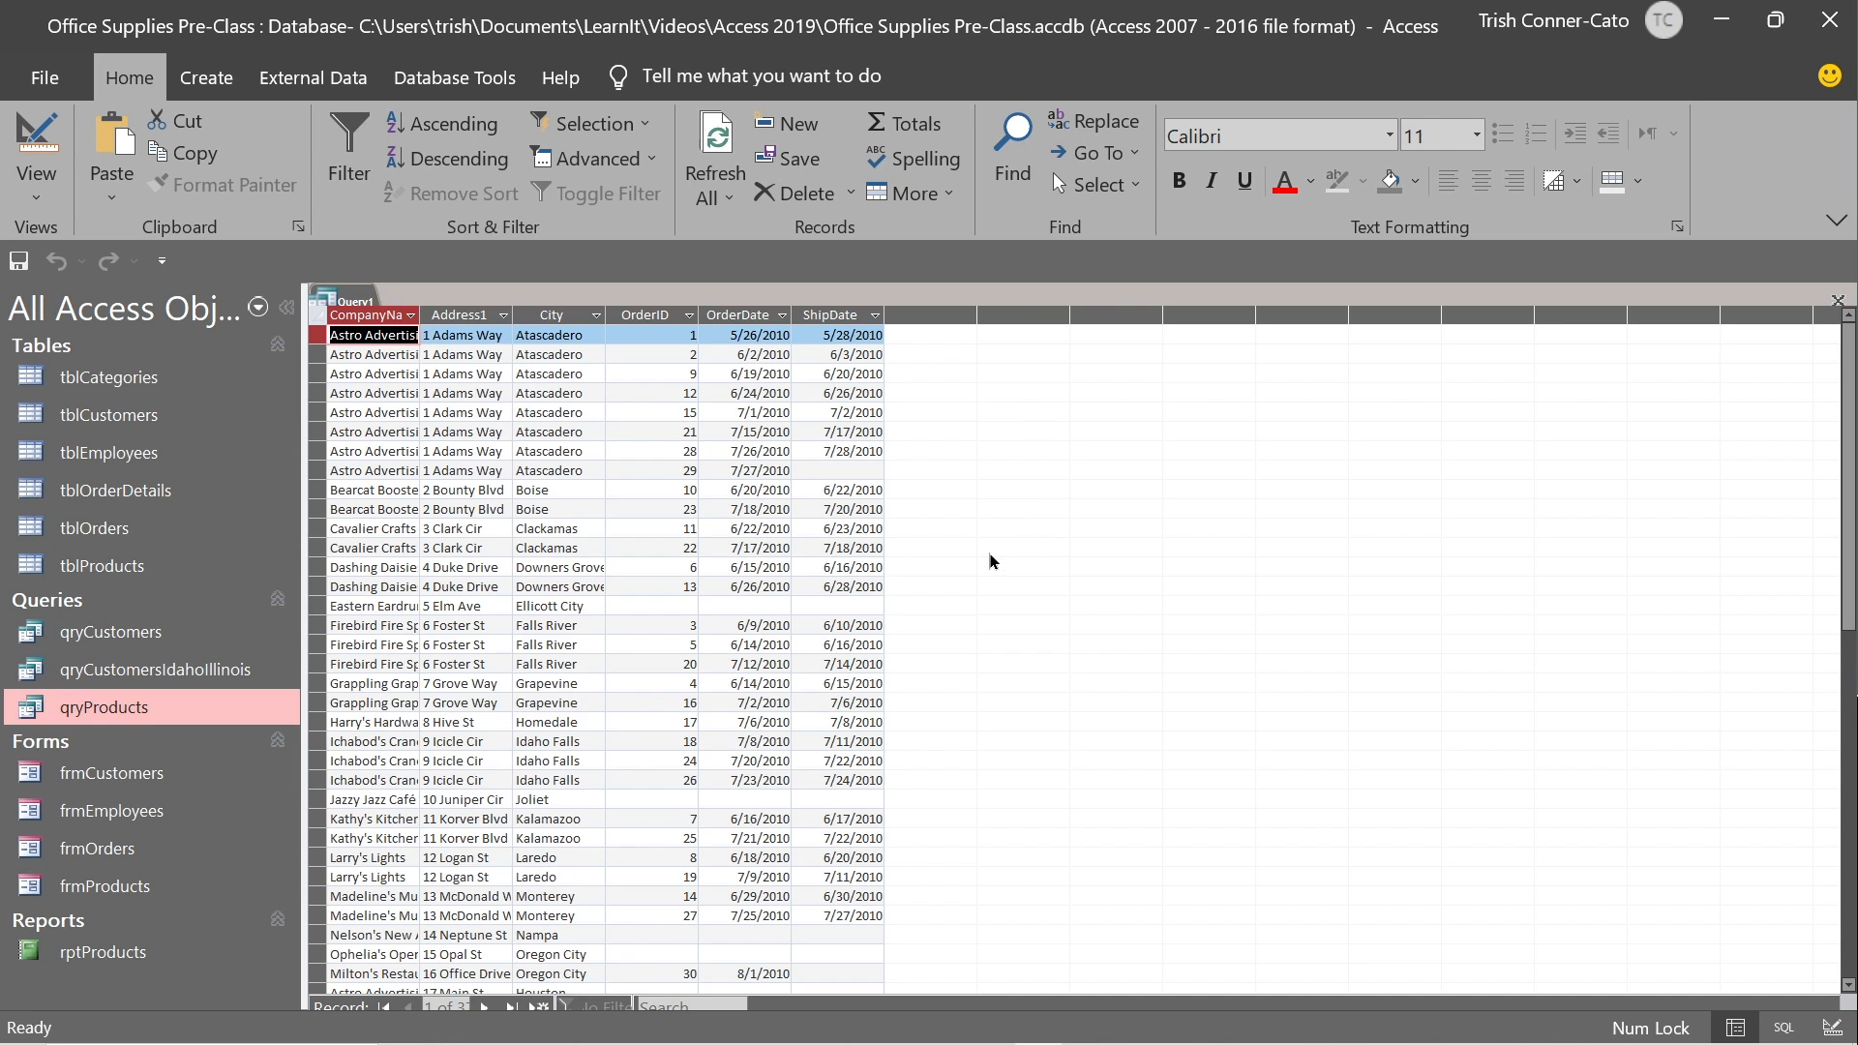
pyautogui.scroll(-3, 966, 570)
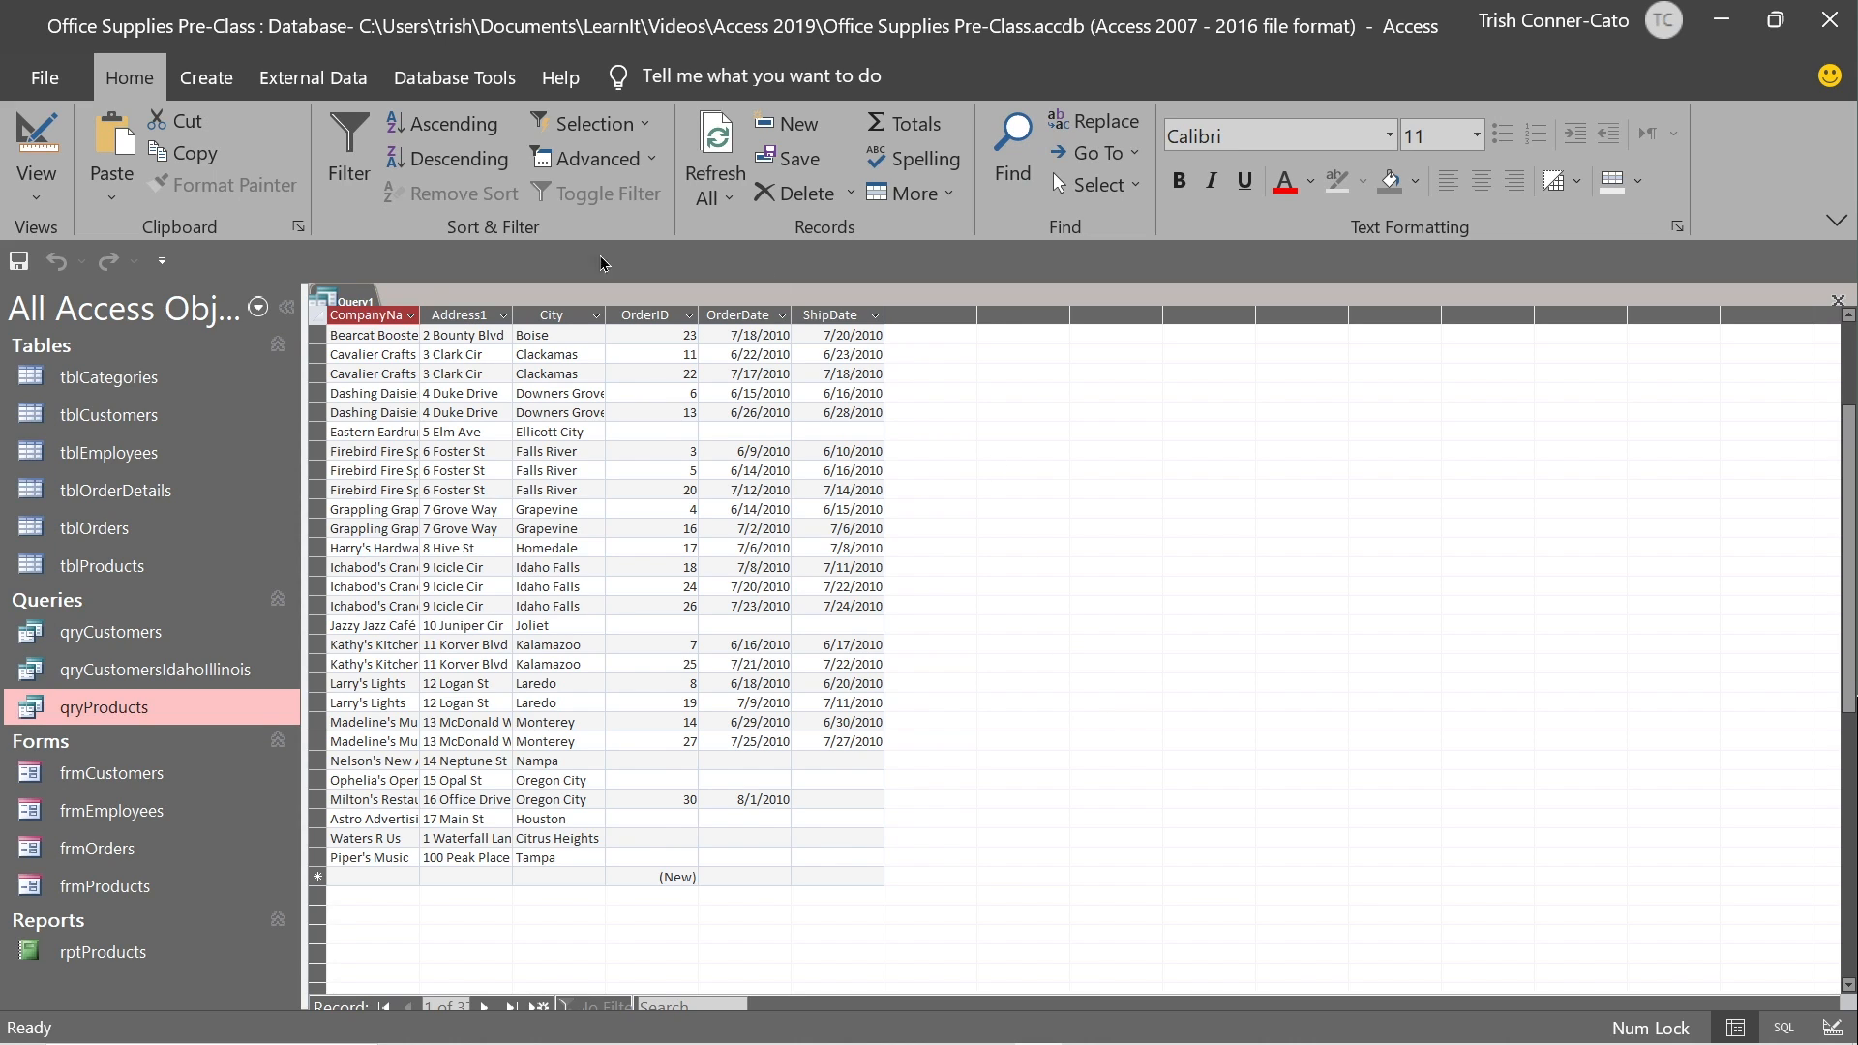
# Change the join to include all records from tblOrders with only matching tblCustomers records, and view the query's records.
pyautogui.click(32, 145)
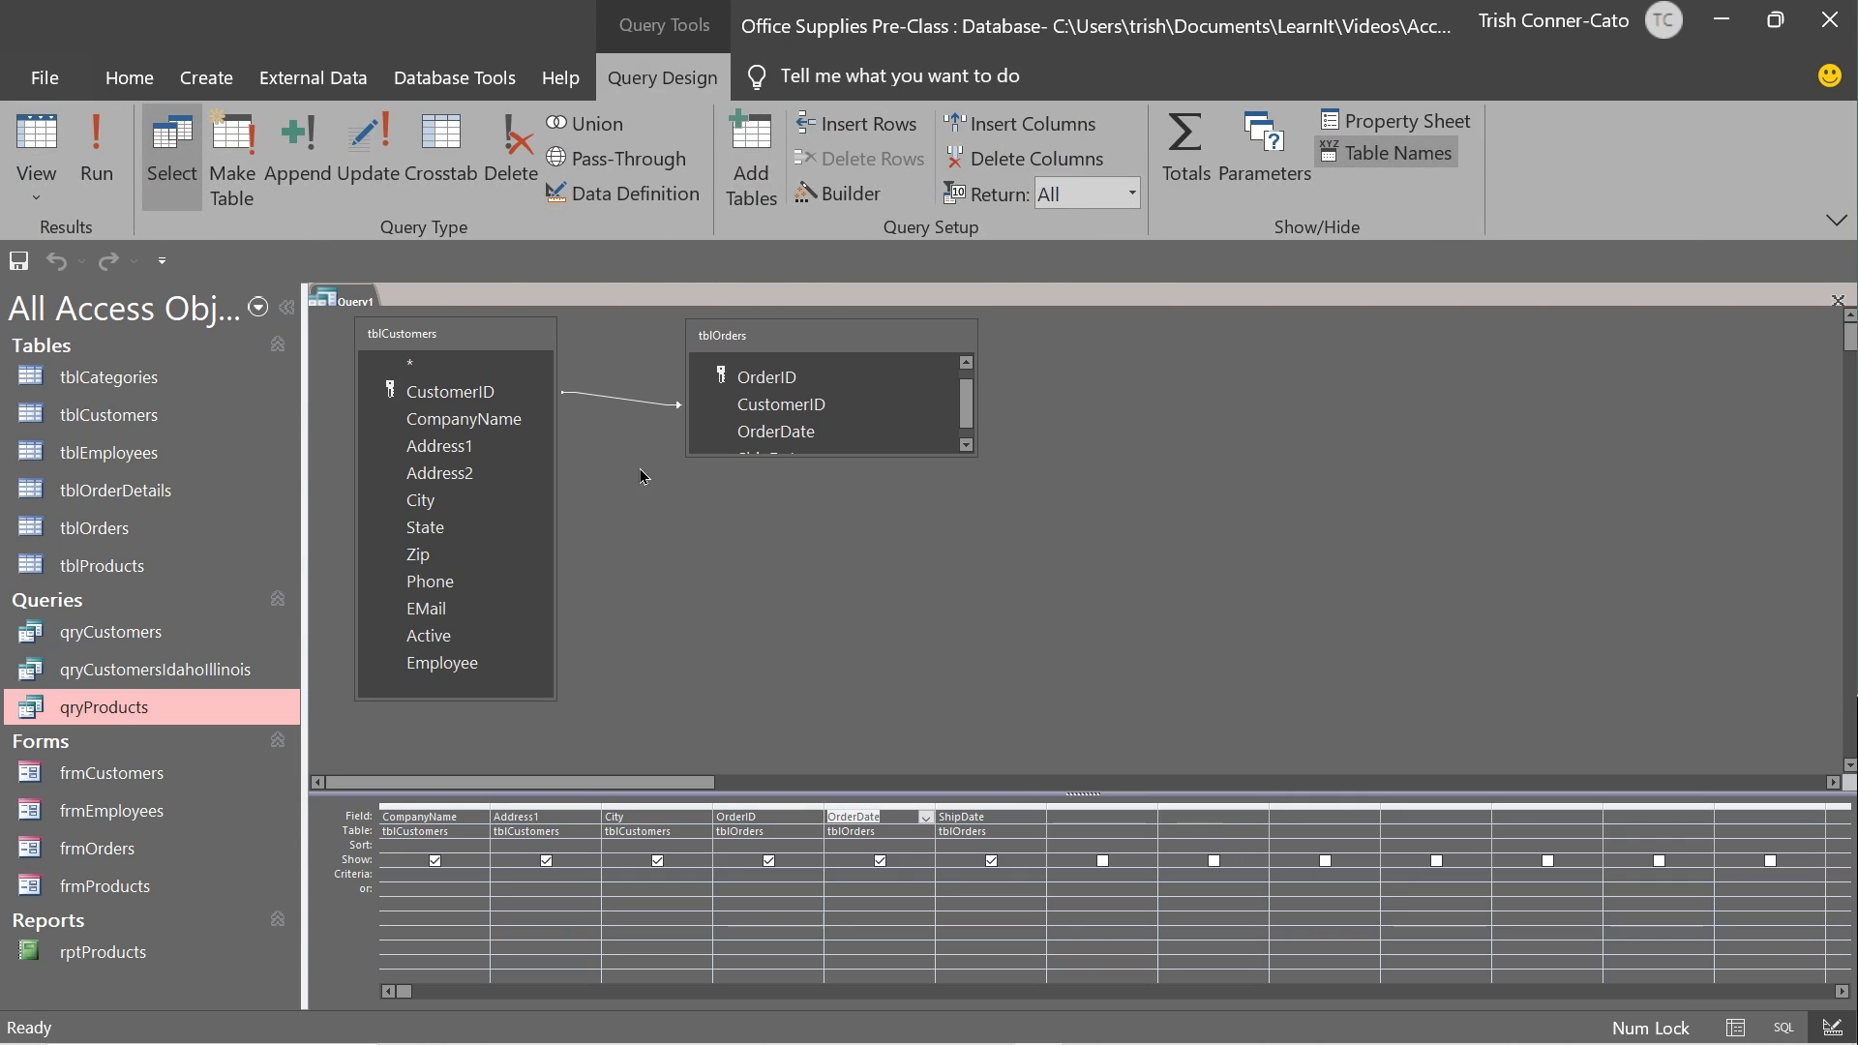
pyautogui.doubleClick(627, 407)
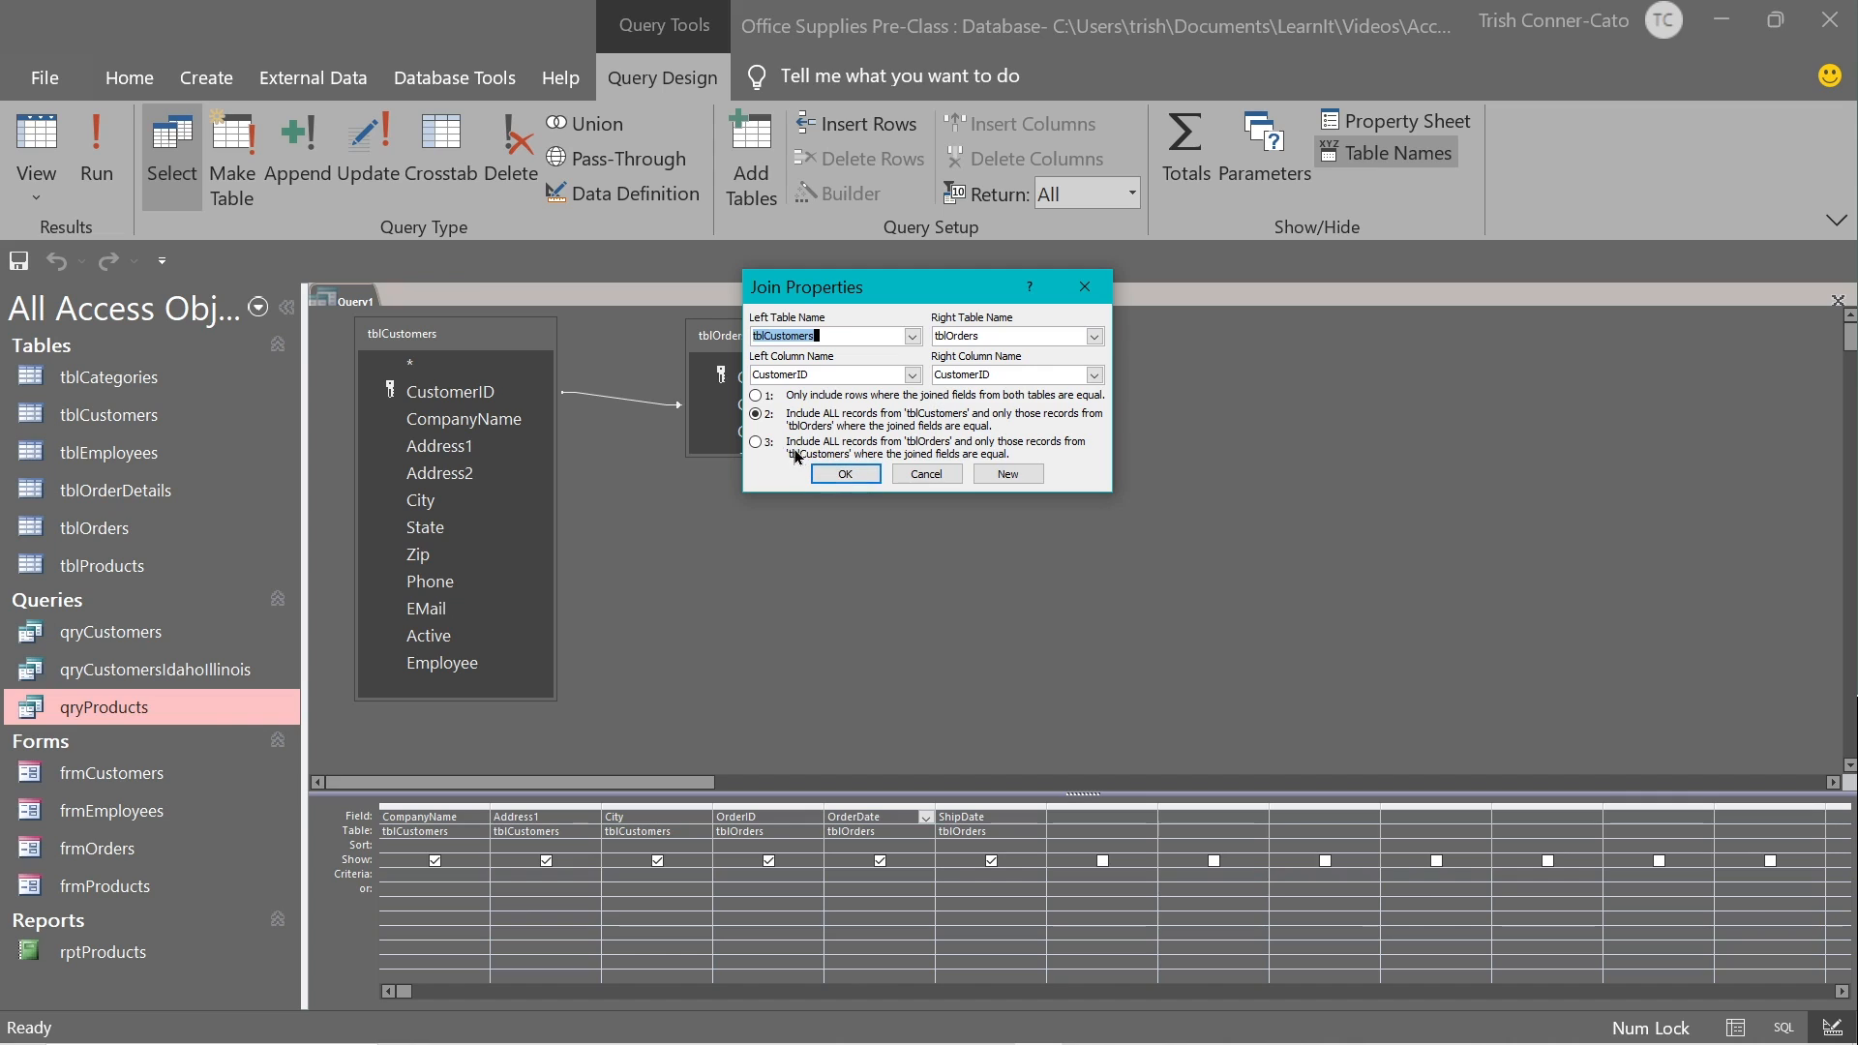
pyautogui.click(758, 444)
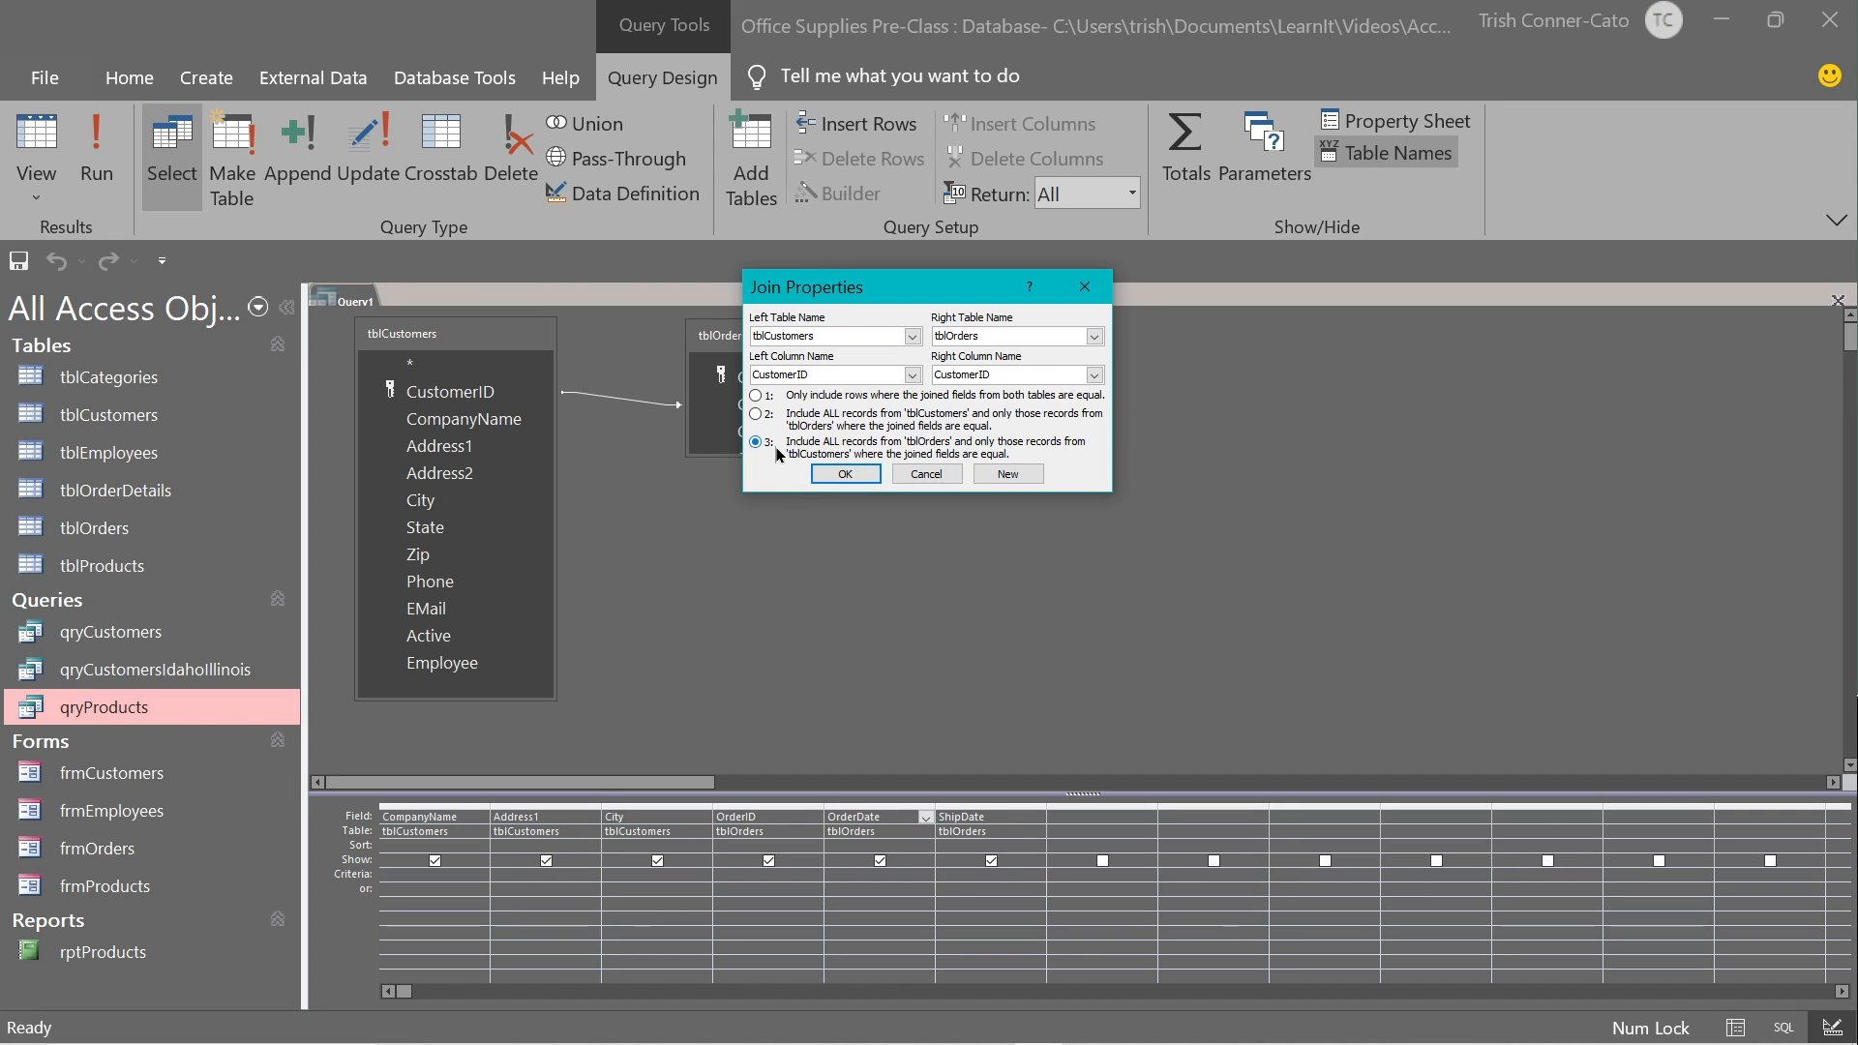
pyautogui.click(837, 474)
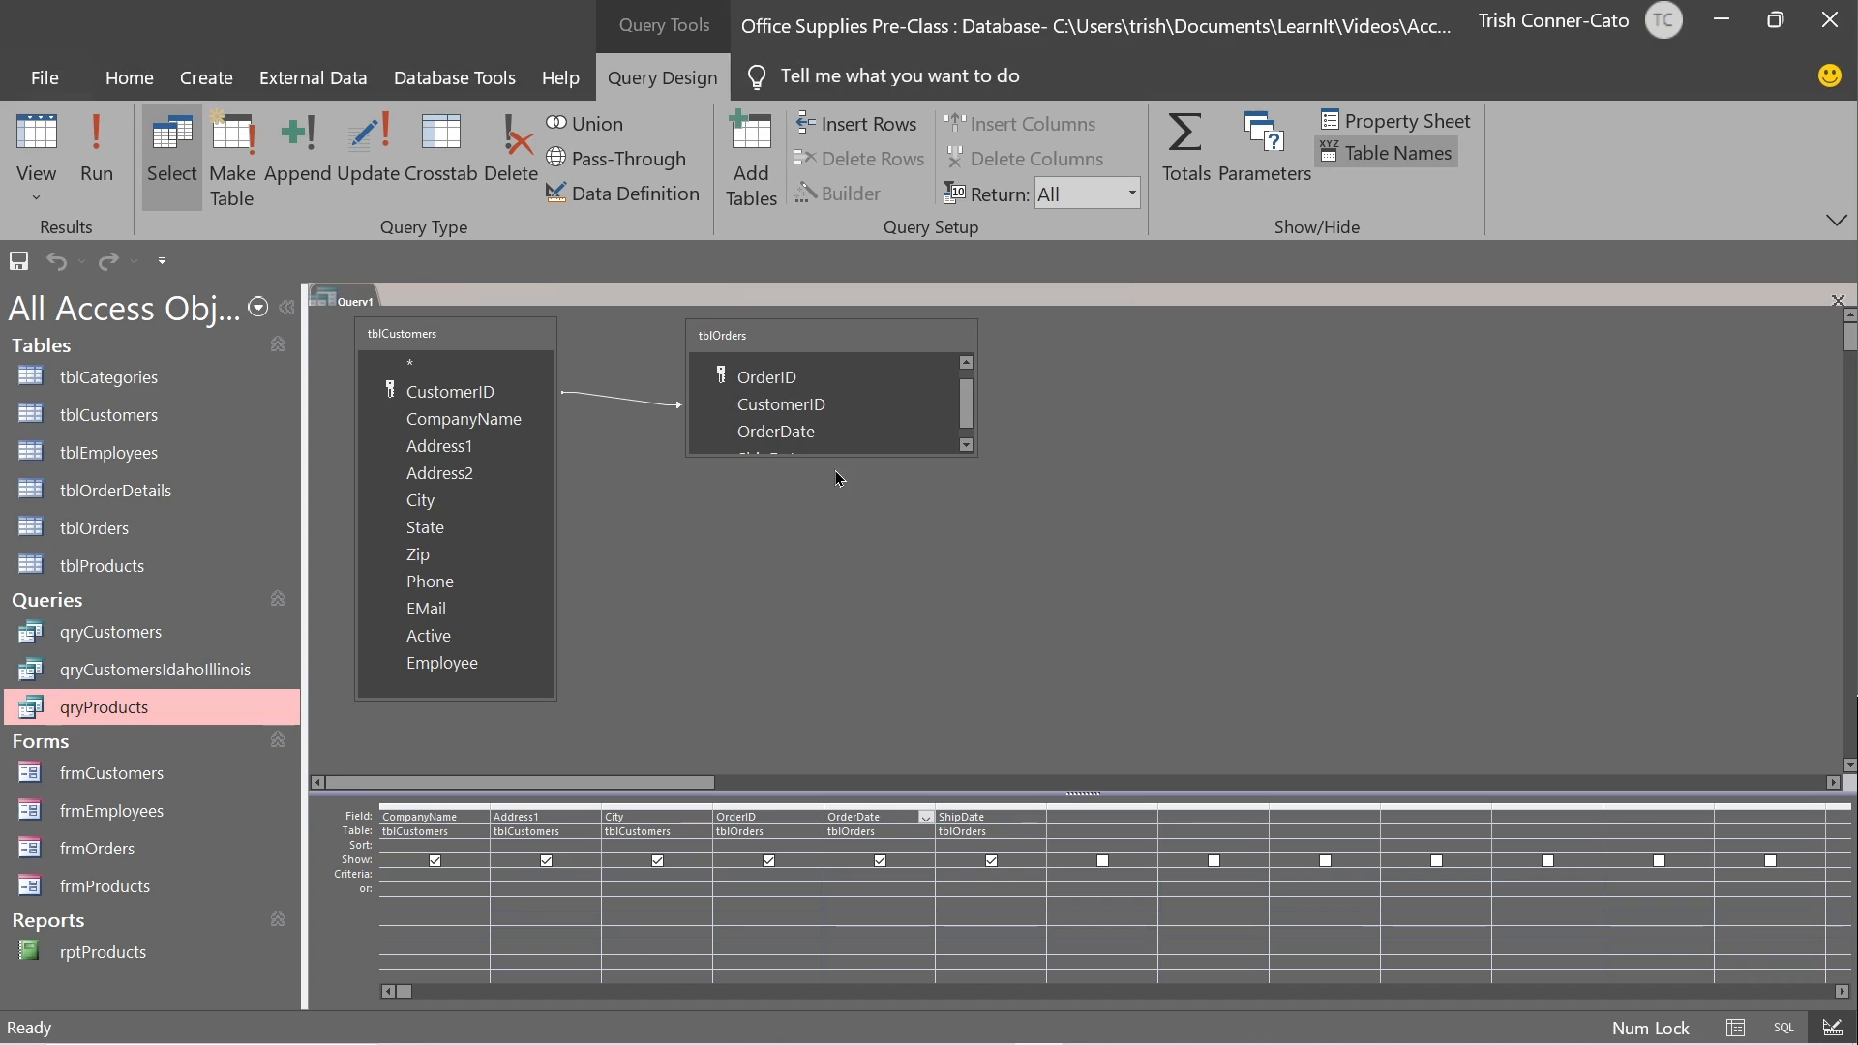
pyautogui.click(46, 150)
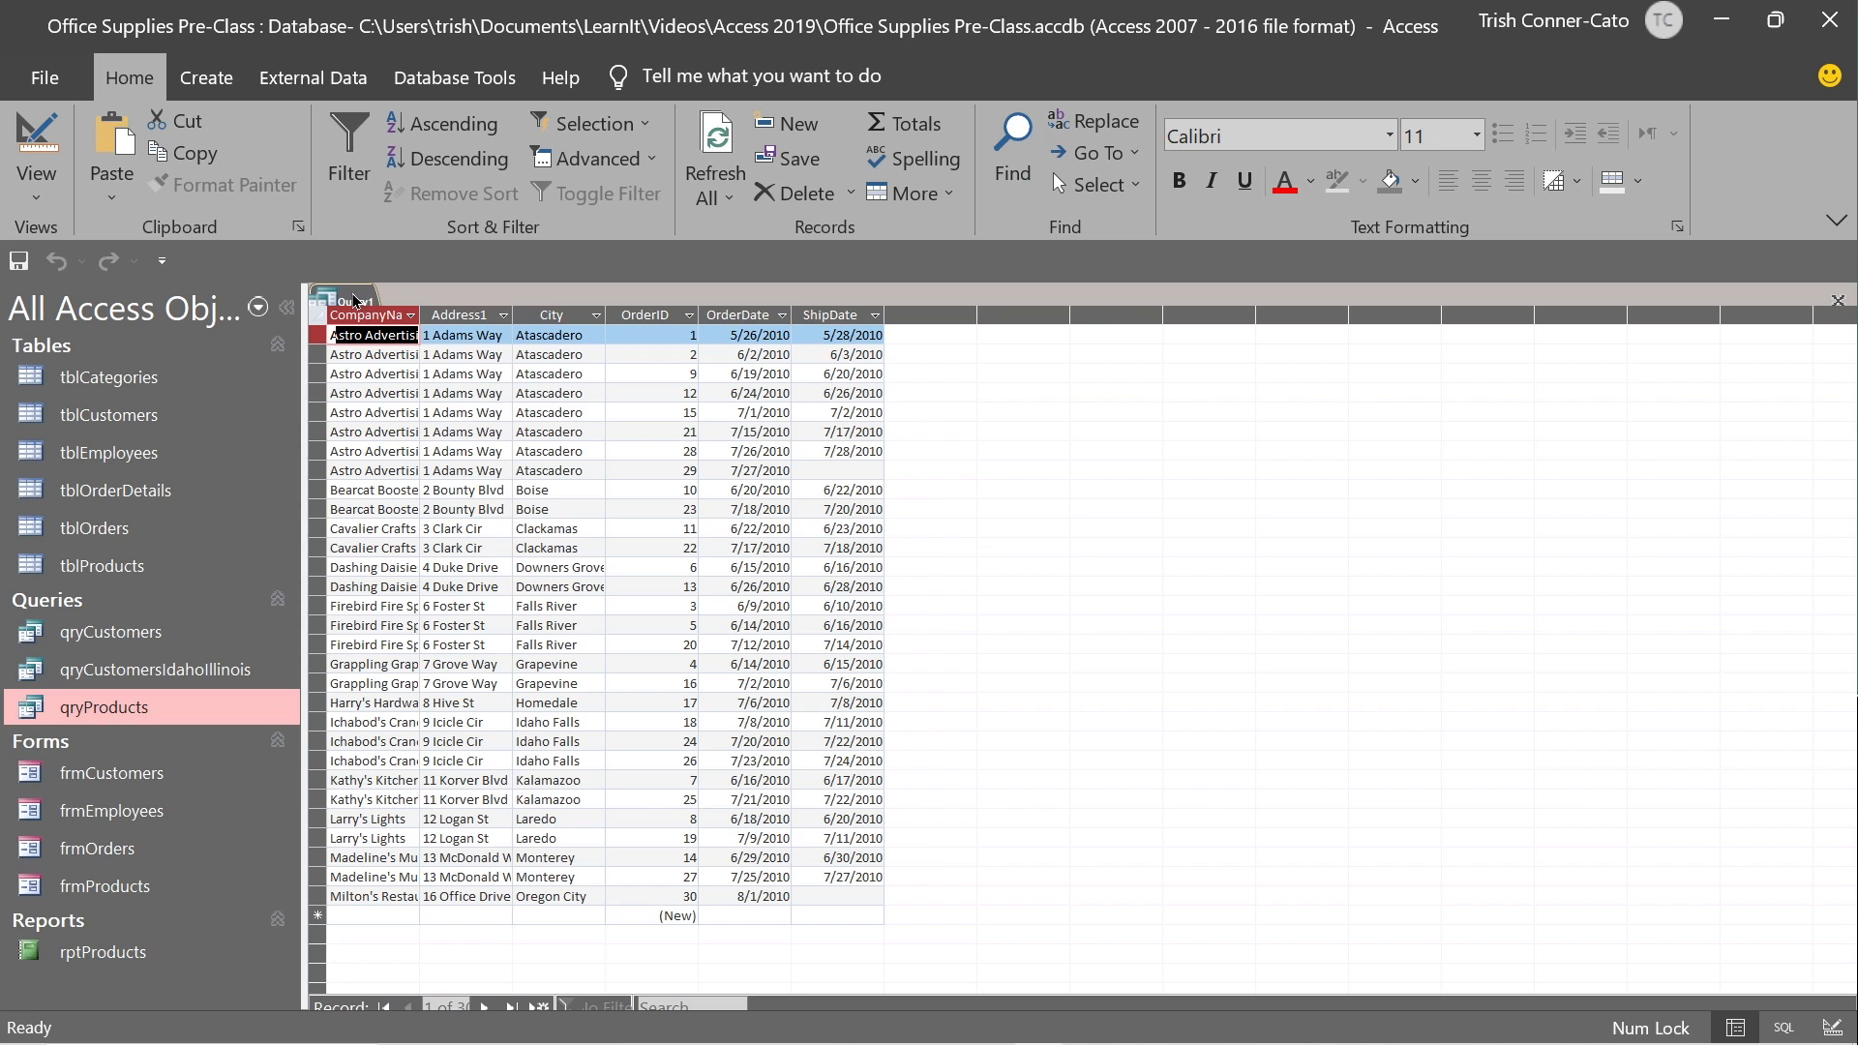
# Return to the query design and set the join to include only rows where the joined fields from both tables are equal.
pyautogui.click(38, 133)
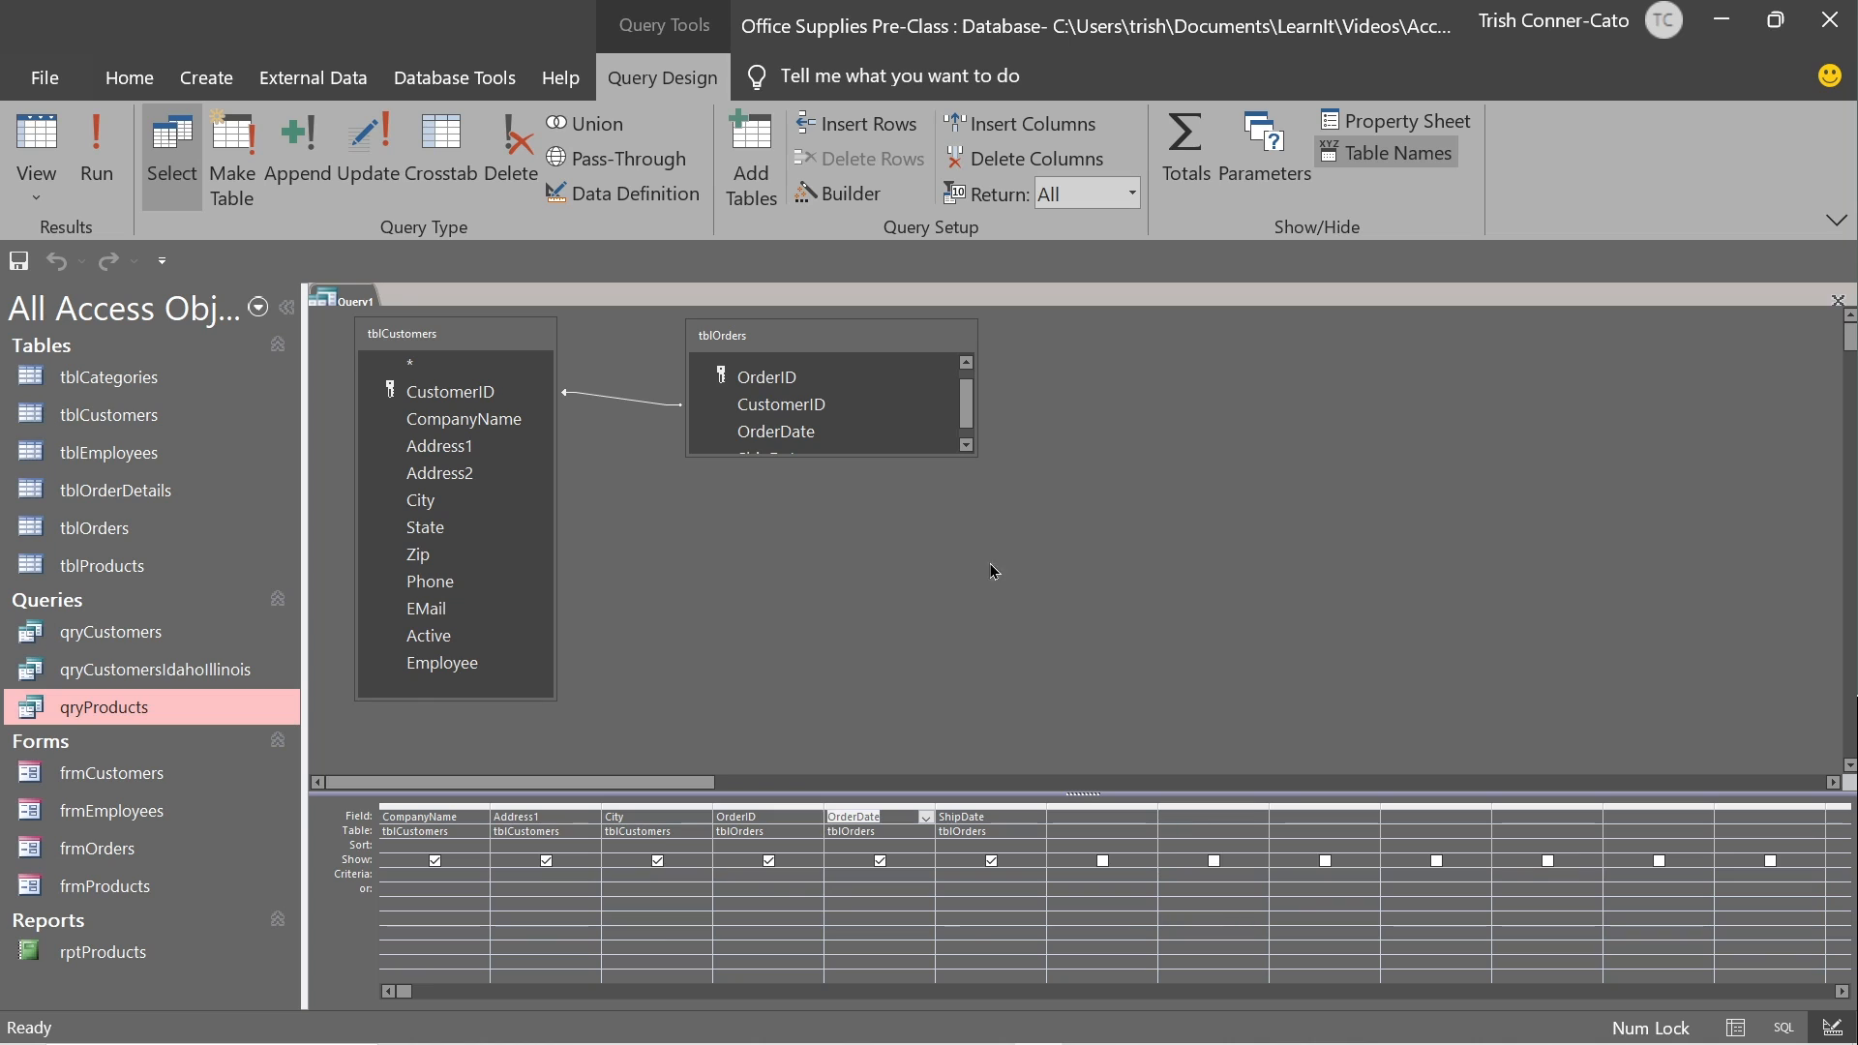
pyautogui.click(726, 412)
pyautogui.doubleClick(624, 400)
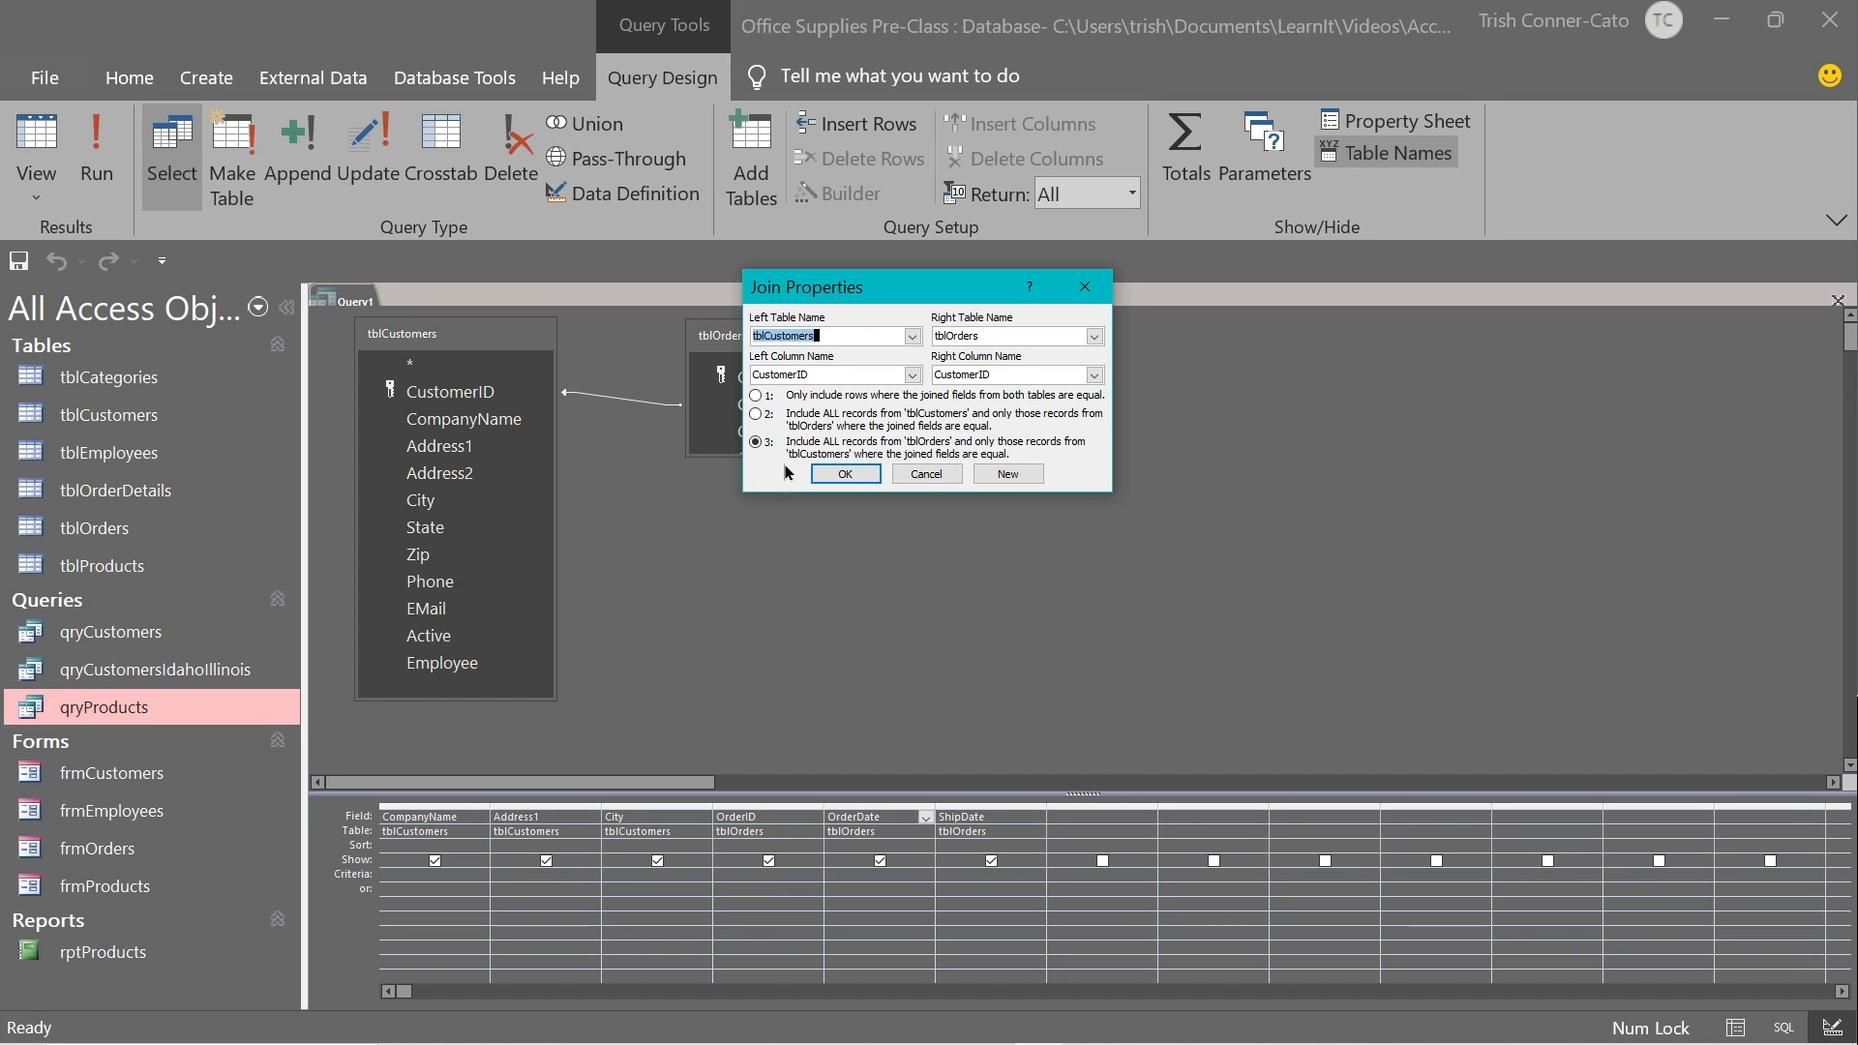
pyautogui.click(754, 395)
pyautogui.click(843, 476)
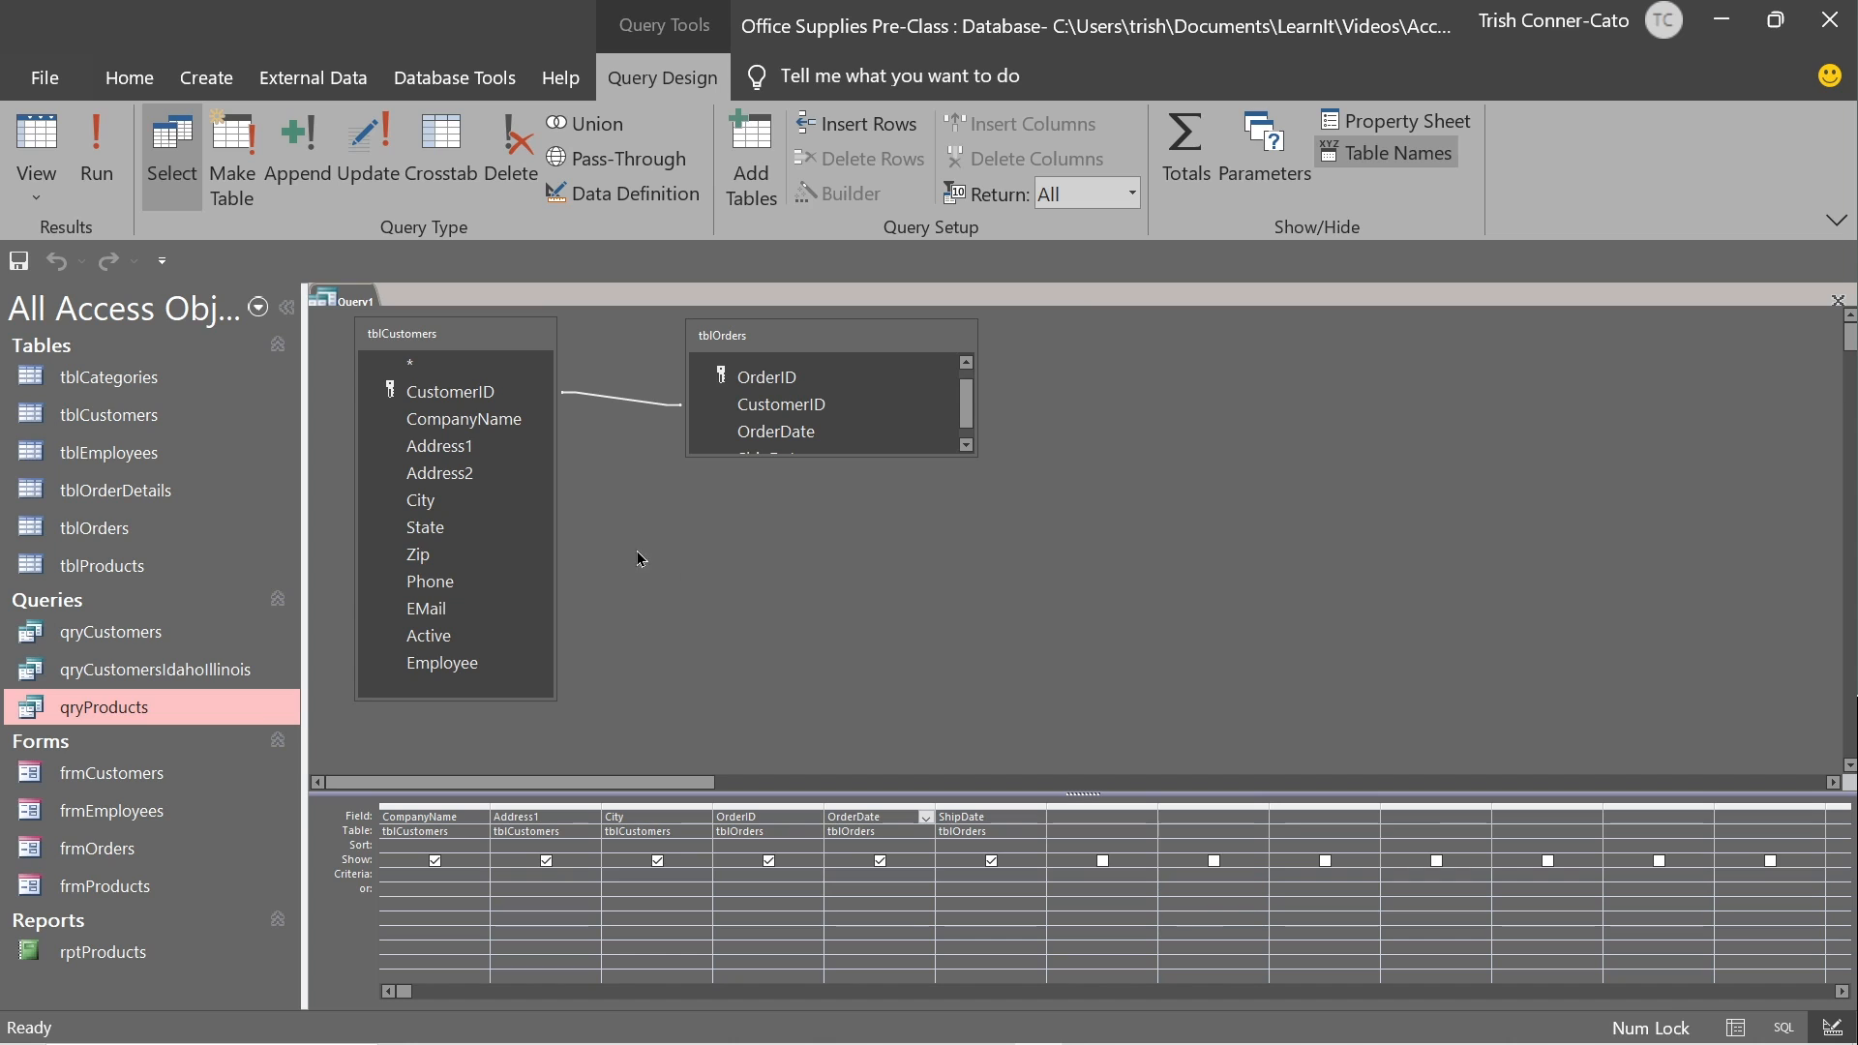
# Save the query as qryCustomersOrders and close it.
pyautogui.rightClick(350, 303)
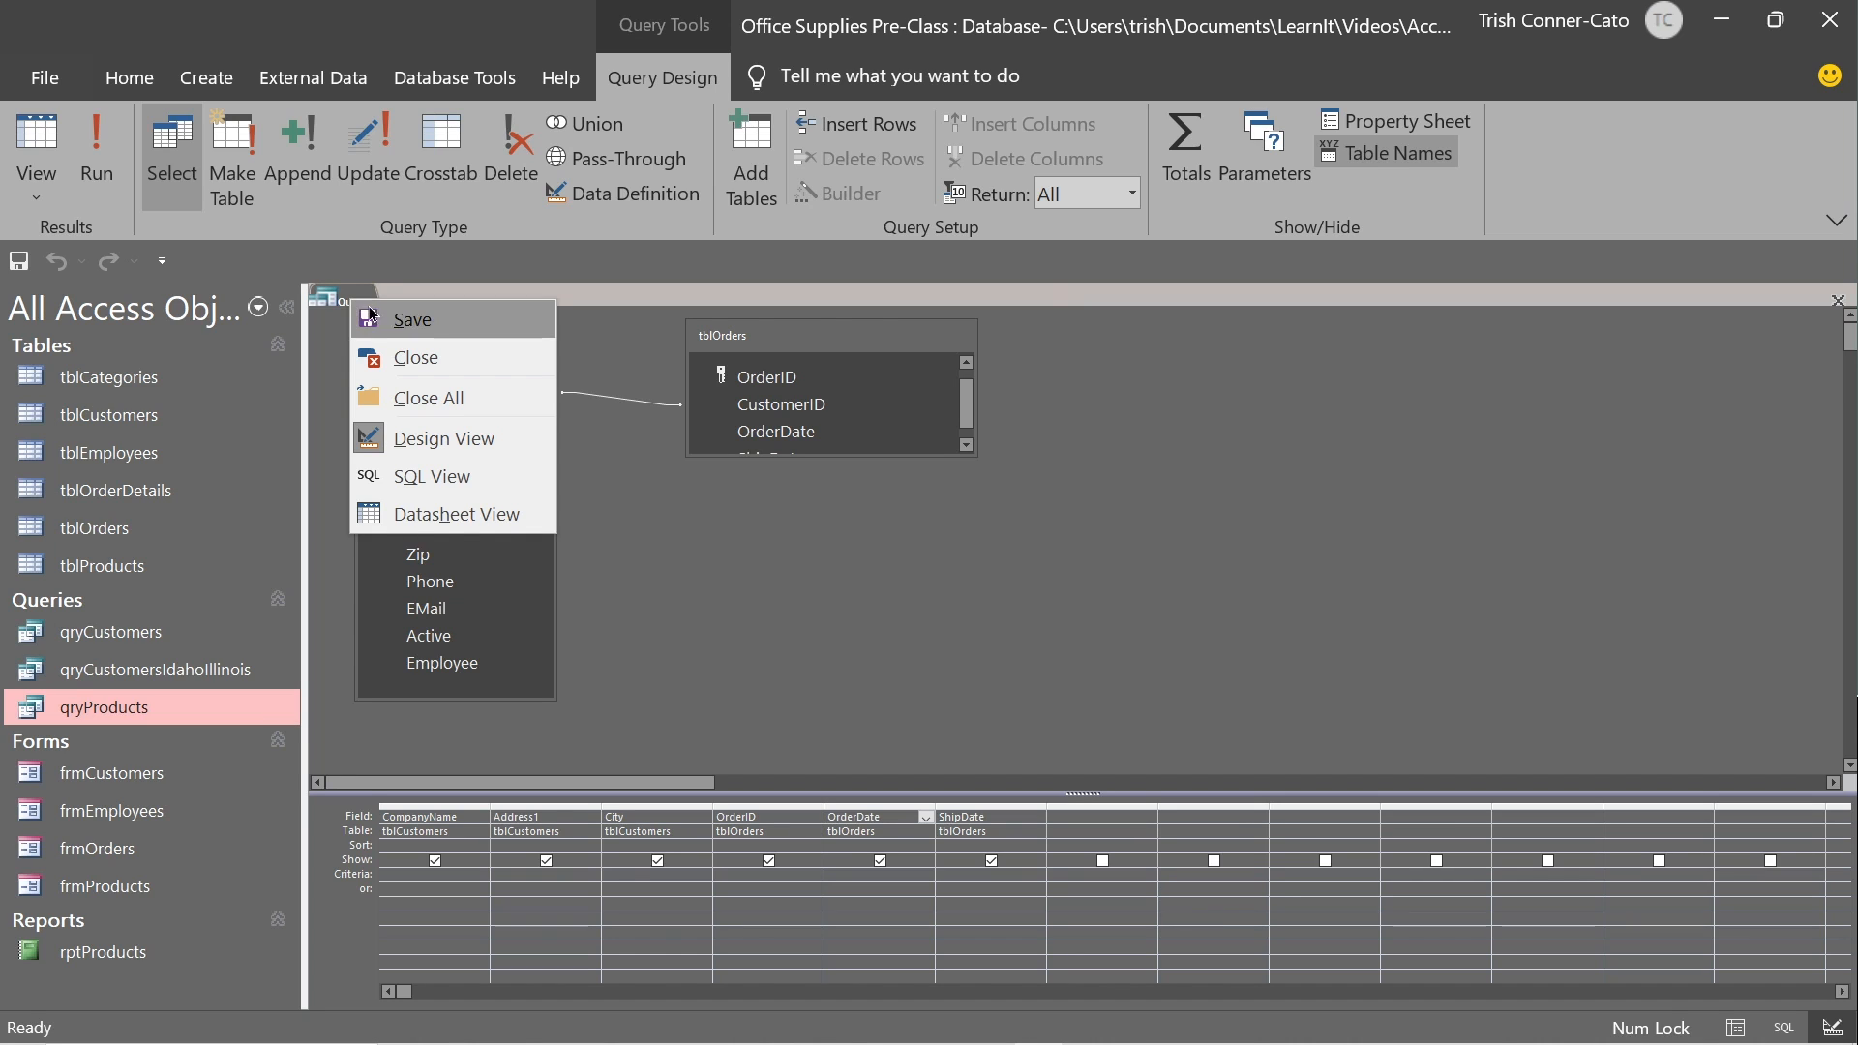
pyautogui.click(411, 322)
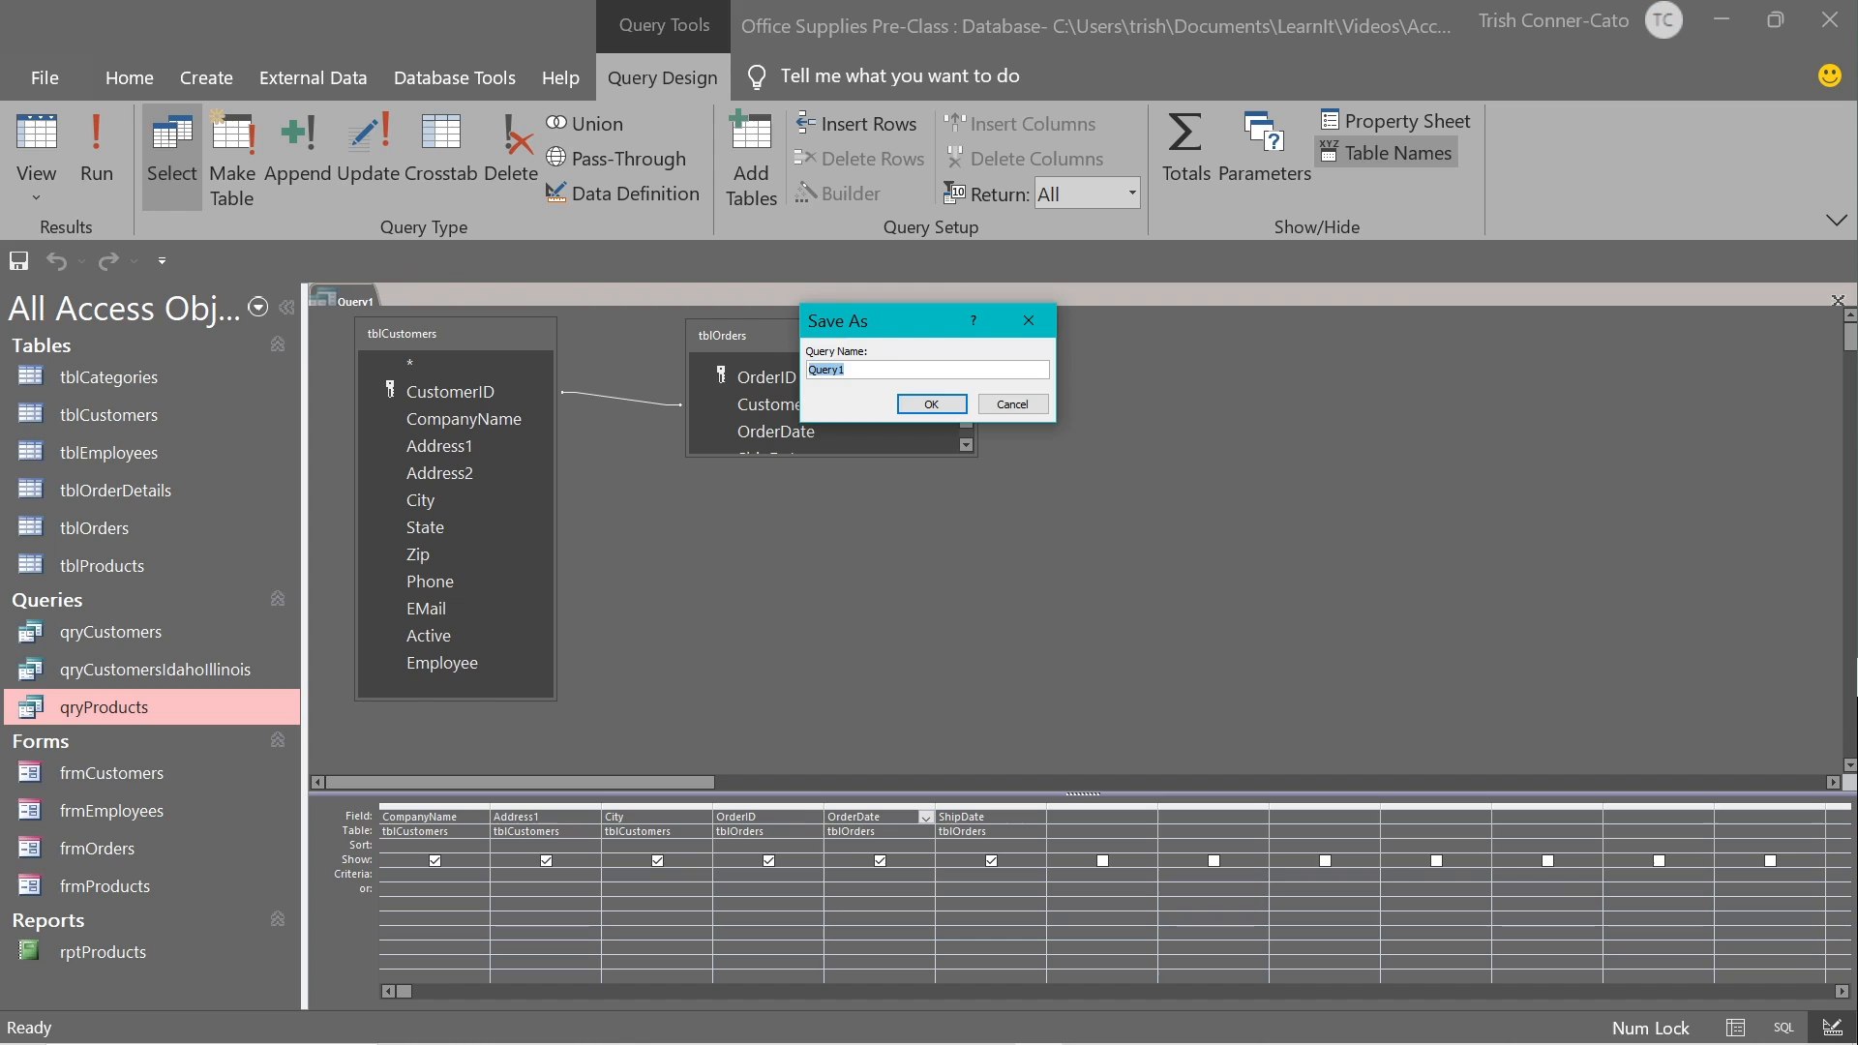
pyautogui.write('qry')
pyautogui.write('CustomersOrders')
pyautogui.press('Return')
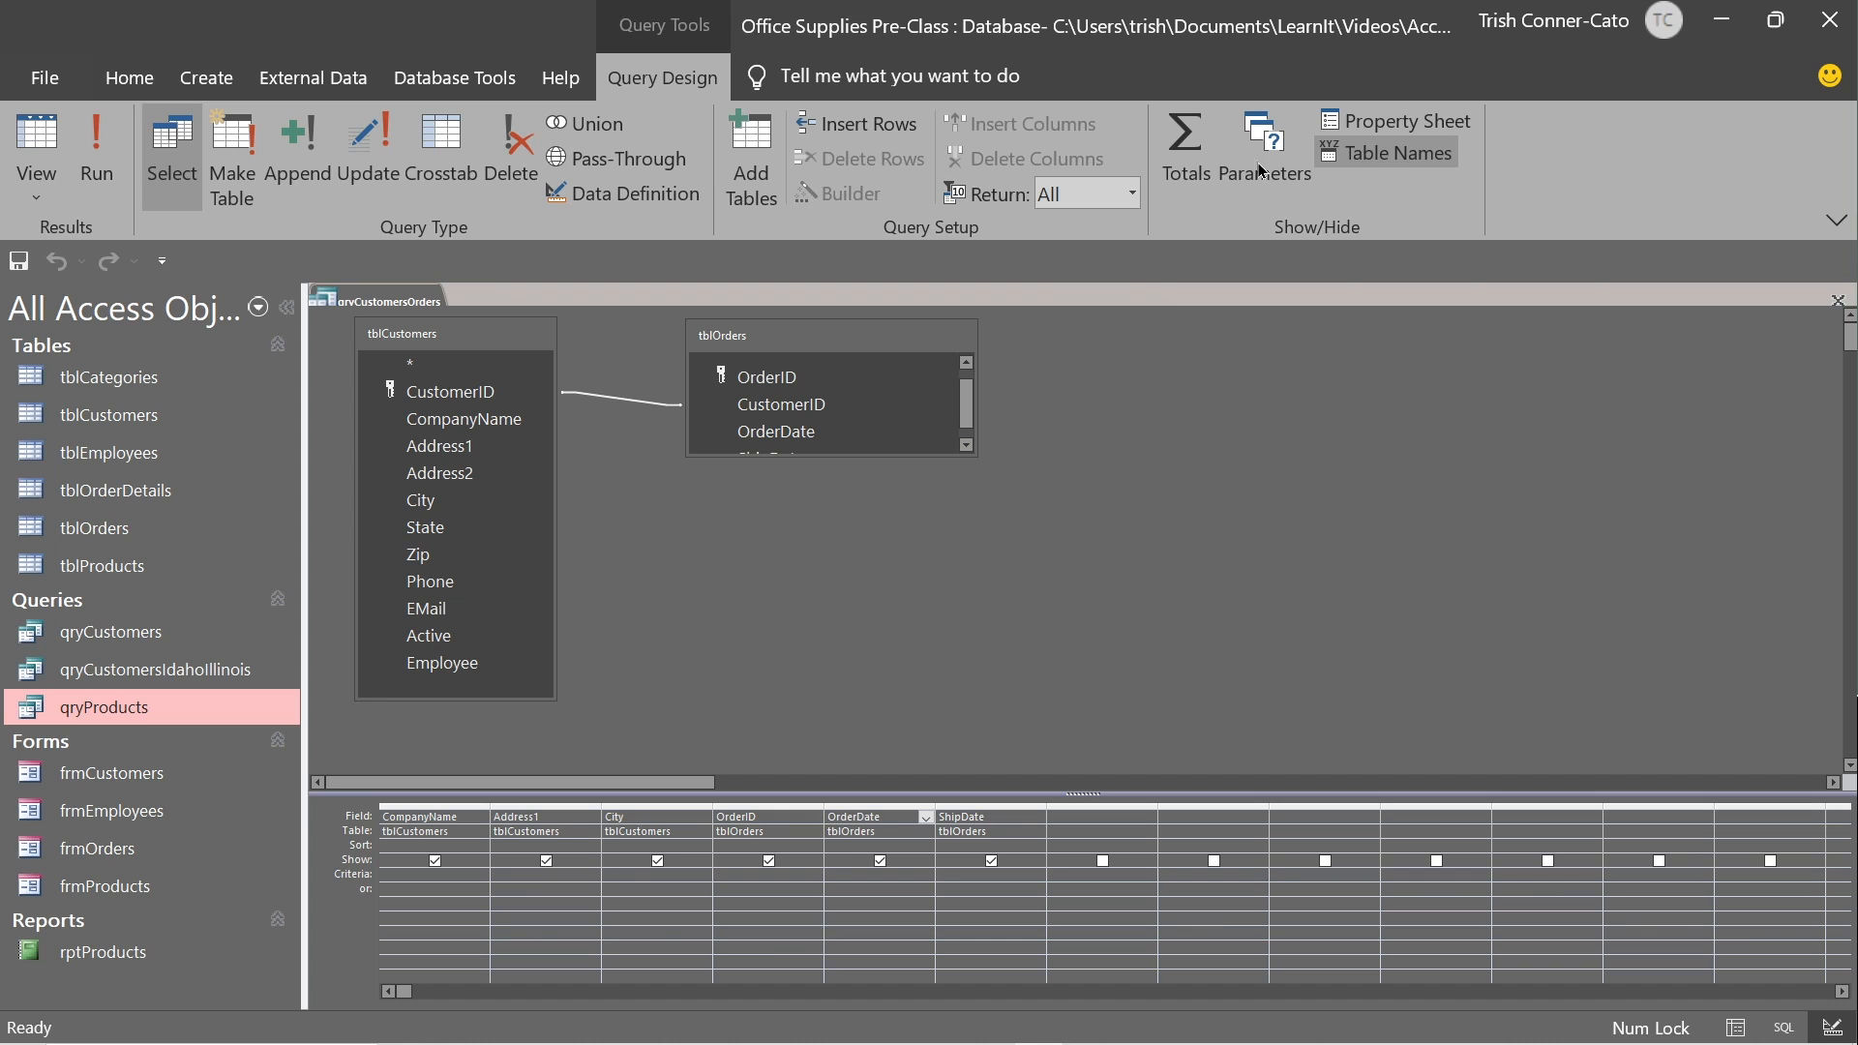
pyautogui.rightClick(394, 294)
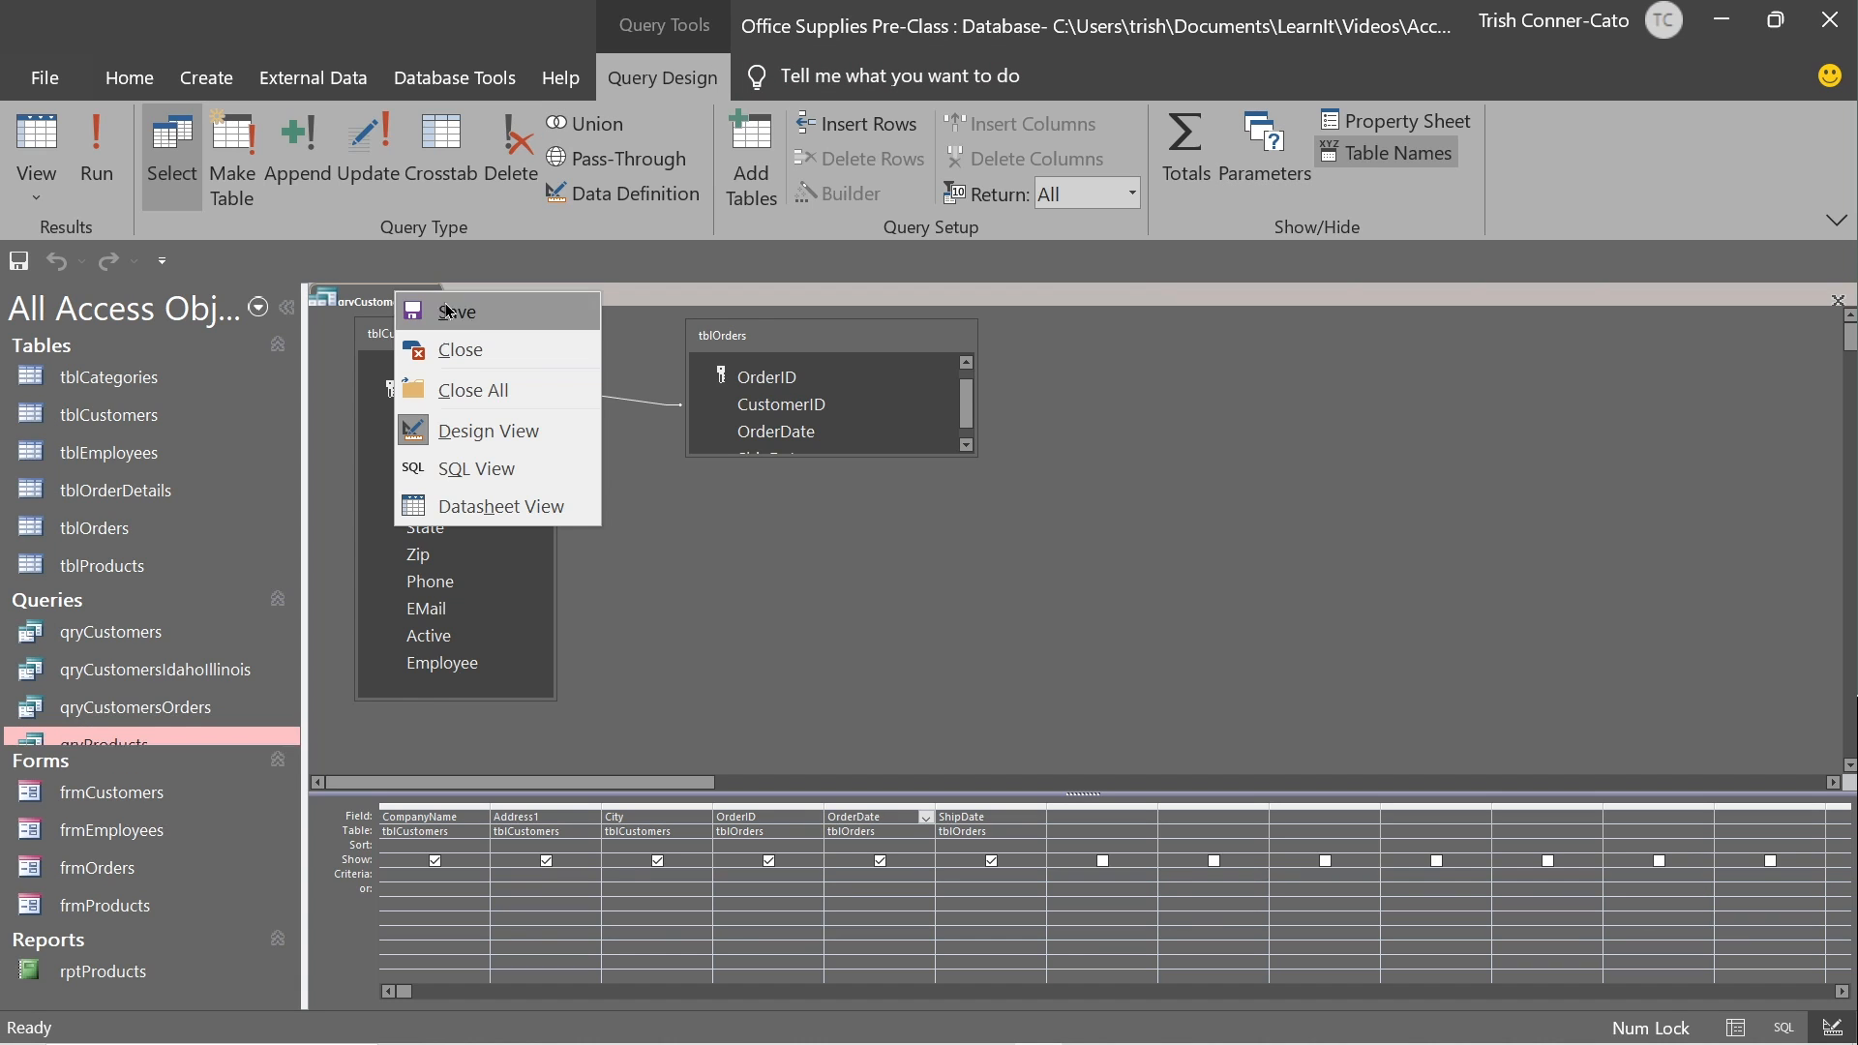
pyautogui.click(474, 355)
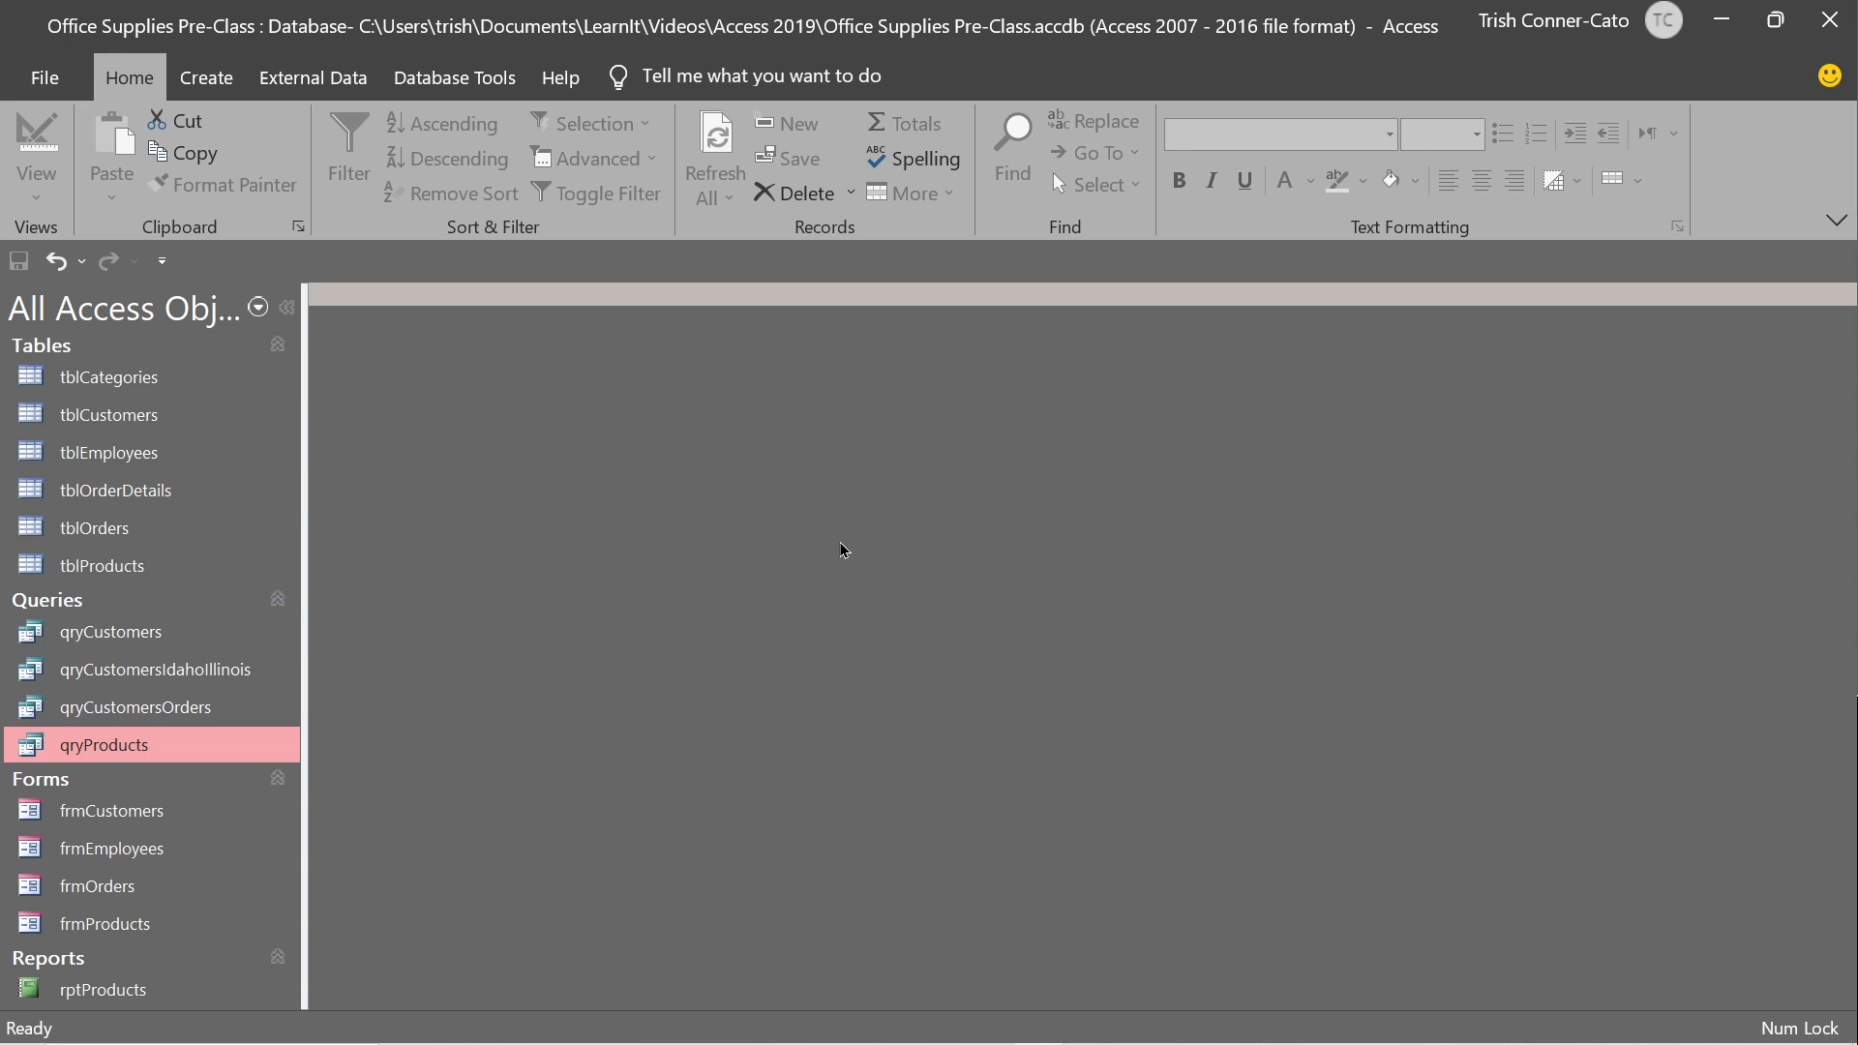
# Open the qryCustomers query and start saving it as a new database object.
pyautogui.moveTo(499, 1035)
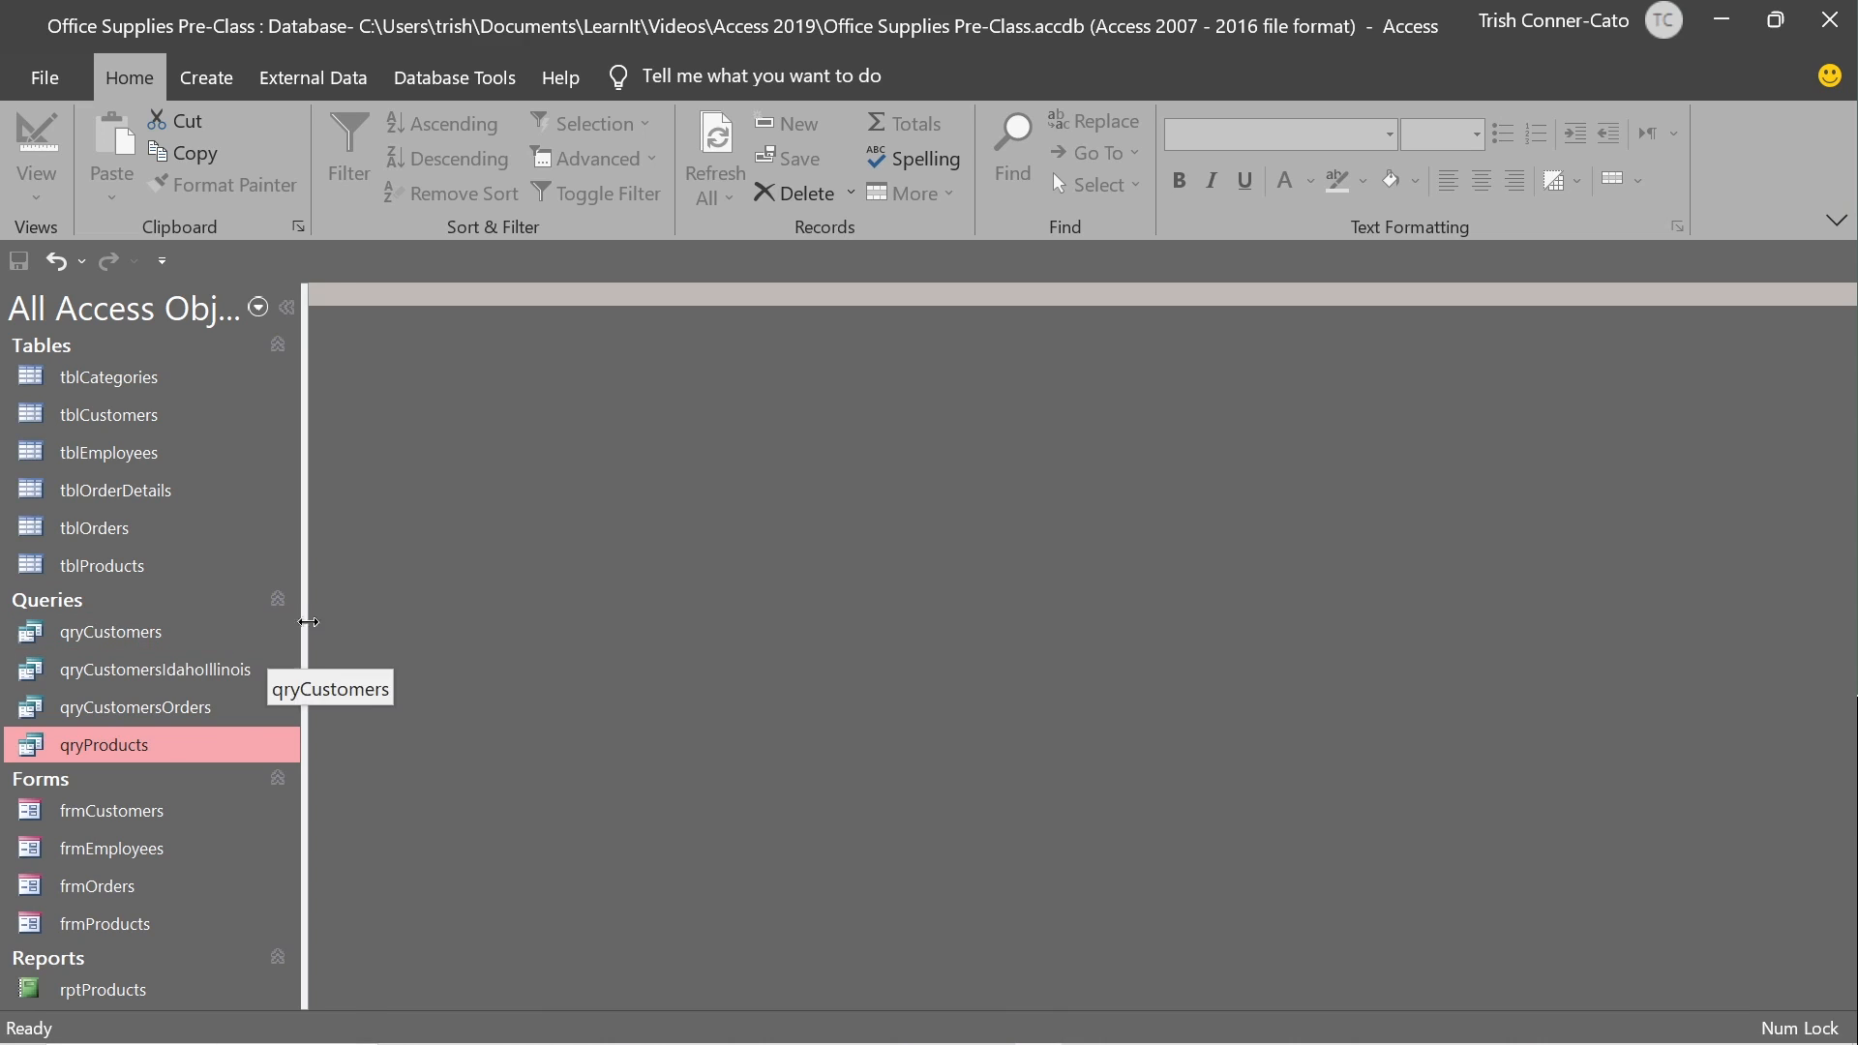
pyautogui.doubleClick(135, 639)
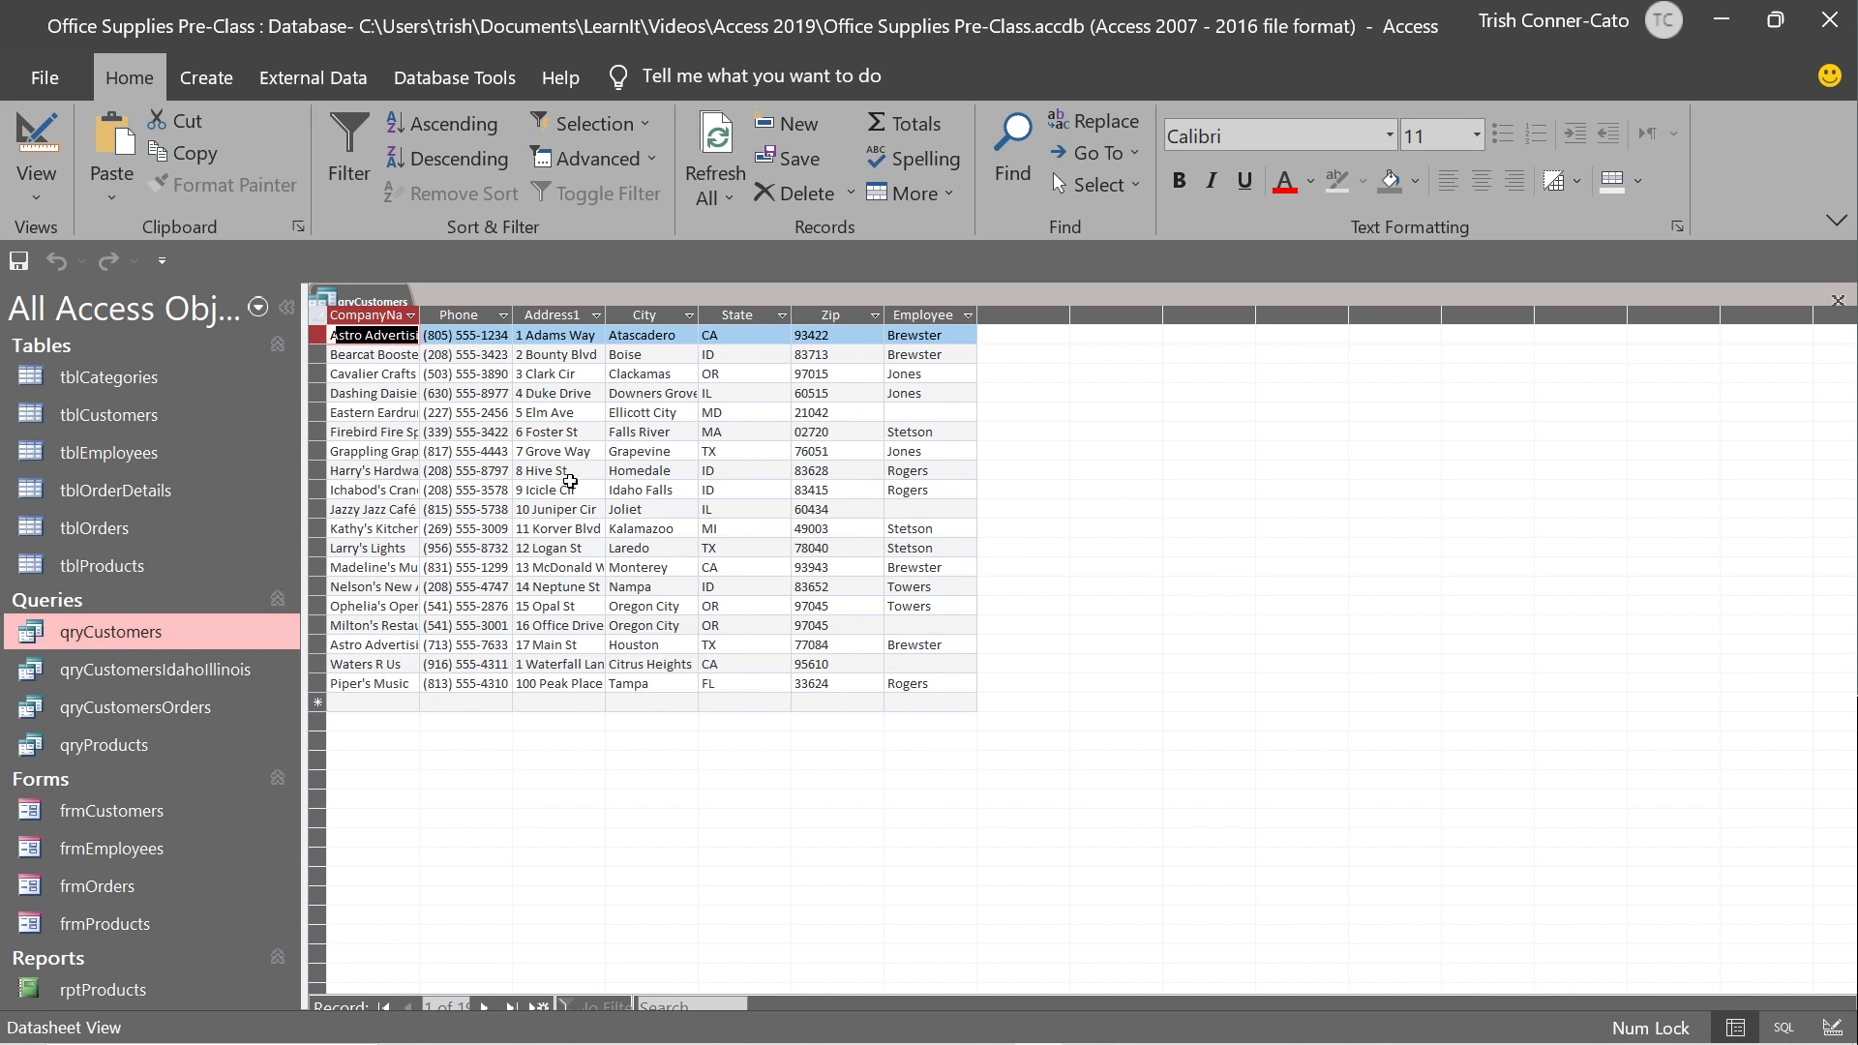
pyautogui.click(56, 91)
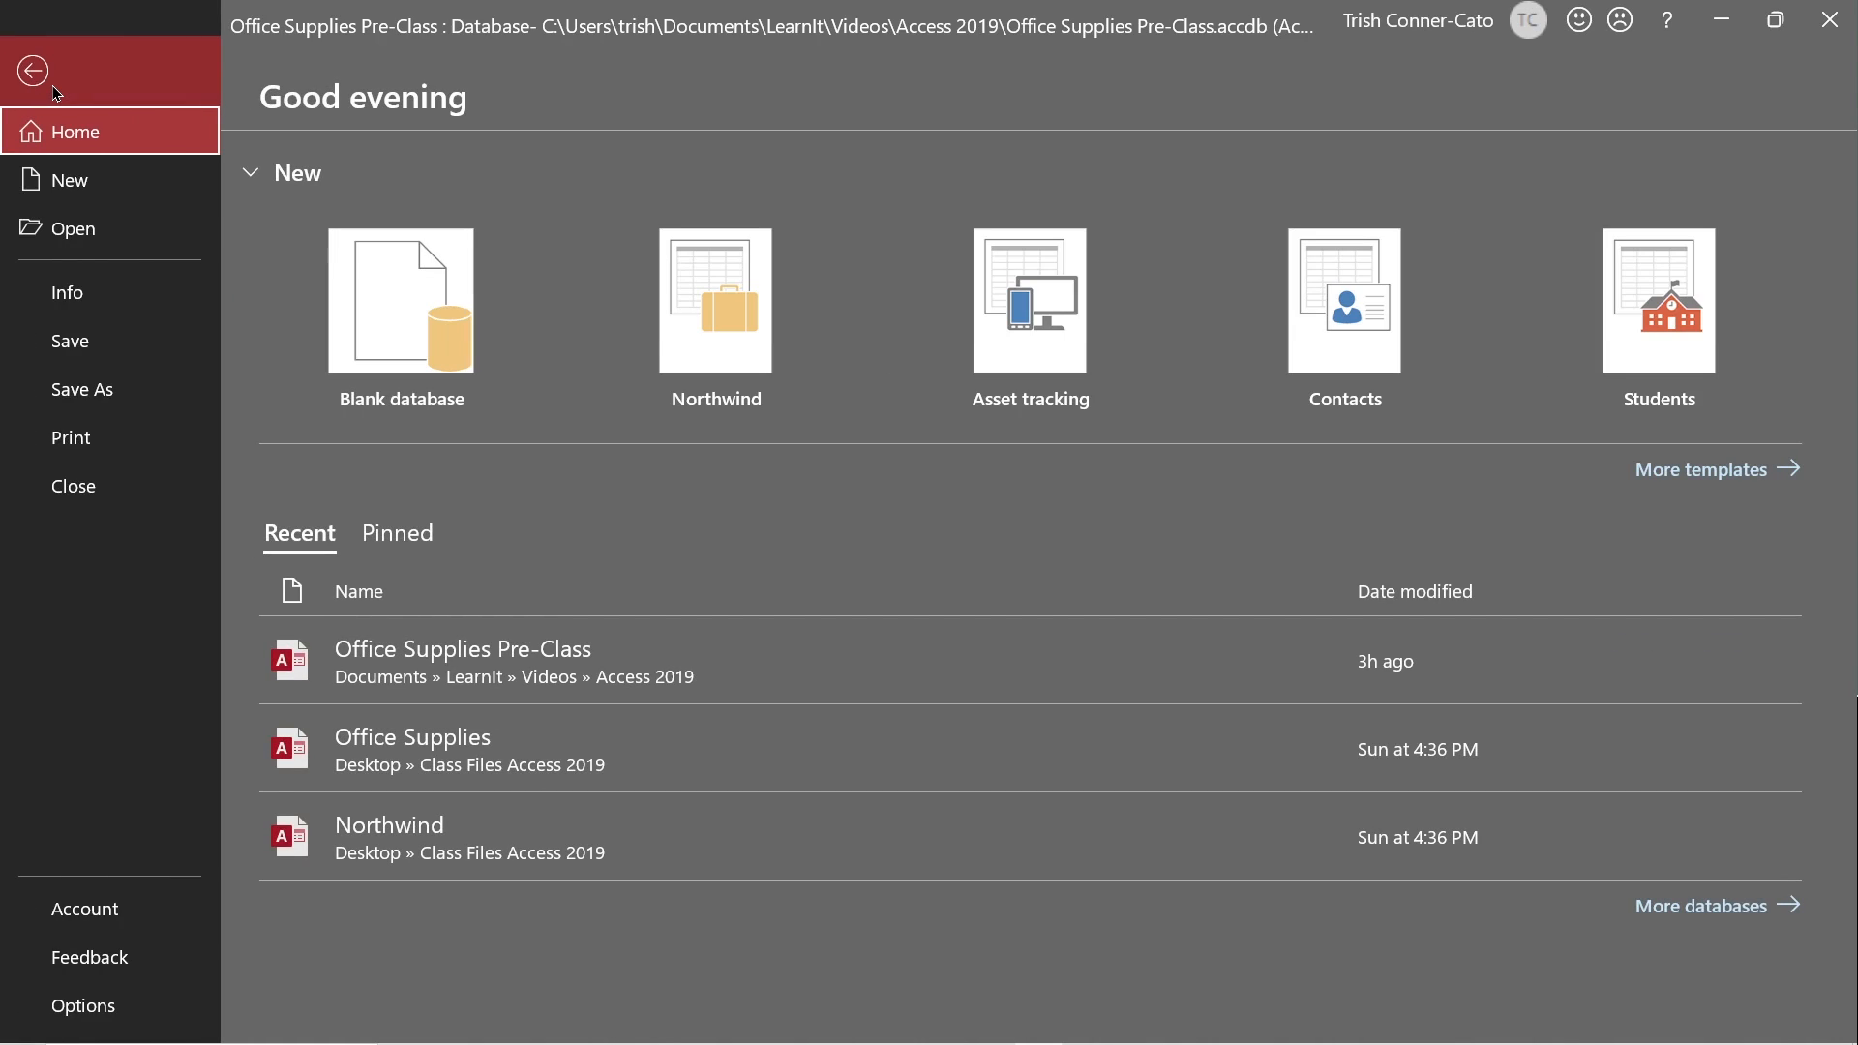
pyautogui.click(147, 400)
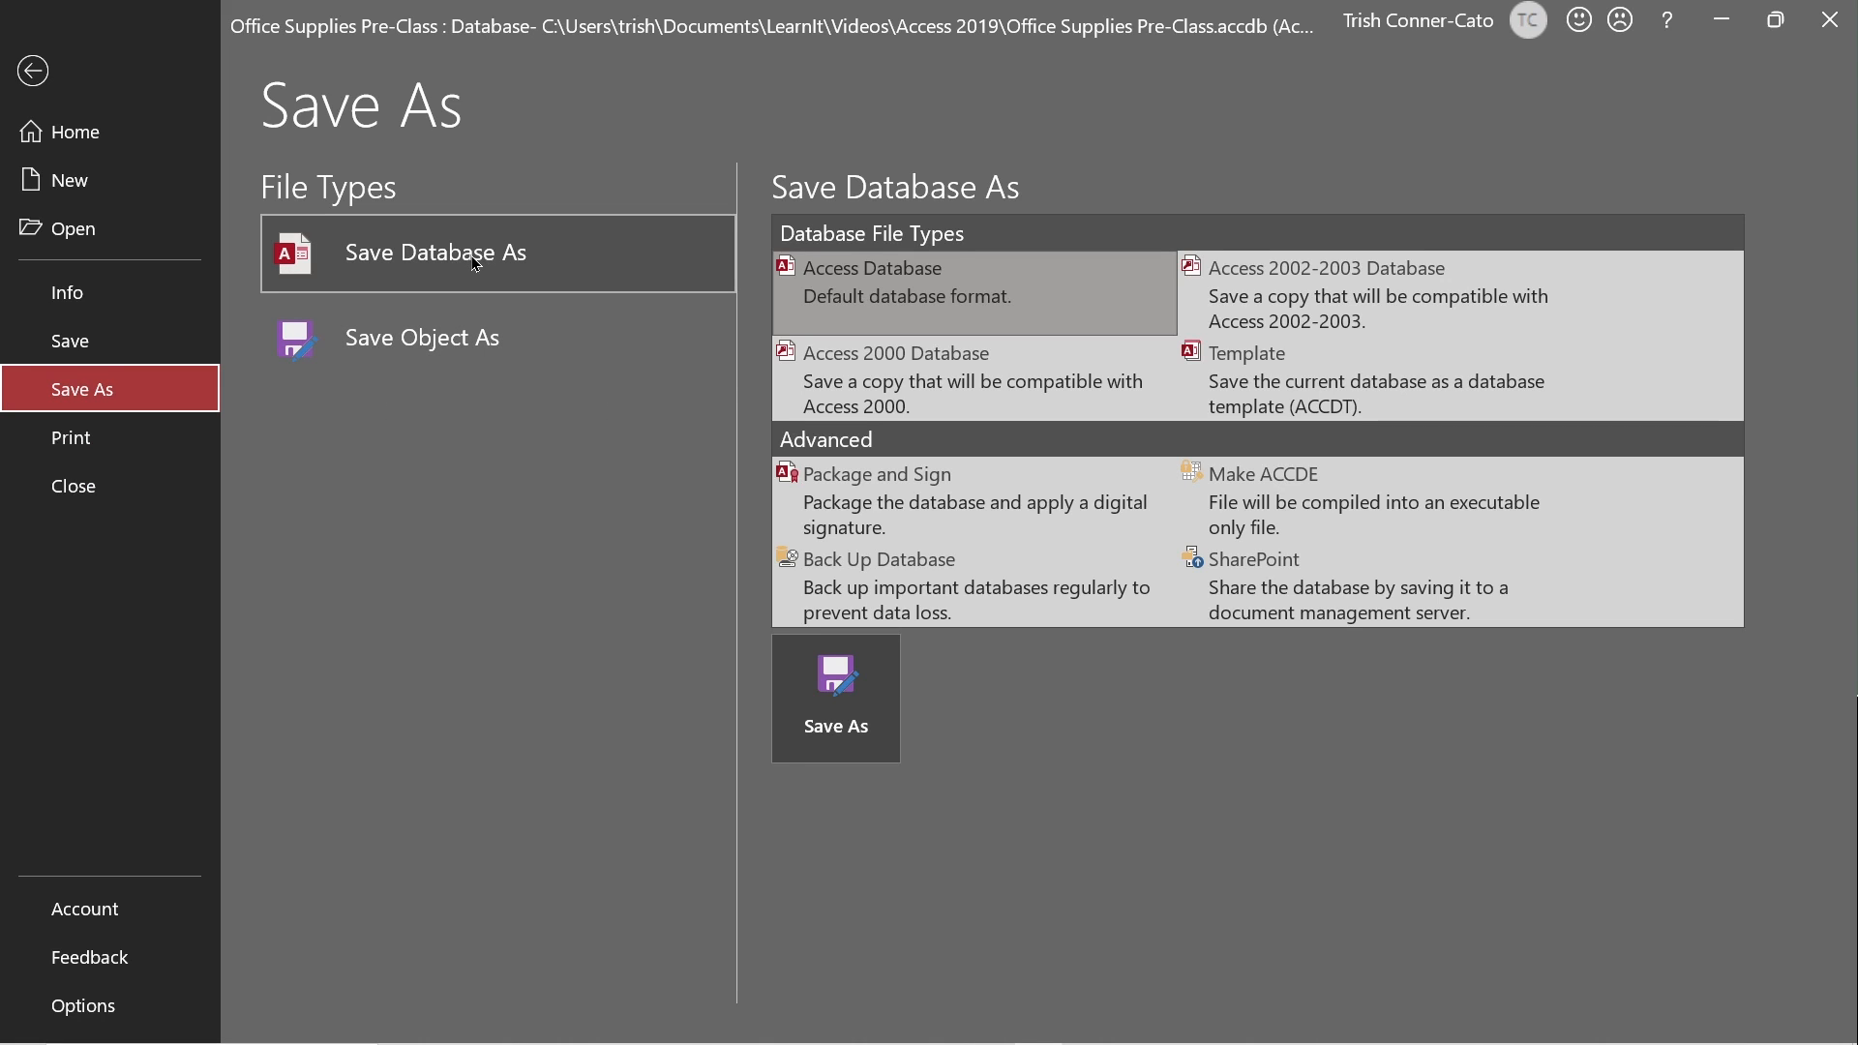
pyautogui.click(427, 348)
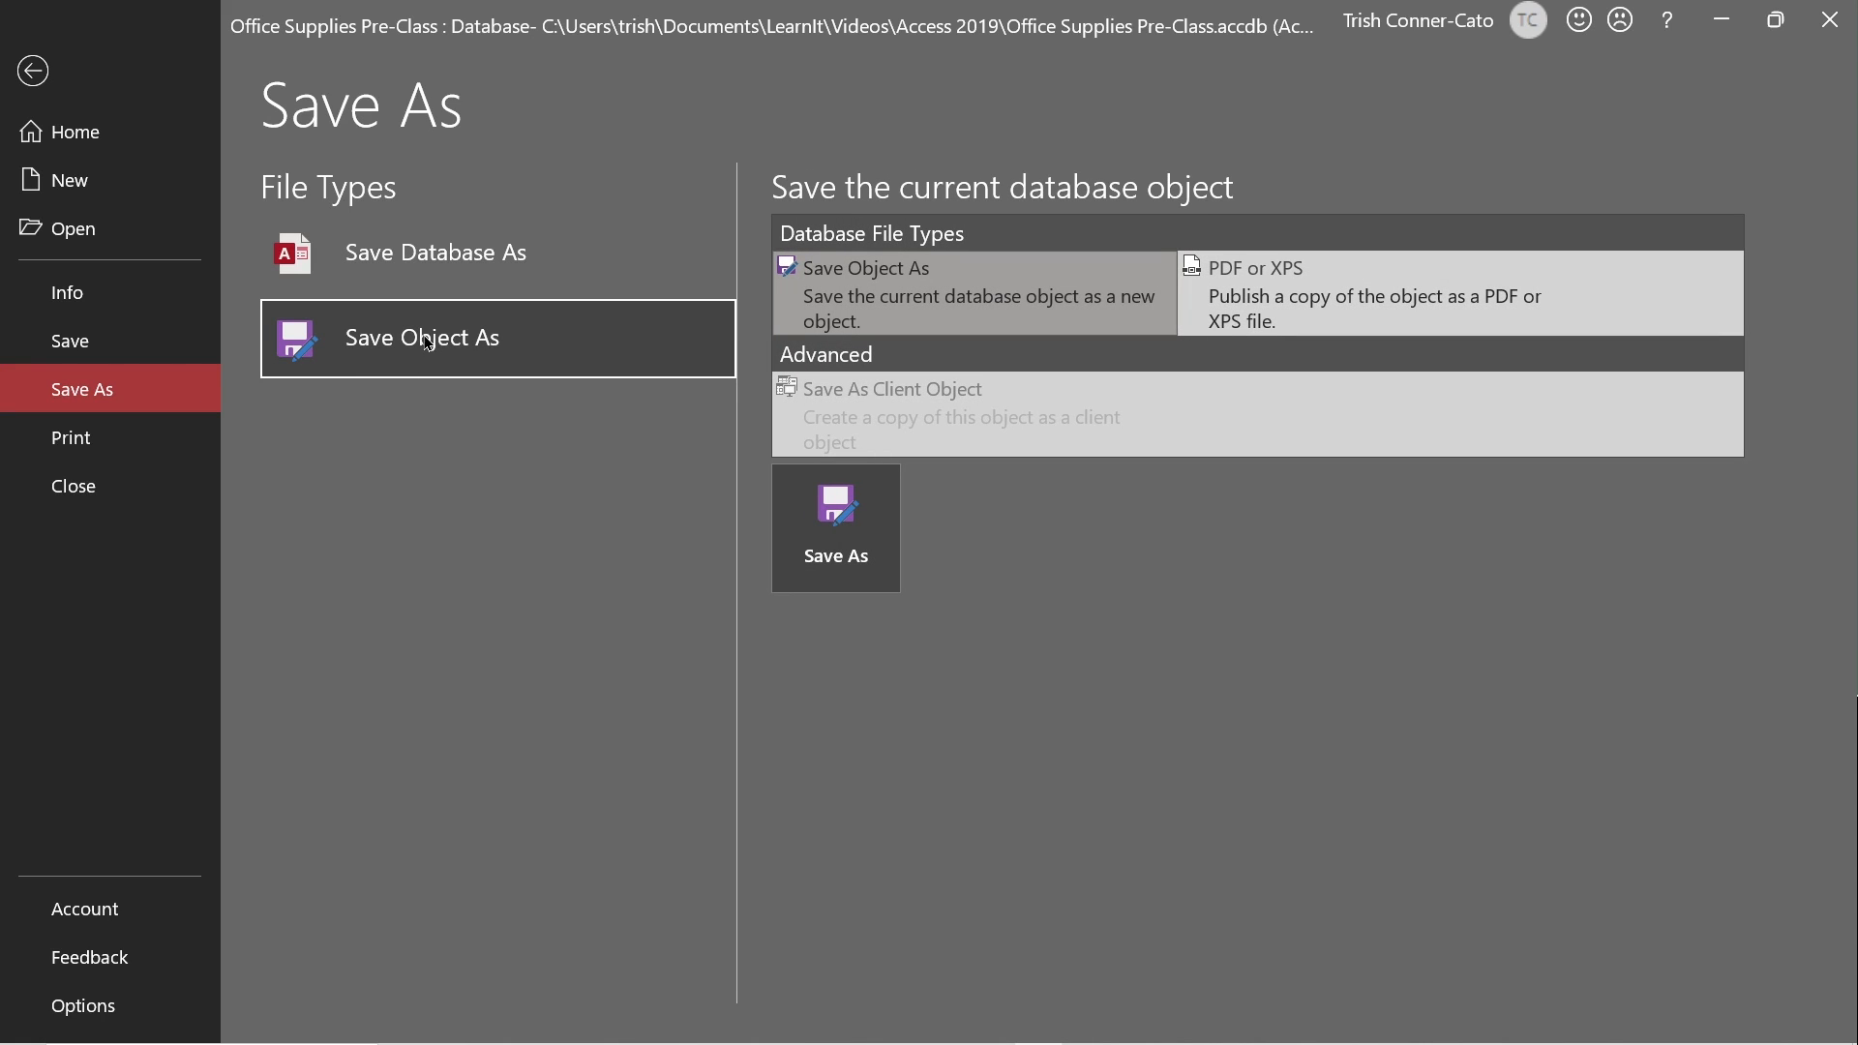
pyautogui.click(834, 514)
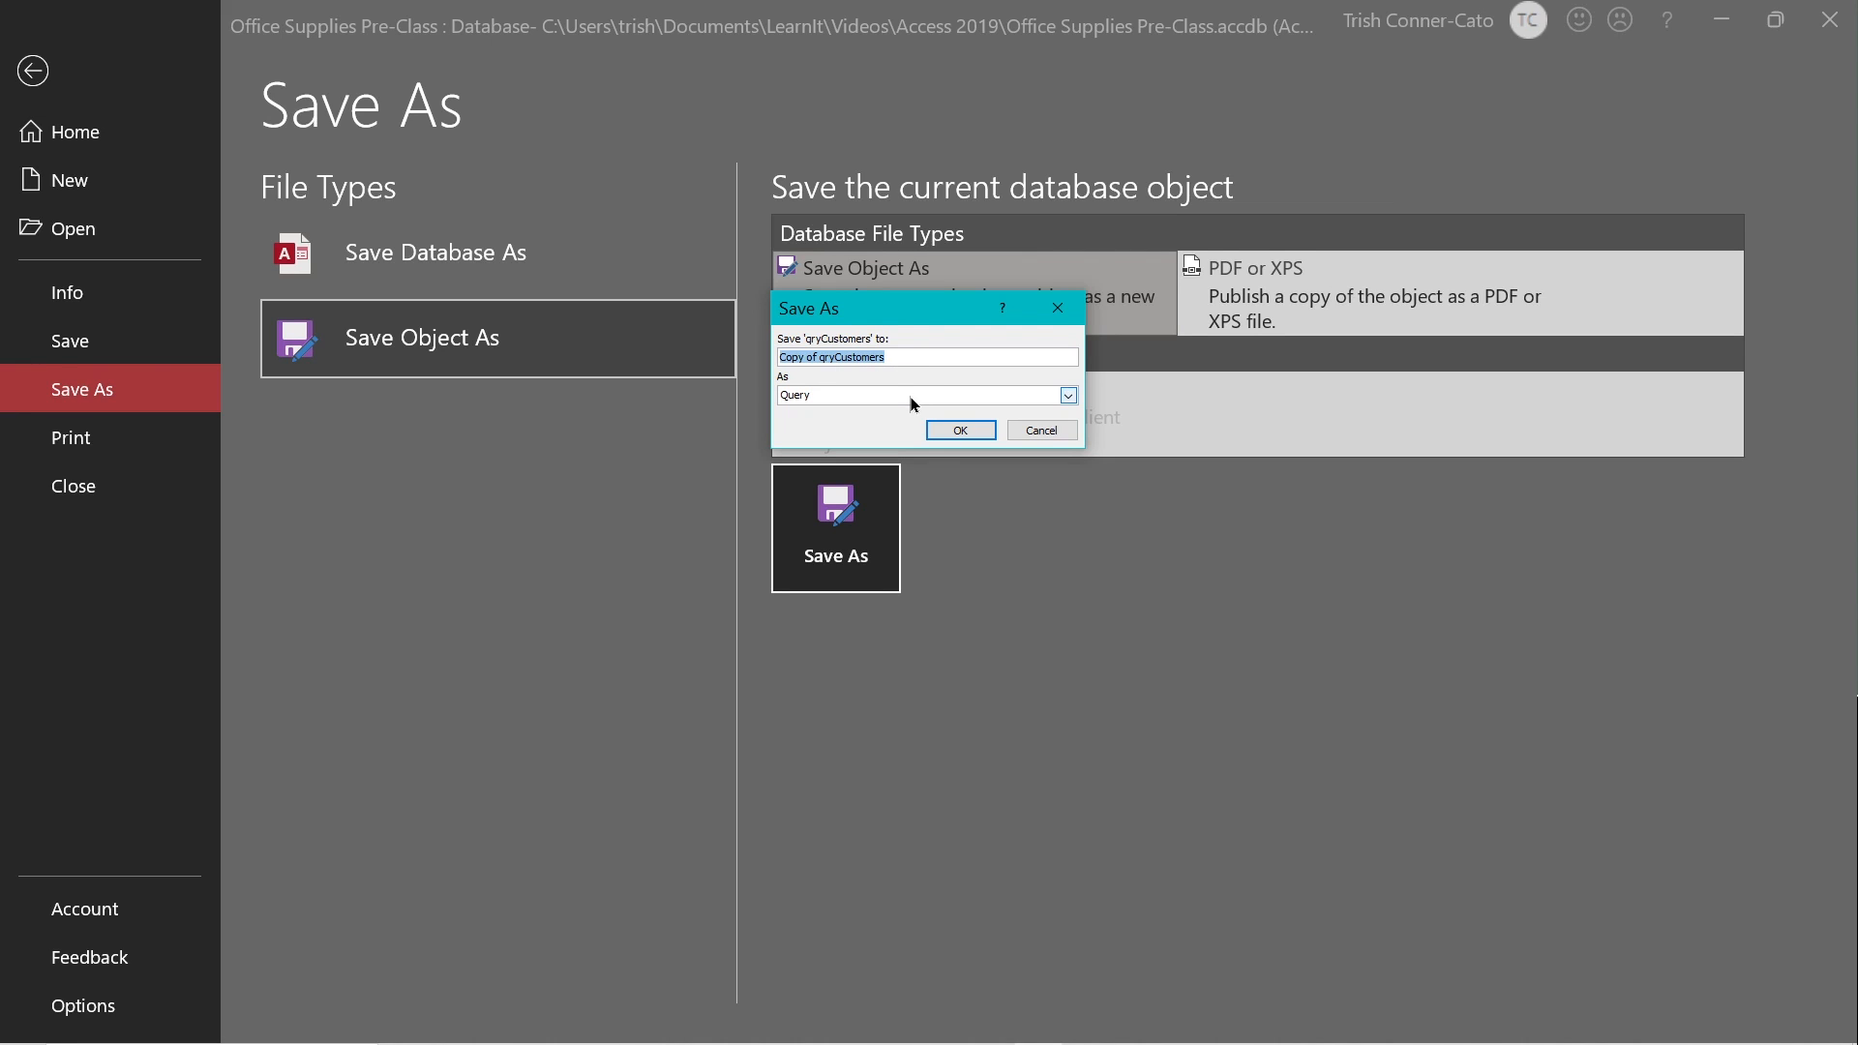
# Name the copy qryCustomersZip93, keep Query as its object type, and save it.
pyautogui.click(1068, 394)
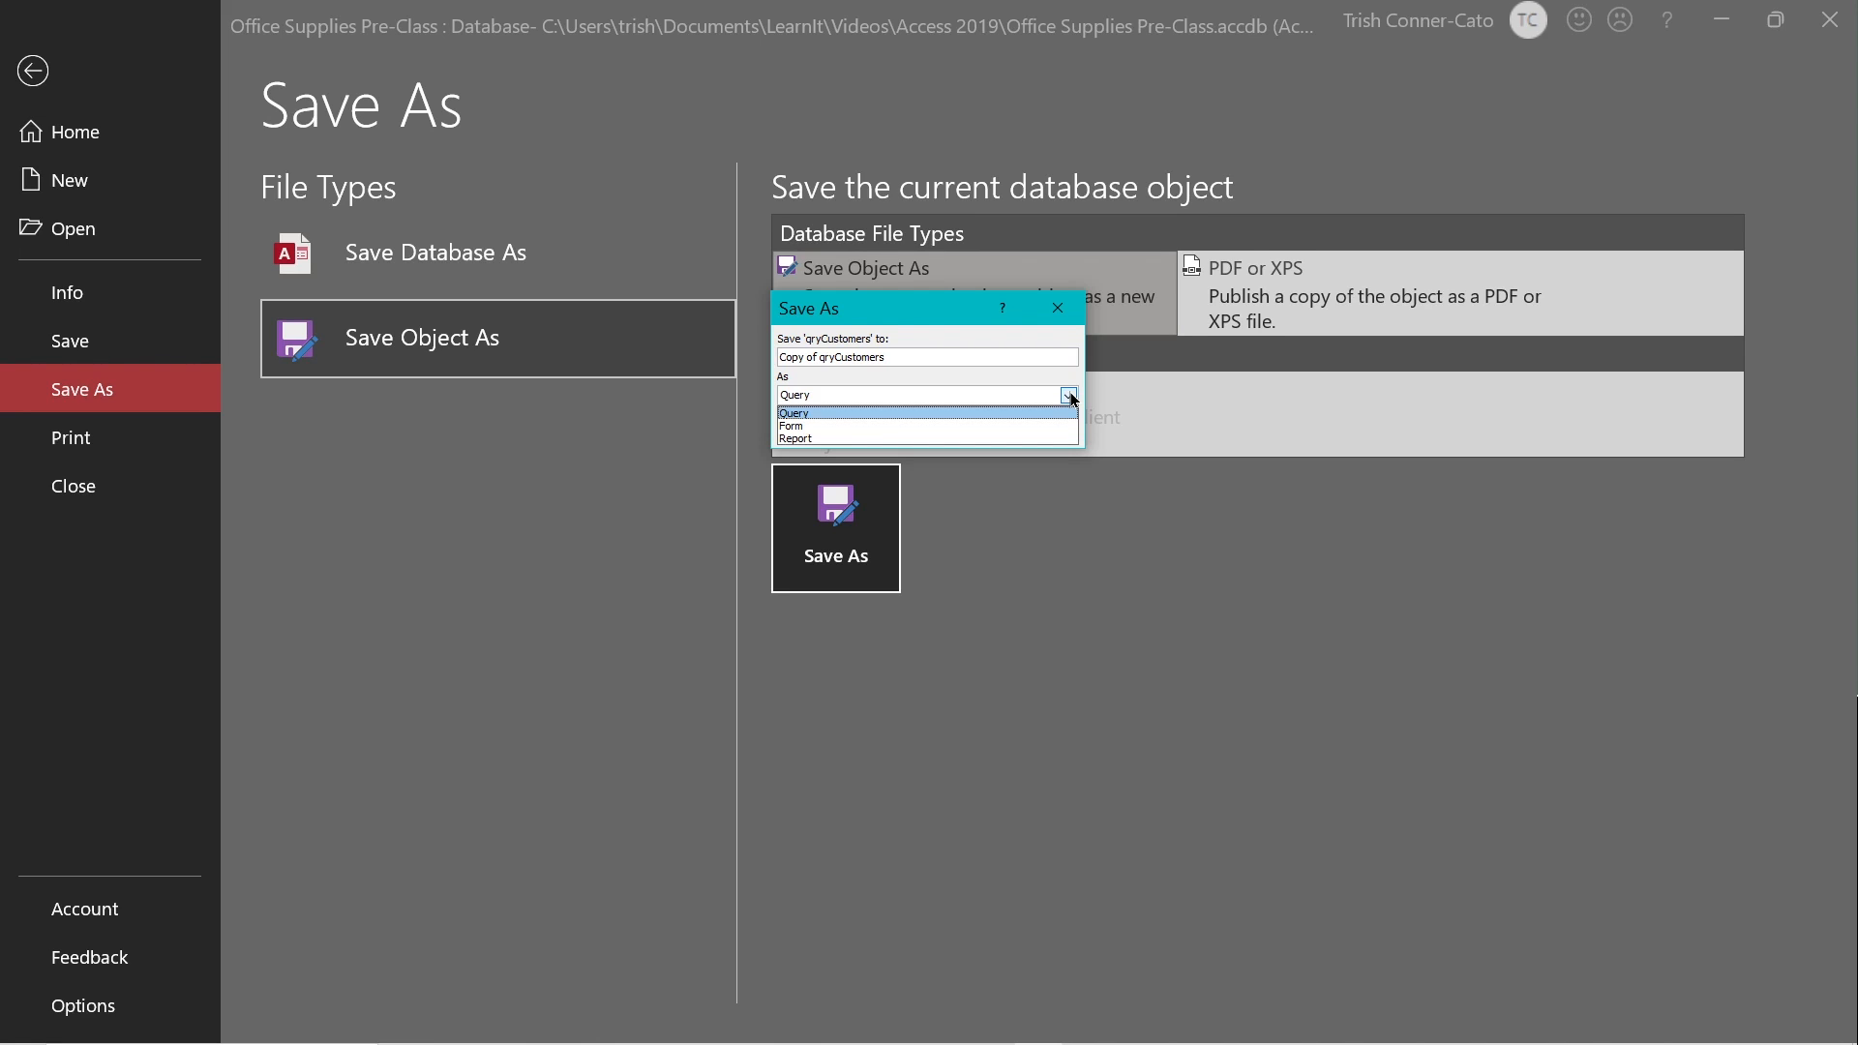
pyautogui.click(1068, 394)
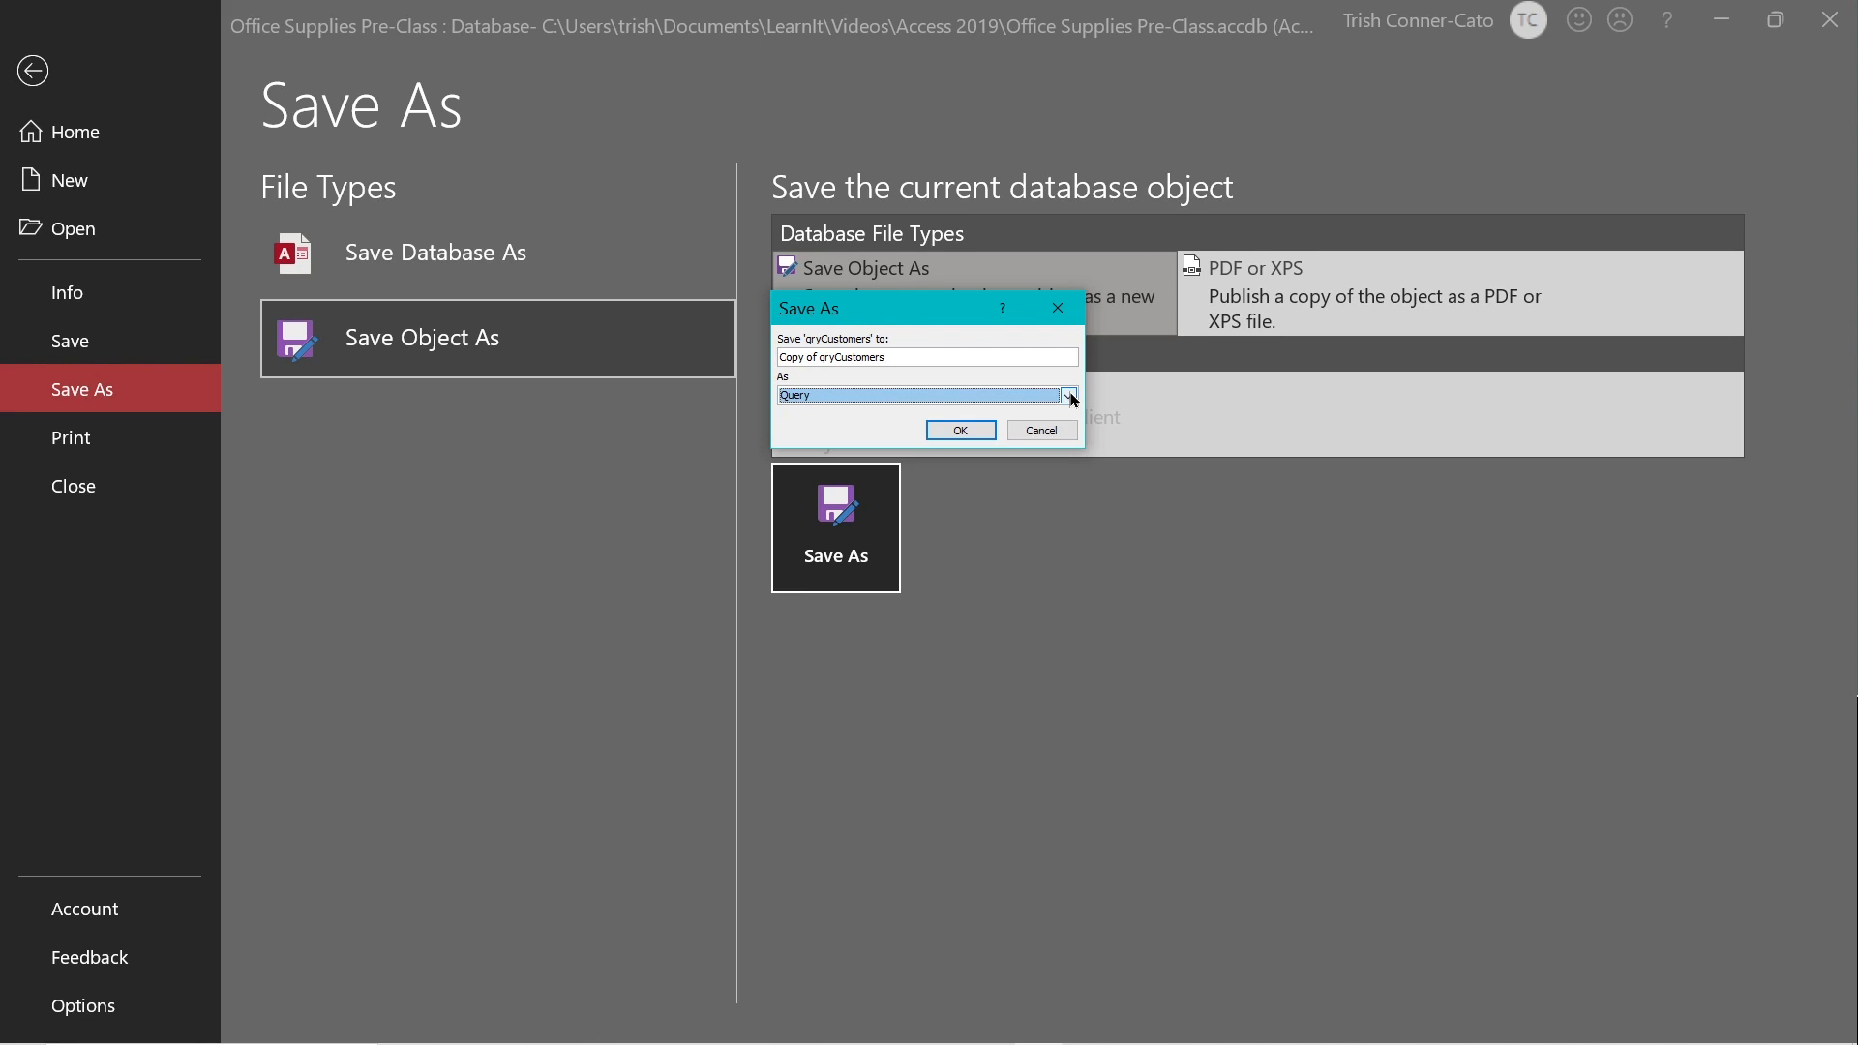
pyautogui.click(820, 359)
pyautogui.click(819, 360)
pyautogui.moveTo(819, 360); pyautogui.dragTo(719, 361)
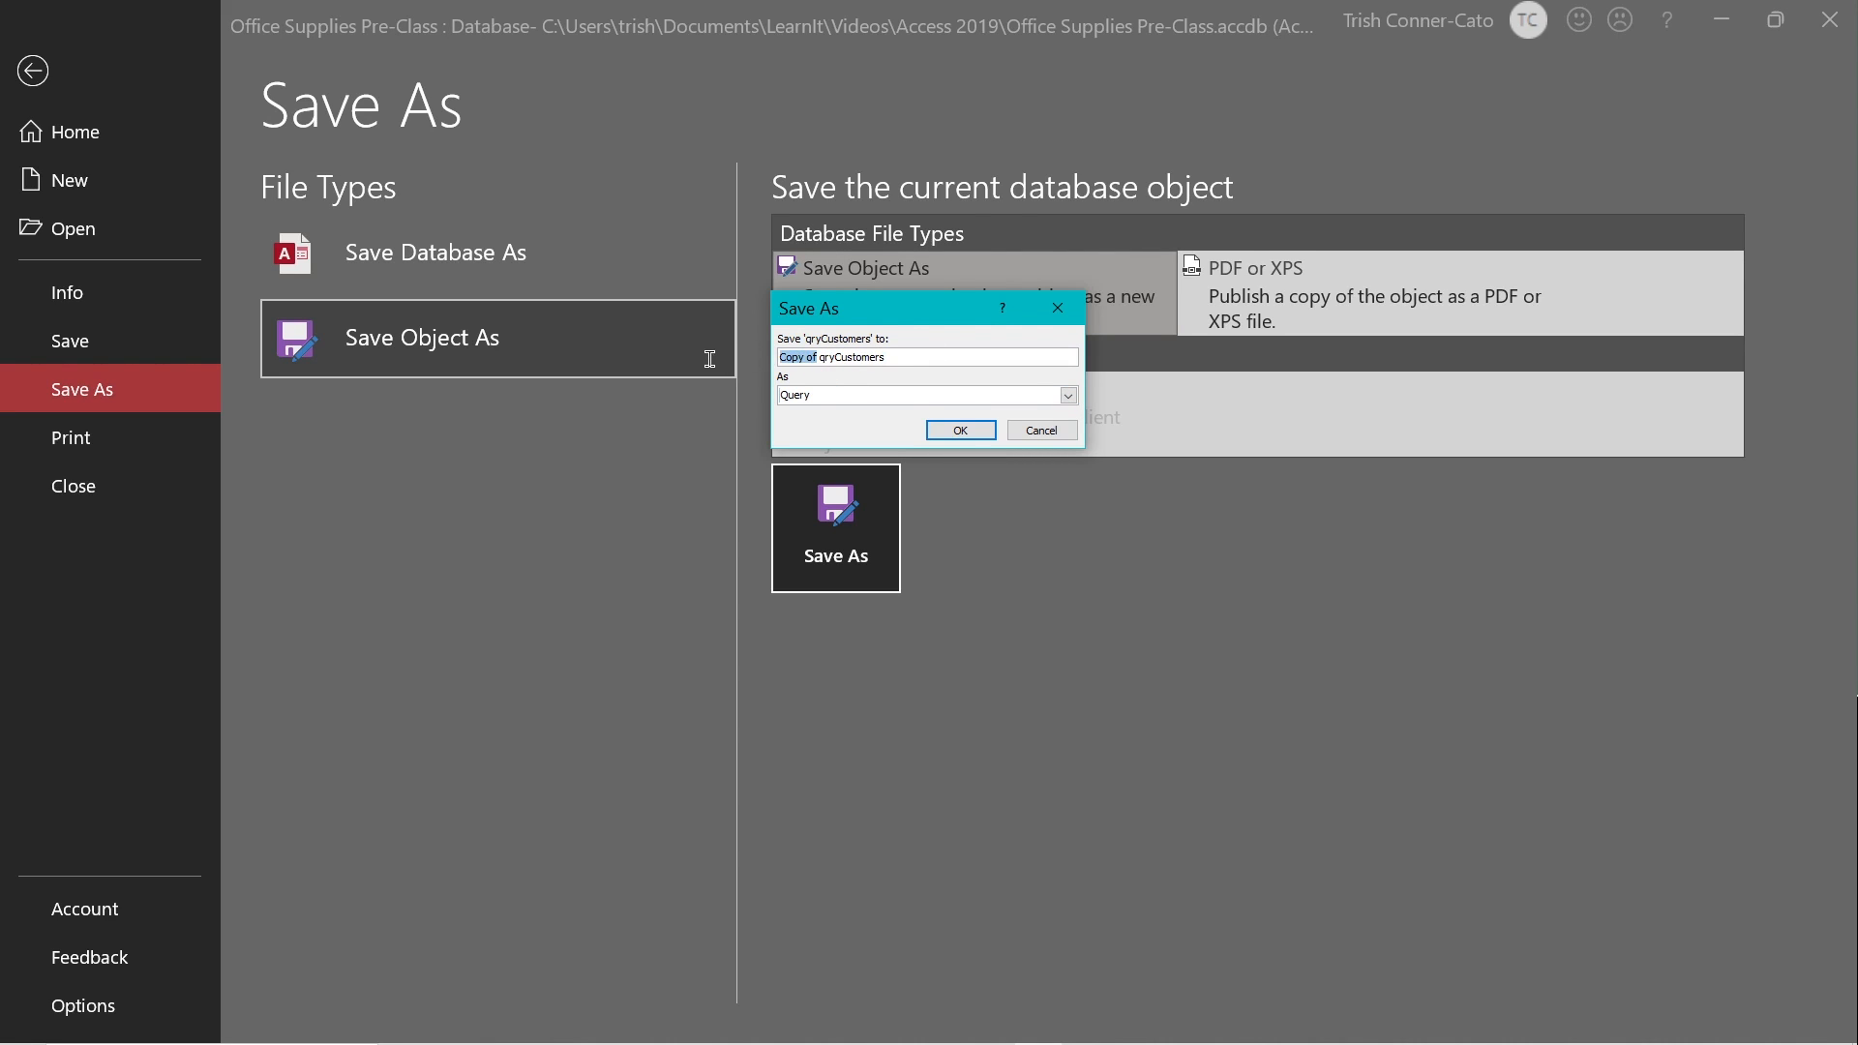
pyautogui.press('Delete')
pyautogui.write('Zip93')
pyautogui.click(975, 426)
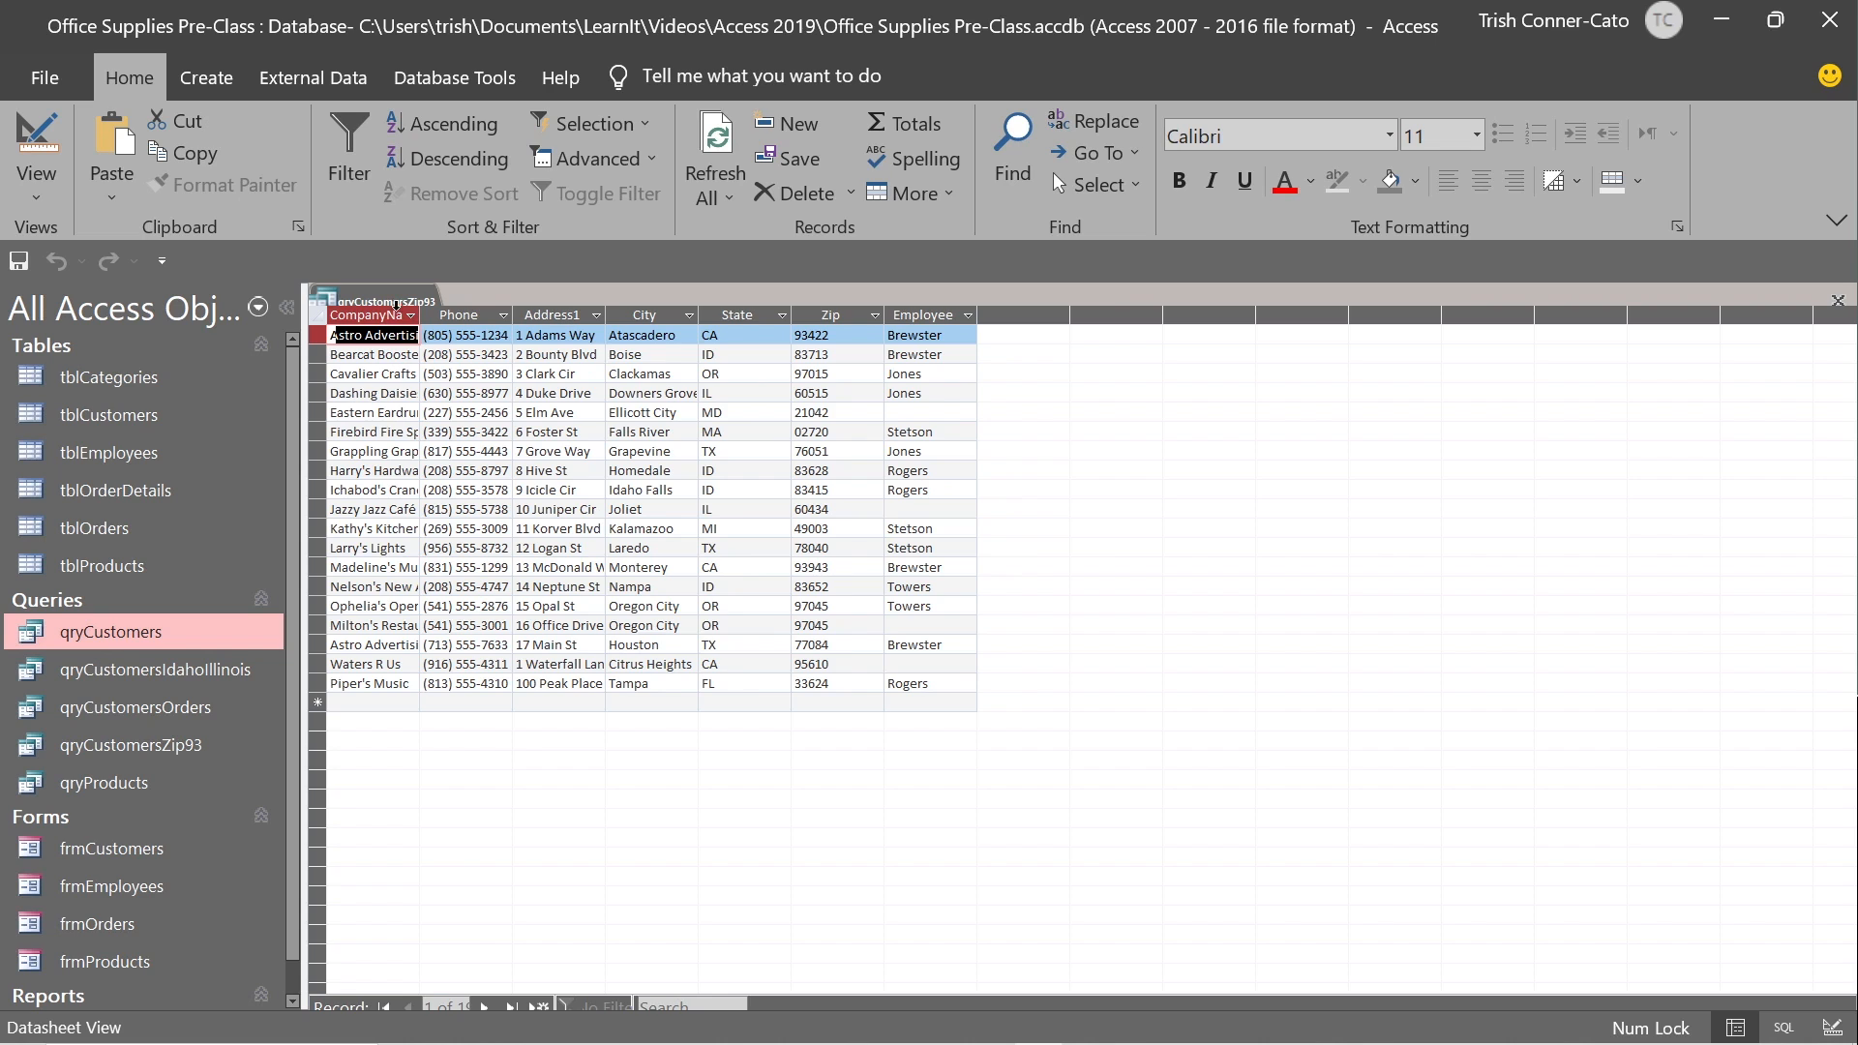
# In the design of qryCustomersZip93, set the Zip criterion to 93* and view the matching records.
pyautogui.rightClick(397, 305)
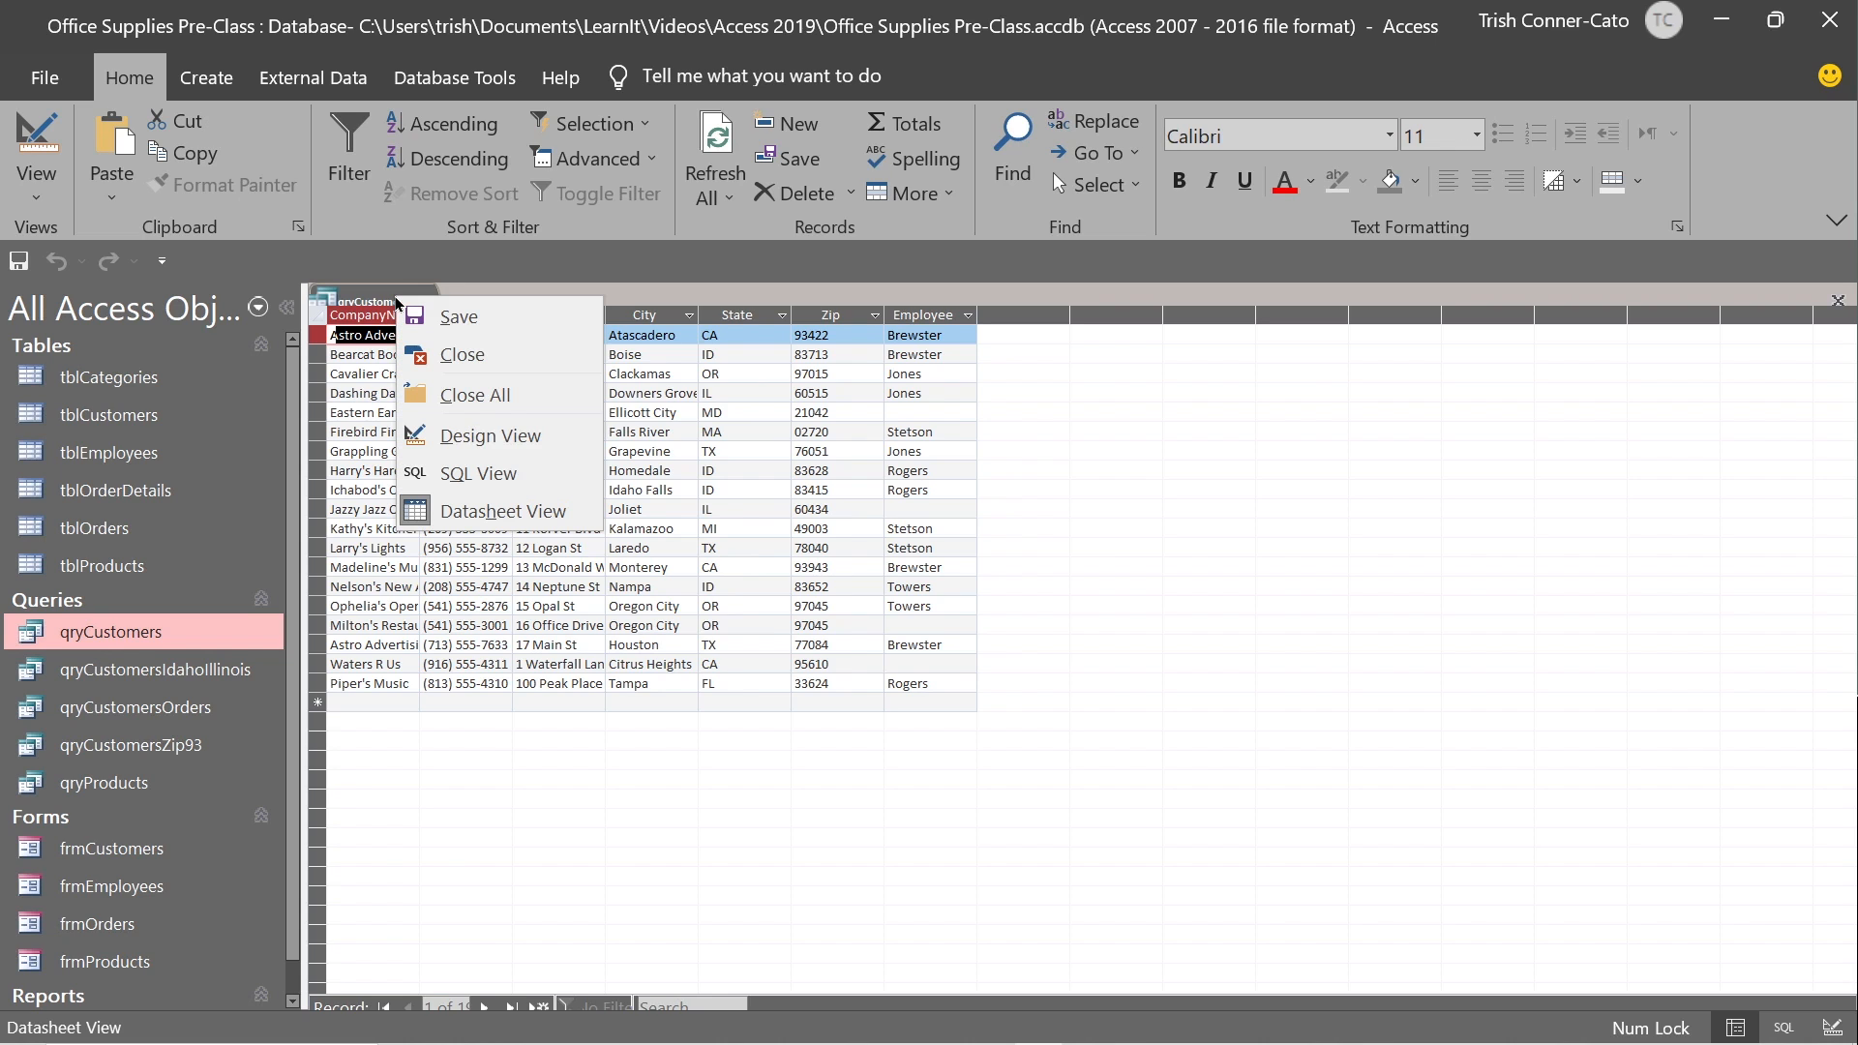
pyautogui.click(491, 435)
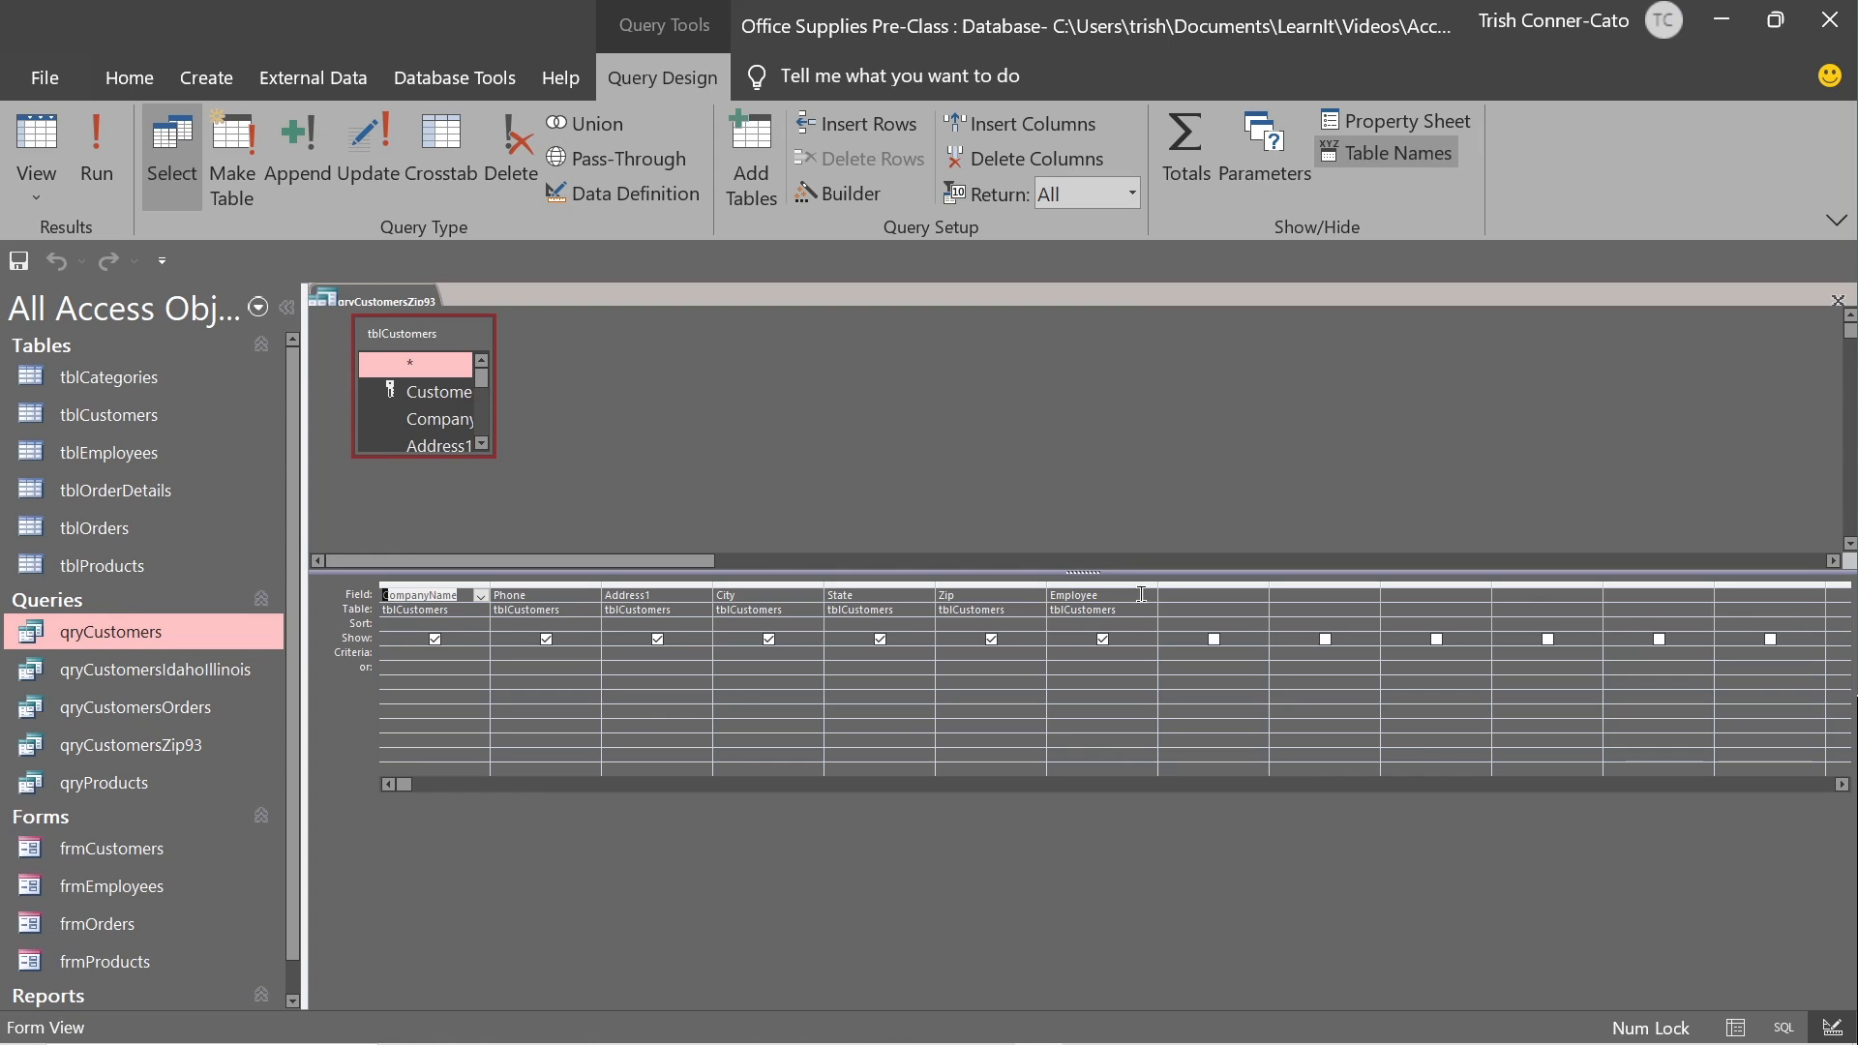
pyautogui.click(956, 656)
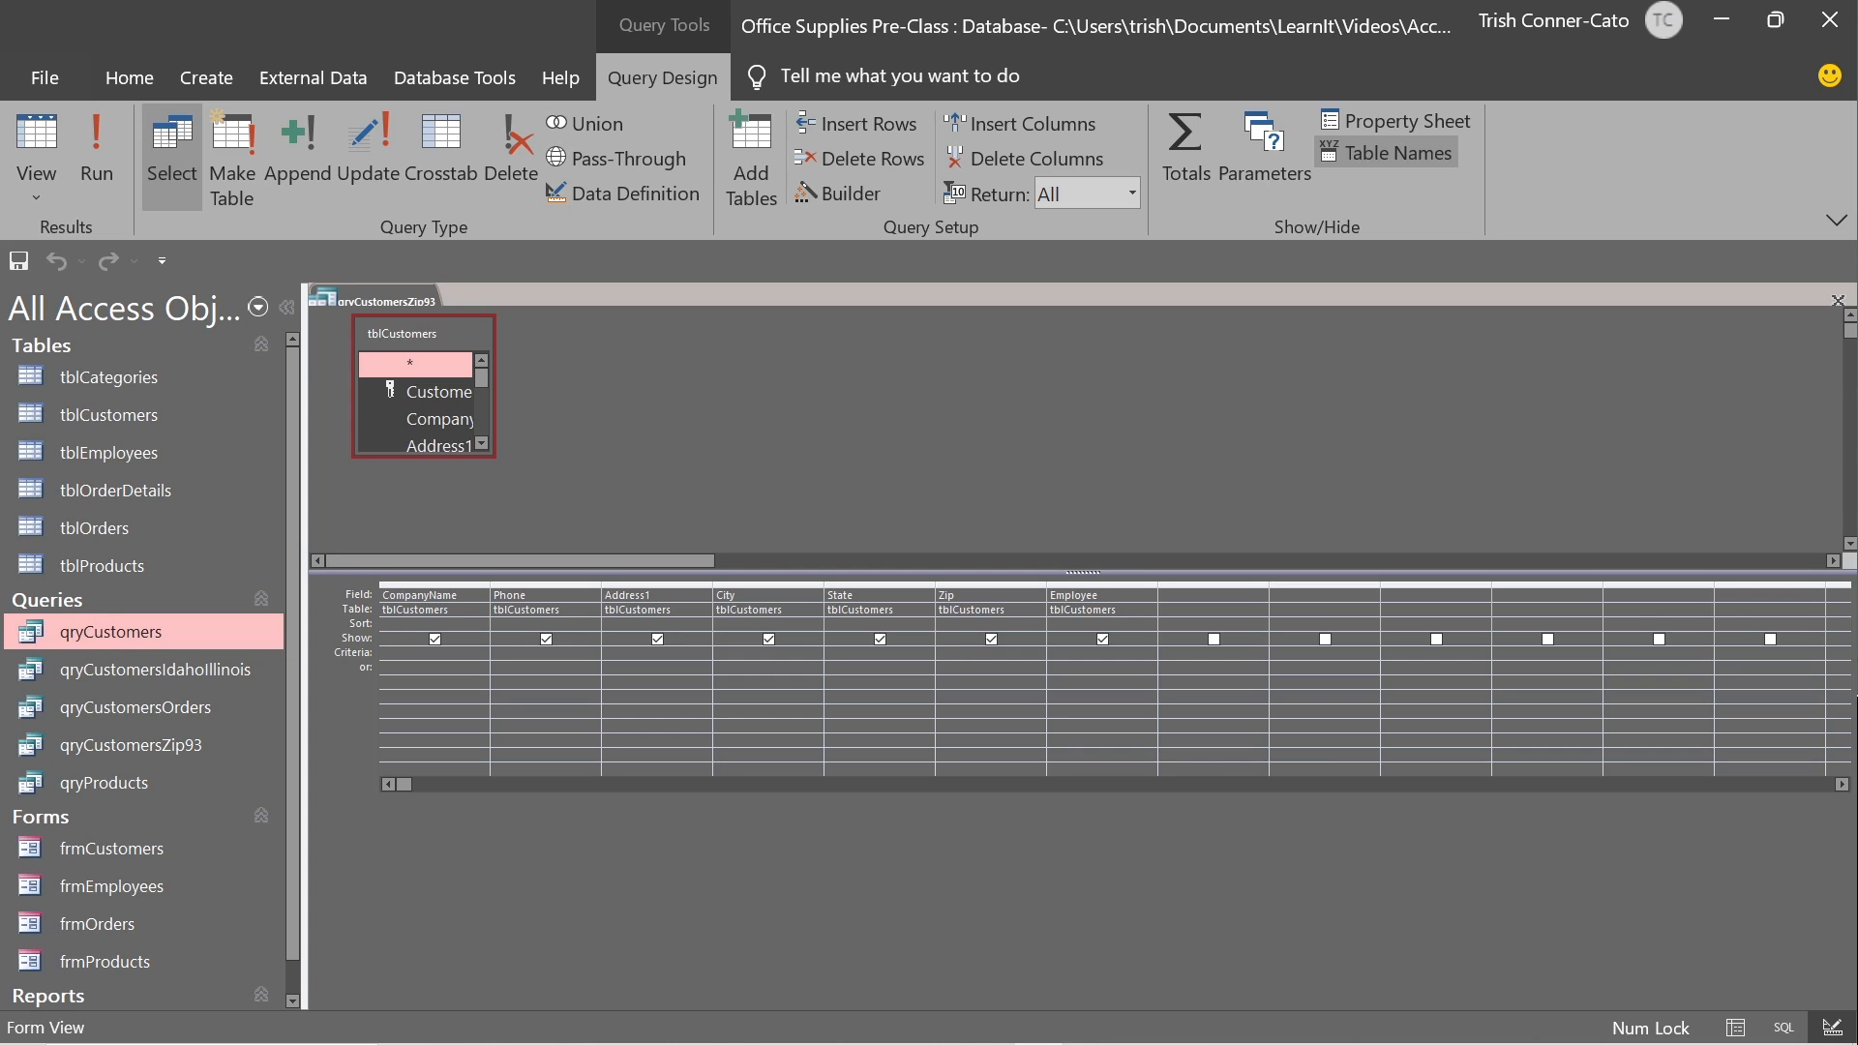
pyautogui.write('93*')
pyautogui.press('Tab')
pyautogui.click(37, 140)
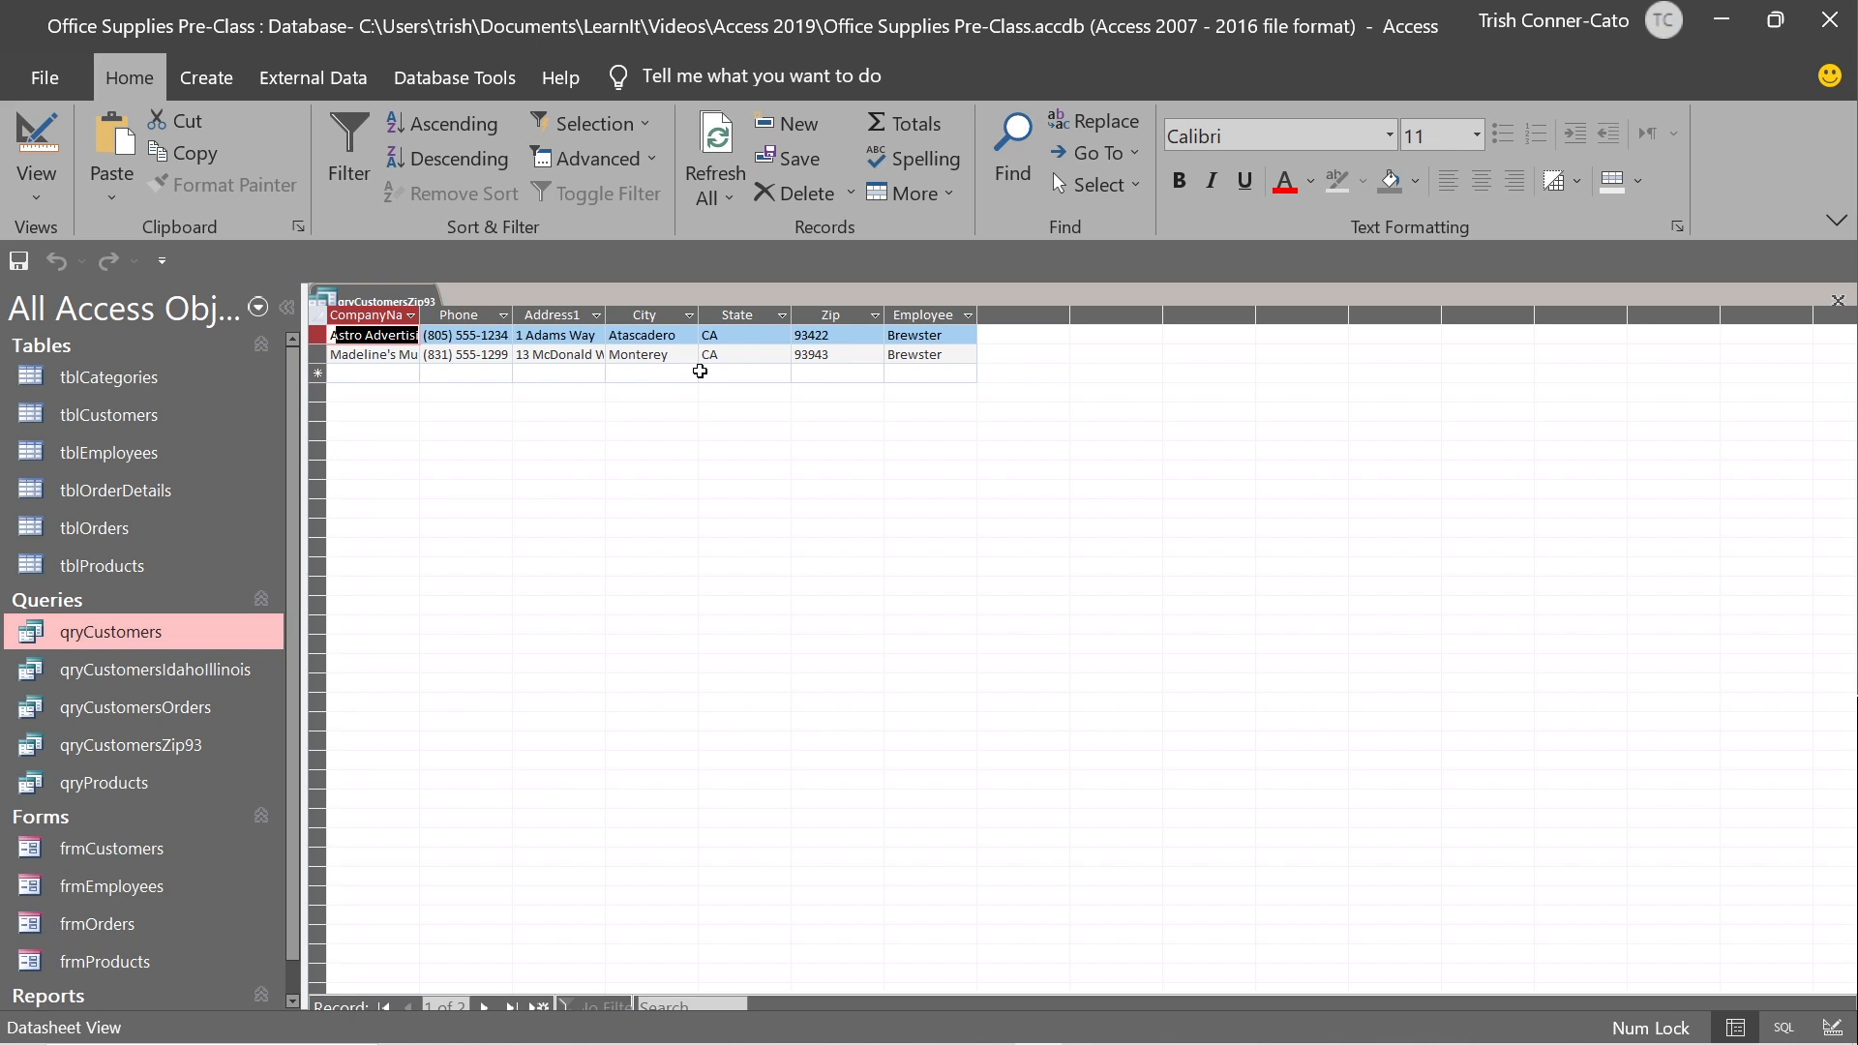
# Close the qryCustomersZip93 query and save its design changes.
pyautogui.rightClick(357, 305)
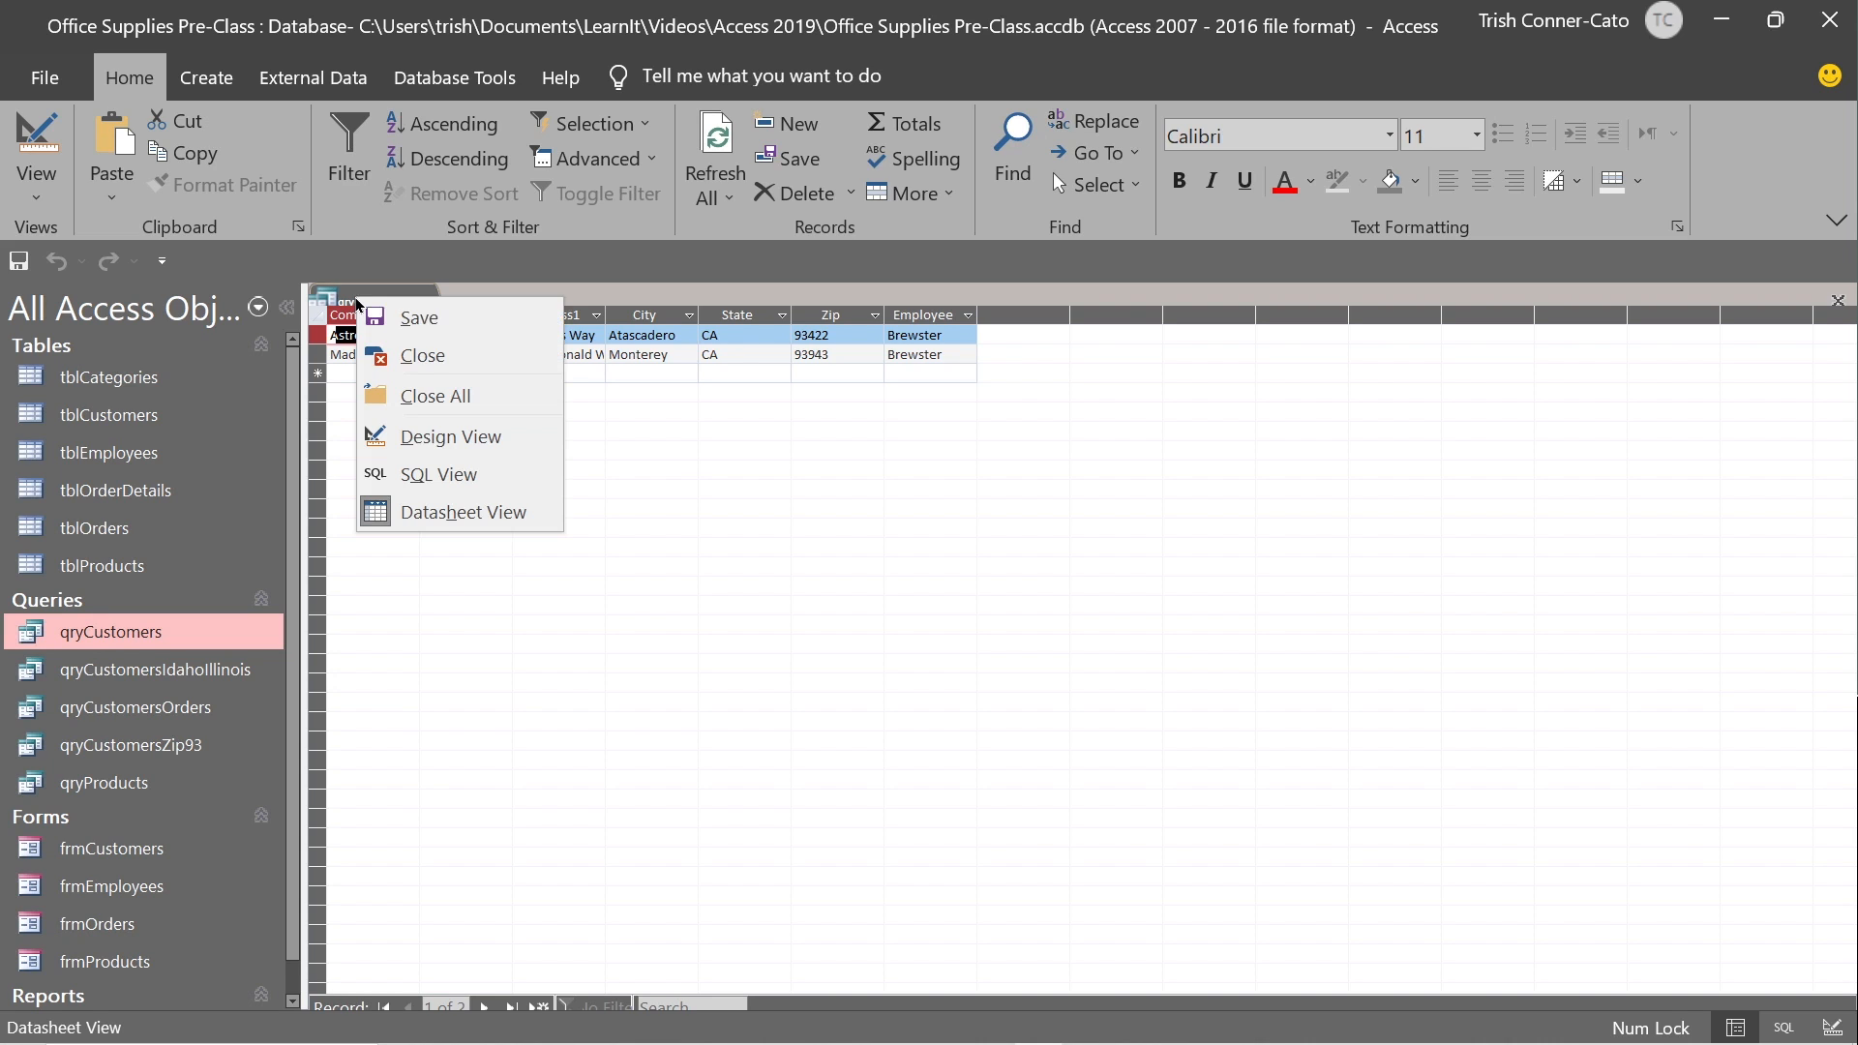
pyautogui.click(471, 358)
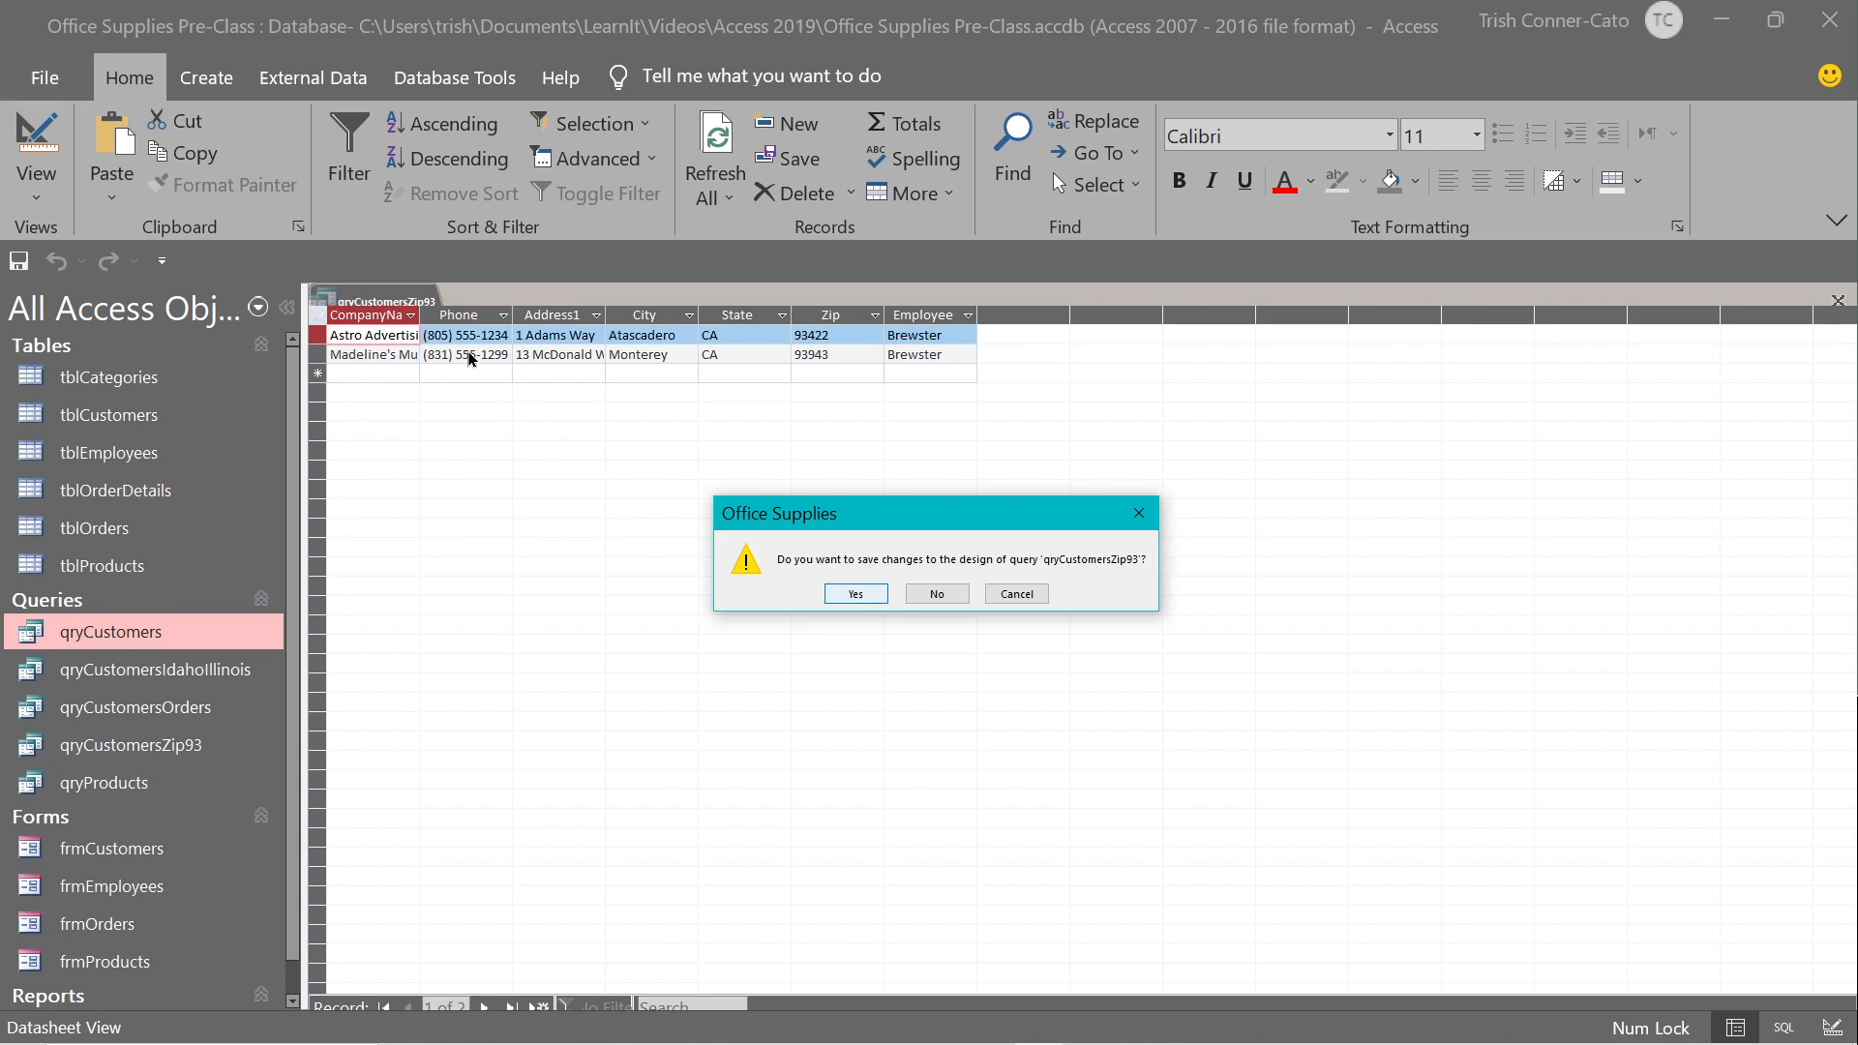
pyautogui.click(861, 597)
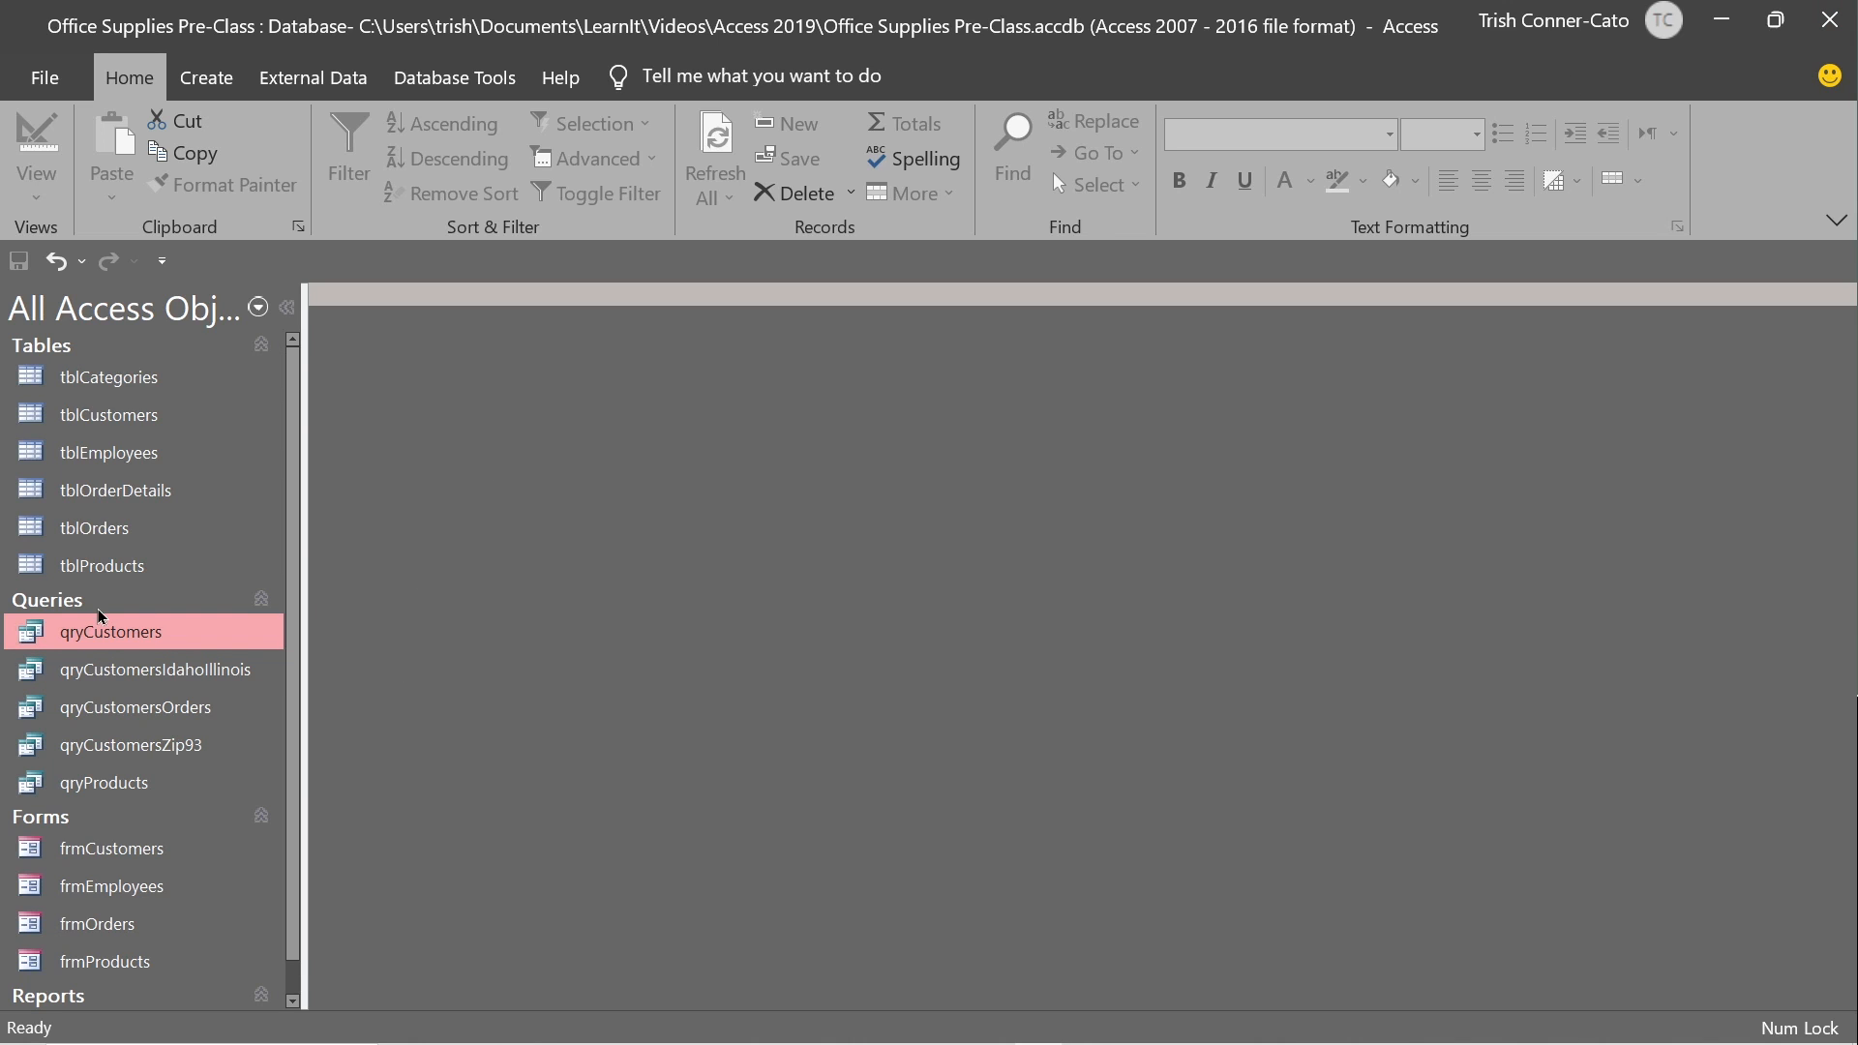
# In the design of qryCustomers, set the State criterion to CA or OR and view the matching records.
pyautogui.rightClick(114, 637)
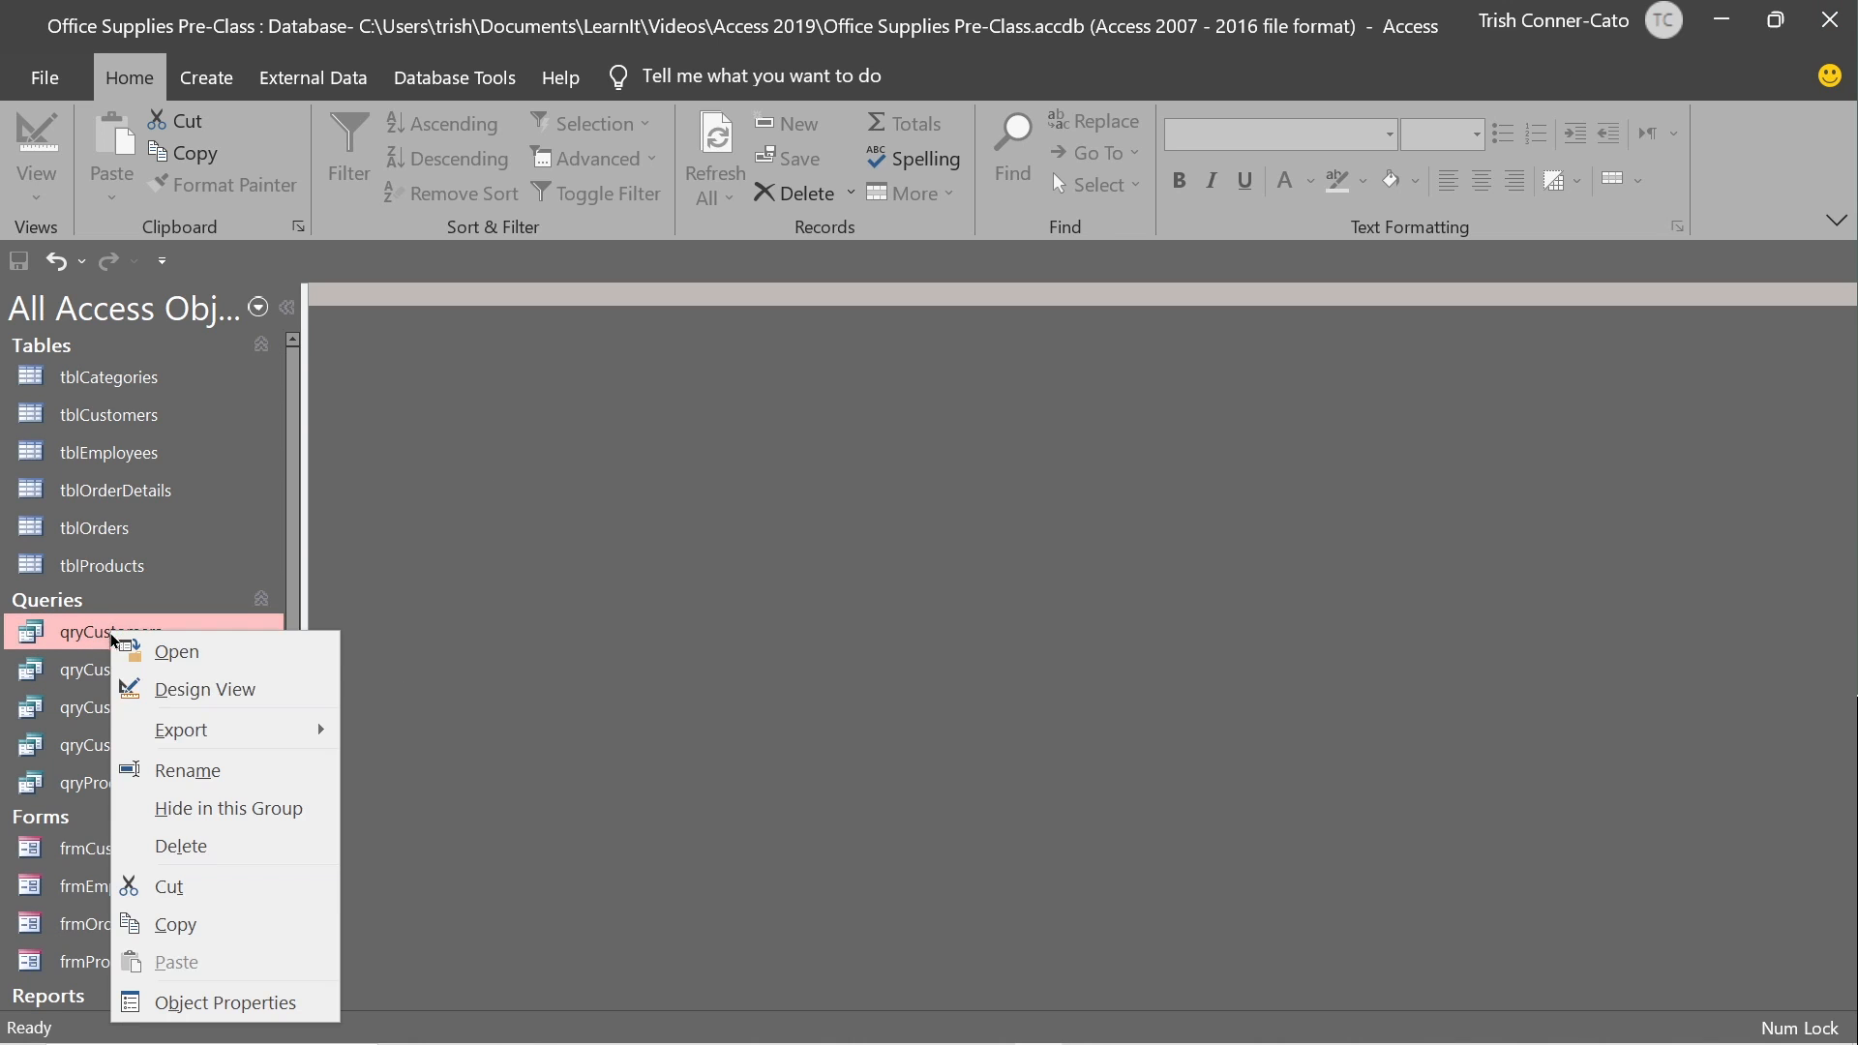
pyautogui.click(197, 693)
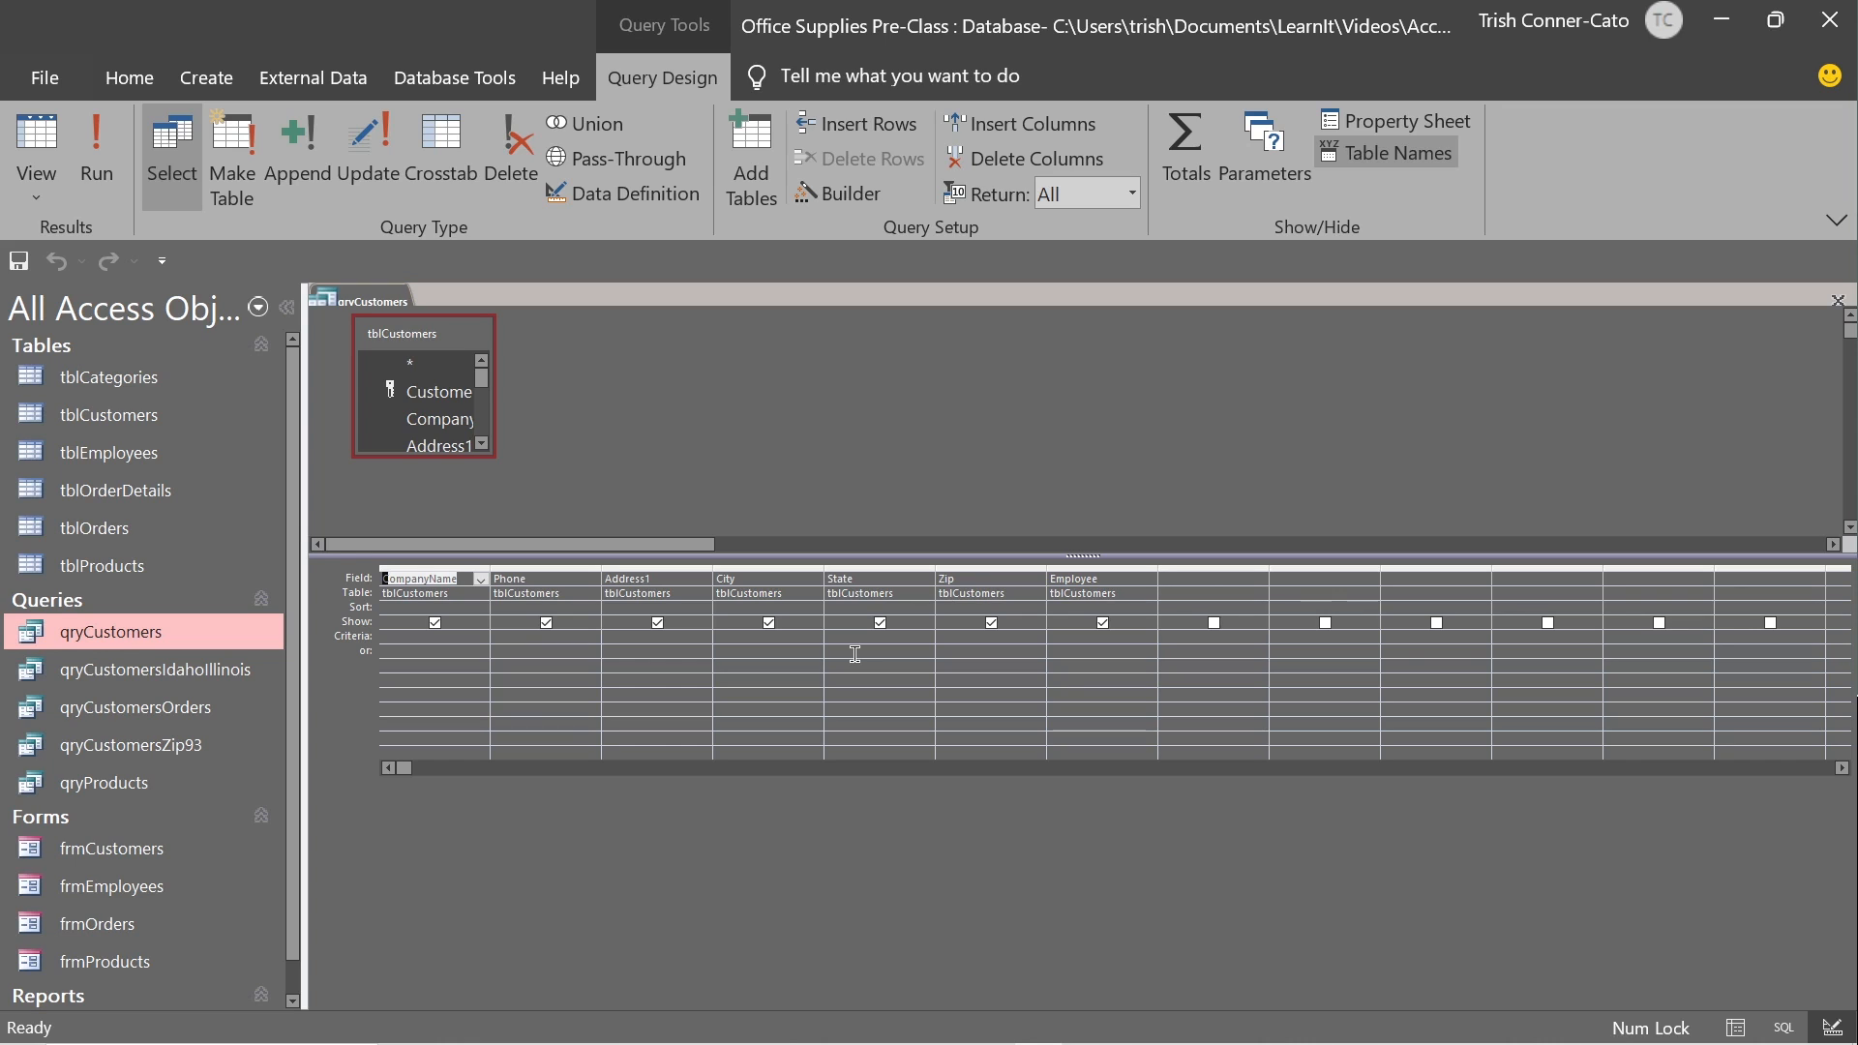
pyautogui.click(844, 638)
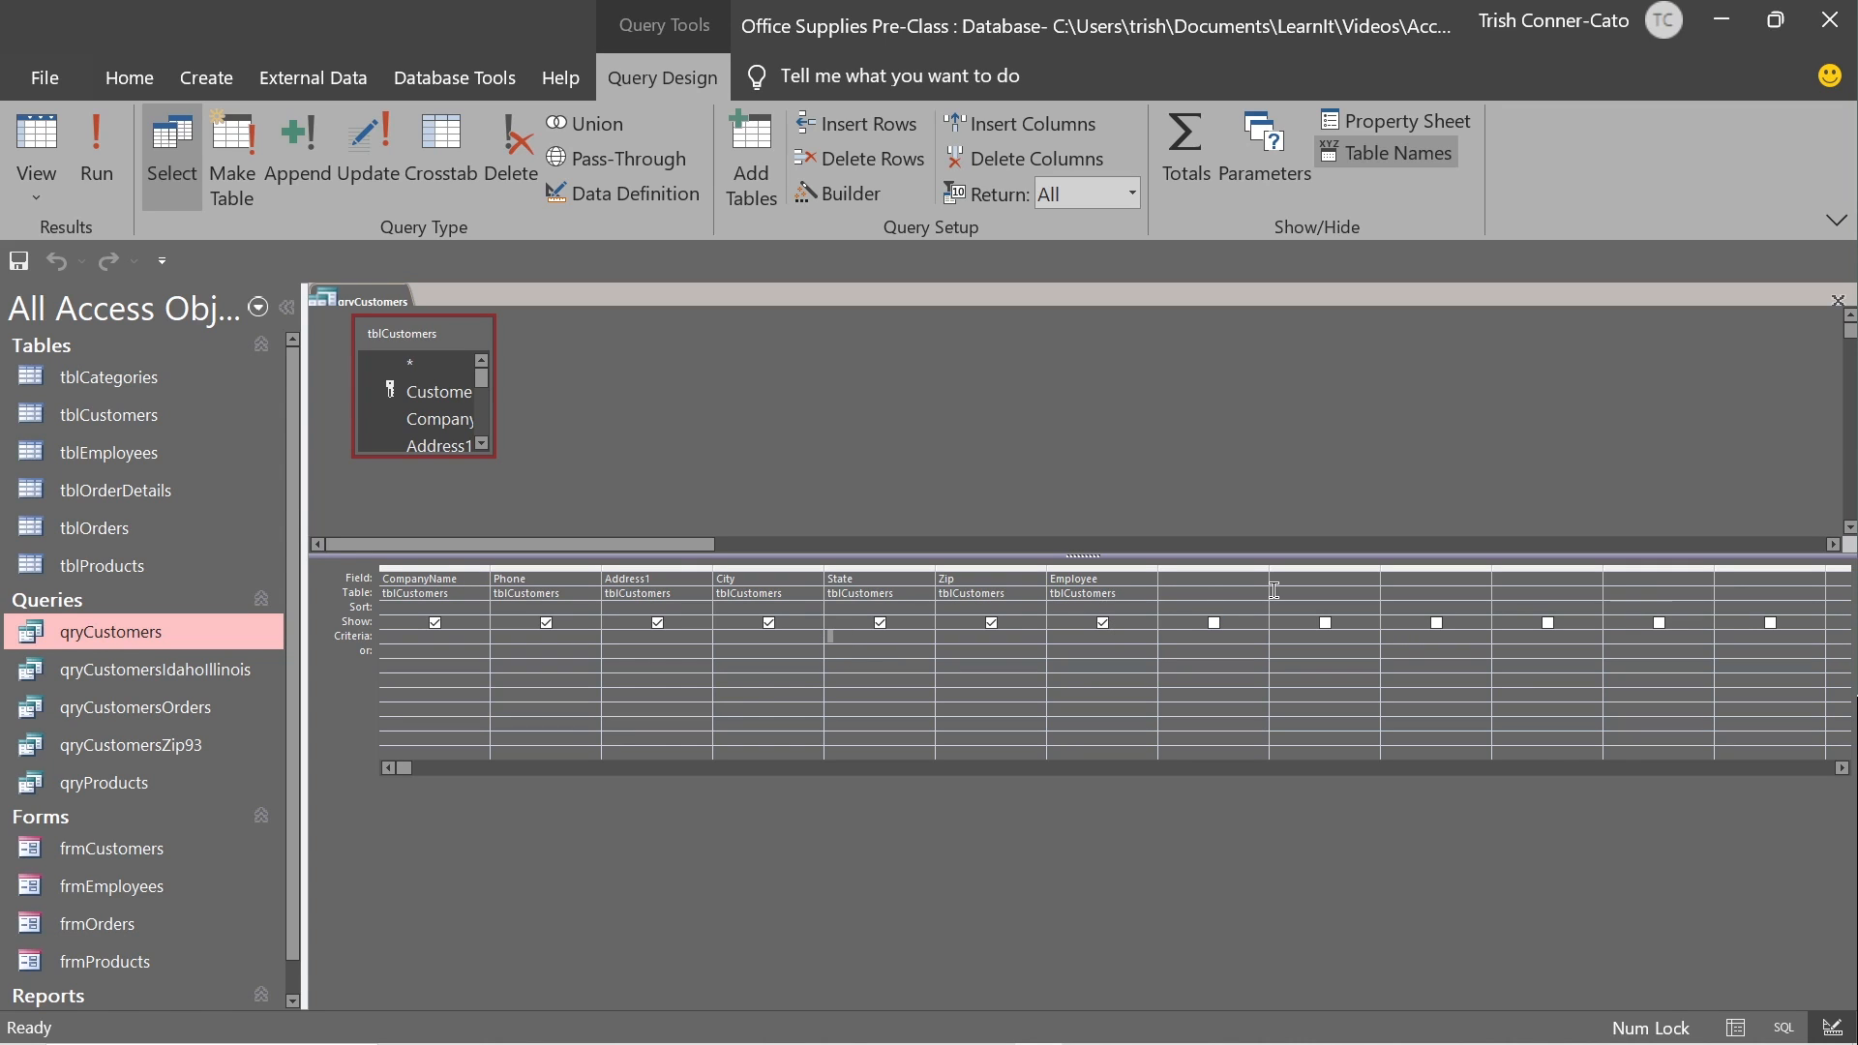
pyautogui.write('CA')
pyautogui.write('OR')
pyautogui.click(29, 138)
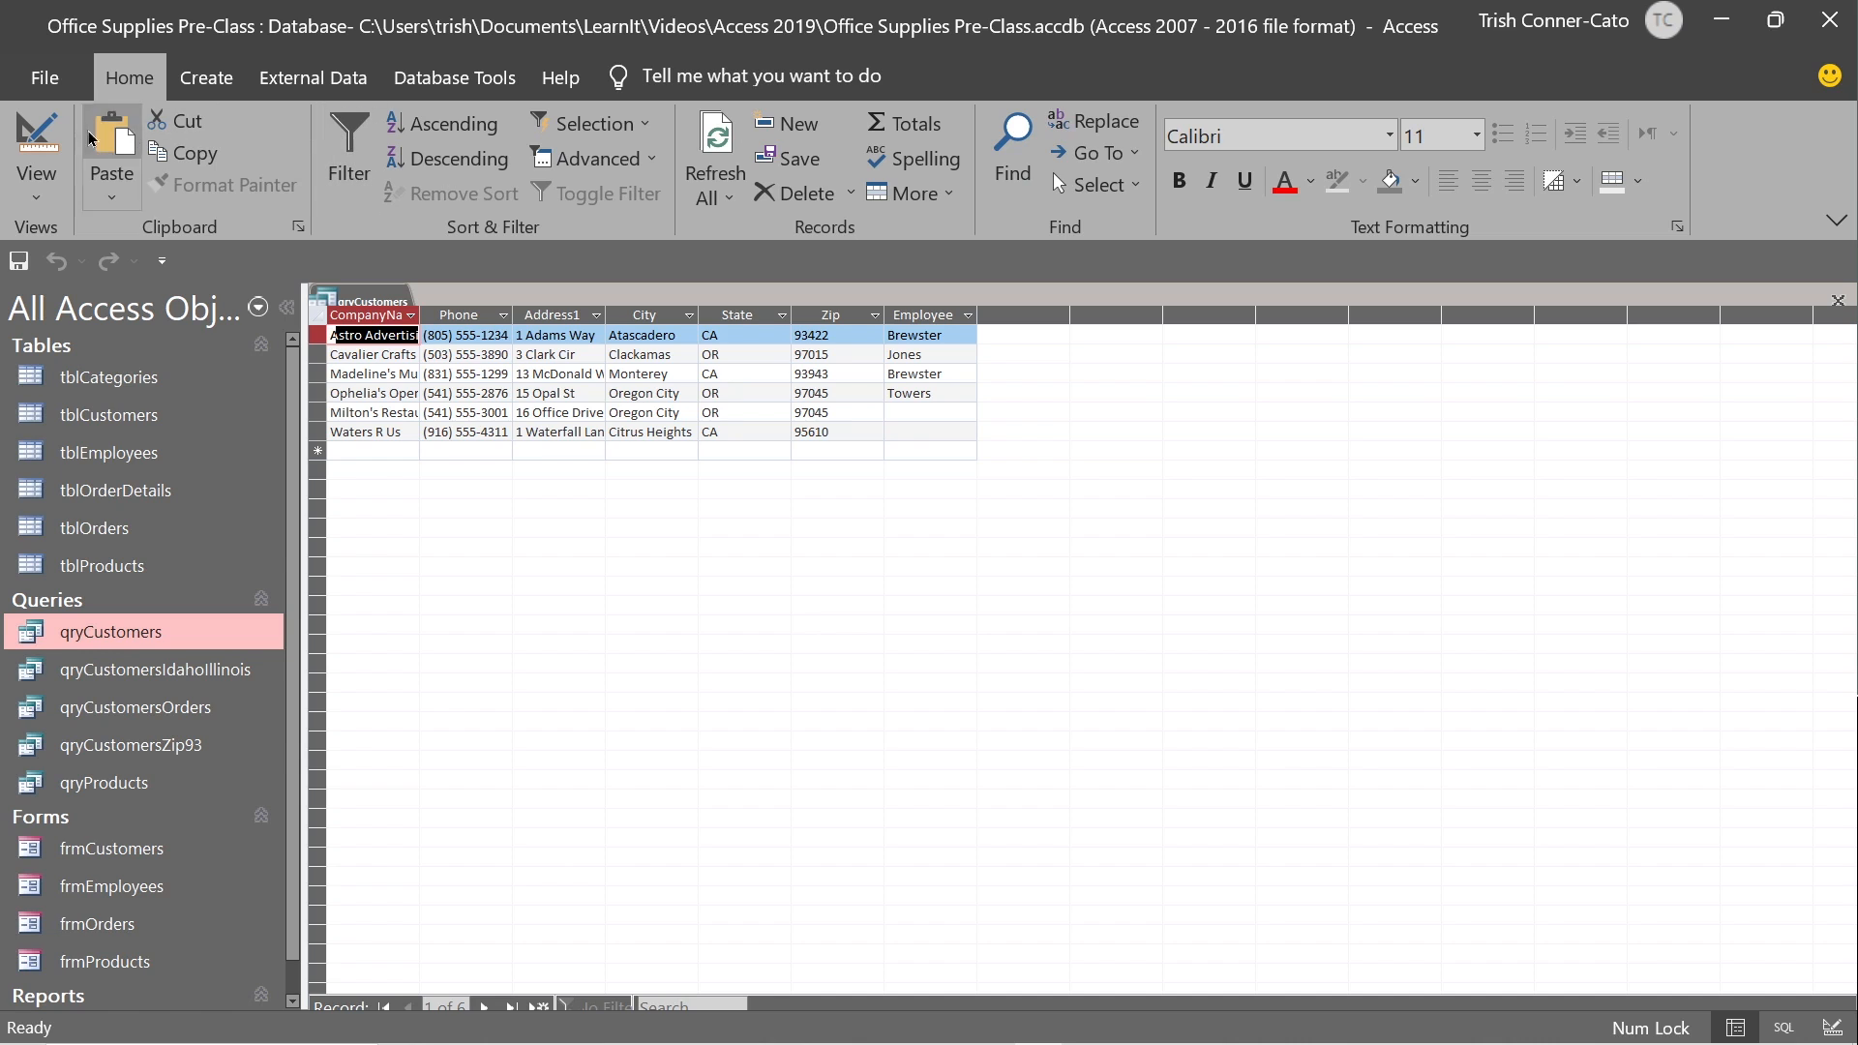
# Change the State criterion to CA, add the Zip criterion 93* on the same criteria row, and view the matching records.
pyautogui.click(38, 143)
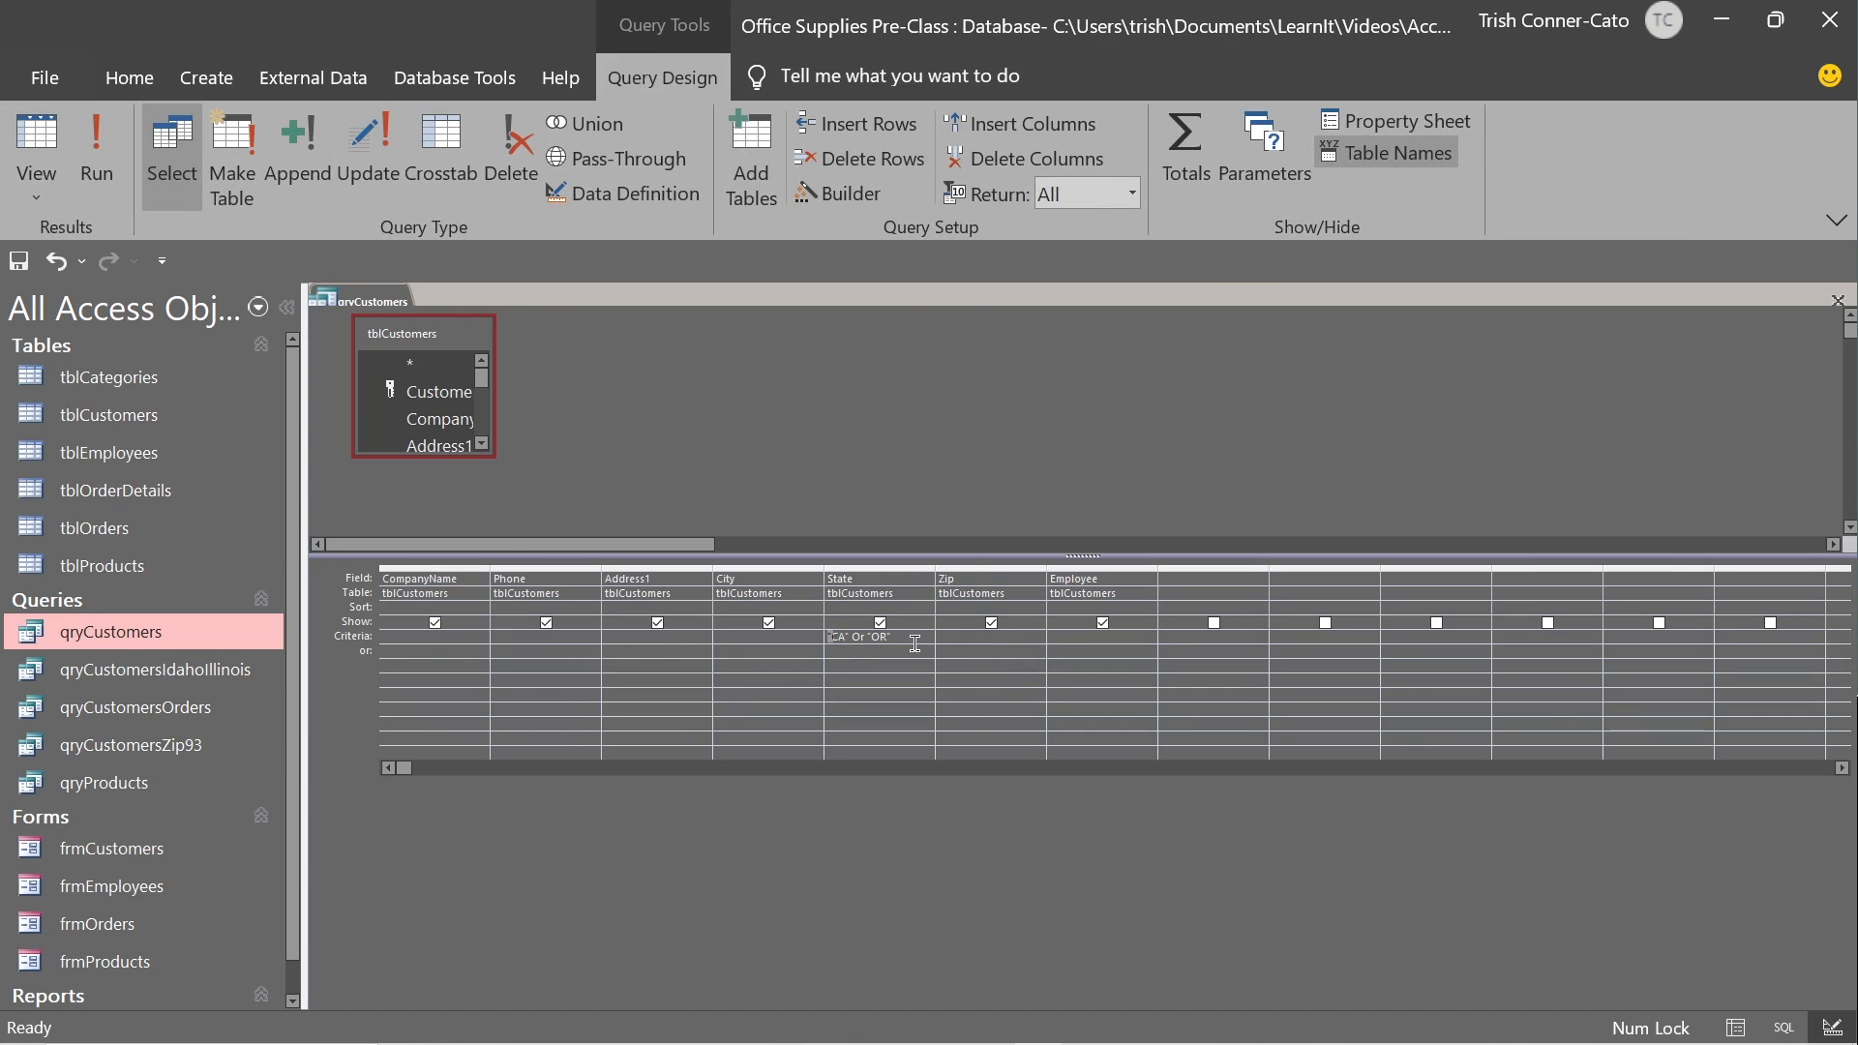
pyautogui.click(831, 636)
pyautogui.press('Delete')
pyautogui.write('CA')
pyautogui.click(960, 639)
pyautogui.write('93*')
pyautogui.press('Tab')
pyautogui.click(50, 137)
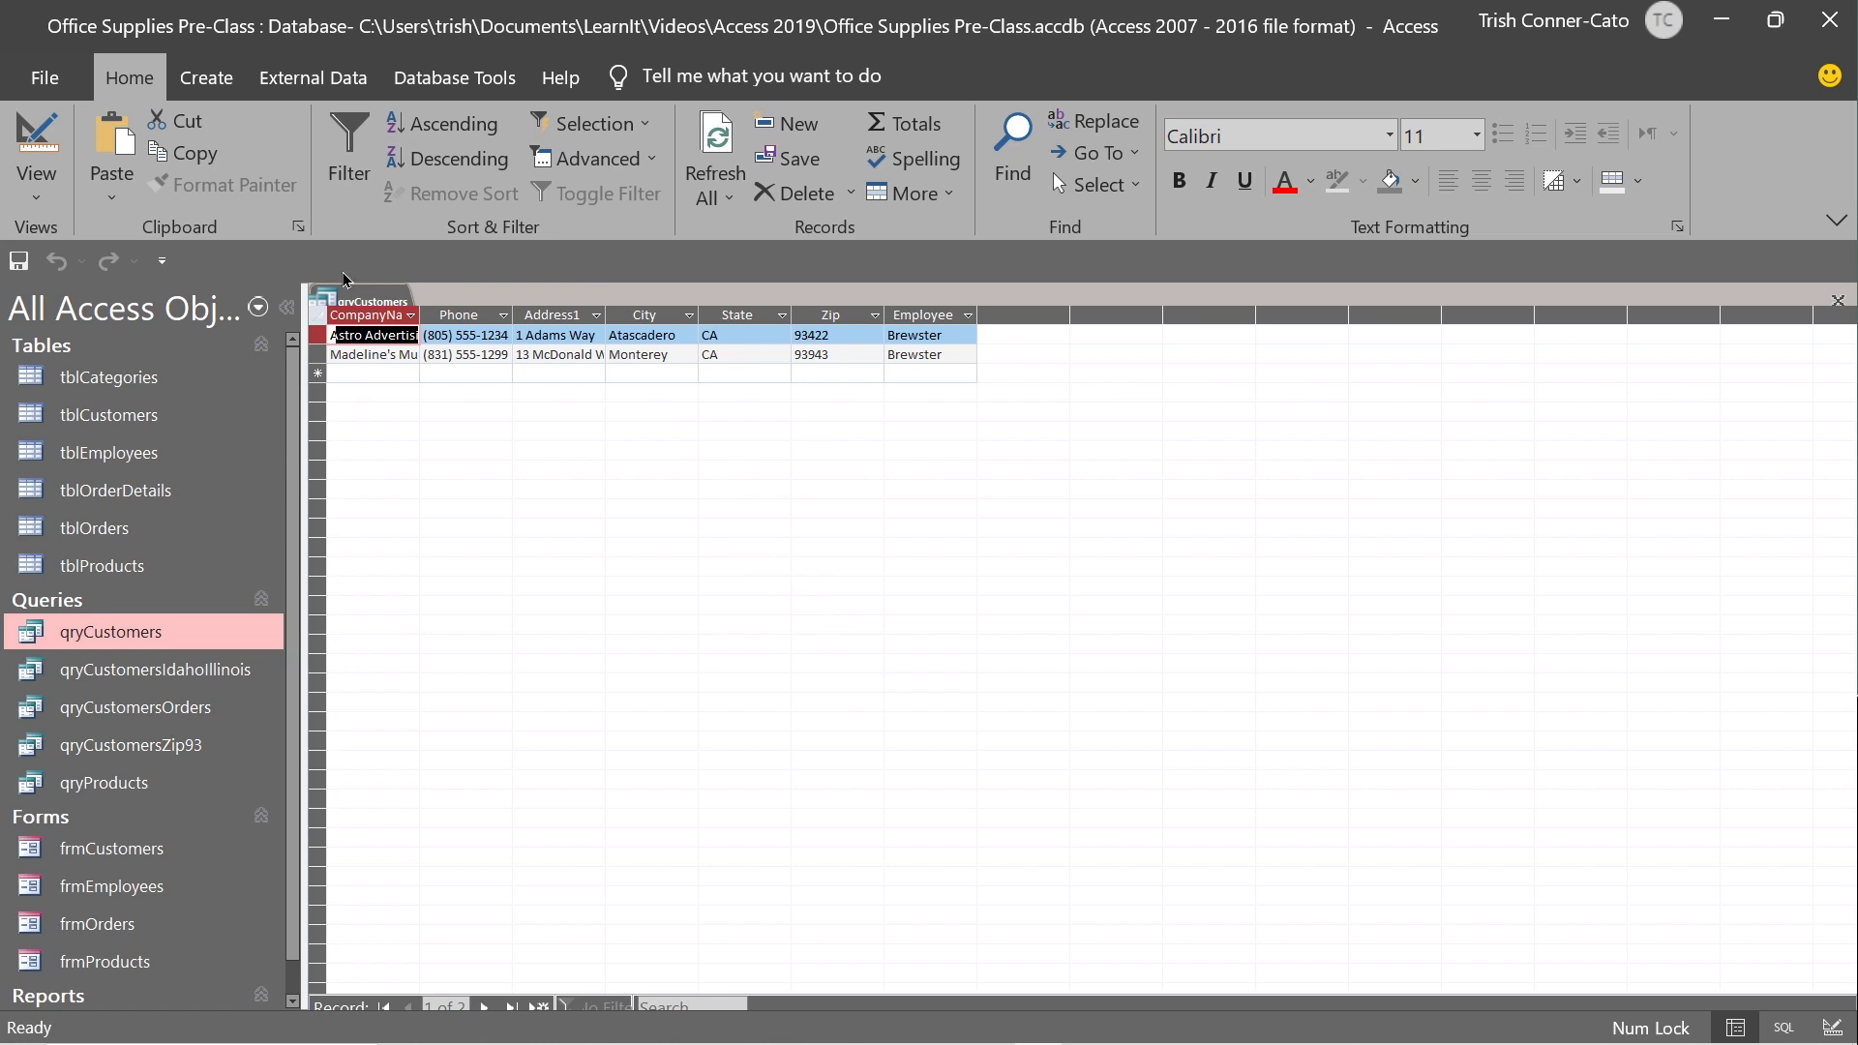
# Clear the State and Zip criteria from the qryCustomers design and close the query without saving.
pyautogui.click(56, 145)
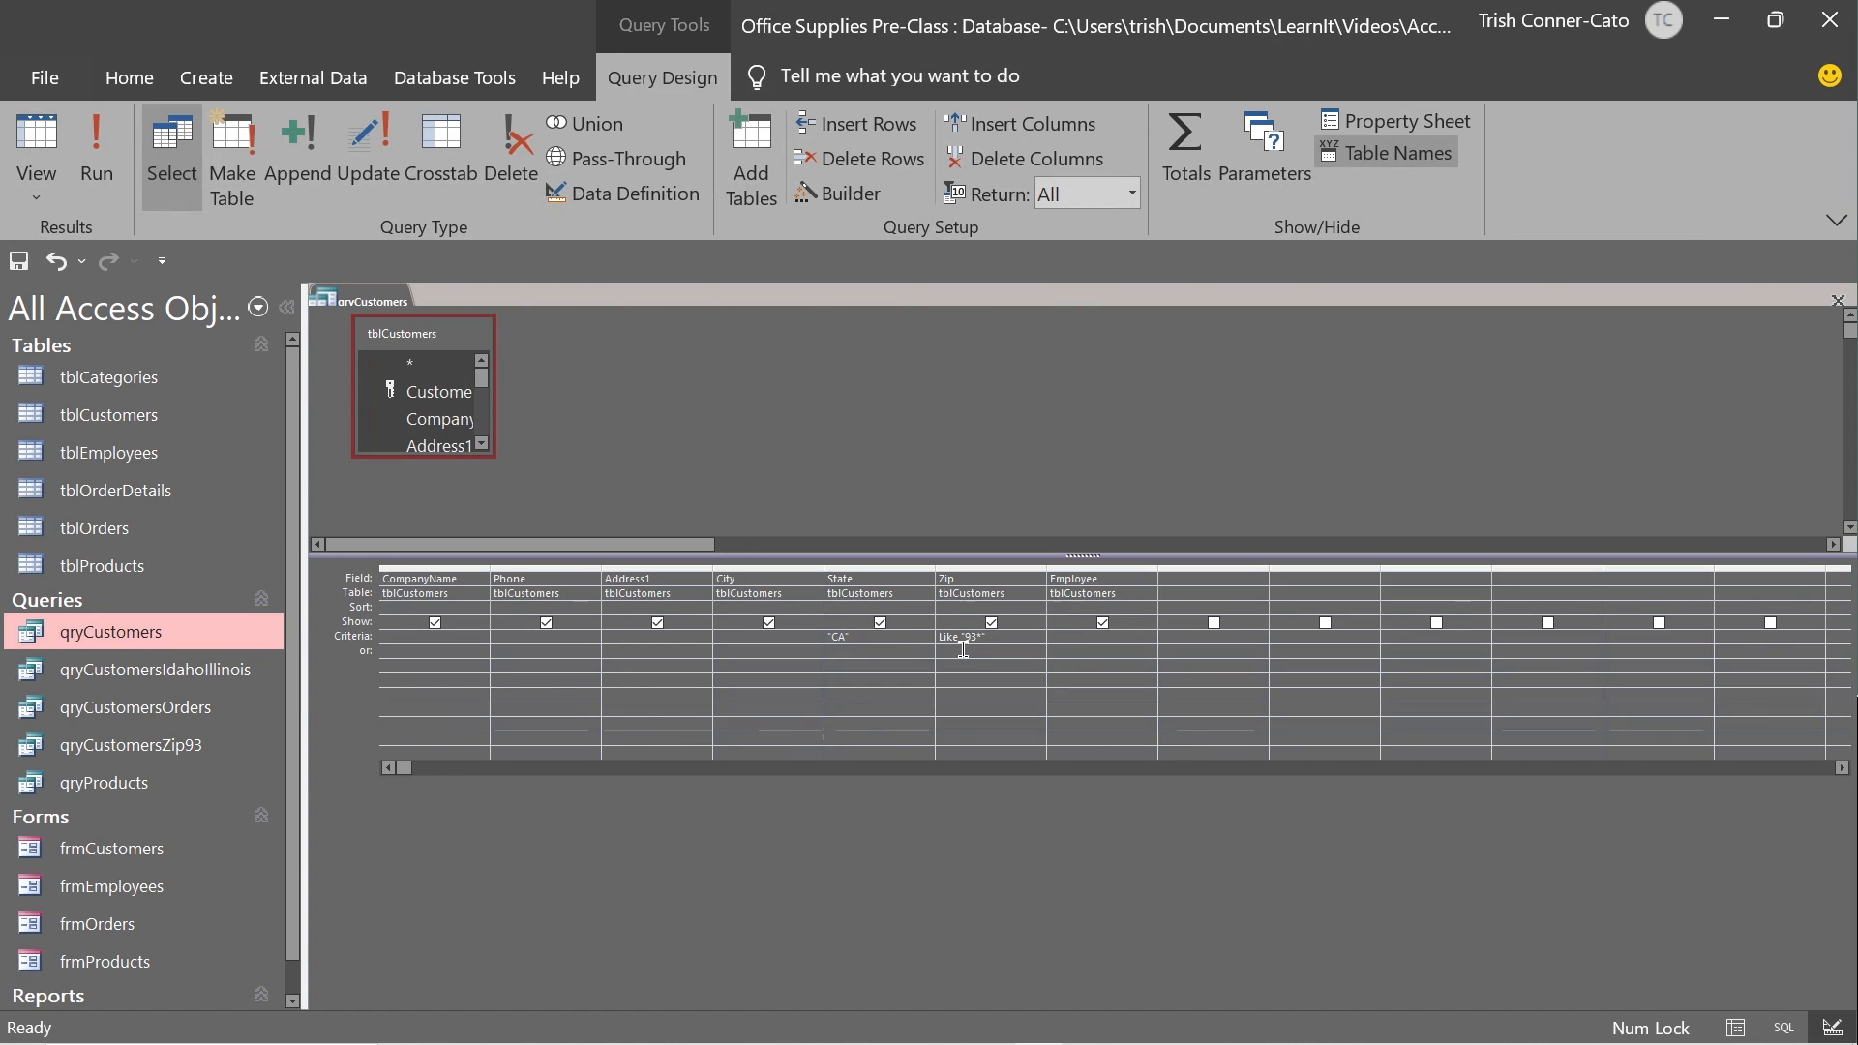
pyautogui.moveTo(862, 637); pyautogui.dragTo(717, 639)
pyautogui.press('Delete')
pyautogui.moveTo(1002, 639); pyautogui.dragTo(840, 632)
pyautogui.press('Delete')
pyautogui.rightClick(397, 308)
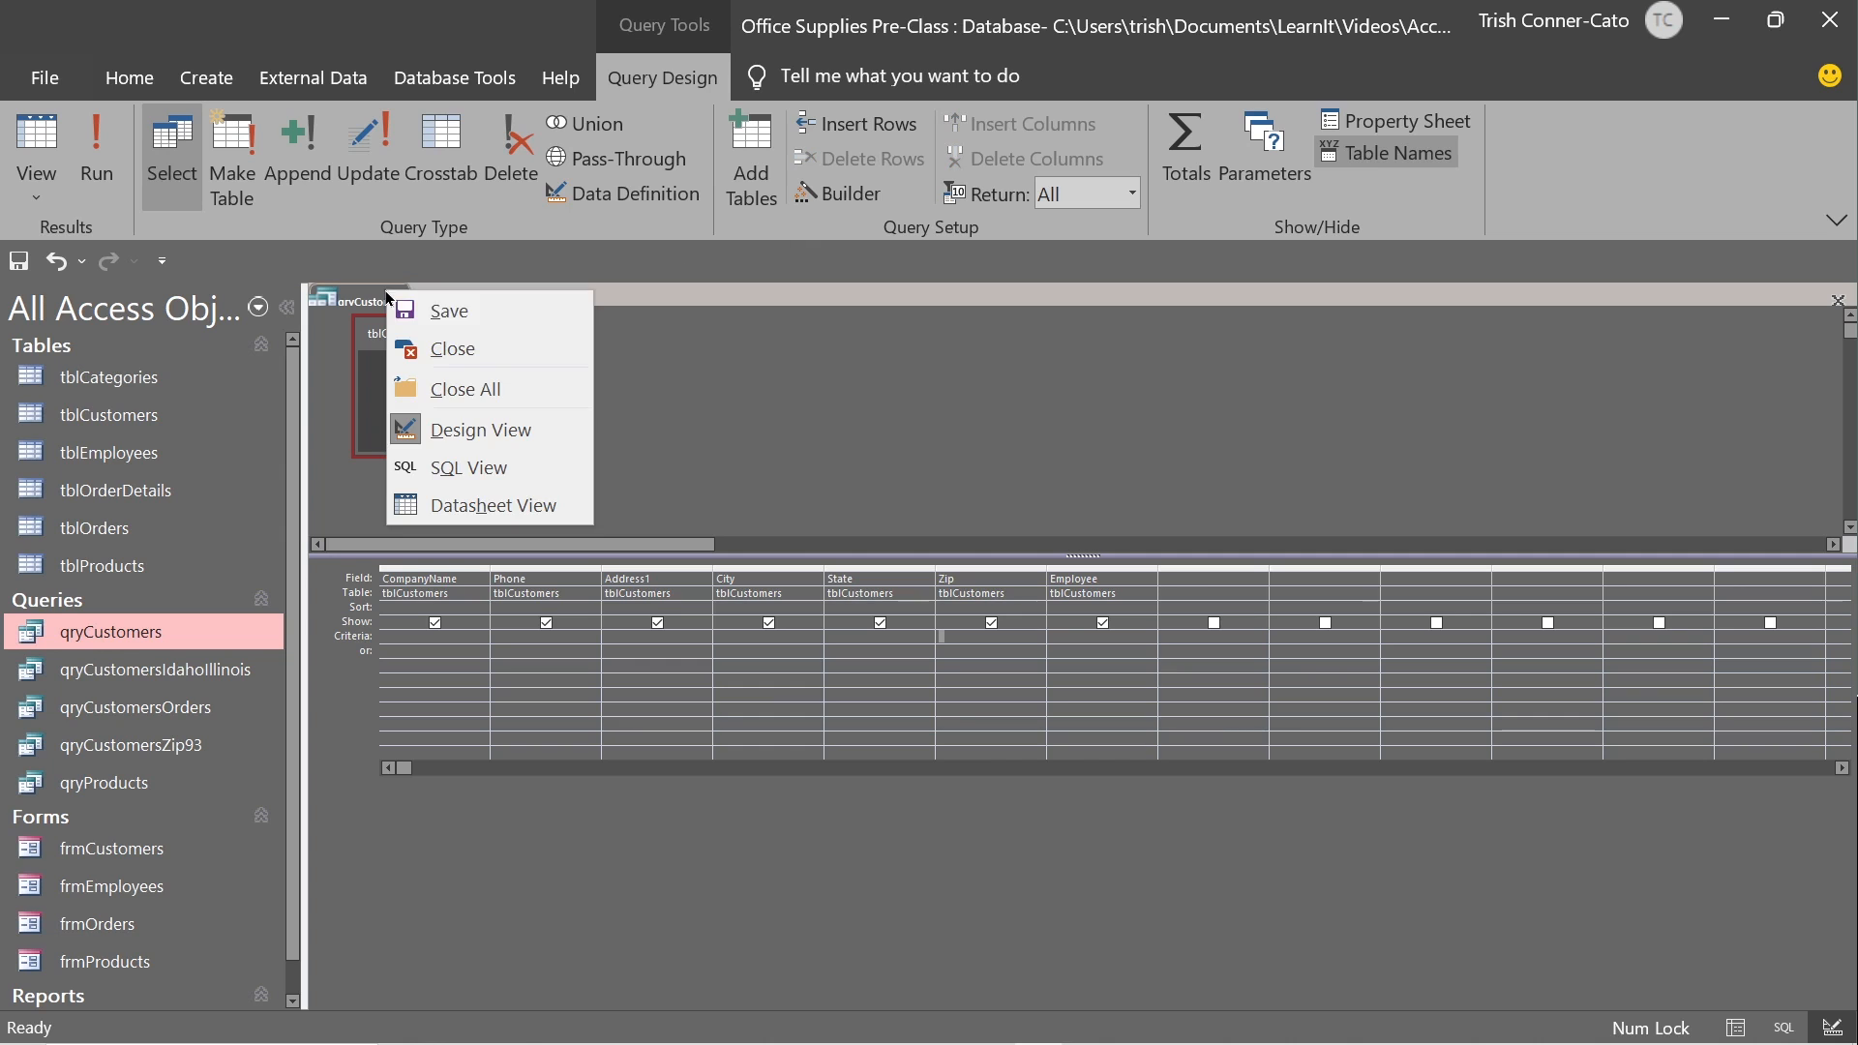
pyautogui.click(489, 349)
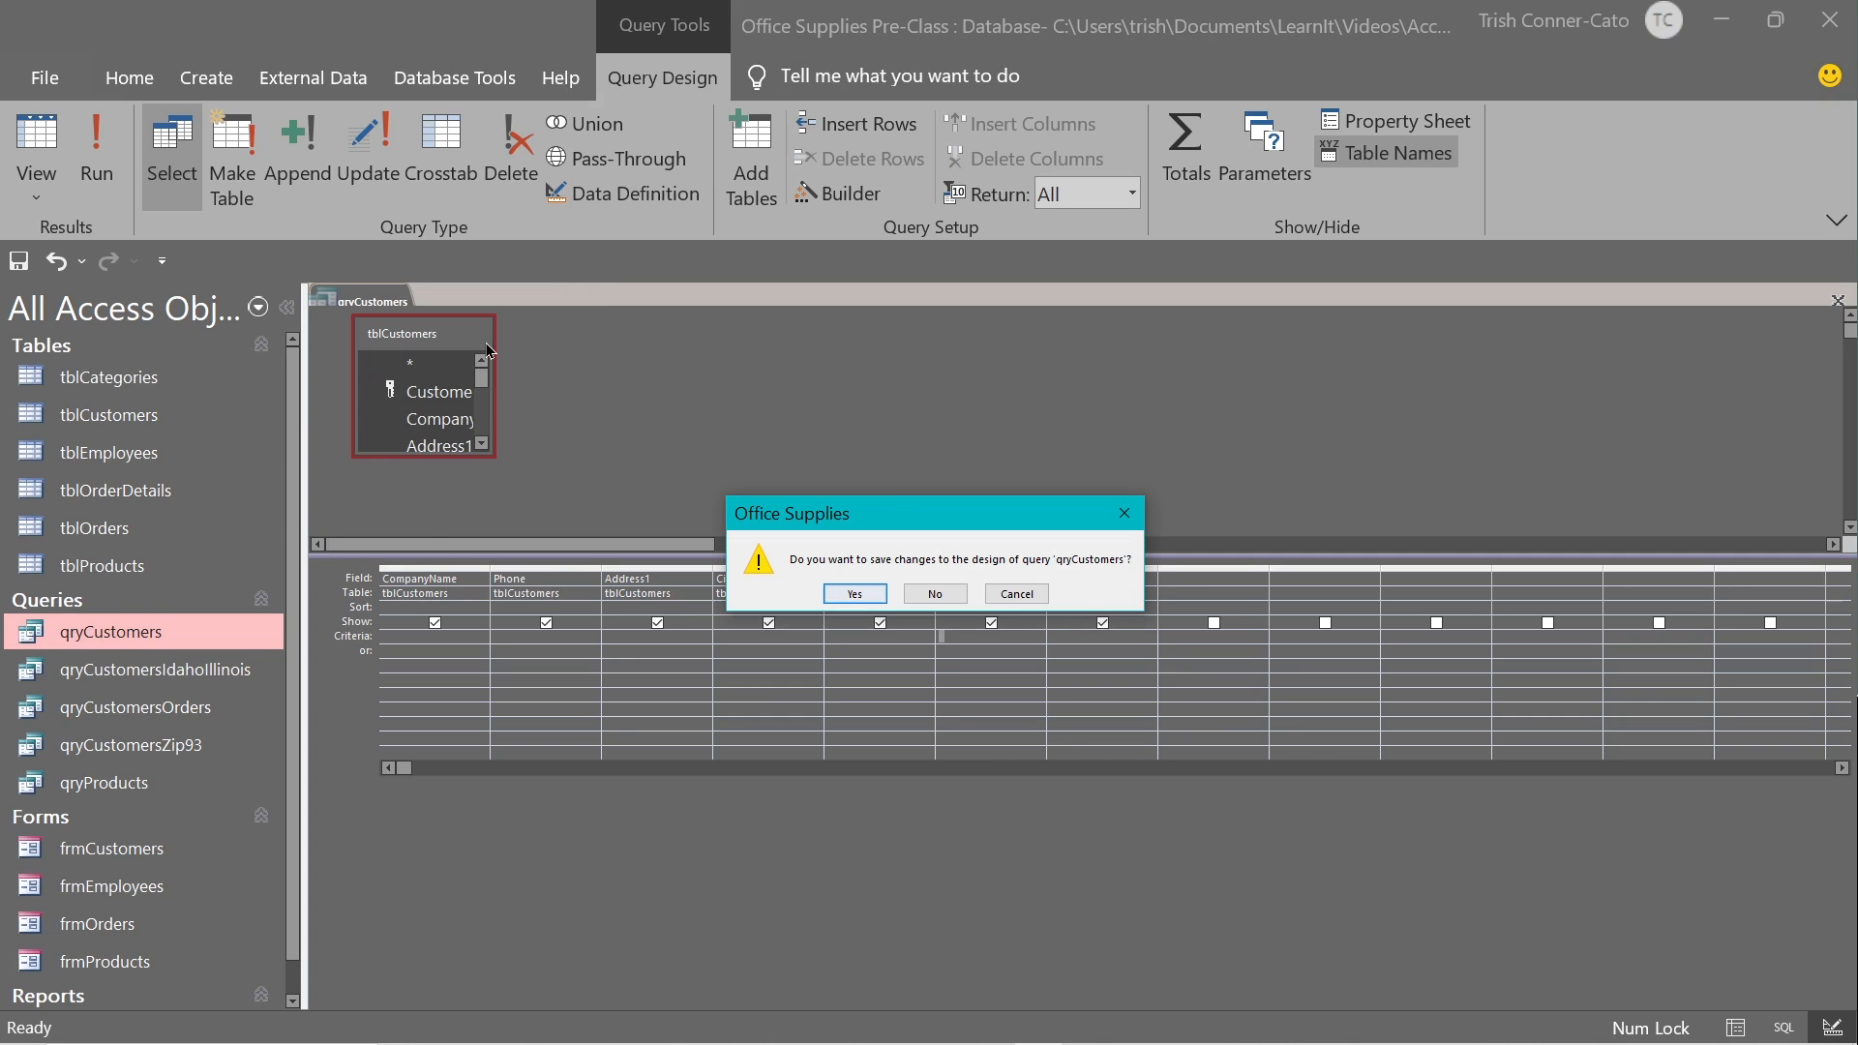
pyautogui.click(937, 594)
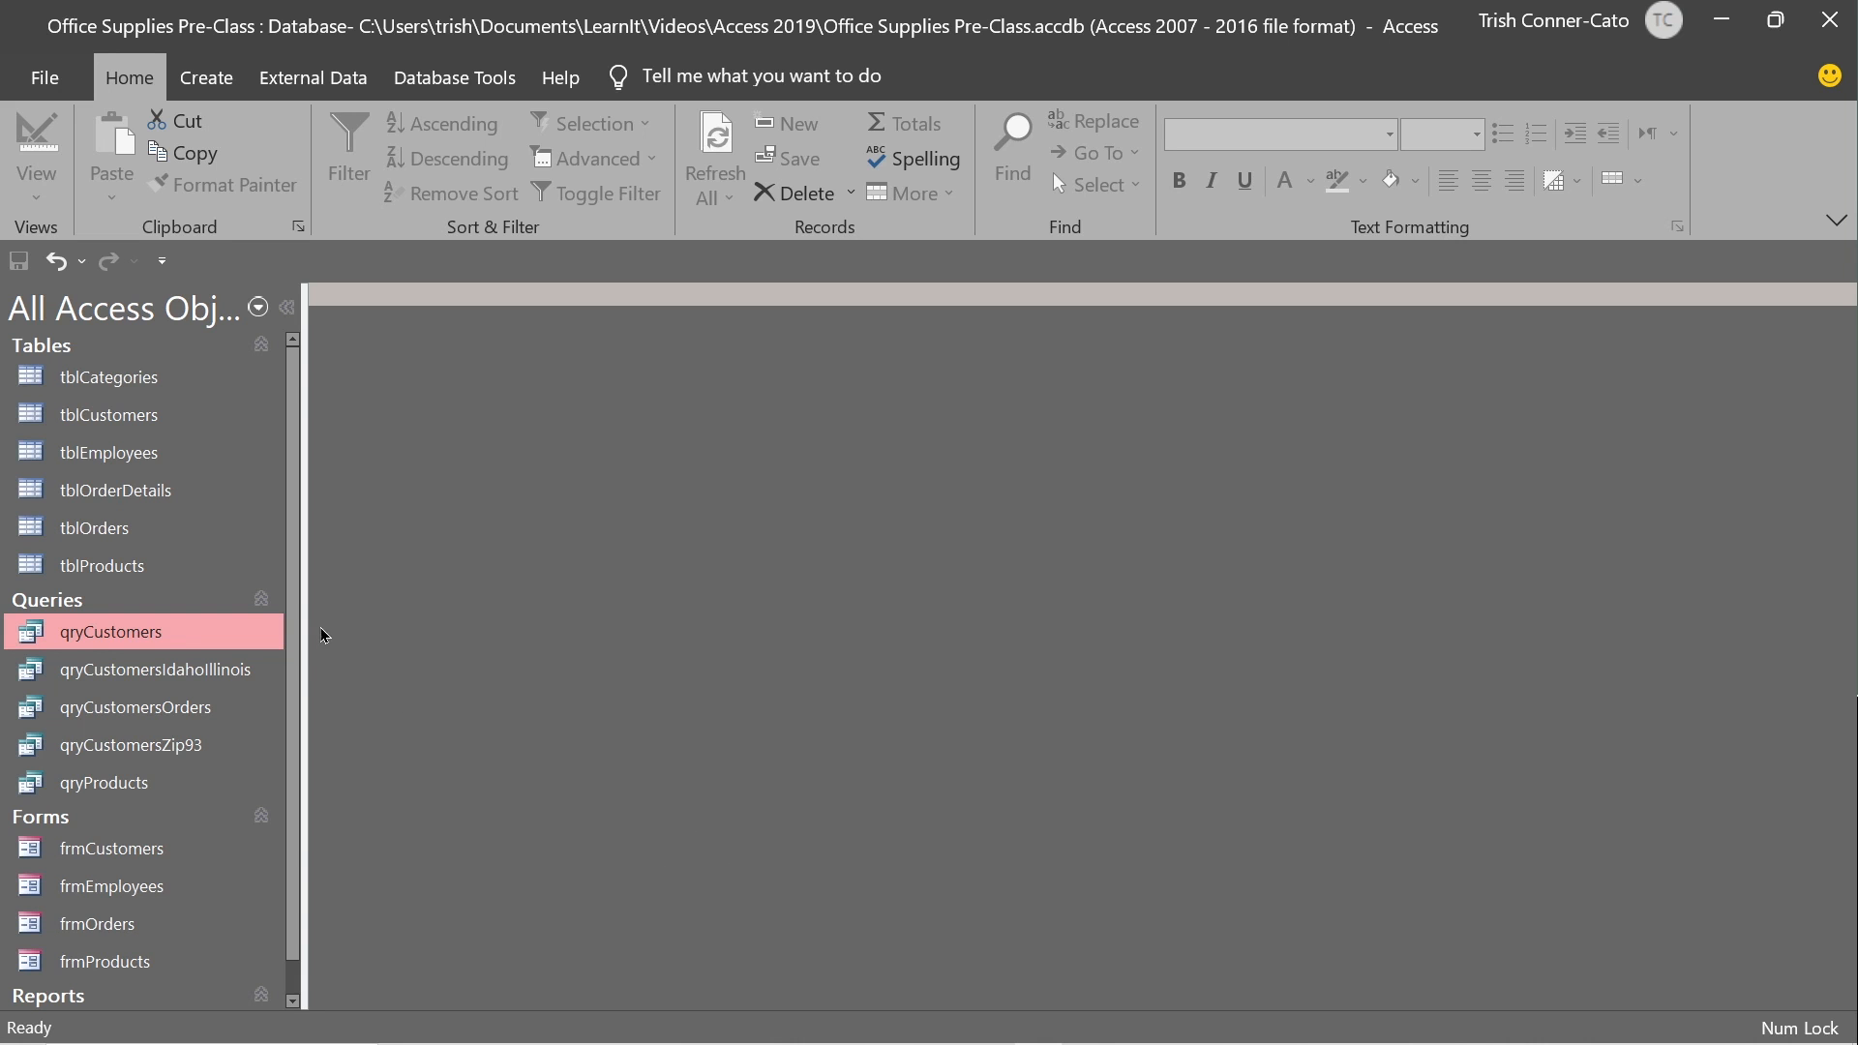
# Open qryCustomers in design and add the tblEmployees table to the query.
pyautogui.rightClick(249, 637)
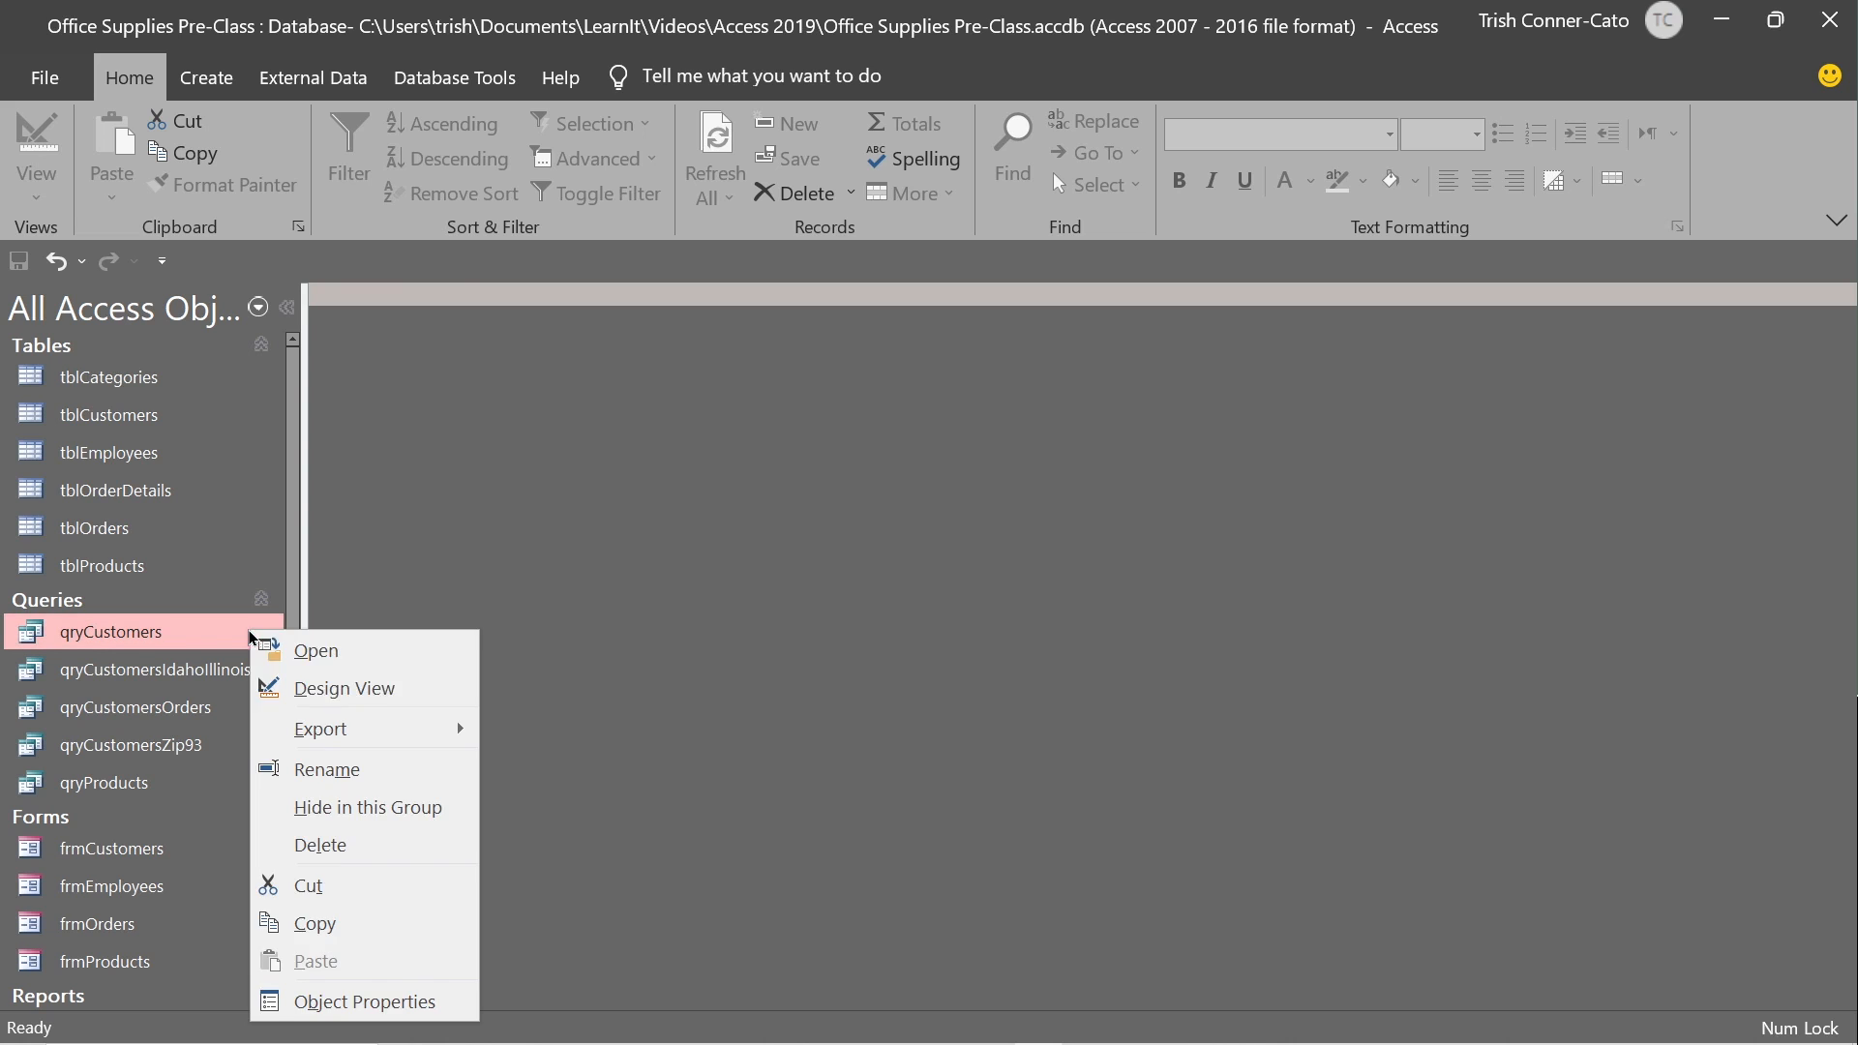
pyautogui.click(329, 690)
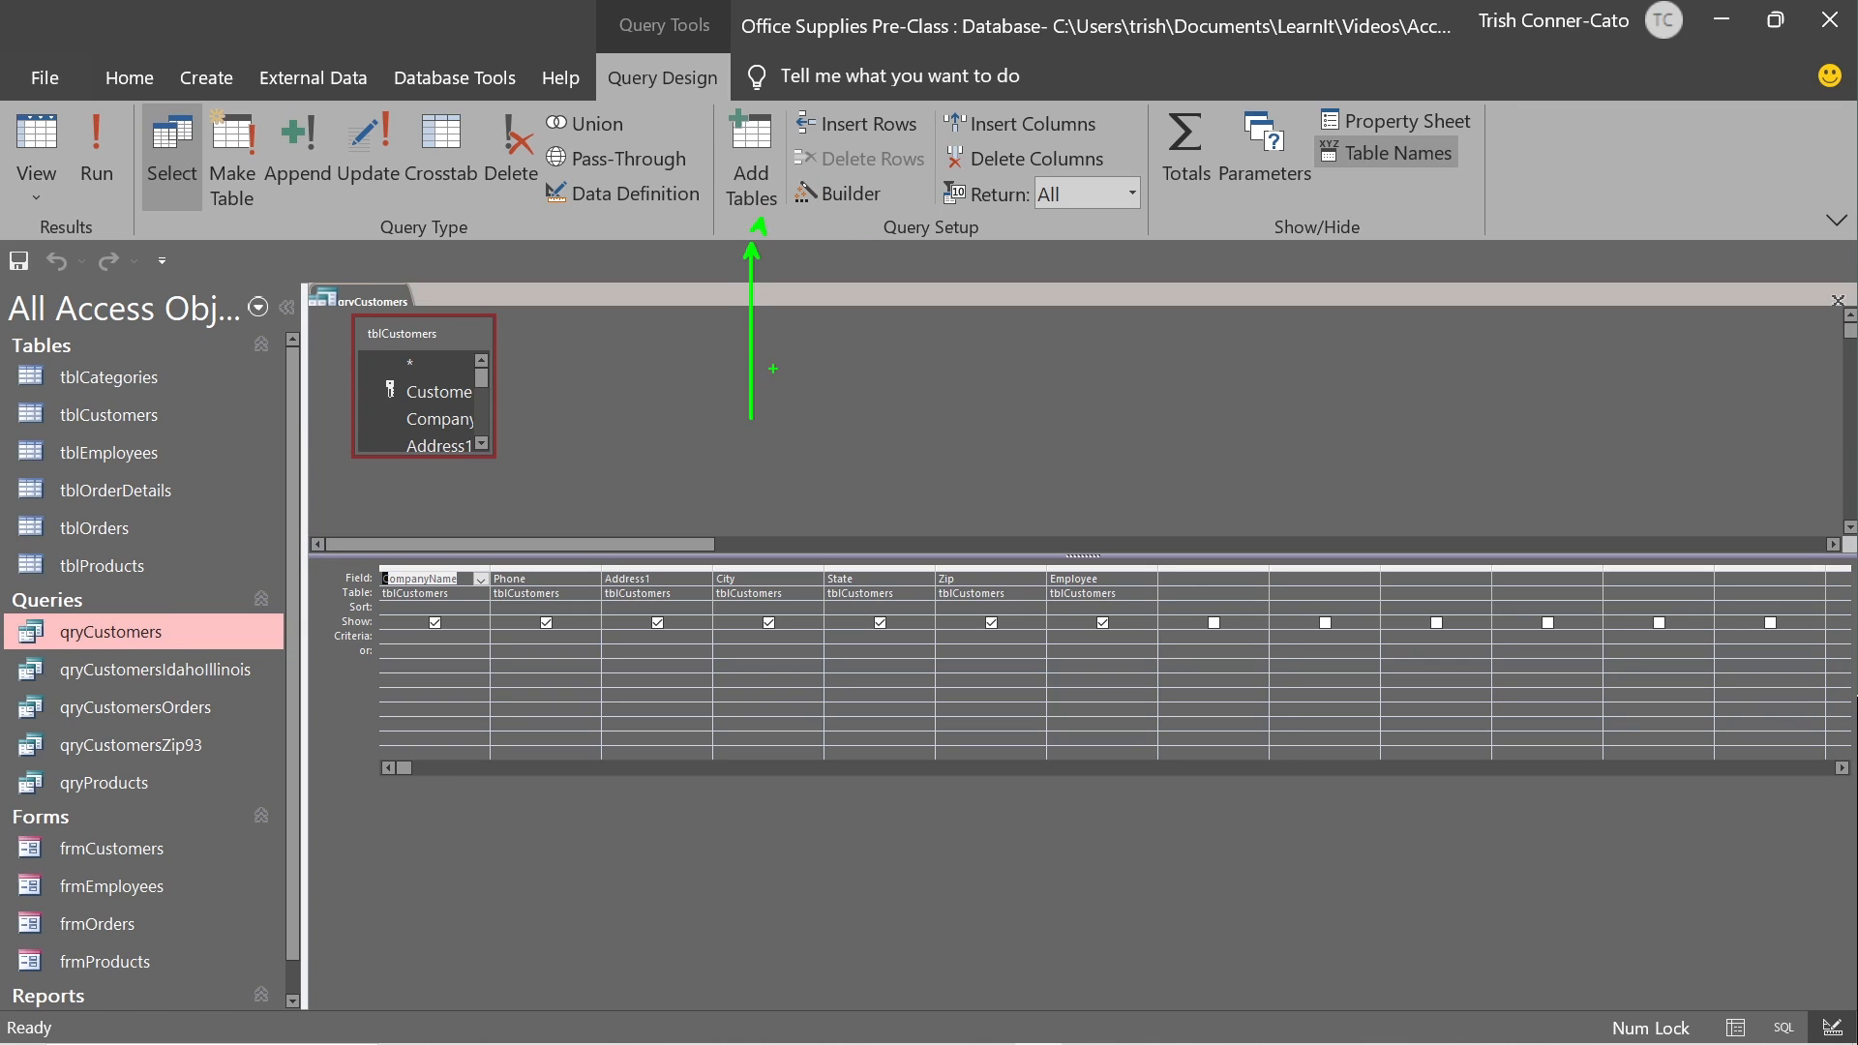
pyautogui.click(764, 174)
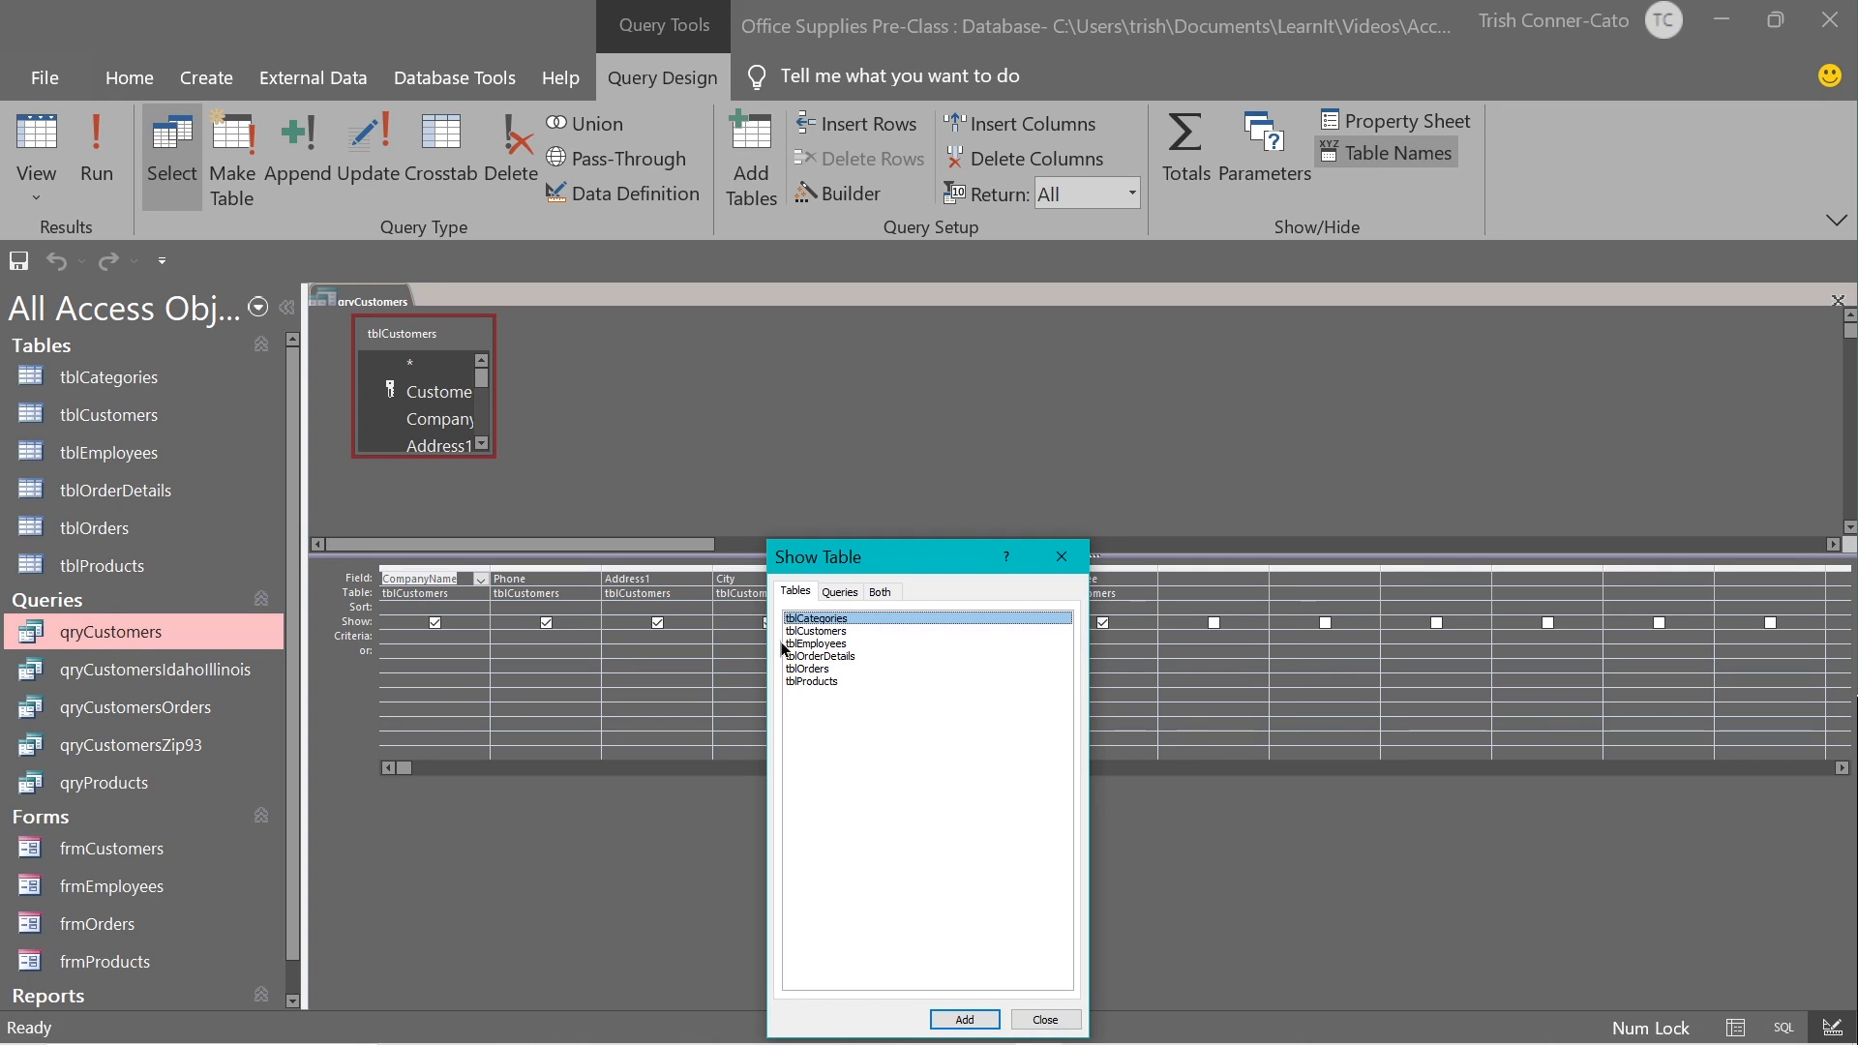
pyautogui.doubleClick(801, 644)
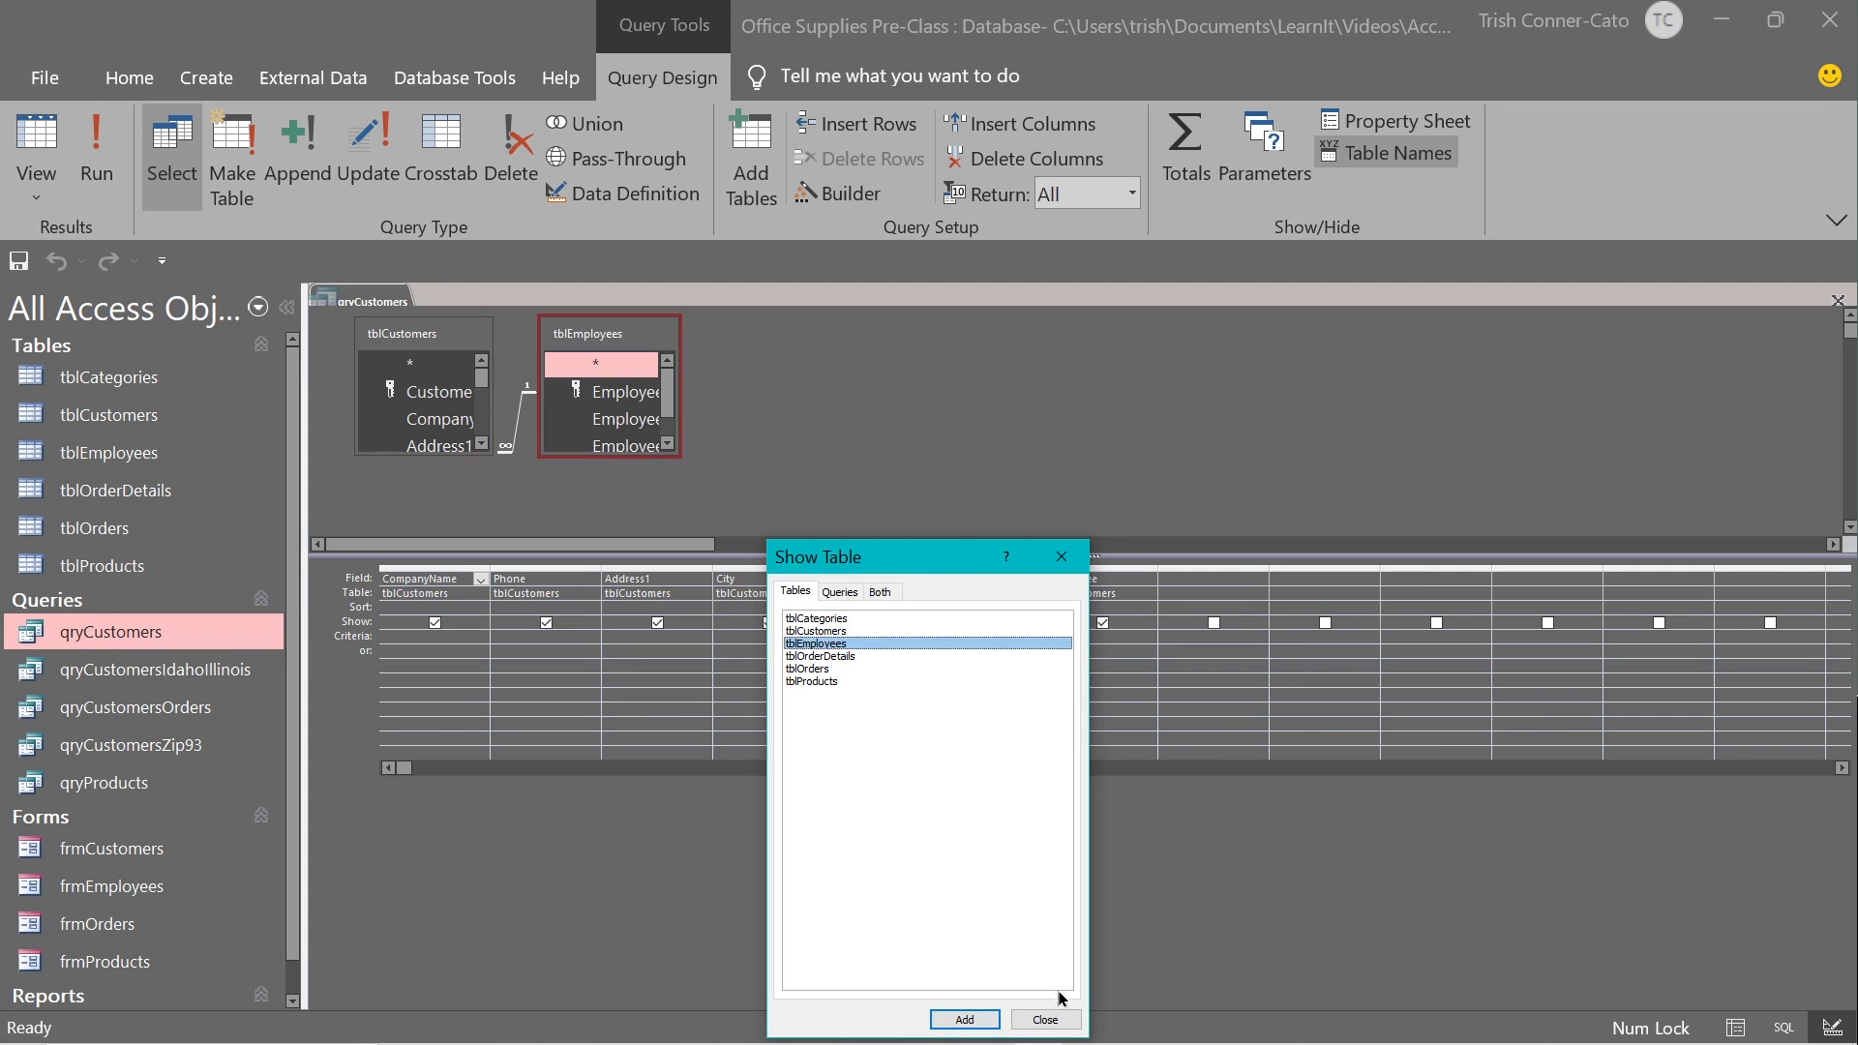
pyautogui.click(1045, 1020)
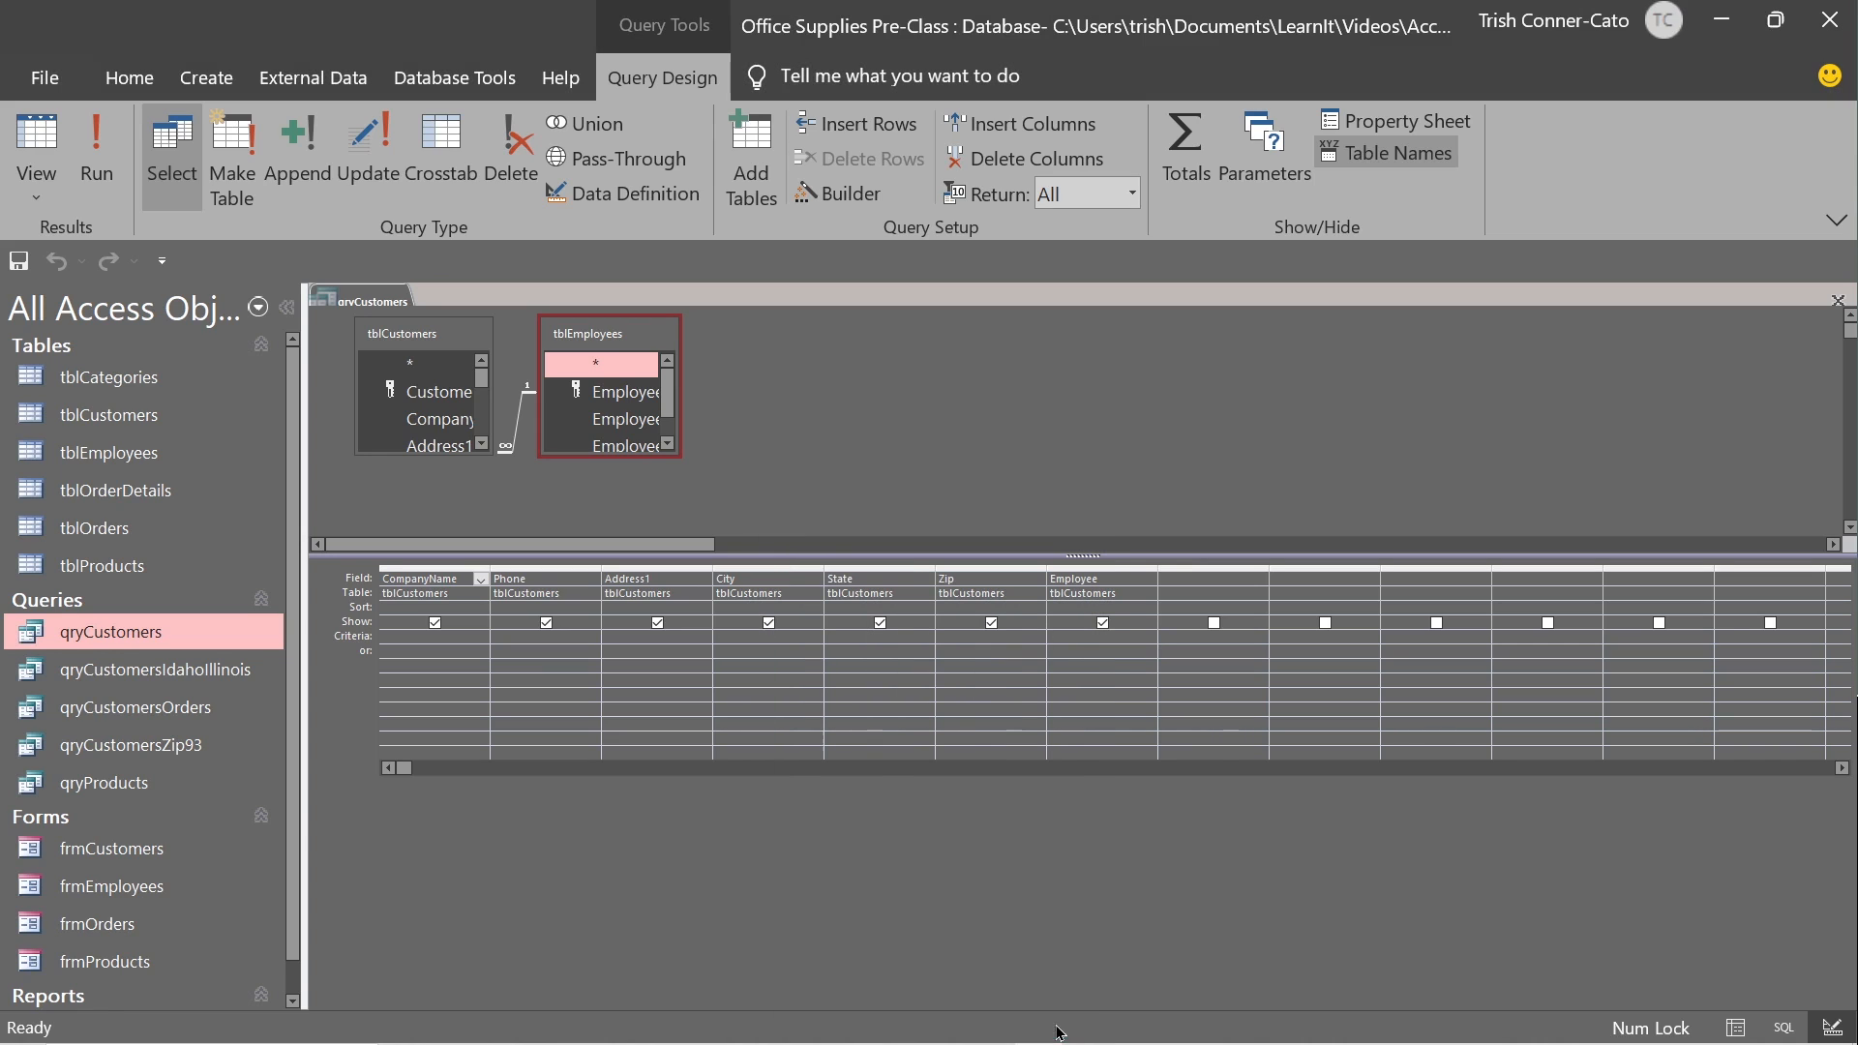
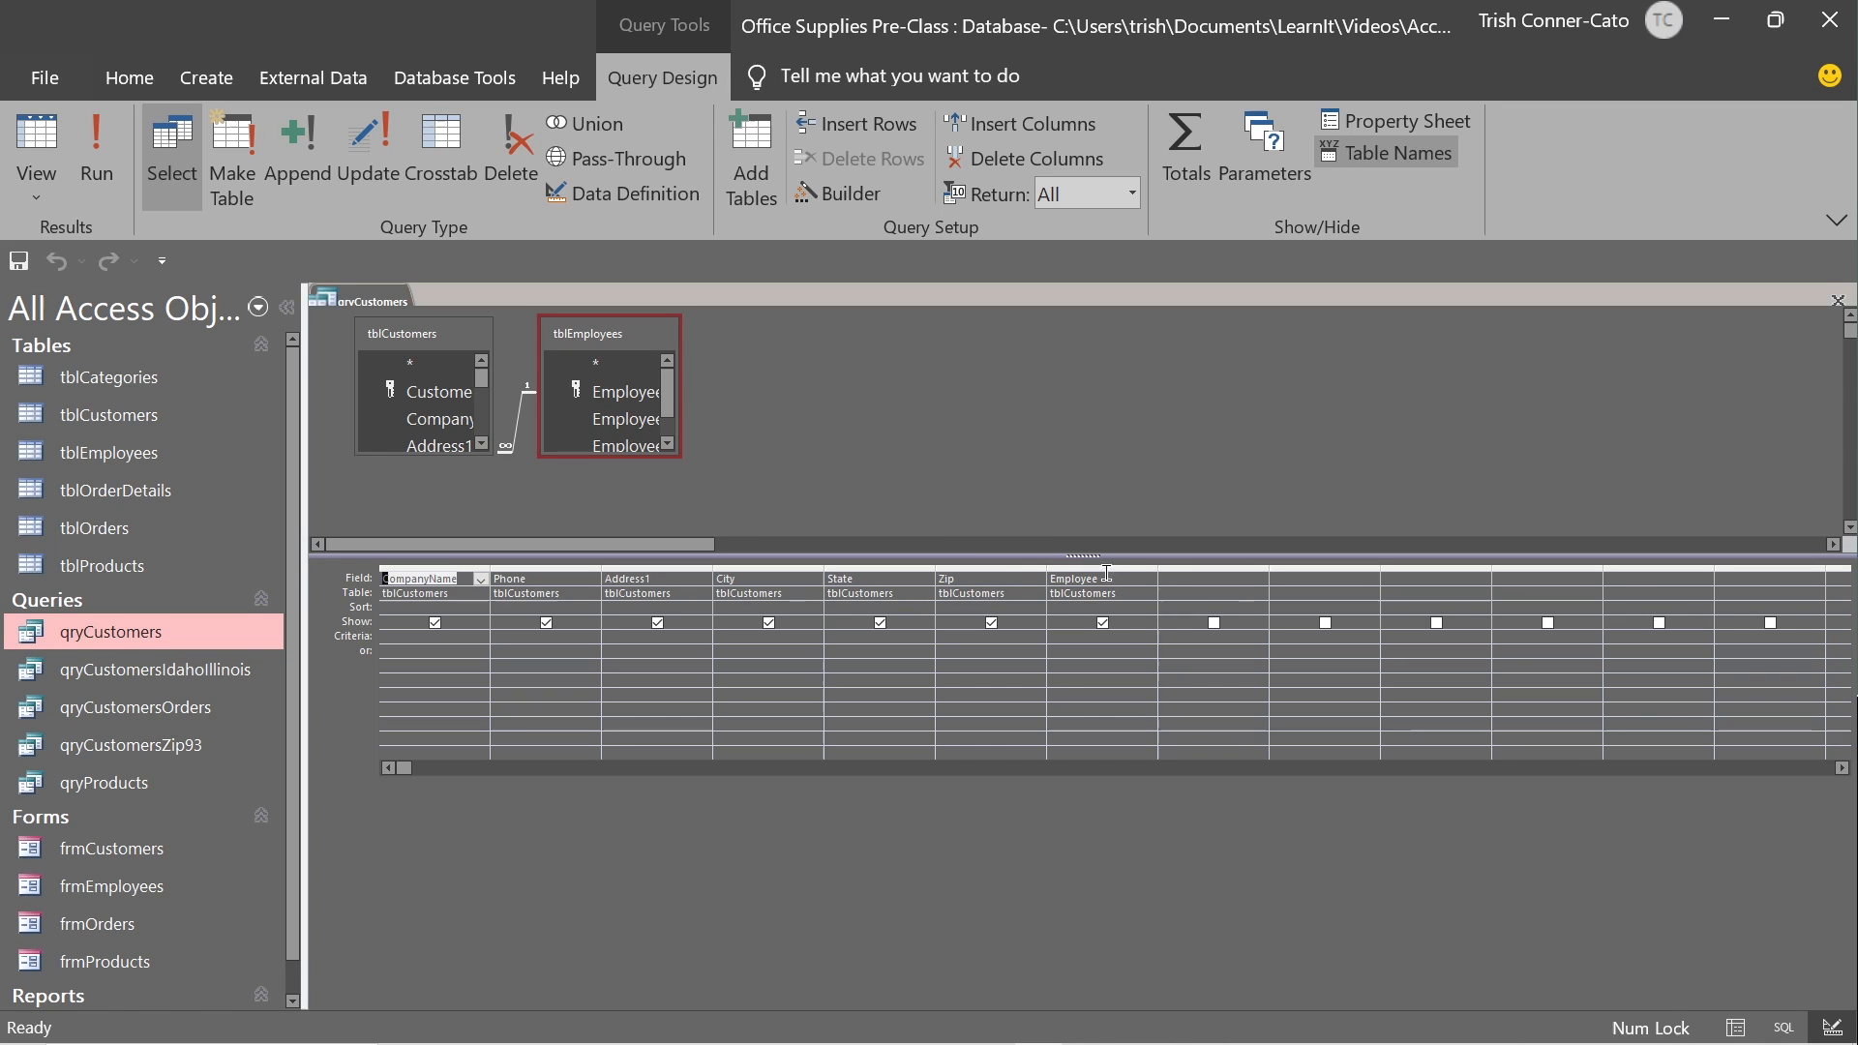
# In the Expression Builder for the first empty column, start a FullName: field with [tblEmployees]![EmployeeFirst], removing the «Expr» placeholder.
pyautogui.rightClick(1169, 581)
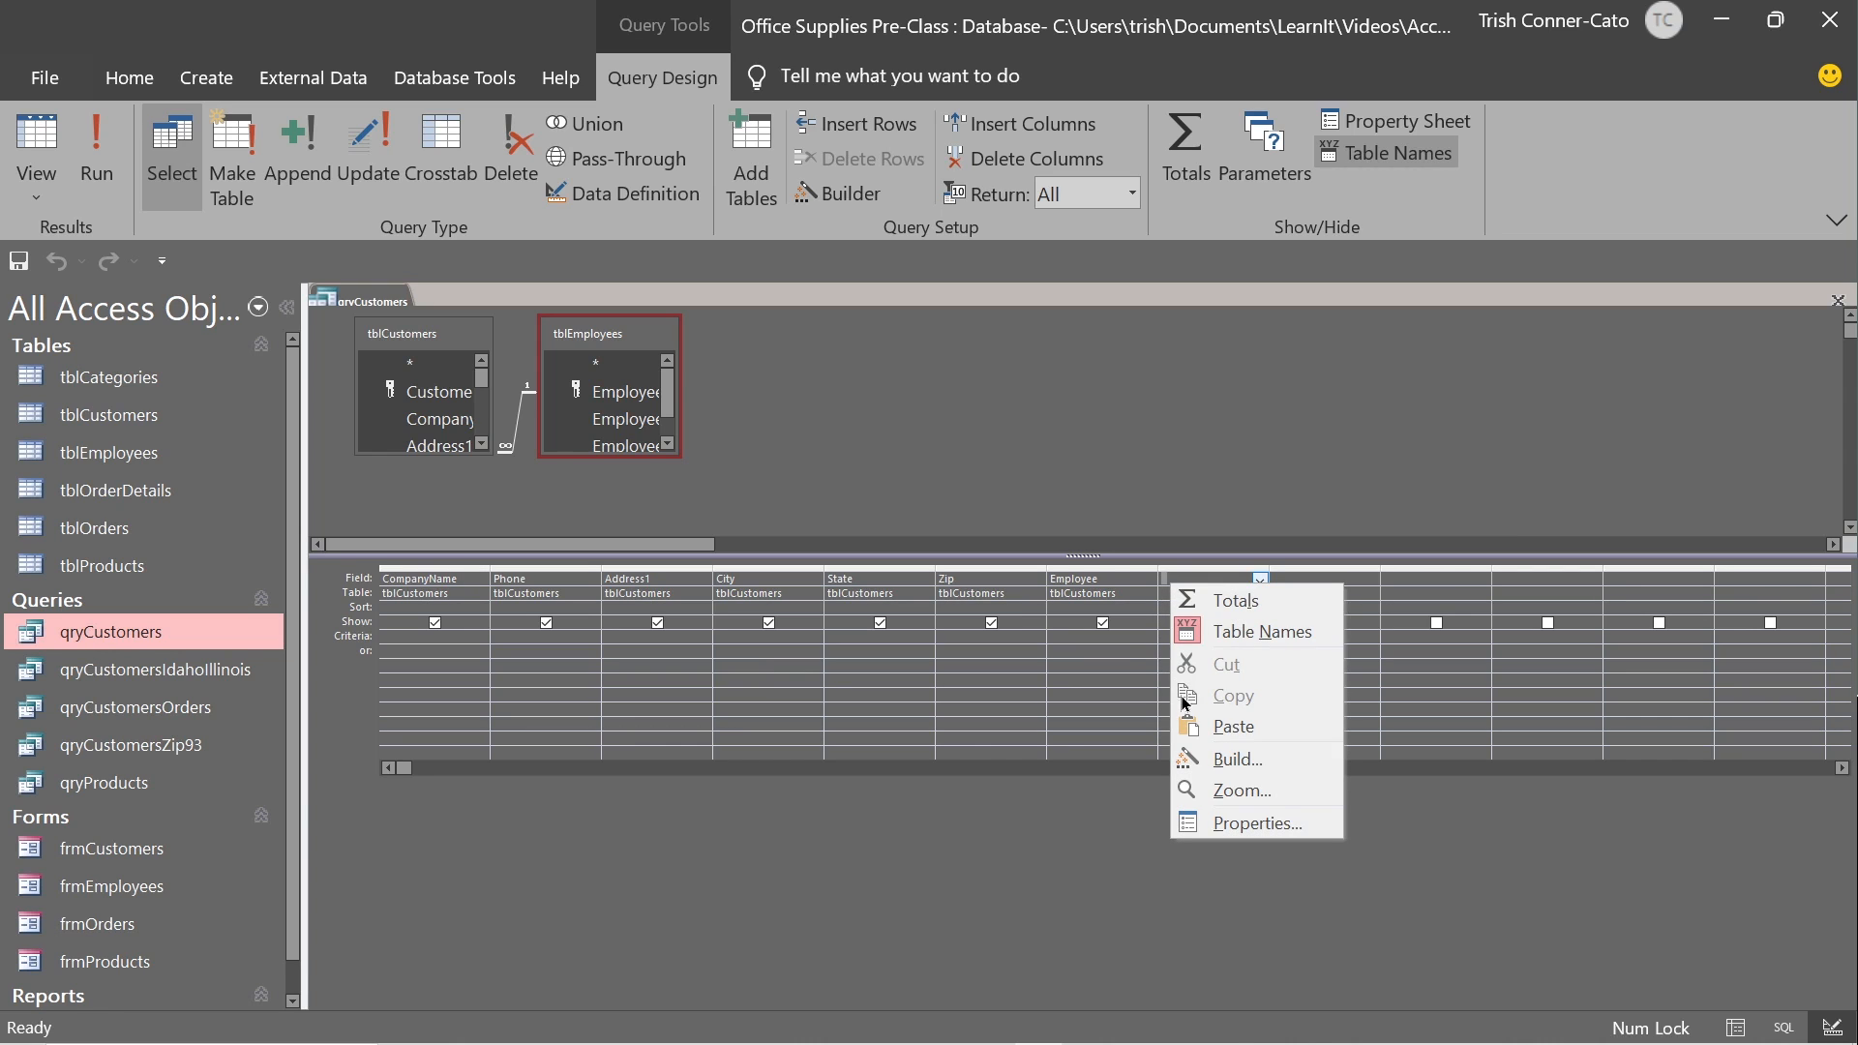
pyautogui.click(1214, 760)
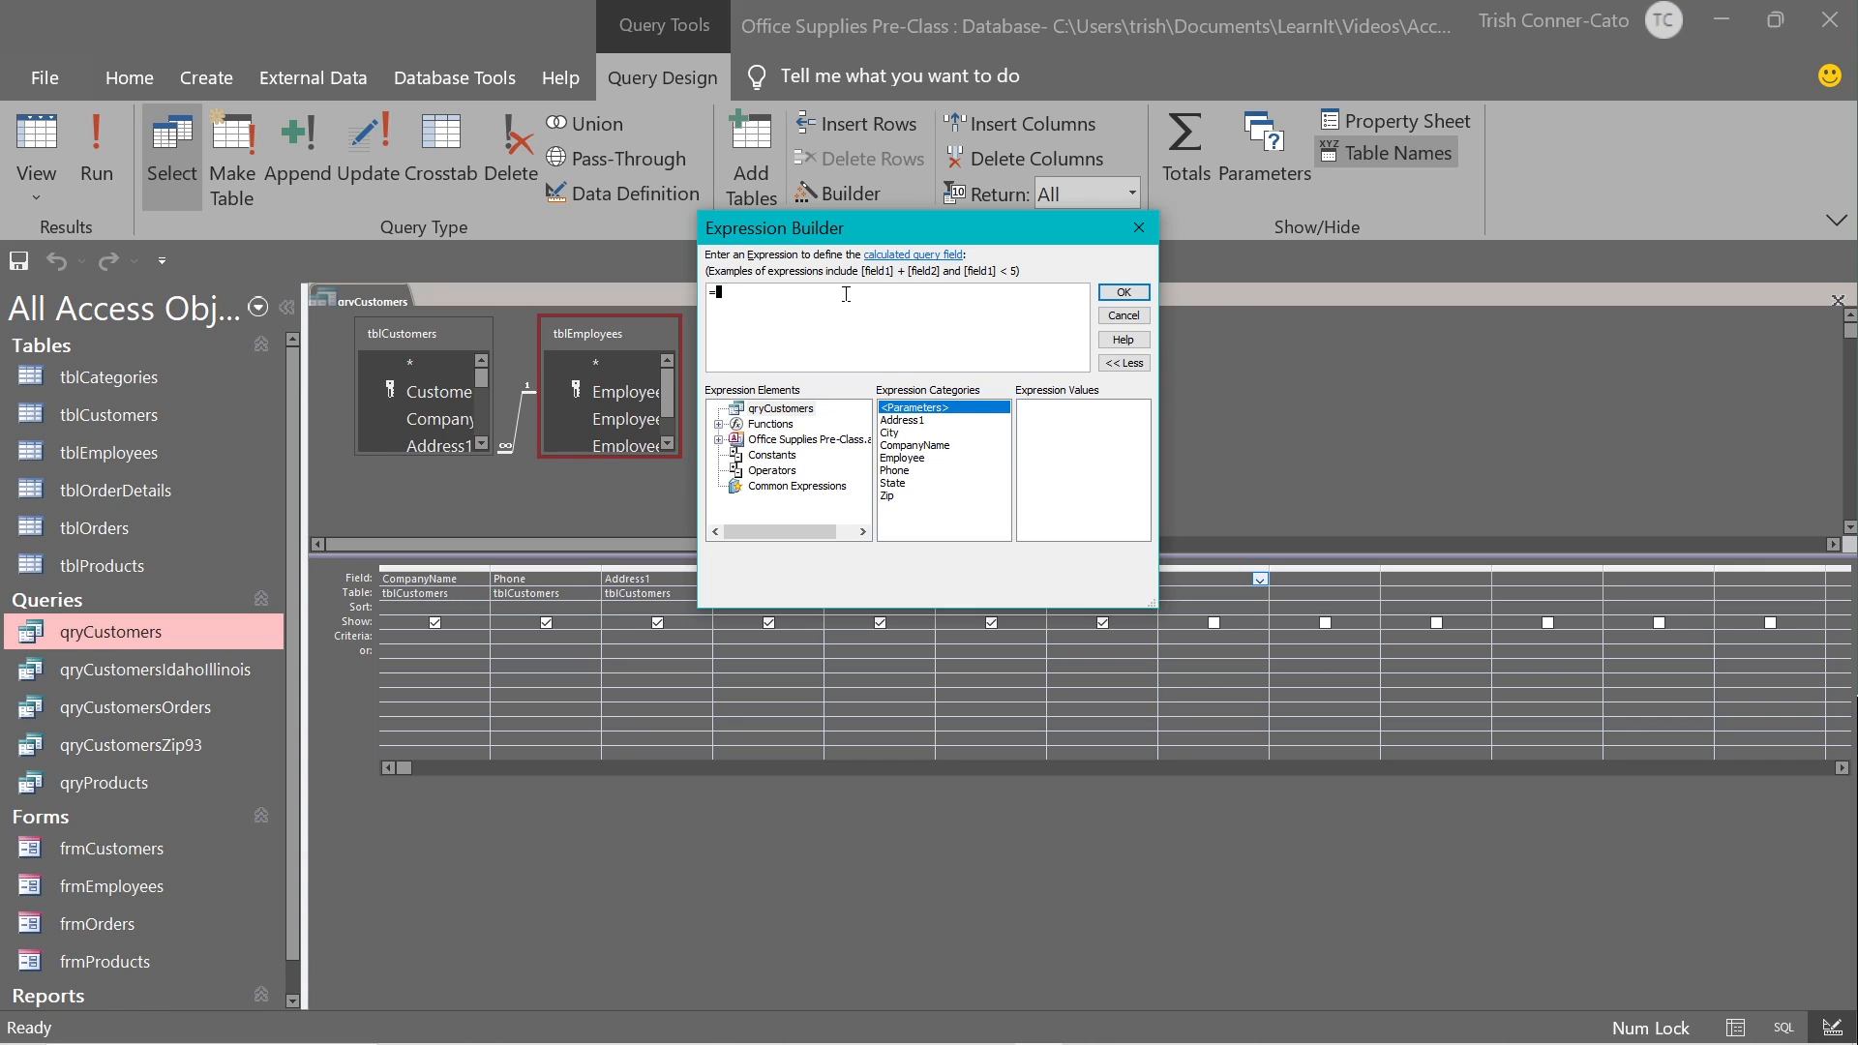
pyautogui.write('FullName:')
pyautogui.click(718, 439)
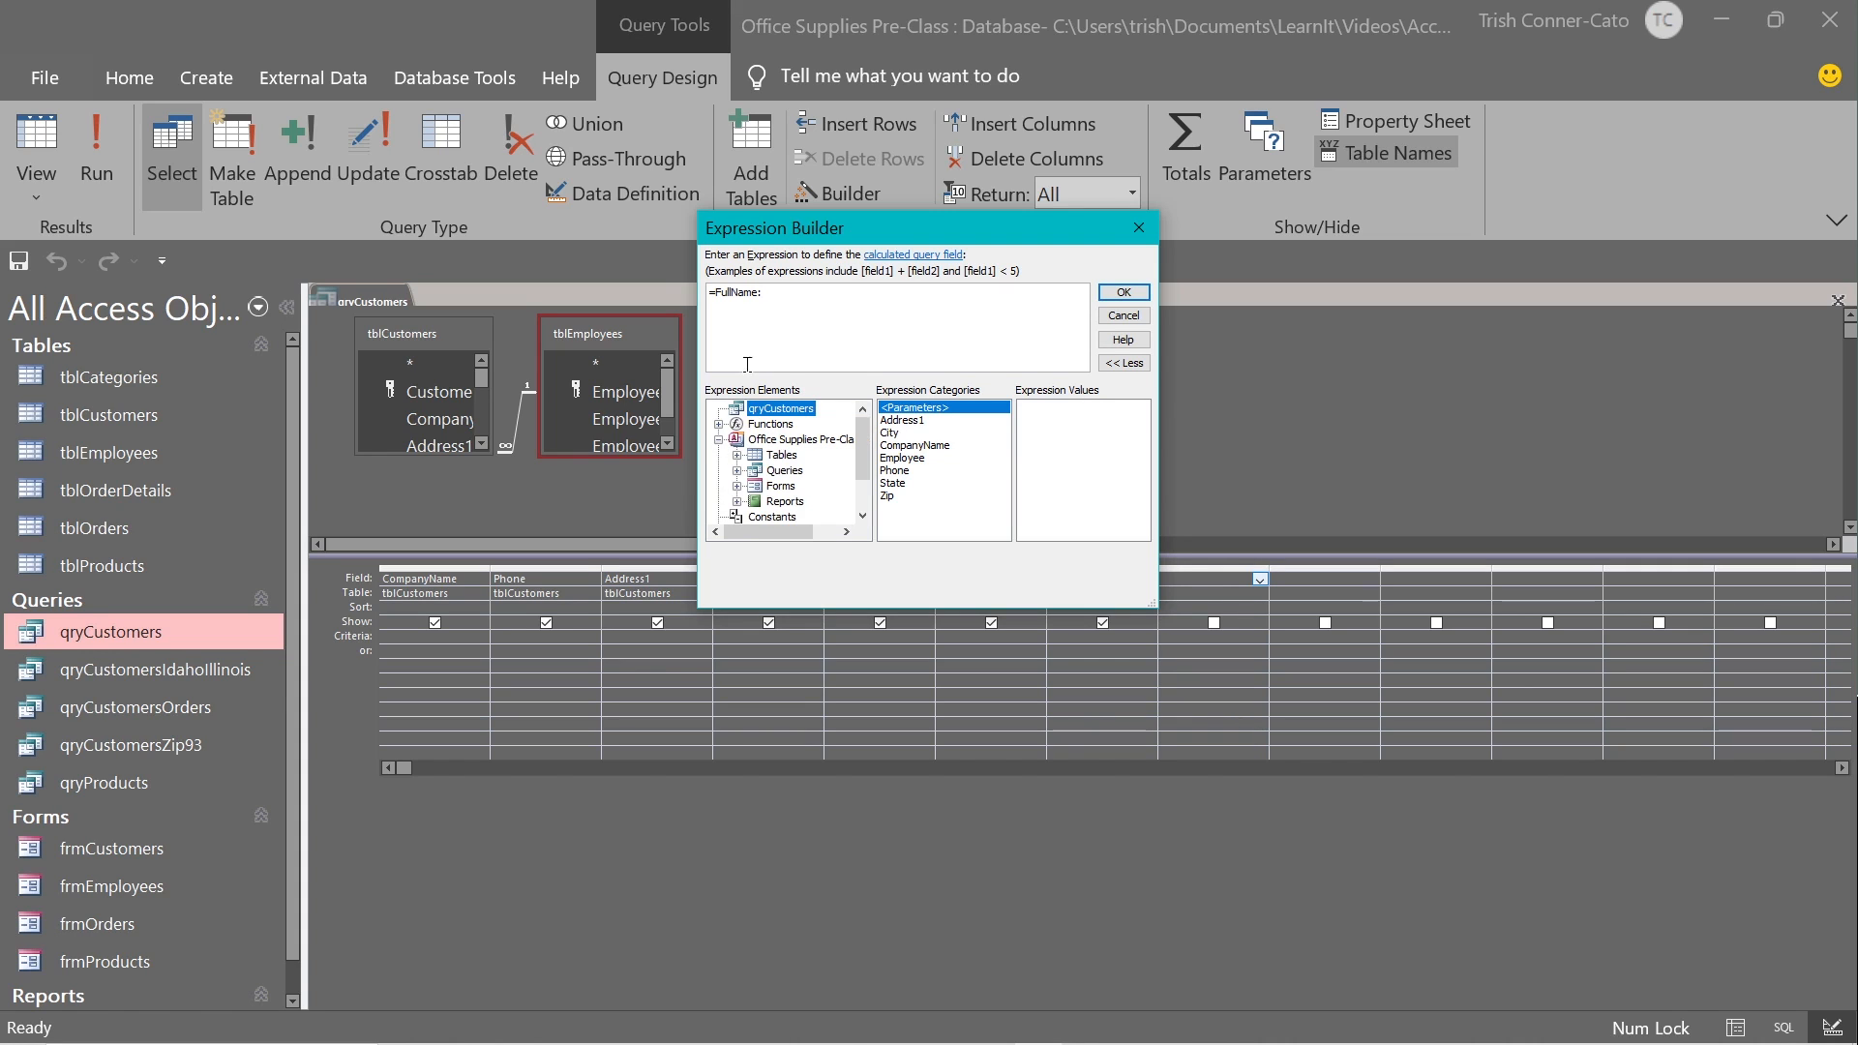
pyautogui.click(737, 455)
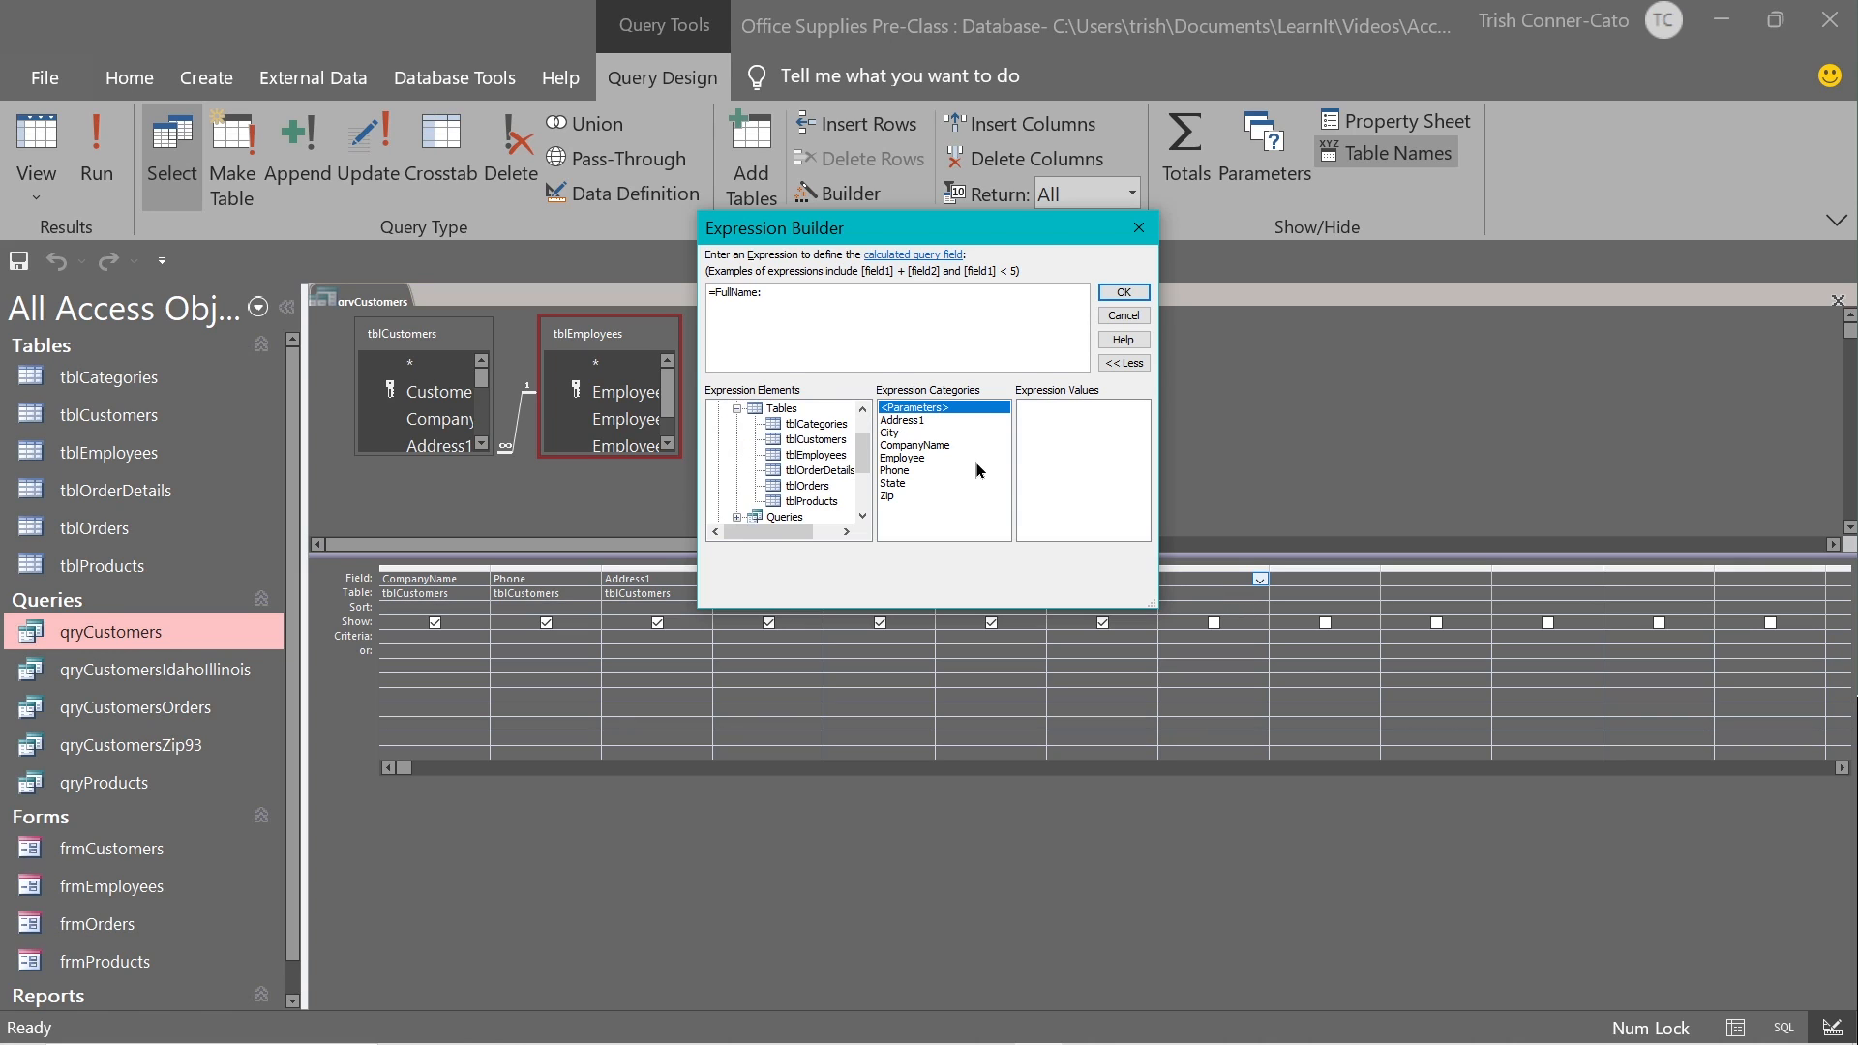
pyautogui.click(798, 457)
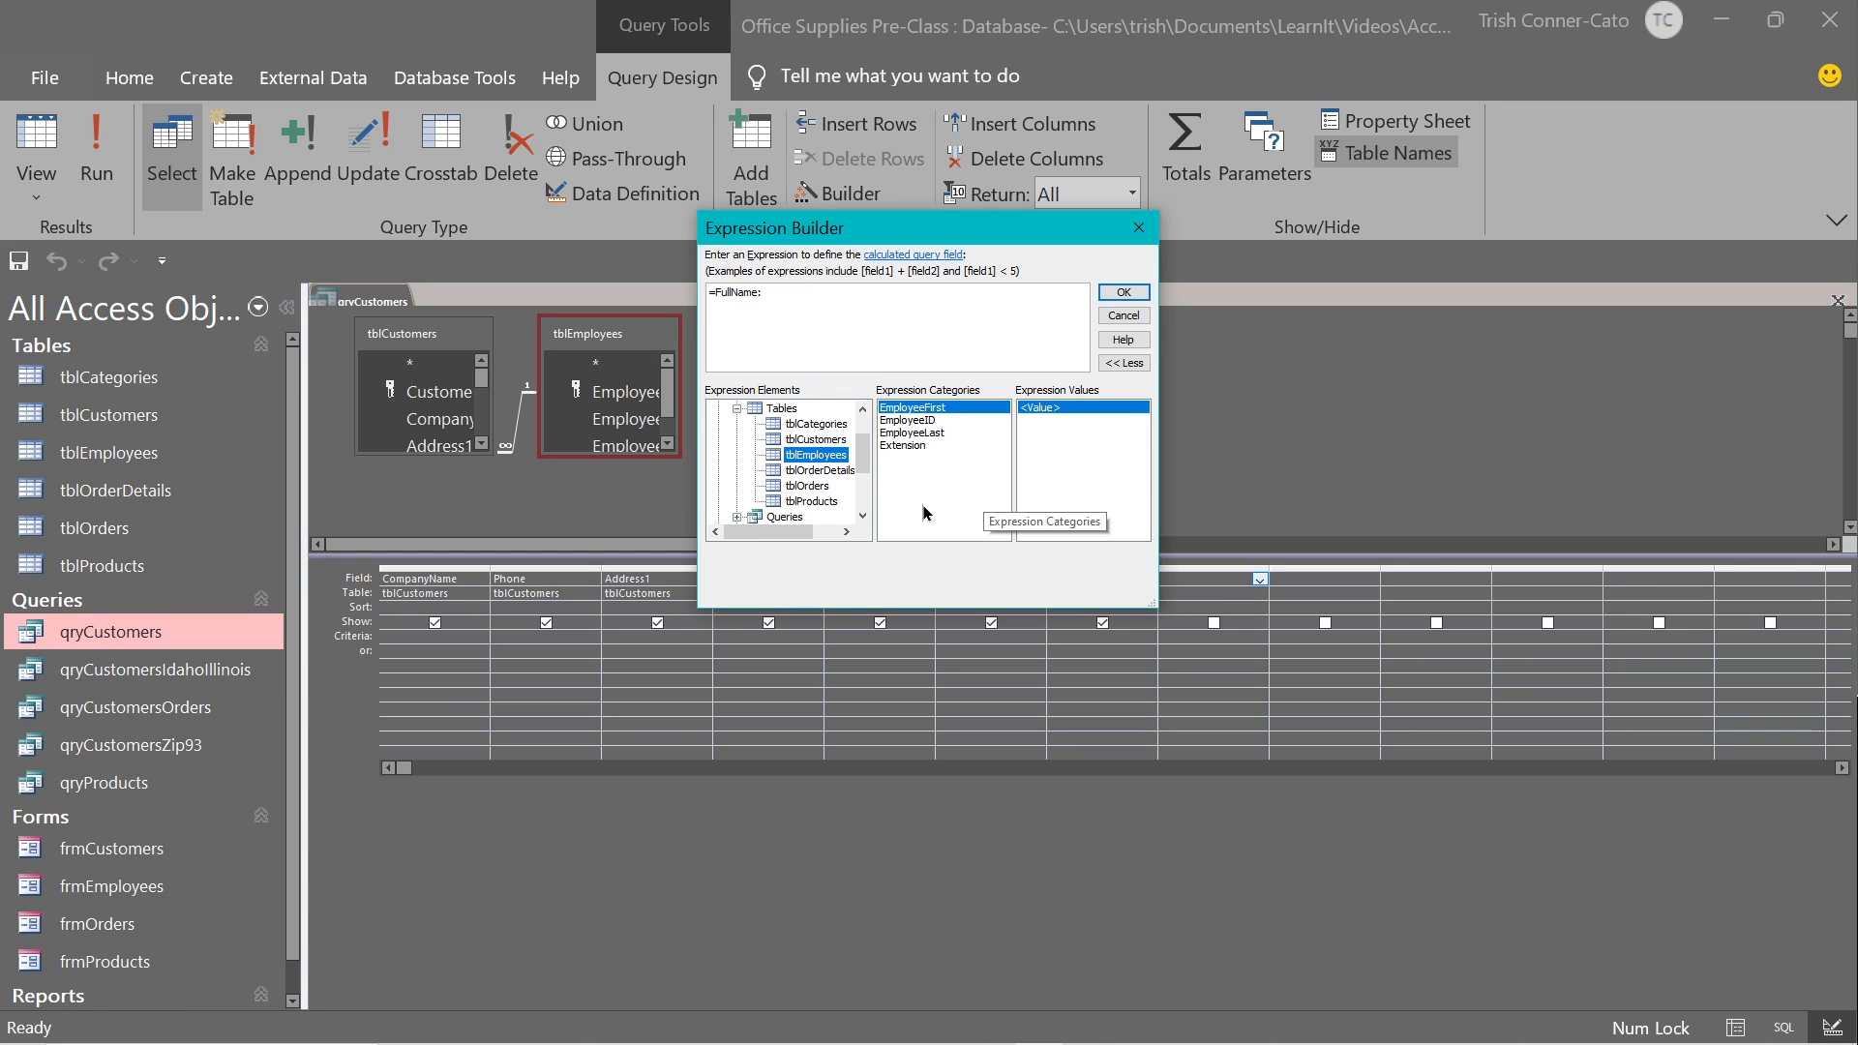
pyautogui.doubleClick(924, 411)
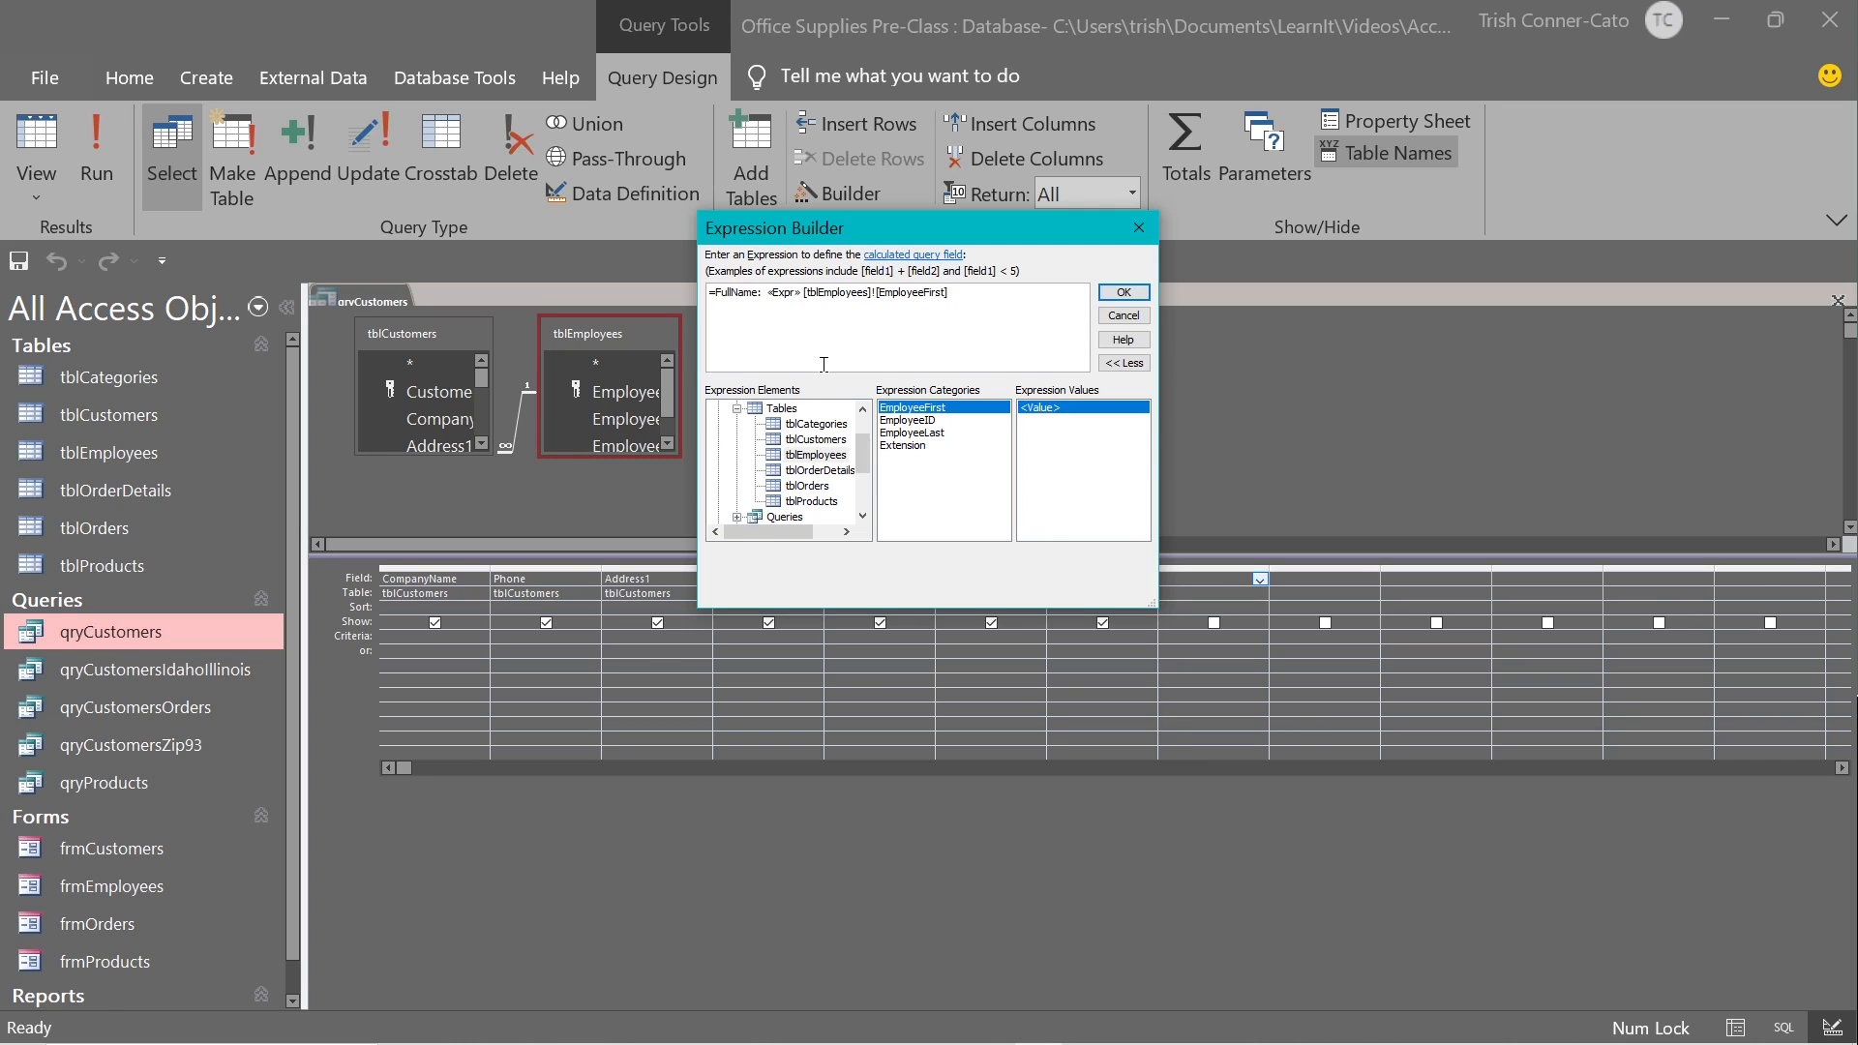
pyautogui.click(784, 294)
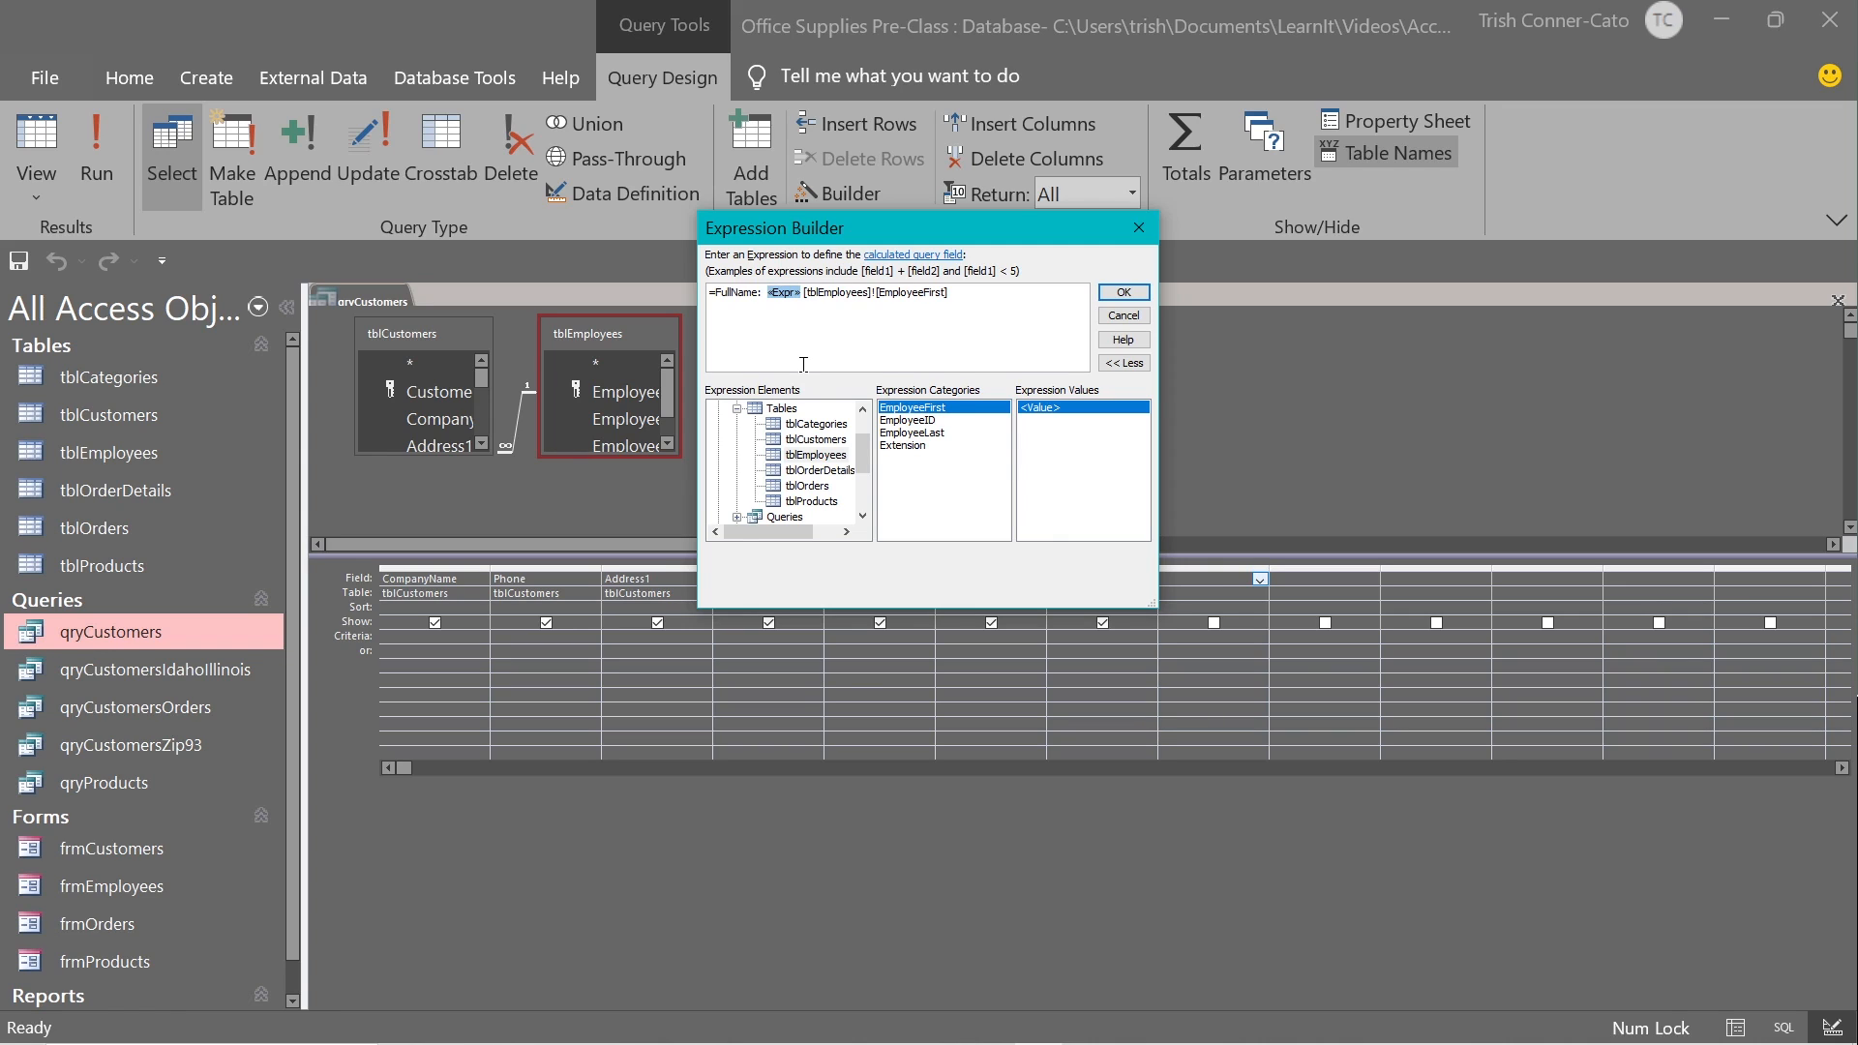
pyautogui.press('Delete')
pyautogui.press('BackSpace')
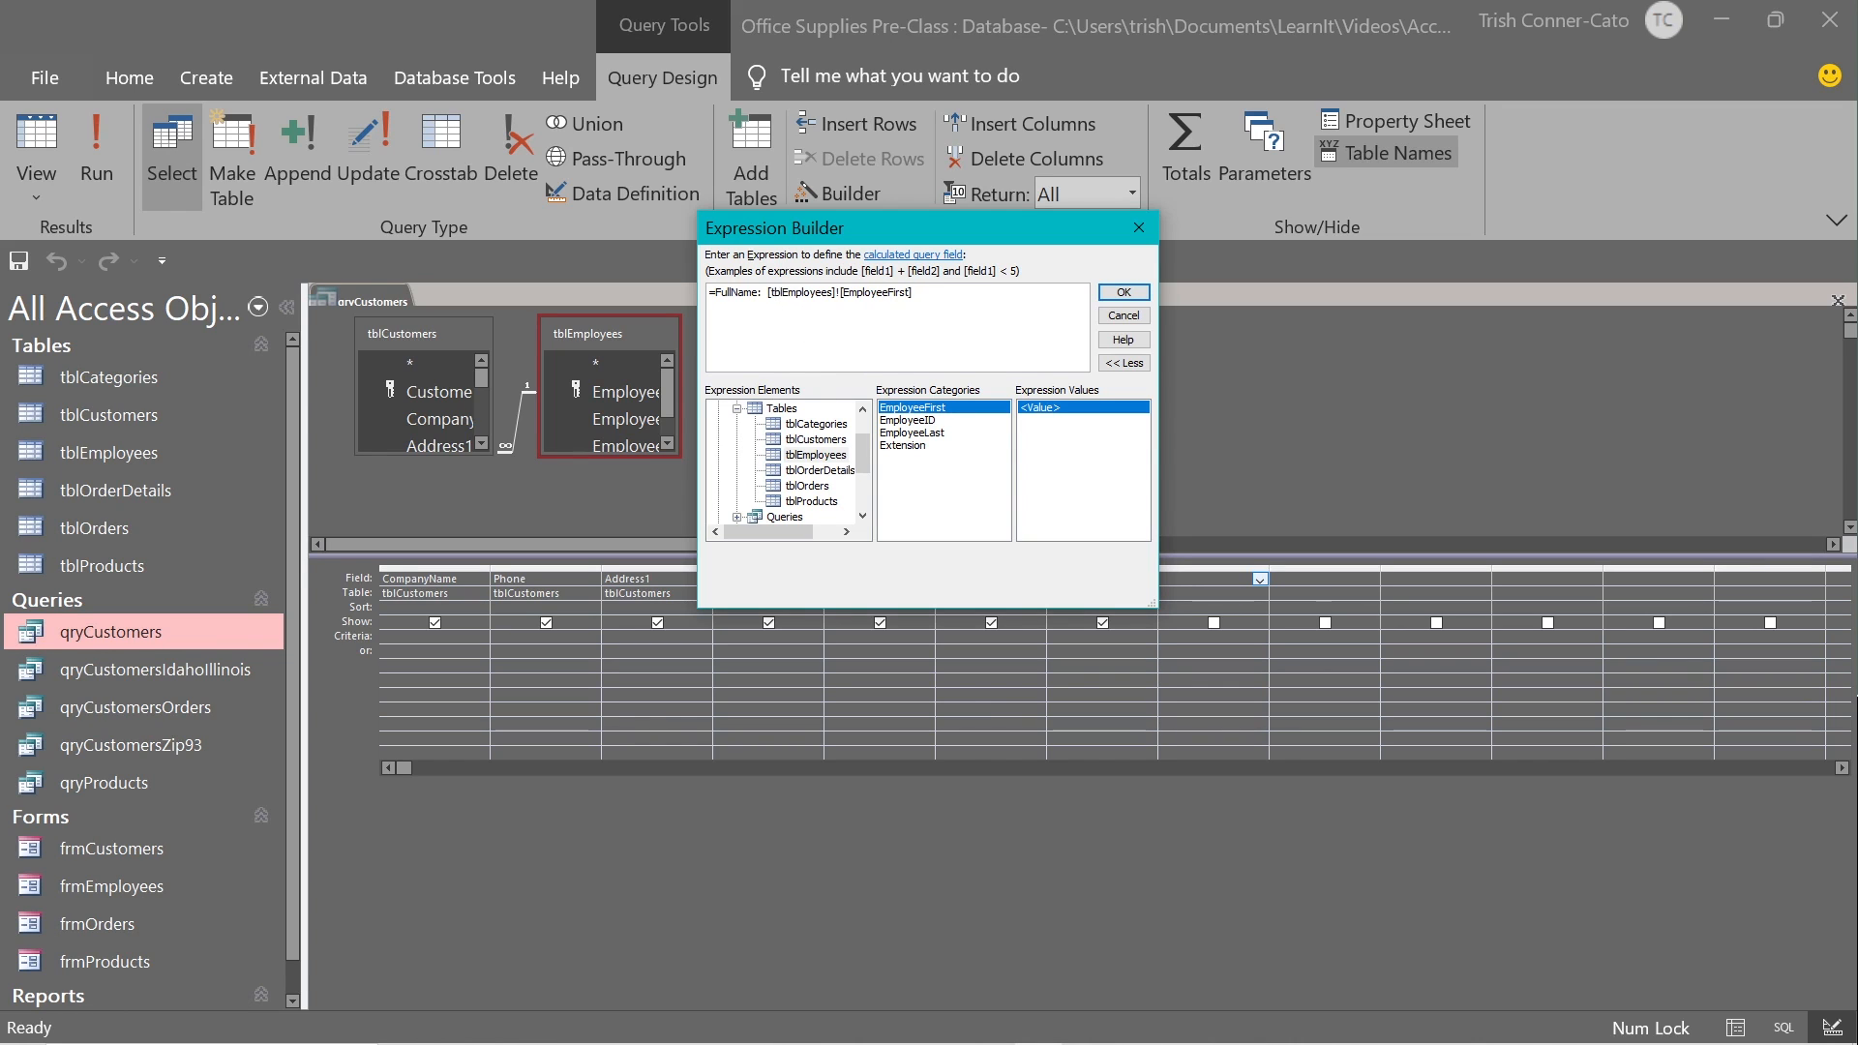
# Extend the FullName expression with & " " & [tblEmployees]![EmployeeLast], remove the «Expr» placeholder, and accept the expression.
pyautogui.click(916, 292)
pyautogui.write('&')
pyautogui.write('"')
pyautogui.doubleClick(937, 433)
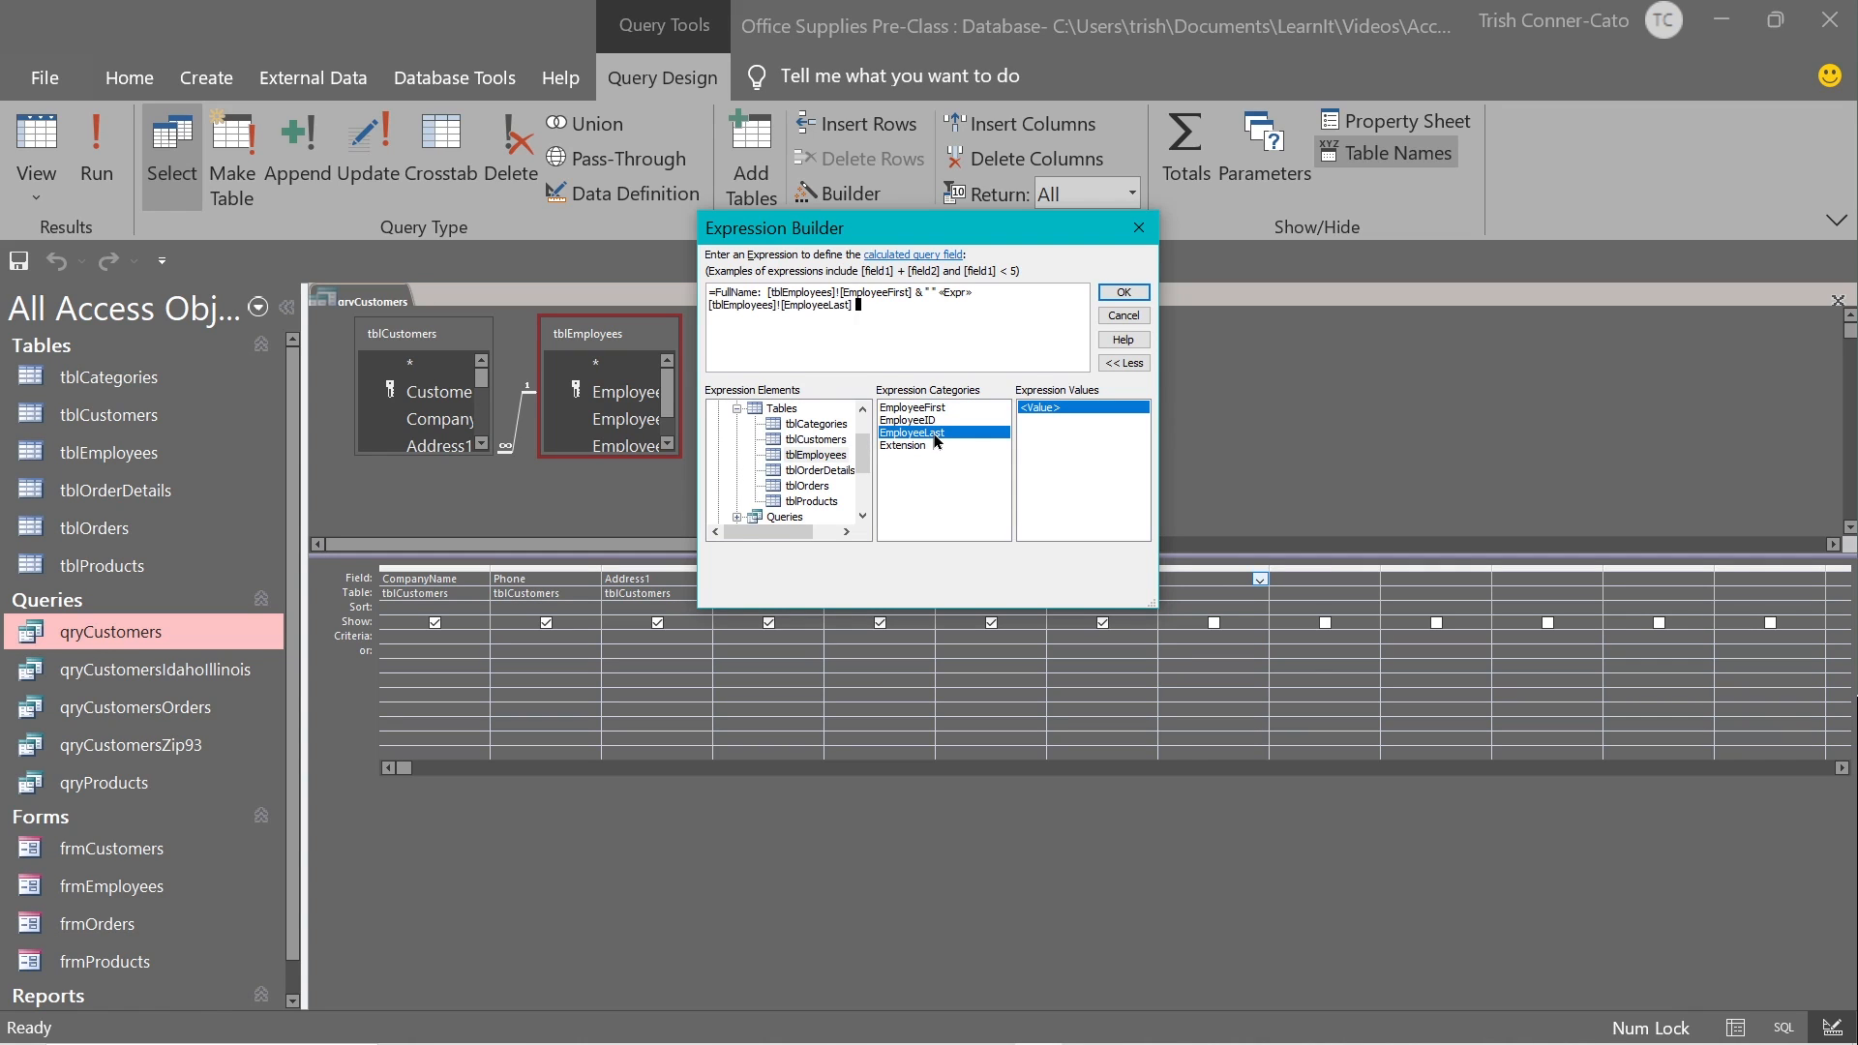
pyautogui.doubleClick(954, 292)
pyautogui.press('Delete')
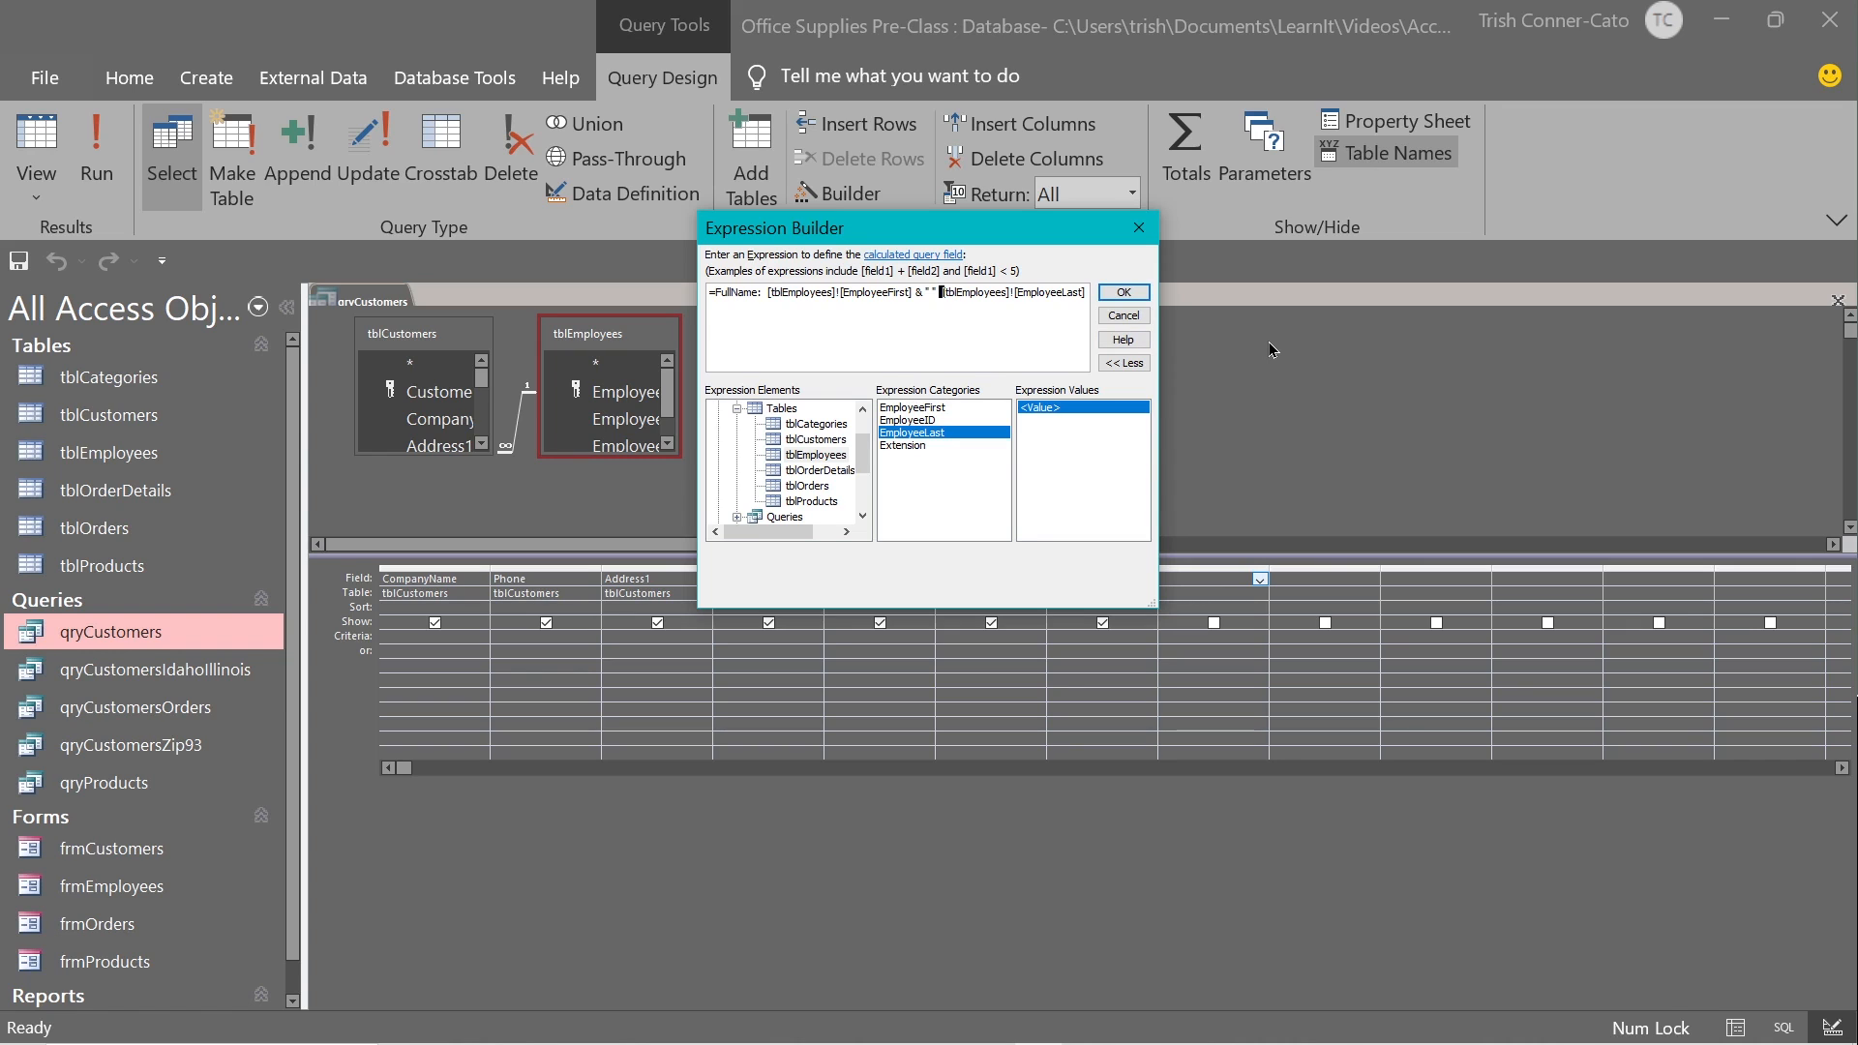
pyautogui.write('&')
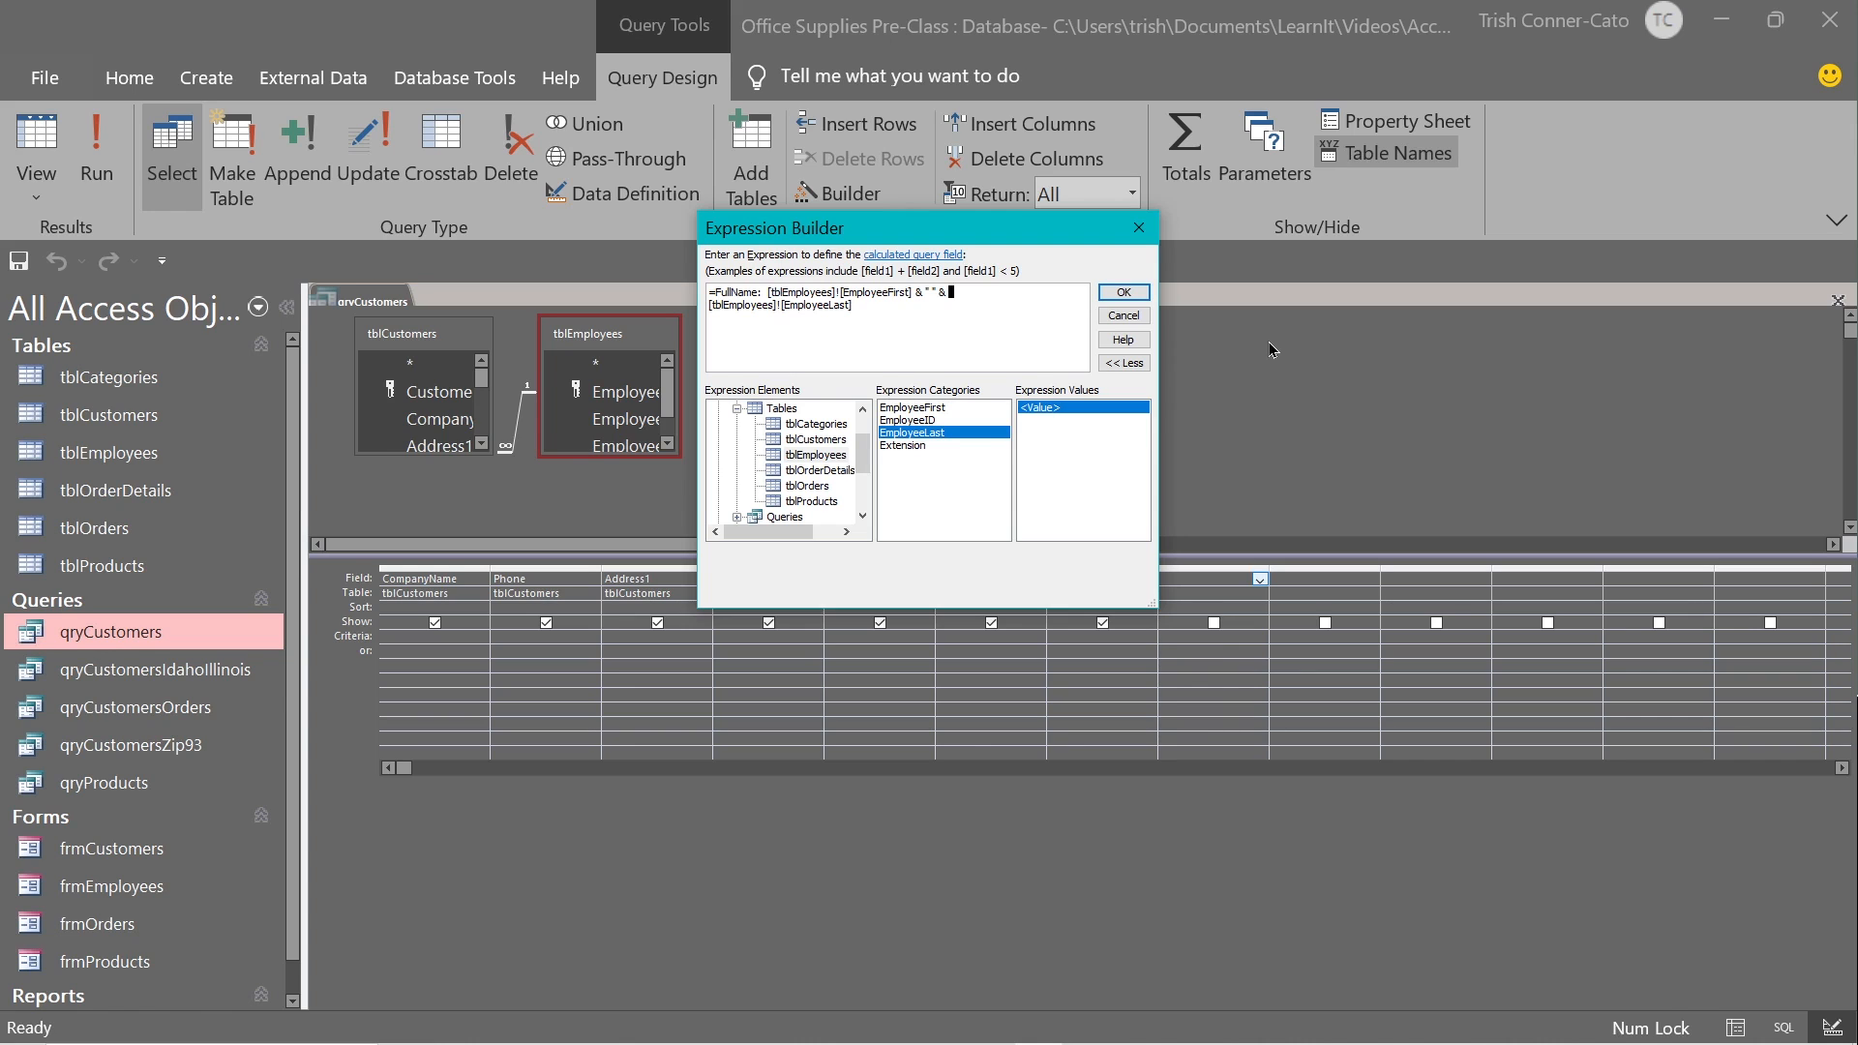
pyautogui.click(1124, 294)
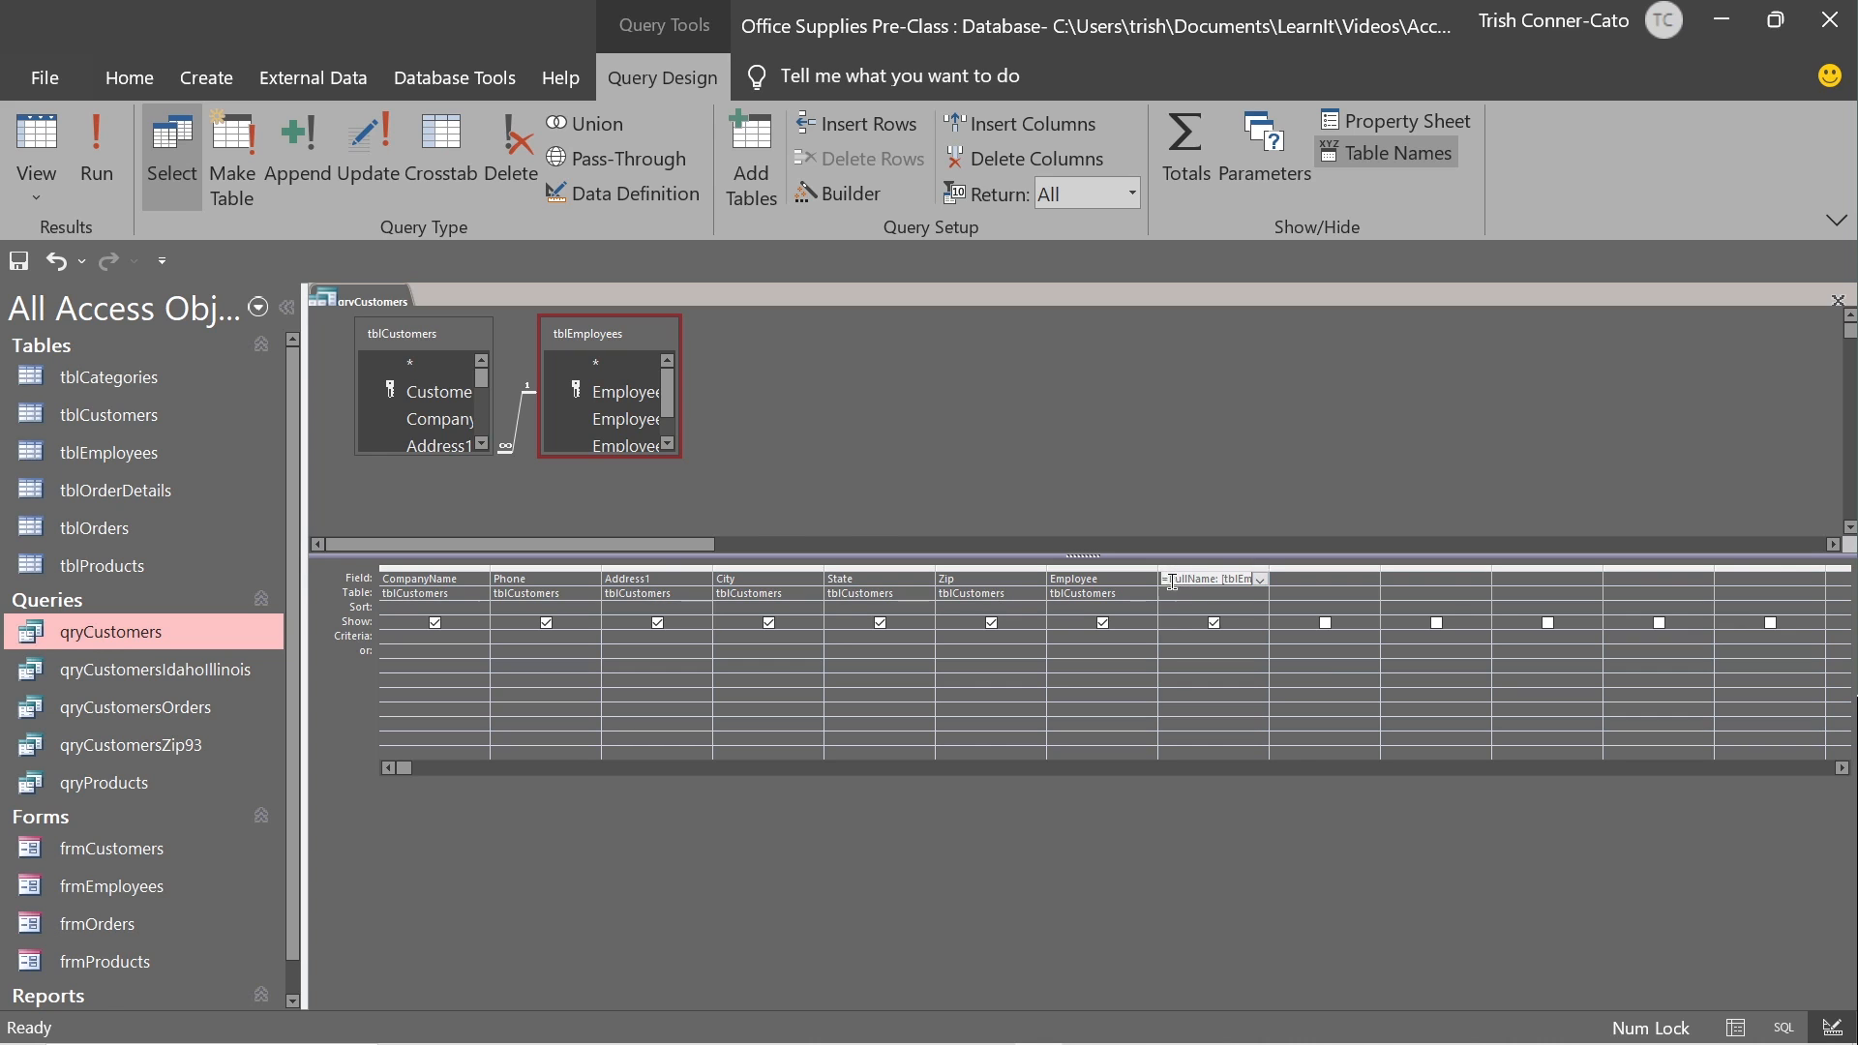
# View the query's records and widen the calculated full name column.
pyautogui.click(52, 141)
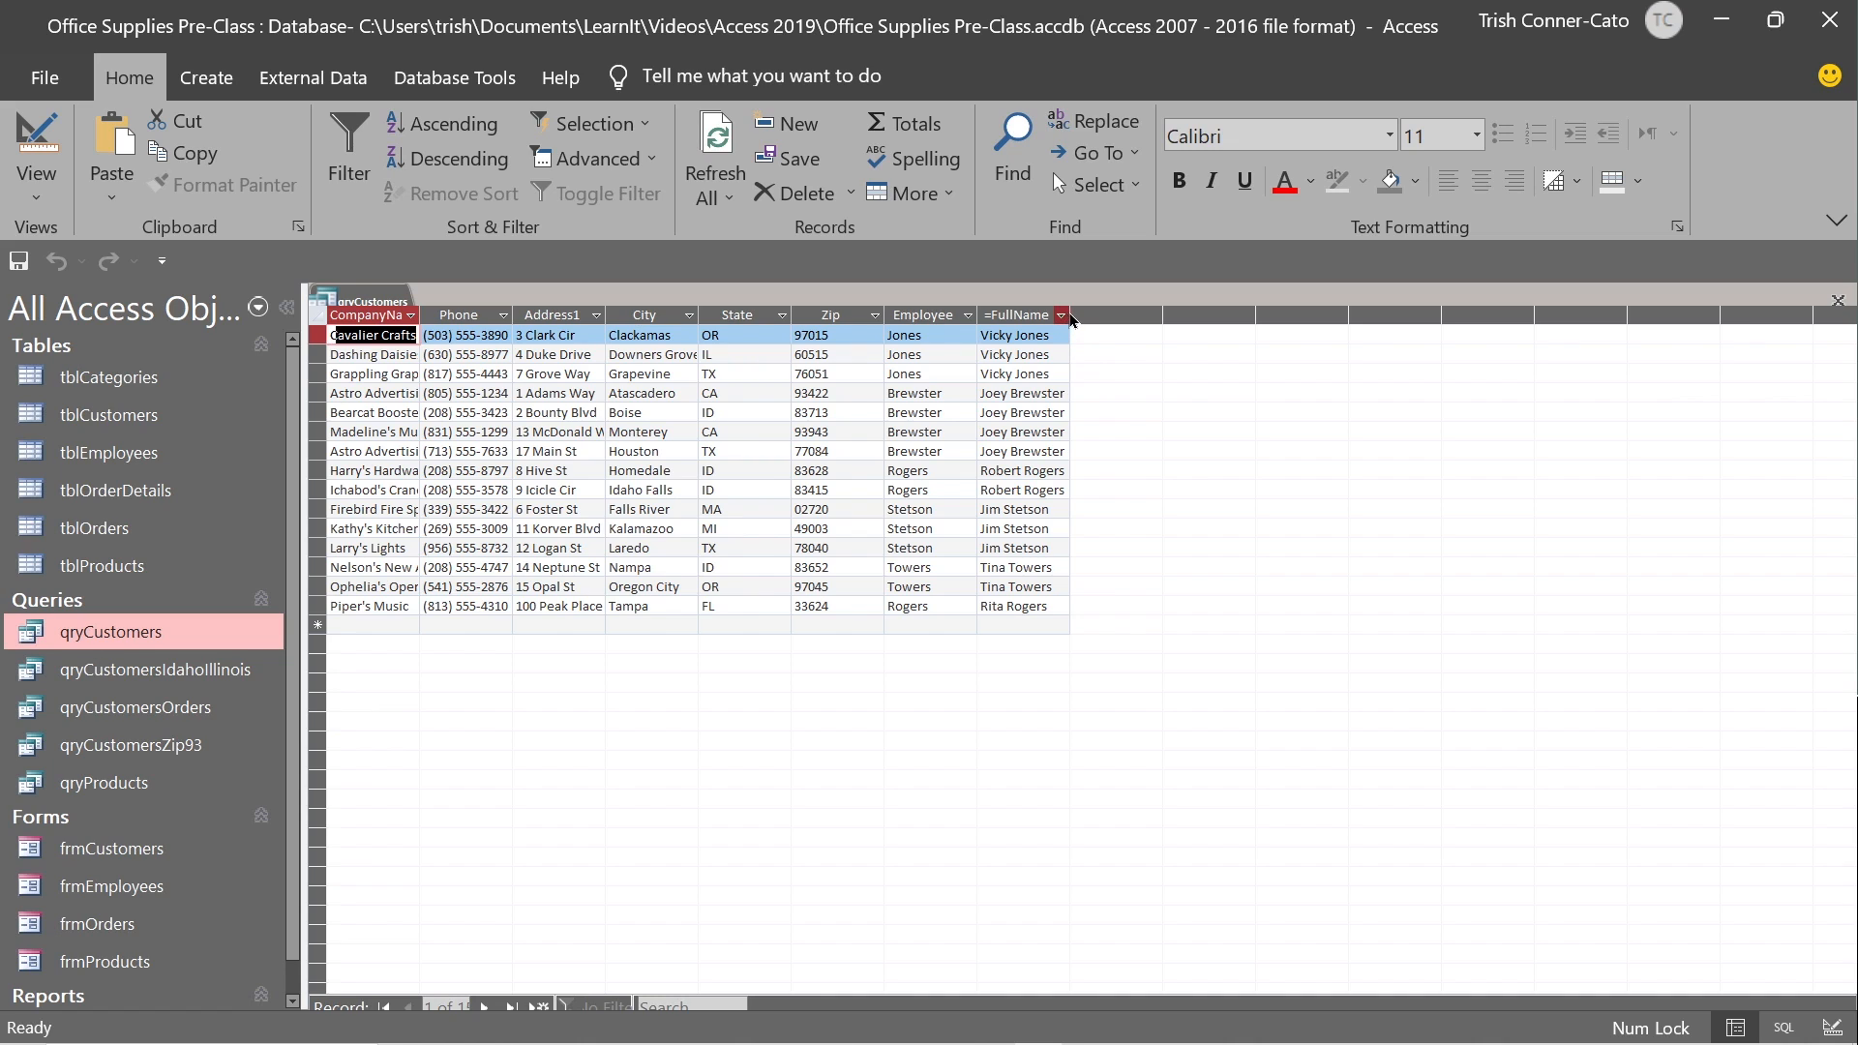
pyautogui.moveTo(1158, 320); pyautogui.dragTo(1155, 320)
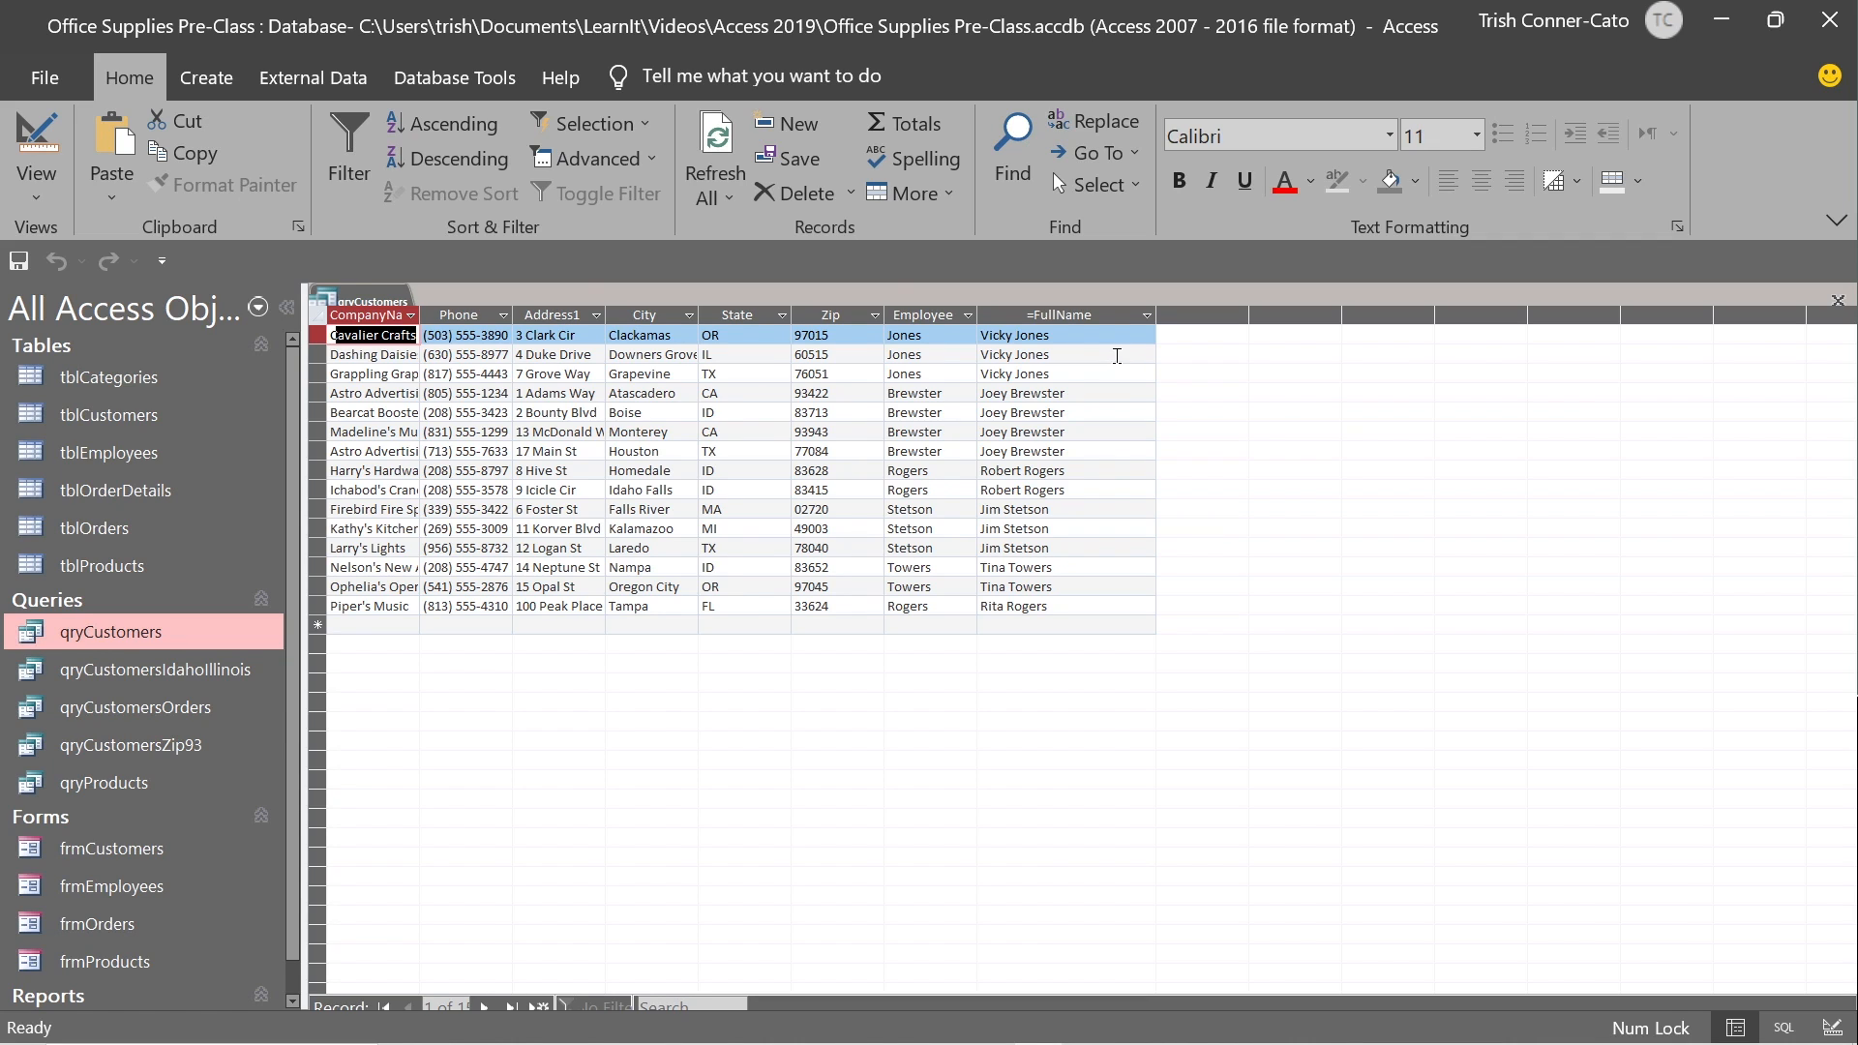
# Return the query to design, remove the equals sign before the FullName field name, and view the records.
pyautogui.rightClick(383, 301)
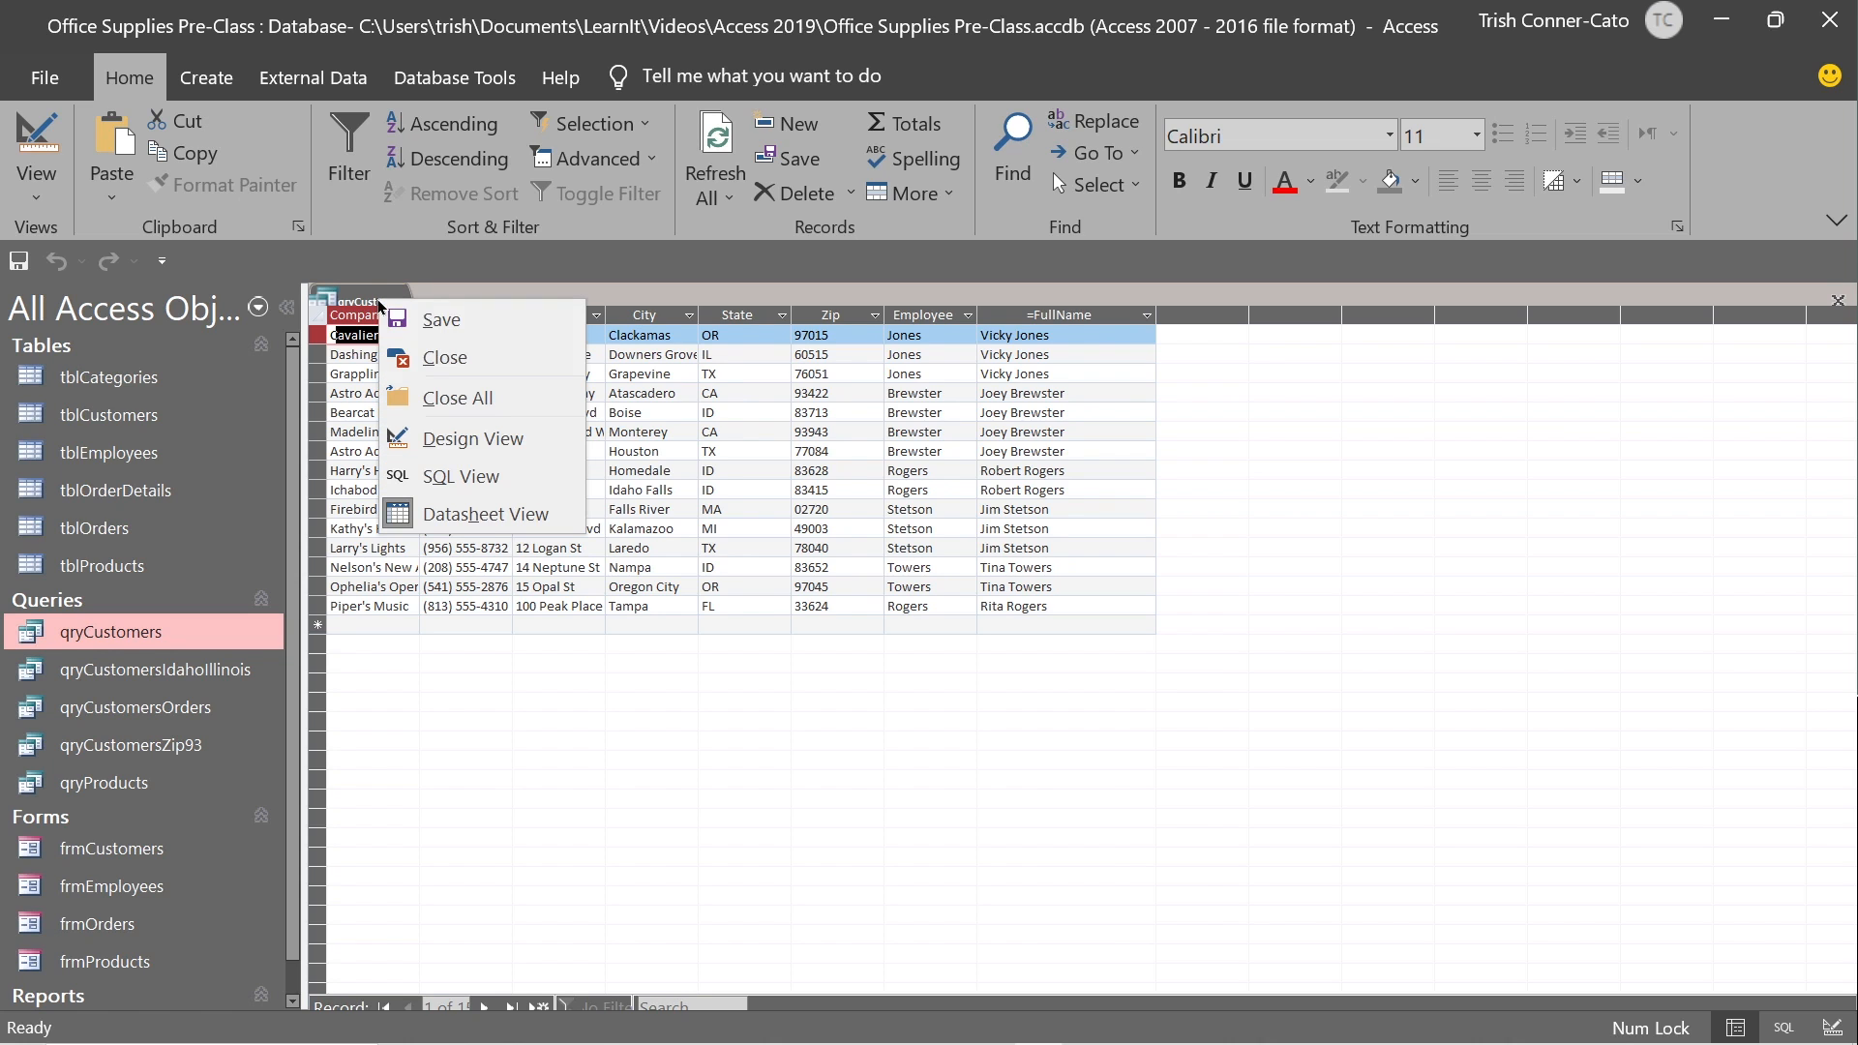
pyautogui.click(464, 438)
pyautogui.click(1200, 578)
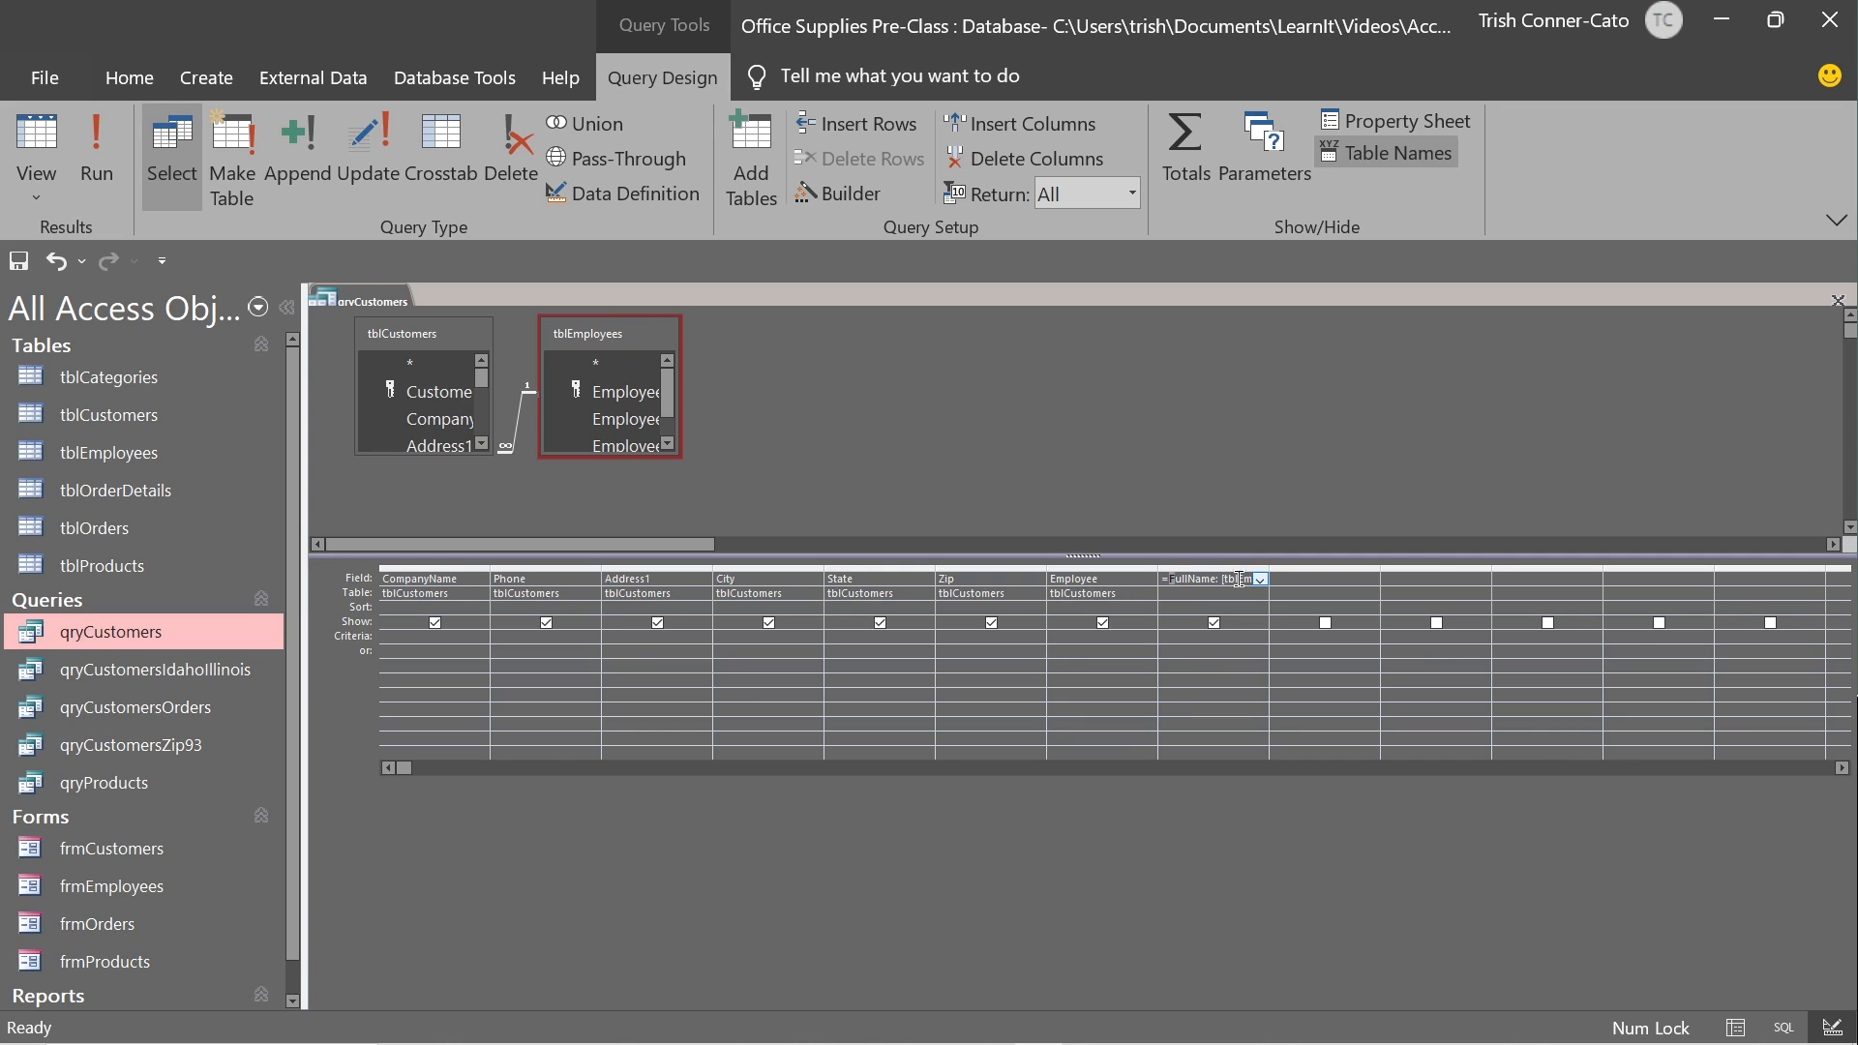
pyautogui.press('BackSpace')
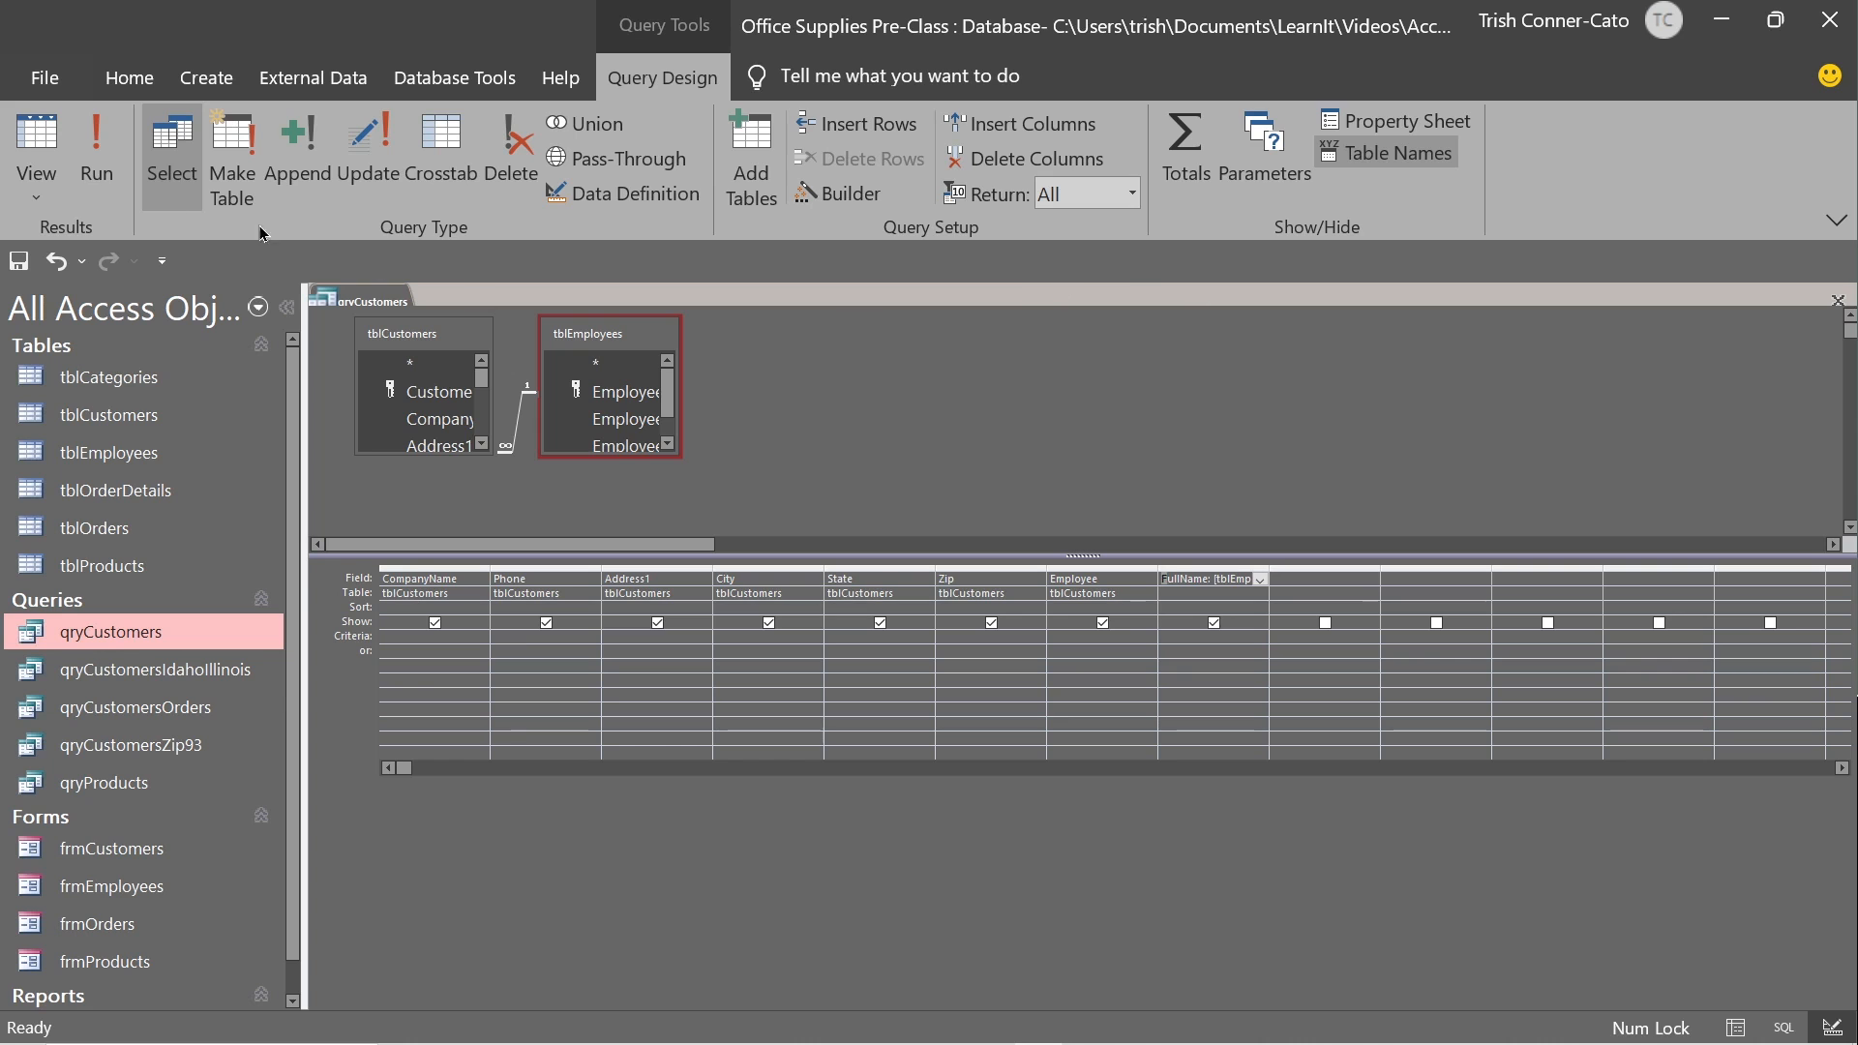
pyautogui.click(39, 140)
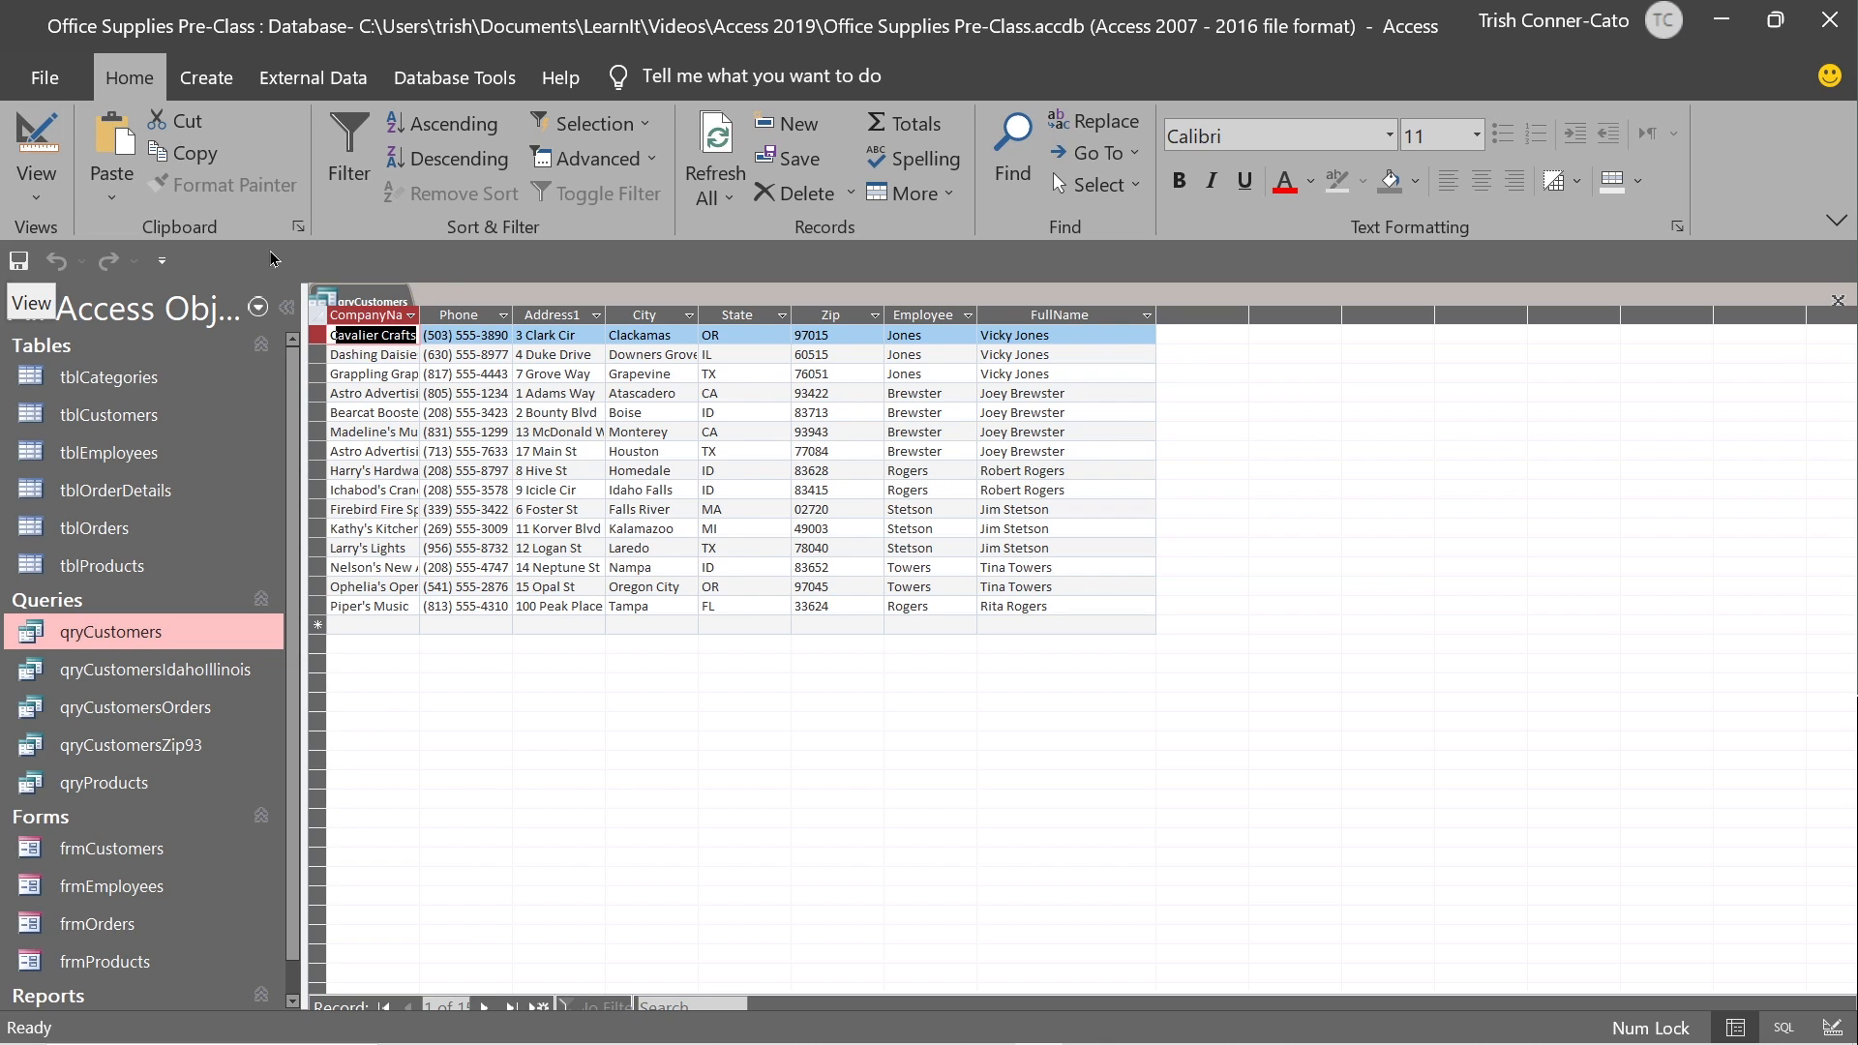
# Save the changes to qryCustomers and close the query.
pyautogui.rightClick(372, 296)
pyautogui.click(442, 321)
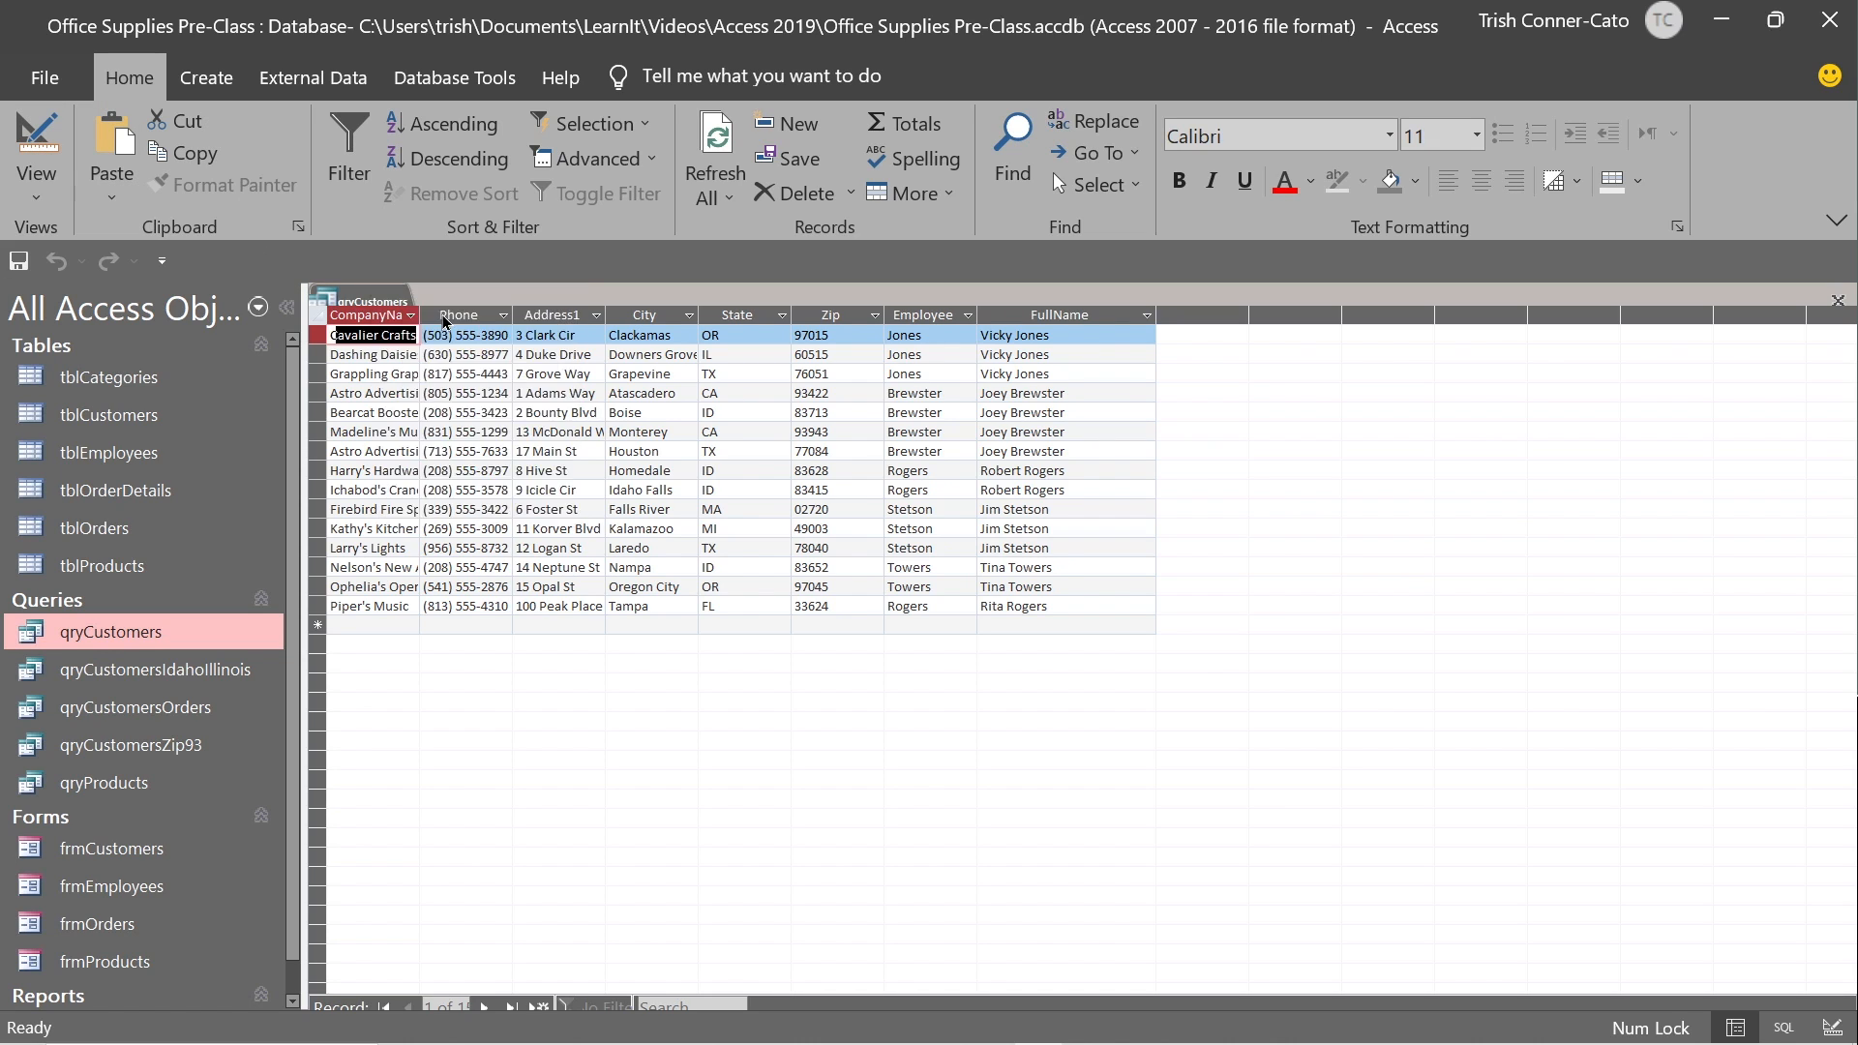
pyautogui.rightClick(369, 298)
pyautogui.click(435, 354)
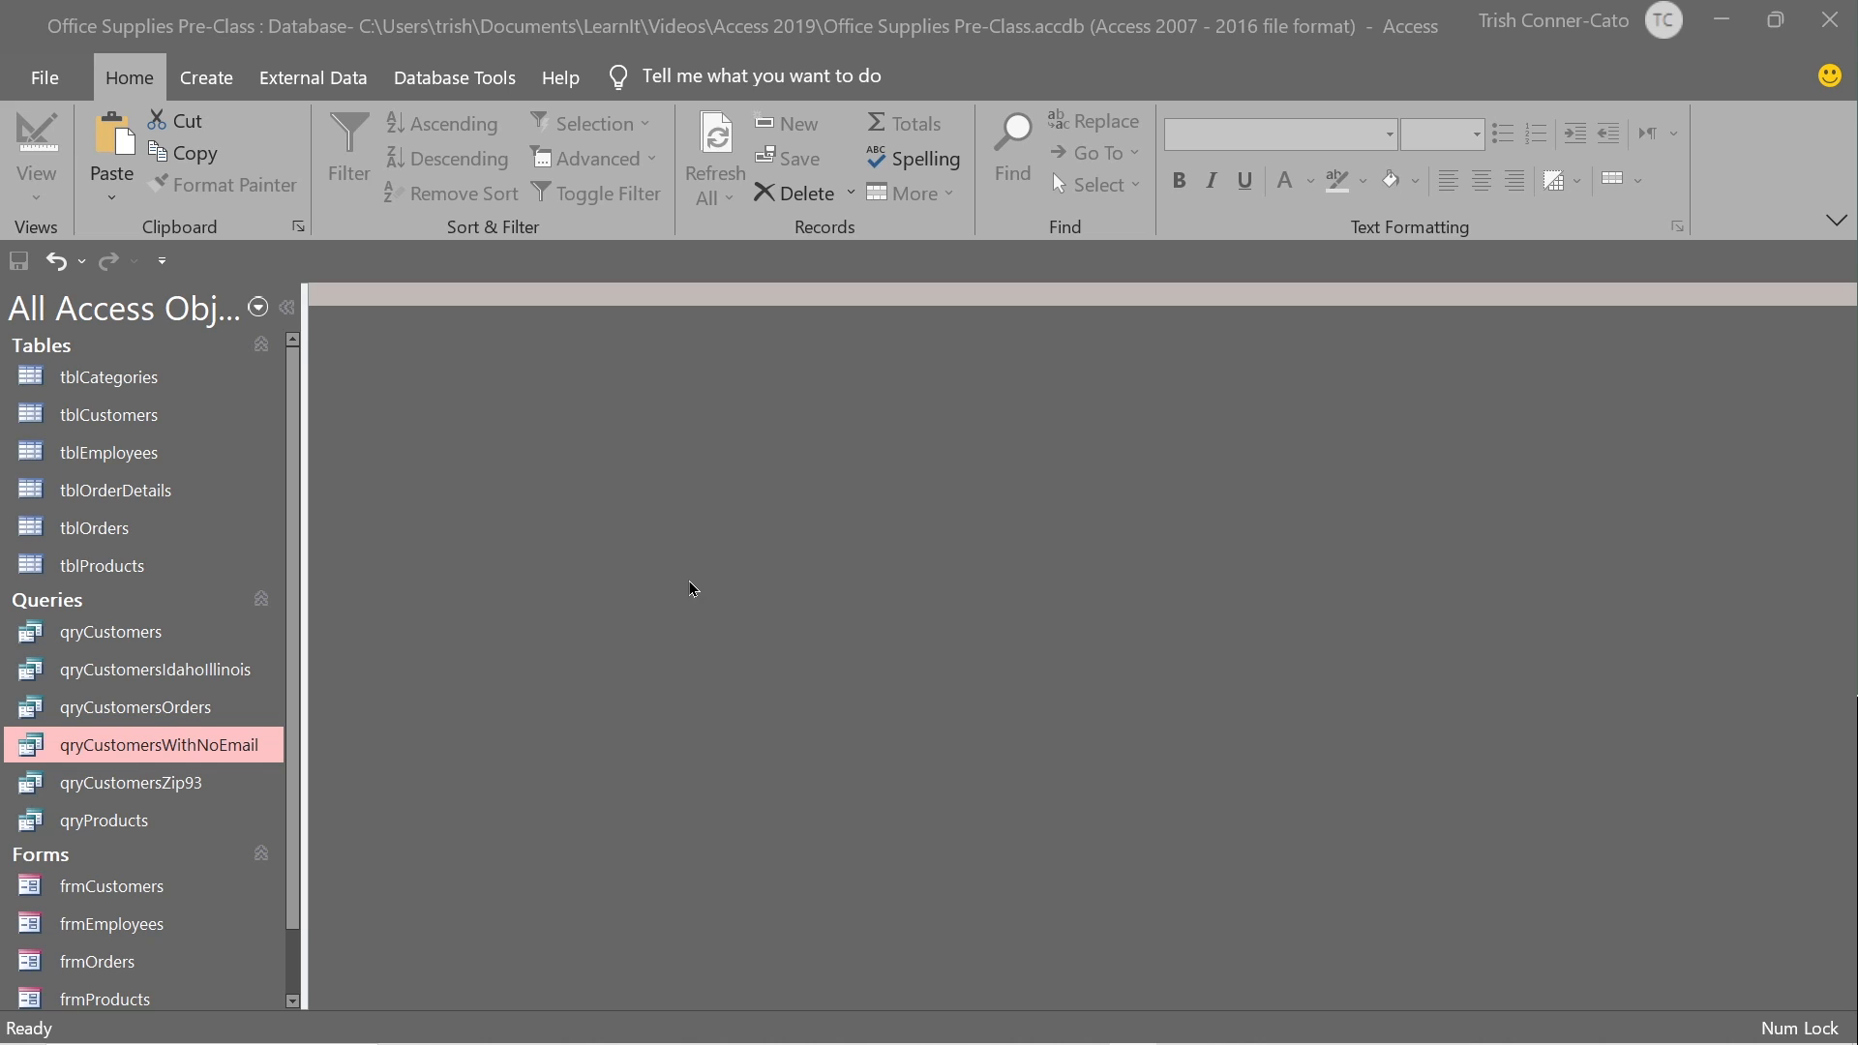
# Start a new query in design and add tblCustomers, tblOrders, tblProducts and tblOrderDetails to it.
pyautogui.click(211, 83)
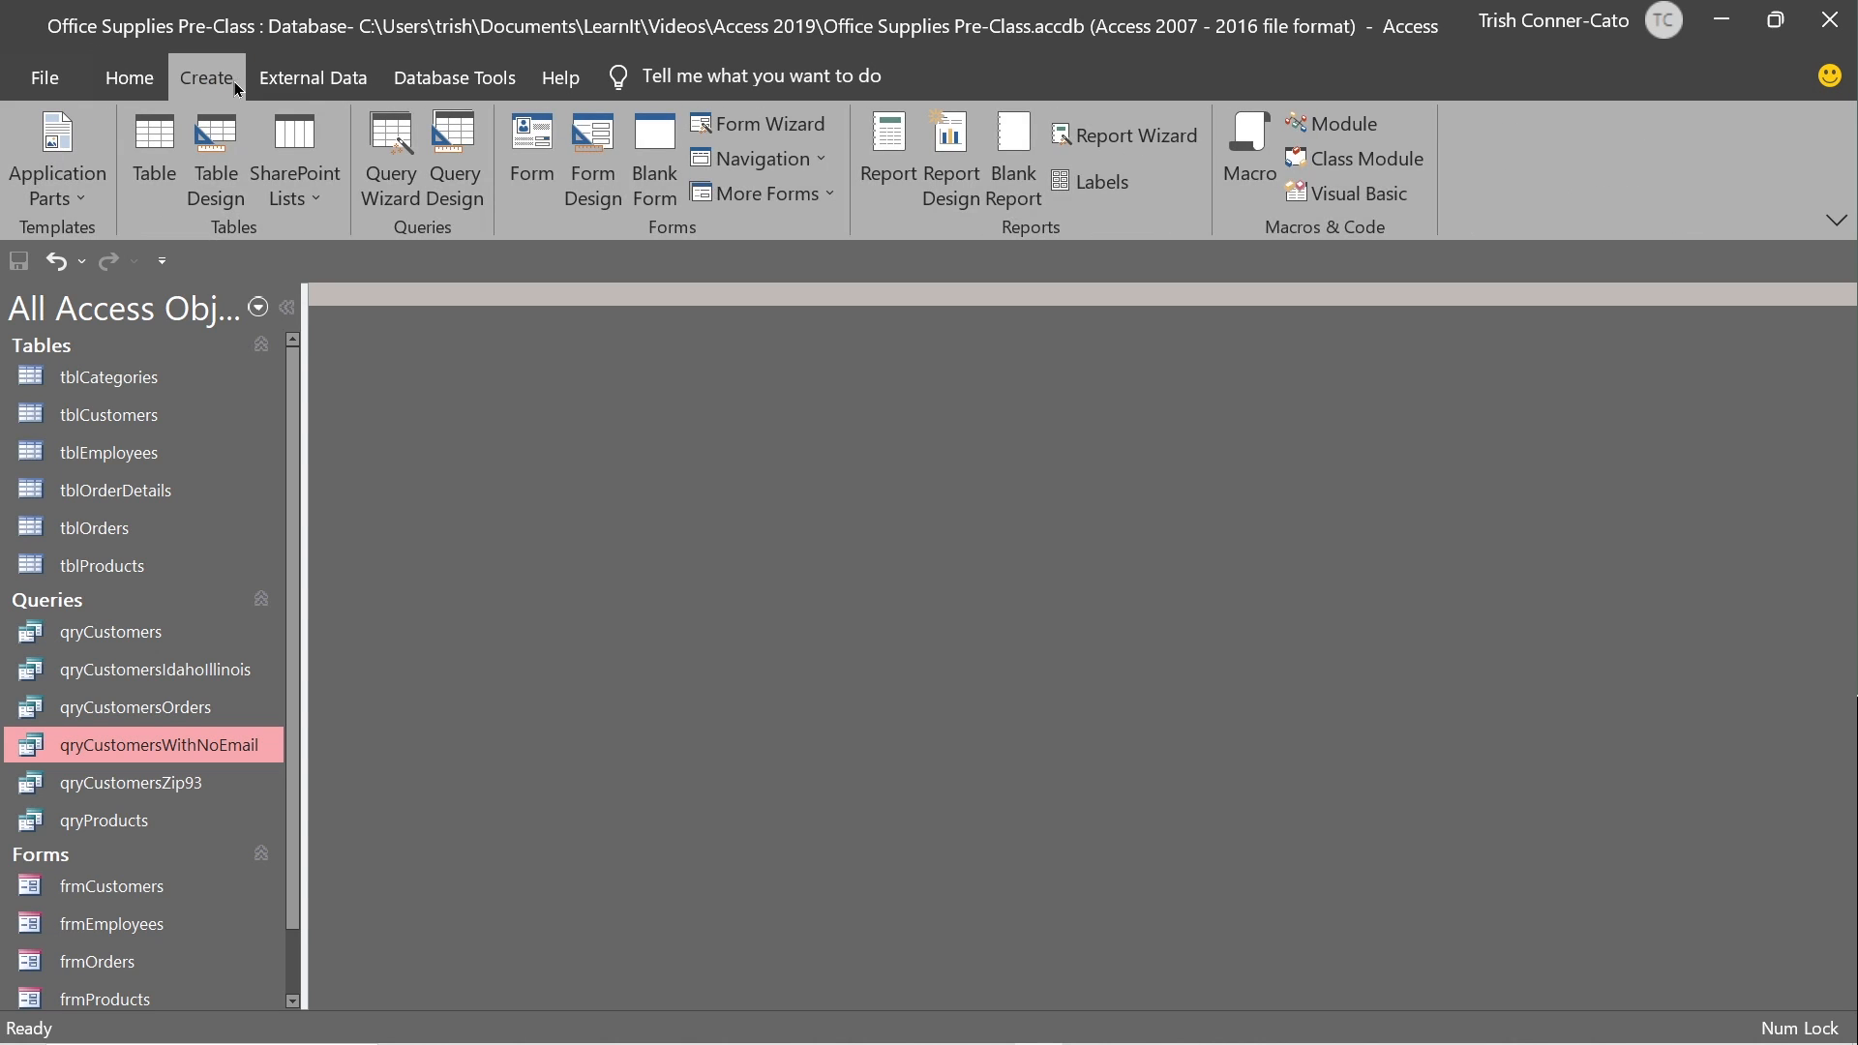
pyautogui.click(461, 180)
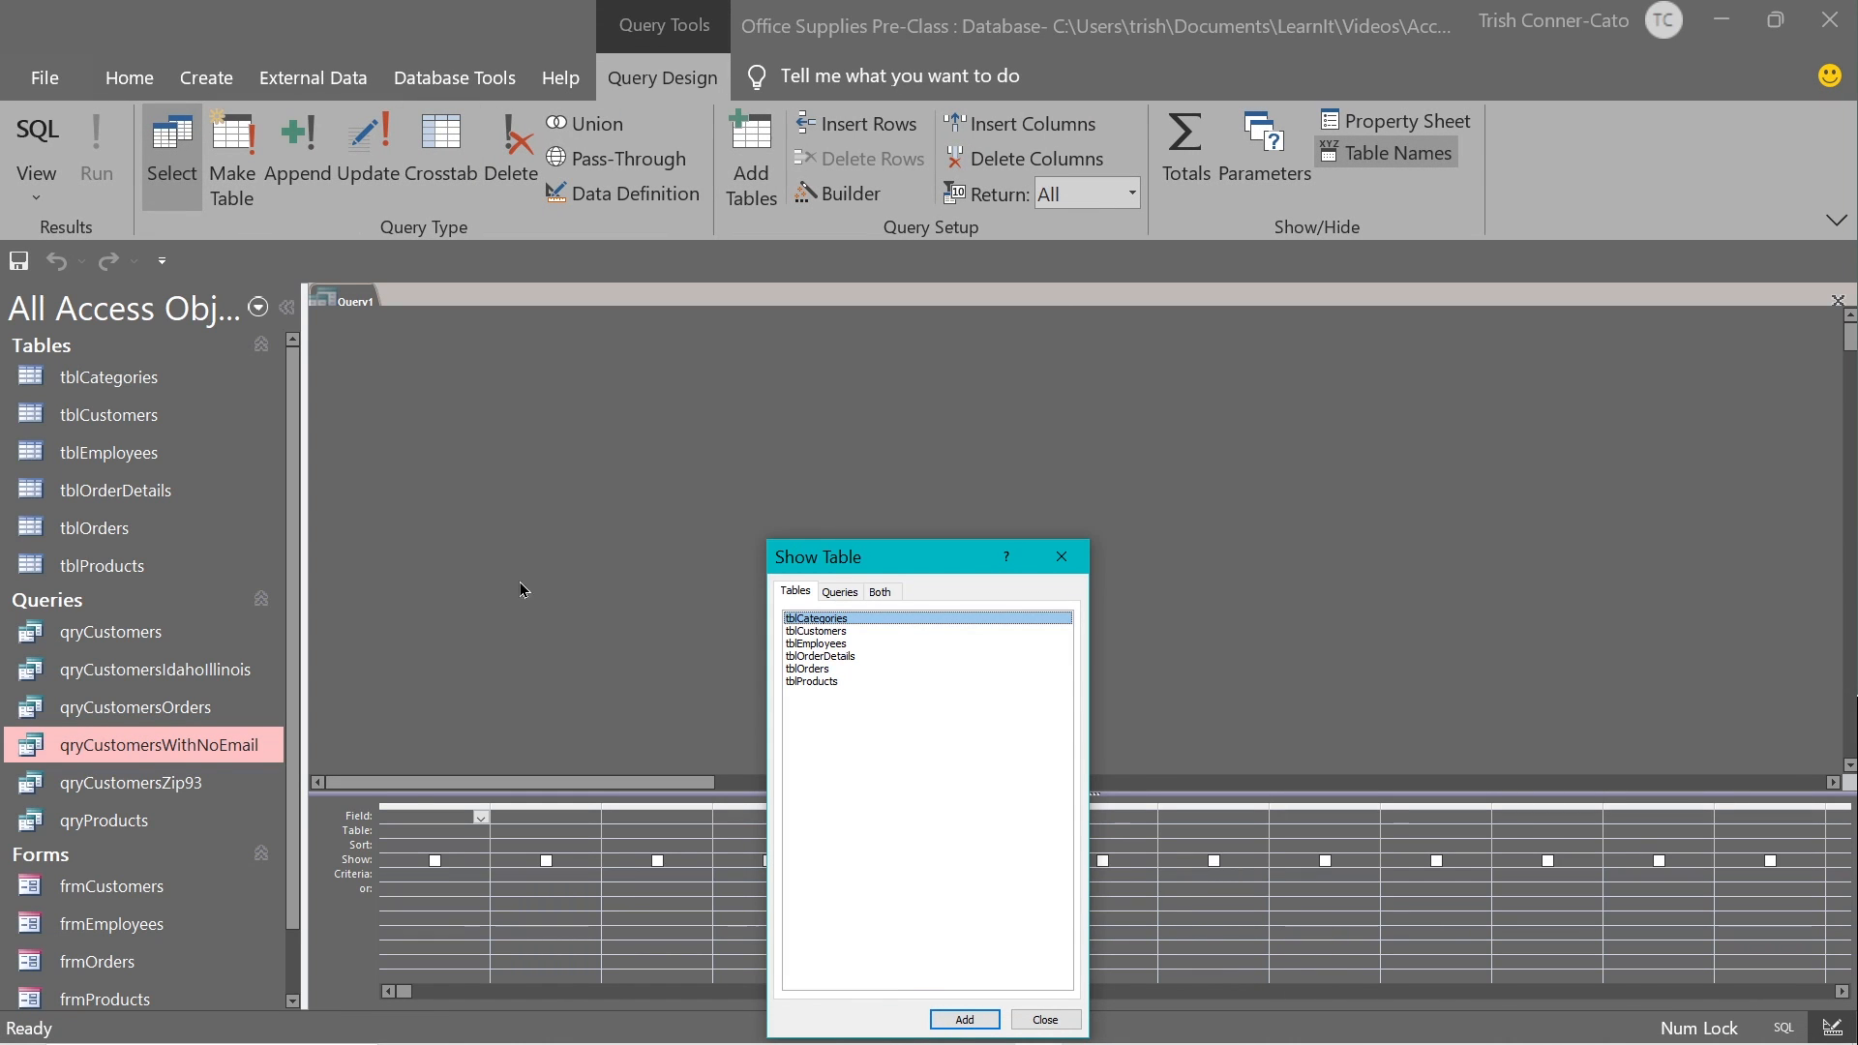
pyautogui.doubleClick(826, 632)
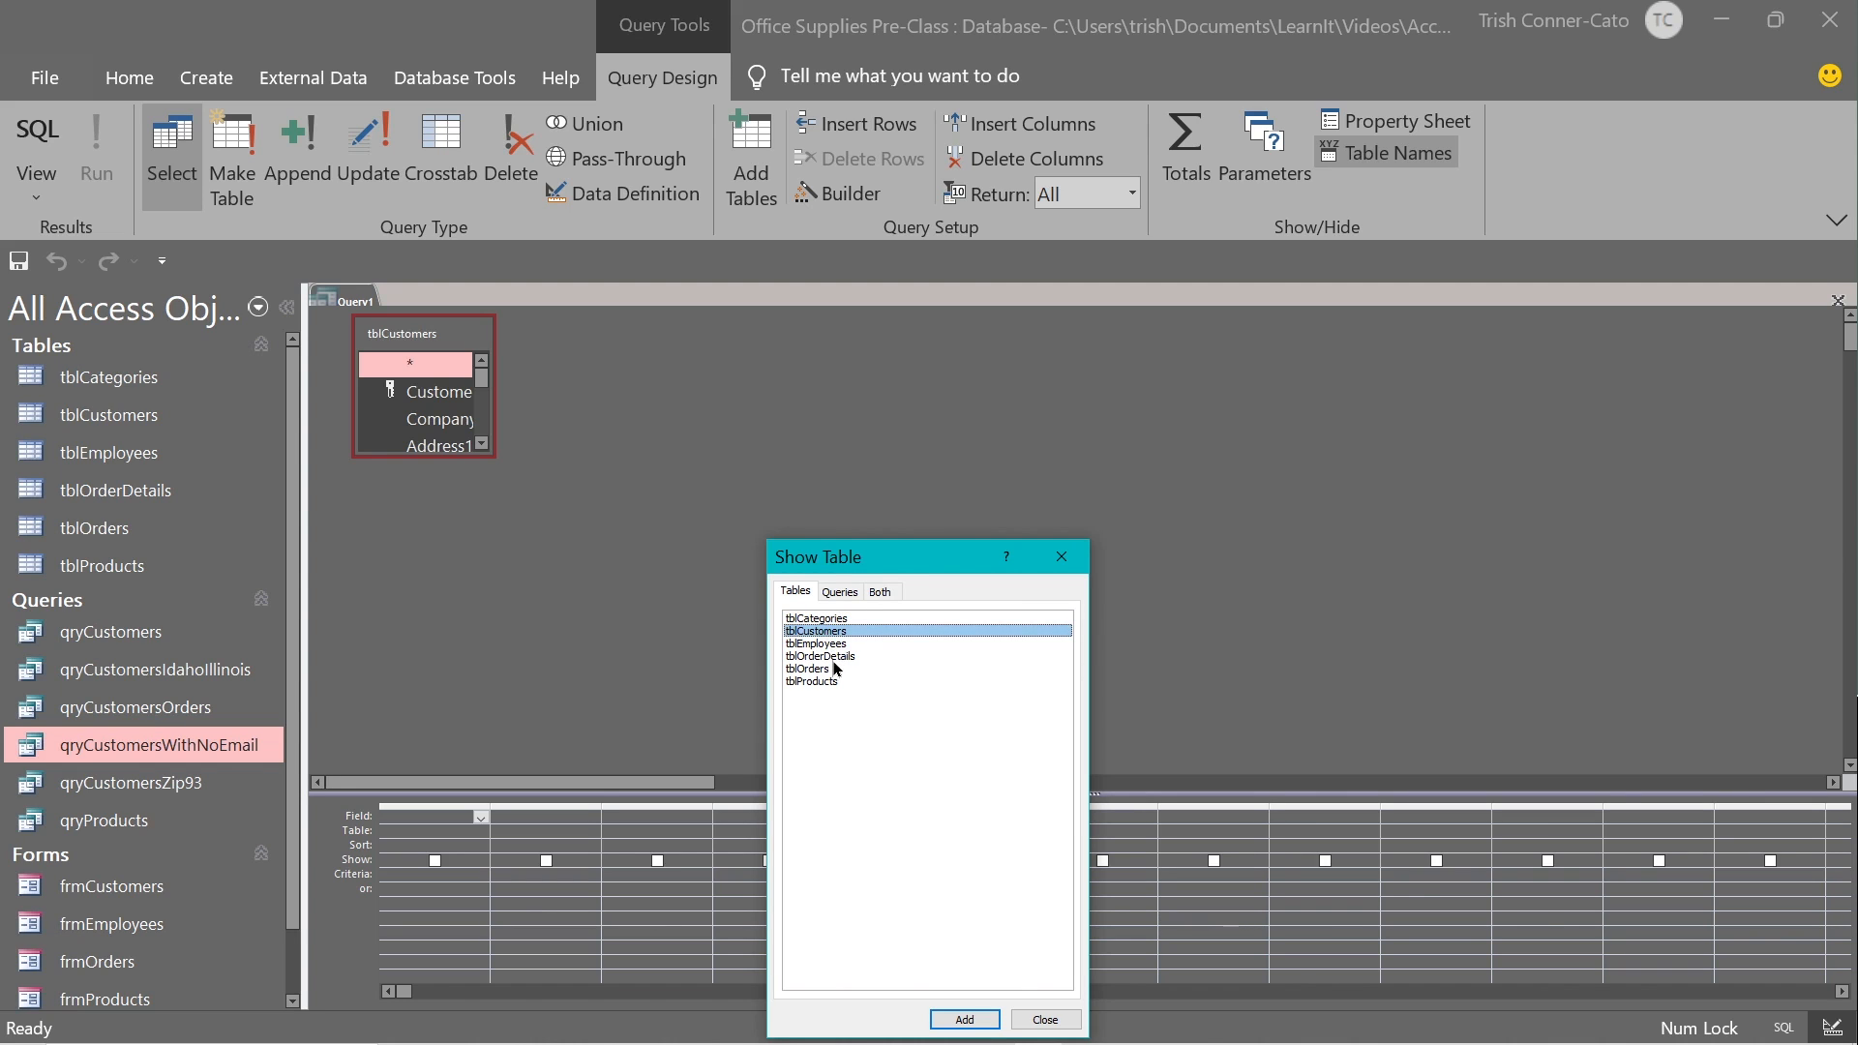
pyautogui.doubleClick(824, 670)
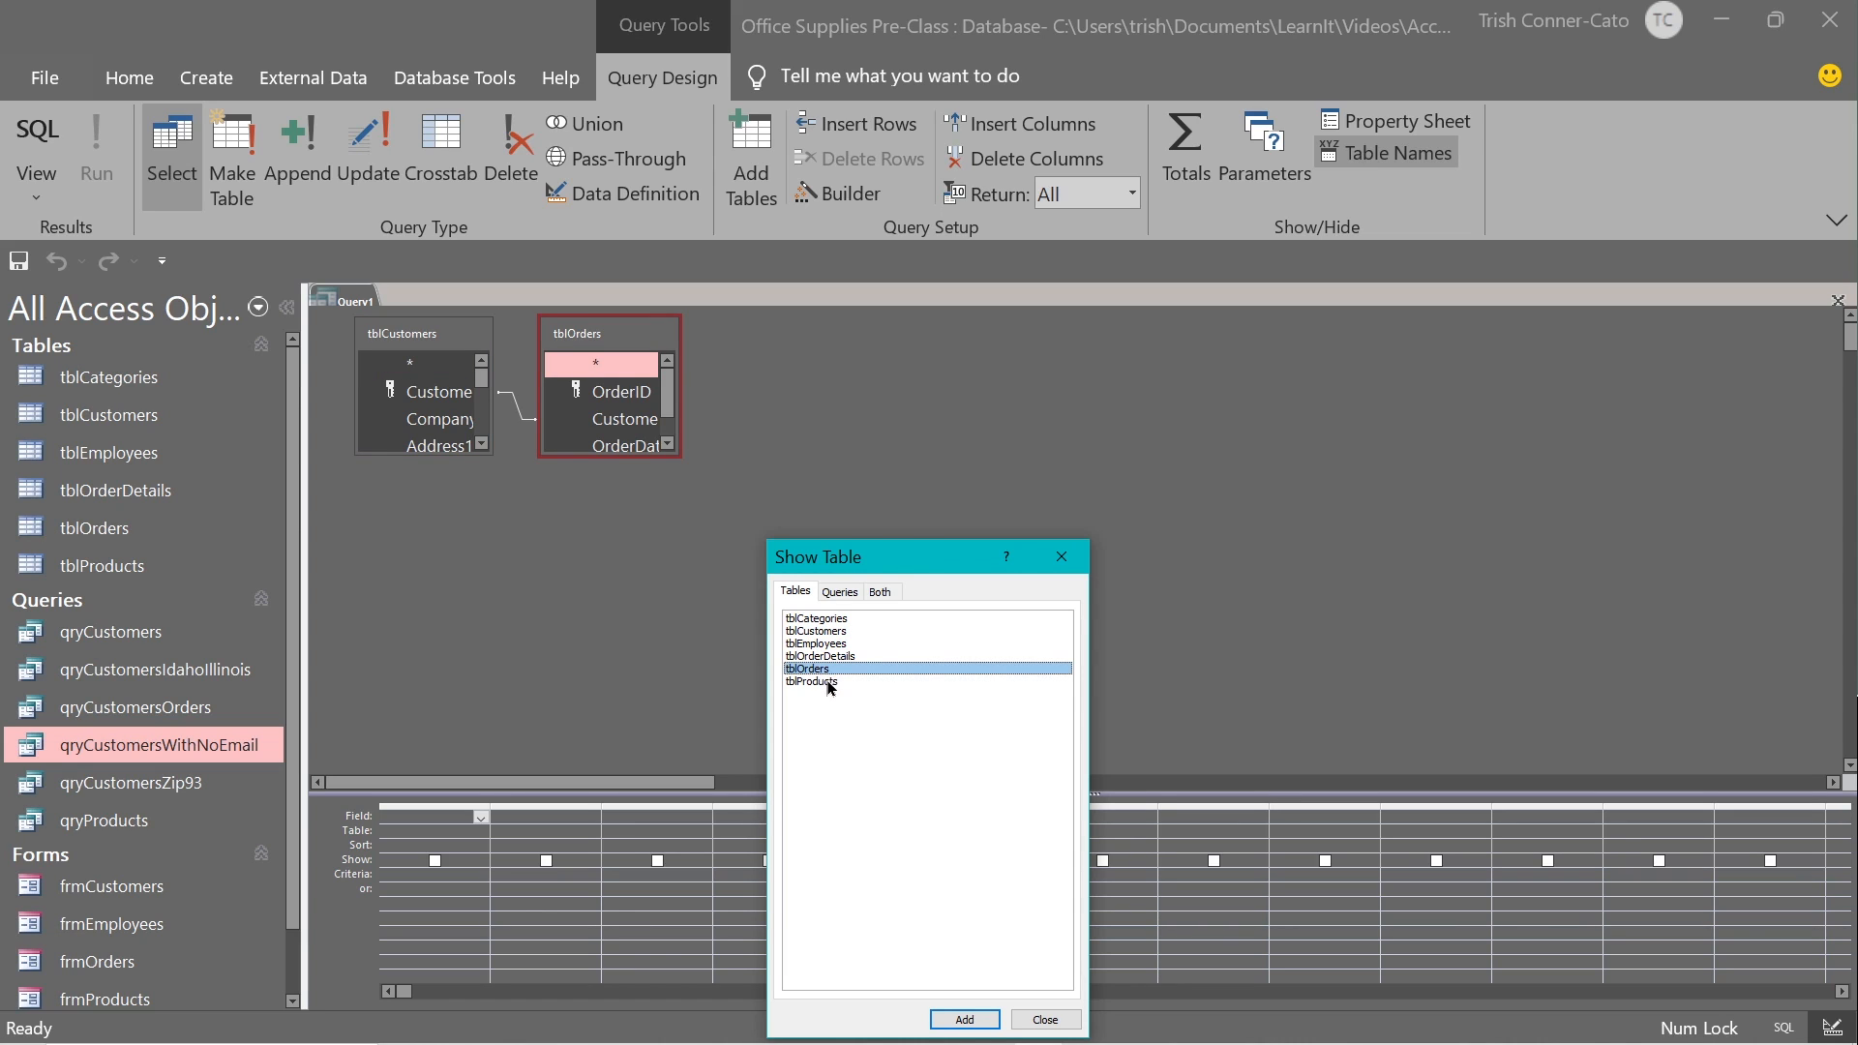
pyautogui.click(829, 683)
pyautogui.doubleClick(829, 683)
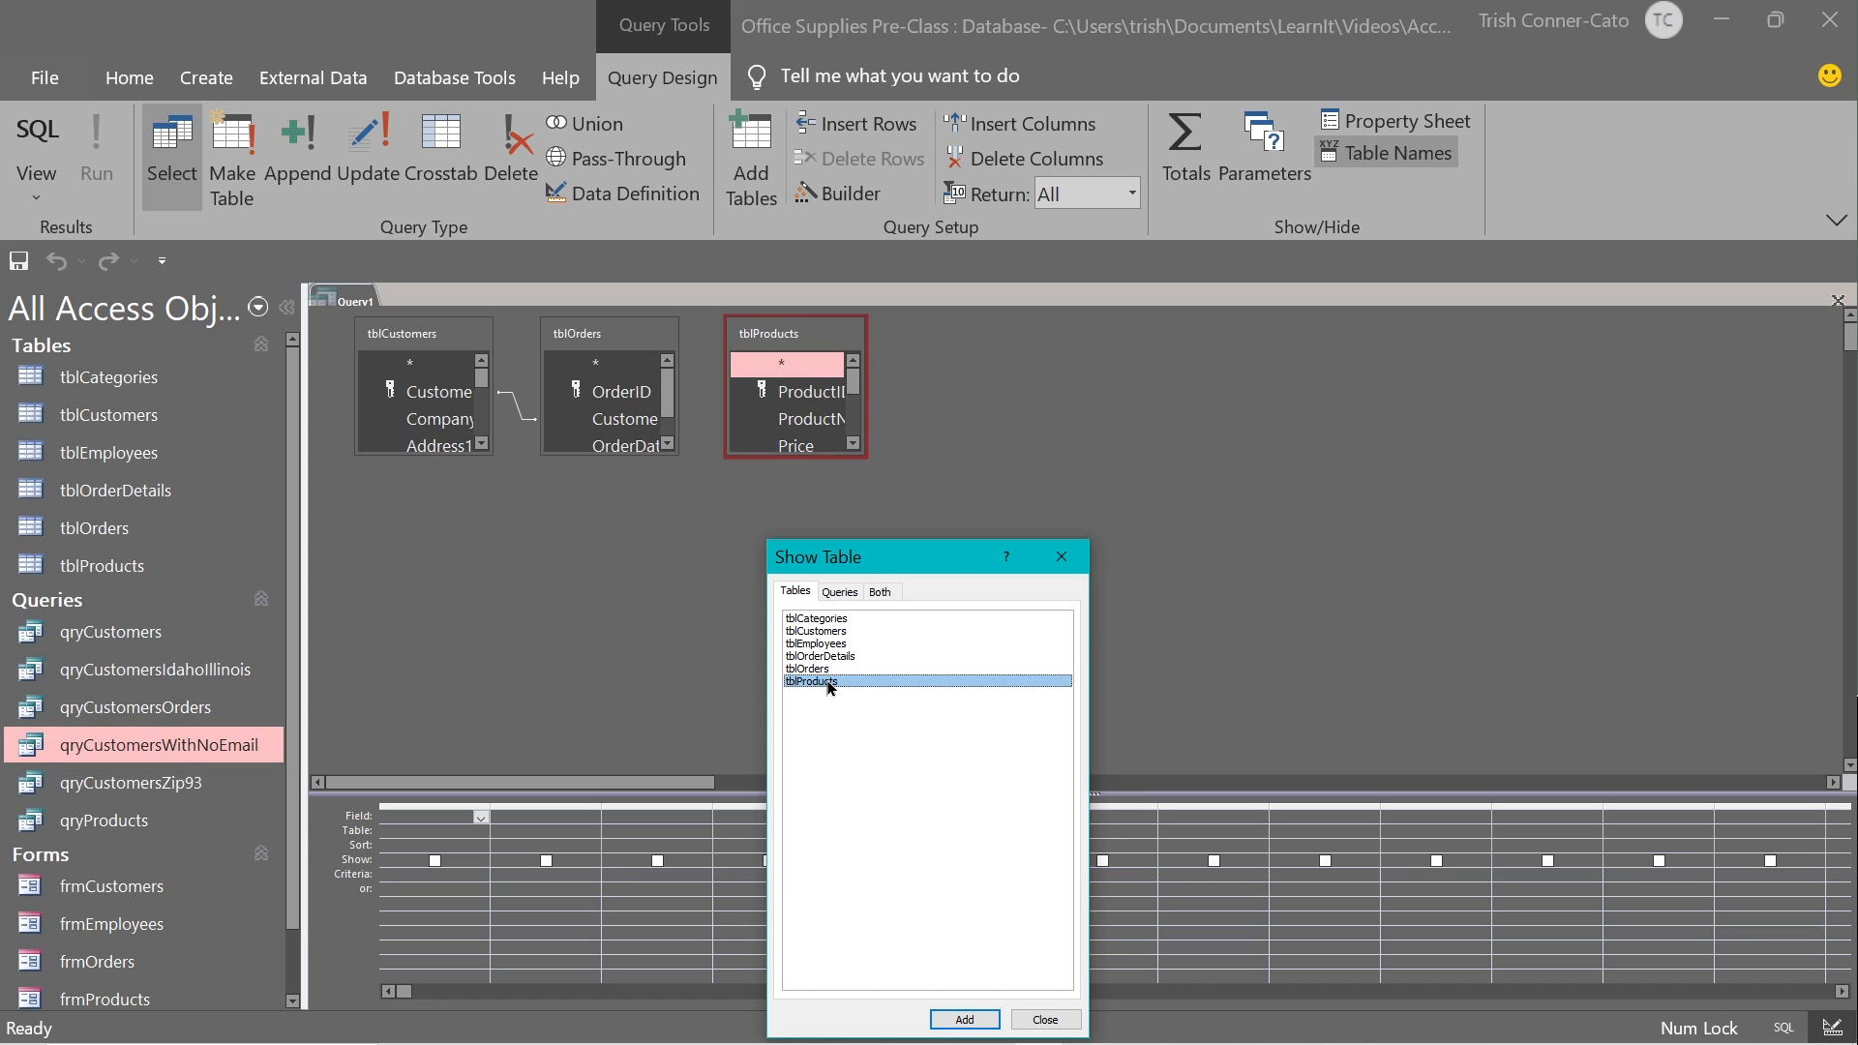
pyautogui.doubleClick(838, 658)
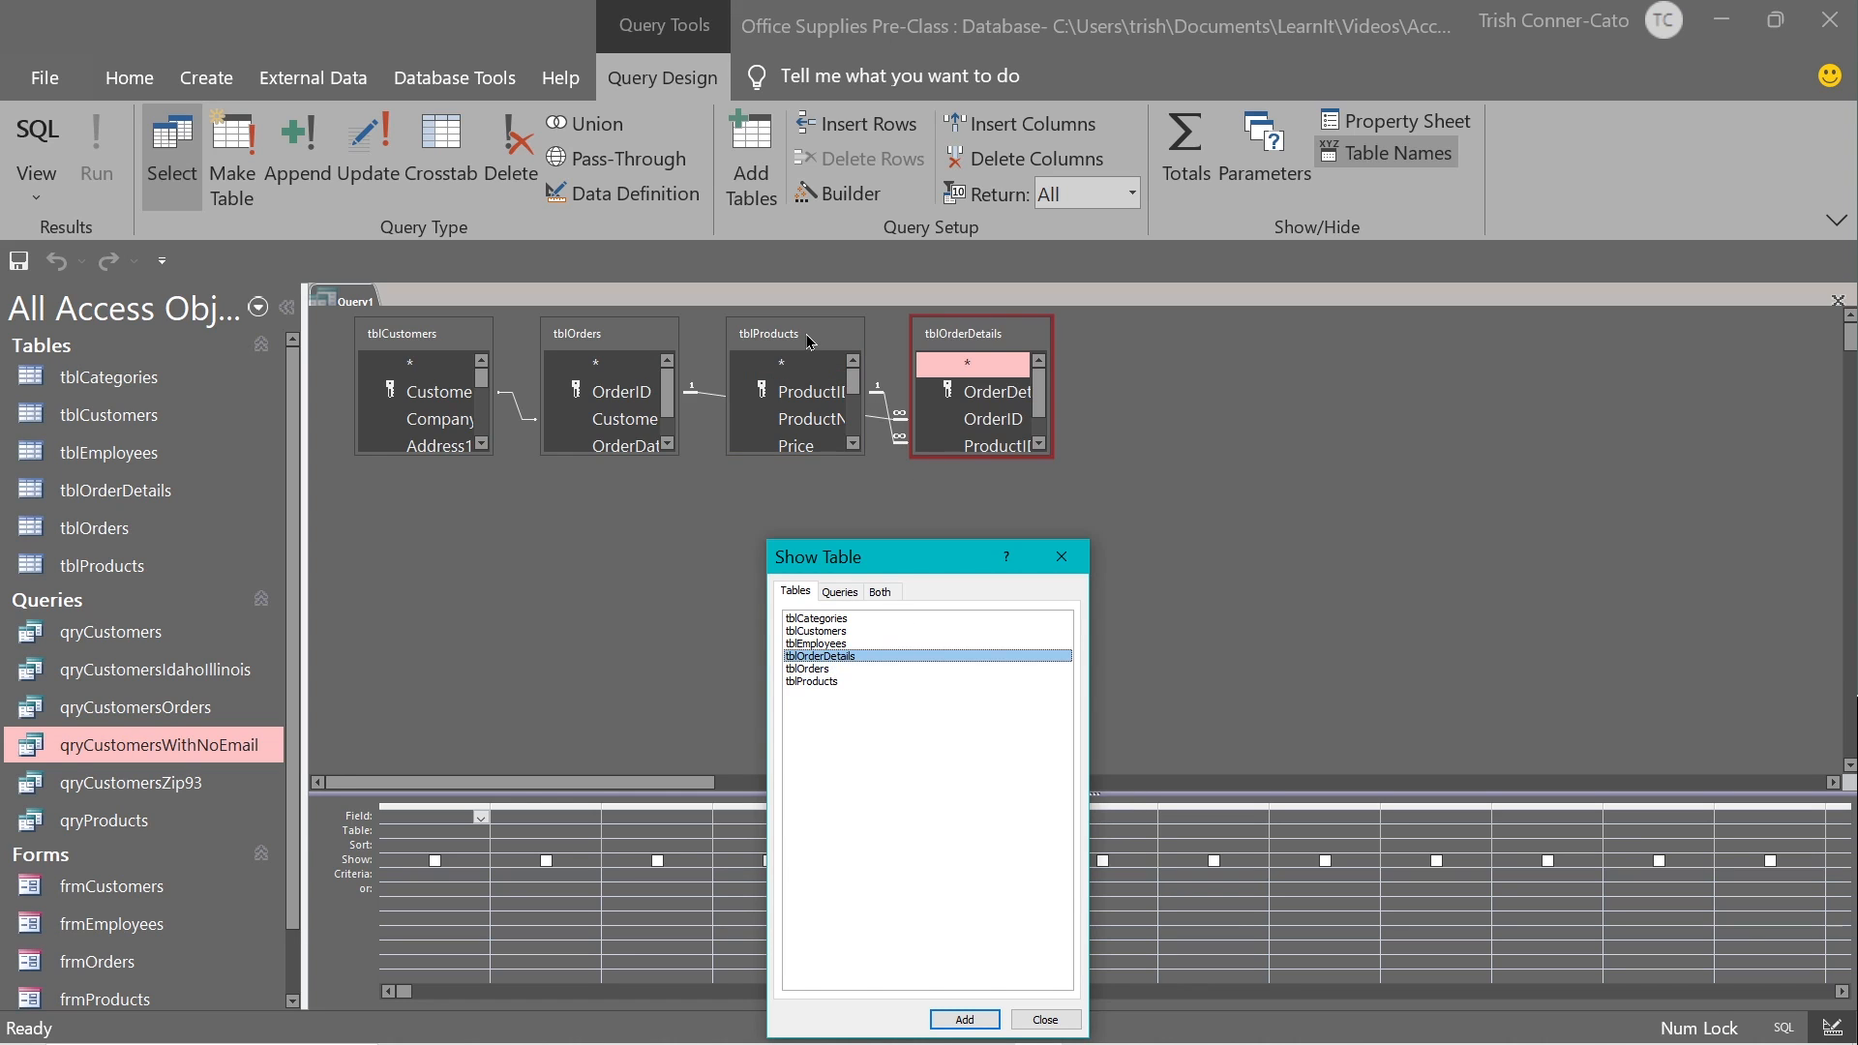
pyautogui.click(1045, 1019)
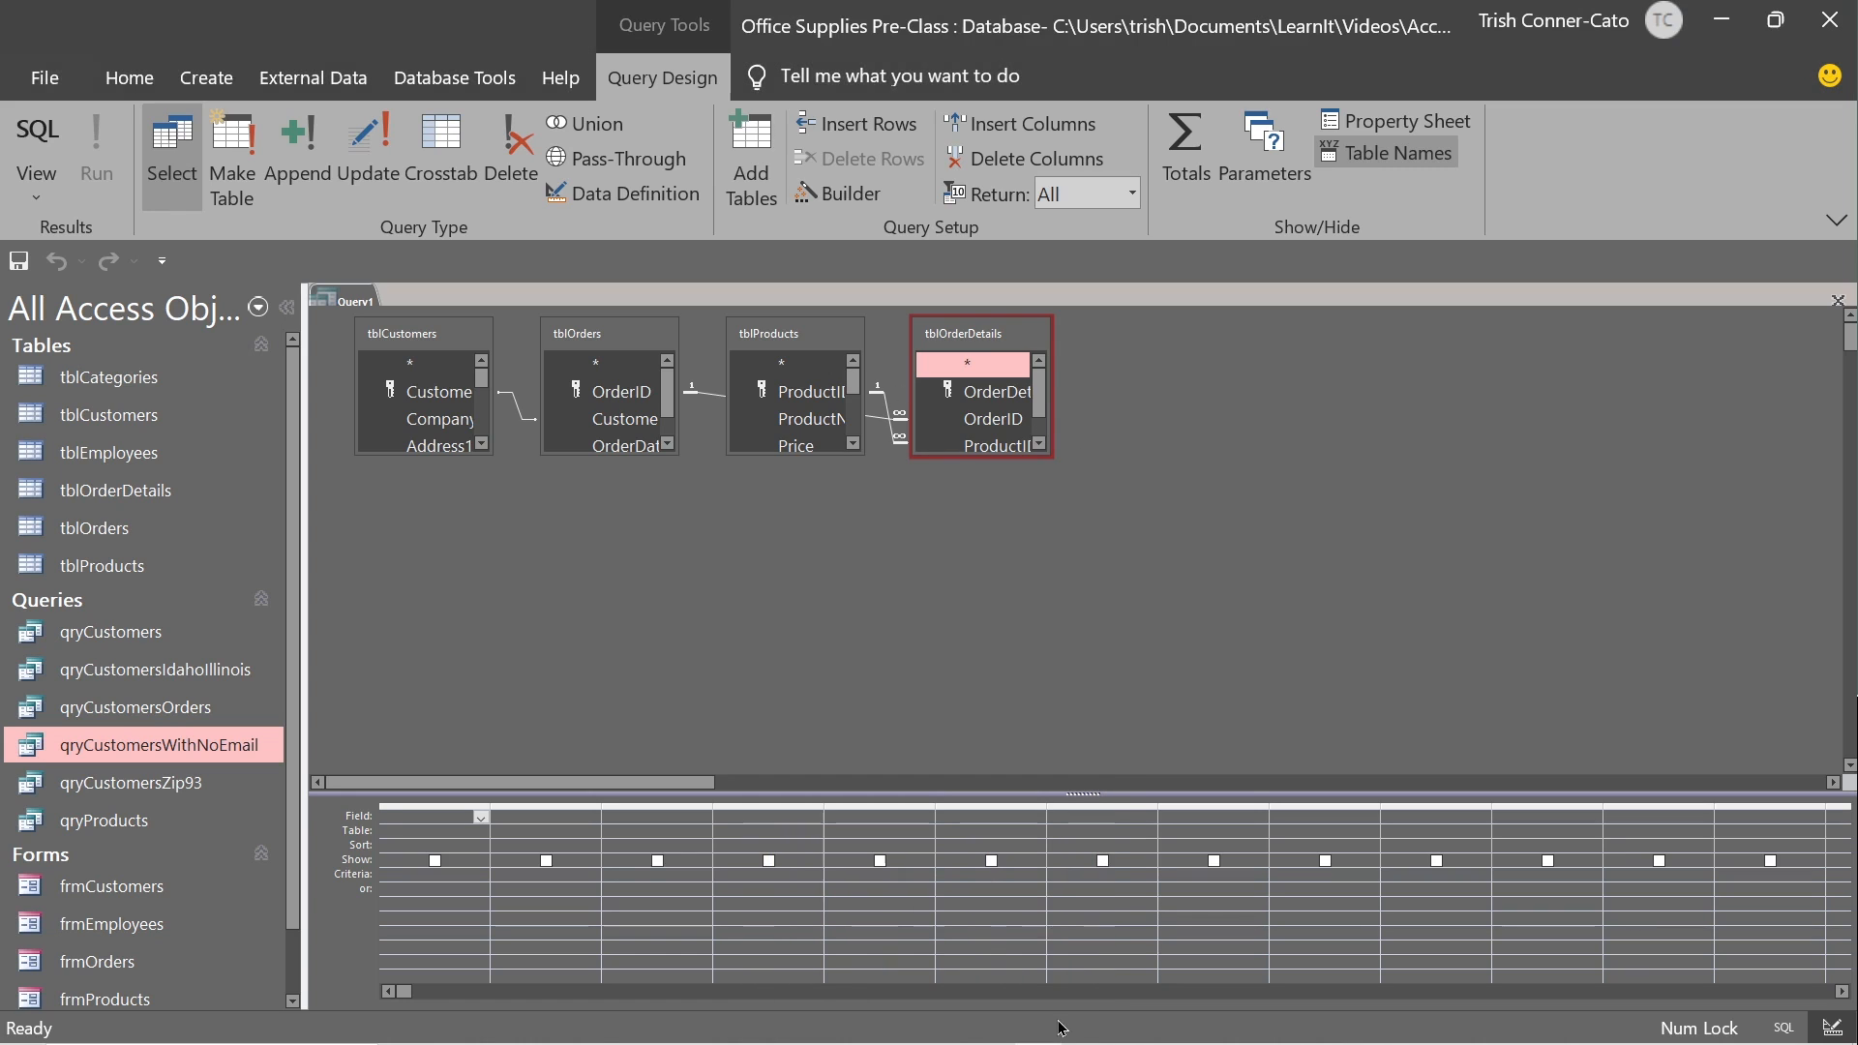
# Rearrange the tables so tblOrderDetails sits between tblOrders and tblProducts, and lengthen all four field lists to show every field.
pyautogui.moveTo(813, 336); pyautogui.dragTo(1320, 338)
pyautogui.moveTo(985, 339); pyautogui.dragTo(801, 344)
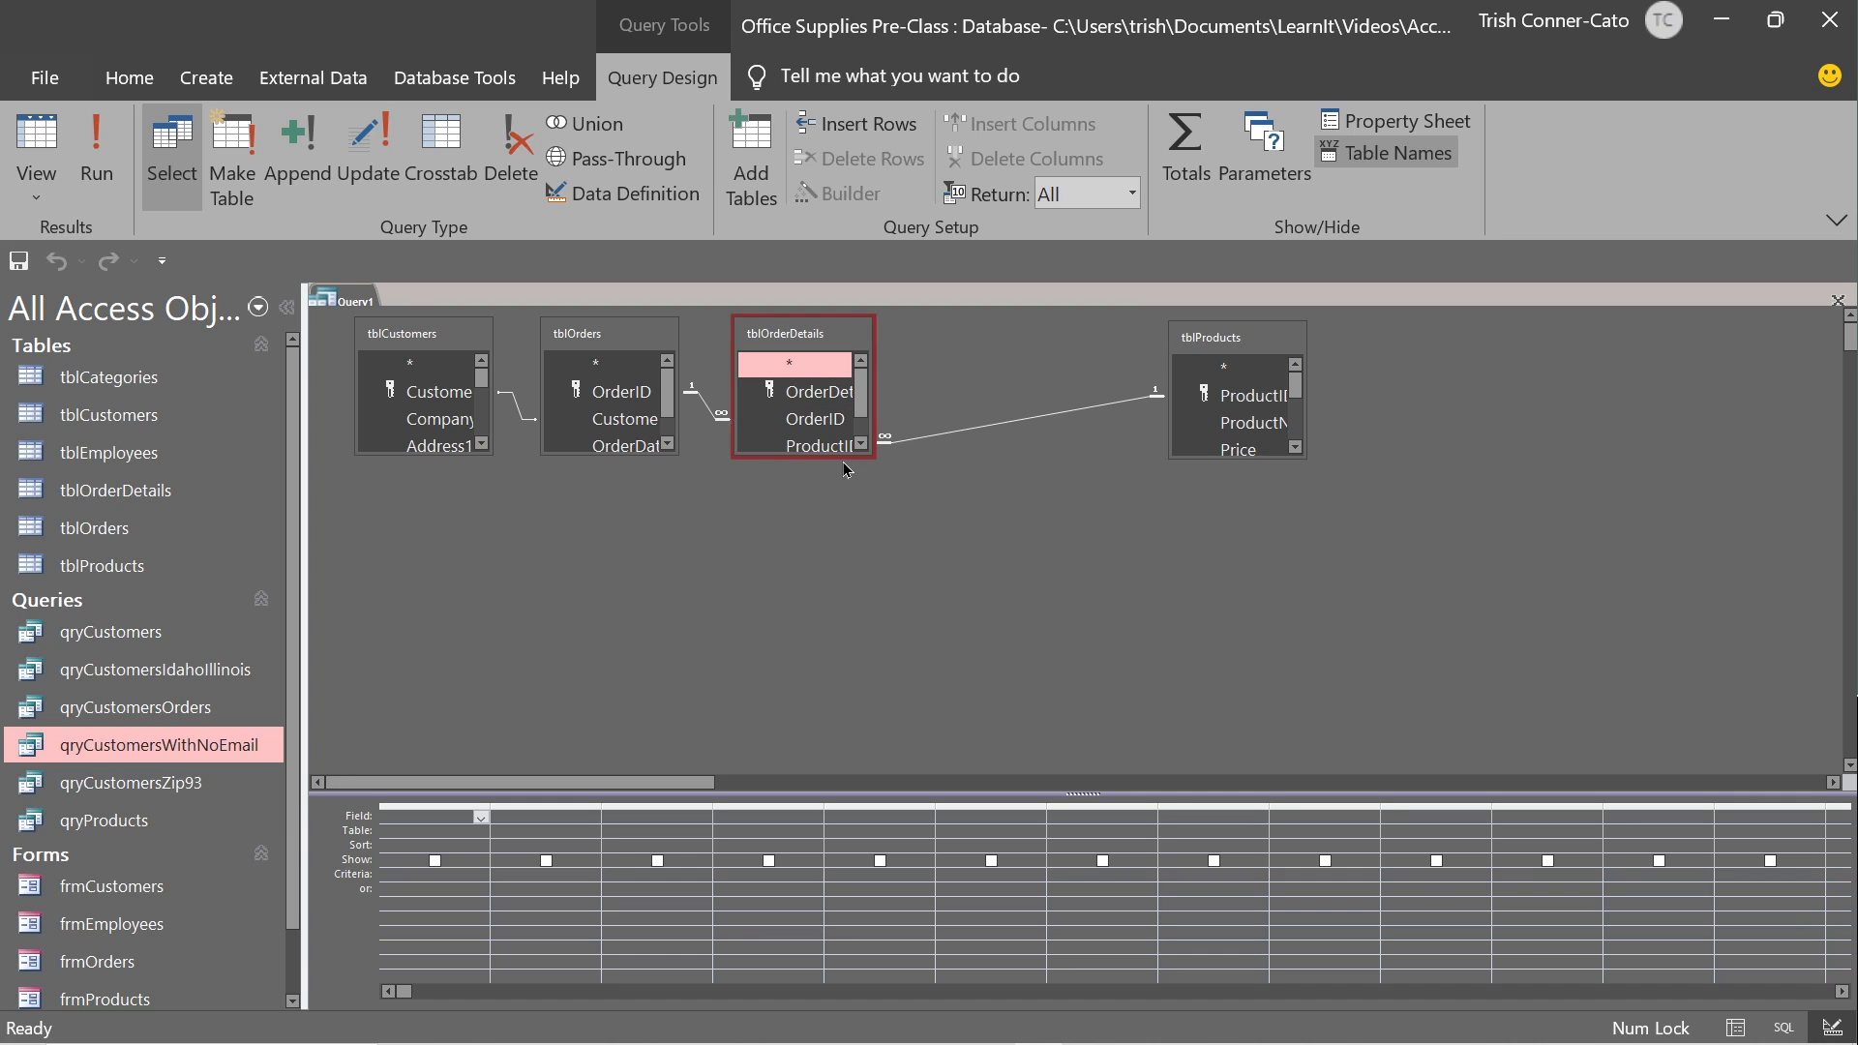
pyautogui.moveTo(817, 459); pyautogui.dragTo(818, 530)
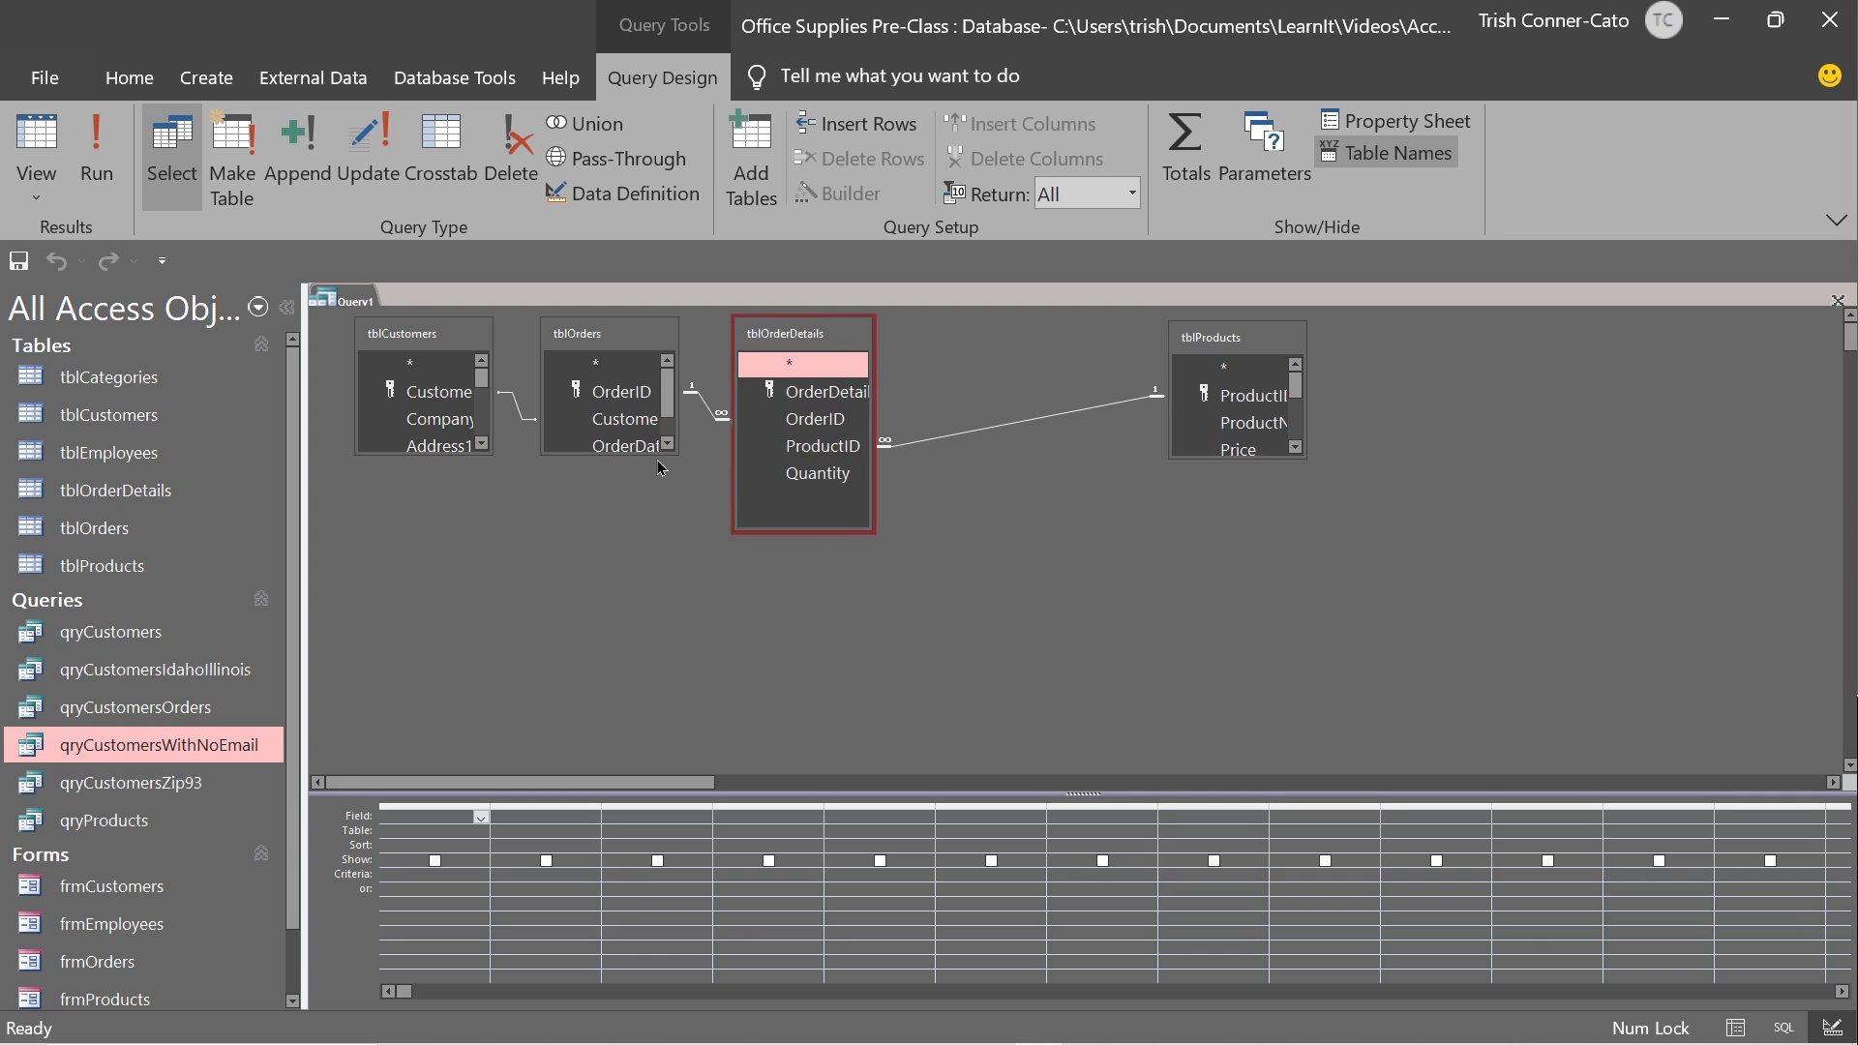
pyautogui.moveTo(611, 453); pyautogui.dragTo(611, 507)
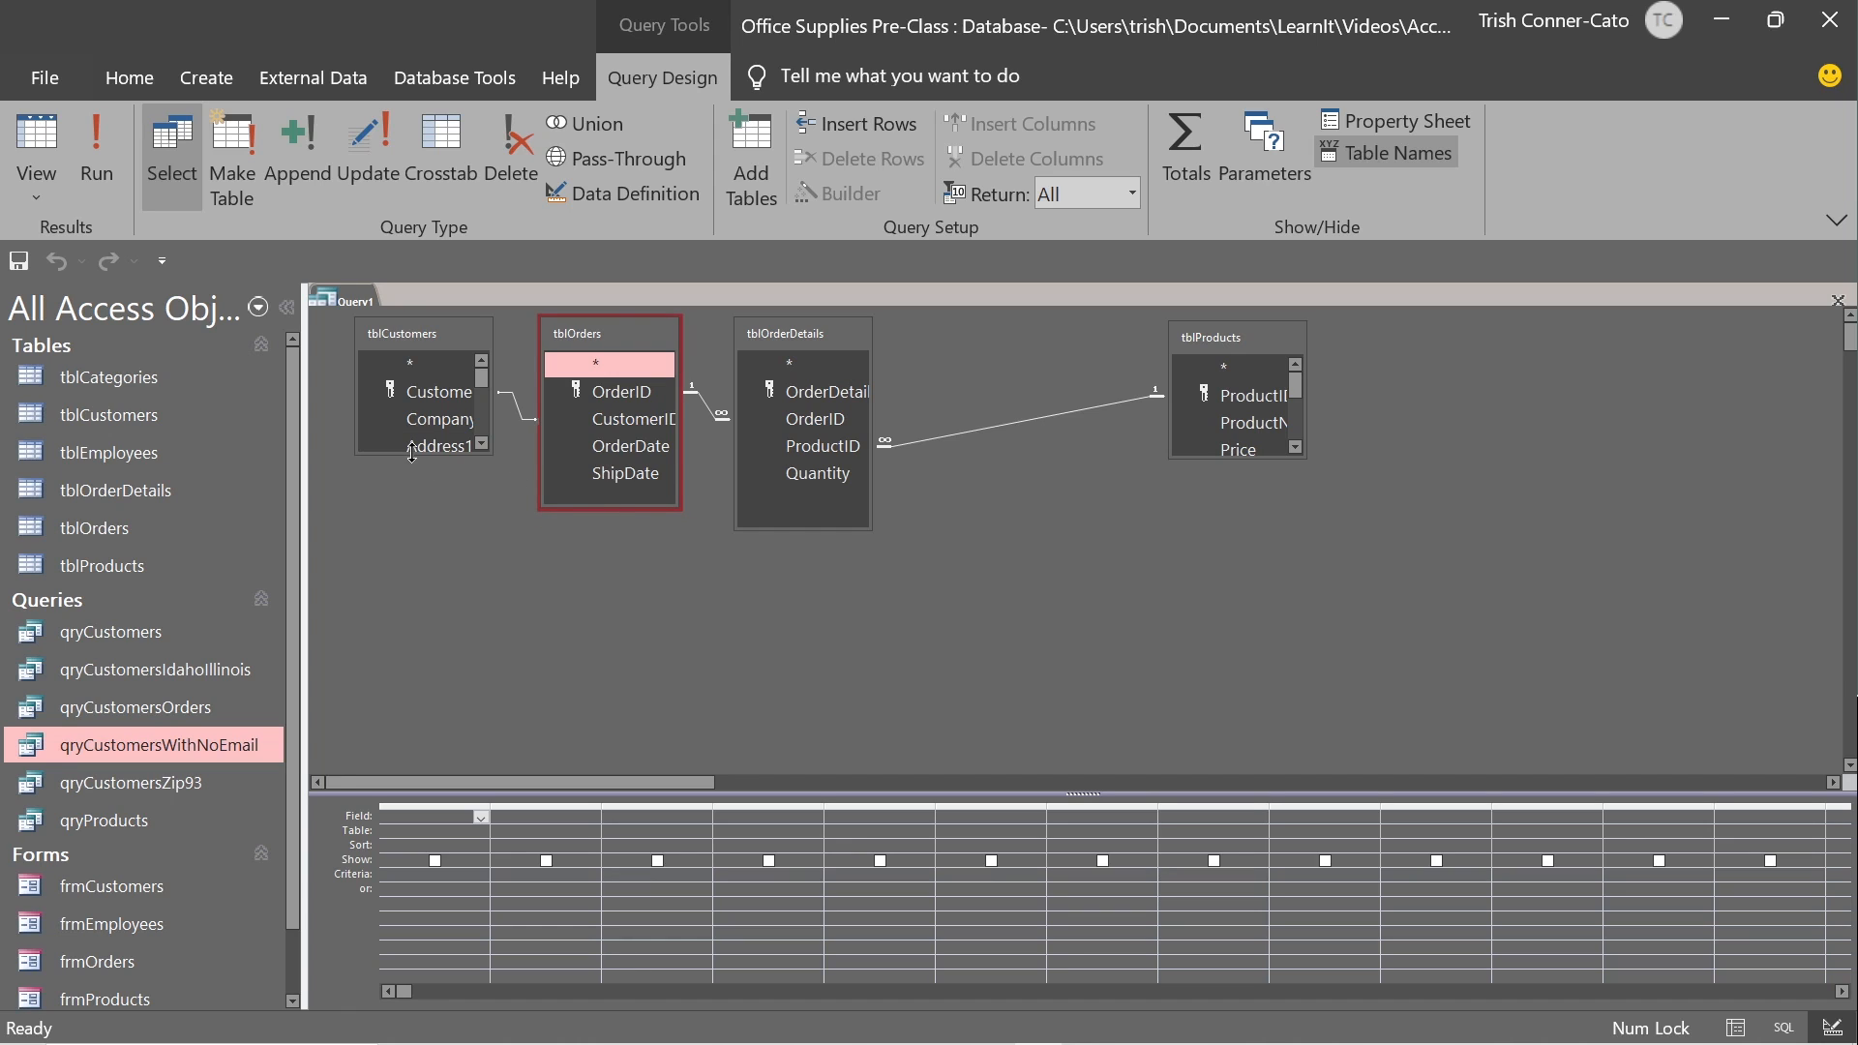
pyautogui.moveTo(414, 453); pyautogui.dragTo(392, 699)
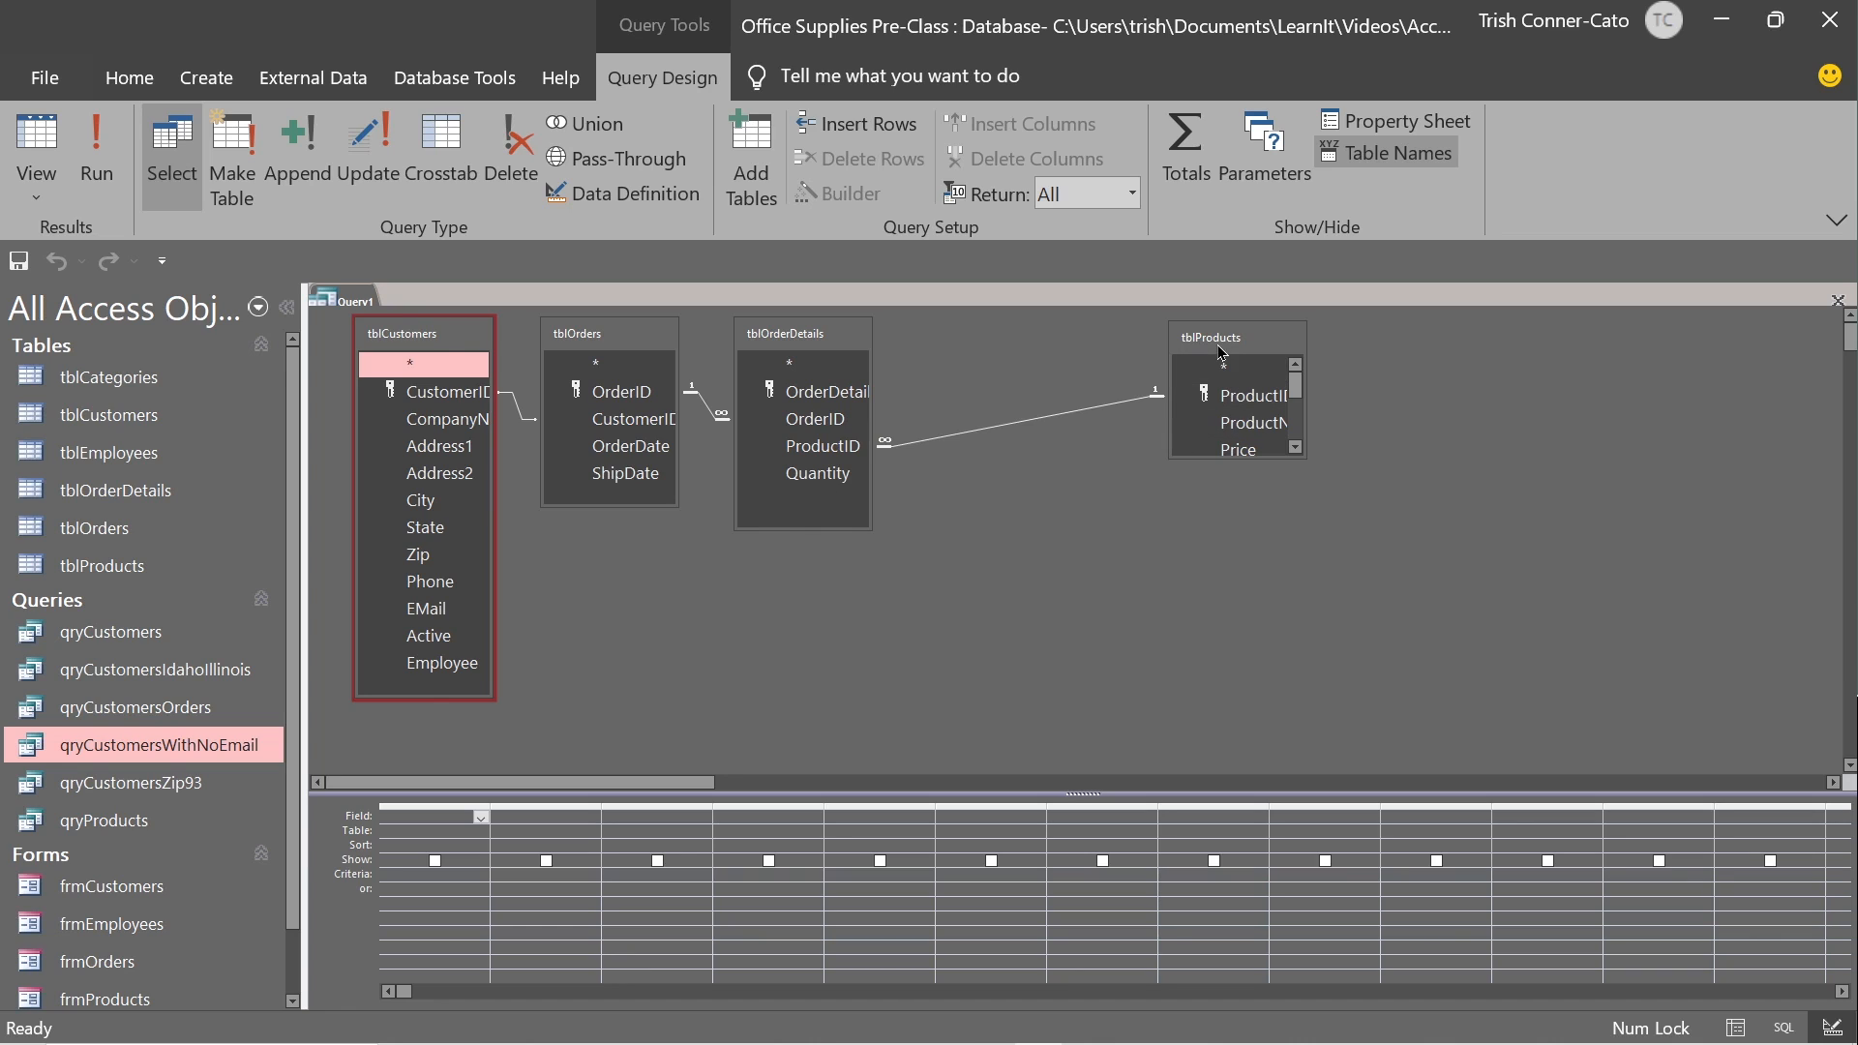
pyautogui.moveTo(1224, 352); pyautogui.dragTo(997, 350)
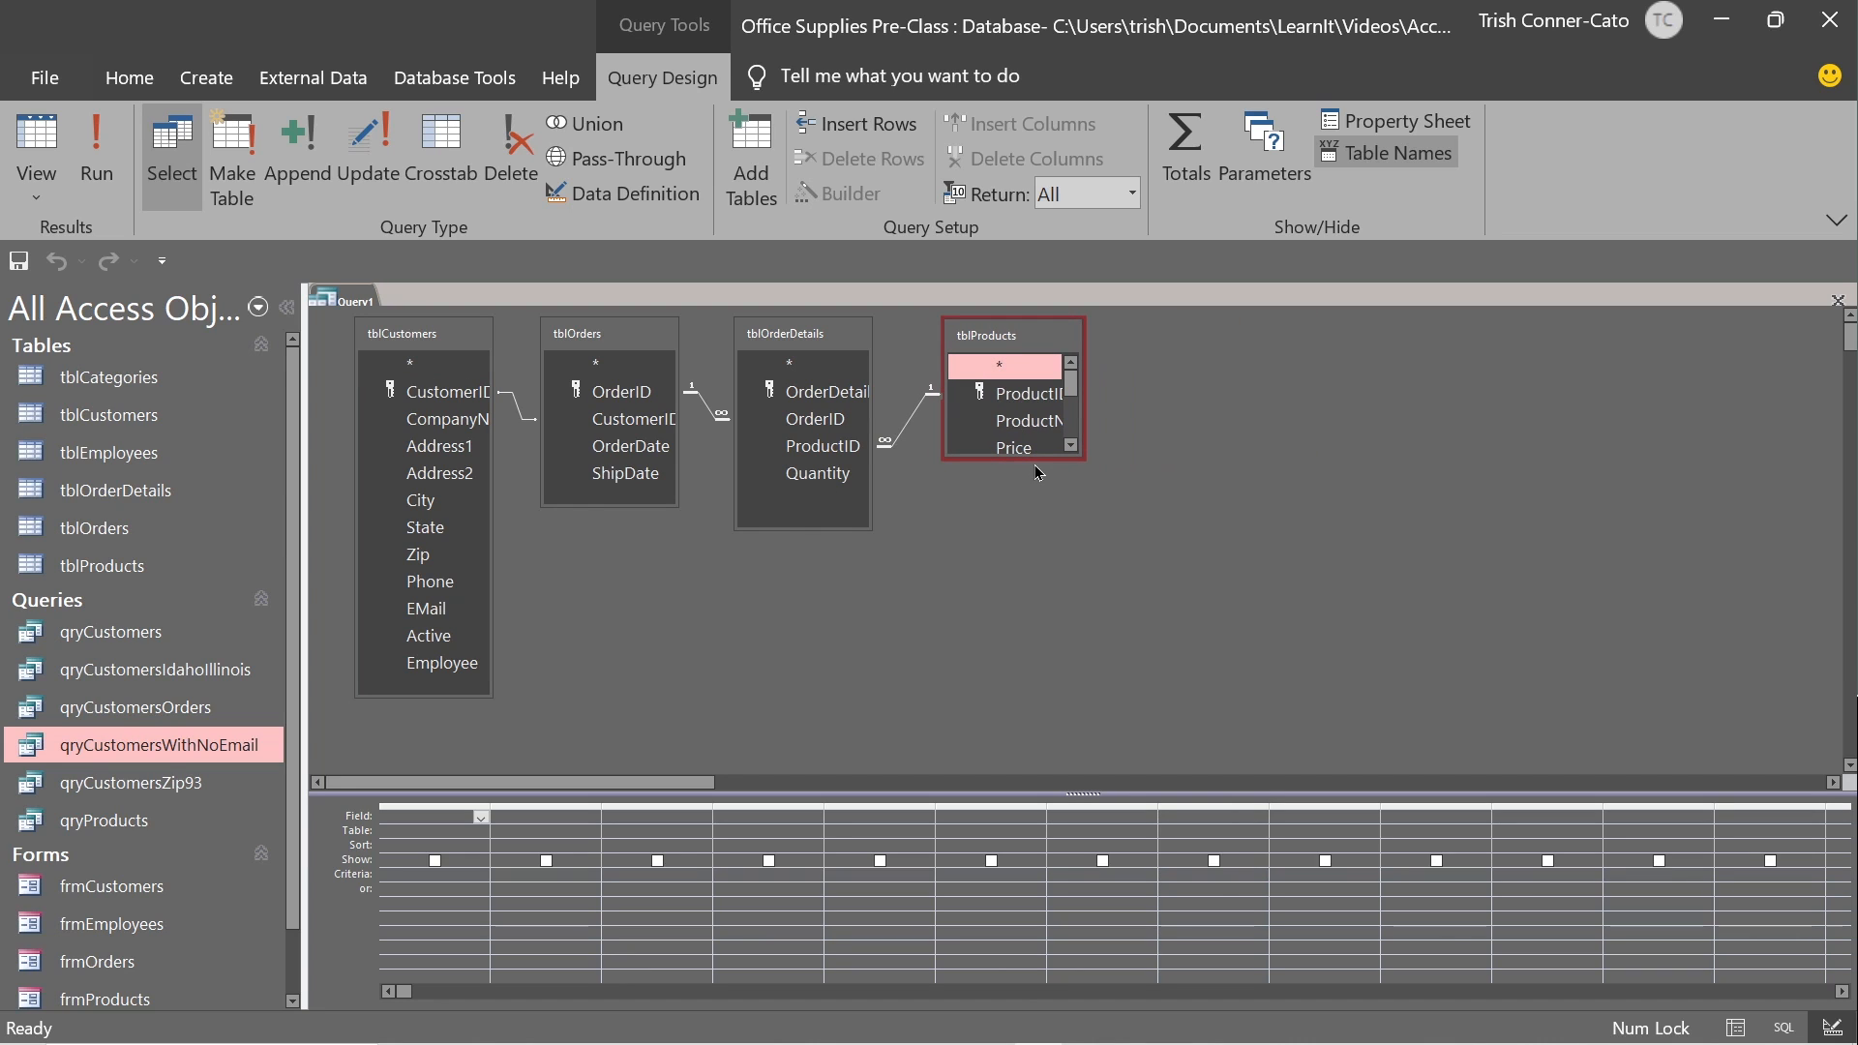
pyautogui.moveTo(1041, 459); pyautogui.dragTo(1048, 662)
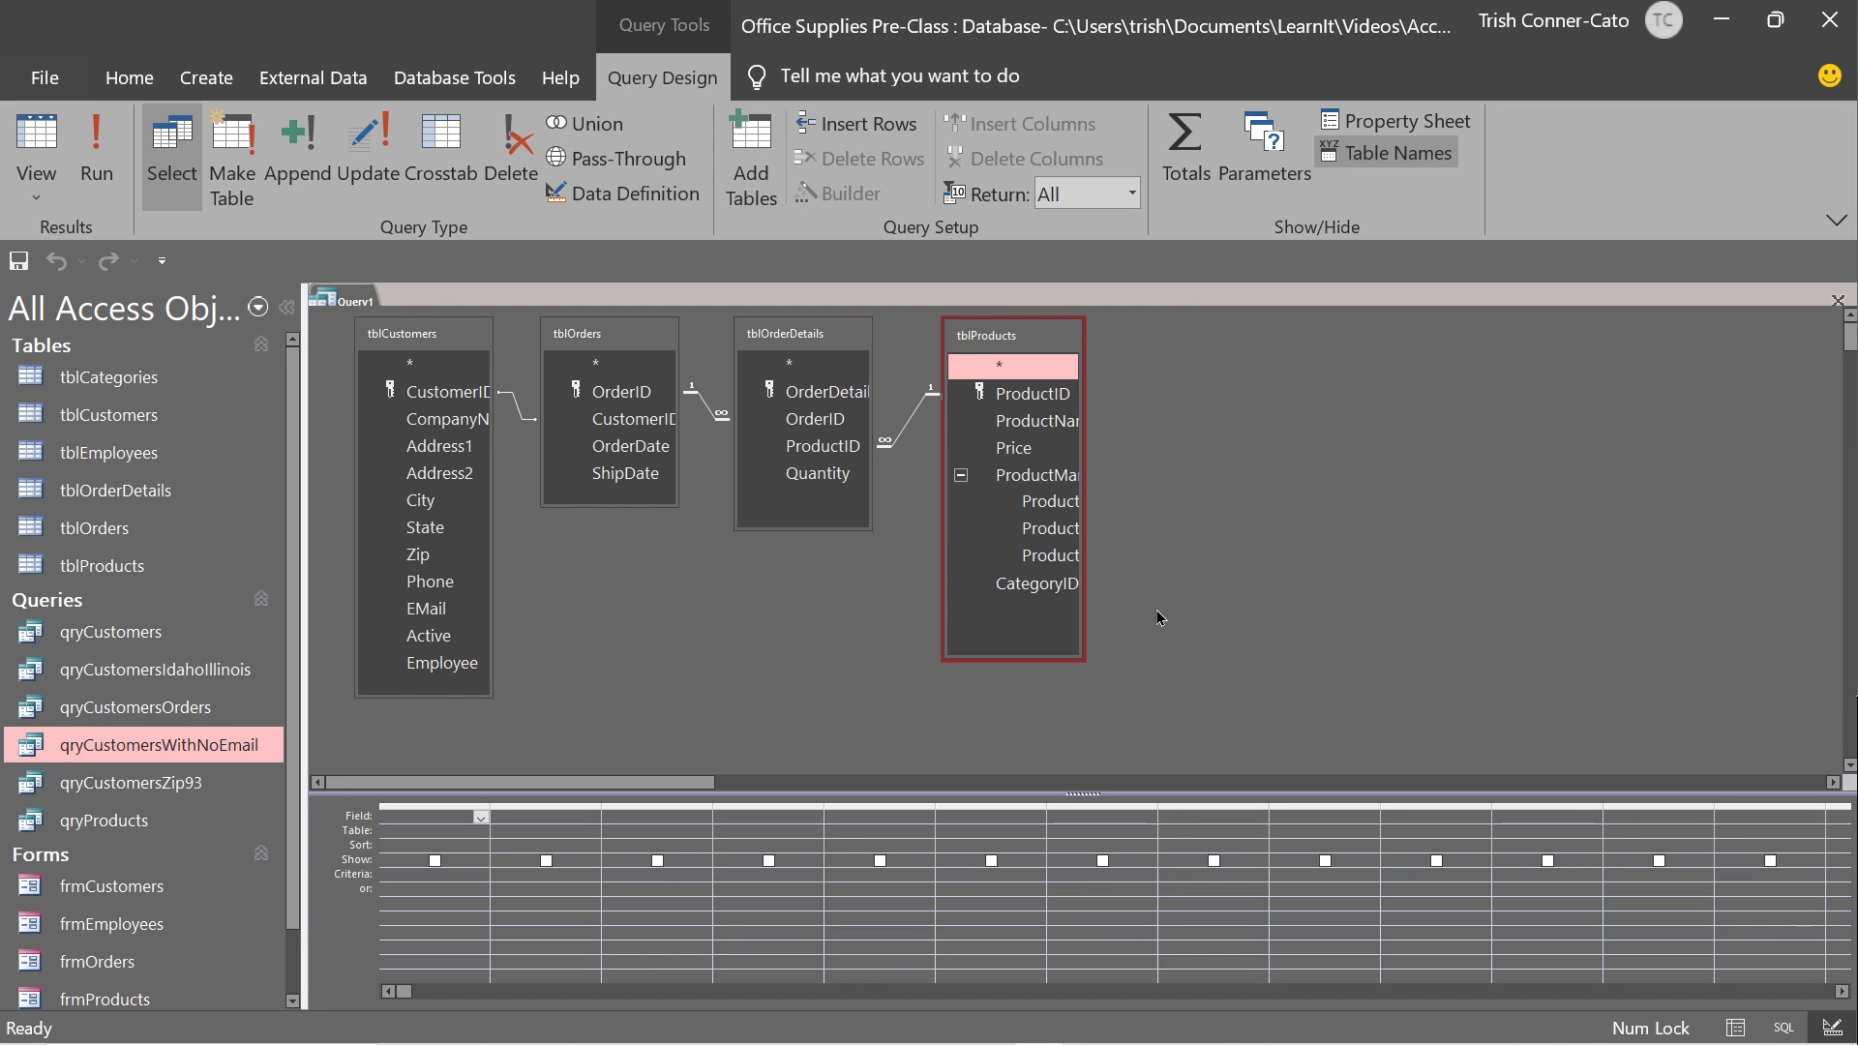
# Add CompanyName, OrderDate, ShipDate, ProductName, Price and Quantity from their tables to the query grid, in that order.
pyautogui.click(434, 425)
pyautogui.doubleClick(434, 427)
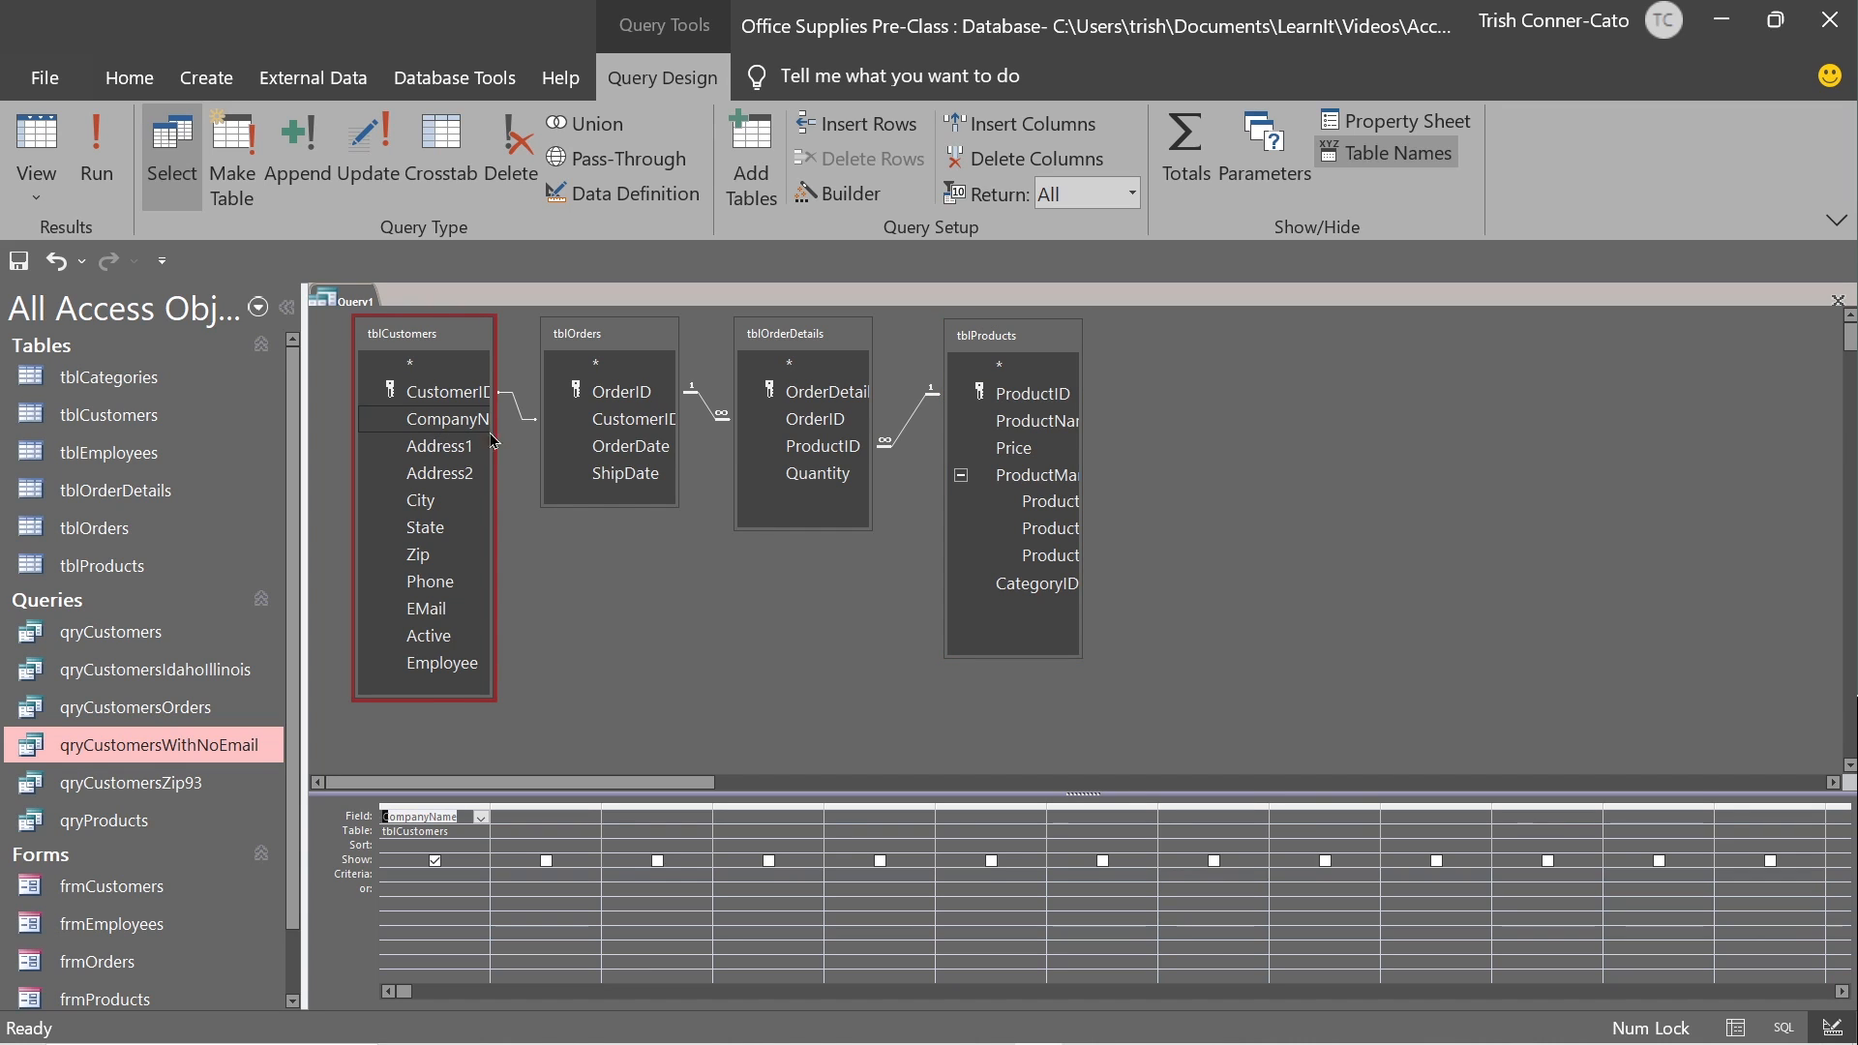
pyautogui.doubleClick(642, 450)
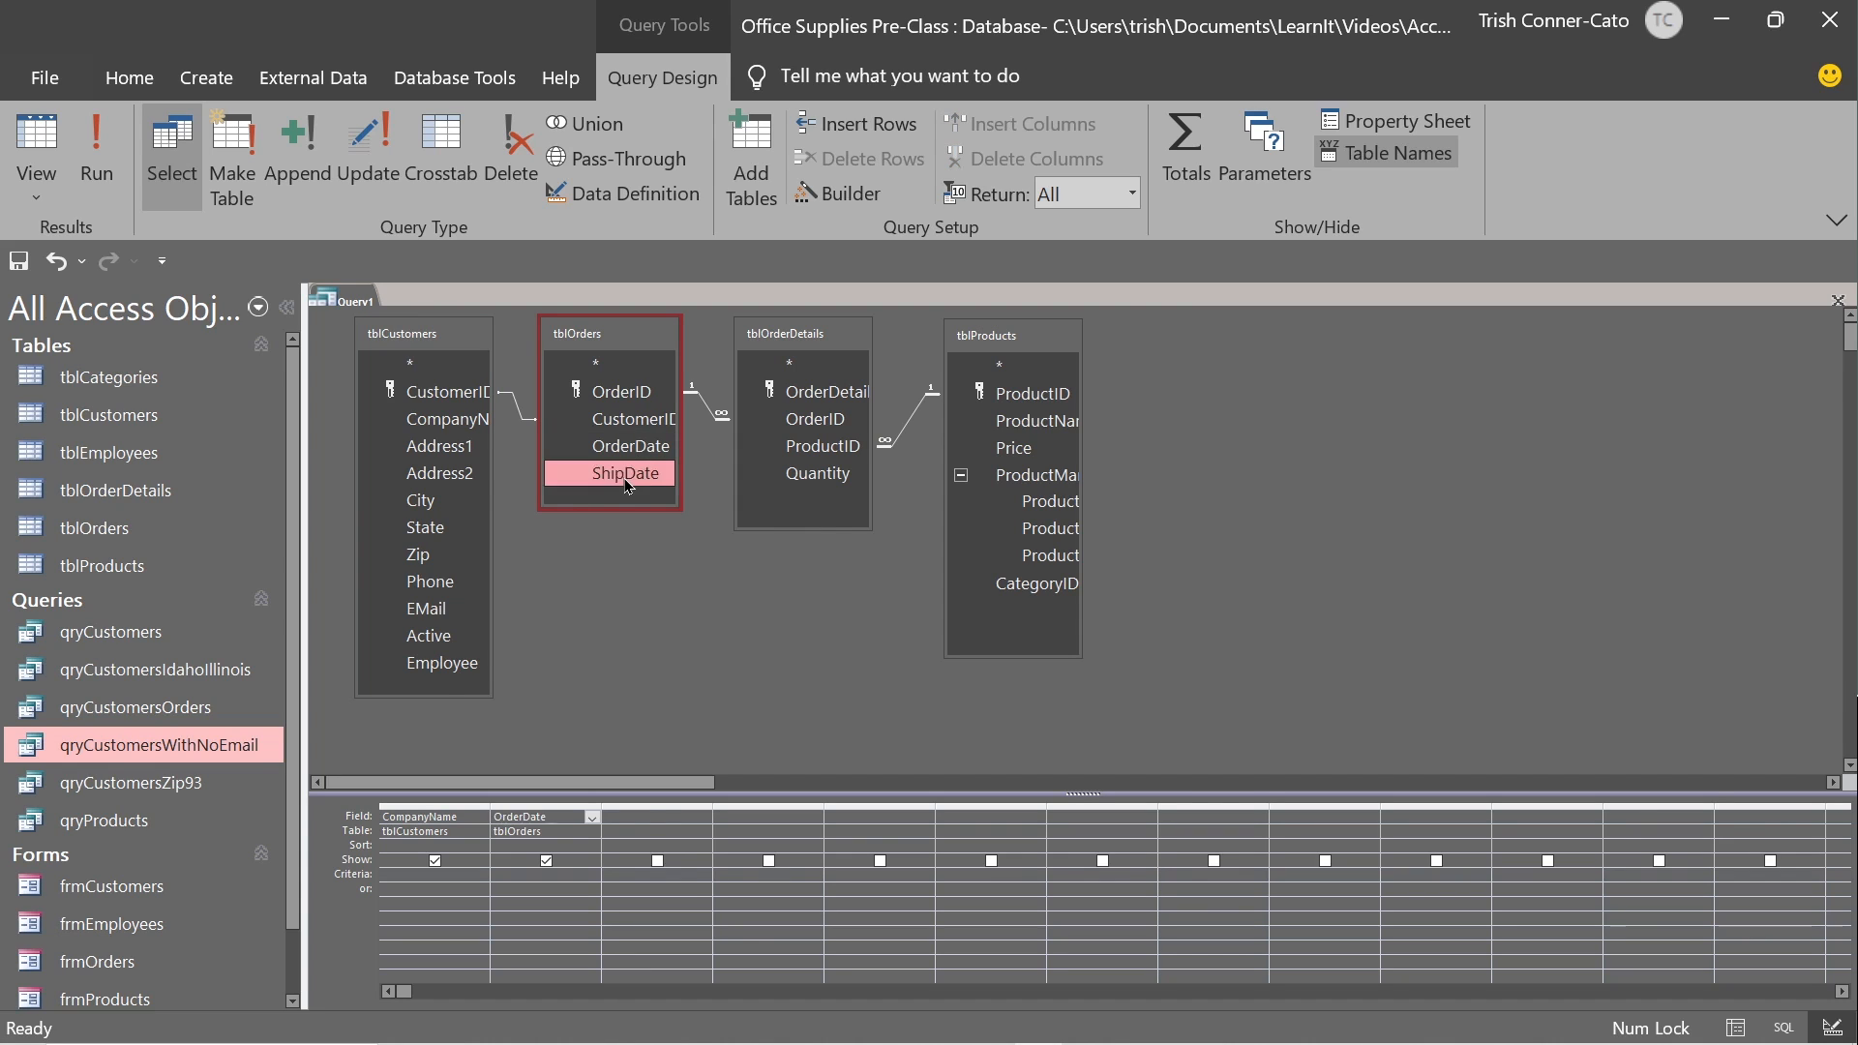
pyautogui.doubleClick(628, 476)
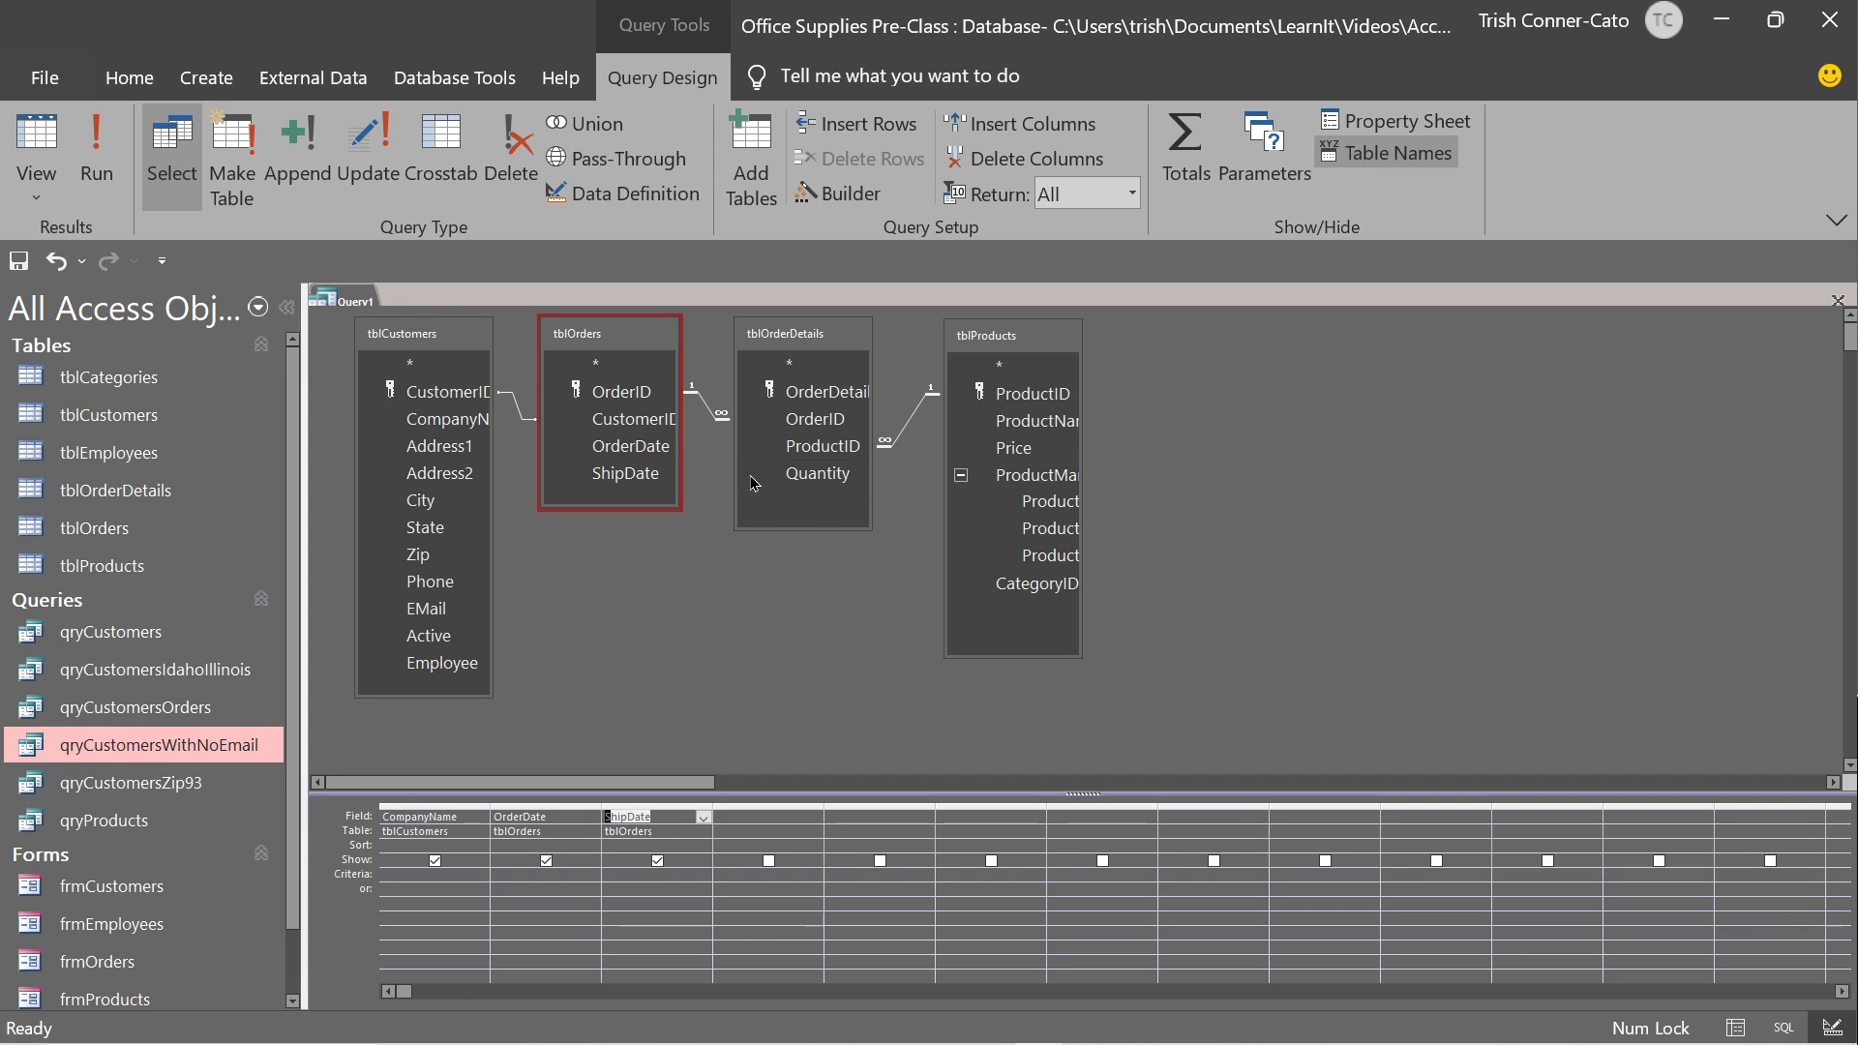
pyautogui.click(1056, 433)
pyautogui.doubleClick(1057, 436)
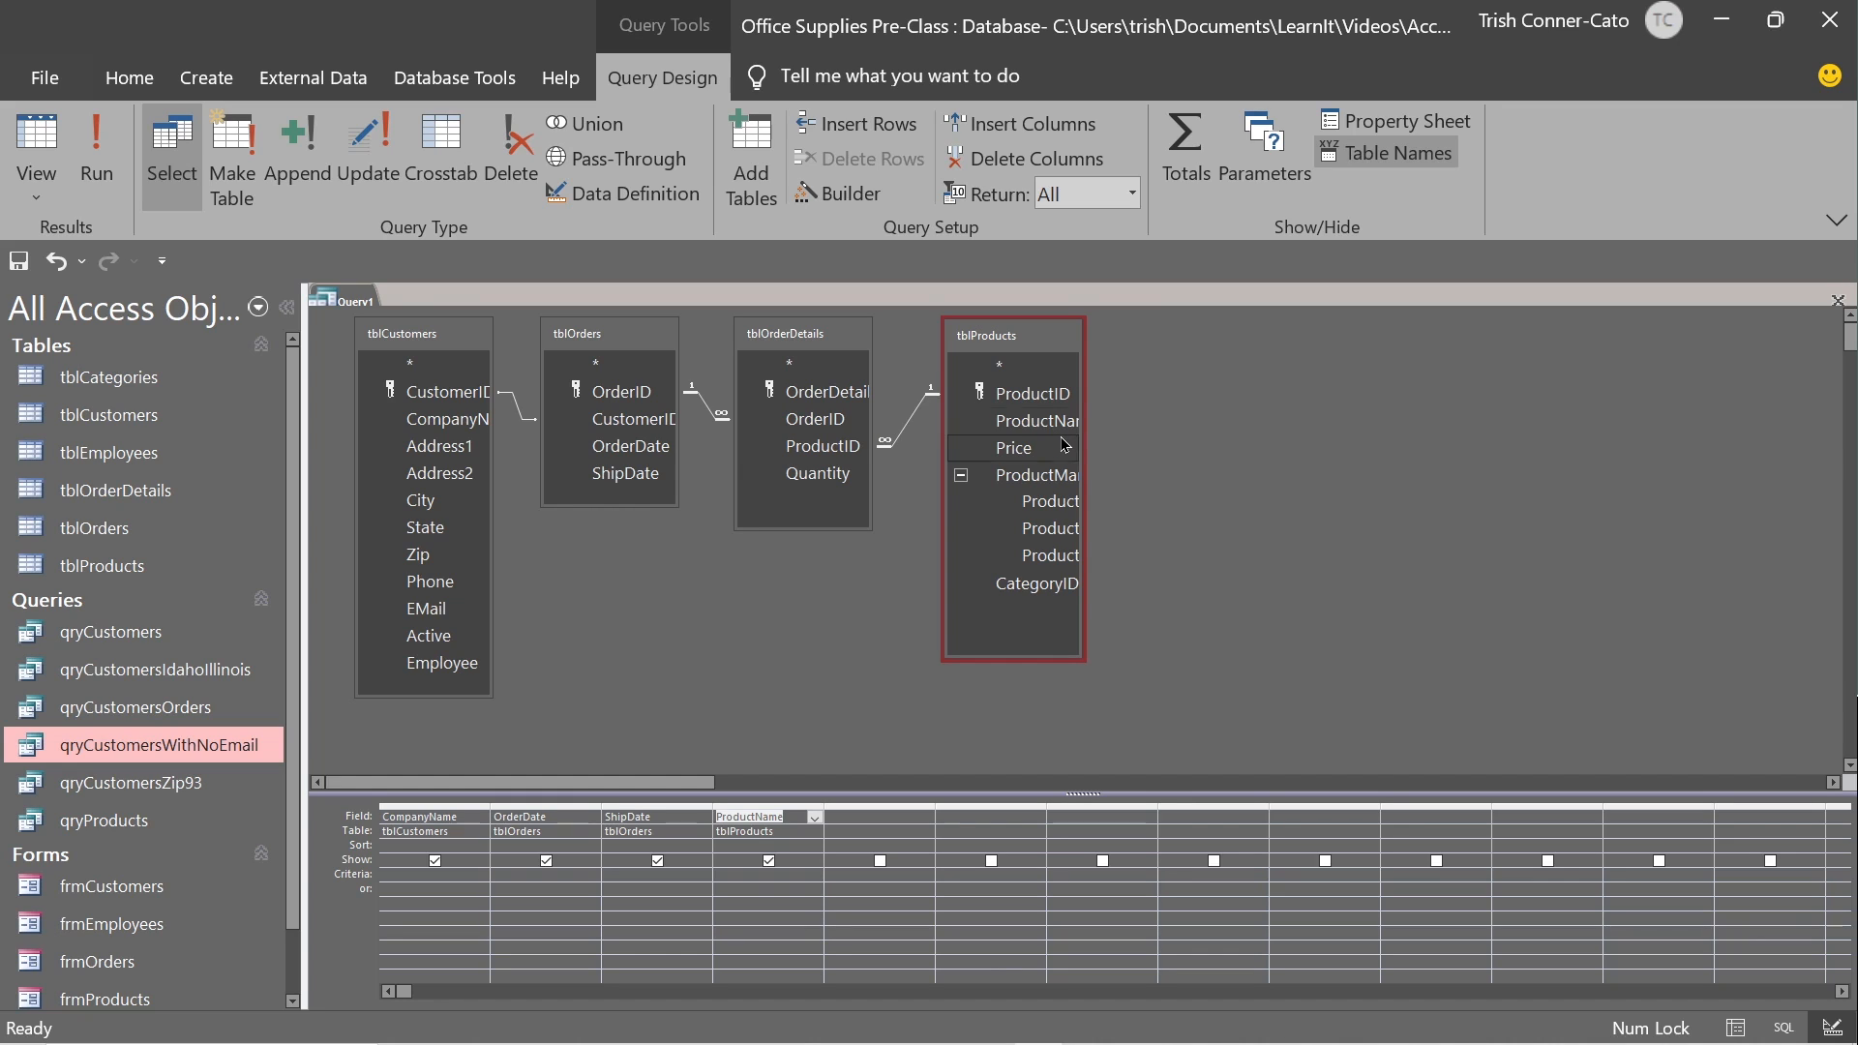
pyautogui.click(1032, 451)
pyautogui.doubleClick(1031, 450)
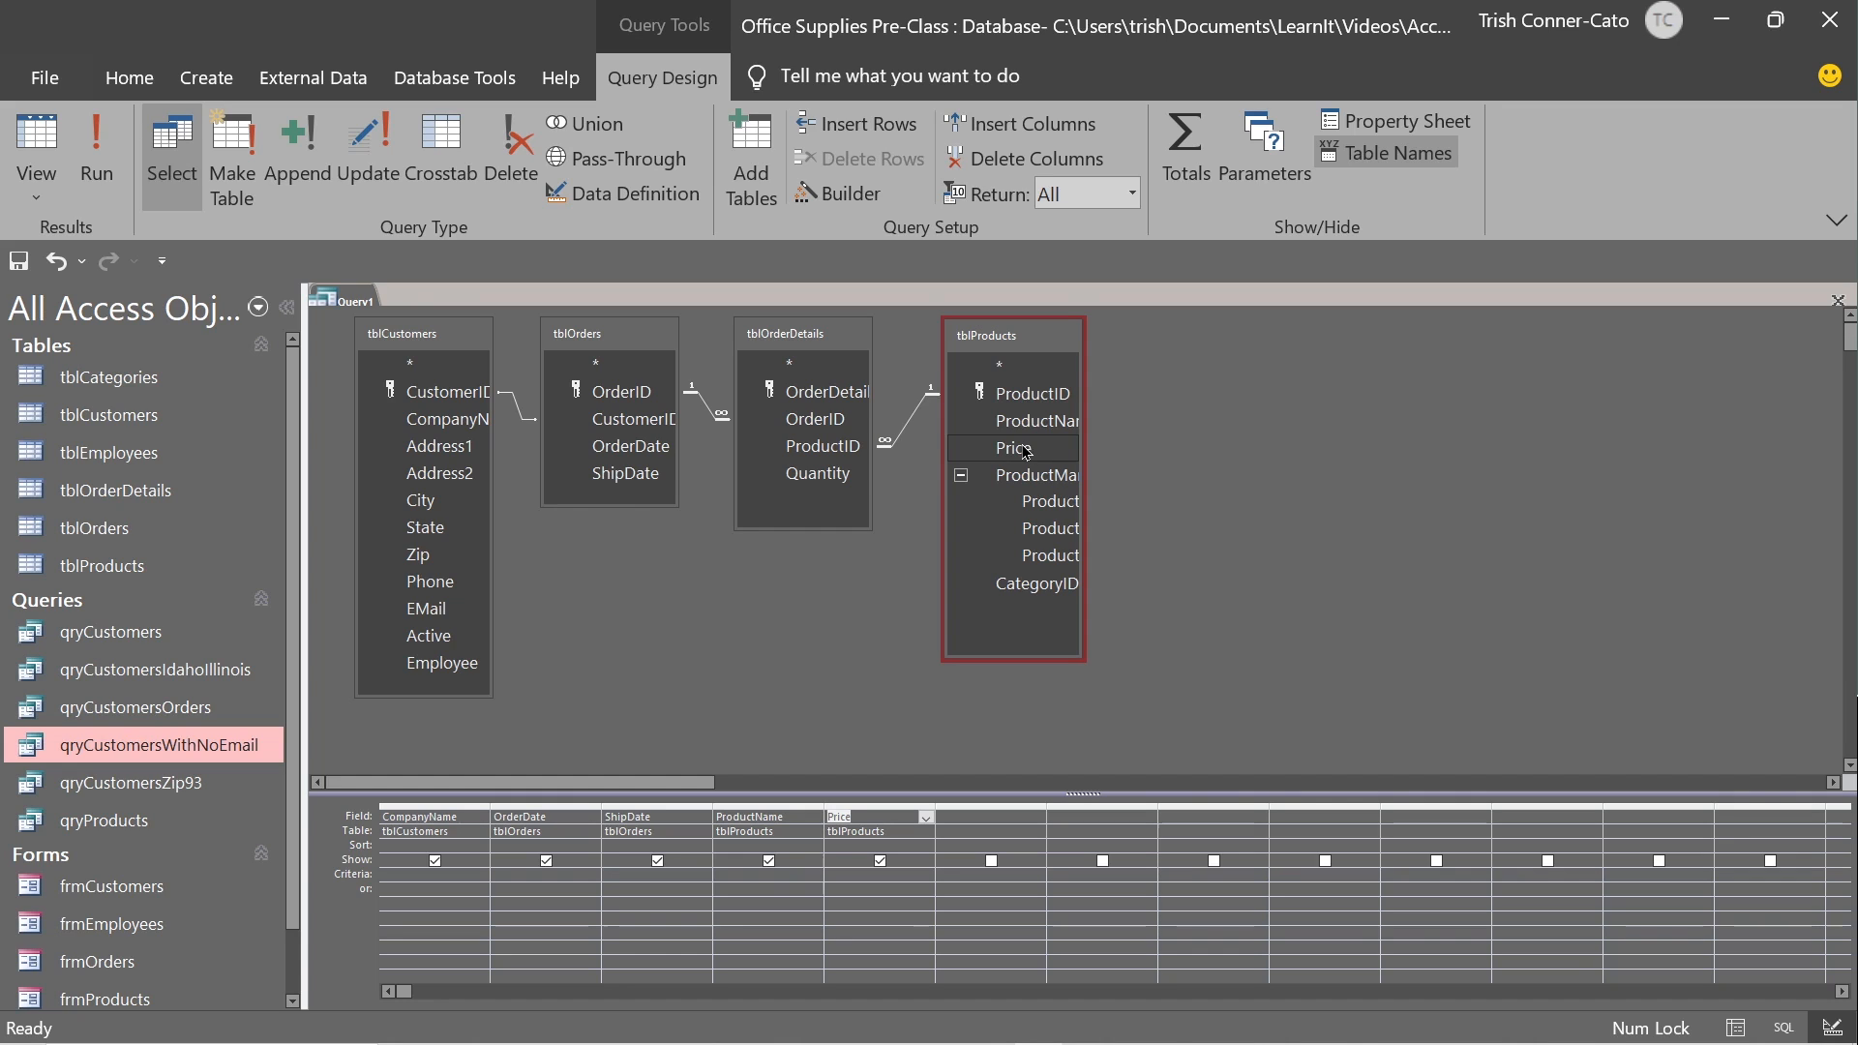
pyautogui.click(844, 474)
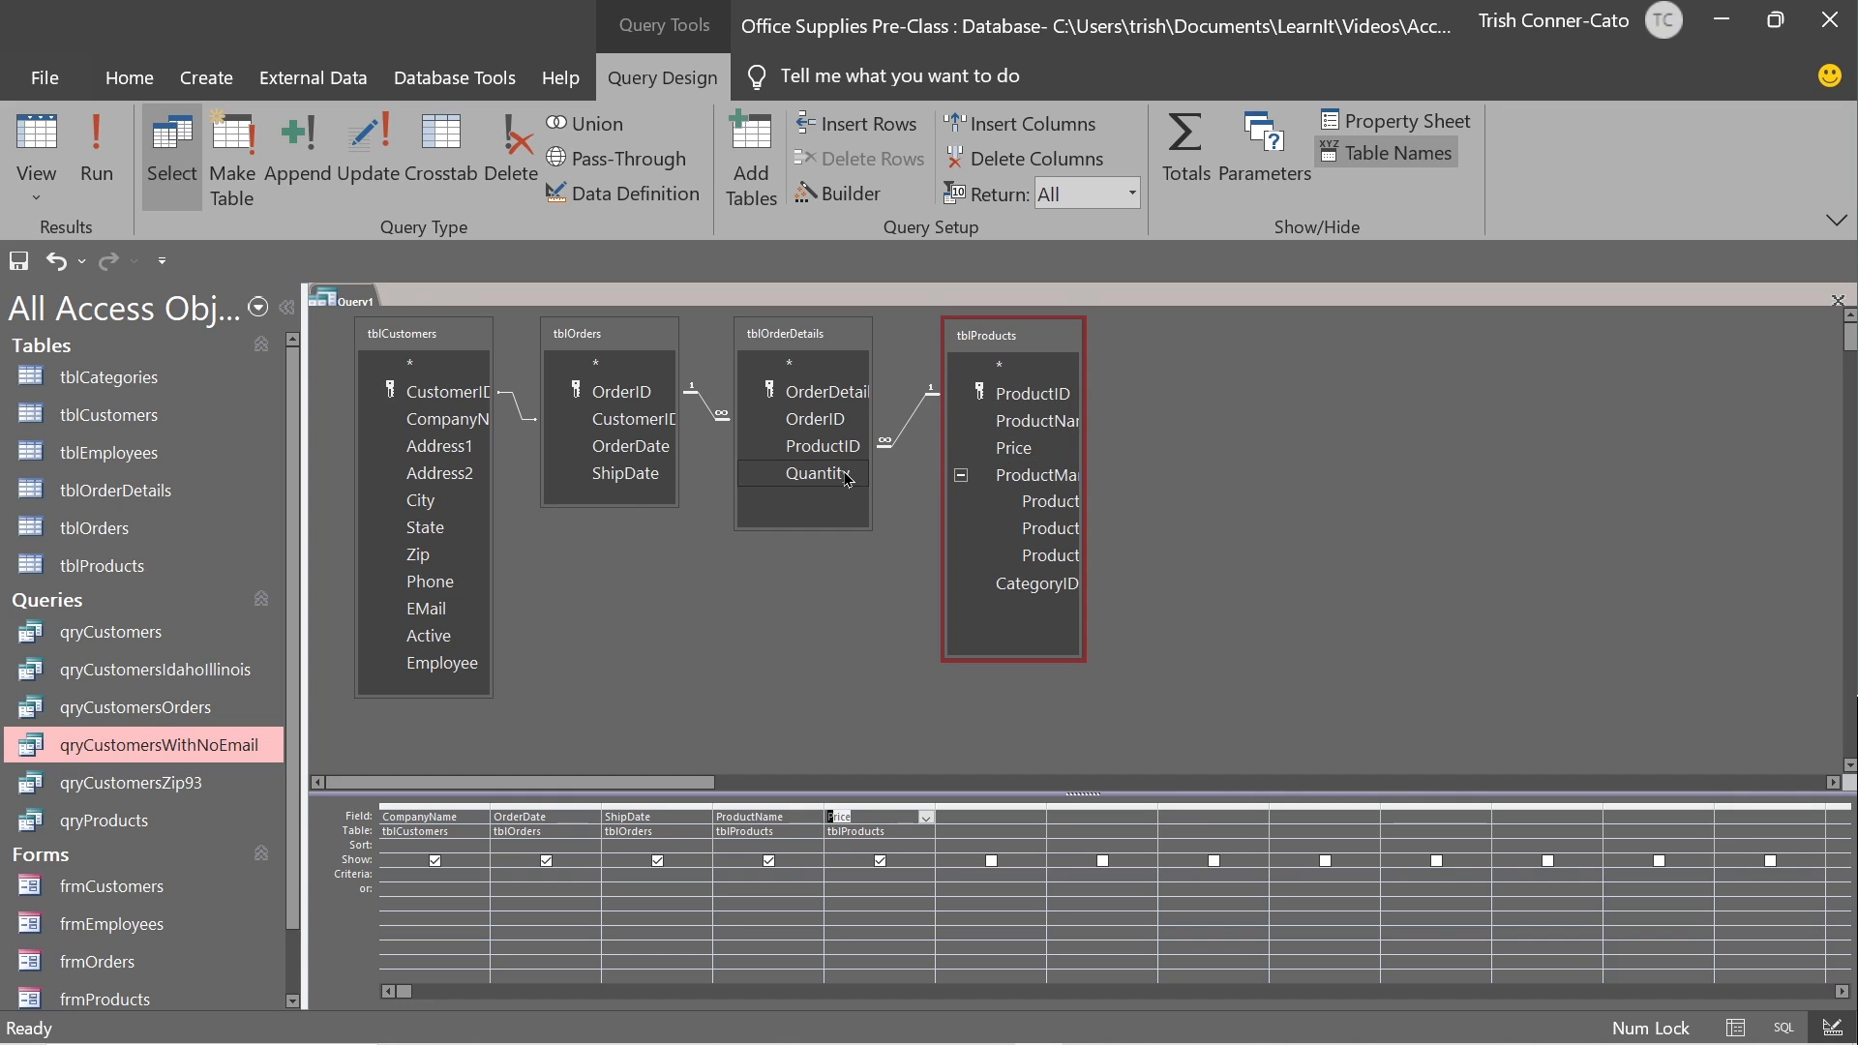
pyautogui.doubleClick(846, 476)
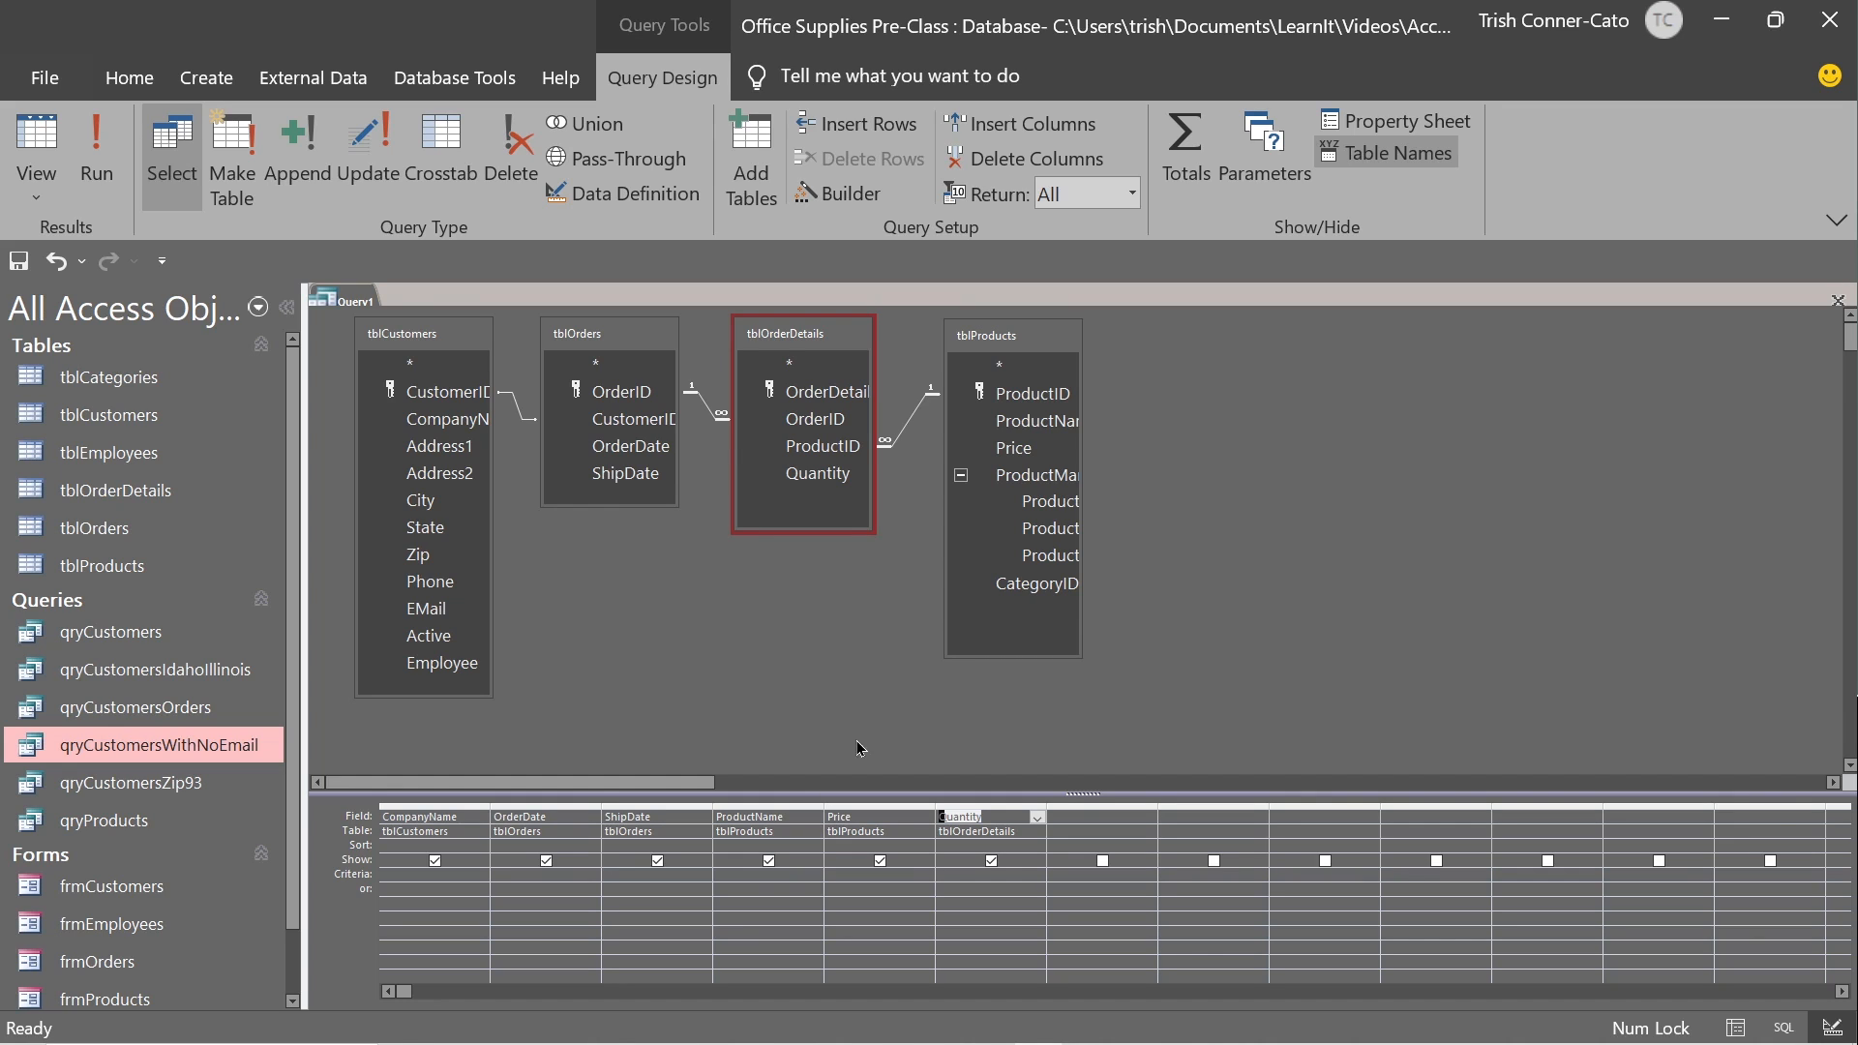
# In the first empty column, enter the calculated field LineItemTotal: [price]*[quantity] through an enlarged Zoom window.
pyautogui.rightClick(1062, 819)
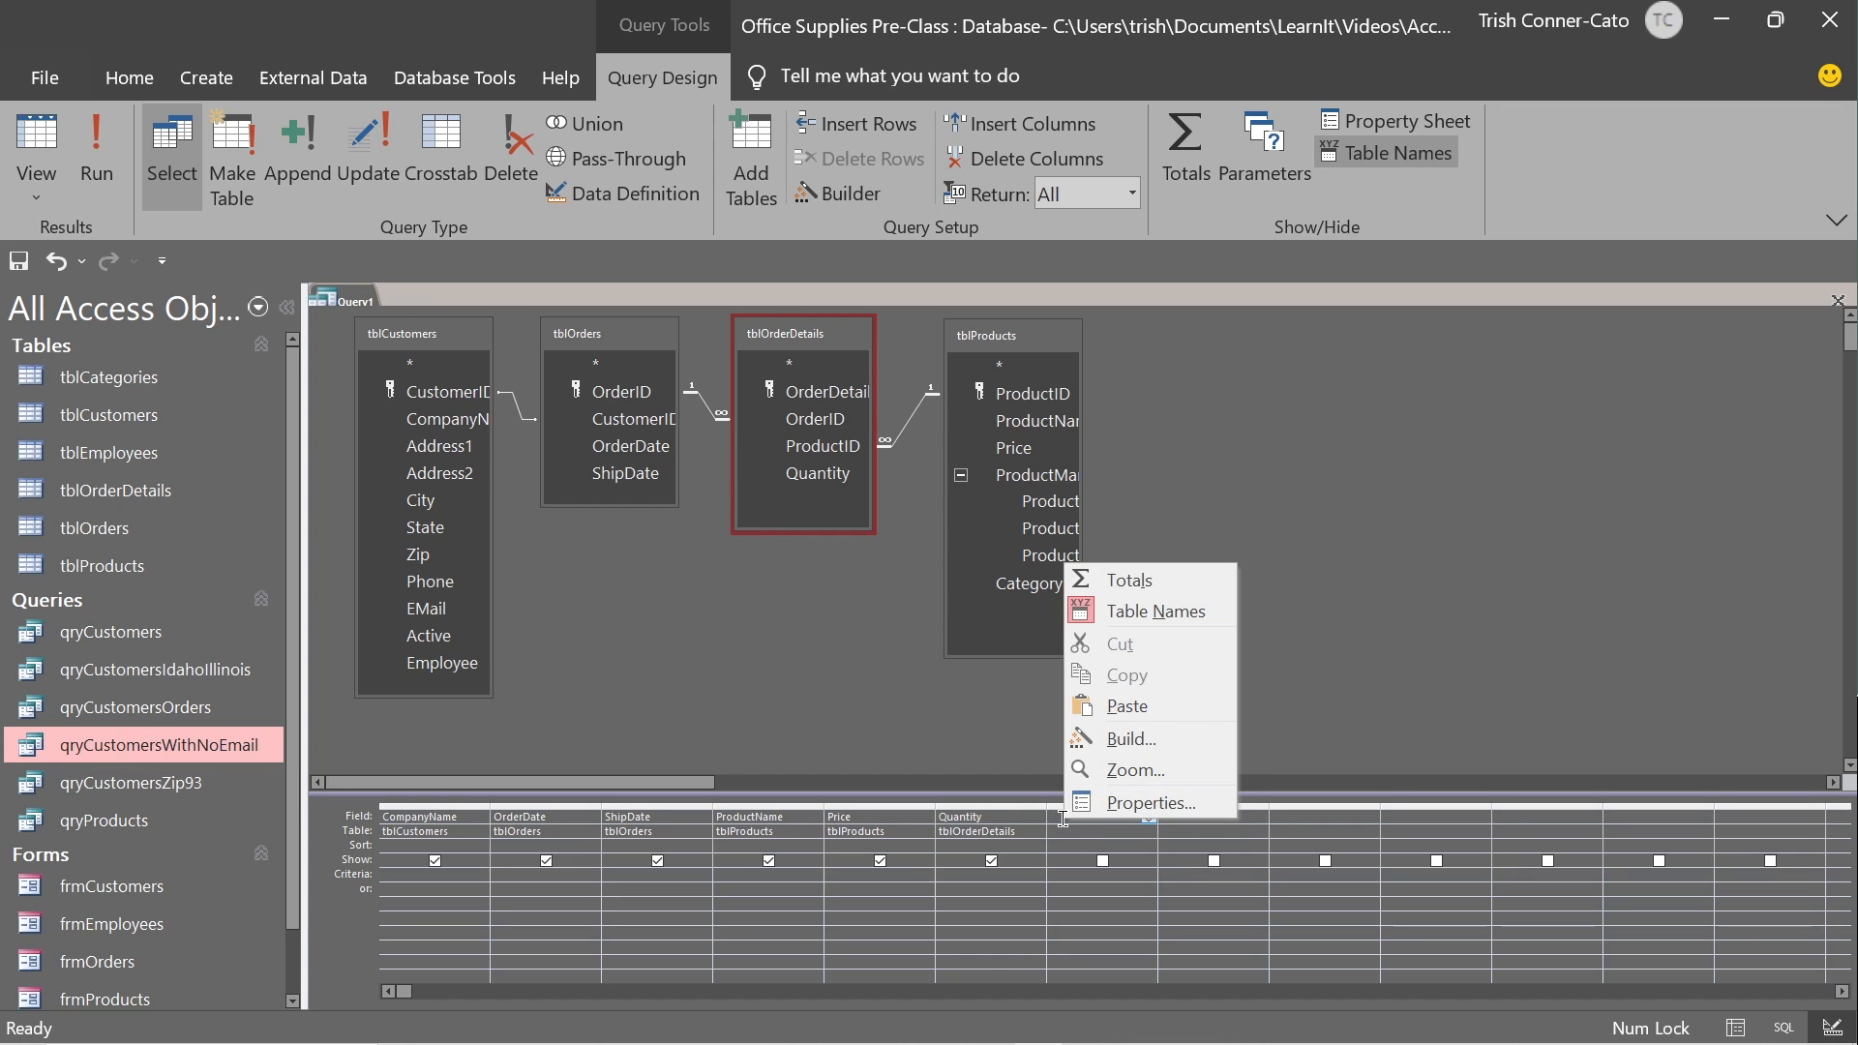
pyautogui.click(1126, 770)
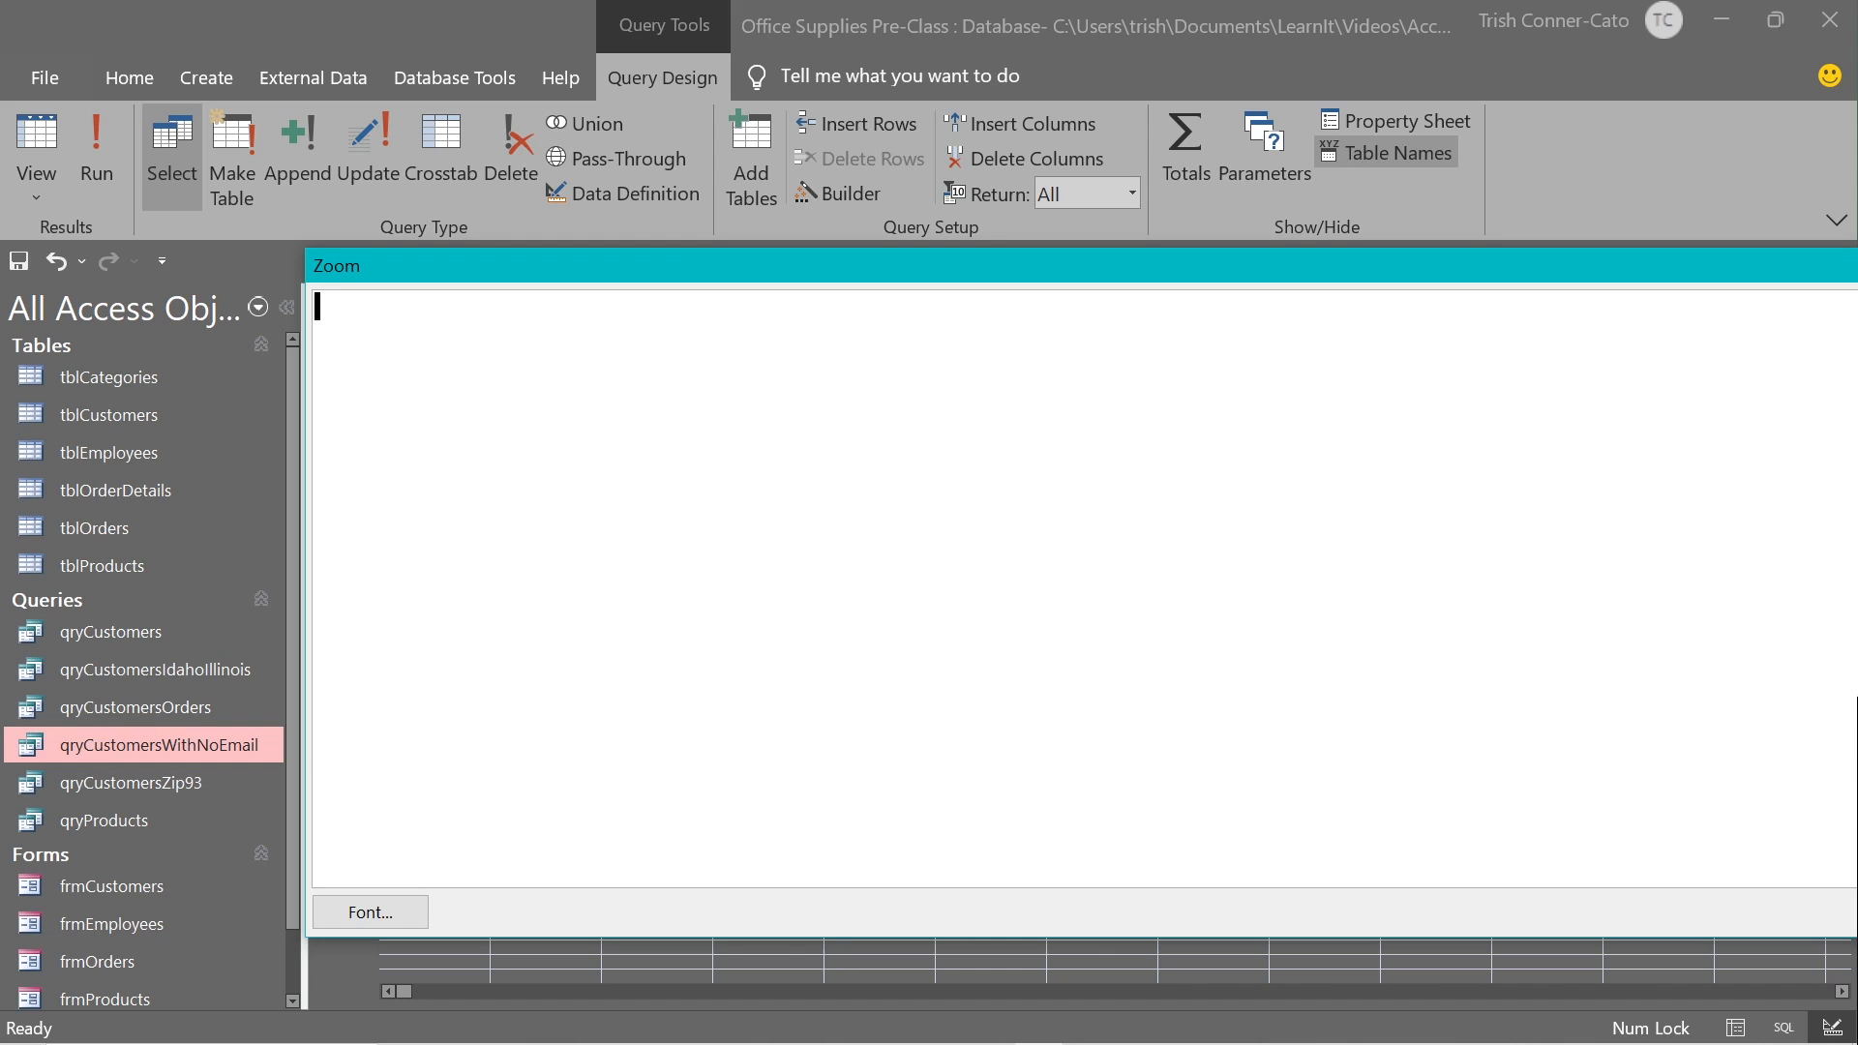
pyautogui.moveTo(1855, 416); pyautogui.dragTo(1700, 416)
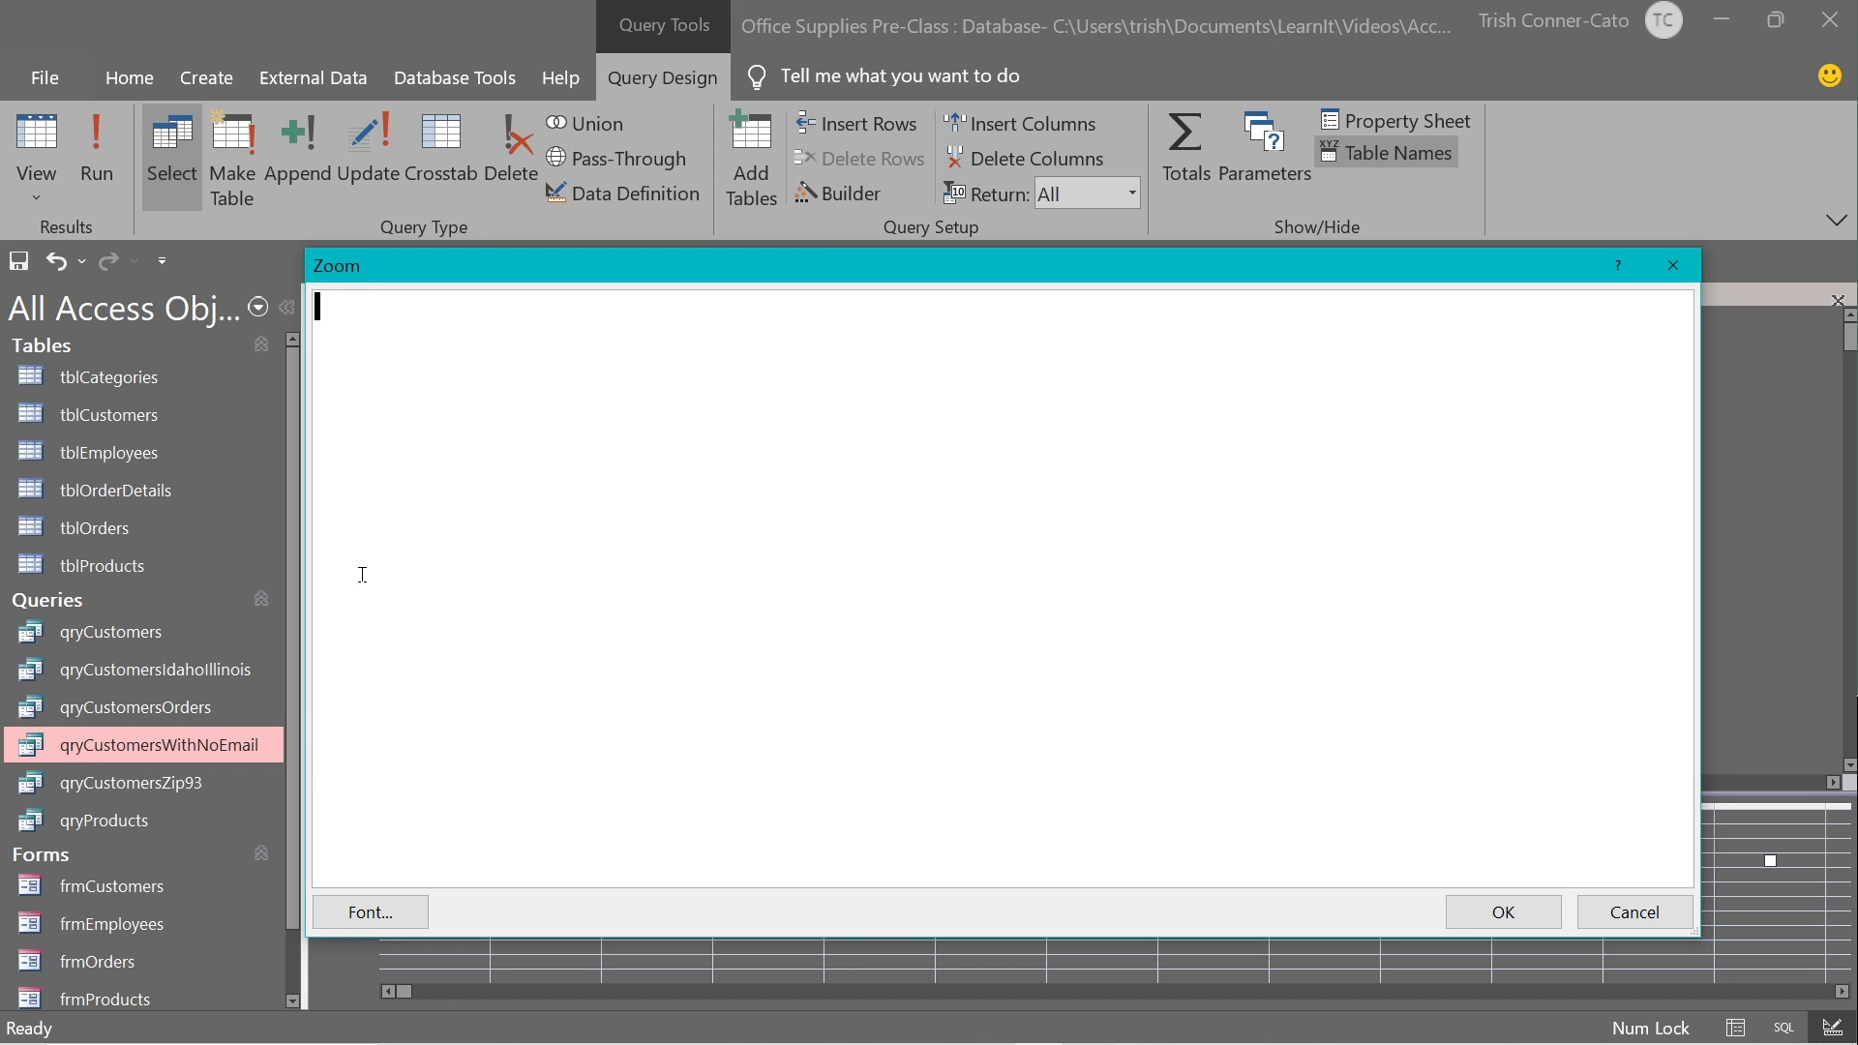
pyautogui.write('LineItemTotal')
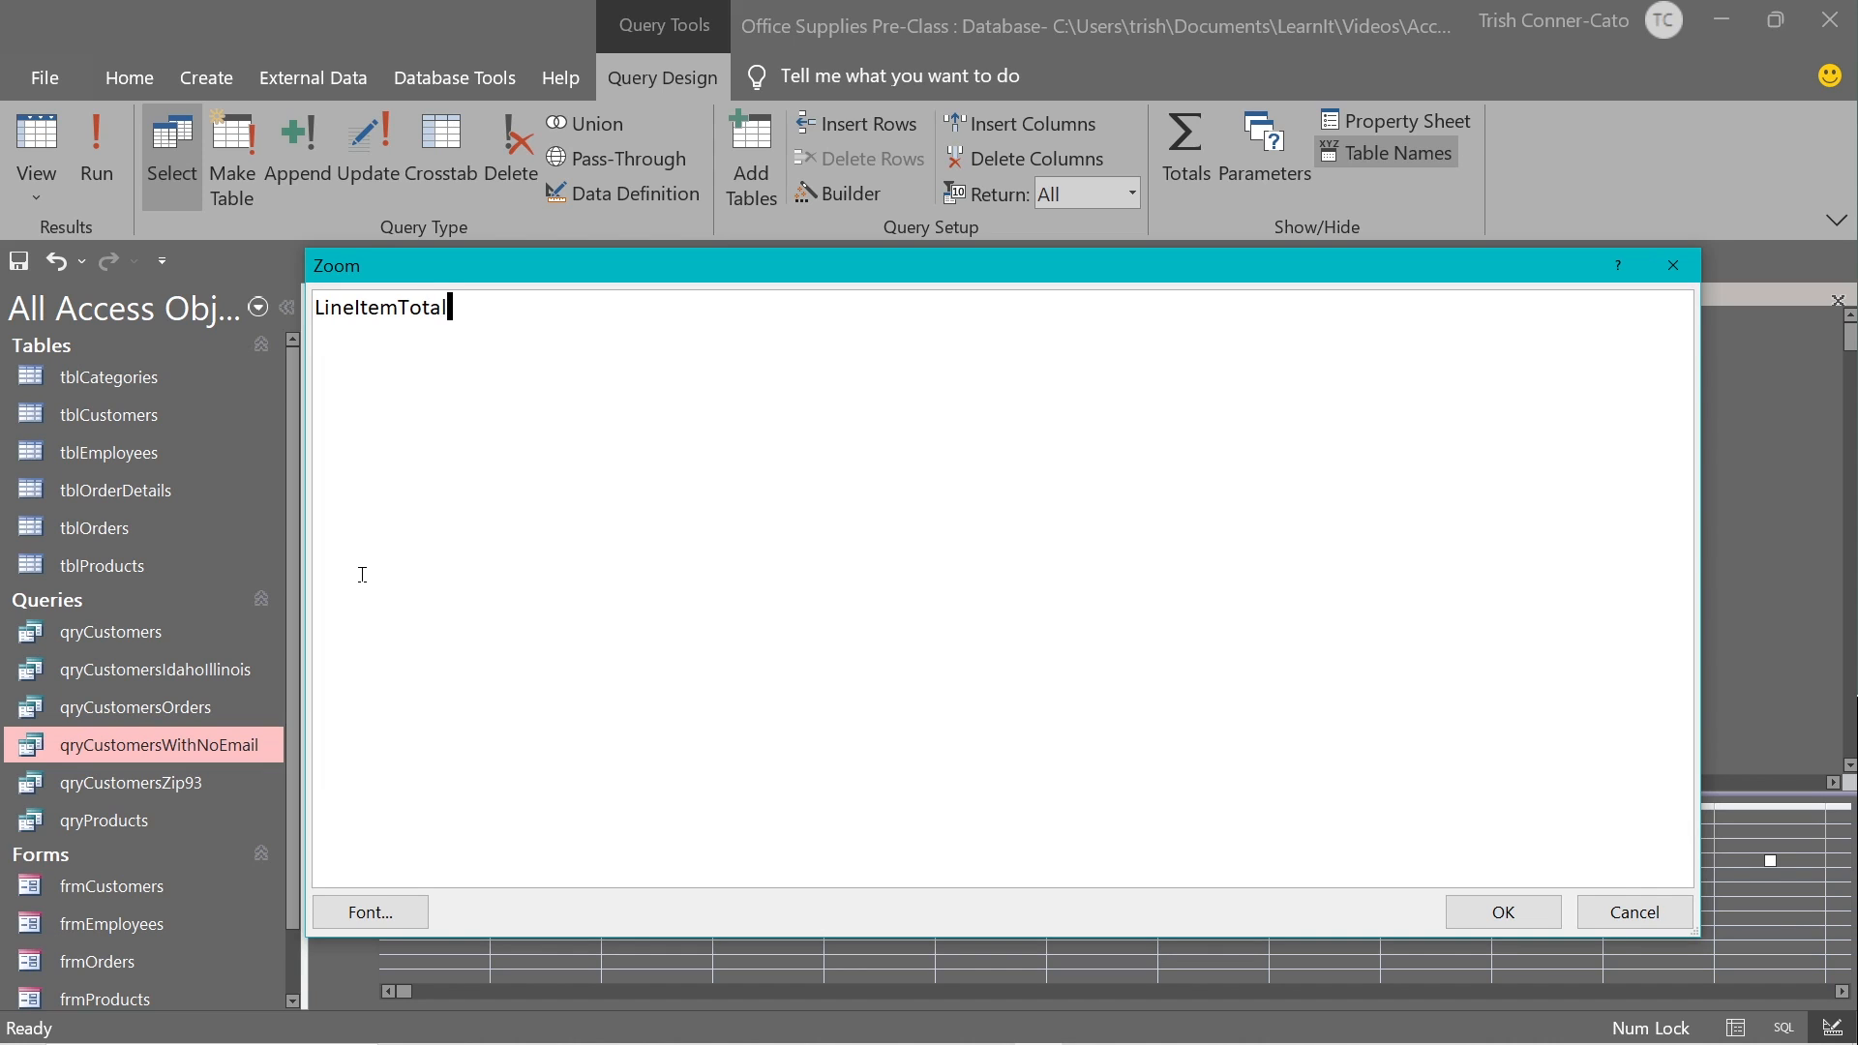
pyautogui.write(':')
pyautogui.write('[price]*[quantity]')
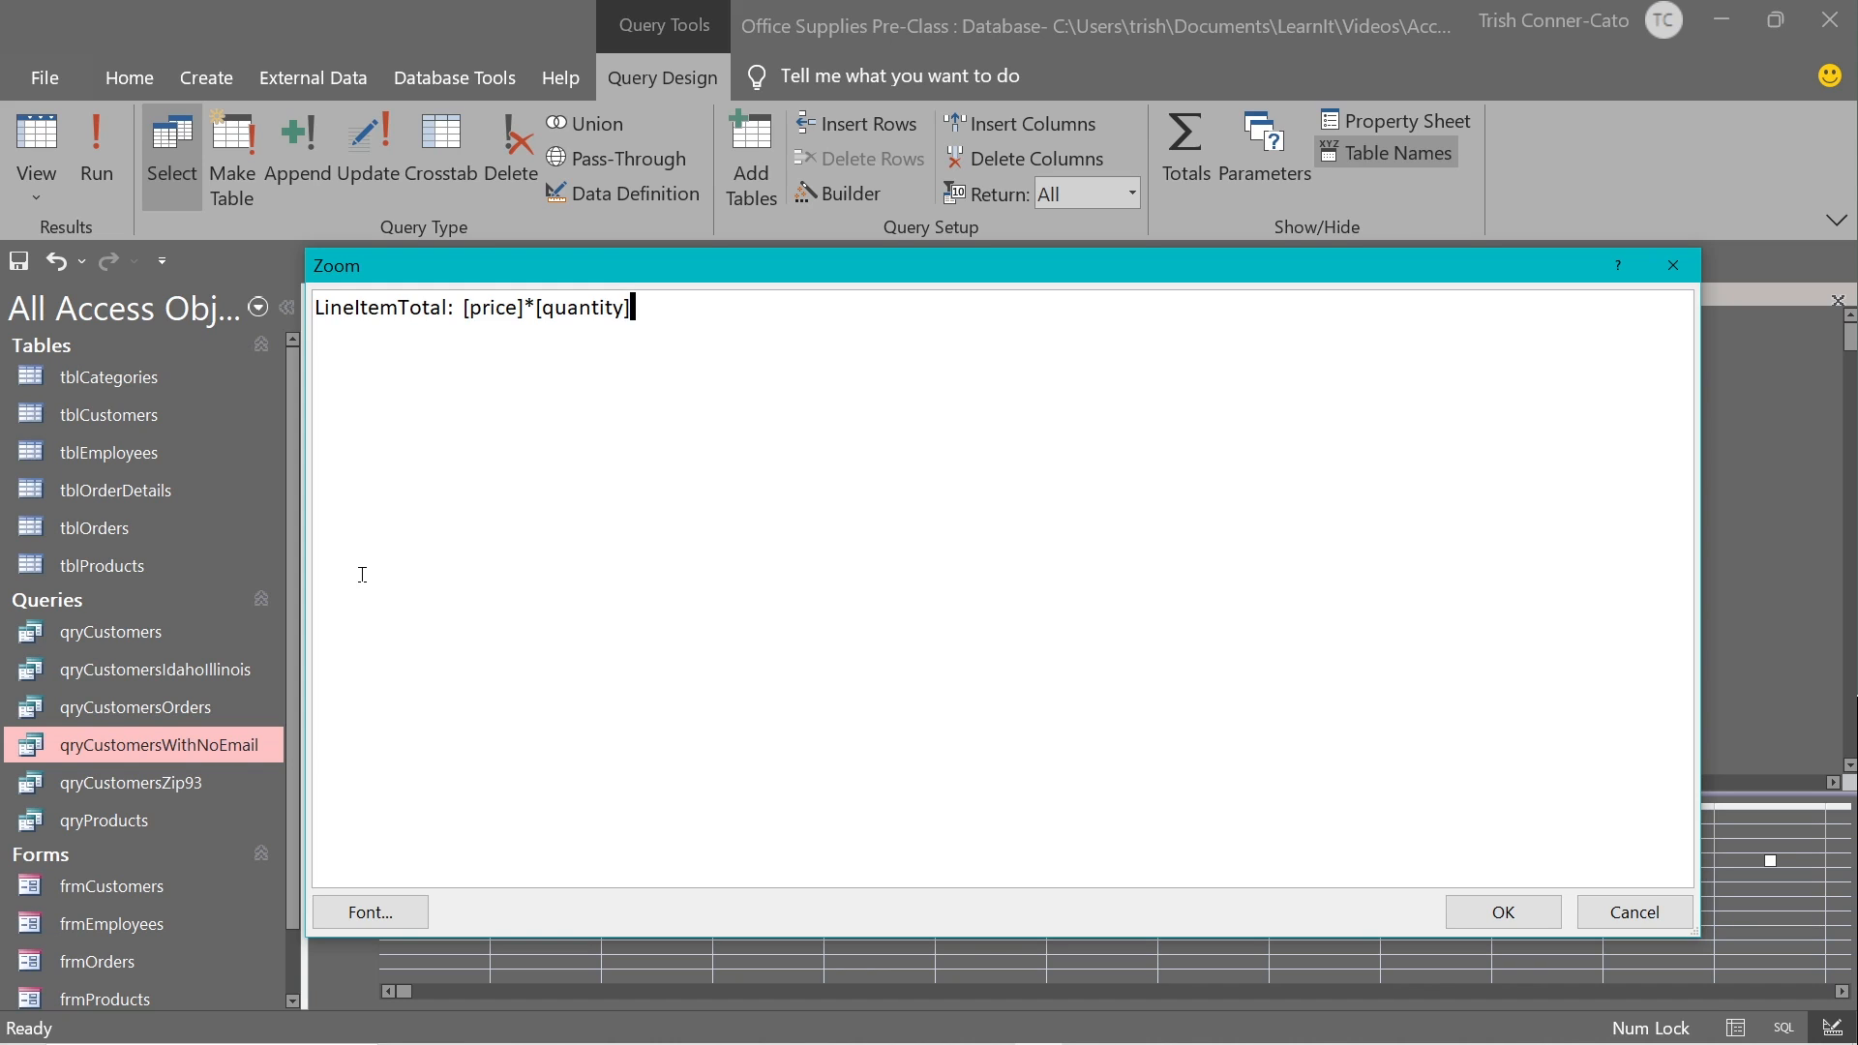
pyautogui.click(1475, 913)
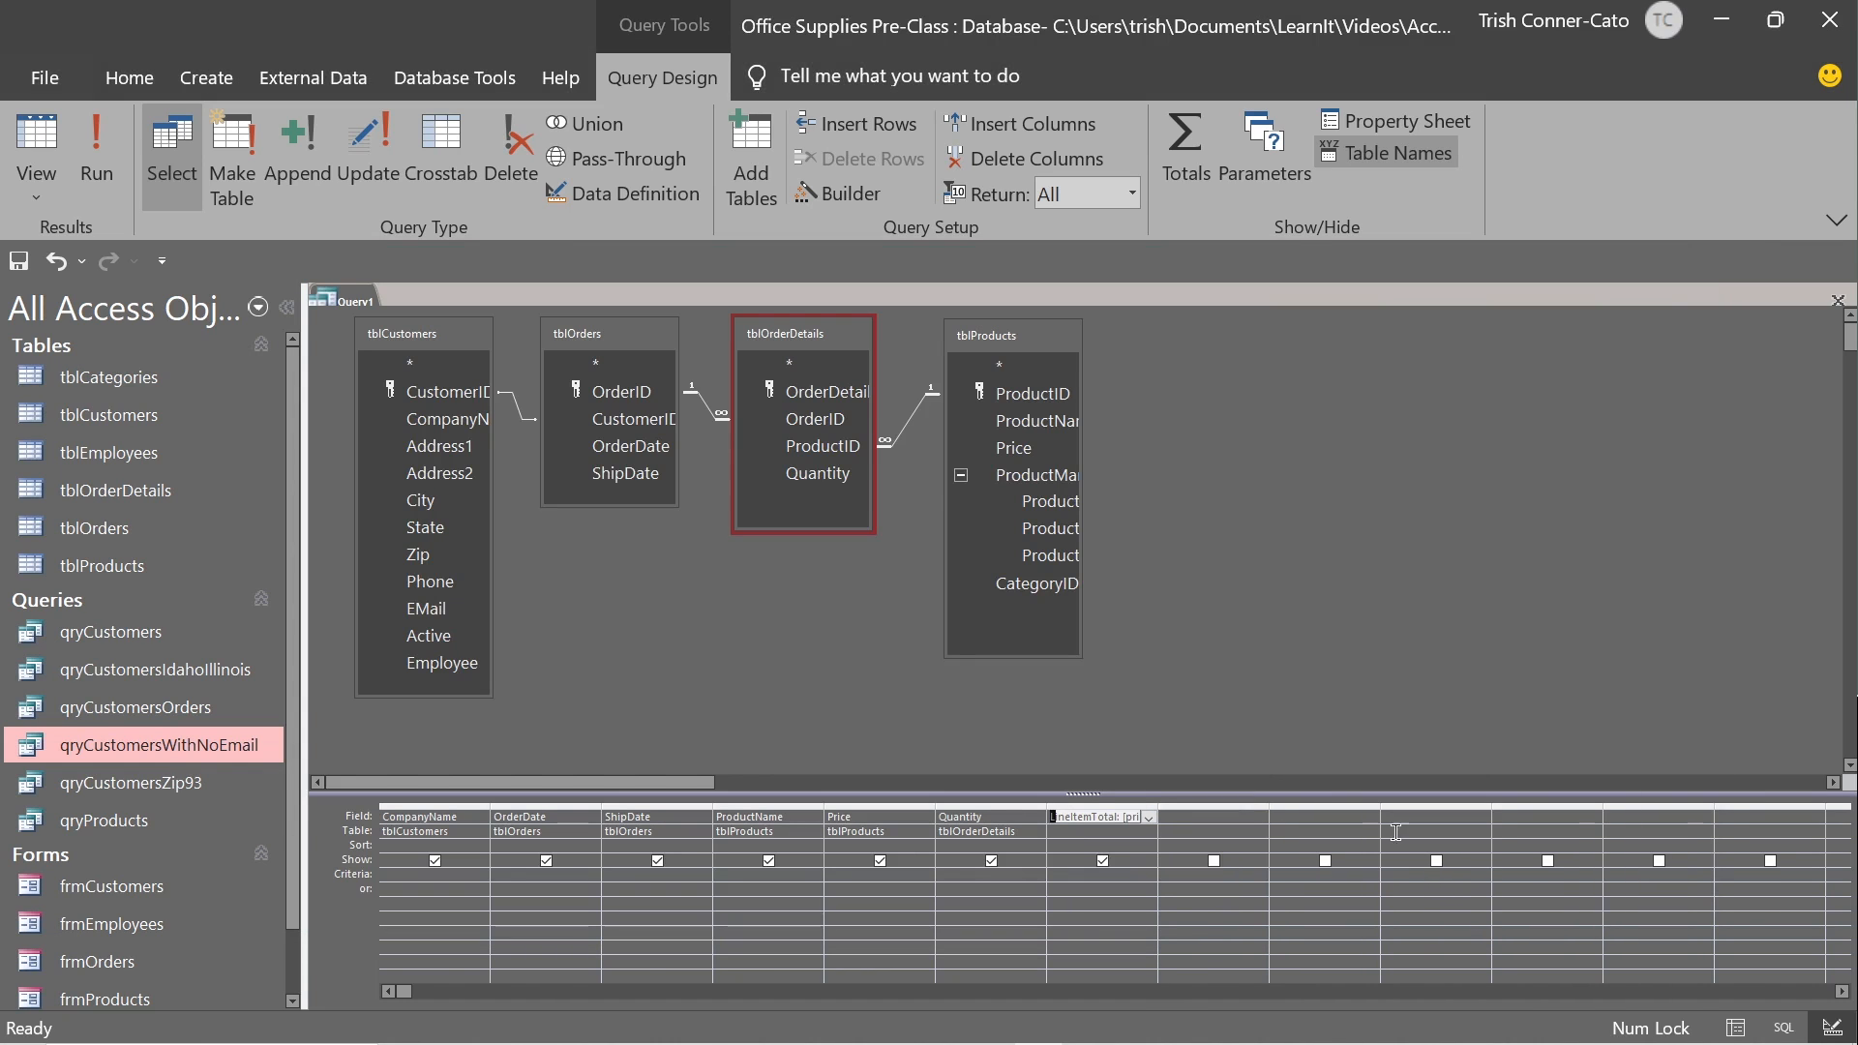
# View the query's records and widen the LineItemTotal column just enough to show its full heading.
pyautogui.click(30, 135)
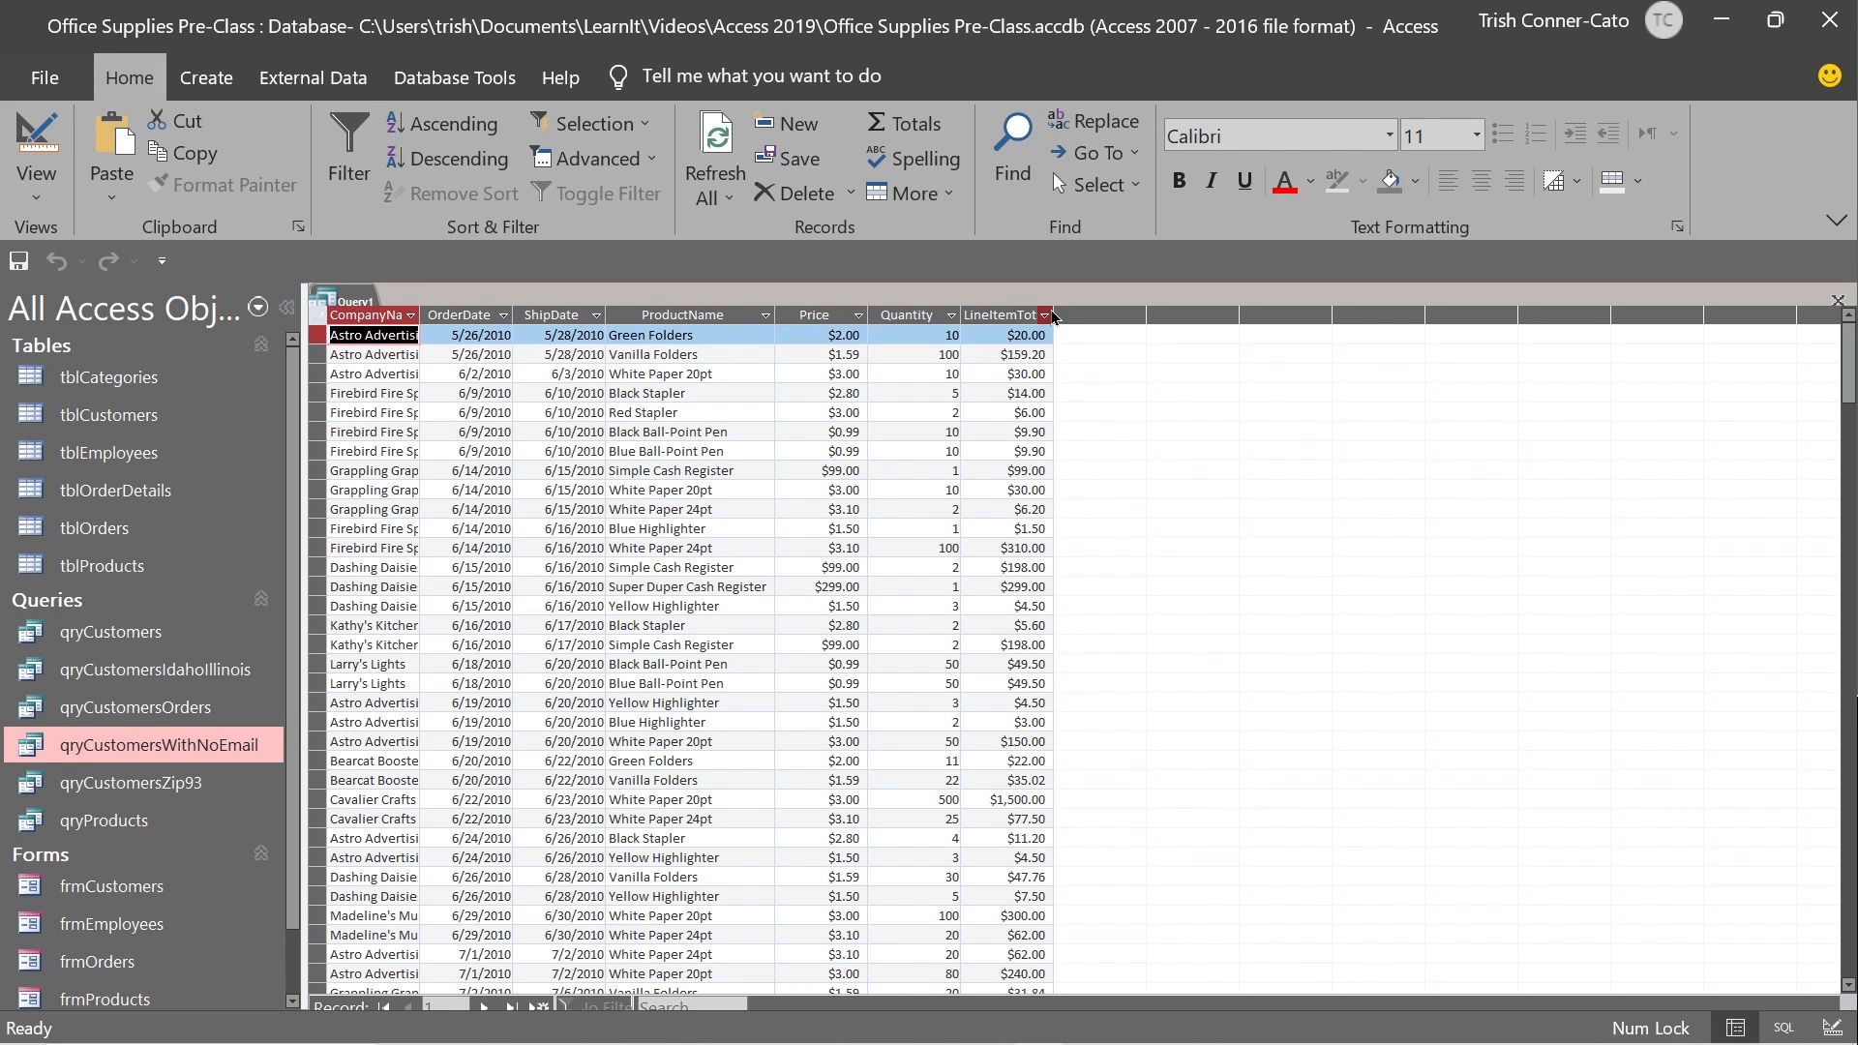
pyautogui.moveTo(1053, 316); pyautogui.dragTo(1211, 315)
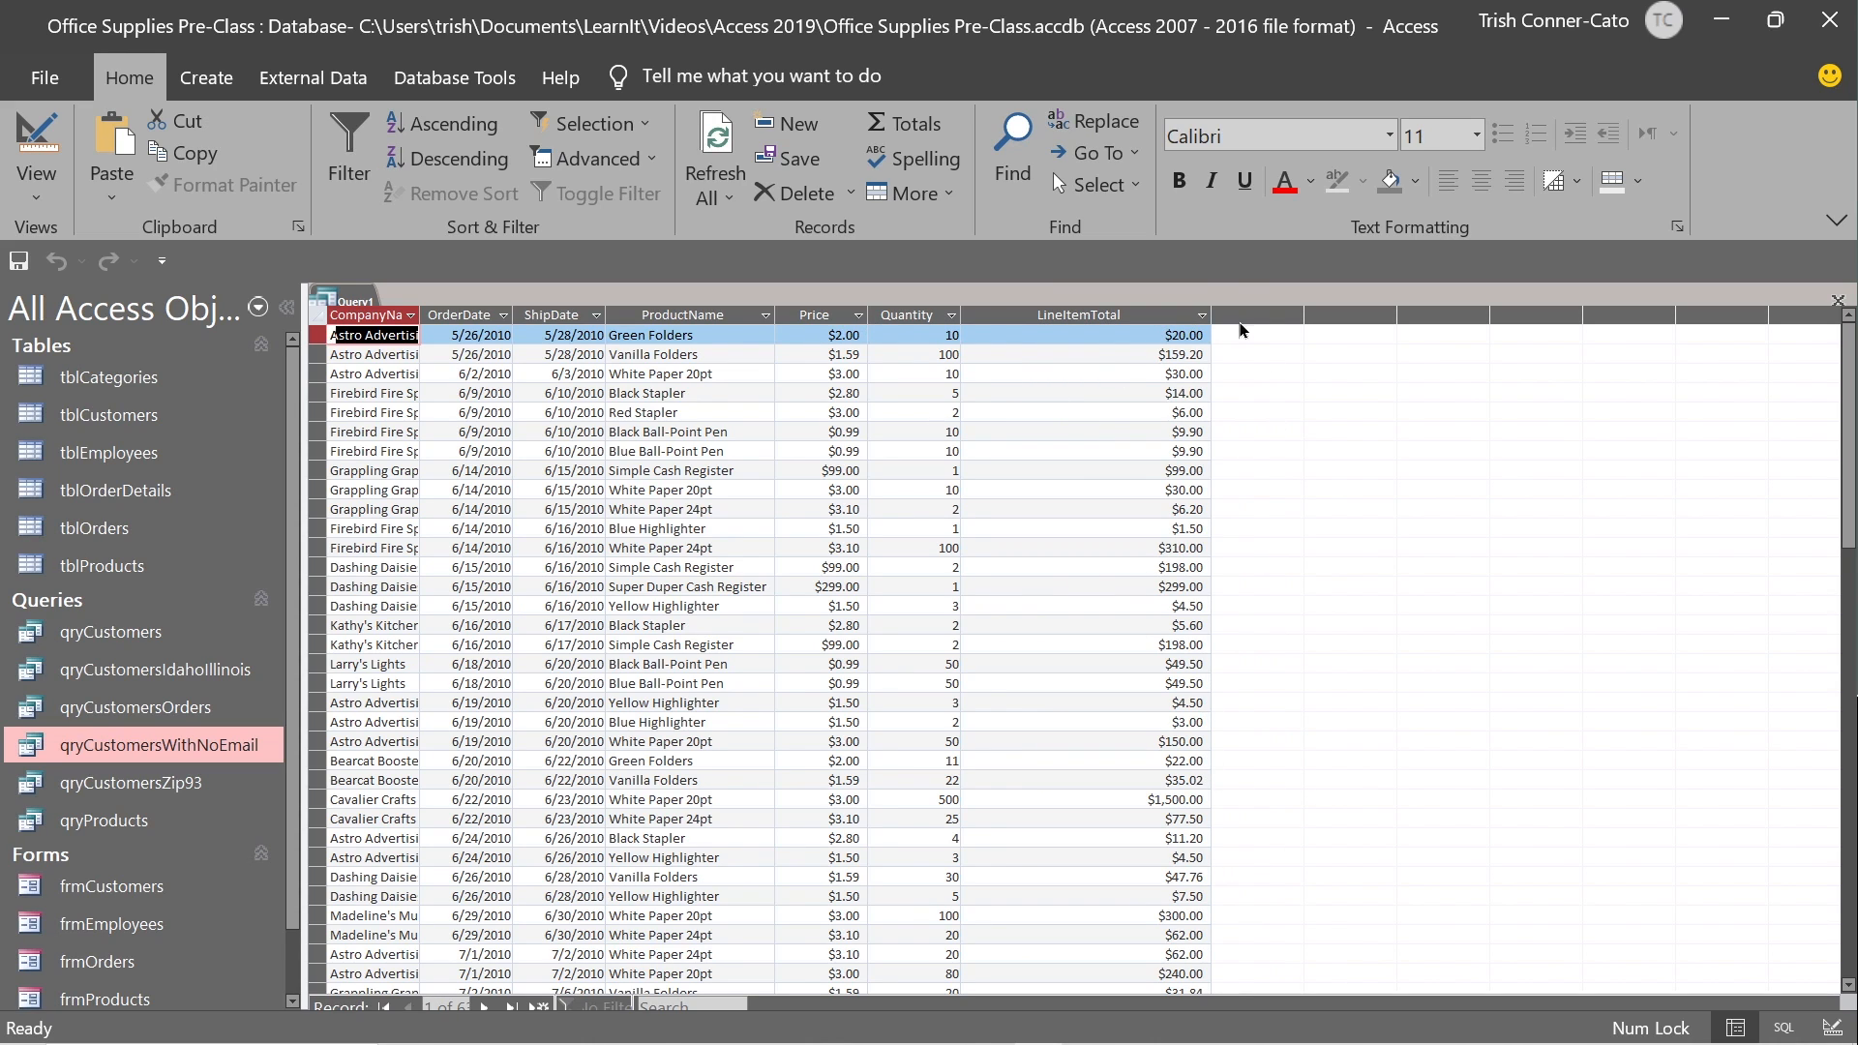
pyautogui.moveTo(1212, 308); pyautogui.dragTo(1107, 309)
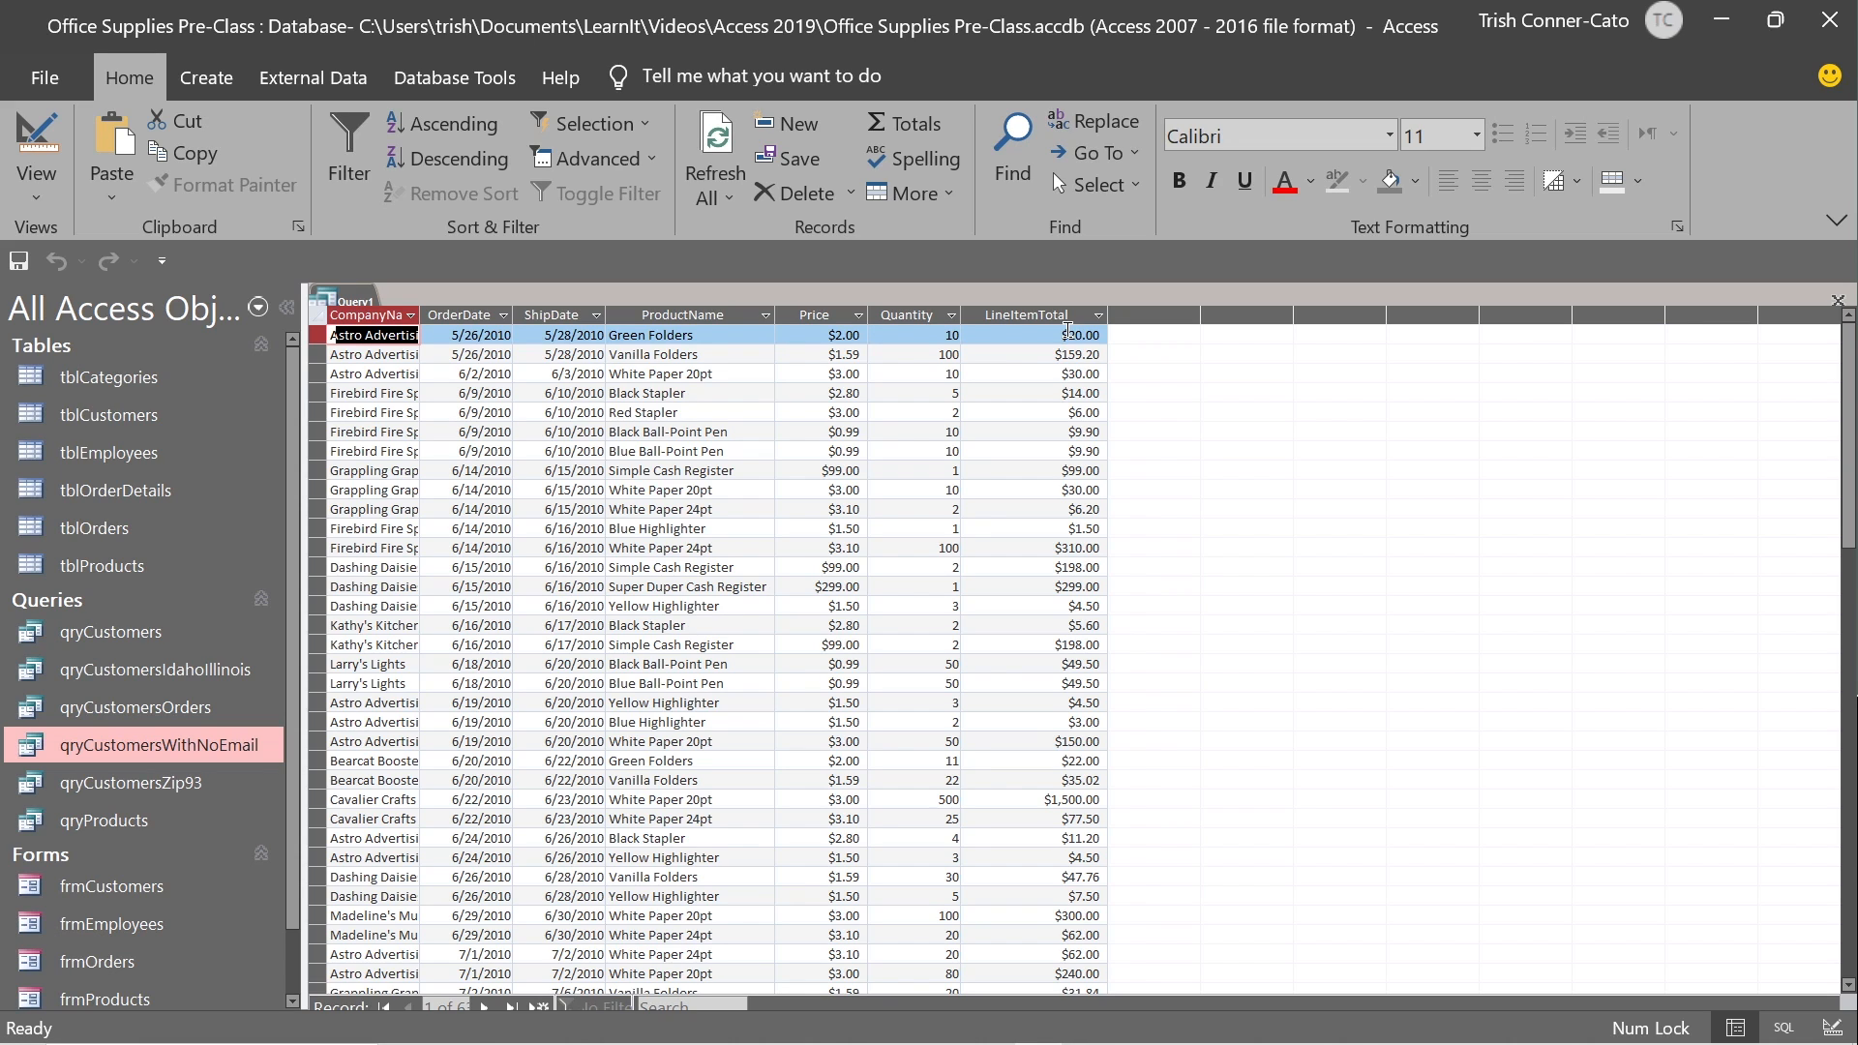
# In the query design, enter the calculated field DiscountedTotal: [price]*[quantity]*0.9 in the first empty column through a Zoom window fitted to the screen.
pyautogui.rightClick(345, 292)
pyautogui.click(471, 434)
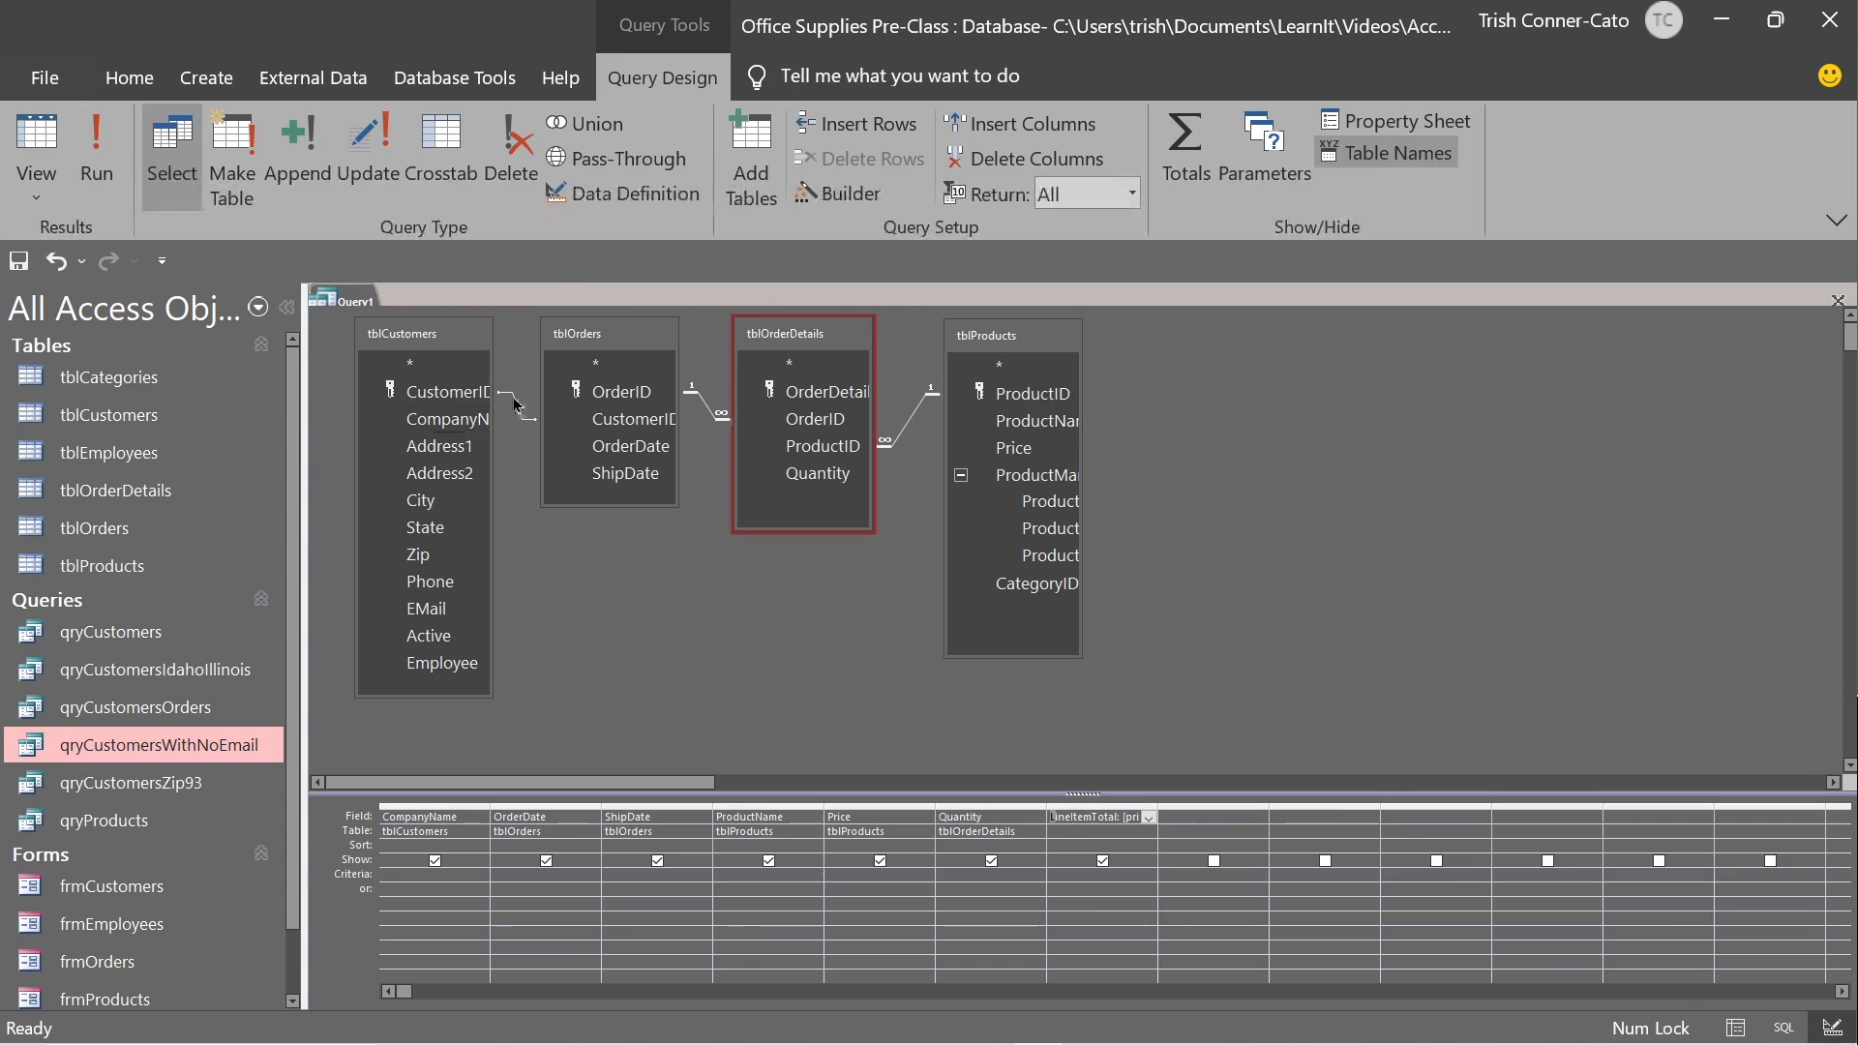
pyautogui.click(1172, 814)
pyautogui.rightClick(1172, 814)
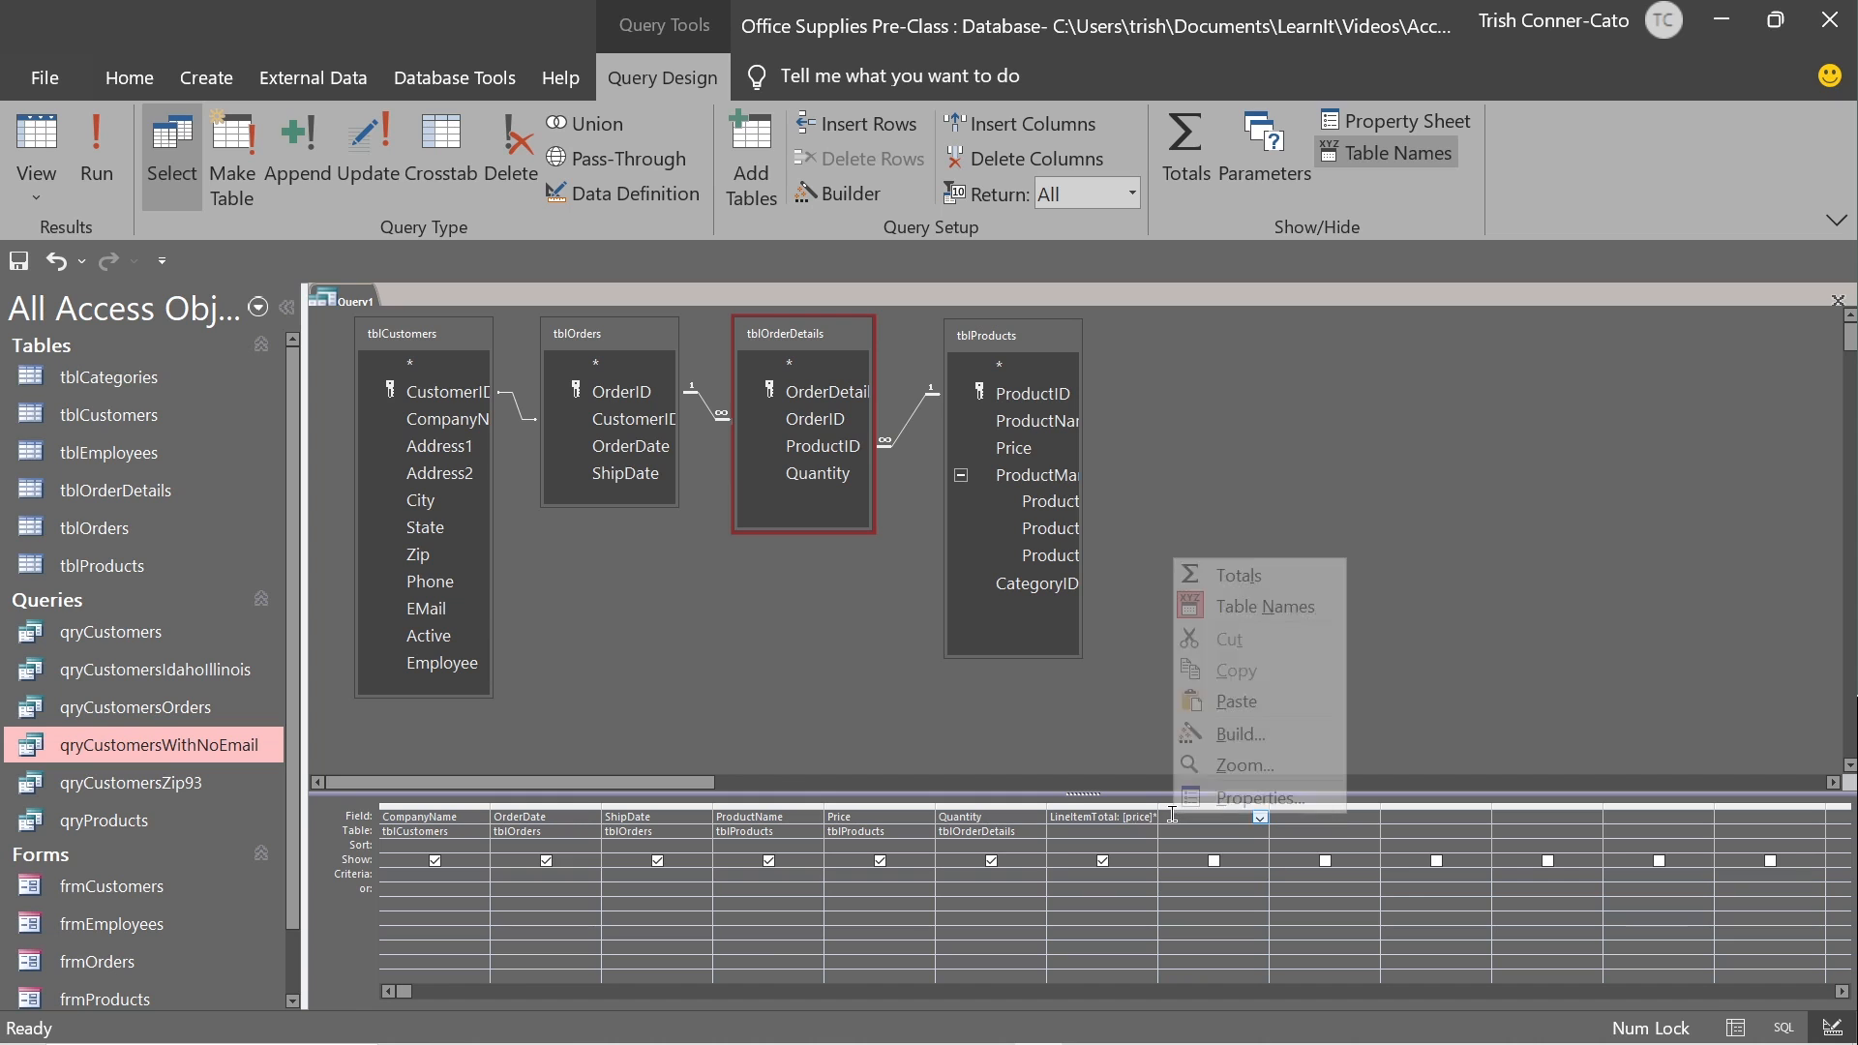
pyautogui.click(1236, 765)
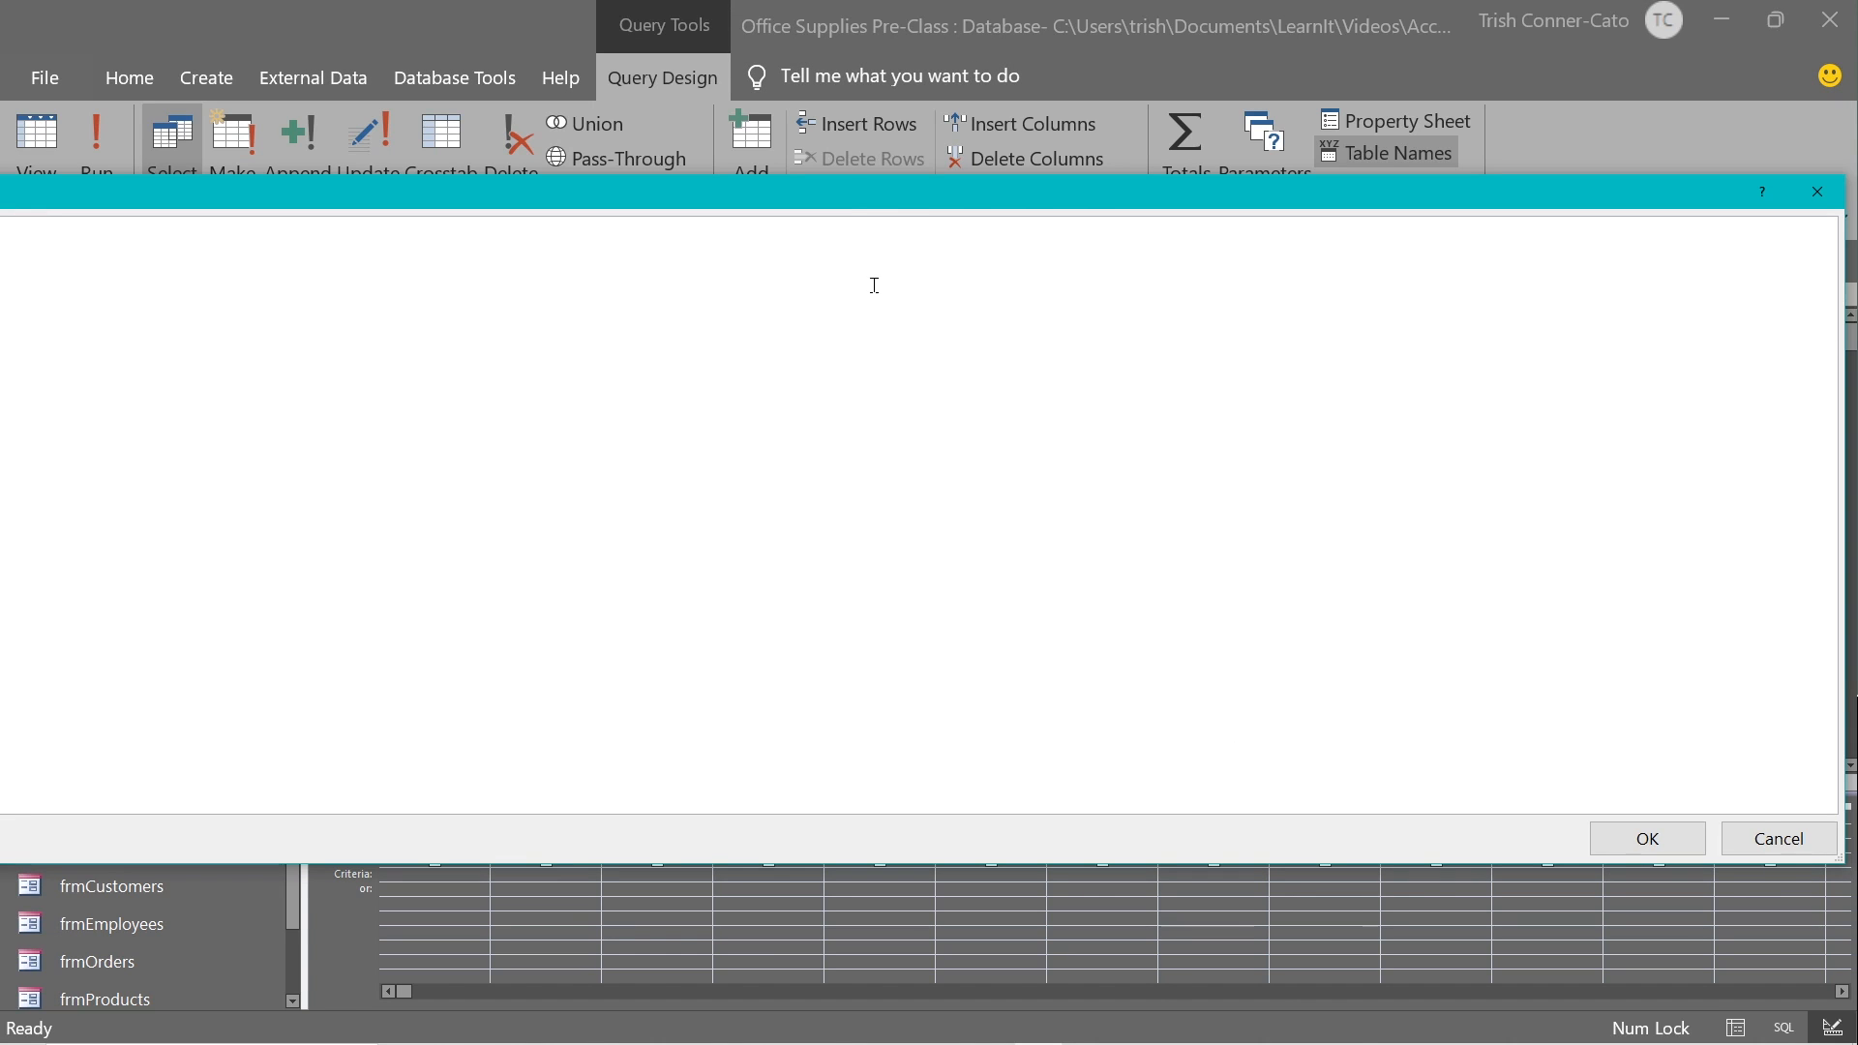
pyautogui.moveTo(845, 191); pyautogui.dragTo(1414, 191)
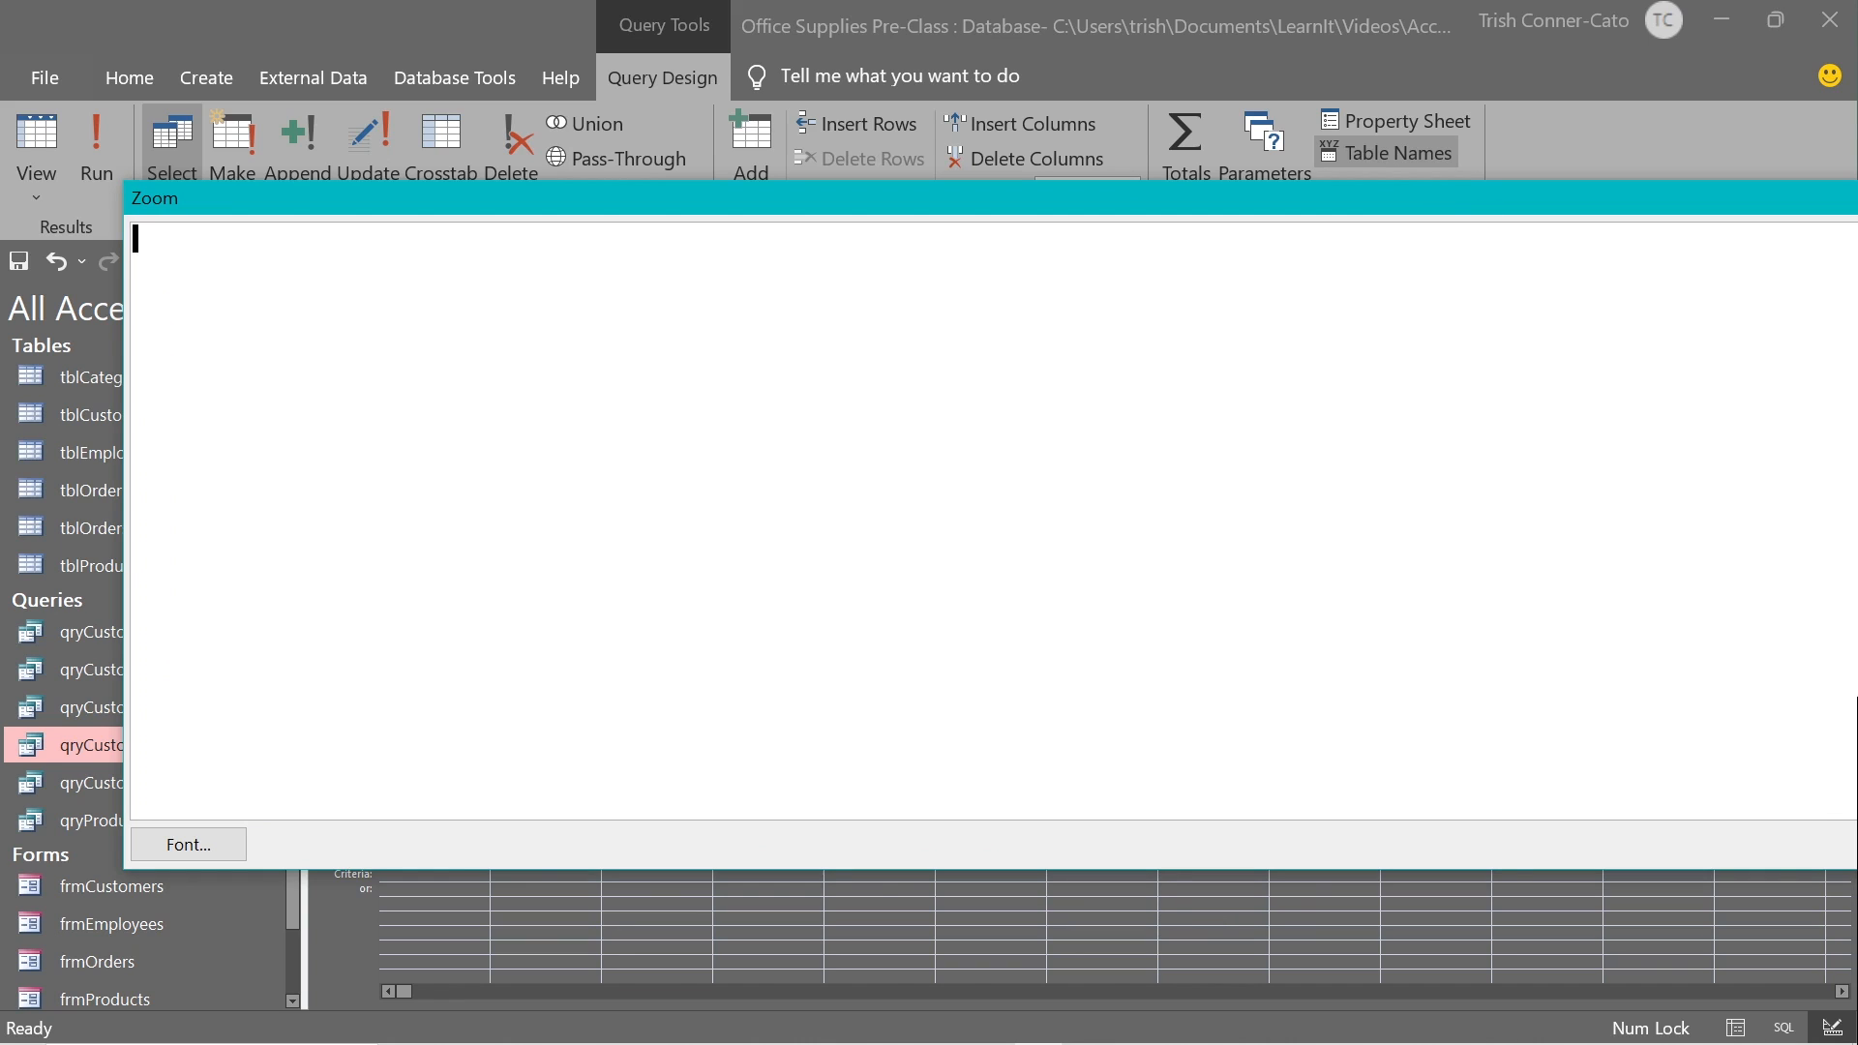
pyautogui.moveTo(1854, 344); pyautogui.dragTo(1611, 349)
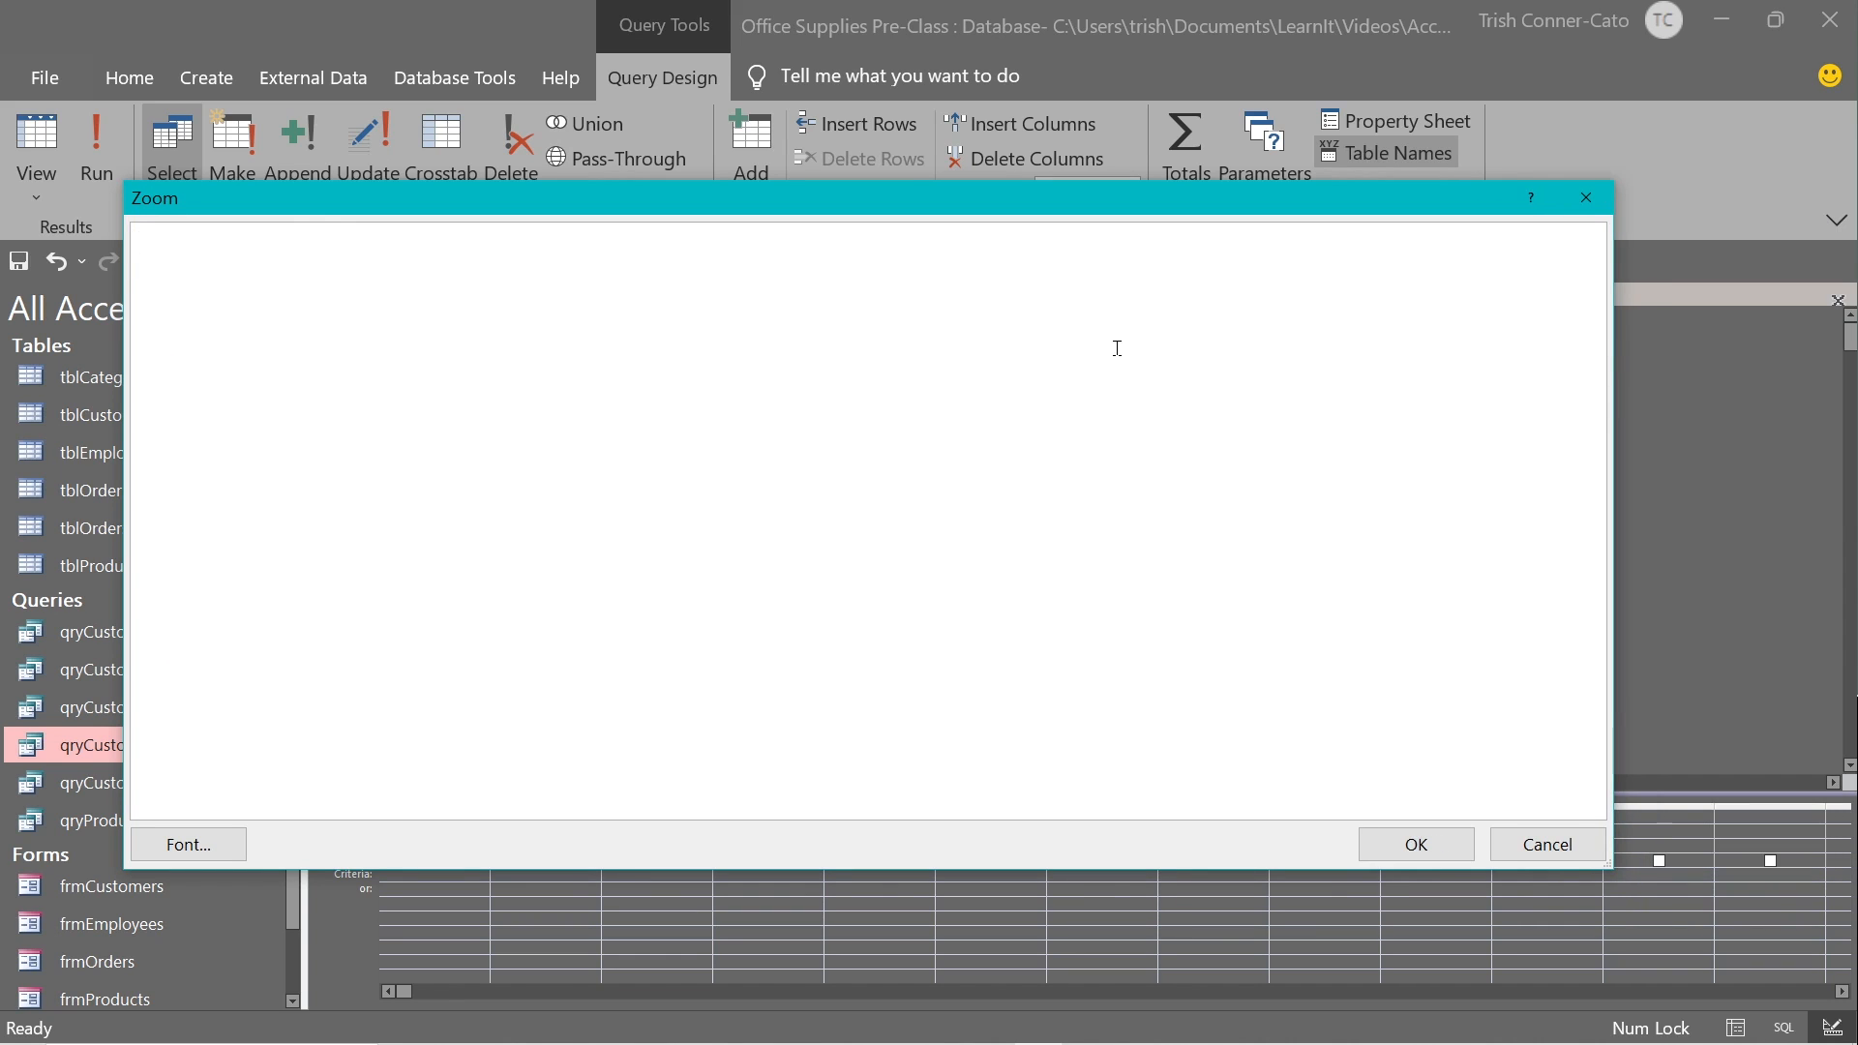
pyautogui.write('DiscountedTotal: [price')
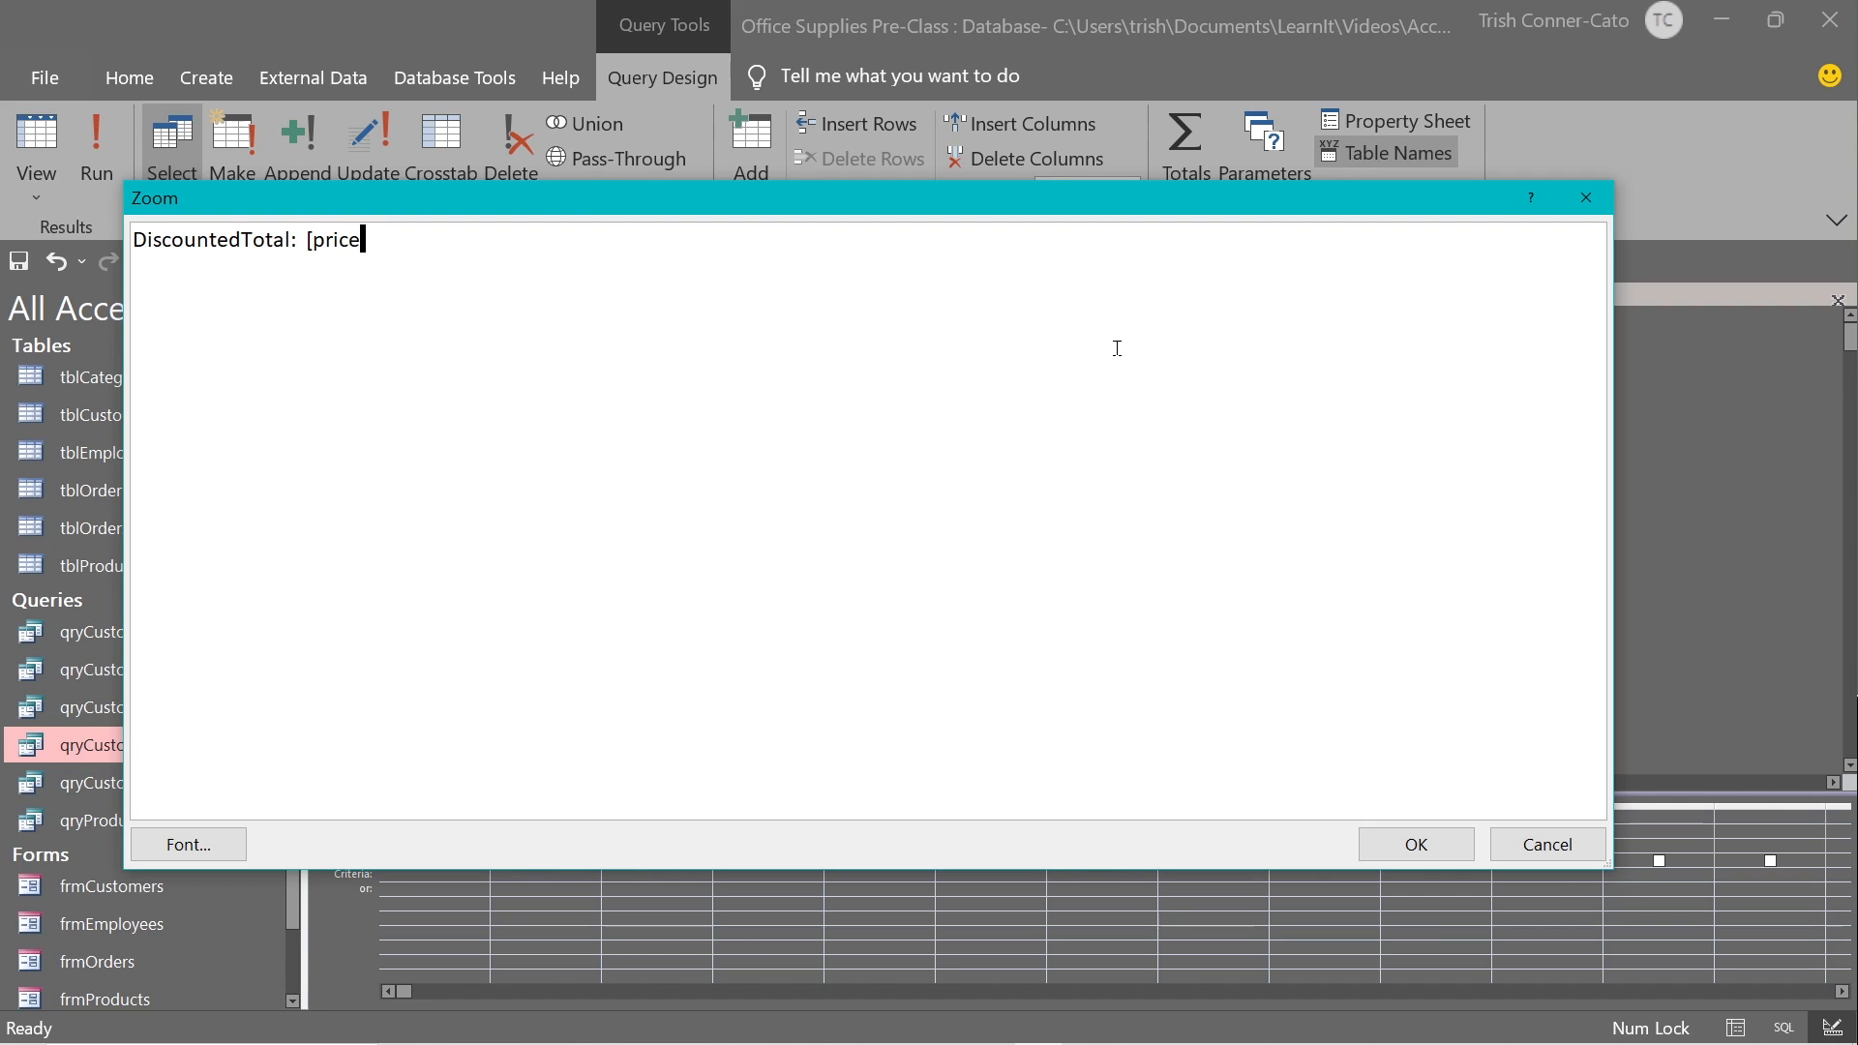
pyautogui.write(']')
pyautogui.write('8')
pyautogui.press('BackSpace')
pyautogui.write('*[qua')
pyautogui.press('BackSpace')
pyautogui.press('BackSpace')
pyautogui.write('uantity')
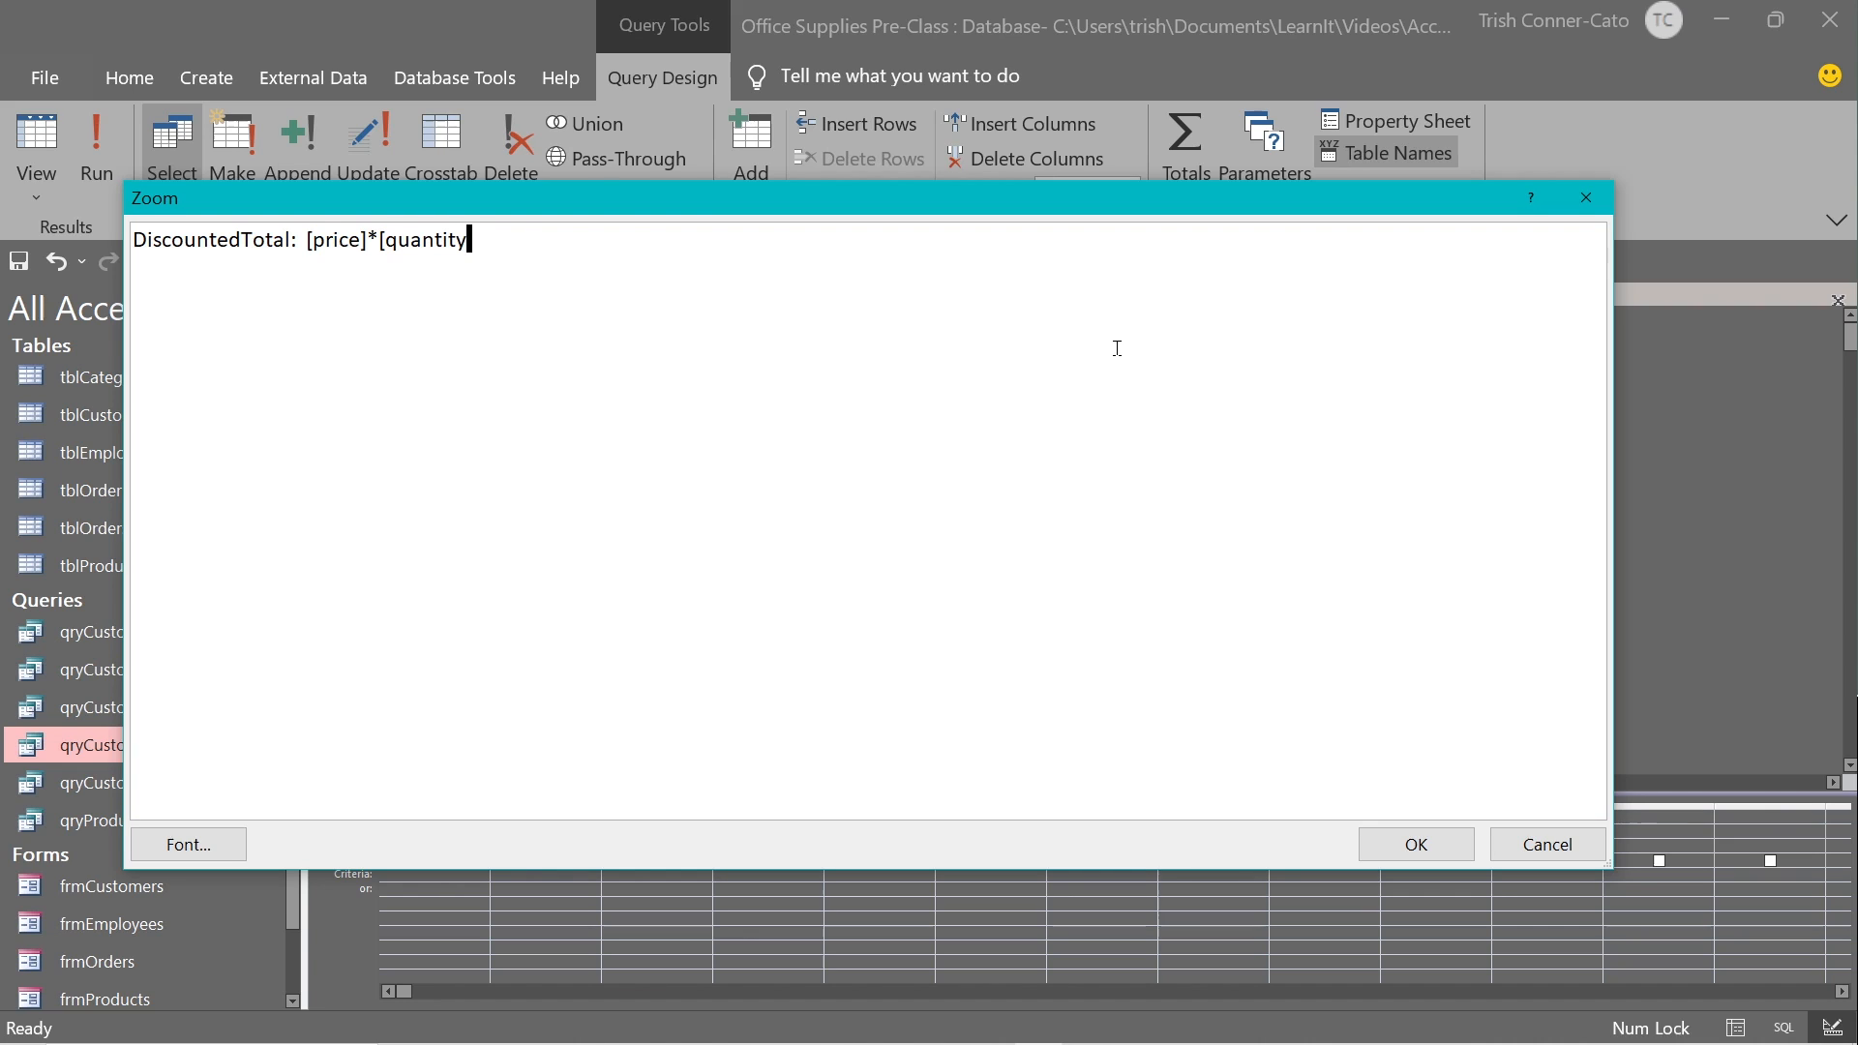
pyautogui.write(']*0.9')
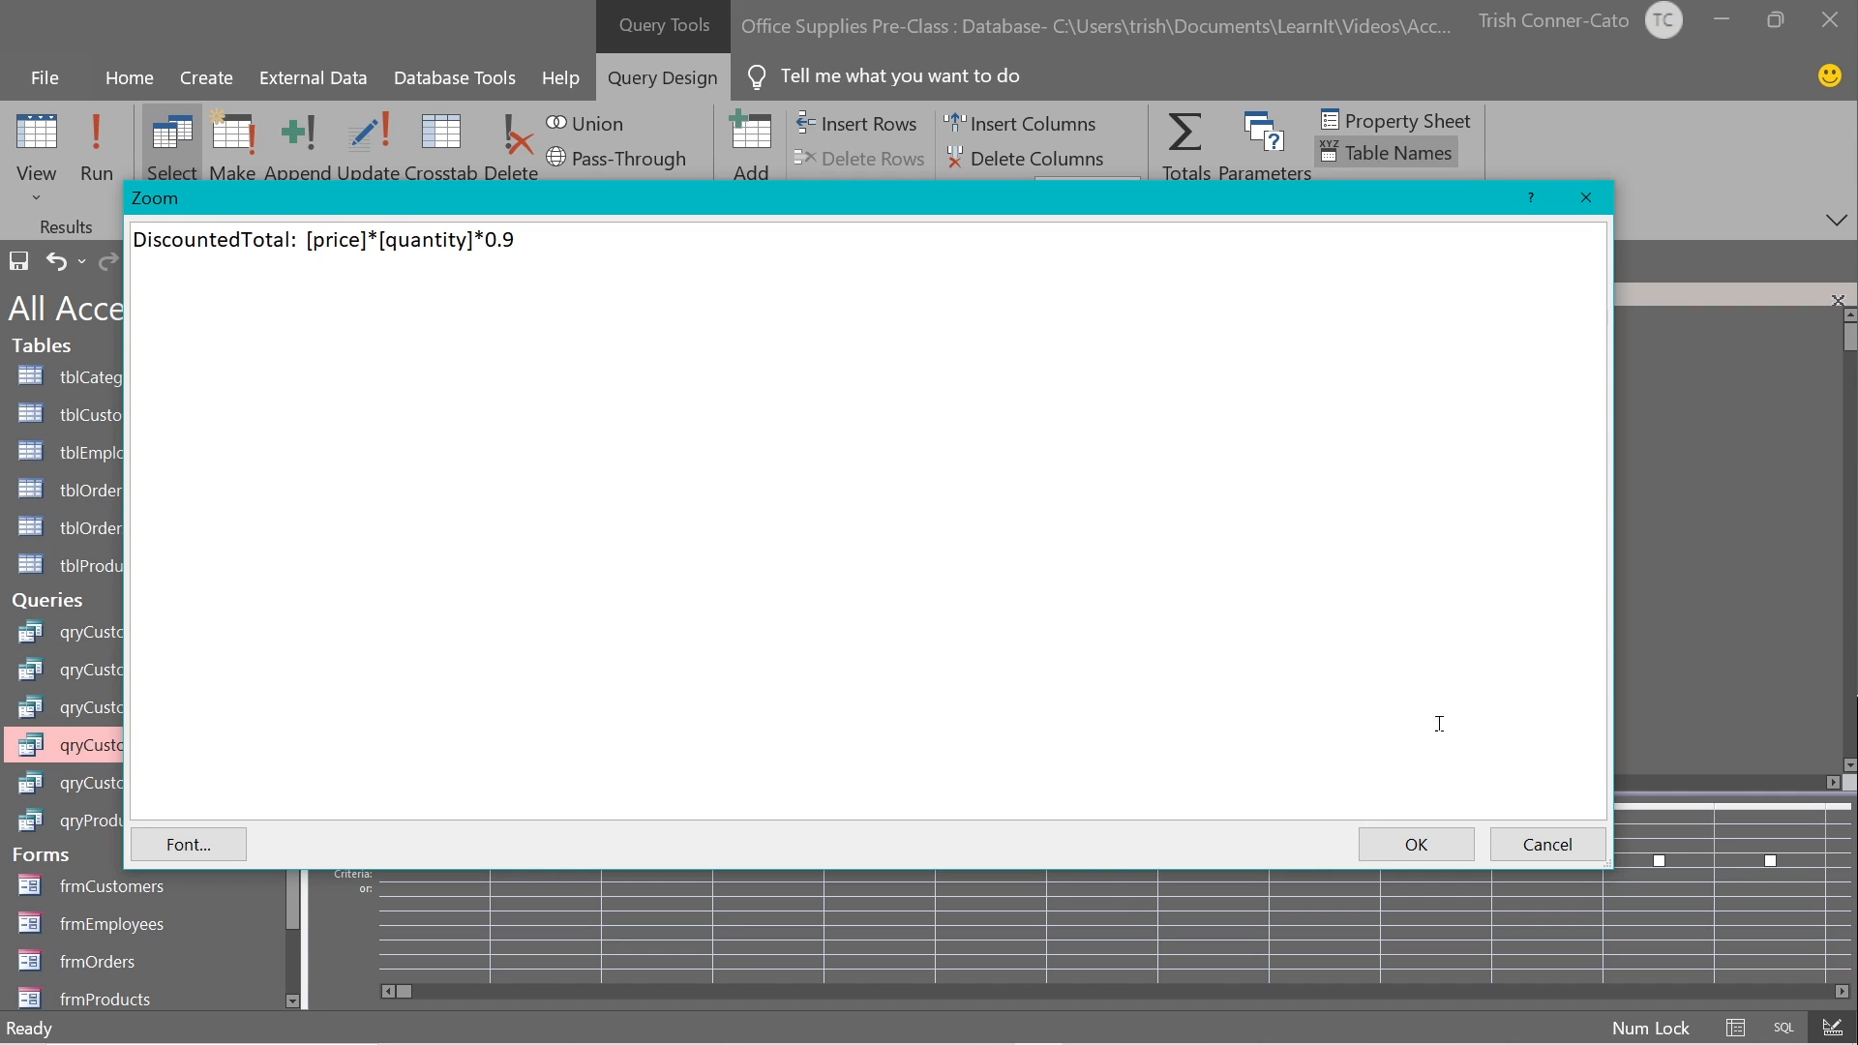
pyautogui.click(1410, 848)
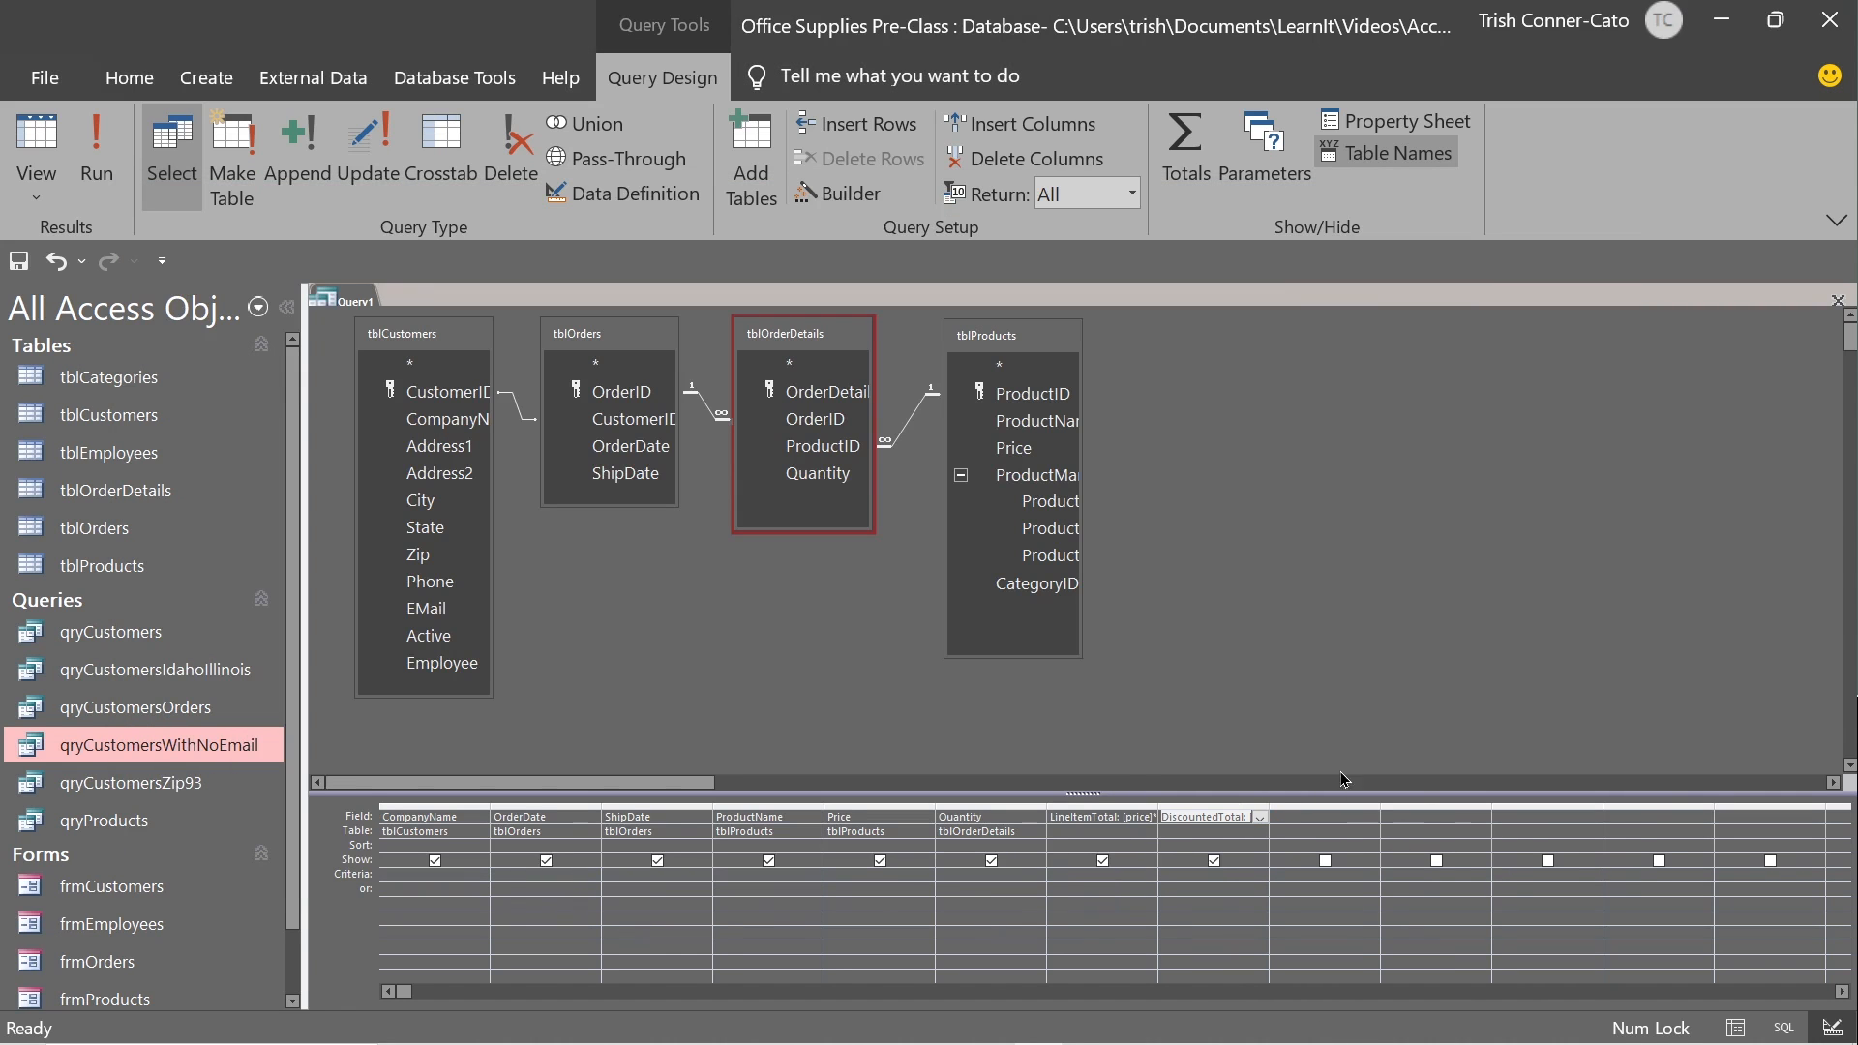
# View the query's records and widen the DiscountedTotal column just enough to show its full heading.
pyautogui.click(37, 140)
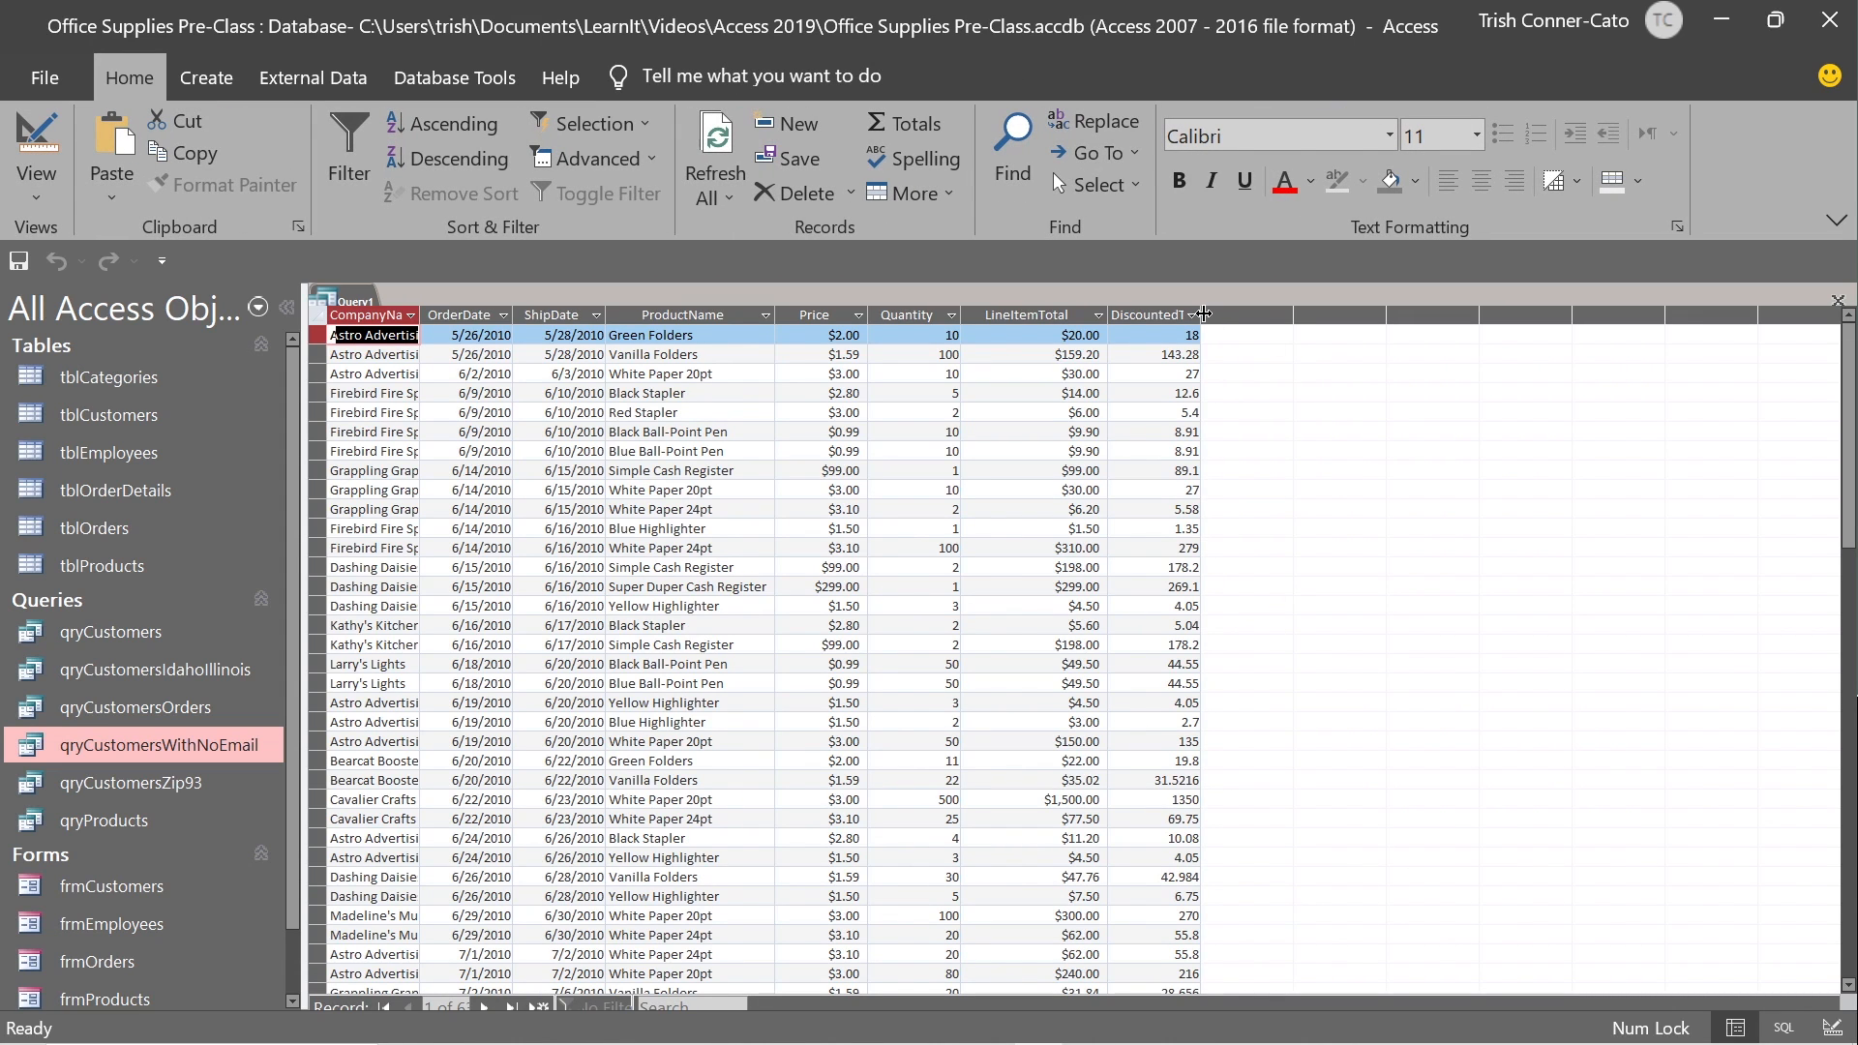
pyautogui.moveTo(1202, 314); pyautogui.dragTo(1244, 314)
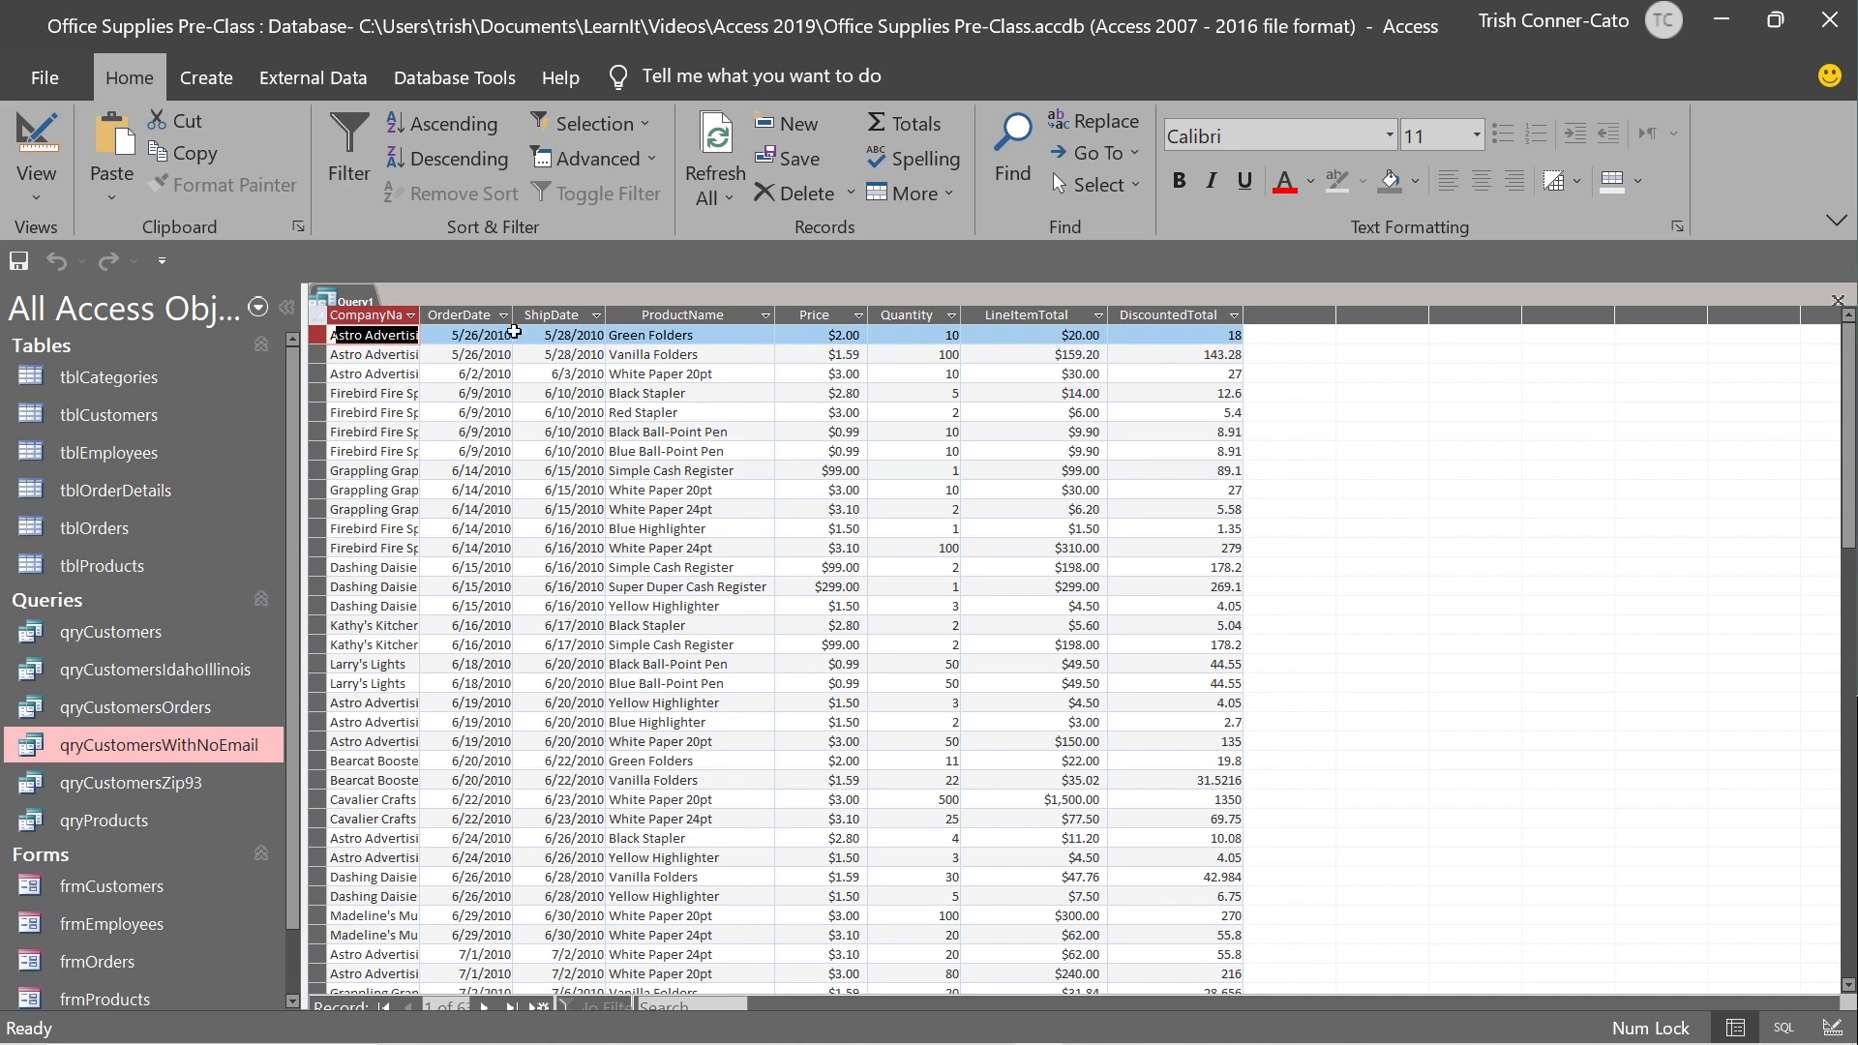
# Save the query as qryOrders and close it.
pyautogui.rightClick(341, 306)
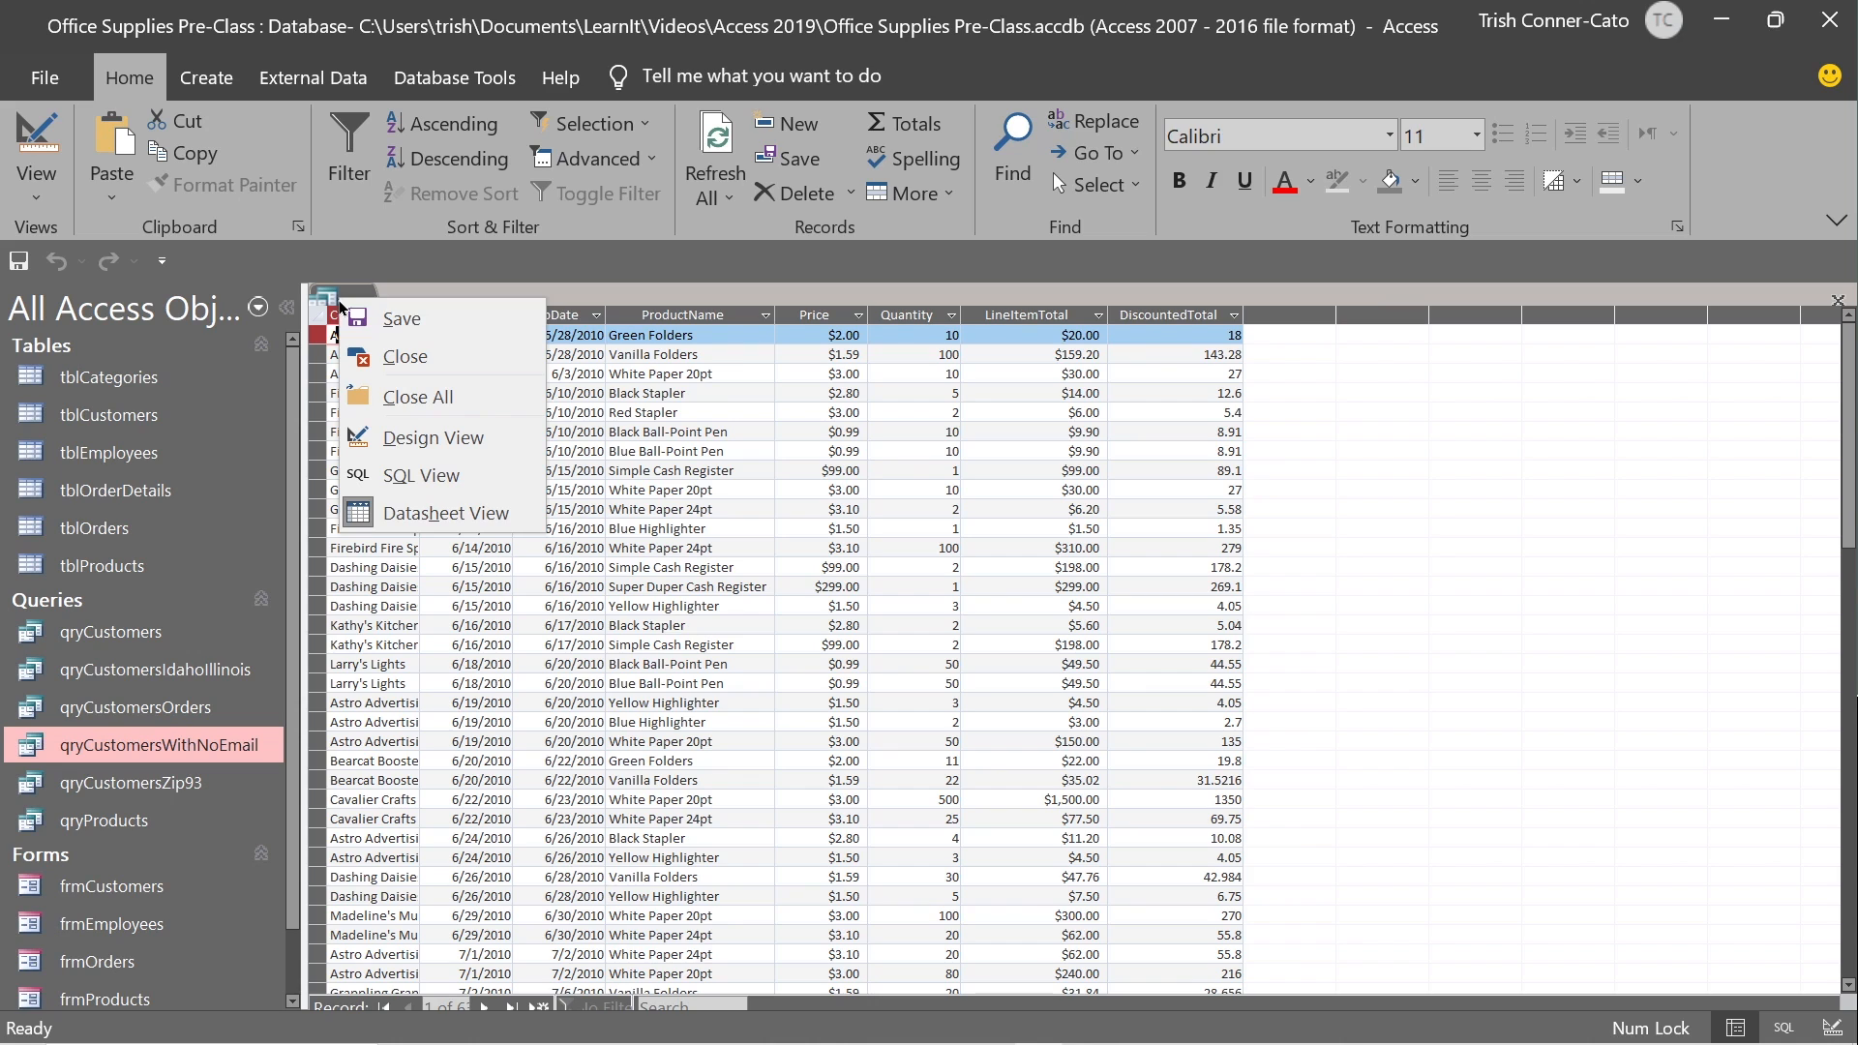
pyautogui.click(365, 329)
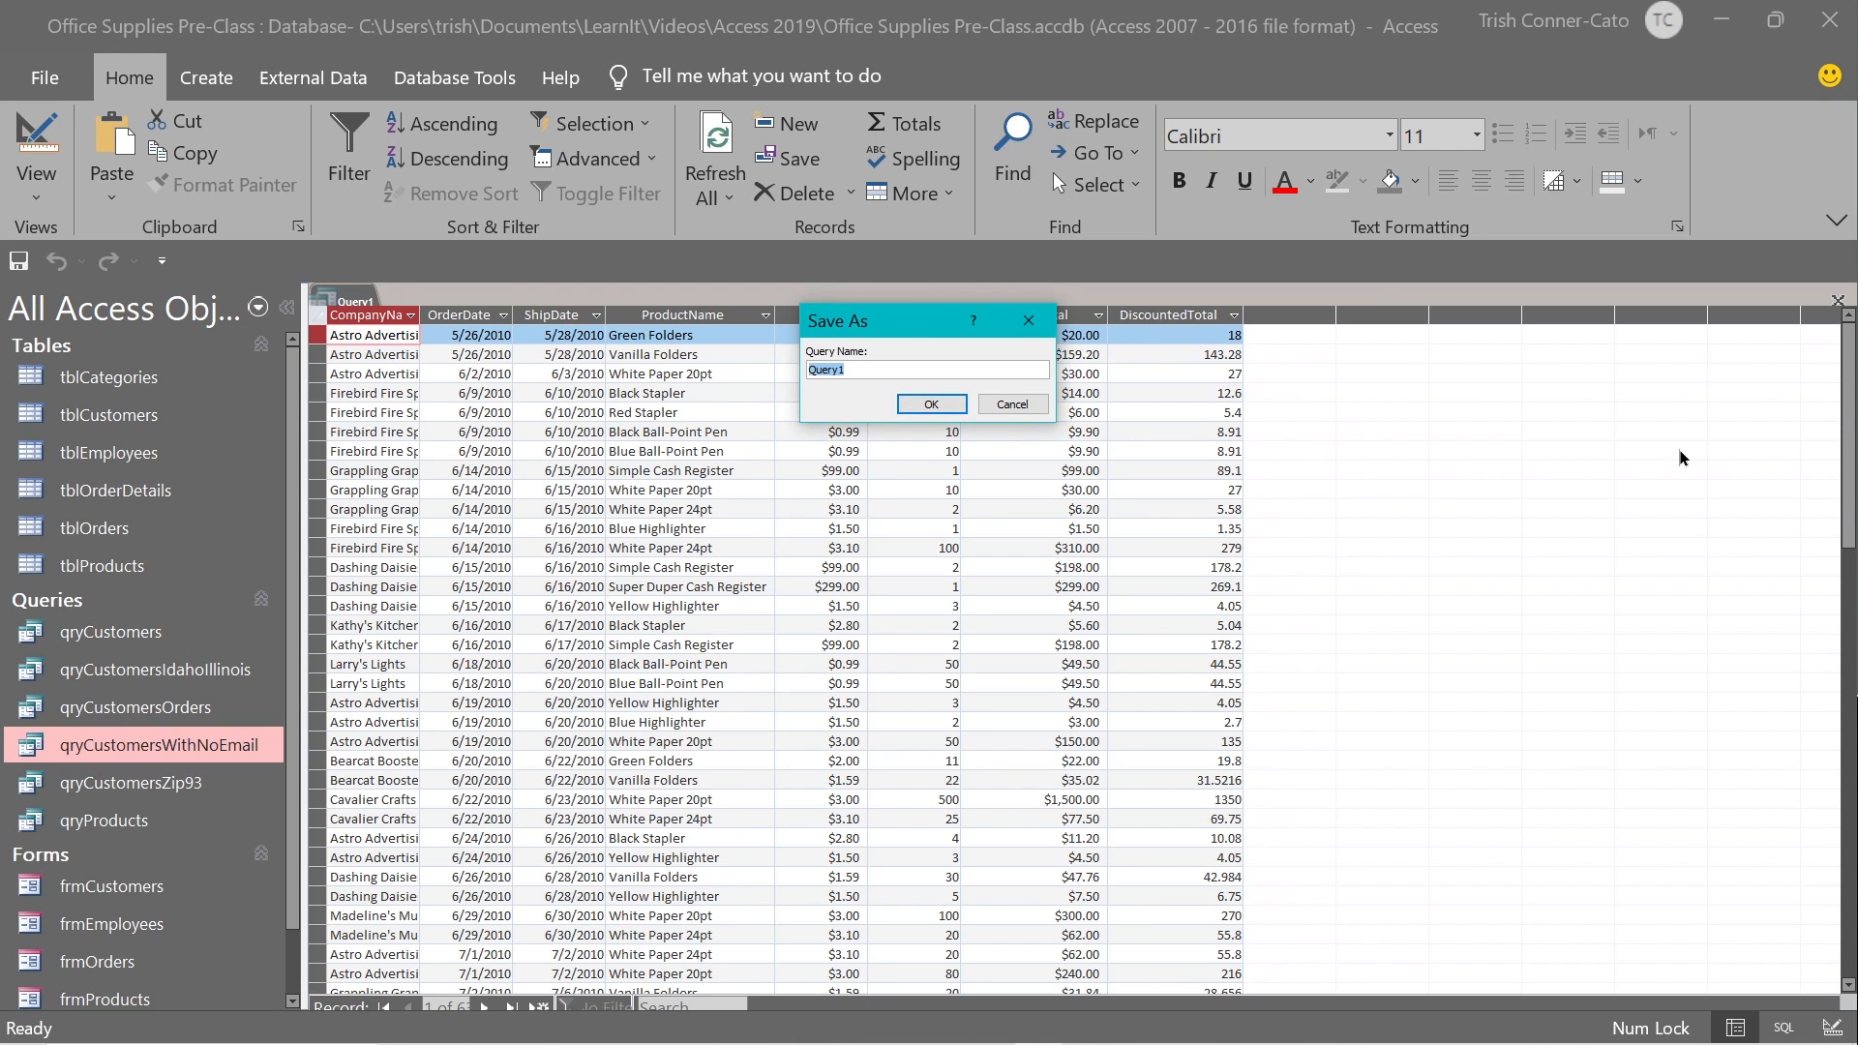
pyautogui.write('qryOrders')
pyautogui.press('Return')
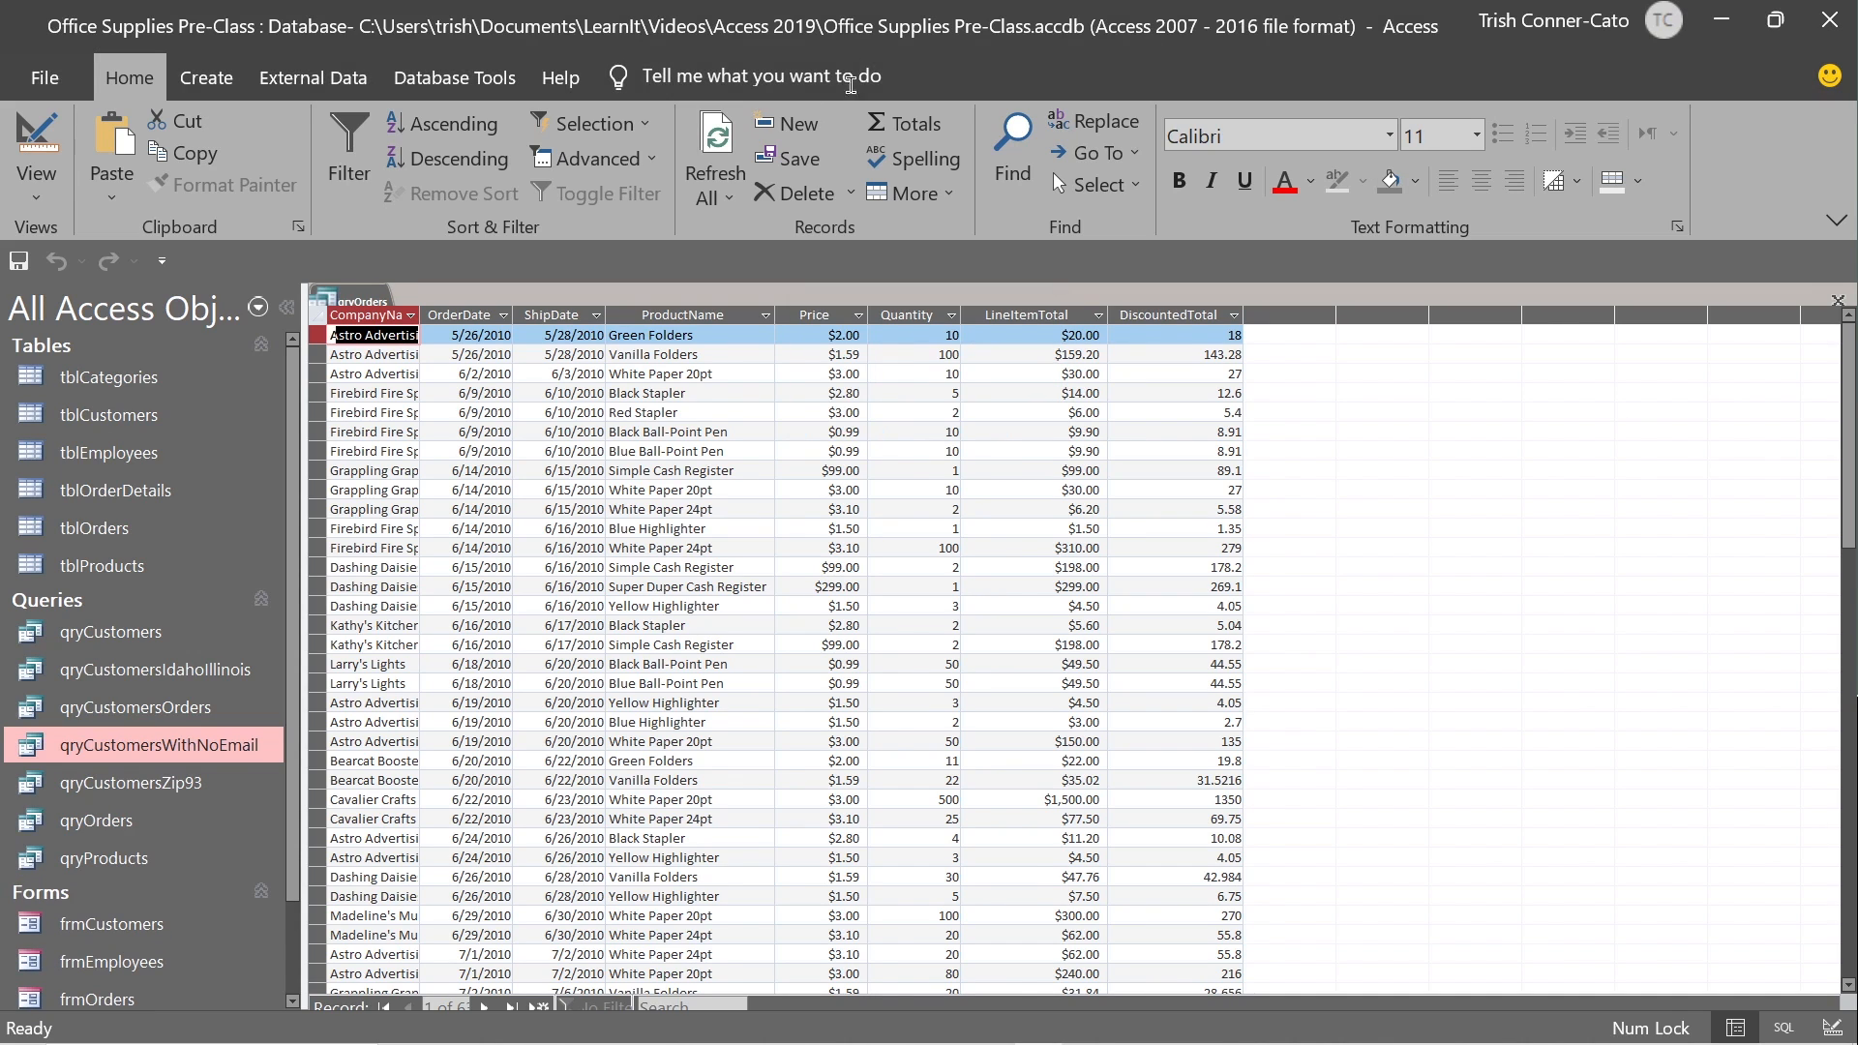
pyautogui.rightClick(340, 299)
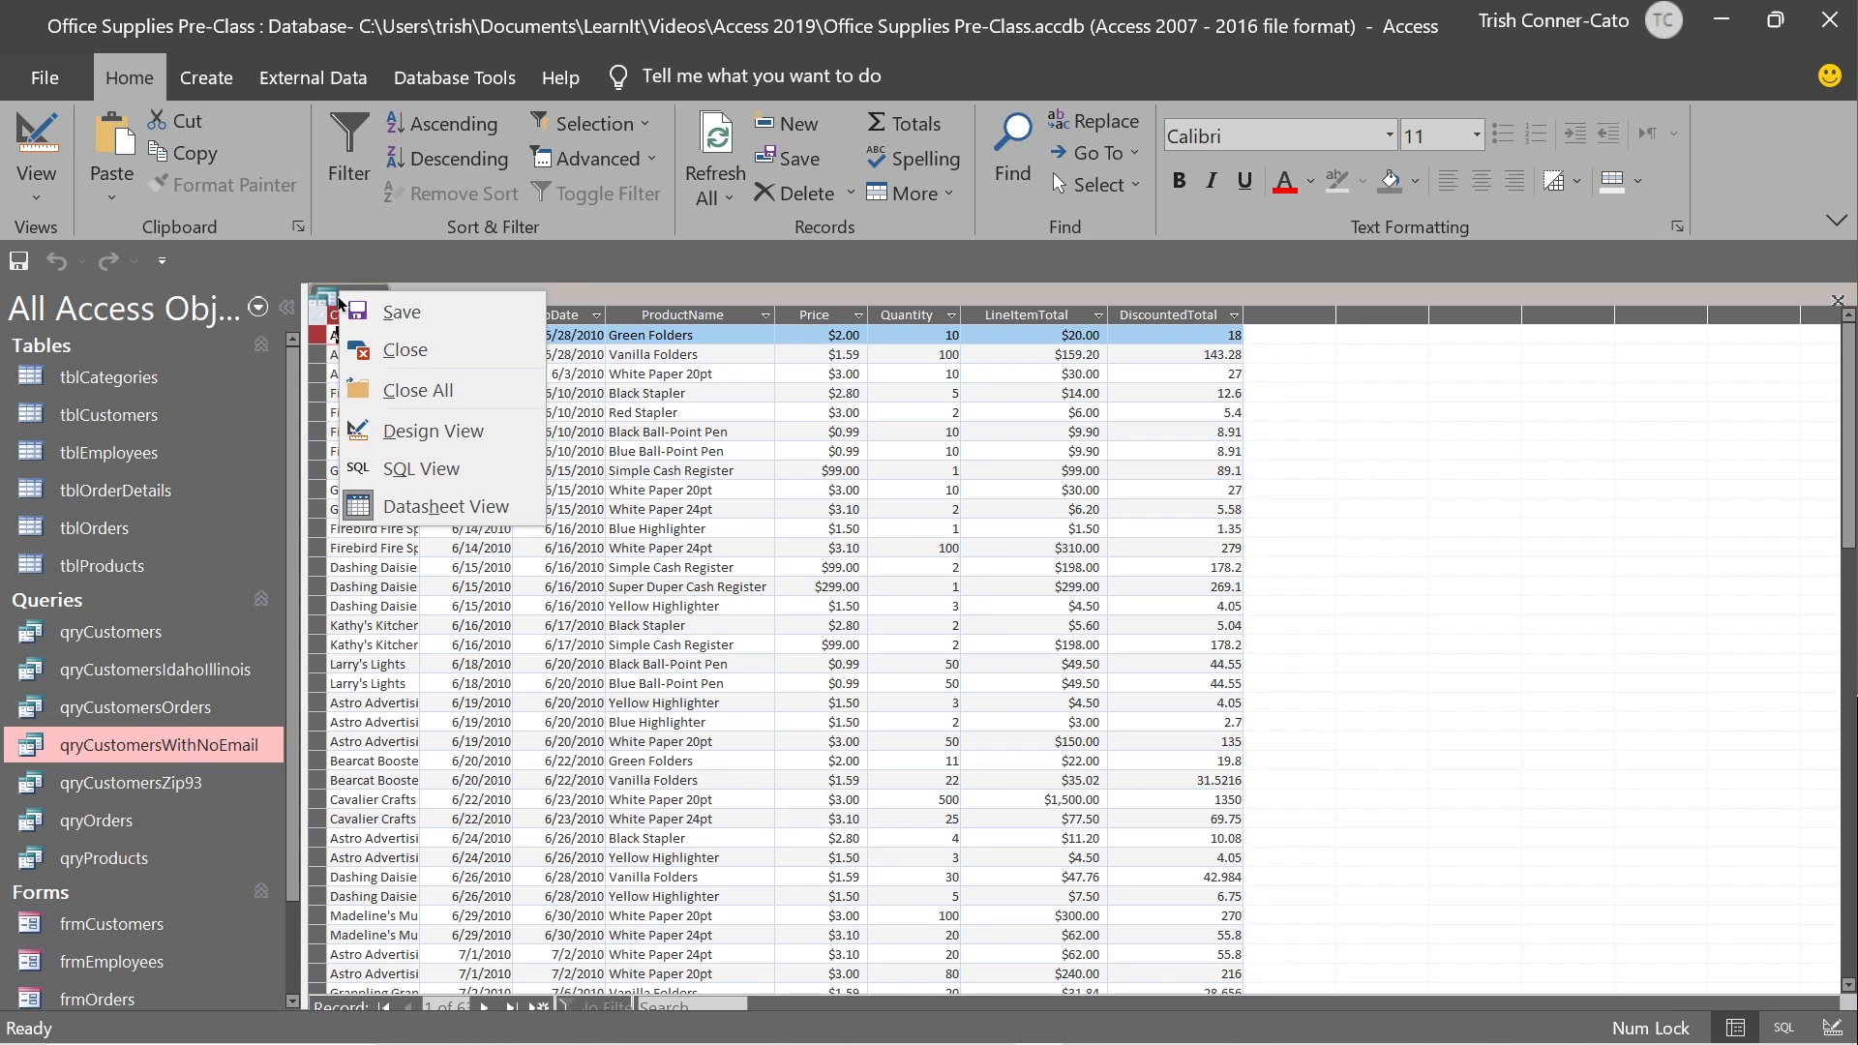
pyautogui.click(396, 350)
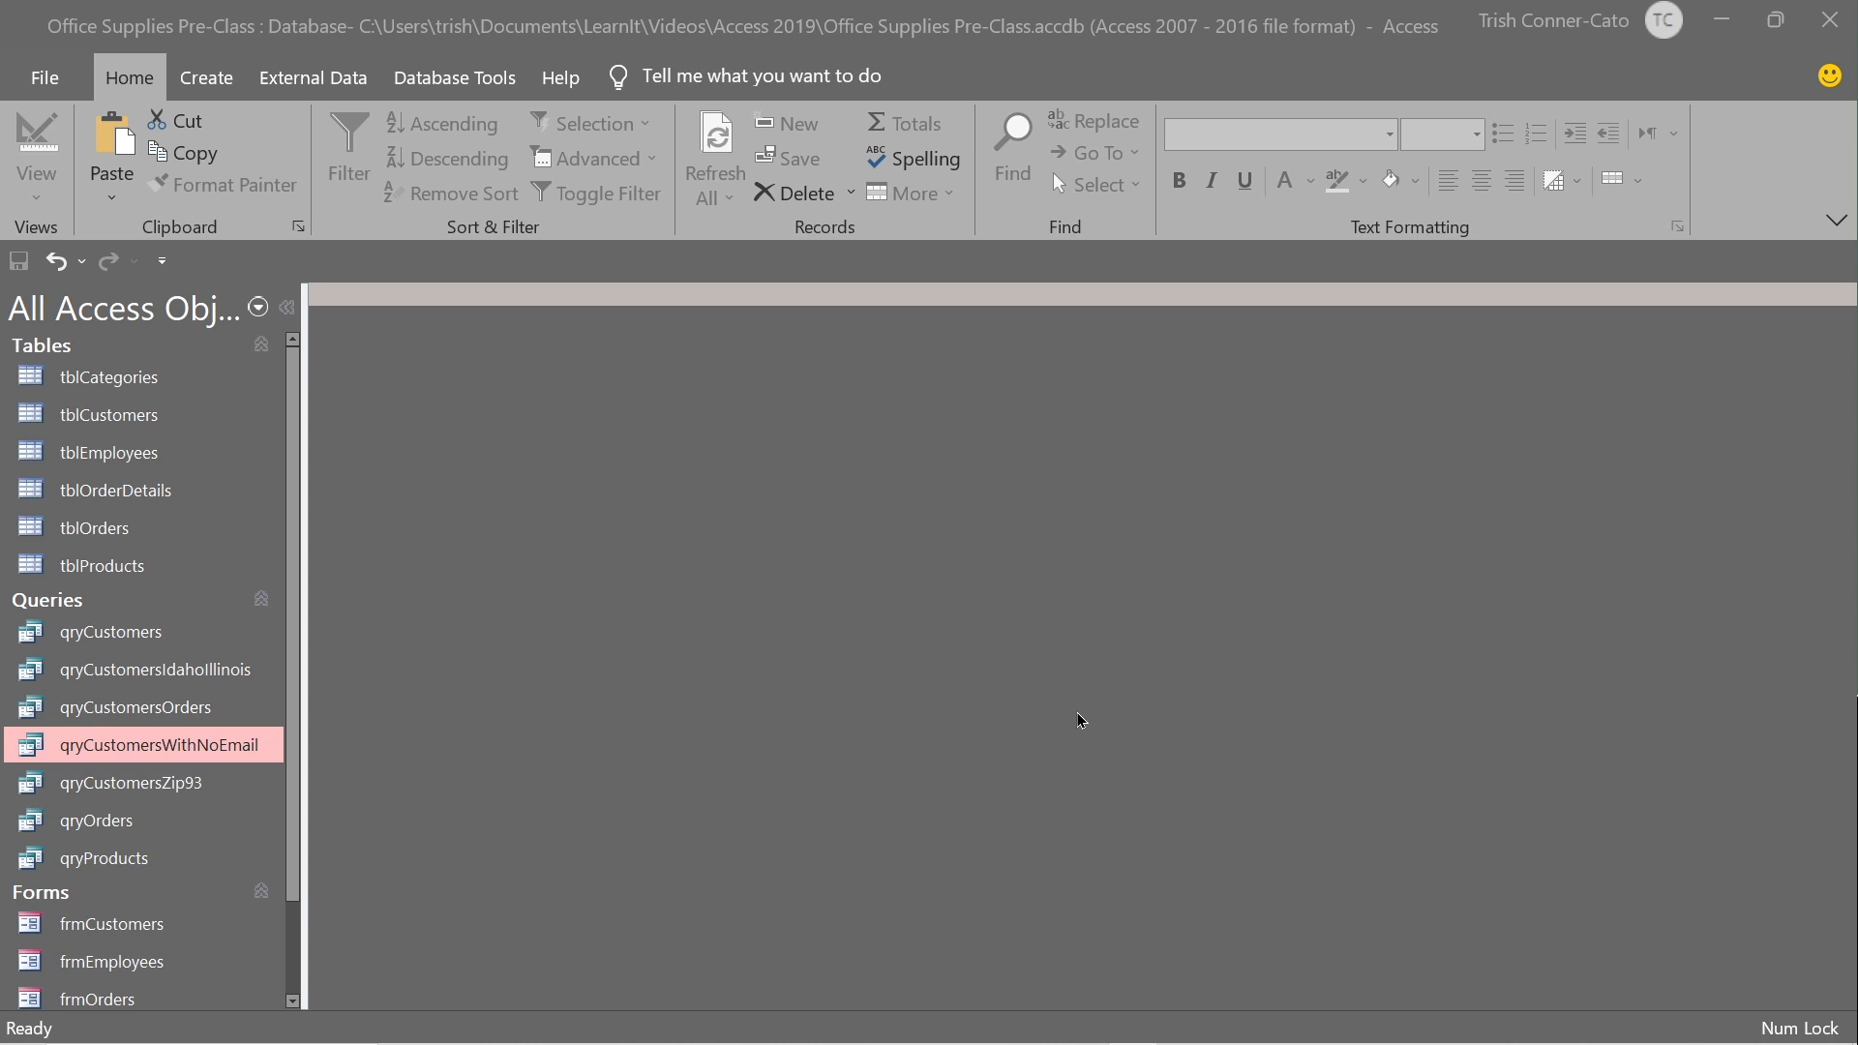
# Start a new query in design view and add tblProducts, tblOrderDetails, tblCategories and tblOrders to it, in that order.
pyautogui.click(209, 81)
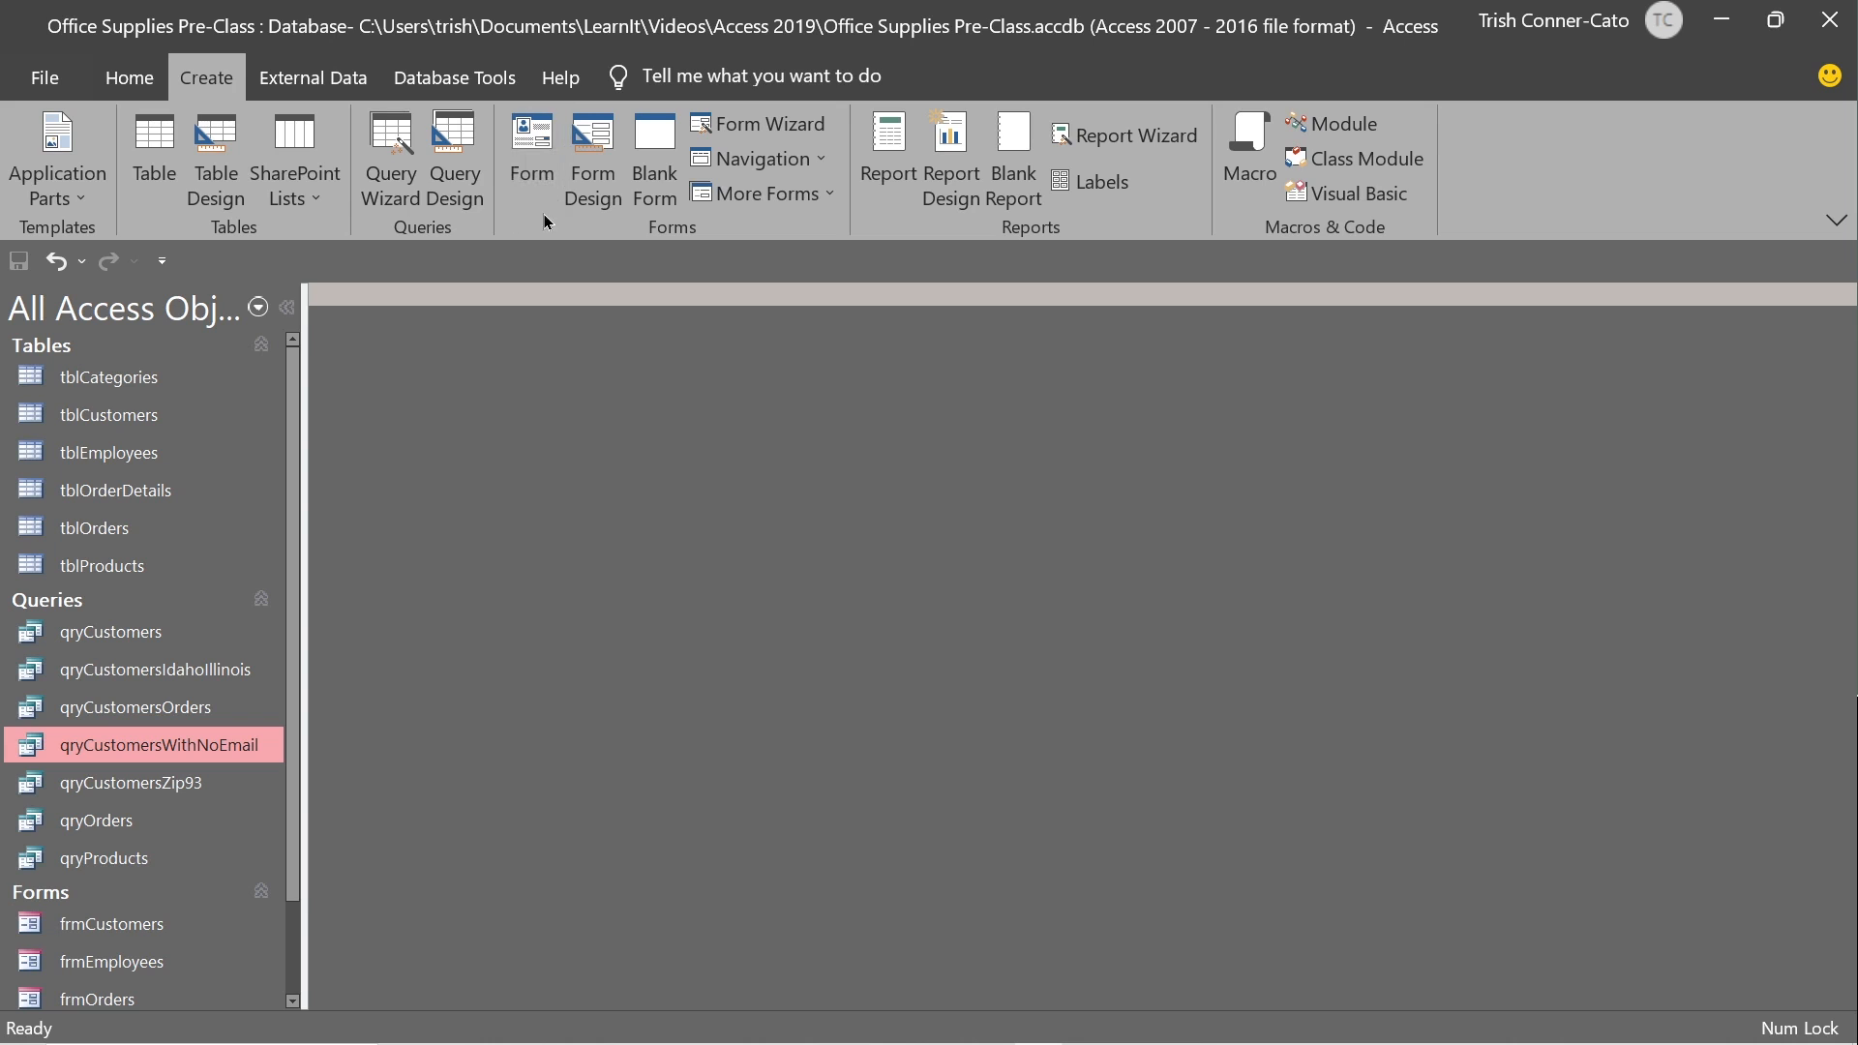
pyautogui.click(456, 187)
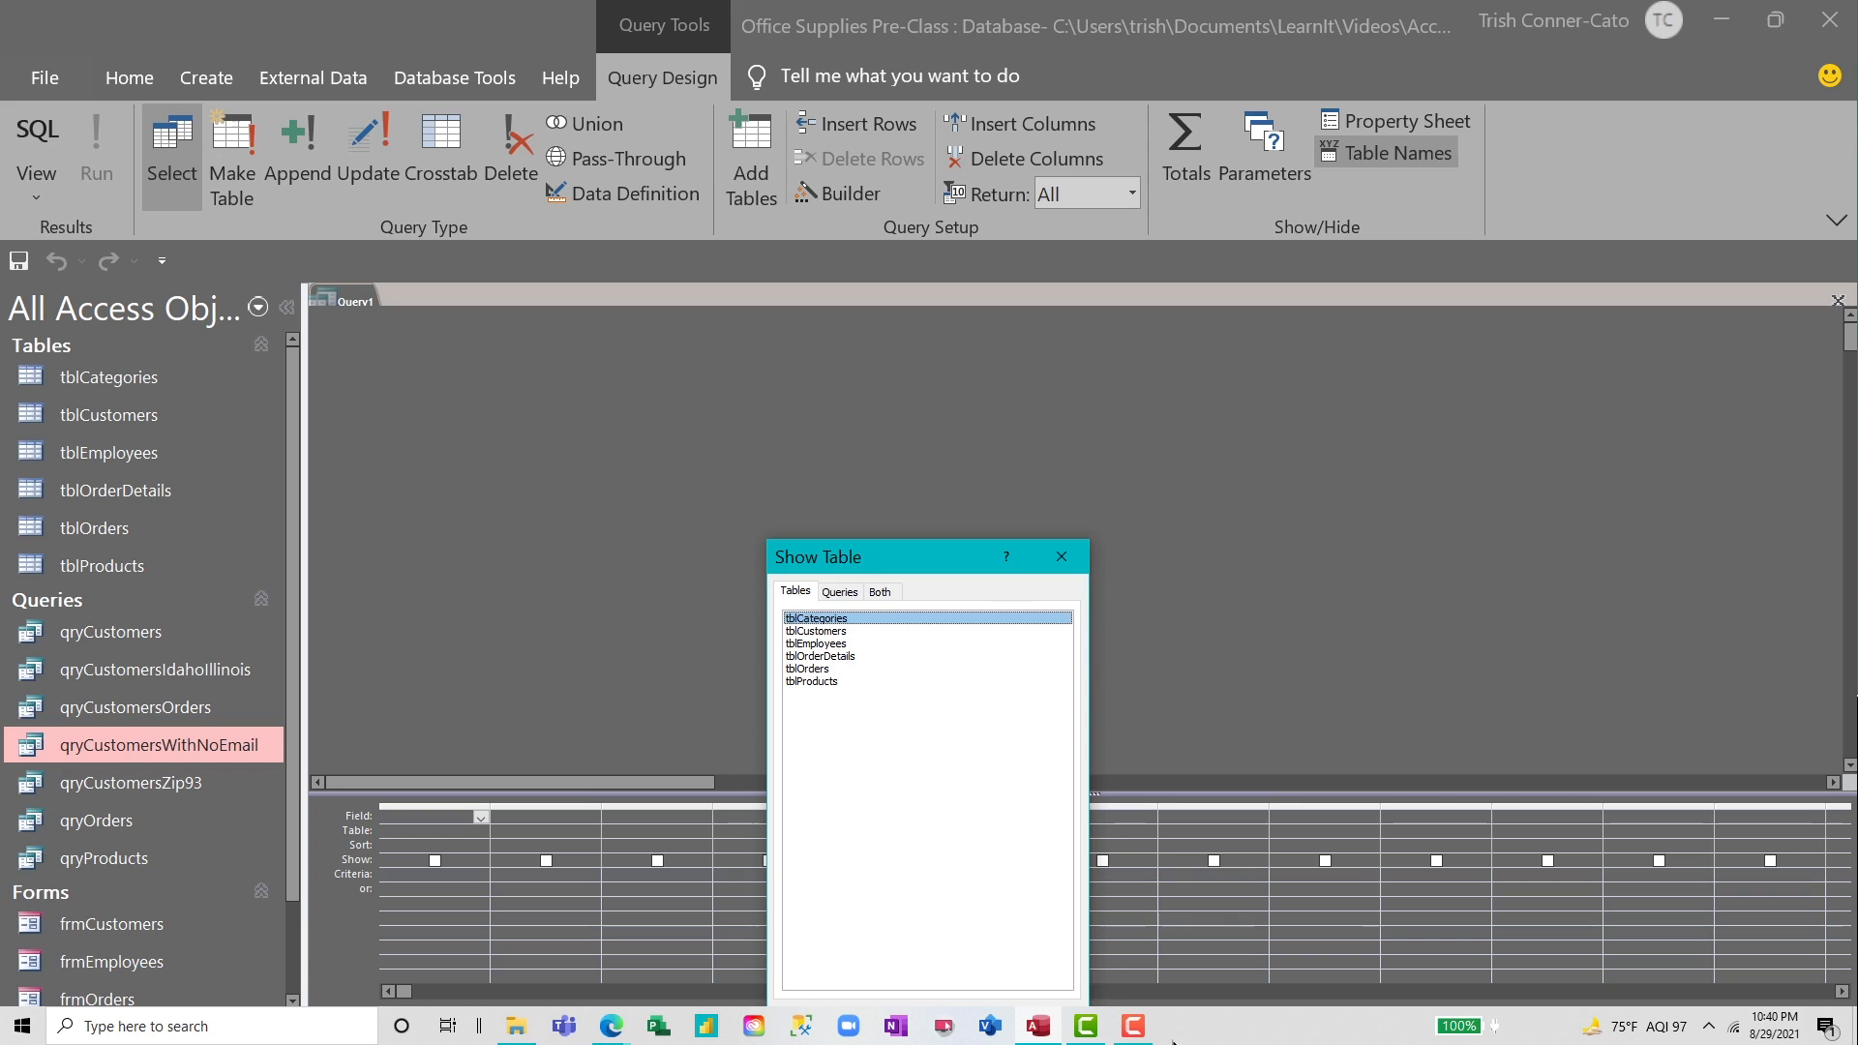
pyautogui.moveTo(1132, 1026)
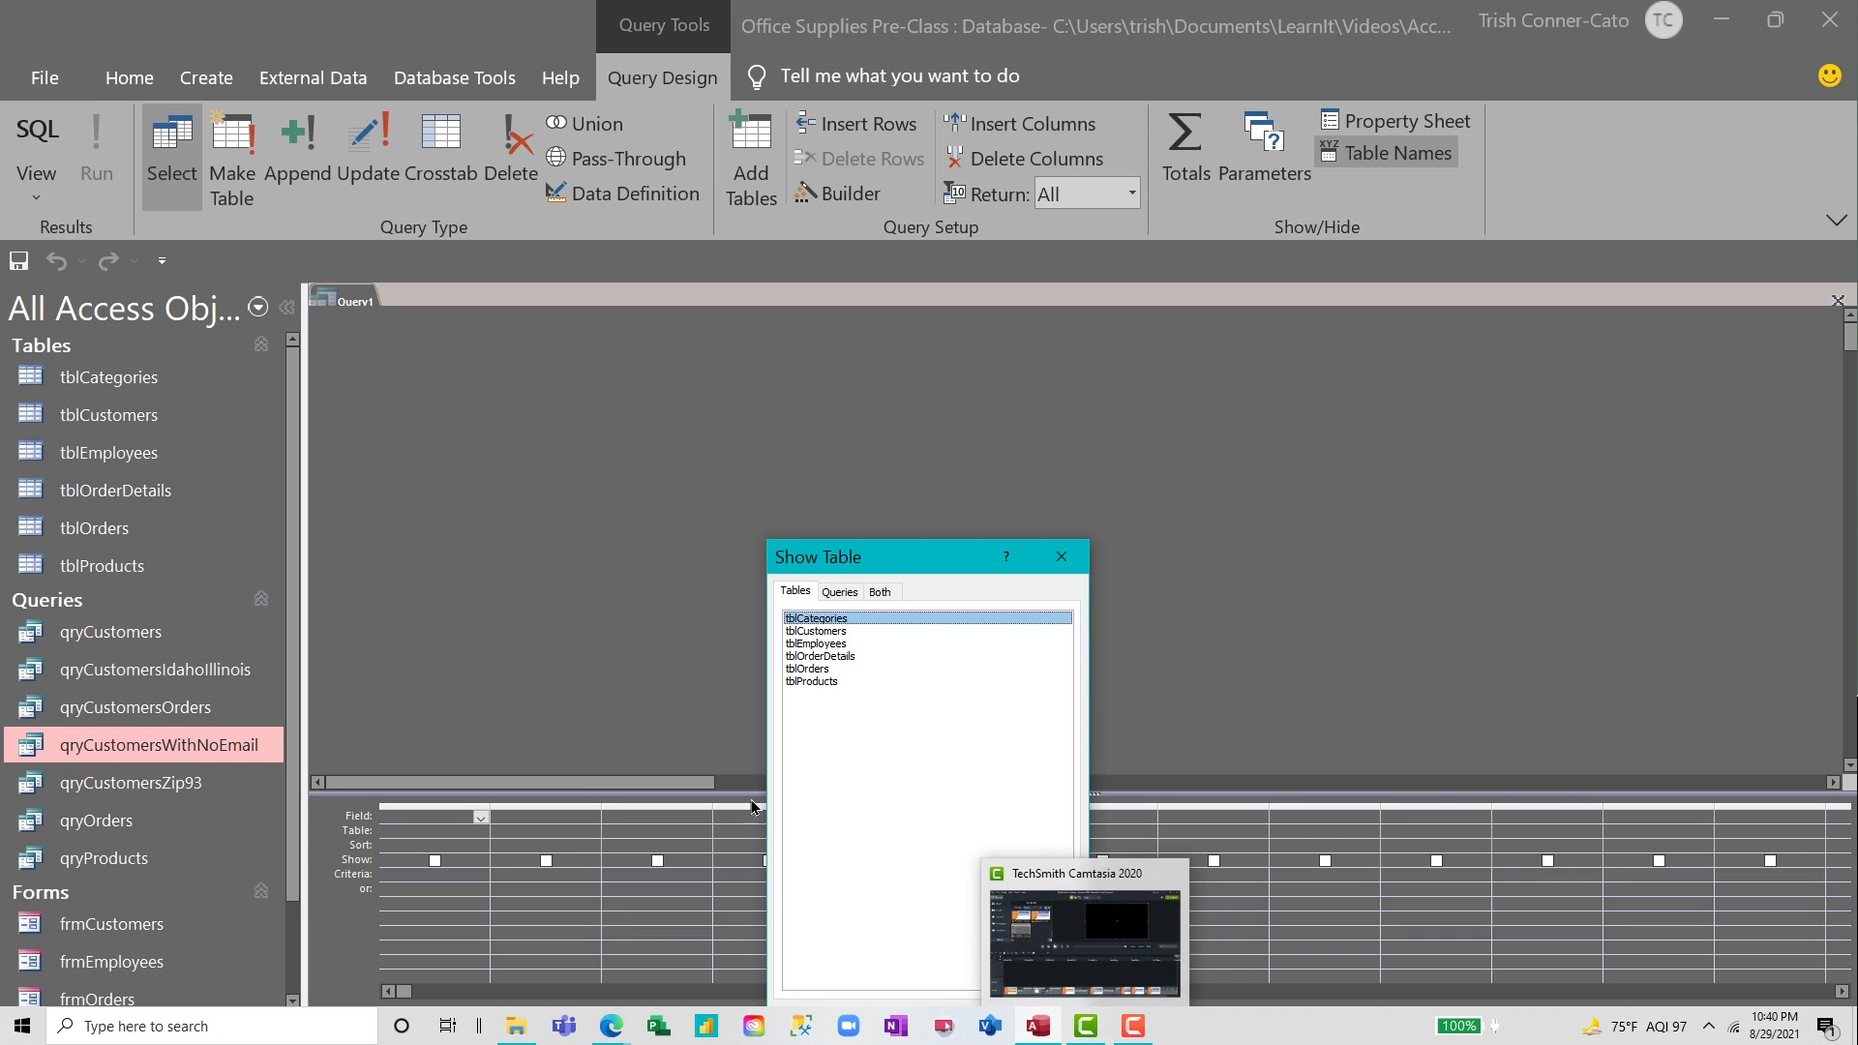
pyautogui.click(813, 681)
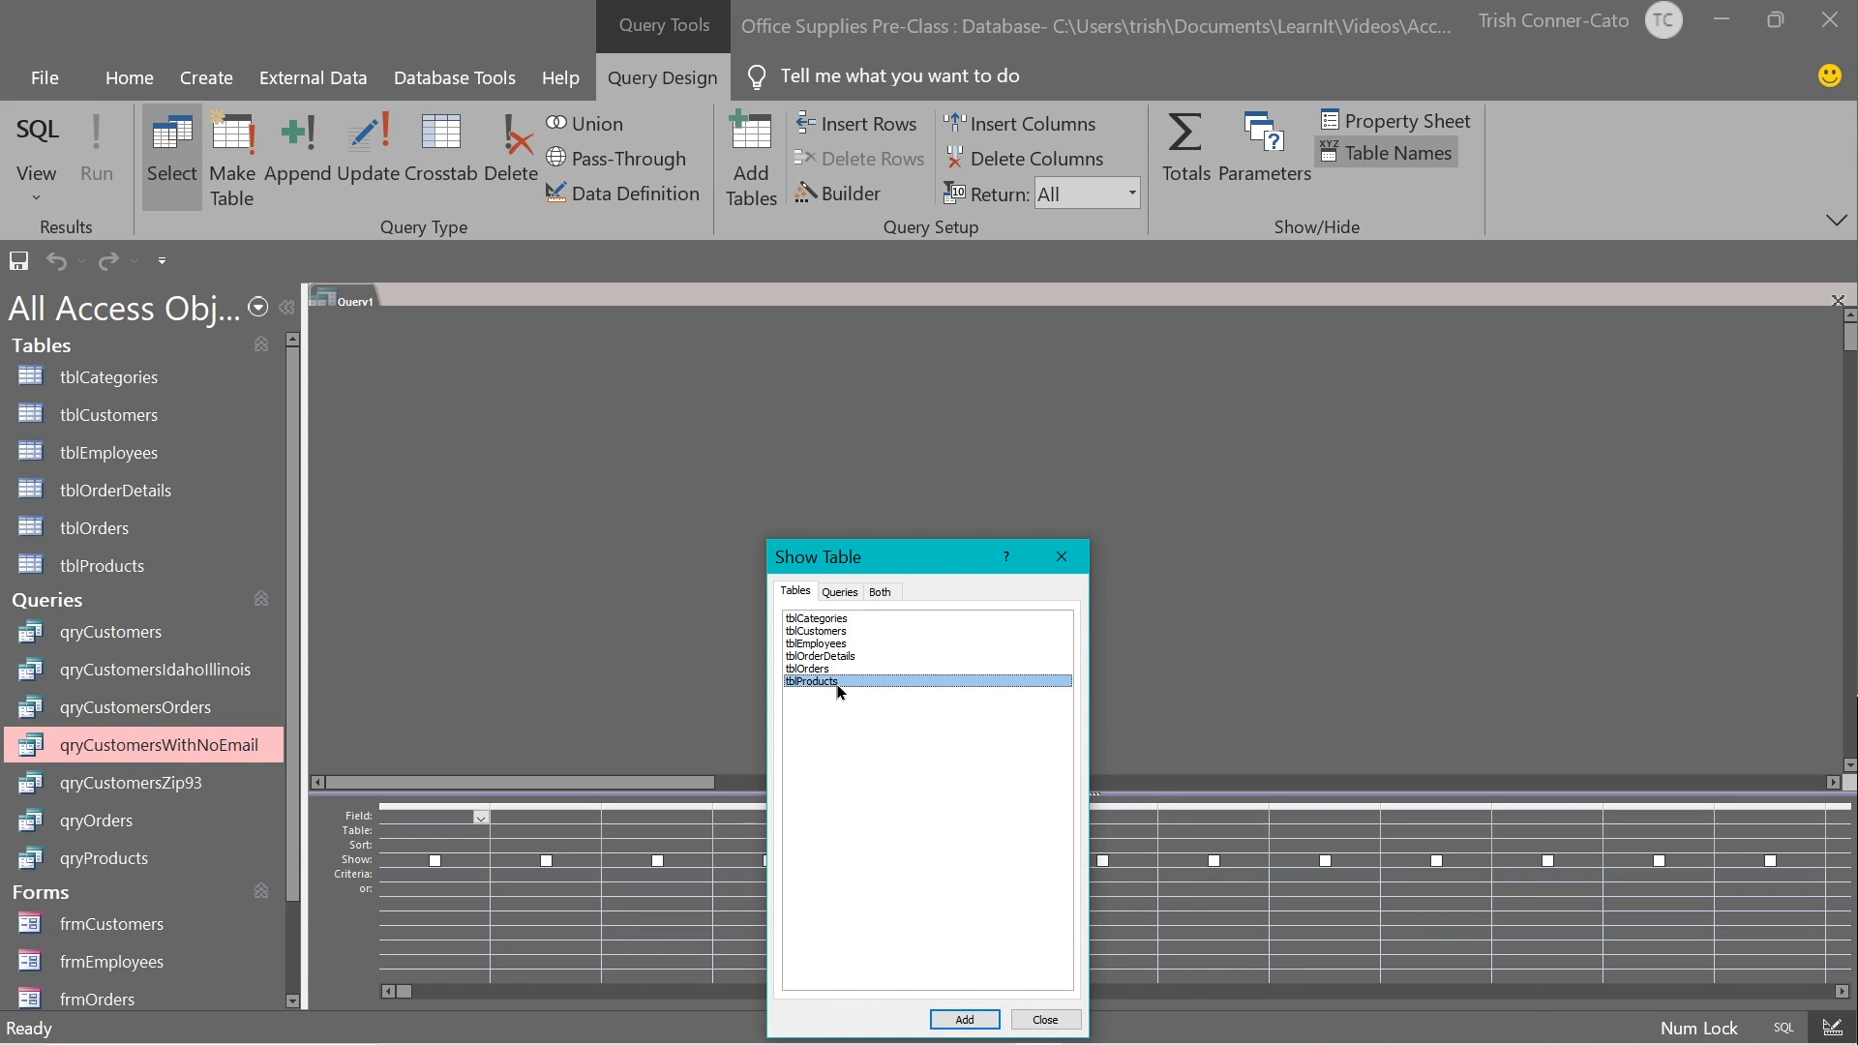
pyautogui.doubleClick(836, 687)
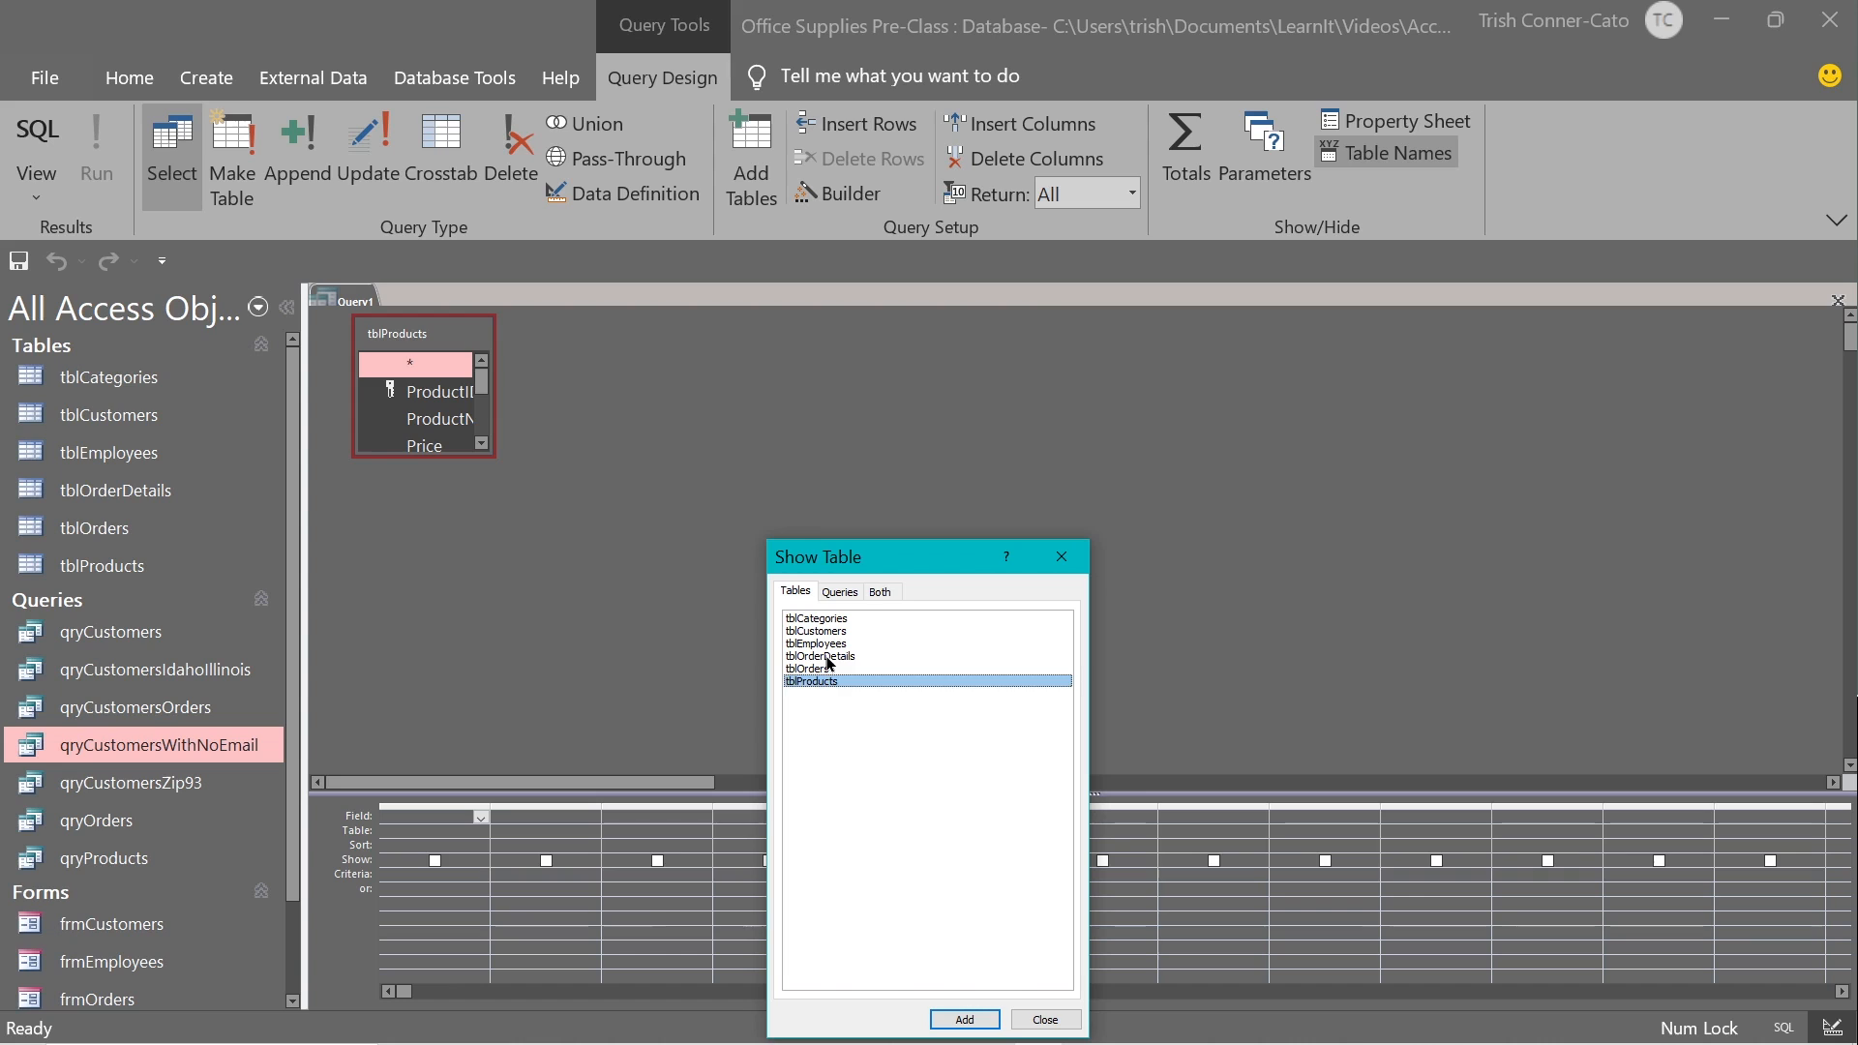
pyautogui.doubleClick(825, 656)
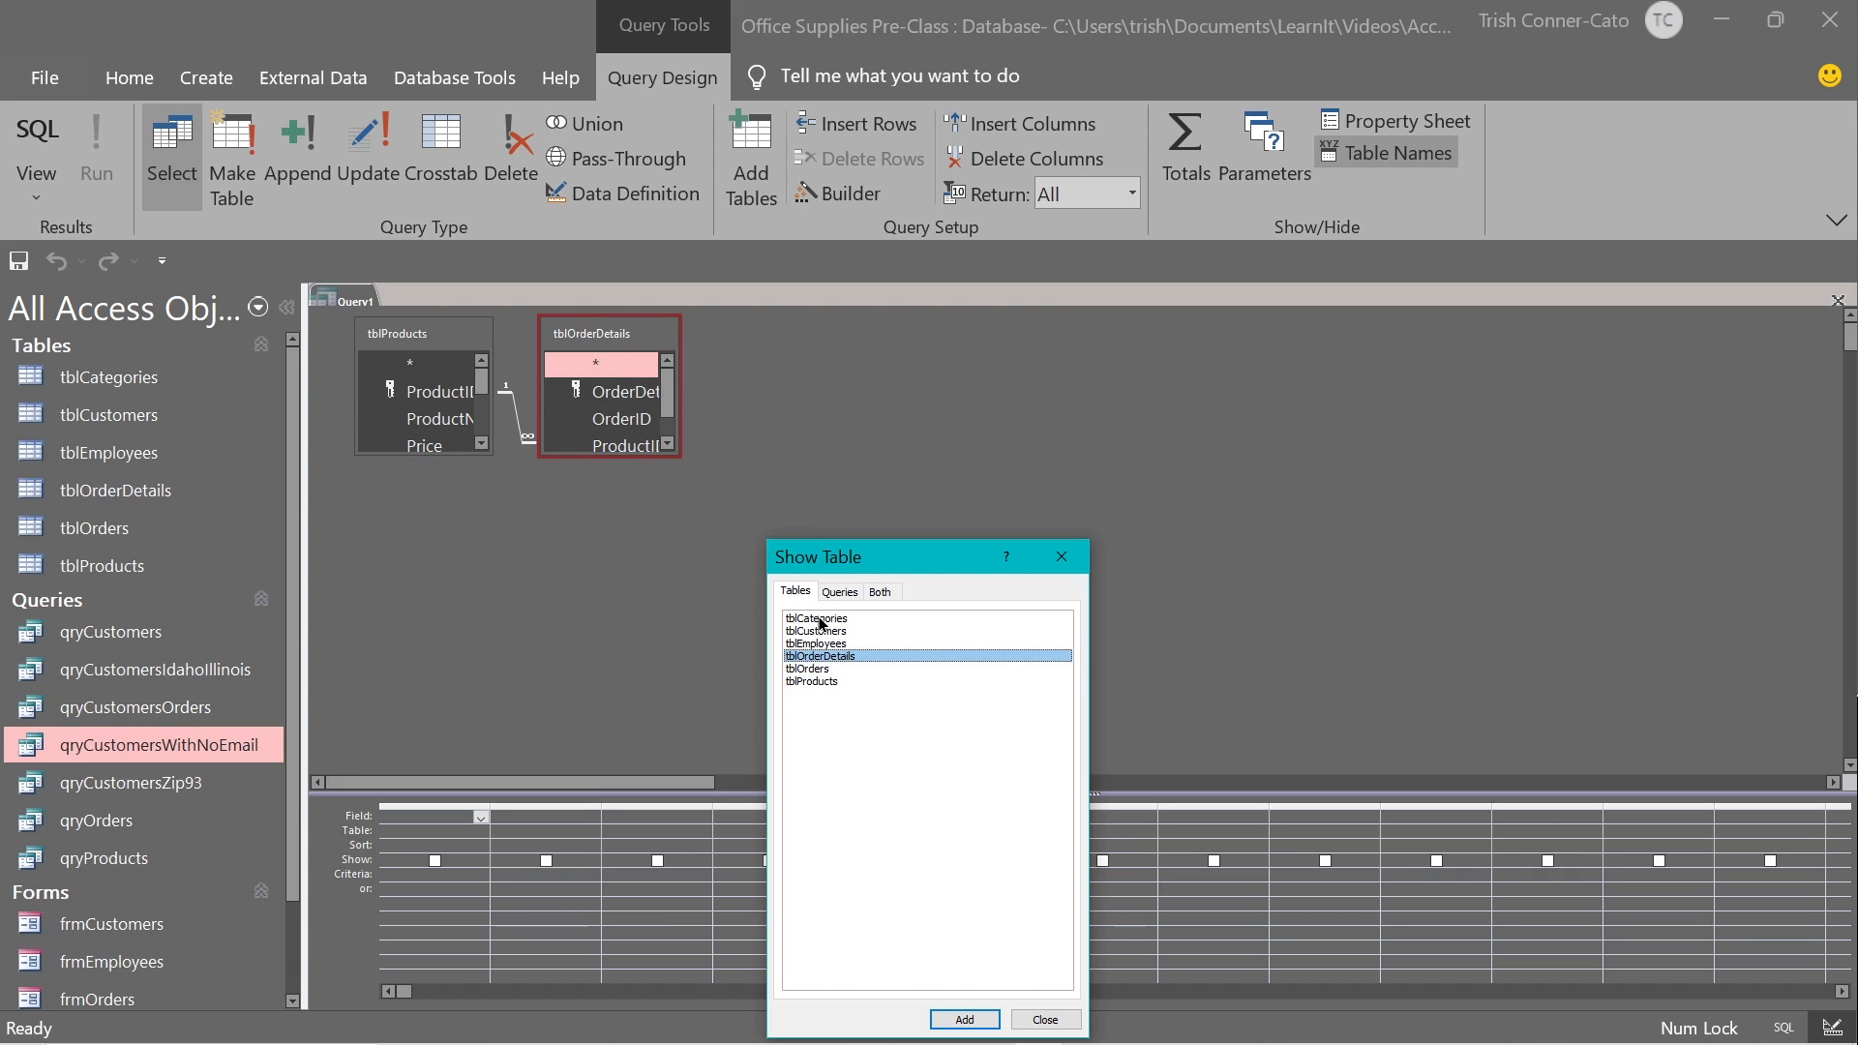
pyautogui.click(819, 621)
pyautogui.doubleClick(820, 620)
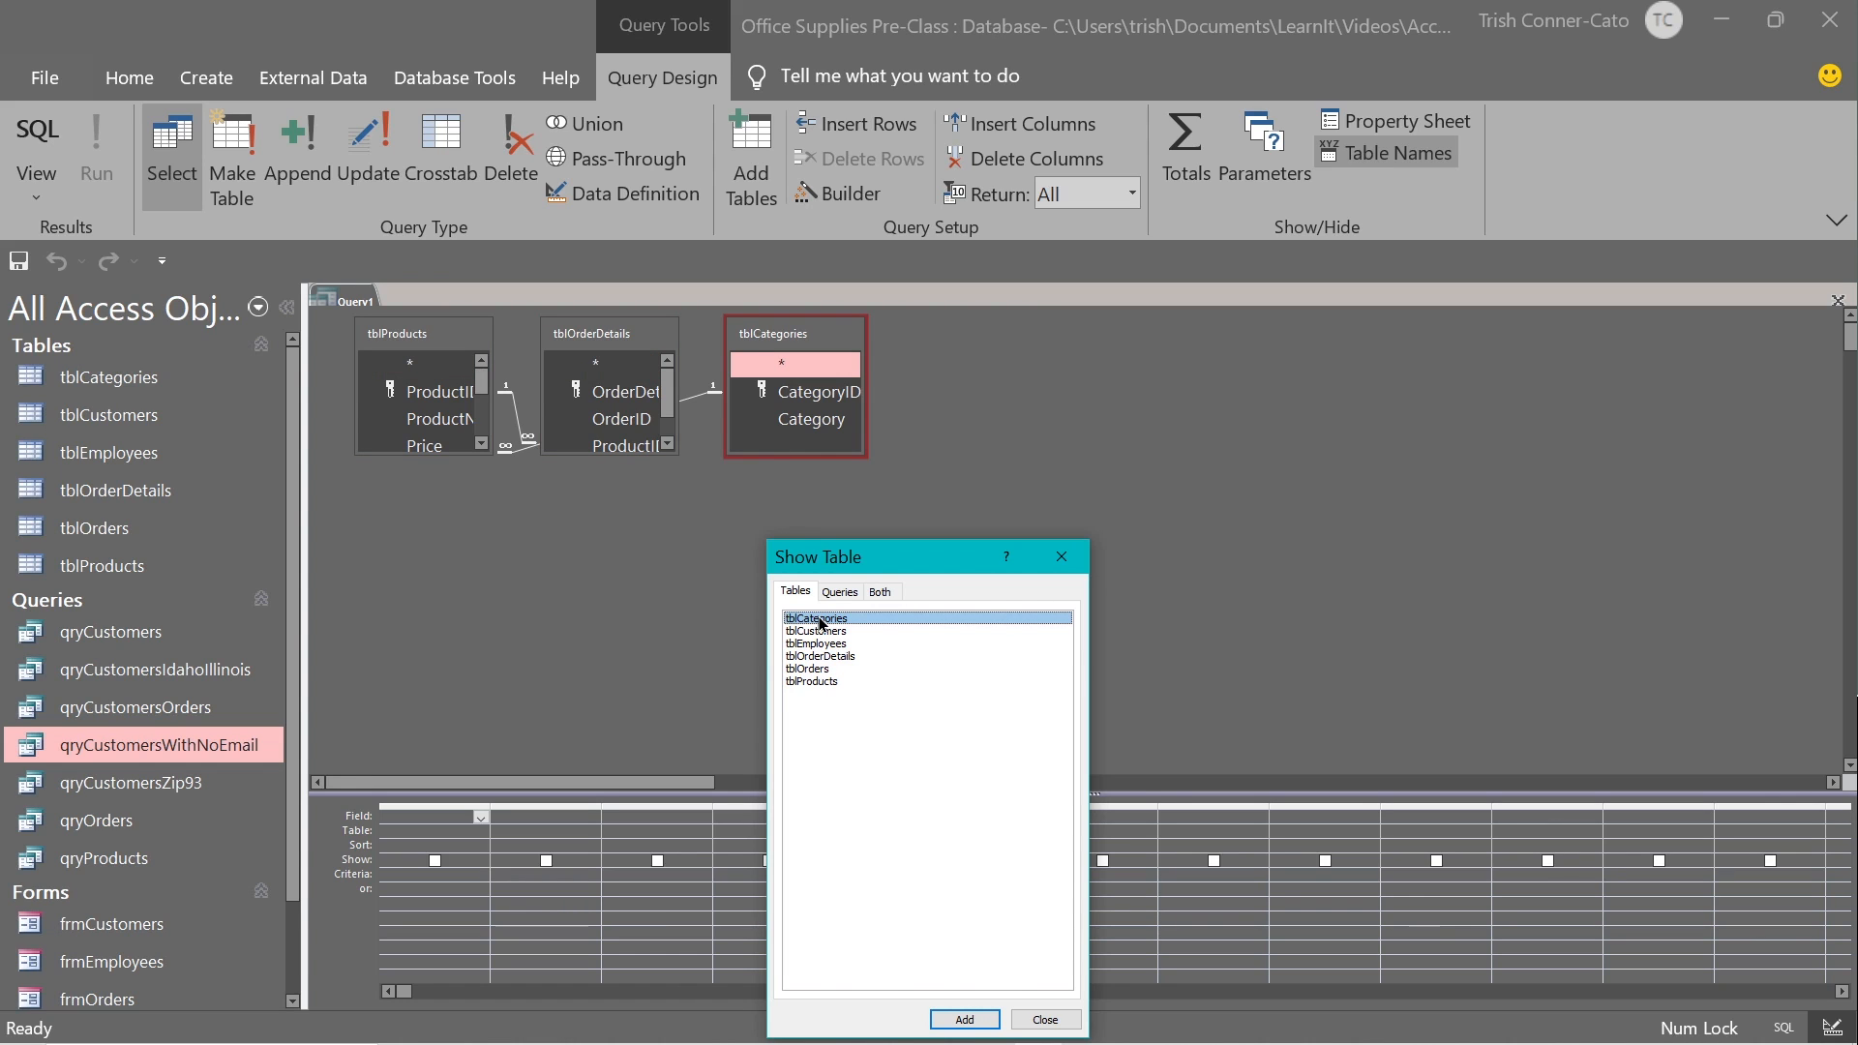
pyautogui.doubleClick(821, 671)
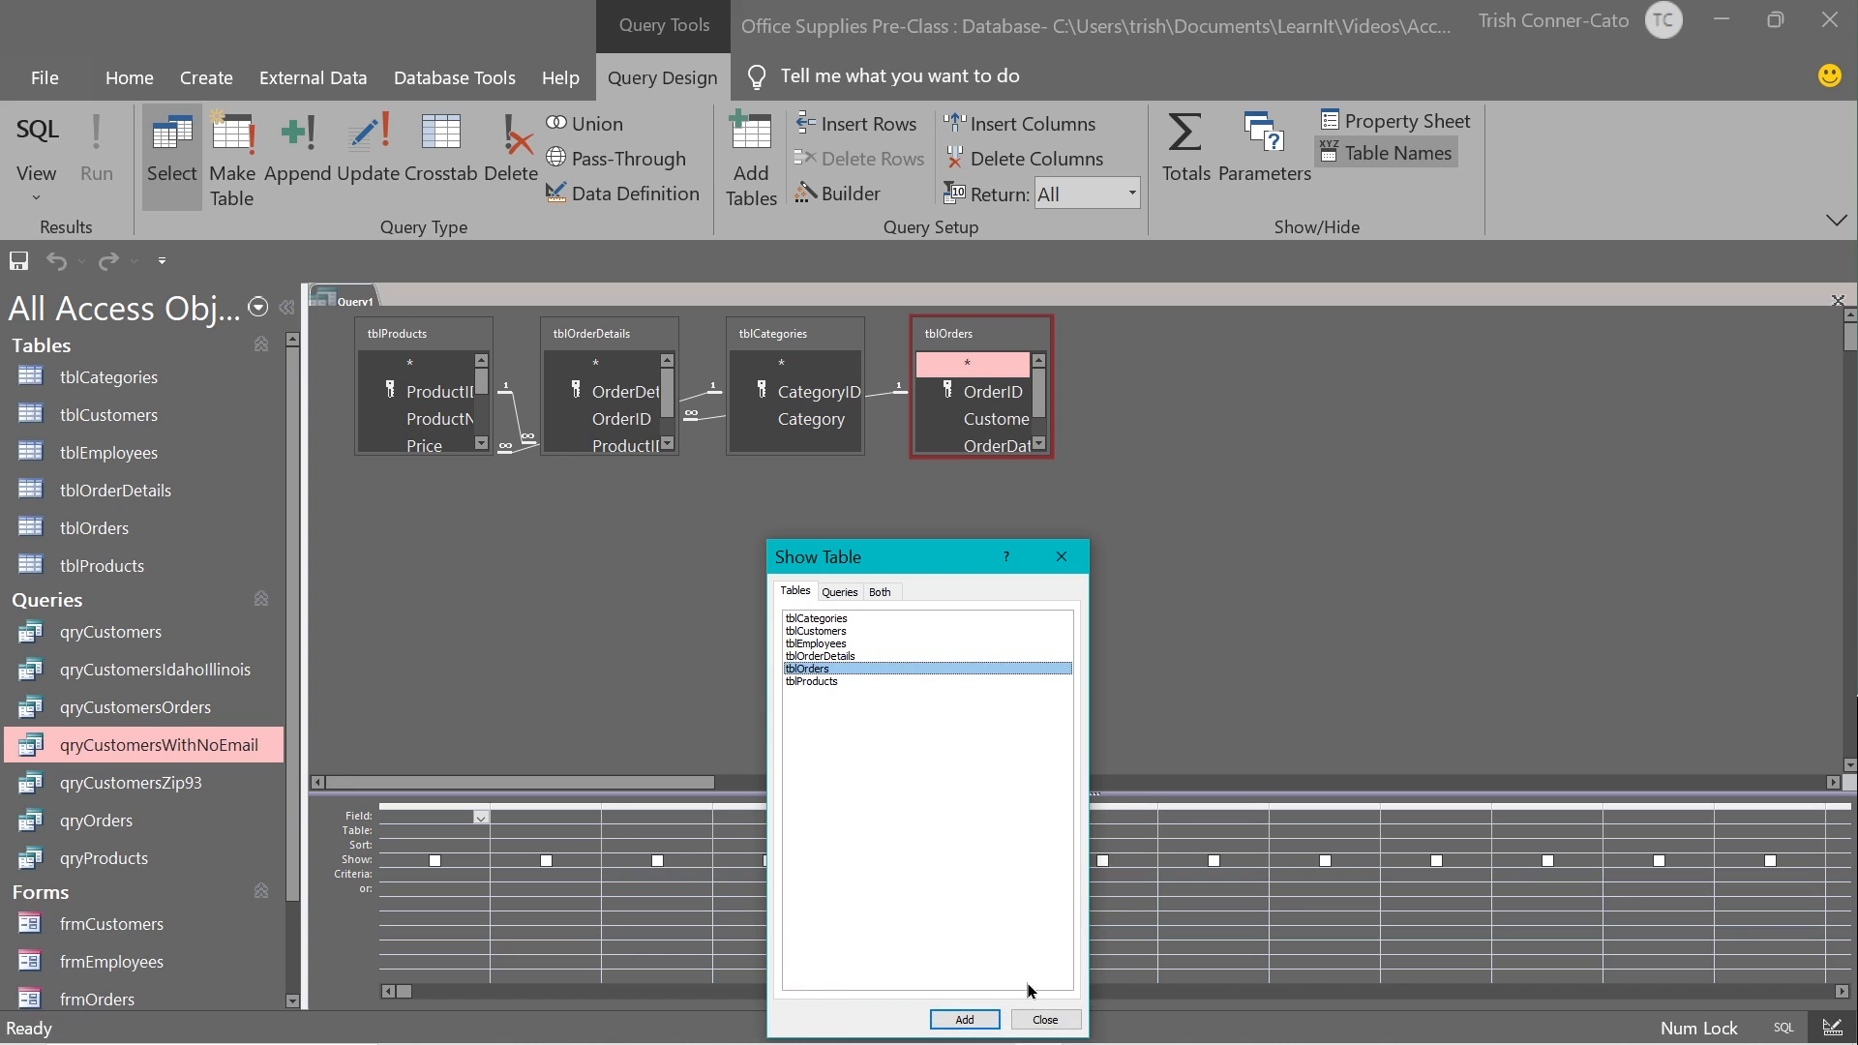
pyautogui.click(1045, 1020)
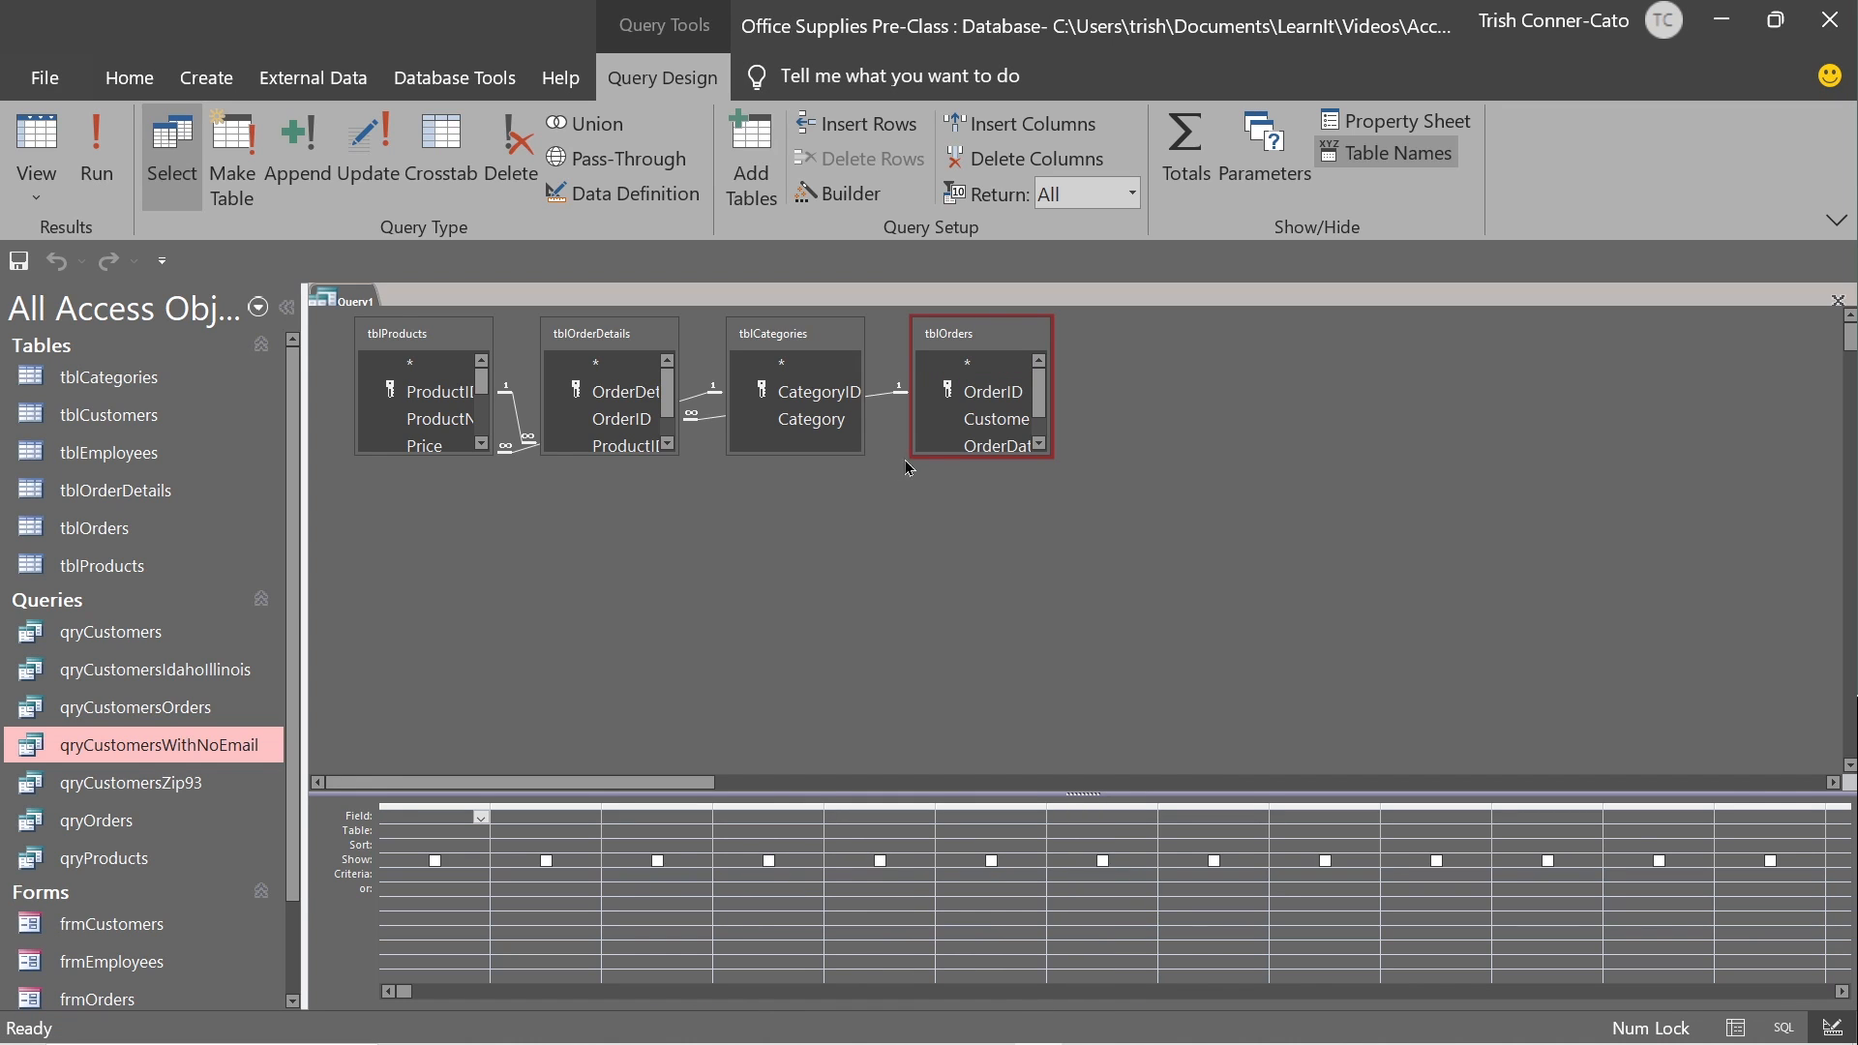
# Lengthen the tblProducts, tblOrderDetails and tblOrders field lists to show every field, and place tblOrderDetails below tblCategories.
pyautogui.click(422, 463)
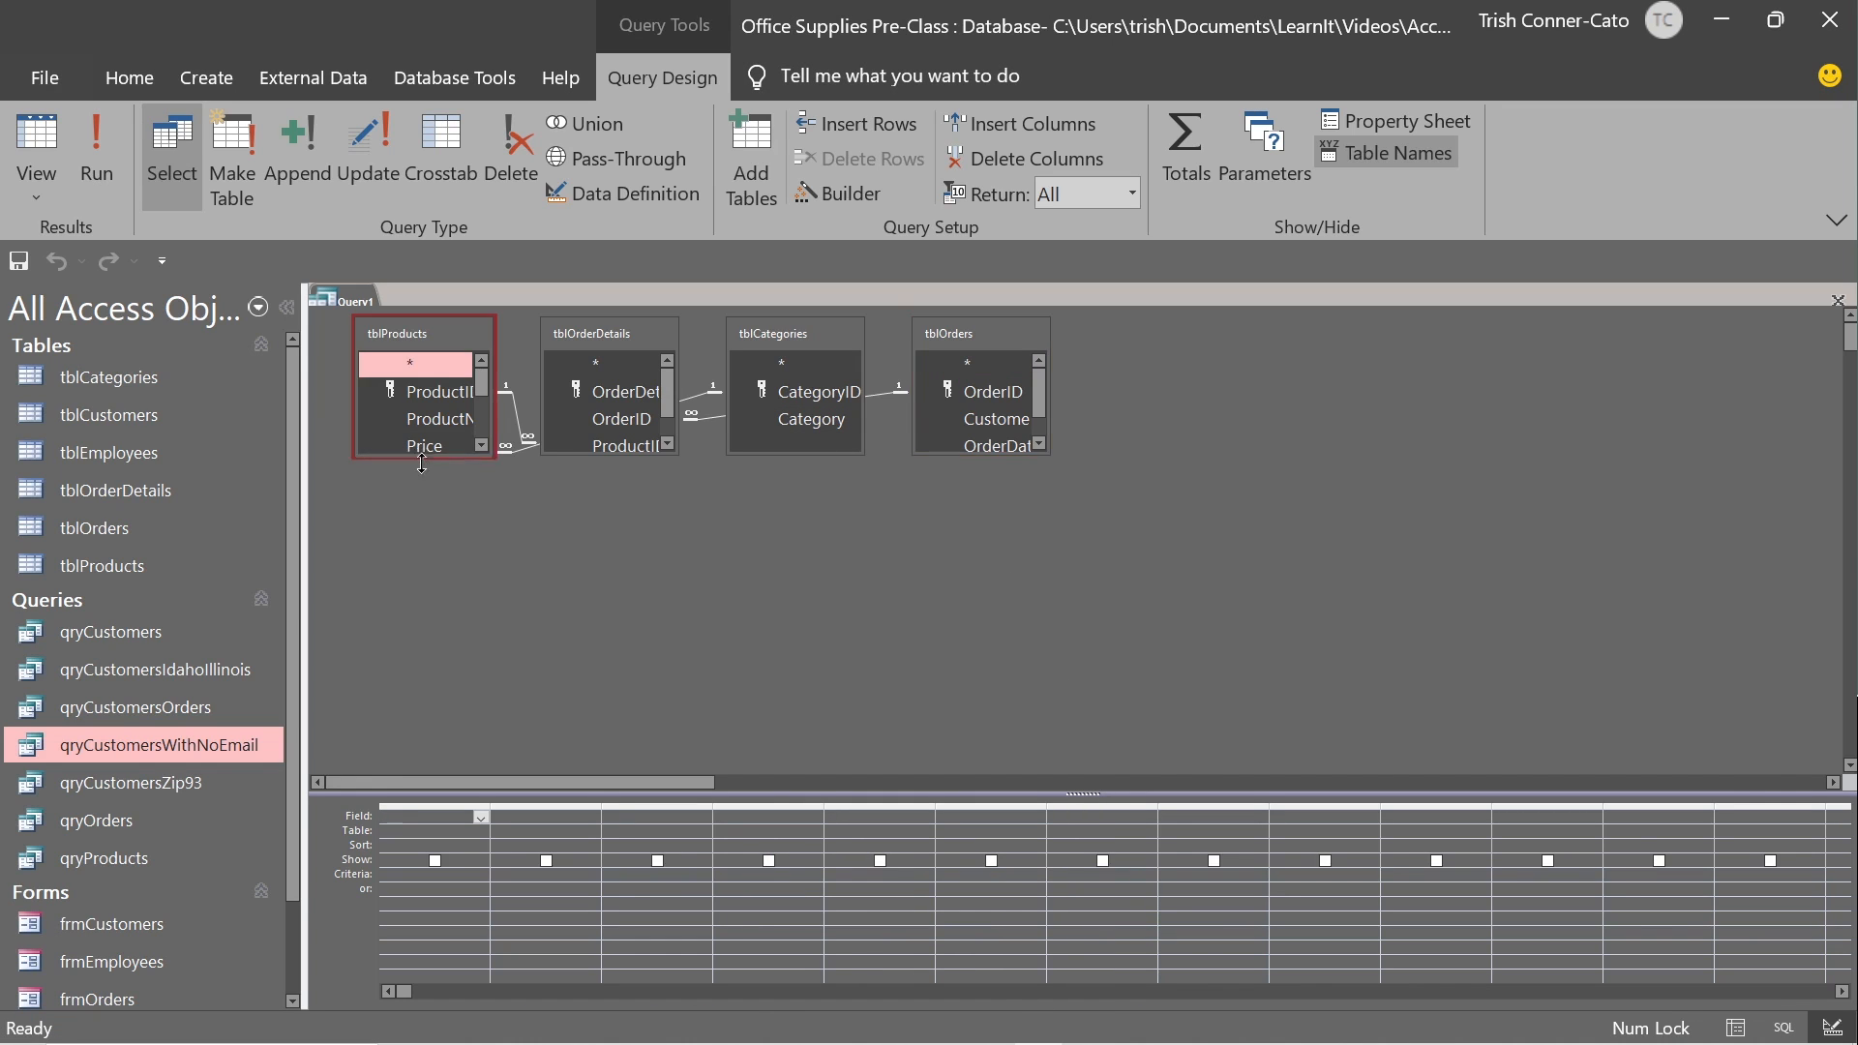
pyautogui.moveTo(422, 464); pyautogui.dragTo(421, 636)
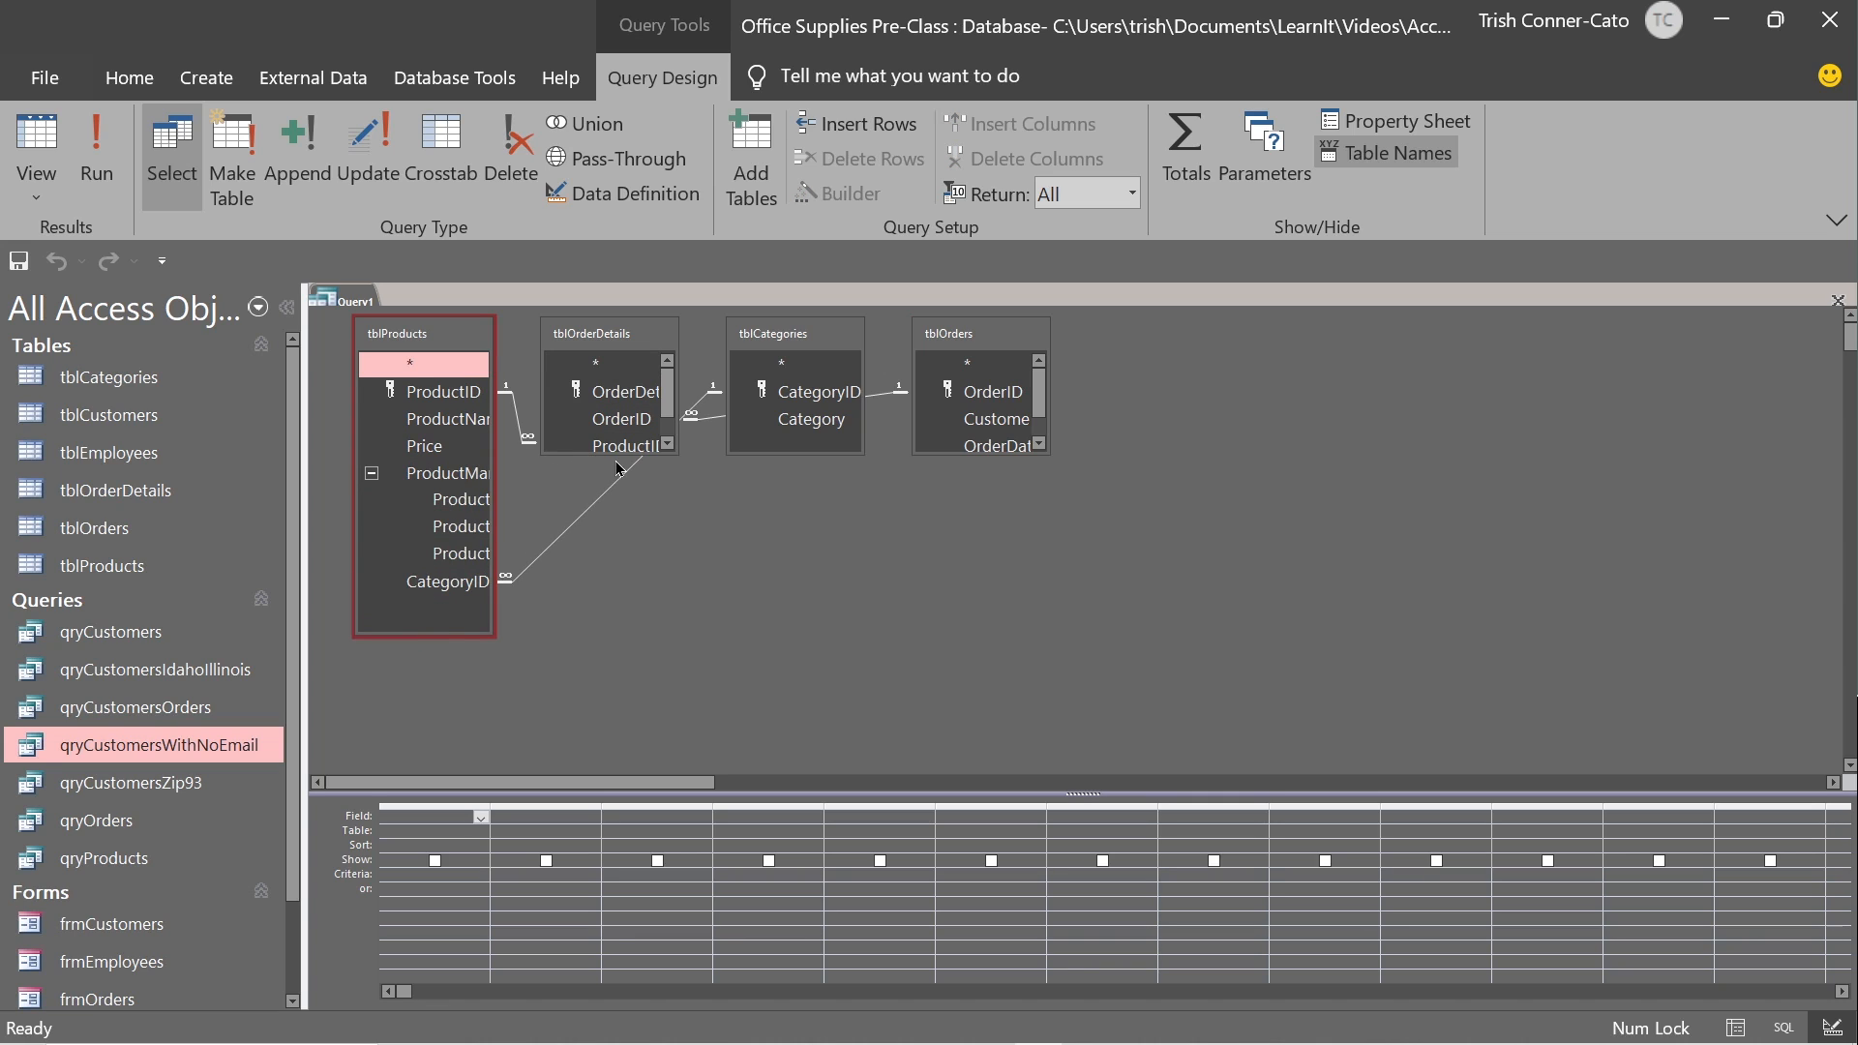
pyautogui.moveTo(620, 453); pyautogui.dragTo(630, 519)
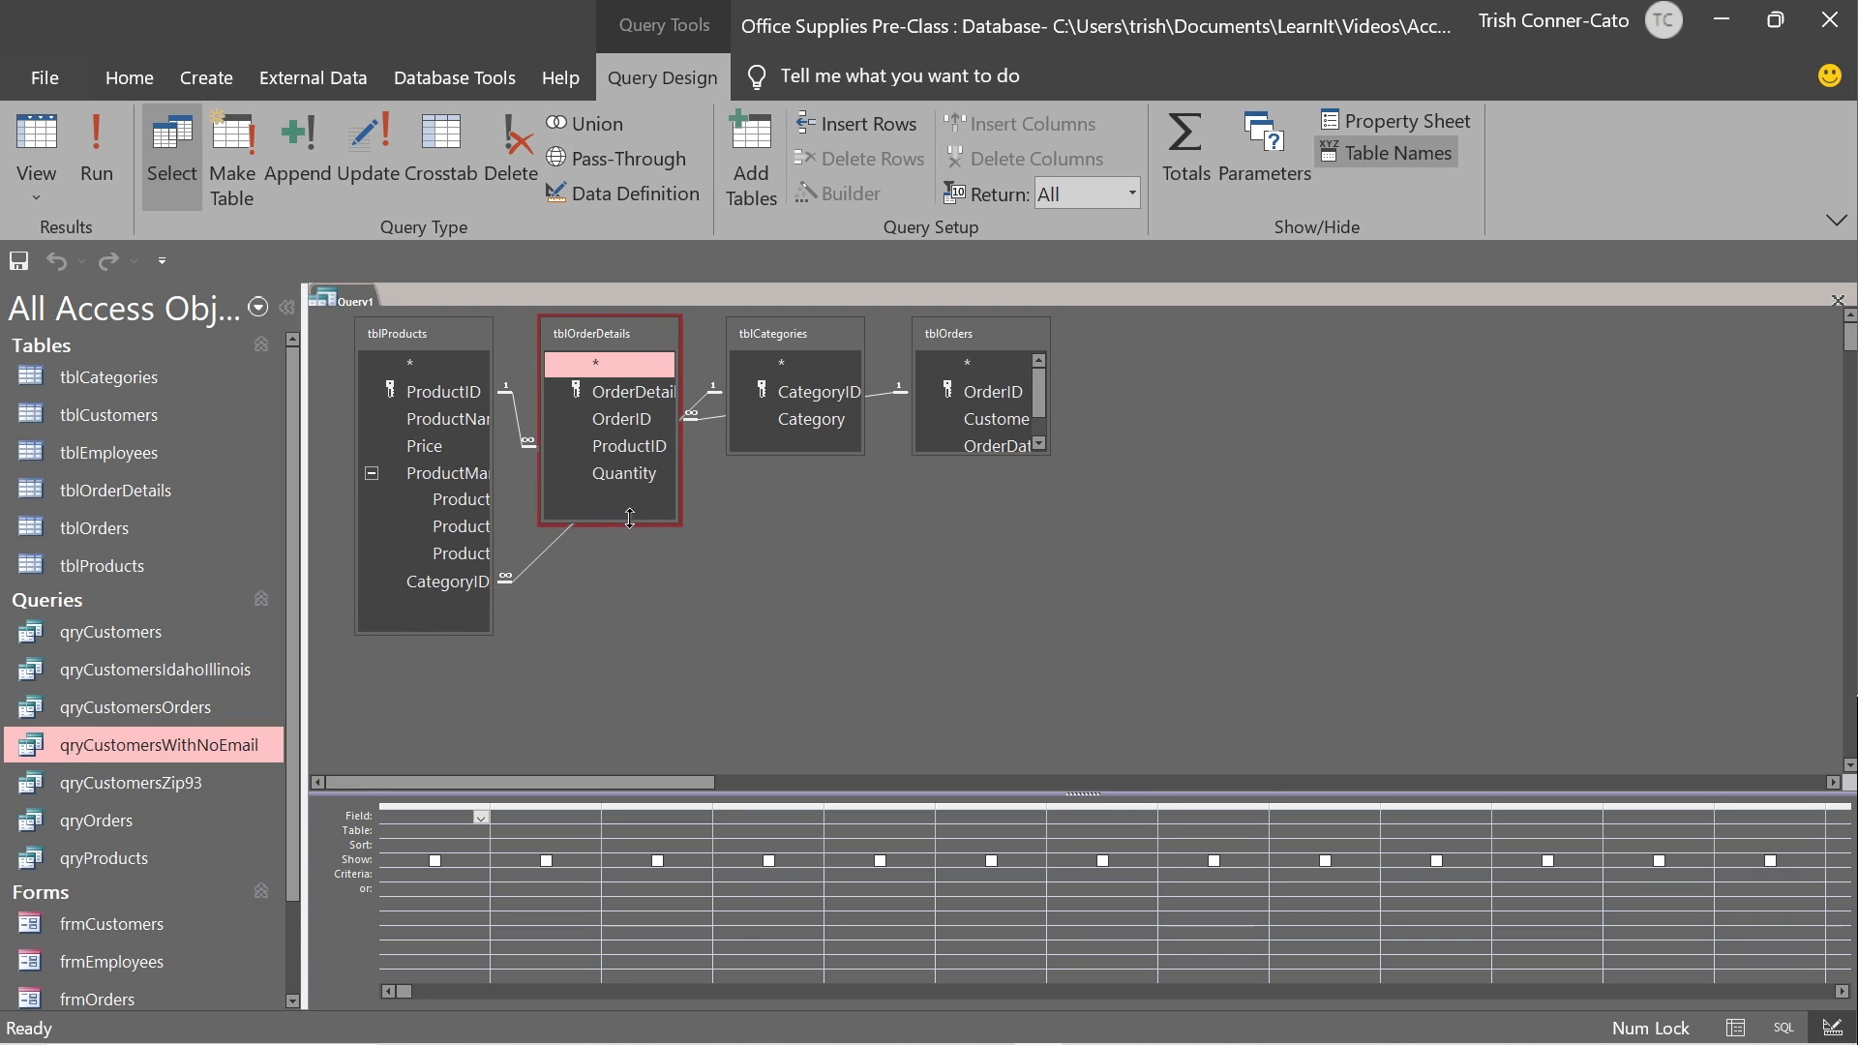
pyautogui.moveTo(956, 455); pyautogui.dragTo(986, 531)
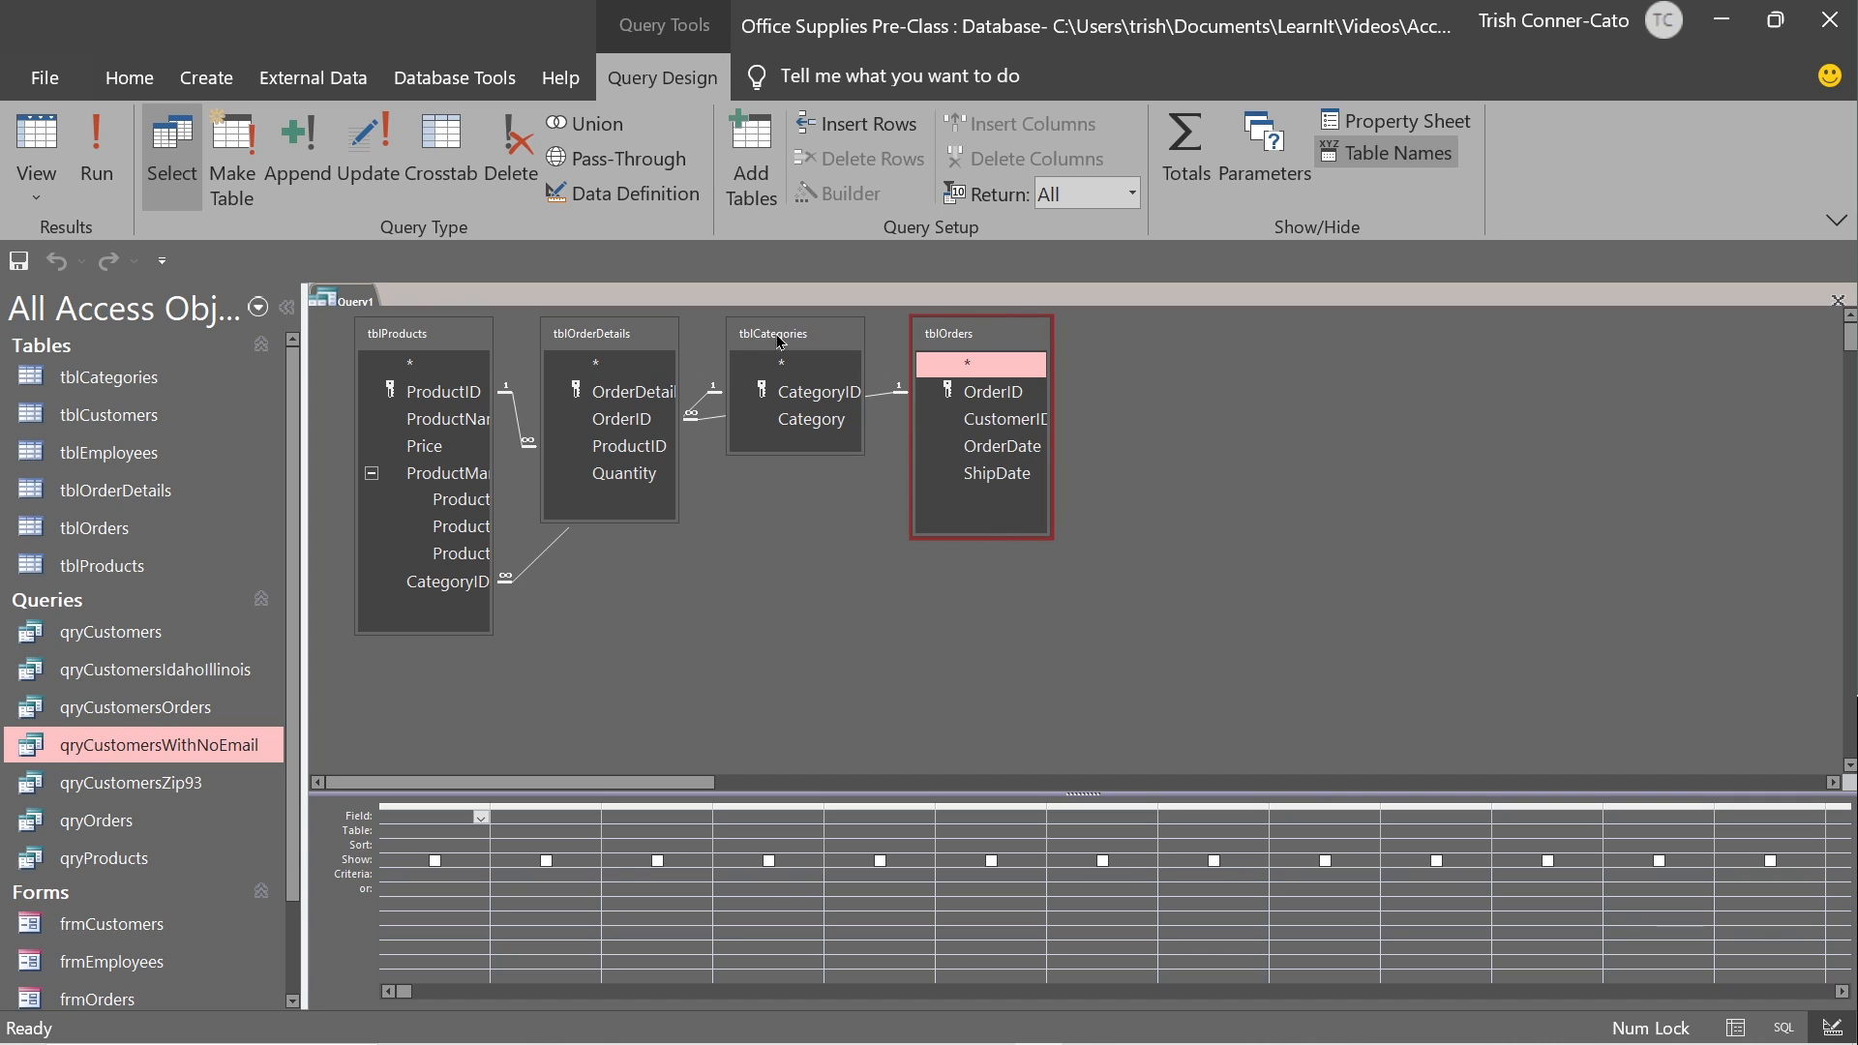
pyautogui.moveTo(636, 347); pyautogui.dragTo(808, 535)
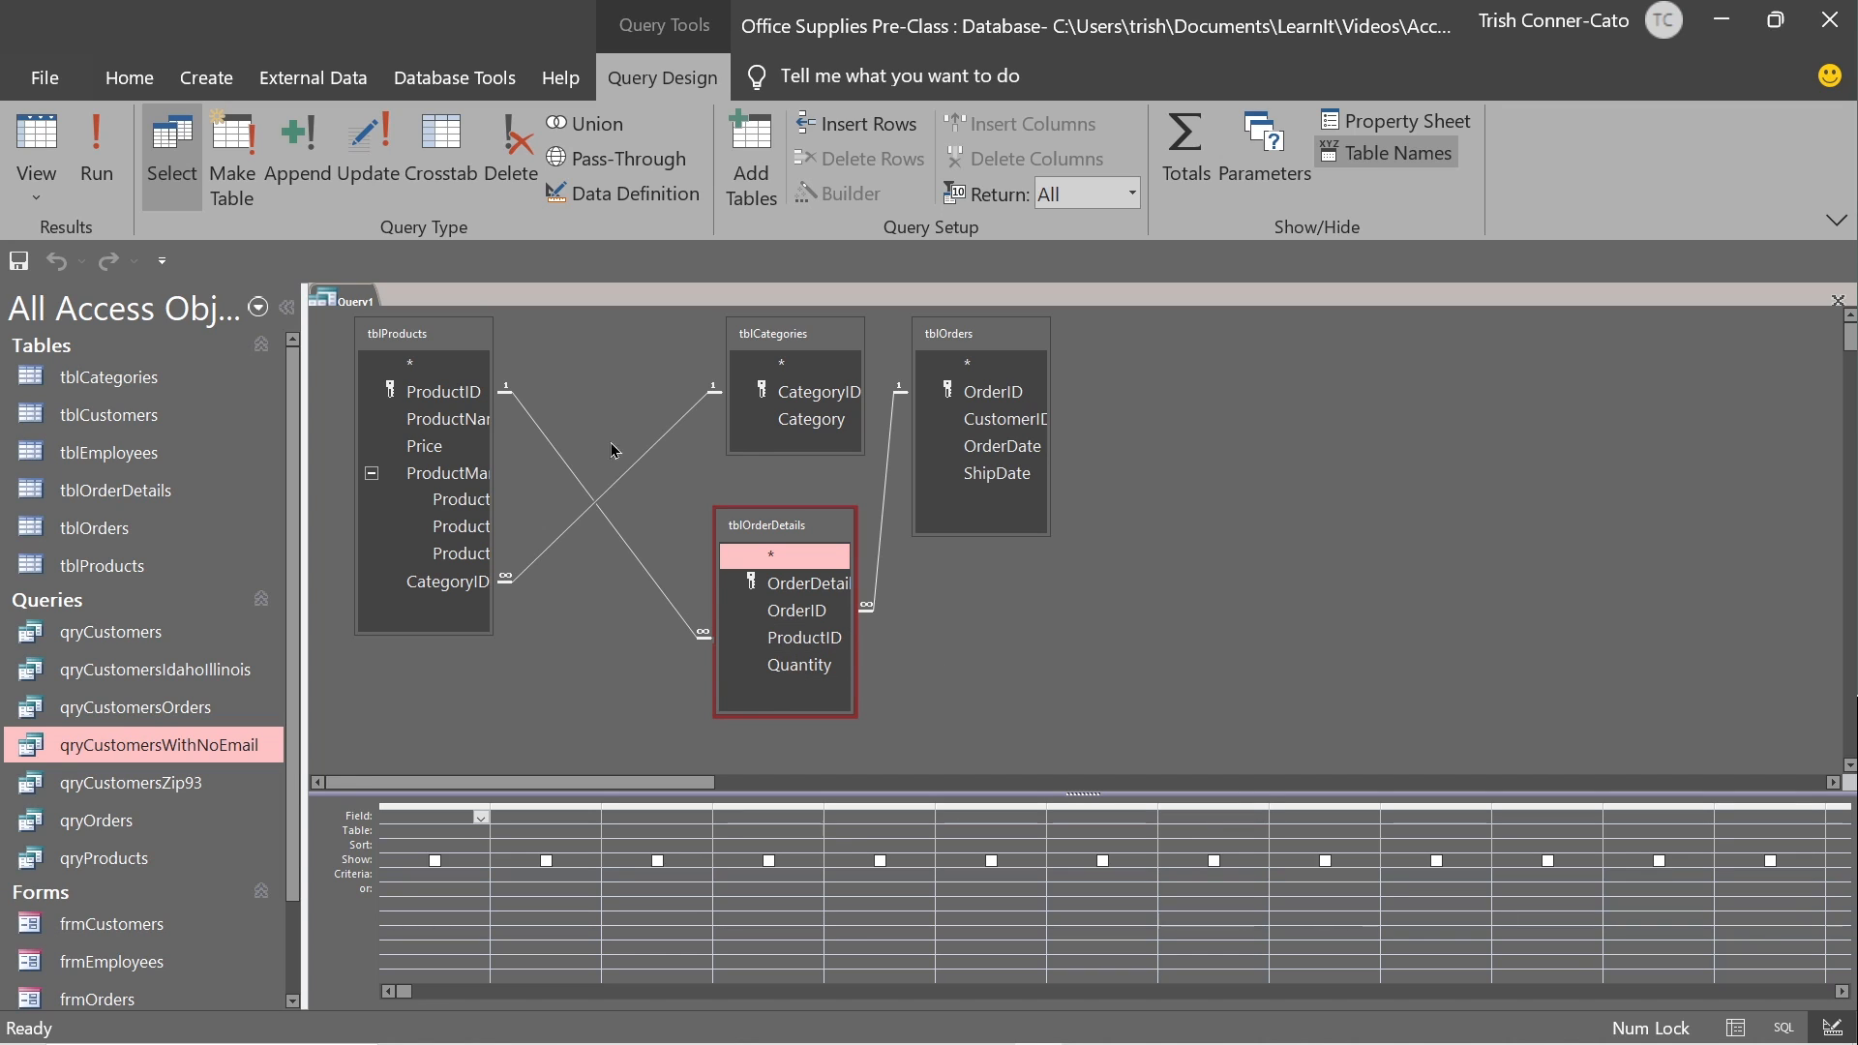
# Add ProductName, Quantity, OrderDate and Category to the query grid in that order, and raise the divider between the tables and the grid.
pyautogui.doubleClick(469, 423)
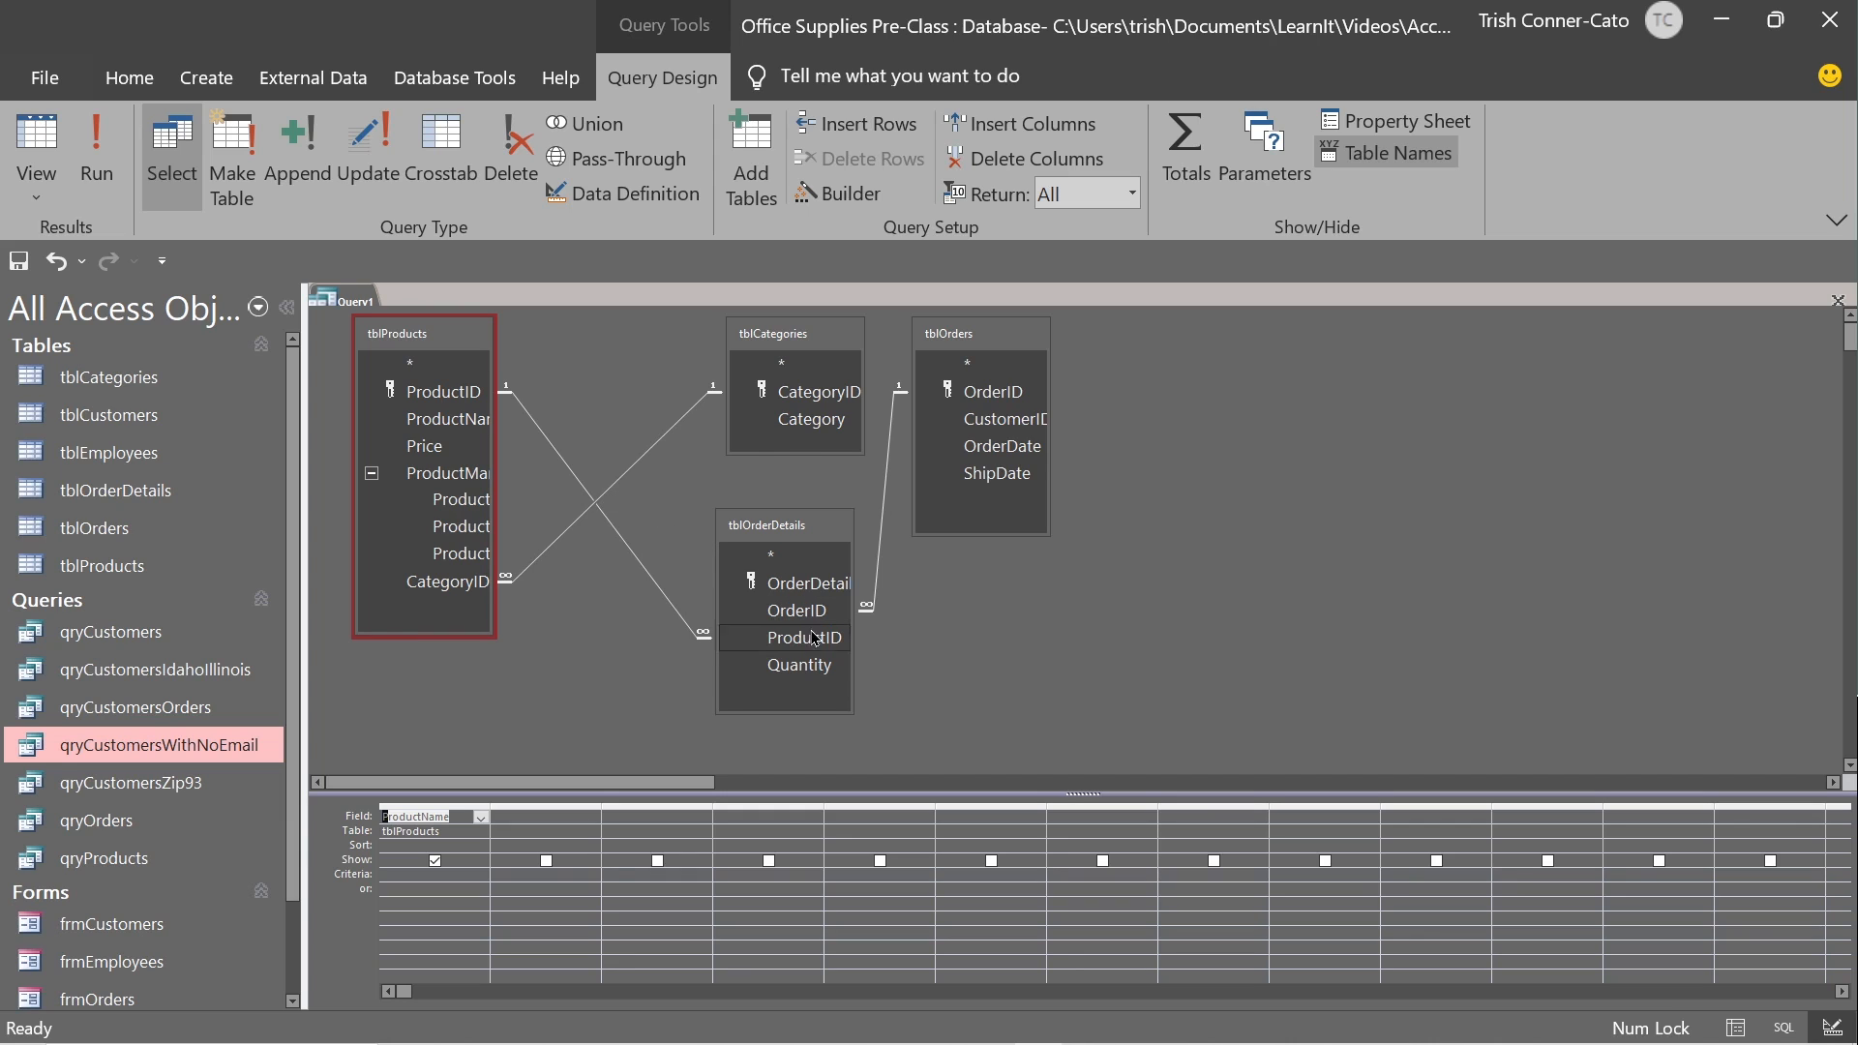
pyautogui.doubleClick(816, 667)
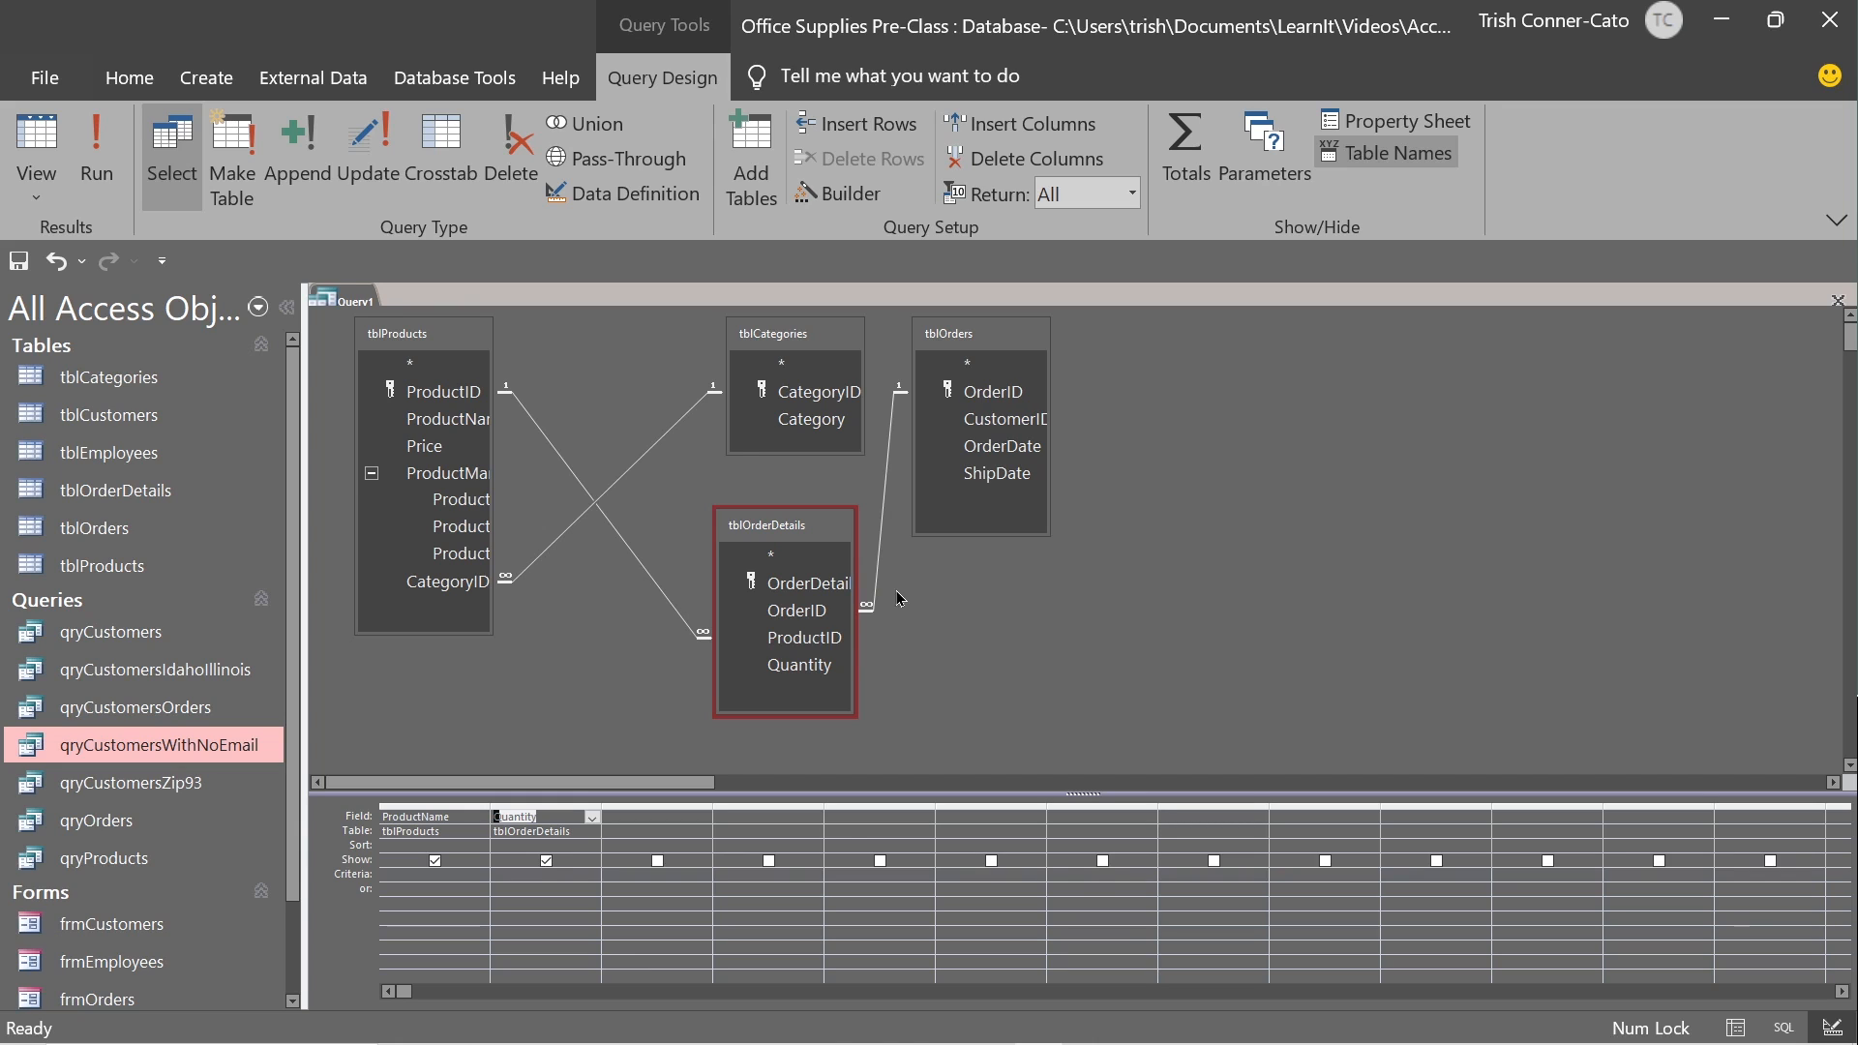
pyautogui.doubleClick(1011, 449)
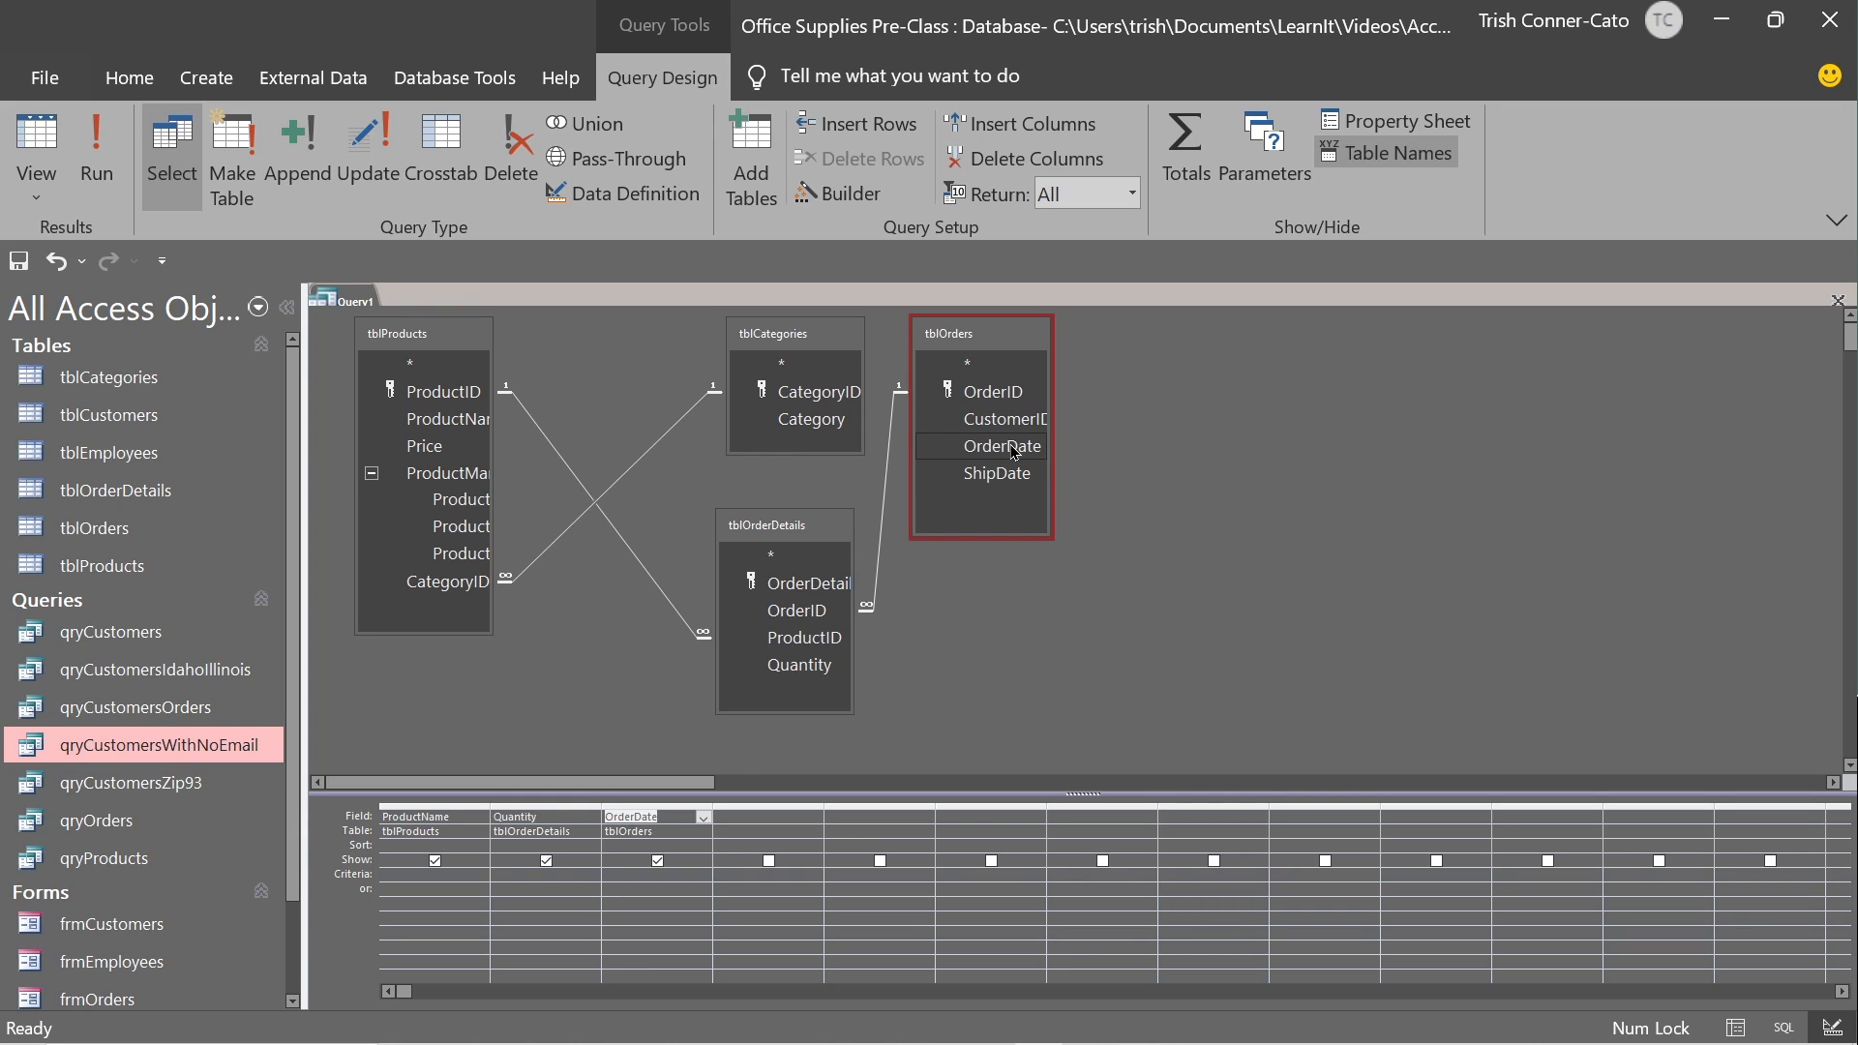
pyautogui.doubleClick(813, 430)
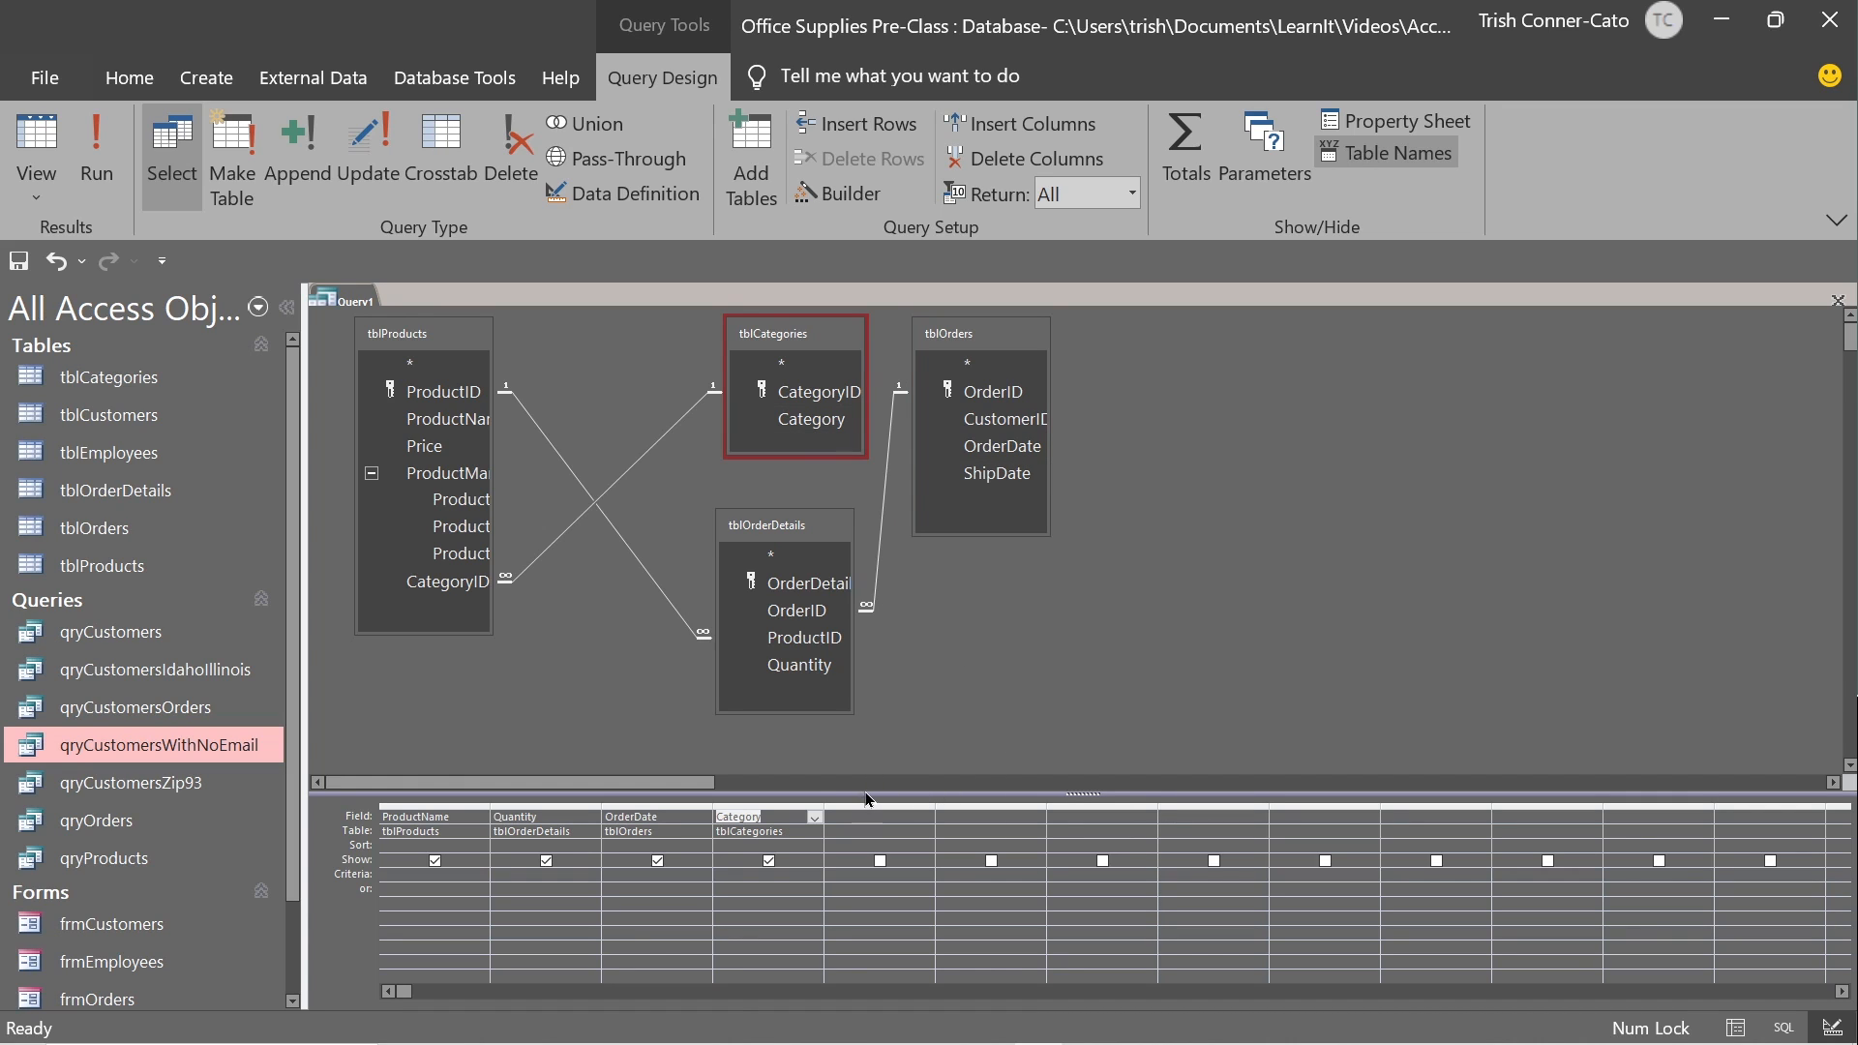
pyautogui.moveTo(864, 794); pyautogui.dragTo(864, 611)
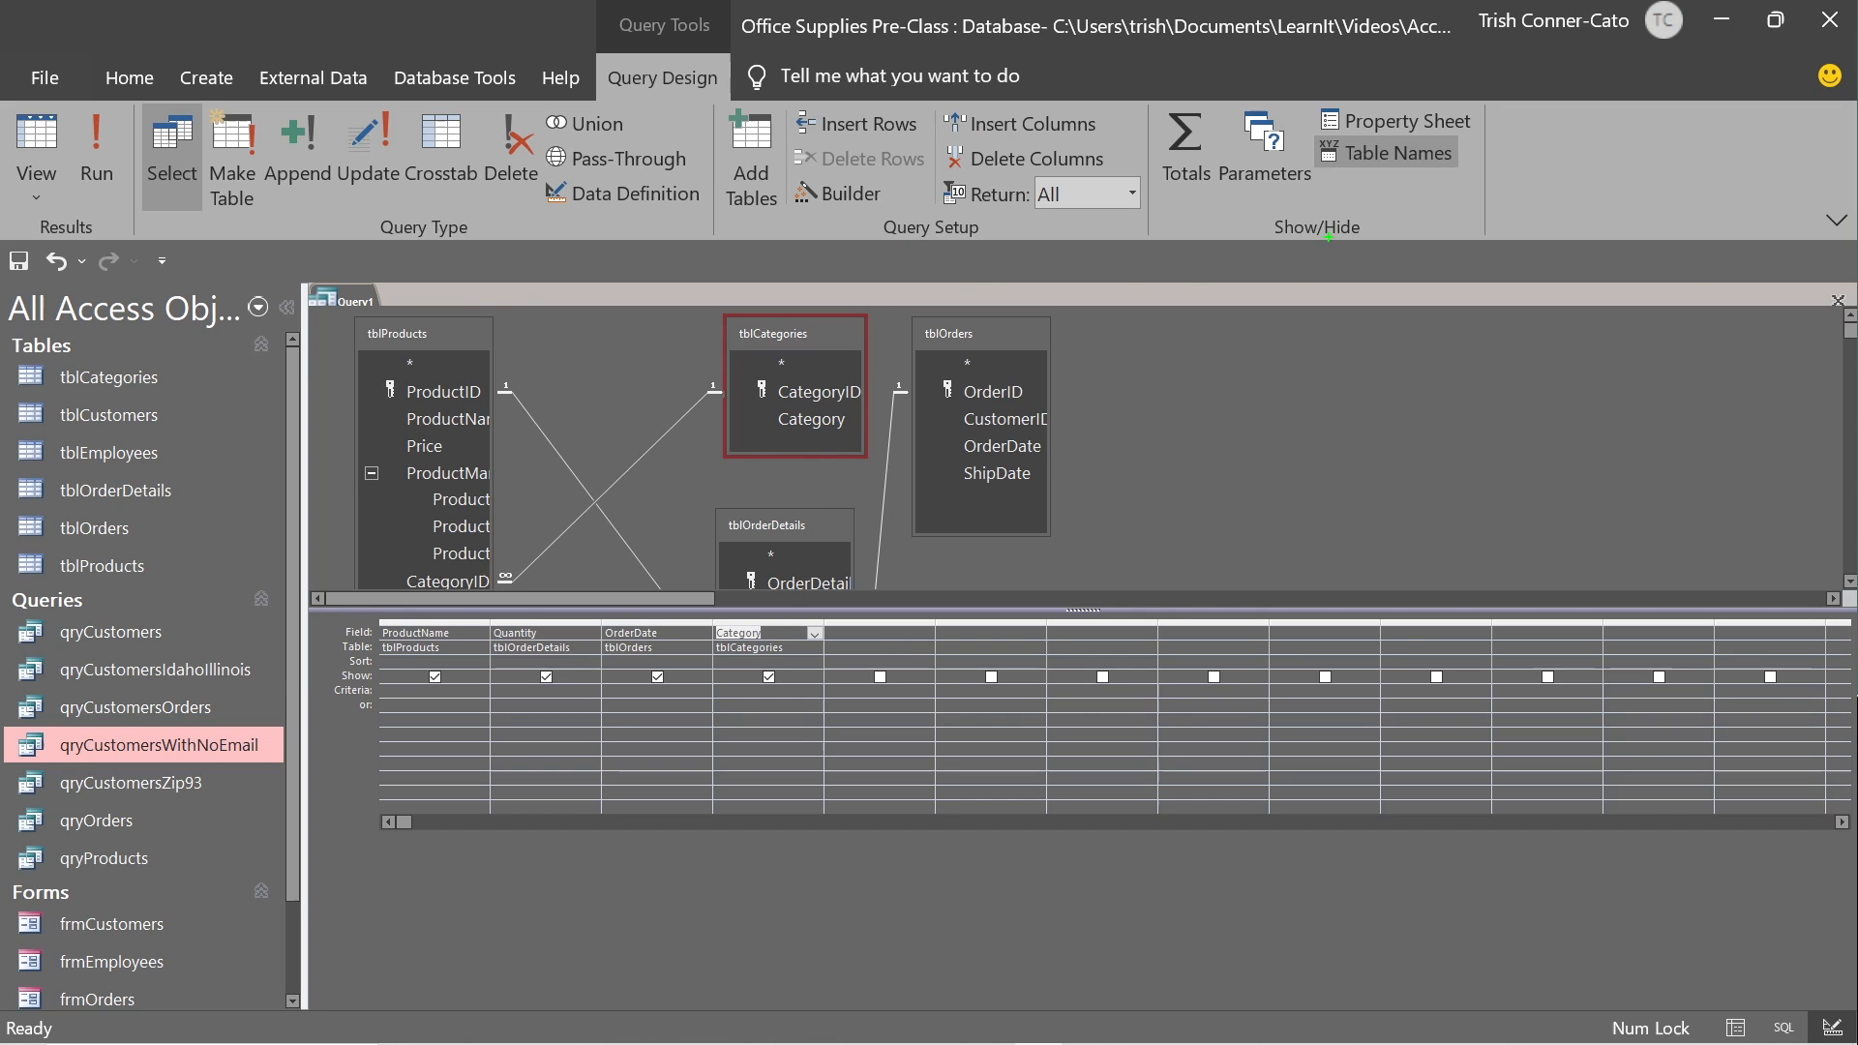
pyautogui.moveTo(1322, 344); pyautogui.dragTo(1321, 350)
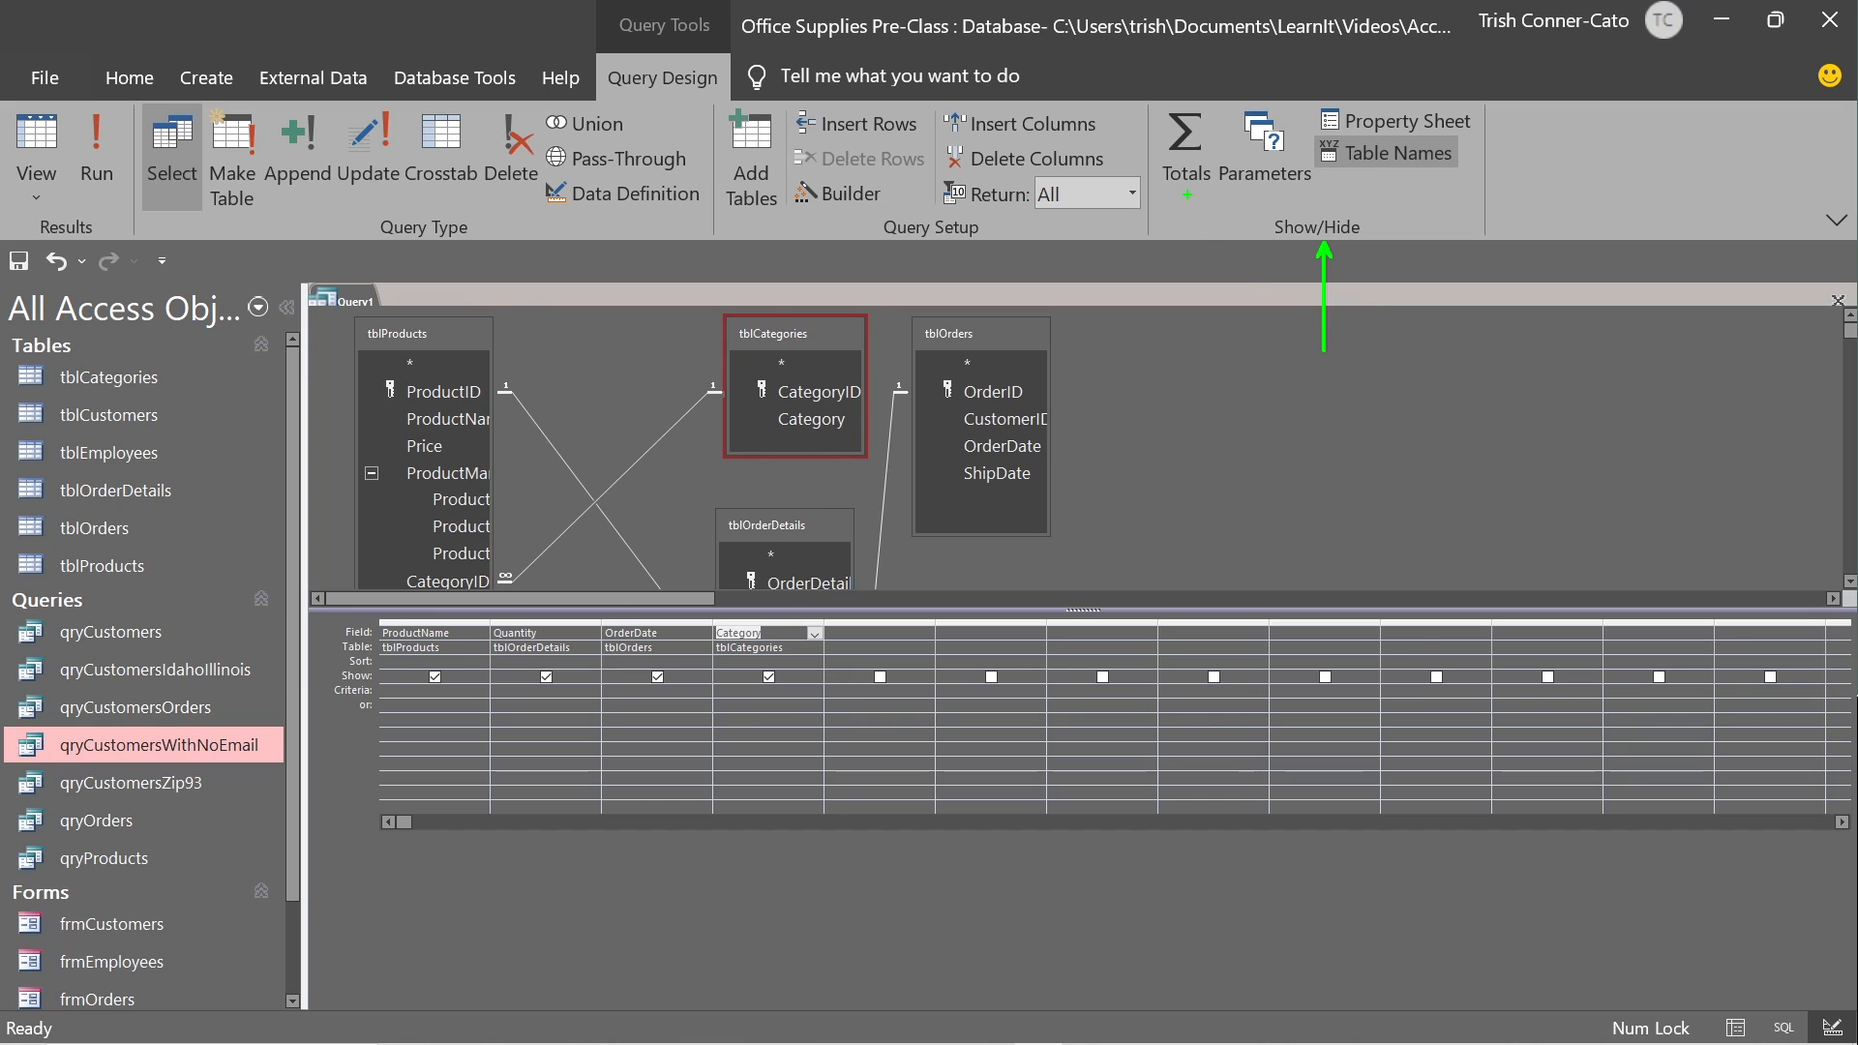
pyautogui.moveTo(1187, 194); pyautogui.dragTo(1187, 325)
pyautogui.press('Escape')
# Turn on the Total row and add a second Quantity field from tblOrderDetails, placing it between the first Quantity and OrderDate.
pyautogui.click(1185, 155)
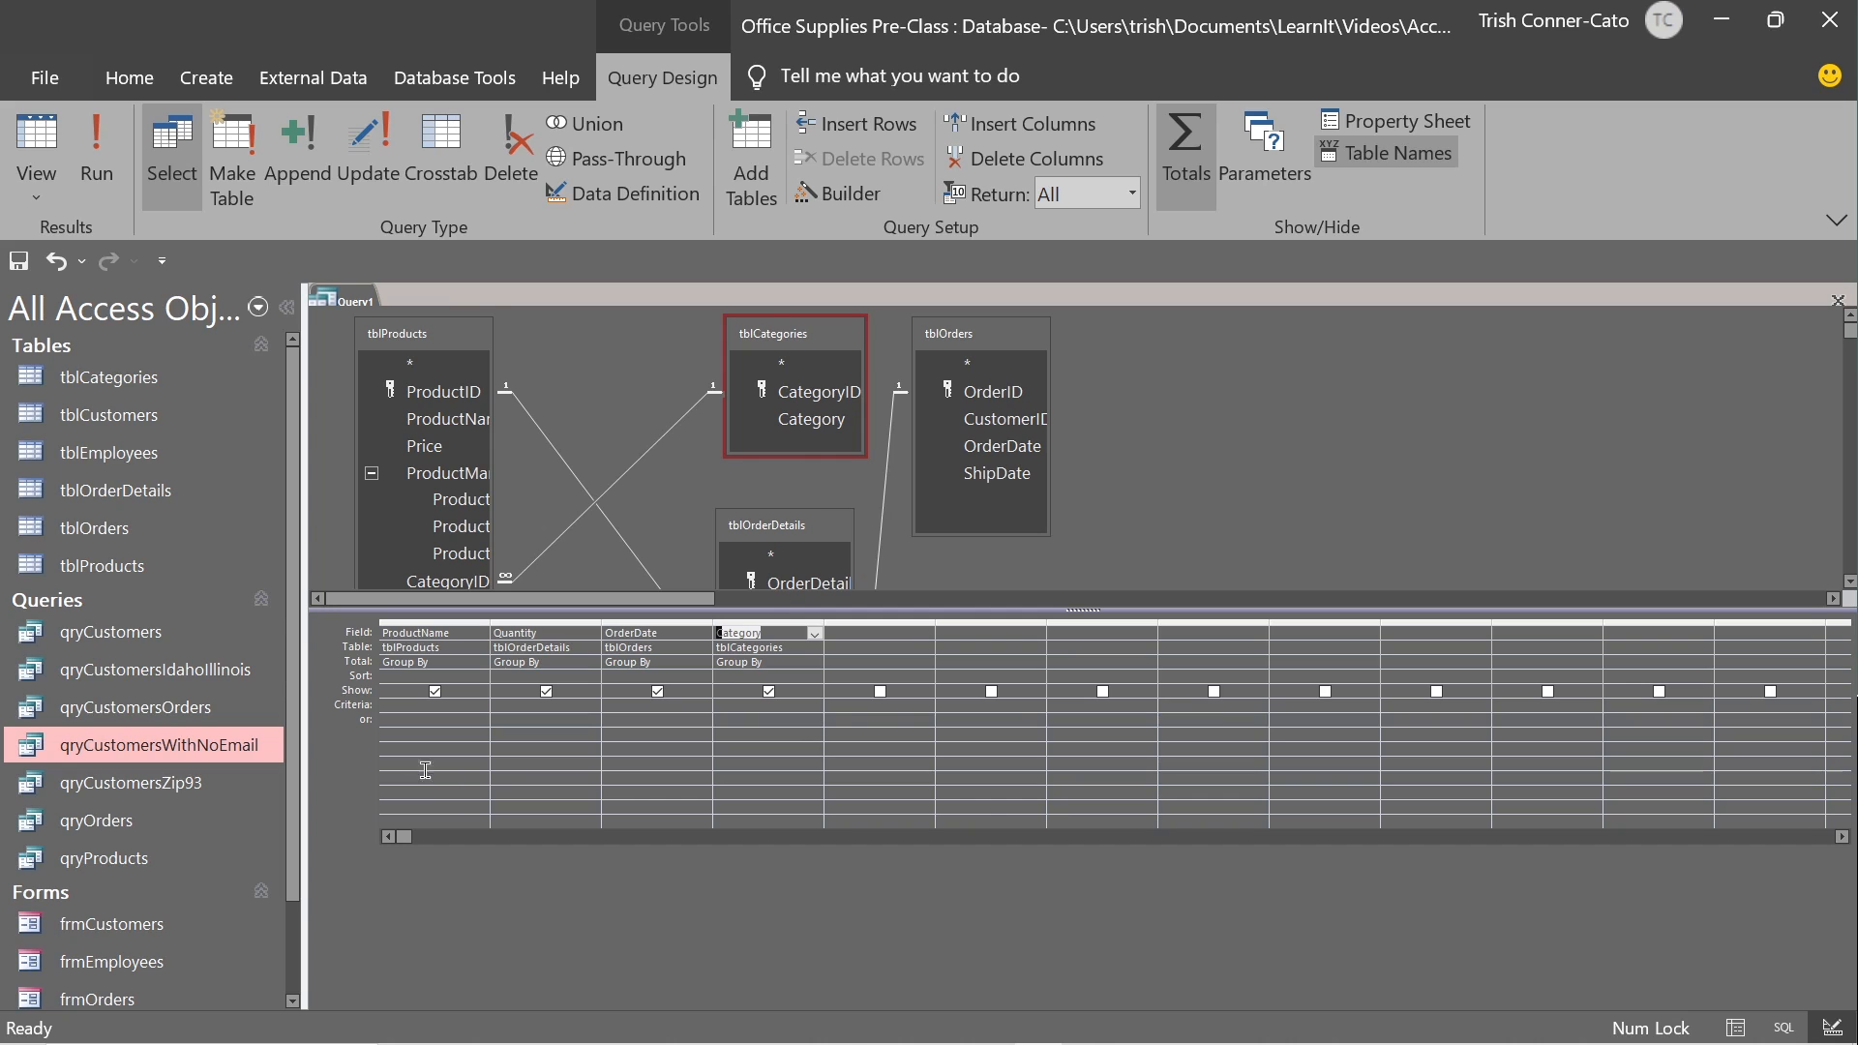
pyautogui.click(634, 634)
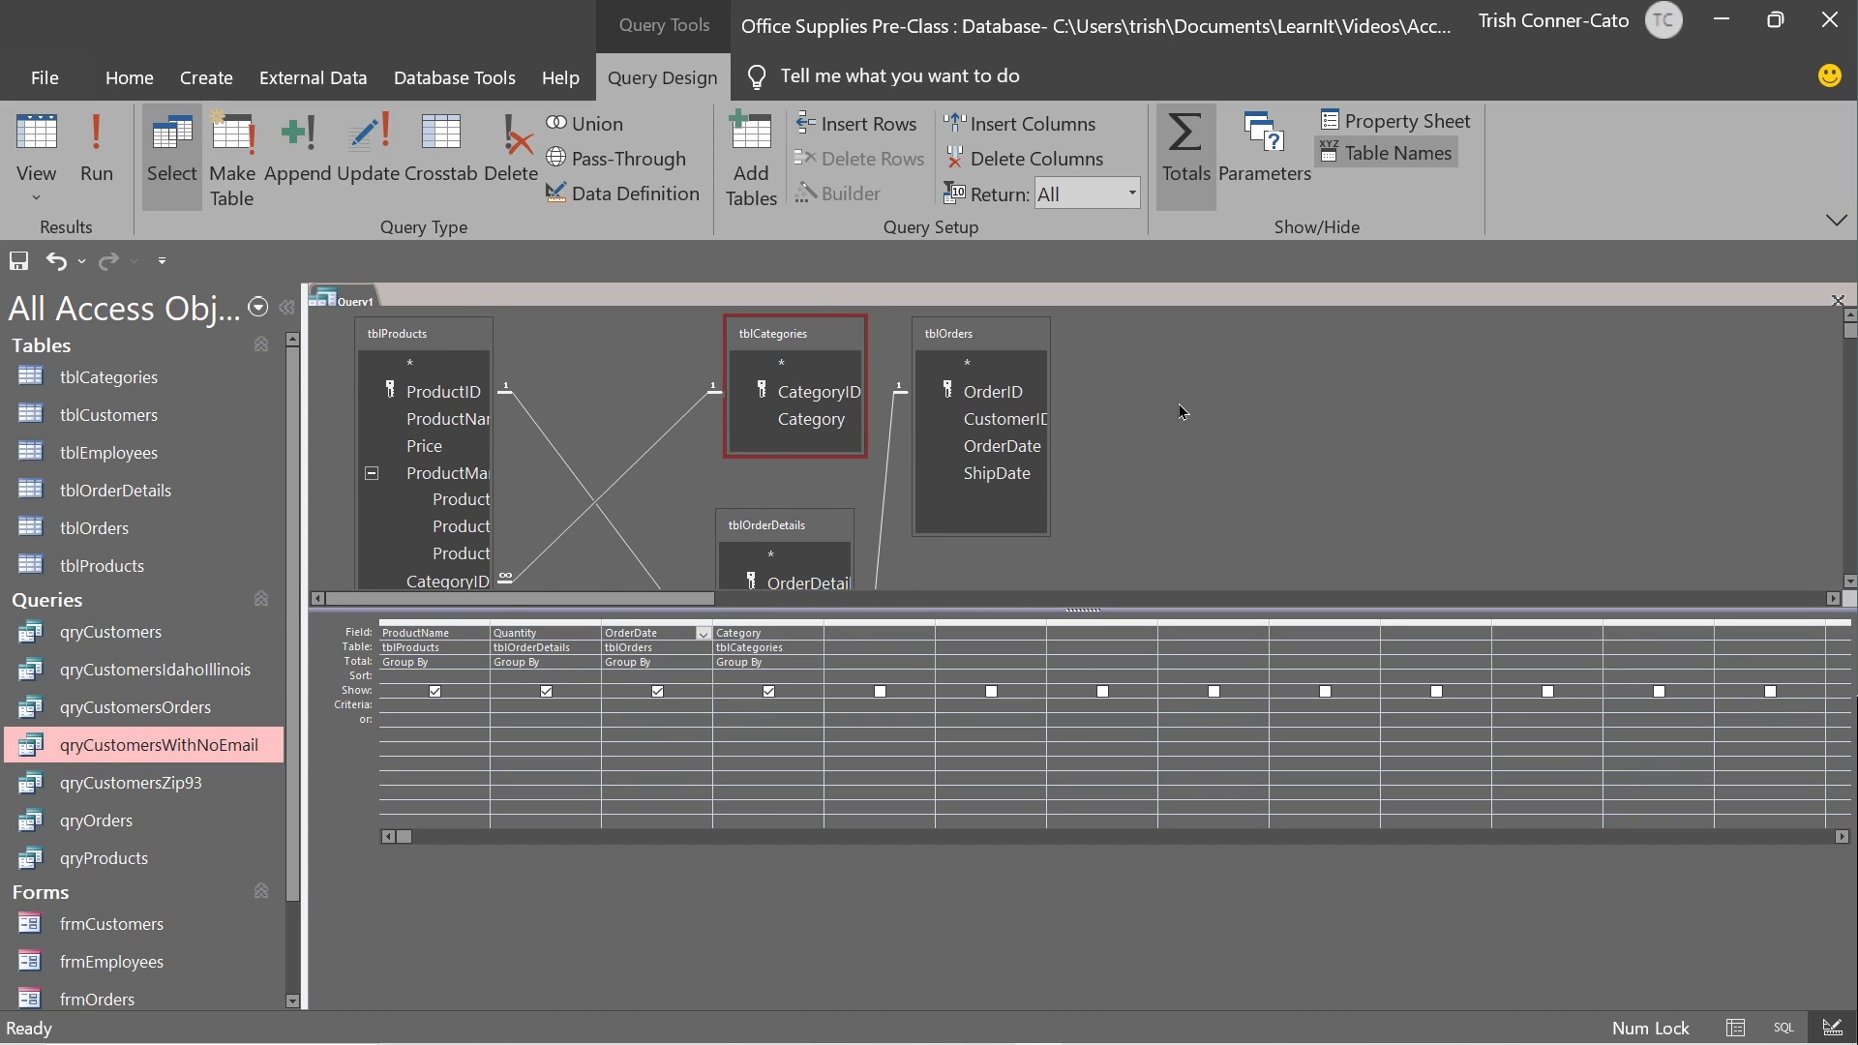
pyautogui.scroll(-2, 1178, 411)
pyautogui.click(816, 575)
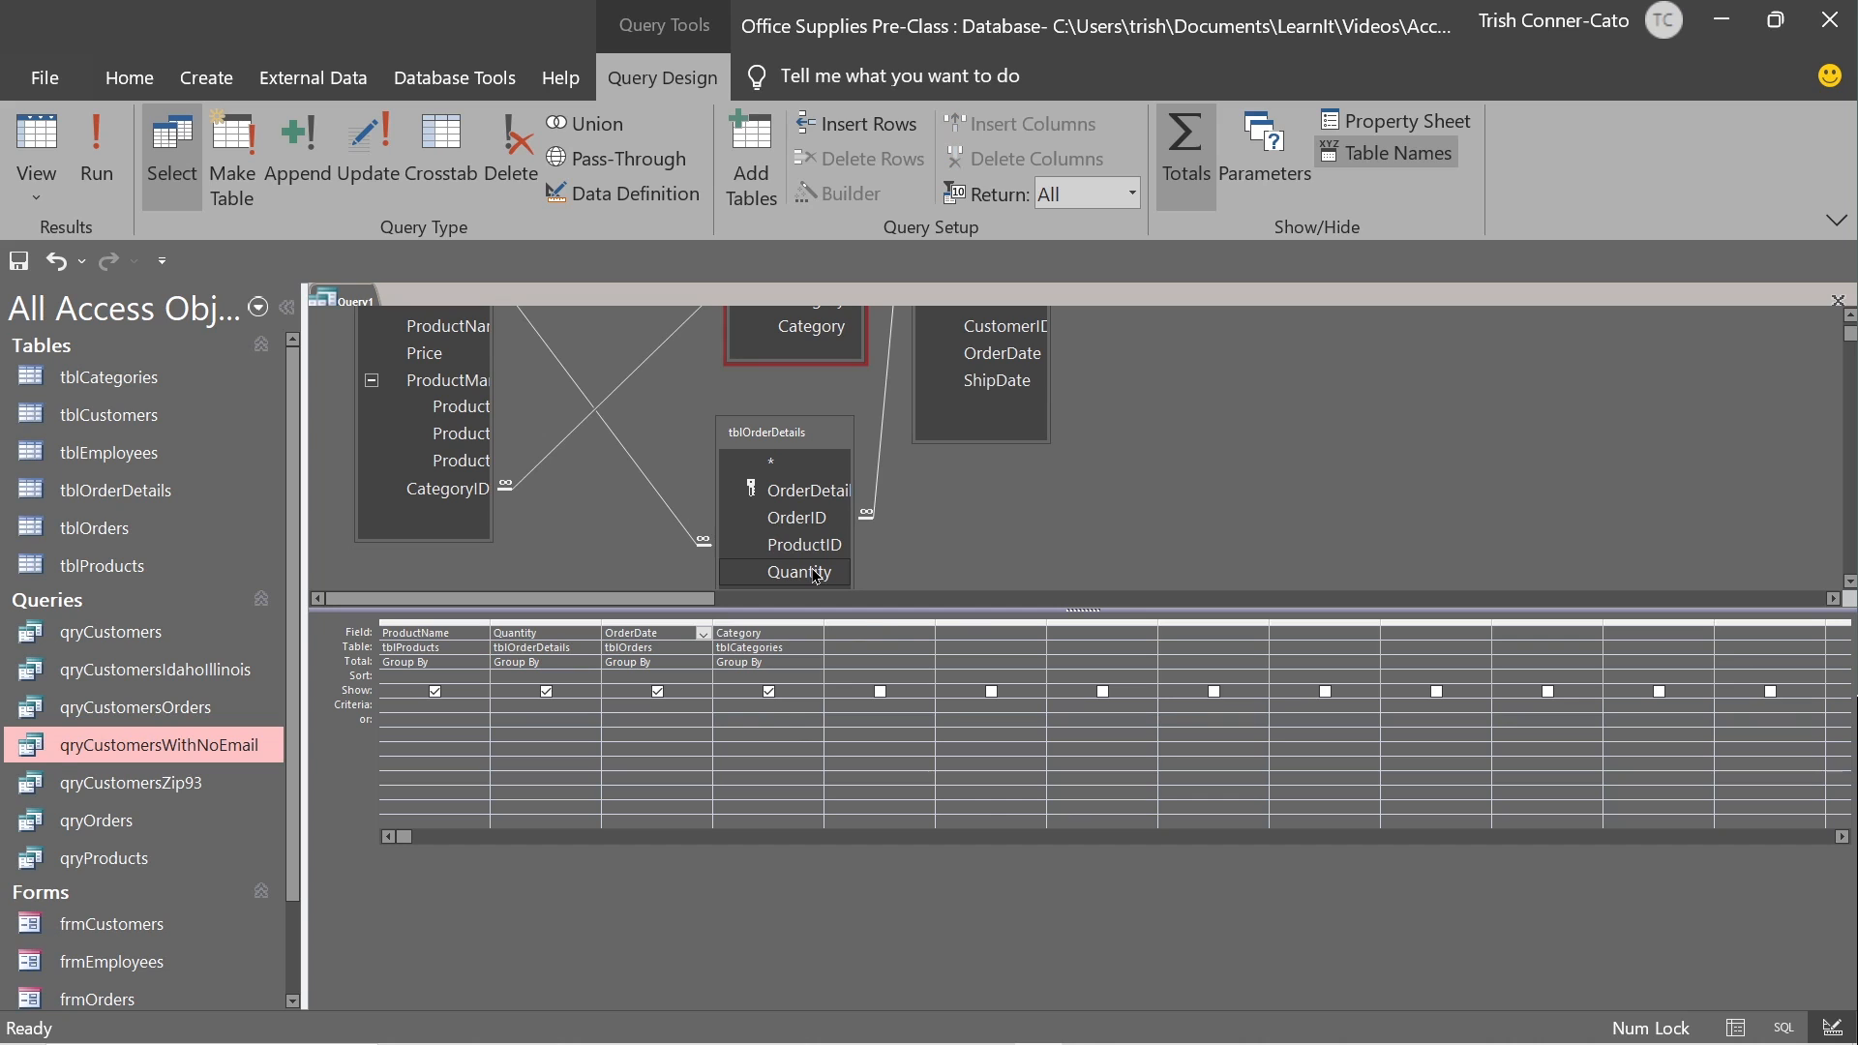
pyautogui.doubleClick(816, 575)
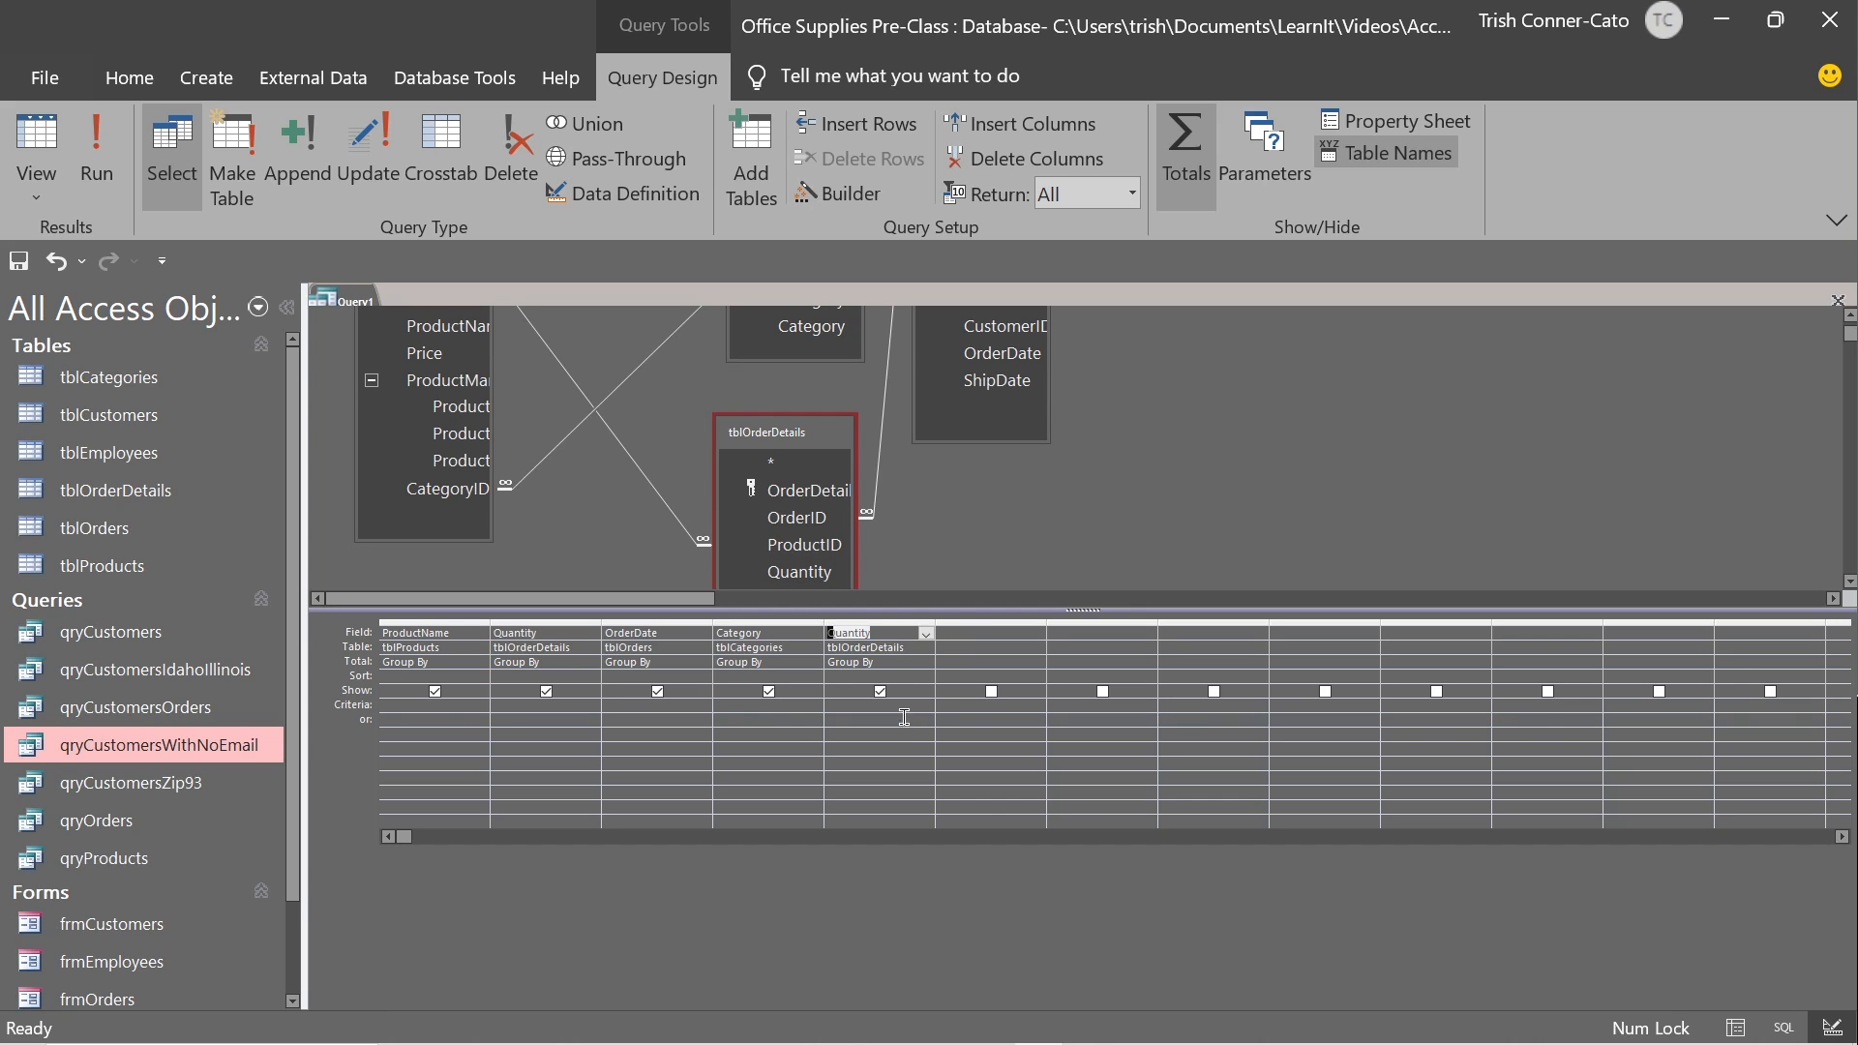
pyautogui.click(877, 623)
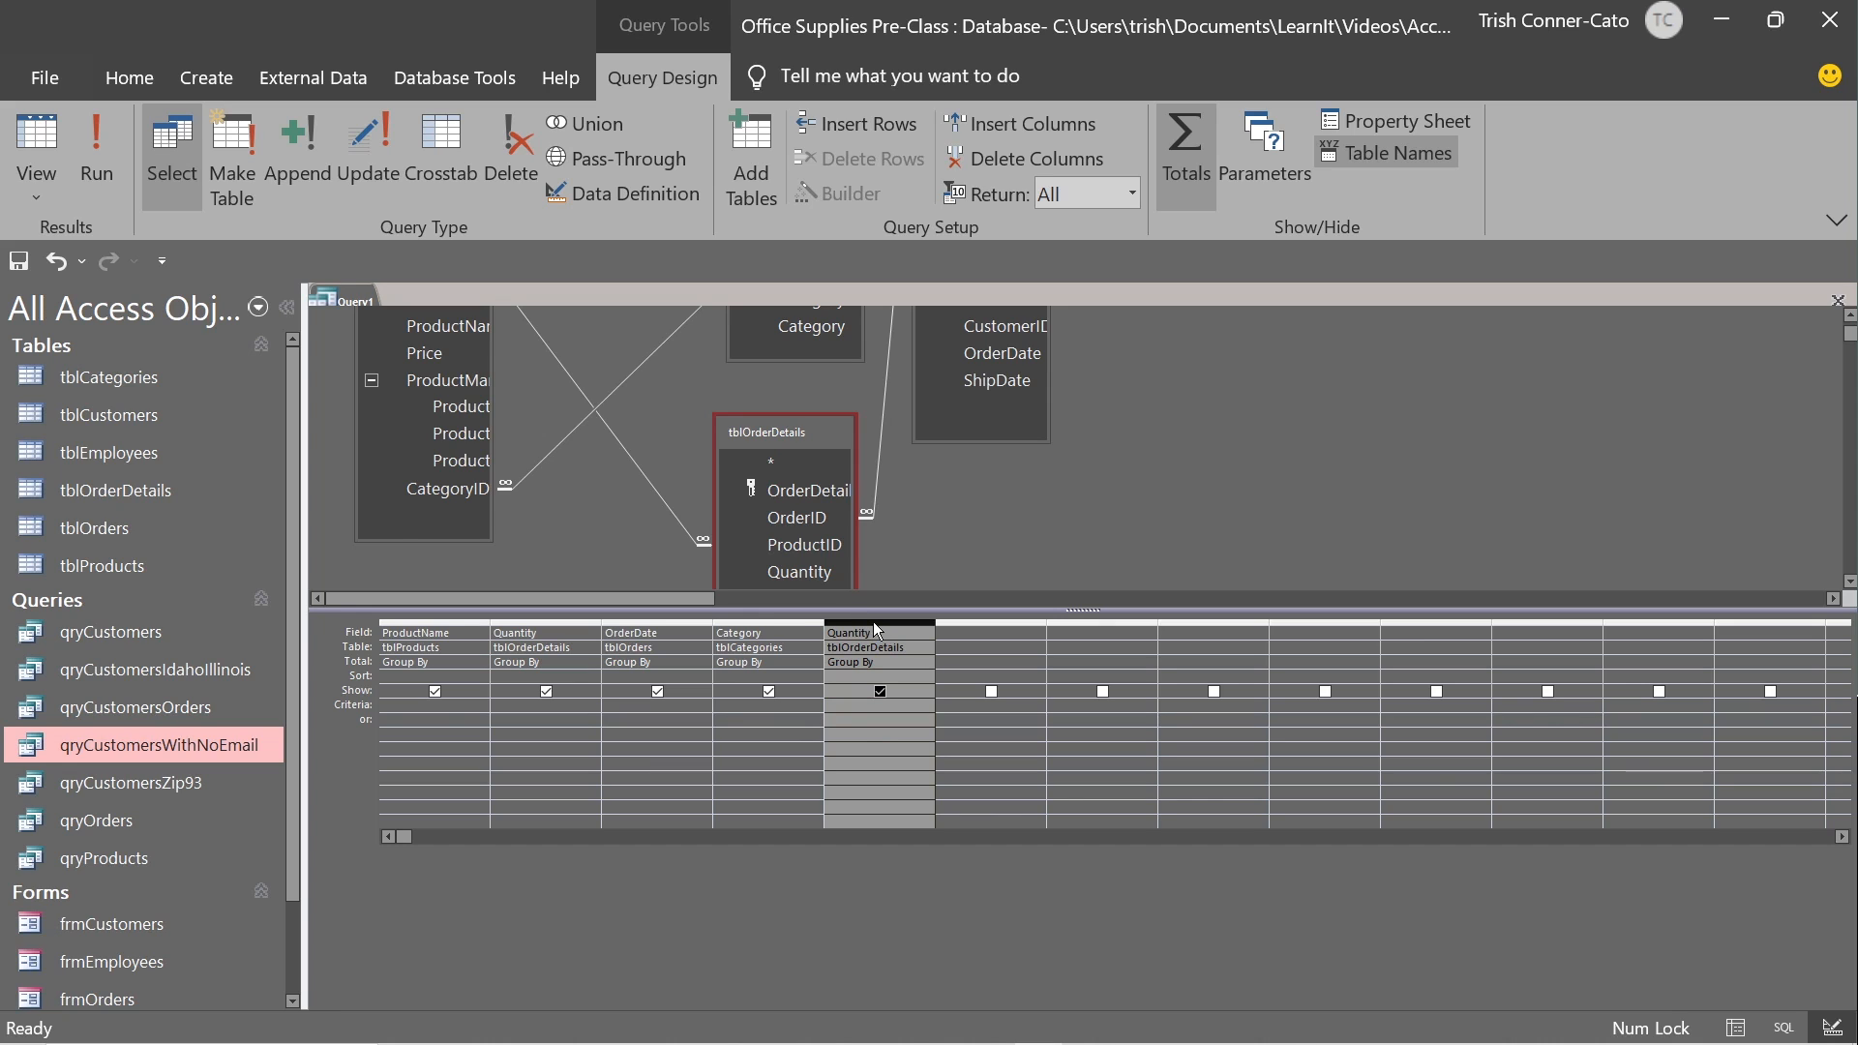
pyautogui.moveTo(872, 622); pyautogui.dragTo(656, 634)
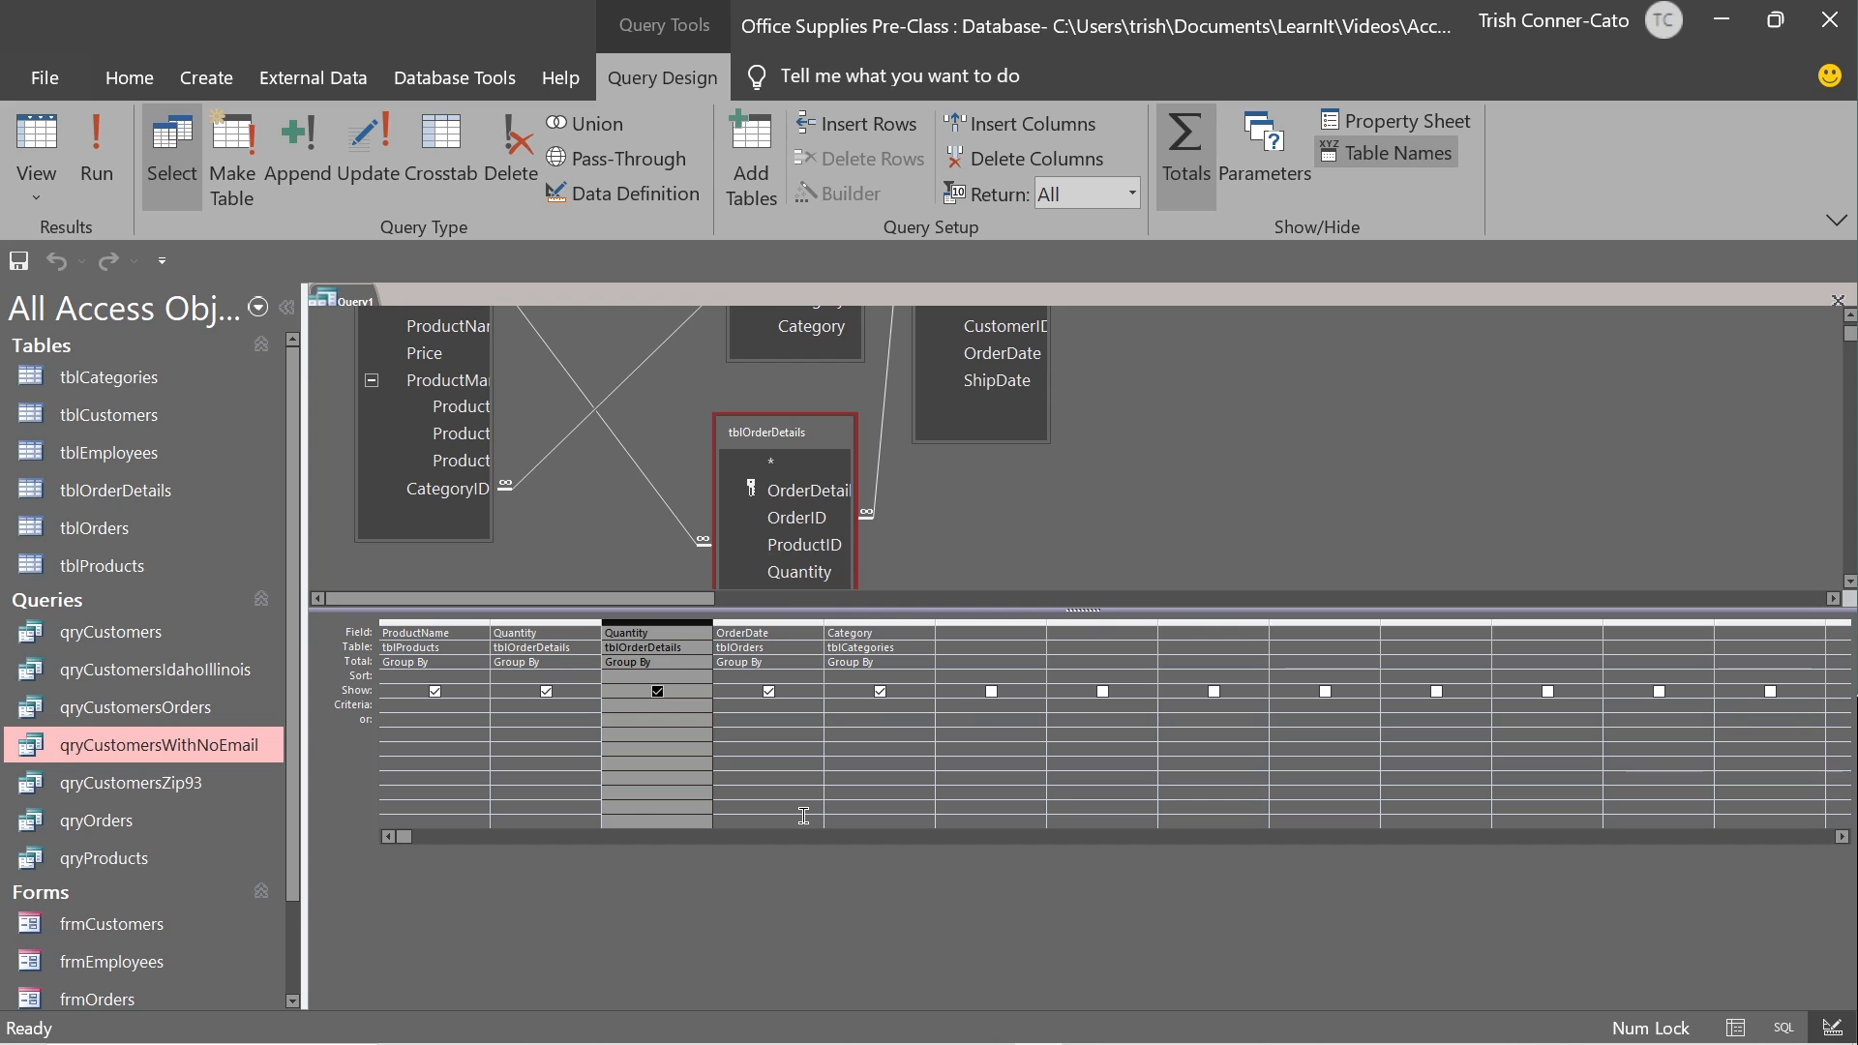
pyautogui.click(1016, 558)
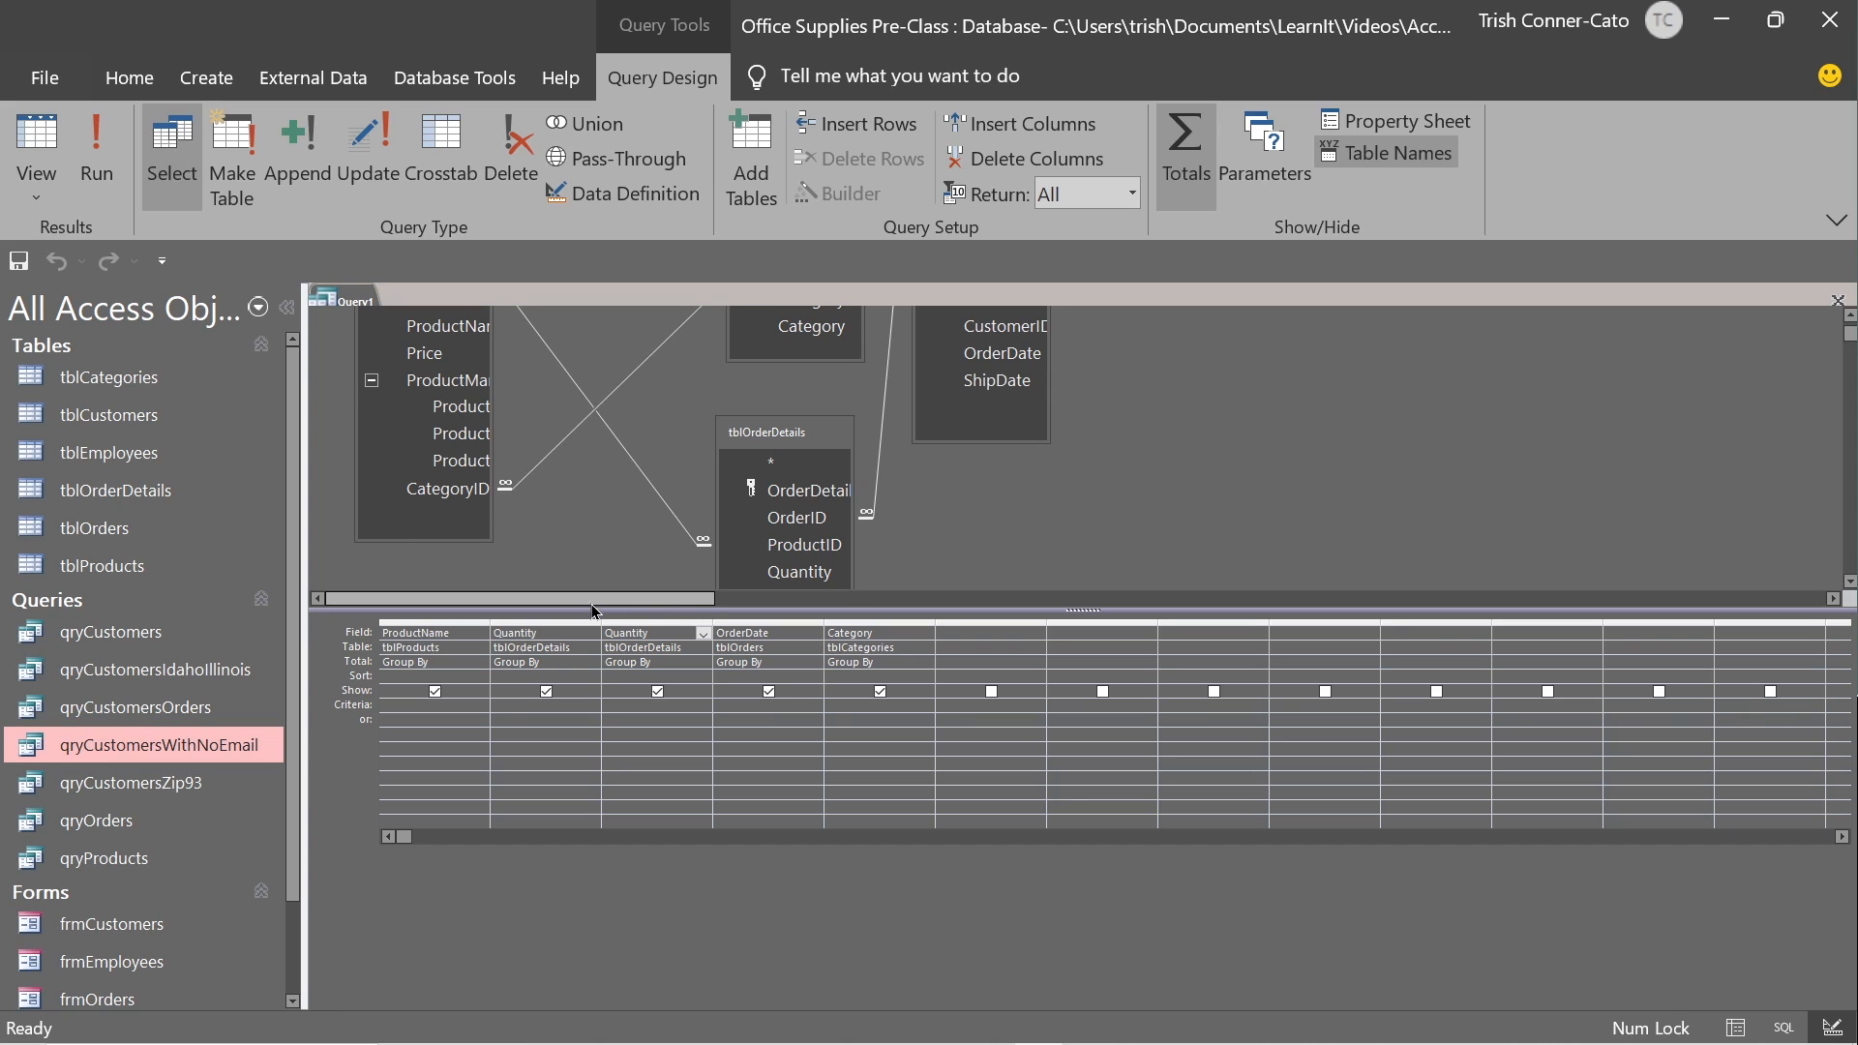
# View the query's datasheet with the Total row turned off, and turn the Total row back on in design view.
pyautogui.click(1190, 171)
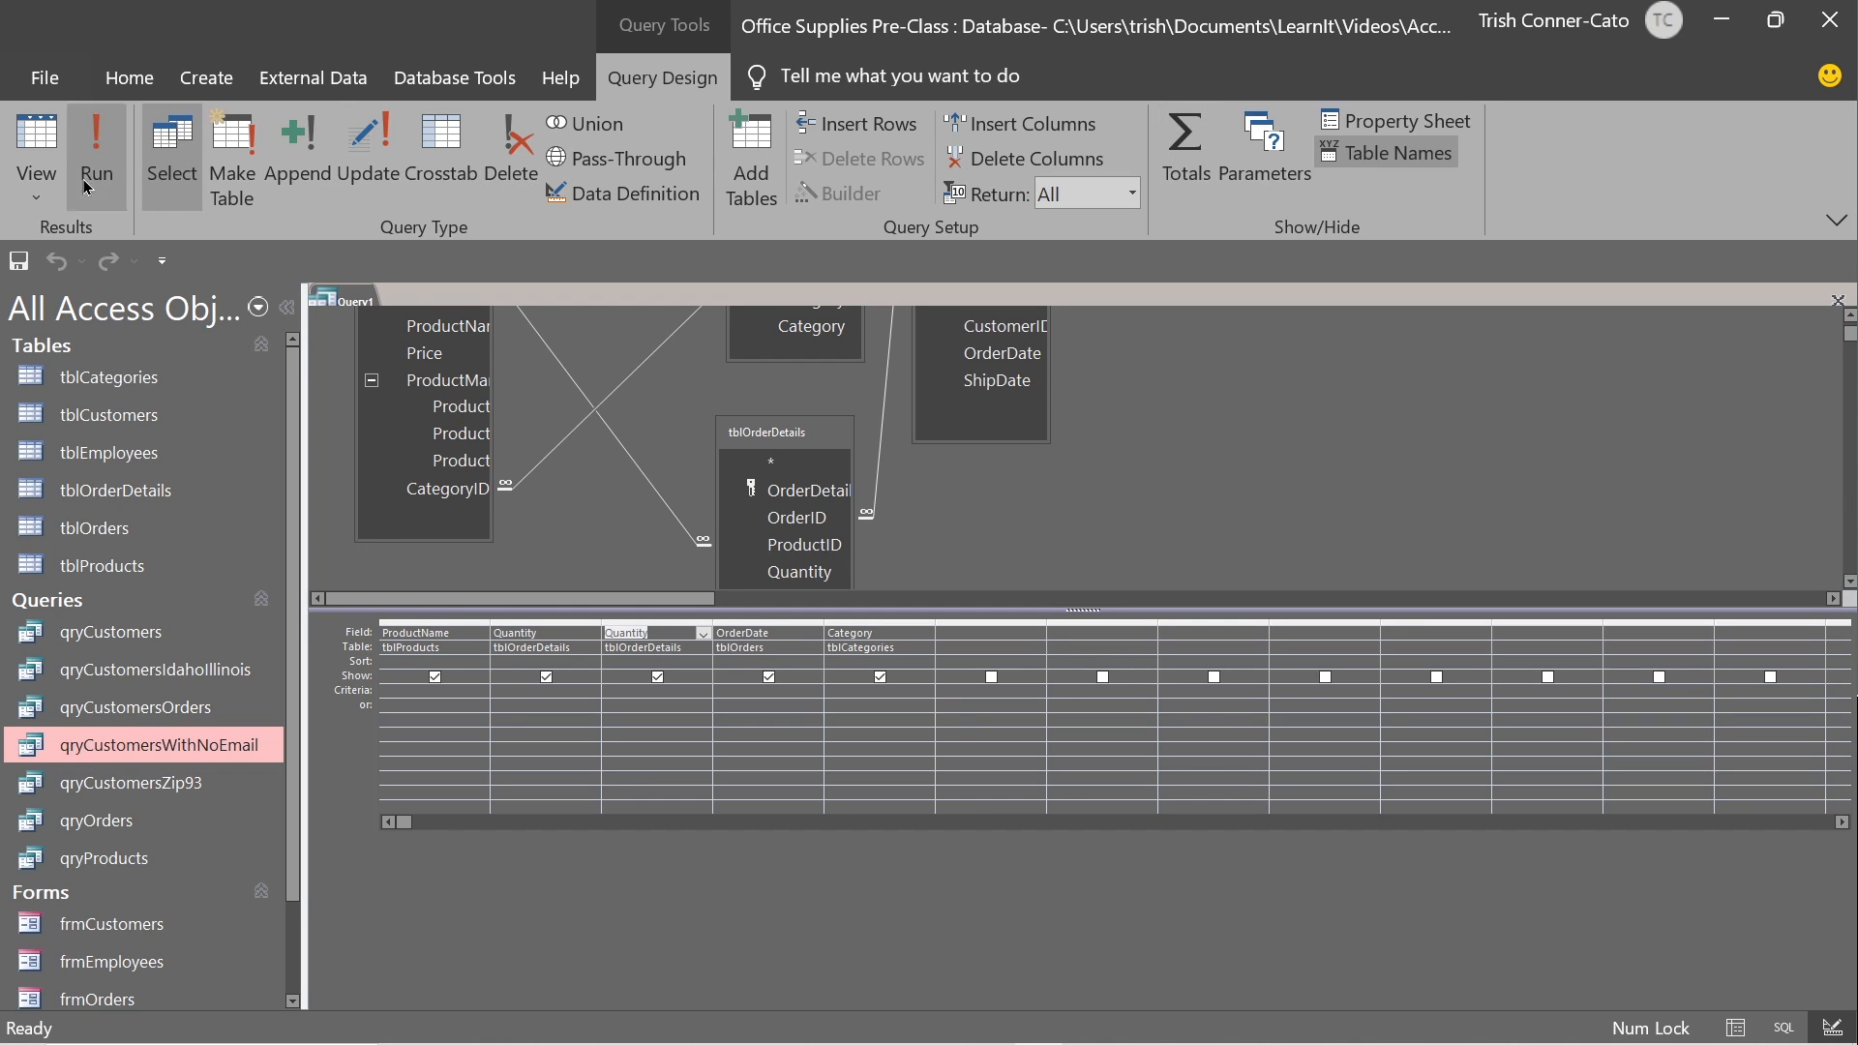
pyautogui.click(14, 145)
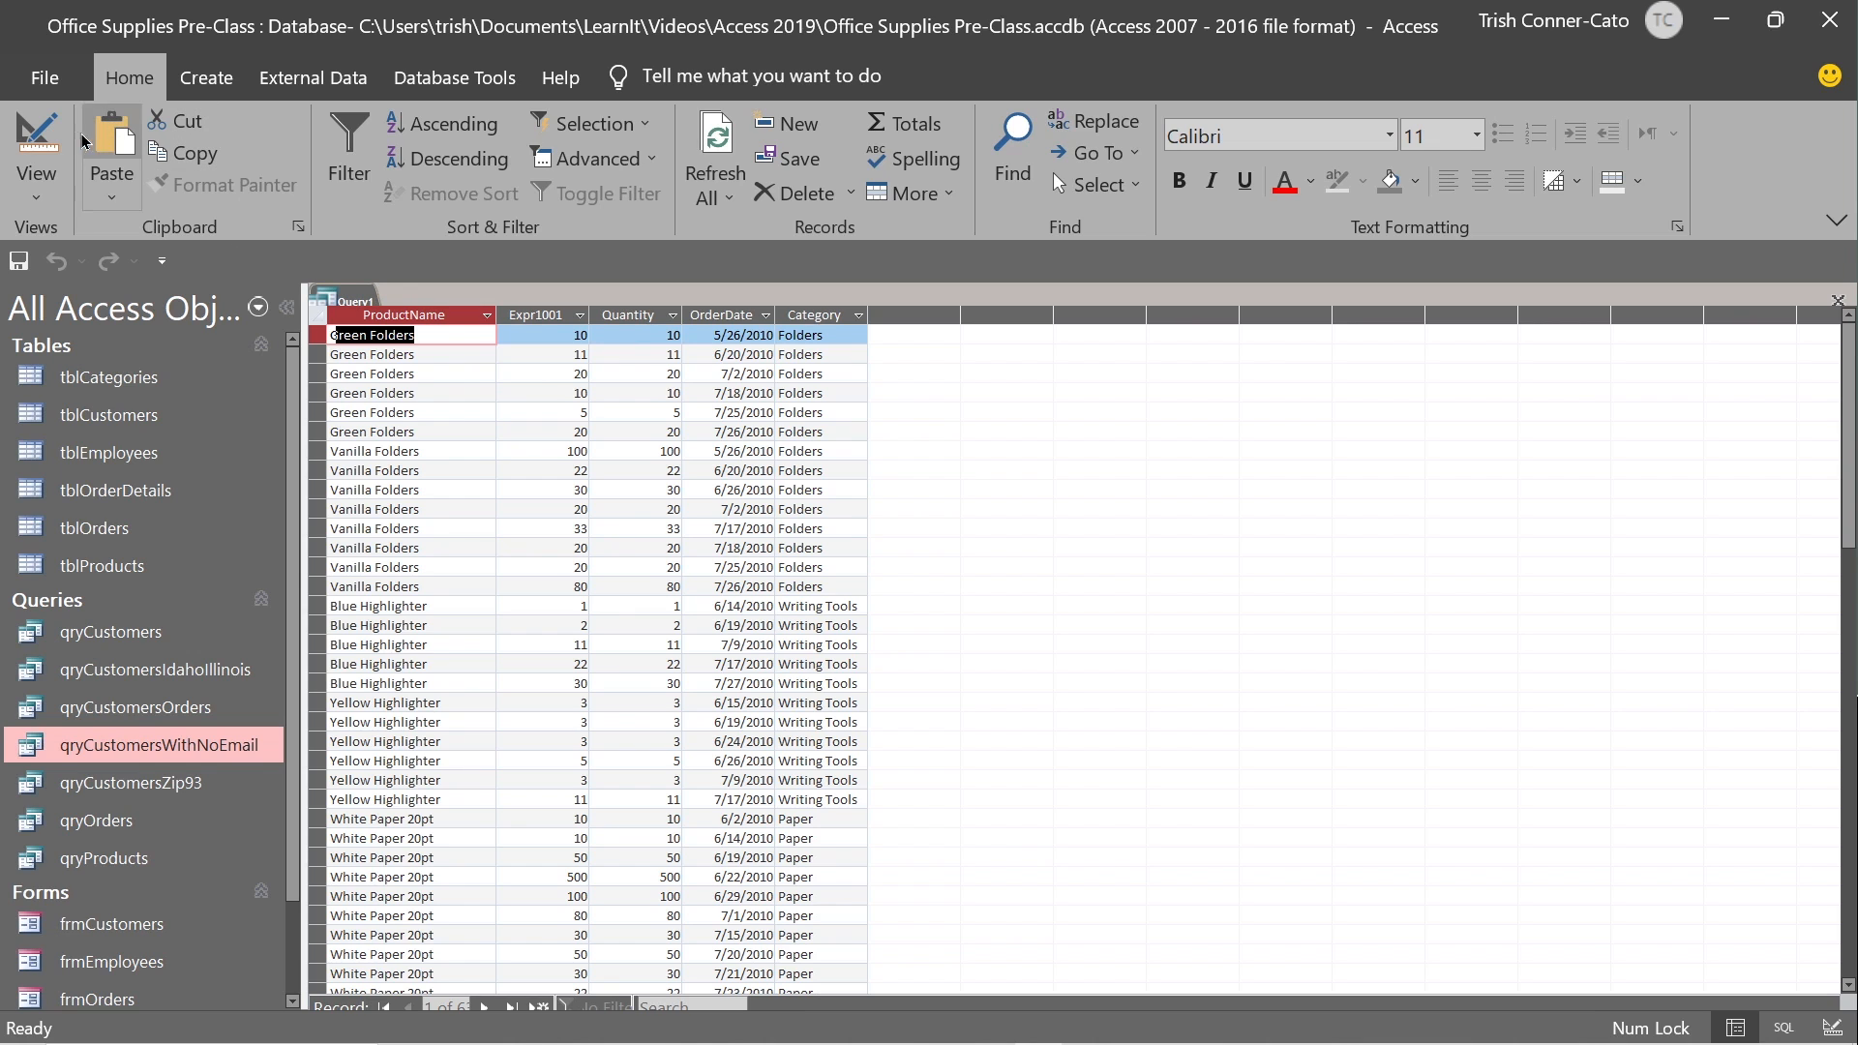
pyautogui.click(36, 136)
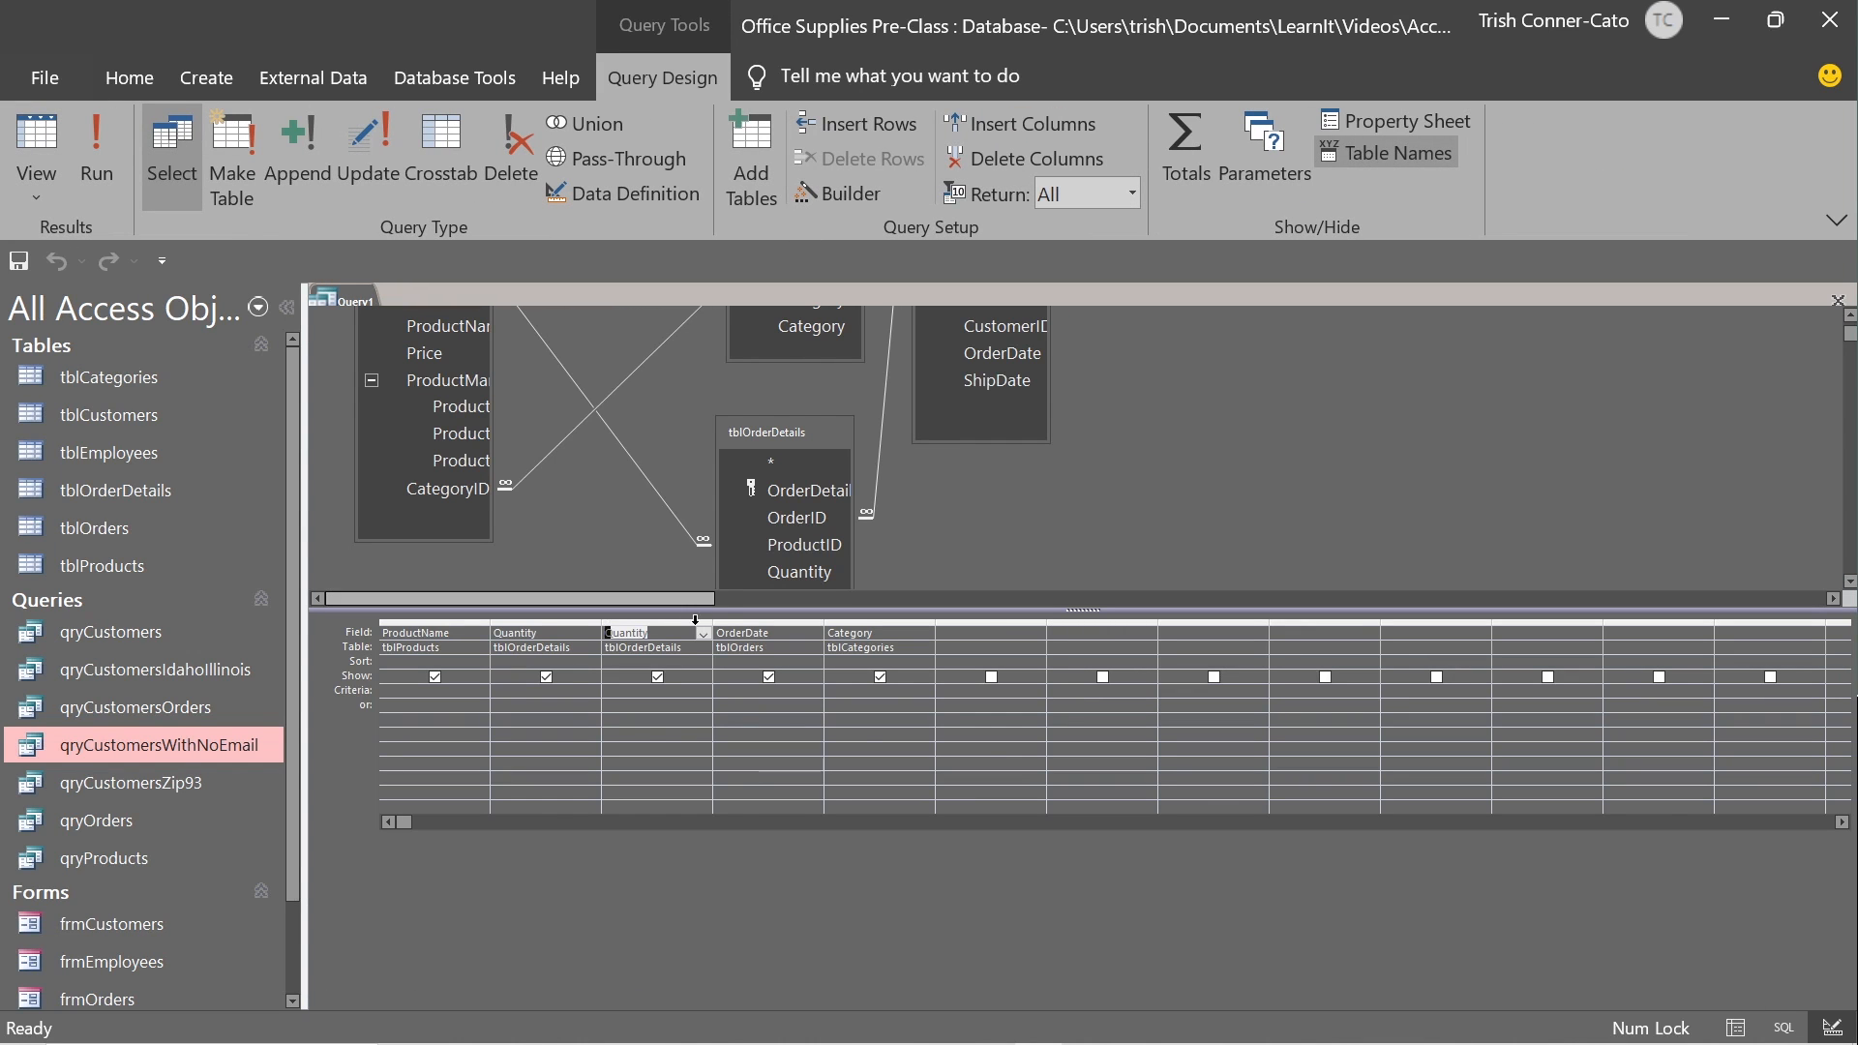
pyautogui.click(1171, 160)
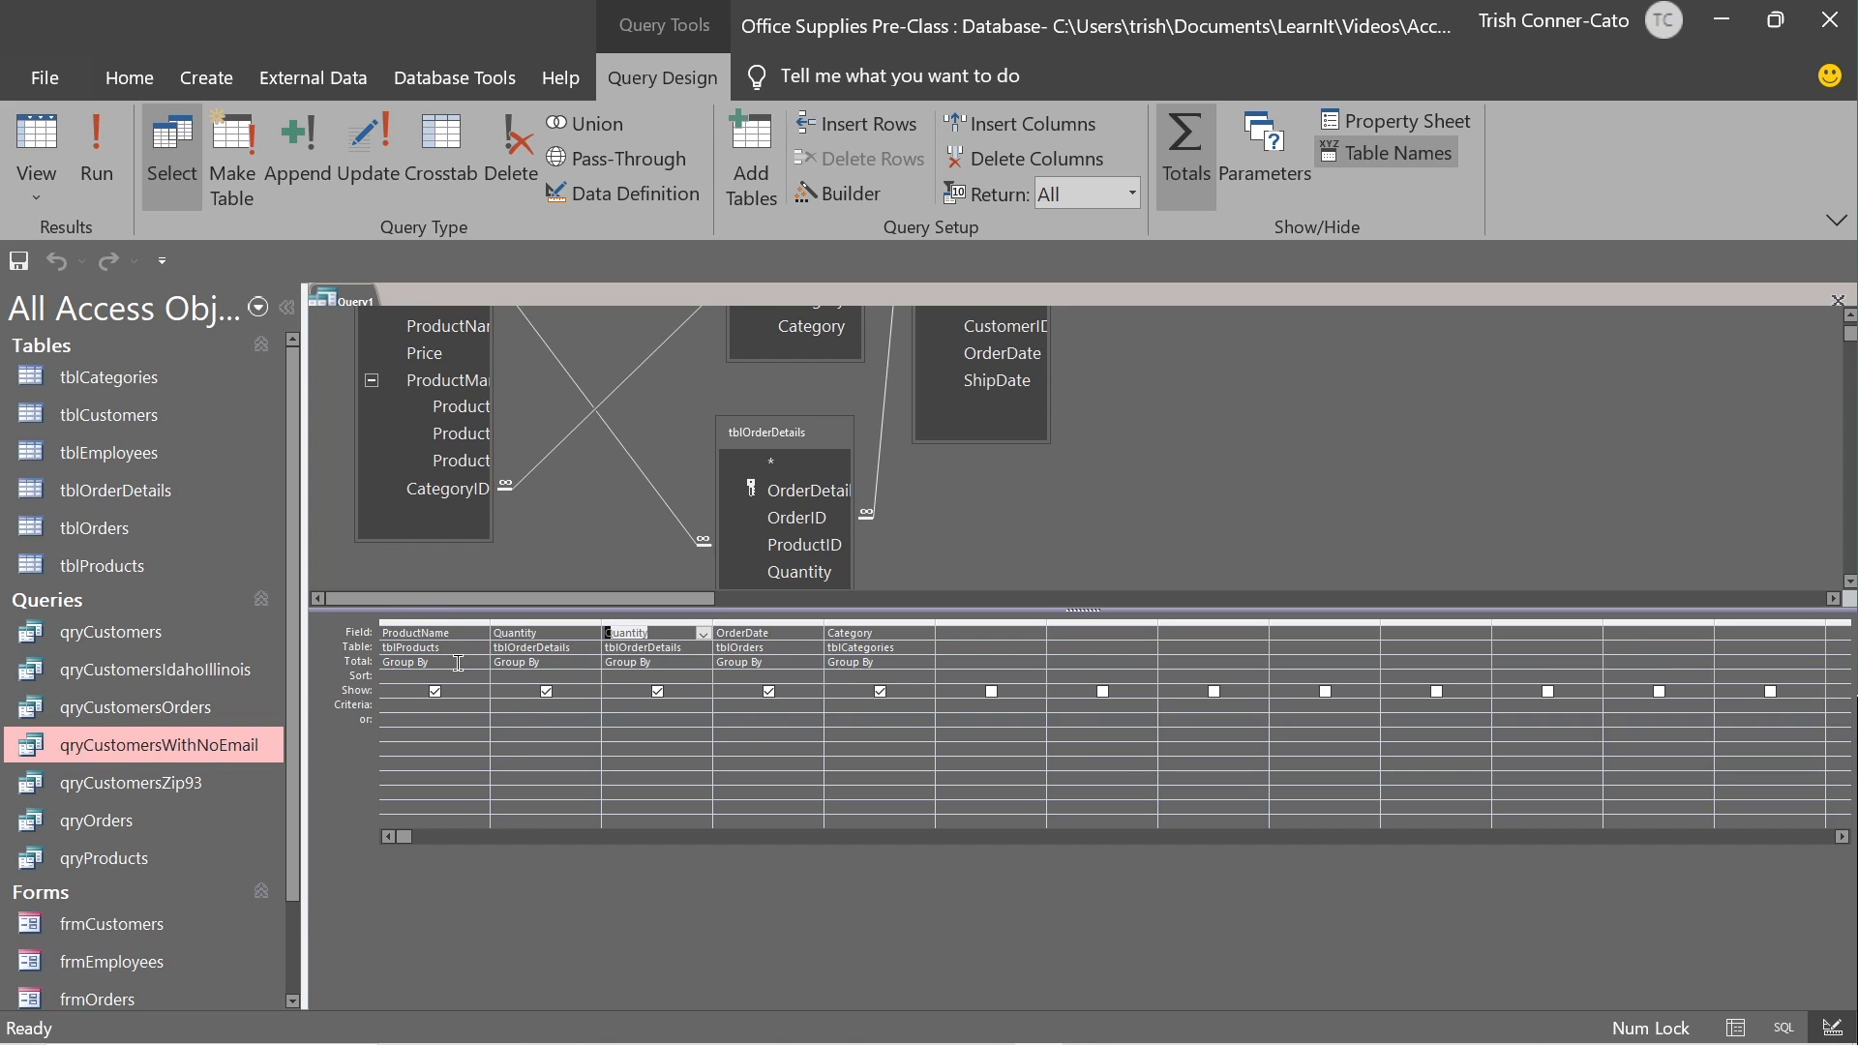
# Set the total to Sum for the first Quantity column and Avg for the second, and check the total options for OrderDate.
pyautogui.click(556, 662)
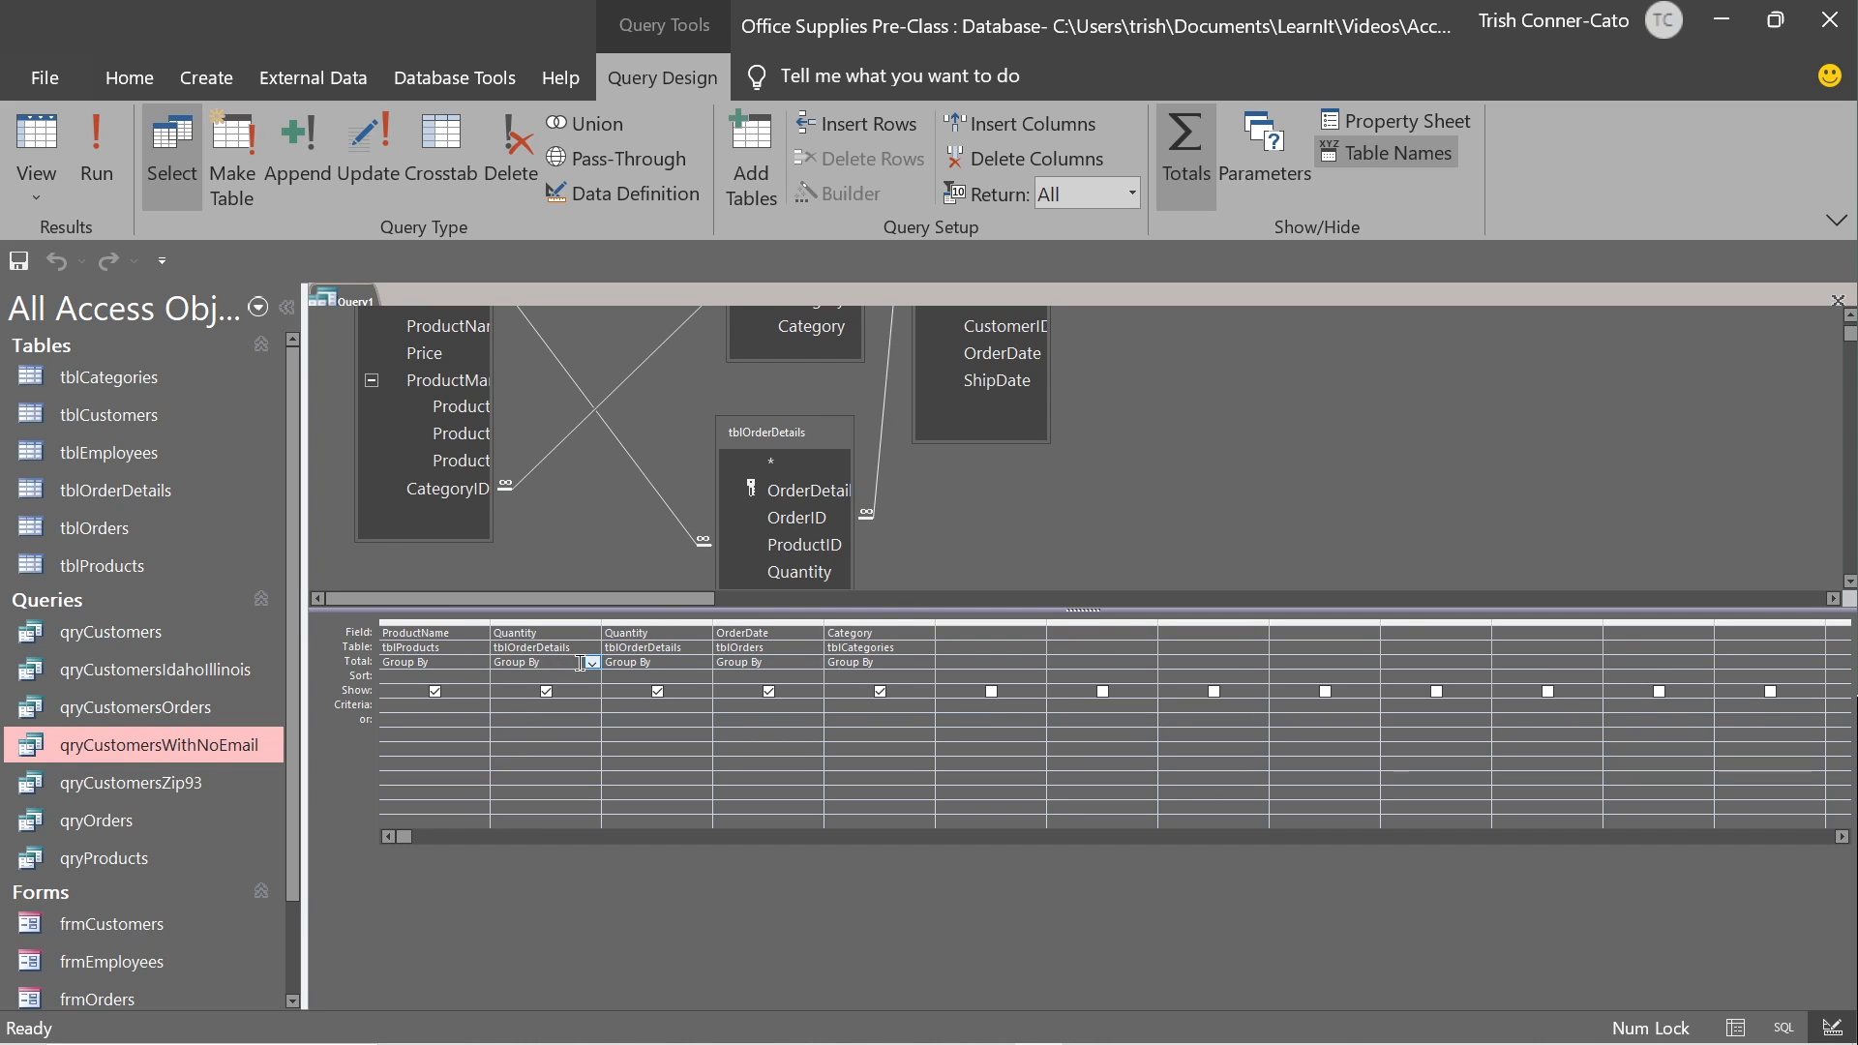
pyautogui.click(591, 663)
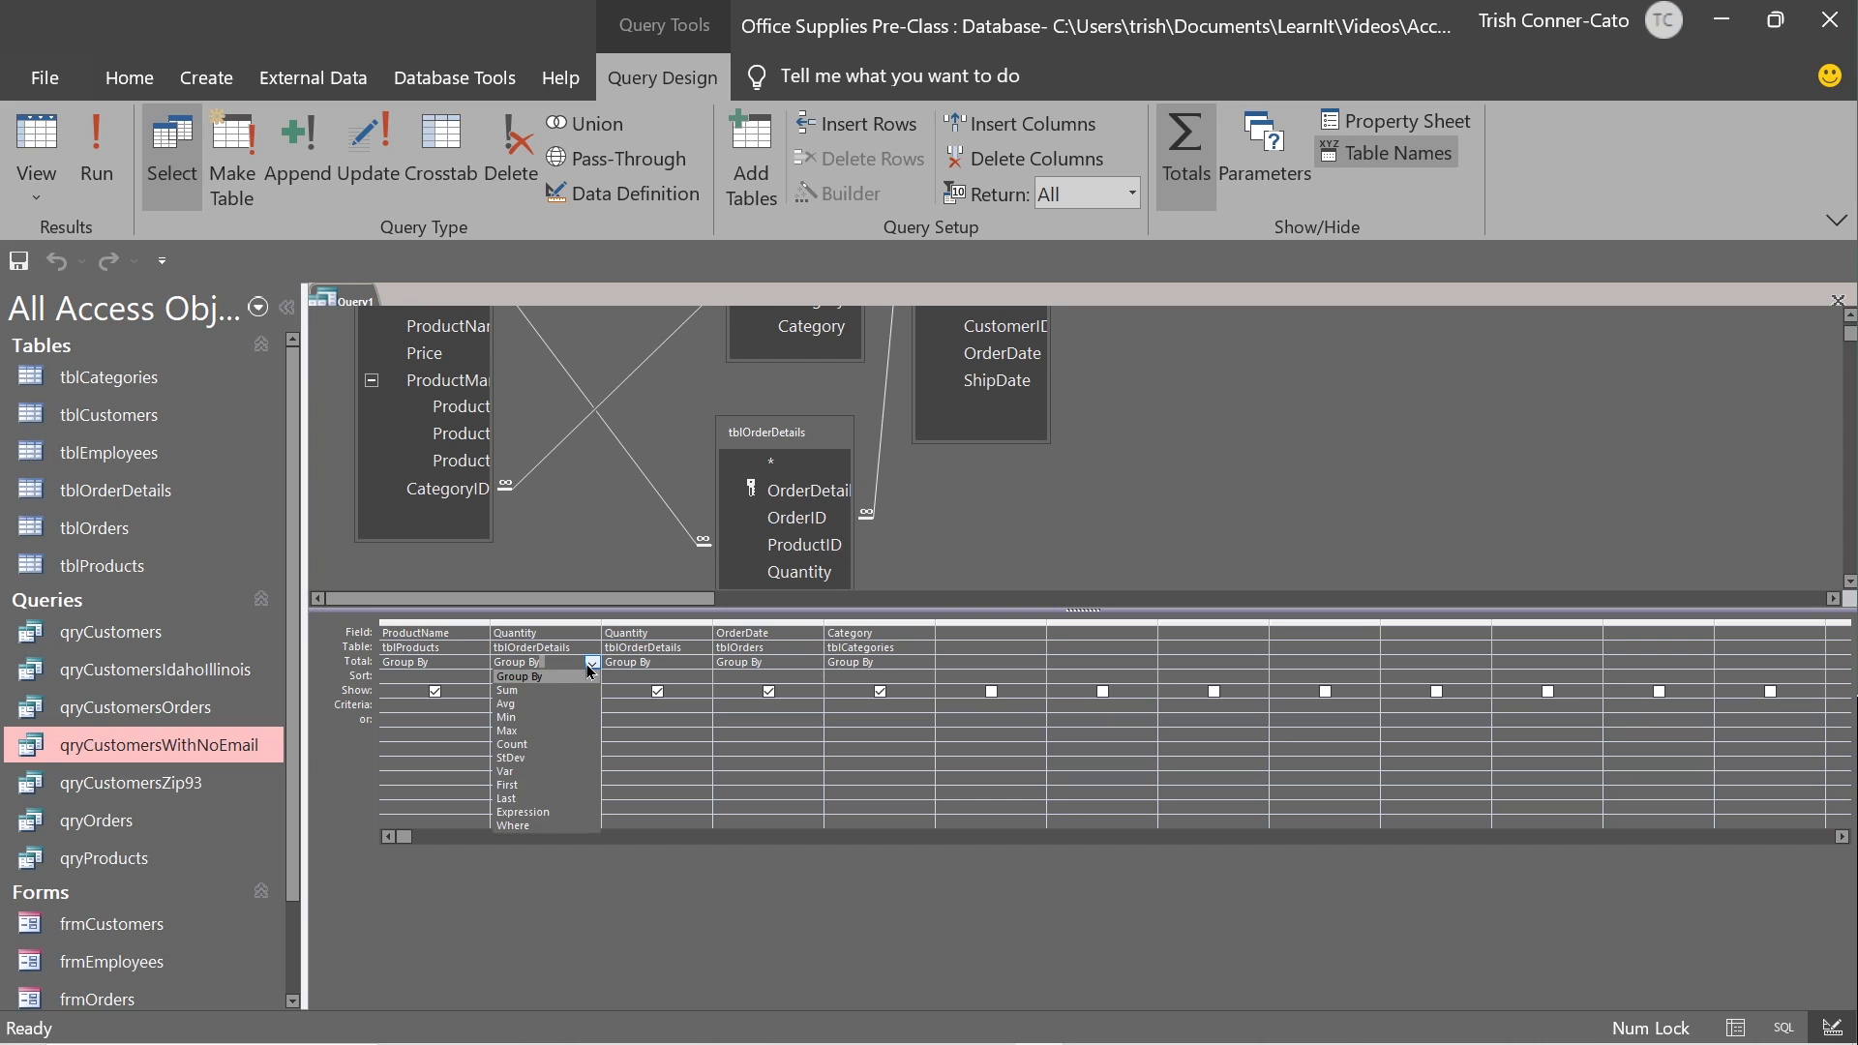
pyautogui.click(540, 691)
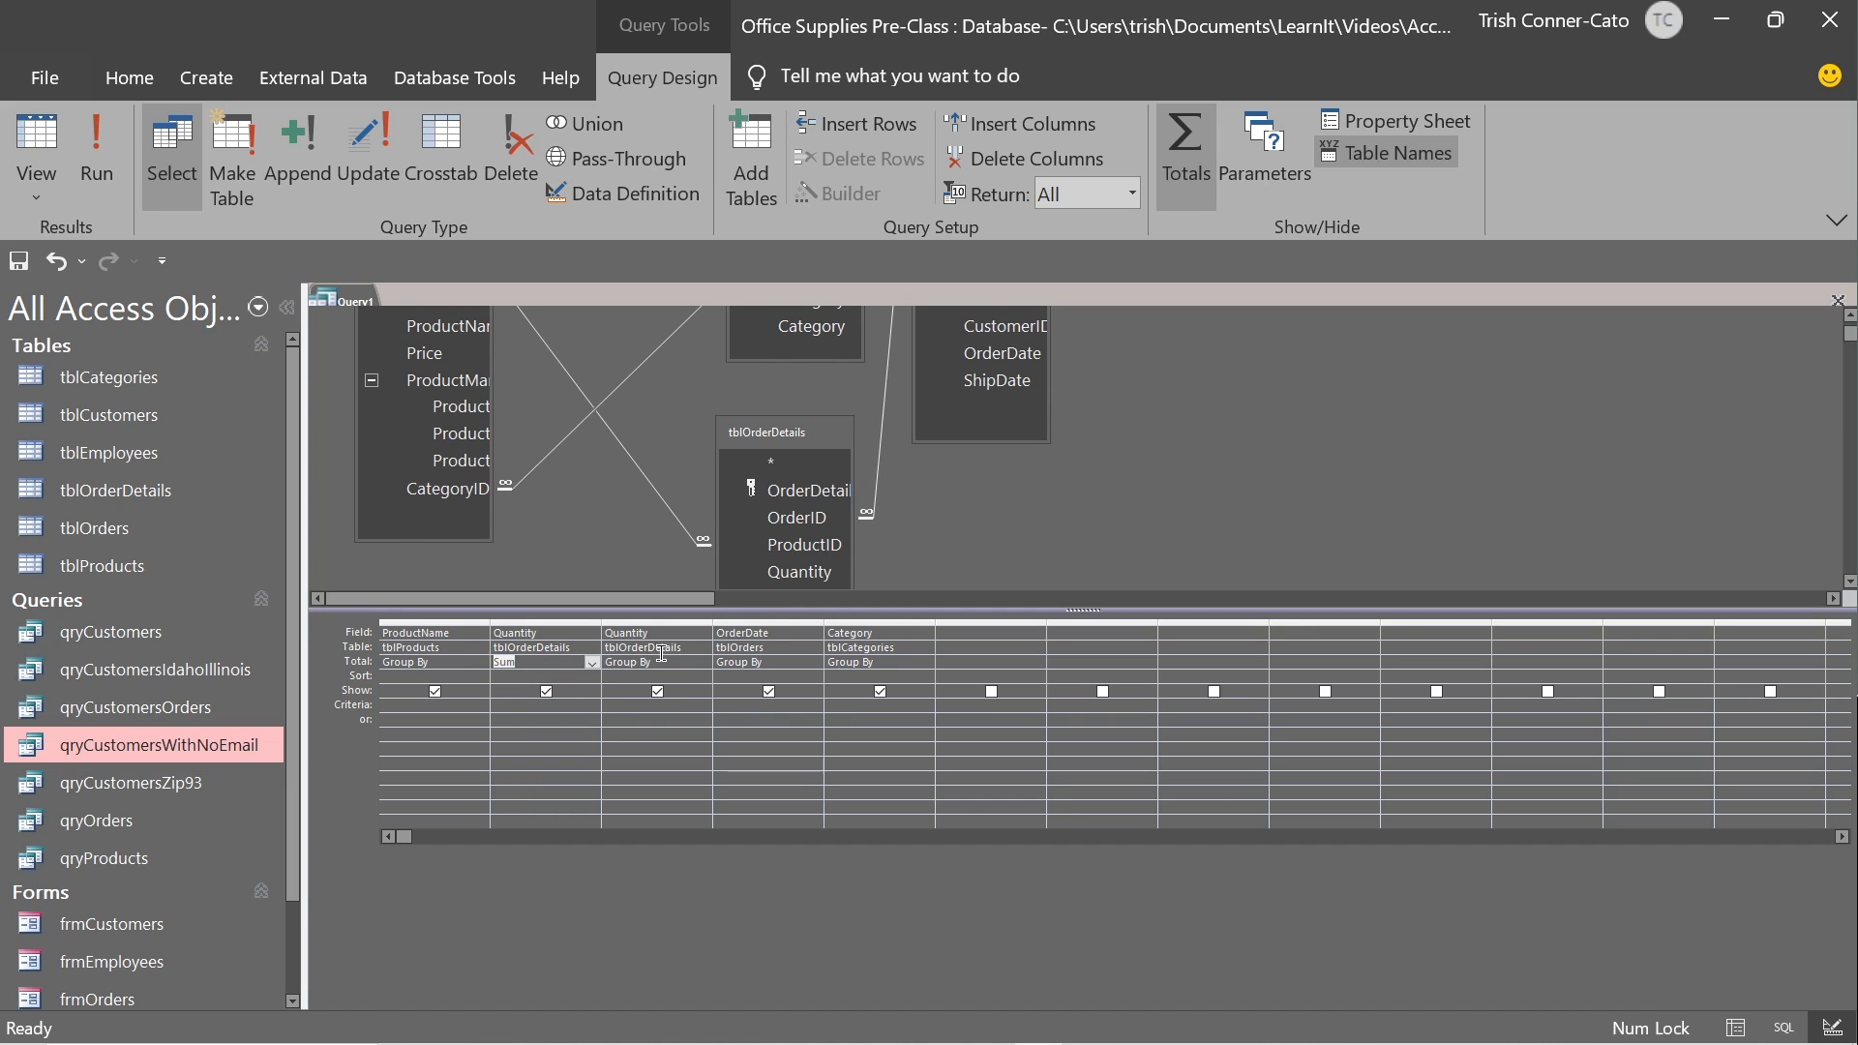
pyautogui.click(688, 661)
pyautogui.click(704, 663)
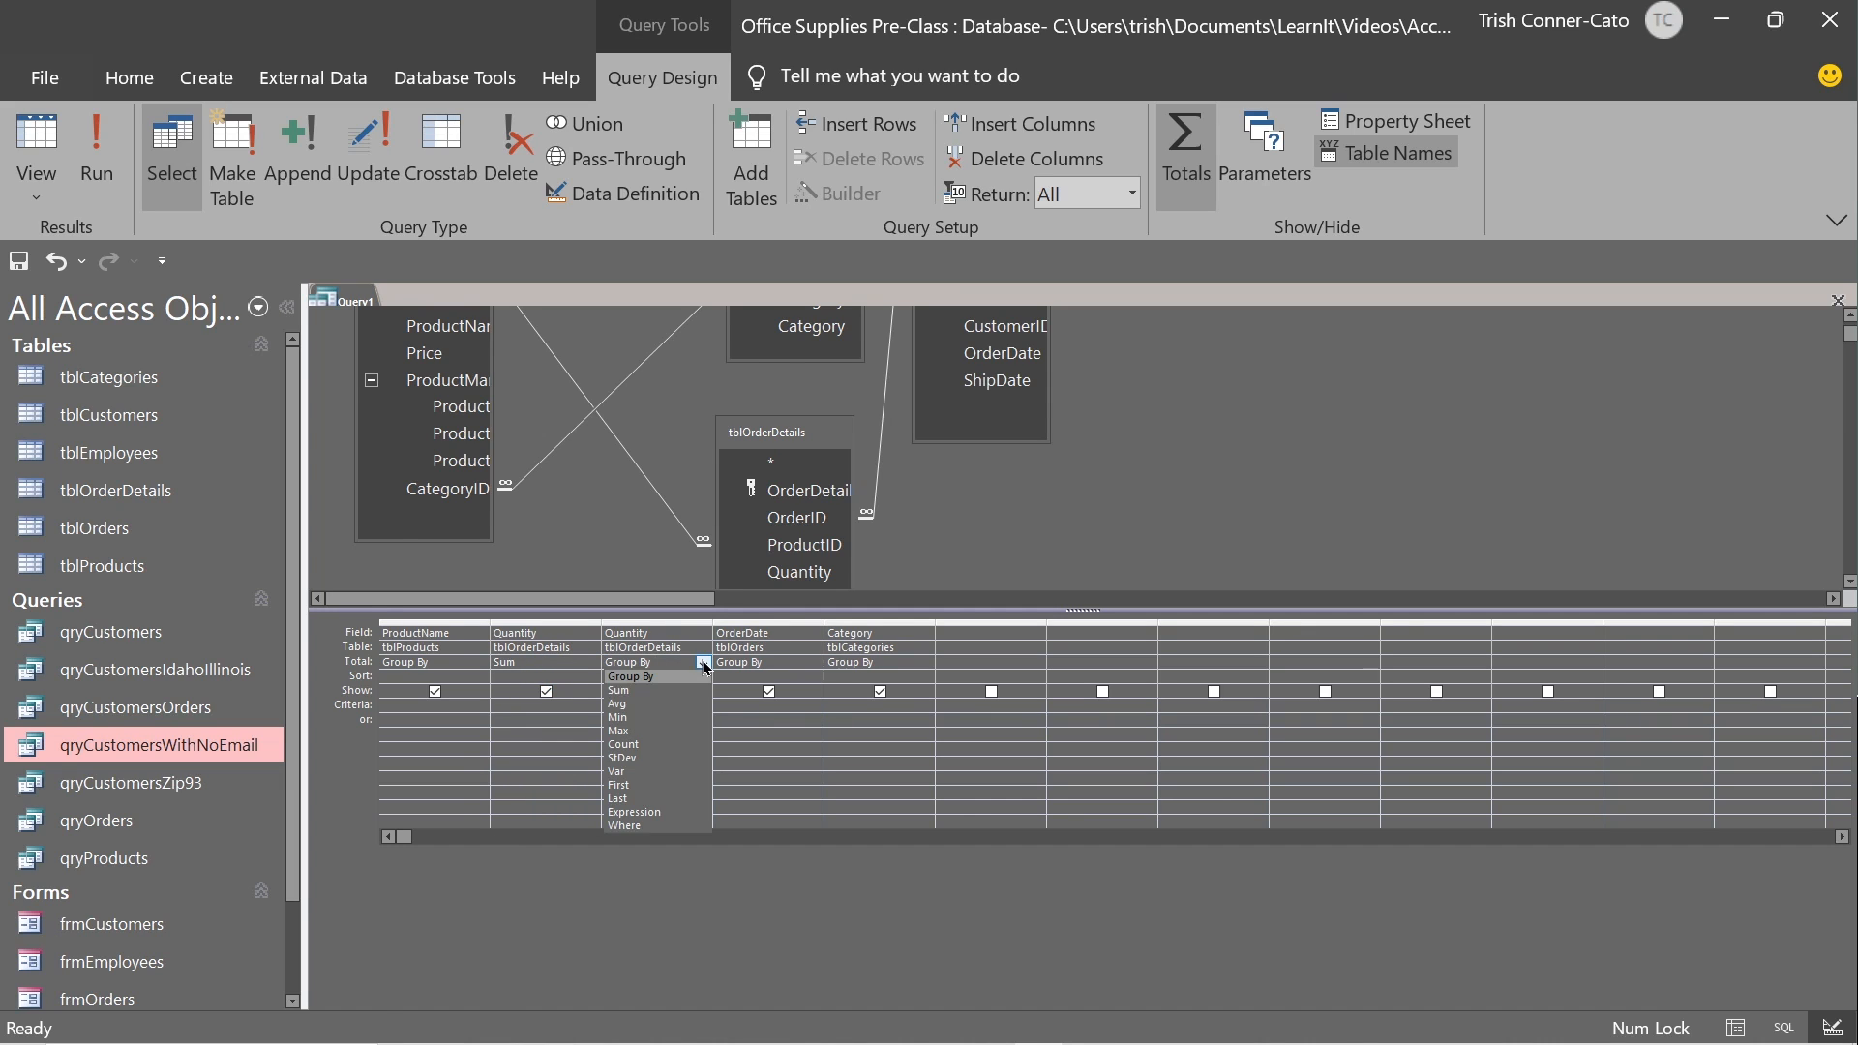
pyautogui.click(643, 705)
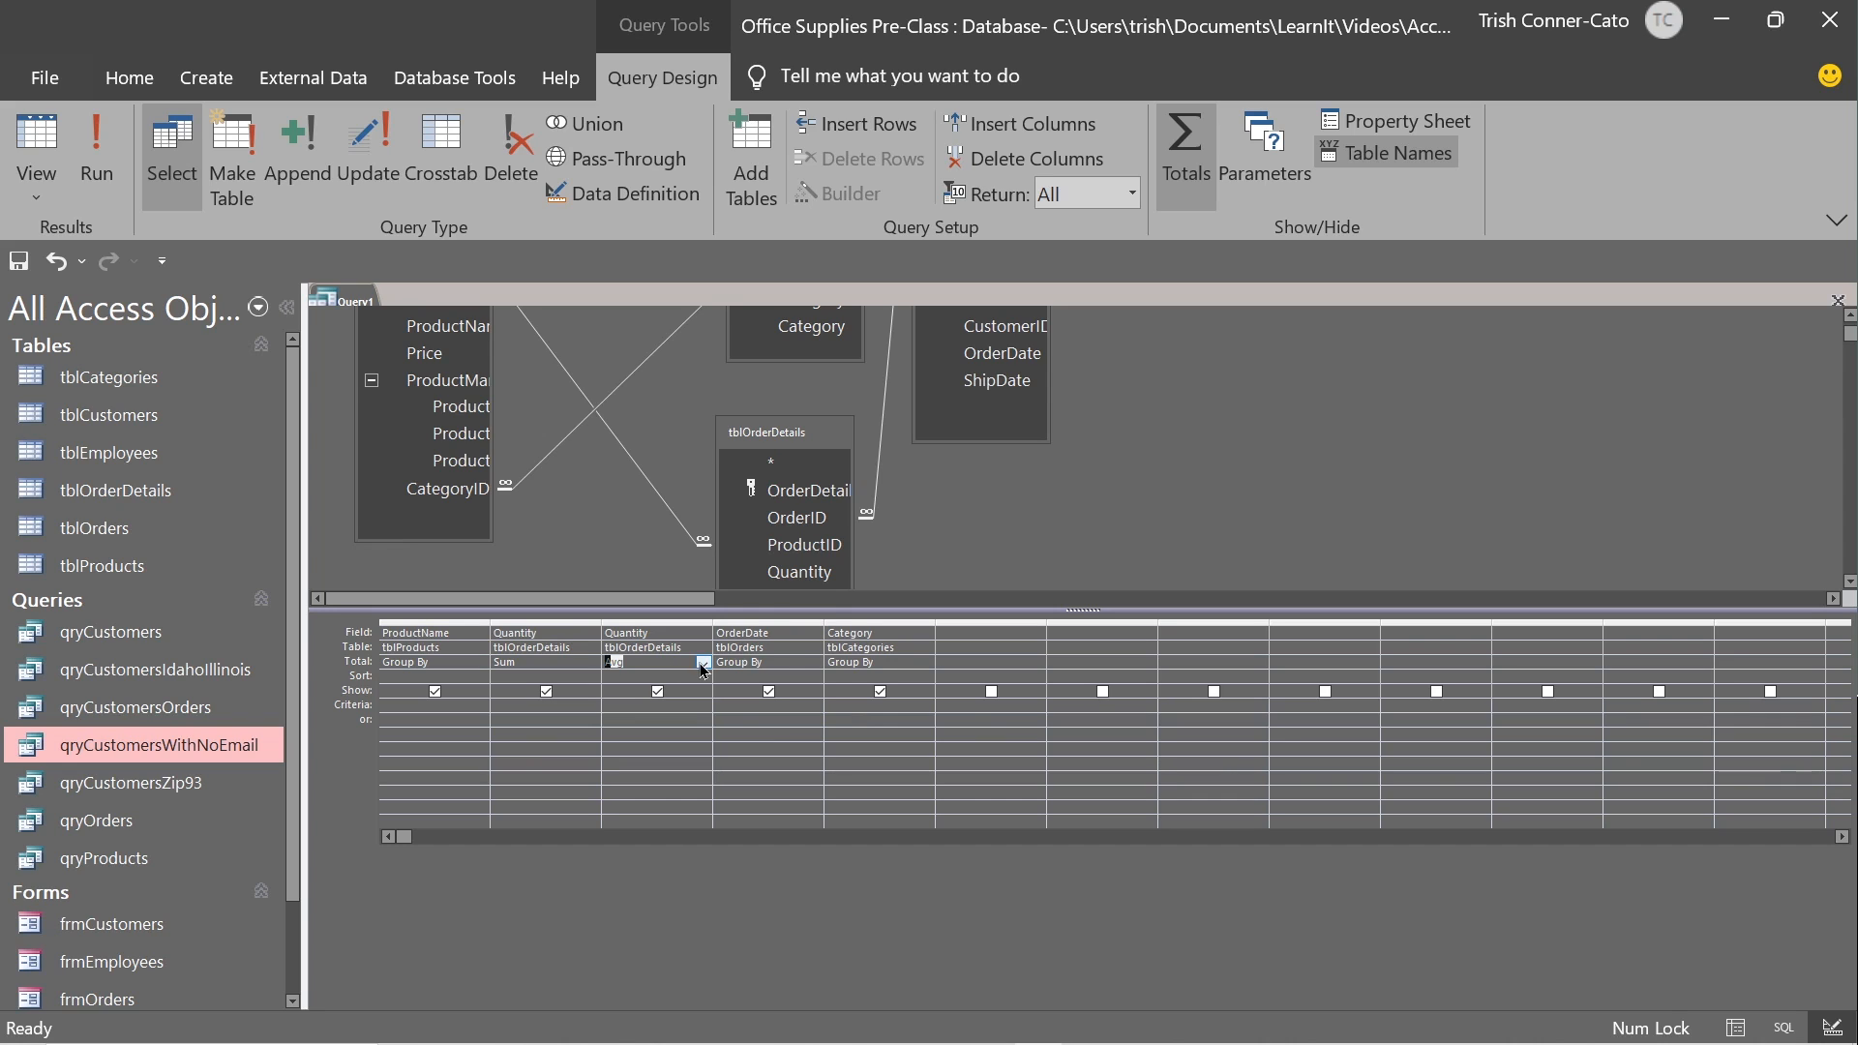
pyautogui.click(784, 662)
pyautogui.click(814, 664)
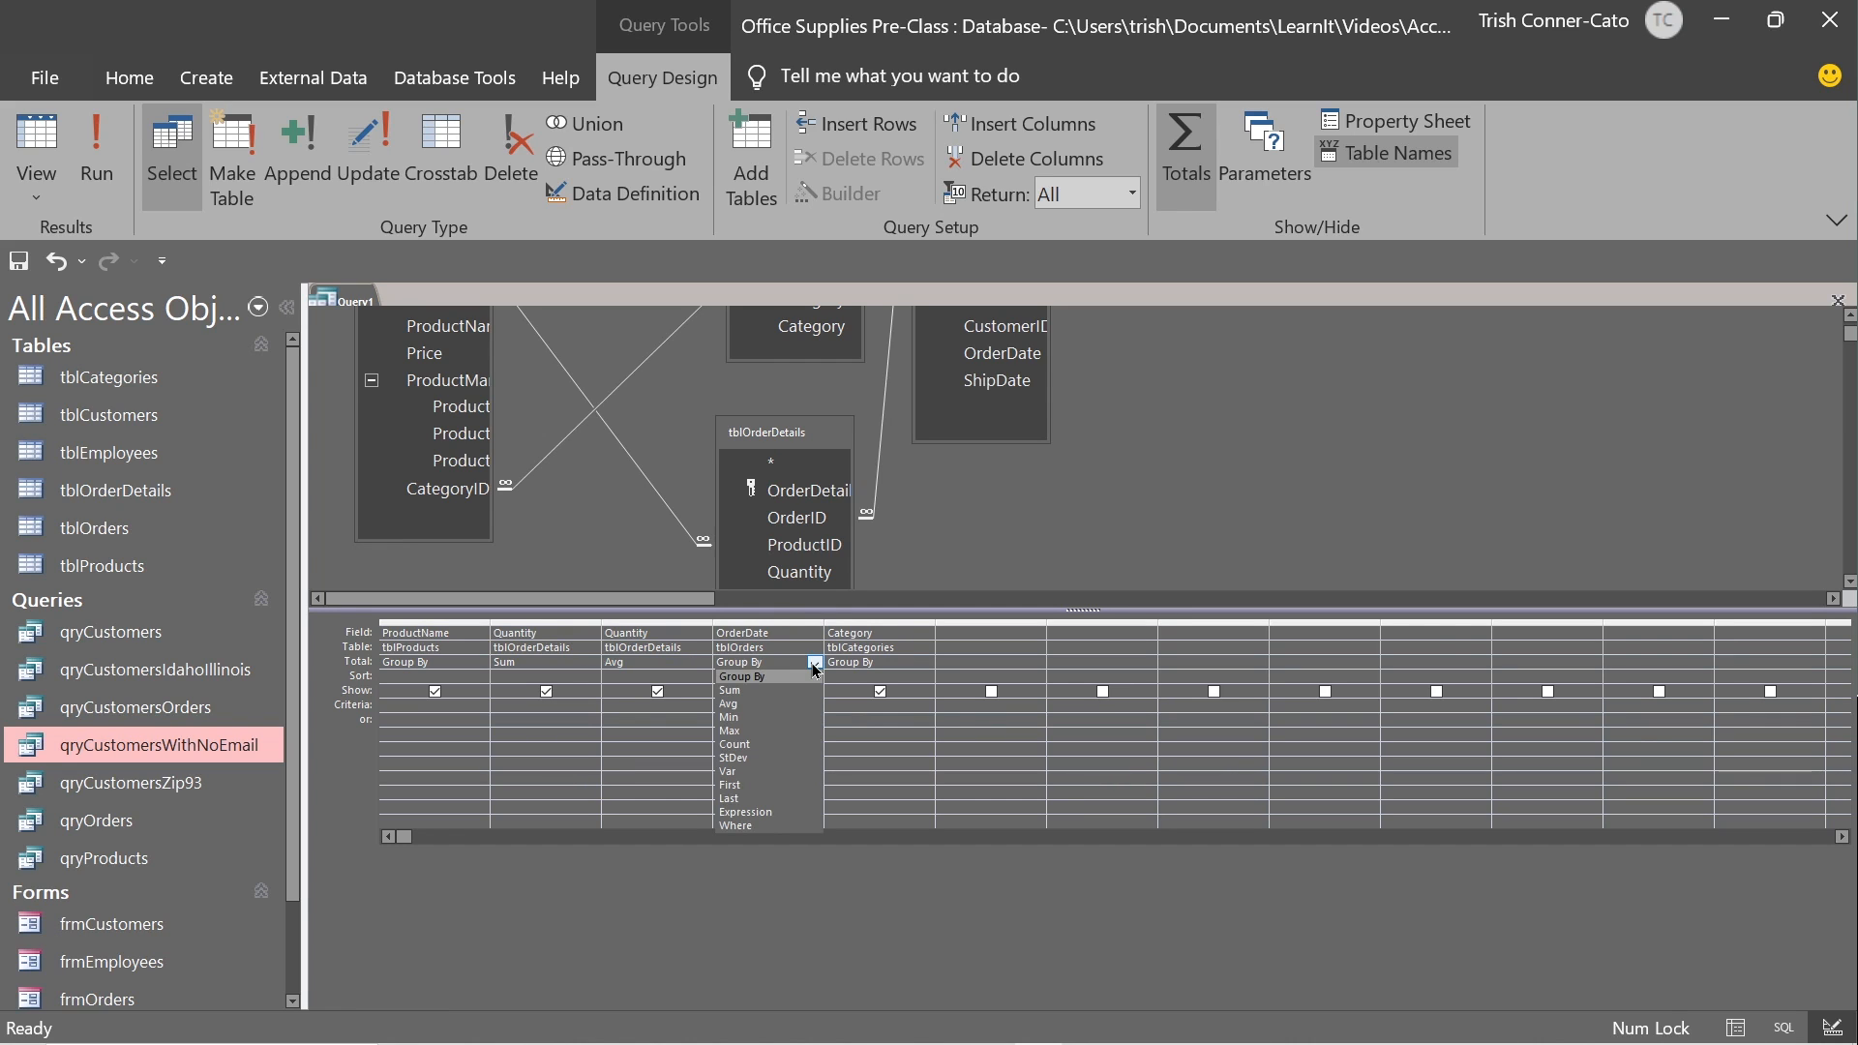
pyautogui.click(814, 664)
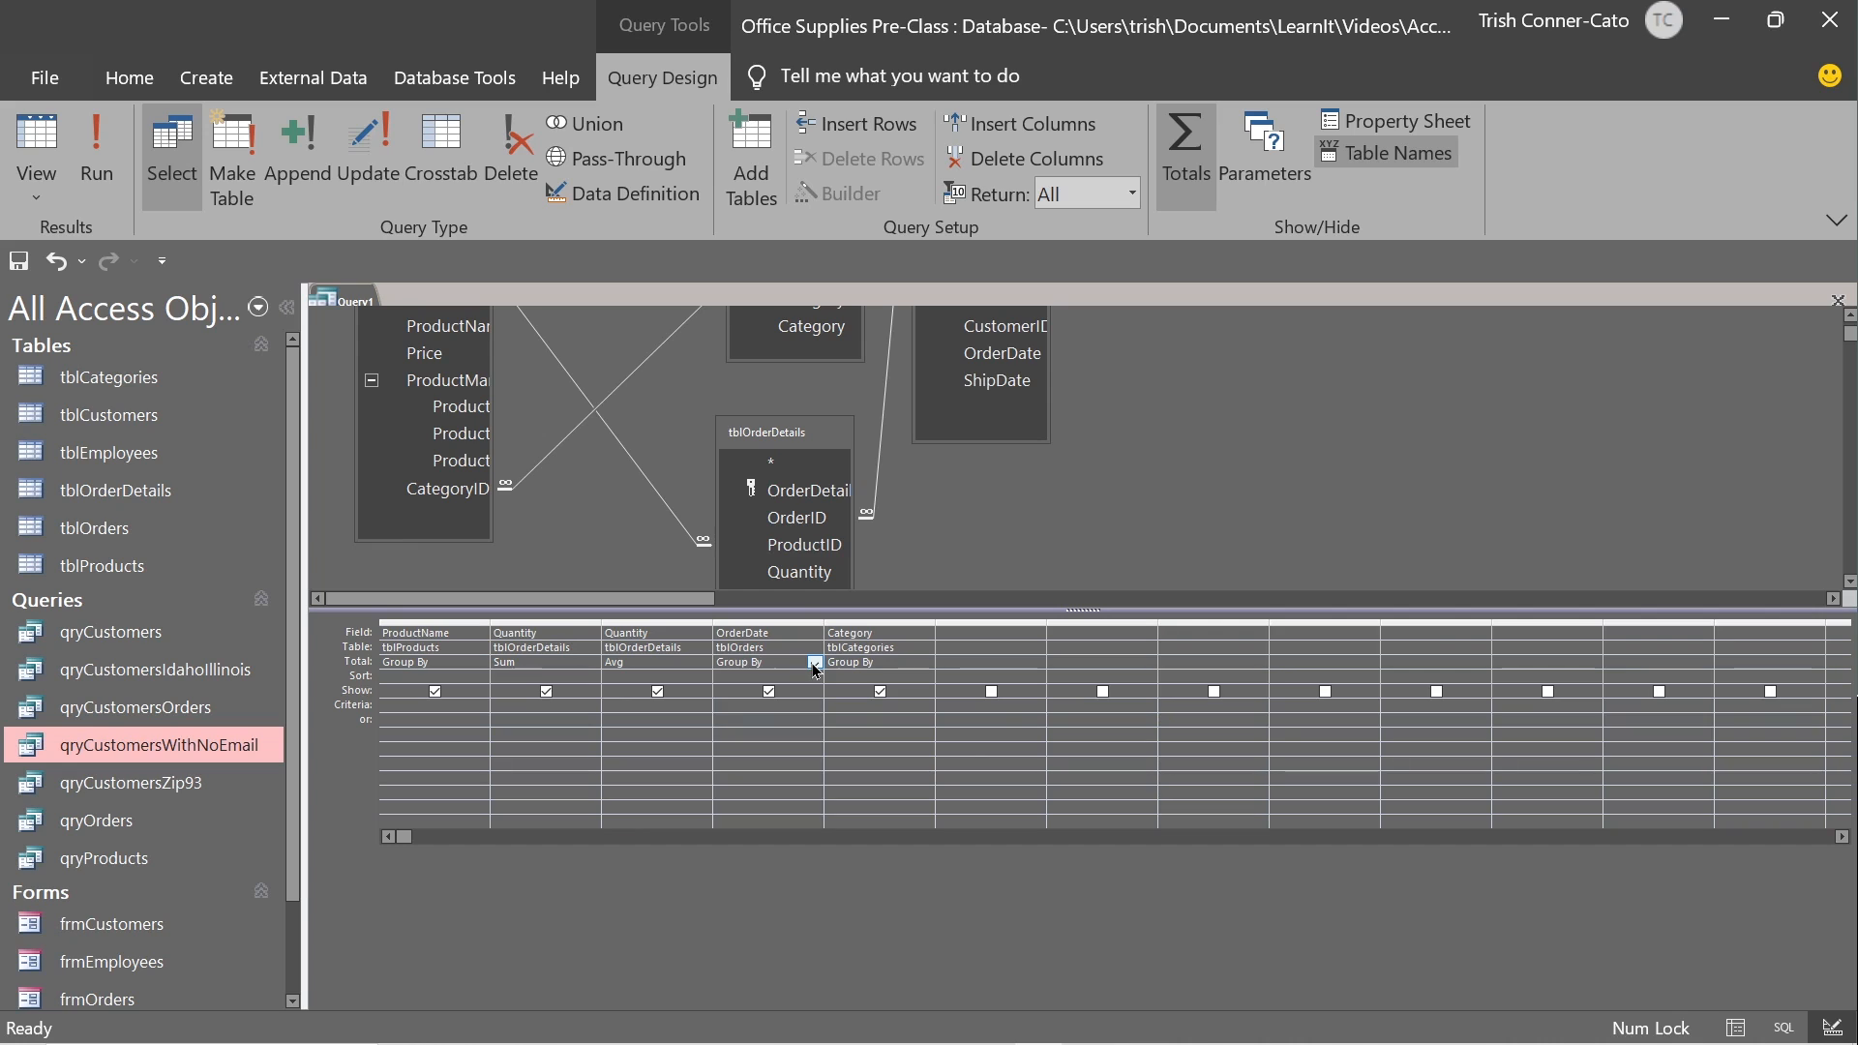
pyautogui.click(875, 664)
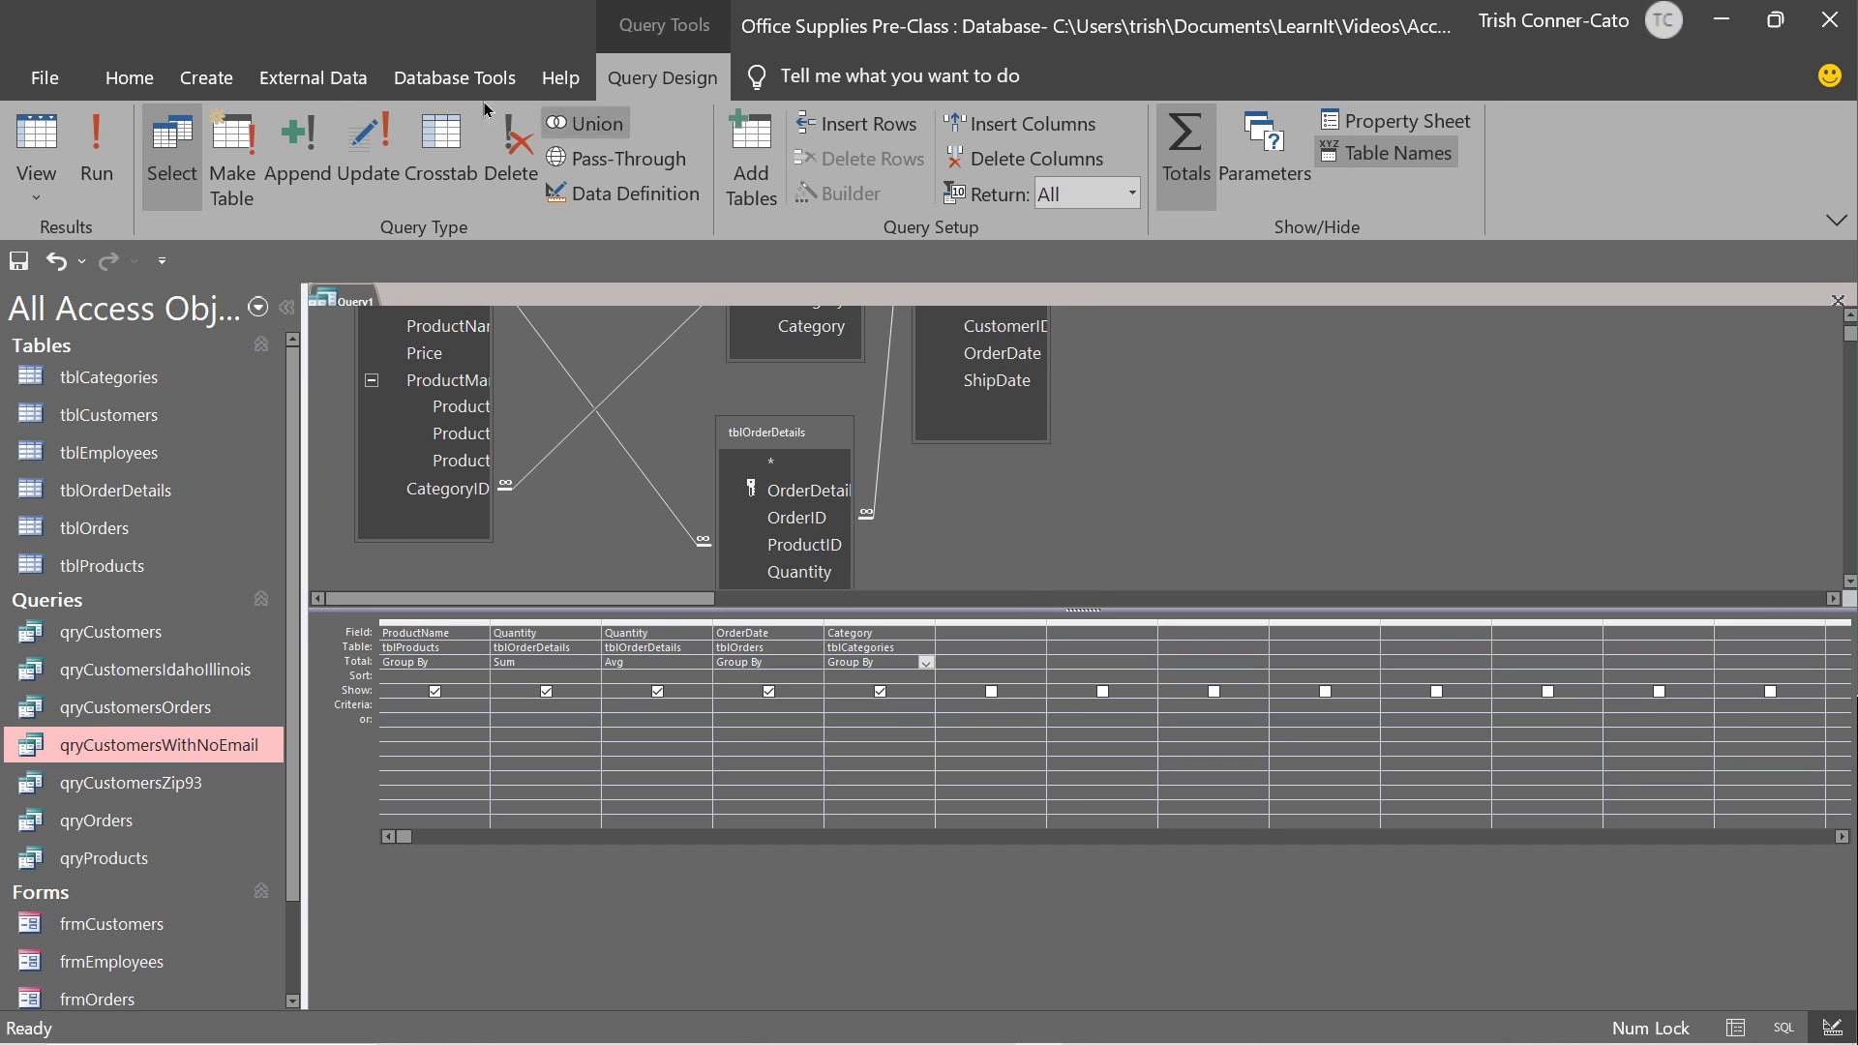
# View the totals query's datasheet, select the Black Ball-Point Pen records, and return to design view.
pyautogui.click(39, 147)
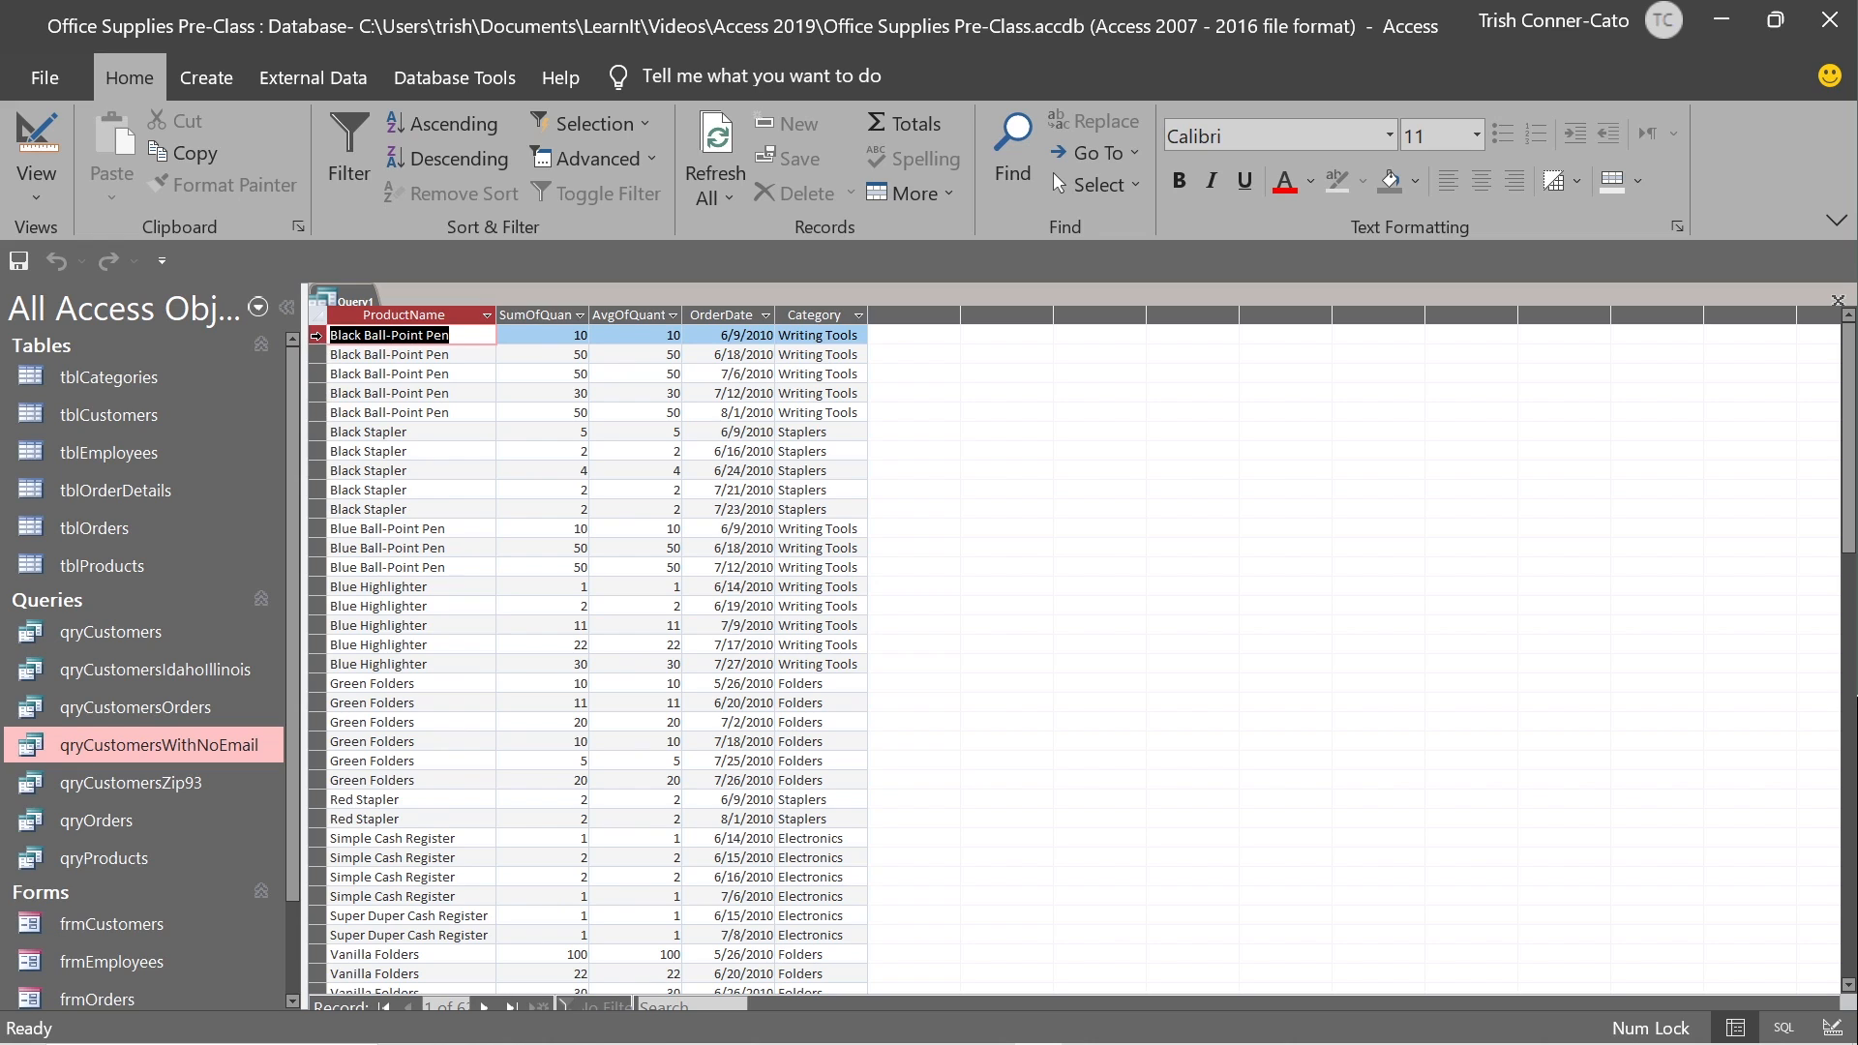
pyautogui.moveTo(305, 335); pyautogui.dragTo(308, 414)
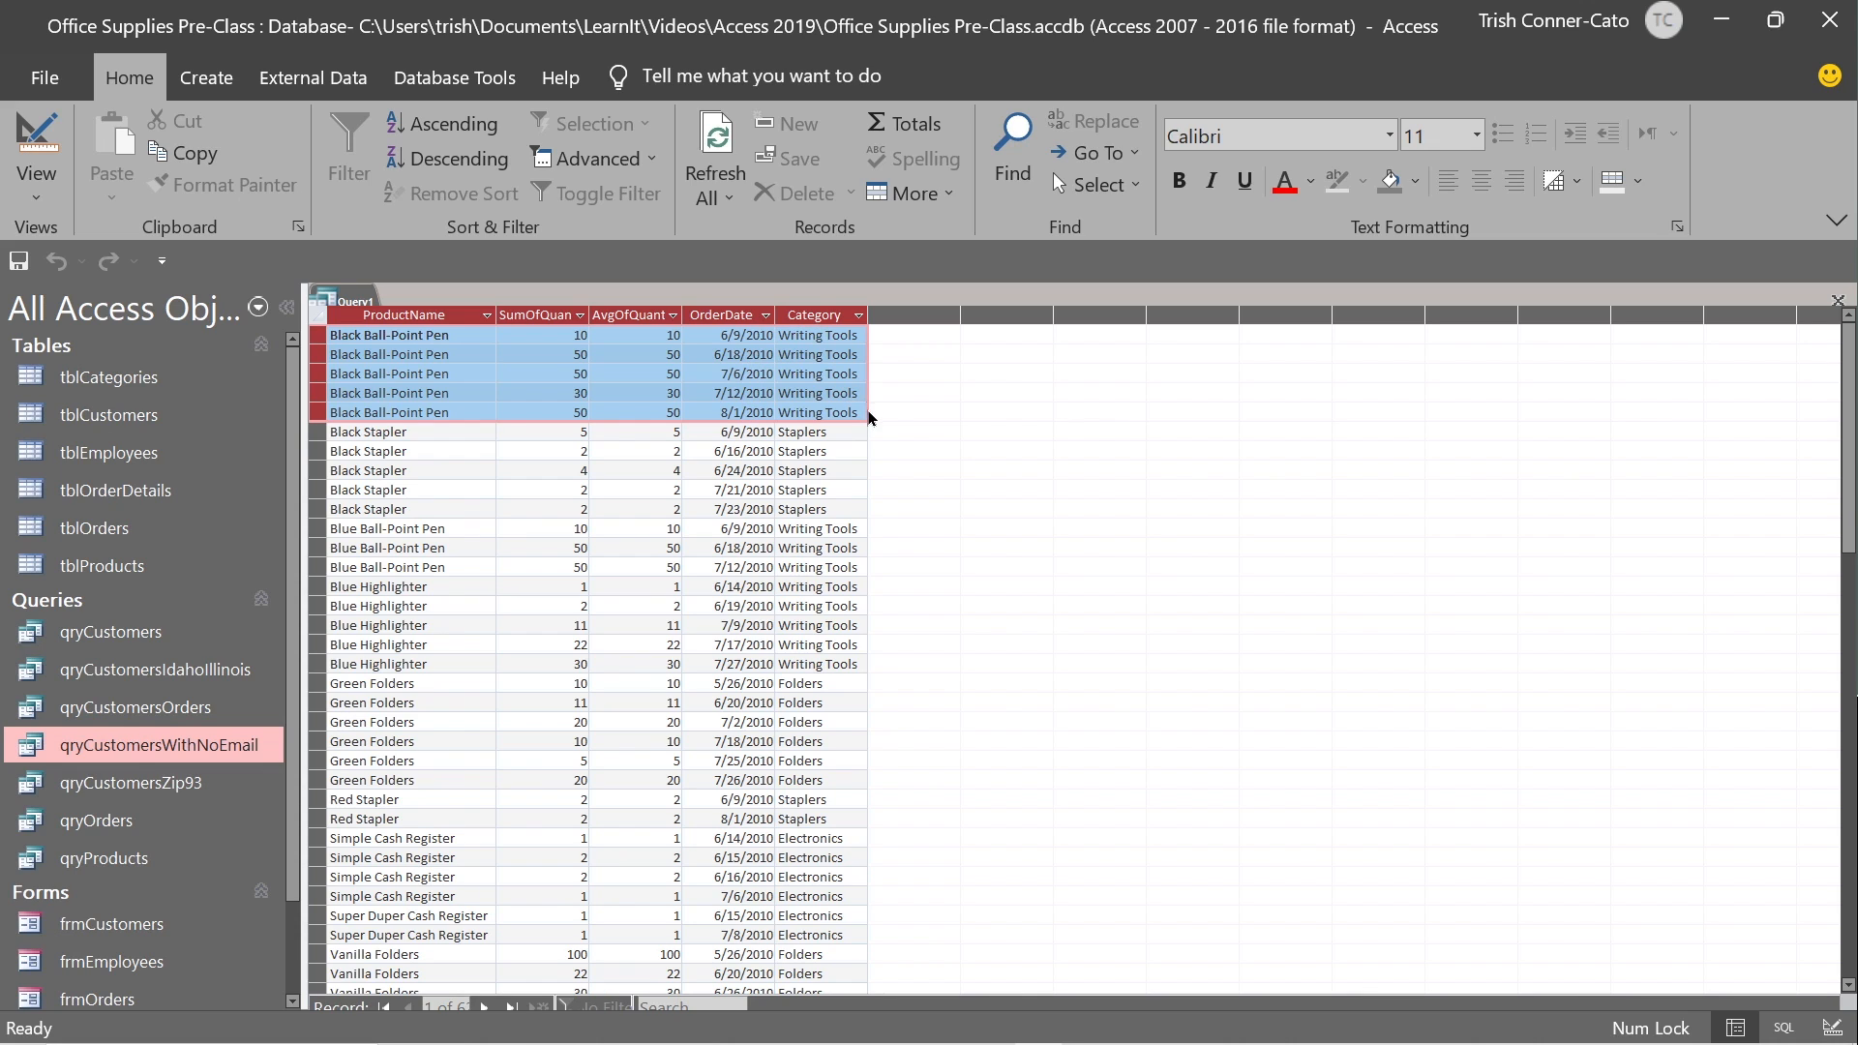
pyautogui.rightClick(345, 307)
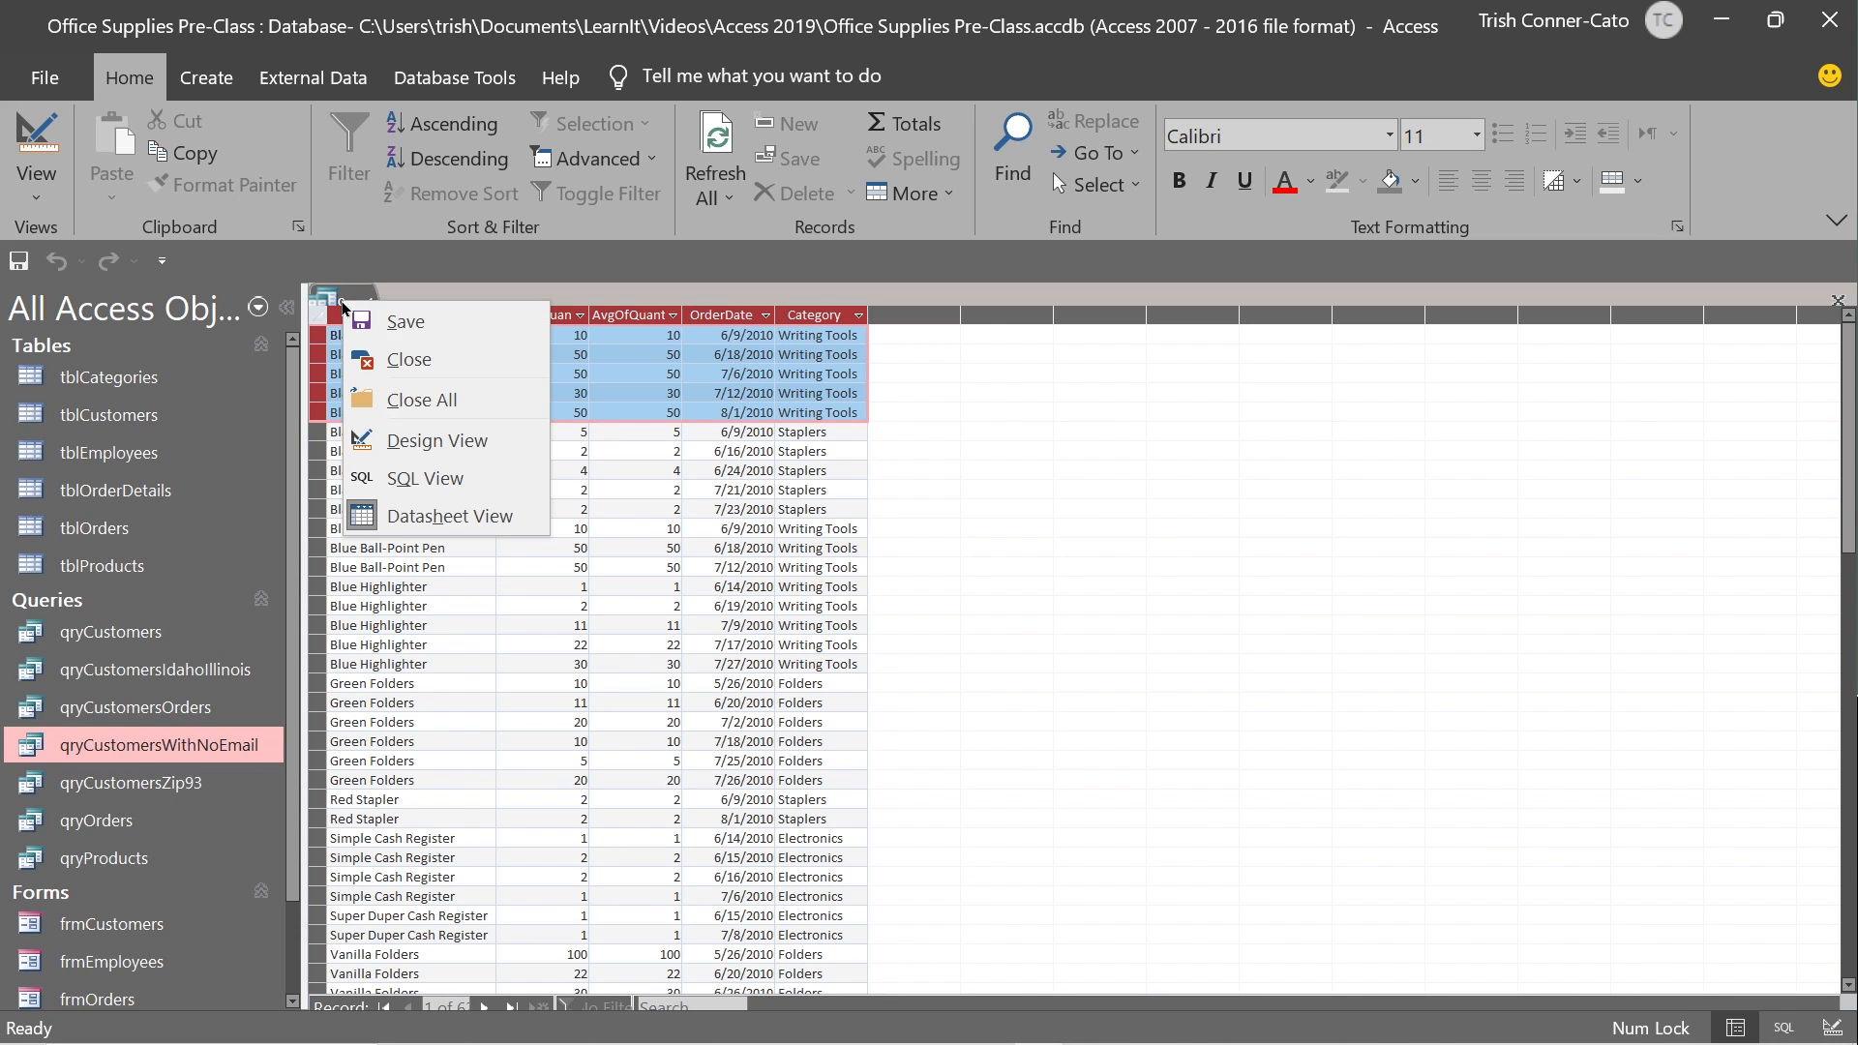
pyautogui.click(400, 444)
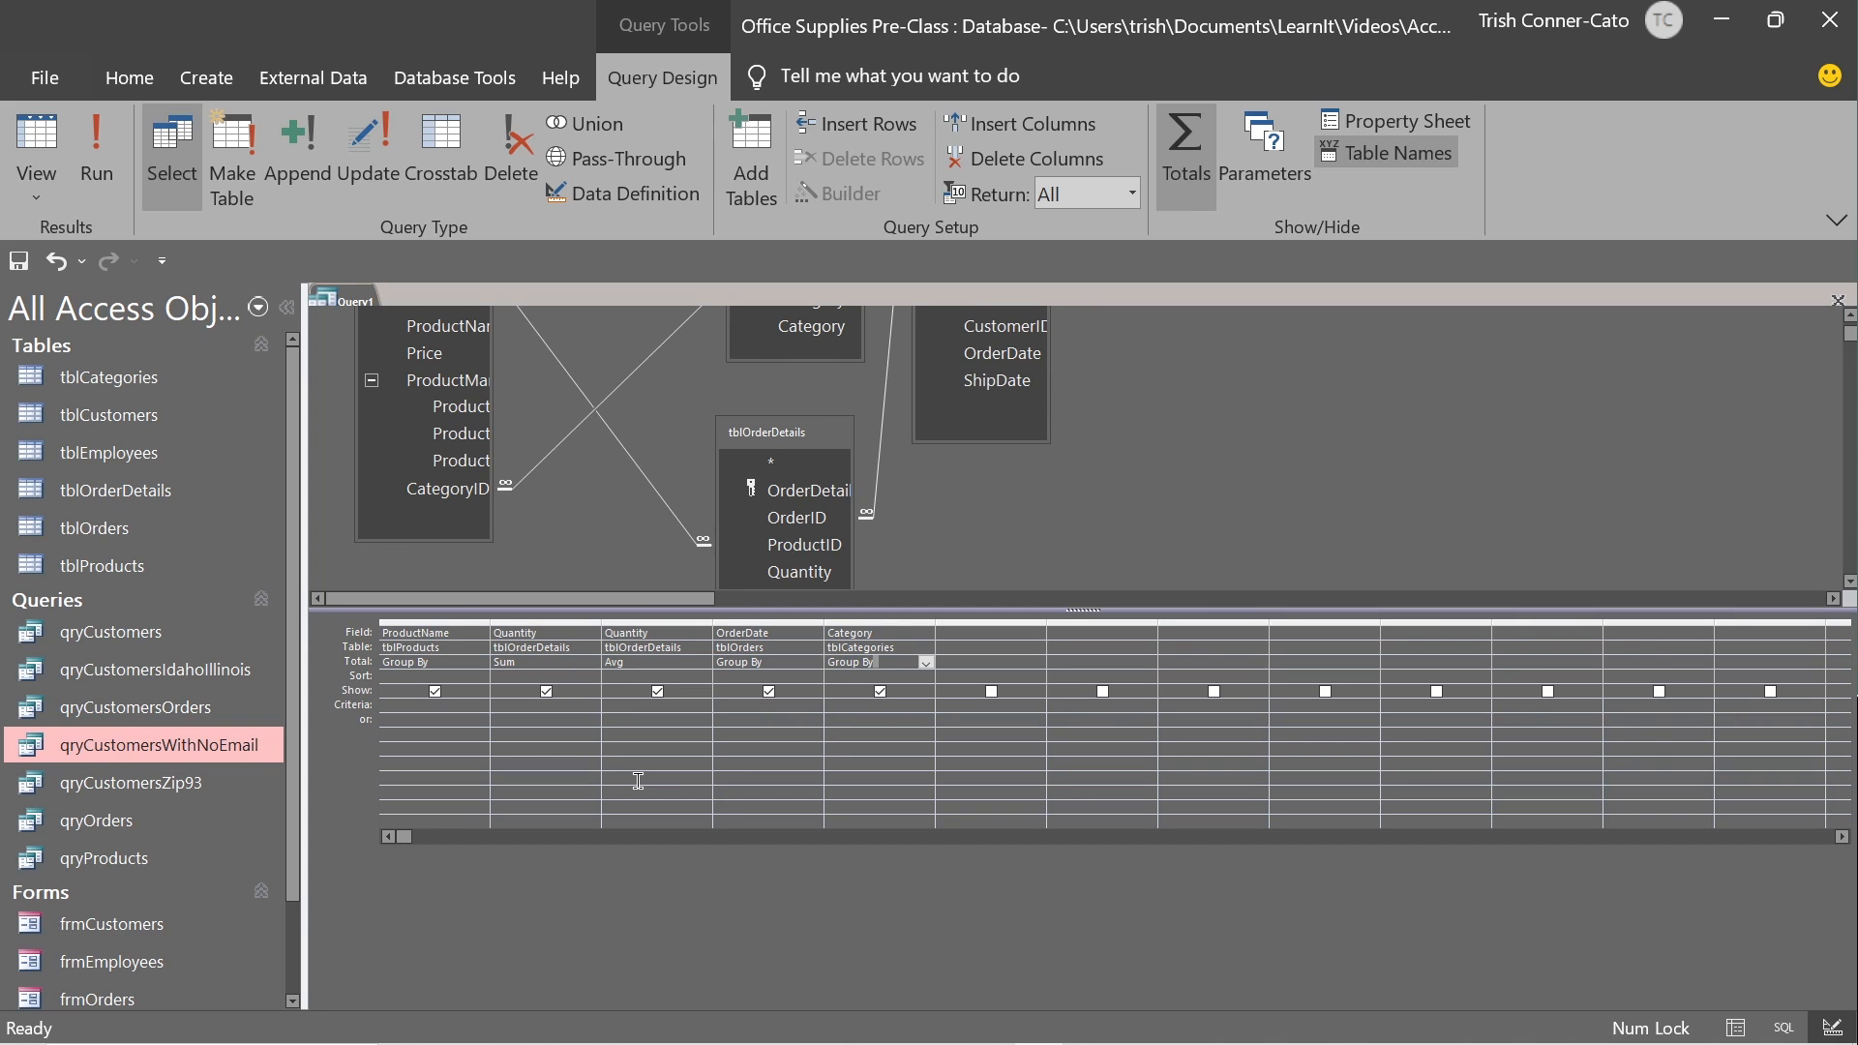
# Save the query as qryProductOrderCount and close it.
pyautogui.rightClick(347, 308)
pyautogui.click(405, 321)
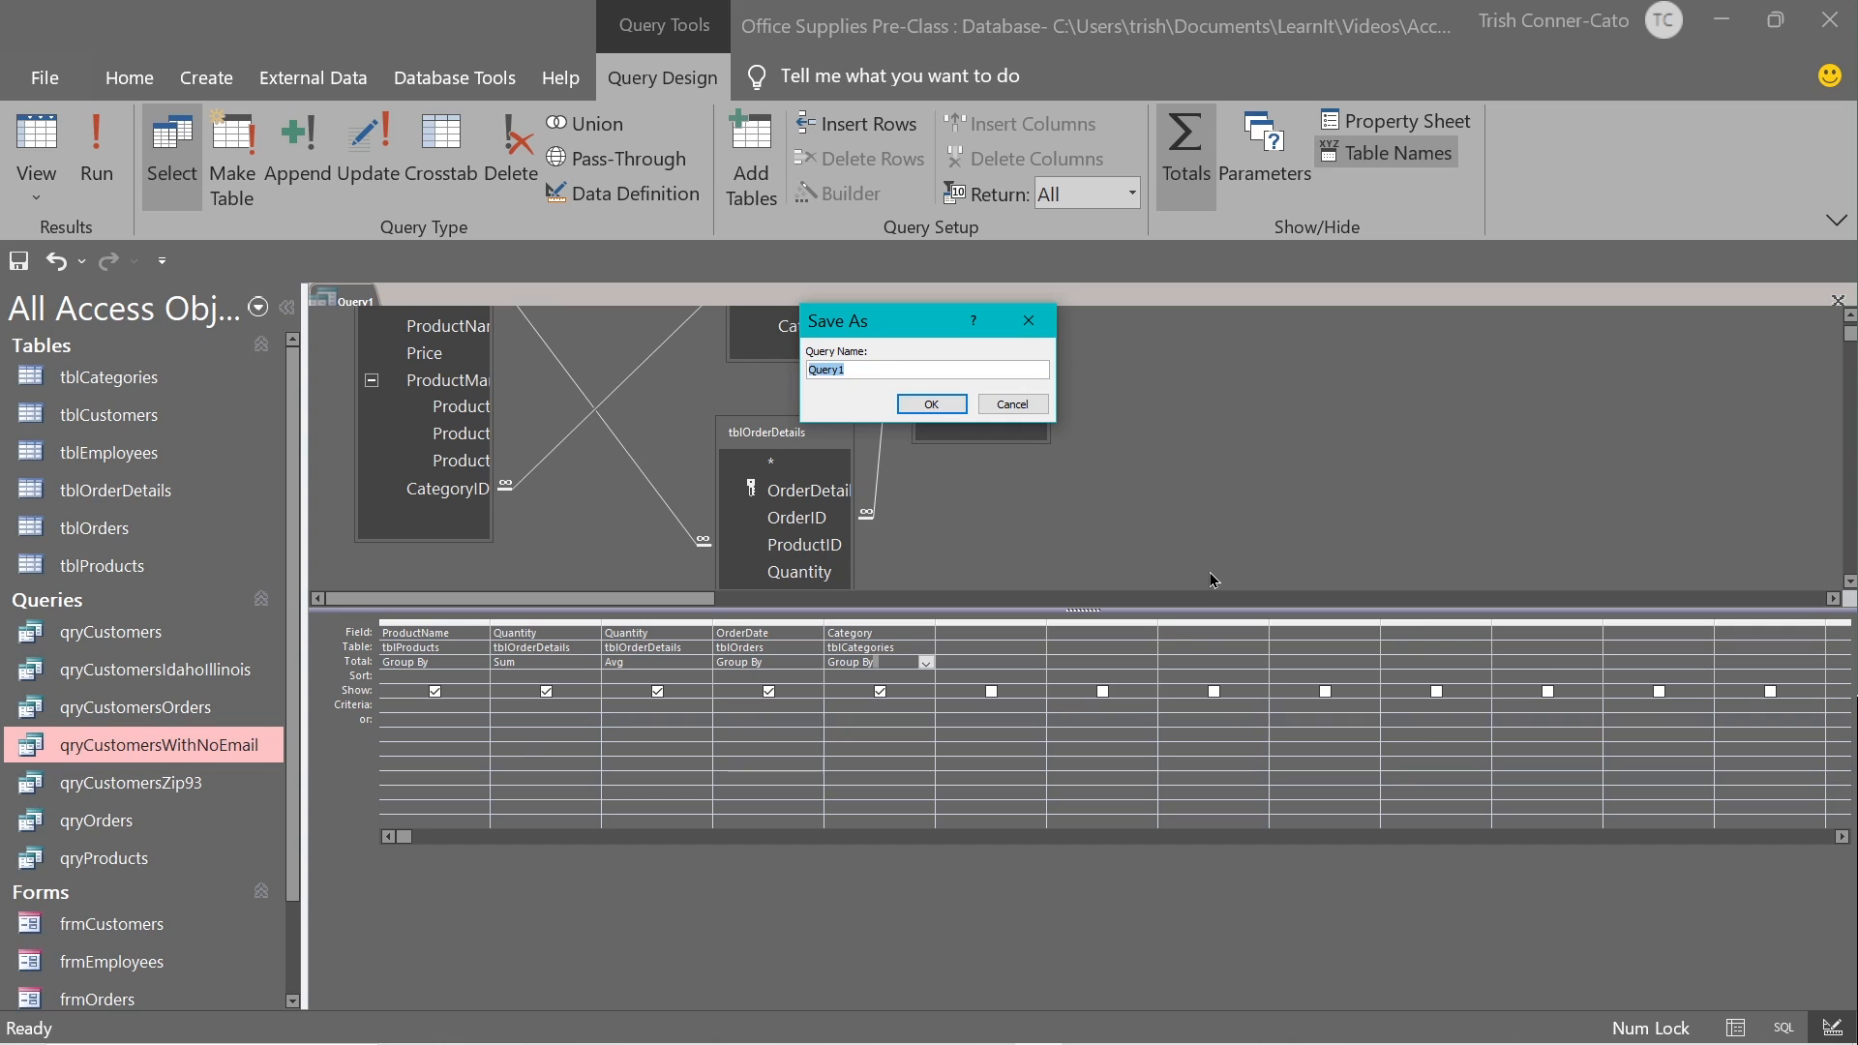
pyautogui.write('qryProductOrderCount')
pyautogui.click(929, 407)
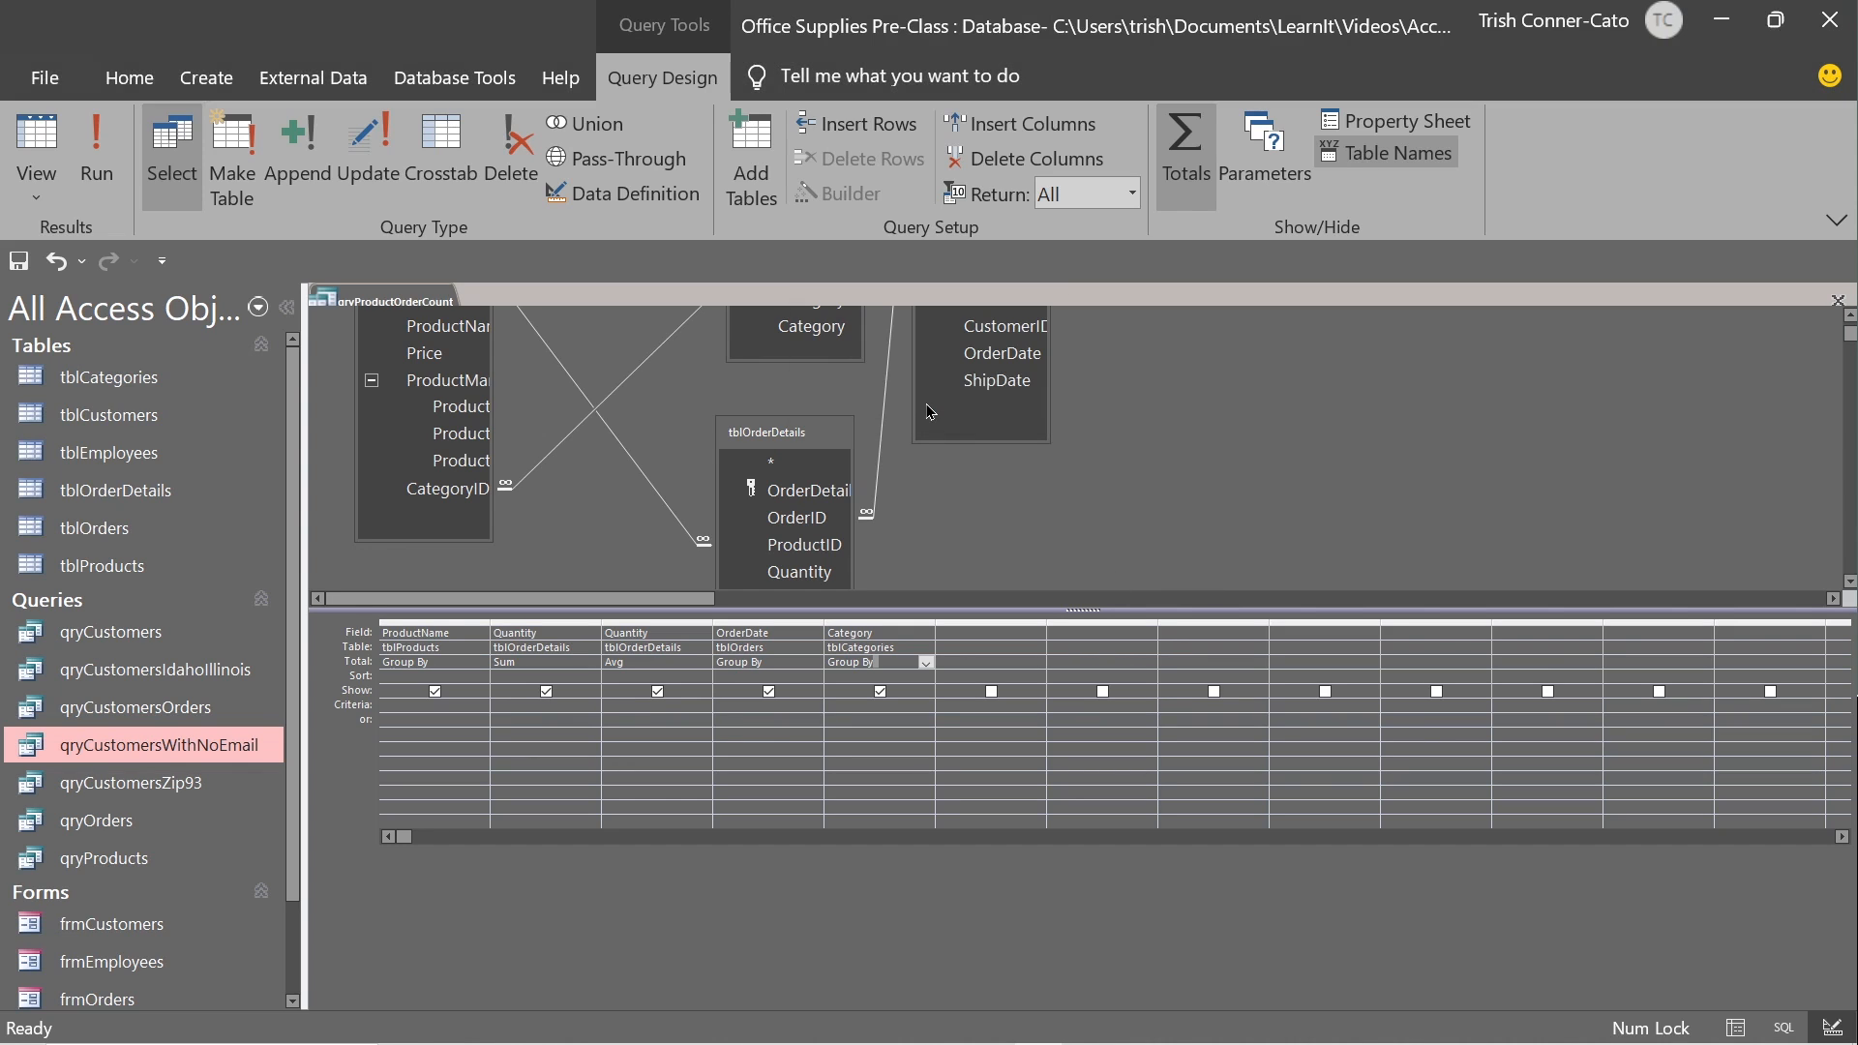
pyautogui.rightClick(376, 304)
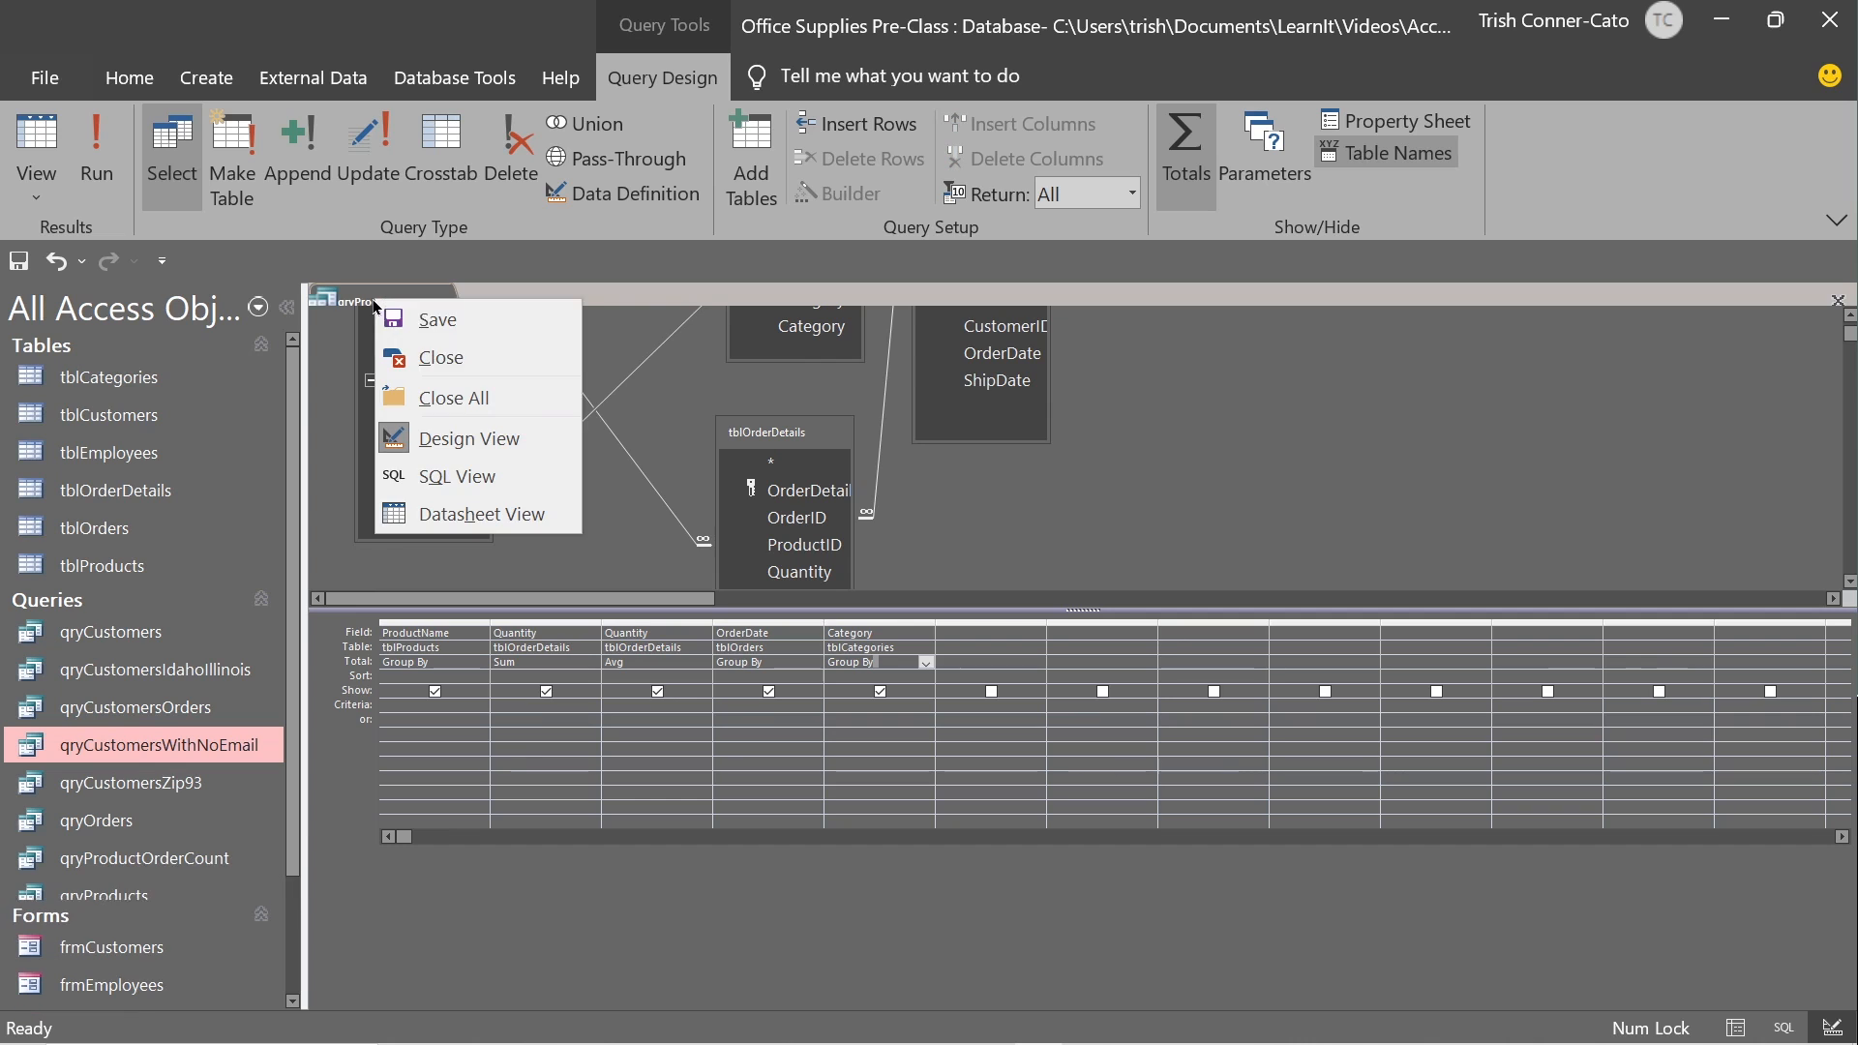
pyautogui.click(440, 358)
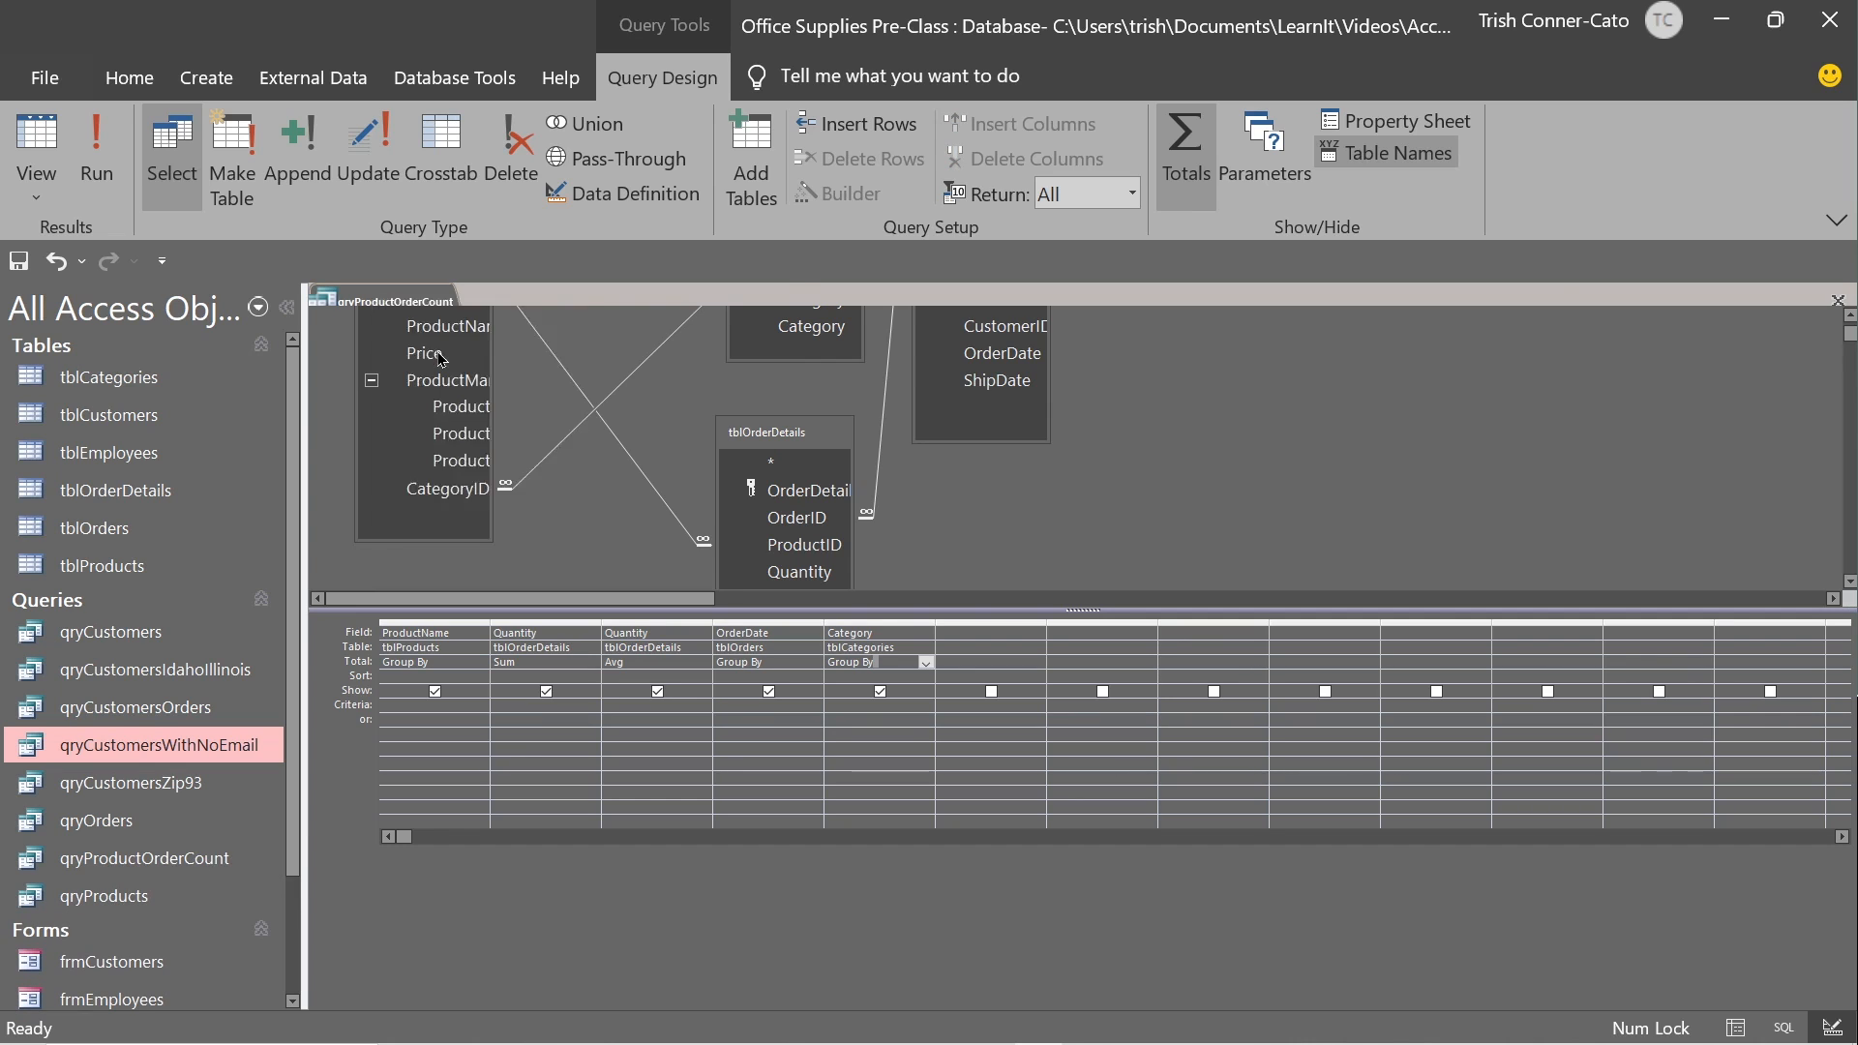
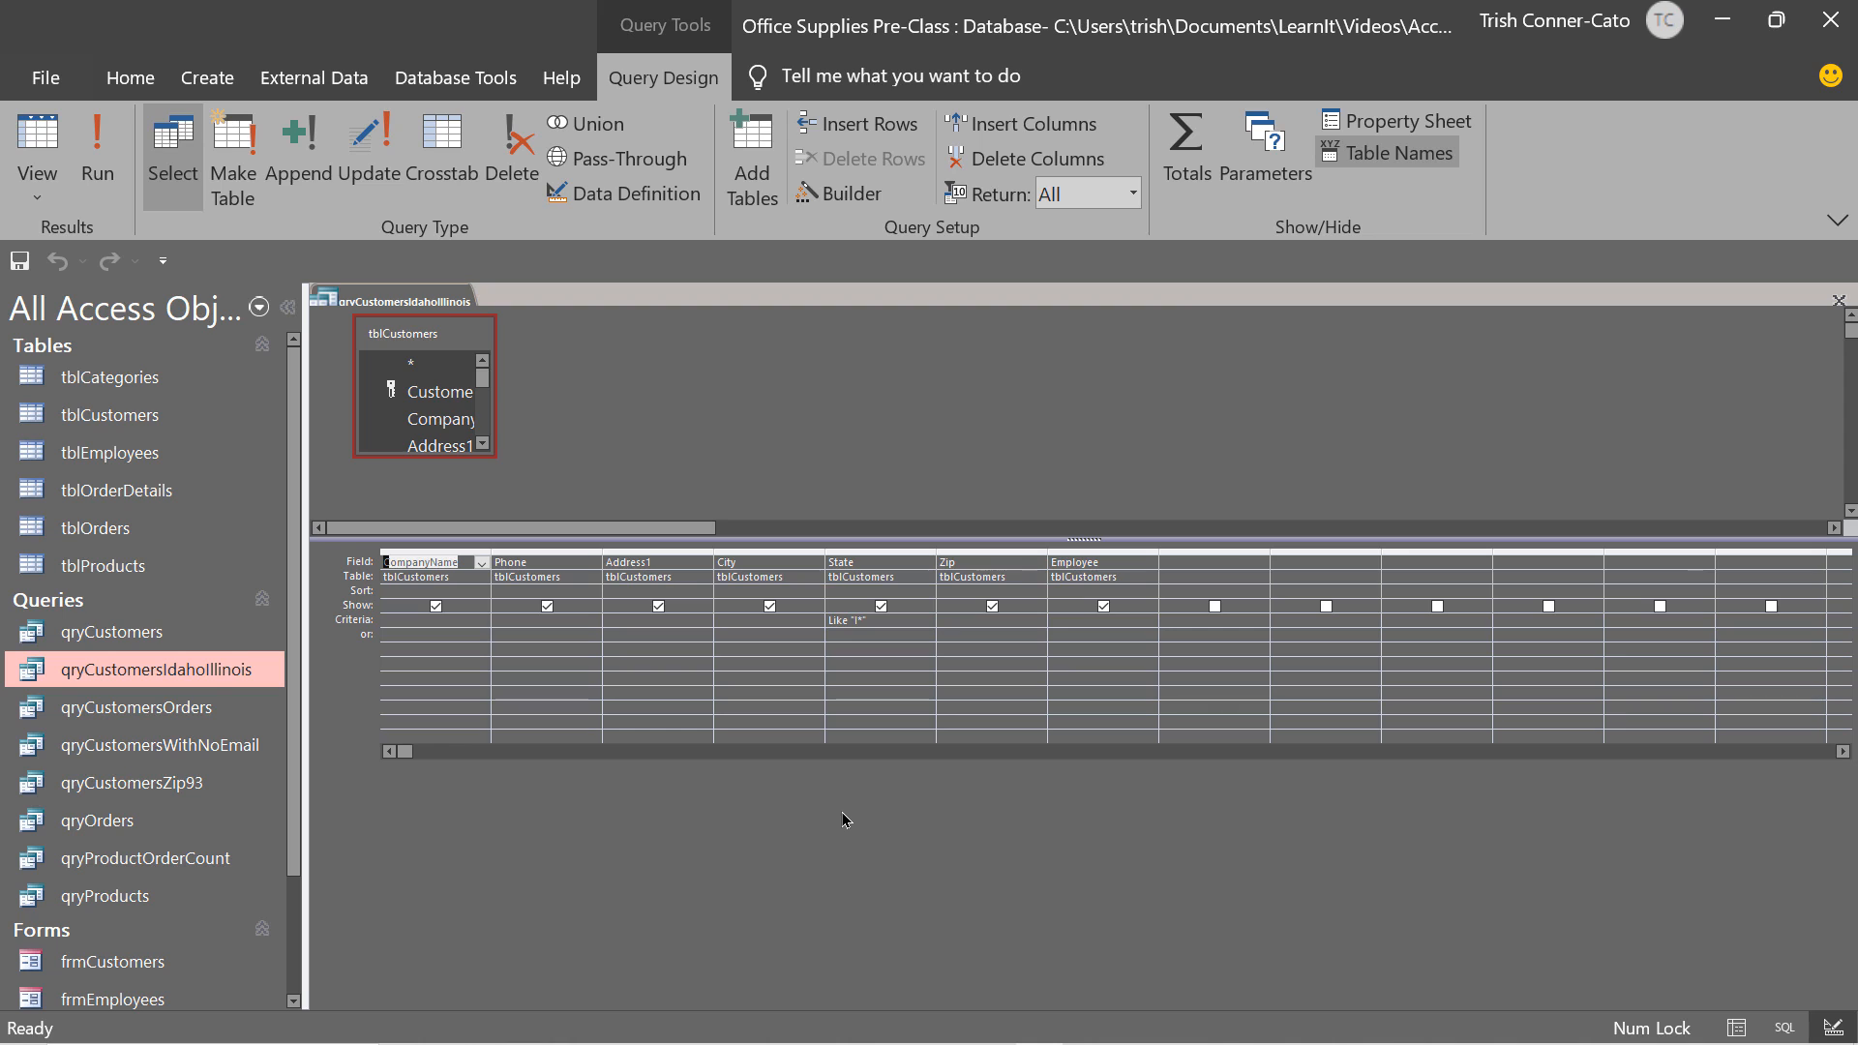
# Close the qryCustomersIdahoIllinois query.
pyautogui.rightClick(422, 301)
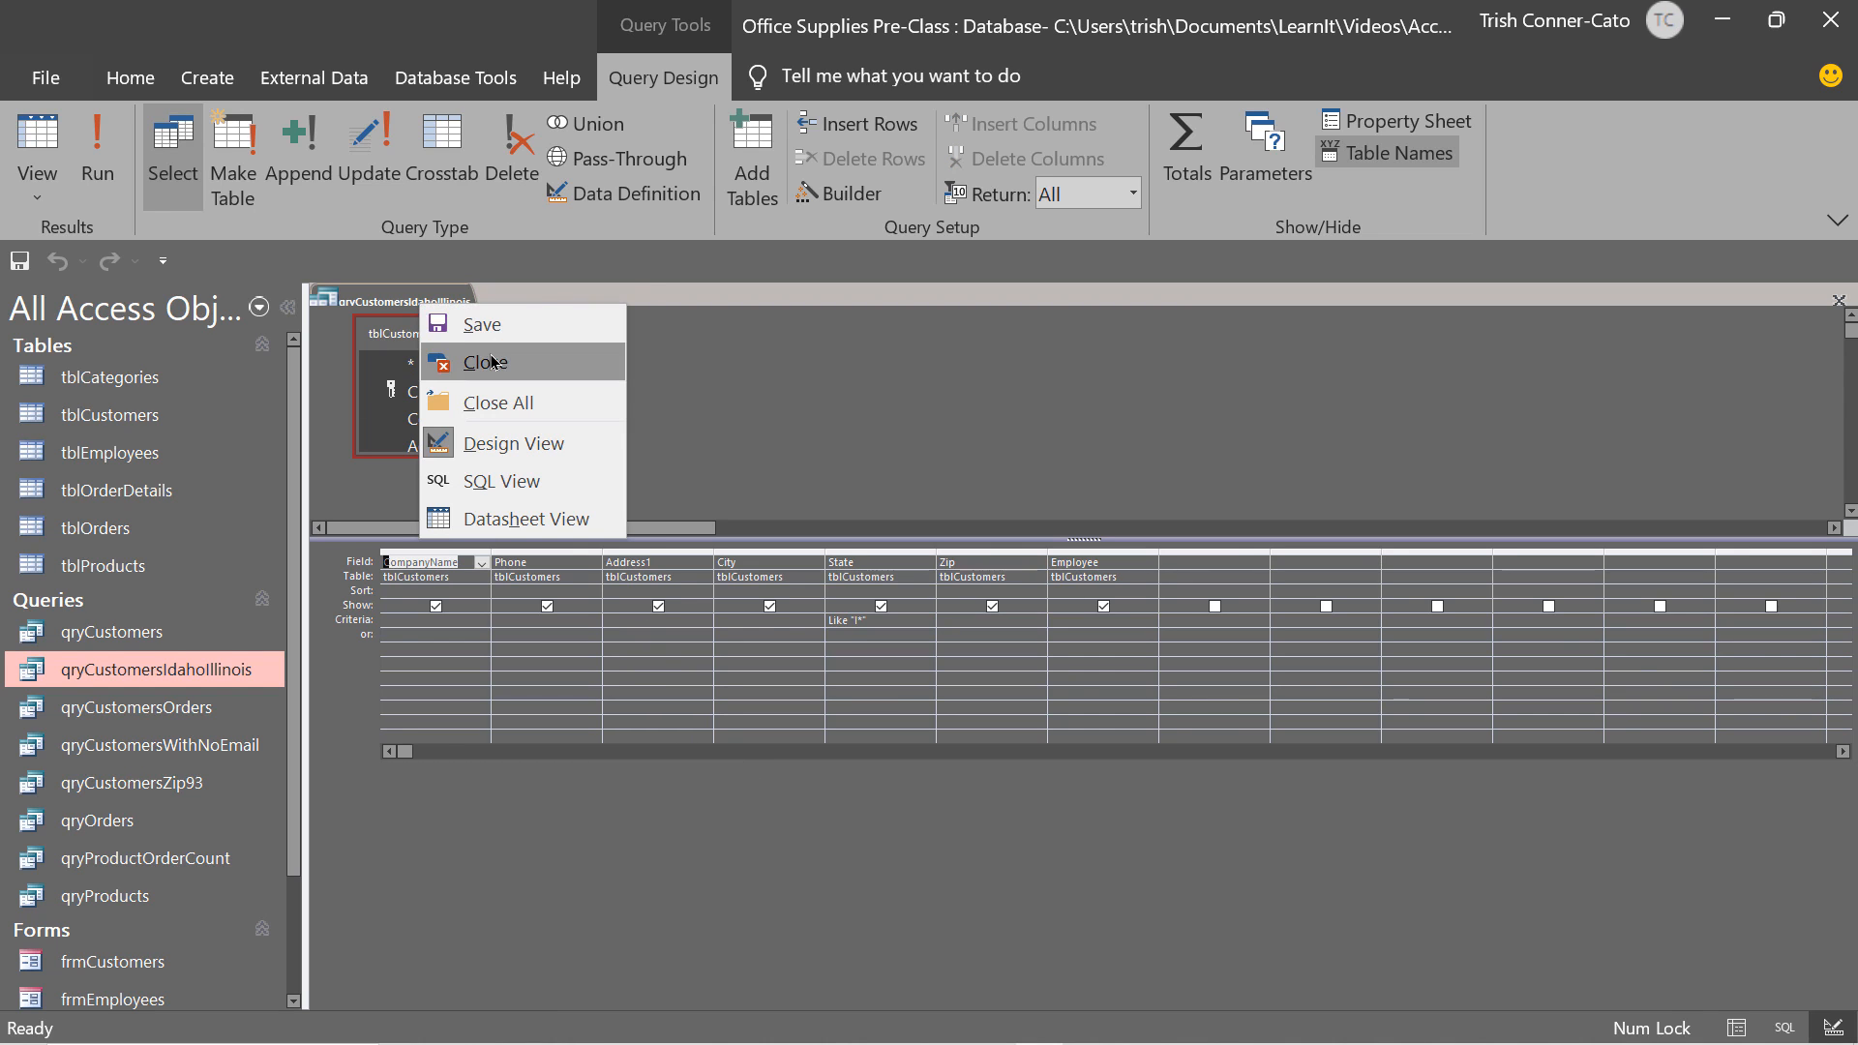
pyautogui.click(493, 362)
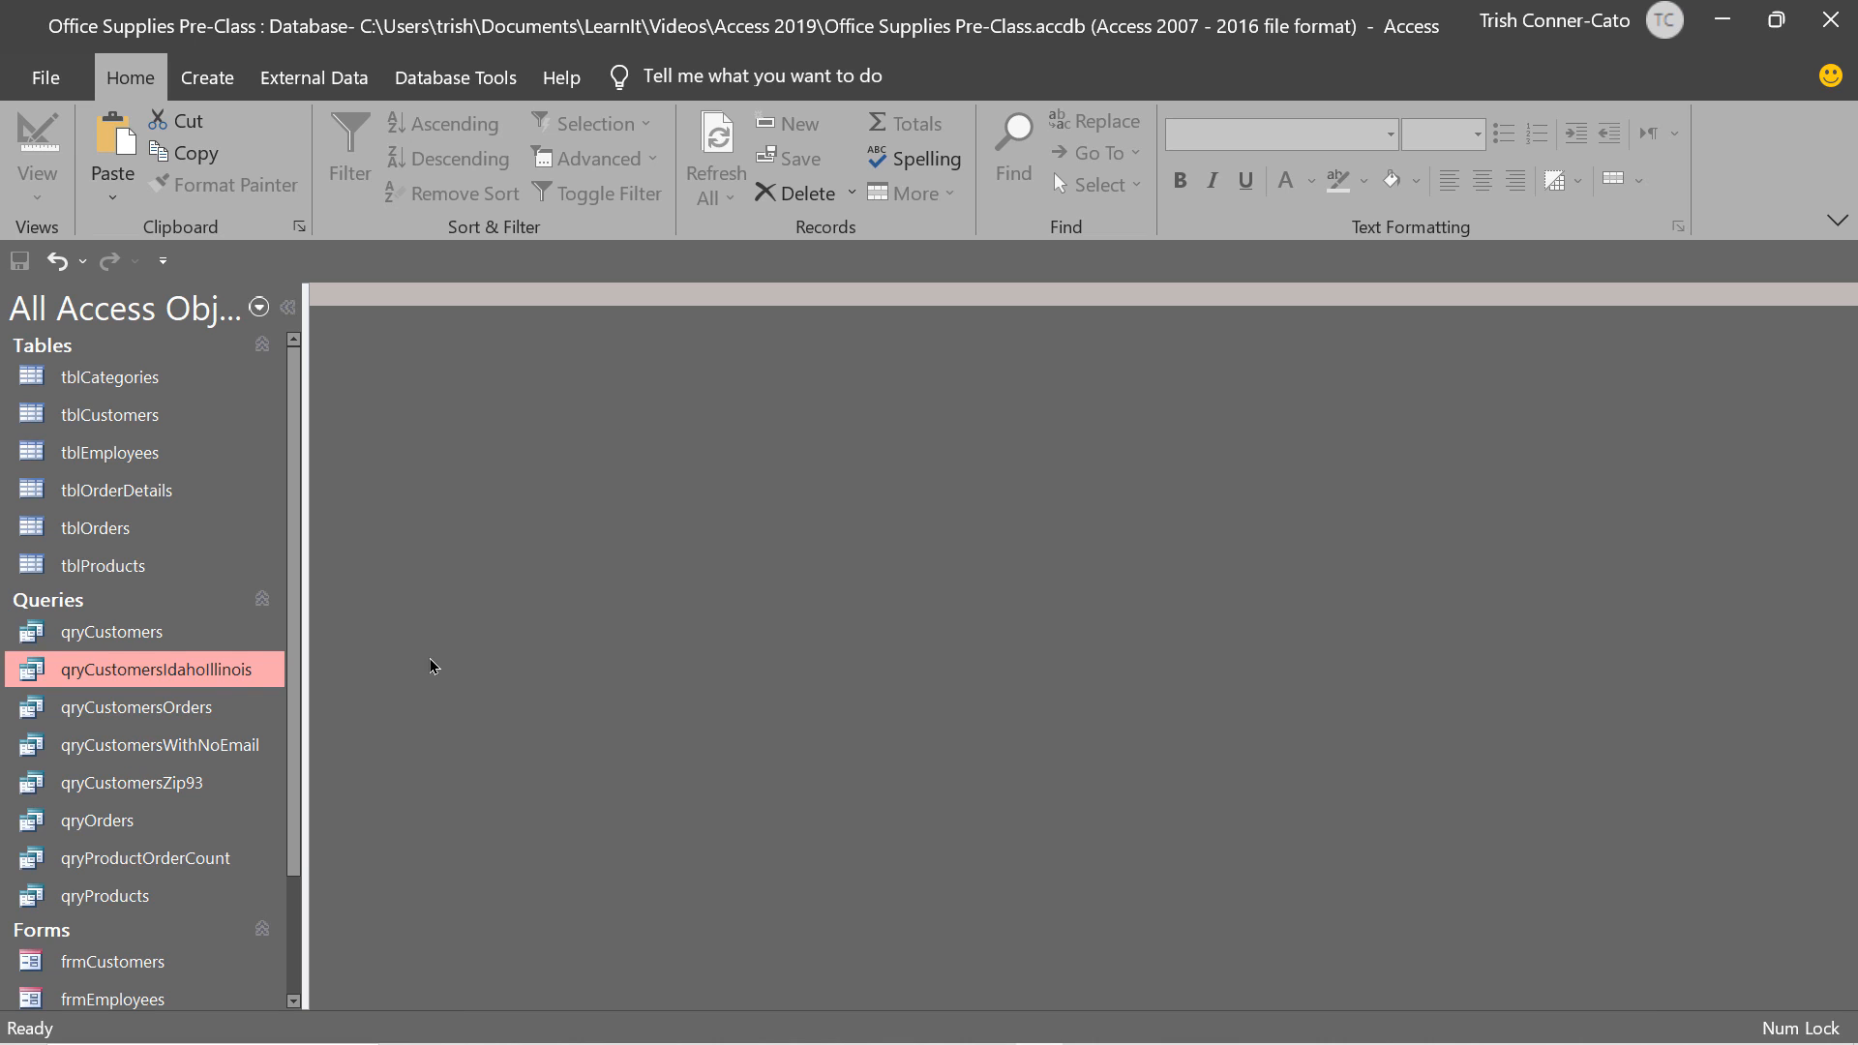
# Copy the qryCustomers query and paste it as a new query named qryCustomersParam.
pyautogui.rightClick(119, 635)
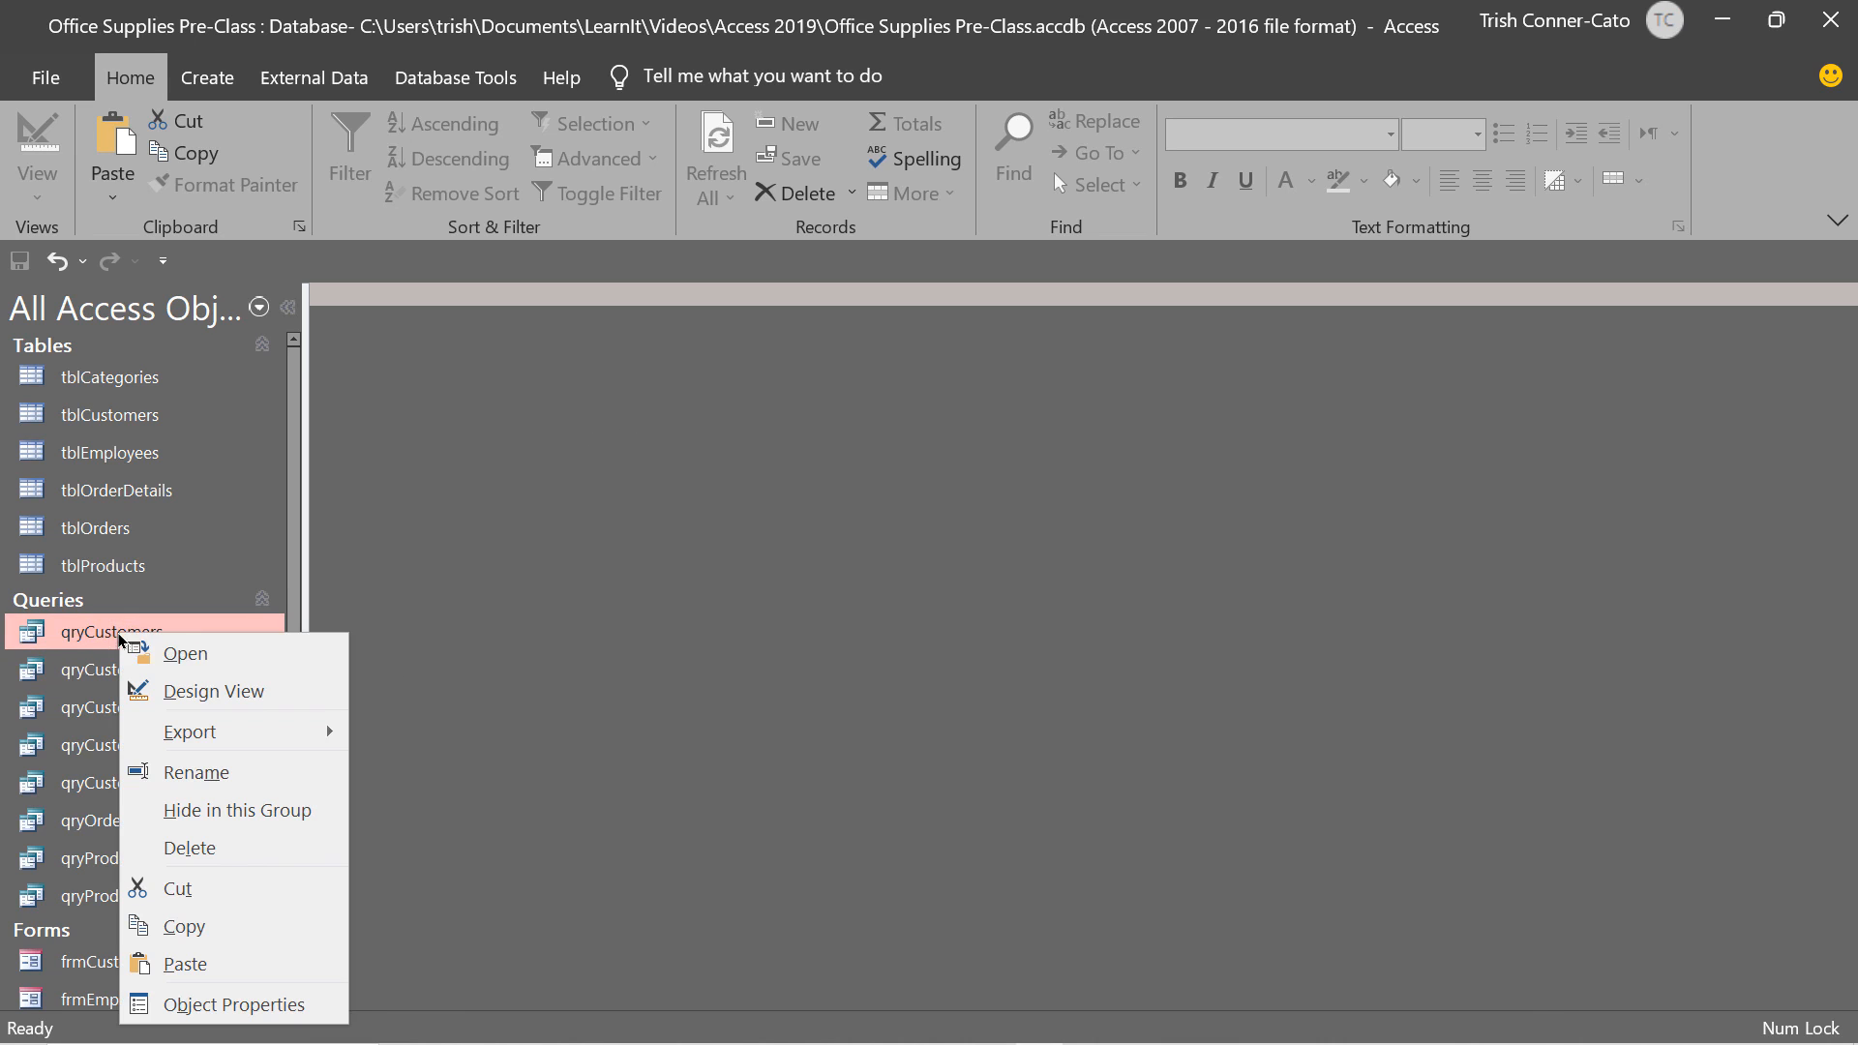
pyautogui.click(218, 929)
pyautogui.rightClick(266, 794)
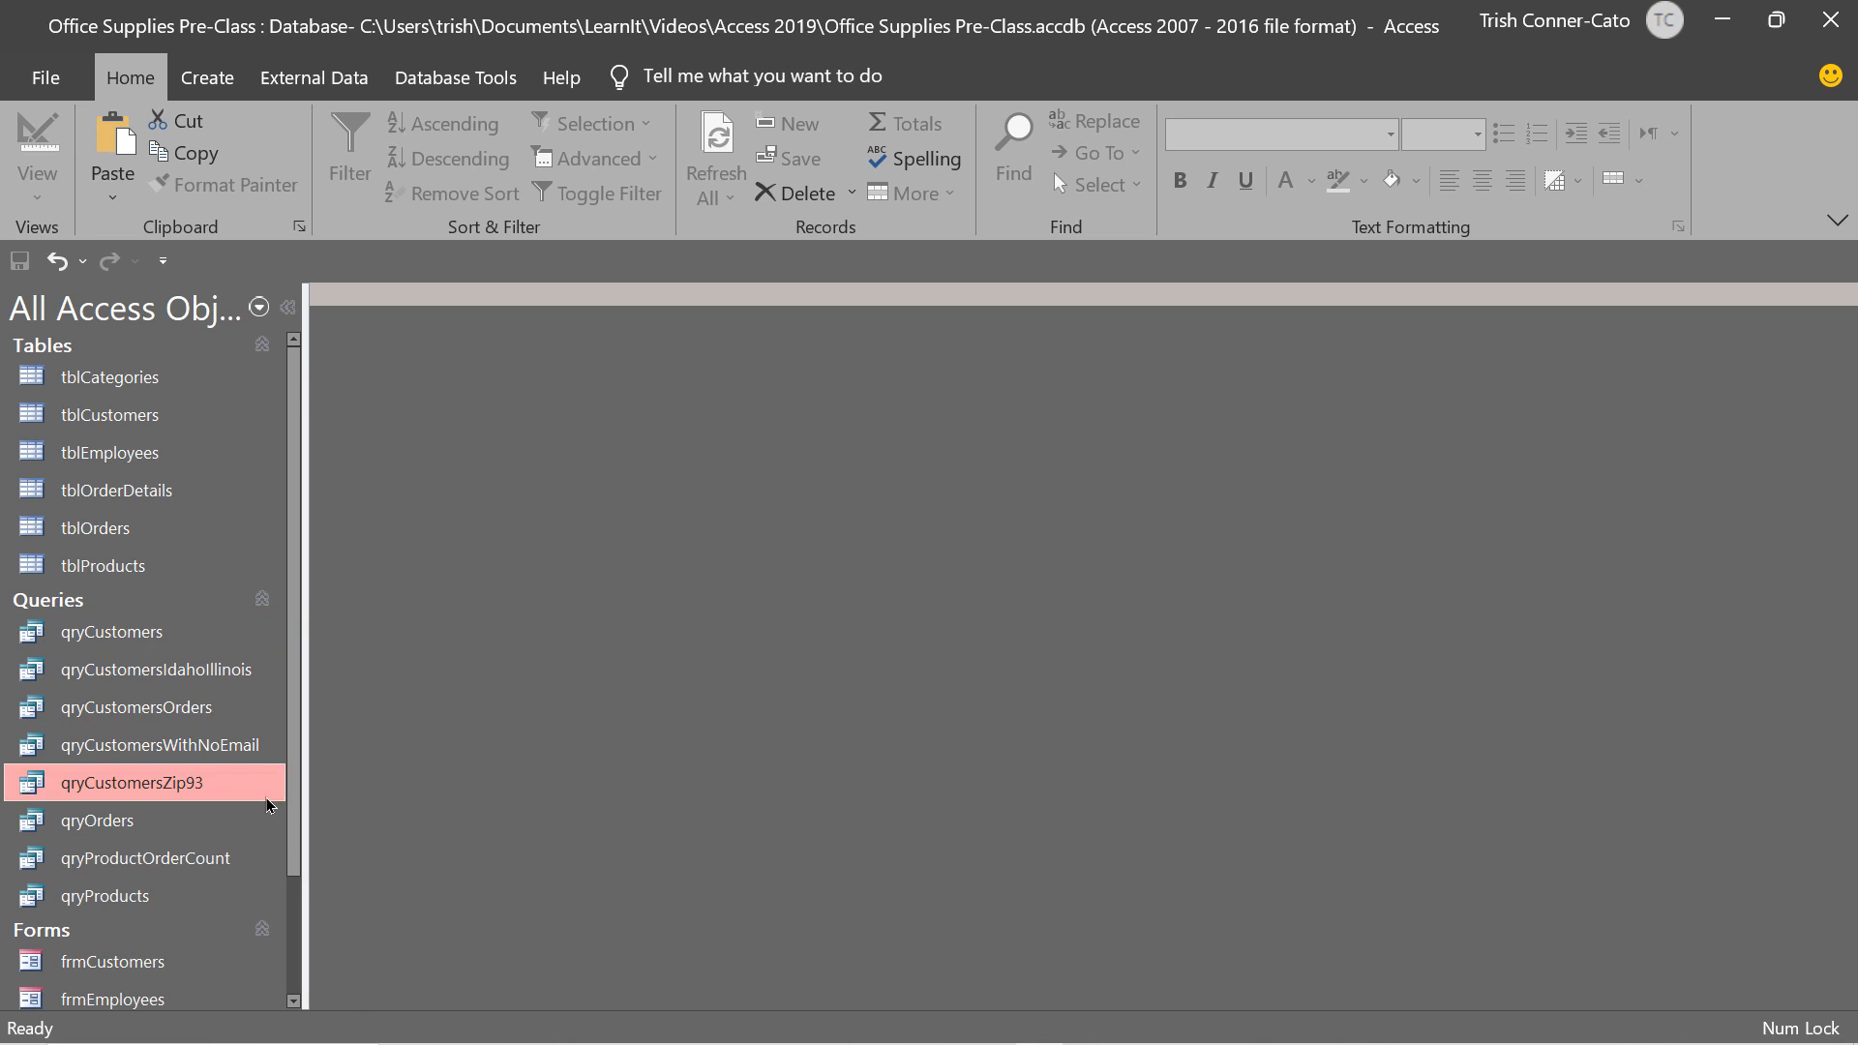
pyautogui.click(340, 737)
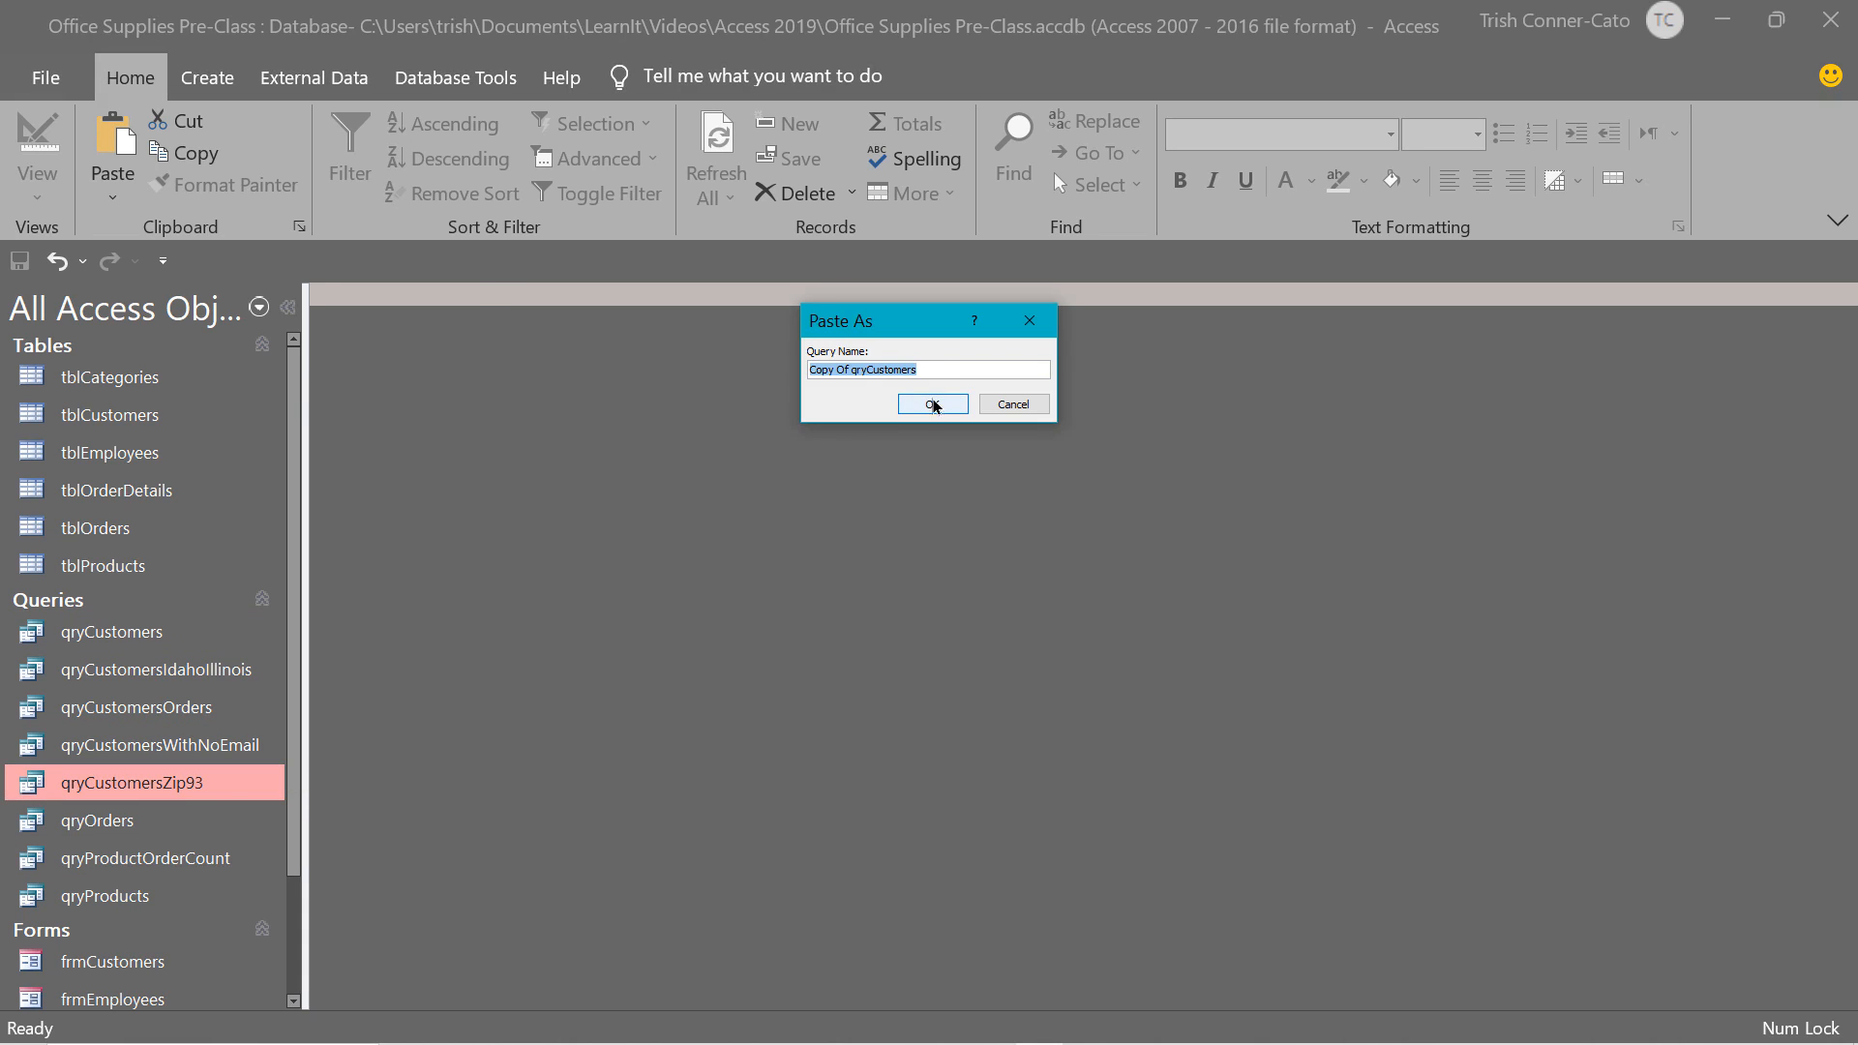
pyautogui.click(847, 371)
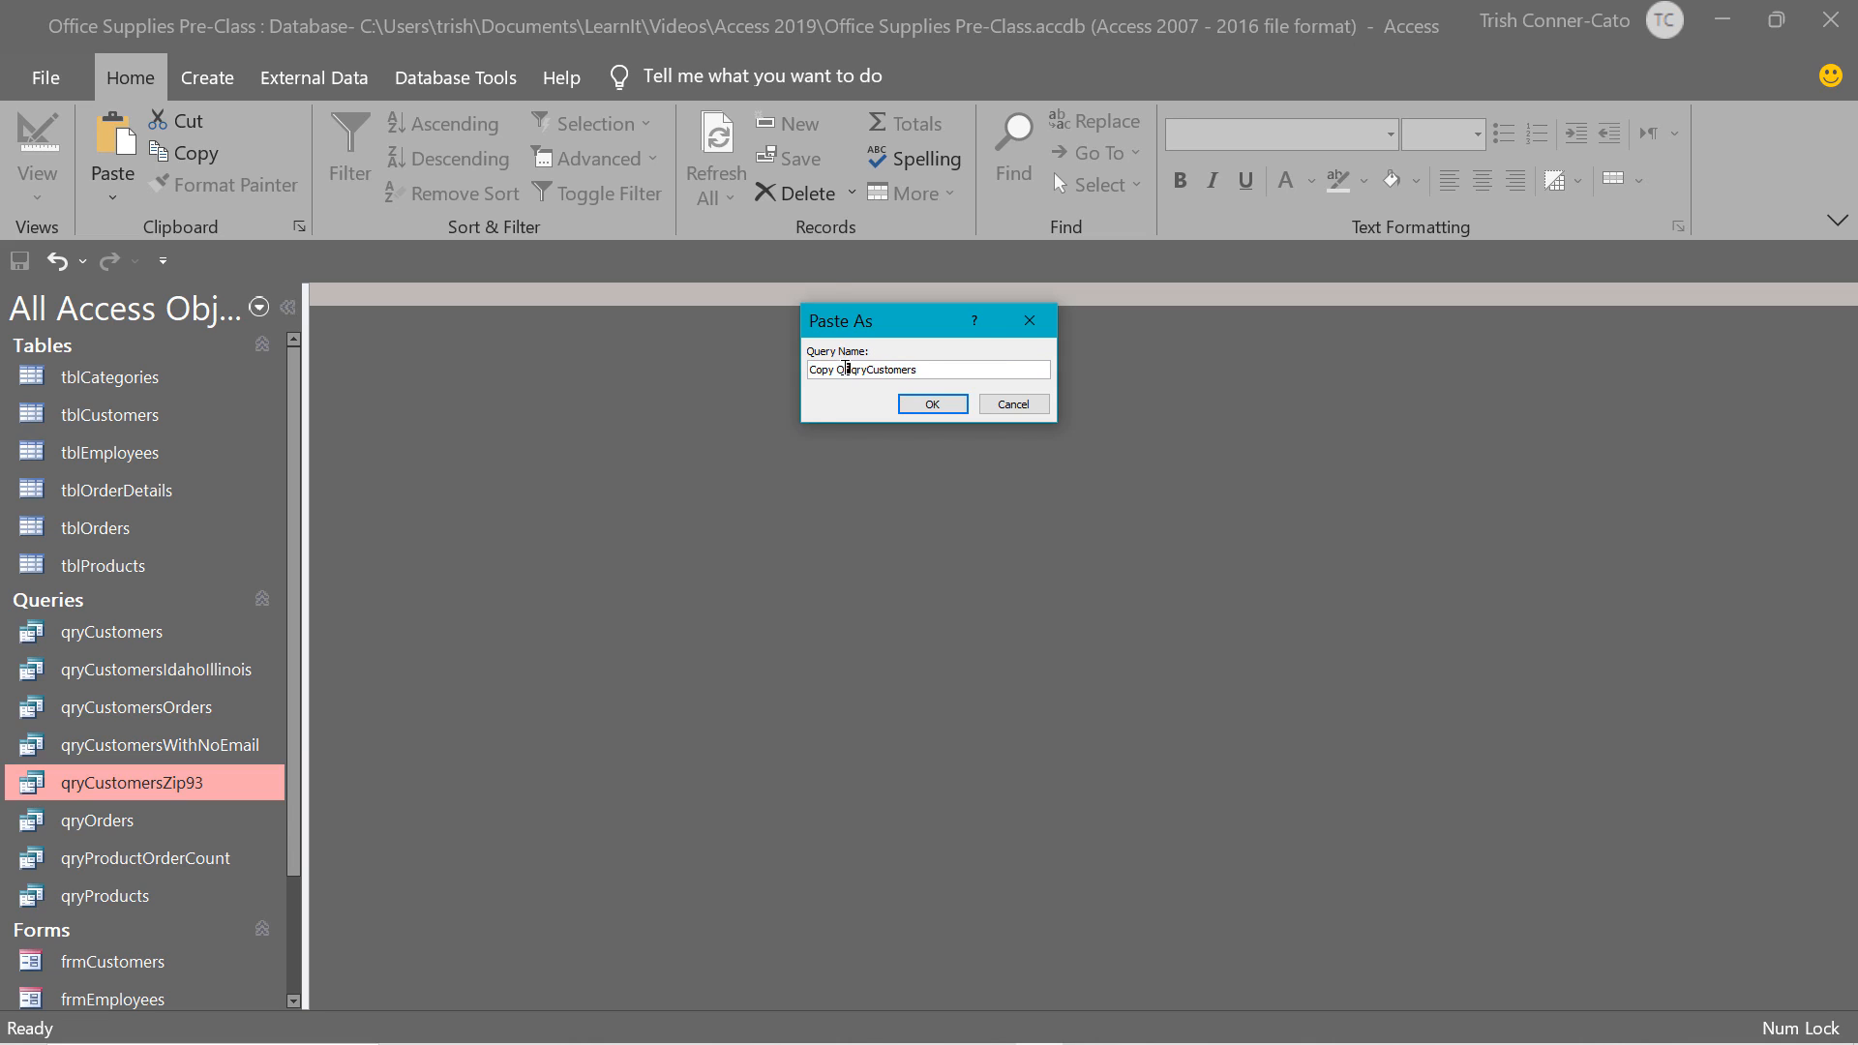
pyautogui.moveTo(846, 368); pyautogui.dragTo(770, 367)
pyautogui.press('Delete')
pyautogui.press('Delete')
pyautogui.press('End')
pyautogui.write('Param')
pyautogui.click(932, 403)
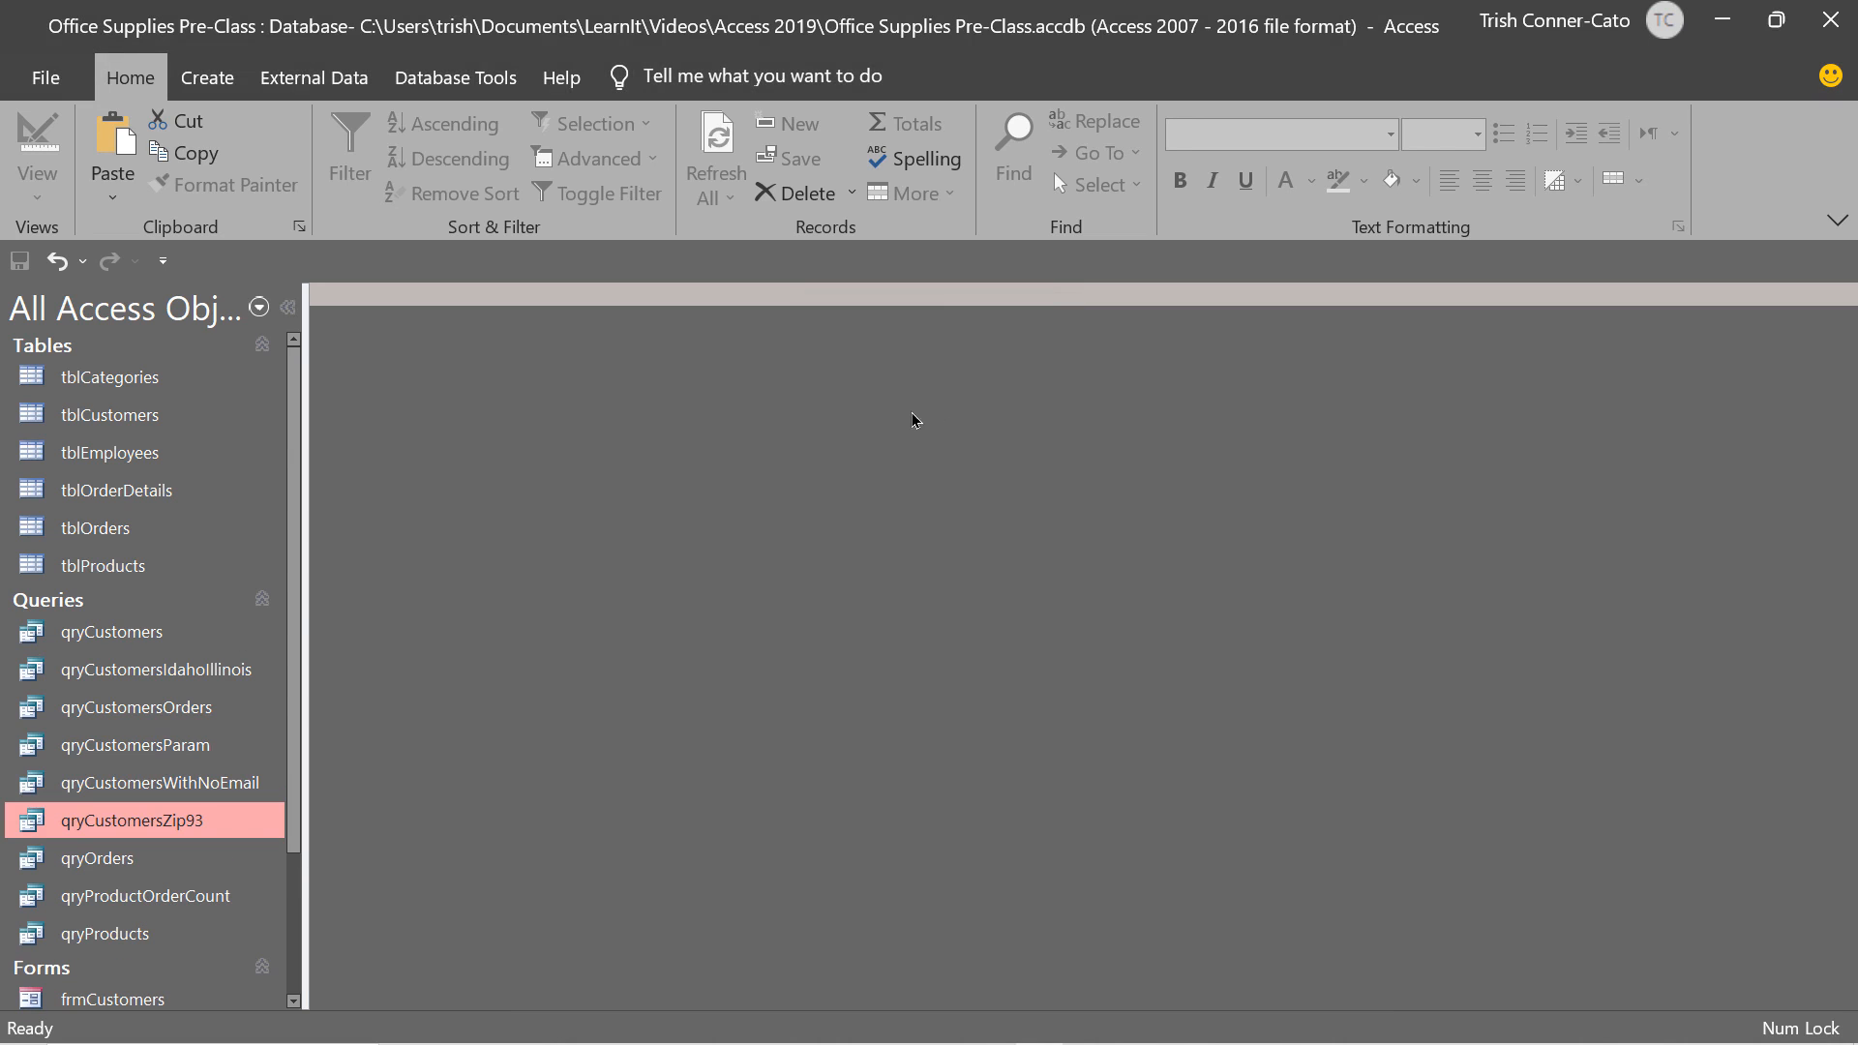
# Open qryCustomersParam in design view and set the State criteria to the parameter [Enter a State].
pyautogui.rightClick(162, 755)
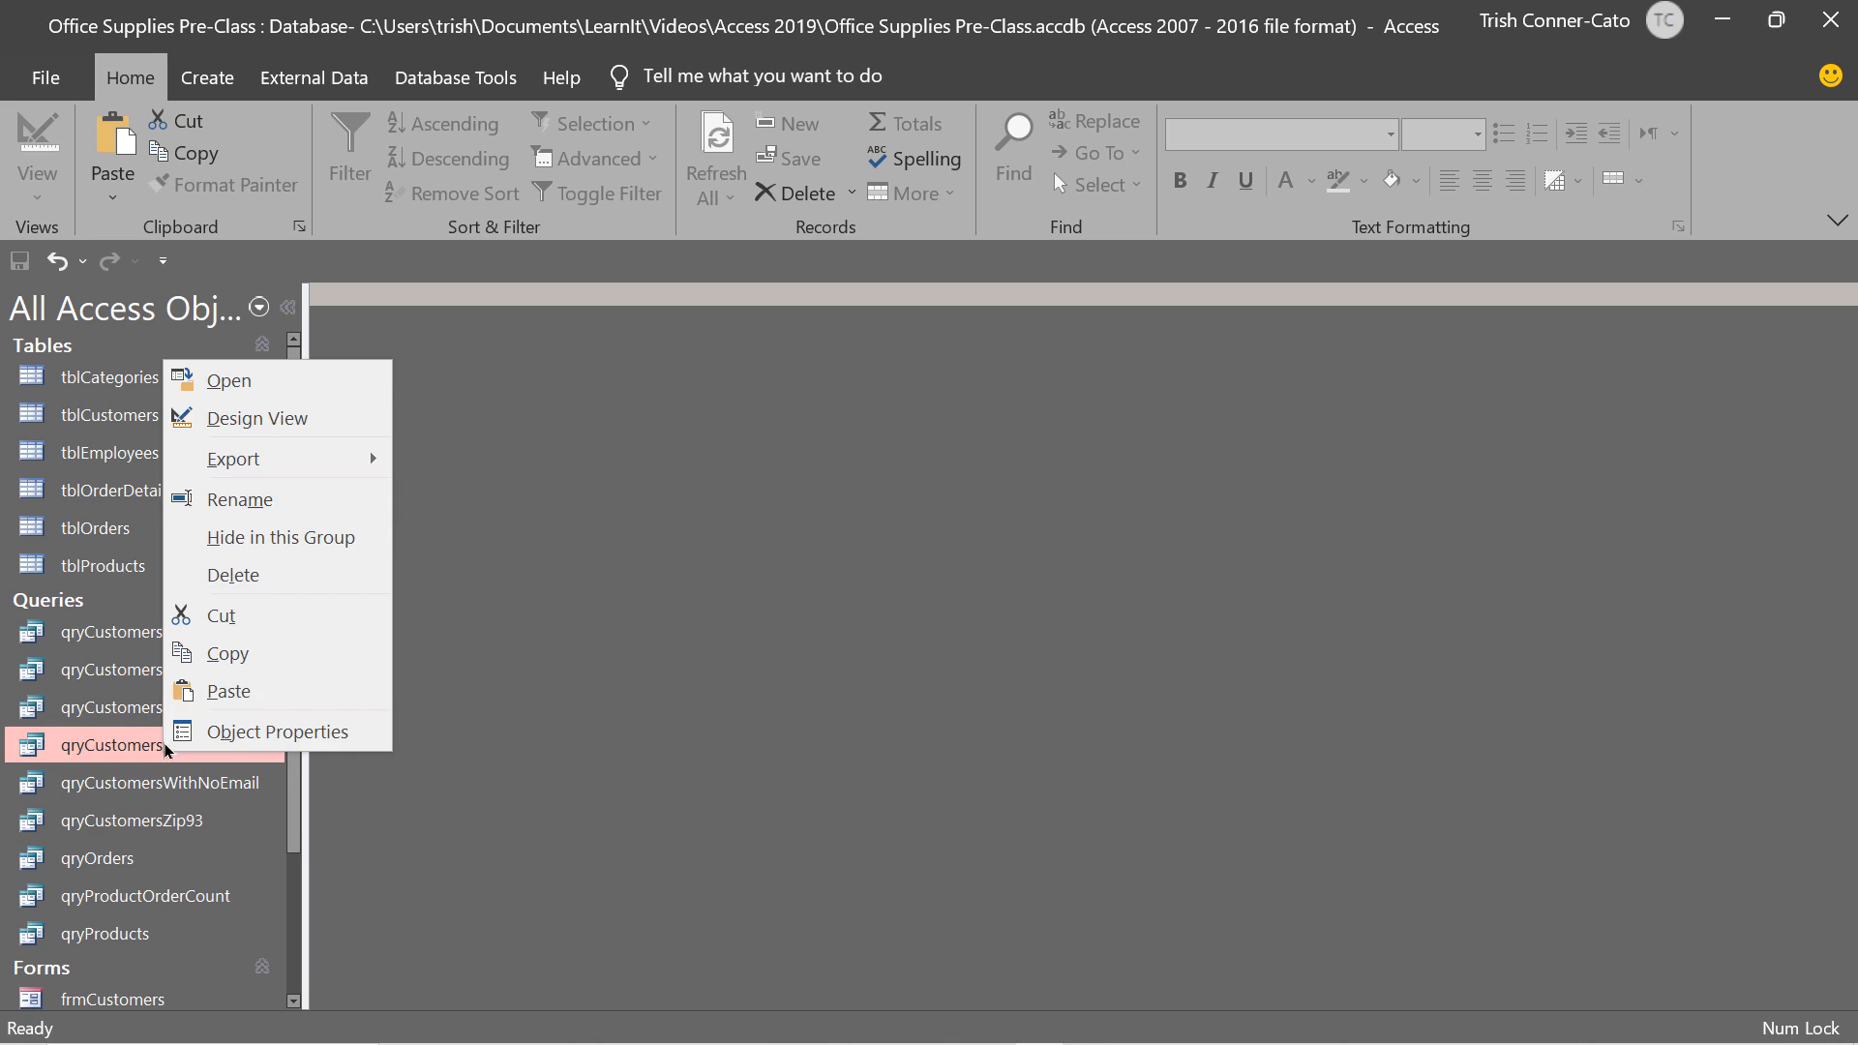
pyautogui.click(321, 421)
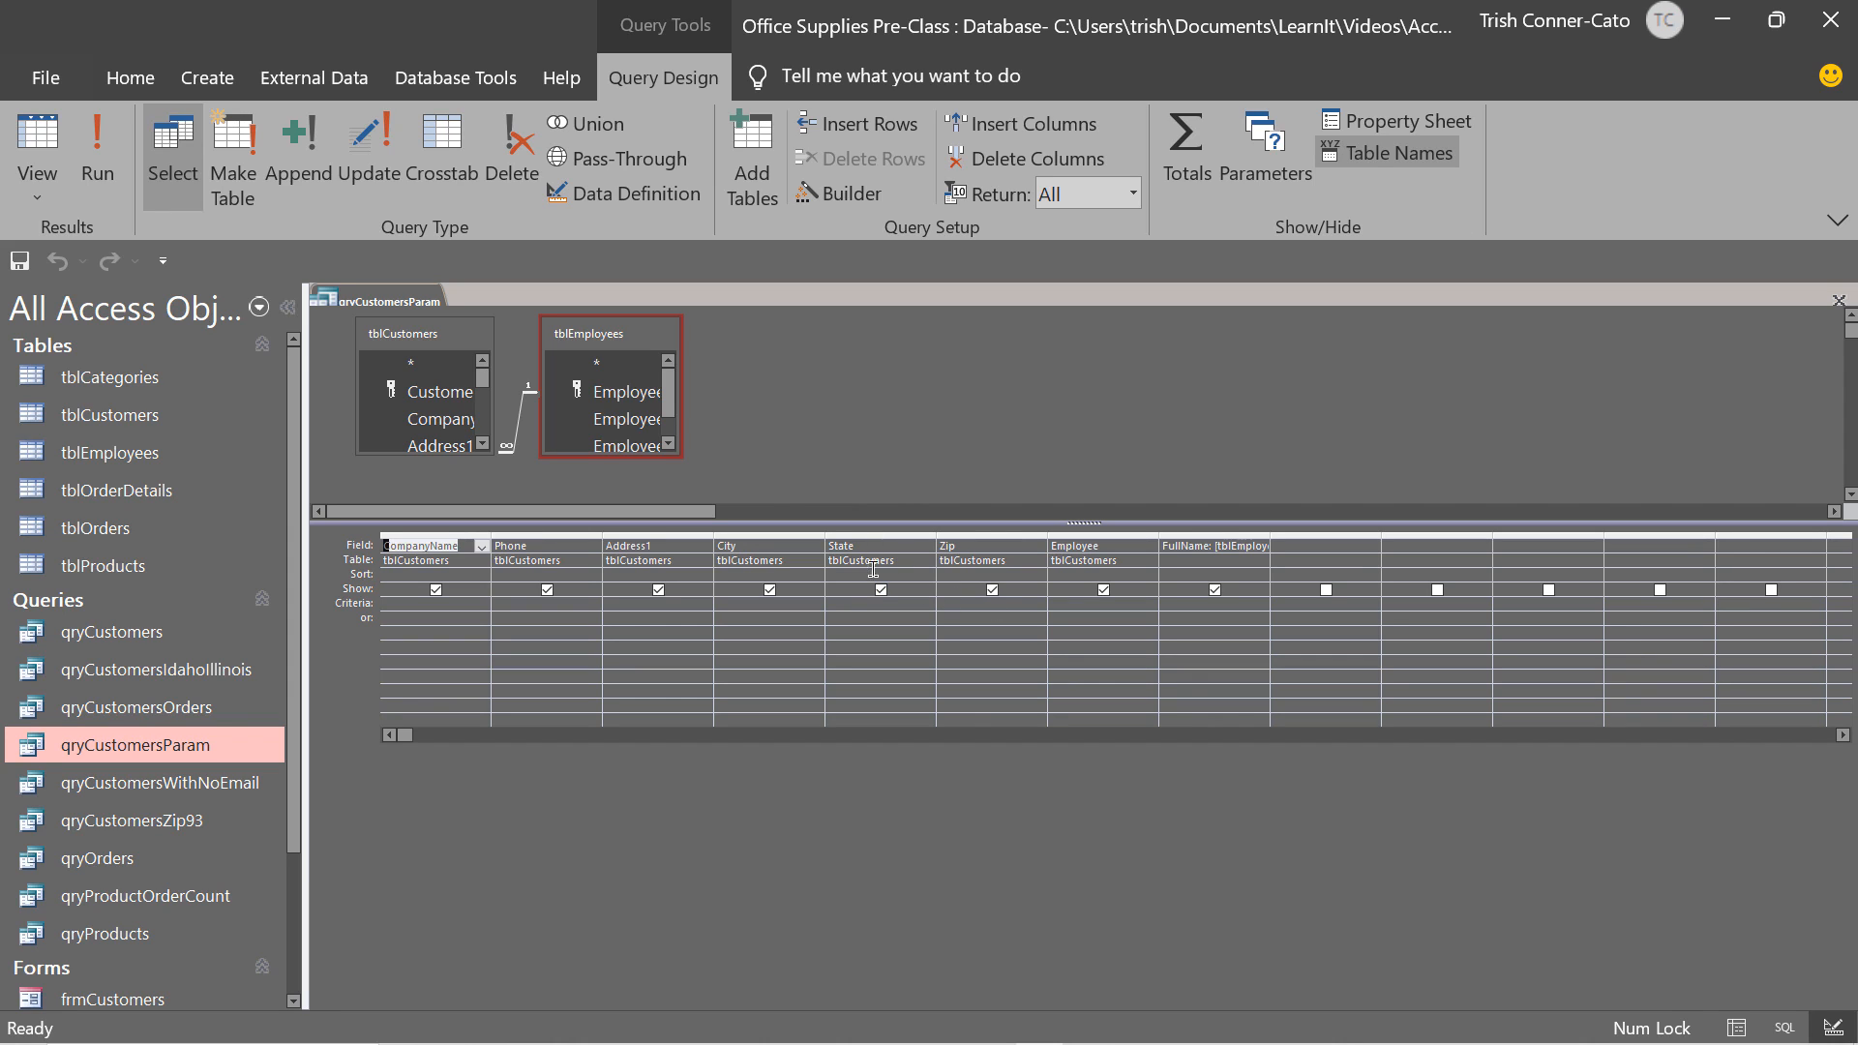
pyautogui.click(833, 600)
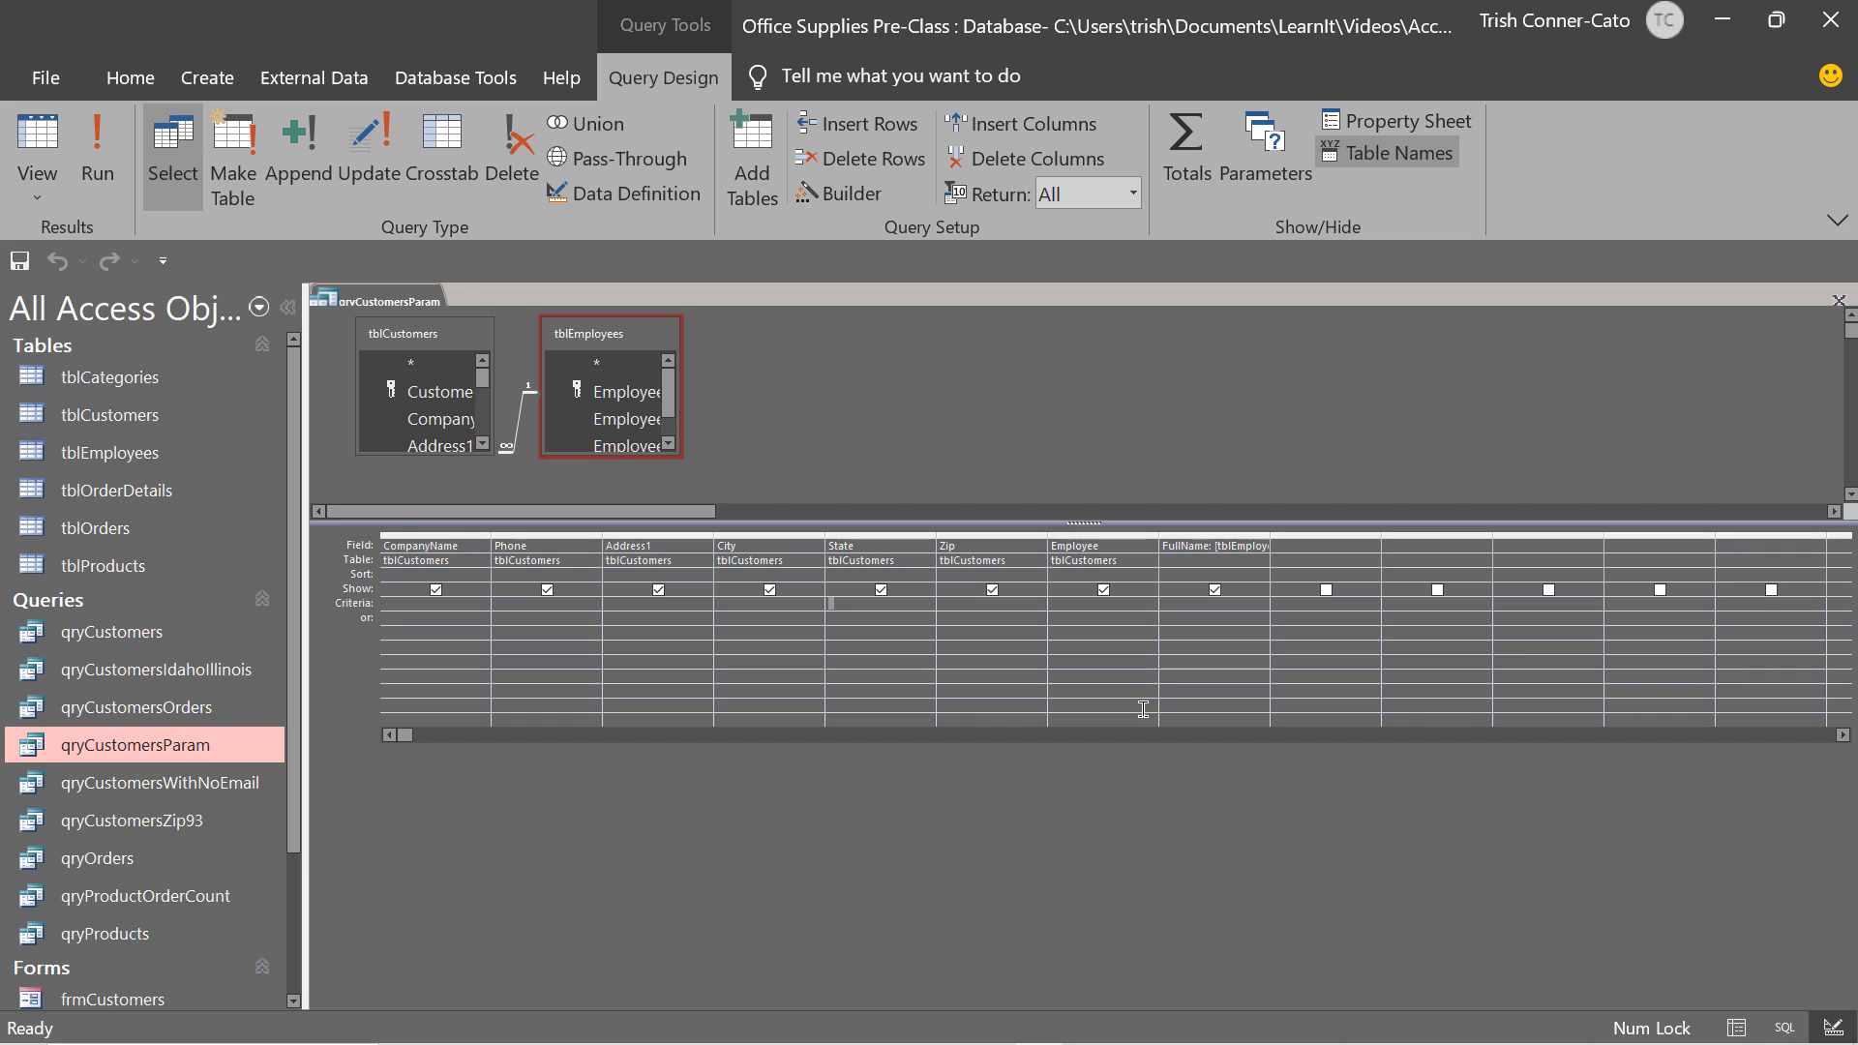
pyautogui.write('[Enter a State')
pyautogui.click(908, 625)
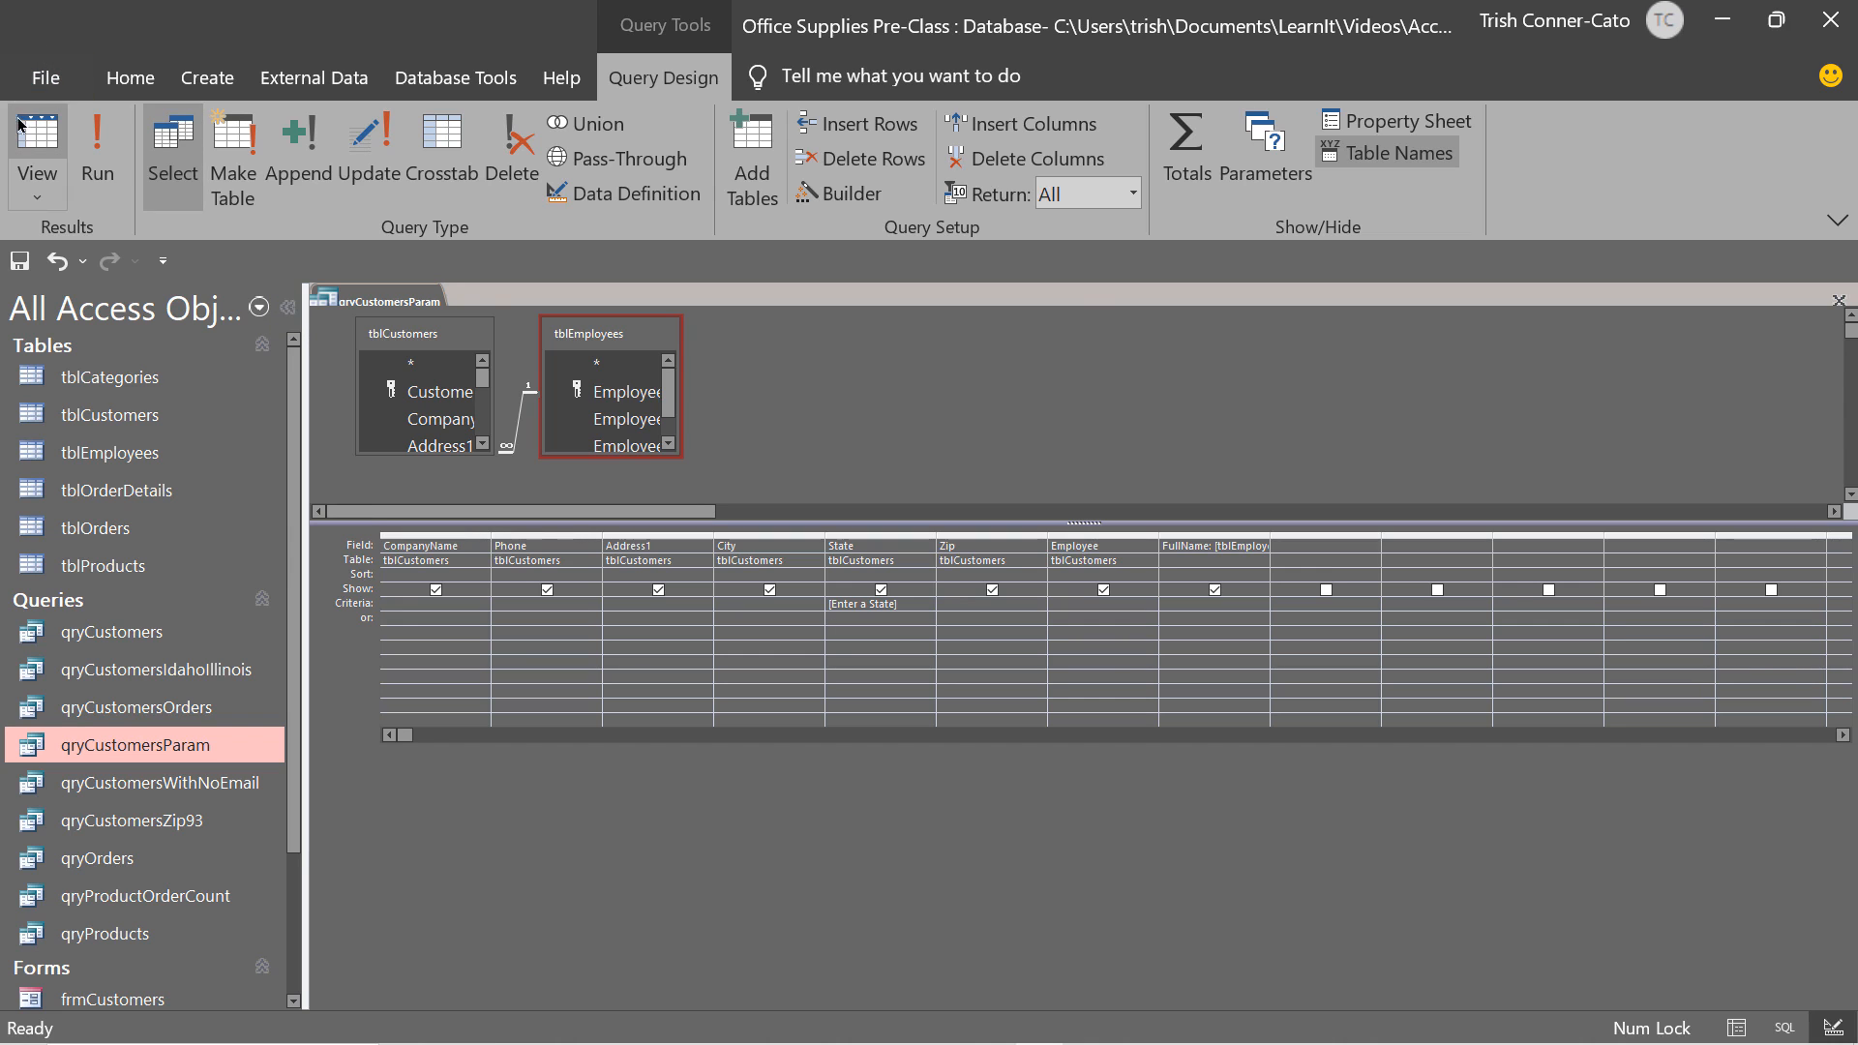
# View the parameter query's datasheet with the state value left blank, and return to design view.
pyautogui.click(37, 145)
pyautogui.press('Return')
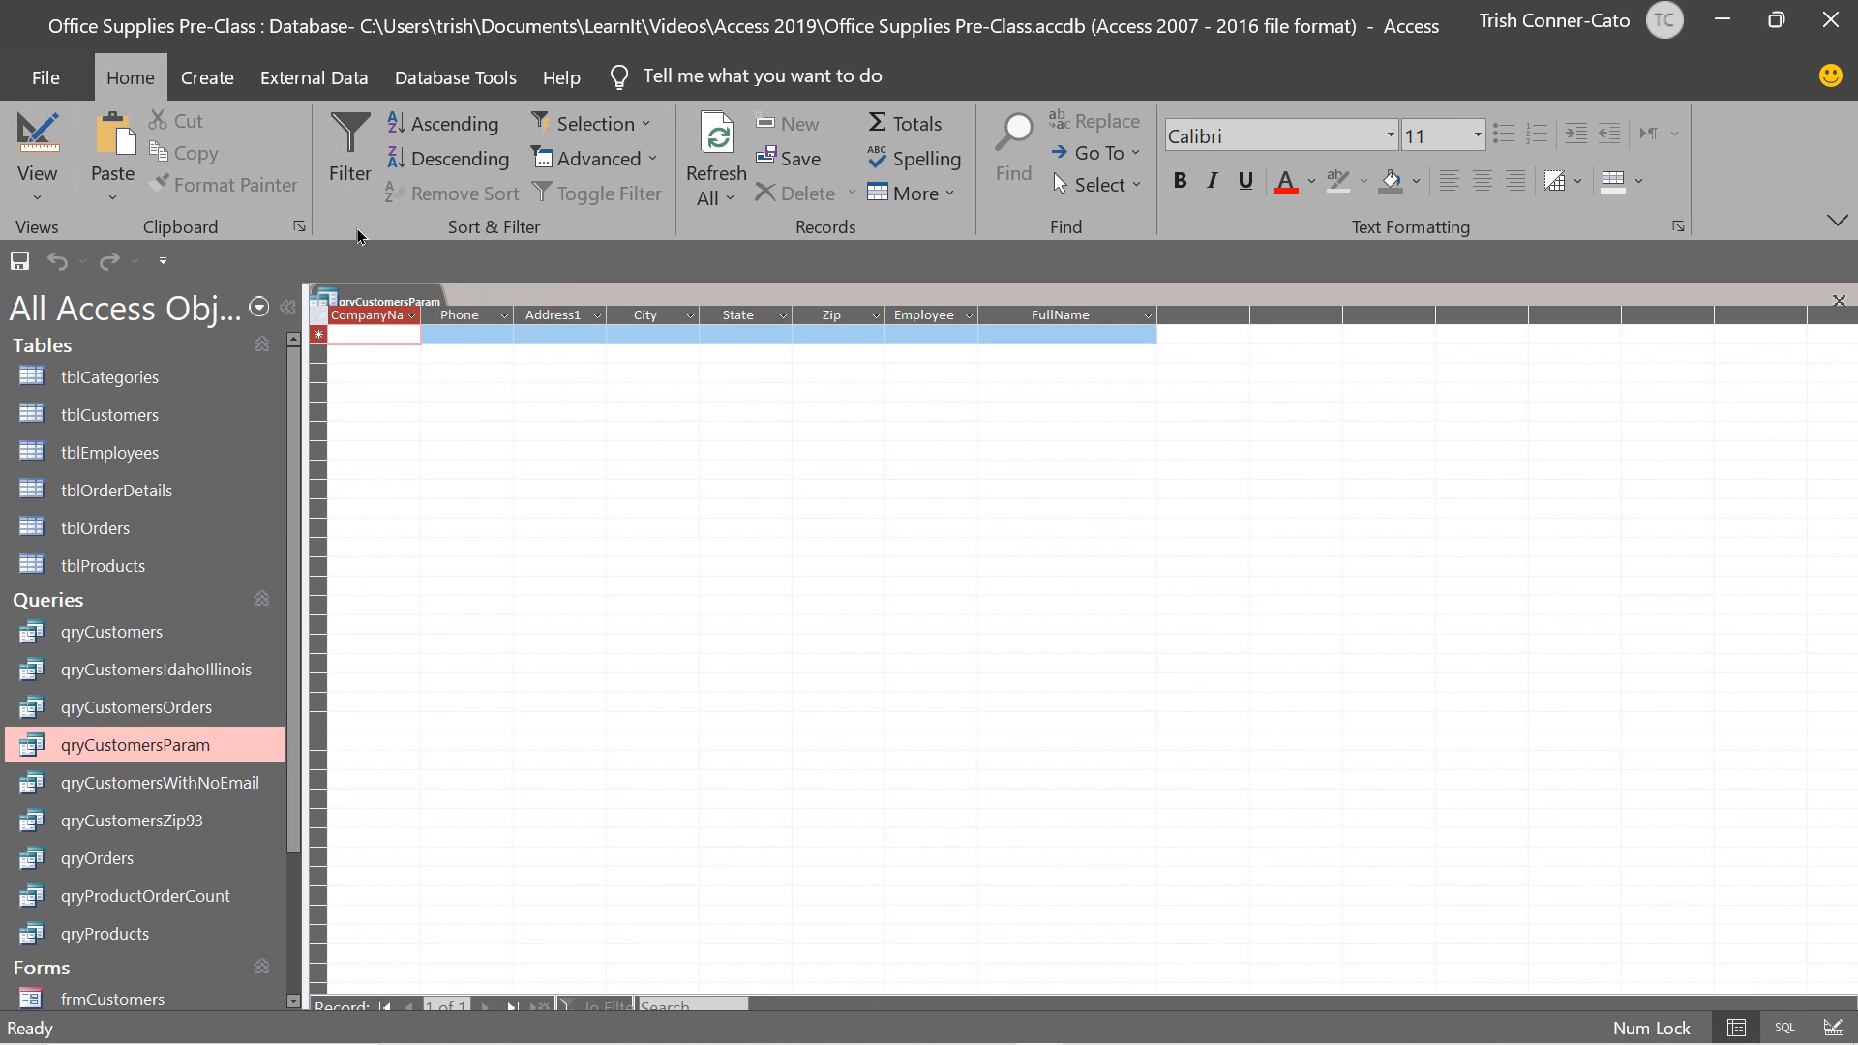
pyautogui.rightClick(405, 300)
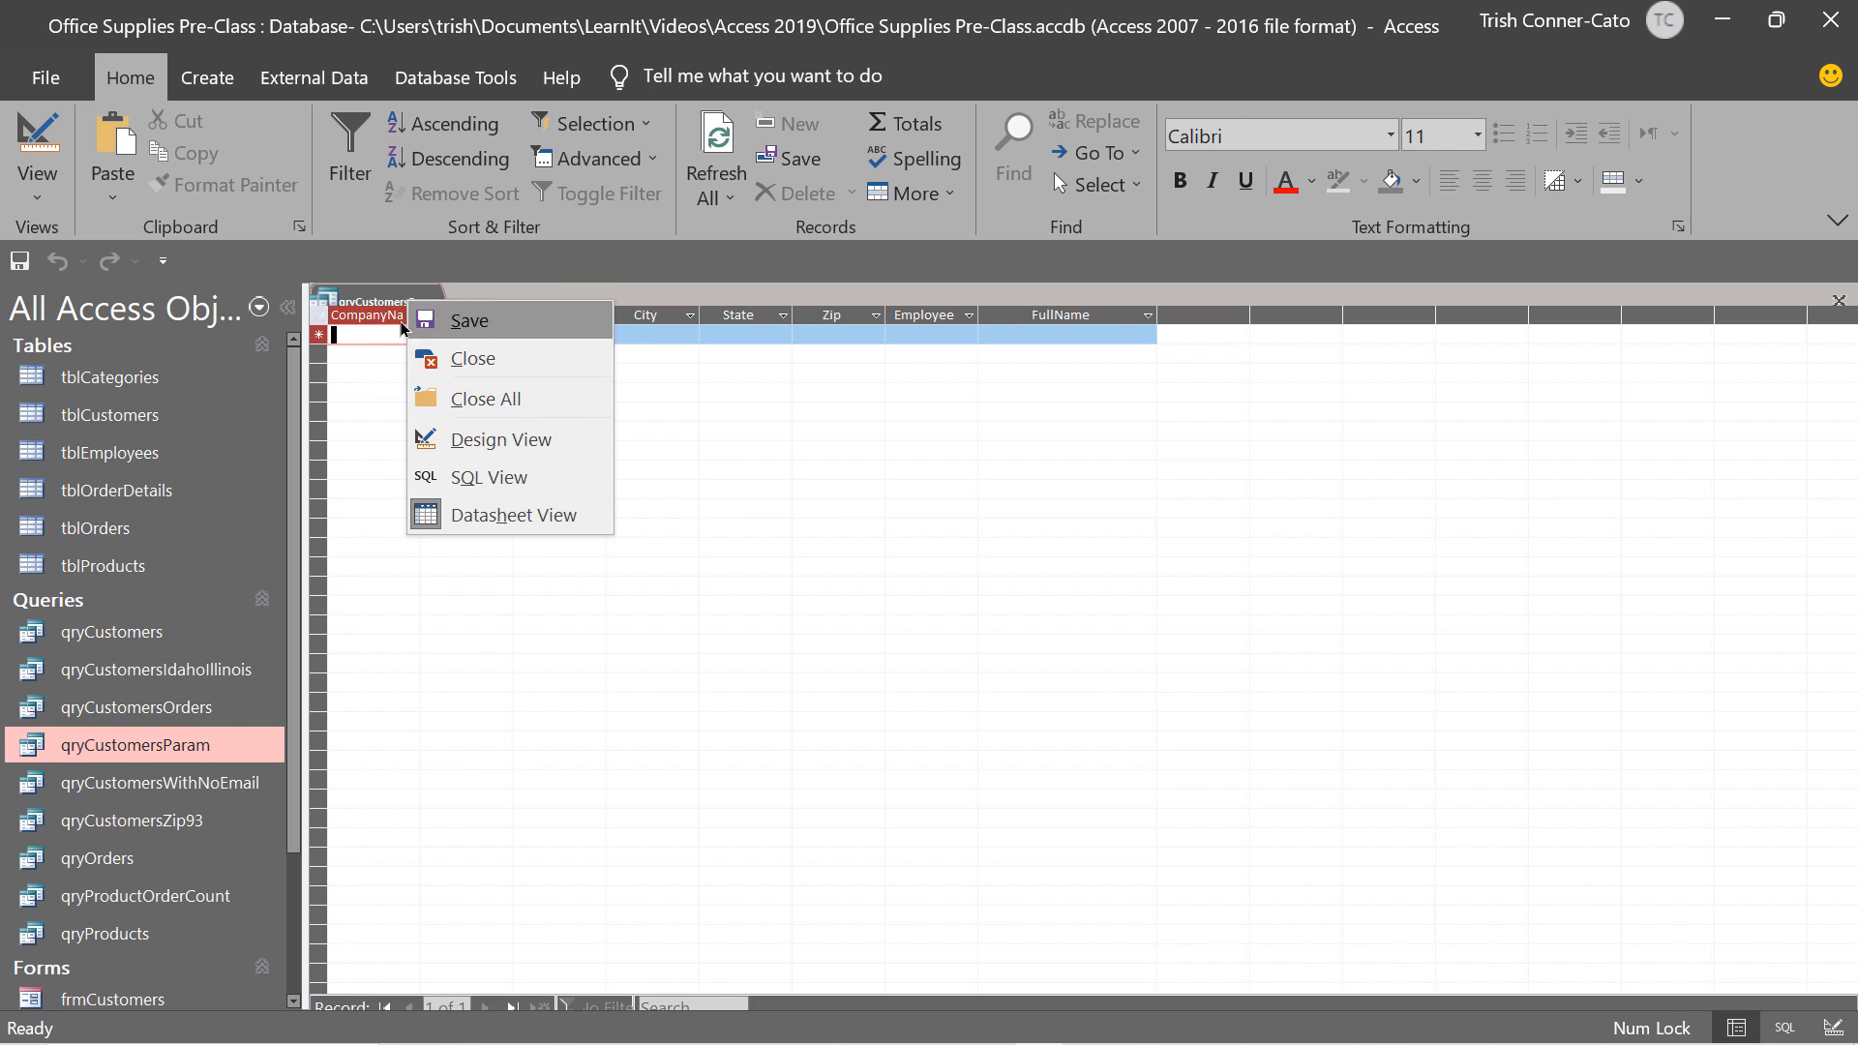
pyautogui.click(500, 439)
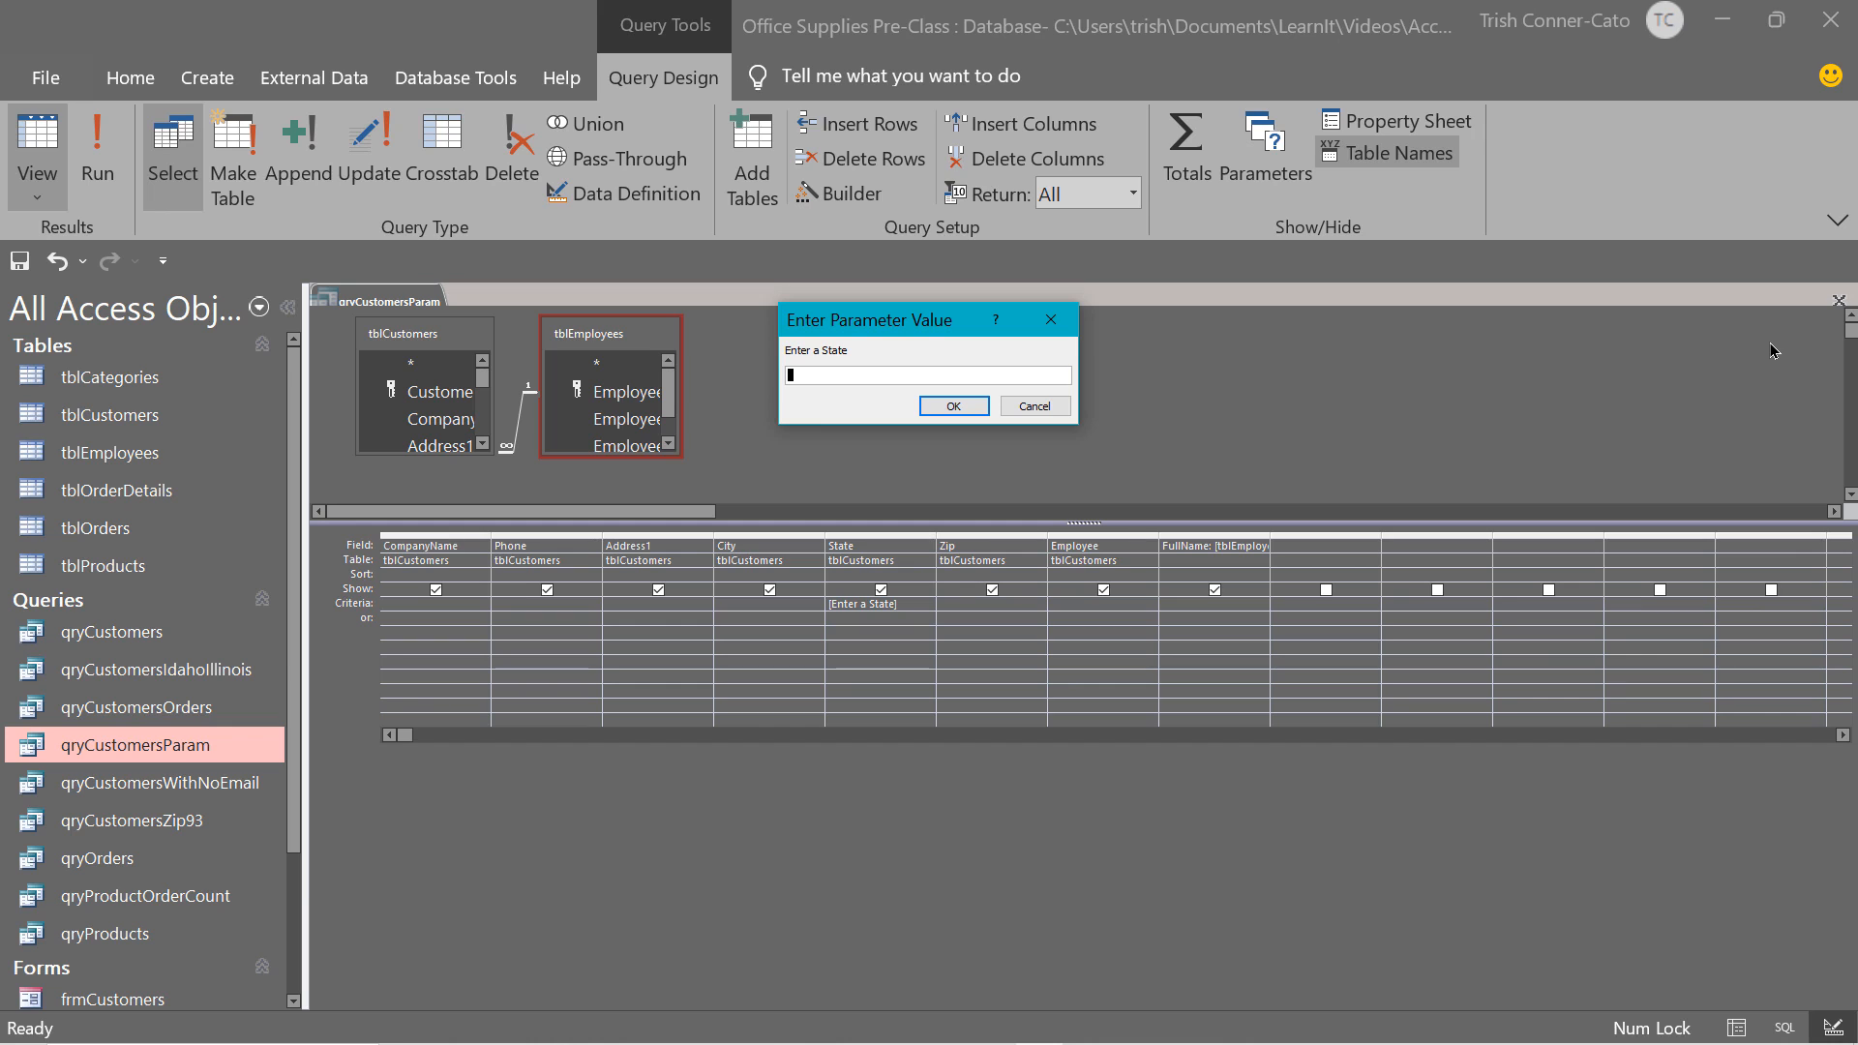
# Run the parameter query for the state Ca, and close it with its design changes saved.
pyautogui.write('Ca')
pyautogui.press('Return')
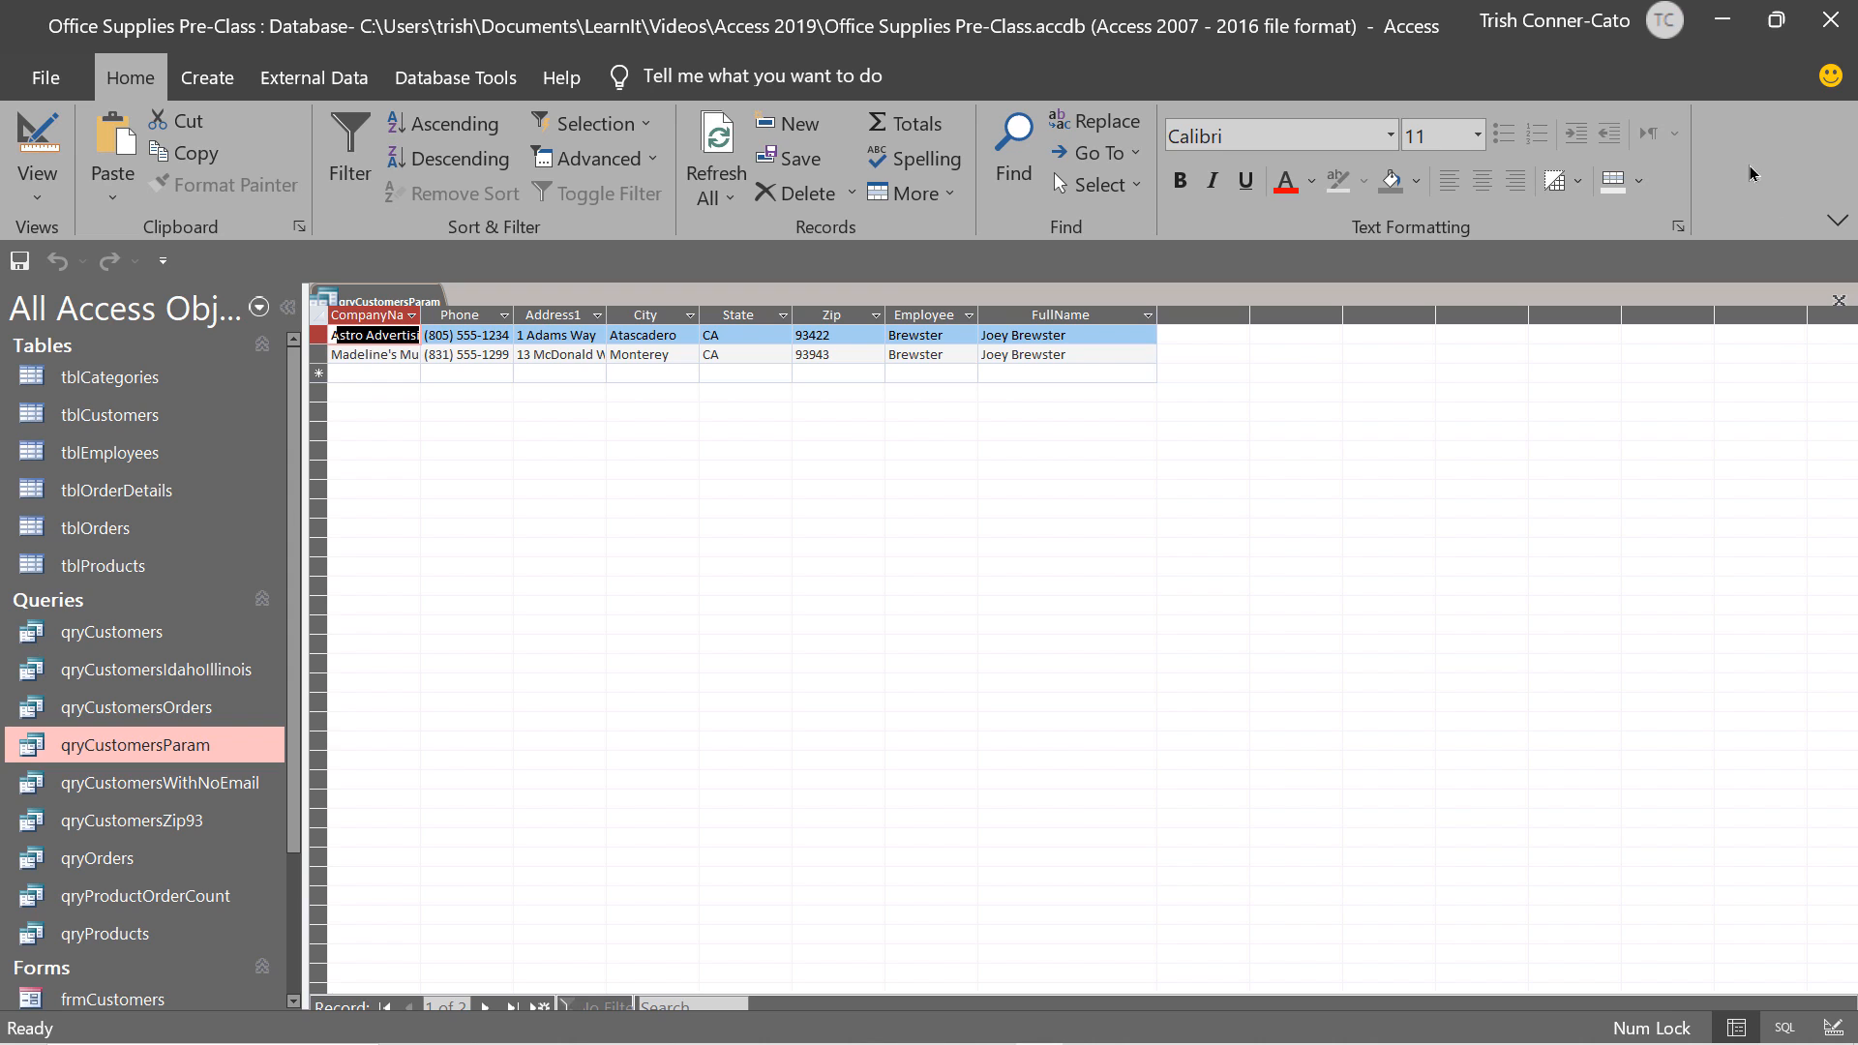
pyautogui.rightClick(400, 299)
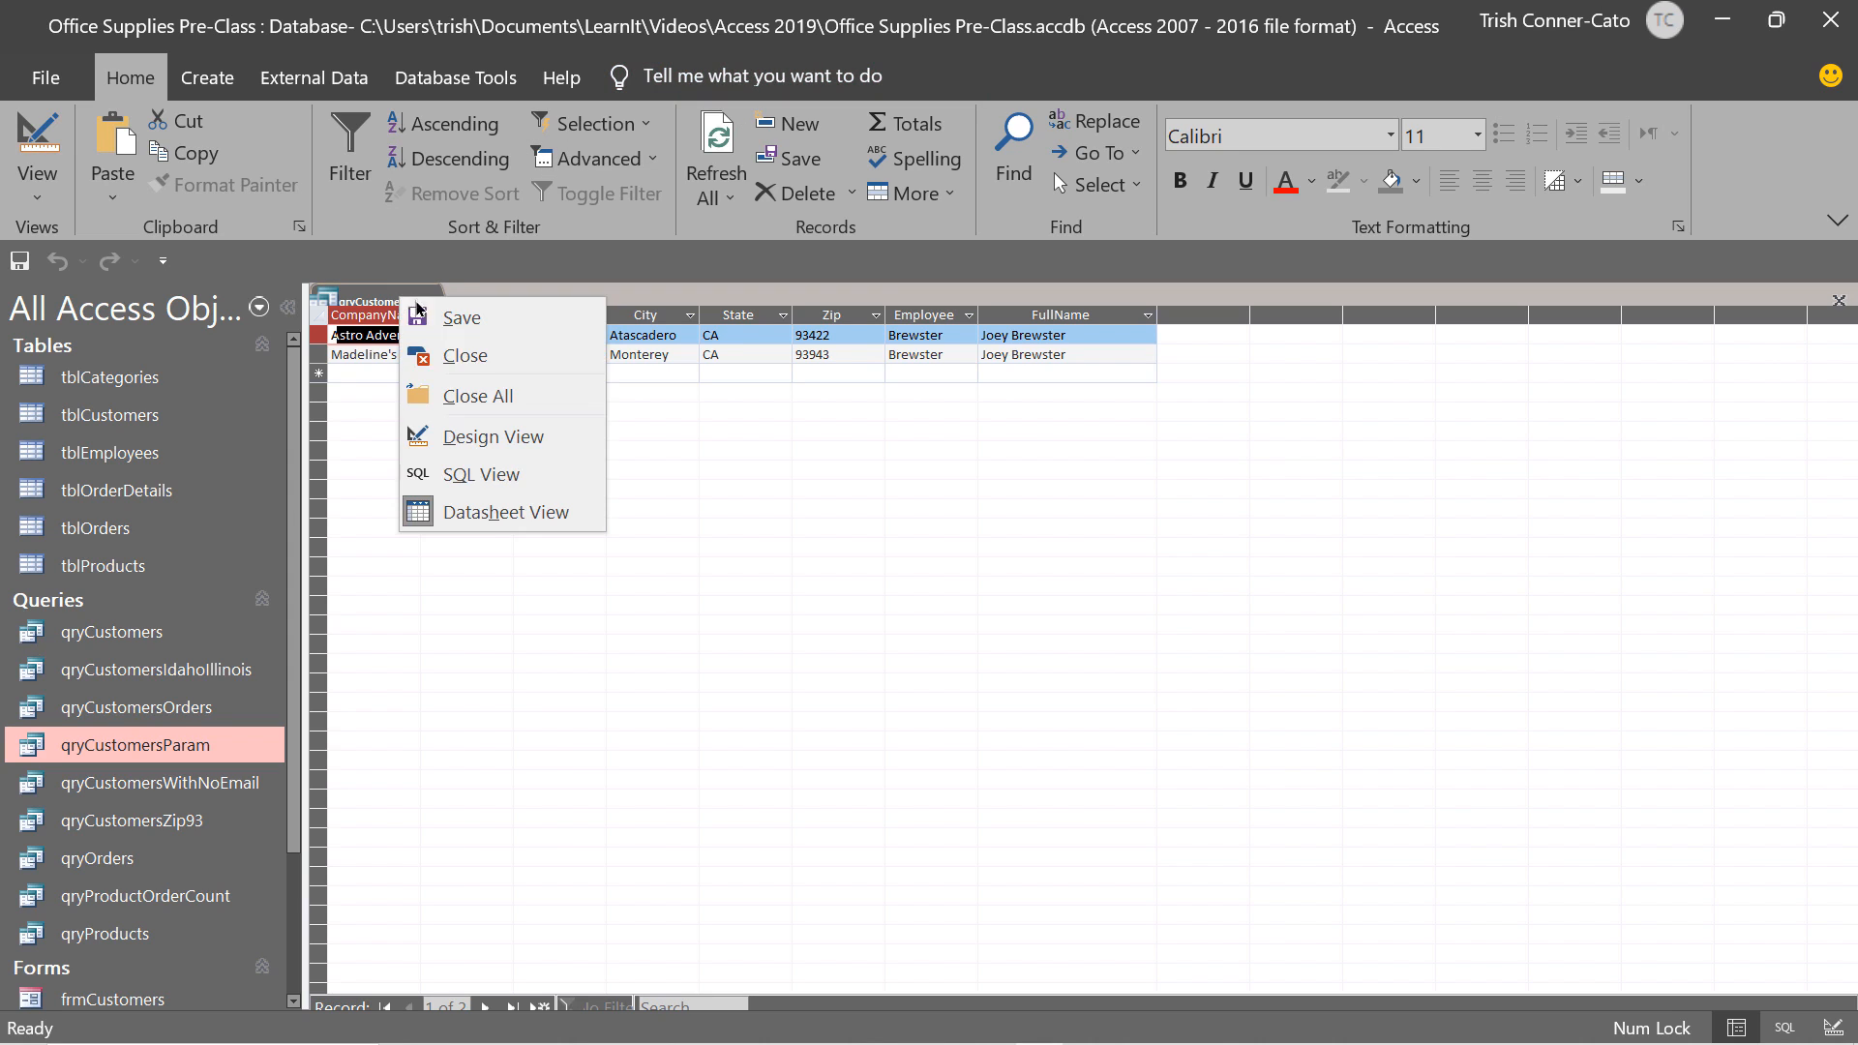
pyautogui.click(445, 356)
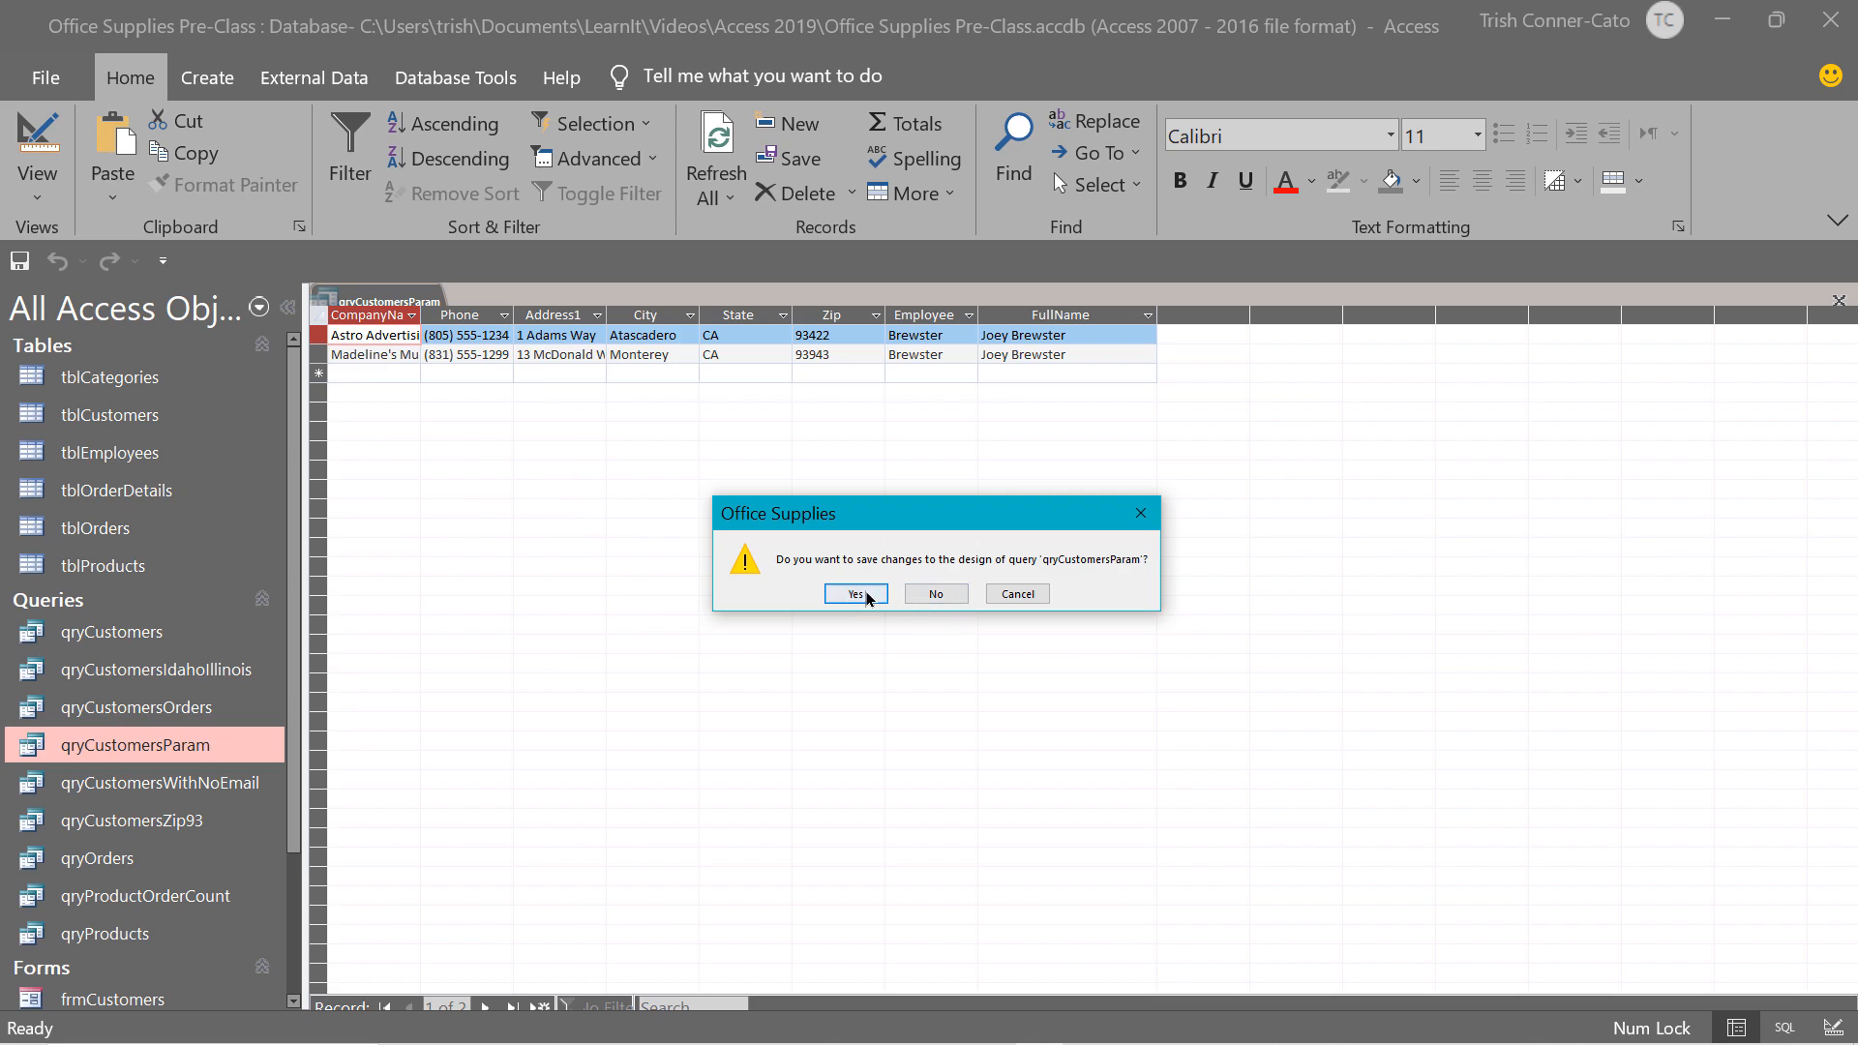
pyautogui.click(856, 594)
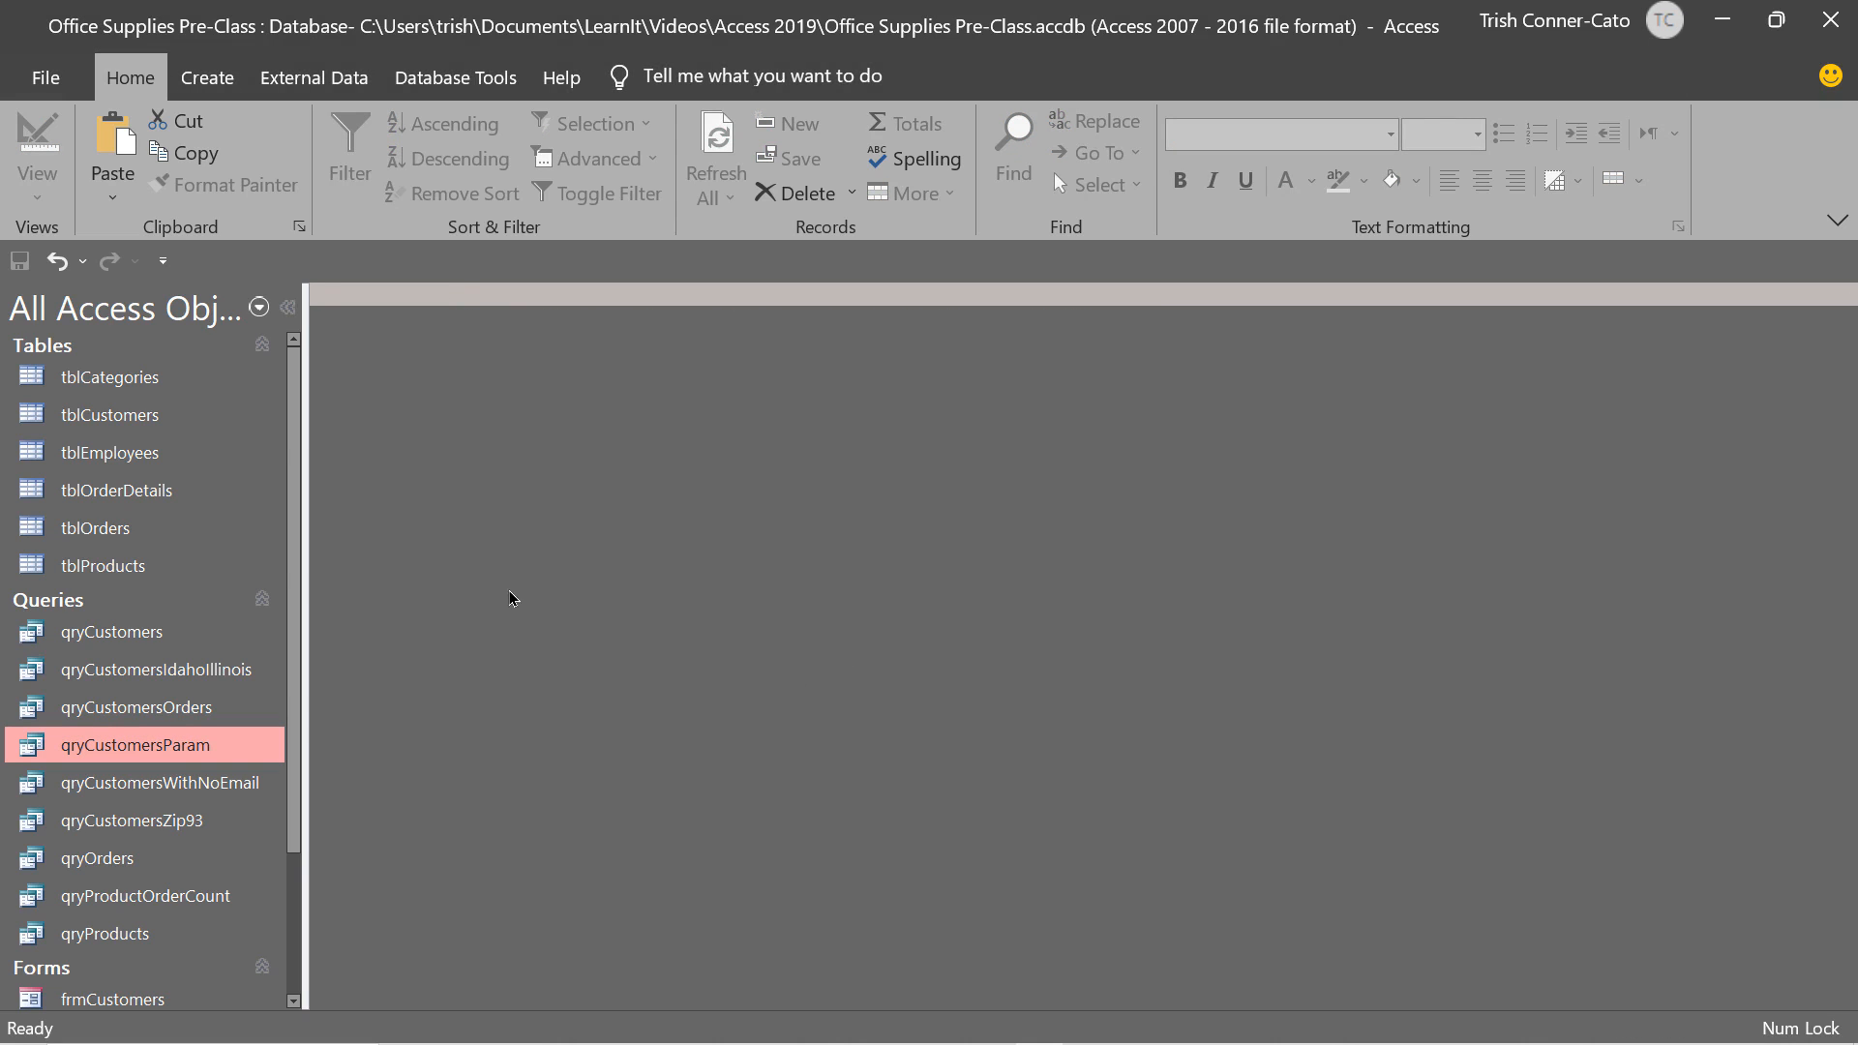
# Open qryCustomersParam for the state "or", view its records, and close the query.
pyautogui.doubleClick(187, 747)
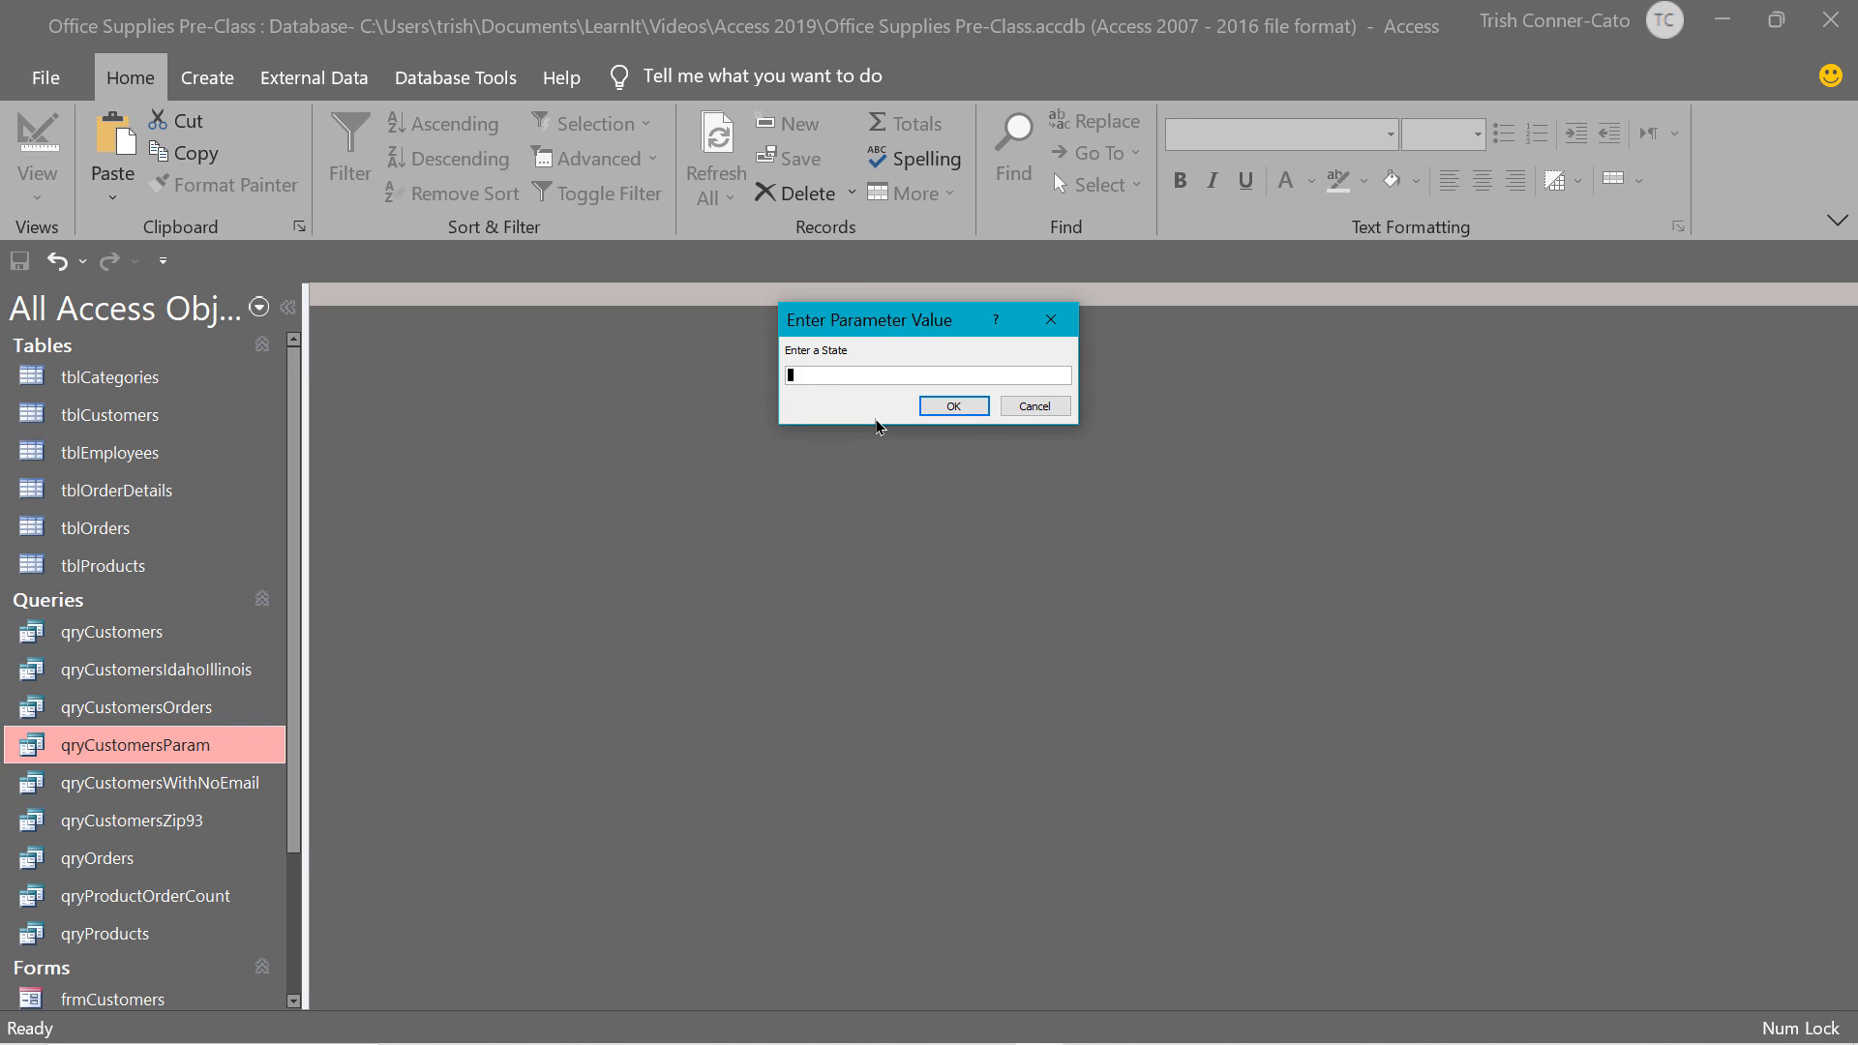
pyautogui.write('or')
pyautogui.press('Return')
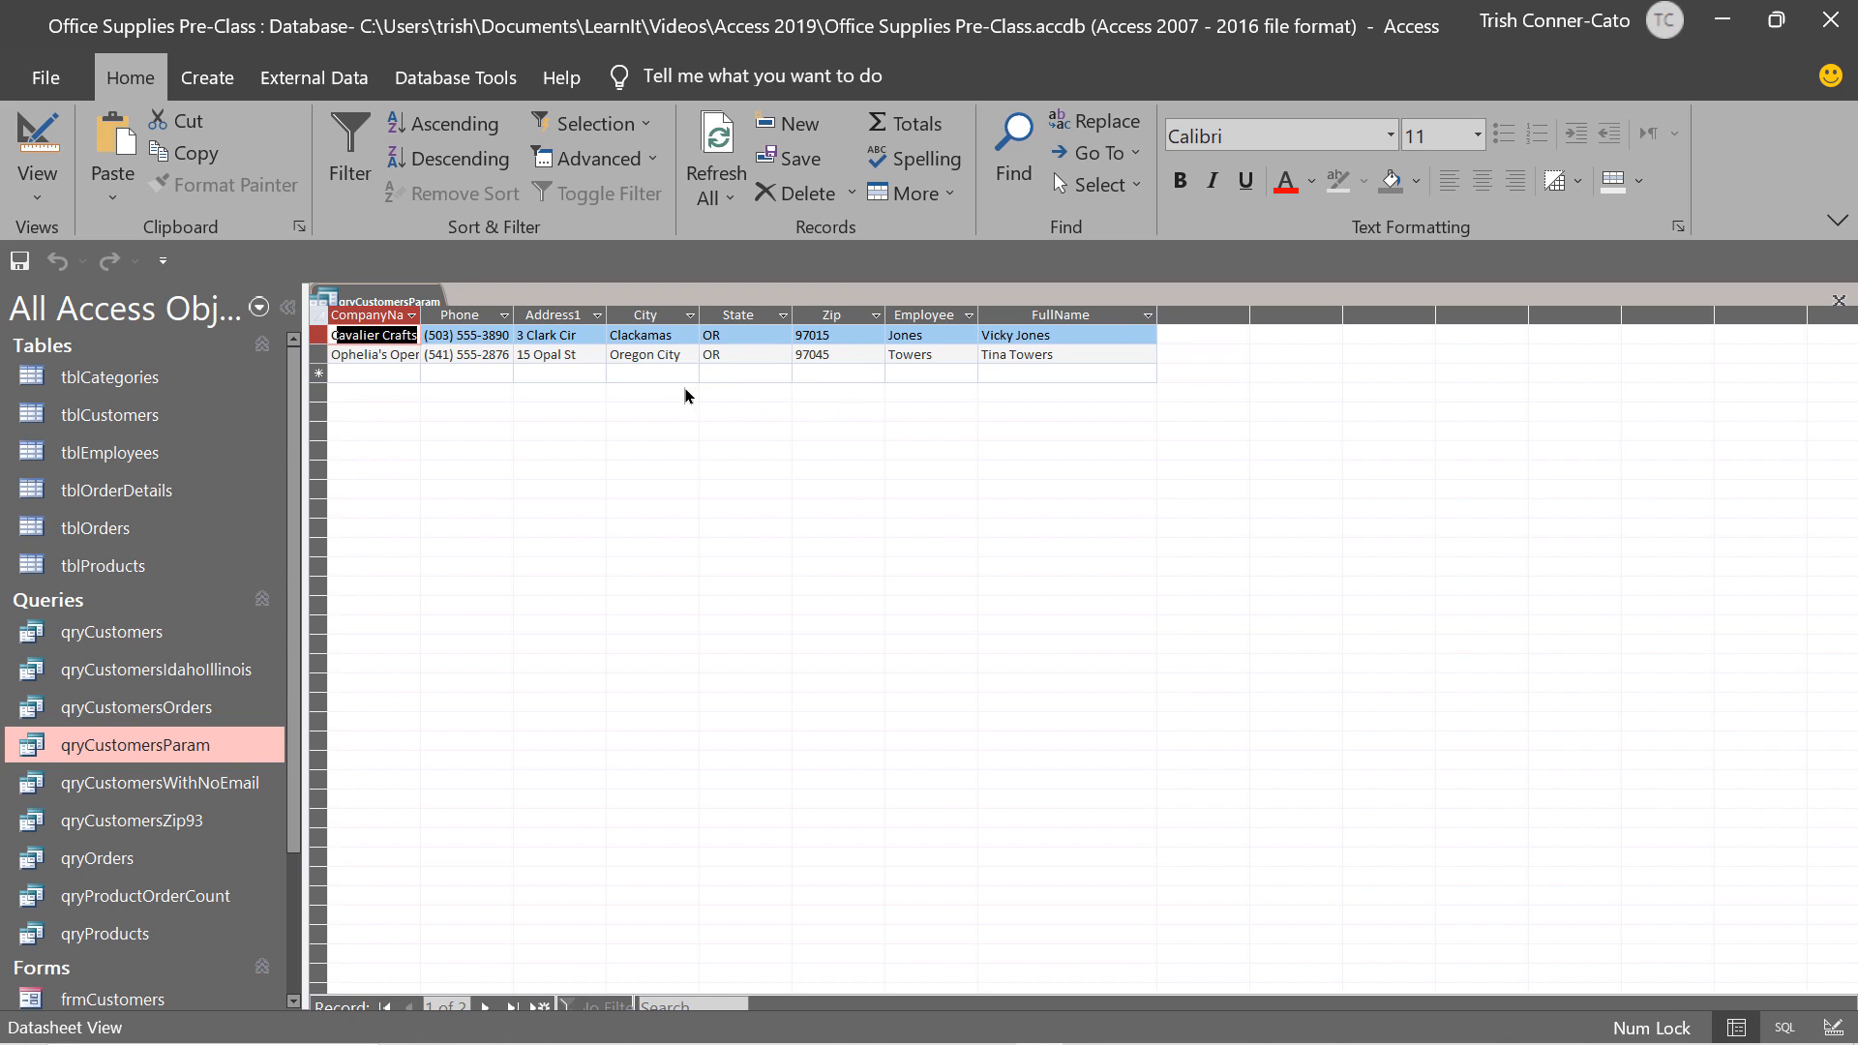
pyautogui.rightClick(421, 299)
pyautogui.click(487, 355)
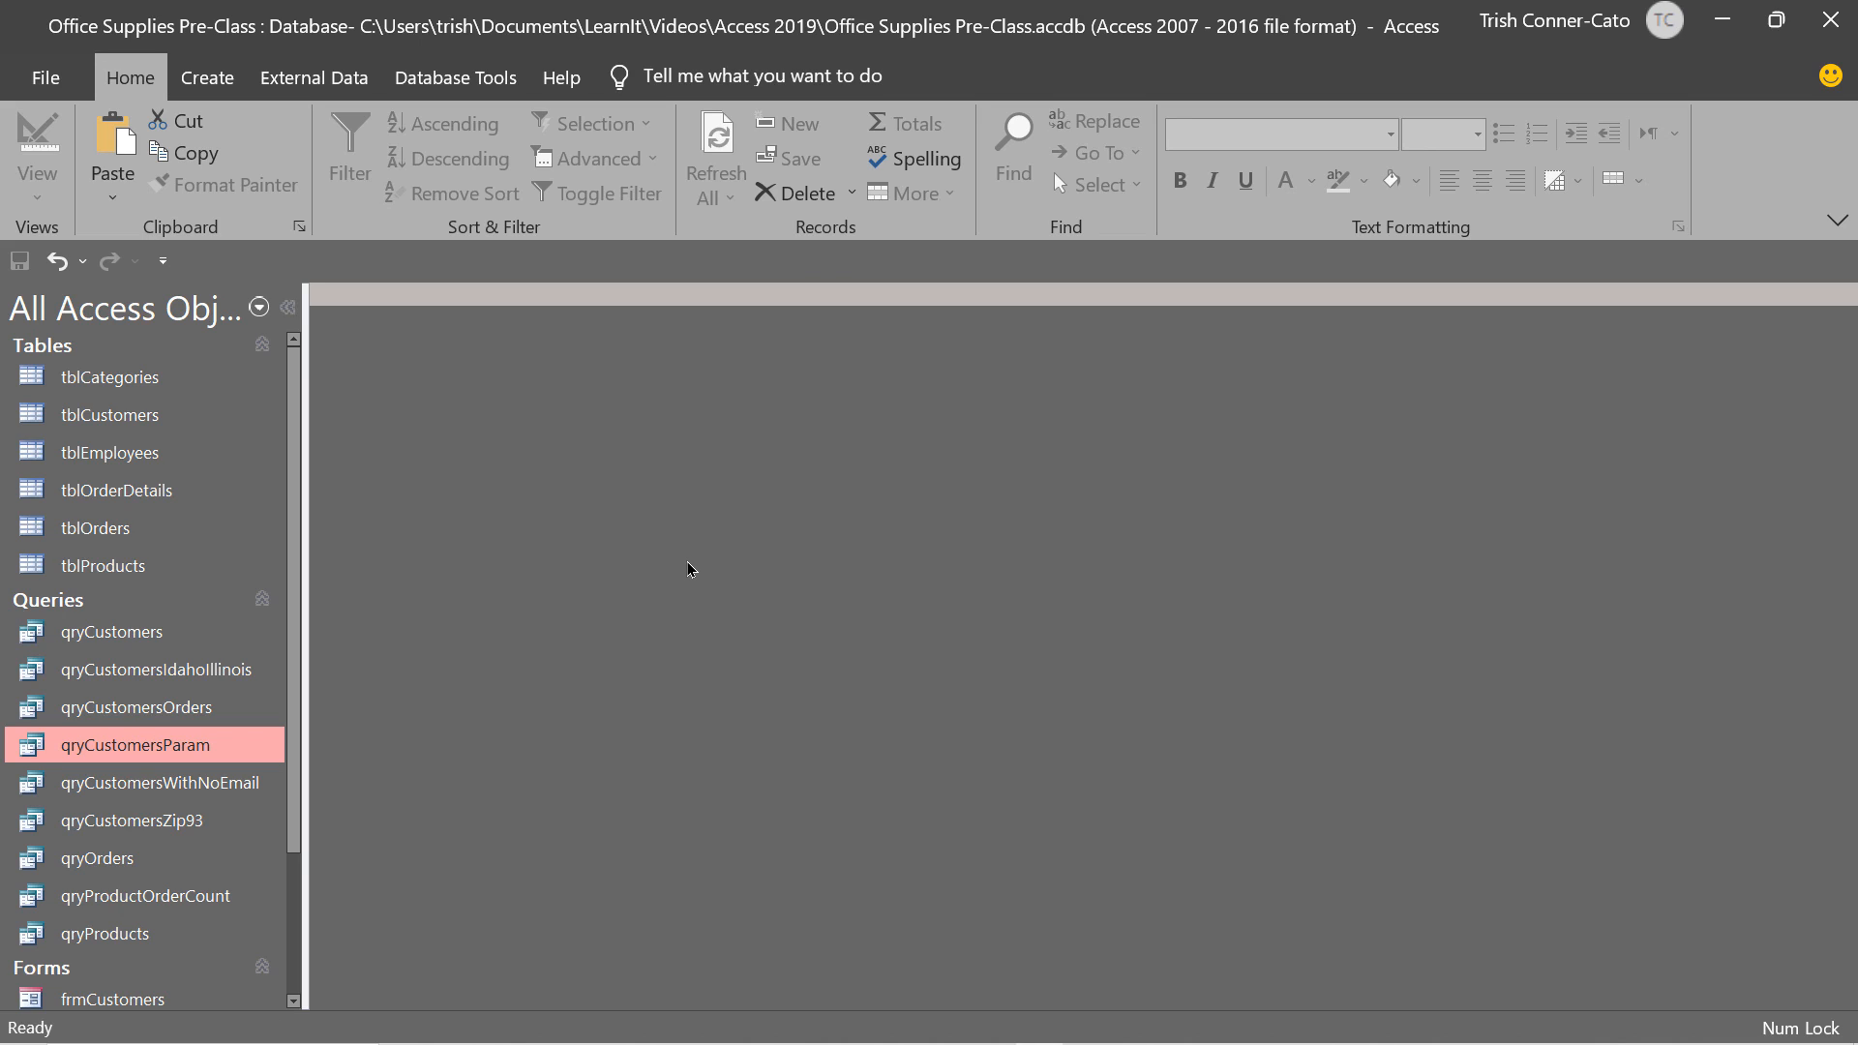
# Copy the qryCustomers query and paste it as a new query named qryCustomersA-H.
pyautogui.click(111, 639)
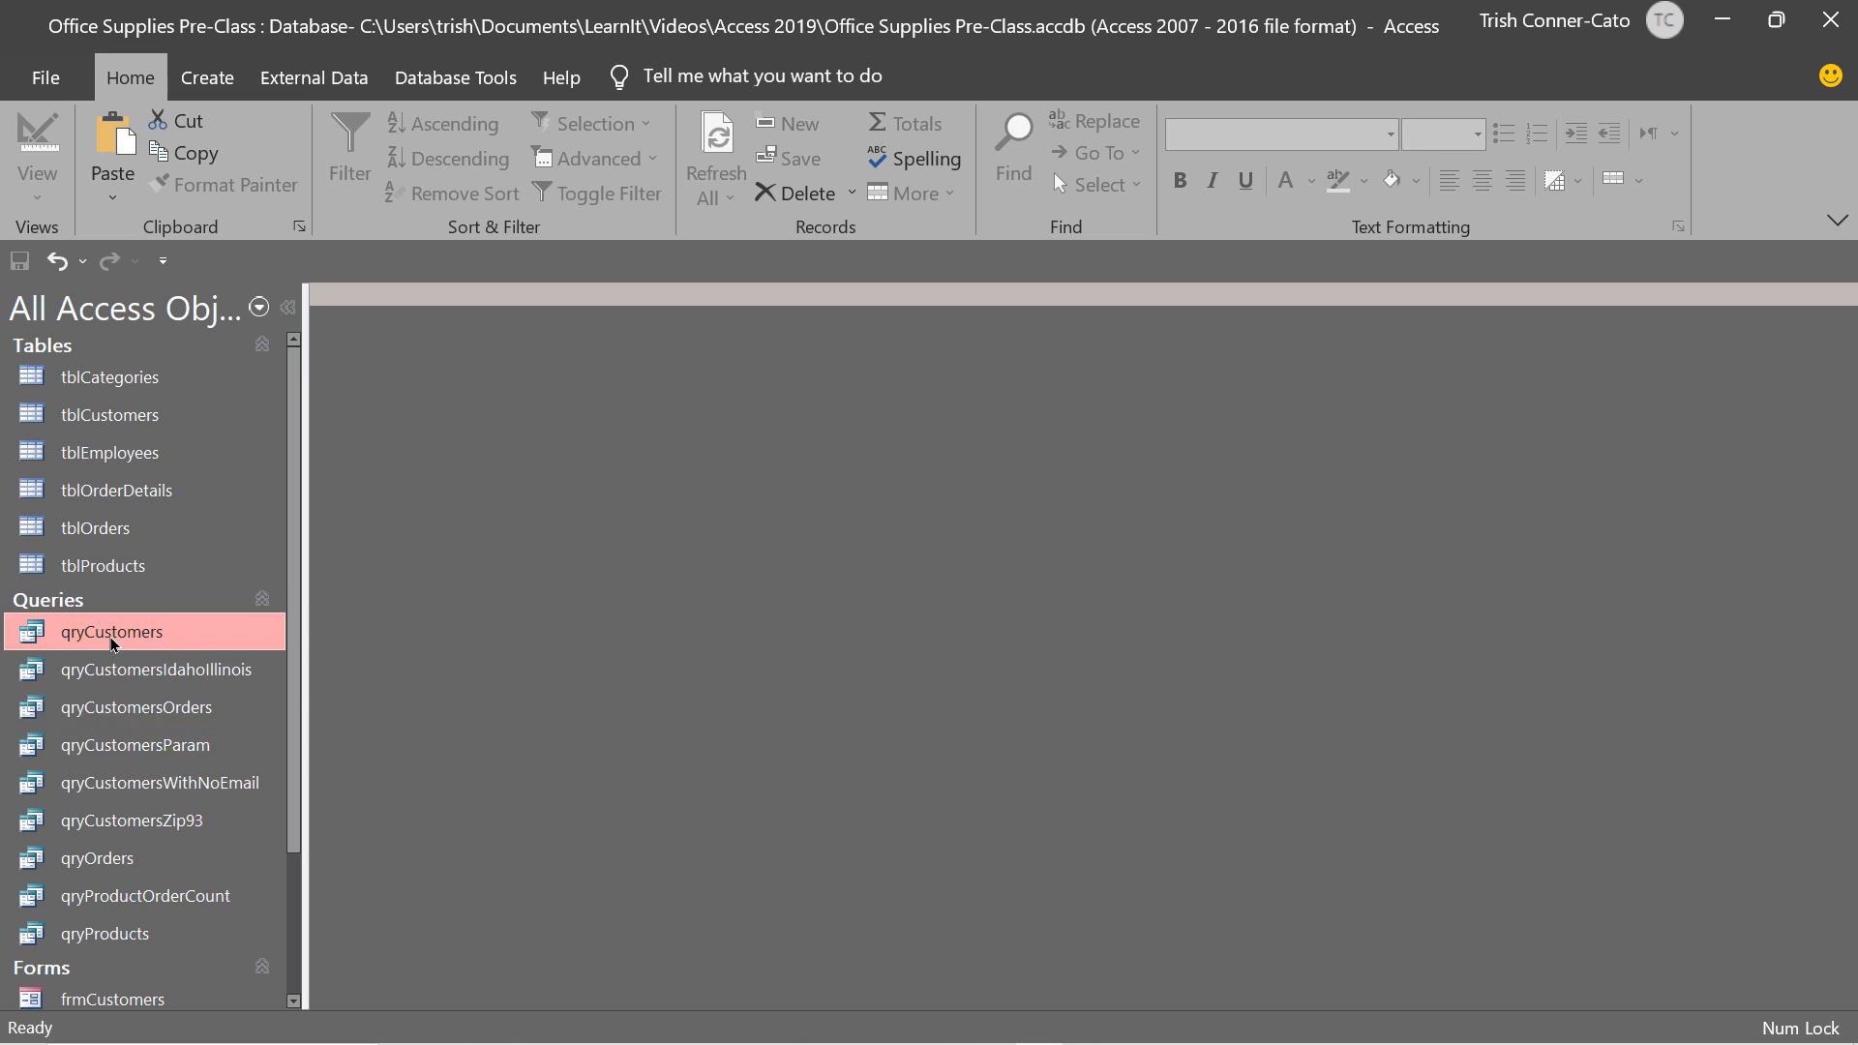
pyautogui.rightClick(111, 637)
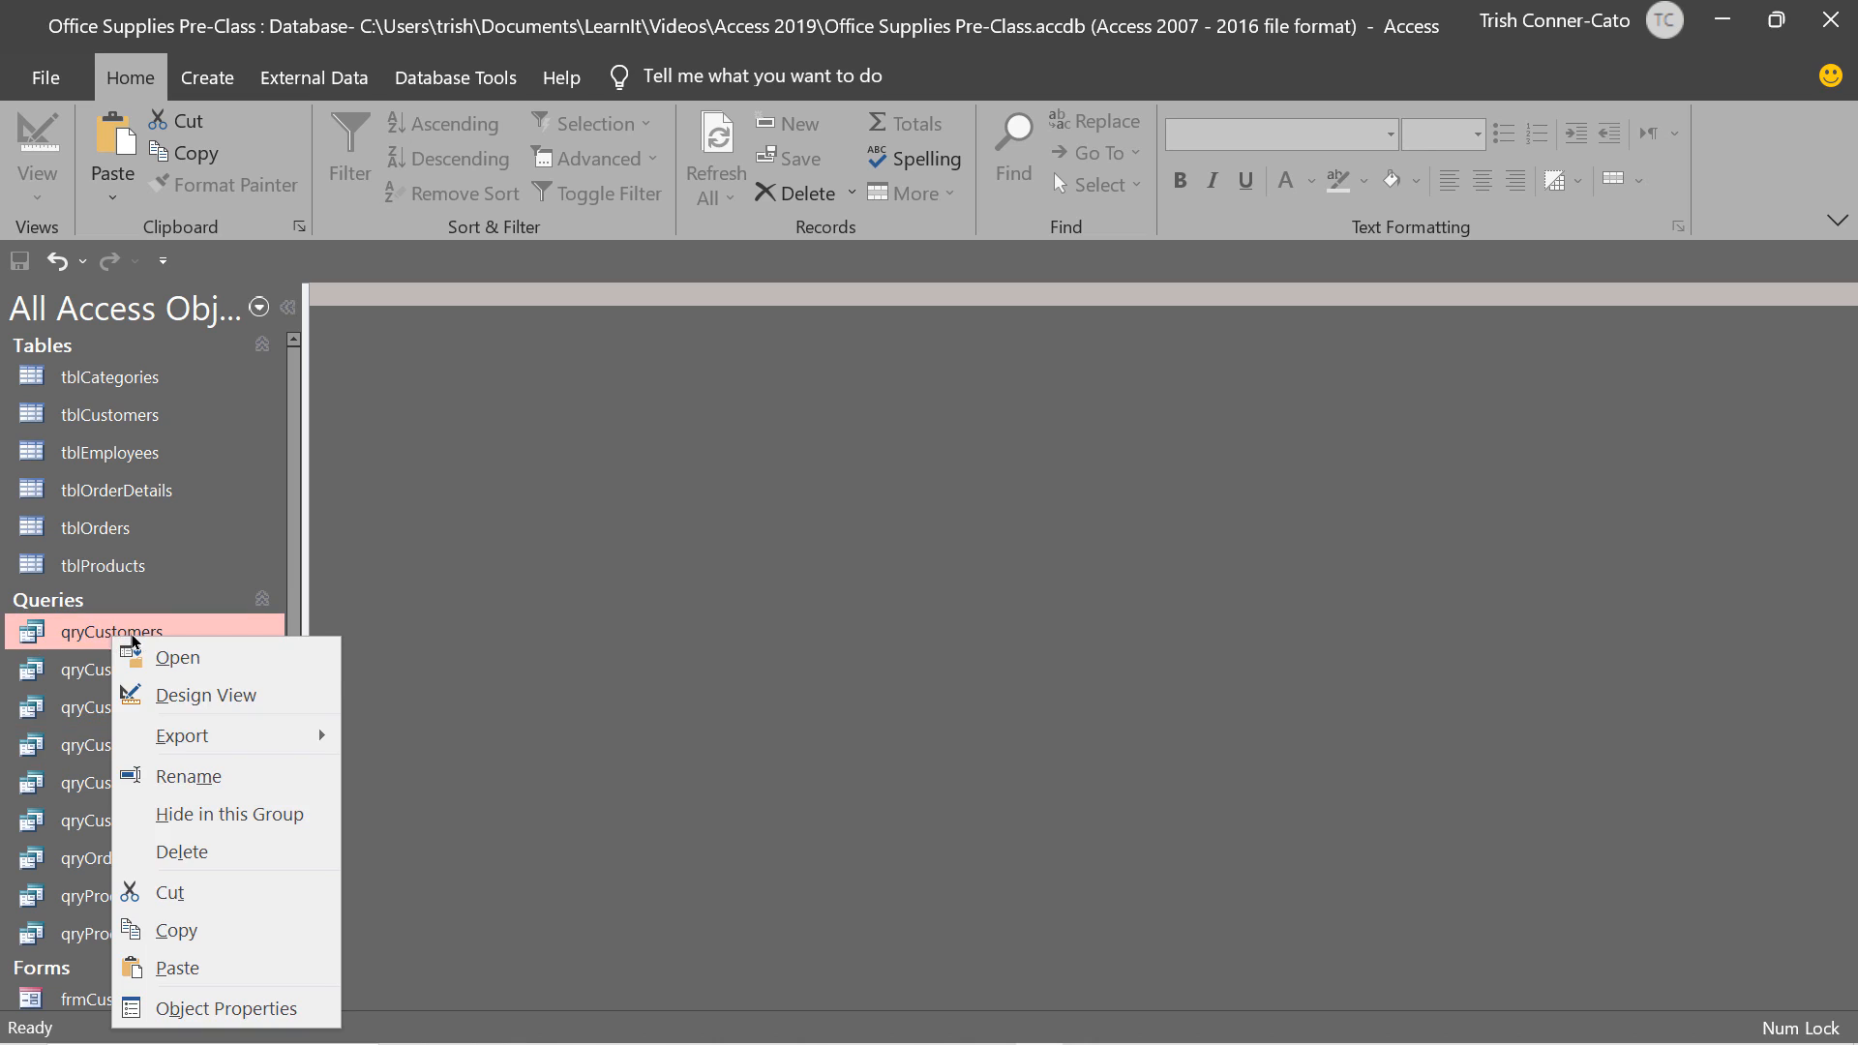
pyautogui.click(204, 947)
pyautogui.rightClick(270, 683)
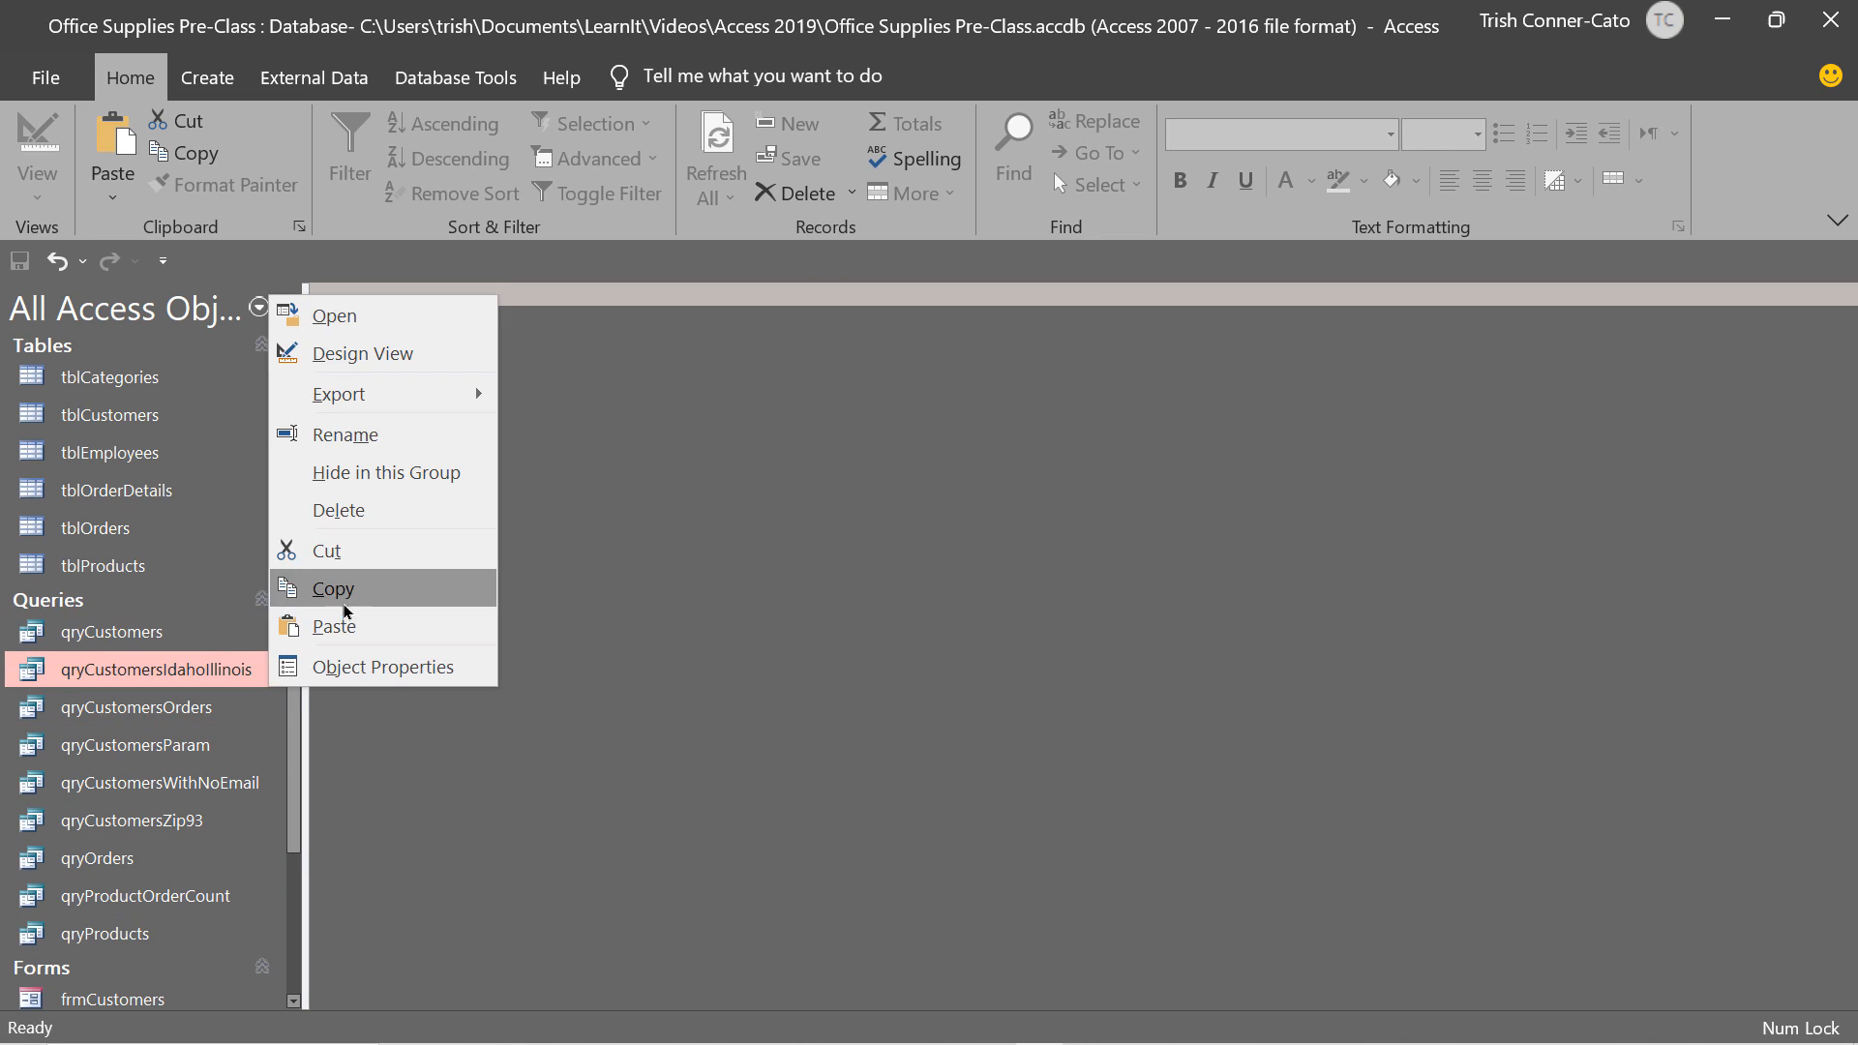
pyautogui.click(334, 627)
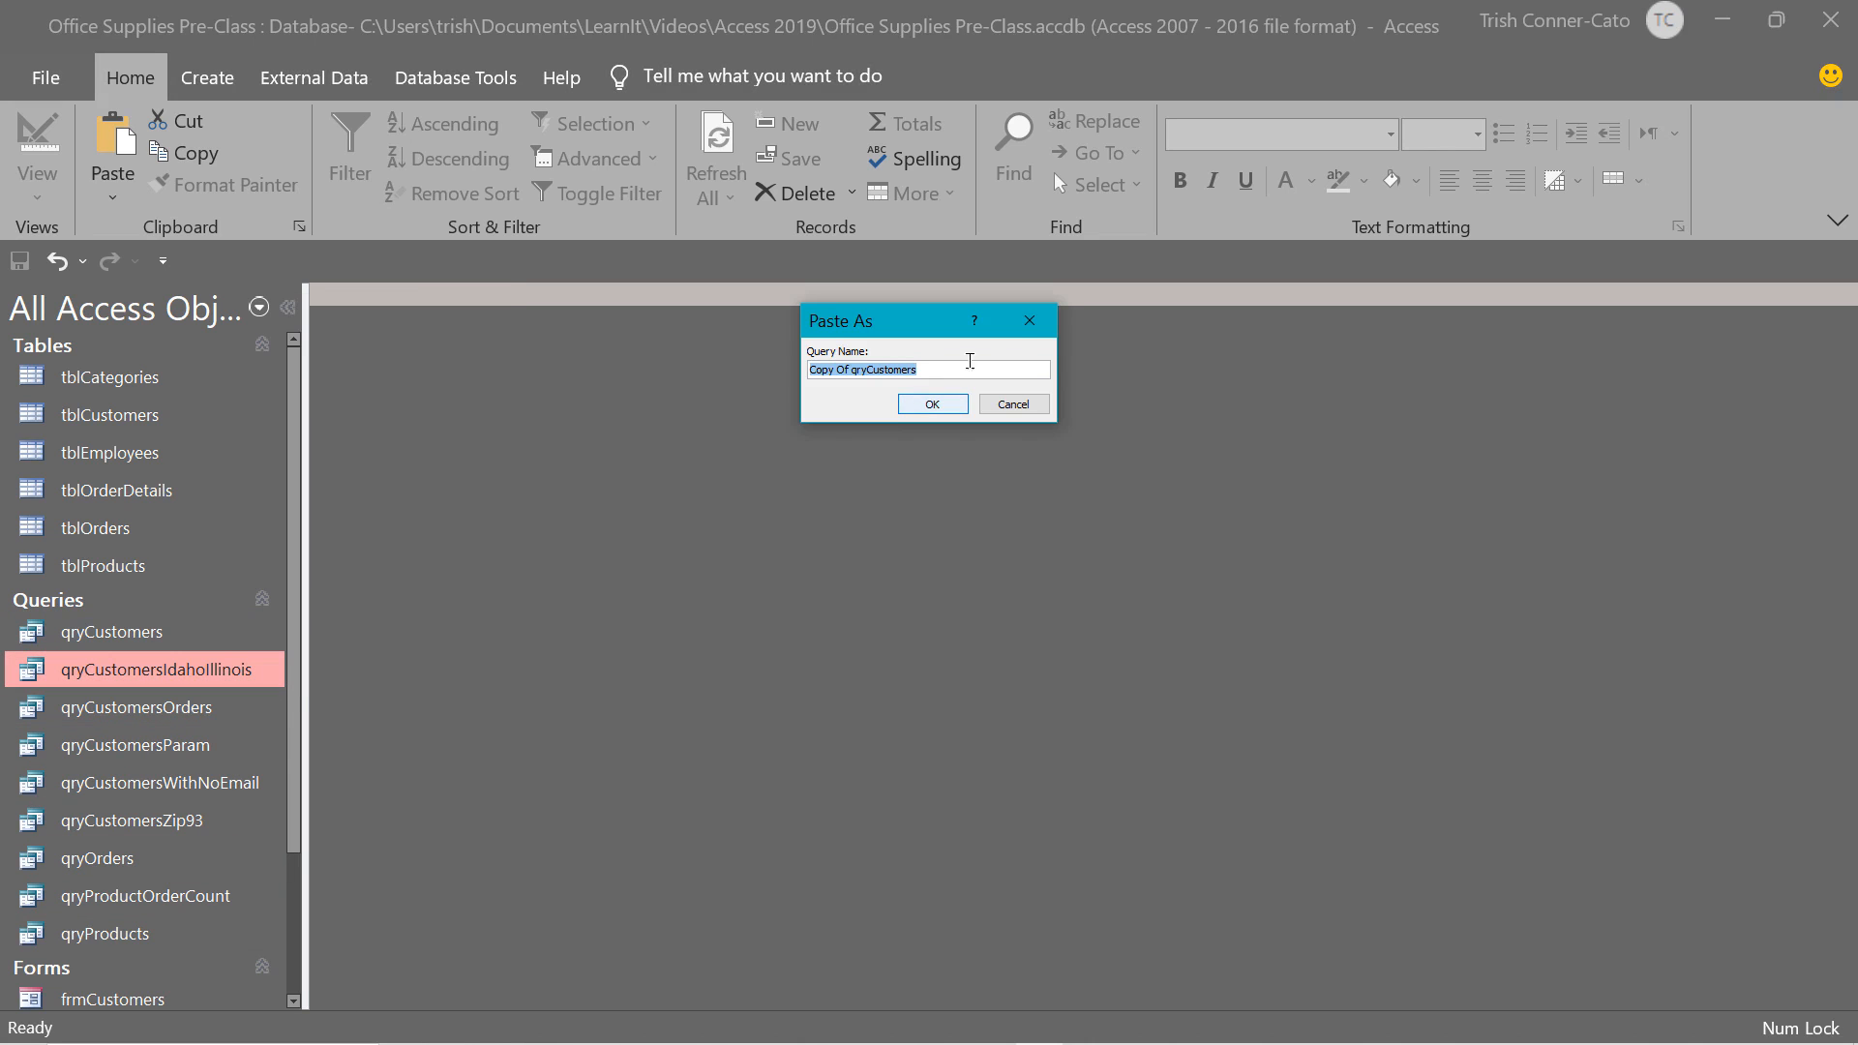
pyautogui.click(849, 368)
pyautogui.moveTo(849, 368); pyautogui.dragTo(810, 369)
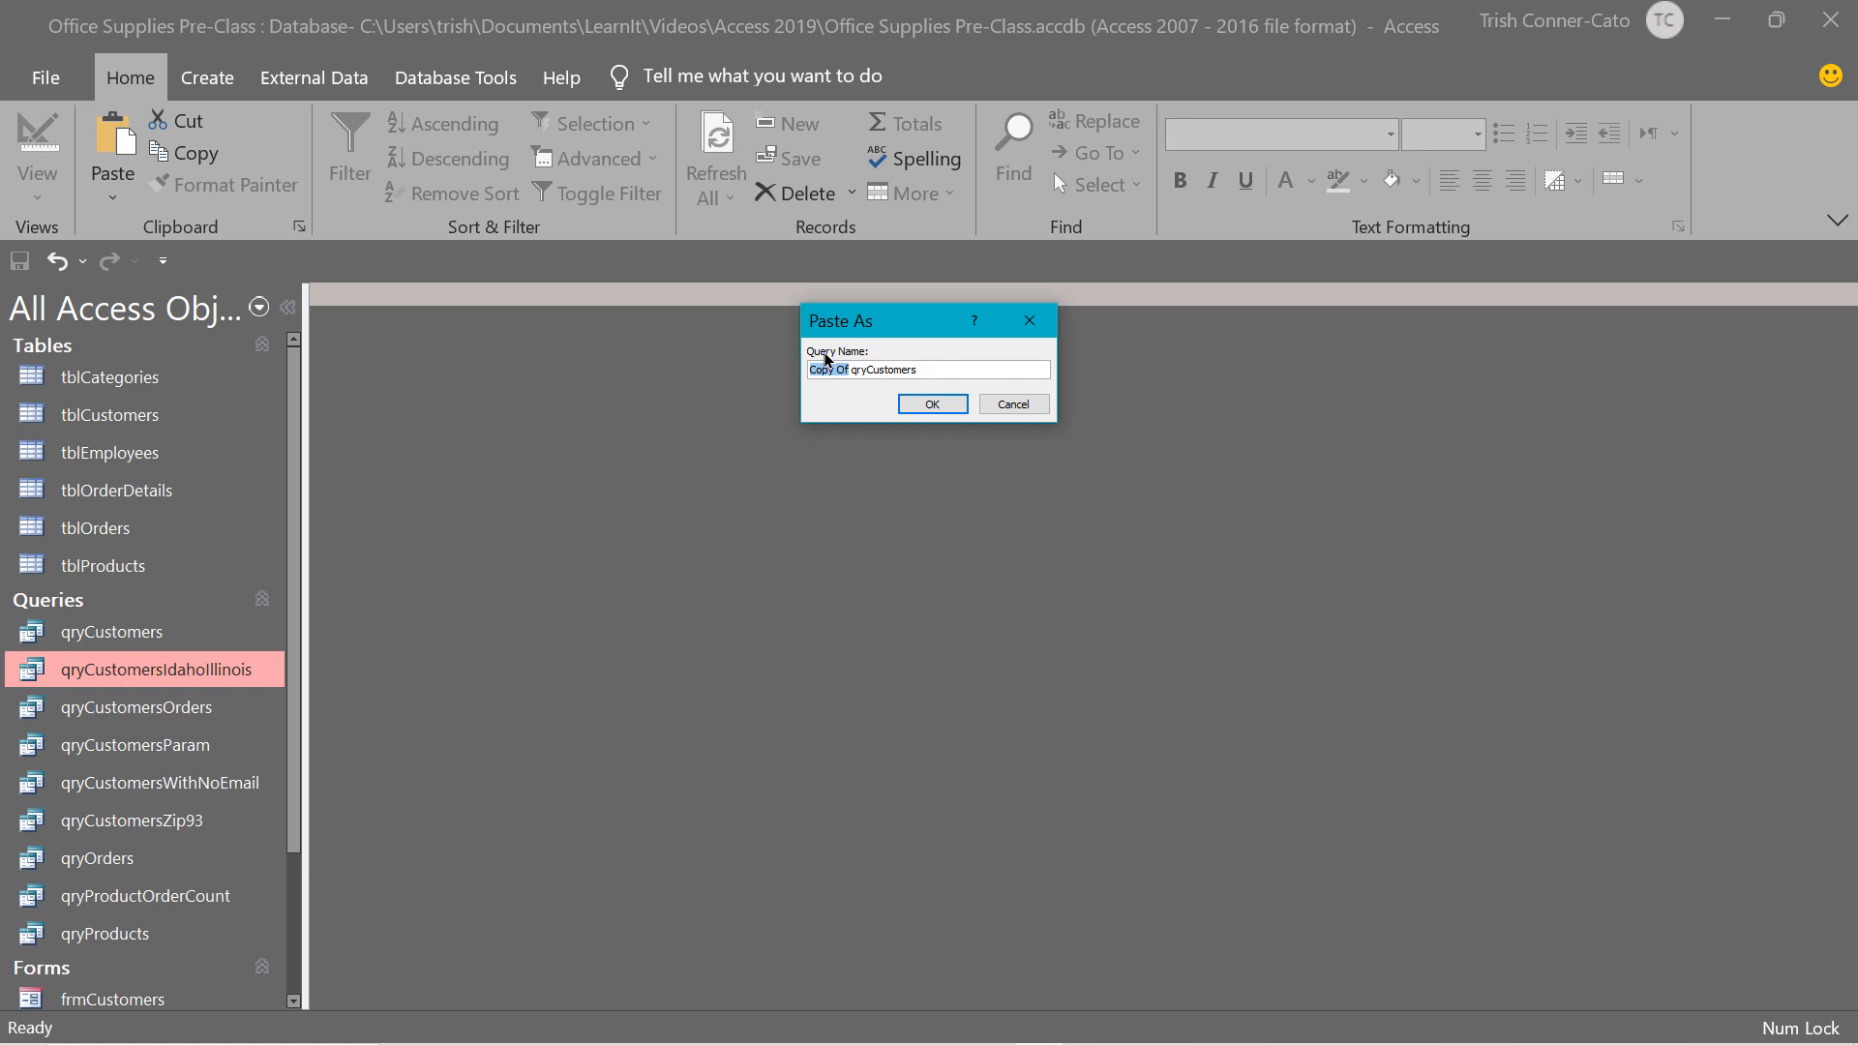
pyautogui.press('Delete')
pyautogui.write('A-H')
pyautogui.click(935, 404)
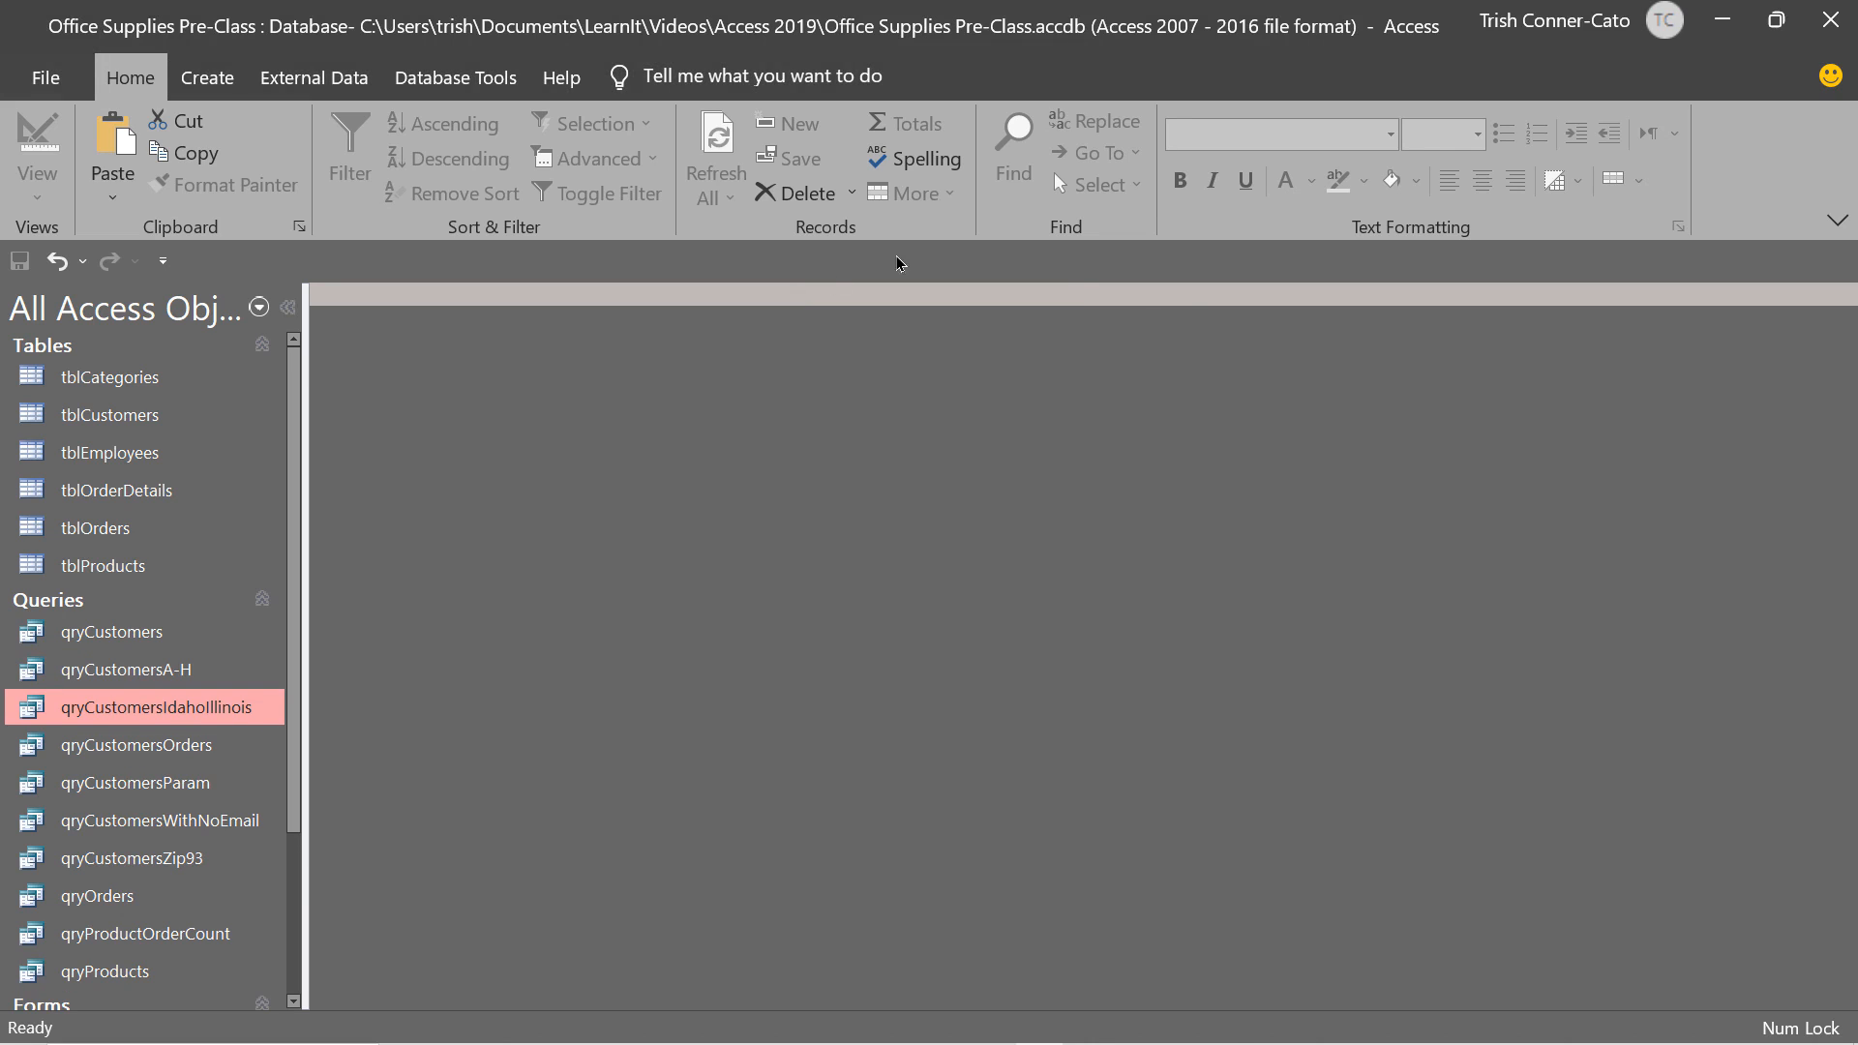
# Open qryCustomersA-H in design view and set the CompanyName criteria to Like "[a-h]*".
pyautogui.rightClick(143, 674)
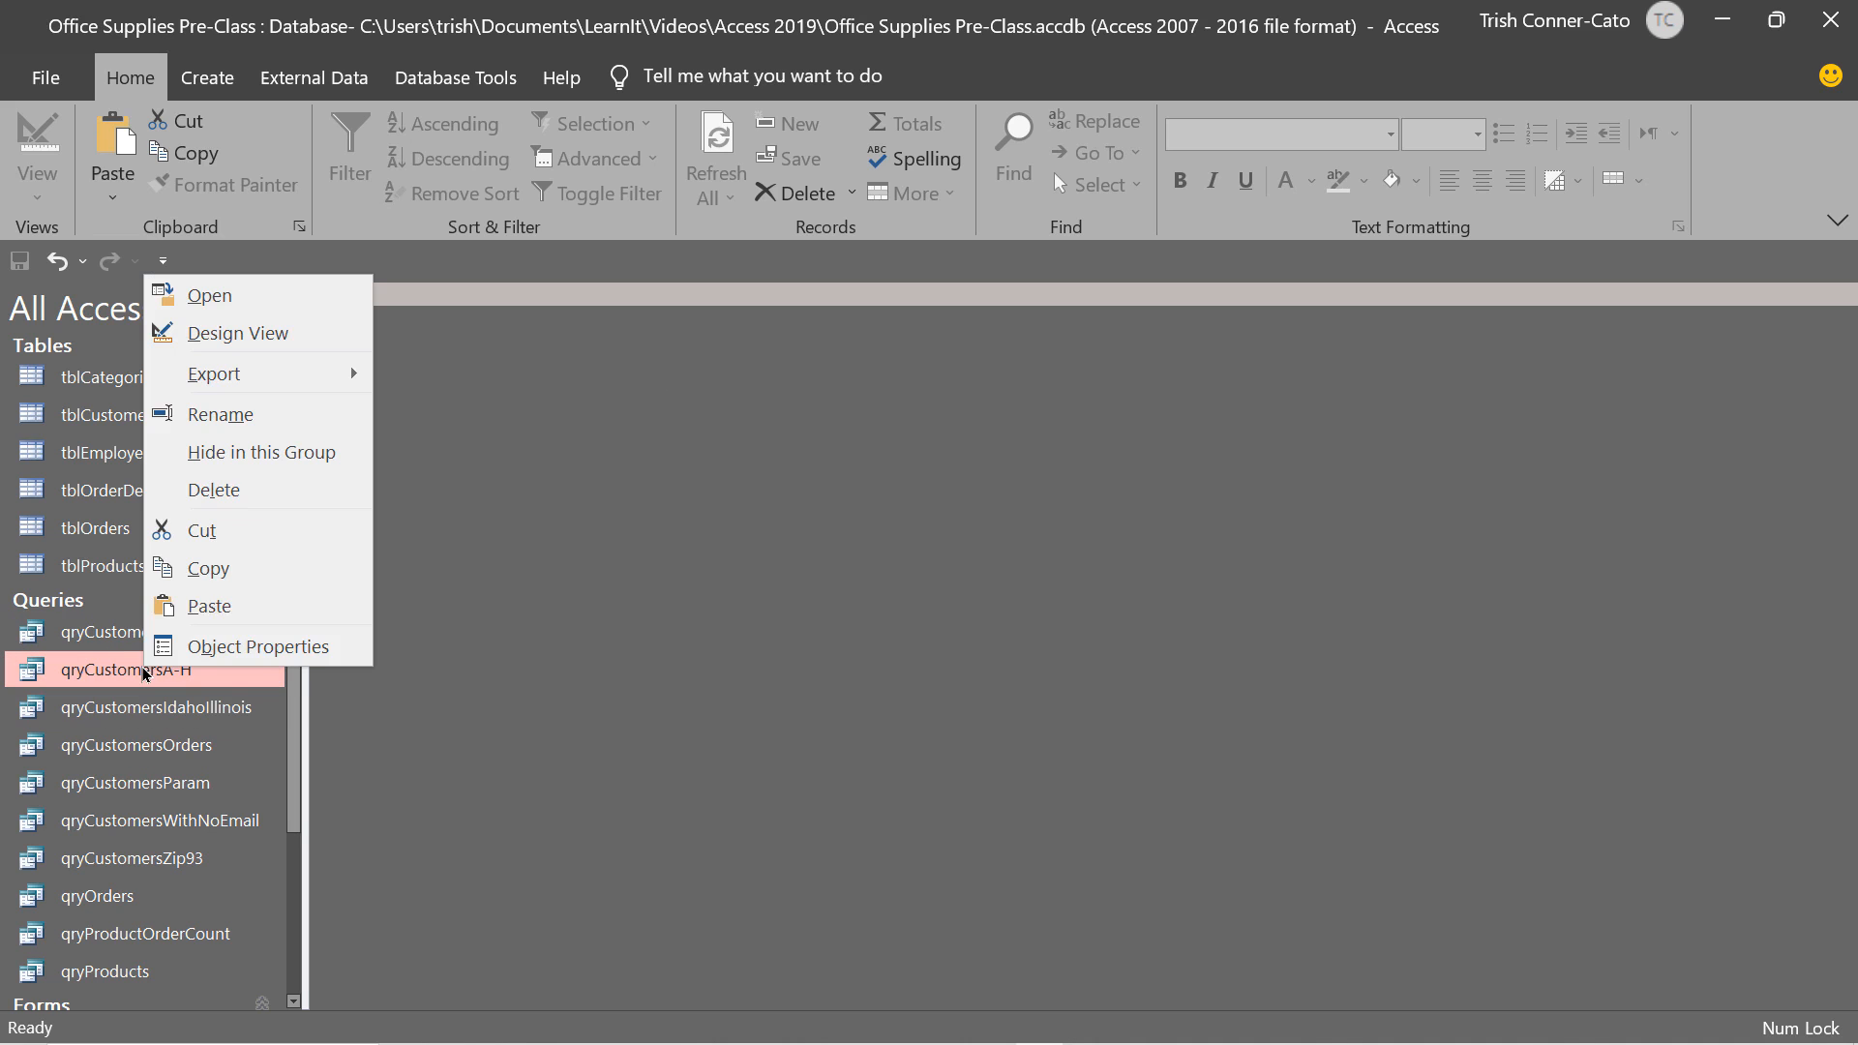
pyautogui.click(237, 333)
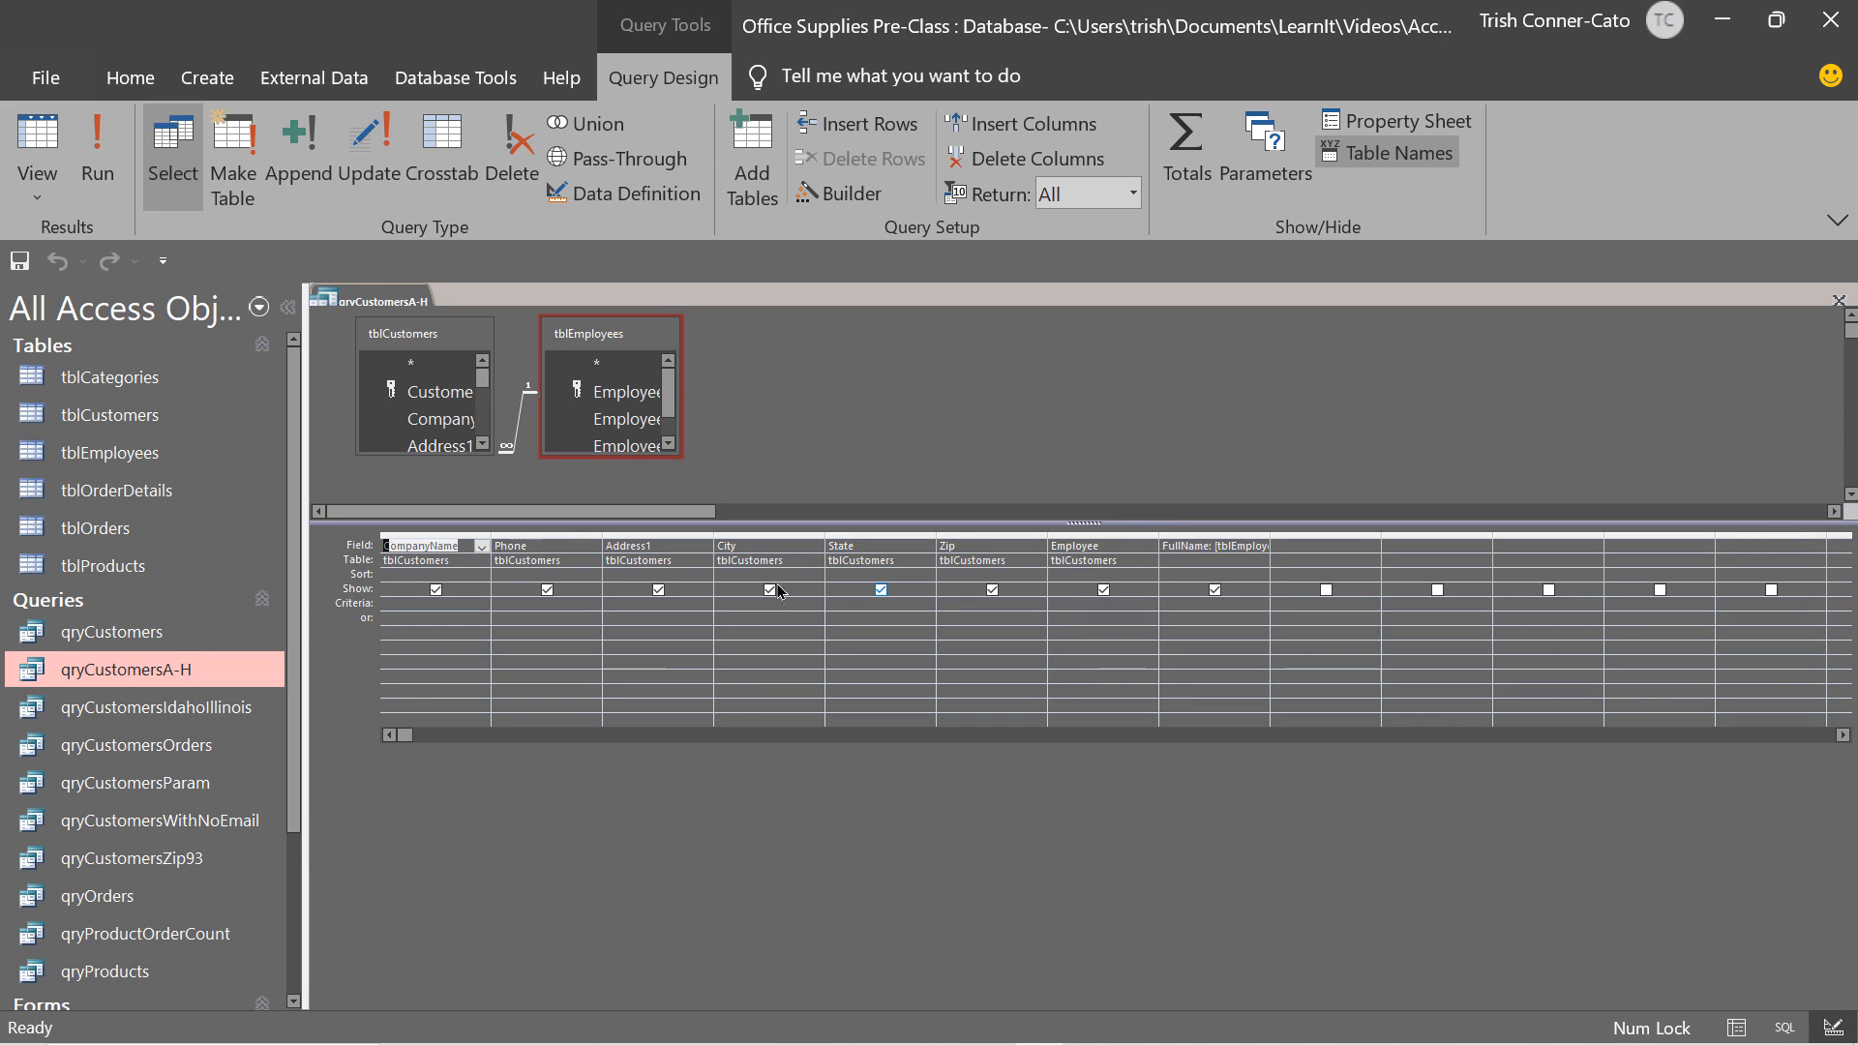
pyautogui.click(392, 607)
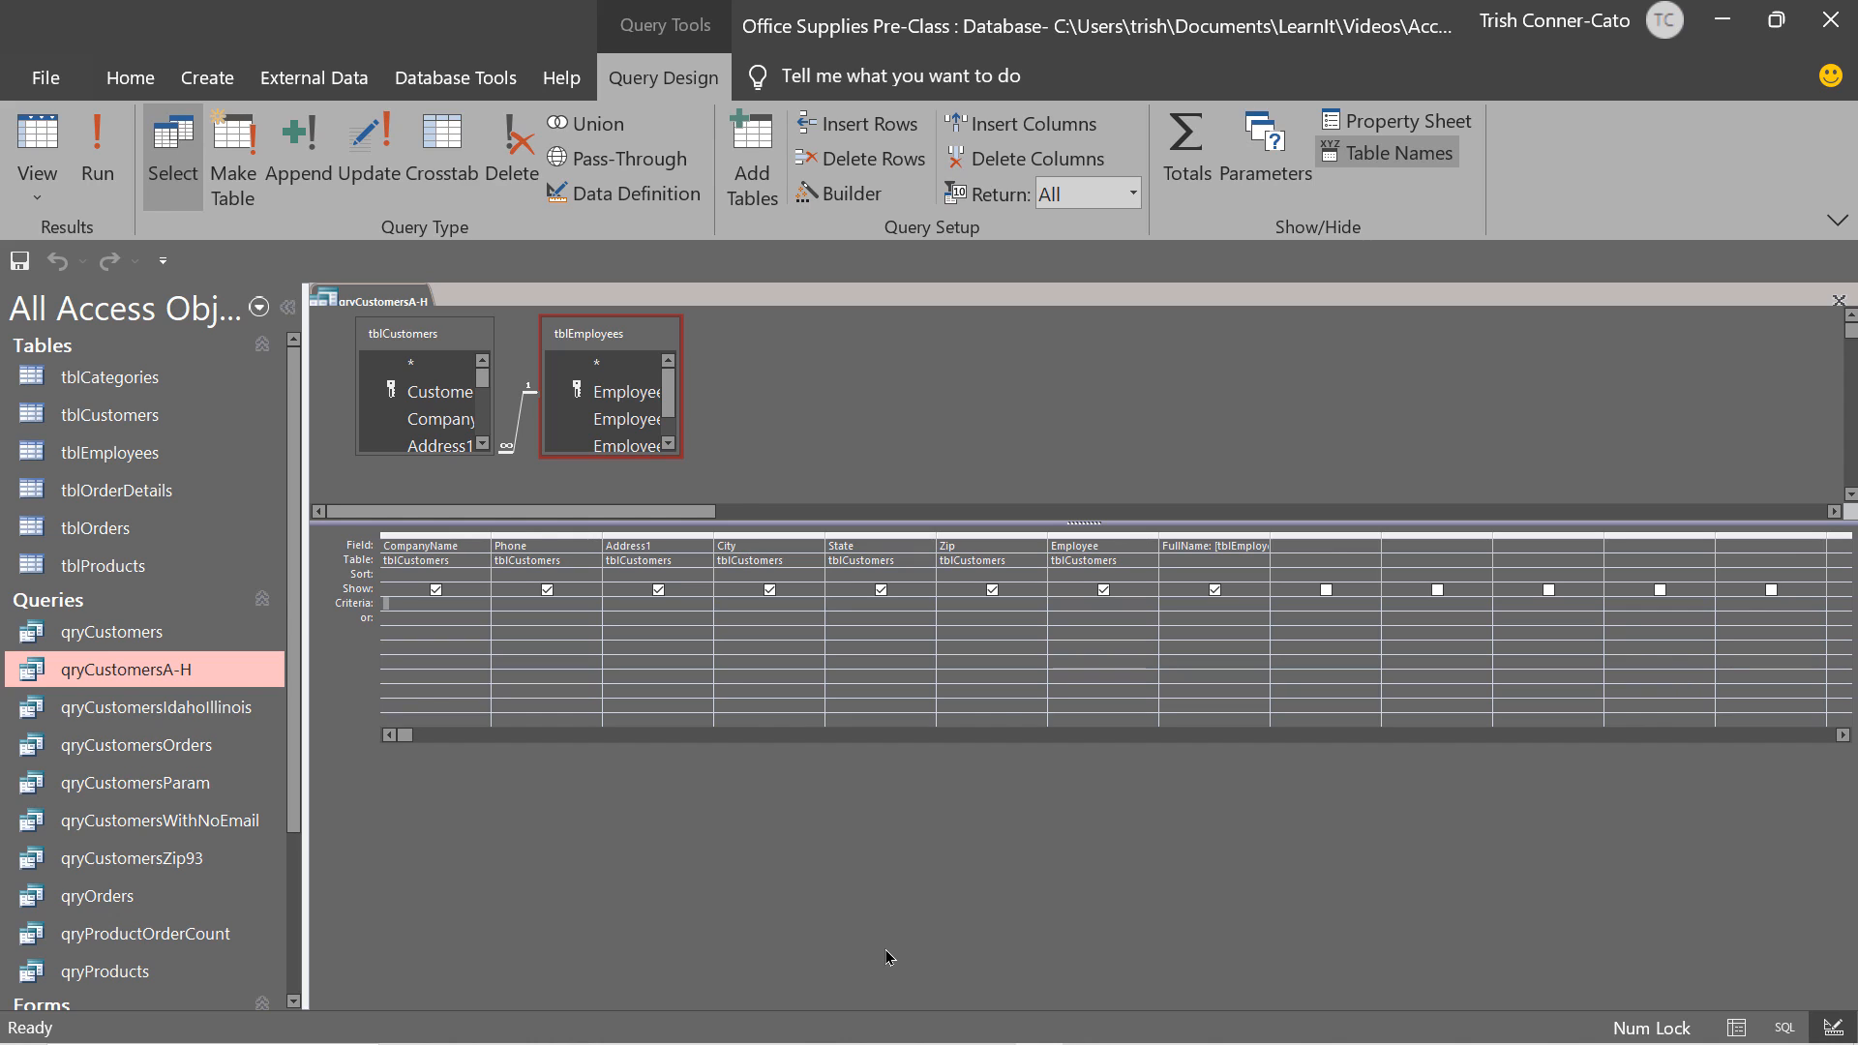
pyautogui.write('Like "[a-h]*"')
# Examine the CompanyName criteria in the Zoom window, resizing it to fit the screen, and accept the expression.
pyautogui.rightClick(459, 606)
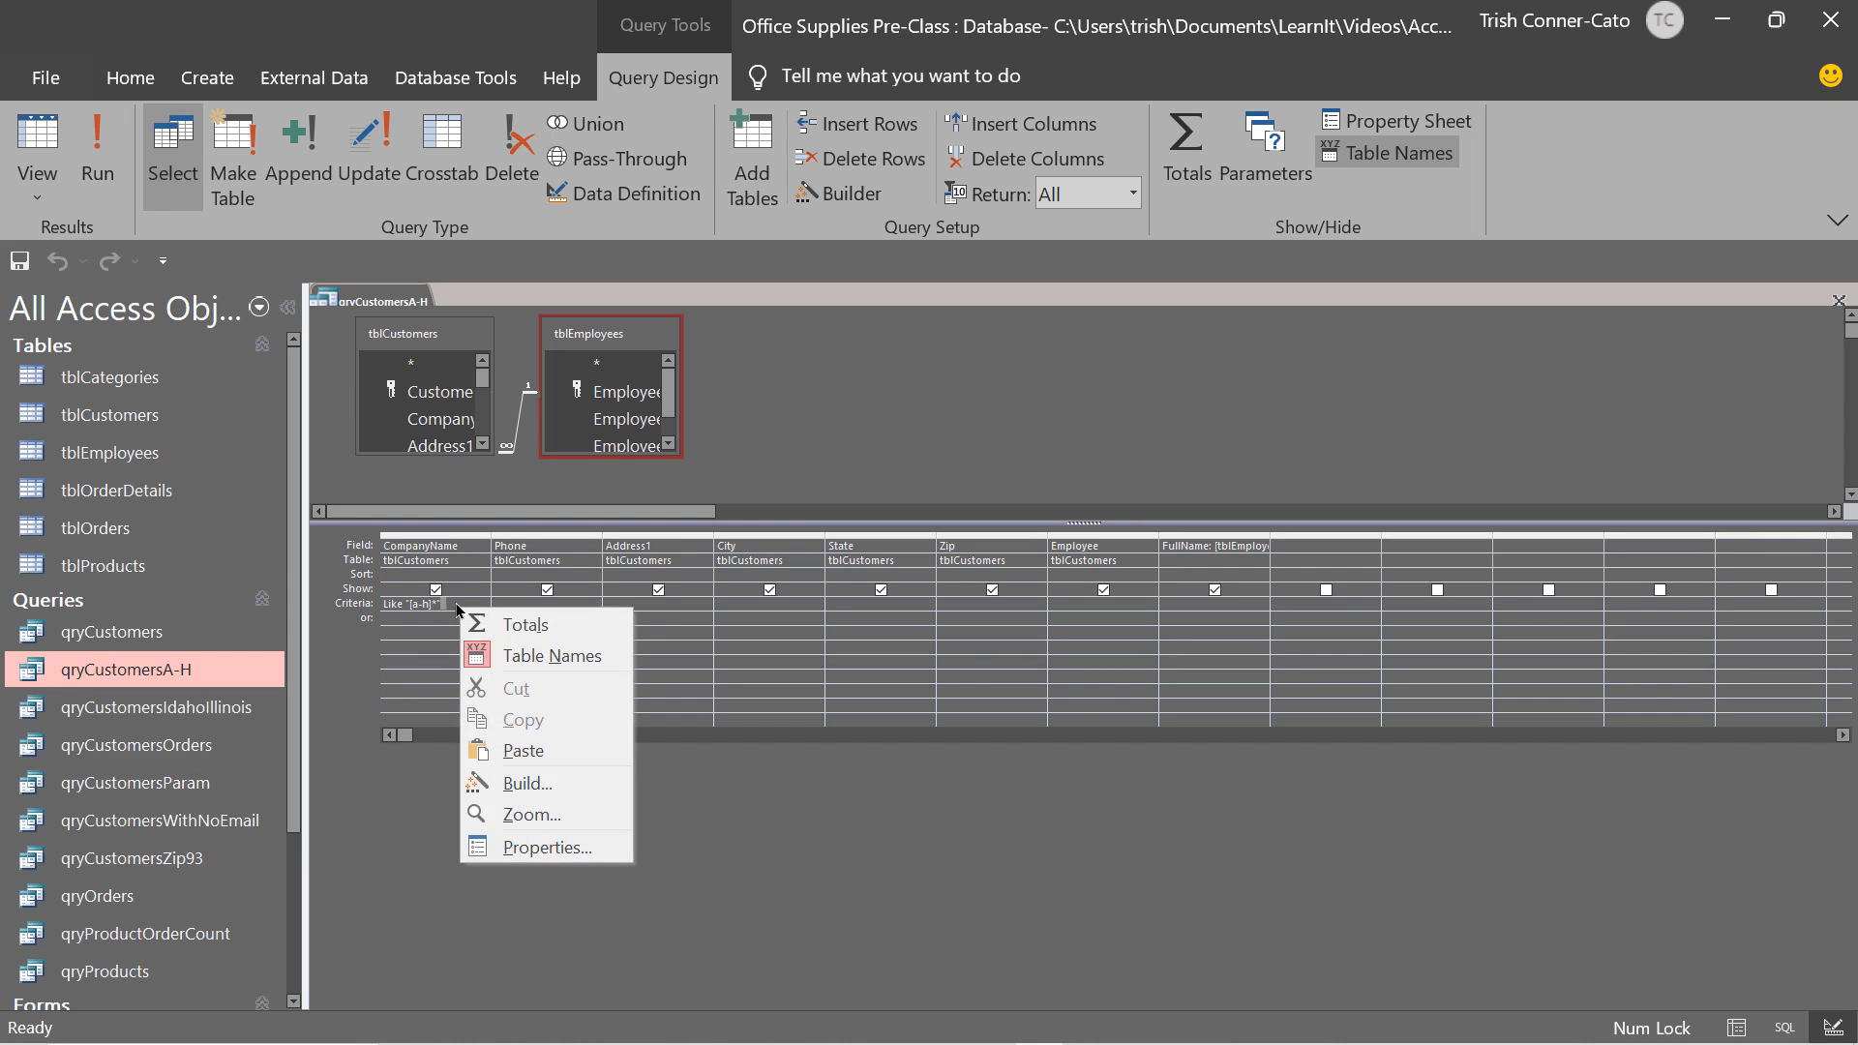
pyautogui.click(513, 815)
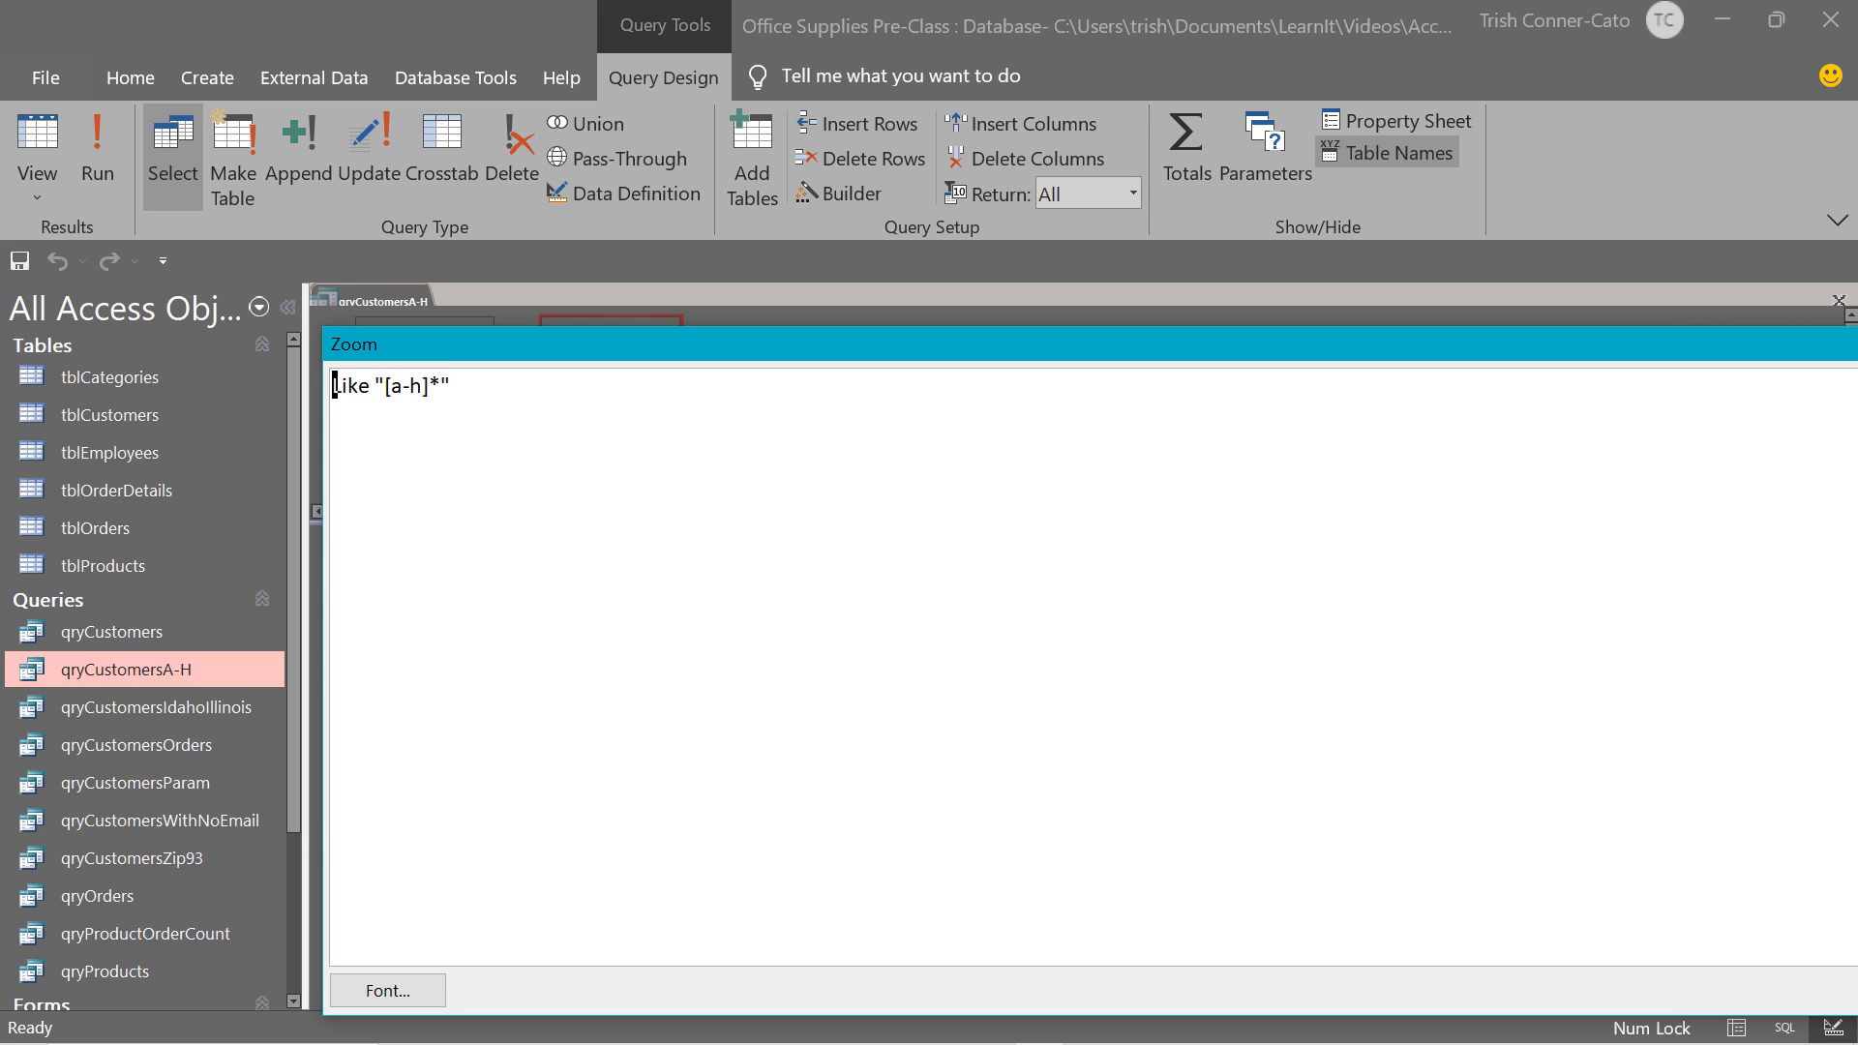
pyautogui.moveTo(1857, 402); pyautogui.dragTo(1794, 401)
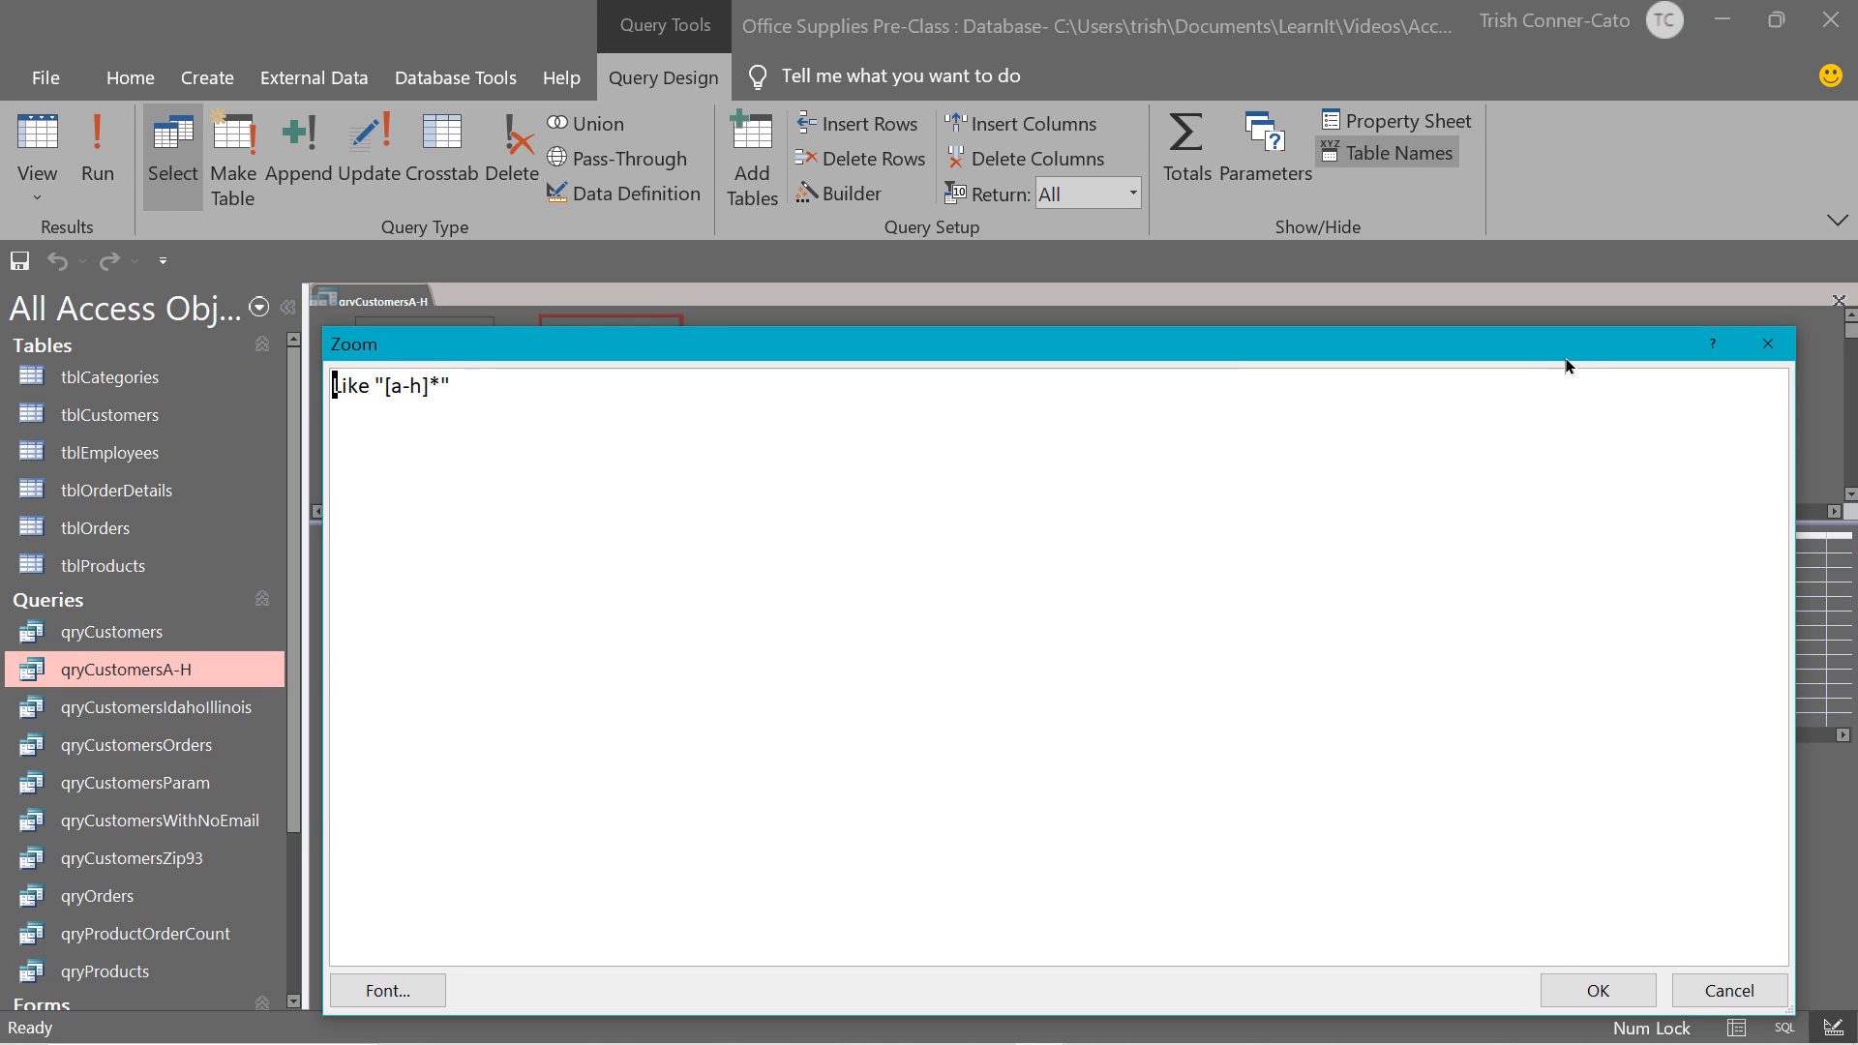
pyautogui.click(1594, 990)
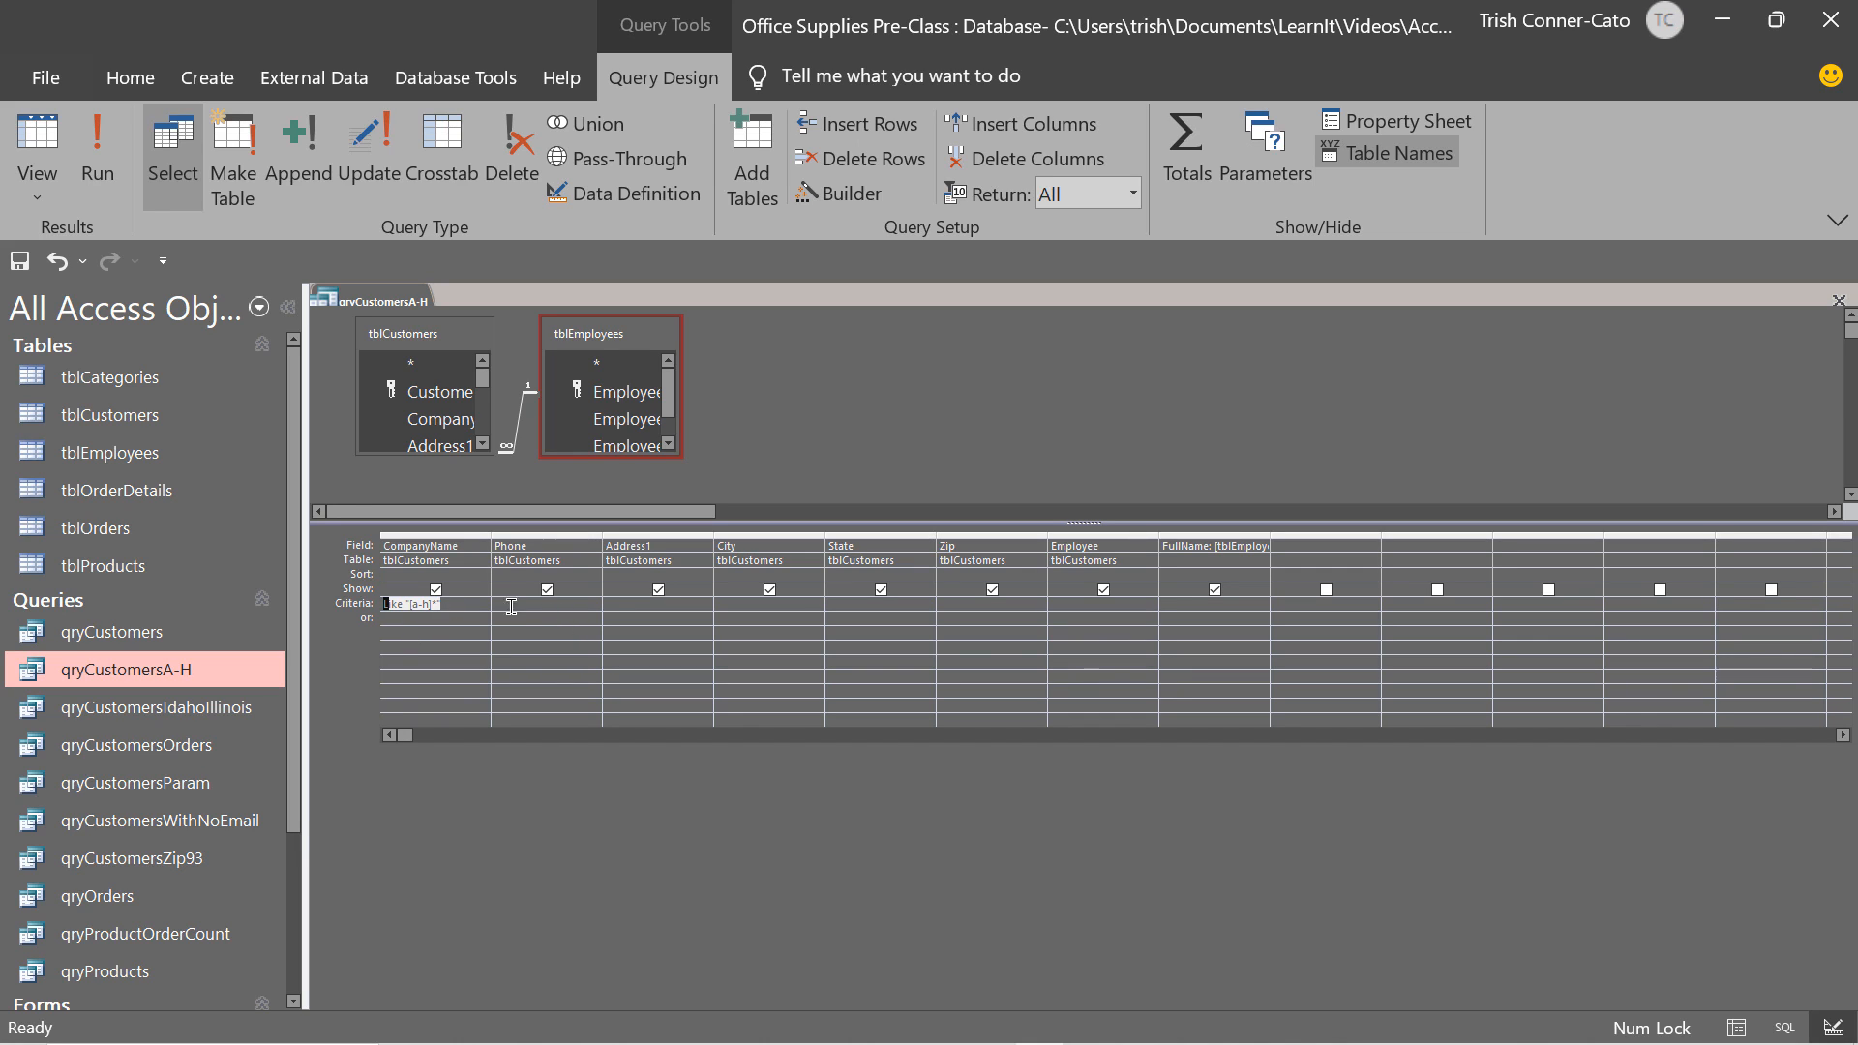
# Run qryCustomersA-H to view its records, then close the query and save its design changes.
pyautogui.click(469, 605)
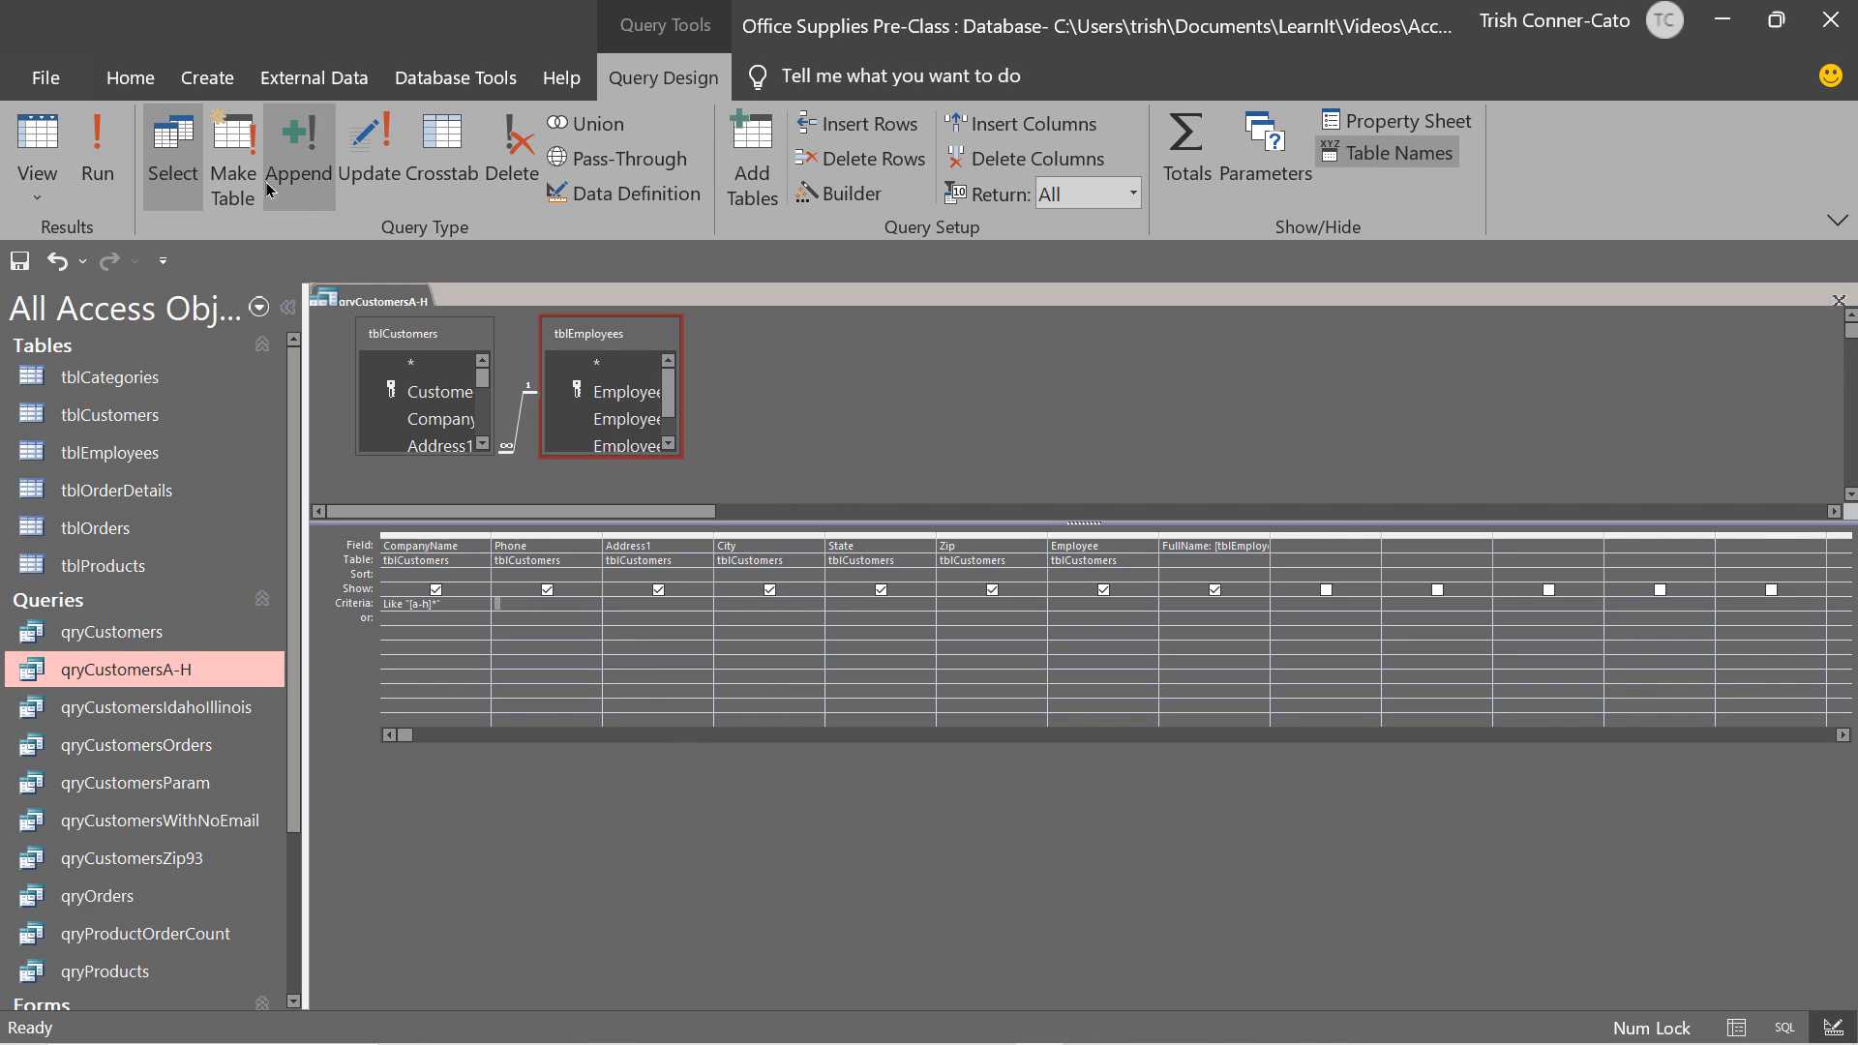
pyautogui.click(80, 182)
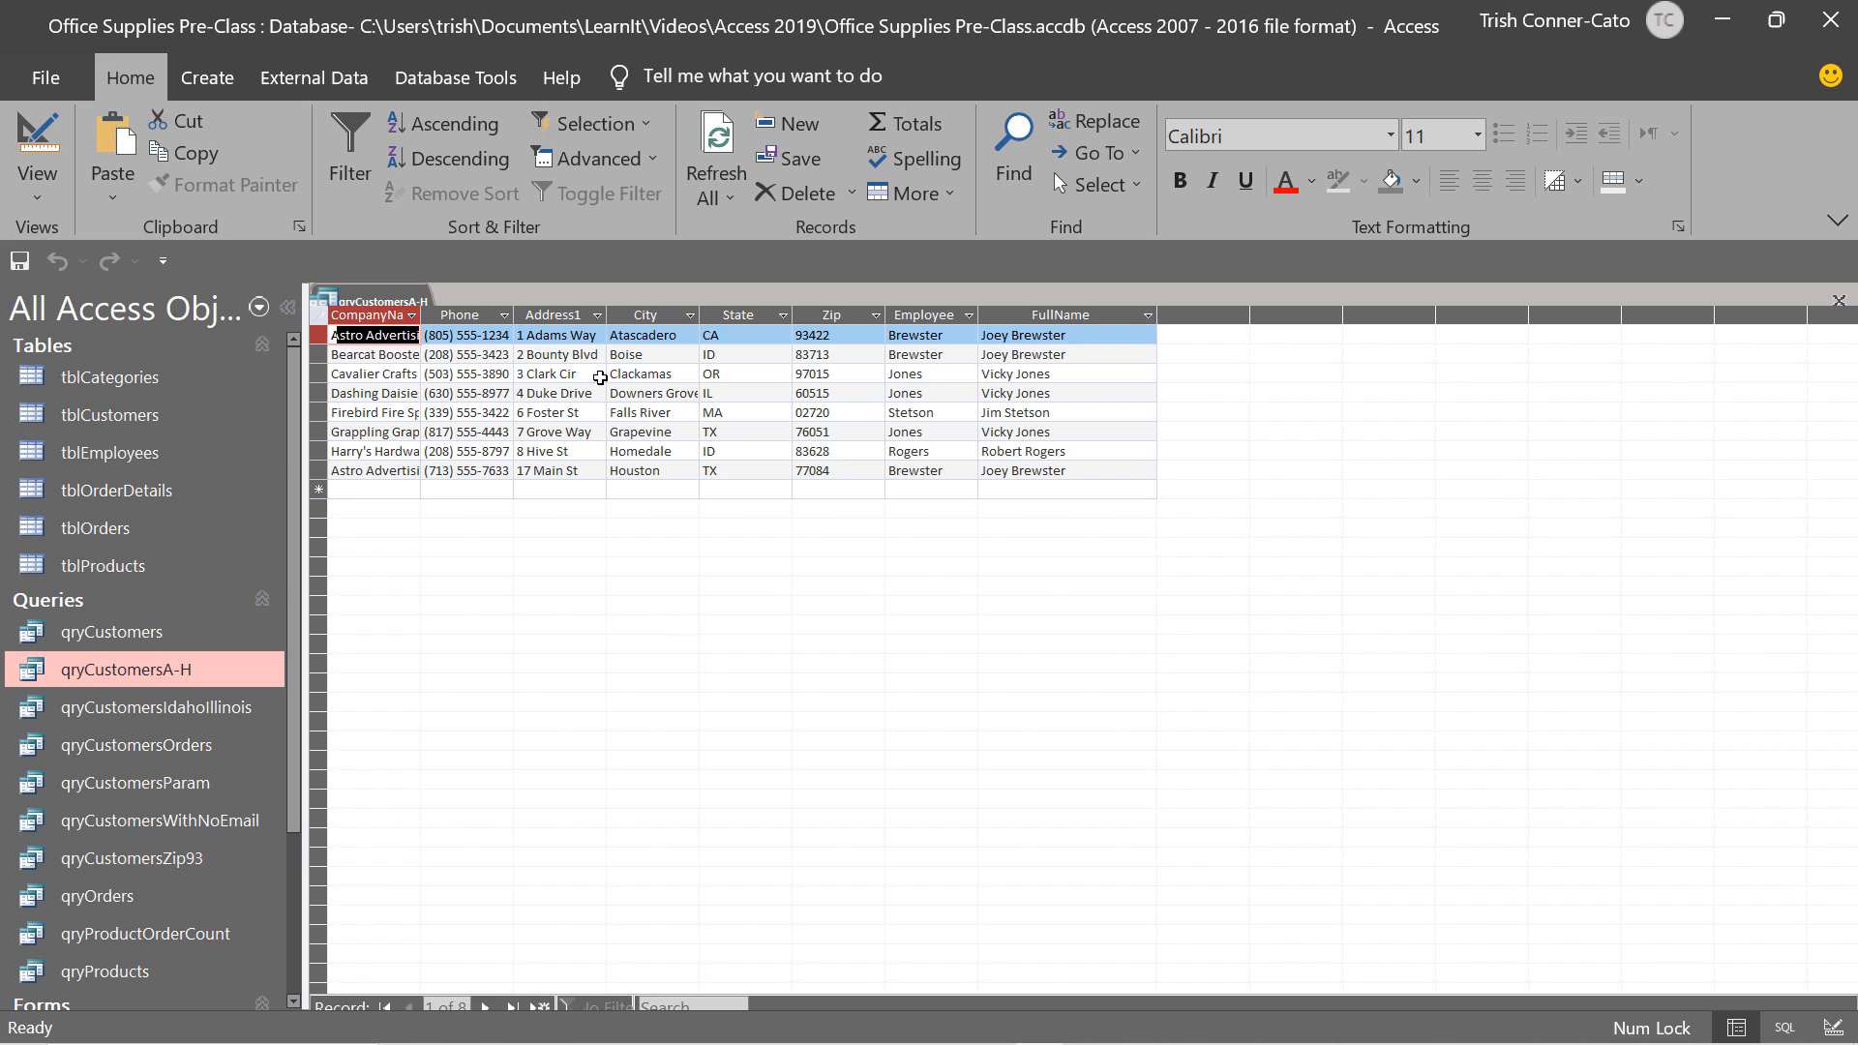
pyautogui.rightClick(382, 306)
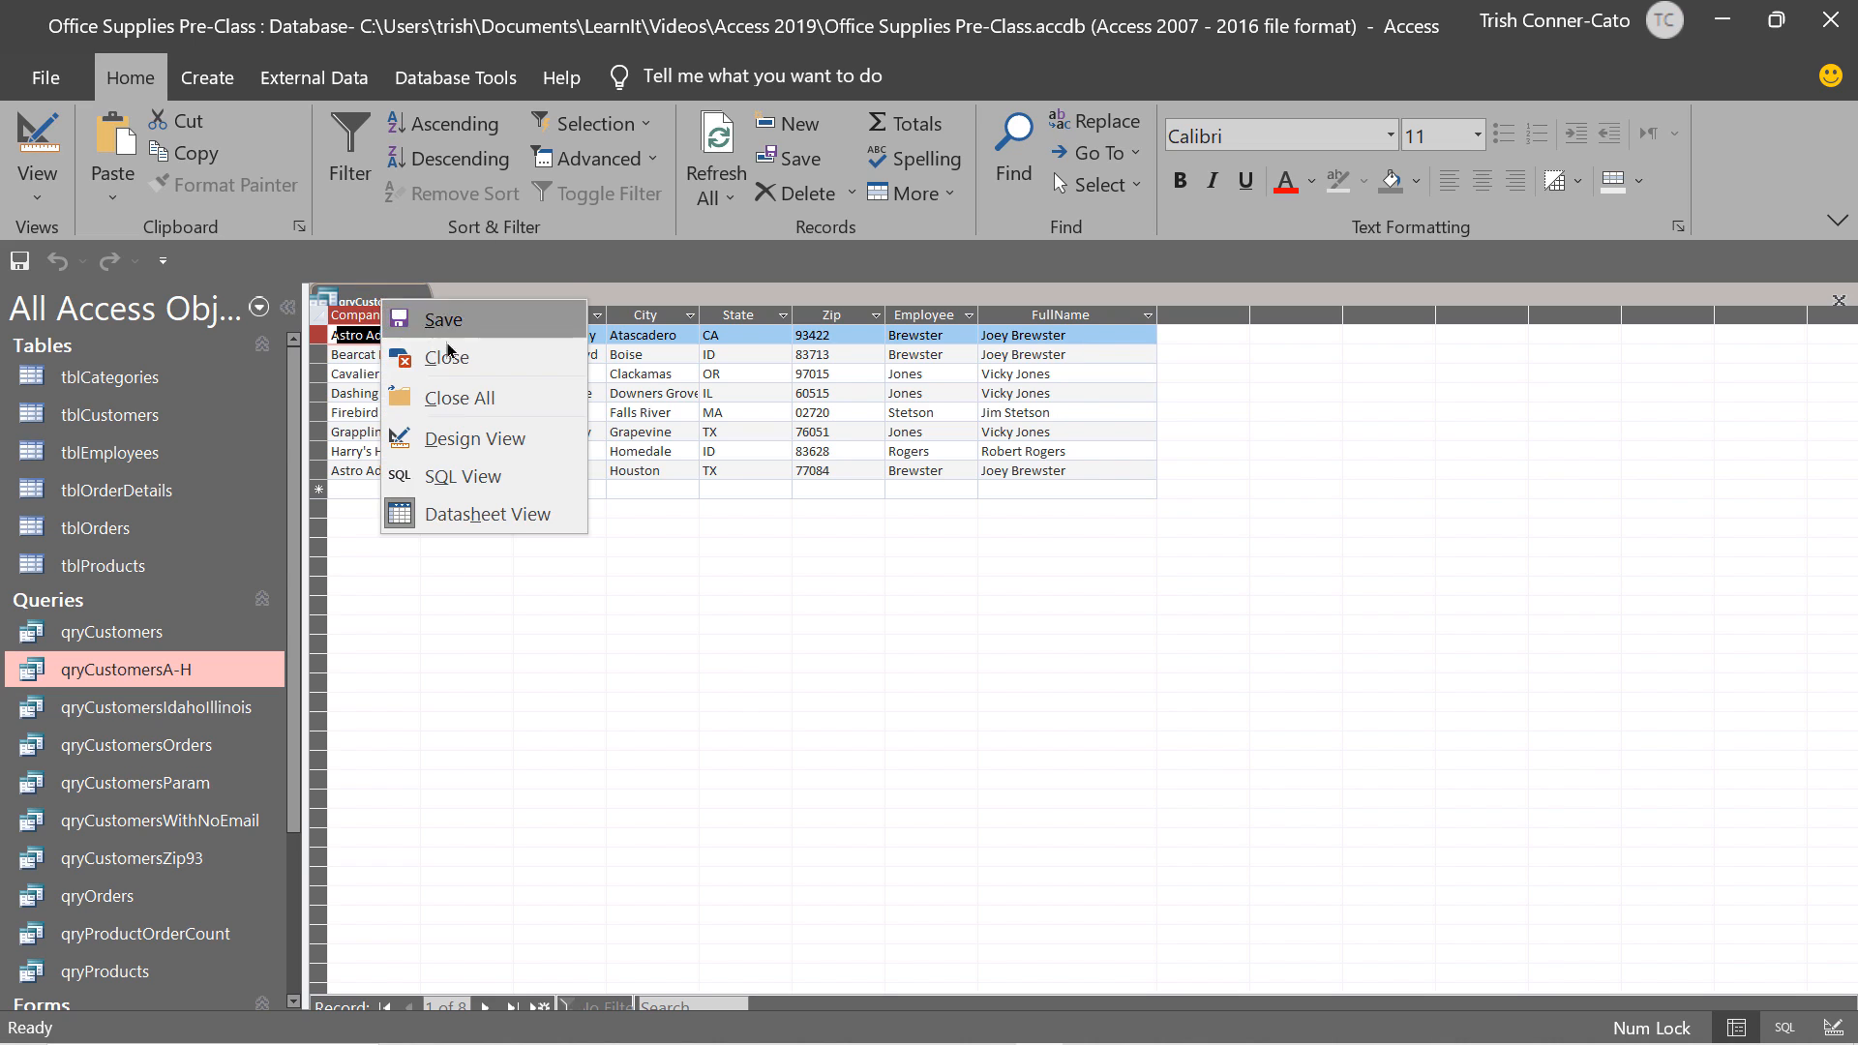
pyautogui.click(457, 358)
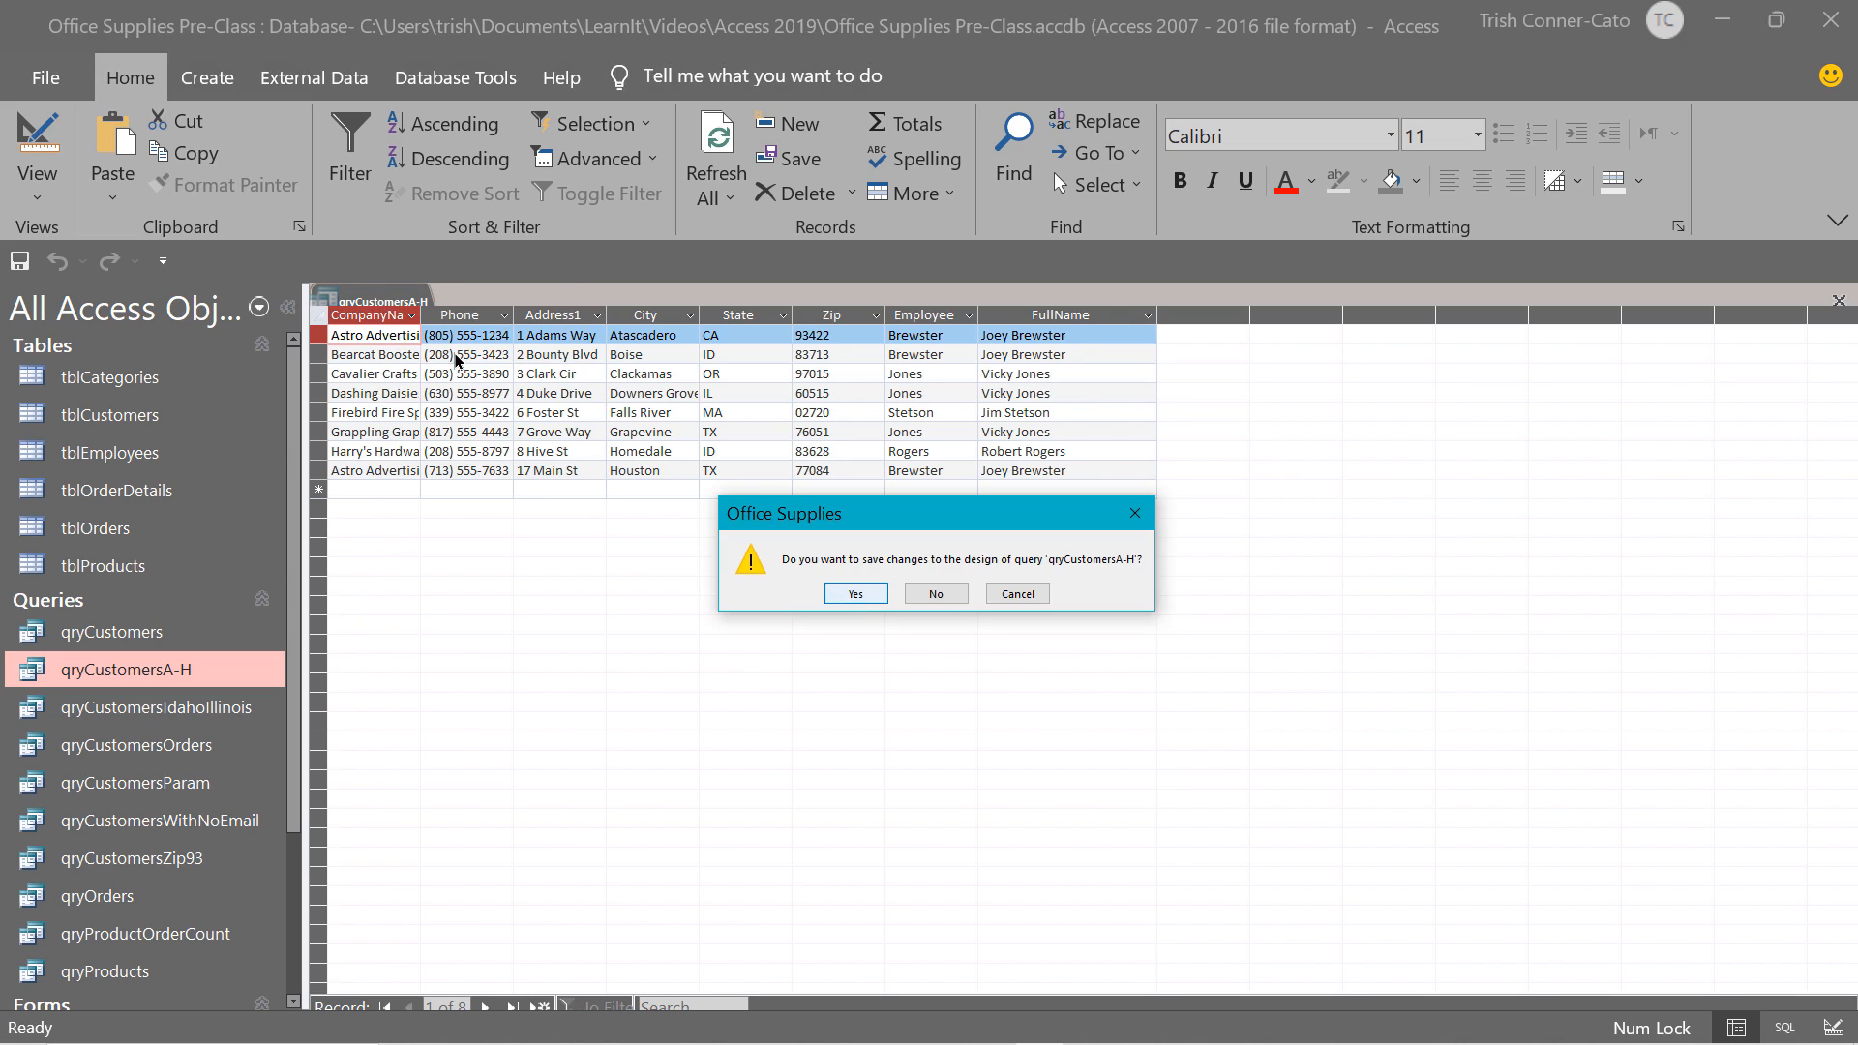
pyautogui.click(856, 594)
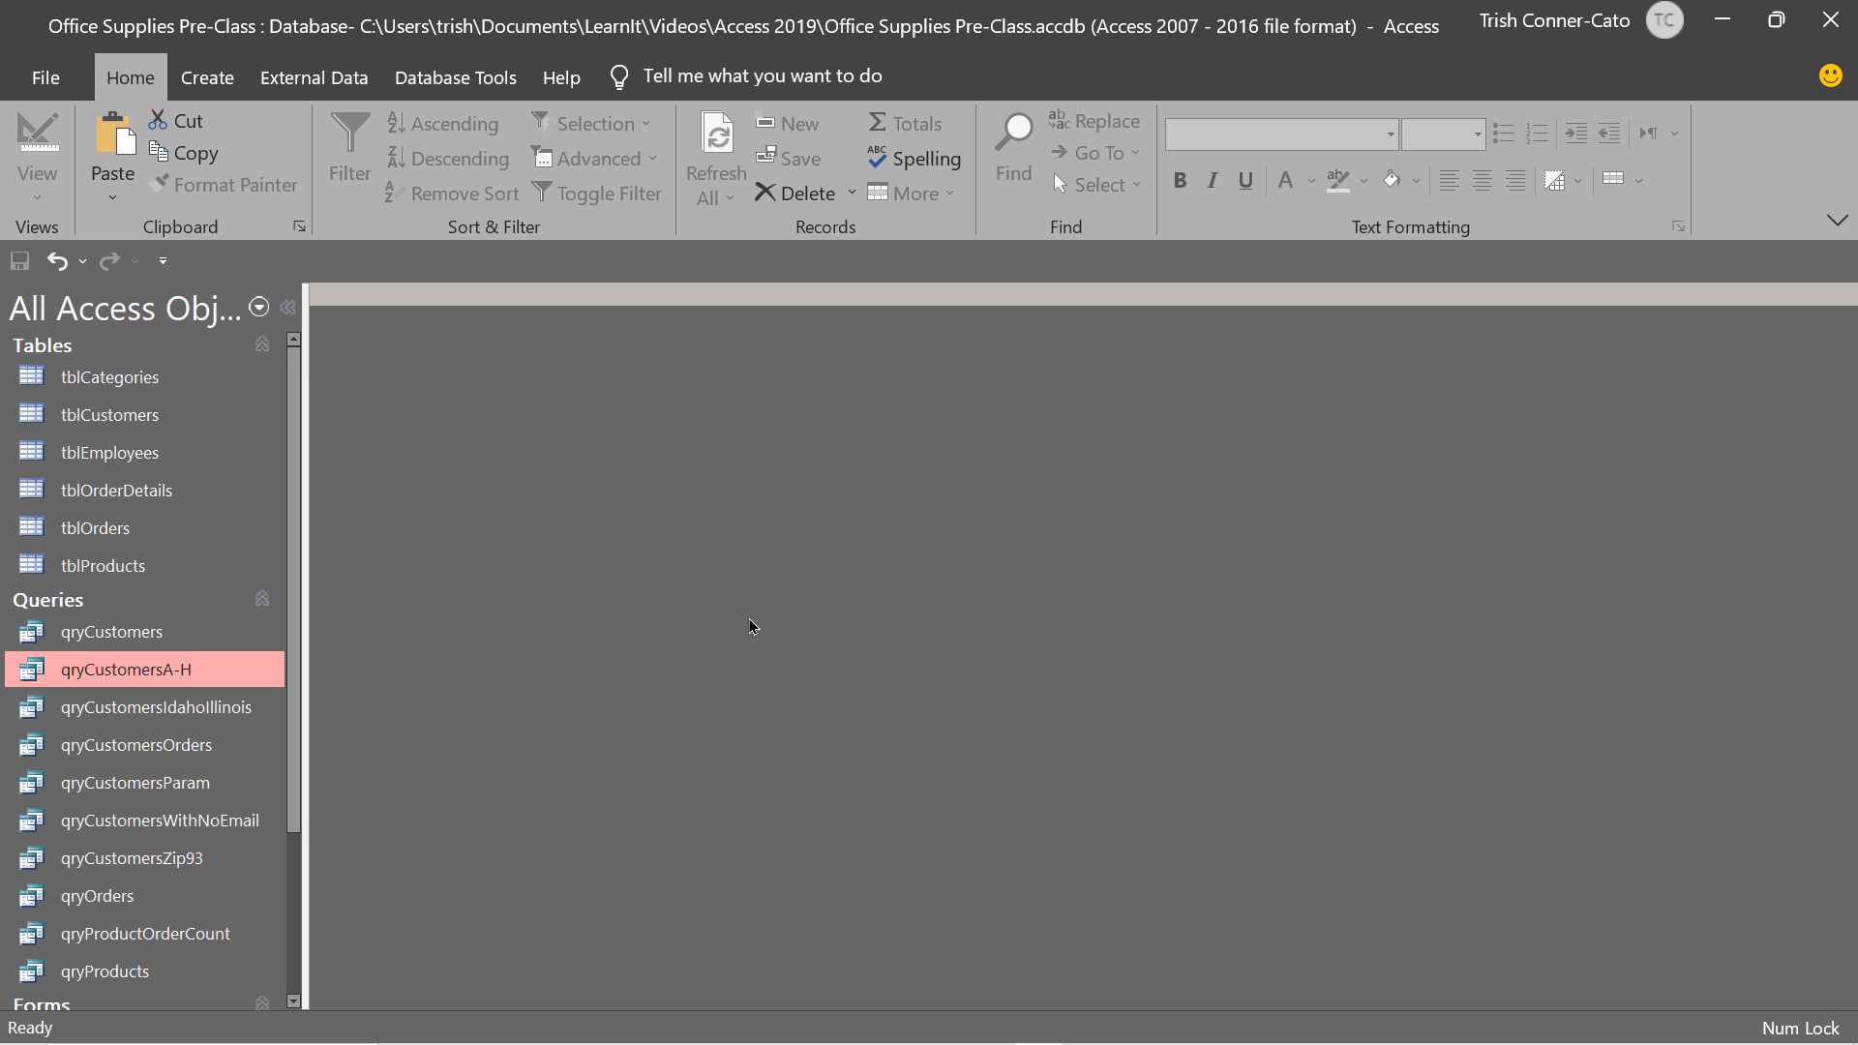
# Copy the qryOrders query and paste it as a new query named qryOrdersParam.
pyautogui.rightClick(166, 898)
pyautogui.click(239, 801)
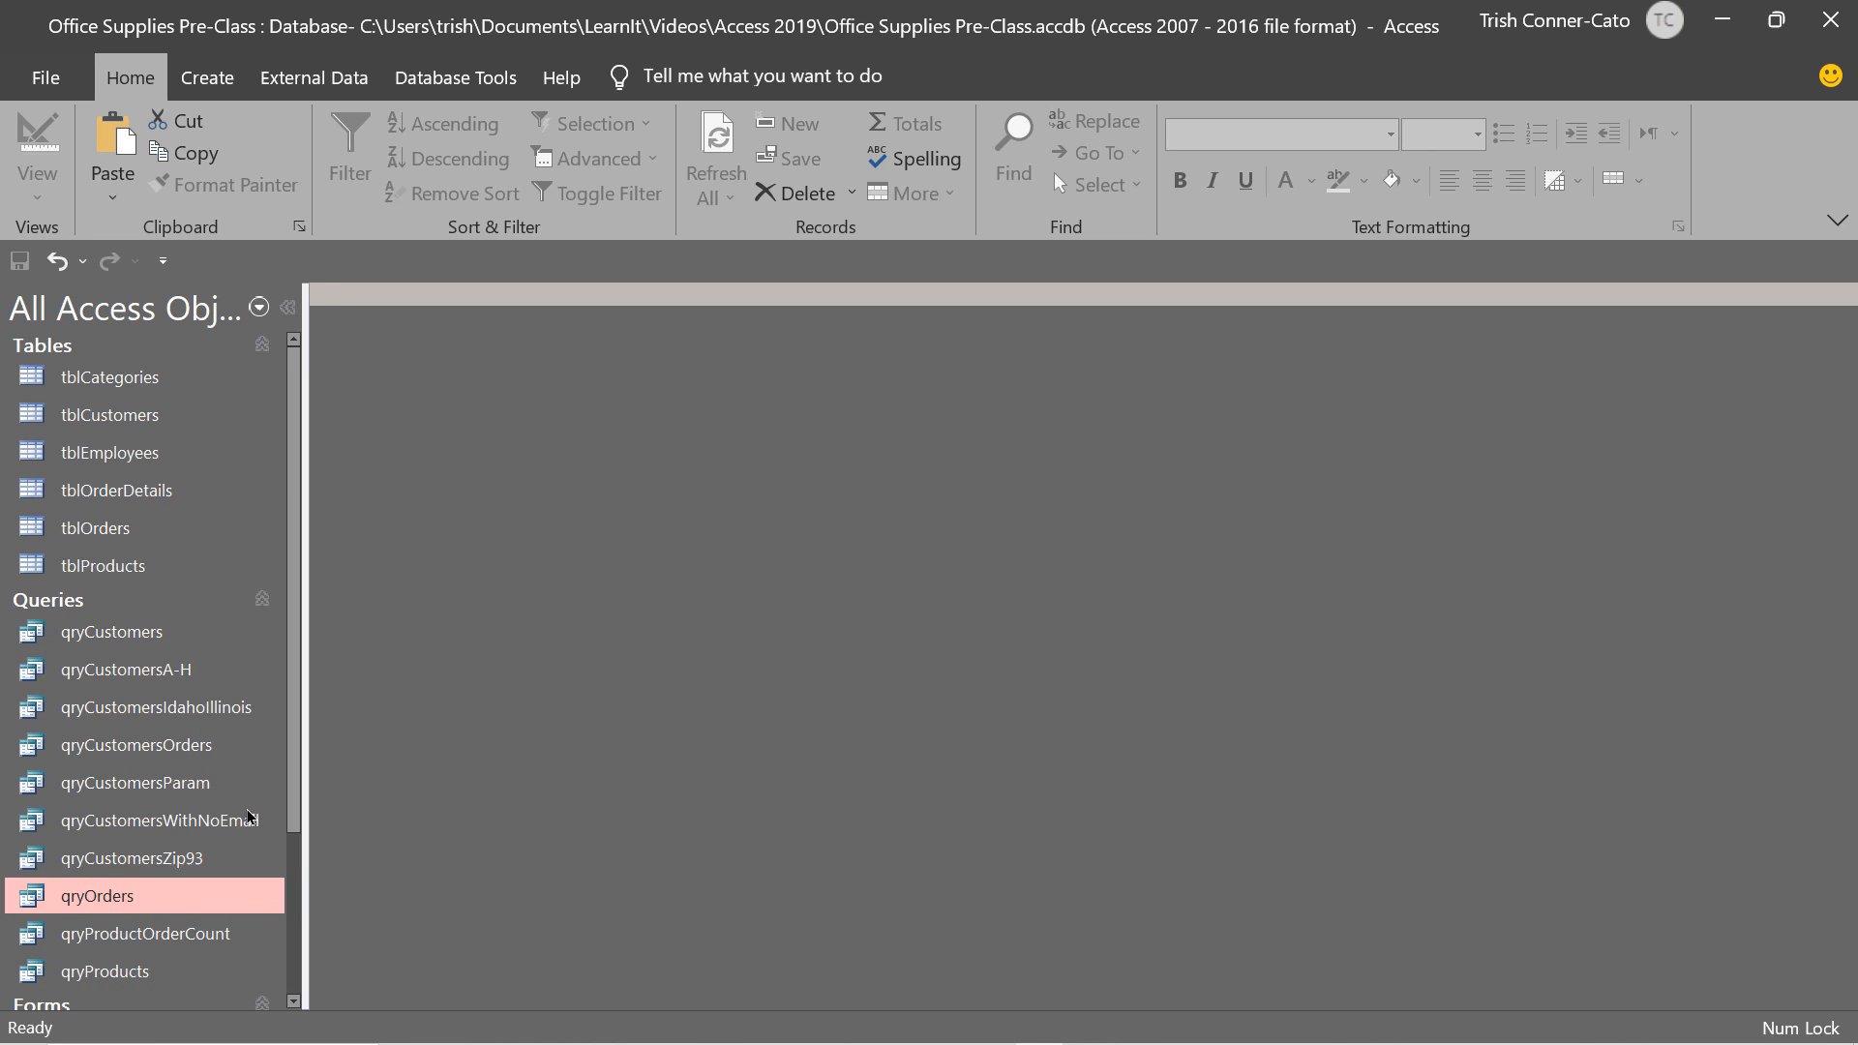
pyautogui.rightClick(263, 736)
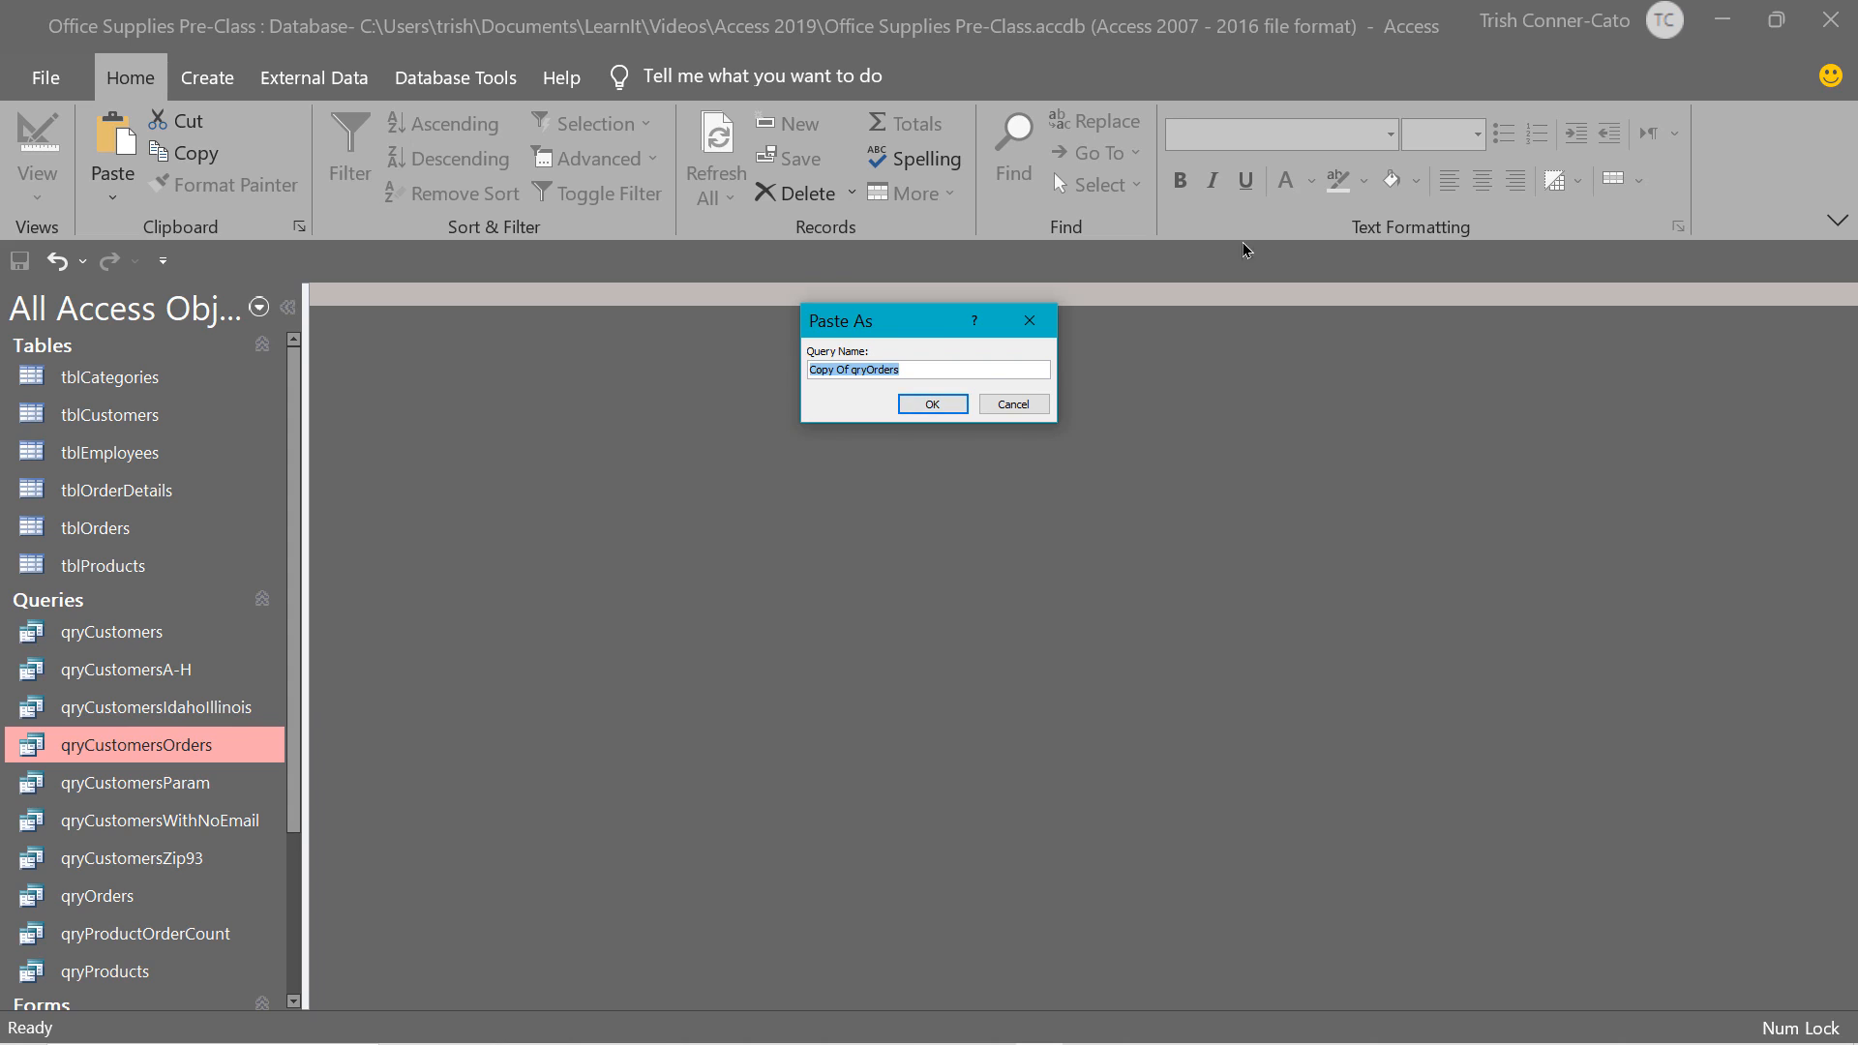
pyautogui.click(852, 372)
pyautogui.moveTo(852, 371); pyautogui.dragTo(731, 348)
pyautogui.press('Delete')
pyautogui.click(866, 372)
pyautogui.write('Param')
pyautogui.click(934, 405)
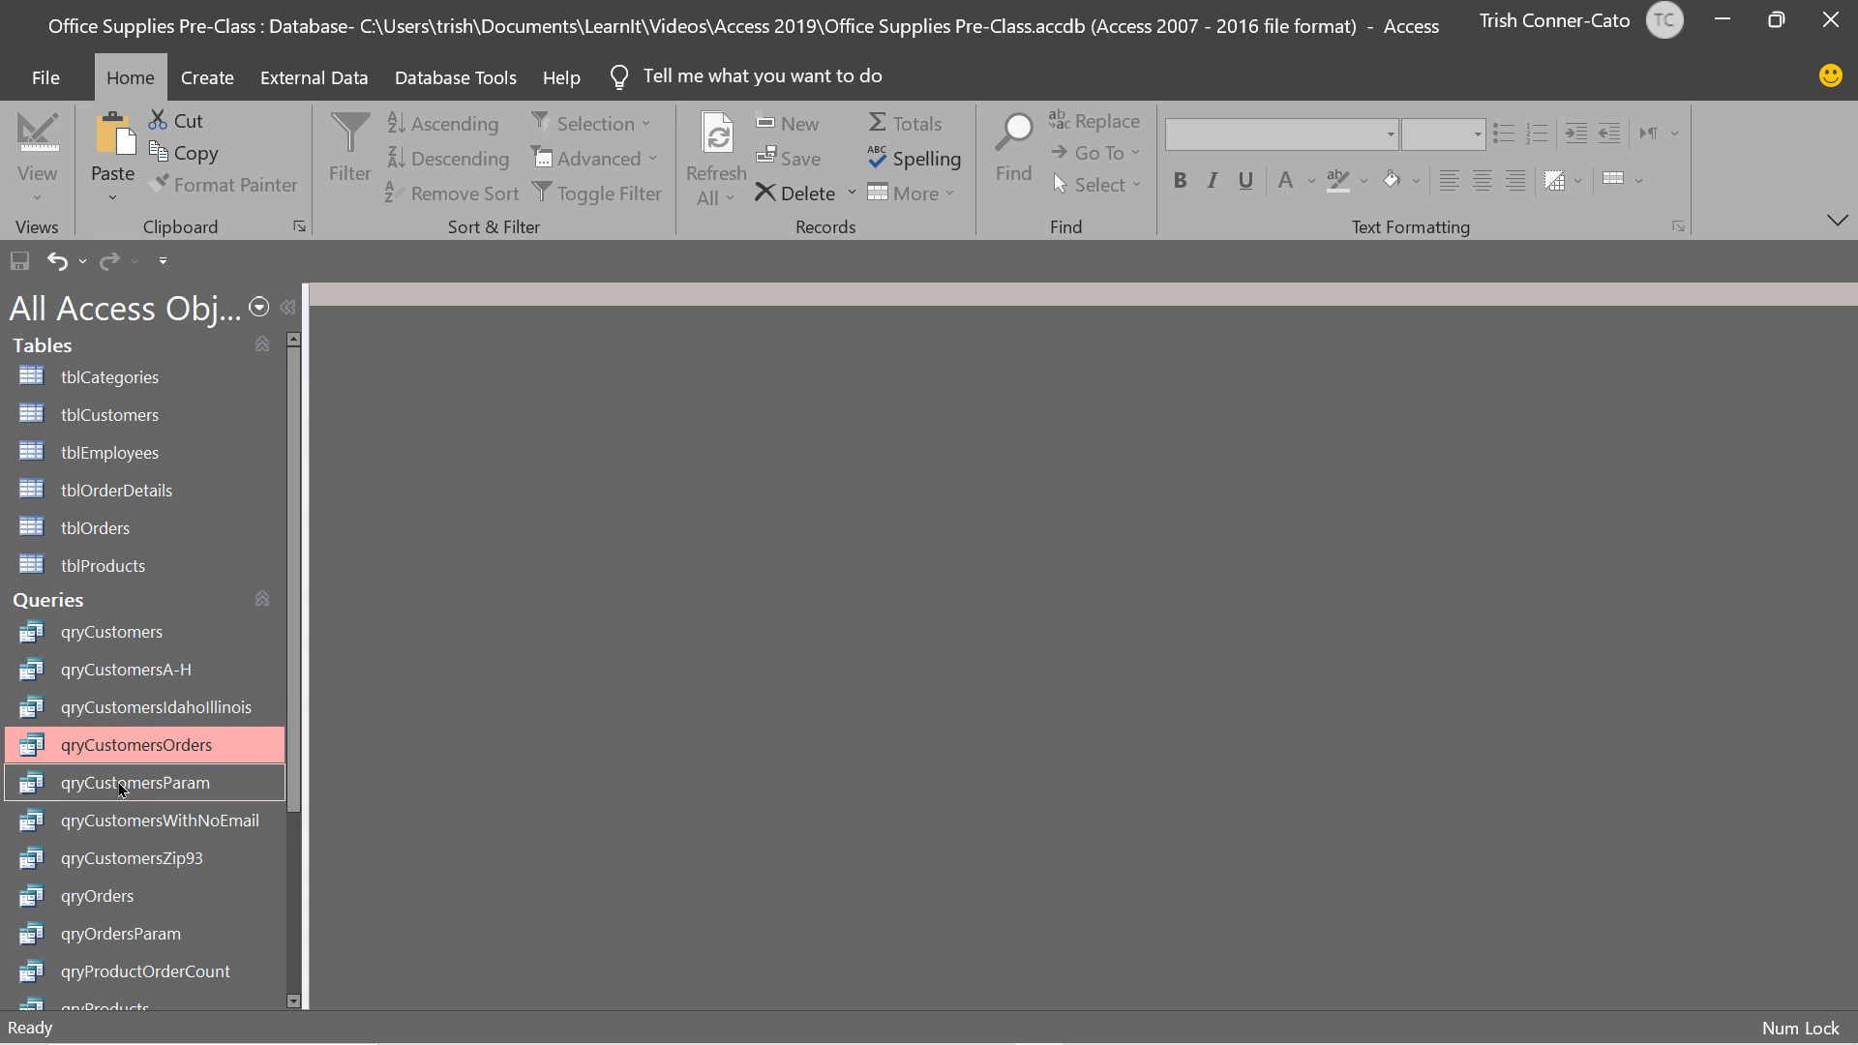
# Open qryOrdersParam in design view and bring up the OrderDate criteria in a Zoom window resized to fit the screen.
pyautogui.rightClick(124, 933)
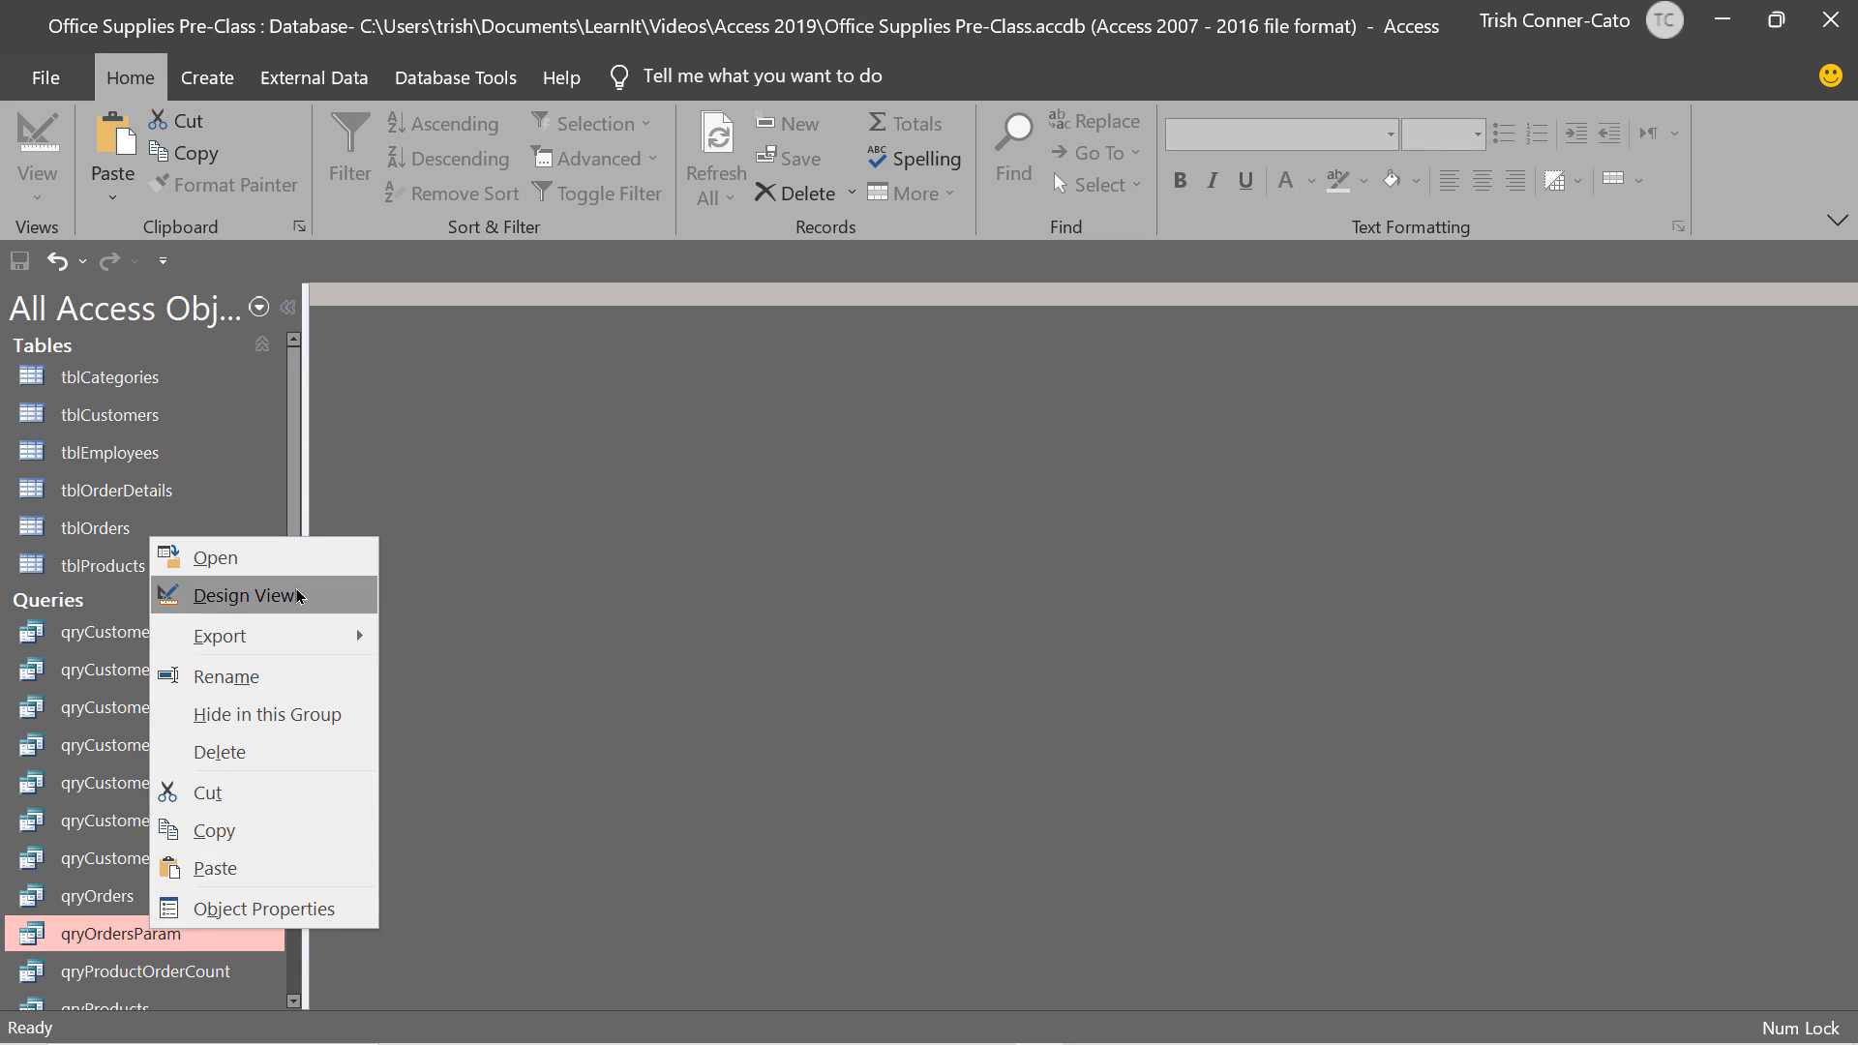
pyautogui.click(243, 595)
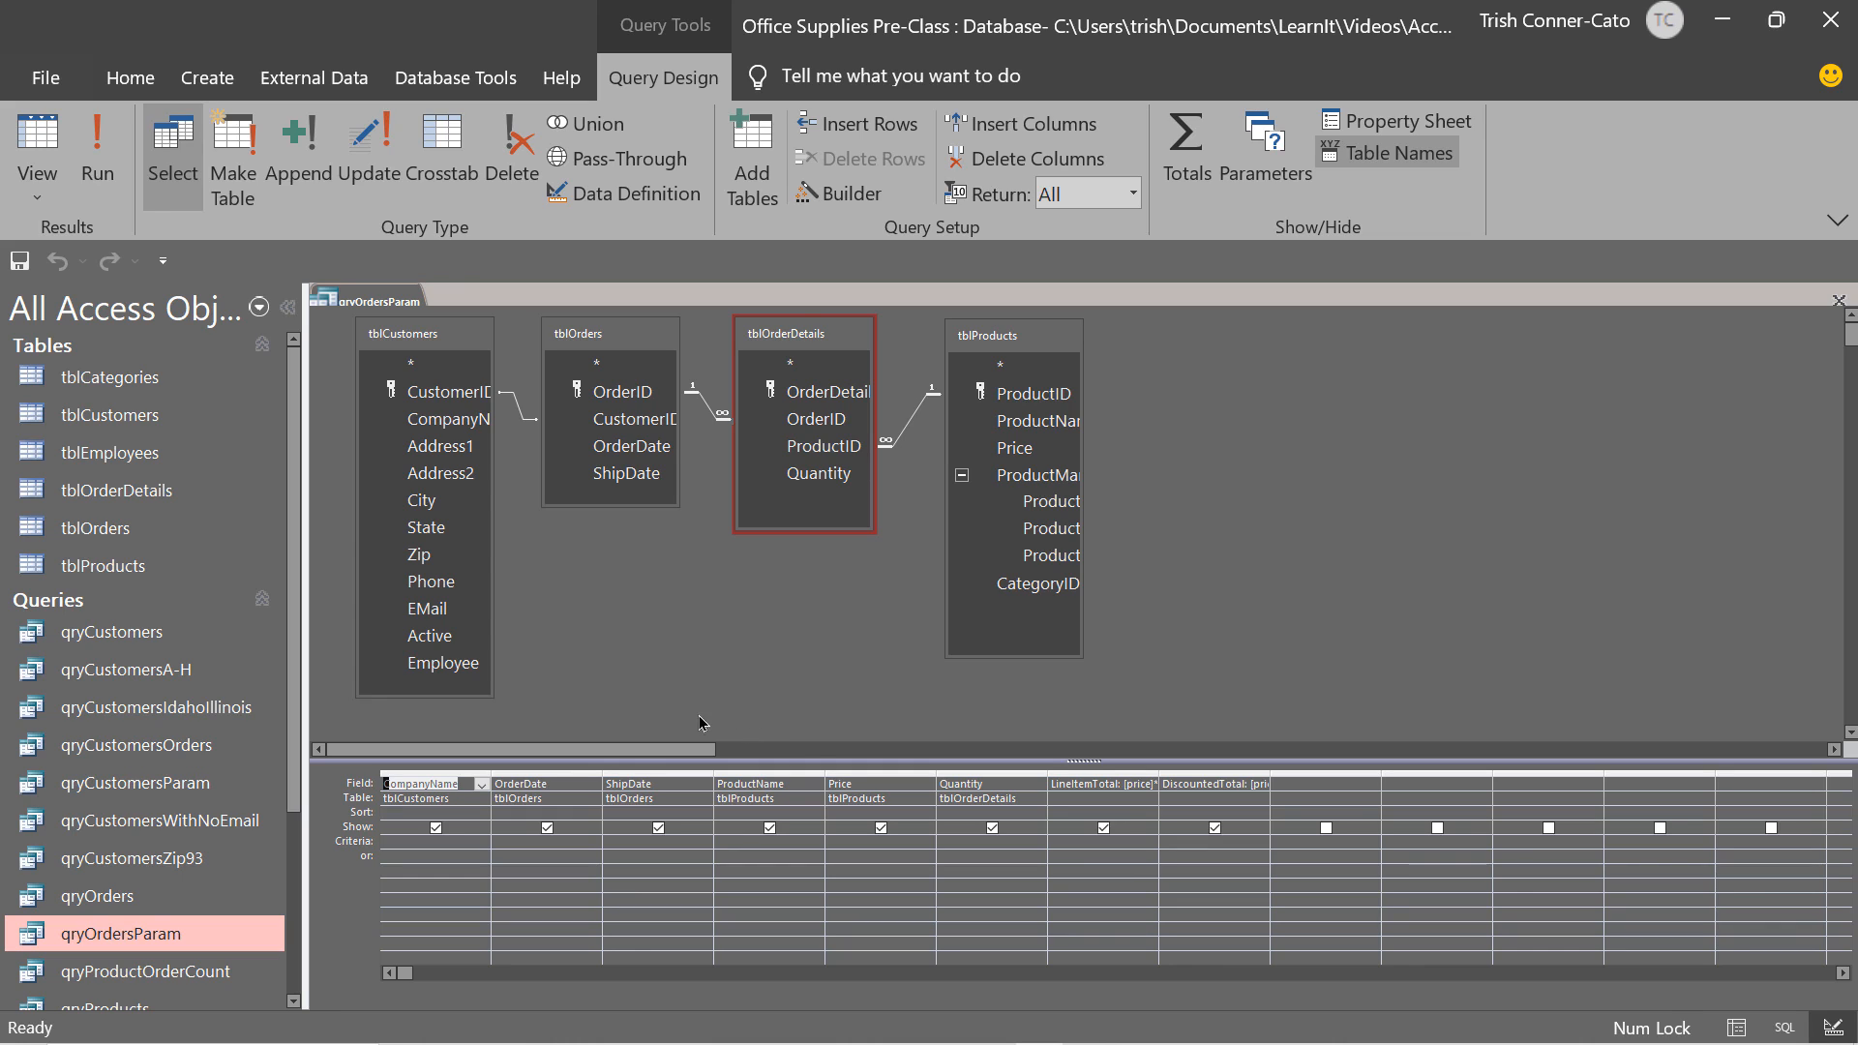
pyautogui.click(502, 840)
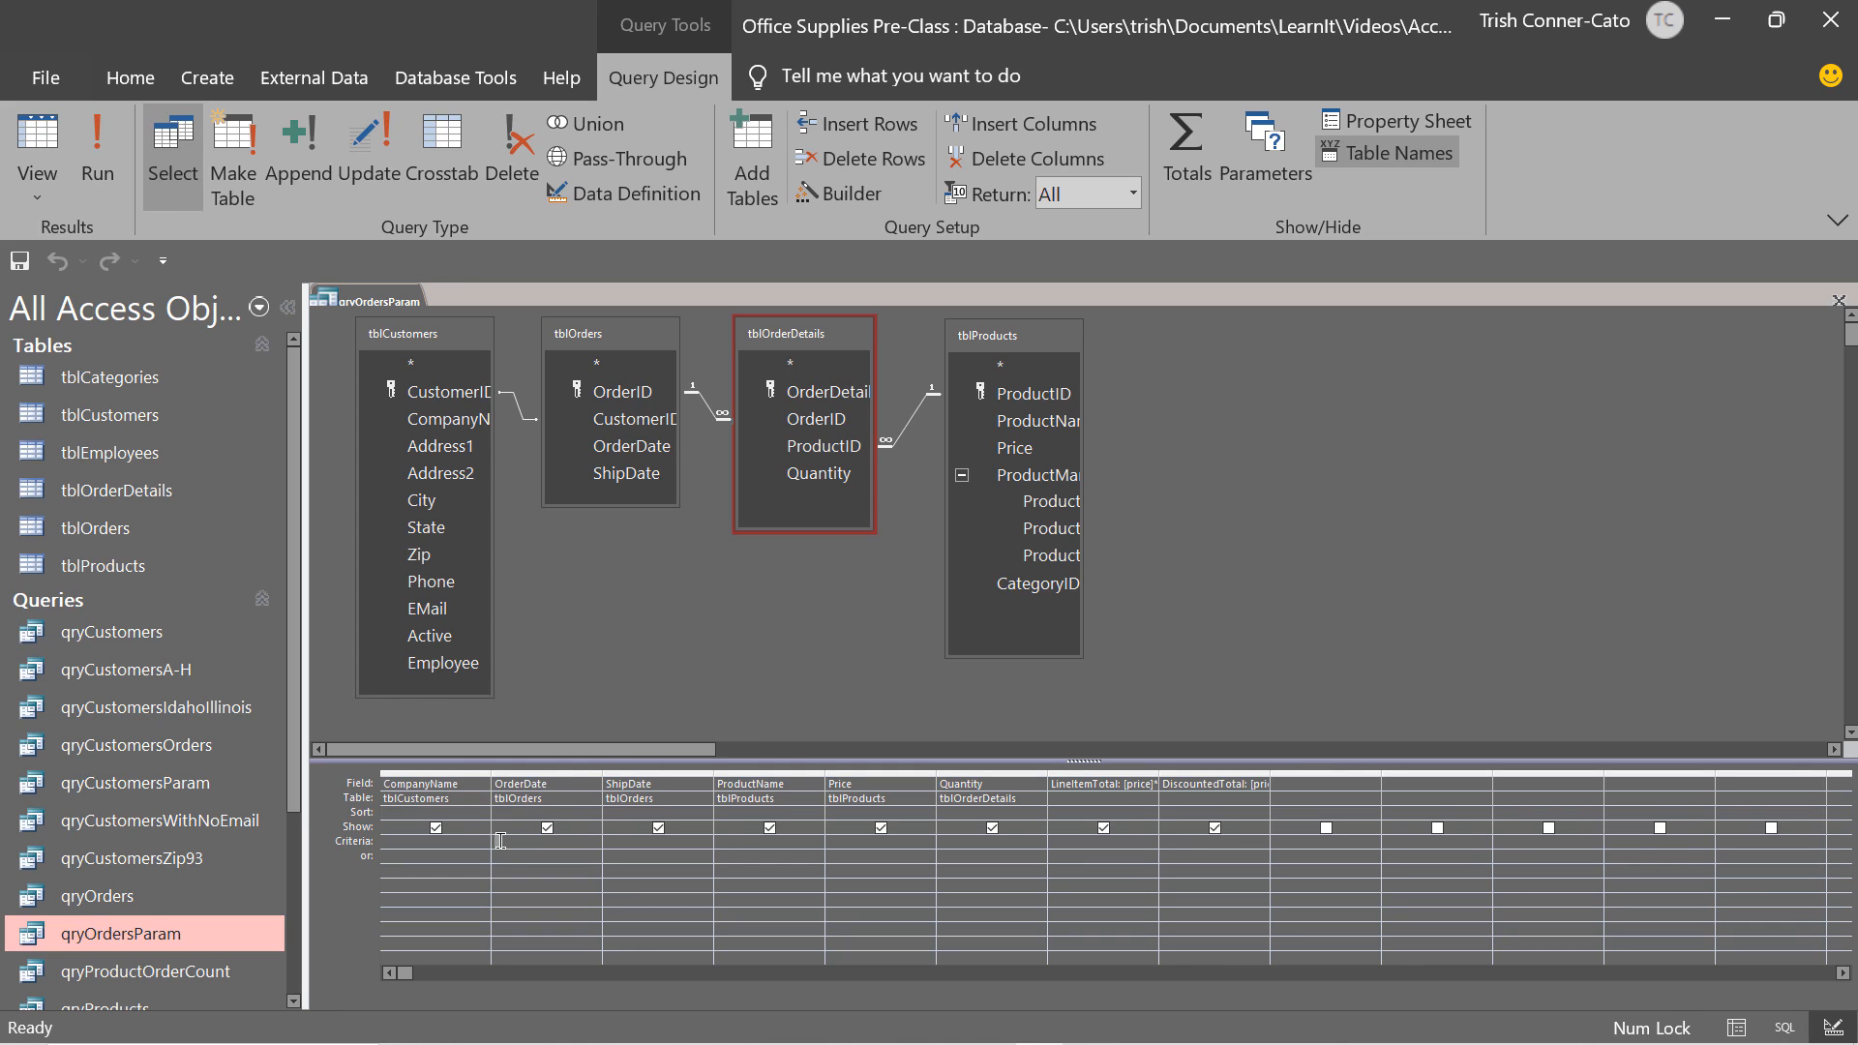
pyautogui.rightClick(500, 840)
pyautogui.click(555, 797)
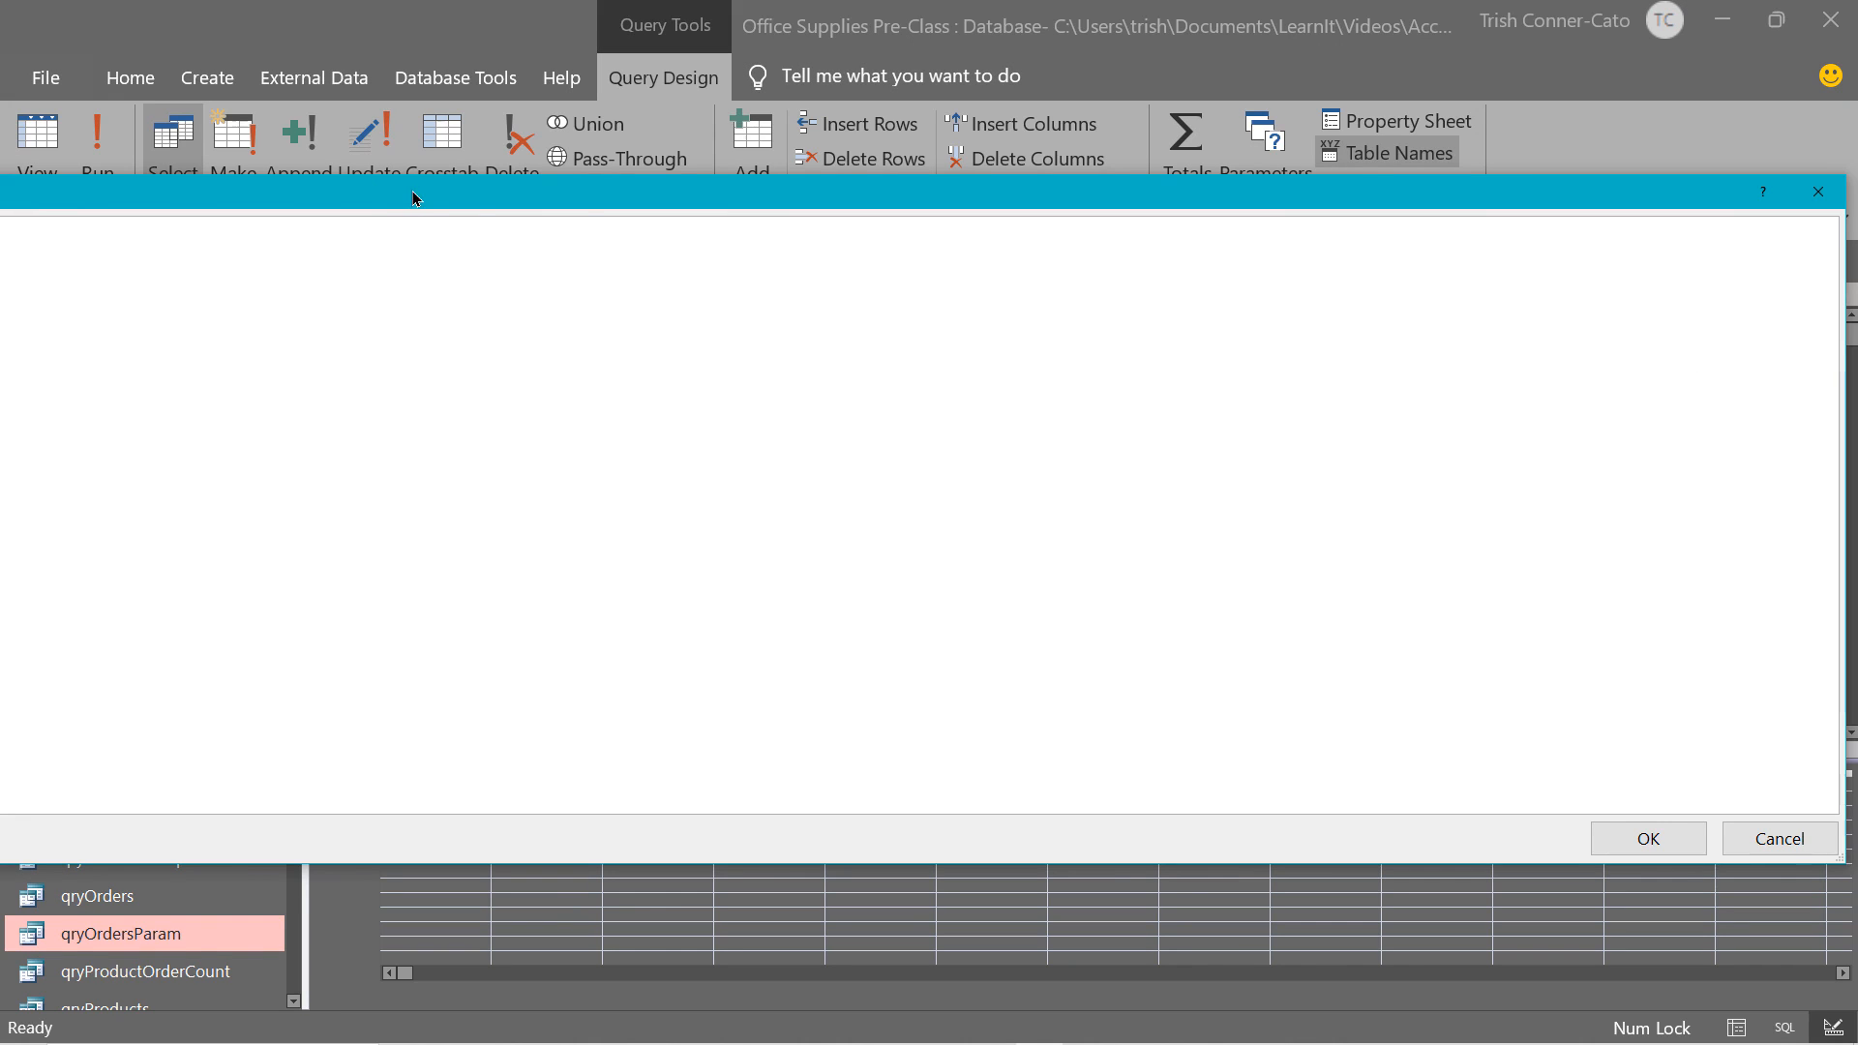
pyautogui.moveTo(413, 198); pyautogui.dragTo(603, 232)
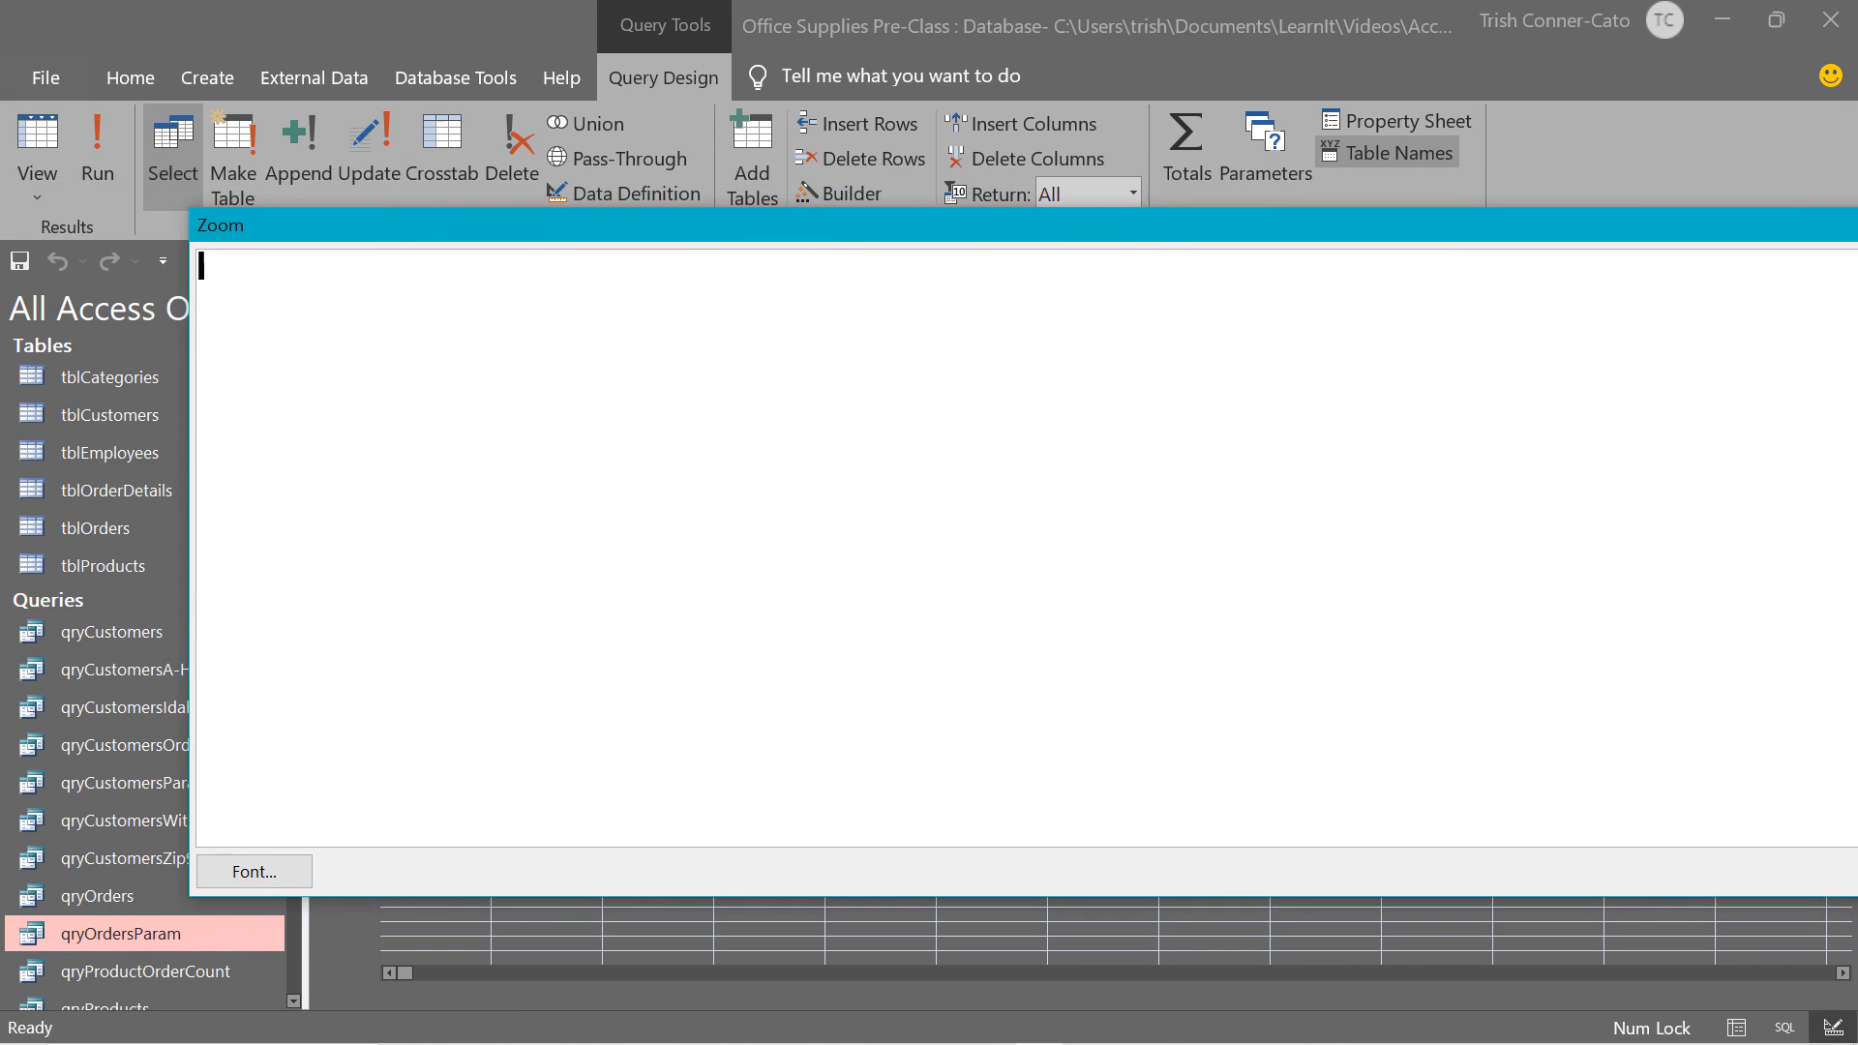
pyautogui.moveTo(1853, 444); pyautogui.dragTo(1449, 447)
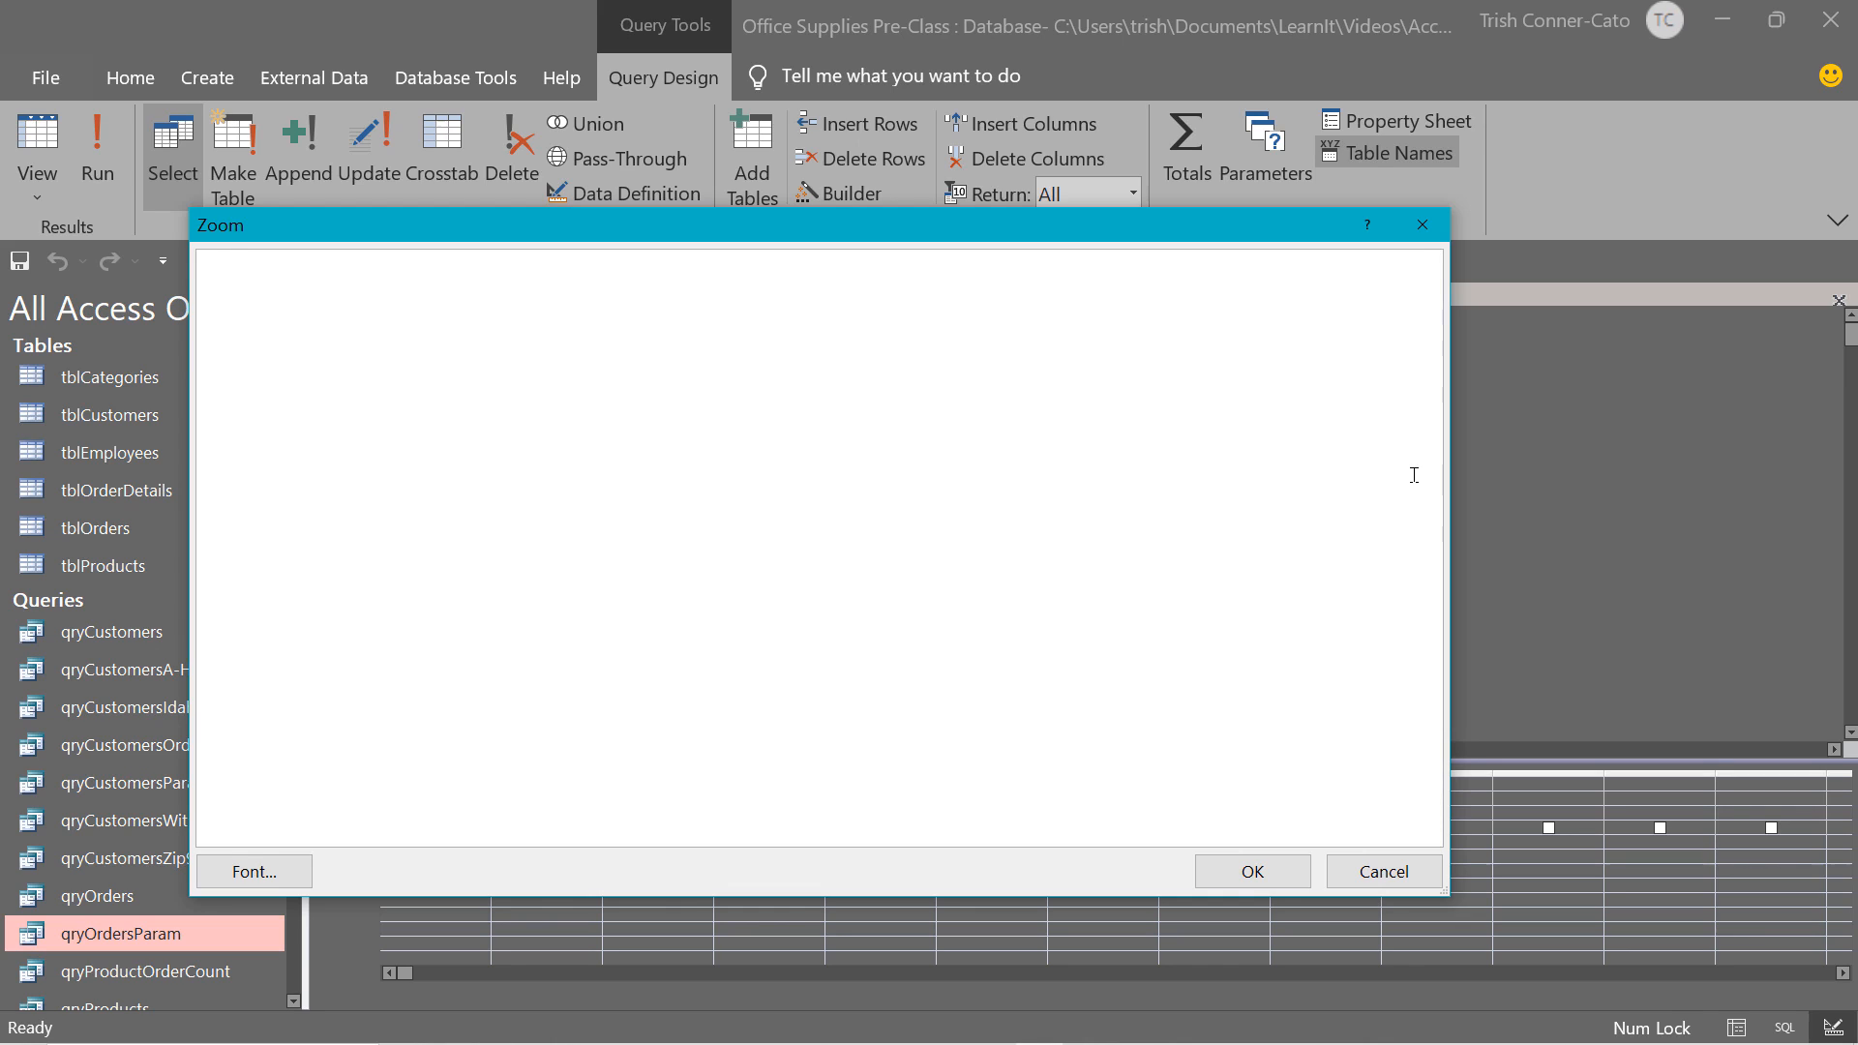
# Set the OrderDate criteria to Between [Enter the start date] And [Enter the end date] and save the query.
pyautogui.write('Between [Enter t')
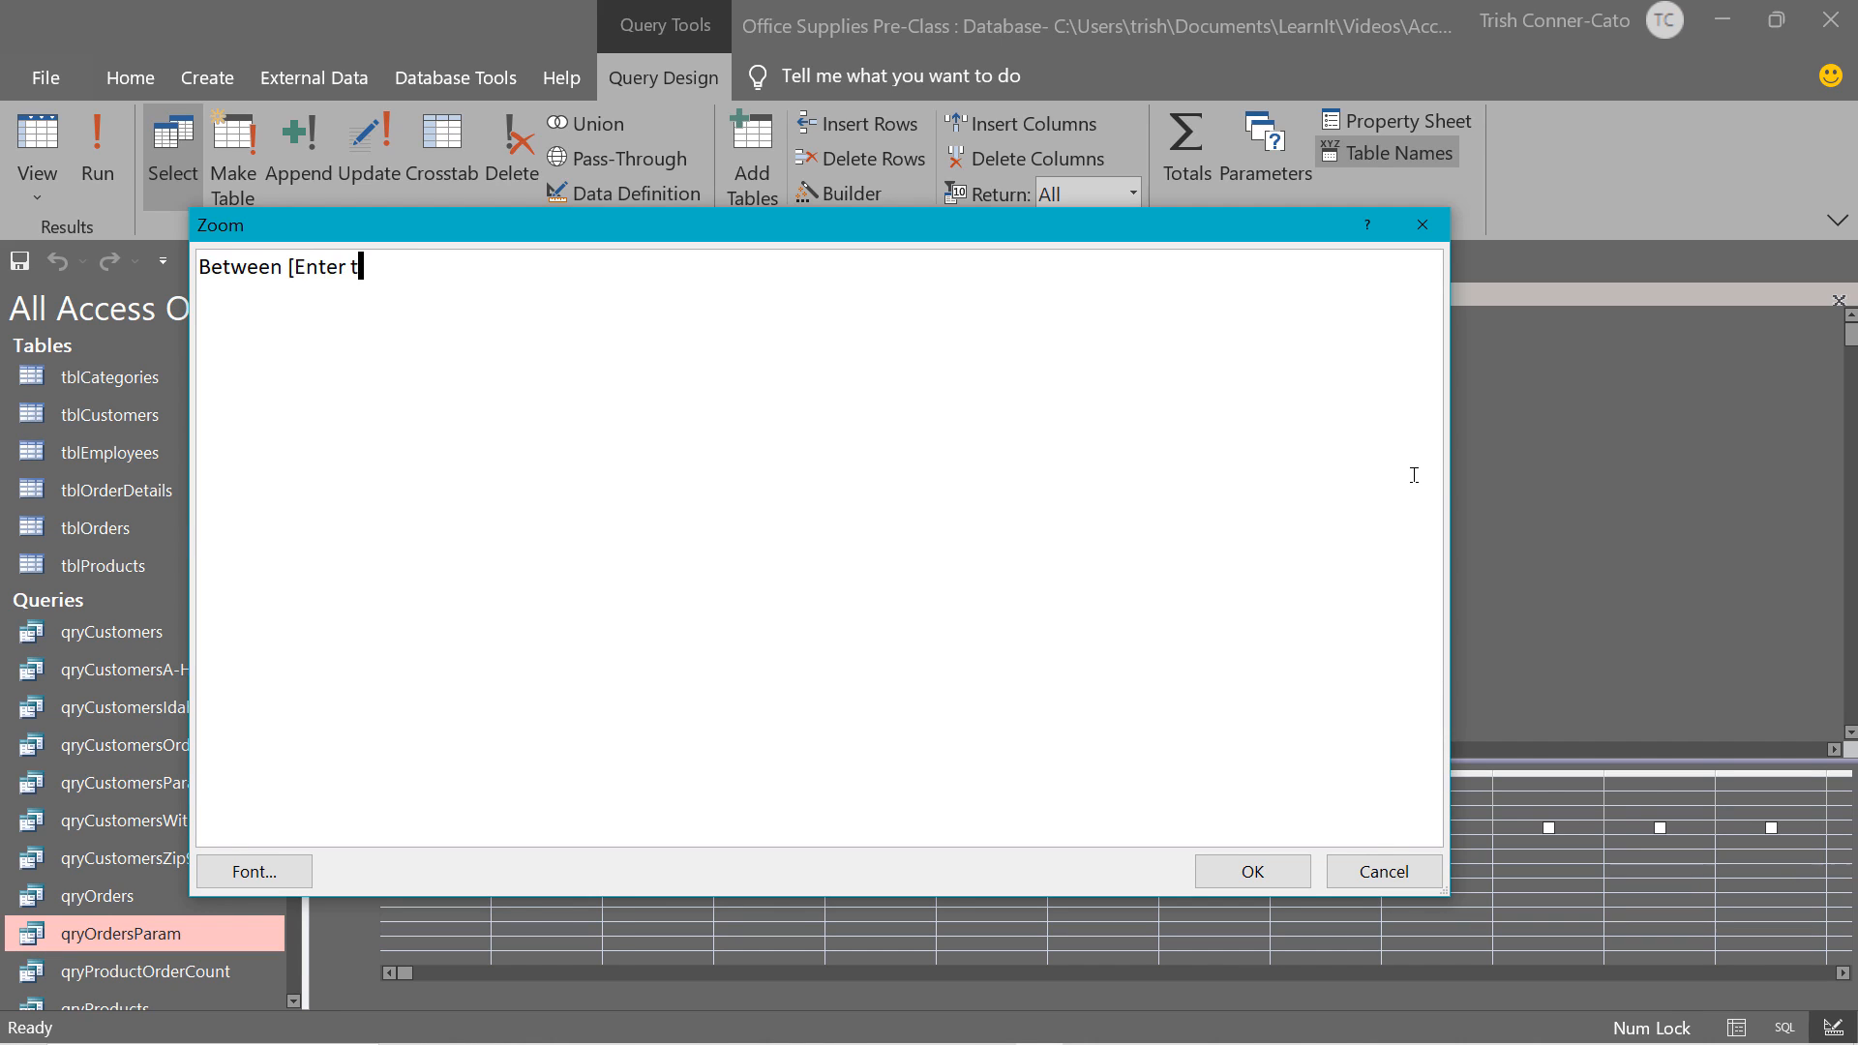
pyautogui.write('he start date')
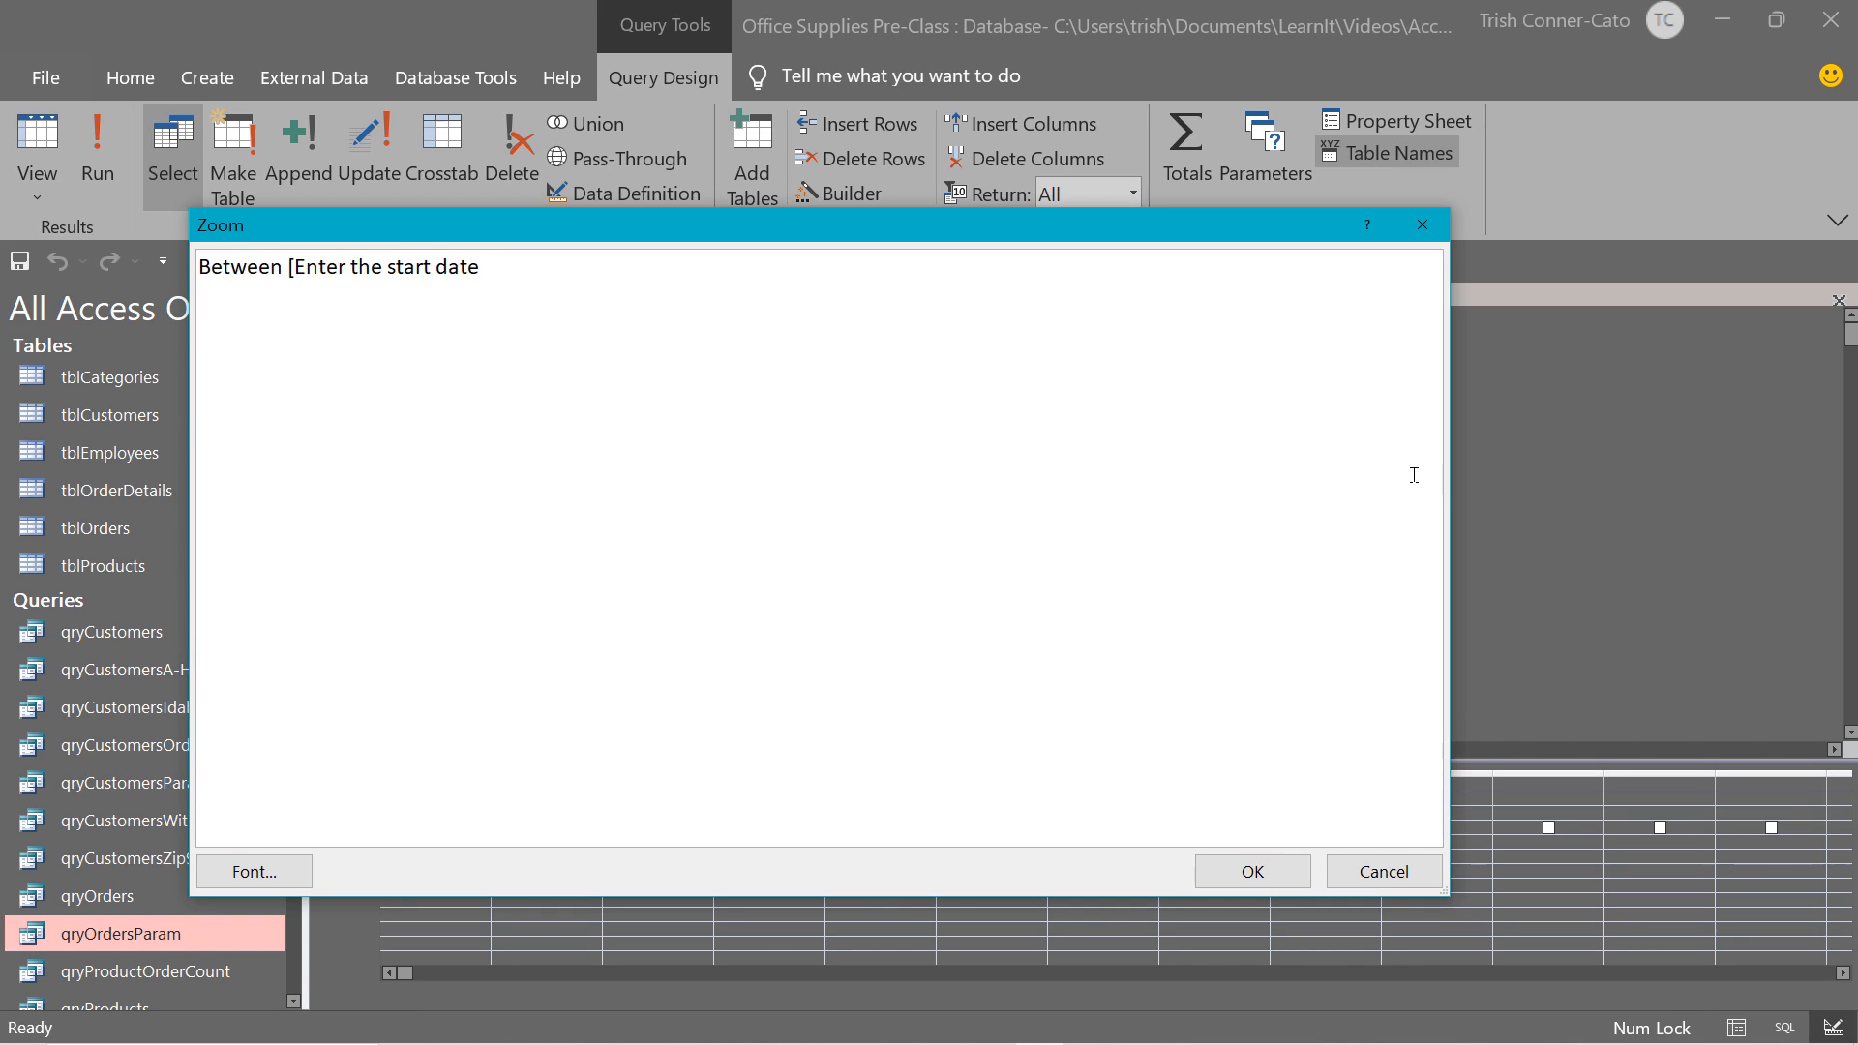
pyautogui.write('] And [Enter the e')
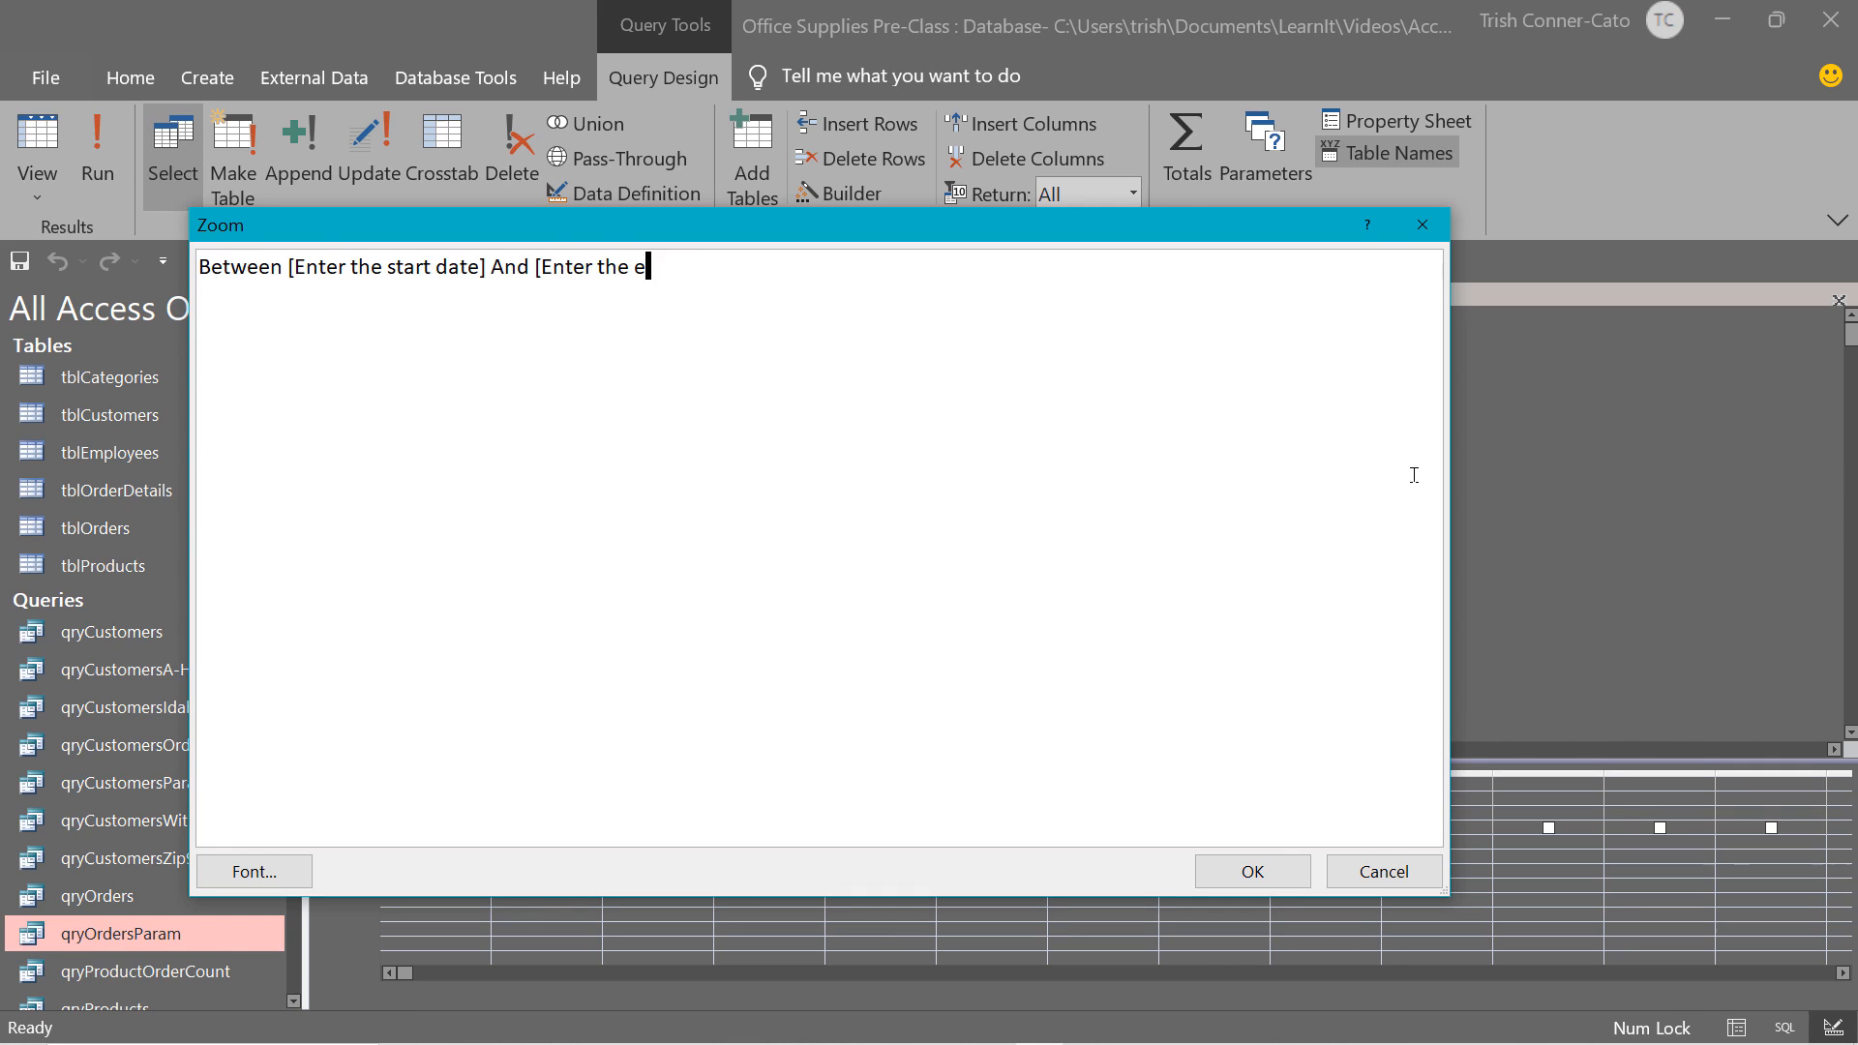
pyautogui.write('nd date]')
pyautogui.click(1252, 872)
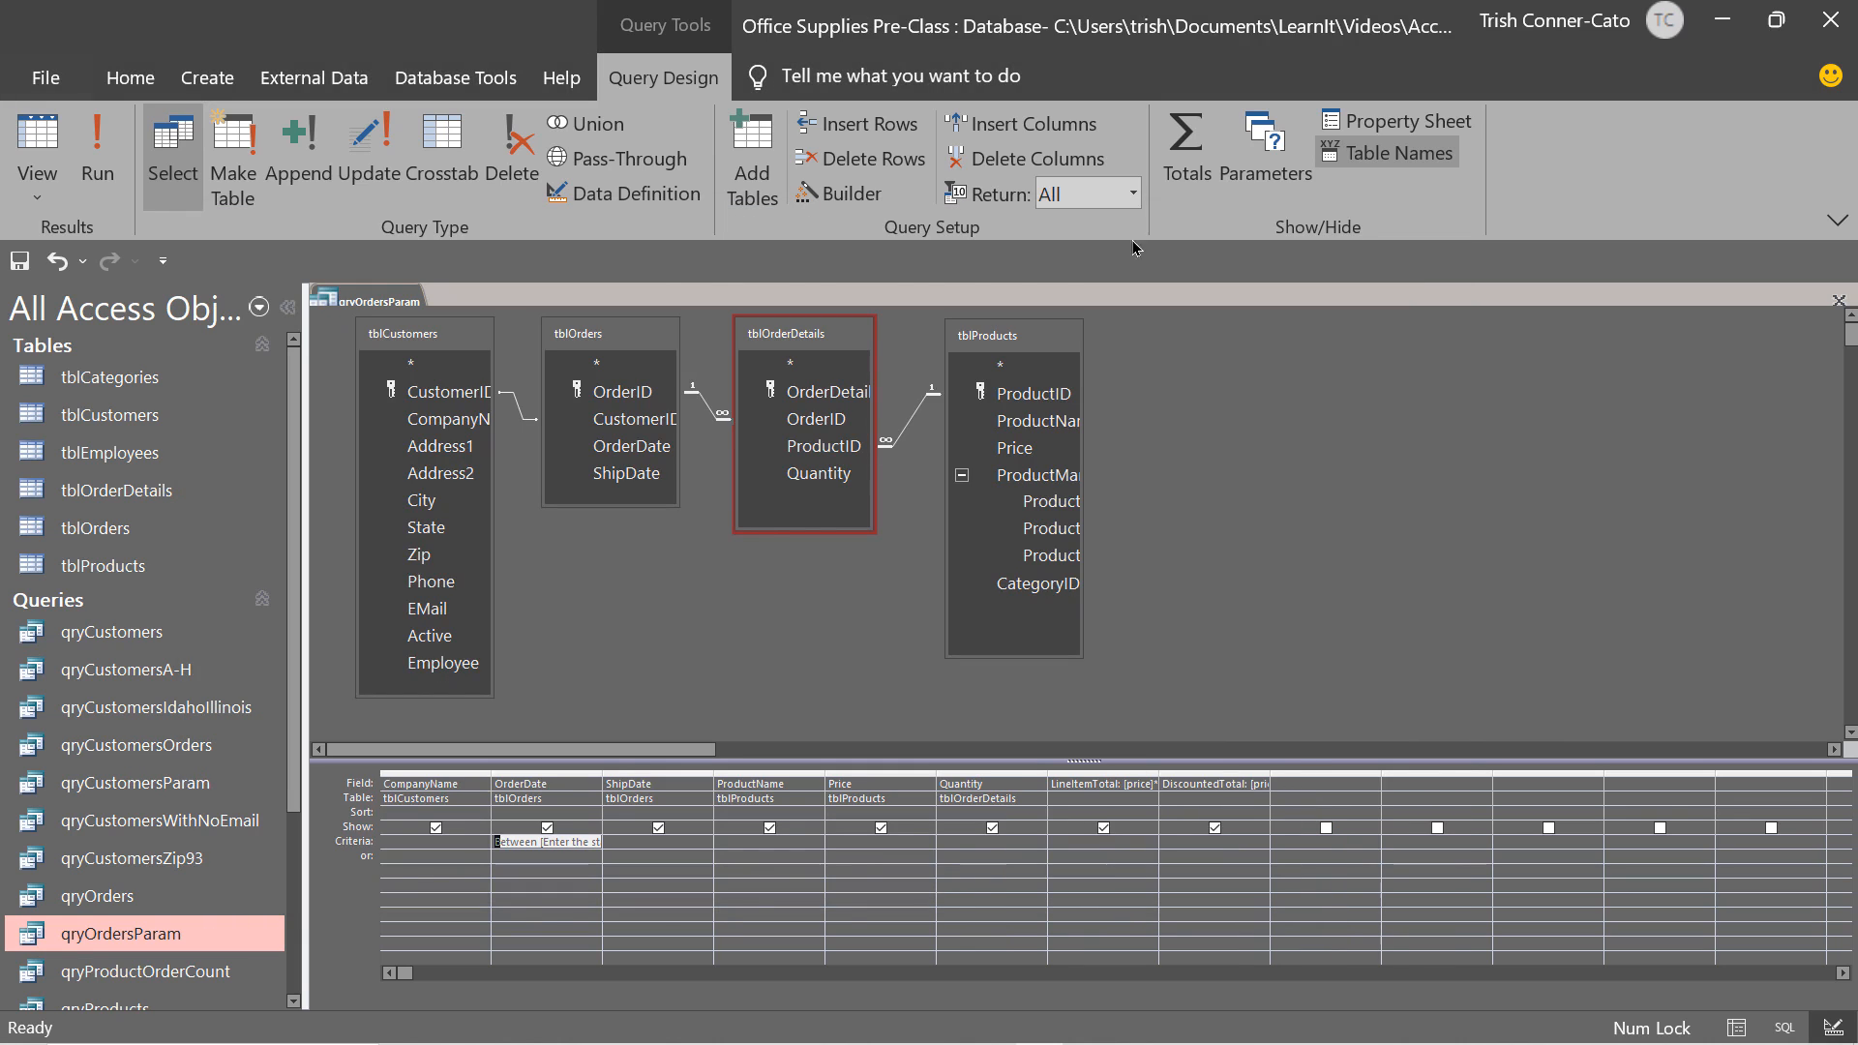
pyautogui.rightClick(368, 302)
pyautogui.click(422, 317)
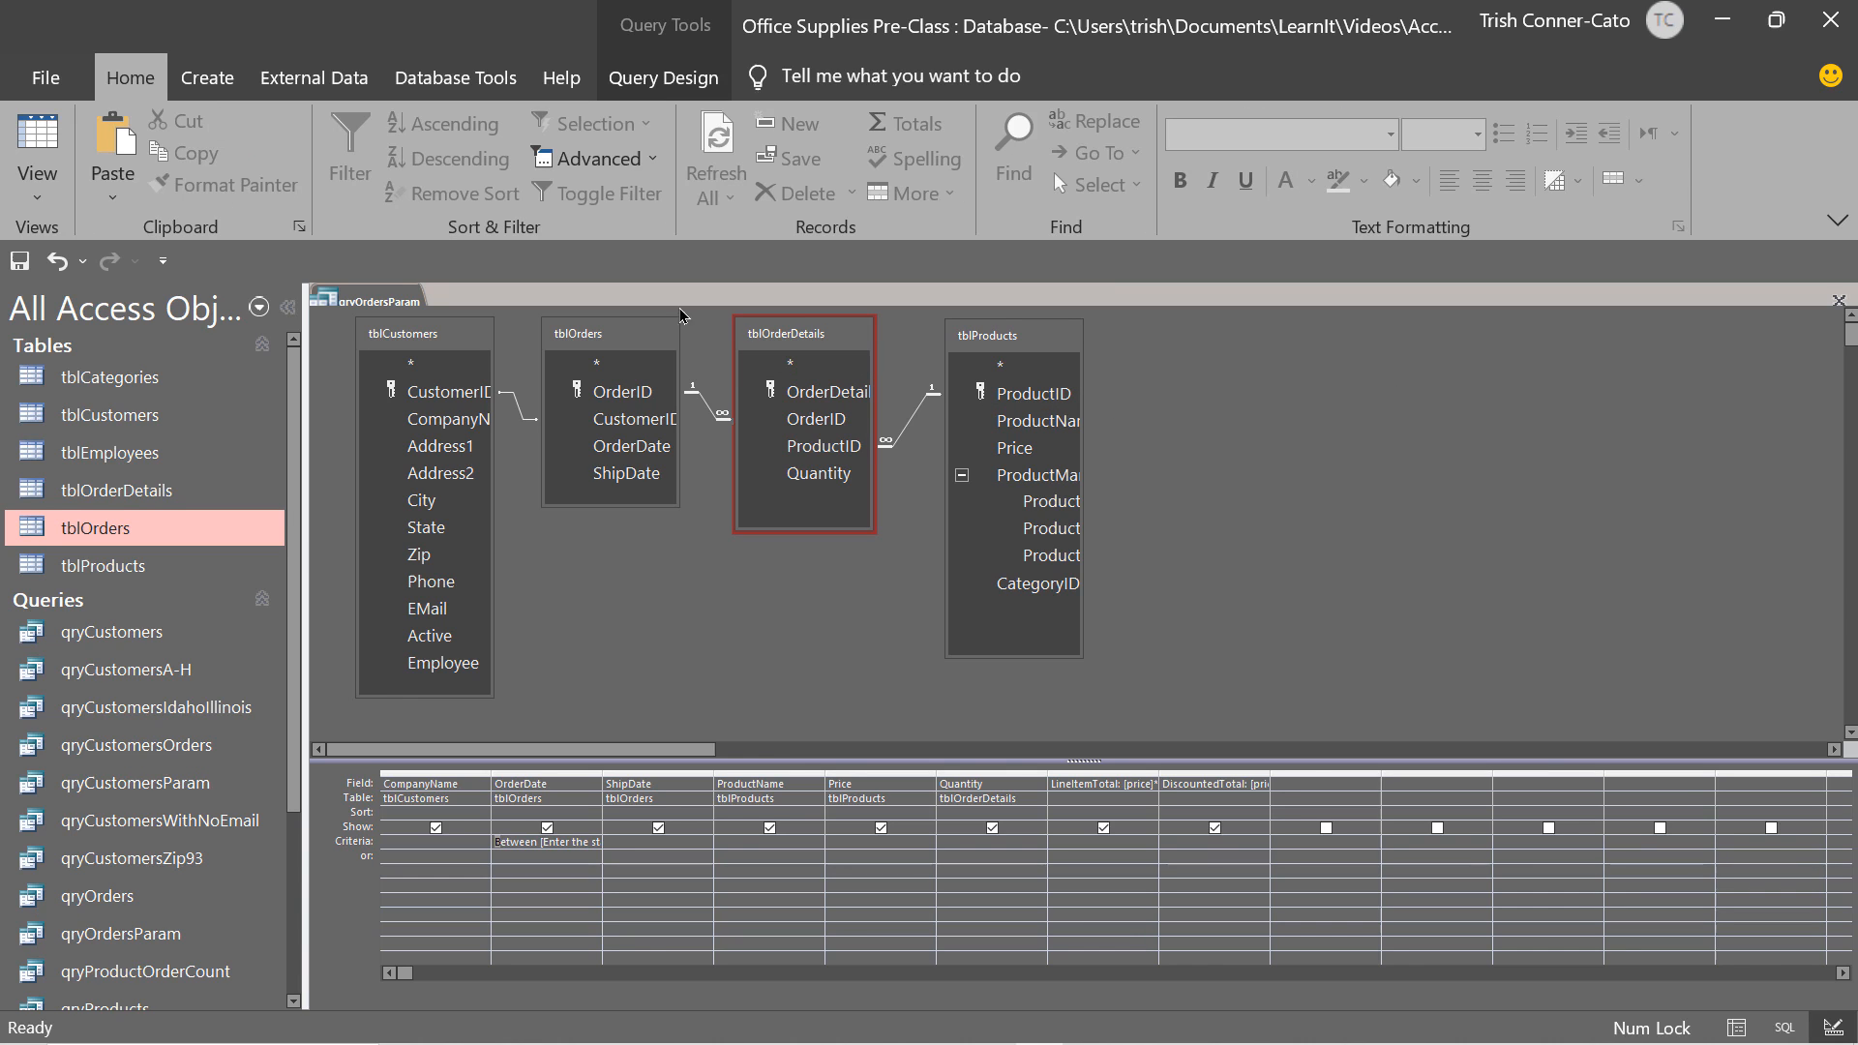
# Run qryOrdersParam with start date 6/1/2010 and end date 6/30/2010, check the OrderDate column, and close the query.
pyautogui.click(646, 95)
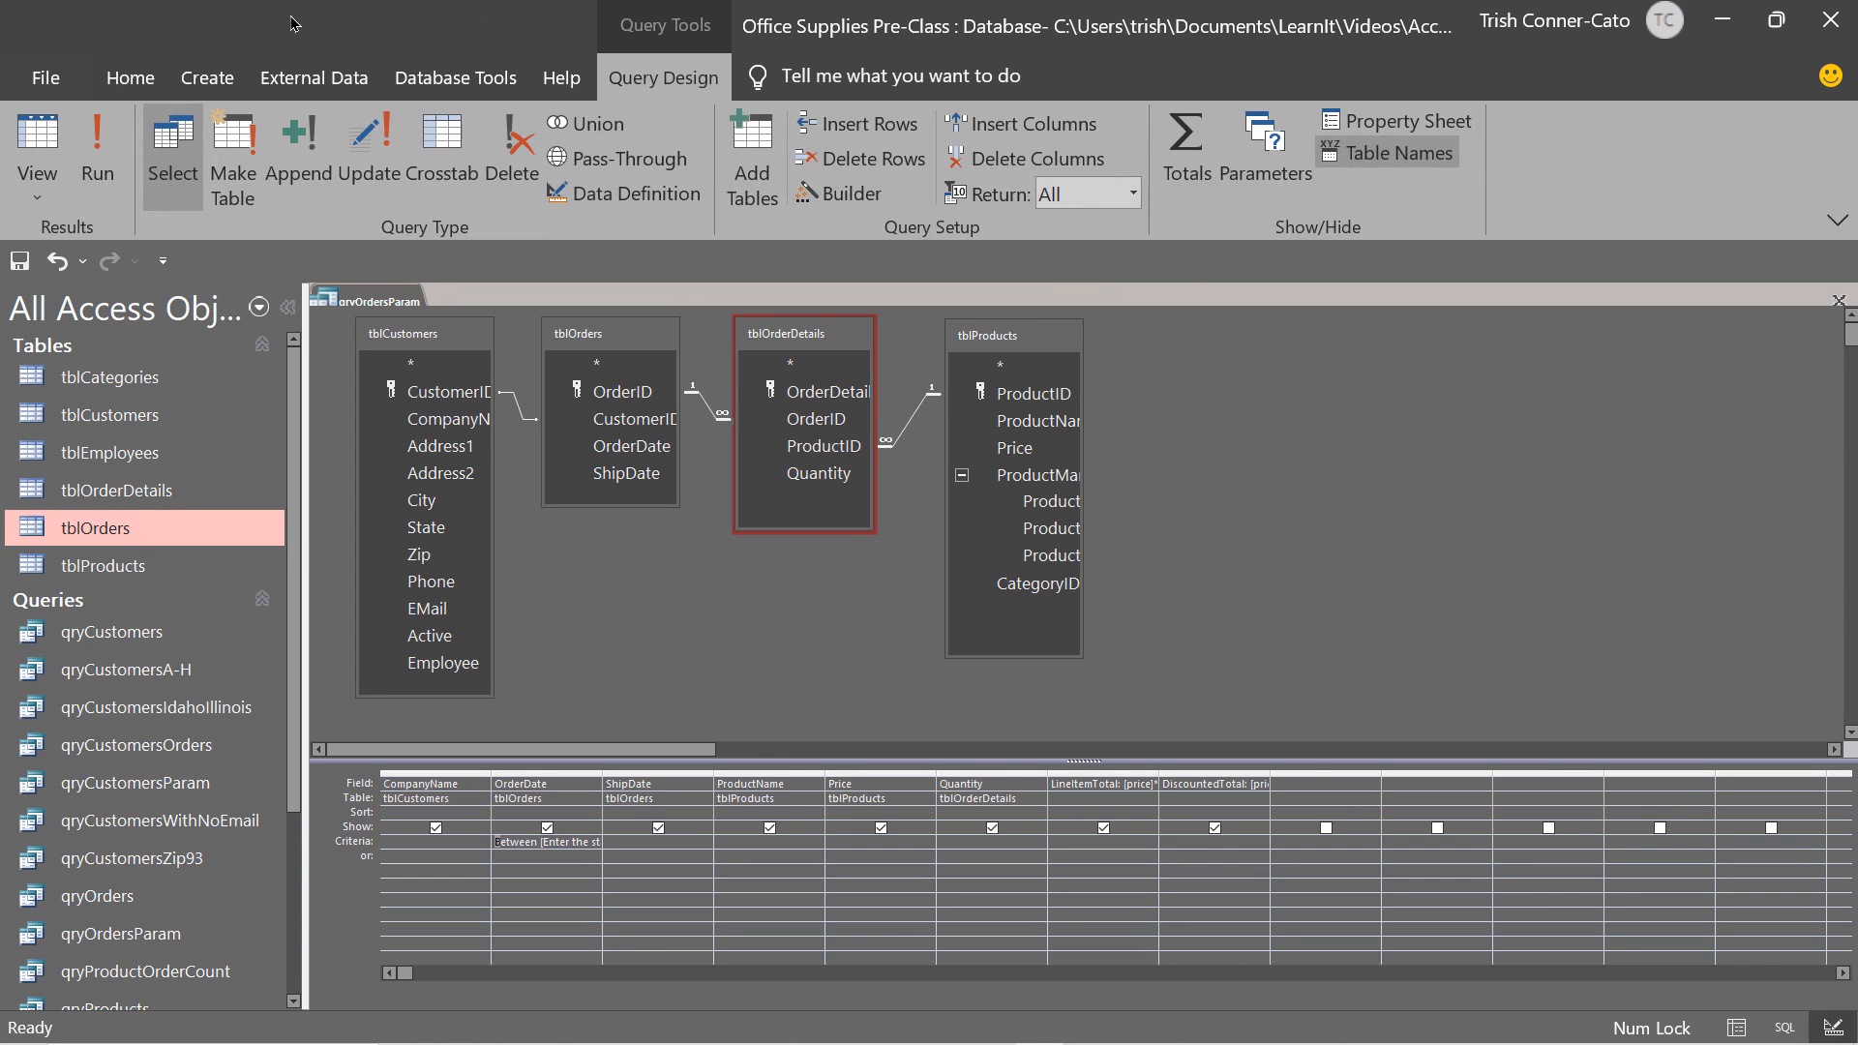
pyautogui.click(96, 154)
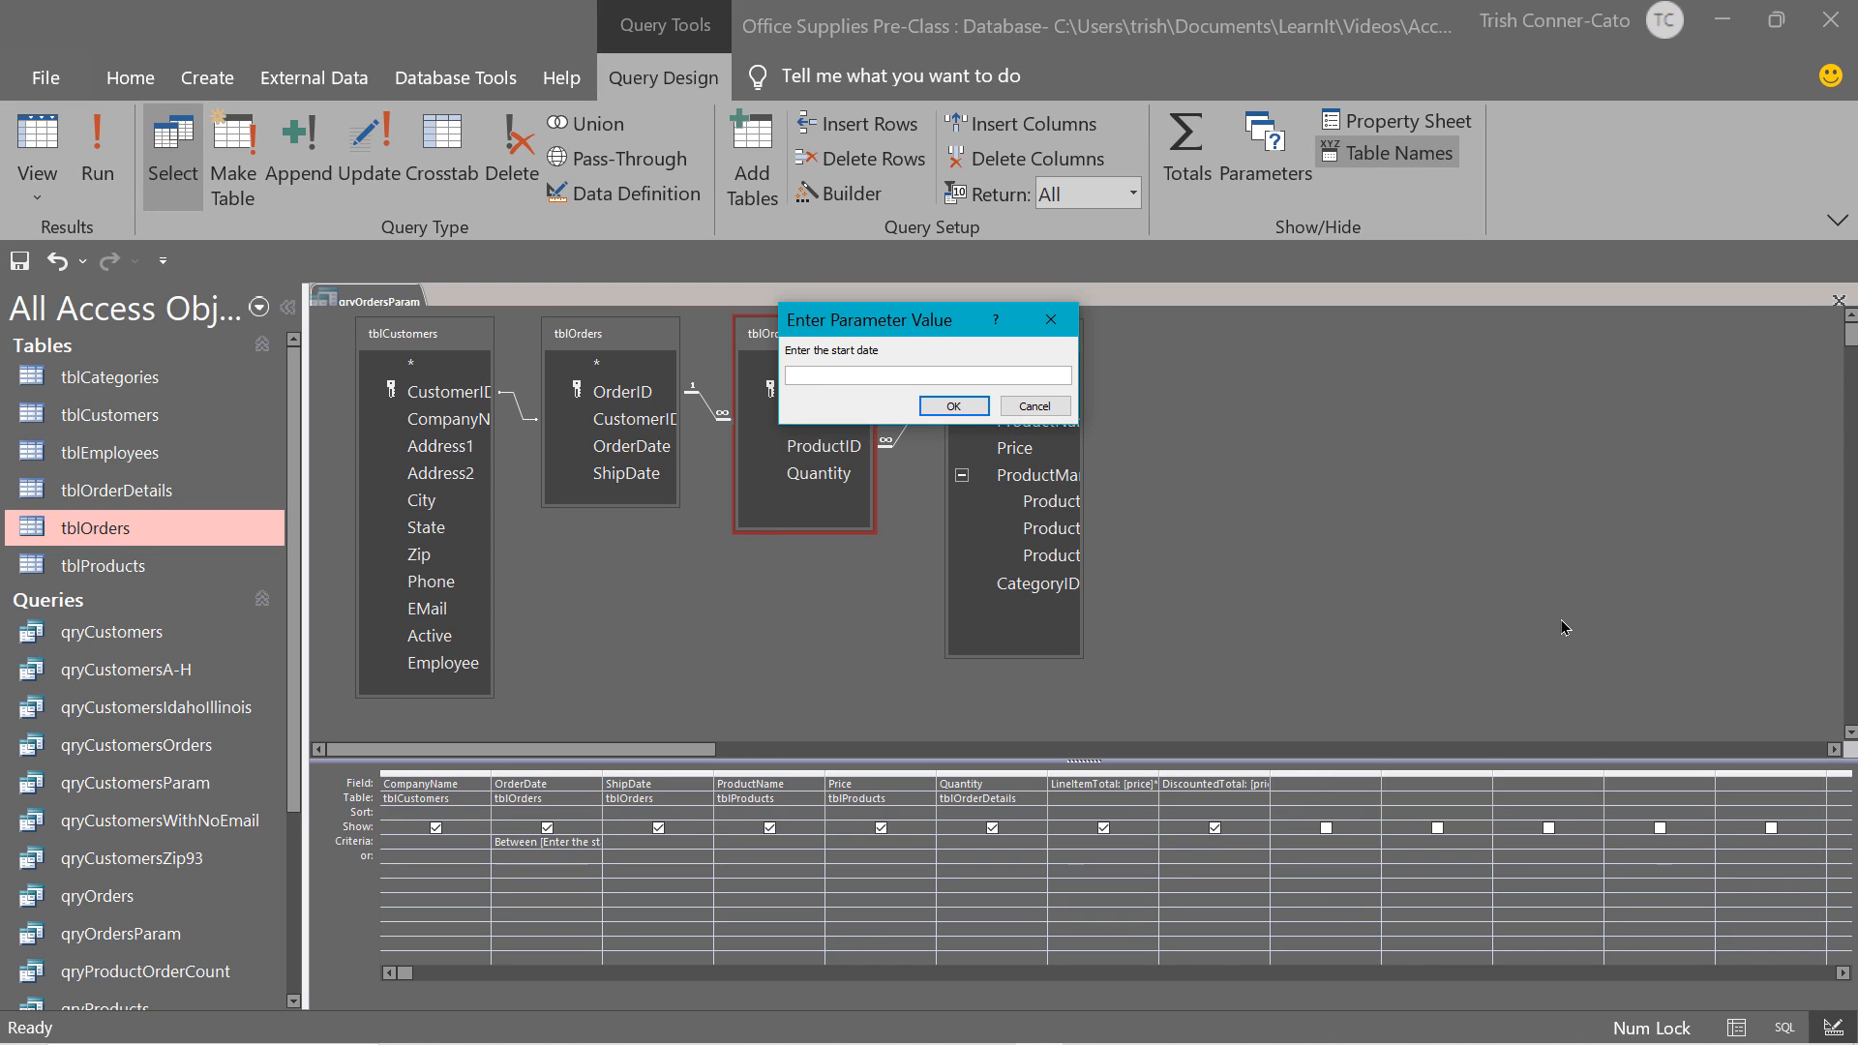
pyautogui.write('6/1/2010')
pyautogui.click(948, 407)
pyautogui.write('6/30/2010')
pyautogui.click(967, 407)
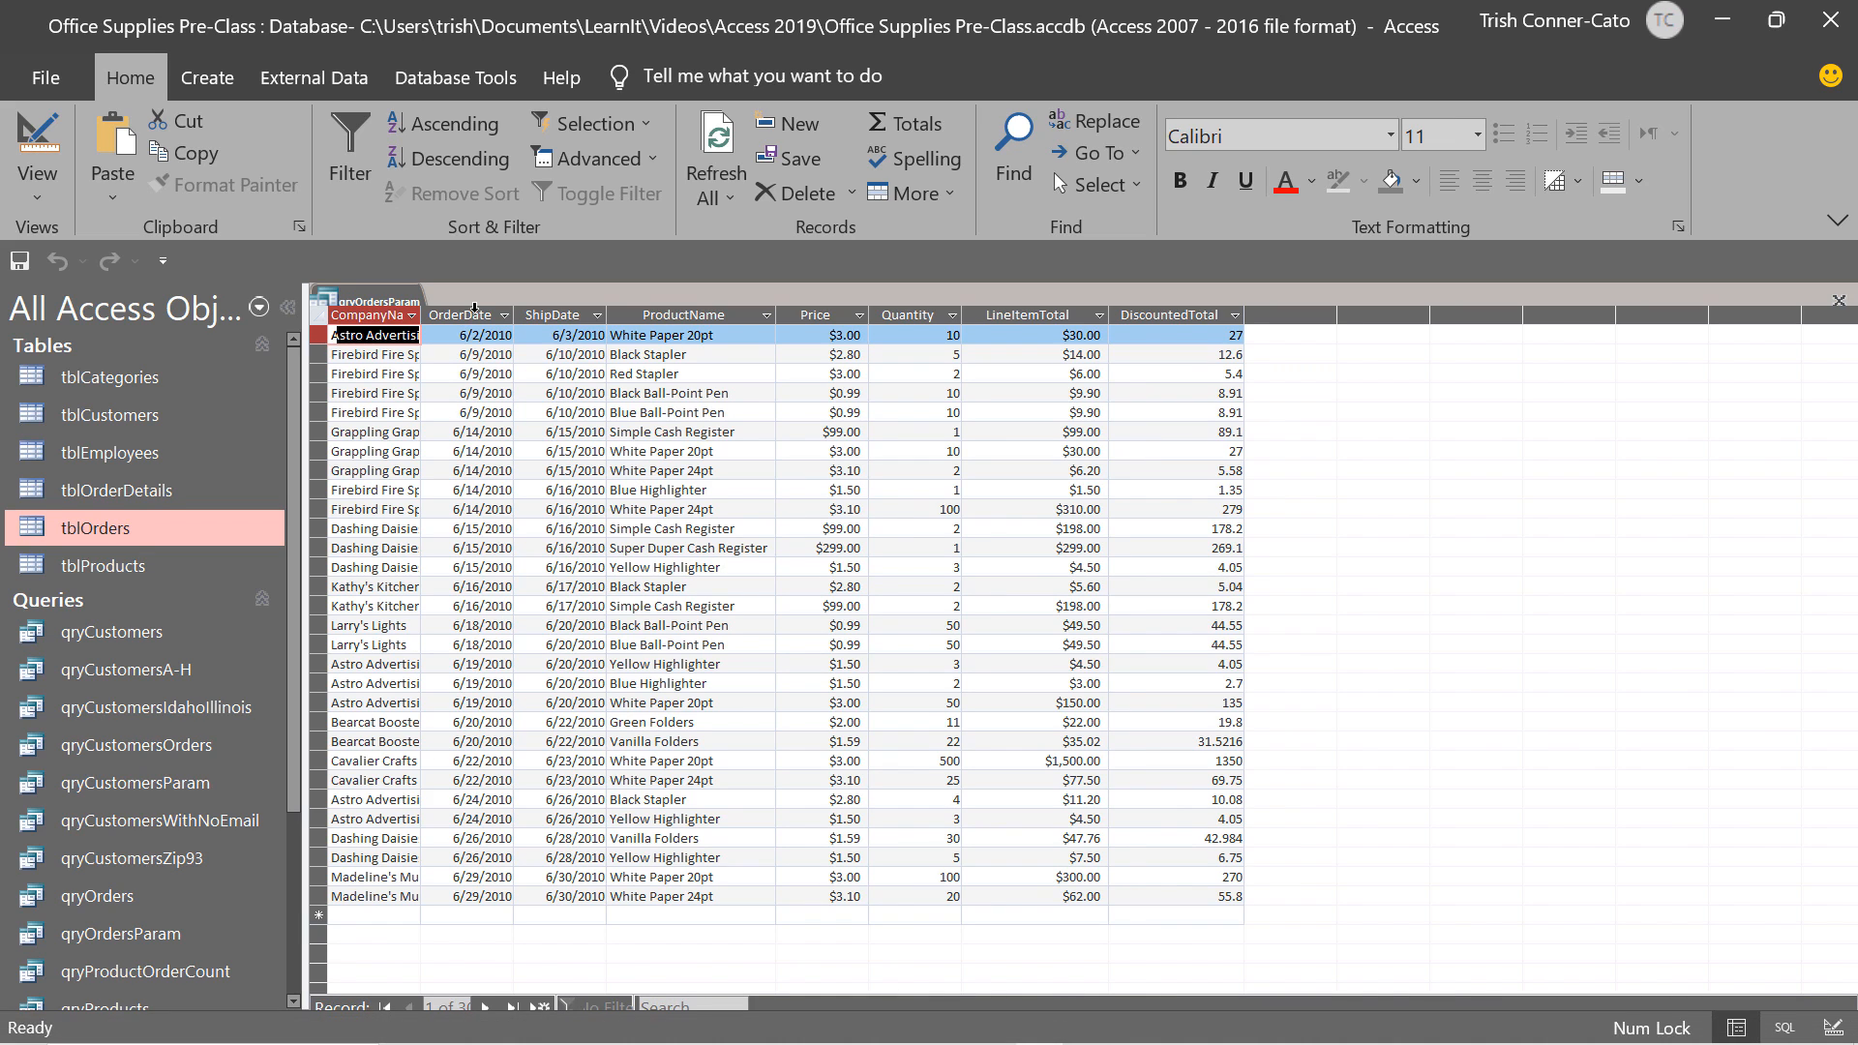
pyautogui.click(475, 307)
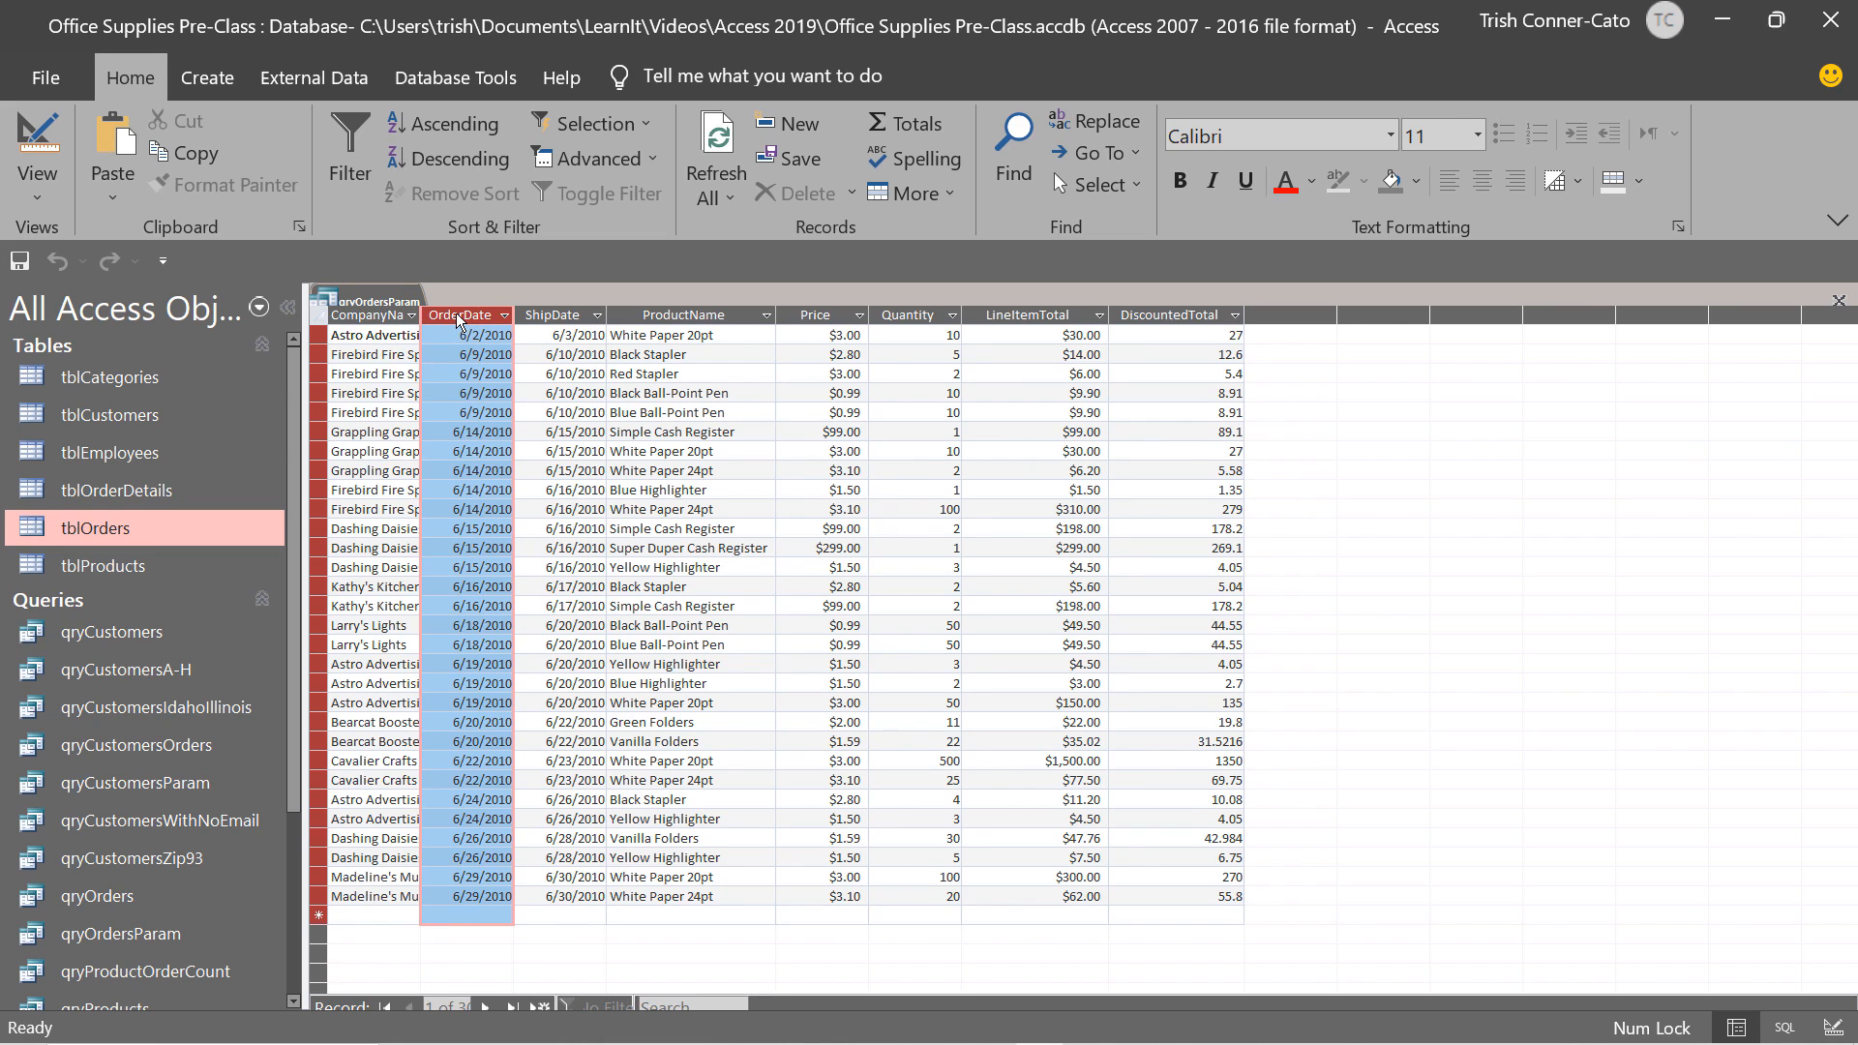
pyautogui.hotkey('ctrl', 'w')
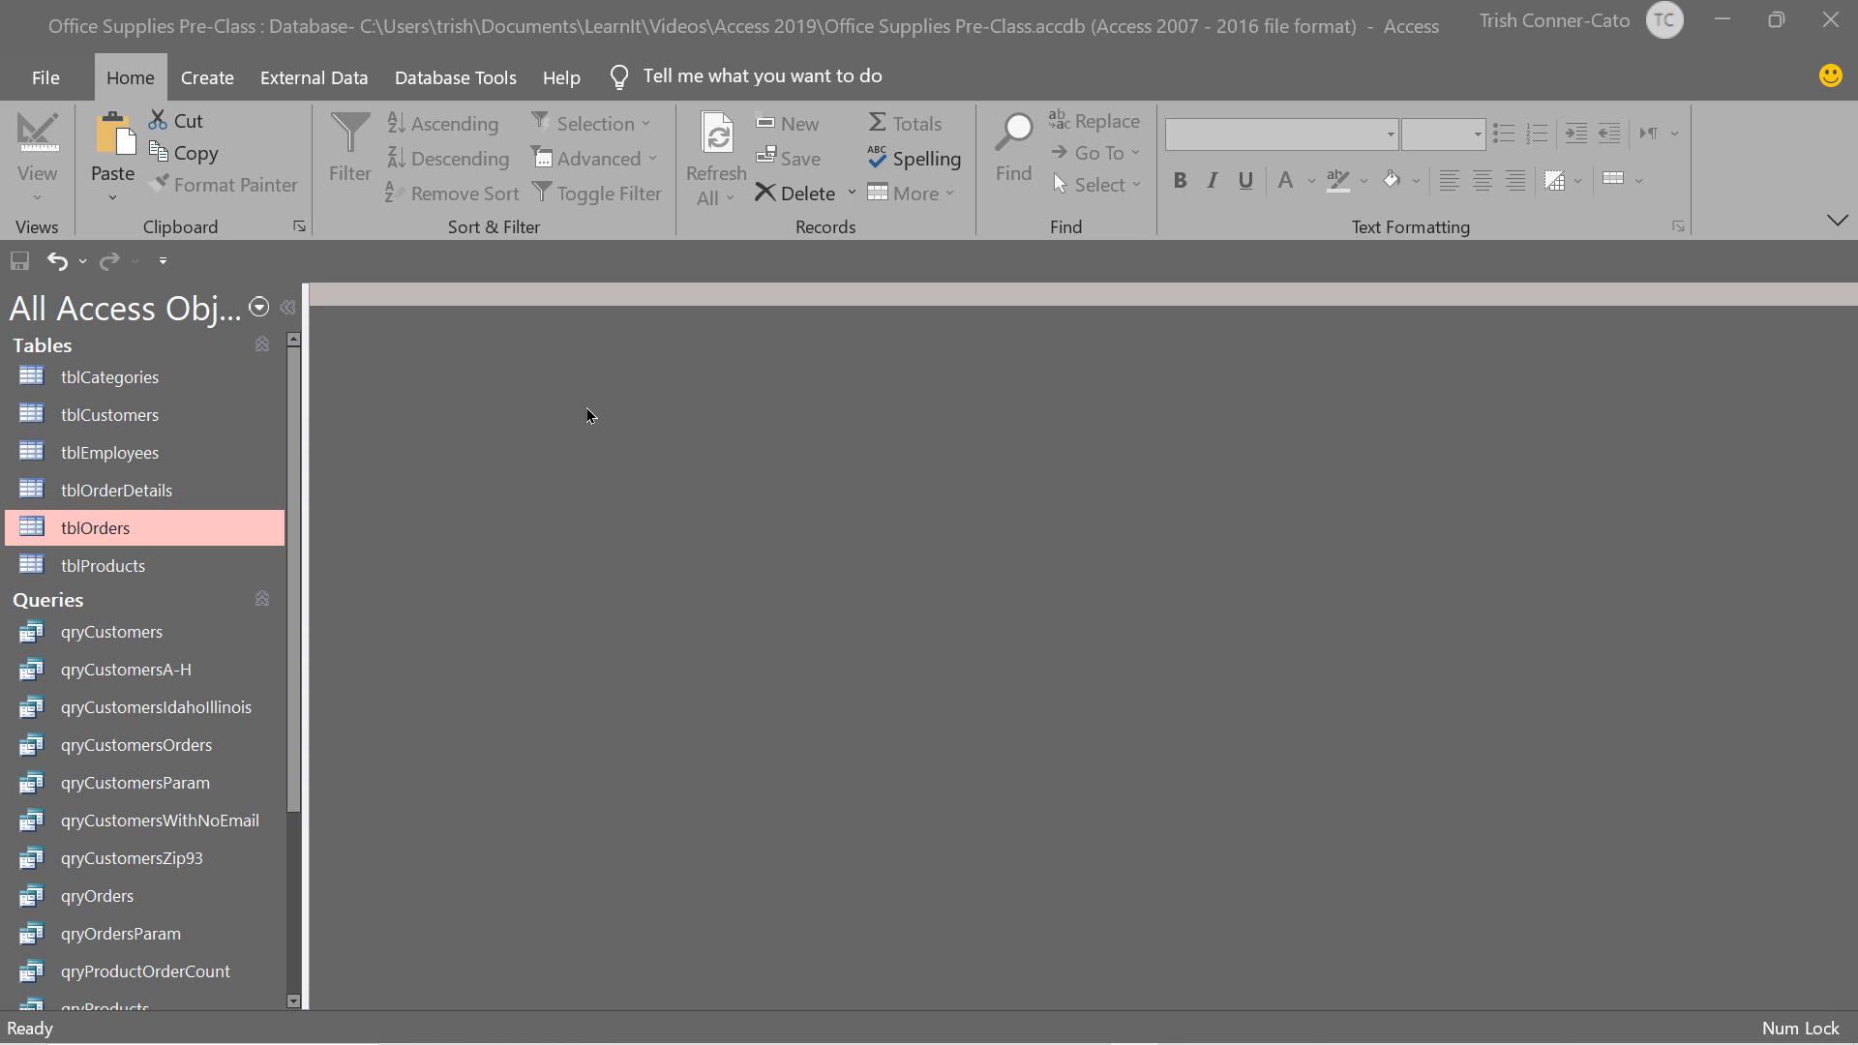
# Start a Find Duplicates query on tblCustomers with CompanyName as the duplicate-value field.
pyautogui.click(208, 77)
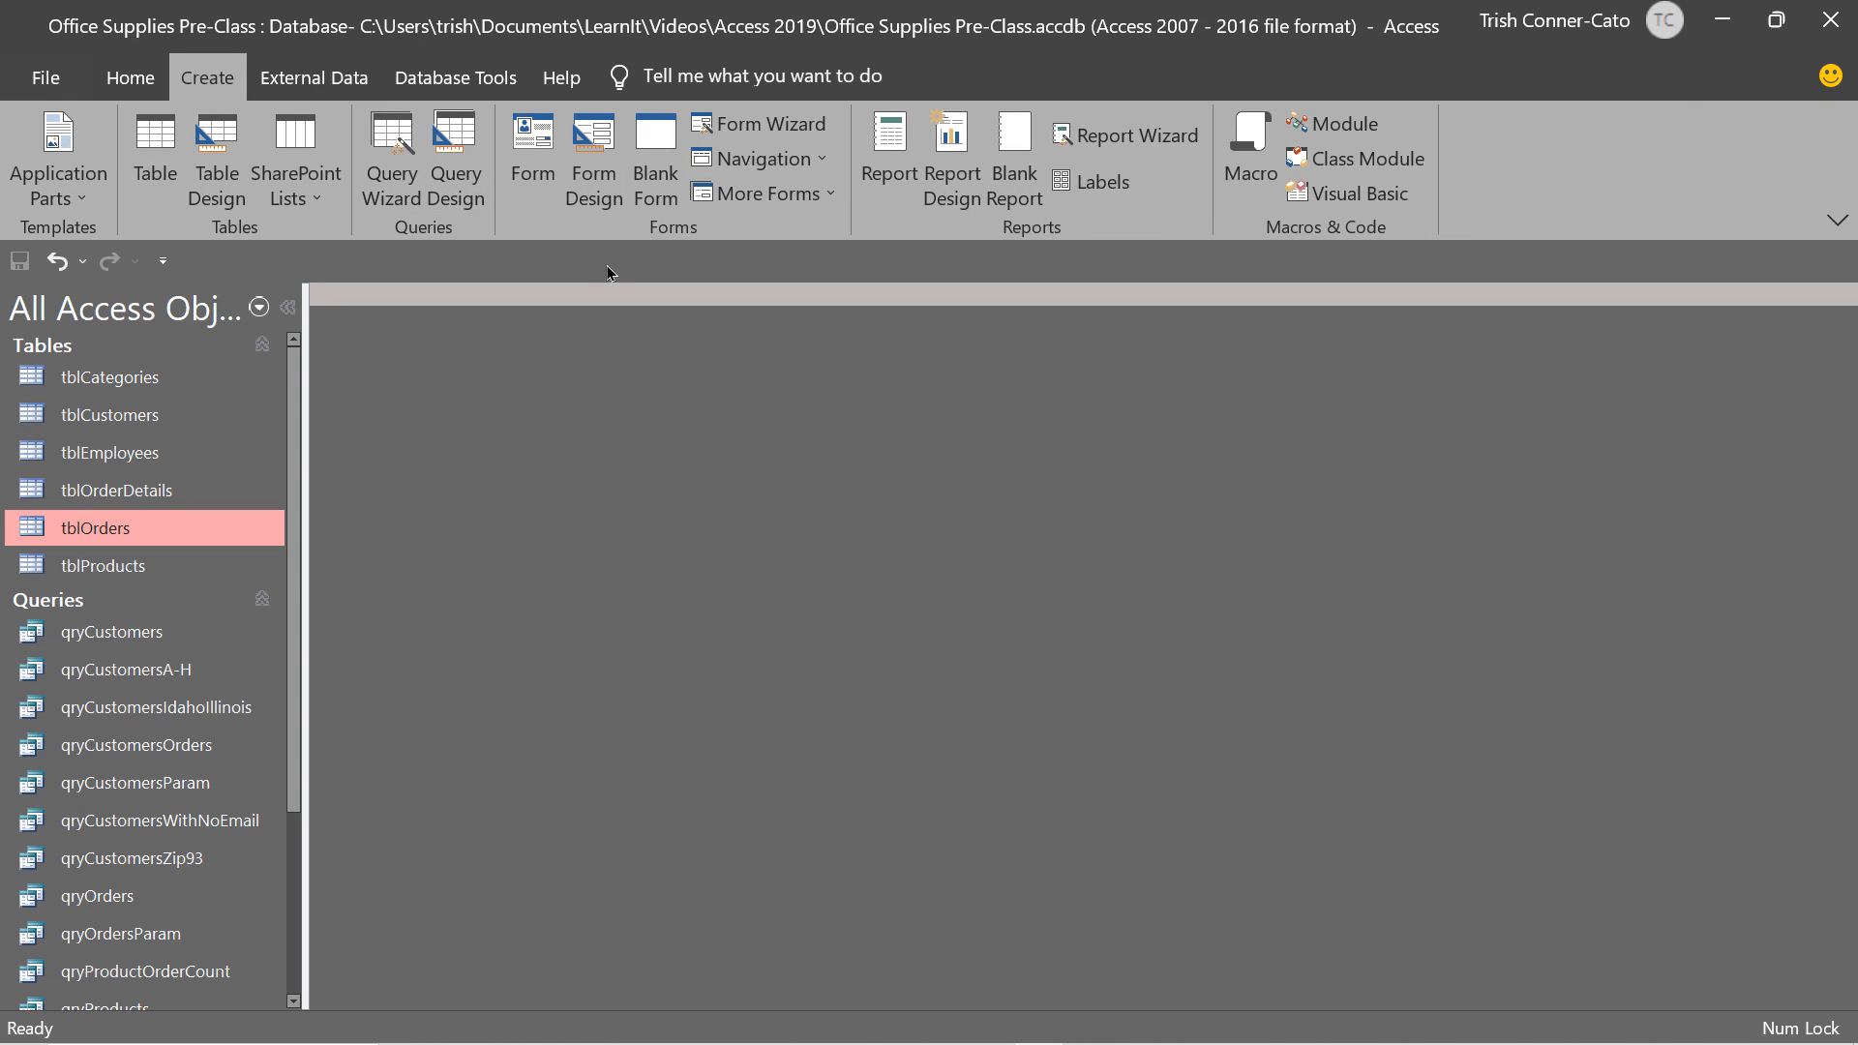
pyautogui.click(401, 192)
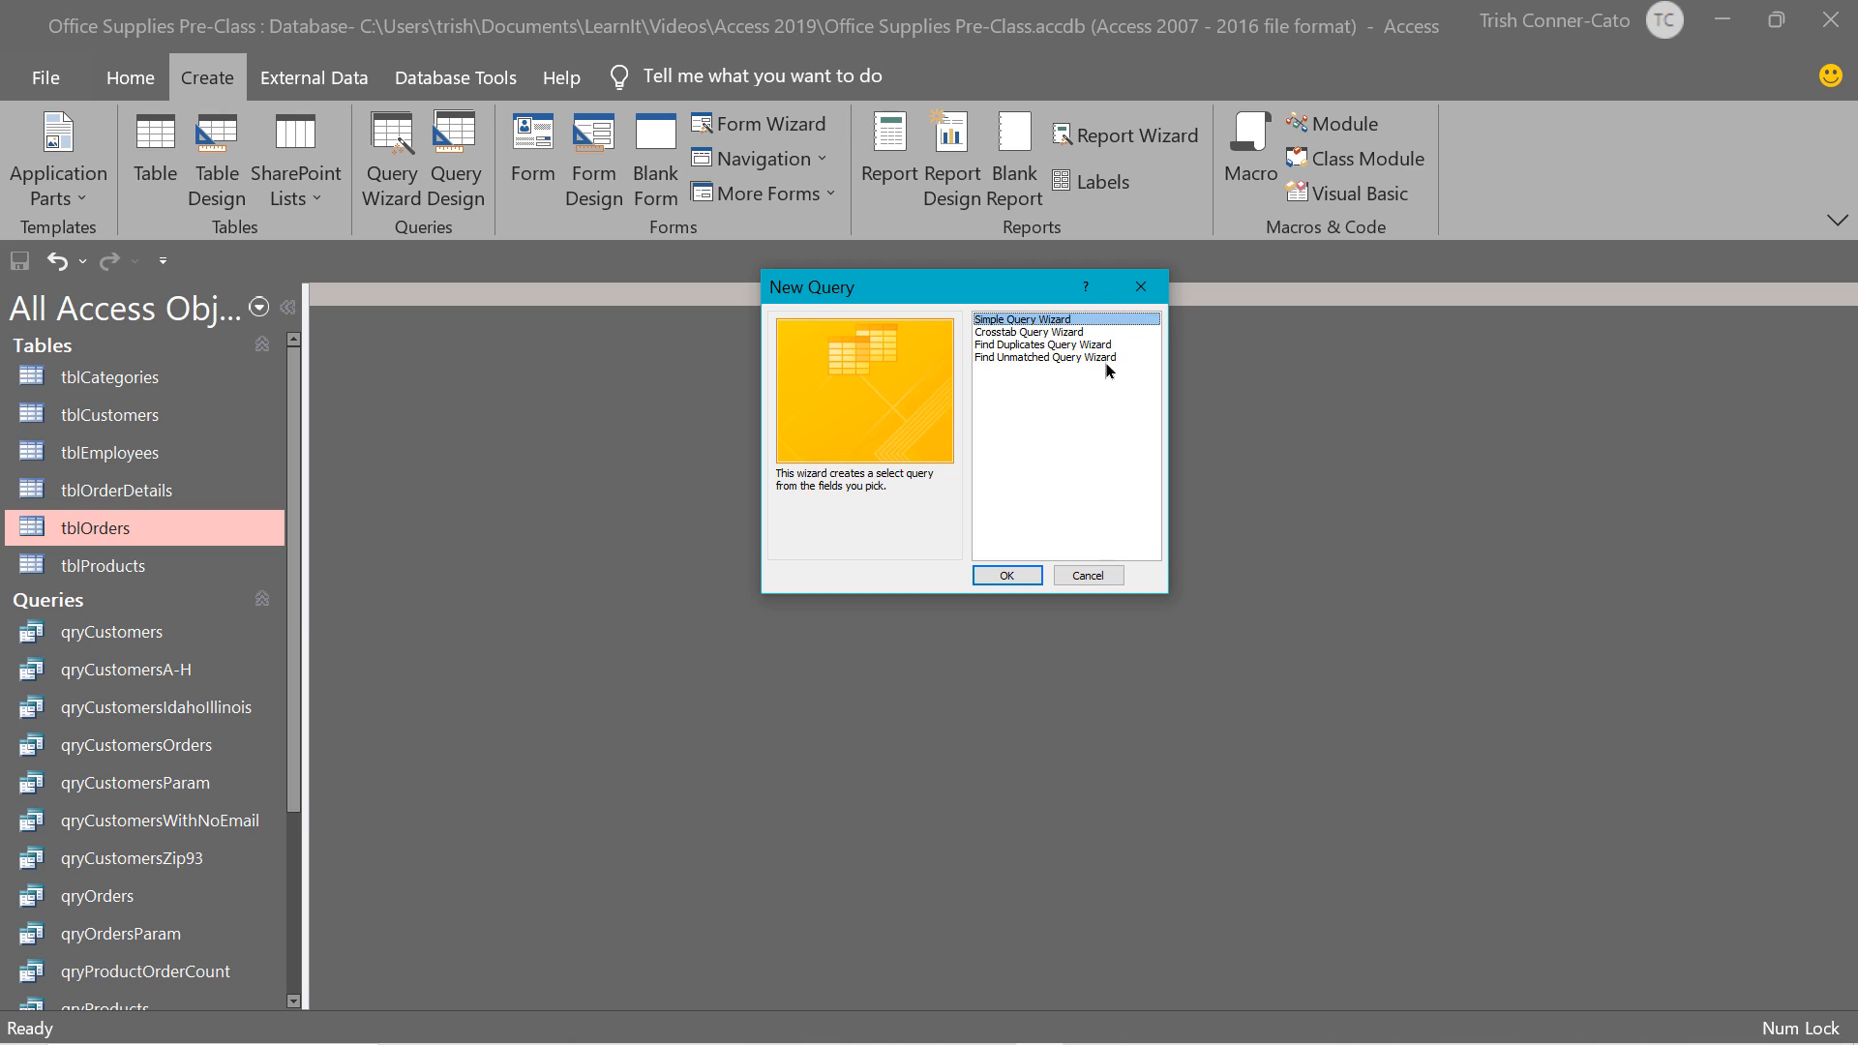
pyautogui.click(1037, 349)
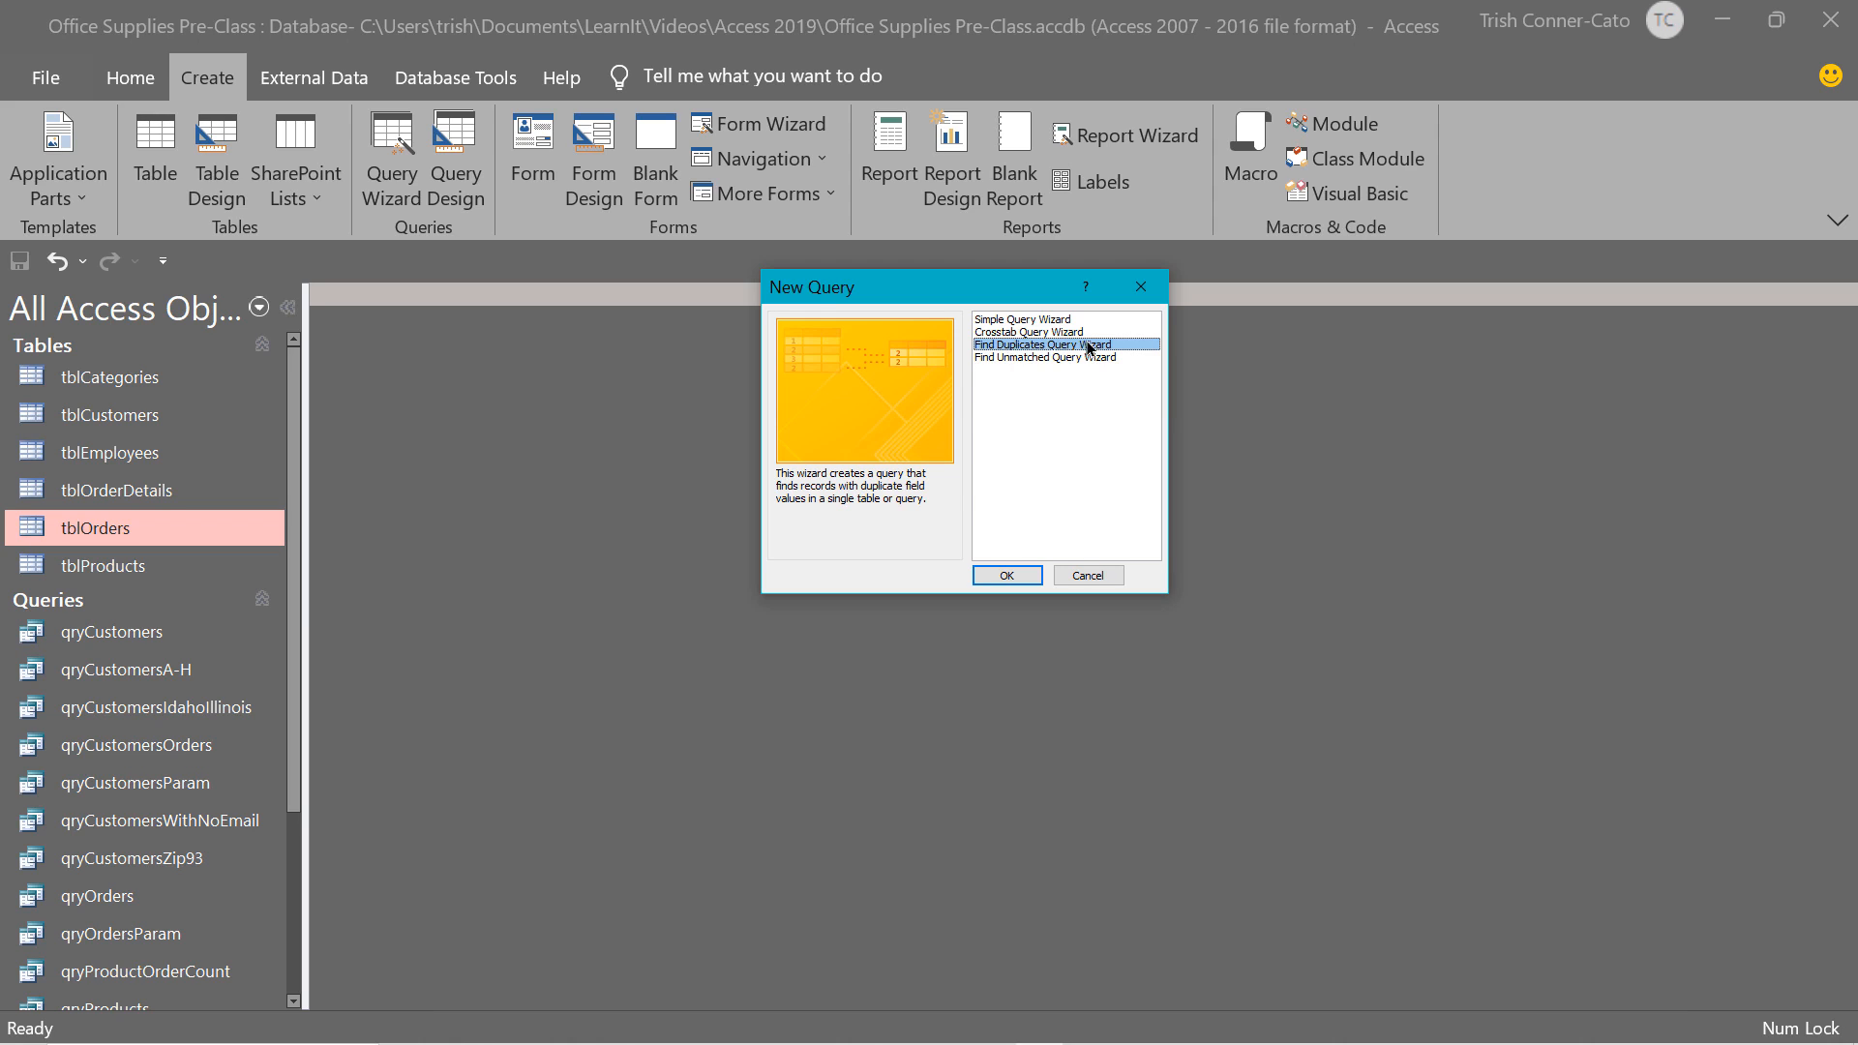
pyautogui.click(1011, 576)
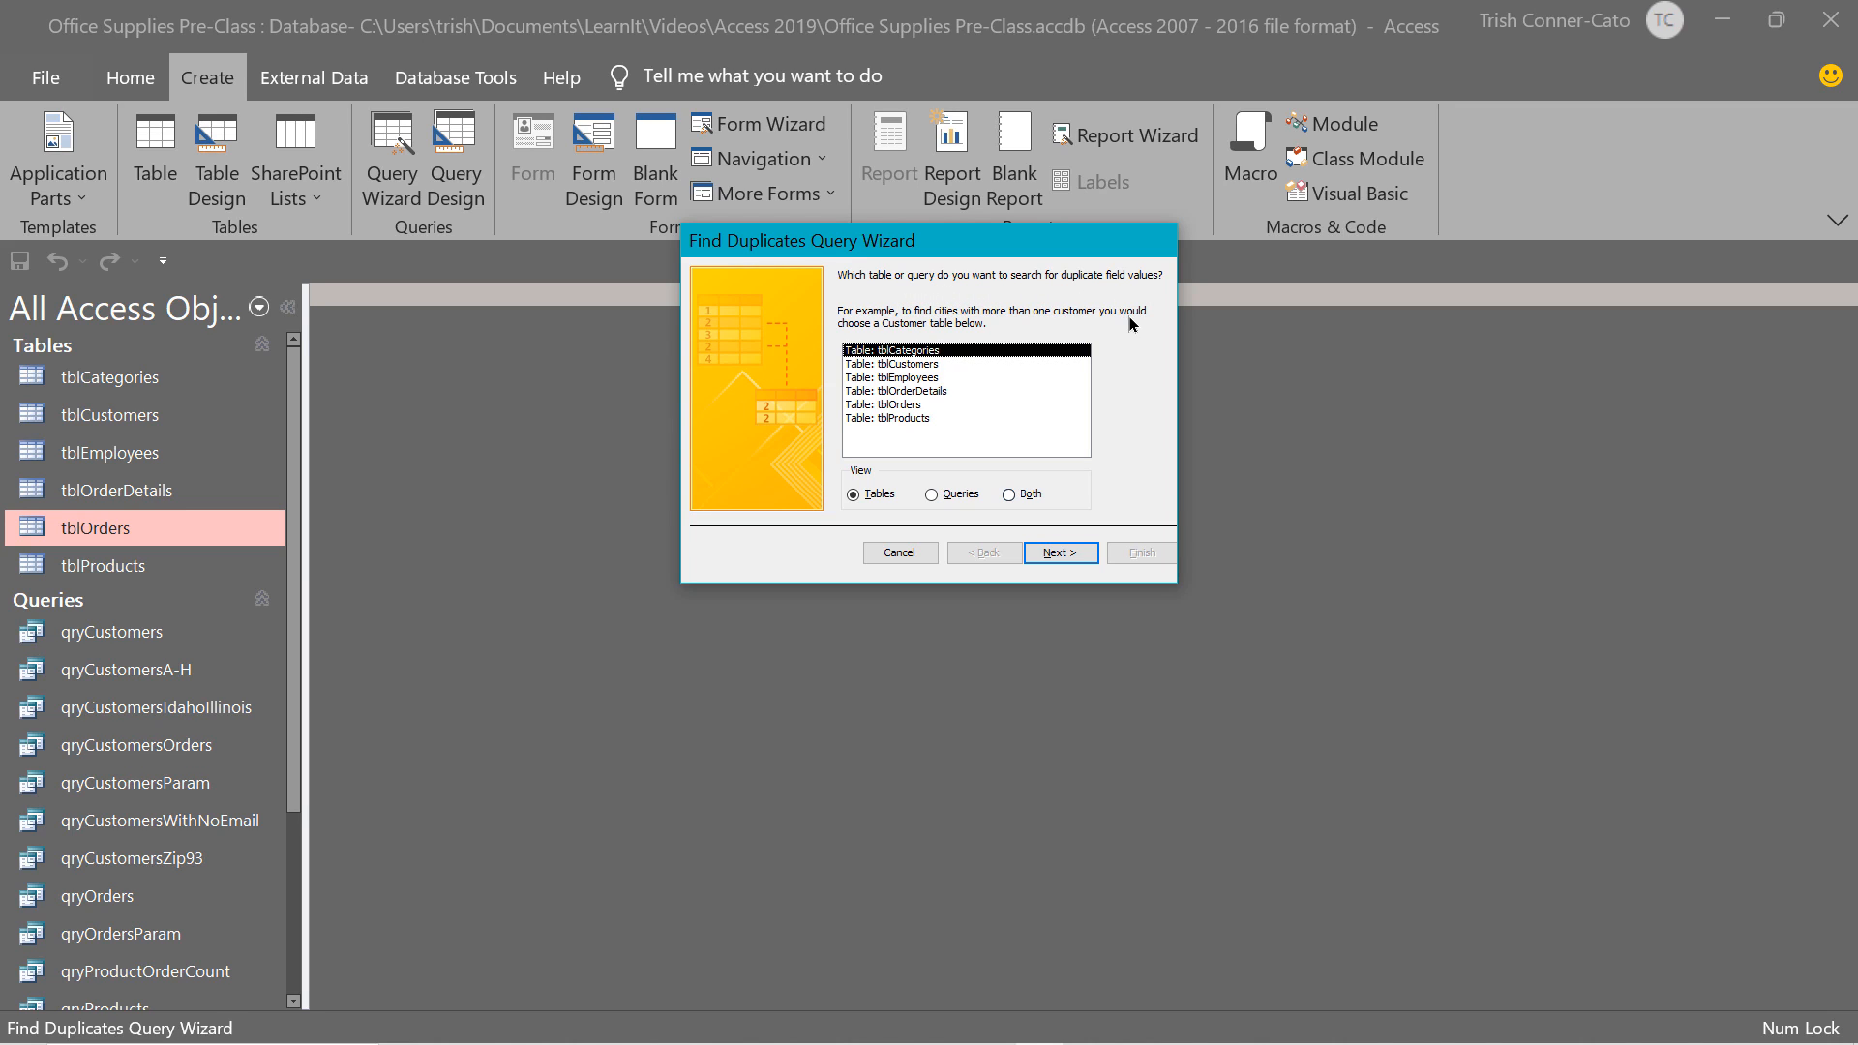
pyautogui.click(902, 366)
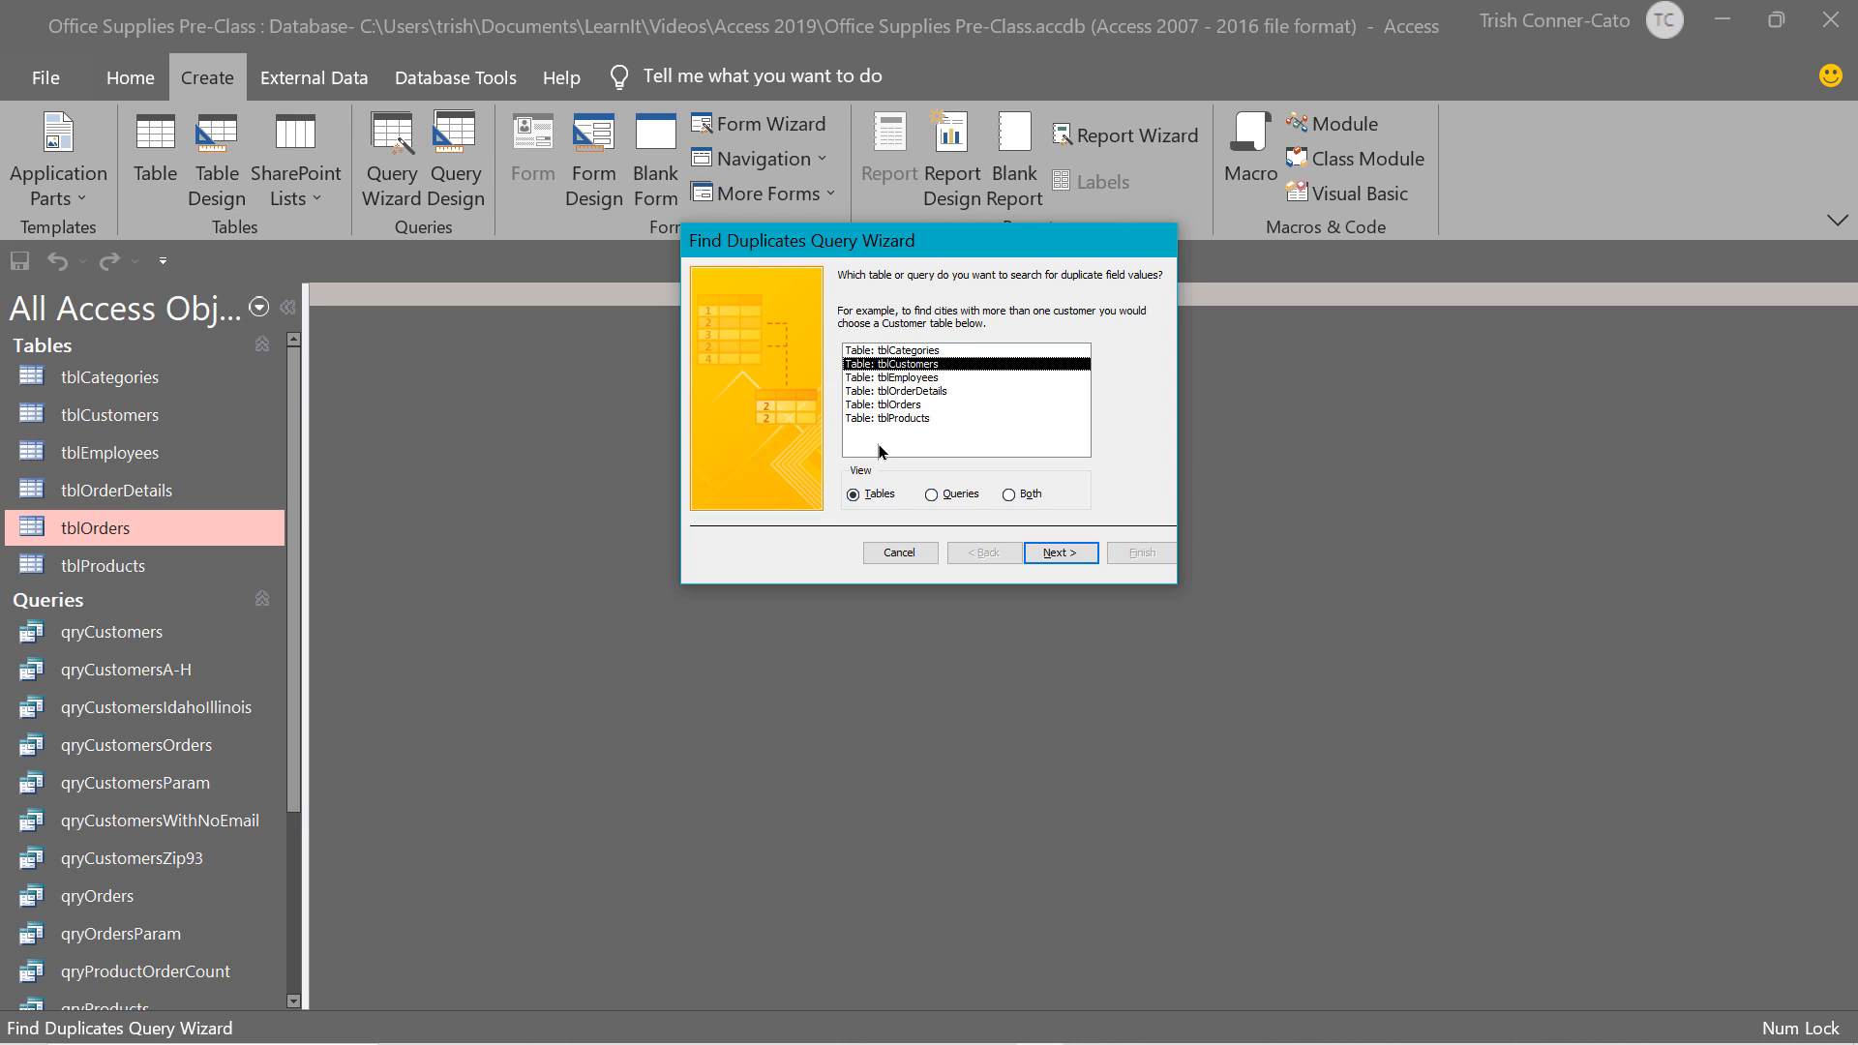
pyautogui.click(1047, 555)
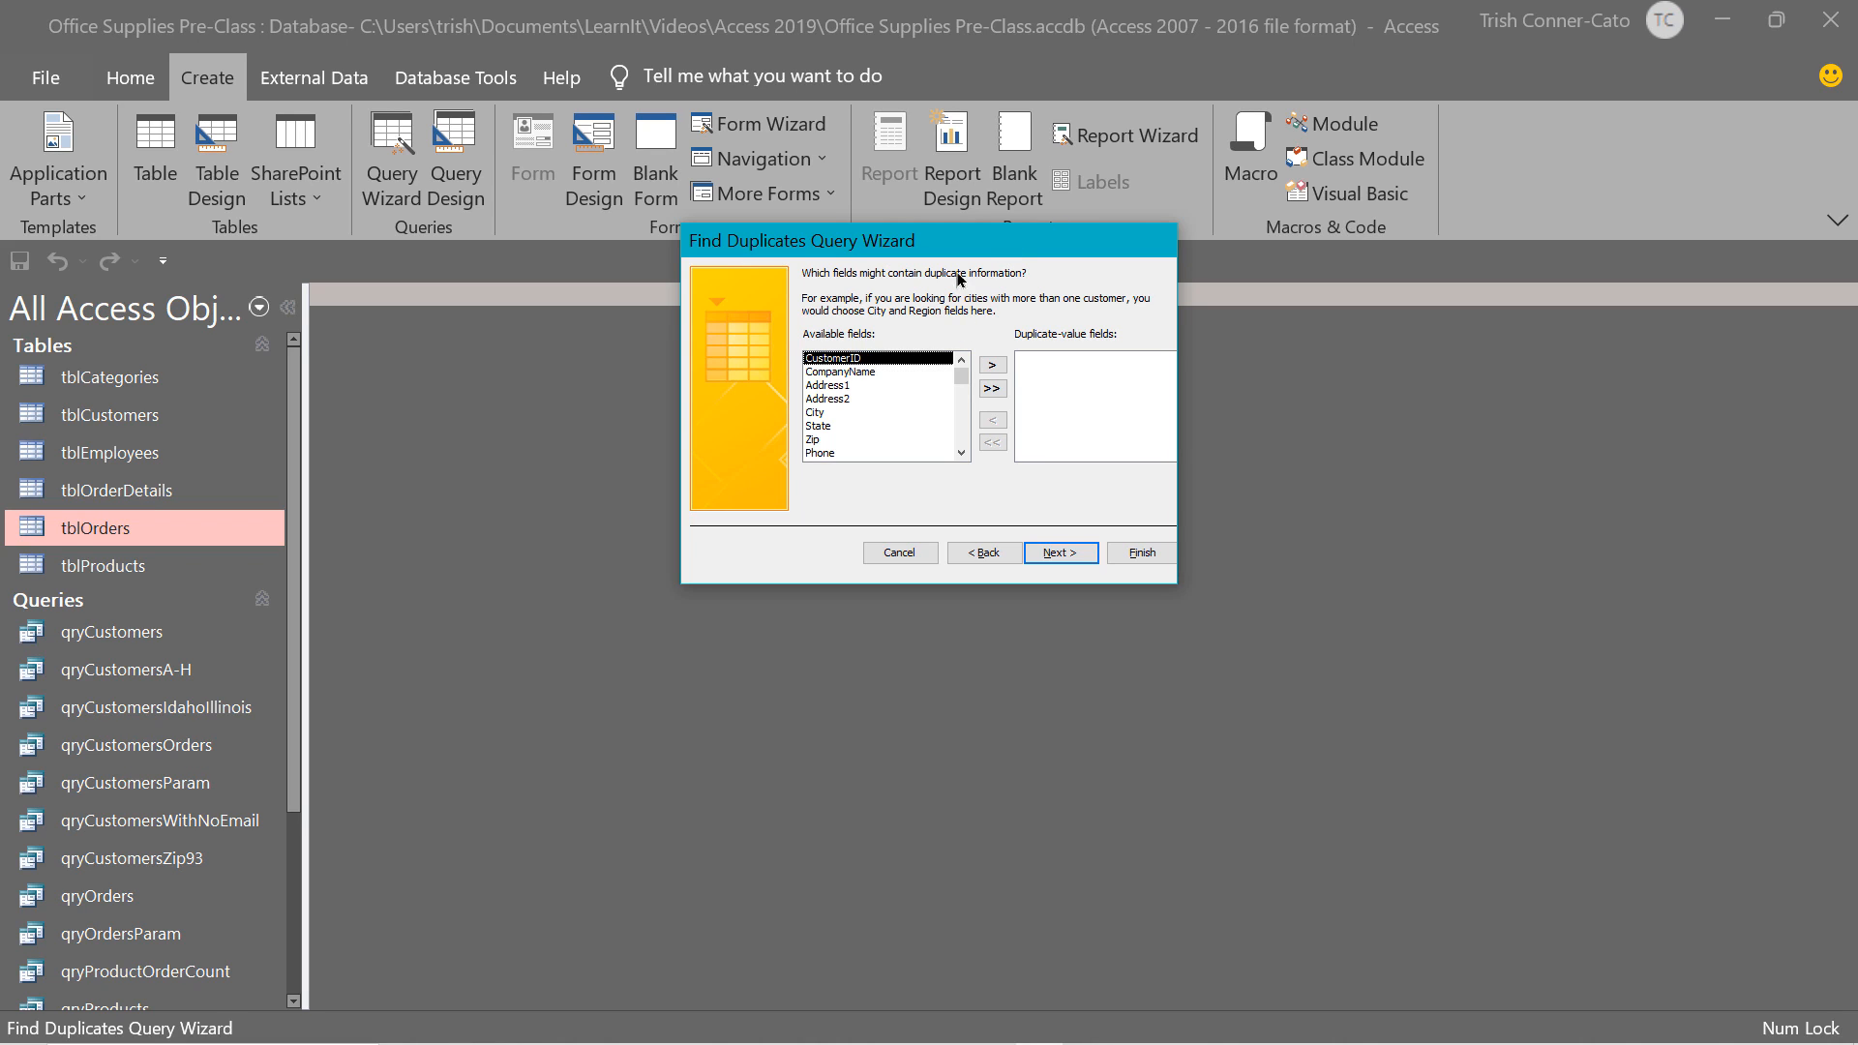
pyautogui.doubleClick(869, 373)
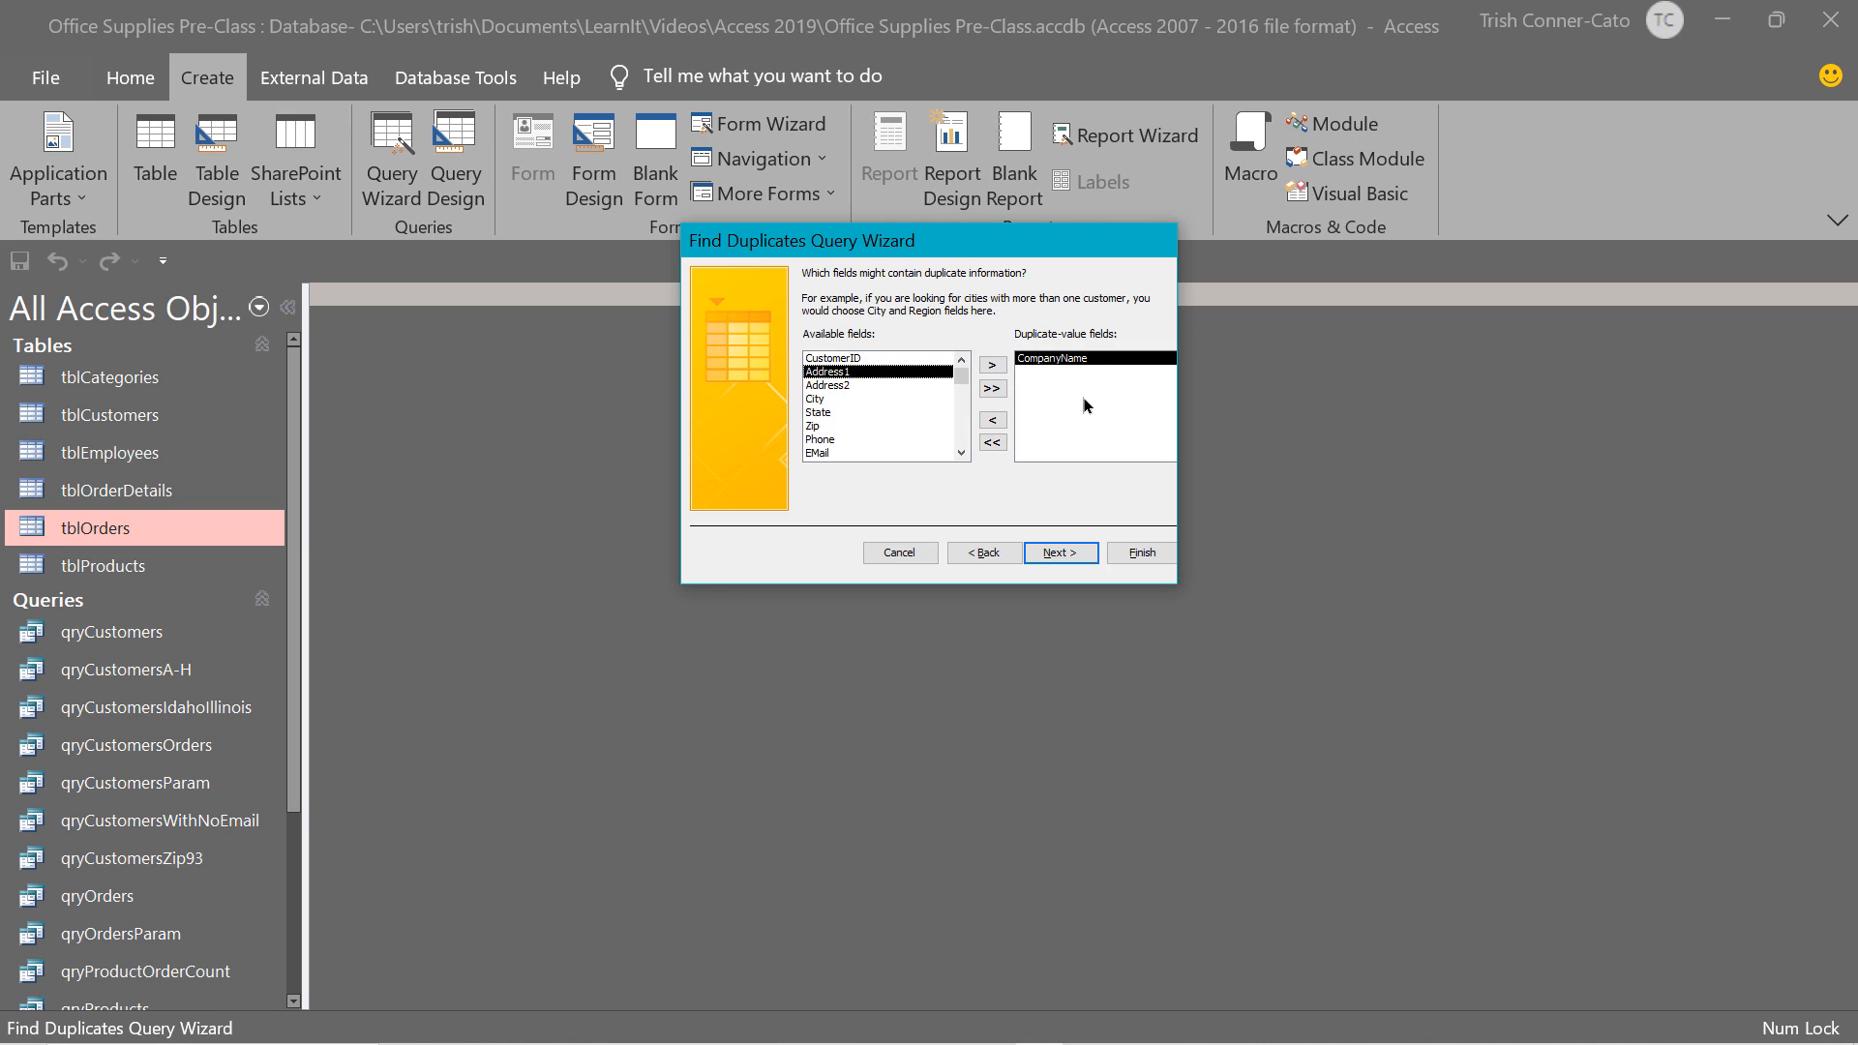
pyautogui.click(1064, 558)
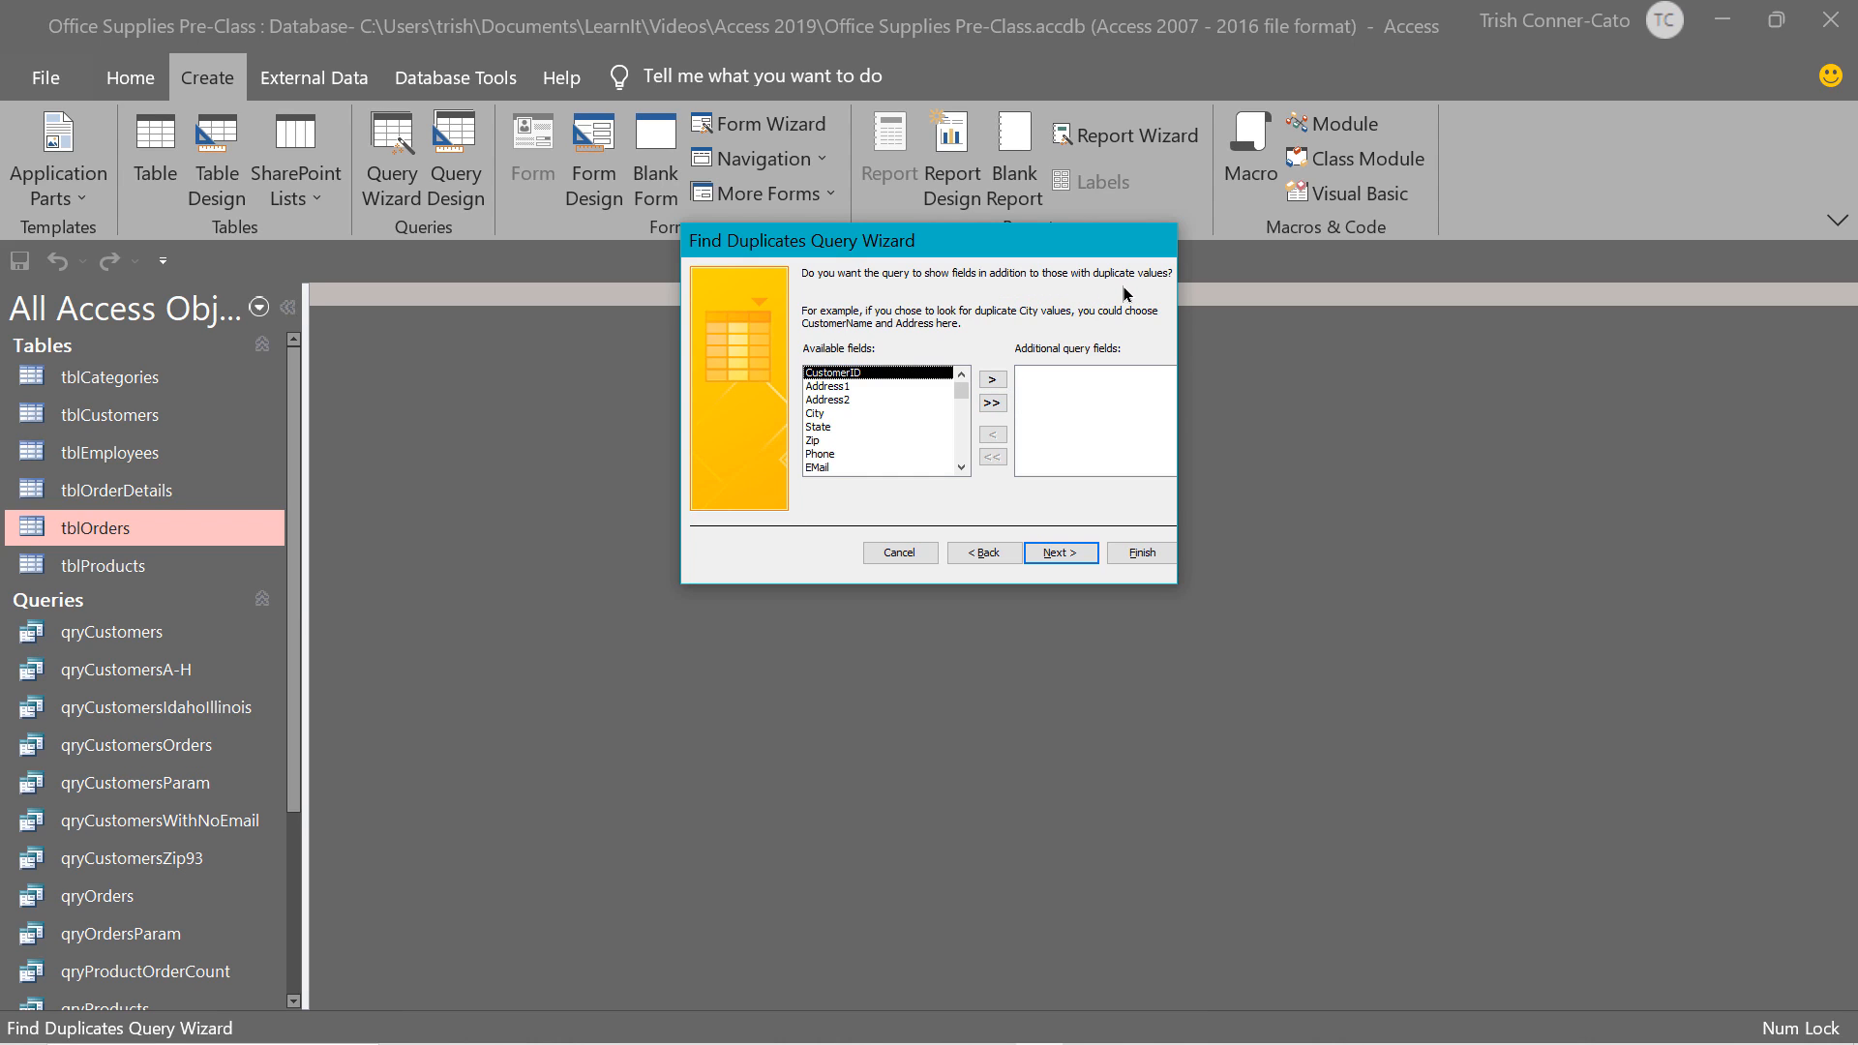
# Add CustomerID, Address1, City and State as additional fields and finish the Find Duplicates query with the default name, viewing its results.
pyautogui.doubleClick(837, 375)
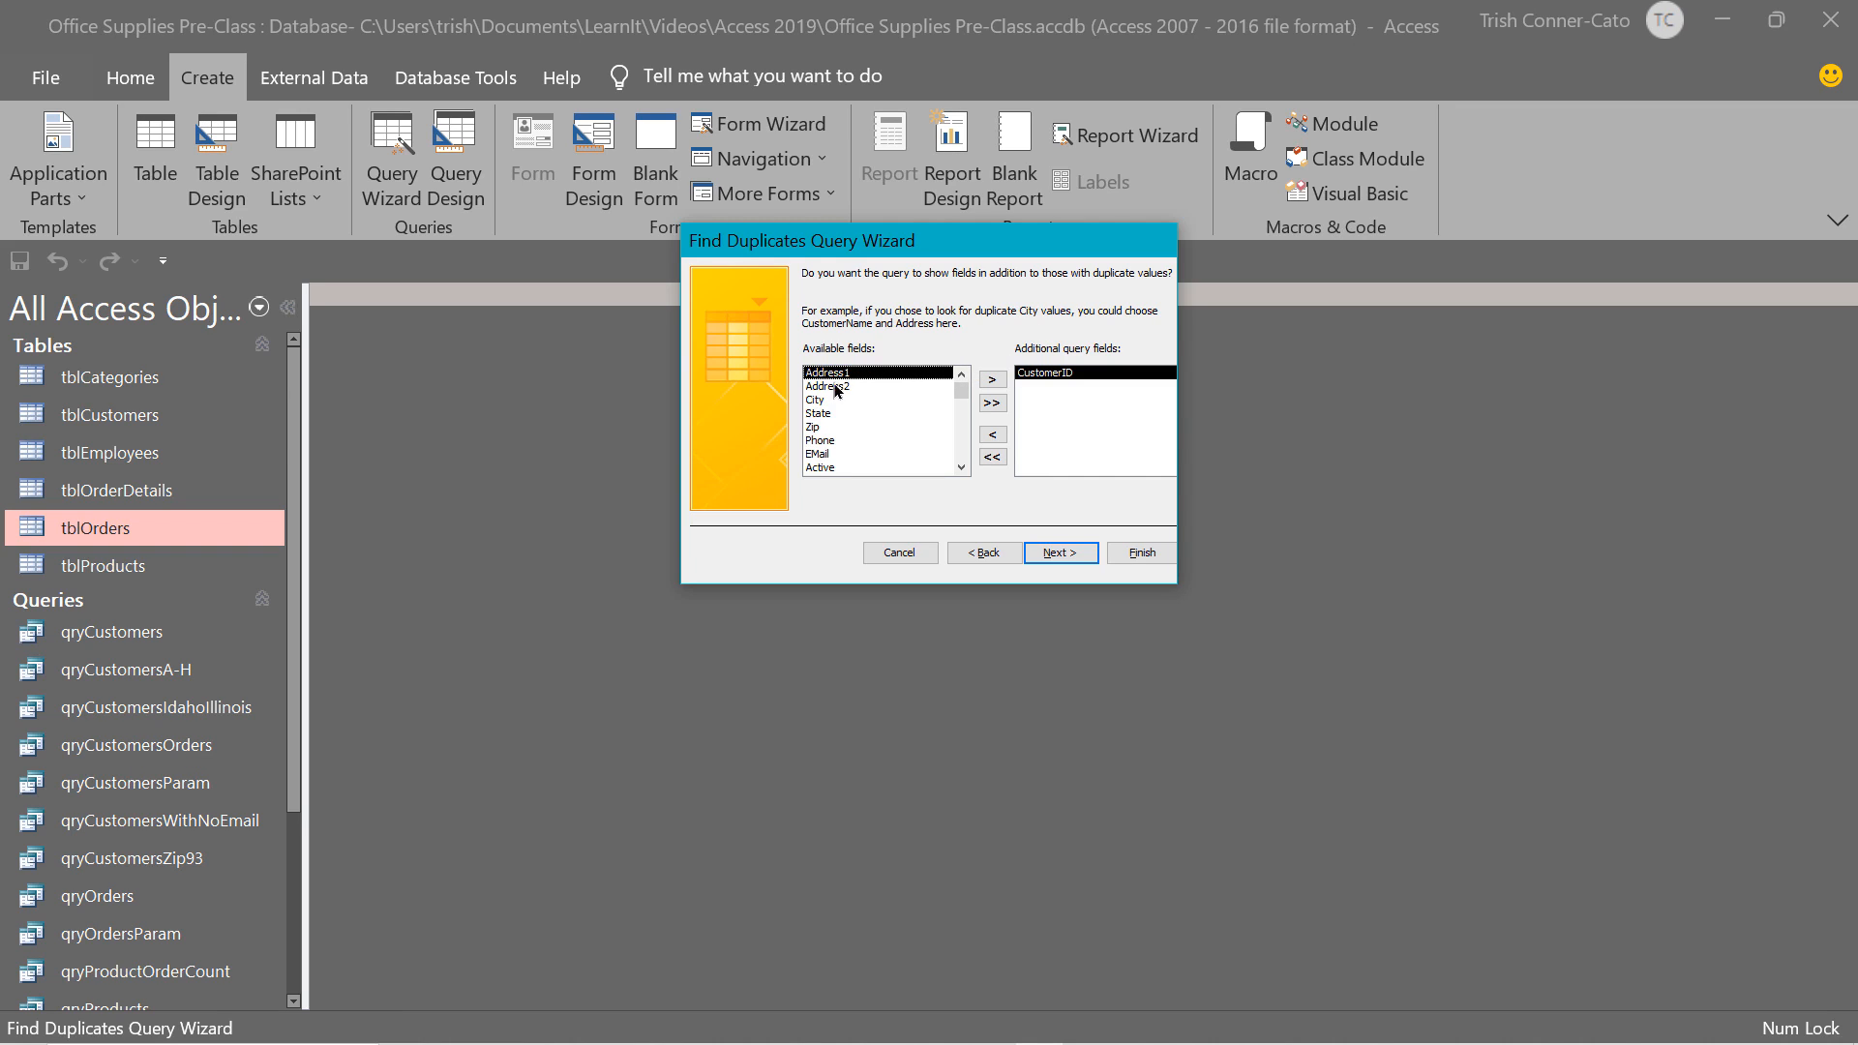
pyautogui.doubleClick(834, 377)
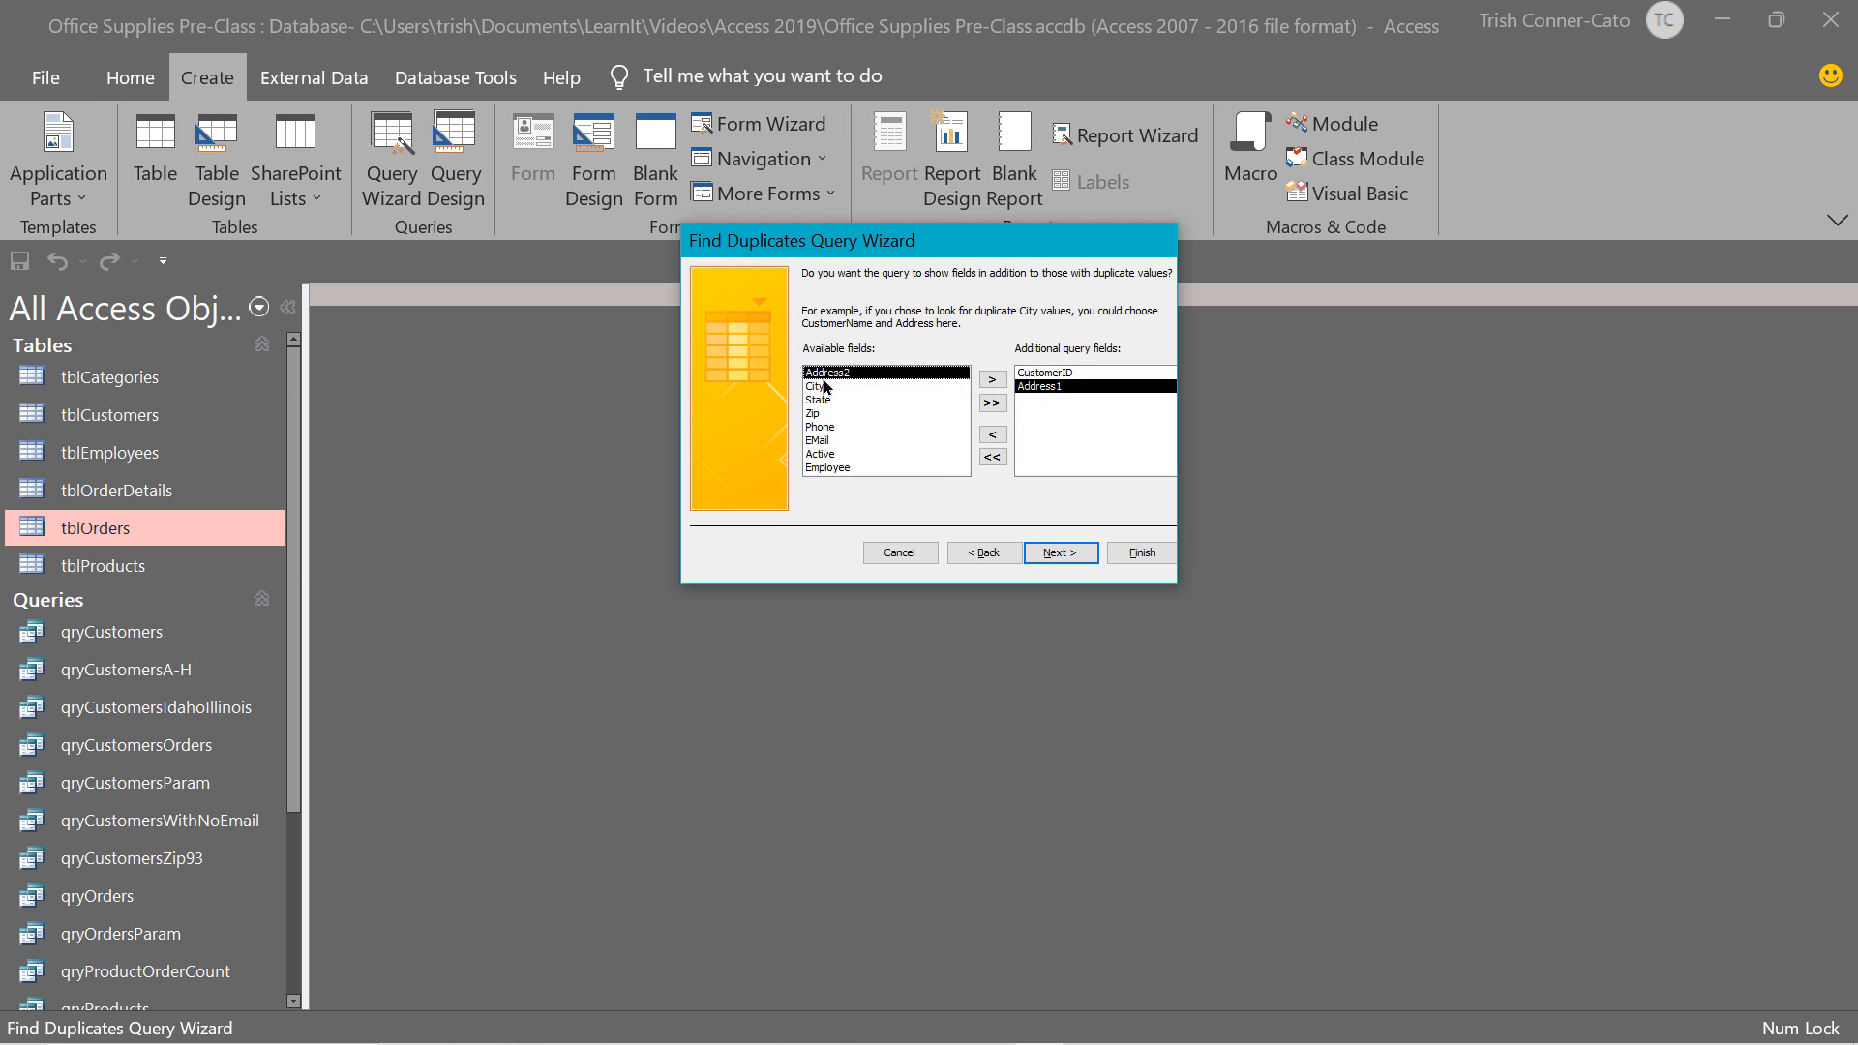
pyautogui.click(822, 388)
pyautogui.doubleClick(821, 387)
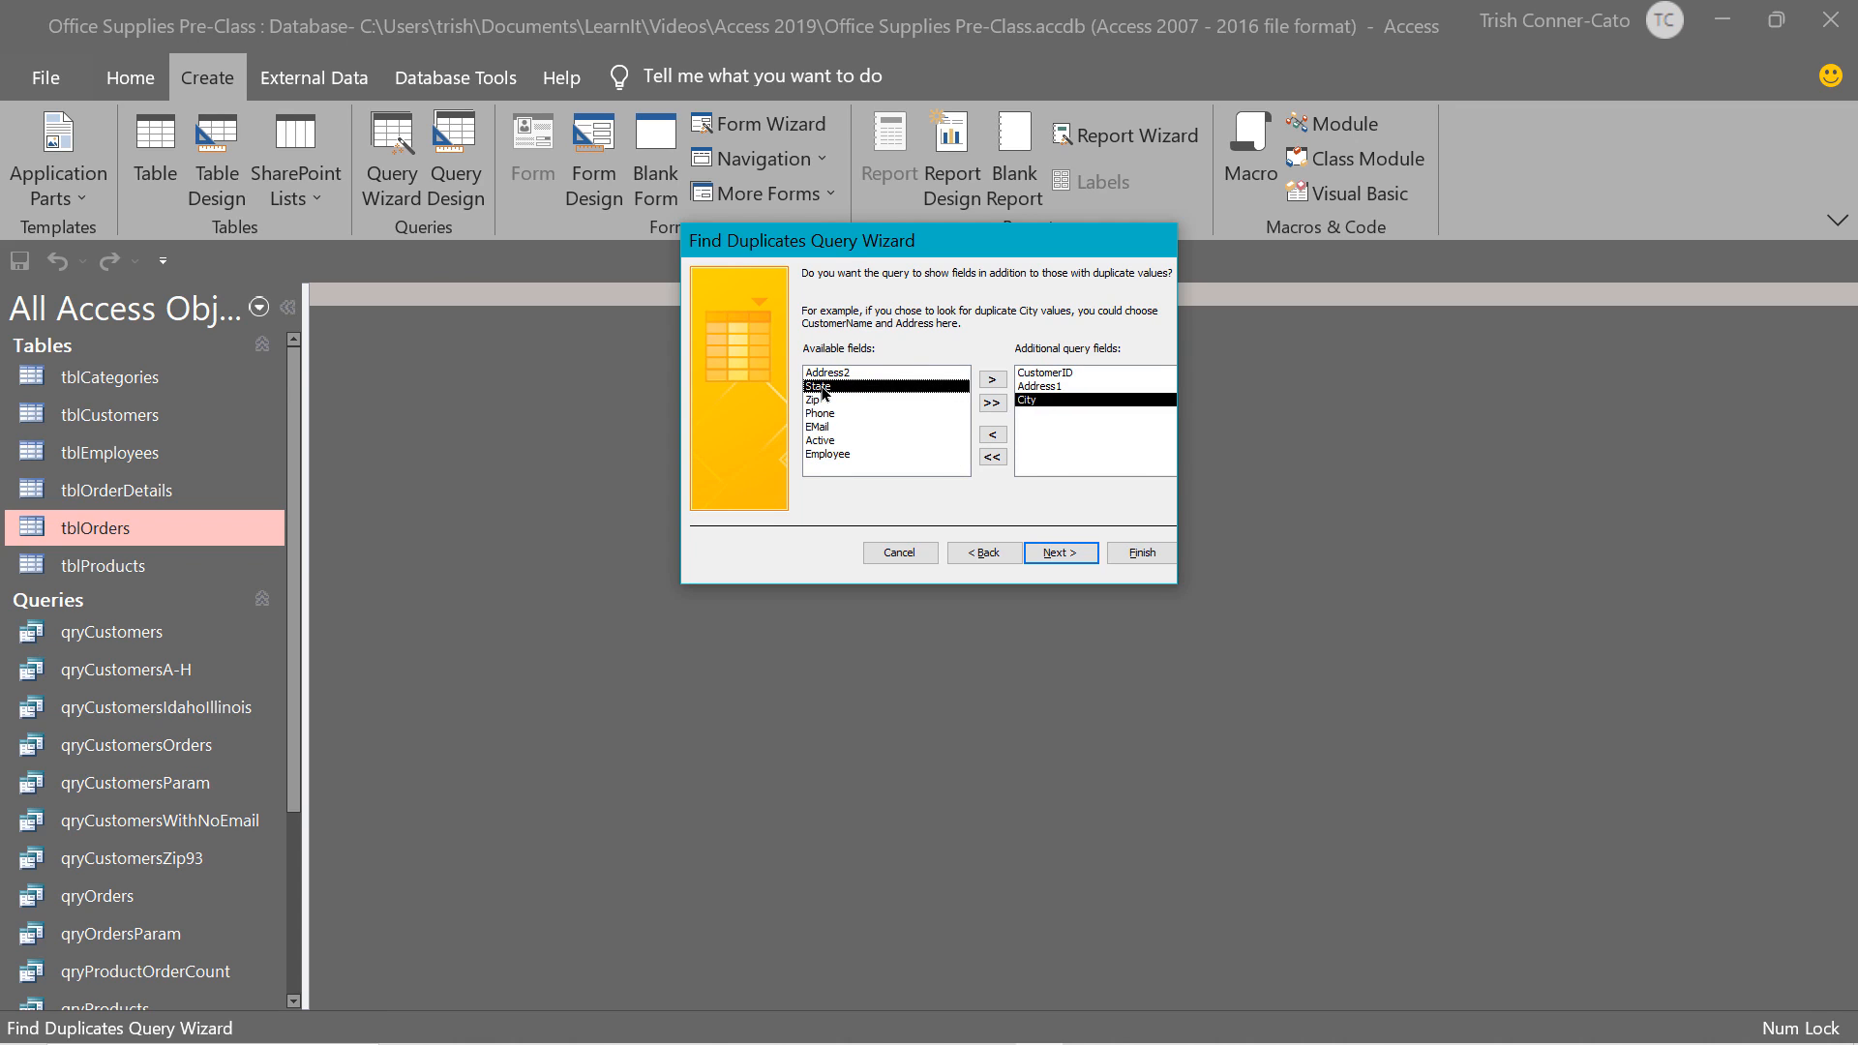
pyautogui.doubleClick(823, 387)
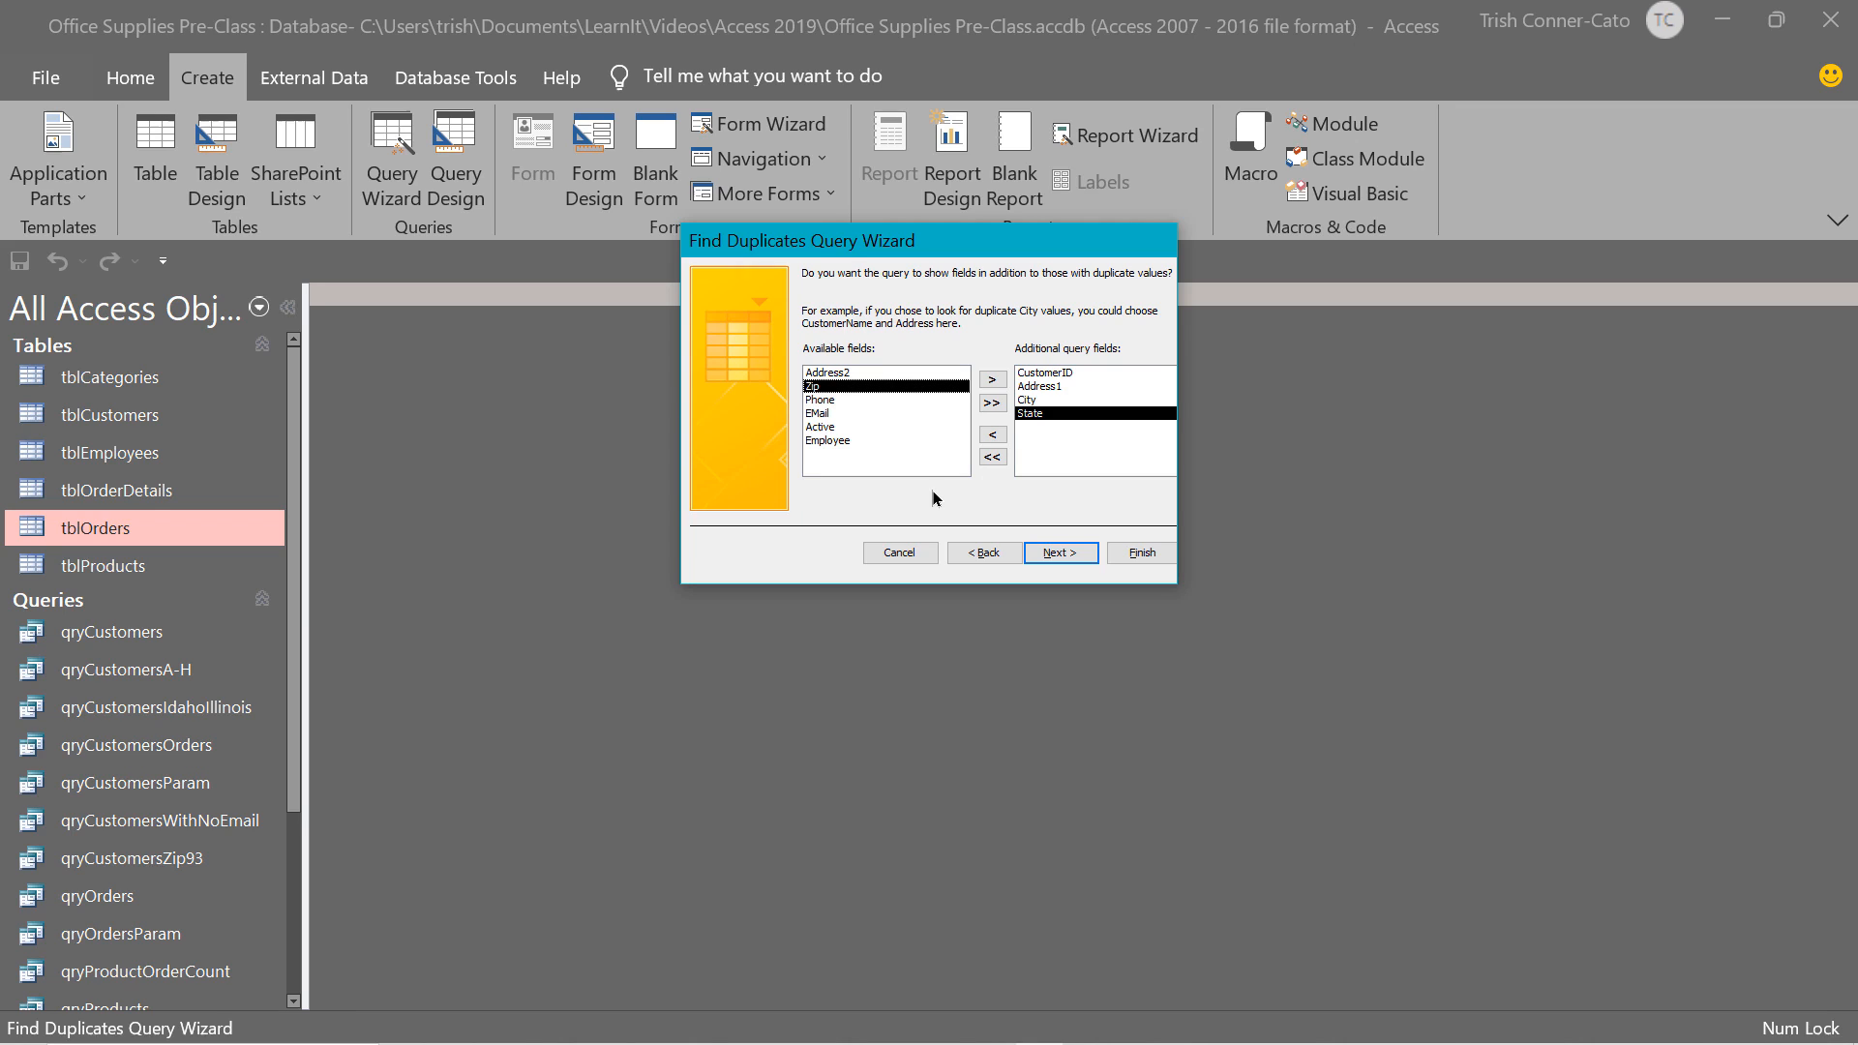
pyautogui.click(1078, 559)
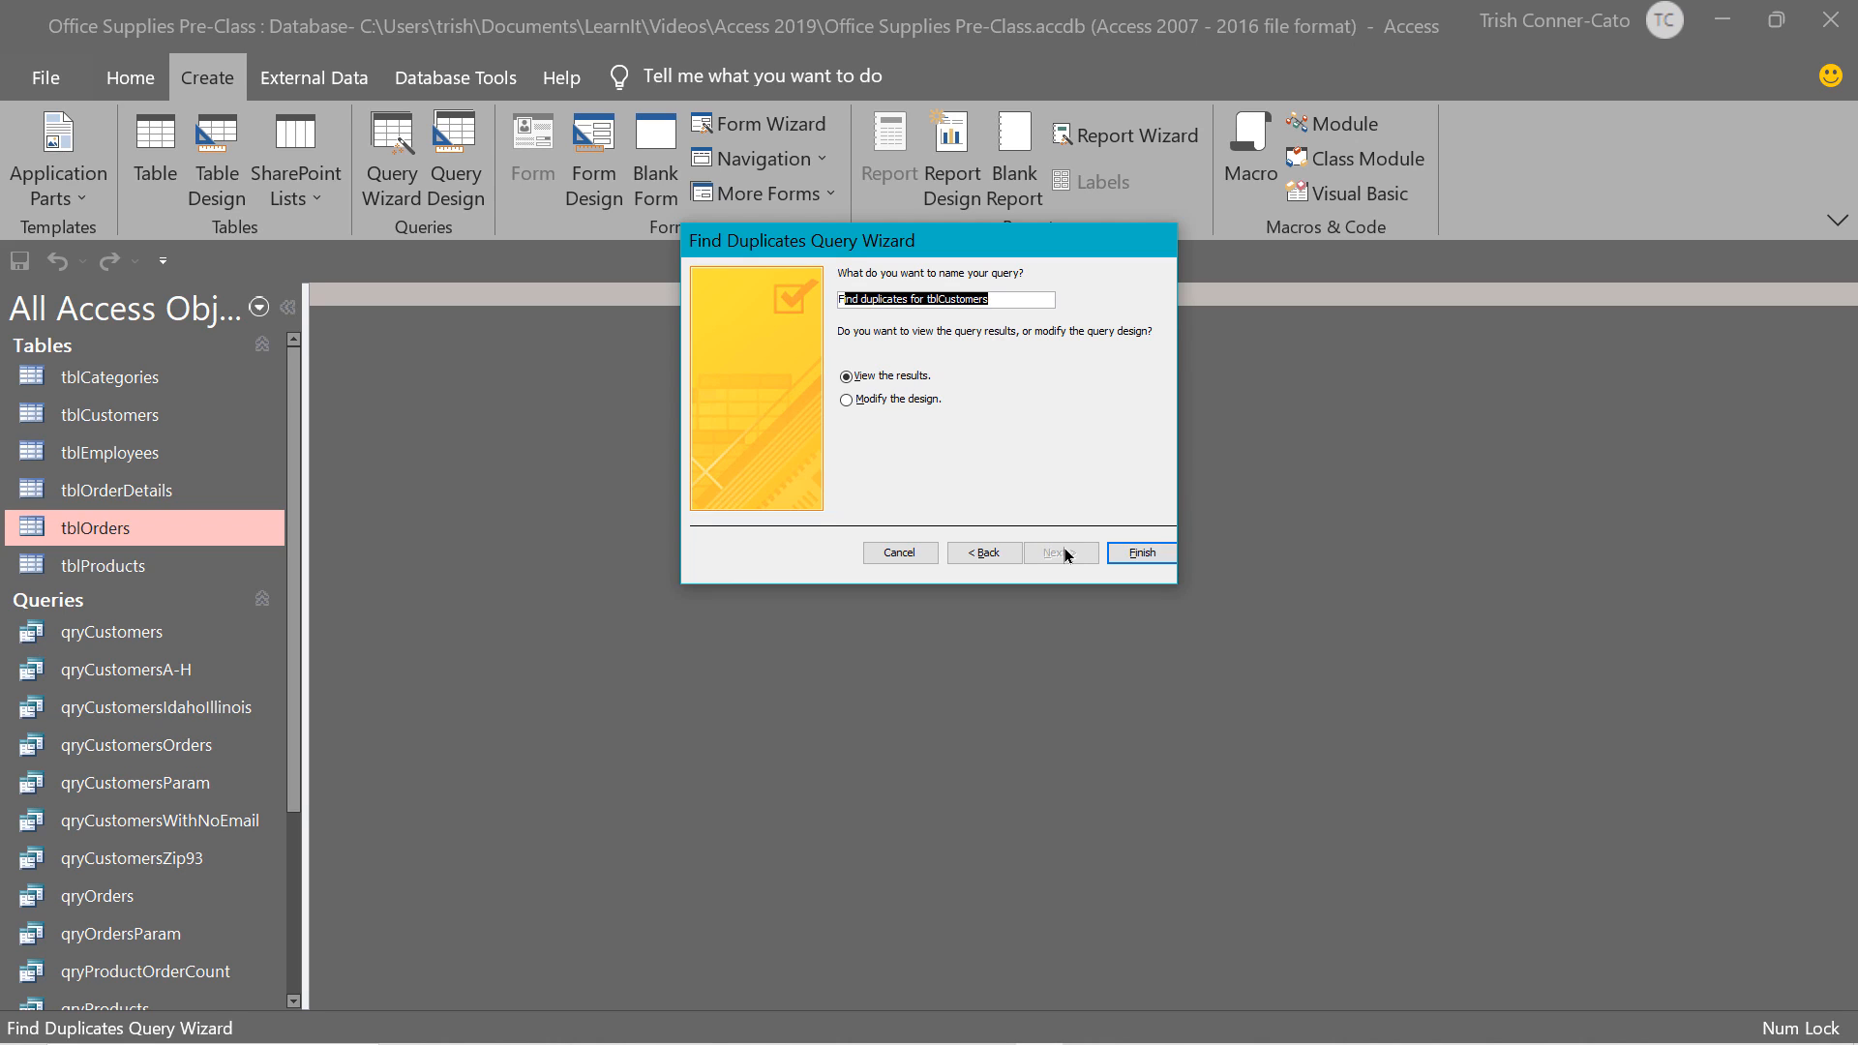
pyautogui.click(1136, 554)
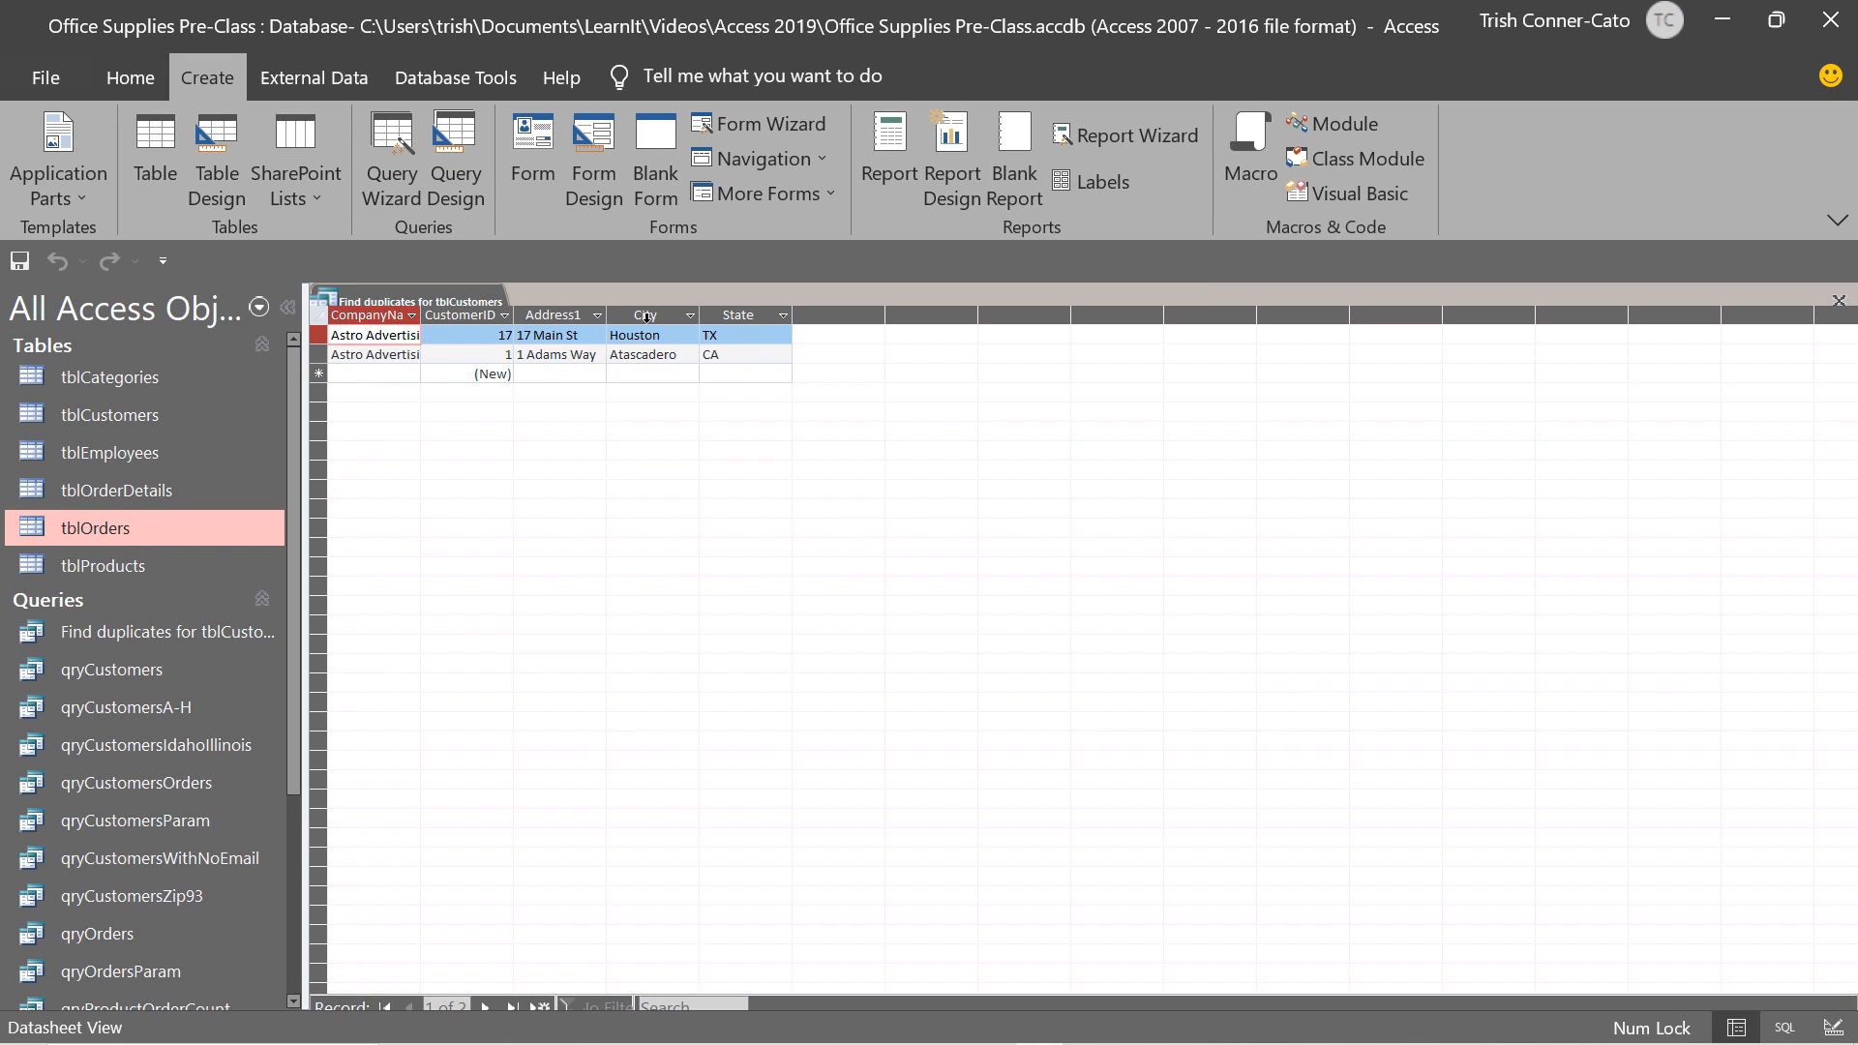
# Fit the CompanyName column to its contents and close the duplicates query, saving the layout changes.
pyautogui.doubleClick(426, 315)
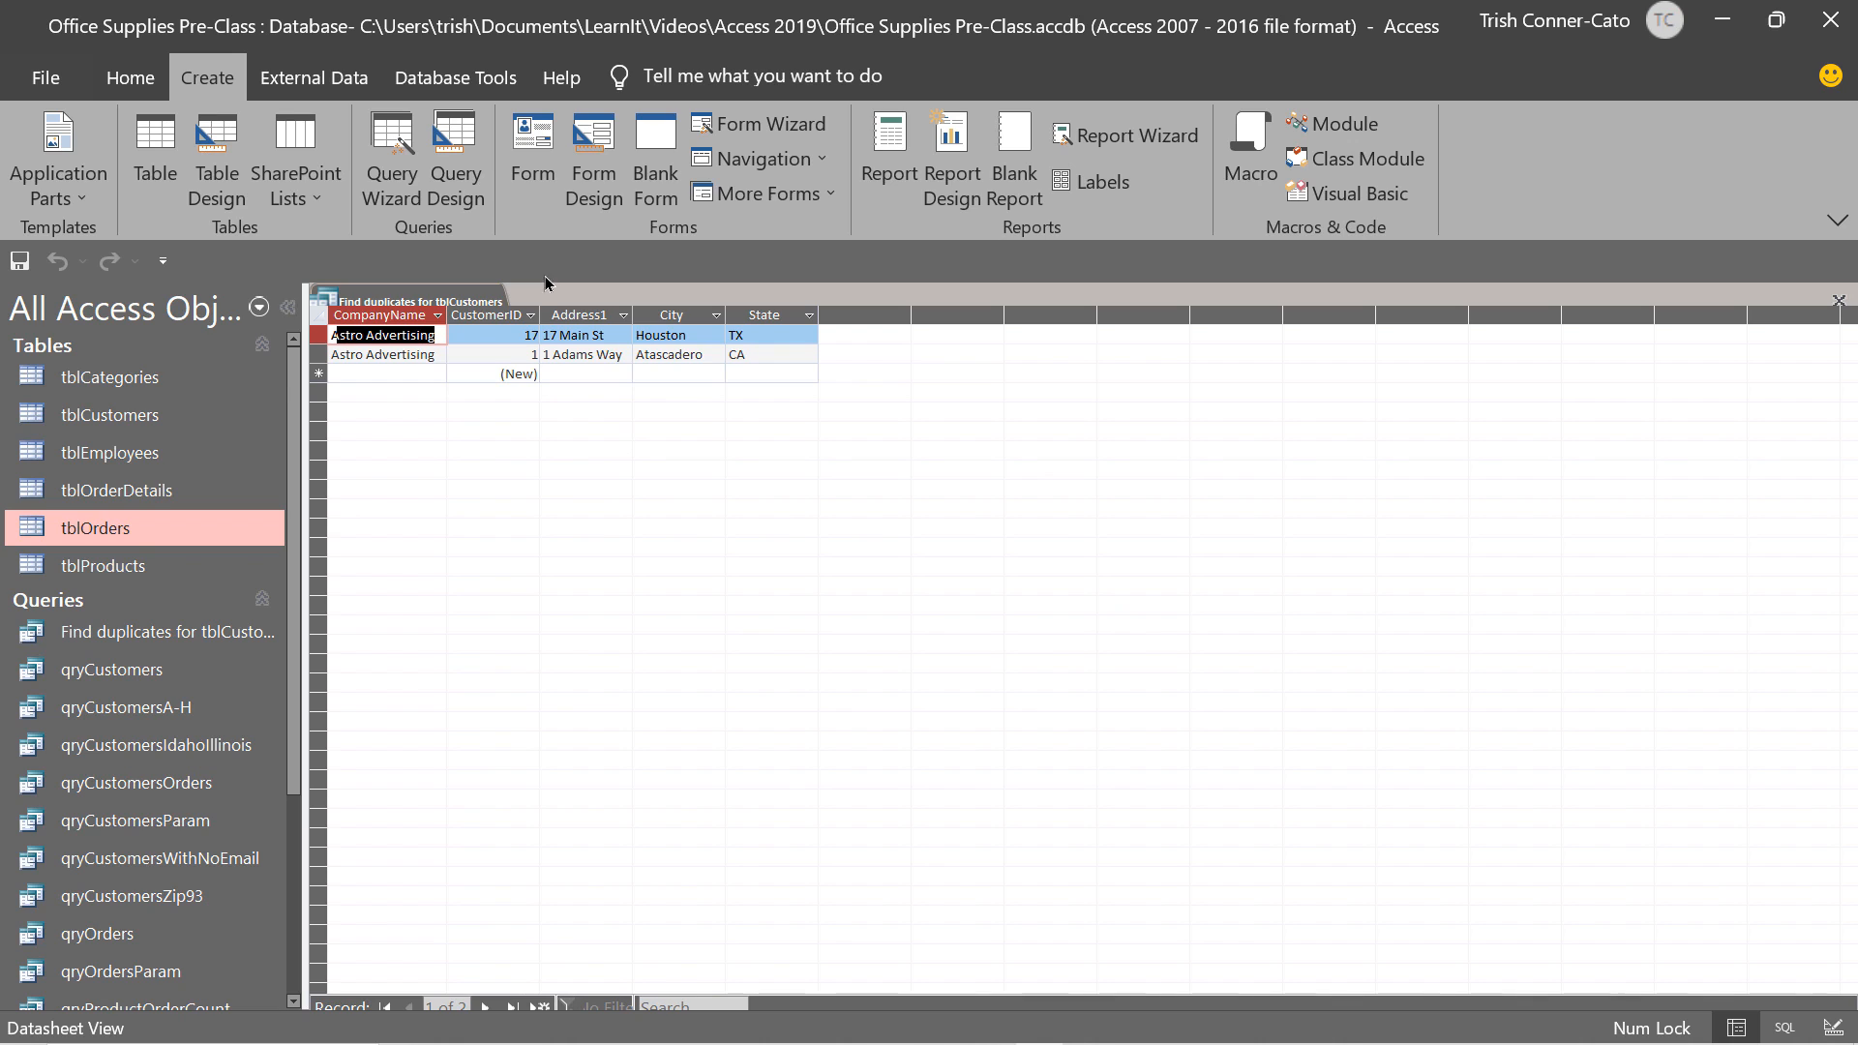
pyautogui.rightClick(484, 305)
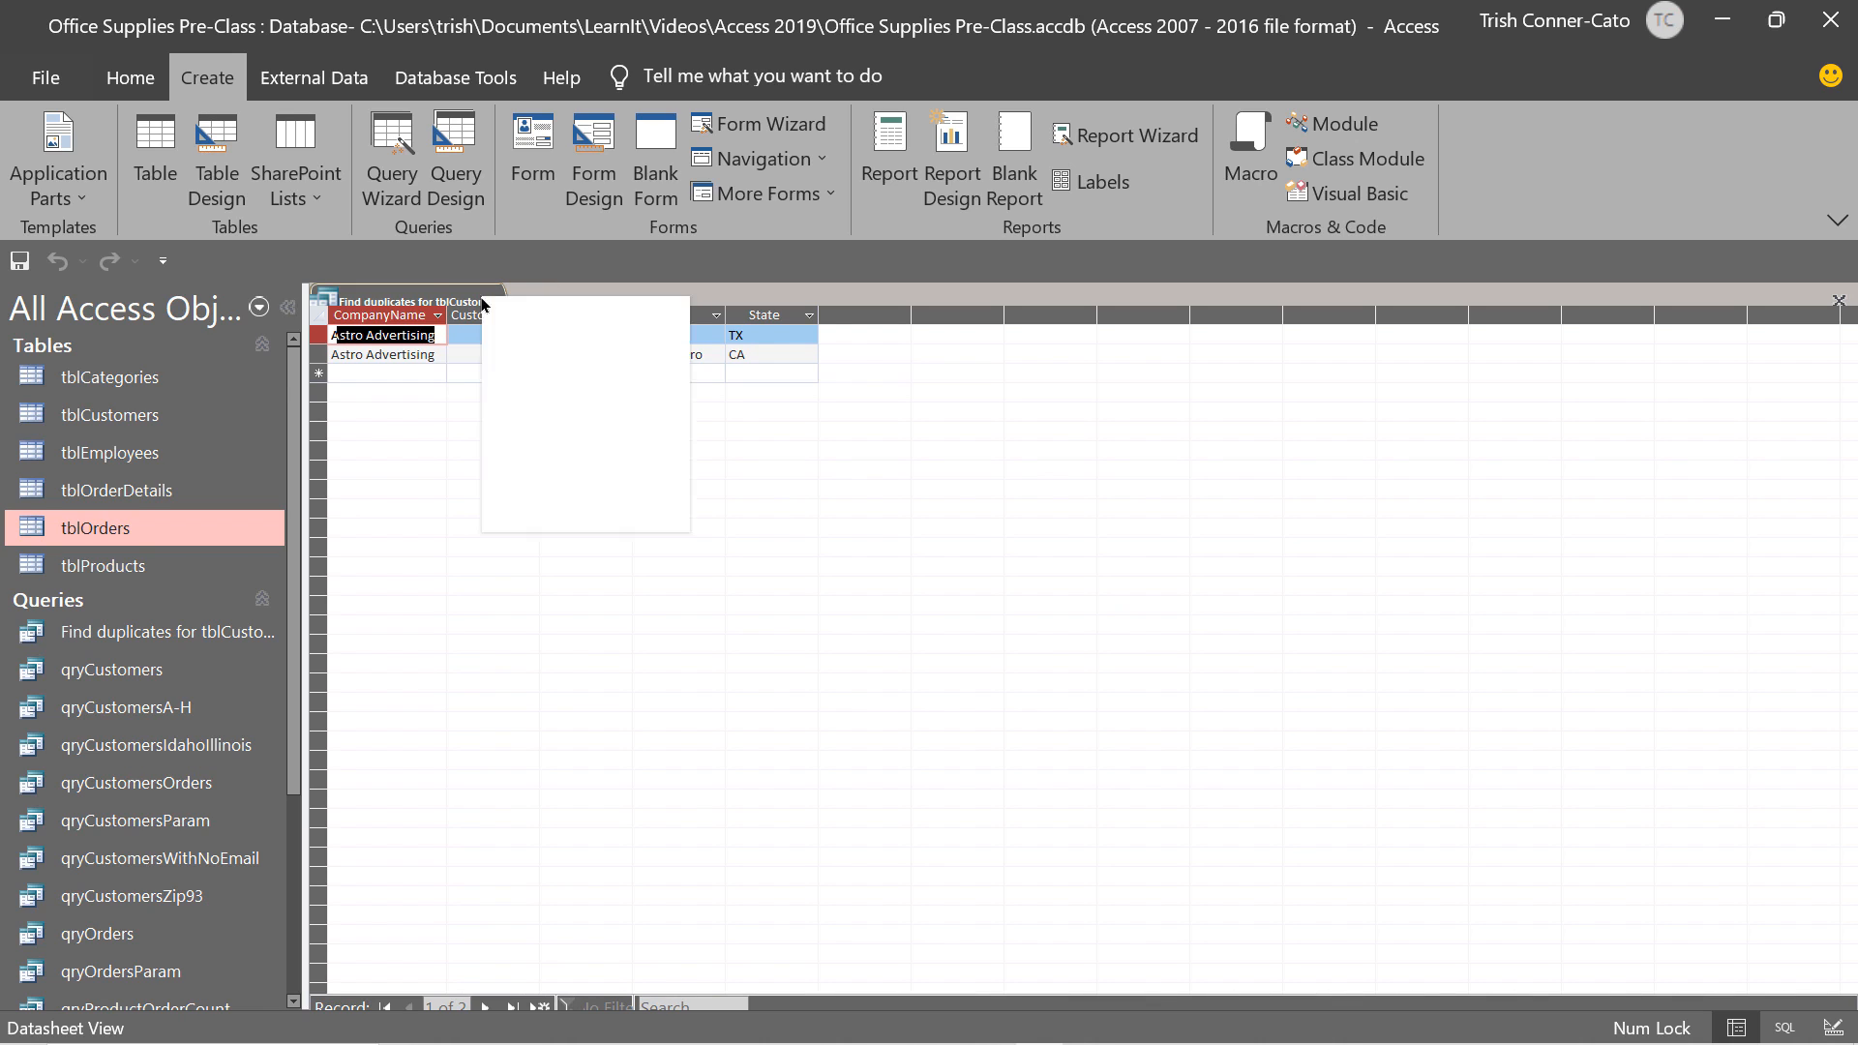
pyautogui.click(547, 358)
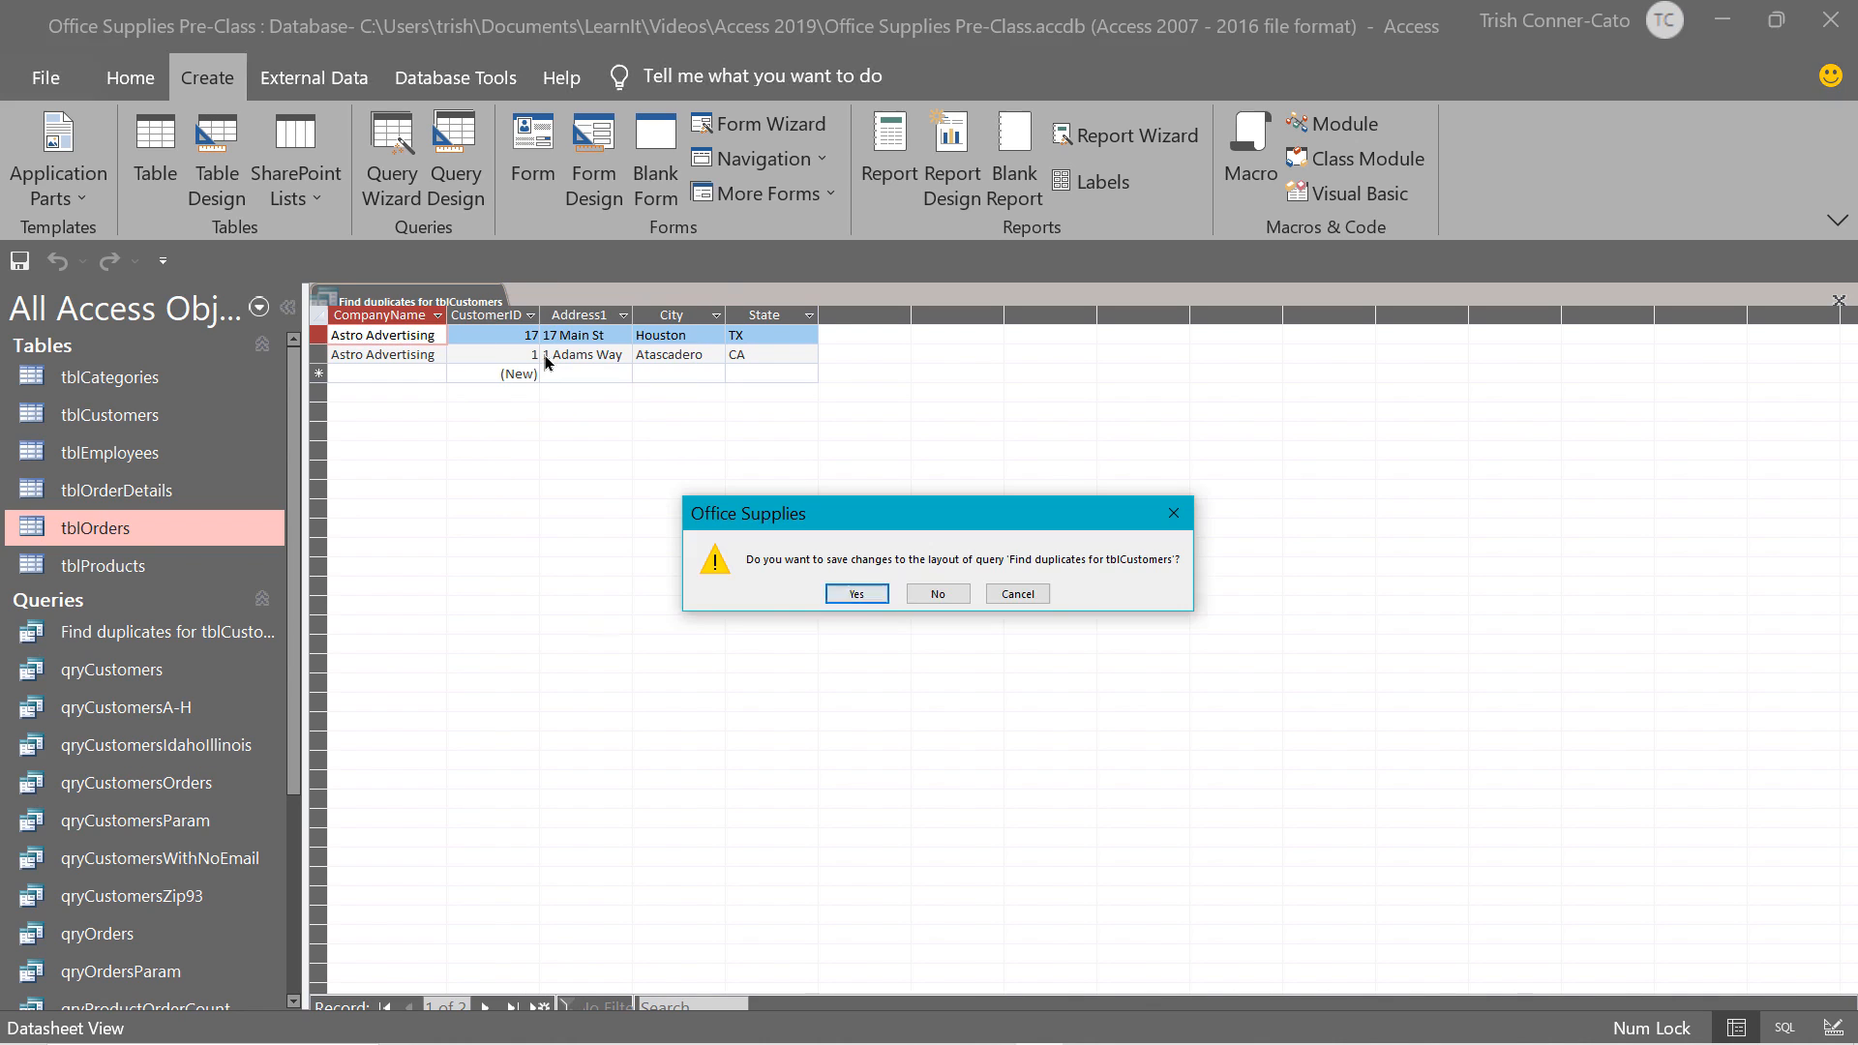
pyautogui.click(857, 595)
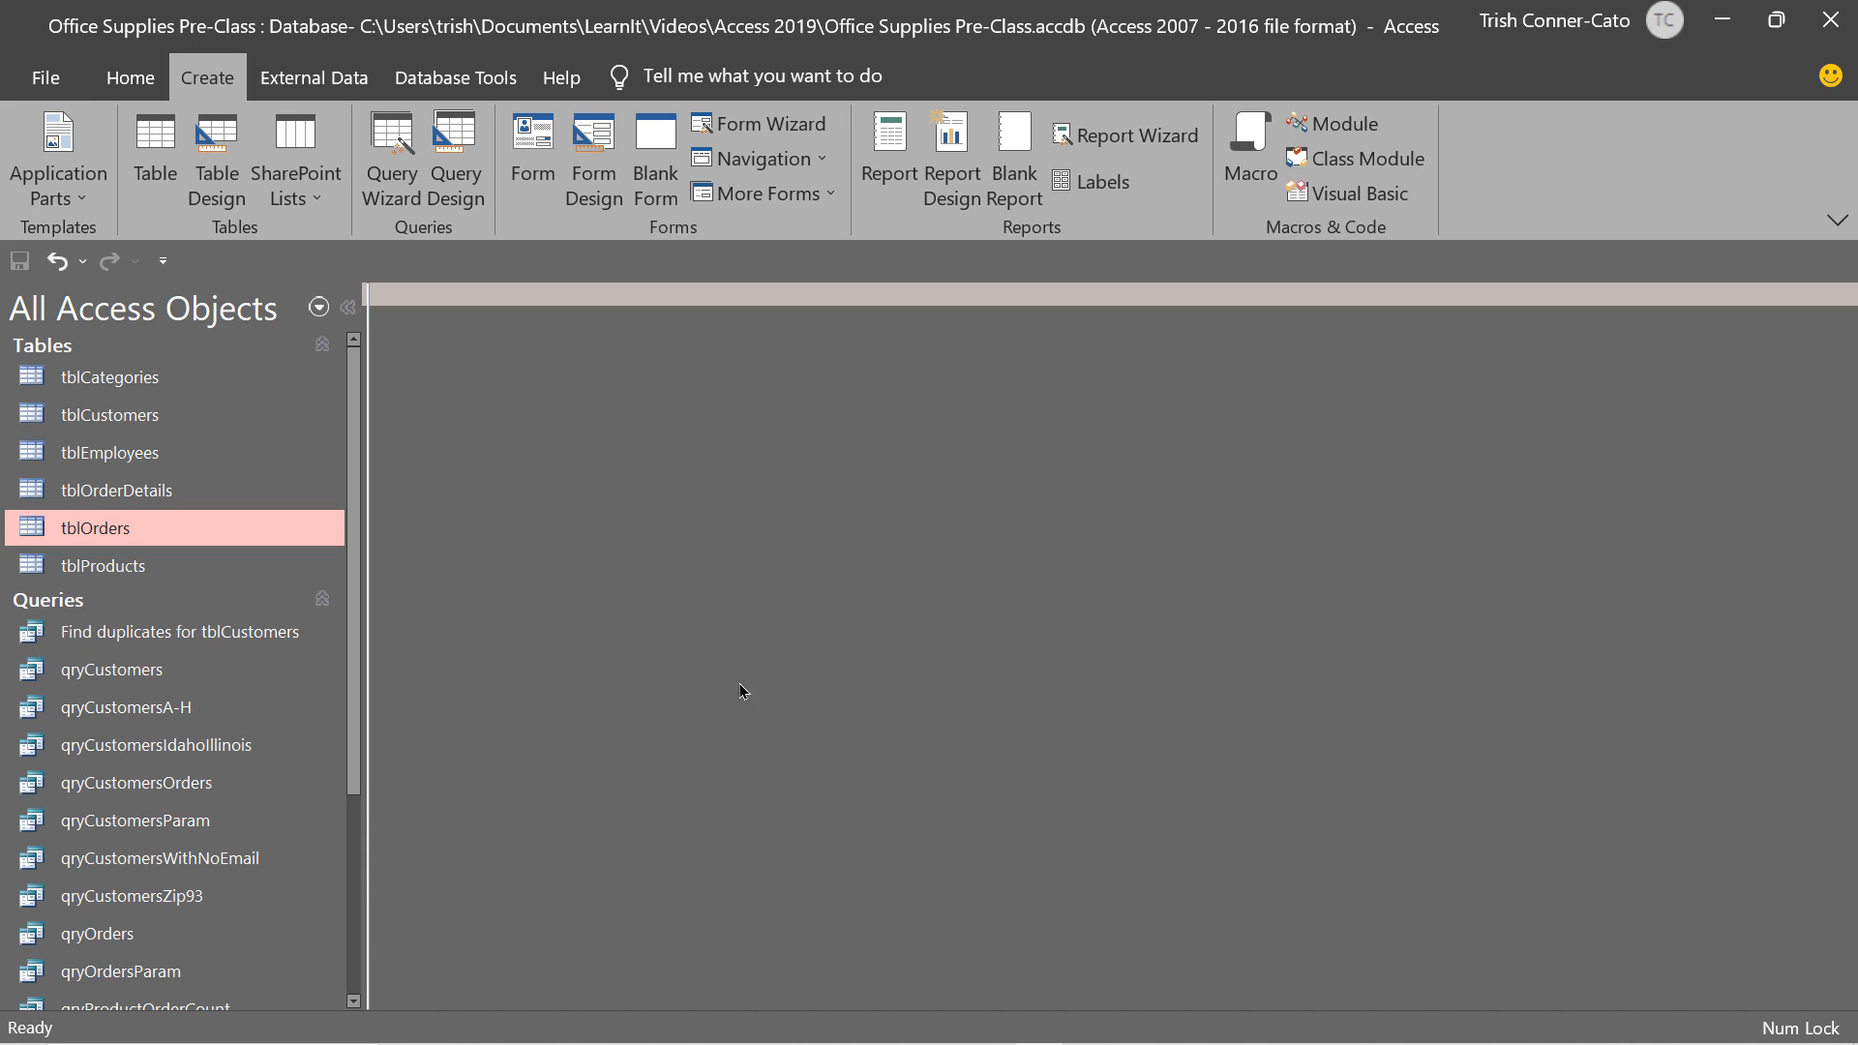
# Start a Find Unmatched query that lists tblCustomers records with tblOrders as the related table.
pyautogui.click(407, 197)
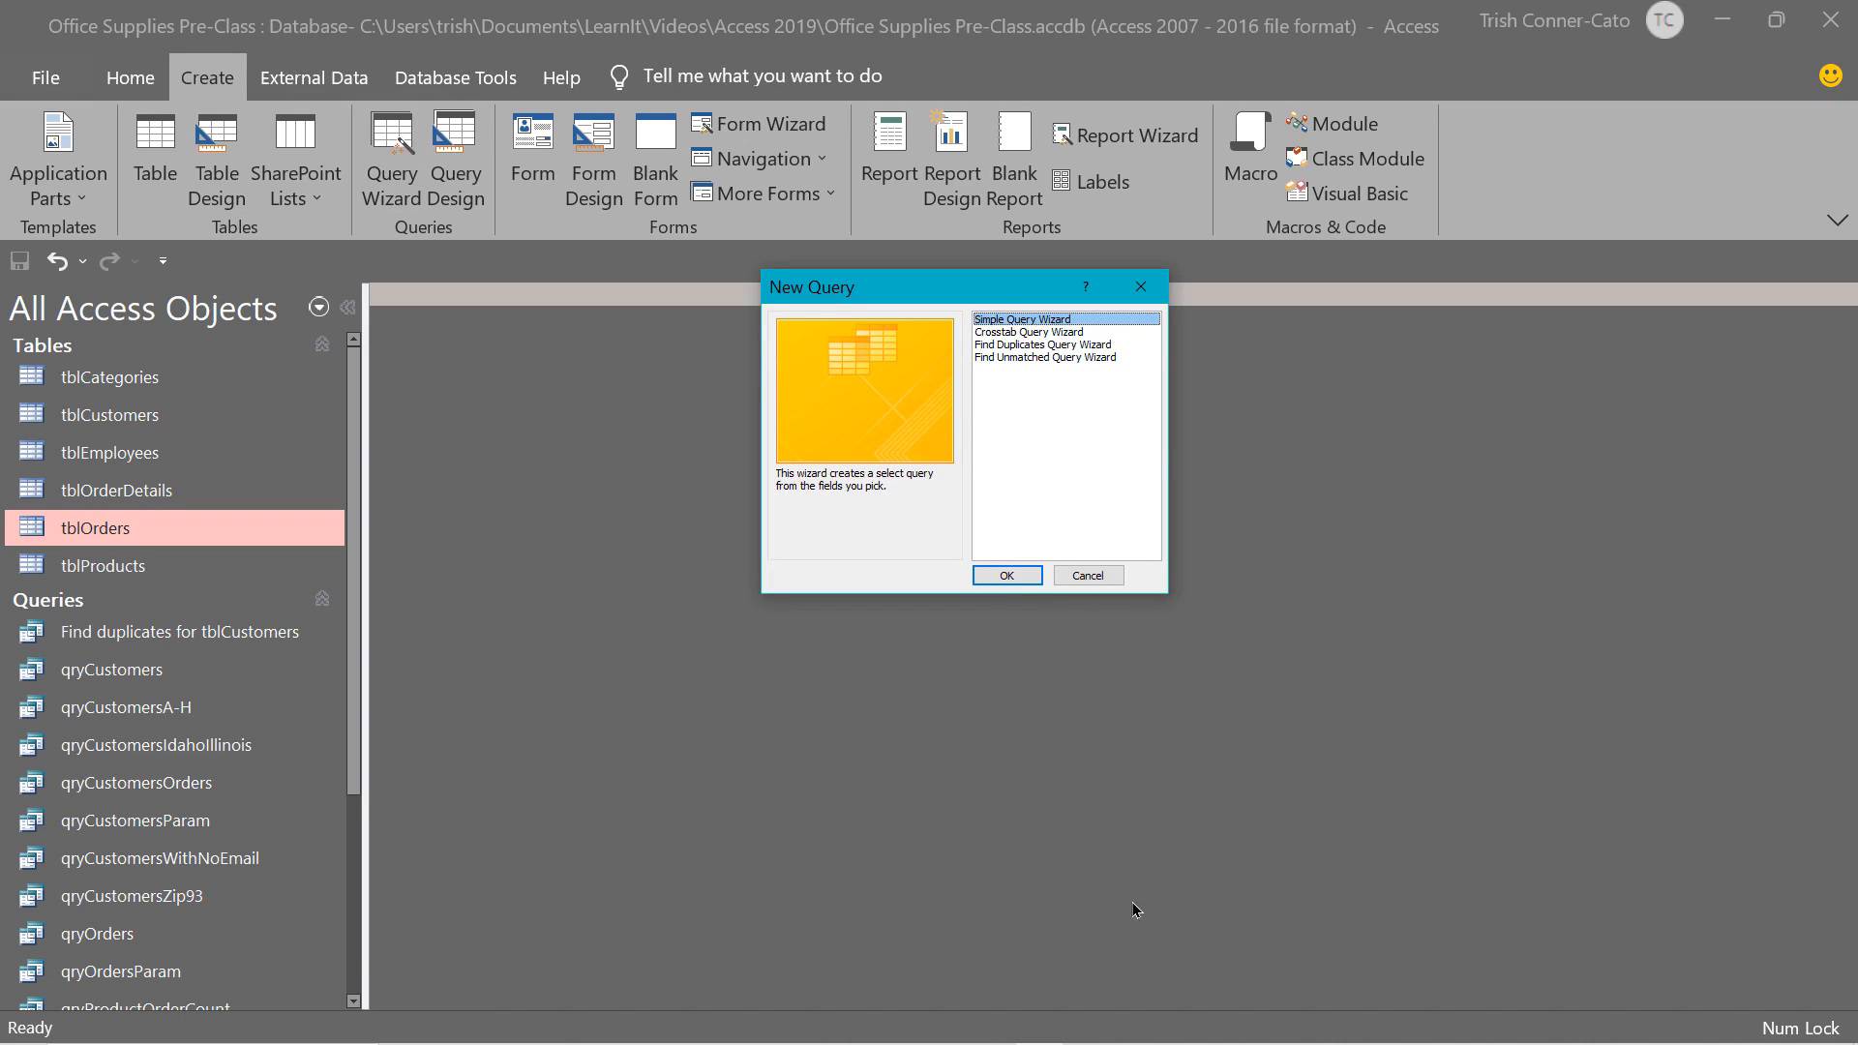
pyautogui.click(1045, 358)
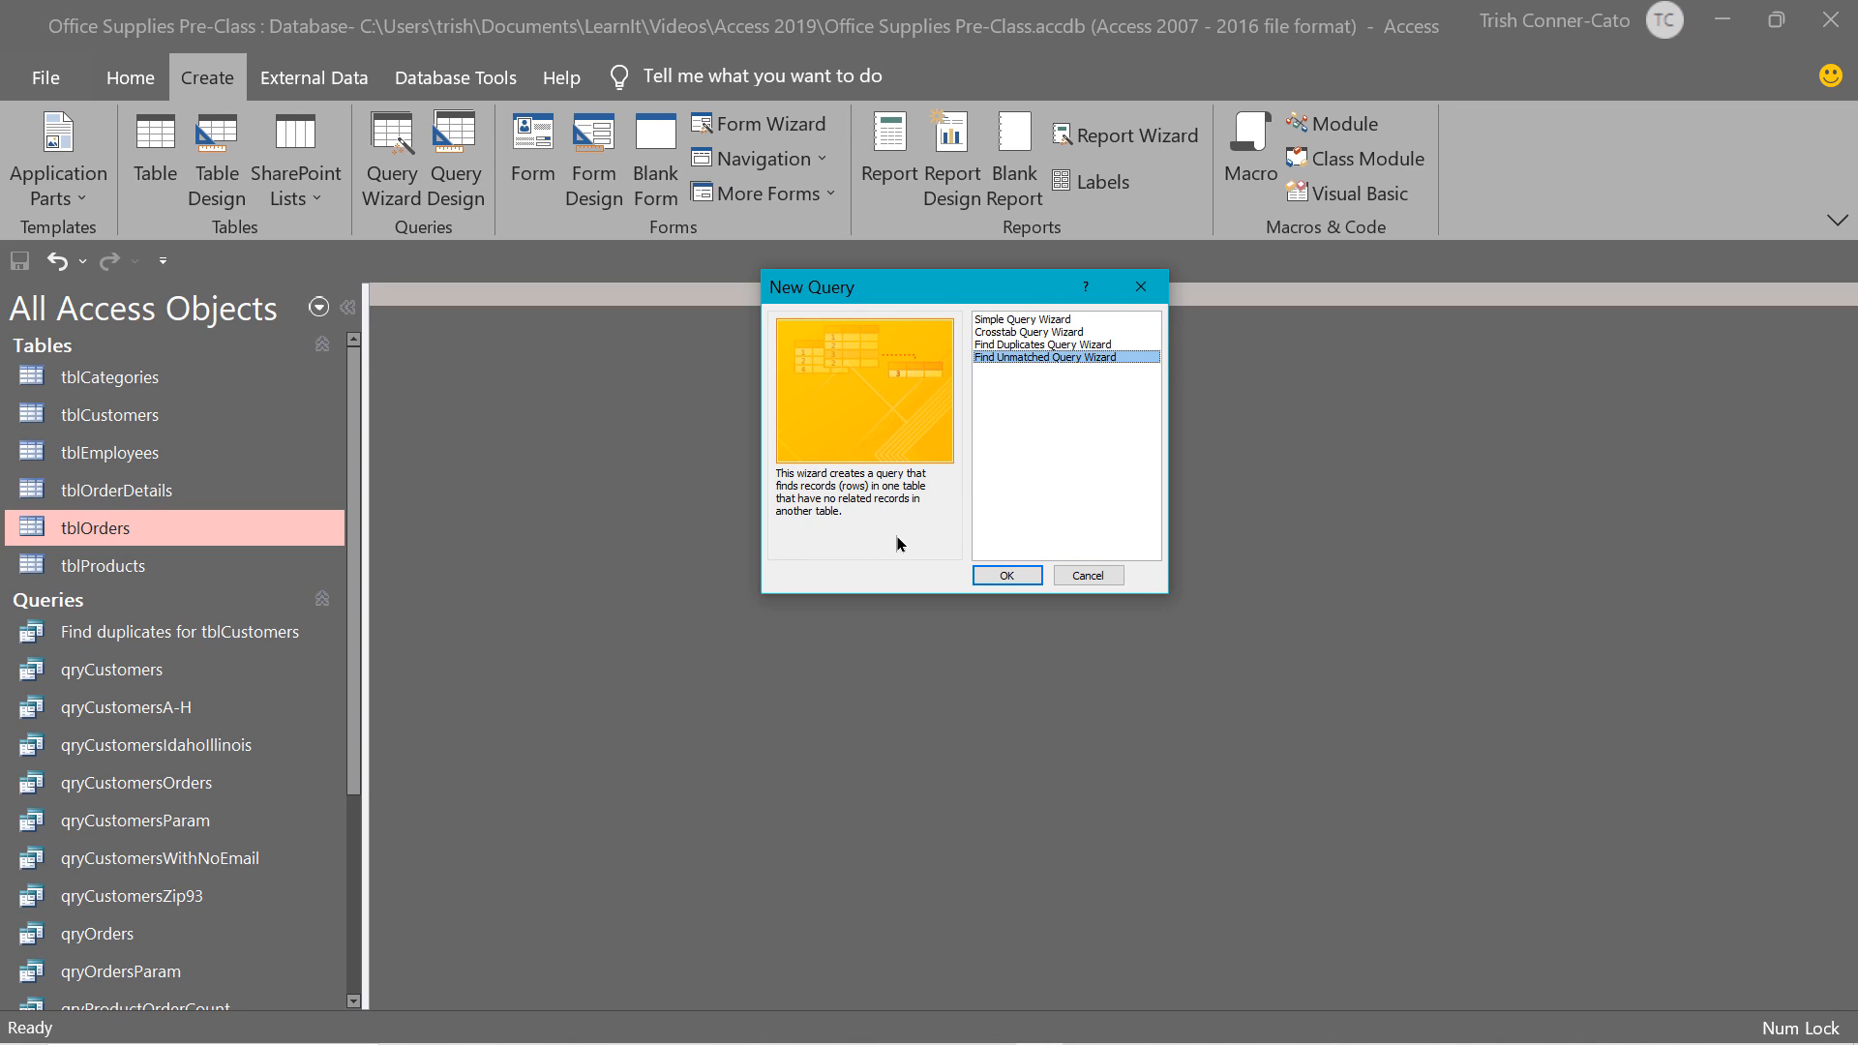
pyautogui.click(1006, 574)
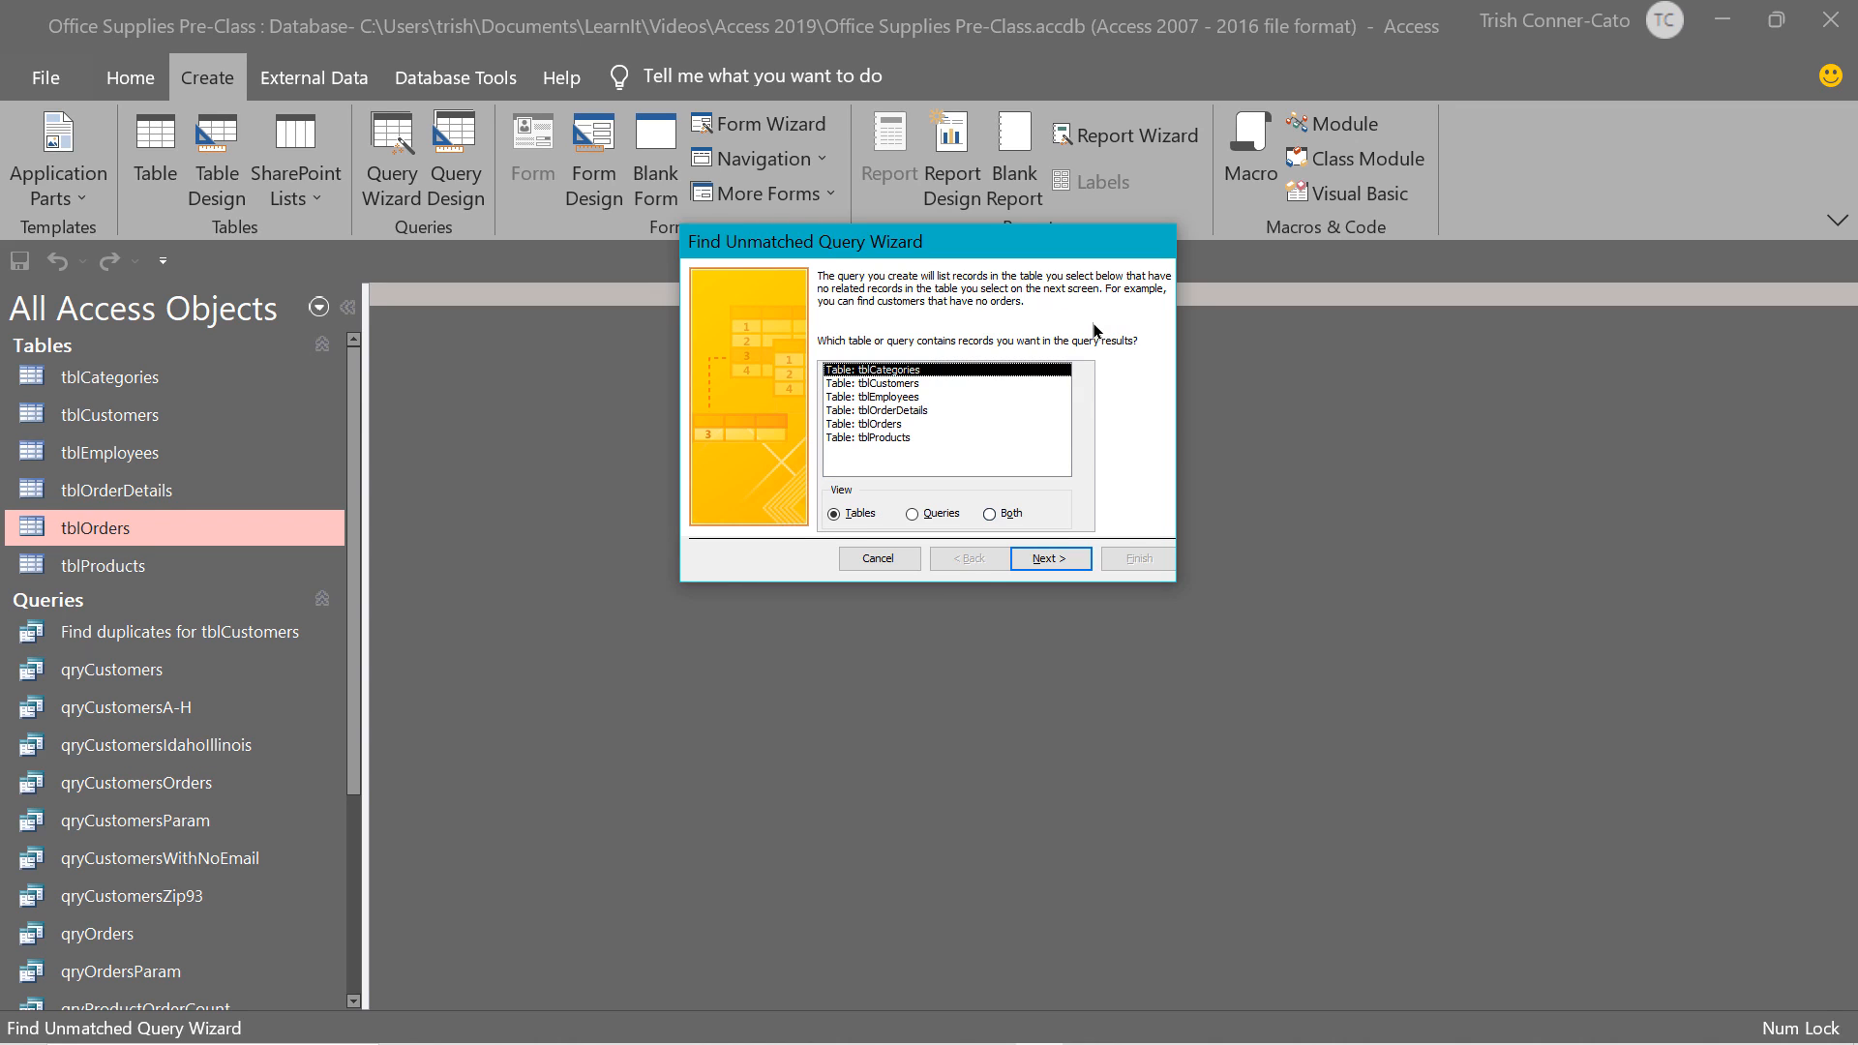
pyautogui.click(898, 384)
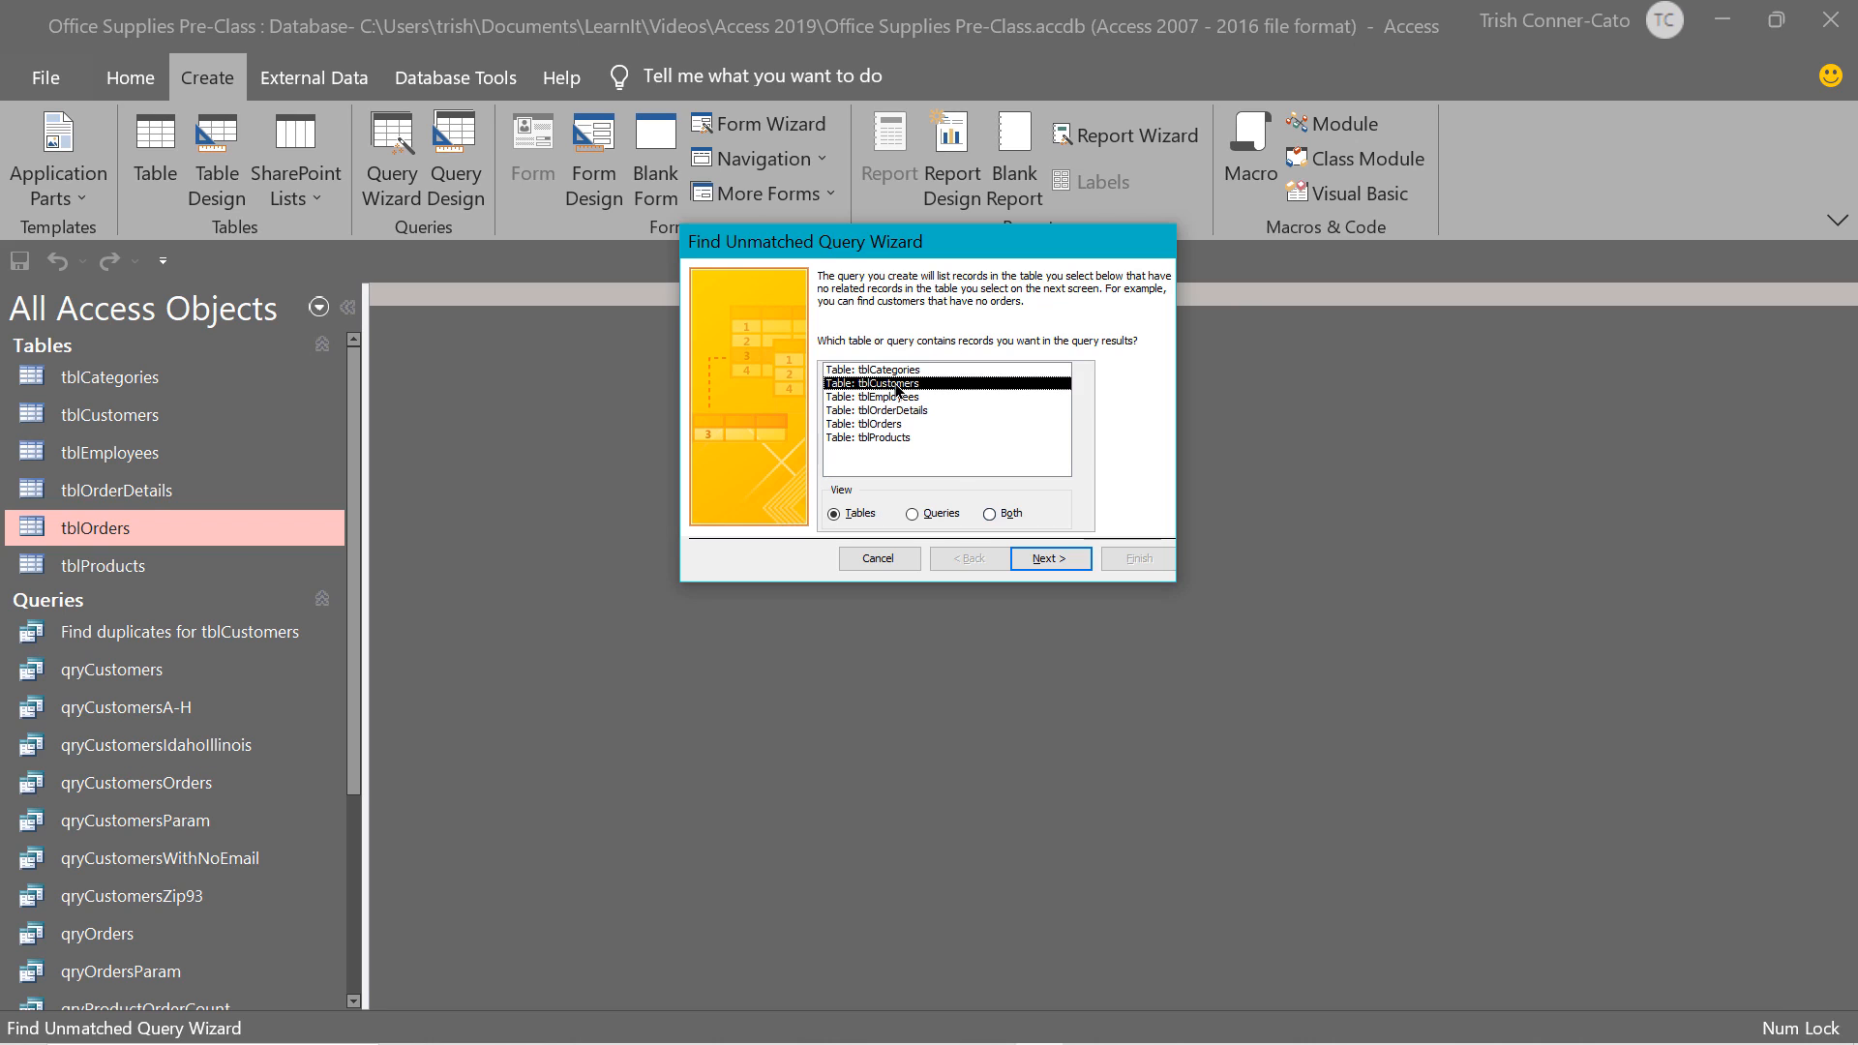
pyautogui.click(1050, 559)
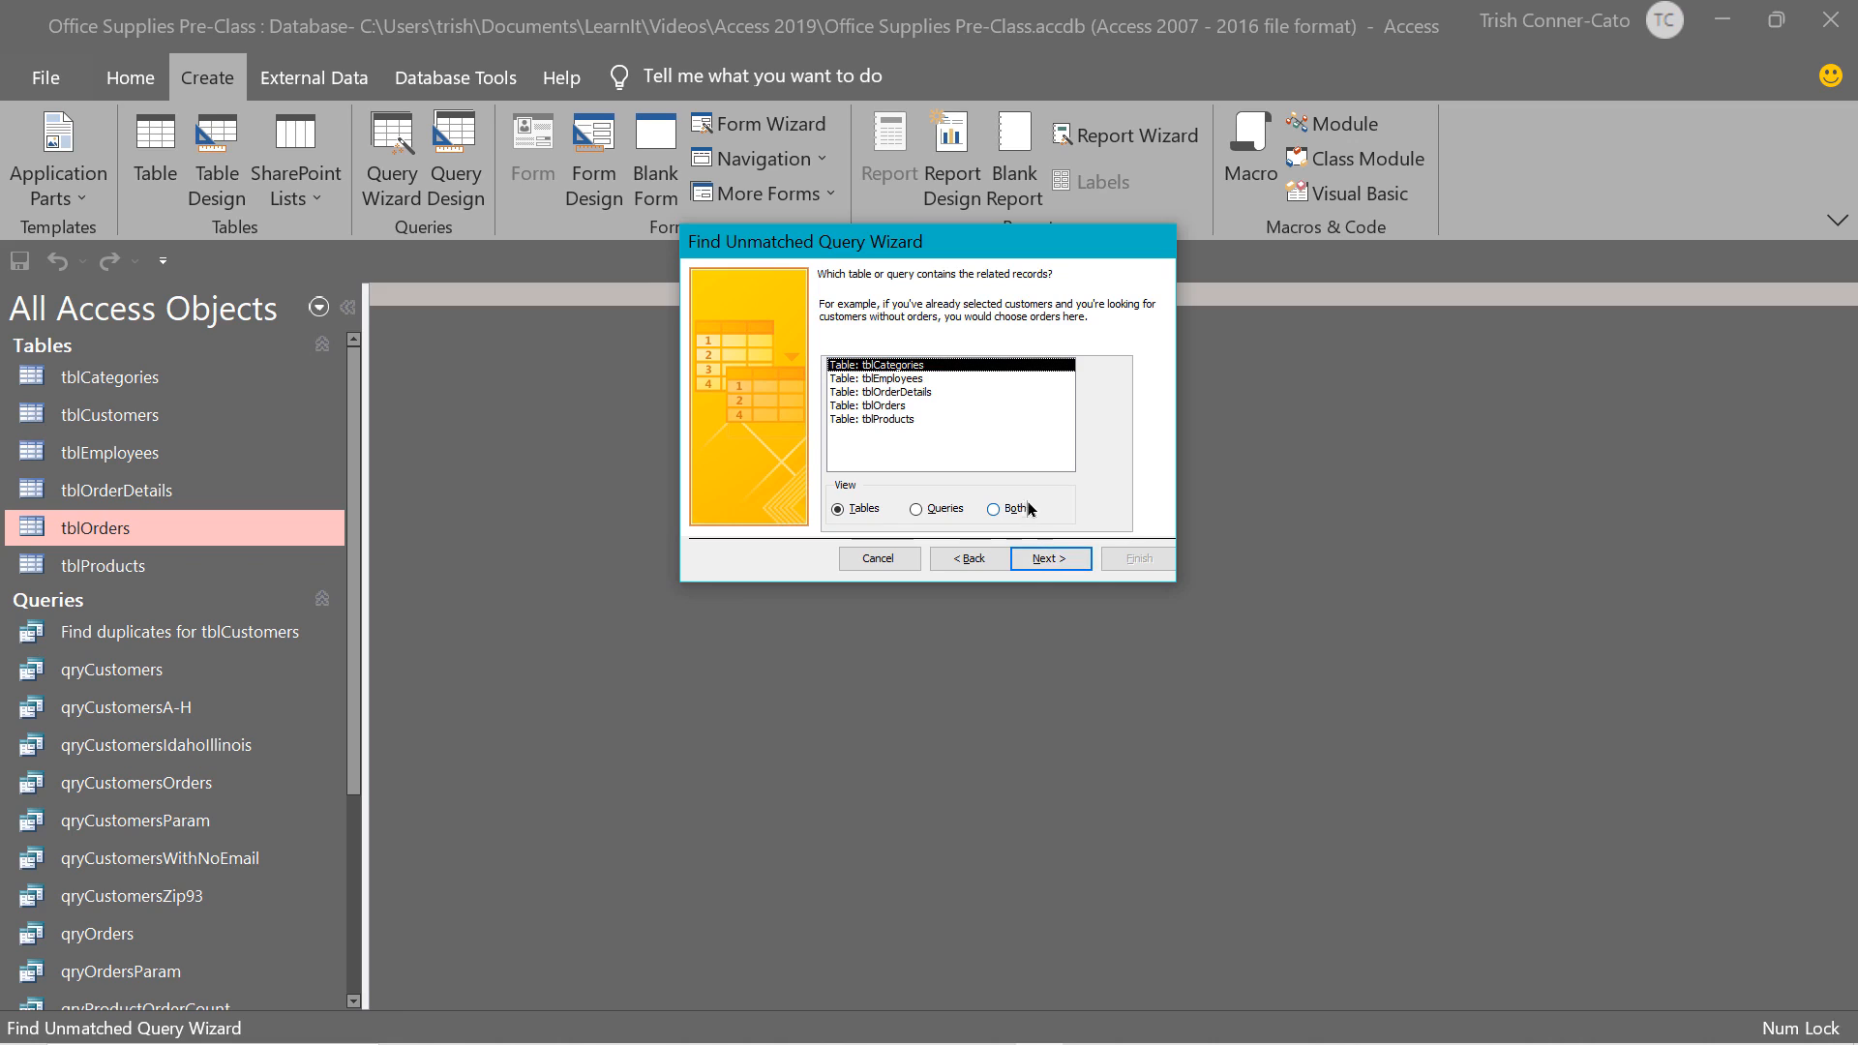
pyautogui.click(871, 405)
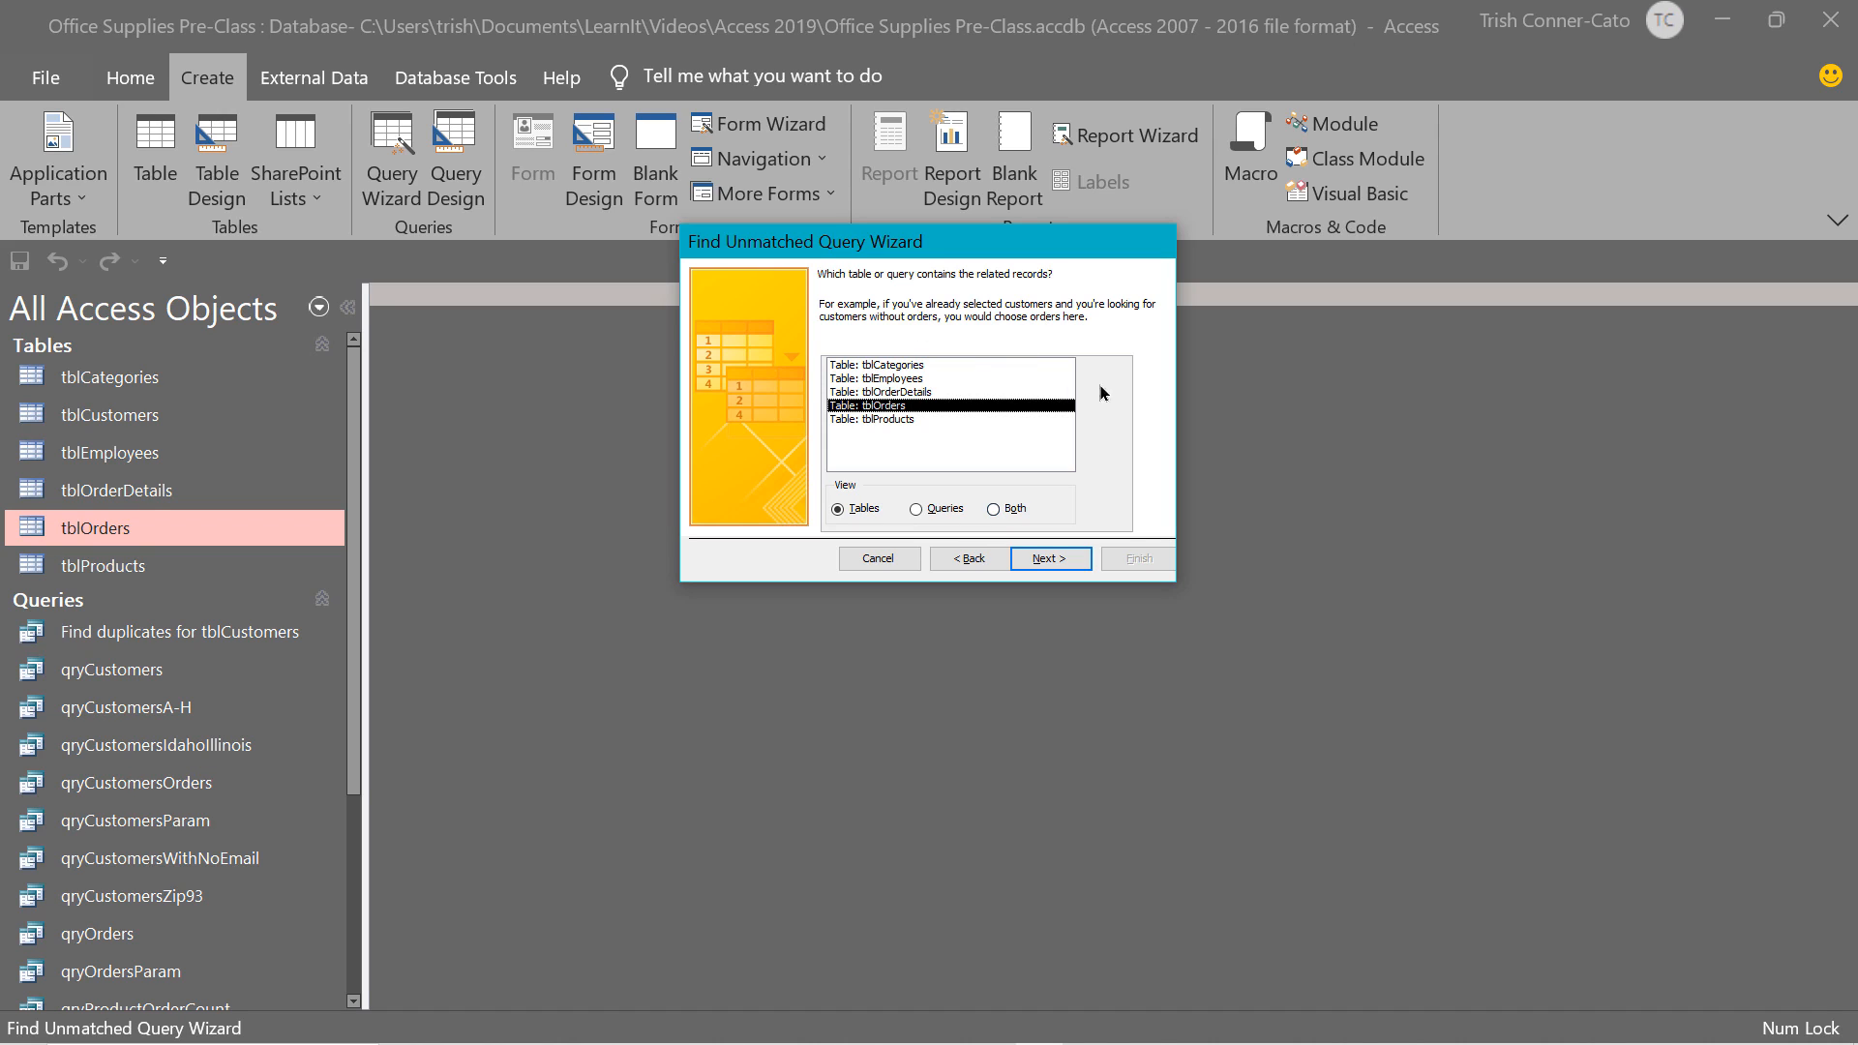
pyautogui.click(1050, 559)
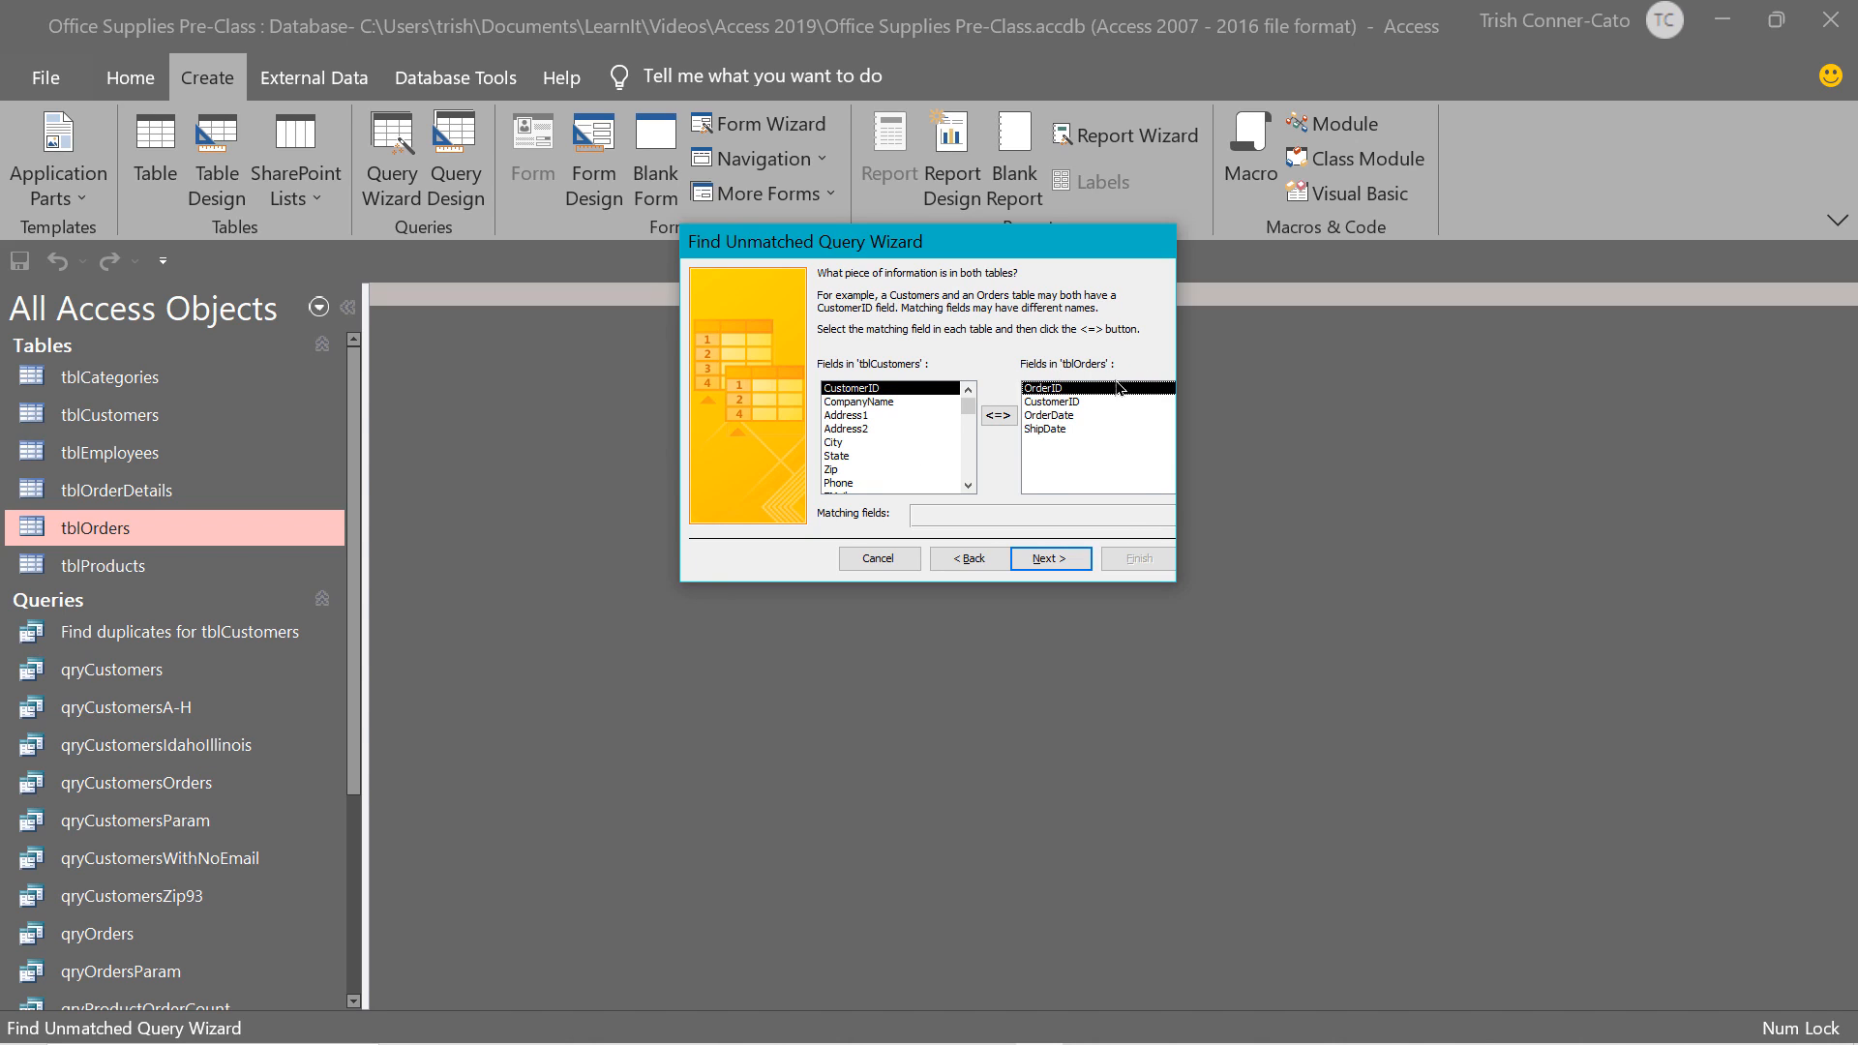
# Match the CustomerID field in tblCustomers with the CustomerID field in tblOrders.
pyautogui.click(1061, 403)
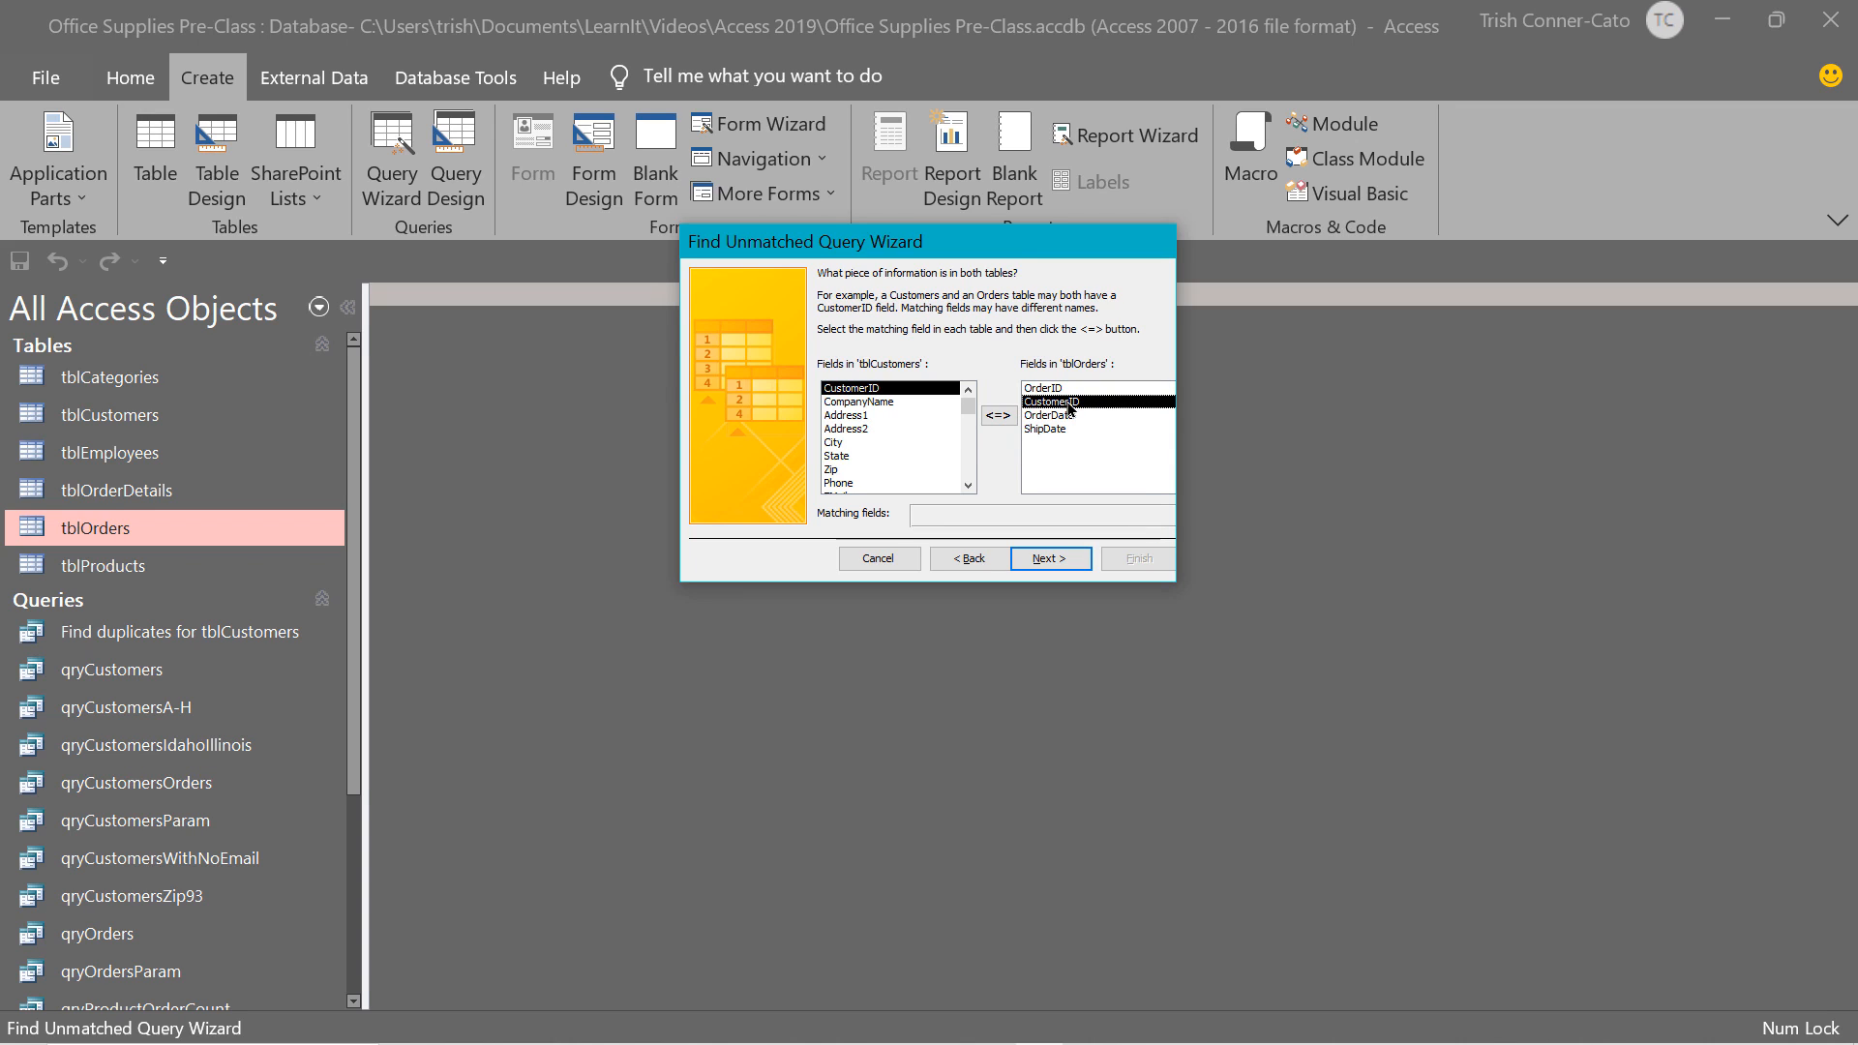
pyautogui.click(995, 418)
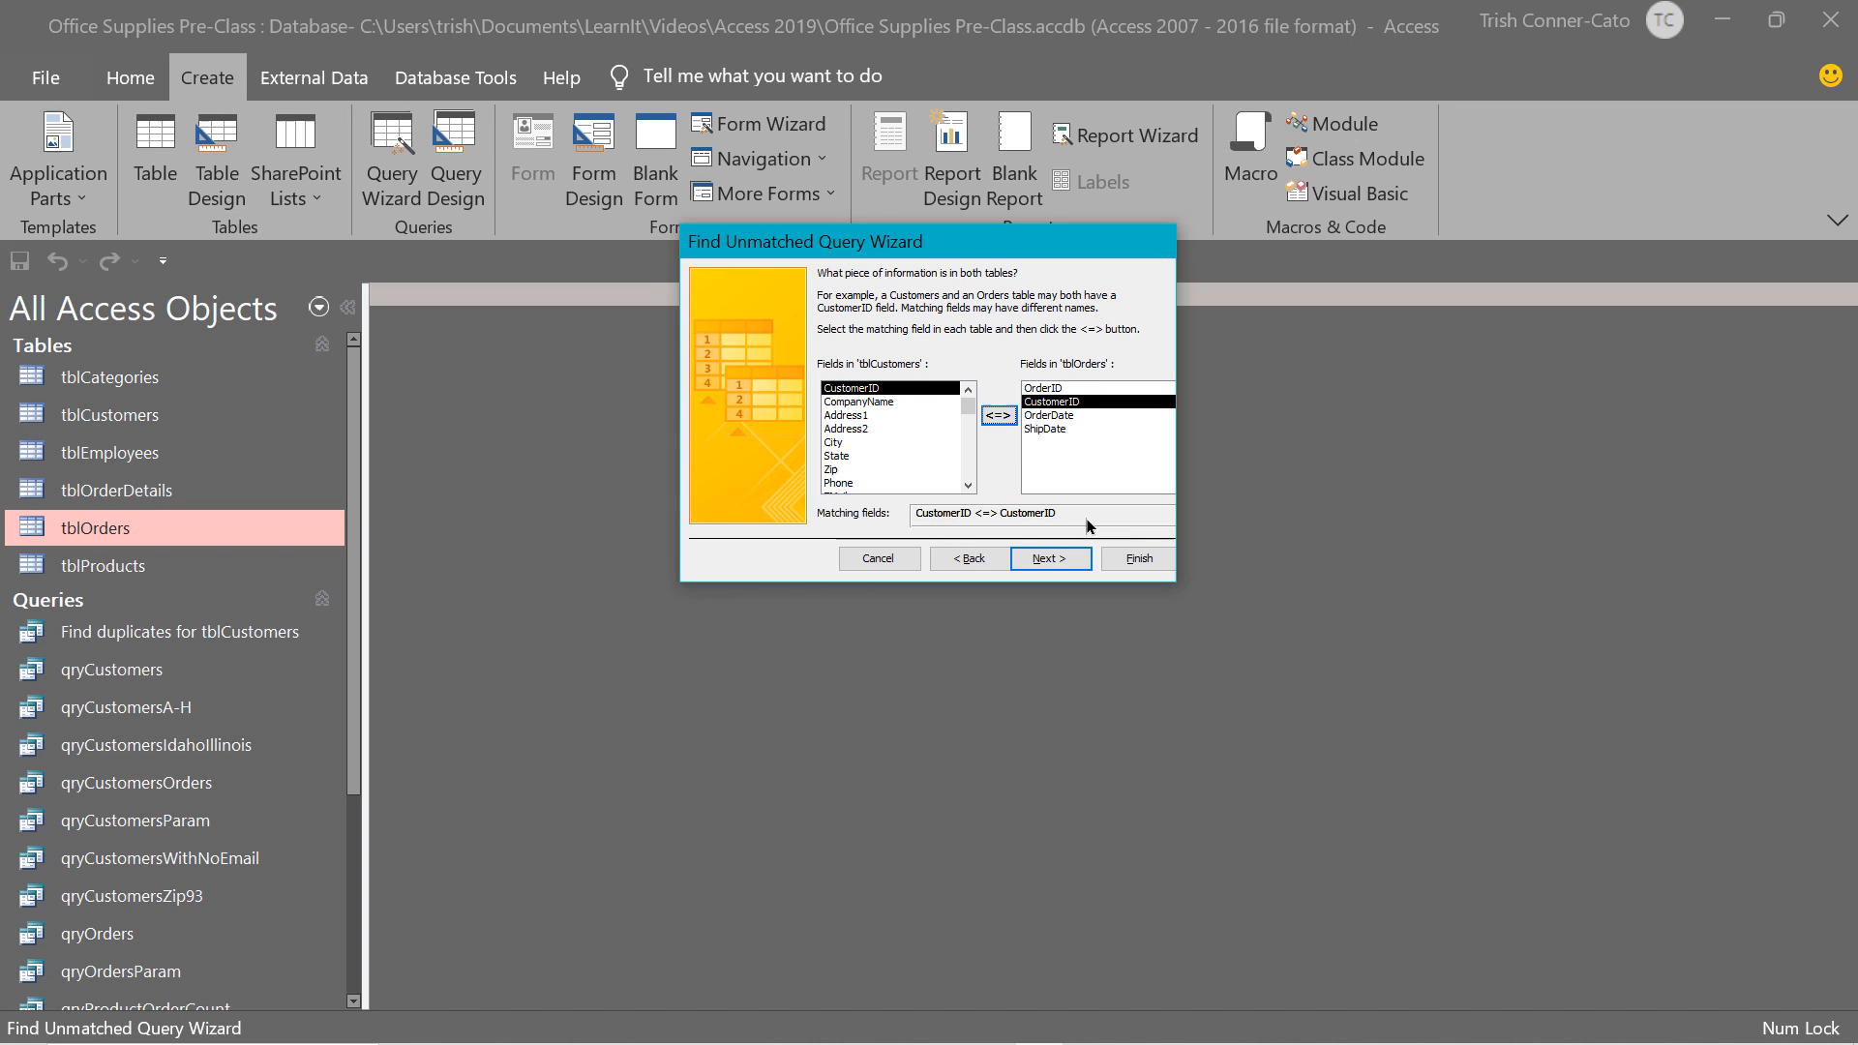
pyautogui.click(1057, 562)
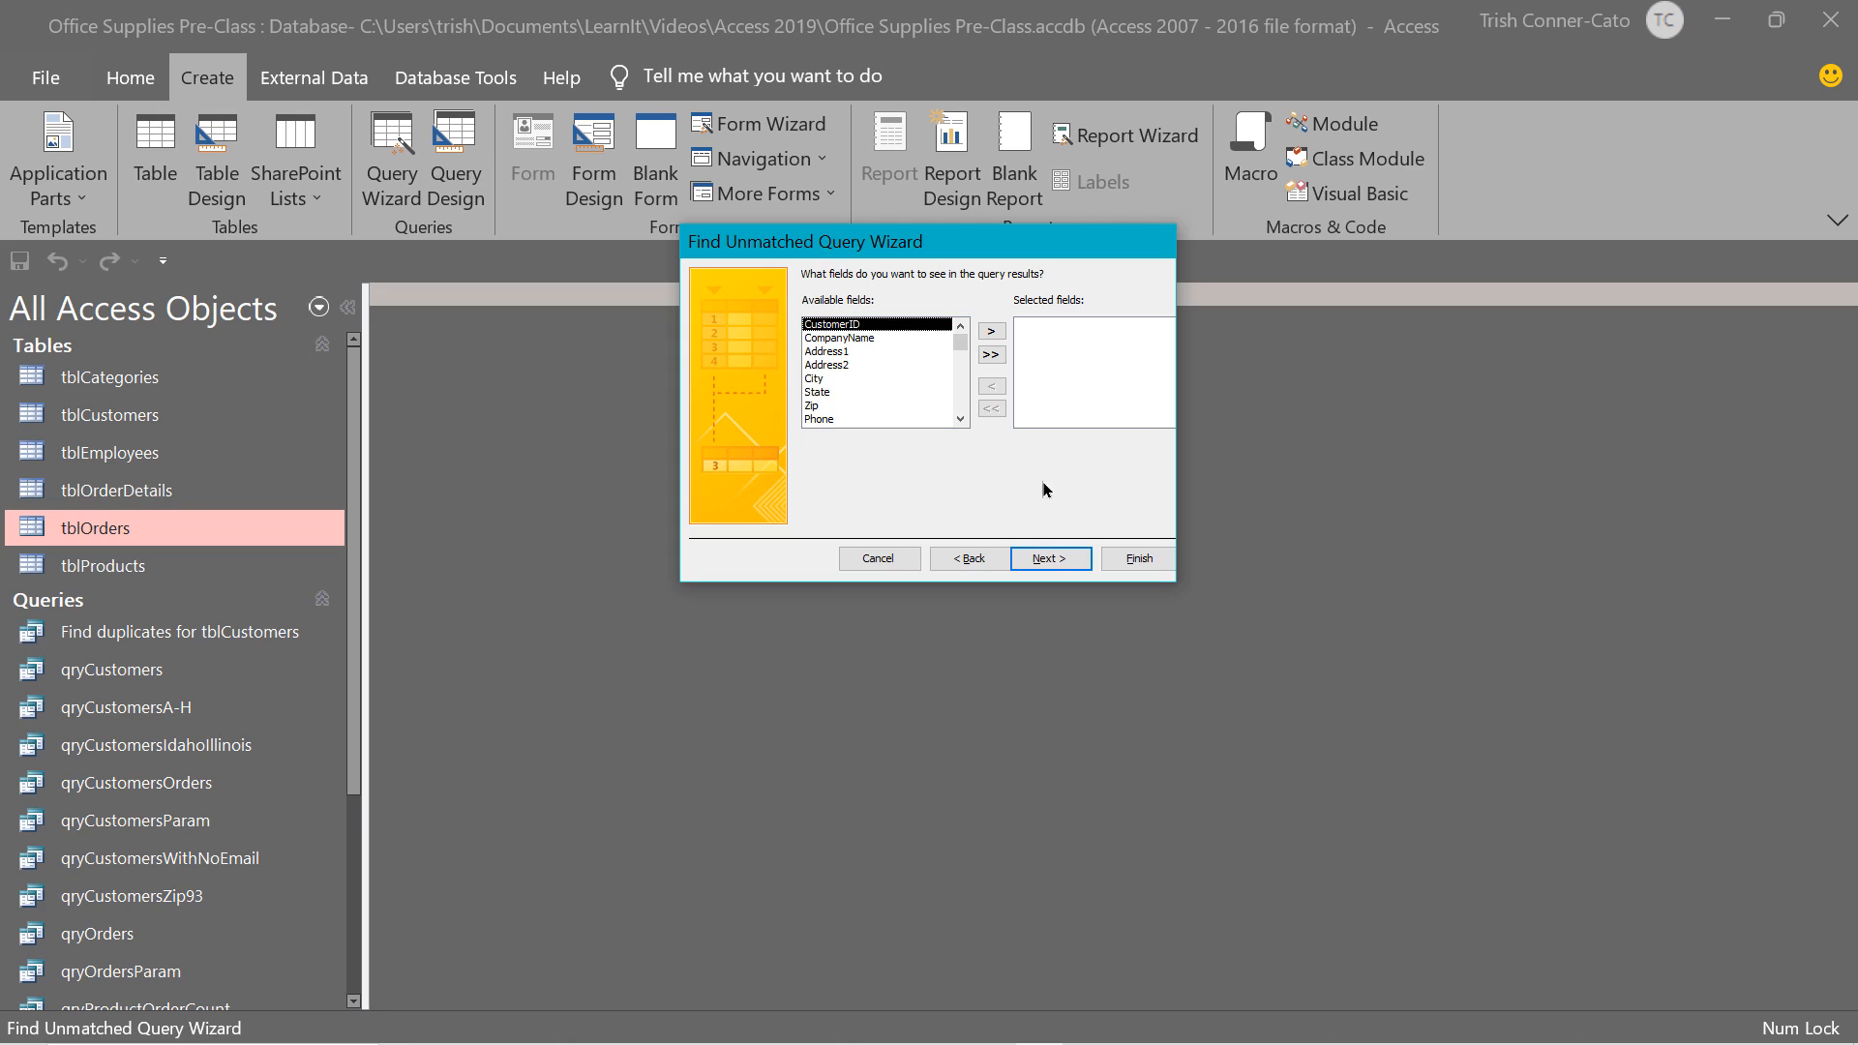
# Include CompanyName, Phone and EMail in the results and finish the Find Unmatched query with the default name, viewing its results.
pyautogui.doubleClick(845, 340)
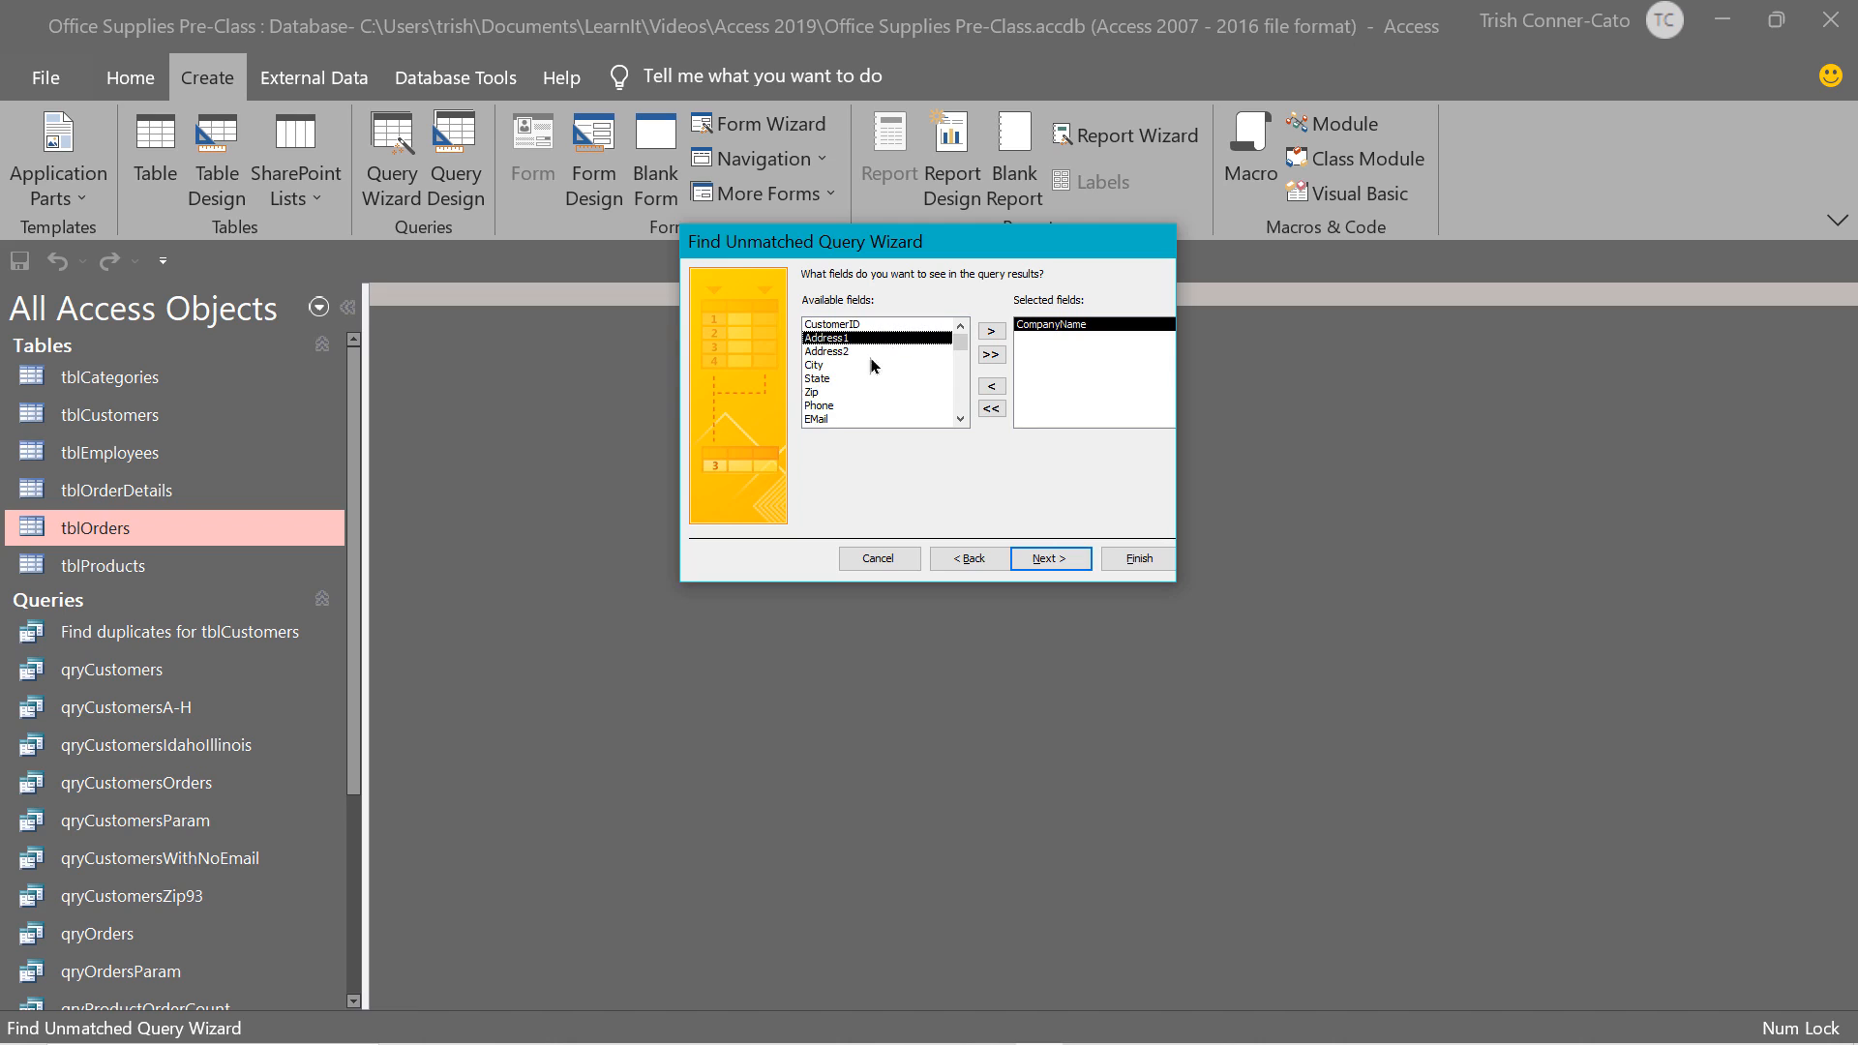
pyautogui.click(815, 409)
pyautogui.doubleClick(815, 408)
pyautogui.doubleClick(817, 406)
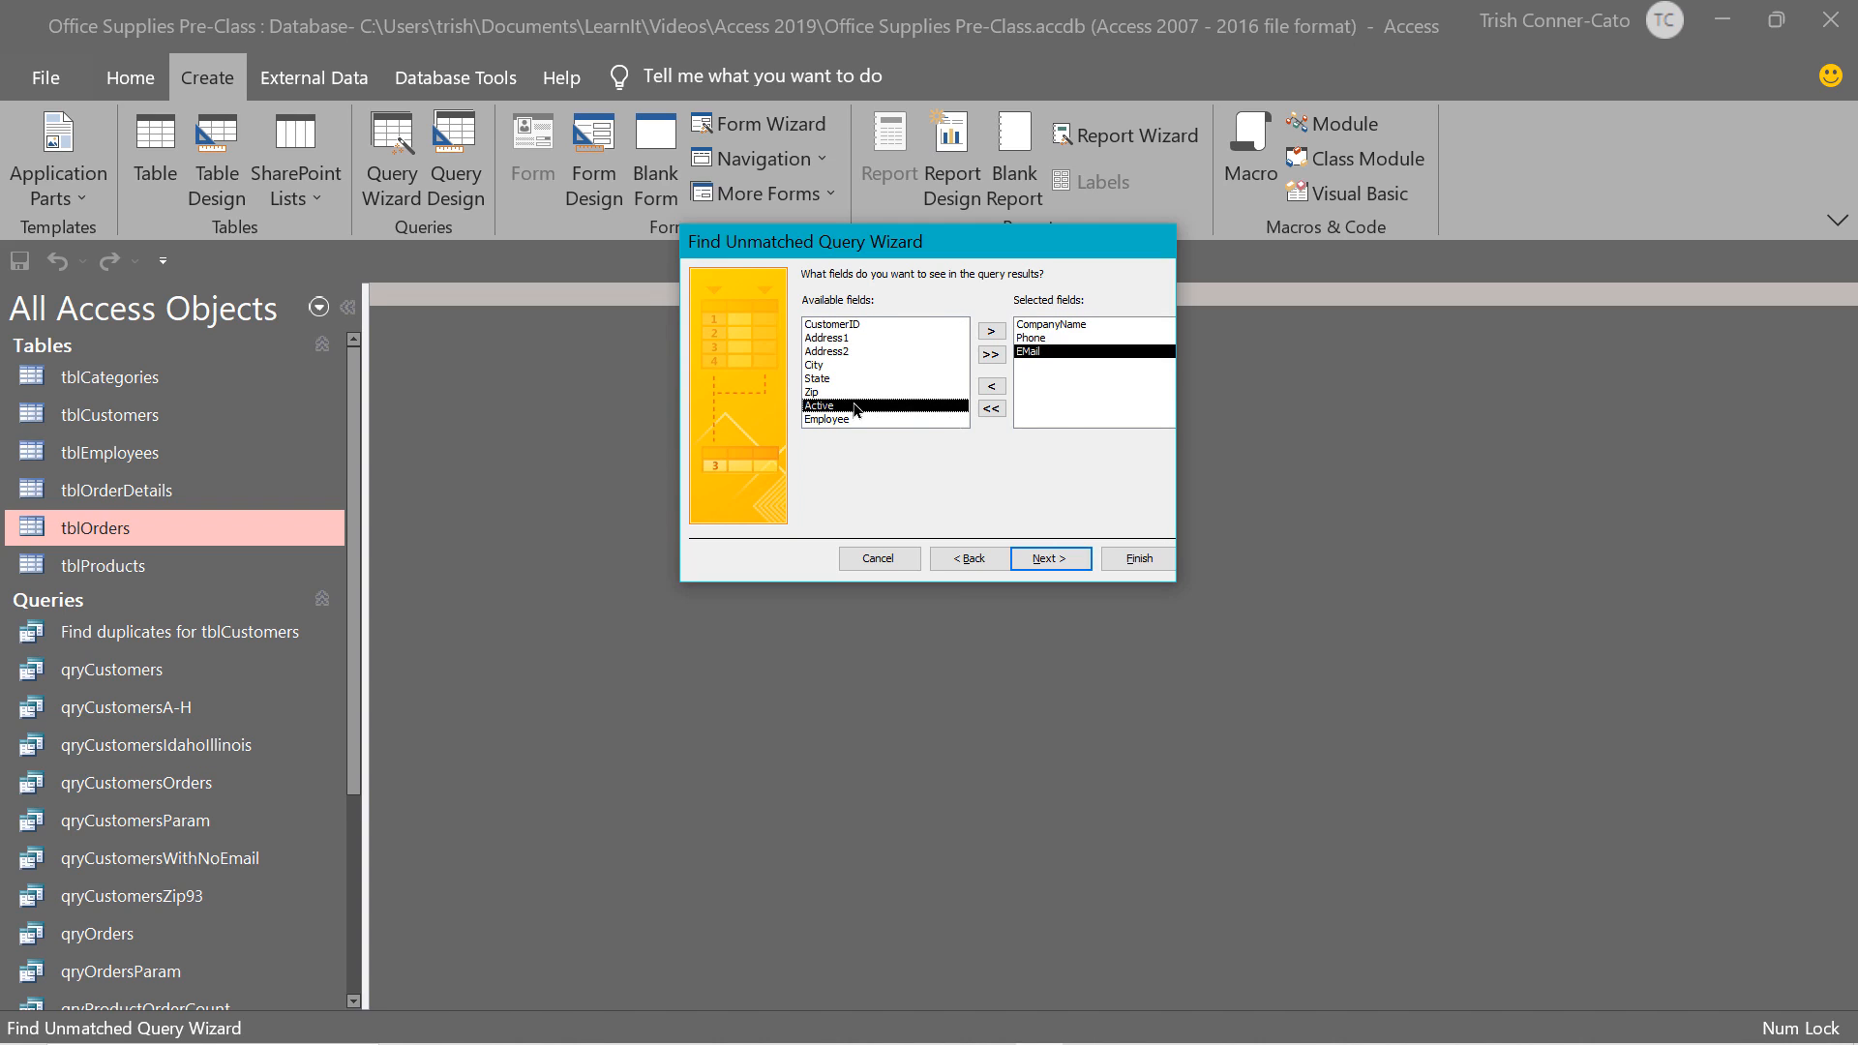
pyautogui.click(1045, 559)
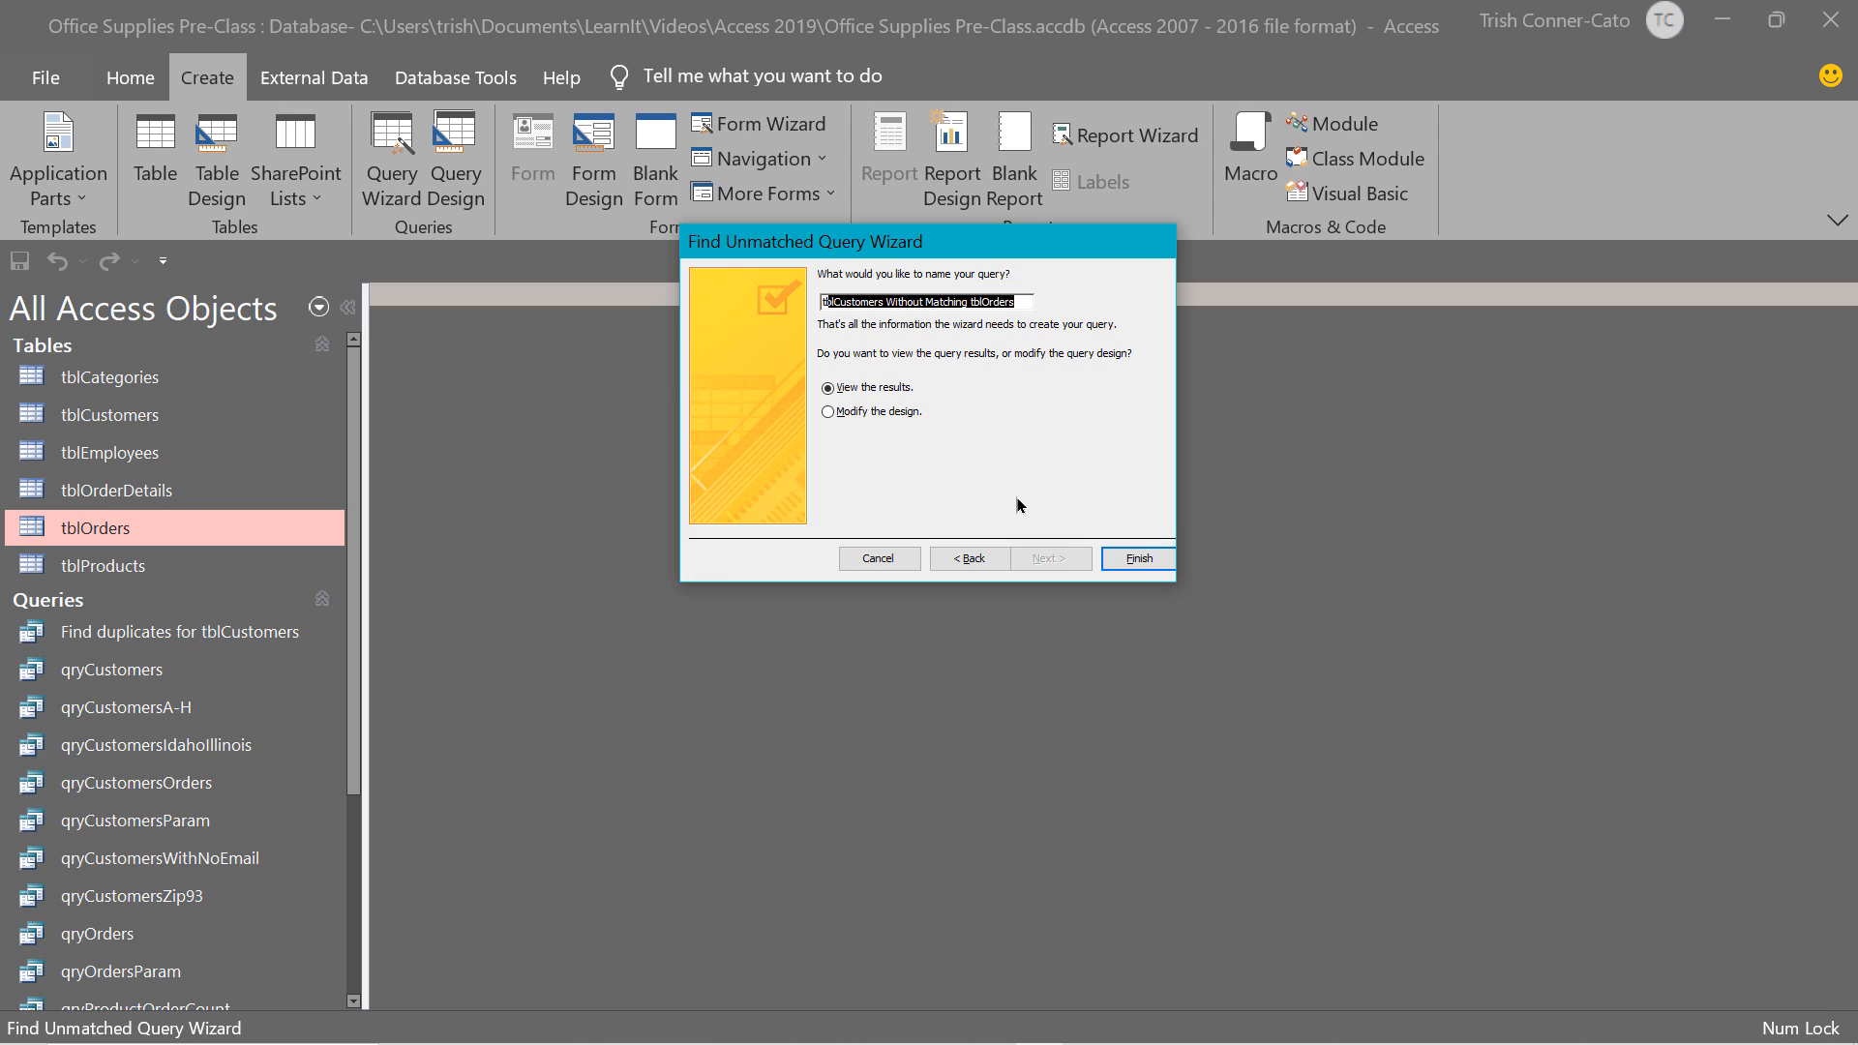
pyautogui.click(1135, 562)
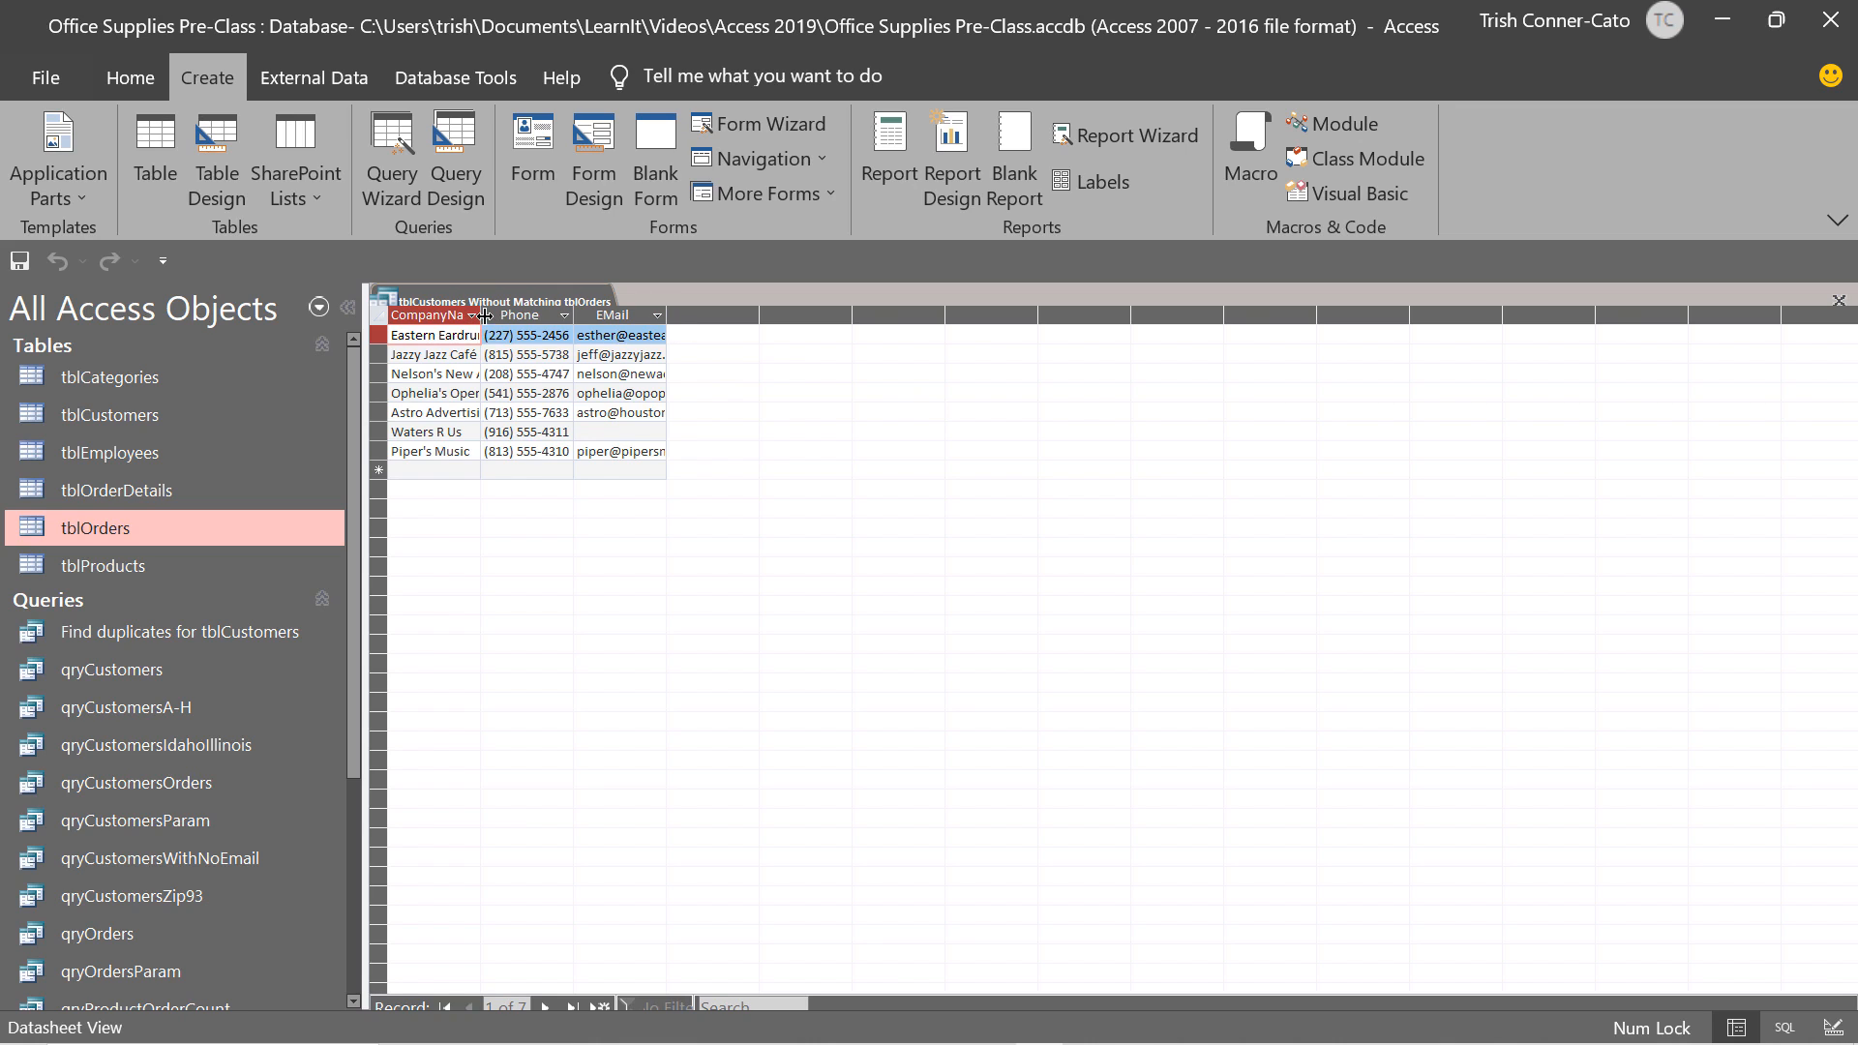
# Widen the CompanyName, Phone and EMail columns and close the unmatched query, saving the layout changes.
pyautogui.moveTo(481, 315); pyautogui.dragTo(731, 317)
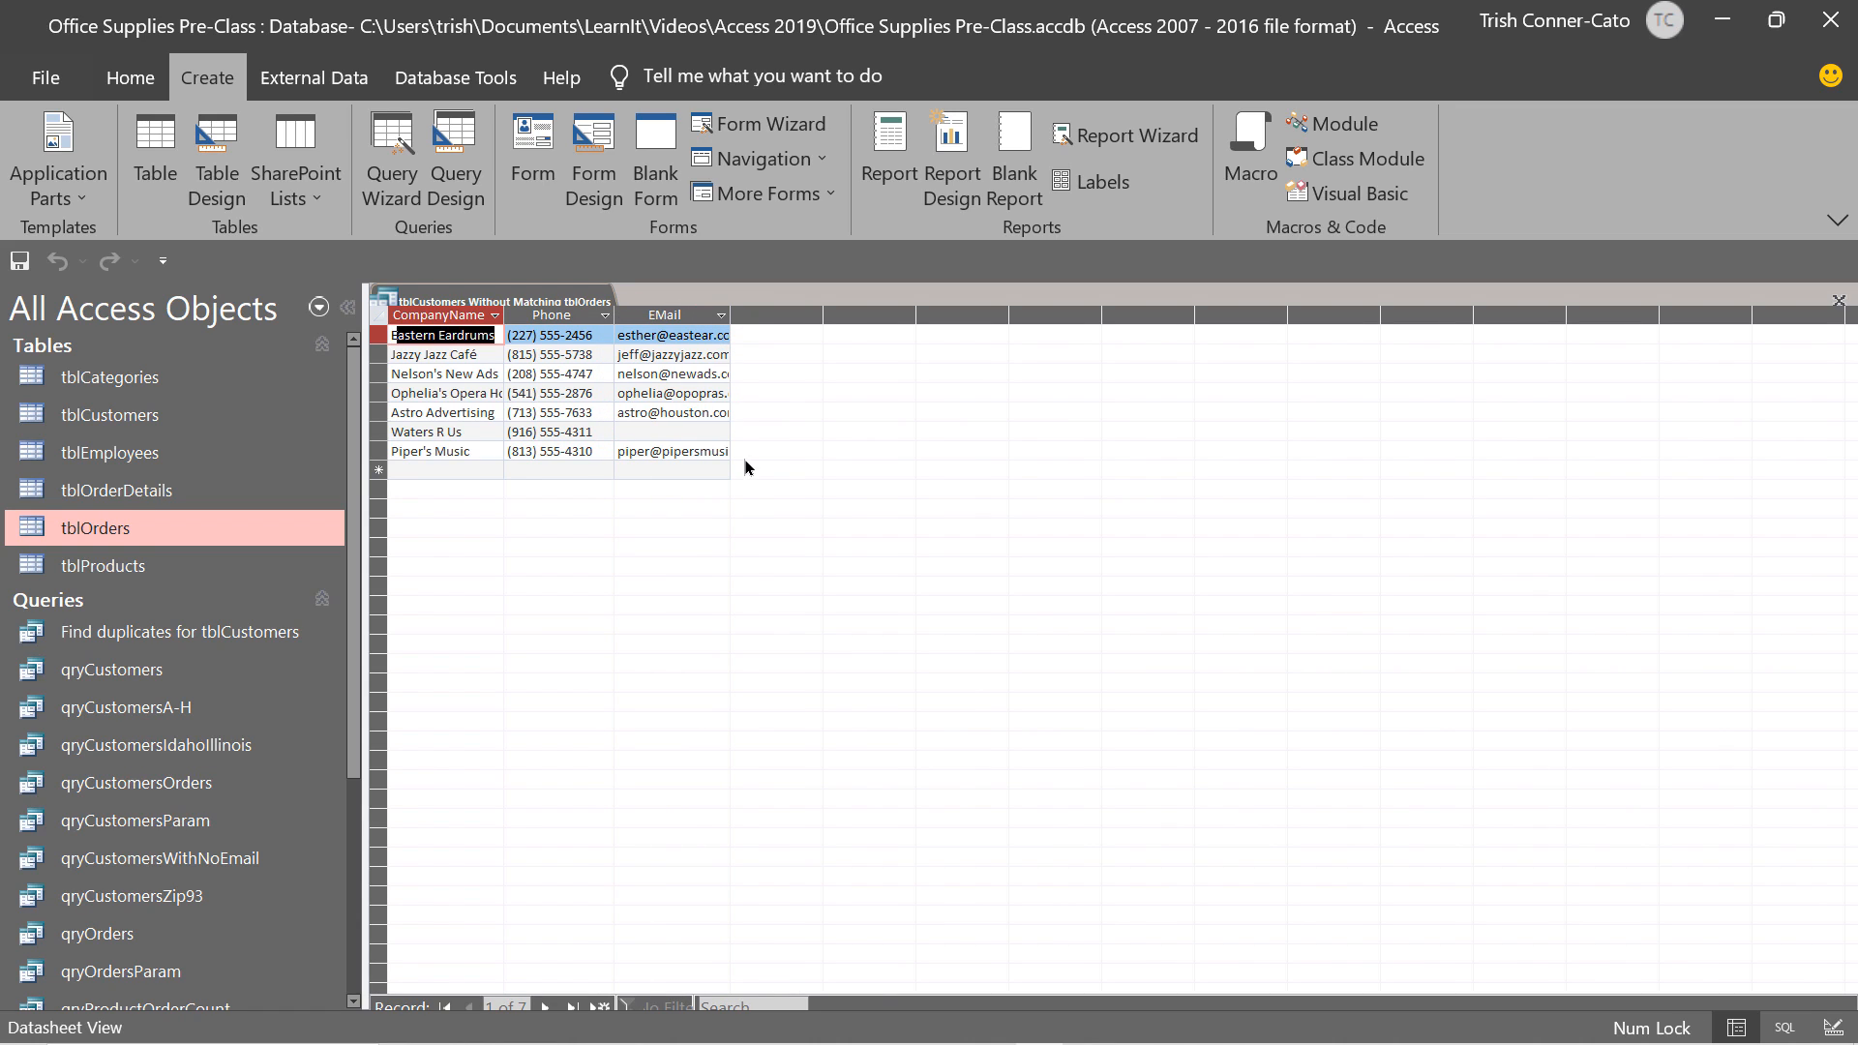
pyautogui.rightClick(473, 301)
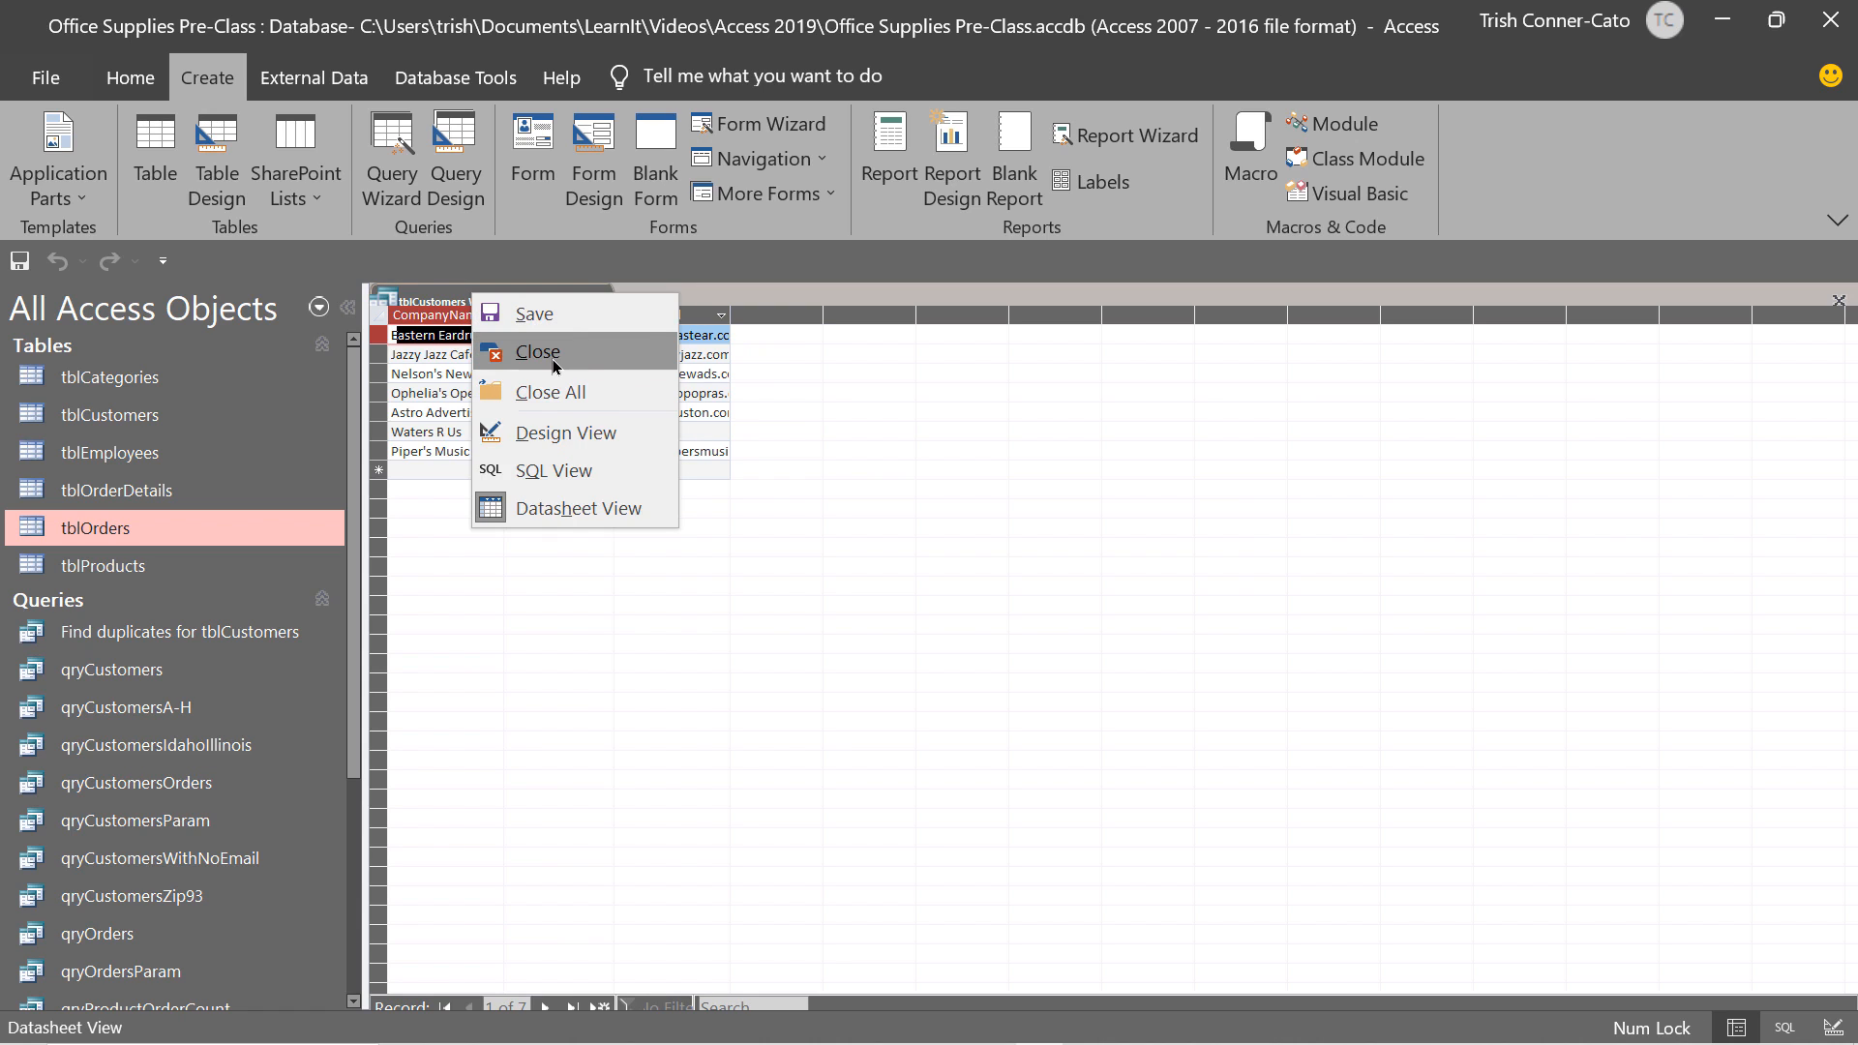
pyautogui.click(553, 358)
pyautogui.click(857, 590)
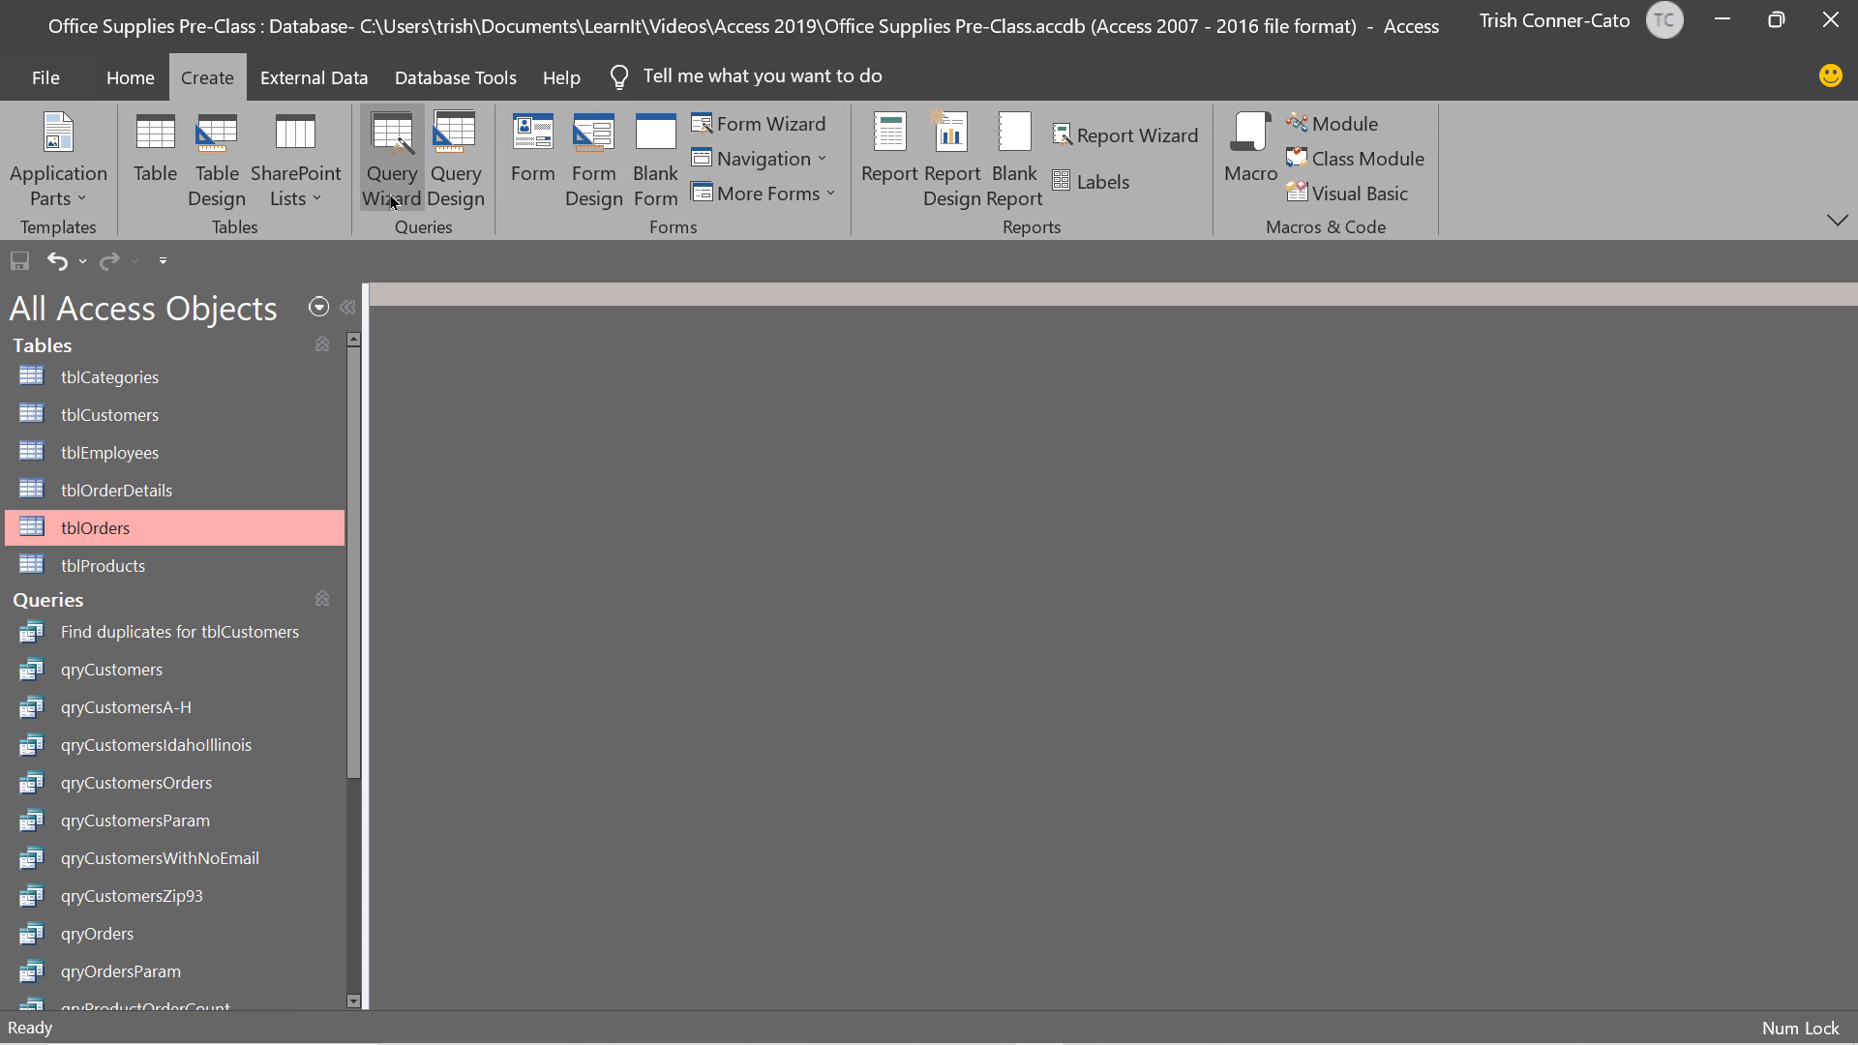
pyautogui.click(392, 164)
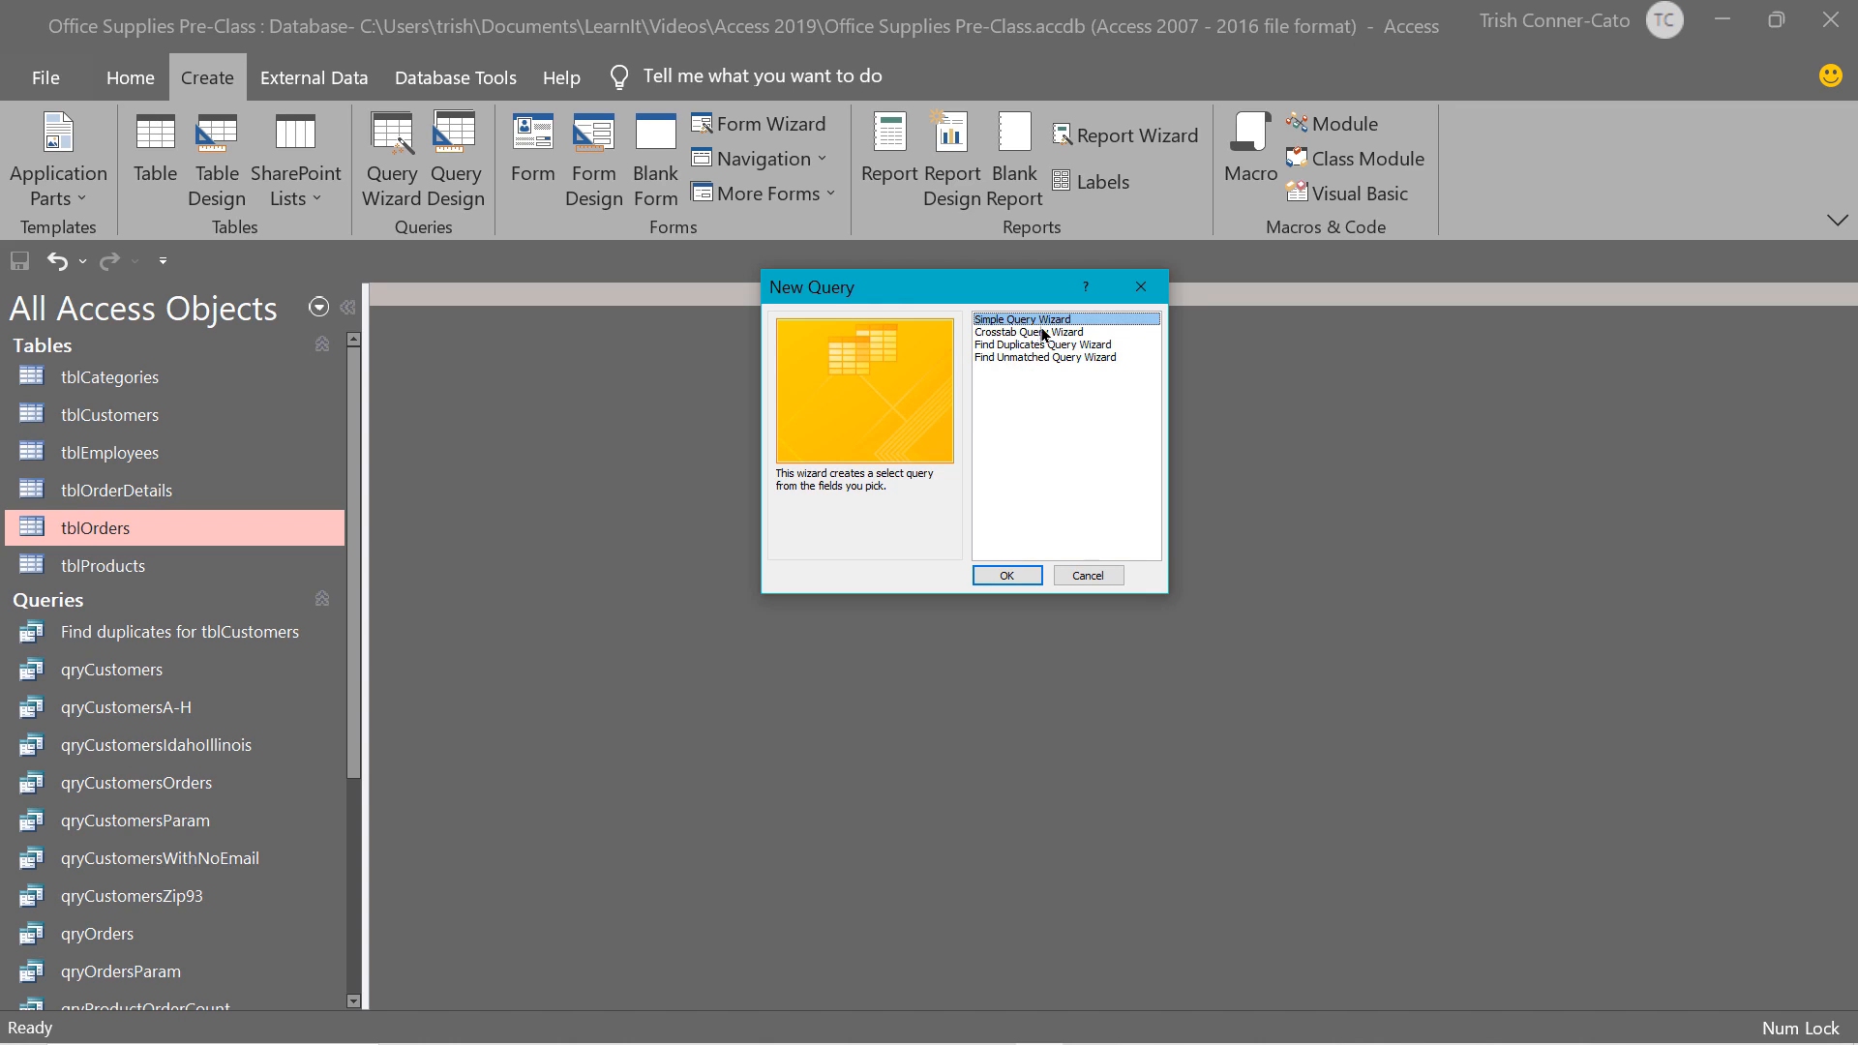
pyautogui.click(1076, 580)
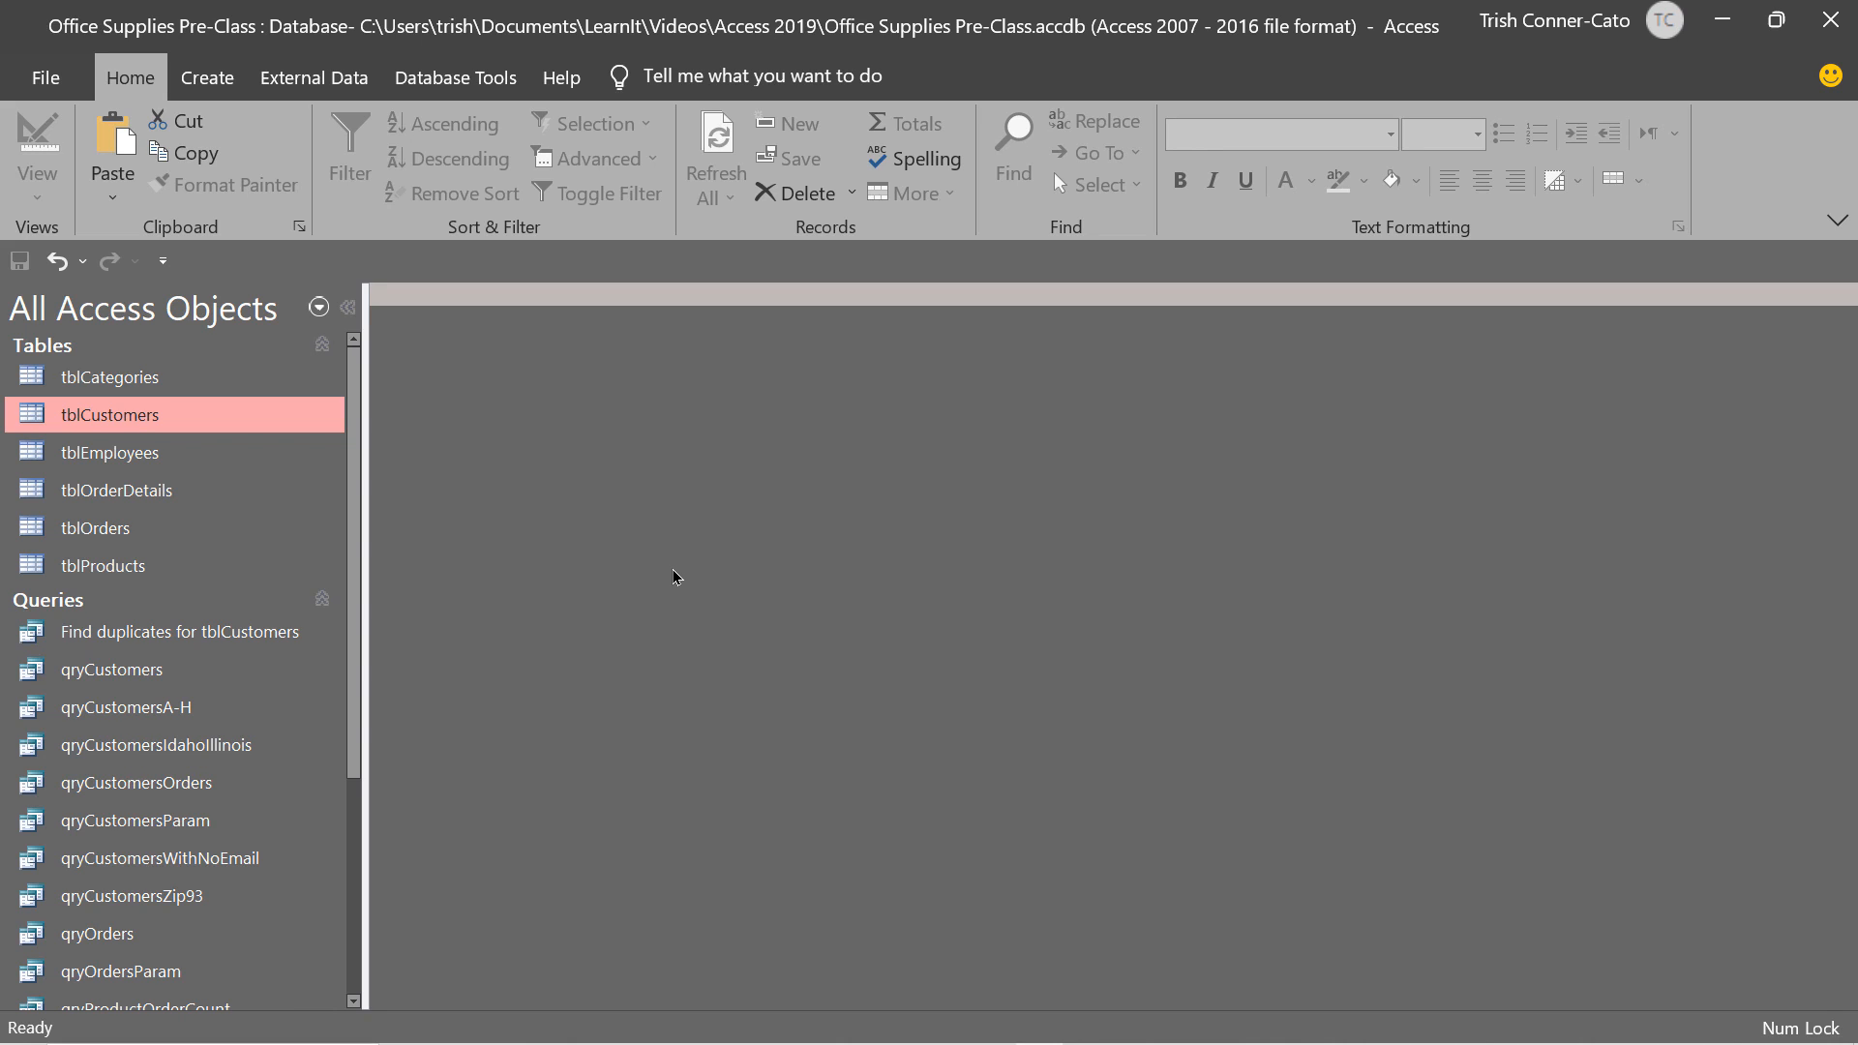
# Open qryCustomers and replace Grappling with Gracious in the Grapes company's CompanyName, committing the record.
pyautogui.press('q')
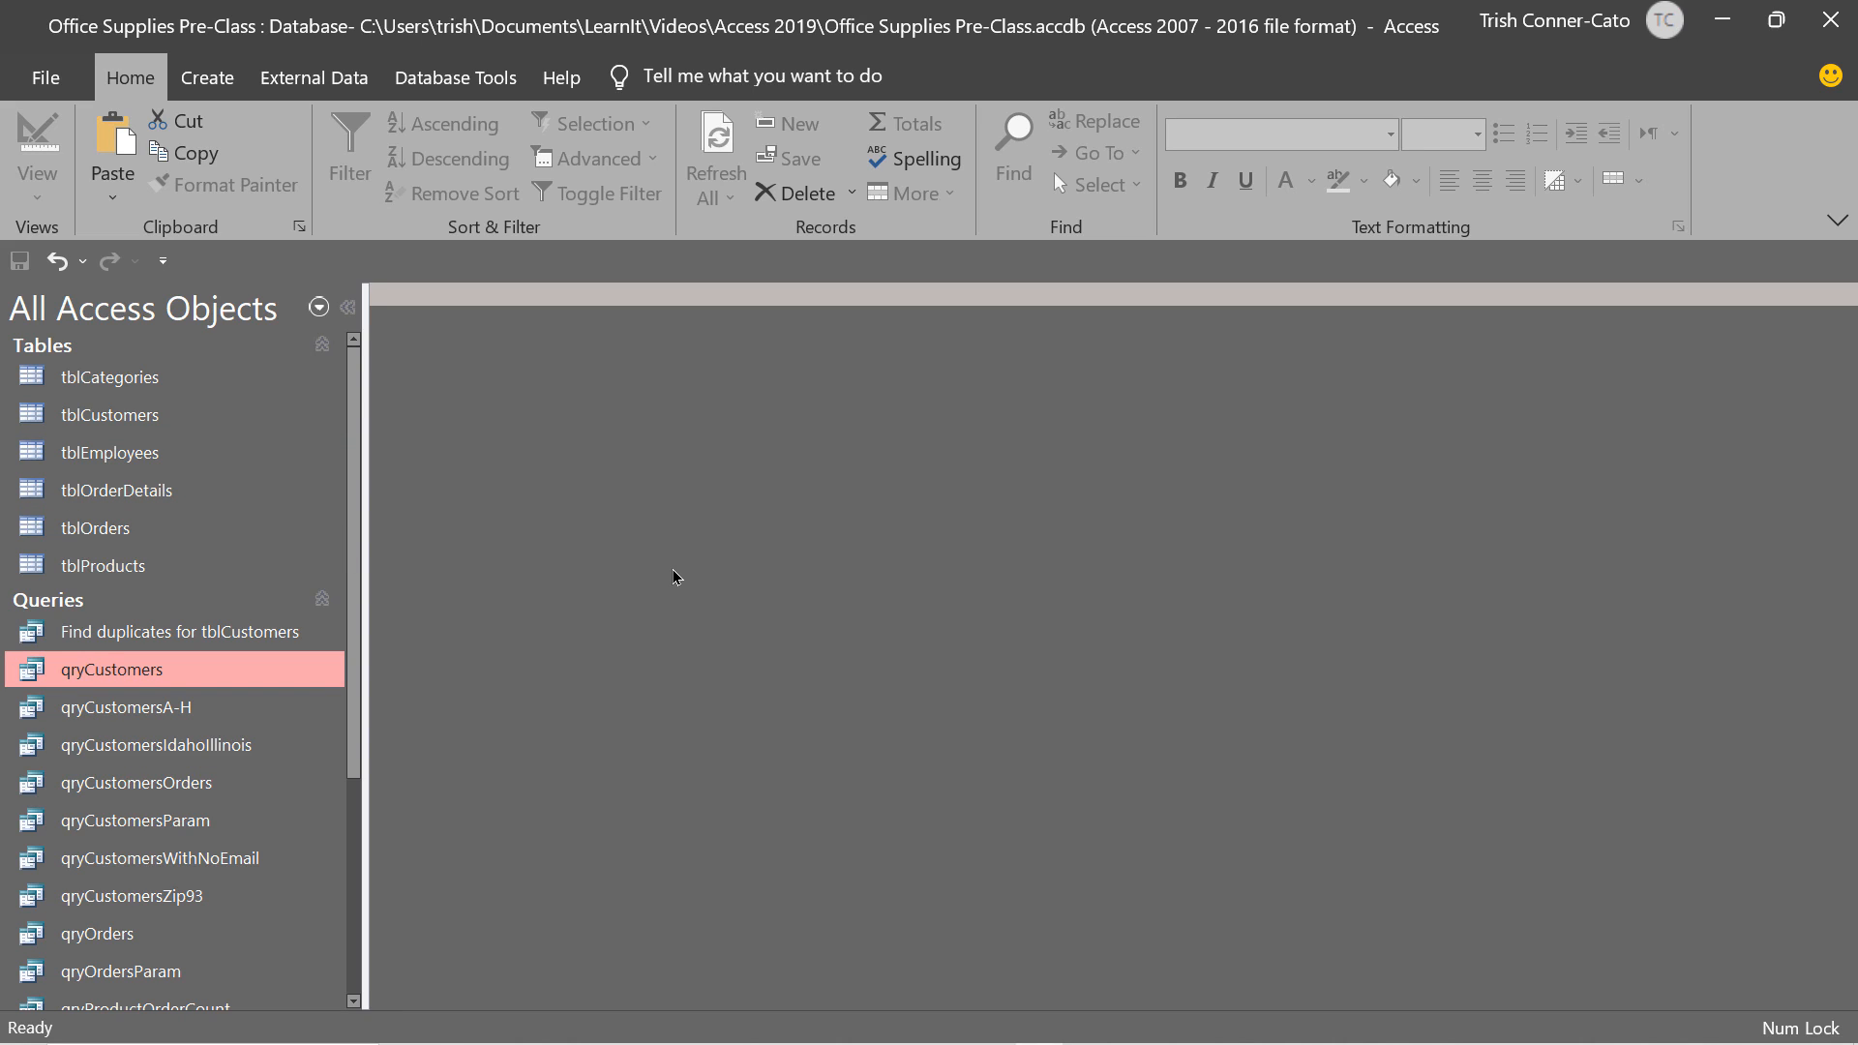
pyautogui.doubleClick(184, 668)
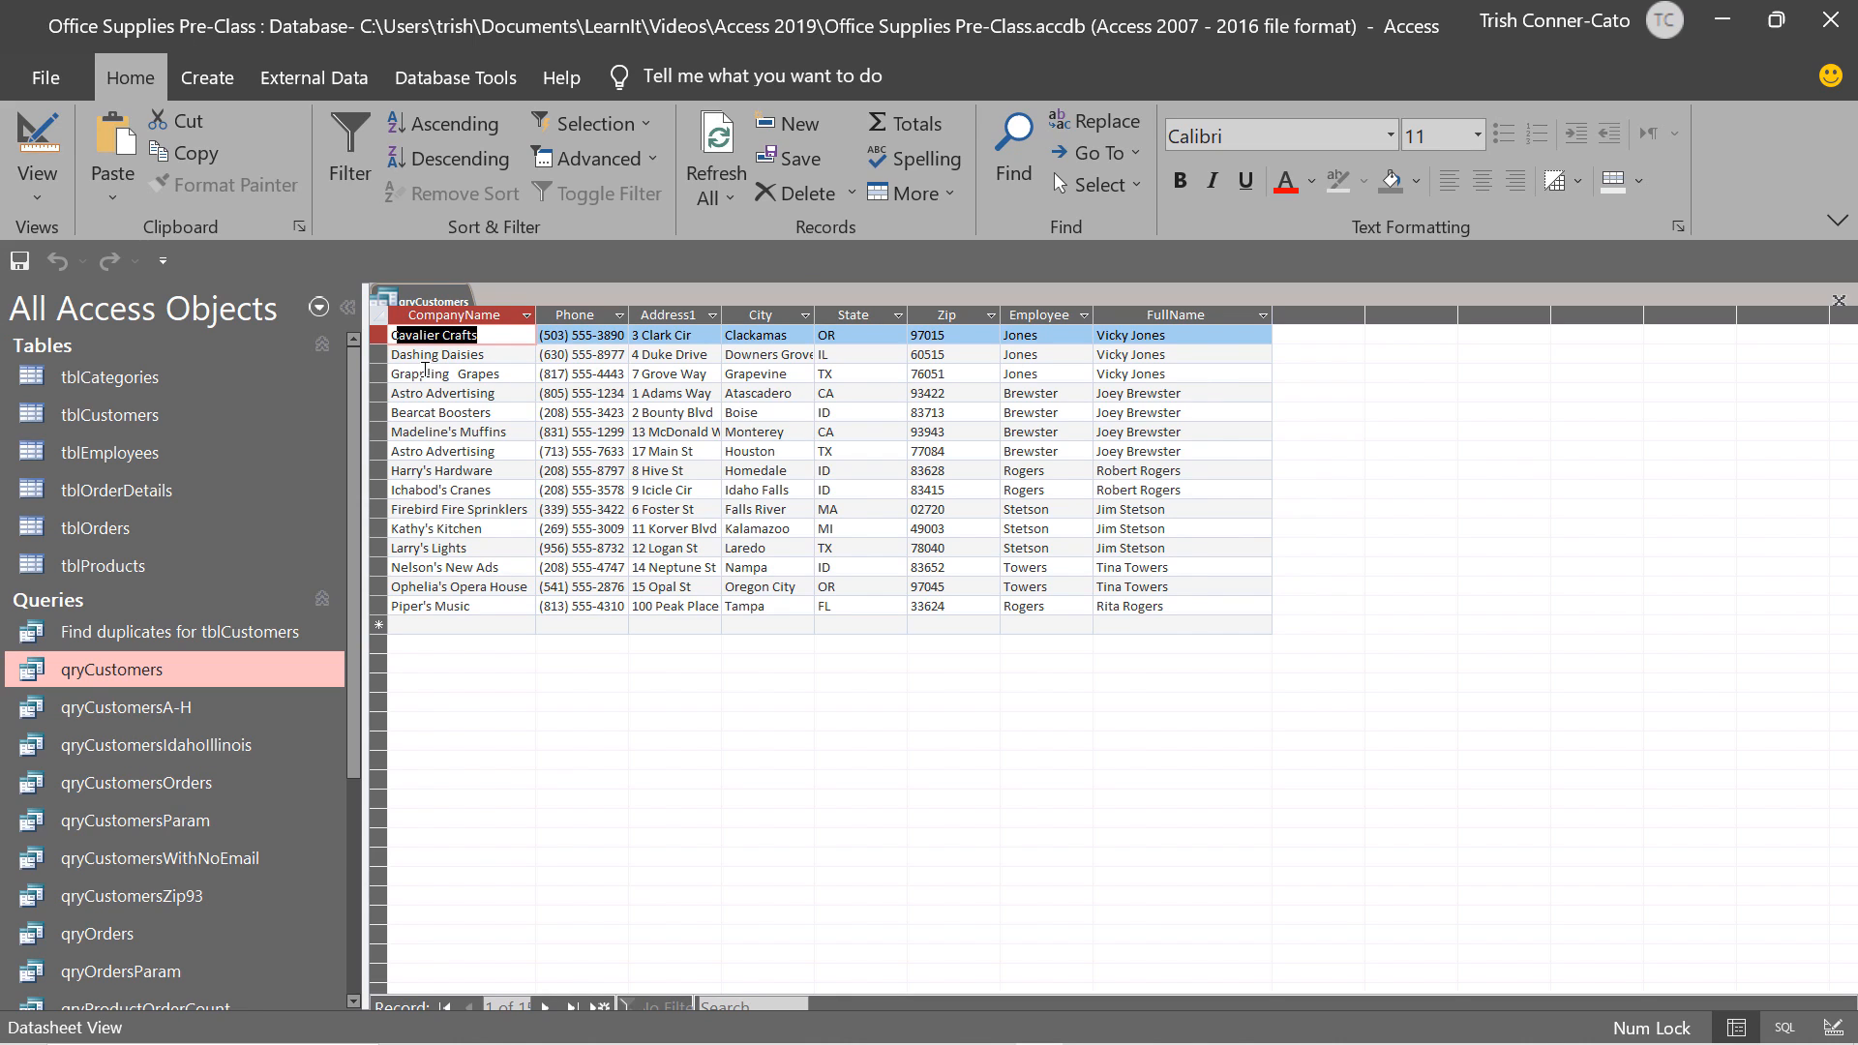
pyautogui.doubleClick(425, 374)
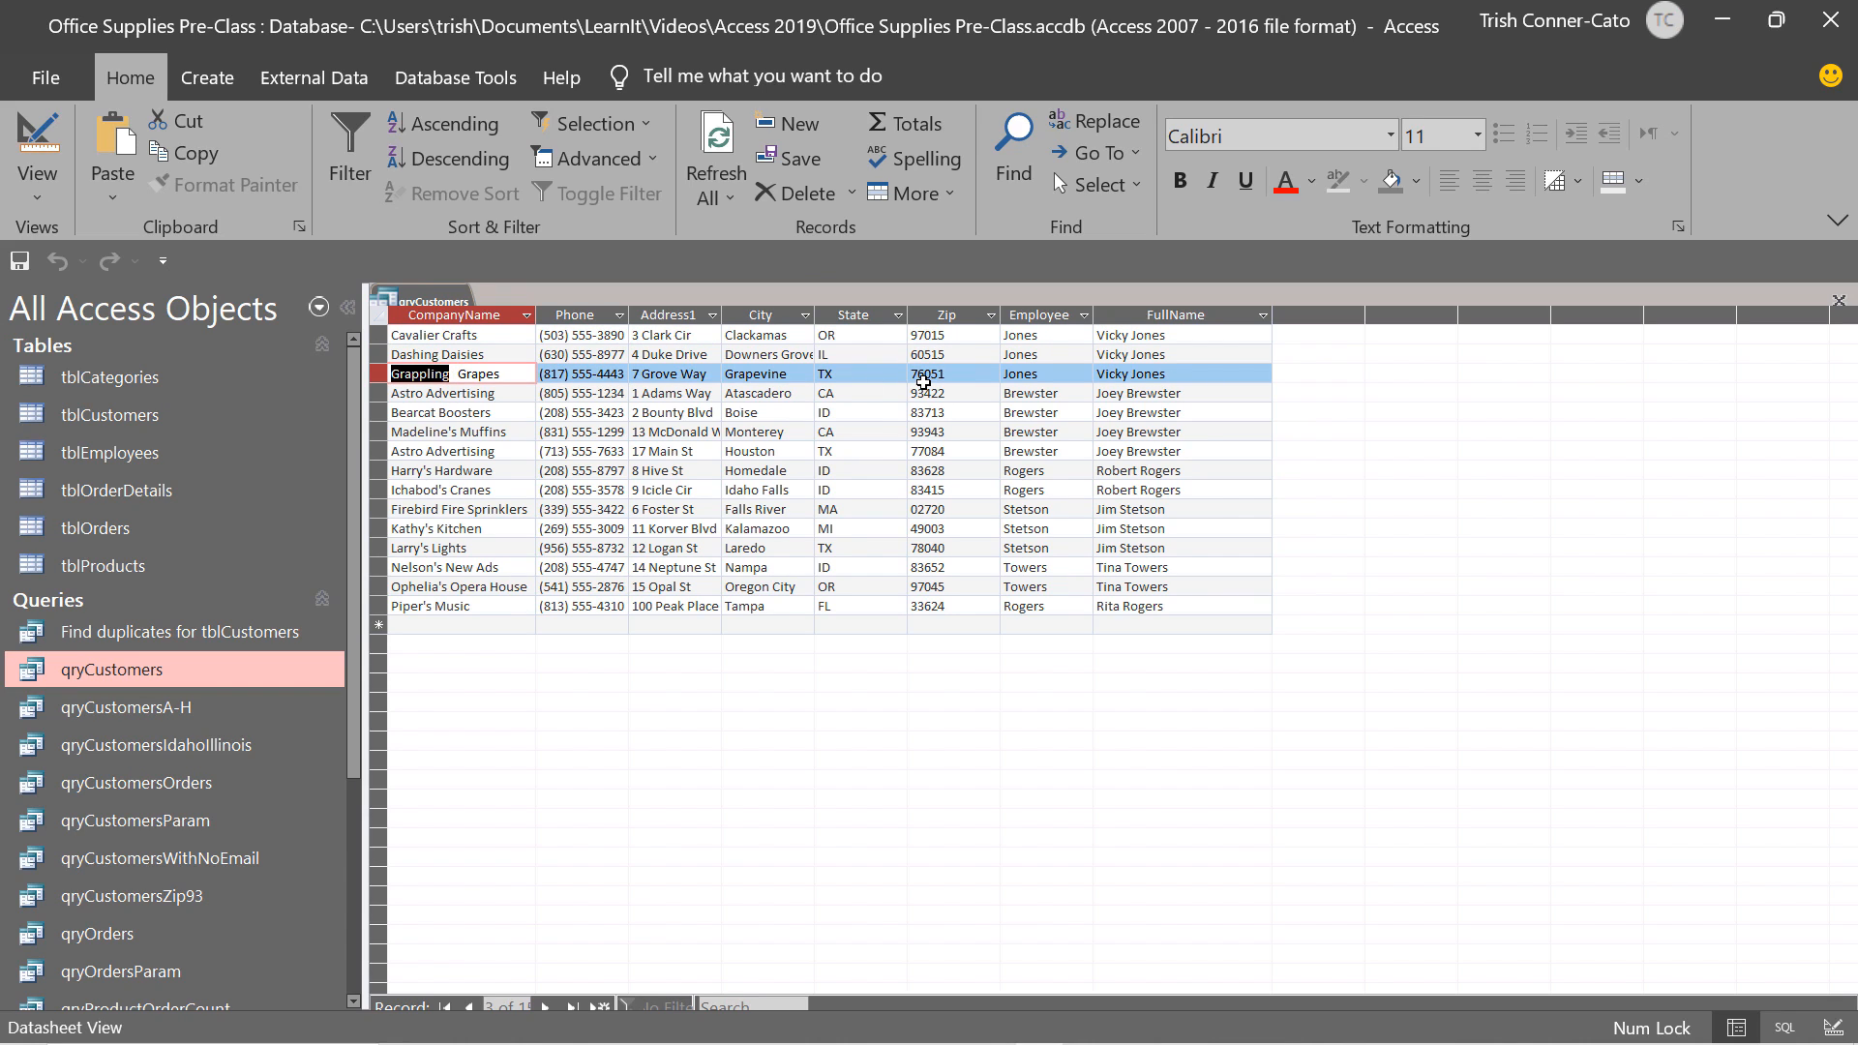
pyautogui.write('Gracious')
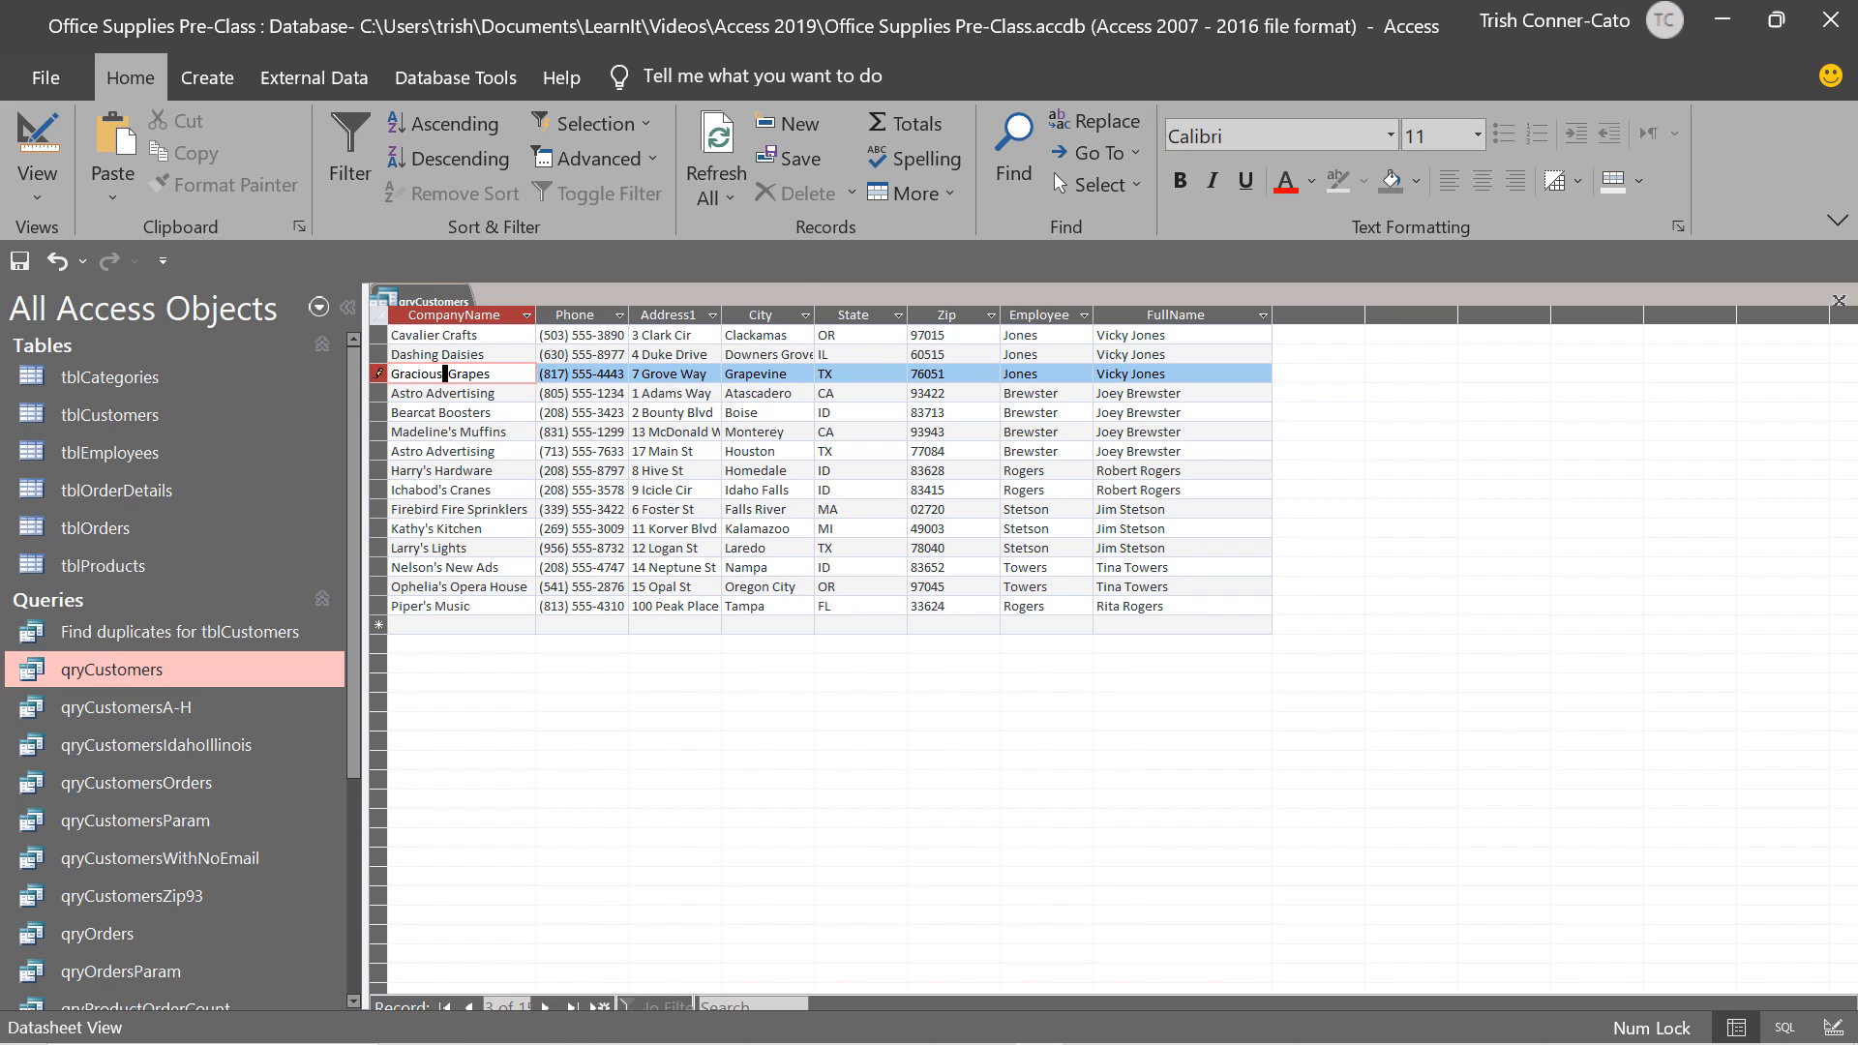
pyautogui.press('Down')
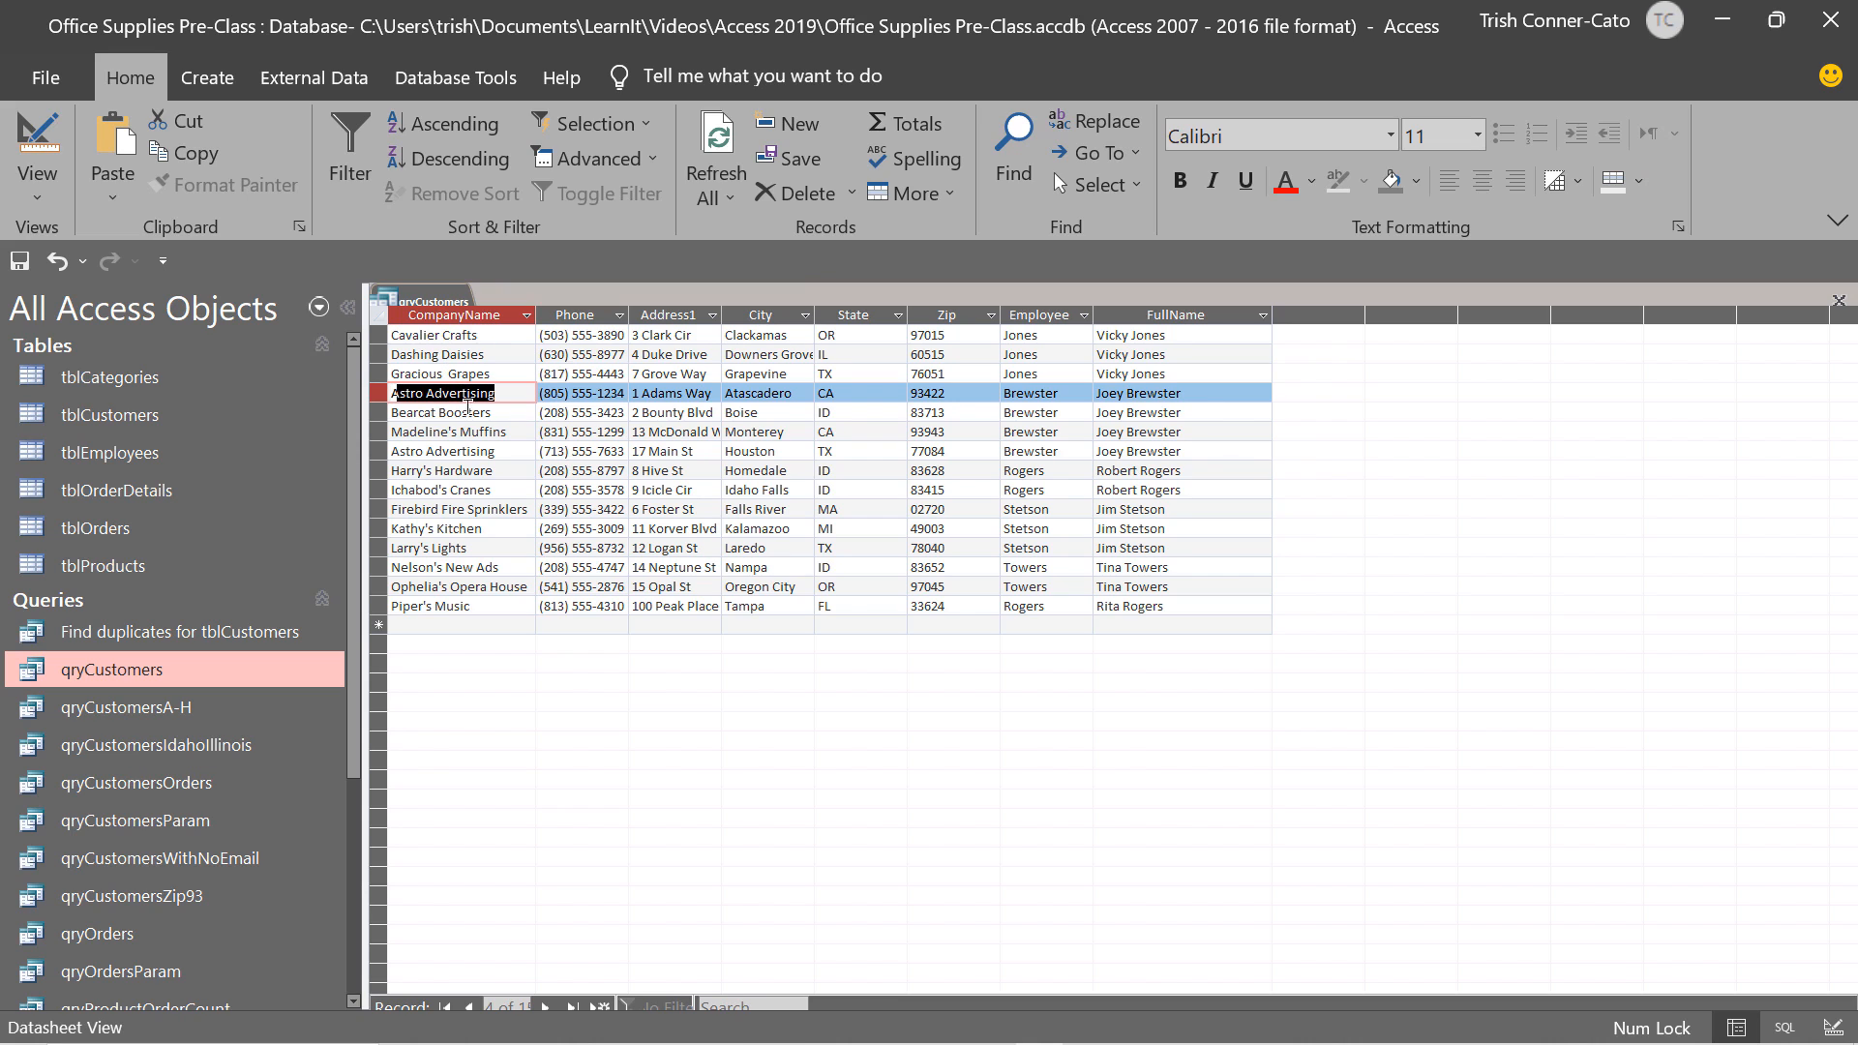
# Save and close the qryCustomers query.
pyautogui.rightClick(418, 302)
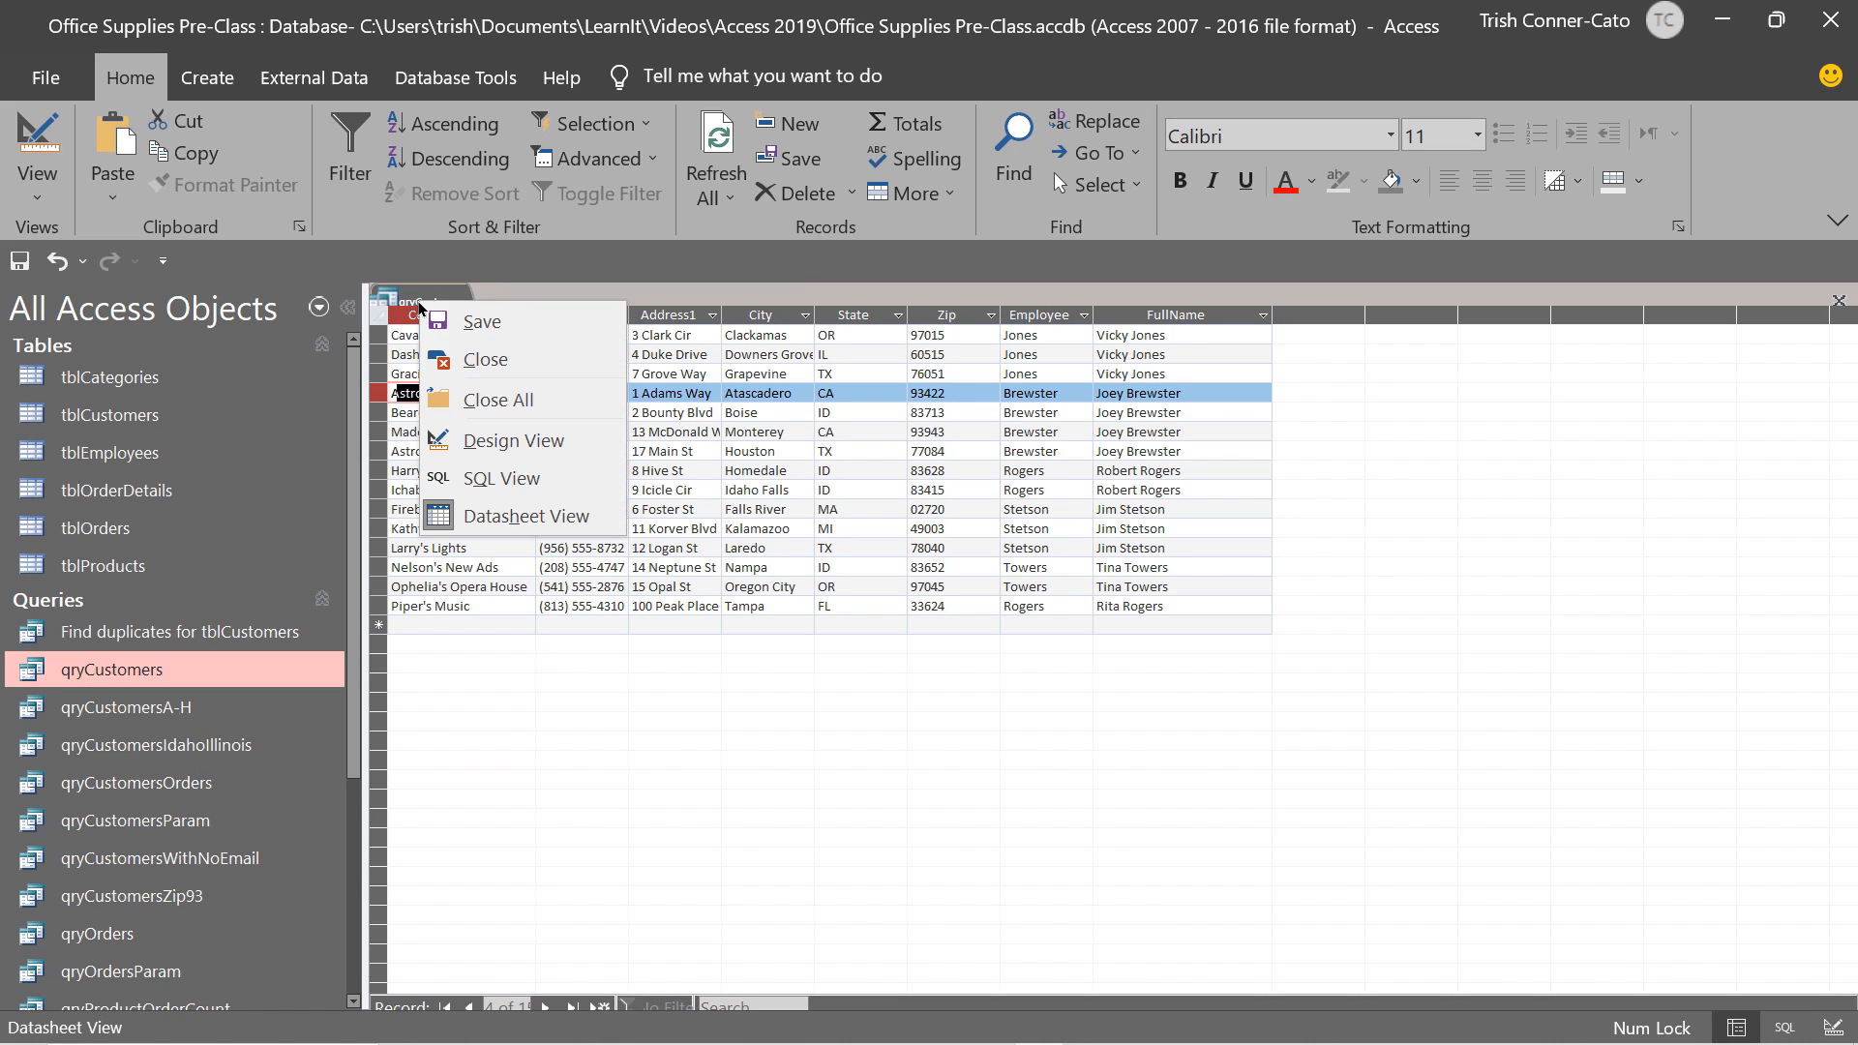
pyautogui.click(461, 320)
pyautogui.rightClick(447, 302)
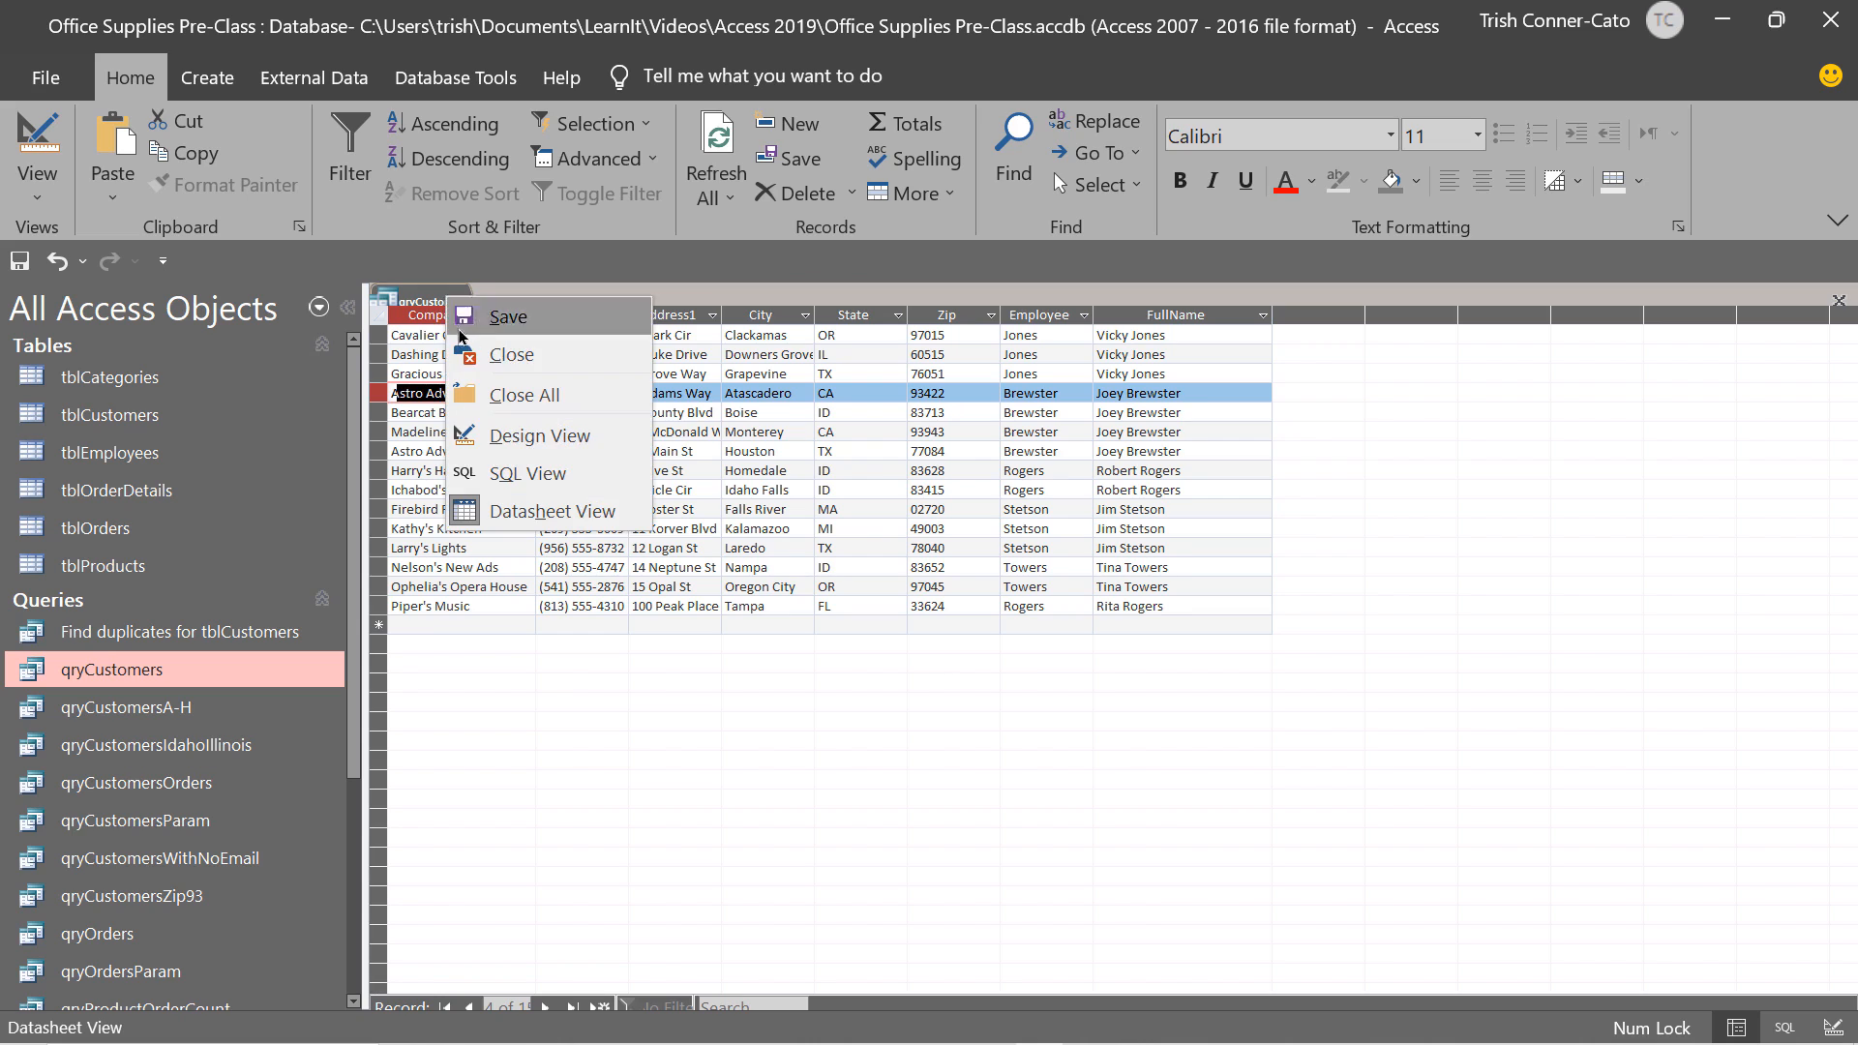
# Close the qryCustomers query, and open the tblCustomers table to review its records before closing it.
pyautogui.click(497, 358)
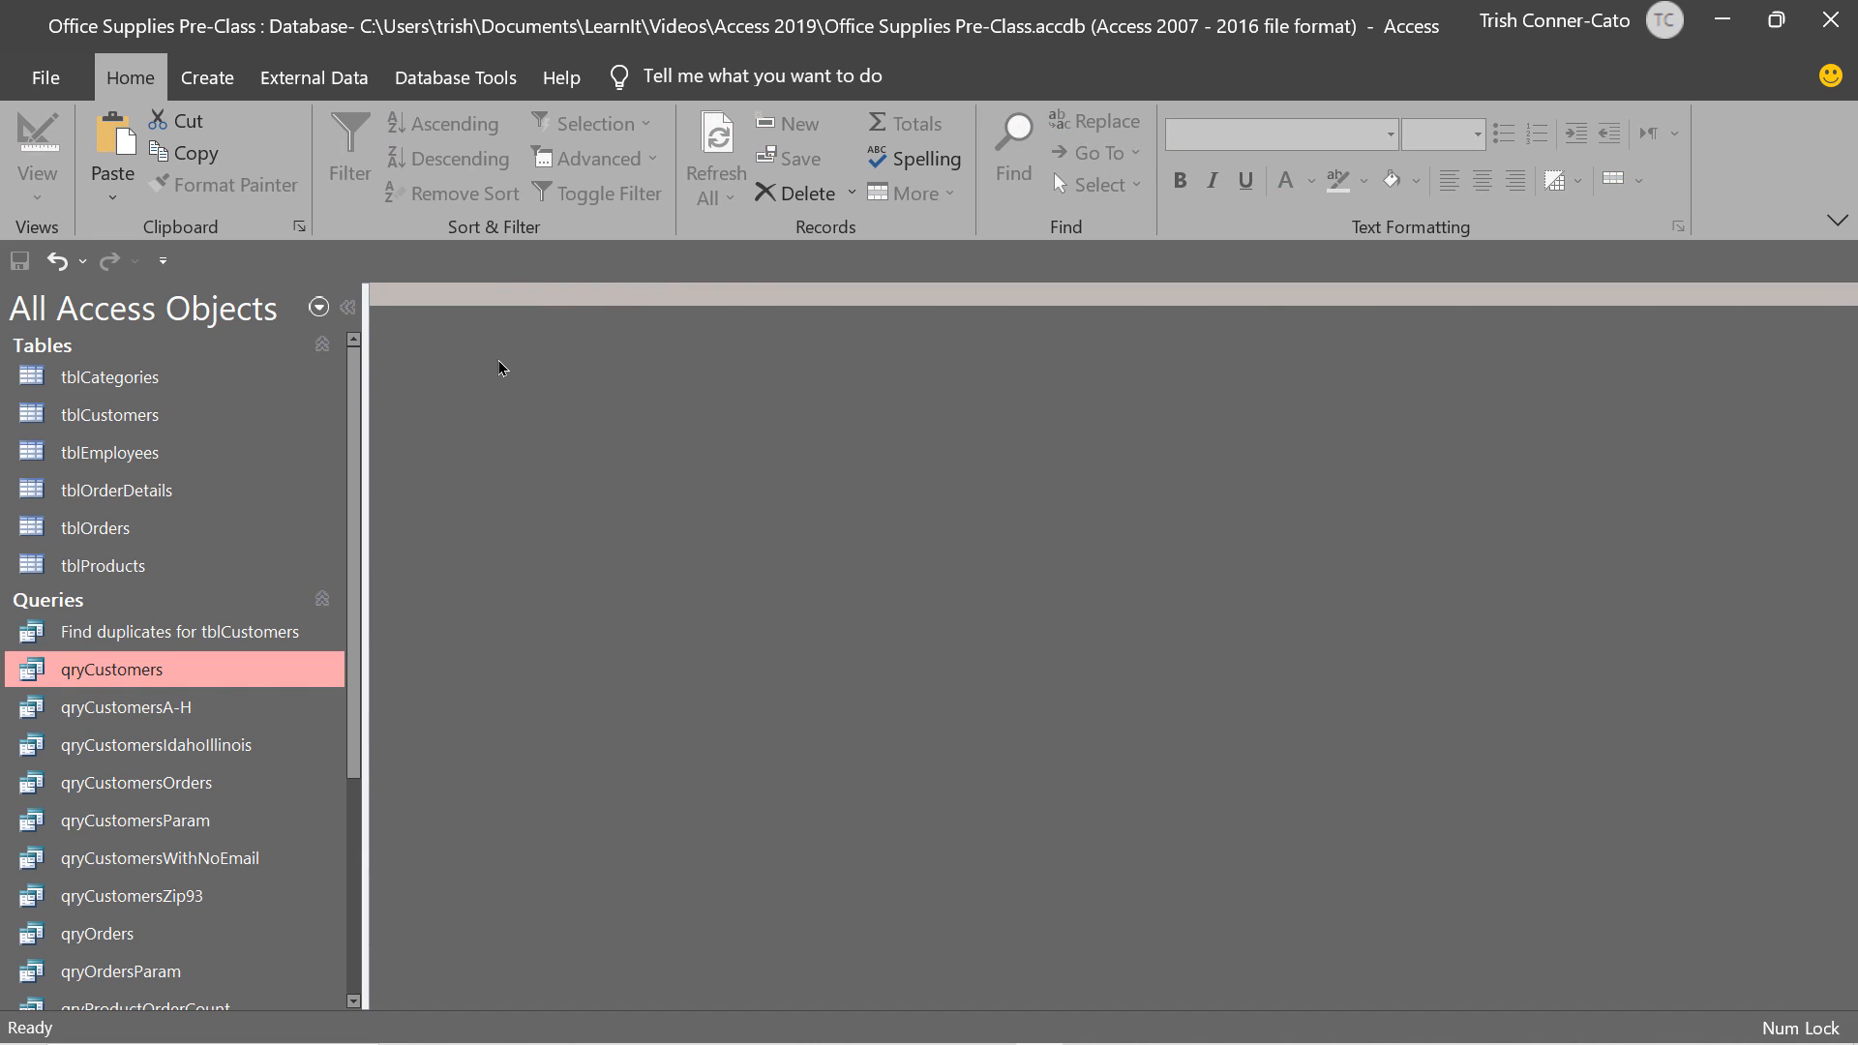
pyautogui.doubleClick(147, 423)
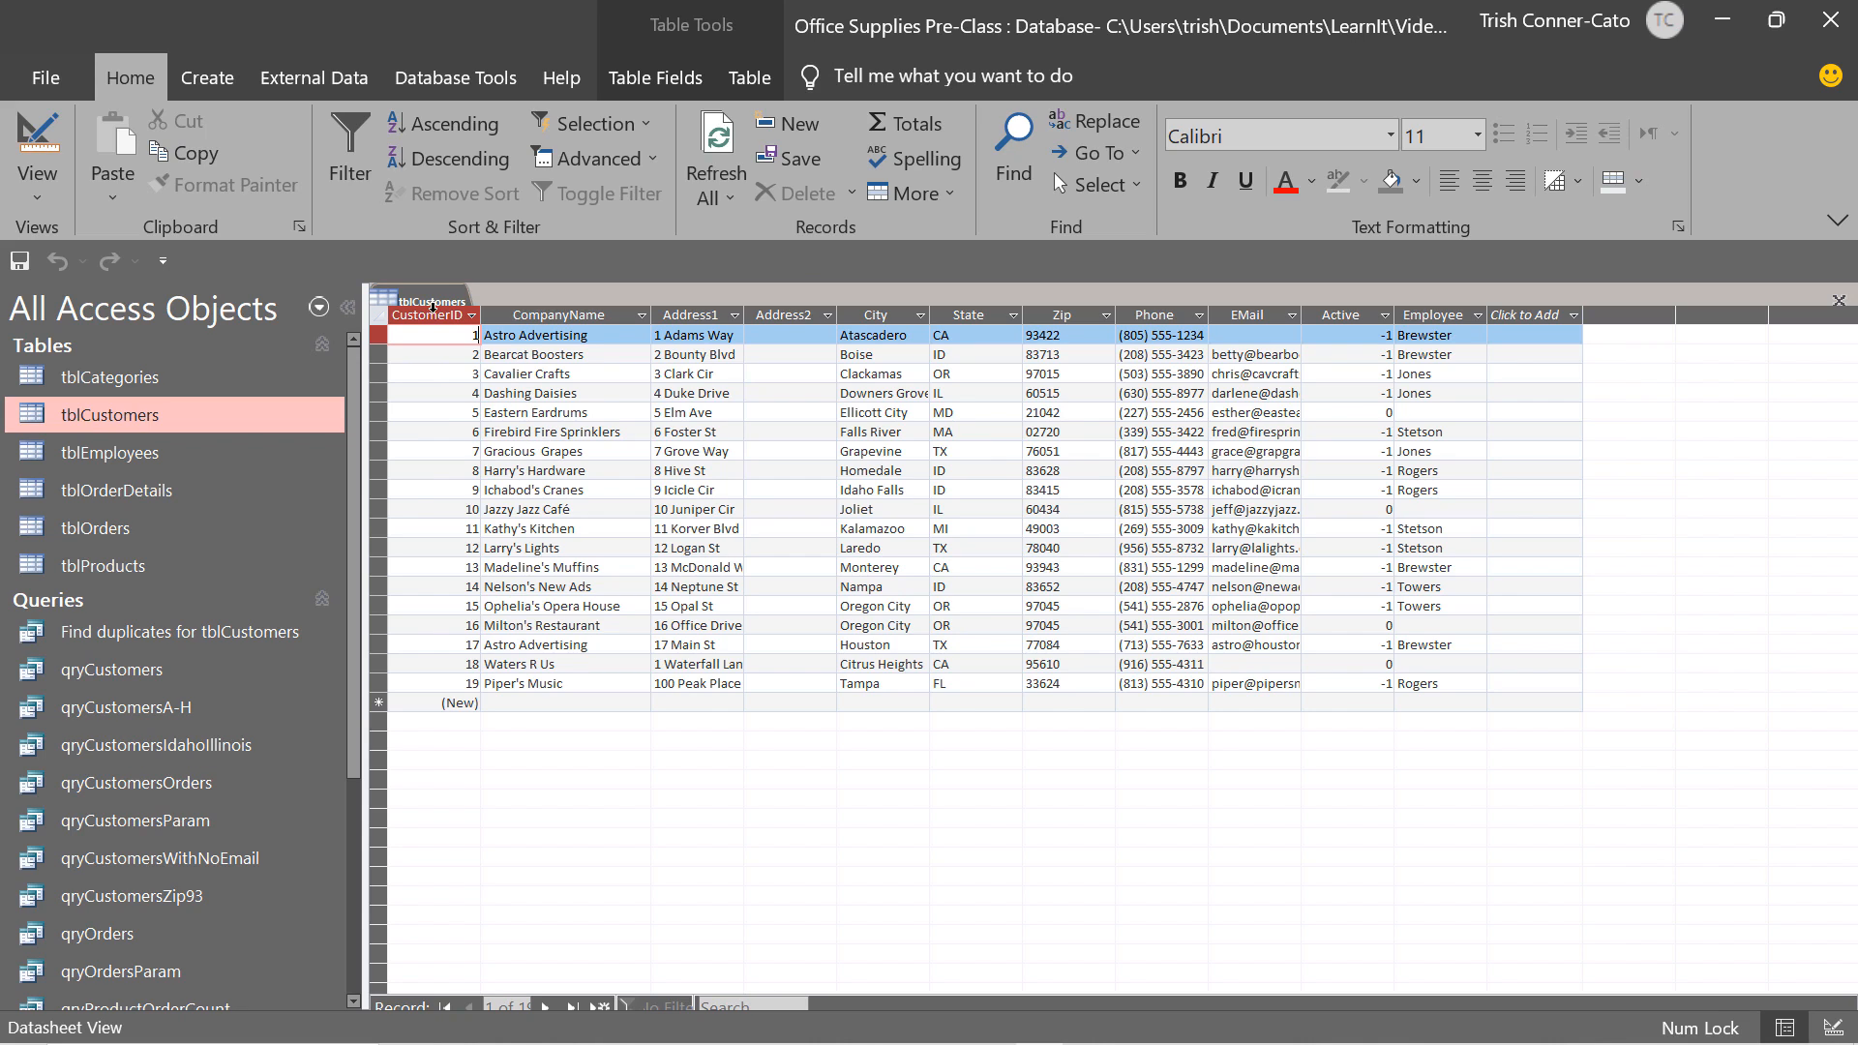
pyautogui.rightClick(432, 305)
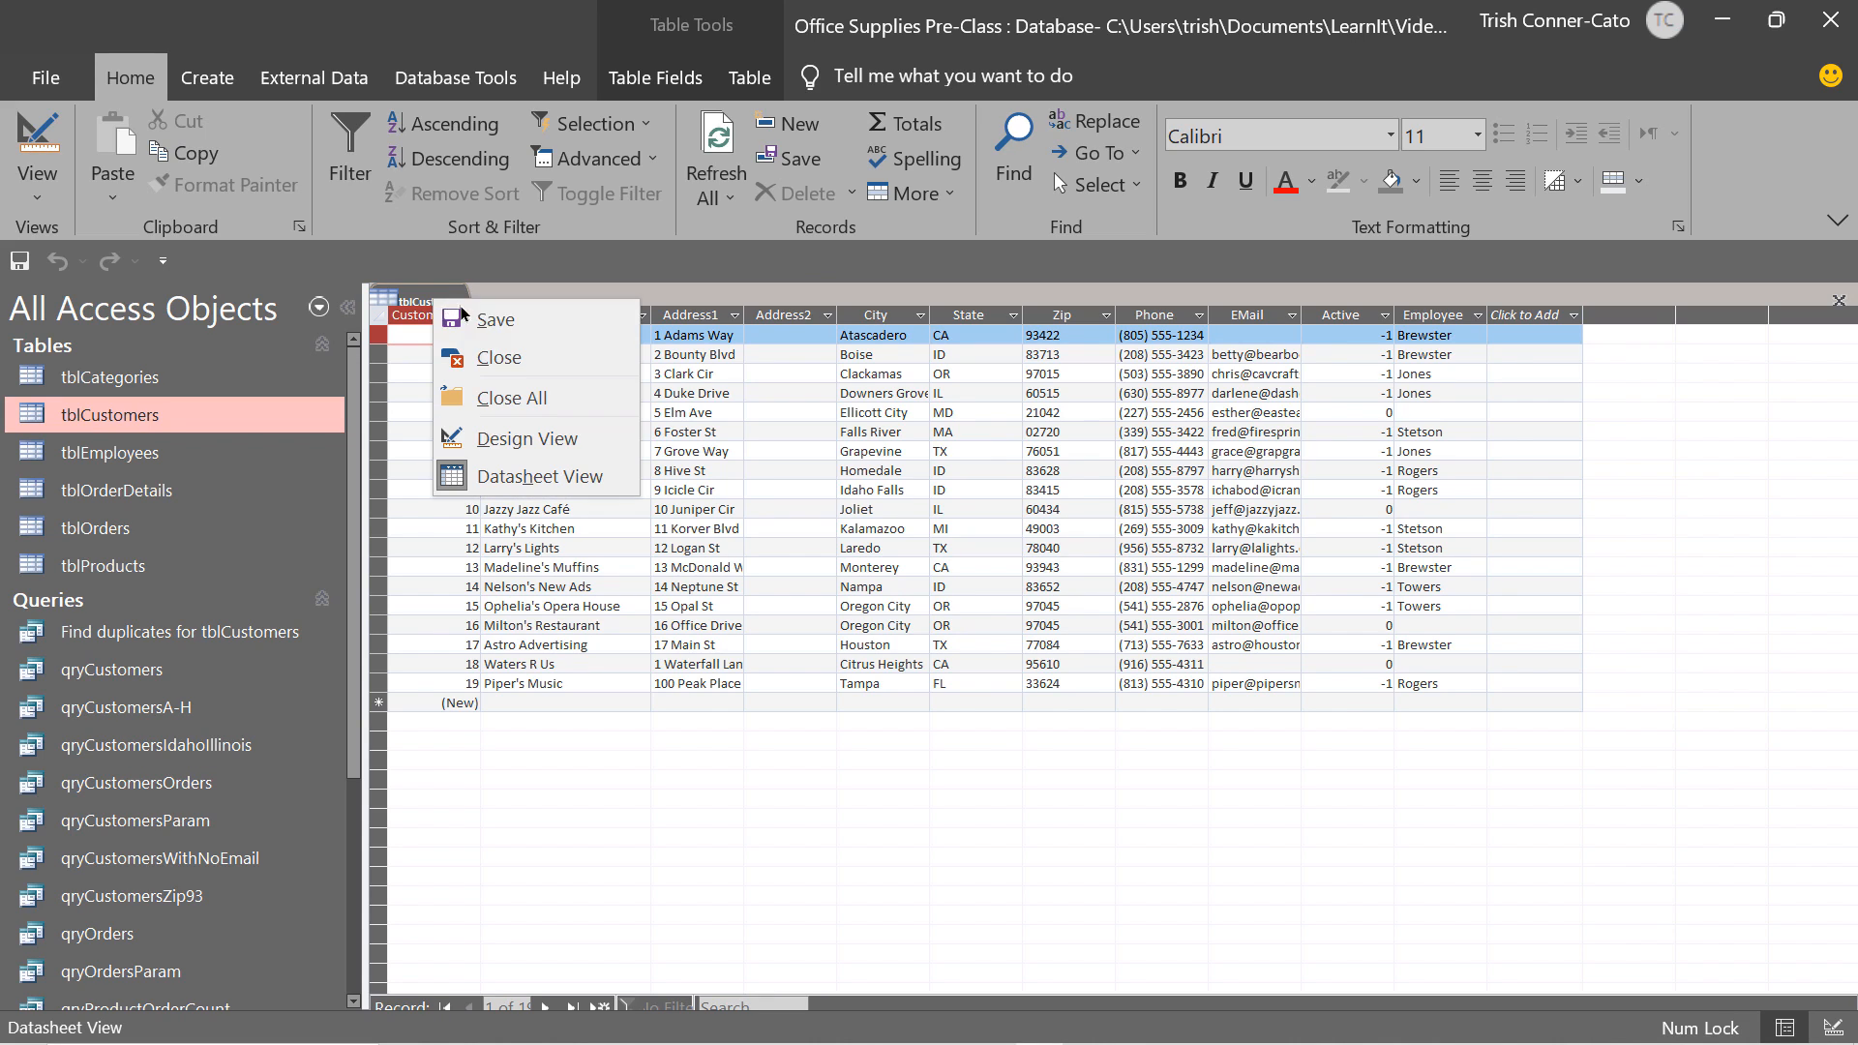
pyautogui.click(499, 356)
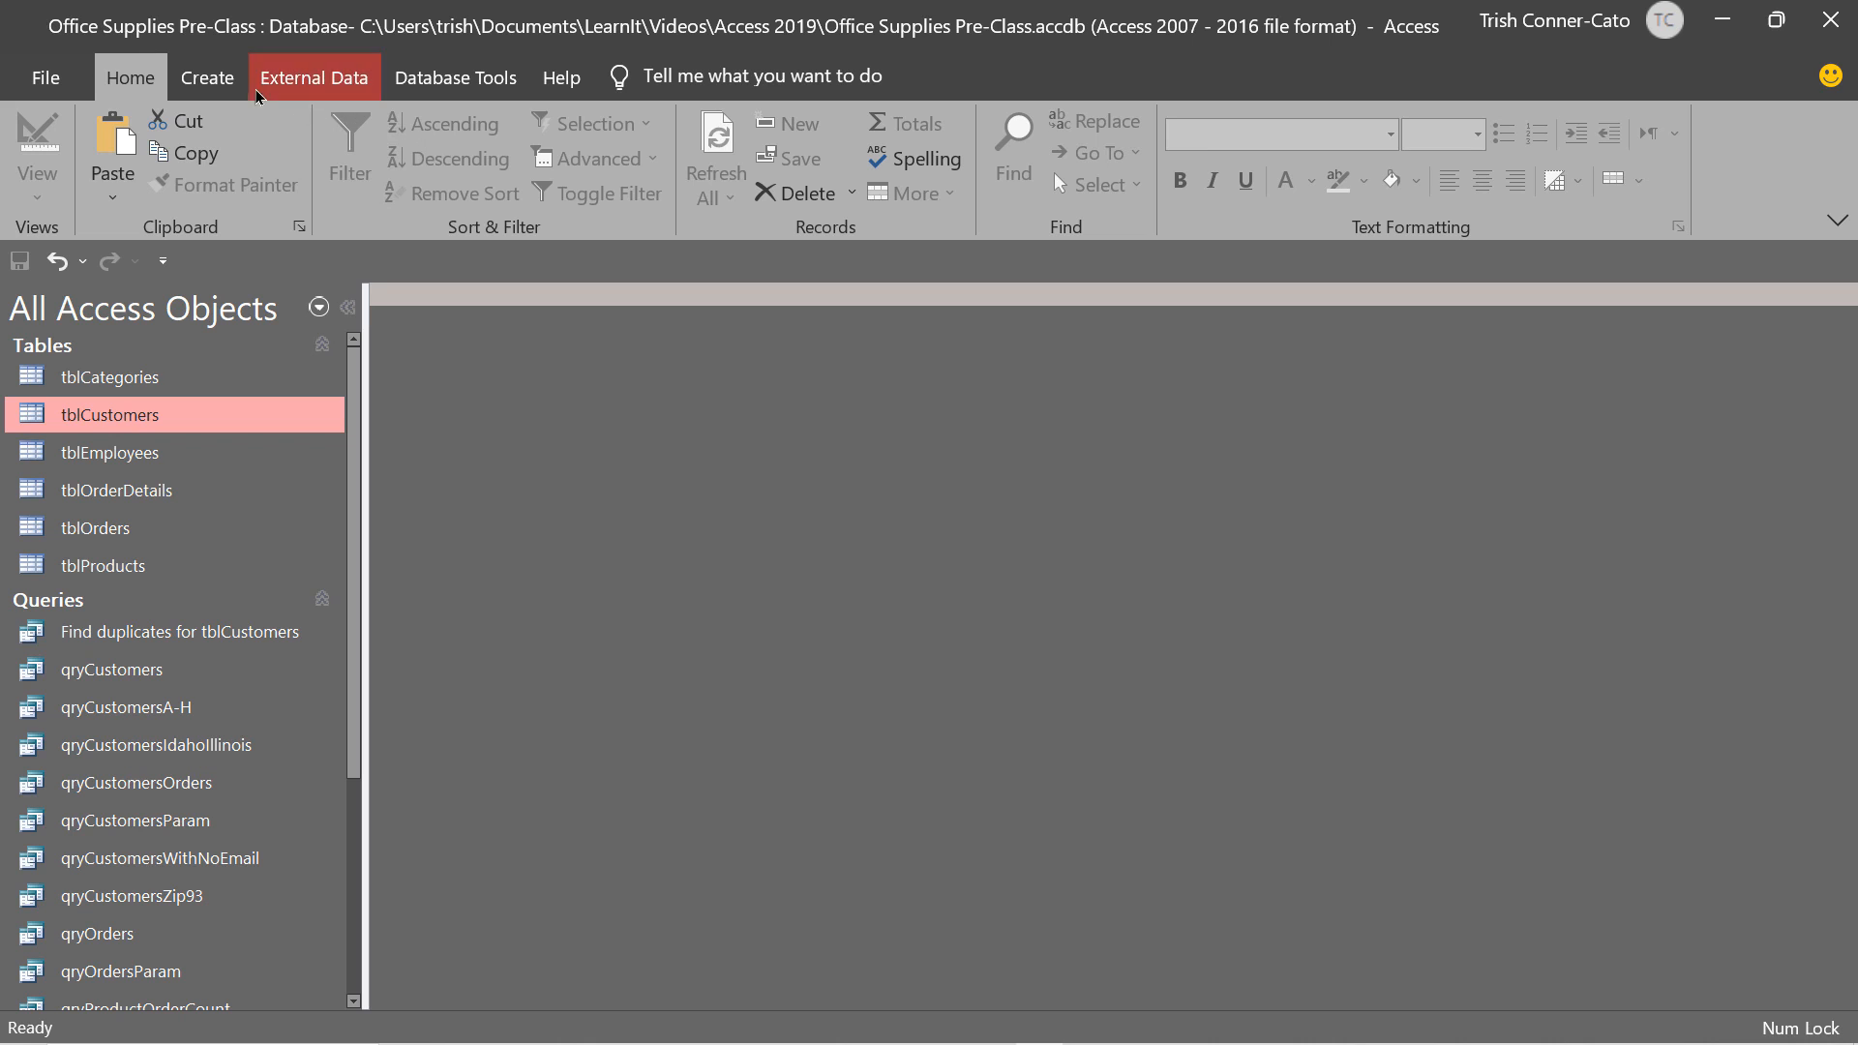
# Create a new query in design view based on tblCustomers and enlarge its field list to show all fields.
pyautogui.click(207, 78)
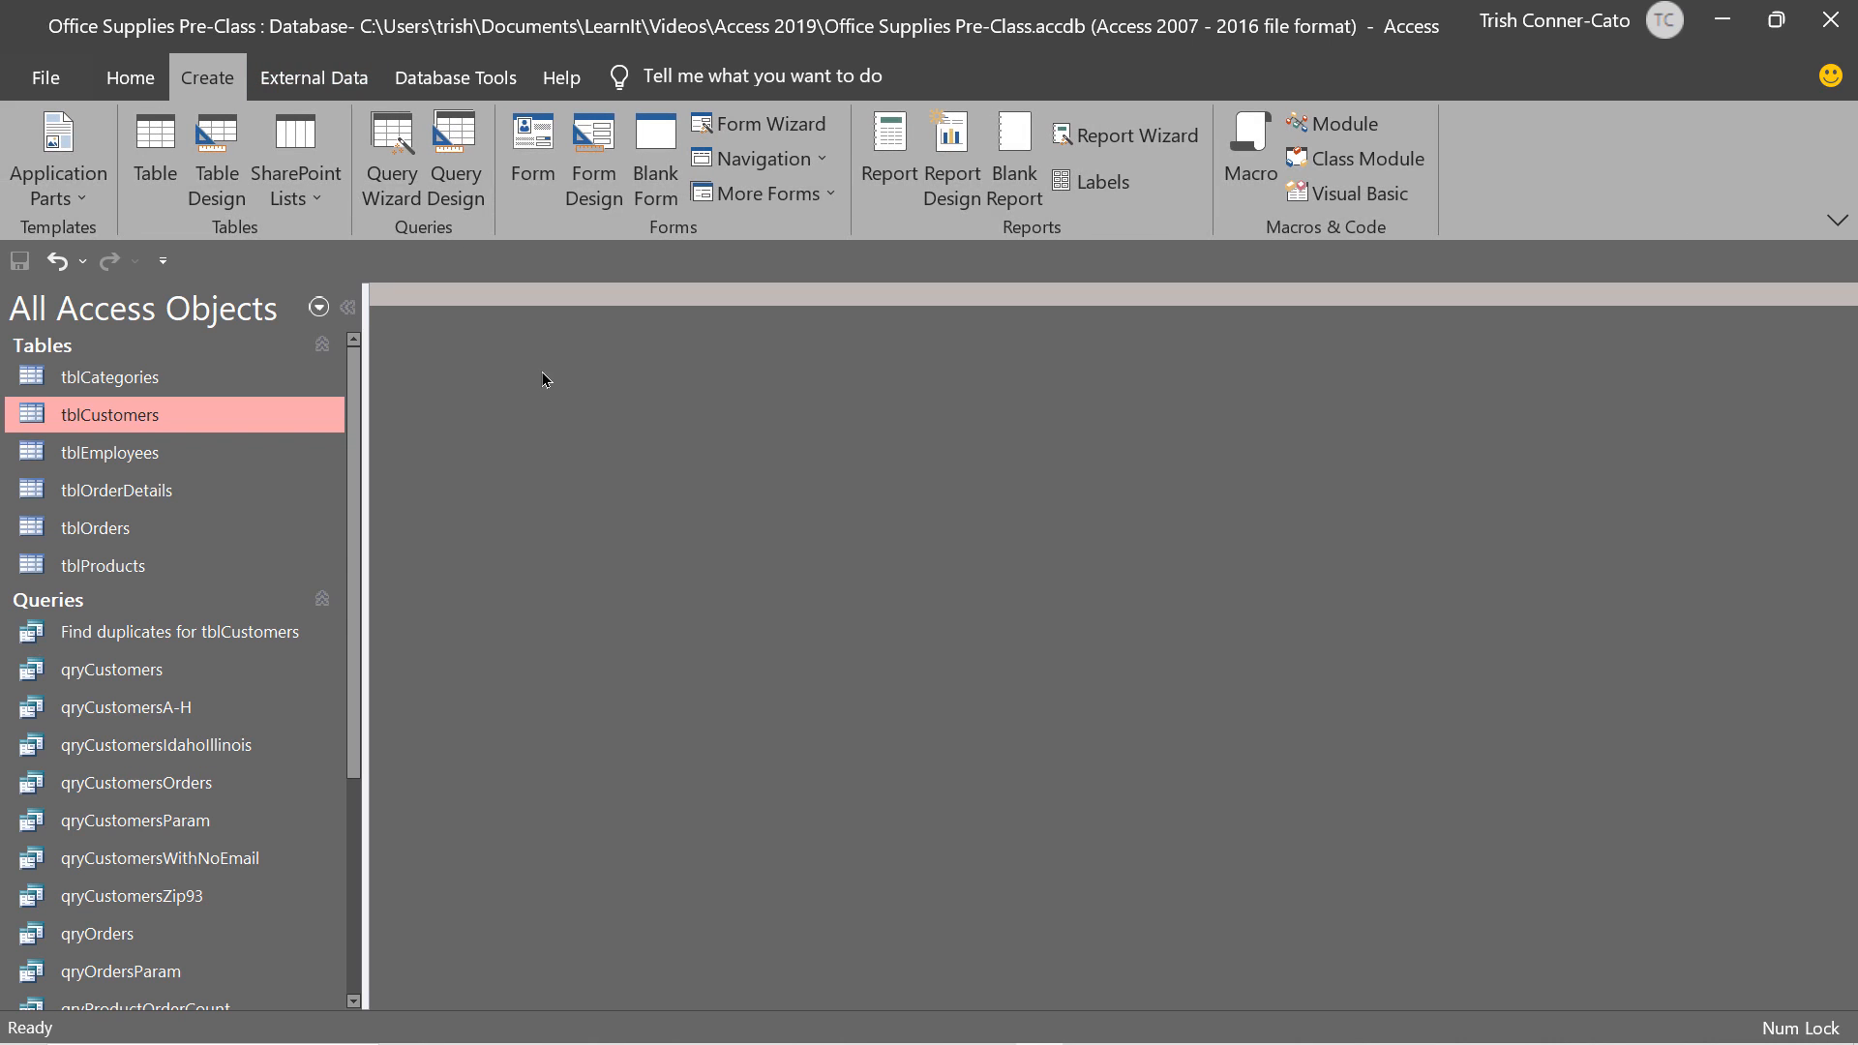
pyautogui.click(474, 180)
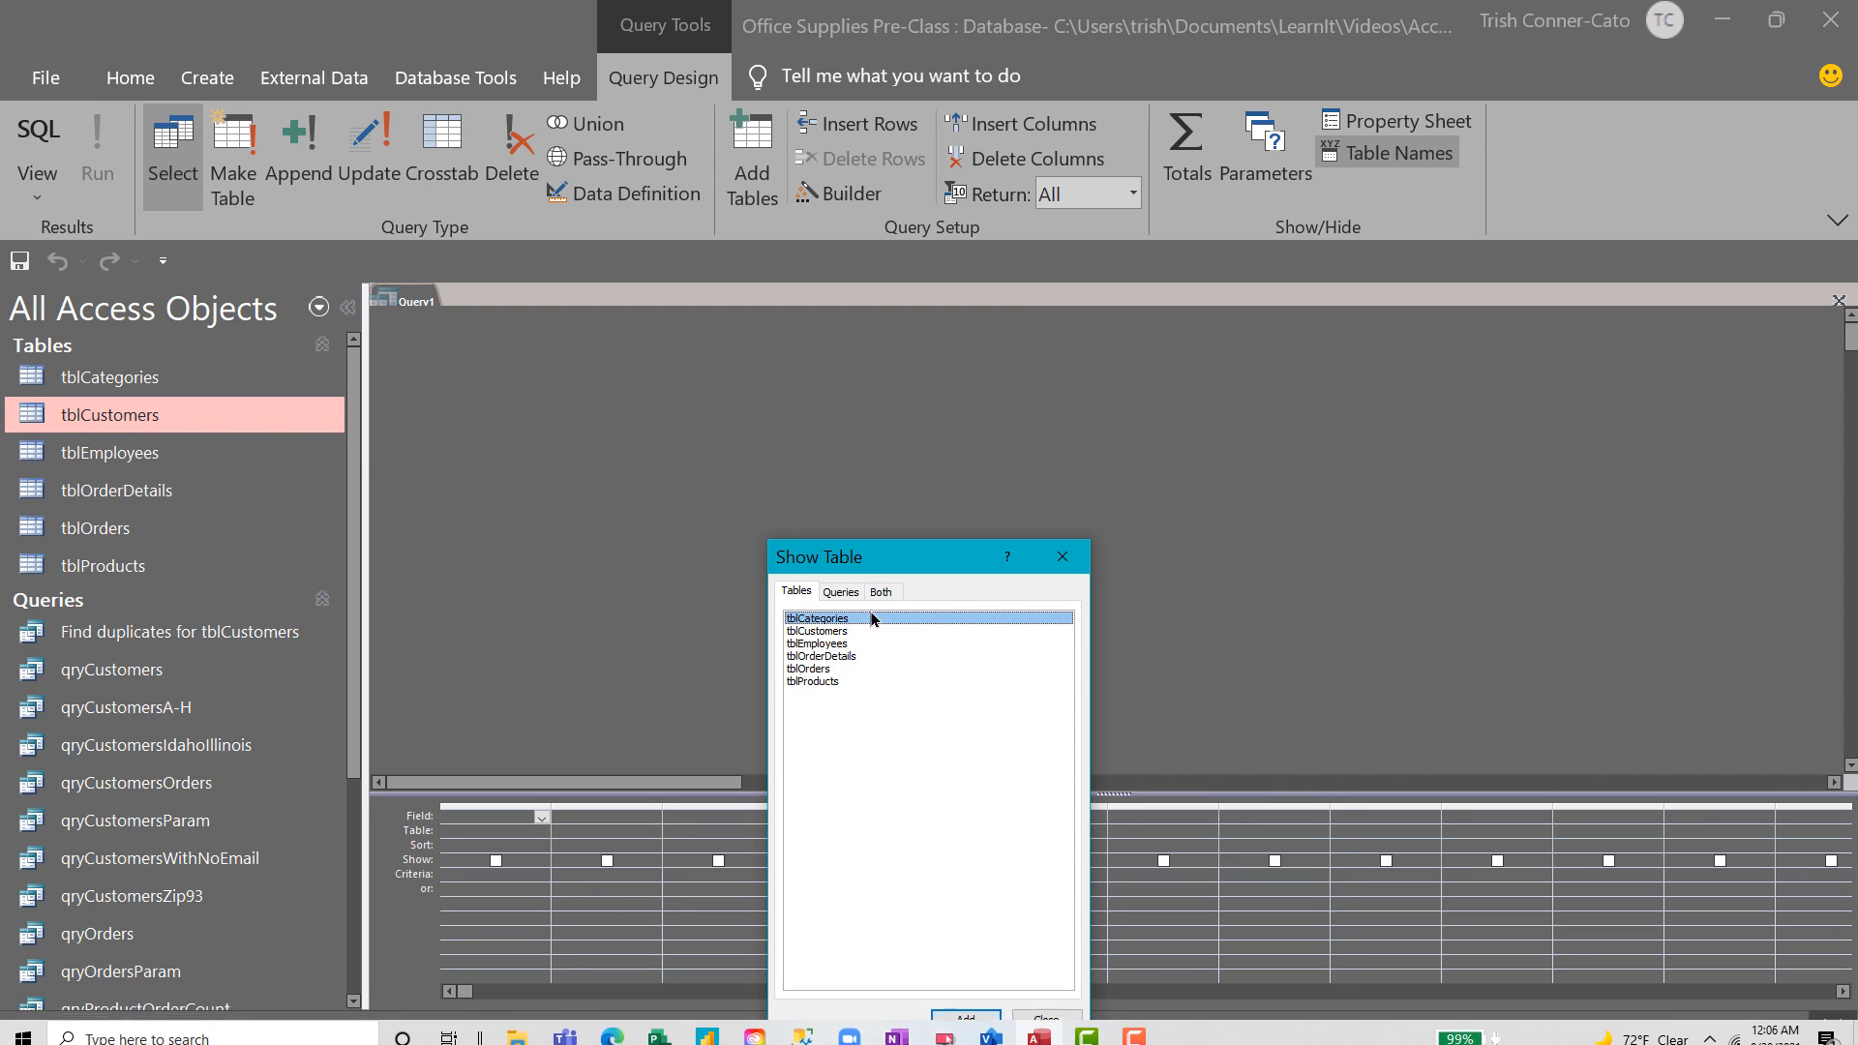
pyautogui.doubleClick(821, 631)
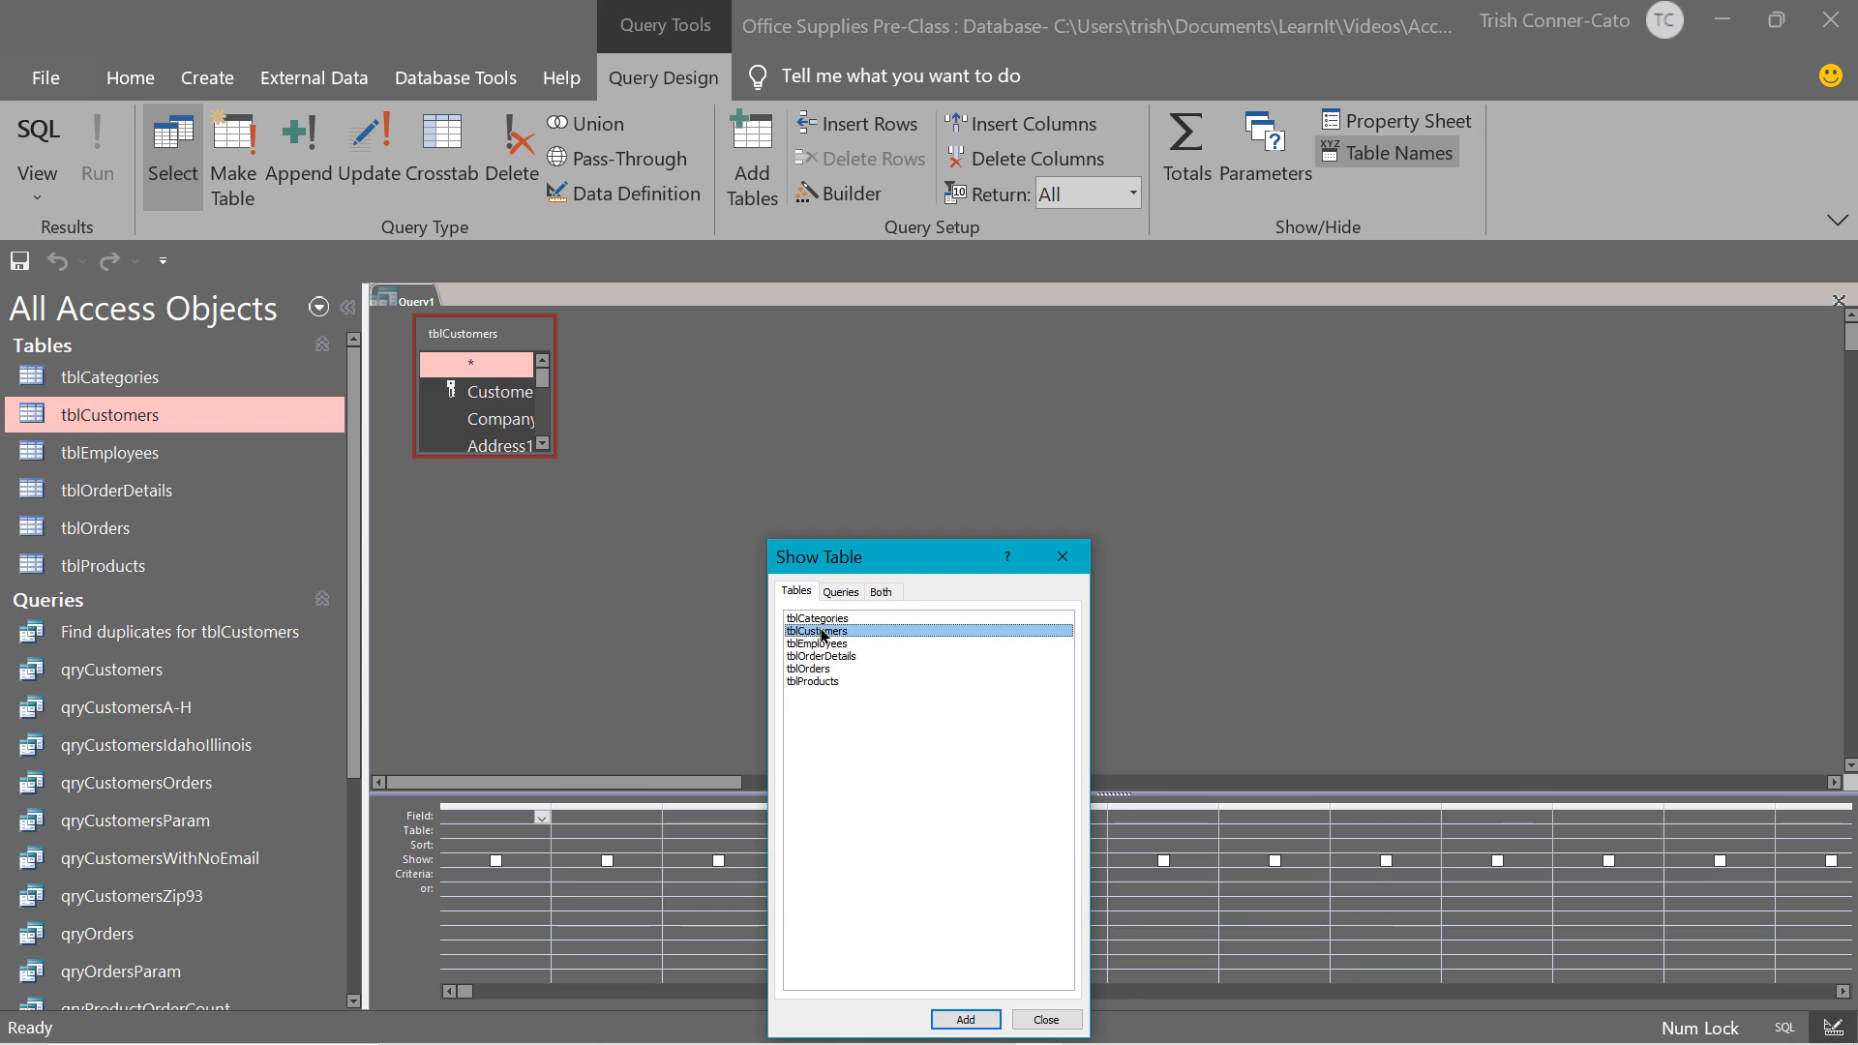
pyautogui.click(1046, 1019)
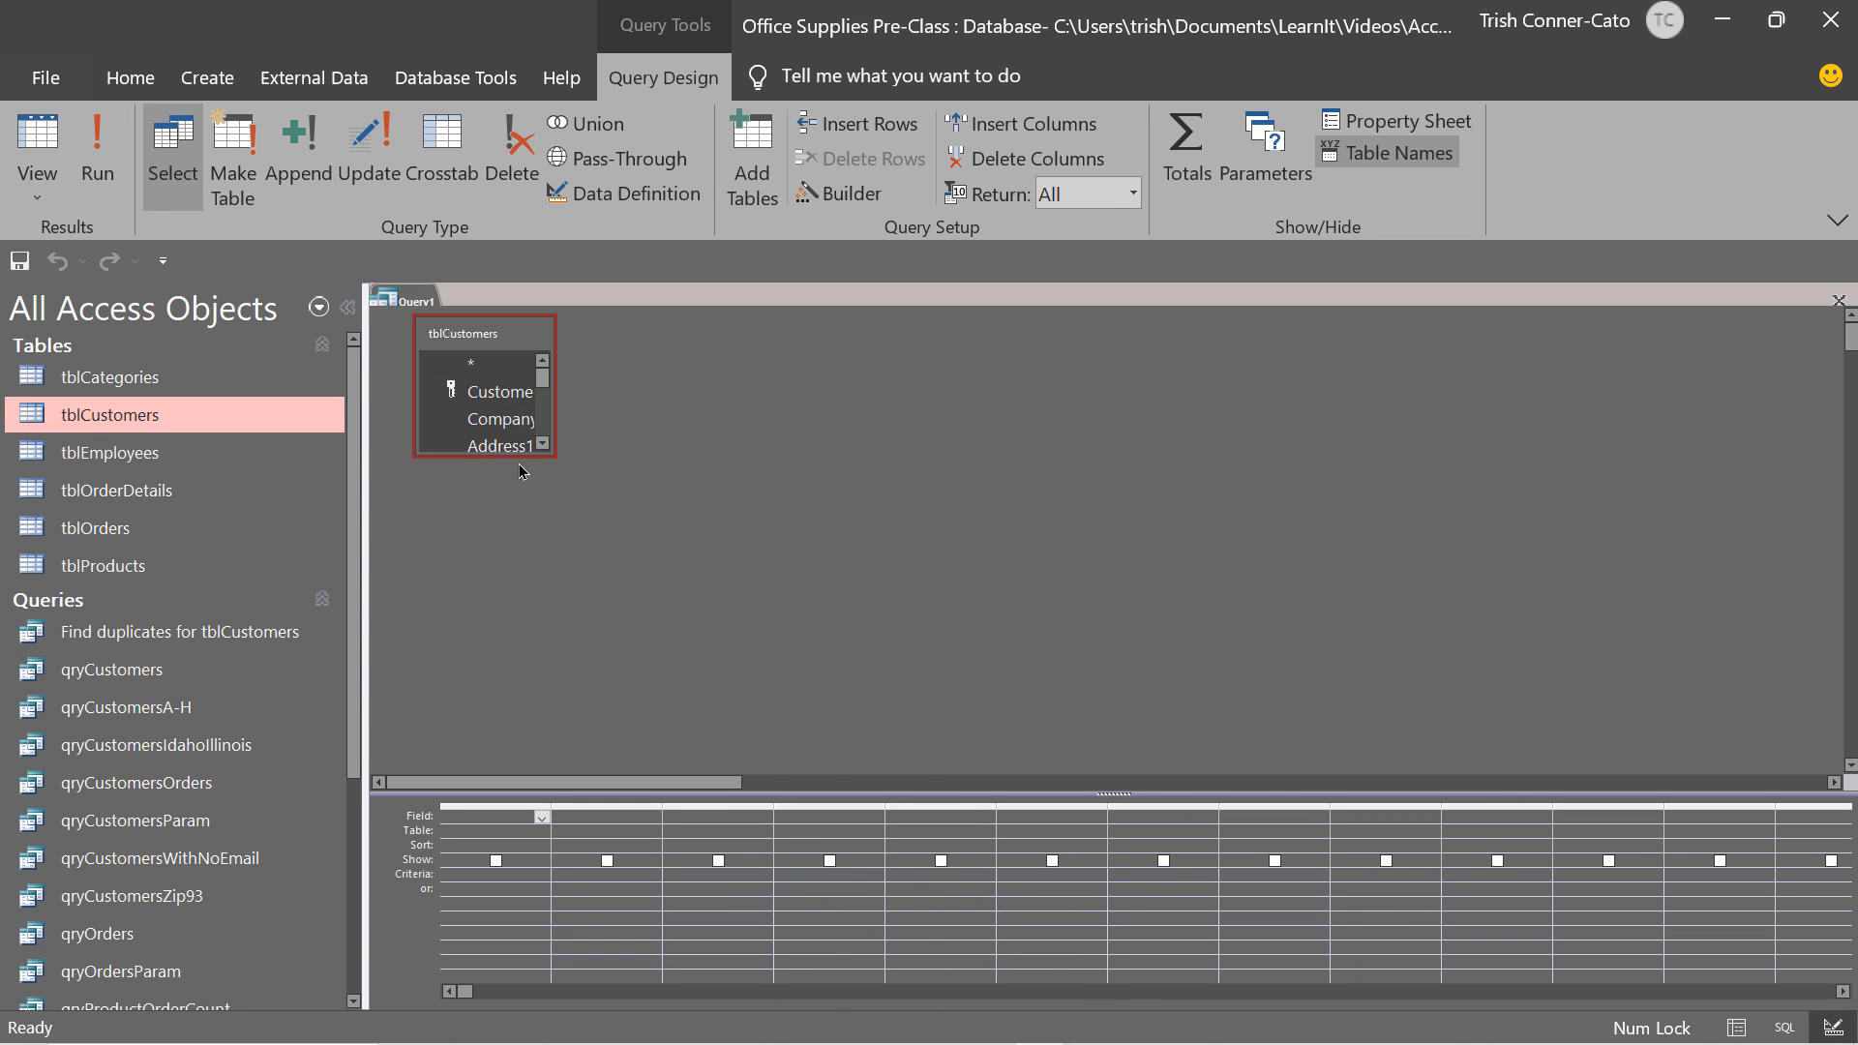
pyautogui.moveTo(535, 456); pyautogui.dragTo(536, 691)
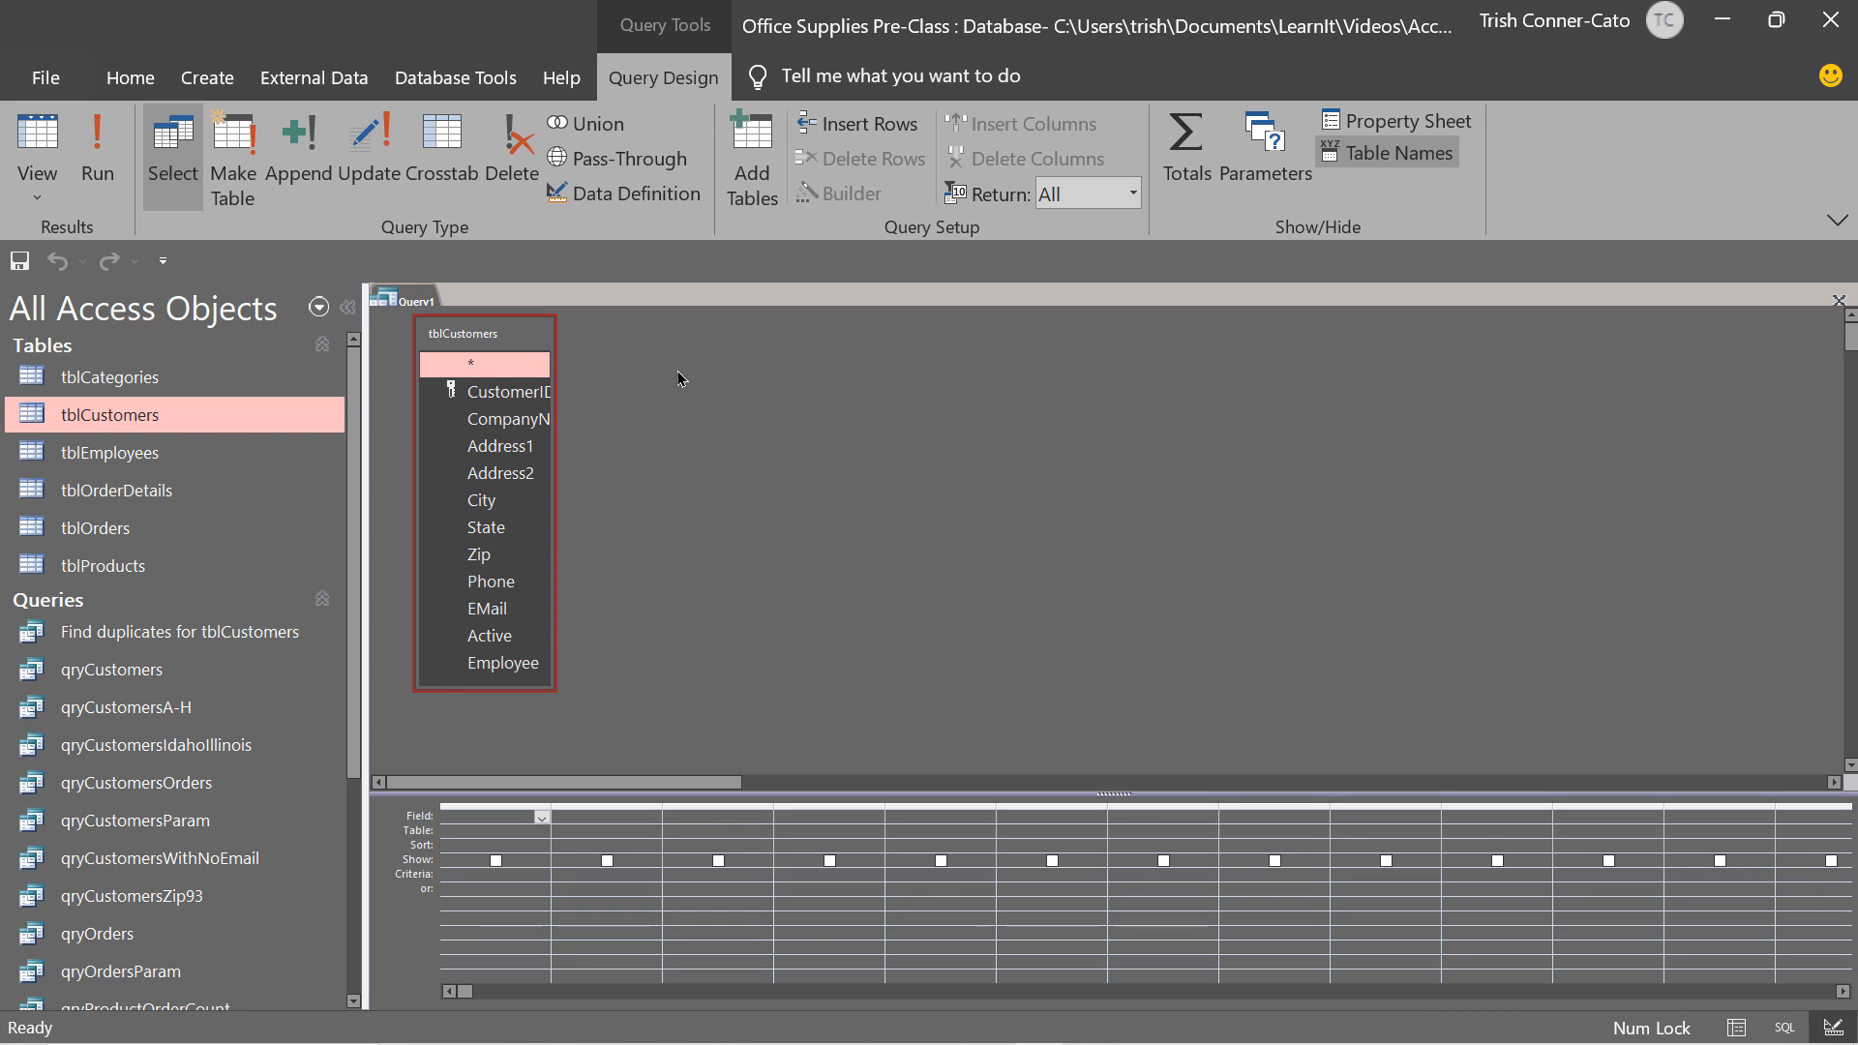
# Add the CompanyName, Address1, City, State and Zip fields from tblCustomers to the query.
pyautogui.doubleClick(535, 419)
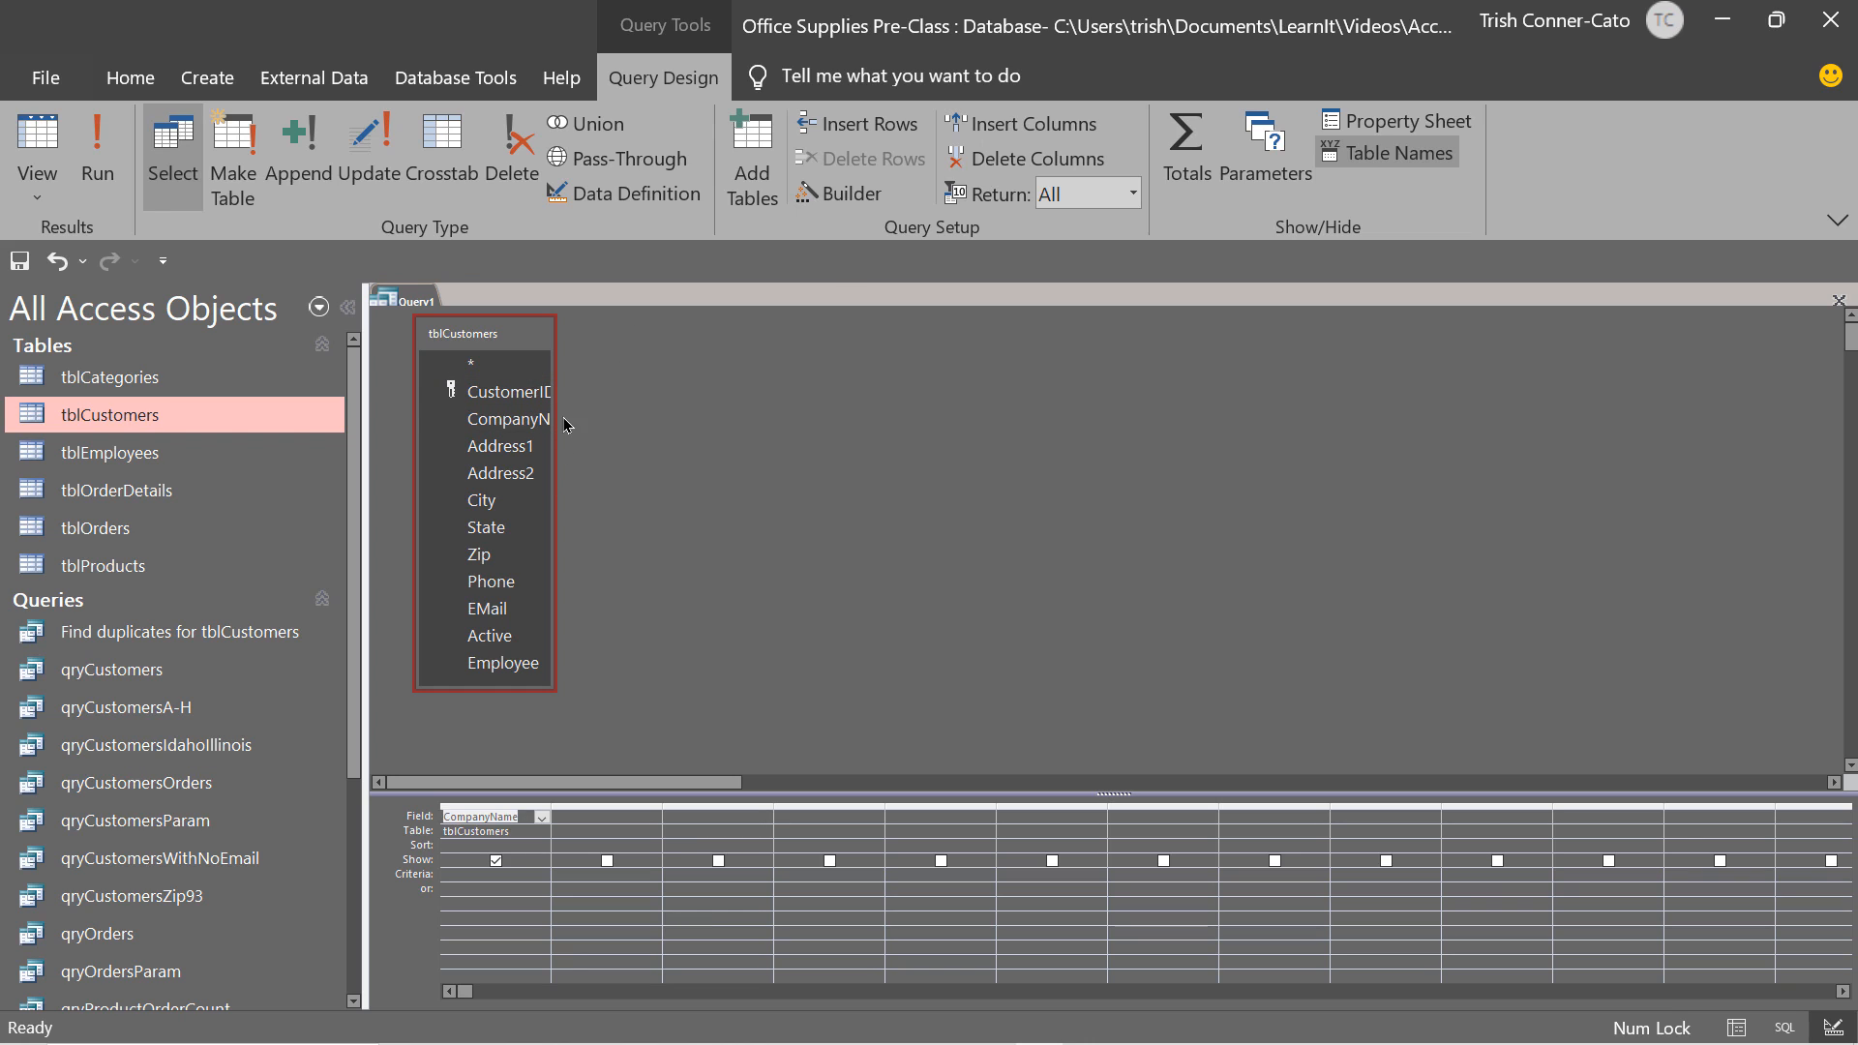
pyautogui.doubleClick(534, 447)
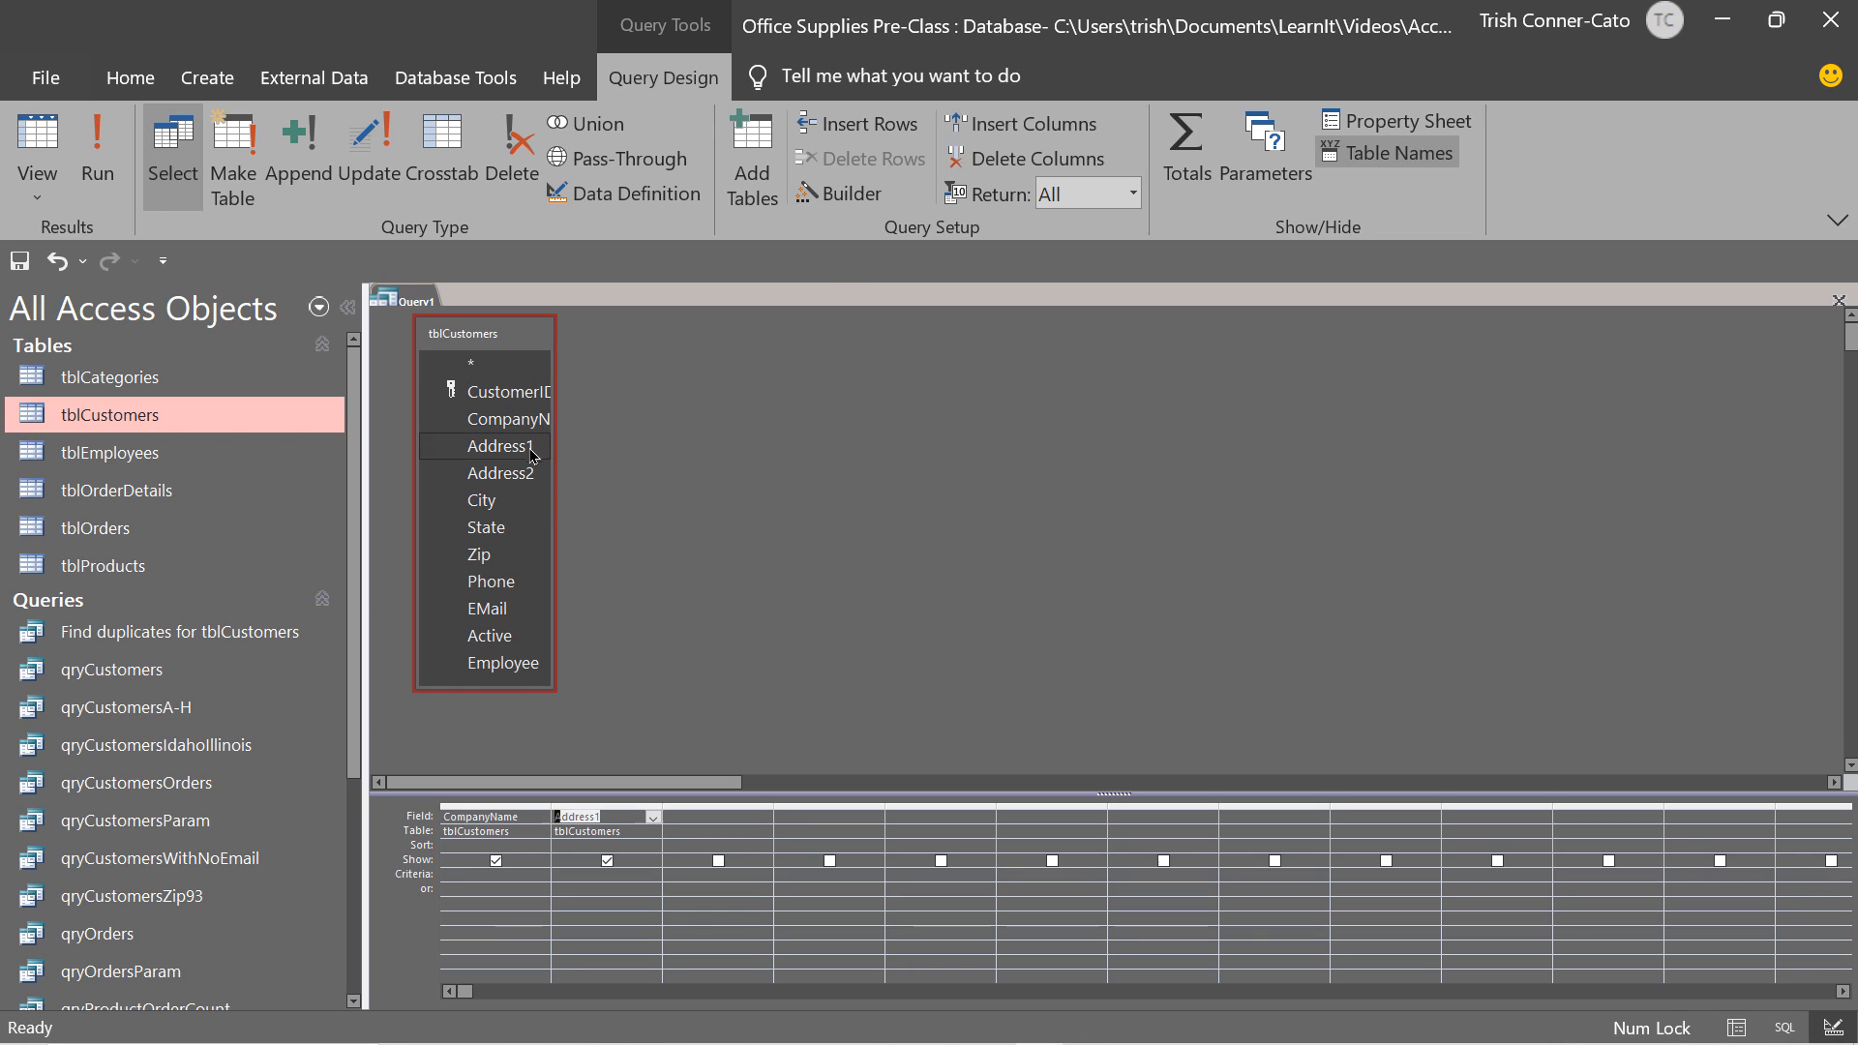
pyautogui.doubleClick(493, 501)
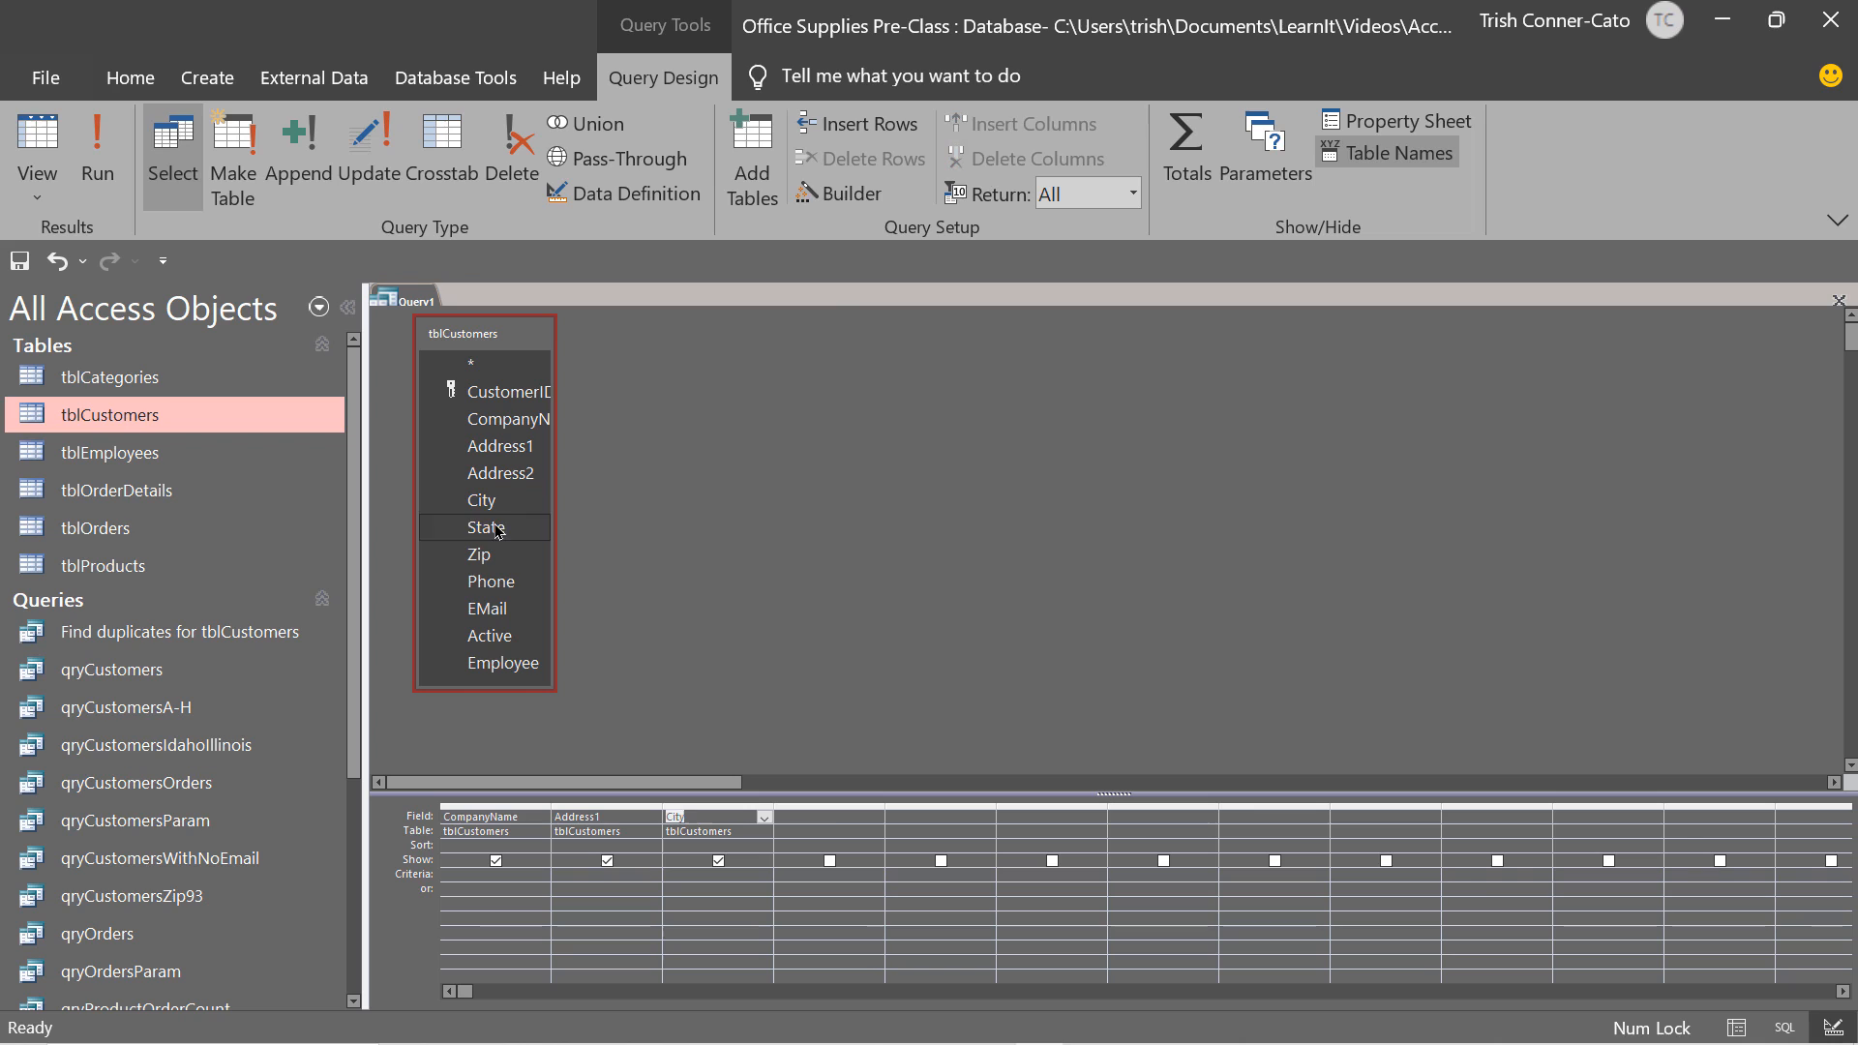
pyautogui.doubleClick(496, 530)
pyautogui.doubleClick(542, 550)
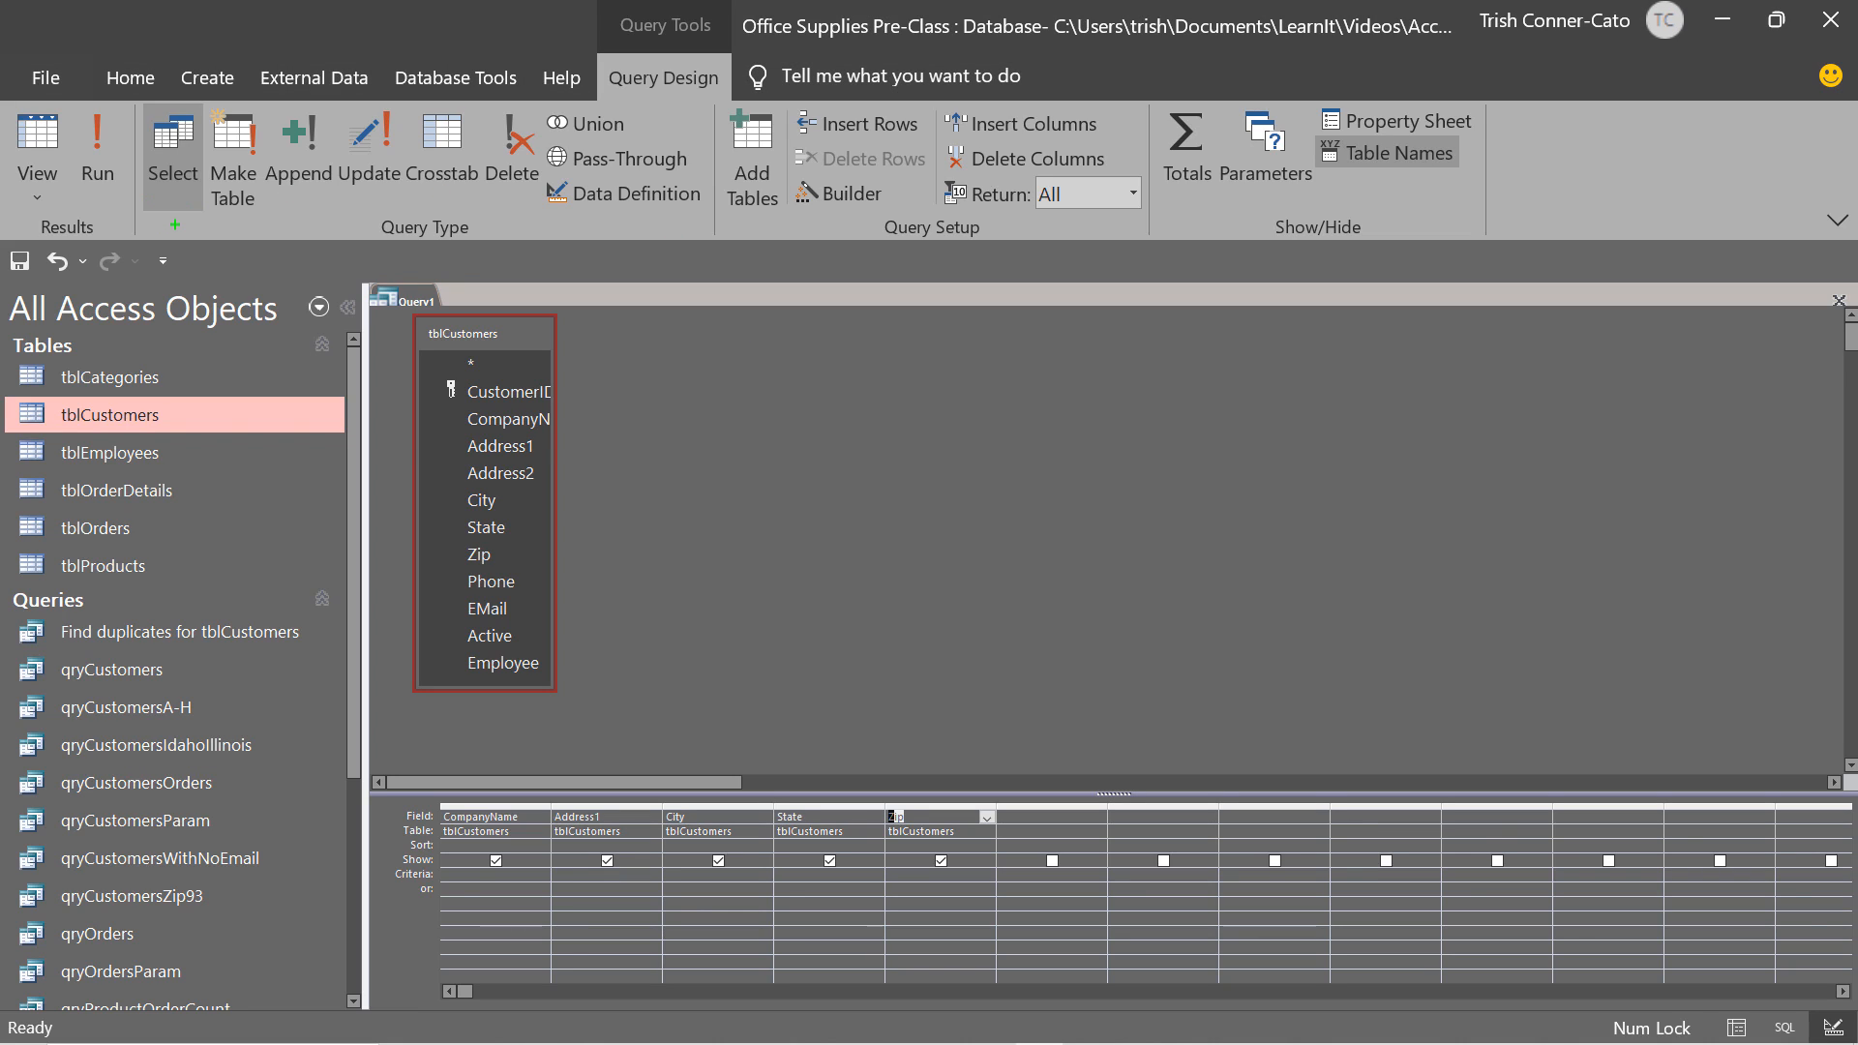
pyautogui.moveTo(175, 225); pyautogui.dragTo(162, 365)
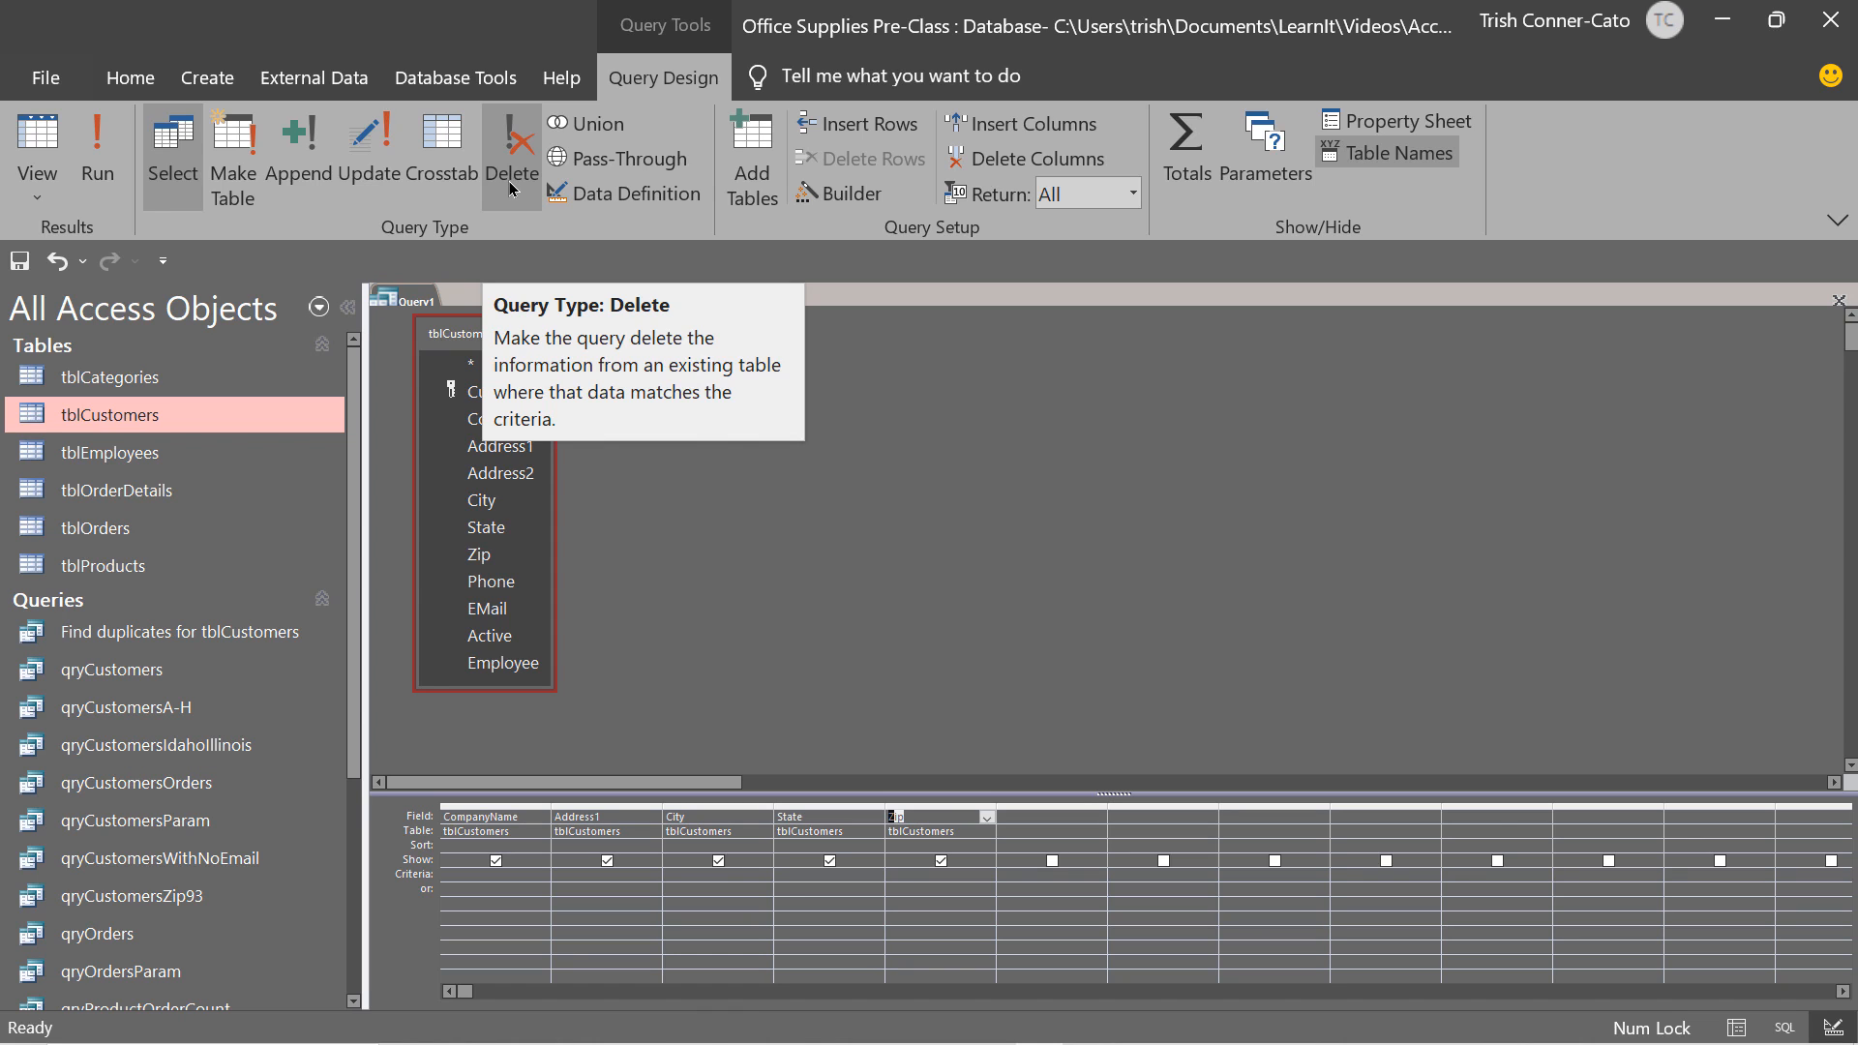
pyautogui.click(234, 179)
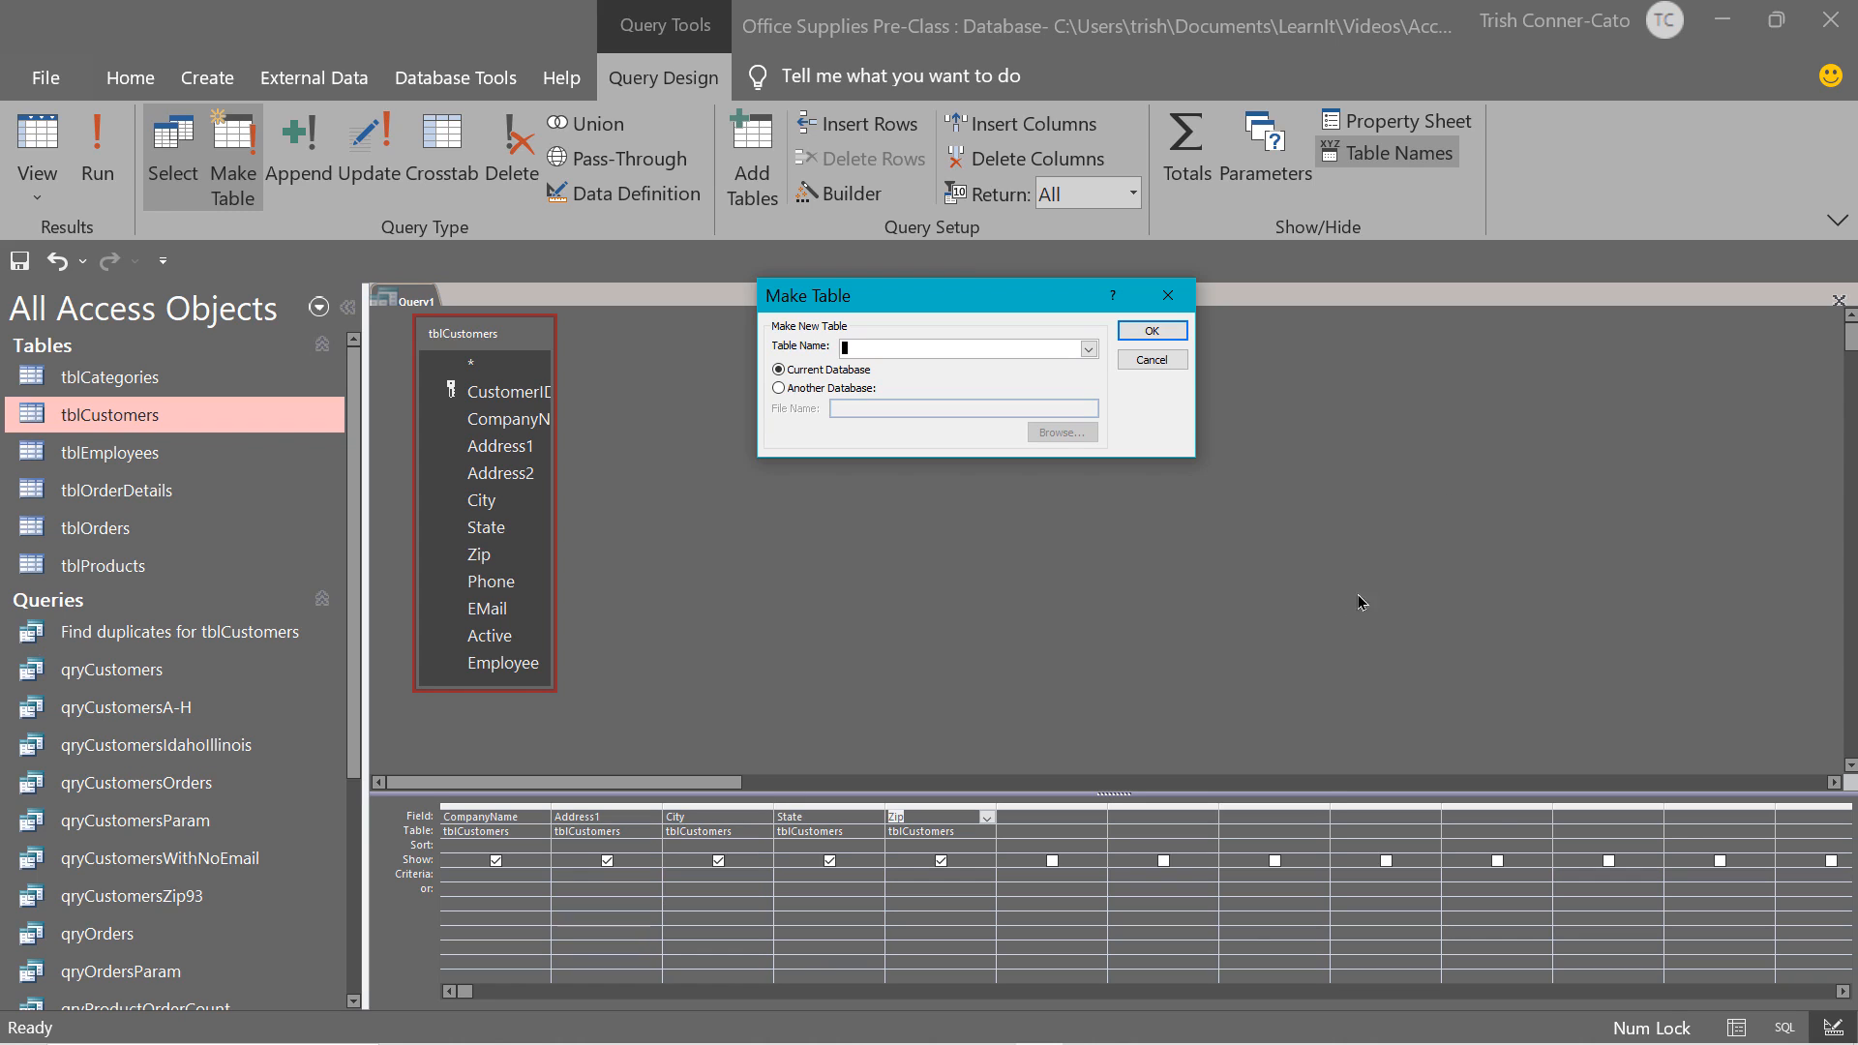
pyautogui.click(1161, 363)
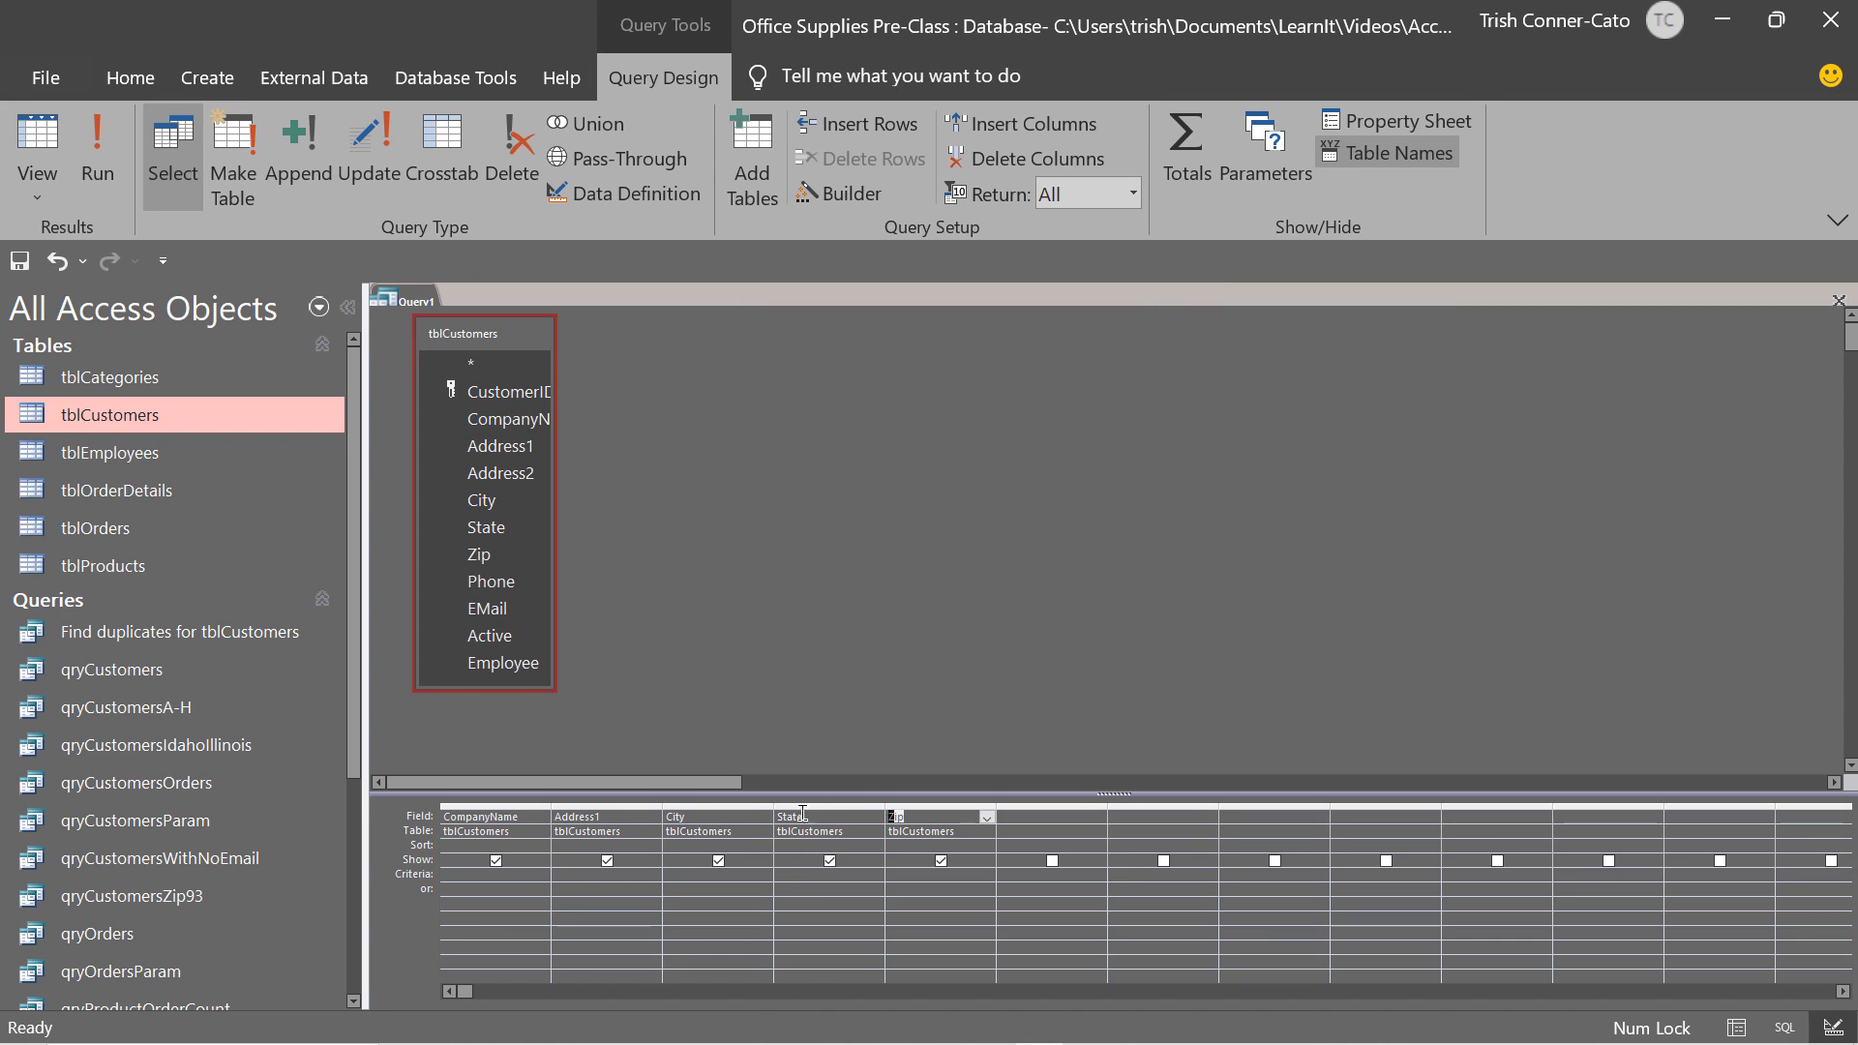
# Give the design grid more room and set the State field's criteria to "or".
pyautogui.moveTo(818, 793); pyautogui.dragTo(818, 665)
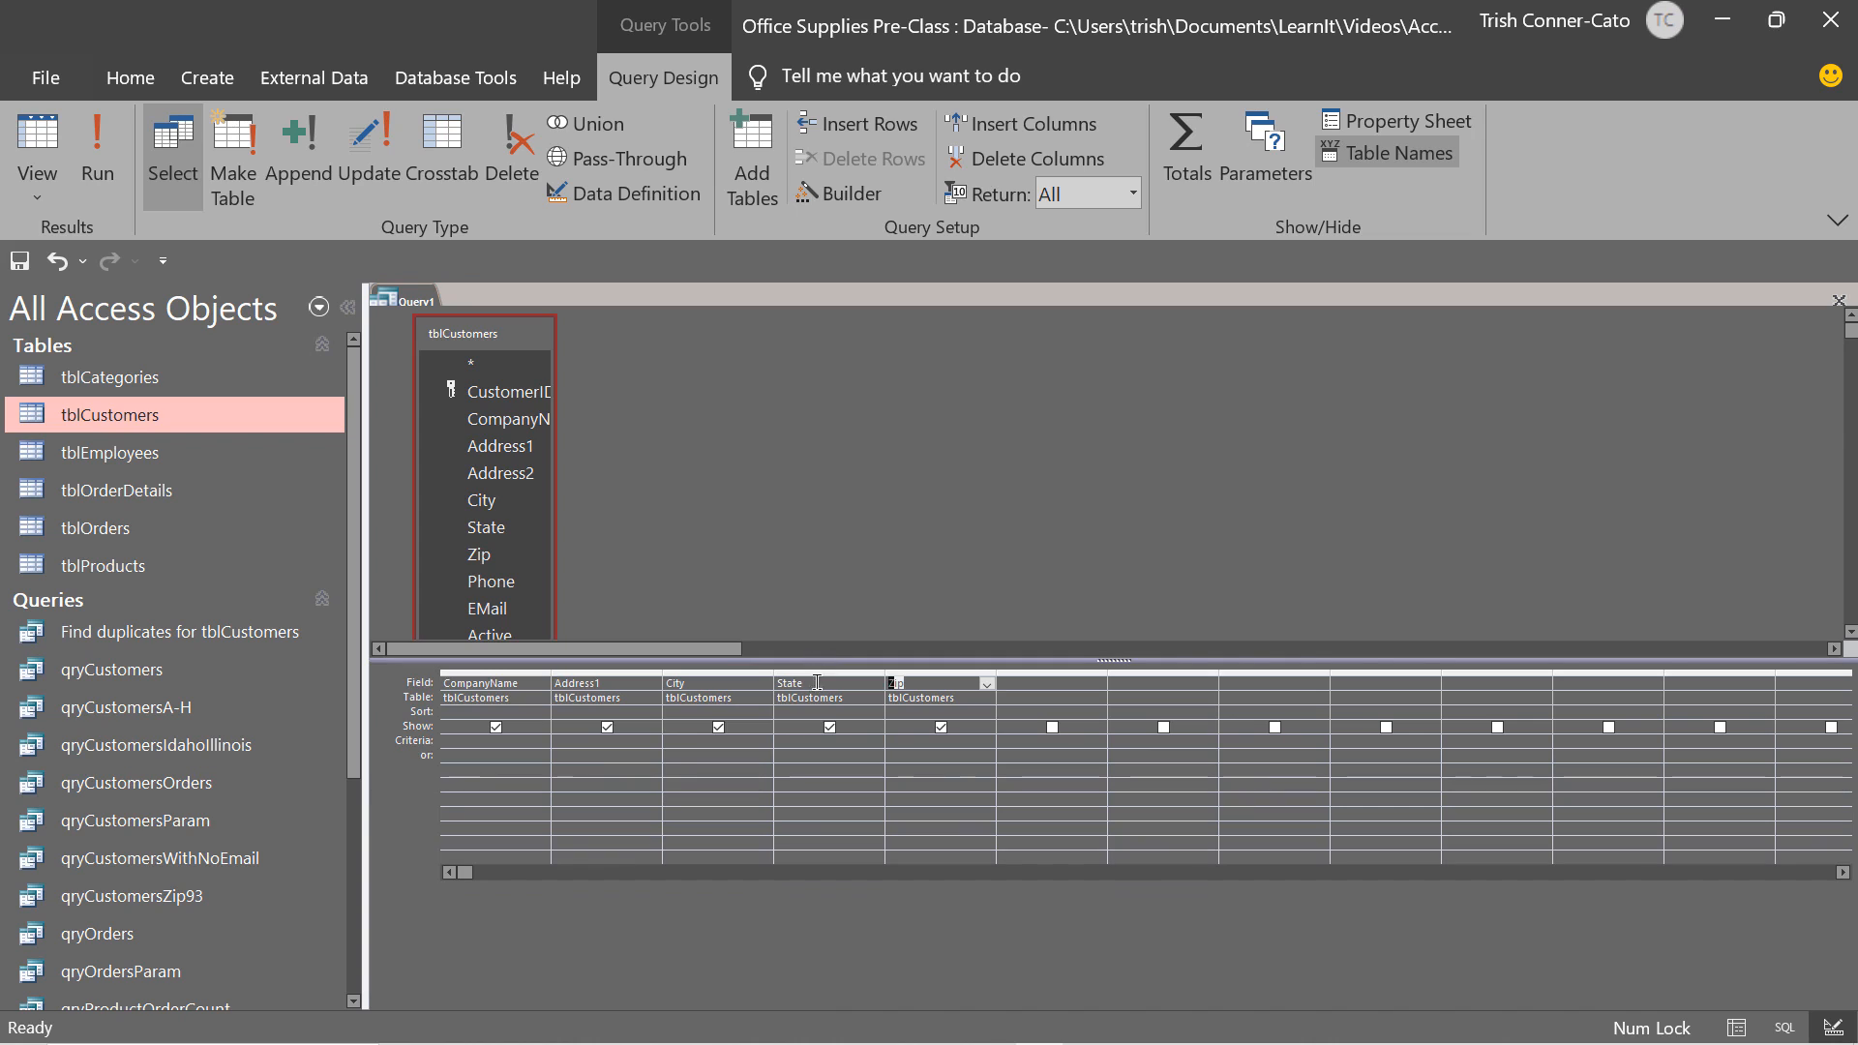
pyautogui.click(794, 742)
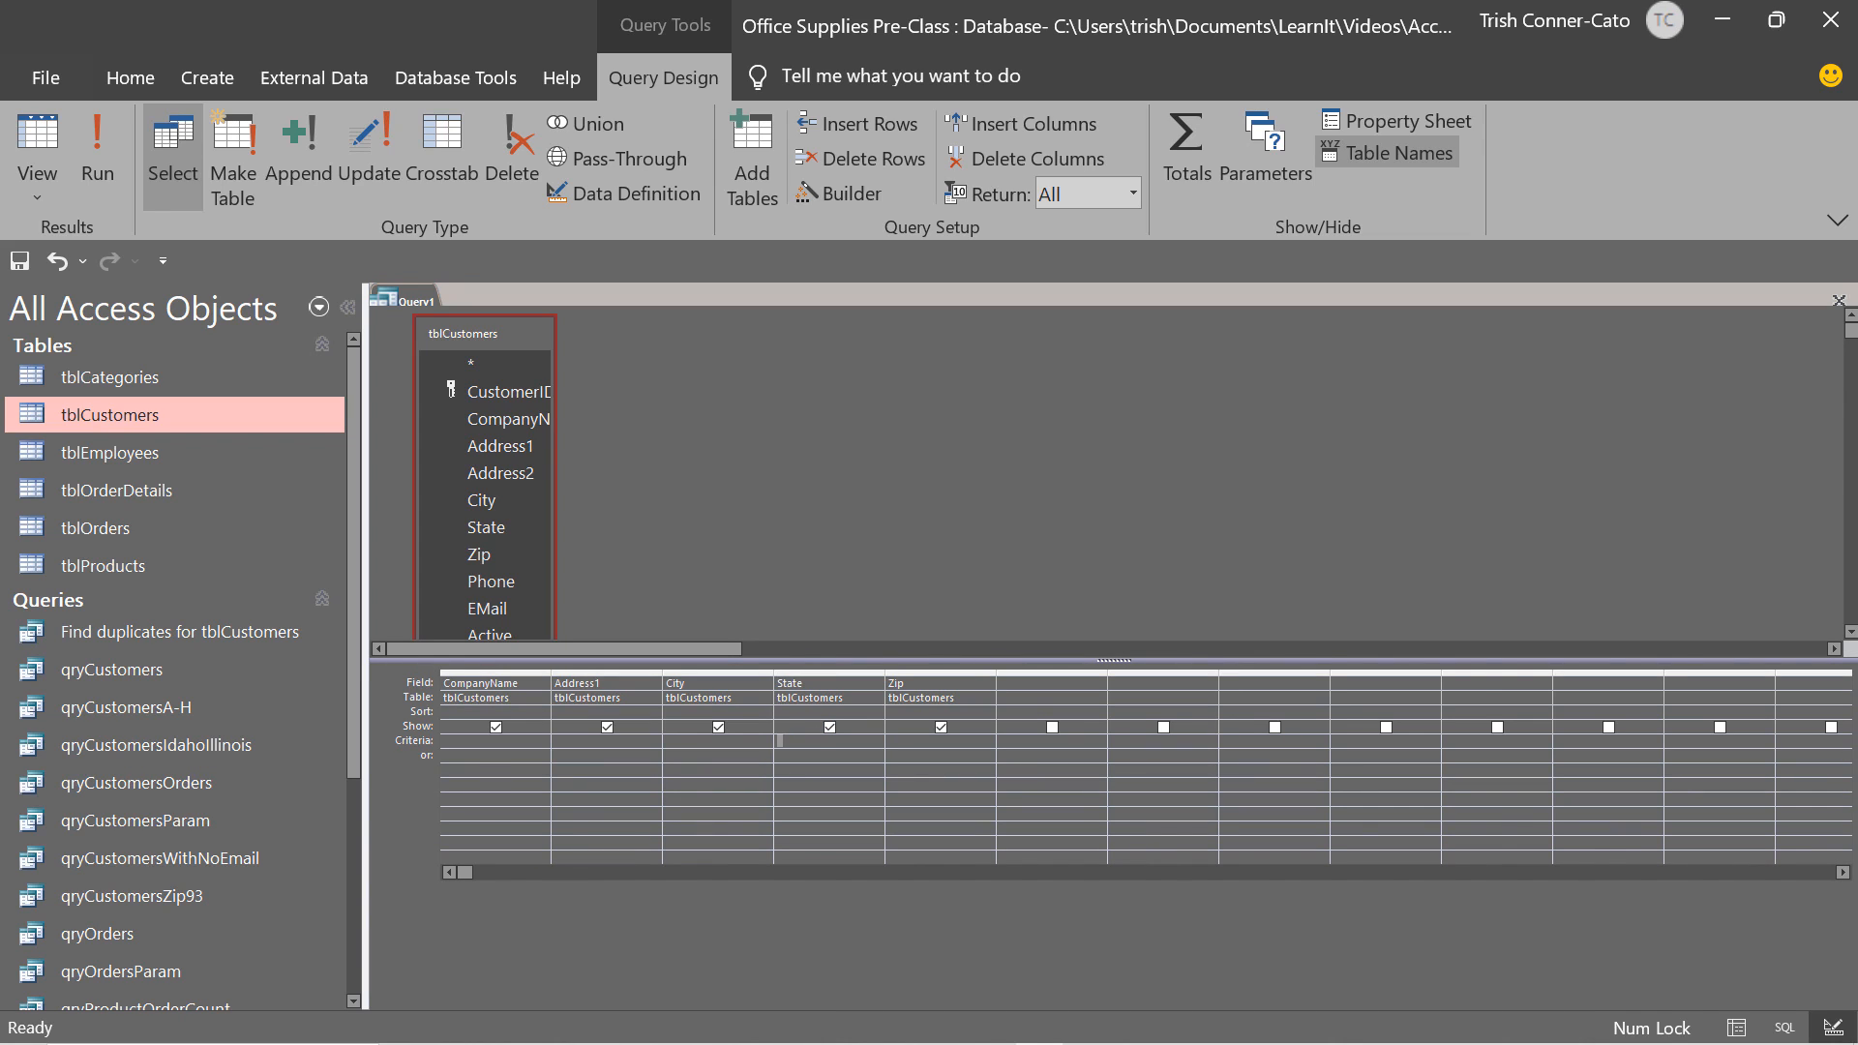
pyautogui.write('or')
pyautogui.press('Return')
# Make the query a make-table query that creates tblCustomersOR in the current database, and run it.
pyautogui.click(232, 160)
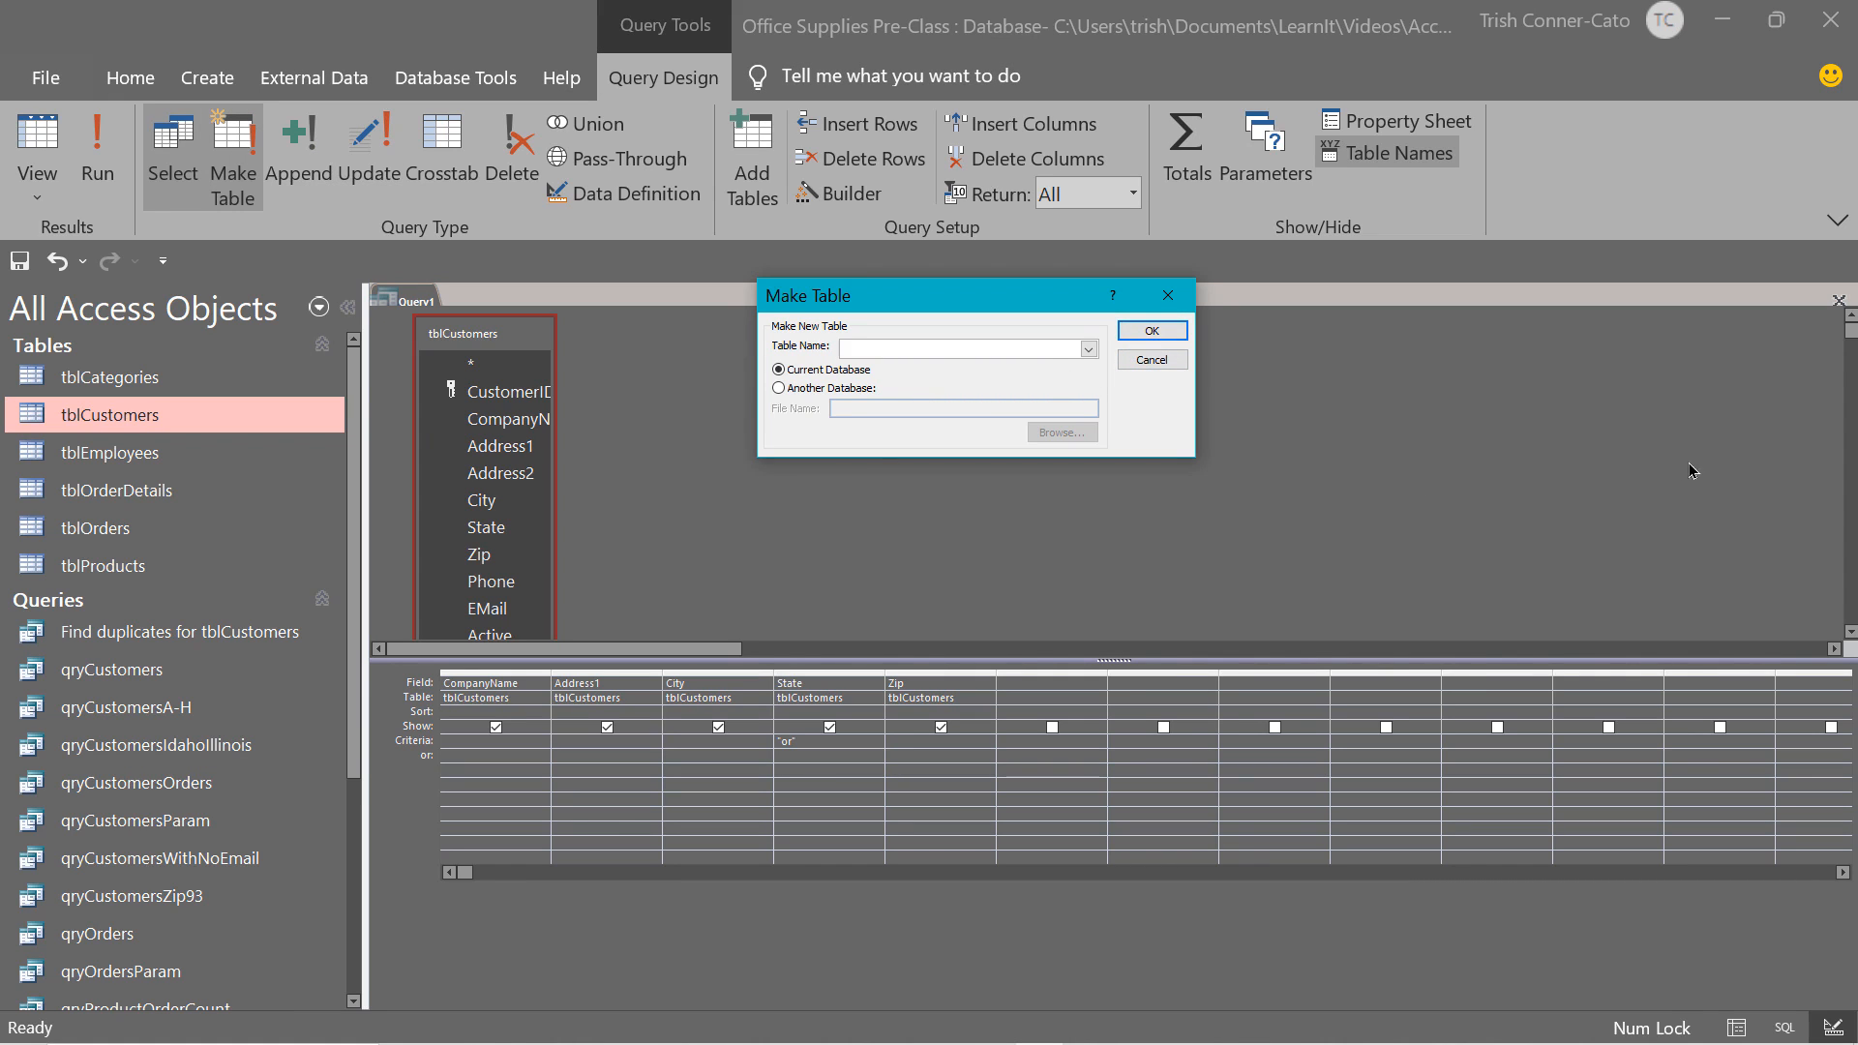
pyautogui.write('tblCustomersOR')
pyautogui.click(1171, 330)
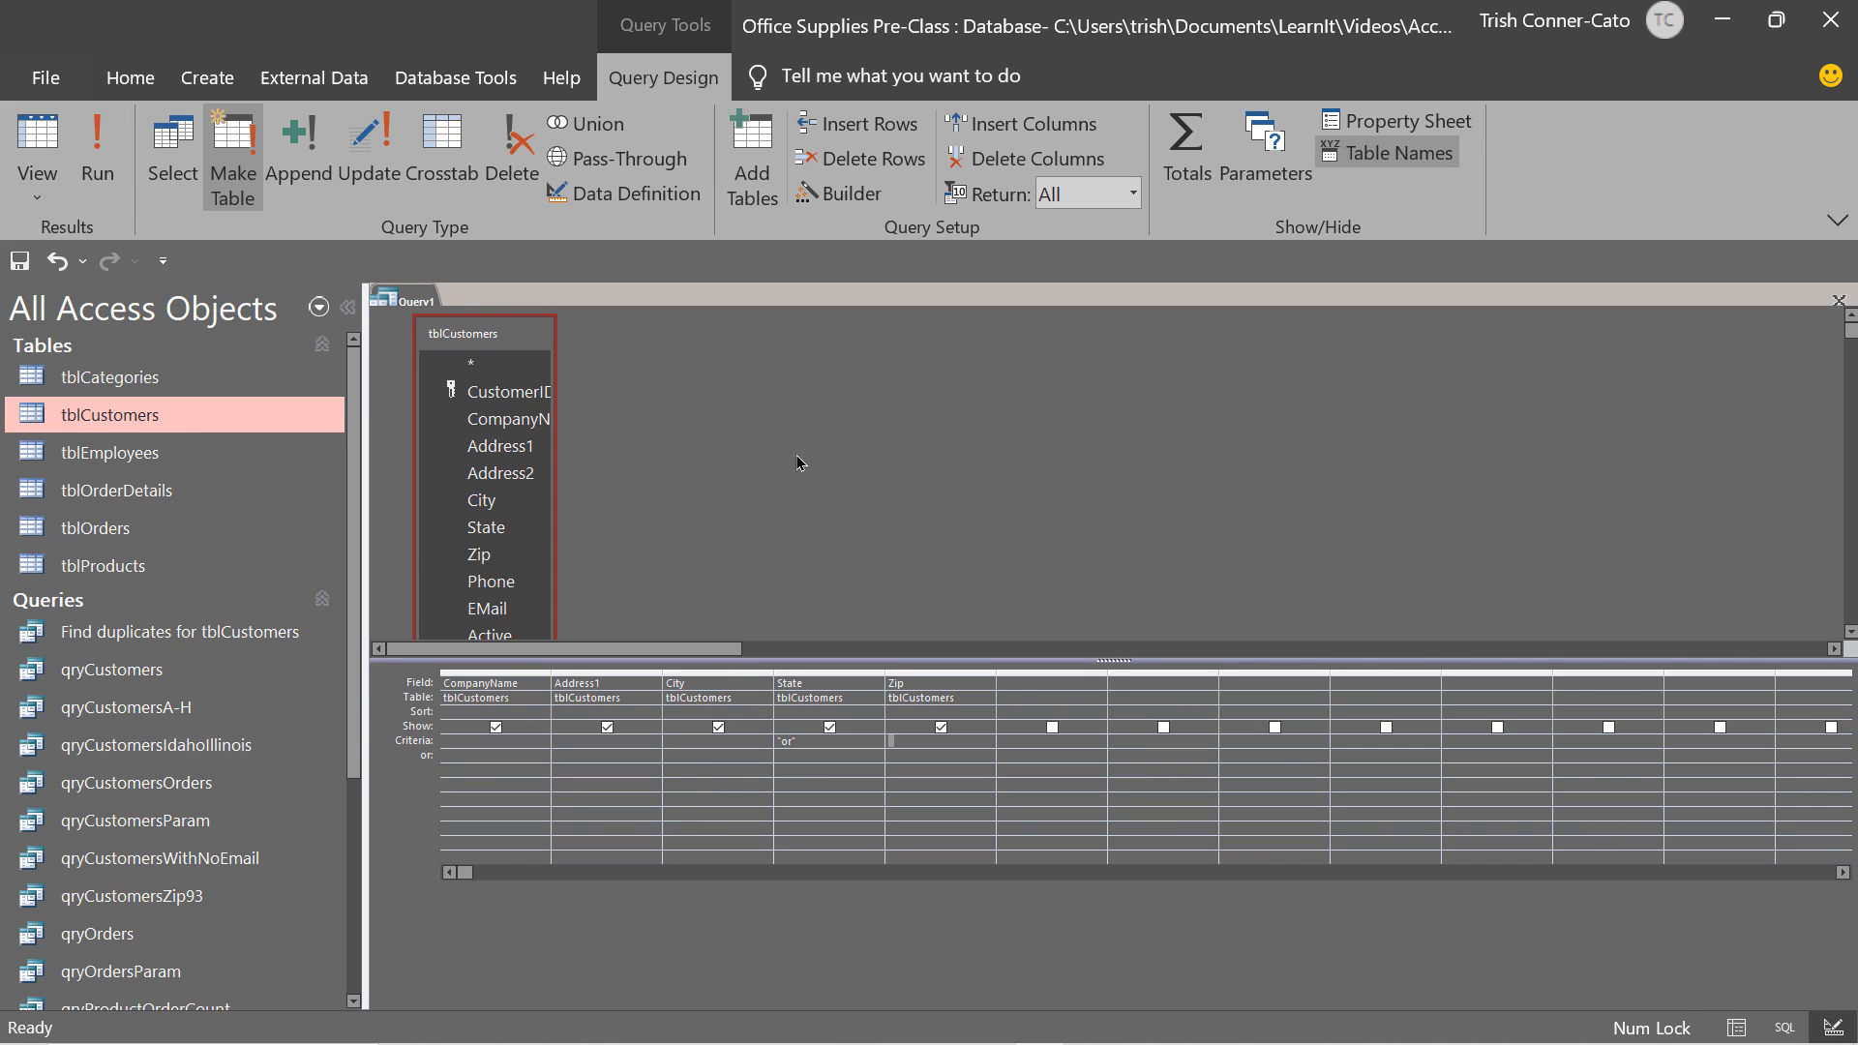
pyautogui.click(104, 189)
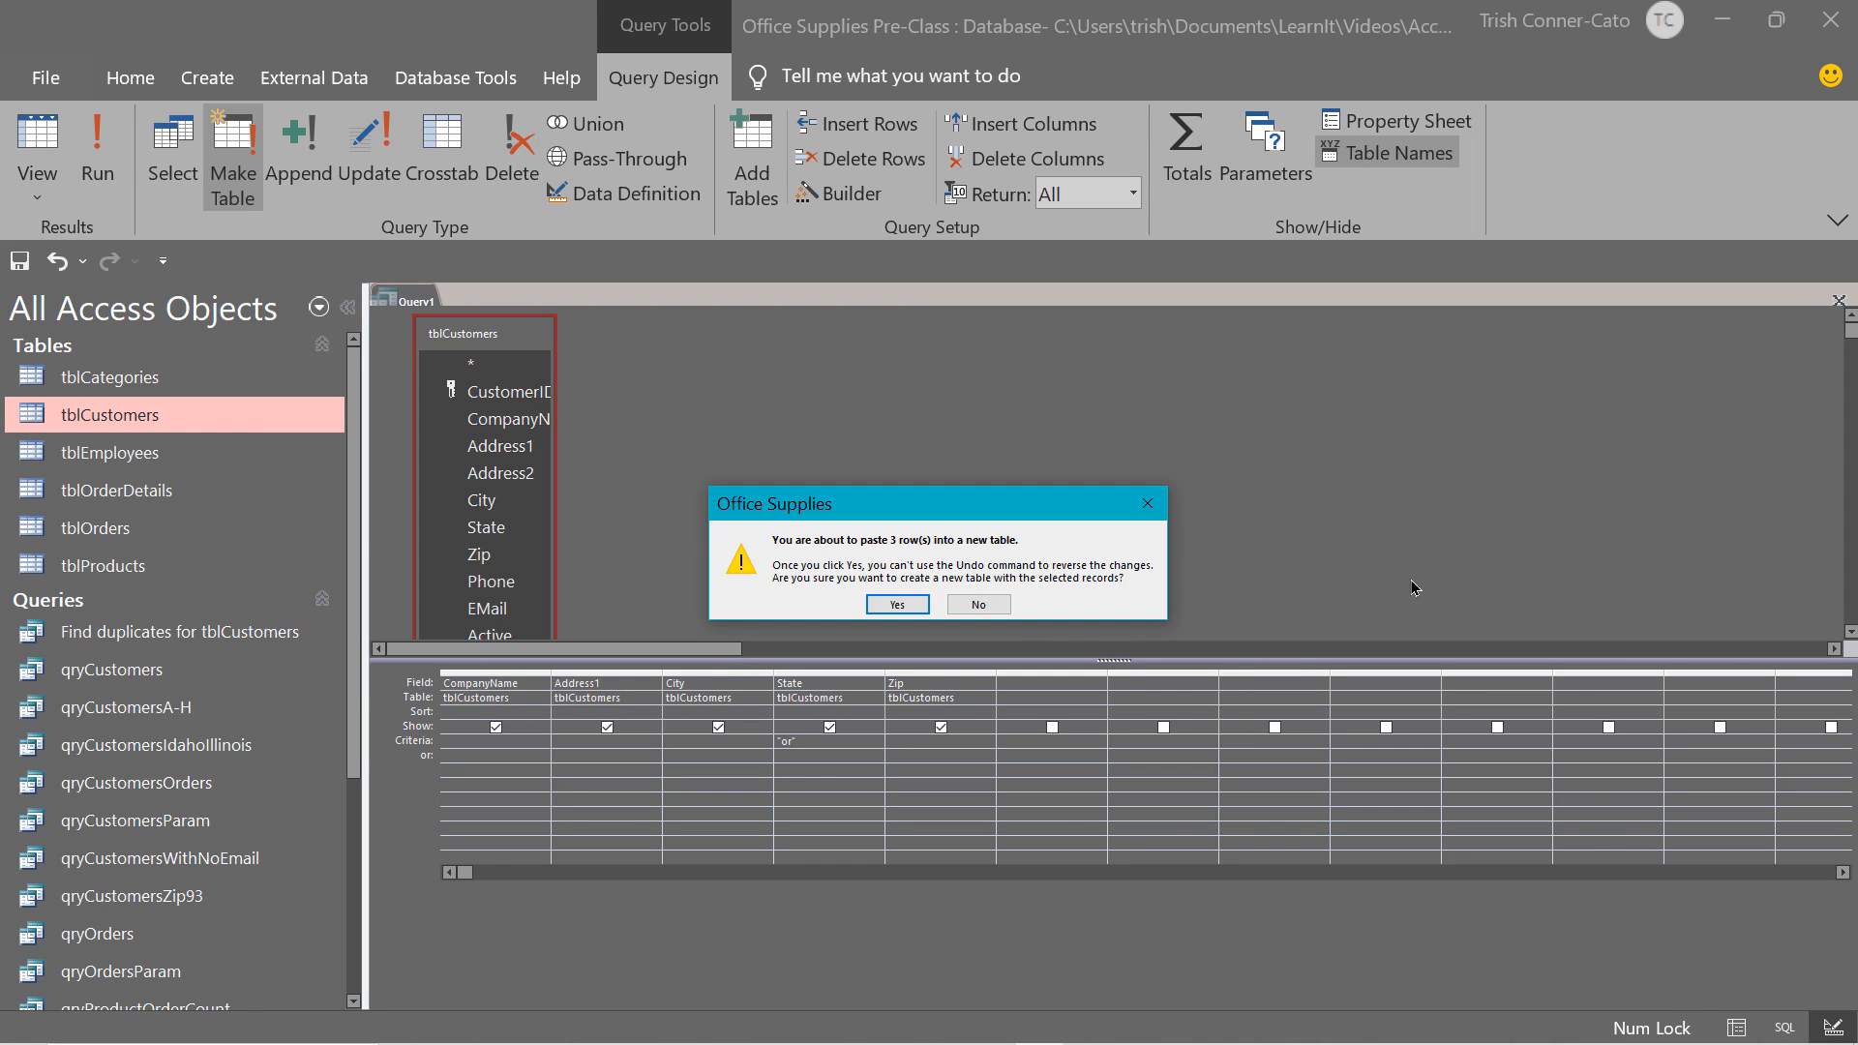
pyautogui.click(898, 604)
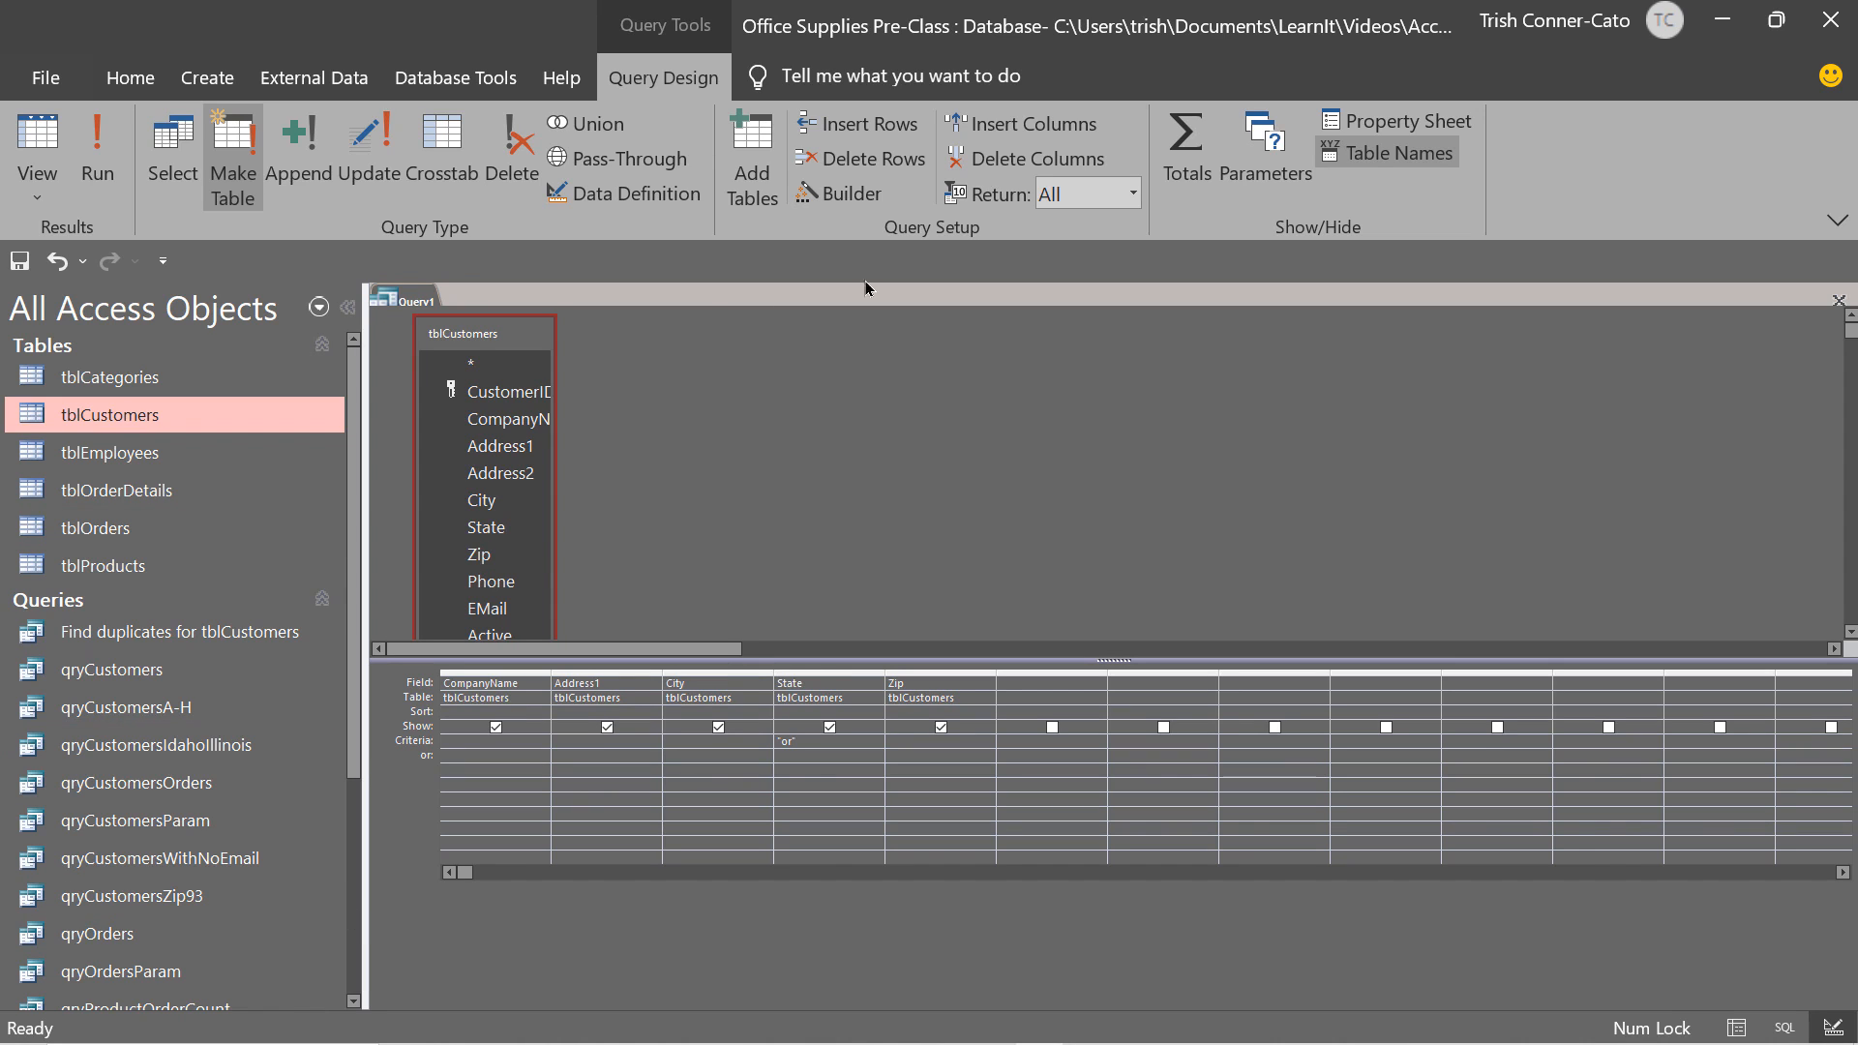
# Close the Oregon make-table query without saving its design.
pyautogui.rightClick(410, 295)
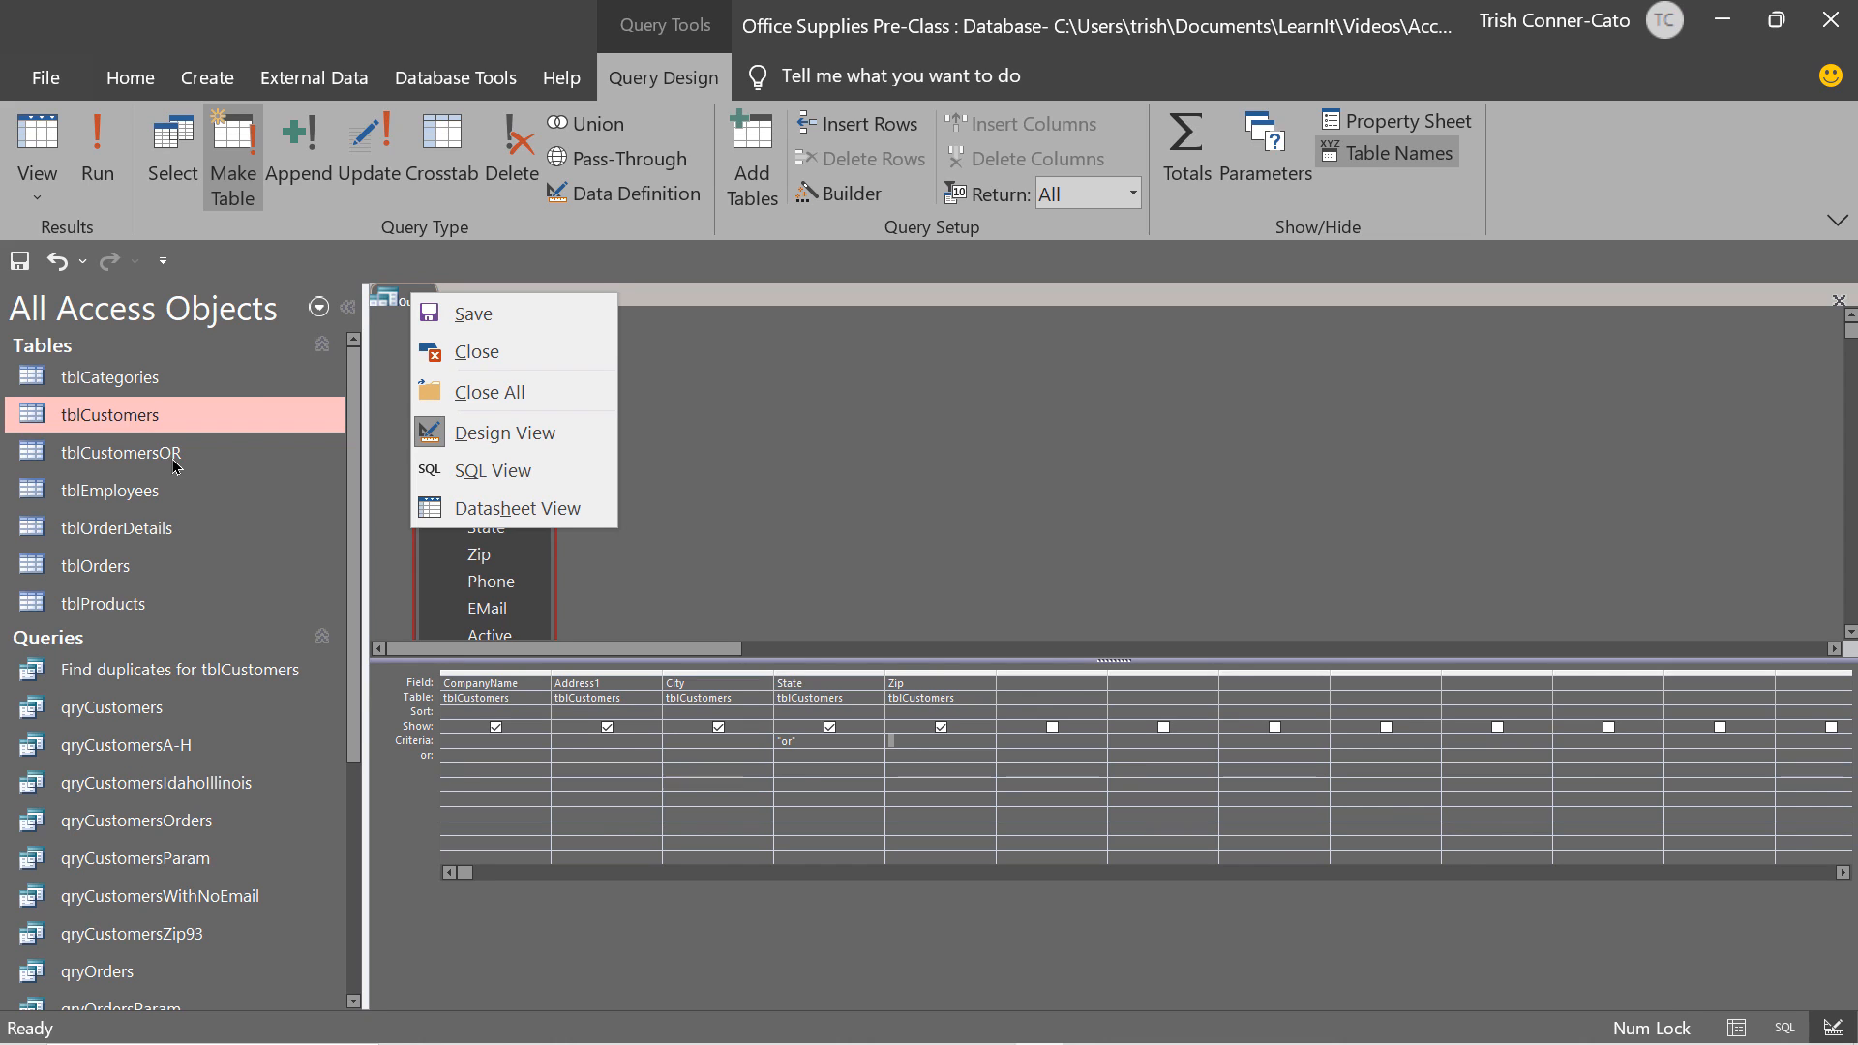
pyautogui.click(799, 433)
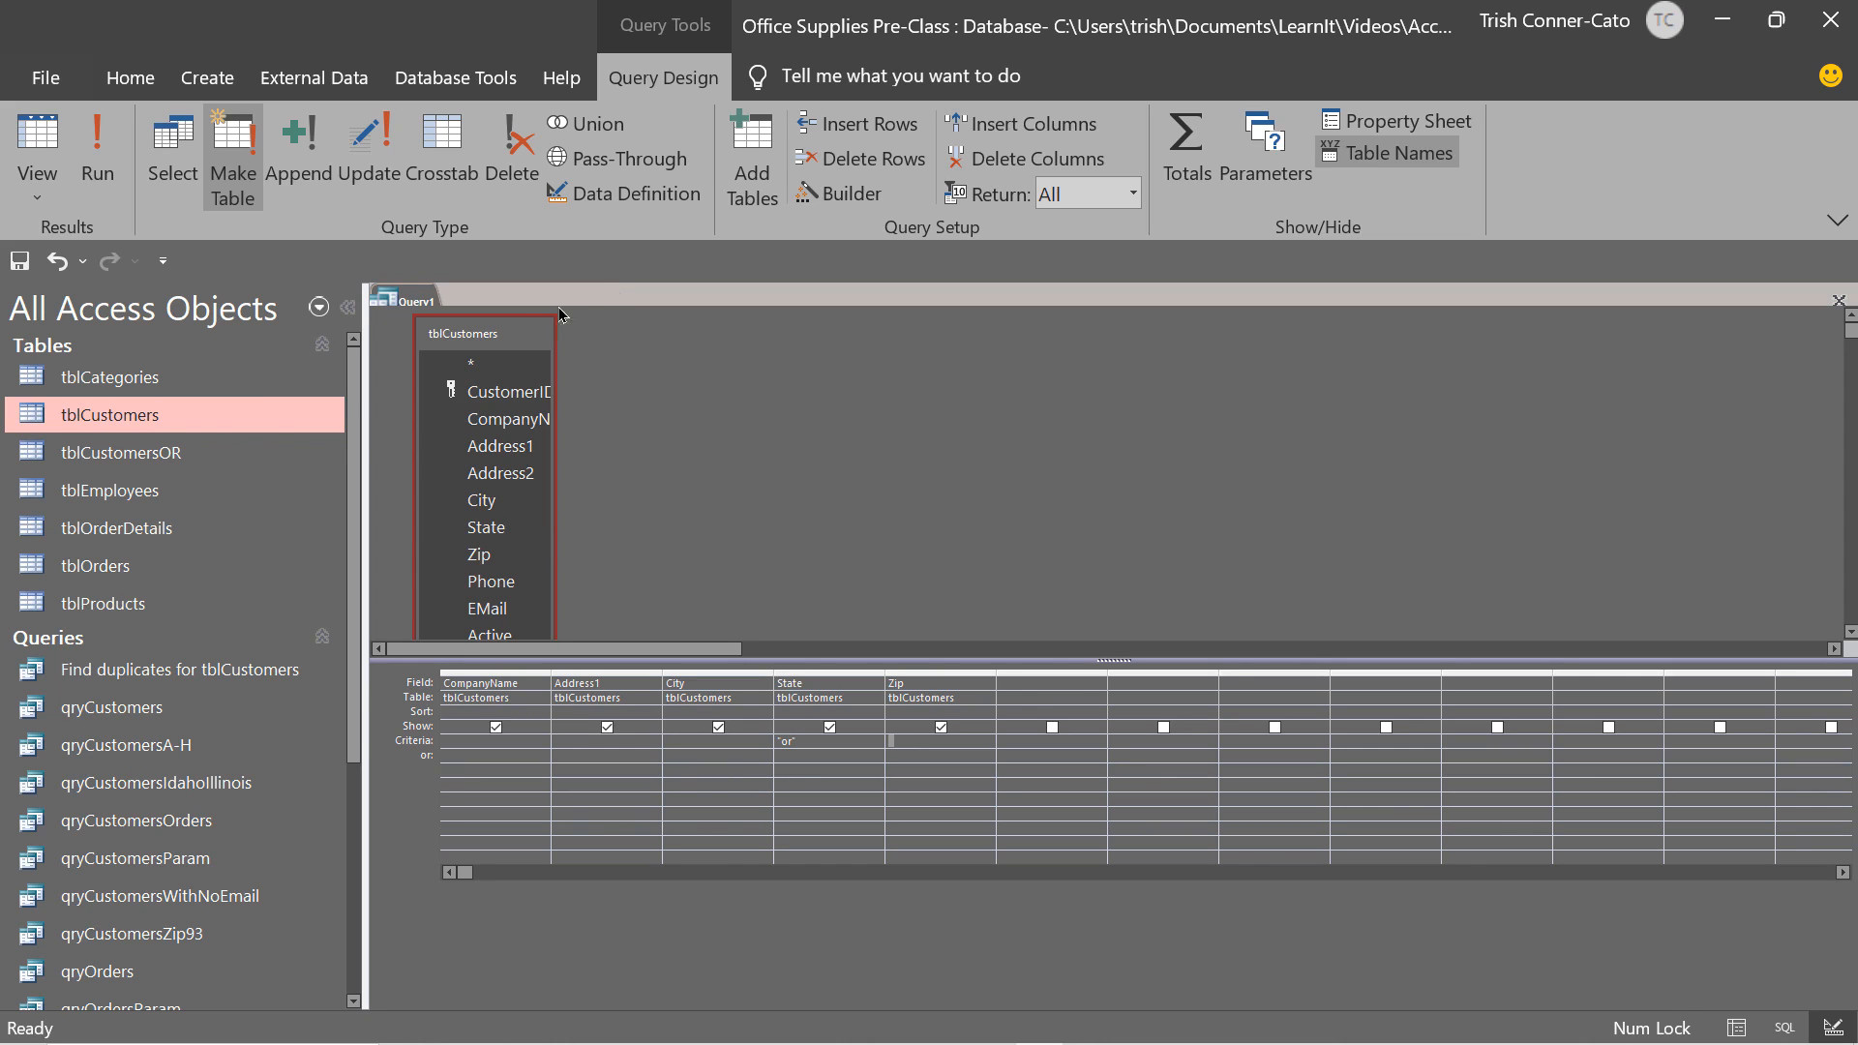
pyautogui.rightClick(431, 300)
pyautogui.click(504, 354)
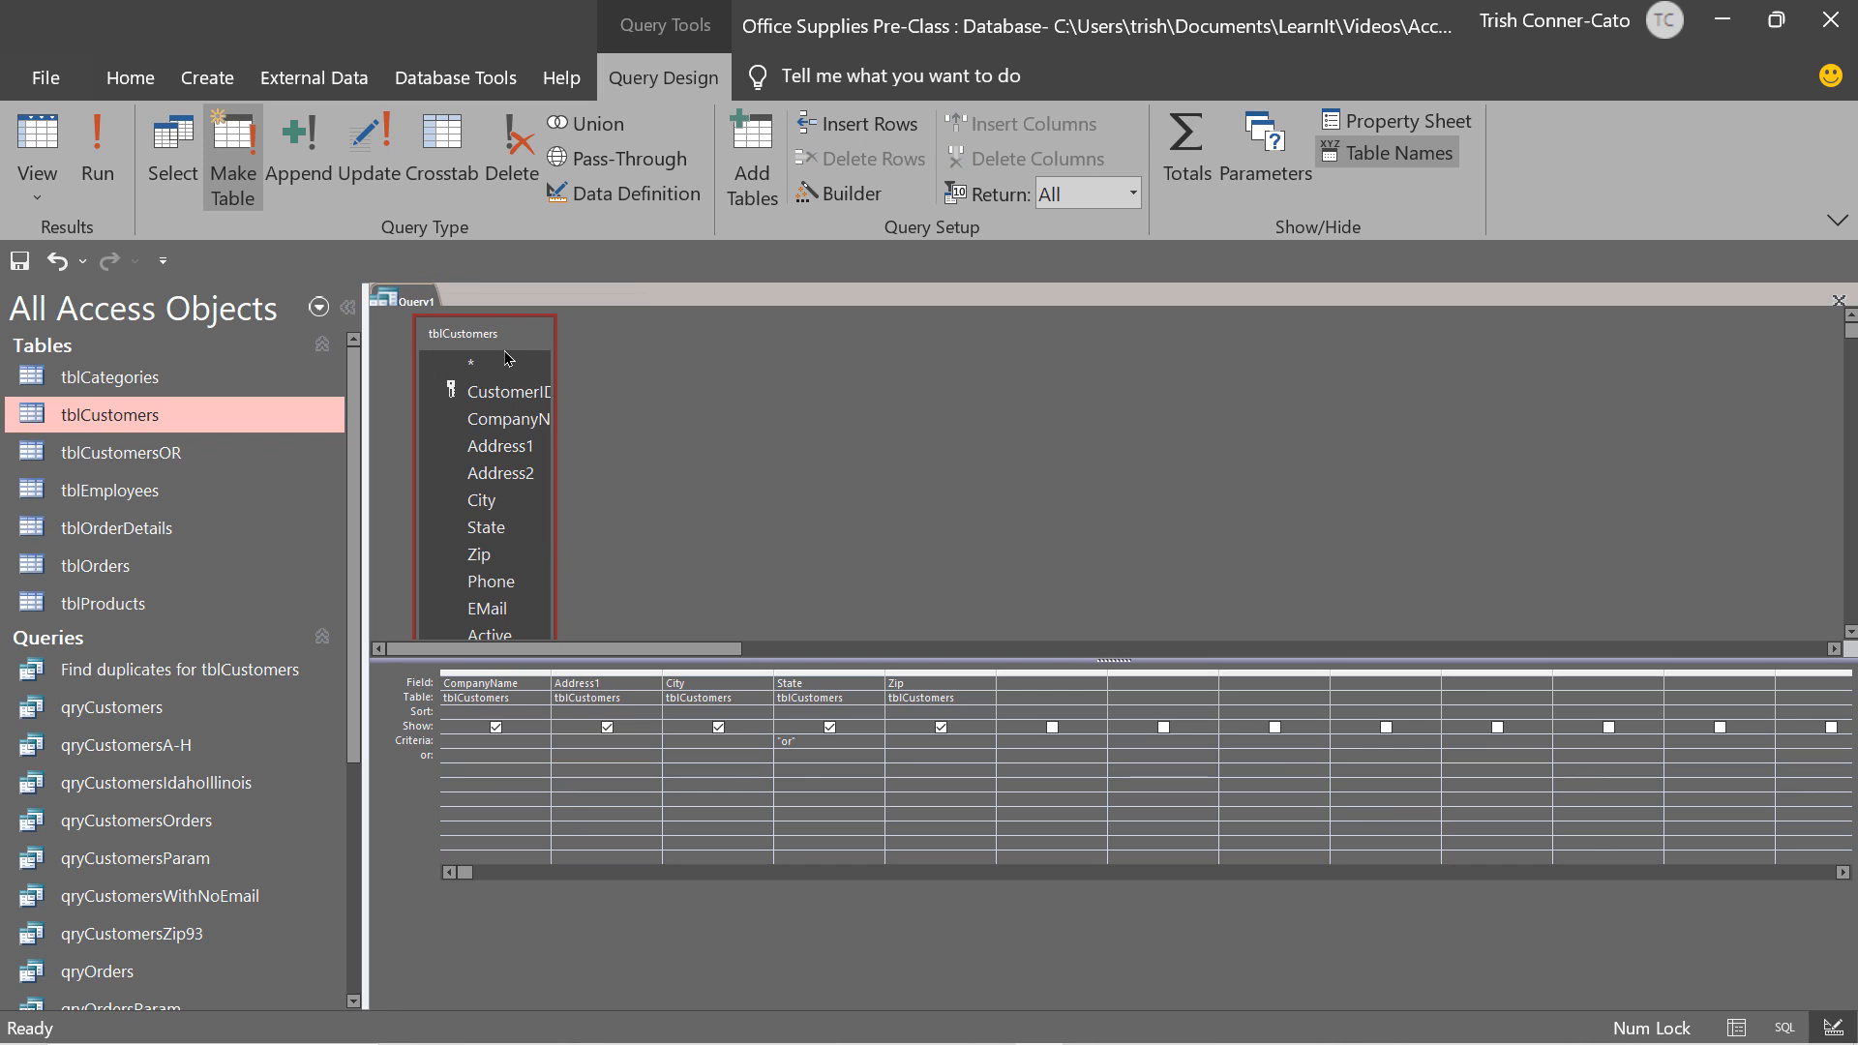
pyautogui.click(934, 594)
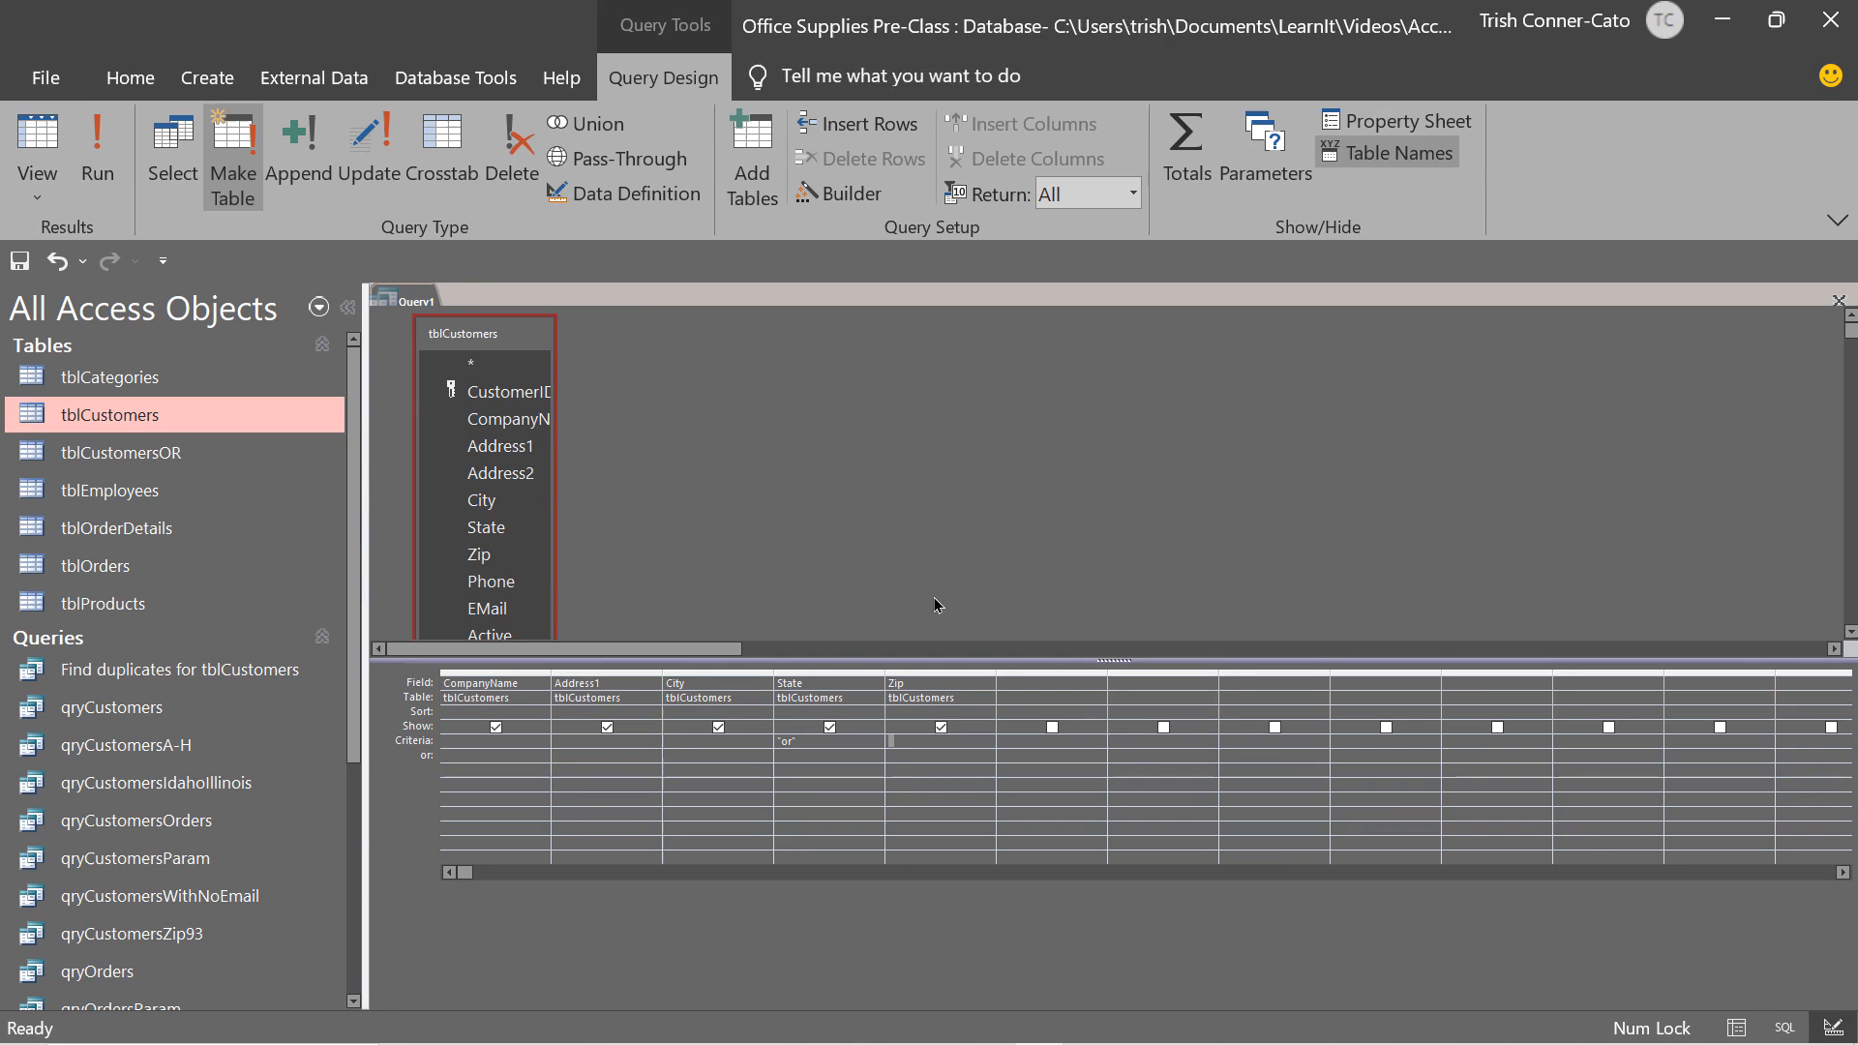
# Open the new tblCustomersOR table to check its records, and close it.
pyautogui.doubleClick(159, 453)
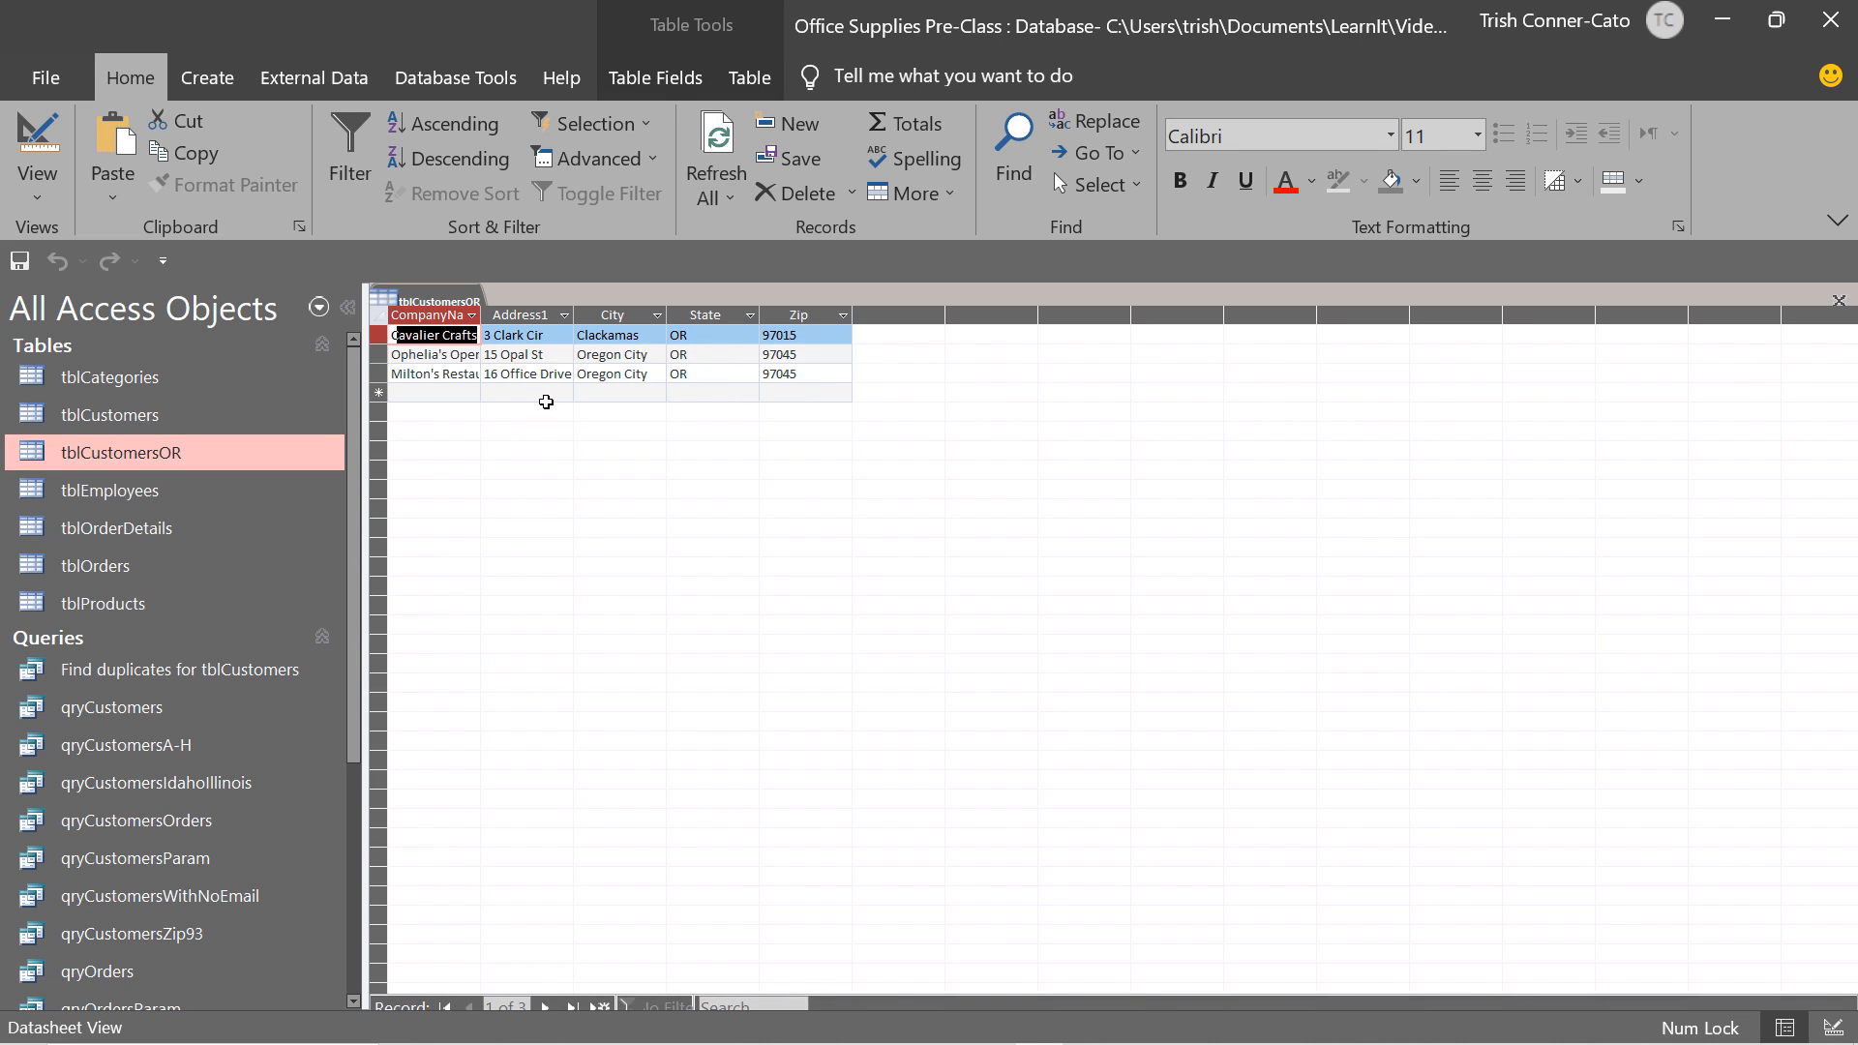
pyautogui.rightClick(463, 307)
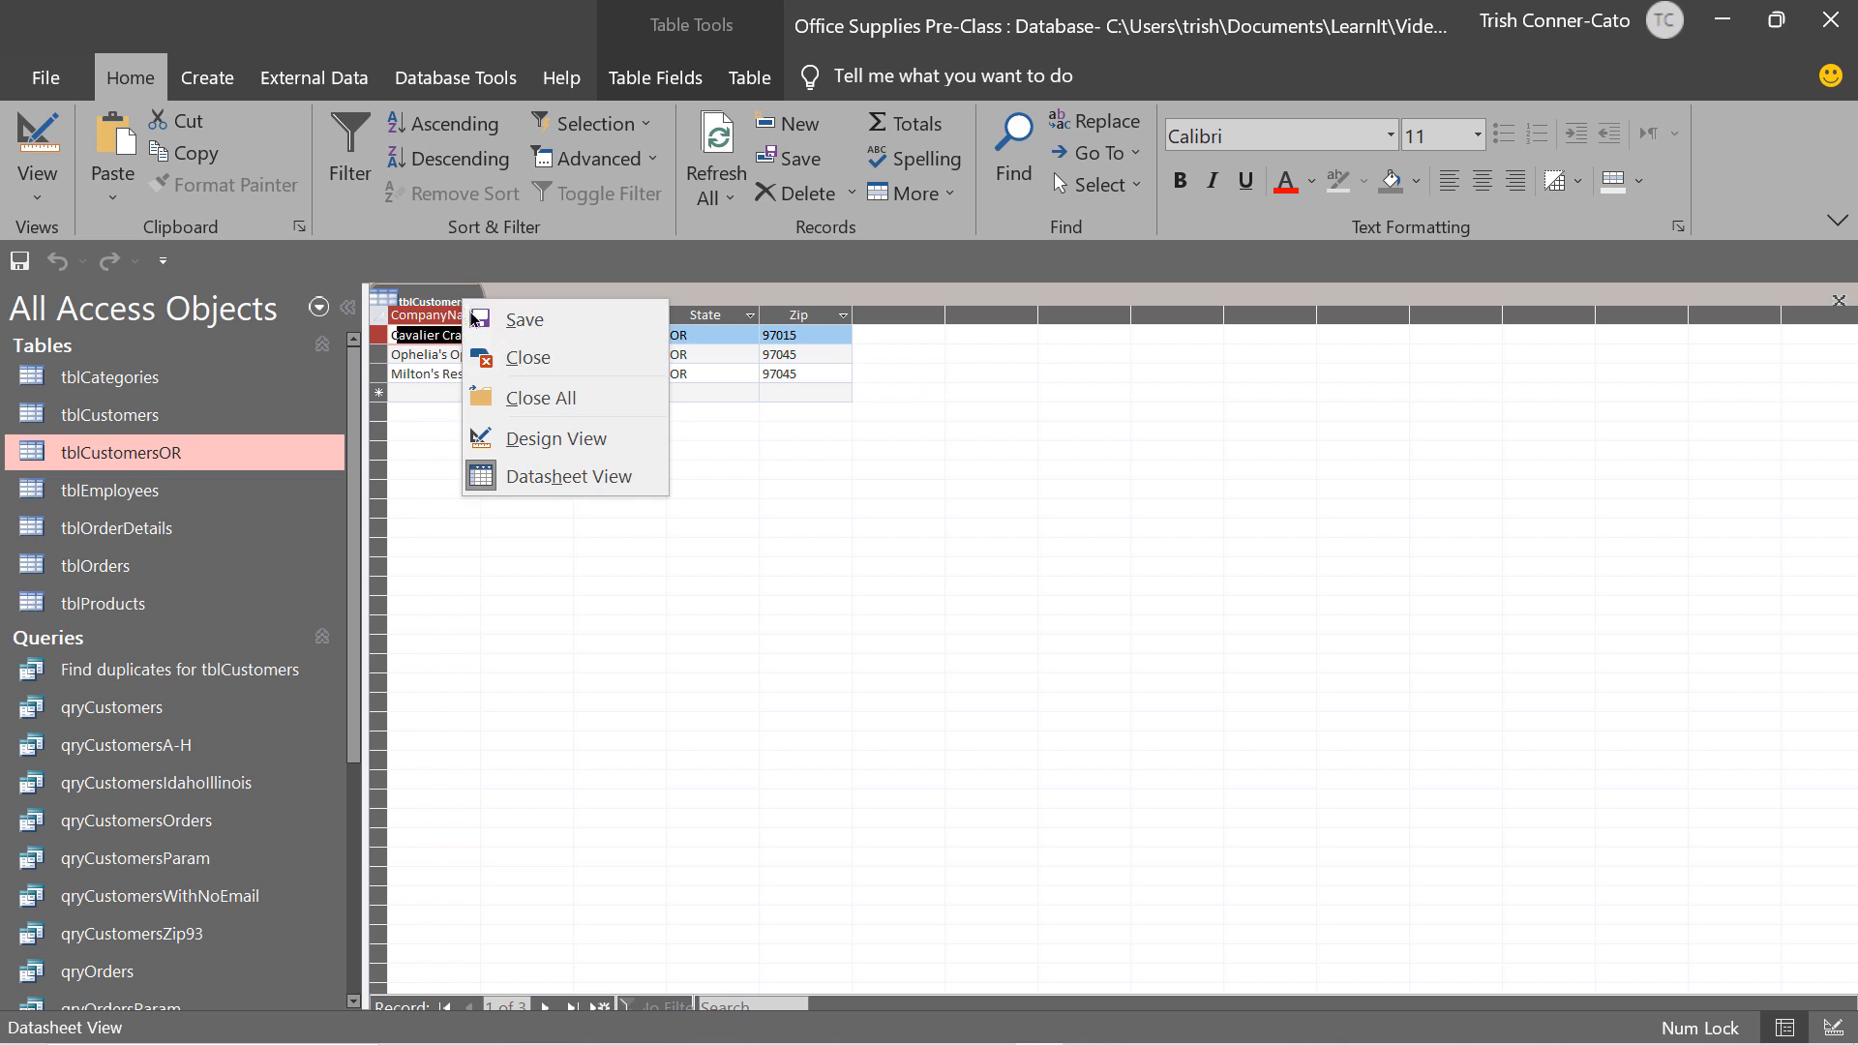
pyautogui.click(515, 356)
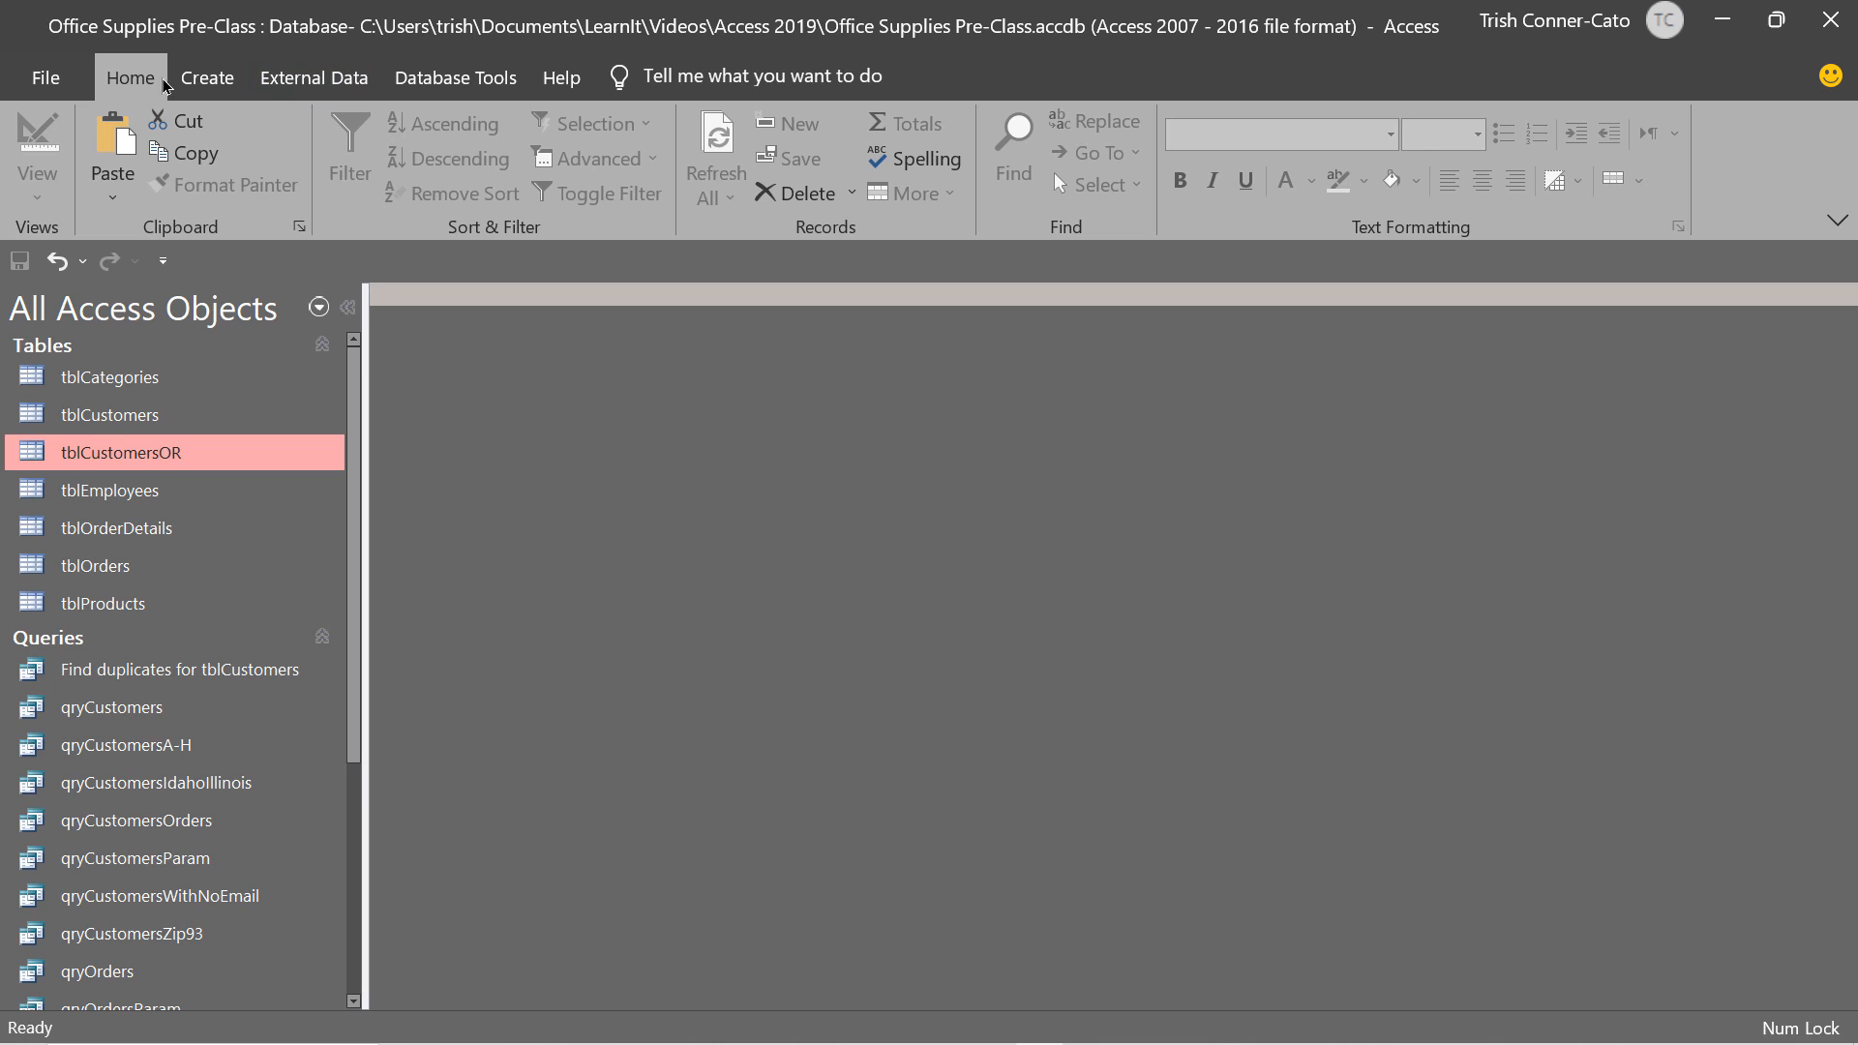
# Close the make-table query with the State criteria "ca" without saving its design.
pyautogui.click(198, 85)
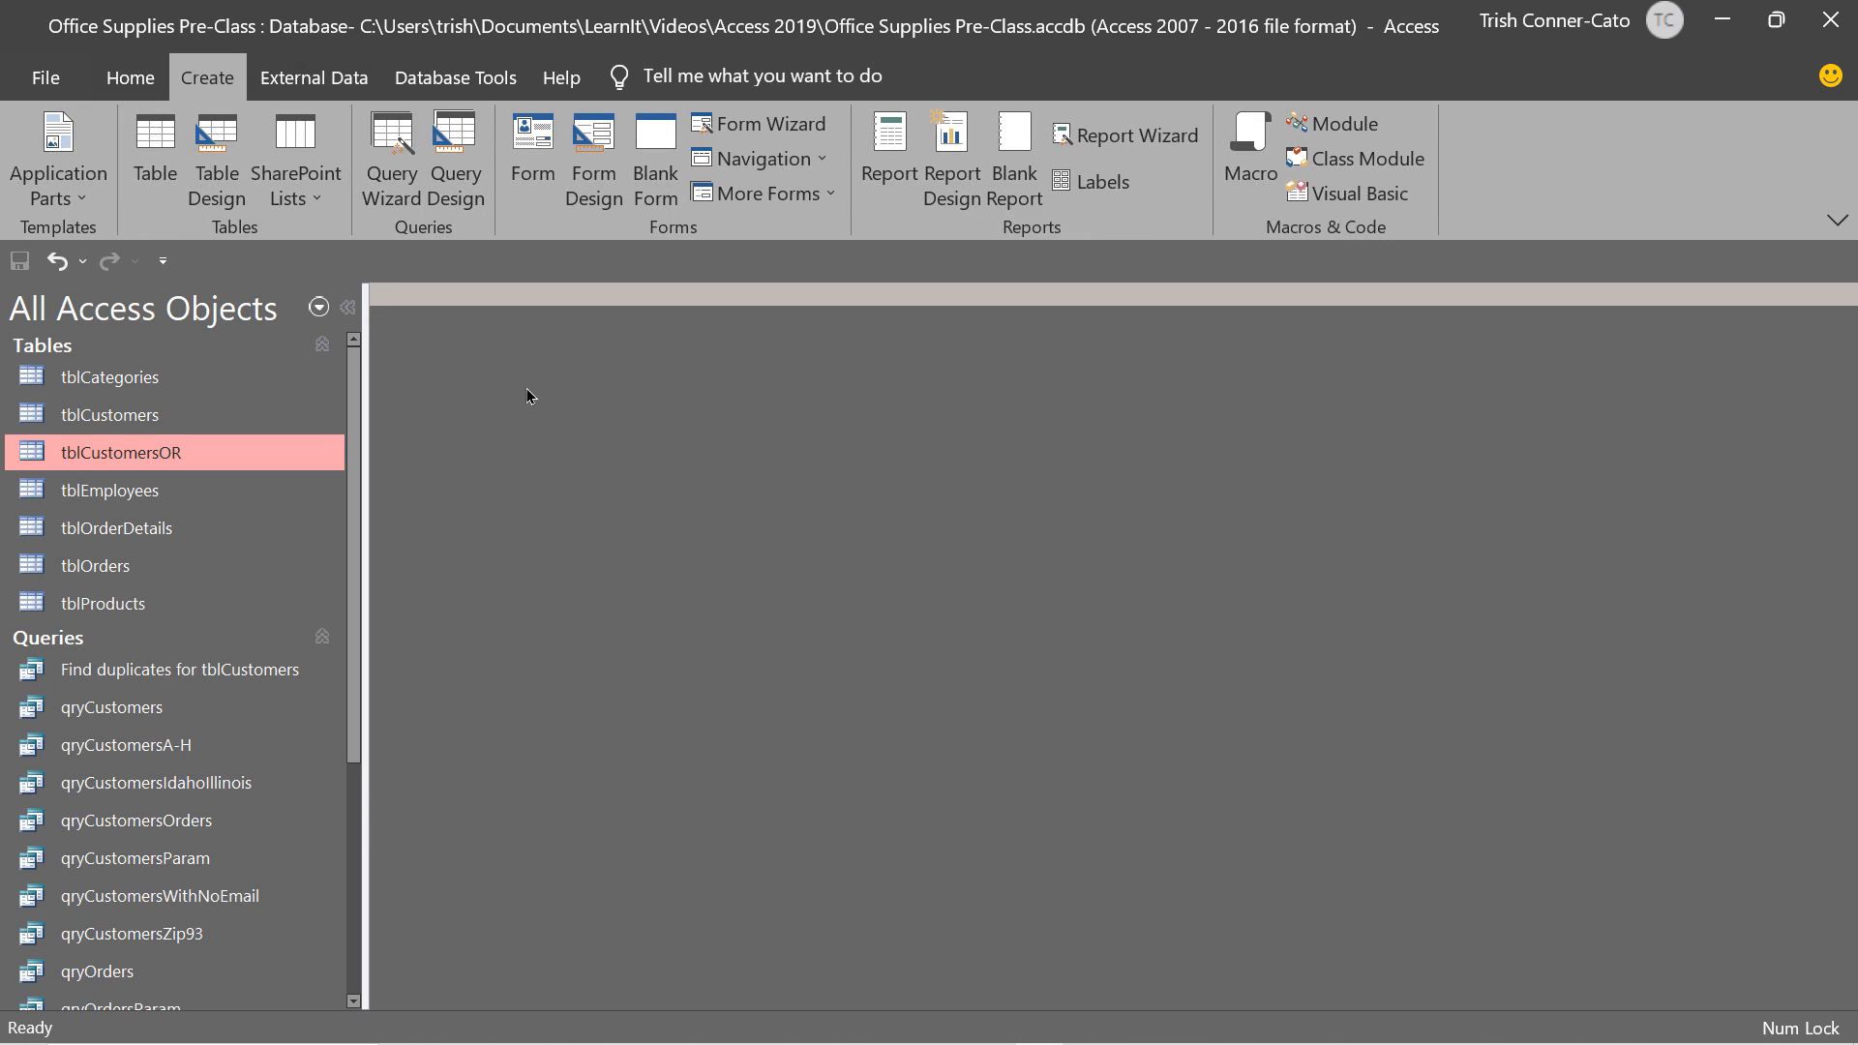
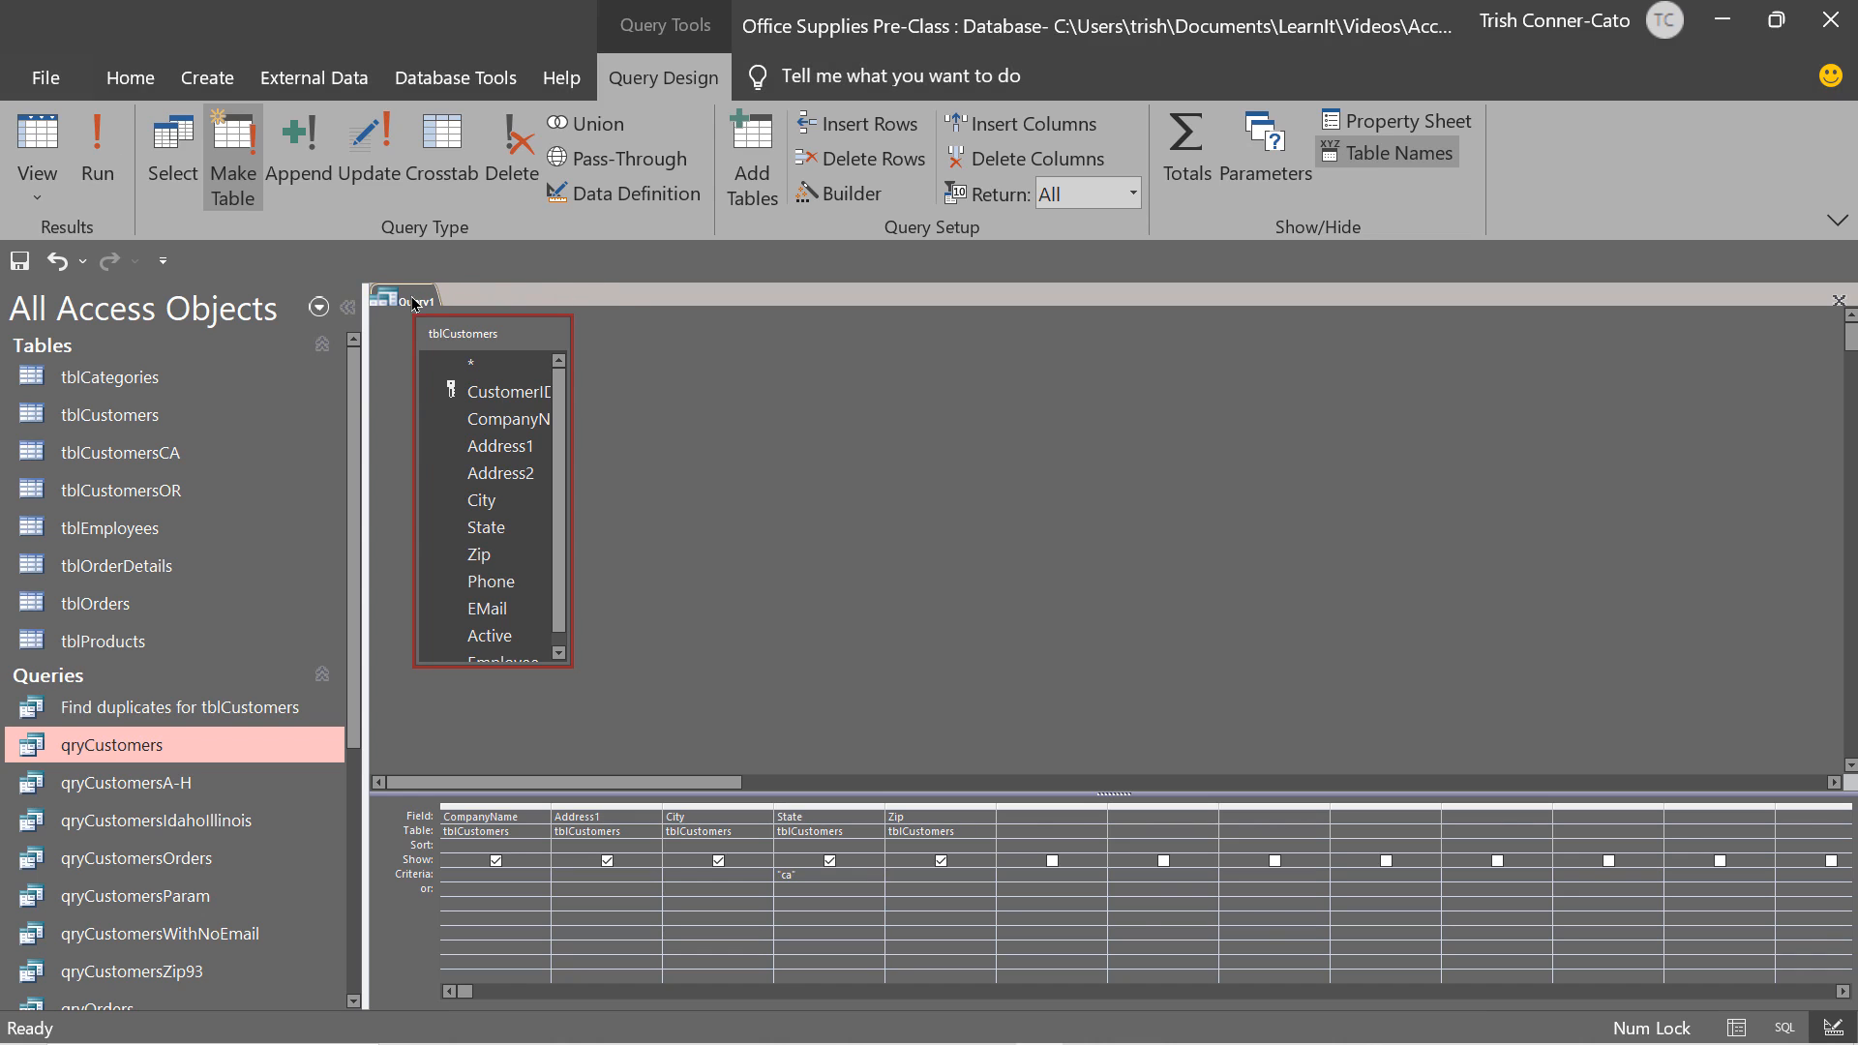
pyautogui.rightClick(413, 296)
pyautogui.click(484, 358)
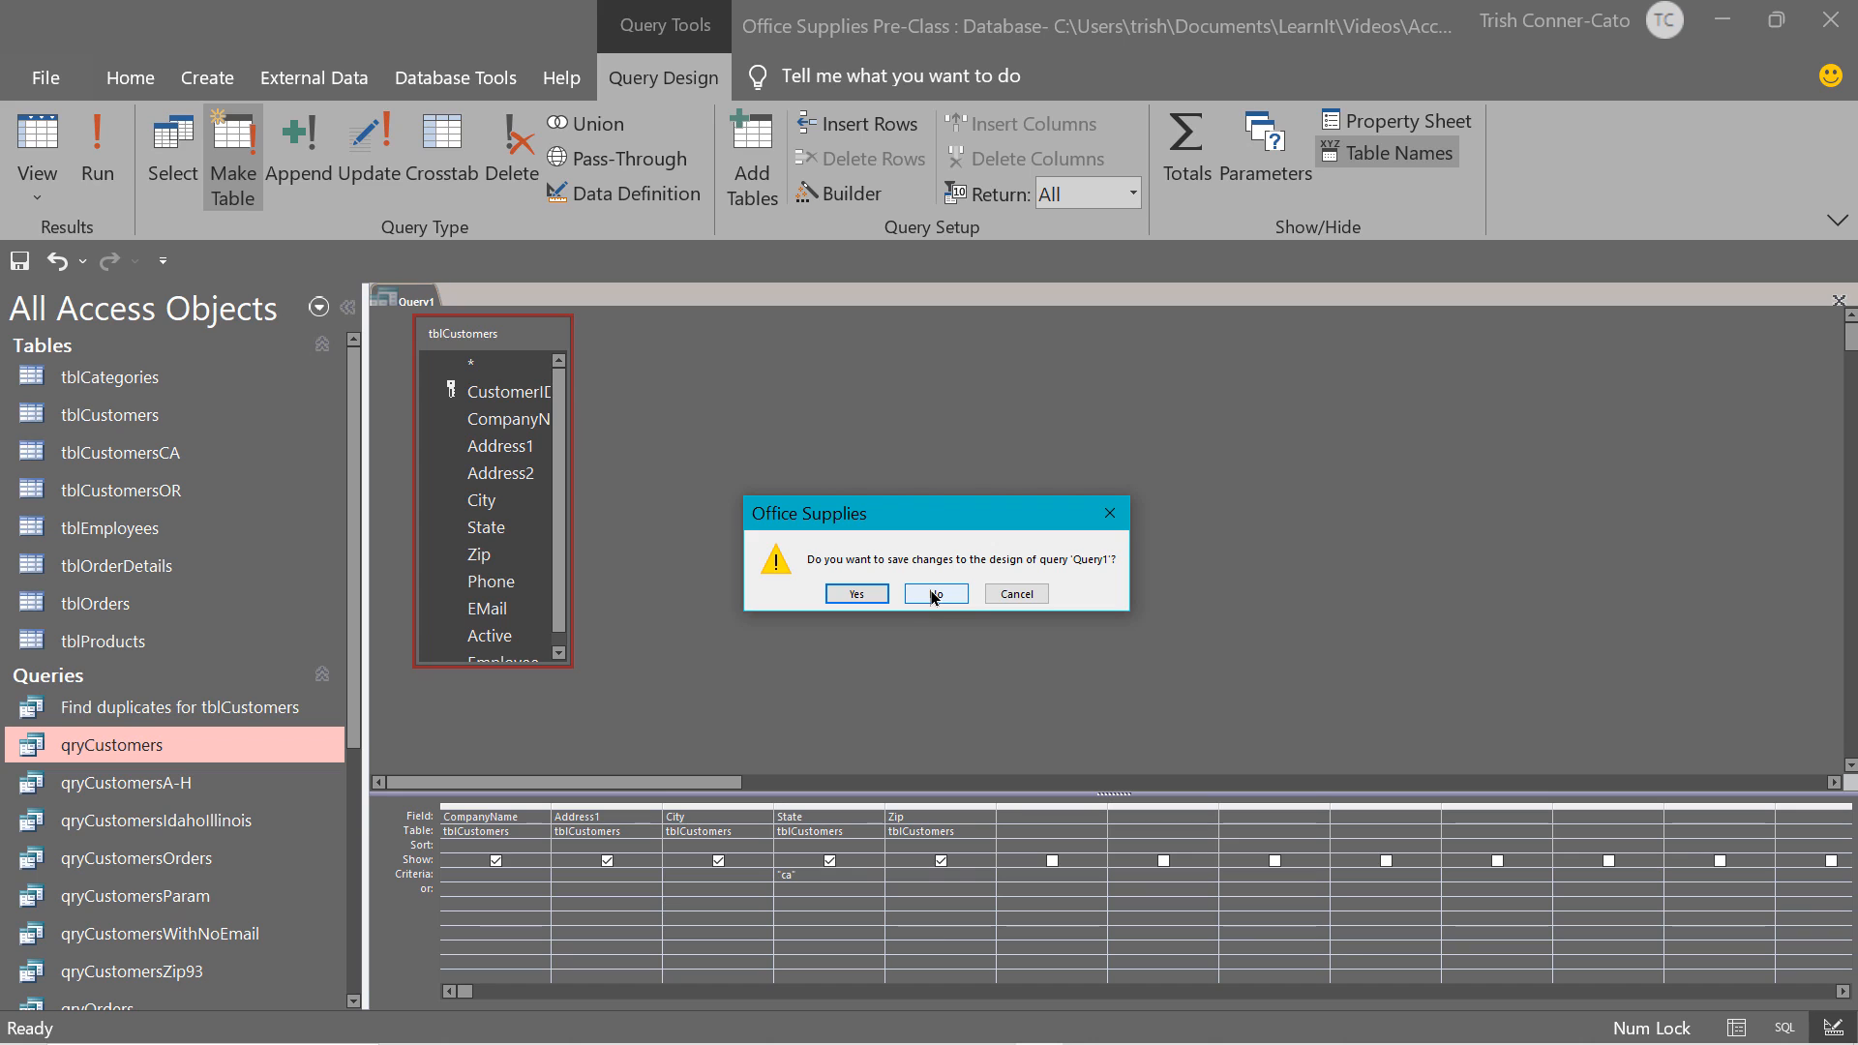
pyautogui.click(935, 594)
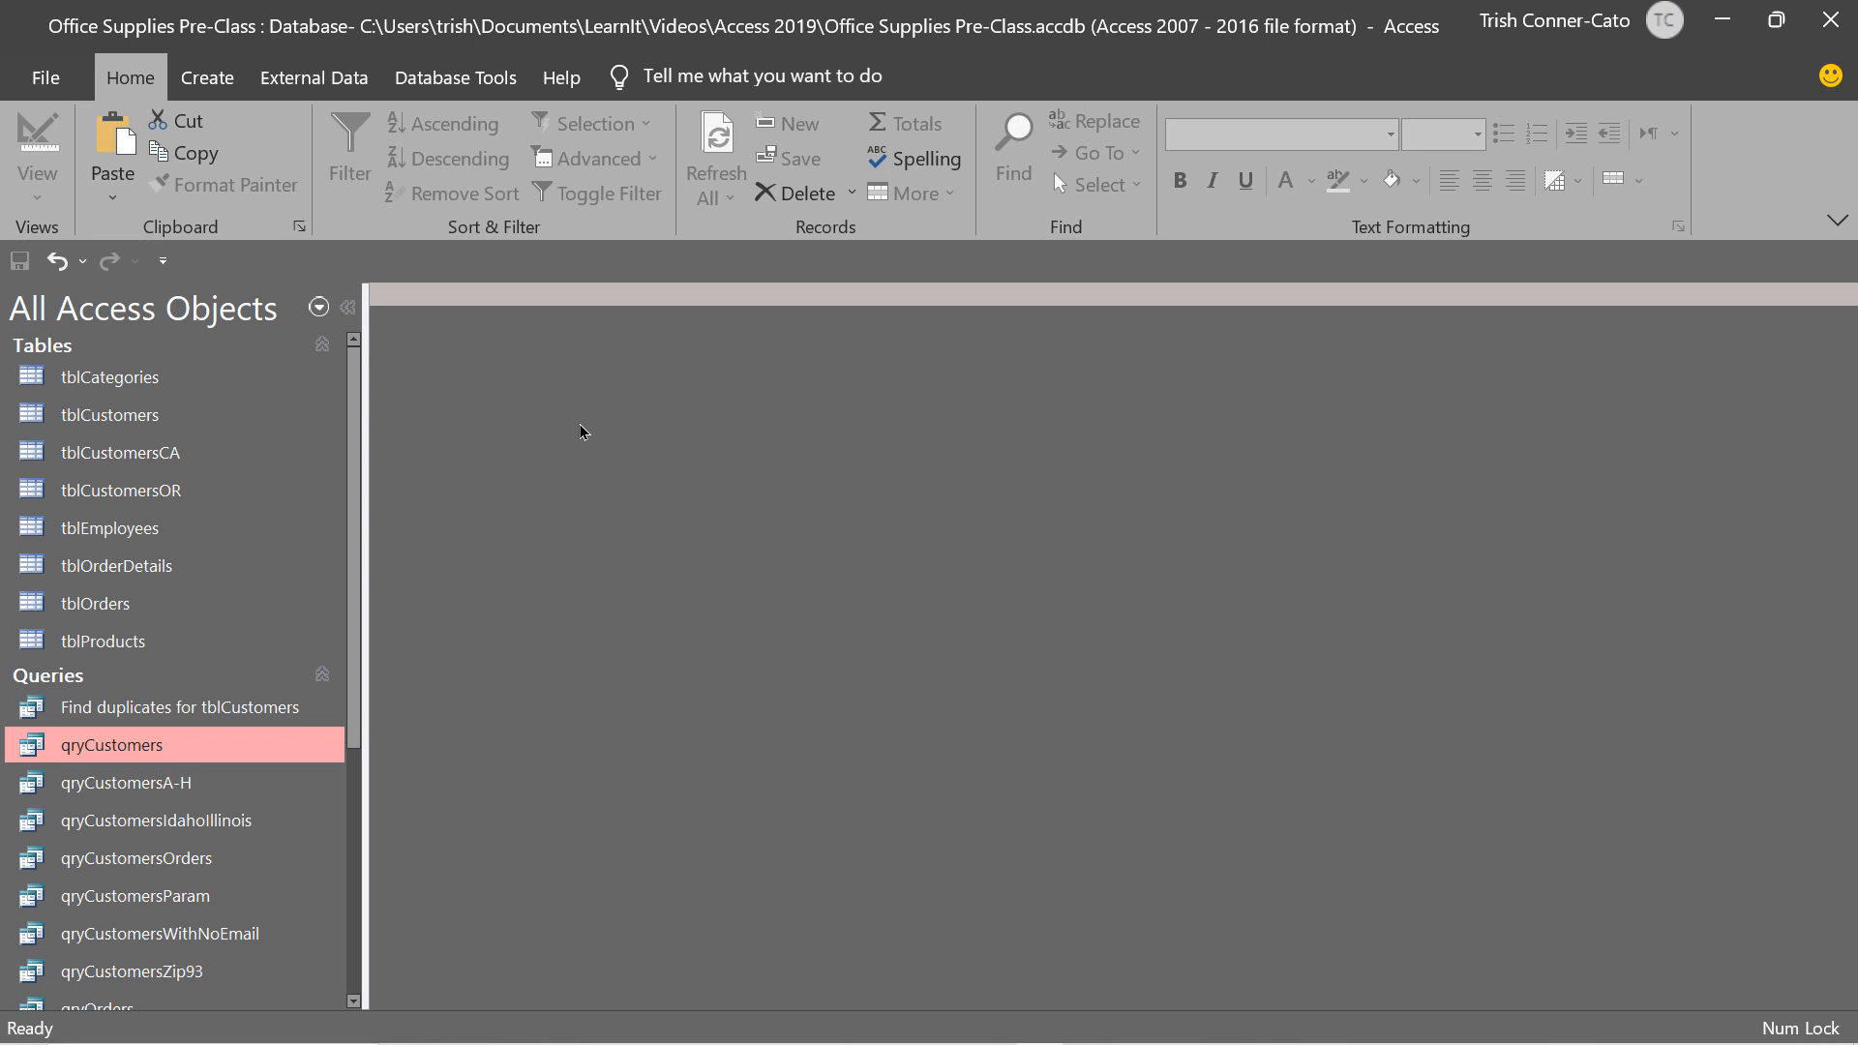
# Create a new query in Design view based on tblCustomersOR, removing the duplicate copy of the table.
pyautogui.click(215, 83)
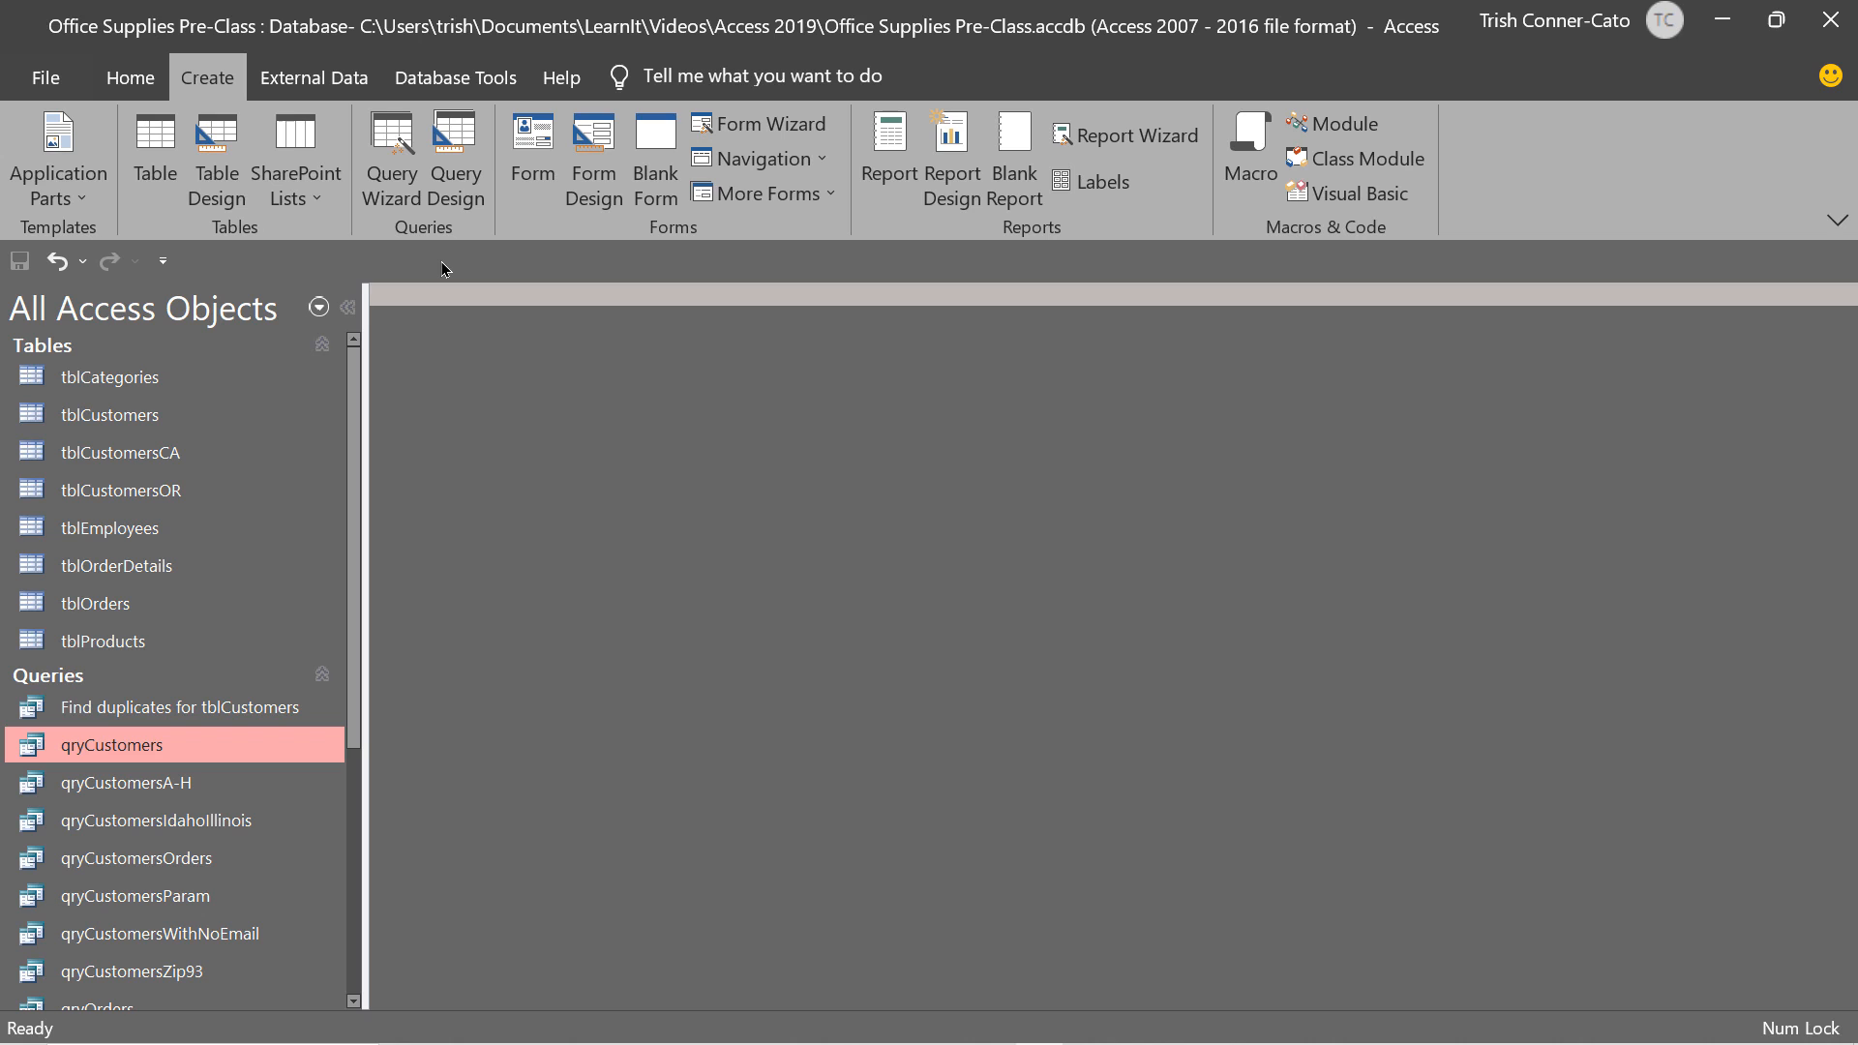
pyautogui.click(457, 192)
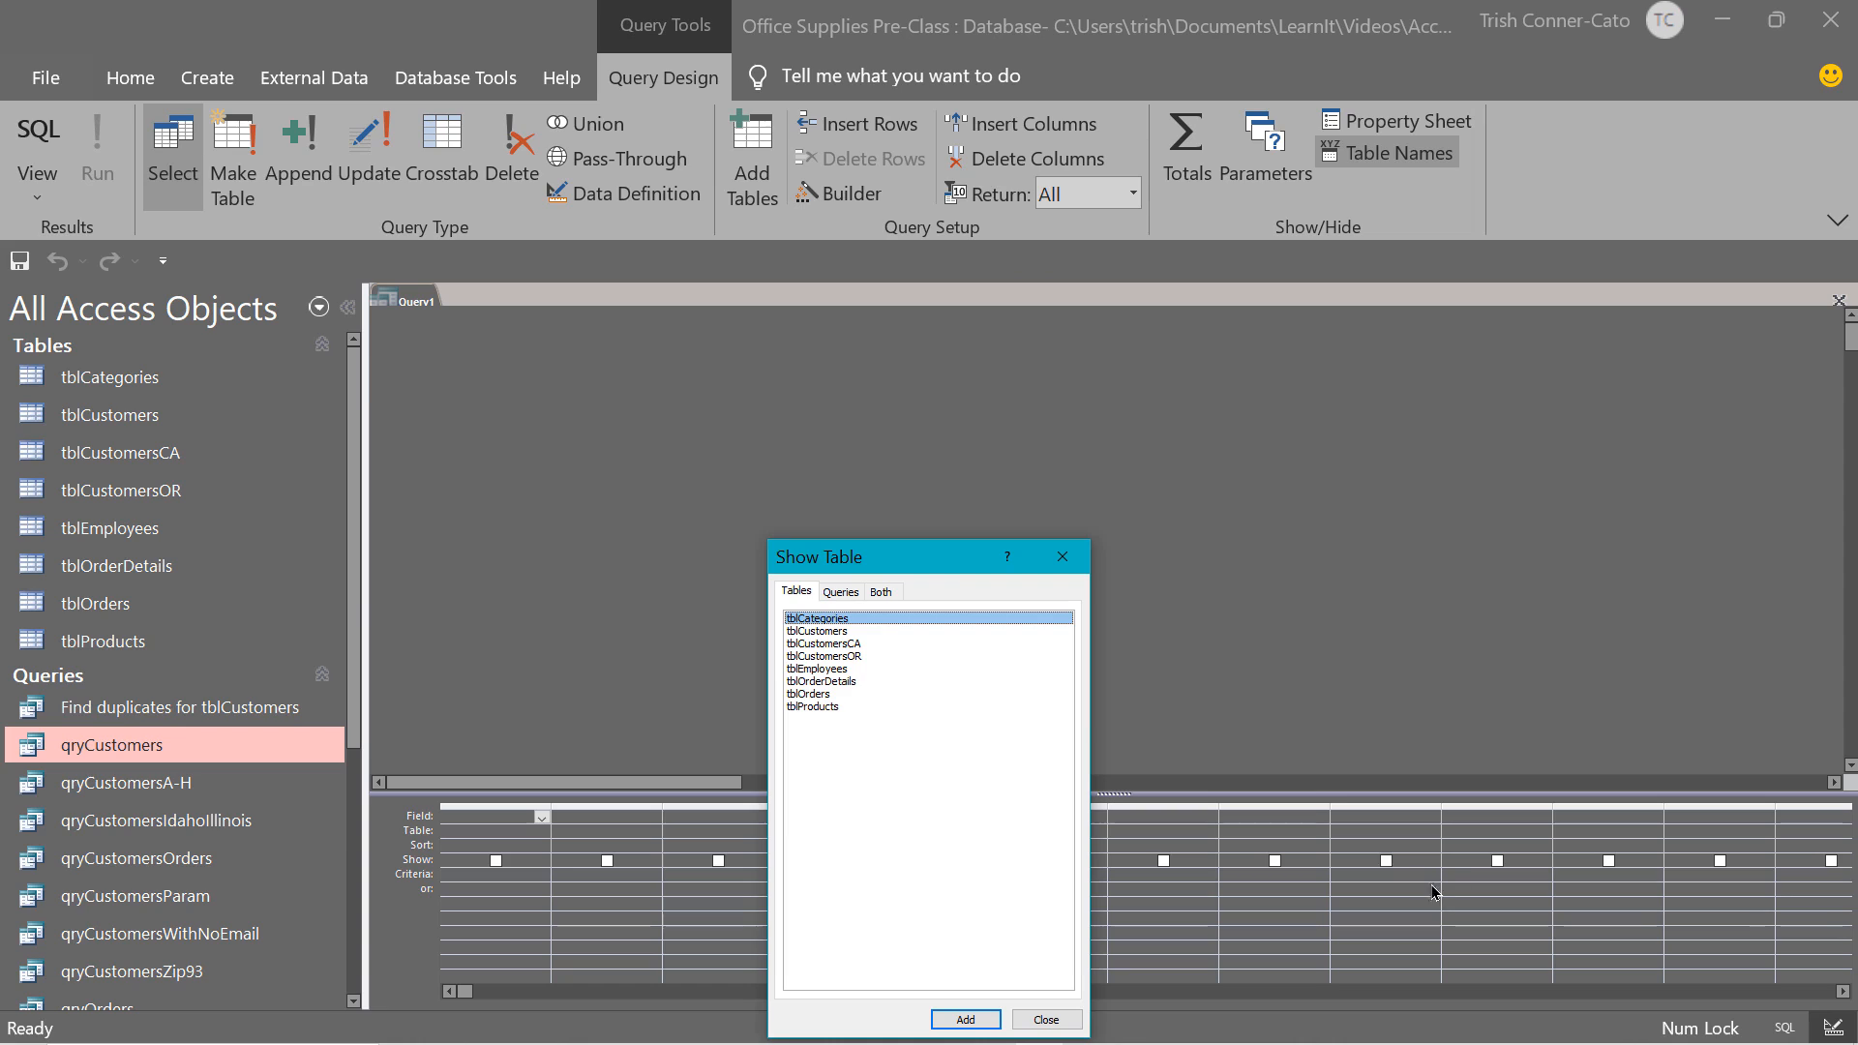
pyautogui.doubleClick(825, 657)
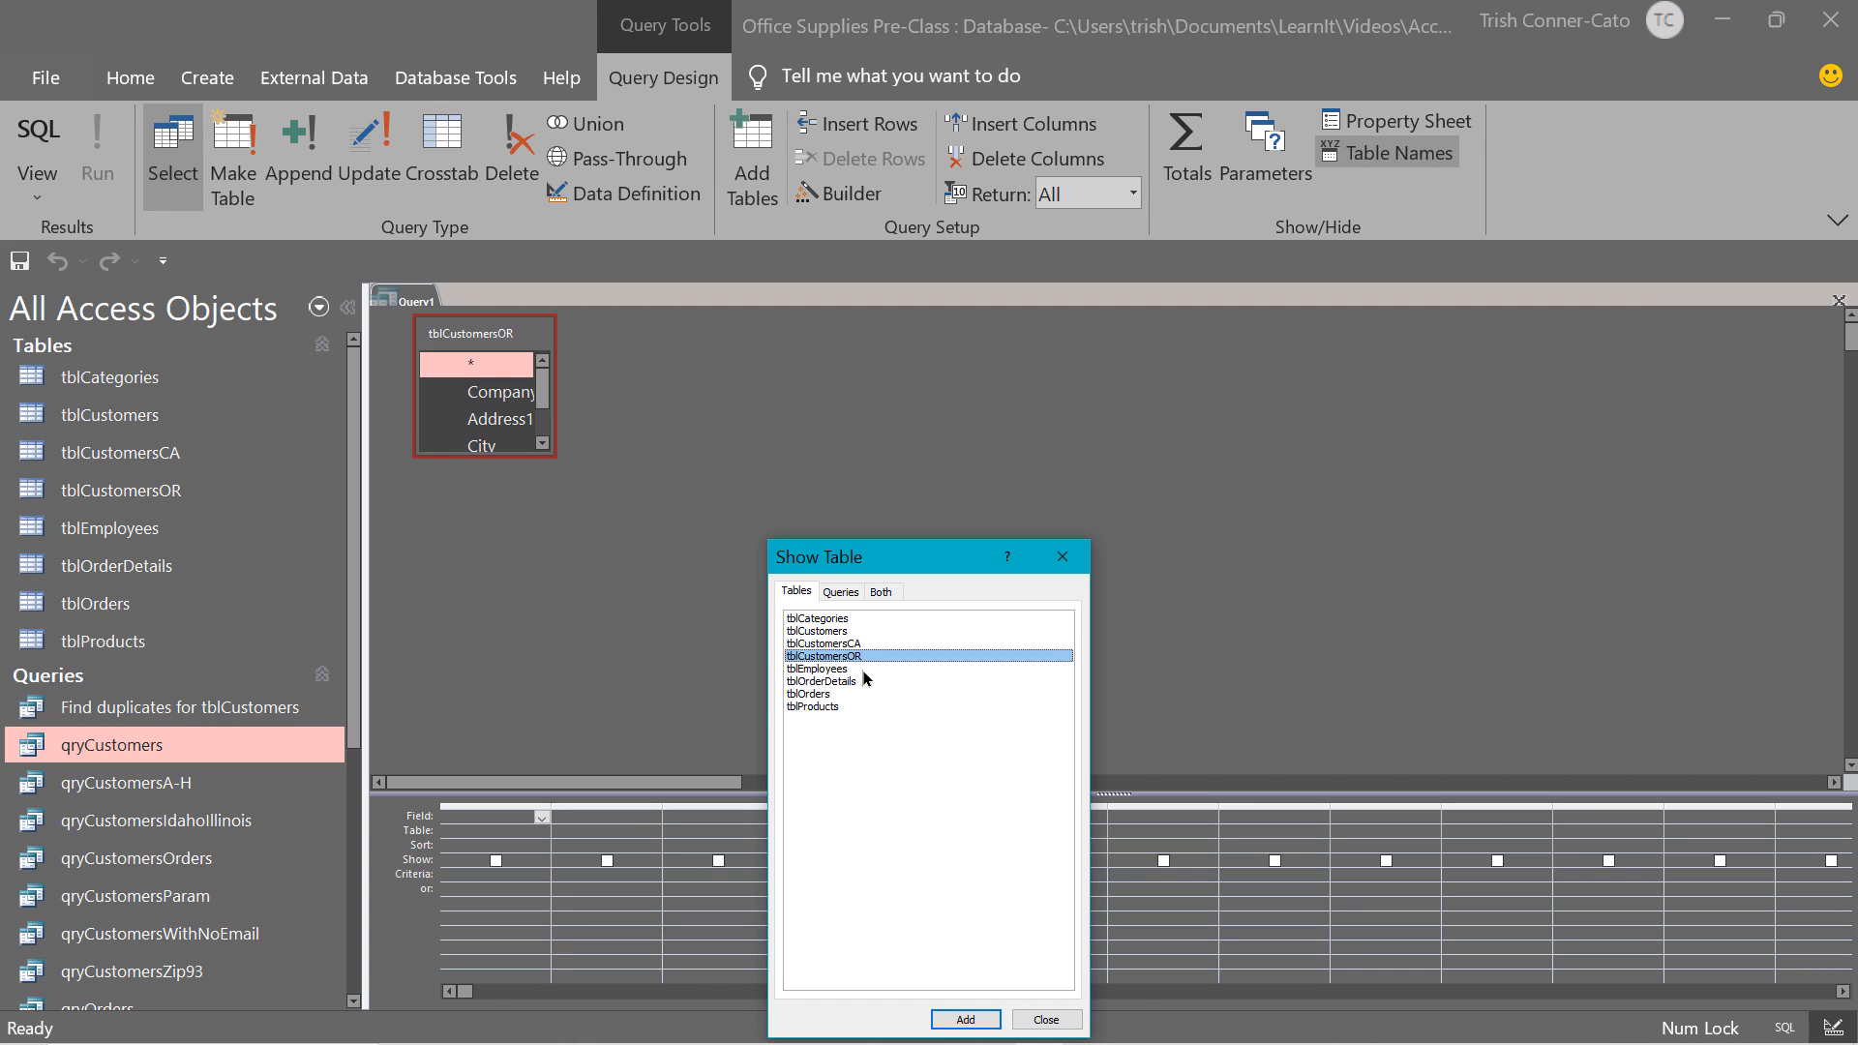
pyautogui.click(965, 1019)
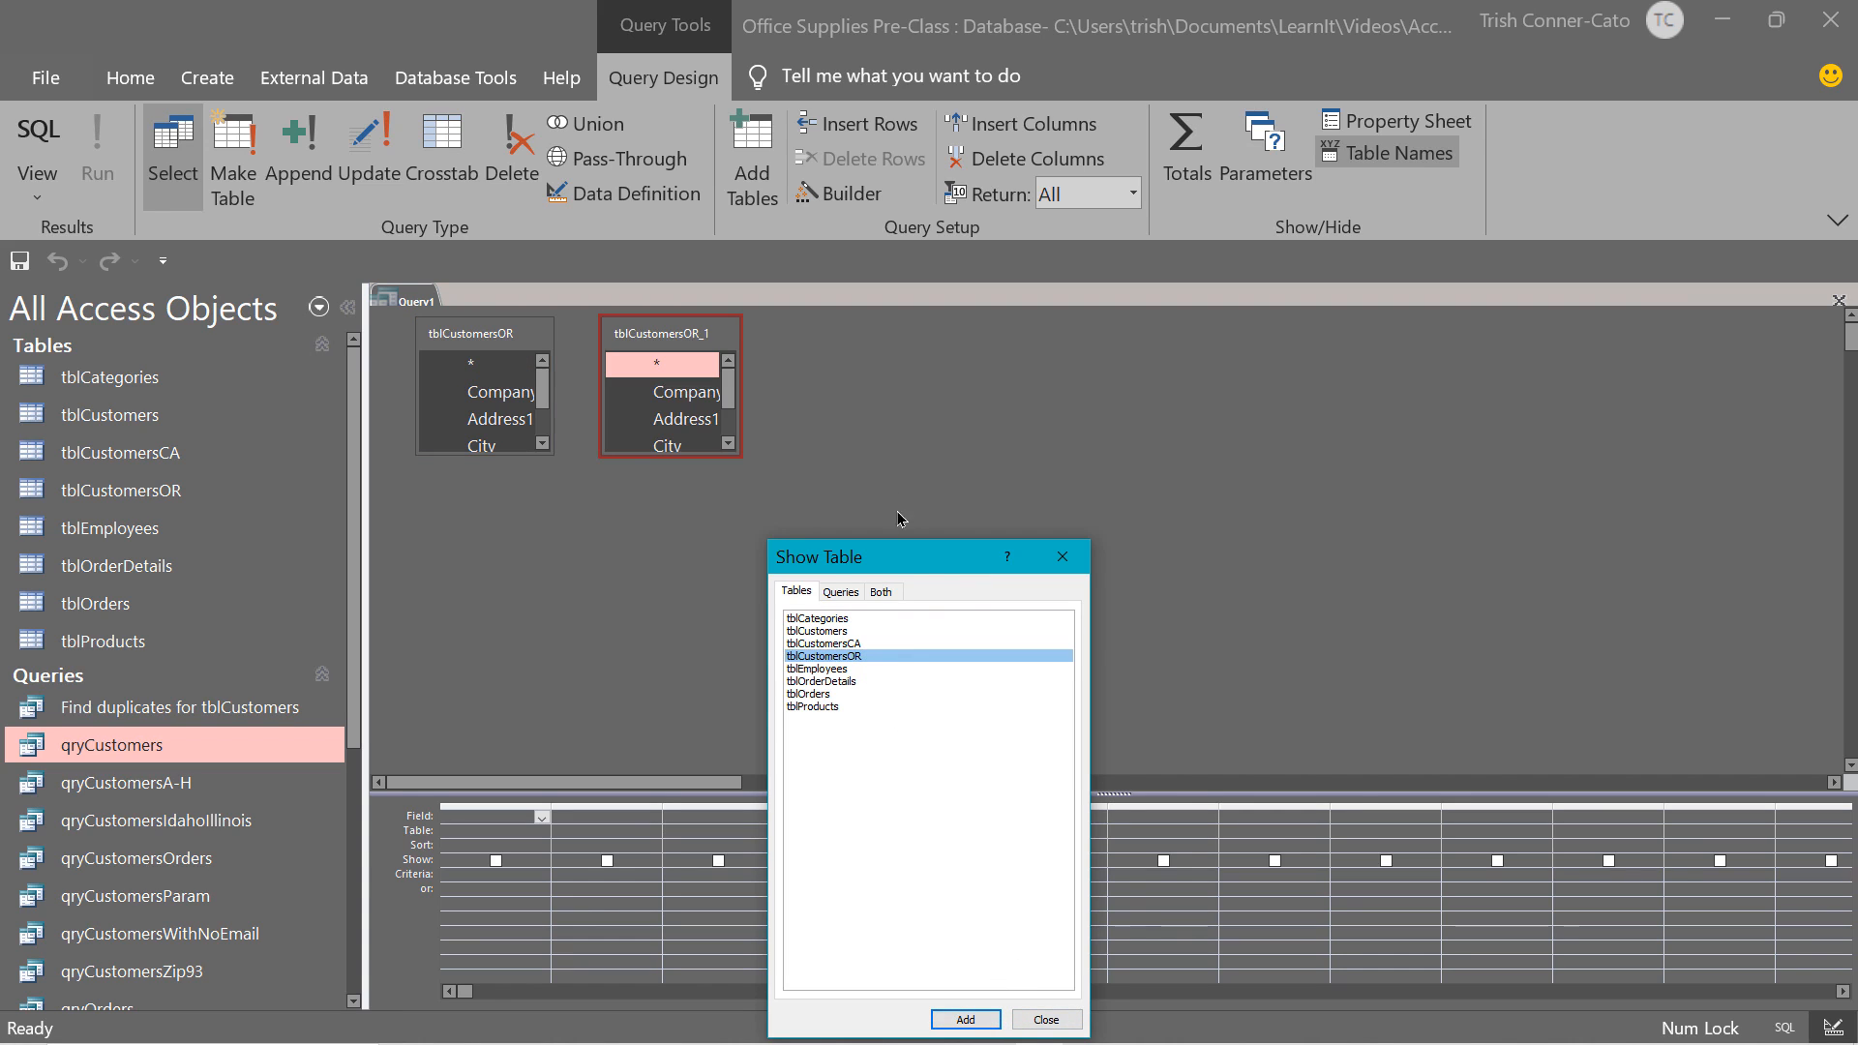
pyautogui.click(1047, 1016)
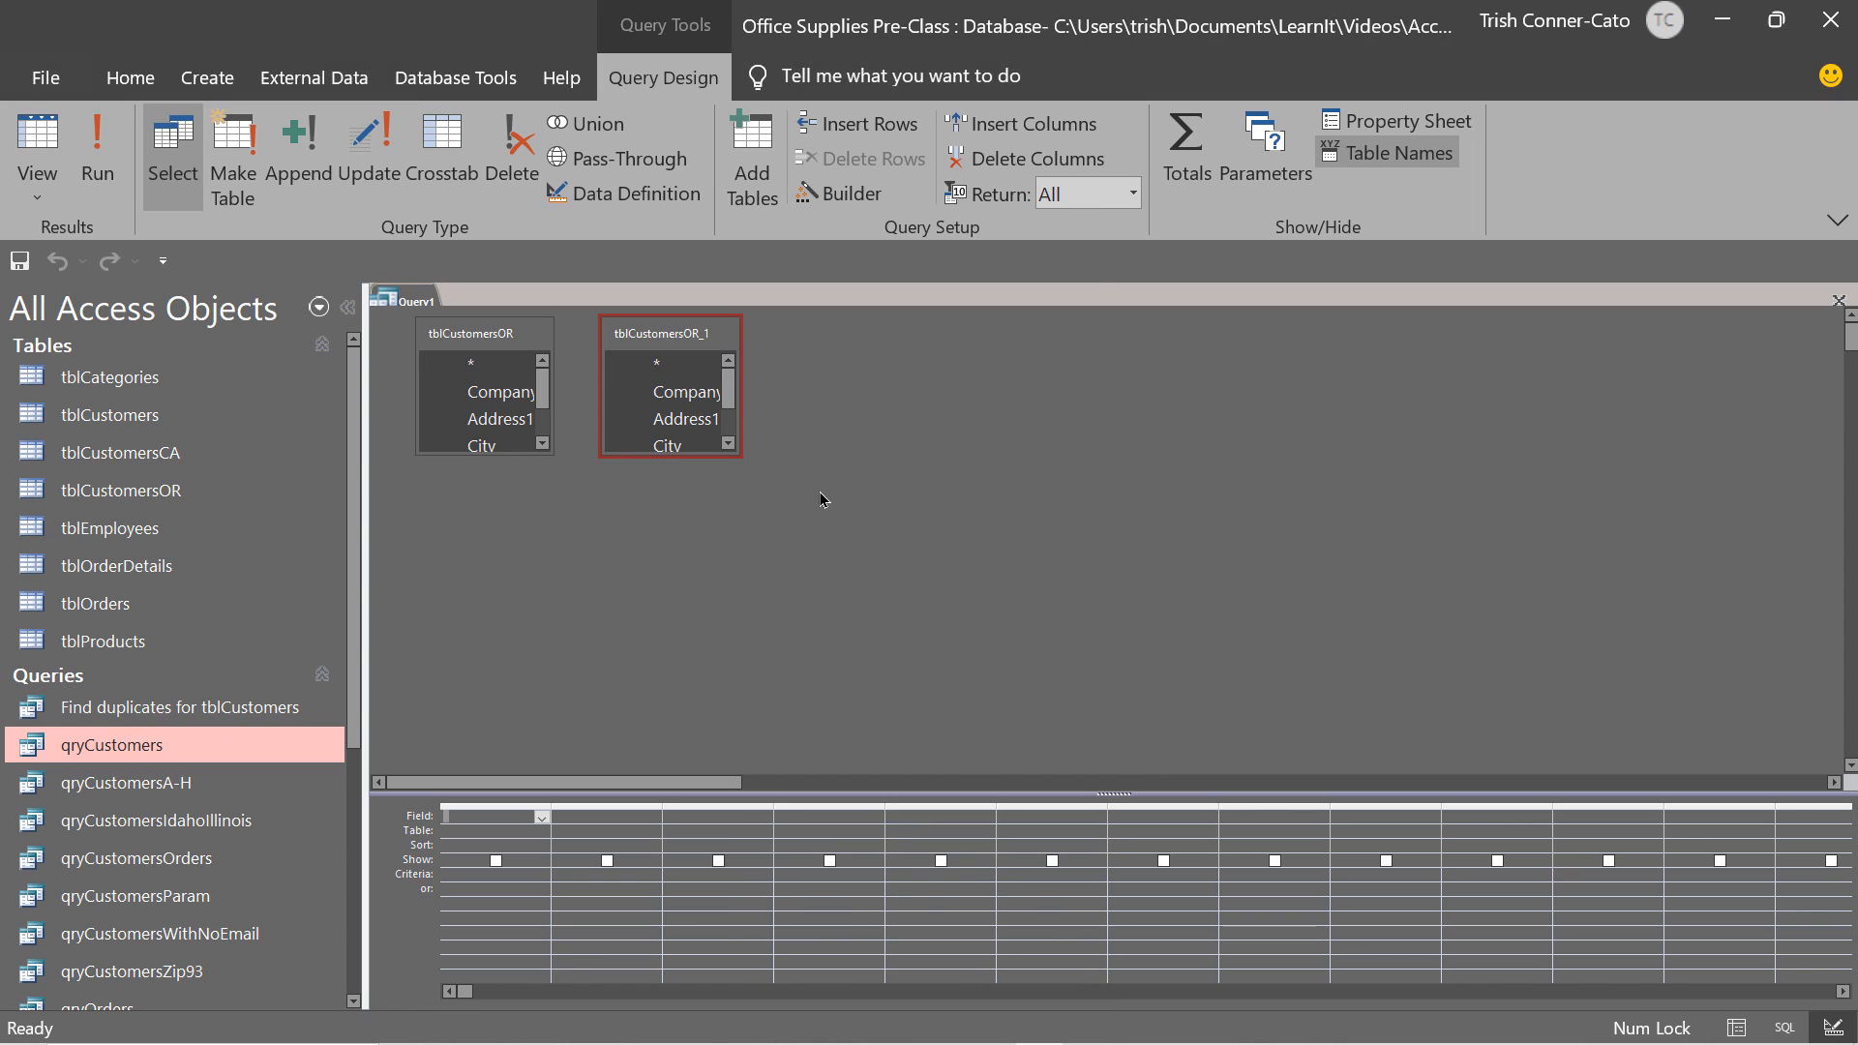
pyautogui.click(697, 335)
pyautogui.press('Delete')
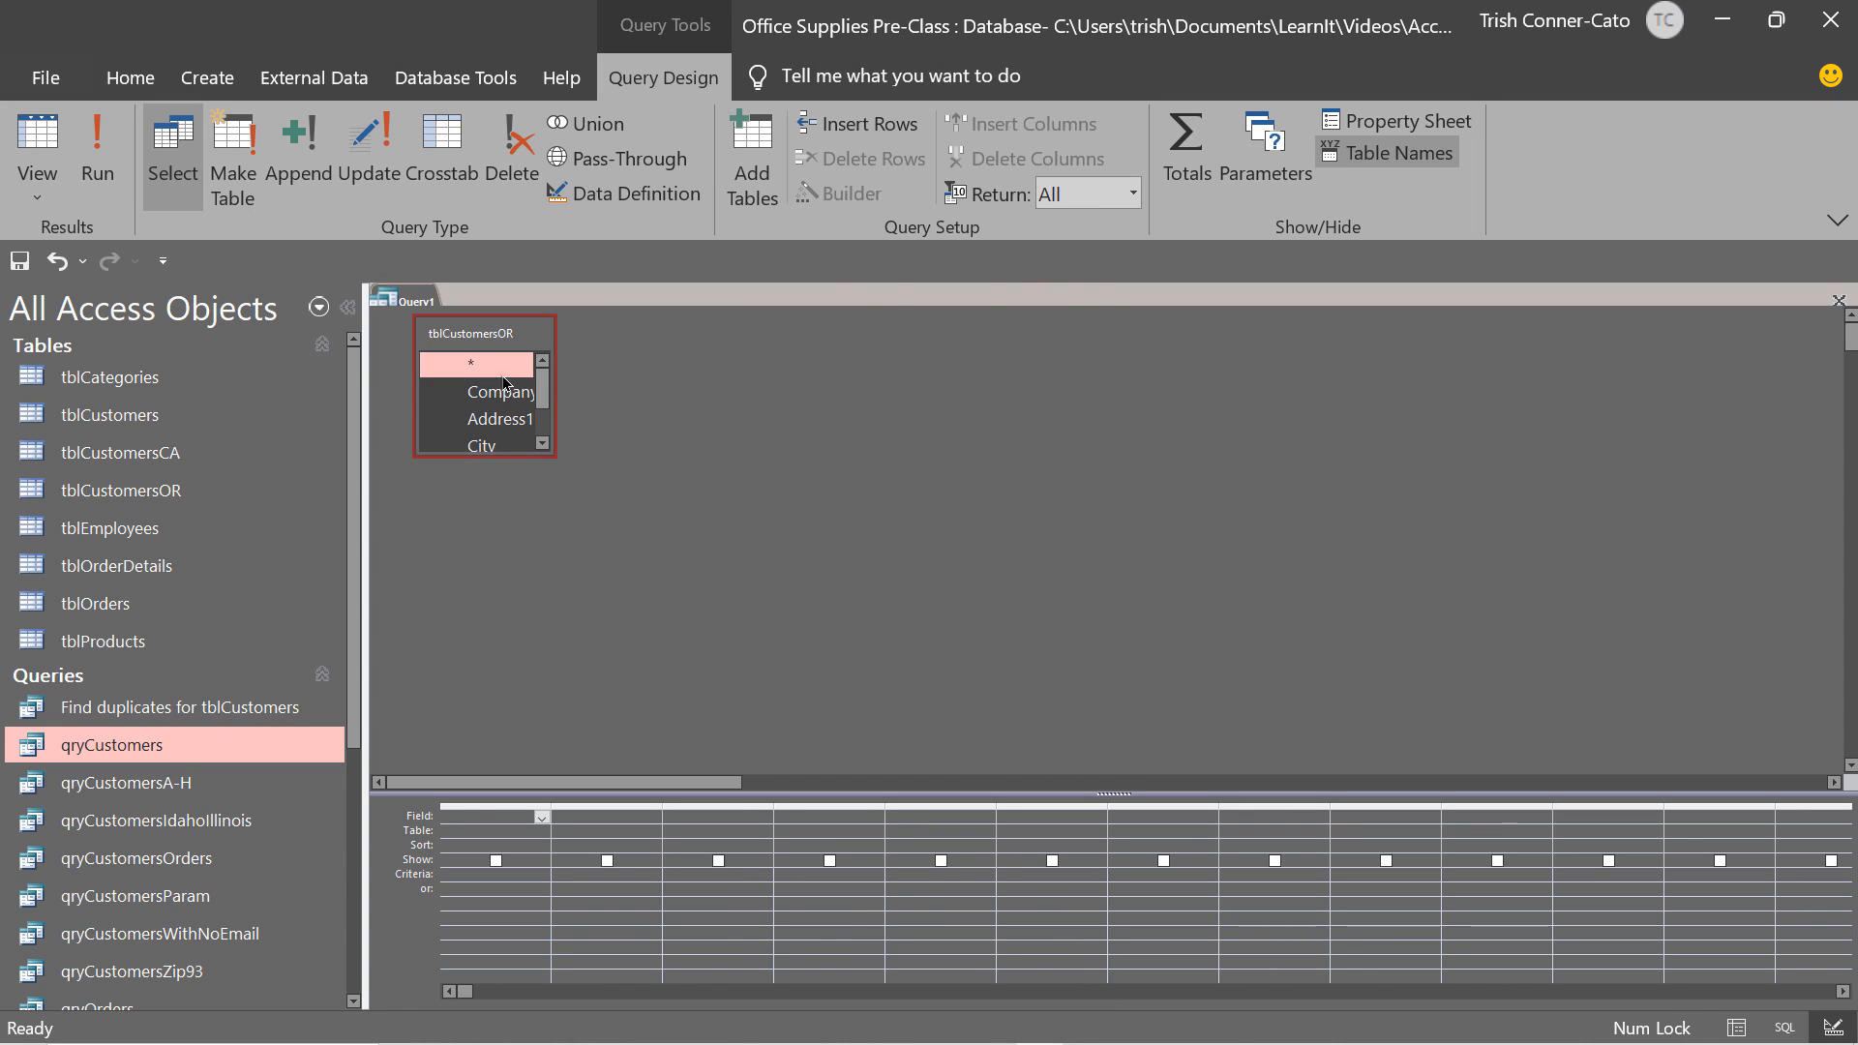
# Lengthen the tblCustomersOR field list and add all of its fields, CompanyName through Zip, to the query grid.
pyautogui.moveTo(527, 458); pyautogui.dragTo(697, 595)
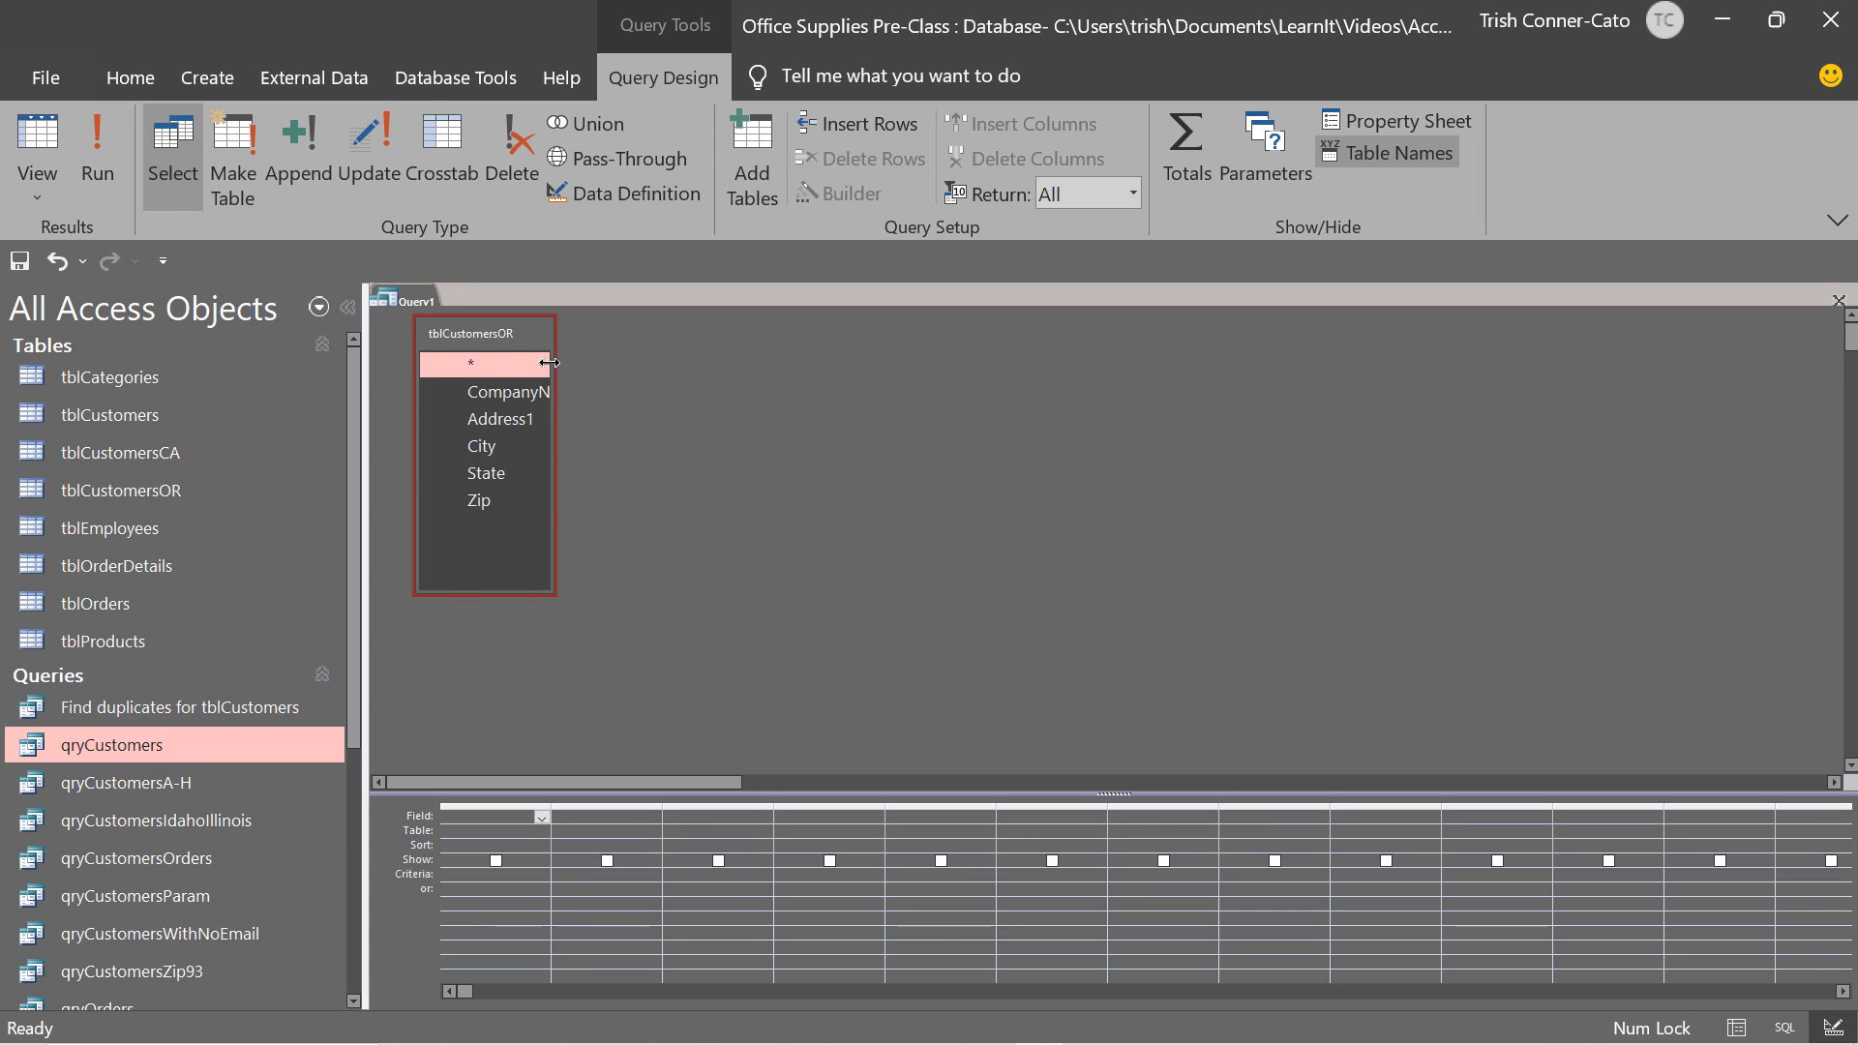
pyautogui.doubleClick(475, 333)
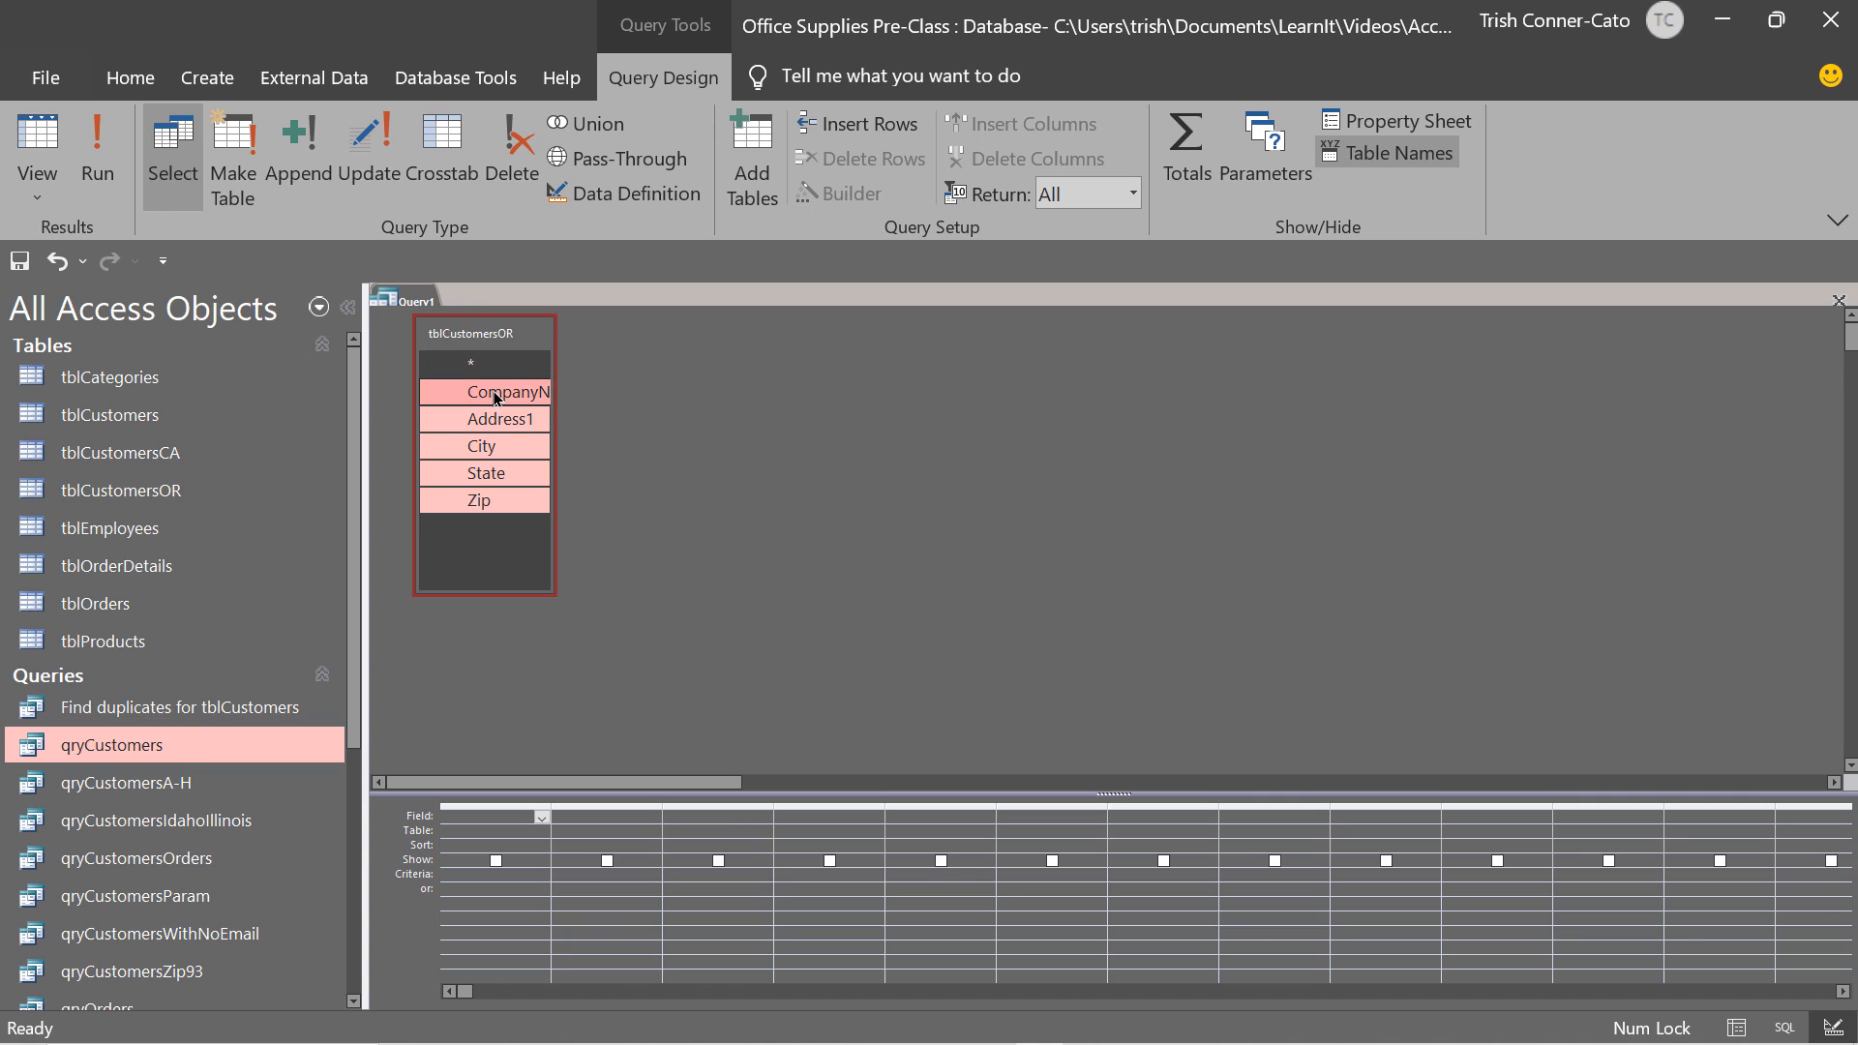
pyautogui.moveTo(495, 397); pyautogui.dragTo(492, 822)
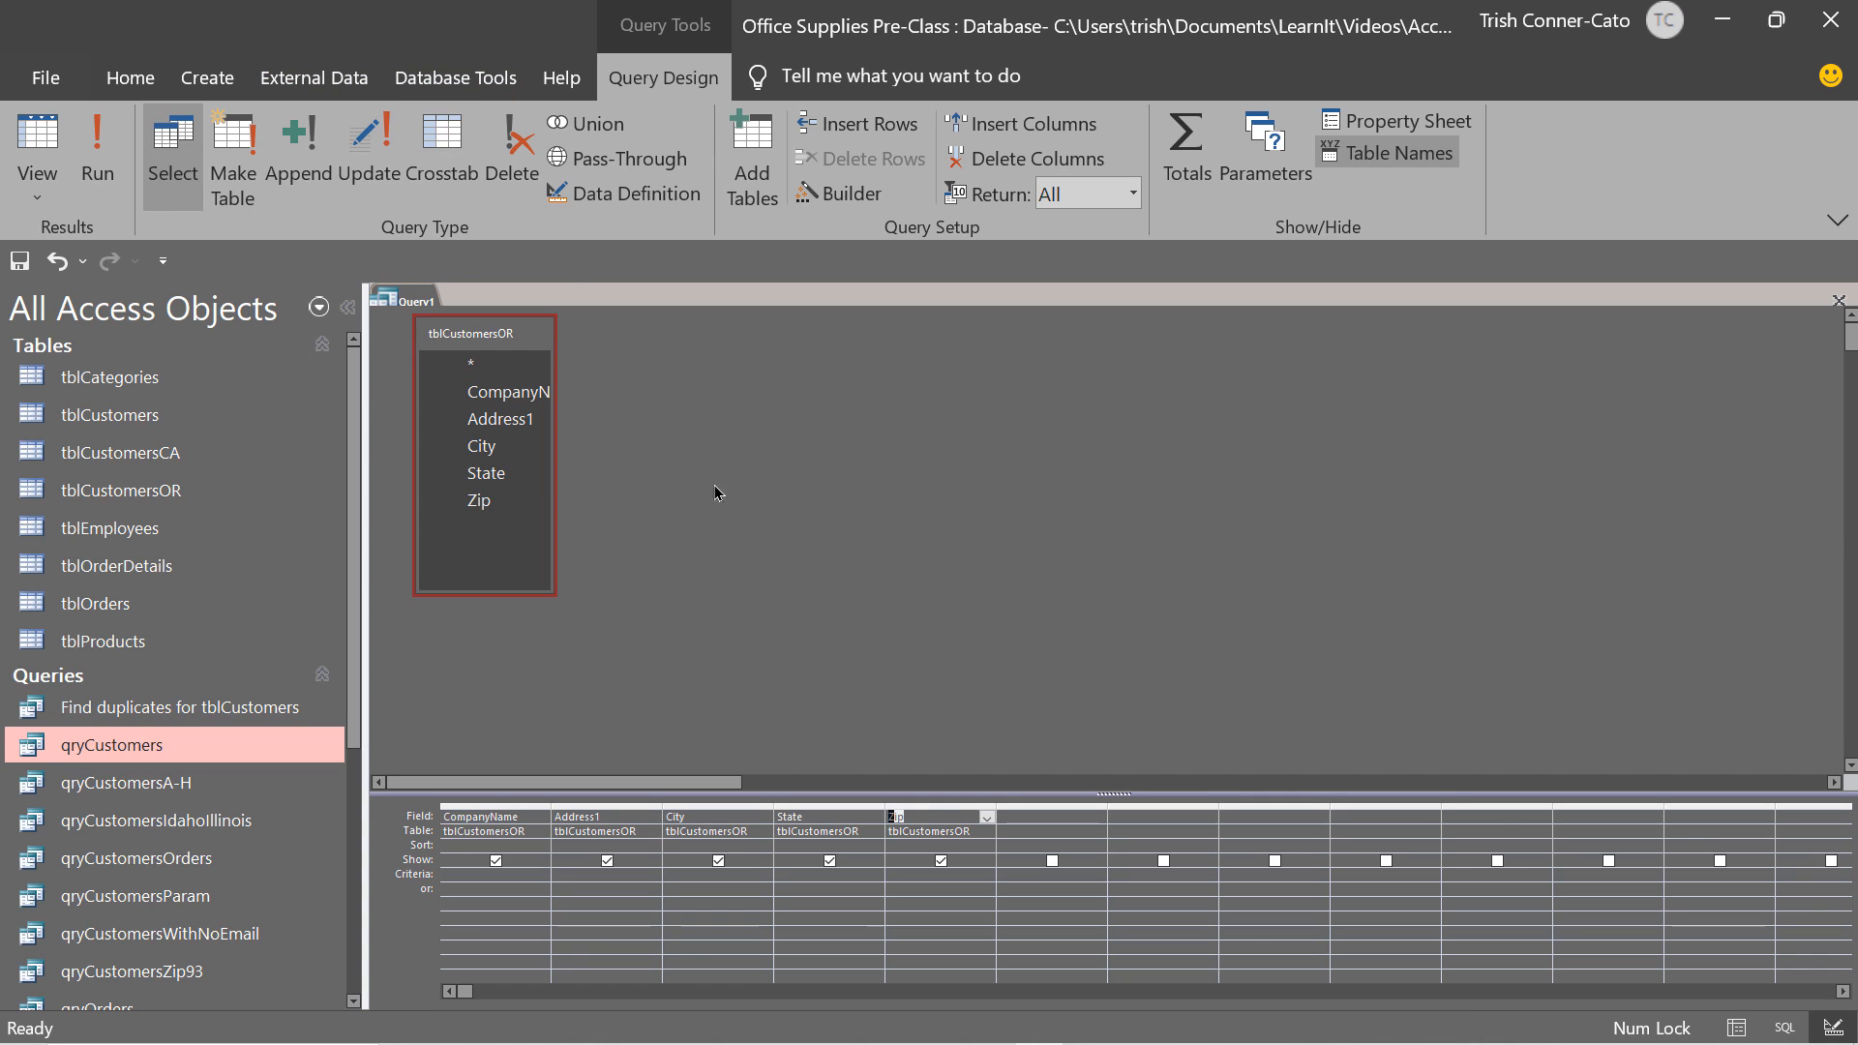
# Make the query an append query that adds its rows to tblCustomersCA in the current database, and run it.
pyautogui.click(299, 155)
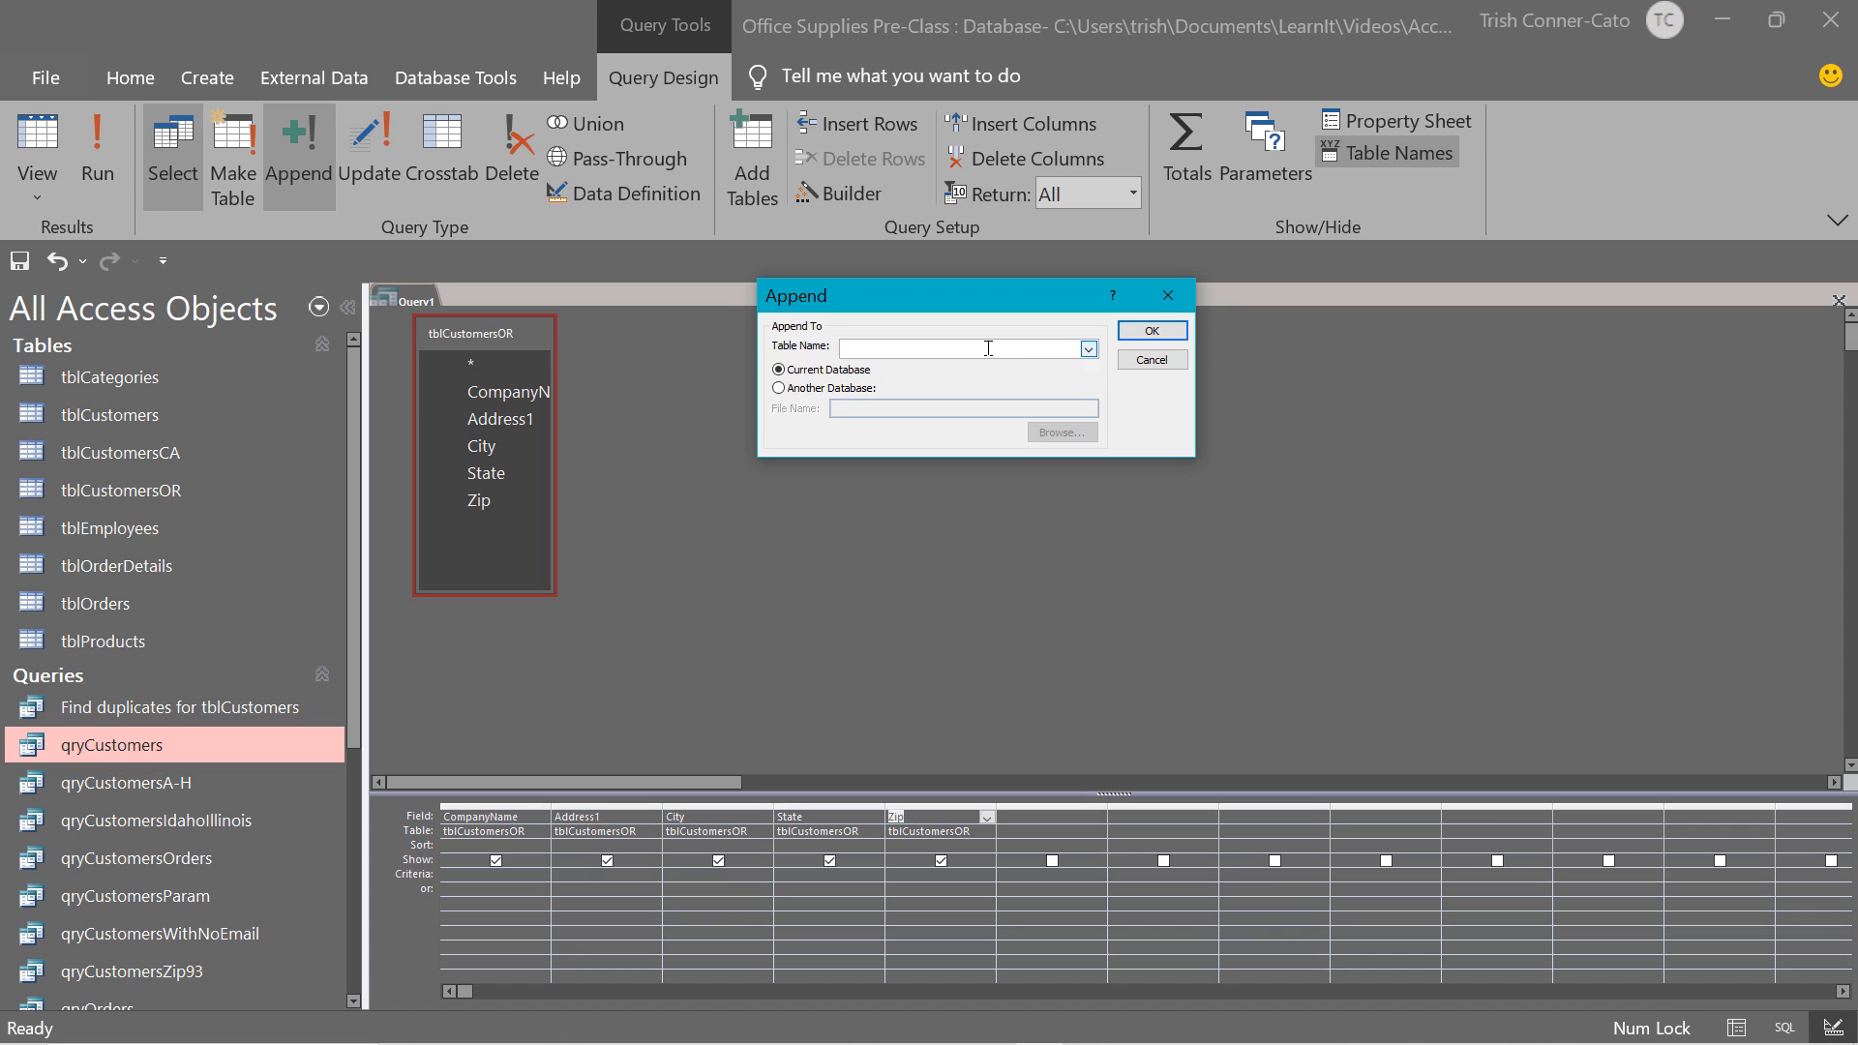
pyautogui.click(1088, 351)
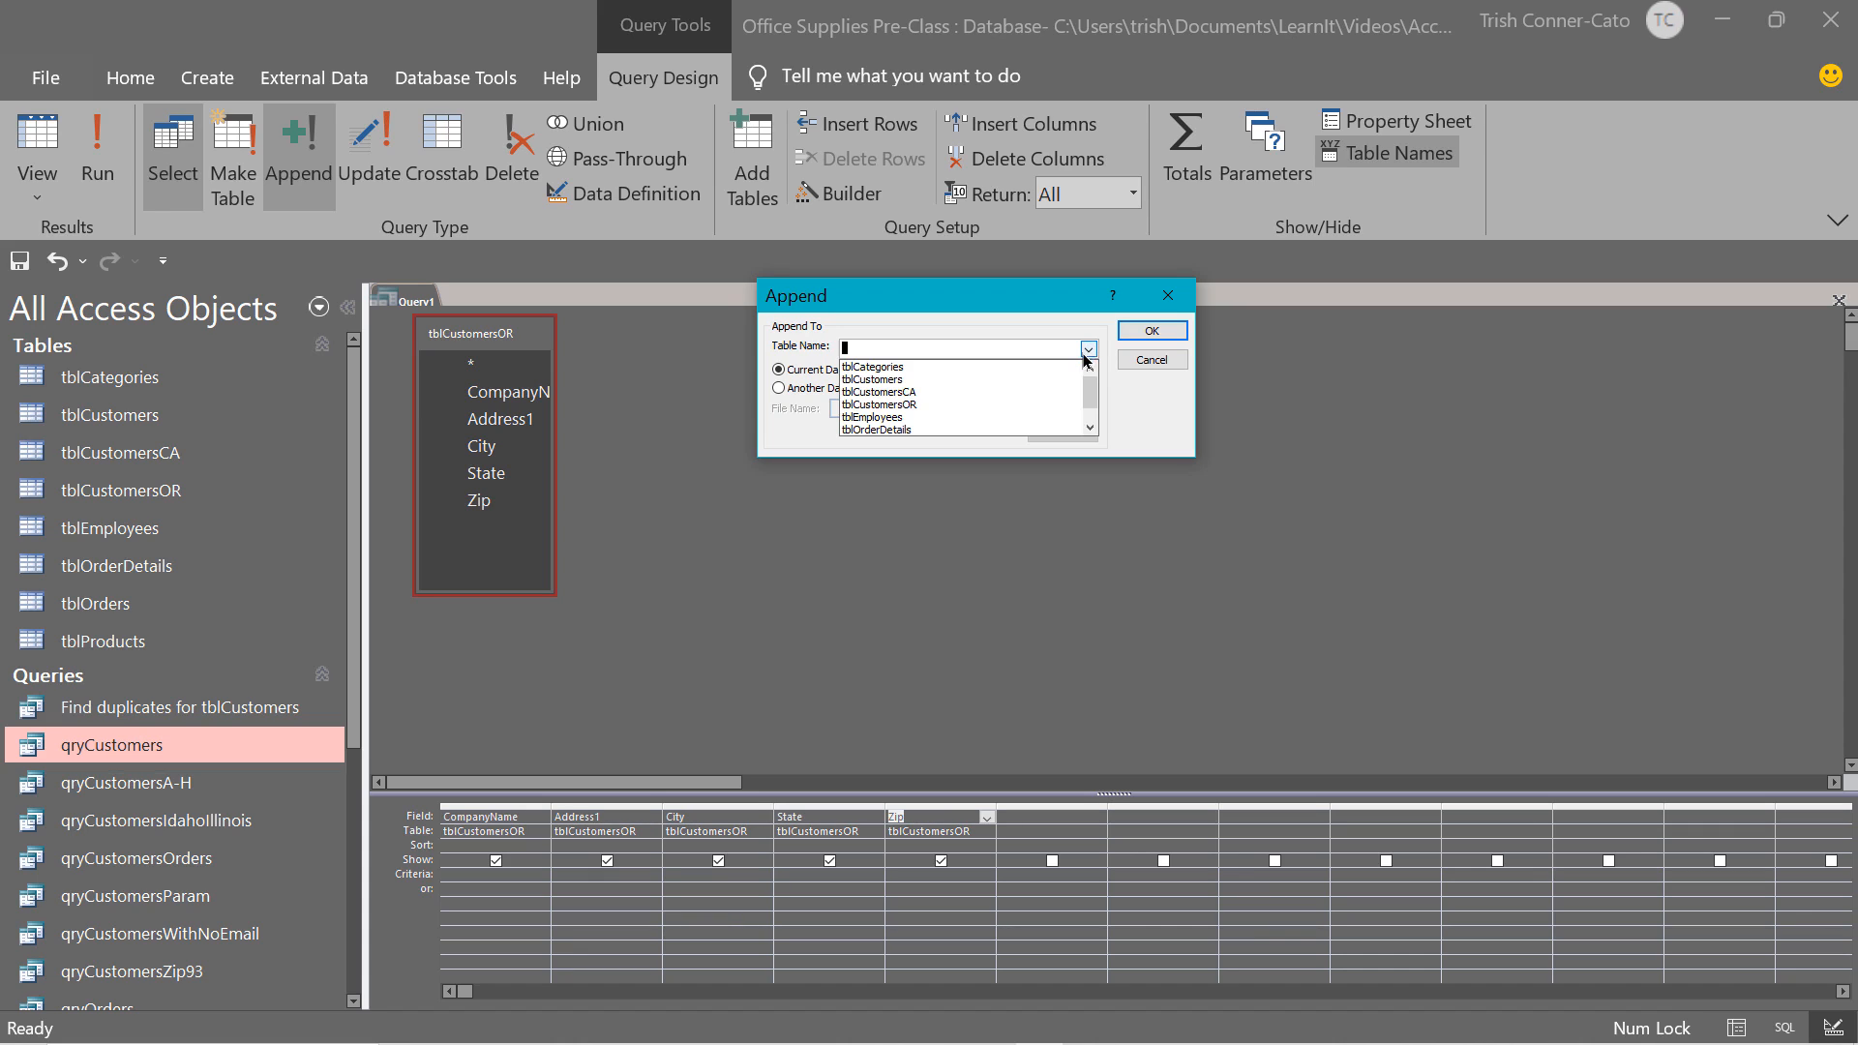
pyautogui.click(894, 392)
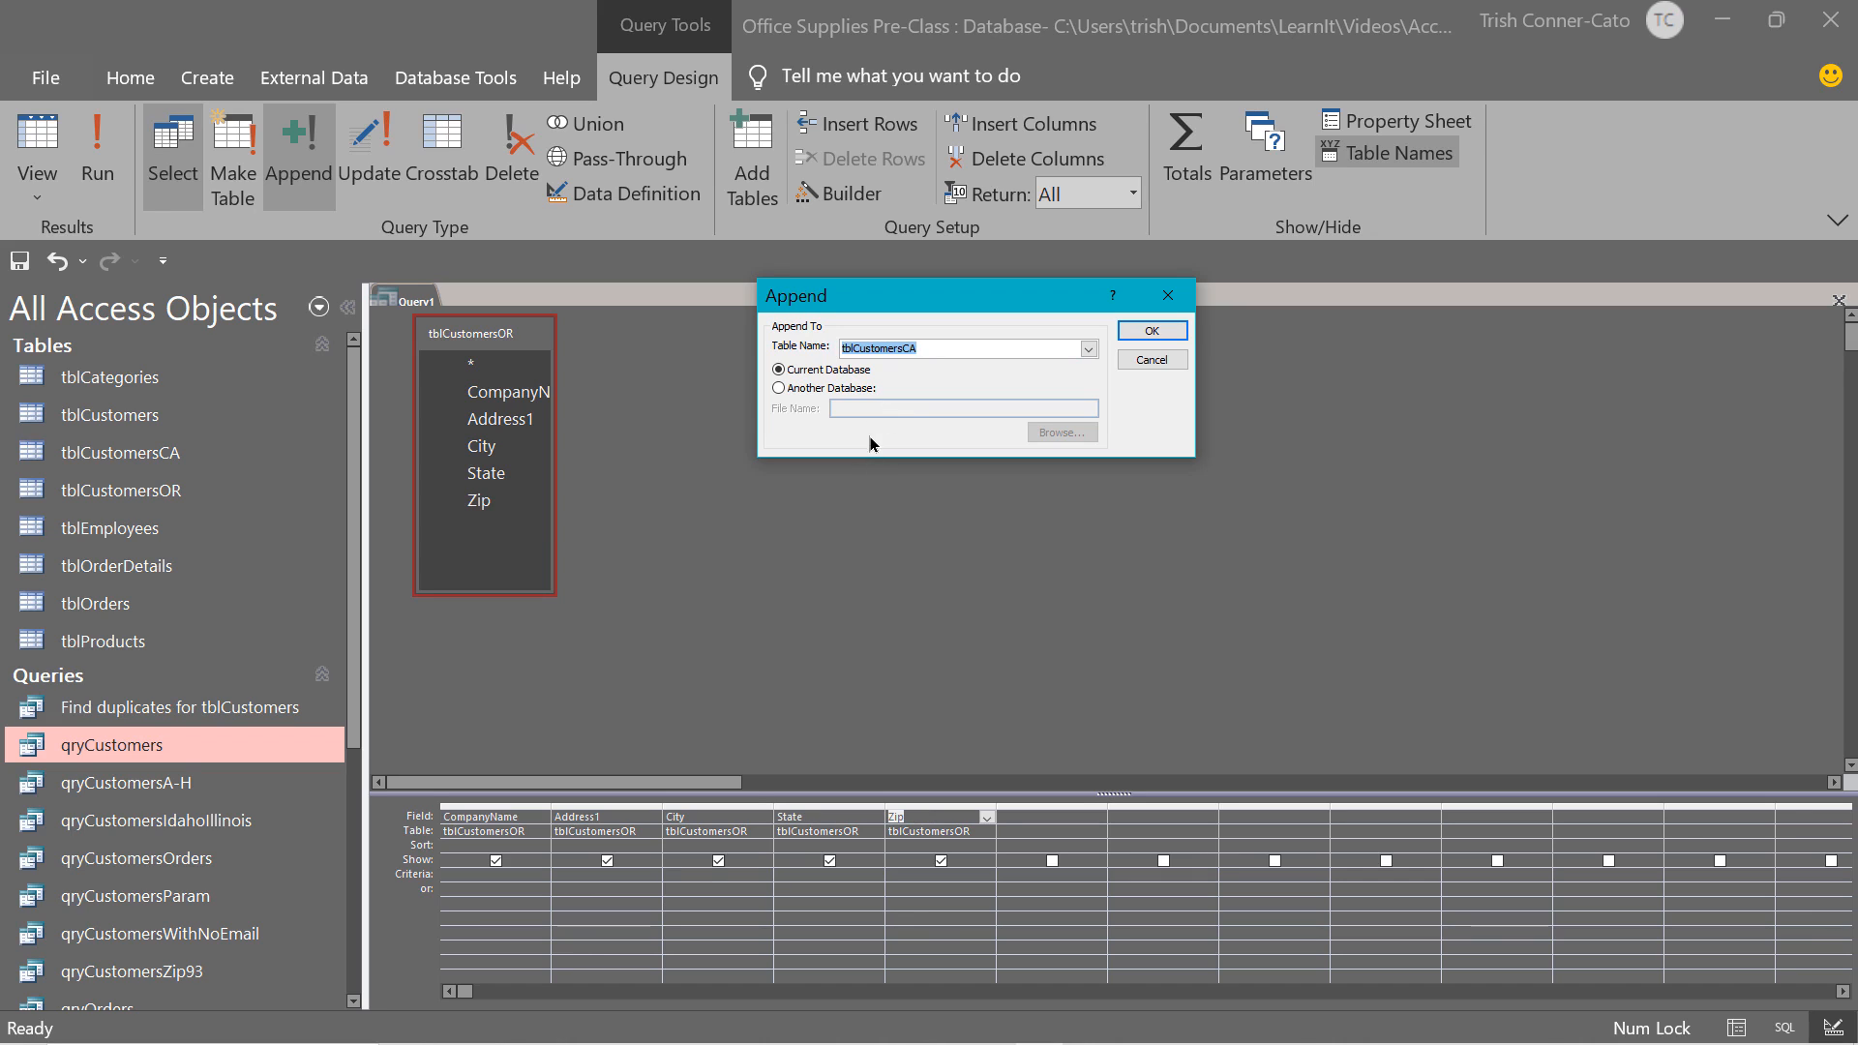
pyautogui.click(1148, 331)
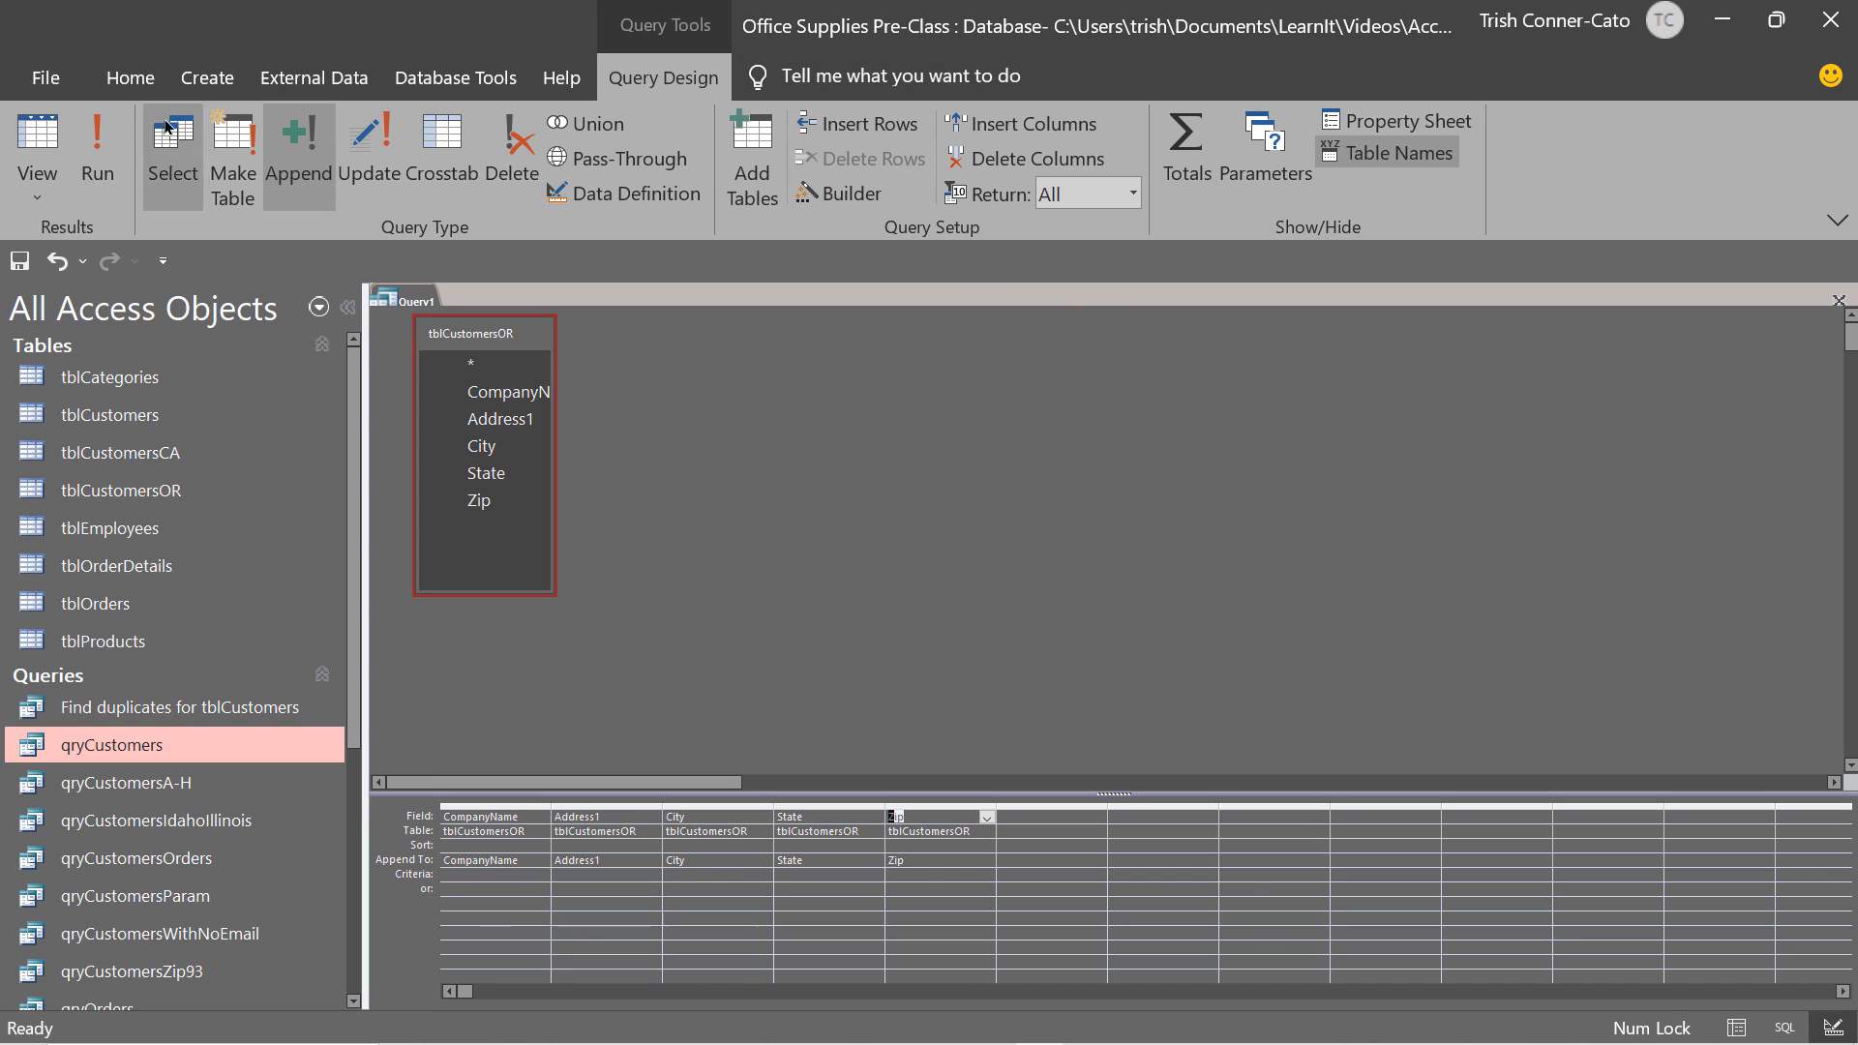
pyautogui.click(109, 150)
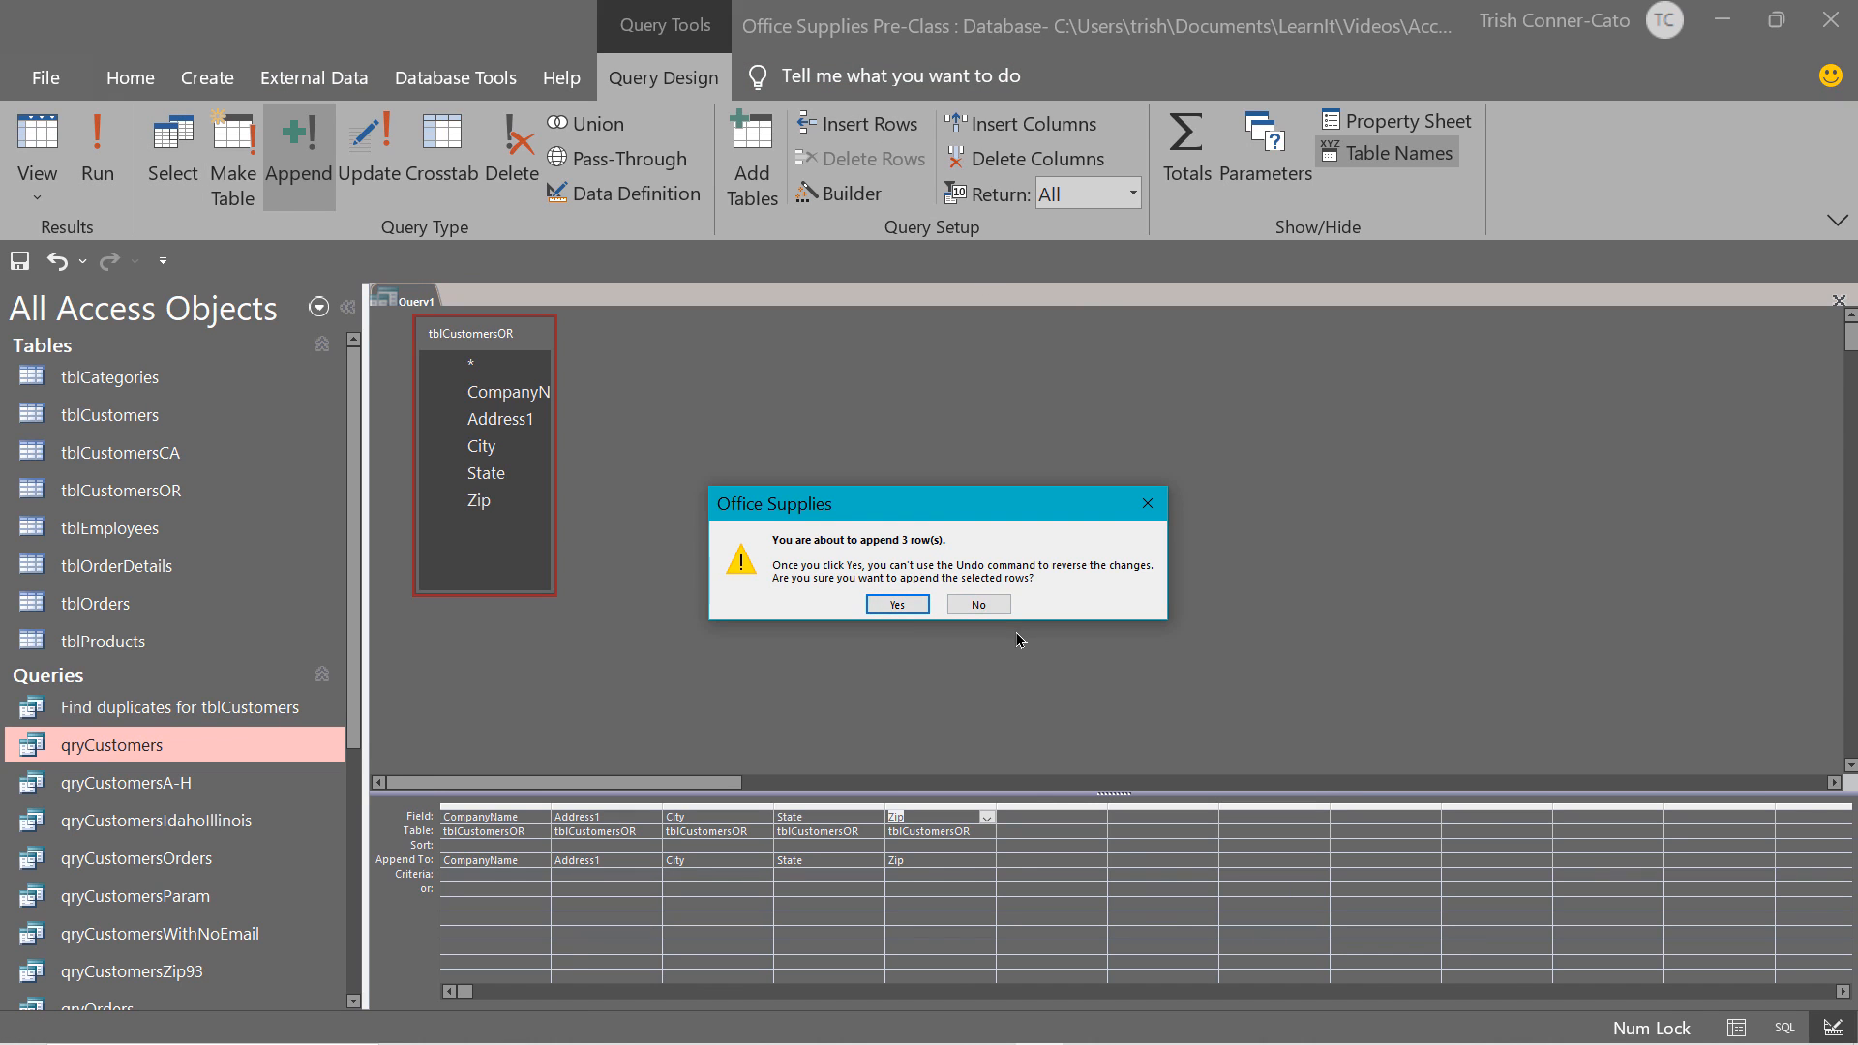
pyautogui.click(916, 608)
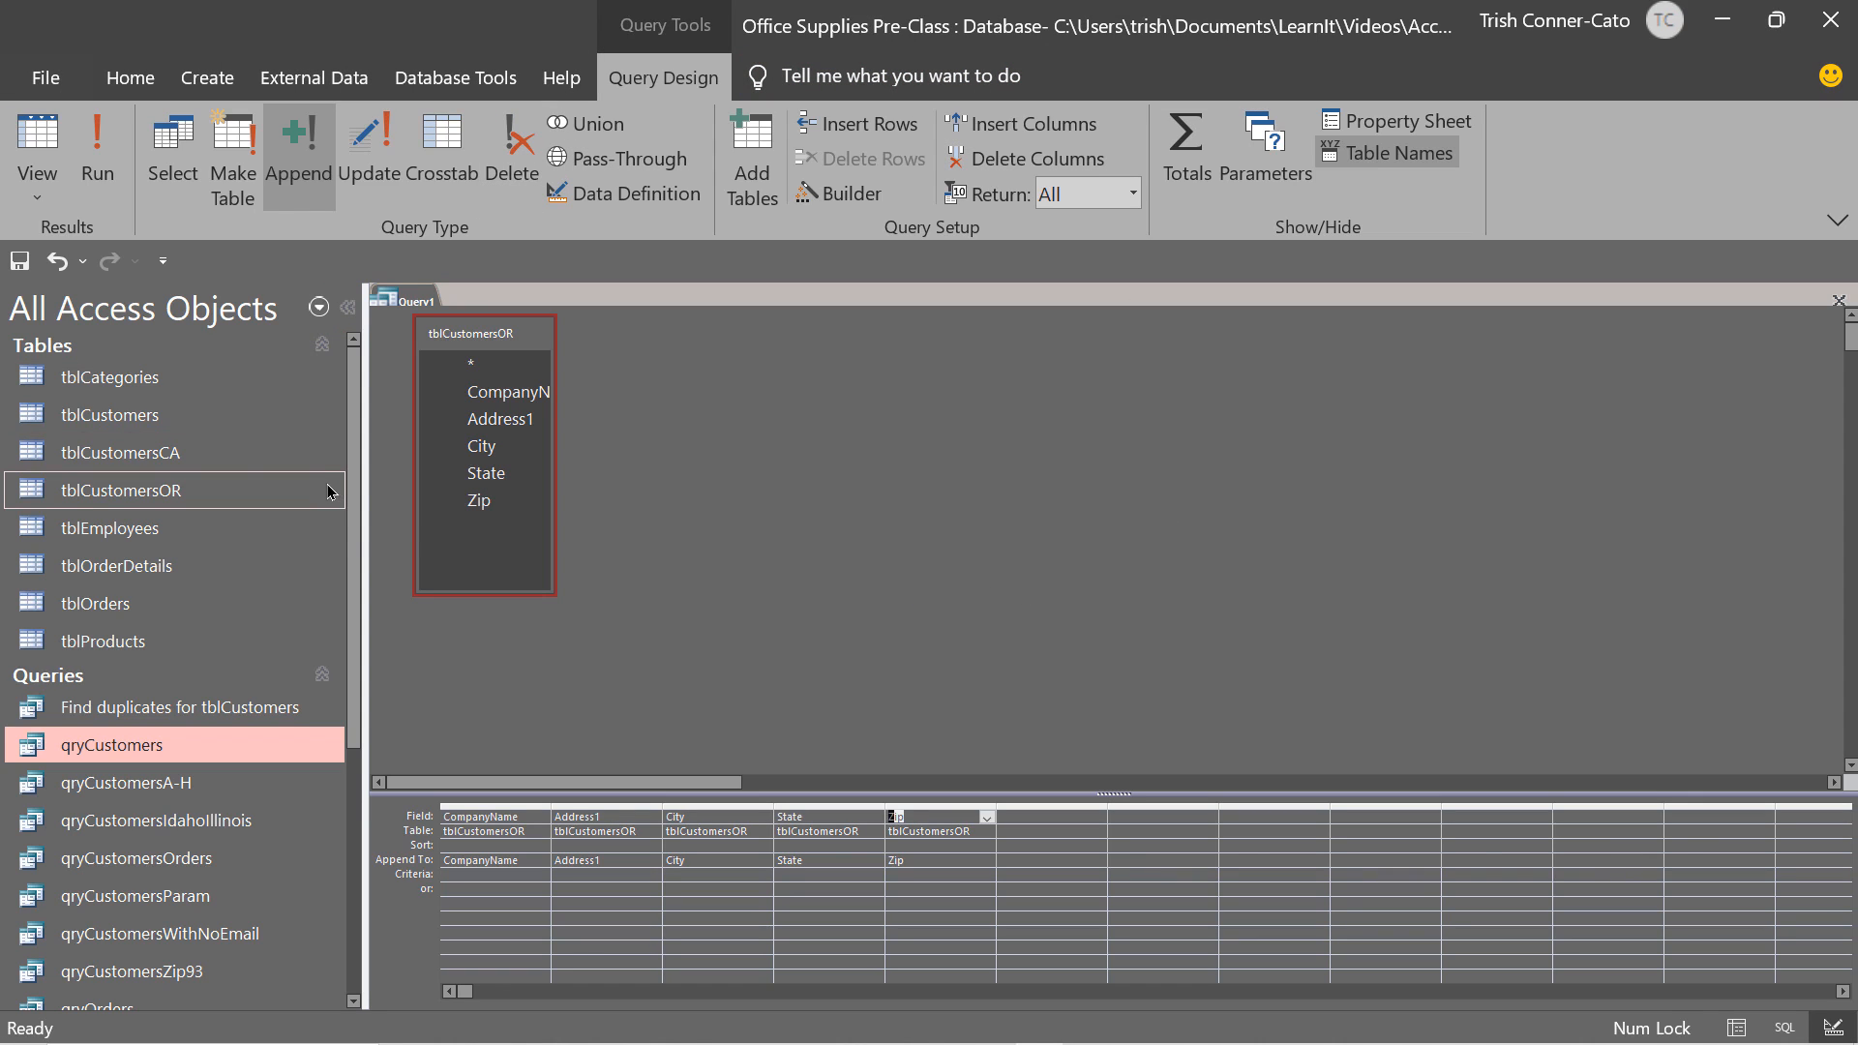
# Open the tblCustomersCA table to check for the appended Oregon records, and close it.
pyautogui.doubleClick(171, 455)
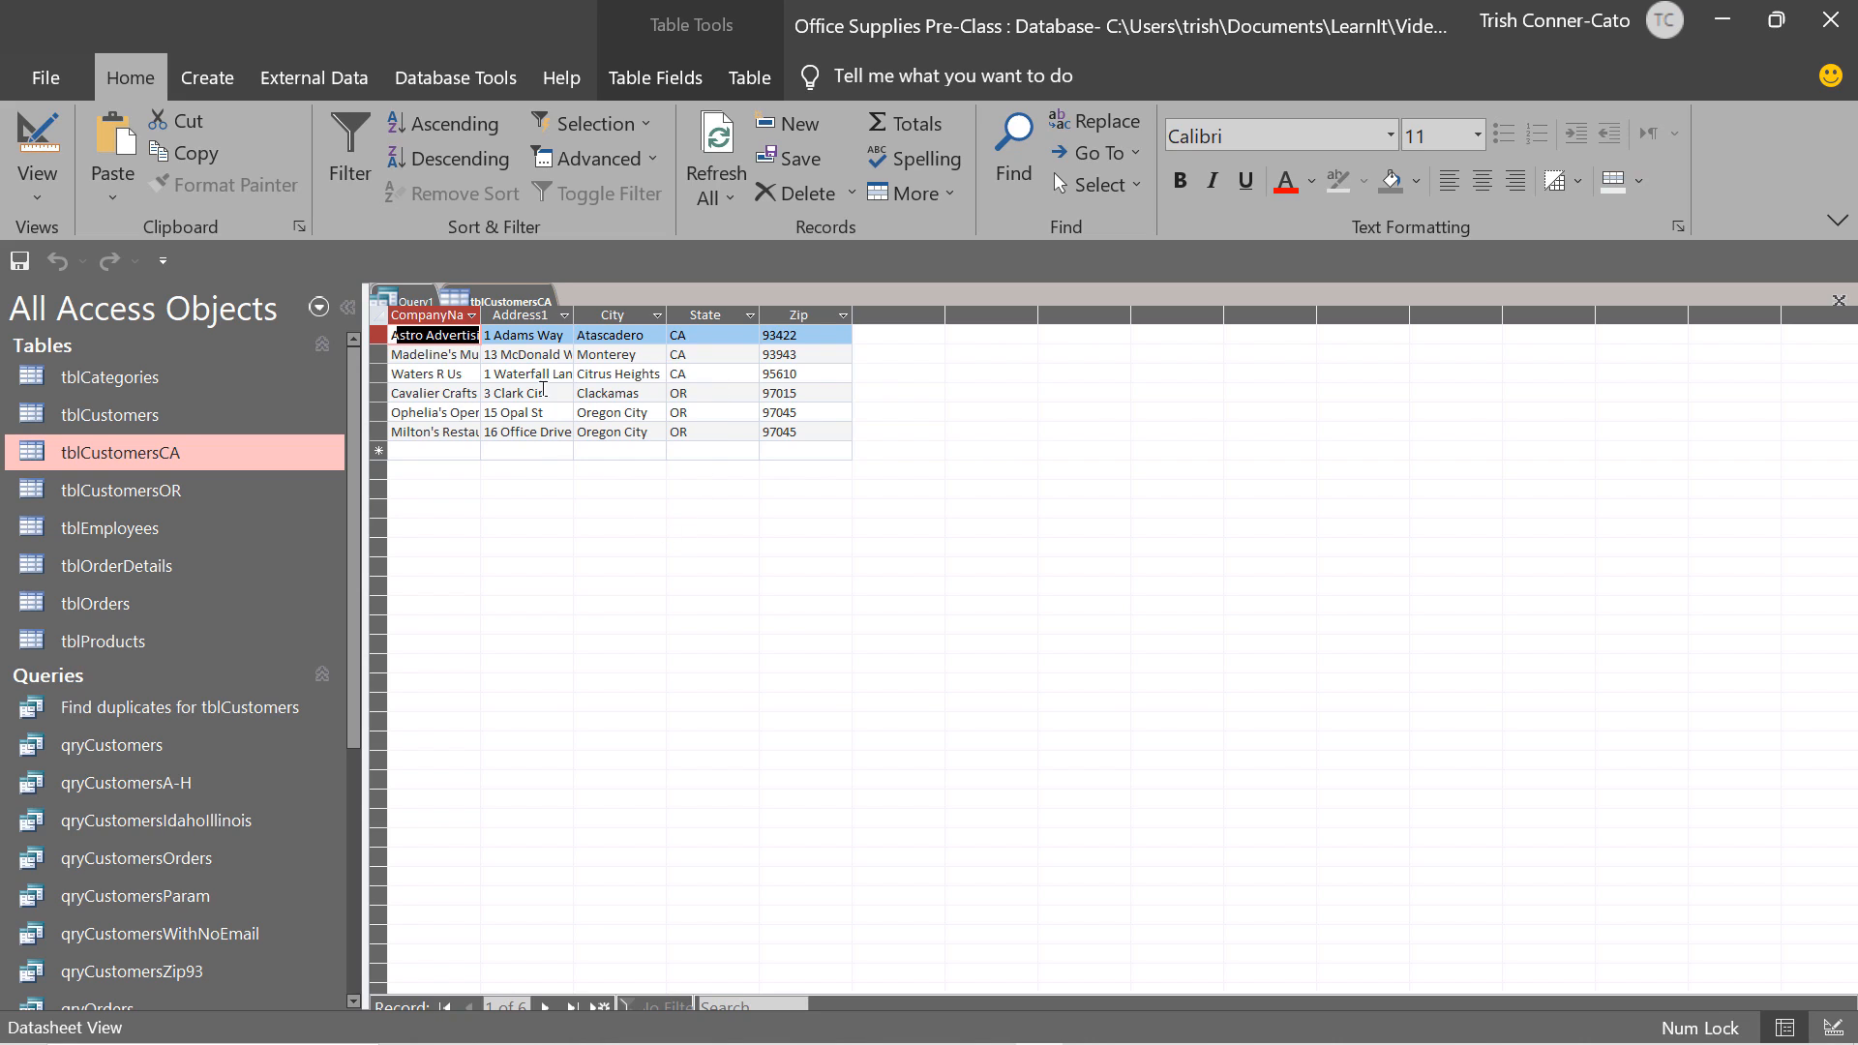
pyautogui.rightClick(486, 302)
pyautogui.click(544, 354)
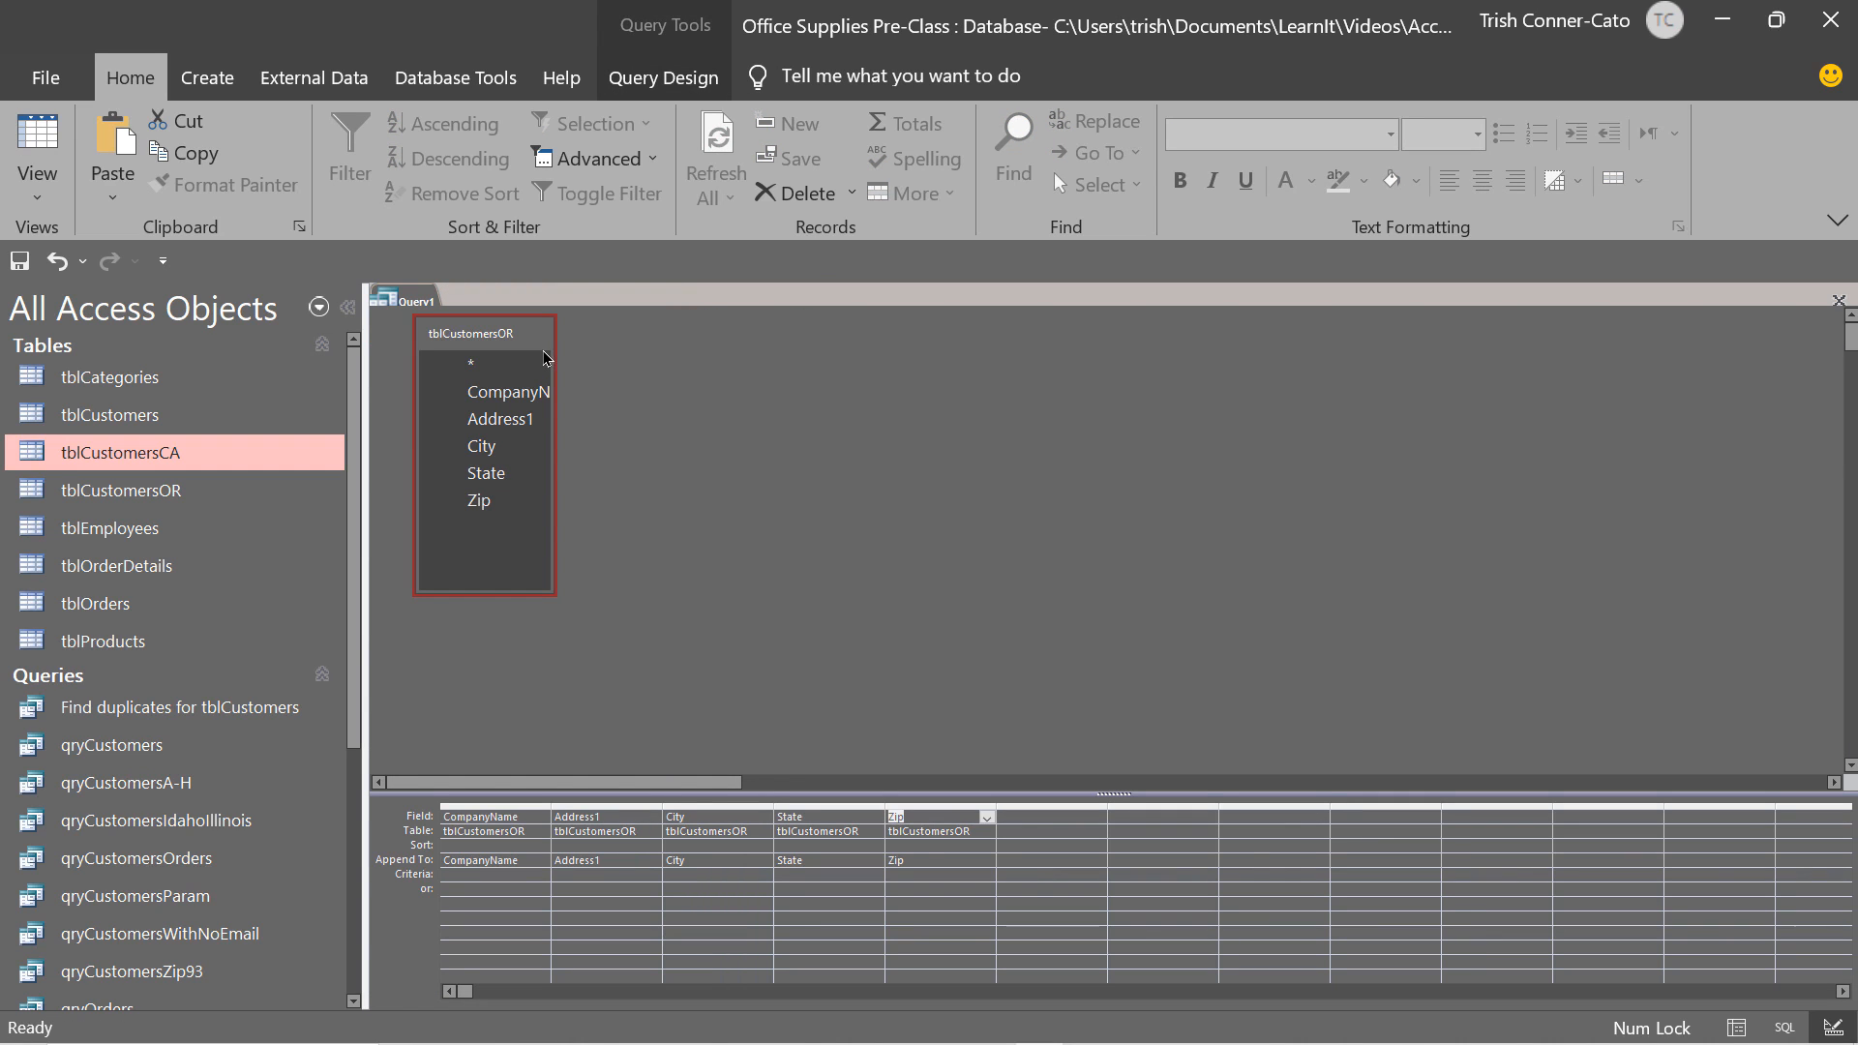
# Close the append query without saving its design.
pyautogui.rightClick(405, 303)
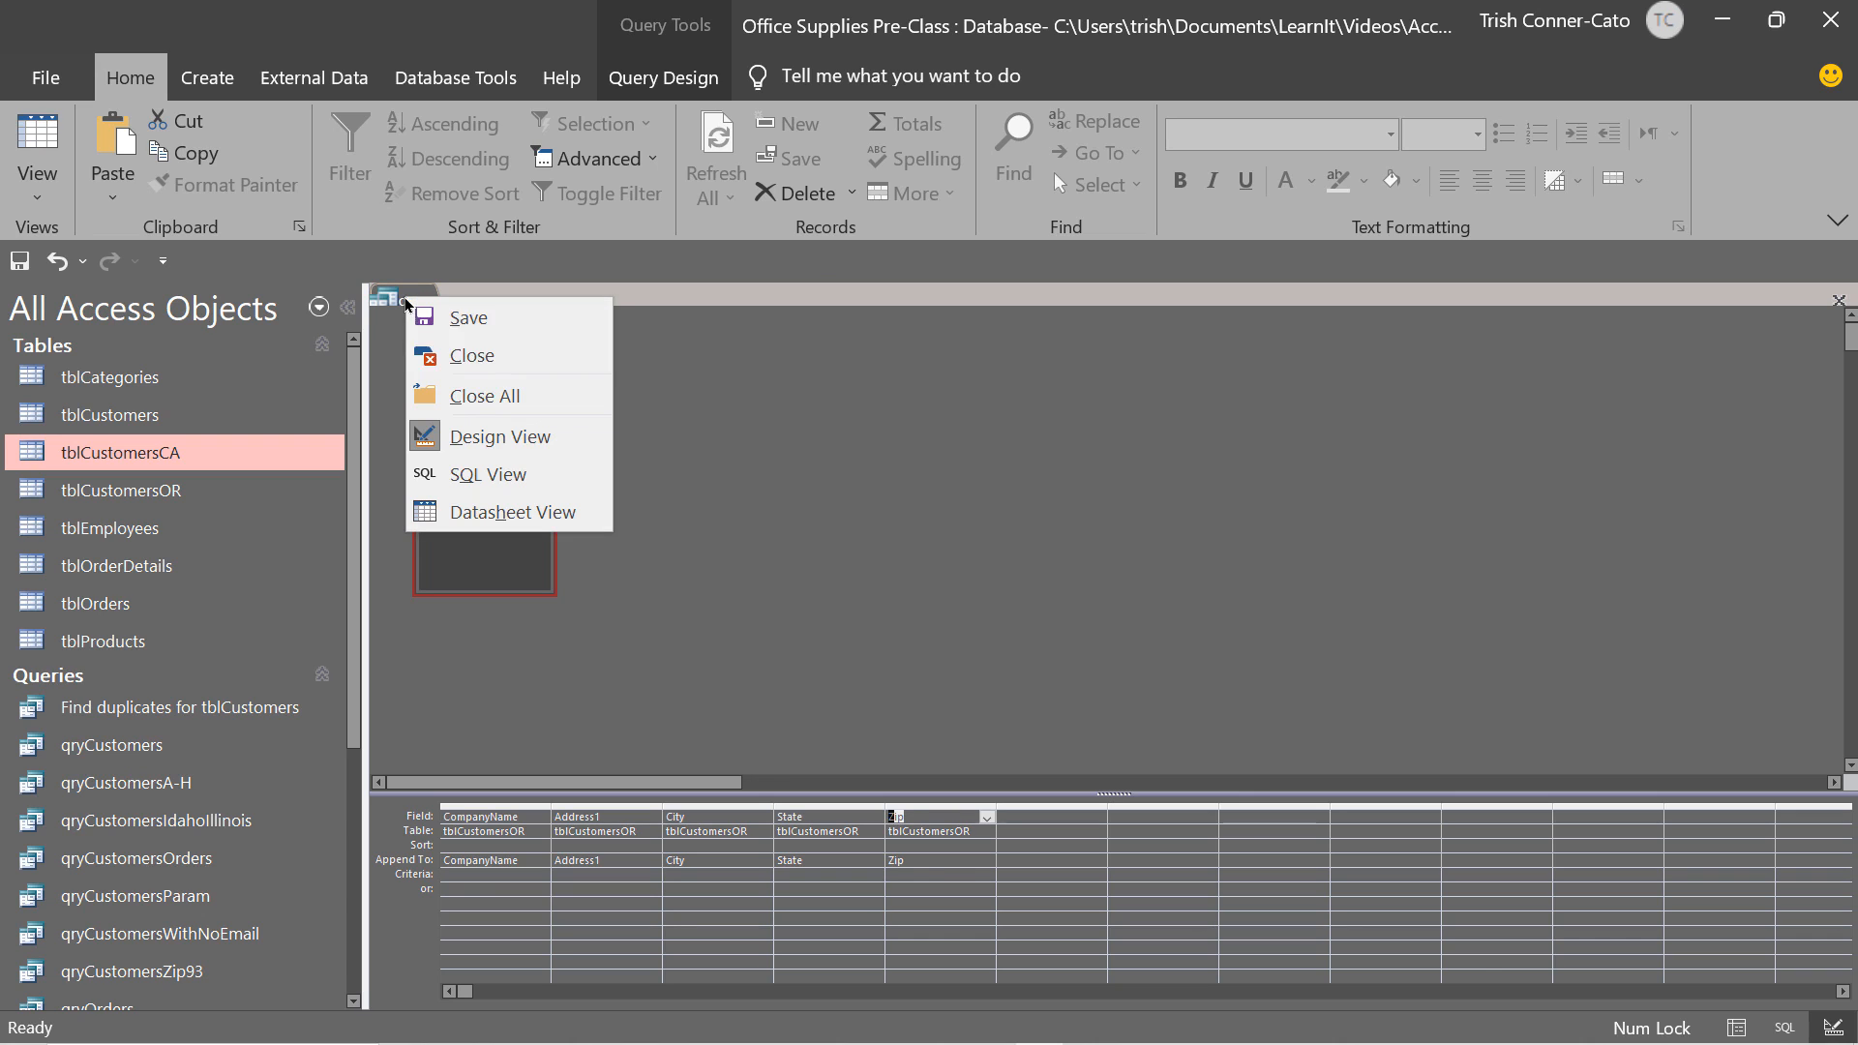
pyautogui.click(473, 355)
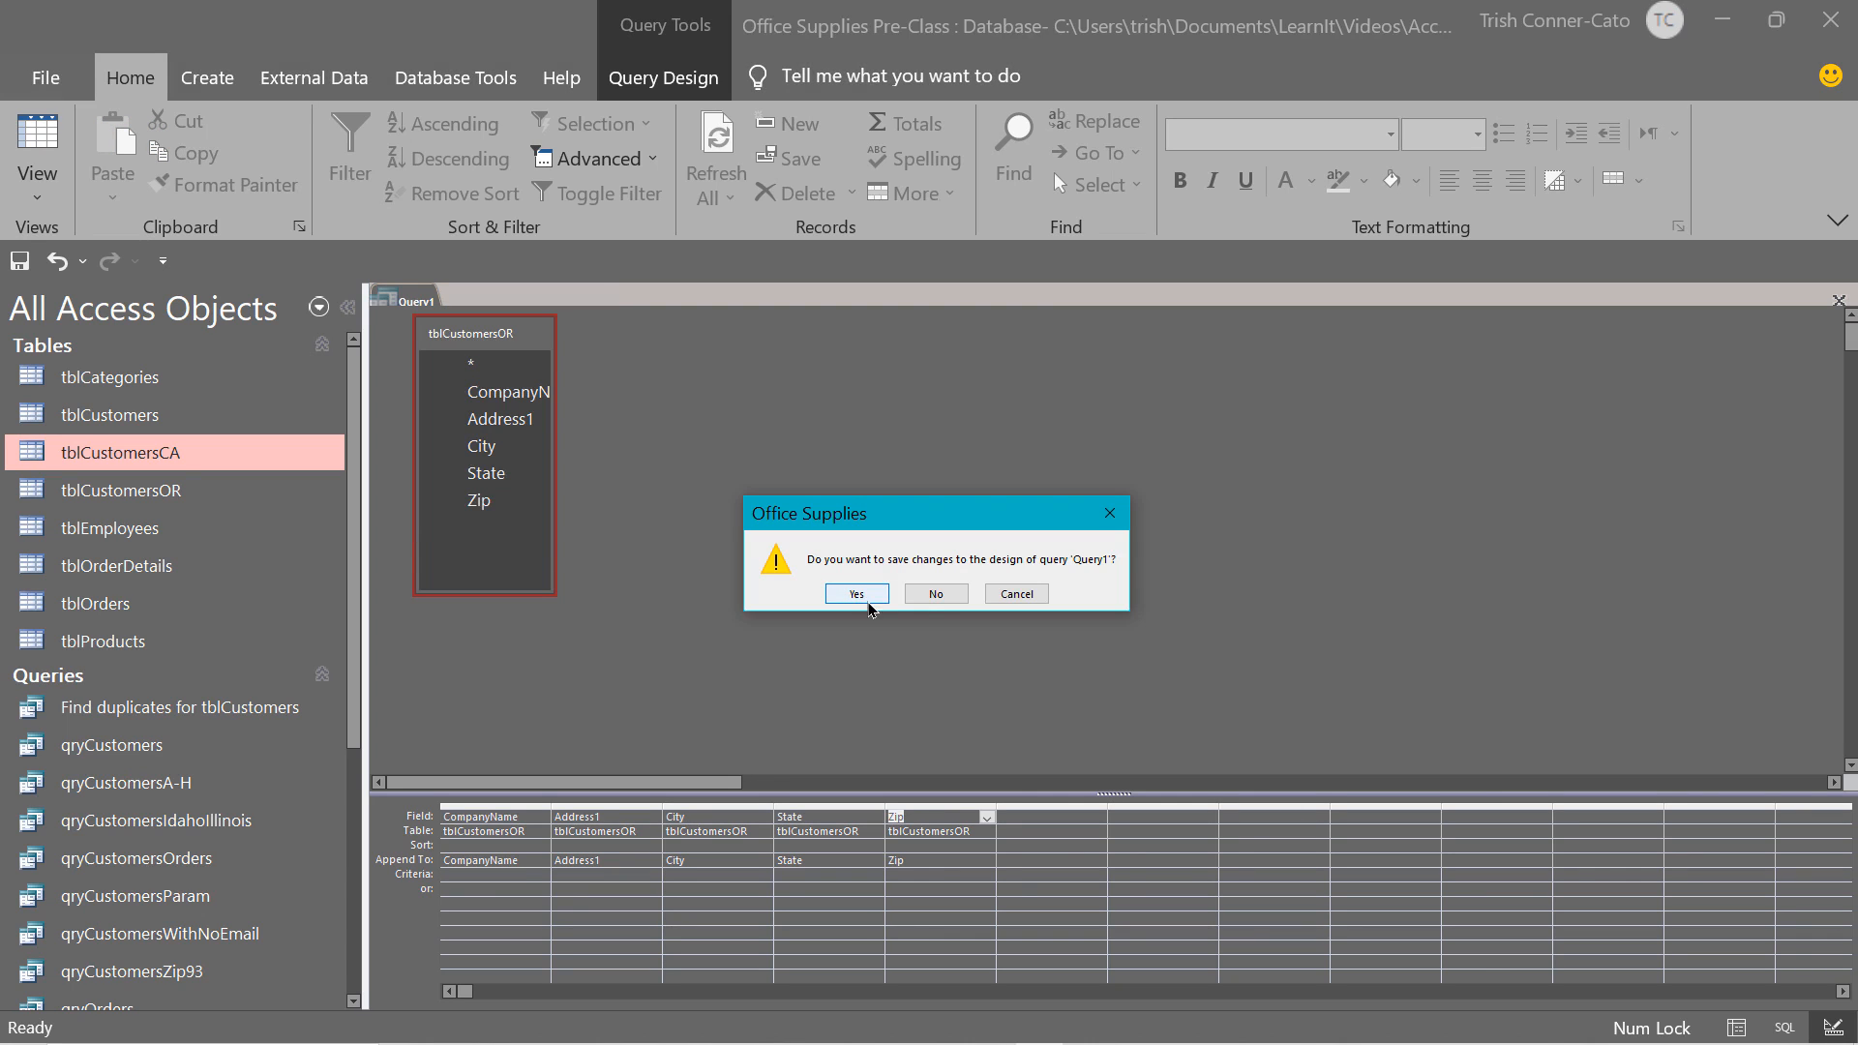
pyautogui.click(937, 594)
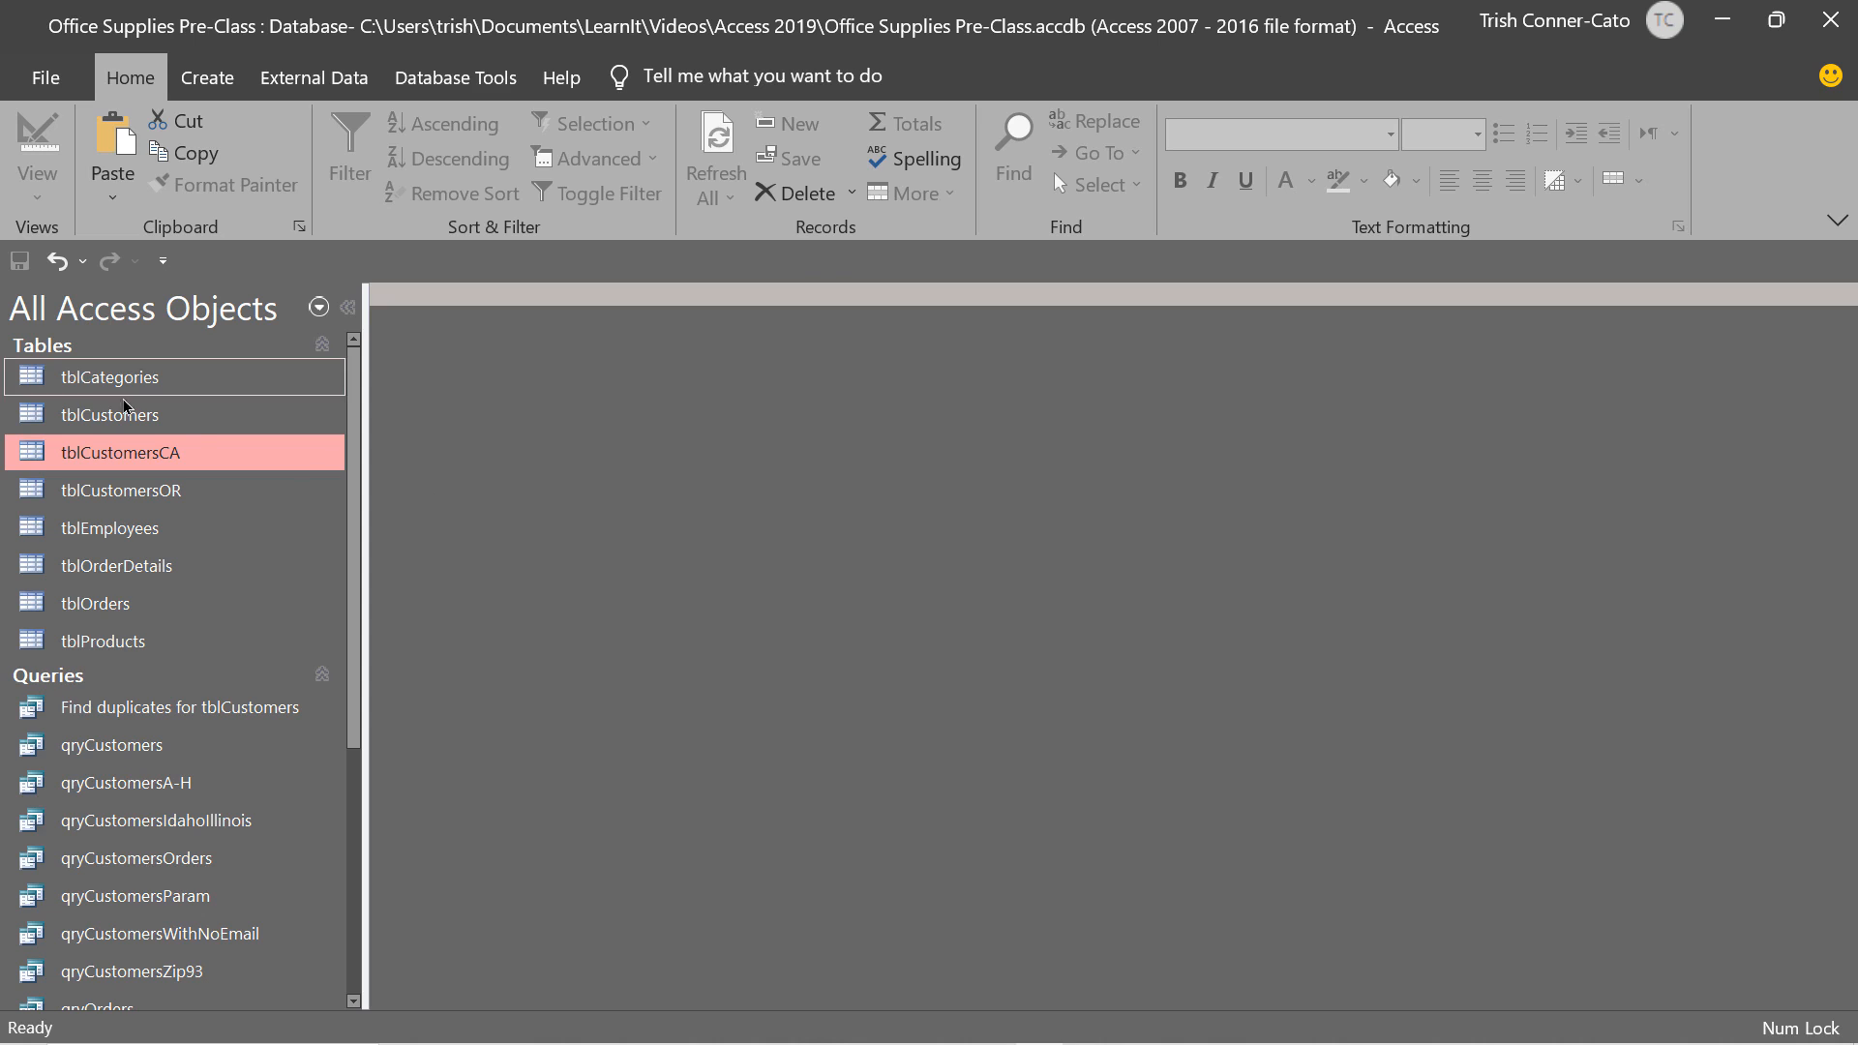
# Delete the tblCustomersOR table from the database.
pyautogui.rightClick(107, 493)
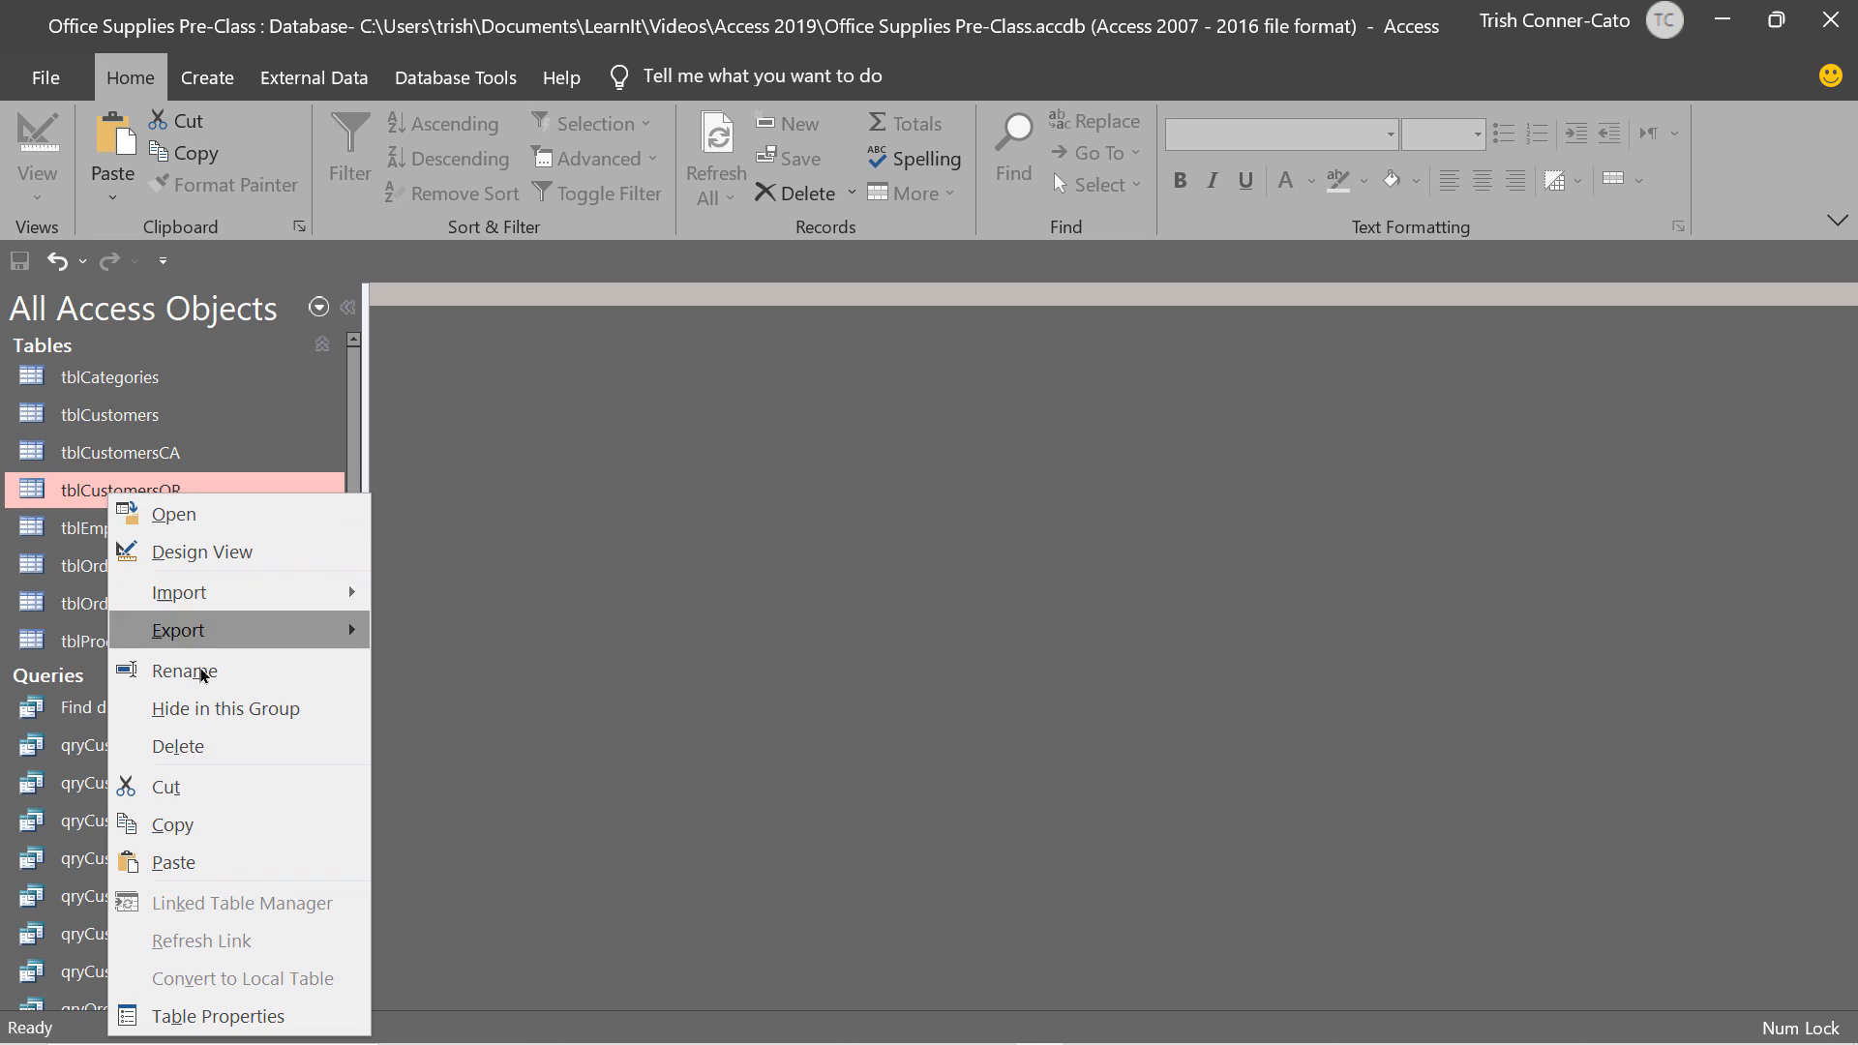
pyautogui.click(189, 746)
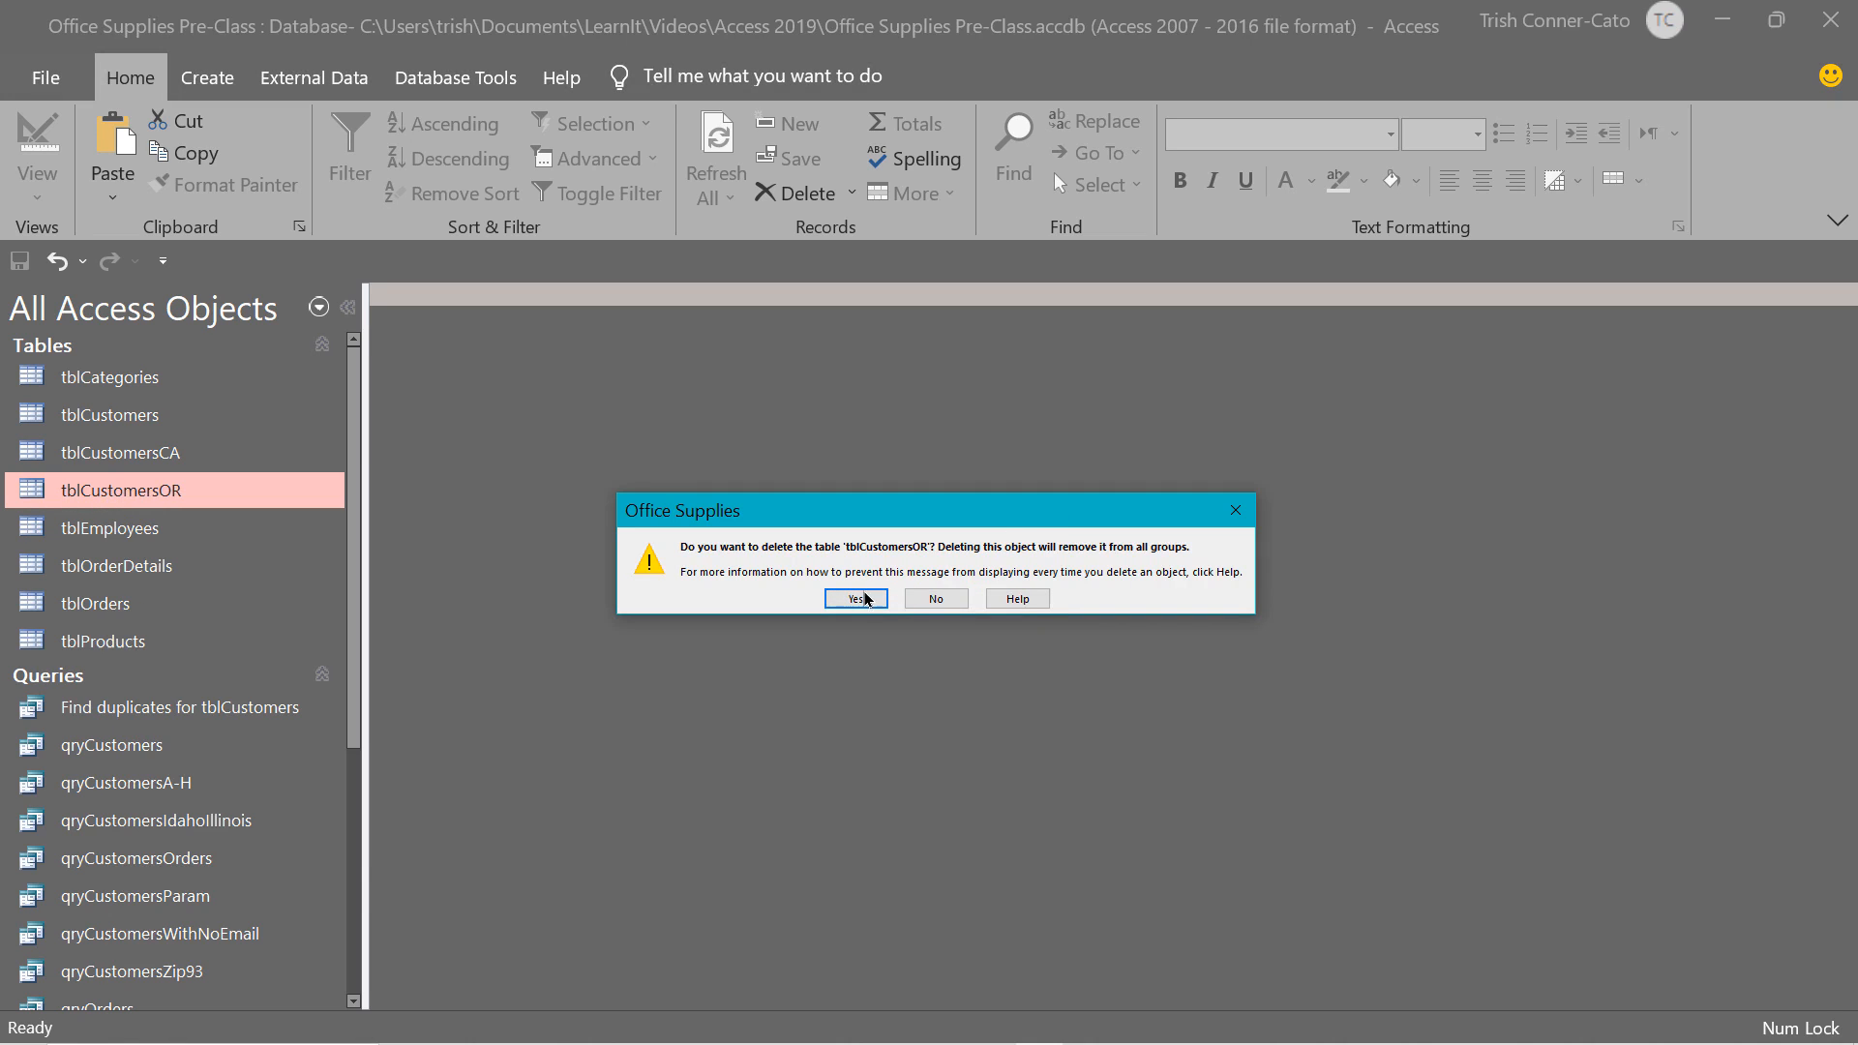
pyautogui.click(855, 599)
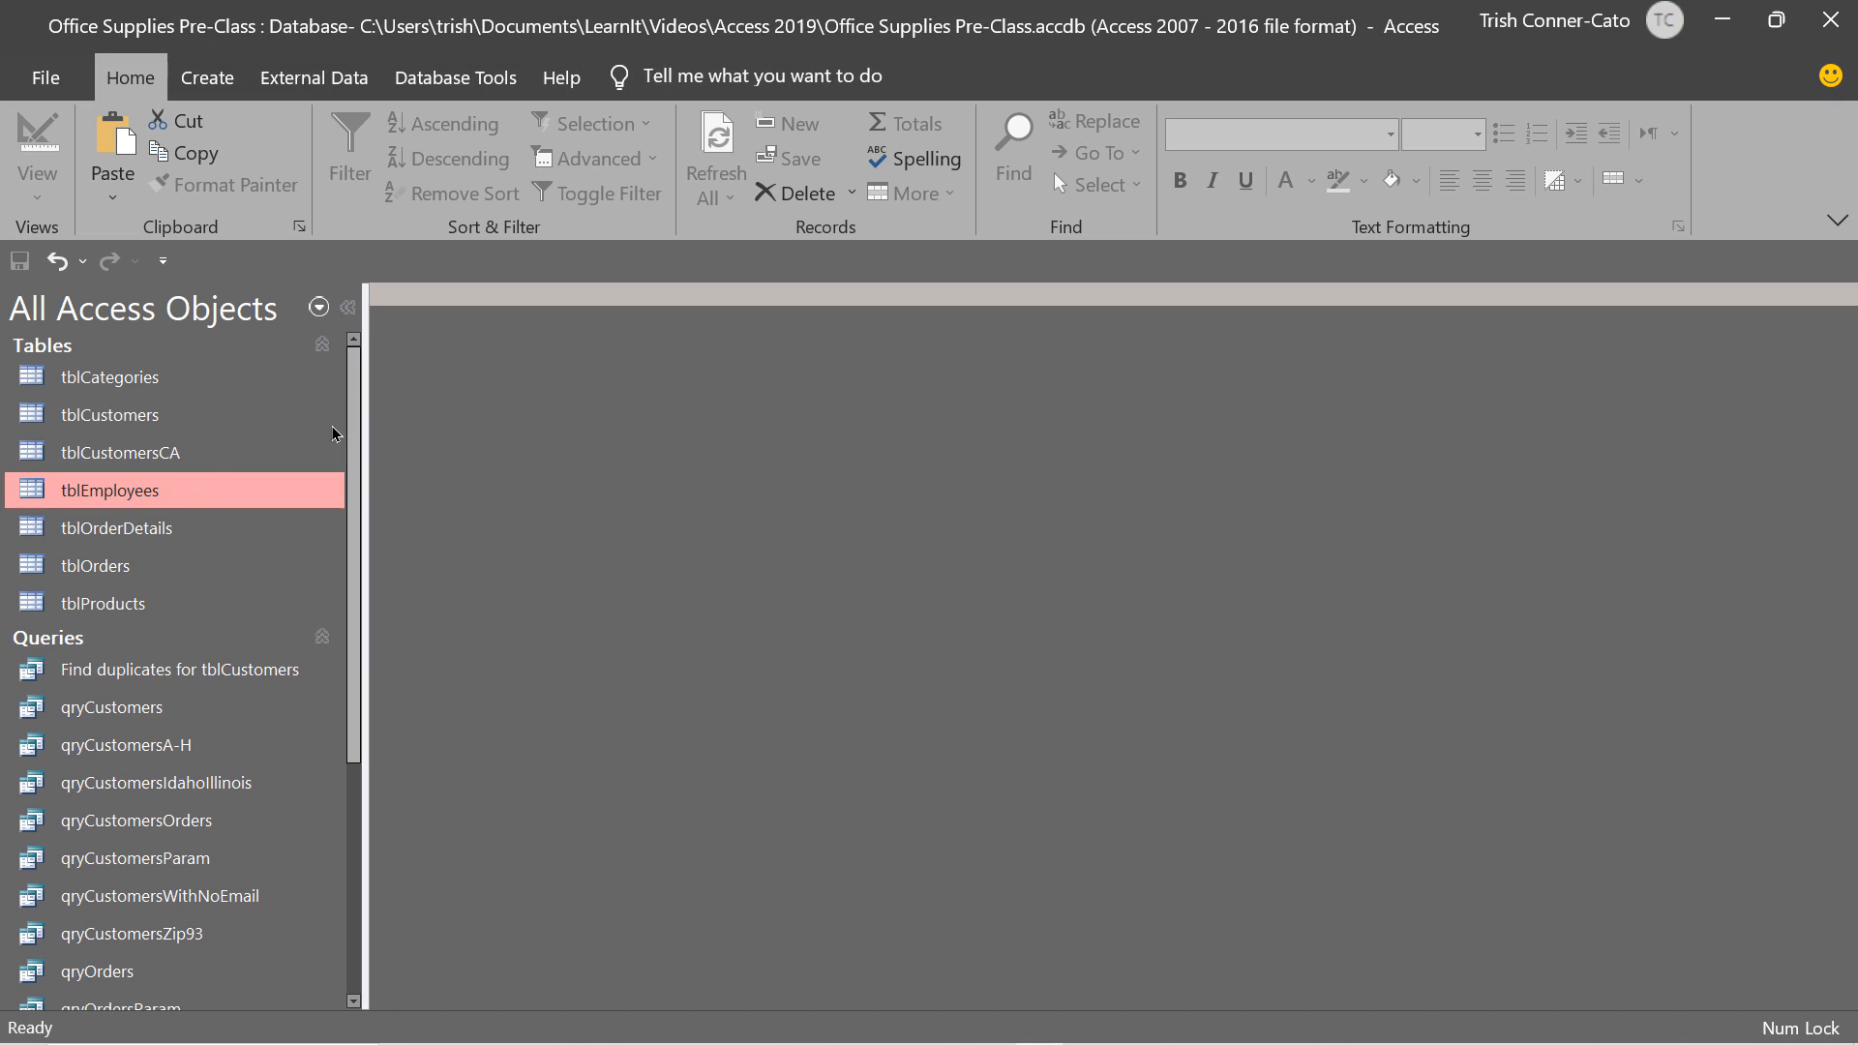
# Rename the tblCustomersCA table as tblCustomersCAOR.
pyautogui.rightClick(138, 454)
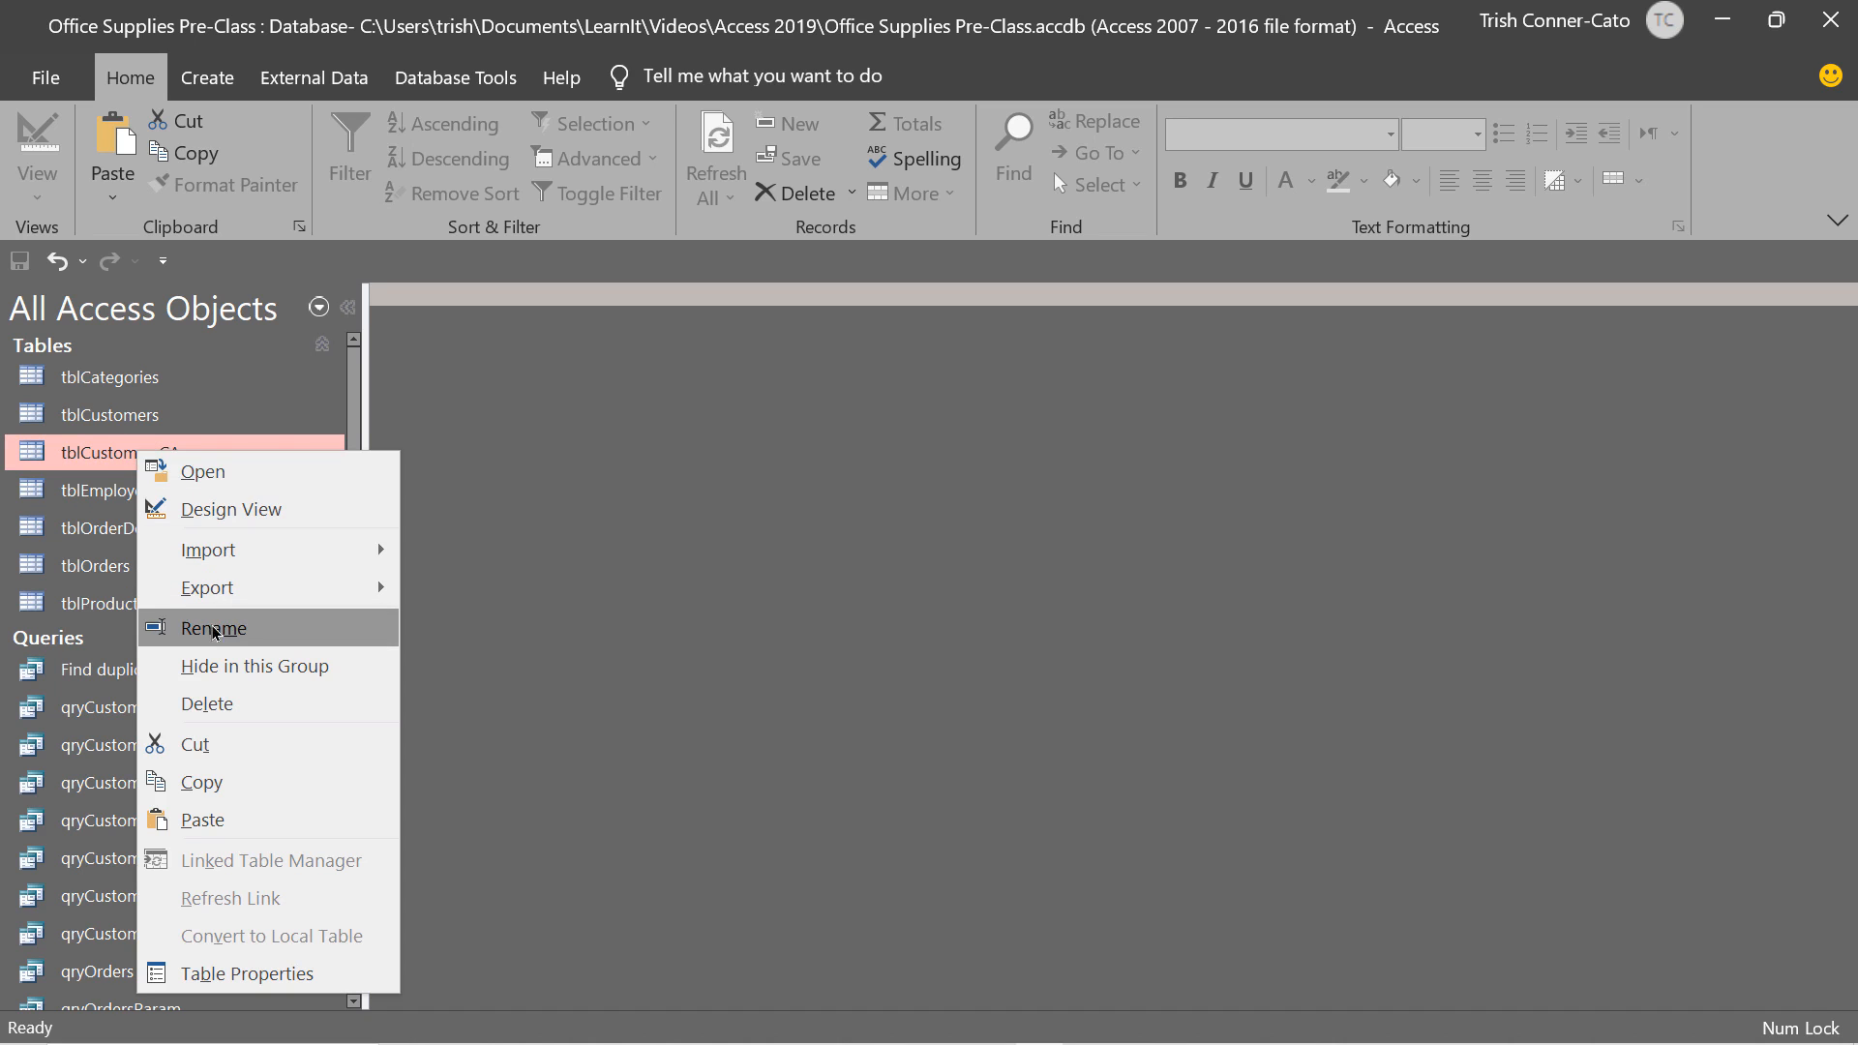
pyautogui.click(214, 631)
pyautogui.click(186, 451)
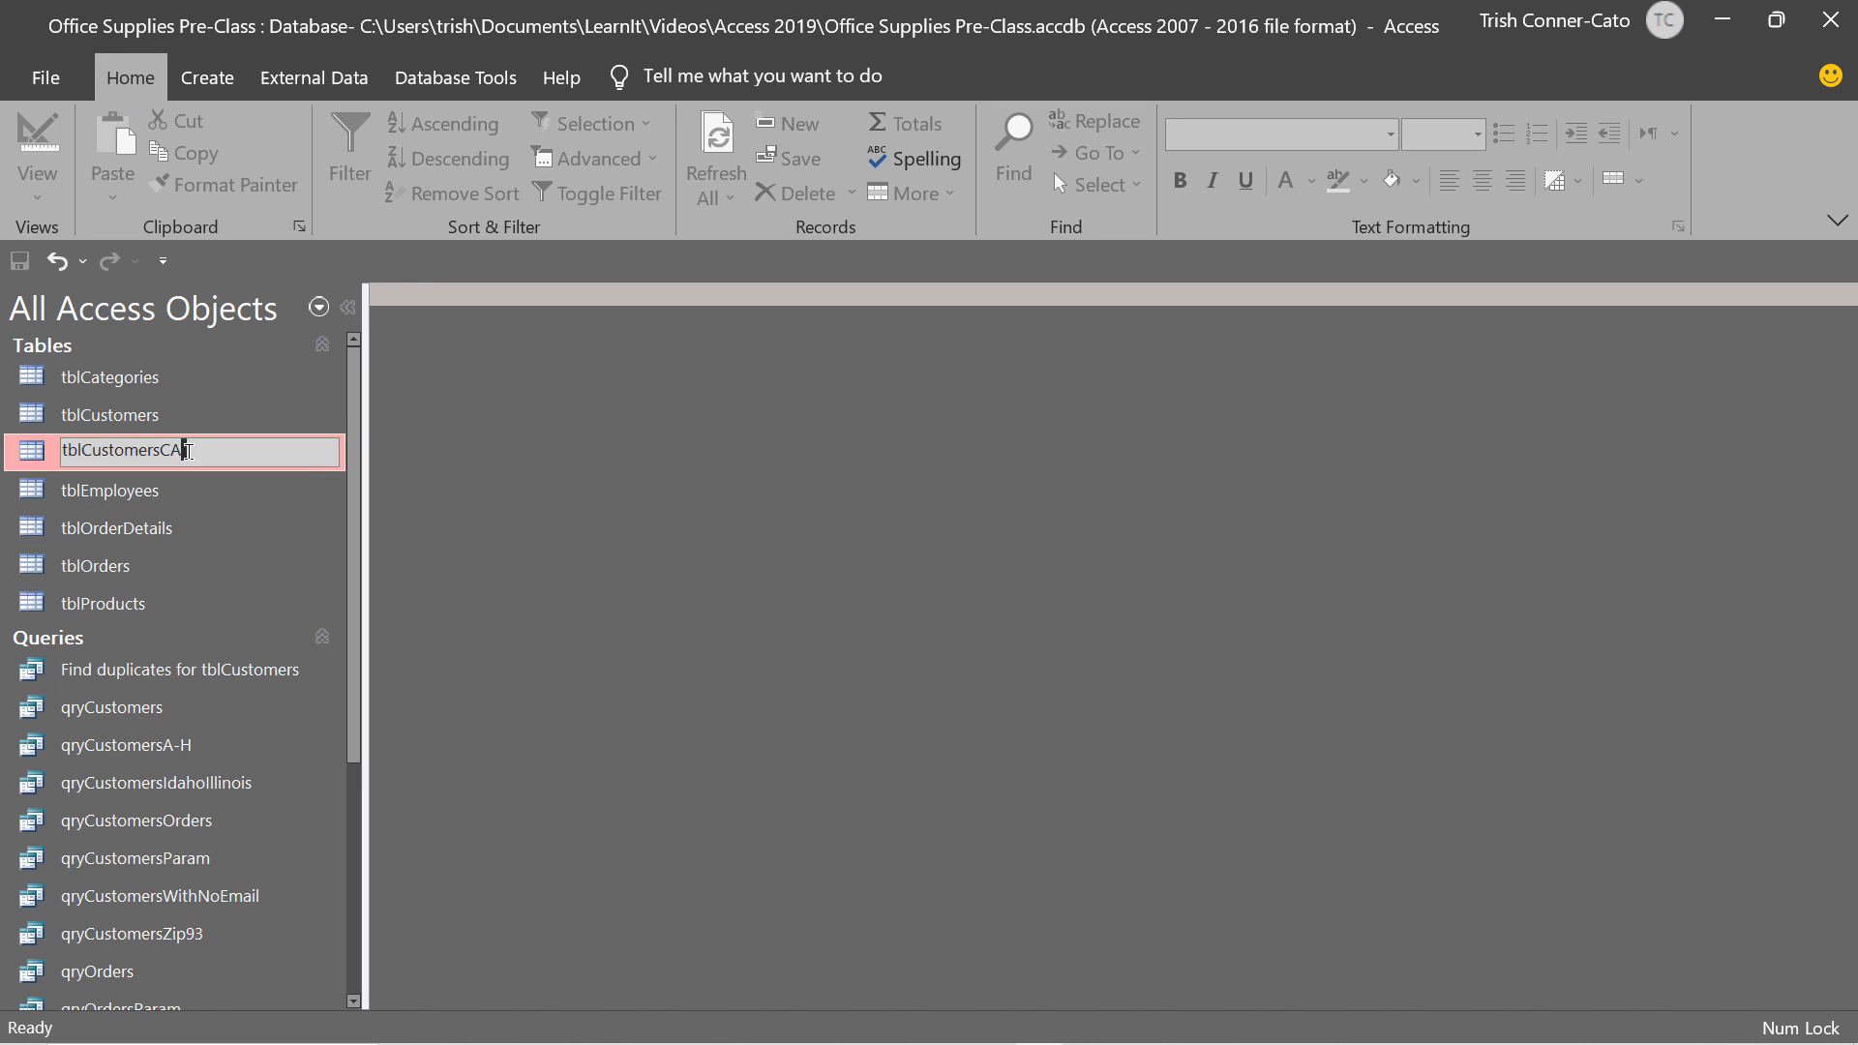
pyautogui.press('capslock')
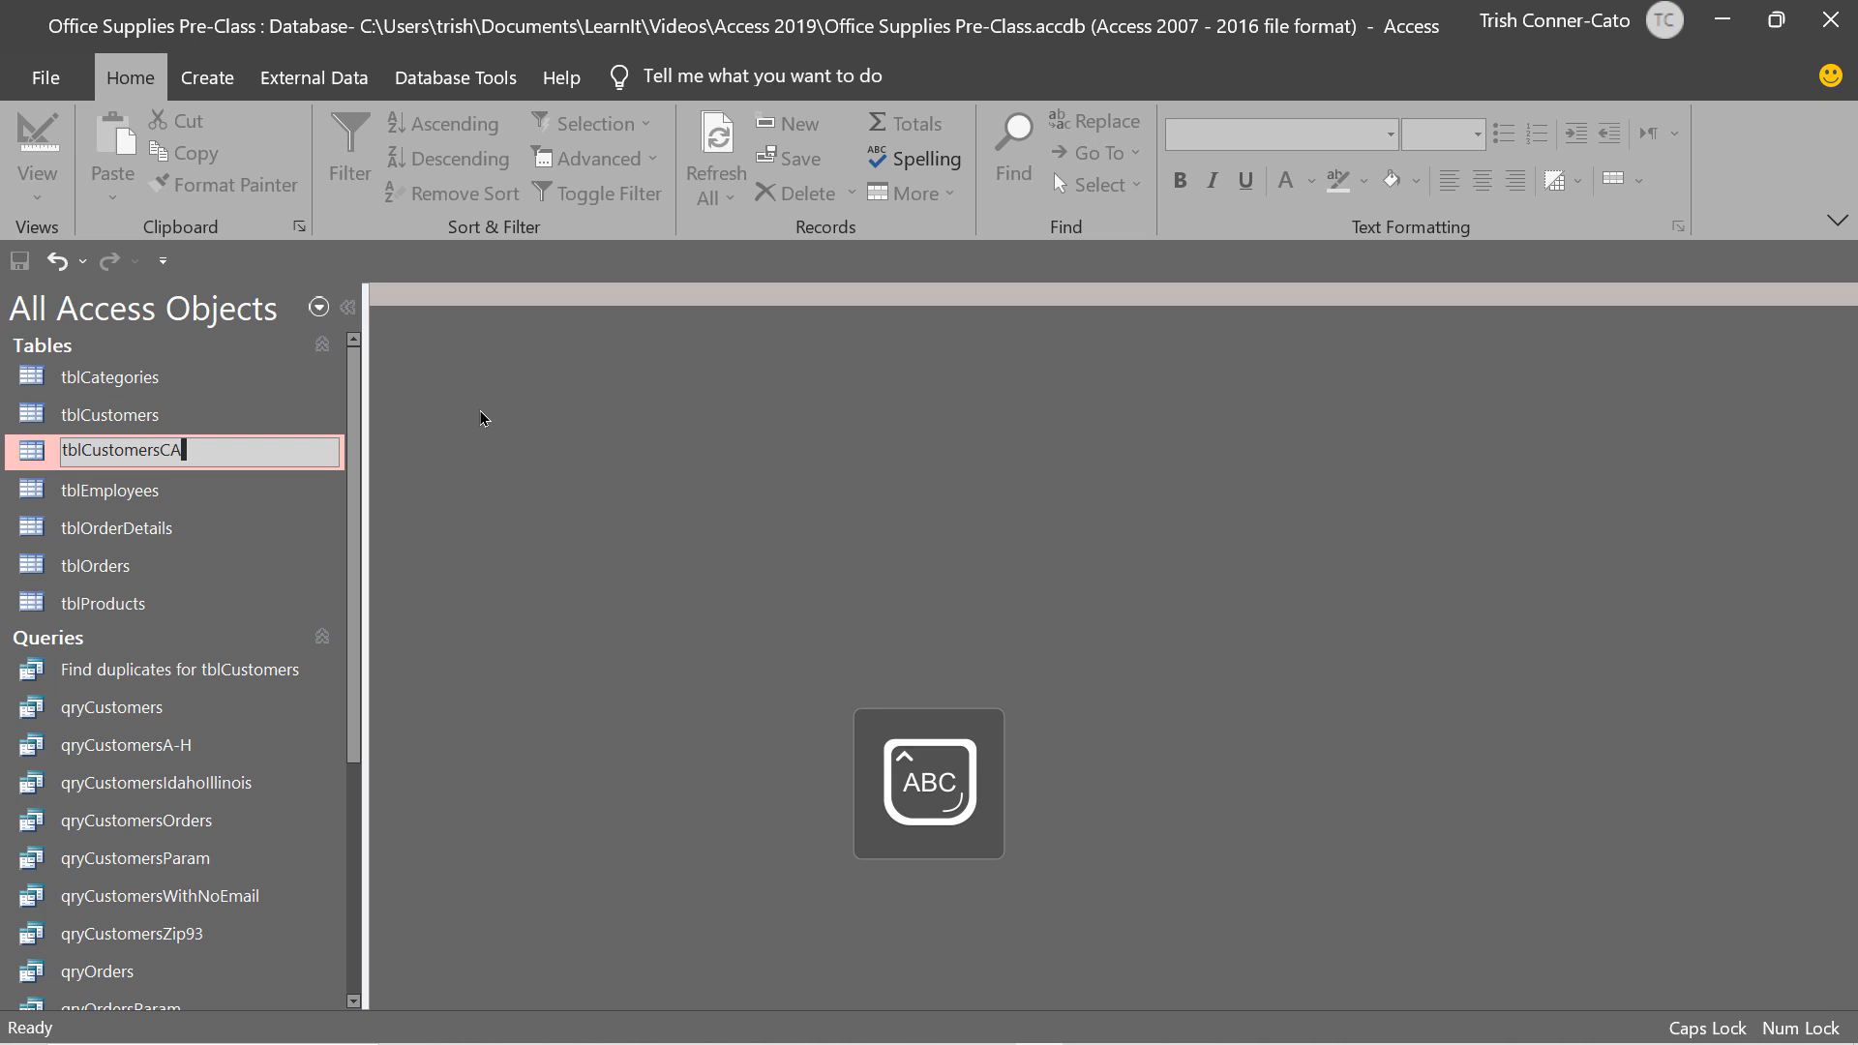
pyautogui.write('OR')
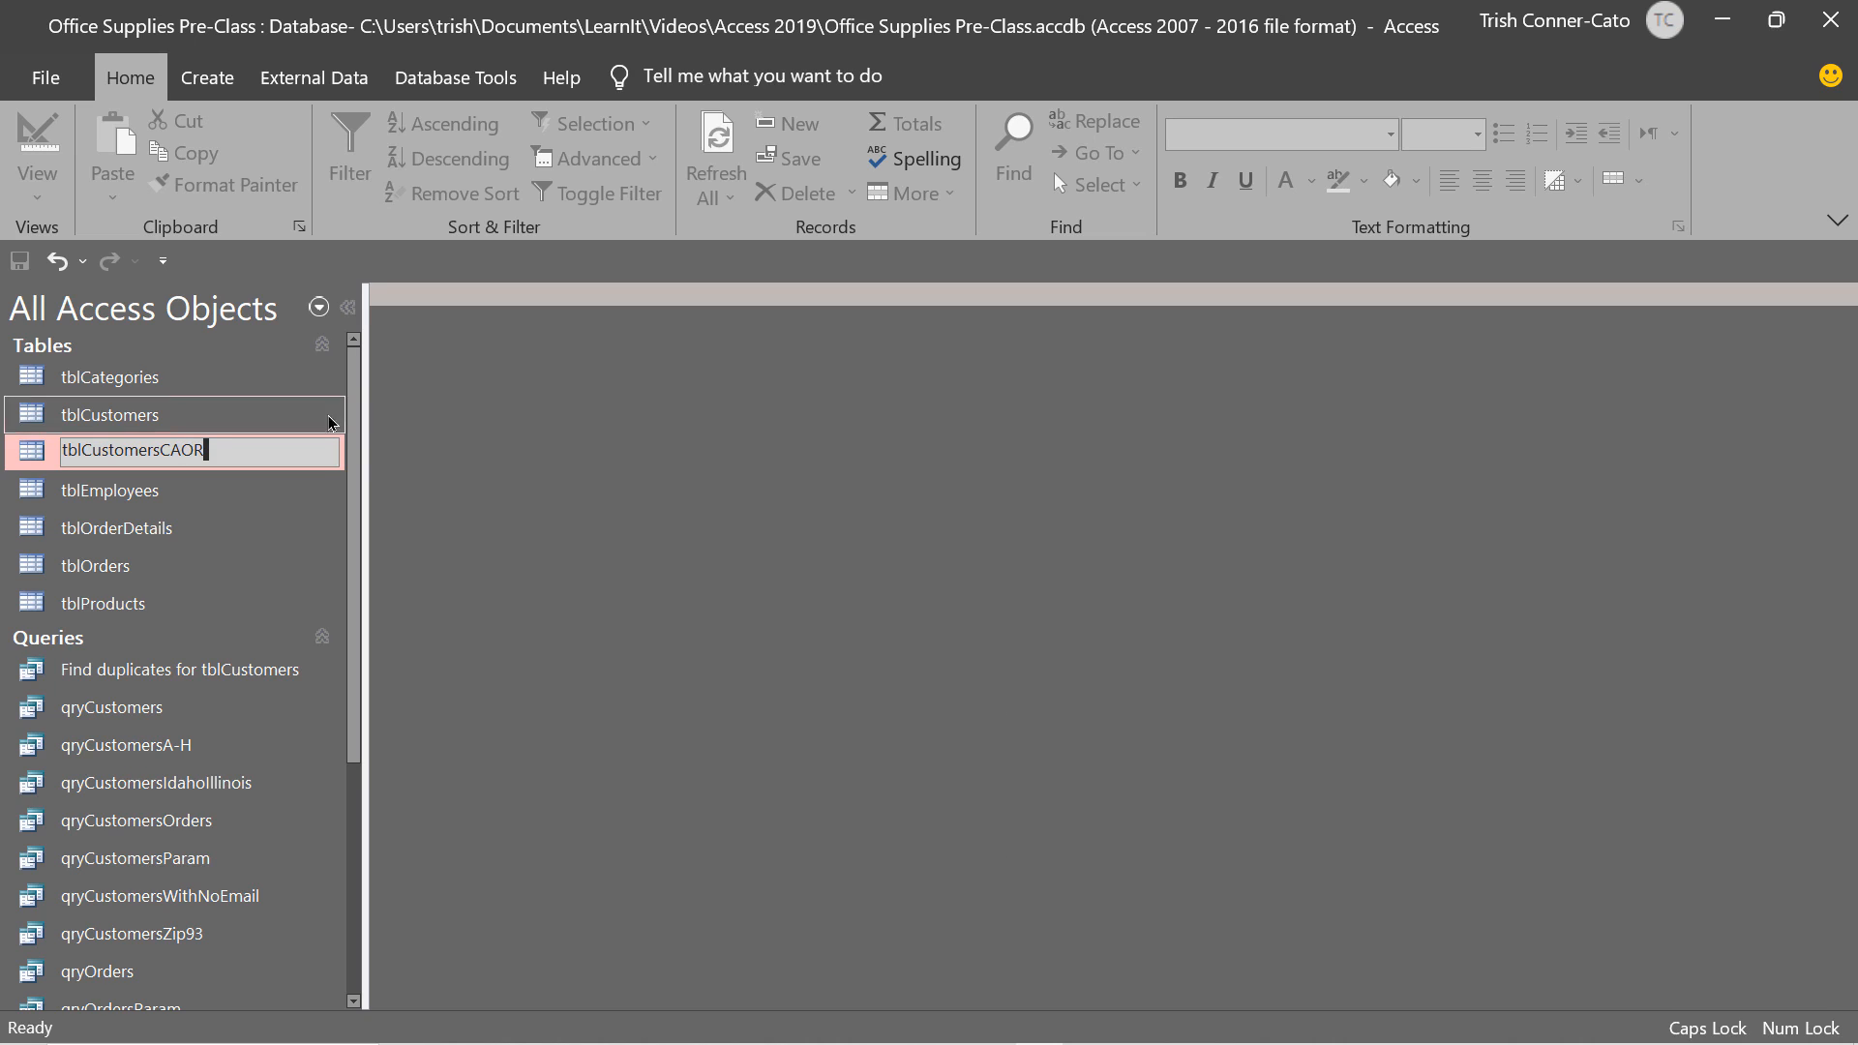
pyautogui.press('Return')
pyautogui.click(295, 499)
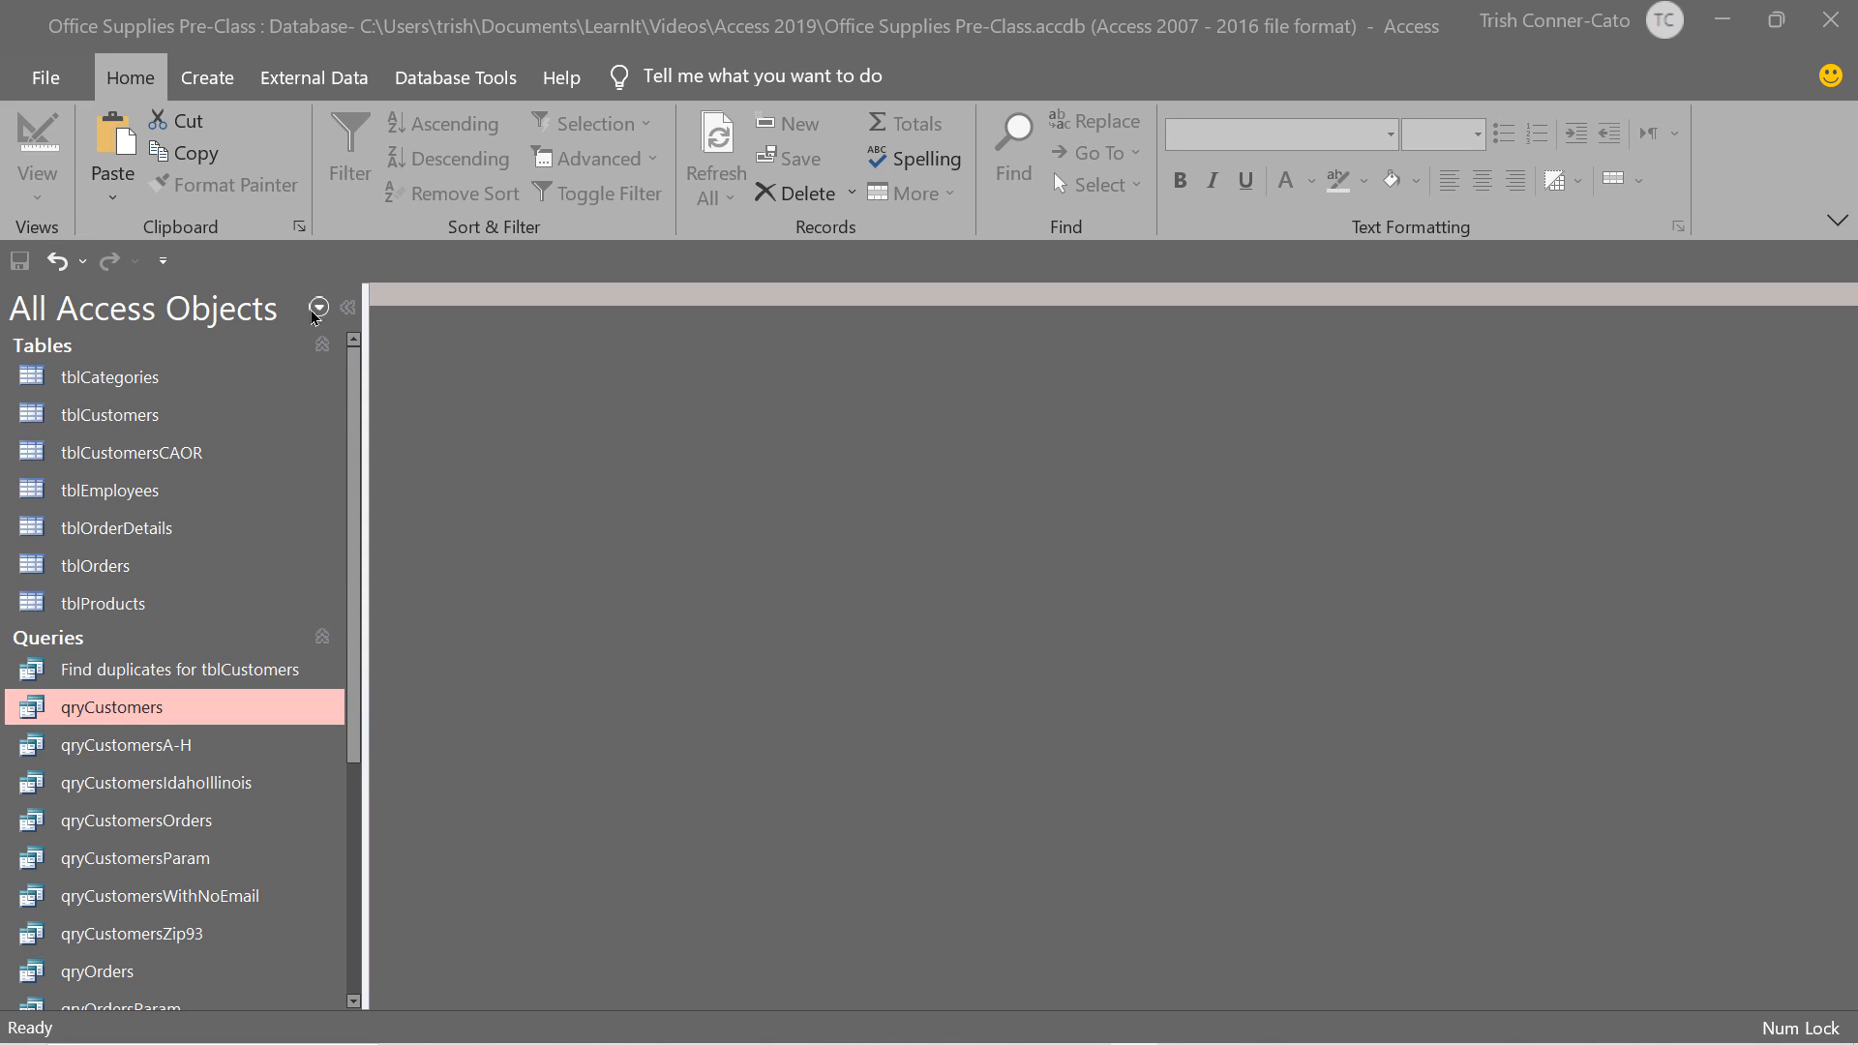
# Create a new query in Design view based on the tblCustomers table.
pyautogui.click(221, 83)
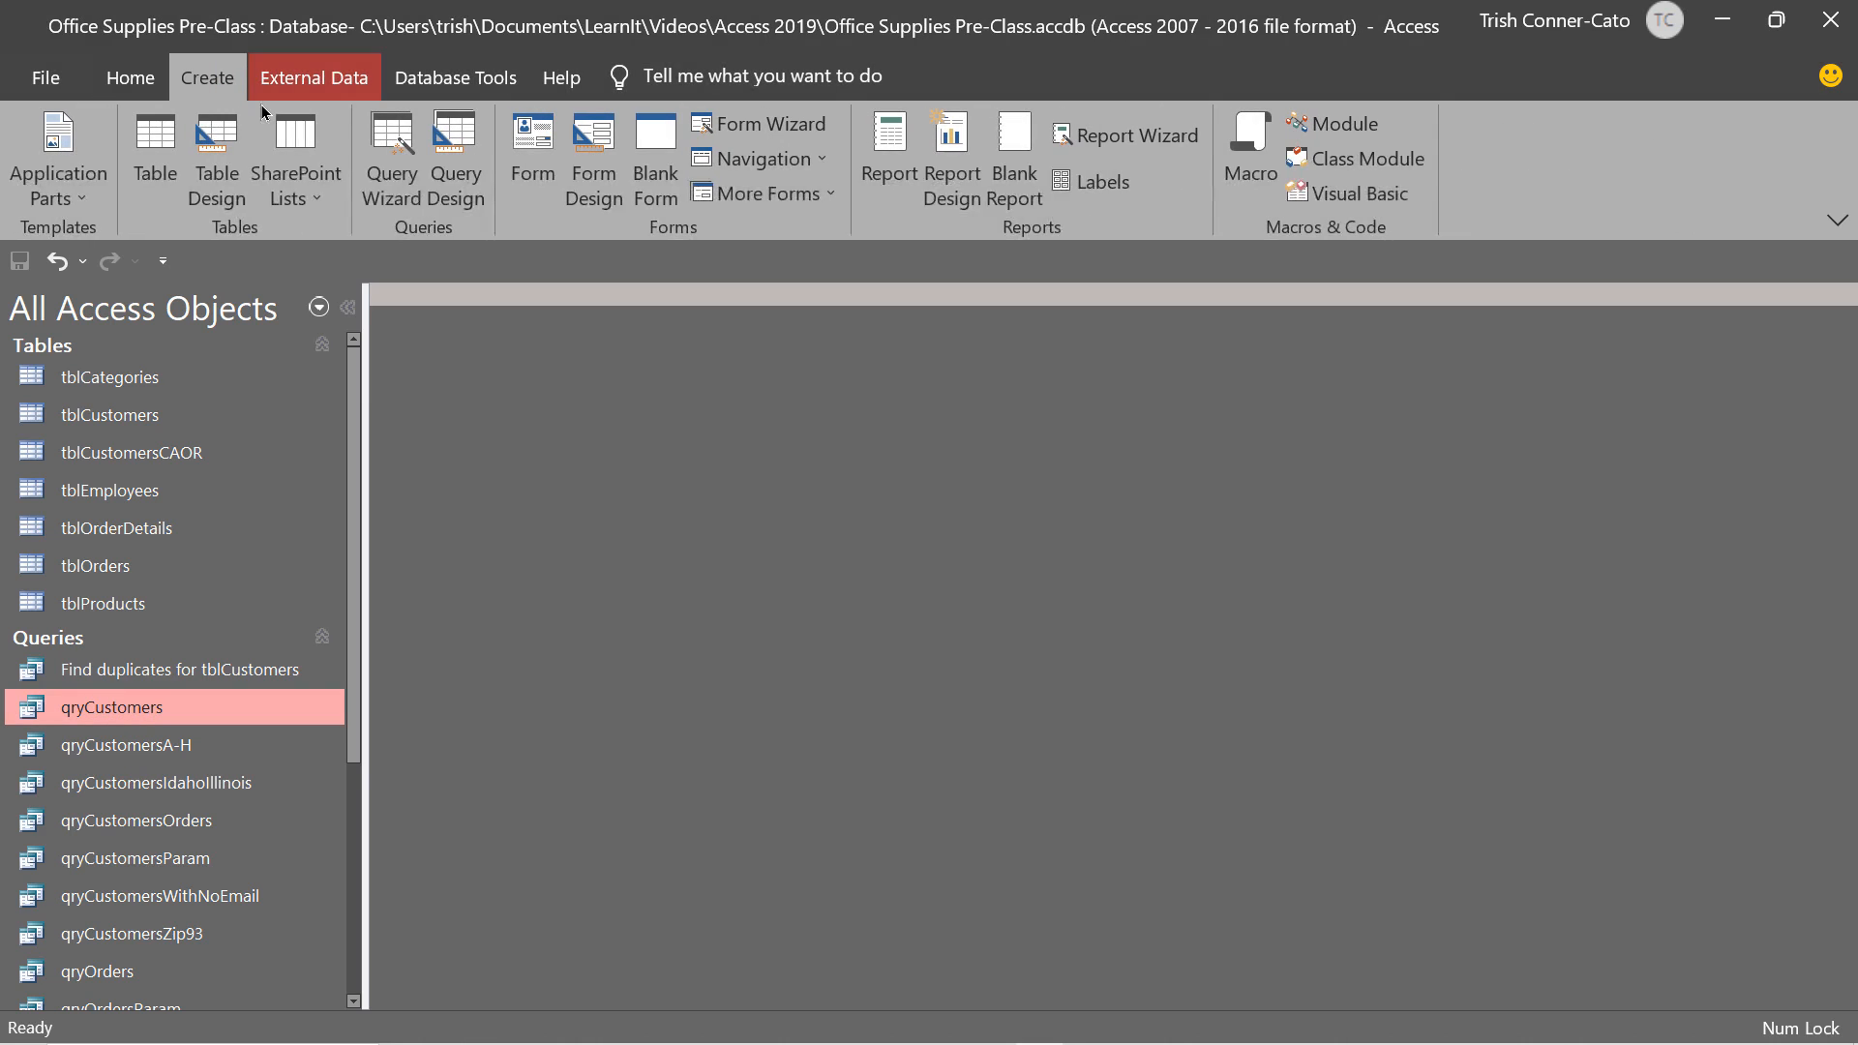
pyautogui.click(460, 199)
pyautogui.click(830, 631)
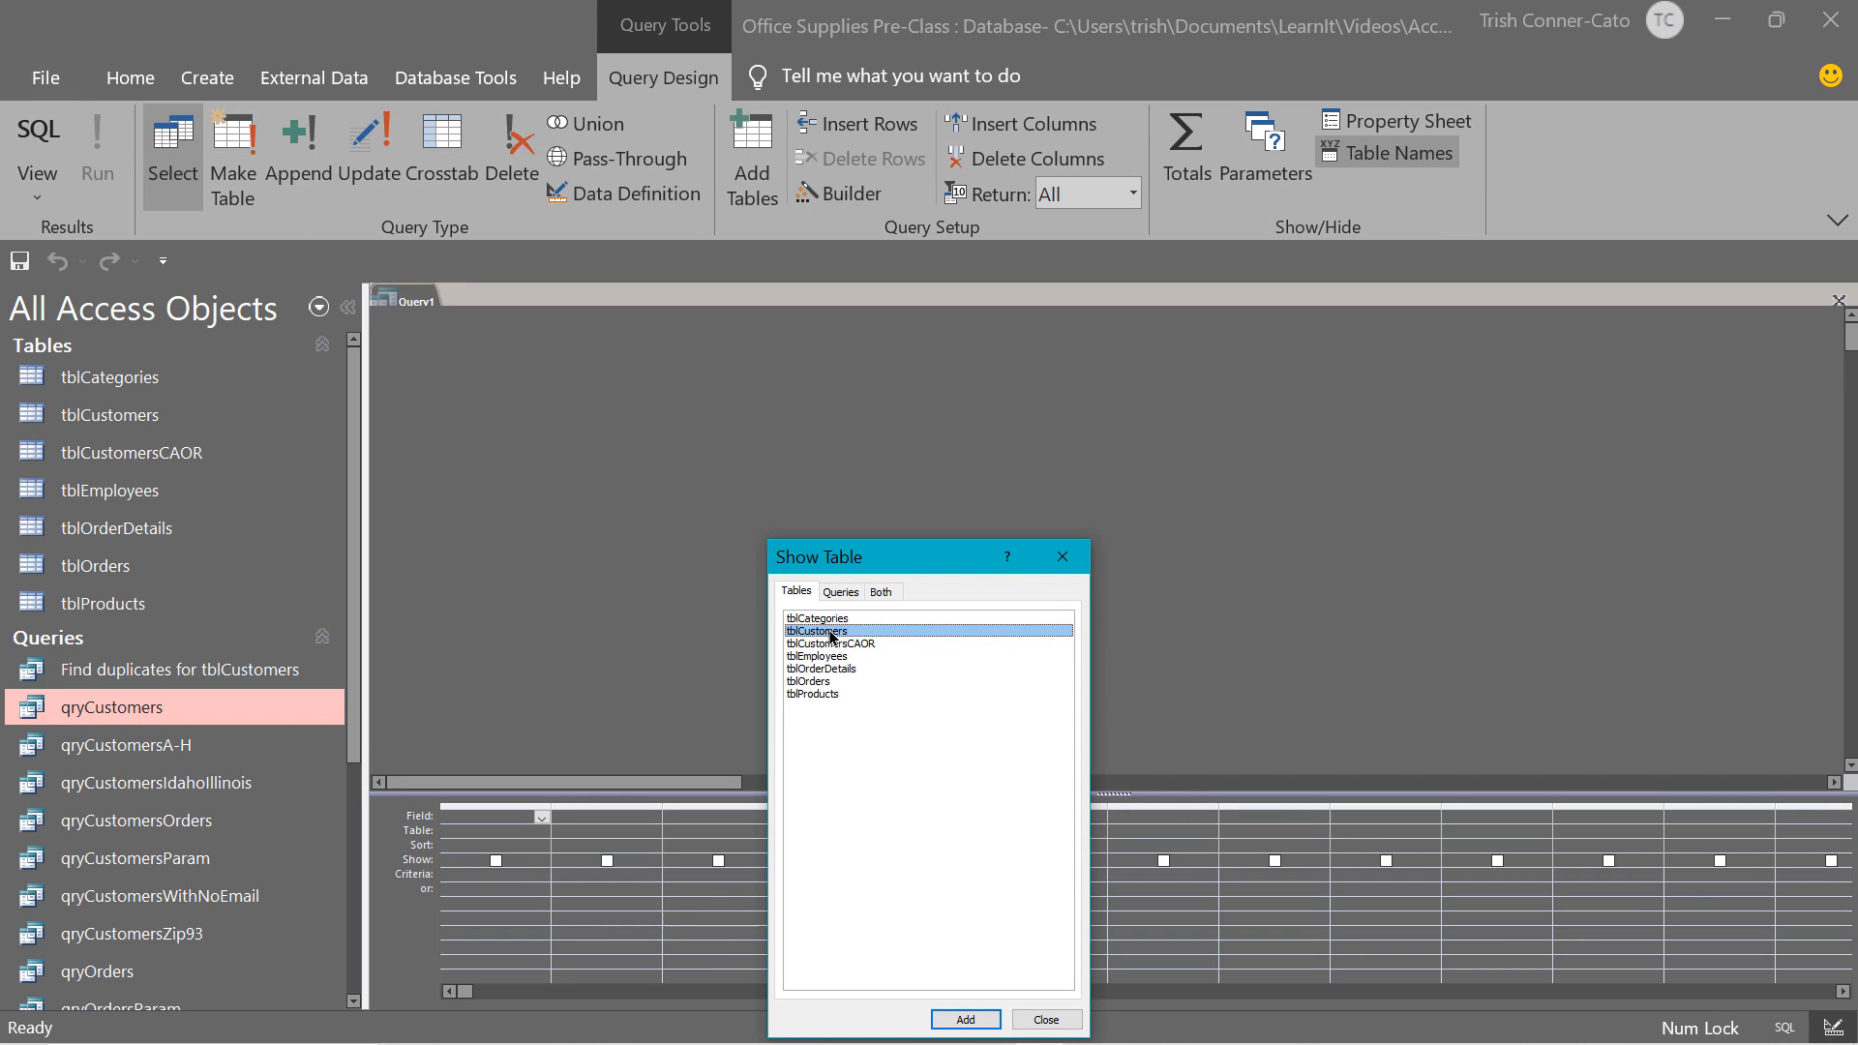
pyautogui.doubleClick(830, 630)
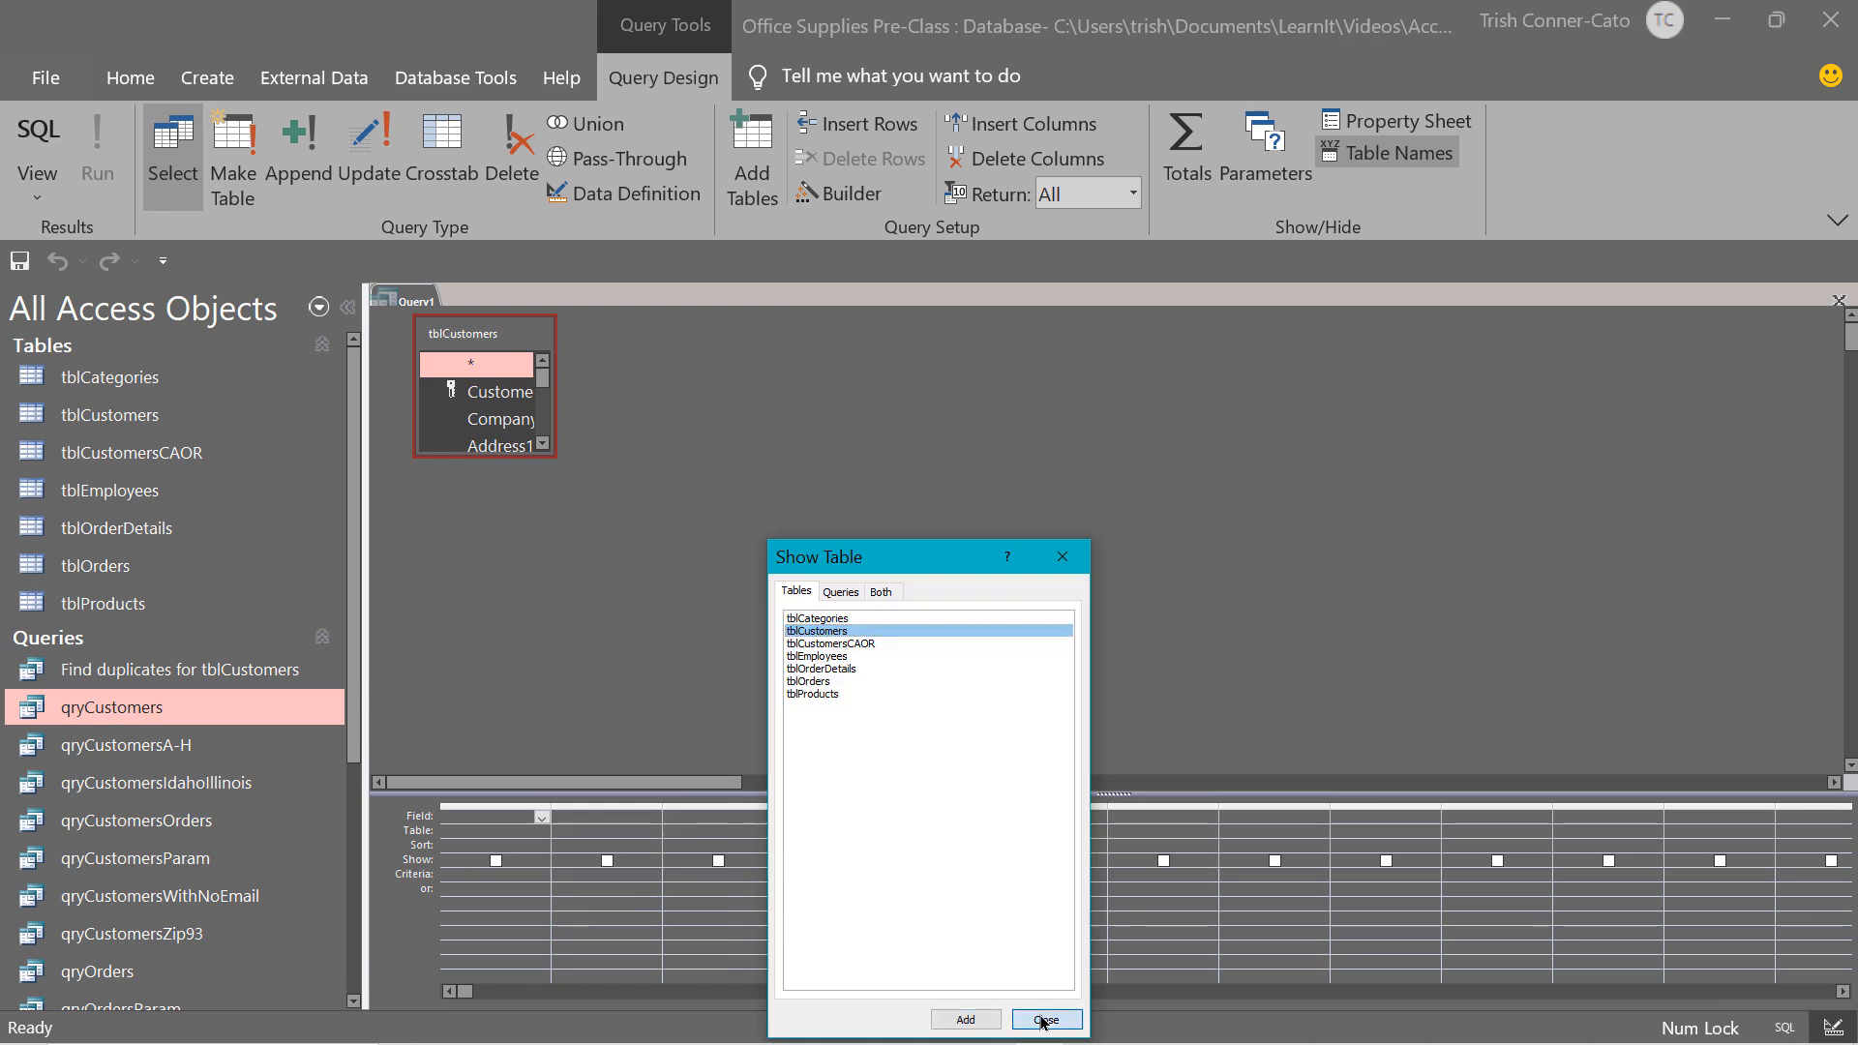
pyautogui.click(1043, 1020)
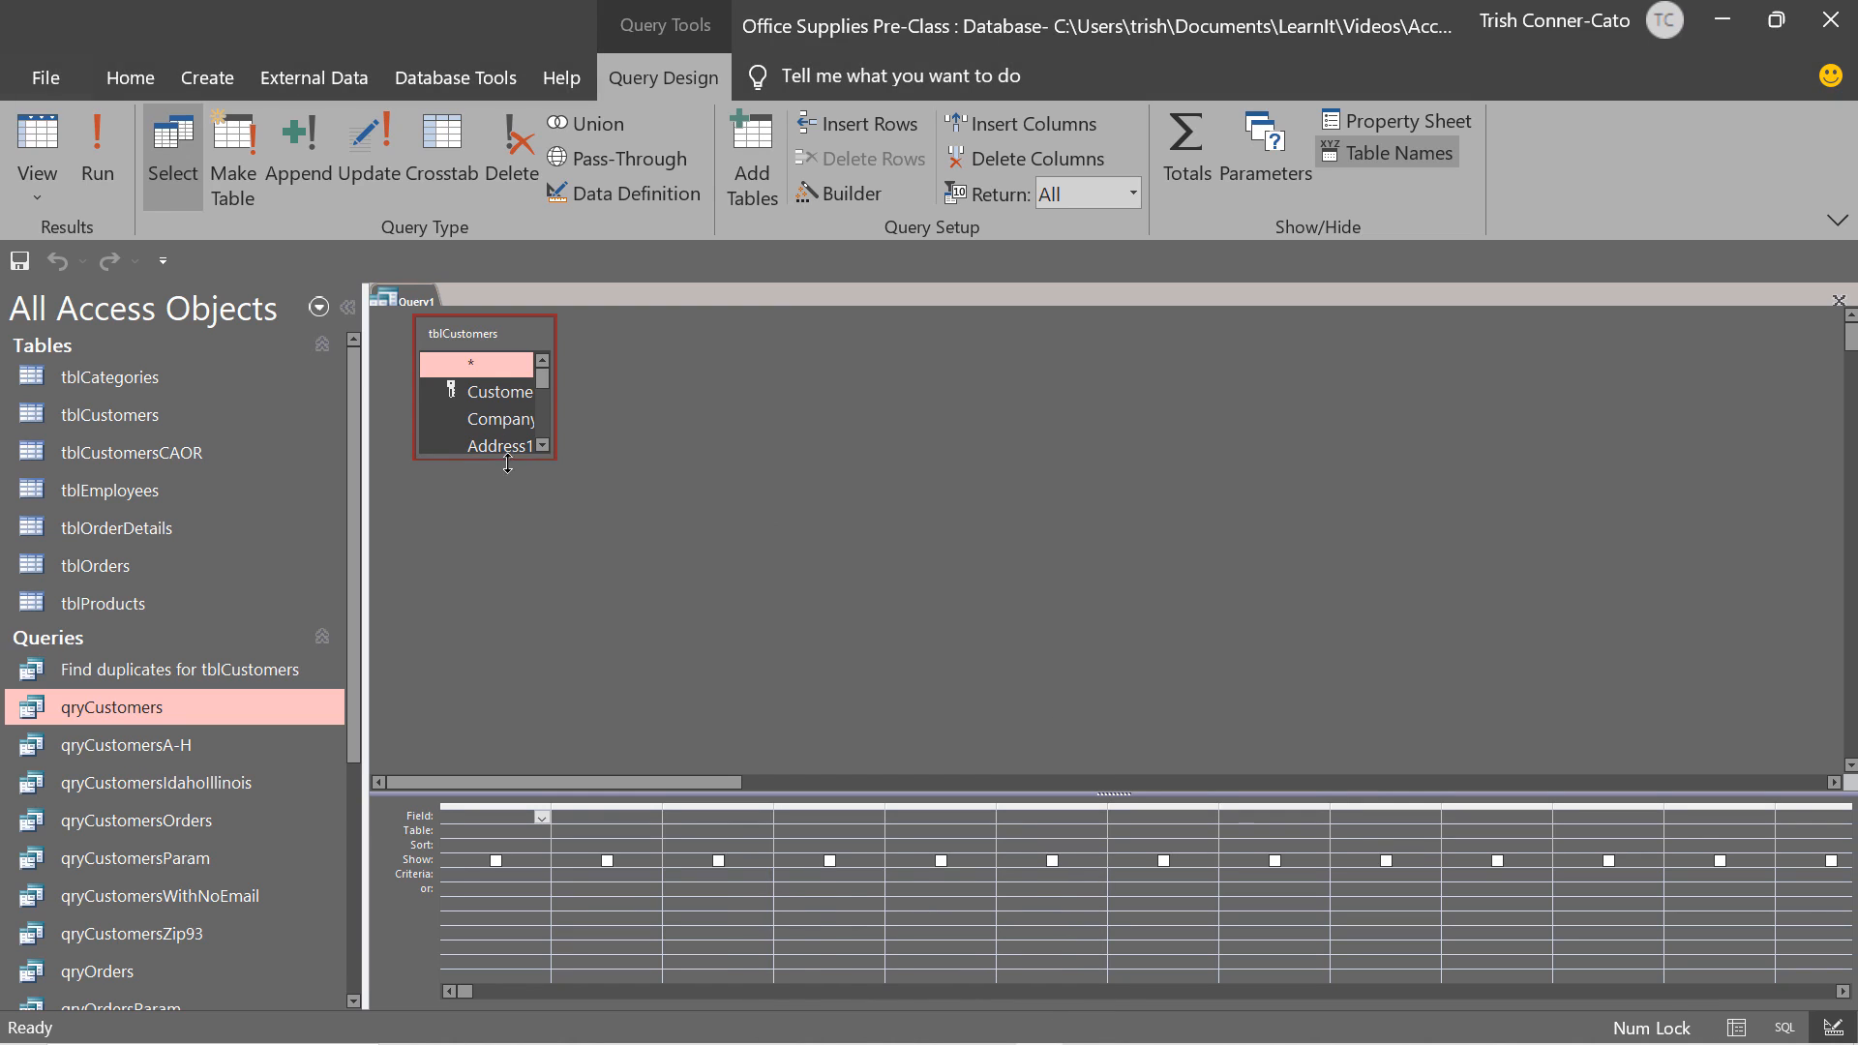
# Enlarge the tblCustomers field list to show full field names, and add the Zip field to the query grid.
pyautogui.moveTo(507, 464); pyautogui.dragTo(507, 652)
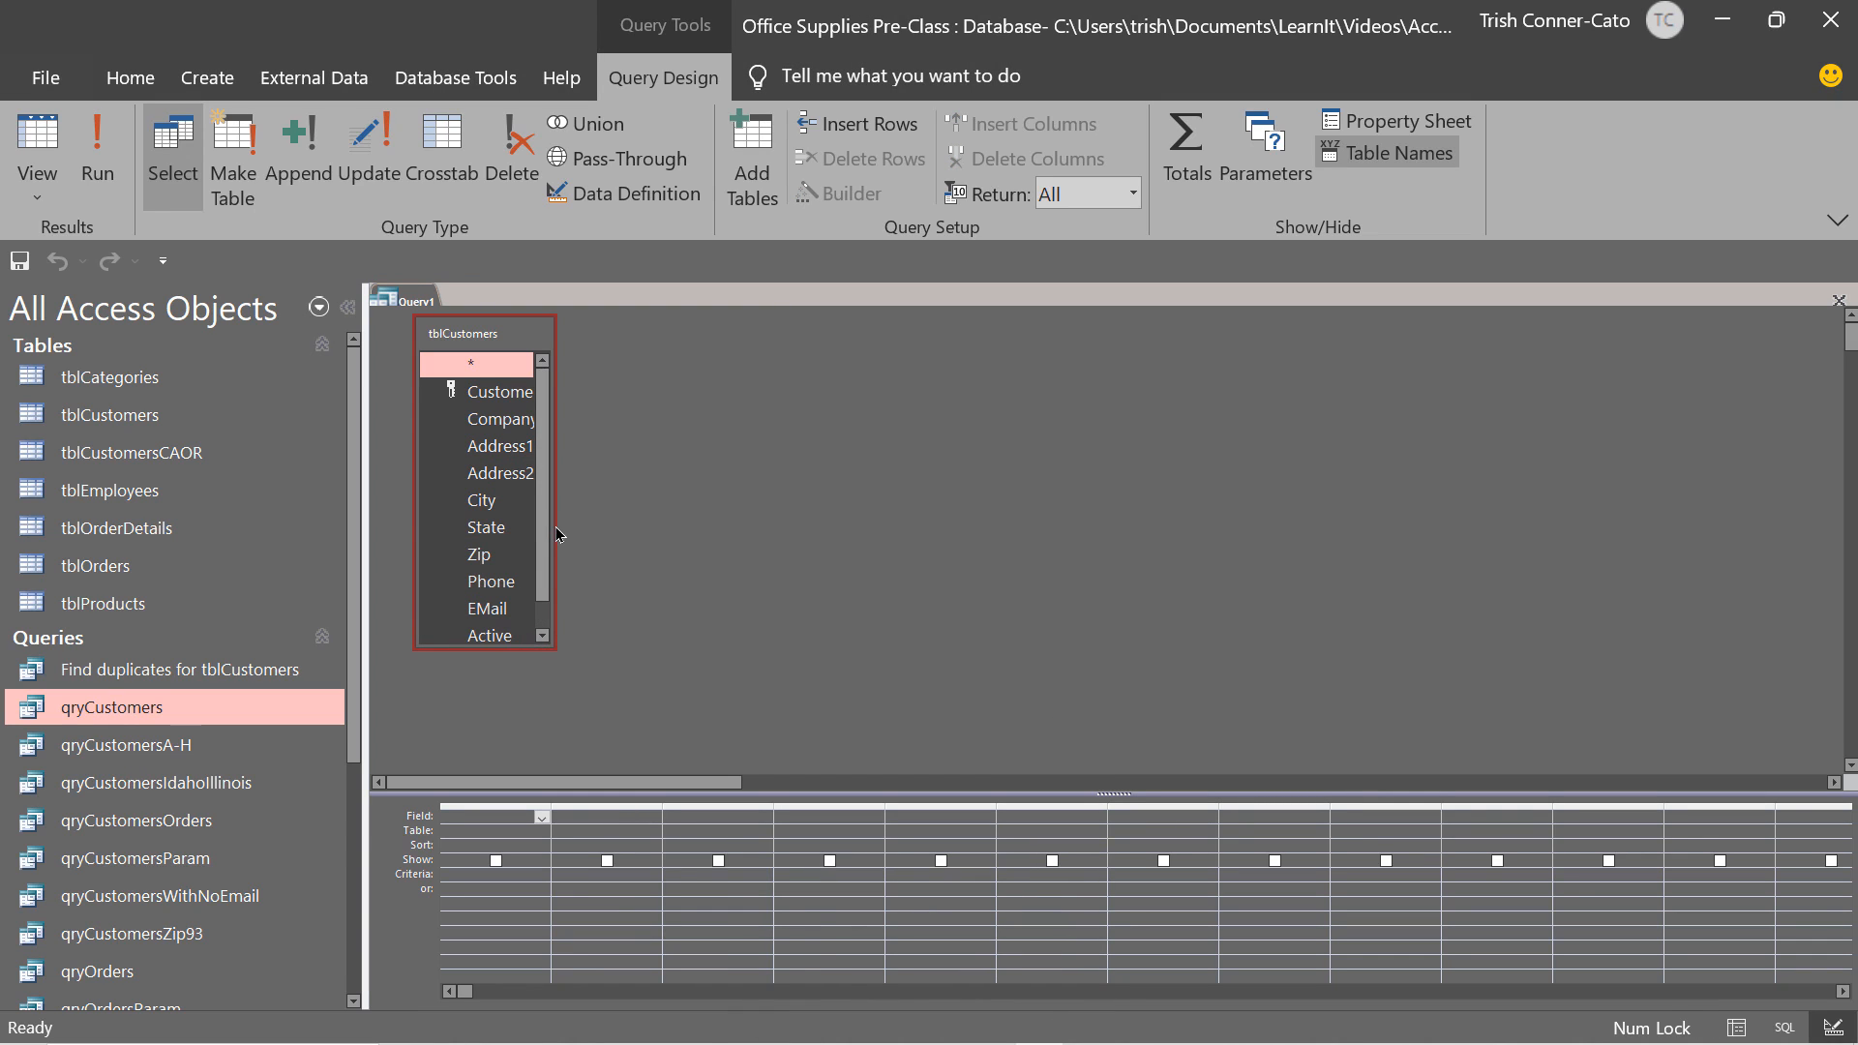
pyautogui.moveTo(554, 540); pyautogui.dragTo(654, 548)
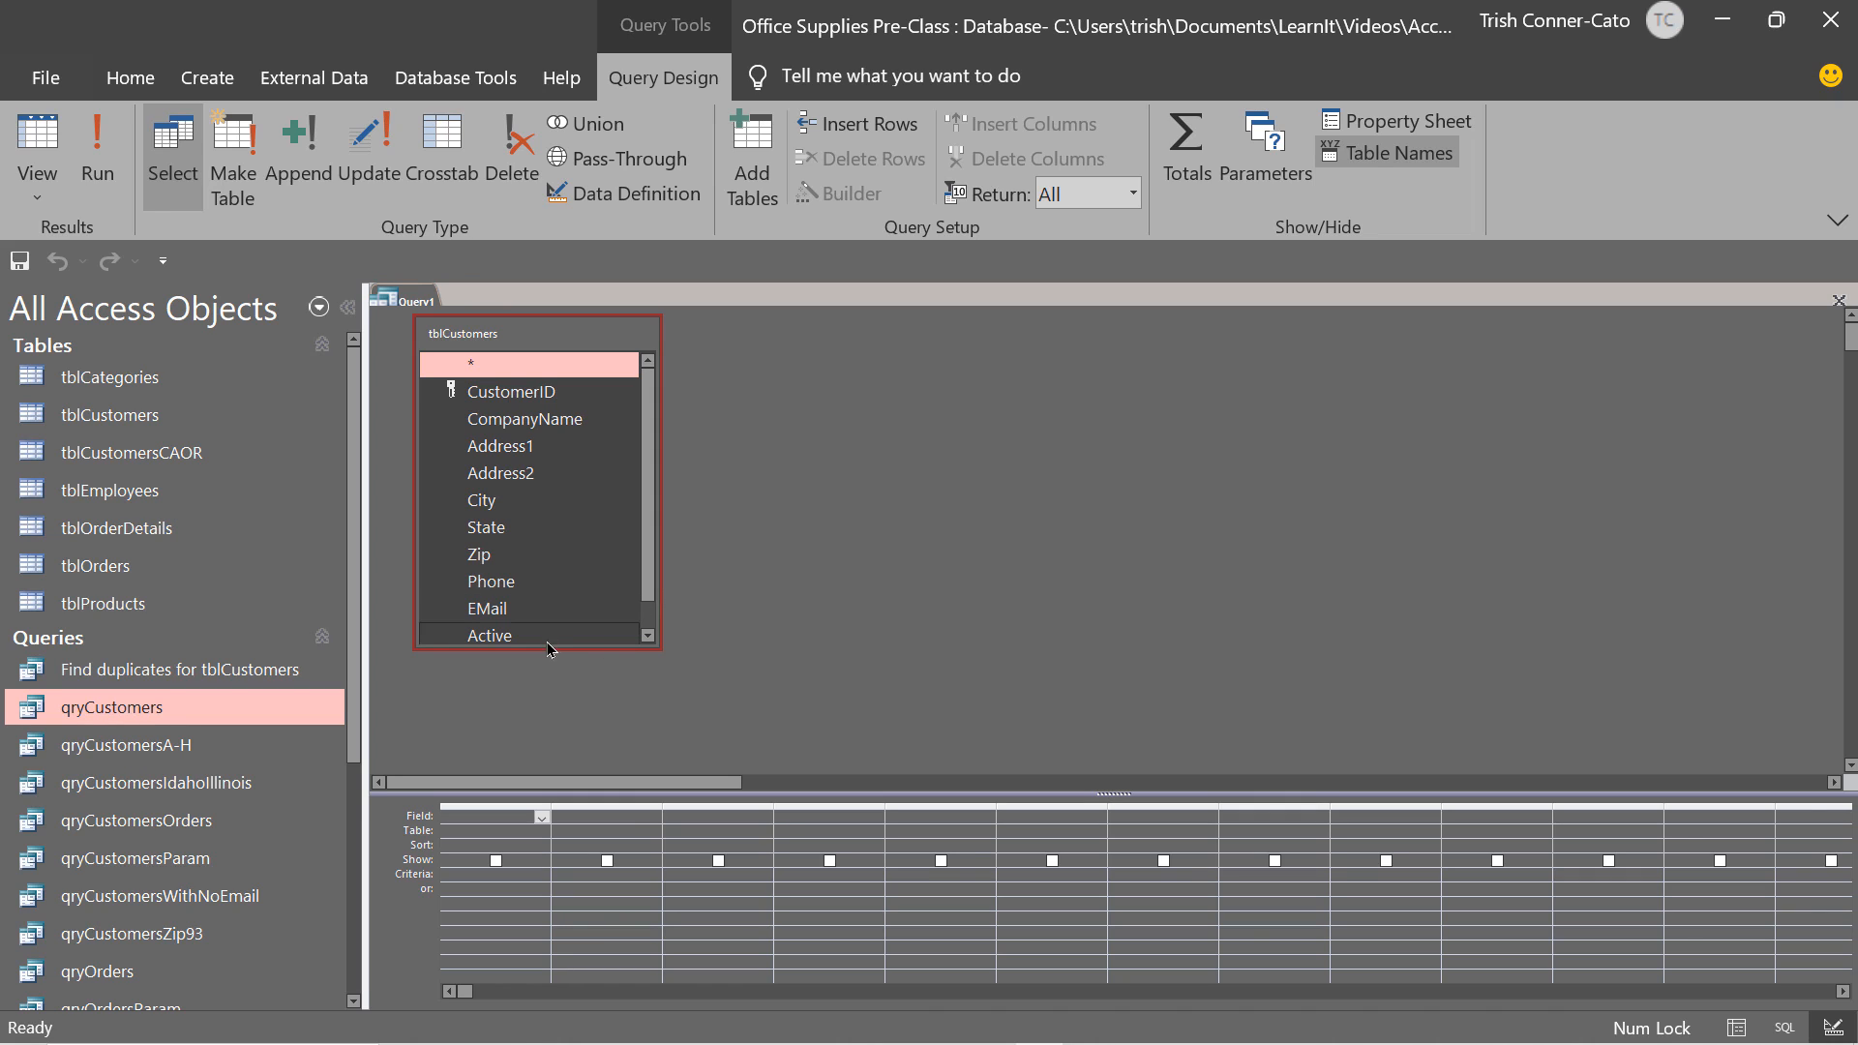
pyautogui.doubleClick(484, 556)
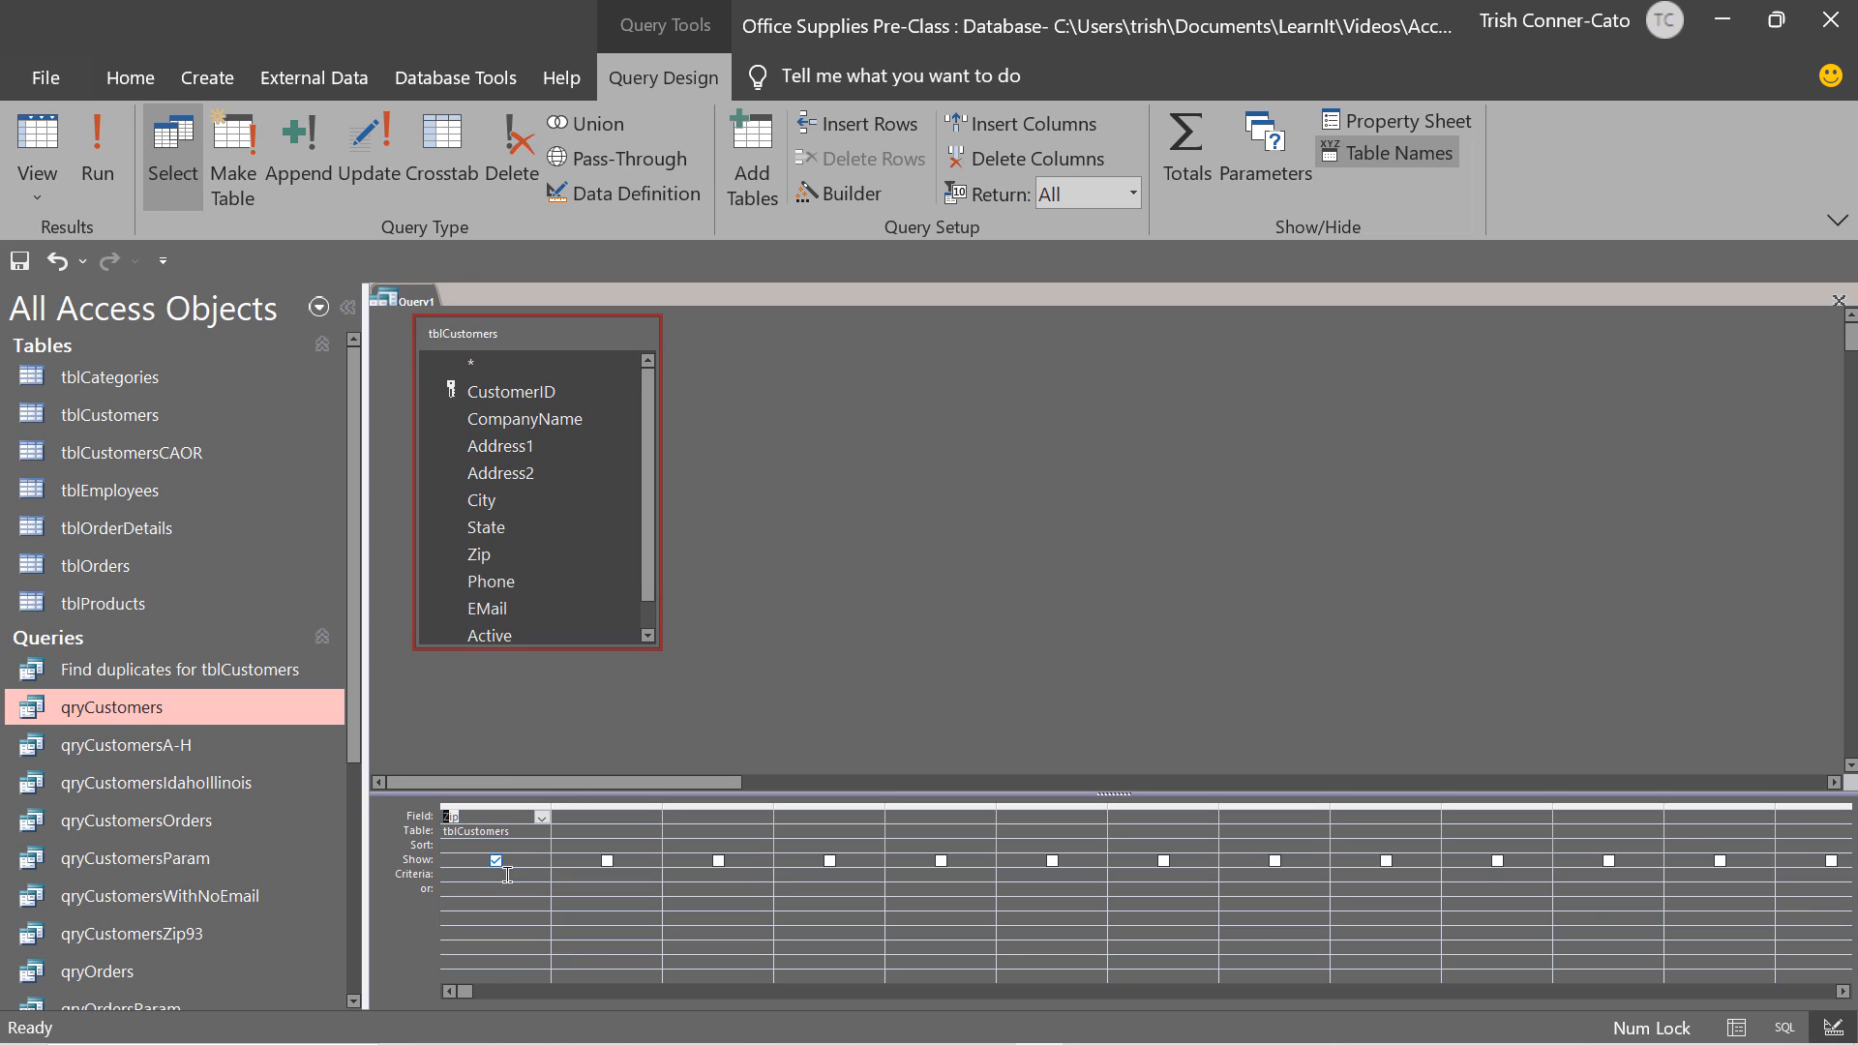
# Turn the query into an update query that changes Zip values matching 97045 to 97046.
pyautogui.click(466, 874)
pyautogui.write('97045')
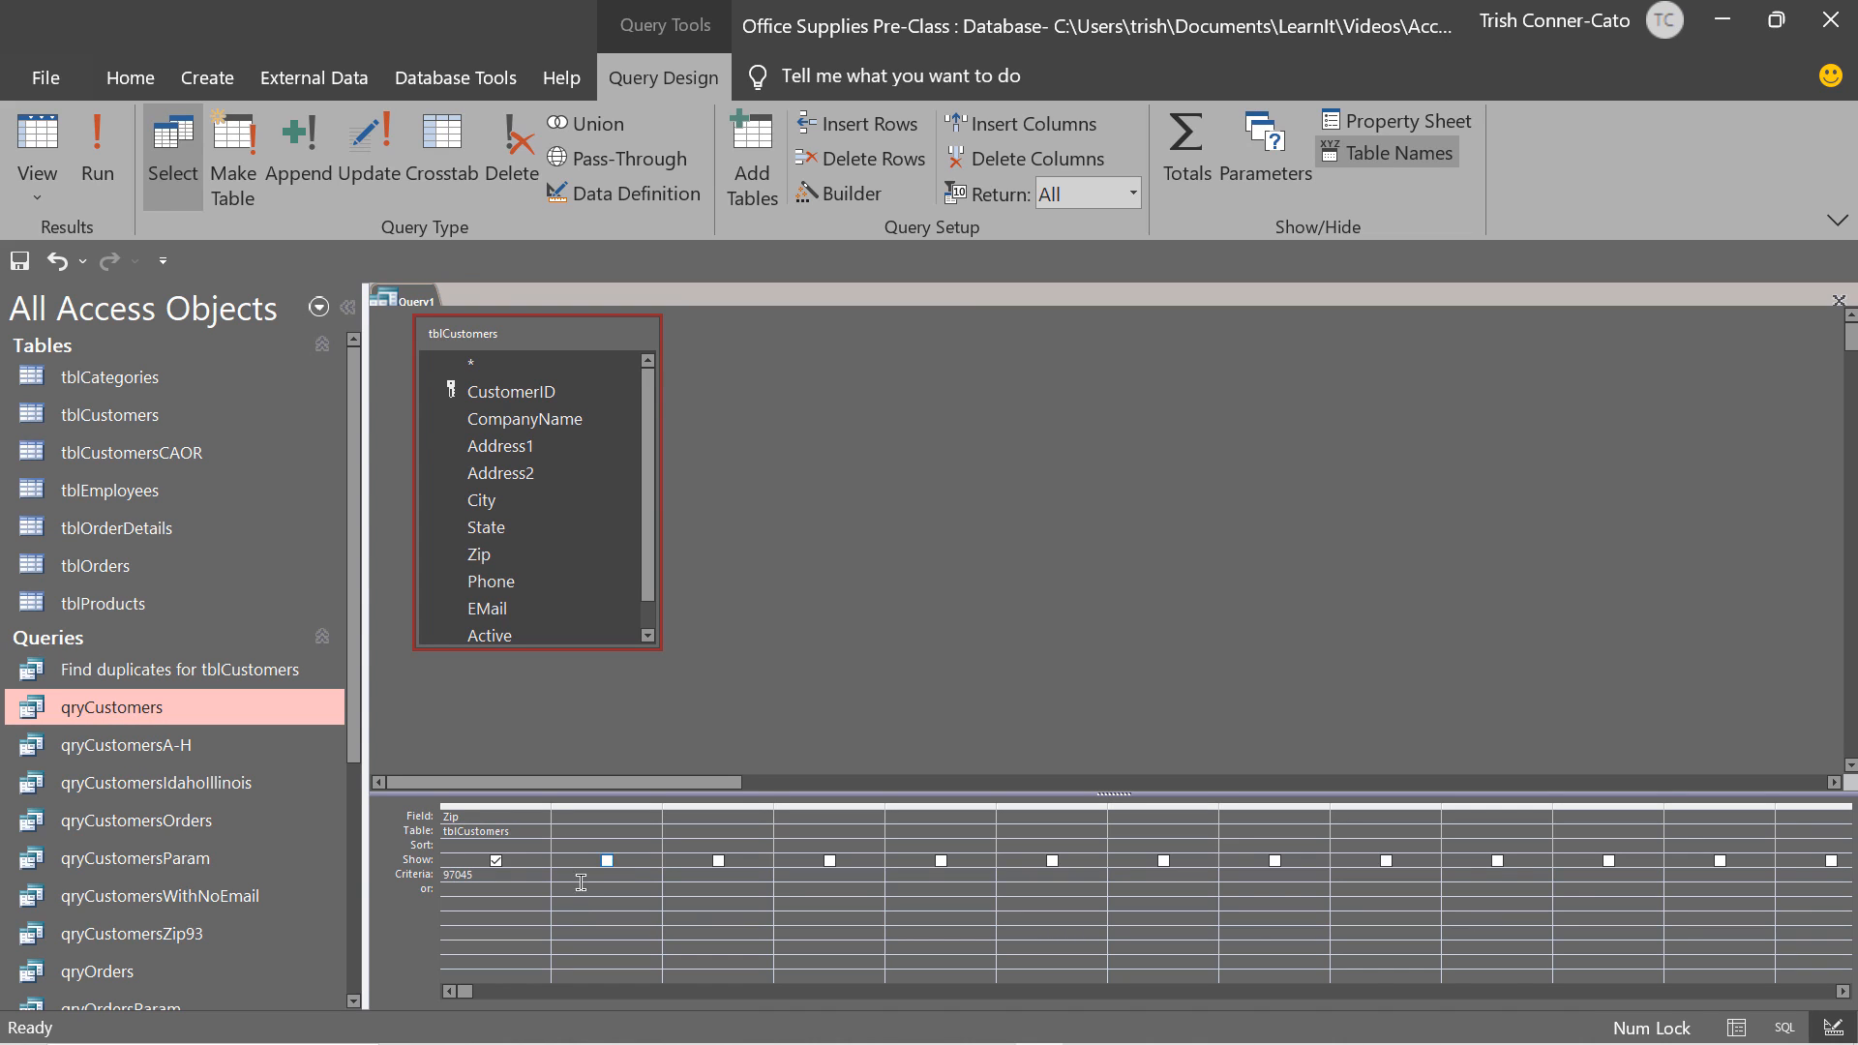
pyautogui.press('Tab')
pyautogui.click(375, 167)
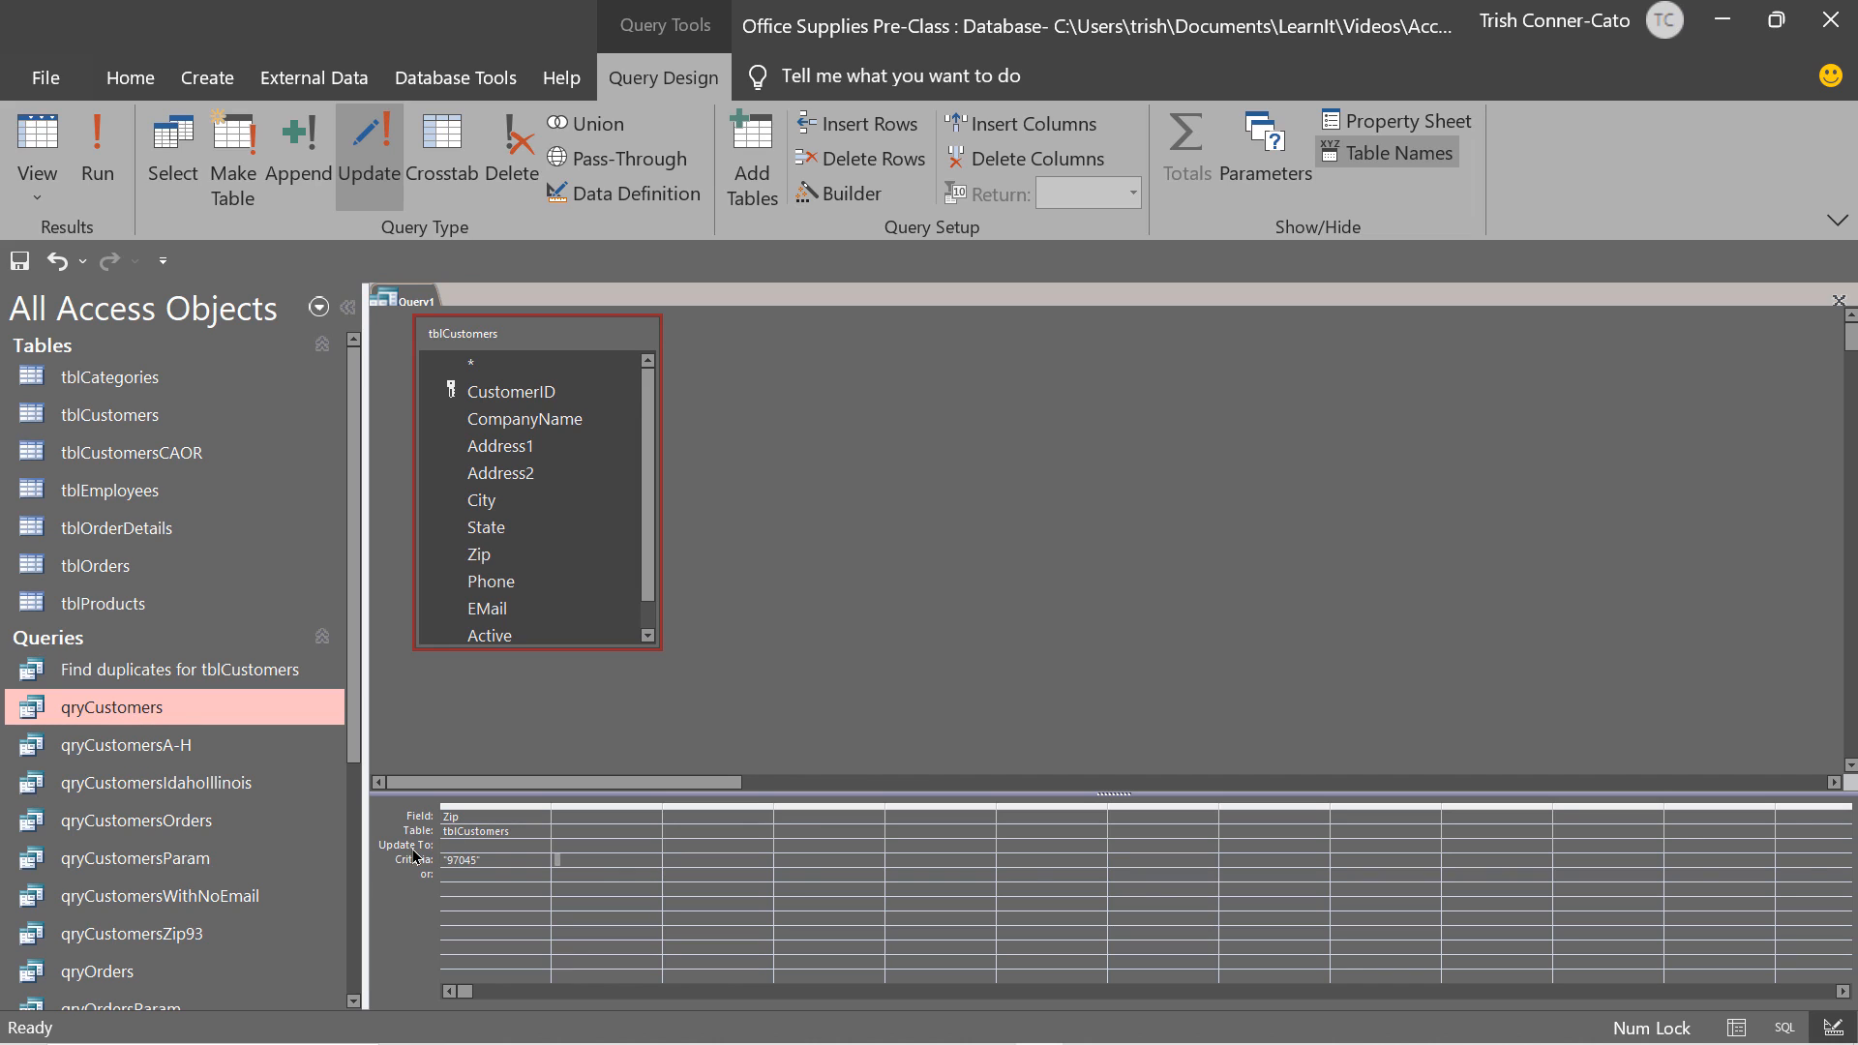
pyautogui.click(464, 846)
pyautogui.write('97046')
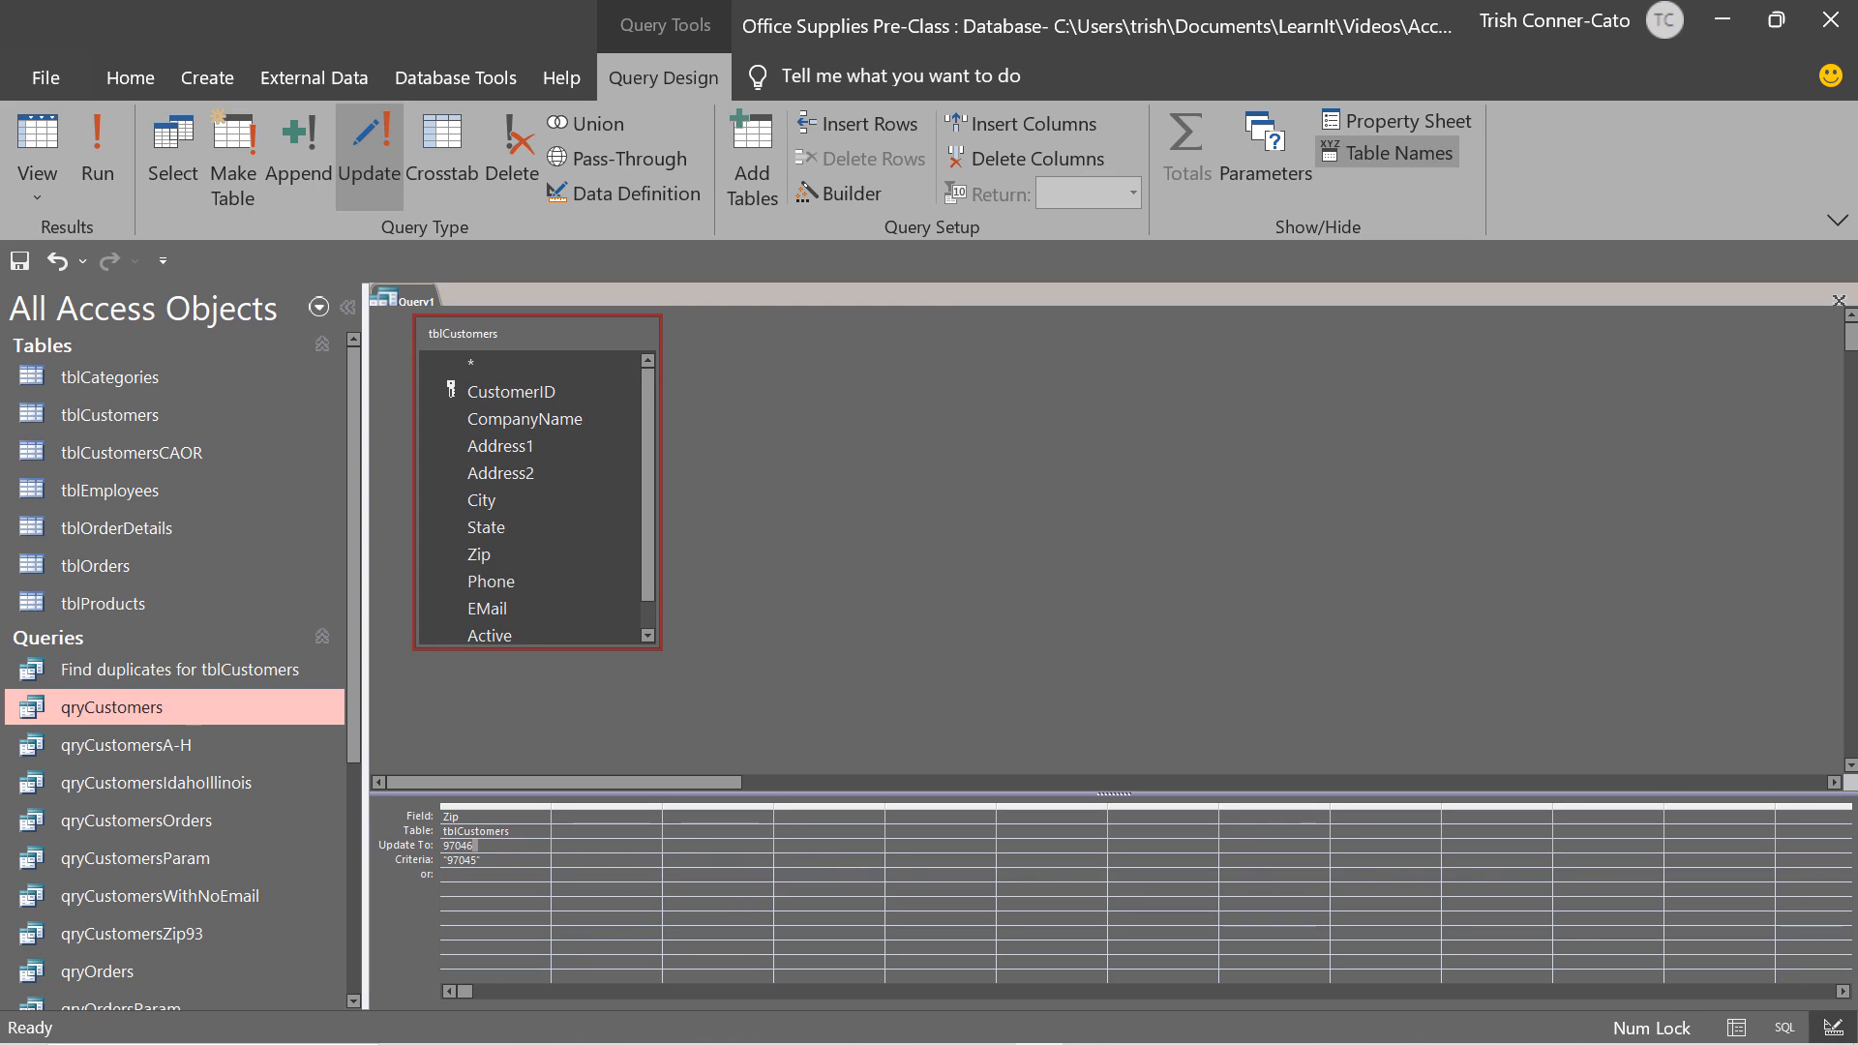
pyautogui.press('Return')
# Run the update query, accept updating the records, and close the query without saving its design.
pyautogui.click(111, 161)
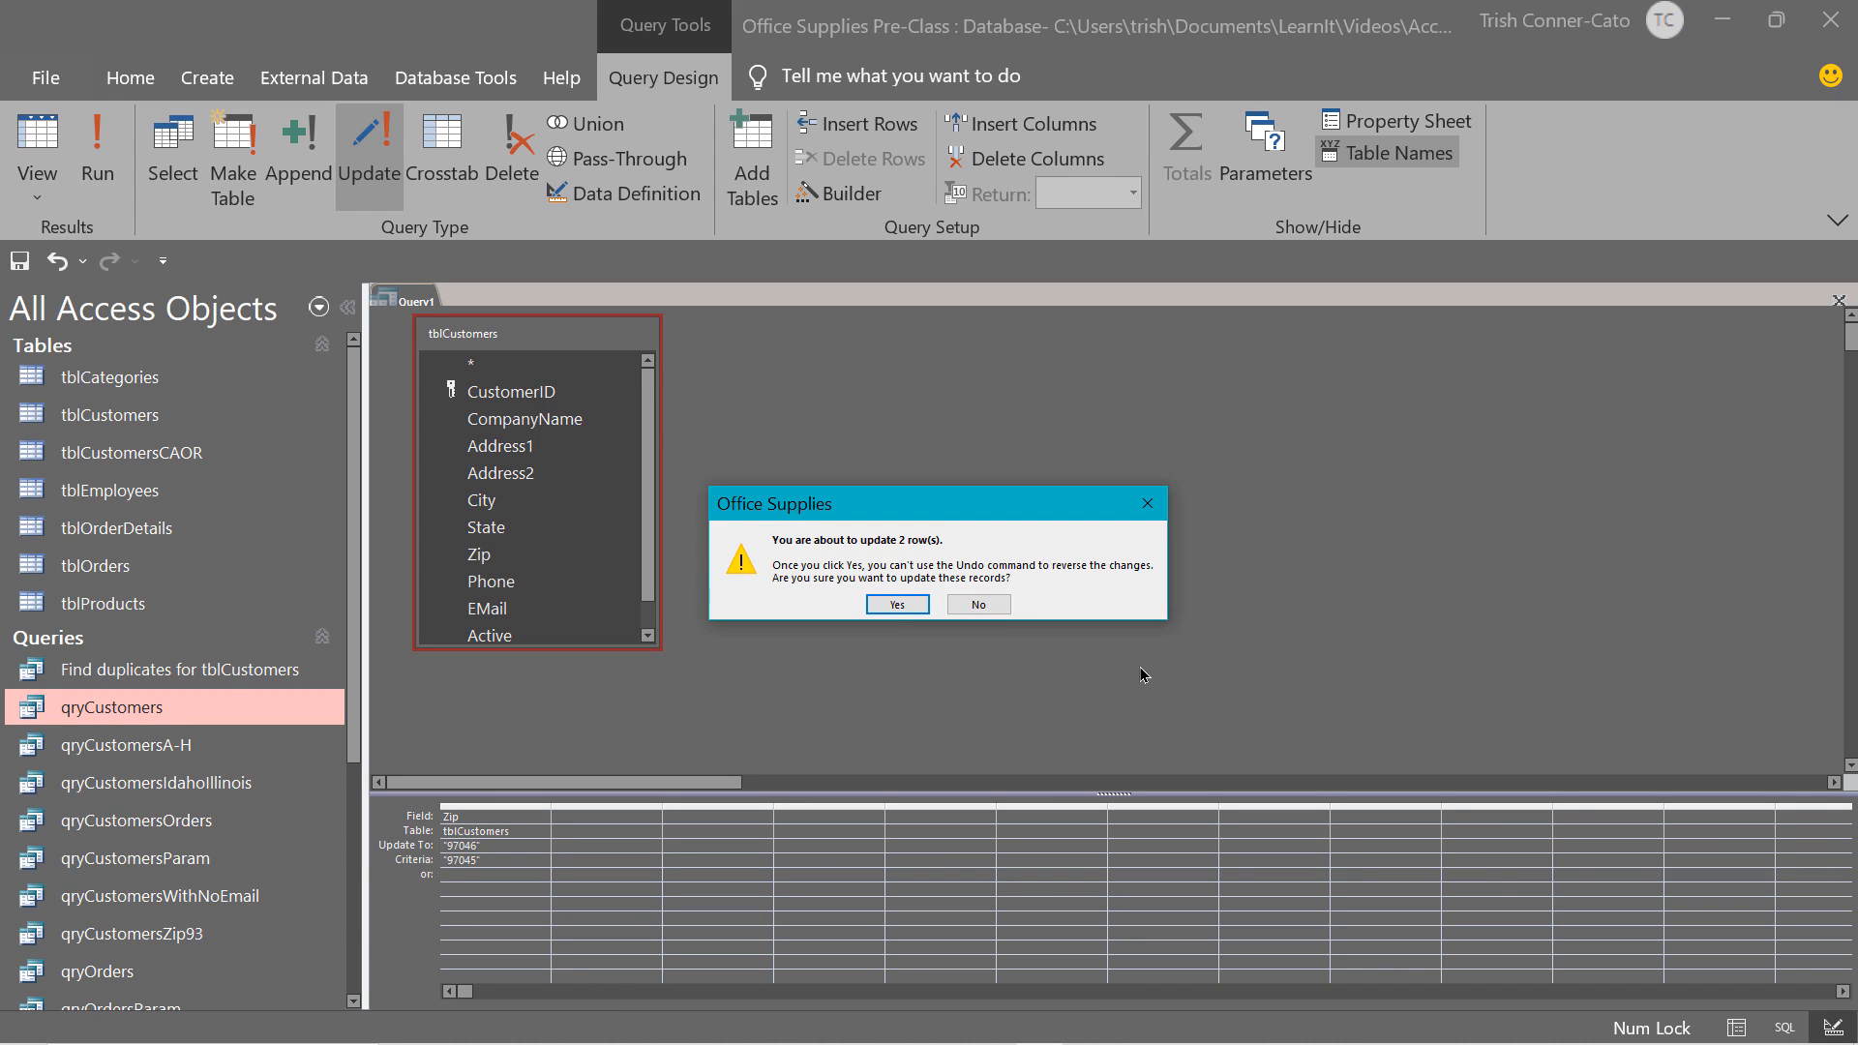
pyautogui.click(896, 604)
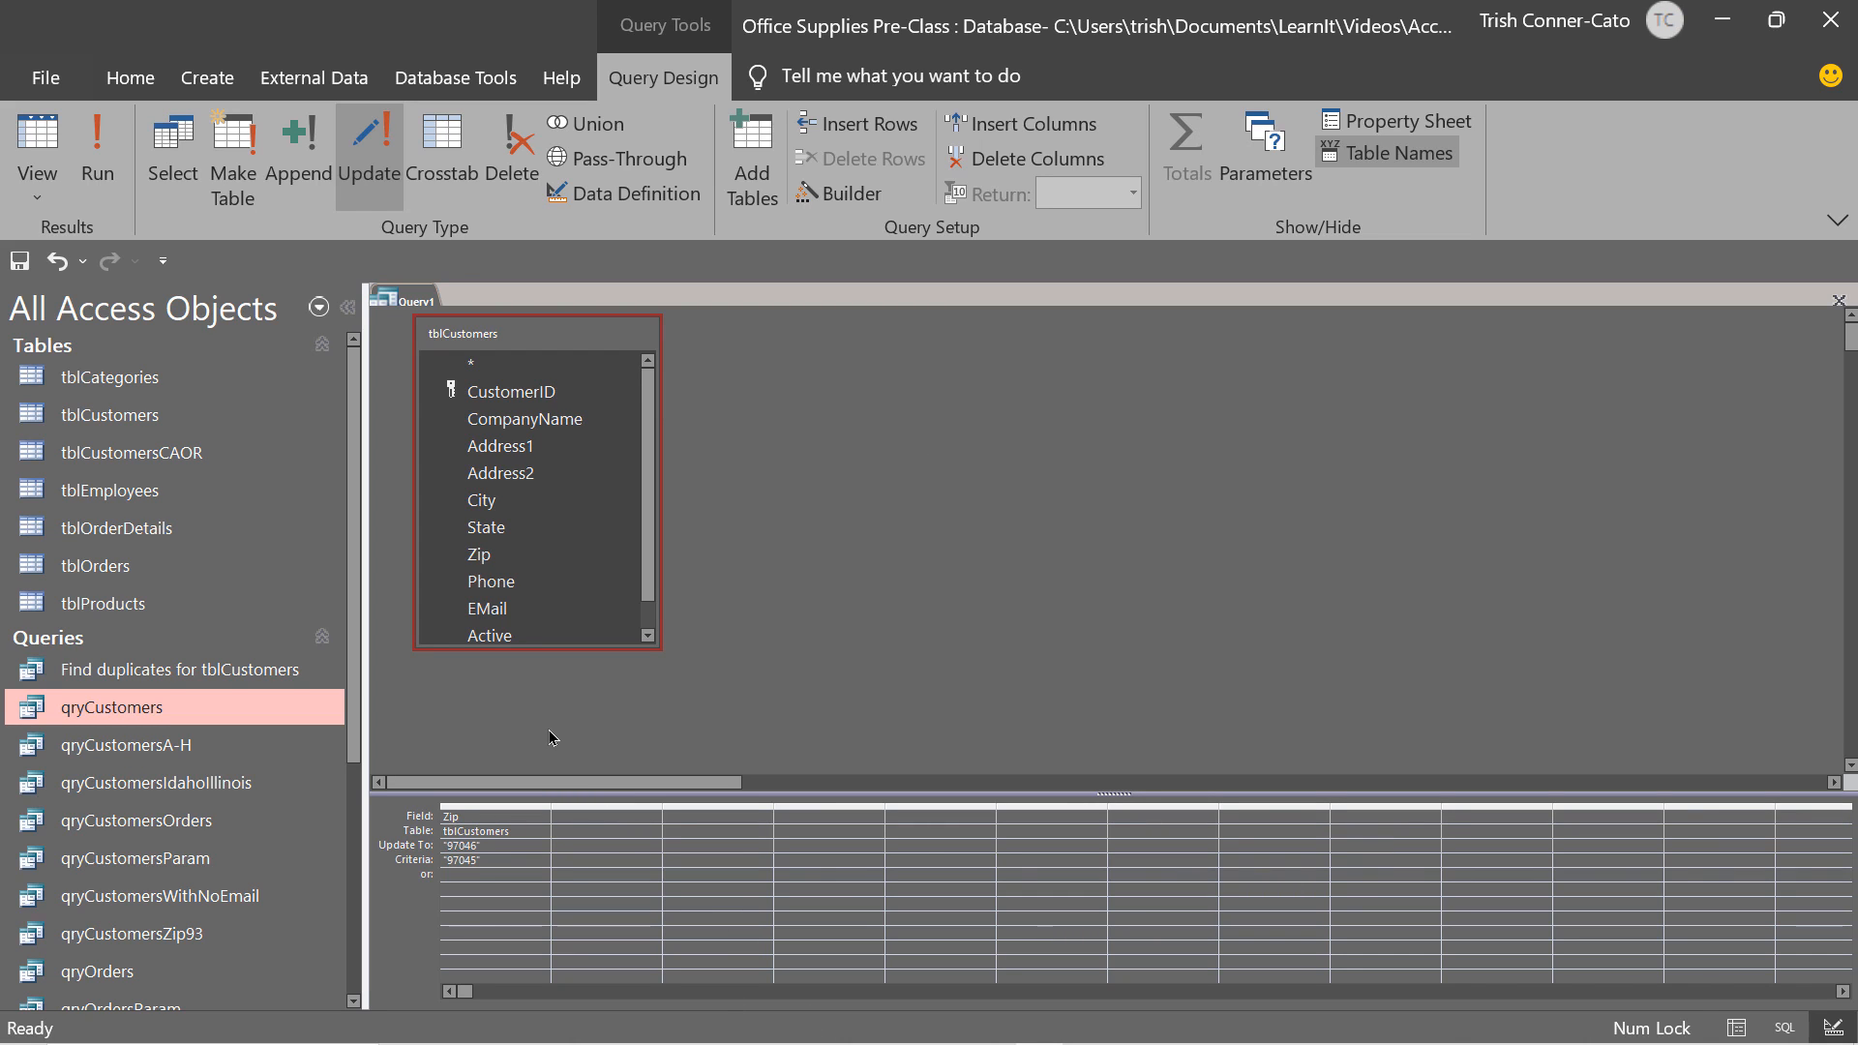
pyautogui.rightClick(414, 297)
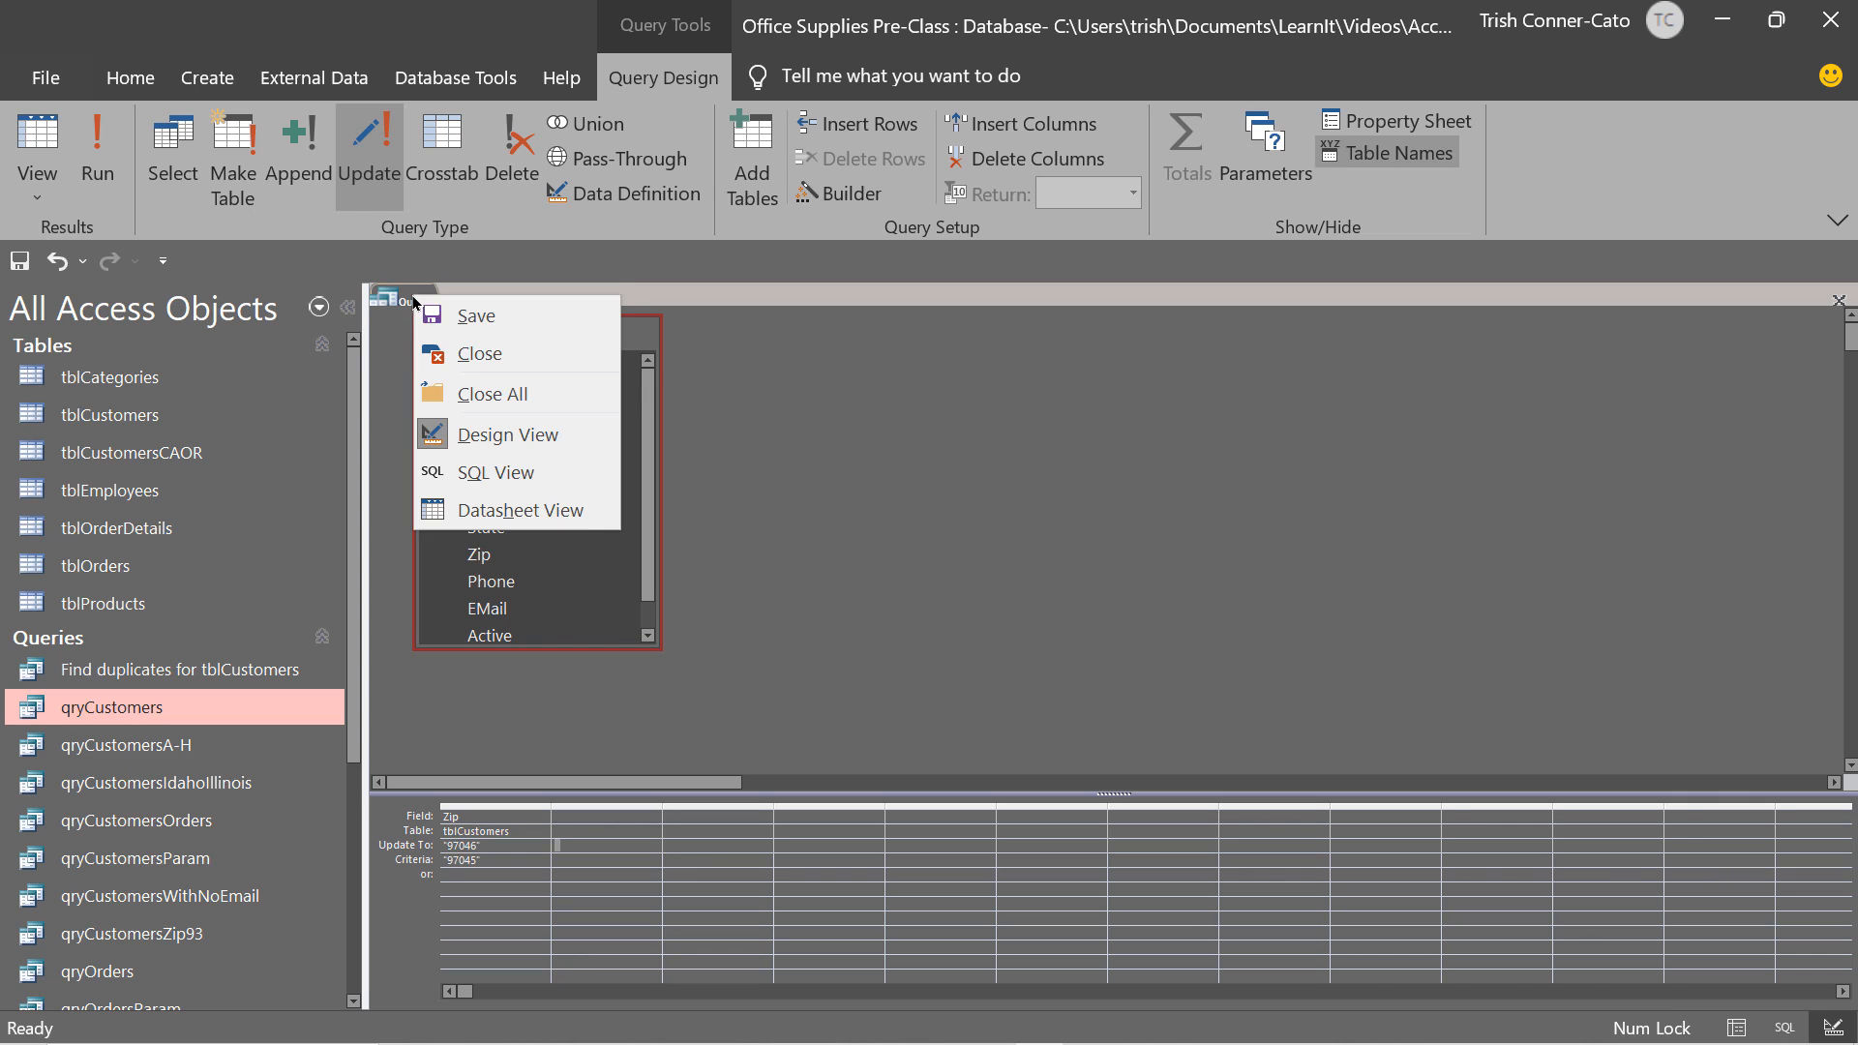
pyautogui.click(482, 349)
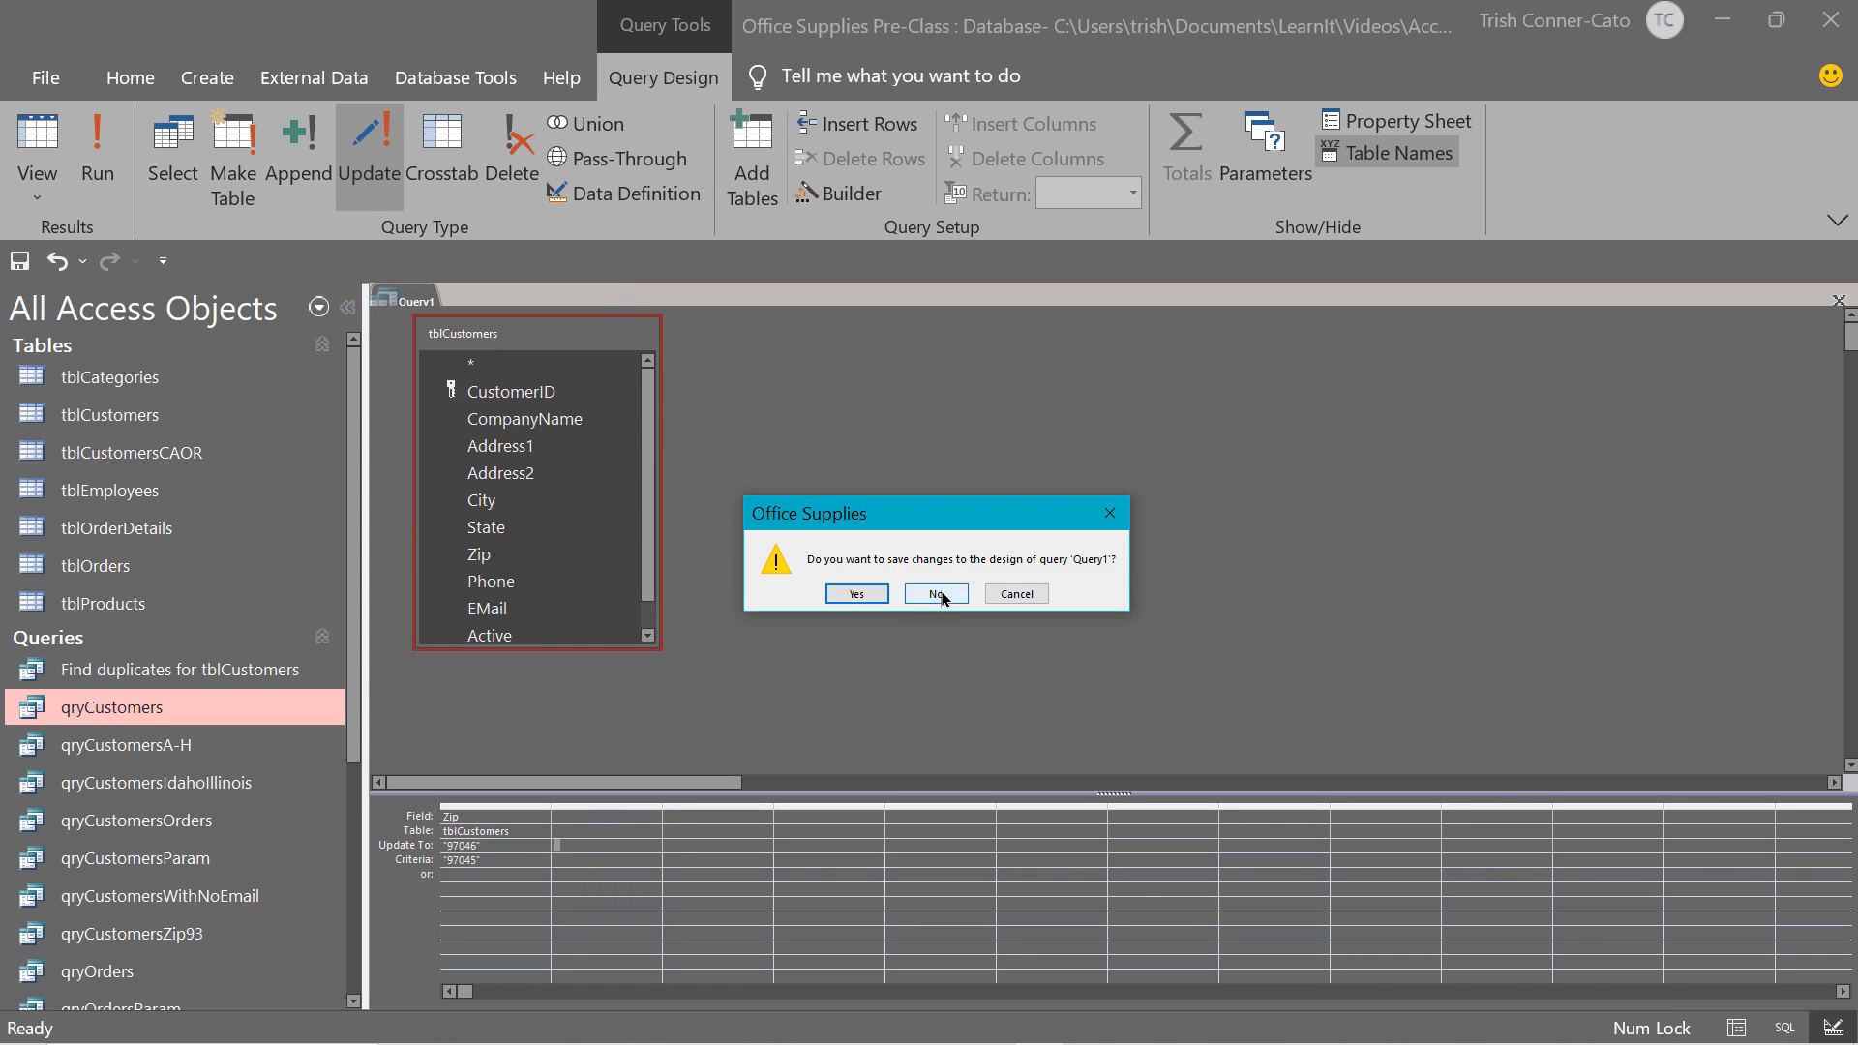
pyautogui.click(944, 596)
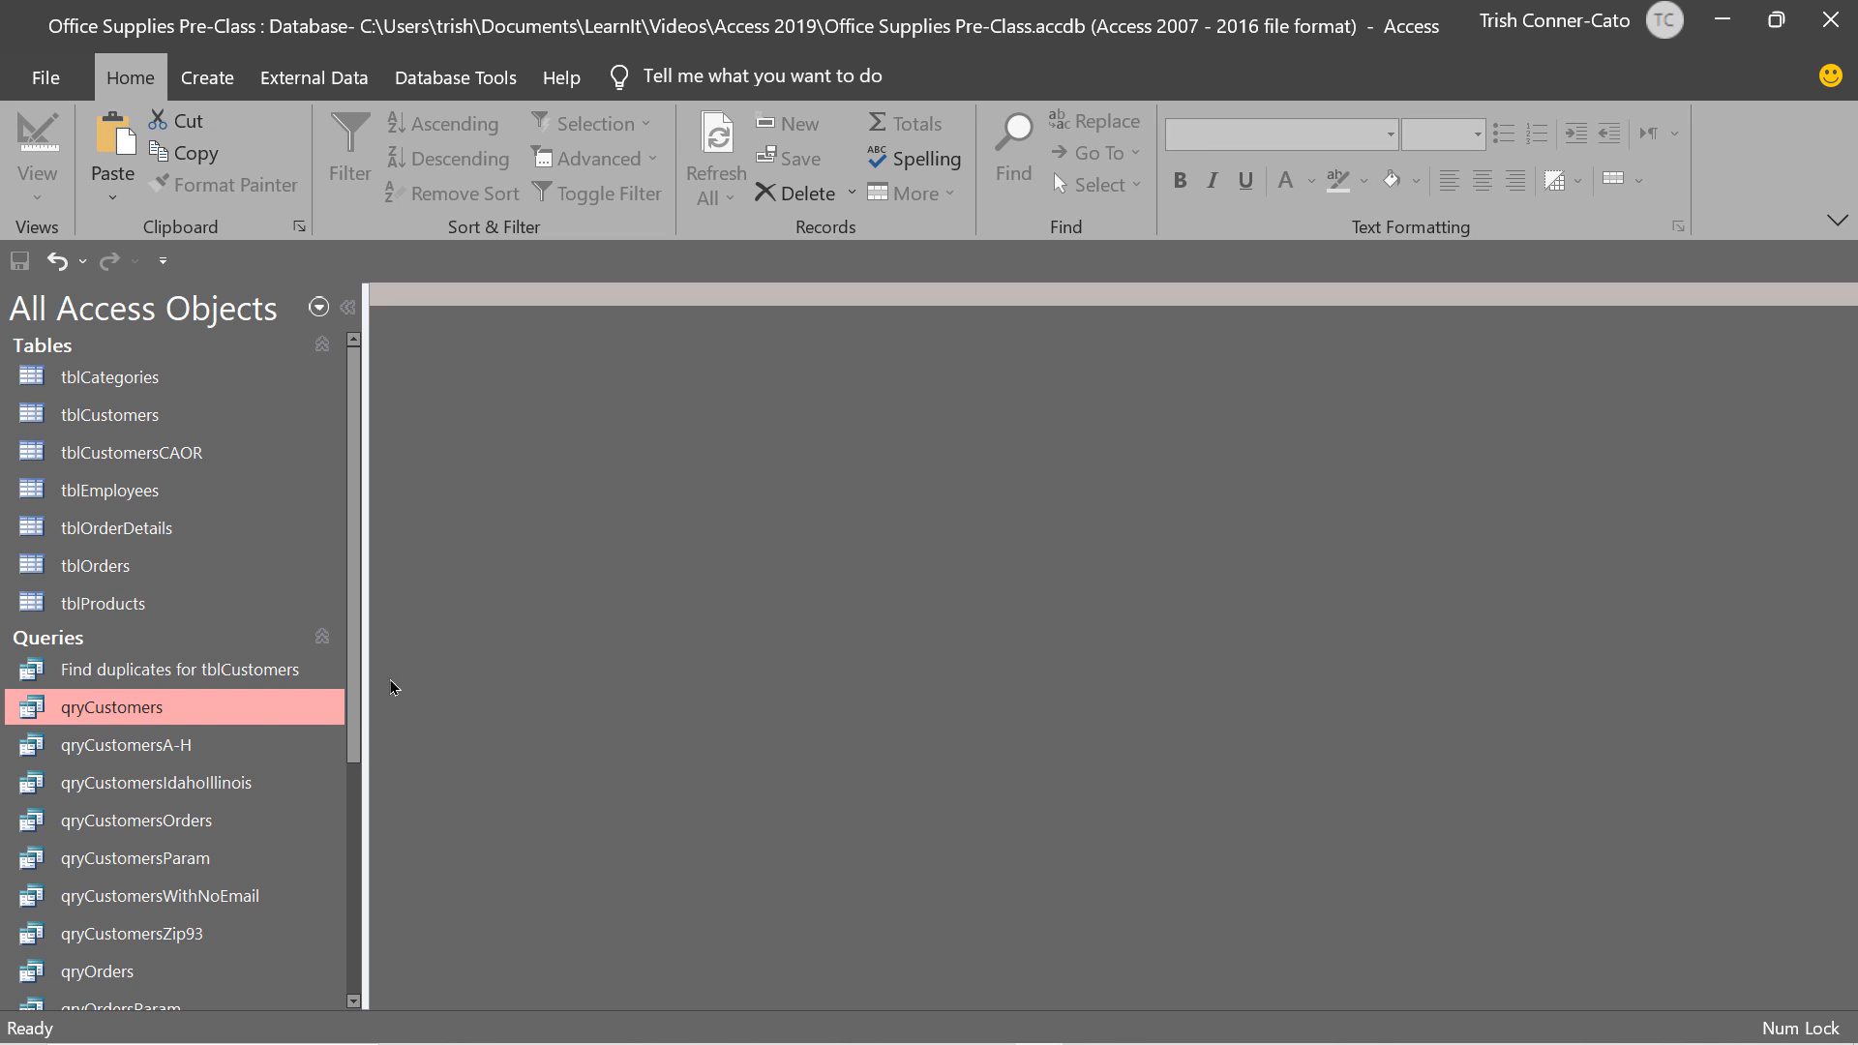
# Check the Zip values in the qryCustomers query and the tblCustomers table, and close both.
pyautogui.doubleClick(121, 712)
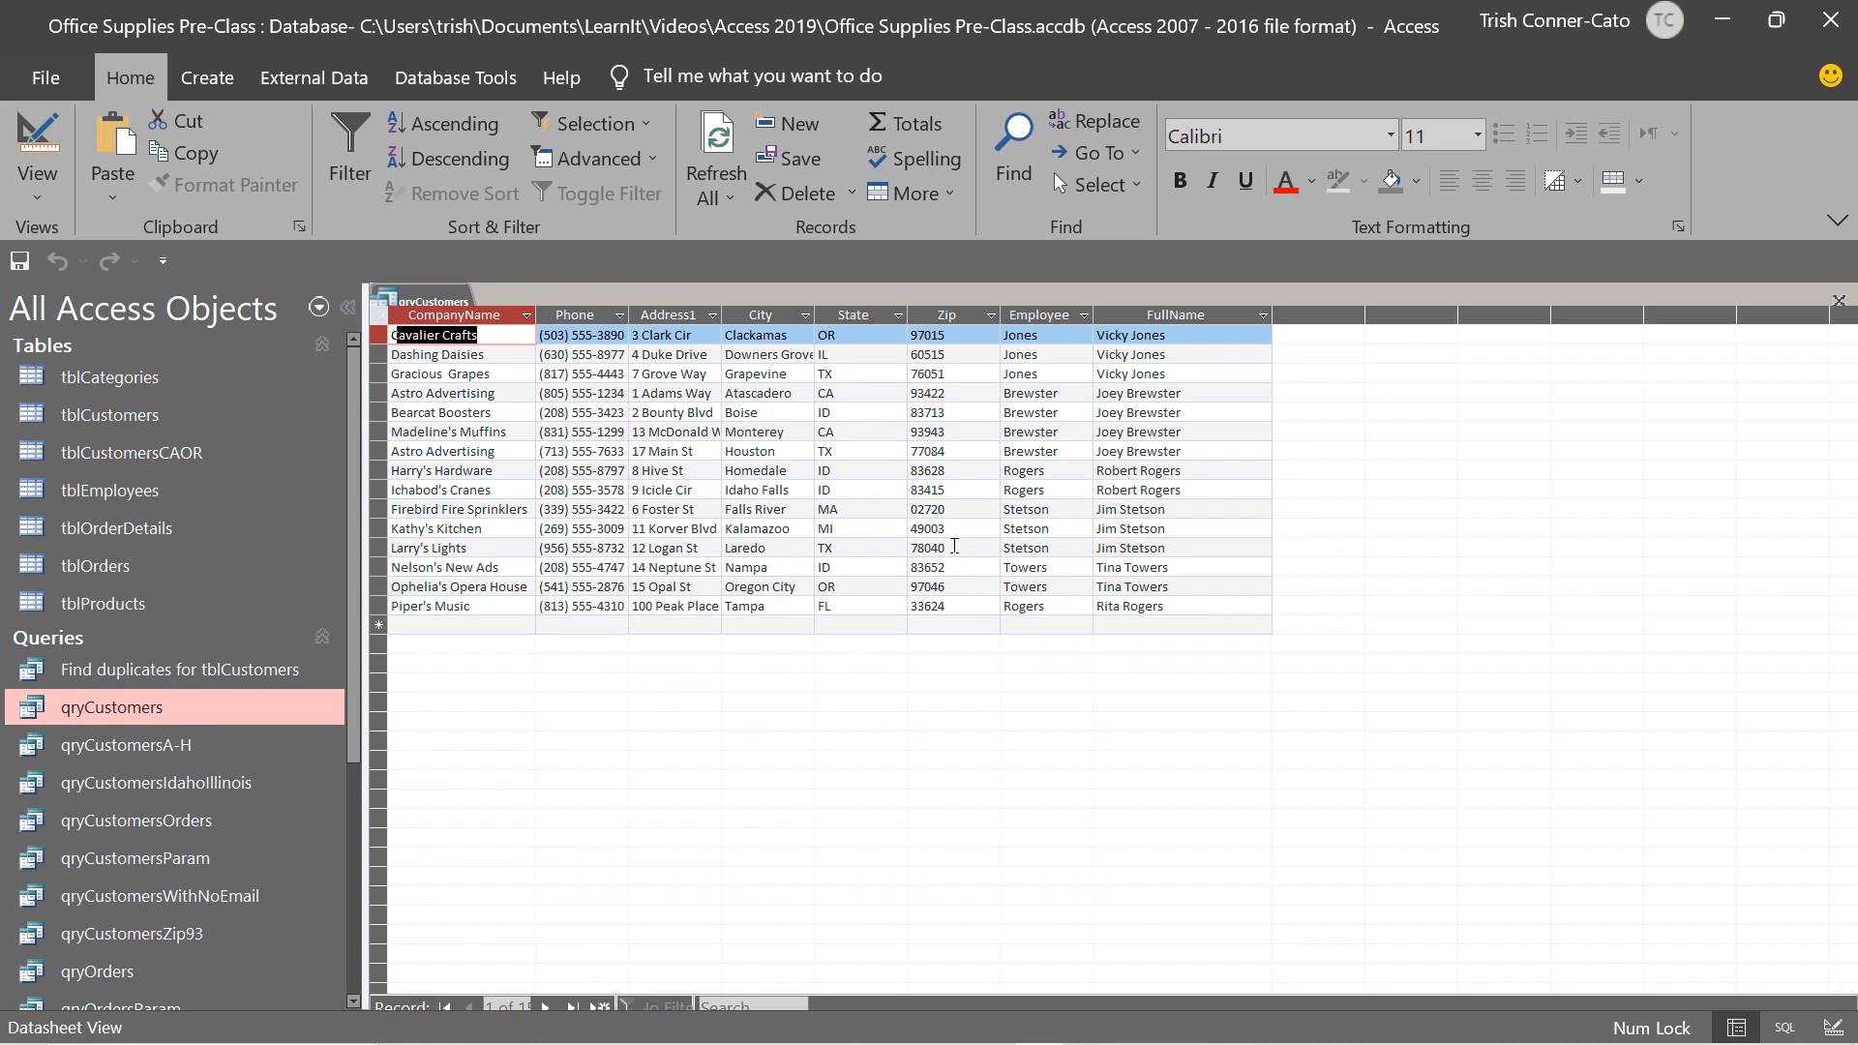
pyautogui.click(951, 588)
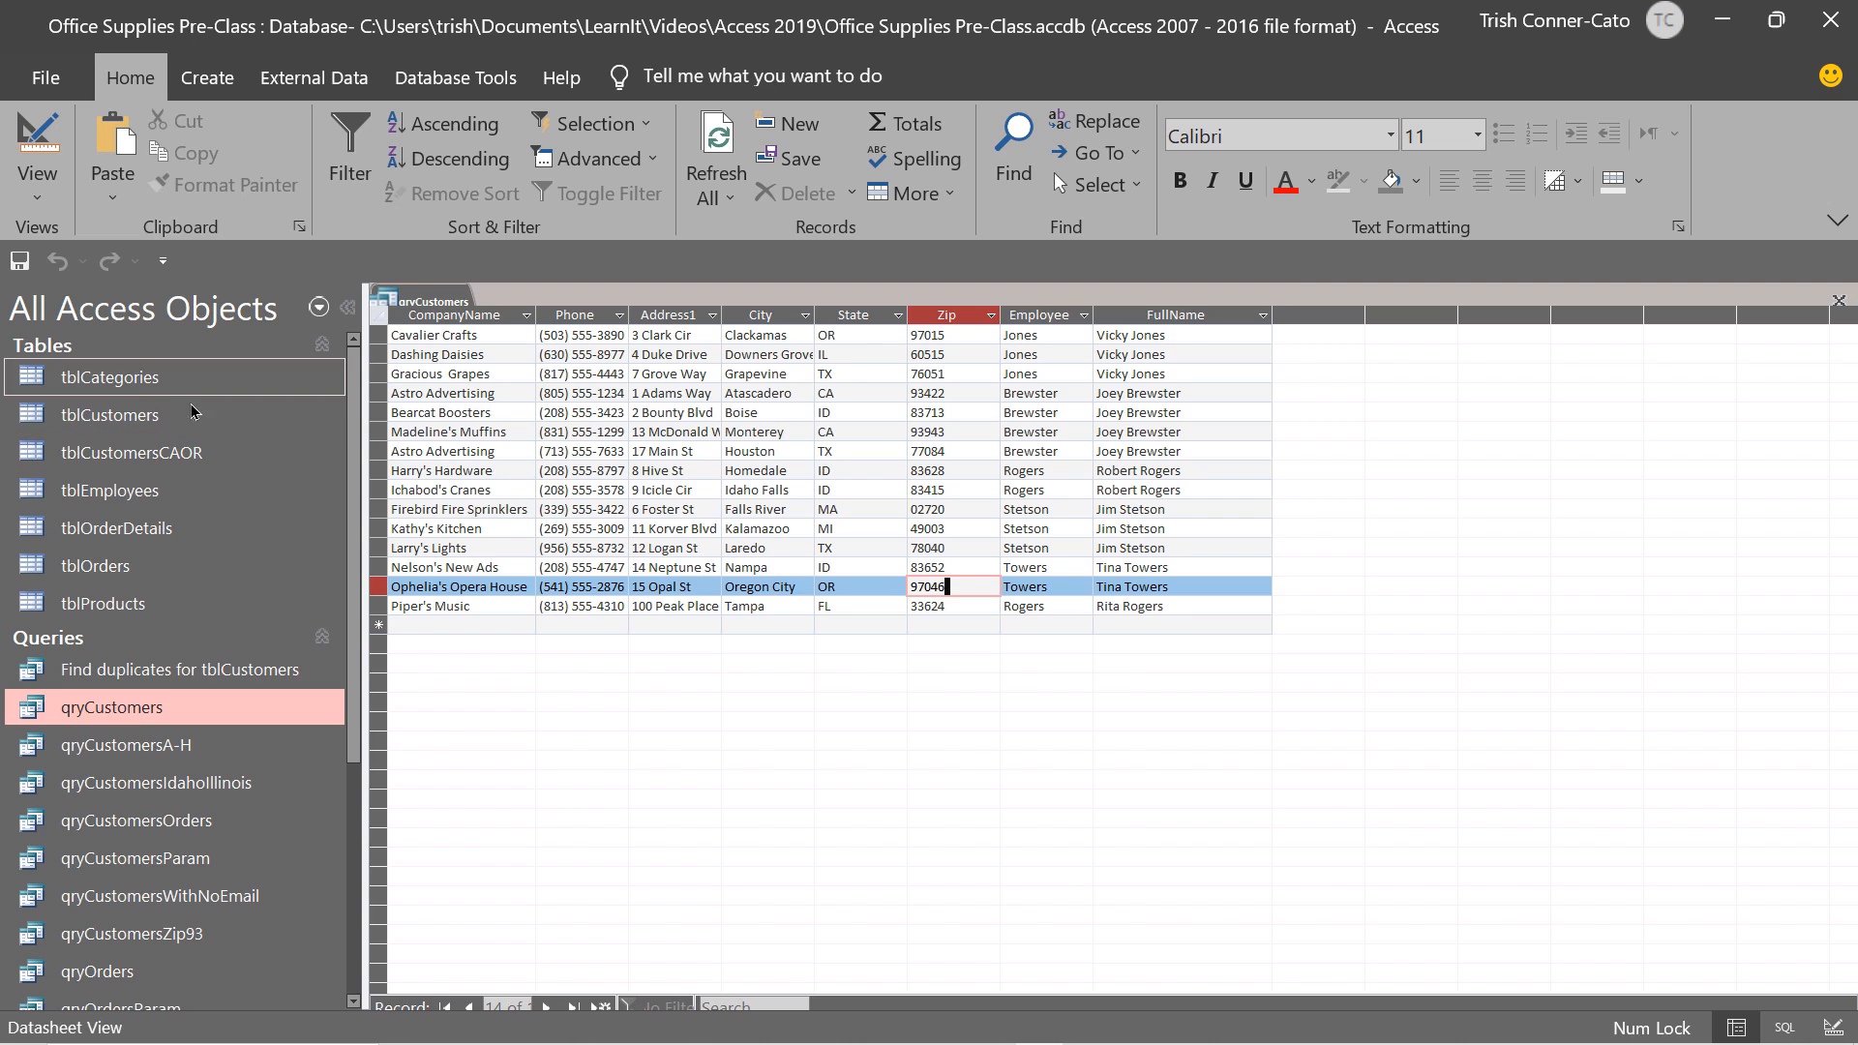
pyautogui.doubleClick(140, 432)
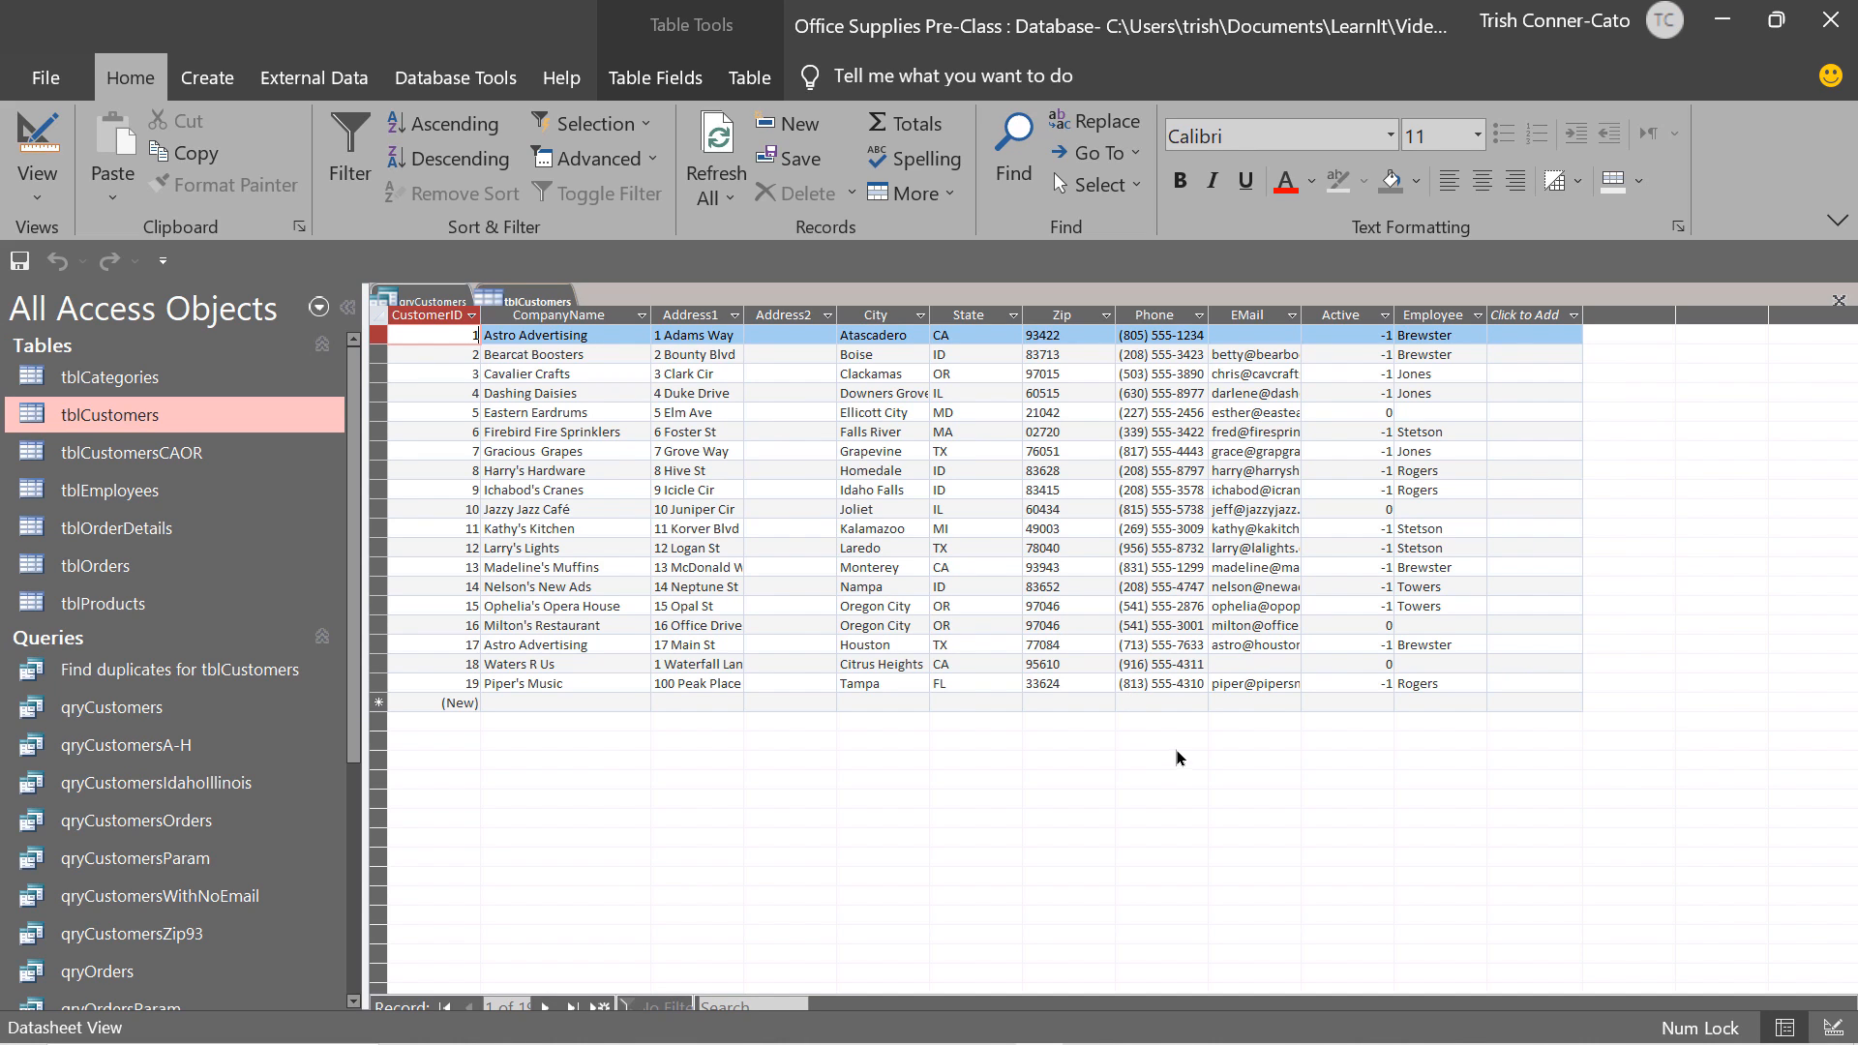
pyautogui.rightClick(419, 301)
pyautogui.click(515, 391)
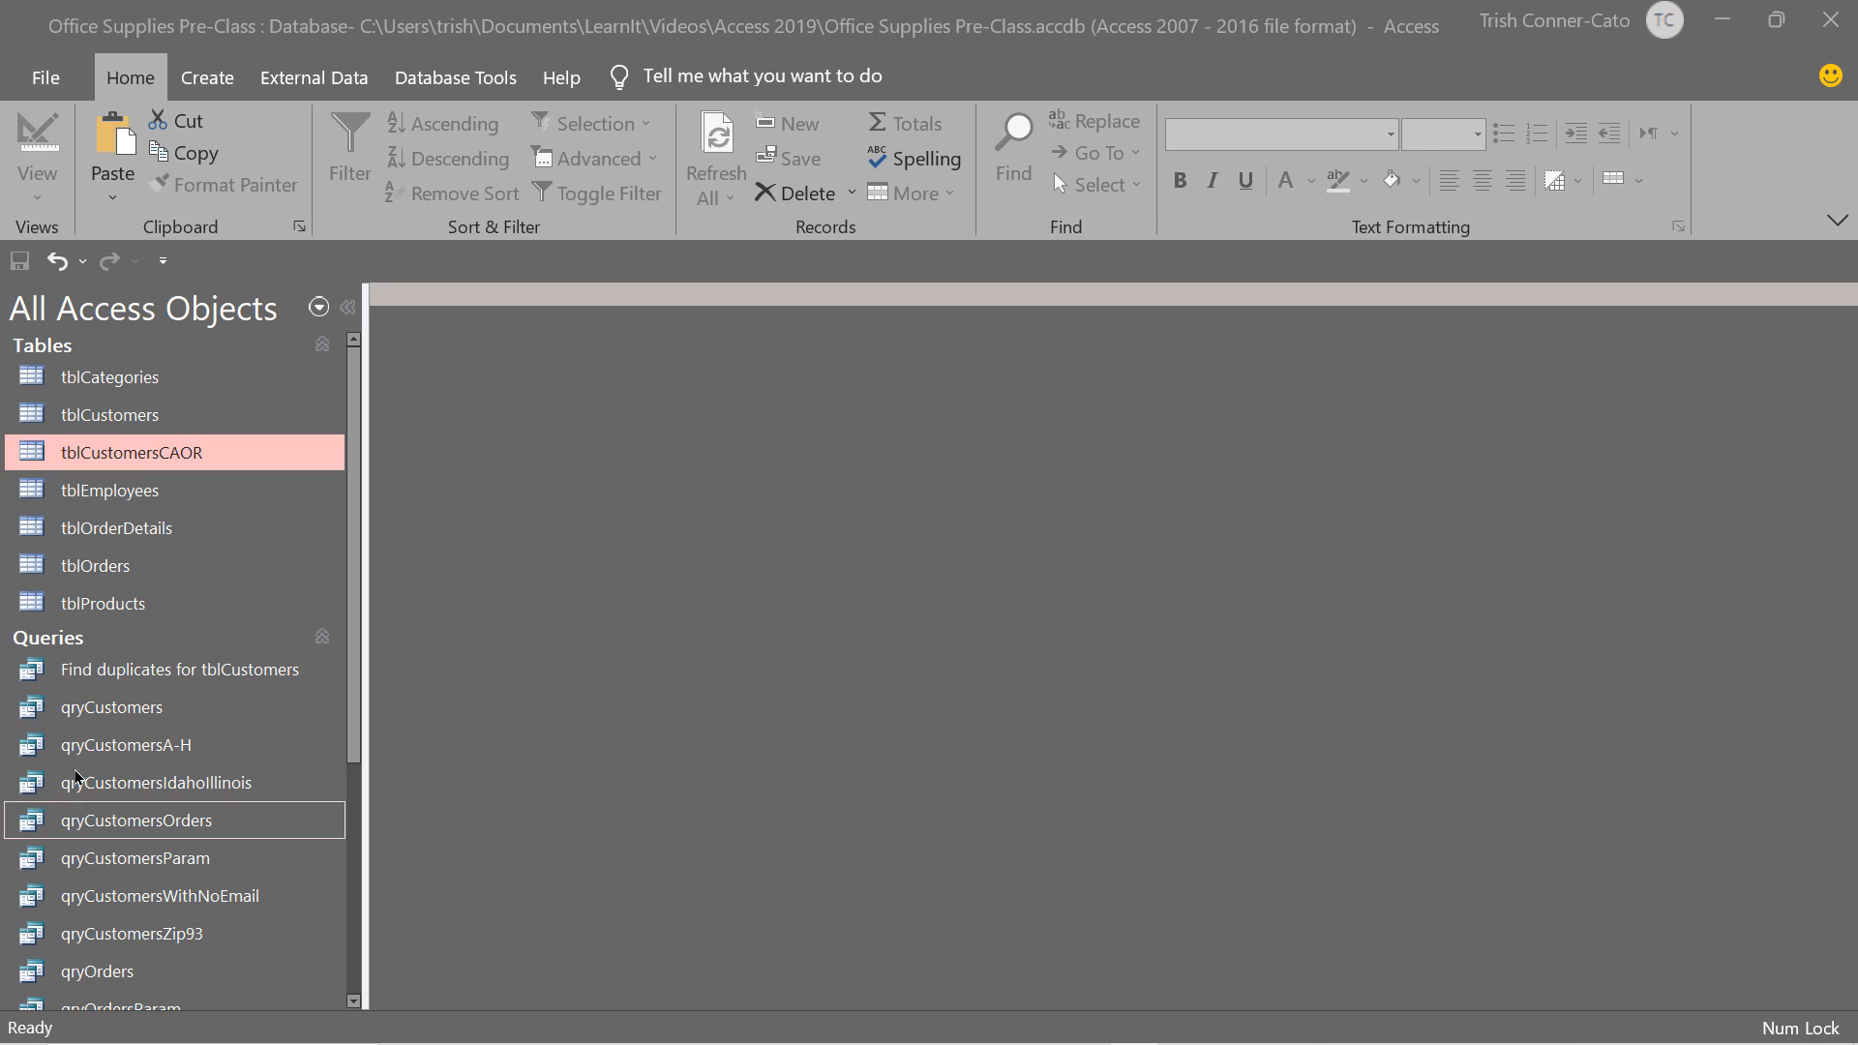
# Duplicate the tblCustomers table with its structure and data, keeping the suggested copy name.
pyautogui.rightClick(141, 418)
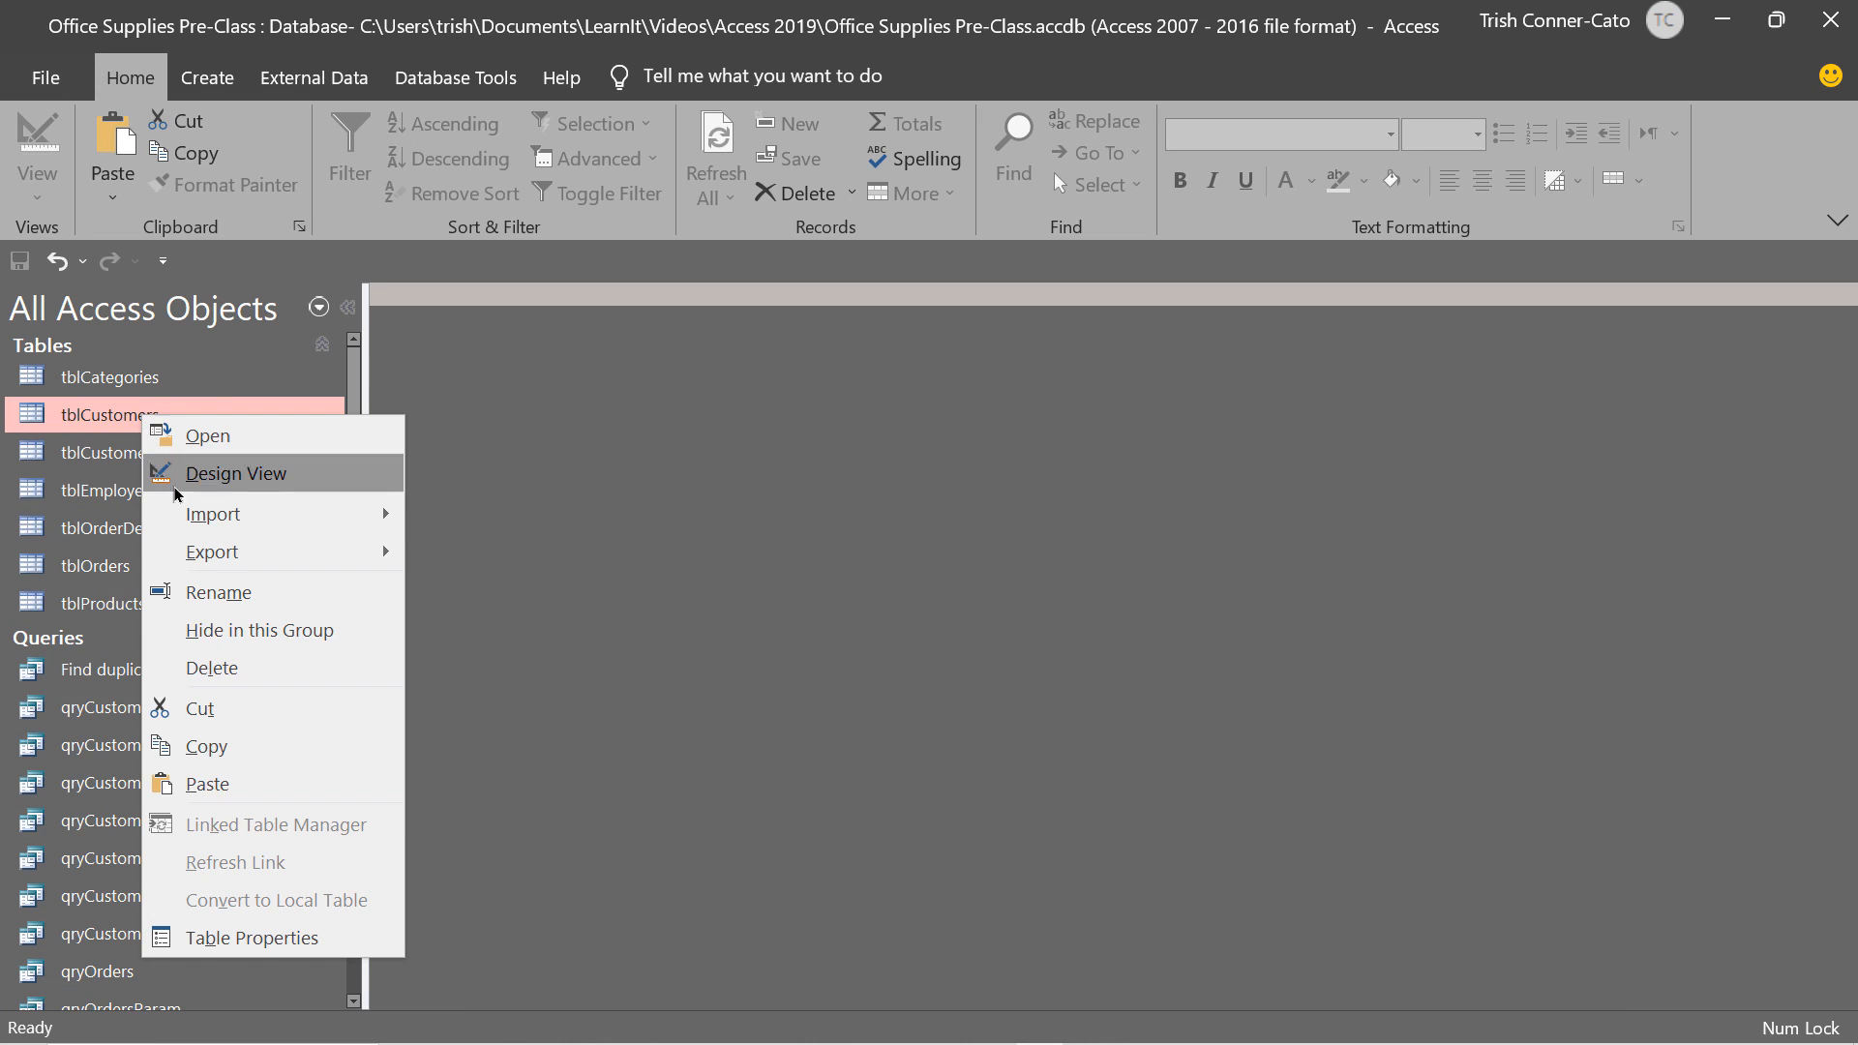
pyautogui.click(224, 747)
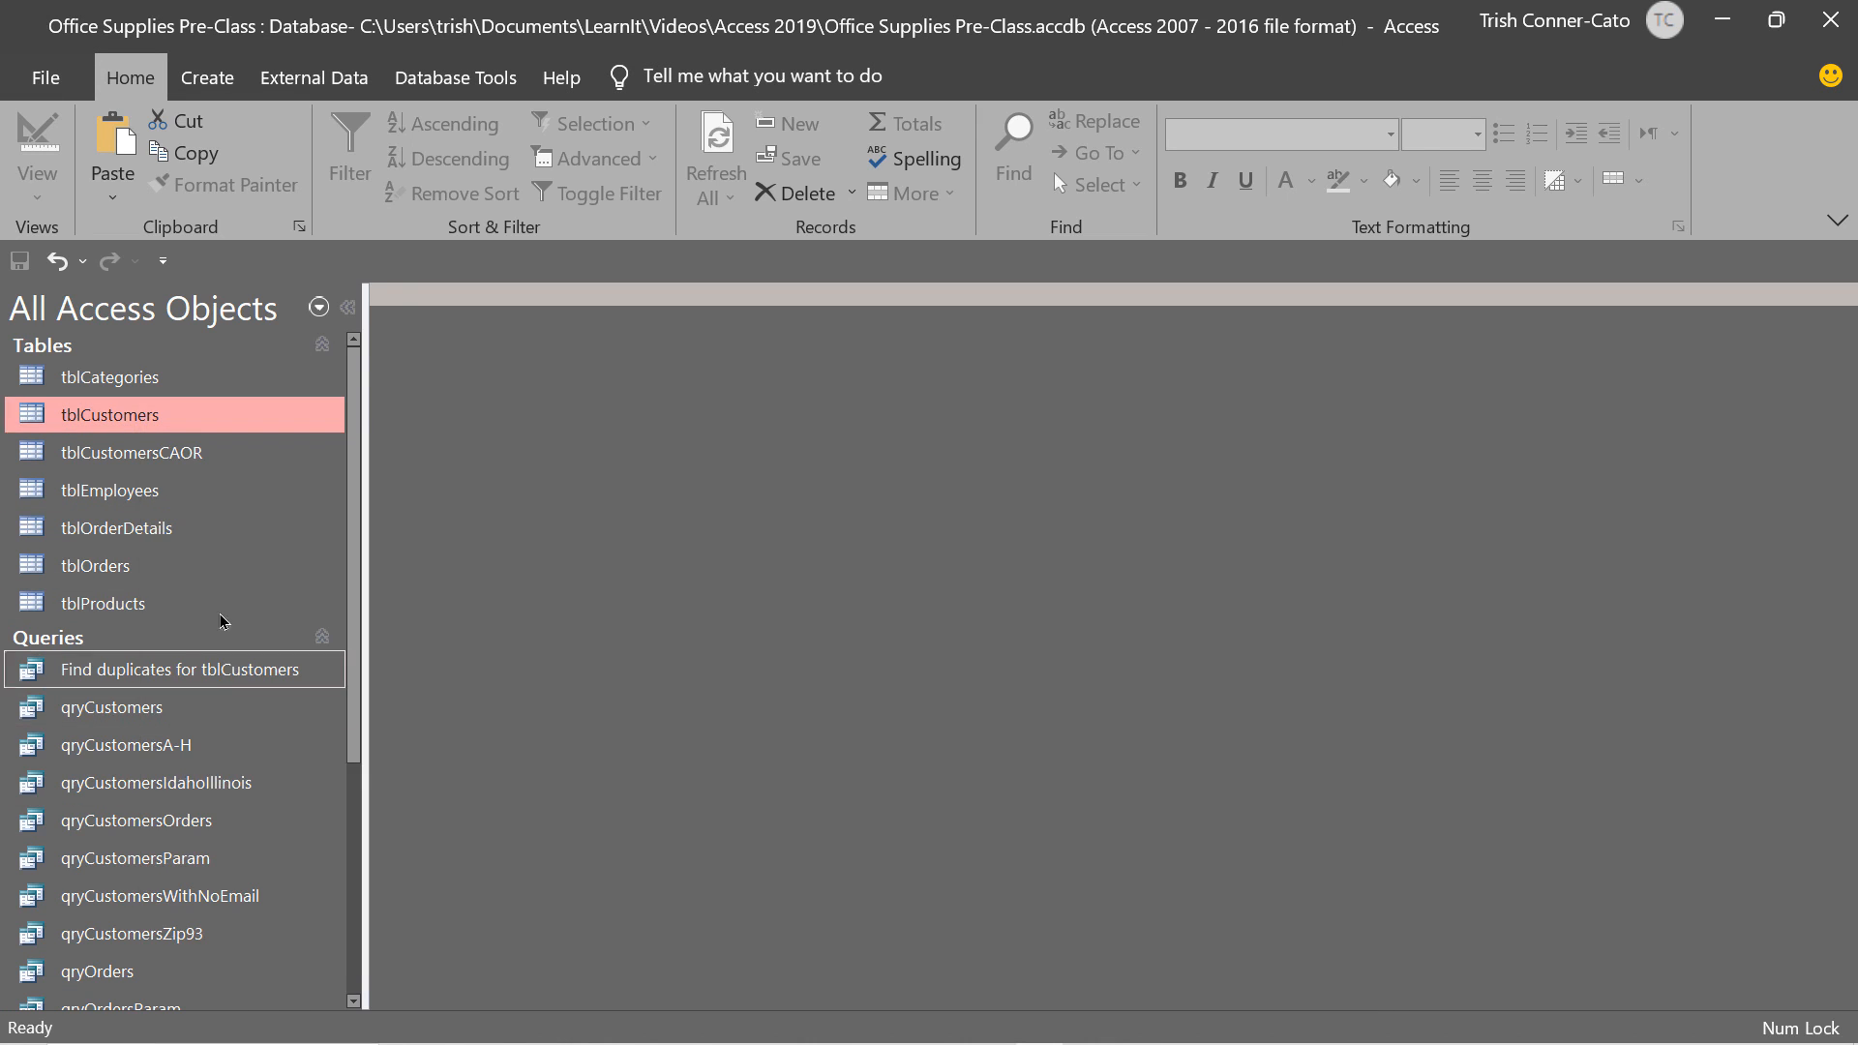
pyautogui.rightClick(273, 434)
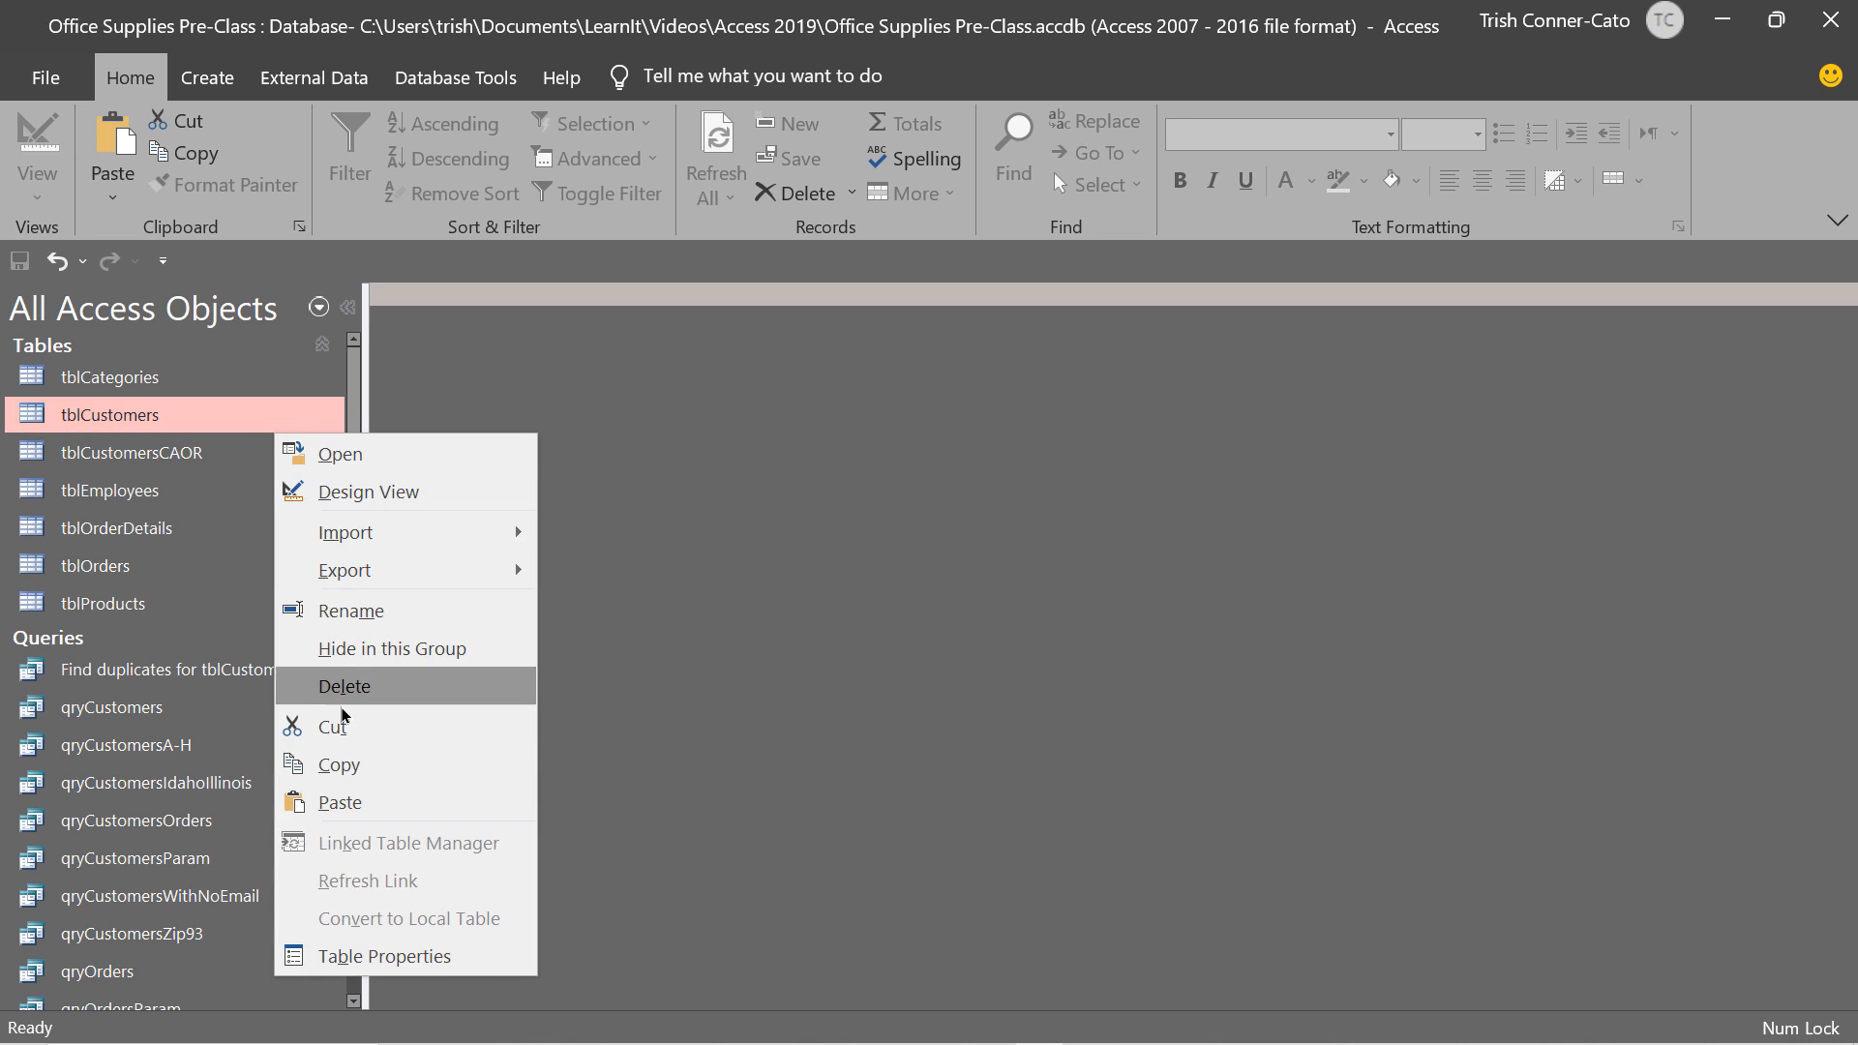
pyautogui.click(340, 803)
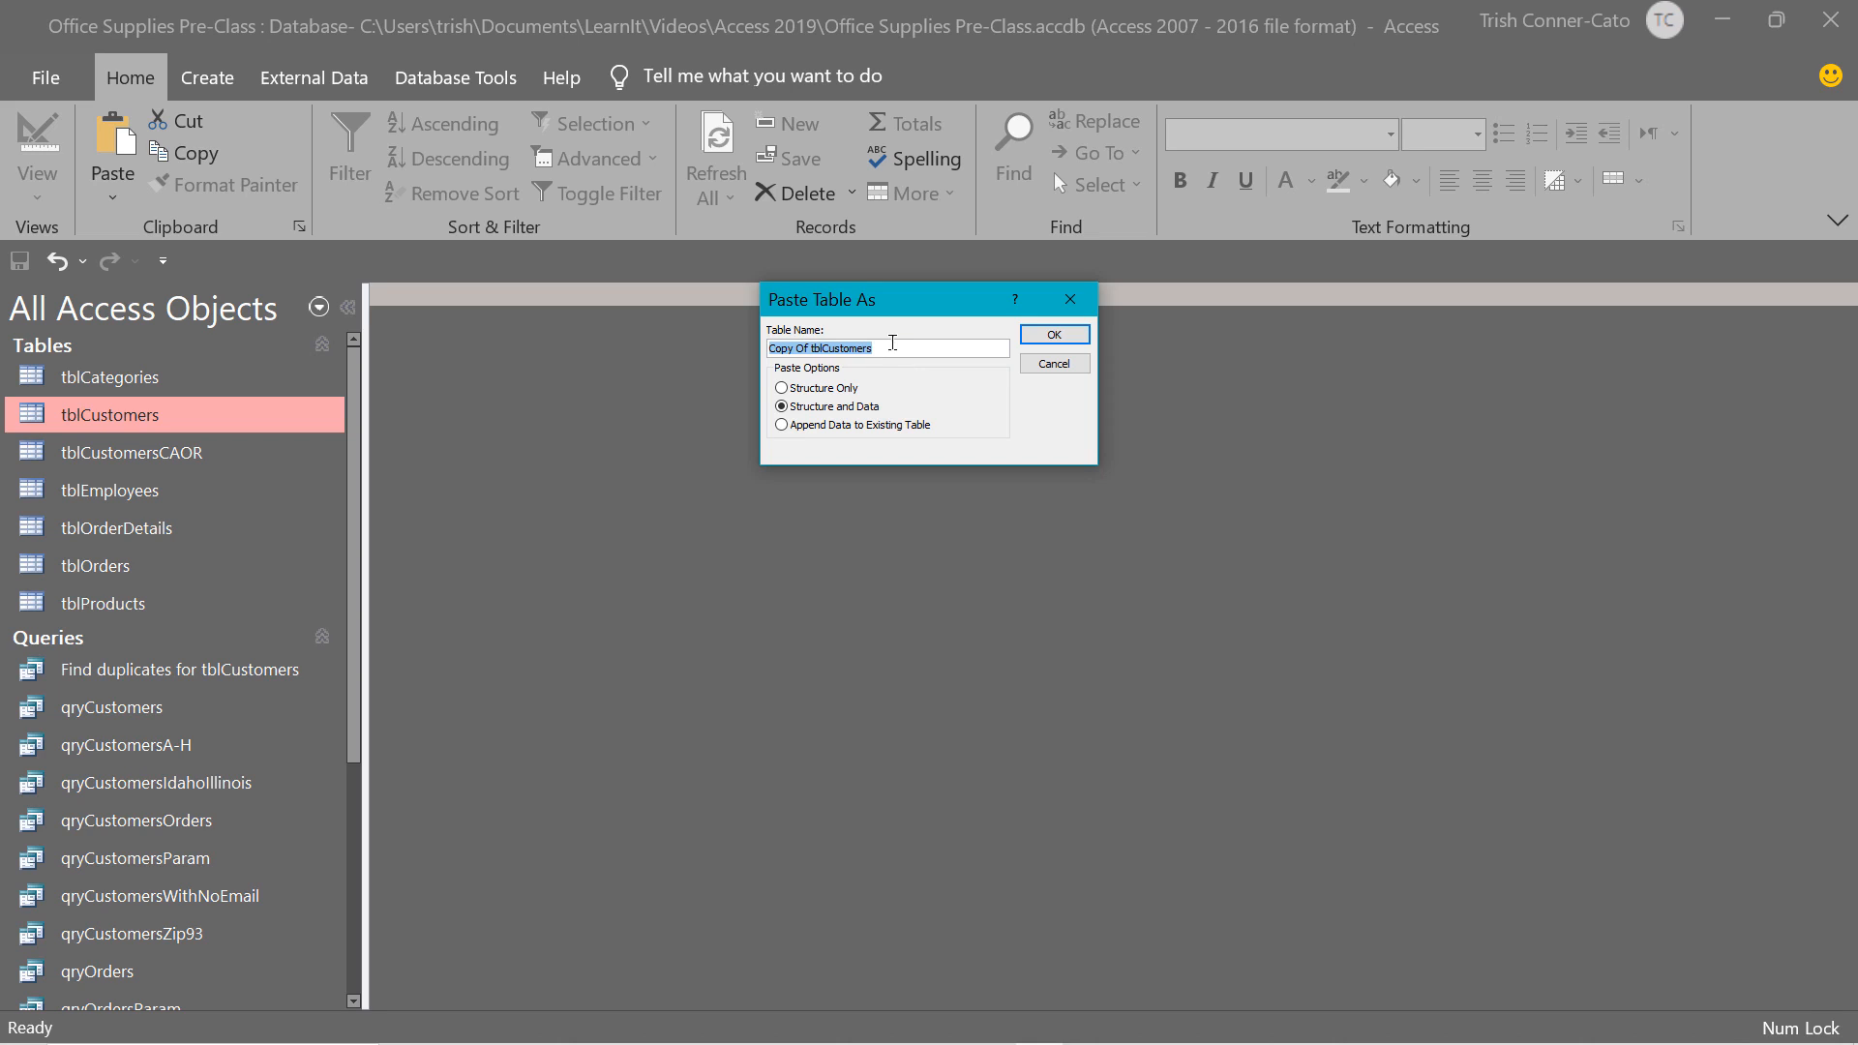
pyautogui.click(1054, 334)
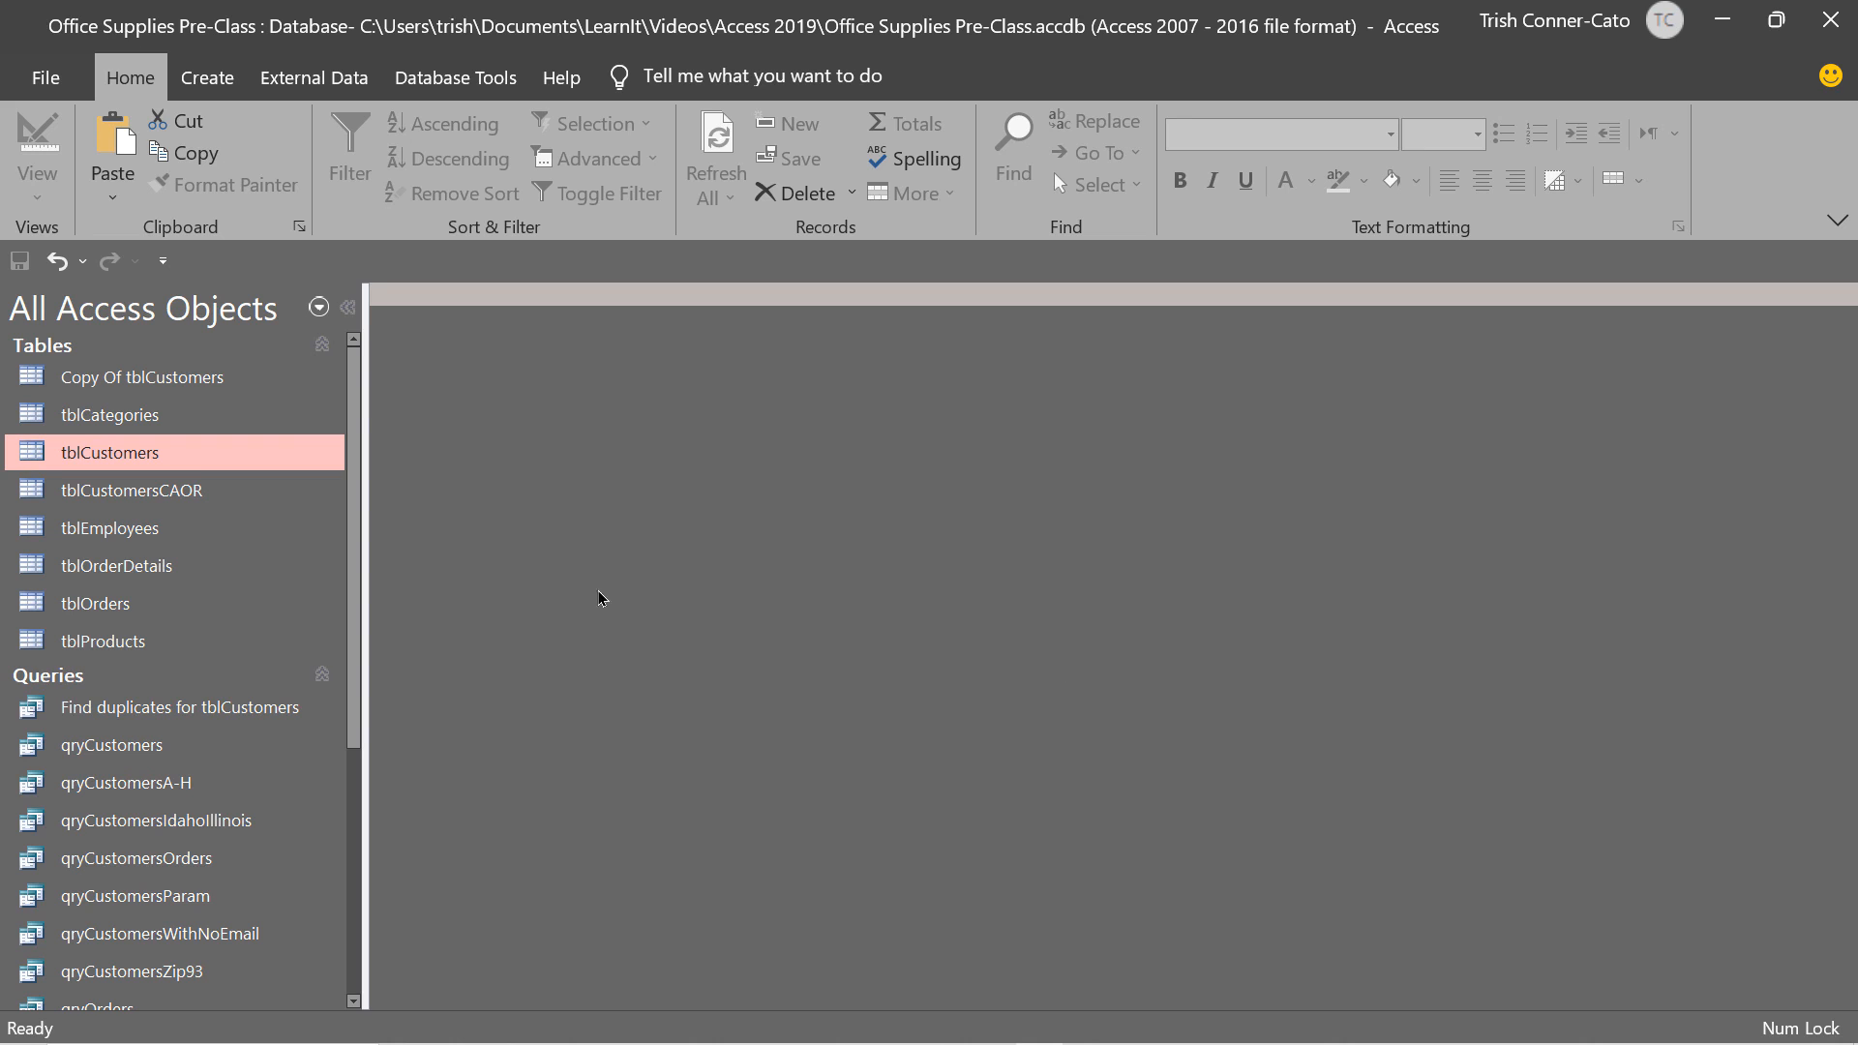
# Review the records in the Copy Of tblCustomers table and close it.
pyautogui.click(223, 371)
pyautogui.doubleClick(223, 374)
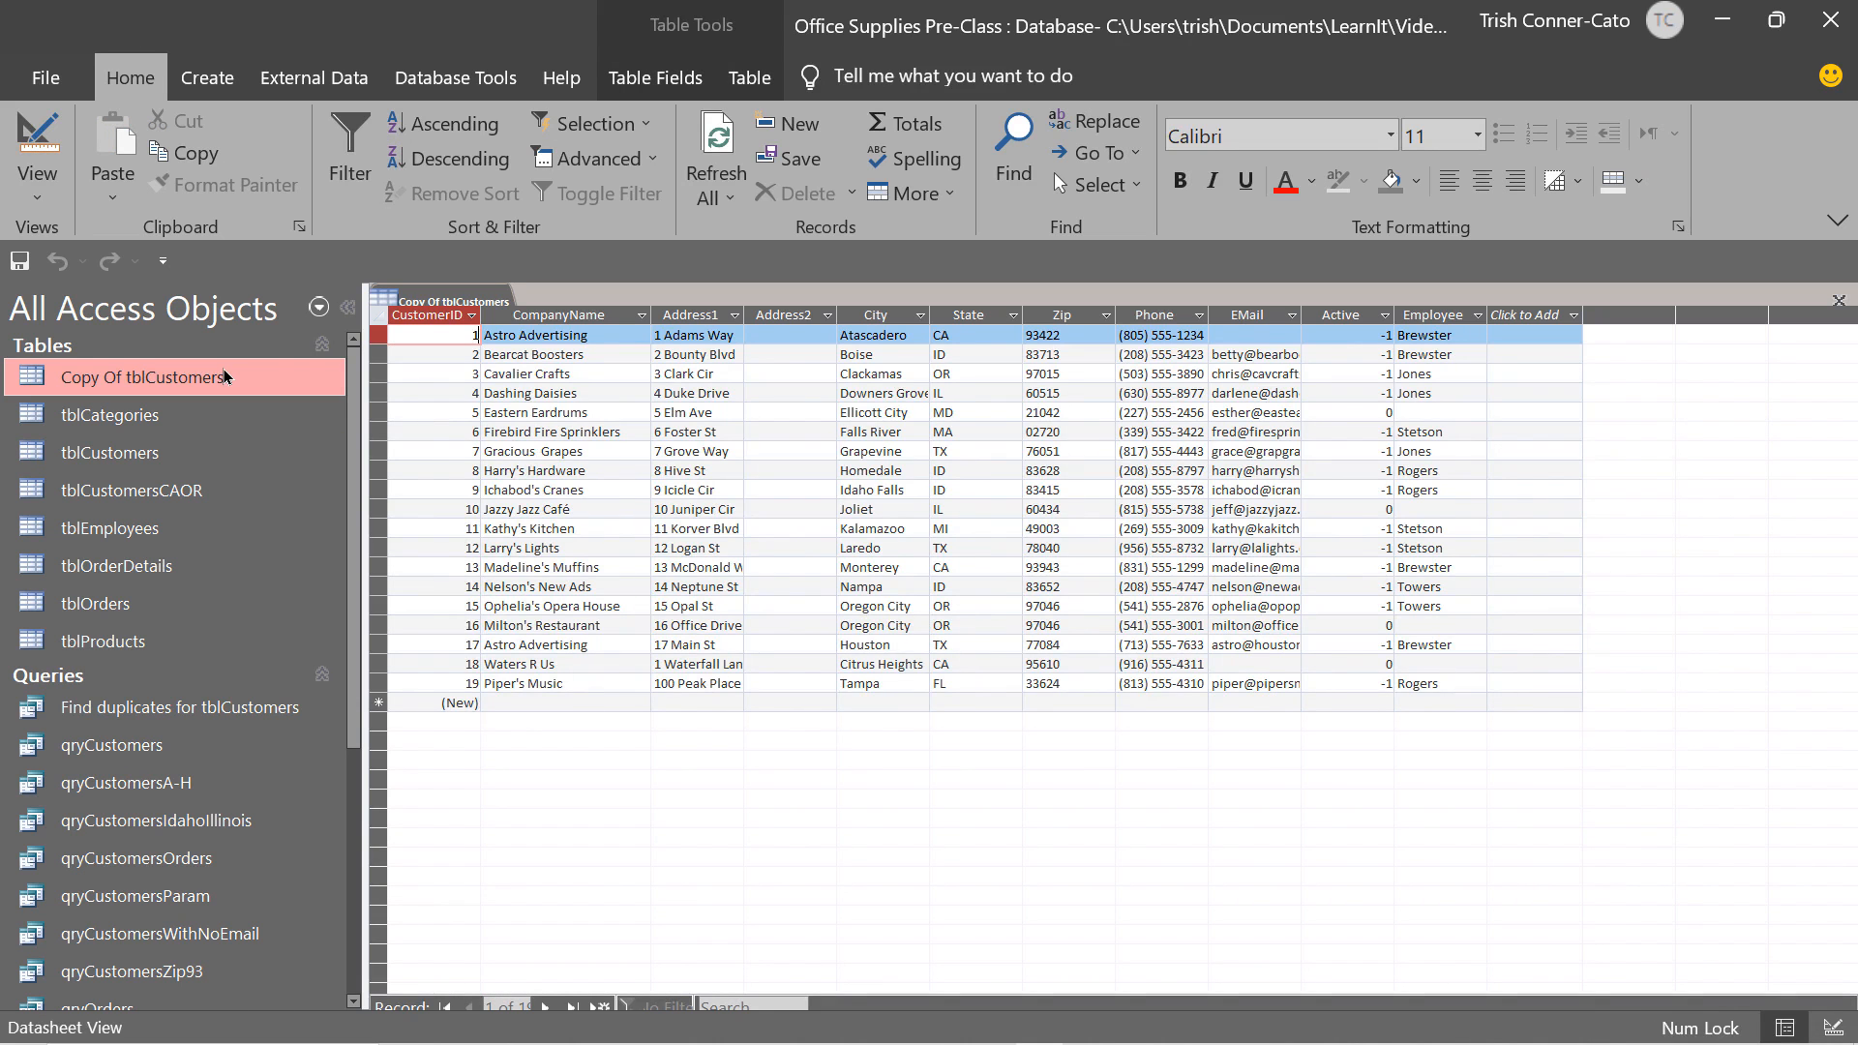
pyautogui.rightClick(422, 300)
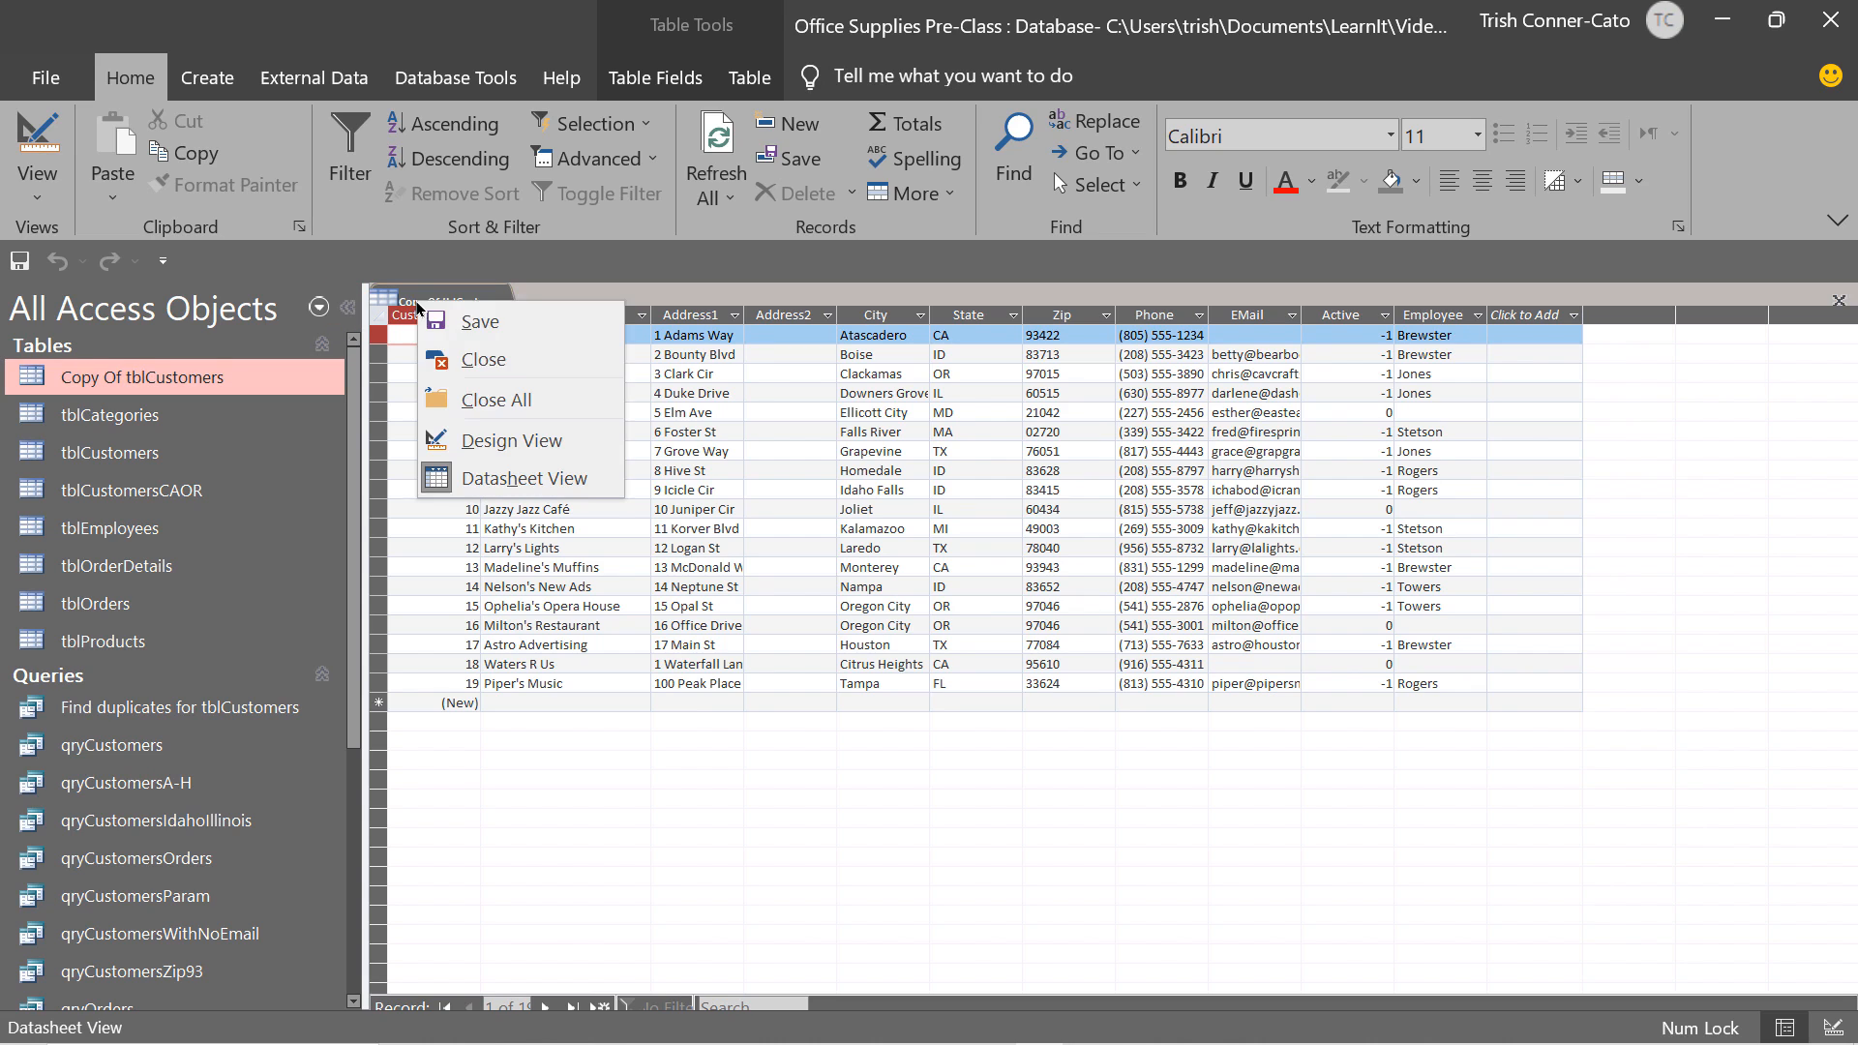
pyautogui.click(474, 360)
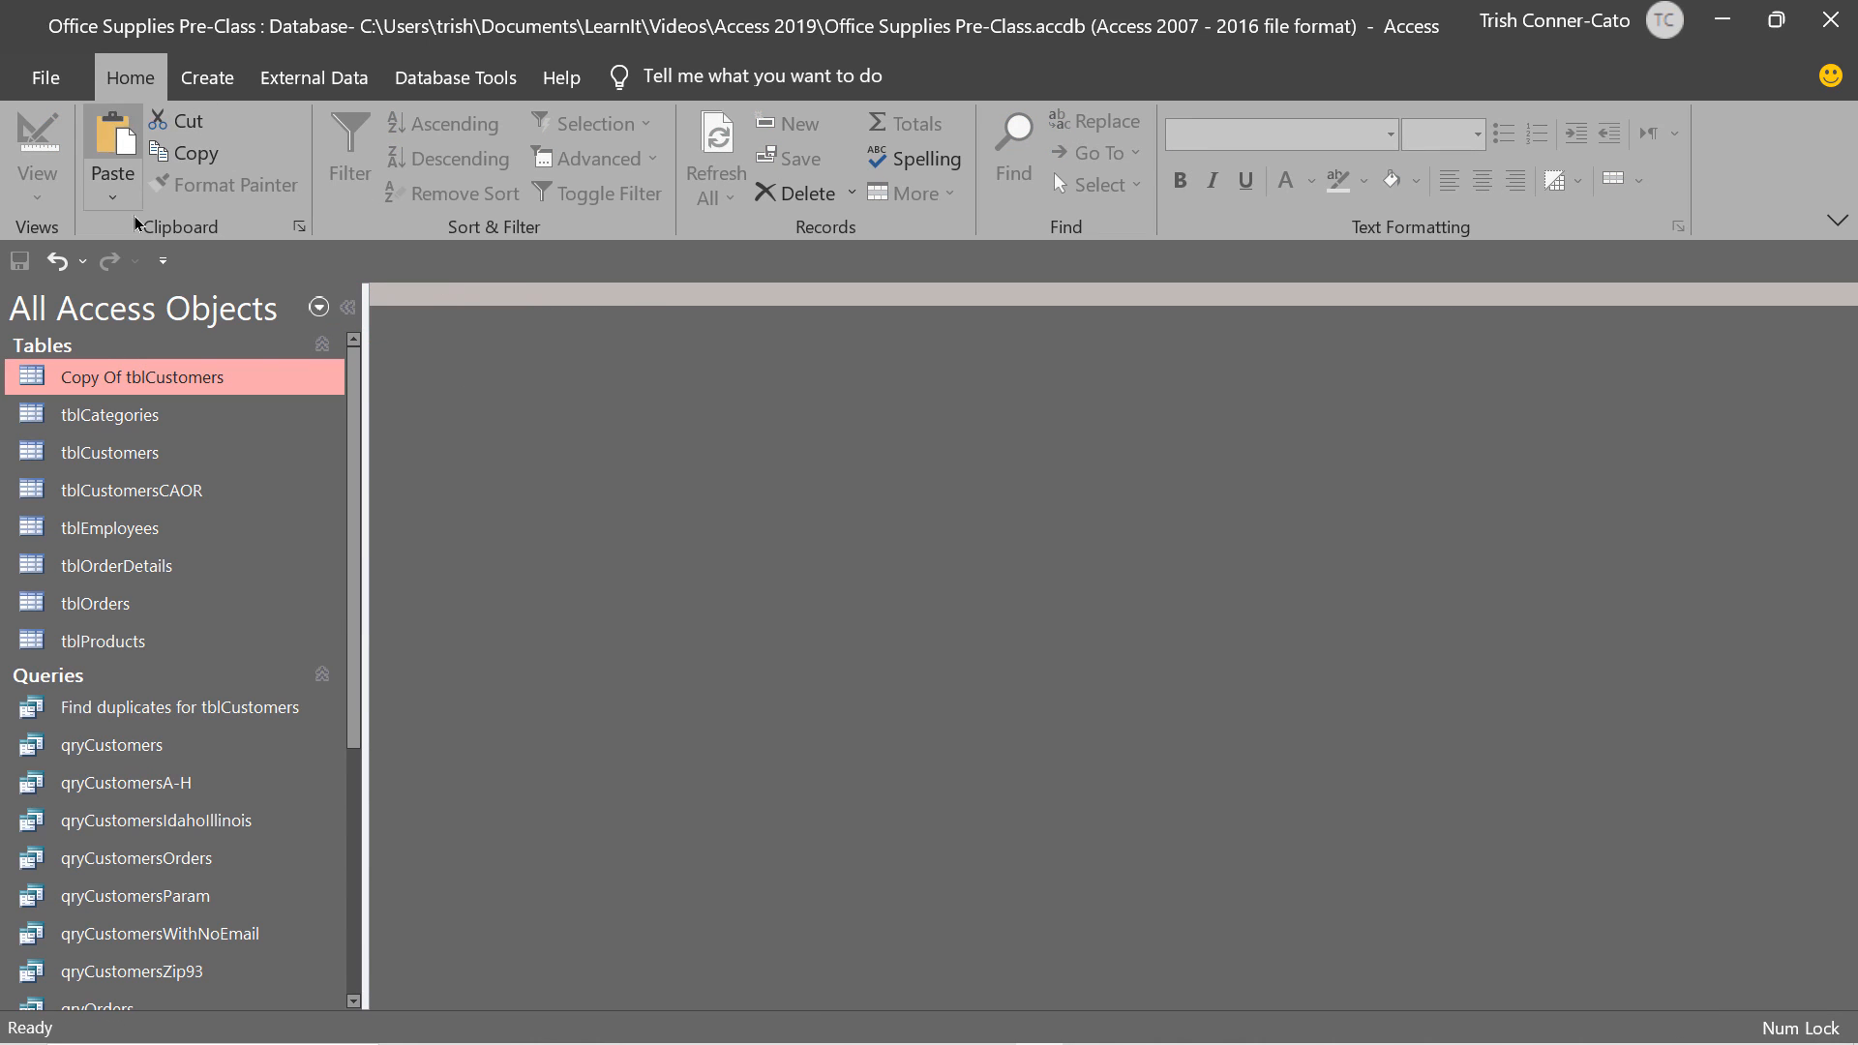
# Create a new query in Design view based on the Copy Of tblCustomers table.
pyautogui.click(218, 80)
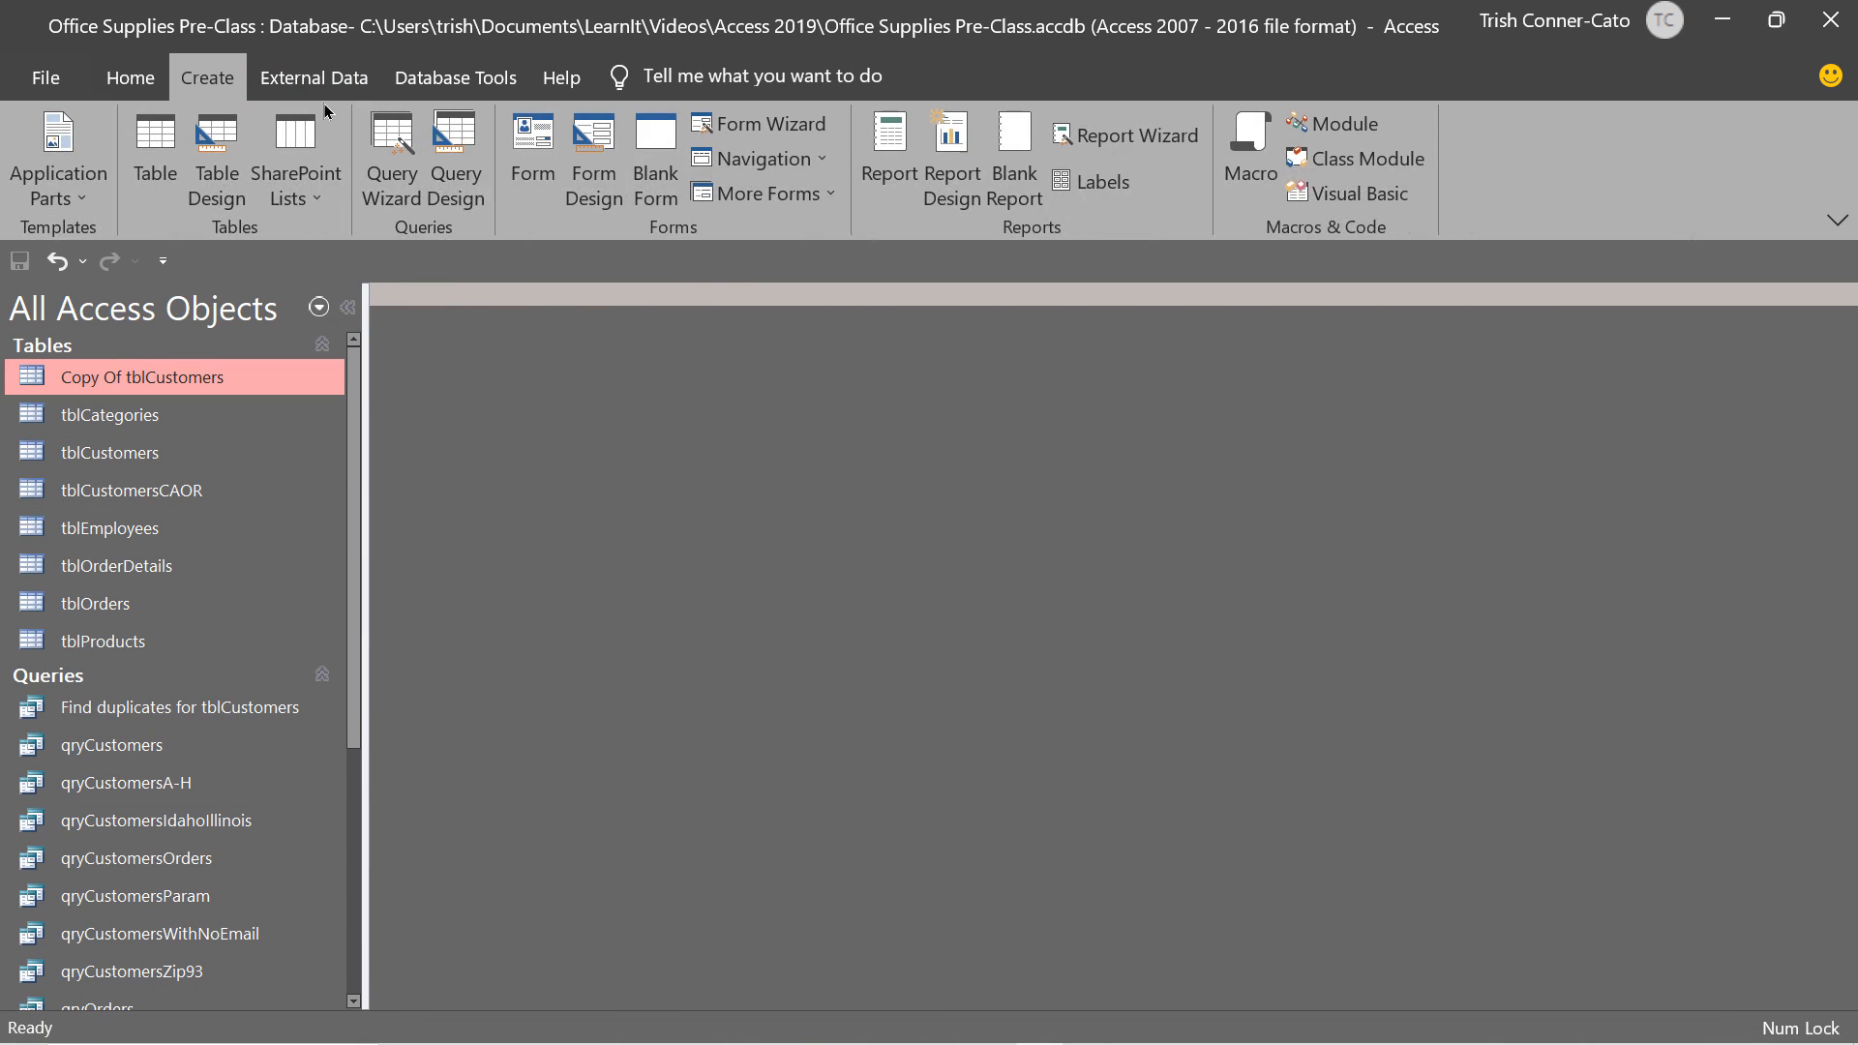
pyautogui.click(447, 159)
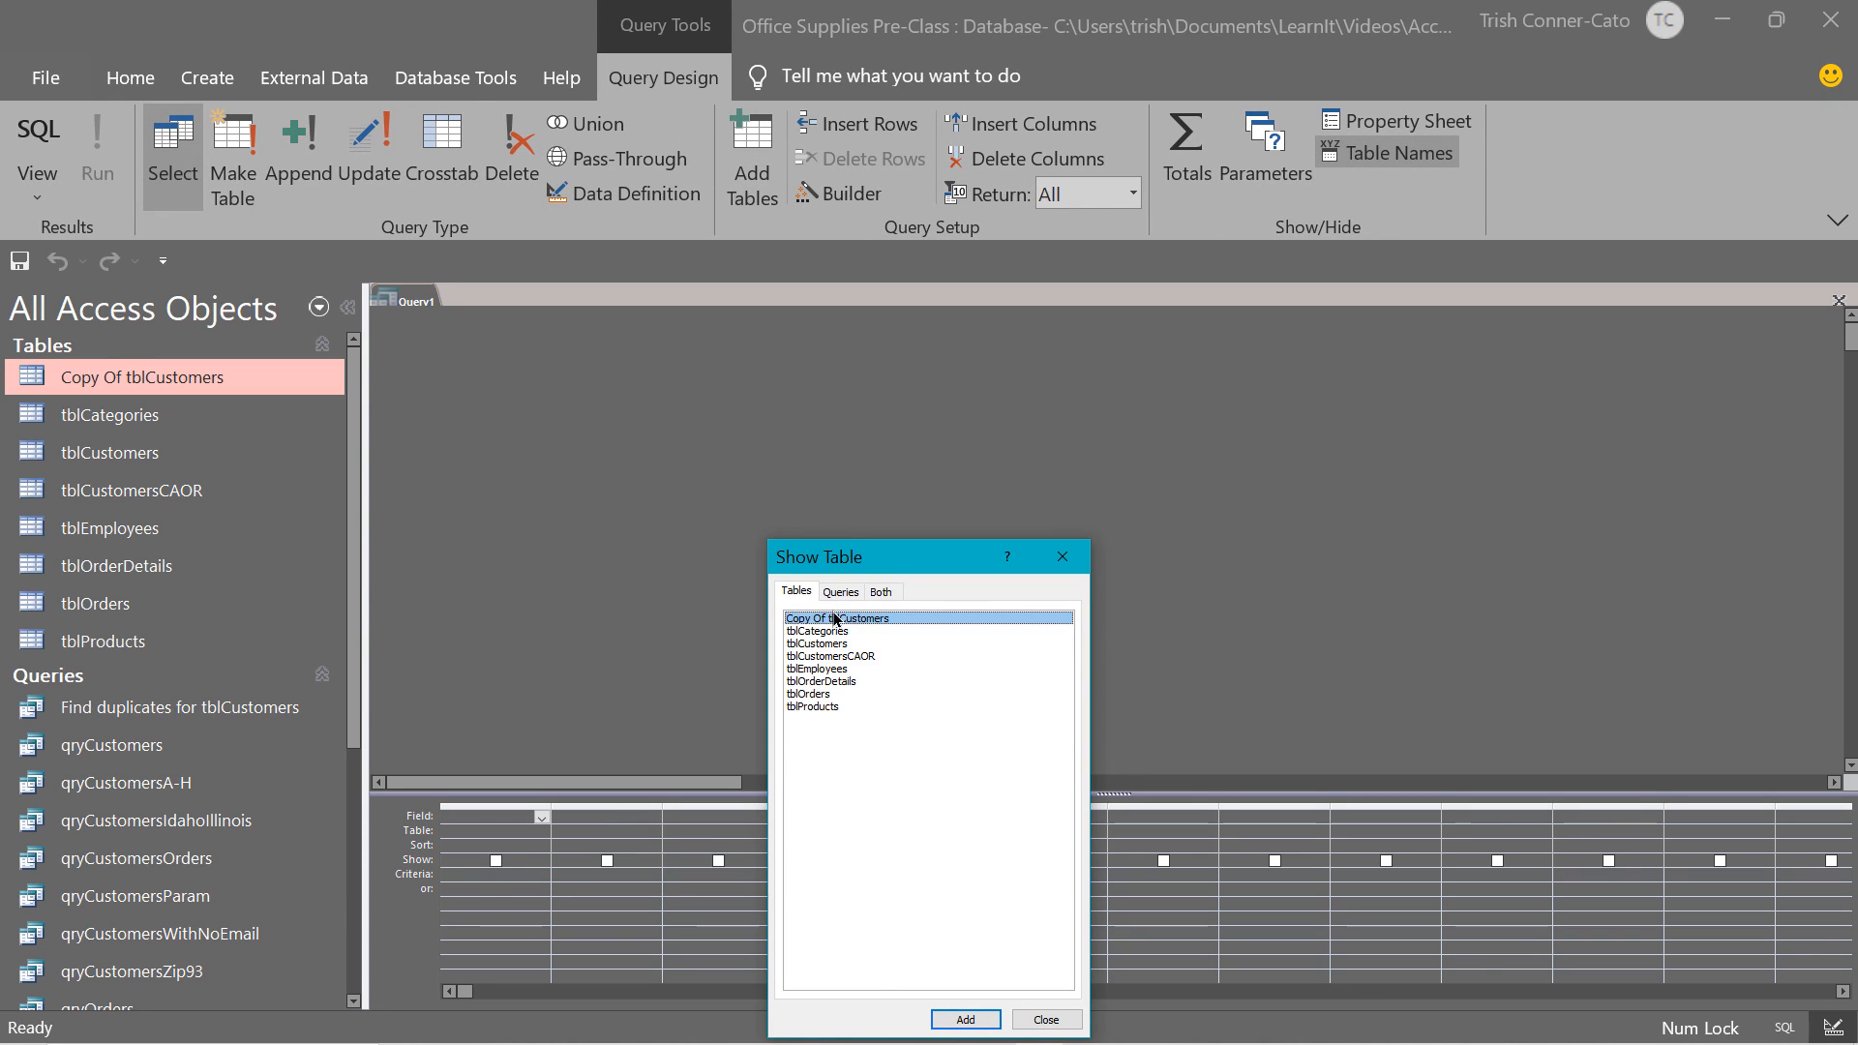
pyautogui.click(985, 1020)
pyautogui.click(1068, 1021)
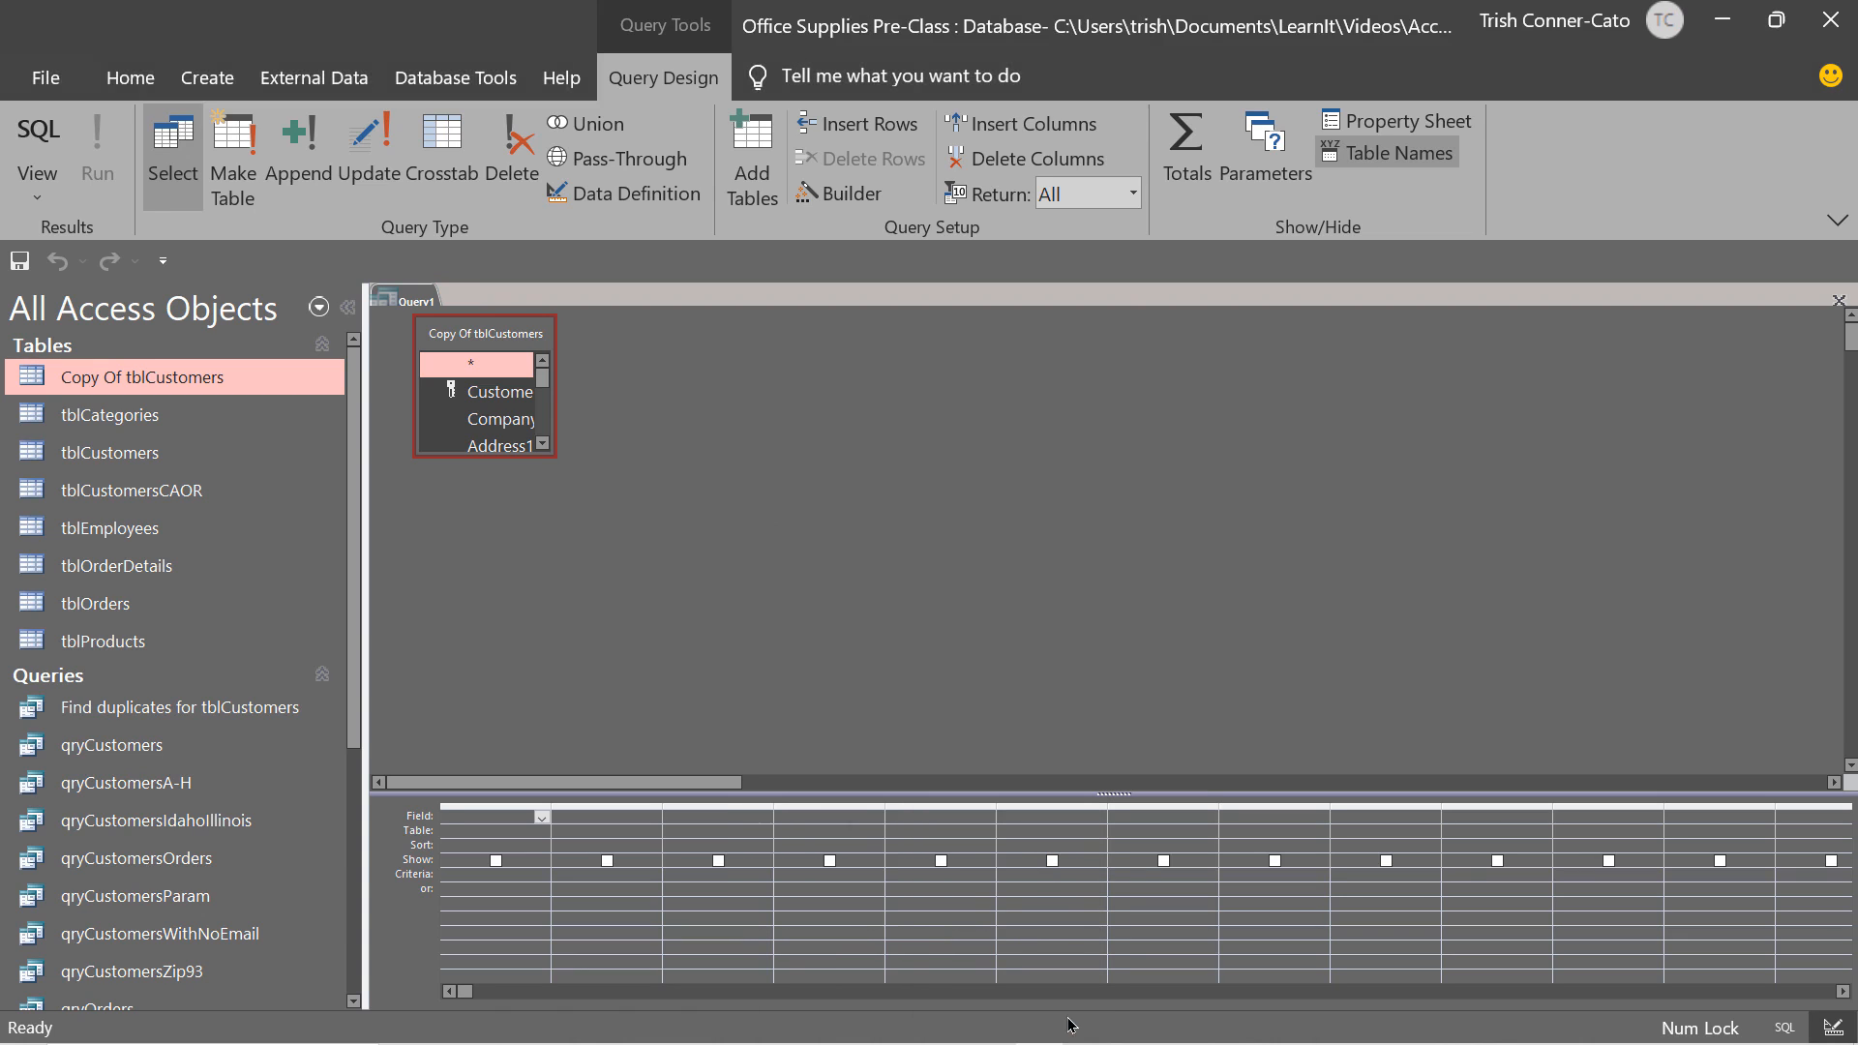
# Enlarge the Copy Of tblCustomers field list and add all of its individual fields to the query grid.
pyautogui.moveTo(547, 450); pyautogui.dragTo(943, 707)
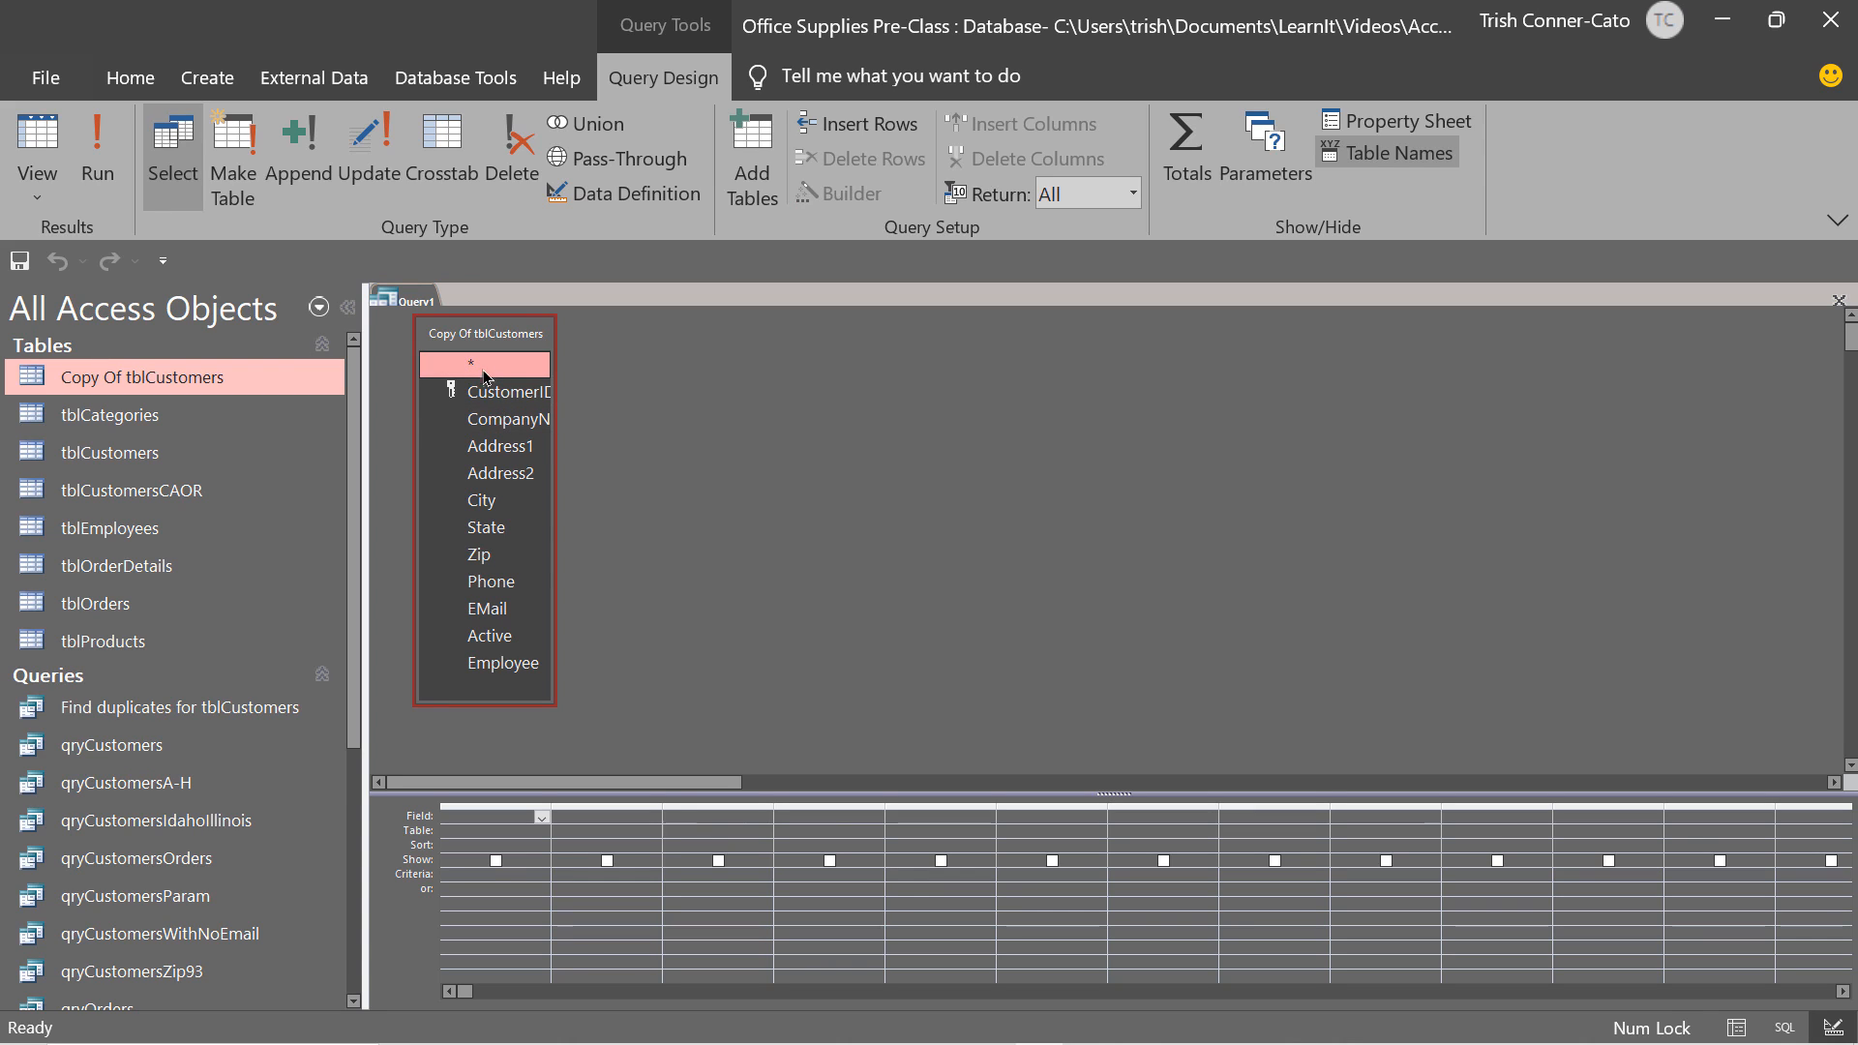
pyautogui.doubleClick(480, 341)
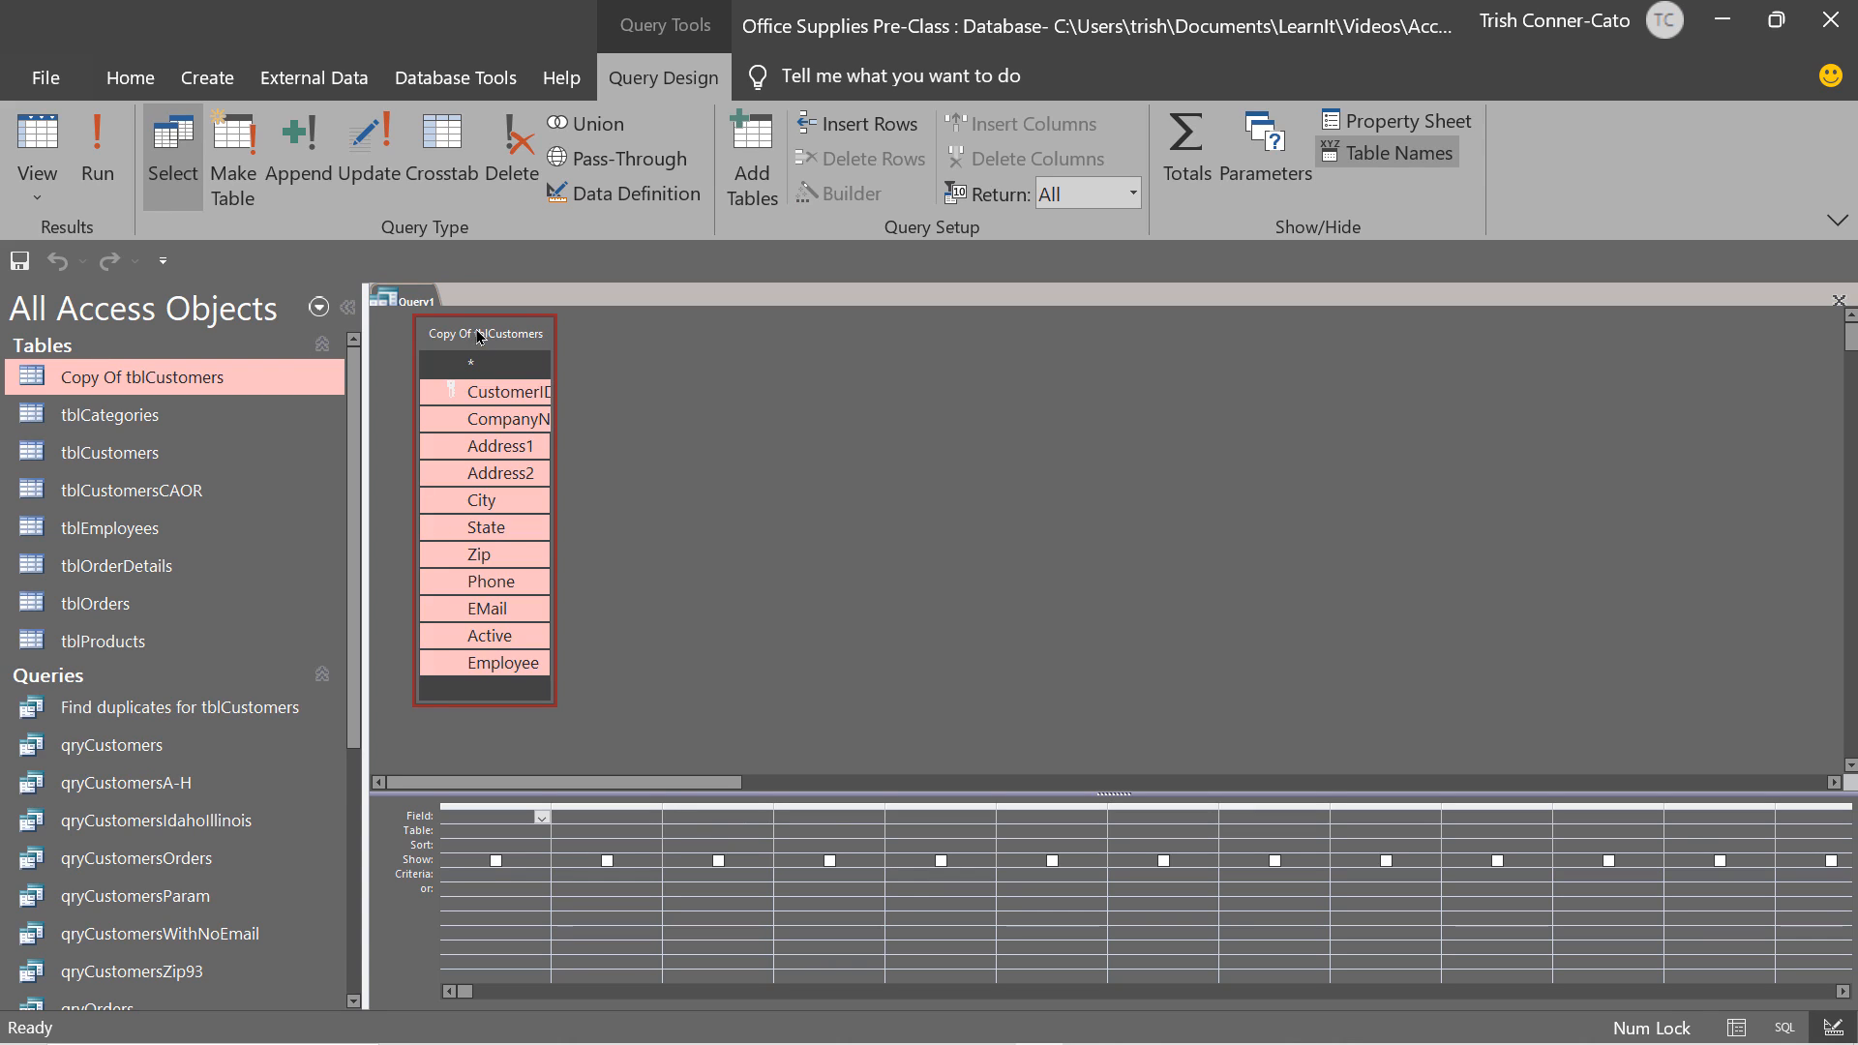
pyautogui.moveTo(487, 391); pyautogui.dragTo(487, 820)
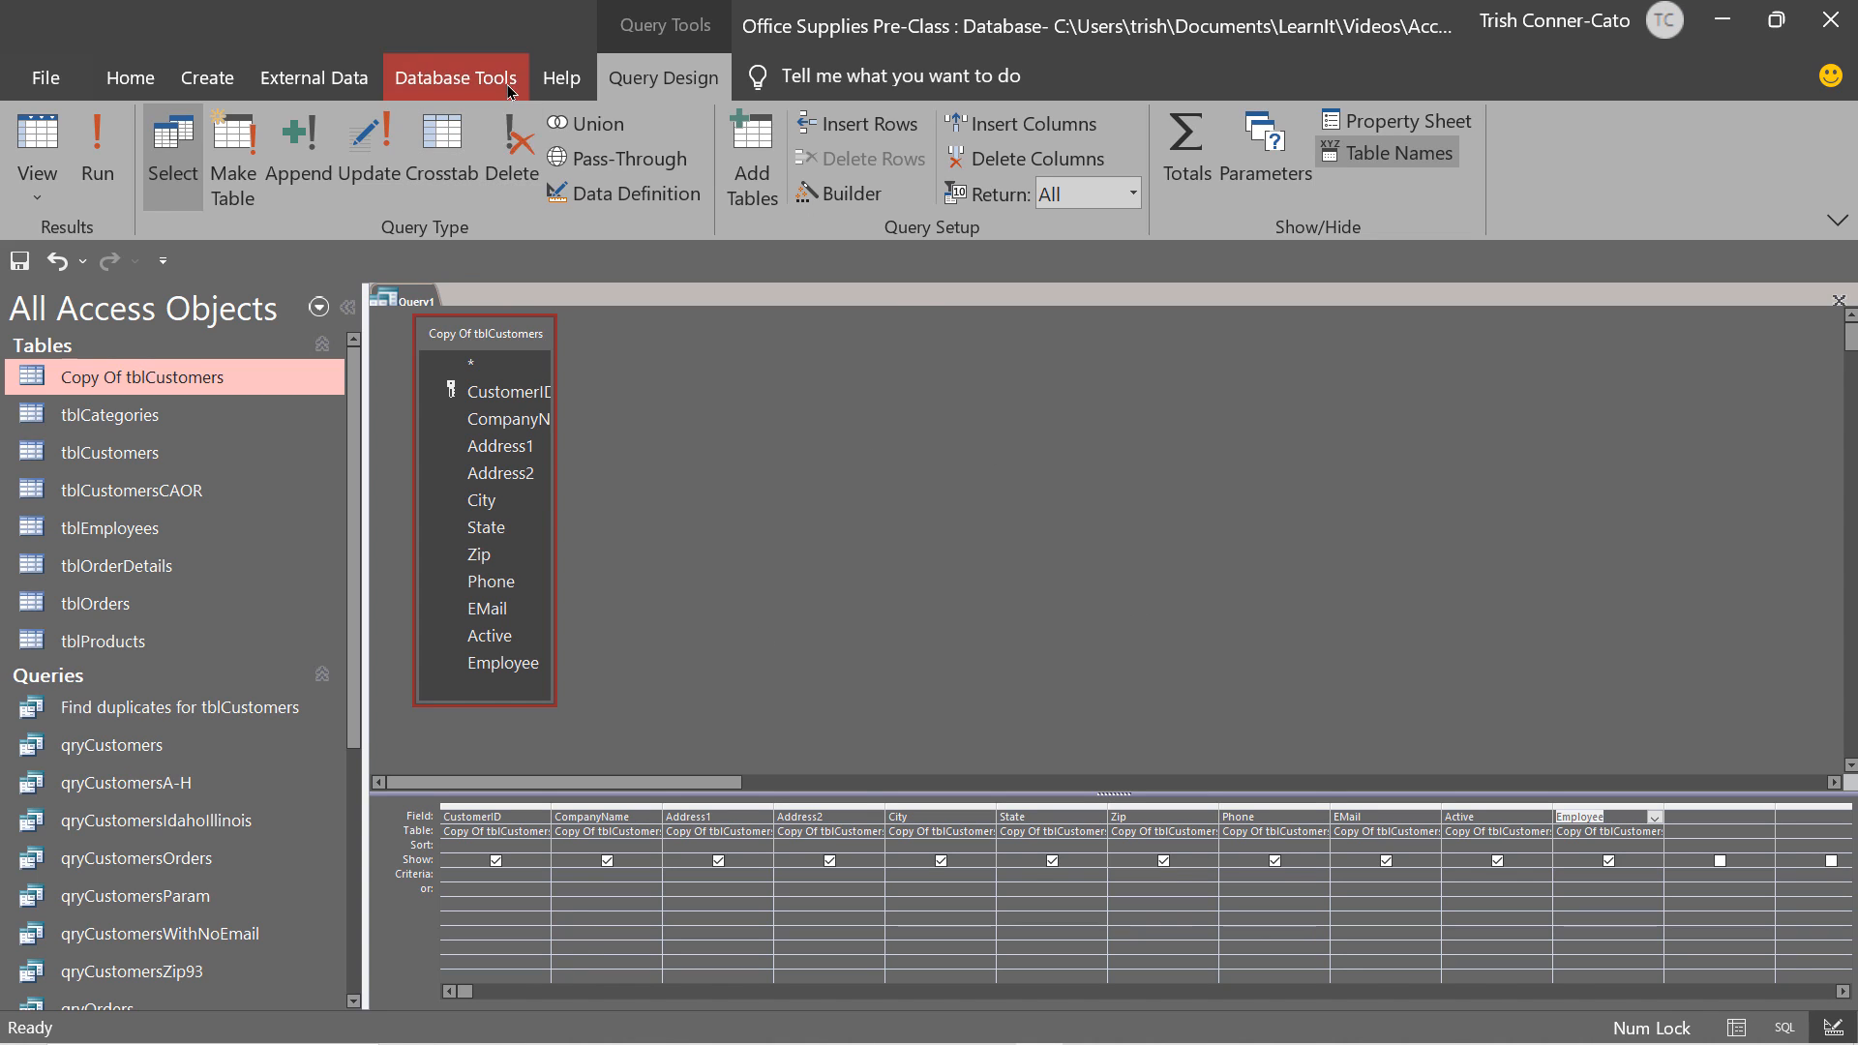
# Convert the query to a delete query with the State criterion CA, and run it to delete the matching records.
pyautogui.click(518, 155)
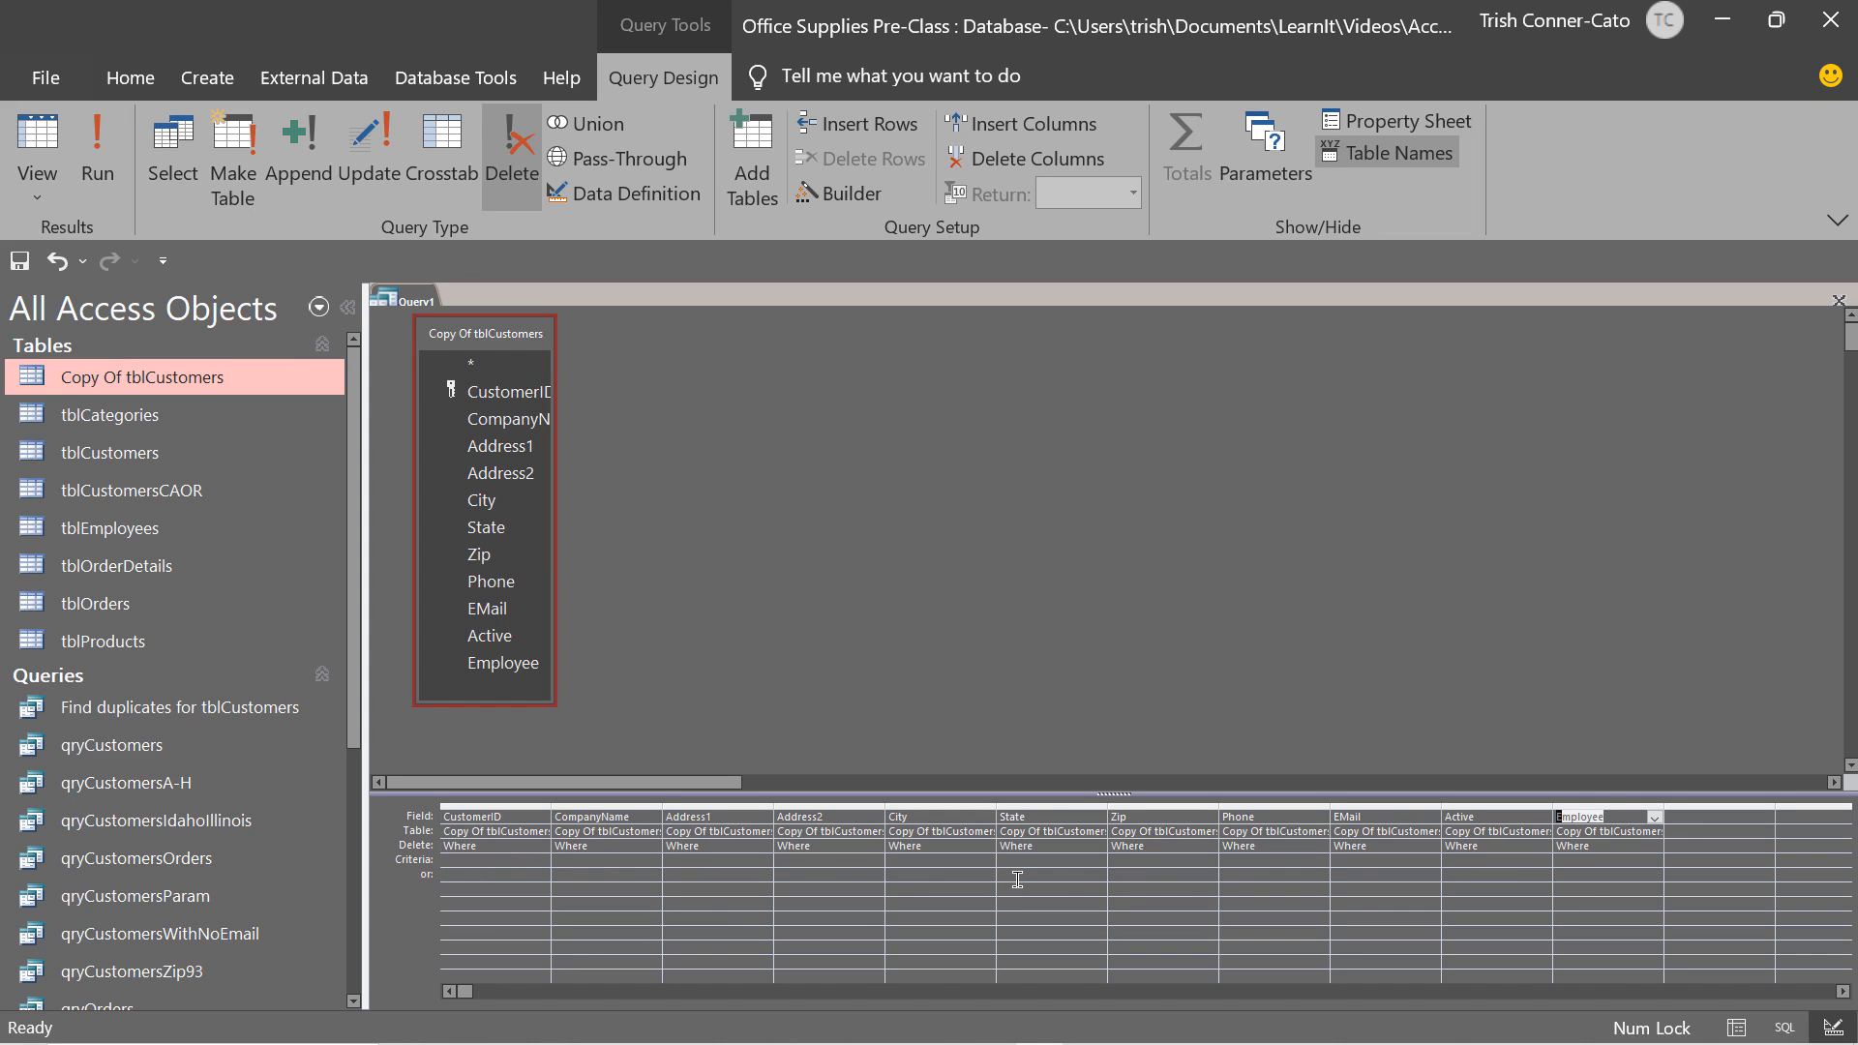
pyautogui.click(1038, 860)
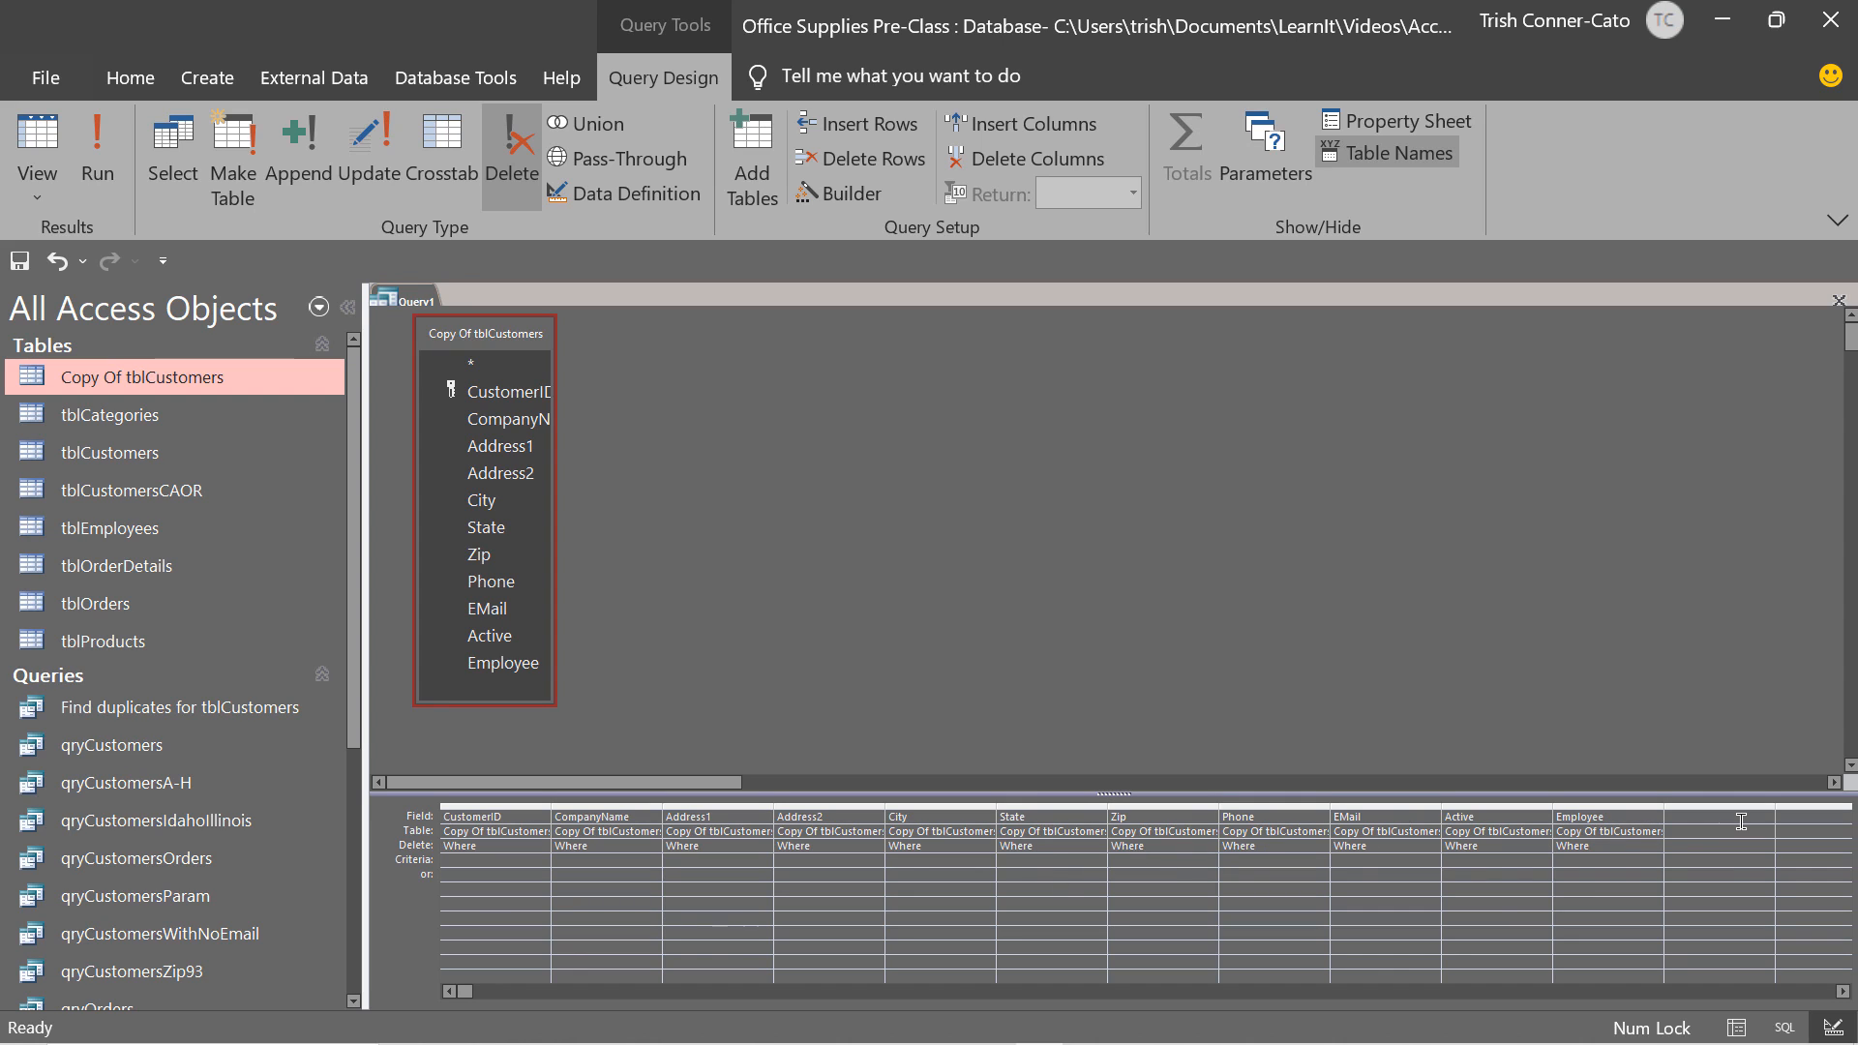
pyautogui.write('CA')
pyautogui.click(98, 154)
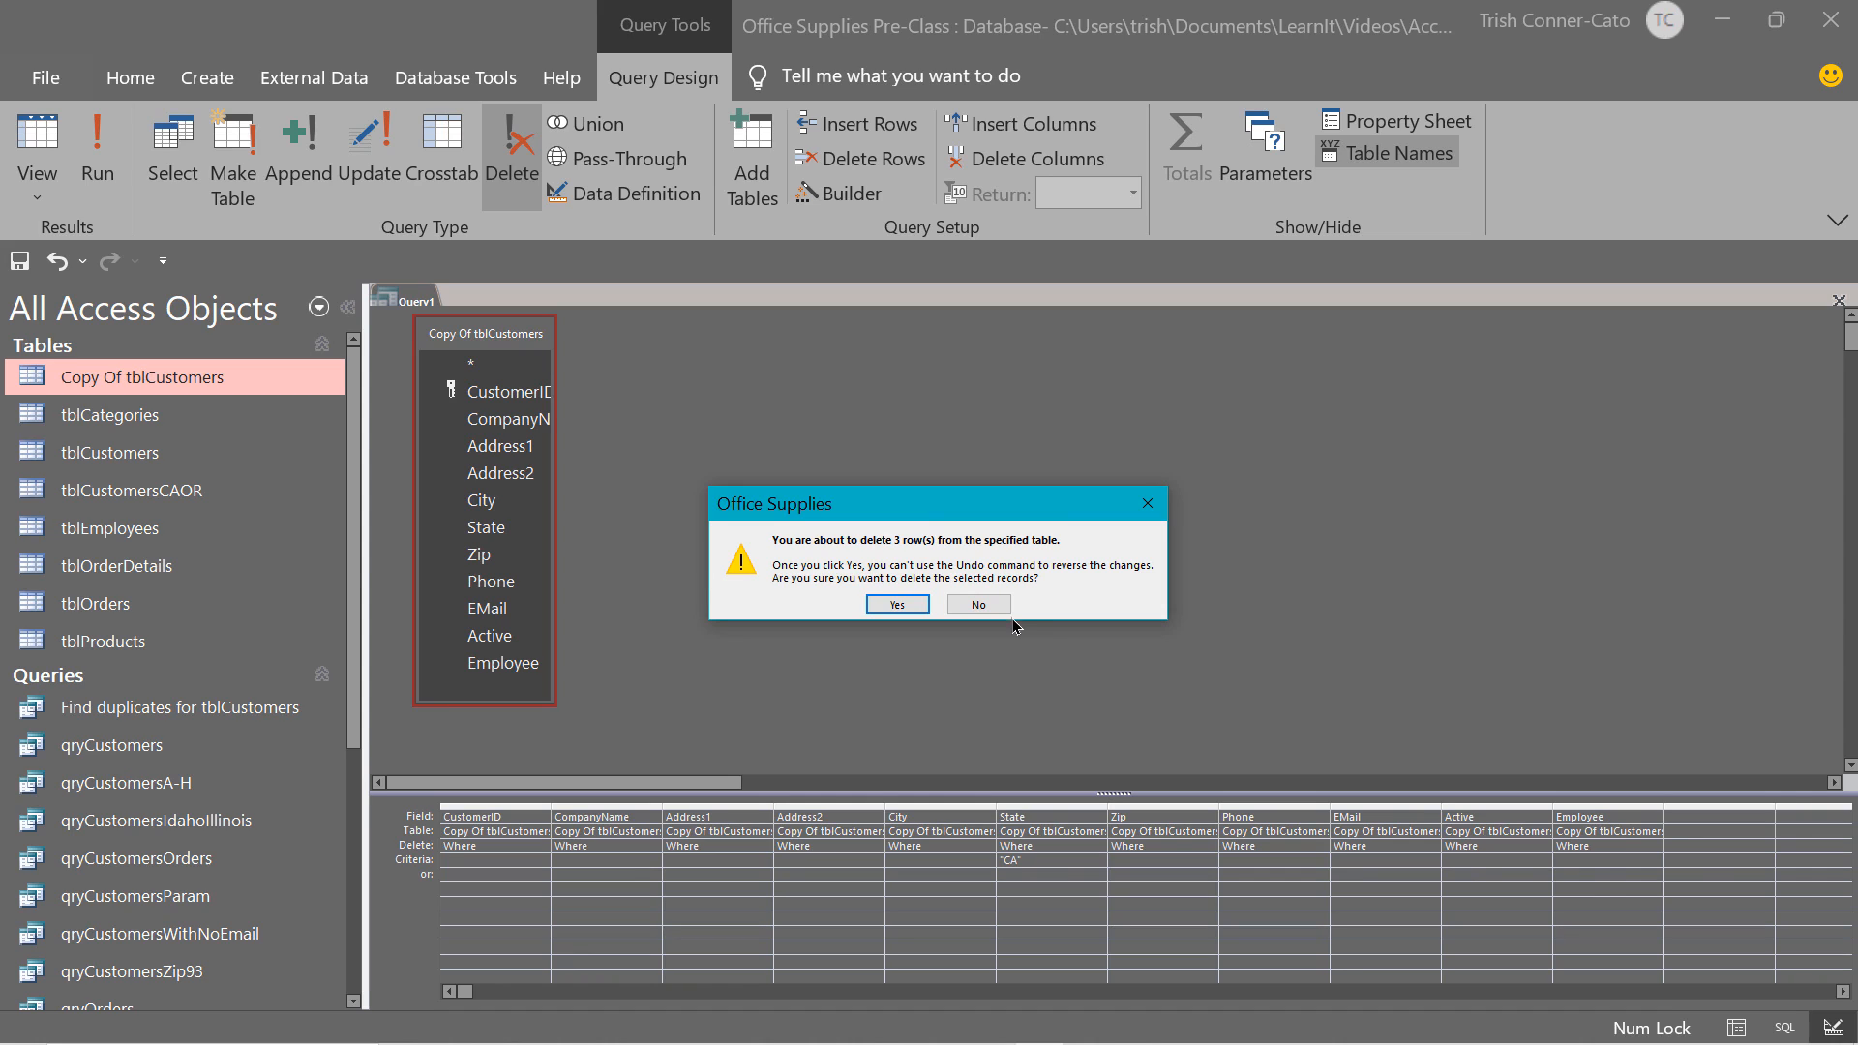
pyautogui.click(897, 604)
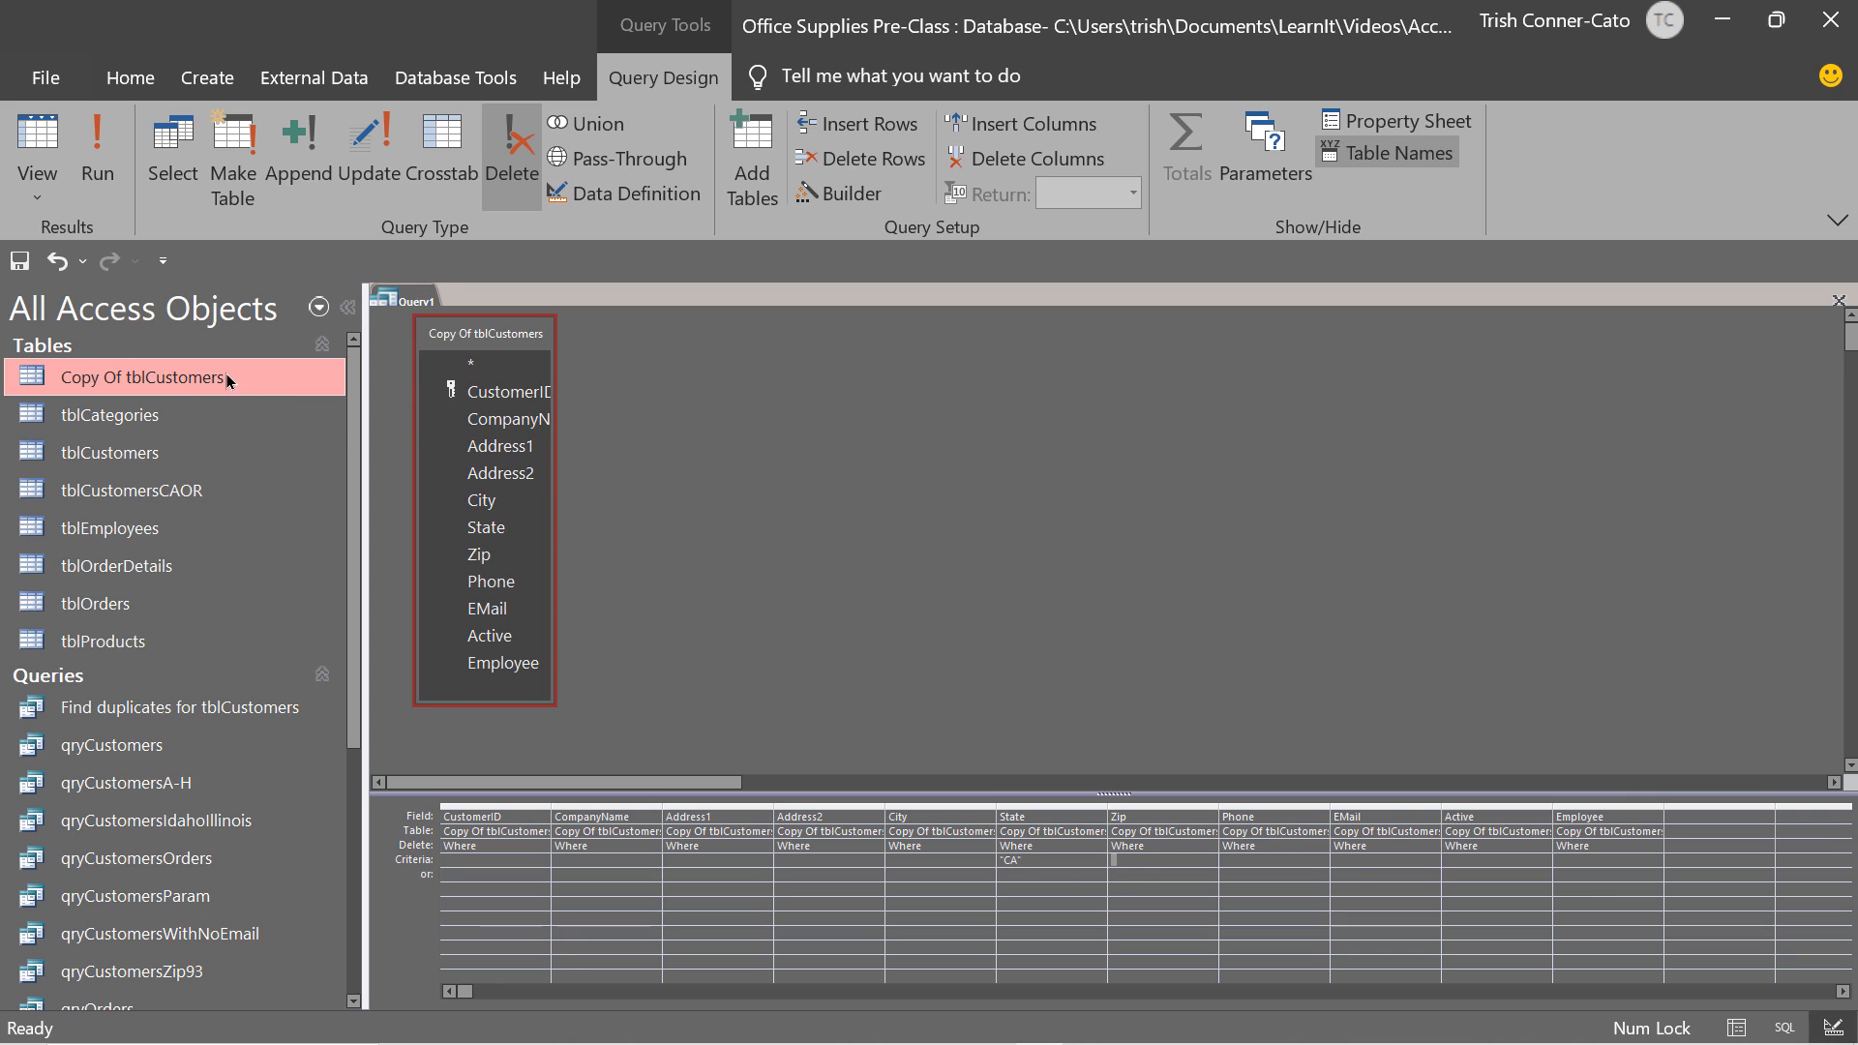
# Check the remaining records in the Copy Of tblCustomers table, and close all open objects without saving the query.
pyautogui.doubleClick(159, 375)
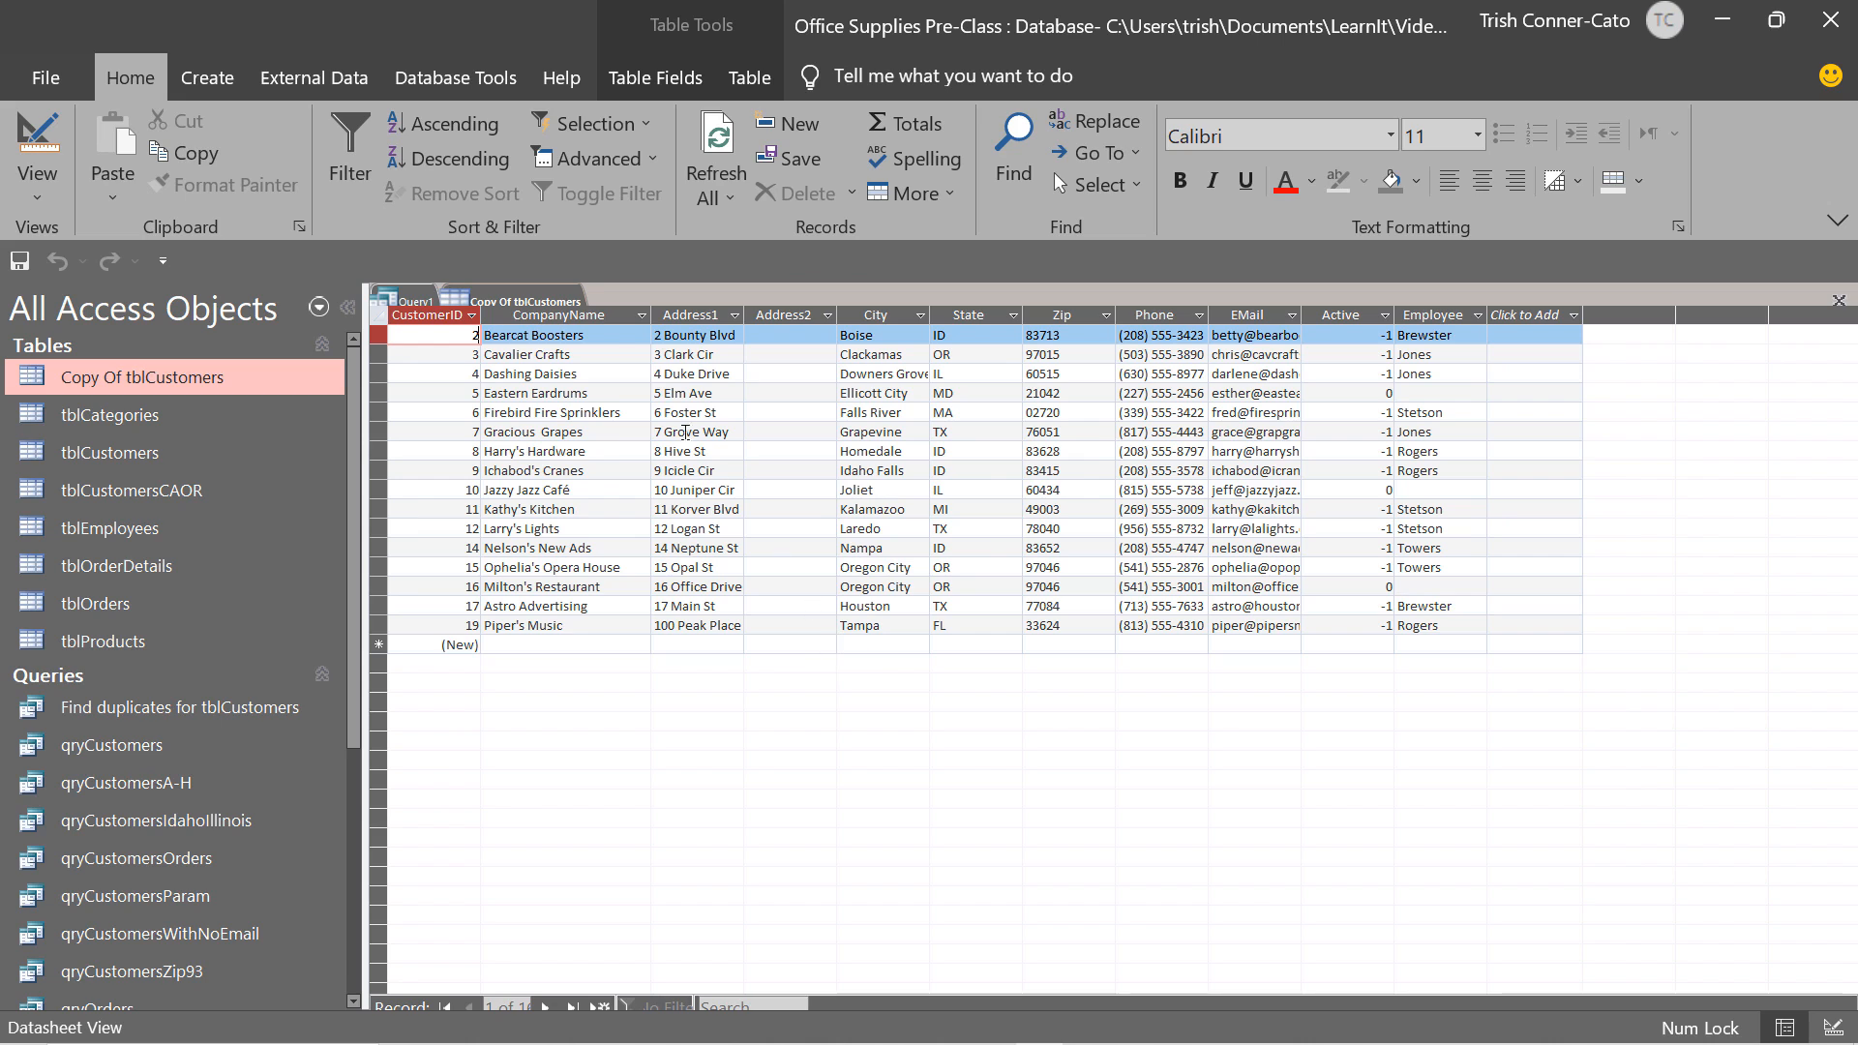
pyautogui.rightClick(516, 300)
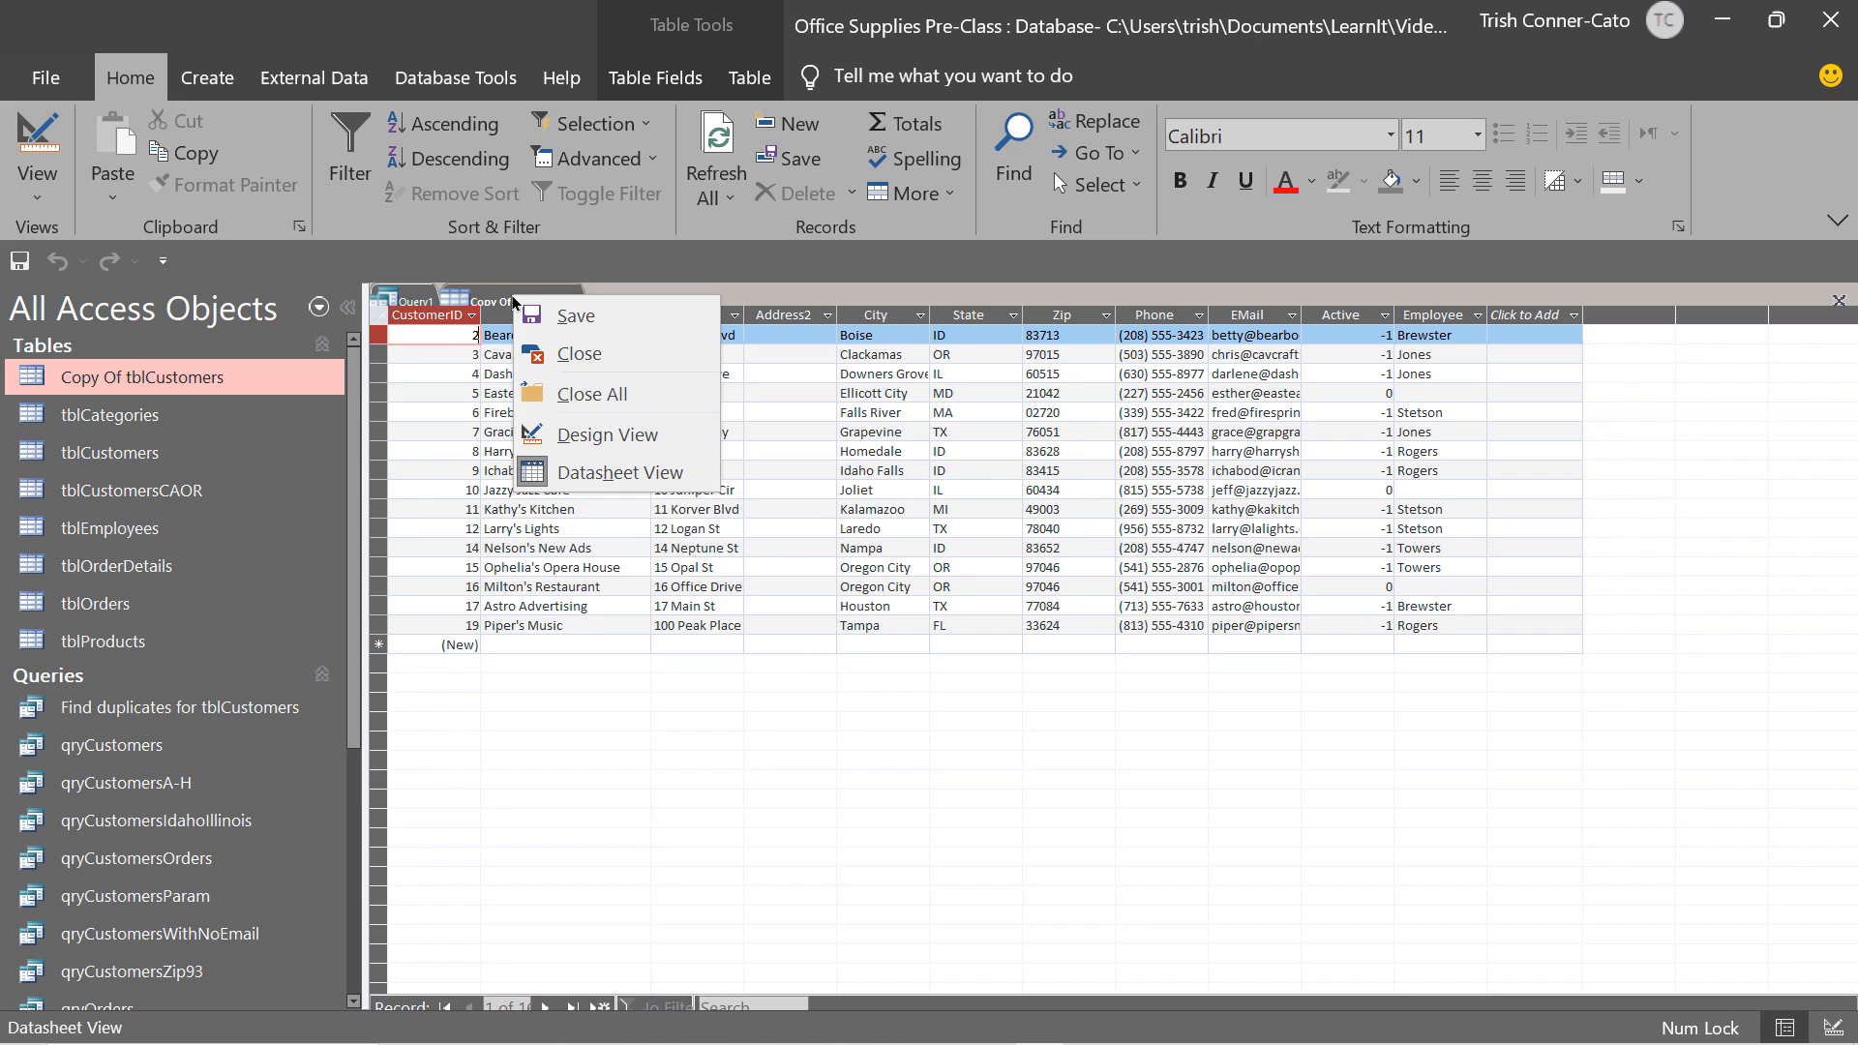
pyautogui.click(587, 394)
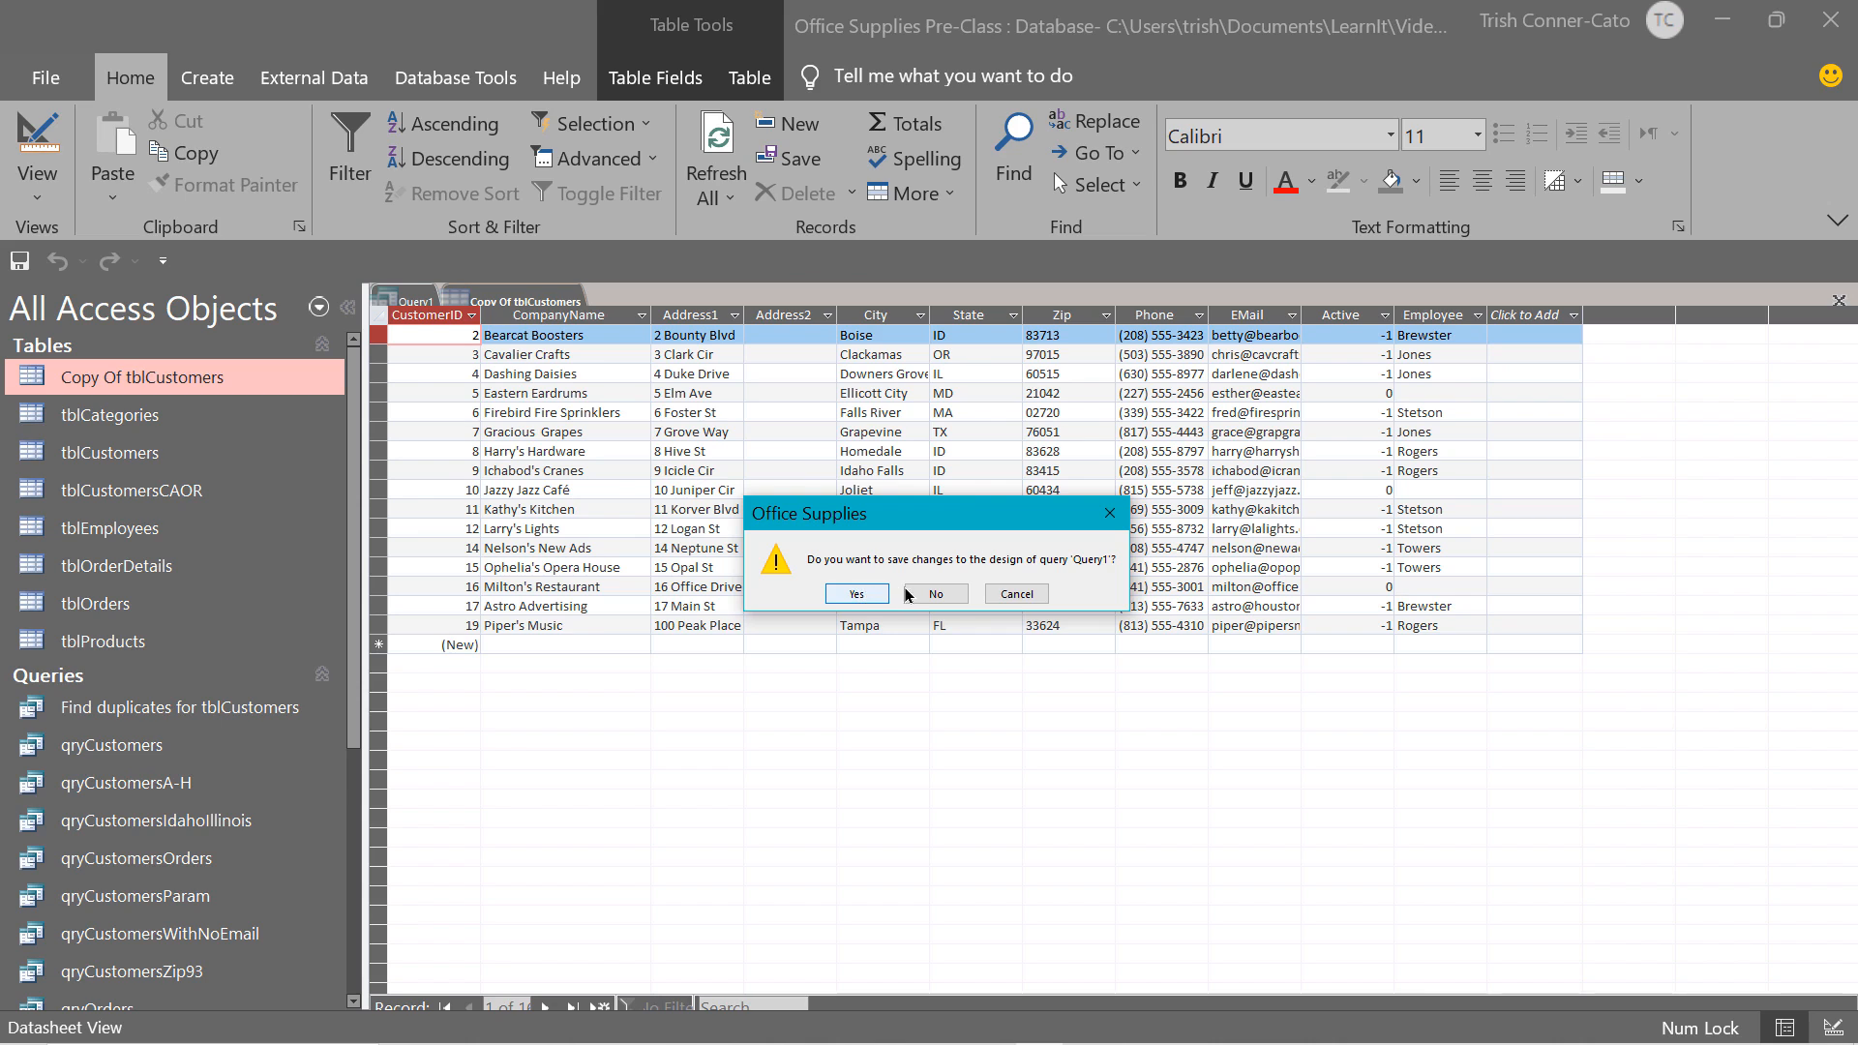
pyautogui.click(933, 594)
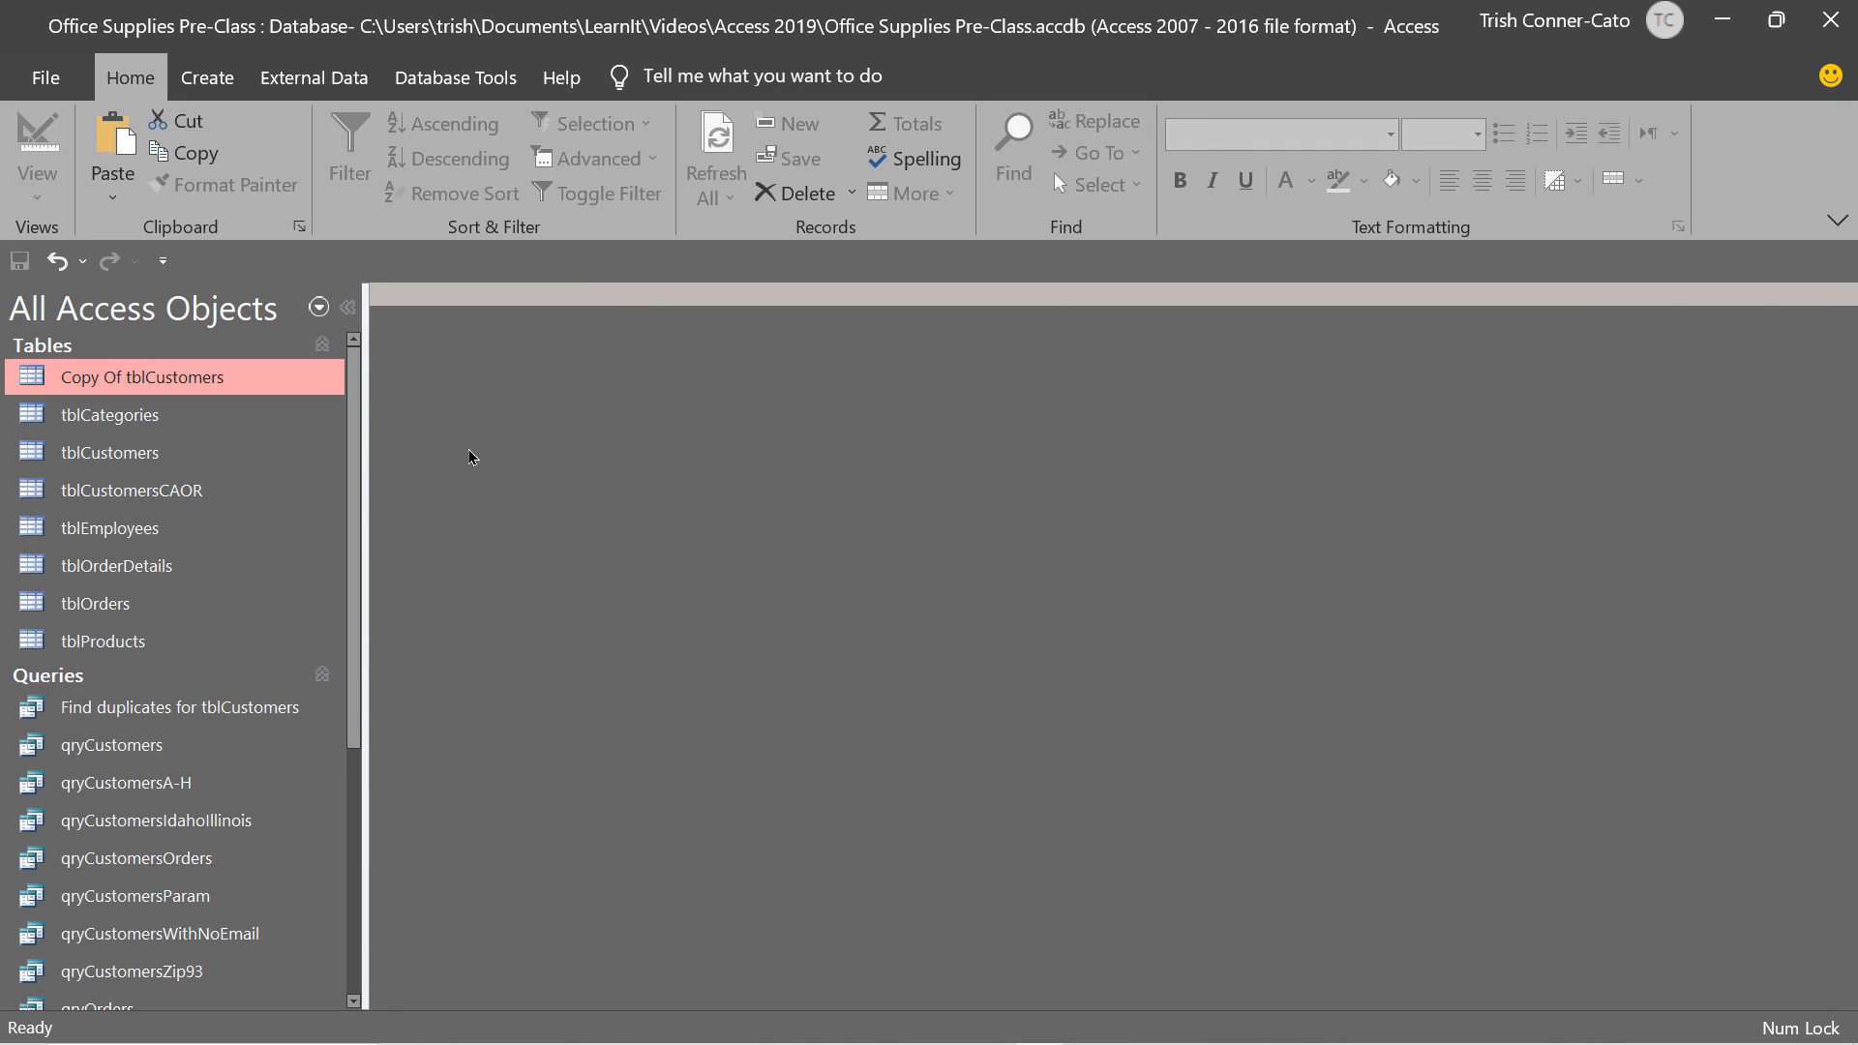
# Delete the Copy Of tblCustomers table from the database and confirm the deletion.
pyautogui.rightClick(213, 385)
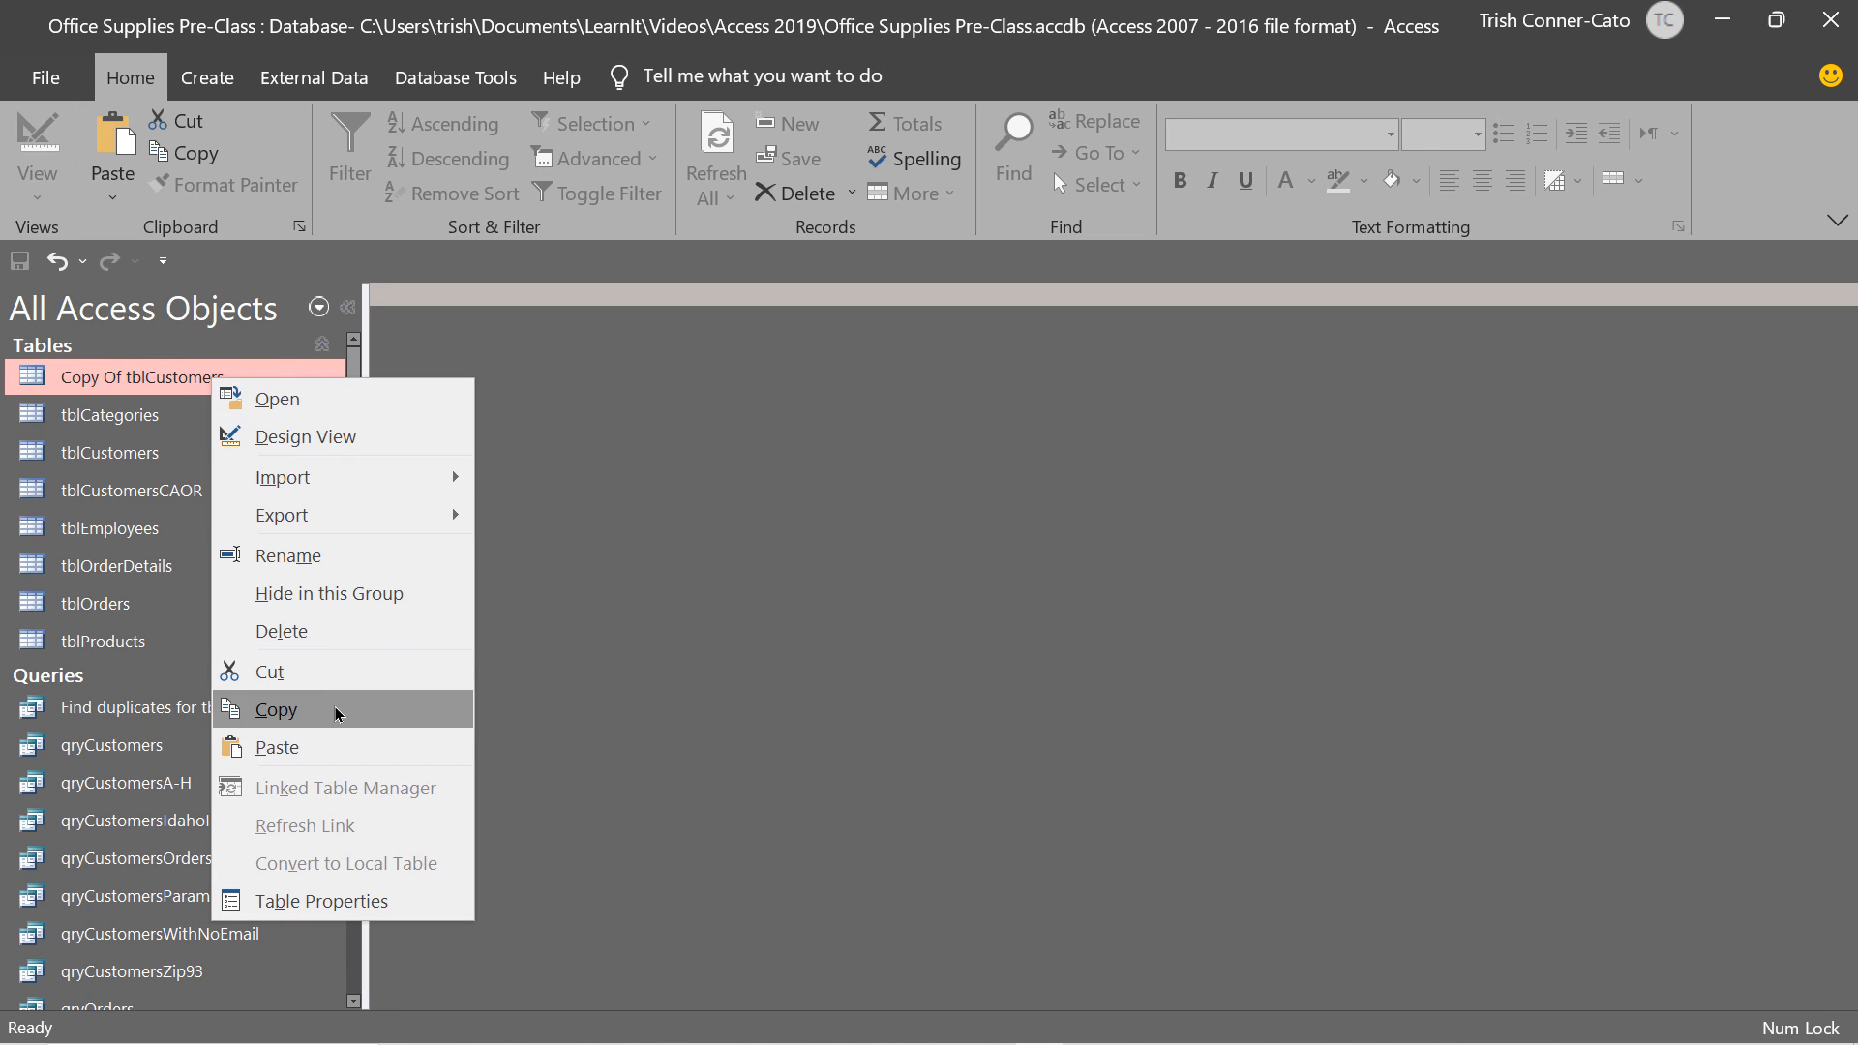
pyautogui.click(353, 634)
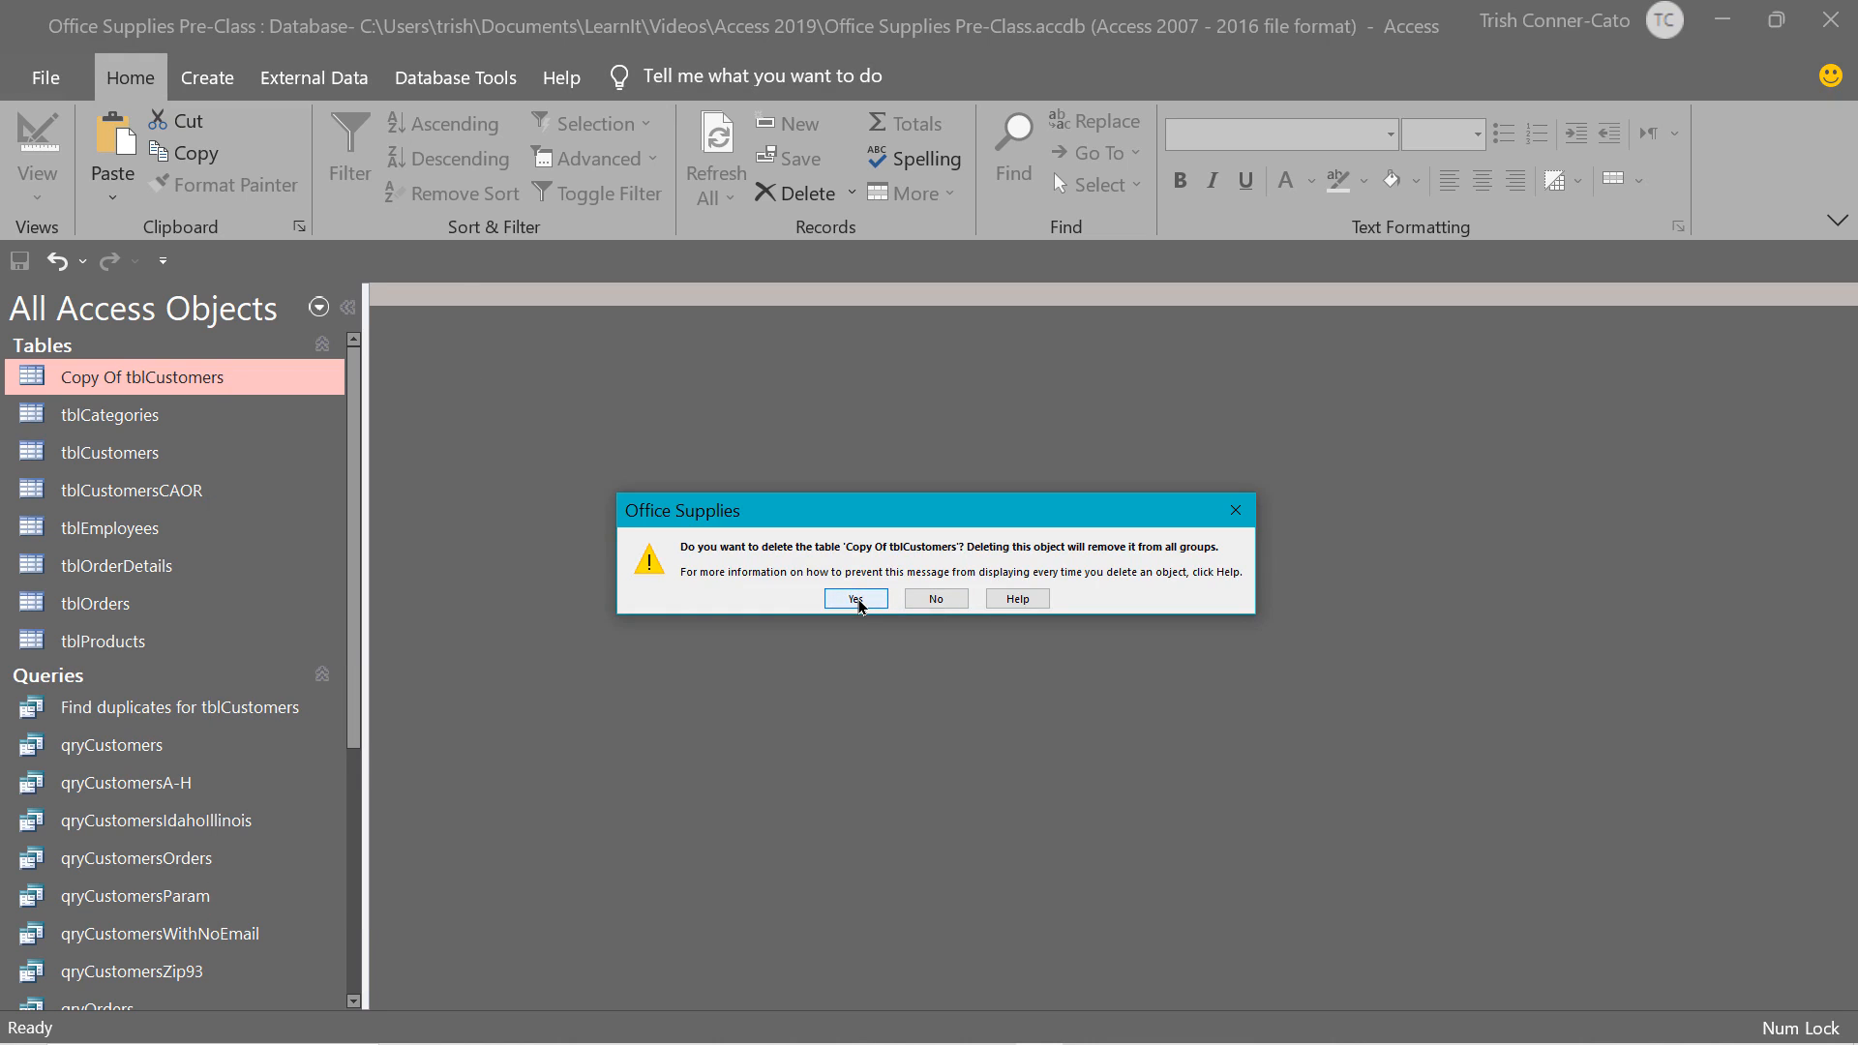
pyautogui.click(857, 600)
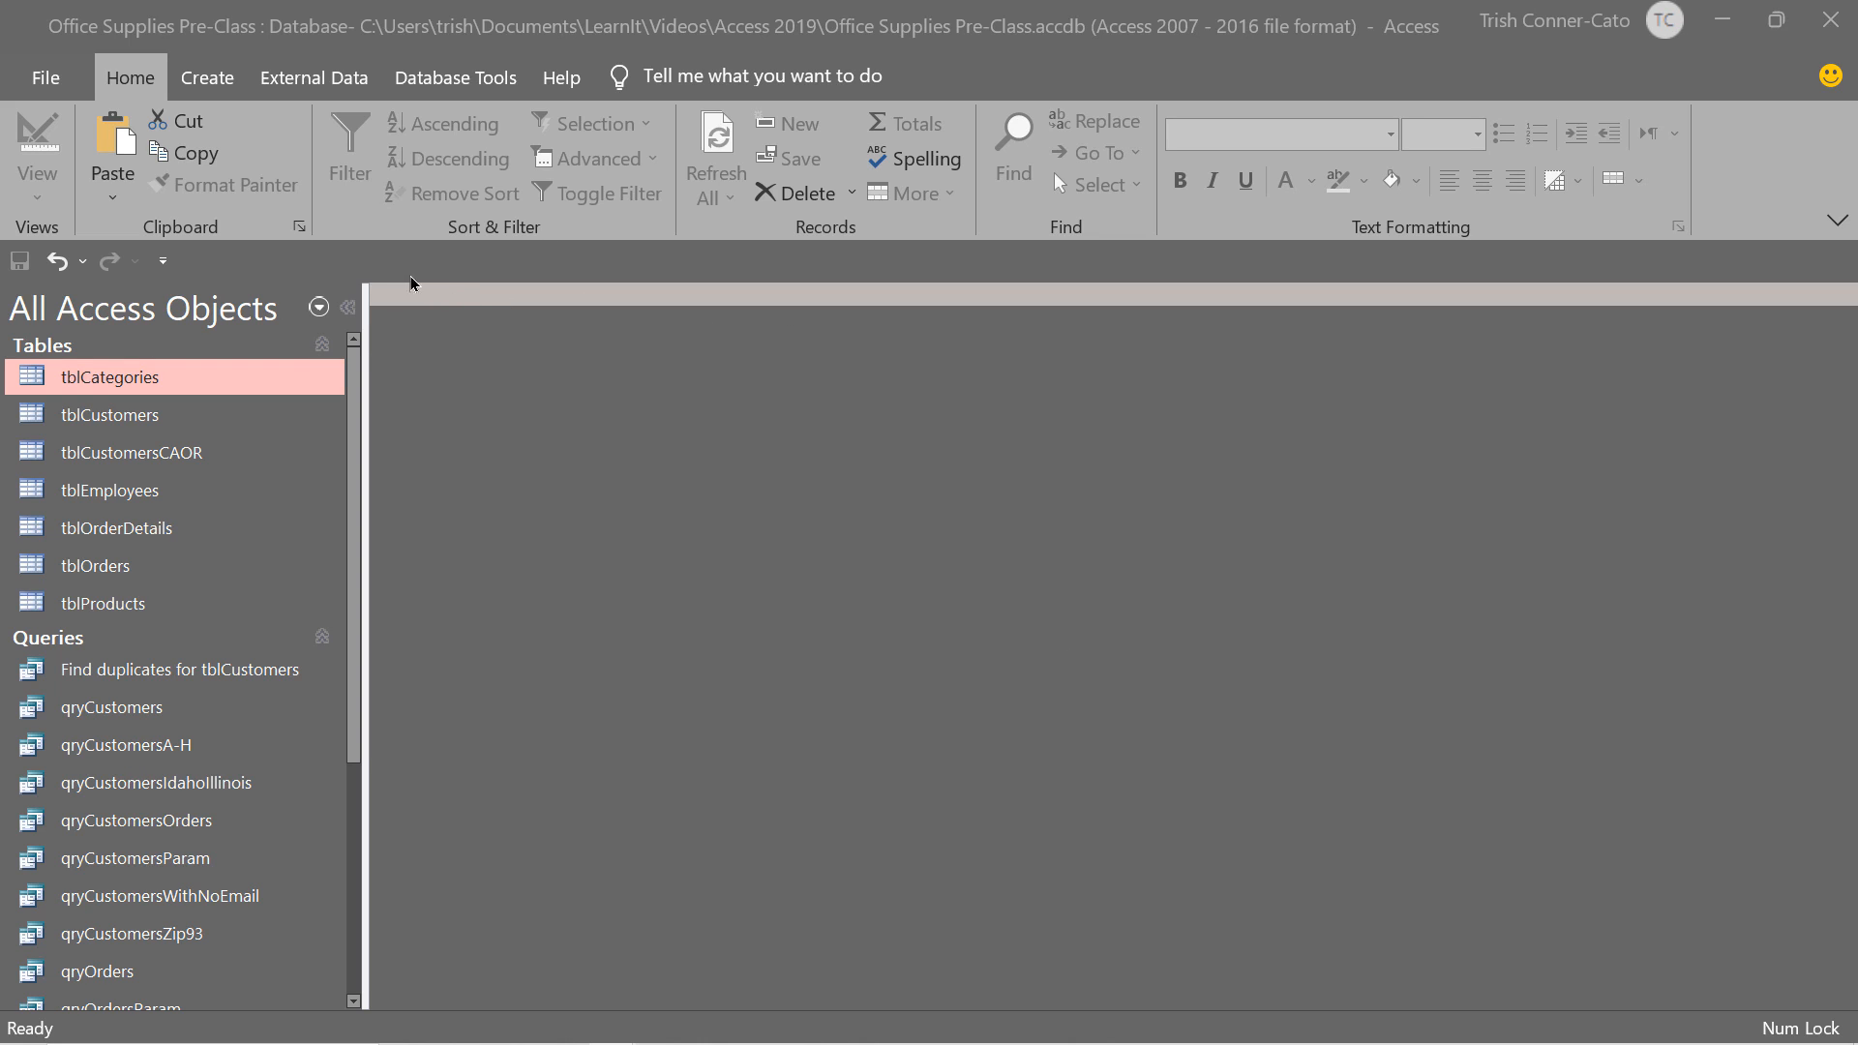
# Start a new report with the Report Wizard, using the qryOrders query as its source.
pyautogui.click(208, 83)
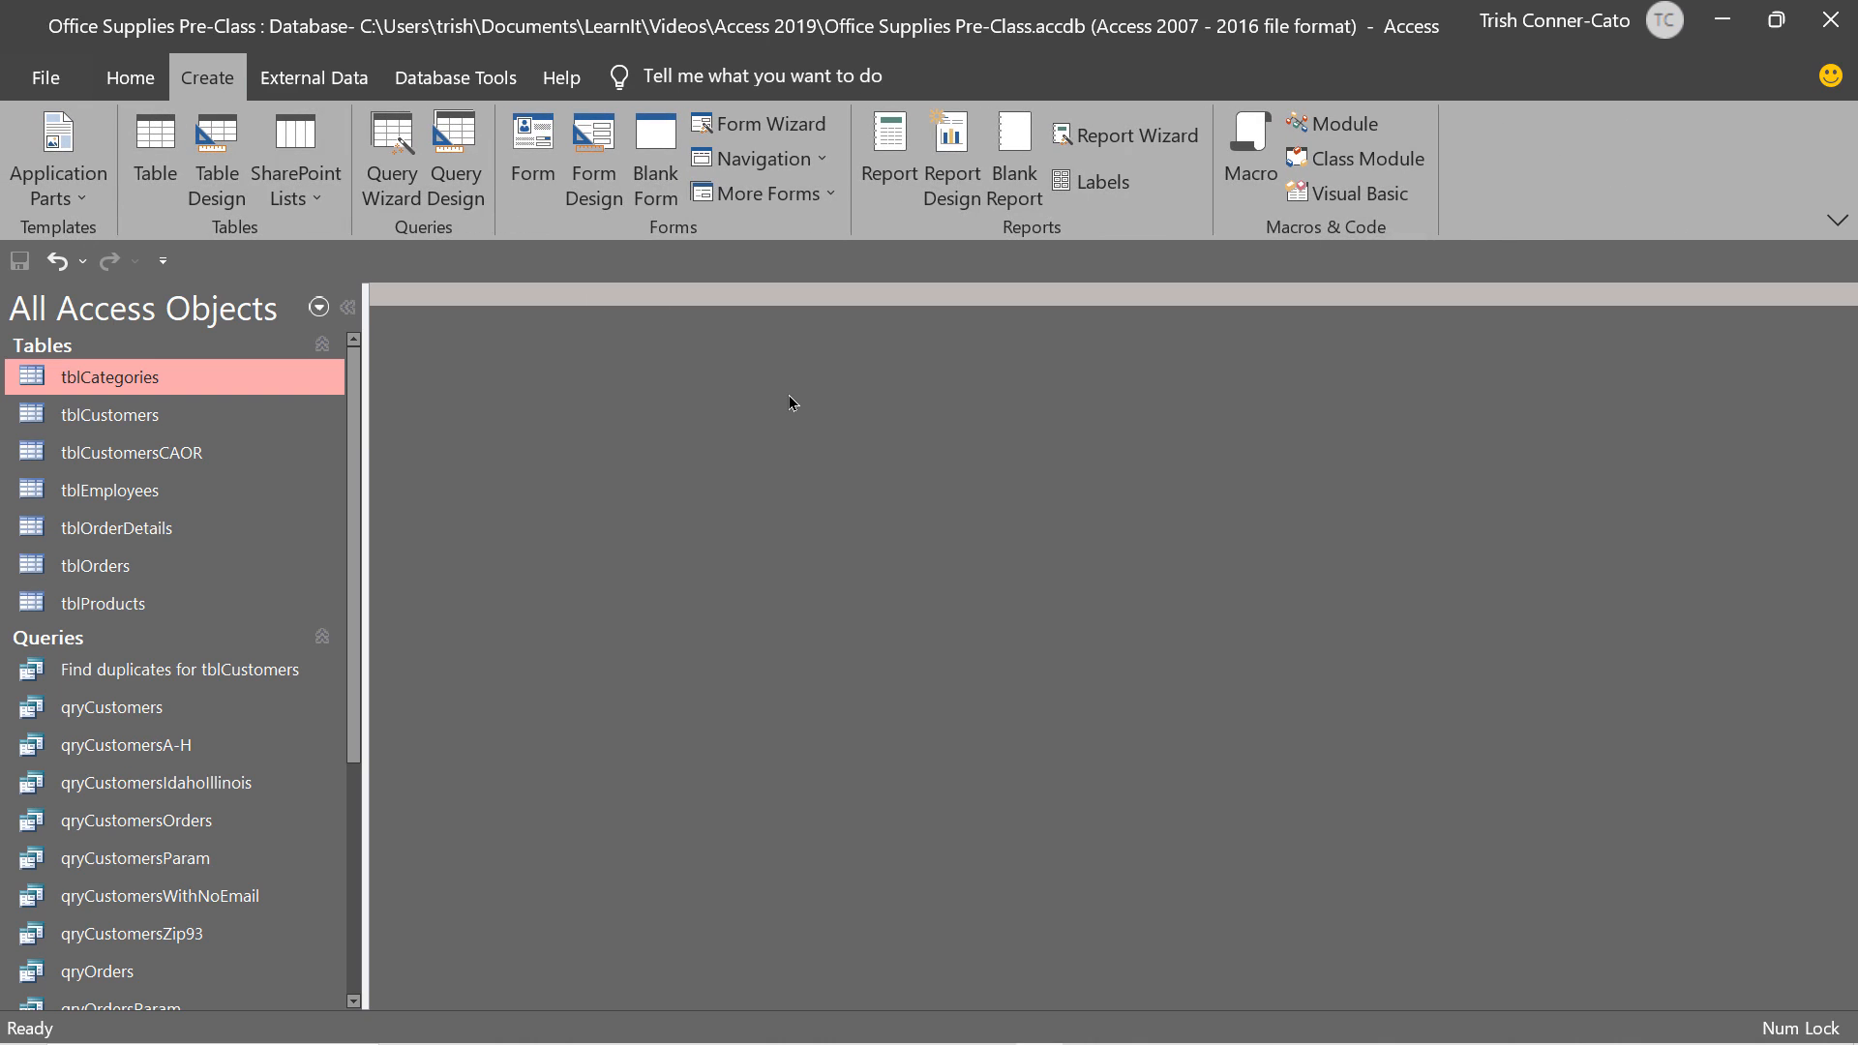
pyautogui.click(1136, 137)
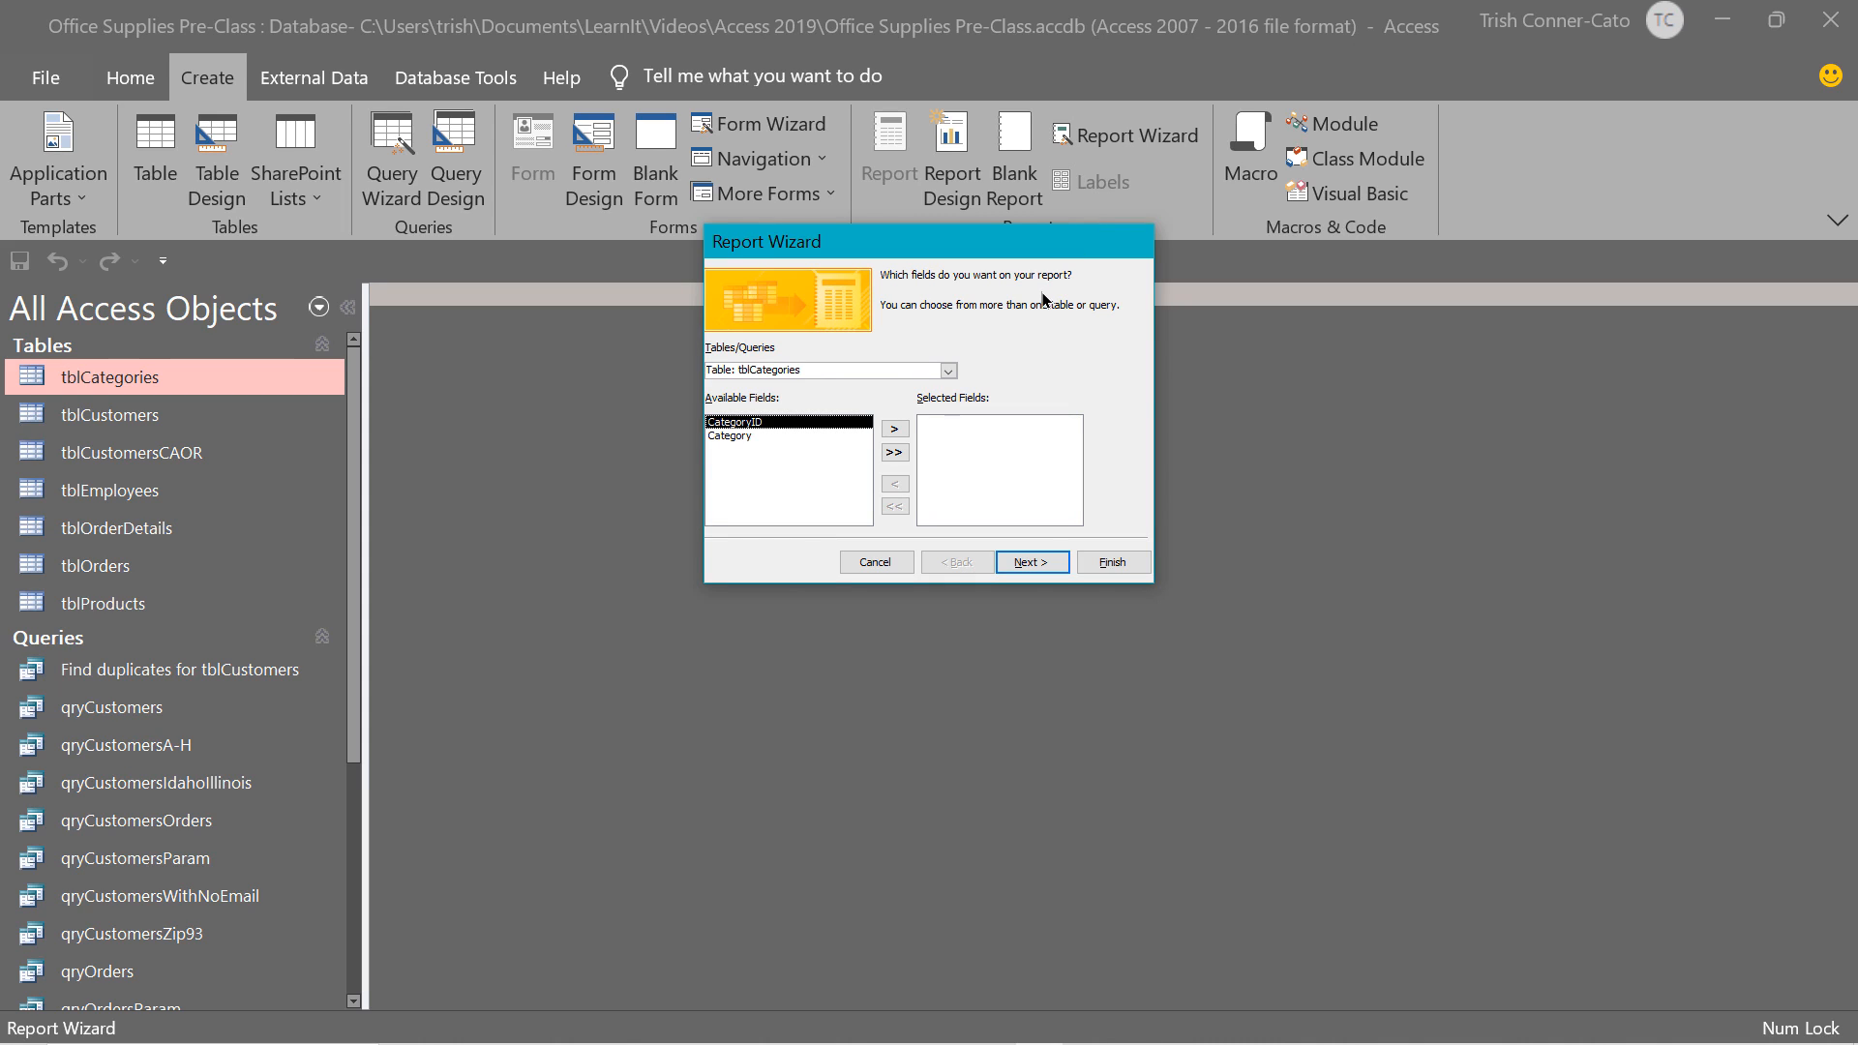
pyautogui.click(949, 376)
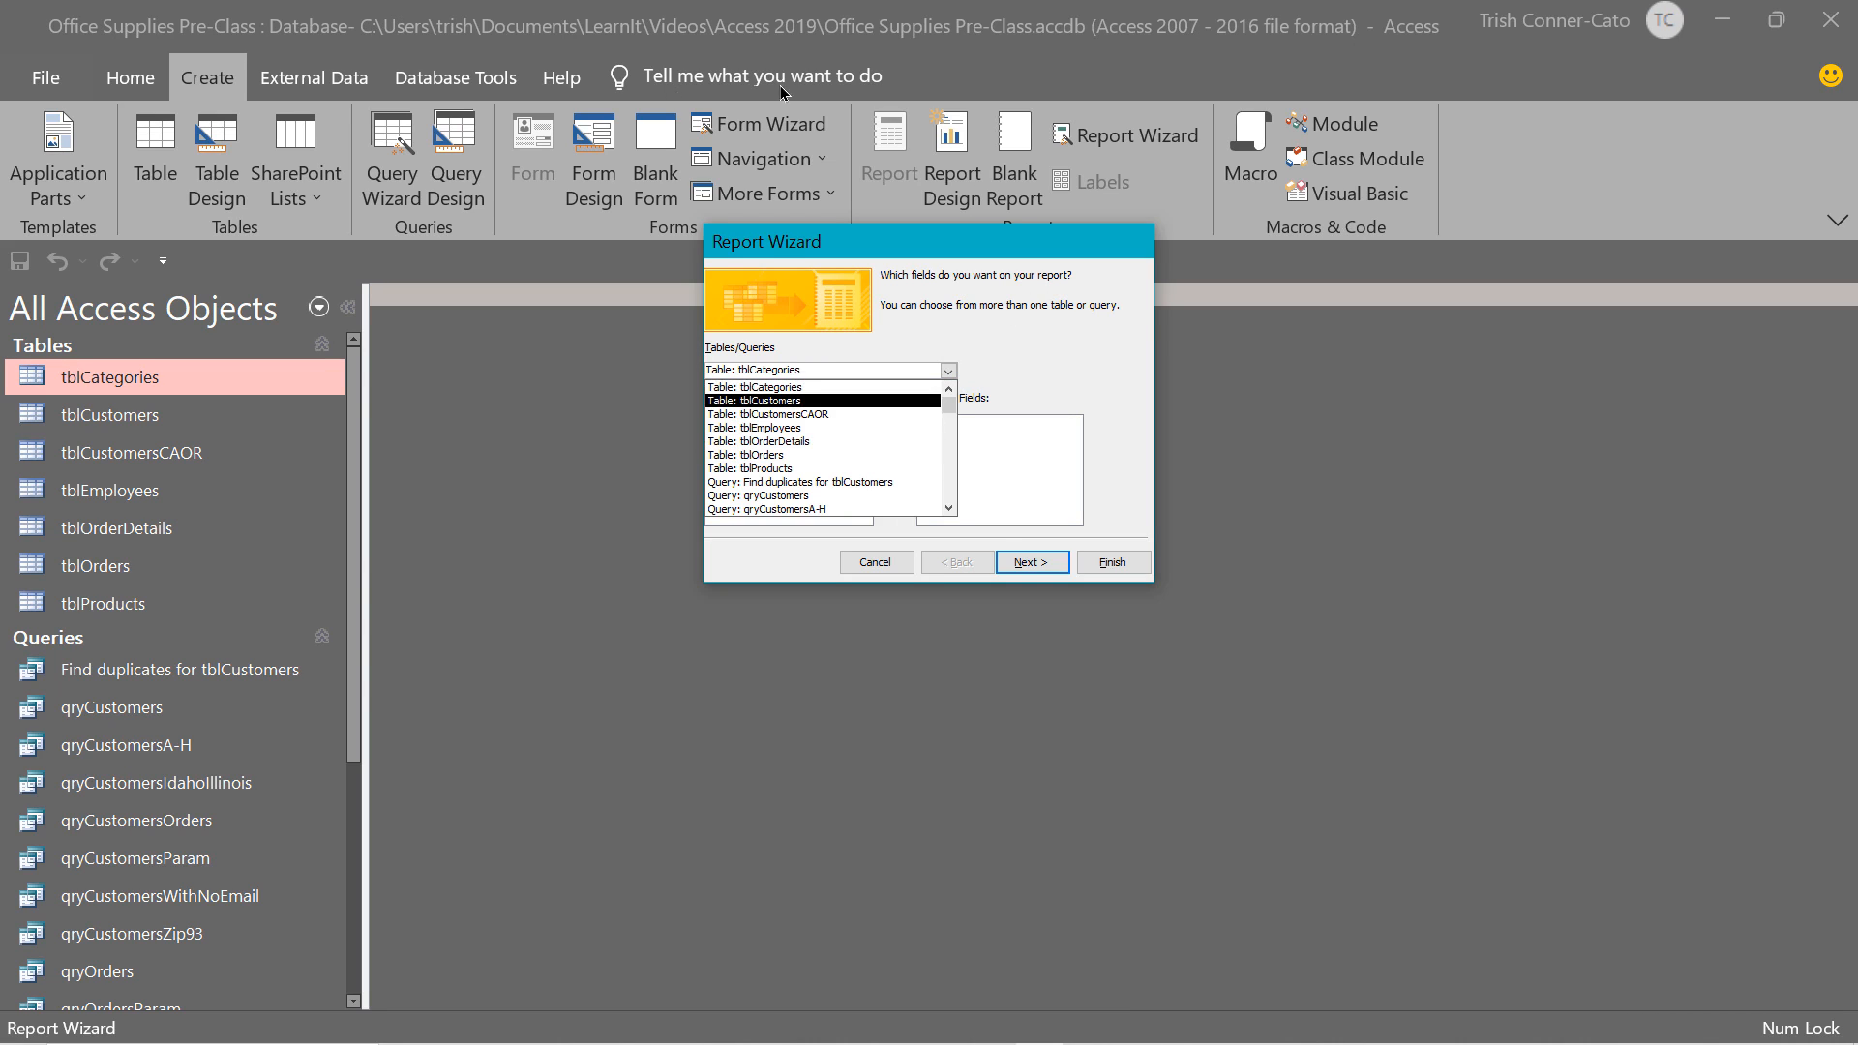
pyautogui.scroll(-2, 836, 462)
pyautogui.scroll(-2, 838, 463)
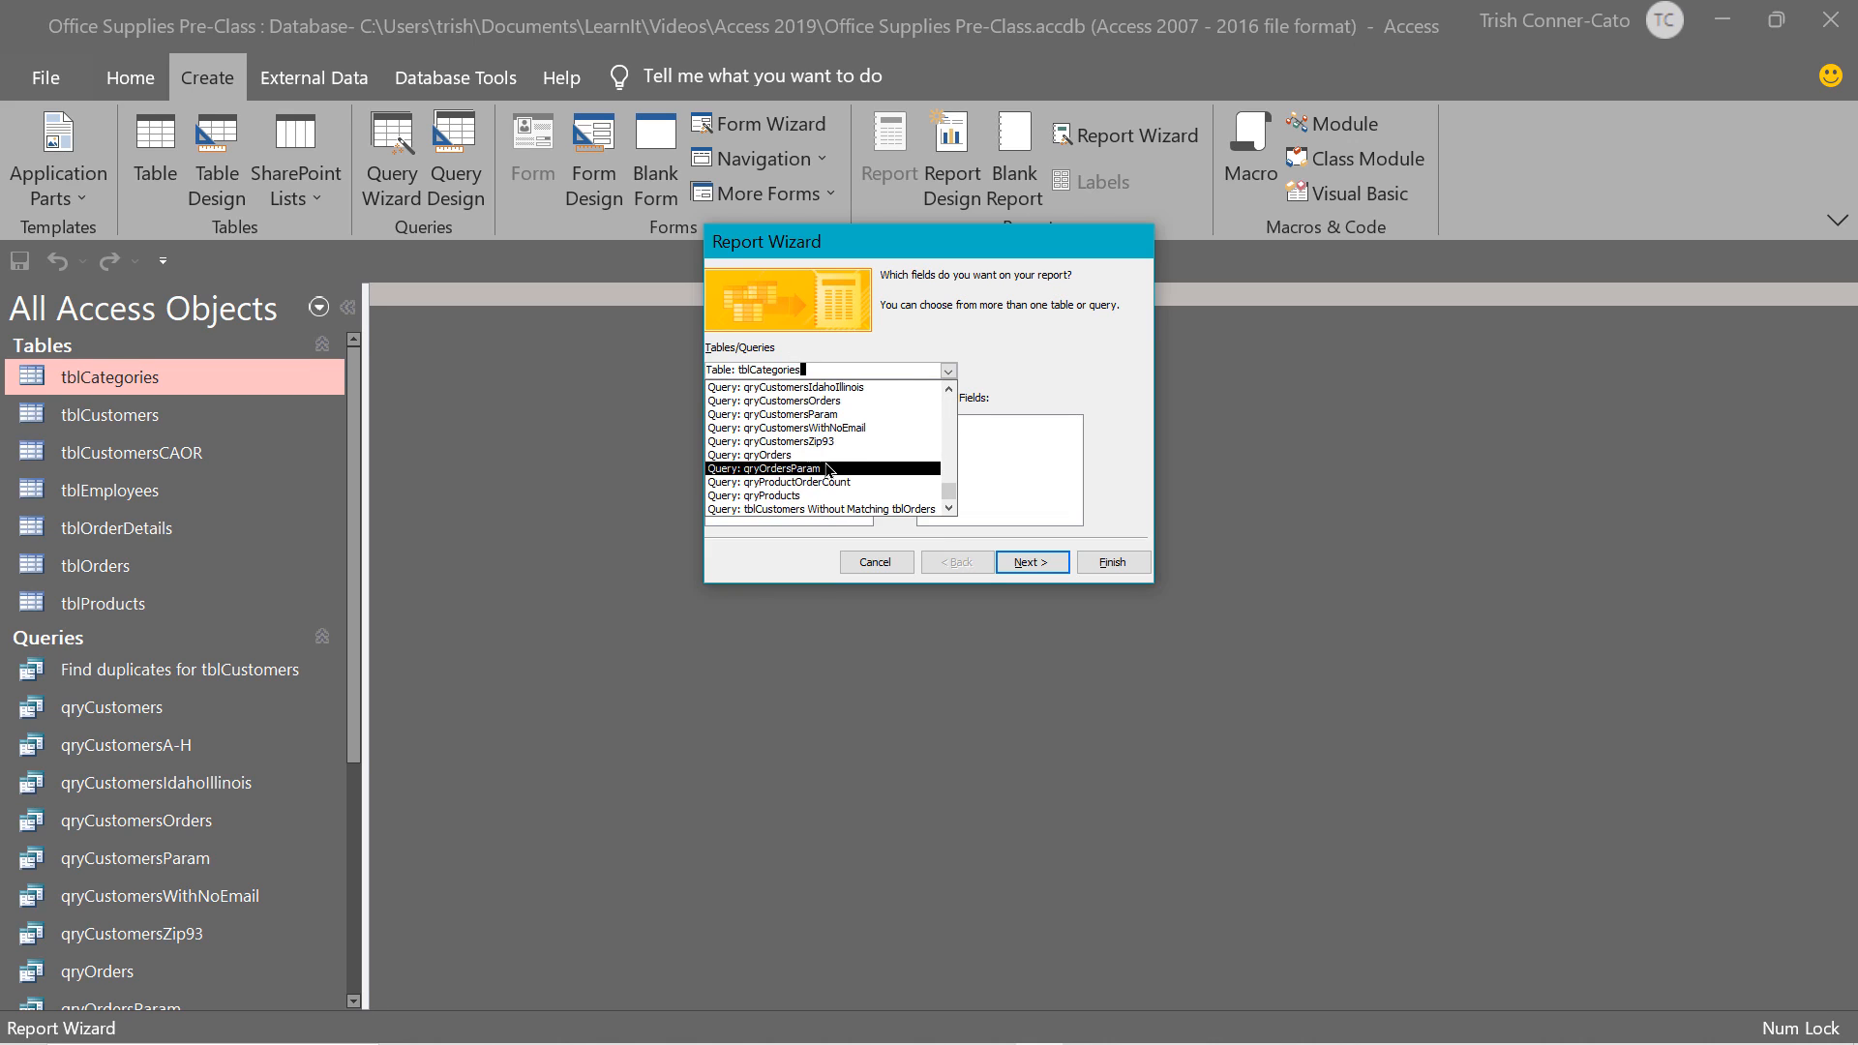
pyautogui.click(801, 464)
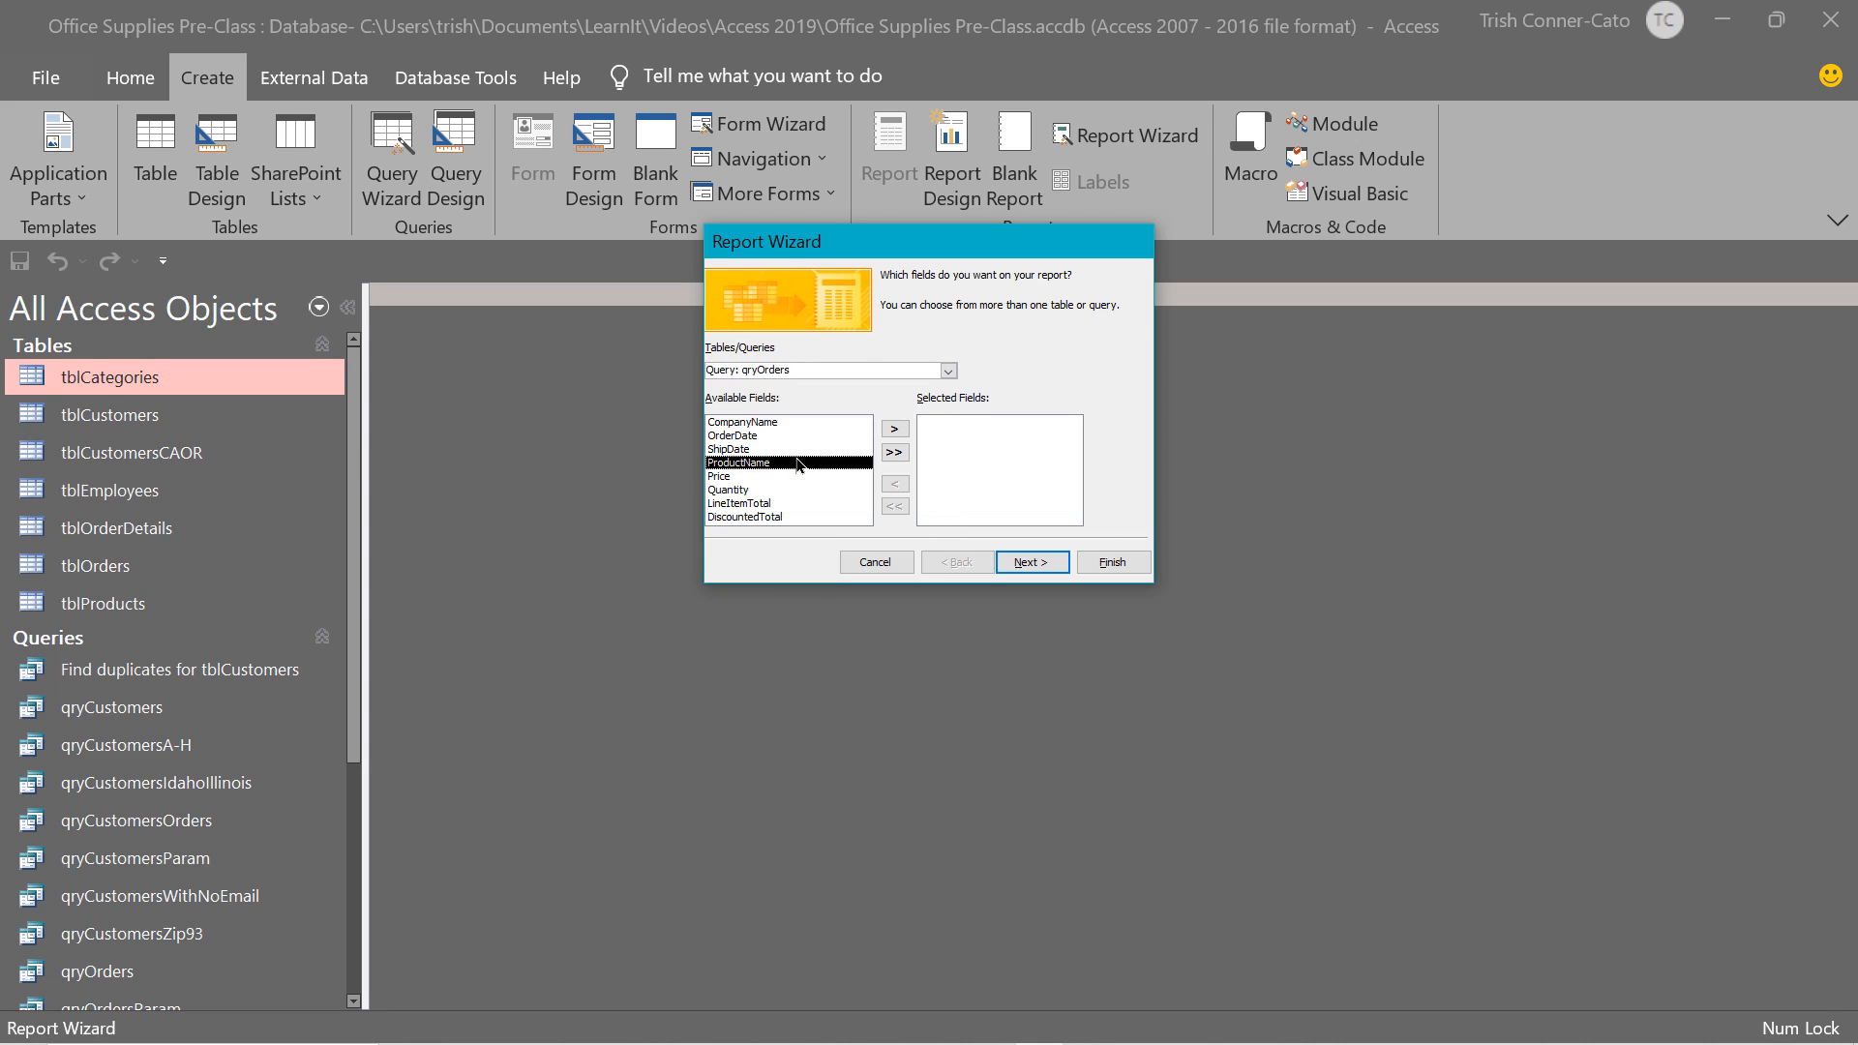
# Add the CompanyName, OrderDate and DiscountedTotal fields to the report and proceed to the grouping options.
pyautogui.doubleClick(756, 422)
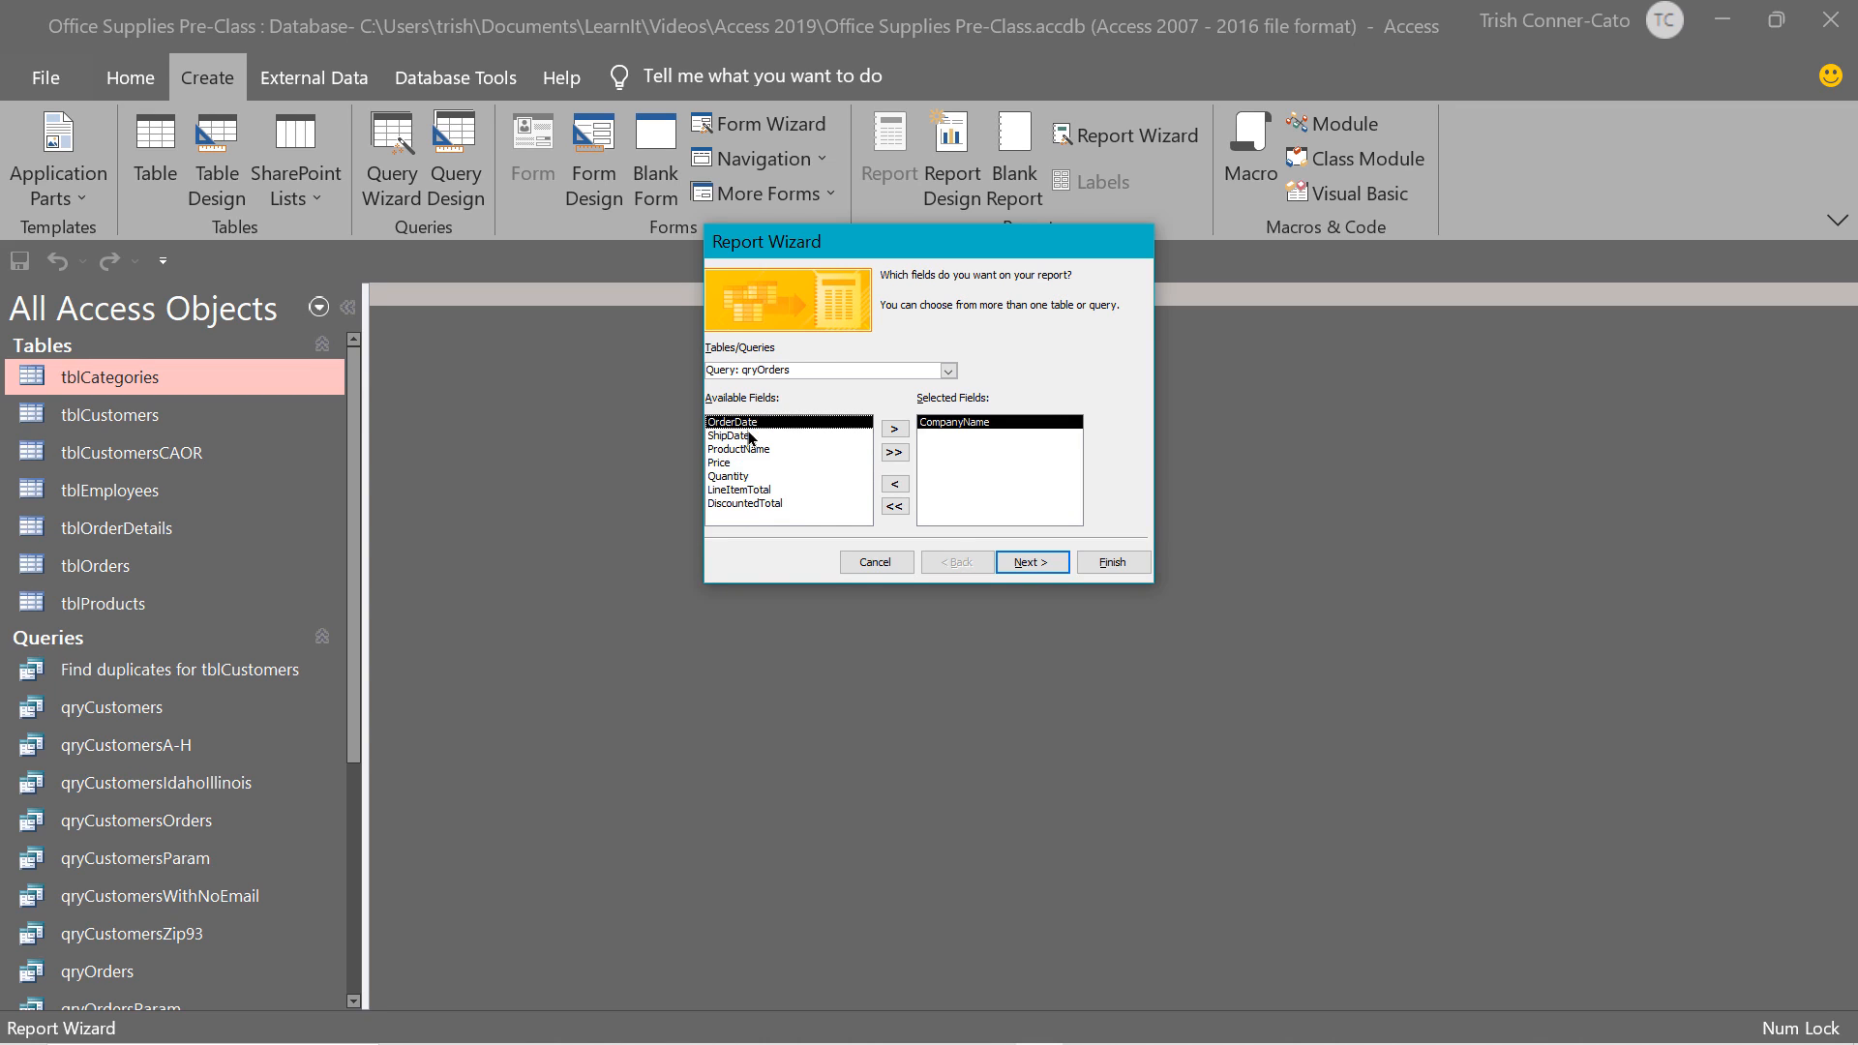
pyautogui.doubleClick(759, 423)
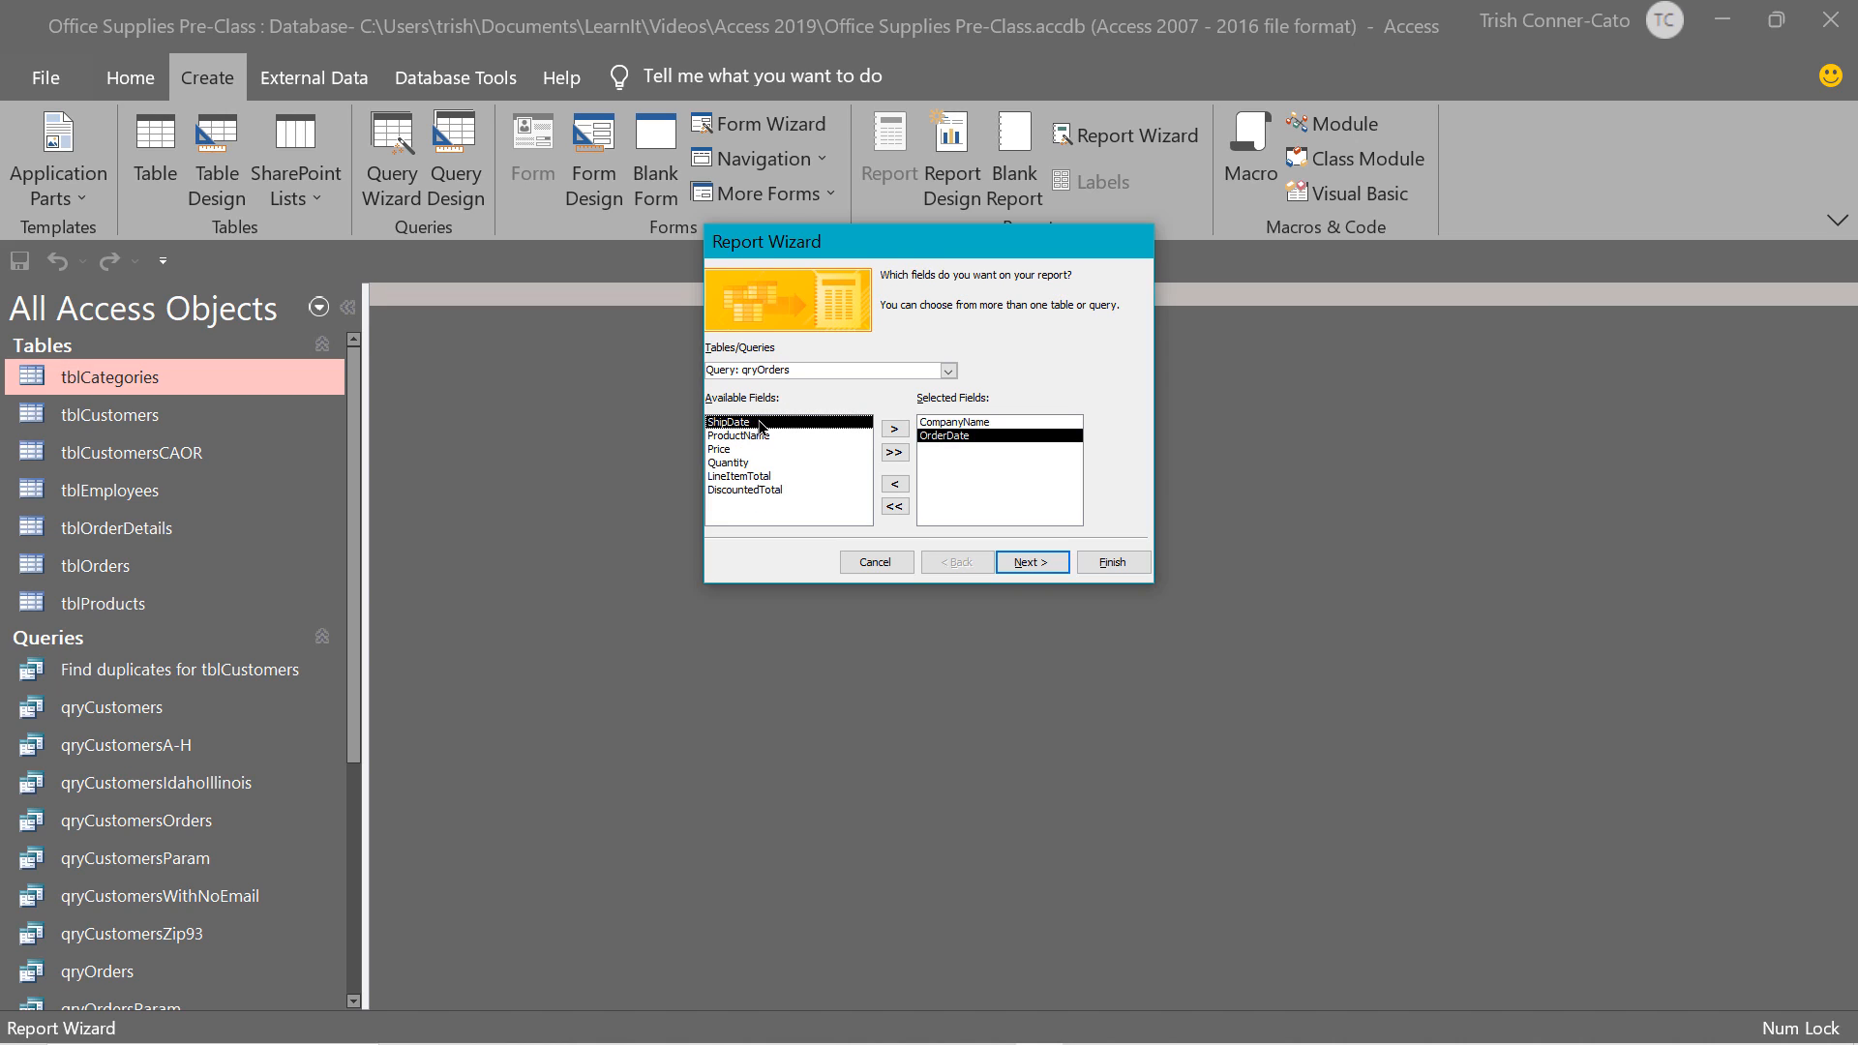
pyautogui.doubleClick(750, 491)
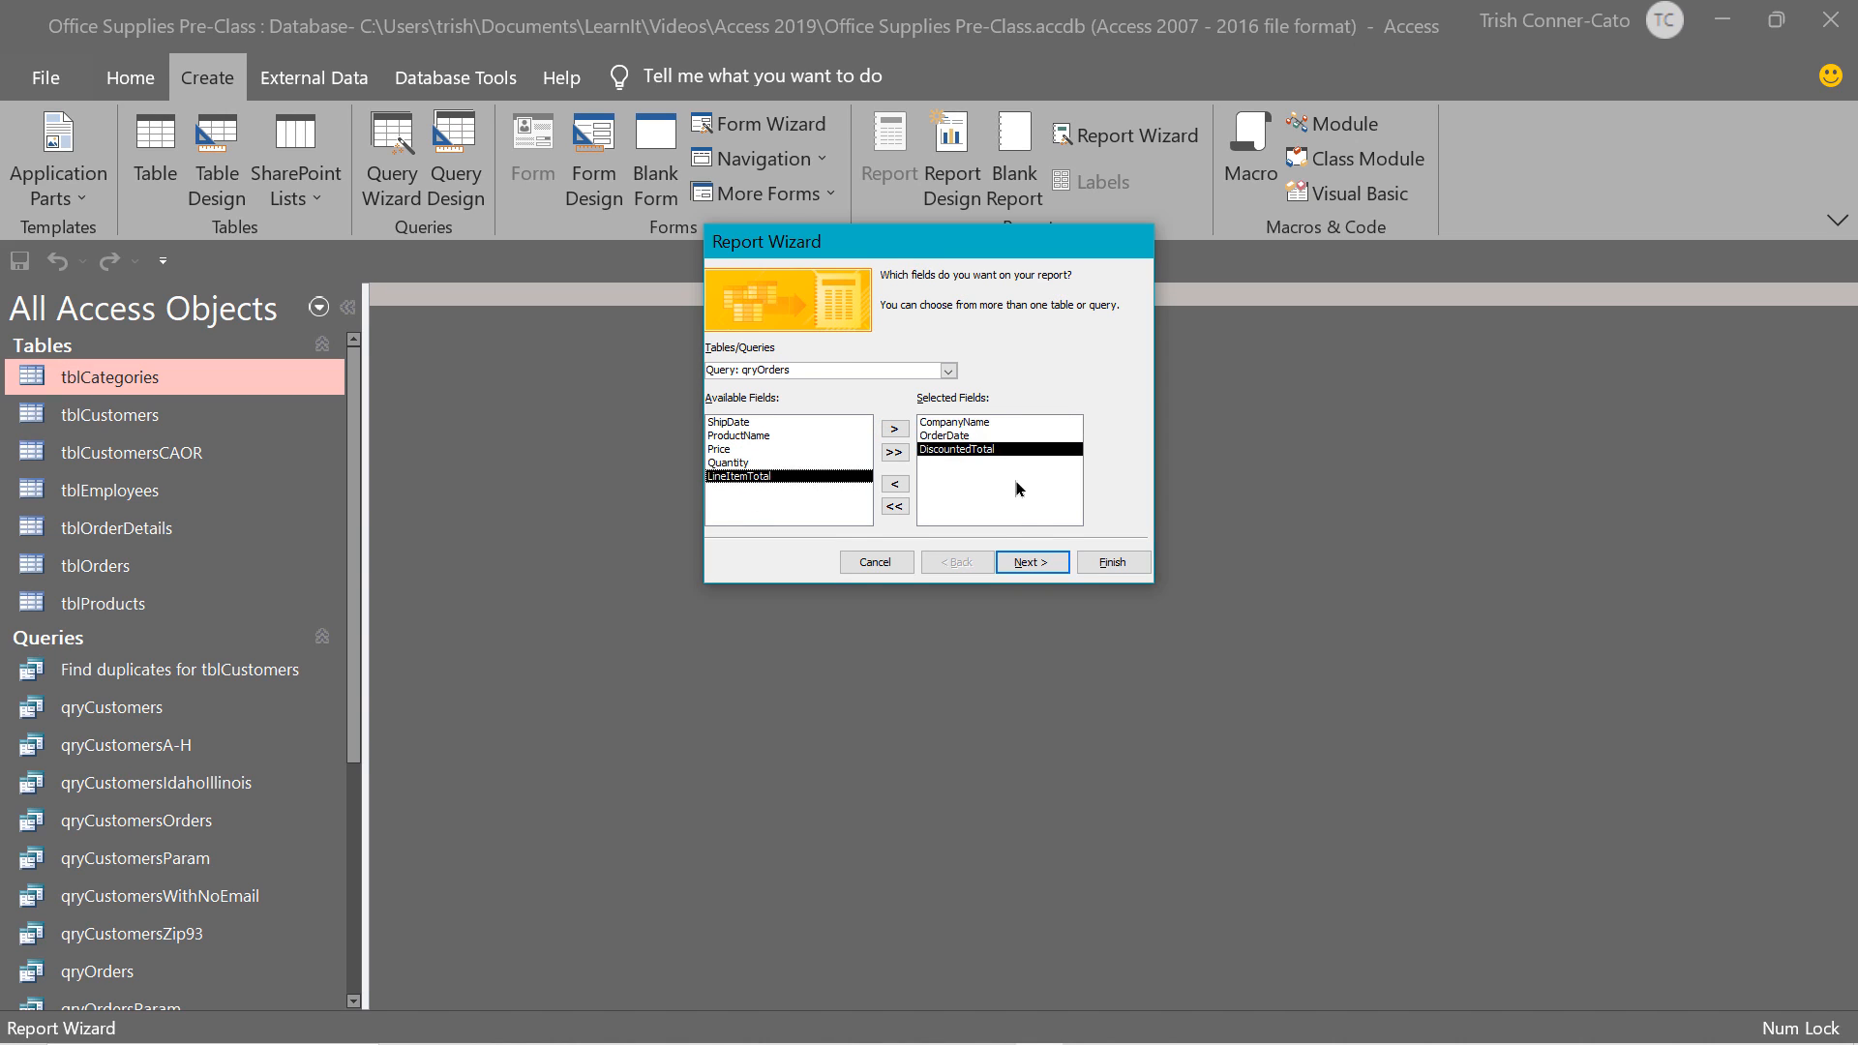
pyautogui.click(1036, 566)
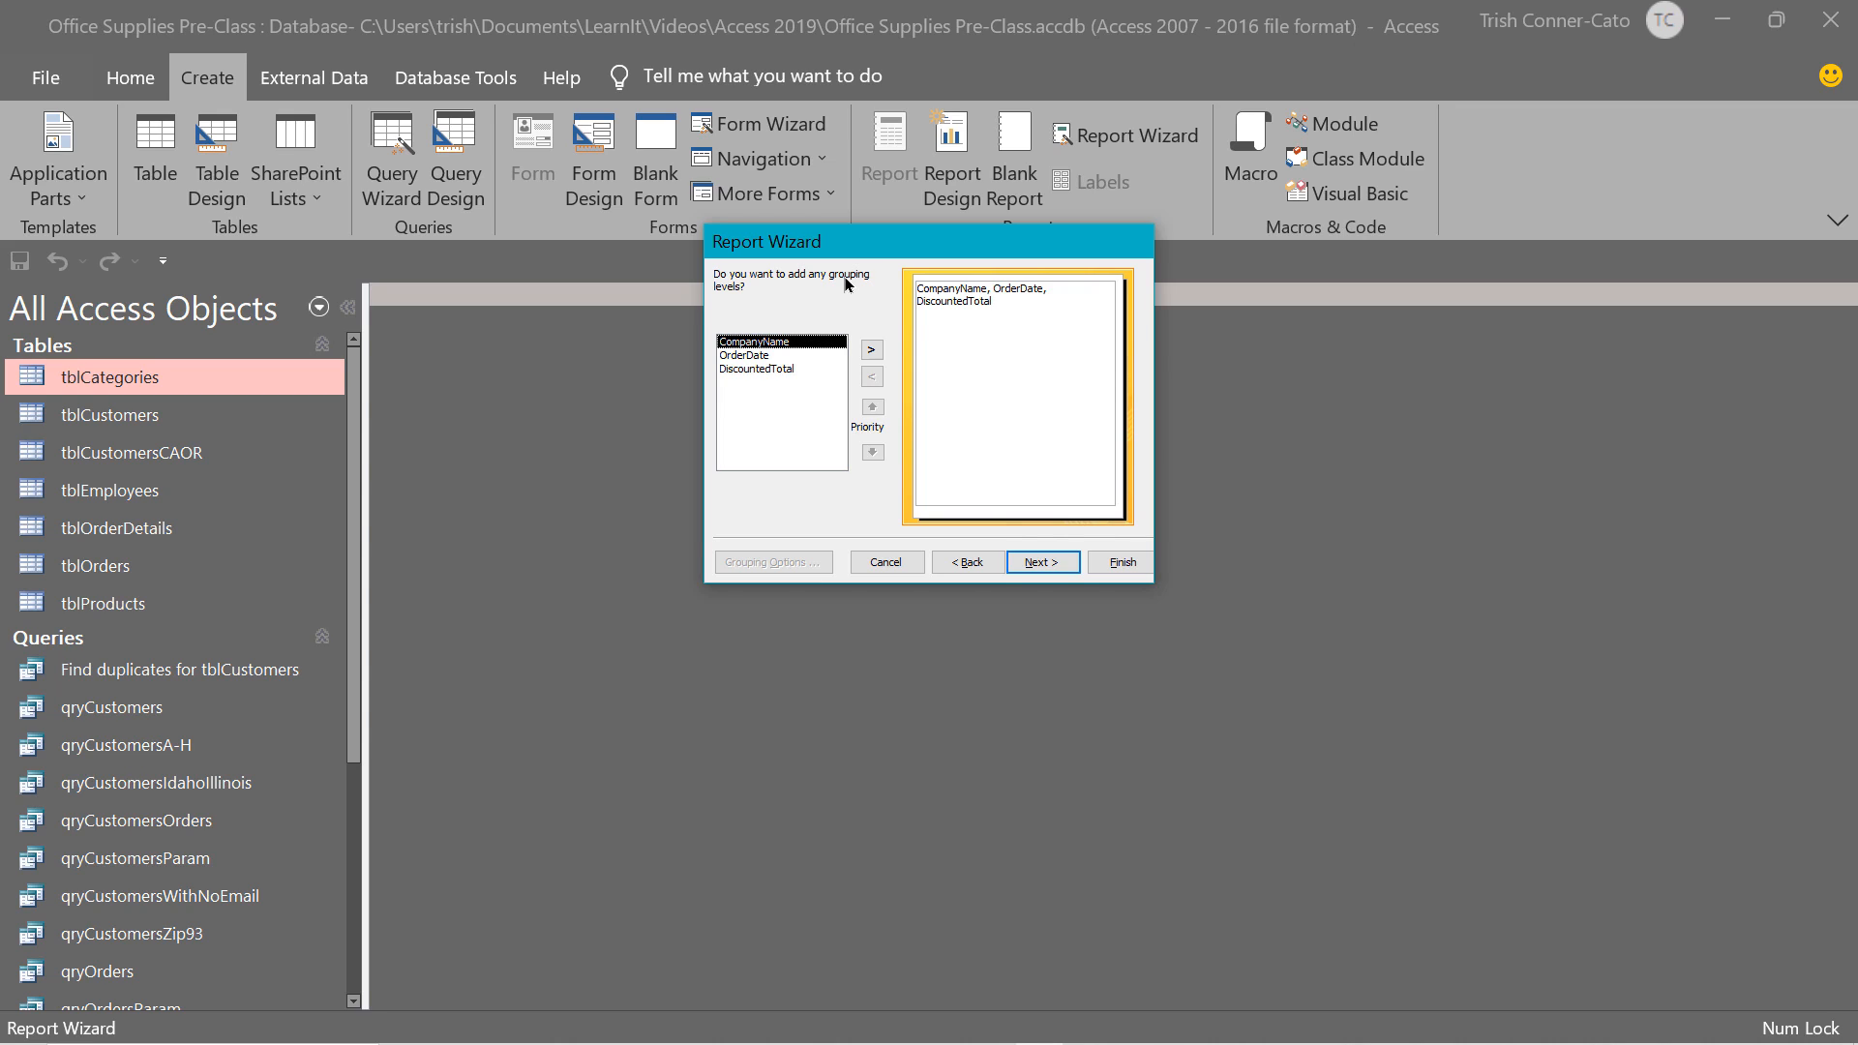
# Group the report by CompanyName, leave the sort order empty, and accept the Stepped layout in Portrait orientation.
pyautogui.doubleClick(756, 351)
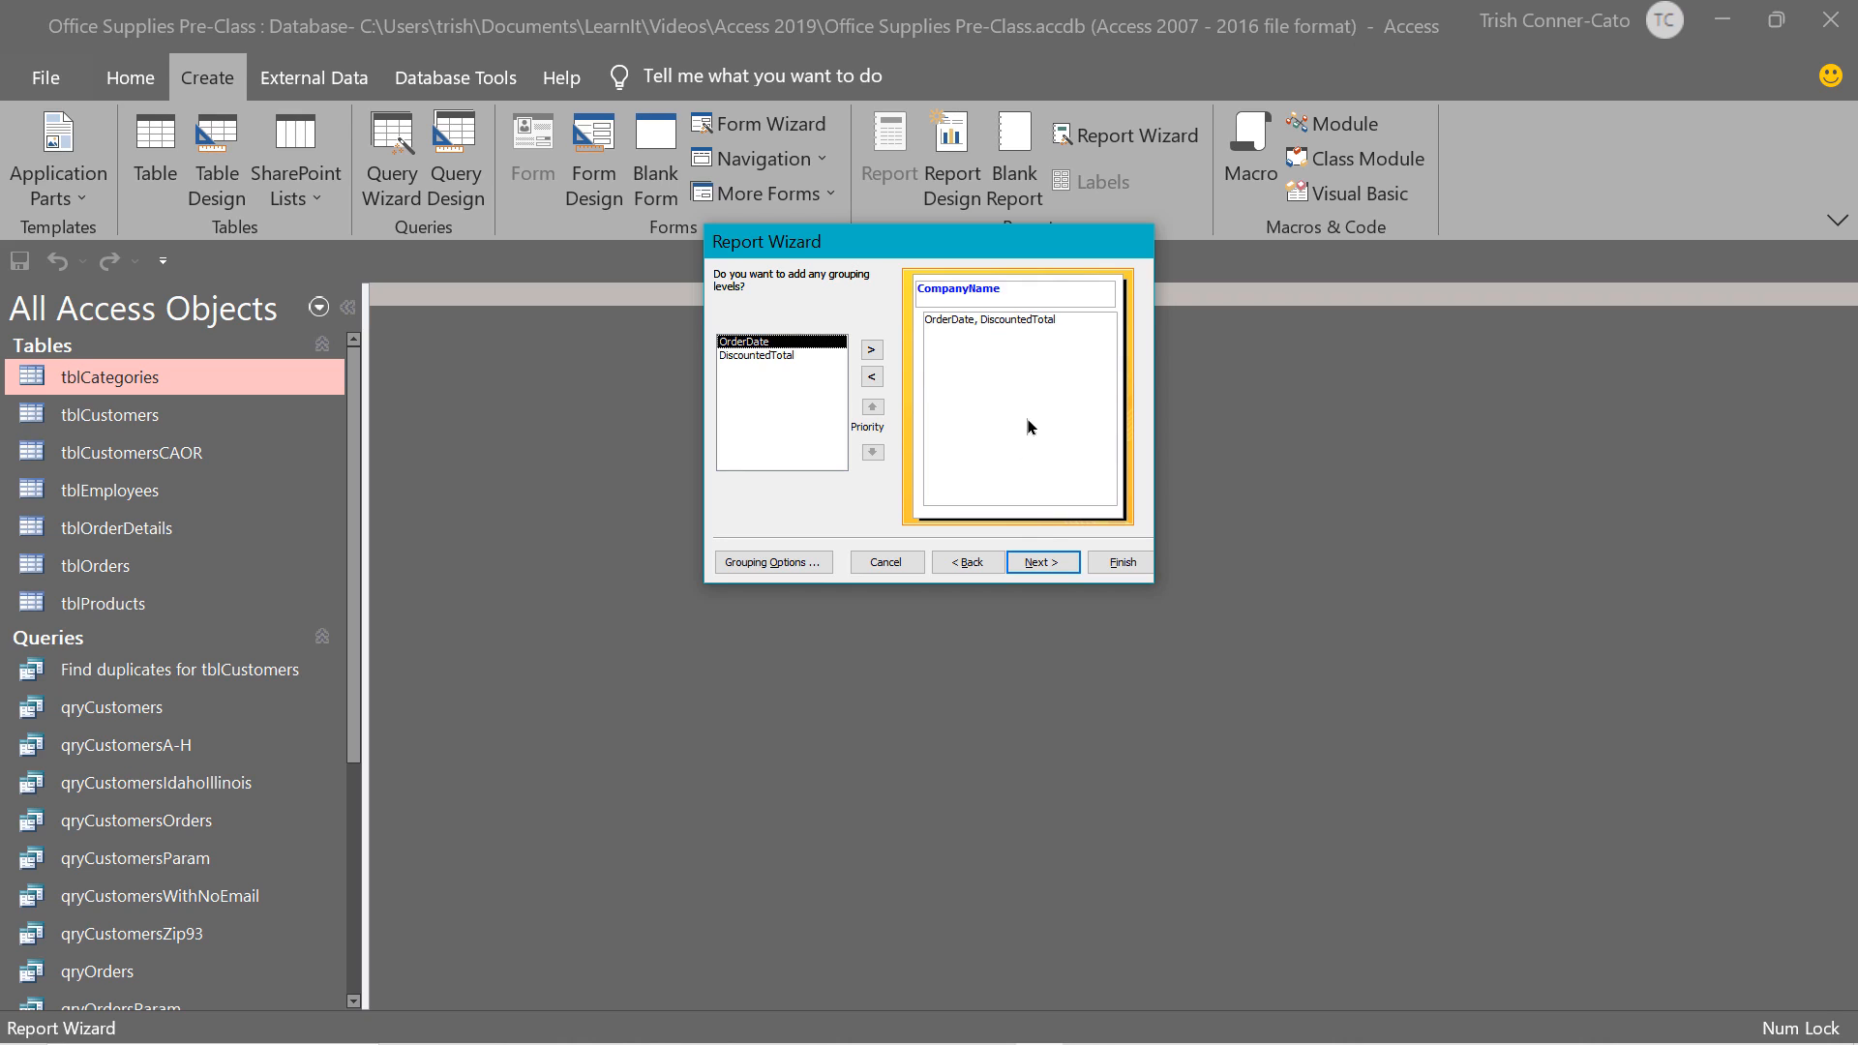
pyautogui.click(1042, 563)
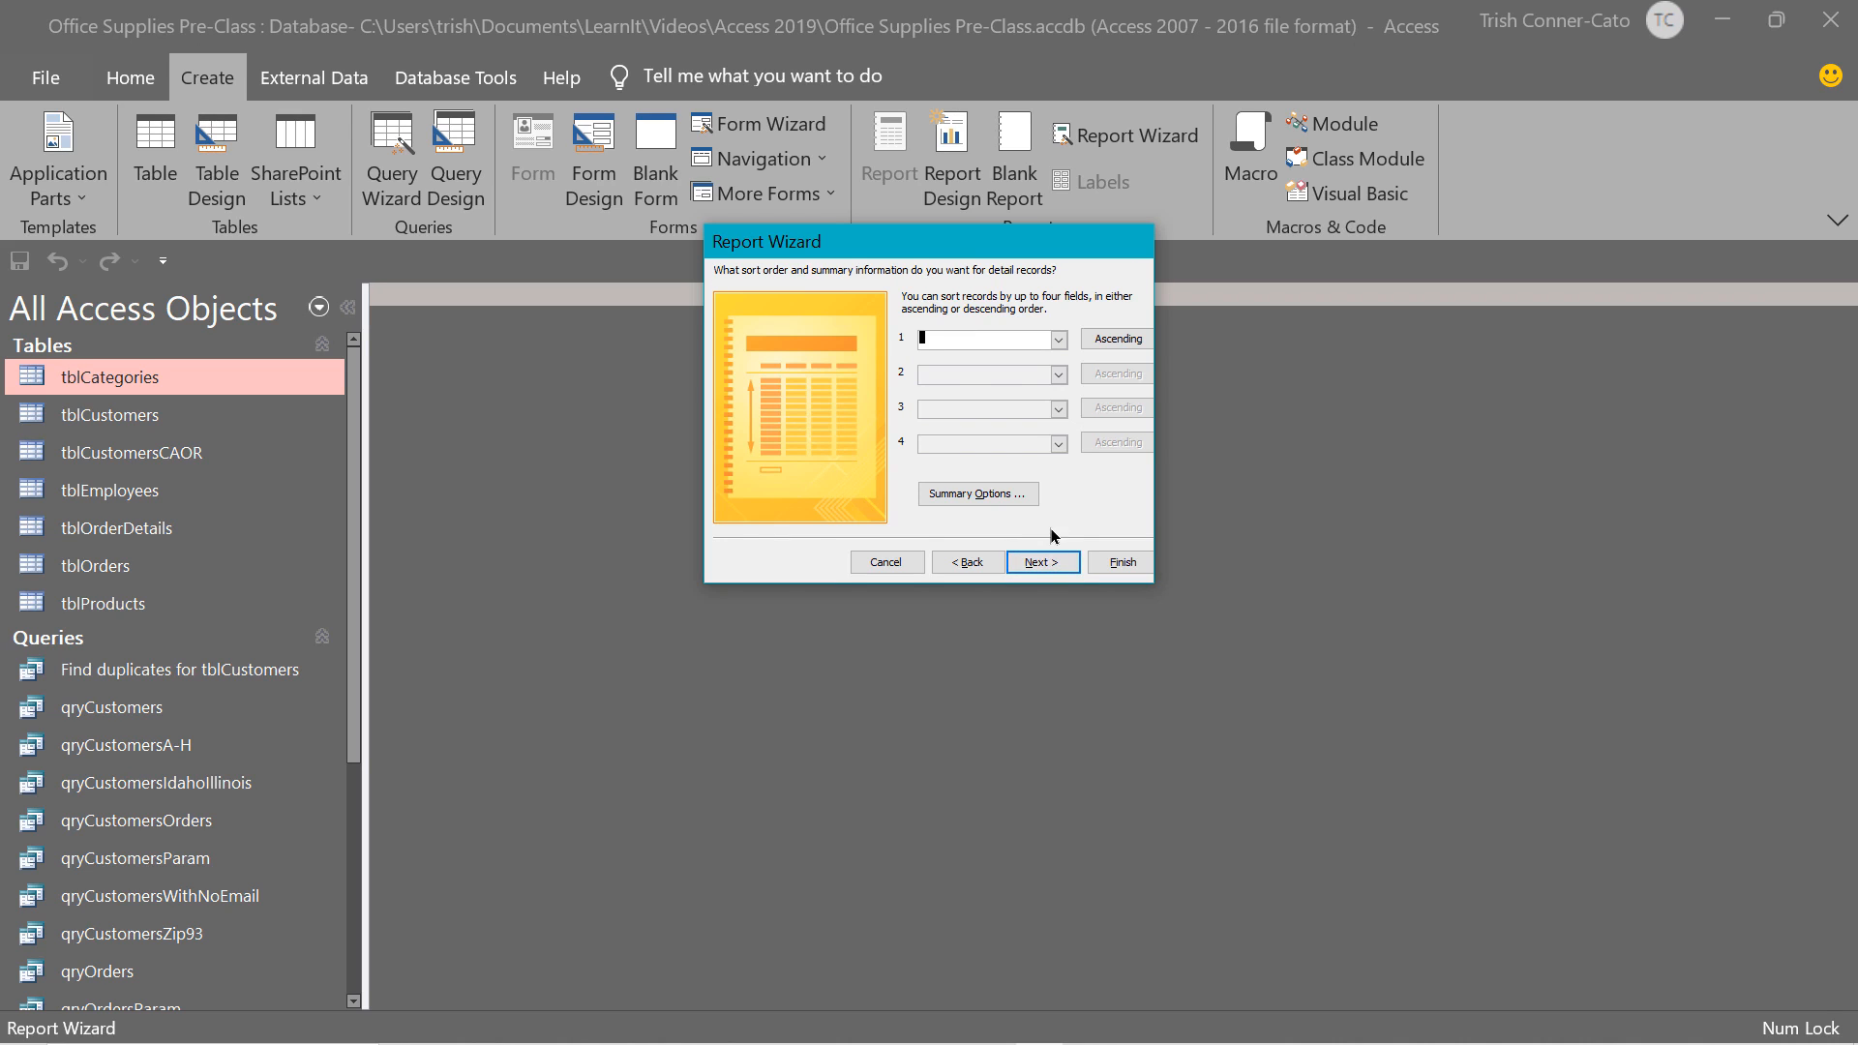
pyautogui.click(1059, 342)
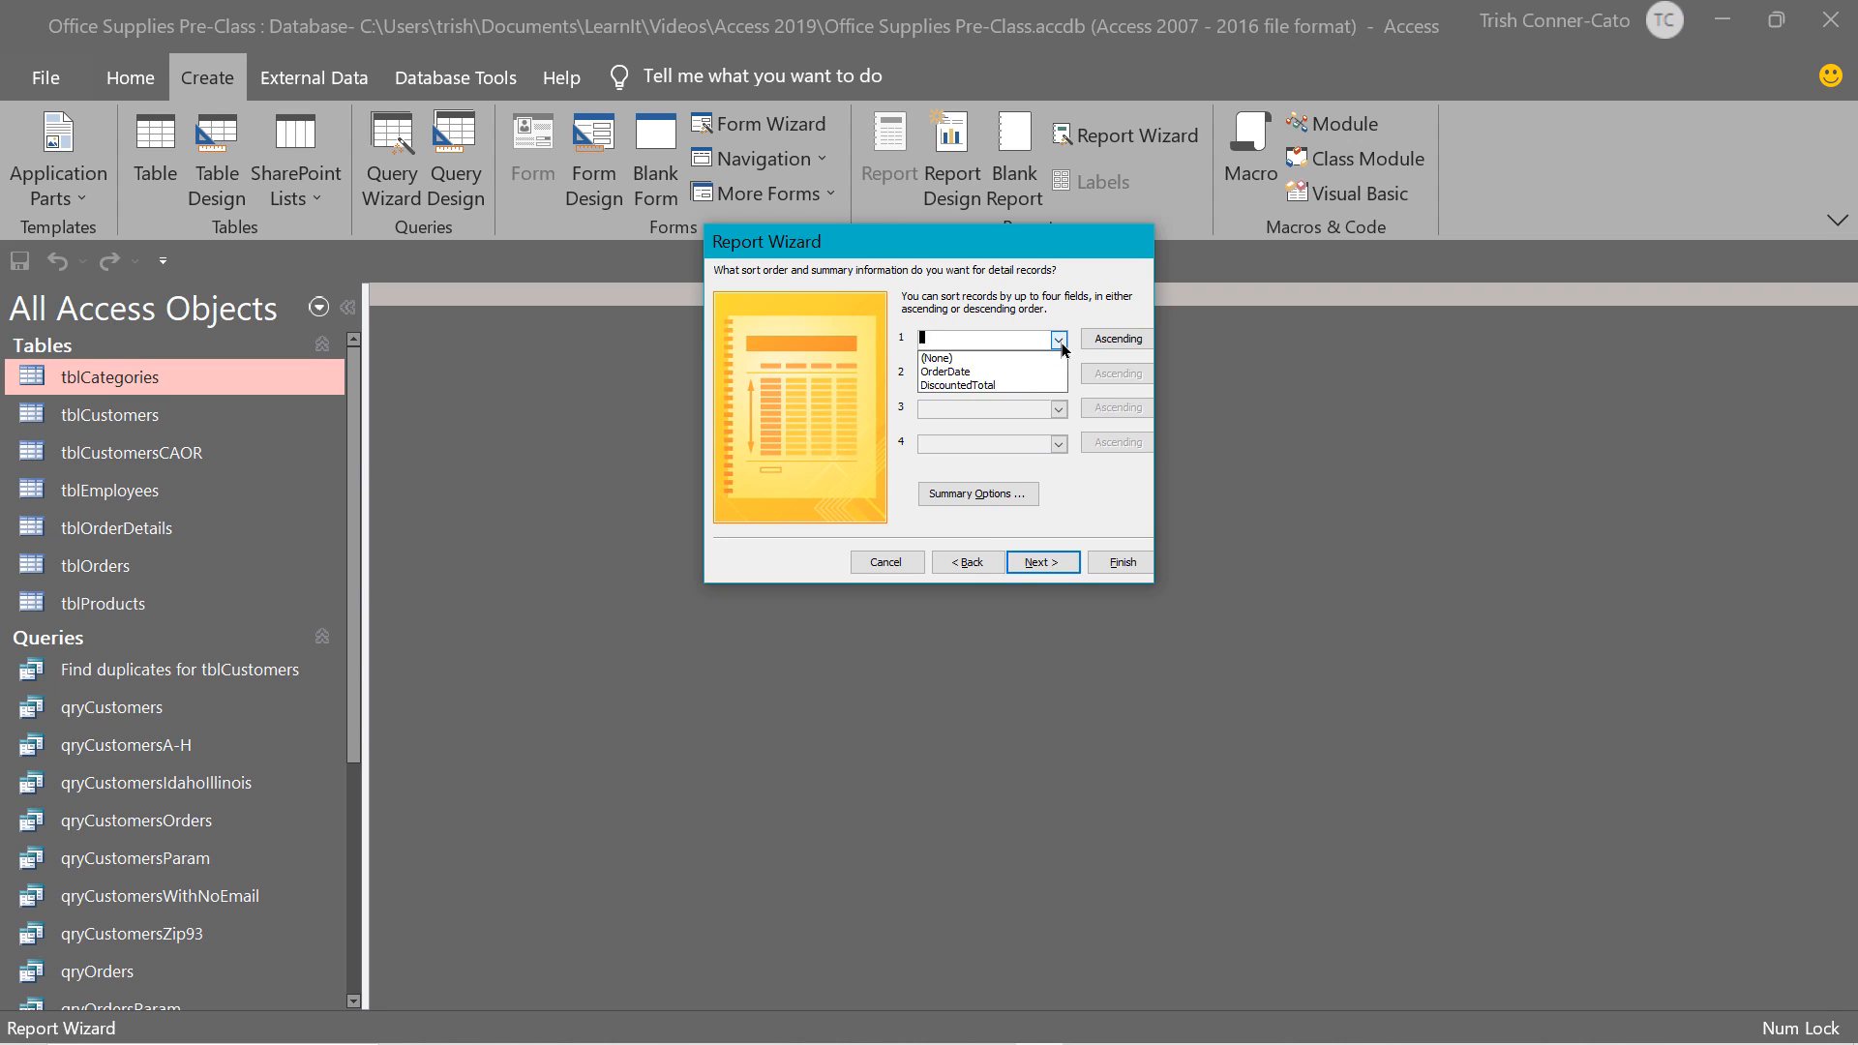
pyautogui.click(1061, 341)
pyautogui.click(1035, 563)
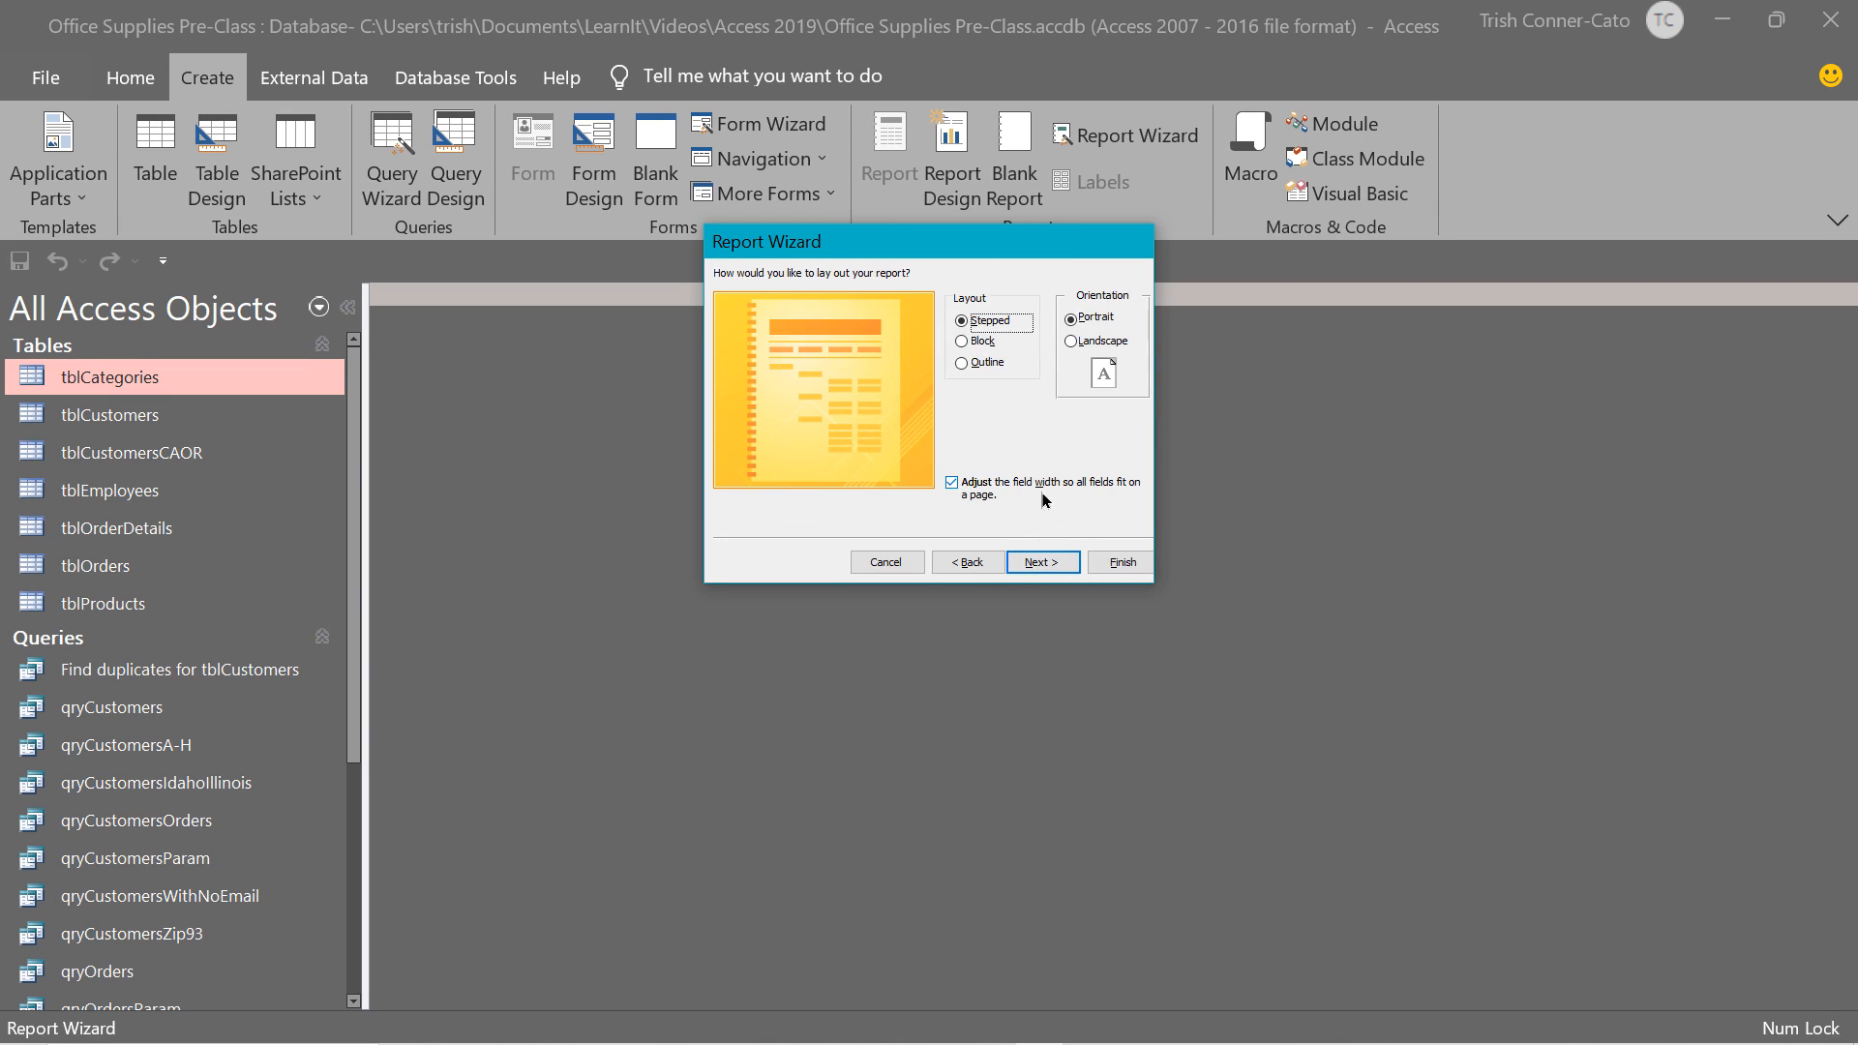
pyautogui.click(1047, 566)
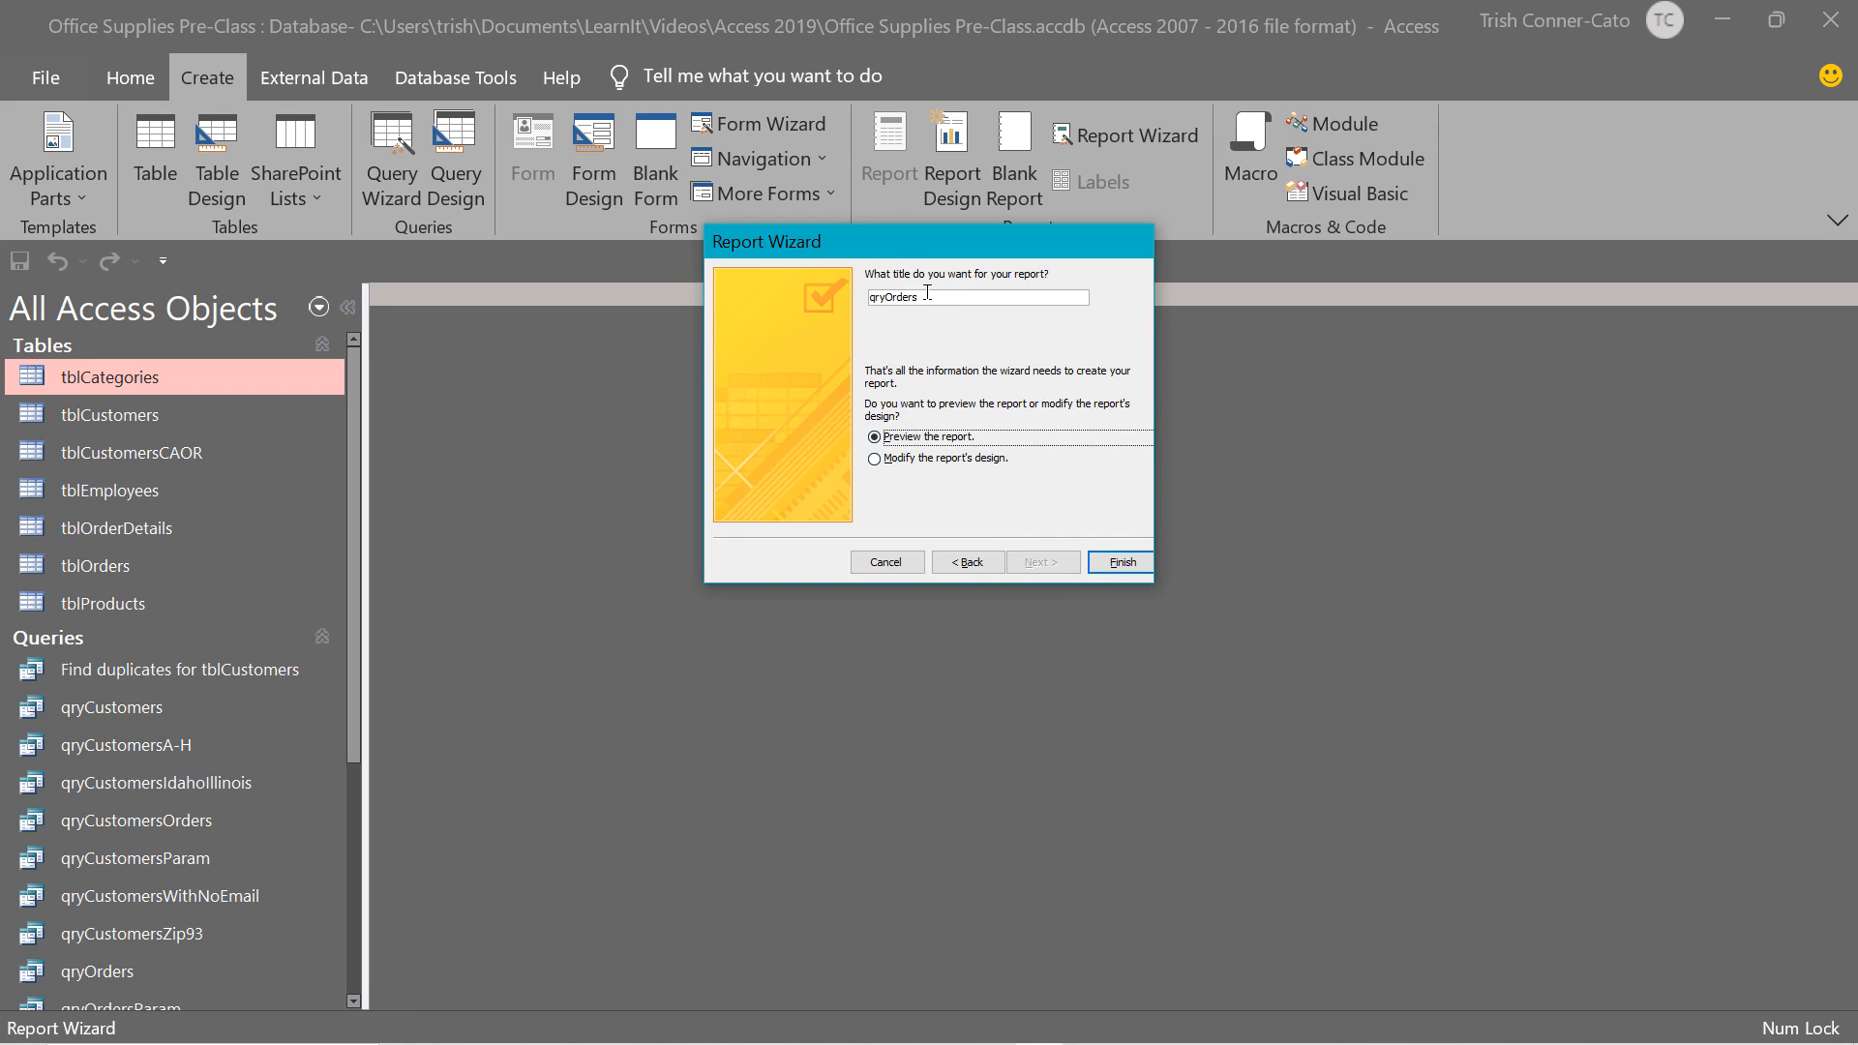
# Title the report rptOrdersByCustomer and finish the wizard with the report opened in preview.
pyautogui.moveTo(926, 293); pyautogui.dragTo(759, 293)
pyautogui.press('Delete')
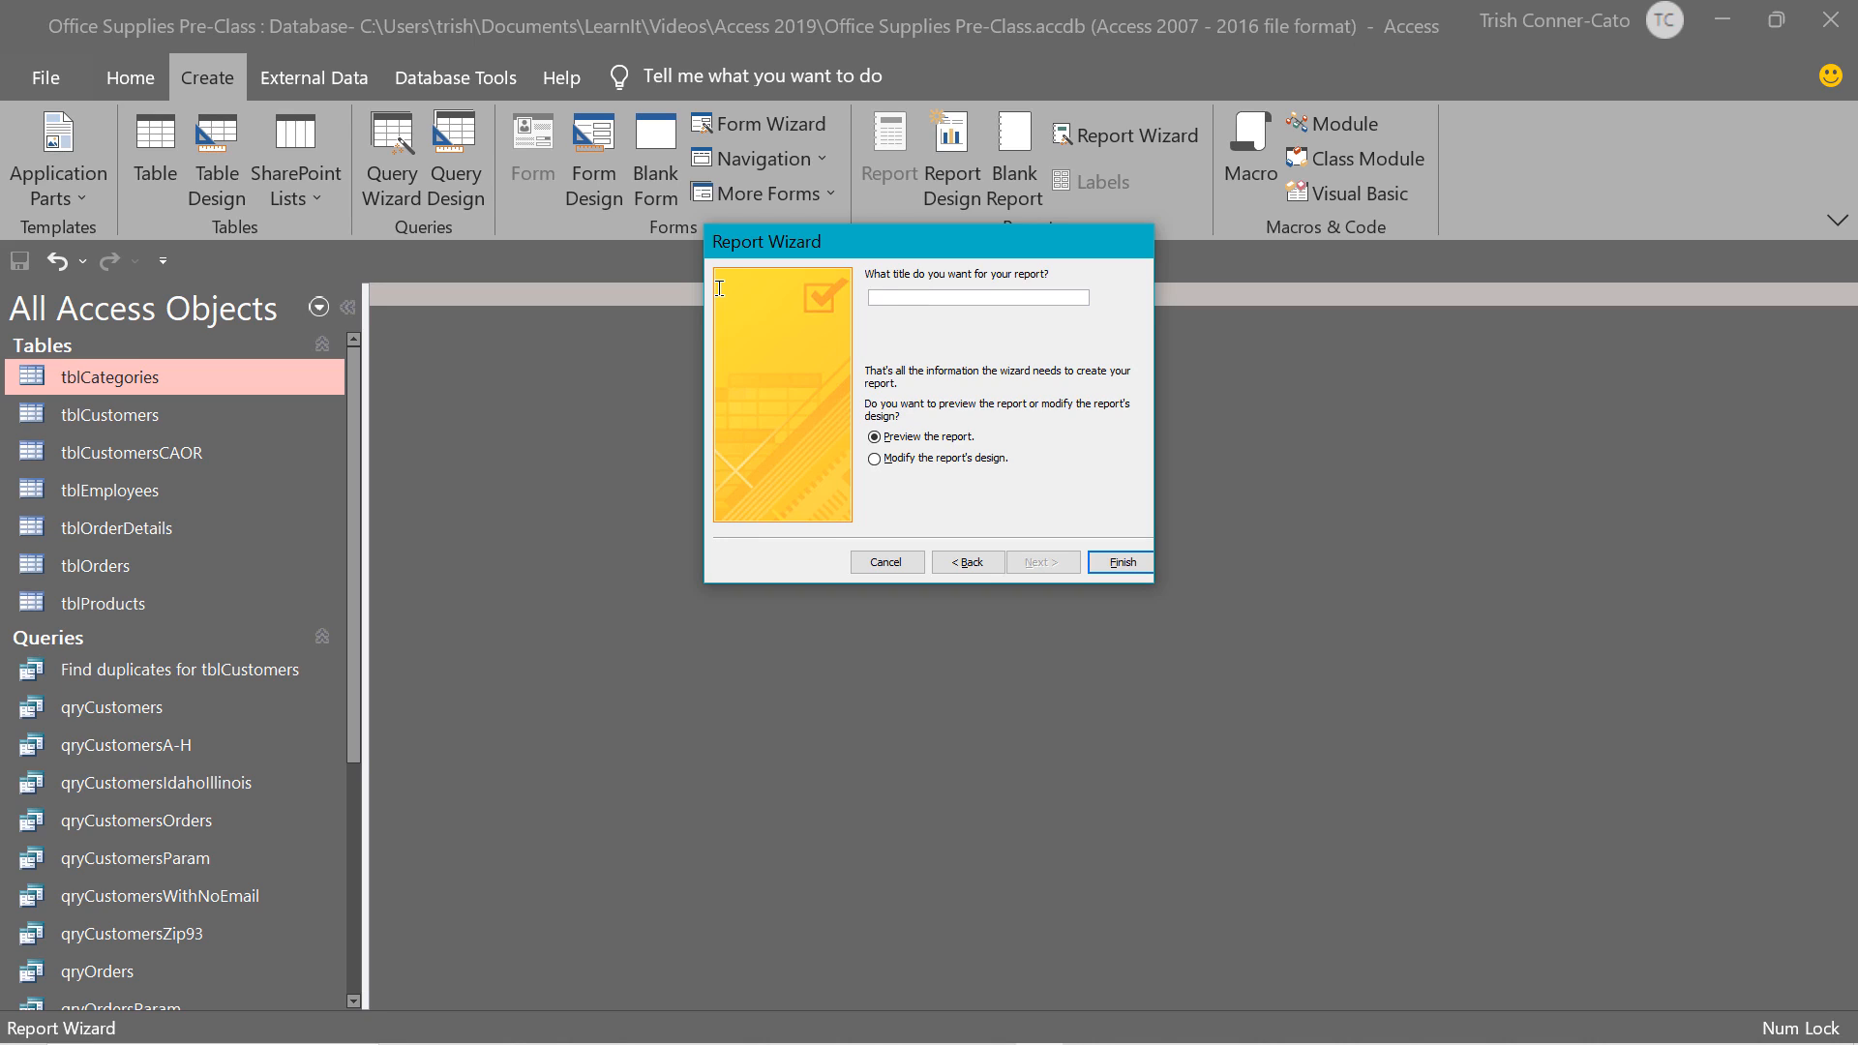
pyautogui.write('rptOrdersByCustomer')
pyautogui.click(1103, 562)
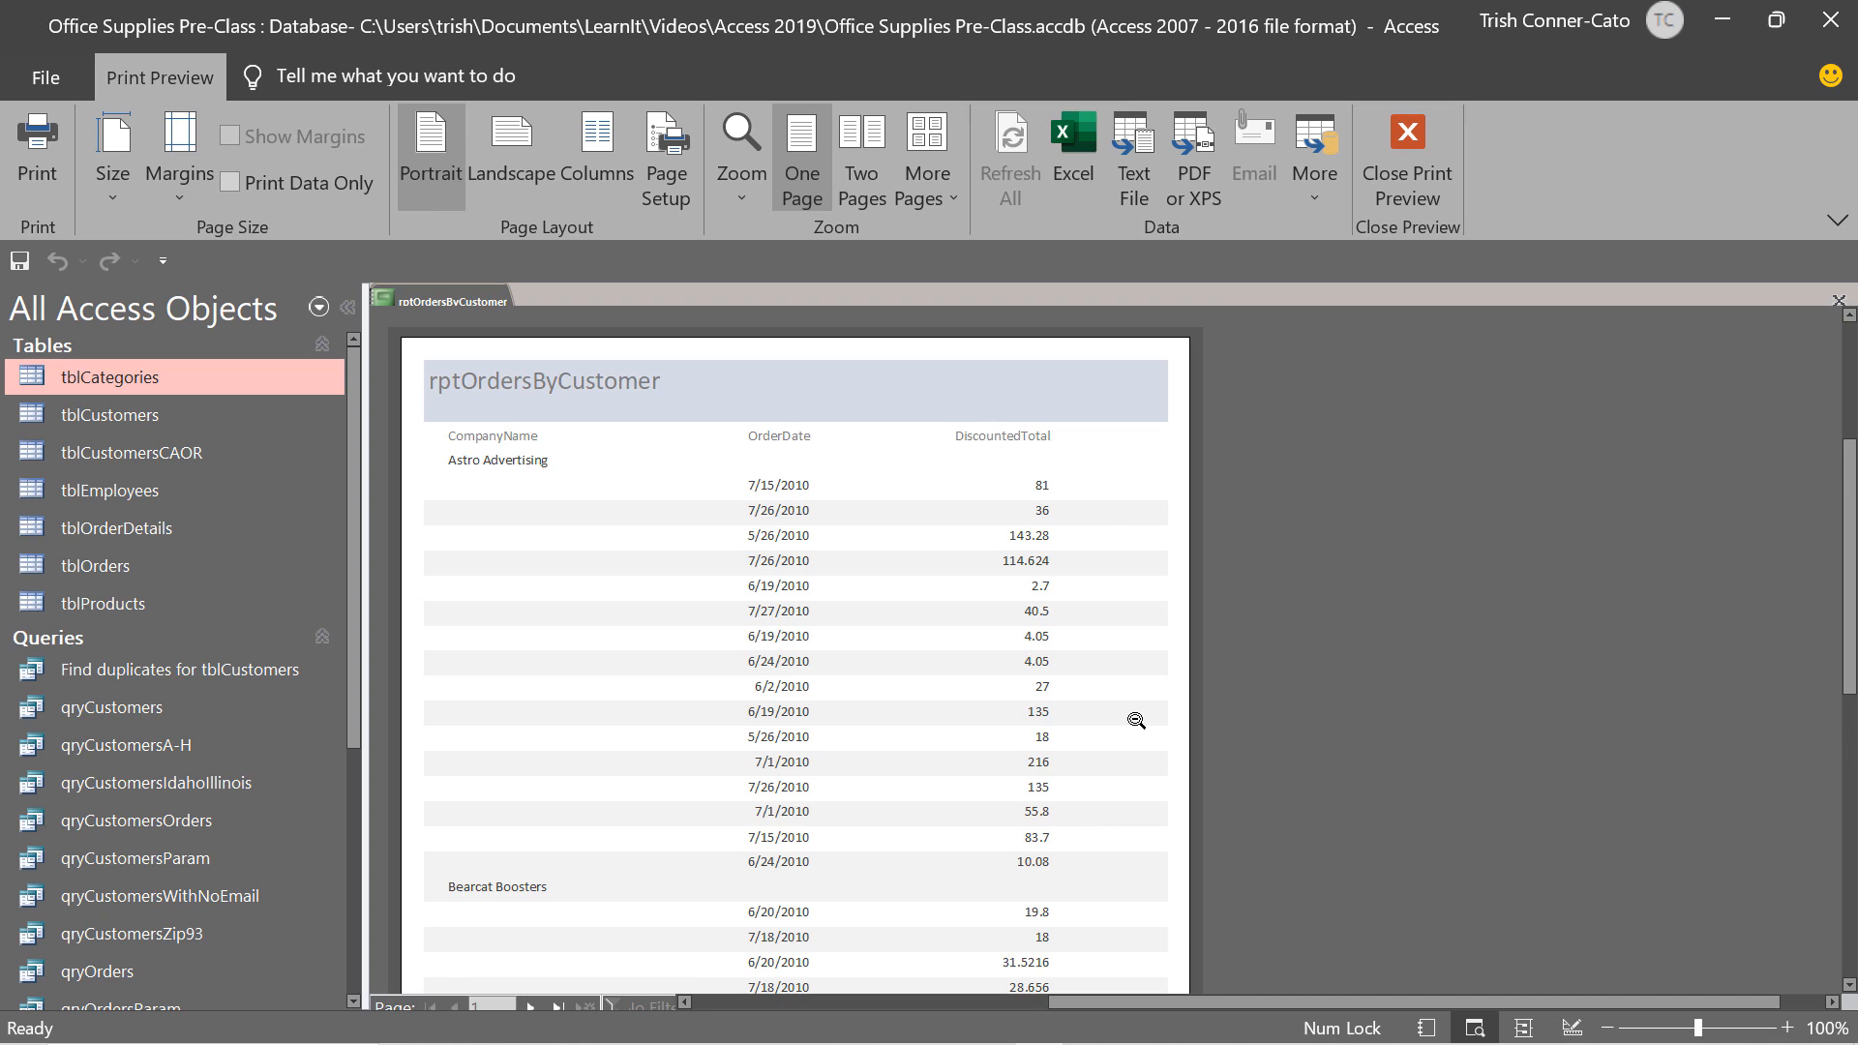
# Look through all pages of the report preview, examining the customer grouping, order dates, discounted totals and page footers.
pyautogui.scroll(-4, 1136, 720)
pyautogui.scroll(-3, 1136, 721)
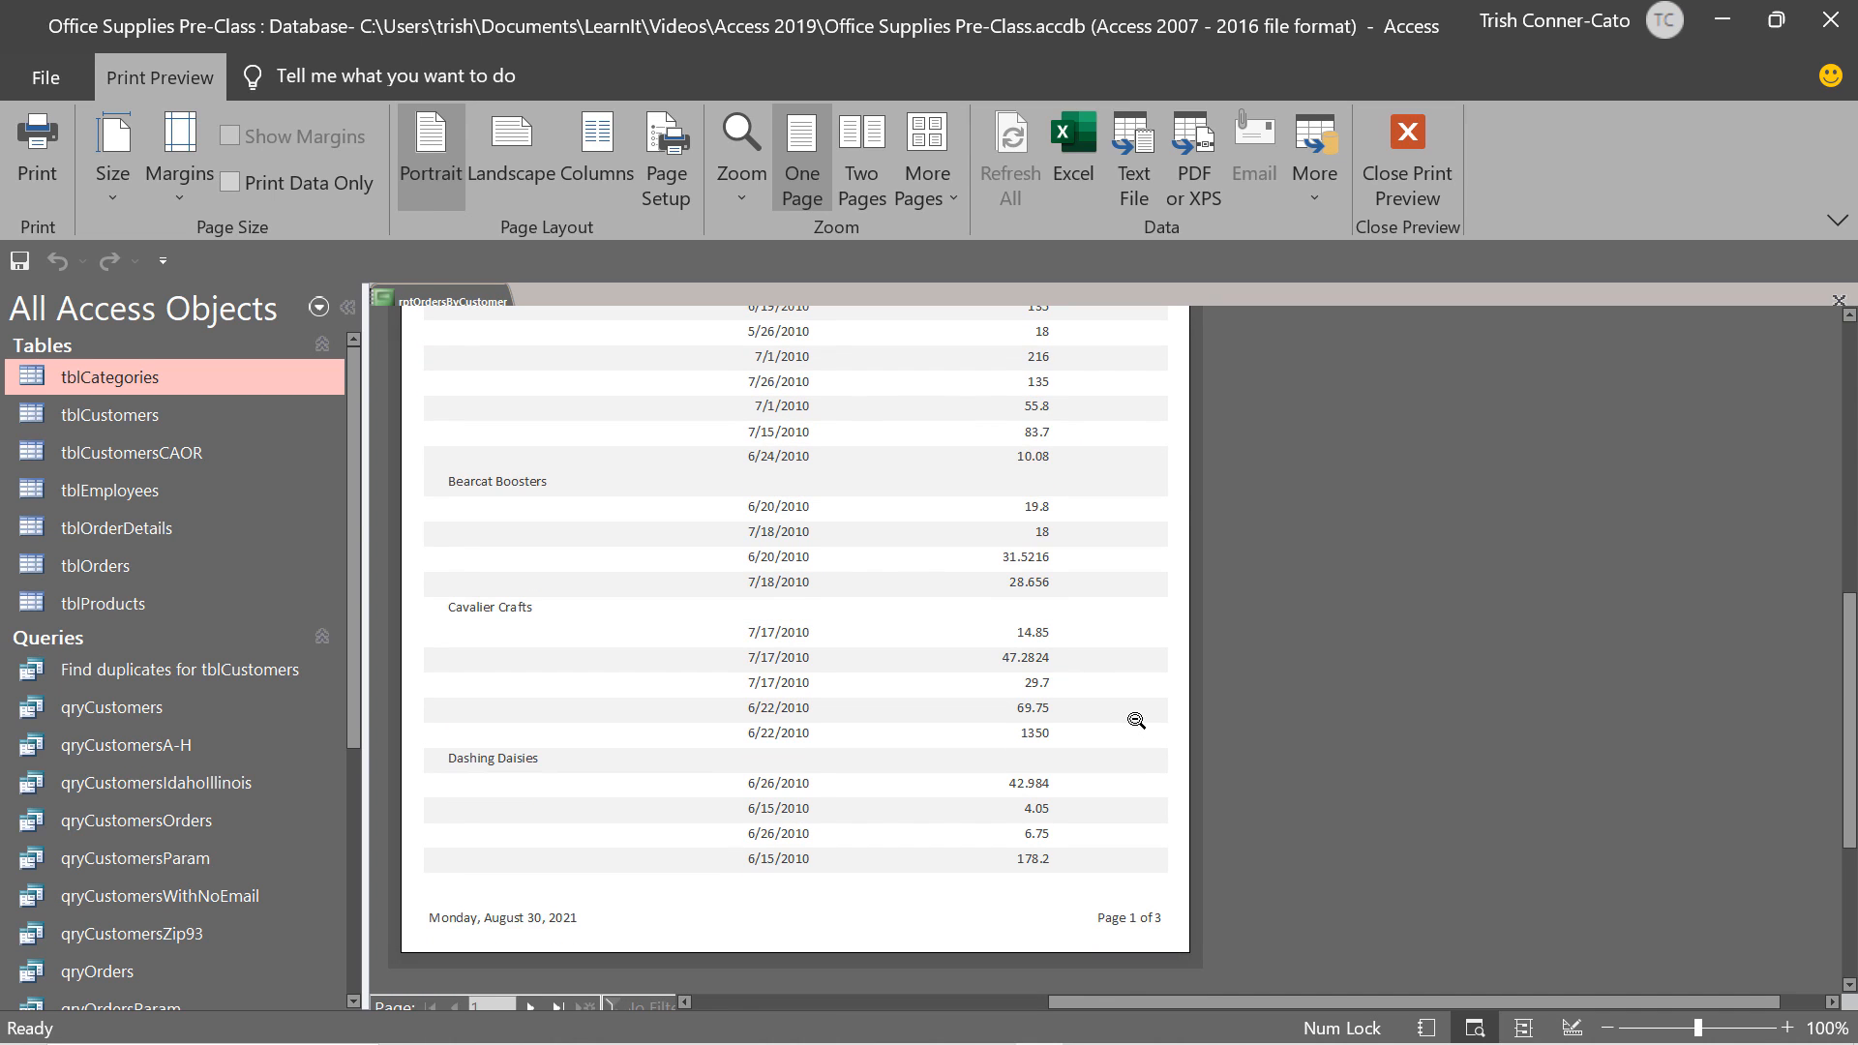
pyautogui.scroll(9, 1136, 720)
pyautogui.scroll(-6, 1127, 699)
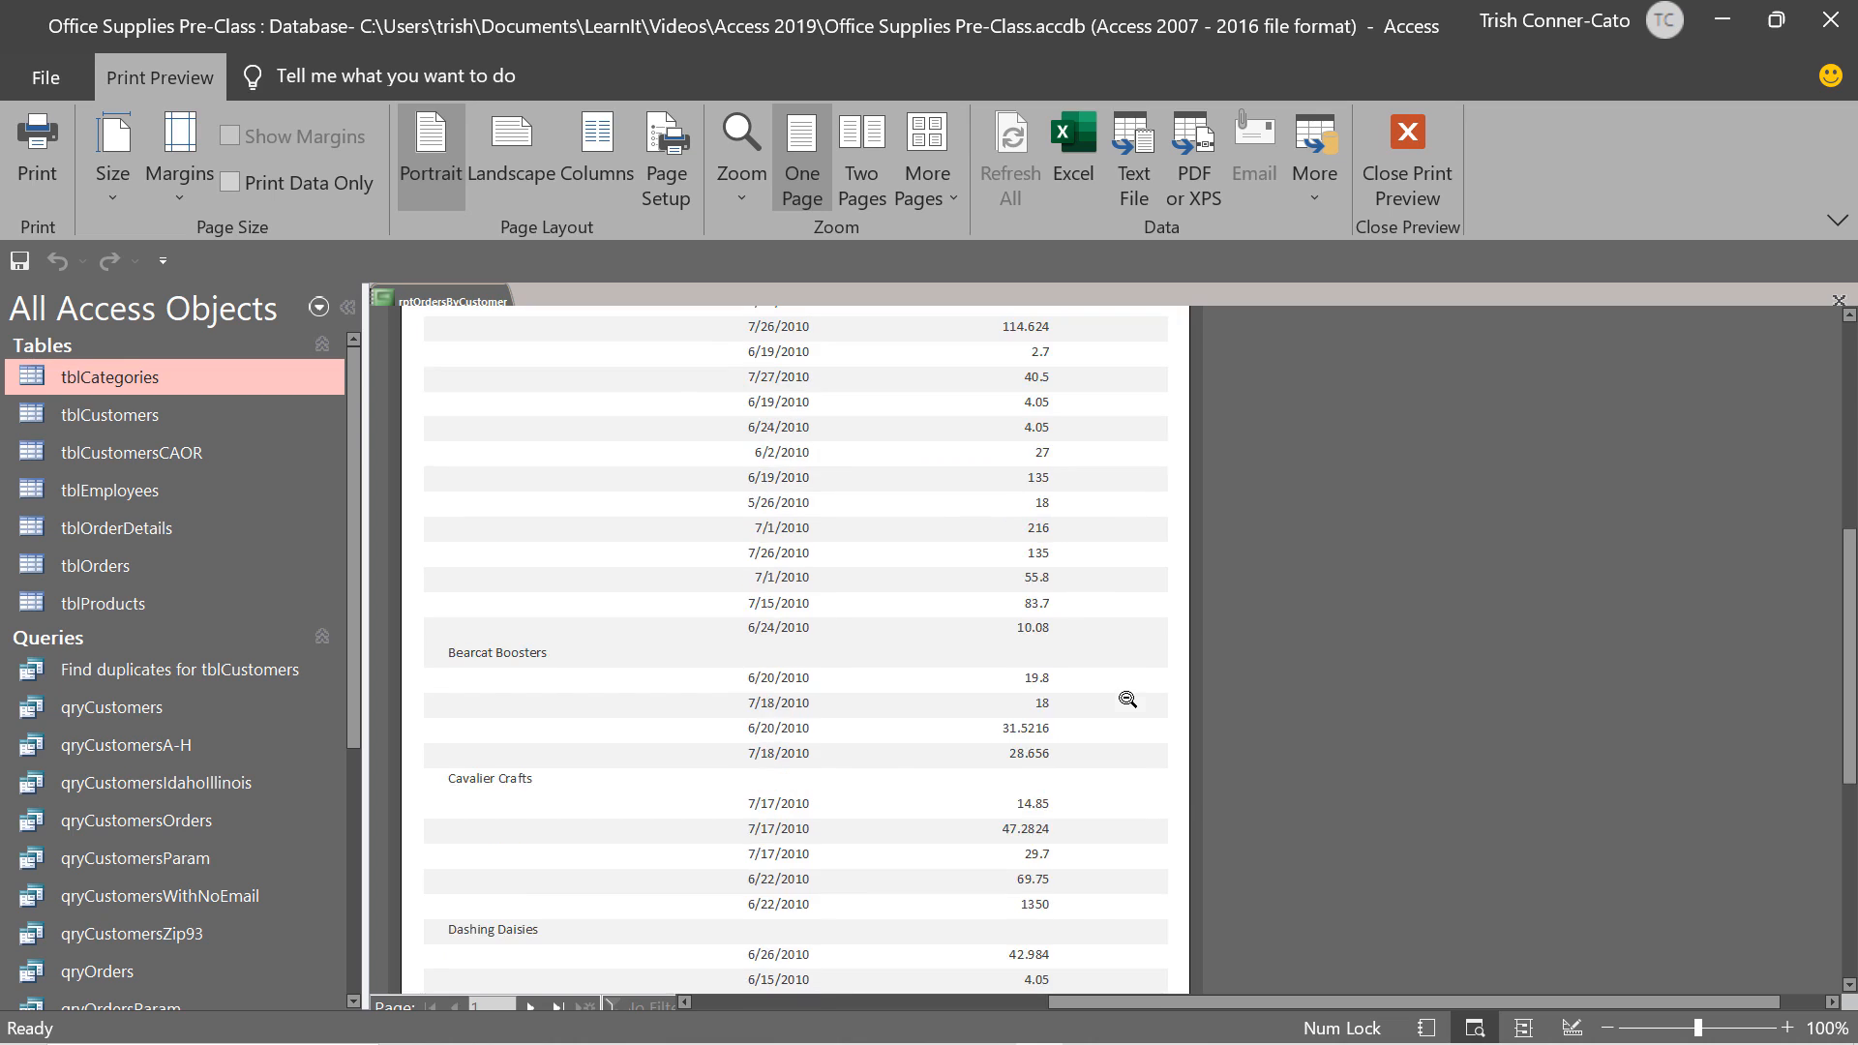
pyautogui.scroll(-5, 1127, 699)
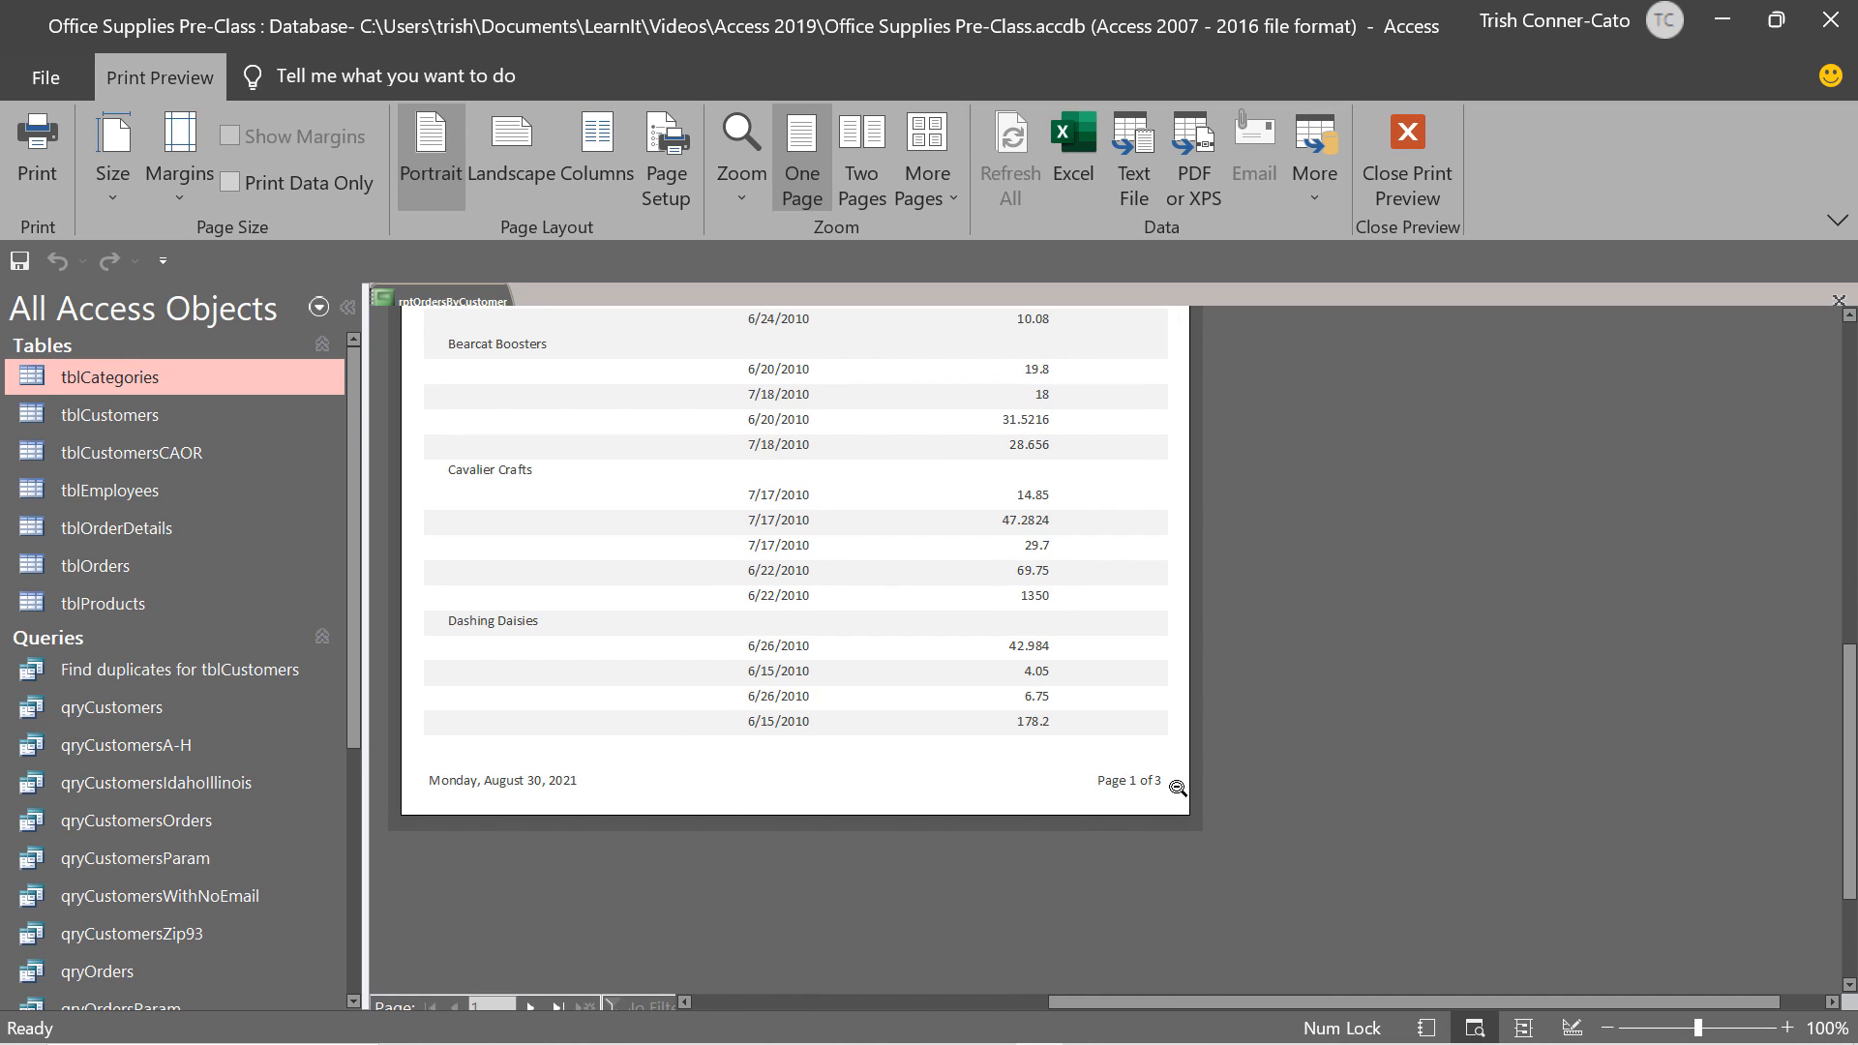
pyautogui.click(531, 1006)
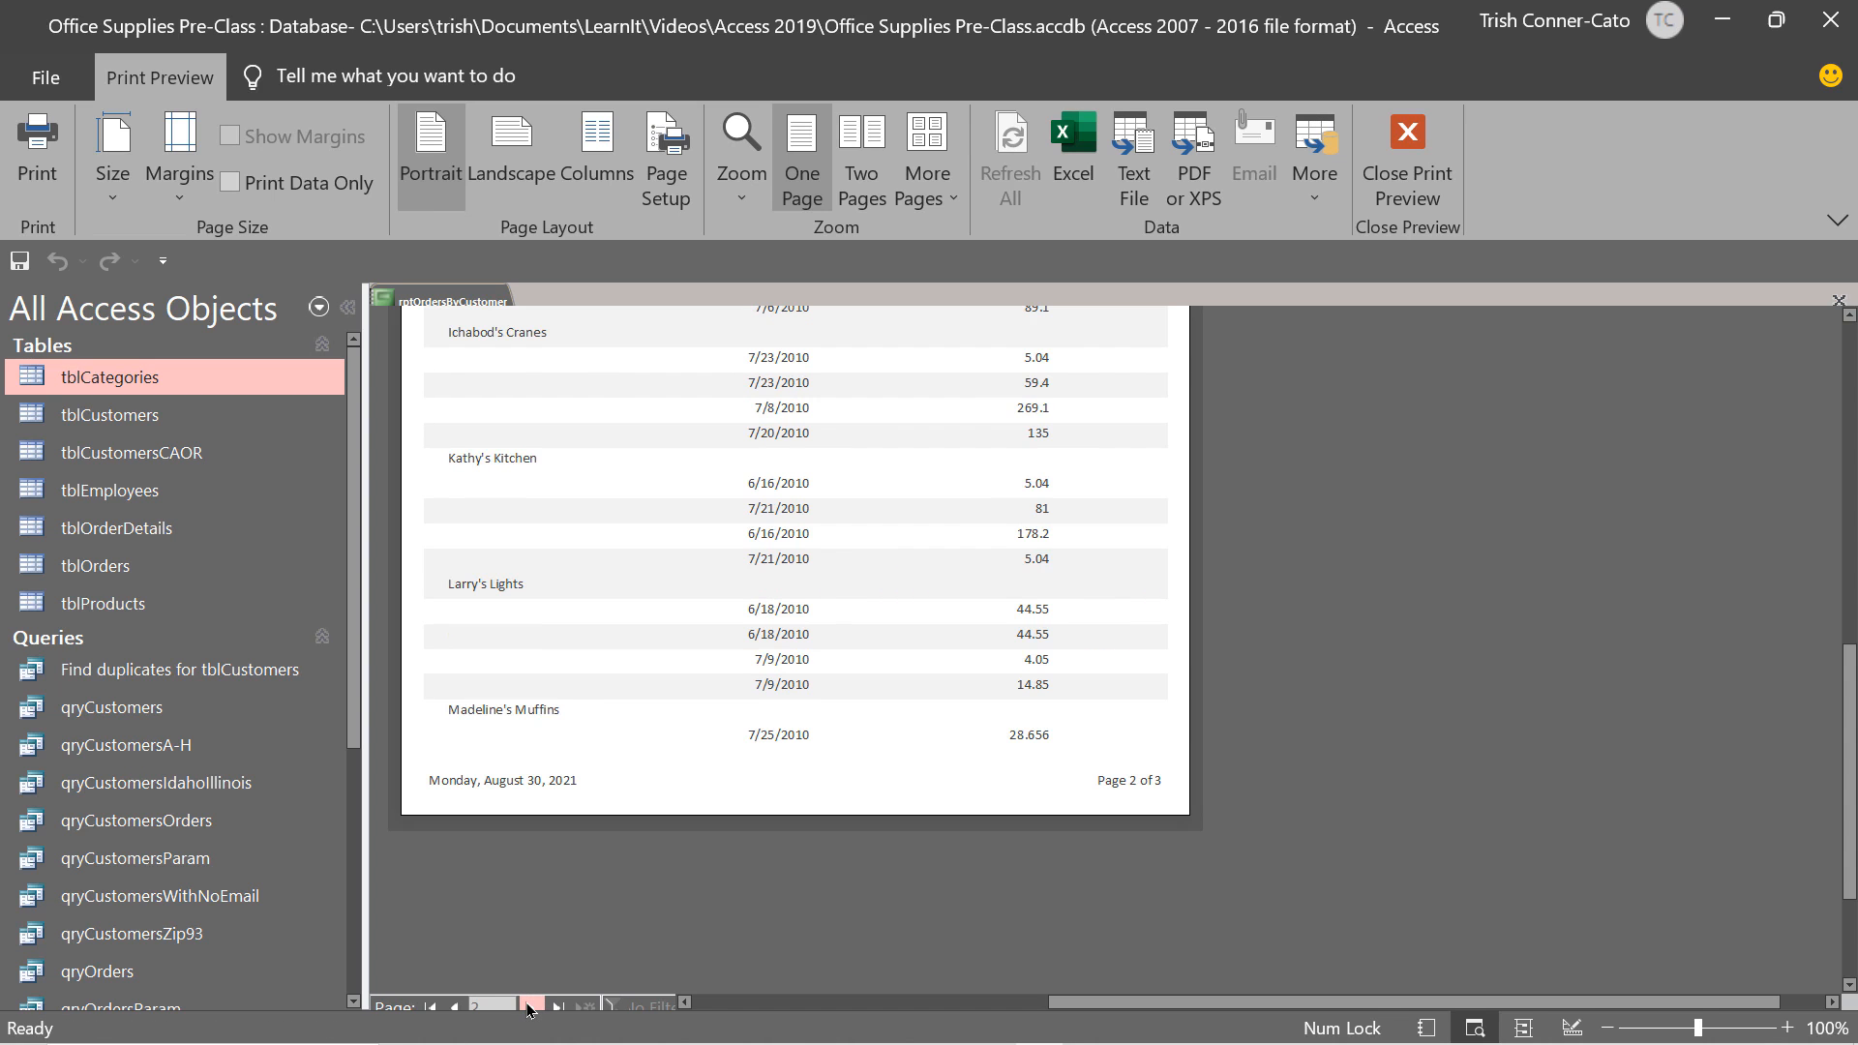
pyautogui.scroll(8, 585, 913)
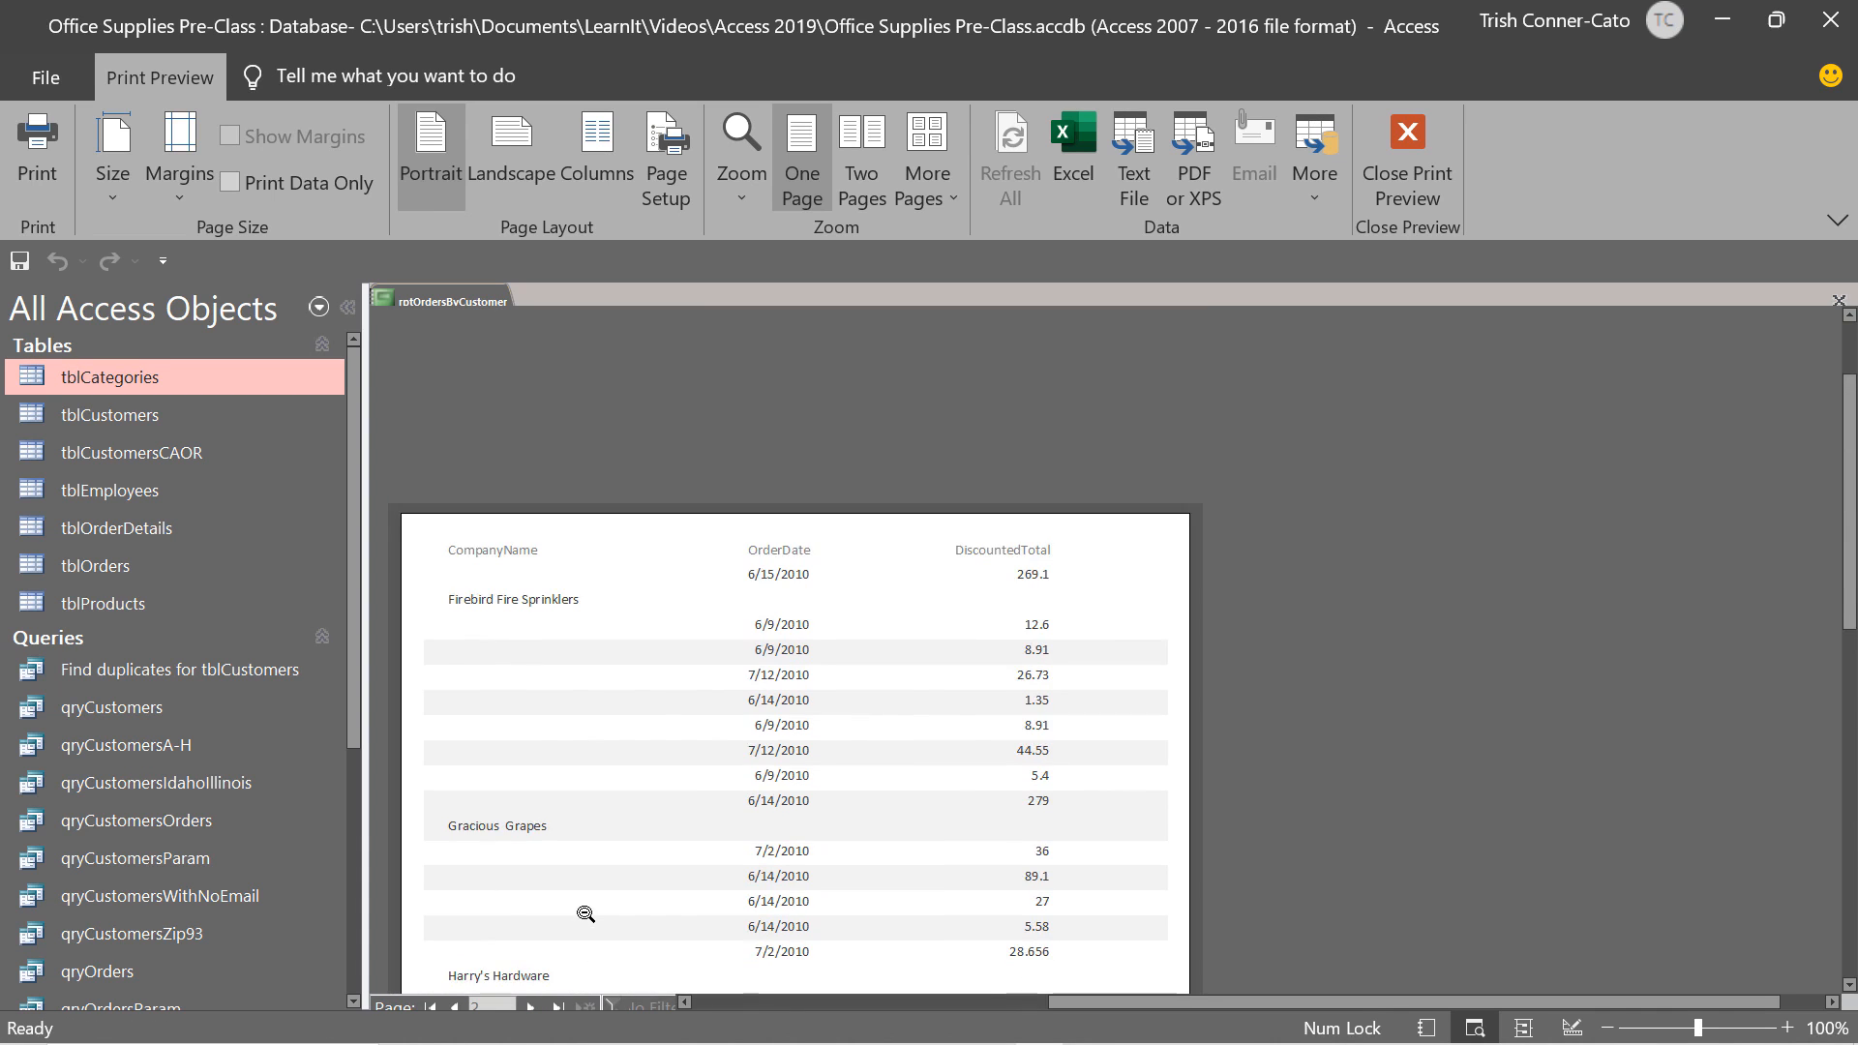
pyautogui.scroll(-8, 585, 913)
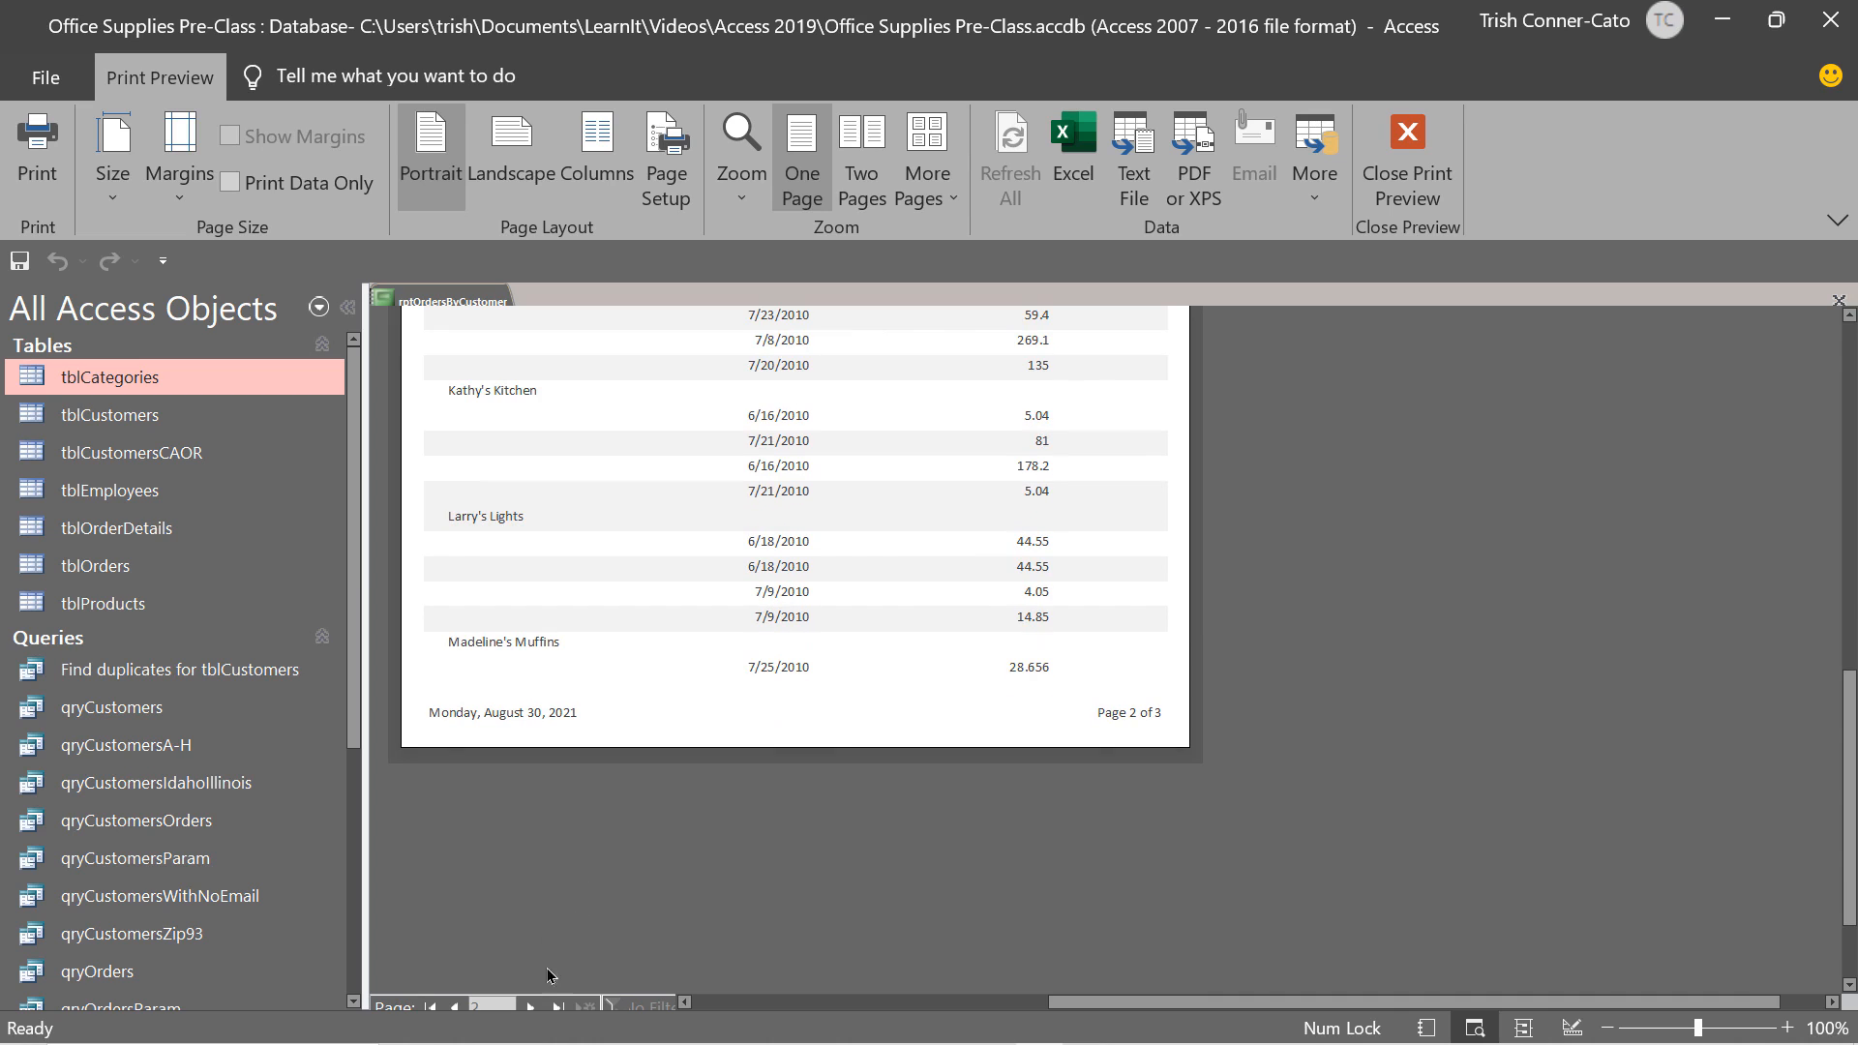
pyautogui.click(559, 1006)
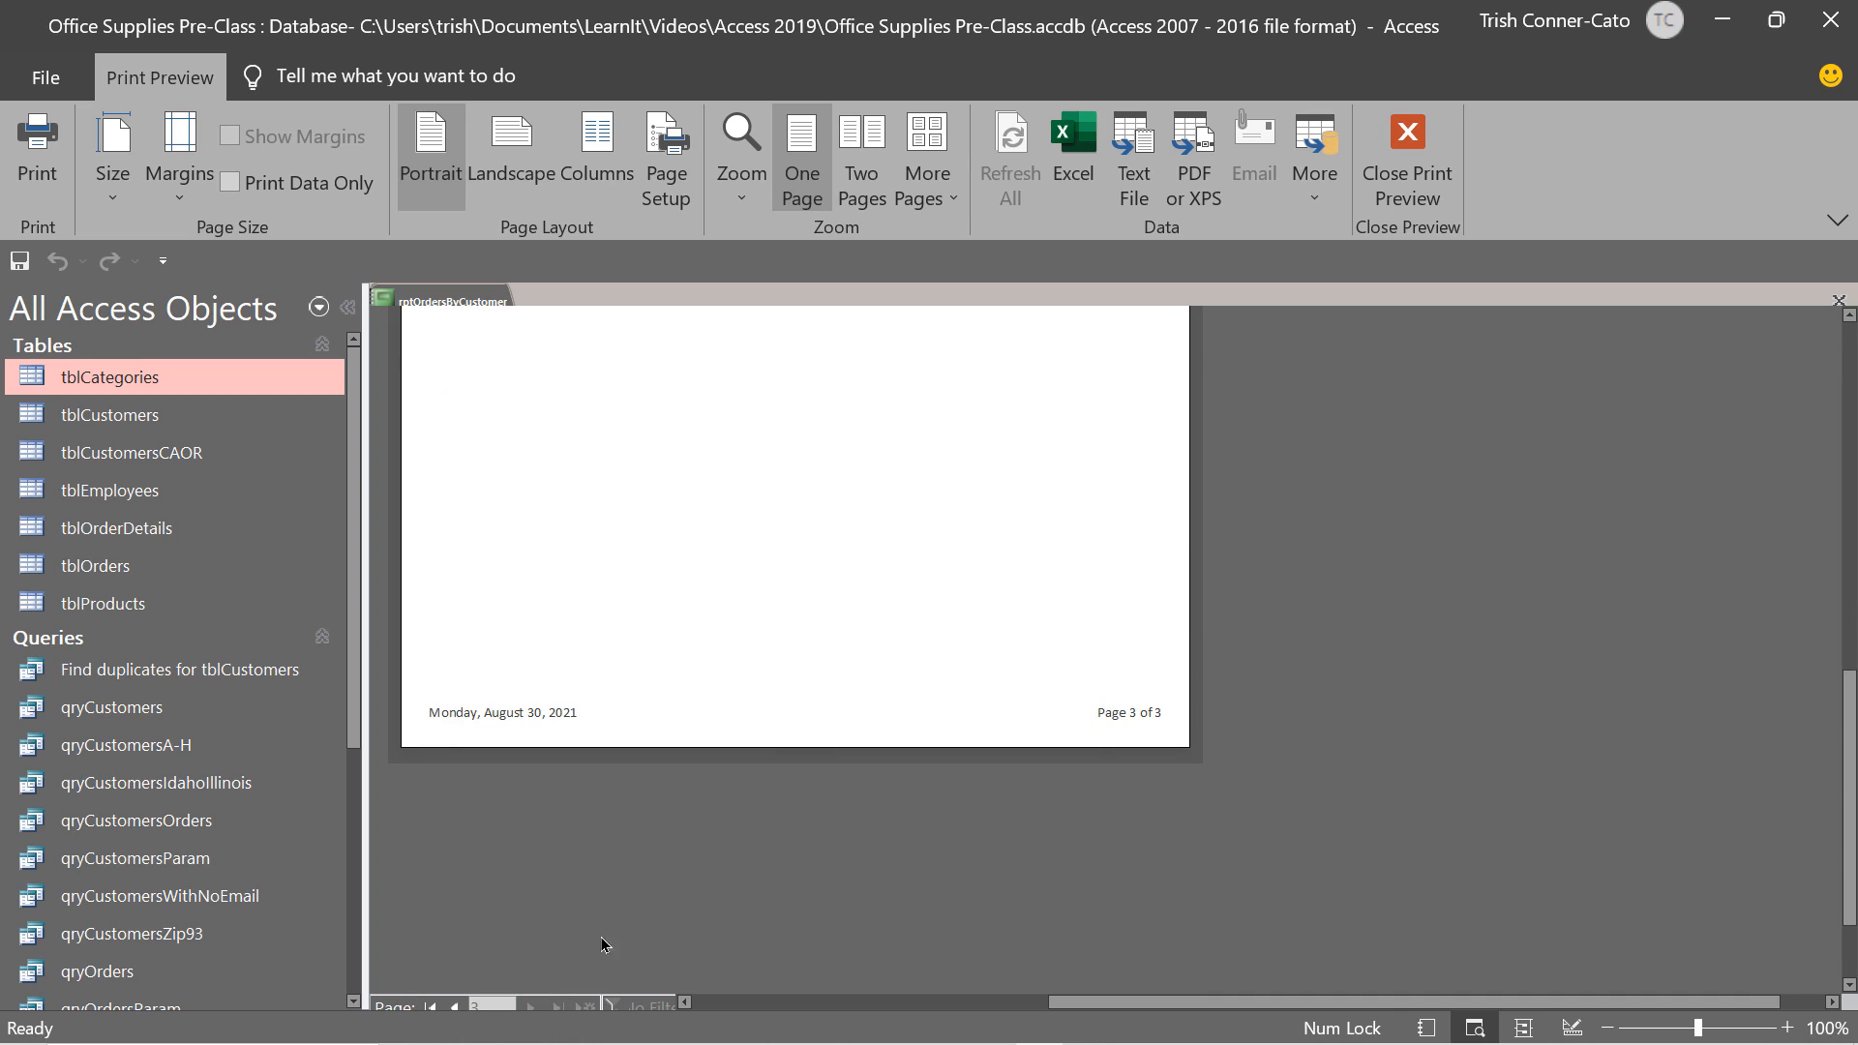
pyautogui.scroll(8, 659, 882)
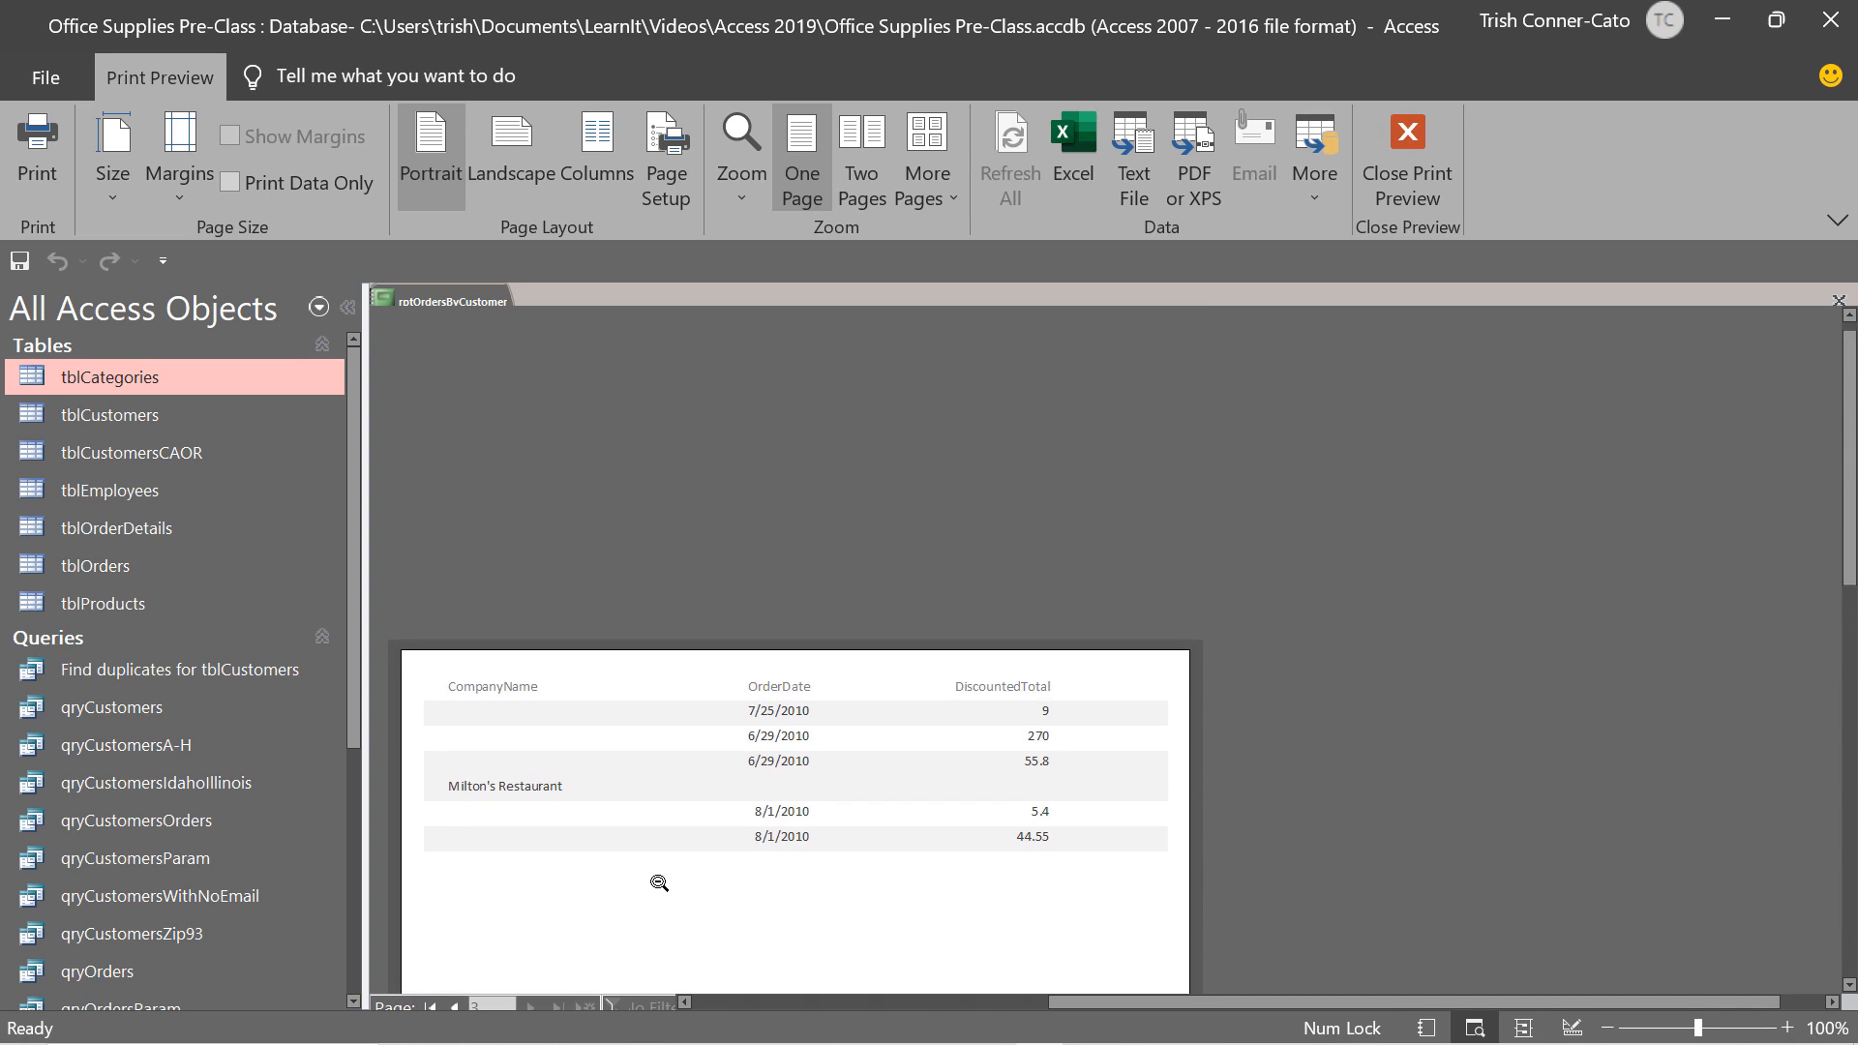
pyautogui.scroll(-5, 659, 871)
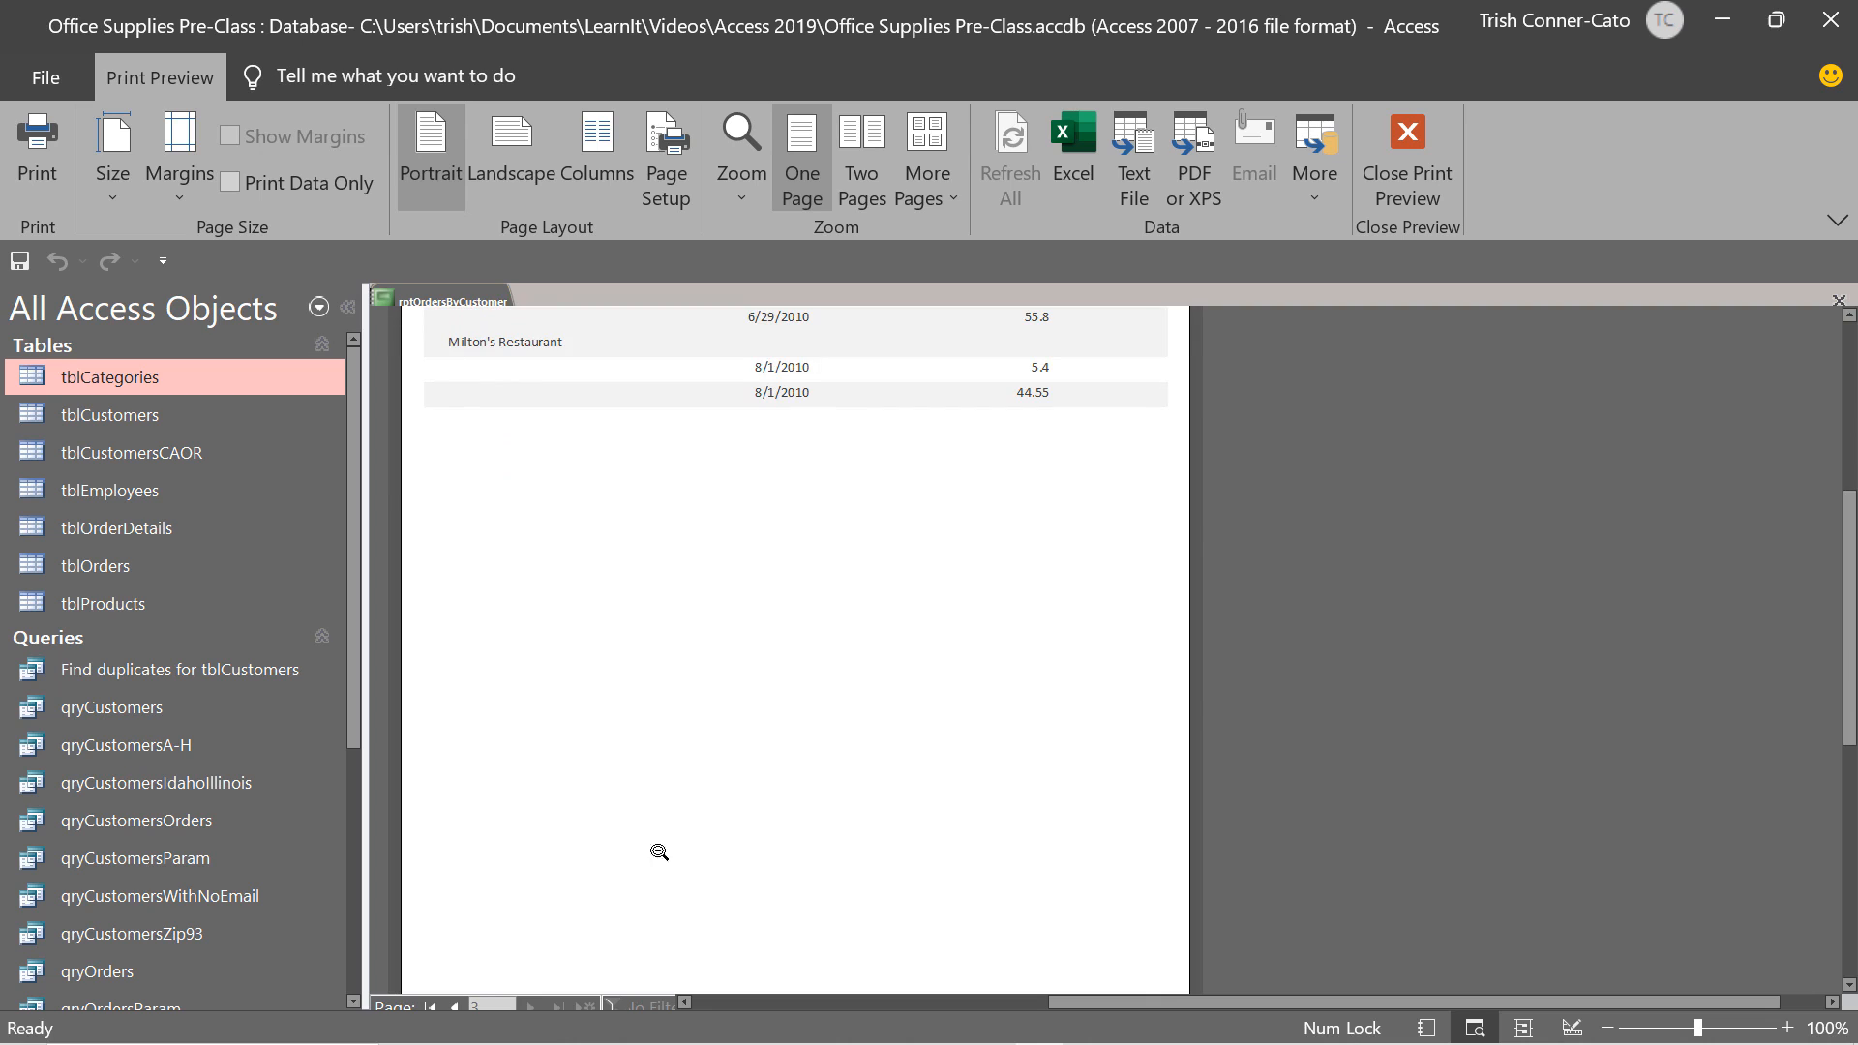
pyautogui.scroll(-3, 642, 775)
pyautogui.scroll(4, 581, 622)
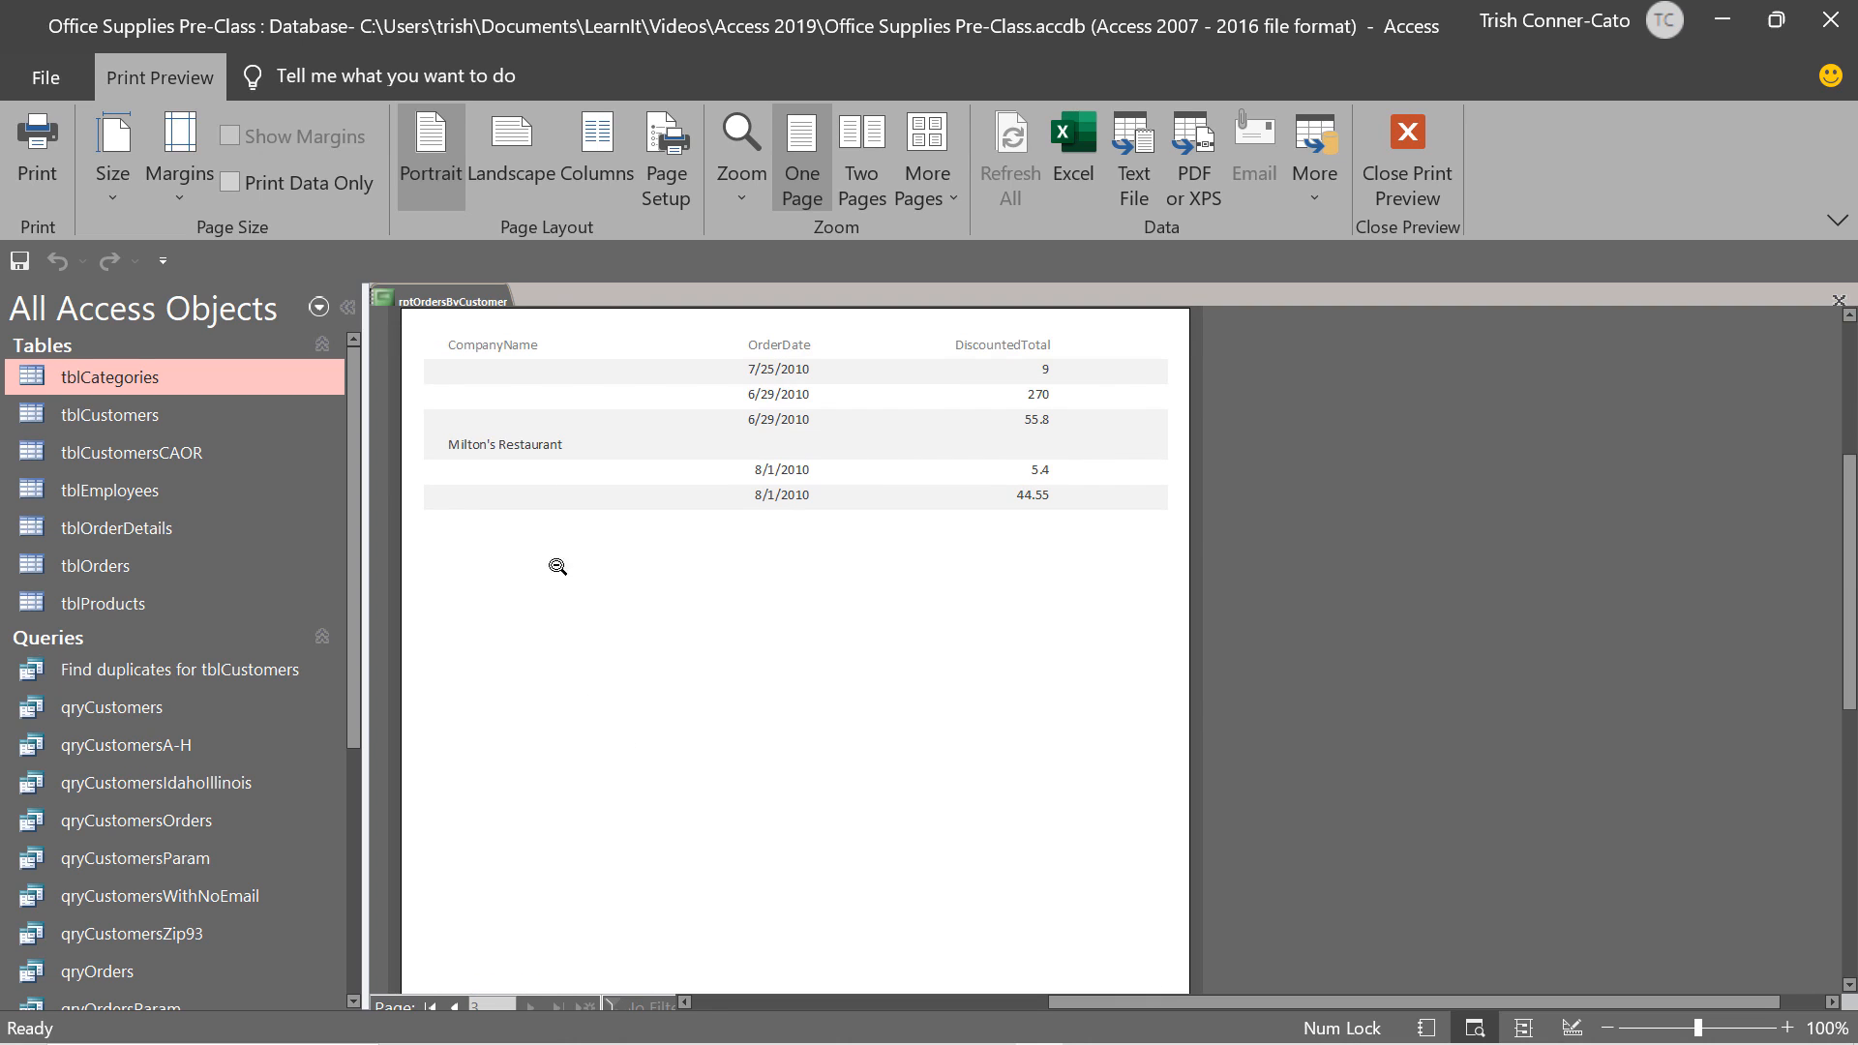
# Switch the report to Layout view and change the title in its header to Customer Orders.
pyautogui.rightClick(452, 304)
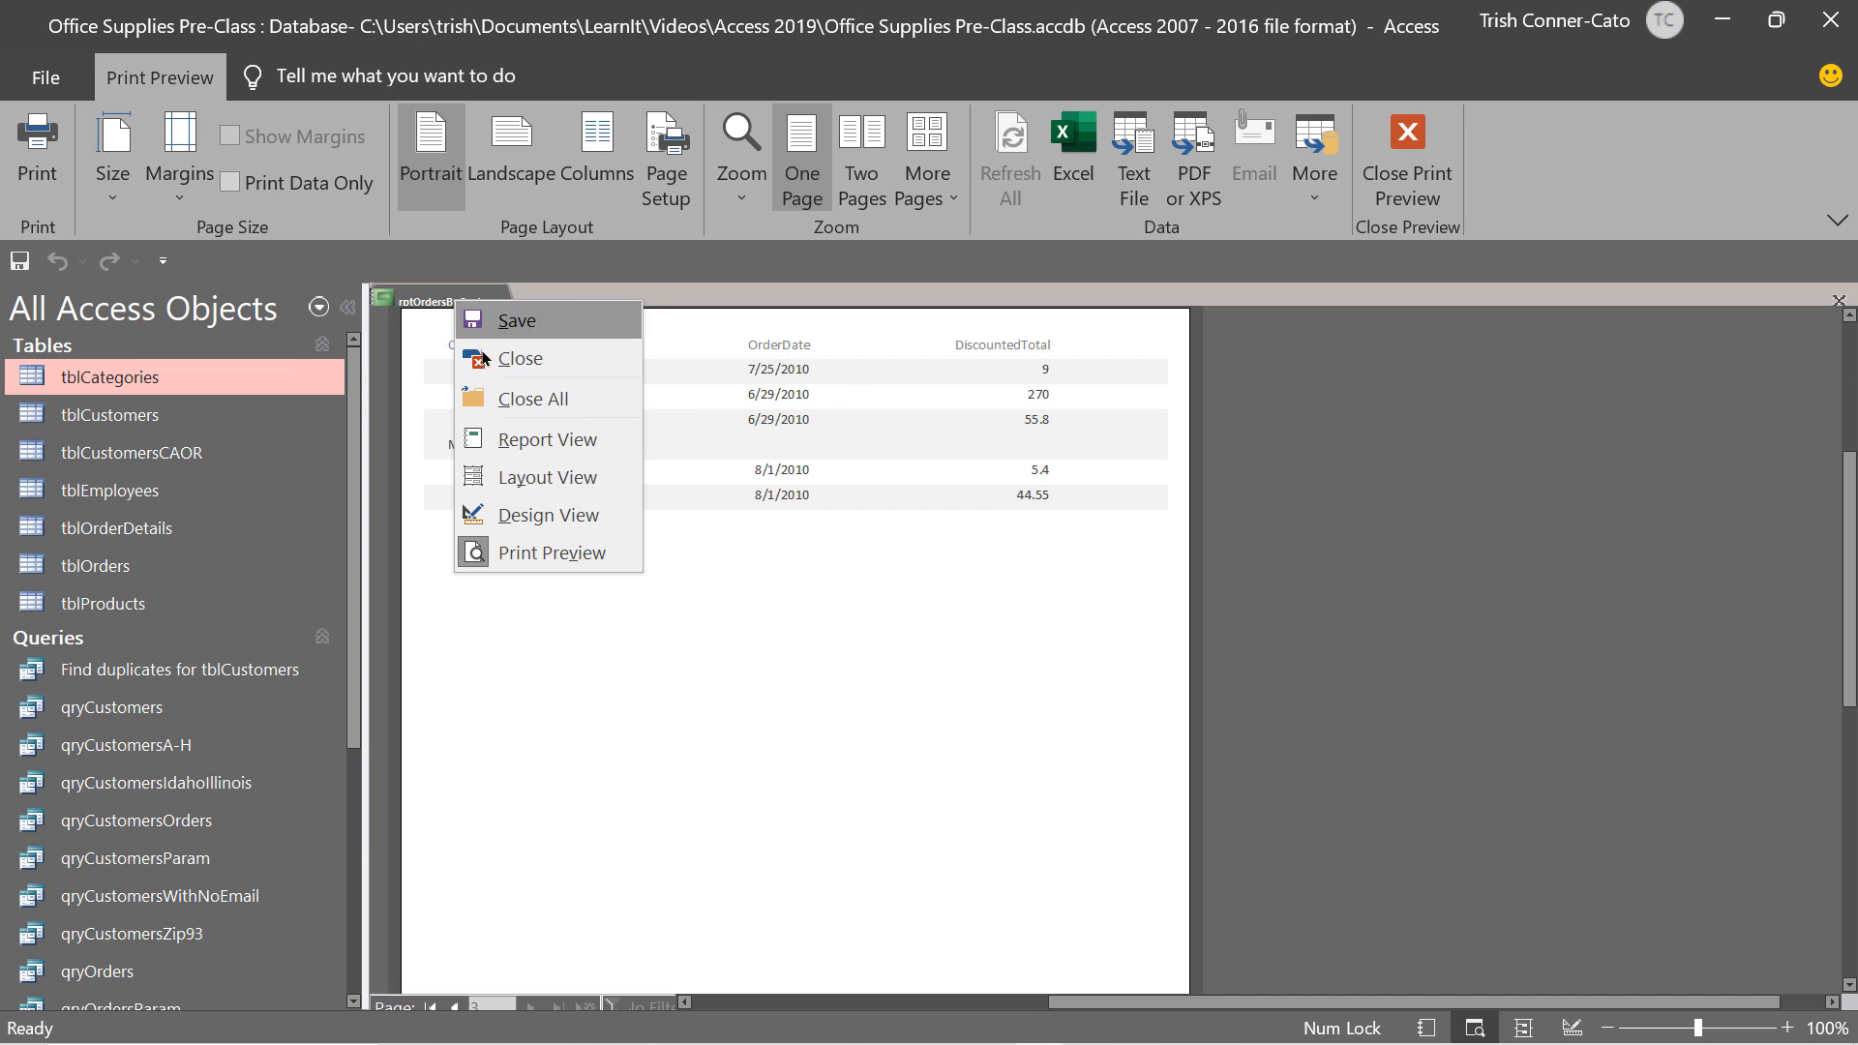
pyautogui.click(565, 478)
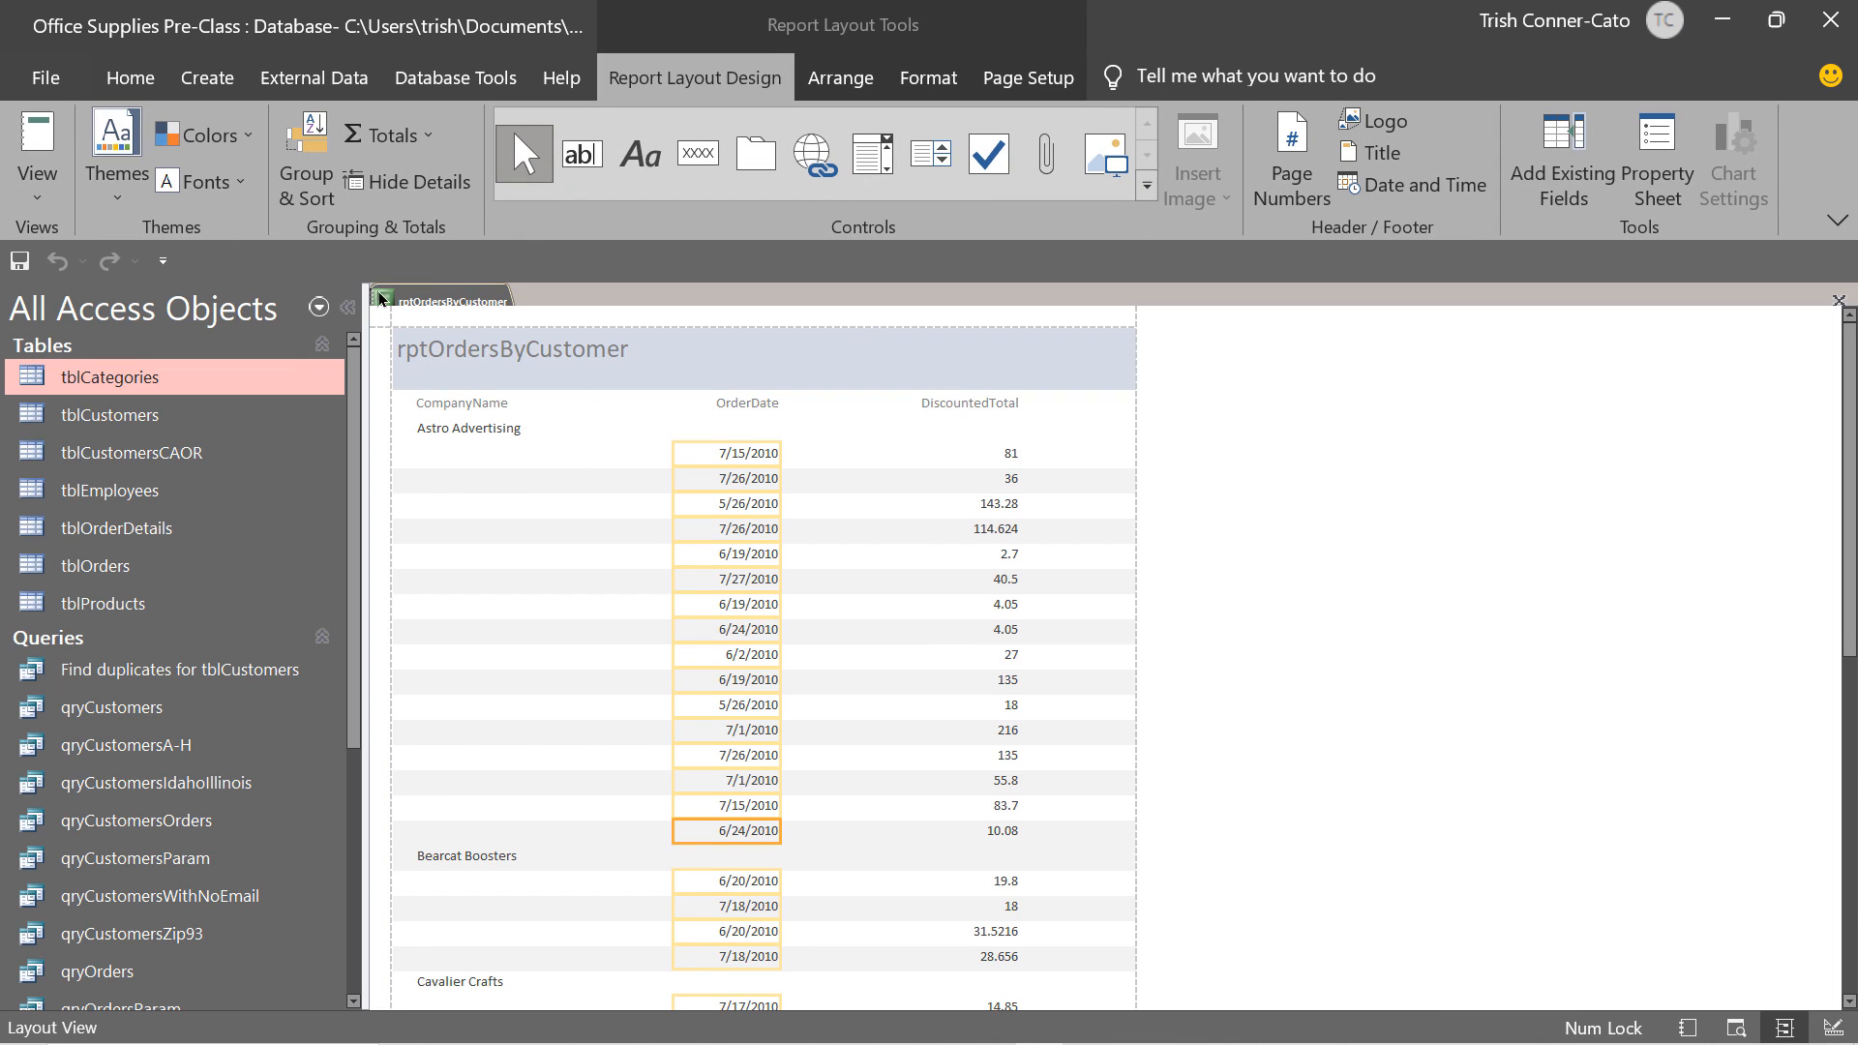
pyautogui.click(450, 358)
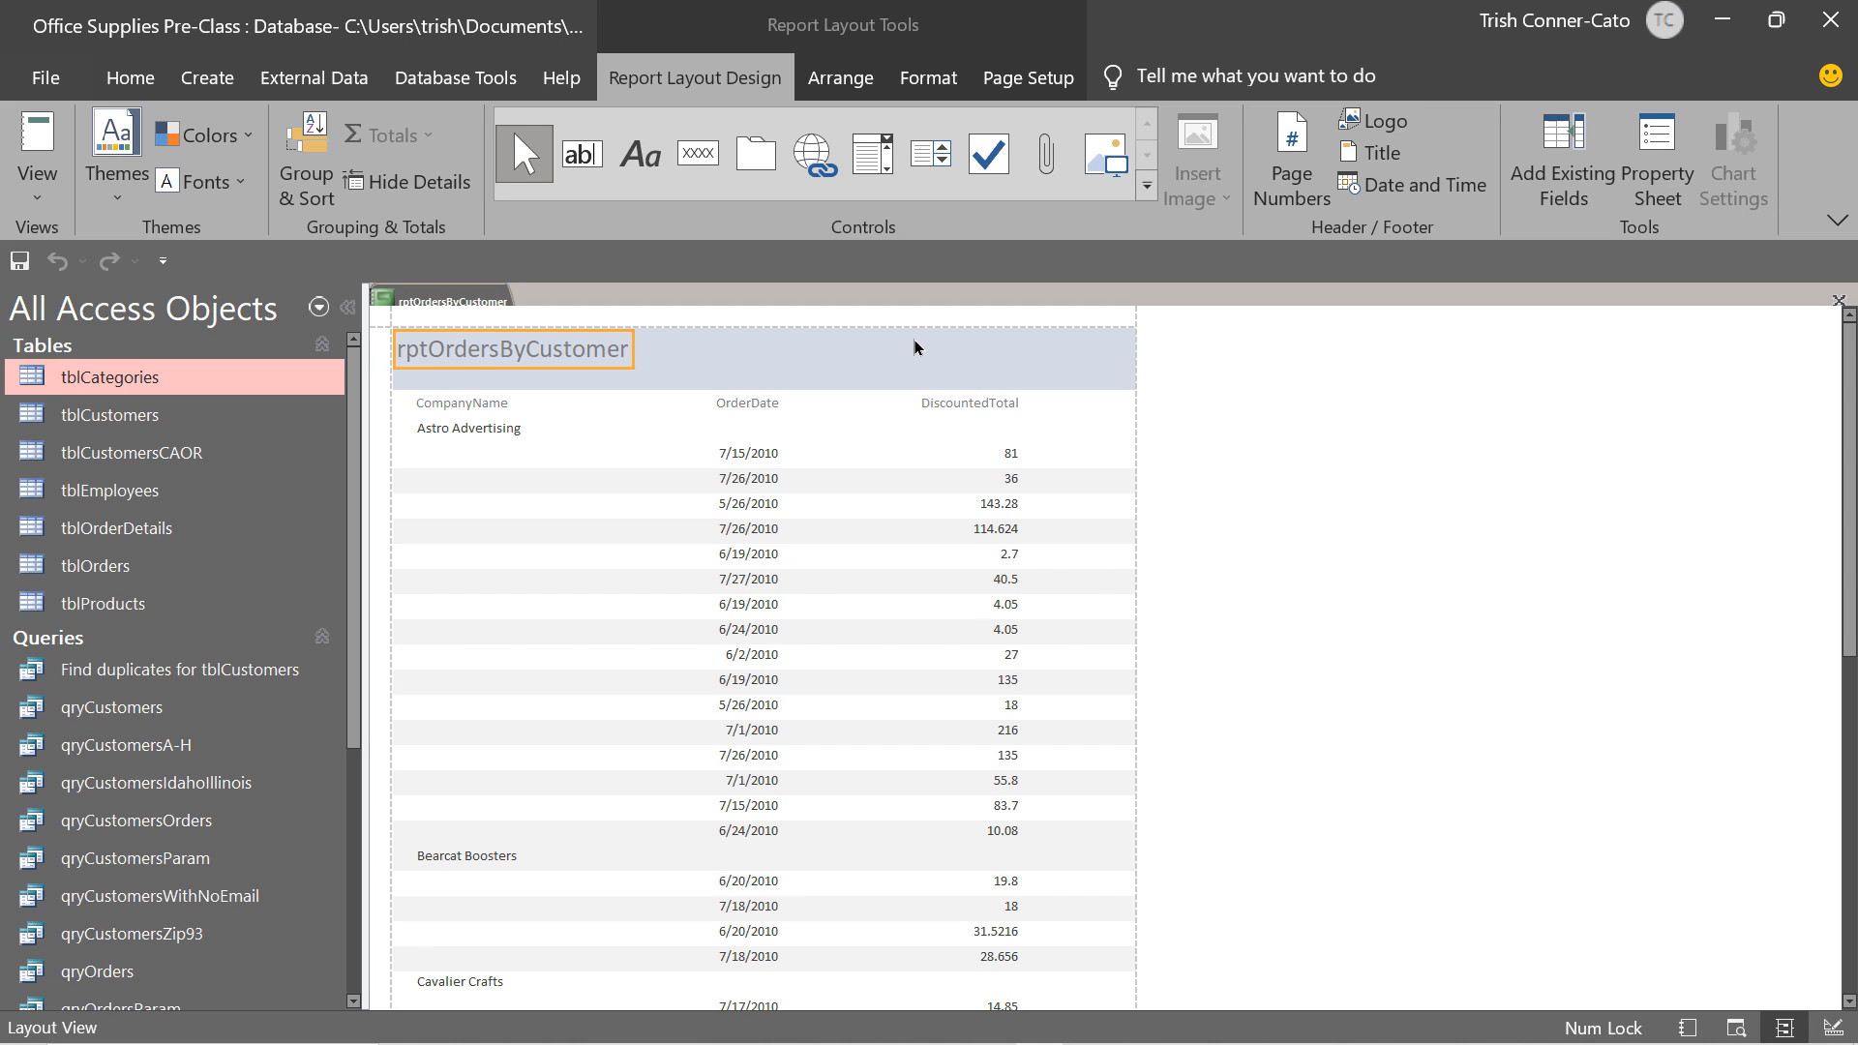
pyautogui.press('F2')
pyautogui.press('BackSpace')
pyautogui.press('BackSpace')
pyautogui.press('BackSpace')
pyautogui.press('BackSpace')
pyautogui.press('BackSpace')
pyautogui.press('BackSpace')
pyautogui.press('BackSpace')
pyautogui.press('BackSpace')
pyautogui.press('BackSpace')
pyautogui.press('BackSpace')
pyautogui.press('BackSpace')
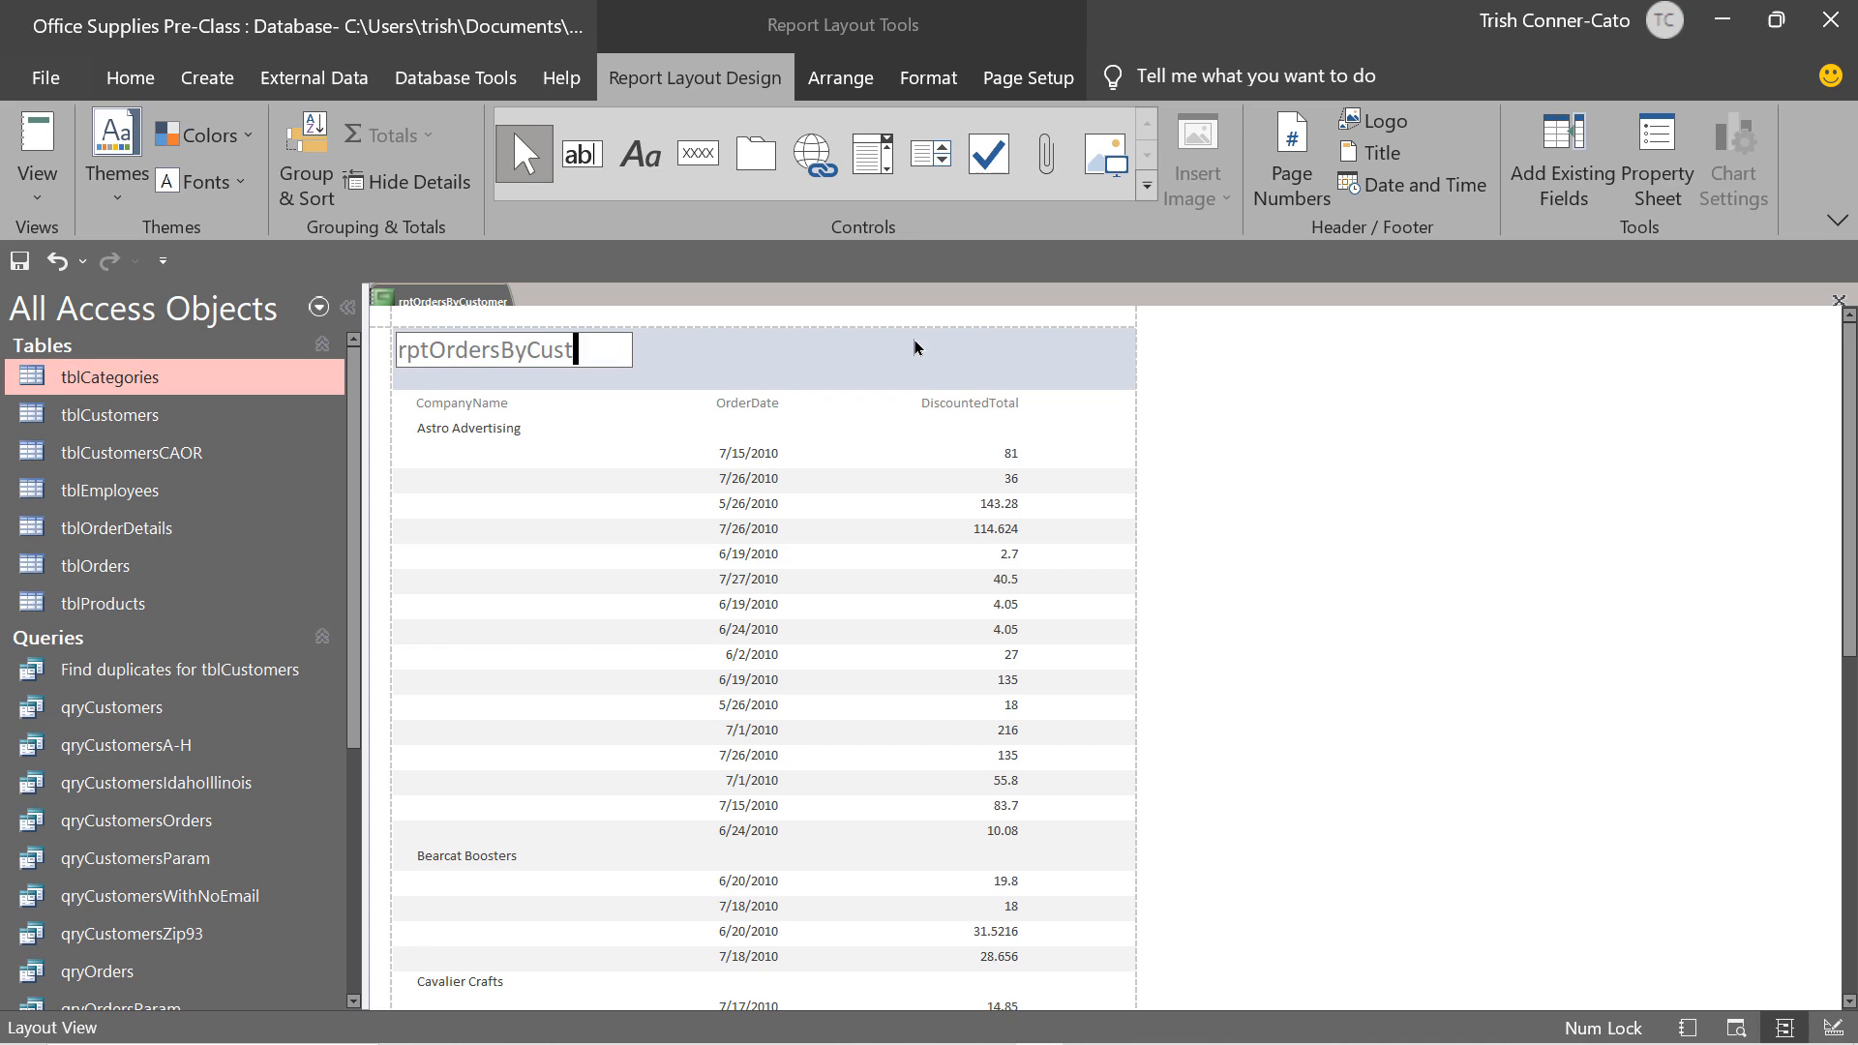
pyautogui.press('BackSpace')
pyautogui.press('BackSpace')
pyautogui.press('BackSpace')
pyautogui.press('BackSpace')
pyautogui.press('BackSpace')
pyautogui.press('BackSpace')
pyautogui.press('BackSpace')
pyautogui.press('BackSpace')
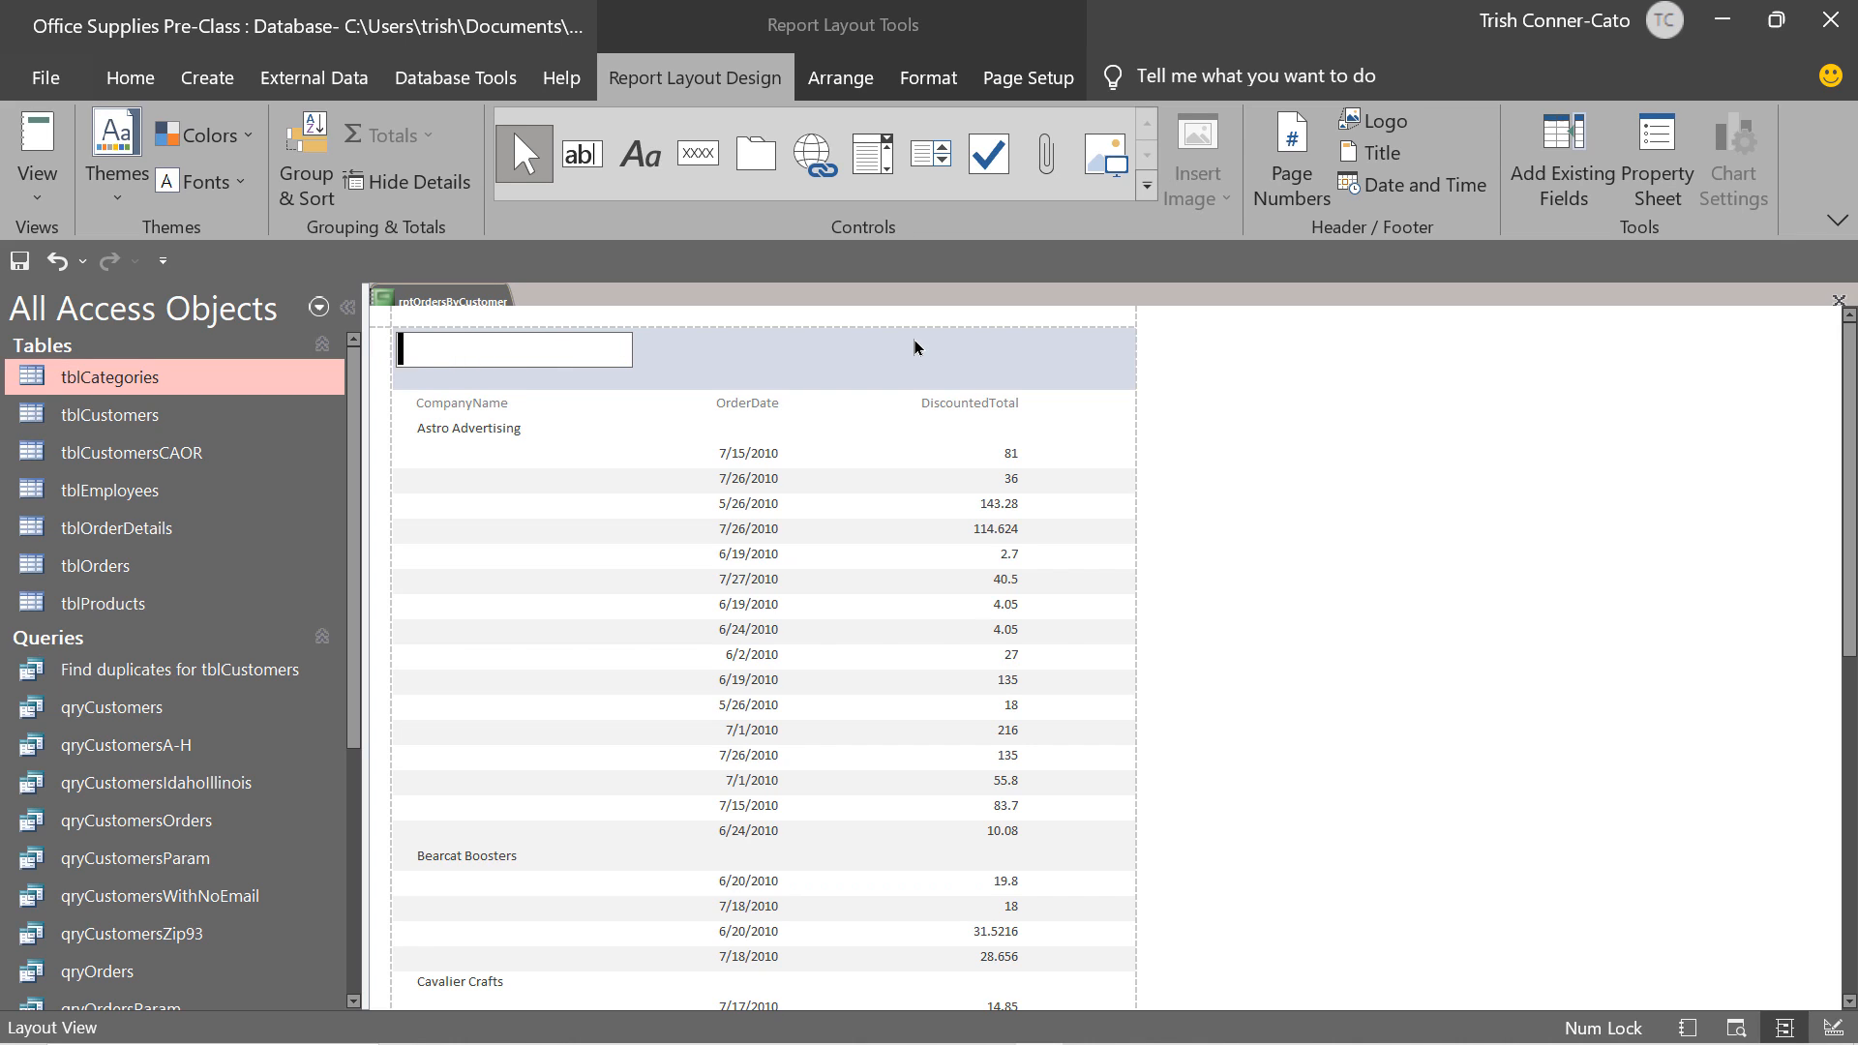
pyautogui.write('Customer Orders')
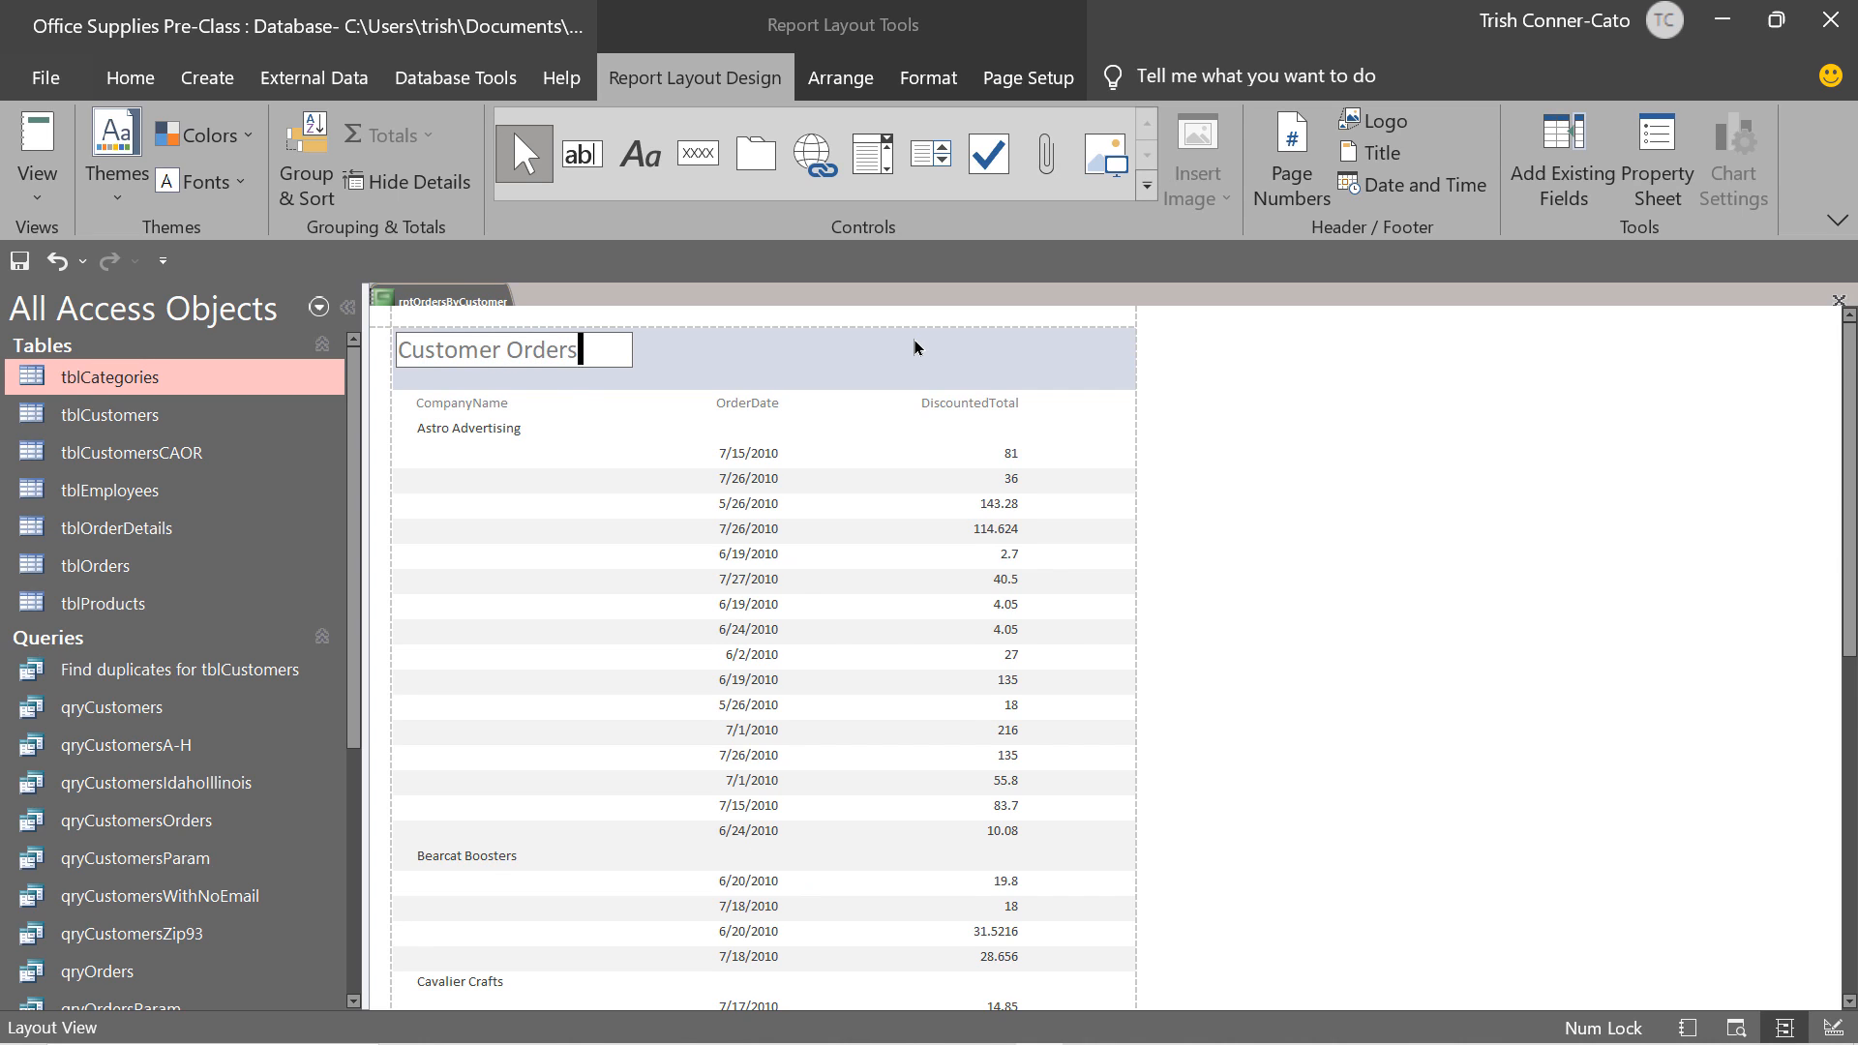
# Commit the new report title, then close rptOrdersByCustomer and save its design changes.
pyautogui.press('Return')
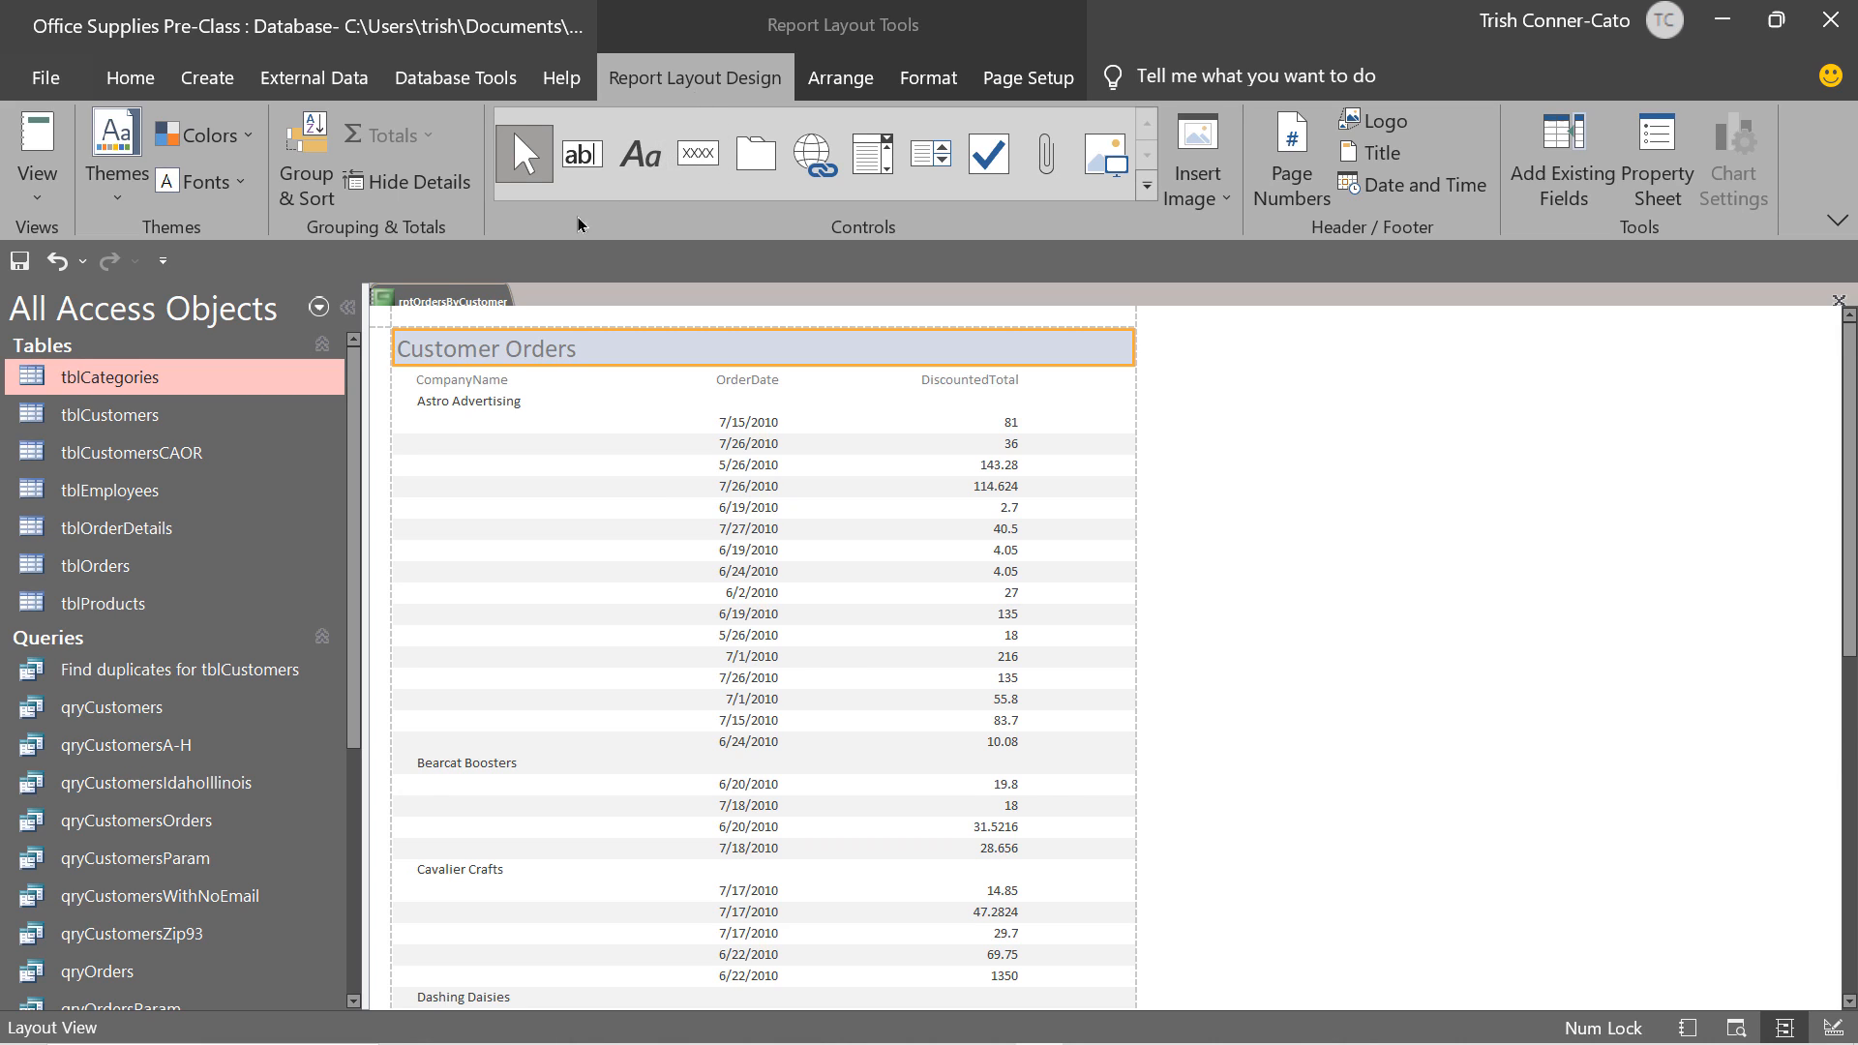
pyautogui.rightClick(447, 296)
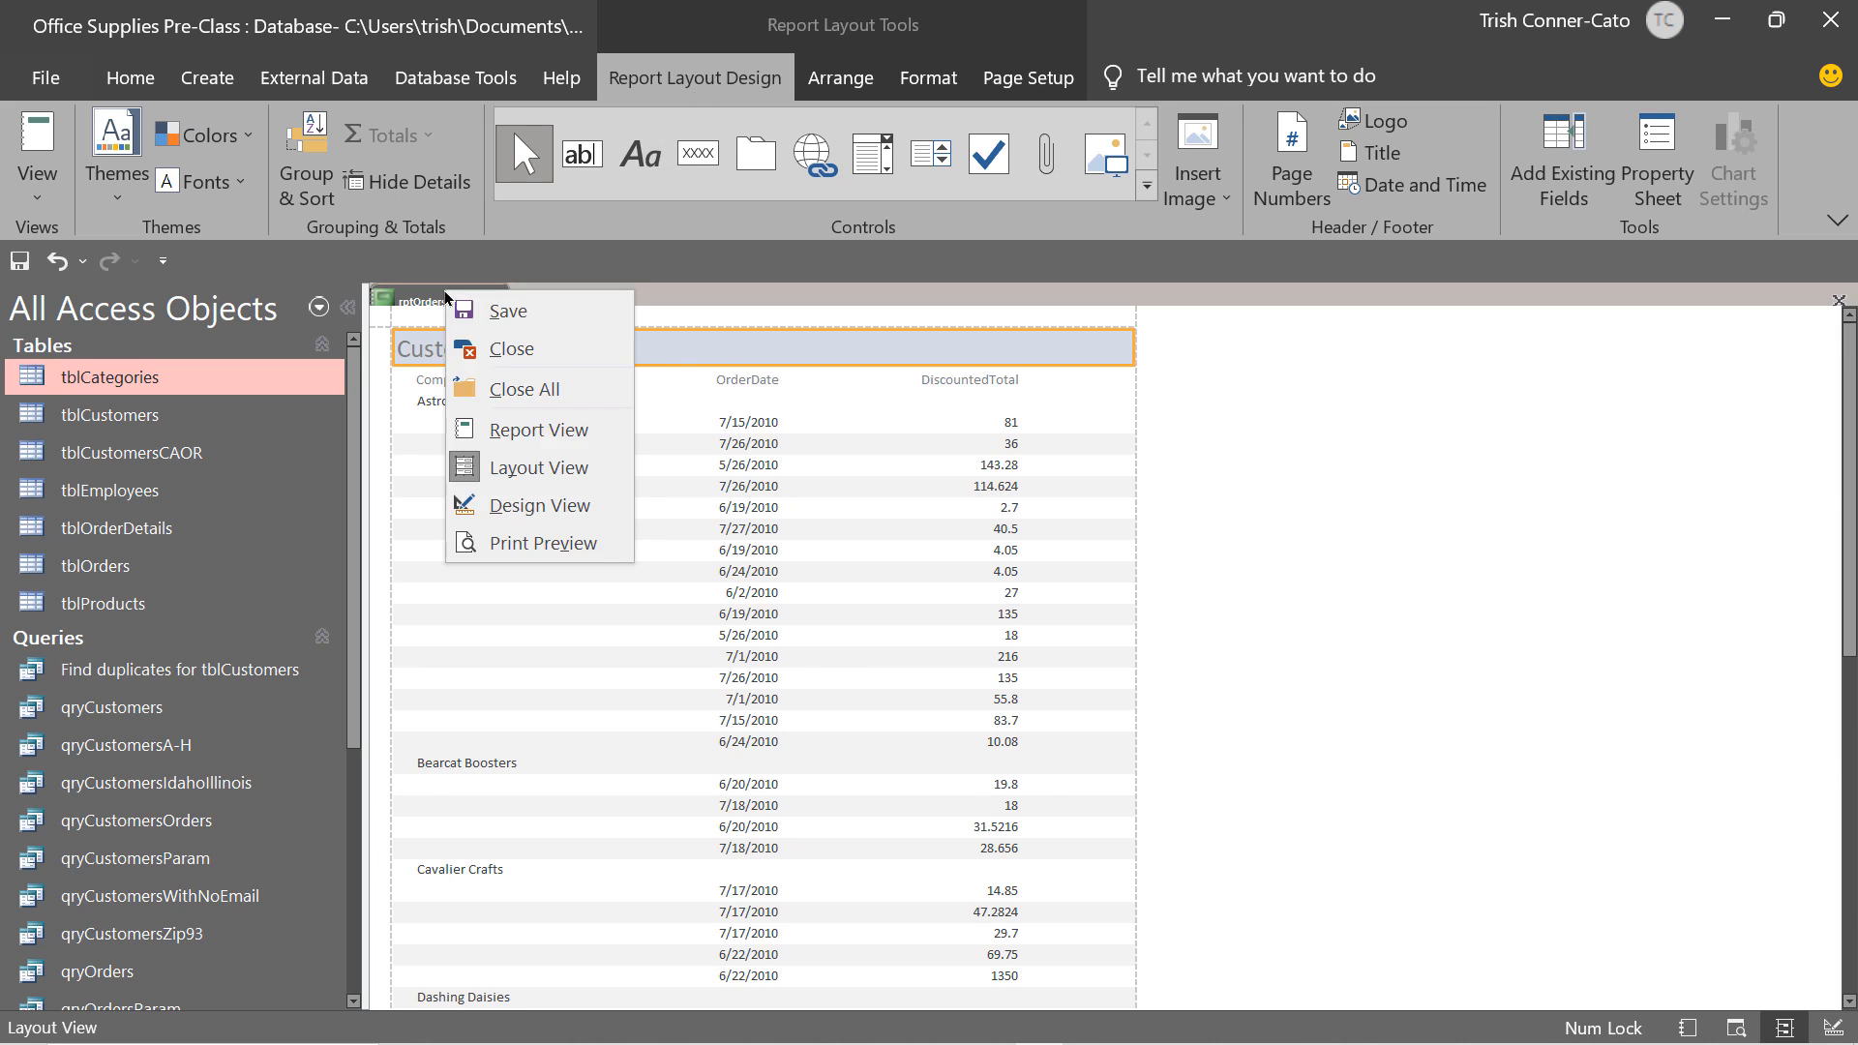
pyautogui.click(507, 351)
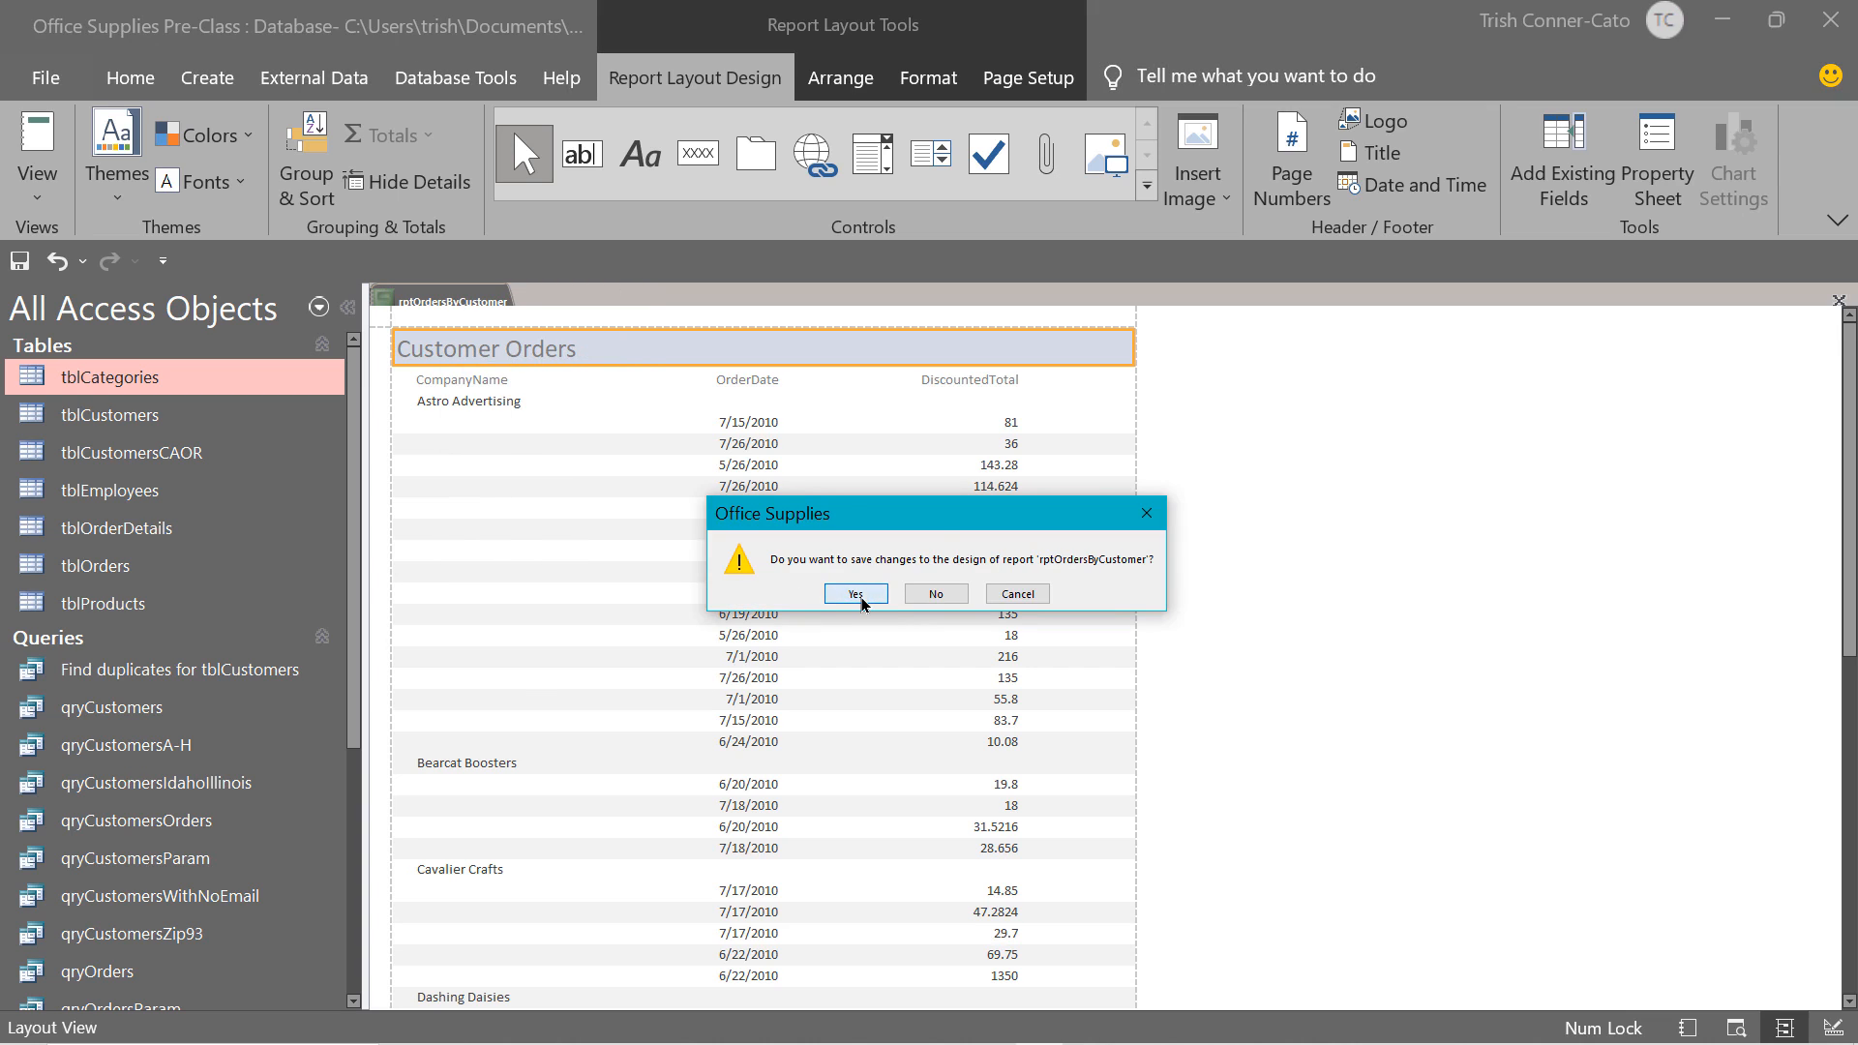
pyautogui.click(857, 595)
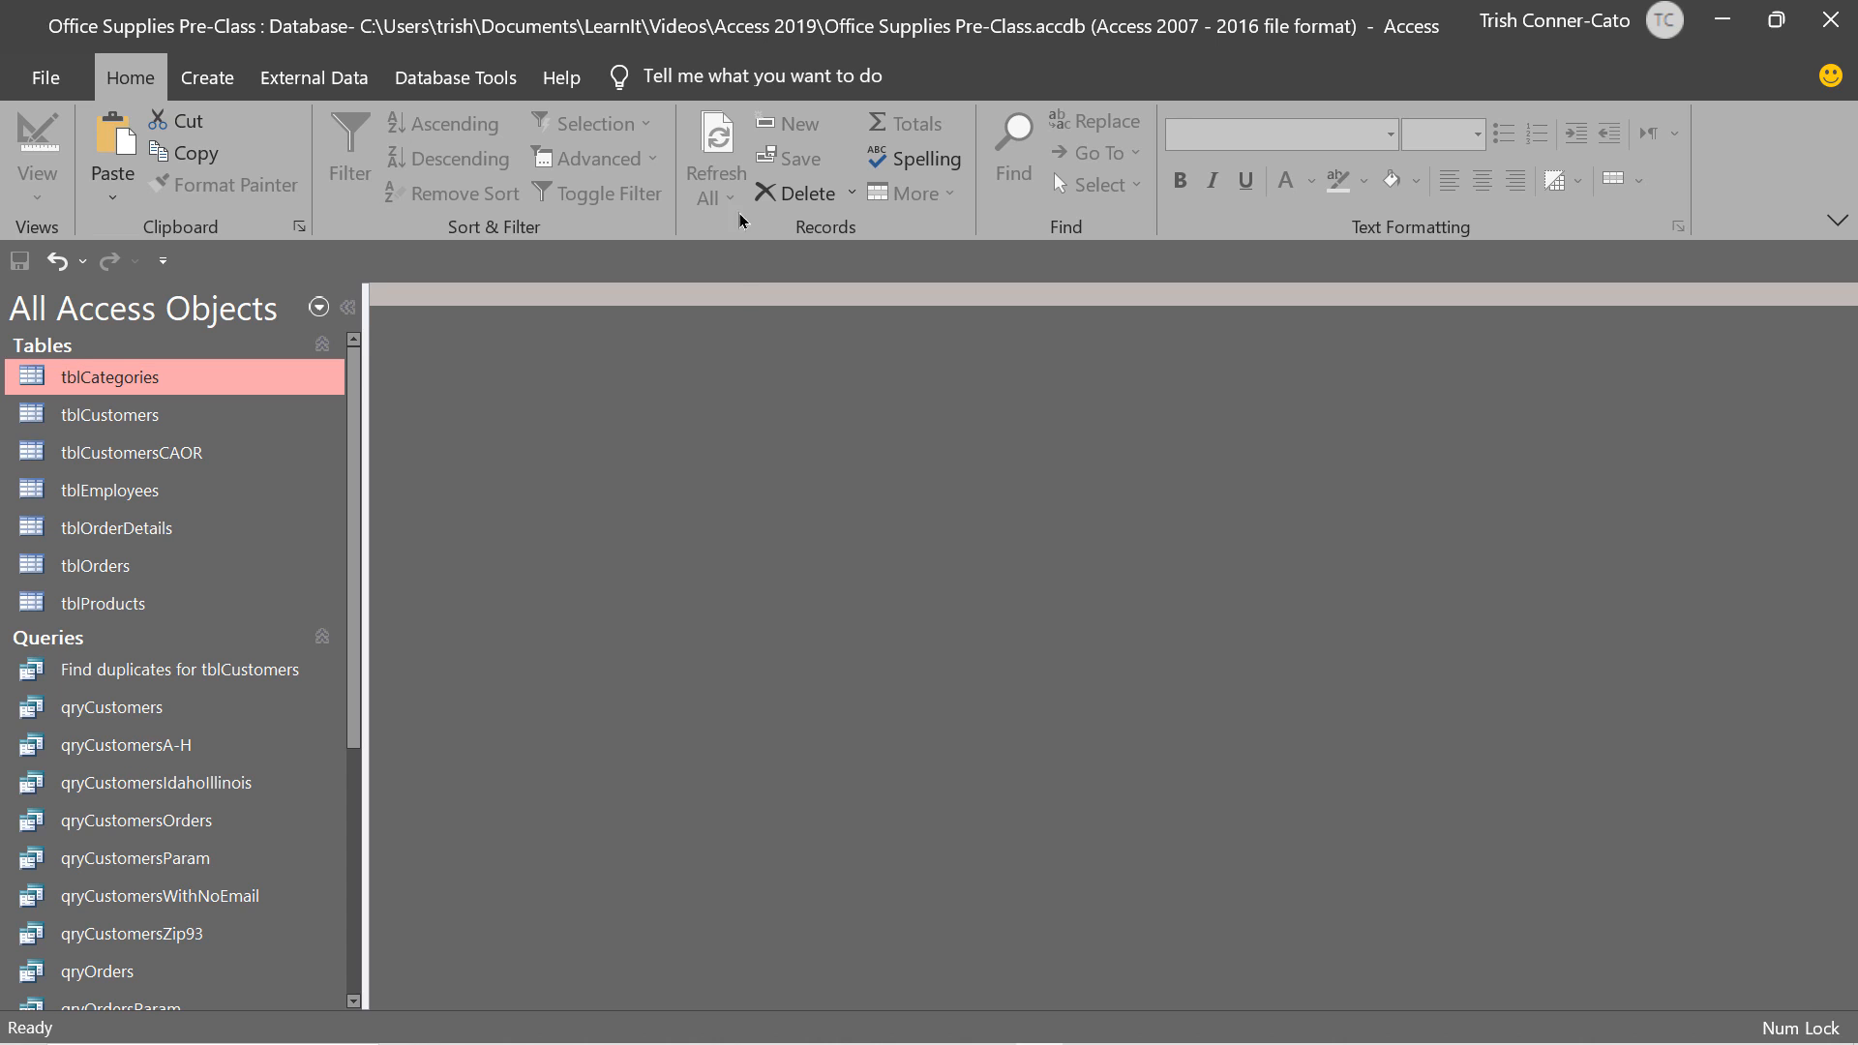
# Start a new report with the Report Wizard and base it on the qryOrders query.
pyautogui.click(186, 99)
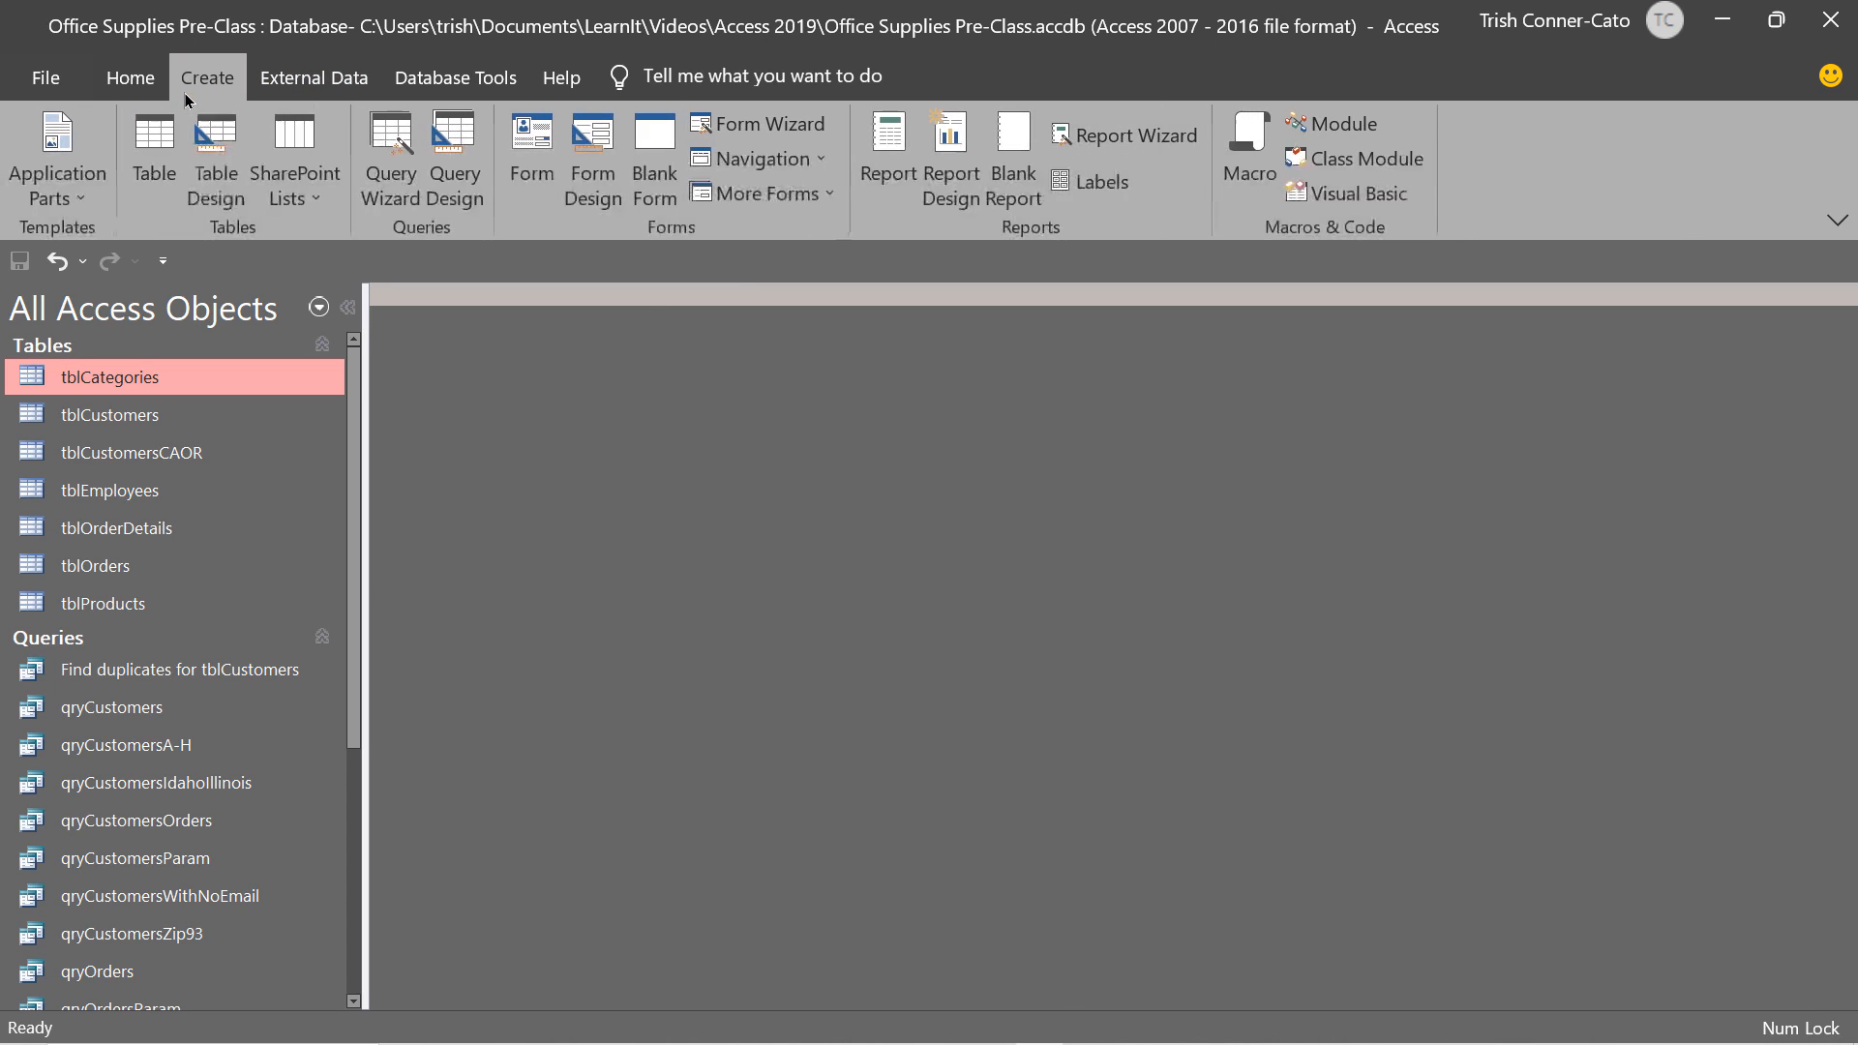
pyautogui.click(1124, 135)
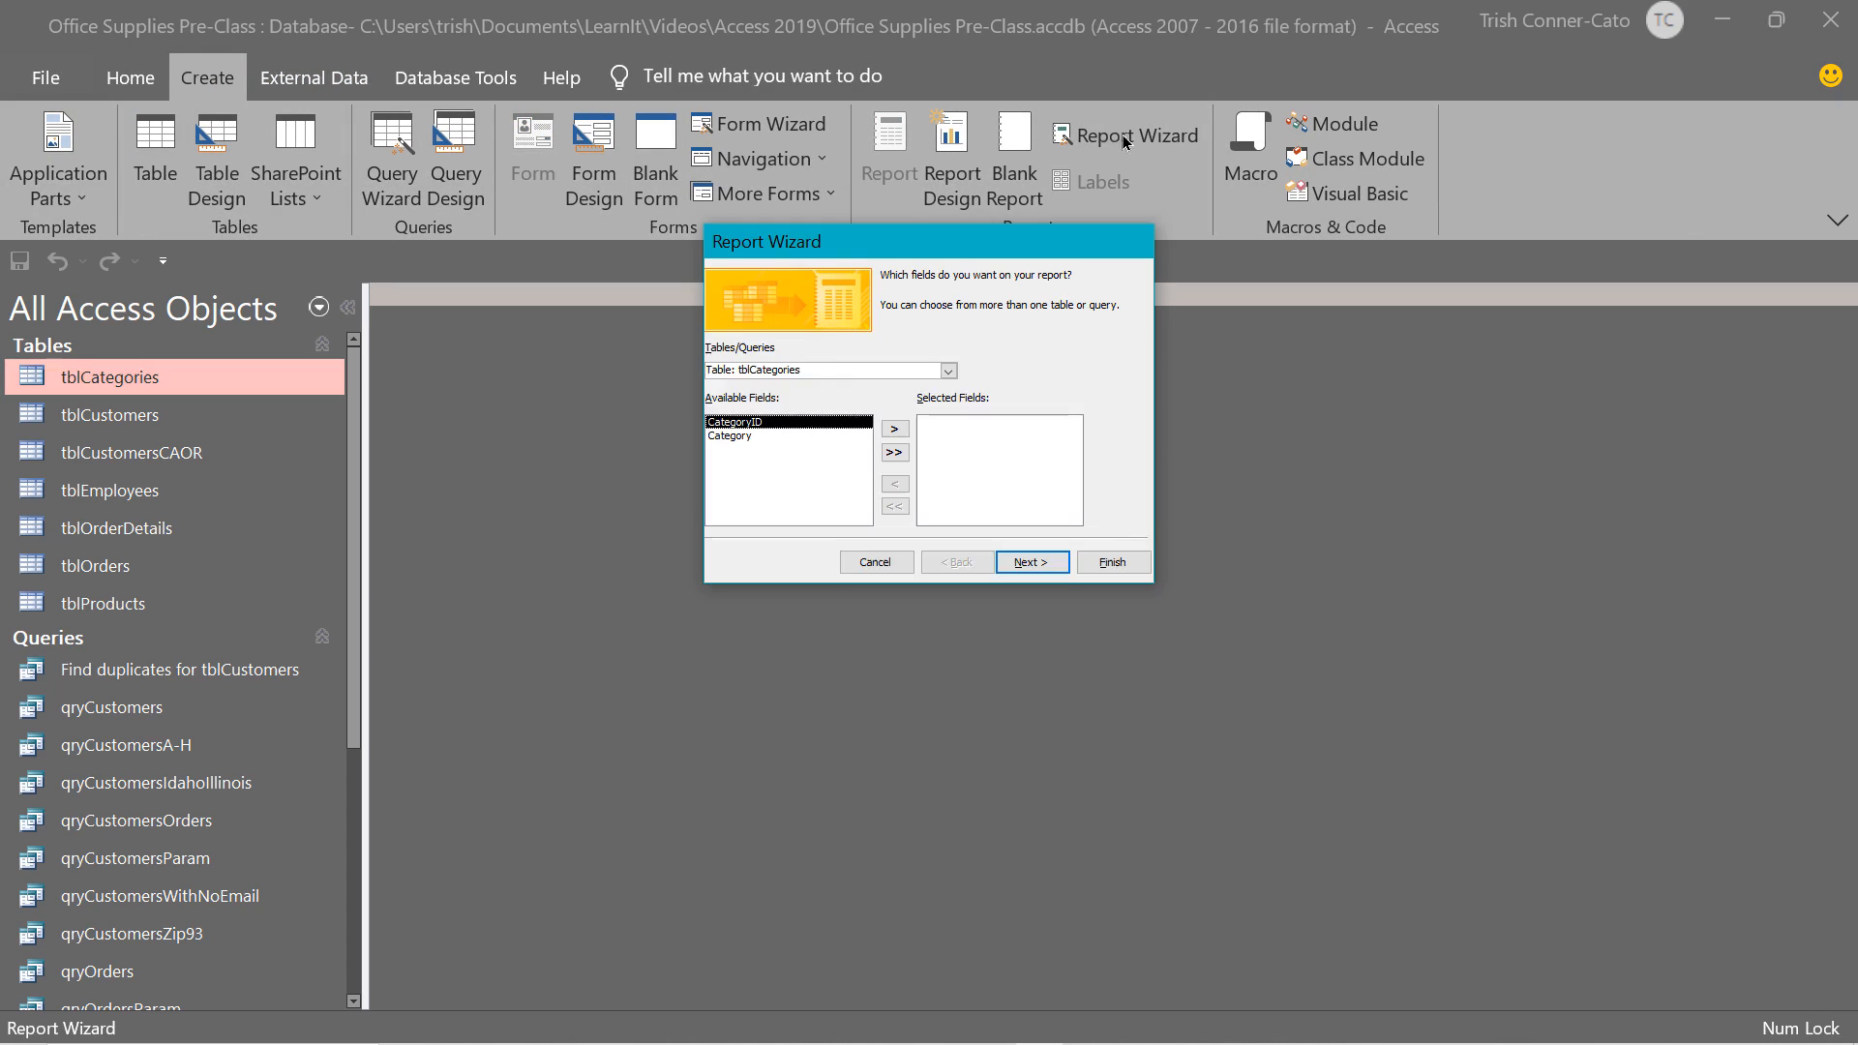
pyautogui.click(948, 372)
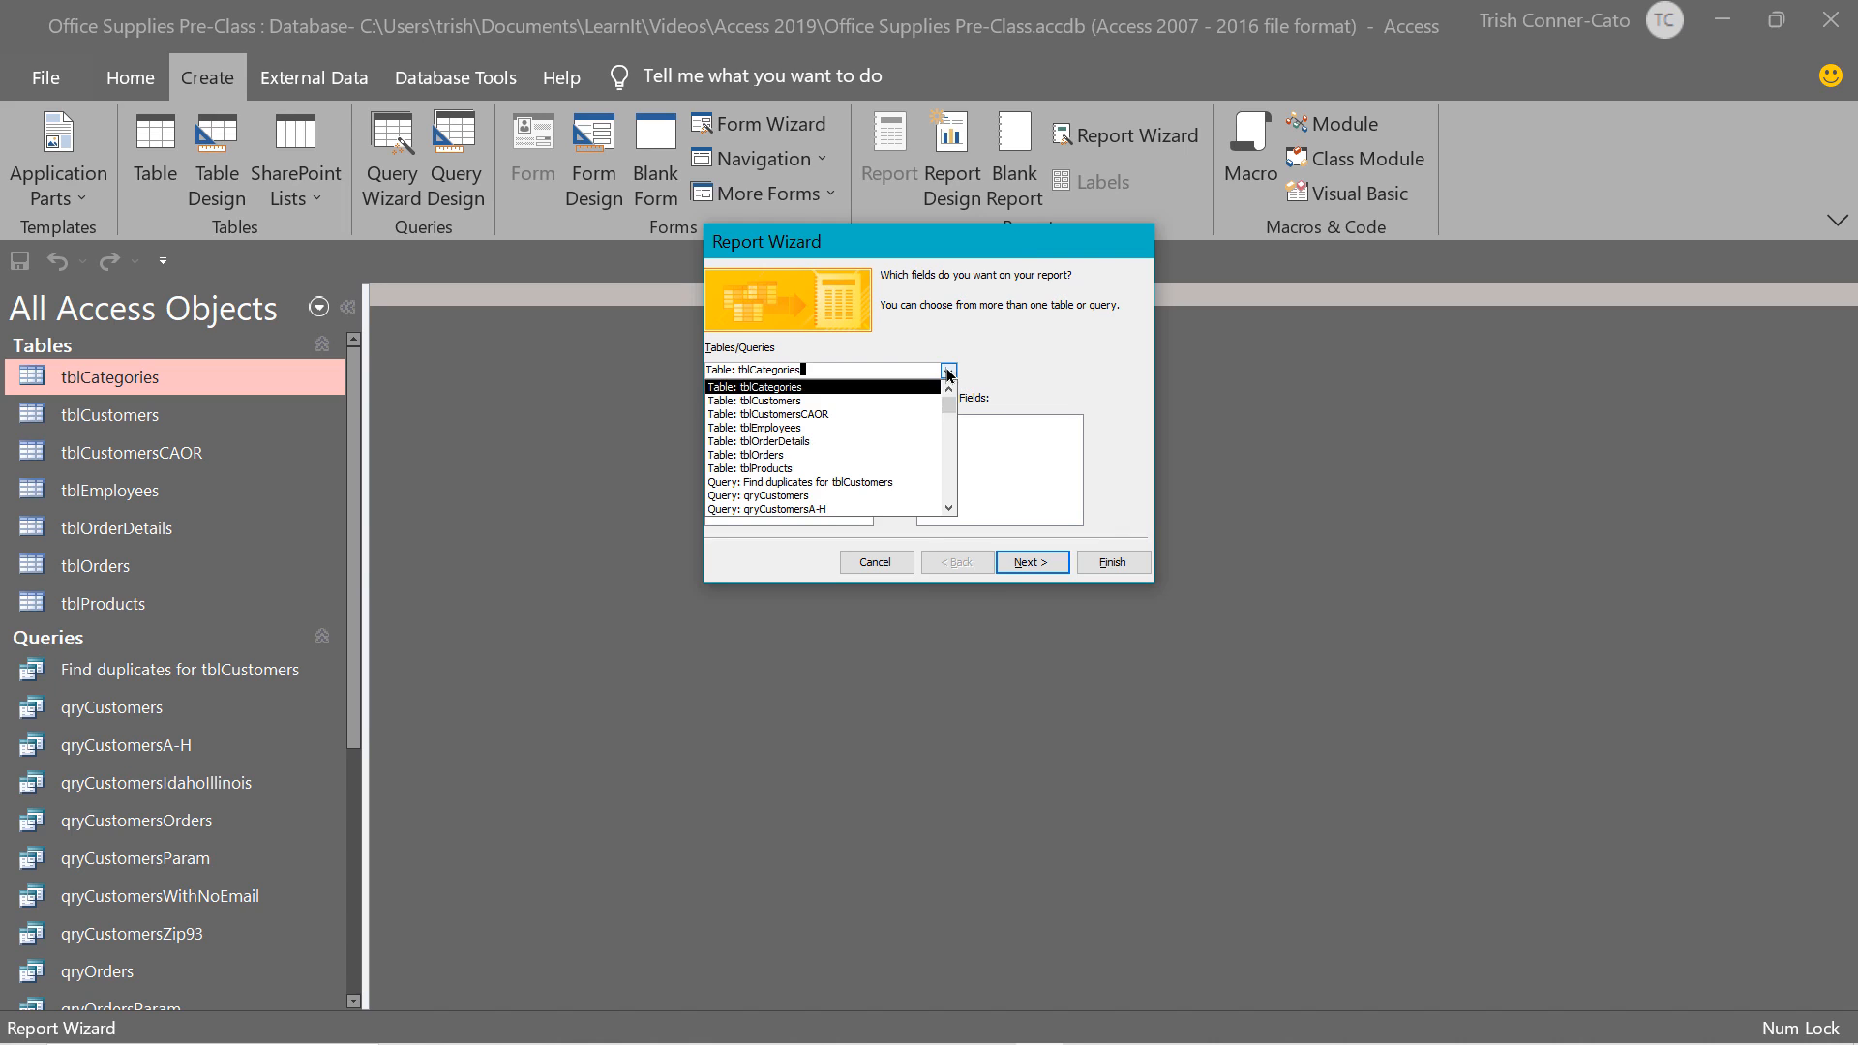
pyautogui.scroll(-4, 948, 510)
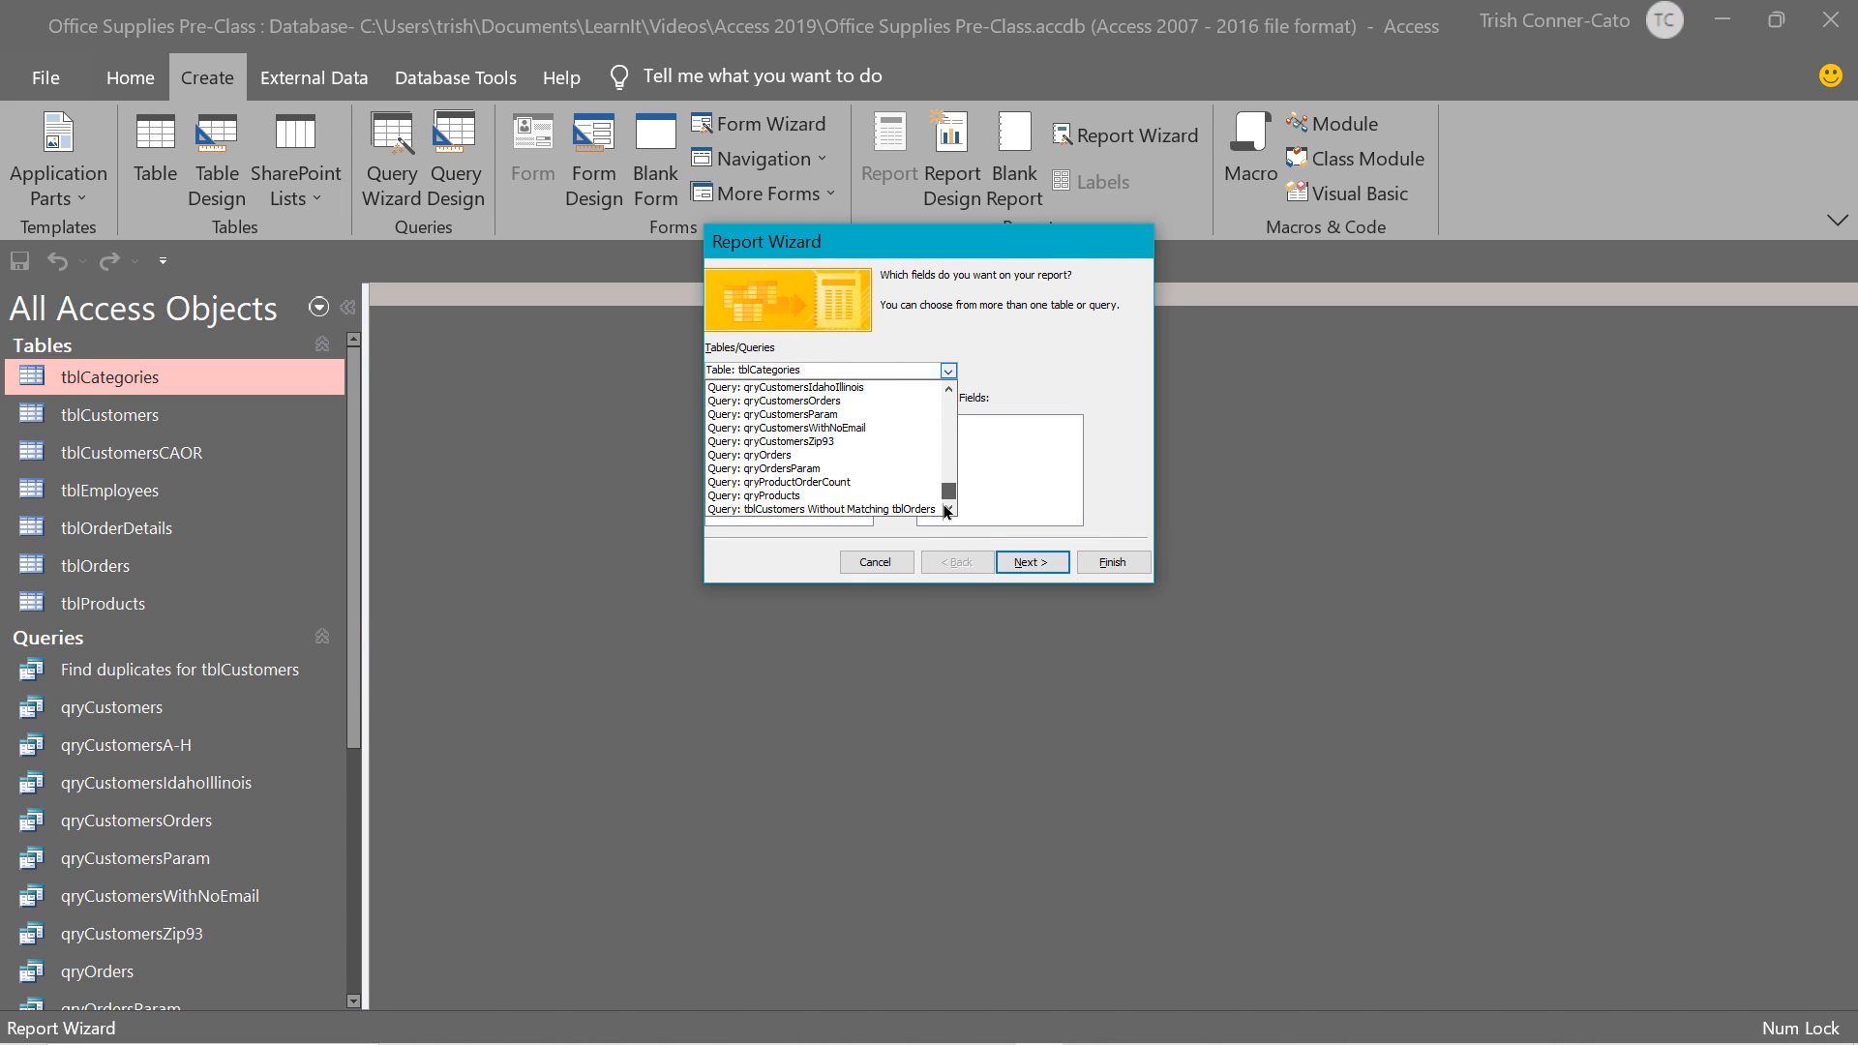
pyautogui.click(793, 454)
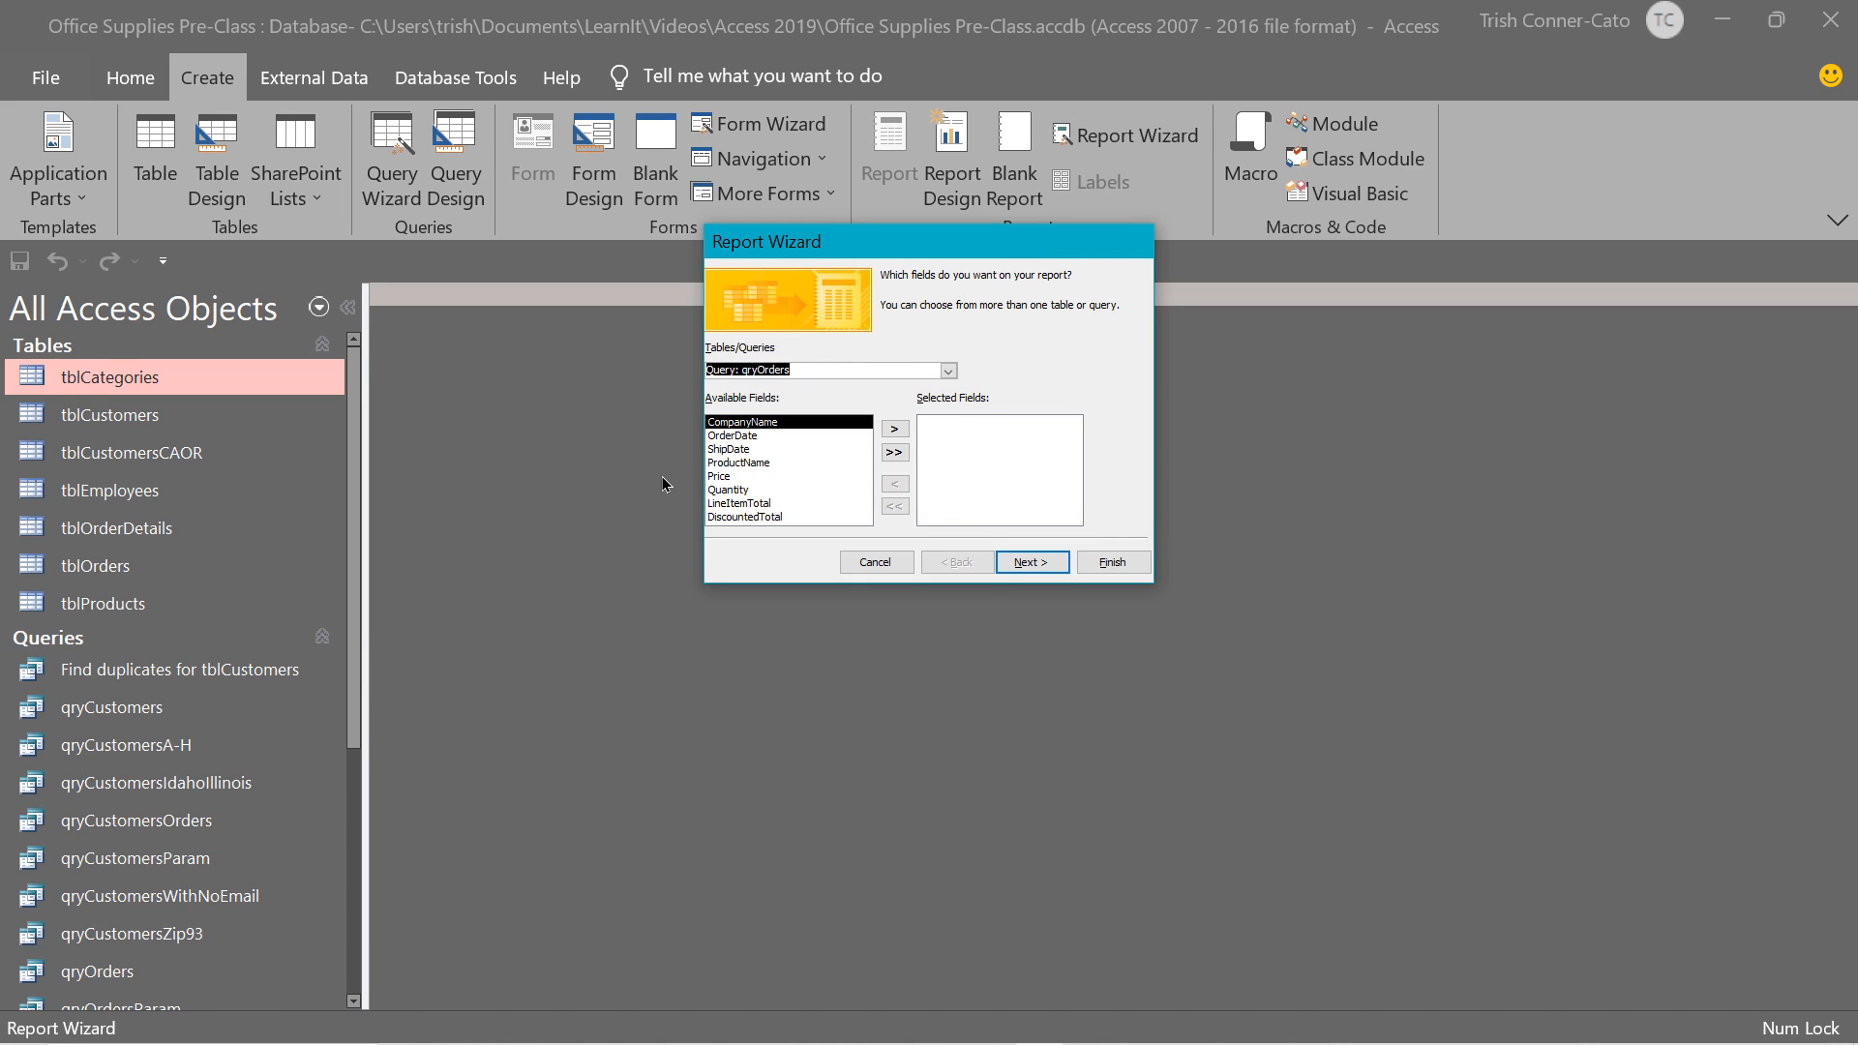
# Add the CompanyName, OrderDate and DiscountedTotal fields to the report and group it by CompanyName.
pyautogui.click(760, 423)
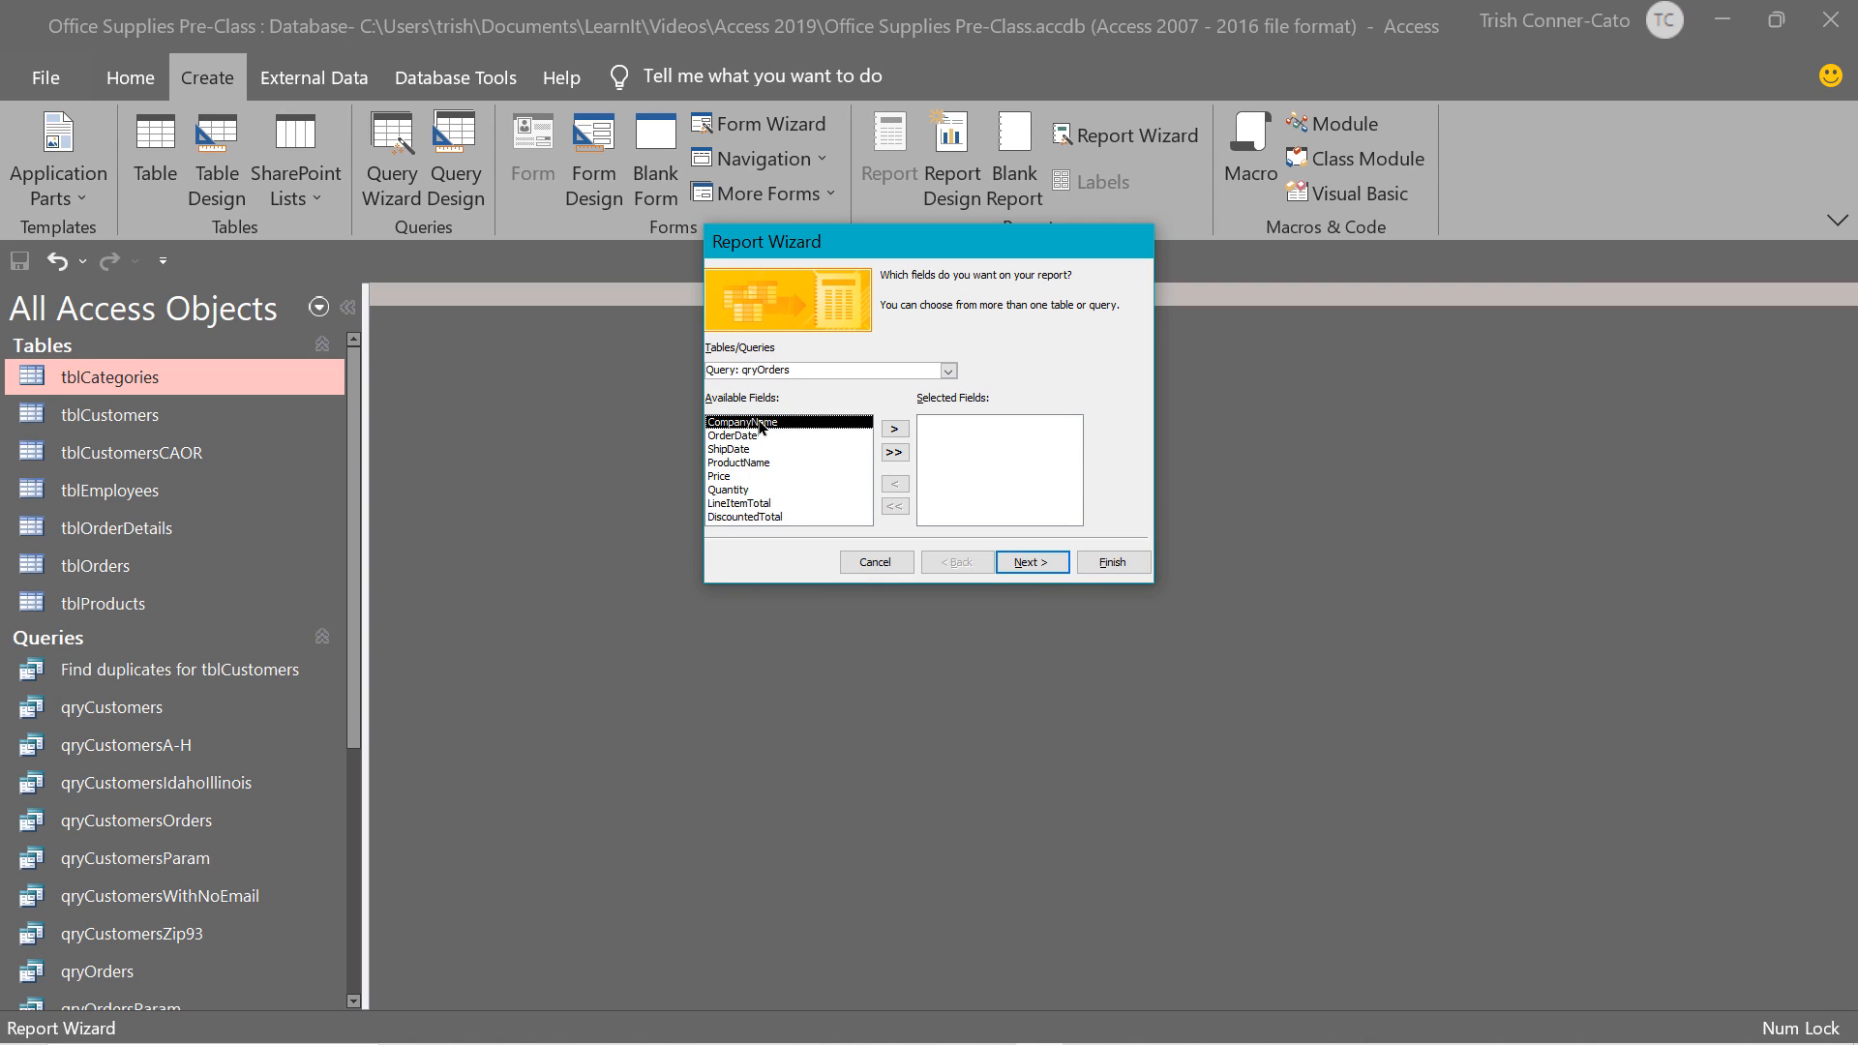
pyautogui.doubleClick(761, 424)
pyautogui.doubleClick(761, 424)
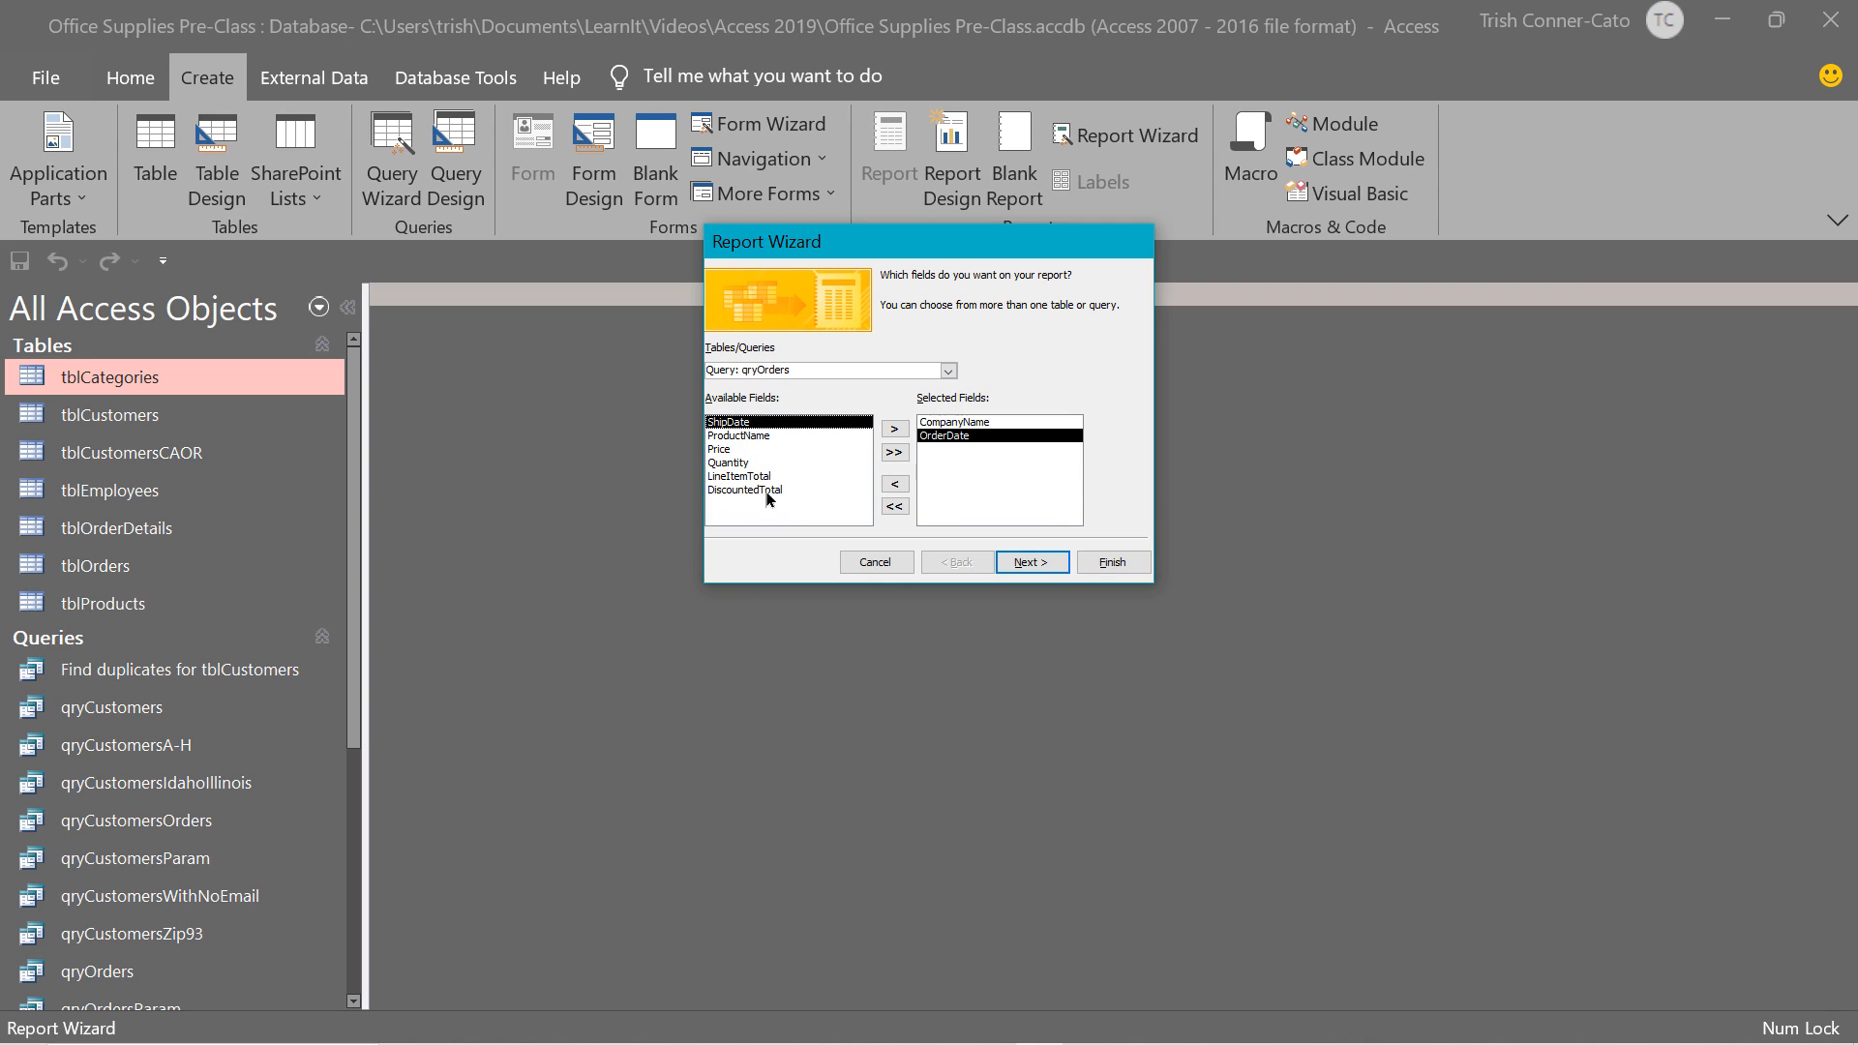
pyautogui.doubleClick(765, 491)
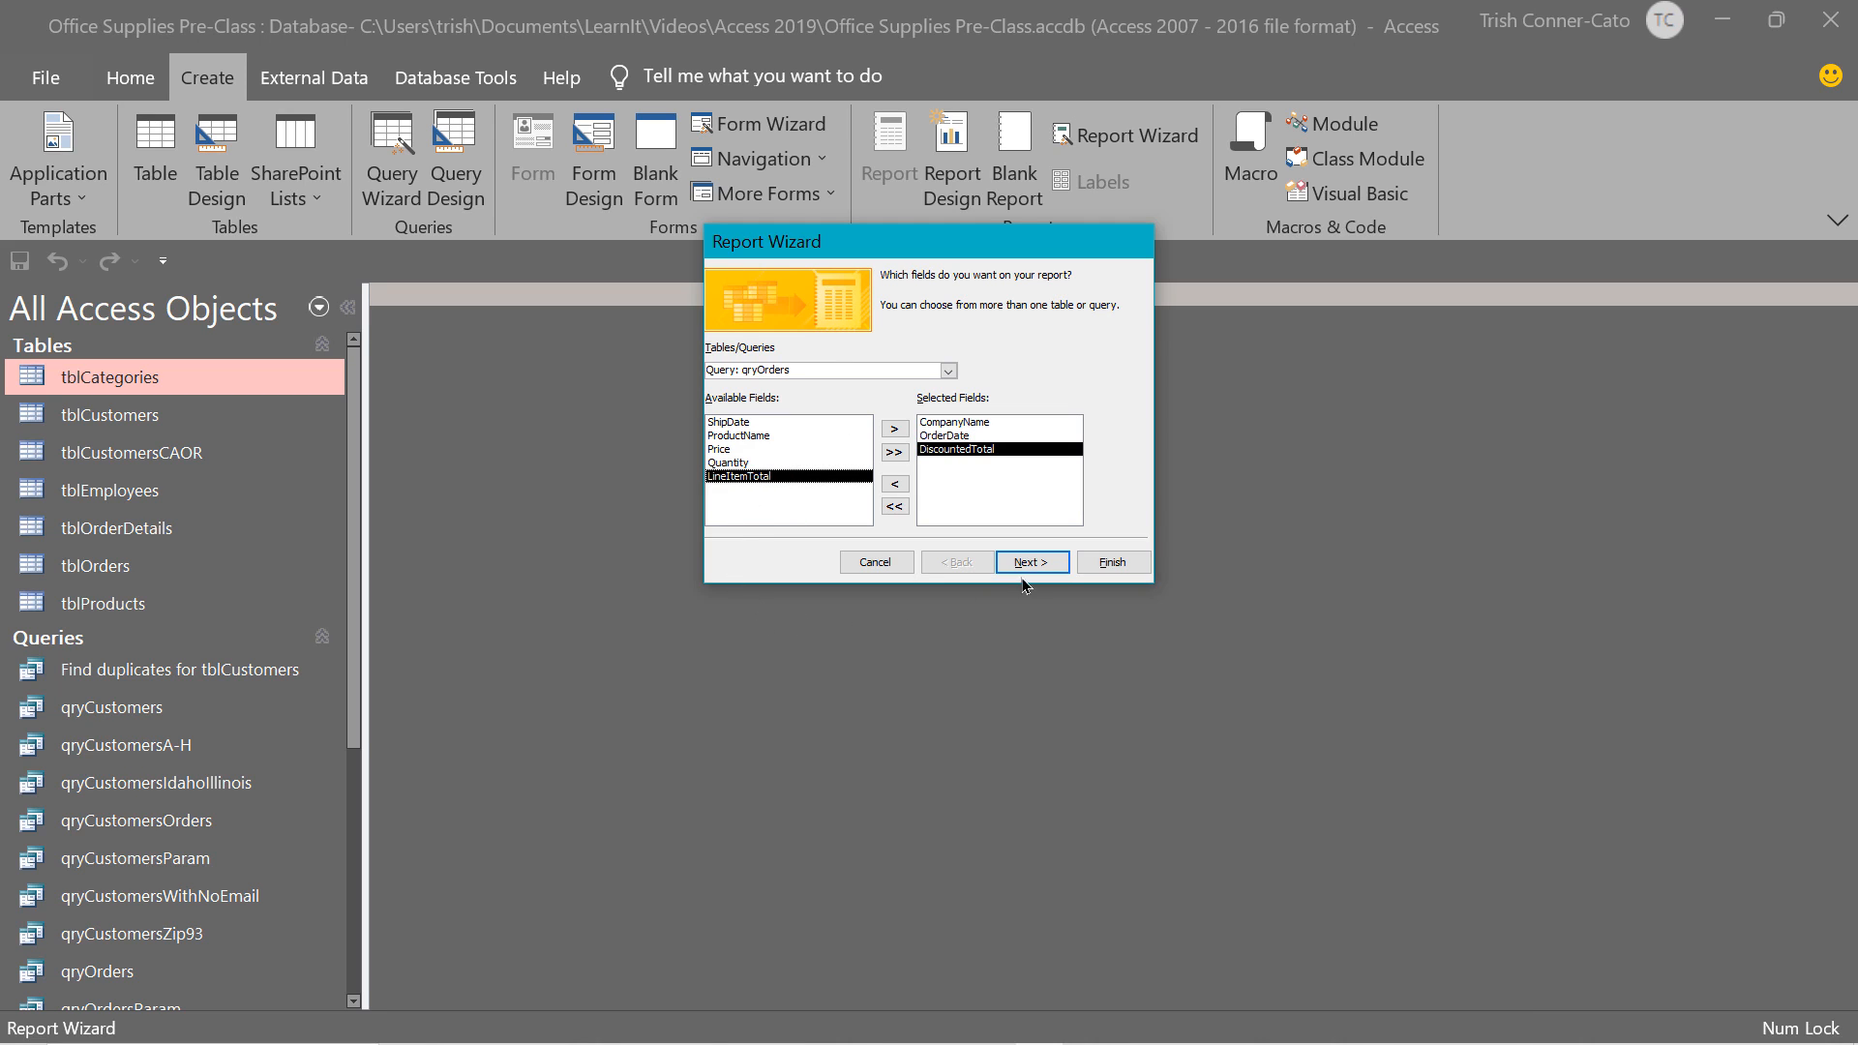
pyautogui.click(1046, 560)
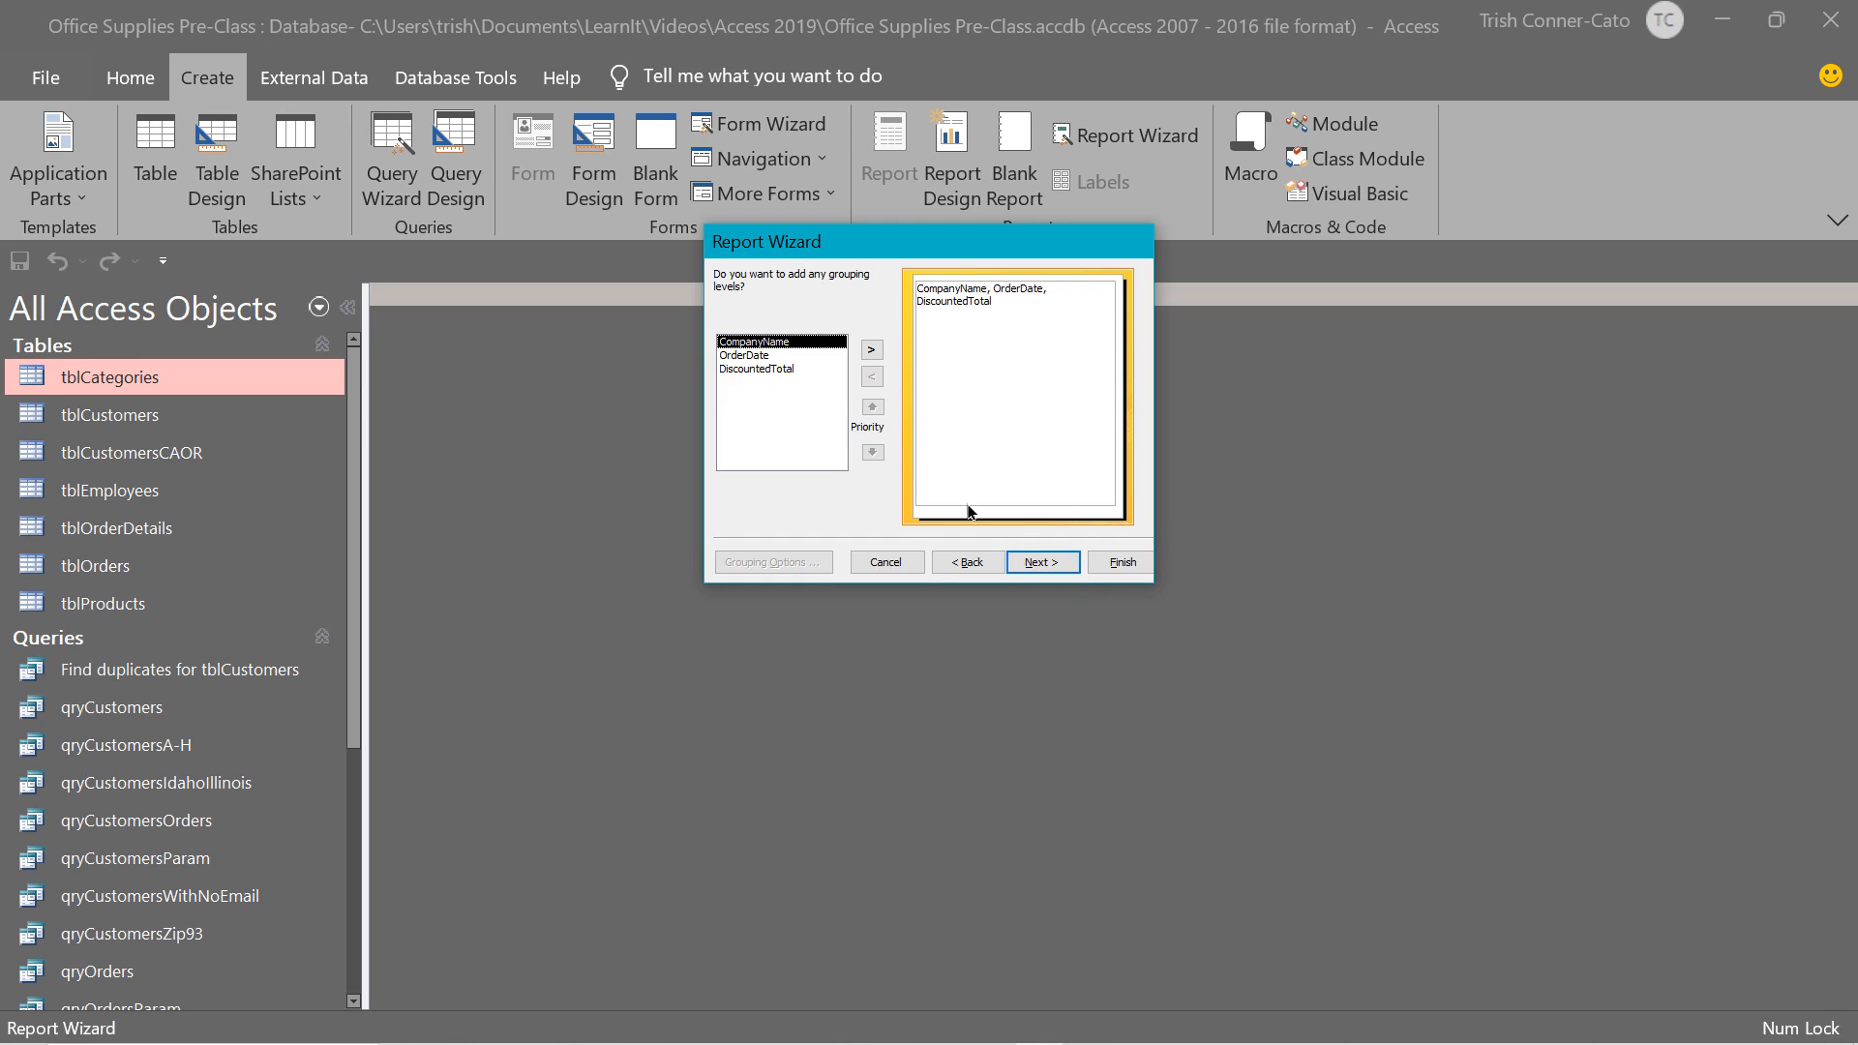
pyautogui.doubleClick(786, 343)
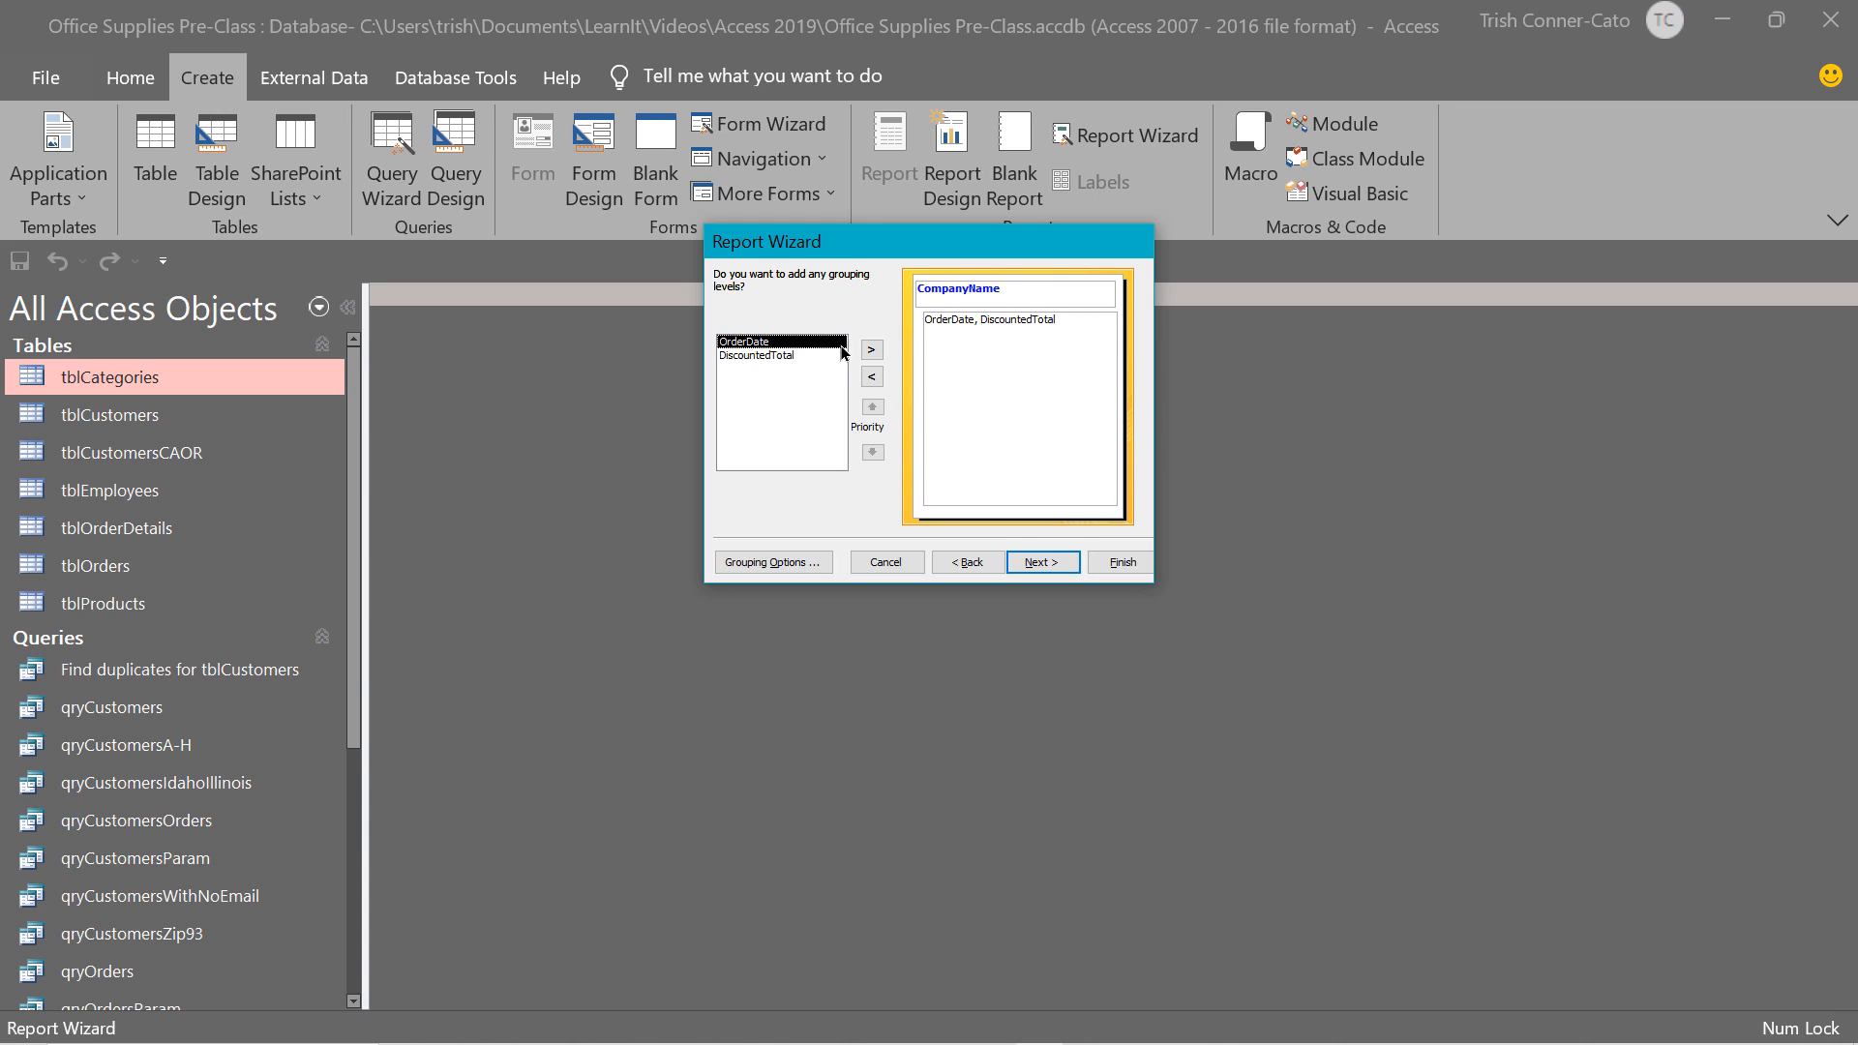
# Examine the grouping intervals available for the CompanyName group level without changing the setting.
pyautogui.click(782, 566)
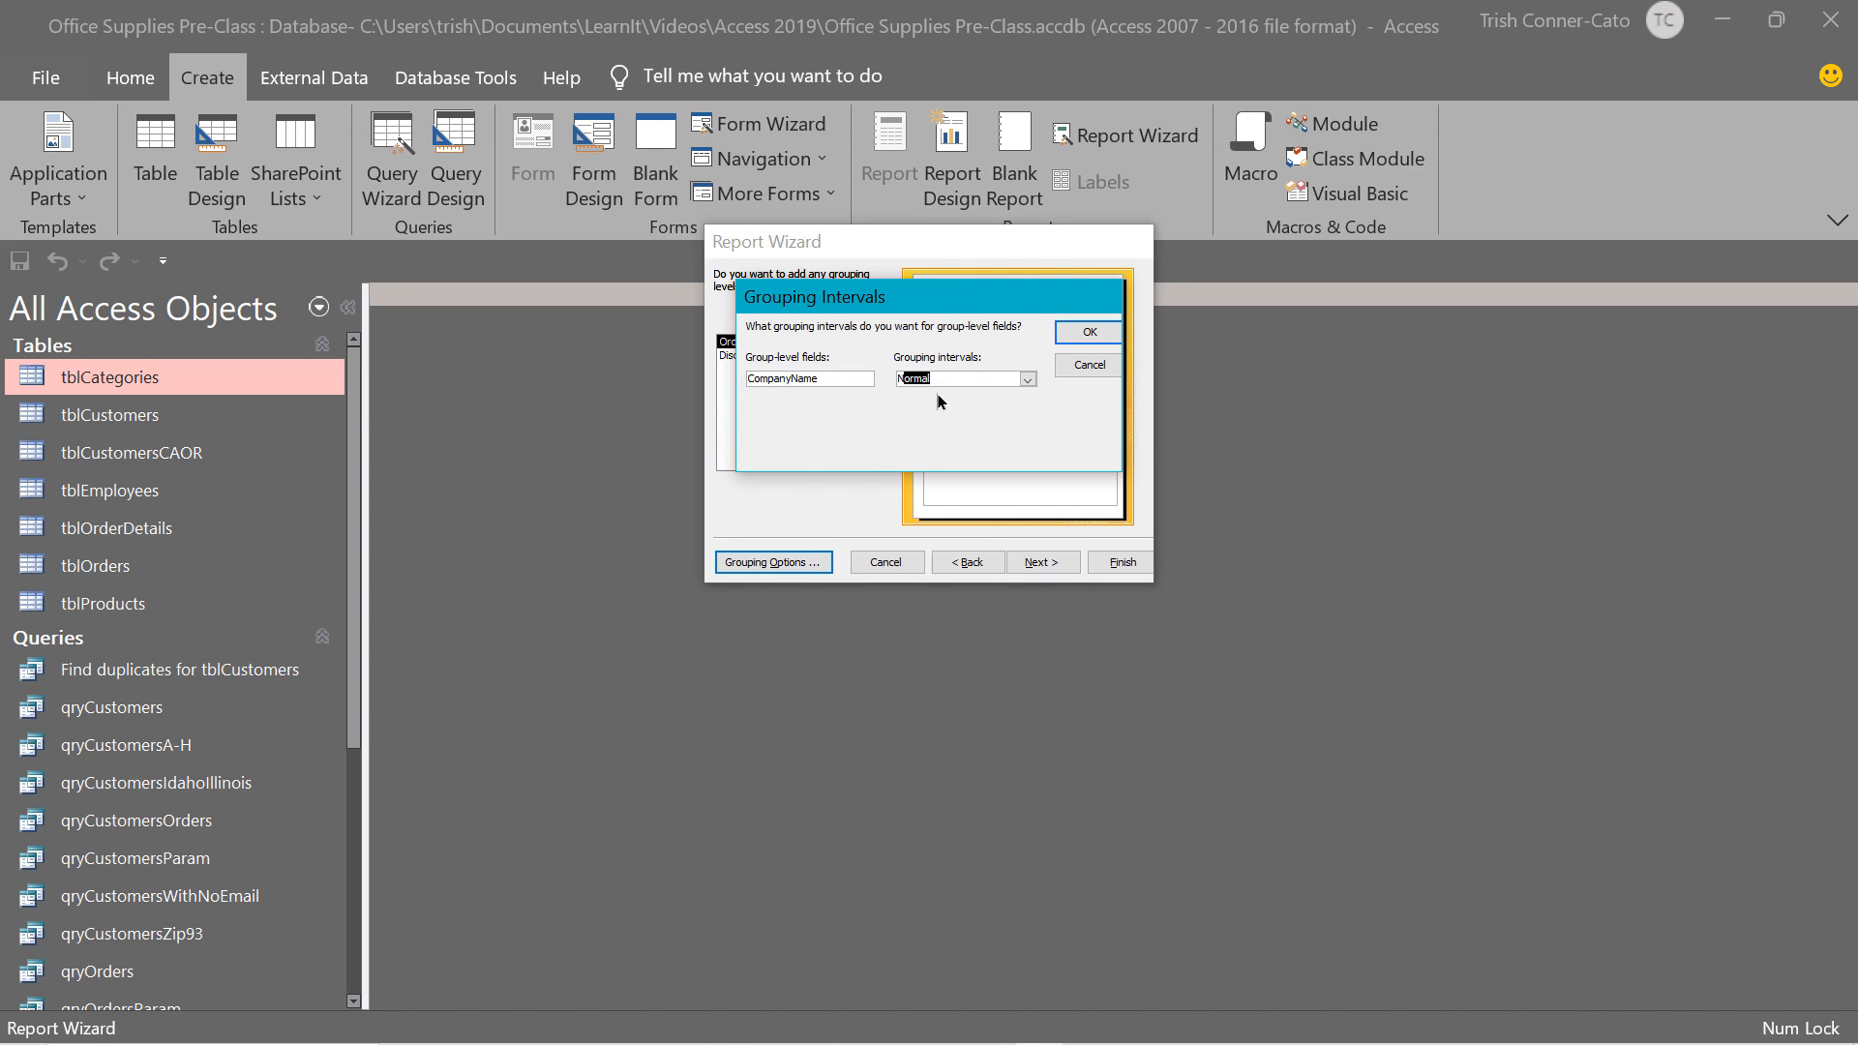
pyautogui.click(1027, 381)
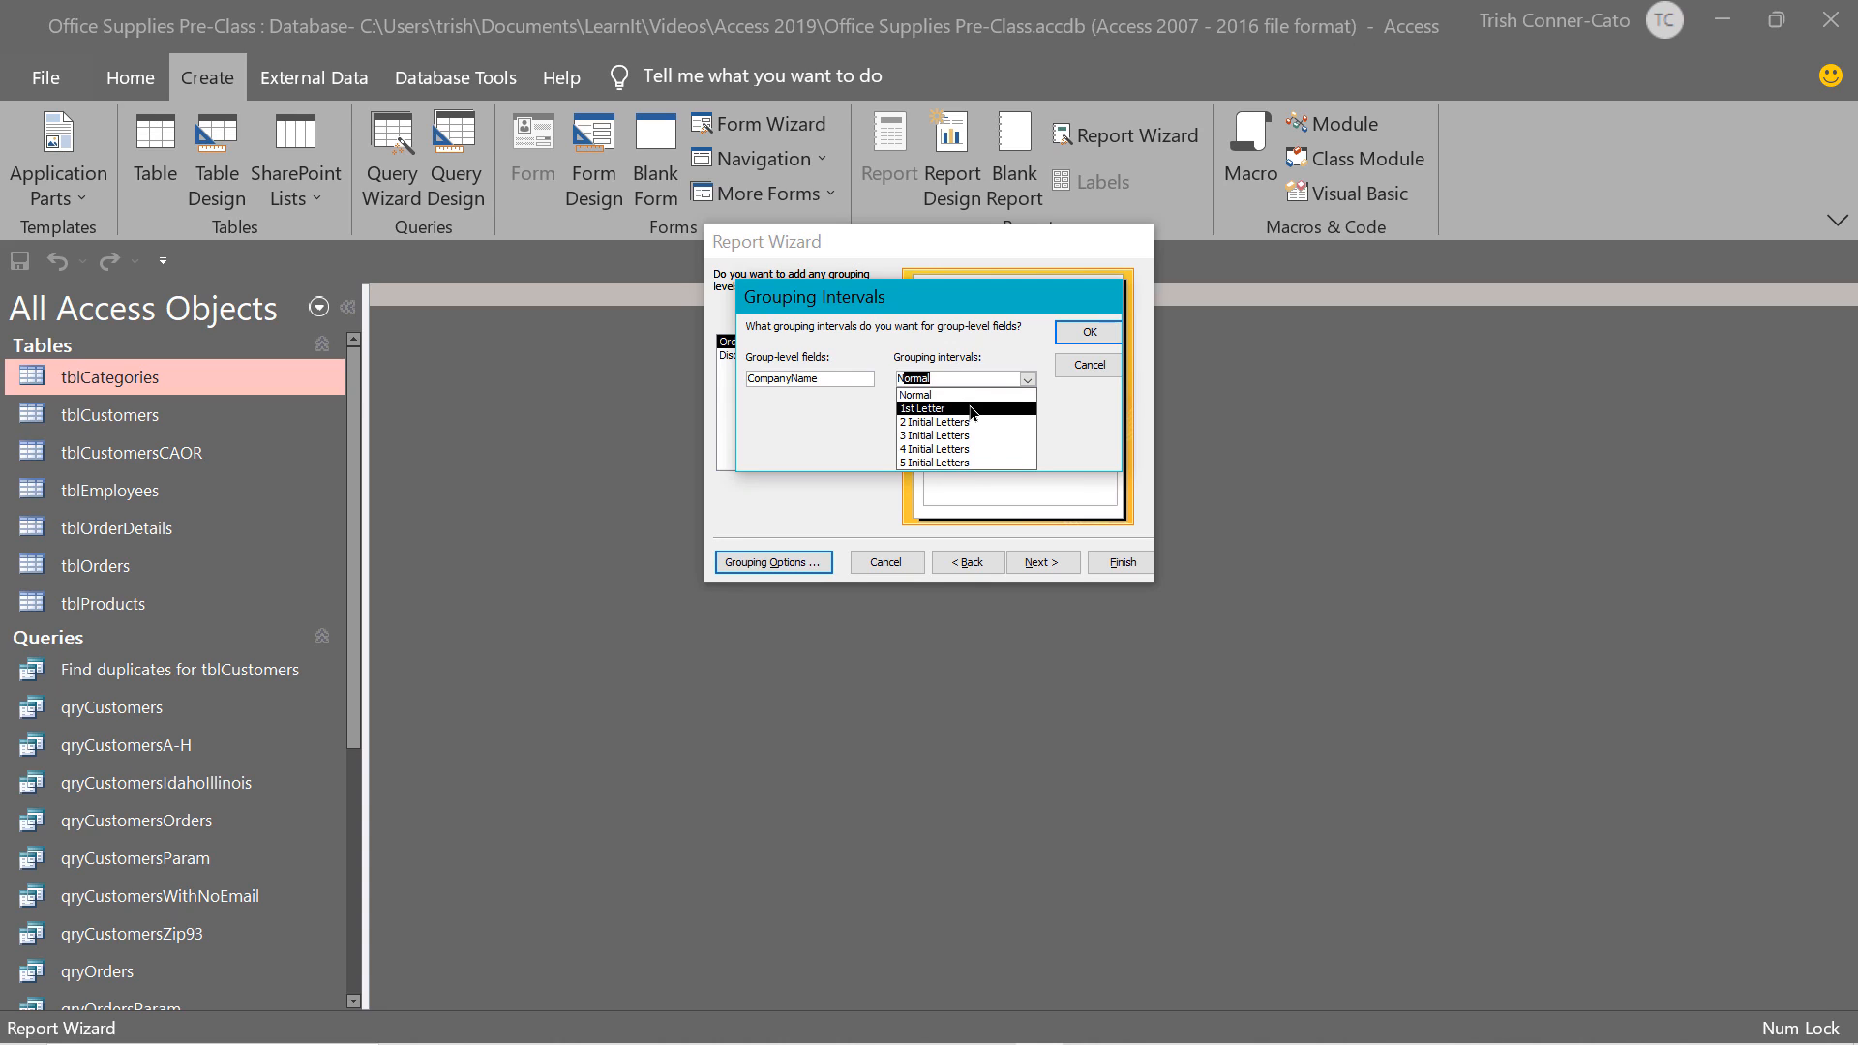
pyautogui.click(1100, 409)
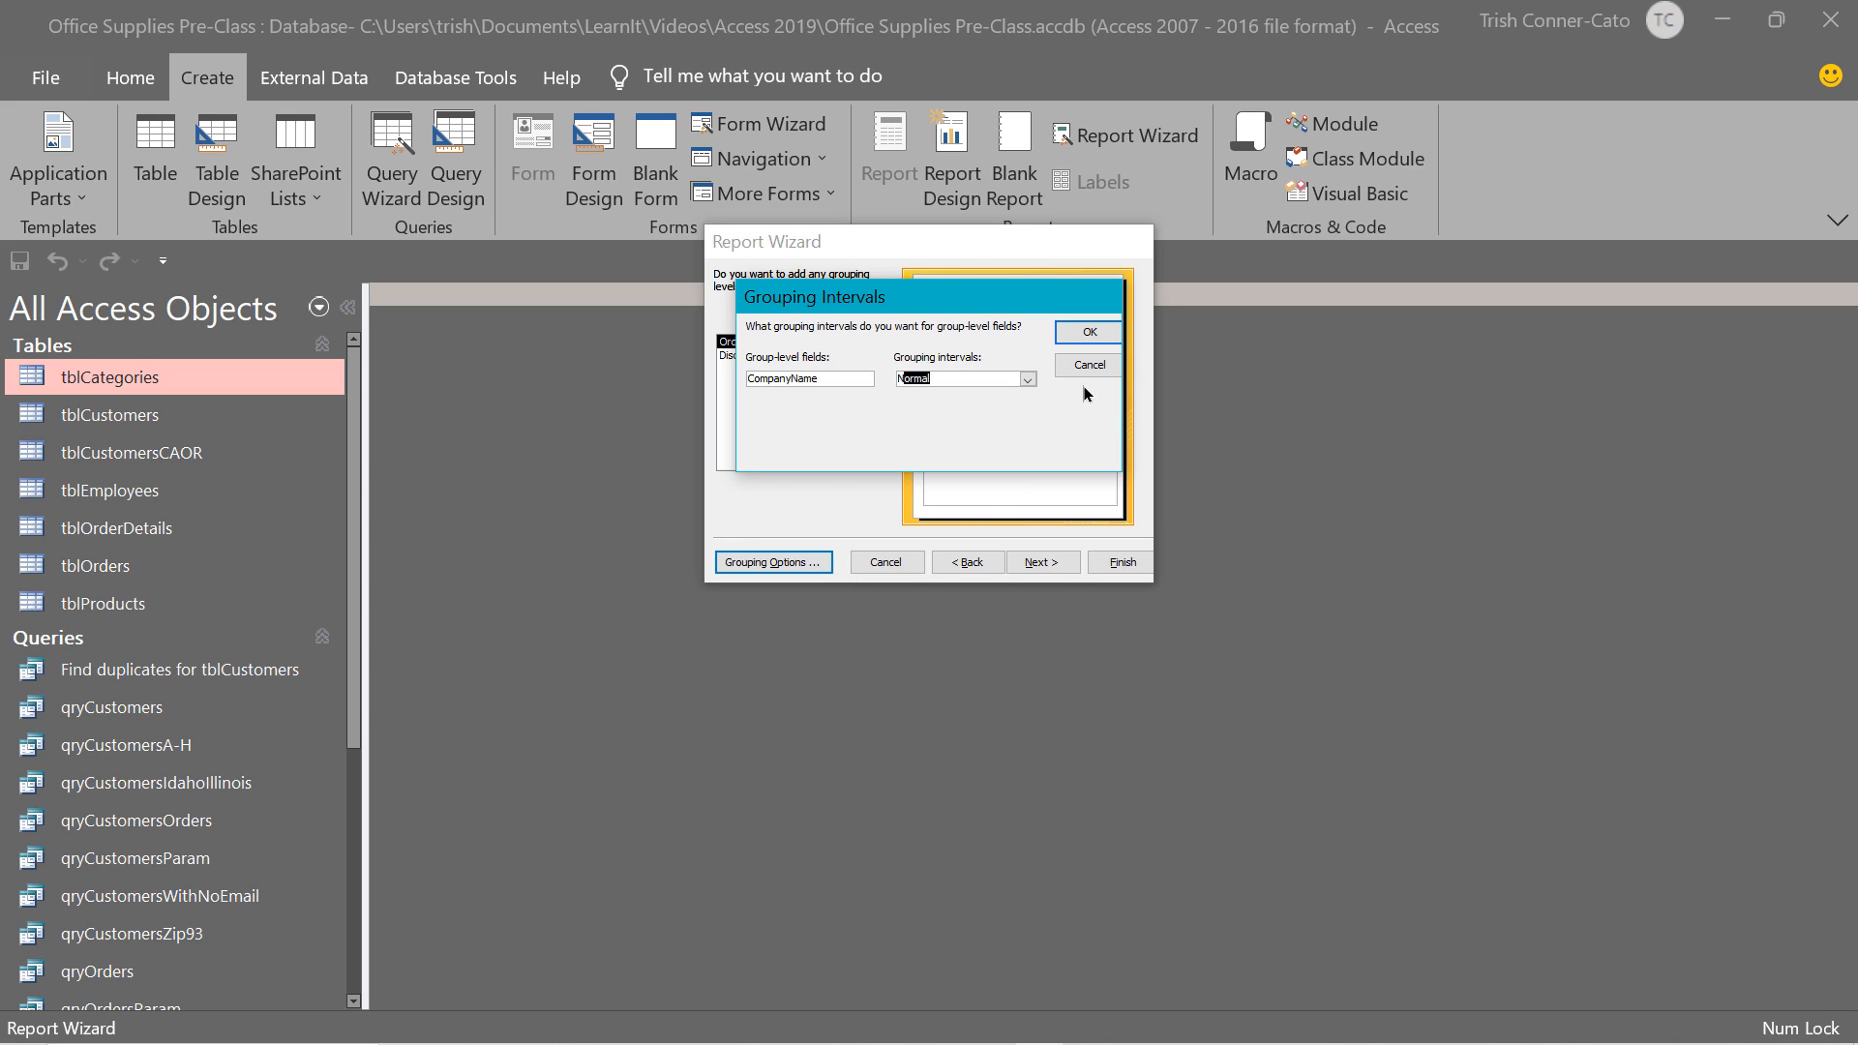
pyautogui.click(1083, 370)
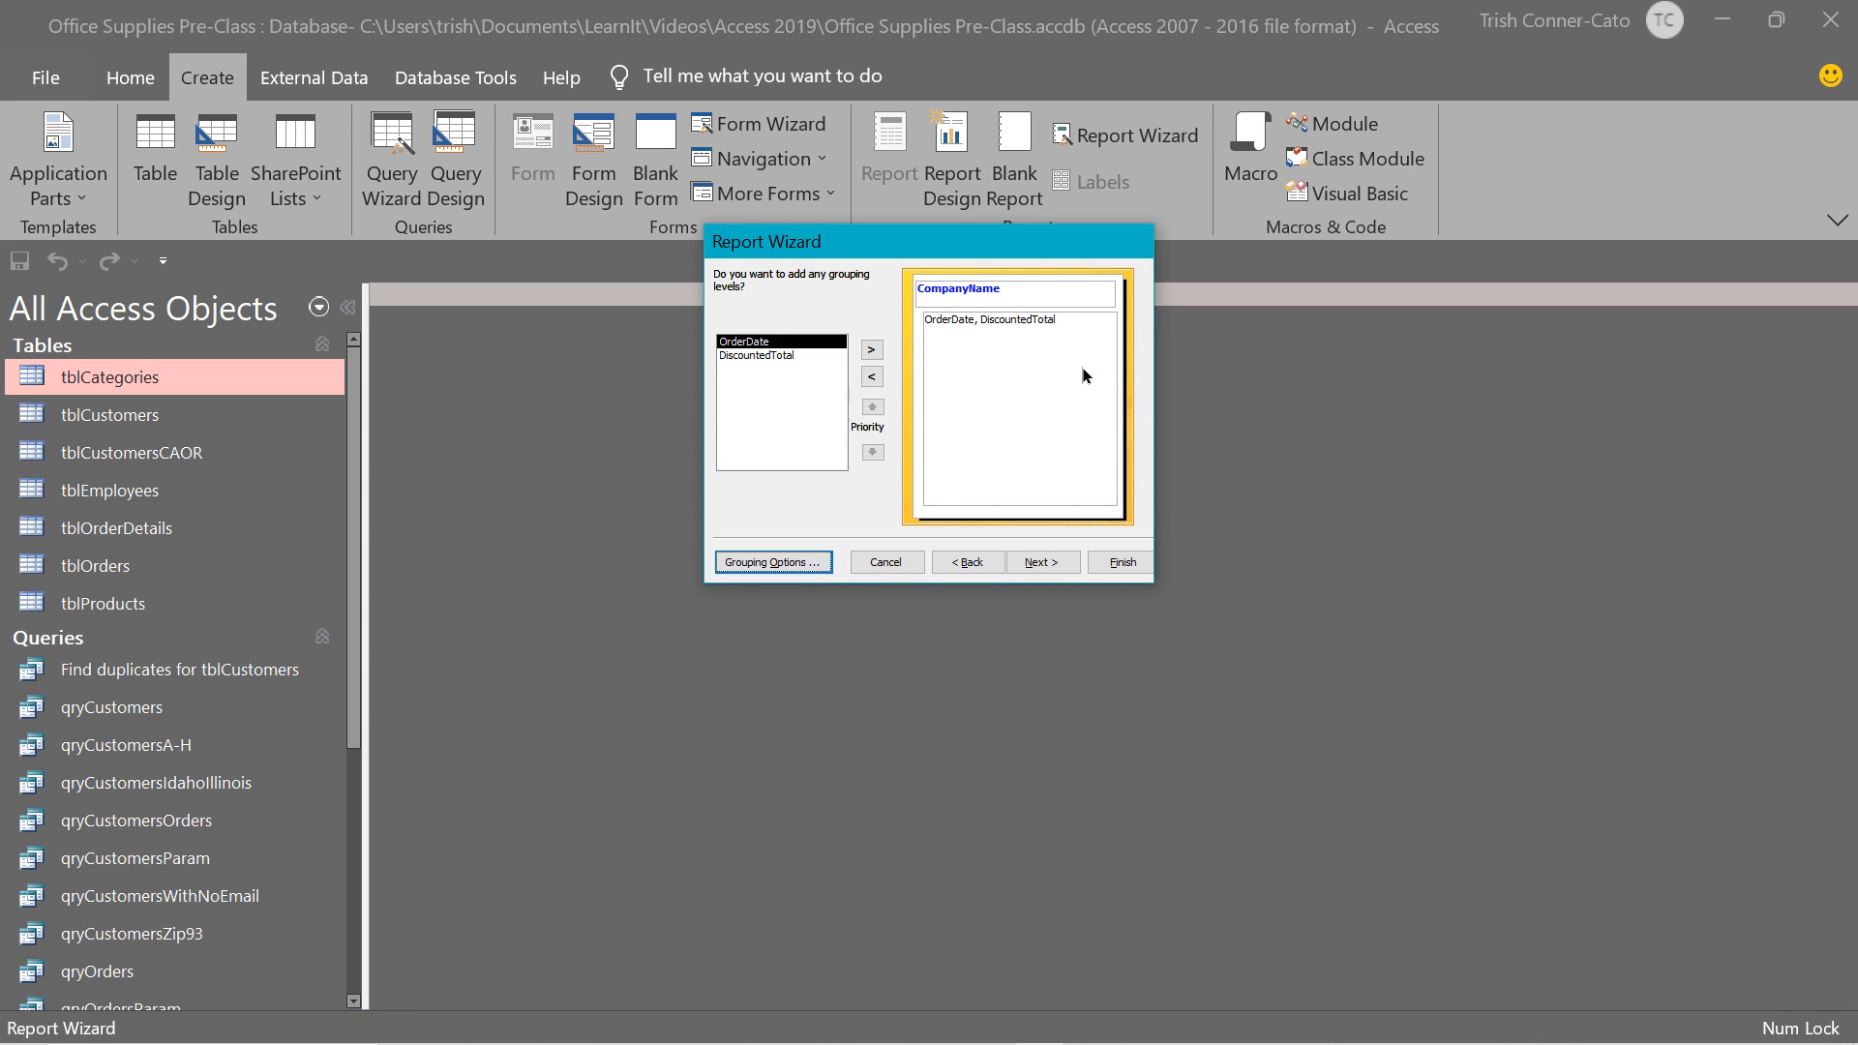
# Sort the detail records by OrderDate in ascending order and add a Sum summary for DiscountedTotal, showing detail and summary.
pyautogui.click(1051, 565)
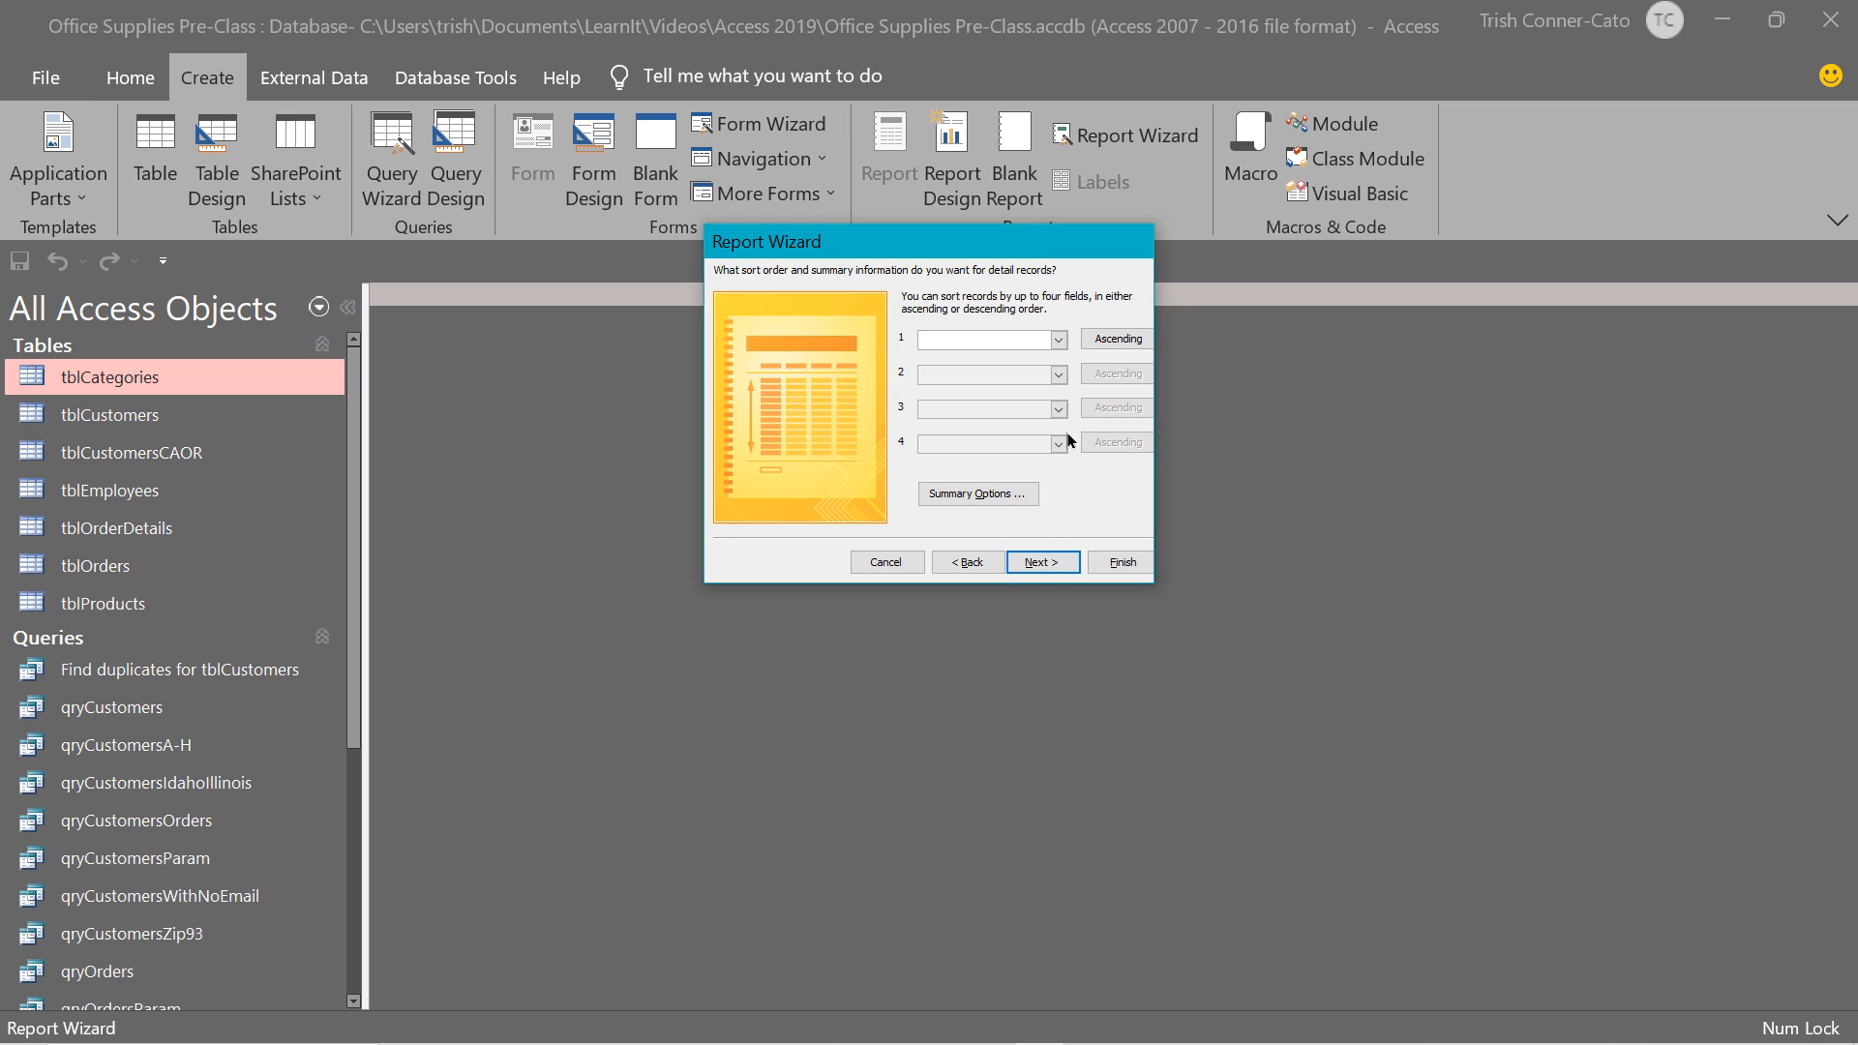
pyautogui.click(1060, 340)
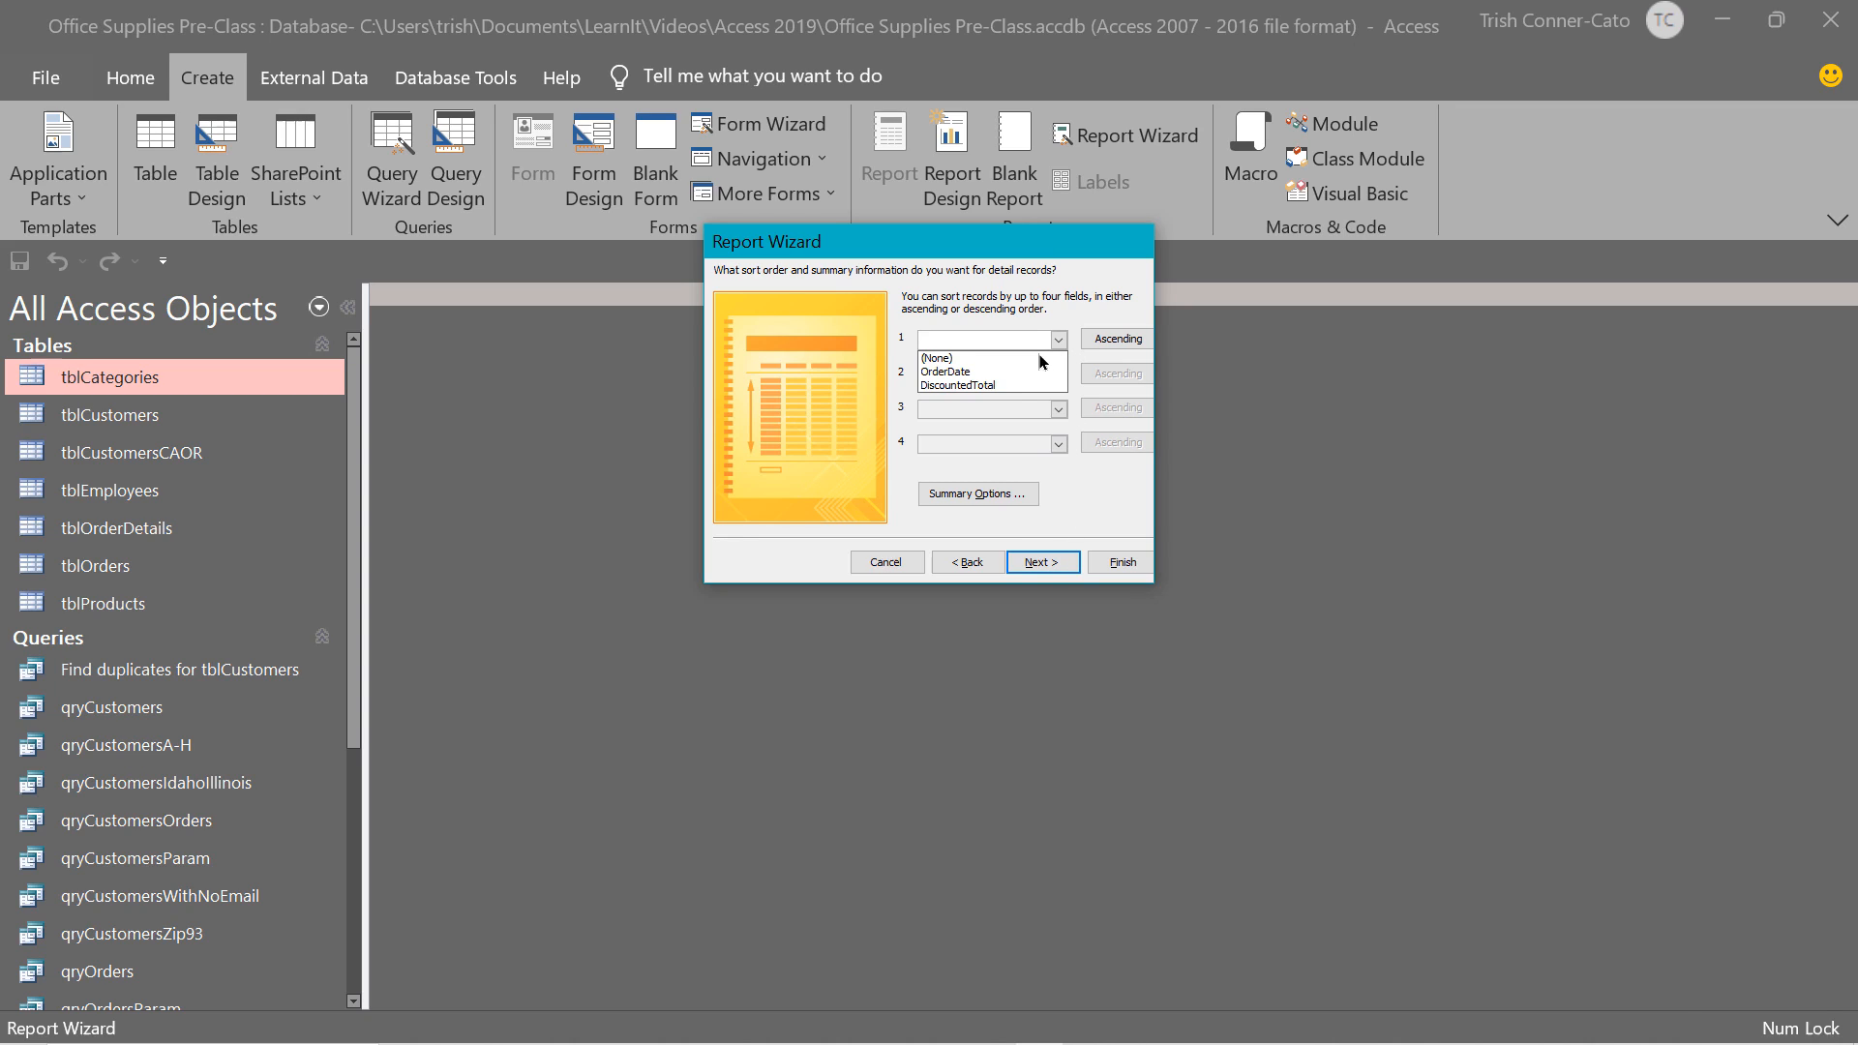
pyautogui.click(995, 376)
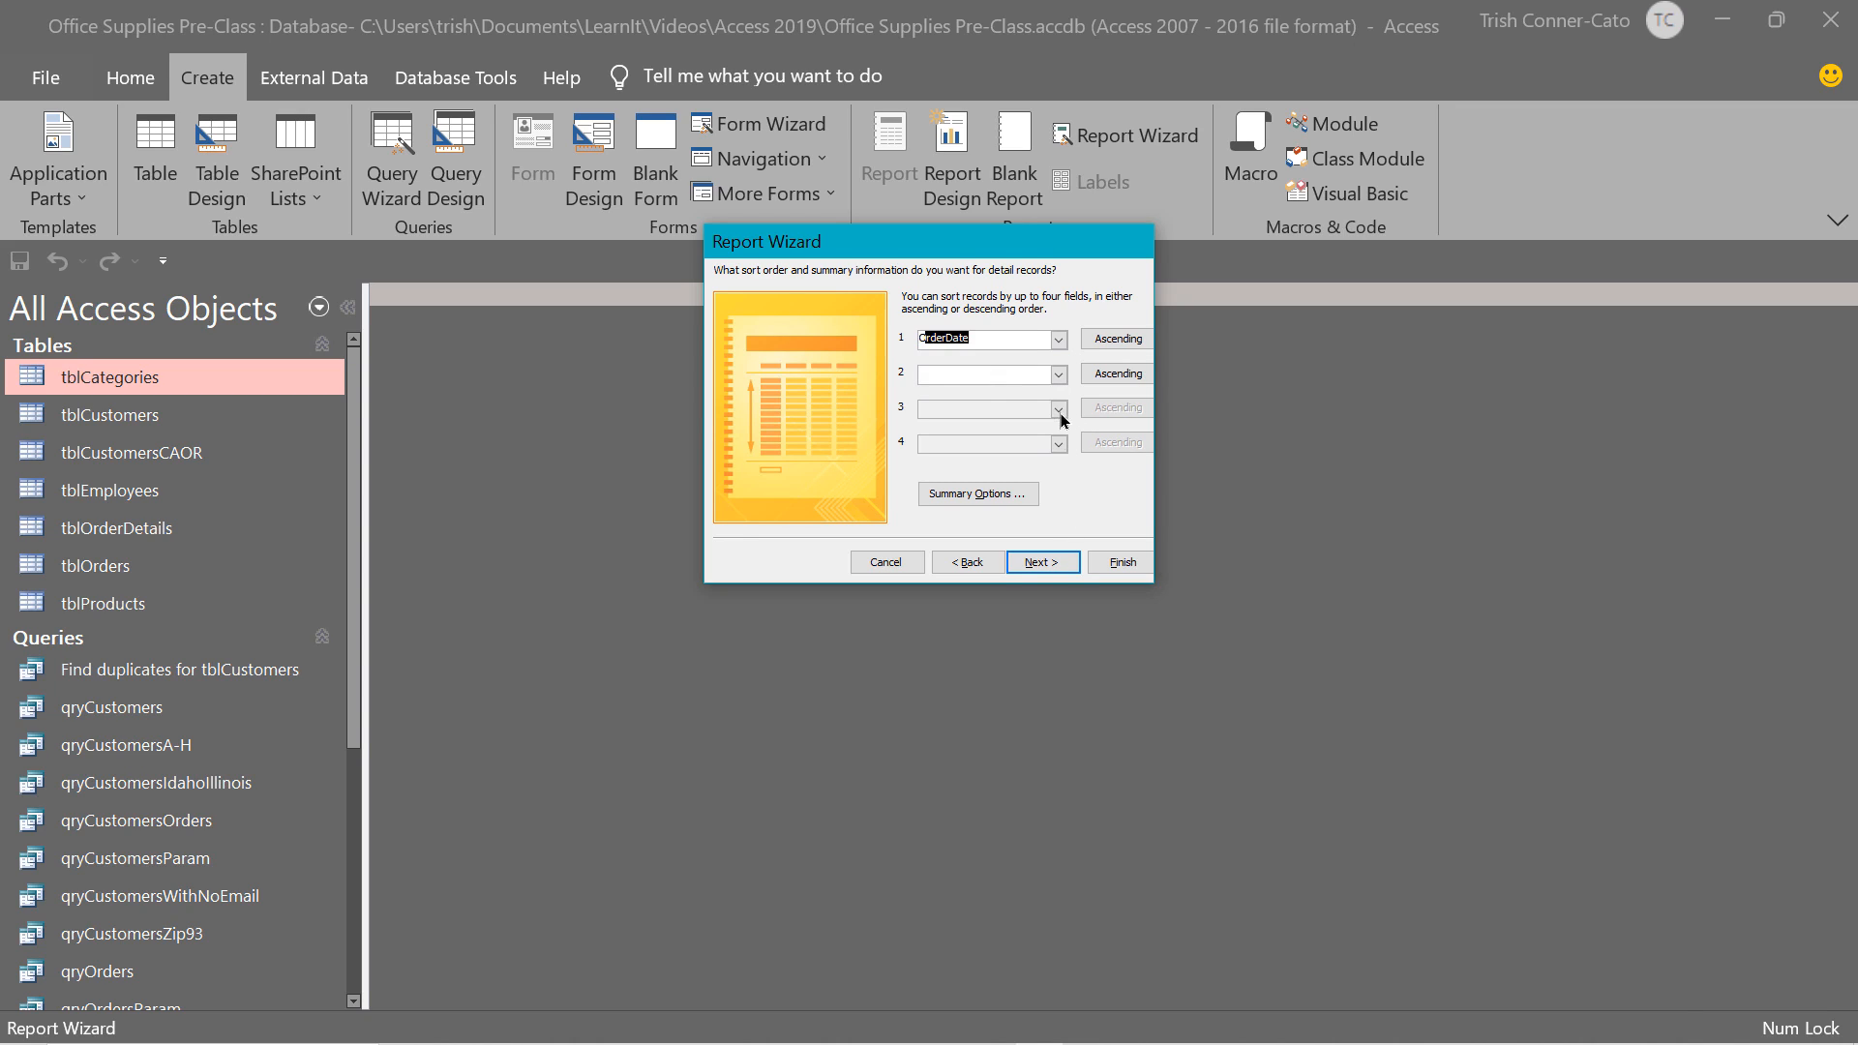
pyautogui.click(963, 499)
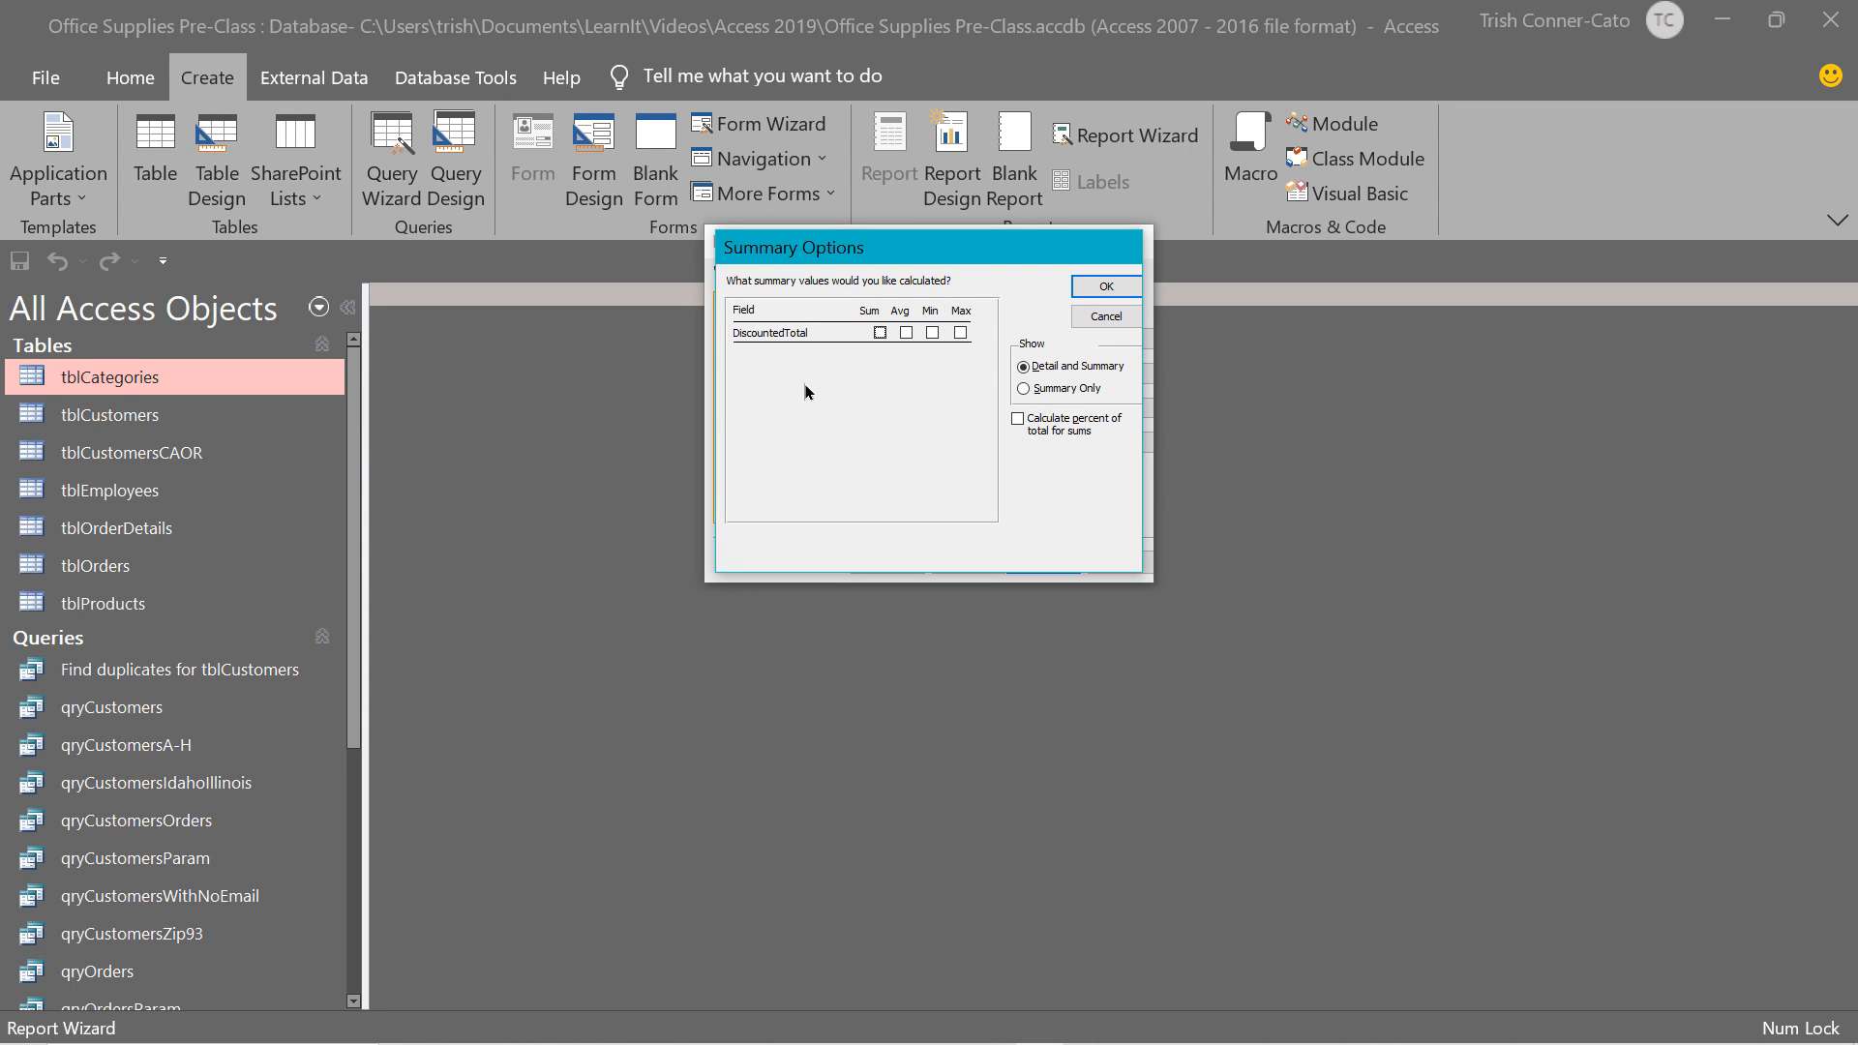
pyautogui.click(879, 334)
pyautogui.click(1106, 286)
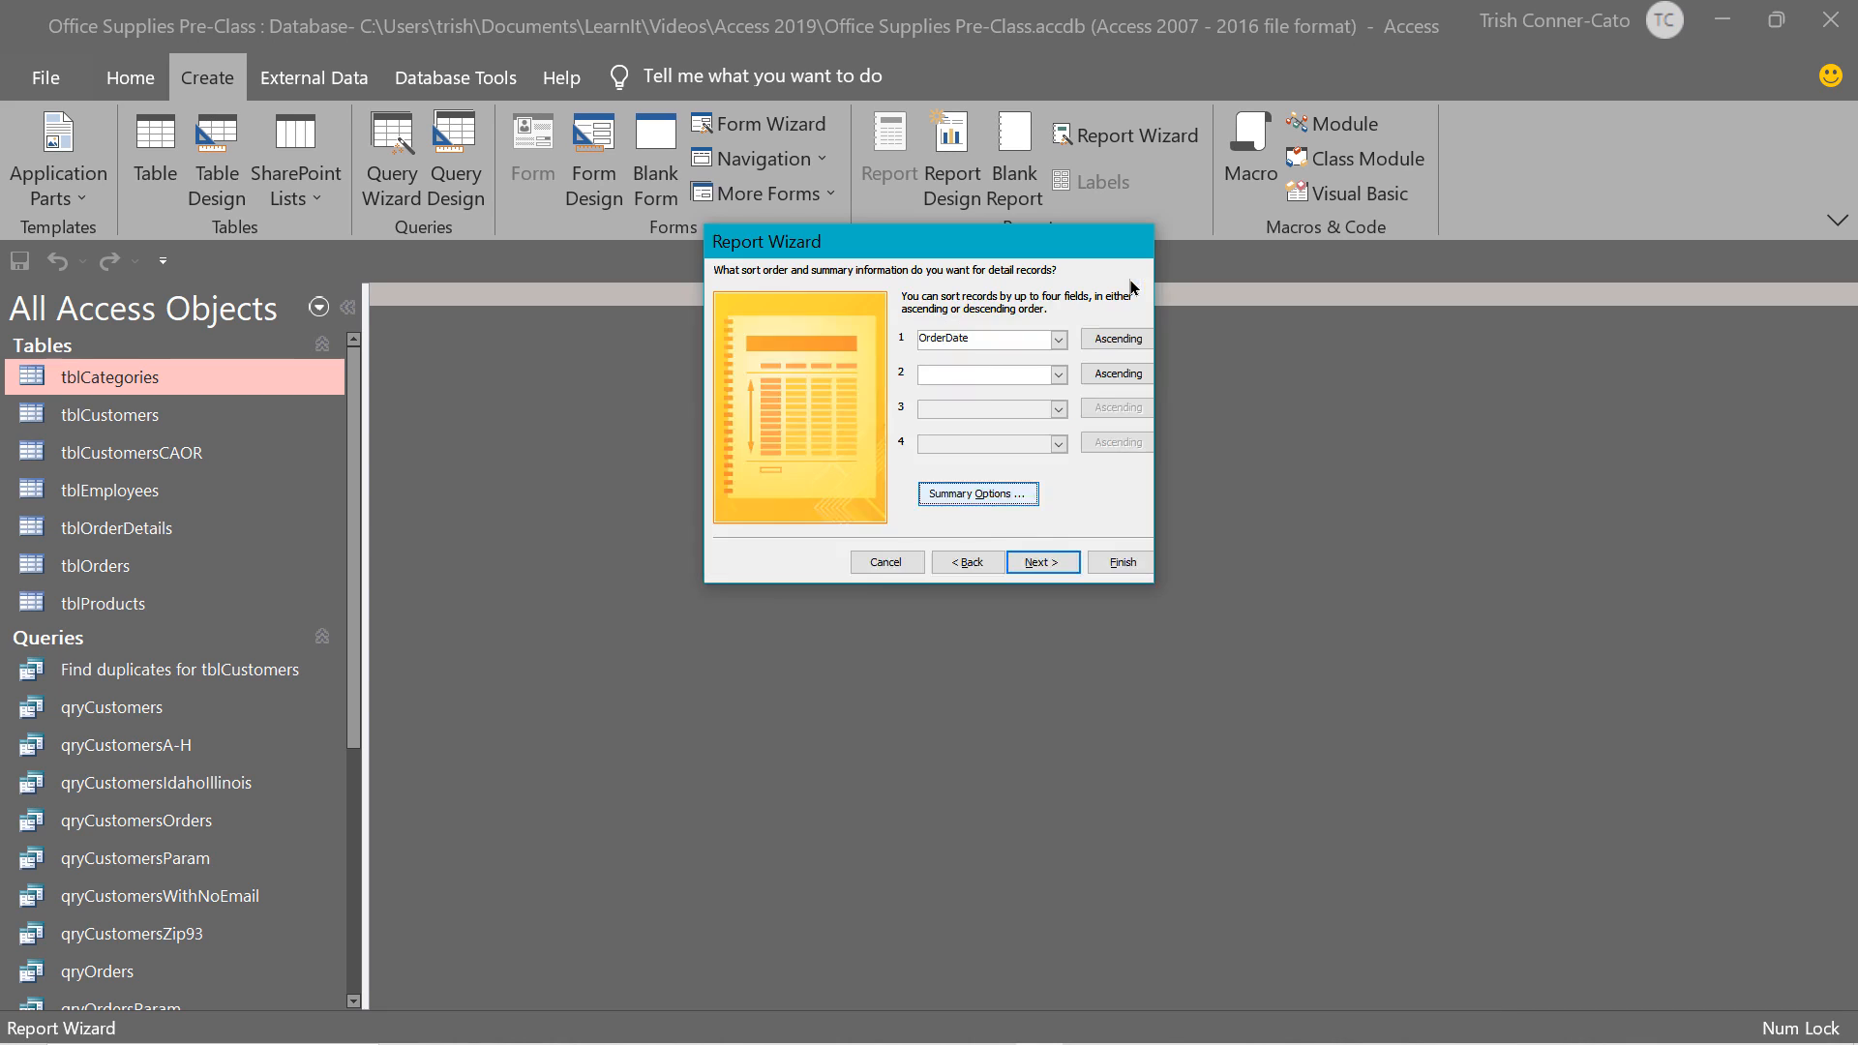
# Accept the Stepped layout in Portrait orientation, title the report rptOrdersSummary, and finish the wizard with the report previewed.
pyautogui.click(1044, 567)
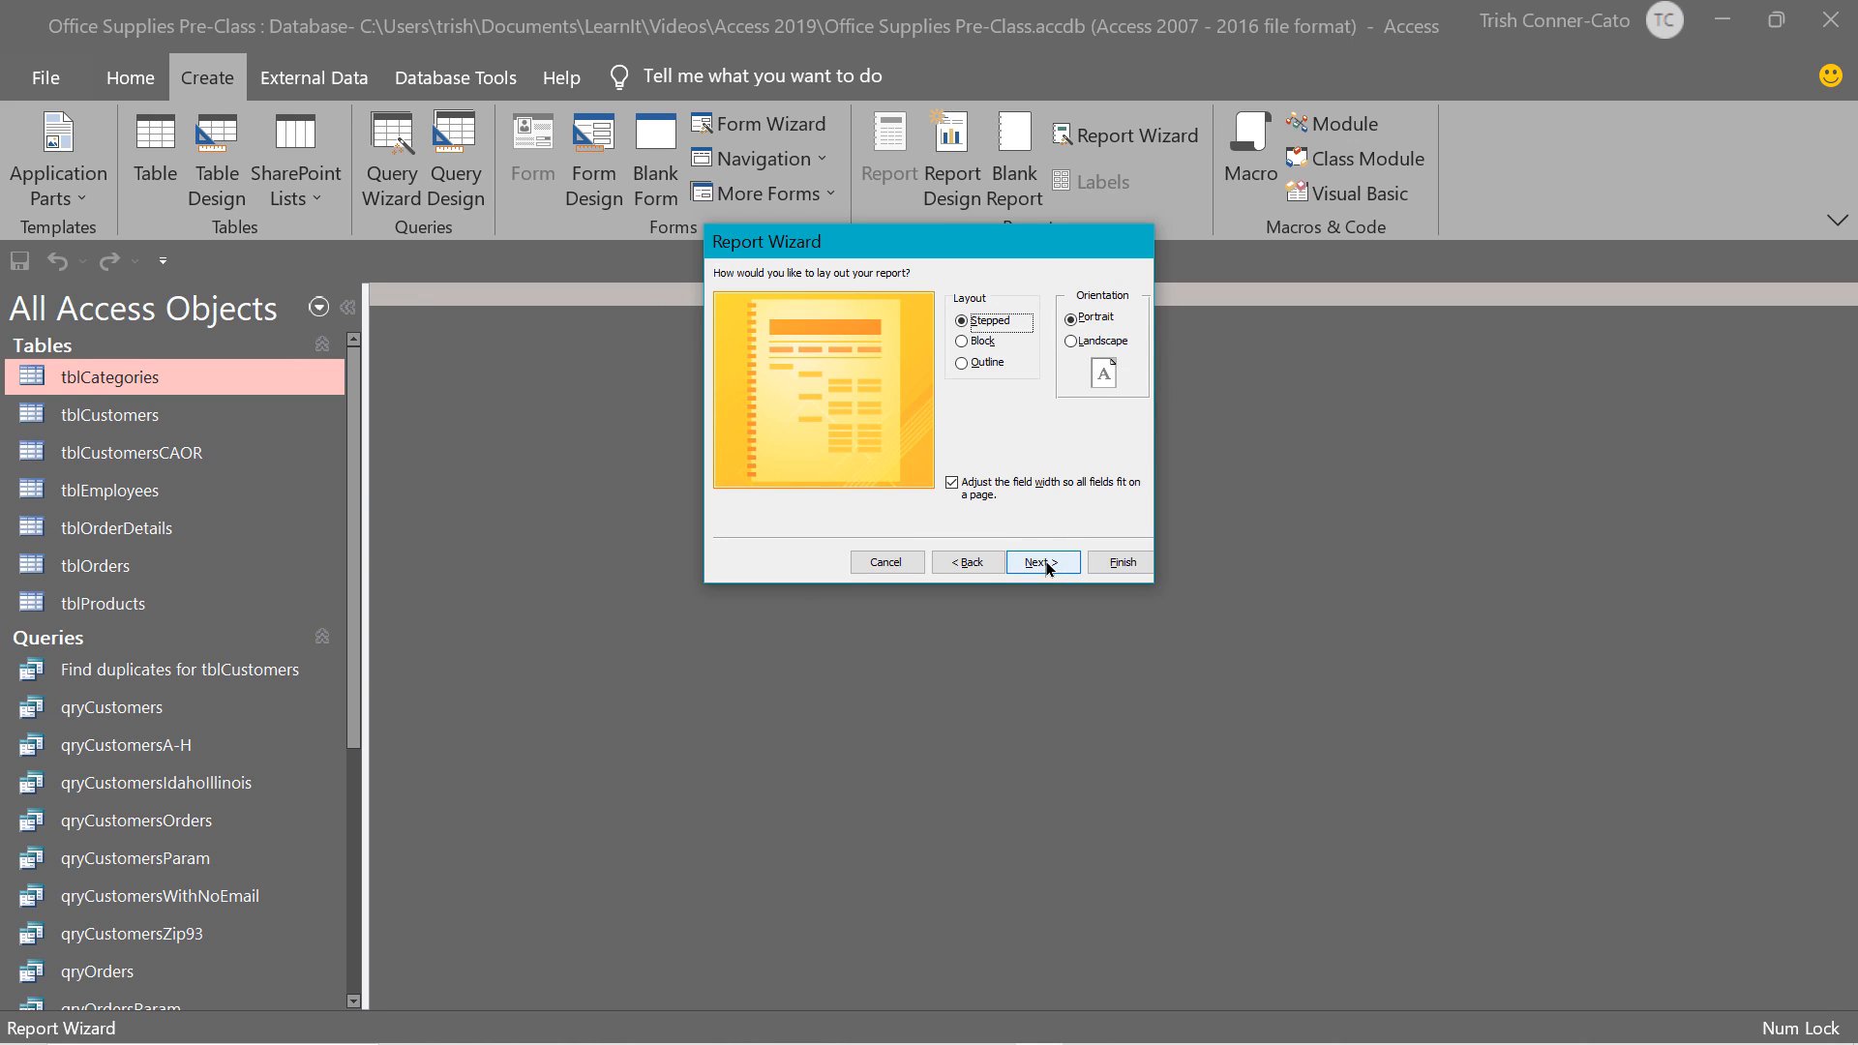
pyautogui.click(1044, 565)
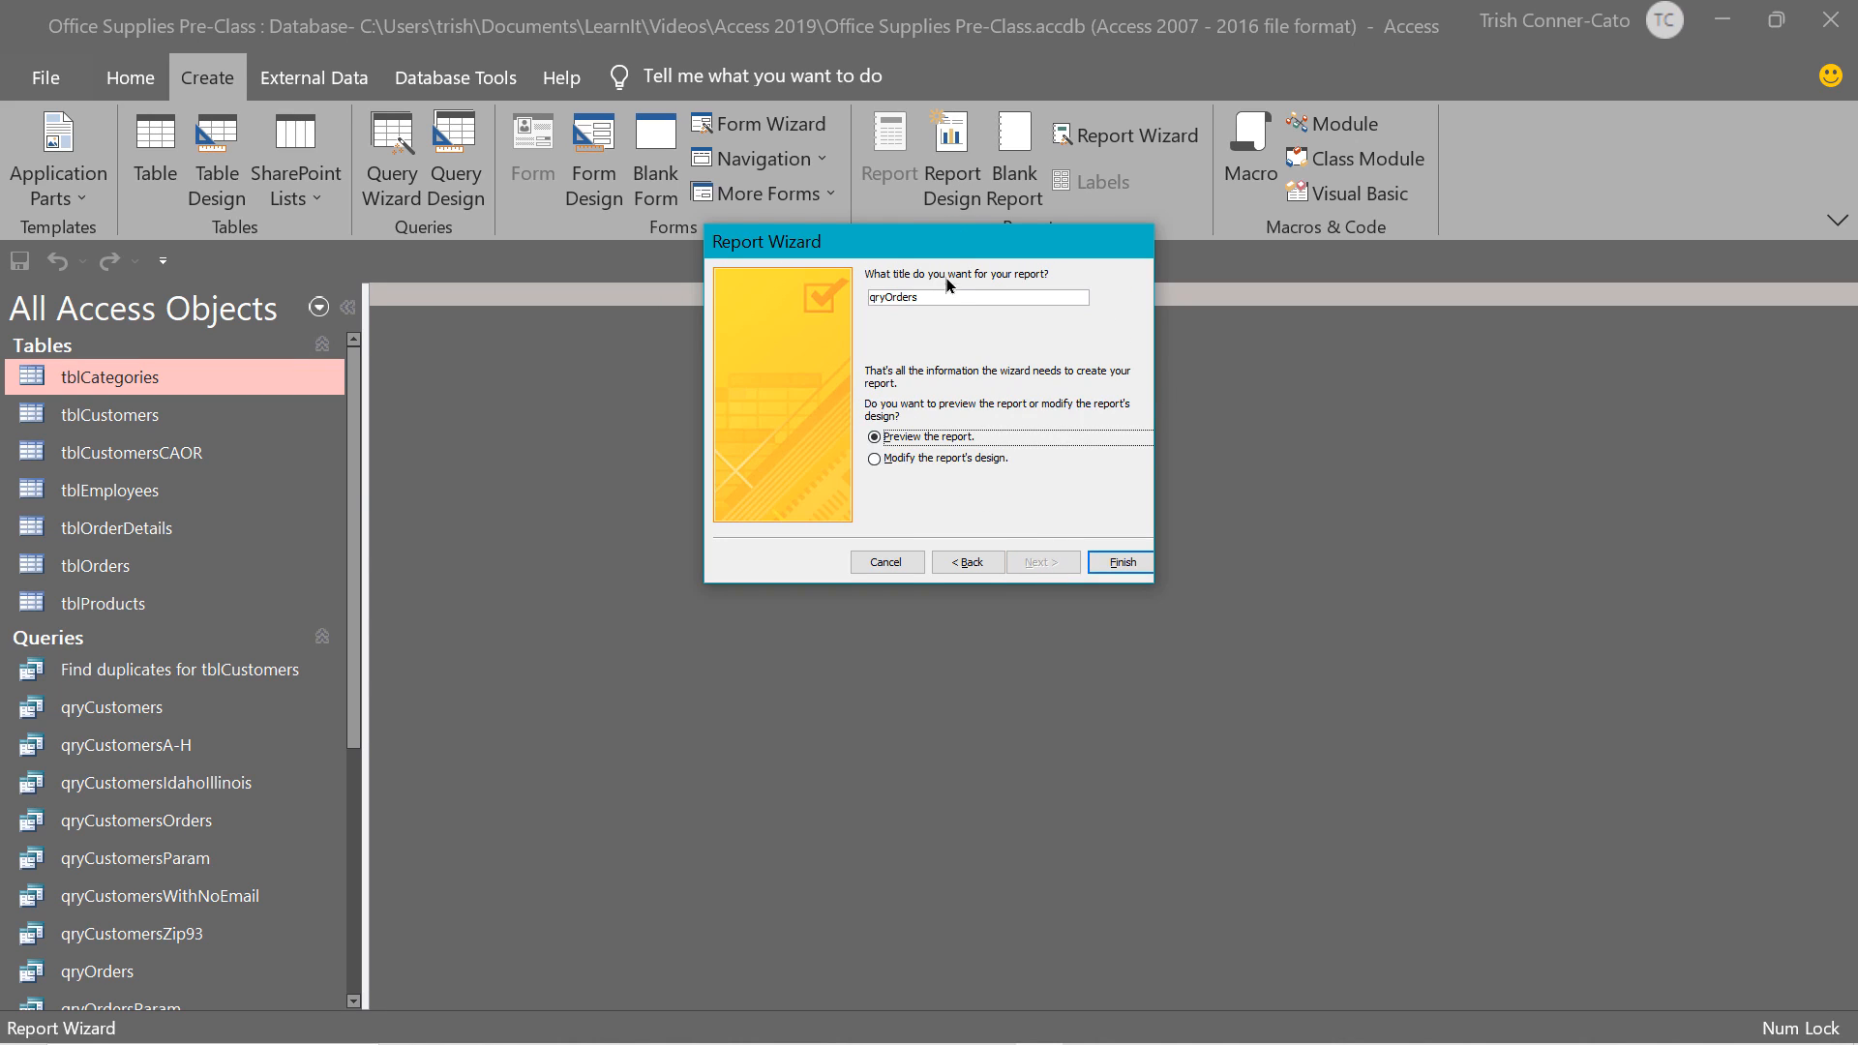
pyautogui.doubleClick(921, 293)
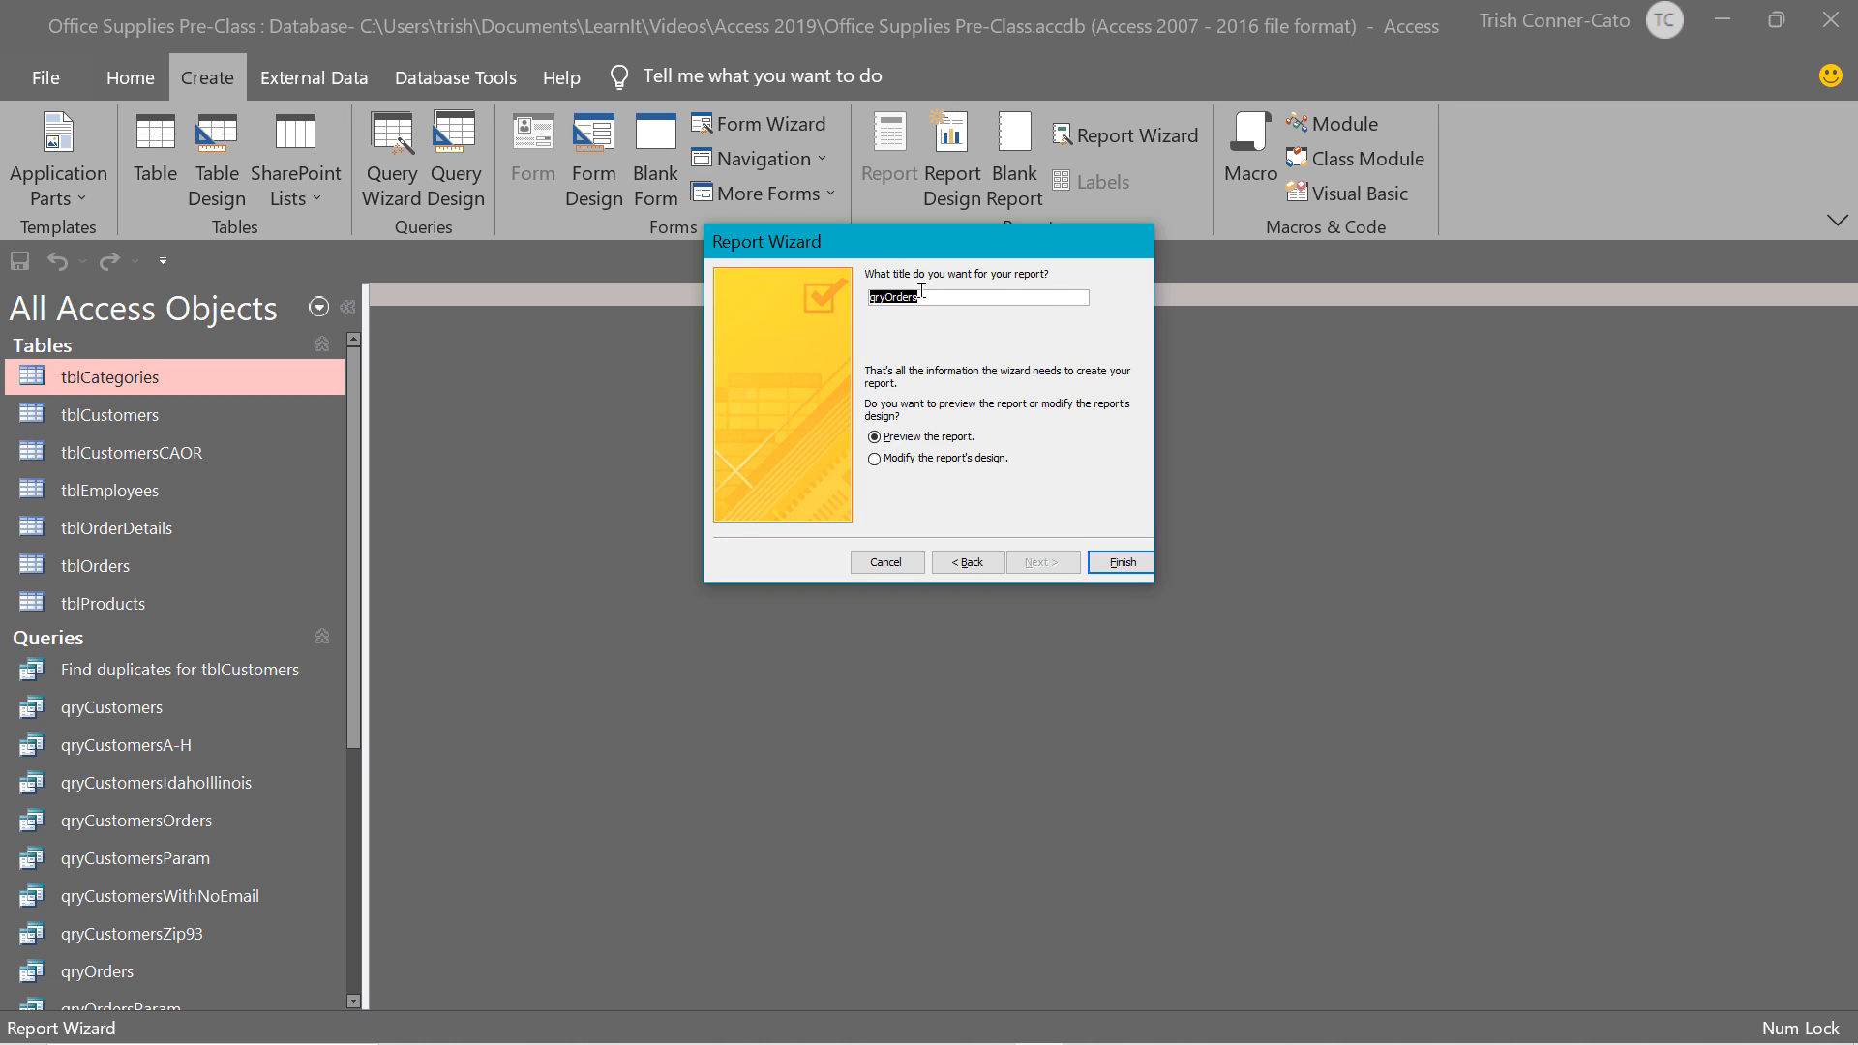
pyautogui.write('rptOrdersSummary')
pyautogui.click(1137, 564)
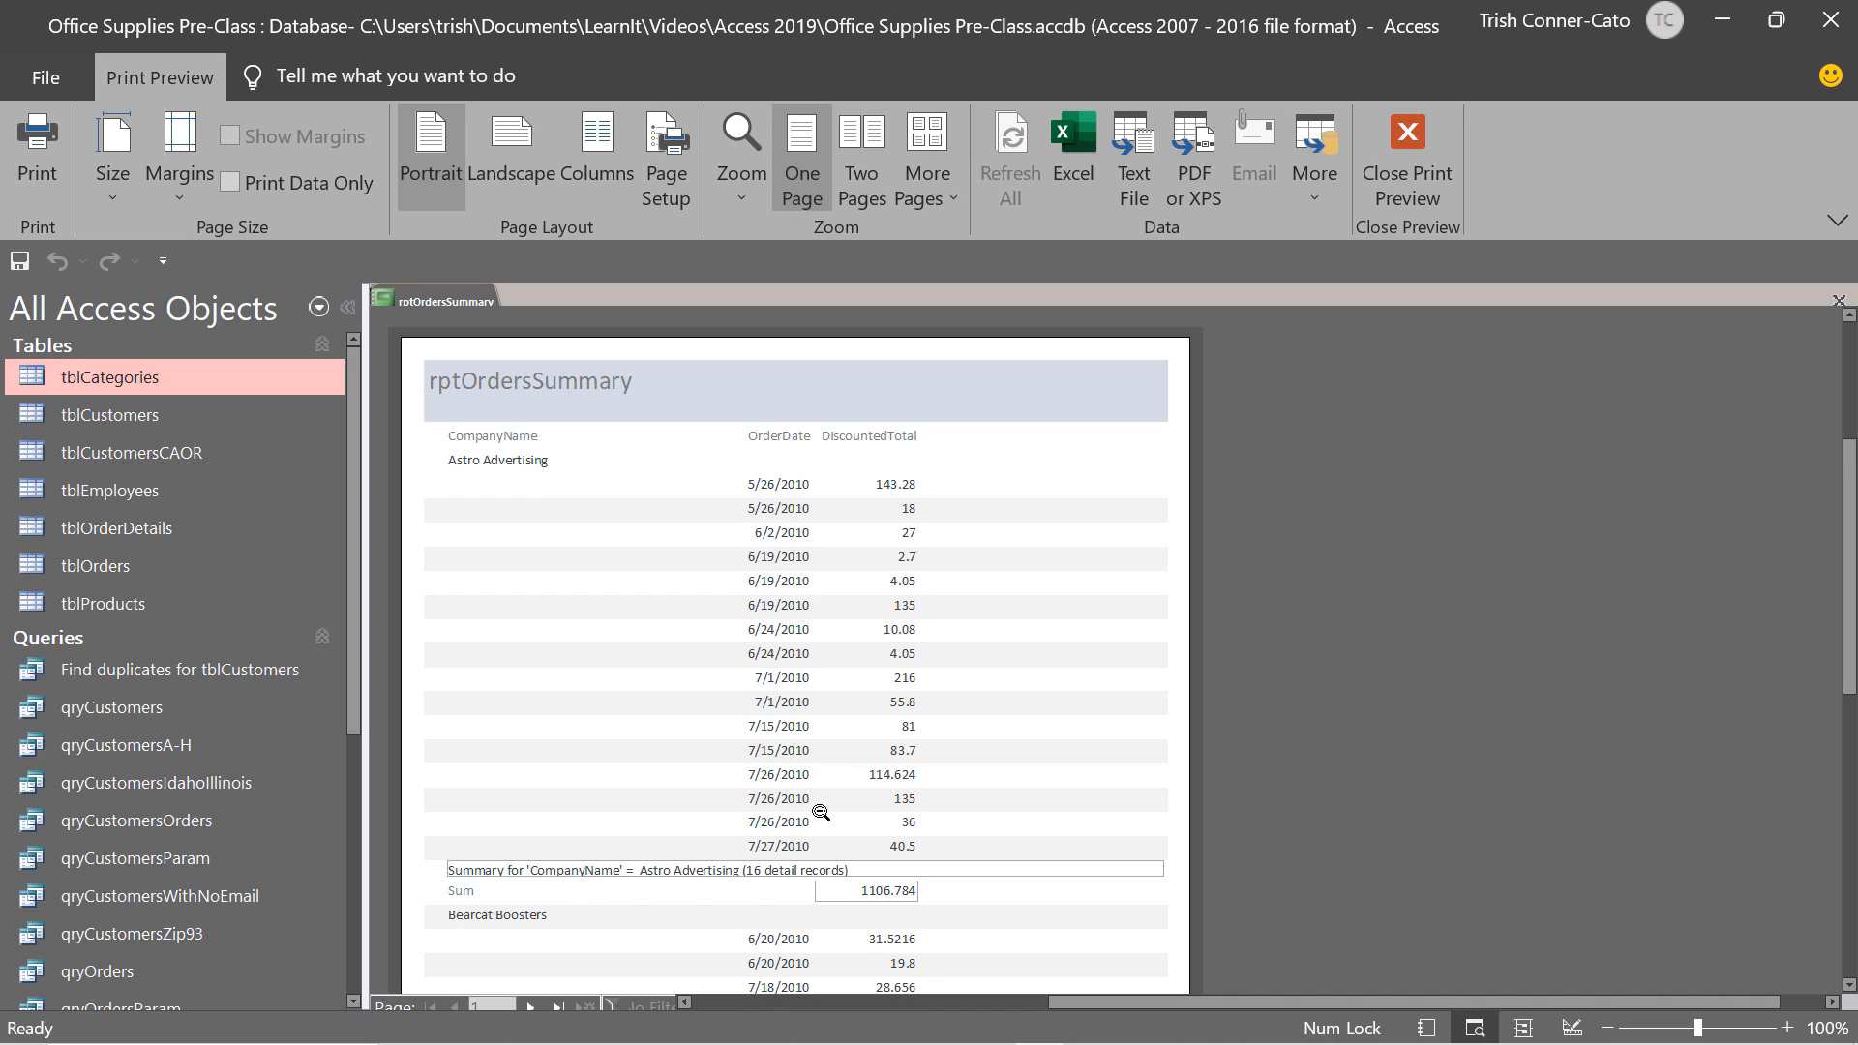
# Look through the first page of the preview, examining the date order, the customer summary lines and the sums.
pyautogui.scroll(-3, 1070, 698)
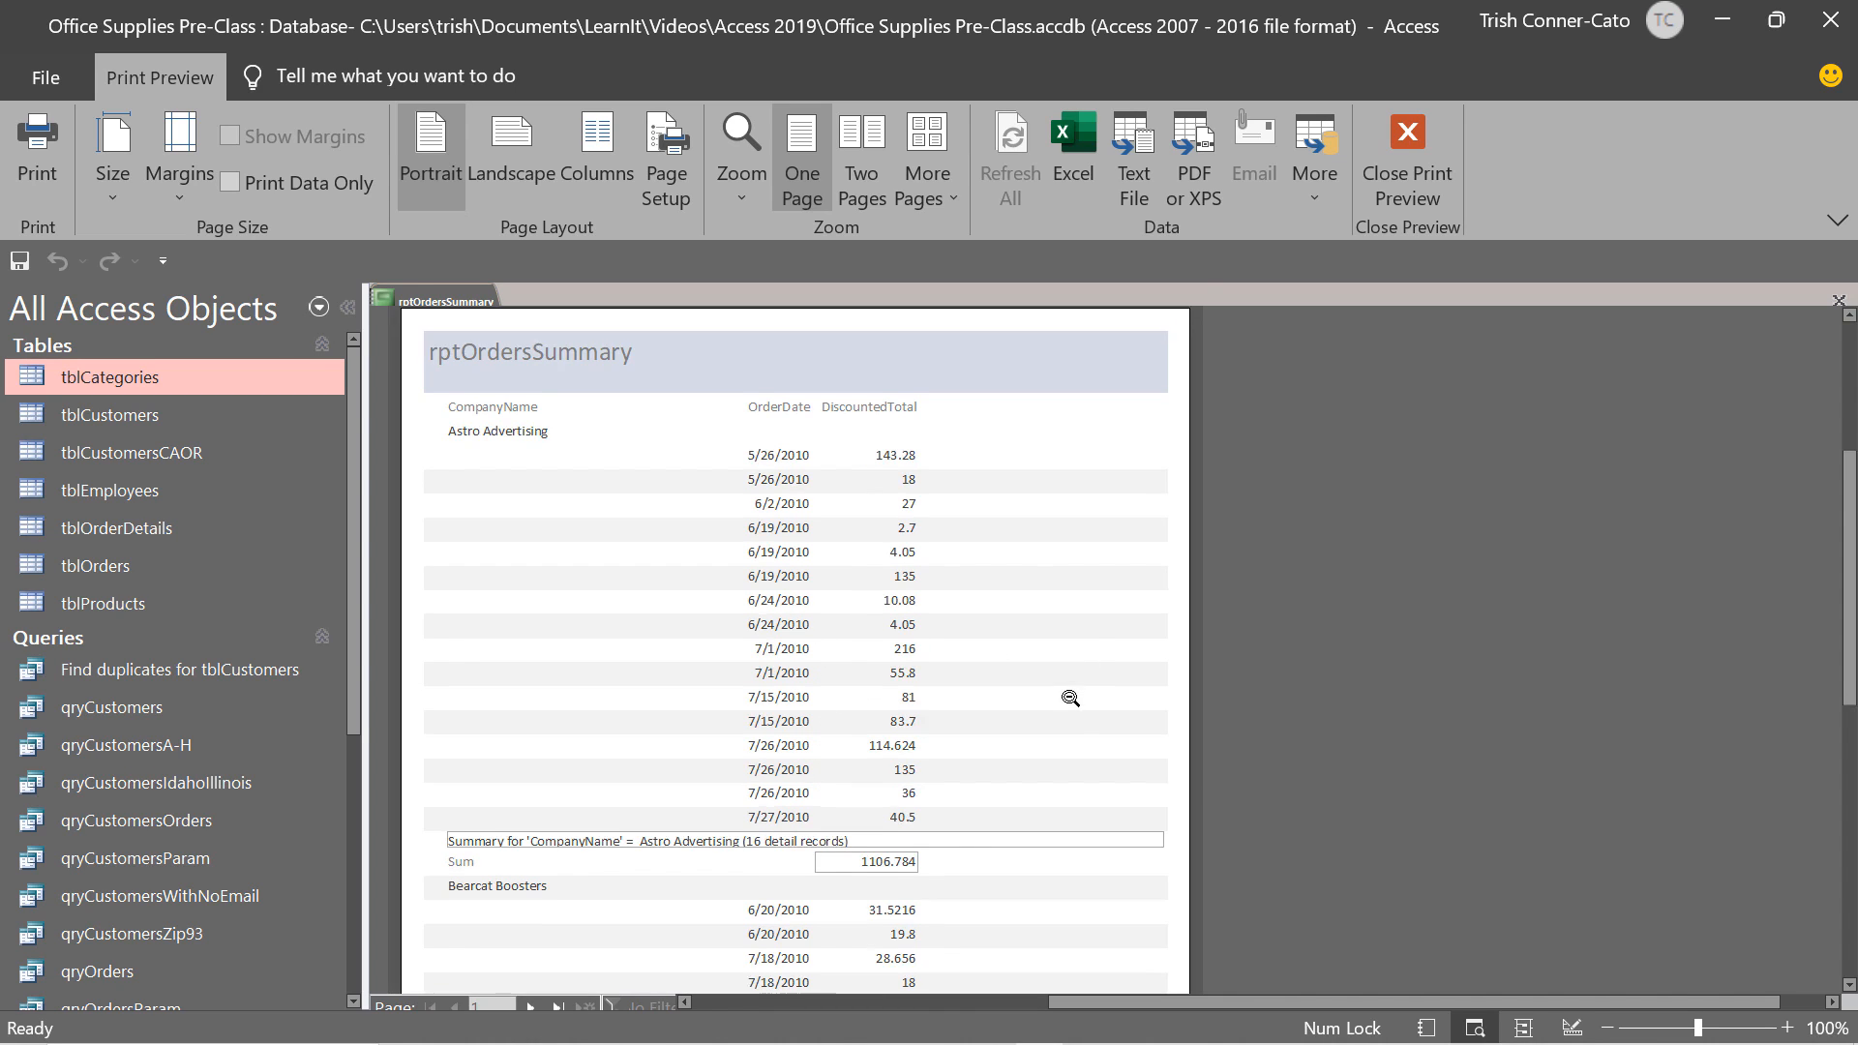
pyautogui.scroll(-2, 1070, 697)
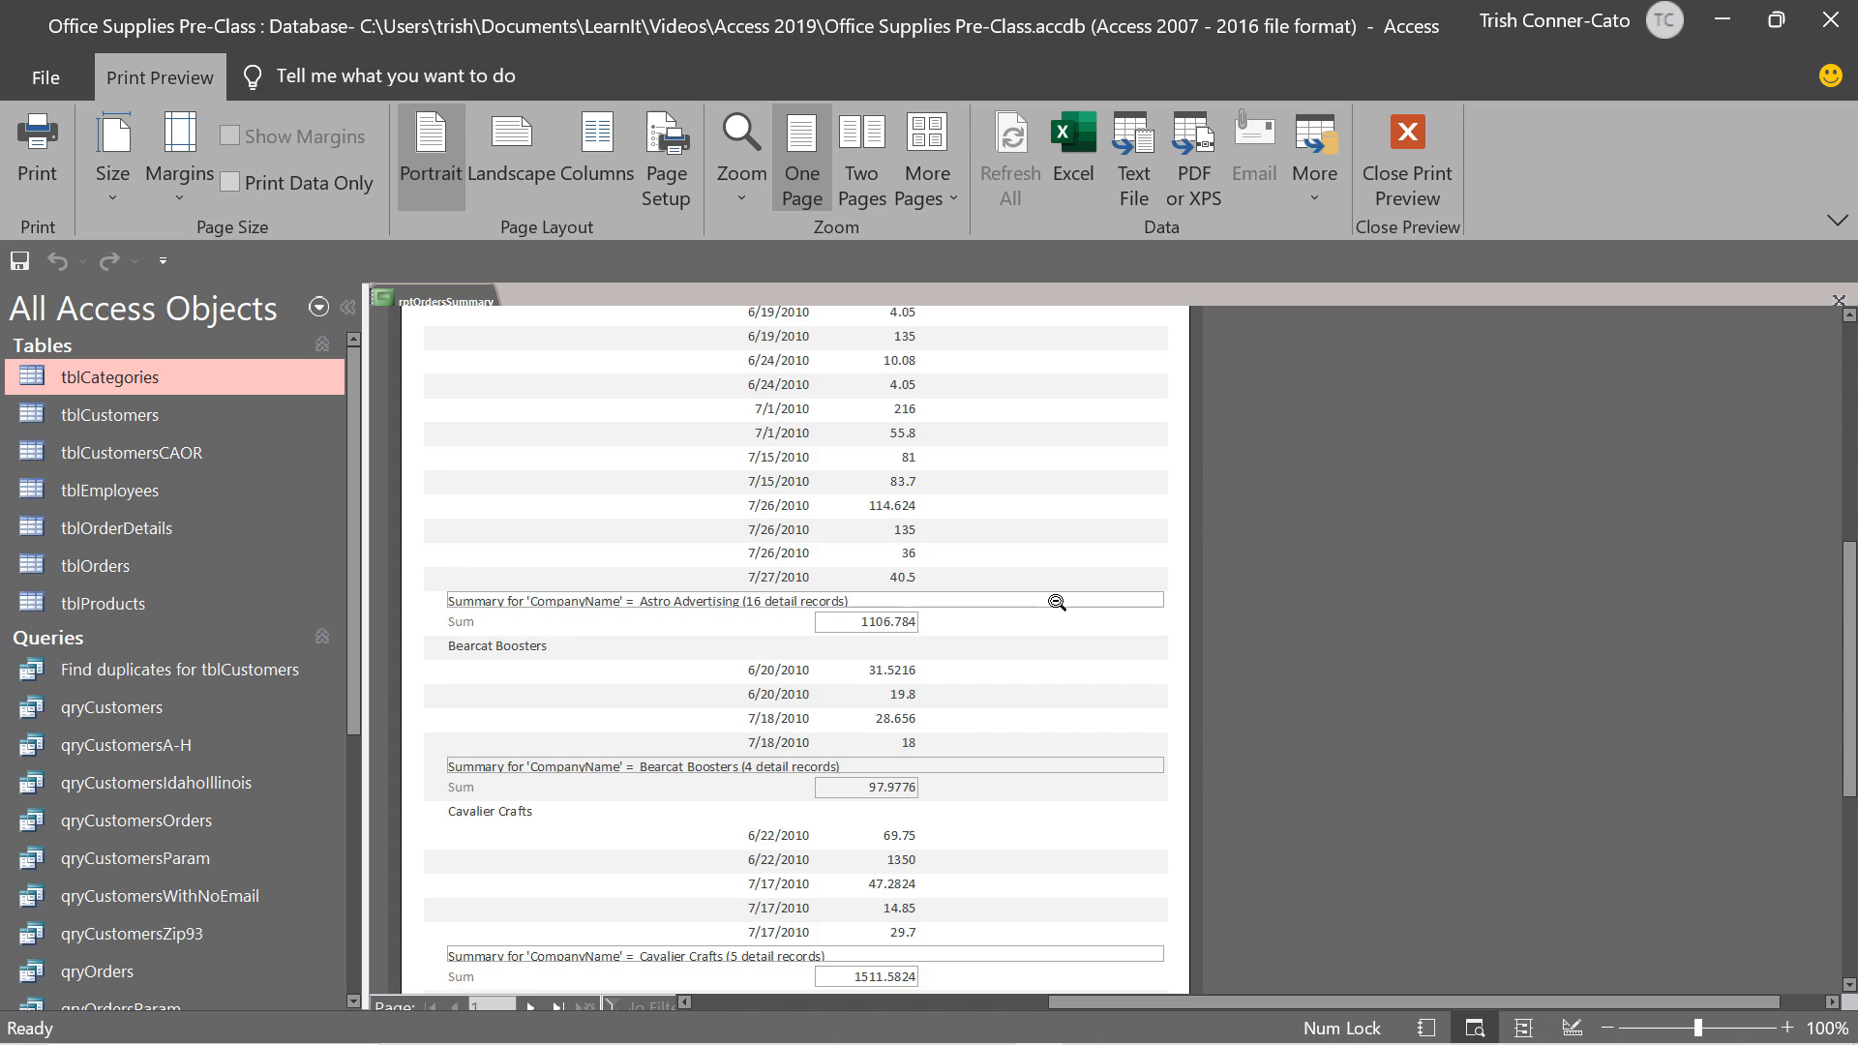
pyautogui.scroll(-5, 1059, 605)
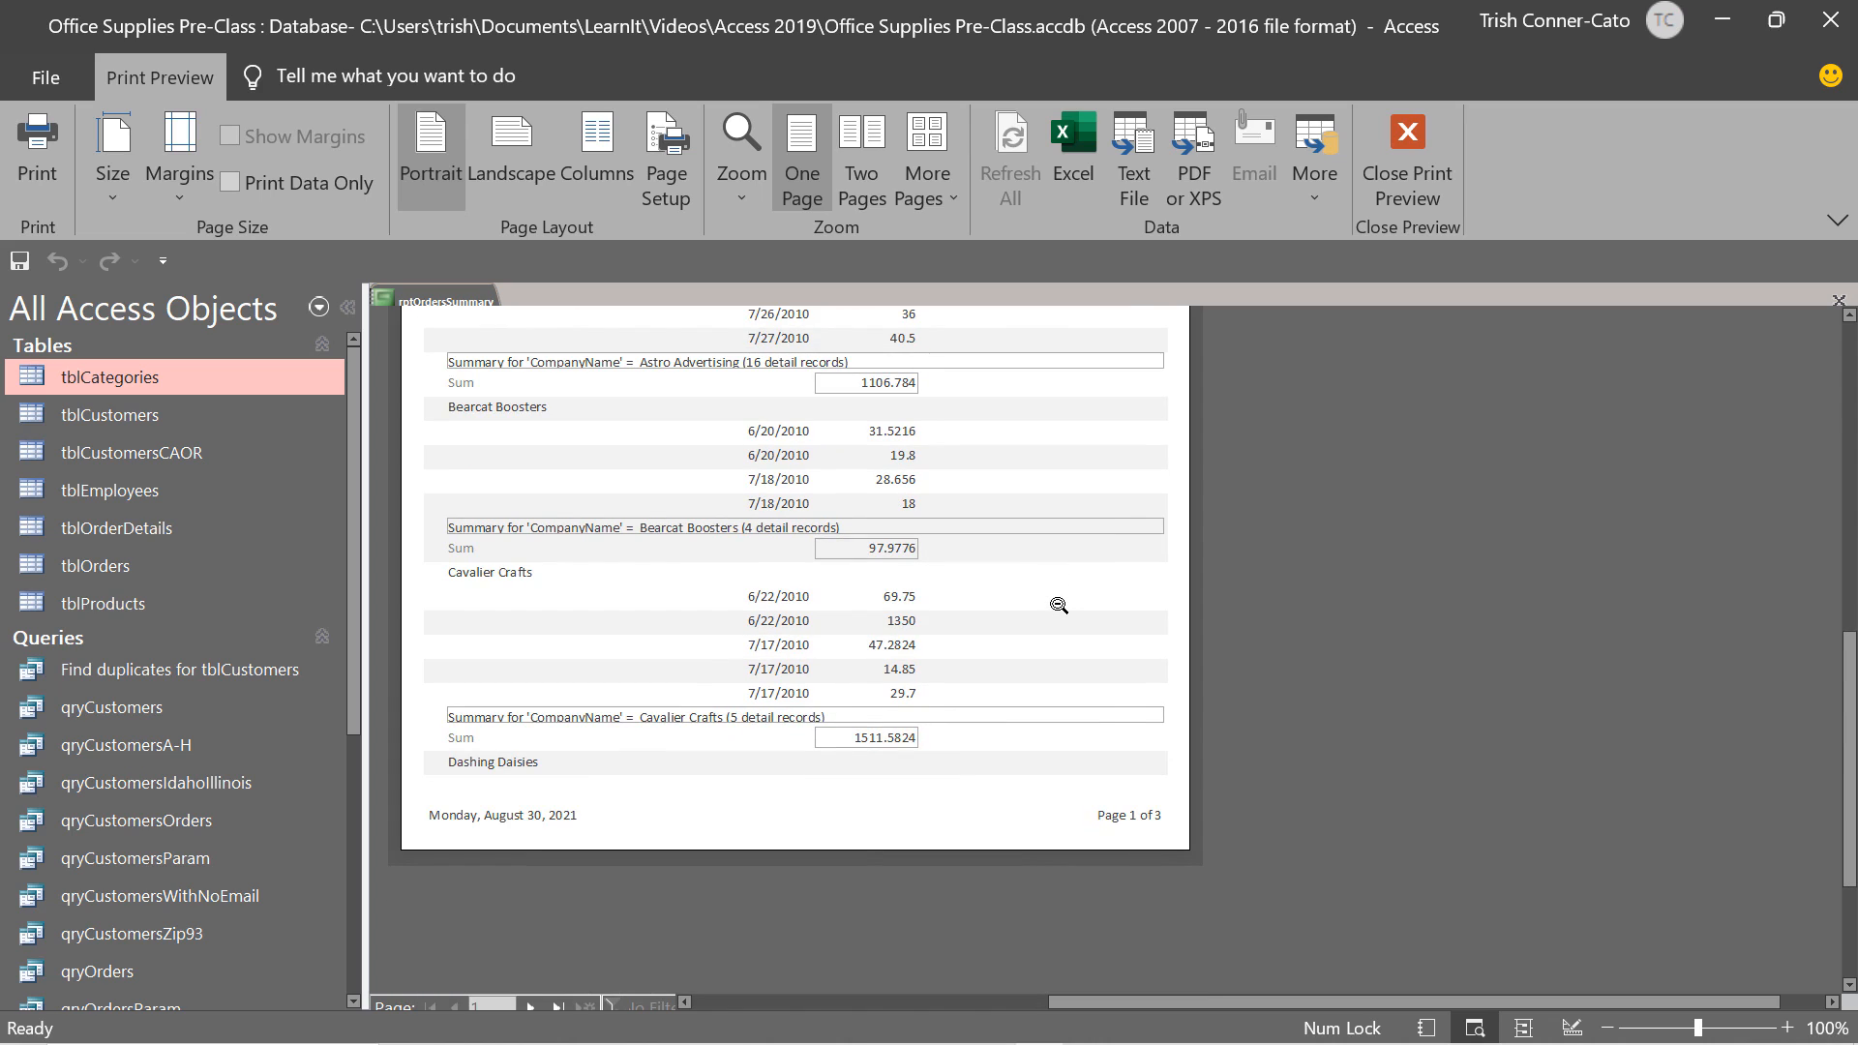
pyautogui.scroll(1, 1059, 605)
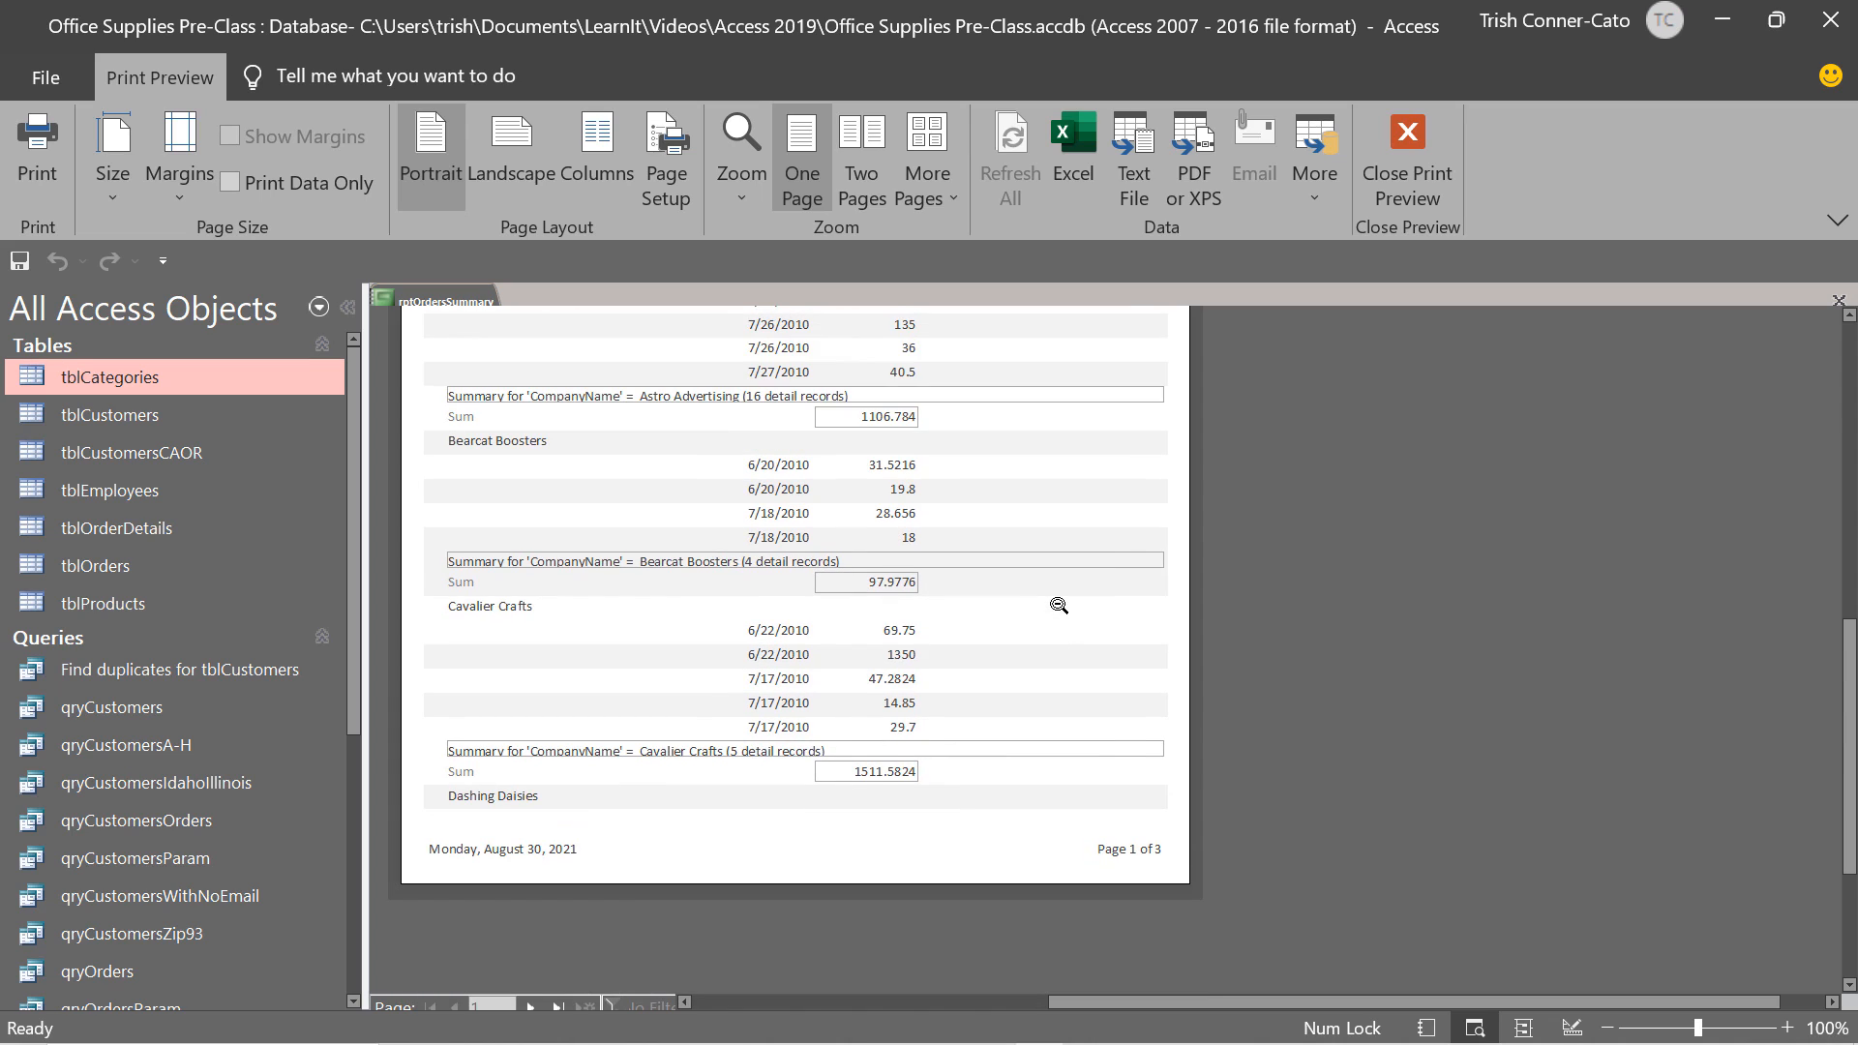
pyautogui.scroll(15, 1058, 604)
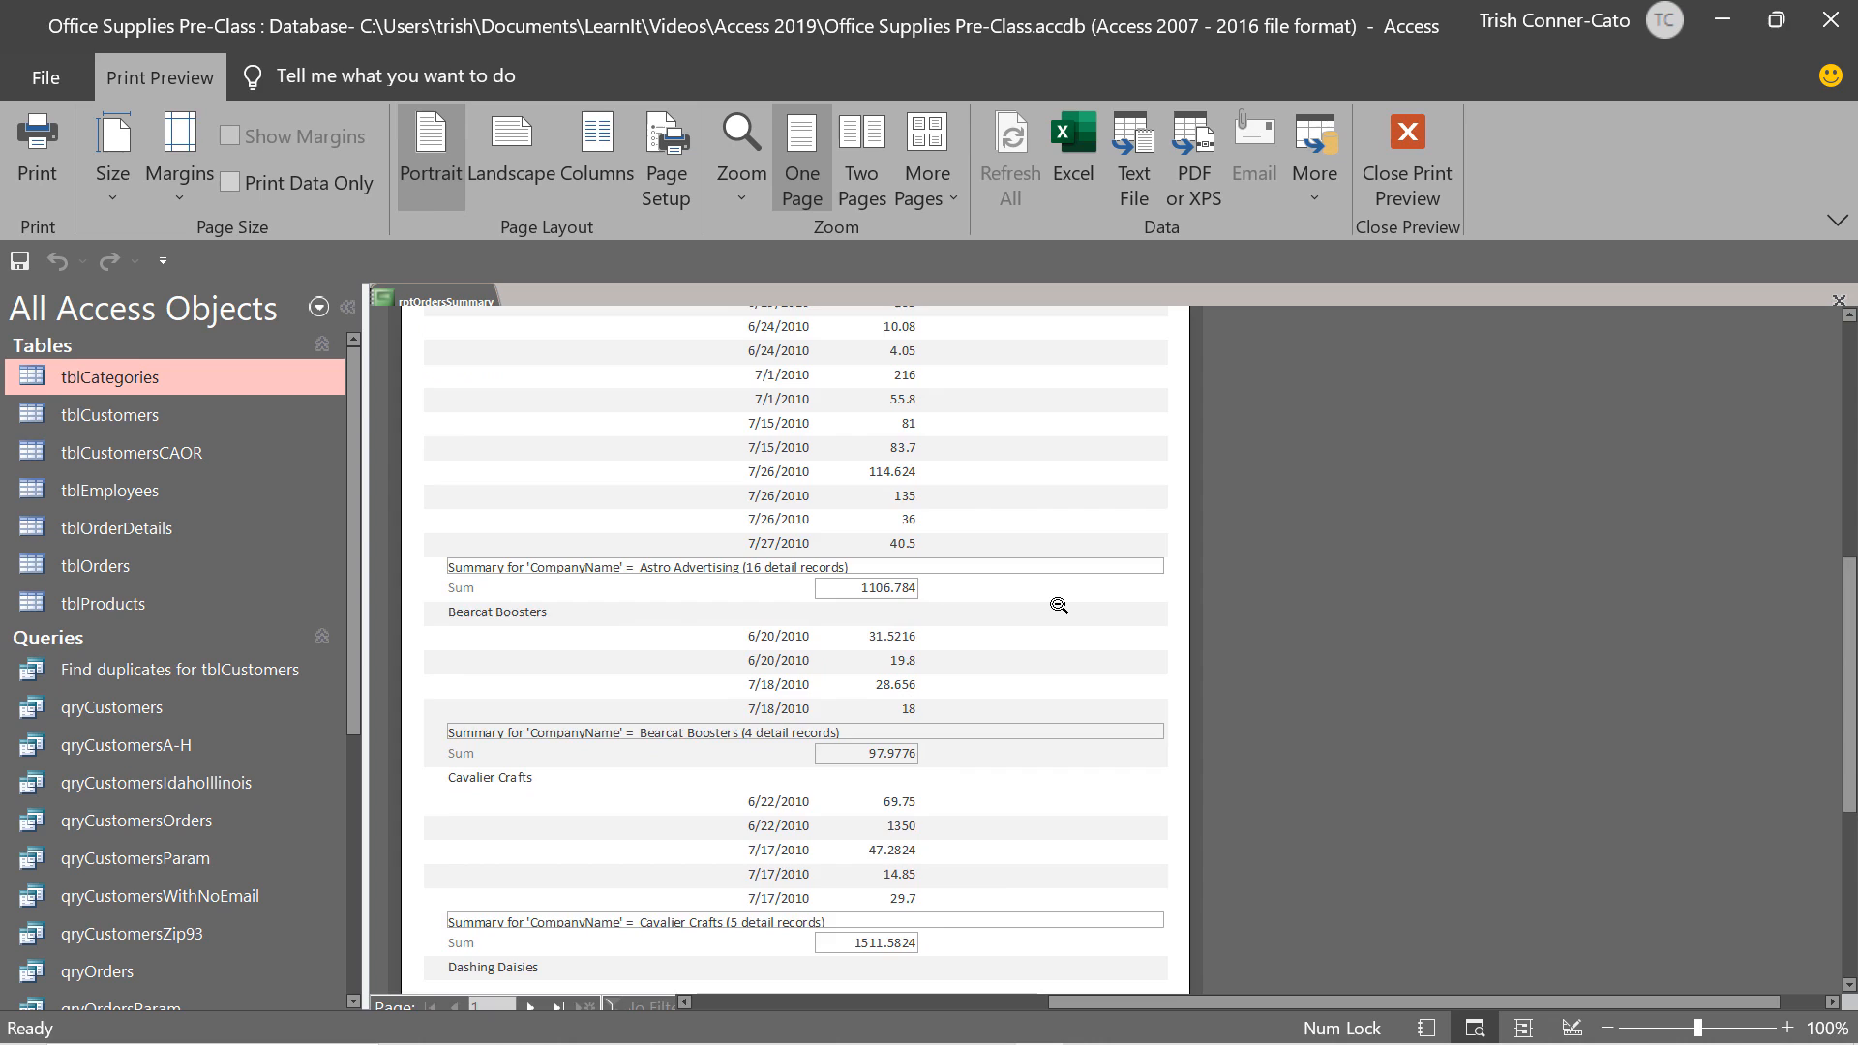
pyautogui.scroll(-4, 1058, 604)
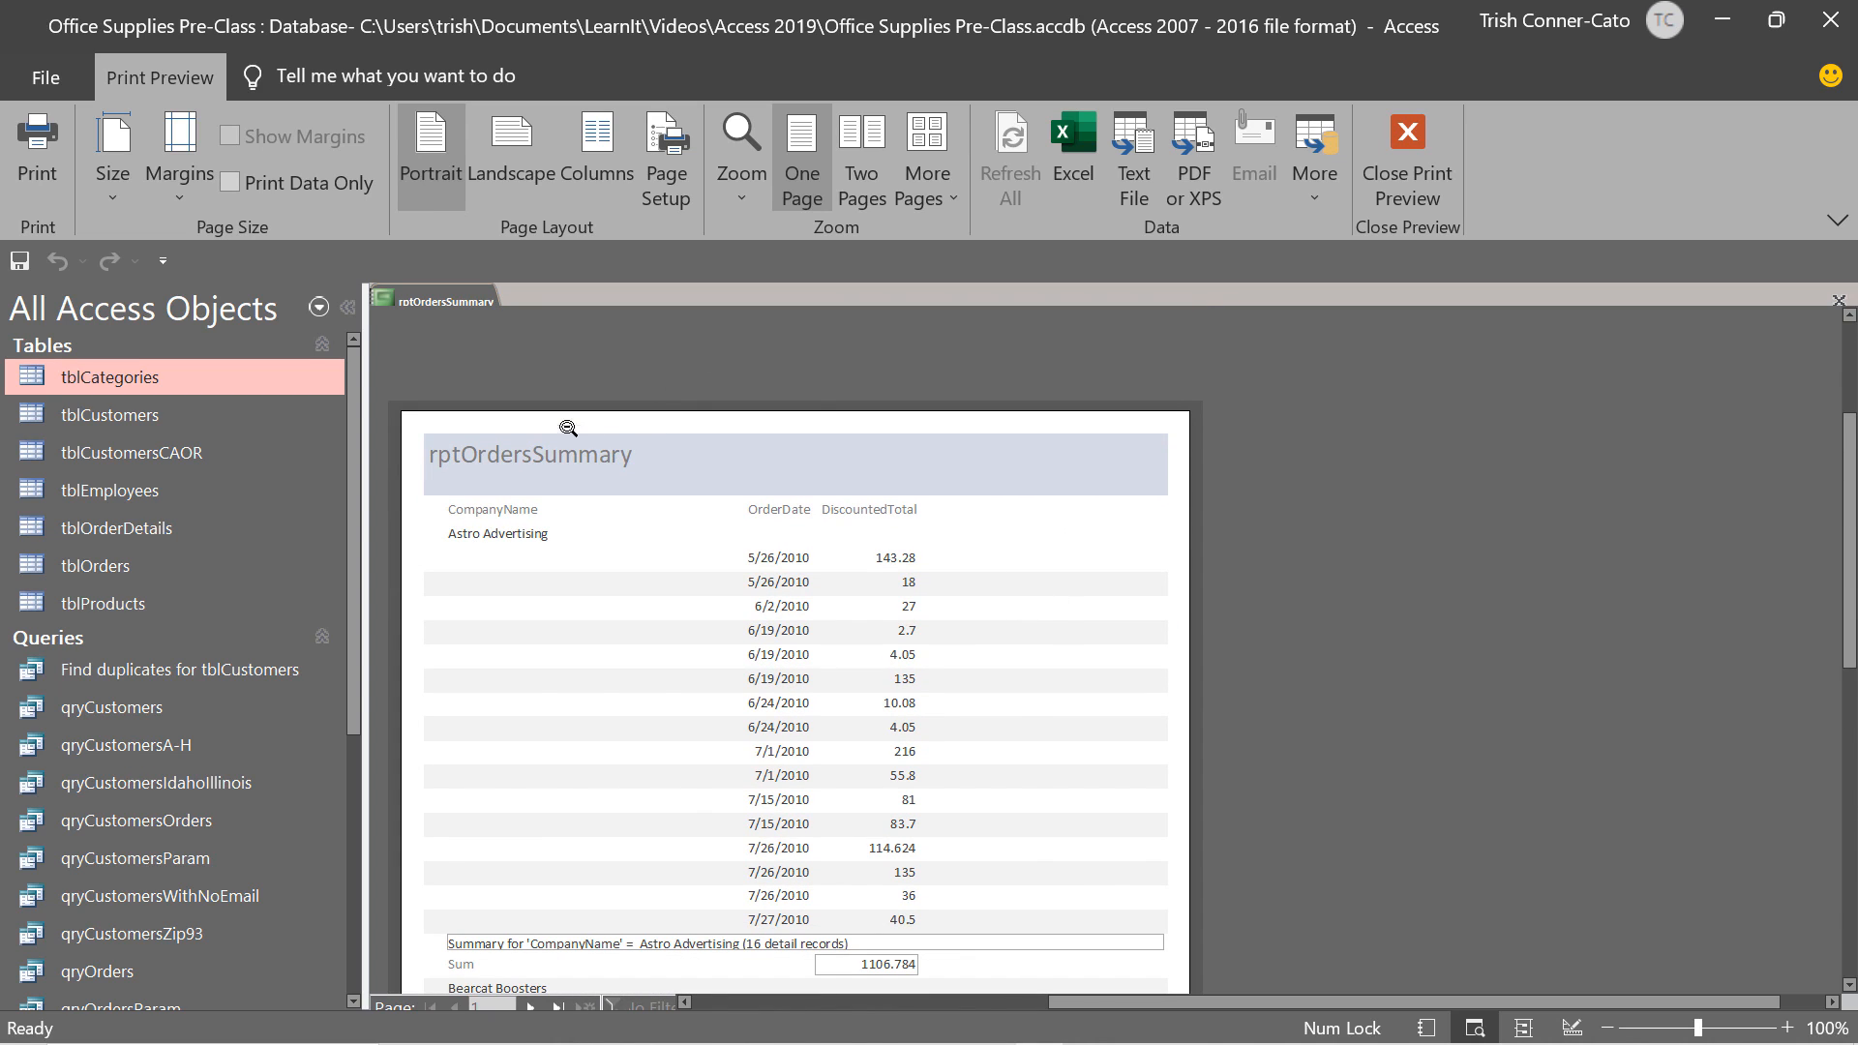
# Change the title in the rptOrdersSummary report header to Orders Summary in Layout View and save the report.
pyautogui.rightClick(460, 301)
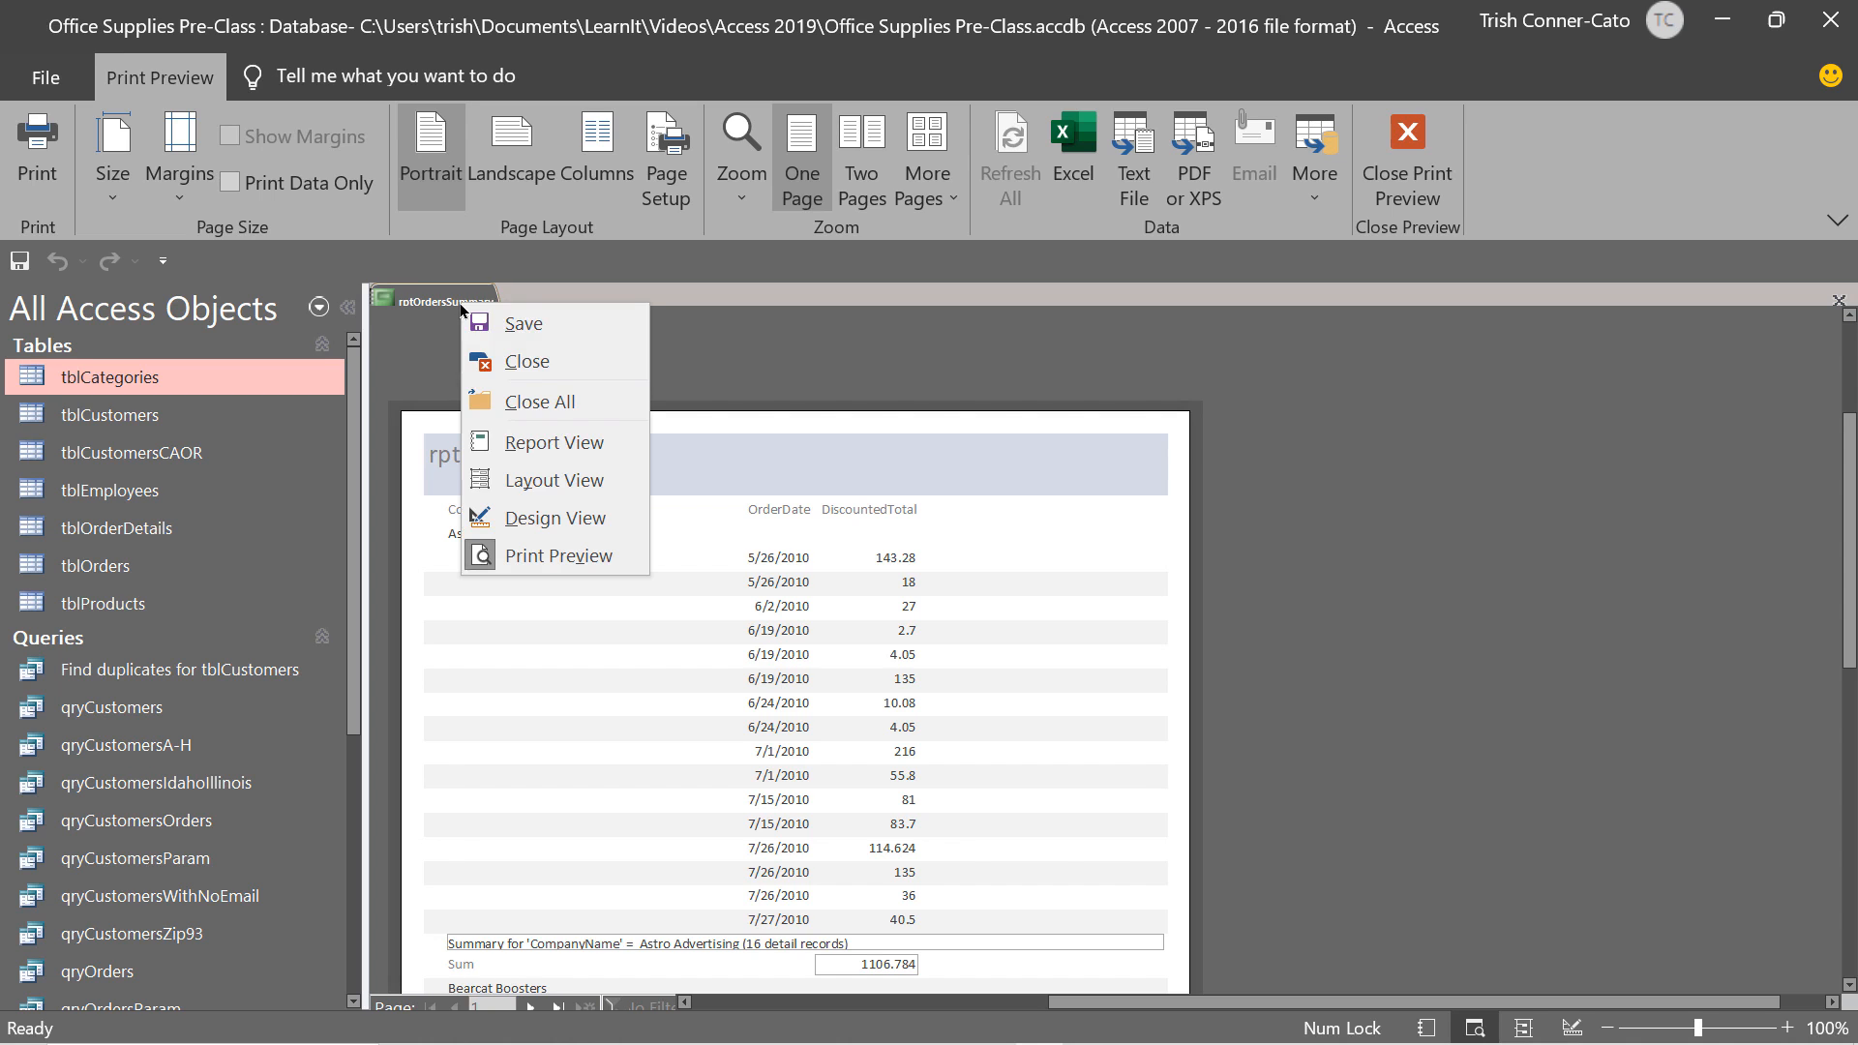
pyautogui.click(556, 481)
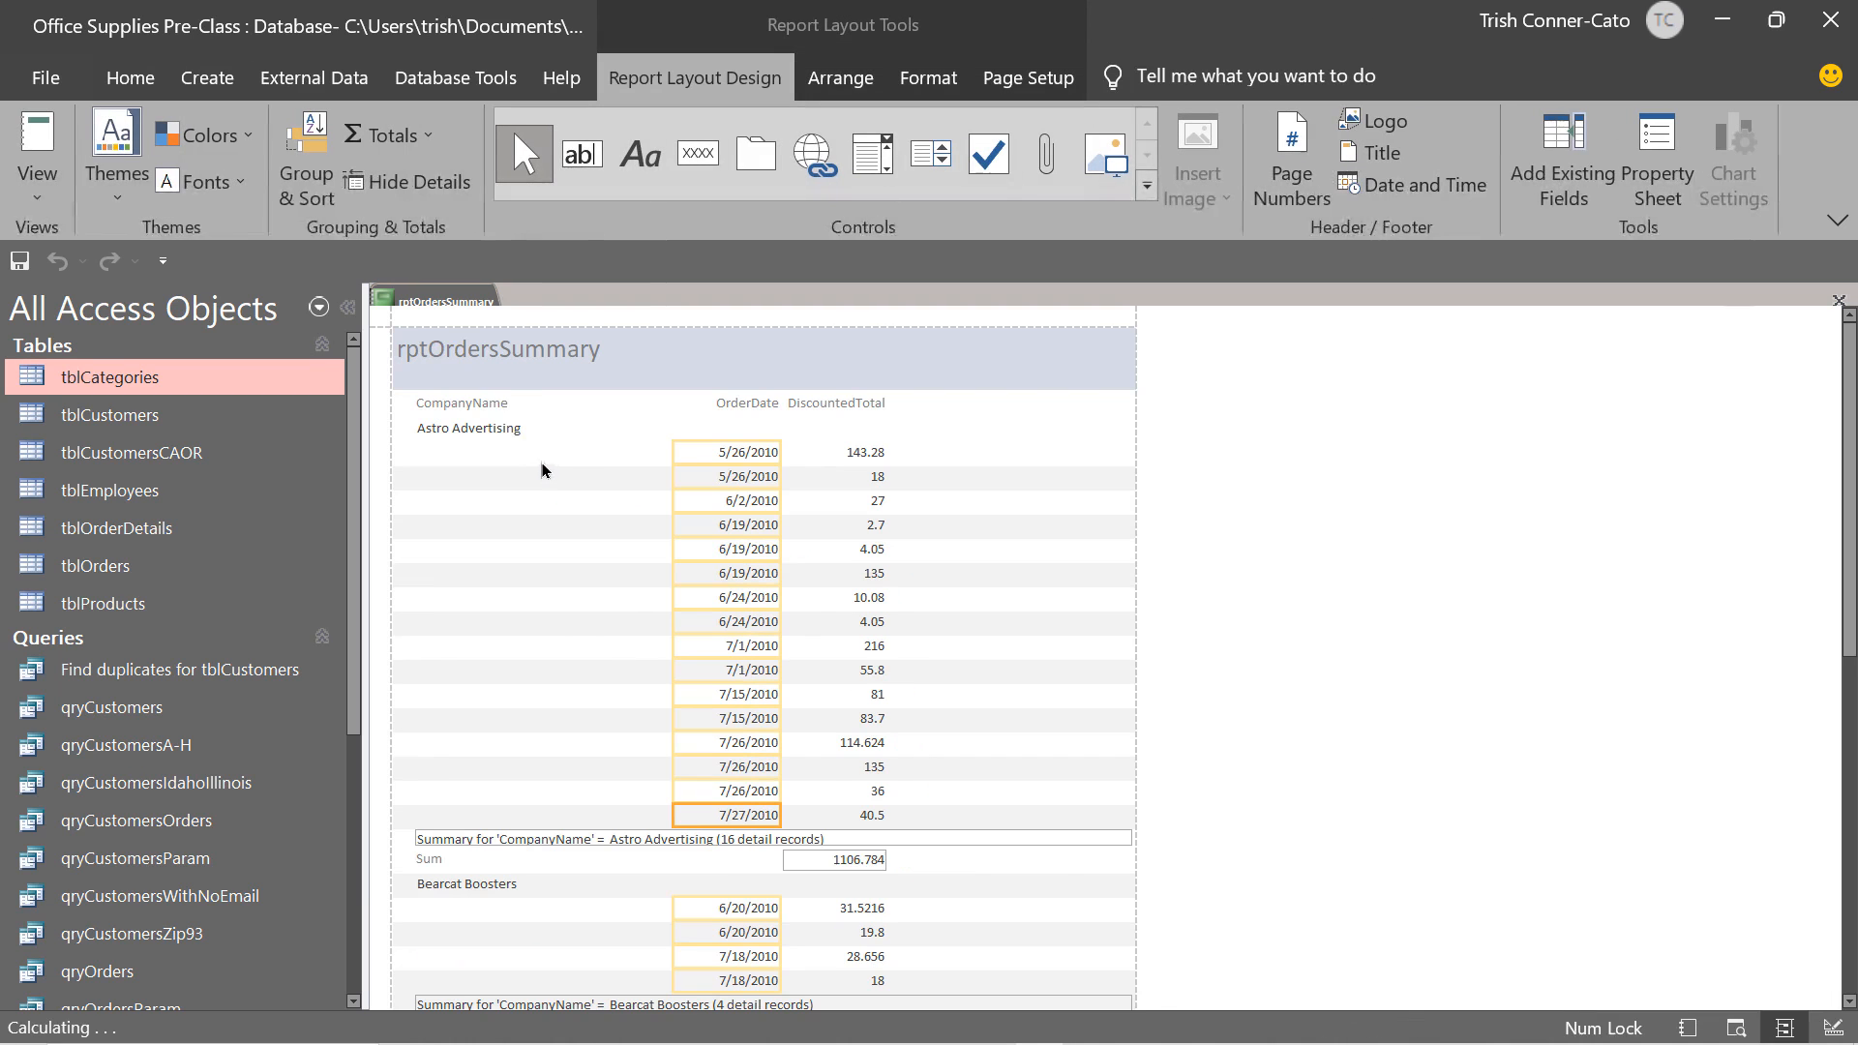
pyautogui.click(430, 345)
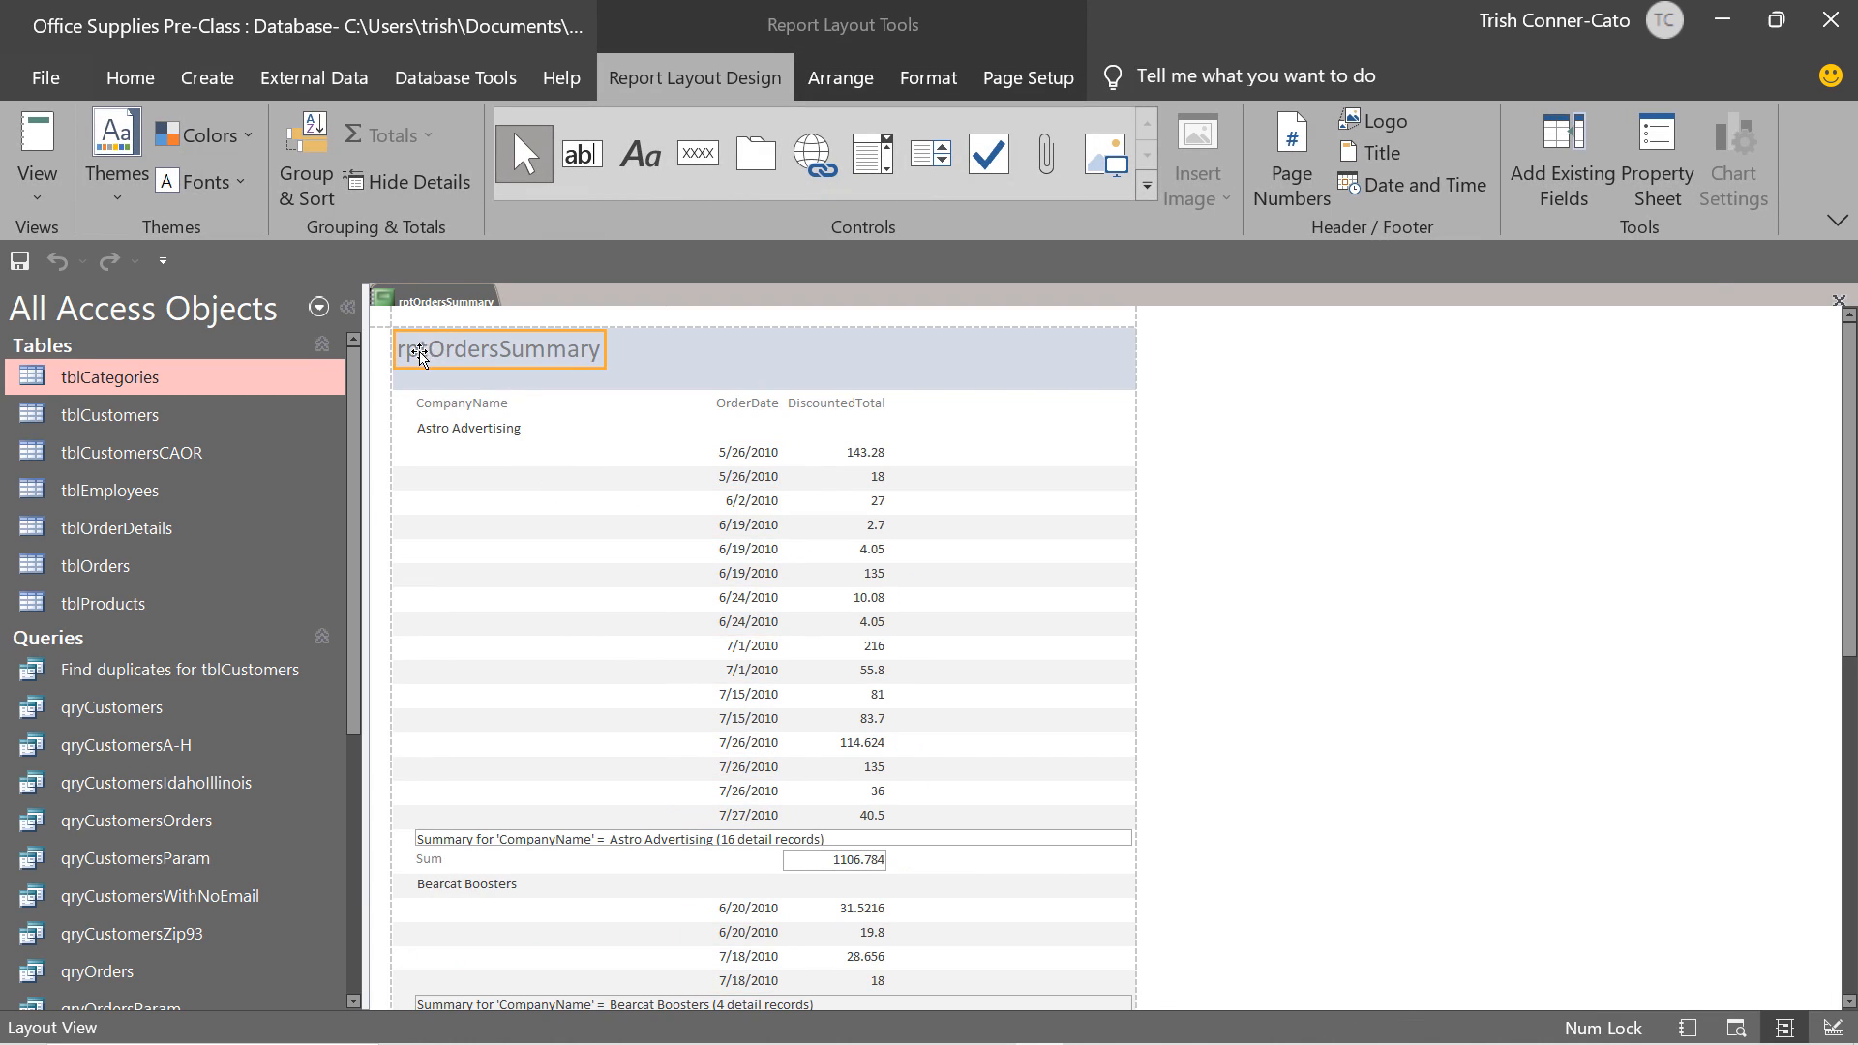
pyautogui.click(432, 348)
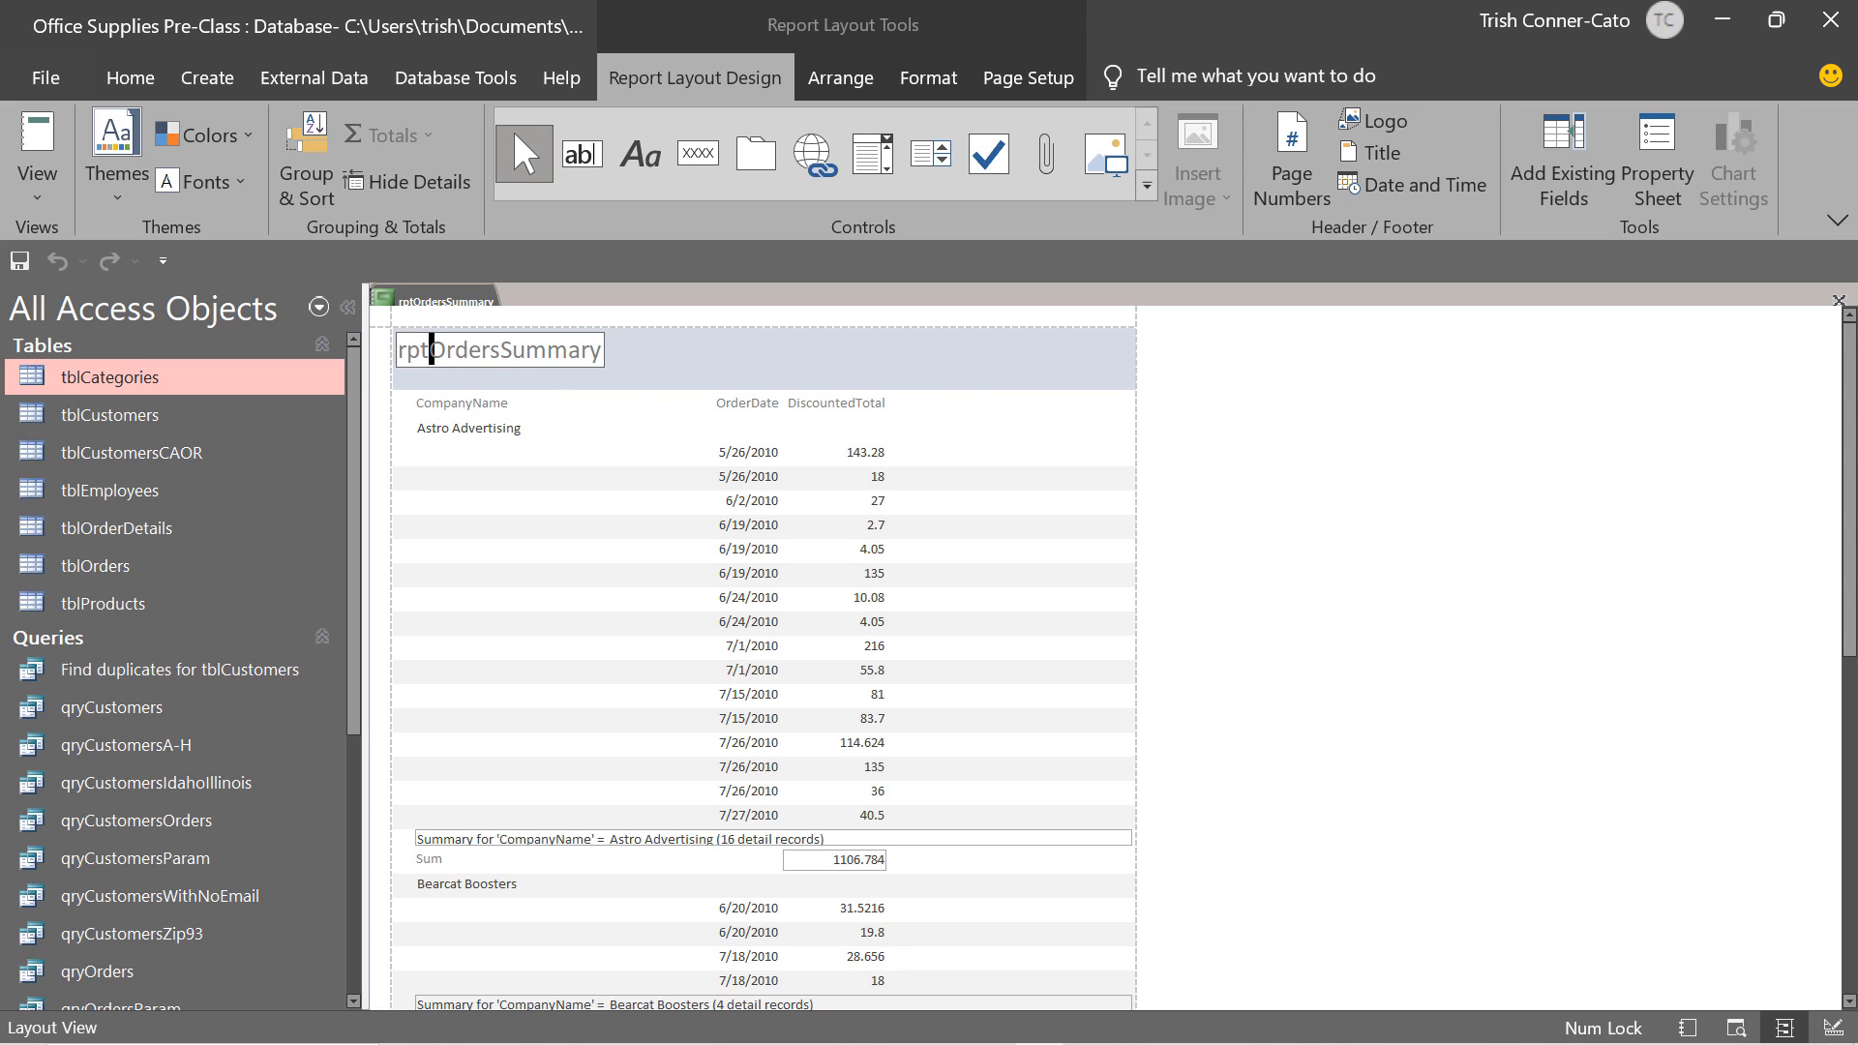
pyautogui.press('BackSpace')
pyautogui.press('BackSpace')
pyautogui.press('BackSpace')
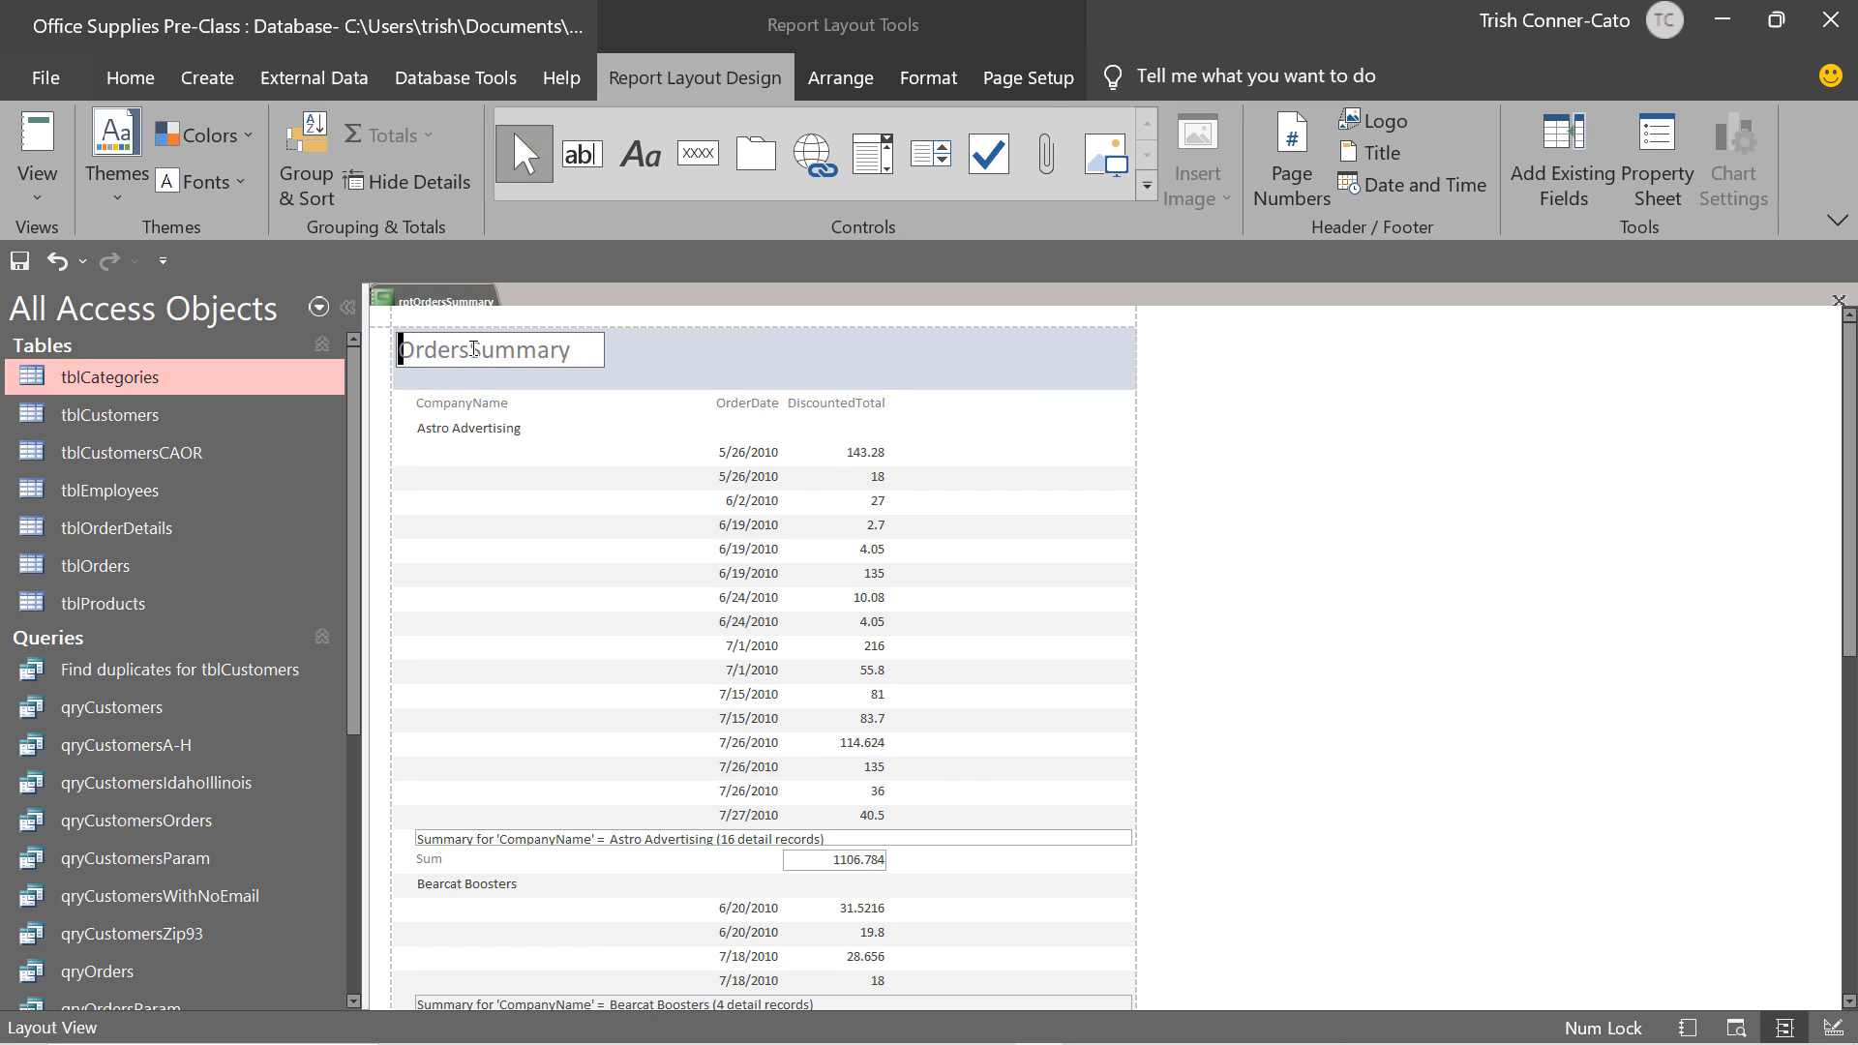
pyautogui.click(474, 350)
pyautogui.rightClick(444, 302)
pyautogui.click(465, 310)
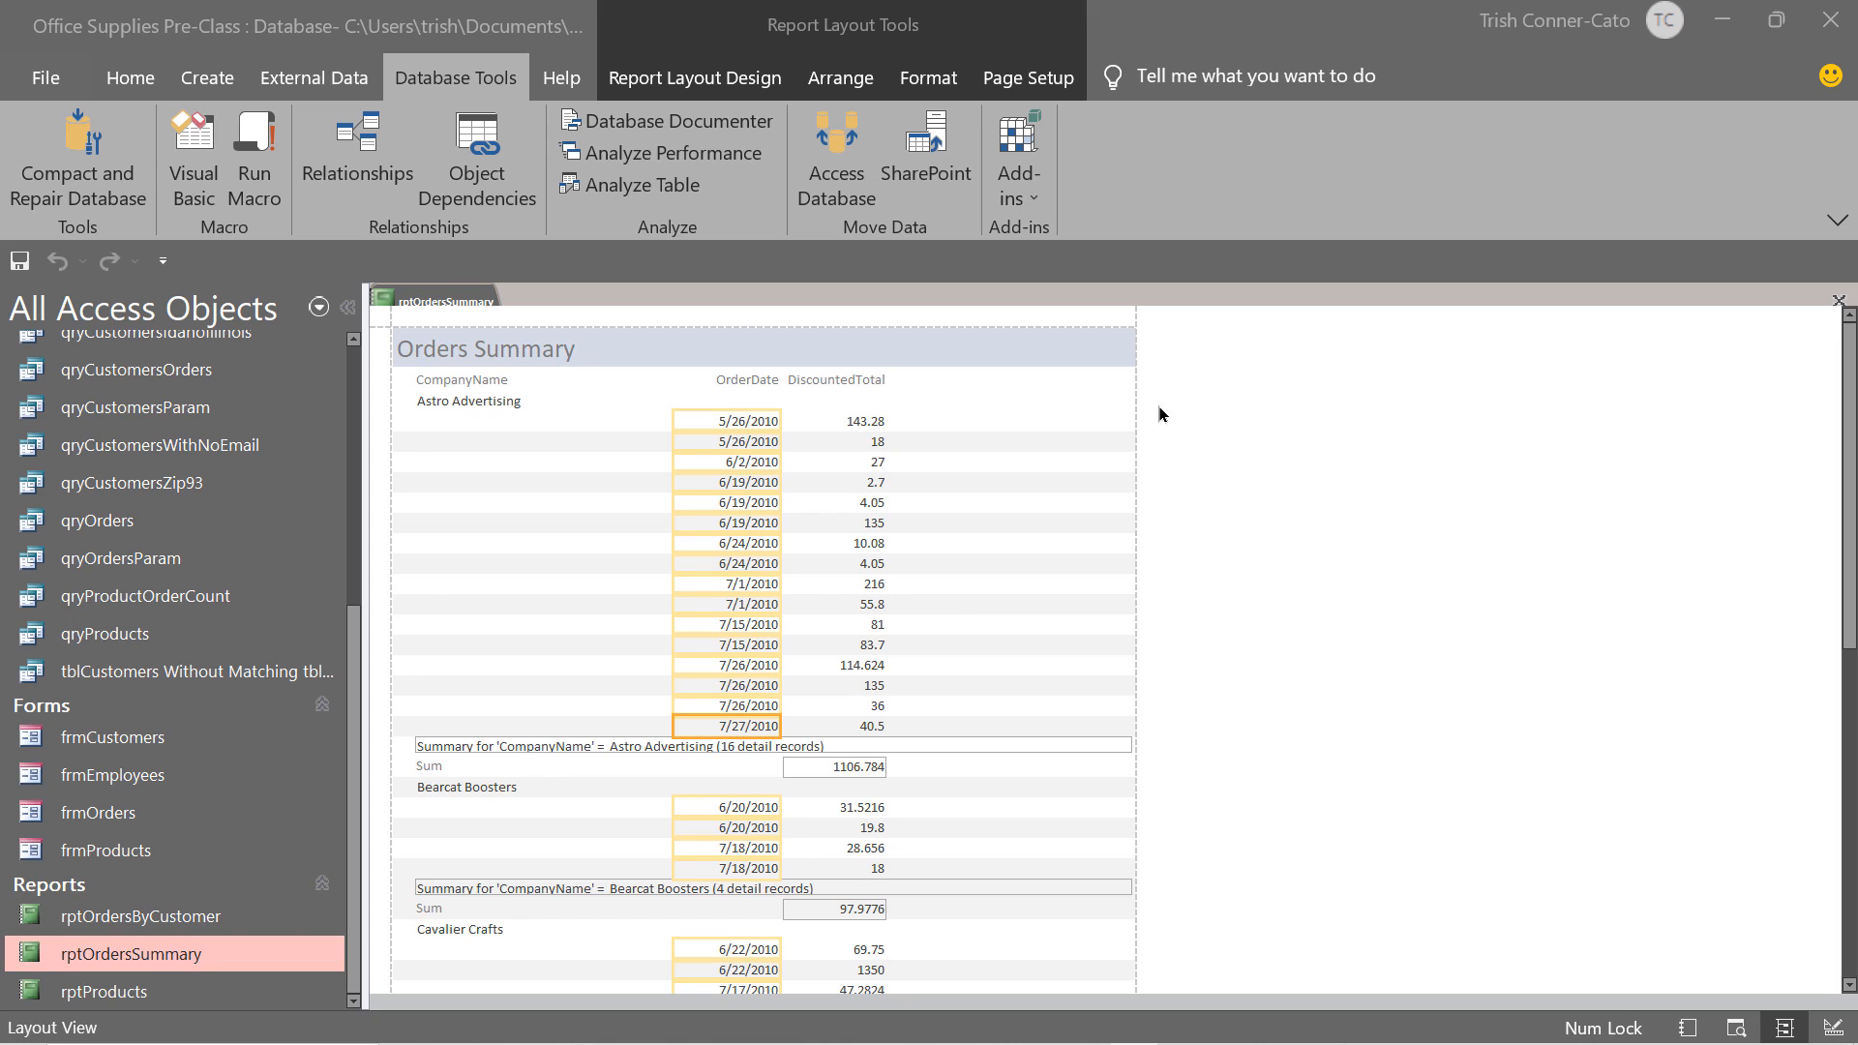
# Display the orders summary in Report View and look through the customer groups, their summary lines and sums.
pyautogui.rightClick(410, 303)
pyautogui.click(501, 428)
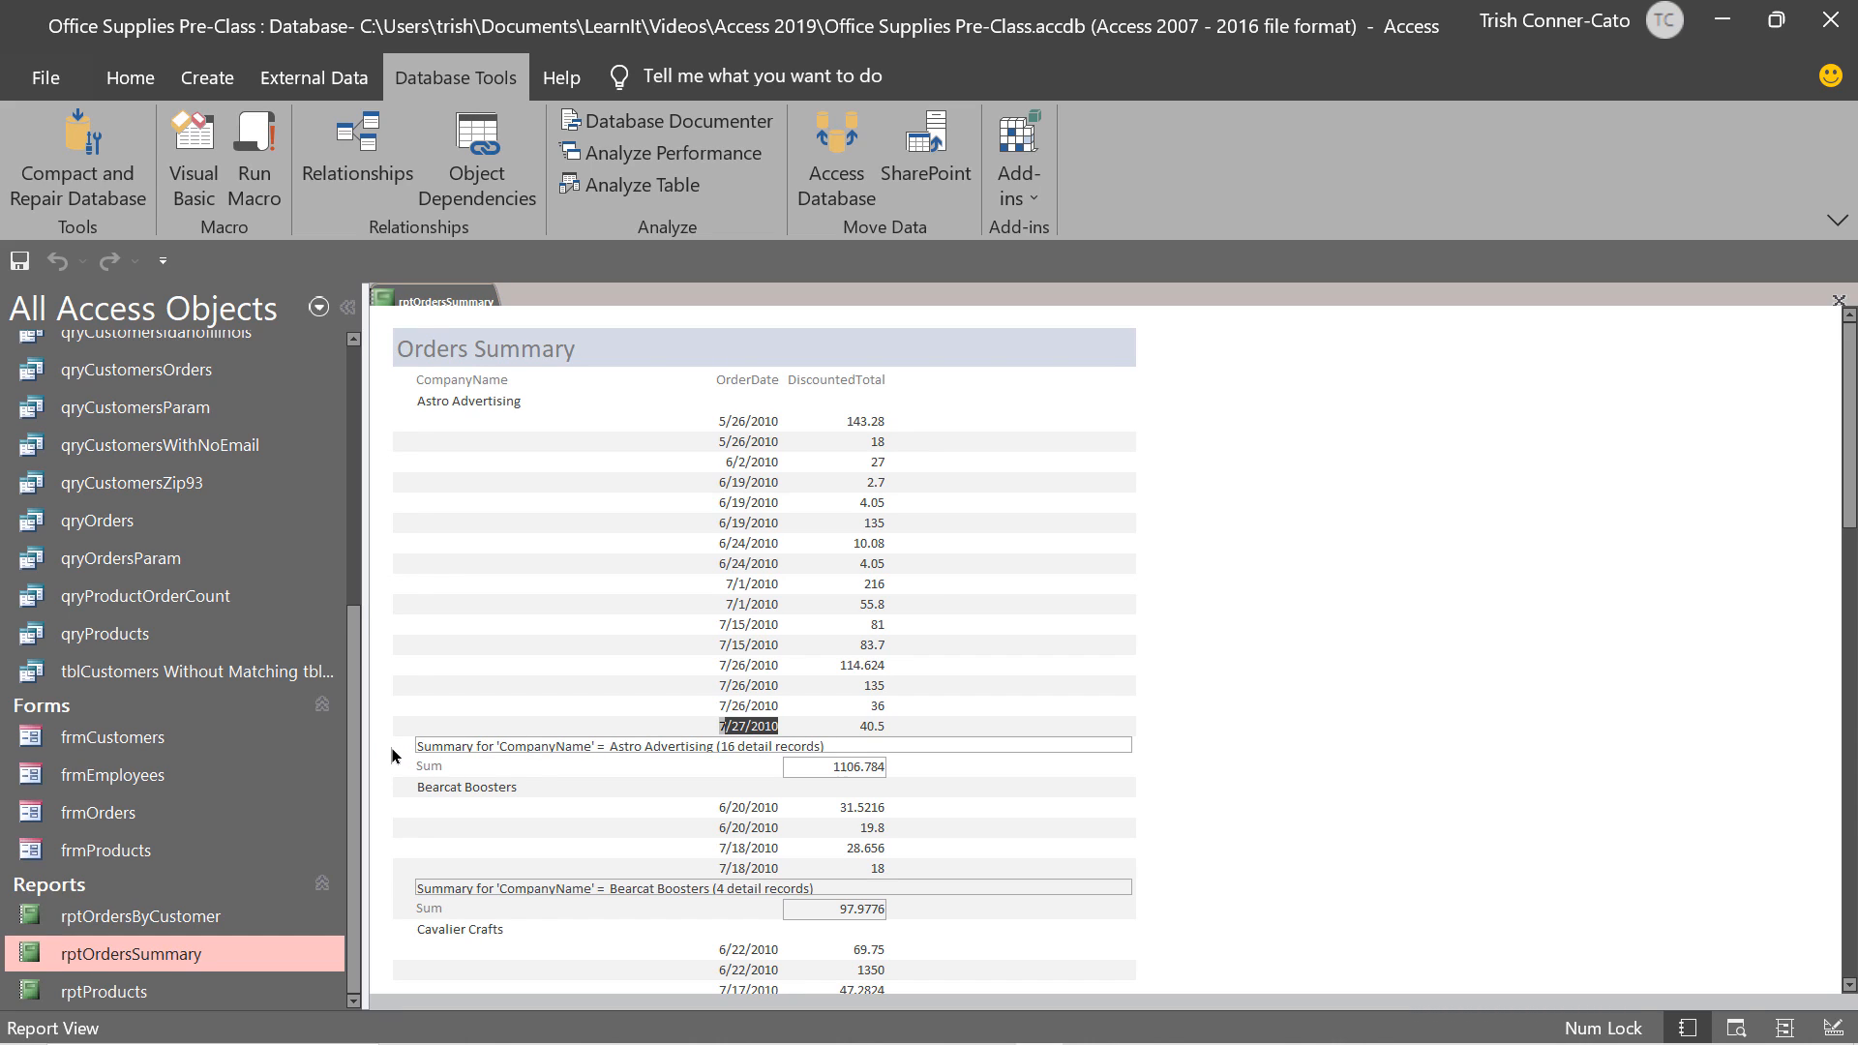
pyautogui.scroll(-1, 561, 759)
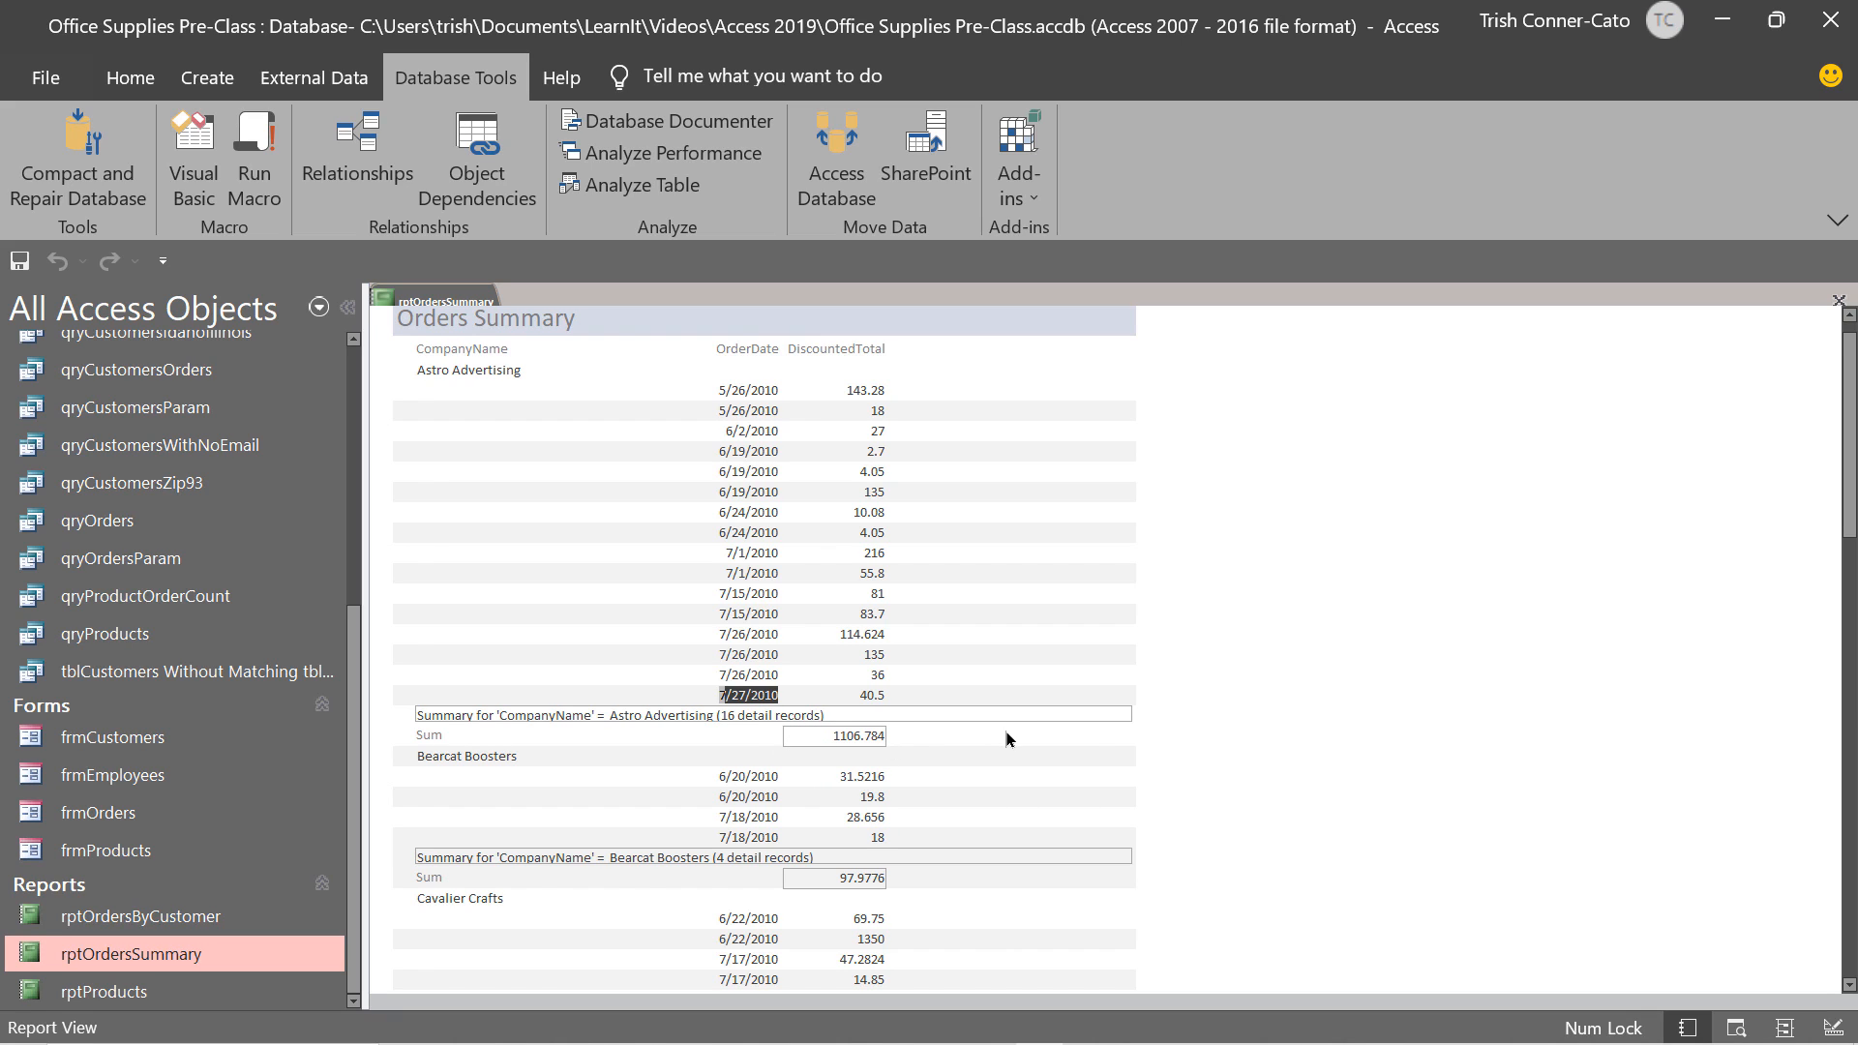
pyautogui.scroll(-3, 1004, 736)
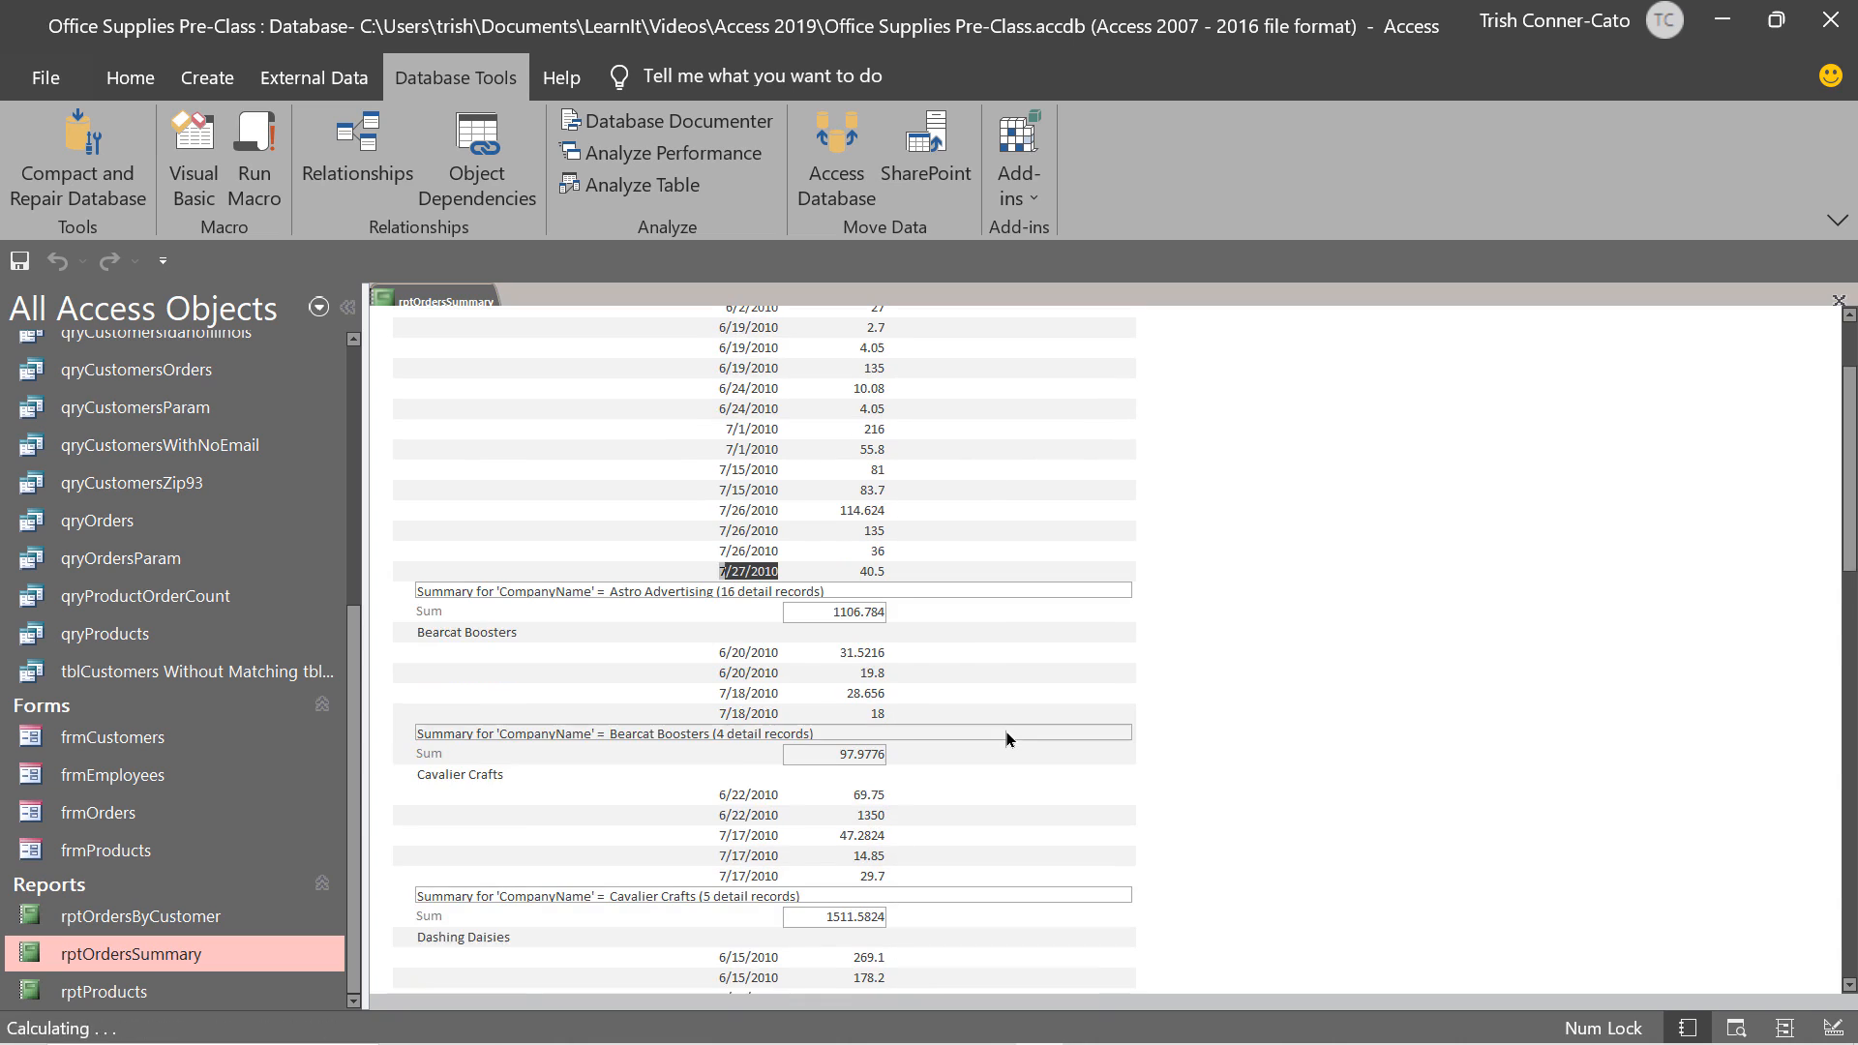
pyautogui.scroll(-1, 1004, 731)
pyautogui.scroll(4, 1005, 731)
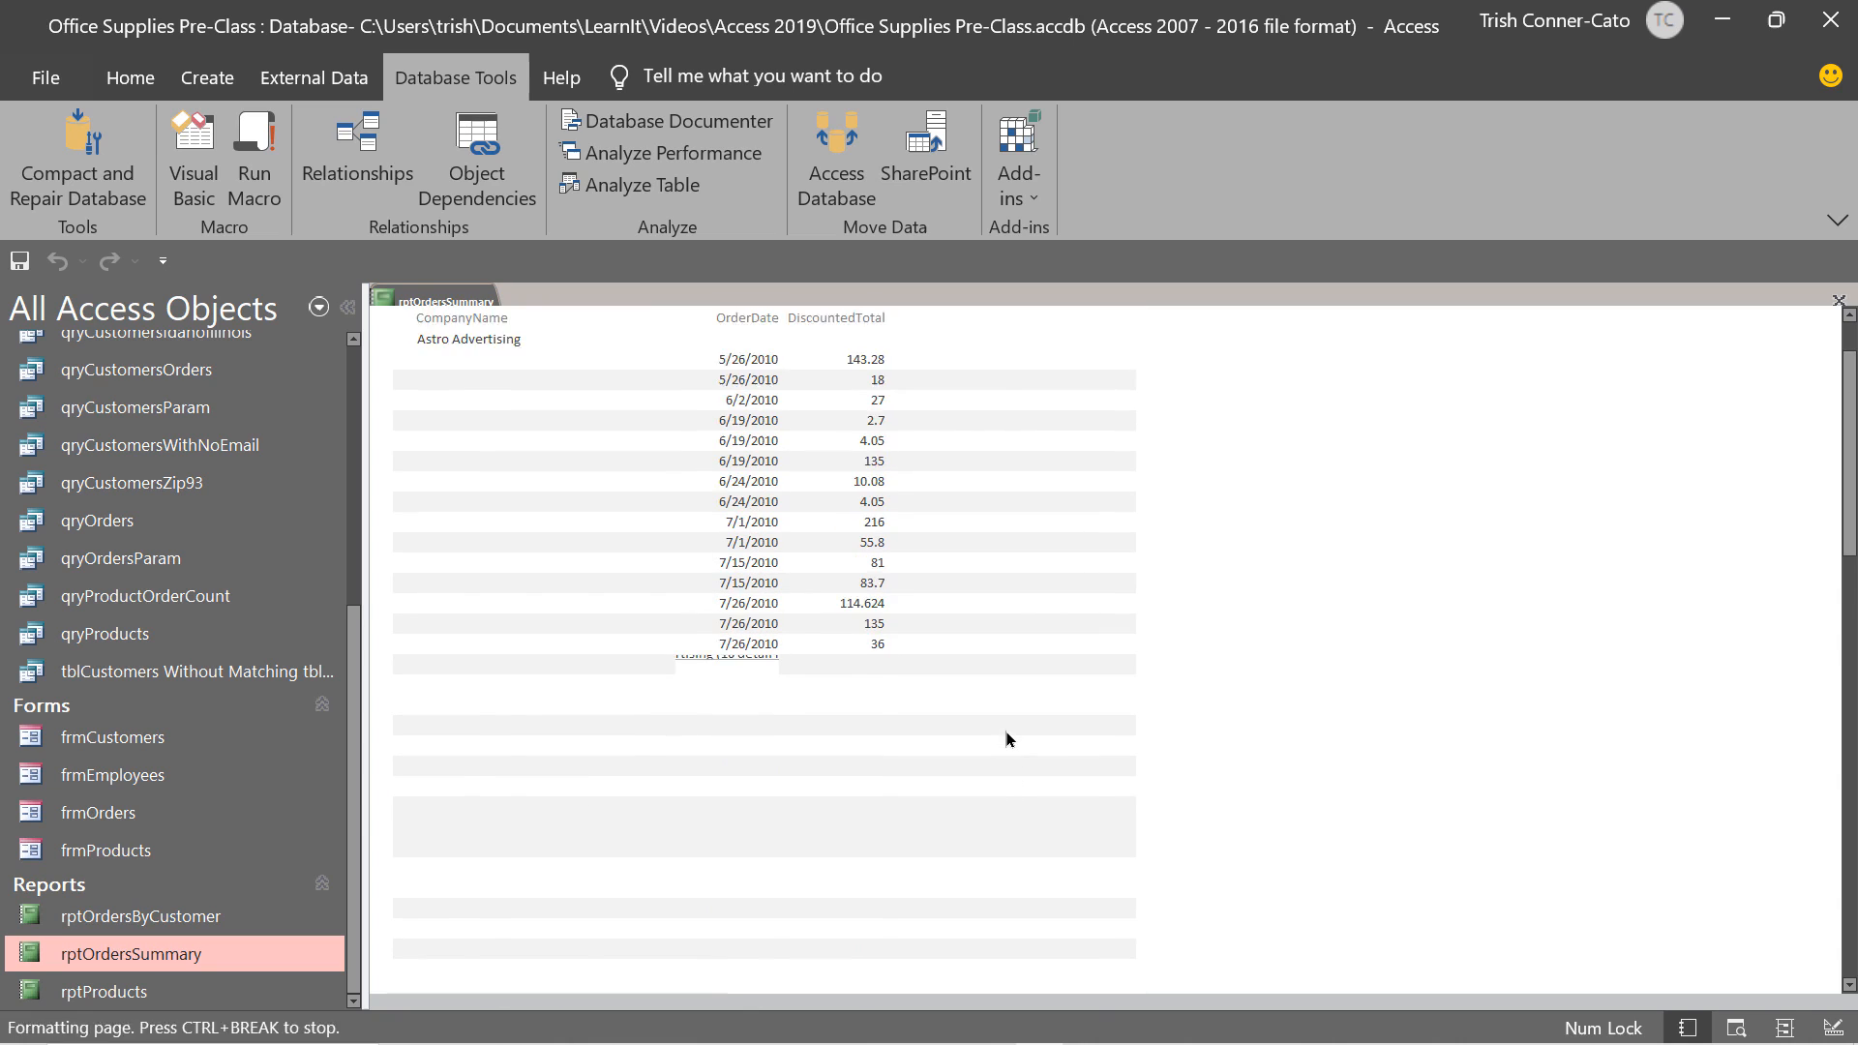
# Open the report in Design View with the Property Sheet shown and the Navigation Pane collapsed.
pyautogui.rightClick(445, 303)
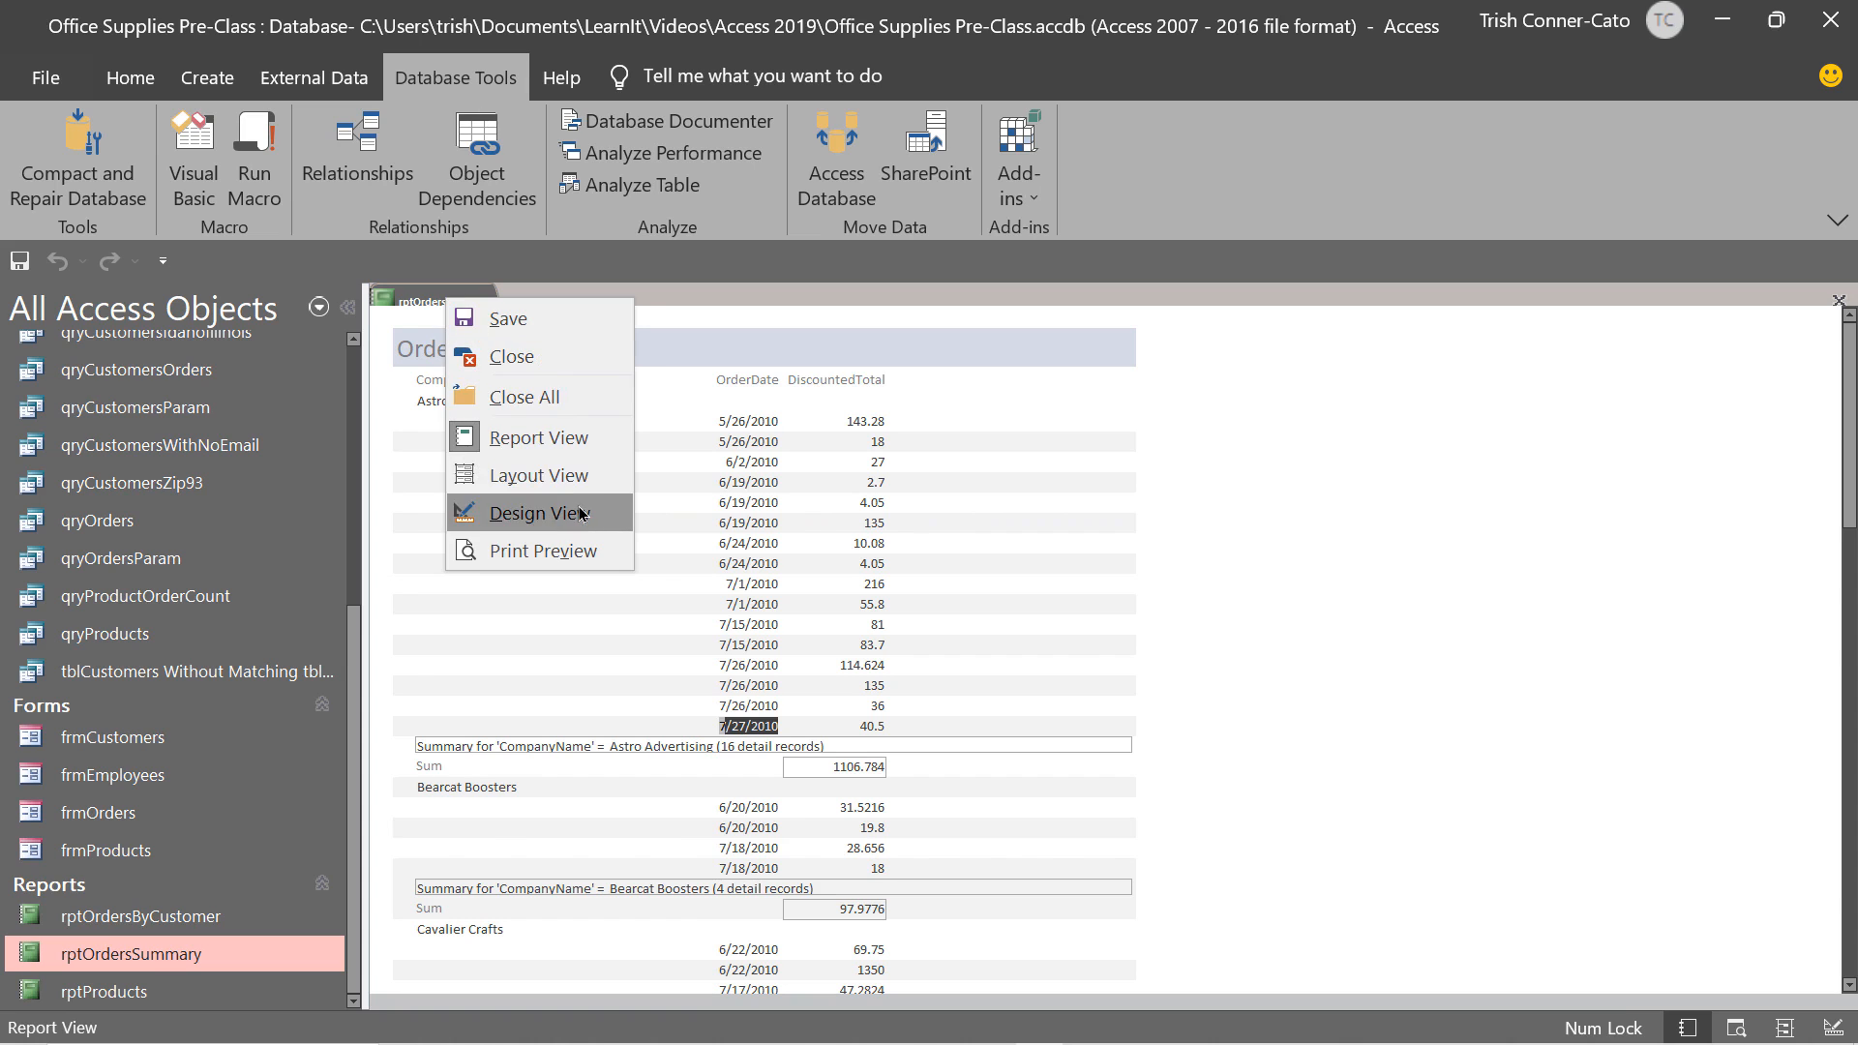
pyautogui.click(542, 512)
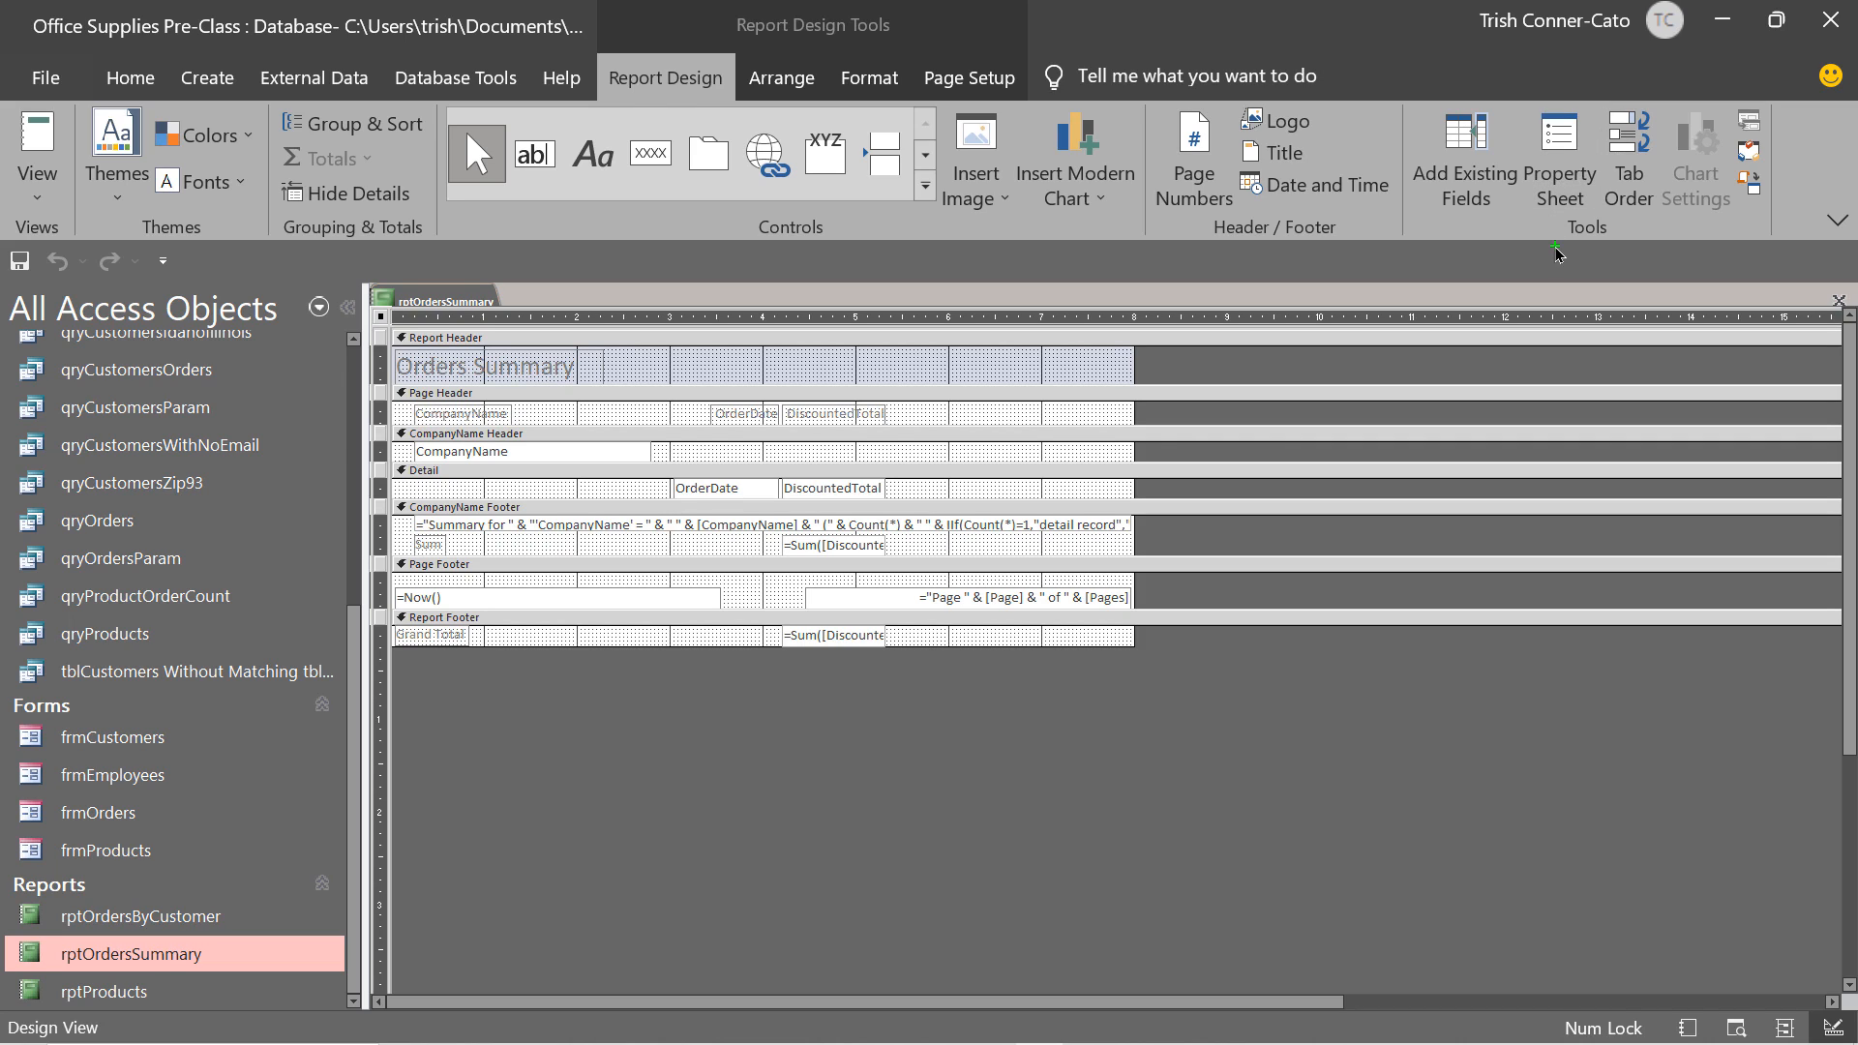
pyautogui.moveTo(1561, 218); pyautogui.dragTo(1583, 358)
pyautogui.press('Escape')
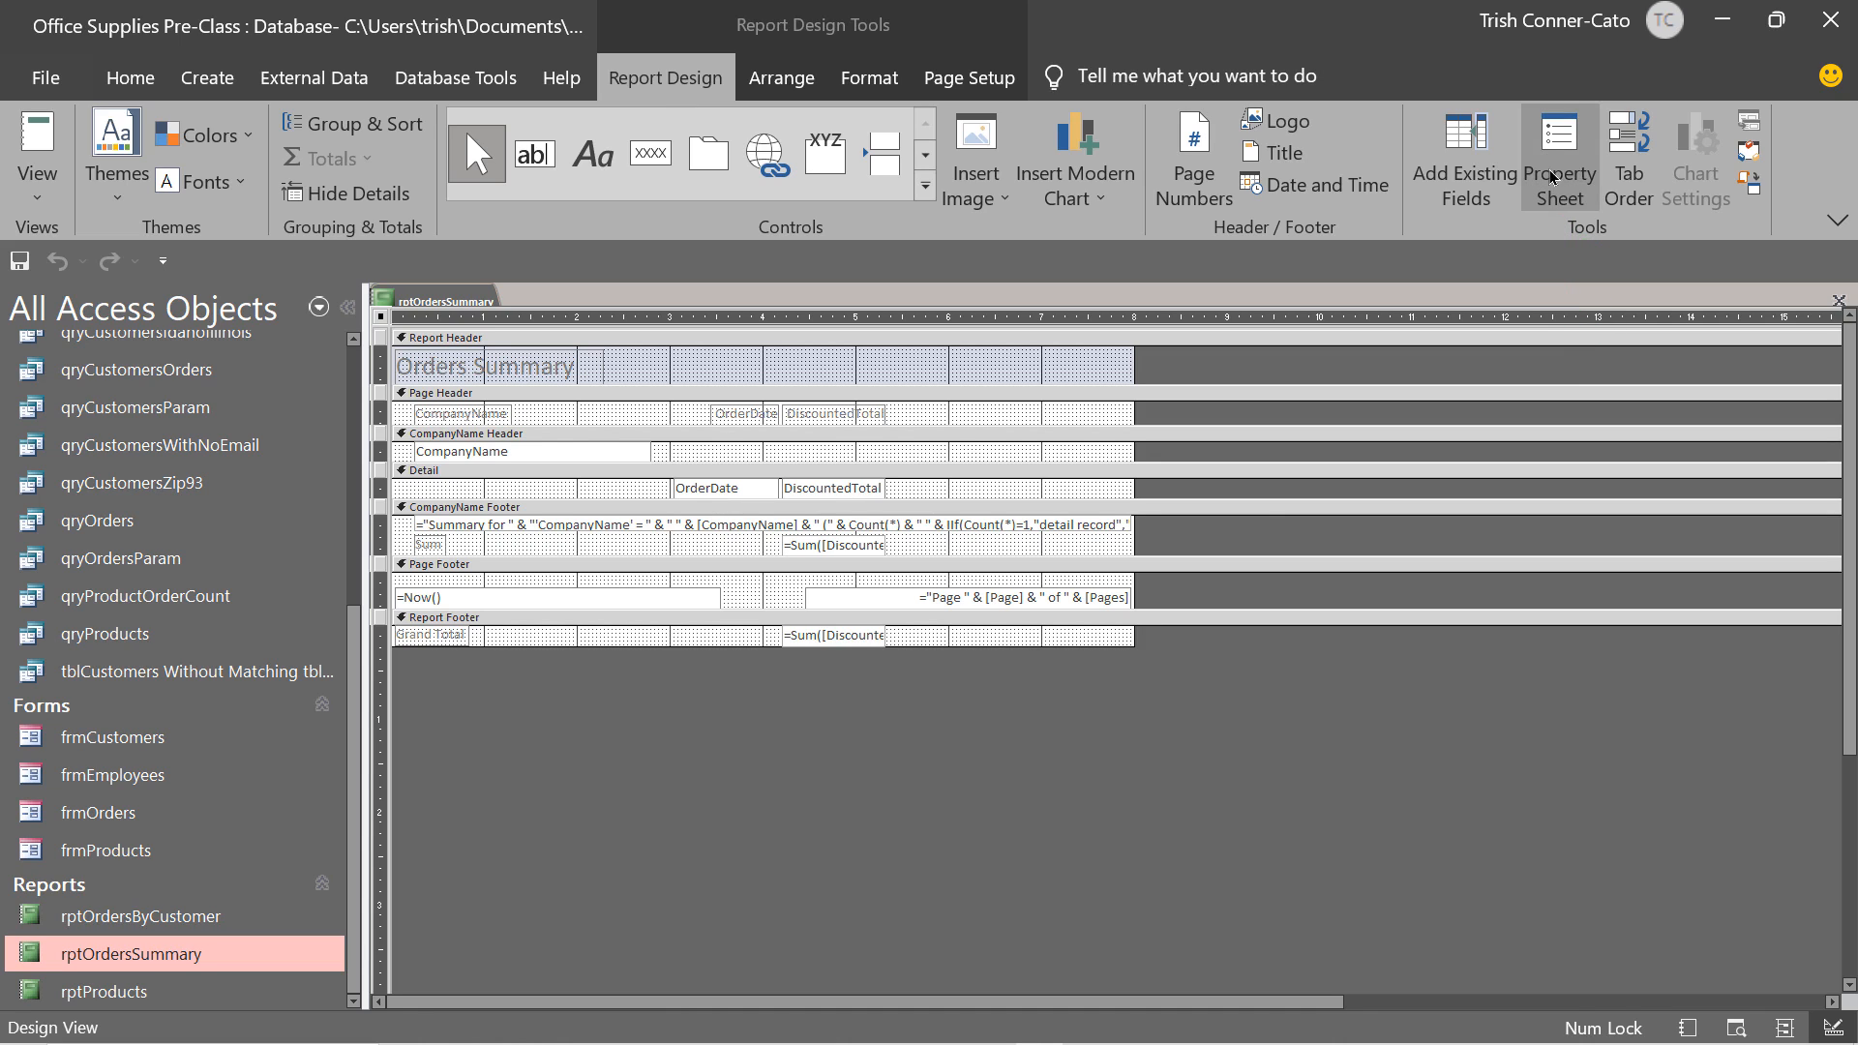
pyautogui.doubleClick(1558, 160)
pyautogui.click(1559, 160)
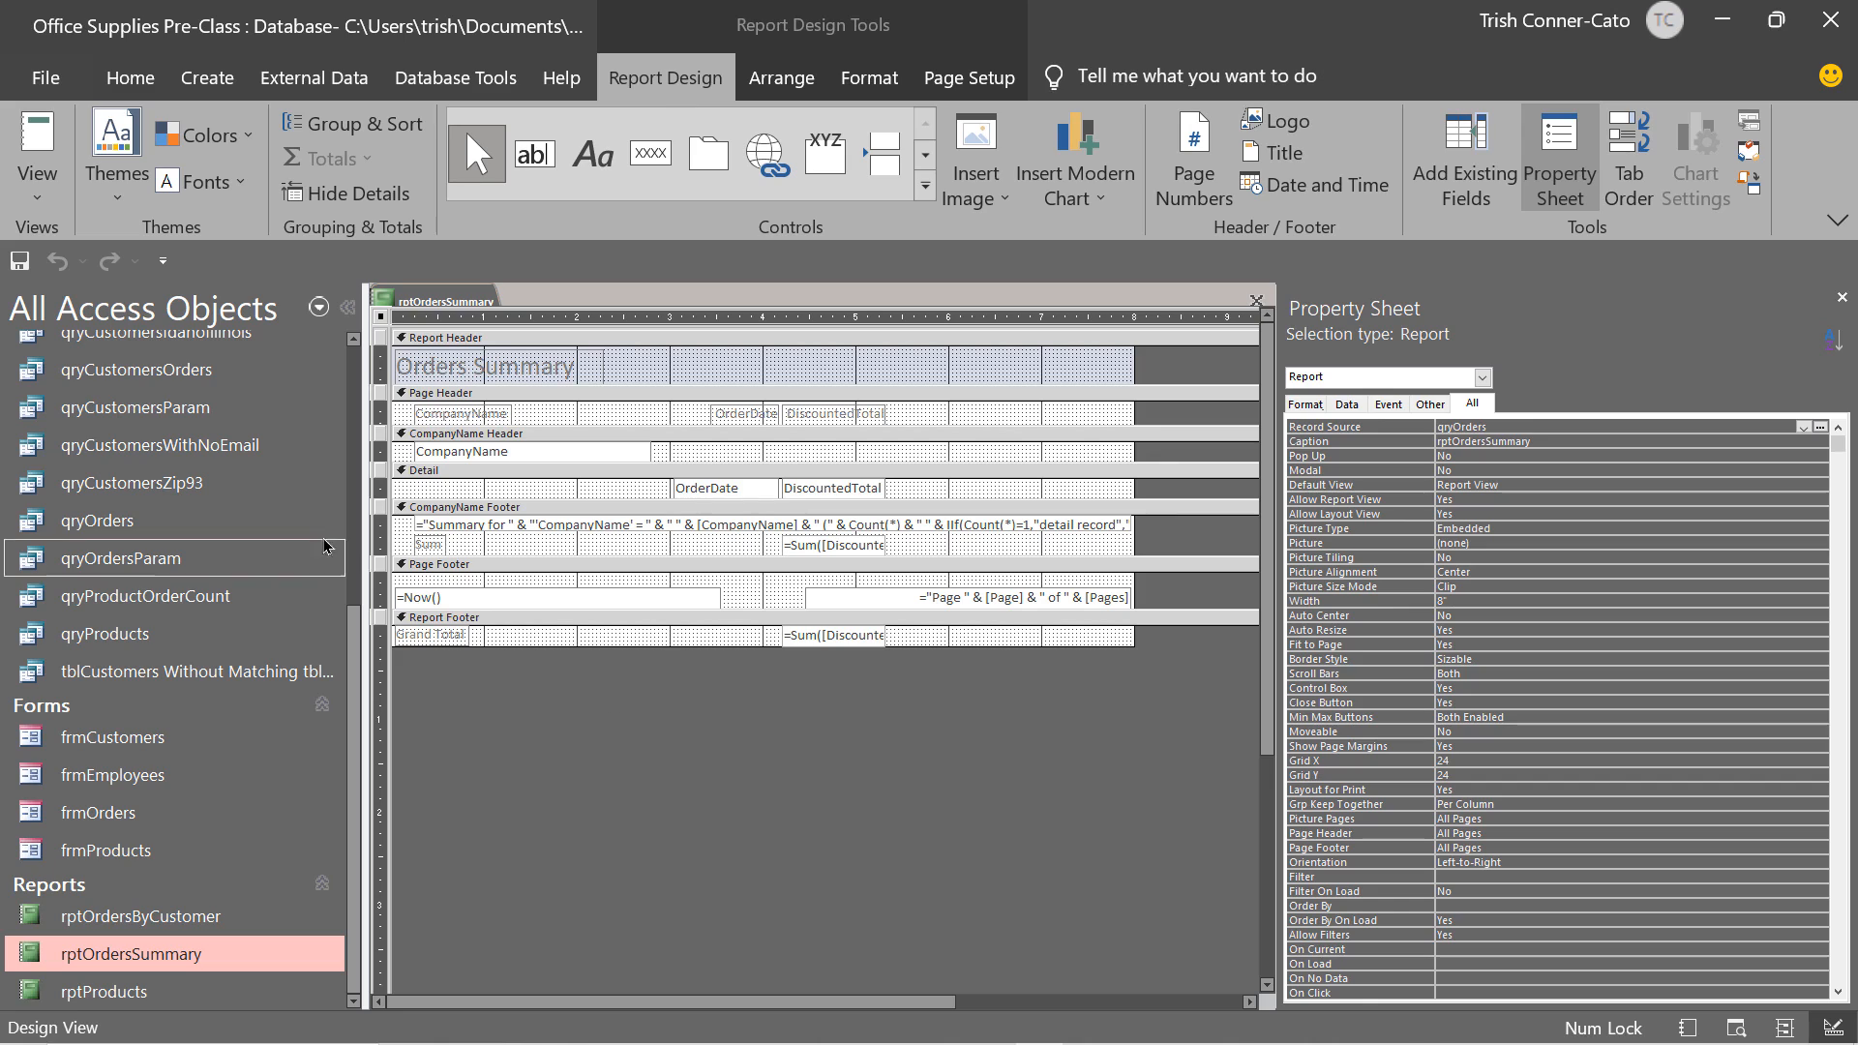
pyautogui.click(347, 312)
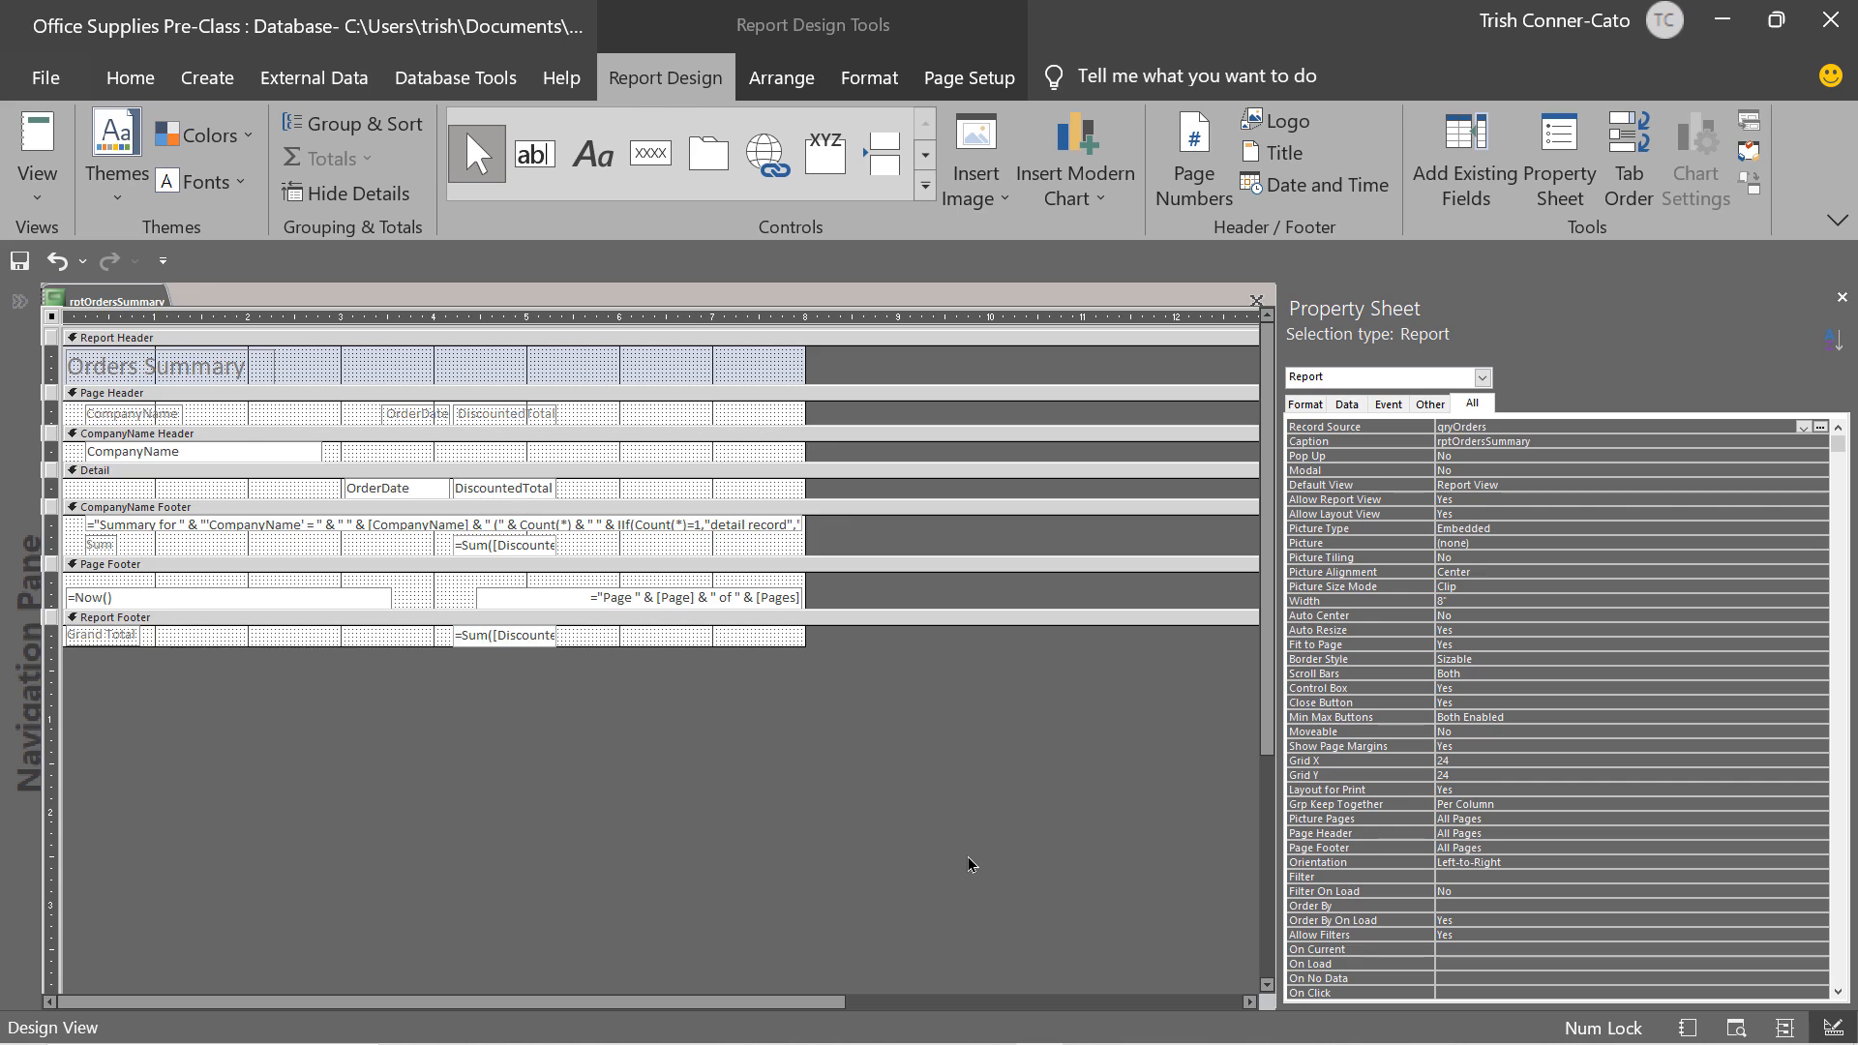
pyautogui.click(164, 422)
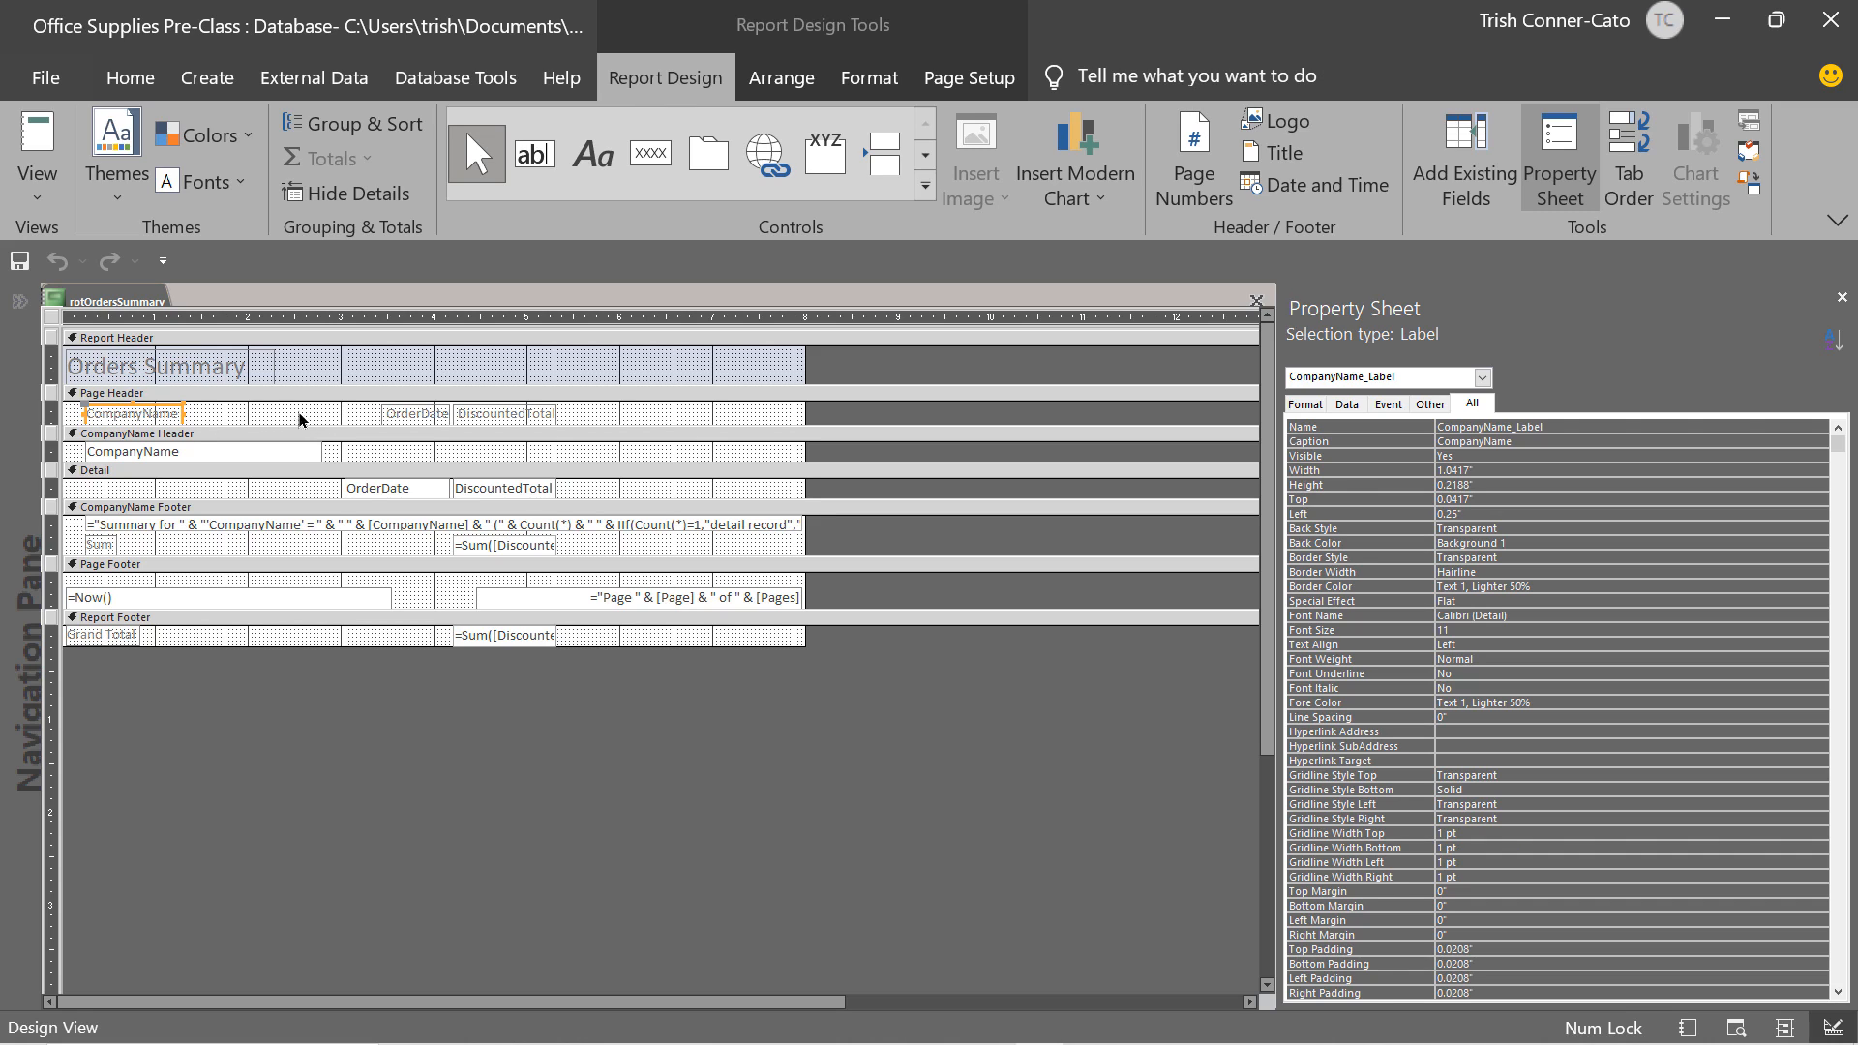
pyautogui.keyDown('shift'); pyautogui.click(411, 416); pyautogui.keyUp('shift')
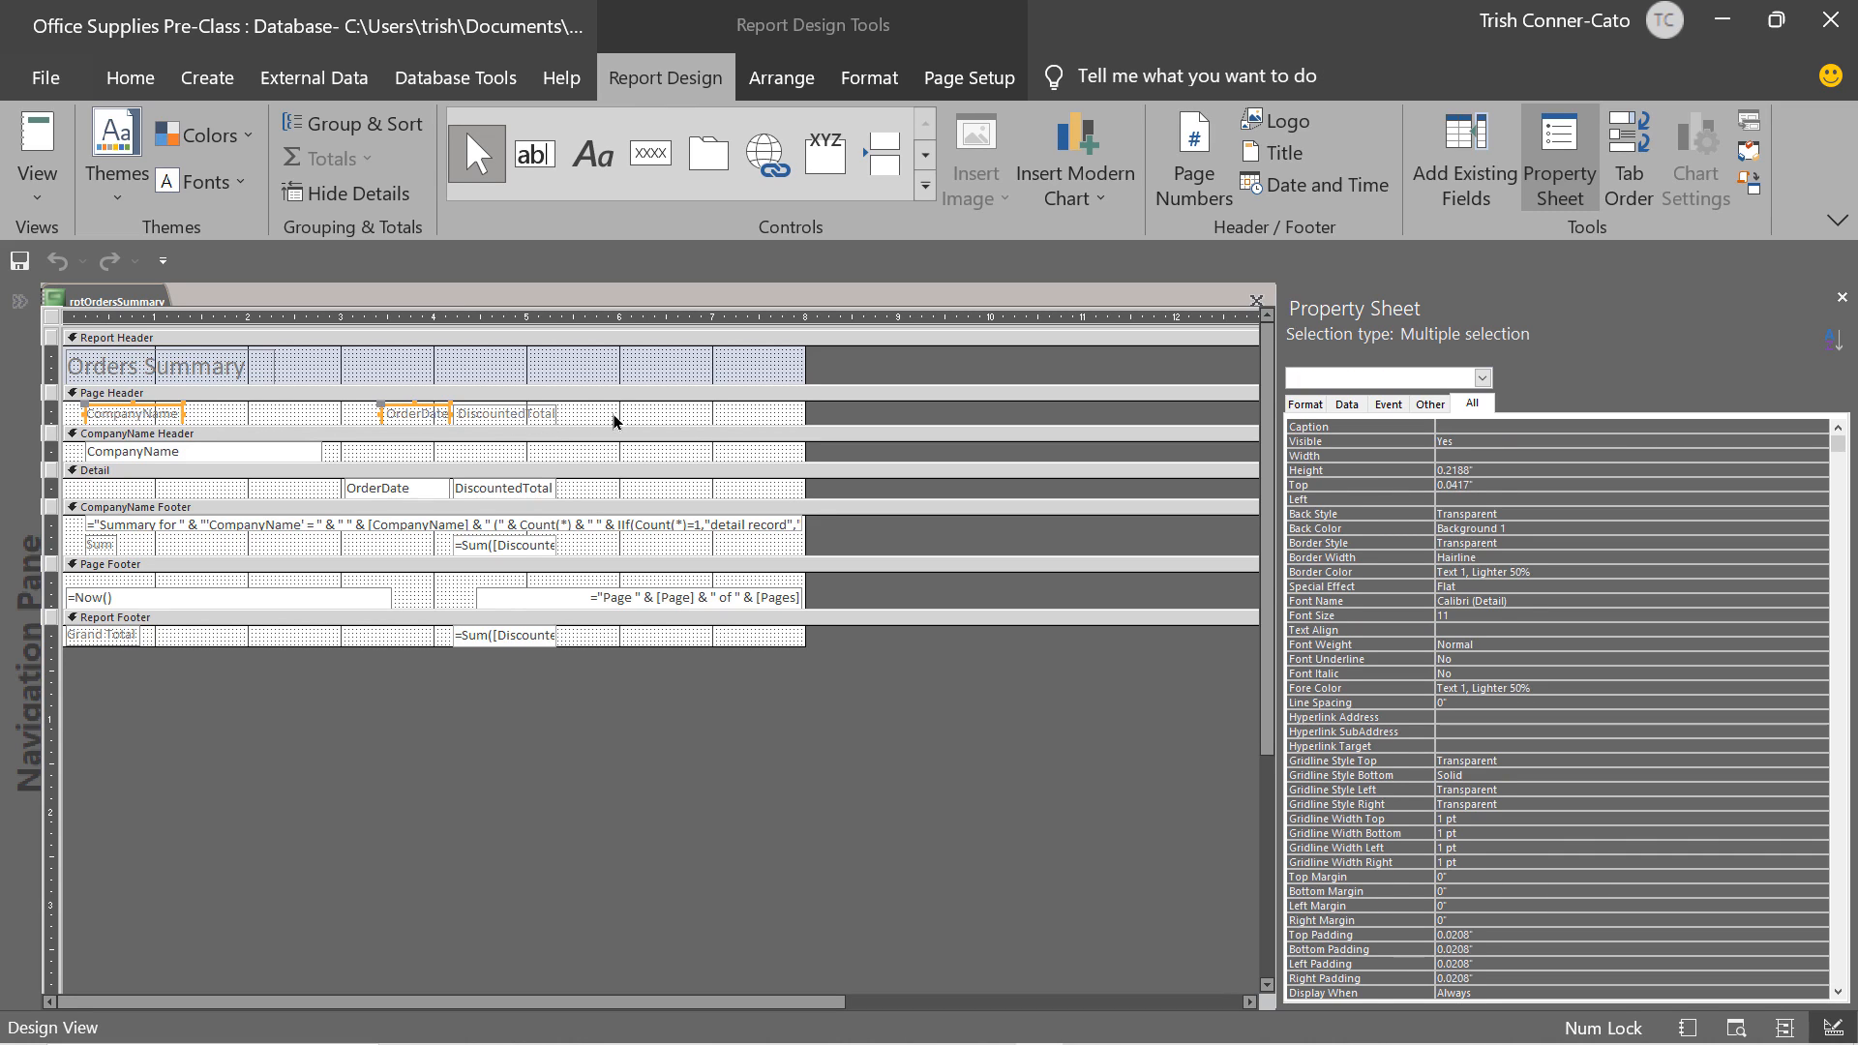
pyautogui.keyDown('shift'); pyautogui.click(507, 416); pyautogui.keyUp('shift')
pyautogui.click(861, 473)
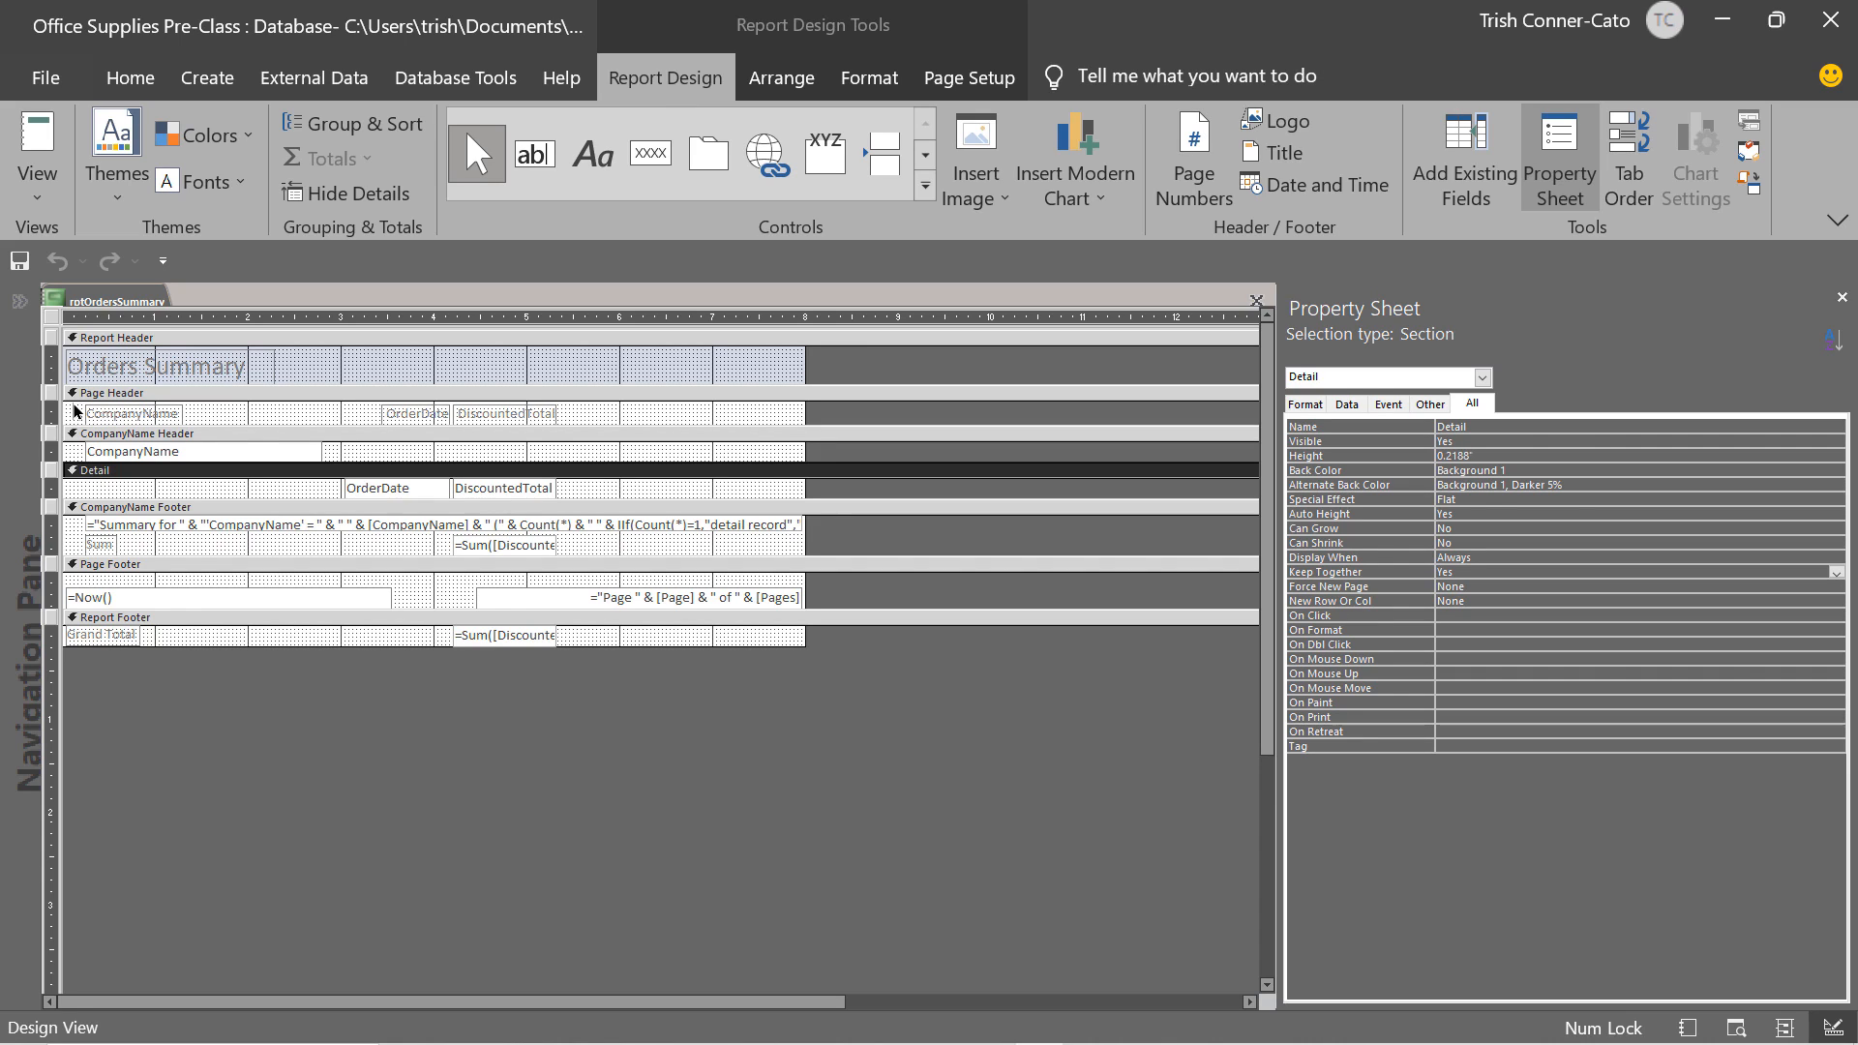
# Set the font weight of the CompanyName, OrderDate and DiscountedTotal labels in the Page Header to Heavy.
pyautogui.moveTo(76, 411); pyautogui.dragTo(604, 432)
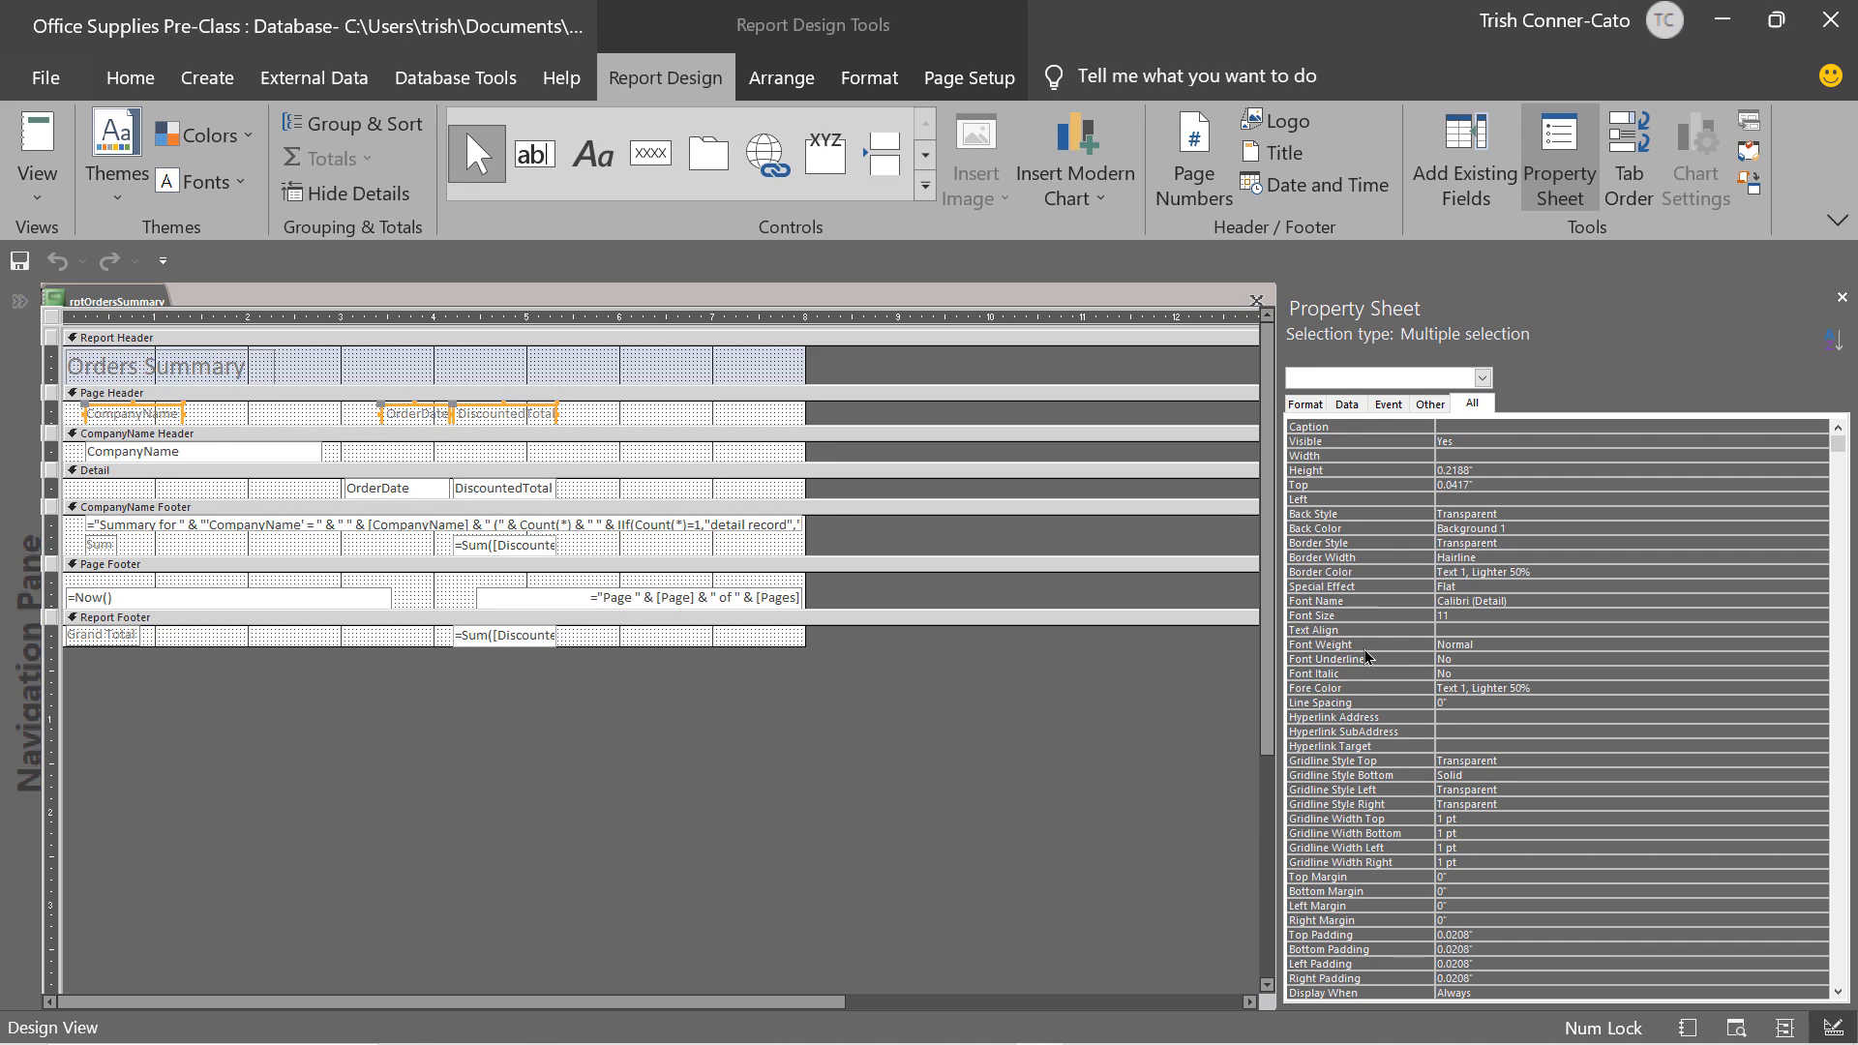
pyautogui.click(1493, 640)
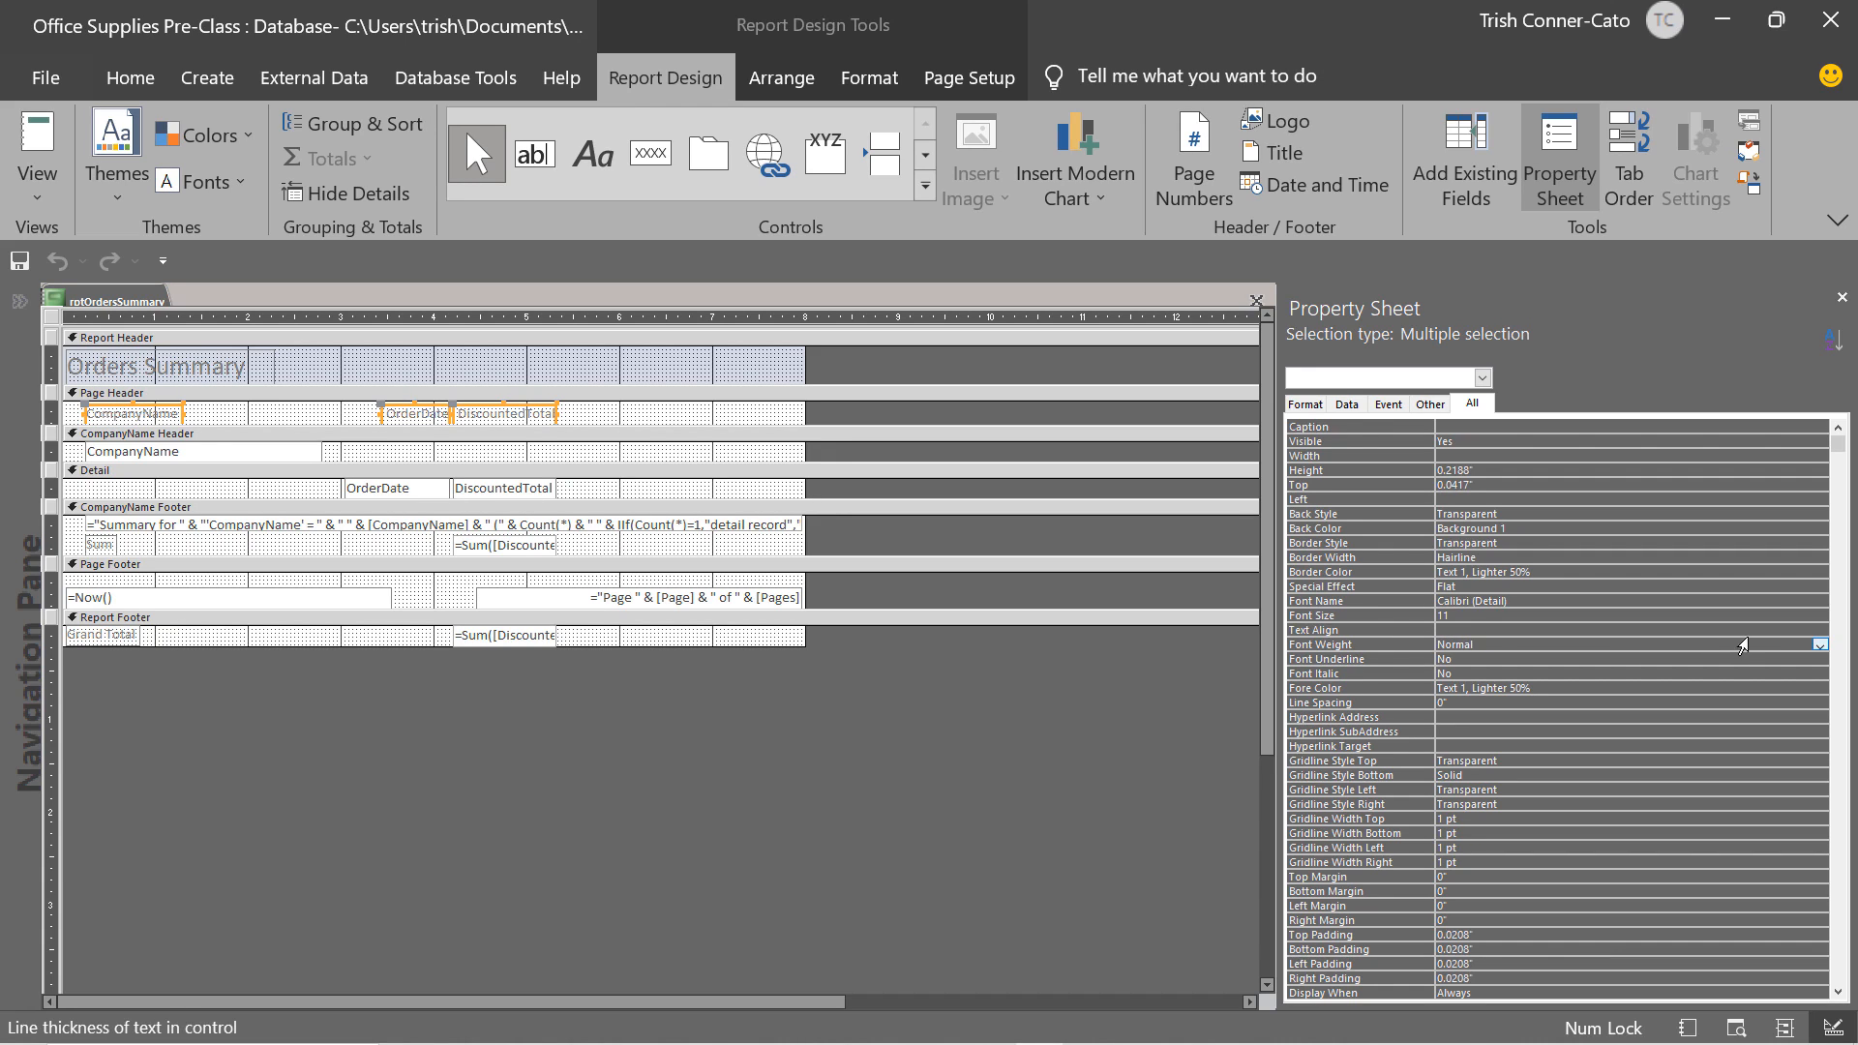
pyautogui.click(1823, 646)
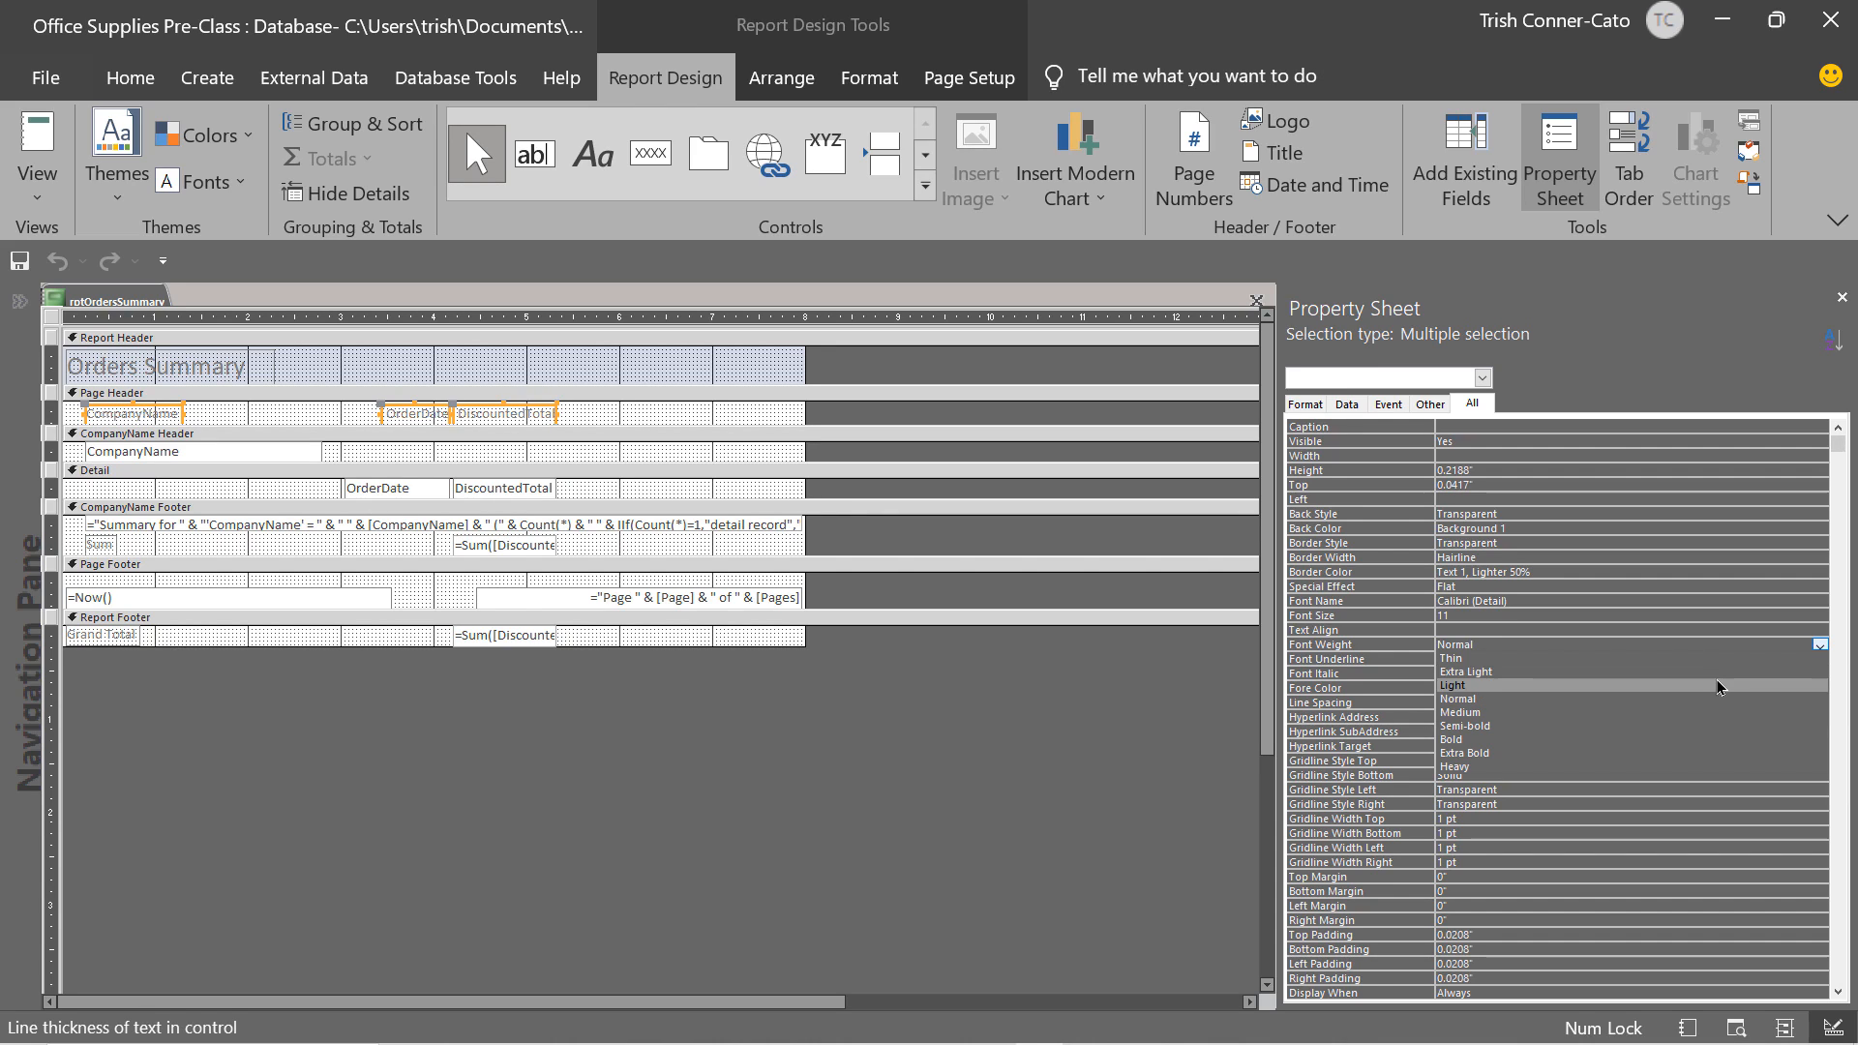
pyautogui.click(1451, 768)
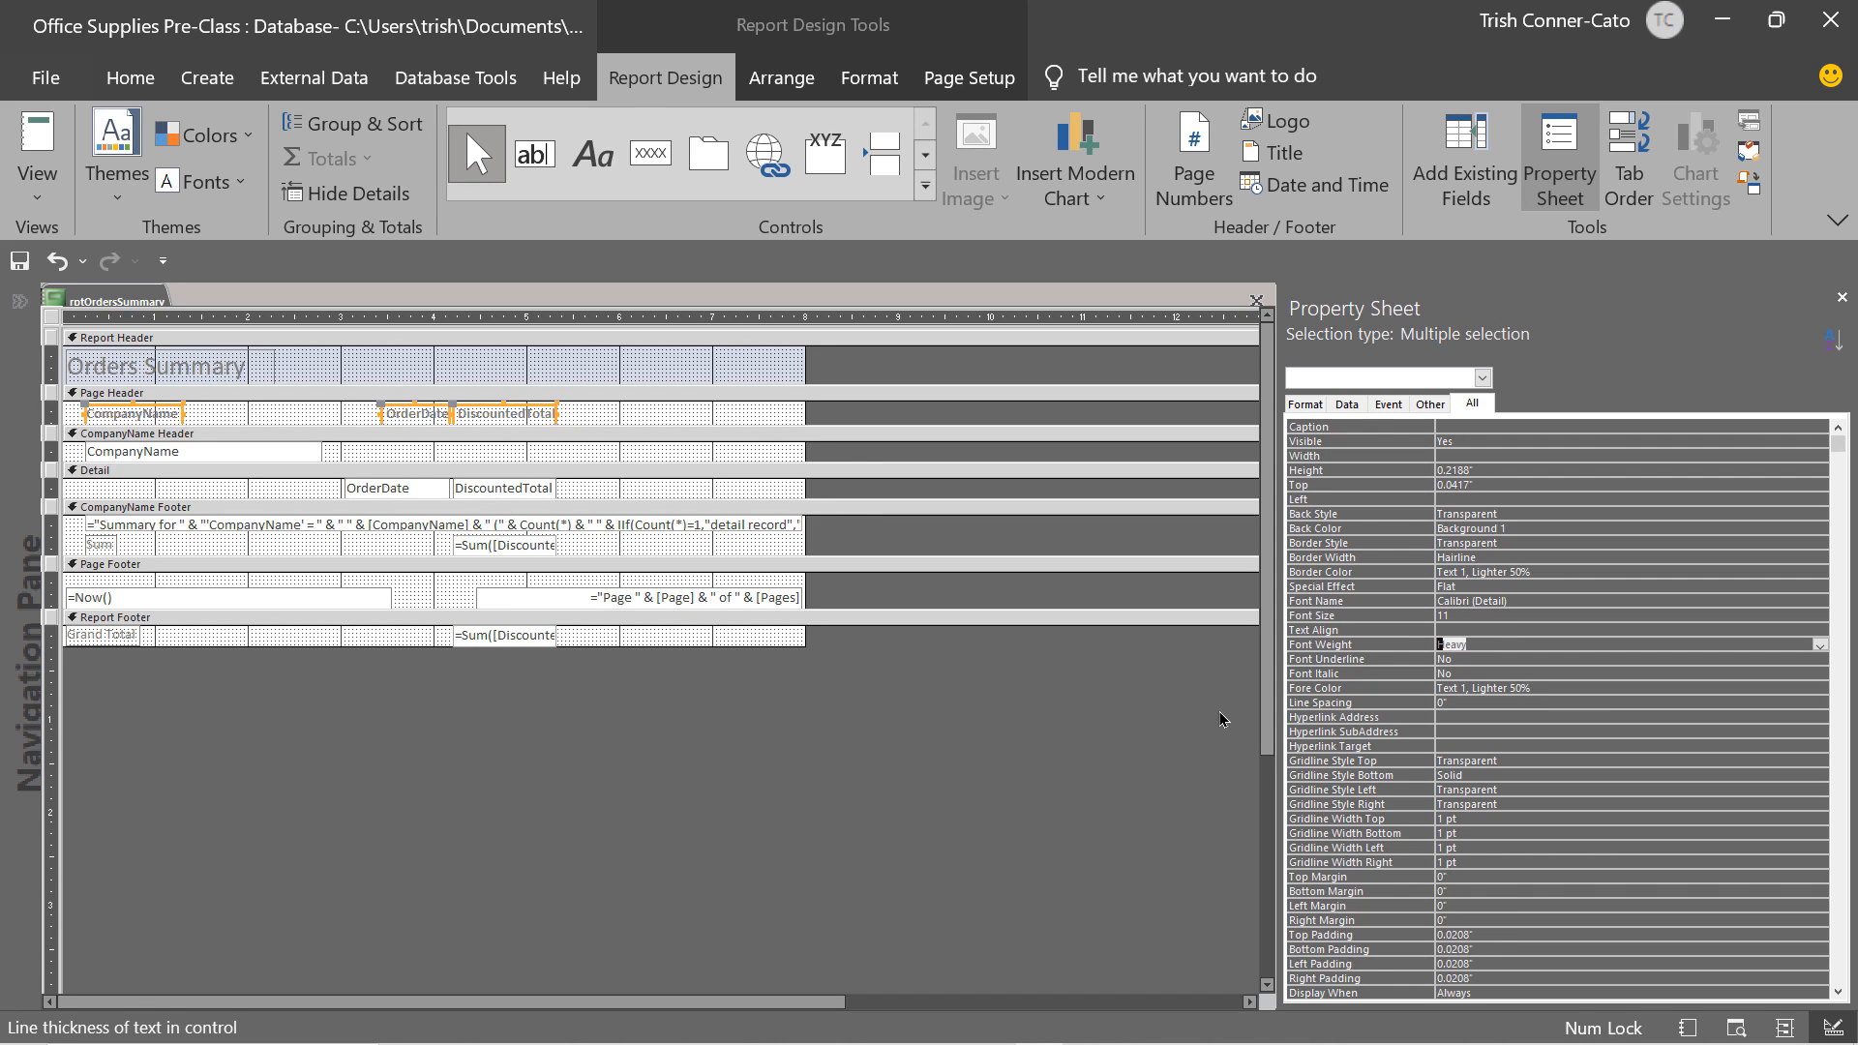
# Check the column headings in Report View, return to Design View and save the report.
pyautogui.rightClick(116, 306)
pyautogui.click(203, 441)
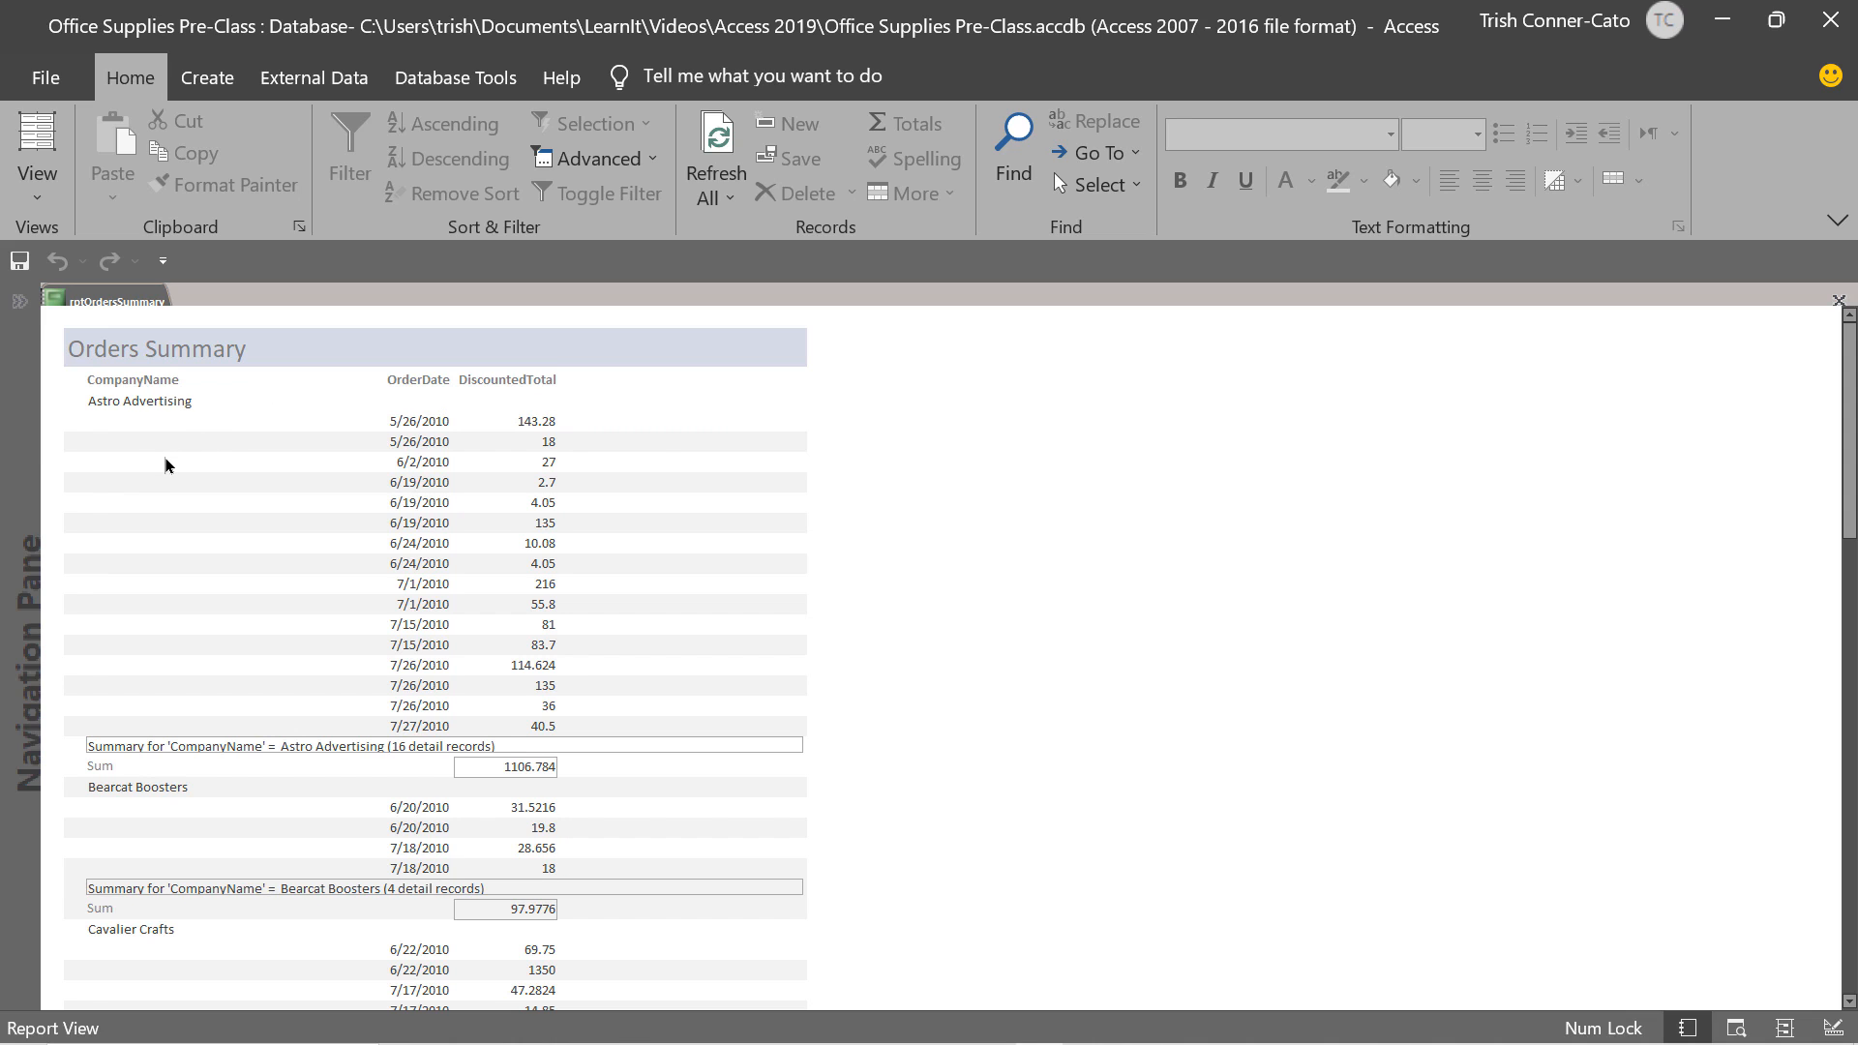
pyautogui.rightClick(124, 299)
pyautogui.click(247, 510)
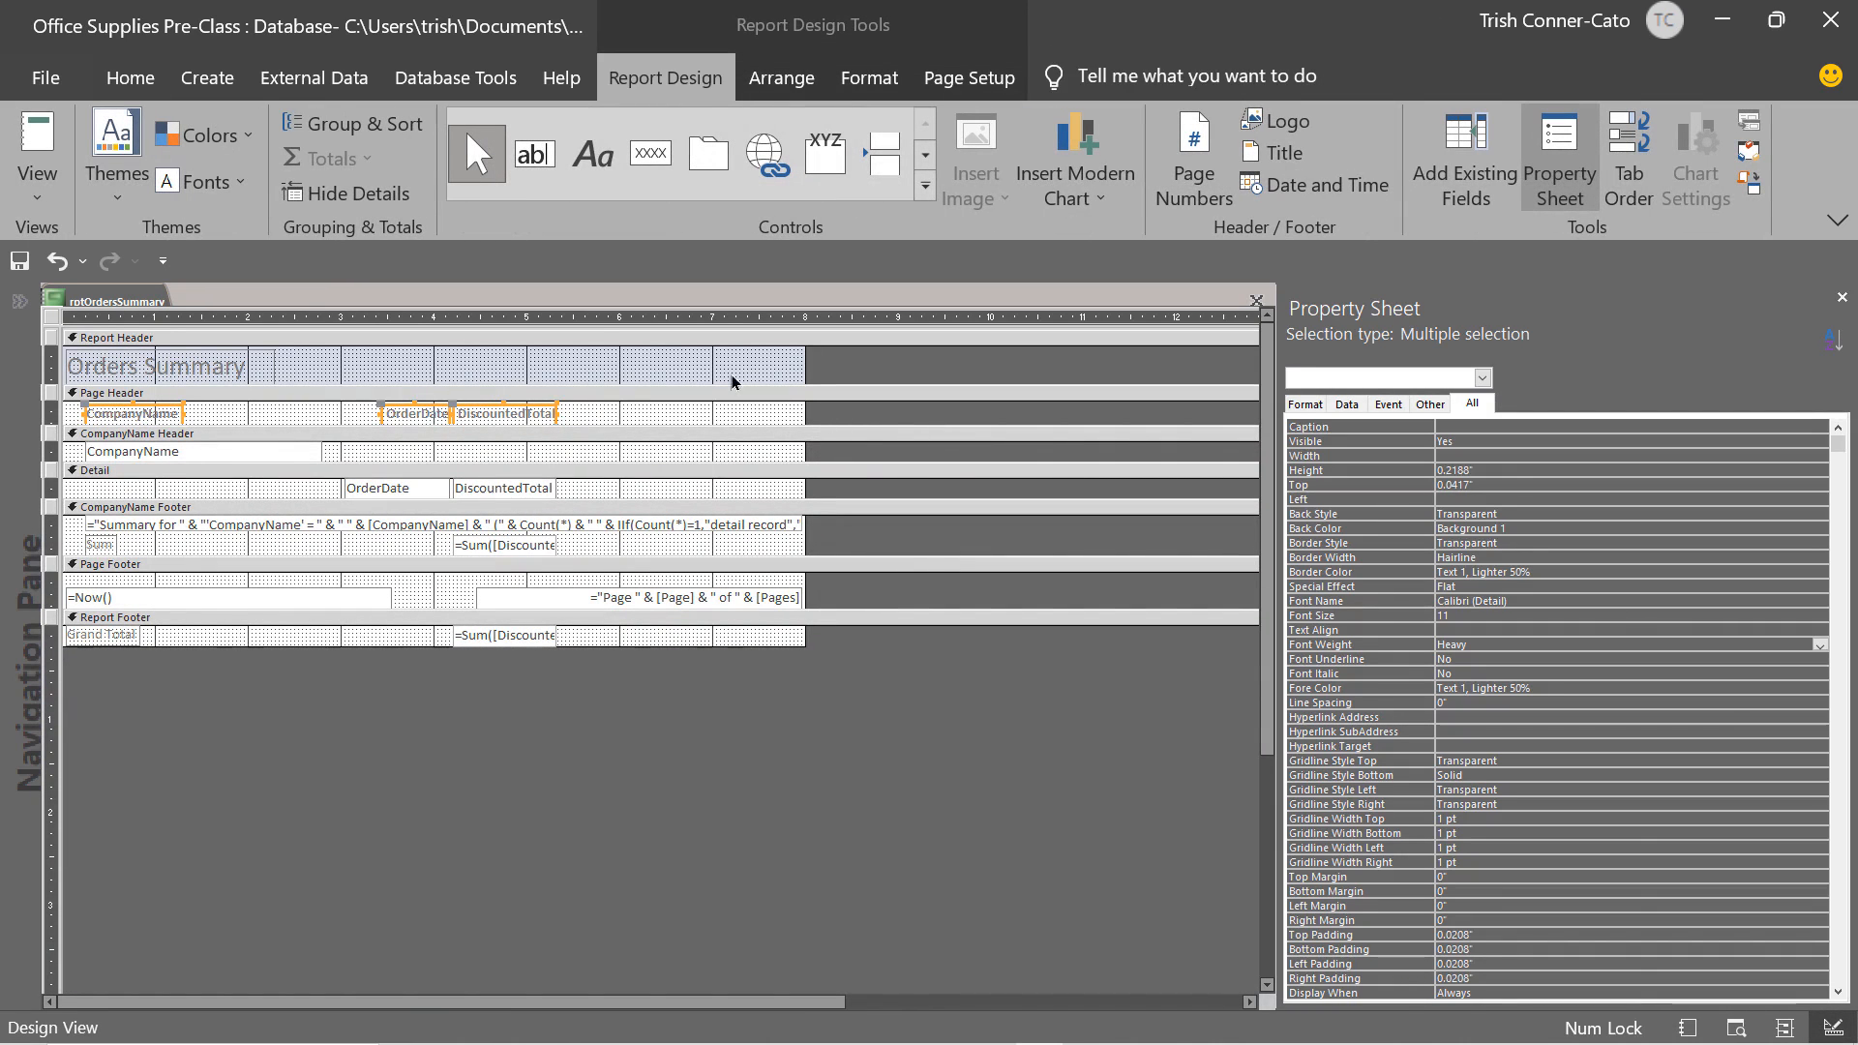
pyautogui.rightClick(106, 301)
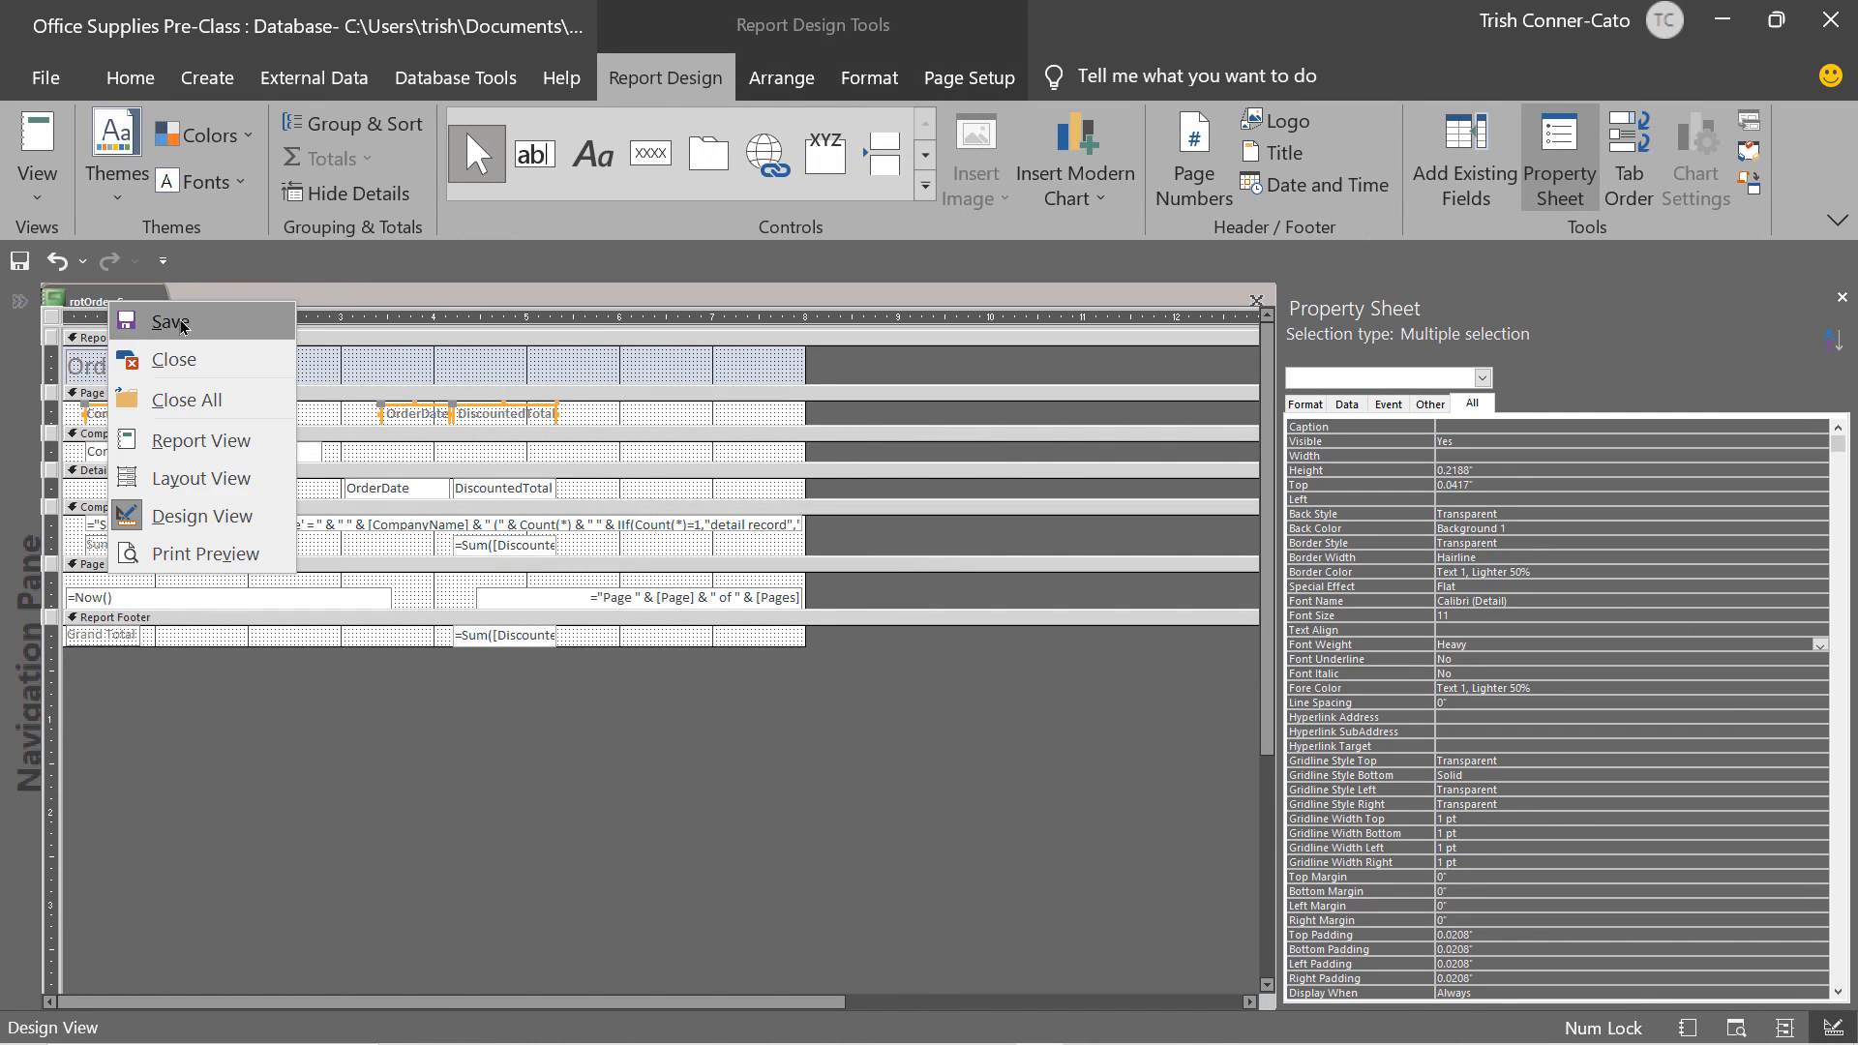
pyautogui.click(170, 322)
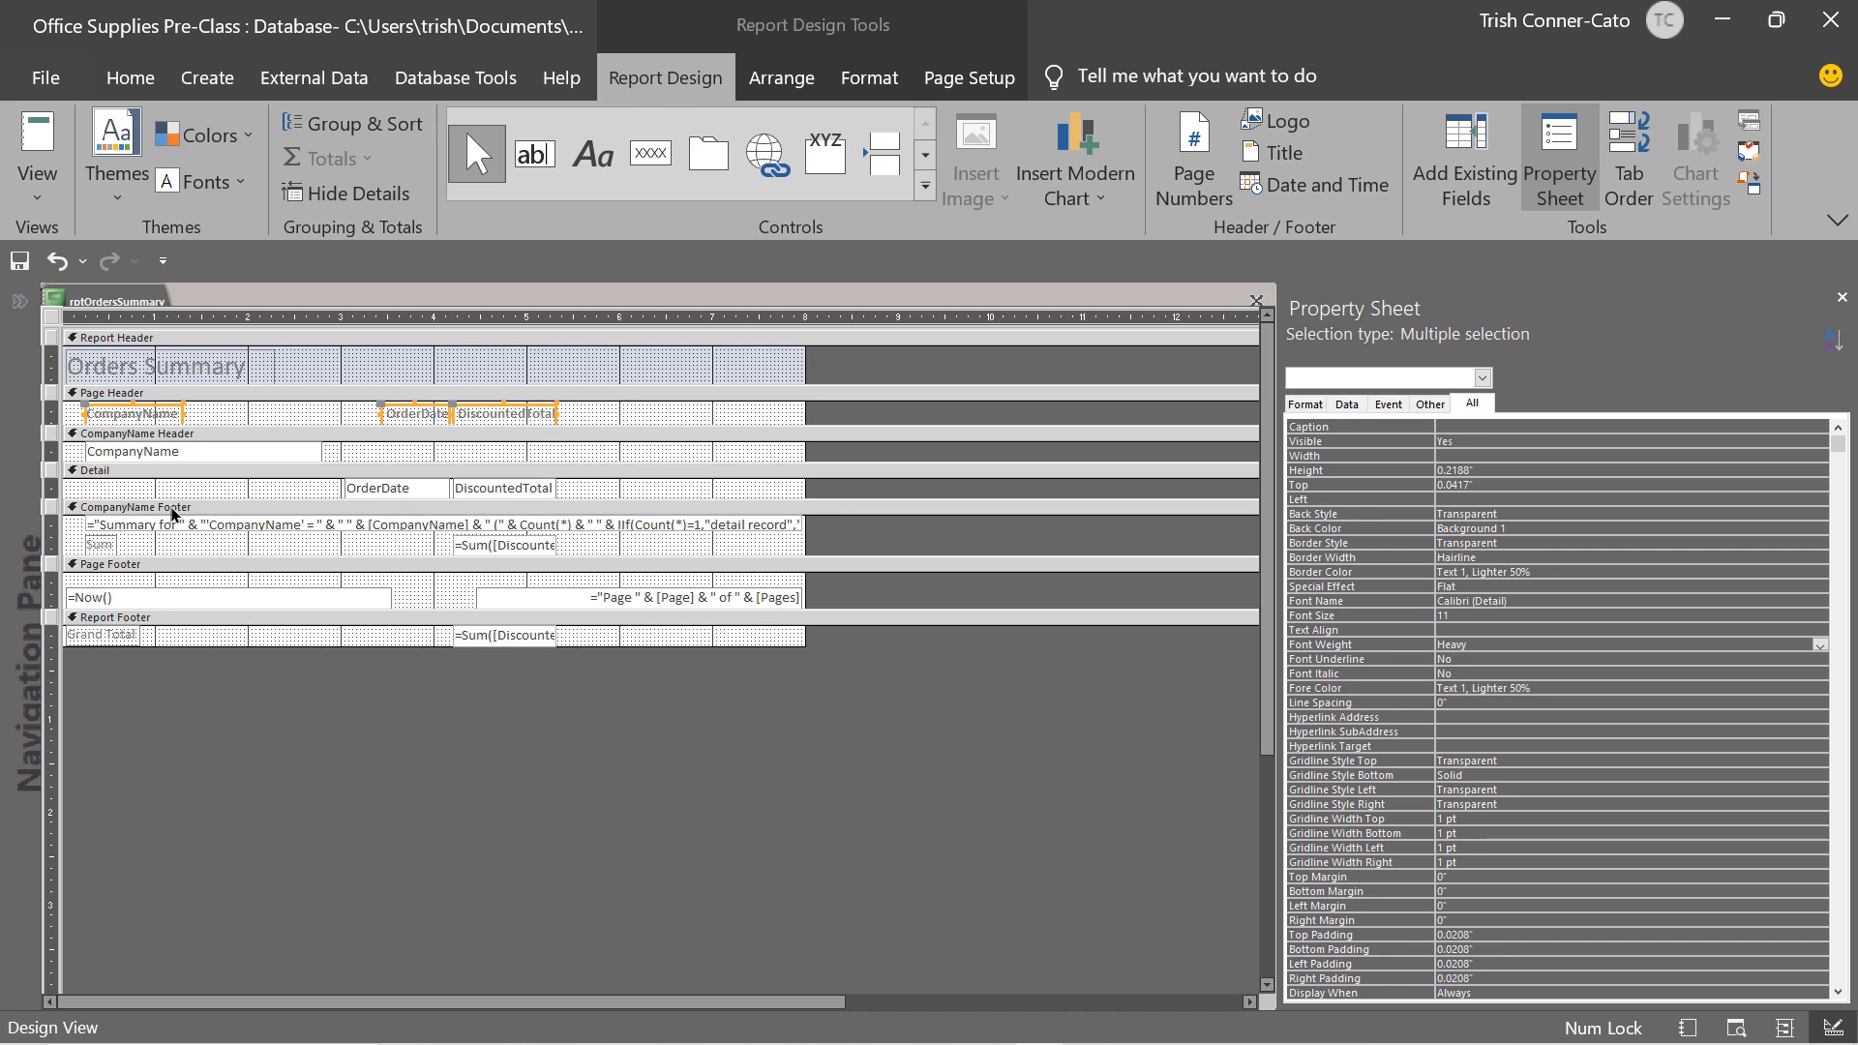
# Delete the Sum label from the CompanyName Footer and check the report in Report View.
pyautogui.click(112, 549)
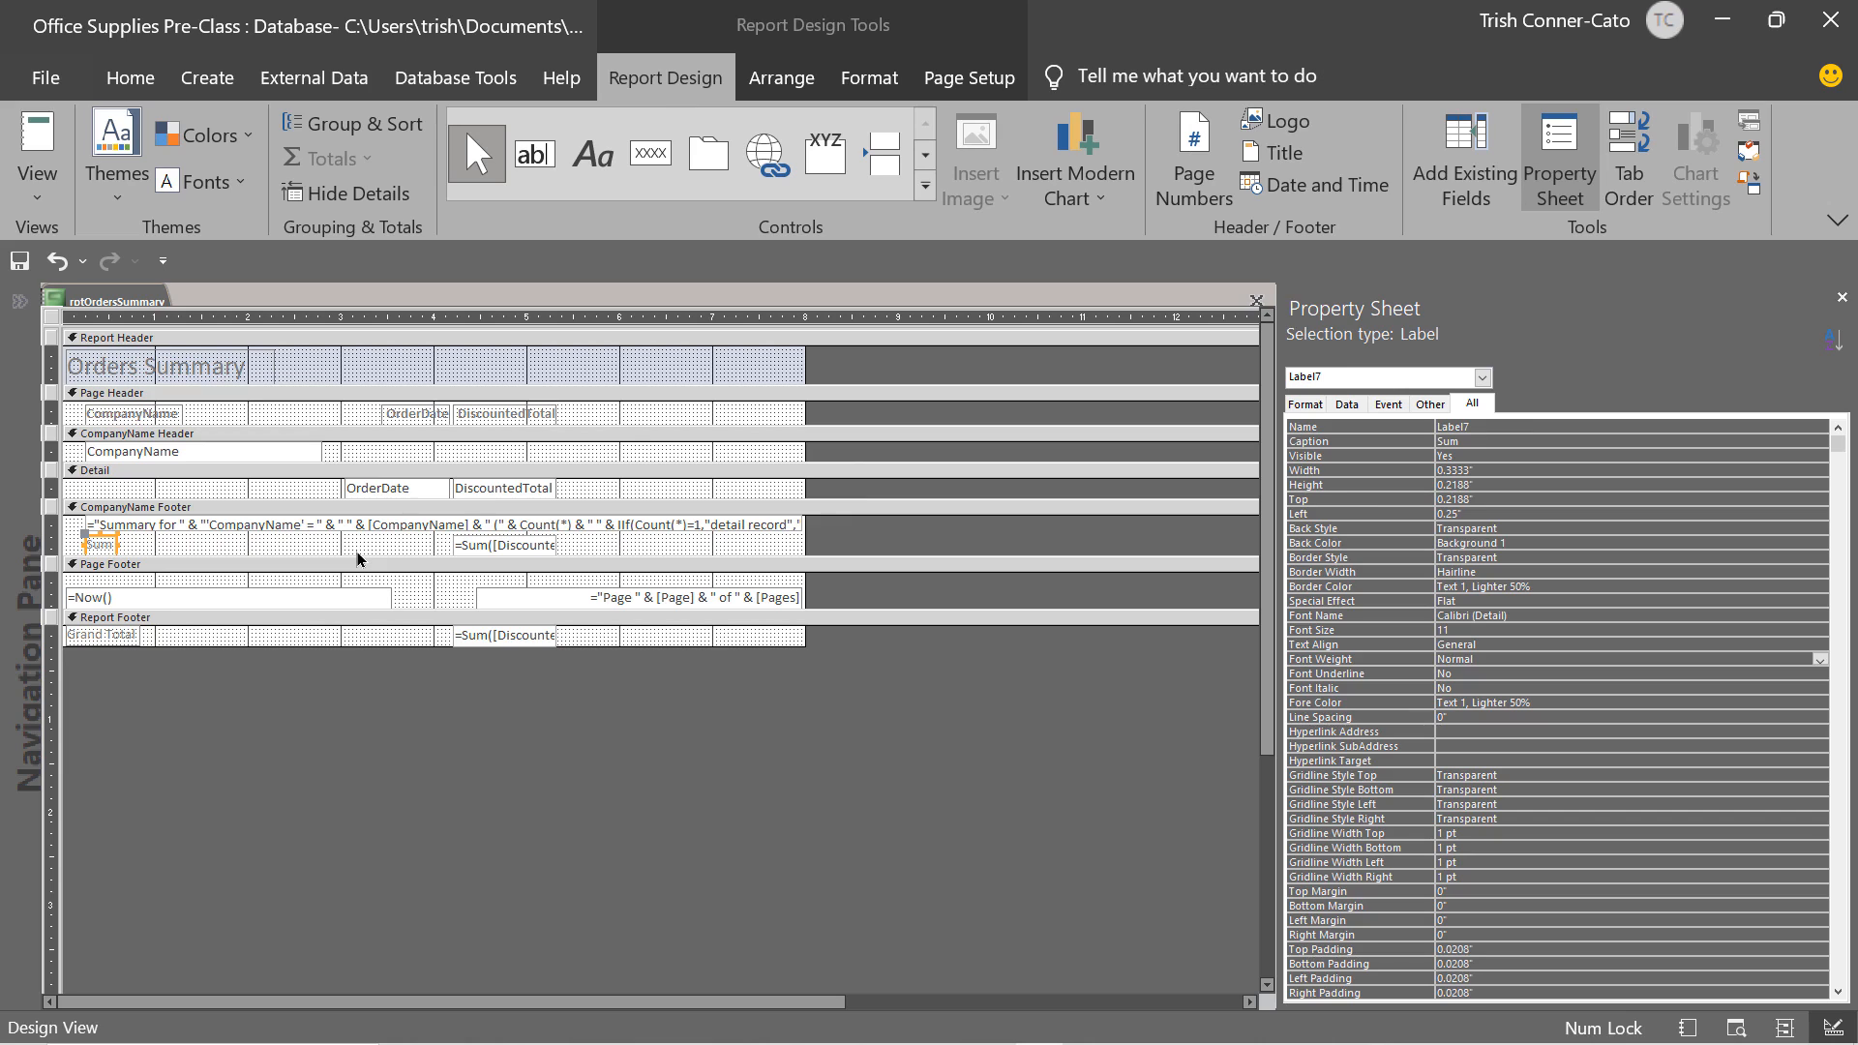
pyautogui.press('Delete')
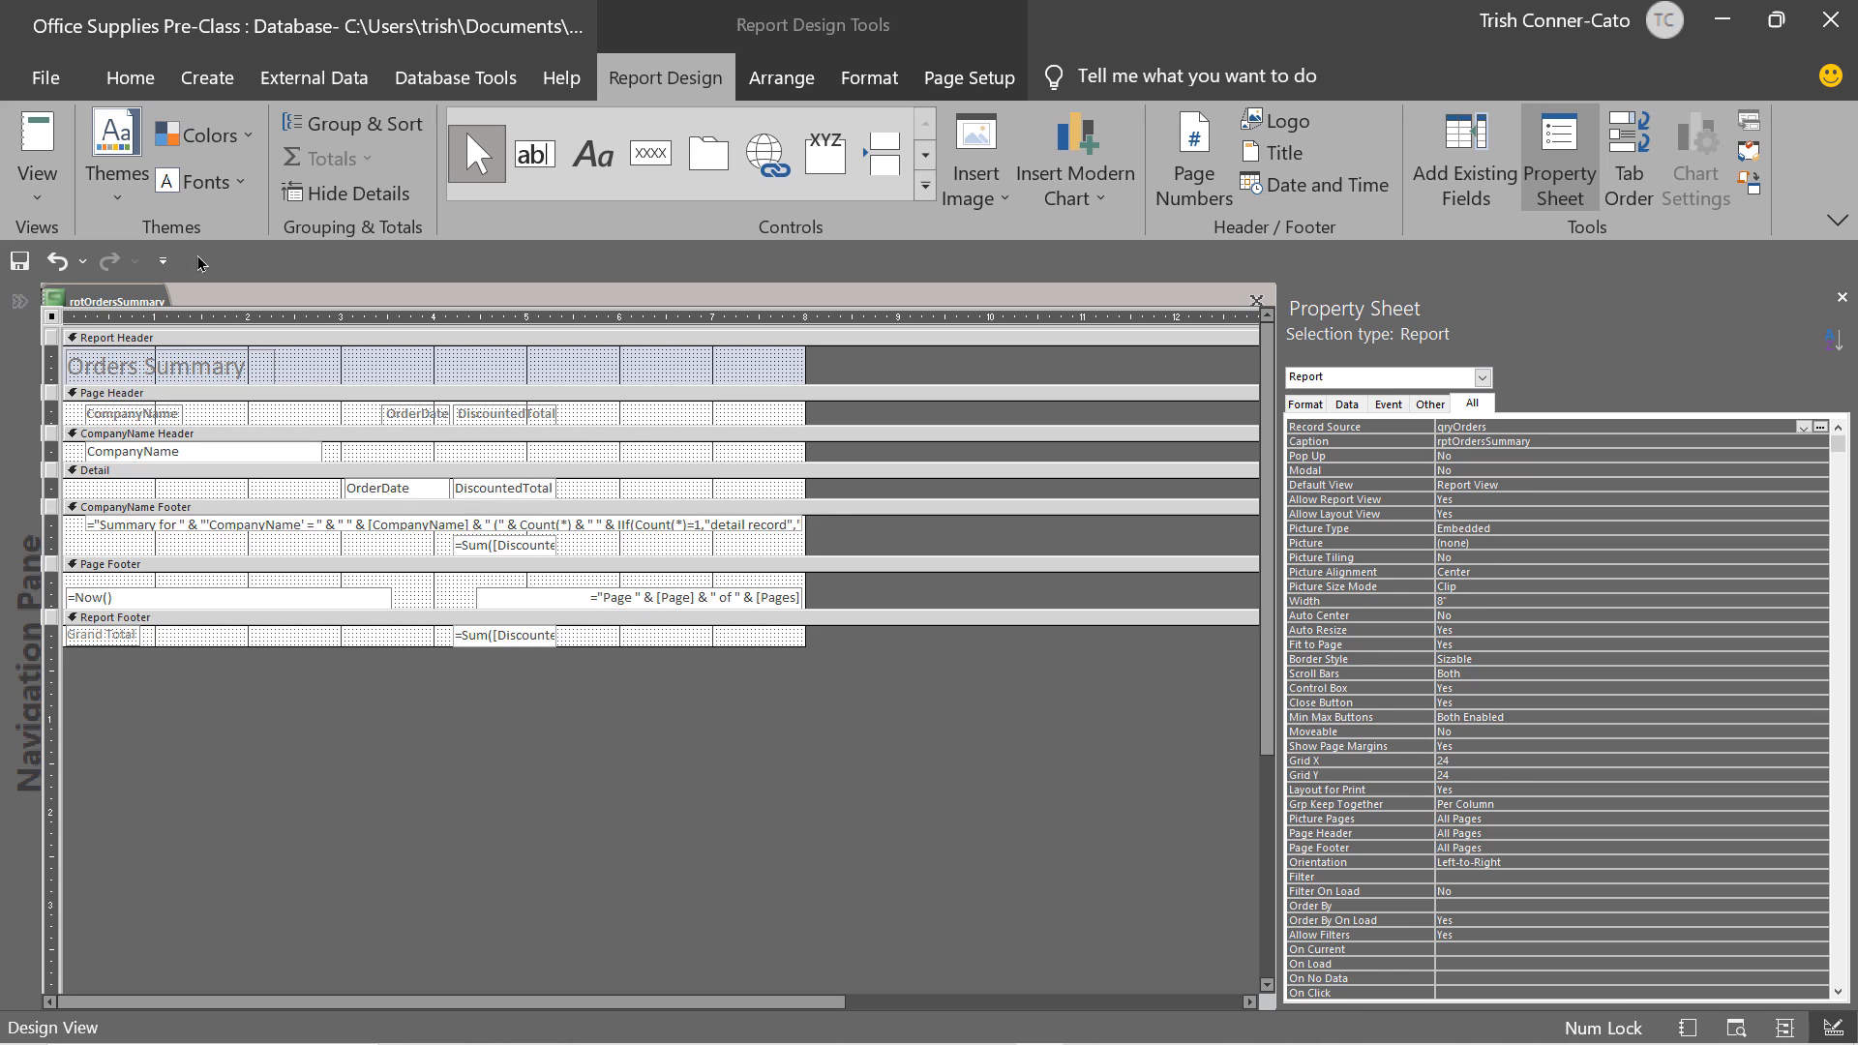
pyautogui.rightClick(130, 303)
pyautogui.click(218, 433)
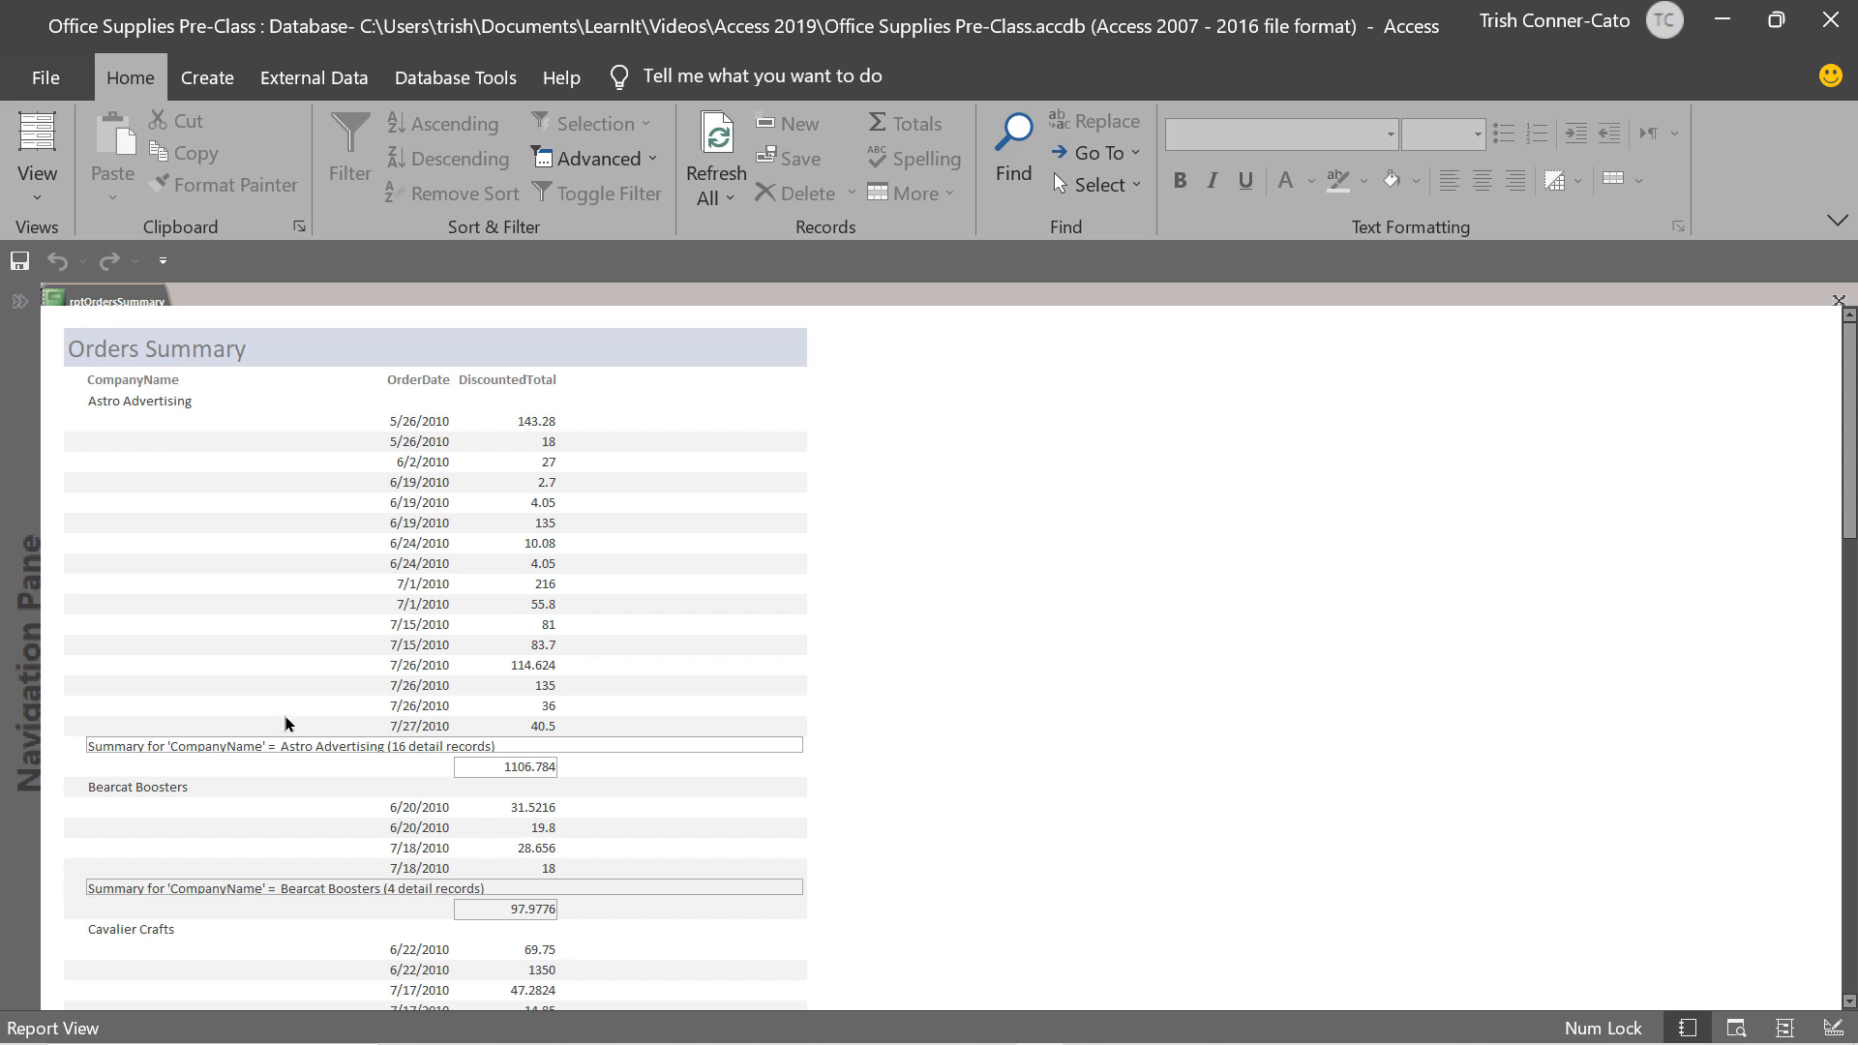
# In Design View, remove the 'CompanyName' = portion from the CompanyName Footer summary expression so it begins ="Summary for " & [CompanyName].
pyautogui.rightClick(122, 302)
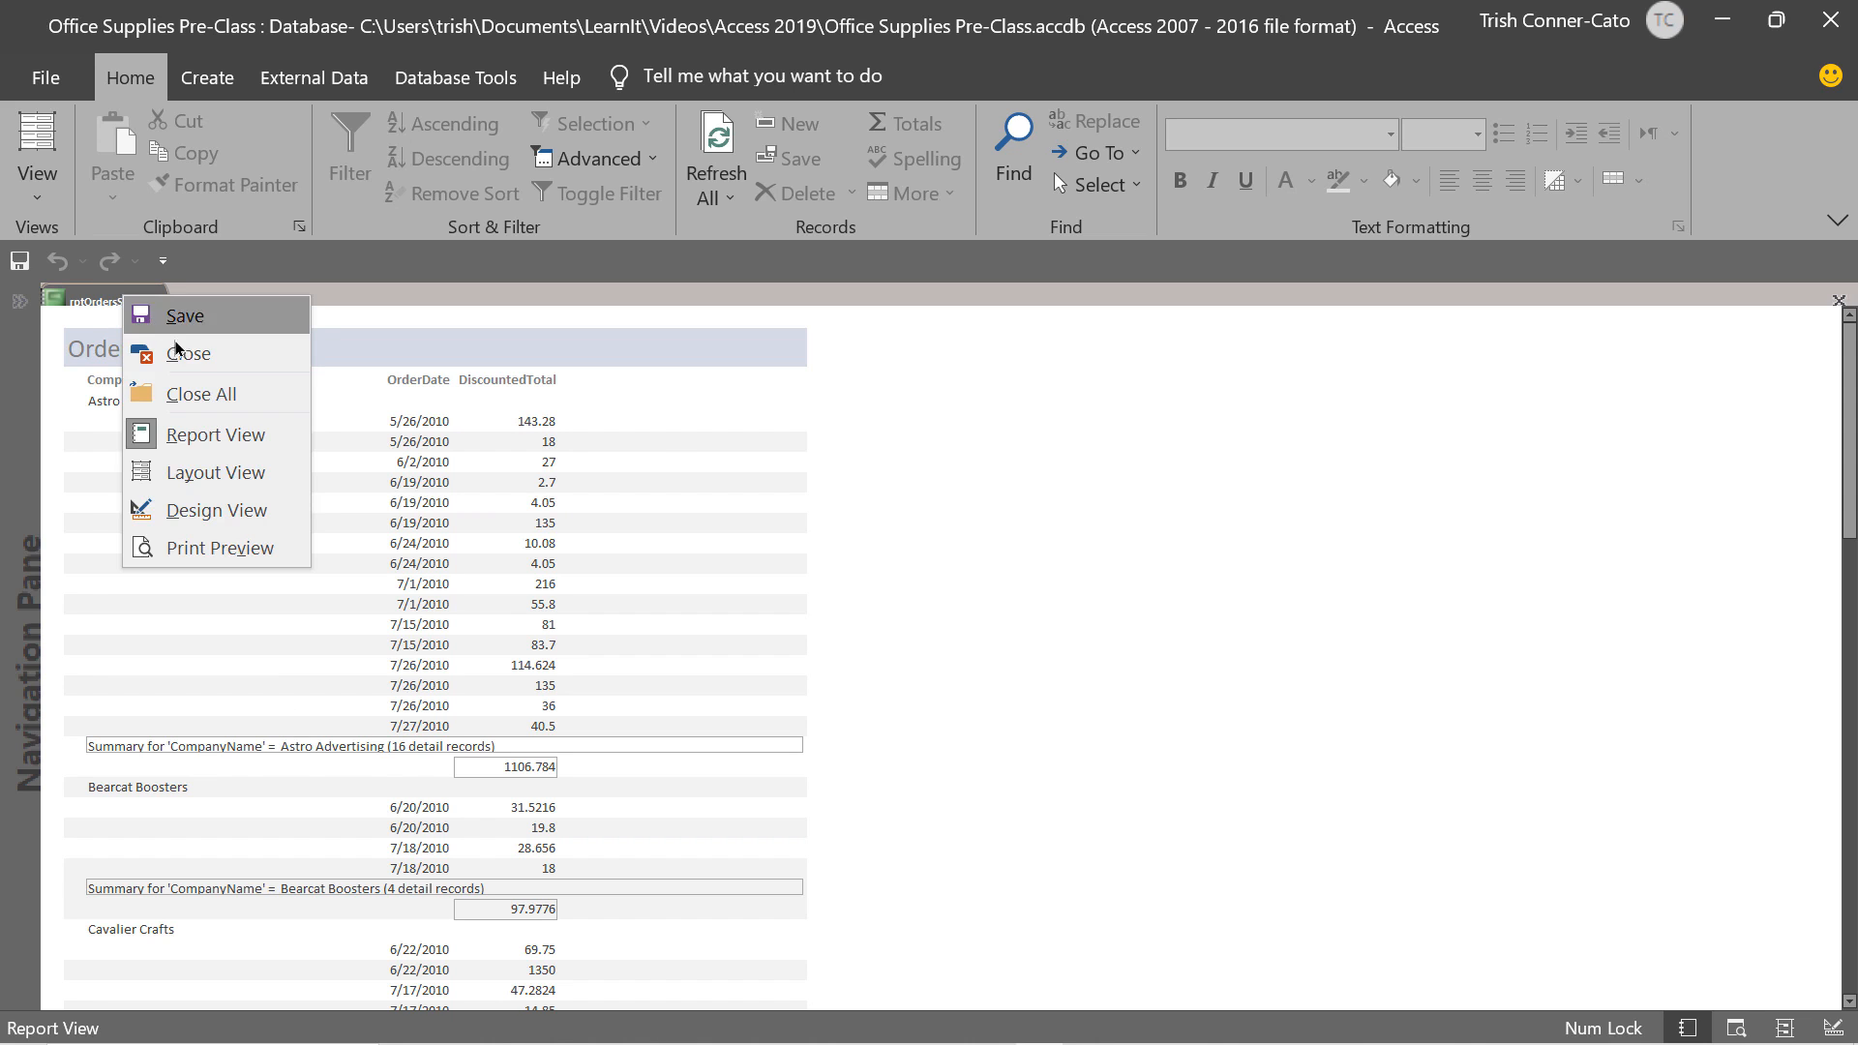
pyautogui.click(224, 508)
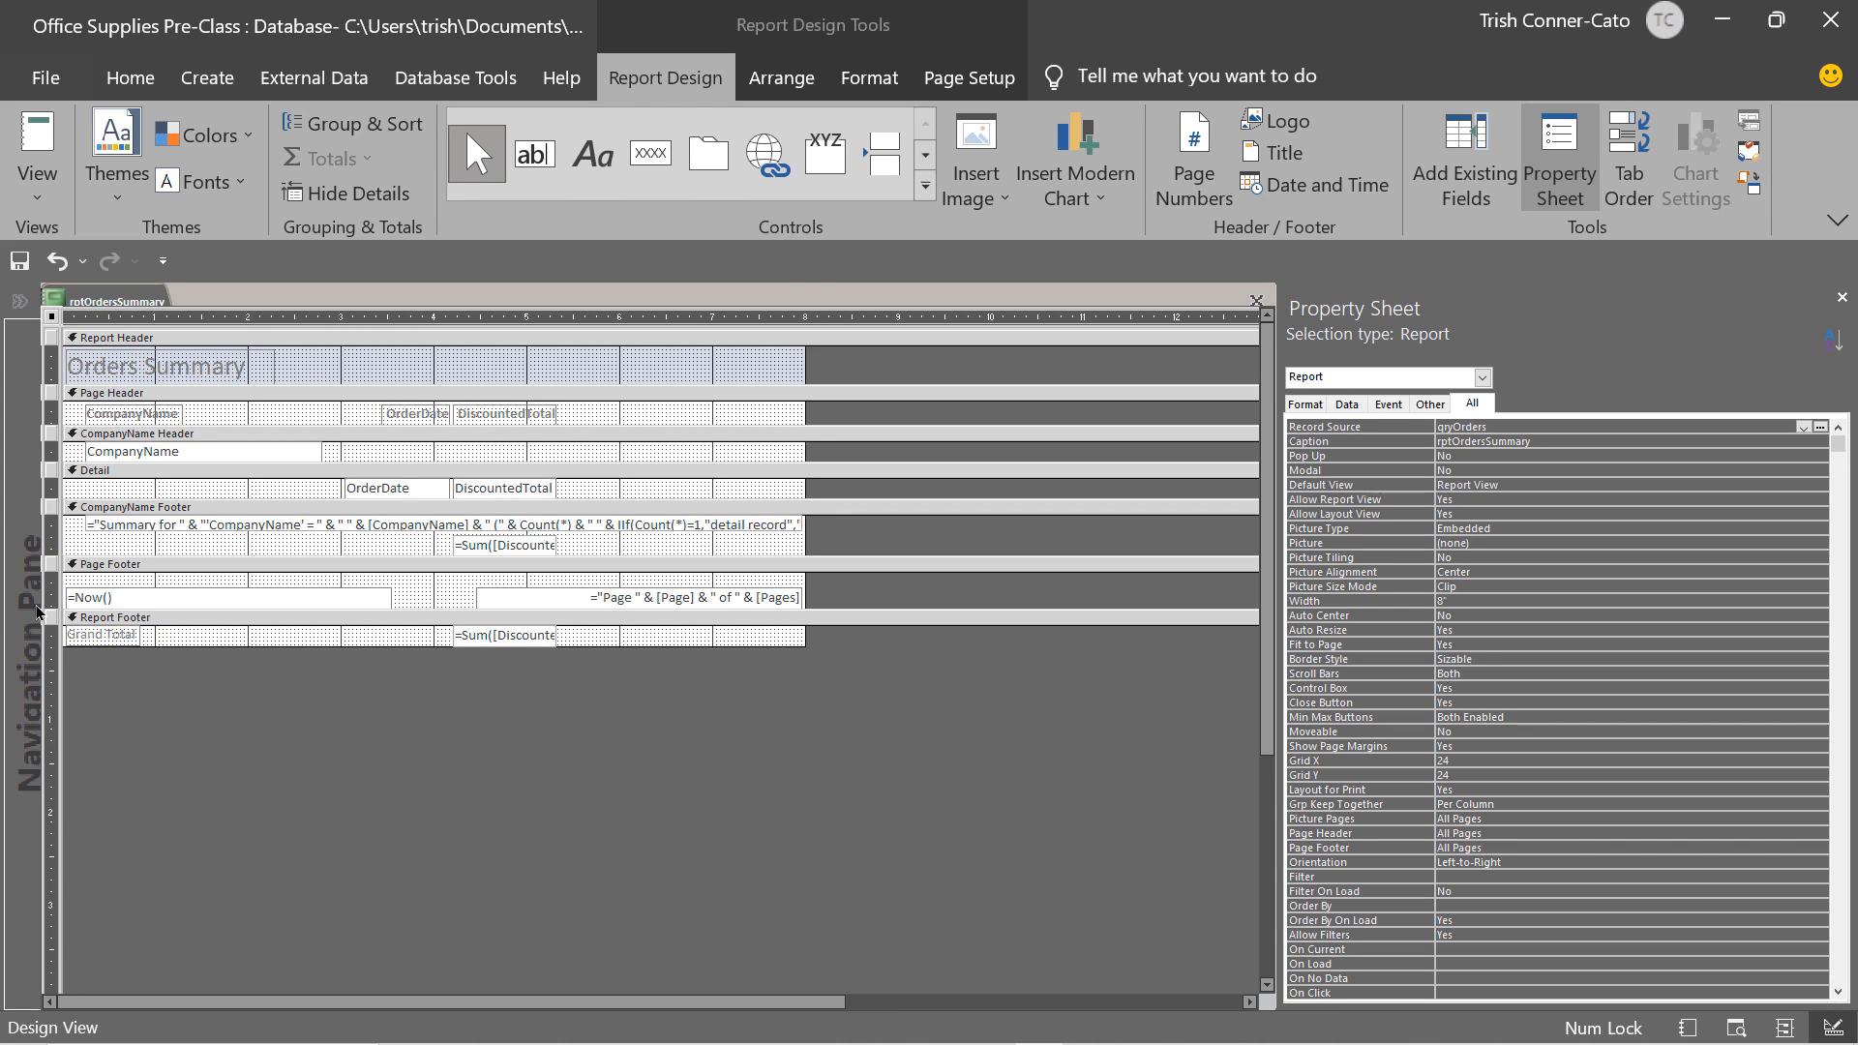
pyautogui.click(177, 529)
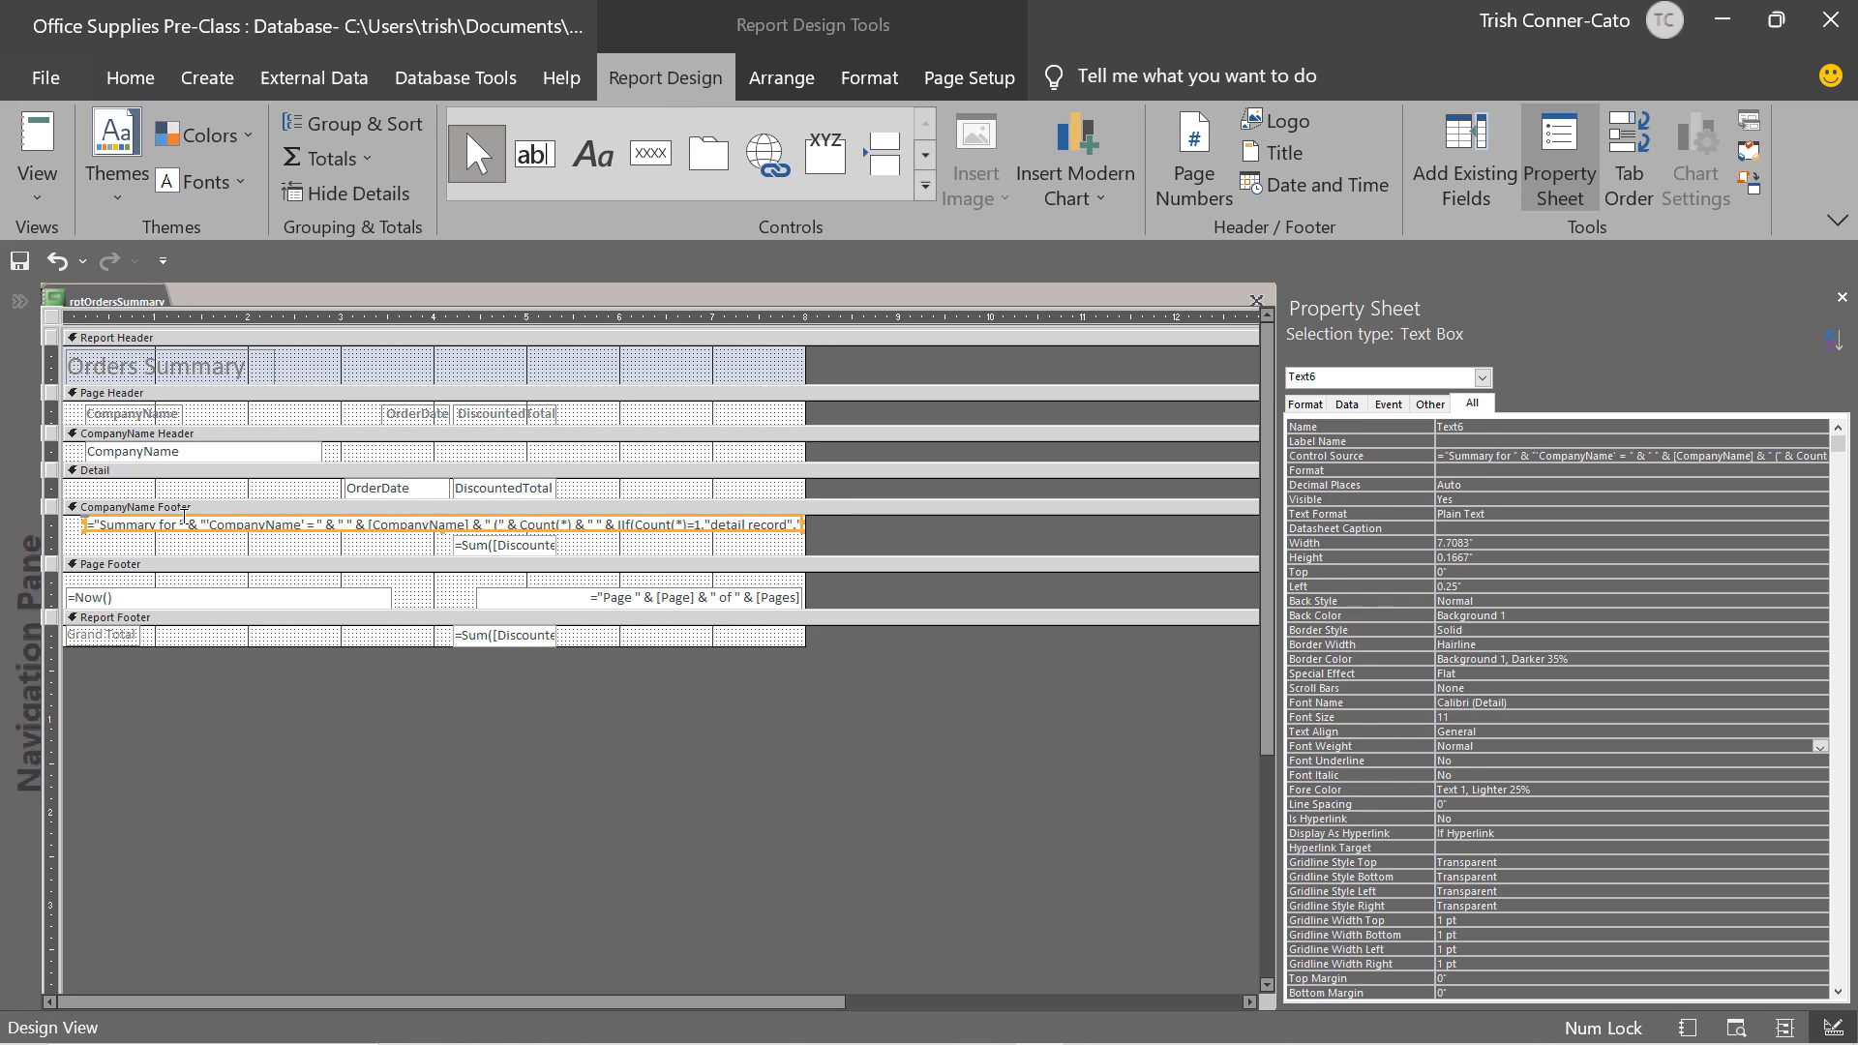
pyautogui.click(162, 523)
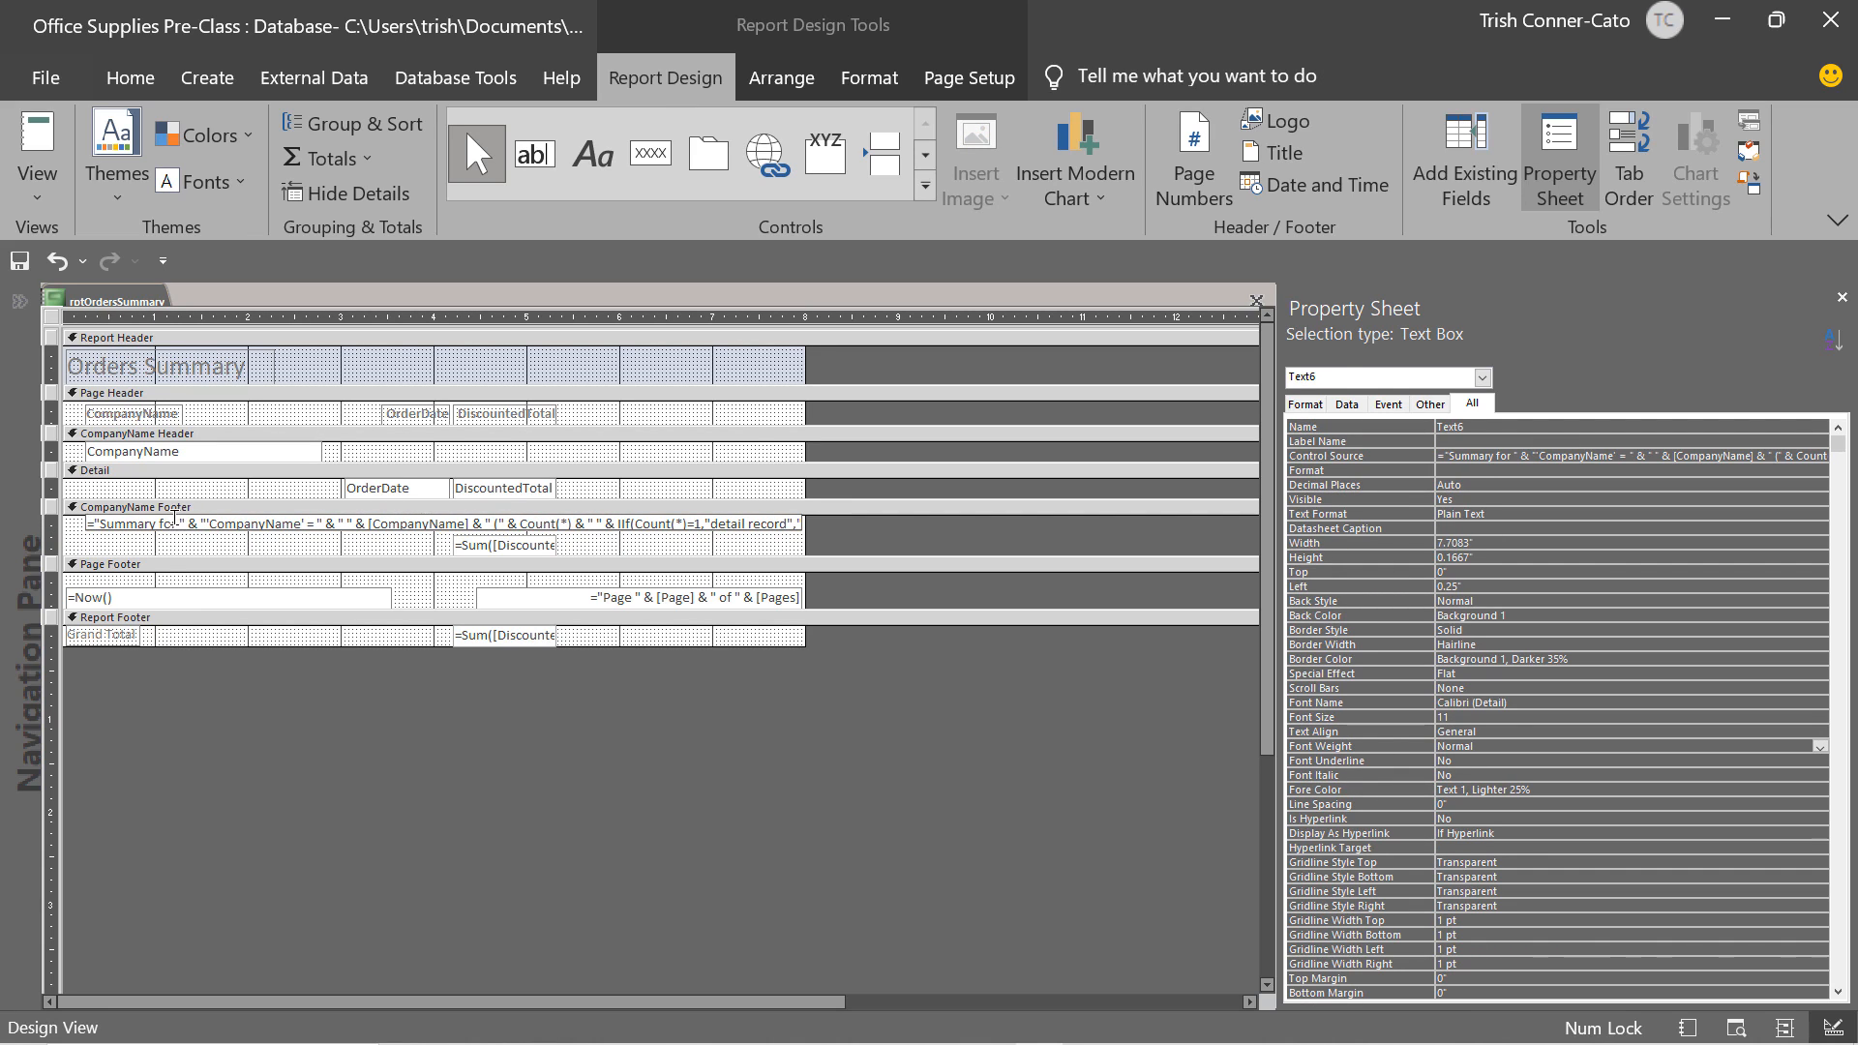
pyautogui.click(179, 521)
pyautogui.hotkey('shift', 'Right')
pyautogui.hotkey('shift', 'Right')
pyautogui.hotkey('shift', 'Right')
pyautogui.hotkey('shift', 'Right')
pyautogui.hotkey('shift', 'Right')
pyautogui.hotkey('shift', 'Right')
pyautogui.hotkey('shift', 'Right')
pyautogui.hotkey('shift', 'Right')
pyautogui.moveTo(239, 522); pyautogui.dragTo(339, 523)
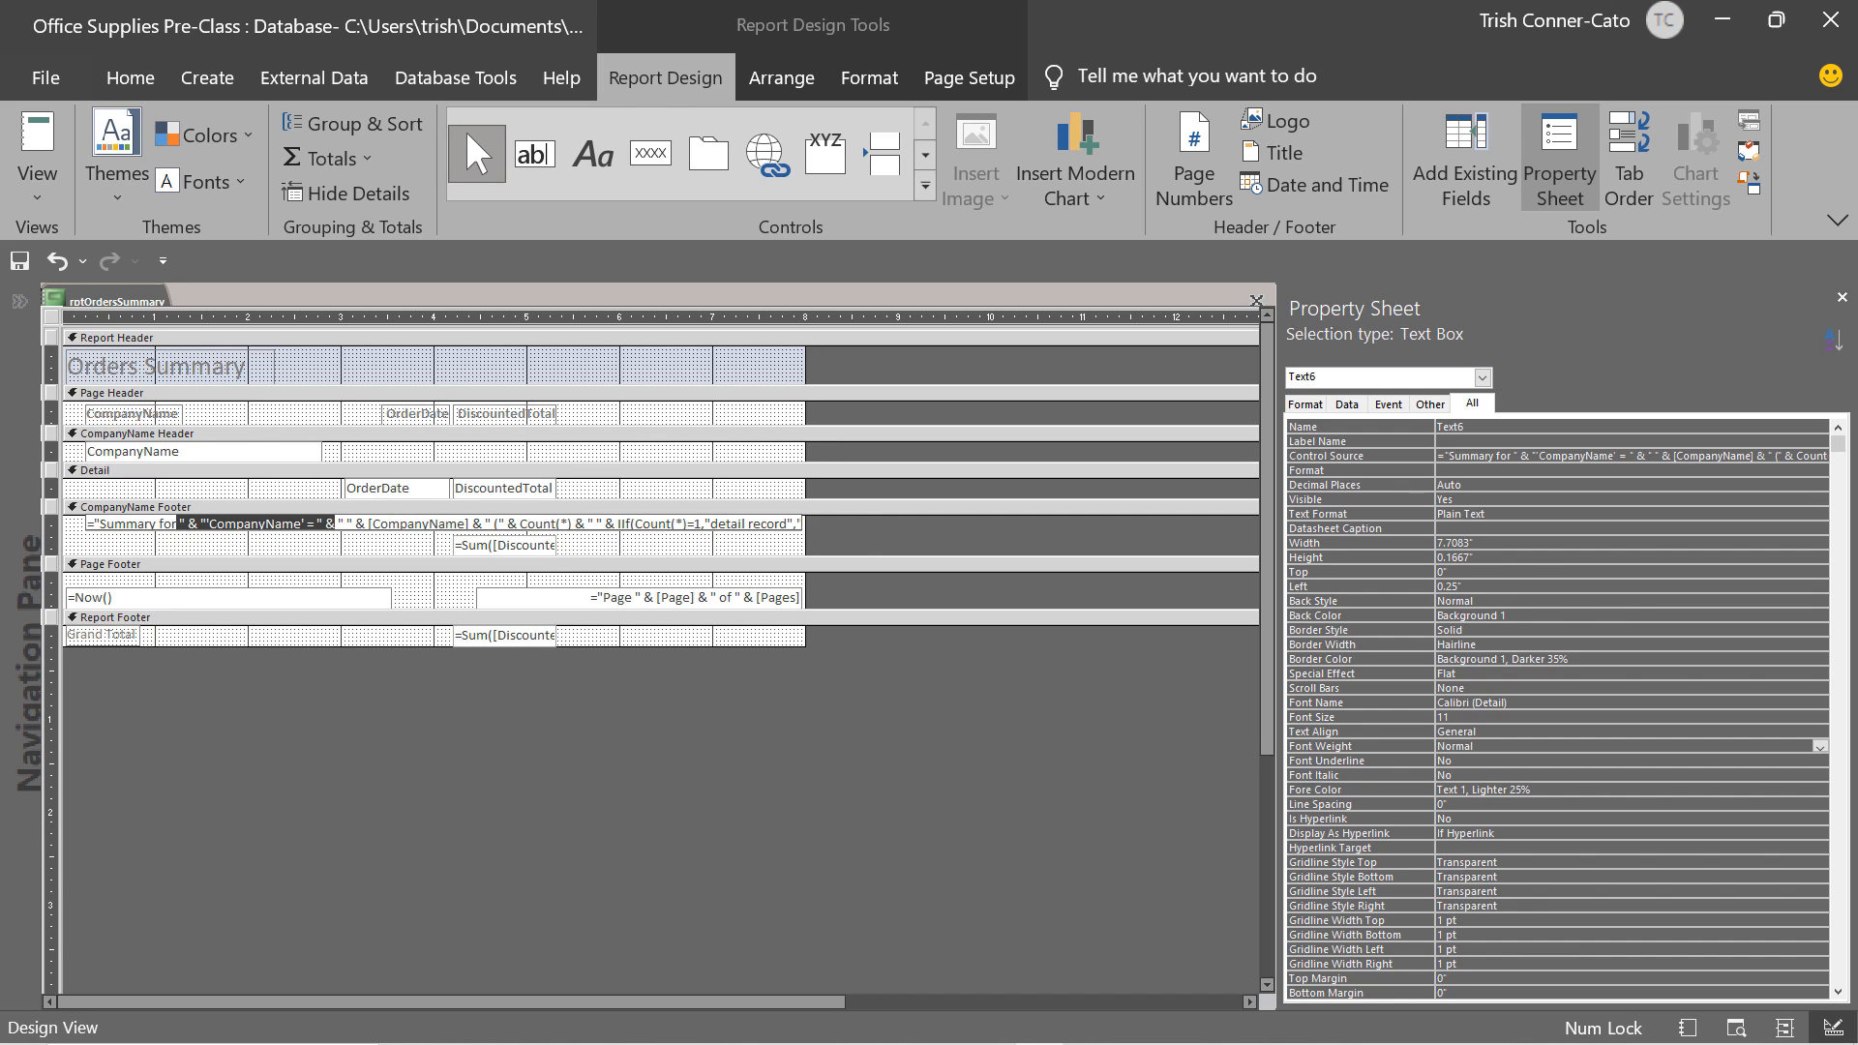
pyautogui.moveTo(335, 523); pyautogui.dragTo(345, 523)
pyautogui.press('Delete')
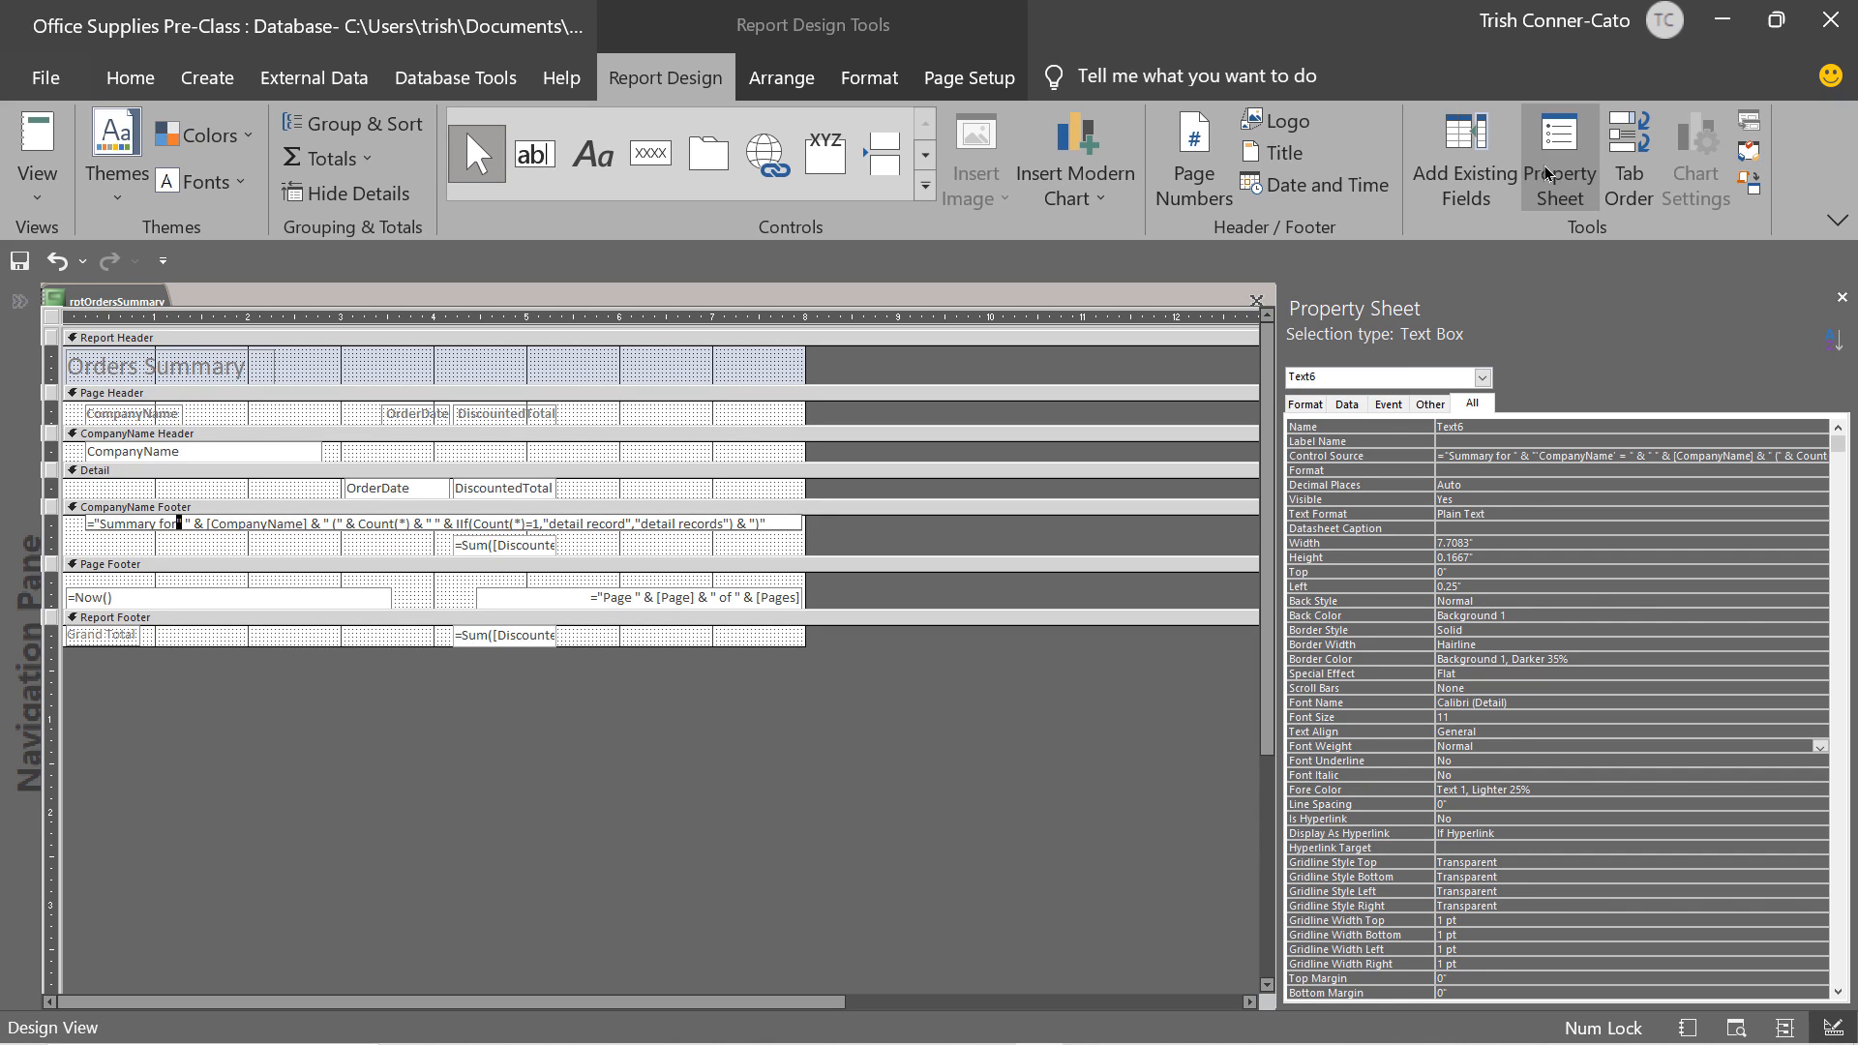
# Remove the extra quotation mark after "Summary for " in the CompanyName Footer expression and check the report in Report View.
pyautogui.rightClick(137, 303)
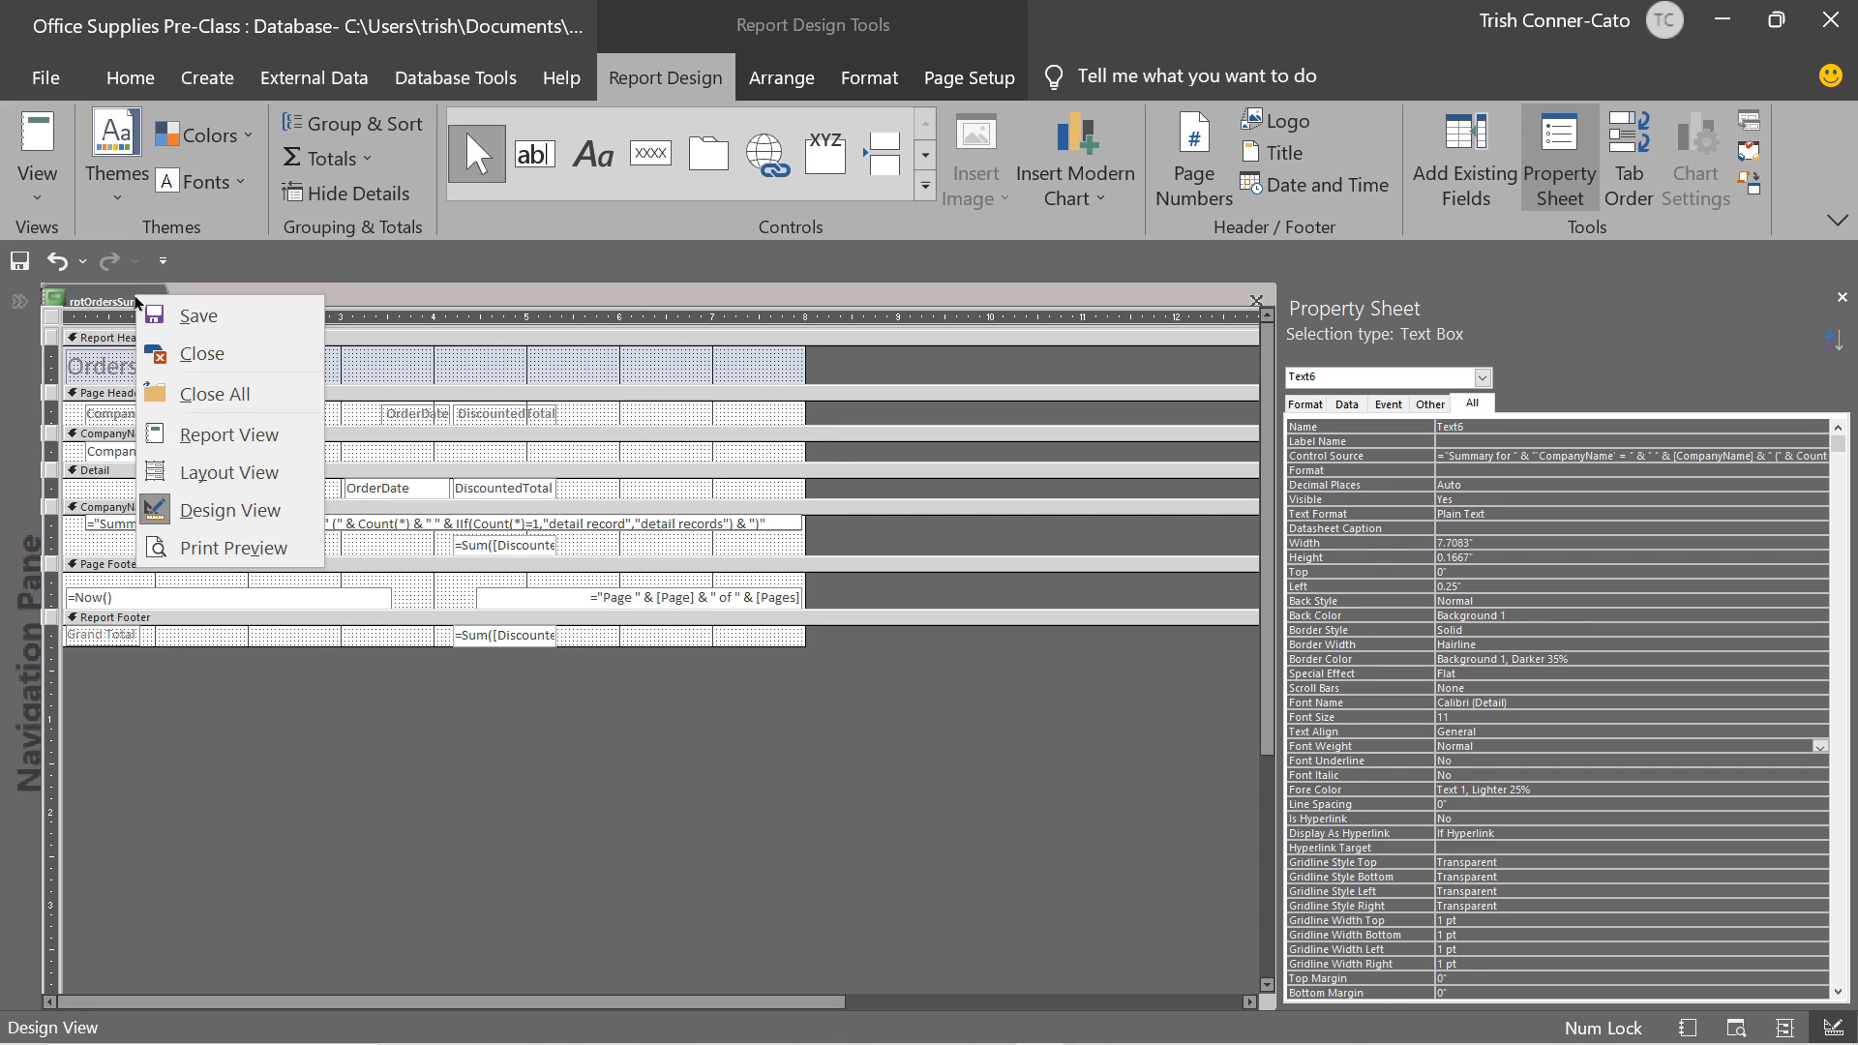
pyautogui.click(223, 435)
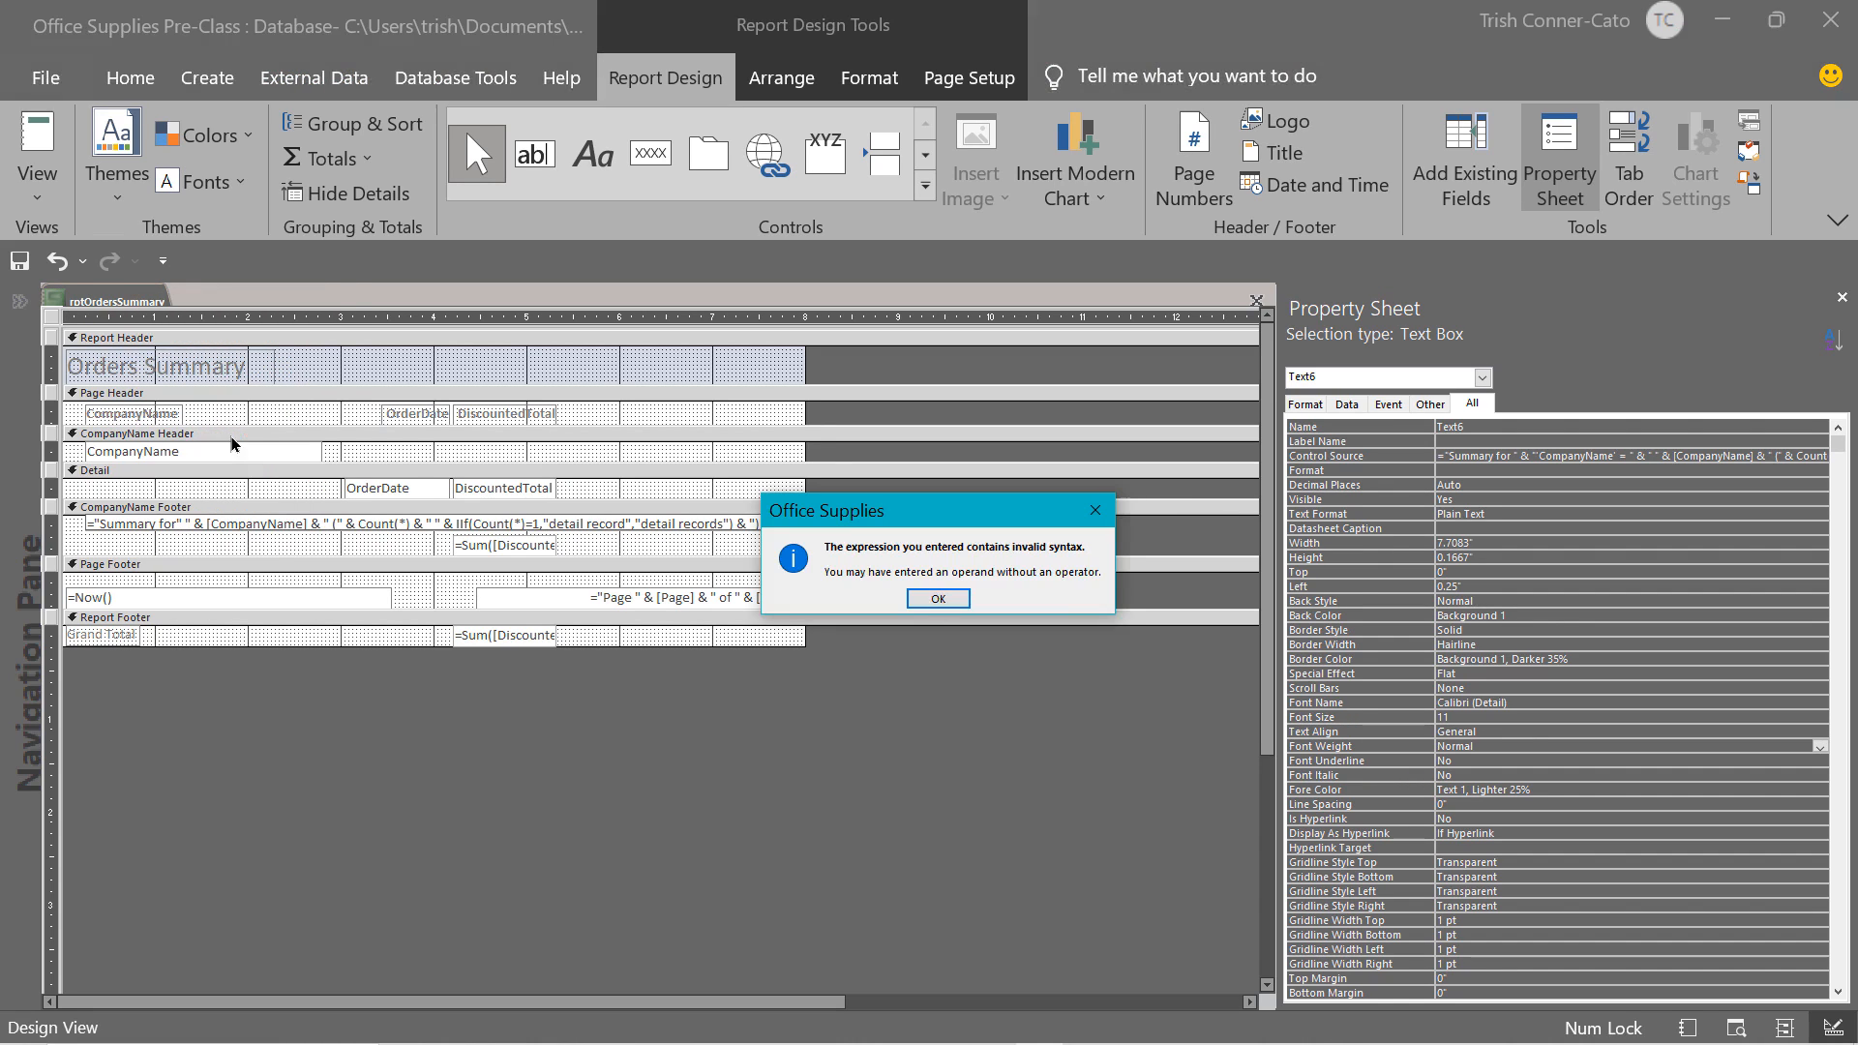
pyautogui.click(937, 600)
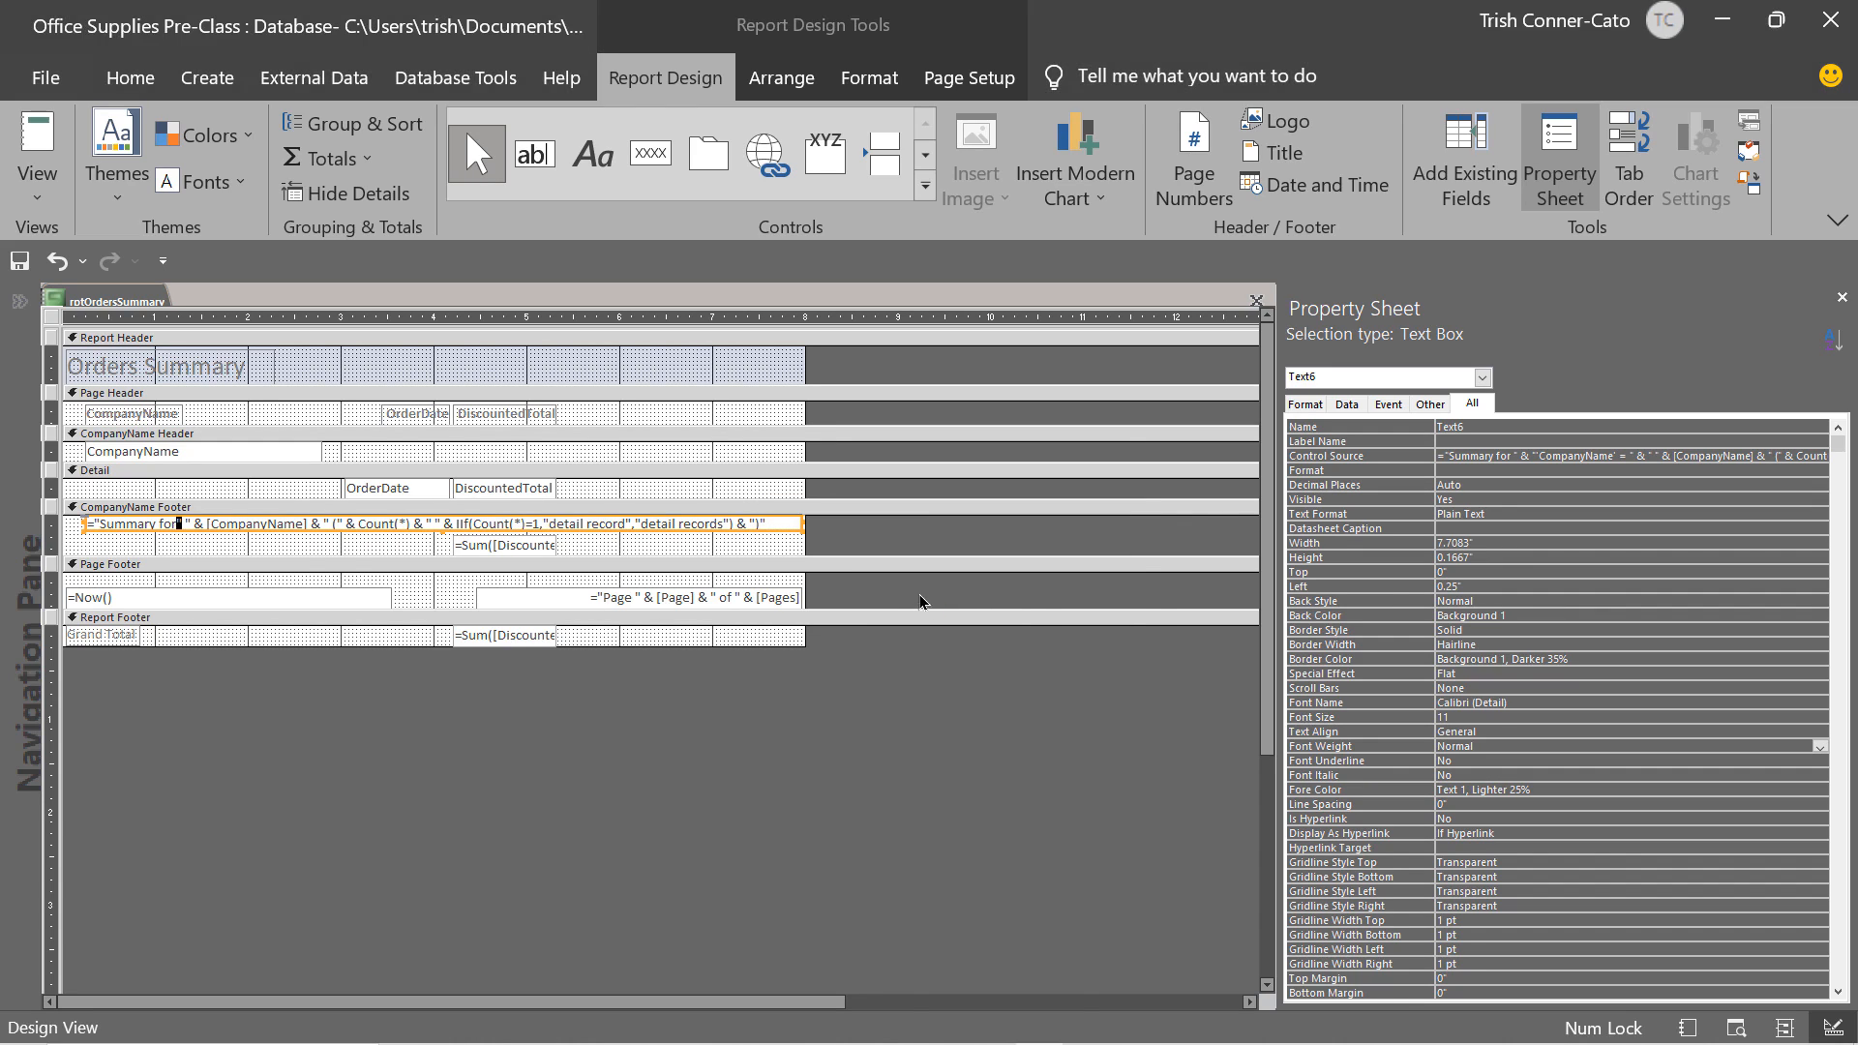
pyautogui.click(170, 522)
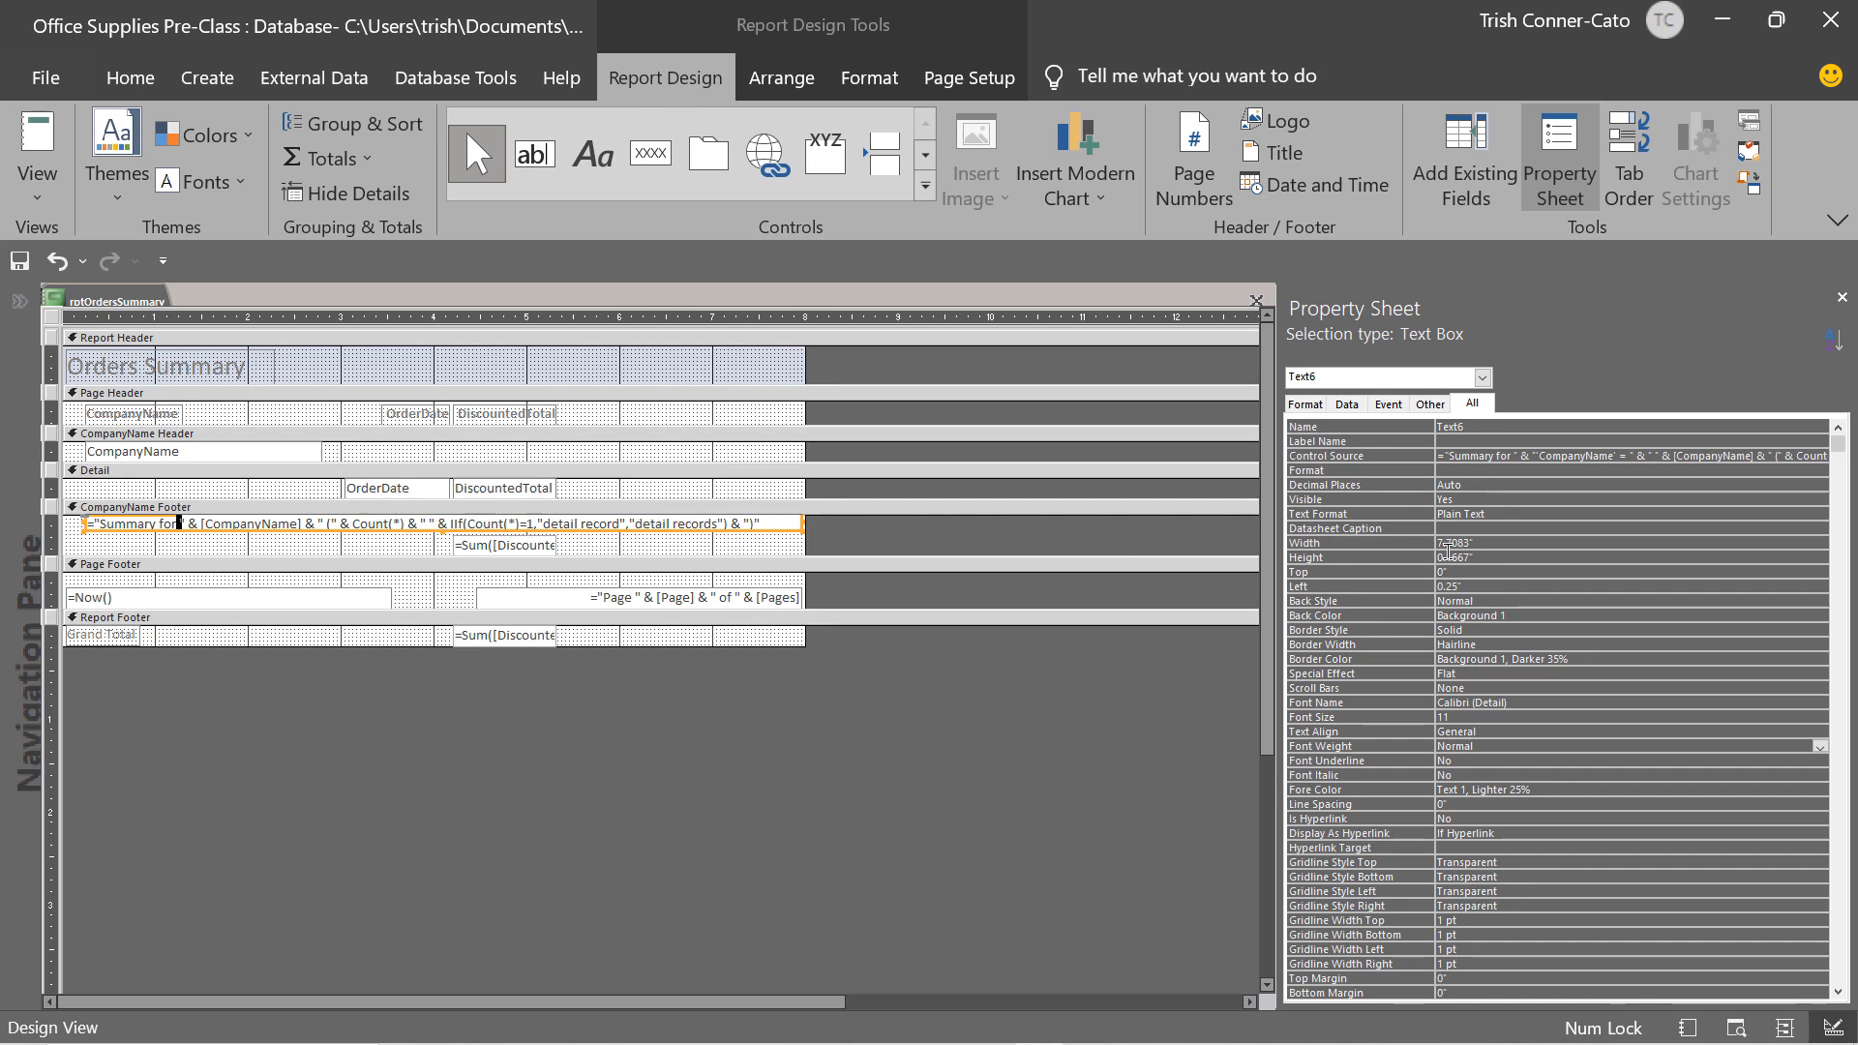
pyautogui.rightClick(159, 309)
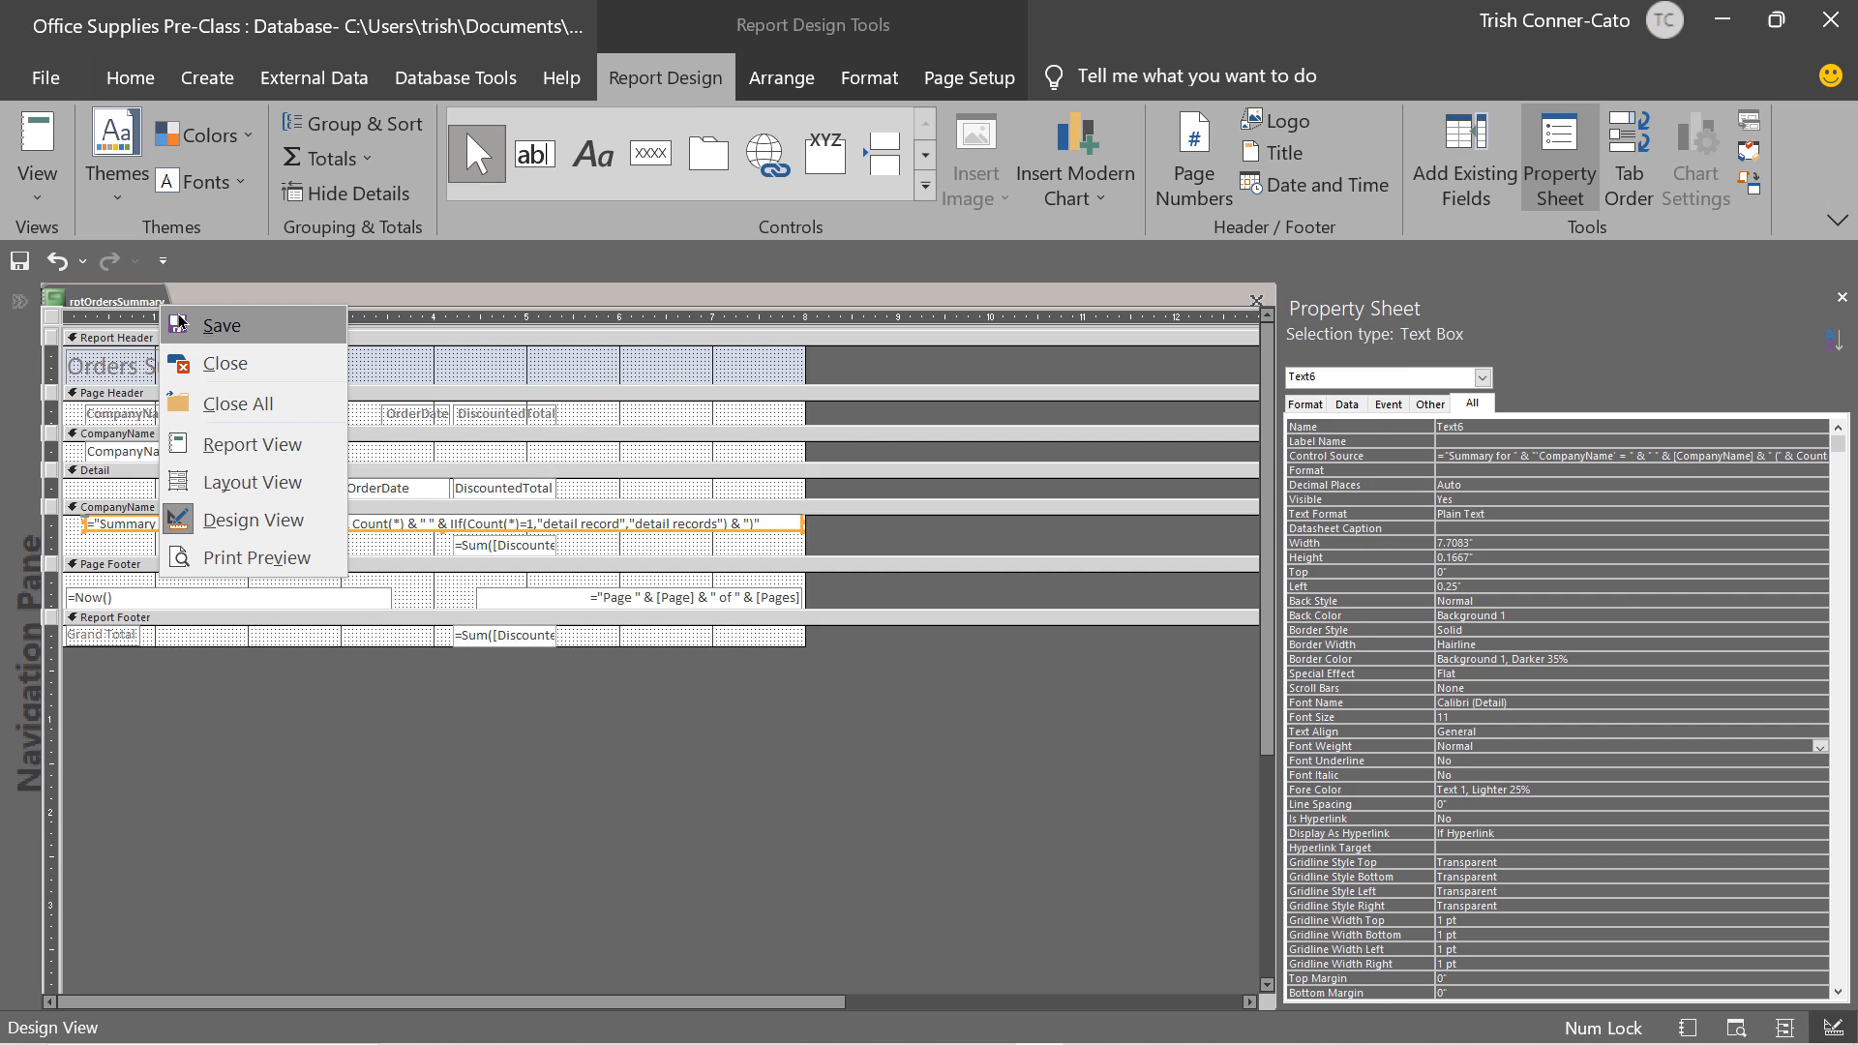
pyautogui.click(251, 444)
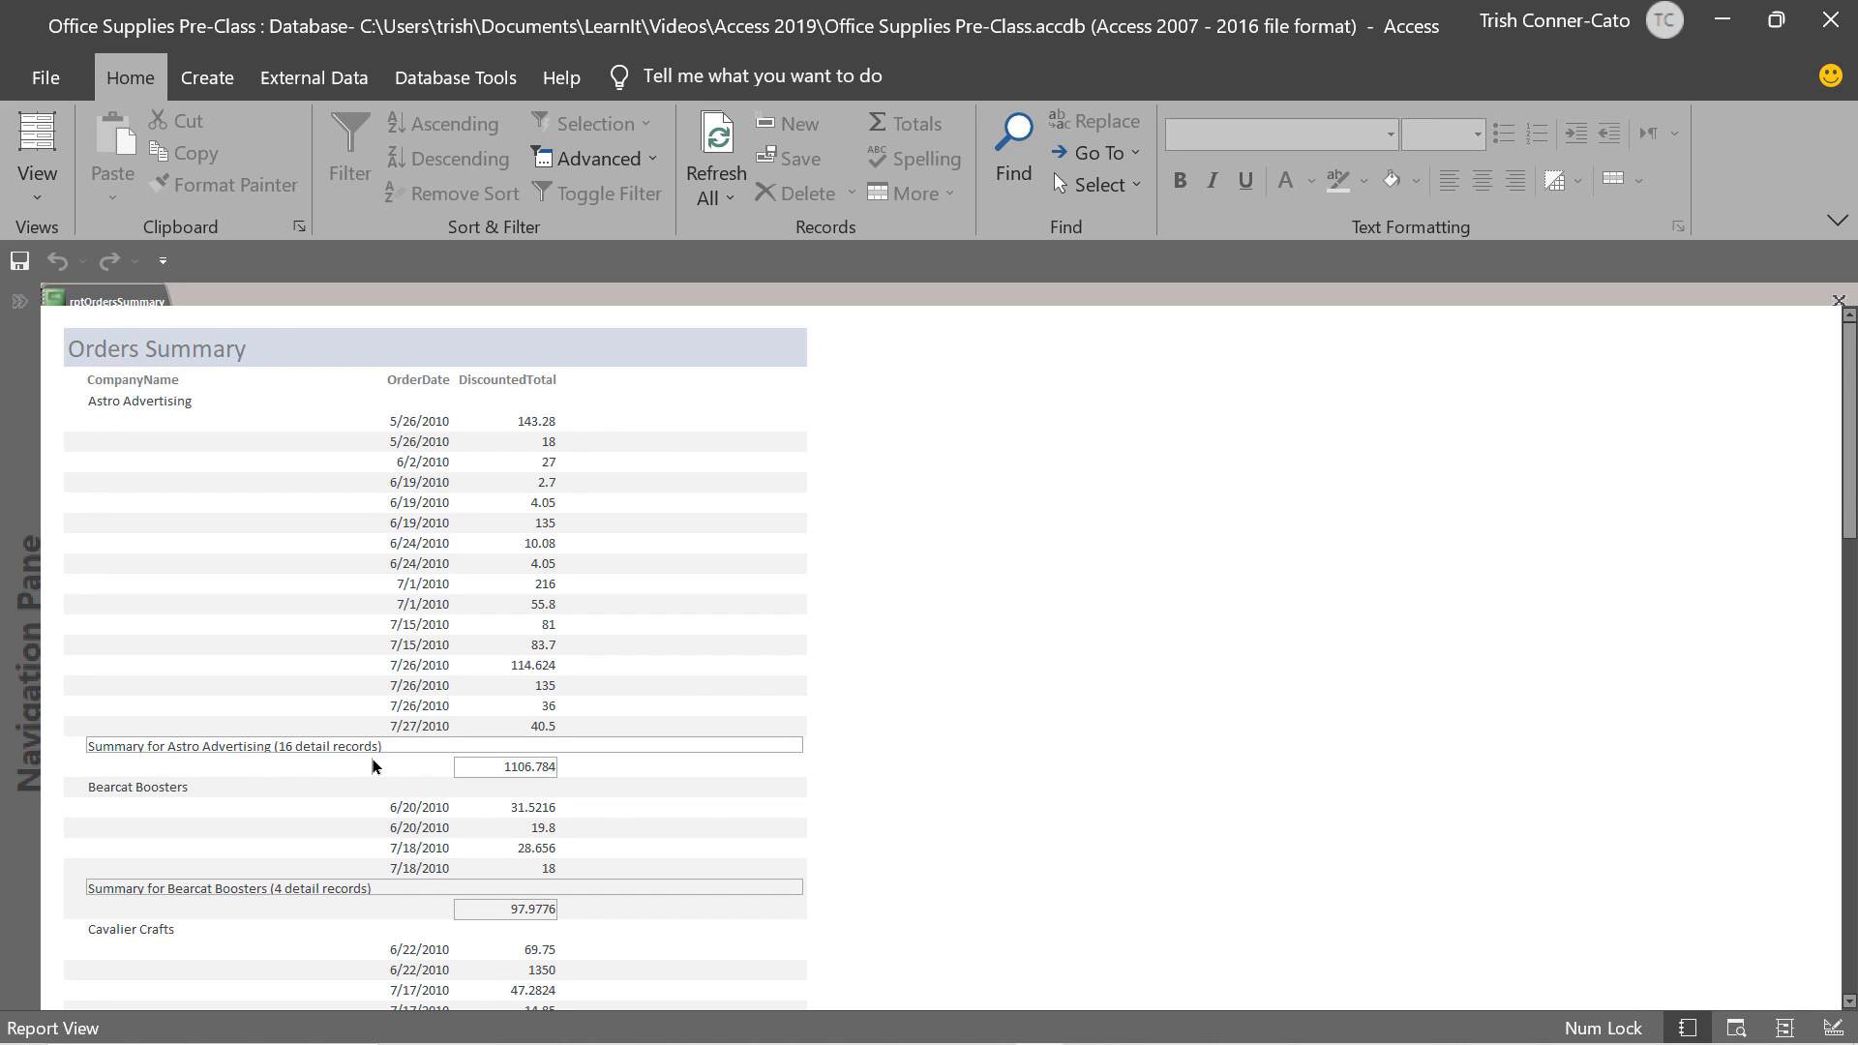
# Return to Design View and save the report with the corrected summary expression.
pyautogui.rightClick(138, 310)
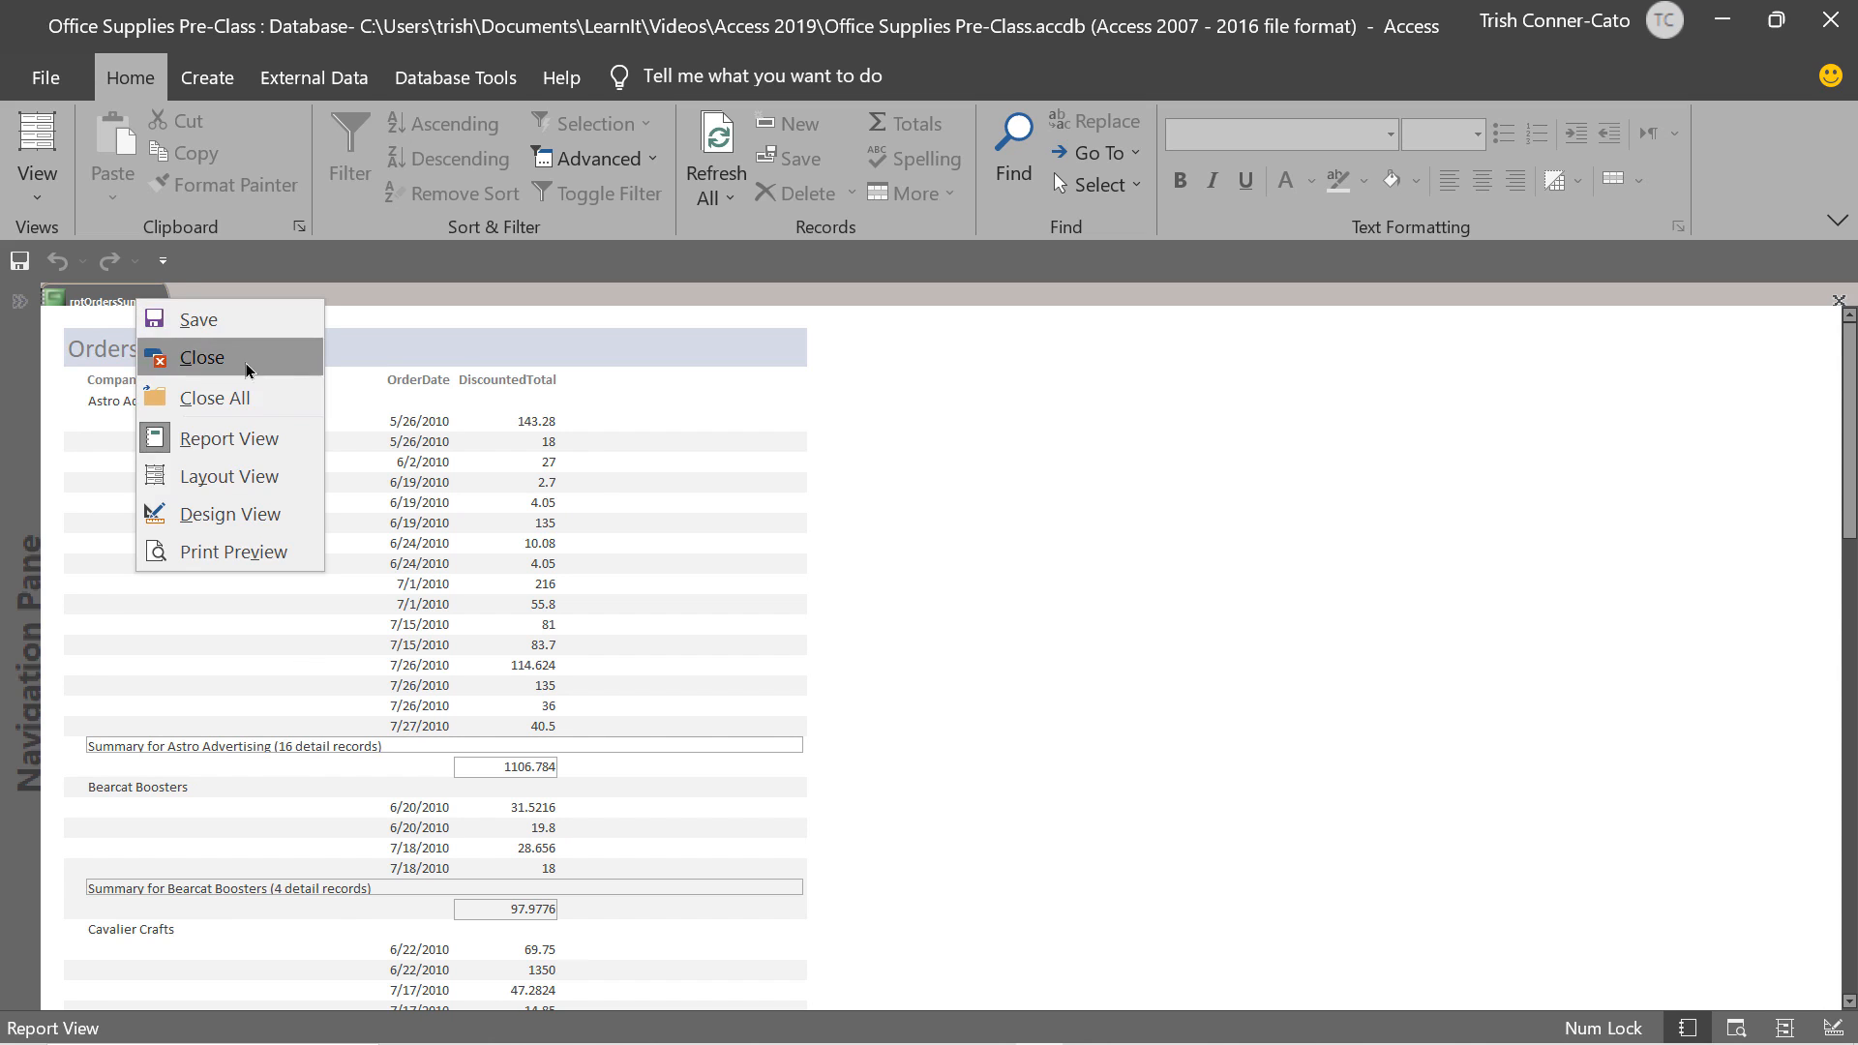
pyautogui.click(278, 510)
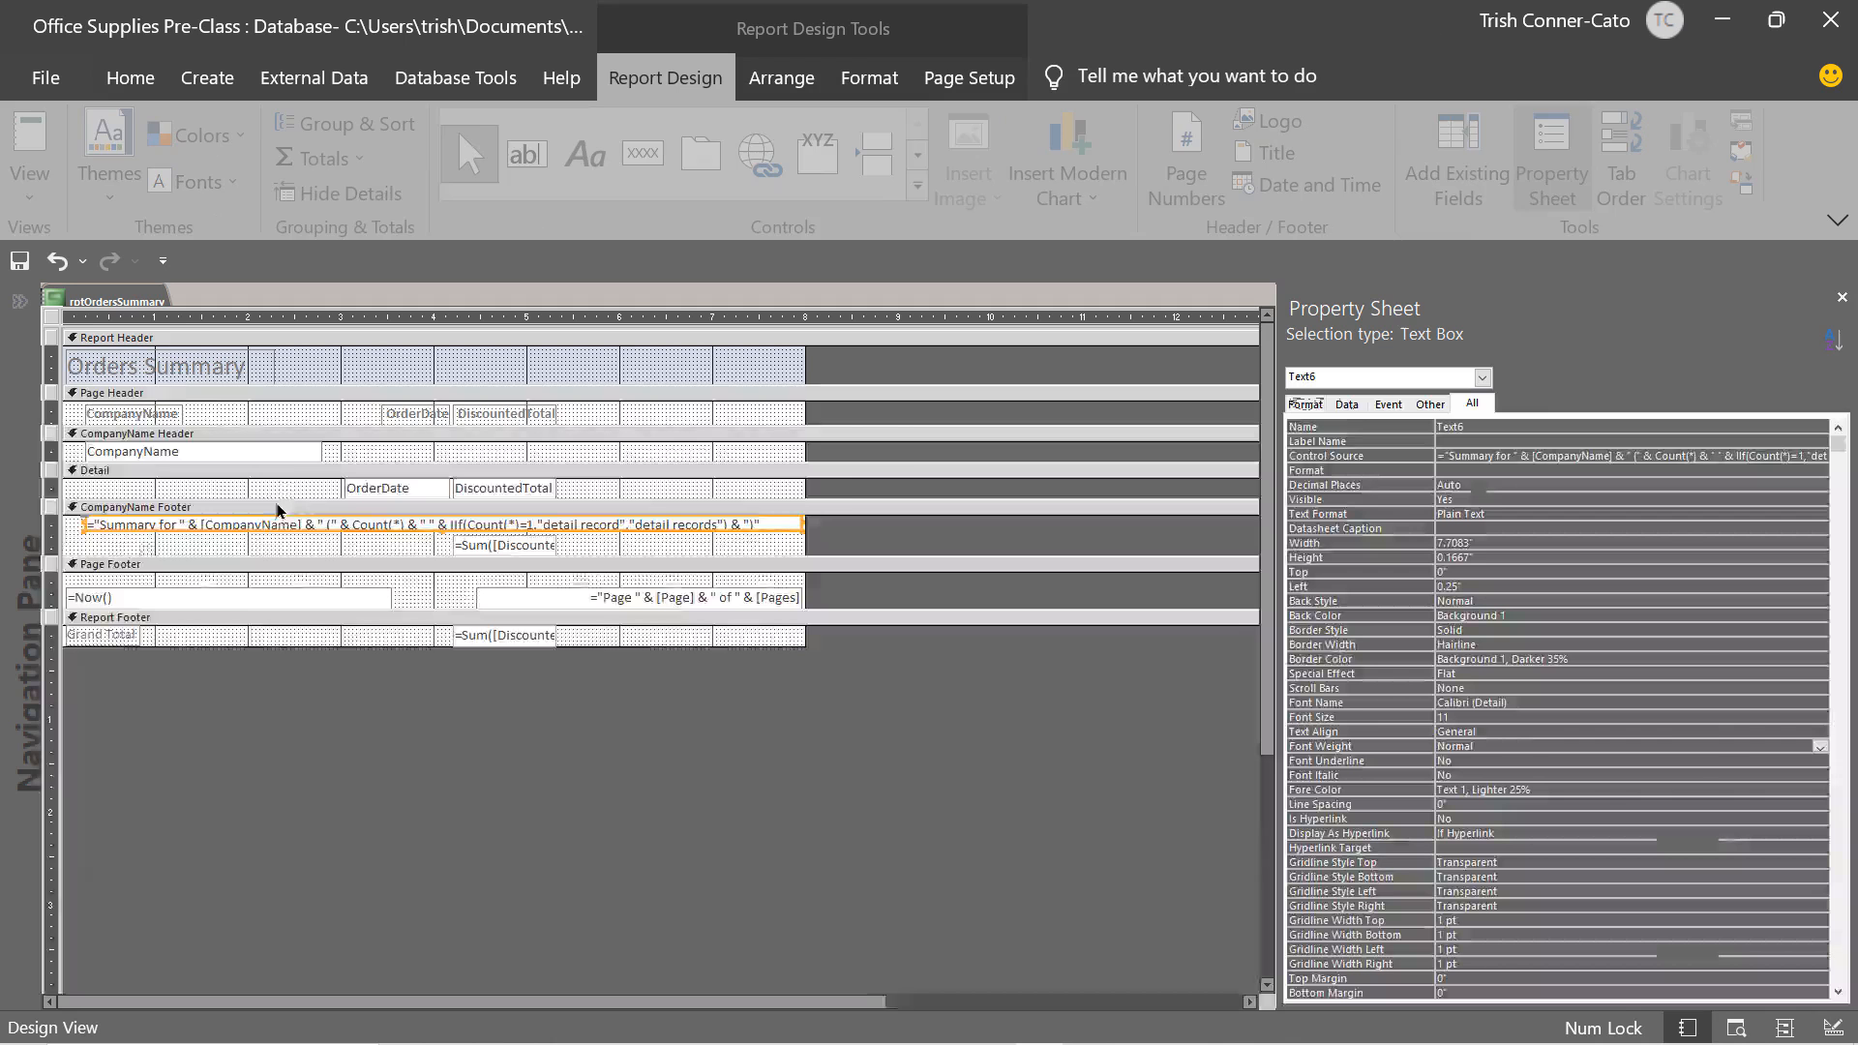
pyautogui.rightClick(107, 311)
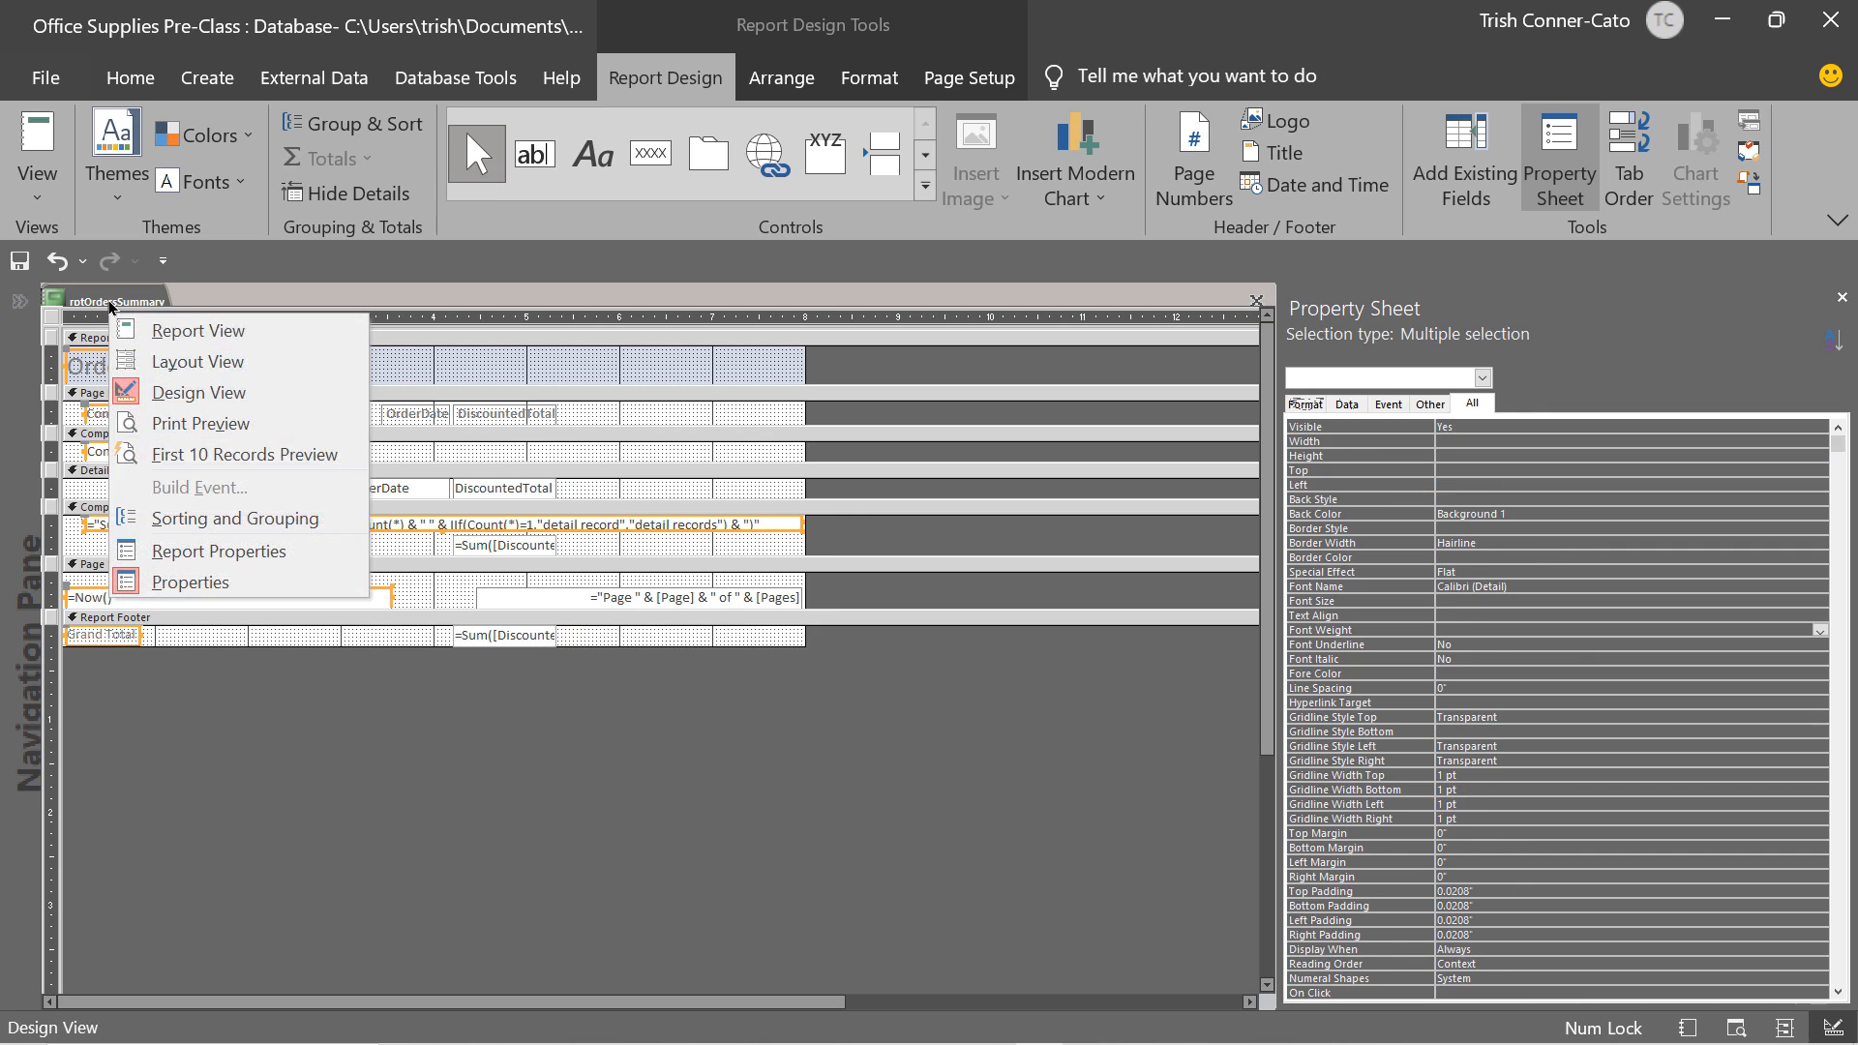
pyautogui.rightClick(109, 300)
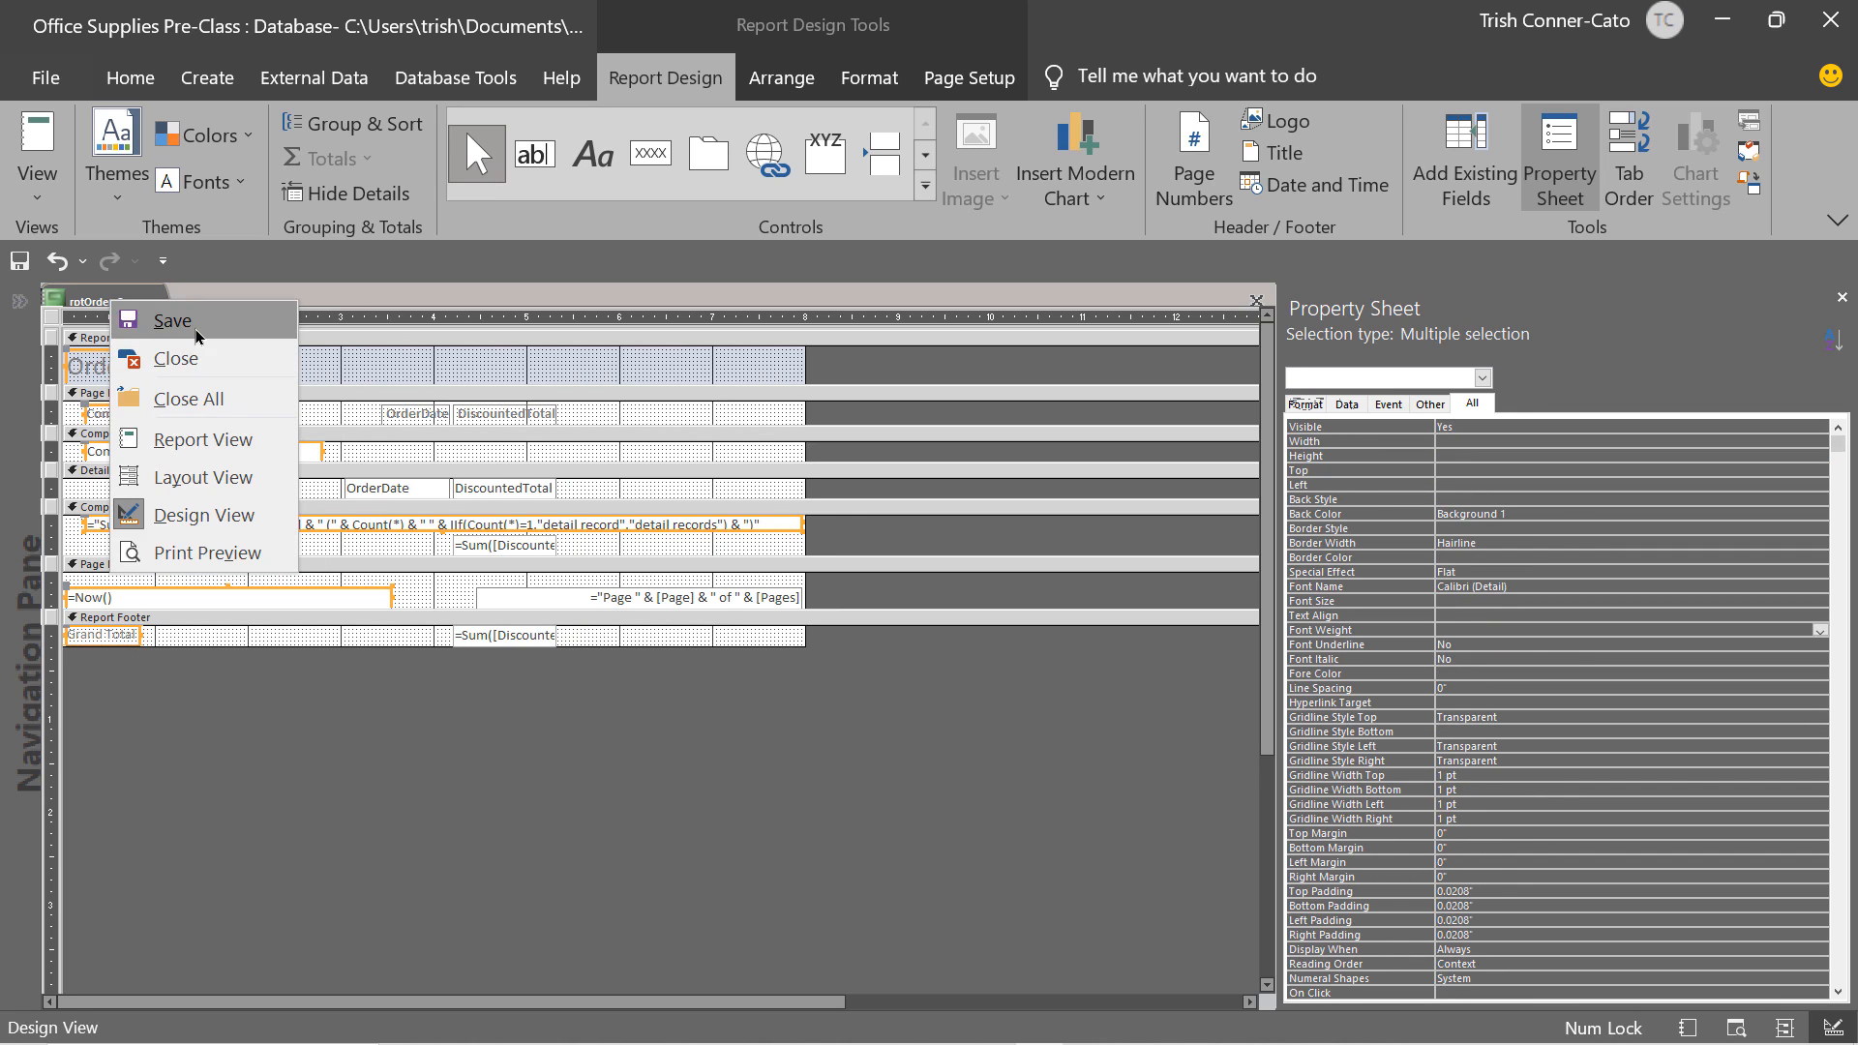
pyautogui.click(196, 334)
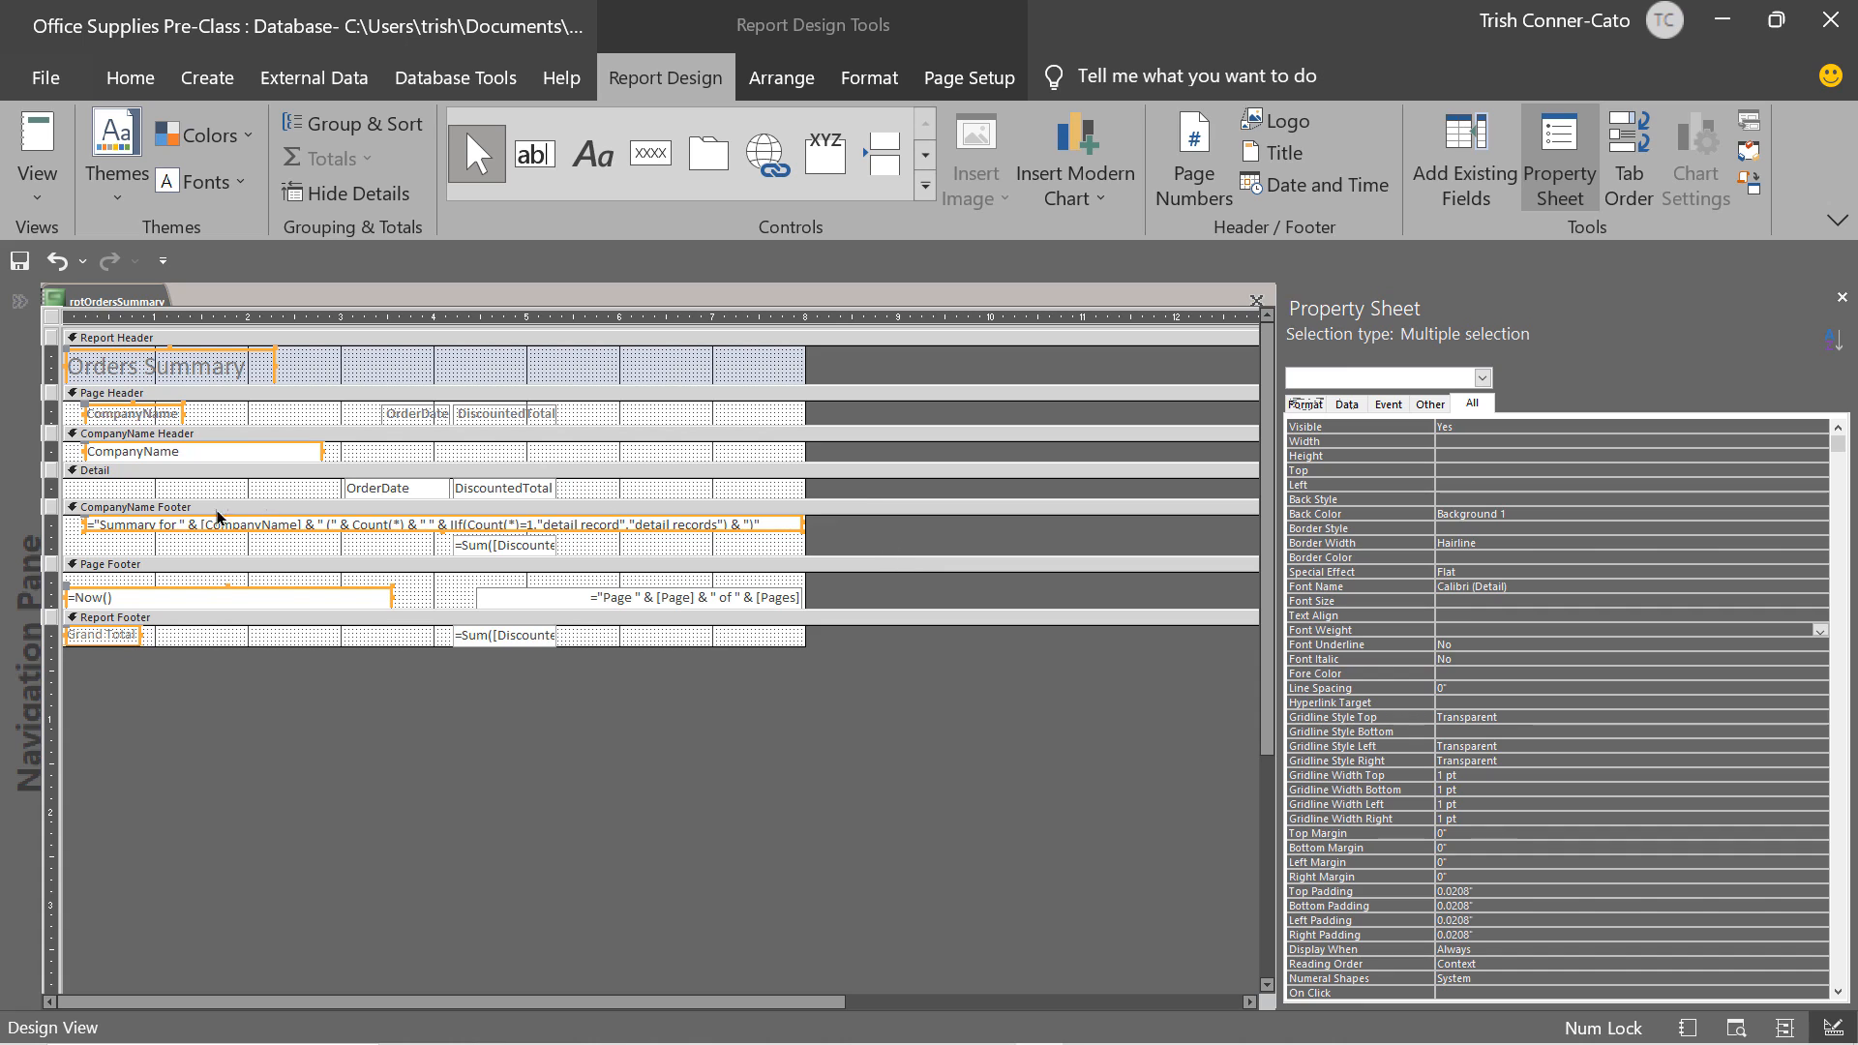
# Set Font Italic to Yes for the CompanyName Footer summary text box and check it in Report View.
pyautogui.click(122, 538)
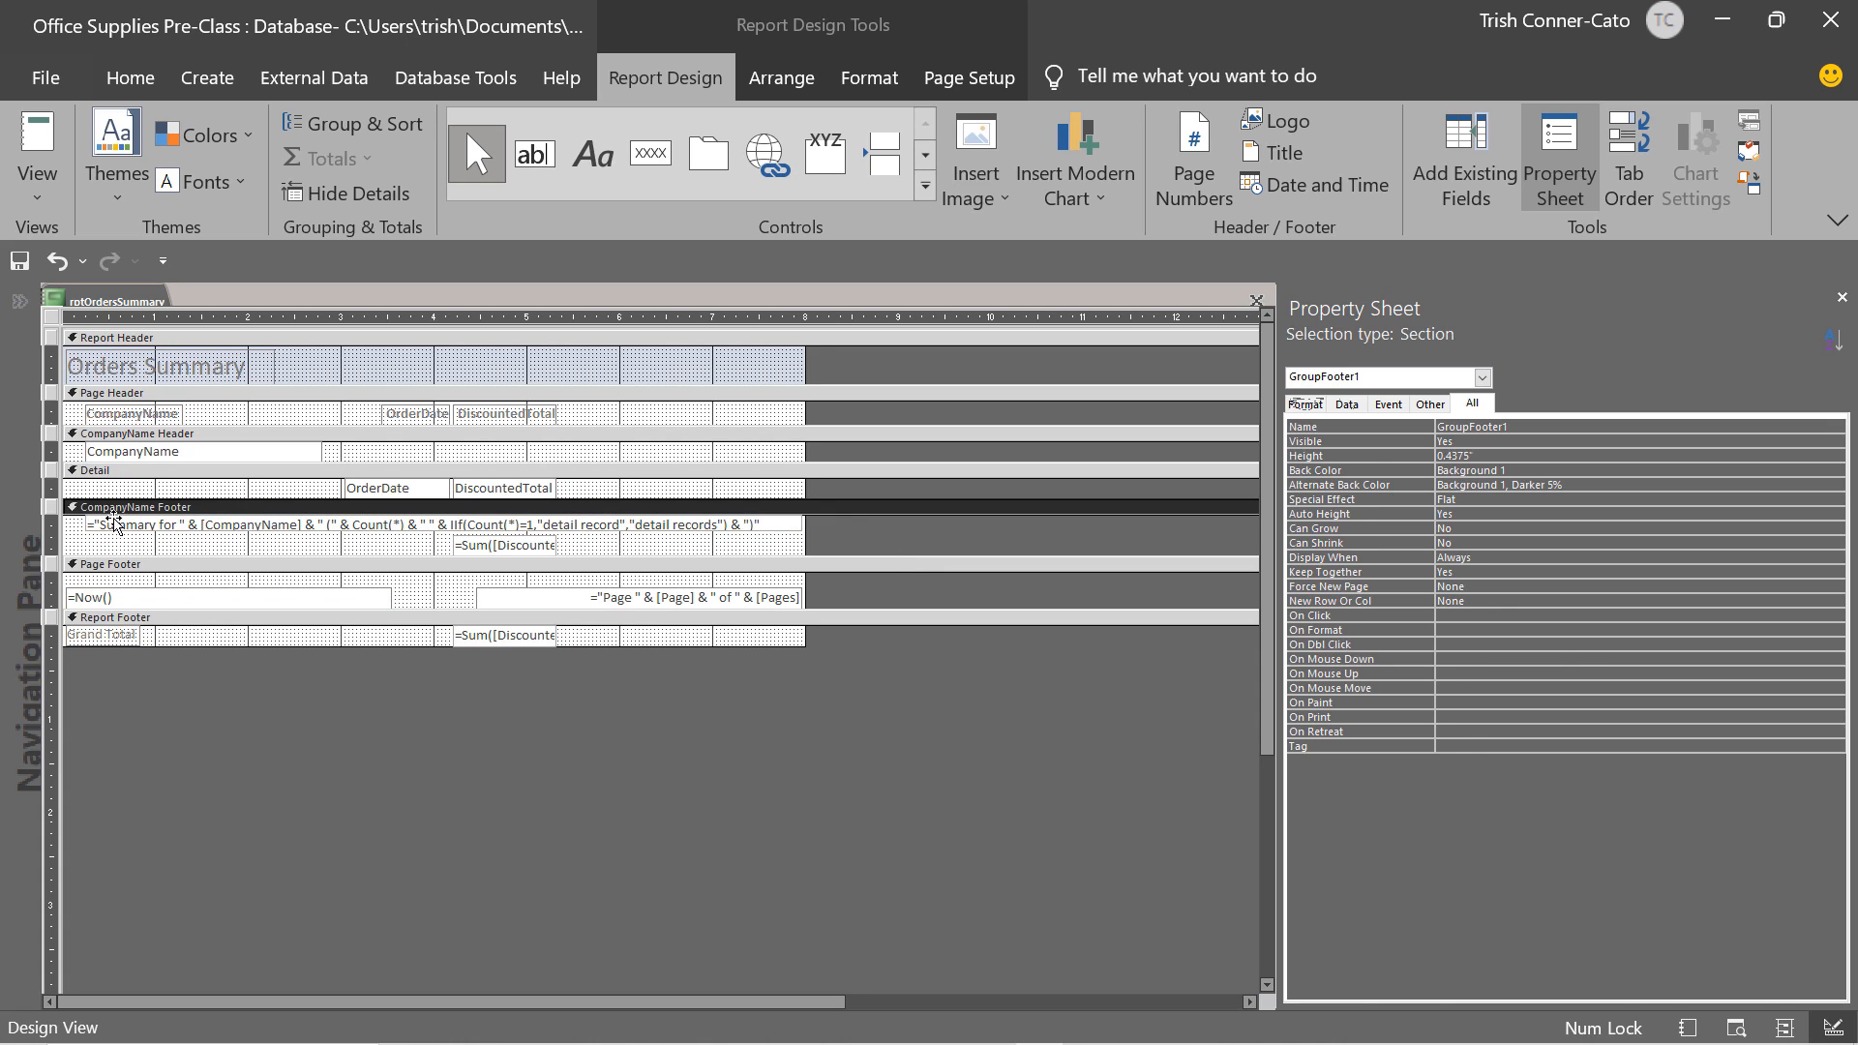
pyautogui.click(111, 525)
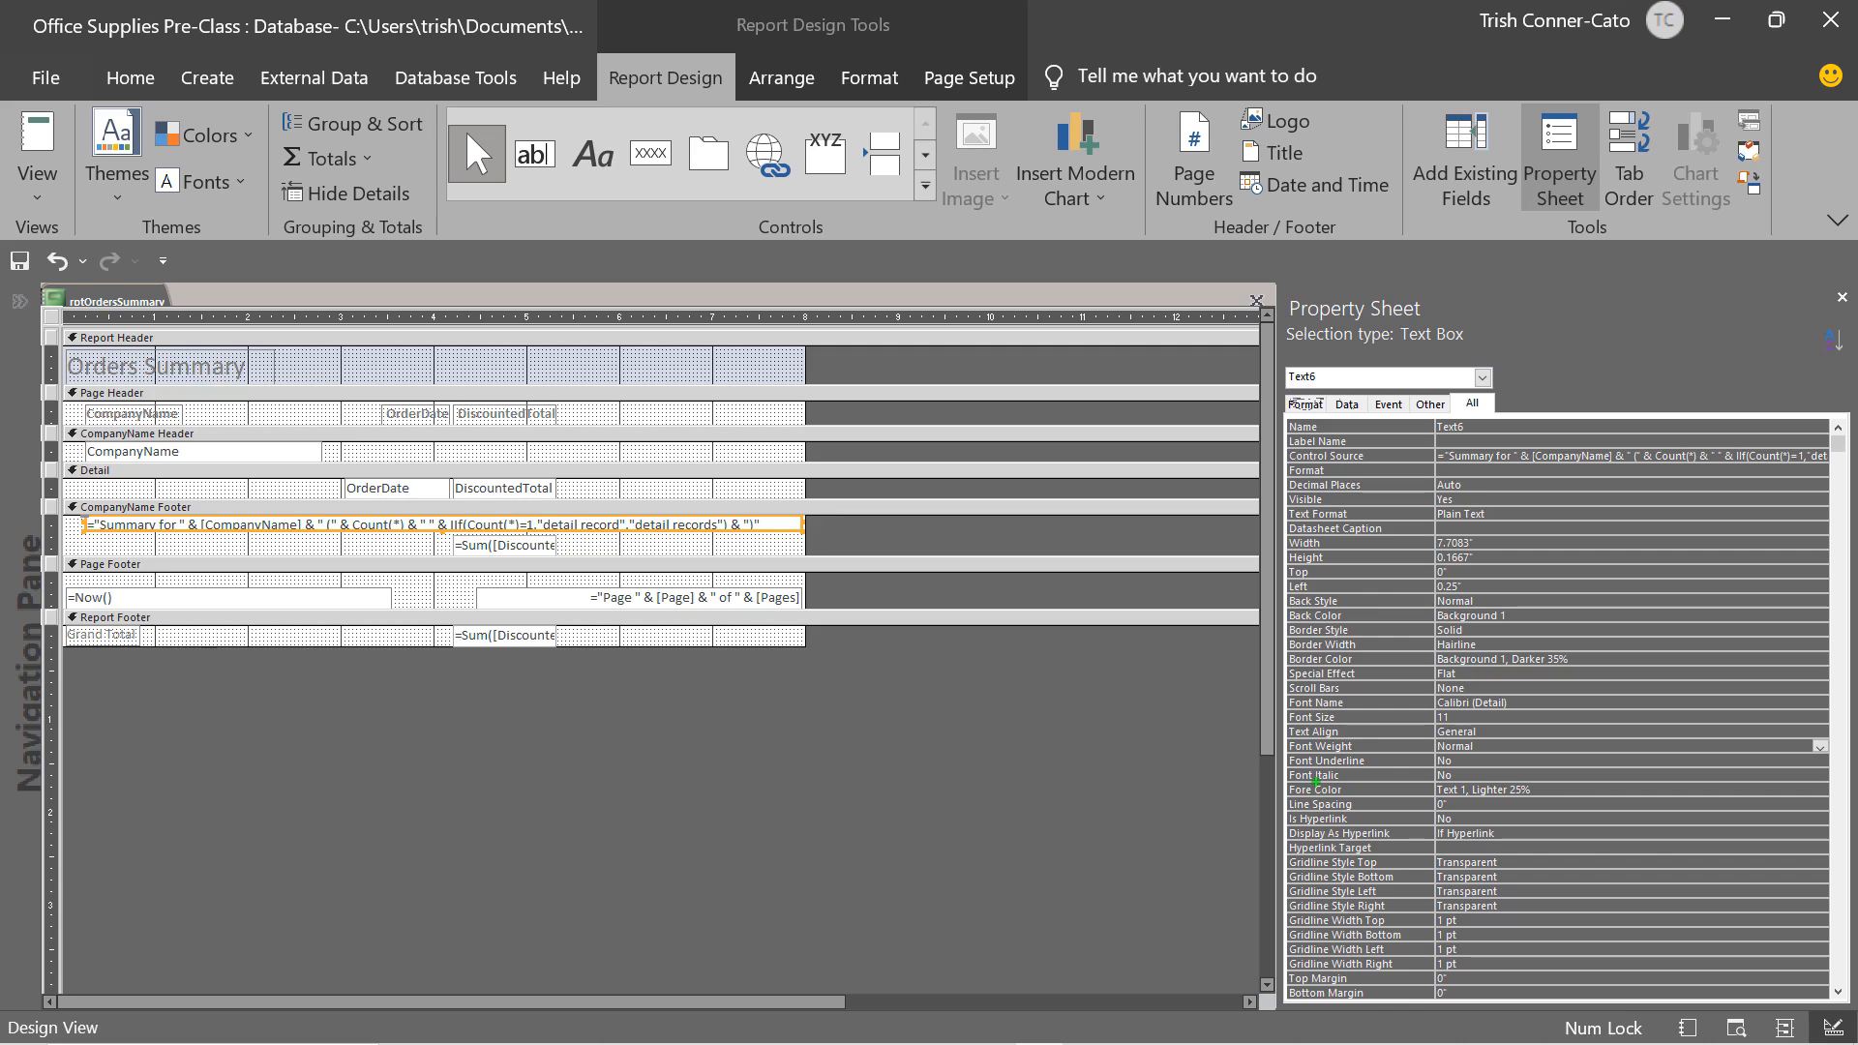
pyautogui.moveTo(1339, 865)
pyautogui.mouseDown()
pyautogui.moveTo(1343, 915)
pyautogui.moveTo(1315, 950)
pyautogui.mouseUp()
pyautogui.click(1751, 761)
pyautogui.click(1747, 776)
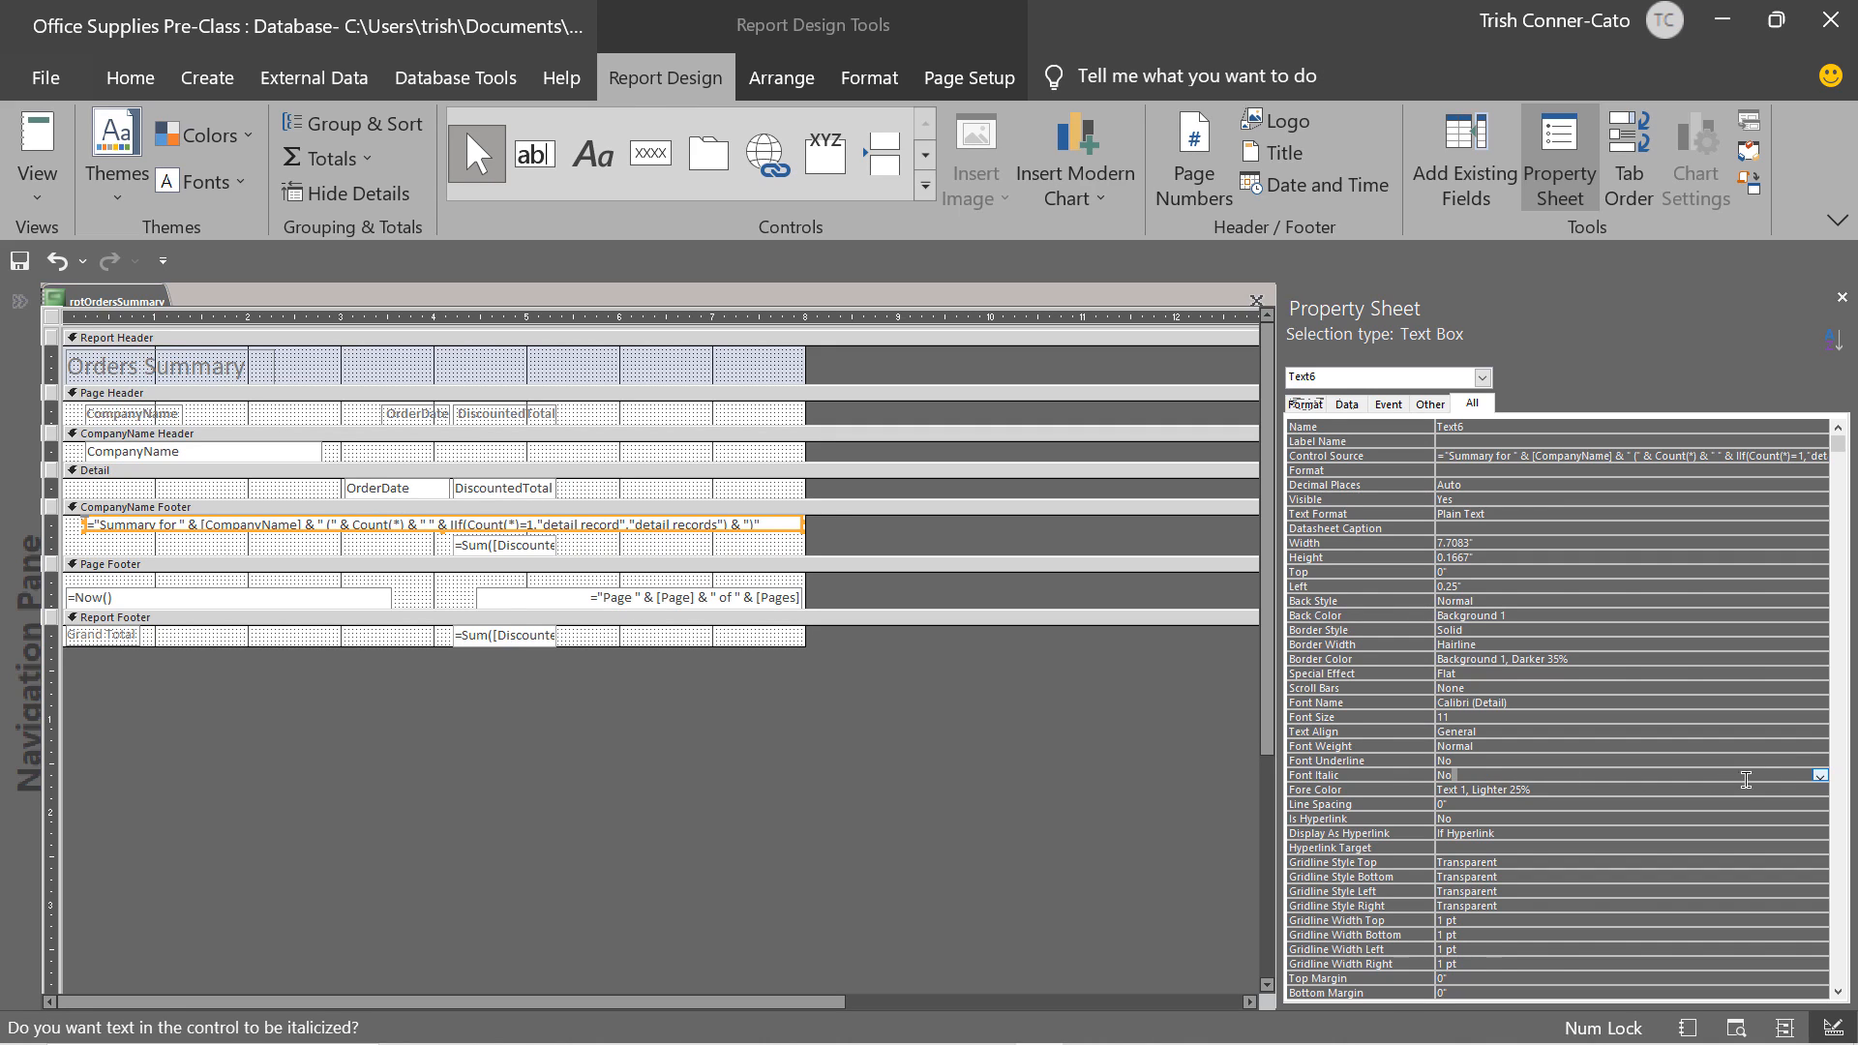
pyautogui.click(1819, 775)
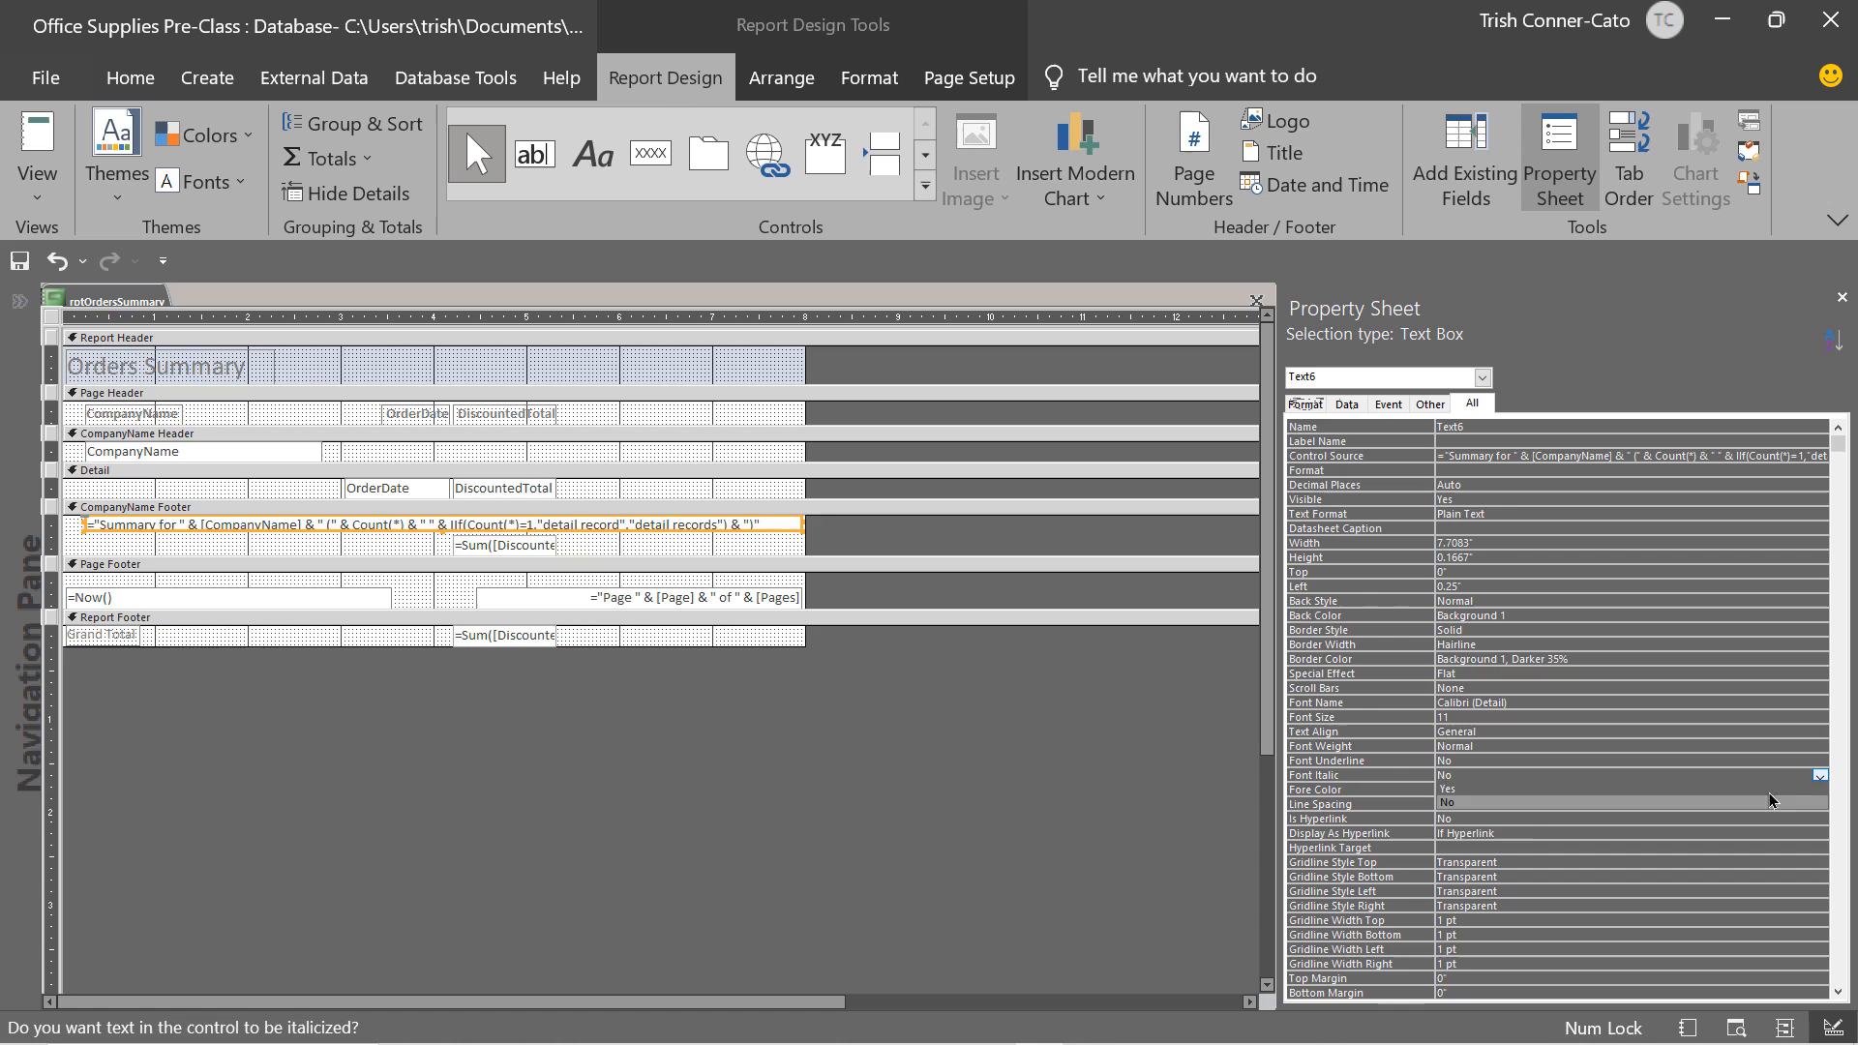
pyautogui.click(1466, 793)
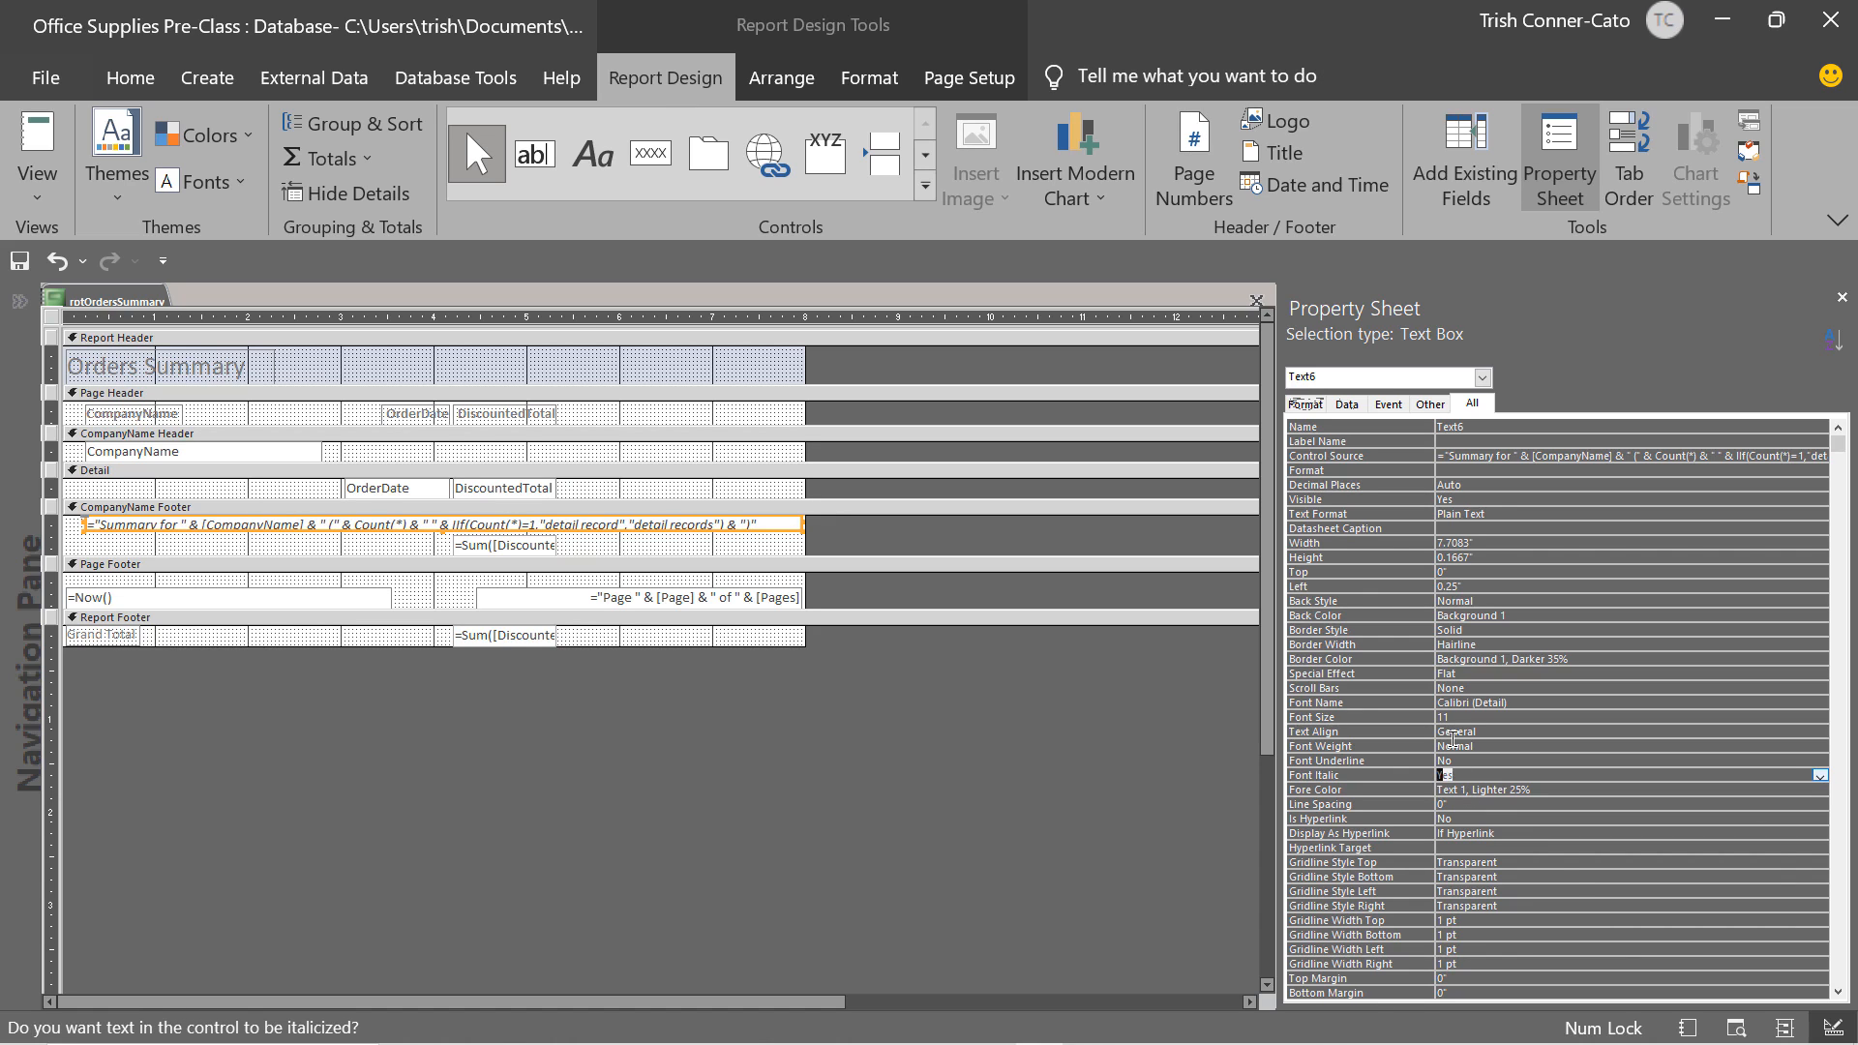
pyautogui.rightClick(87, 307)
pyautogui.click(190, 441)
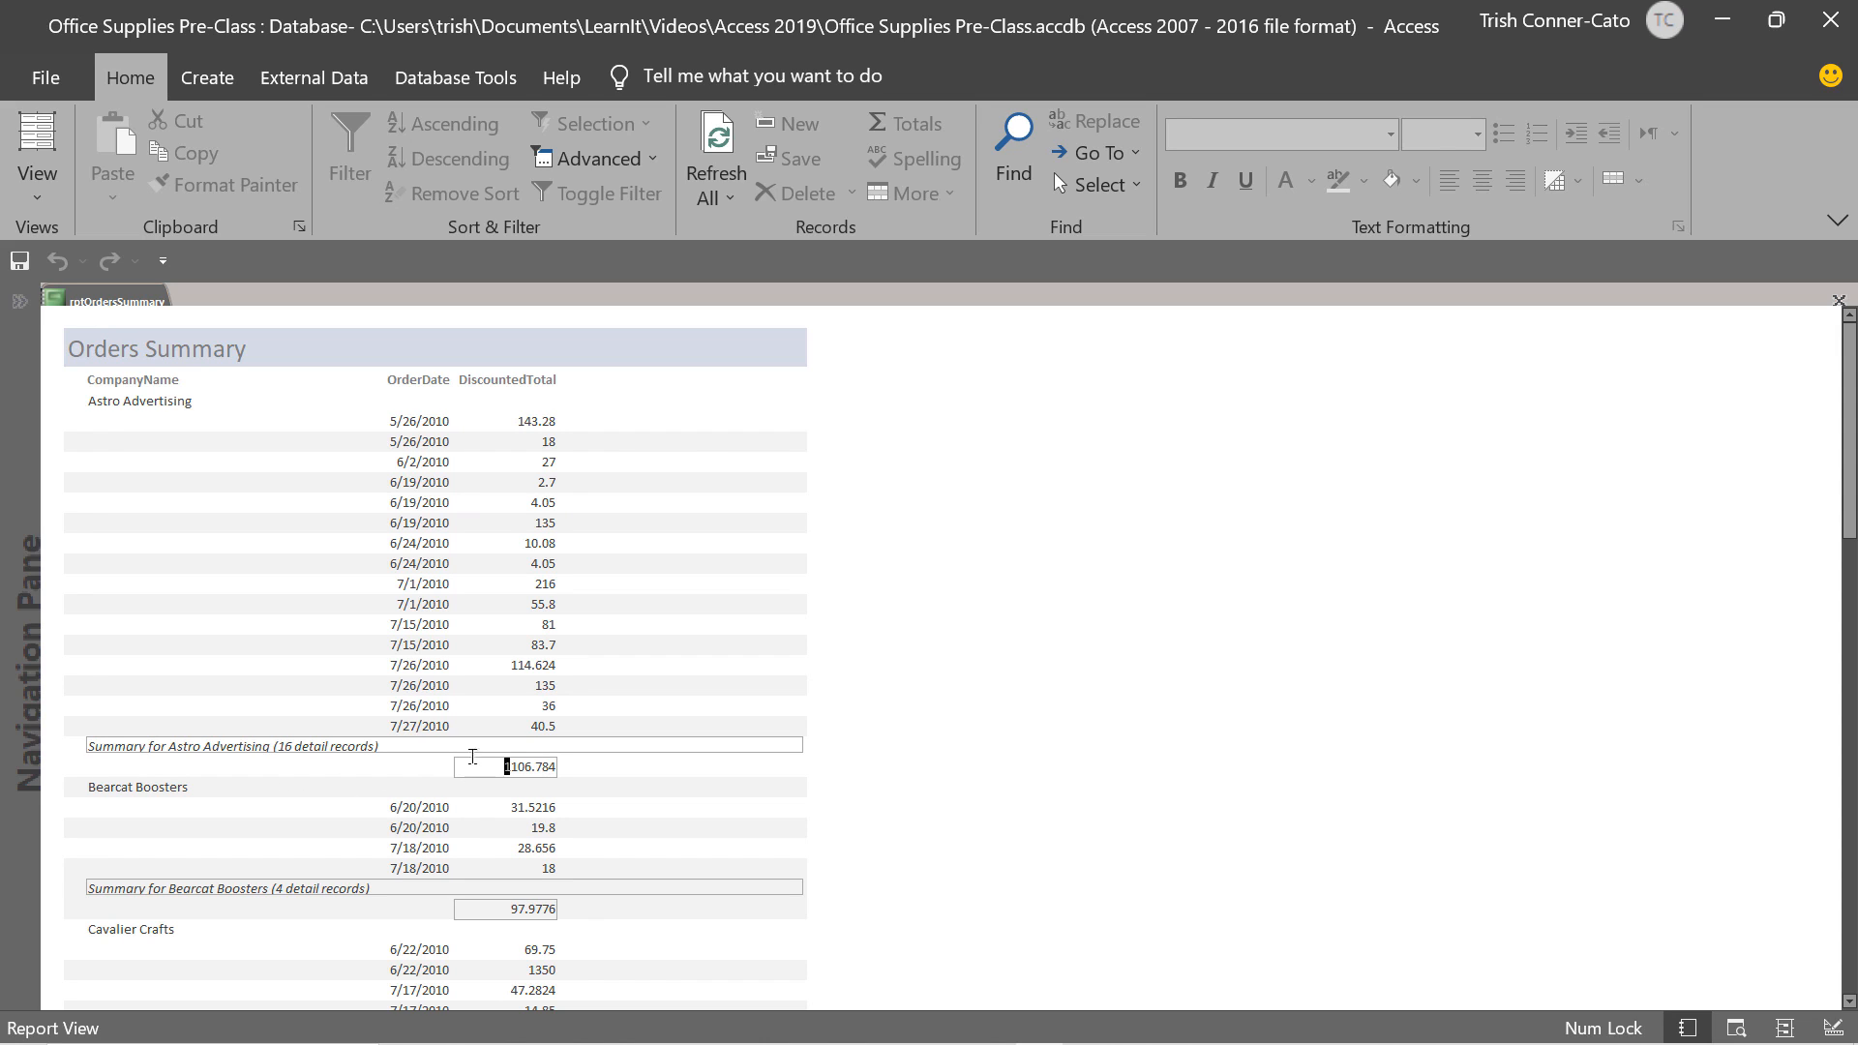
pyautogui.click(507, 765)
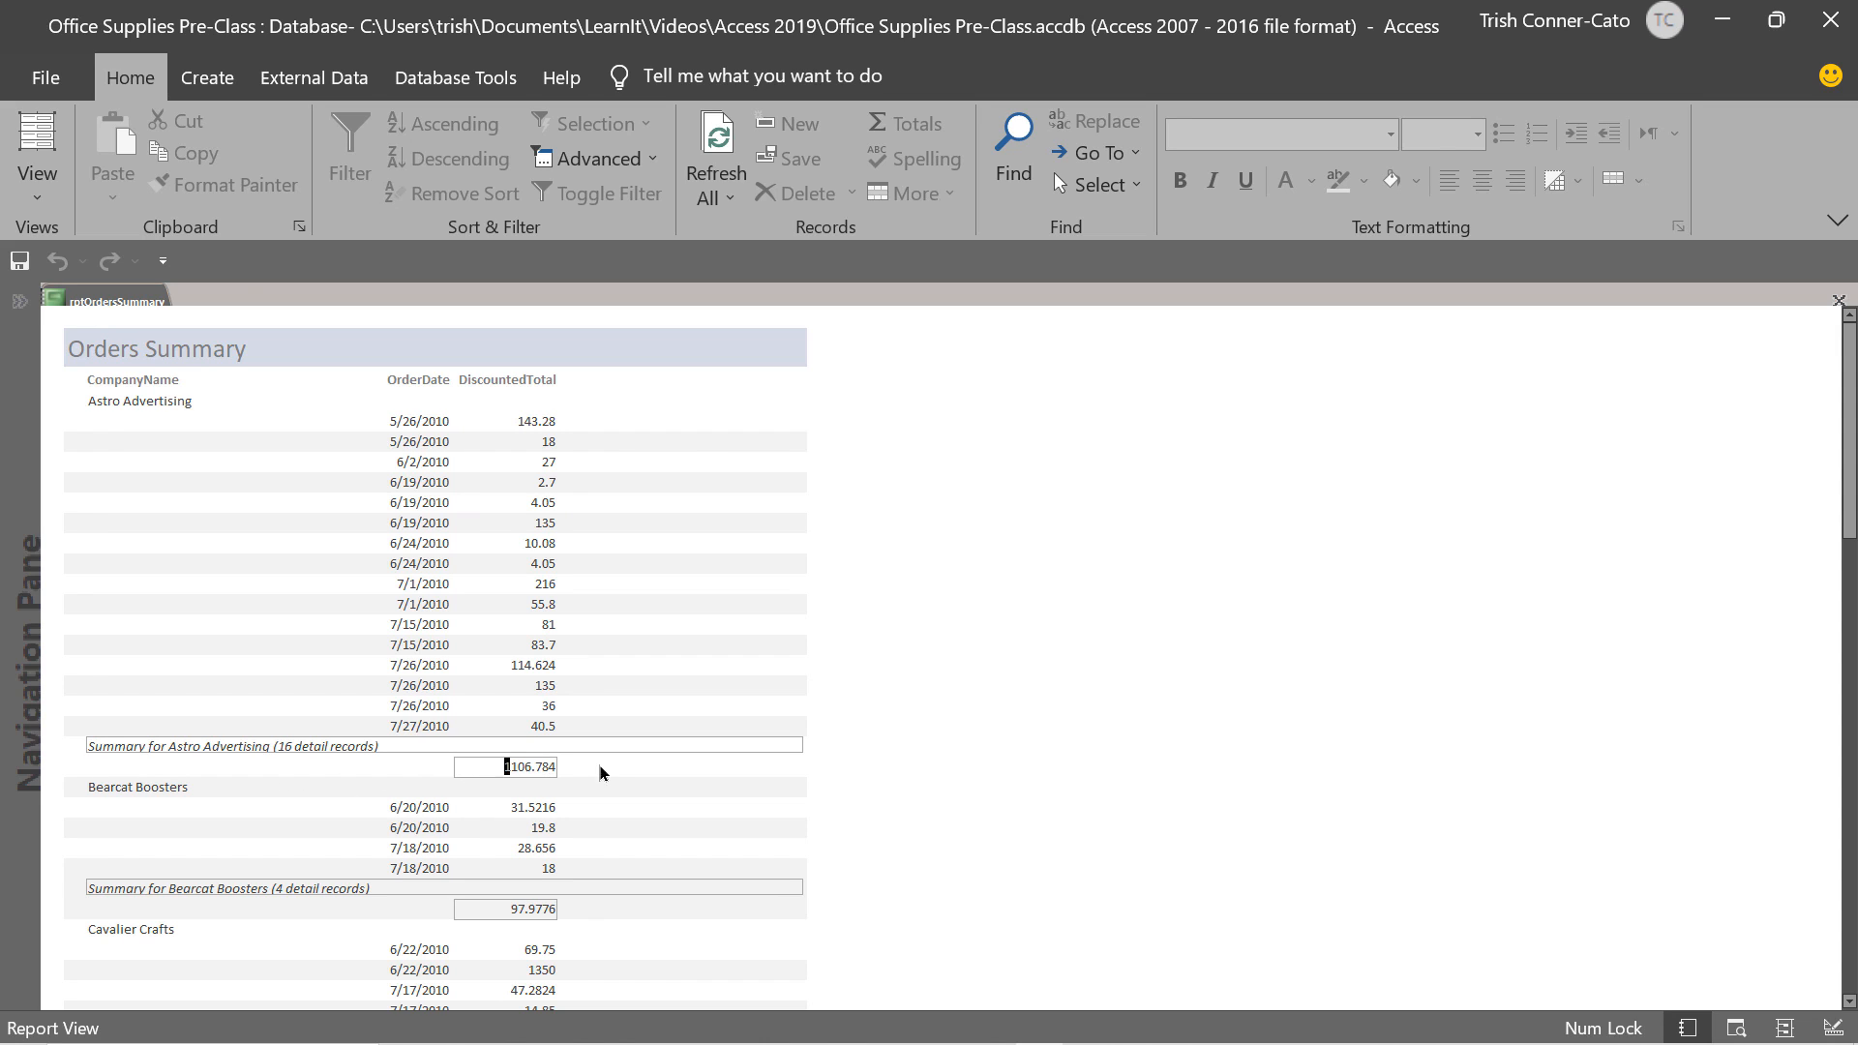
# In Design View, set the Border Style of the CompanyName Footer's Sum Of DiscountedTotal text box to Transparent.
pyautogui.rightClick(106, 304)
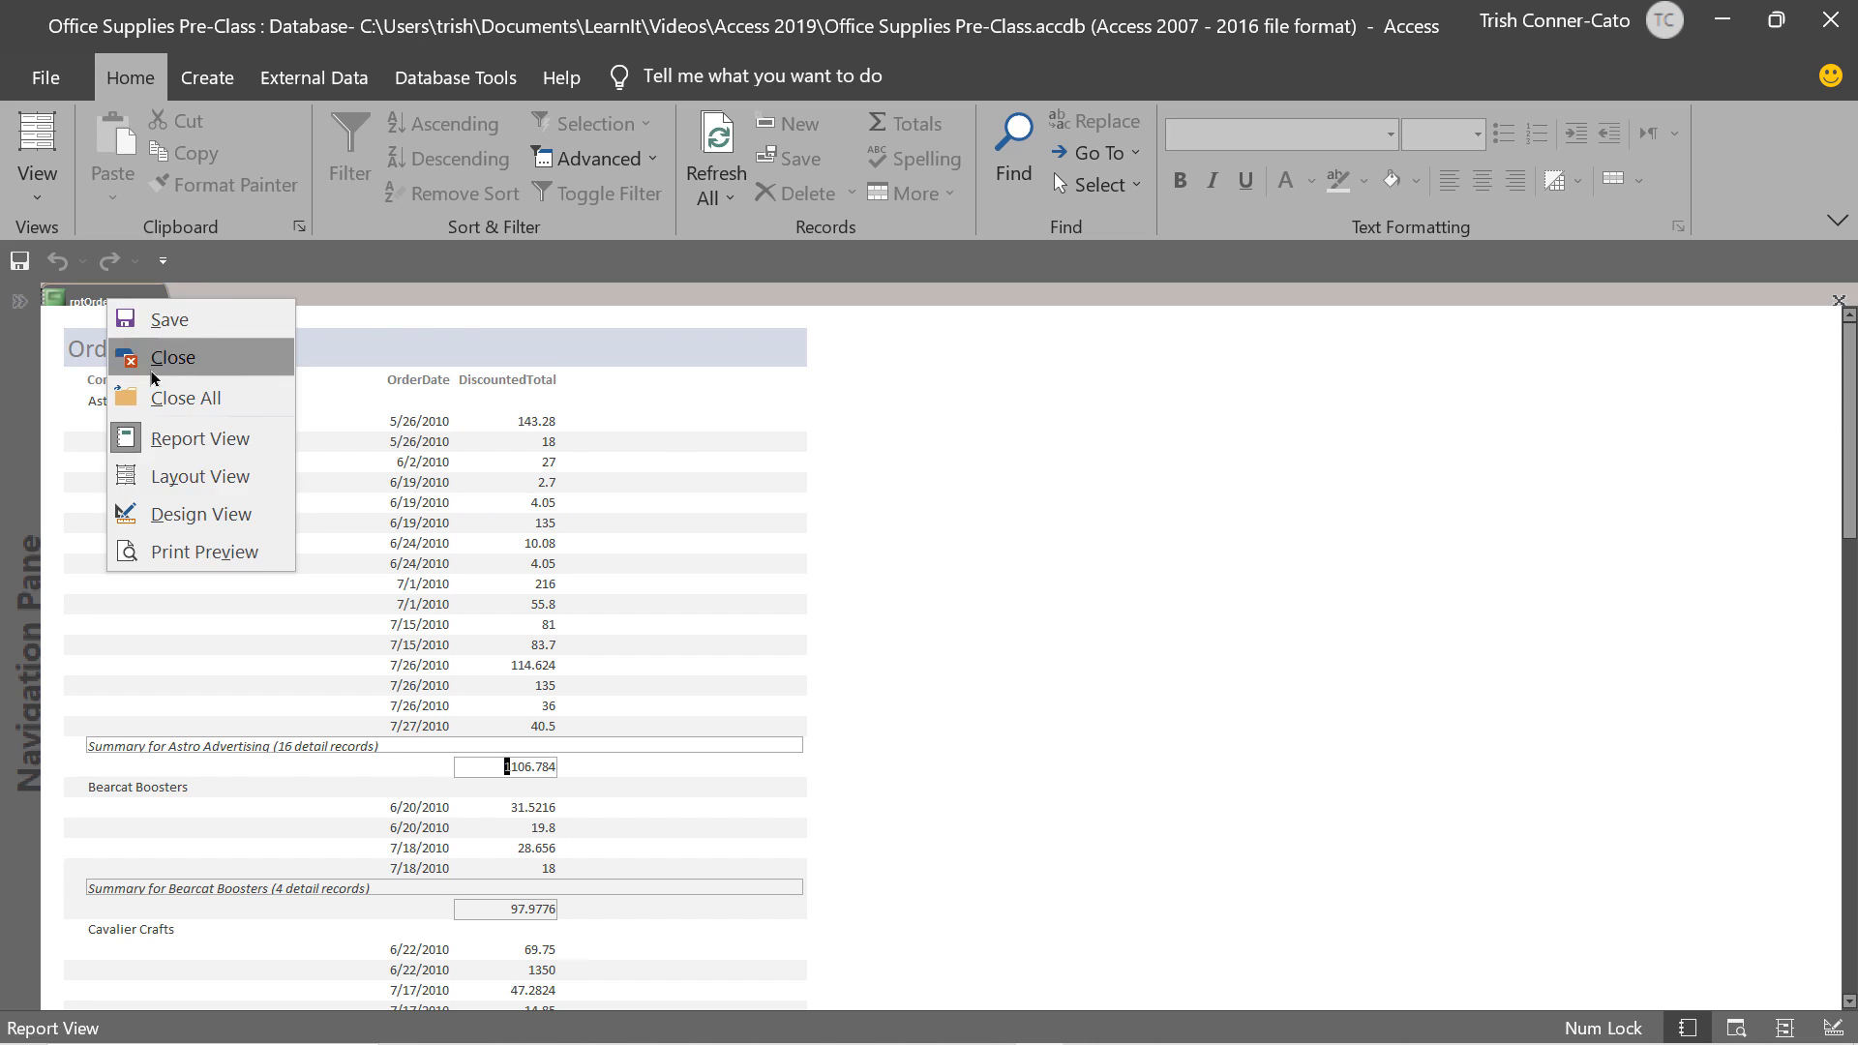
pyautogui.click(230, 511)
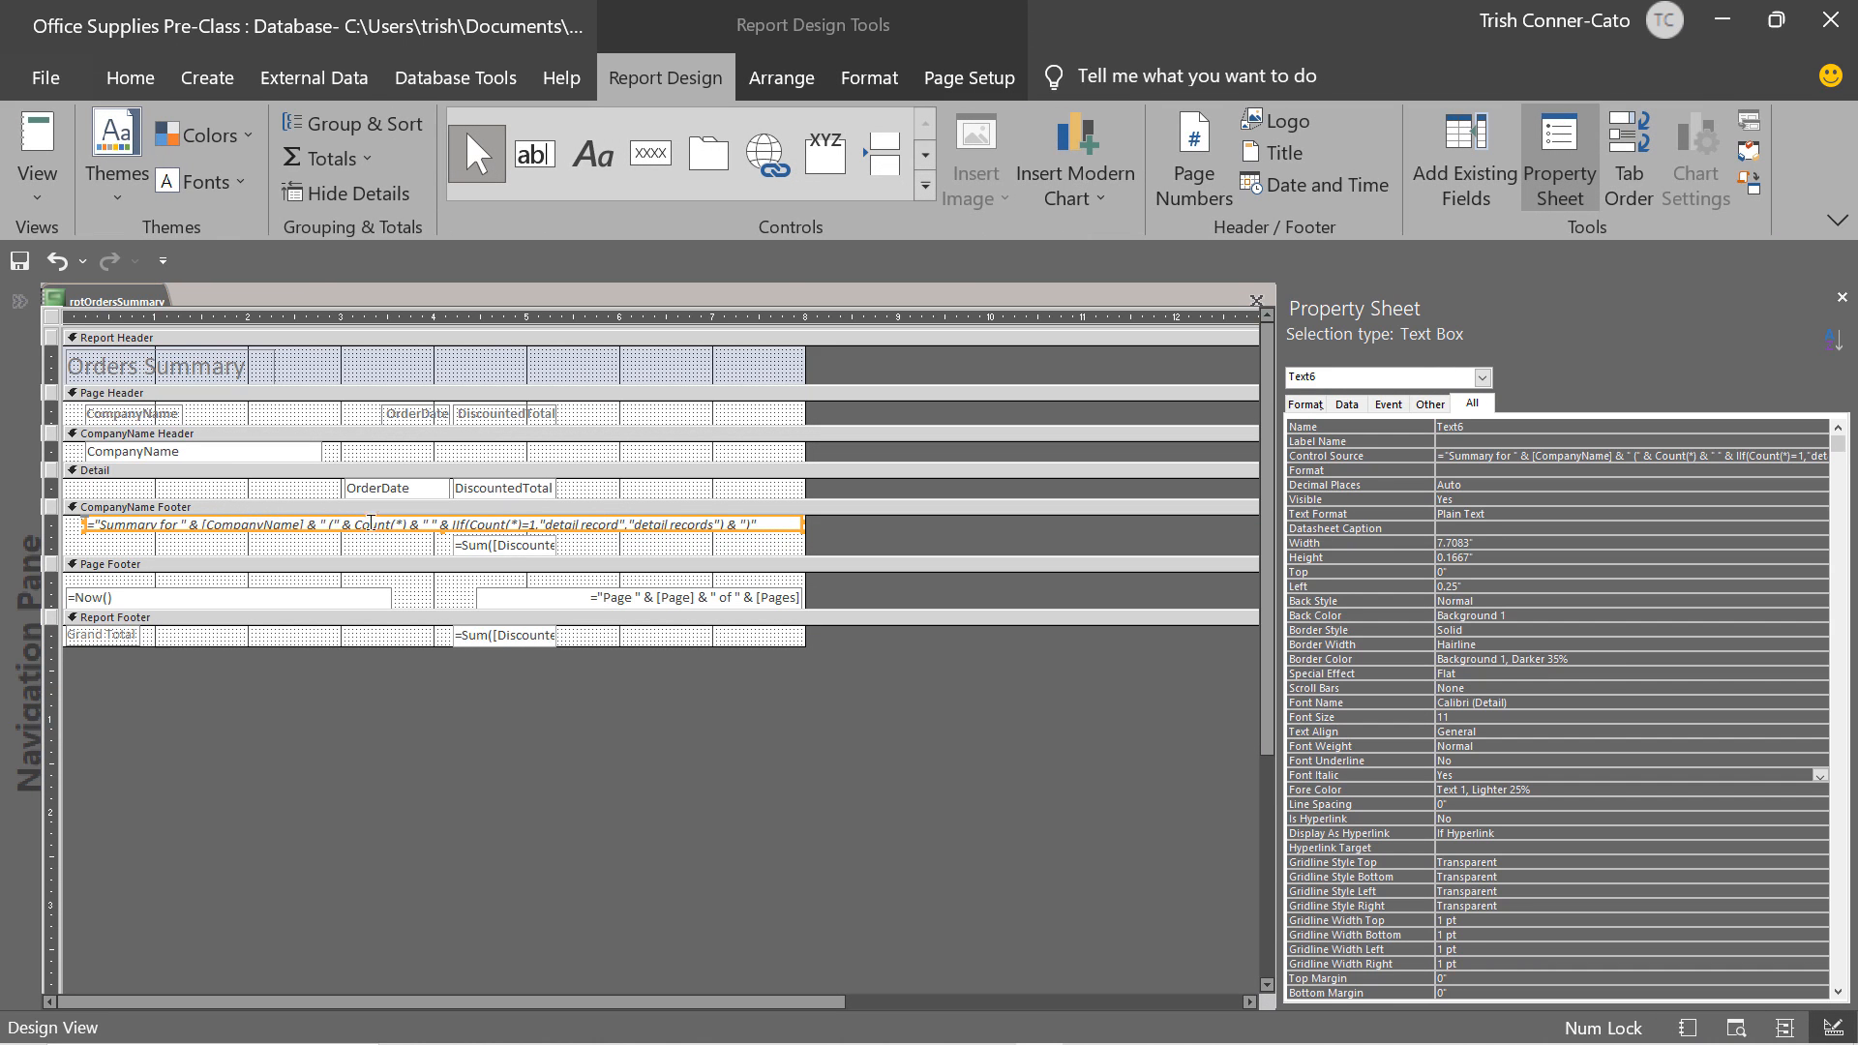
pyautogui.click(489, 550)
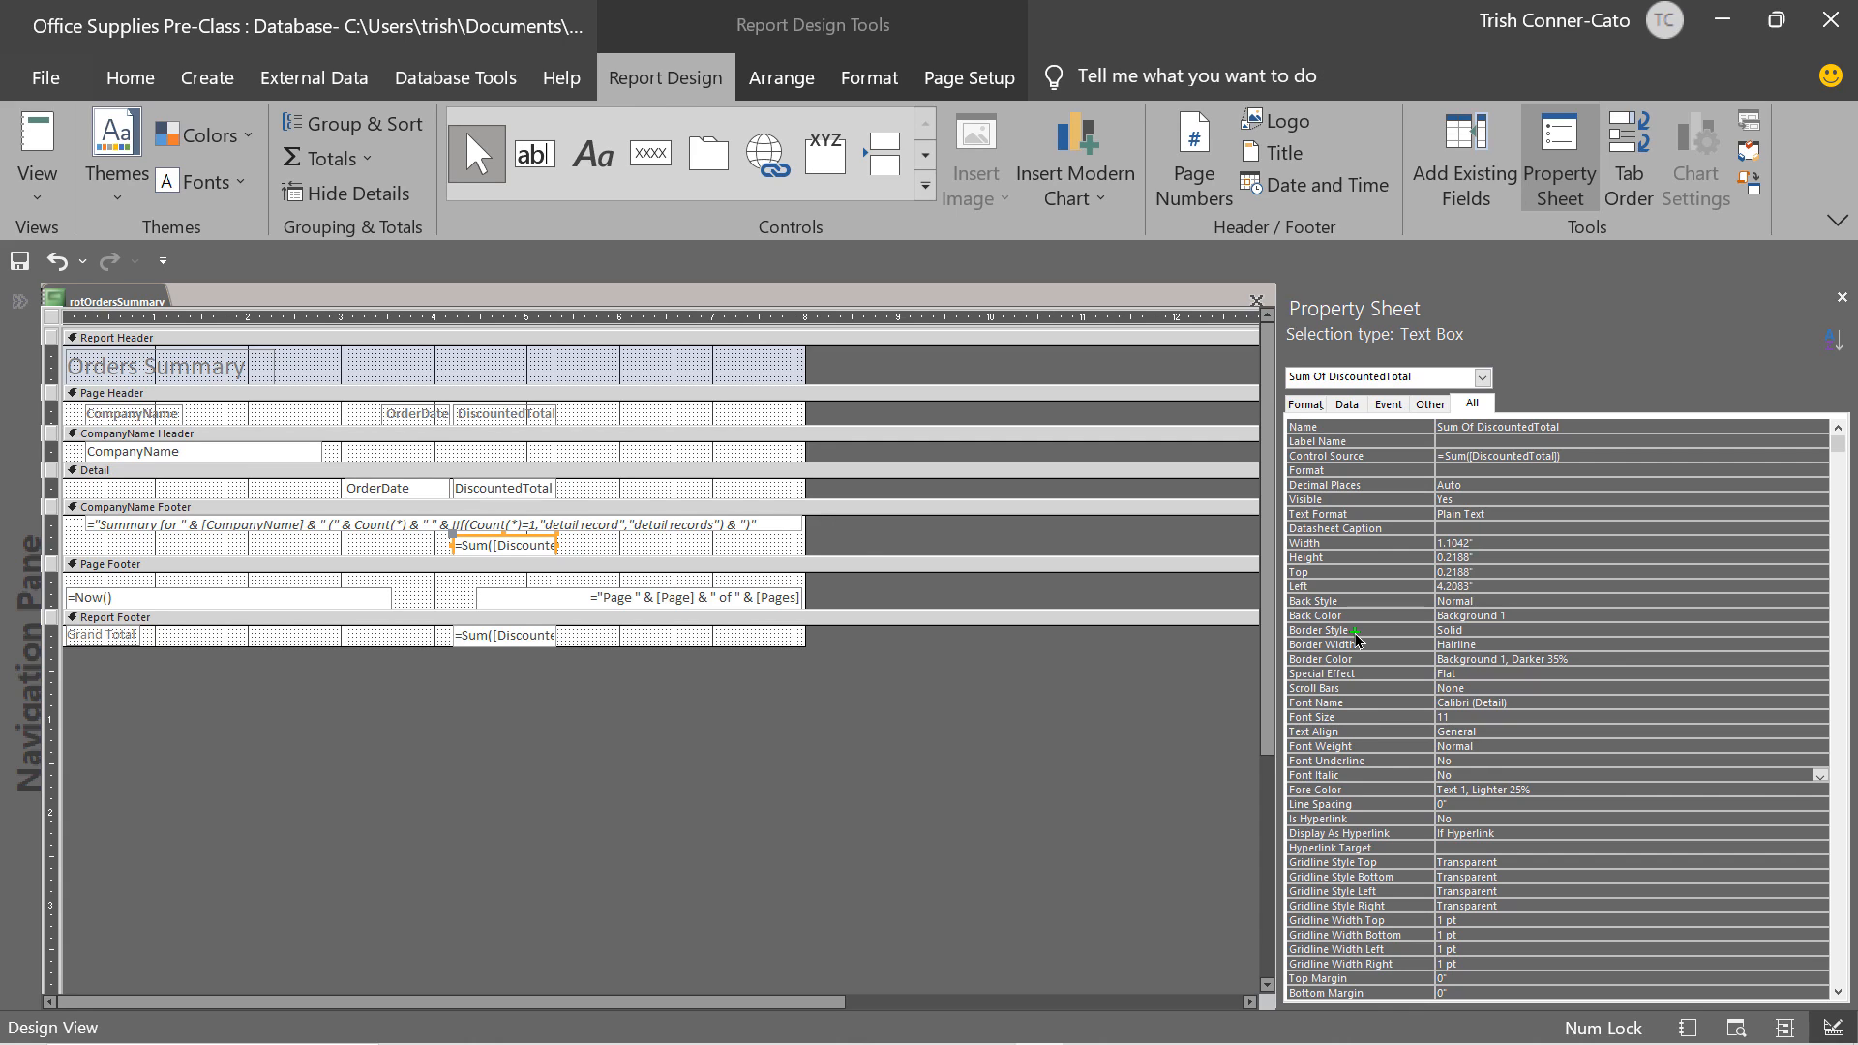
pyautogui.moveTo(1348, 632); pyautogui.dragTo(1337, 733)
pyautogui.press('Escape')
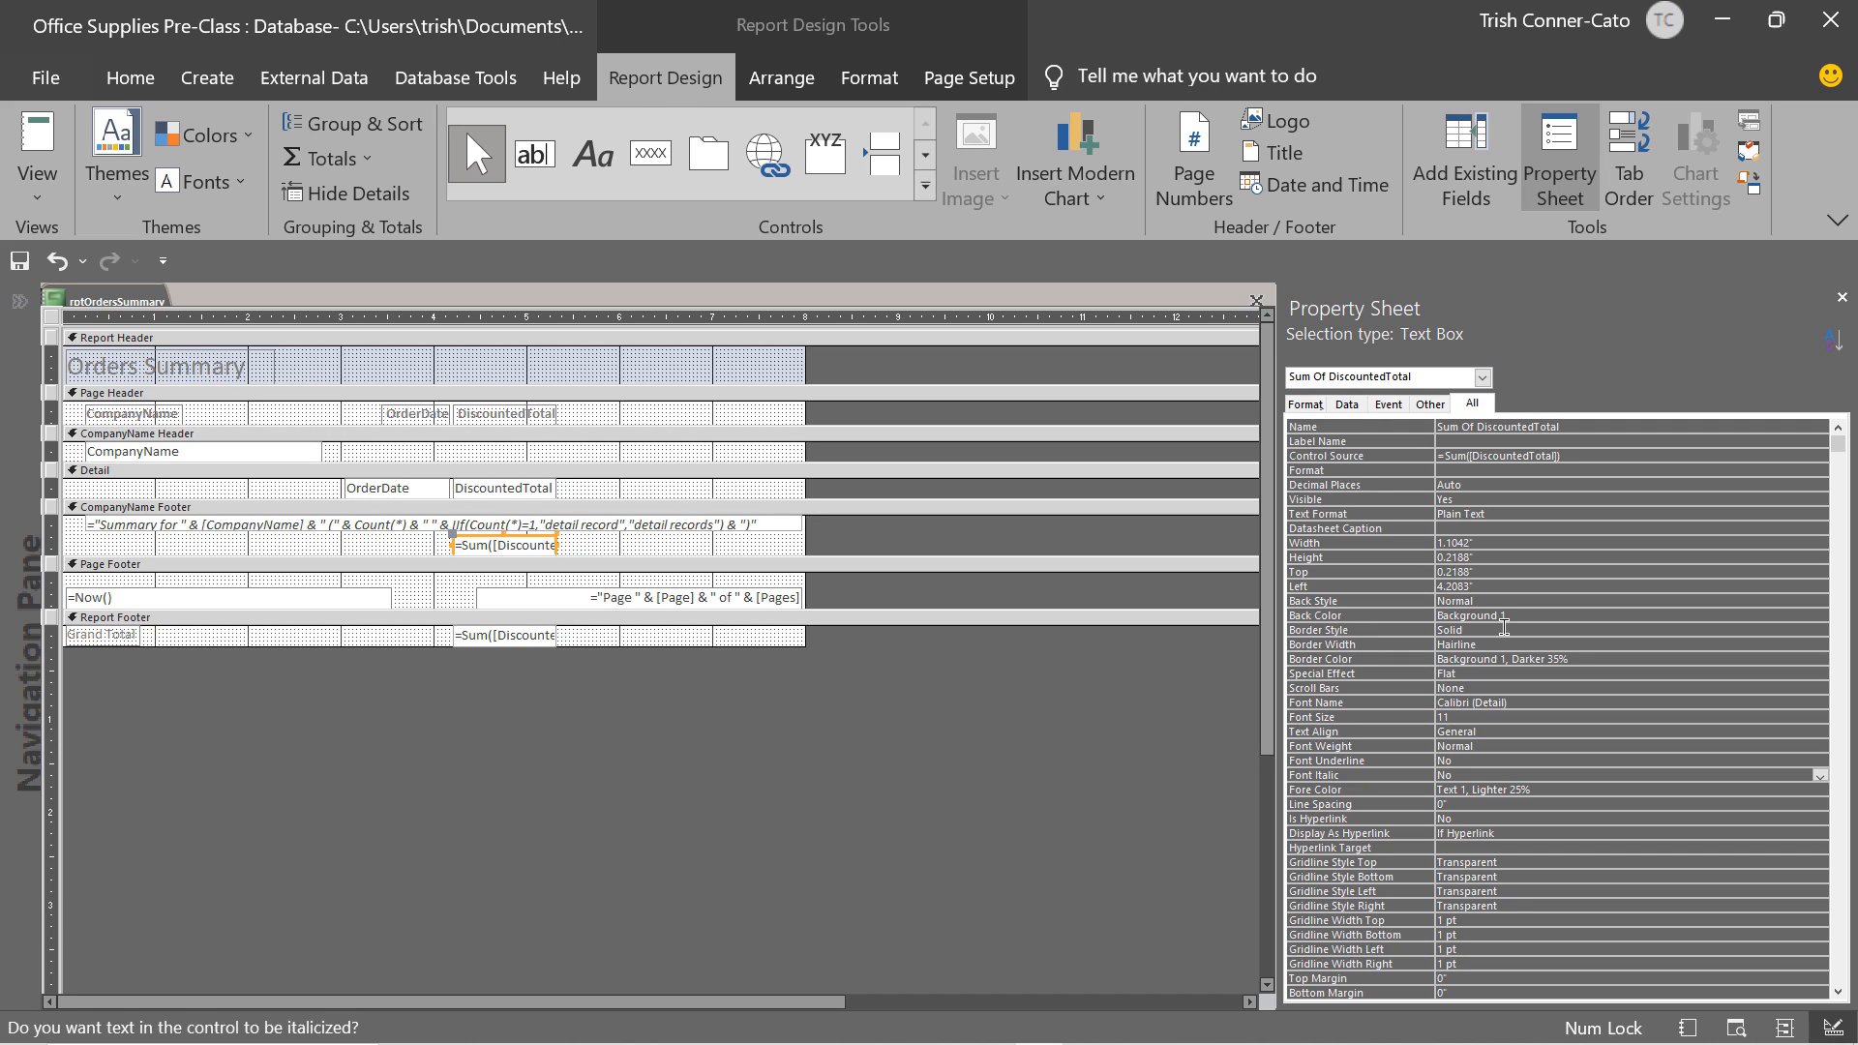
pyautogui.click(1817, 631)
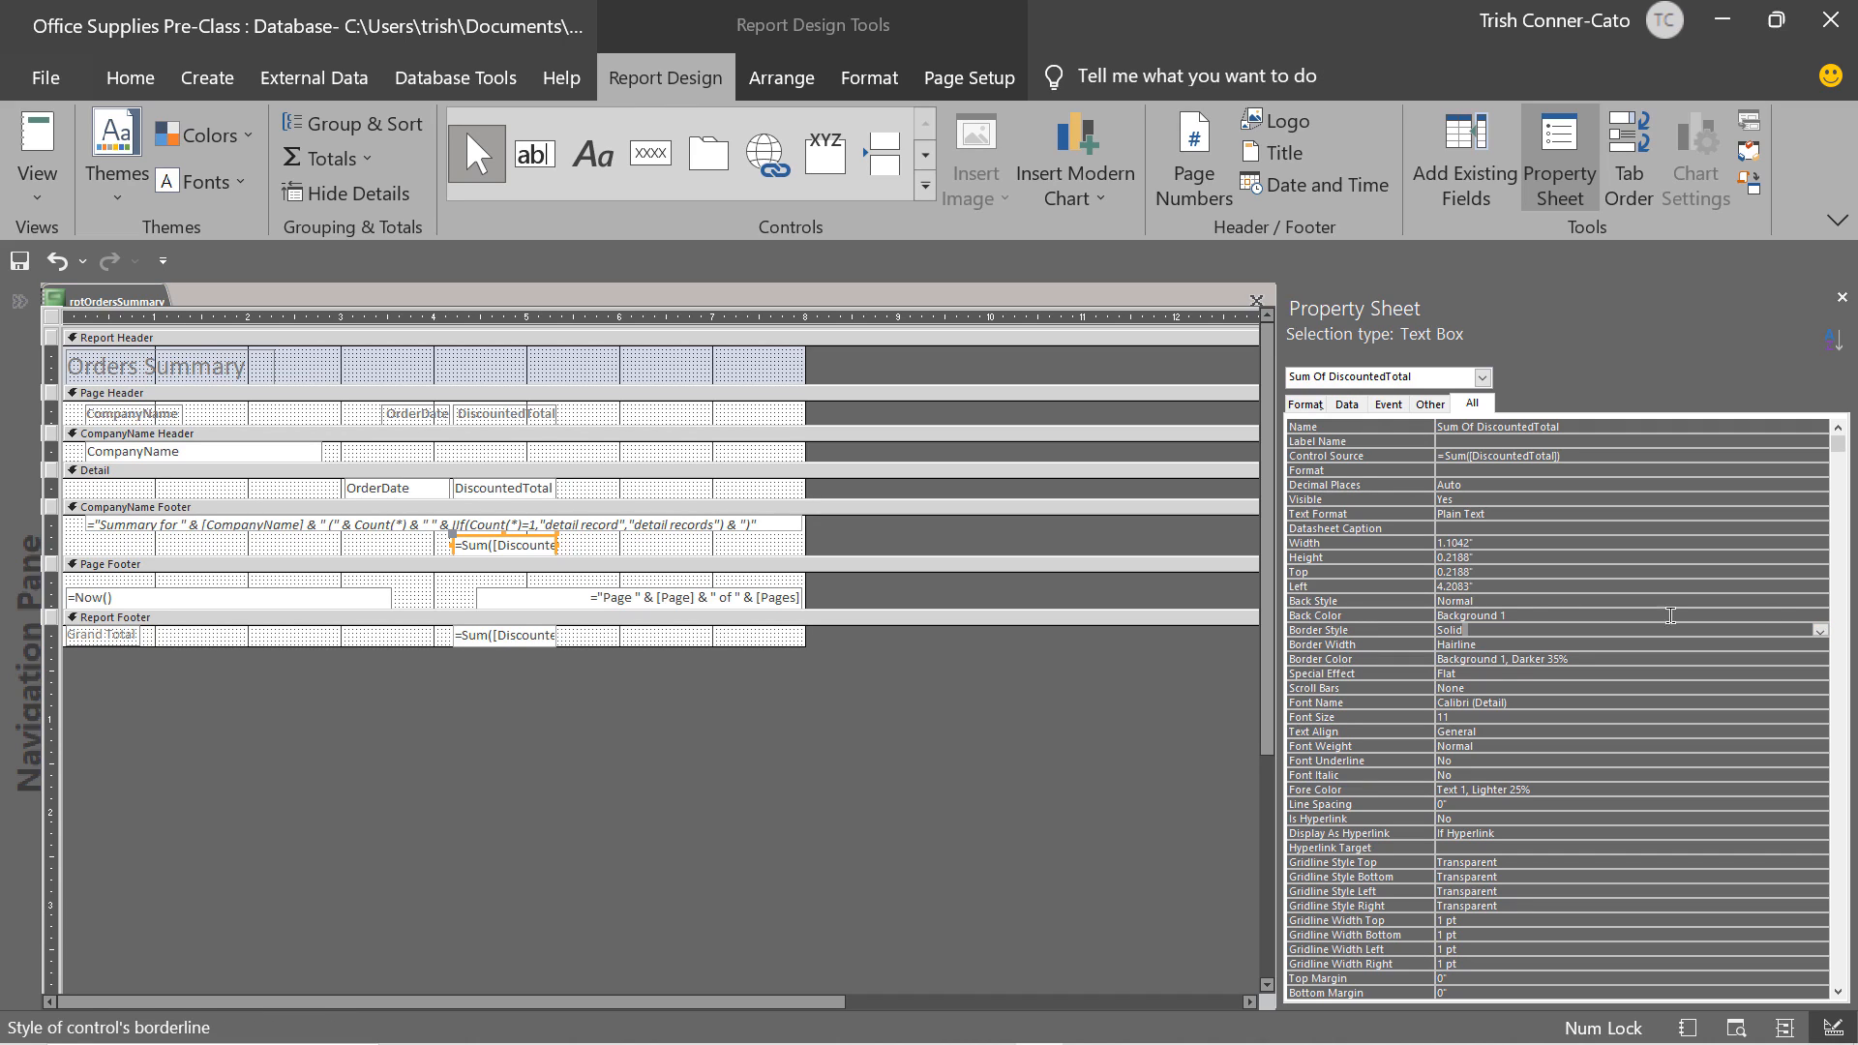
pyautogui.click(1818, 631)
pyautogui.click(1496, 644)
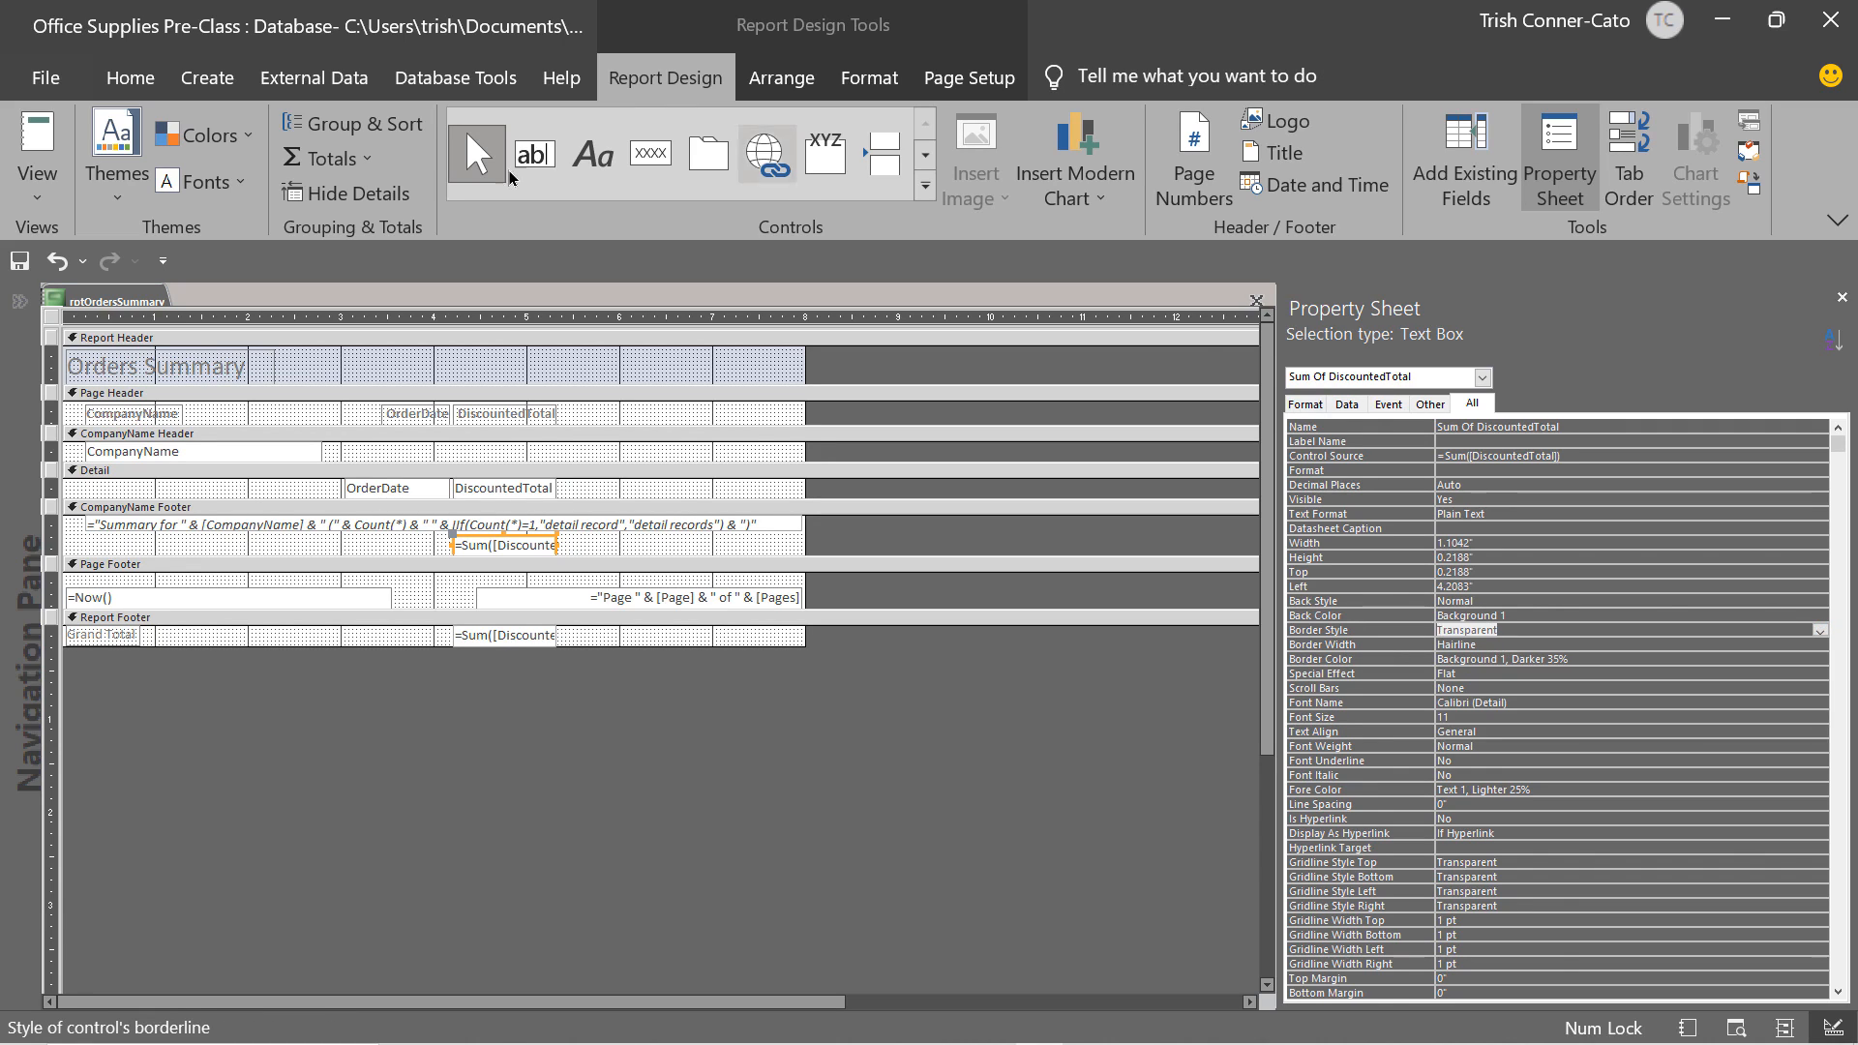
# Review the whole report in Report View, from the company subtotals down to the Grand Total.
pyautogui.rightClick(76, 303)
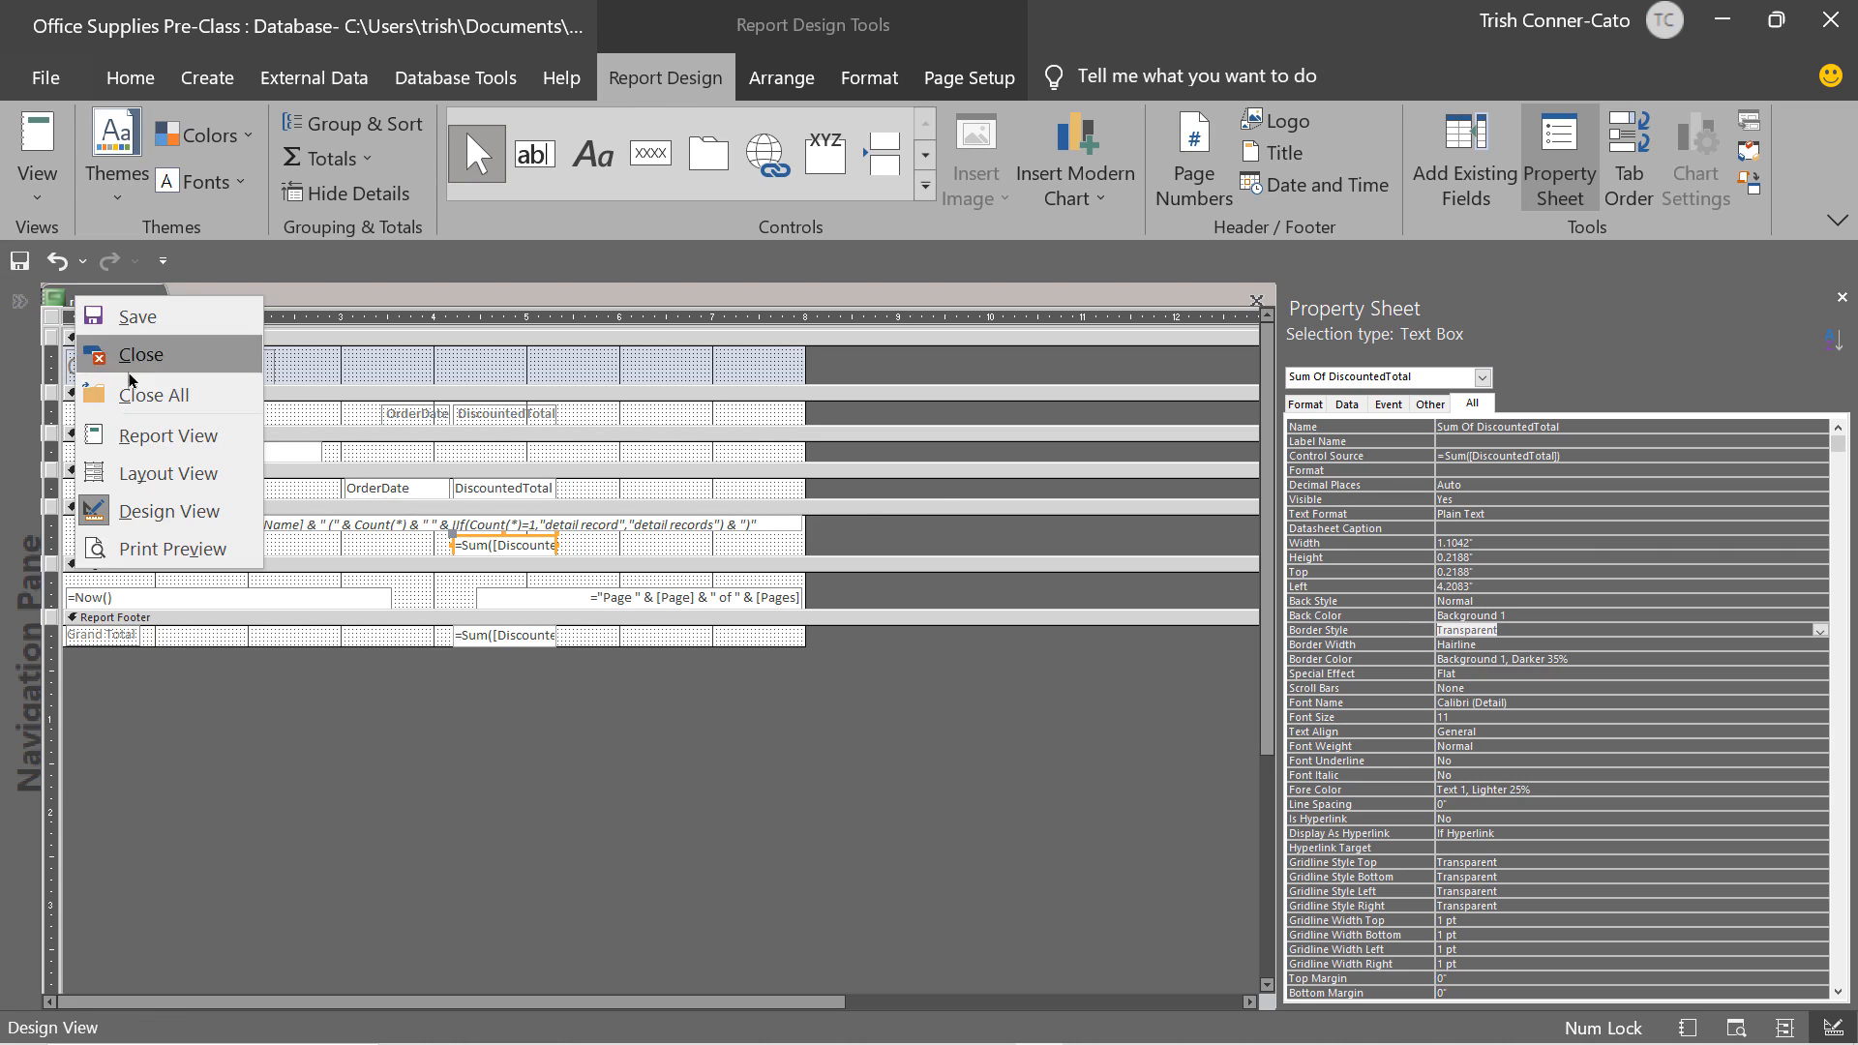
pyautogui.click(150, 437)
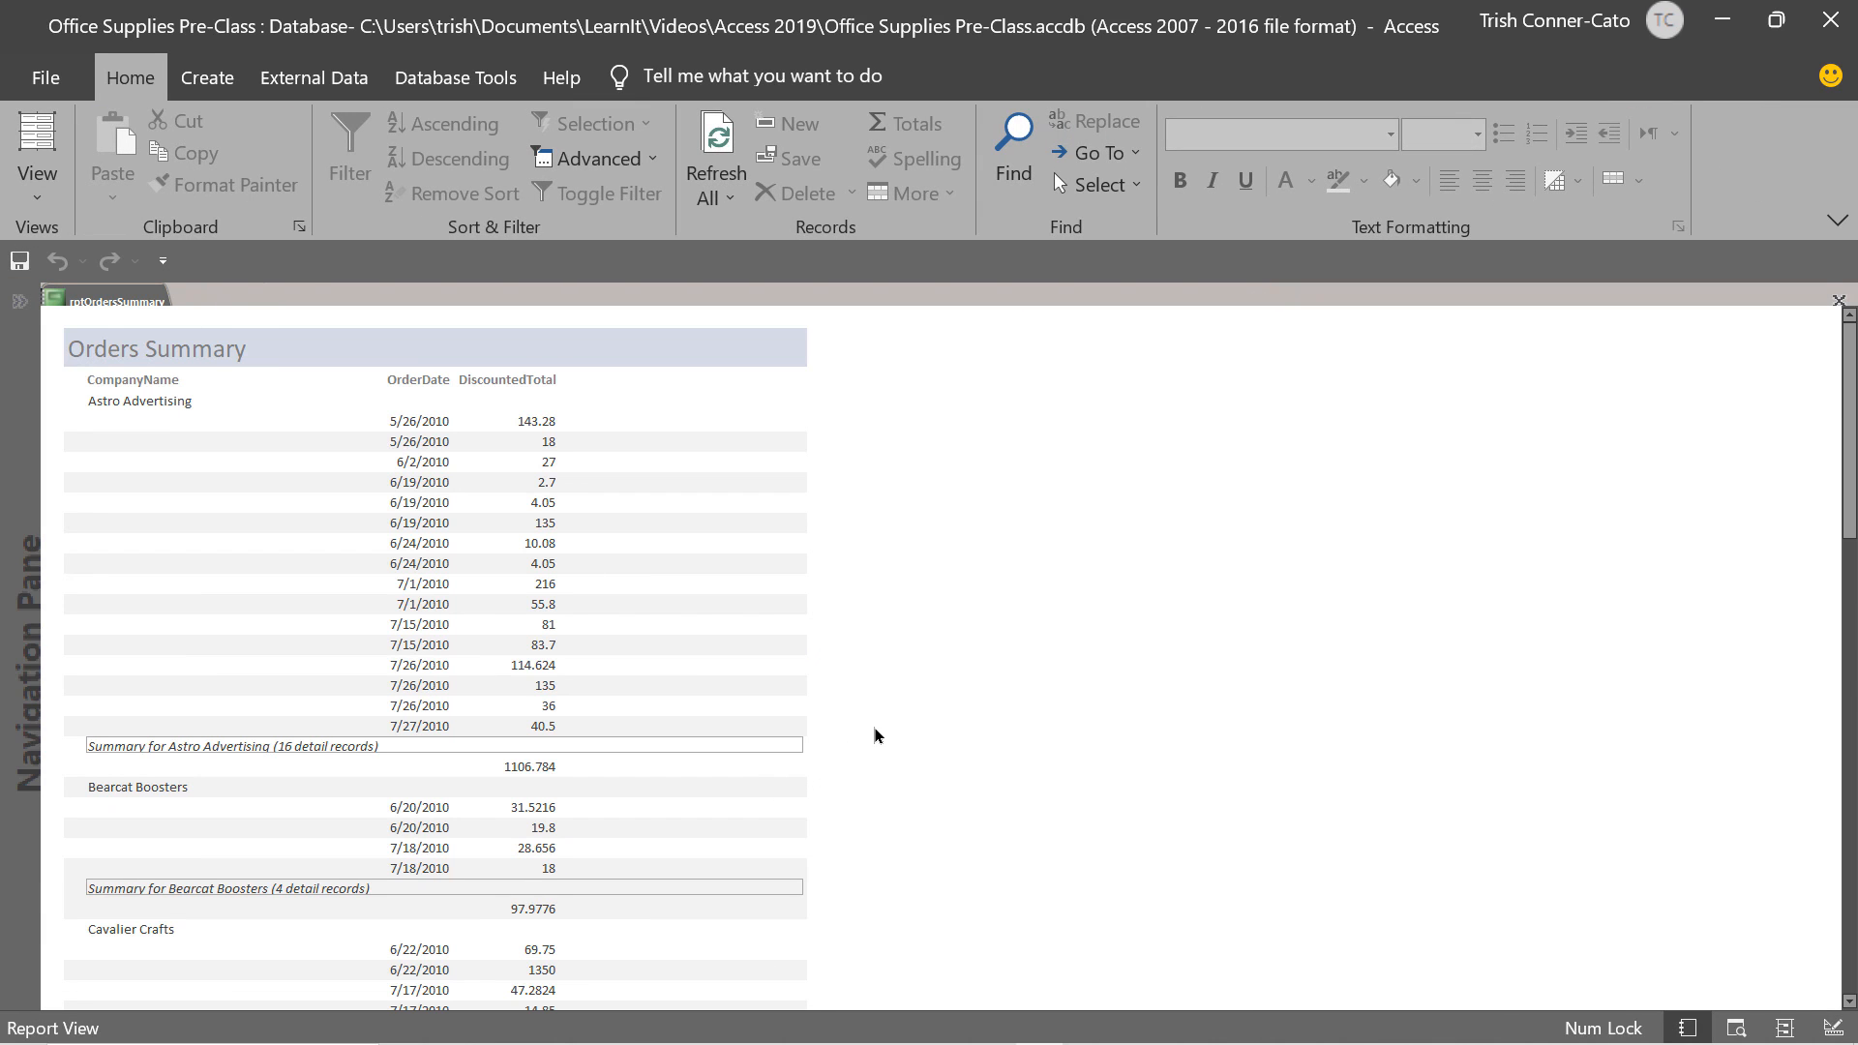
pyautogui.scroll(-3, 877, 736)
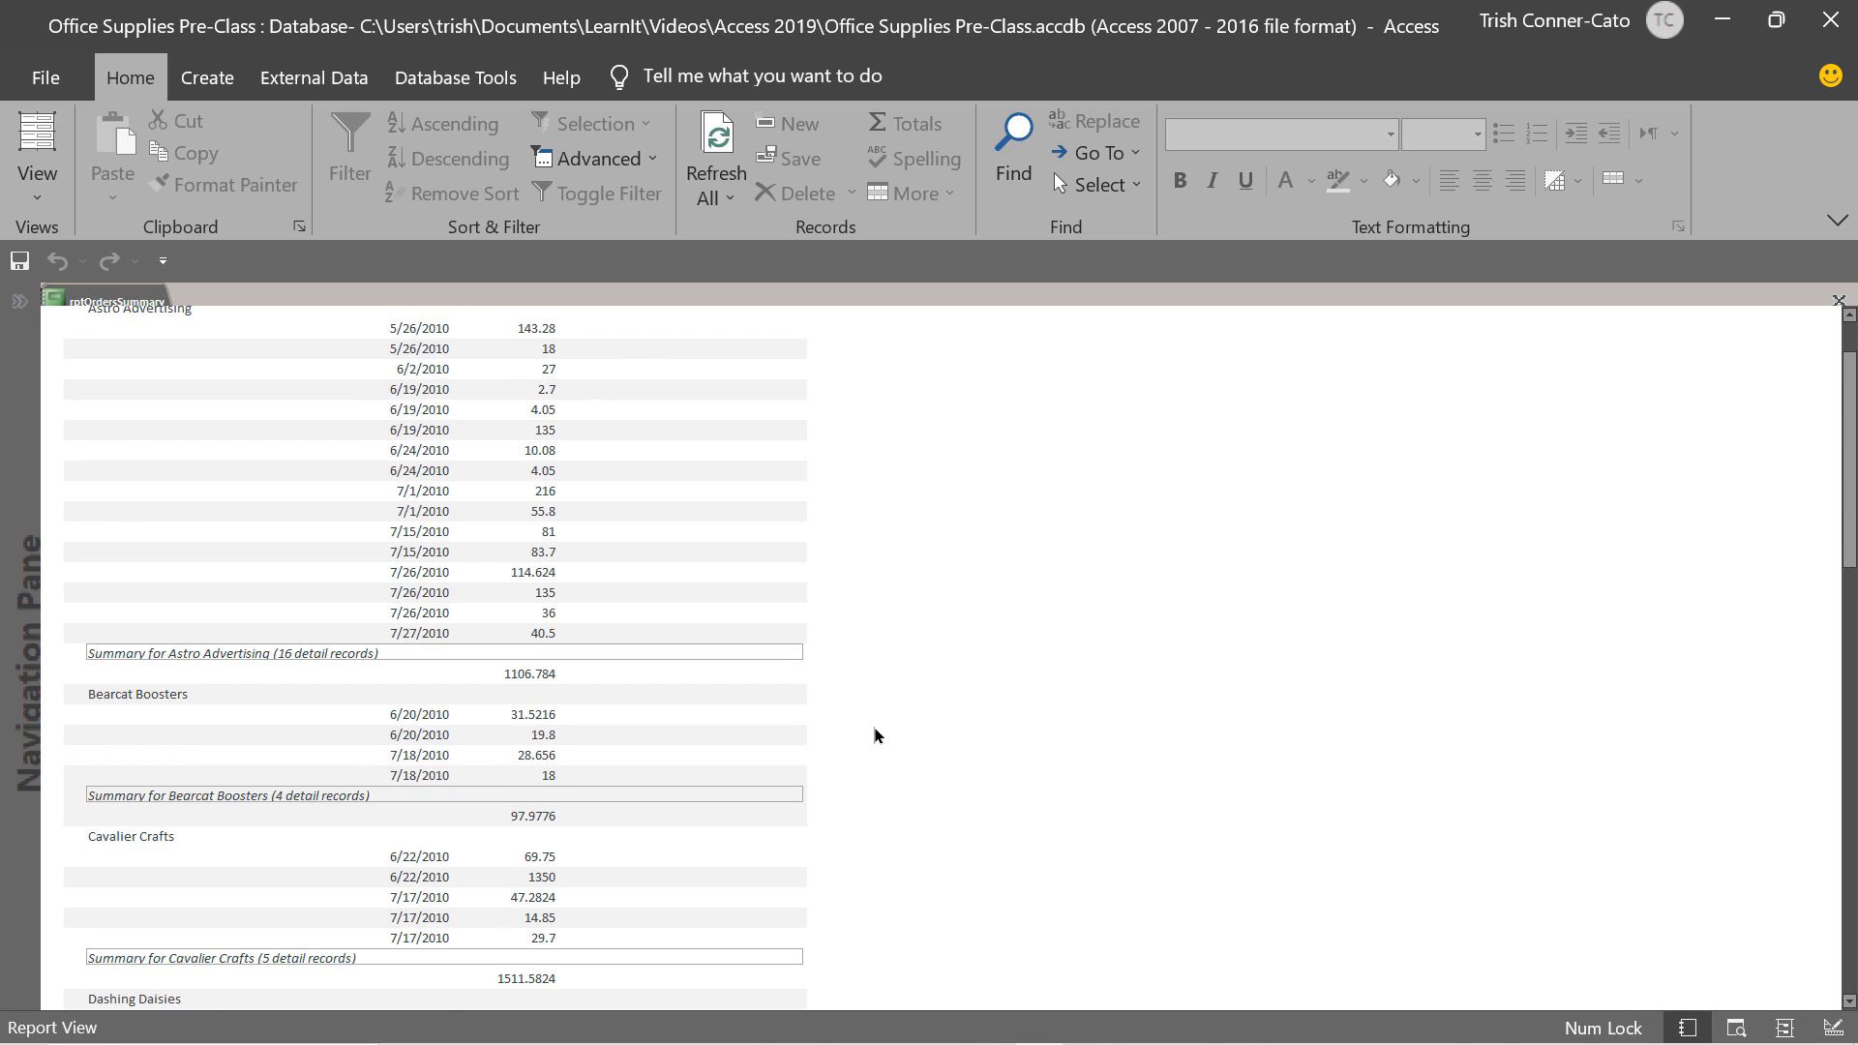
pyautogui.scroll(-8, 877, 735)
pyautogui.scroll(-14, 877, 736)
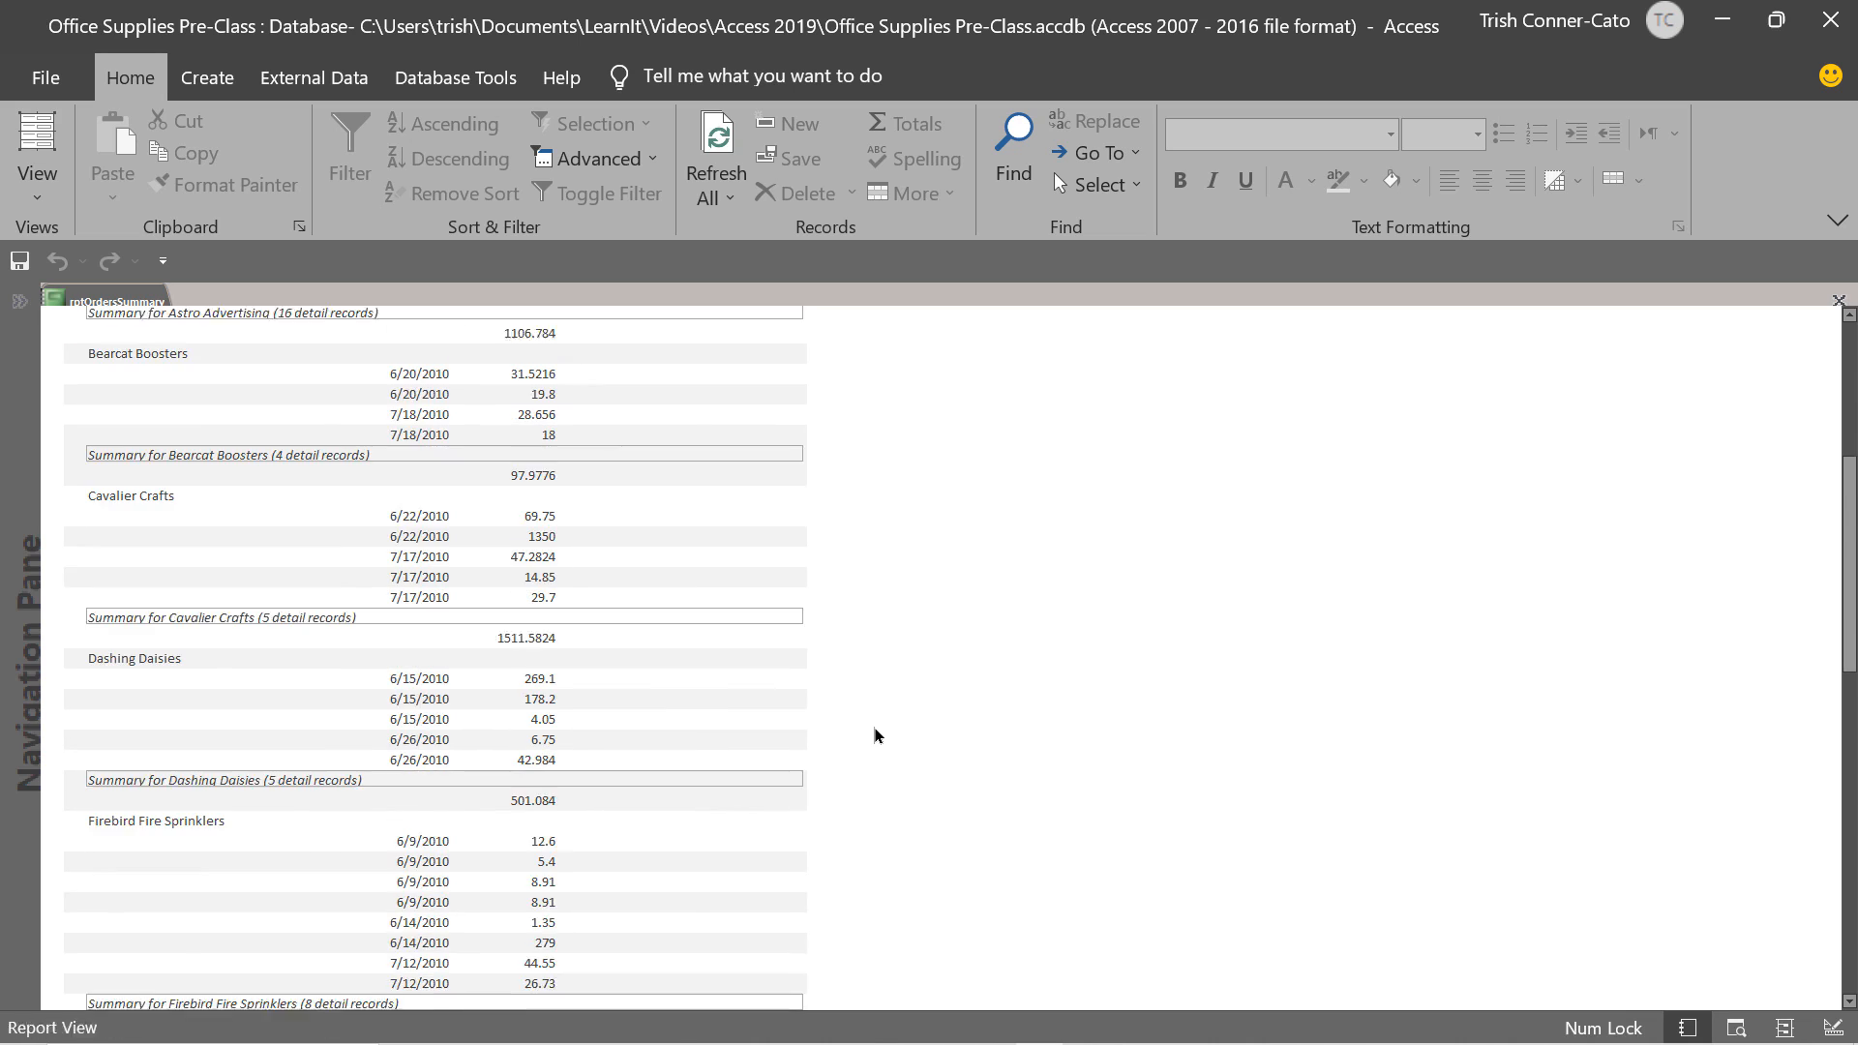
pyautogui.scroll(-14, 875, 735)
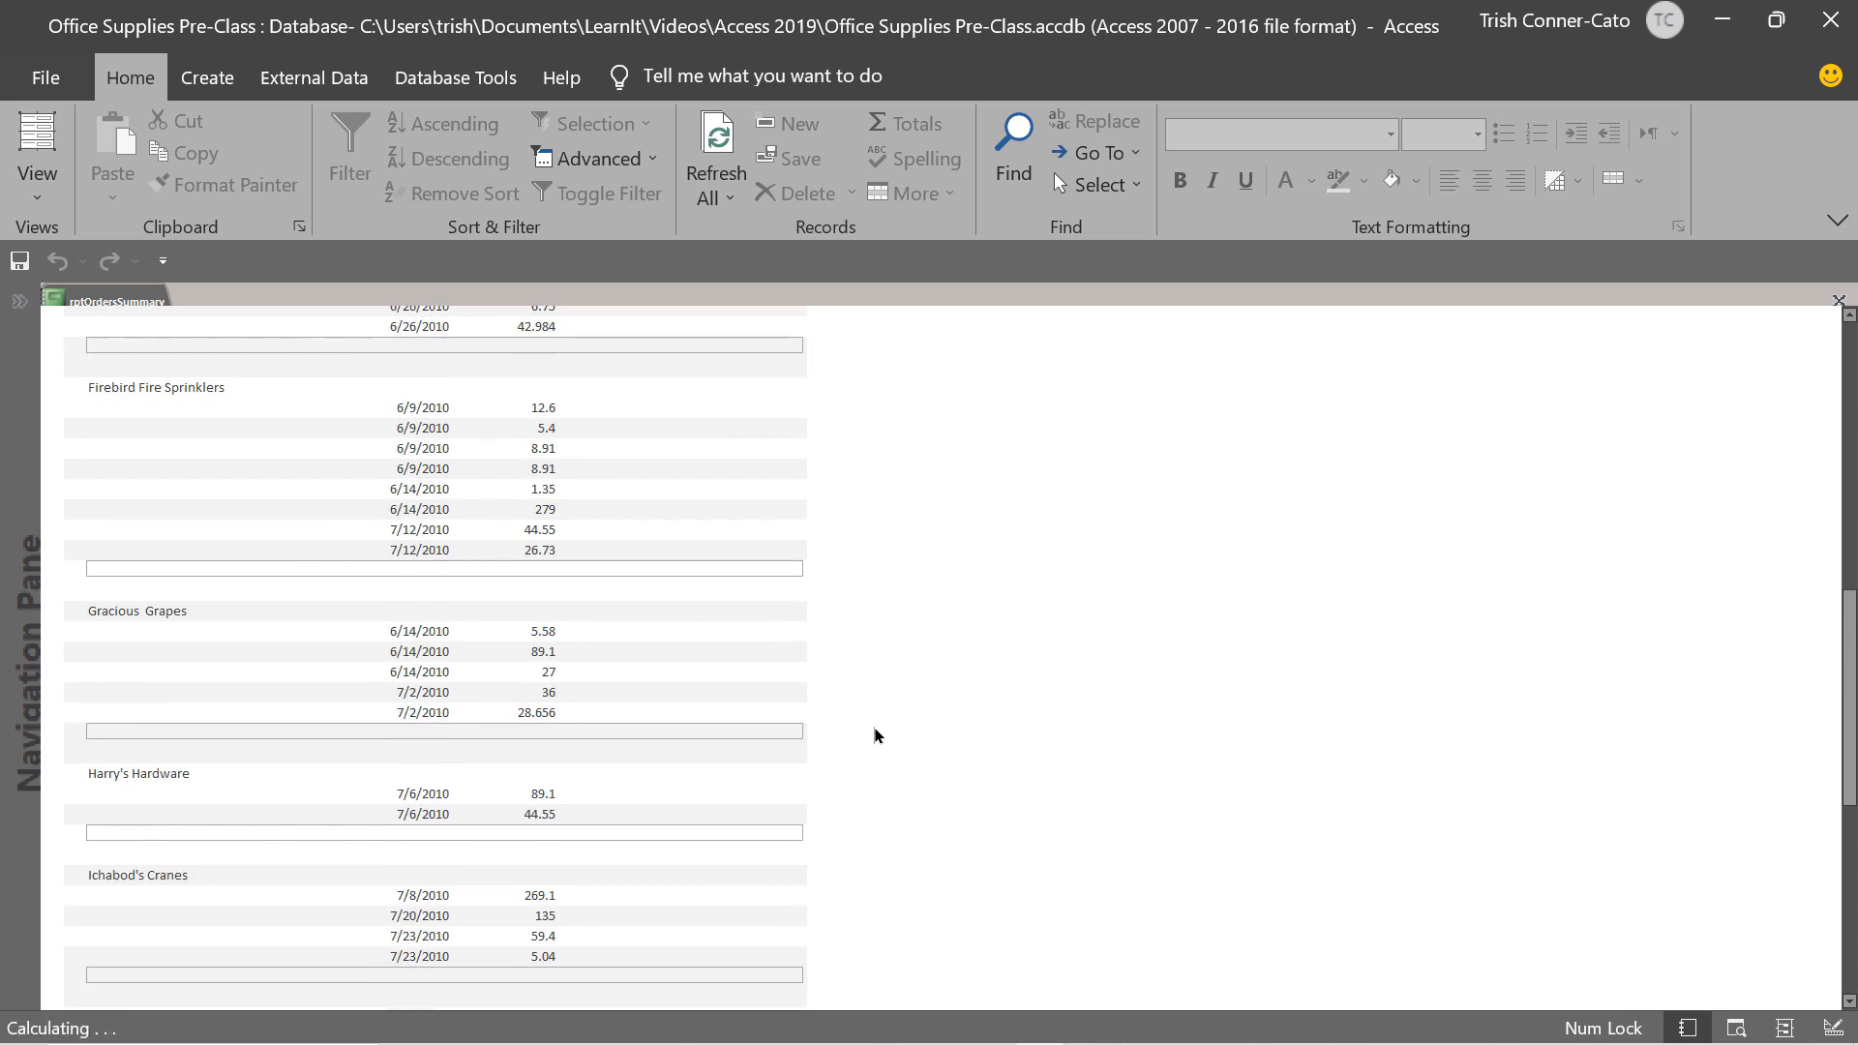
pyautogui.scroll(-10, 876, 736)
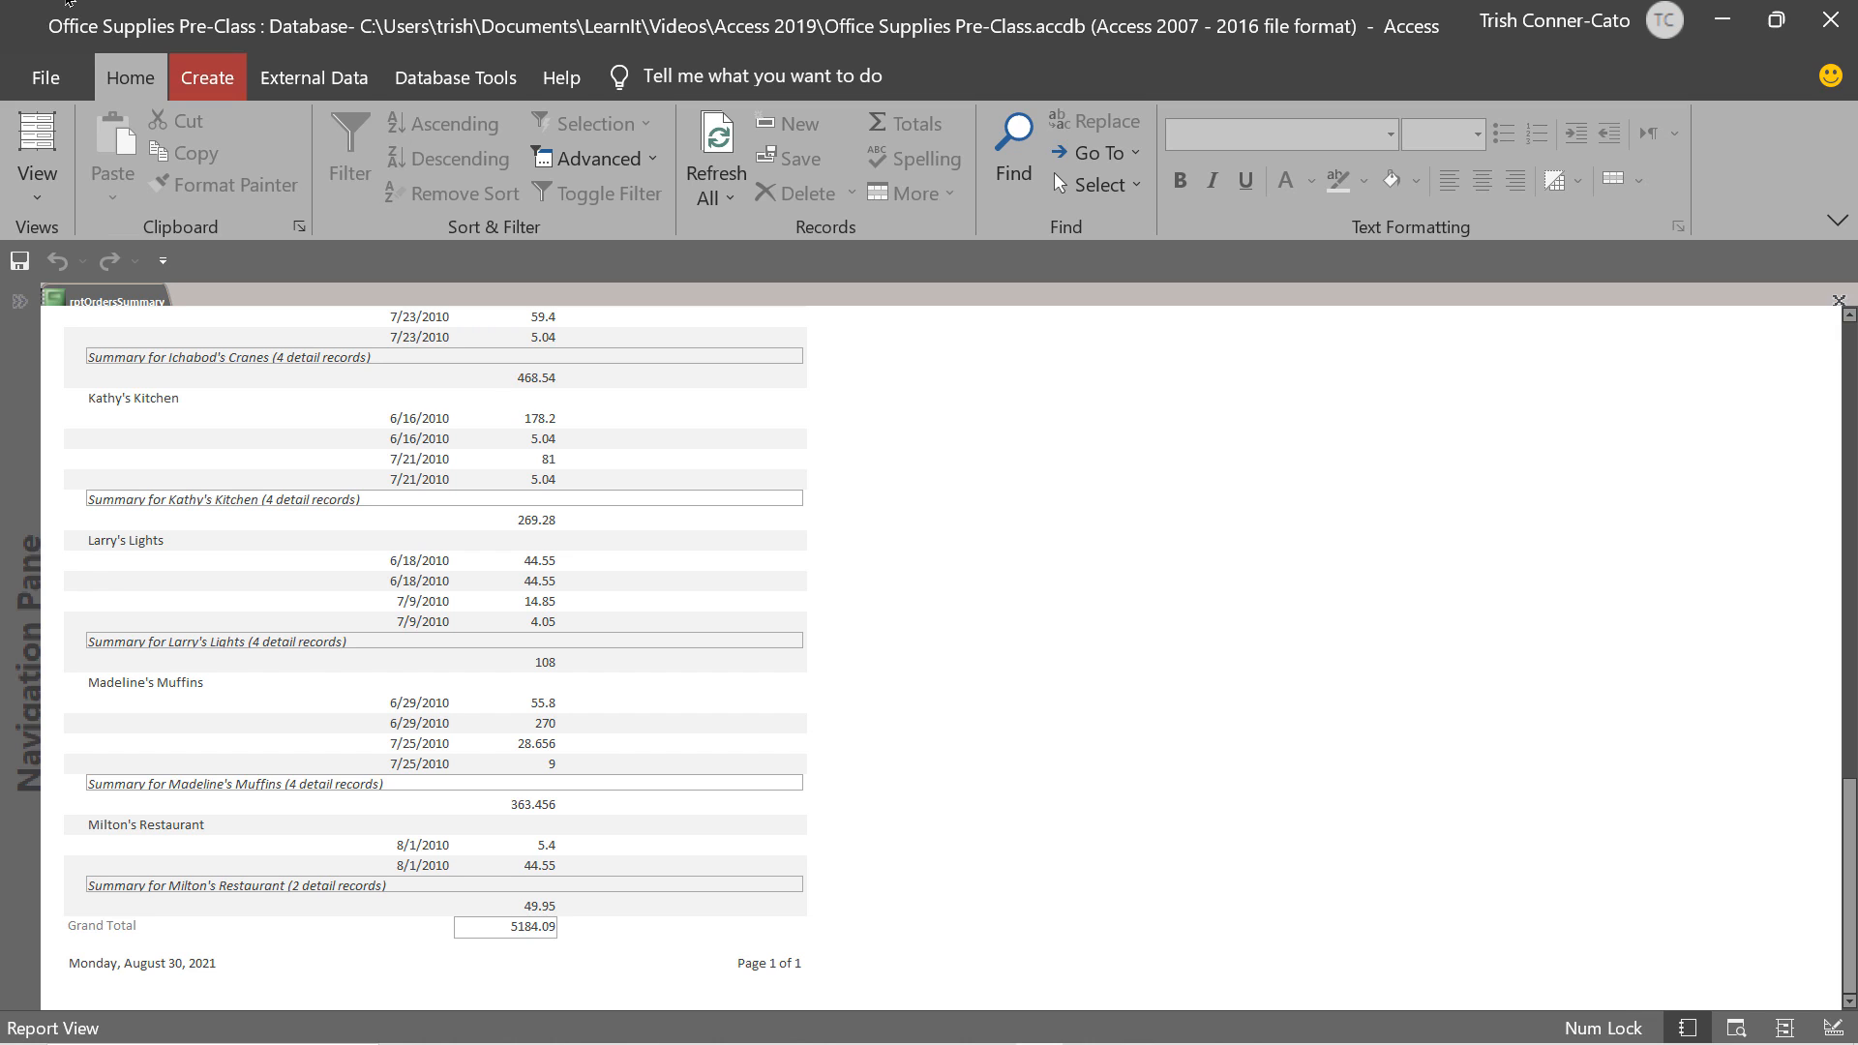
# Return to Design View and close rptOrdersSummary, saving the design changes.
pyautogui.rightClick(114, 302)
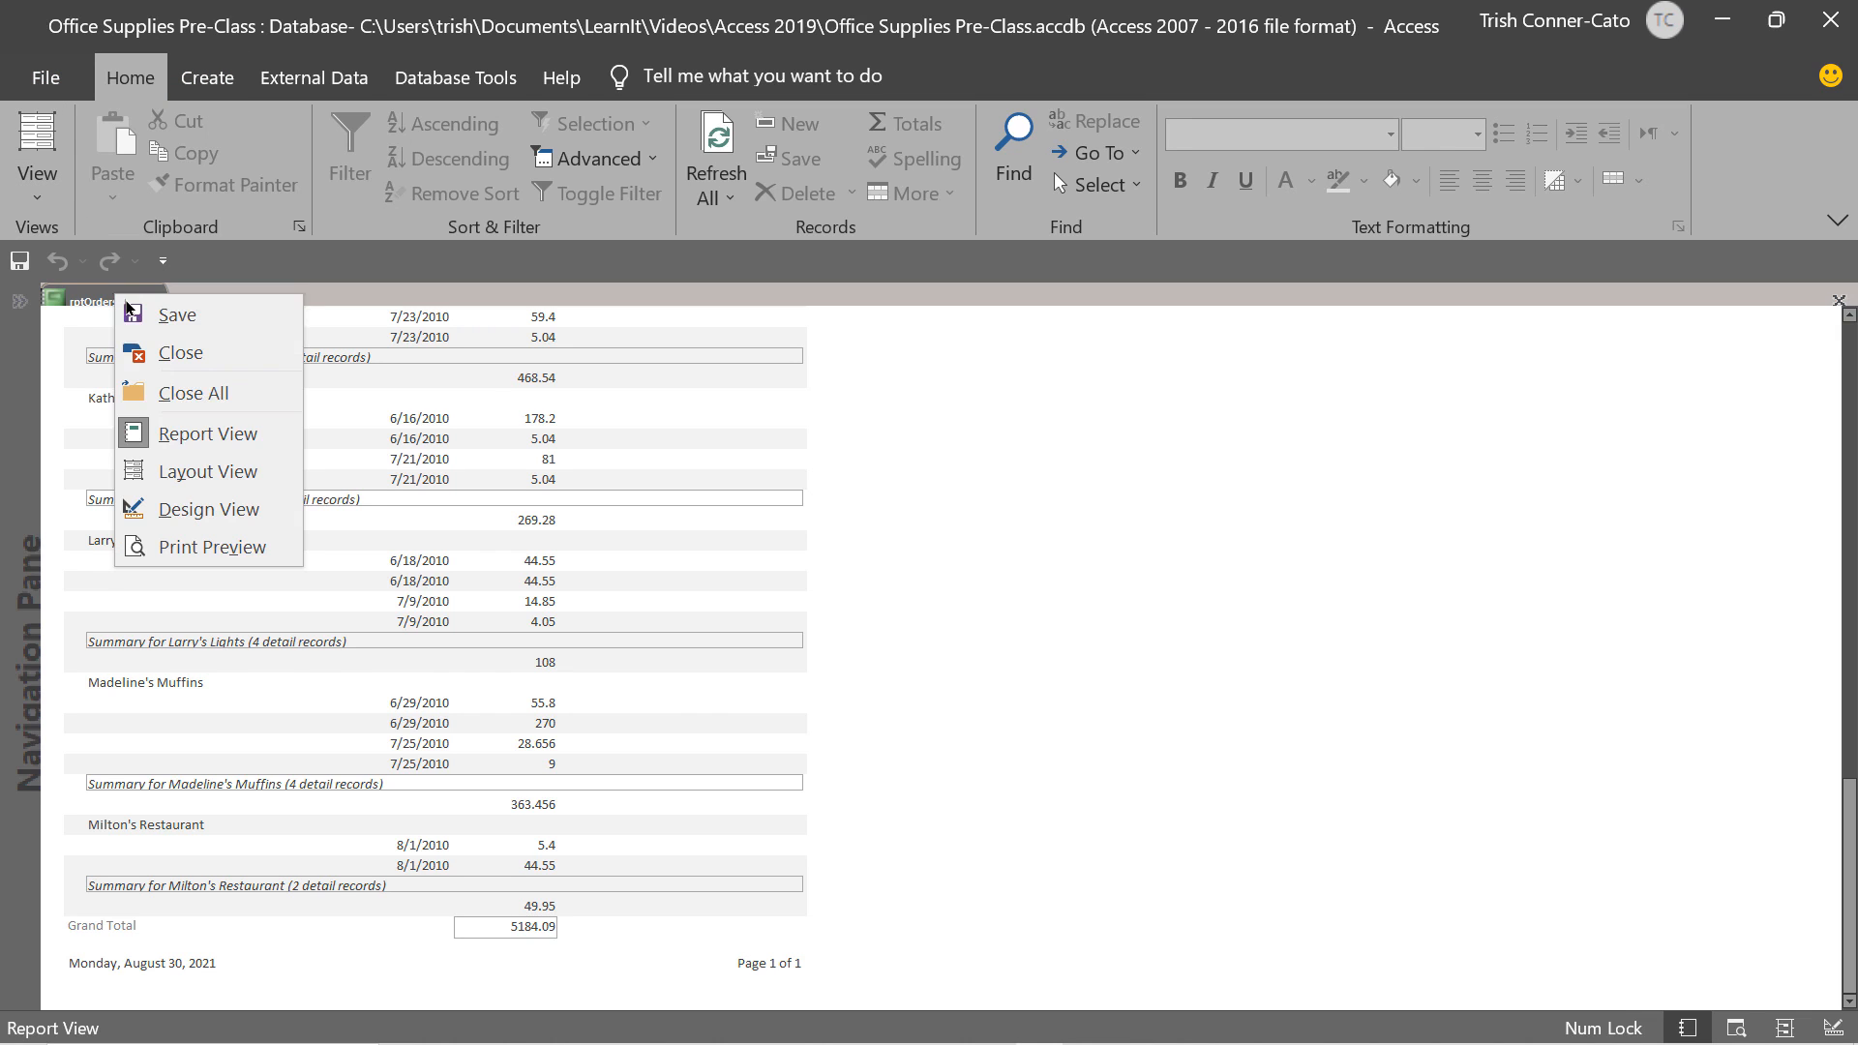
pyautogui.click(237, 518)
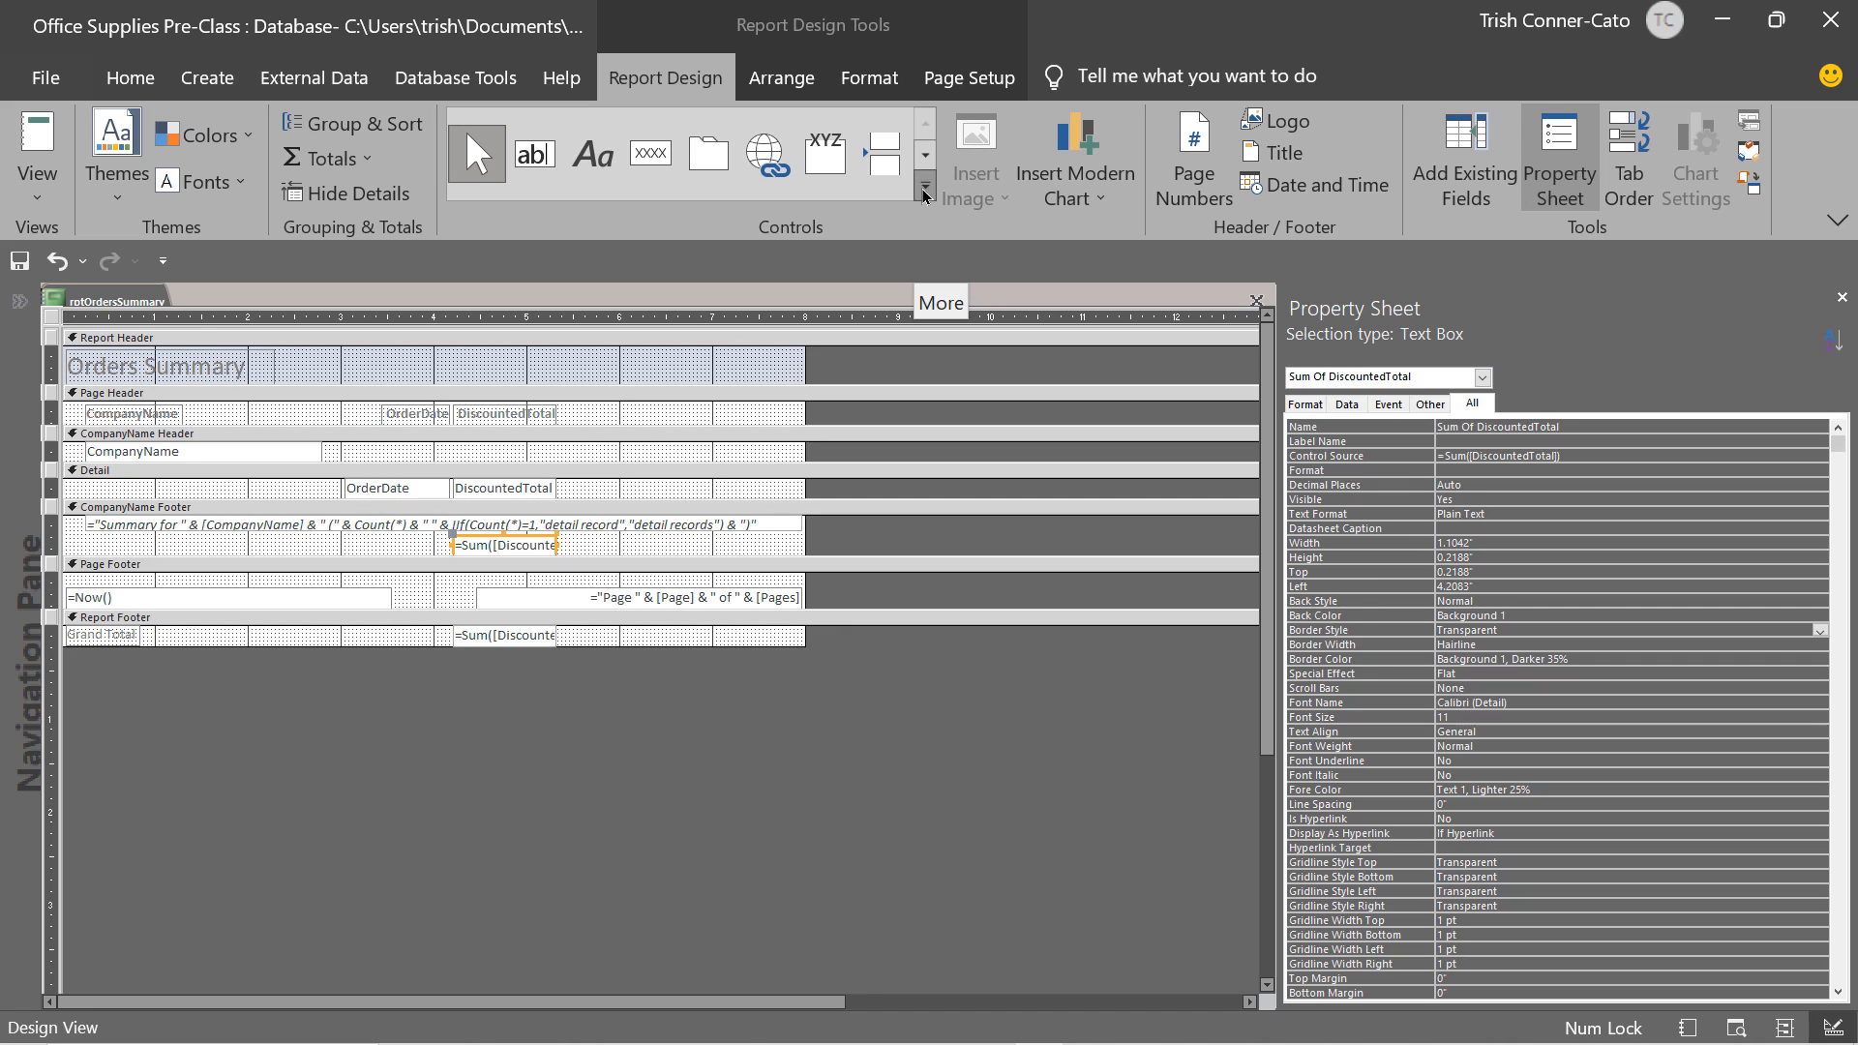
pyautogui.rightClick(94, 304)
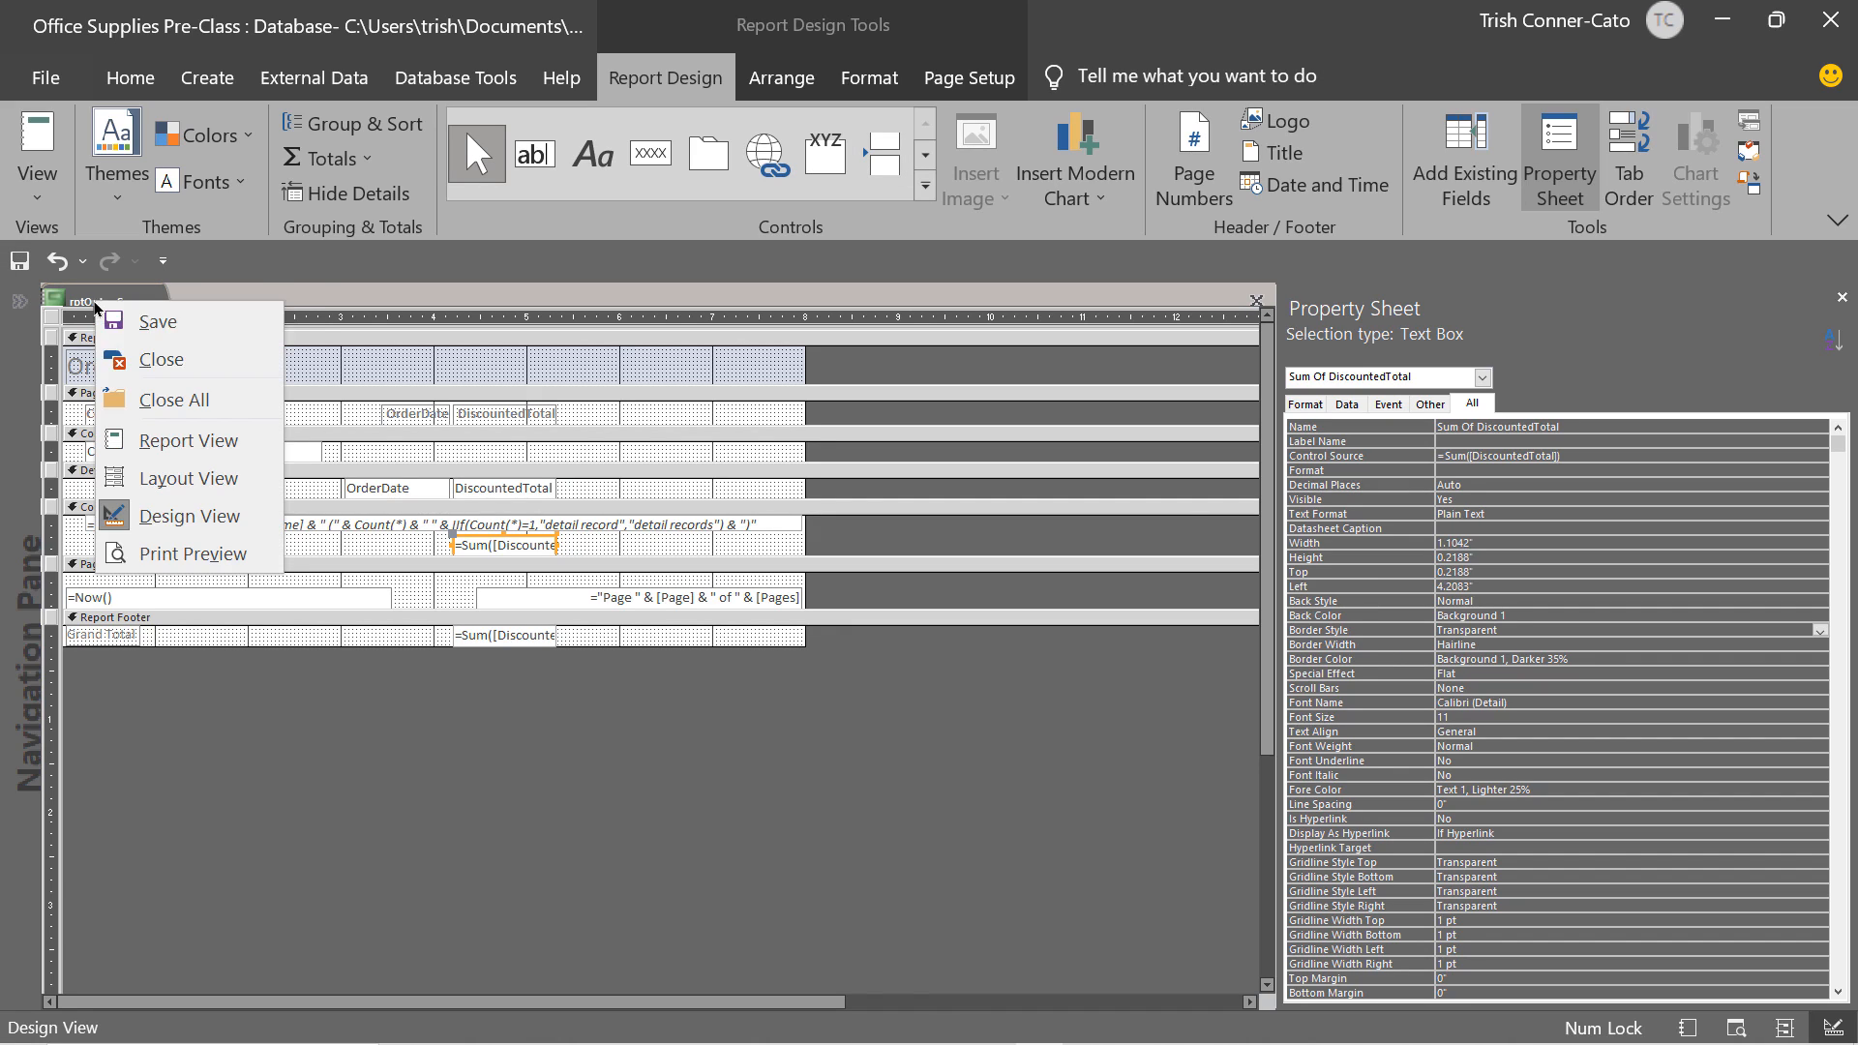
pyautogui.click(162, 360)
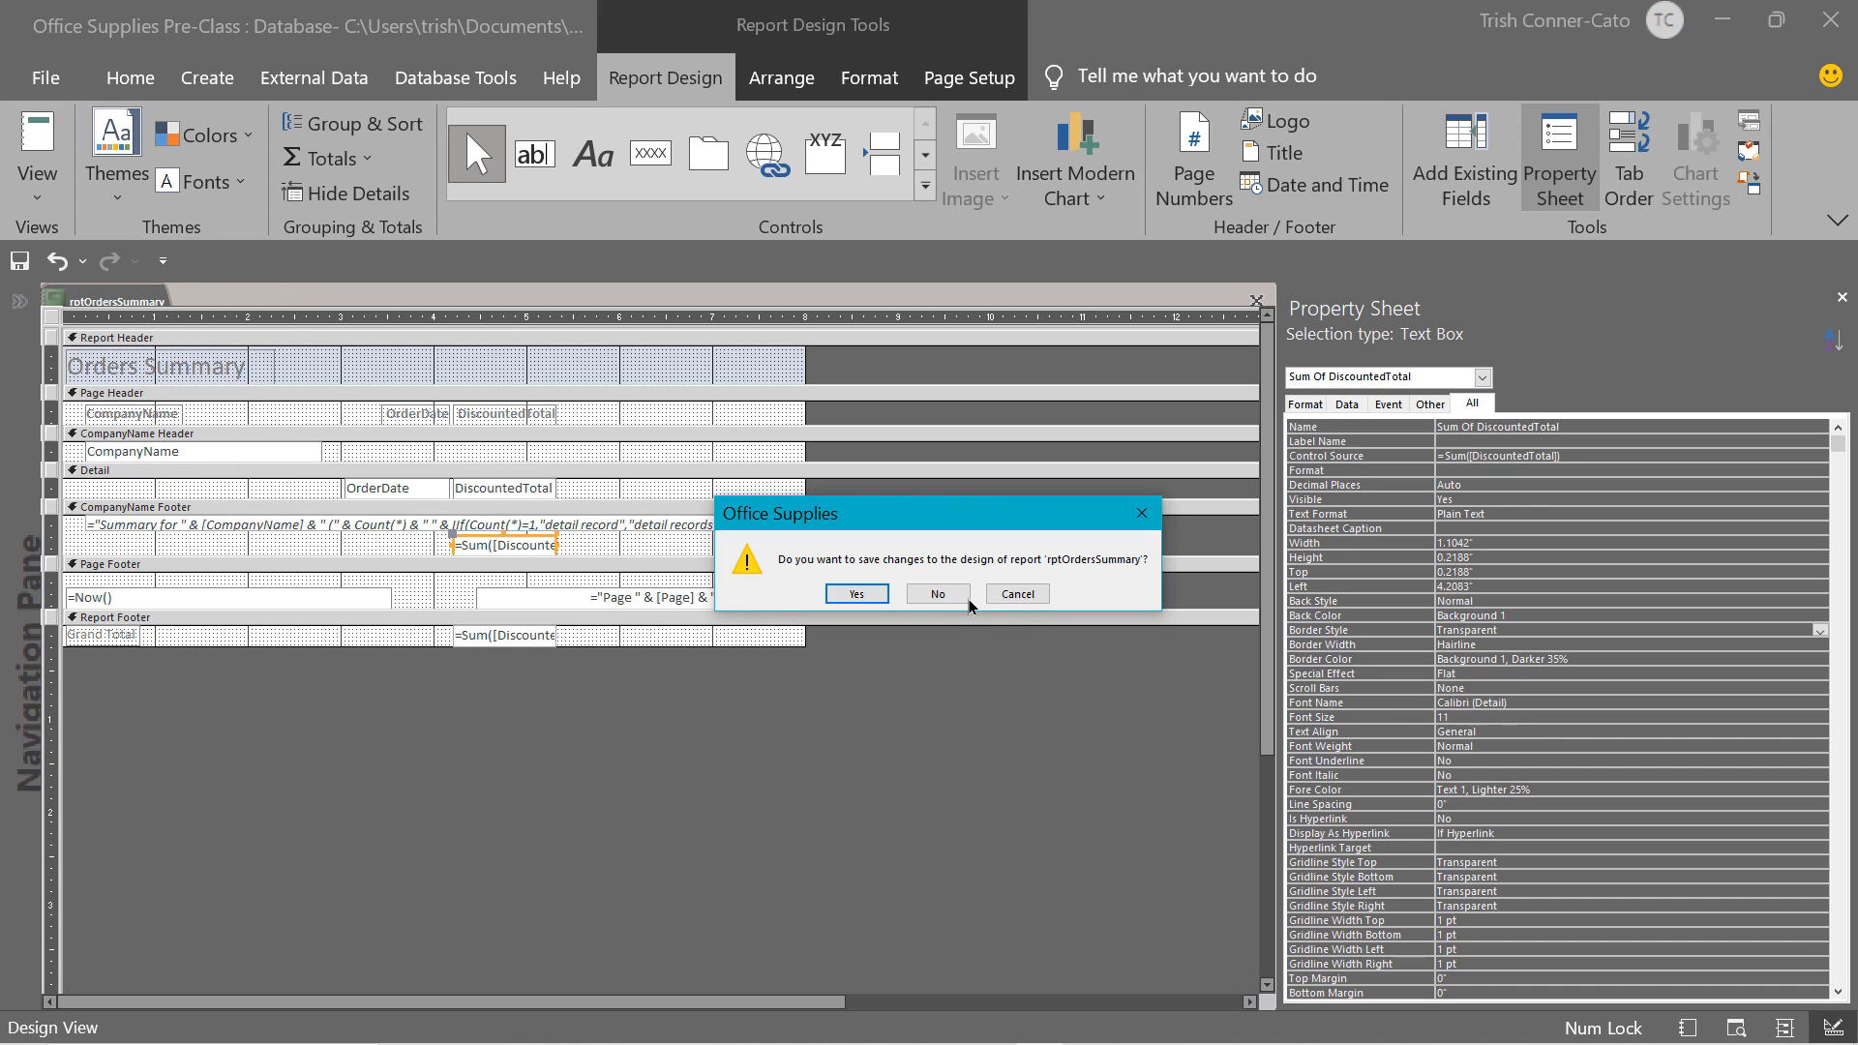
pyautogui.click(856, 594)
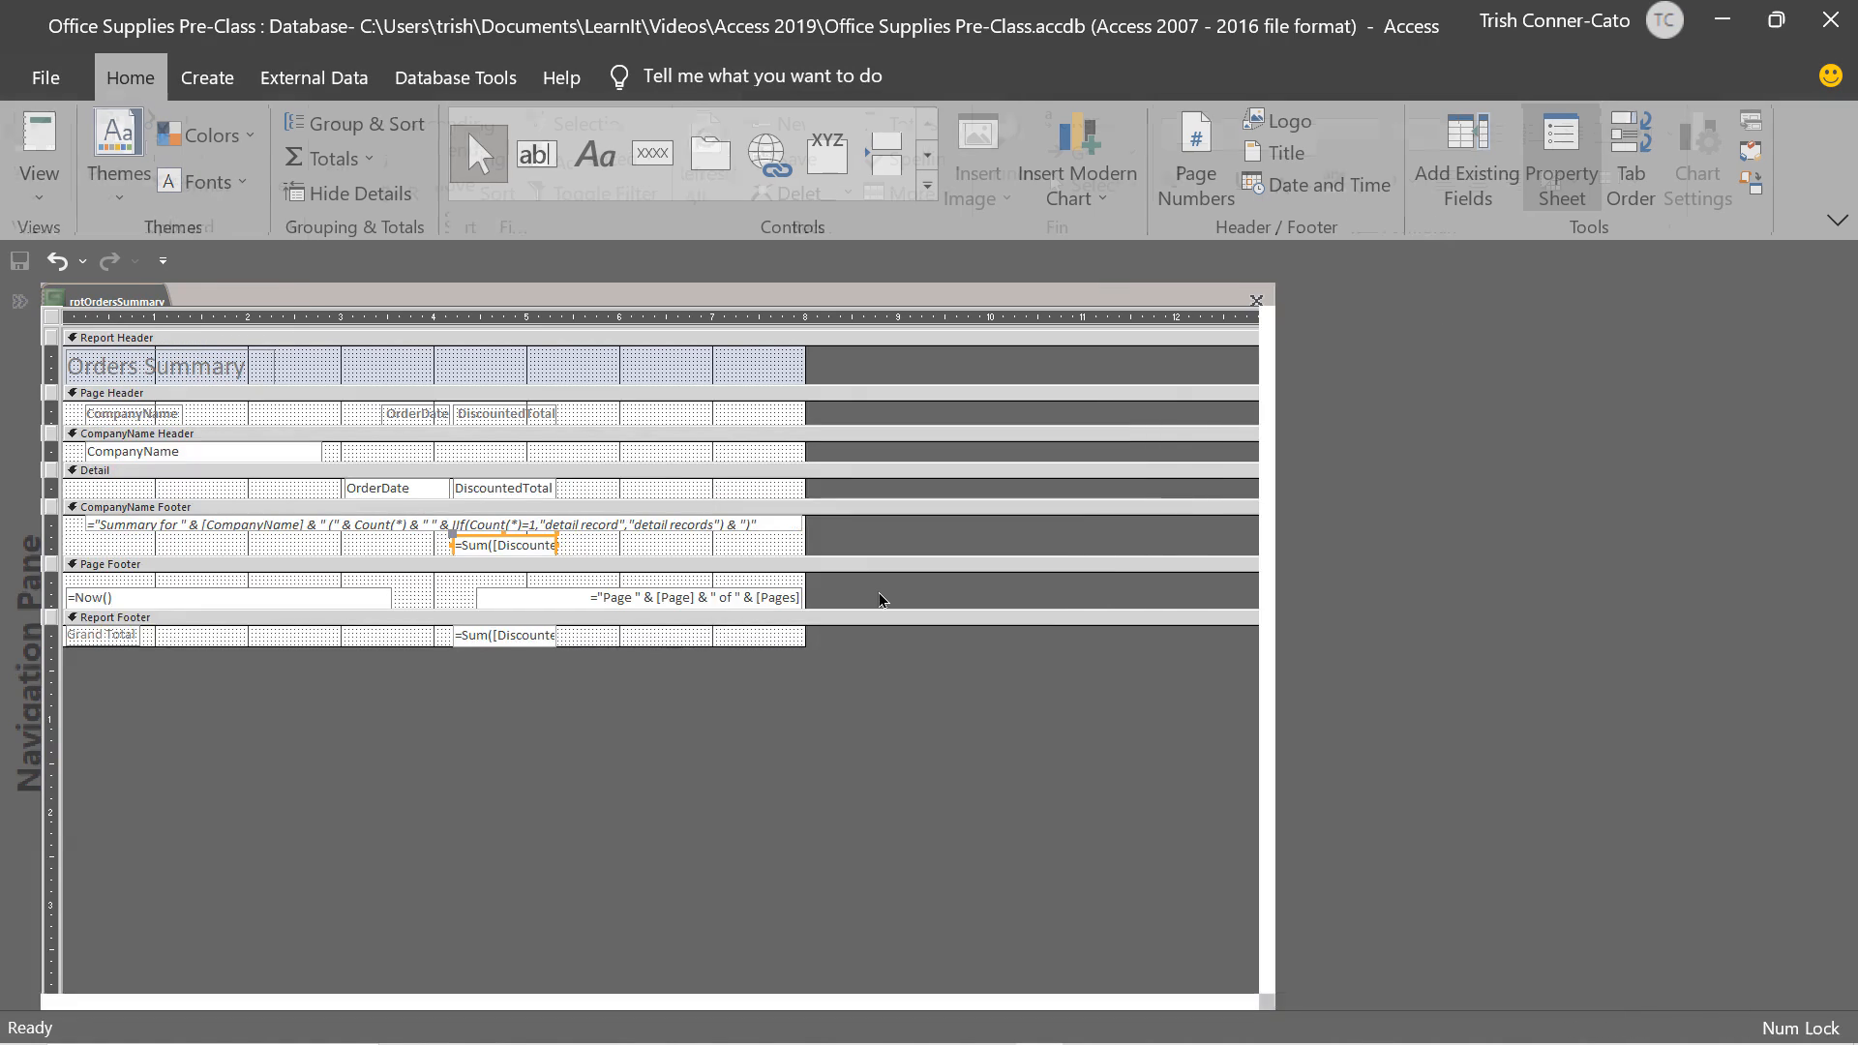
# Open the rptOrdersByCustomer report in Design View from the list of database objects.
pyautogui.click(18, 301)
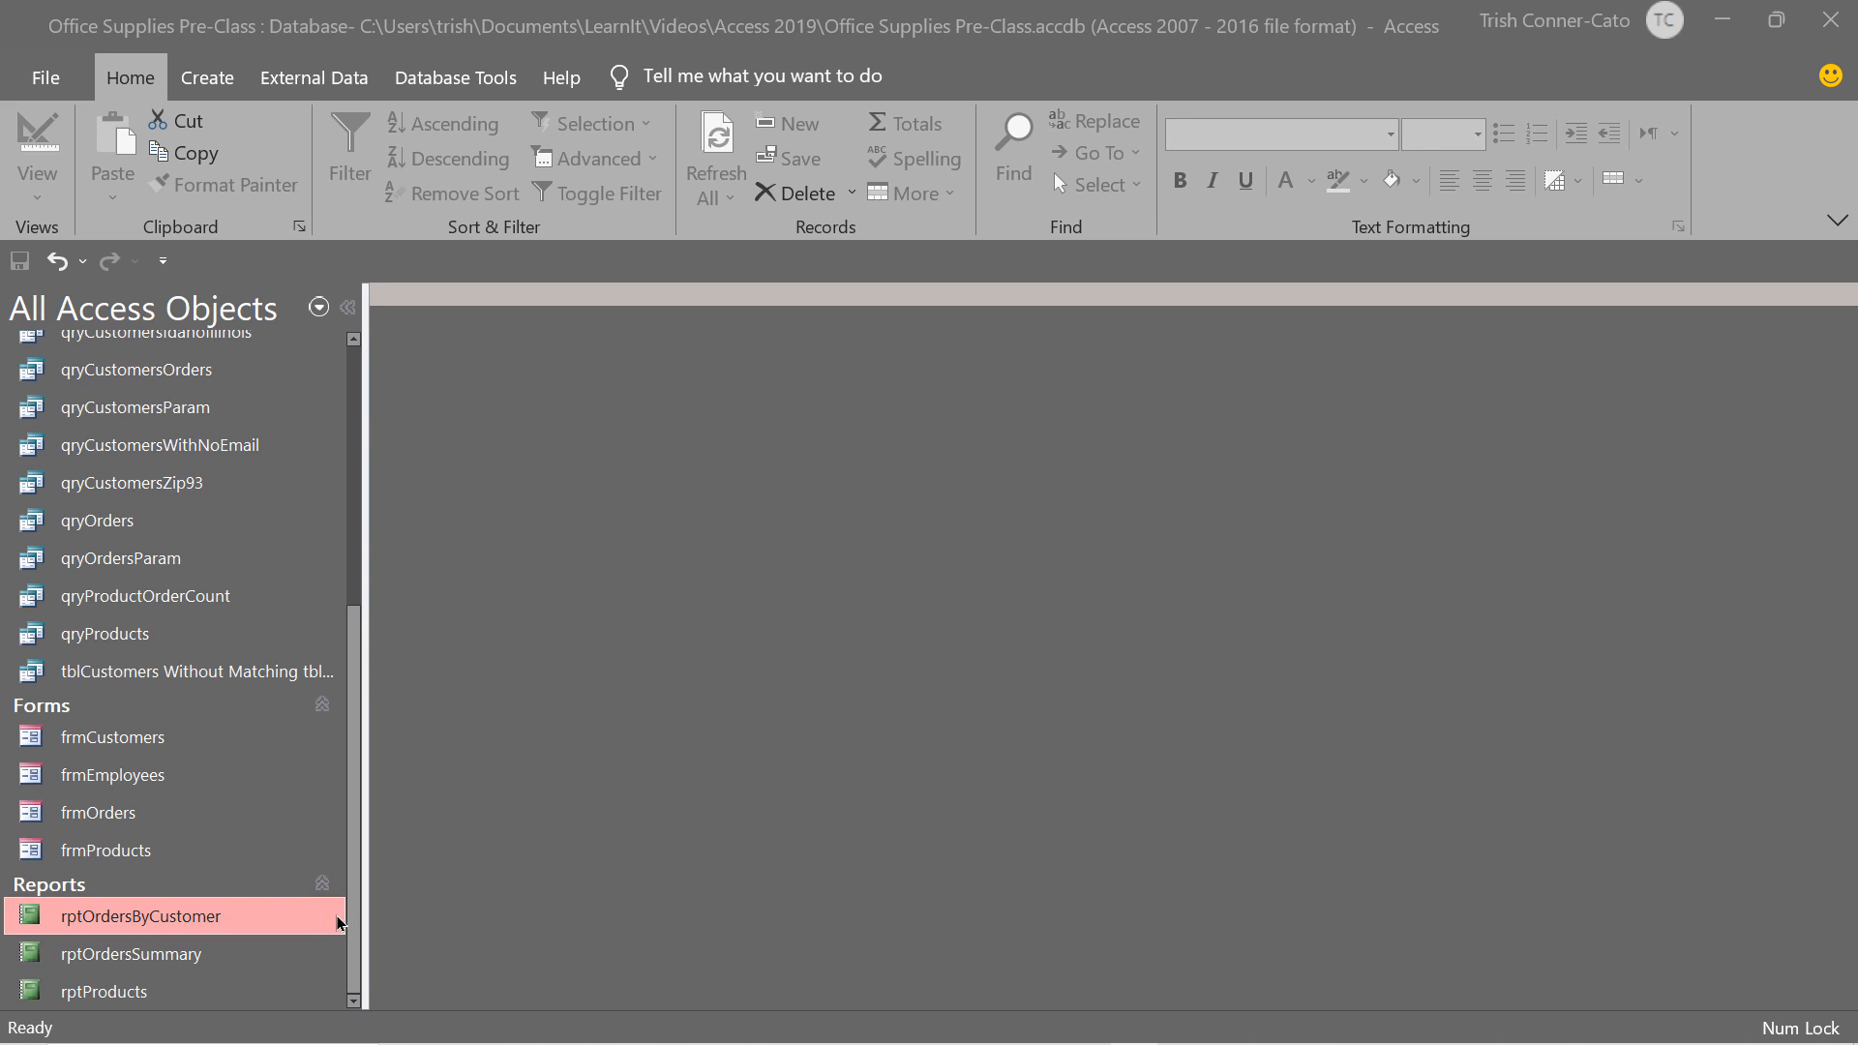
pyautogui.rightClick(211, 918)
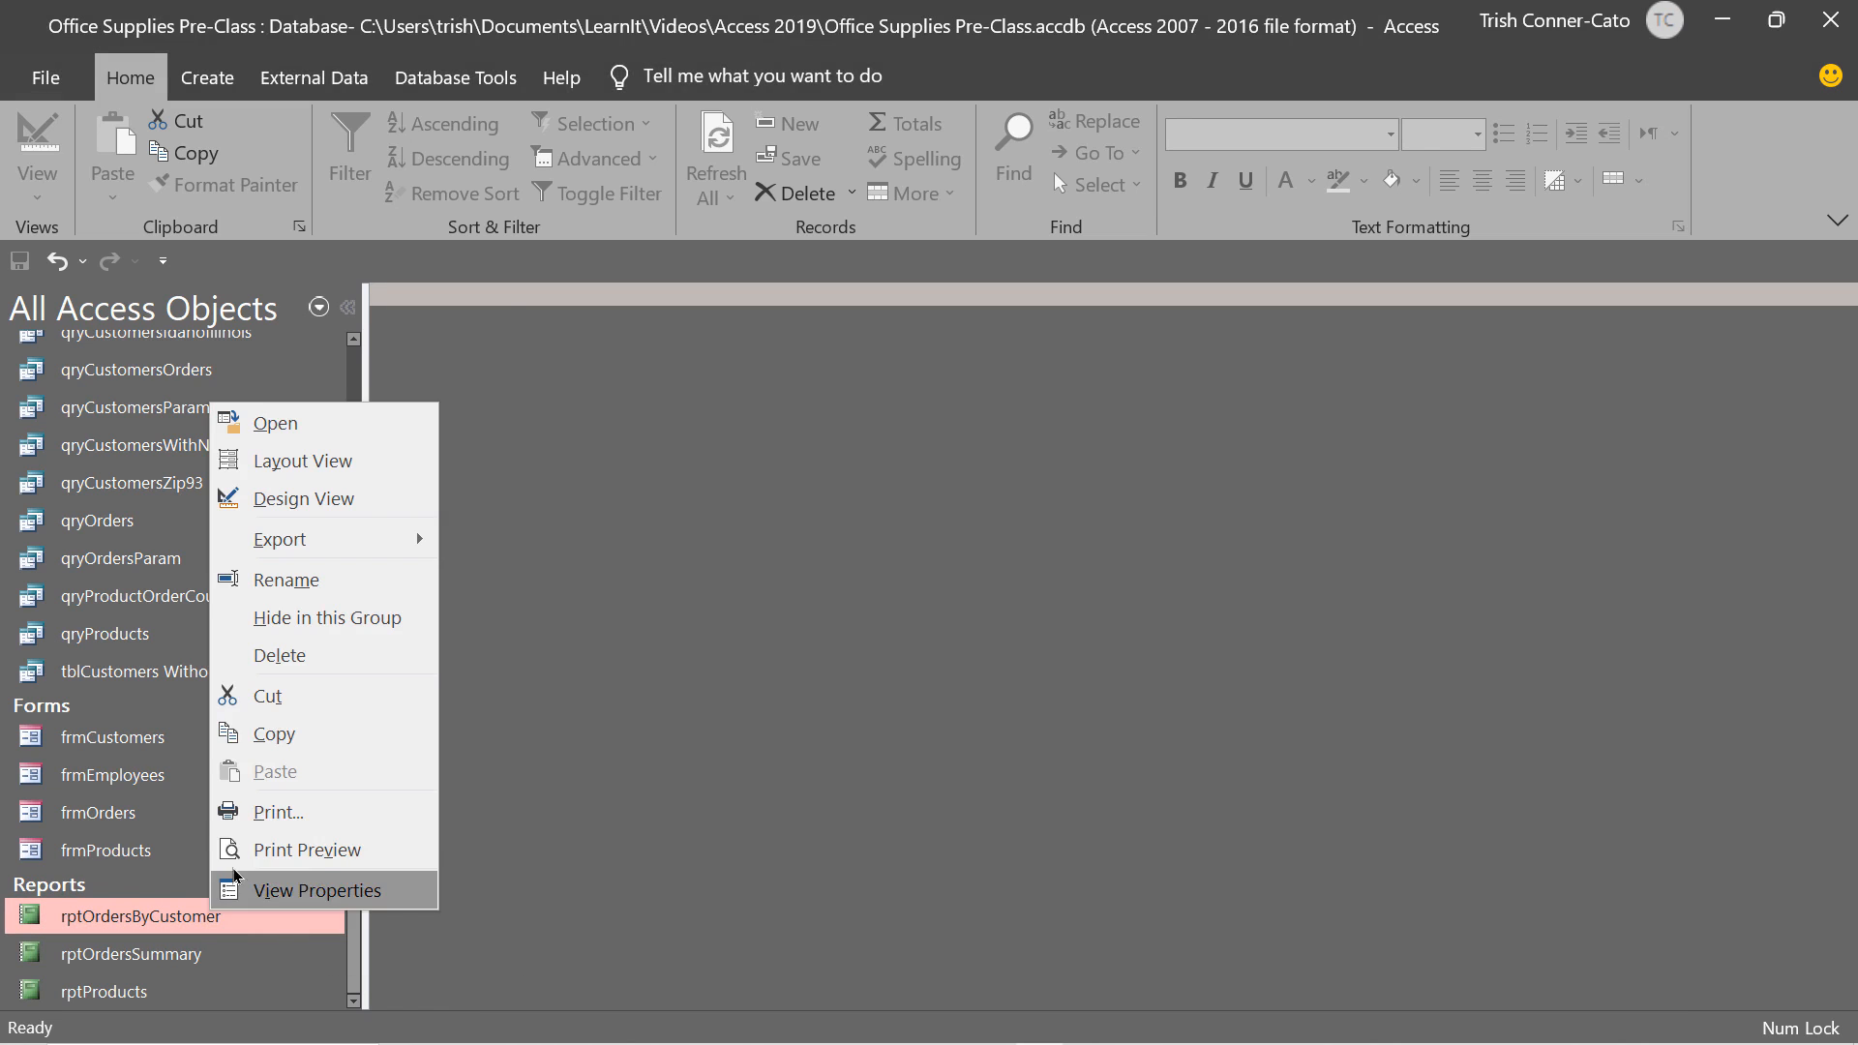
pyautogui.click(296, 516)
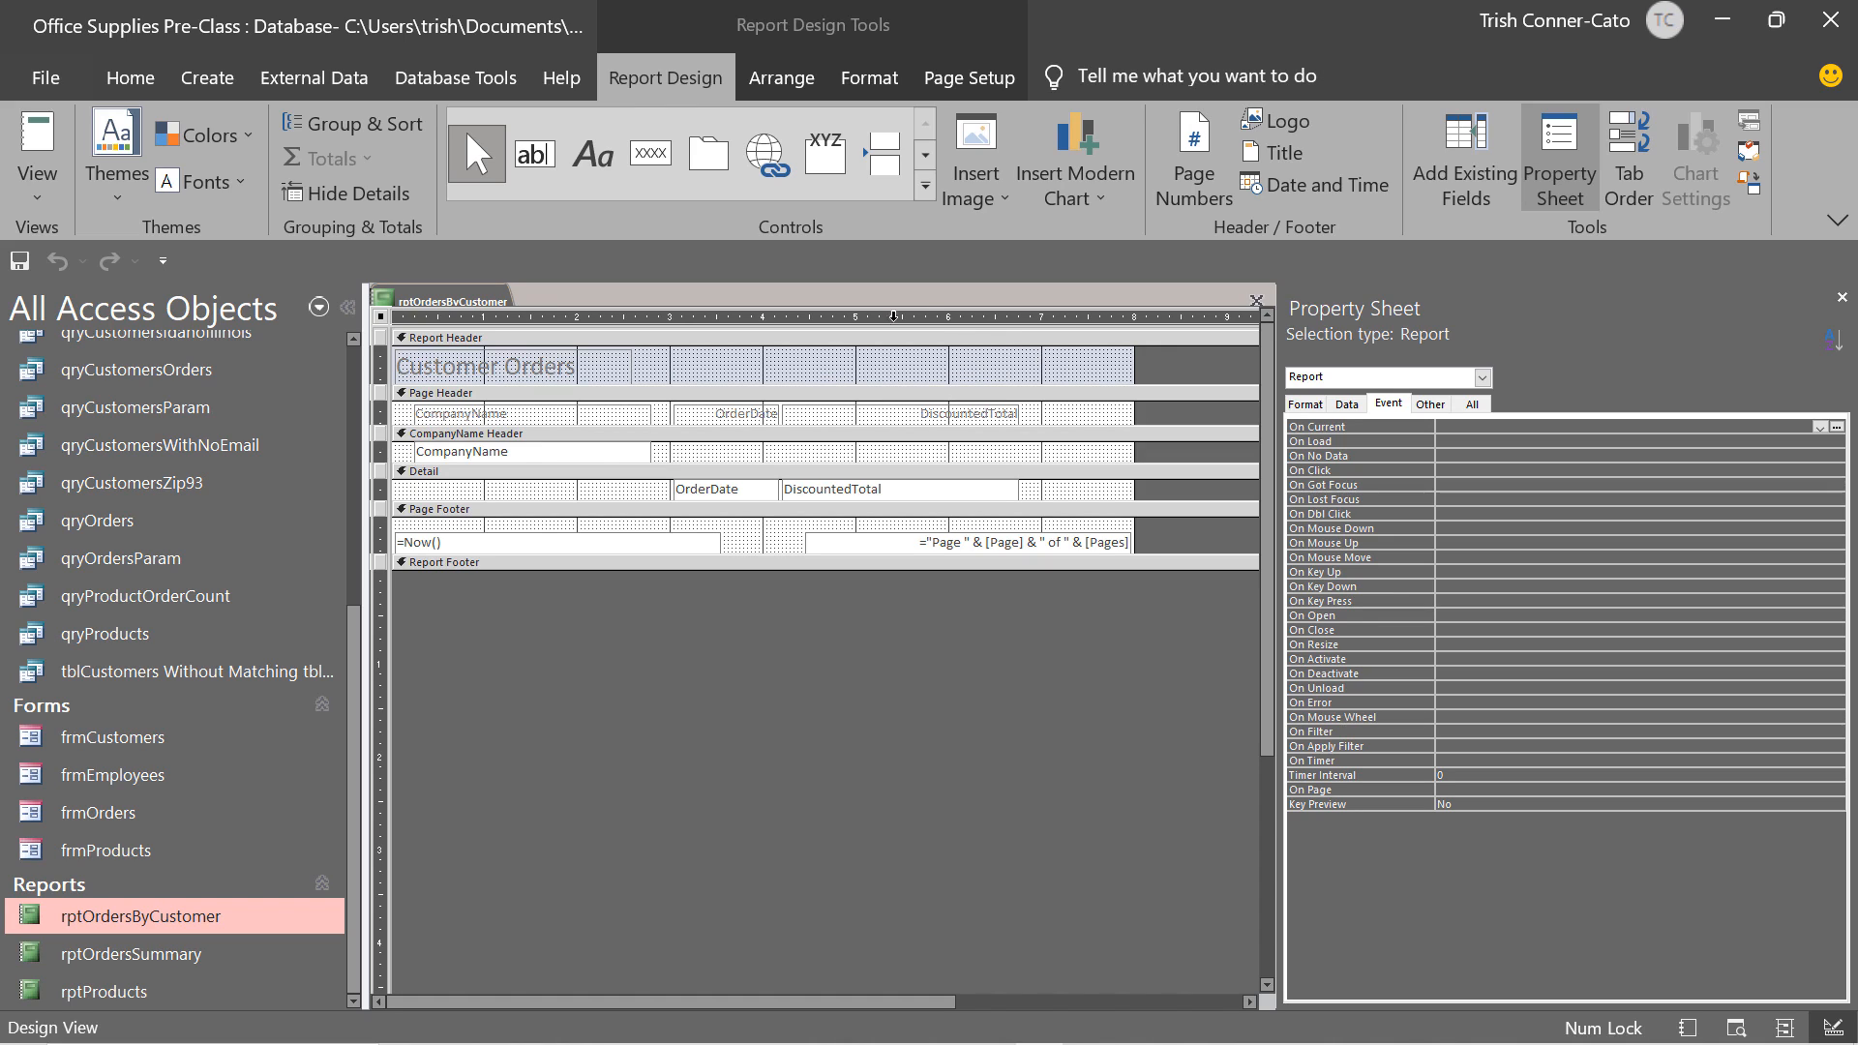
# Place a command button in the Report Header of rptOrdersByCustomer, starting at about the 6.5-inch mark, beyond the Customer Orders title.
pyautogui.click(653, 160)
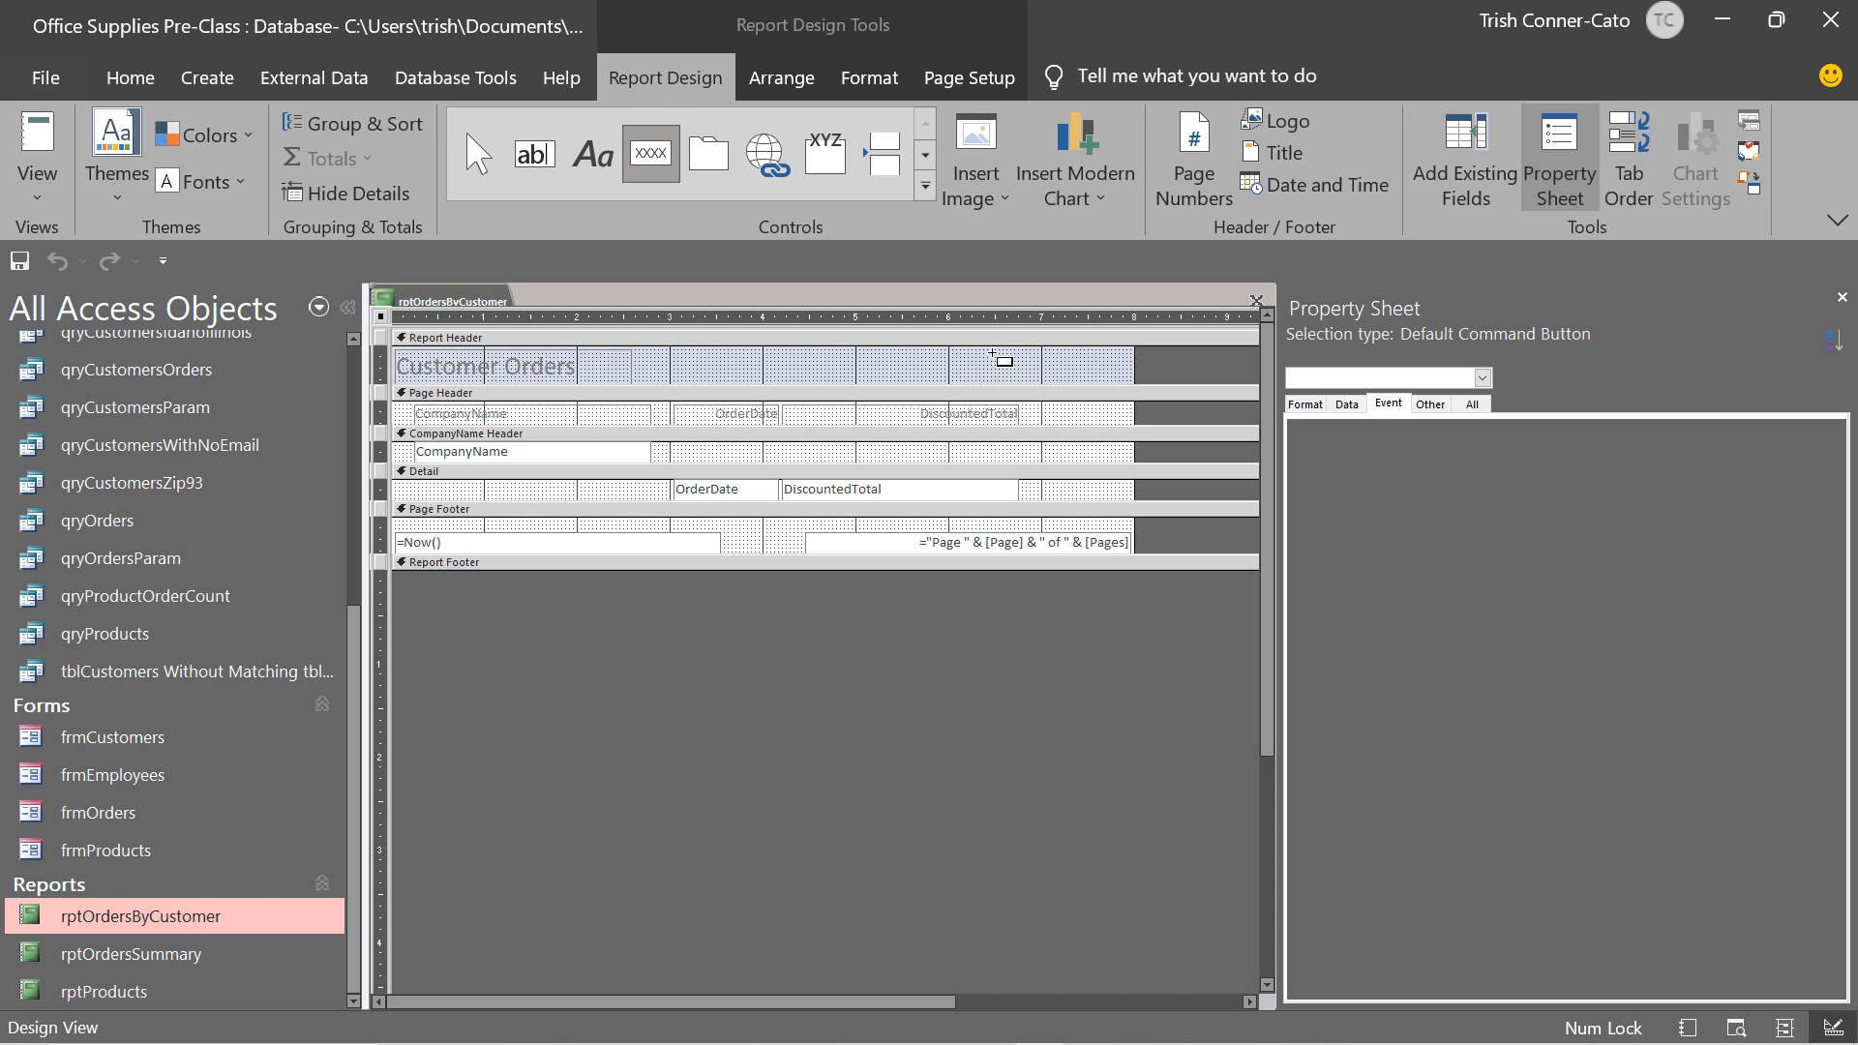
pyautogui.click(991, 352)
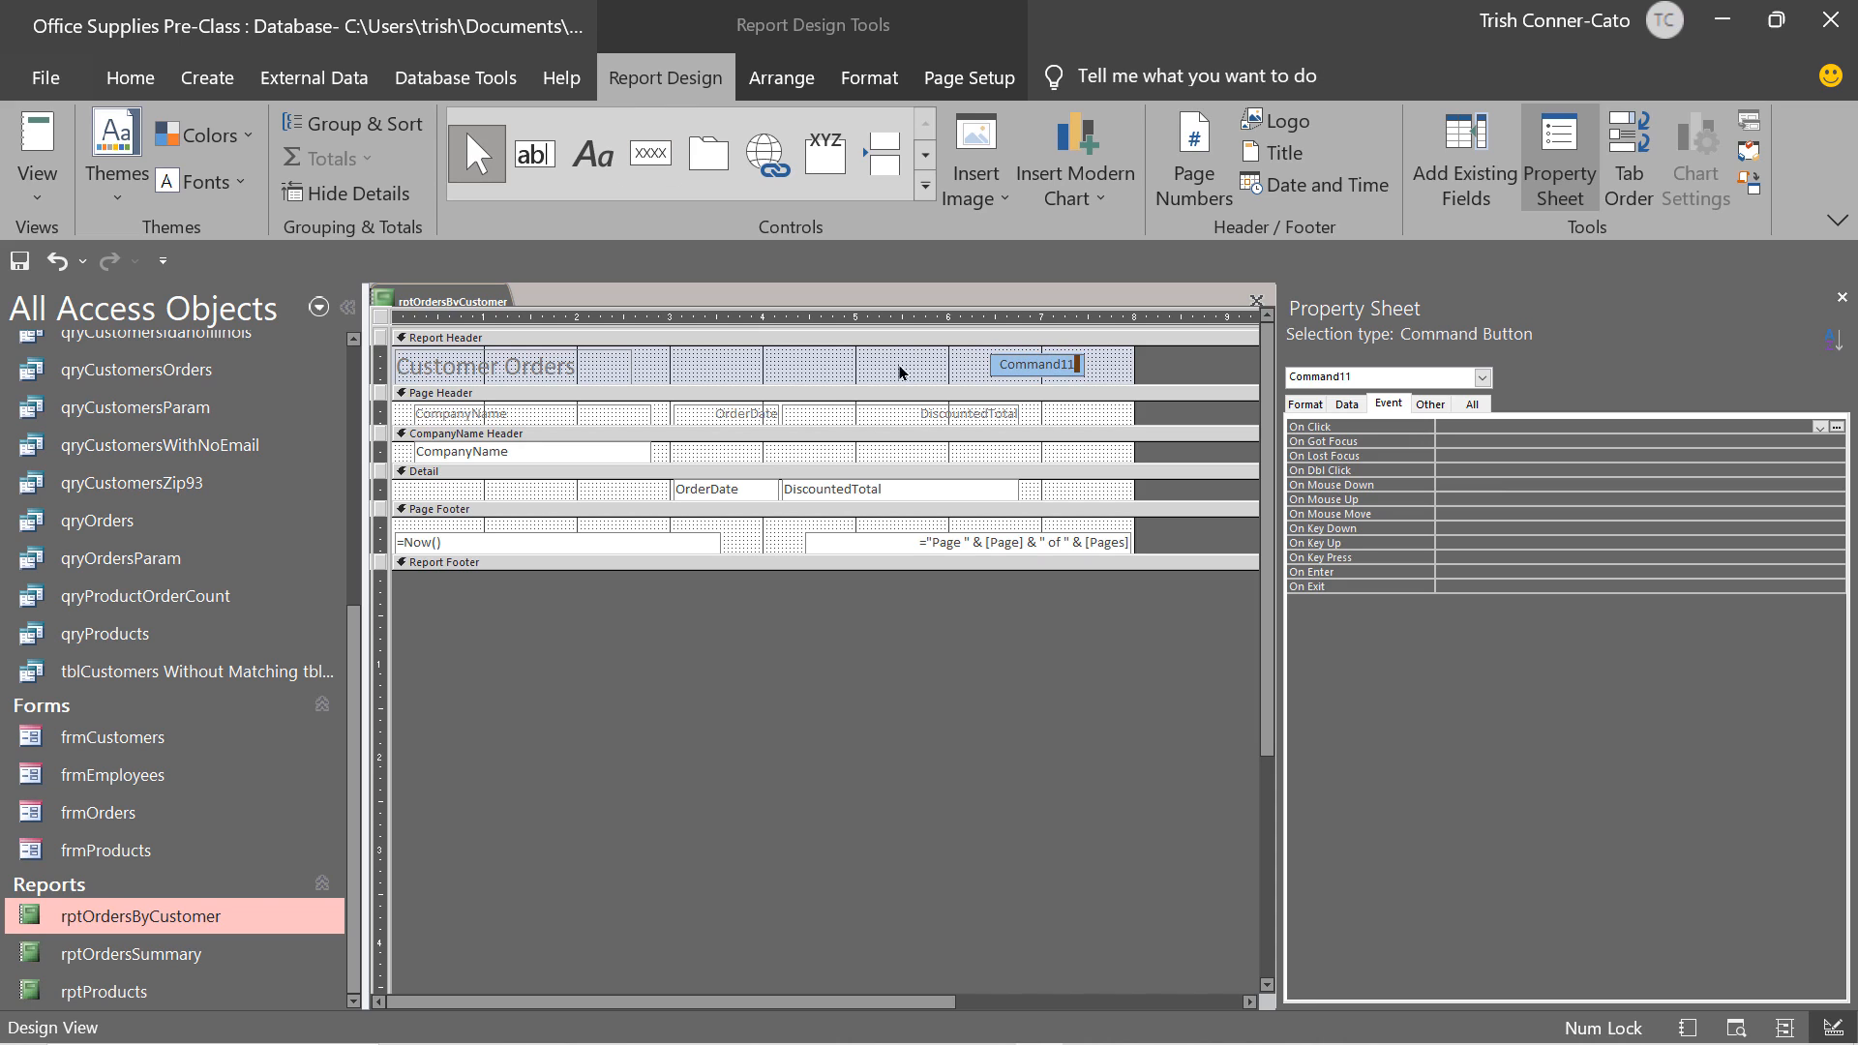
pyautogui.click(943, 370)
pyautogui.click(740, 381)
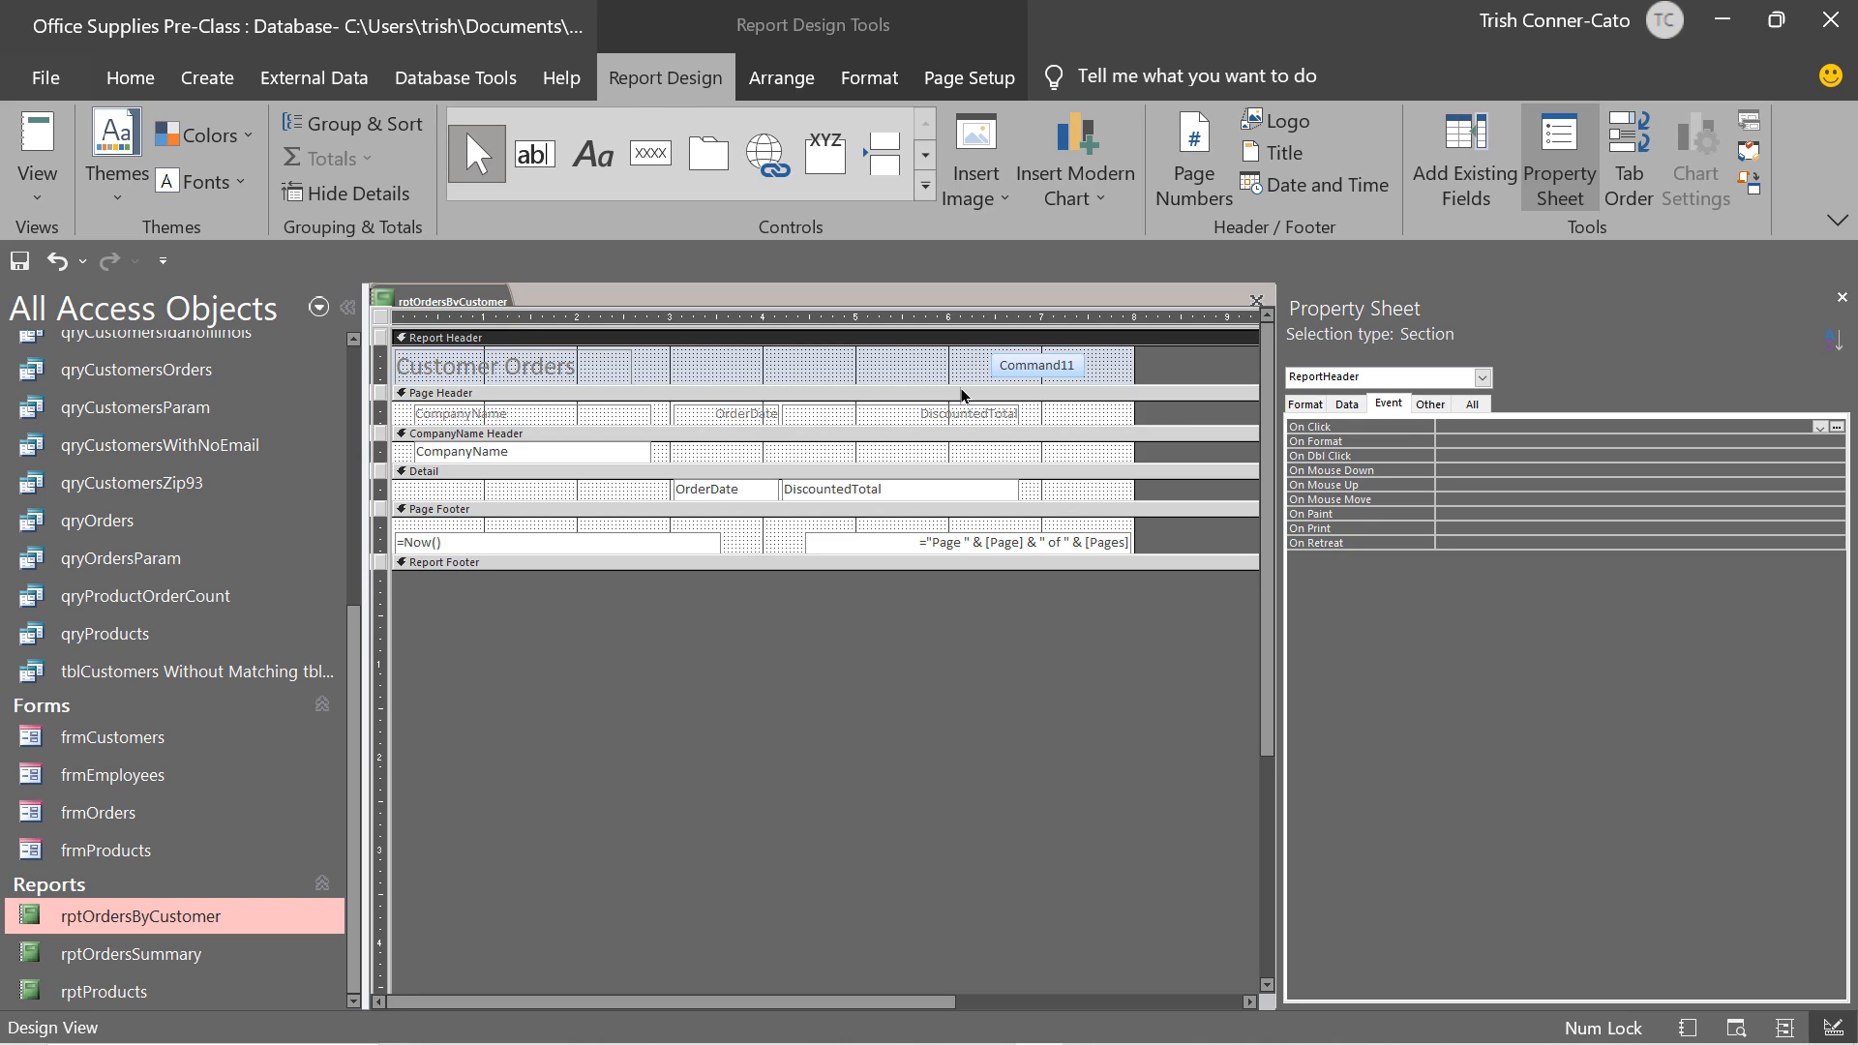
# Start the Macro Builder for the On Click event of the ReportHeader section.
pyautogui.click(1303, 405)
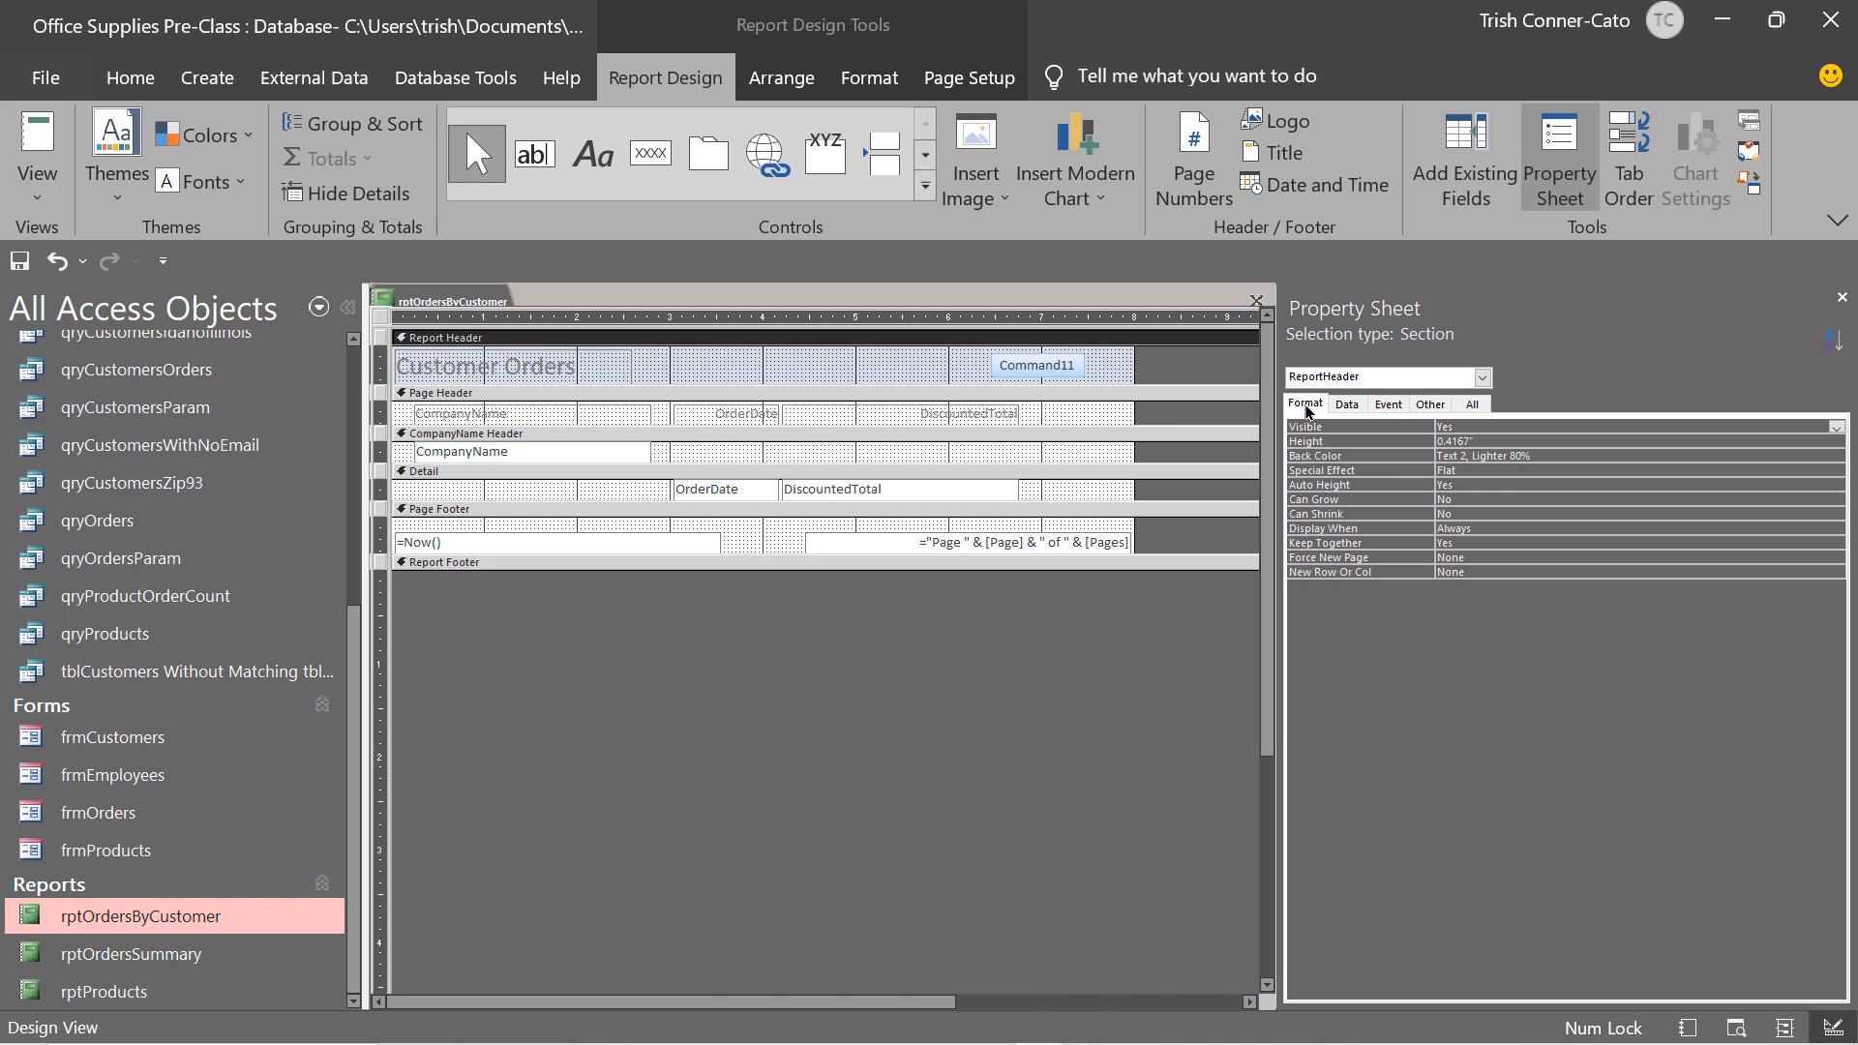
pyautogui.click(1471, 406)
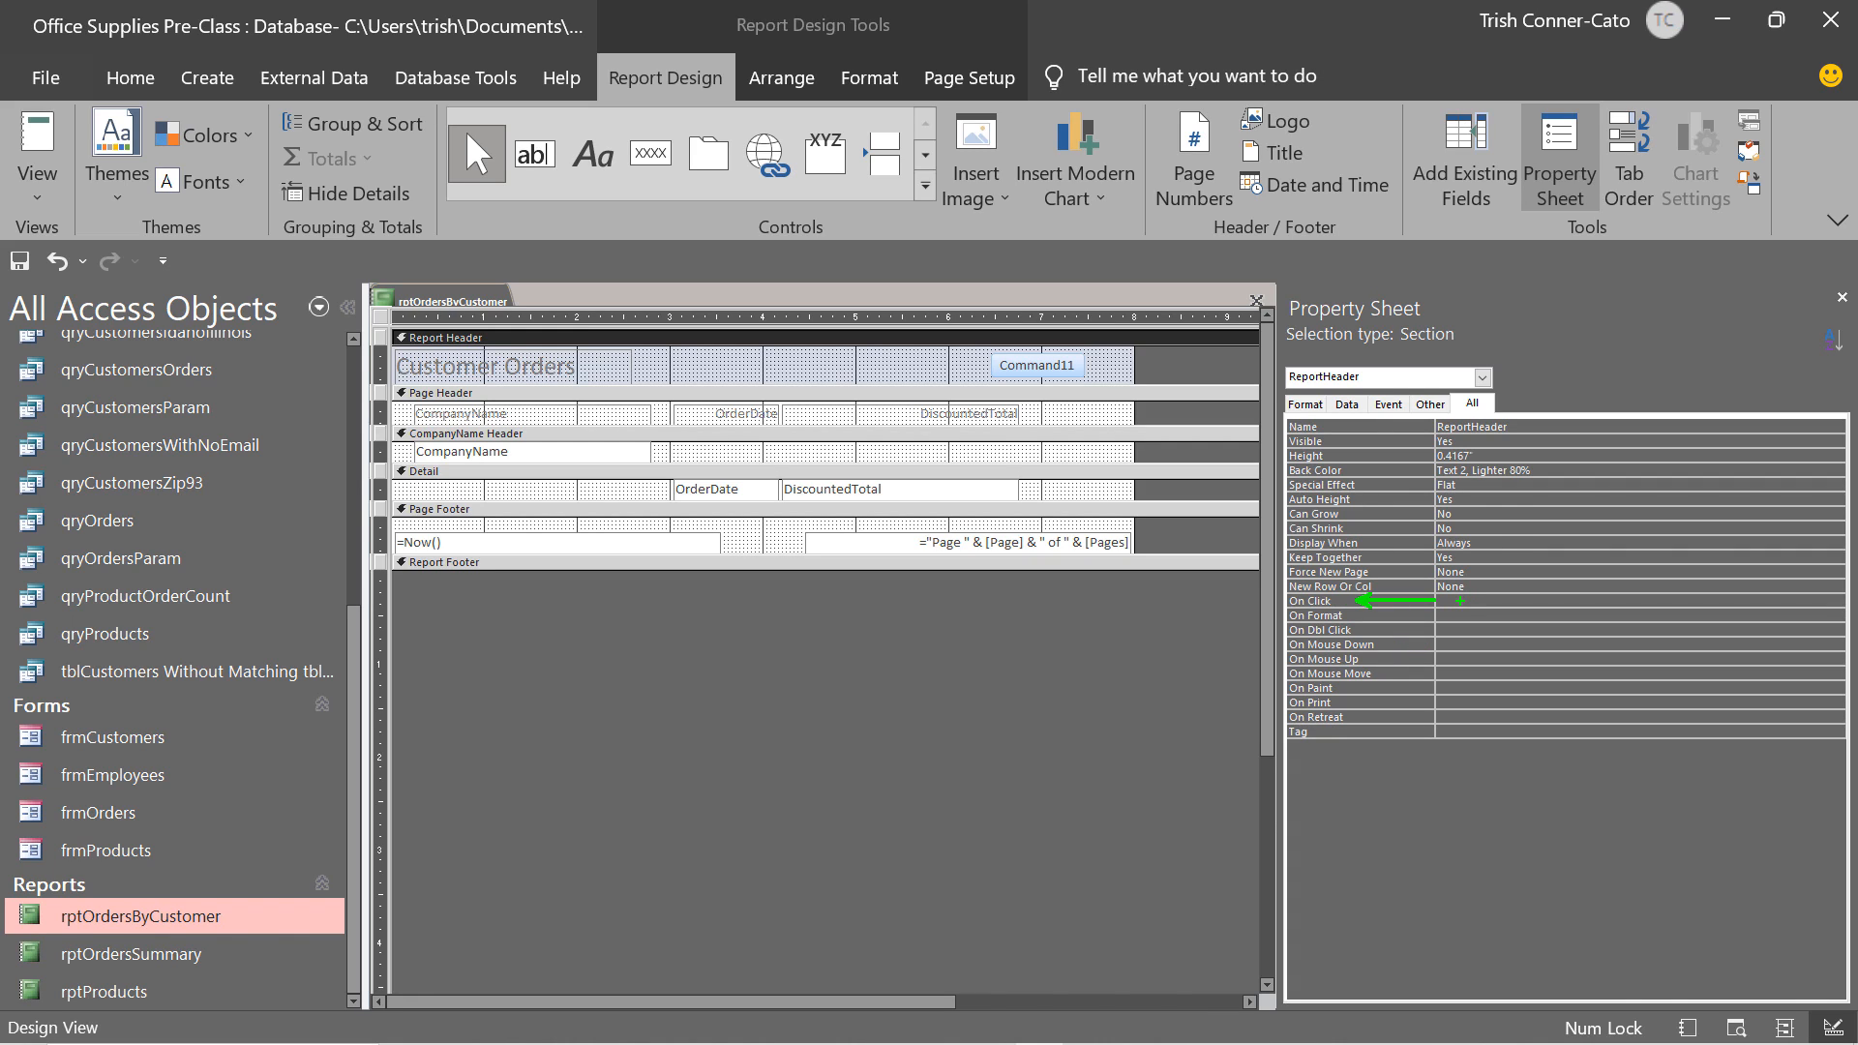
pyautogui.click(1457, 601)
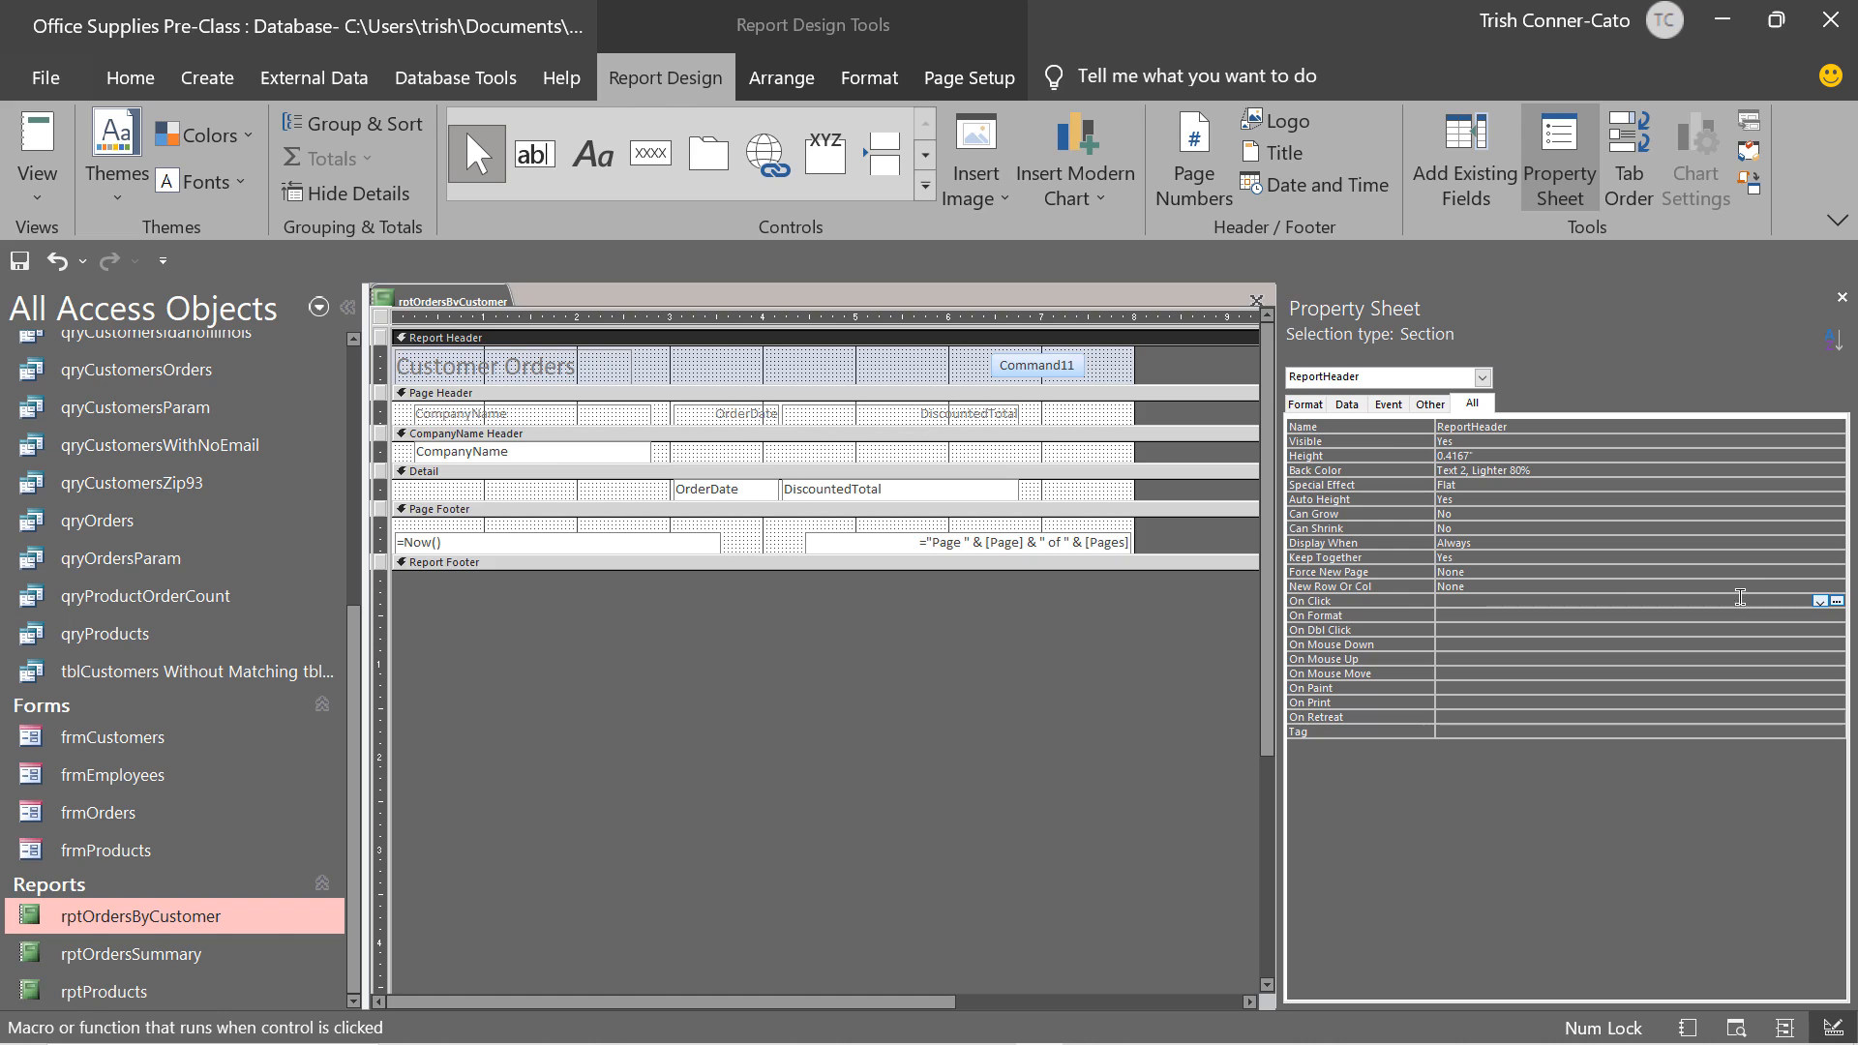
pyautogui.click(1819, 602)
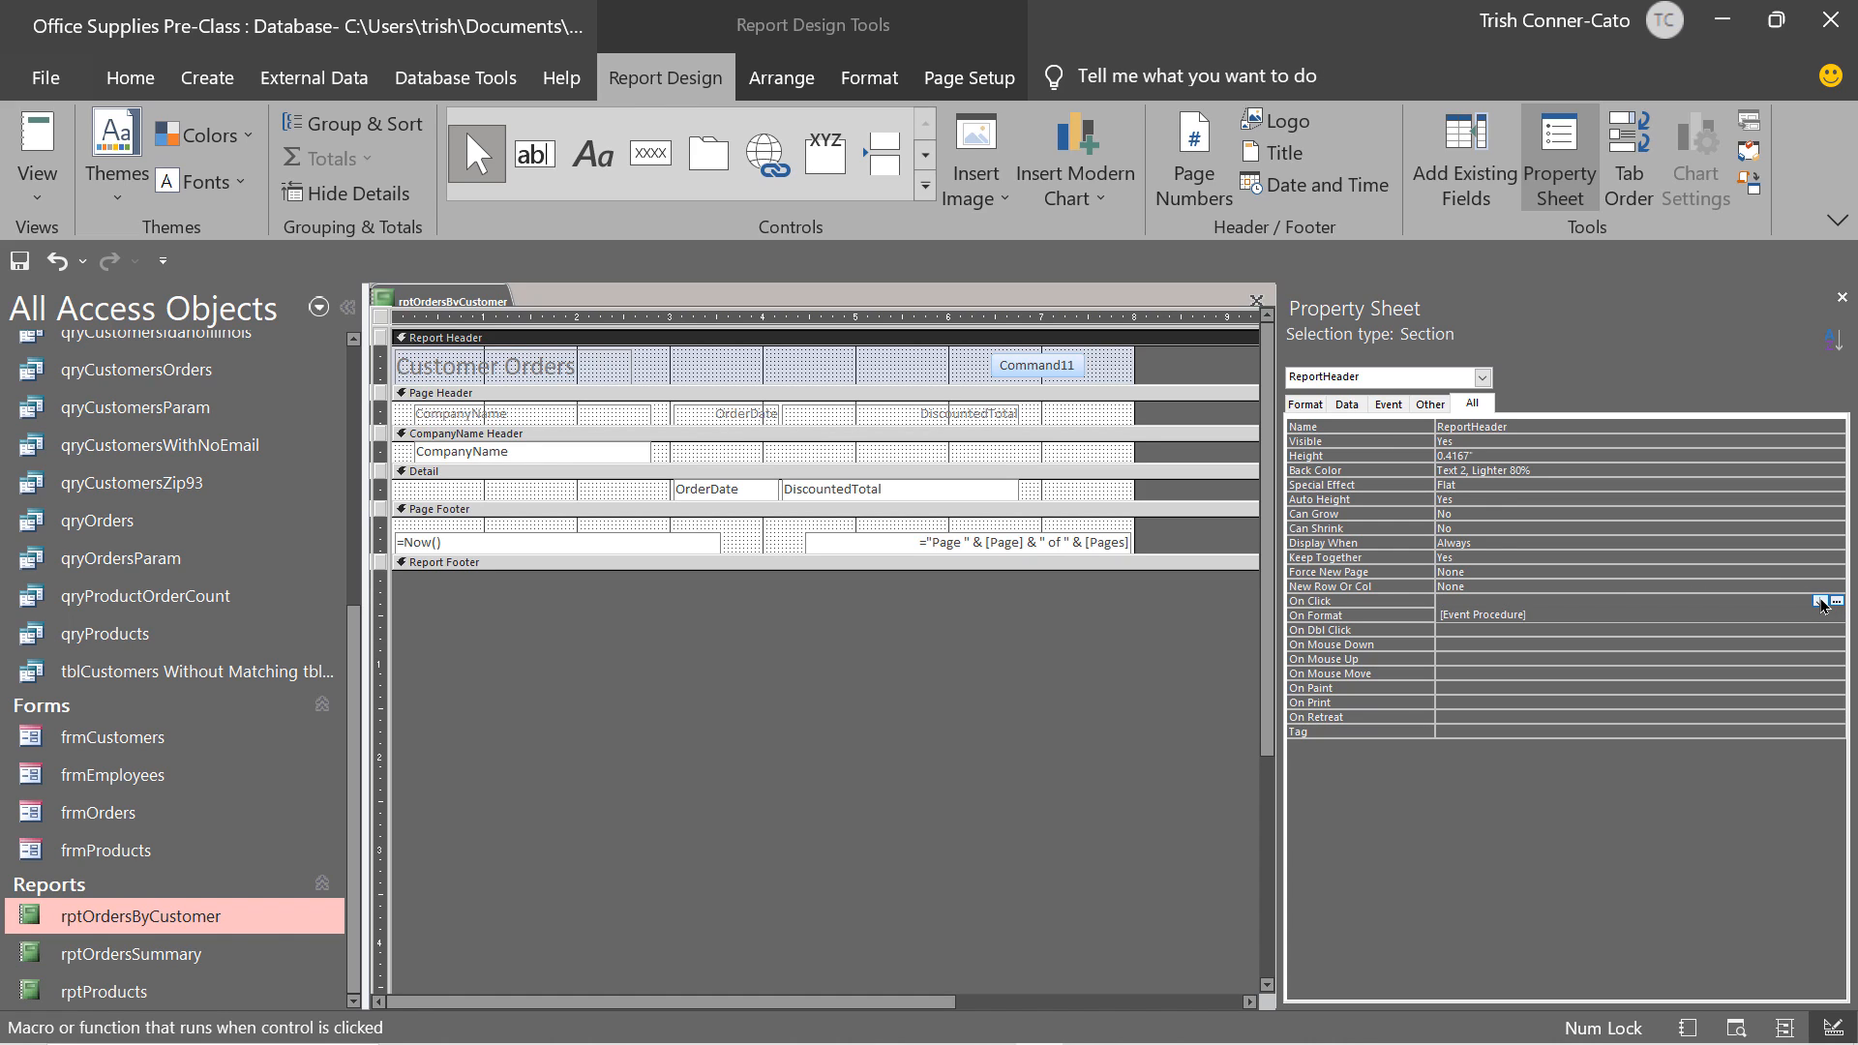
pyautogui.click(1836, 601)
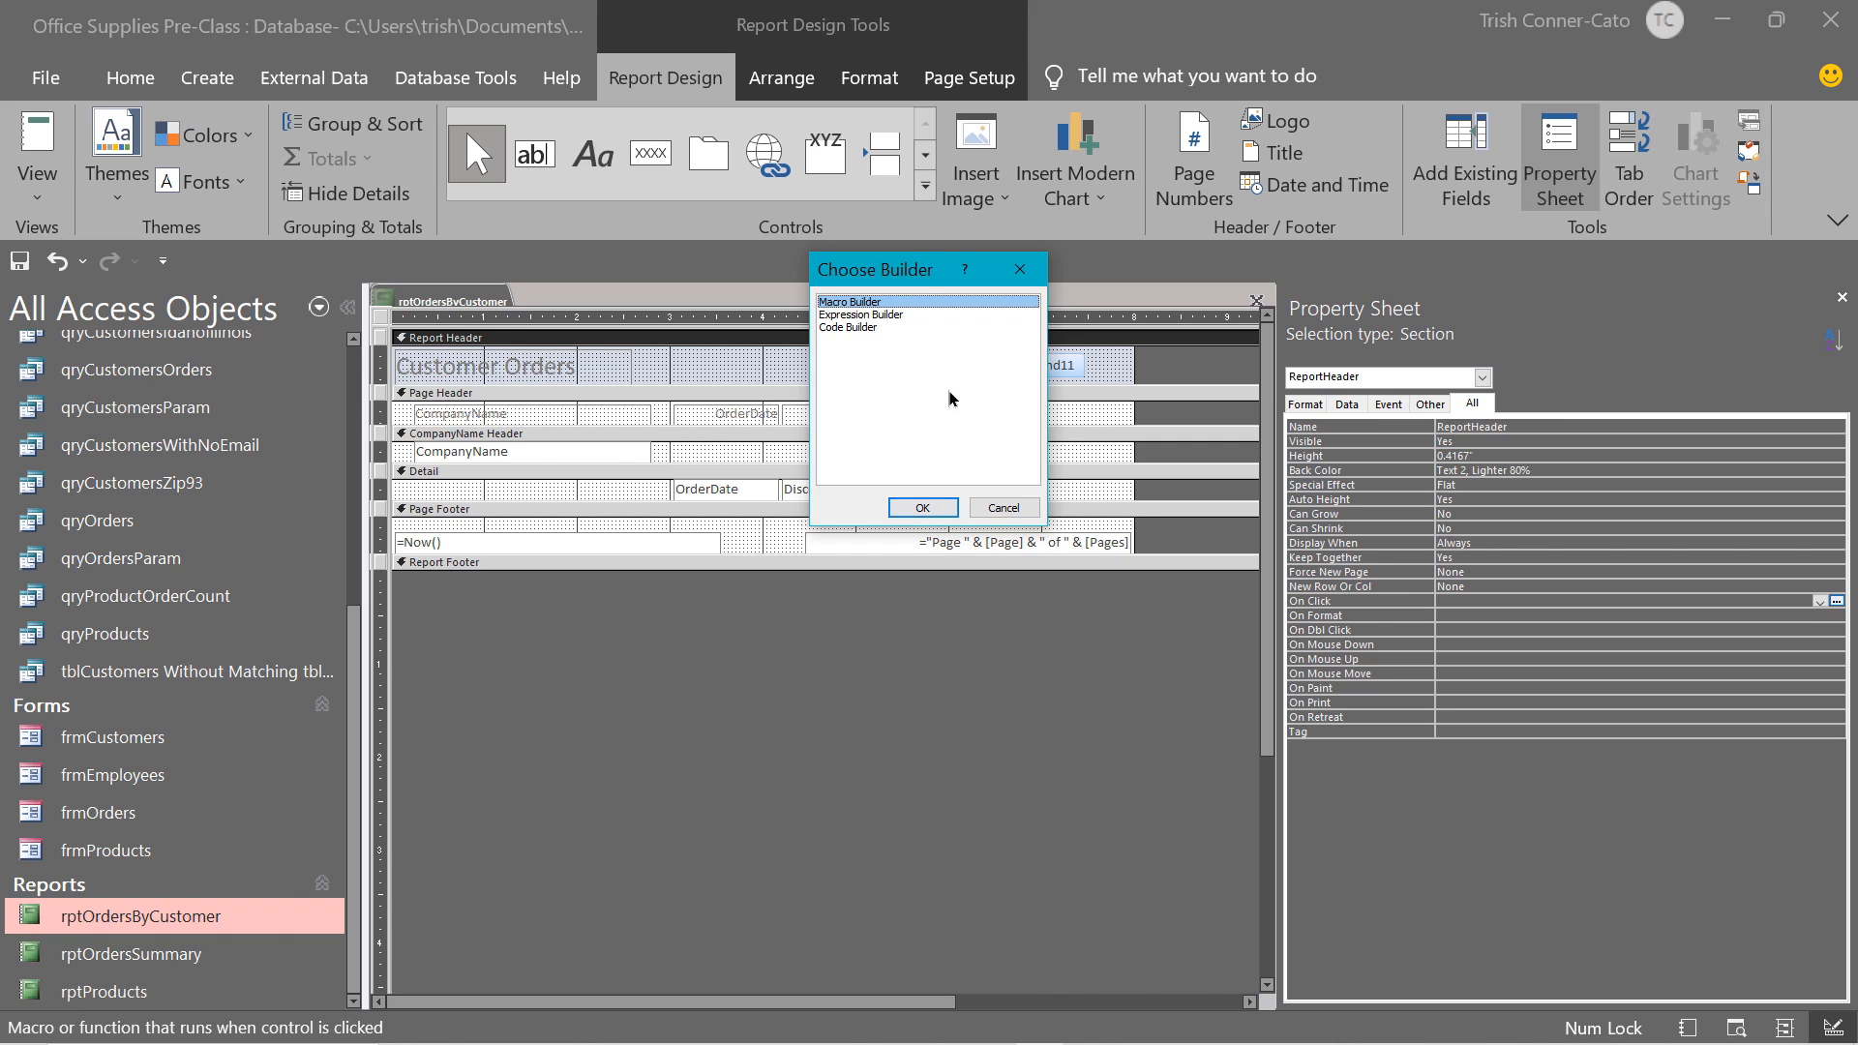
pyautogui.moveTo(922, 274); pyautogui.dragTo(1546, 336)
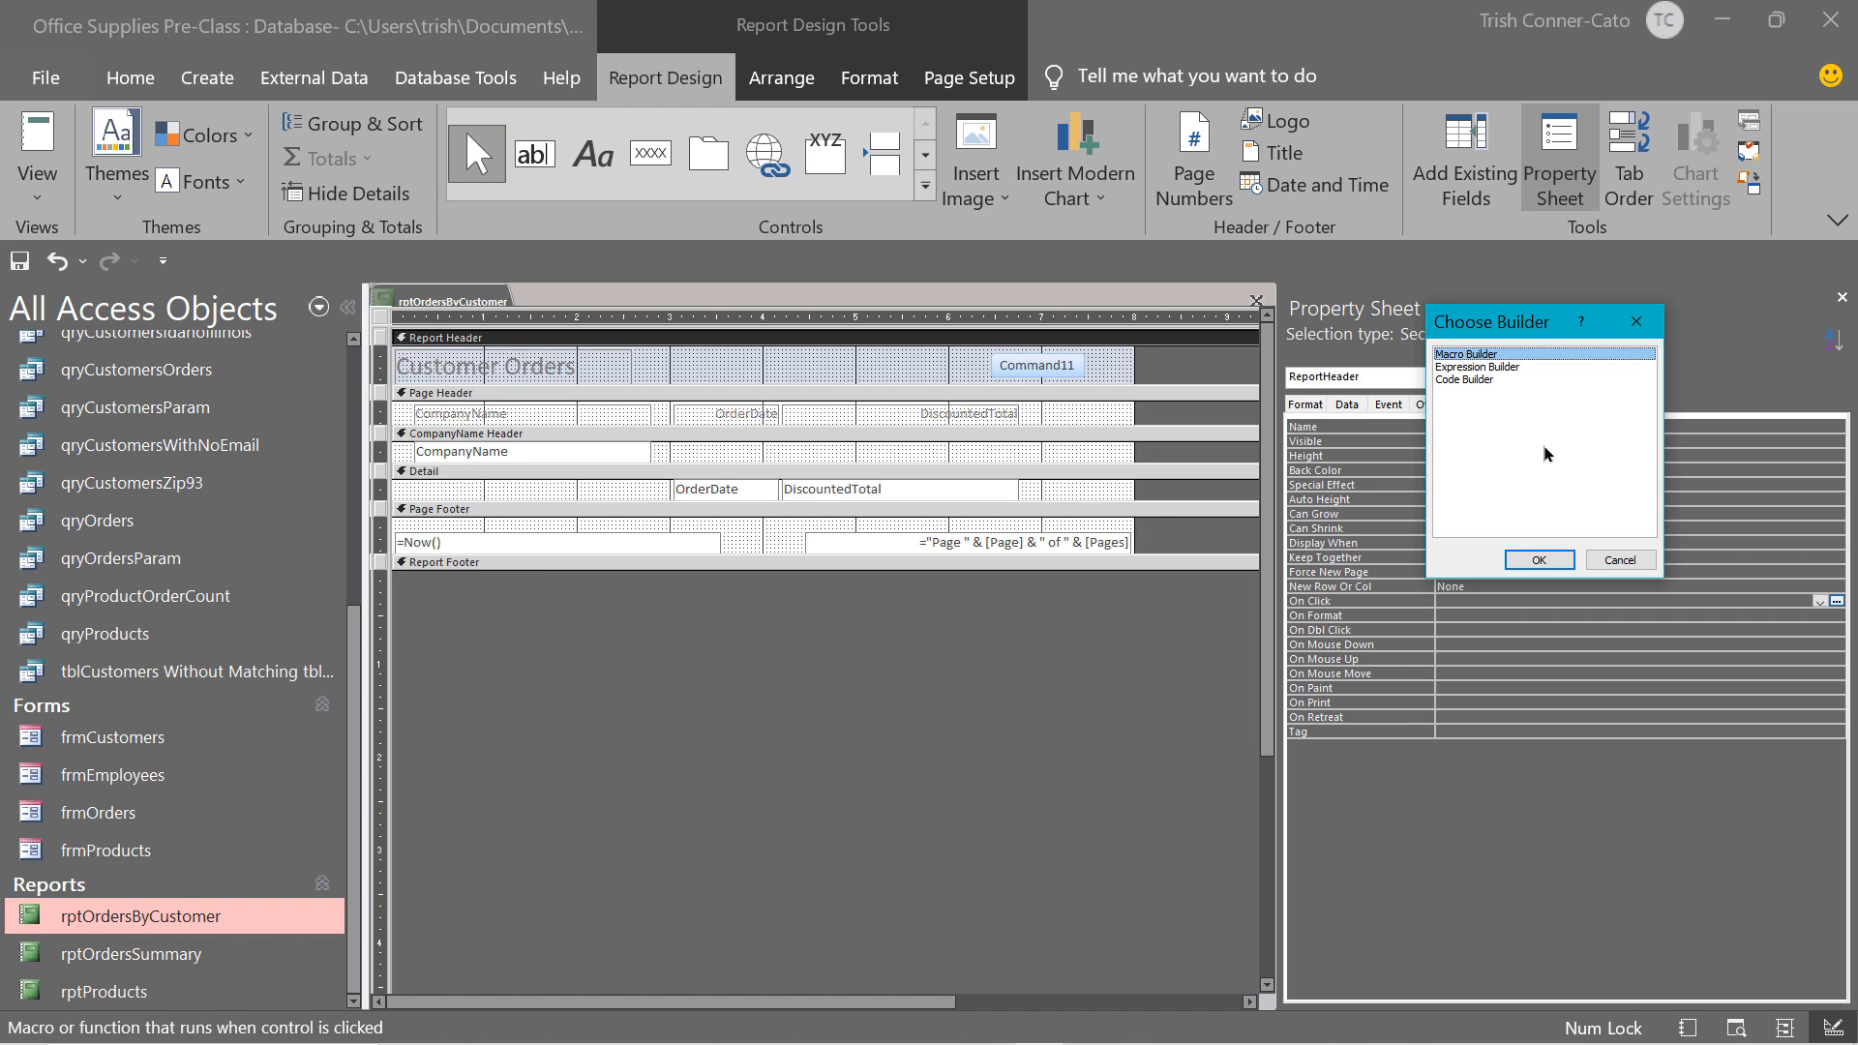
pyautogui.click(1539, 561)
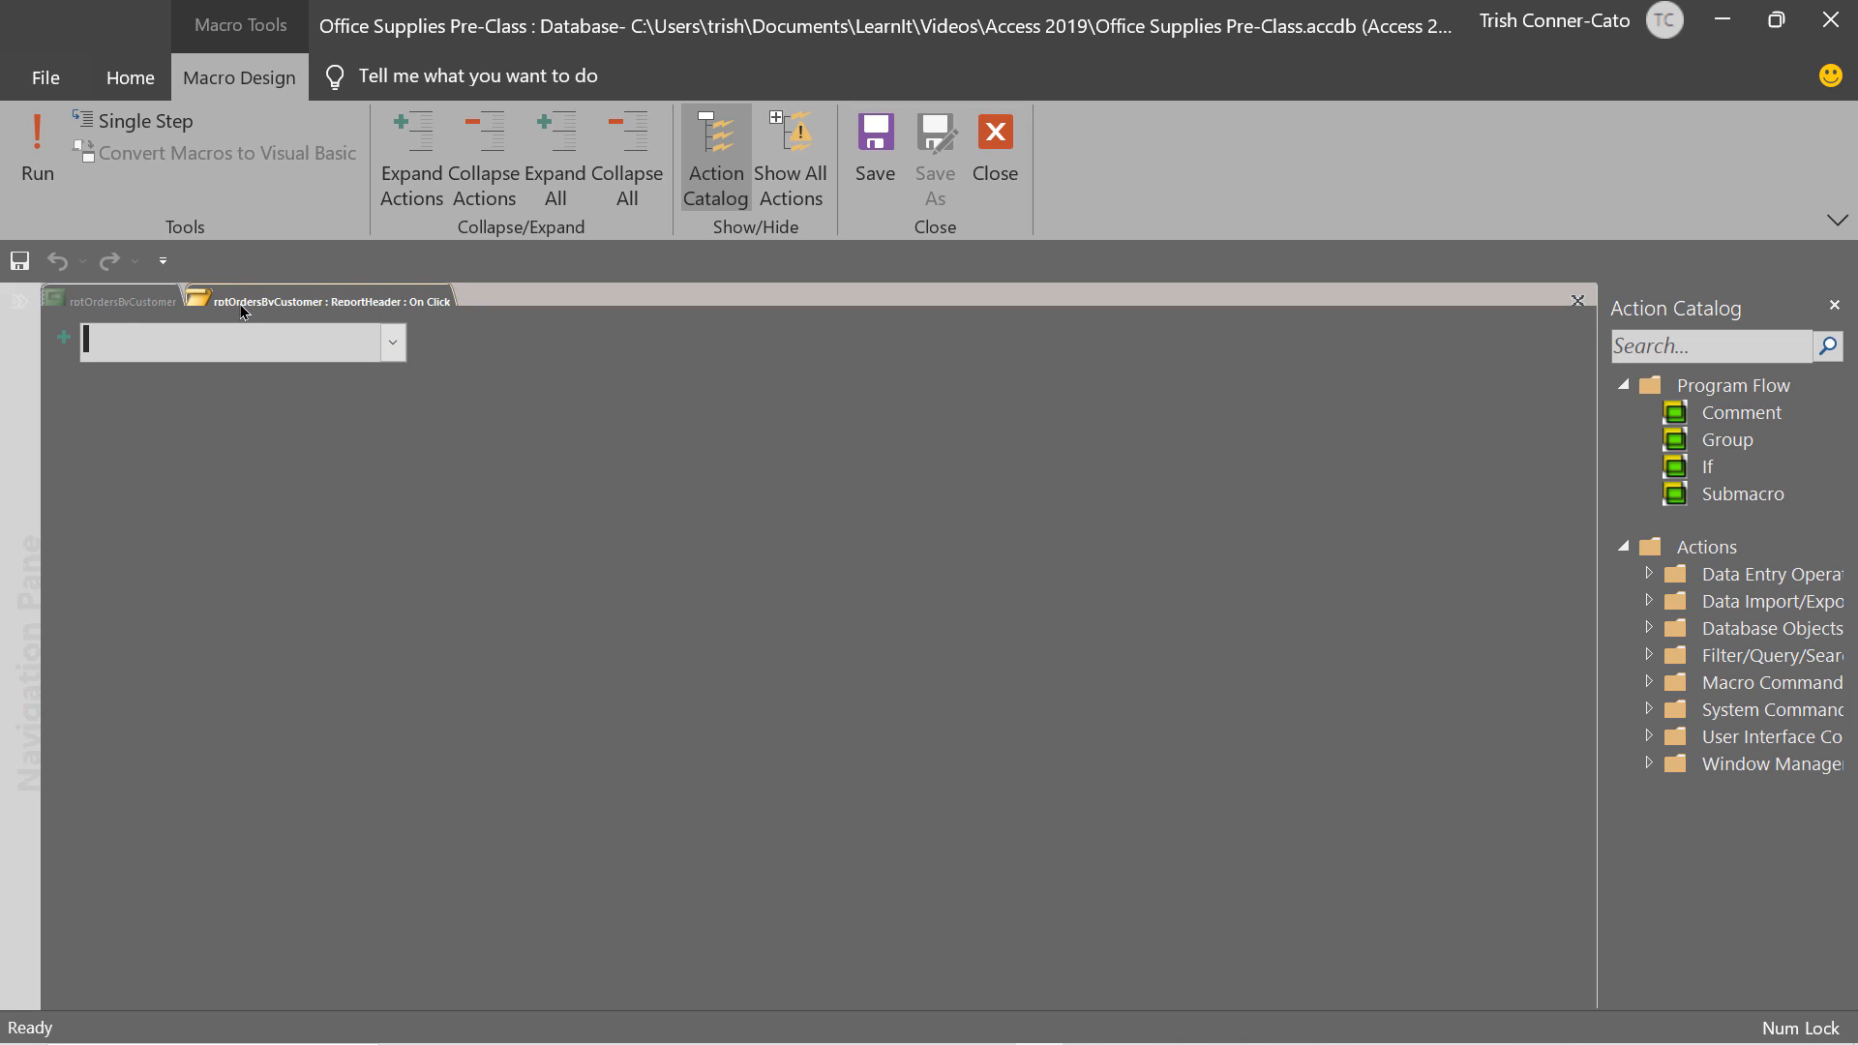
# Add a CloseWindow action with Object Type Report, Object Name rptOrdersByCustomer and Save Yes, then save and close the macro.
pyautogui.click(394, 342)
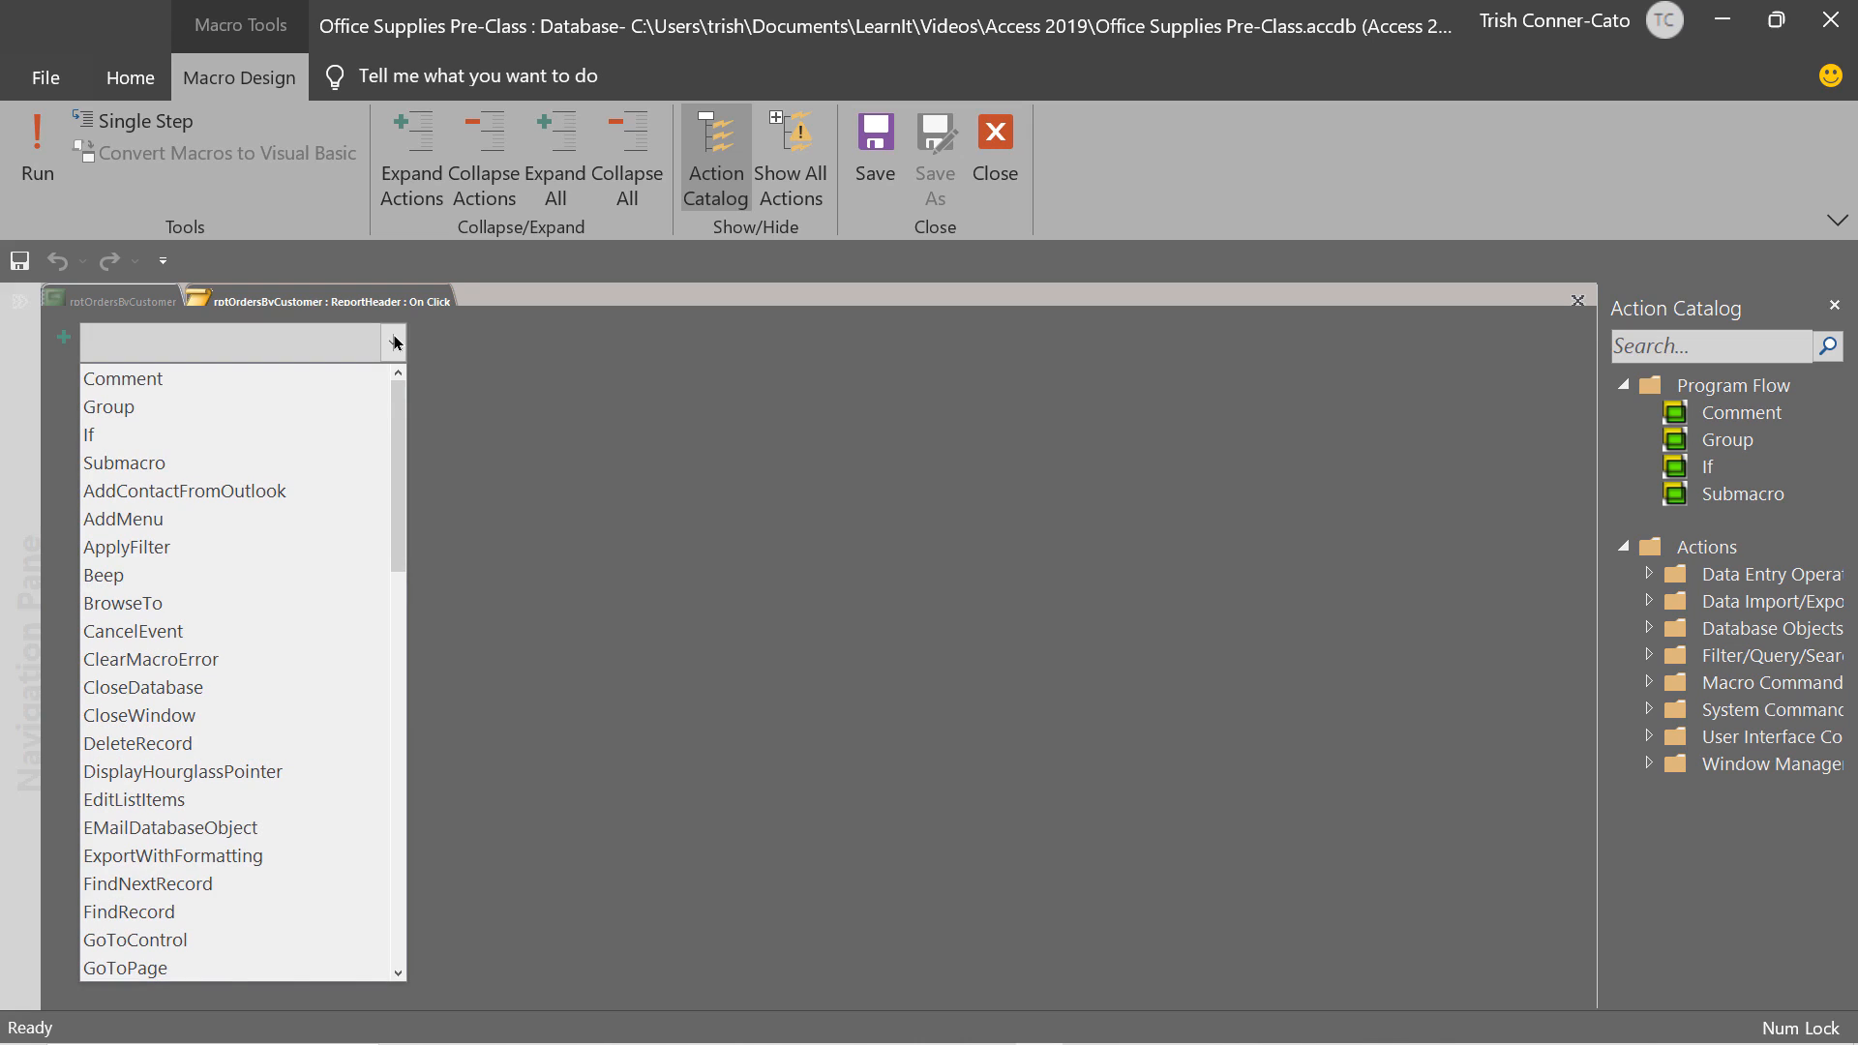
pyautogui.click(190, 721)
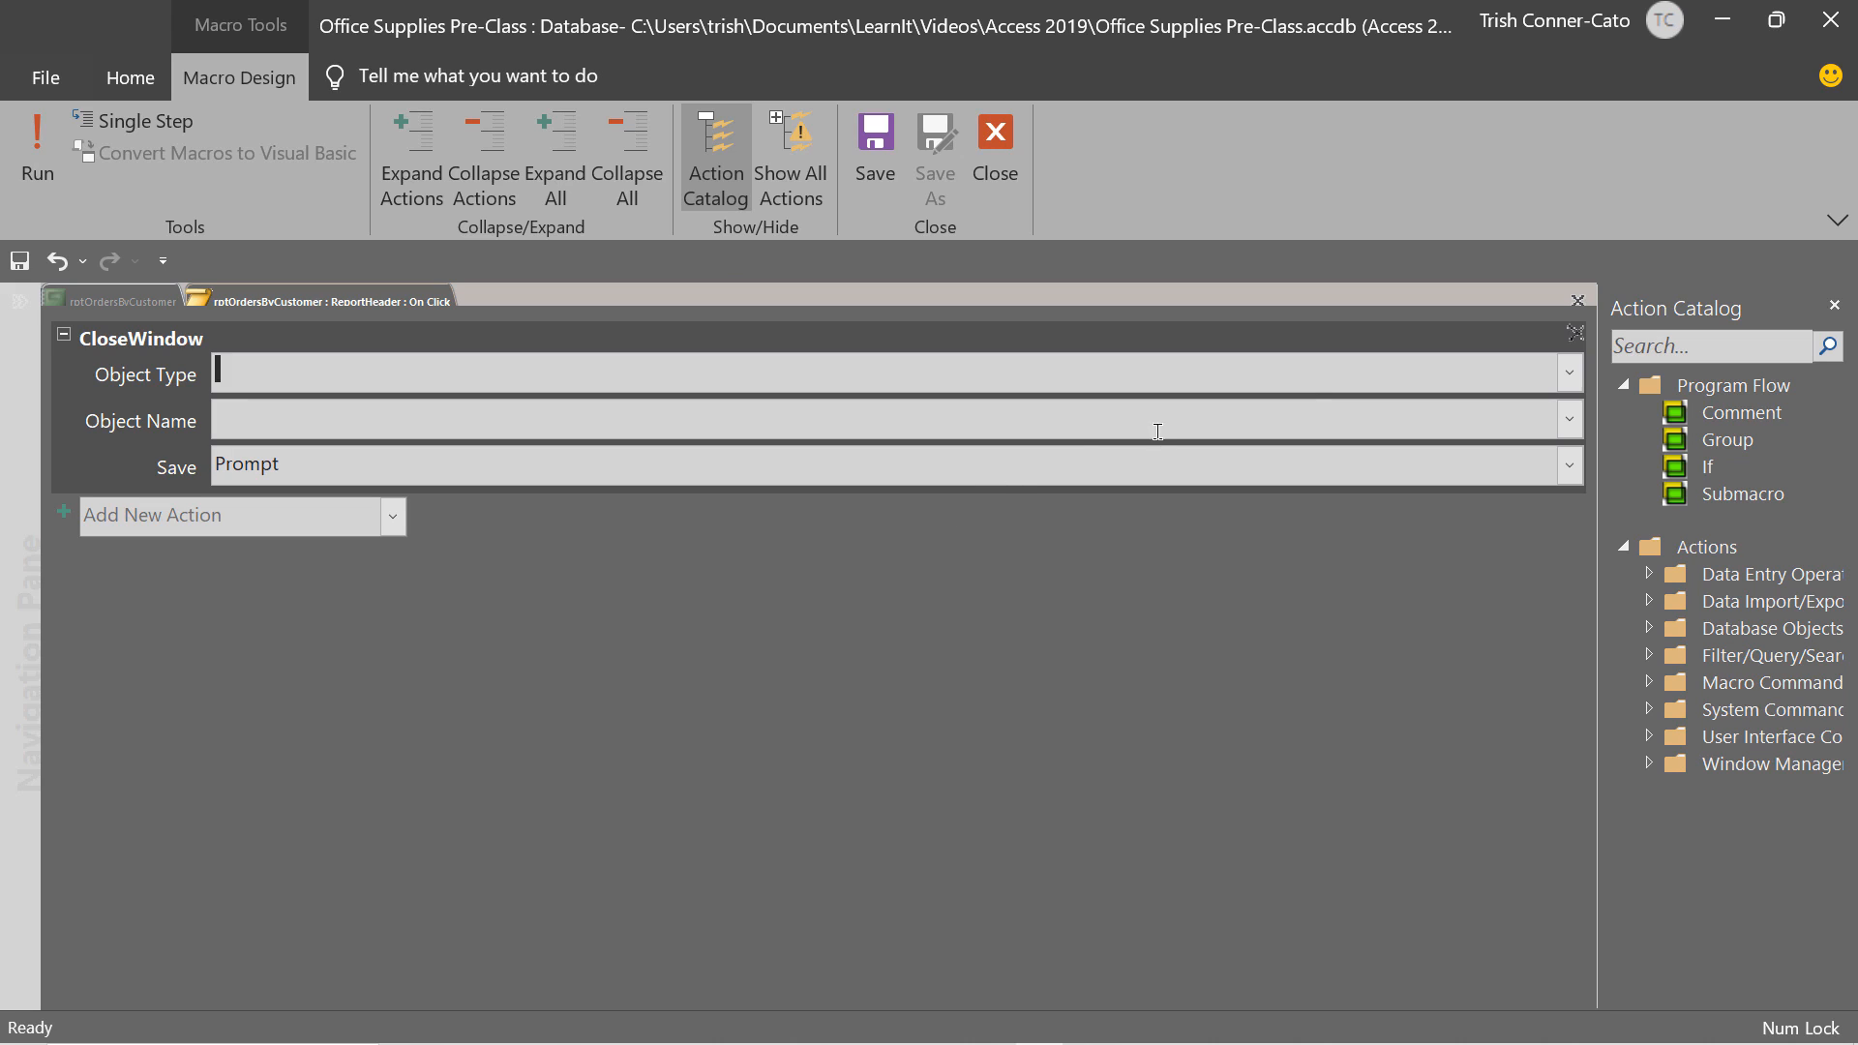
pyautogui.click(1569, 376)
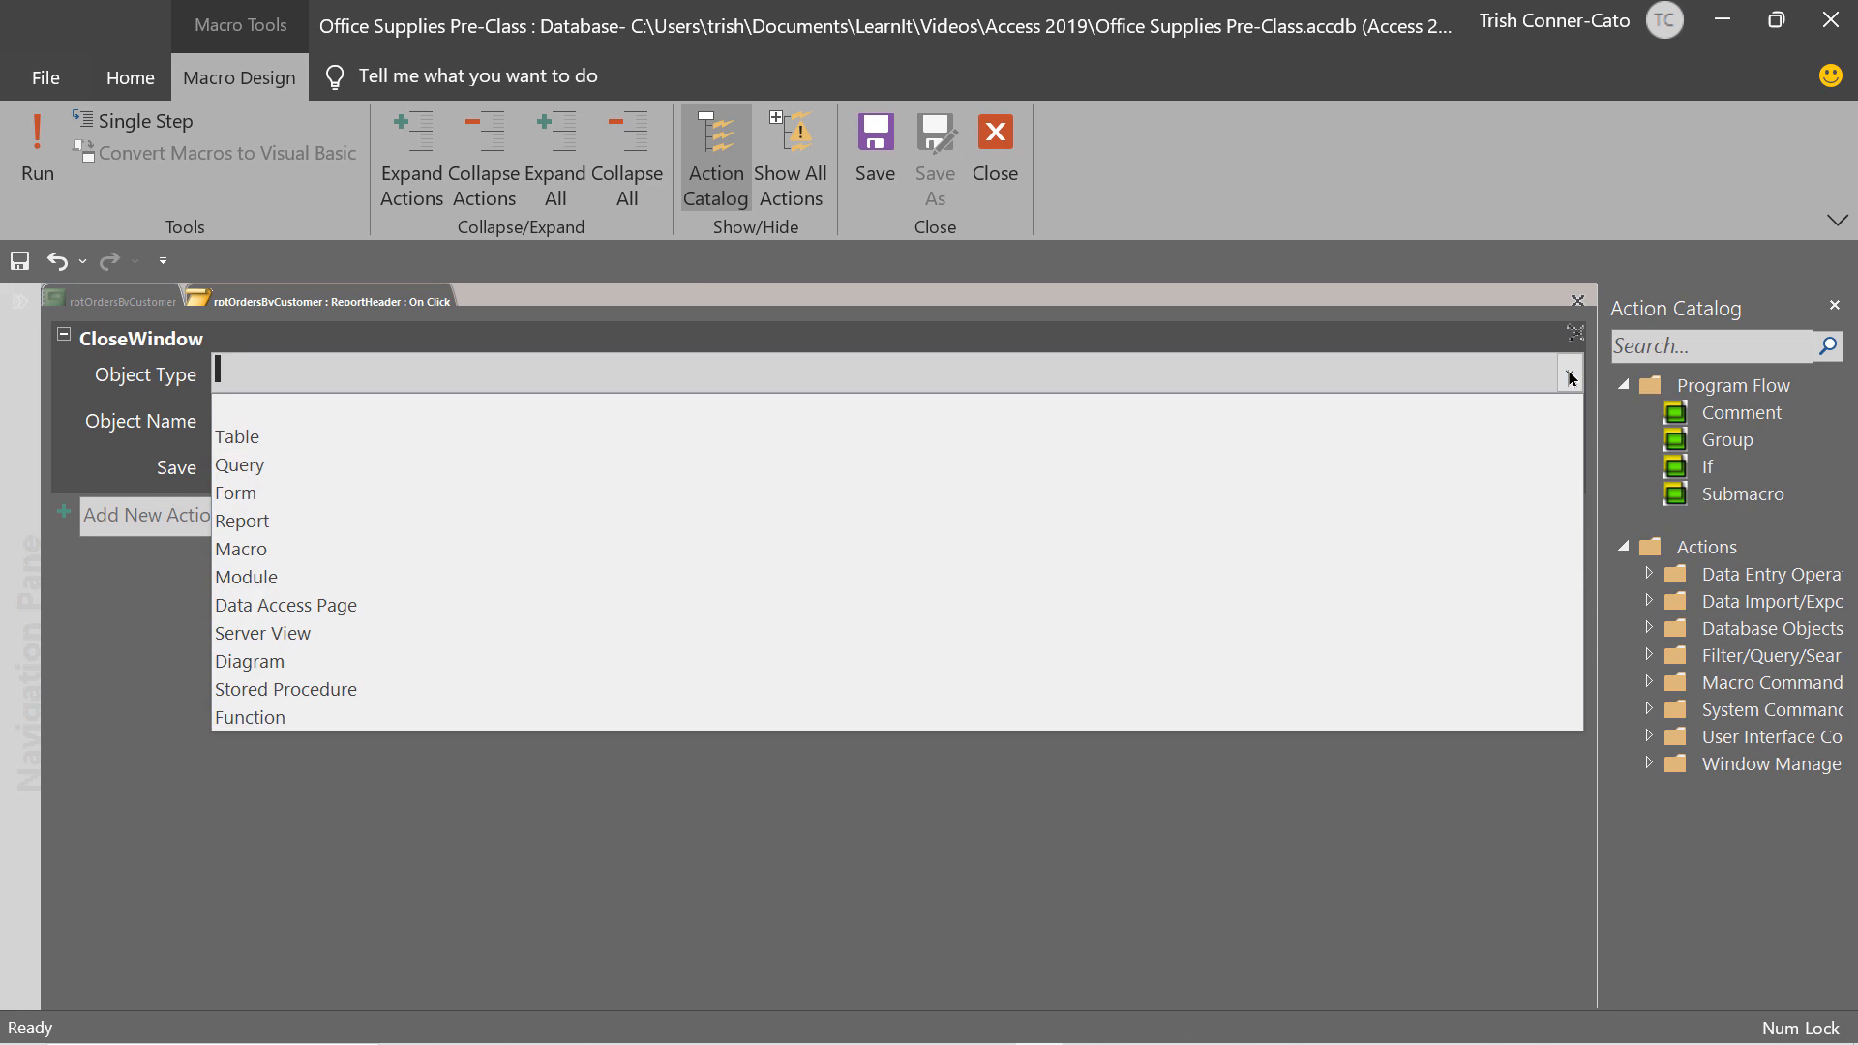
pyautogui.click(287, 524)
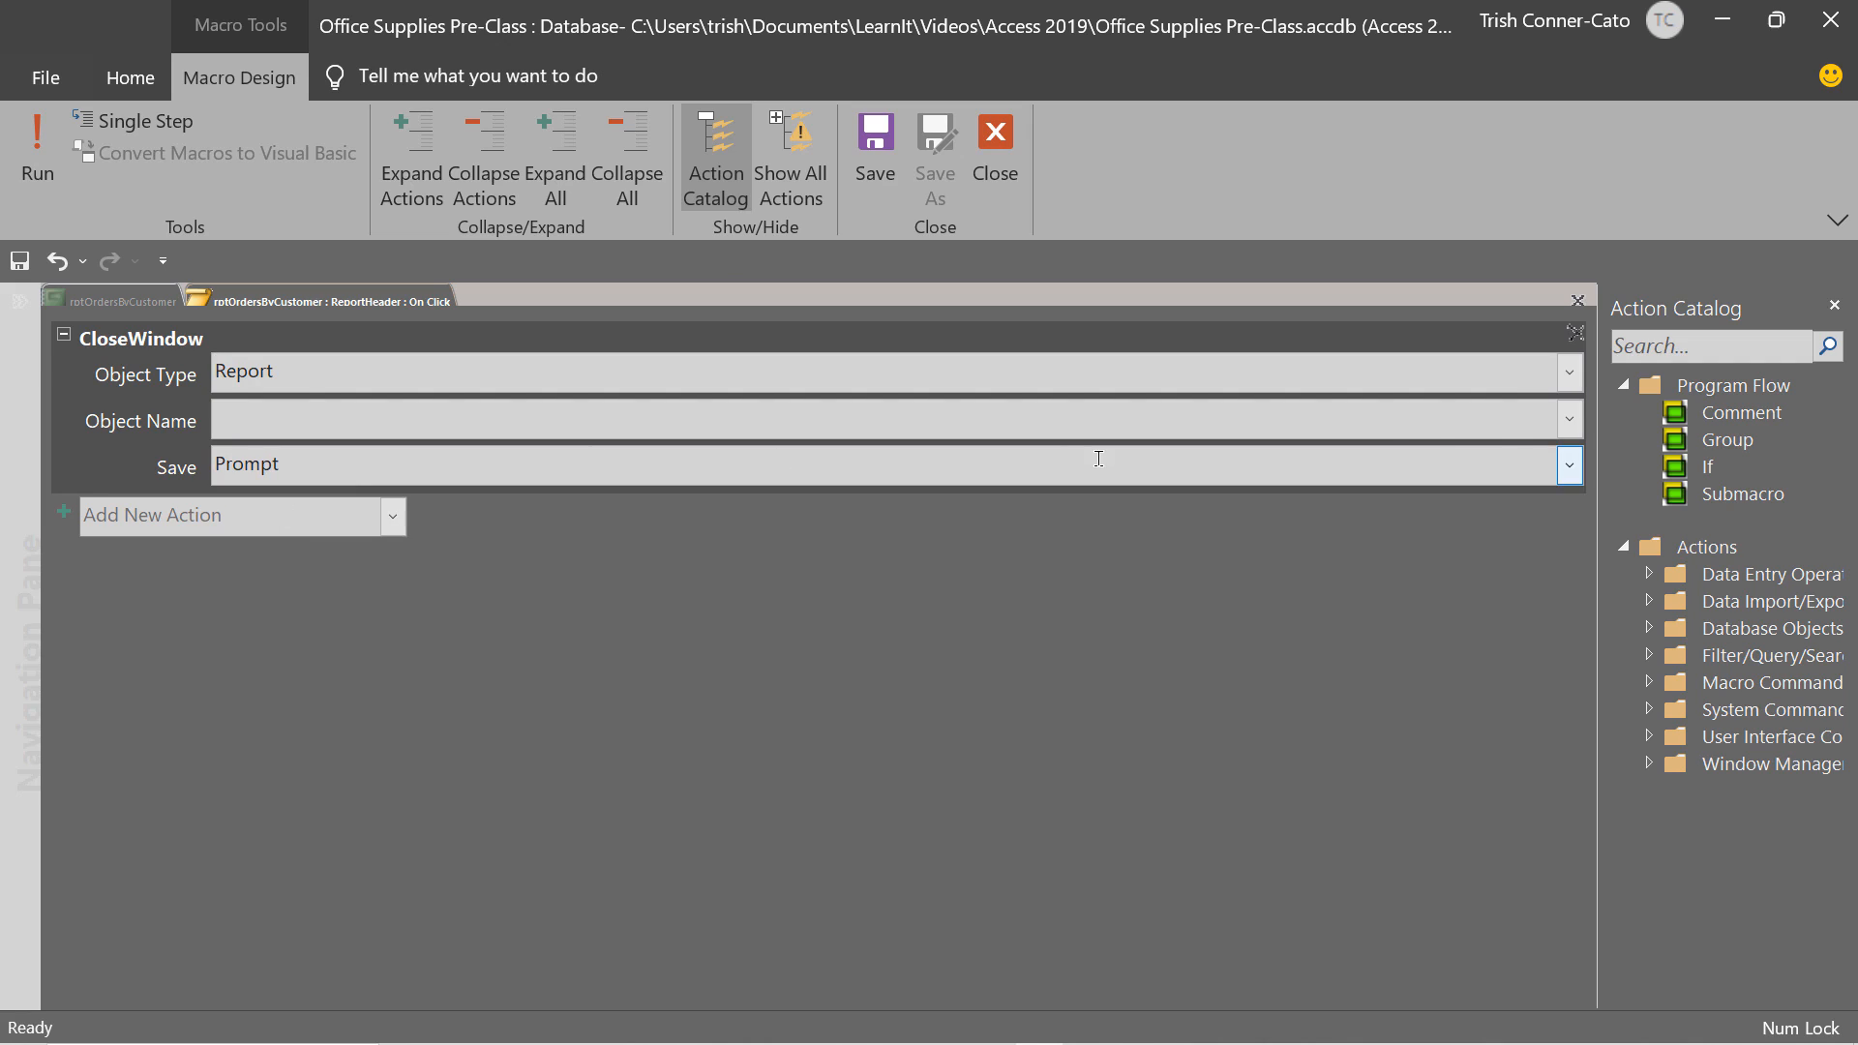
pyautogui.click(1568, 418)
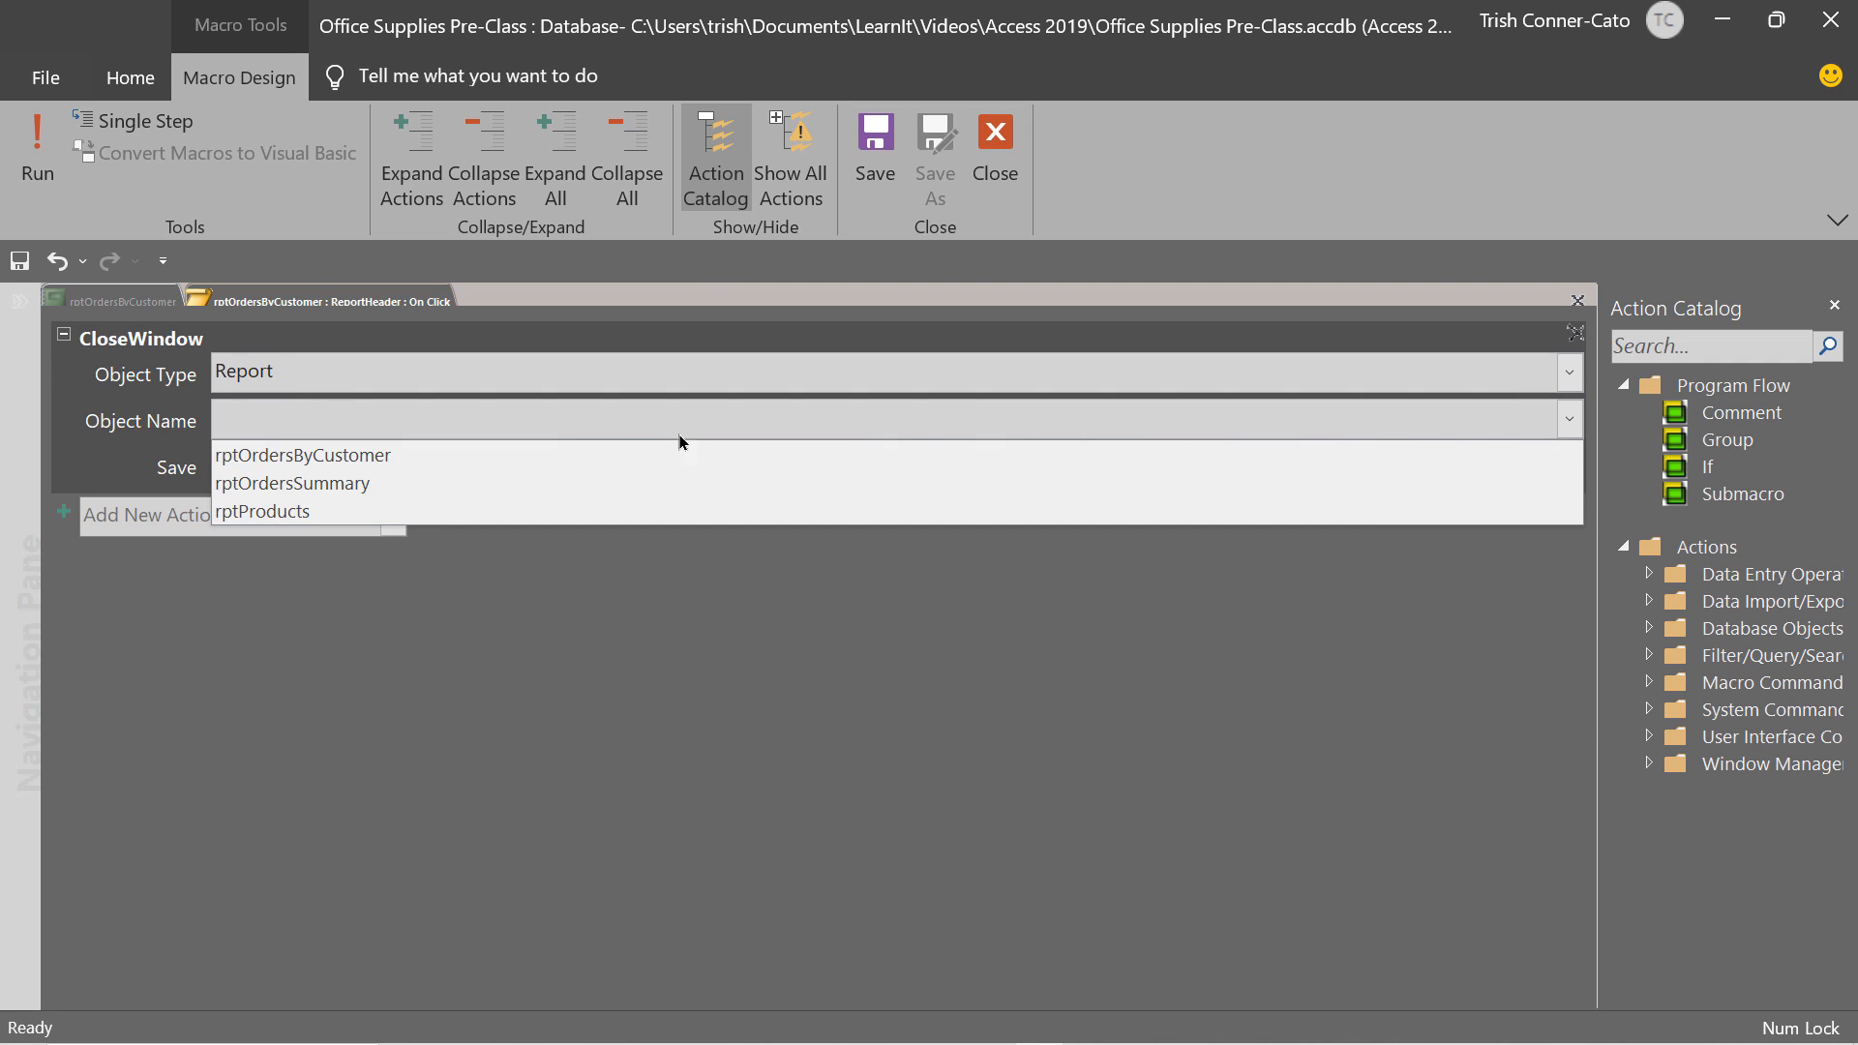
pyautogui.click(364, 456)
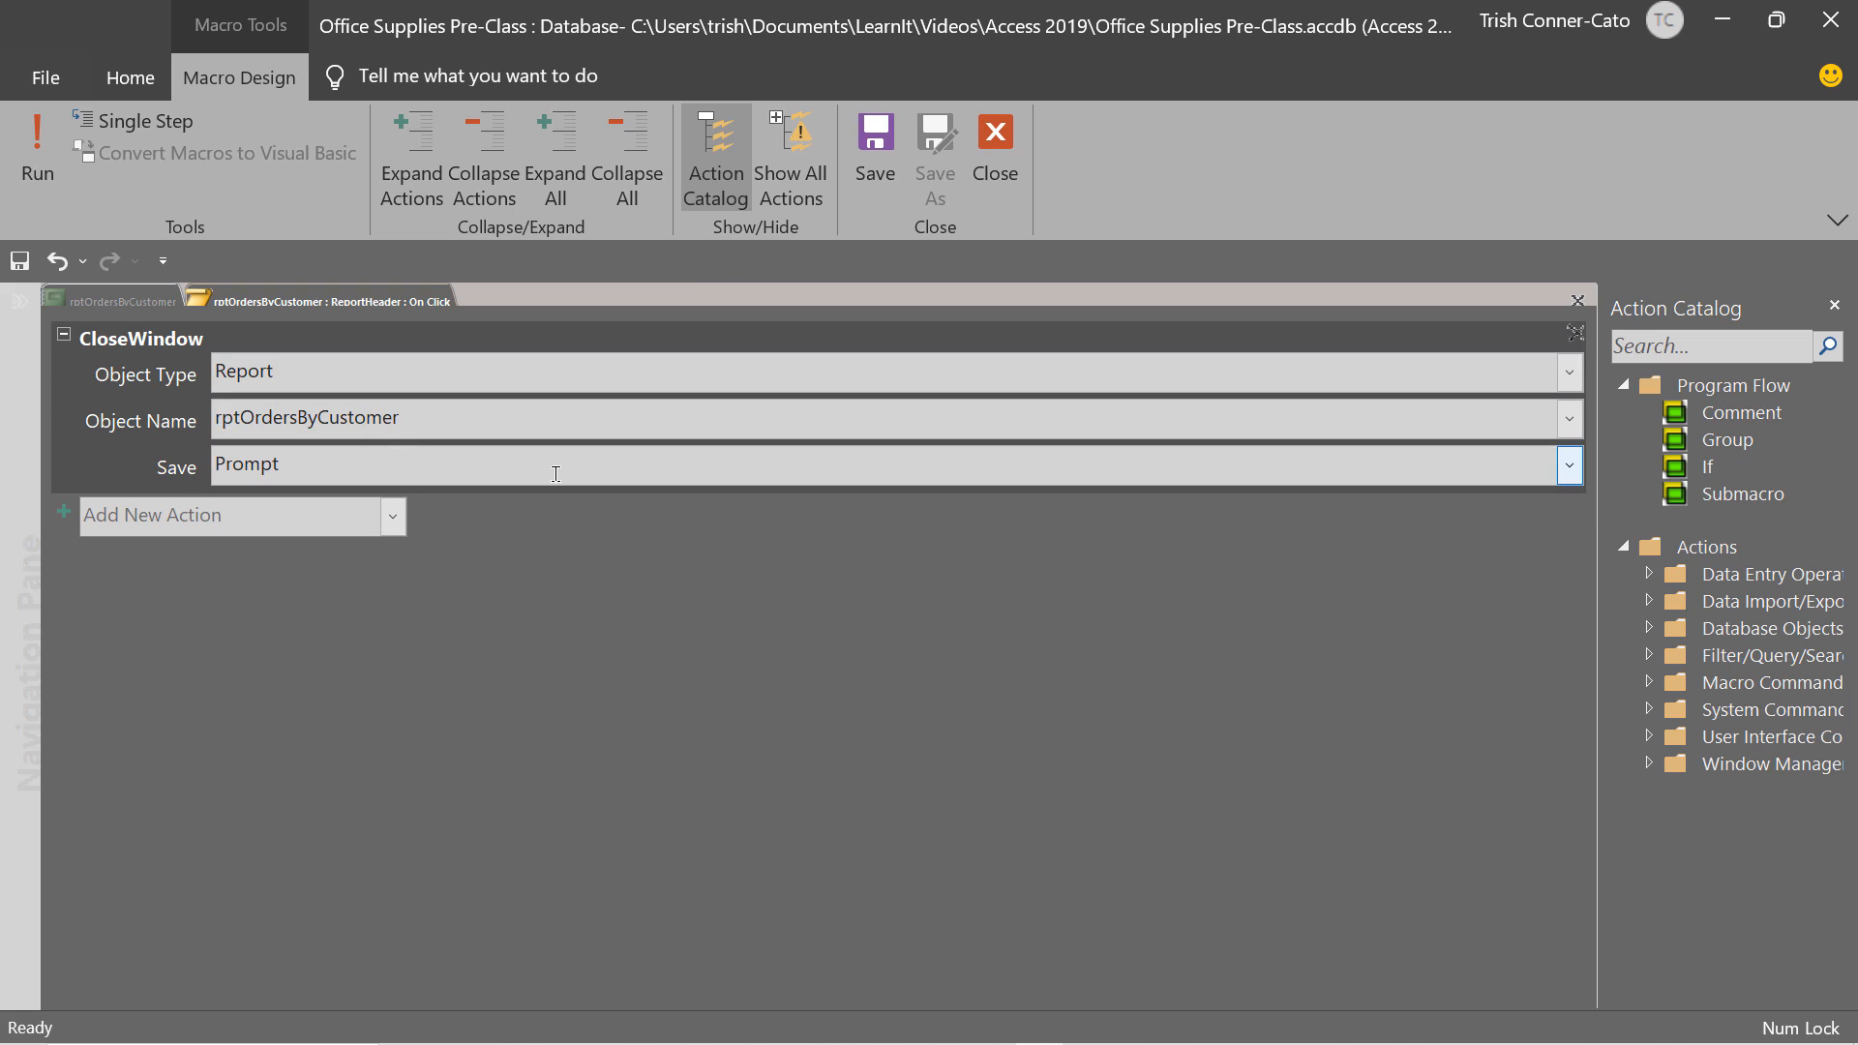
pyautogui.click(1568, 471)
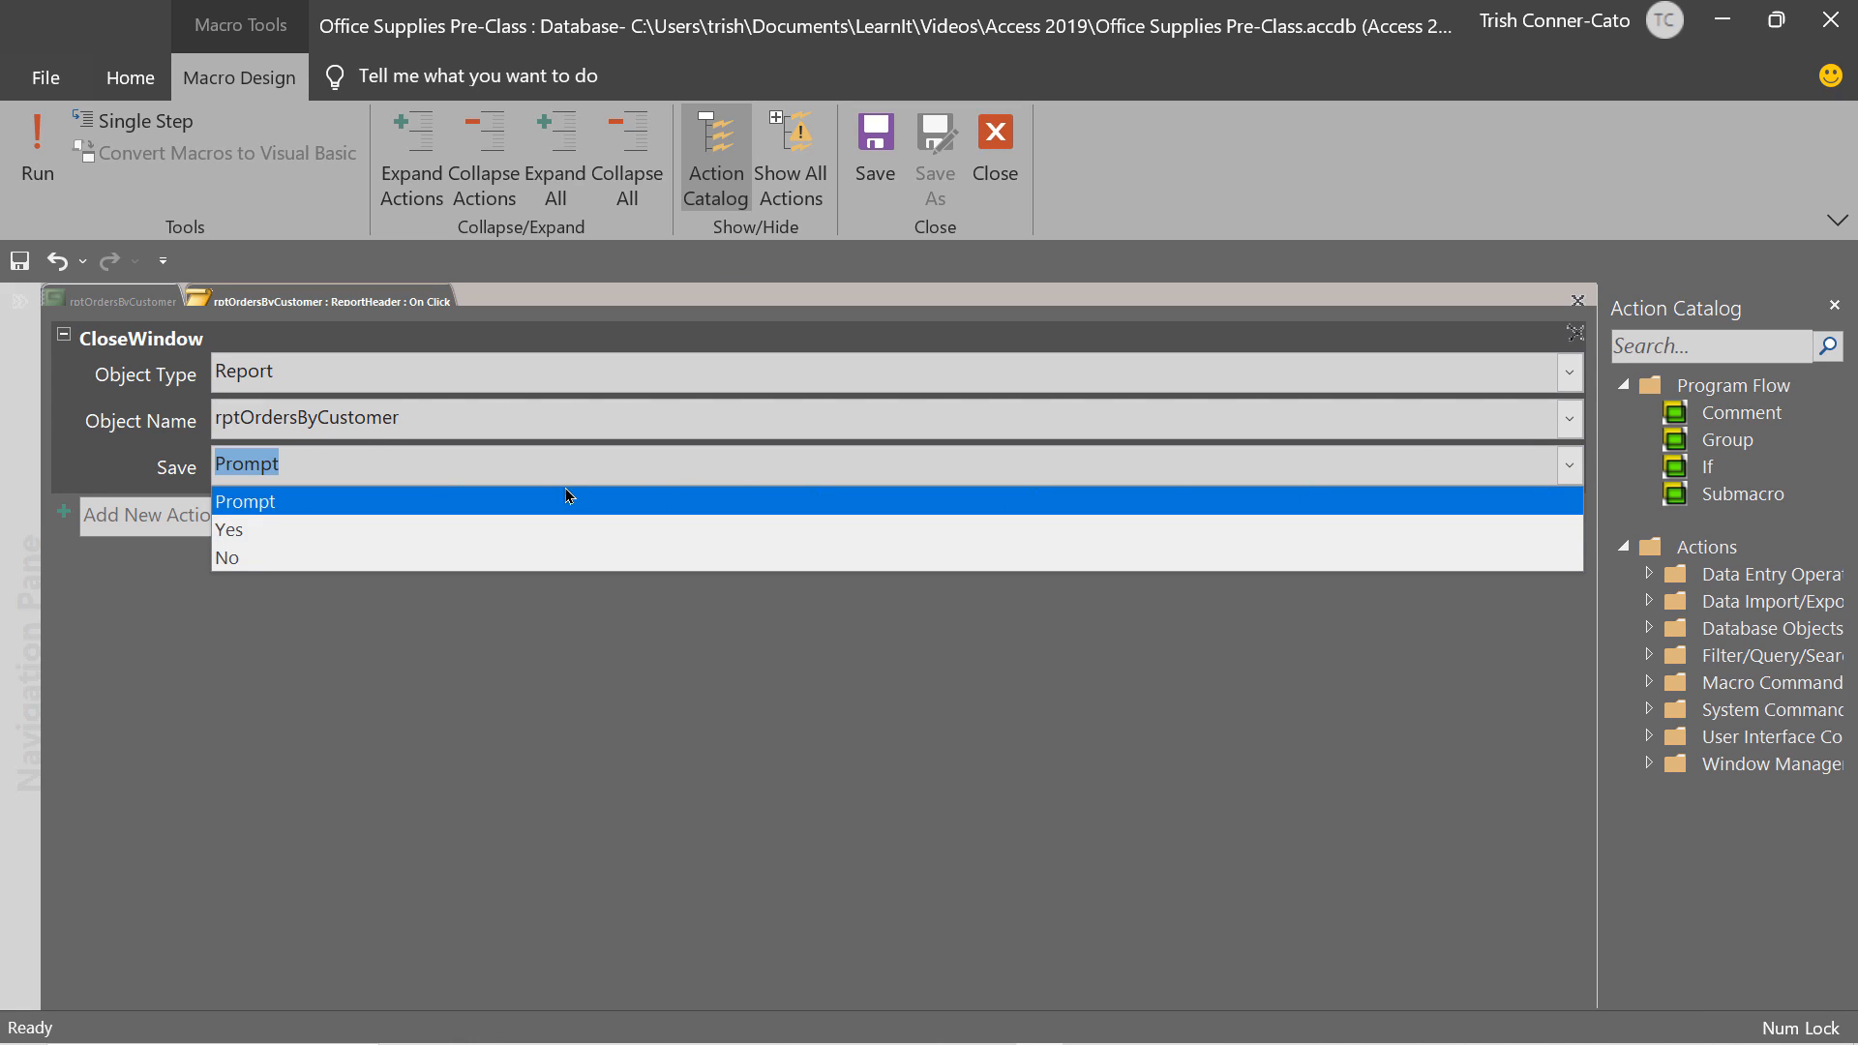
pyautogui.click(228, 530)
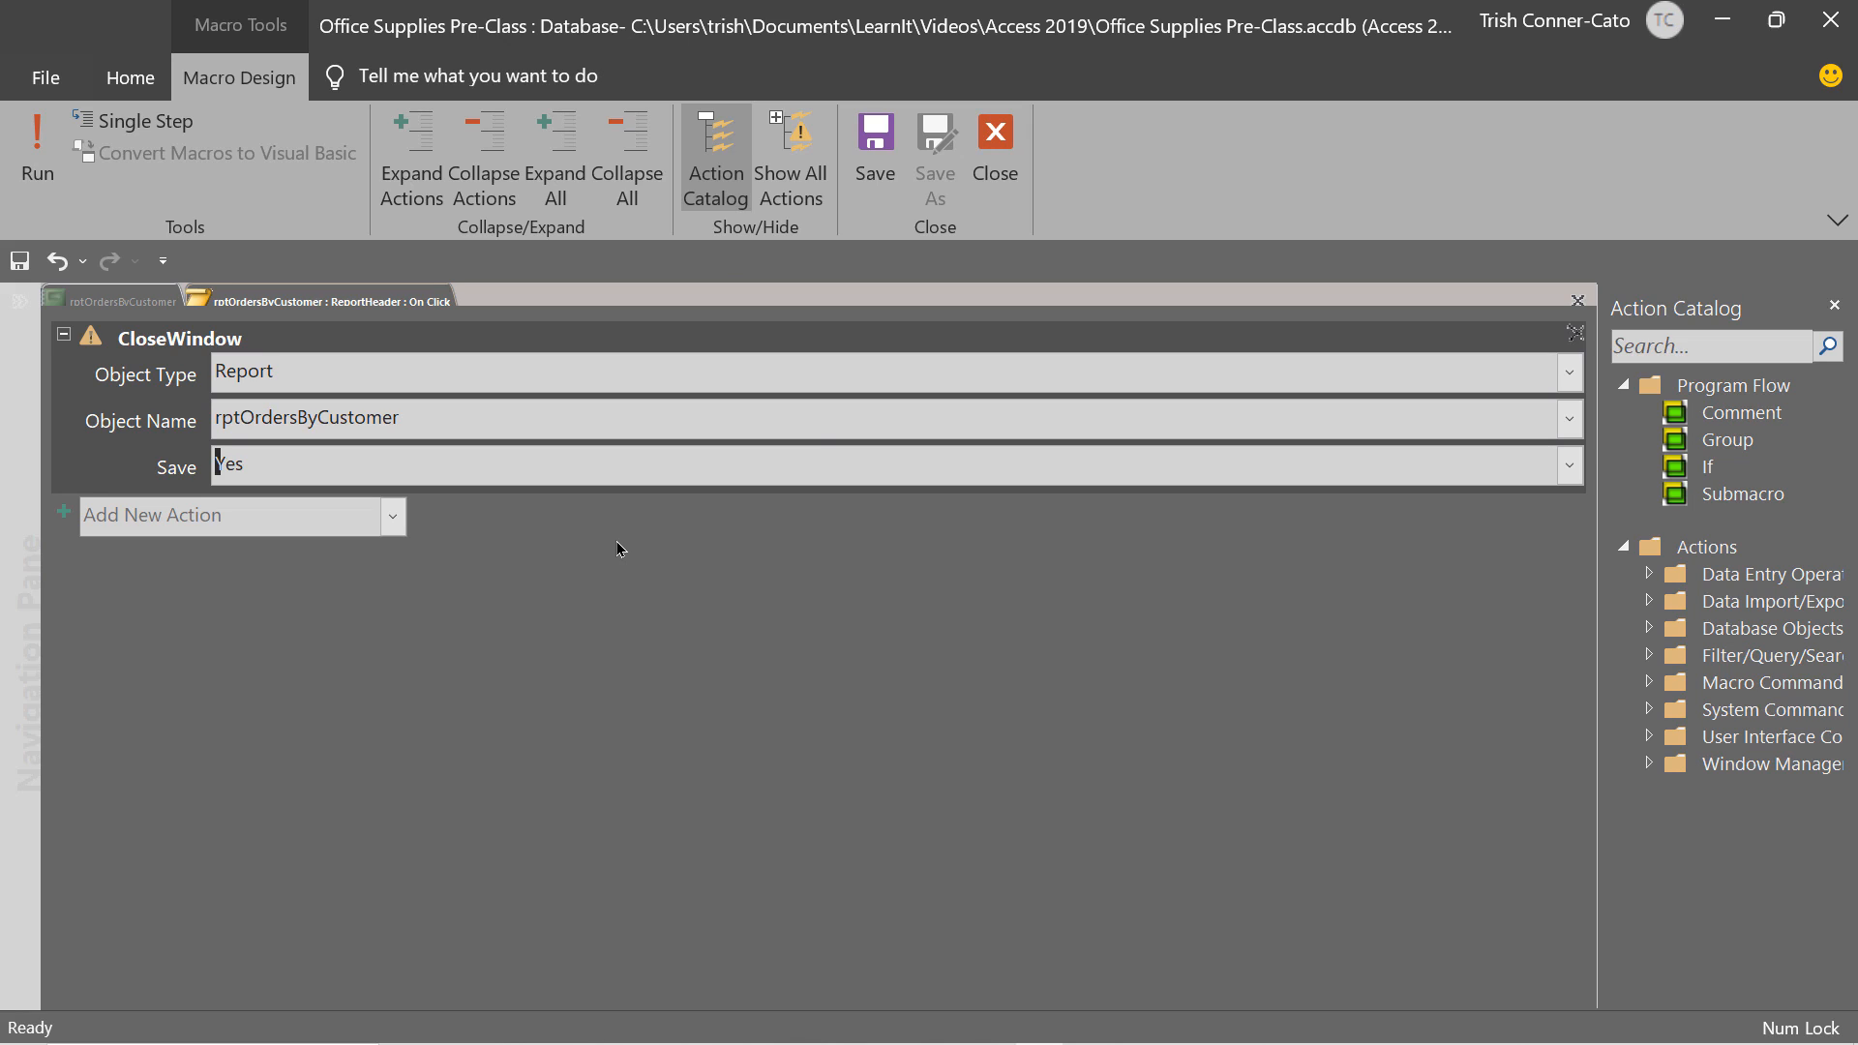
pyautogui.click(877, 164)
pyautogui.click(1006, 155)
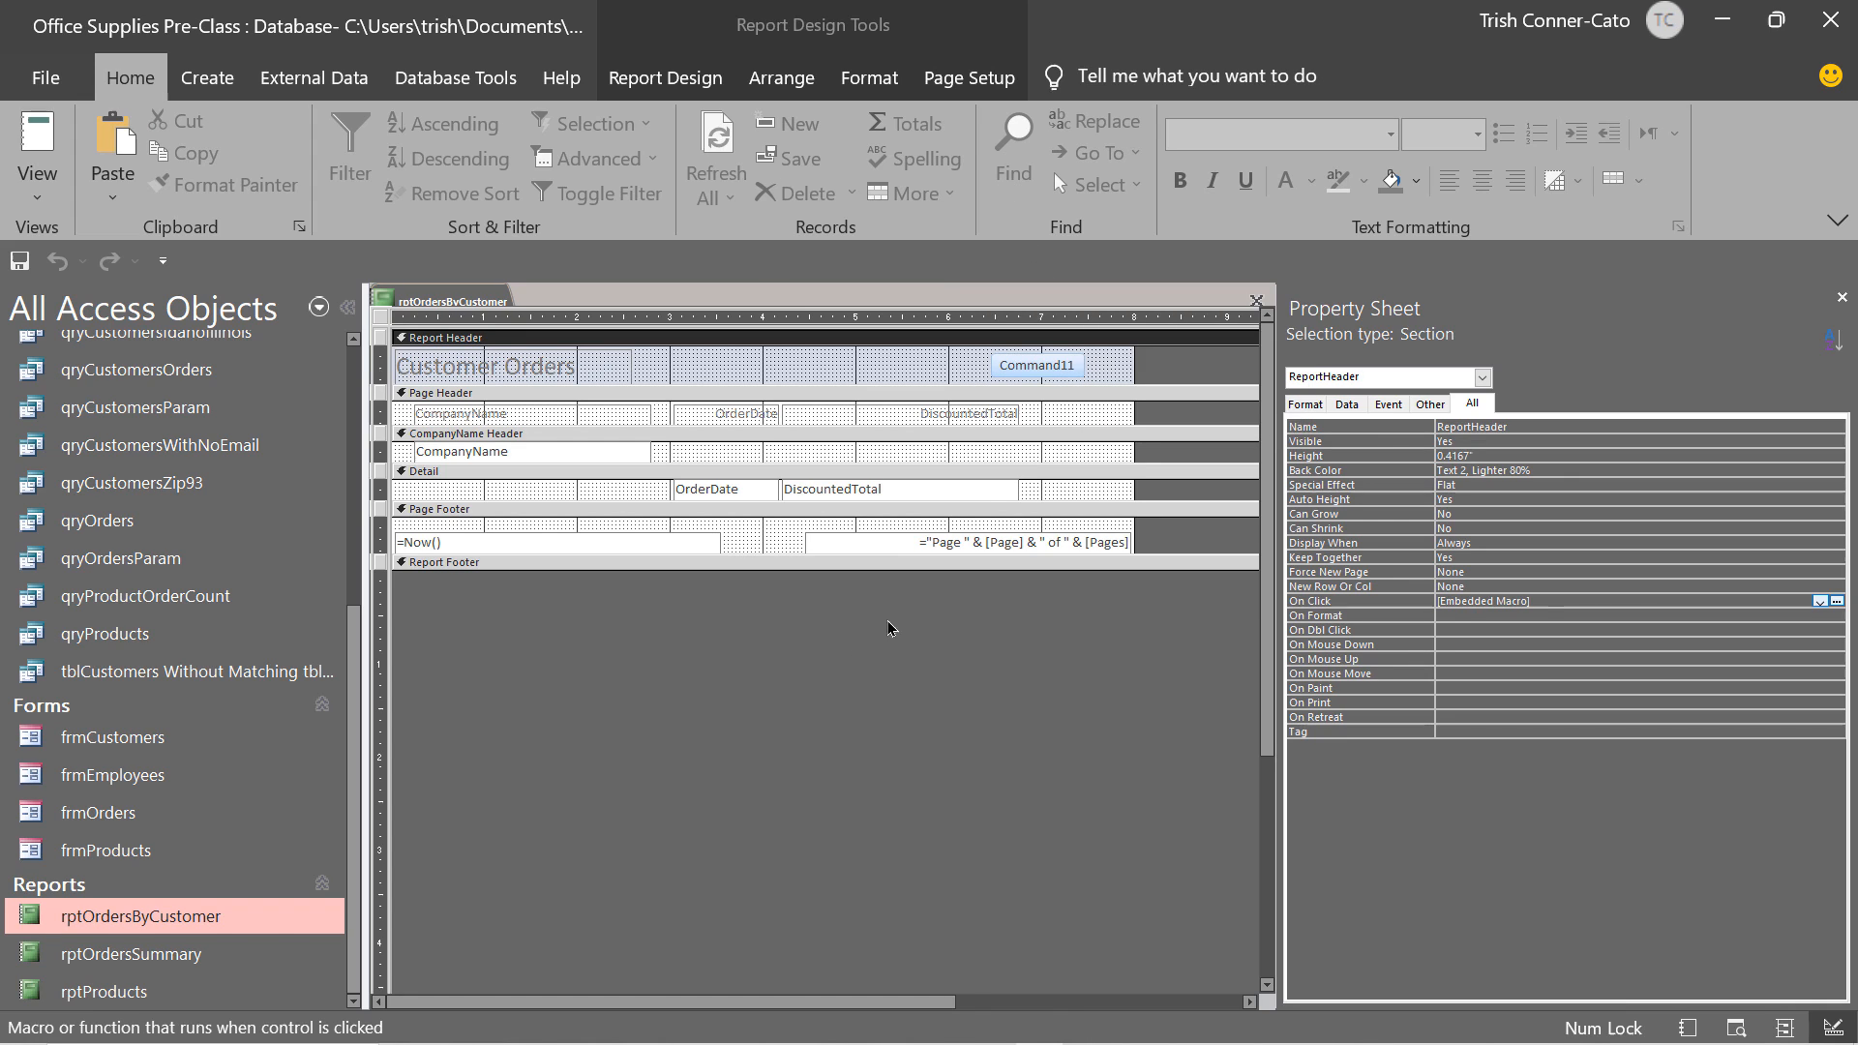
# Change the Report Header command button's caption to Close Report.
pyautogui.click(1023, 371)
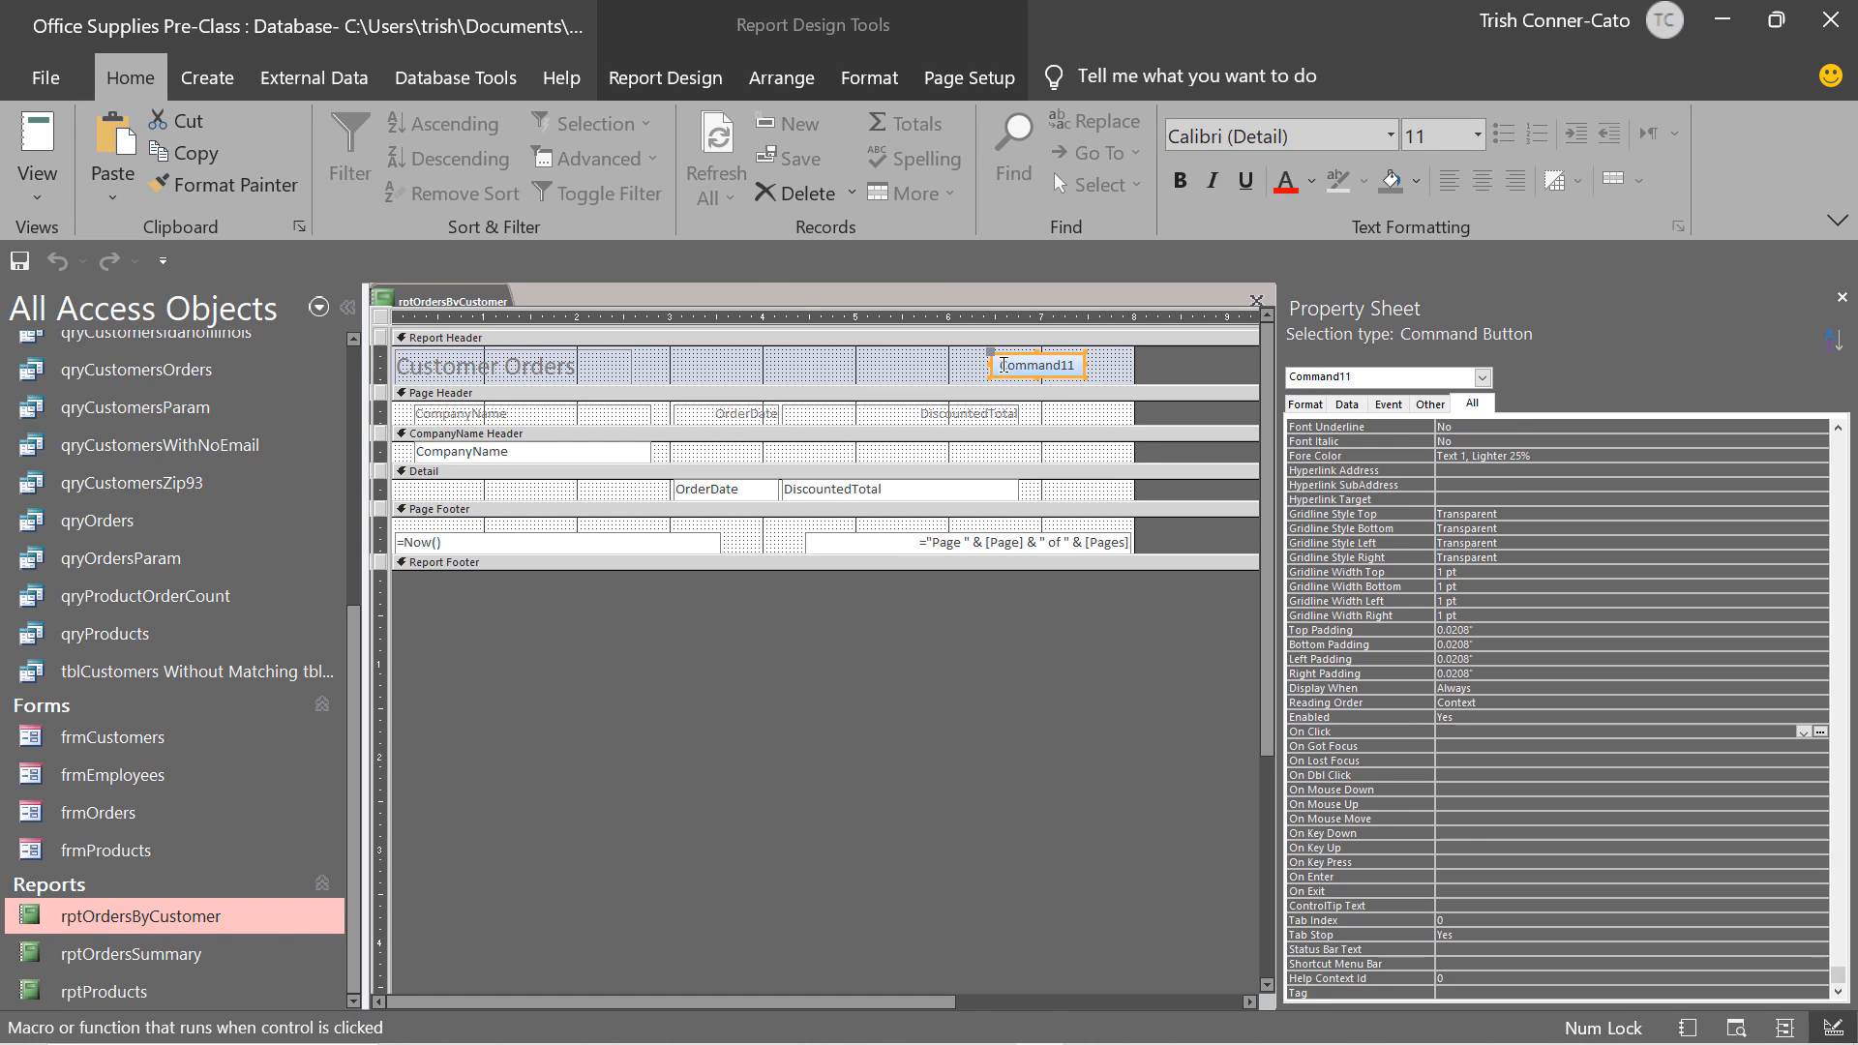
pyautogui.moveTo(998, 365); pyautogui.dragTo(1071, 365)
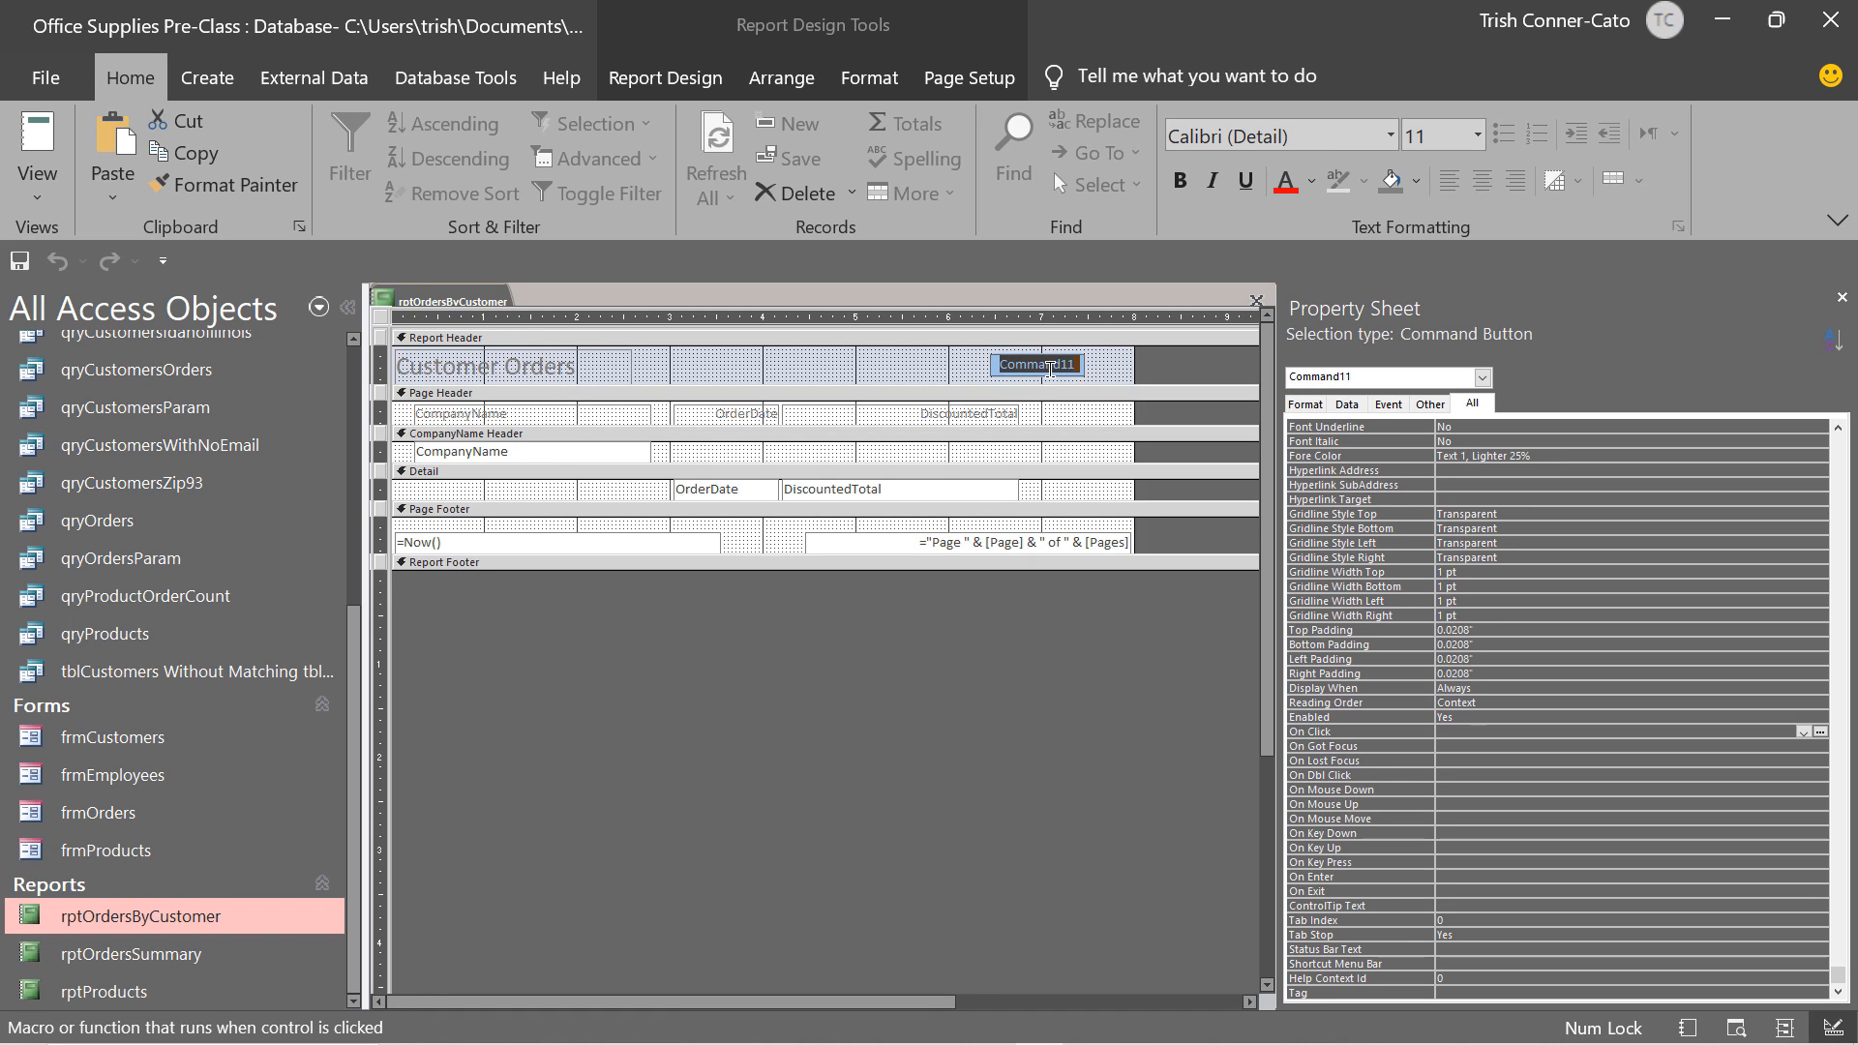
pyautogui.write('Close Report')
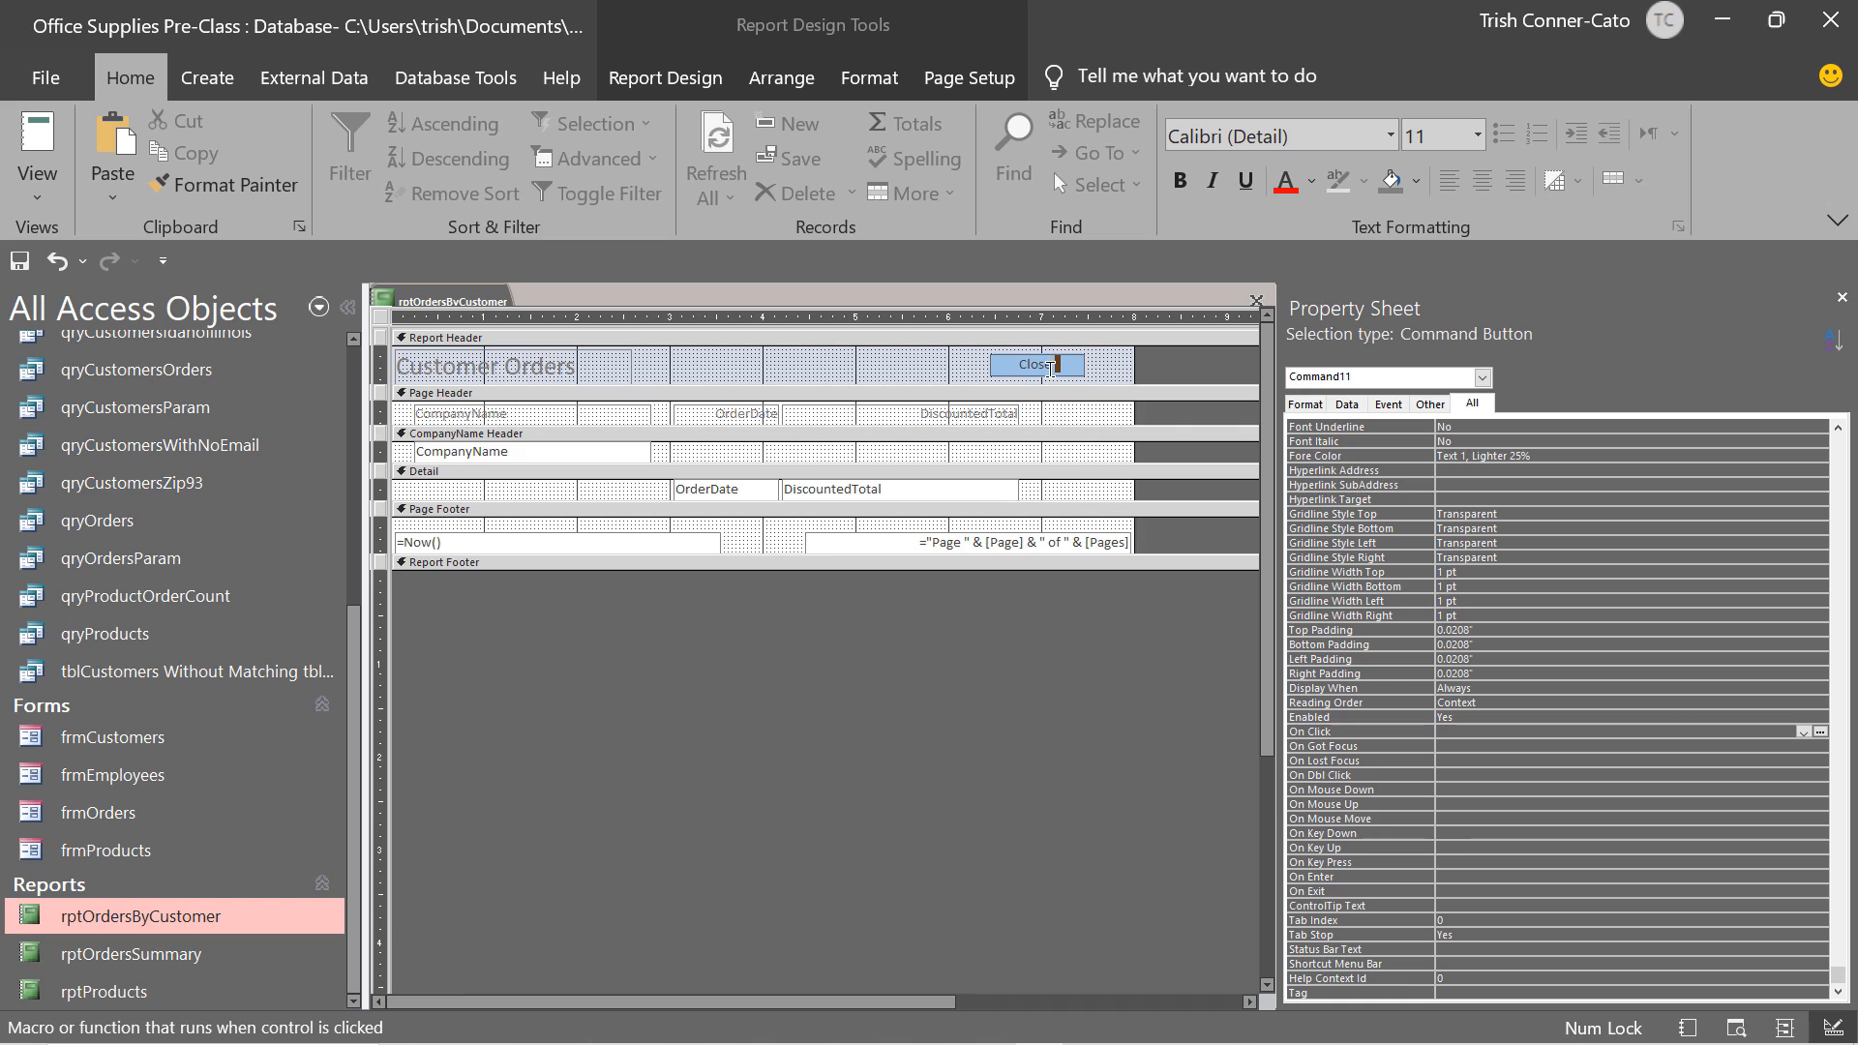
pyautogui.click(958, 377)
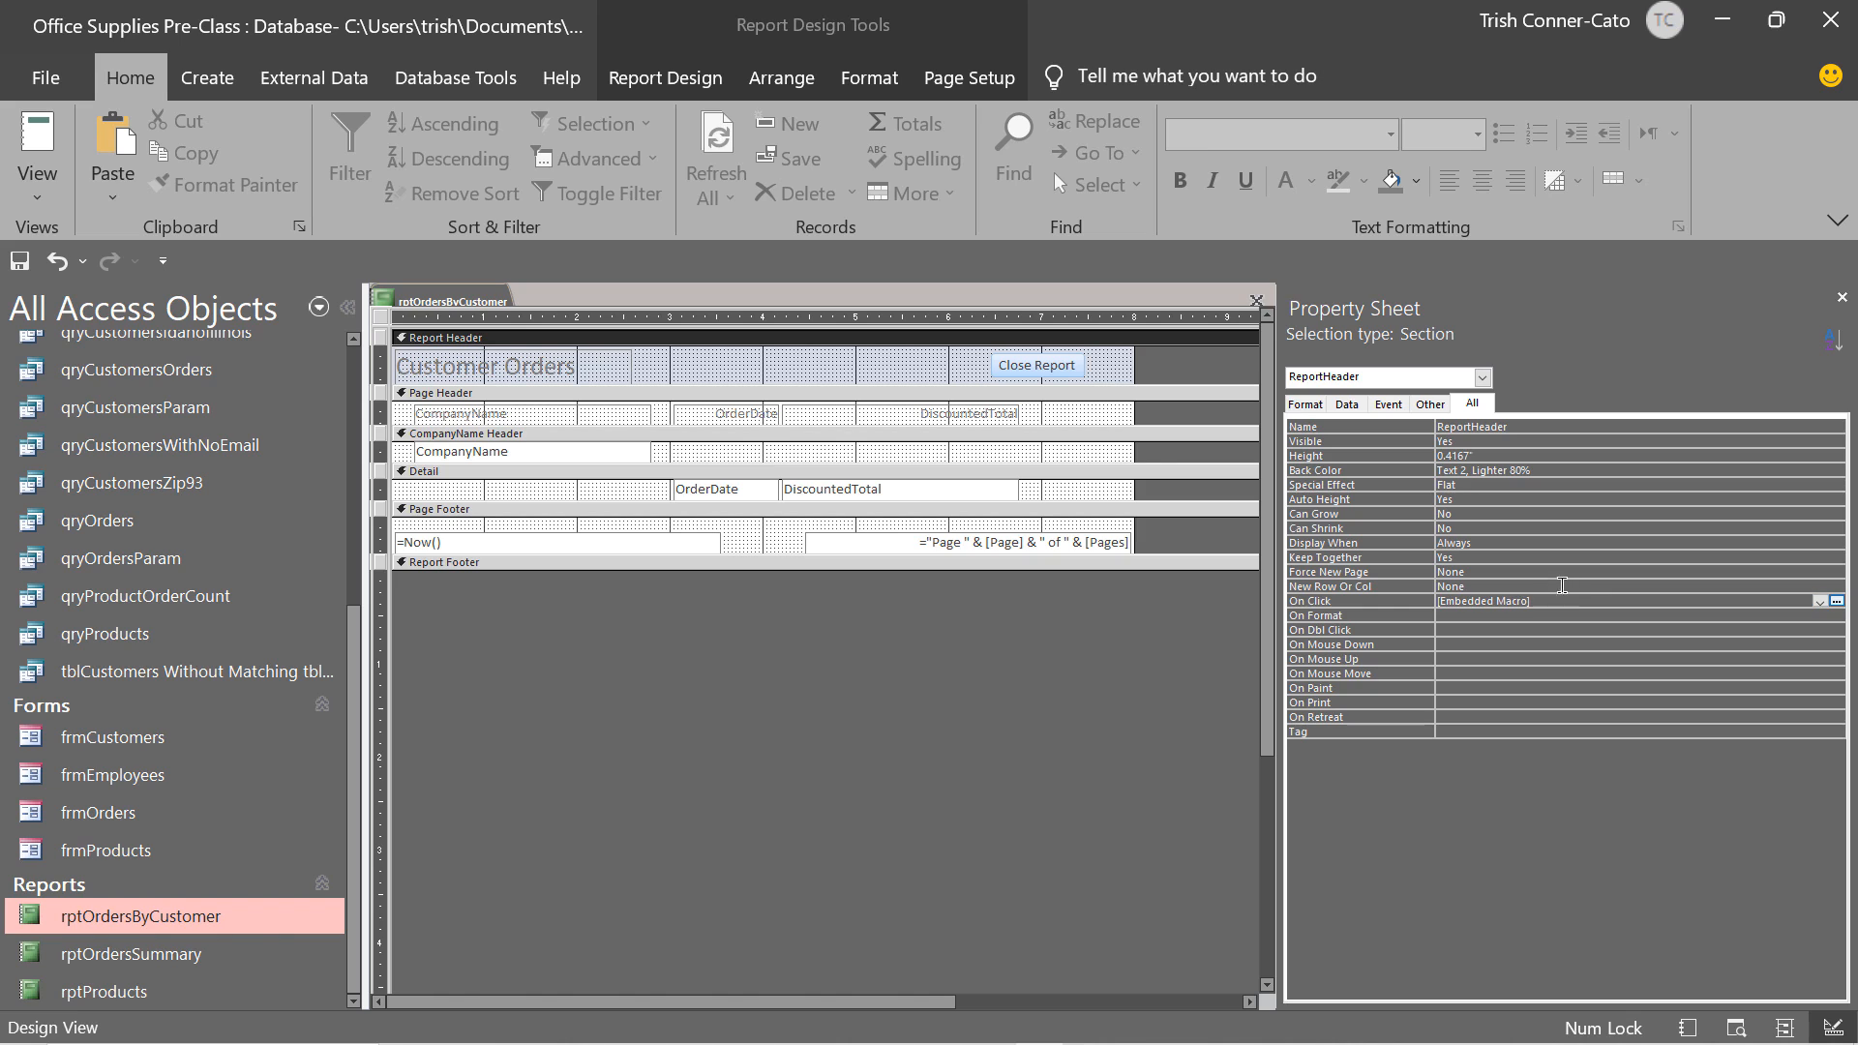
# Switch rptOrdersByCustomer to Report View and test the Close Report button to close the report.
pyautogui.rightClick(440, 301)
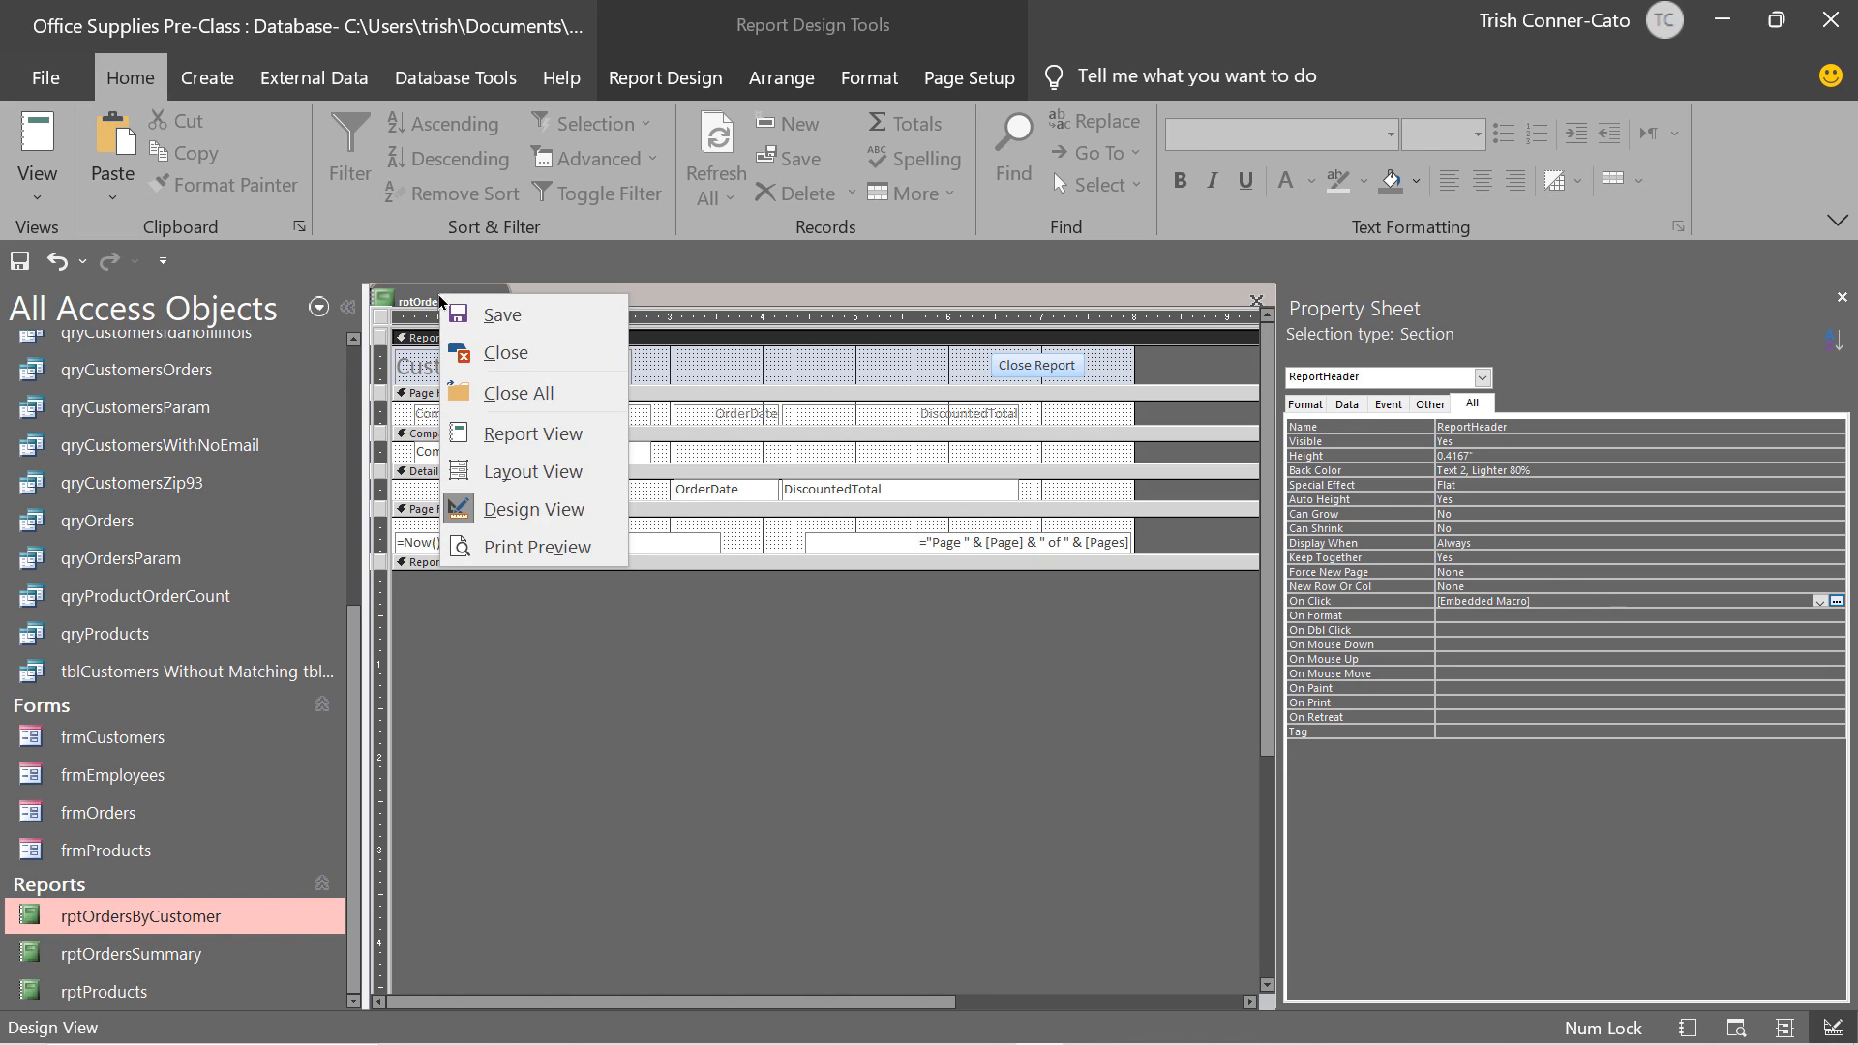
pyautogui.click(499, 432)
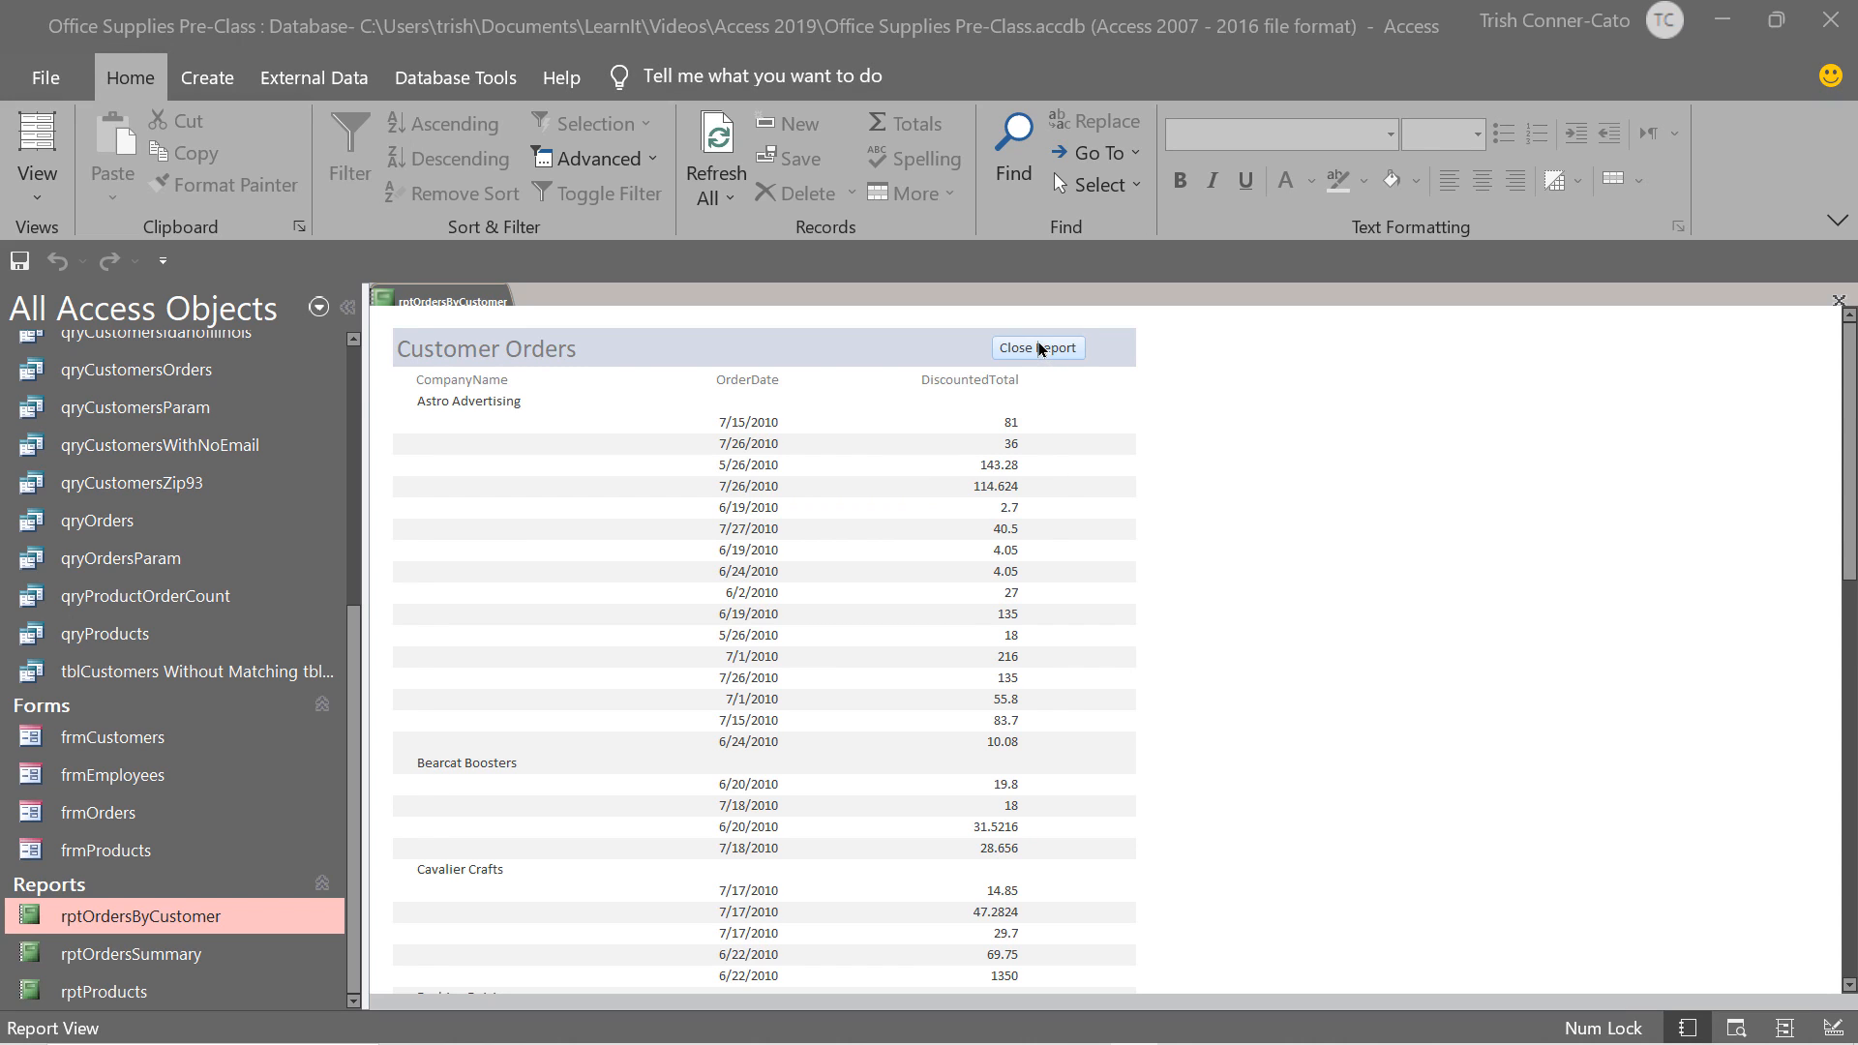
pyautogui.click(1039, 348)
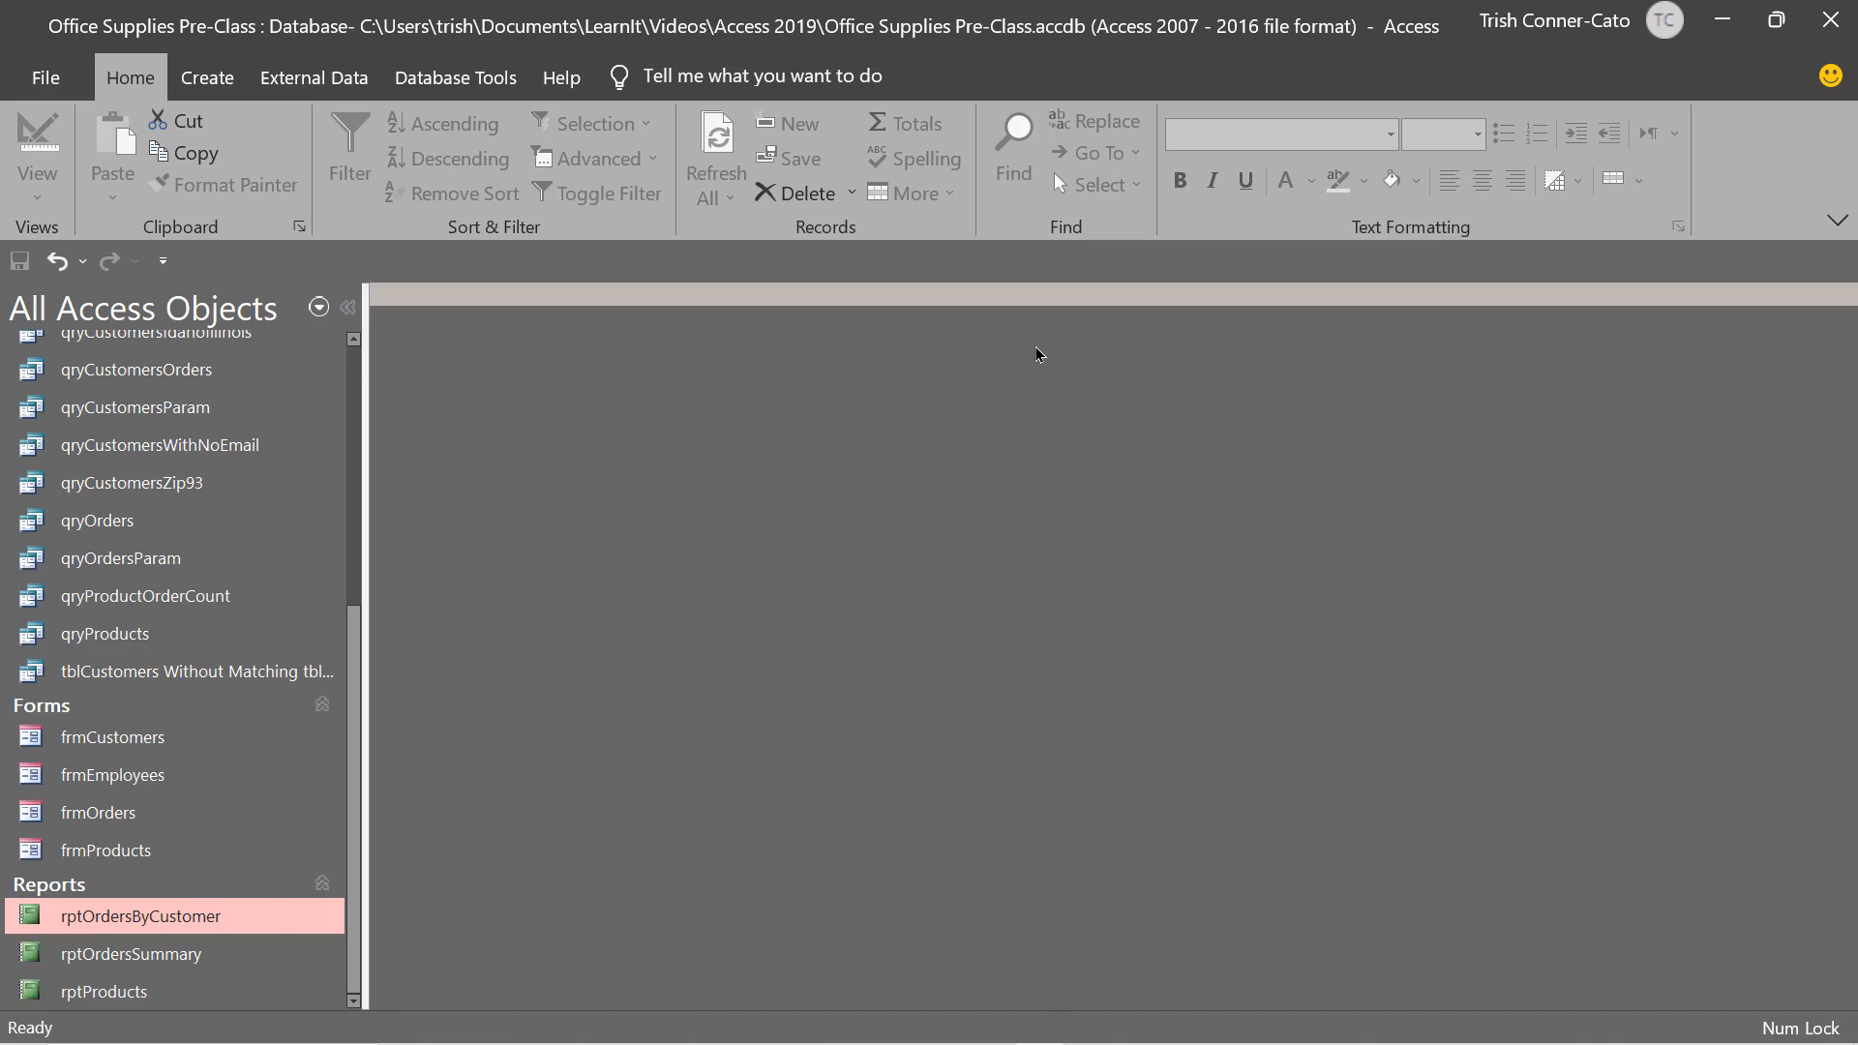